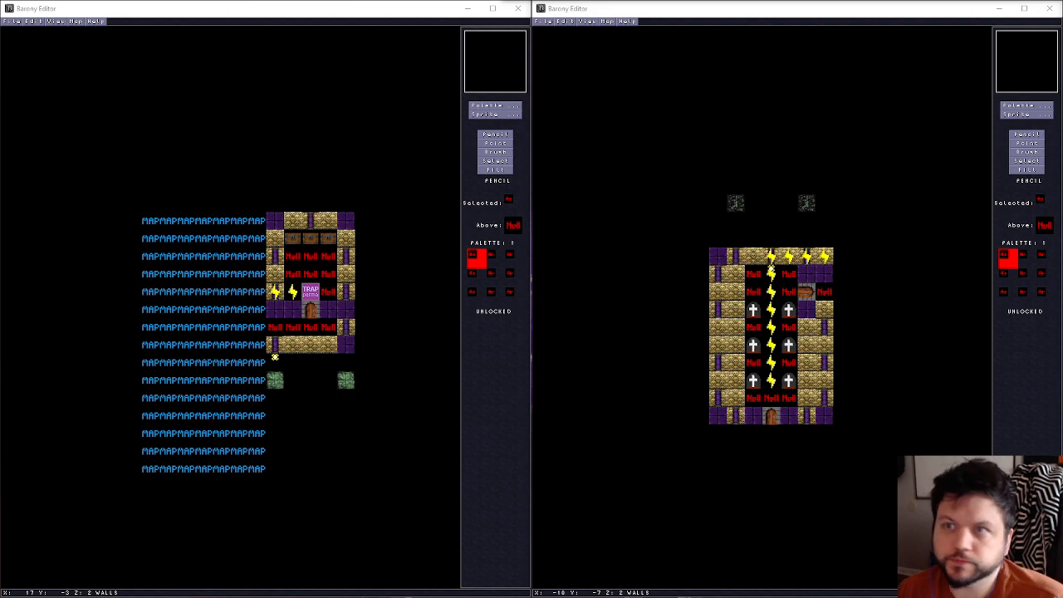
Using the Point tool, delete the three western NULL sprites in the corridor below the door of the chest-room map
left_click(510, 148)
left_click(510, 146)
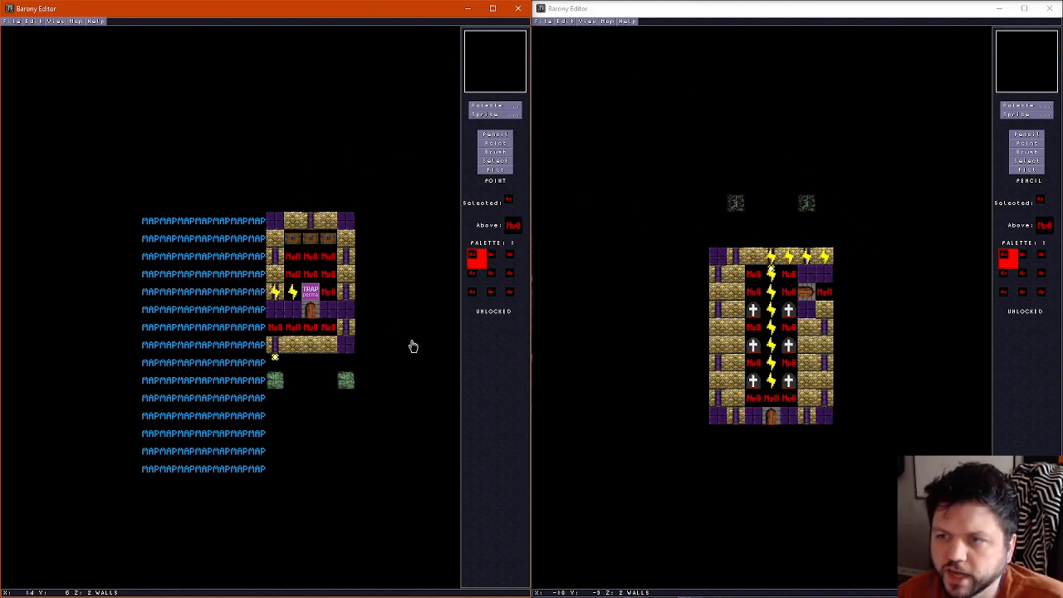
scroll(734, 314, "up", 1)
scroll(734, 314, "down", 2)
scroll(734, 313, "up", 1)
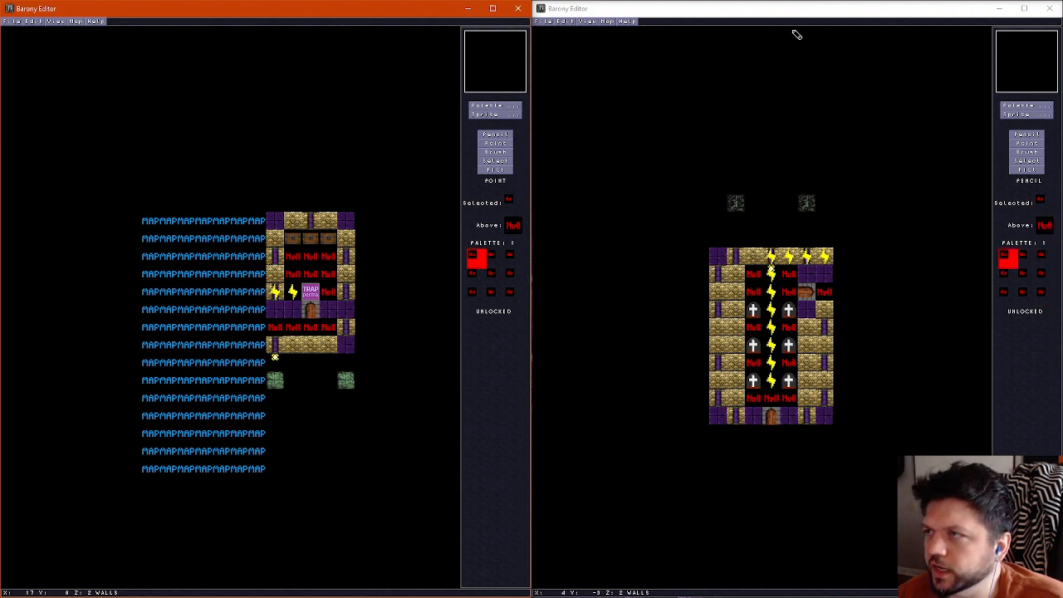
left_click(776, 10)
scroll(788, 341, "up", 1, "ctrl")
scroll(788, 341, "down", 2, "ctrl")
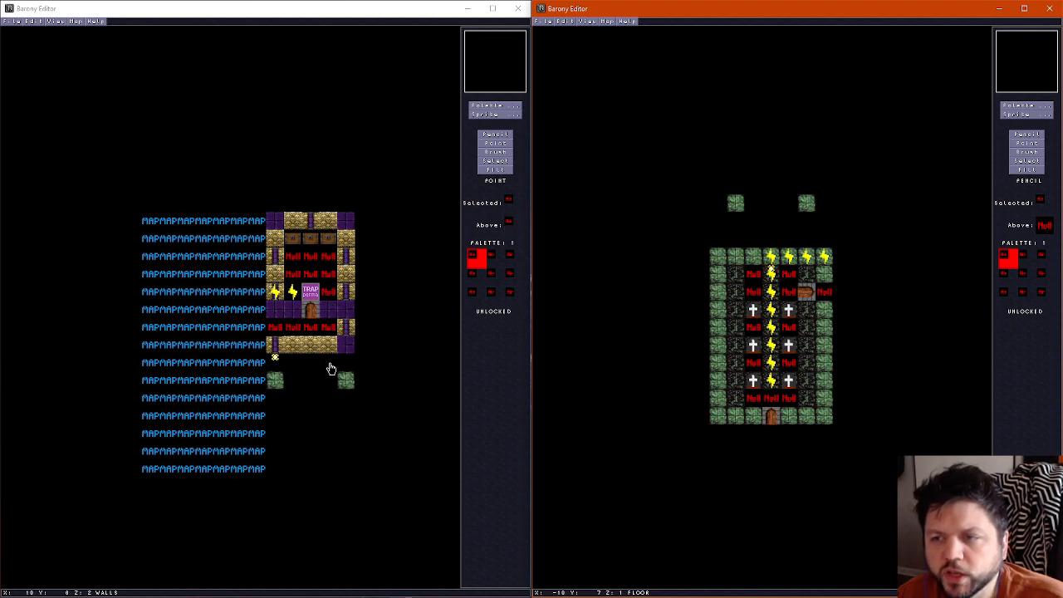
left_click(281, 330)
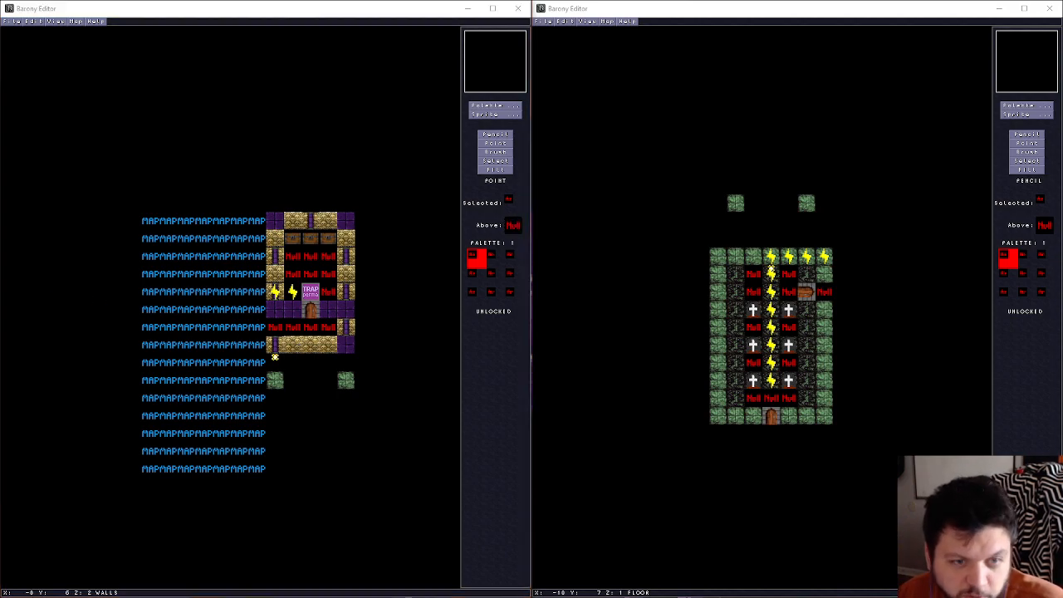
left_click(280, 334)
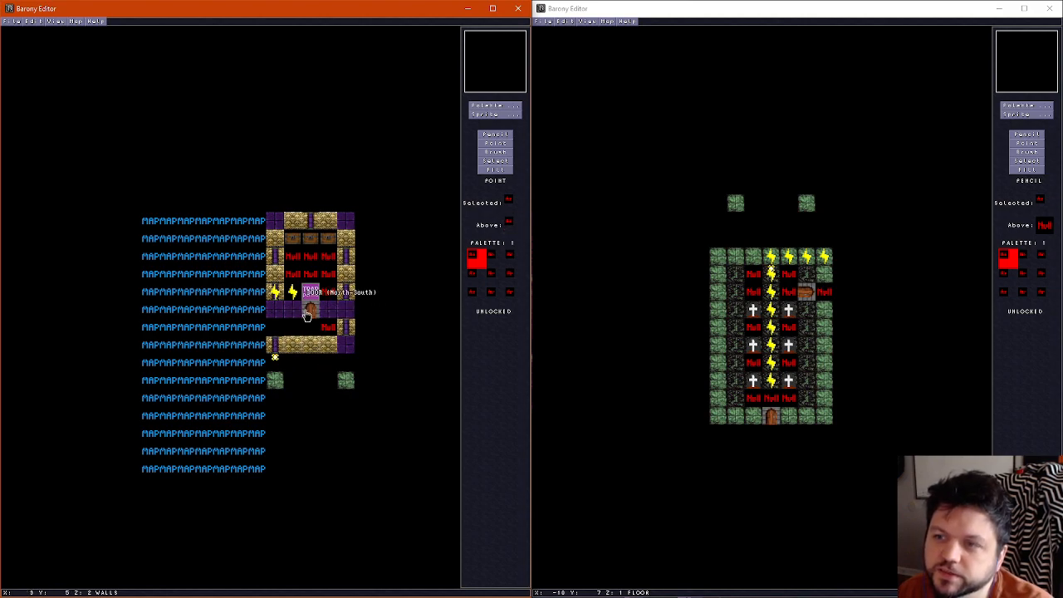
Delete the six NULL sprites inside the room between the chests and the trap
left_click(331, 276)
key("Delete")
left_click(311, 277)
key("Delete")
left_click(295, 279)
key("Delete")
left_click(292, 262)
key("Delete")
left_click(309, 260)
key("Delete")
left_click(327, 258)
key("Delete")
Switch to the graveyard map and use the Point tool to delete the NULL sprites in the northern rows and outside the east door
left_click(746, 275)
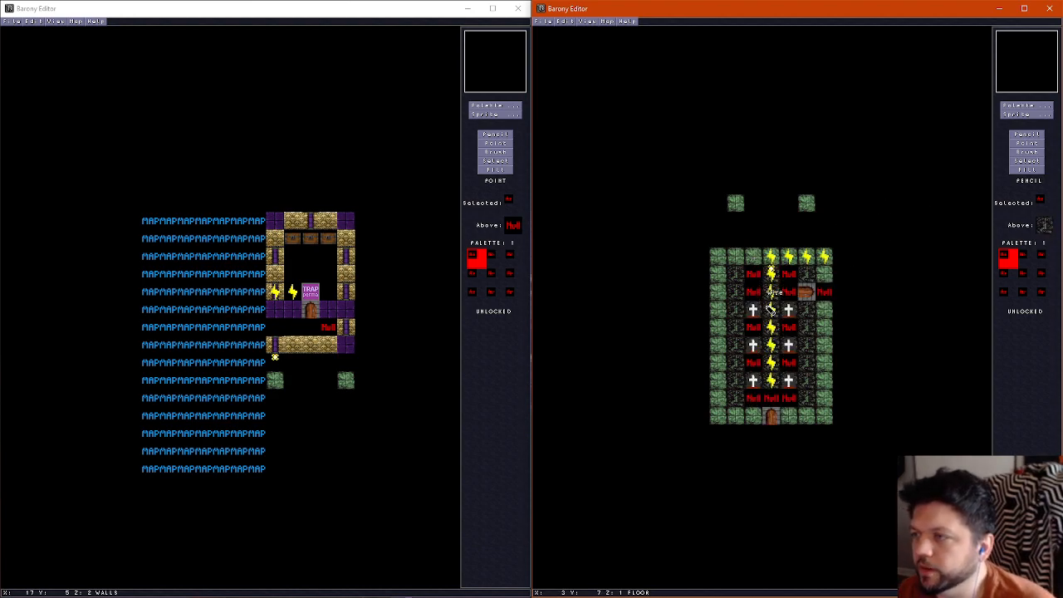
left_click(1030, 144)
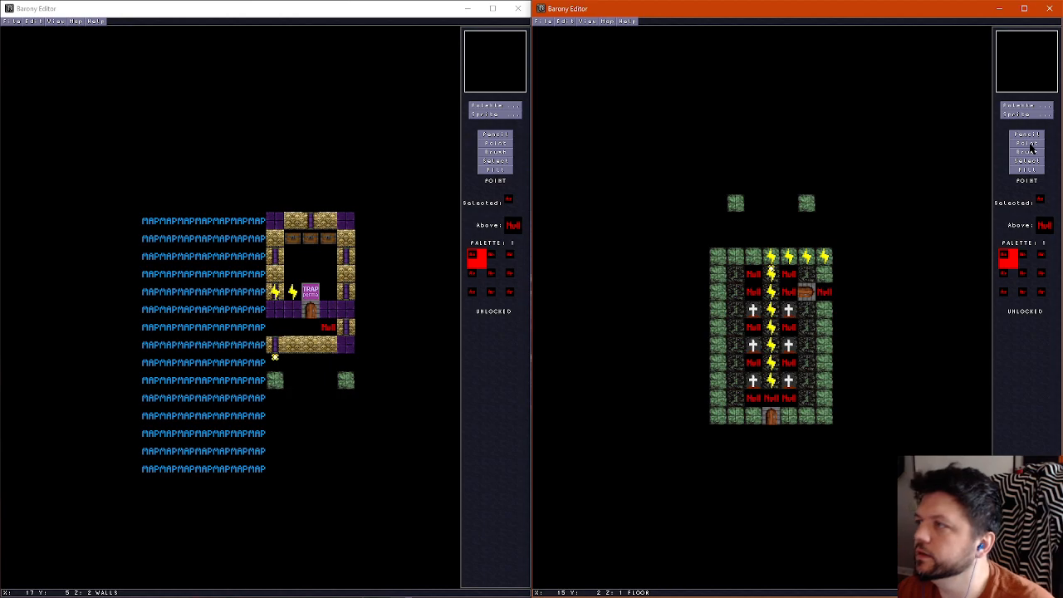
left_click(788, 277)
key("Delete")
left_click(789, 294)
key("Delete")
left_click(826, 294)
key("Delete")
Delete the remaining NULL sprites between the gravestone rows and along the southern row of the graveyard
left_click(787, 329)
key("Delete")
left_click(753, 330)
key("Delete")
left_click(754, 364)
key("Delete")
left_click(790, 365)
key("Delete")
left_click(789, 401)
key("Delete")
left_click(771, 401)
key("Delete")
left_click(753, 399)
key("Delete")
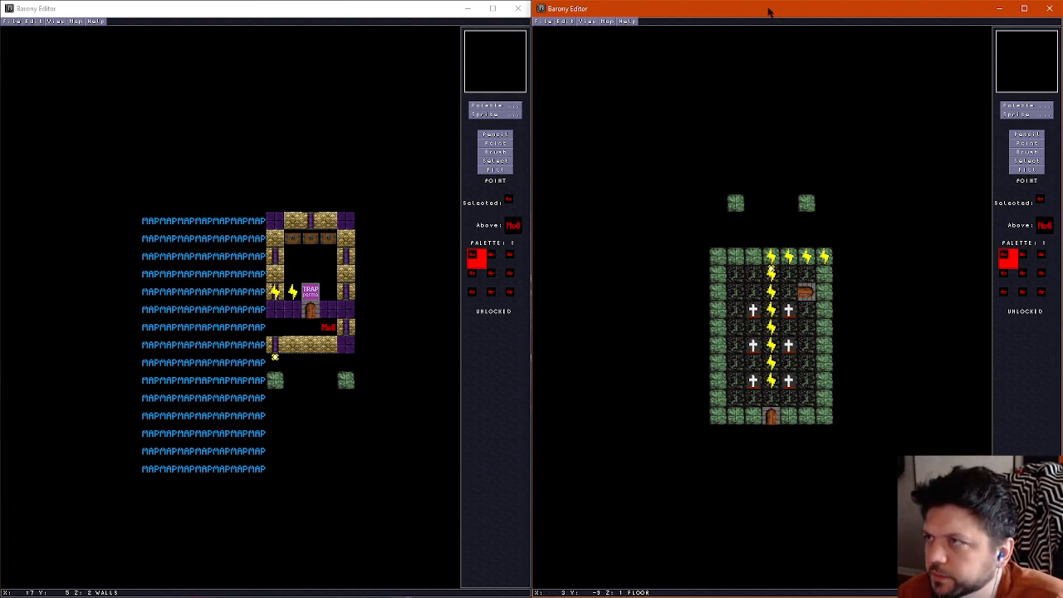
Examine the graveyard map's wall and floor layers for leftover NULL sprites
scroll(781, 320, "down", 1)
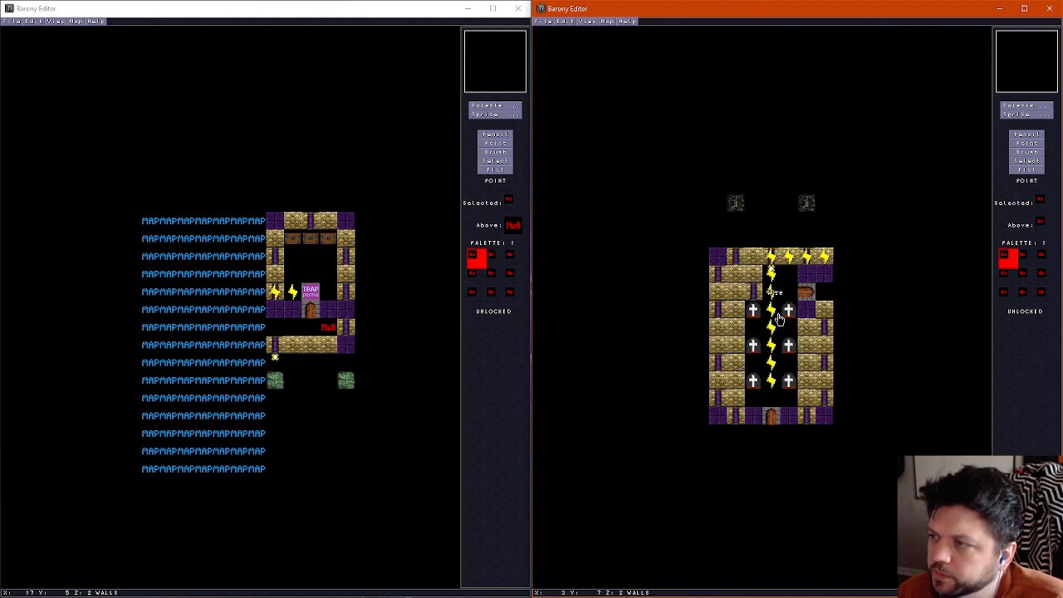
scroll(736, 371, "down", 1)
scroll(736, 371, "down", 2)
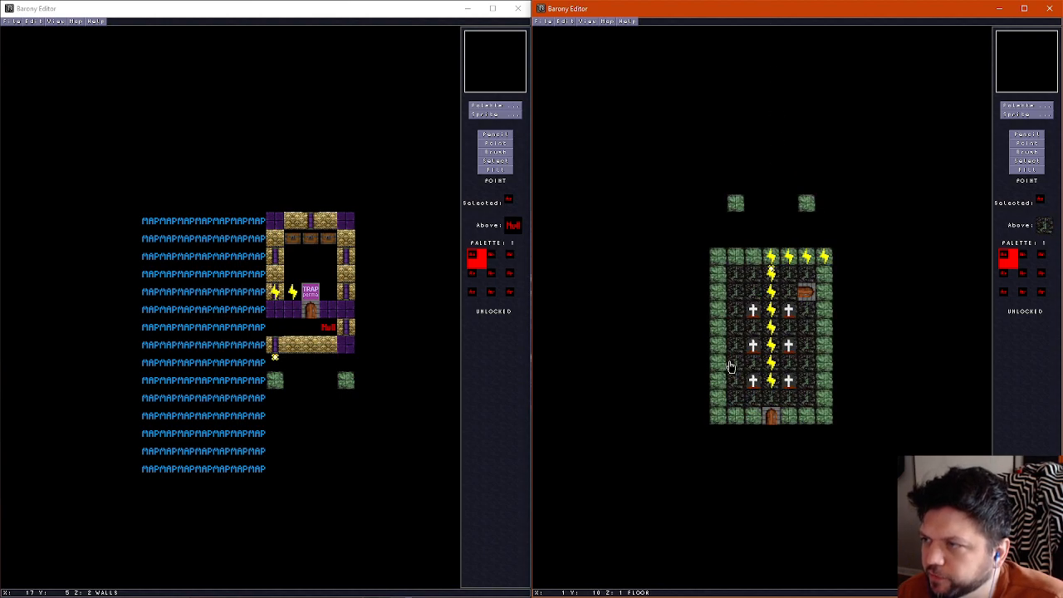
scroll(721, 349, "up", 2)
scroll(721, 349, "down", 2)
scroll(721, 349, "up", 1)
scroll(721, 349, "down", 2)
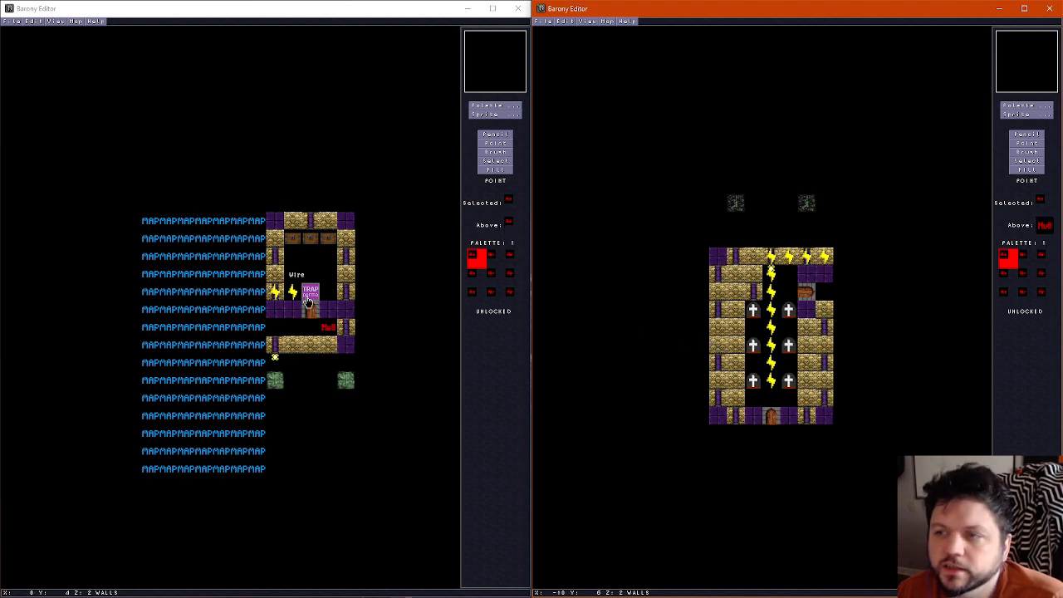
Delete the remaining NULL sprite at the east end of the chest-room map's corridor and save that map
left_click(16, 34)
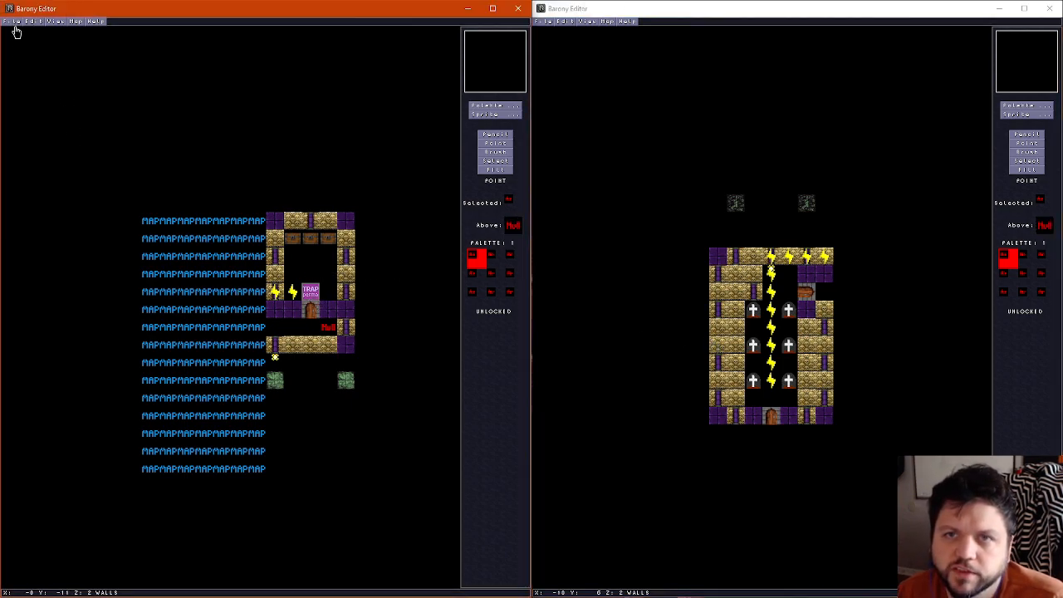
left_click(10, 20)
left_click(14, 62)
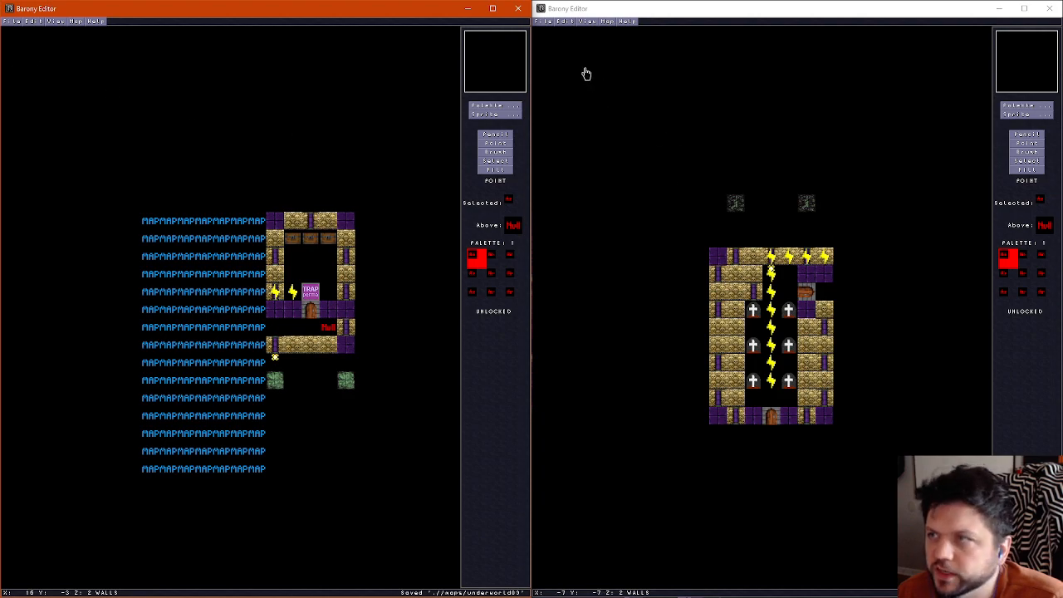
left_click(329, 333)
key("Delete")
left_click(18, 22)
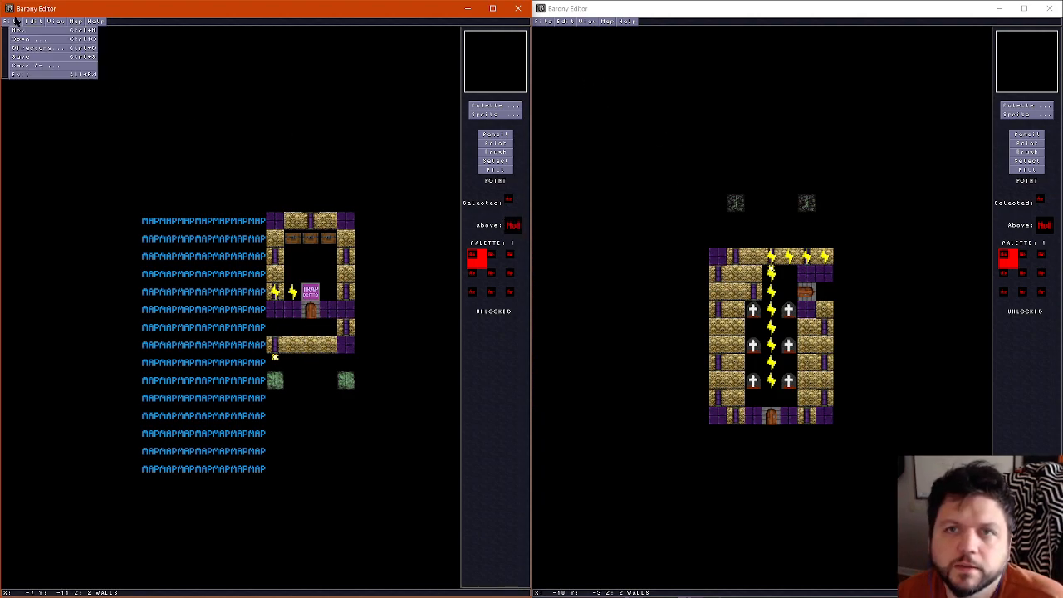
left_click(31, 58)
Save the graveyard map
left_click(701, 15)
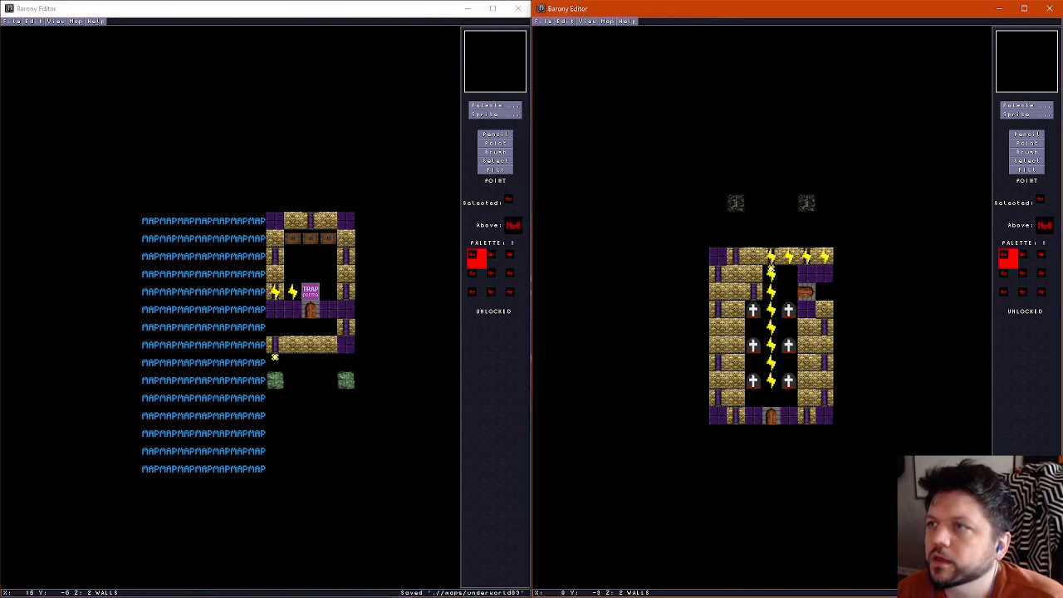
left_click(541, 22)
left_click(556, 58)
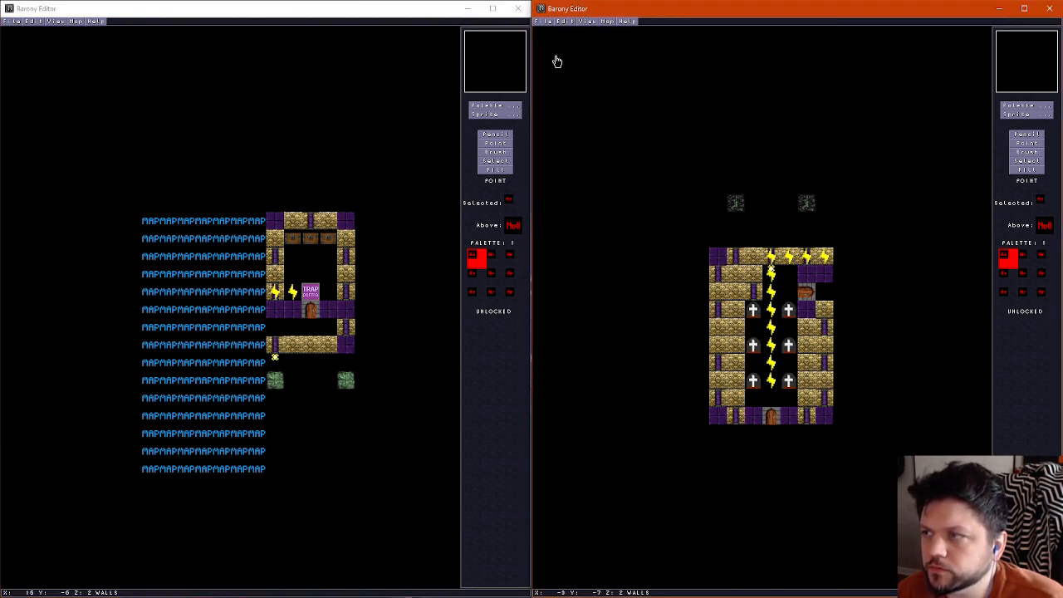
In the graveyard map's properties, change the map name to Underworld: Graveyard Variant B and replace the author name
left_click(604, 22)
left_click(613, 31)
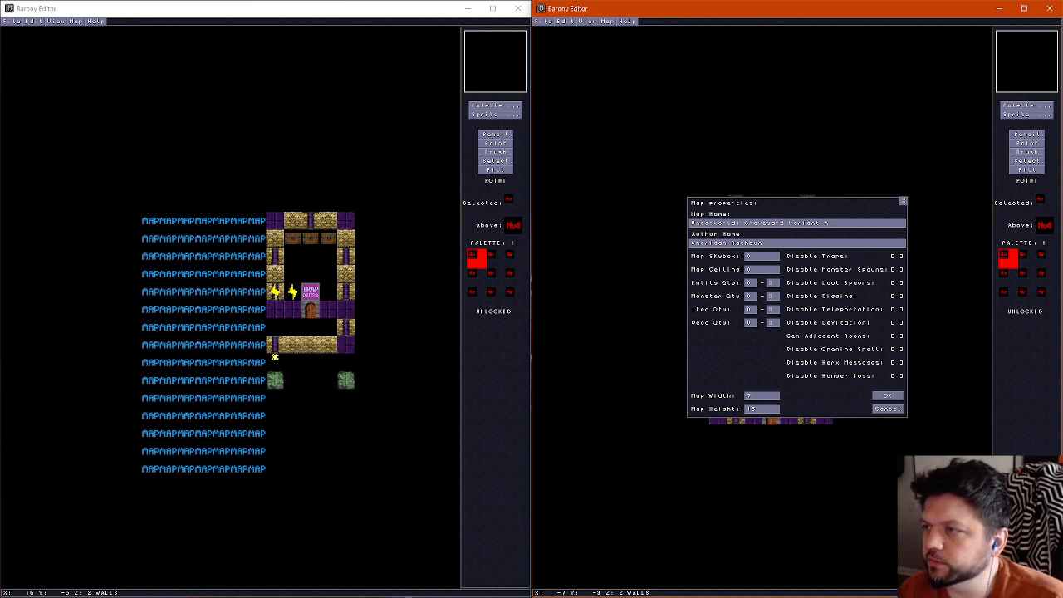
key("BackSpace")
key("BackSpace")
key("BackSpace")
key("BackSpace")
key("BackSpace")
key("BackSpace")
key("BackSpace")
key("BackSpace")
key("BackSpace")
key("BackSpace")
key("BackSpace")
key("BackSpace")
key("BackSpace")
key("BackSpace")
key("BackSpace")
key("BackSpace")
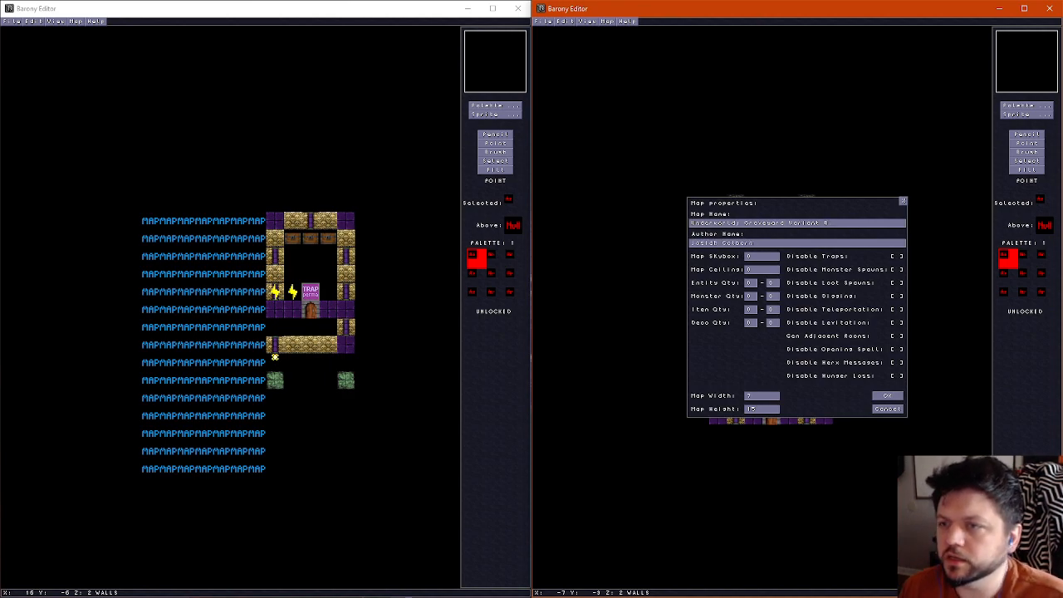
left_click(888, 396)
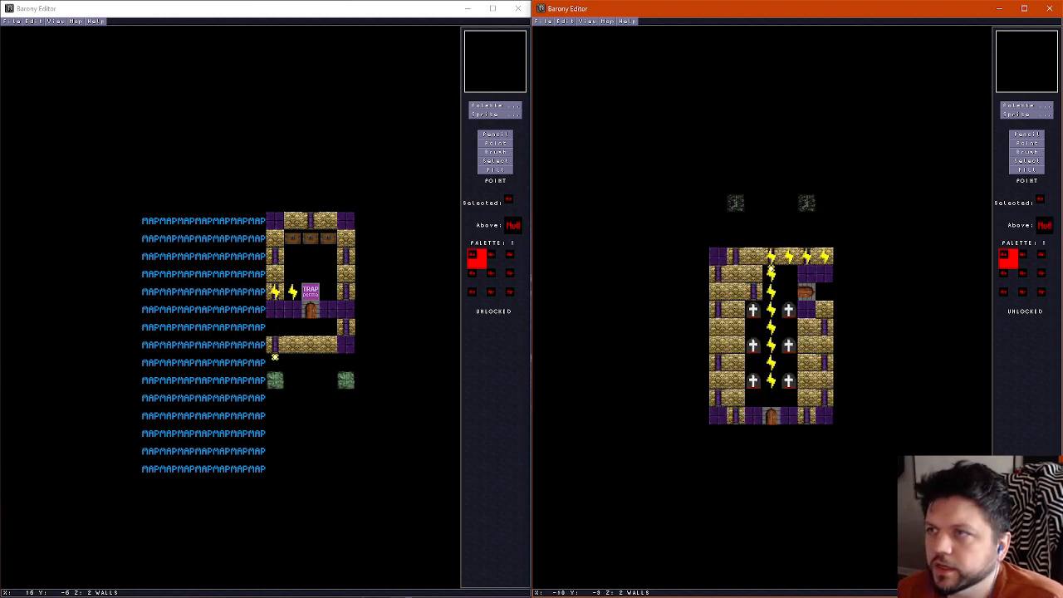
Save the graveyard map as a new file named underworld03b
left_click(547, 20)
left_click(569, 66)
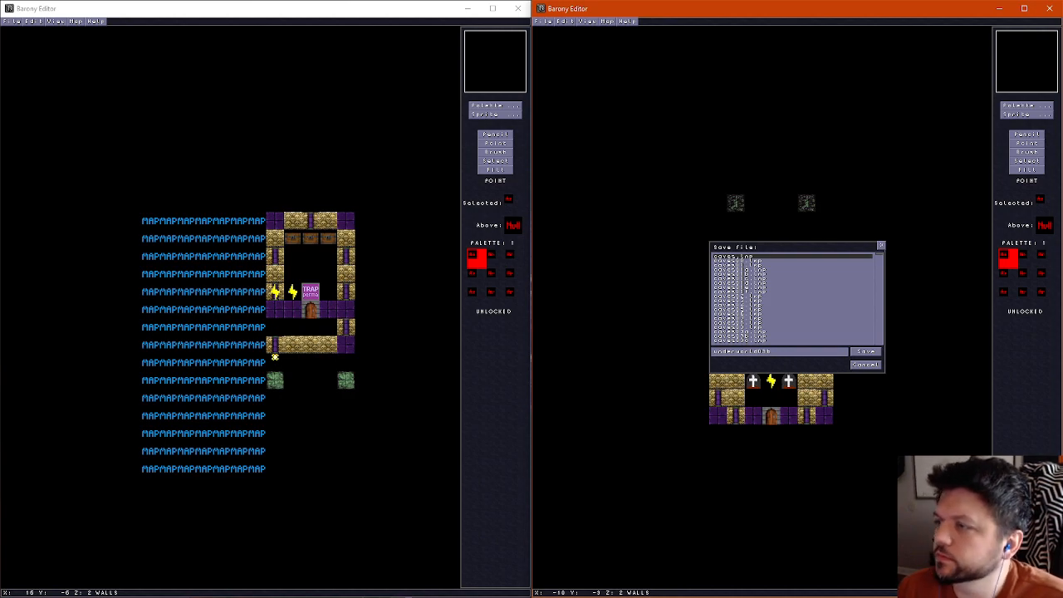
left_click(868, 352)
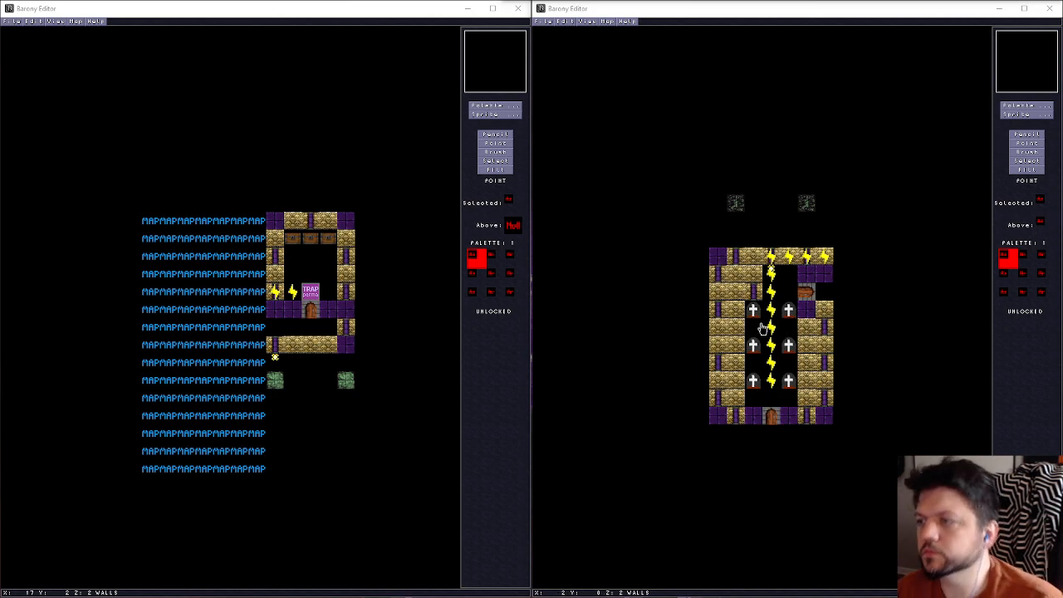
Delete the gravestones from both columns of the graveyard room
left_click(751, 388)
left_click(755, 348)
left_click(755, 383)
key("Delete")
left_click(790, 386)
key("Delete")
left_click(789, 347)
key("Delete")
left_click(757, 310)
key("Delete")
Delete the central column of wires and the wires along the north wall, except the easternmost one
left_click(772, 380)
key("Delete")
left_click(772, 363)
key("Delete")
left_click(772, 345)
key("Delete")
left_click(771, 327)
key("Delete")
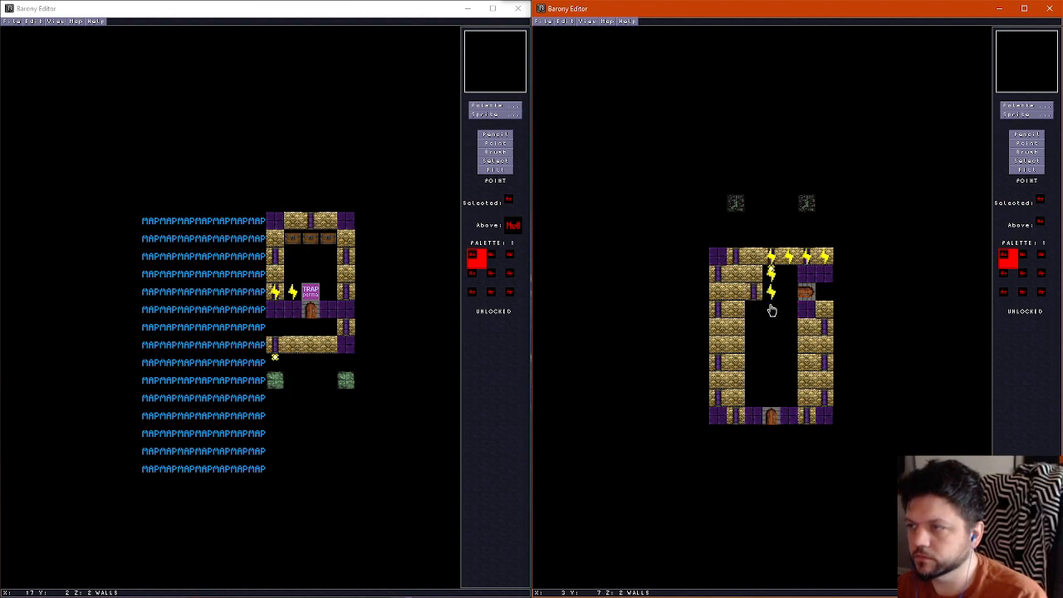
key("Delete")
left_click(771, 256)
key("Delete")
left_click(790, 256)
key("Delete")
left_click(807, 256)
key("Delete")
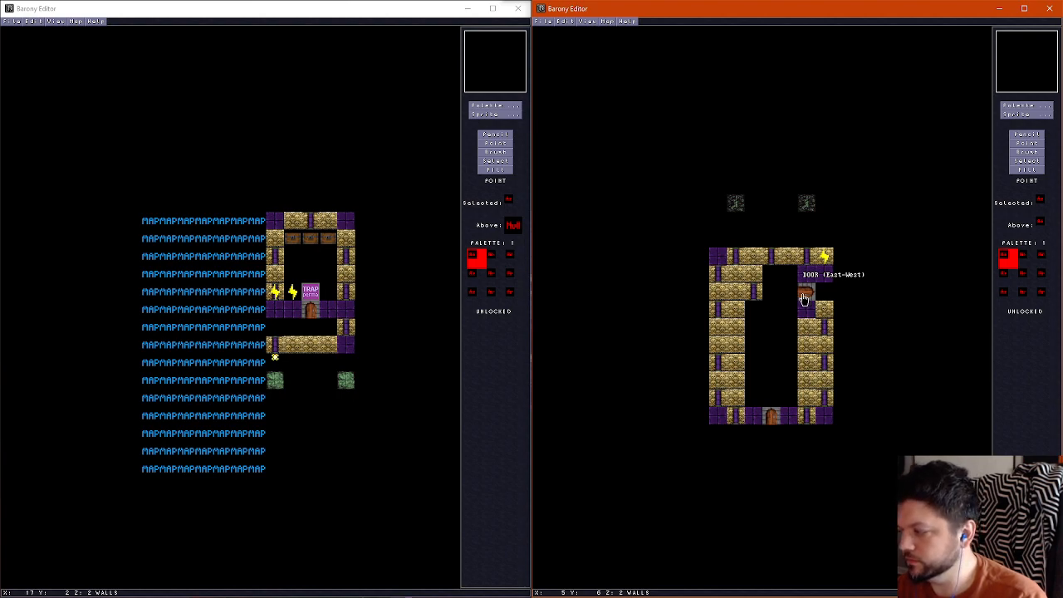
Delete the east door and the south door of the graveyard room
left_click(804, 298)
key("Delete")
left_click(772, 415)
key("Delete")
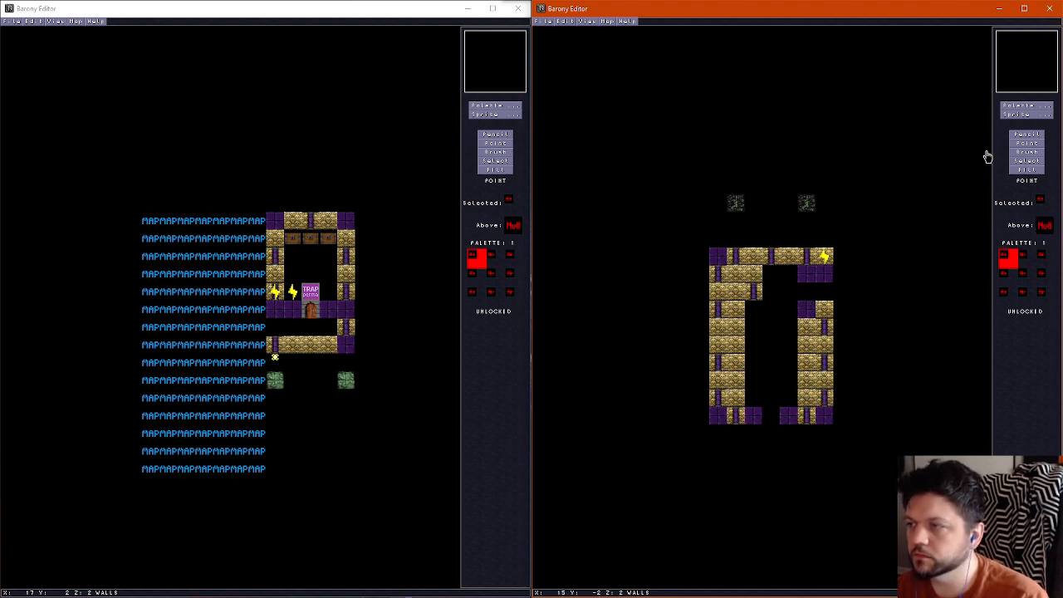
Using the Pencil tool, erase the graveyard room's inner wall tiles and the old north wall on the wall layer
left_click(1029, 135)
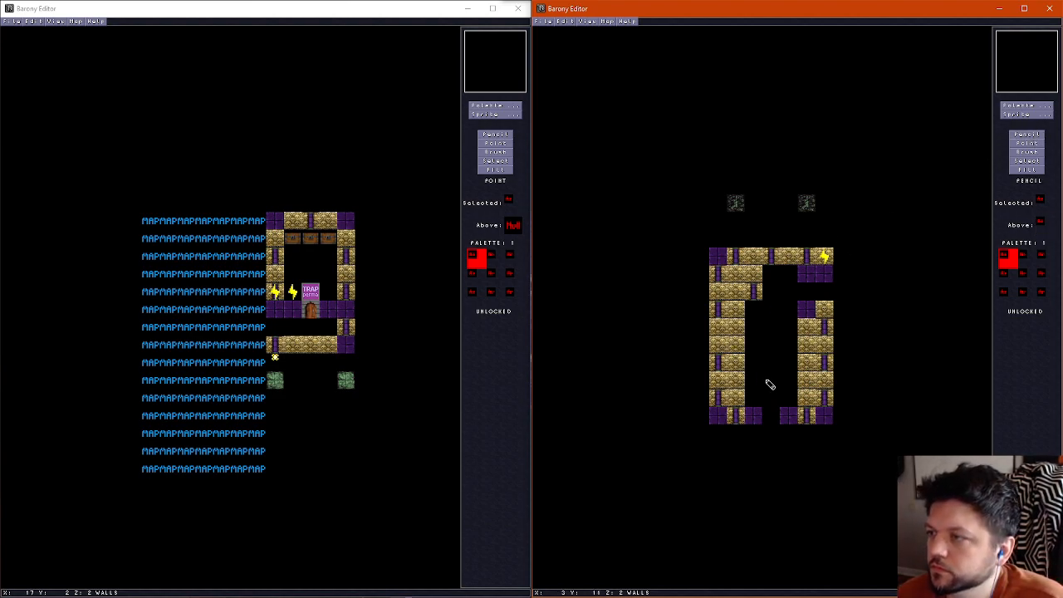
right_click(748, 420)
left_click(752, 432)
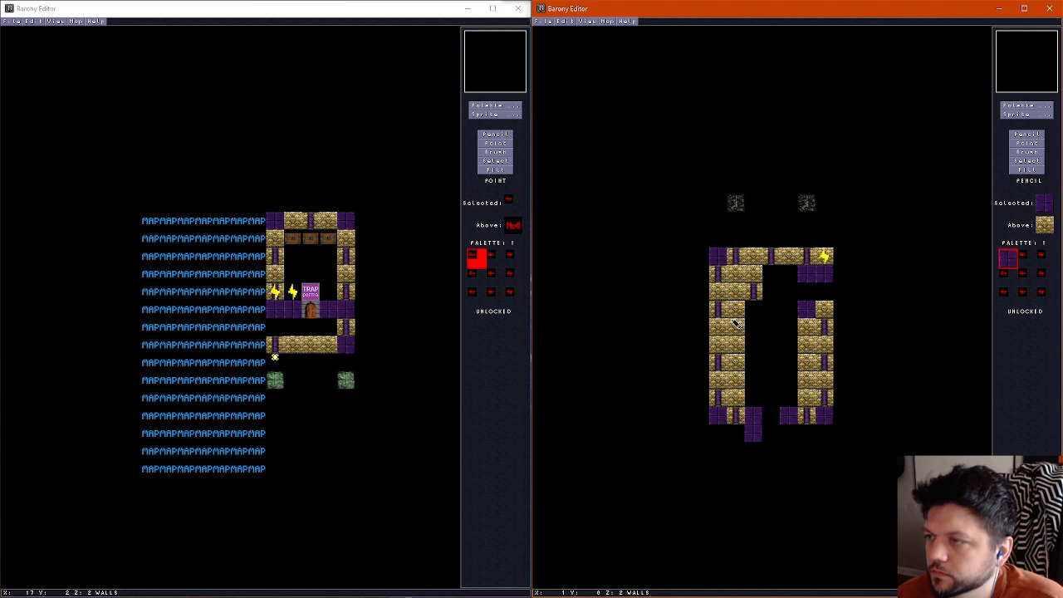
scroll(770, 434, "down", 1)
left_click(755, 430)
mouse_move(755, 400)
left_mouse_down()
mouse_move(738, 392)
mouse_move(736, 289)
mouse_move(777, 276)
mouse_move(810, 327)
mouse_move(802, 399)
mouse_move(749, 293)
left_mouse_up()
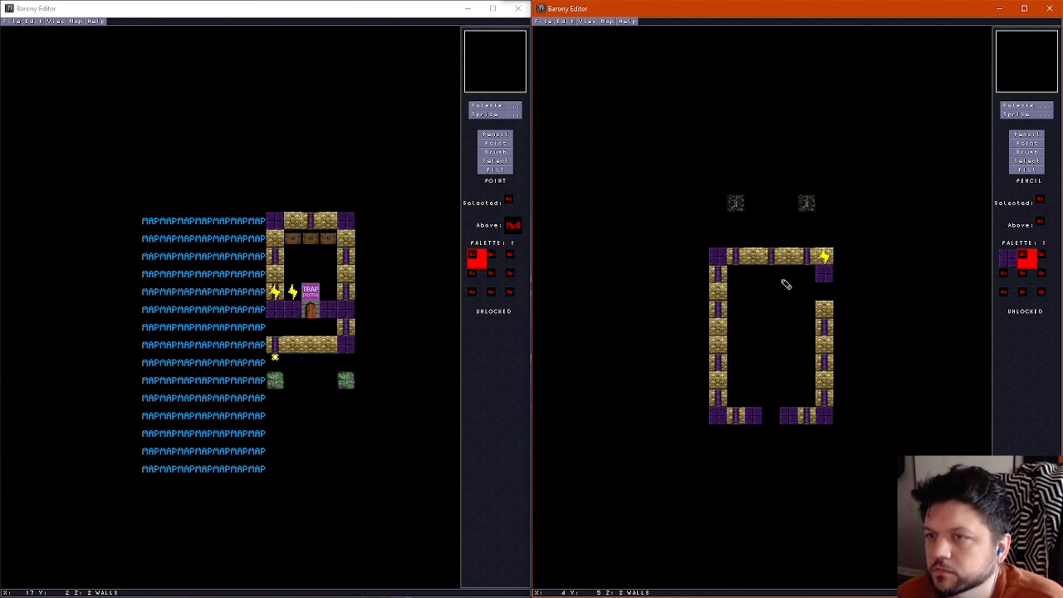
mouse_move(812, 268)
left_mouse_down()
mouse_move(734, 258)
mouse_move(716, 187)
left_mouse_up()
Extend the west wall up to the map's north edge with the purple wall tile
right_click(722, 257)
right_click(741, 191)
left_click(723, 188)
right_click(721, 207)
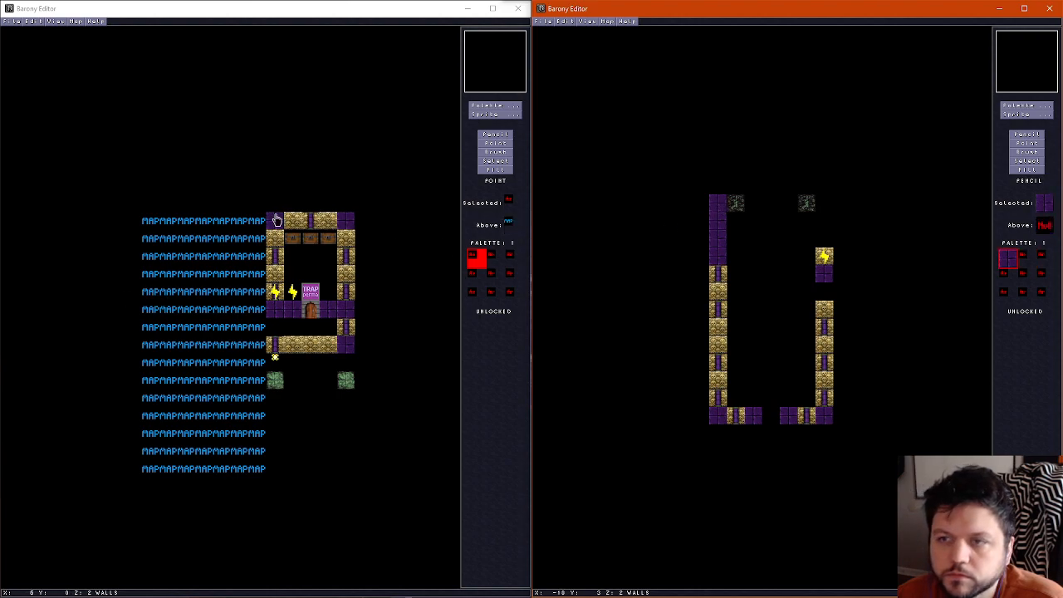
Activate the Pencil tool in the chest-room map and pick up the MAP tile
left_click(514, 136)
left_click(493, 135)
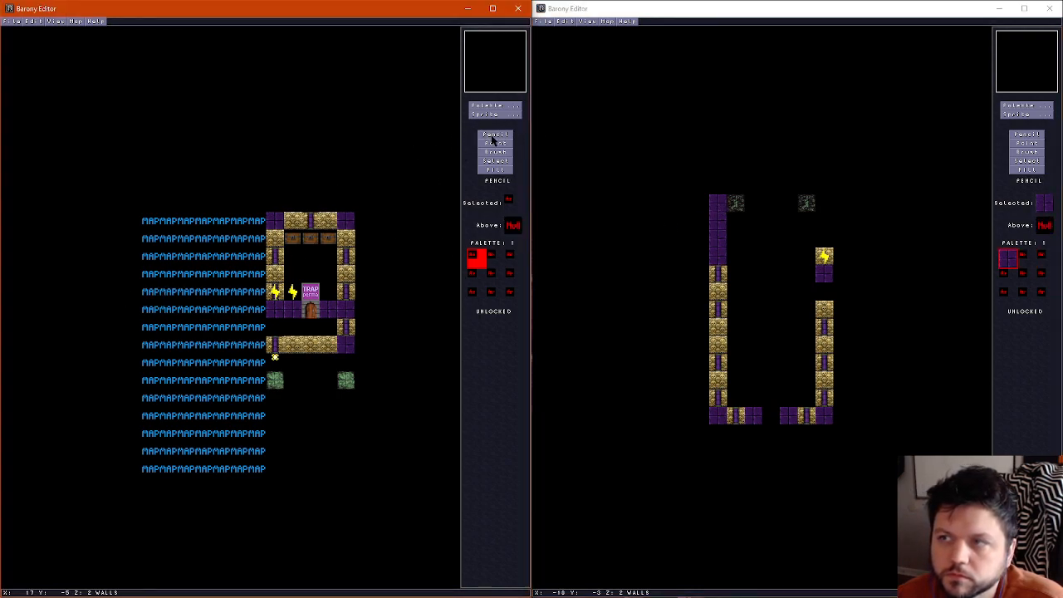
right_click(179, 274)
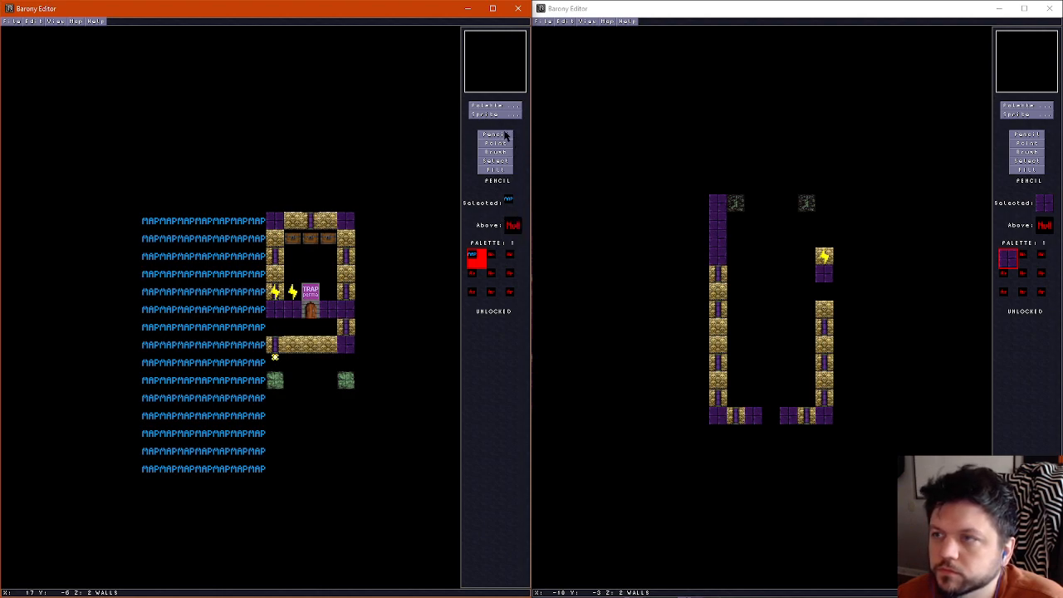
Paint a new north wall in the graveyard map and repaint the other outer walls with purple tile, keeping the east and south openings
mouse_move(725, 215)
left_mouse_down()
mouse_move(734, 205)
mouse_move(828, 214)
mouse_move(825, 248)
left_mouse_up()
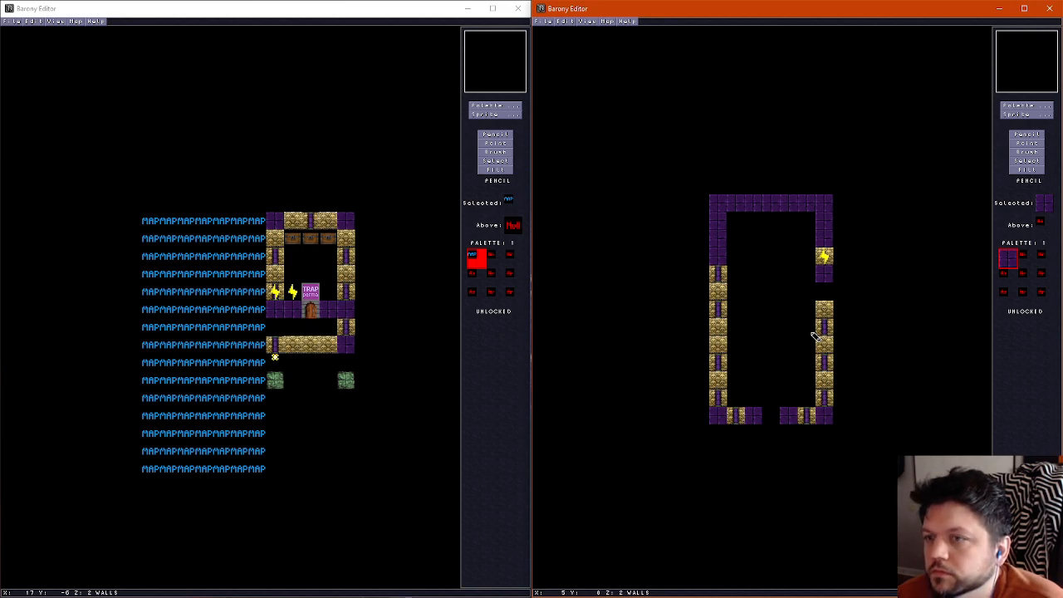
mouse_move(719, 247)
left_mouse_down()
mouse_move(727, 418)
mouse_move(802, 412)
mouse_move(835, 361)
mouse_move(831, 322)
mouse_move(829, 390)
left_mouse_up()
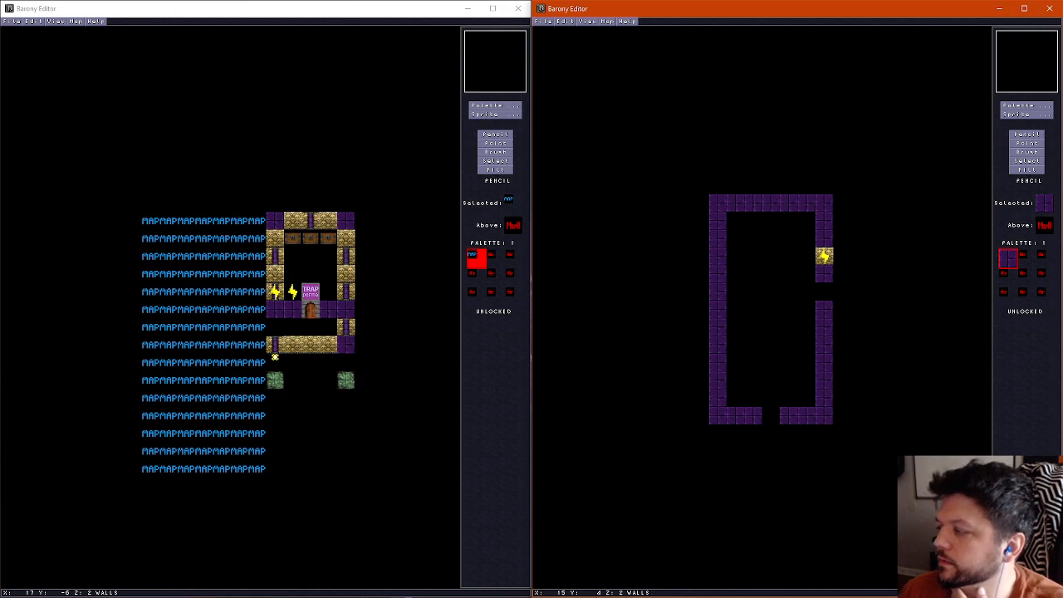
key("alt+Tab")
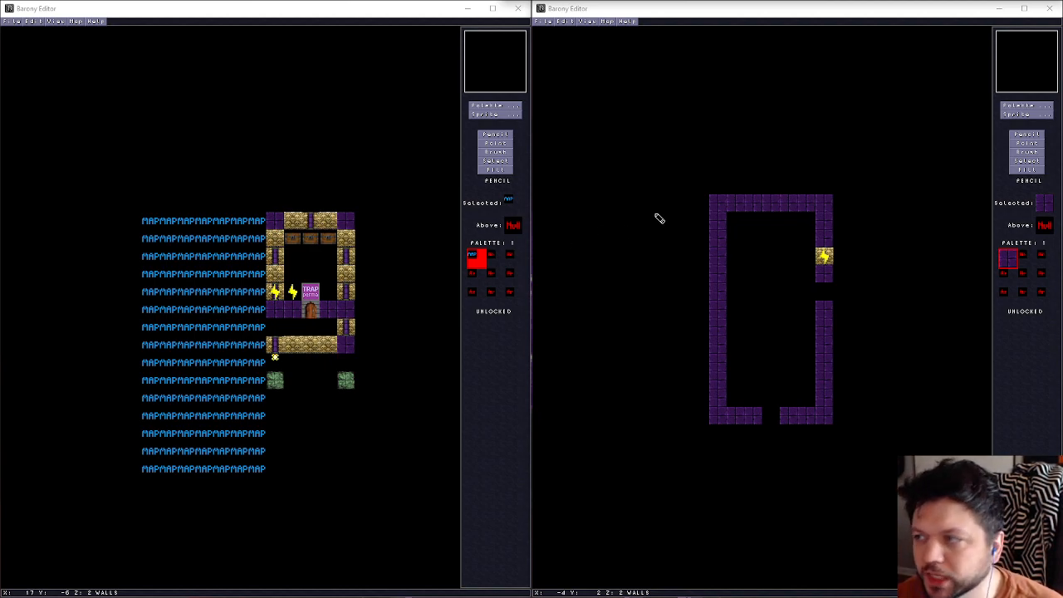
left_click(827, 237)
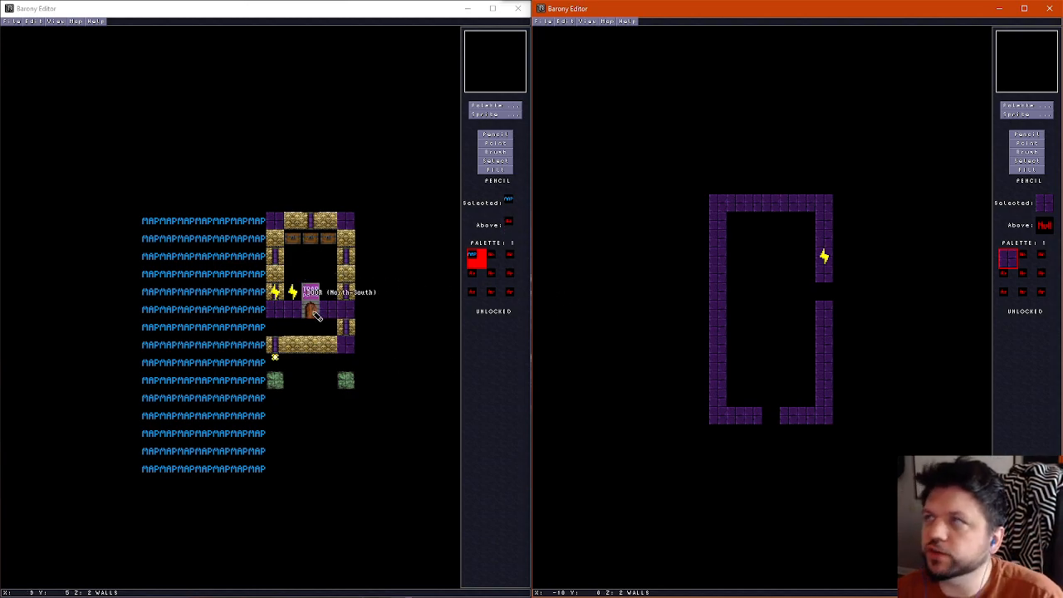
Examine the wall and ceiling layers of the chest-room map
left_click(313, 10)
scroll(350, 208, "up", 1)
scroll(350, 259, "up", 1)
scroll(349, 259, "down", 2)
scroll(350, 259, "up", 1)
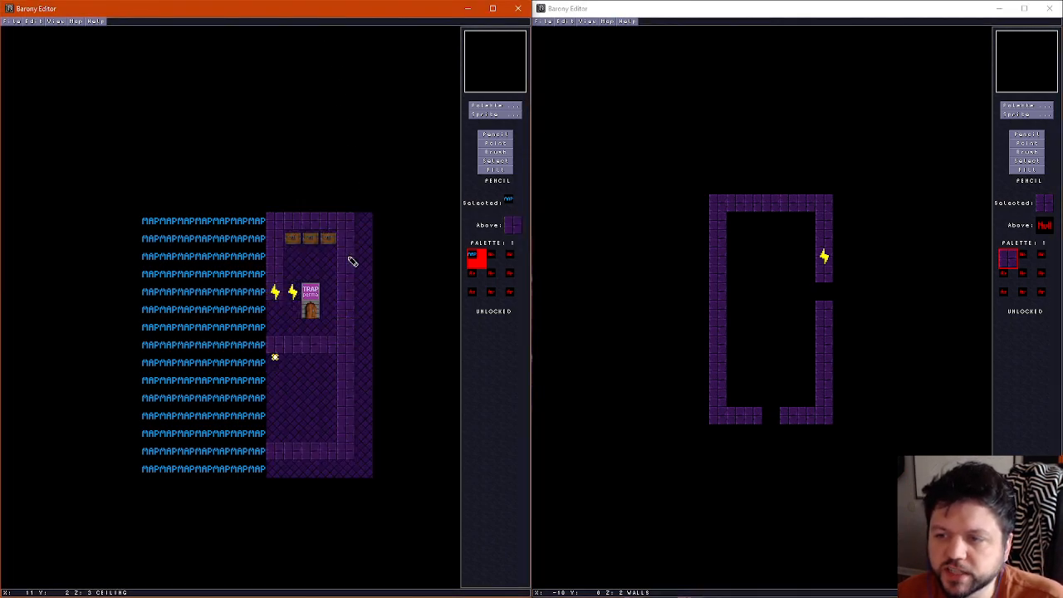
Compare the wall and ceiling layers of the chest-room map with those of the graveyard variant map
scroll(337, 265, "up", 1)
scroll(336, 264, "down", 1)
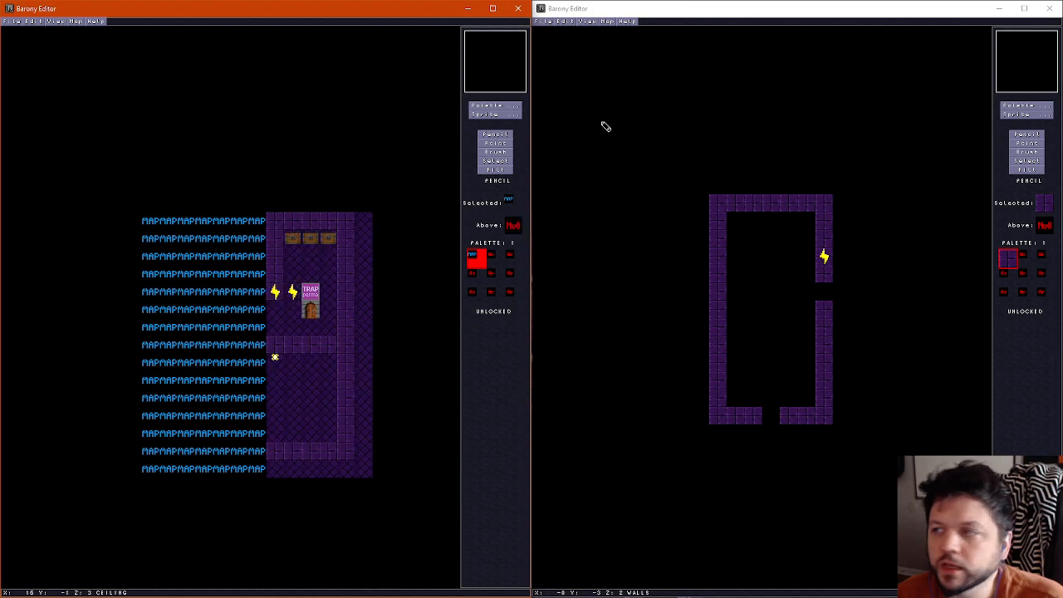
left_click(758, 22)
scroll(736, 185, "up", 1)
scroll(736, 185, "up", 1)
scroll(738, 190, "down", 1)
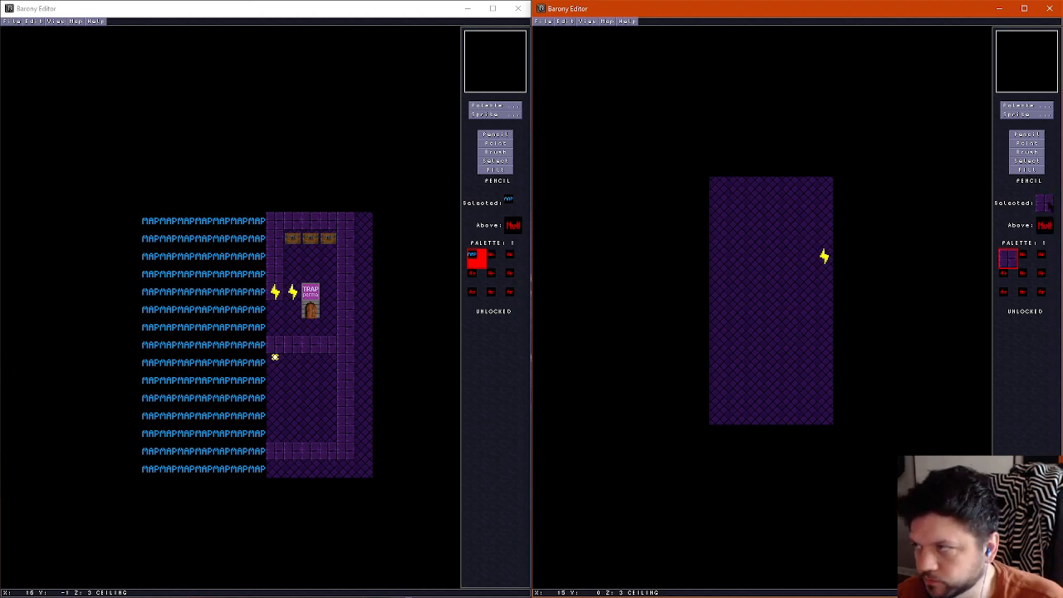
Save the graveyard variant map, reopen it from its file and check its floor layer
left_click(542, 21)
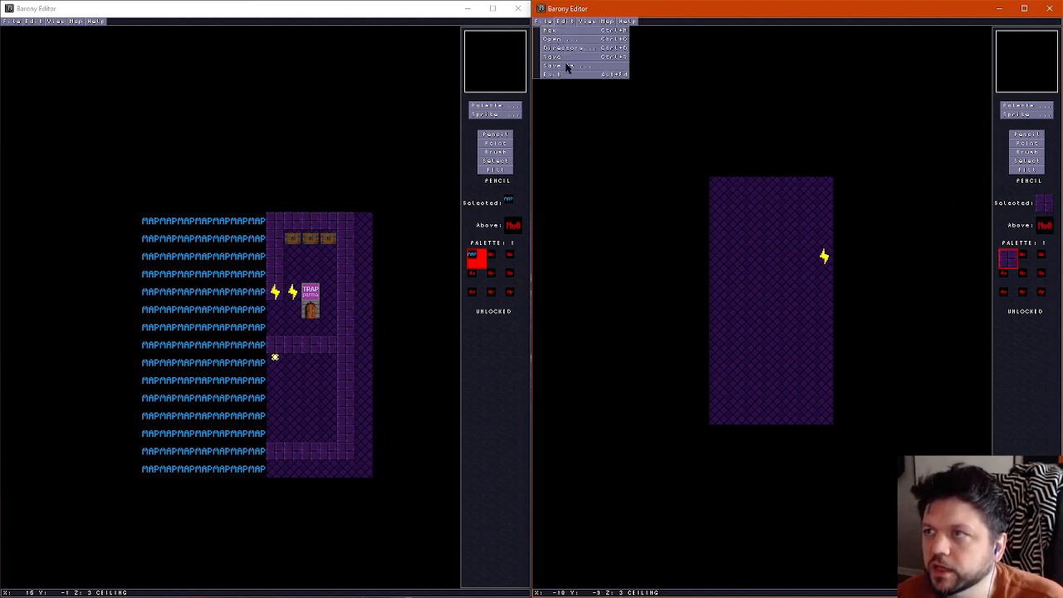
left_click(563, 57)
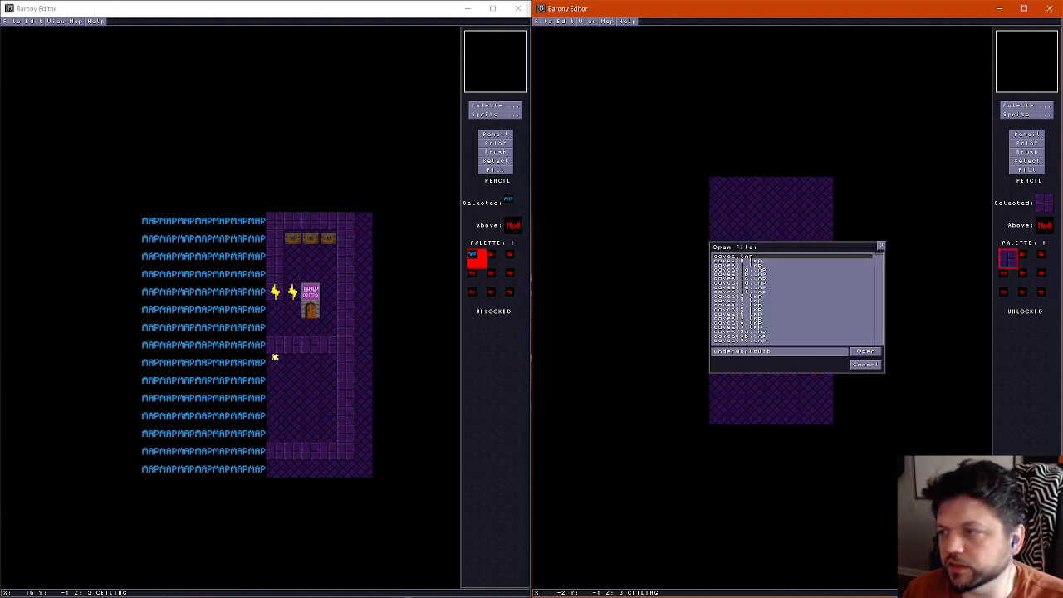
key("Return")
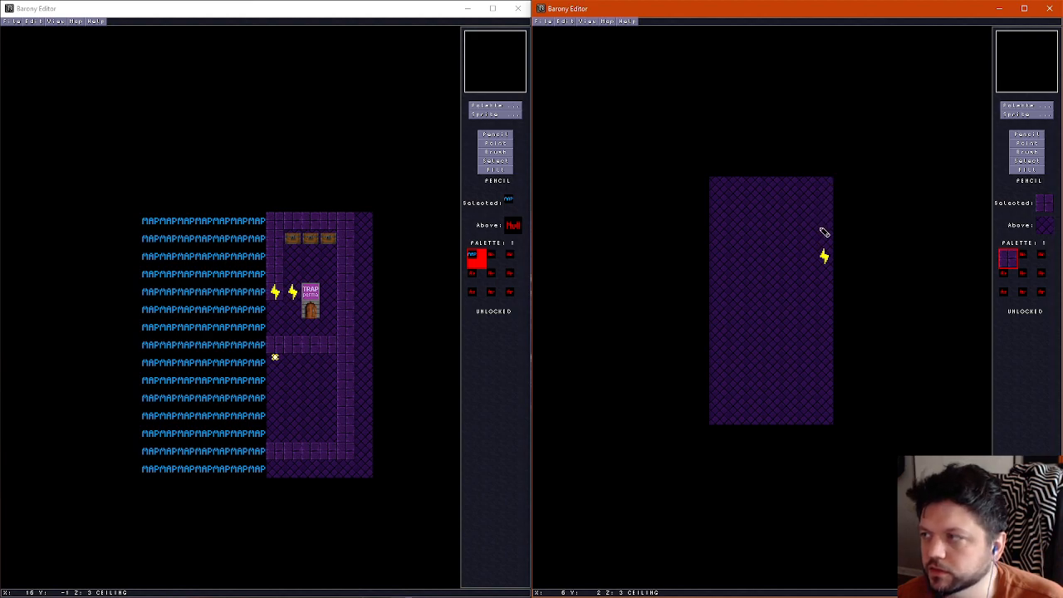
scroll(824, 233, "down", 1)
scroll(824, 233, "down", 1)
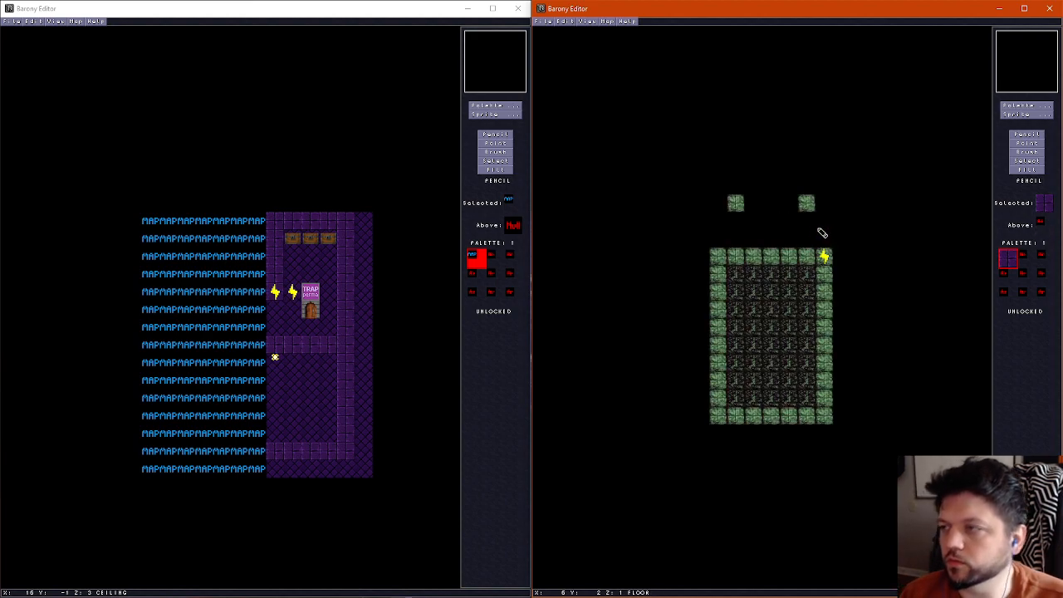
Save the purple-walled graveyard map under its variant B file name
key("ctrl+o")
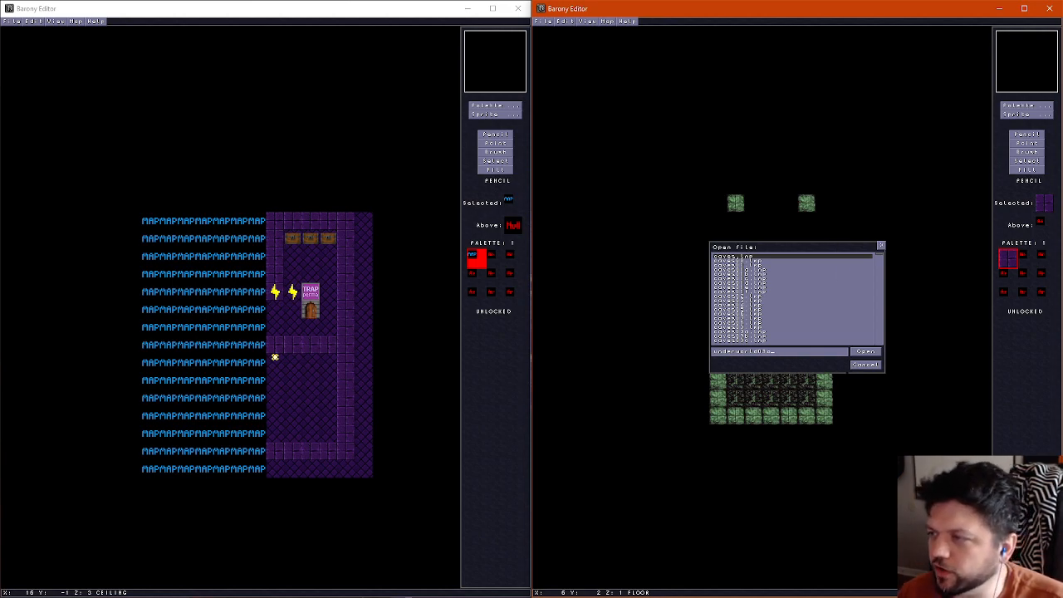
left_click(859, 367)
scroll(826, 349, "up", 2)
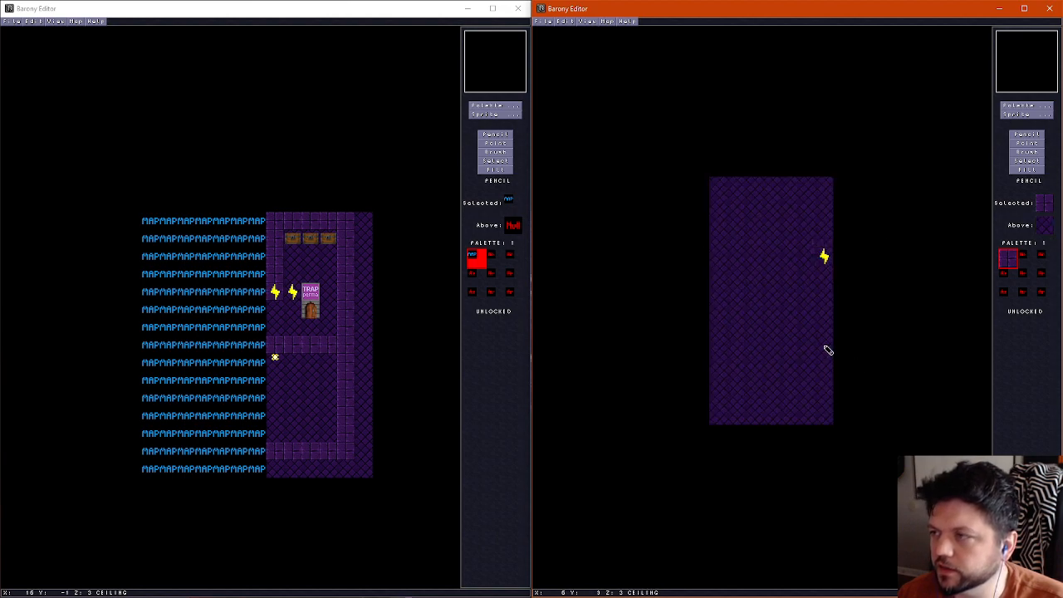
scroll(824, 344, "down", 1)
left_click(539, 22)
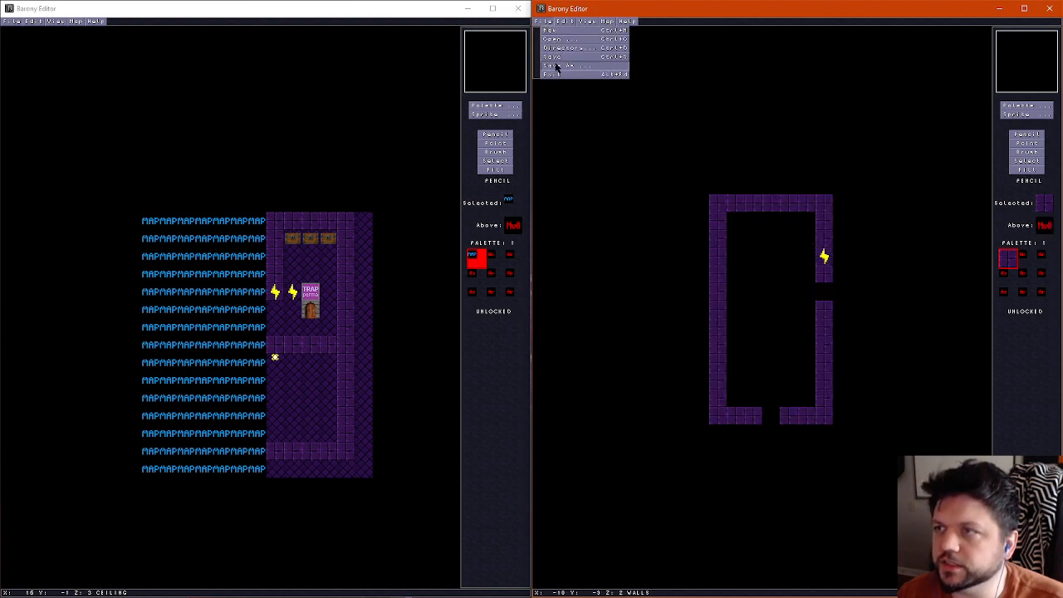
left_click(556, 66)
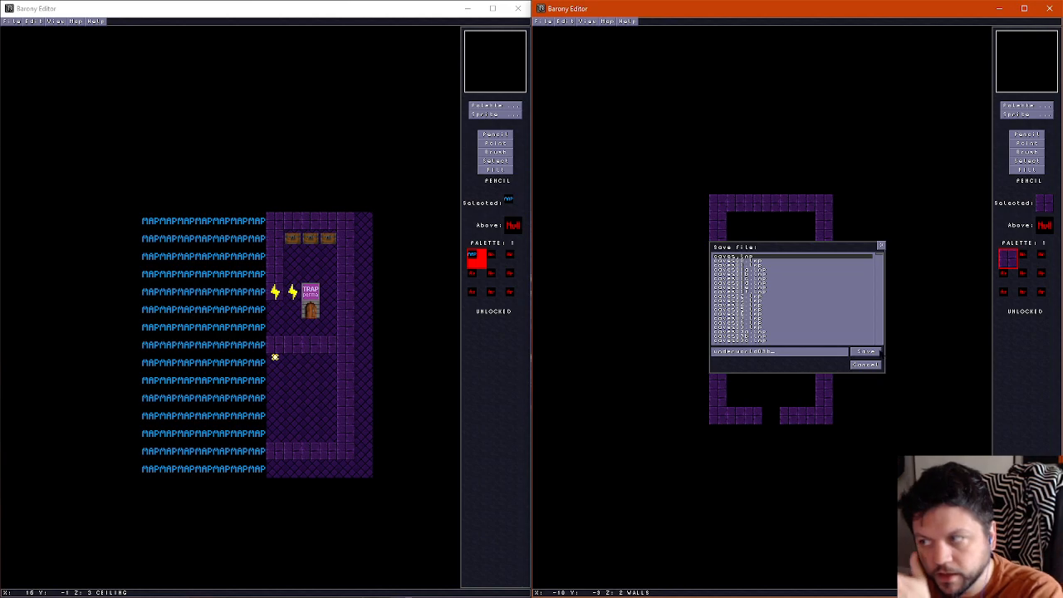
left_click(868, 351)
Open the original graveyard map with the headstones and check its wall and ceiling layers
key("ctrl+o")
left_click(879, 351)
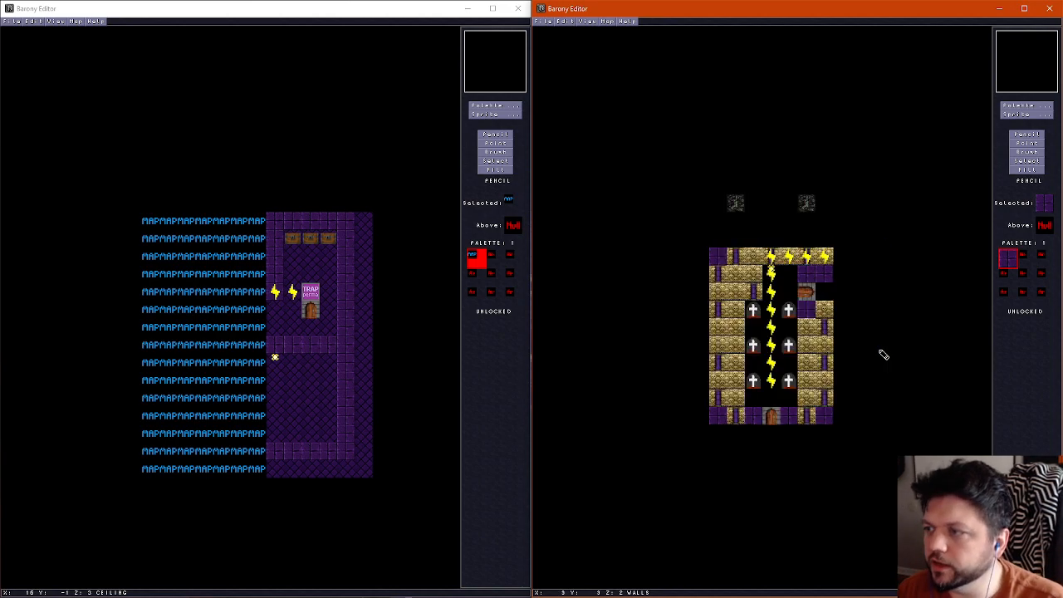
scroll(810, 310, "down", 1)
scroll(772, 283, "up", 2)
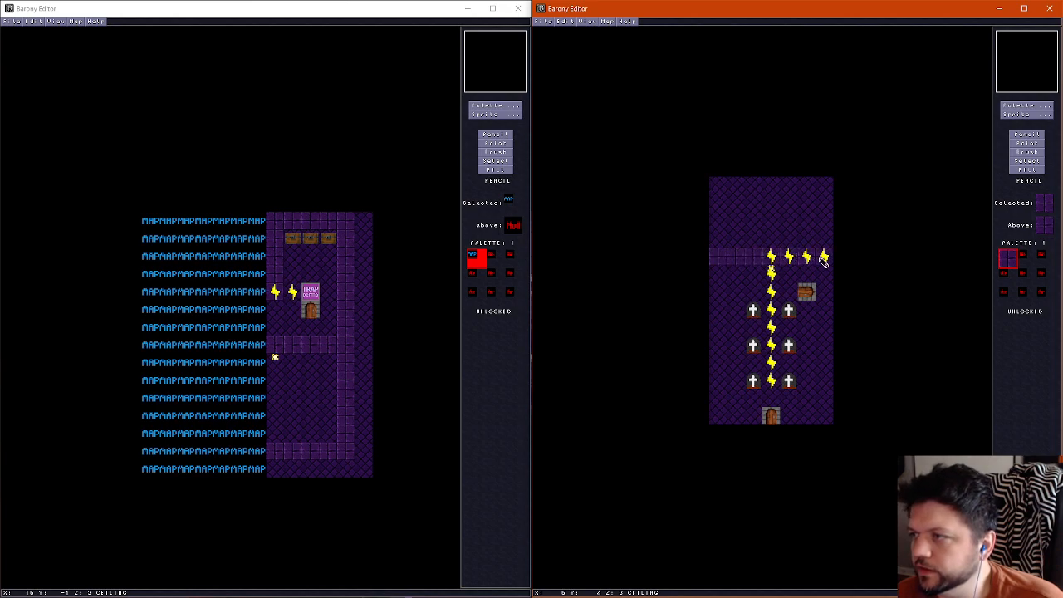
Paint the purple wall tile along the west, south and east edges of the original graveyard's ceiling layer, leaving the door cells uncovered
scroll(826, 259, "down", 1)
scroll(828, 281, "up", 1)
scroll(772, 278, "down", 1)
scroll(721, 279, "up", 1)
mouse_move(716, 279)
left_mouse_down()
mouse_move(714, 403)
mouse_move(730, 418)
mouse_move(828, 416)
mouse_move(822, 322)
left_mouse_up()
scroll(731, 419, "down", 1)
scroll(731, 419, "up", 1)
scroll(823, 404, "down", 1)
scroll(822, 405, "up", 1)
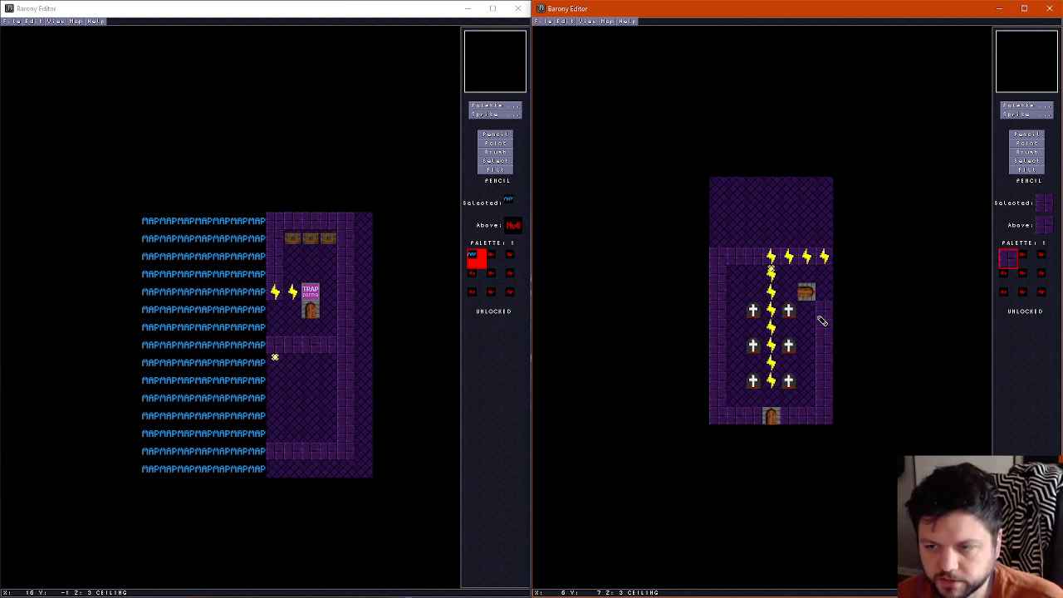
Extend the original graveyard's ceiling one row below the south wall with the diamond-pattern tile, and pick up the purple wall tile again
left_click(754, 434)
key("ctrl+z")
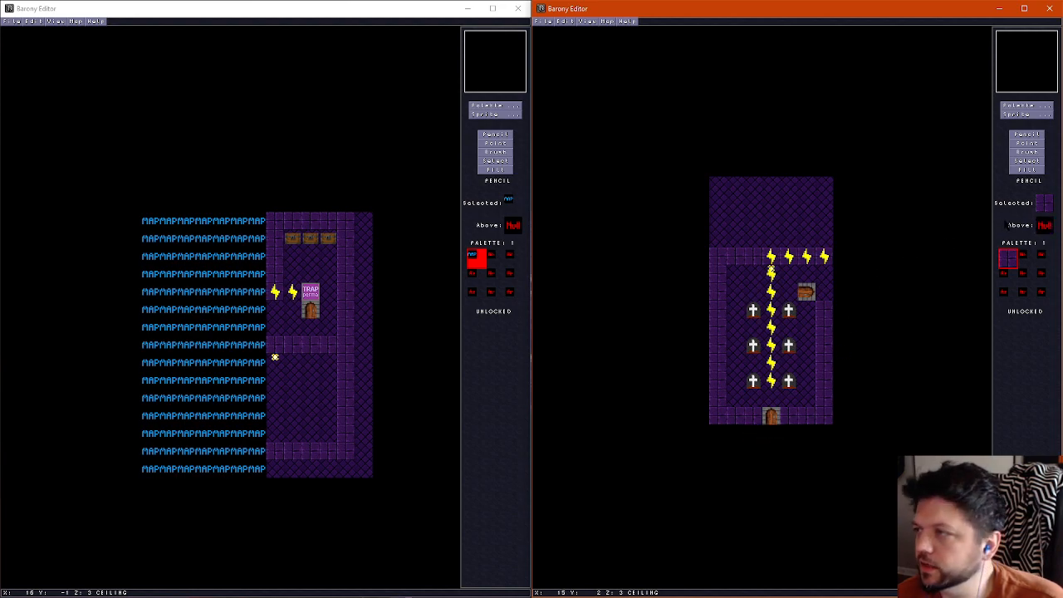
right_click(779, 218)
mouse_move(713, 446)
left_mouse_down()
mouse_move(790, 453)
mouse_move(794, 437)
mouse_move(866, 451)
left_mouse_up()
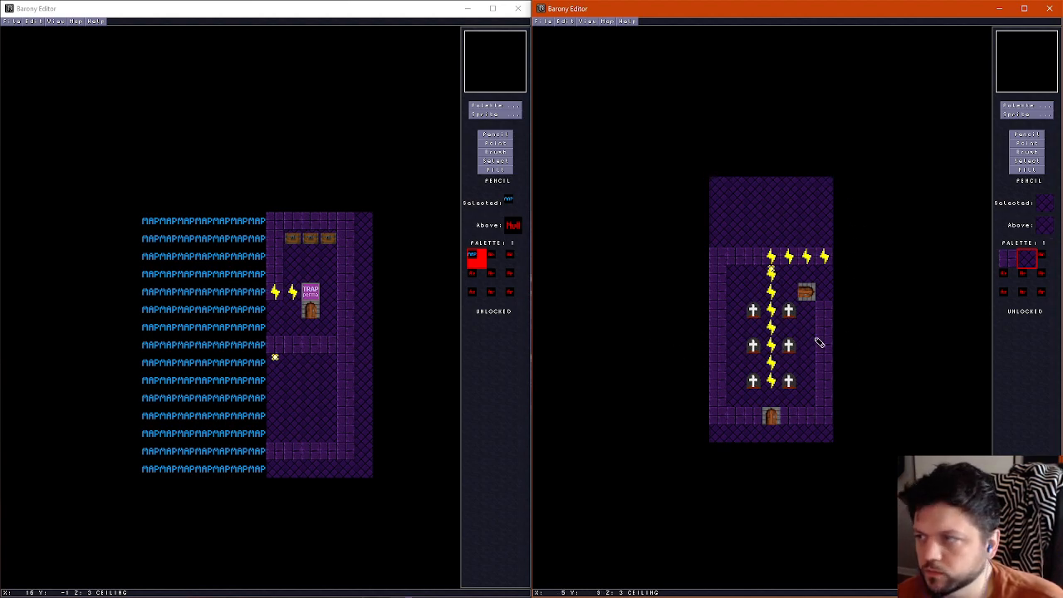
right_click(828, 308)
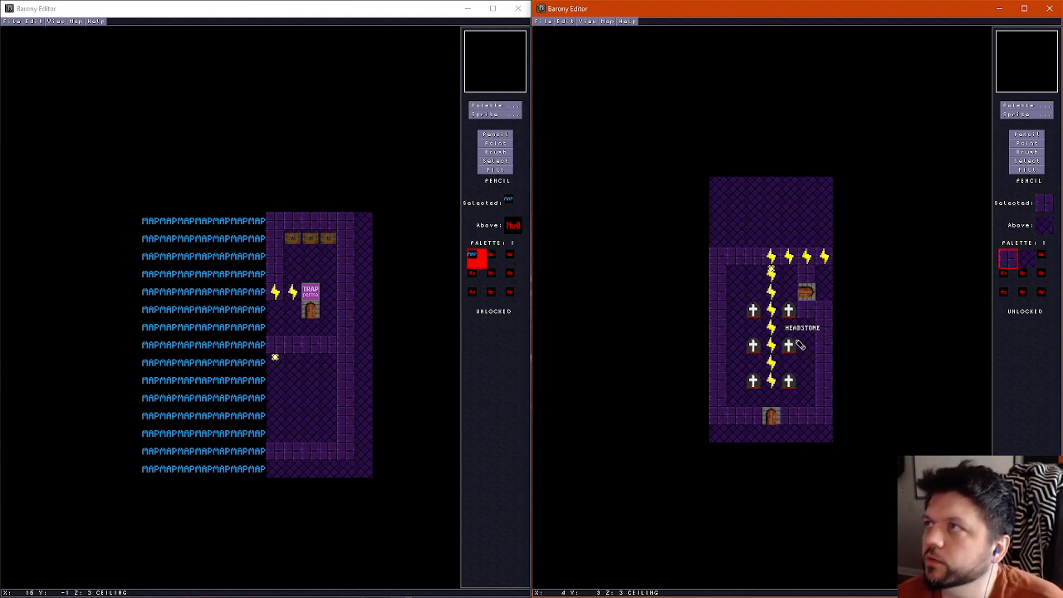
Save the original graveyard map and open the graveyard variant B map
left_click(545, 21)
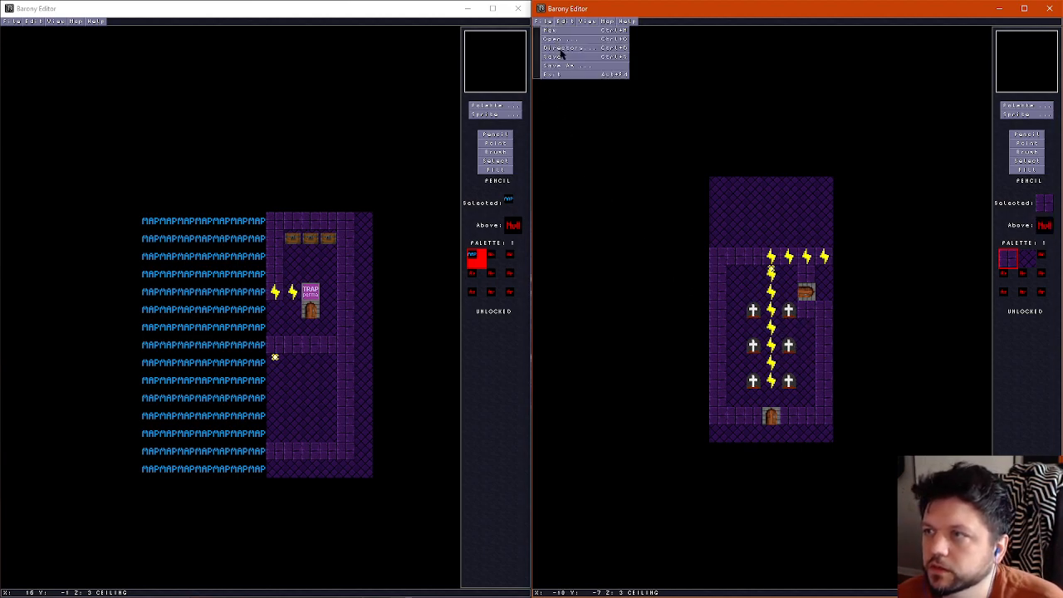
key("ctrl+o")
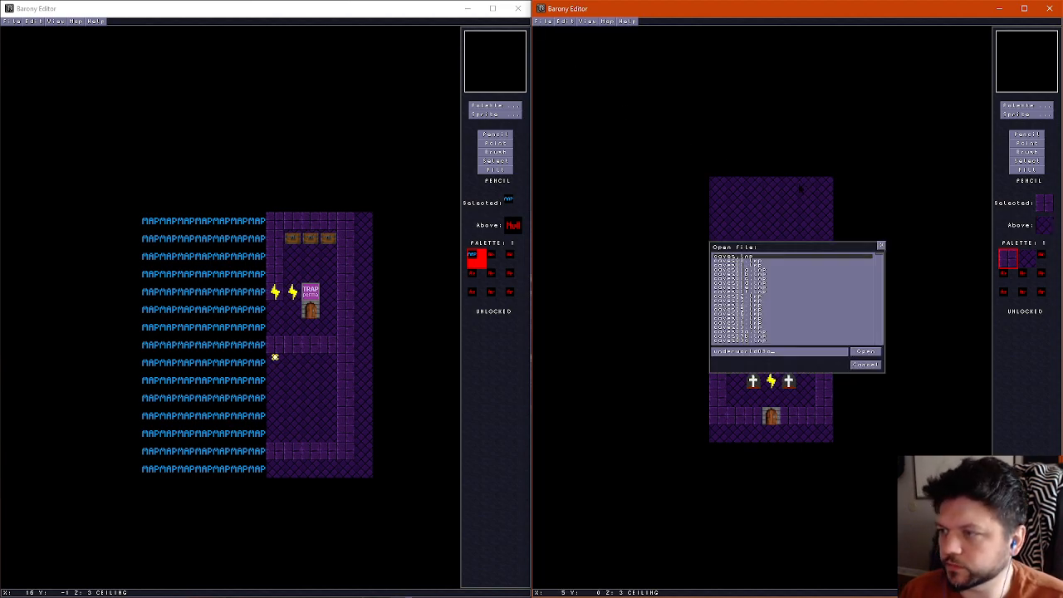
key("Return")
Extend the variant map's ceiling layer one row further south with the diamond-pattern ceiling tile
scroll(796, 191, "down", 1)
scroll(795, 191, "up", 1)
right_click(751, 375)
mouse_move(715, 432)
left_mouse_down()
mouse_move(852, 465)
mouse_move(705, 439)
left_mouse_up()
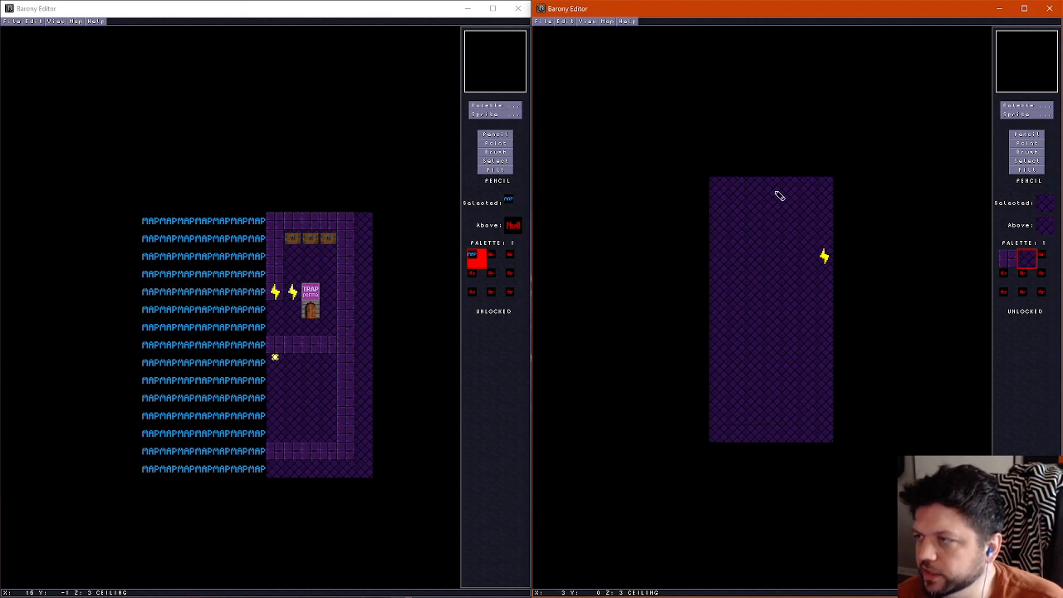
scroll(737, 272, "down", 2)
scroll(737, 272, "up", 2)
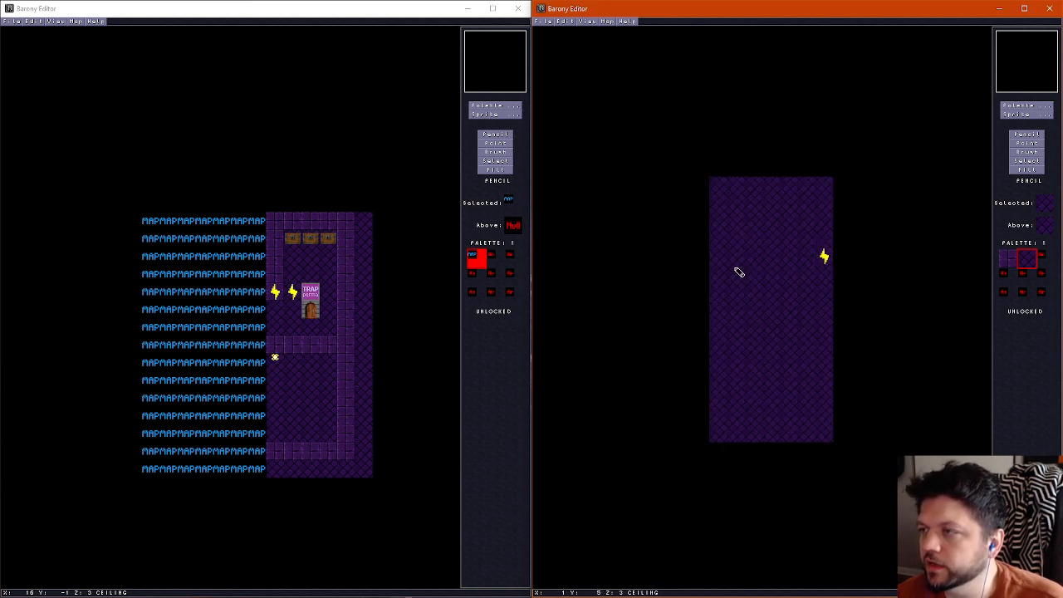
Paint new north and south outer wall rows one cell further out in the variant's wall layer with the purple wall tile
scroll(739, 272, "down", 1)
right_click(723, 216)
mouse_move(719, 186)
left_mouse_down()
mouse_move(723, 175)
mouse_move(826, 186)
left_mouse_up()
left_click_drag(717, 434, 828, 435)
Clear the old inner north and south wall rows with the empty tile, keeping a one-cell doorway in the south wall
right_click(770, 428)
left_click_drag(758, 418, 729, 415)
mouse_move(750, 199)
left_mouse_down()
mouse_move(750, 209)
mouse_move(813, 213)
left_mouse_up()
left_click_drag(795, 413, 814, 417)
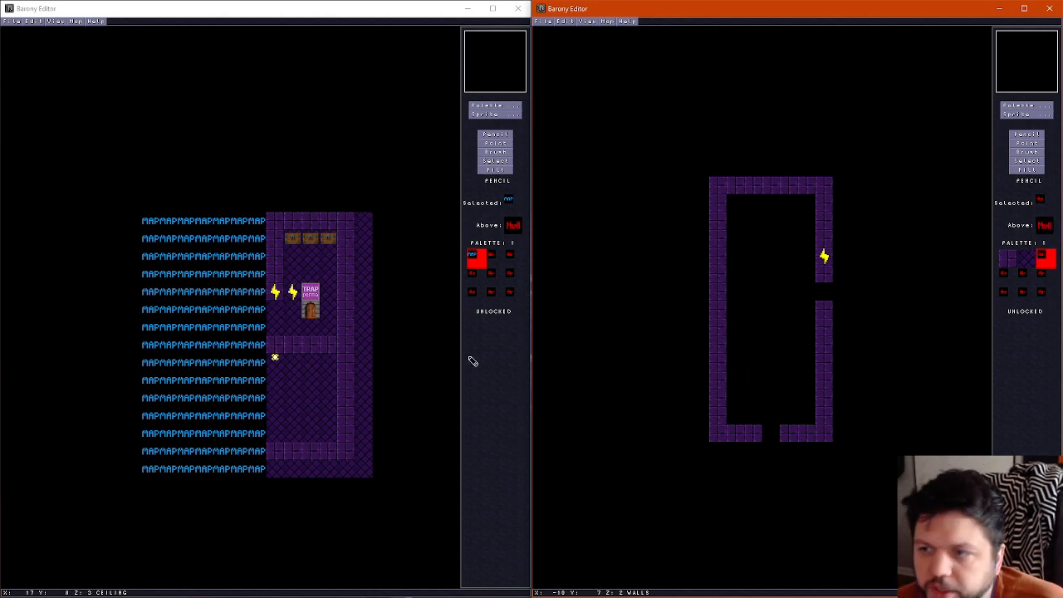
scroll(684, 322, "down", 1)
scroll(683, 323, "up", 1)
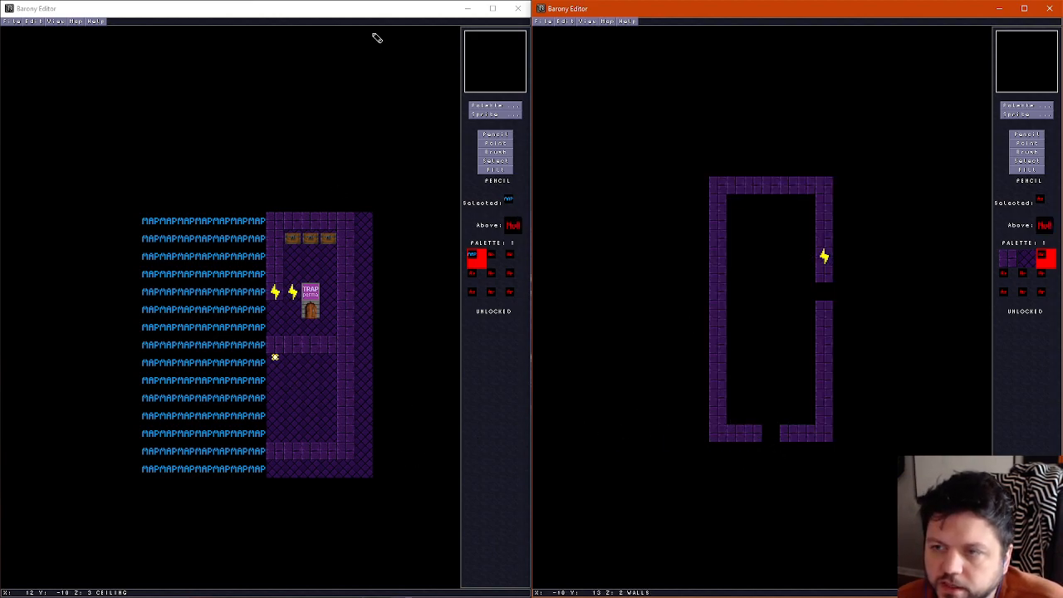
left_click(382, 4)
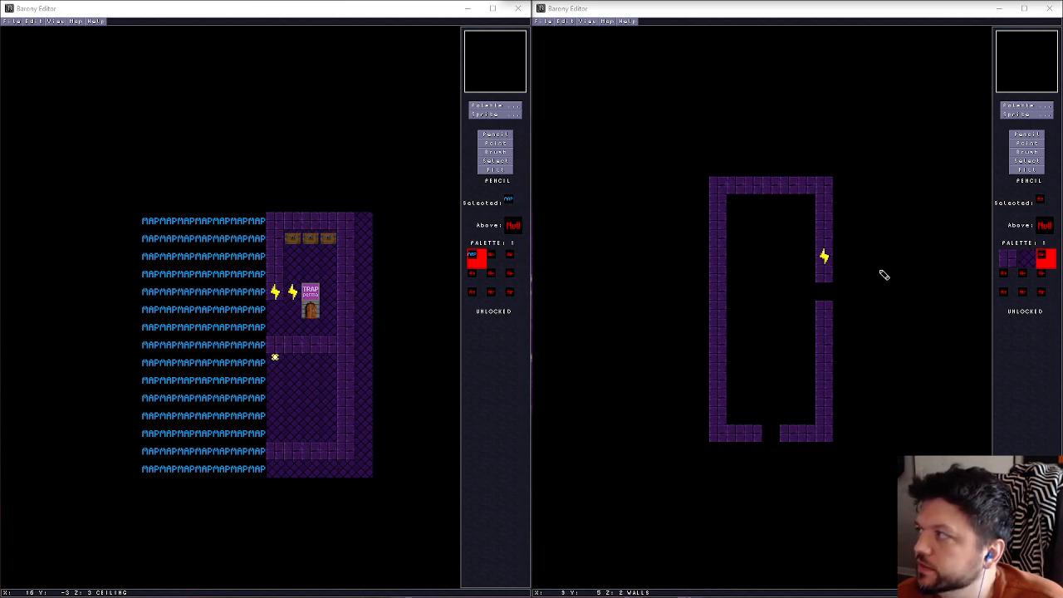
left_click(814, 431)
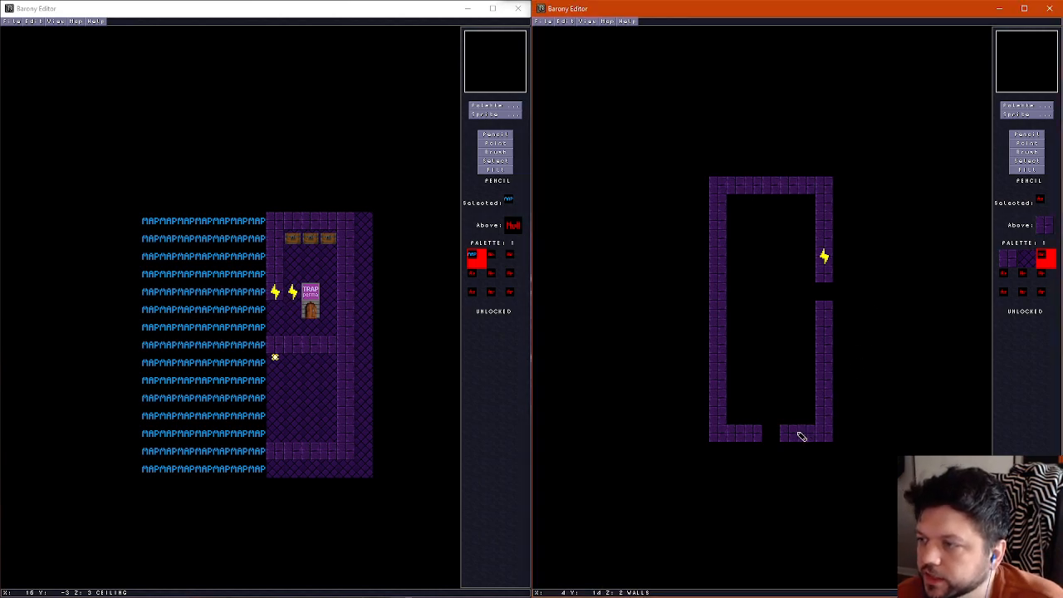
scroll(785, 402, "up", 1)
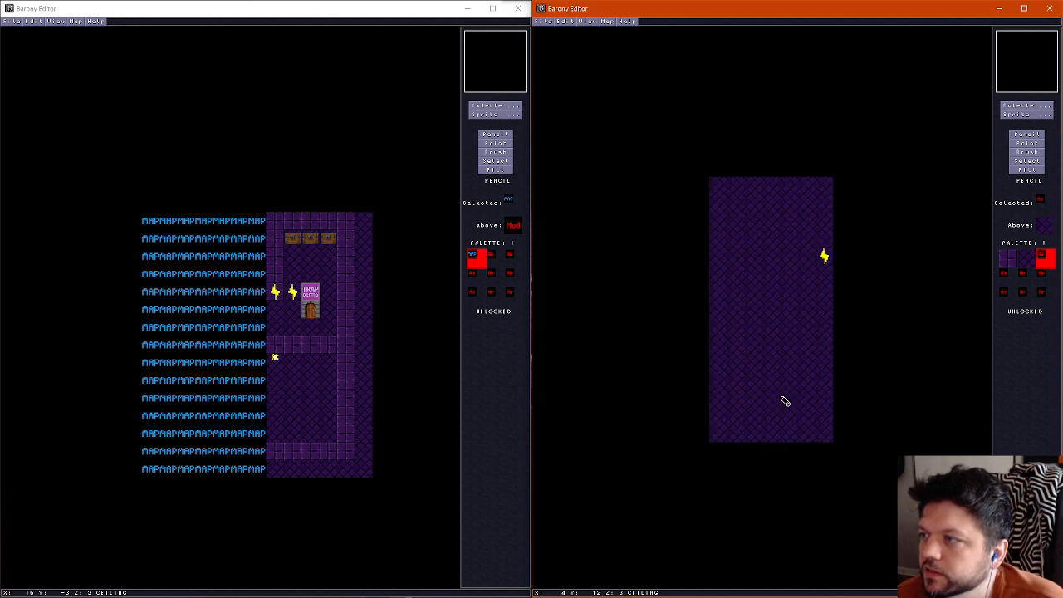
Complete the border of the variant's floor layer with green mossy stone along its north, south and side edges
scroll(785, 401, "down", 2)
right_click(718, 256)
mouse_move(718, 241)
left_mouse_down()
mouse_move(716, 202)
mouse_move(739, 184)
mouse_move(823, 200)
mouse_move(824, 241)
left_mouse_up()
left_click(723, 438)
left_click_drag(726, 441, 826, 434)
Fill the whole floor inside the green border with the dark floor tile, covering the old inner border rows
right_click(767, 408)
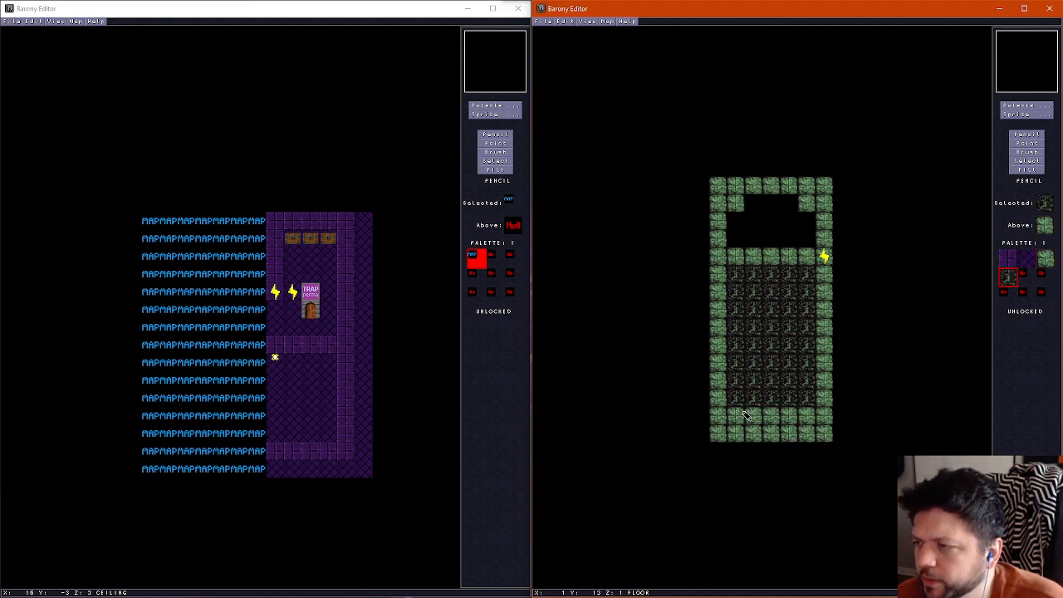
left_click_drag(739, 415, 803, 419)
mouse_move(737, 252)
left_mouse_down()
mouse_move(742, 208)
mouse_move(810, 223)
mouse_move(747, 249)
mouse_move(787, 237)
mouse_move(755, 256)
left_mouse_up()
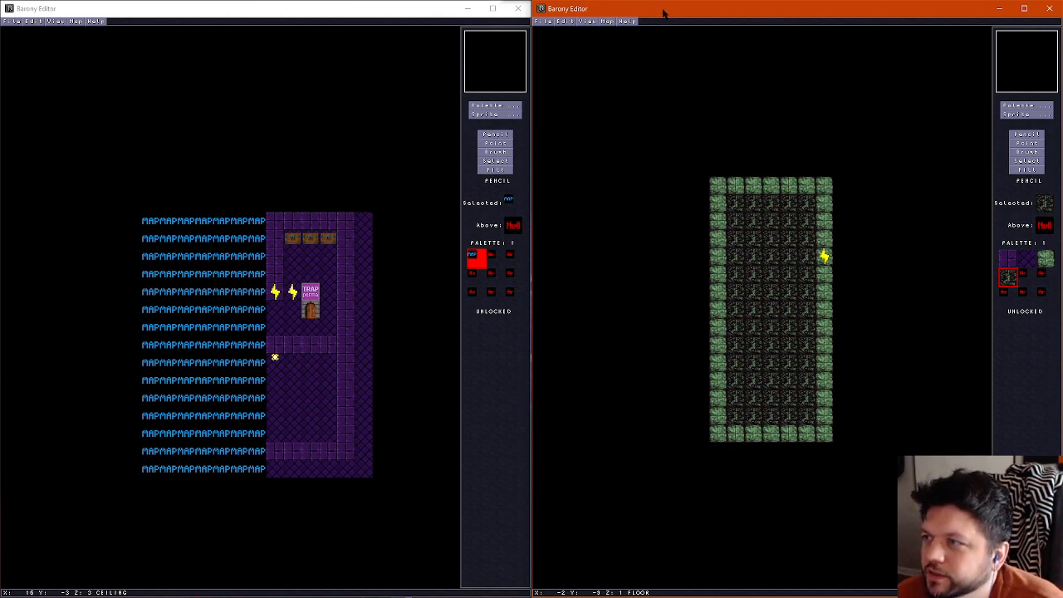
Examine the floor, wall and ceiling layers of the extended graveyard variant
scroll(740, 294, "up", 2)
scroll(740, 293, "down", 2)
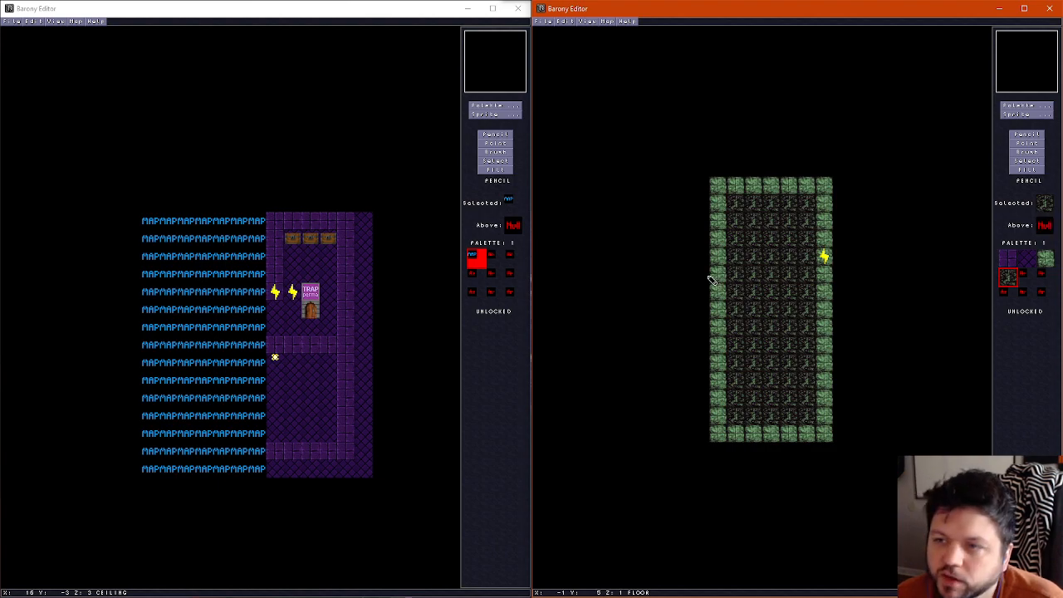
scroll(702, 259, "up", 1)
scroll(702, 260, "down", 1)
scroll(702, 260, "up", 1)
scroll(702, 260, "down", 1)
scroll(703, 259, "up", 2)
scroll(706, 256, "down", 2)
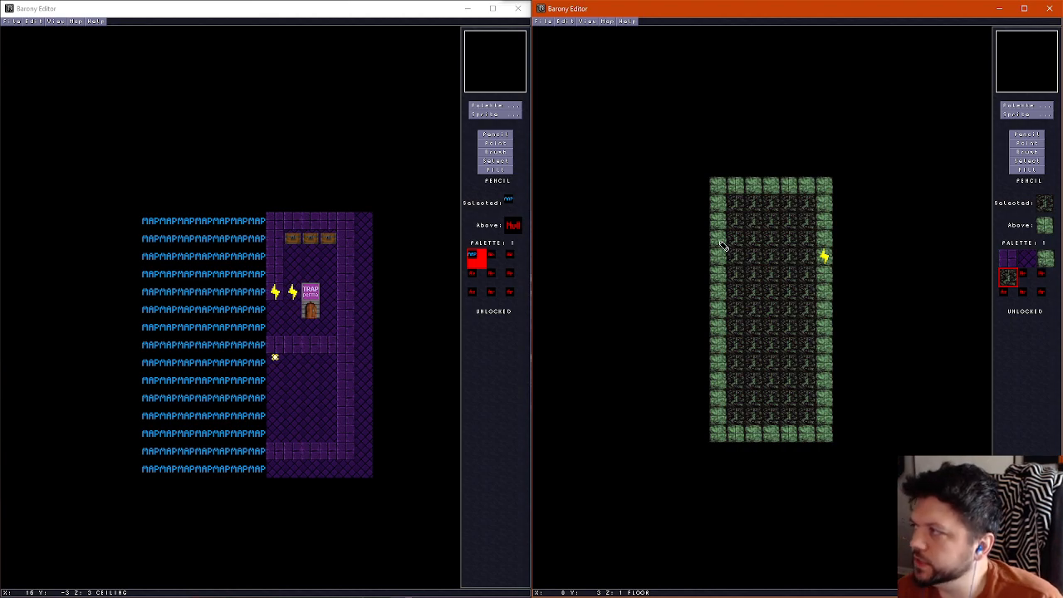
Sketch a trial route of green stone in the wall layer, from the east opening around the room and back east near the south wall
scroll(723, 247, "up", 1)
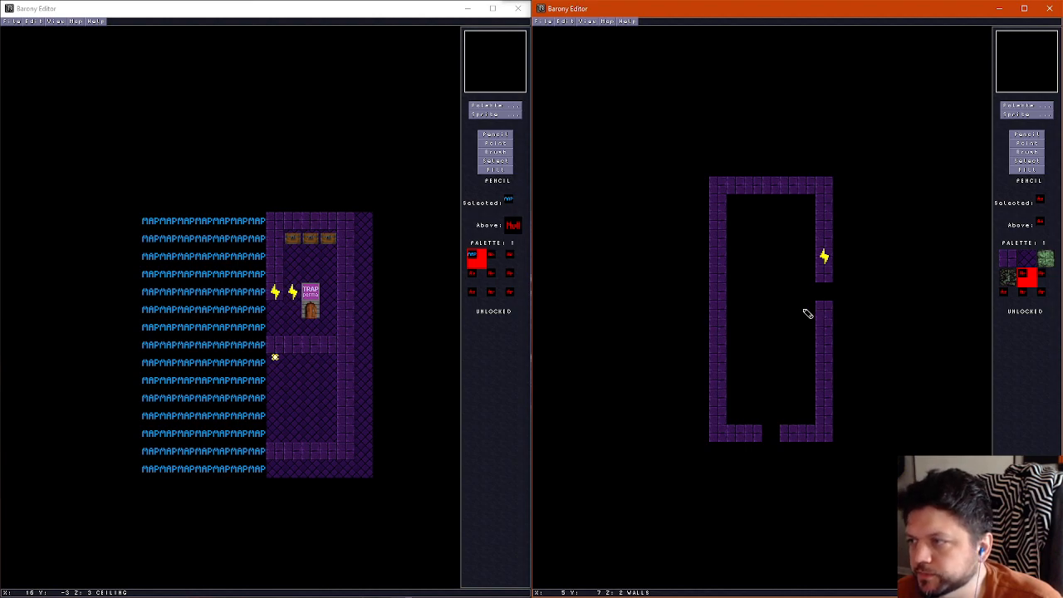
left_click(1046, 260)
mouse_move(814, 316)
left_mouse_down()
mouse_move(789, 309)
mouse_move(789, 237)
mouse_move(772, 221)
mouse_move(754, 224)
mouse_move(756, 402)
left_mouse_up()
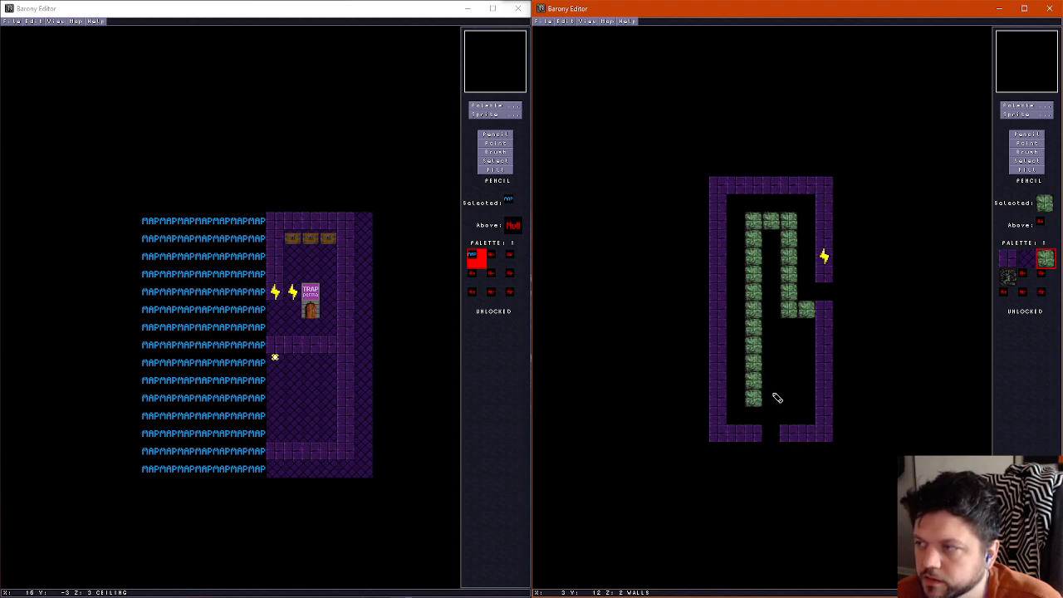
left_click_drag(776, 399, 808, 398)
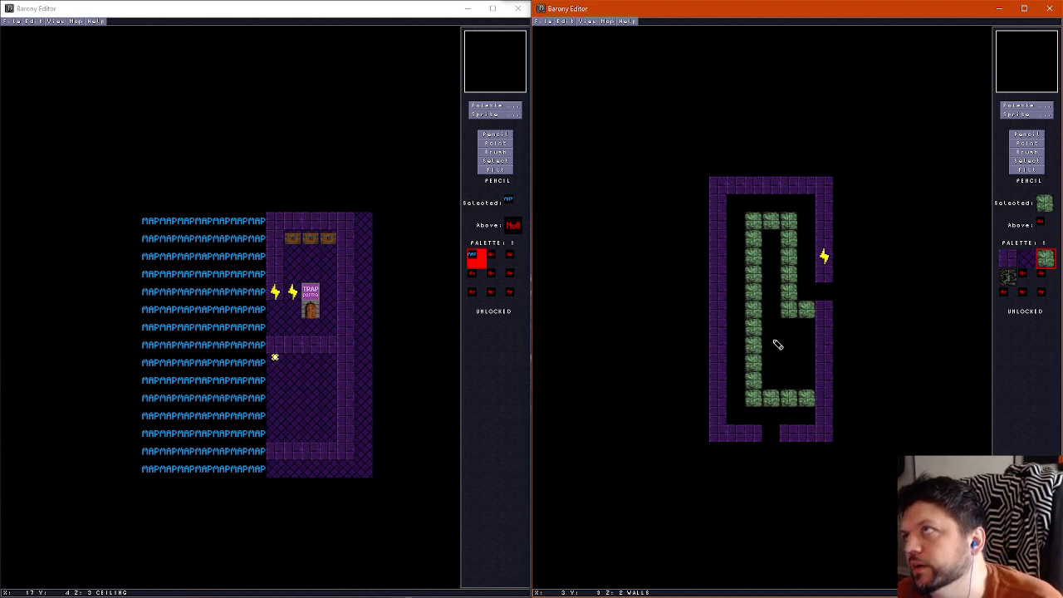
Erase the green stone trial route from the wall layer with the empty tile
key("5")
mouse_move(804, 309)
left_mouse_down()
mouse_move(761, 240)
mouse_move(788, 314)
mouse_move(748, 194)
mouse_move(772, 186)
mouse_move(733, 194)
mouse_move(815, 194)
left_mouse_up()
key("1")
key("5")
mouse_move(754, 277)
left_mouse_down()
mouse_move(750, 389)
mouse_move(809, 399)
left_mouse_up()
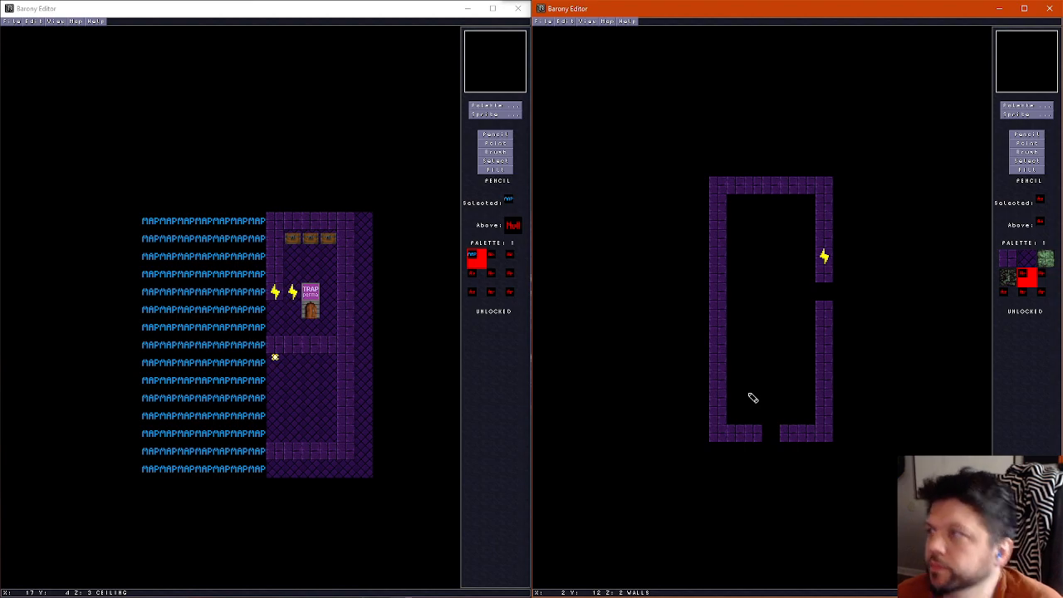
Place a teleport shrine inside the room and move it to the centre of the room's north end
right_click(827, 317)
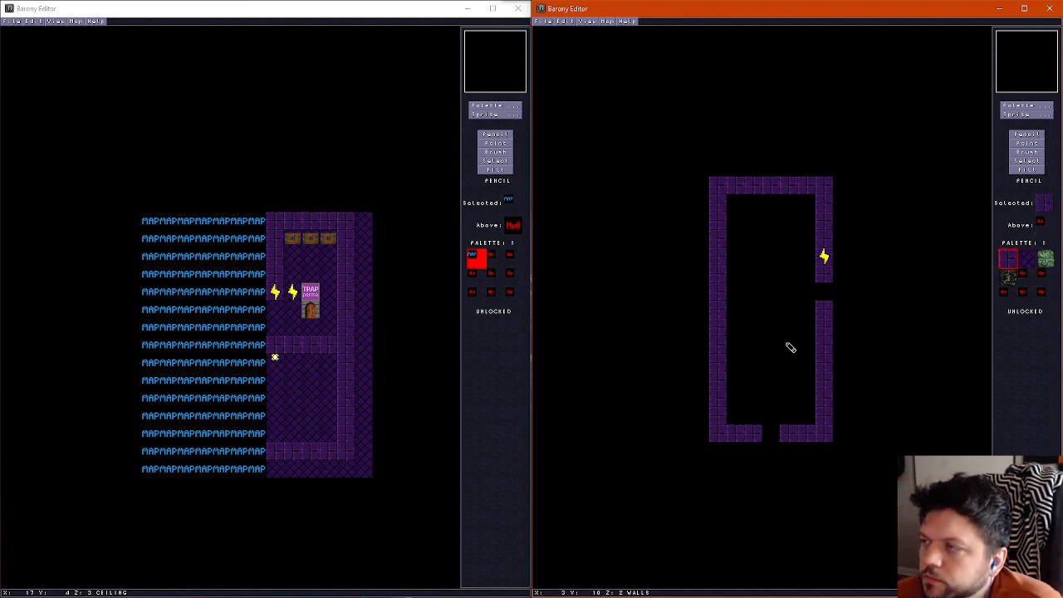
left_click(1034, 114)
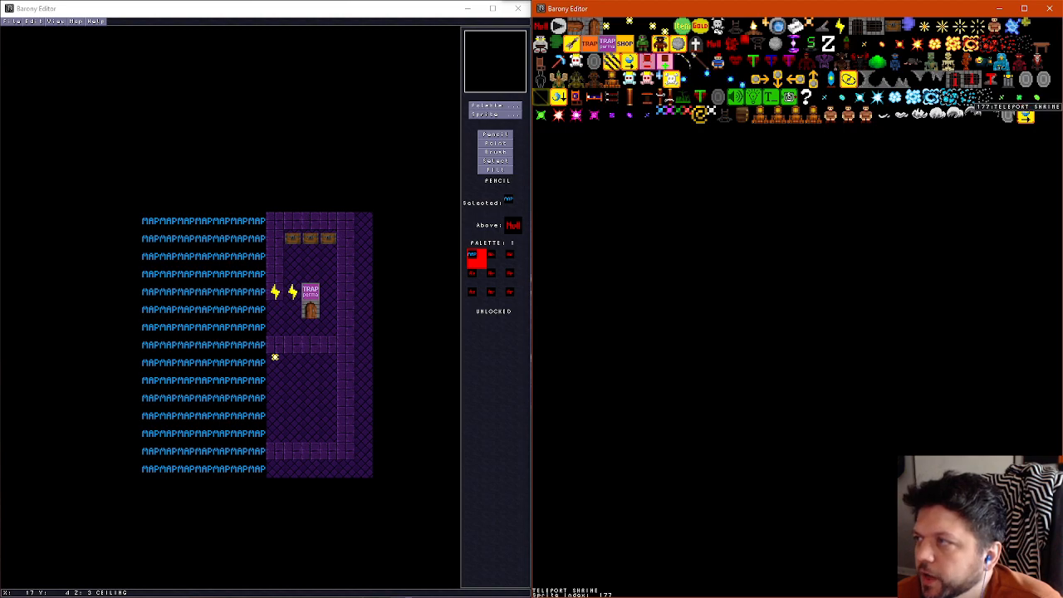
left_click(1022, 110)
left_click(777, 352)
left_click(1027, 143)
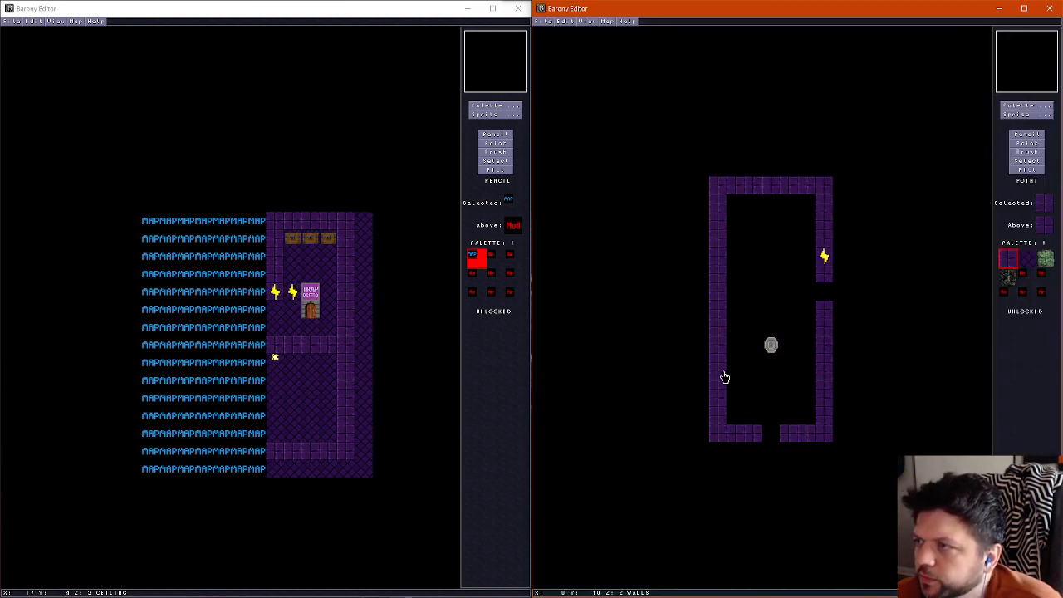
left_click(1026, 135)
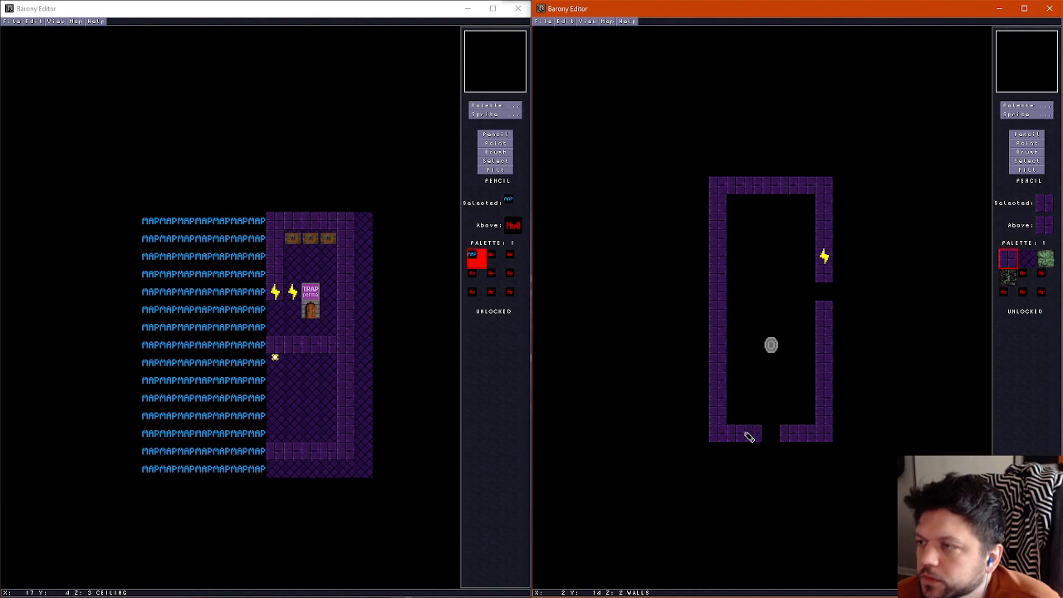
left_click(1027, 143)
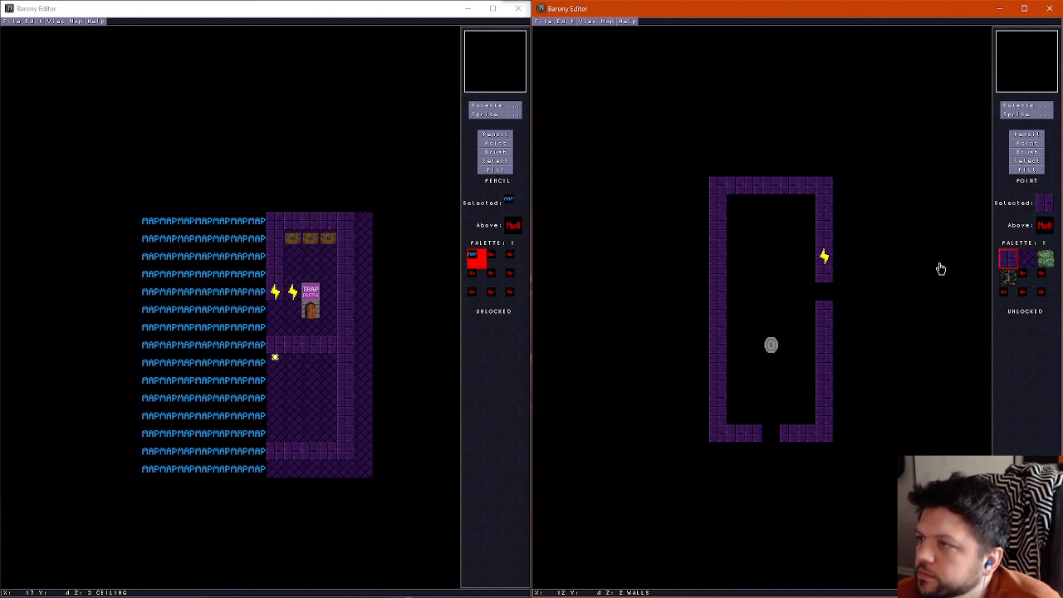
left_click_drag(771, 349, 769, 229)
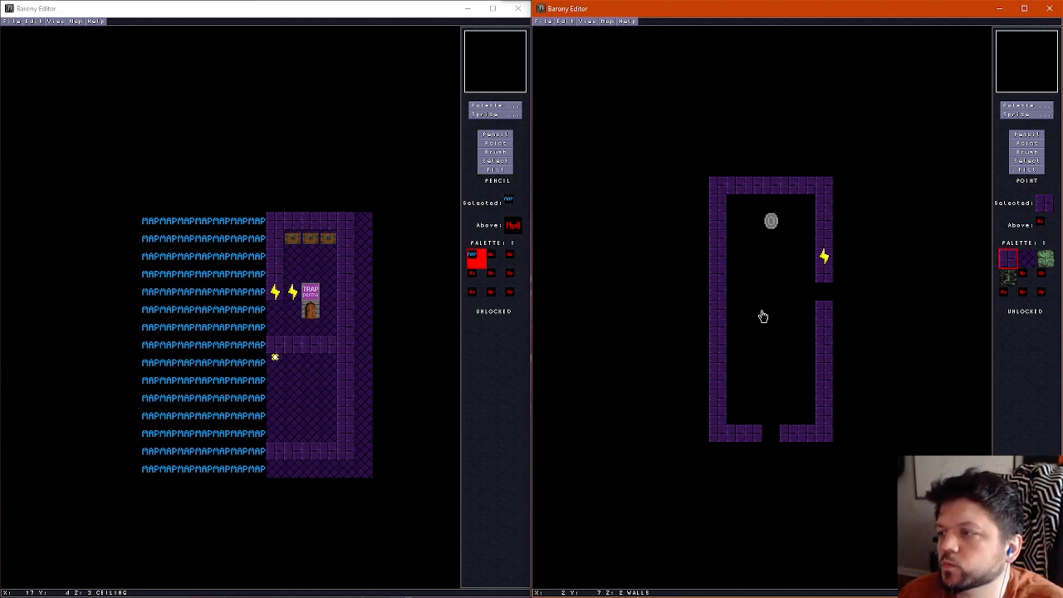
Place a north-south gate beside the west wall and an inverted north-south gate just inside the south opening
left_click(1022, 114)
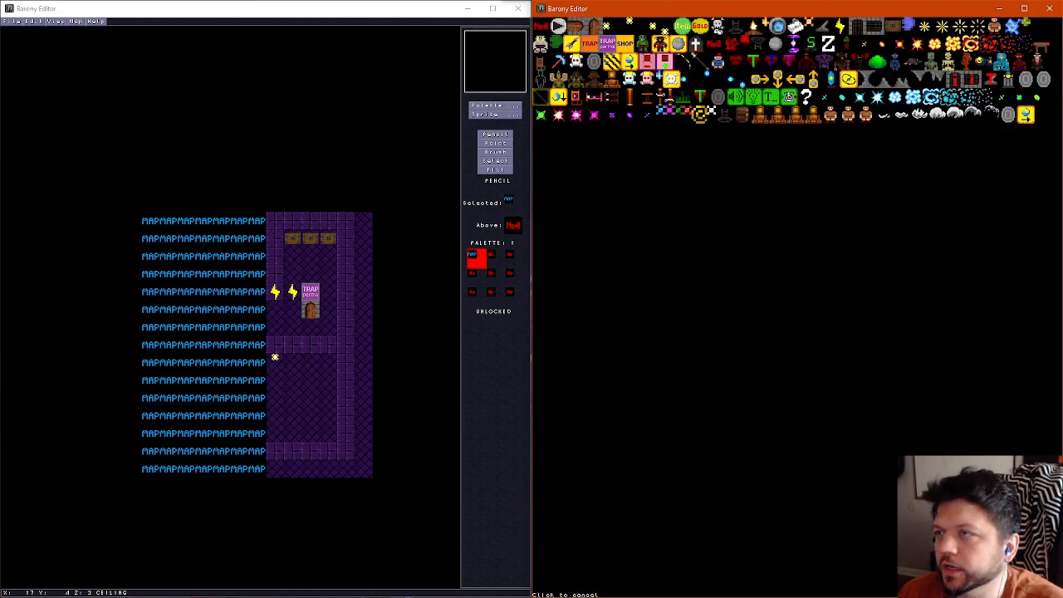
left_click(874, 27)
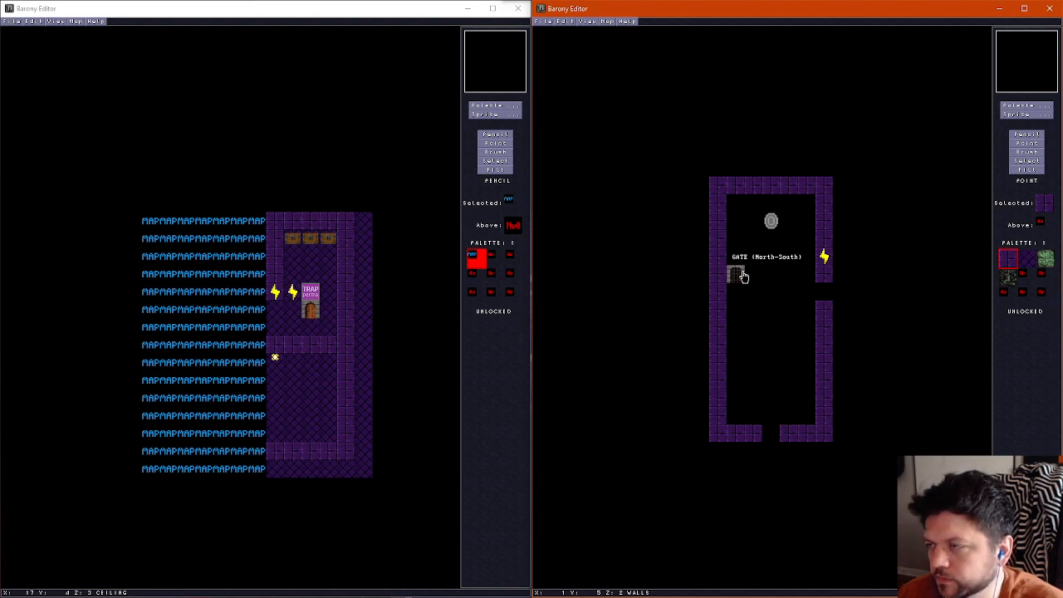
left_click(743, 276)
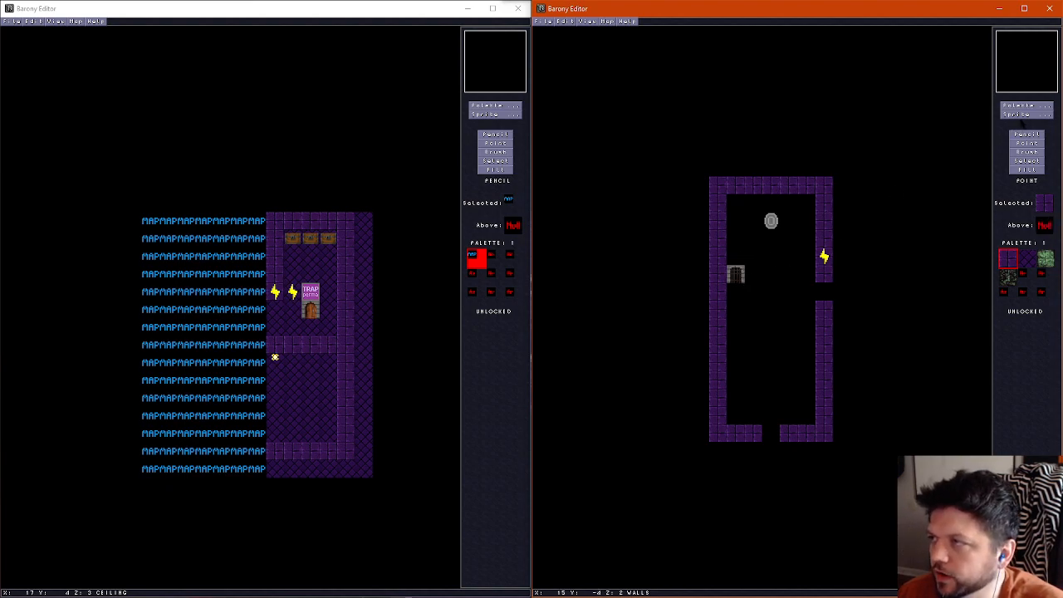
left_click(1024, 114)
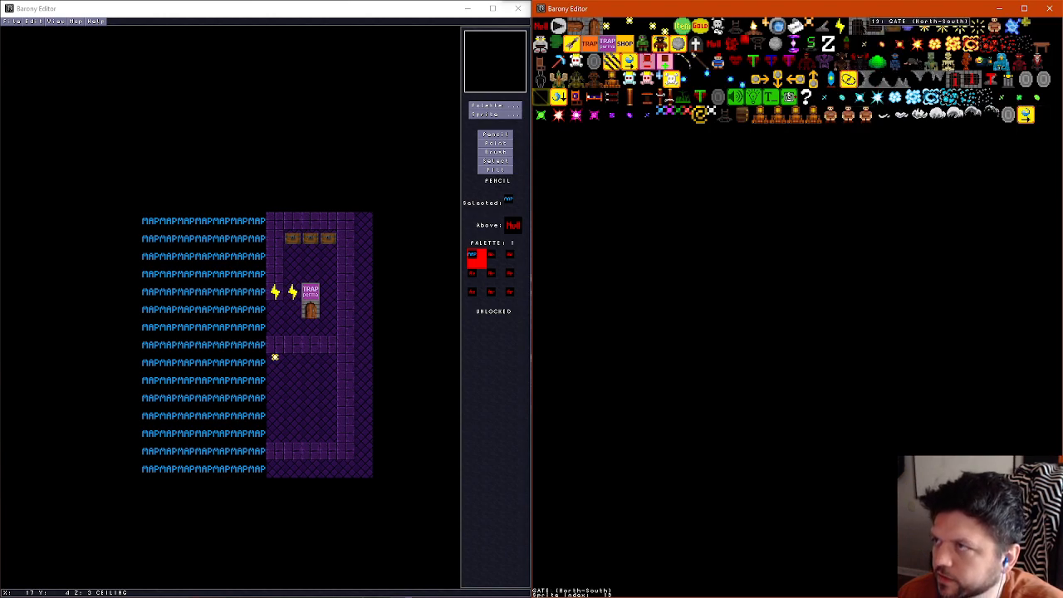
left_click(967, 79)
left_click(772, 418)
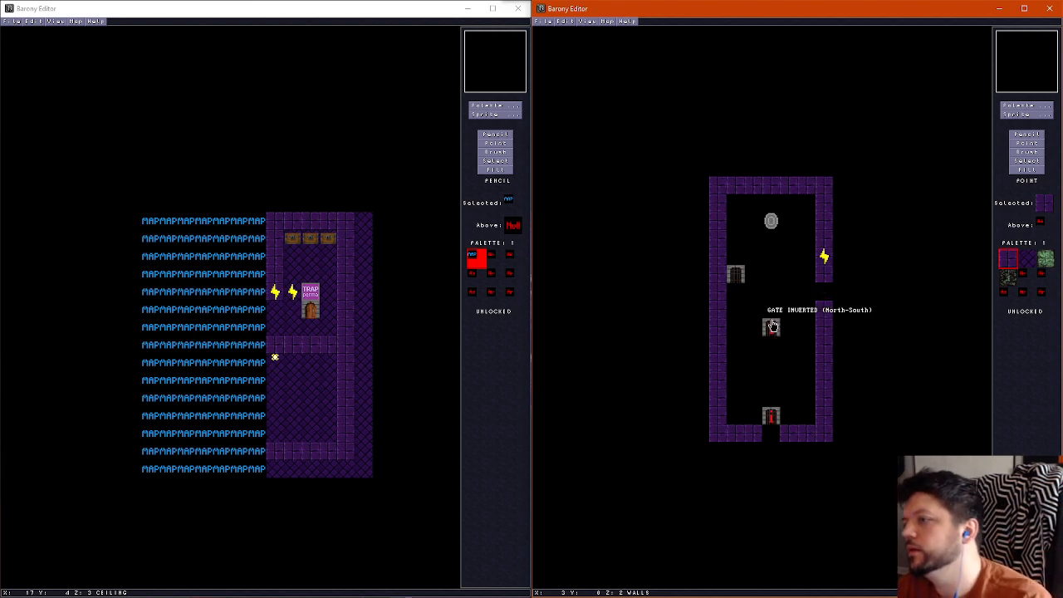
key("Delete")
Place an east-west door in the east wall opening
left_click(1049, 116)
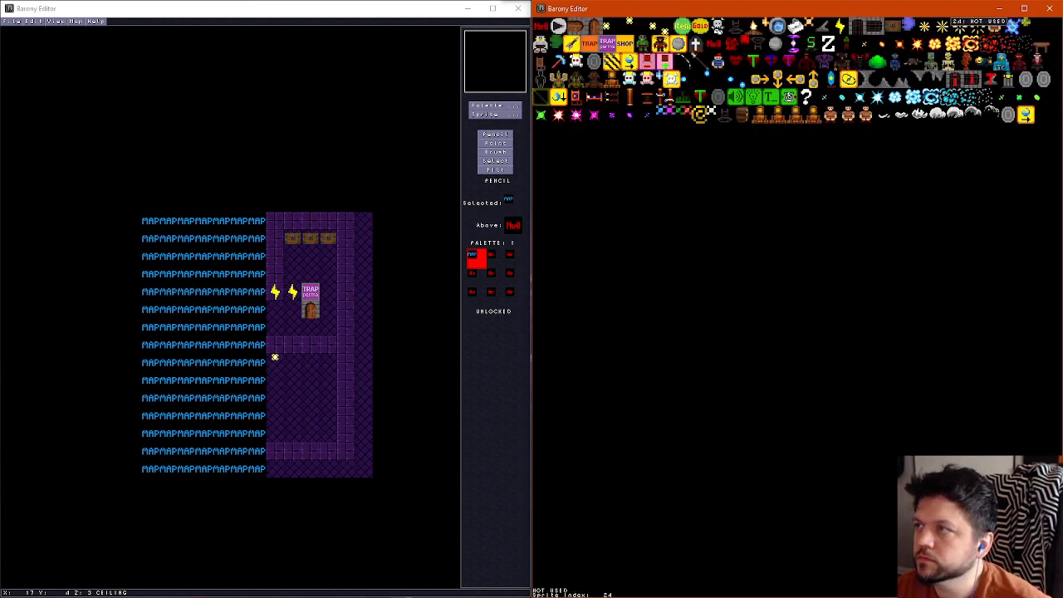
left_click(580, 31)
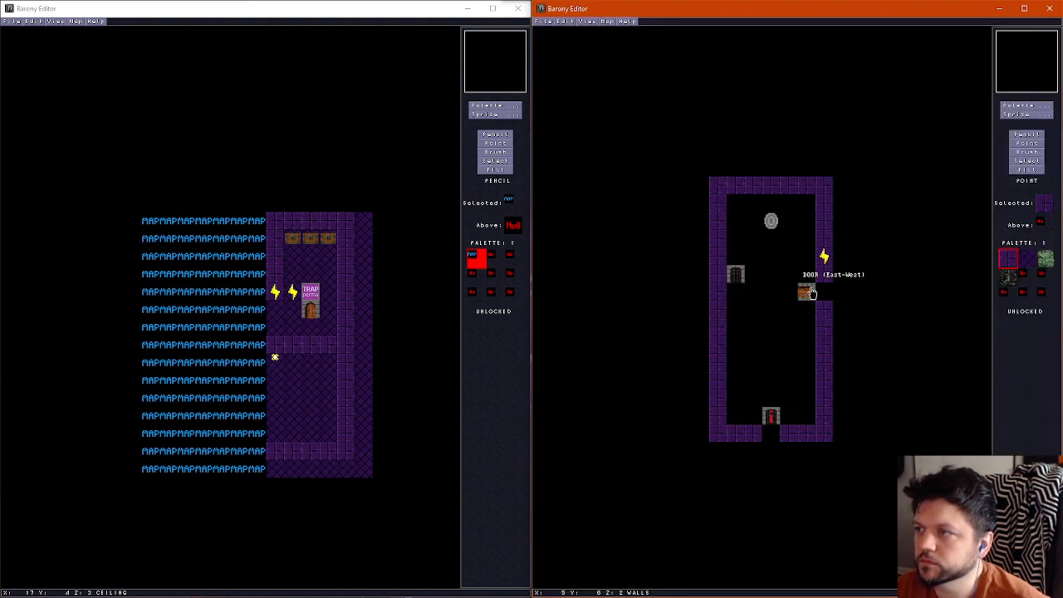
left_click(824, 291)
Move the north-south gate to the tile diagonally northwest of the door, and the inverted gate into the south wall opening
left_click(739, 284)
left_click(806, 280)
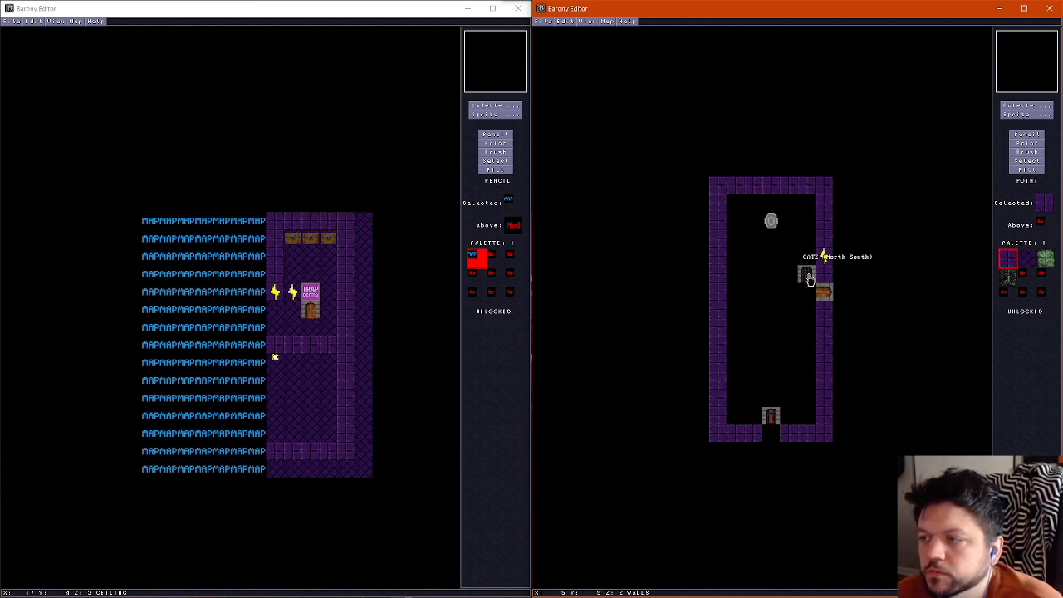
left_click(772, 436)
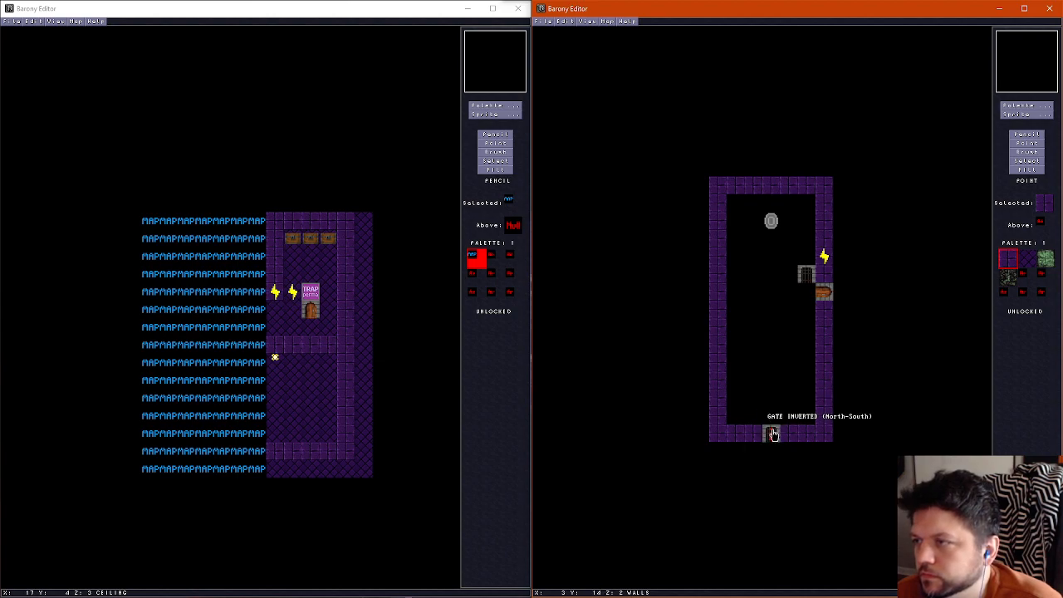
left_click(772, 434)
Place an inverted east-west gate two tiles west of the door, keeping the north-south gate diagonally northwest of the door
left_click(1028, 135)
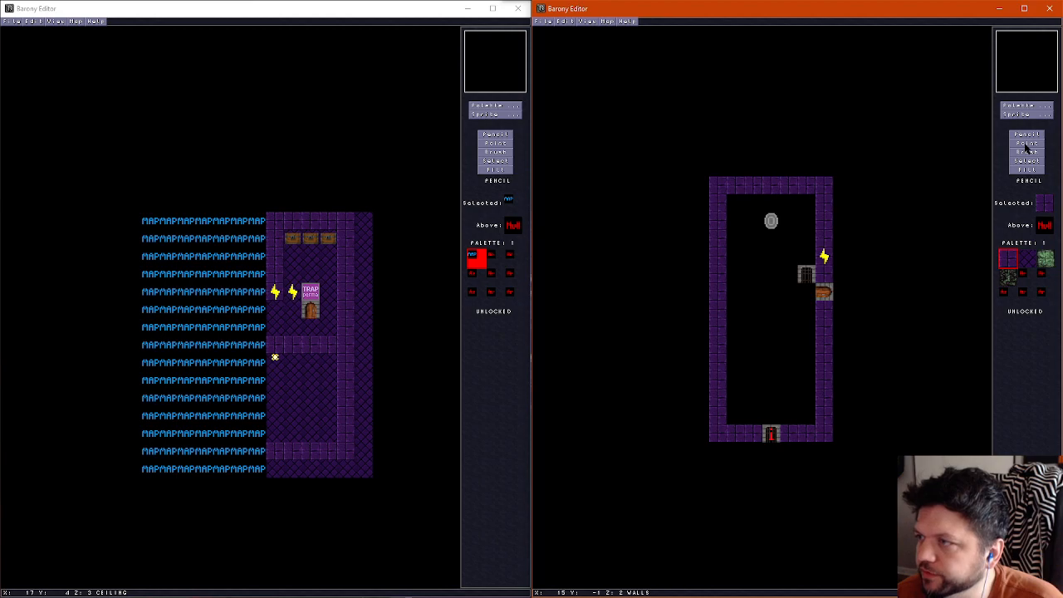
left_click(1027, 143)
left_click_drag(806, 275, 808, 259)
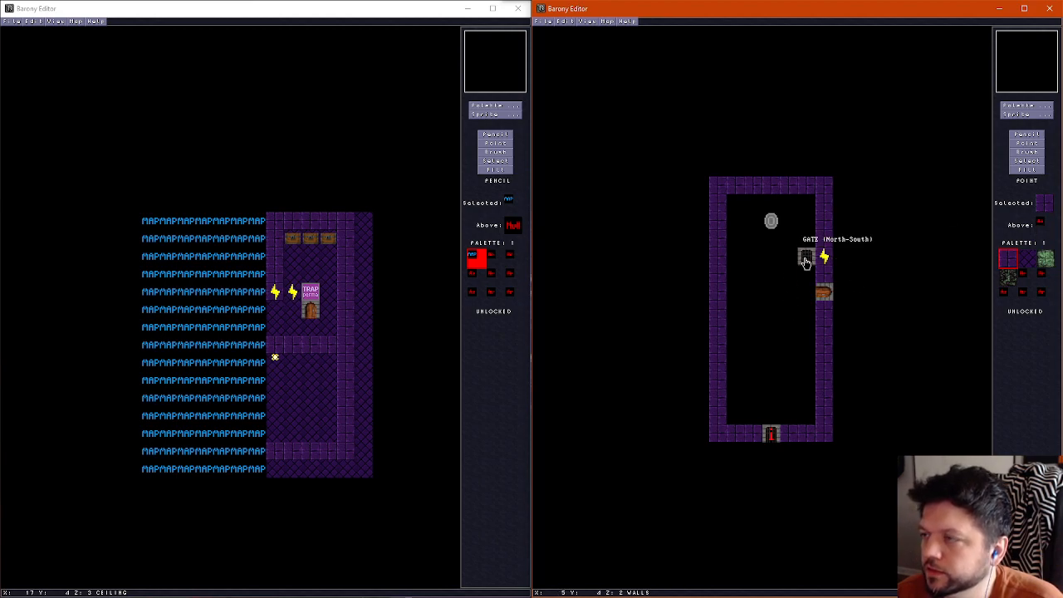
left_click(1021, 114)
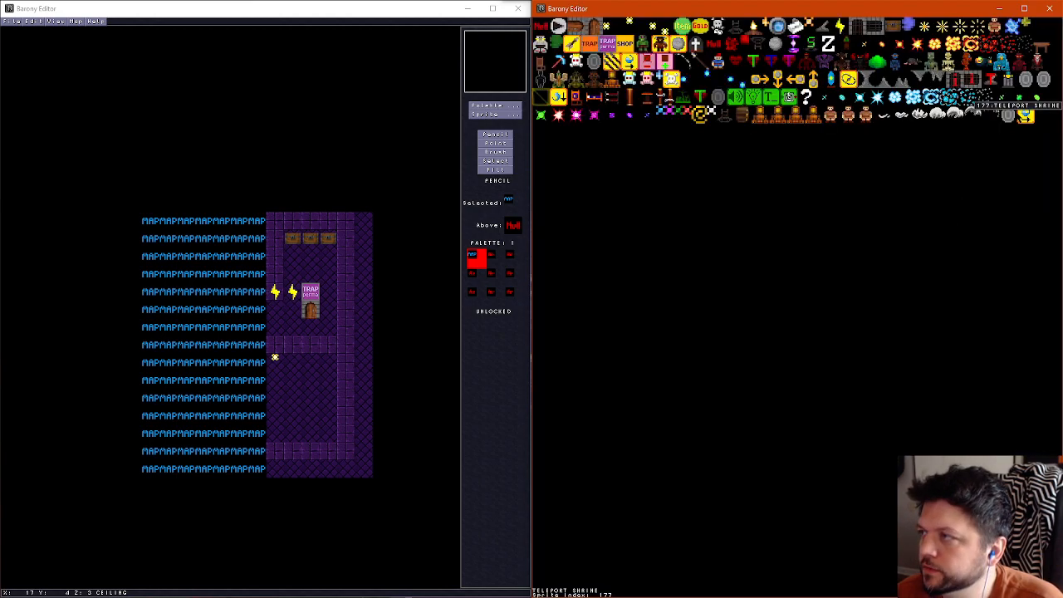
left_click(968, 79)
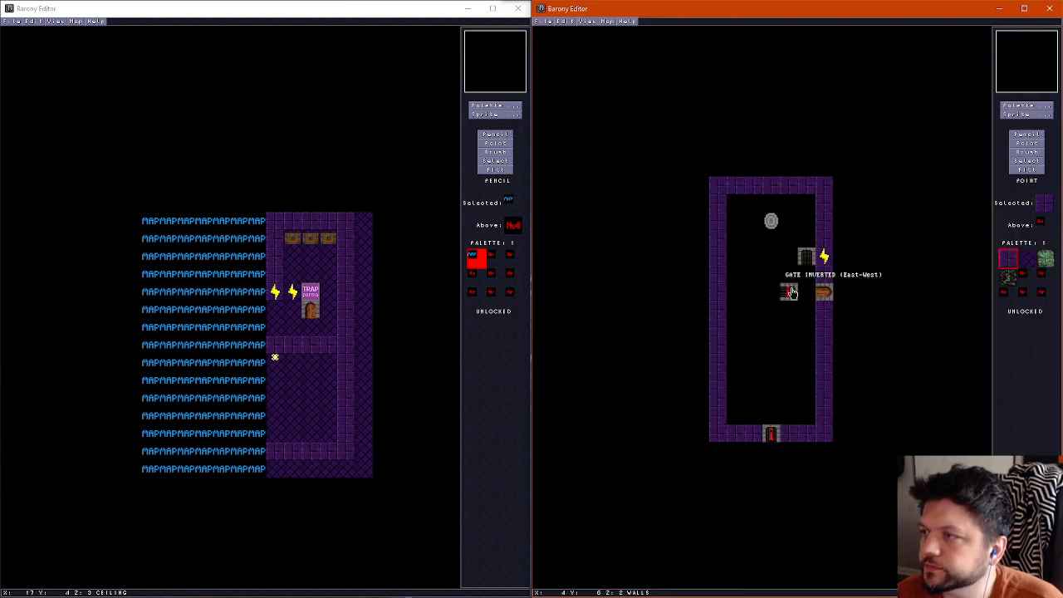
left_click(791, 293)
left_click_drag(807, 255, 812, 284)
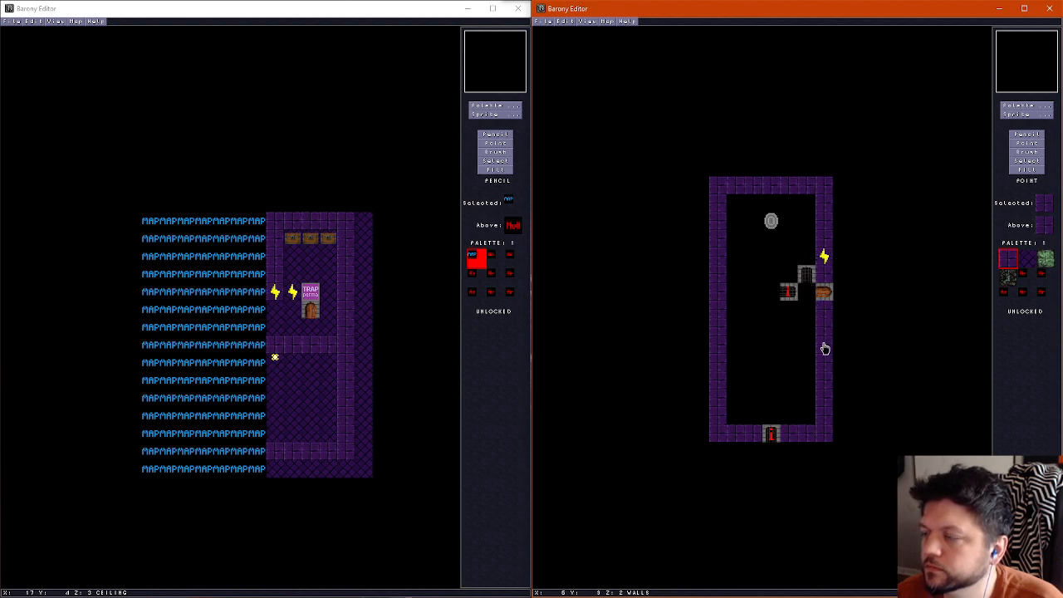
Copy the east wall's wire onto the tiles directly north and south of the north-south gate
right_click(823, 260)
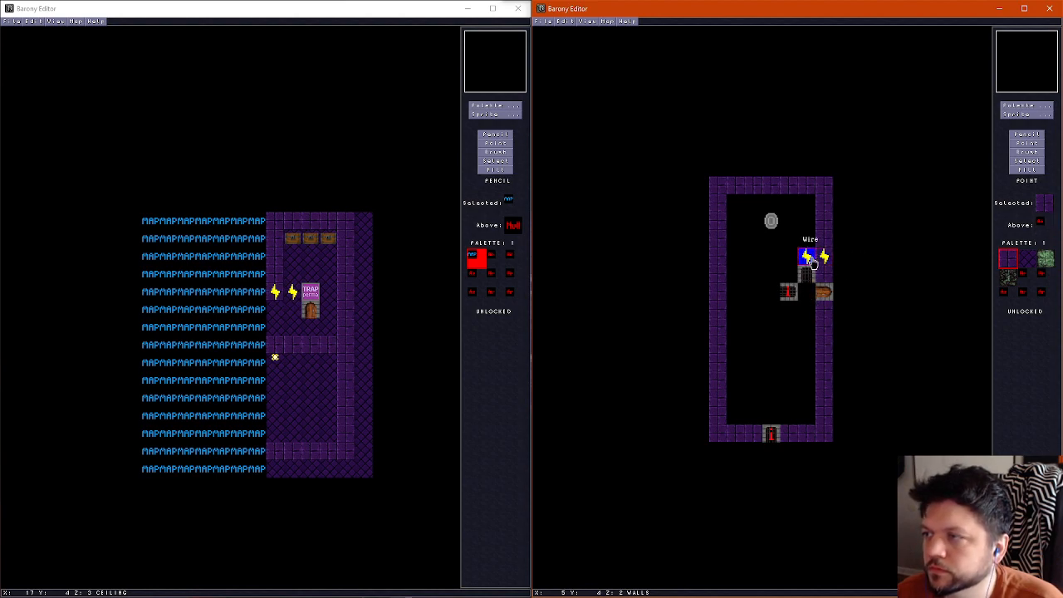
right_click(806, 263)
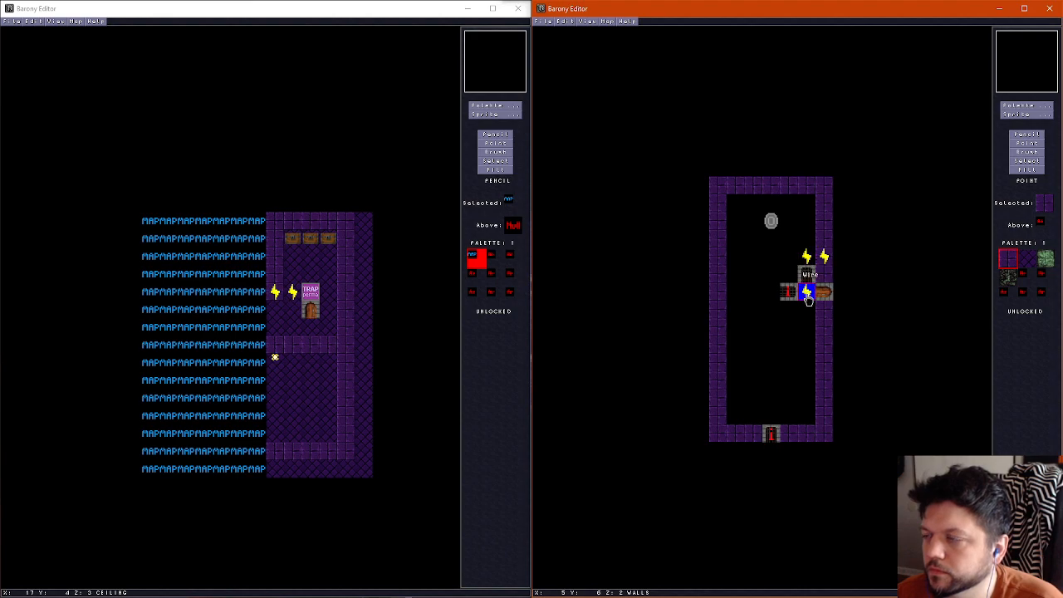
left_click(806, 292)
Draw purple walls around the door's entry tile and two parallel walls forming a one-tile corridor down to the south opening
left_click(1033, 135)
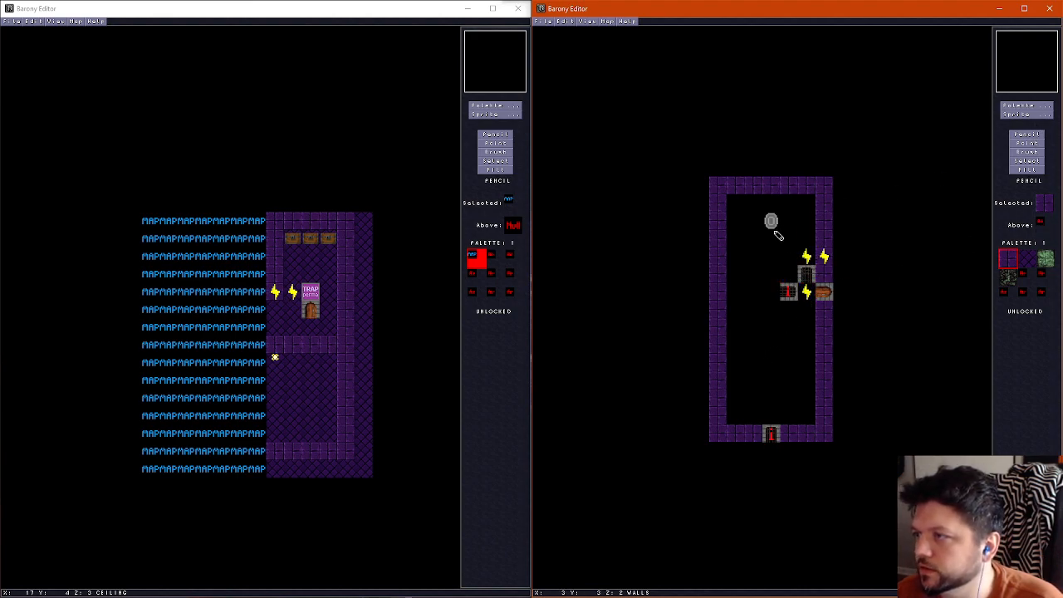
left_click(788, 275)
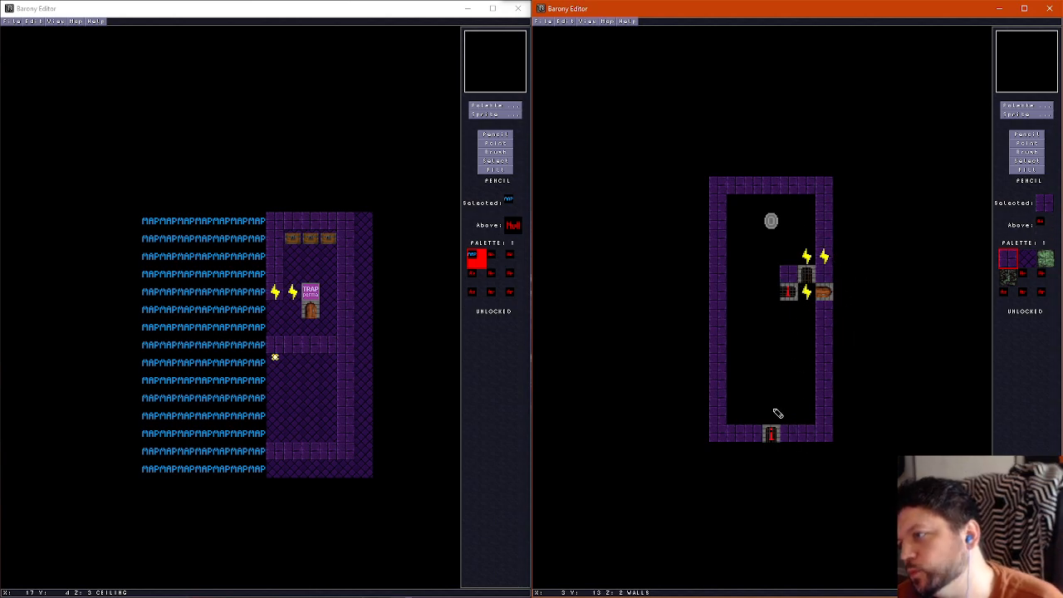
left_click_drag(786, 309, 810, 309)
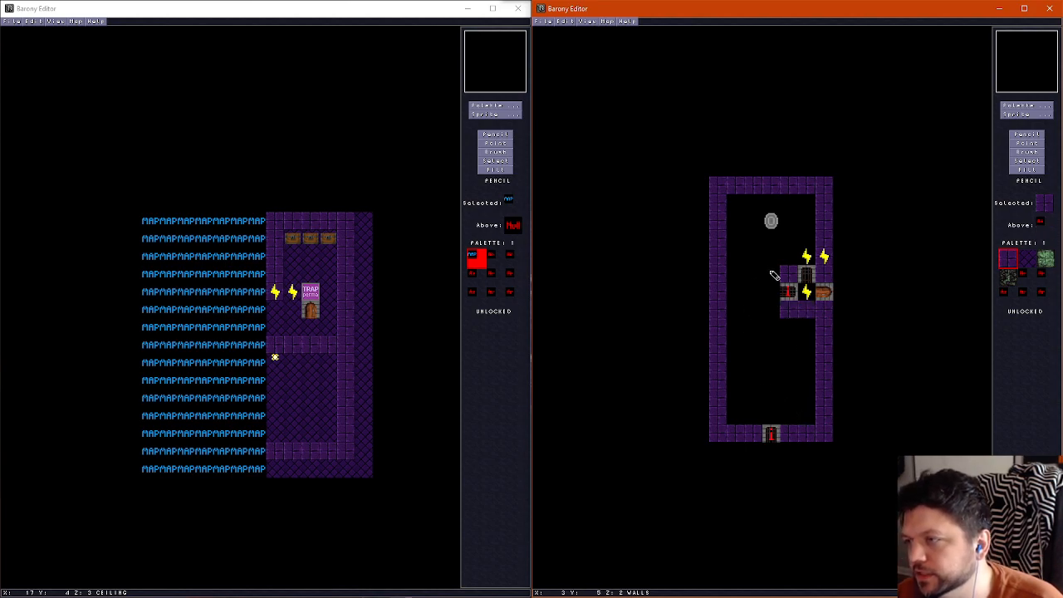
mouse_move(775, 284)
left_mouse_down()
mouse_move(755, 275)
mouse_move(754, 347)
mouse_move(795, 326)
mouse_move(791, 419)
left_mouse_up()
left_click_drag(759, 368, 754, 418)
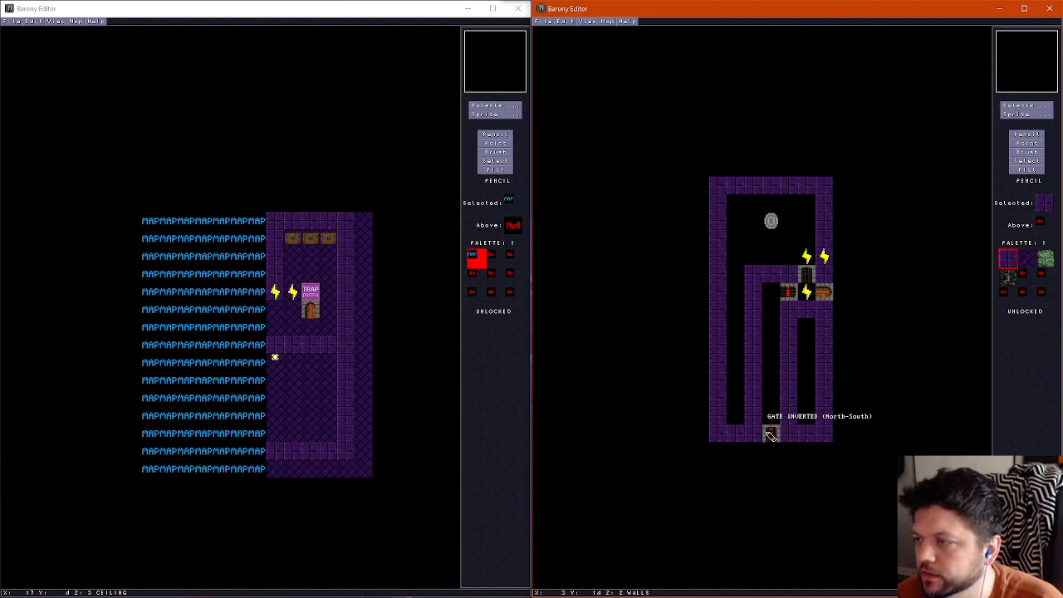
Shorten both corridor walls at the south and move the inverted gate from the south opening between their ends, flanked by wall tiles
right_click(769, 414)
mouse_move(756, 416)
left_mouse_down()
mouse_move(759, 395)
mouse_move(790, 391)
mouse_move(778, 408)
left_mouse_up()
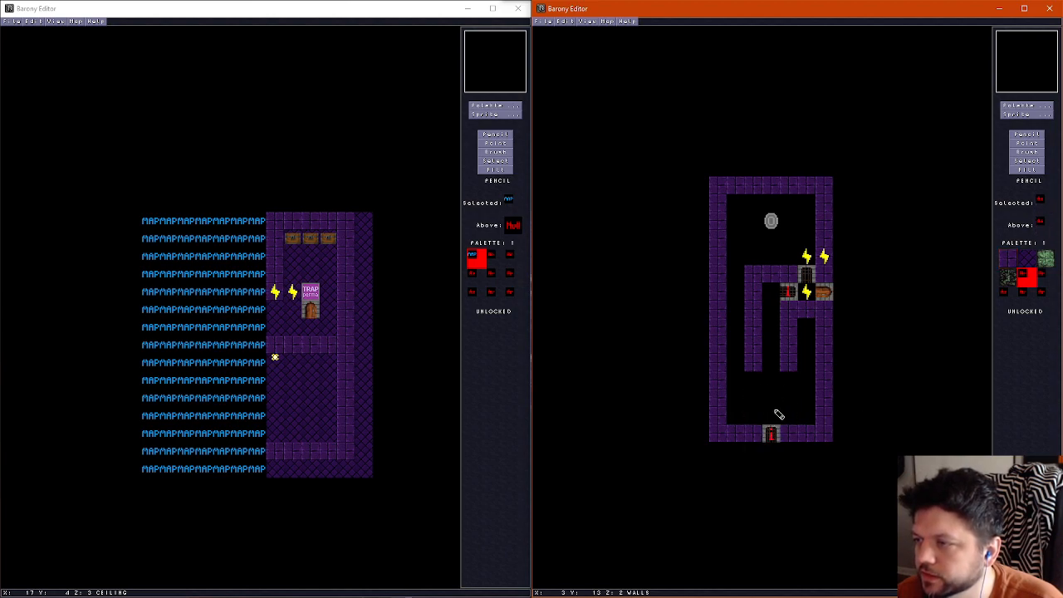
left_click(1027, 143)
left_click_drag(770, 433, 769, 381)
left_click(1024, 134)
right_click(748, 361)
left_click(751, 379)
left_click(792, 381)
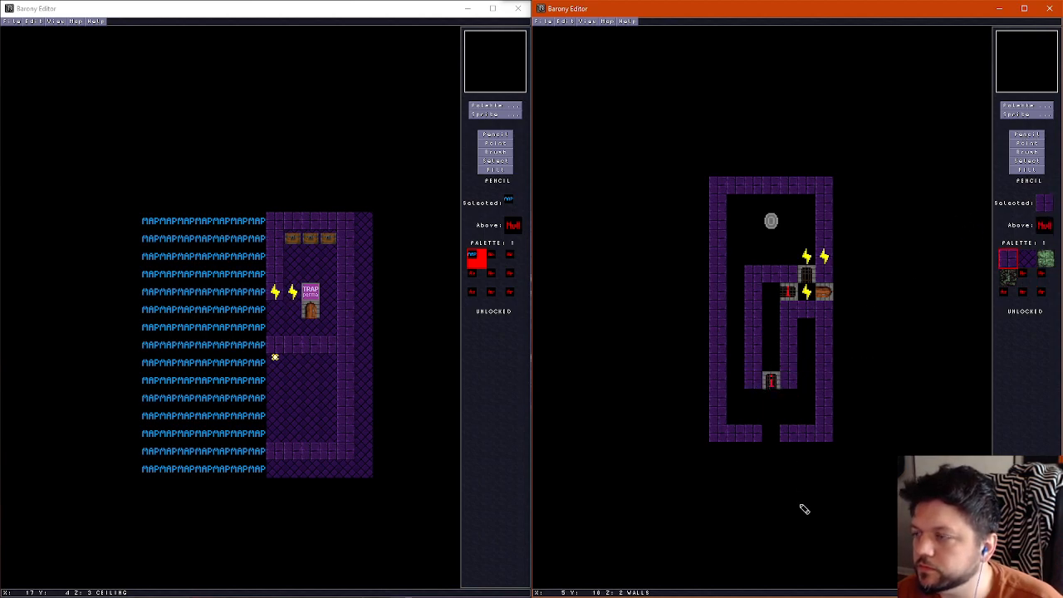
Erase the corridor's east wall south of the entry walls and move the inverted north-south gate beside the room's east wall
right_click(781, 369)
left_click_drag(790, 389, 790, 332)
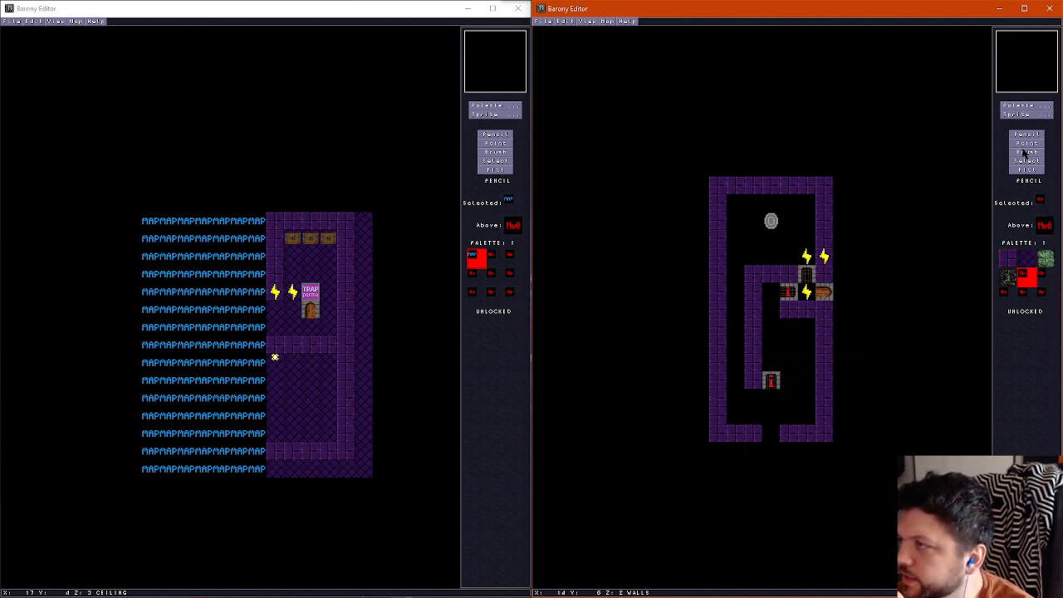
left_click(1020, 143)
mouse_move(771, 380)
left_mouse_down()
mouse_move(787, 360)
mouse_move(806, 363)
left_mouse_up()
left_click(1026, 134)
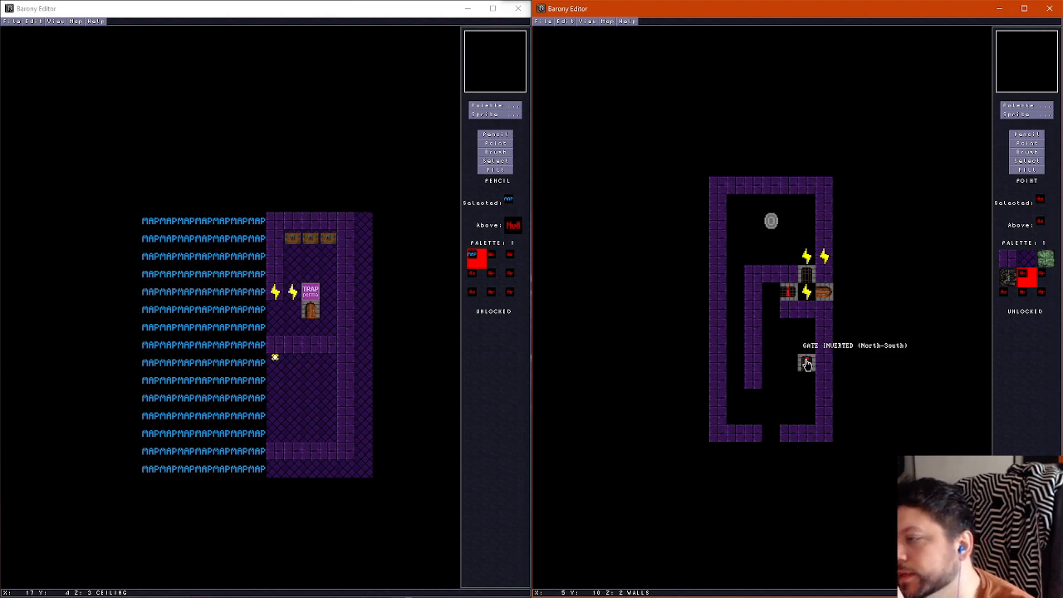
left_click_drag(807, 364, 788, 363)
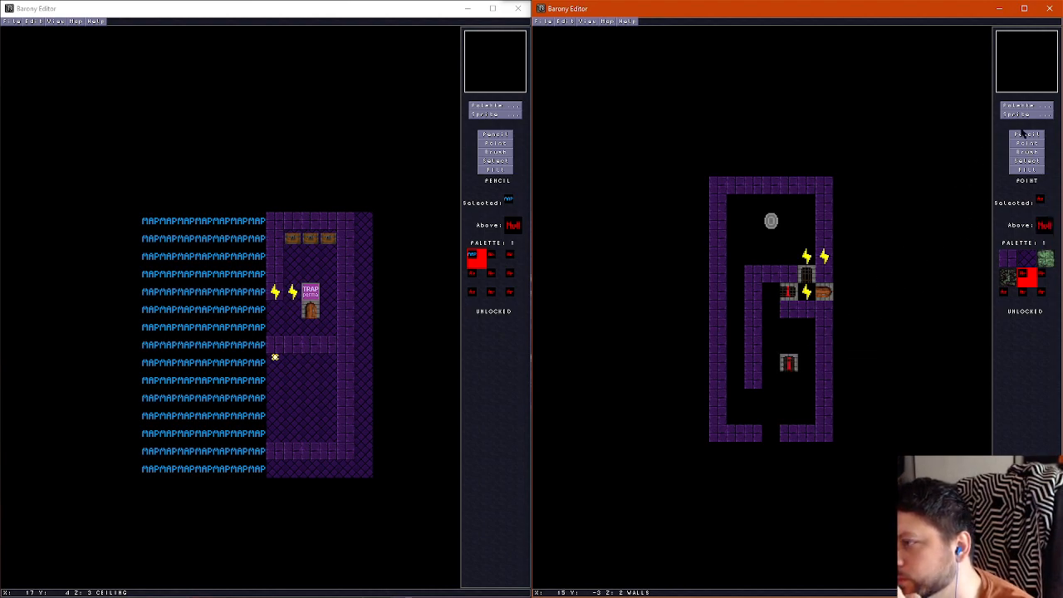
left_click_drag(789, 363, 807, 363)
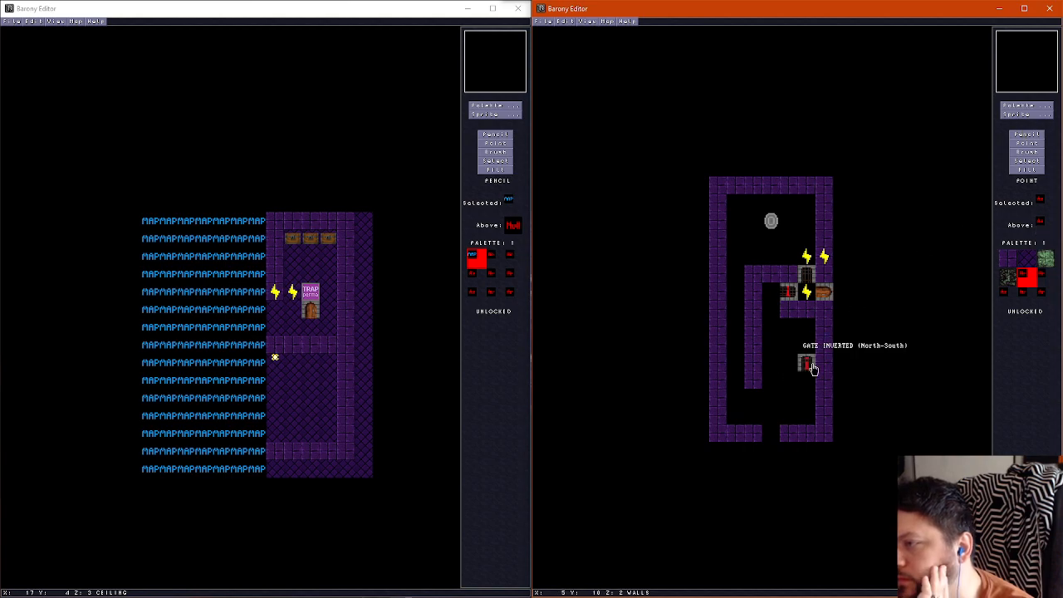
left_click(1030, 135)
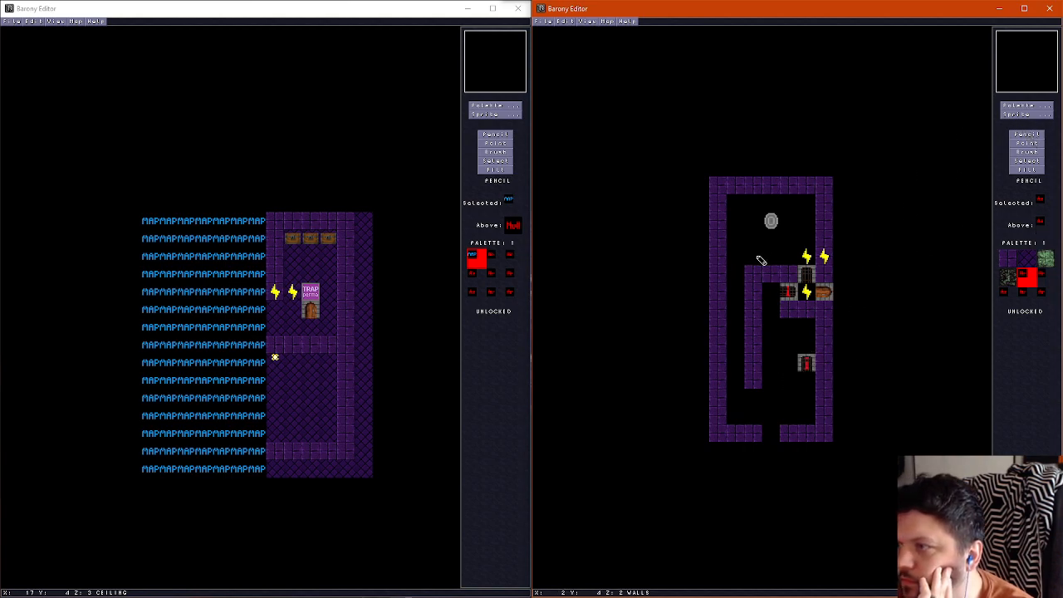
Draw a purple wall south from the tile west of the inverted gate, turning west to join the corridor's remaining wall
right_click(759, 330)
mouse_move(771, 369)
left_mouse_down()
mouse_move(790, 369)
mouse_move(790, 403)
left_mouse_up()
left_click(769, 404)
right_click(774, 379)
left_click(775, 361)
right_click(755, 385)
left_click(754, 393)
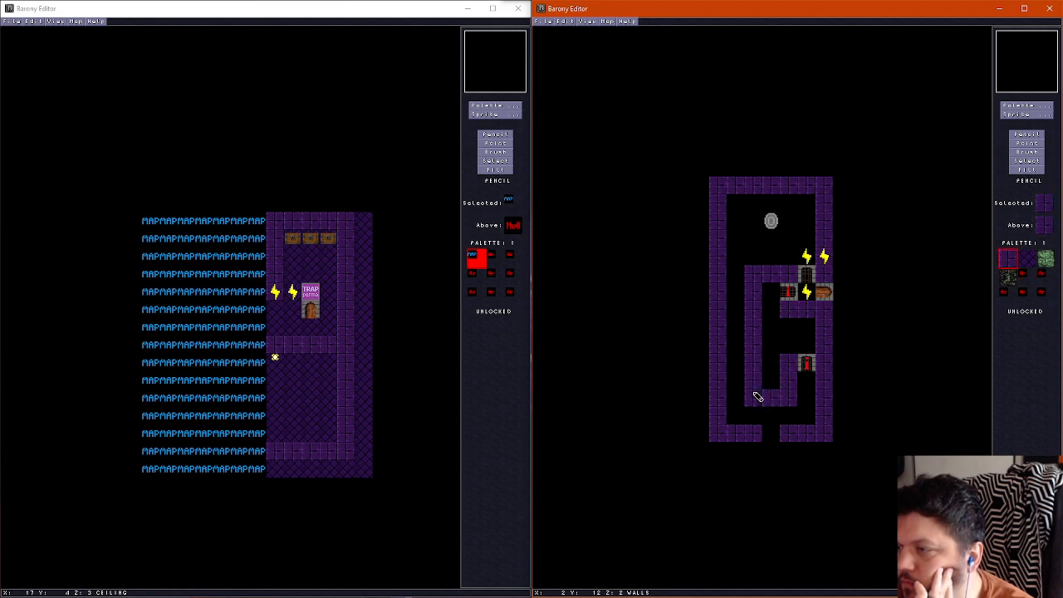
Clear the wall tile on the lower pocket's west side and close off its north side with purple wall
right_click(770, 382)
mouse_move(755, 385)
left_mouse_down()
mouse_move(757, 366)
mouse_move(771, 363)
mouse_move(753, 363)
left_mouse_up()
right_click(788, 368)
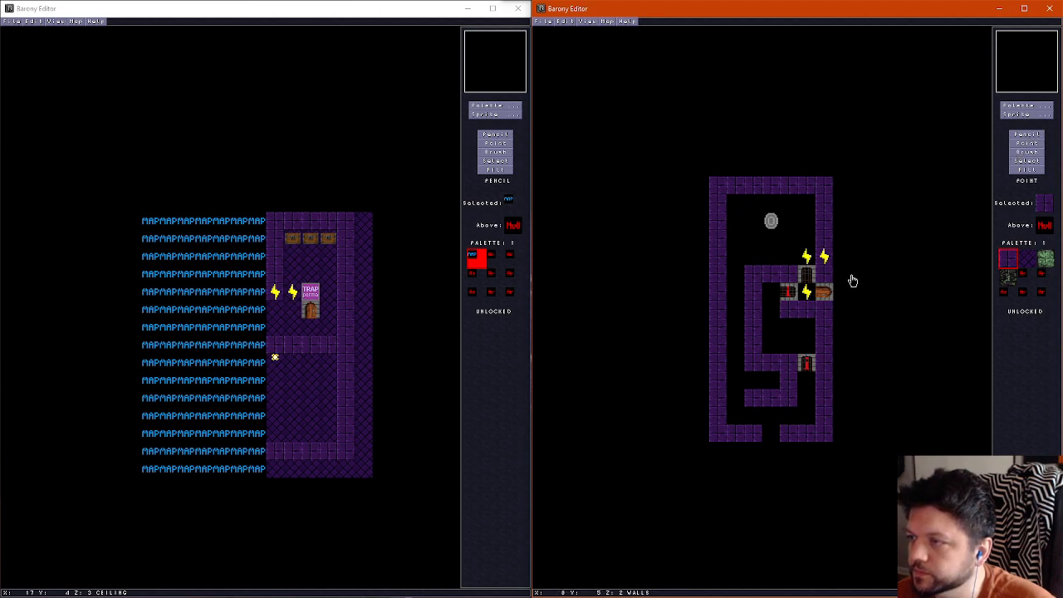
Erase the lower pocket's purple walls and move the teleport shrine into the cleared space just northeast of the south opening
left_click(1028, 135)
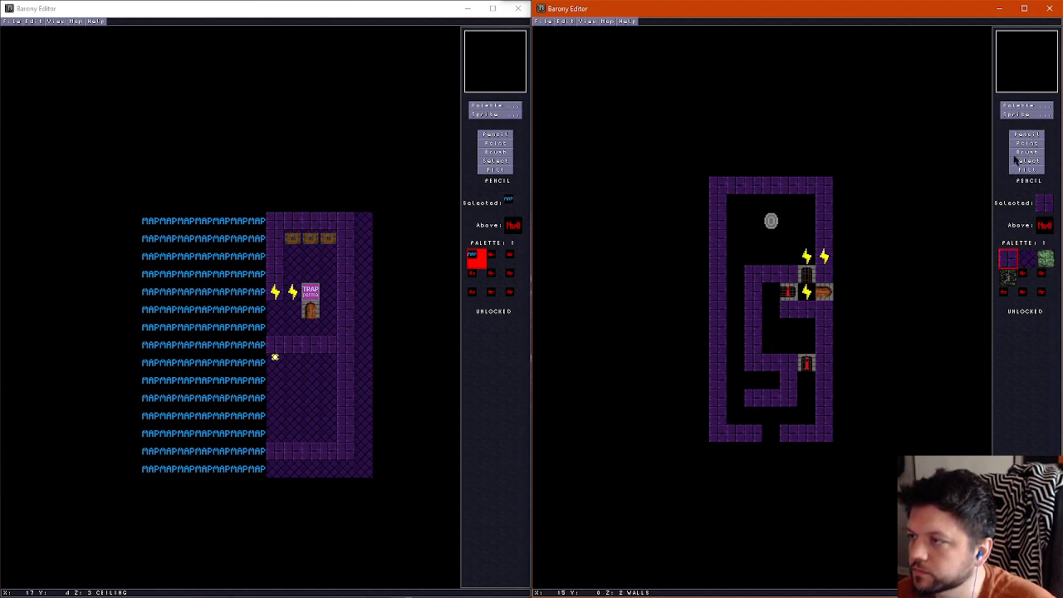
left_click(1027, 278)
mouse_move(770, 332)
left_mouse_down()
mouse_move(767, 396)
mouse_move(784, 350)
left_mouse_up()
left_click(1027, 143)
left_click(771, 221)
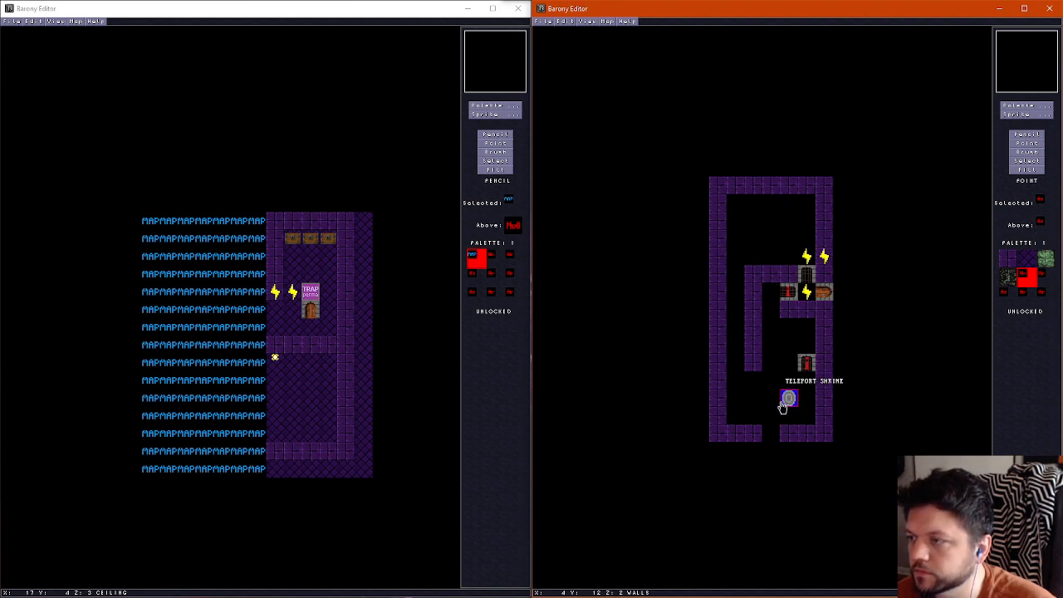
left_click(789, 399)
Extend the inner purple wall south to the outer wall and draw a wall row east from it to the lower inverted gate
left_click(1027, 134)
right_click(758, 430)
mouse_move(754, 426)
left_mouse_down()
mouse_move(759, 387)
mouse_move(794, 366)
left_mouse_up()
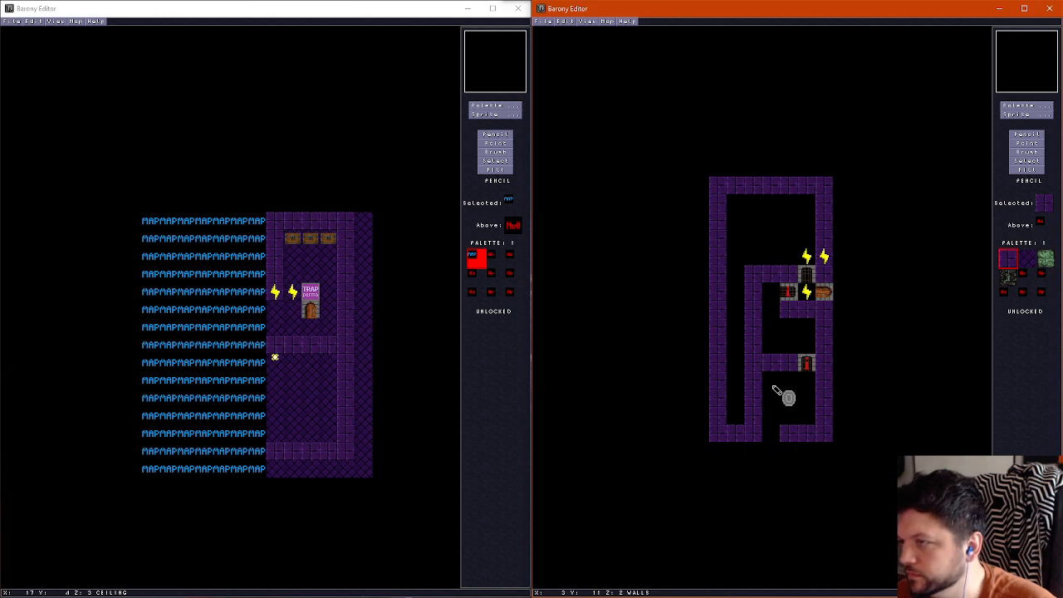
Place an east-west gate in the wall west of the shrine, directly above the south wall, and close the tile north of it with purple wall
right_click(773, 387)
left_click(756, 400)
left_click(1038, 115)
left_click(889, 27)
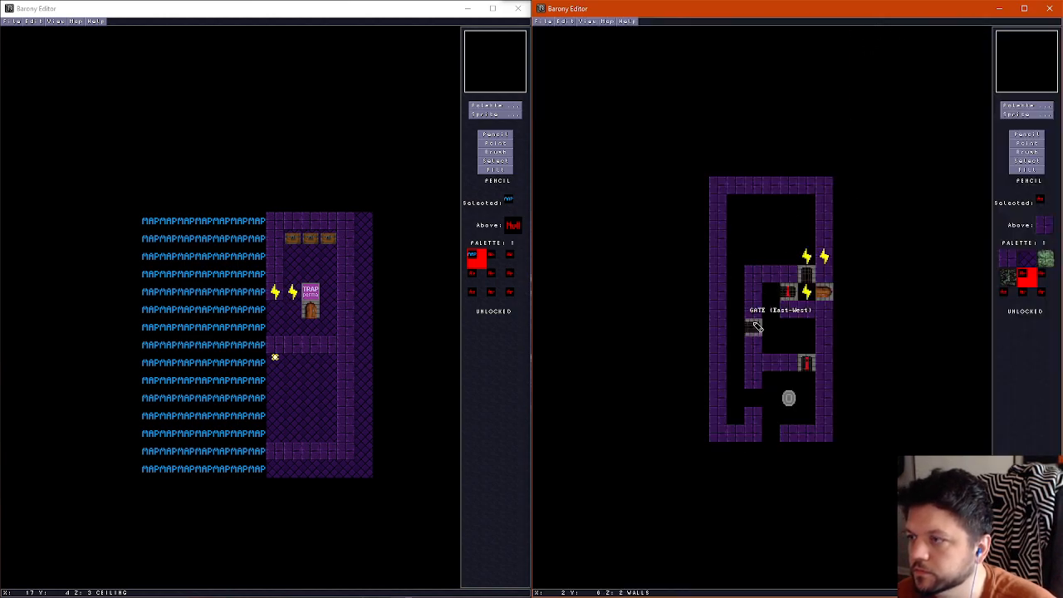
left_click(755, 397)
left_click(1028, 143)
left_click_drag(753, 403, 750, 421)
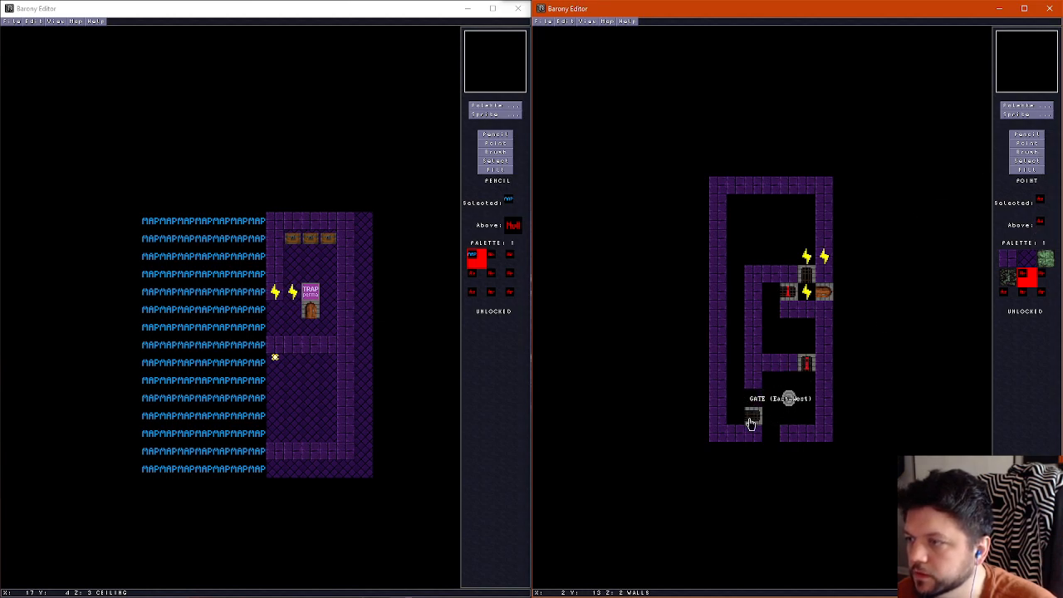
left_click(1035, 136)
right_click(752, 379)
left_click(748, 393)
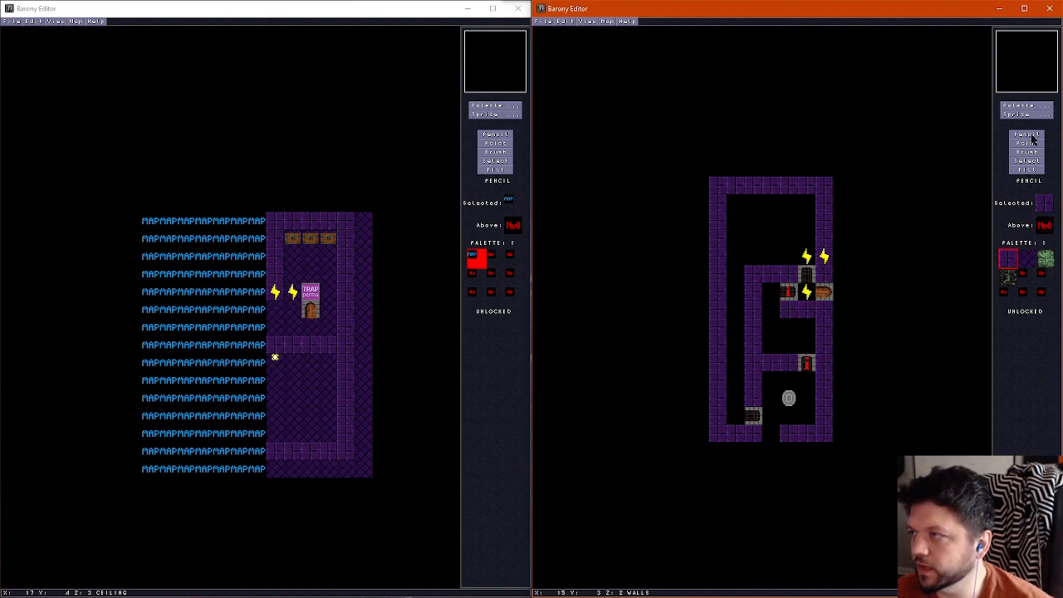
Erase the inner walls around the middle chamber and move the inverted east-west gate outside the room, east of the outer wall
right_click(773, 336)
left_click_drag(787, 311, 807, 309)
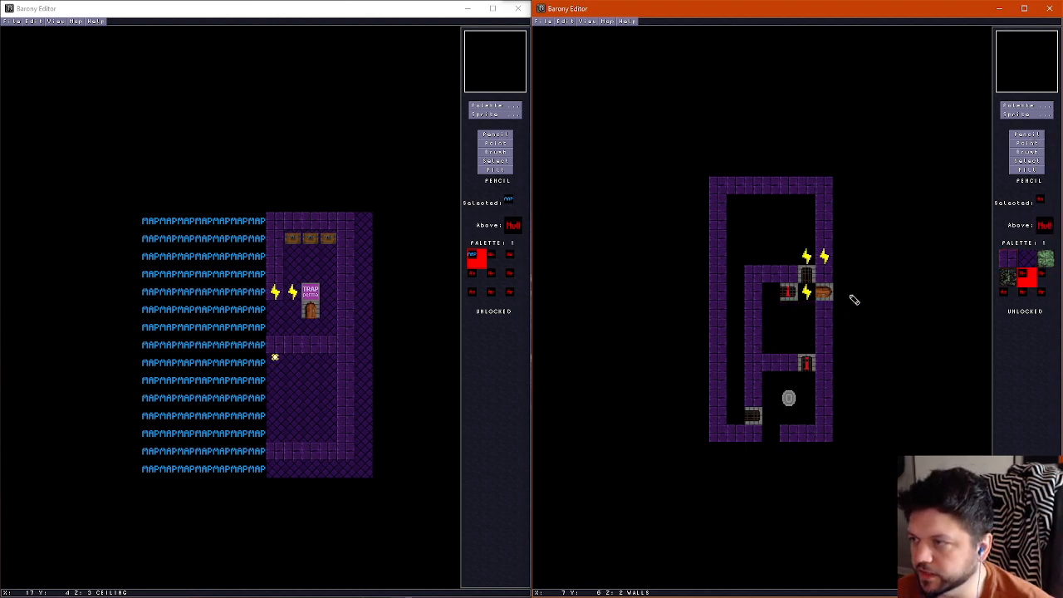
mouse_move(754, 365)
left_mouse_down()
mouse_move(771, 275)
mouse_move(860, 356)
left_mouse_up()
left_click(1028, 142)
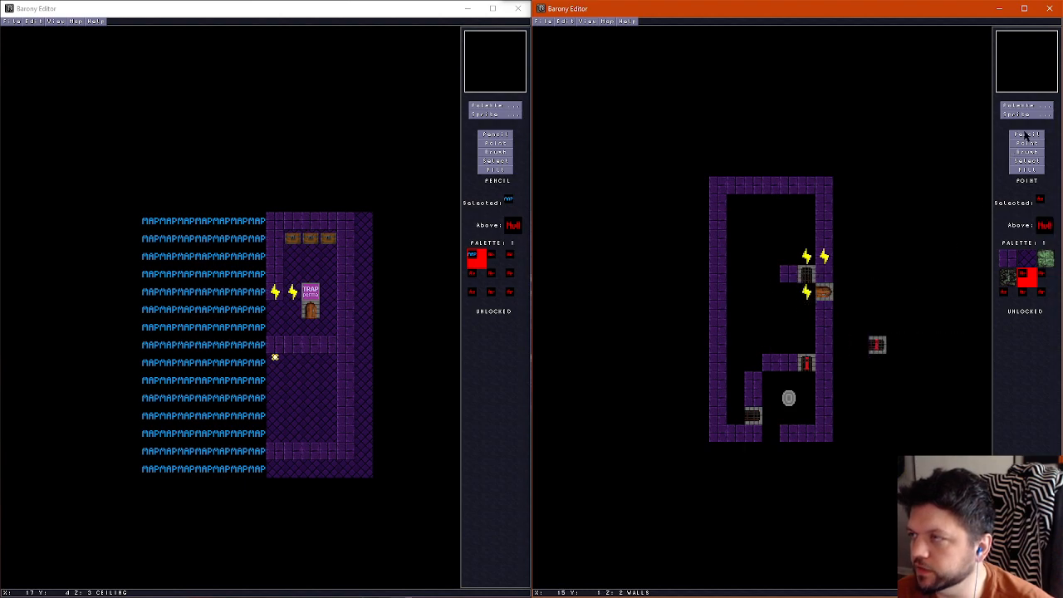
Draw a purple wall north from the tile beside the lower inverted gate to the north-south gate, and fill the corner tile above the shrine's west wall
right_click(794, 363)
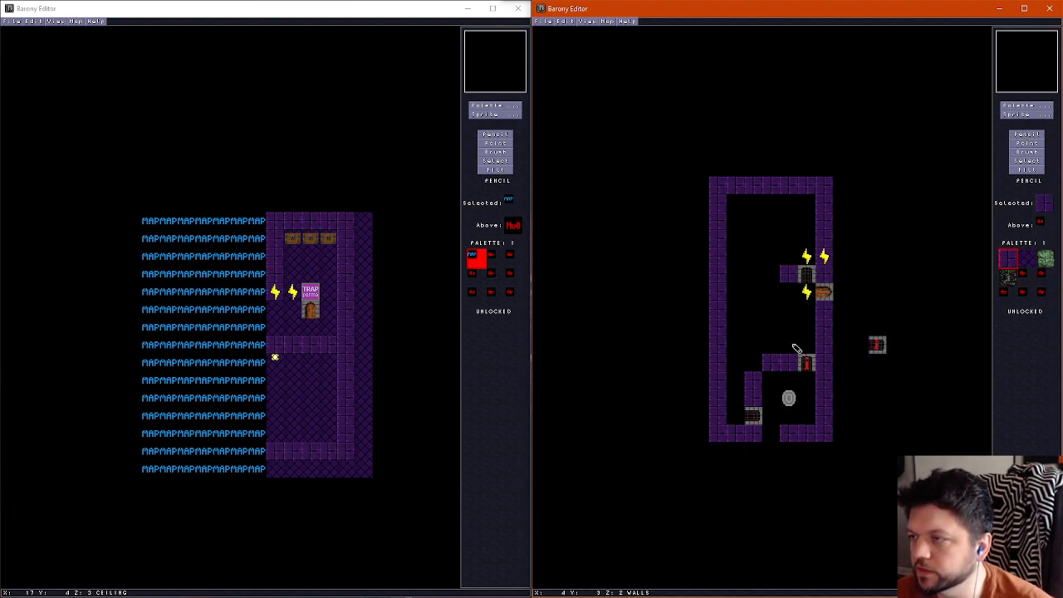
left_click_drag(794, 350, 788, 312)
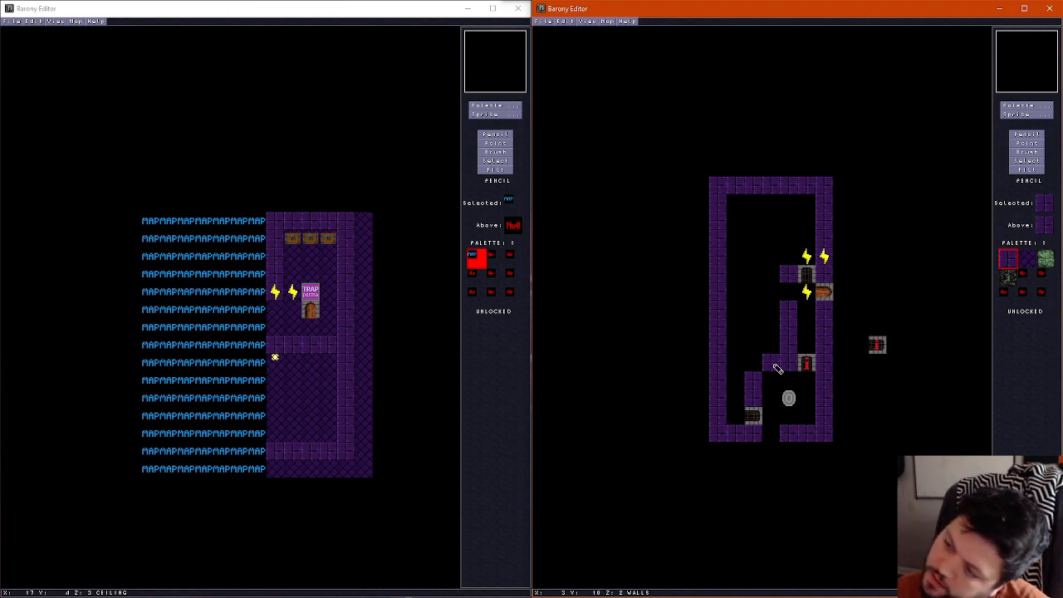
left_click(789, 291)
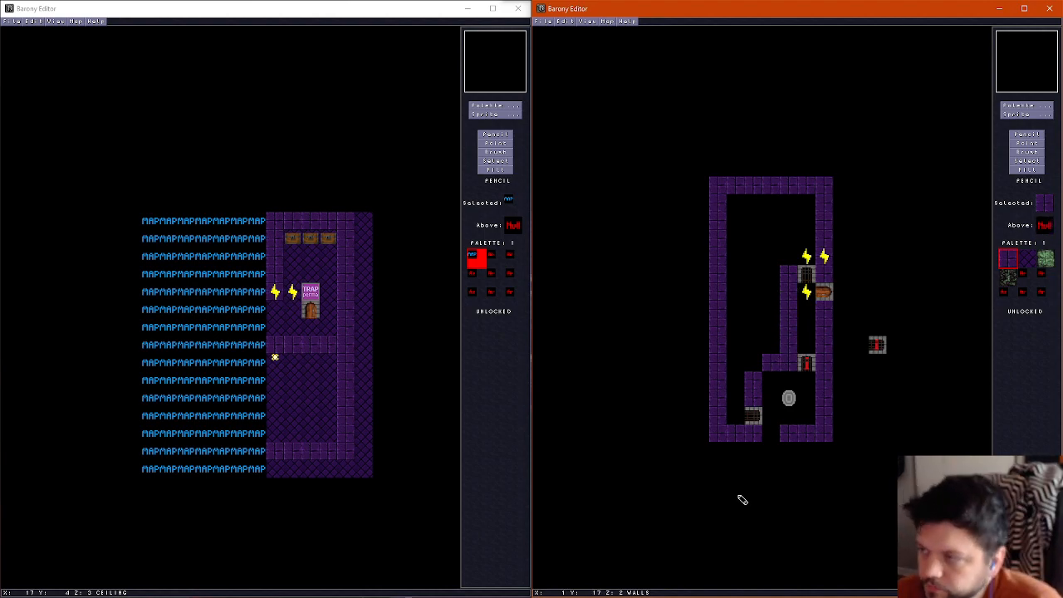
left_click(752, 363)
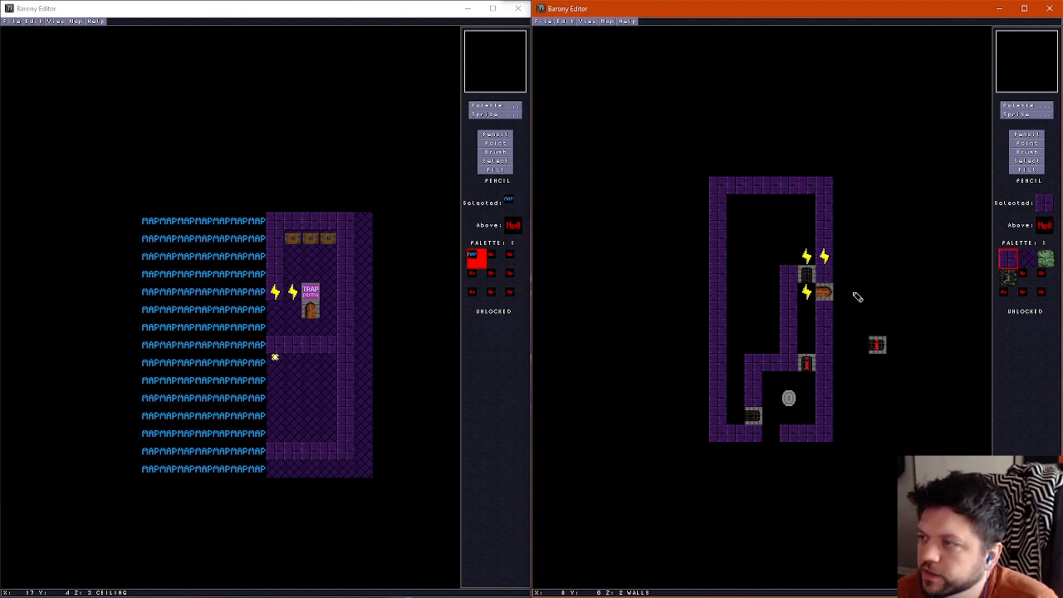
Move the inverted north-south gate up directly below the wire beside the door, and extend the inner wall one tile north and two tiles west
left_click(1027, 144)
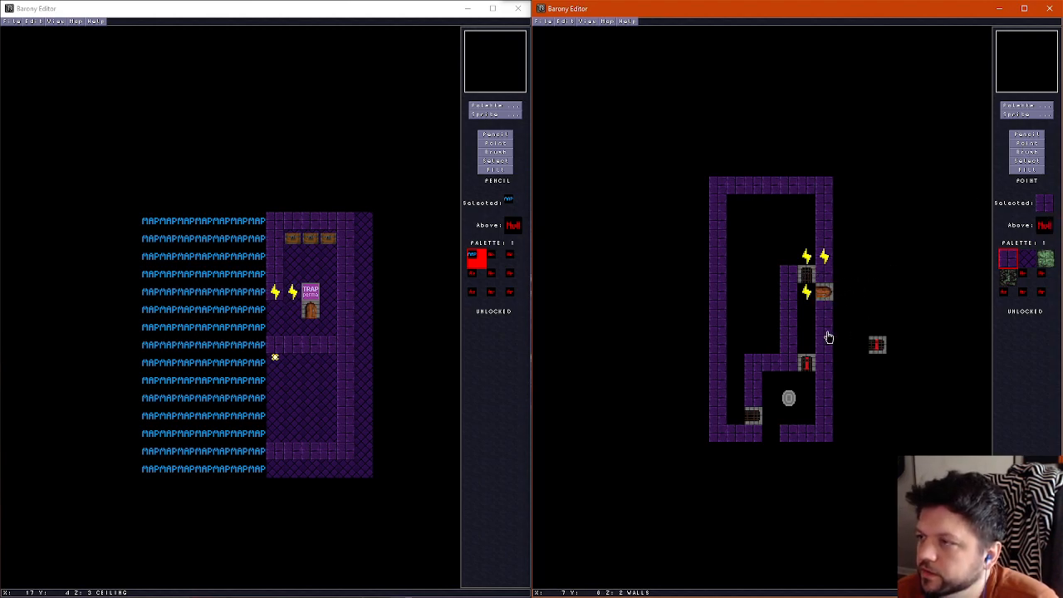
left_click_drag(809, 366, 809, 309)
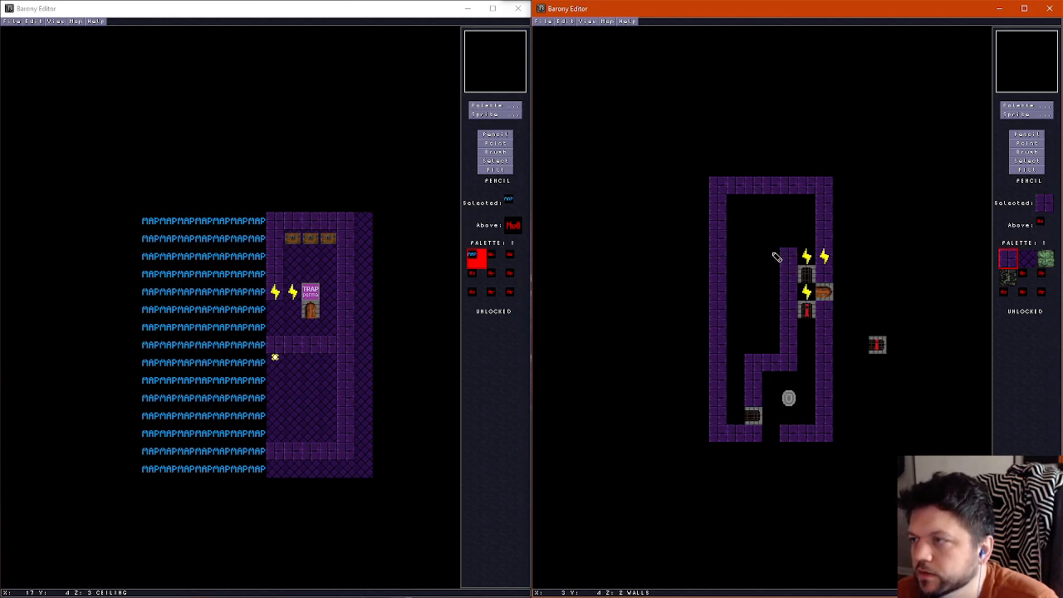
left_click(772, 256)
left_click(753, 256)
Move the north-south gate and a wire to the gap at the new wall's west end, and copy wires along the row to connect them
left_click(1027, 143)
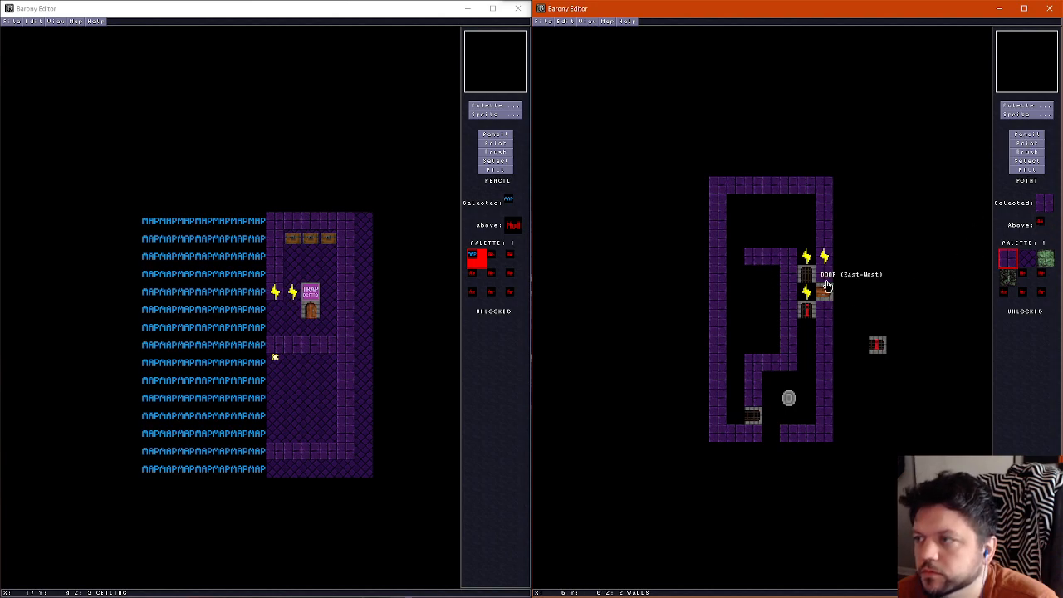
left_click_drag(806, 257, 736, 257)
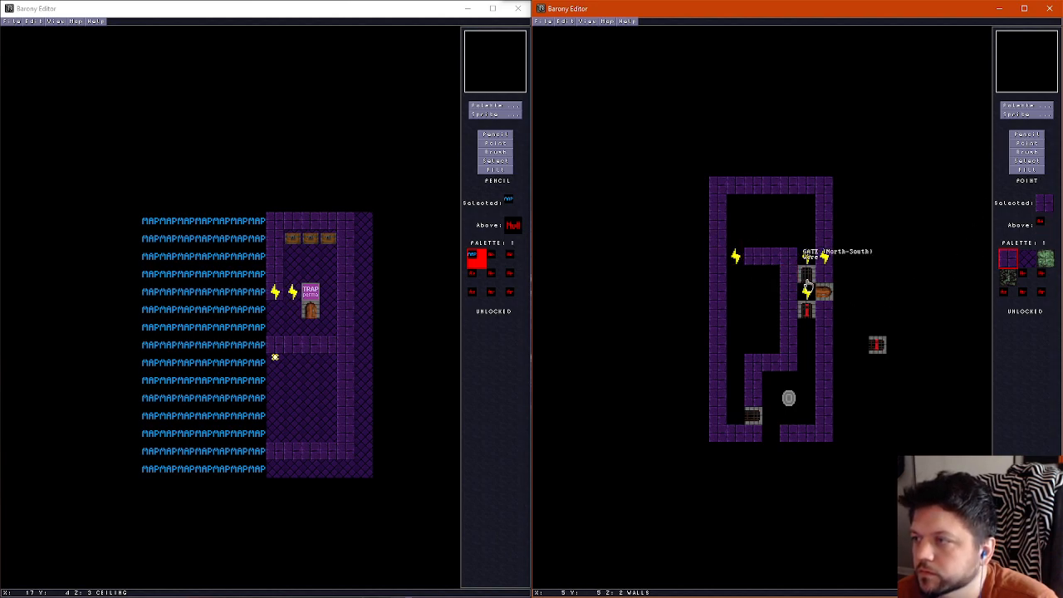
left_click_drag(806, 284, 731, 264)
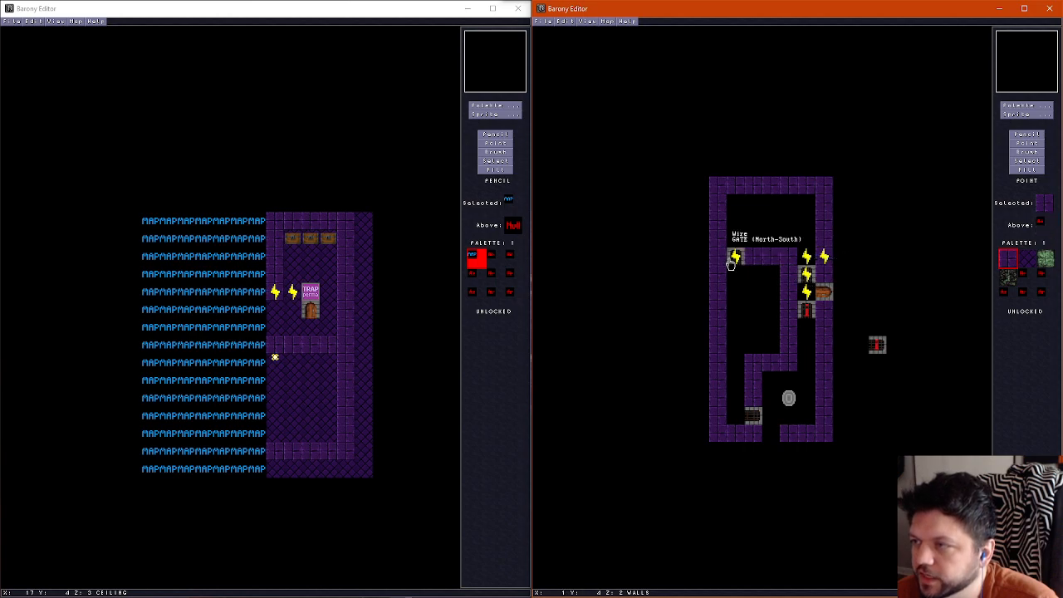
right_click(808, 262)
left_click(790, 263)
right_click(790, 263)
left_click(772, 262)
right_click(773, 262)
left_click(759, 262)
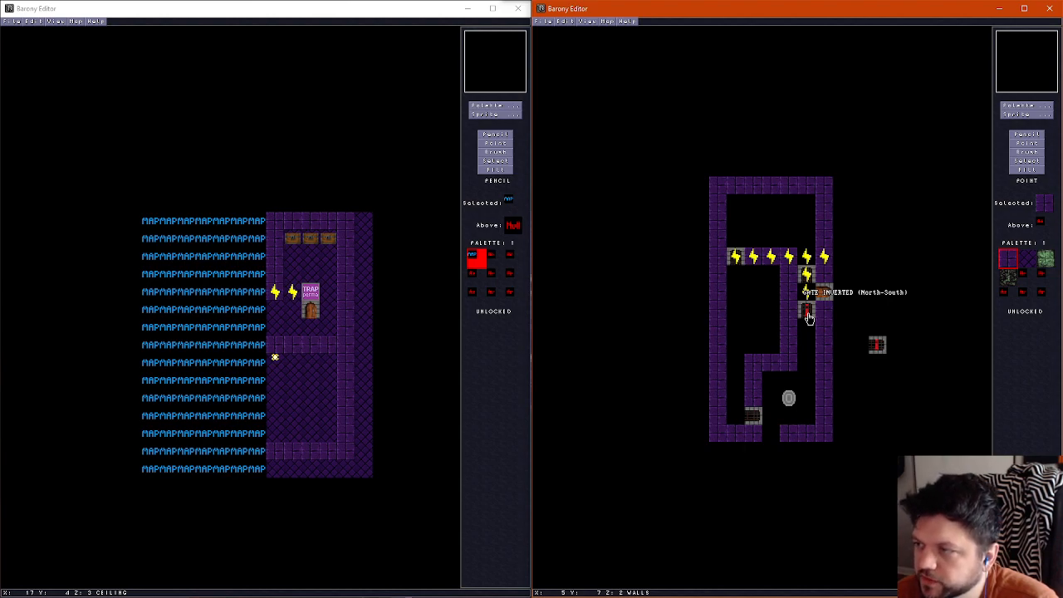
Copy the inverted north-south gate to the narrow corridor's south end and draw a two-tile wall stub east from the outer west wall
right_click(808, 317)
left_click(804, 366)
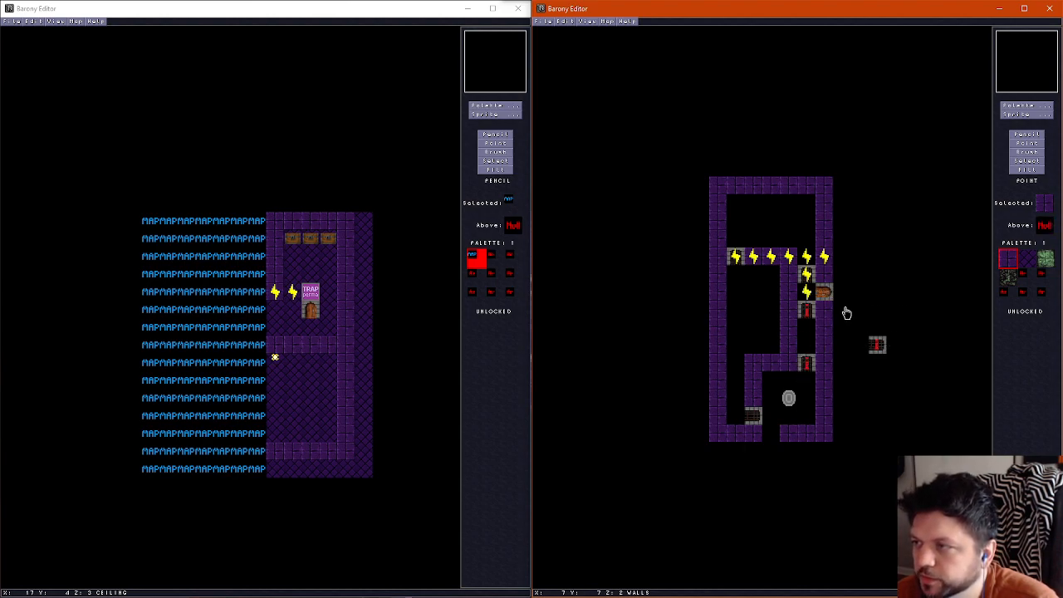
left_click(1027, 135)
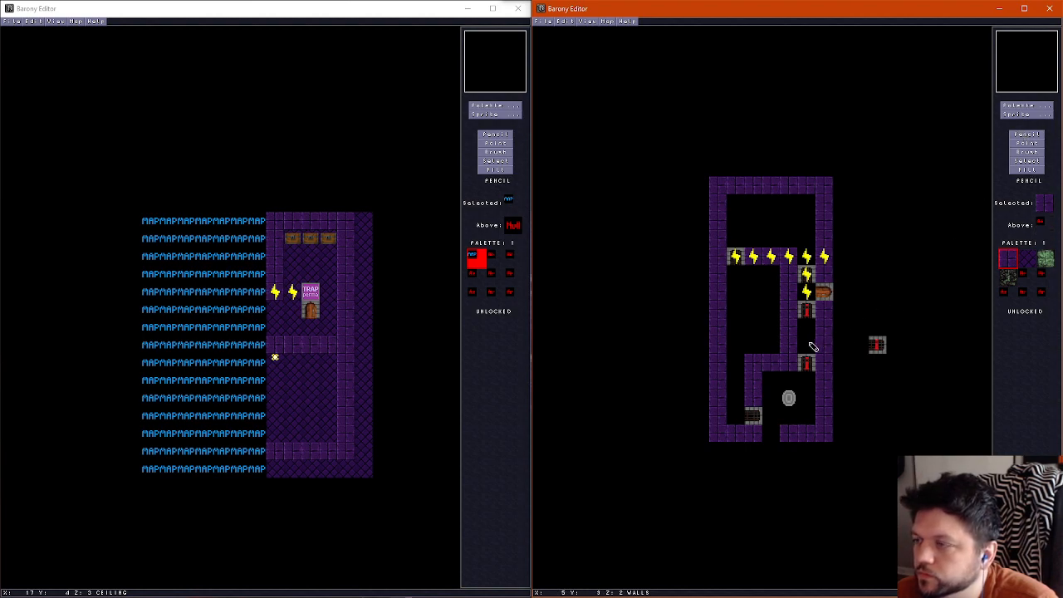
left_click(1032, 144)
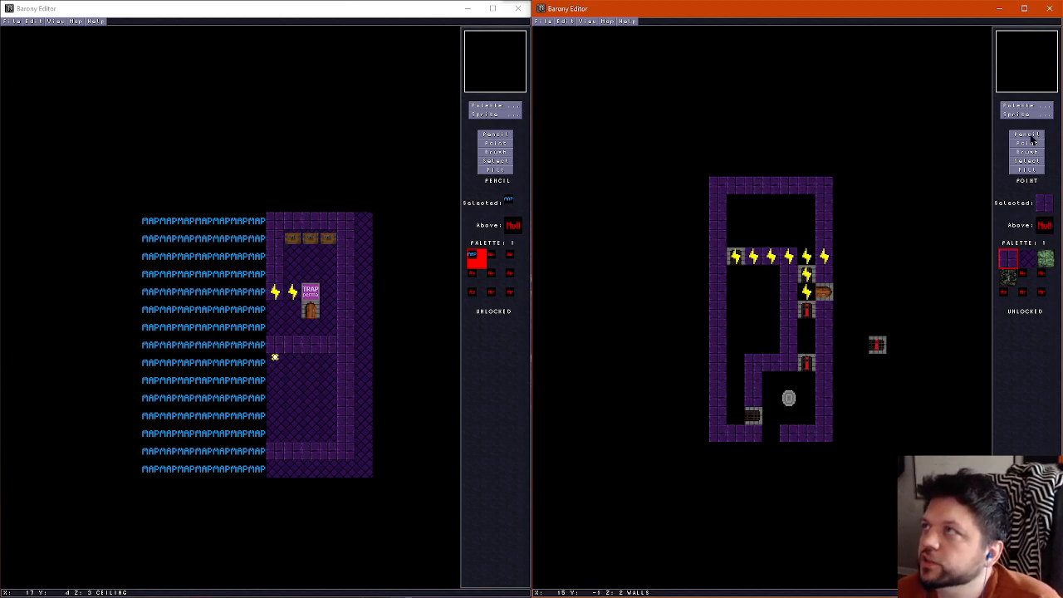
left_click(1029, 135)
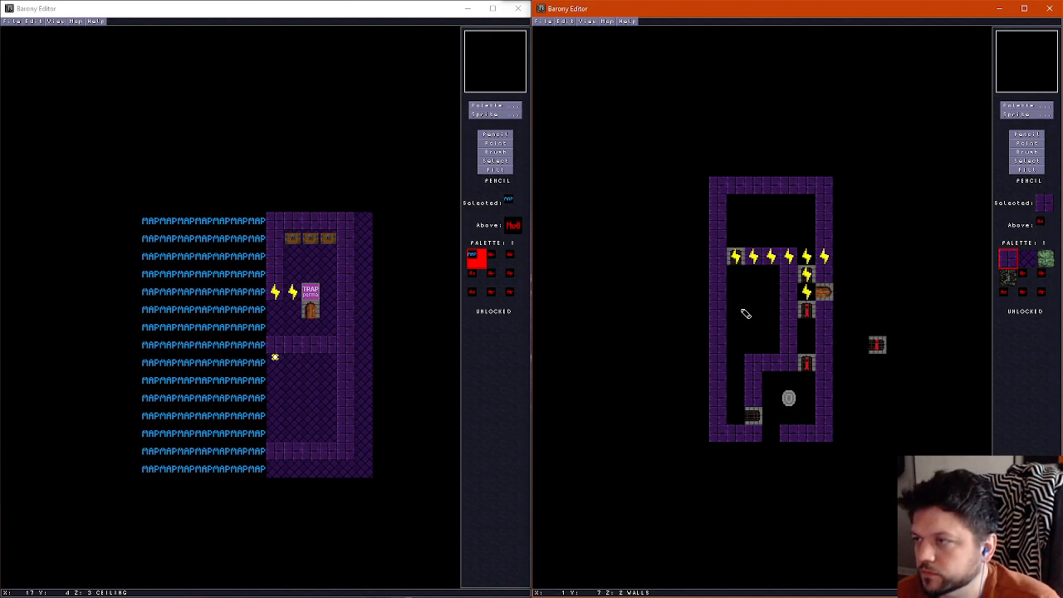
left_click_drag(732, 328, 754, 328)
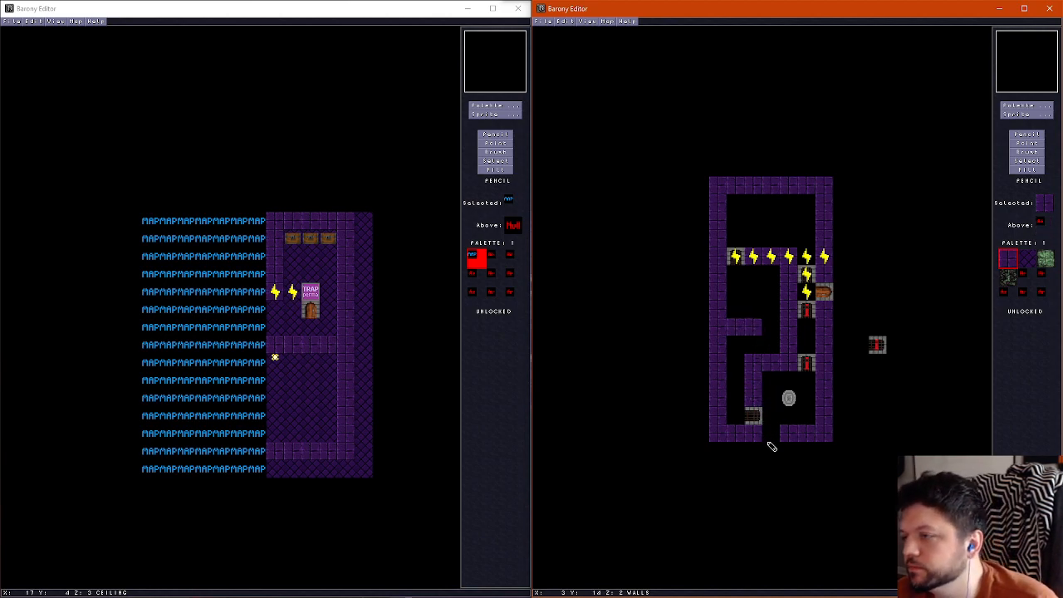
Place a door in the opening of the south wall
left_click(1027, 114)
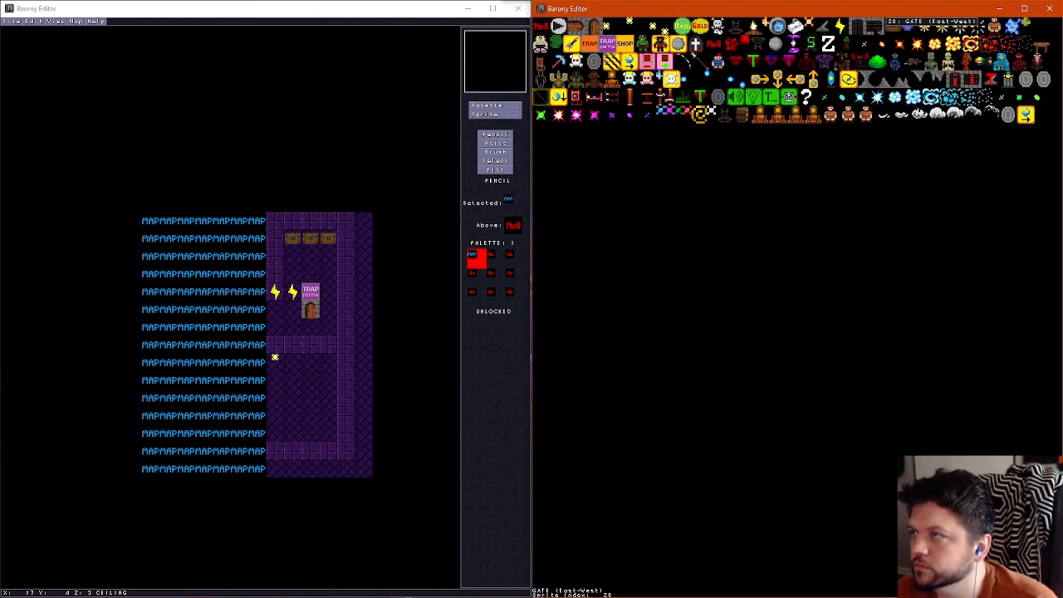
left_click(595, 27)
left_click(778, 436)
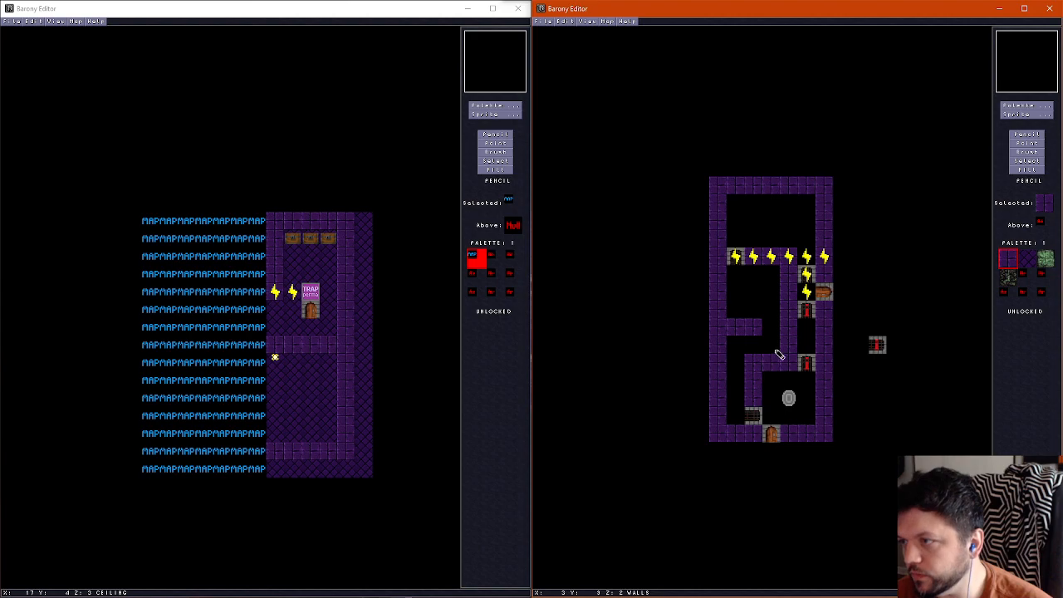
Erase the wall stub and shift the corridor's west wall between the two inverted gates one tile west
right_click(802, 343)
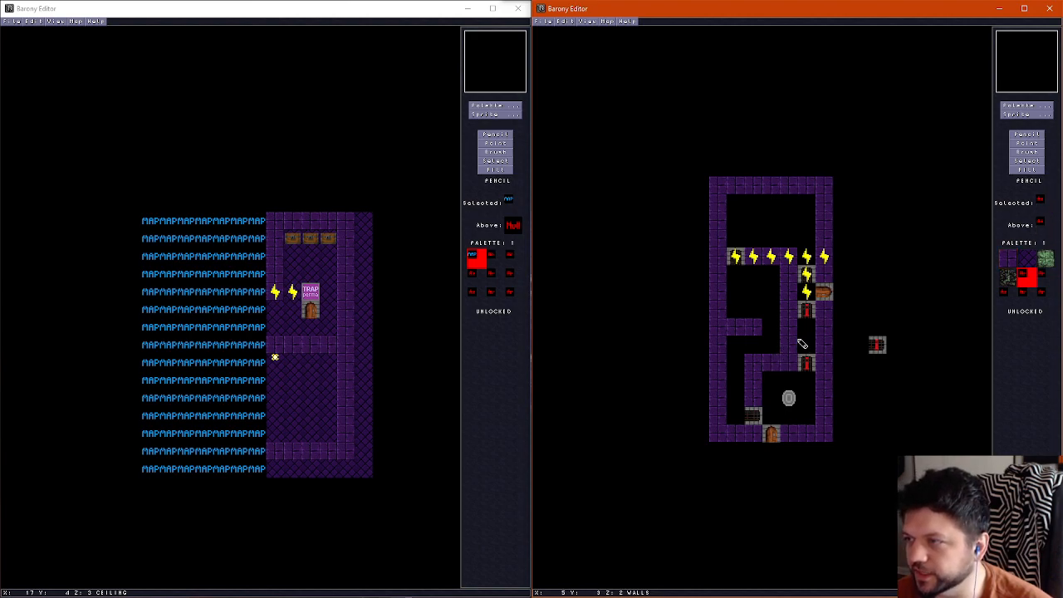
mouse_move(794, 336)
left_mouse_down()
mouse_move(786, 348)
mouse_move(735, 332)
left_mouse_up()
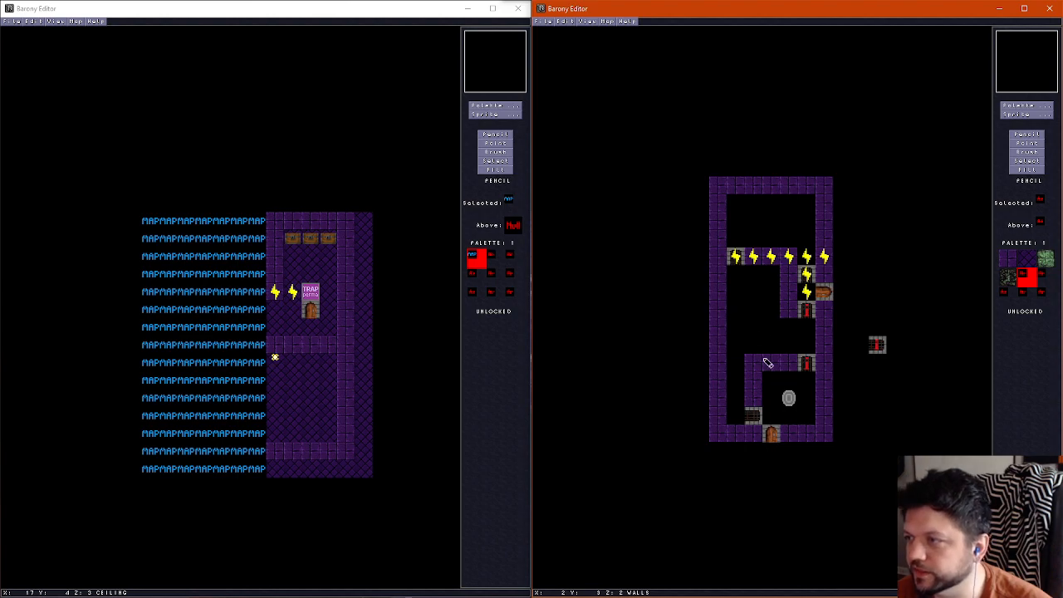
right_click(778, 316)
left_click(778, 315)
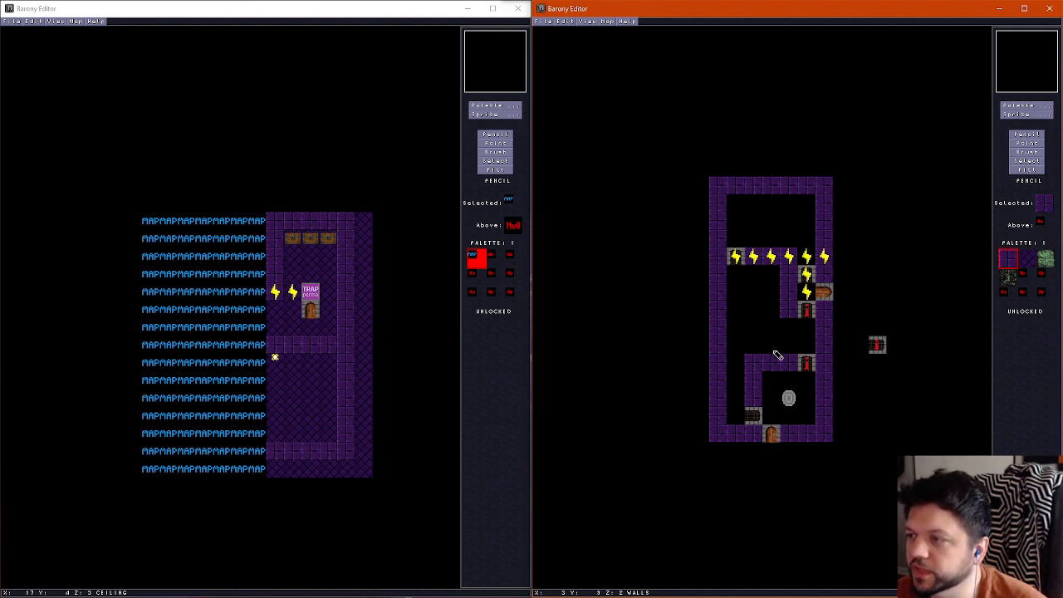
left_click_drag(770, 309, 767, 341)
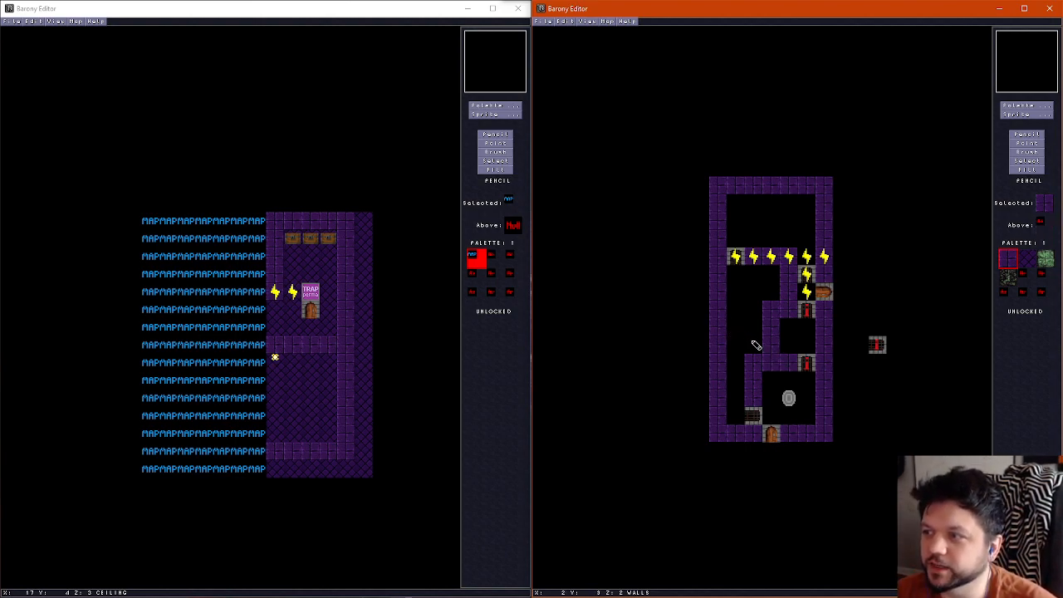
Move the wall between the two inverted gates back one tile east, directly beside the gates
right_click(759, 309)
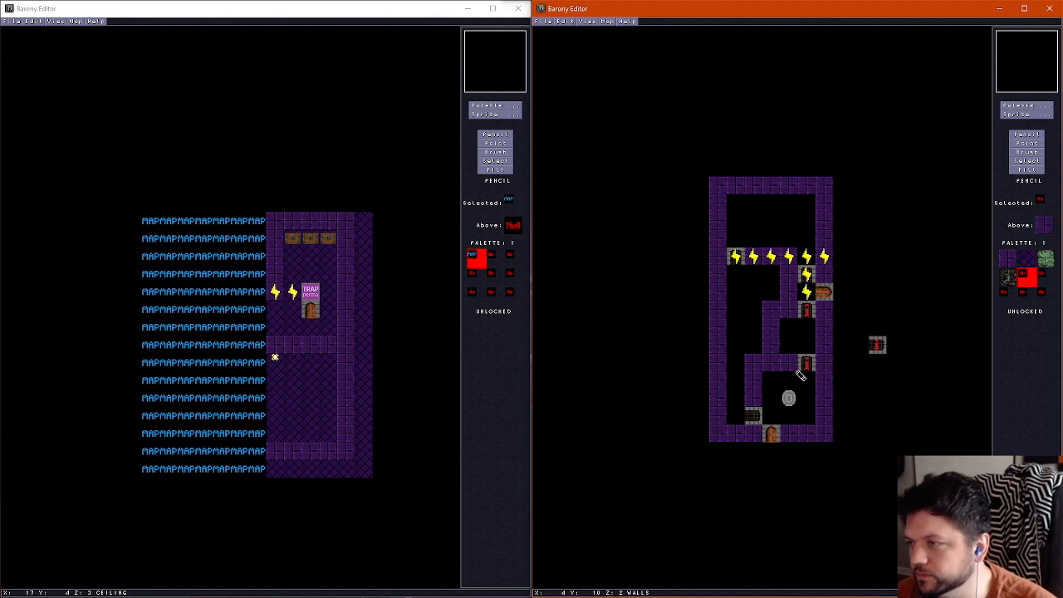
right_click(753, 405)
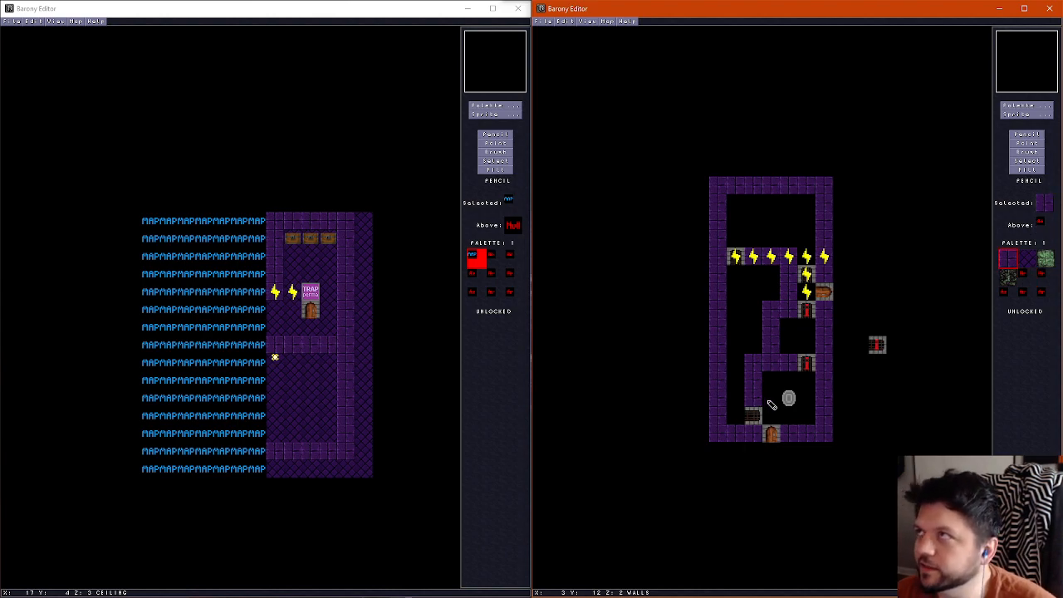
right_click(753, 334)
mouse_move(768, 304)
left_mouse_down()
mouse_move(769, 338)
mouse_move(790, 346)
left_mouse_up()
right_click(791, 310)
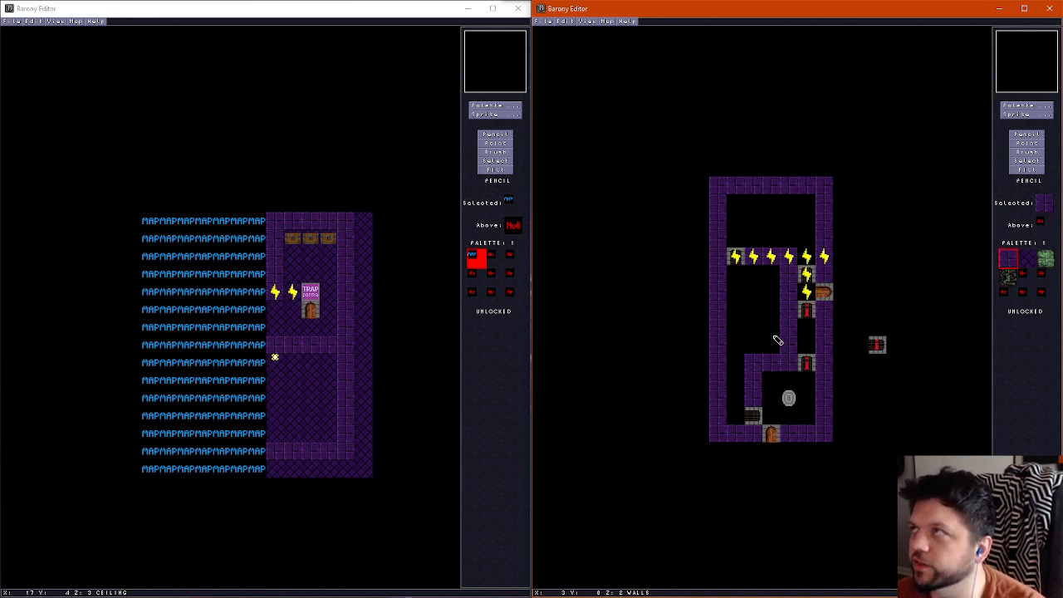
Divide the west chamber level with the upper inverted gate by adding one wall tile on each side, leaving a one-tile gap
left_click(736, 309)
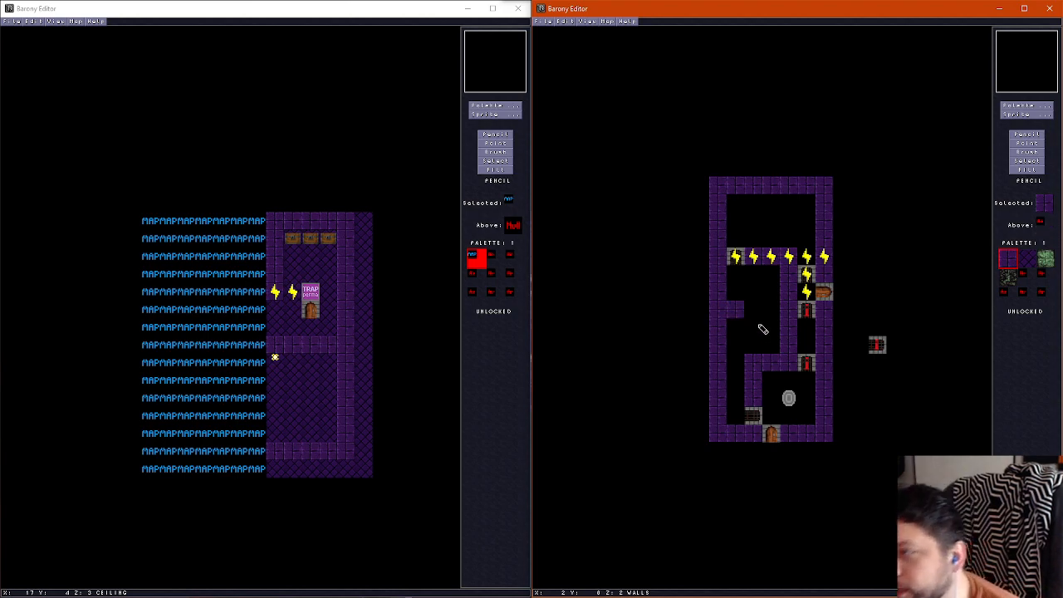
left_click(772, 311)
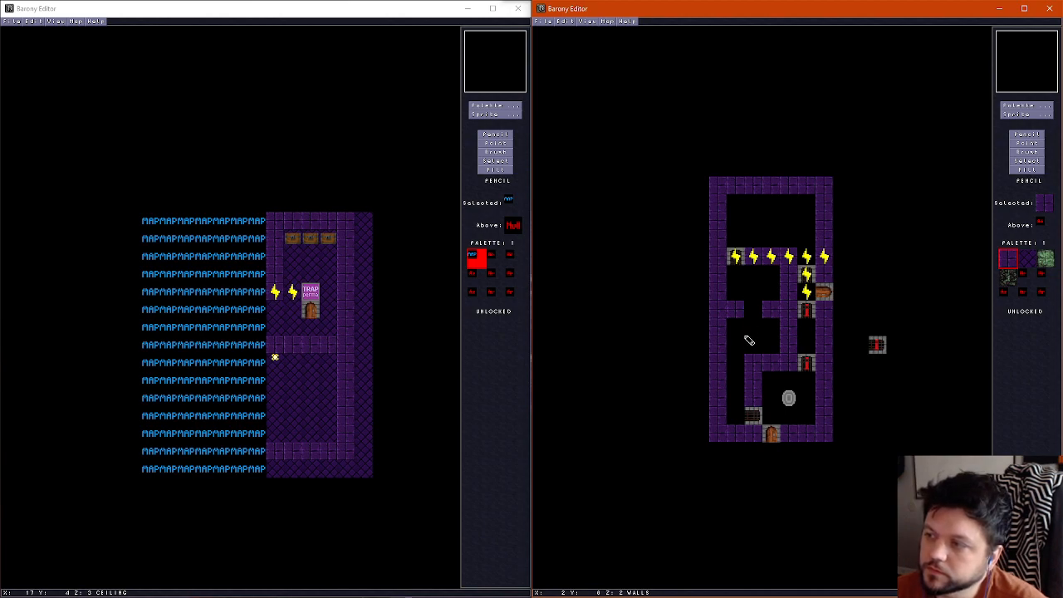
left_click(1026, 143)
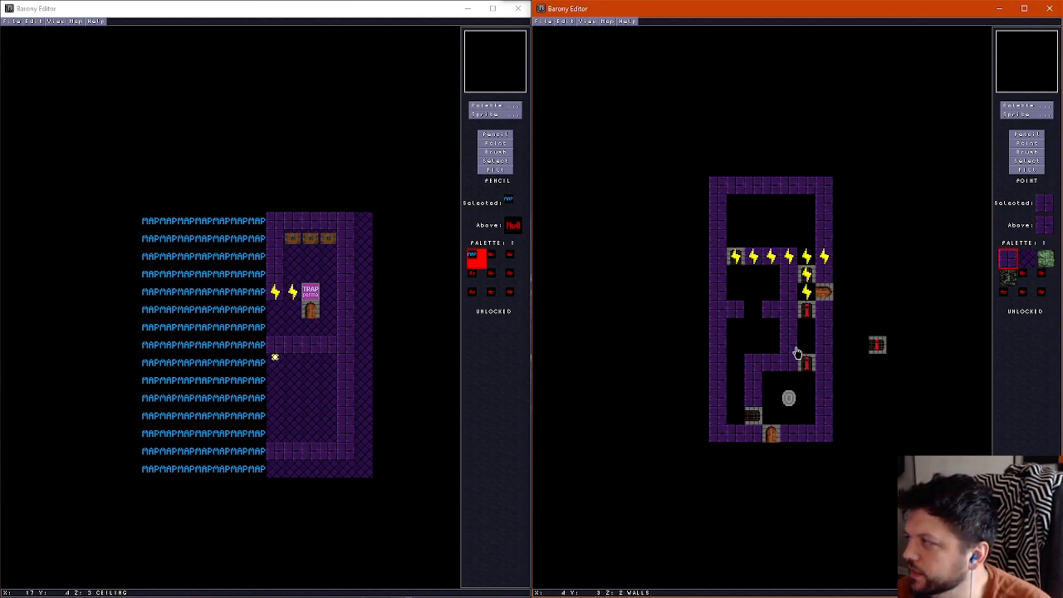
Shift the gap in the west chamber's dividing wall one tile east, and place gates there and in the chamber's south opening
left_click(1026, 135)
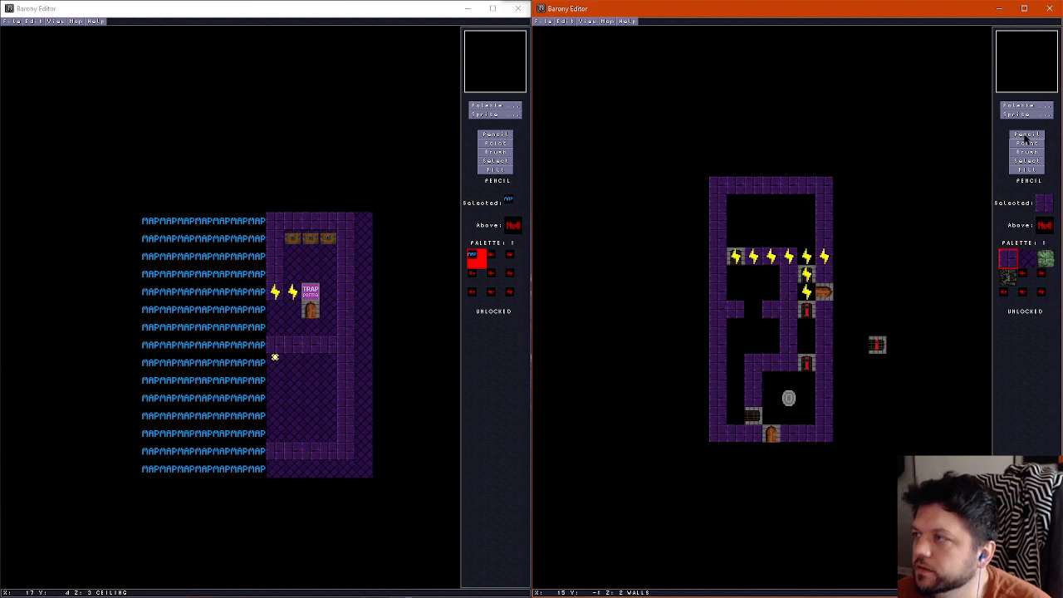
right_click(760, 312)
left_click(769, 312)
right_click(733, 311)
left_click(756, 311)
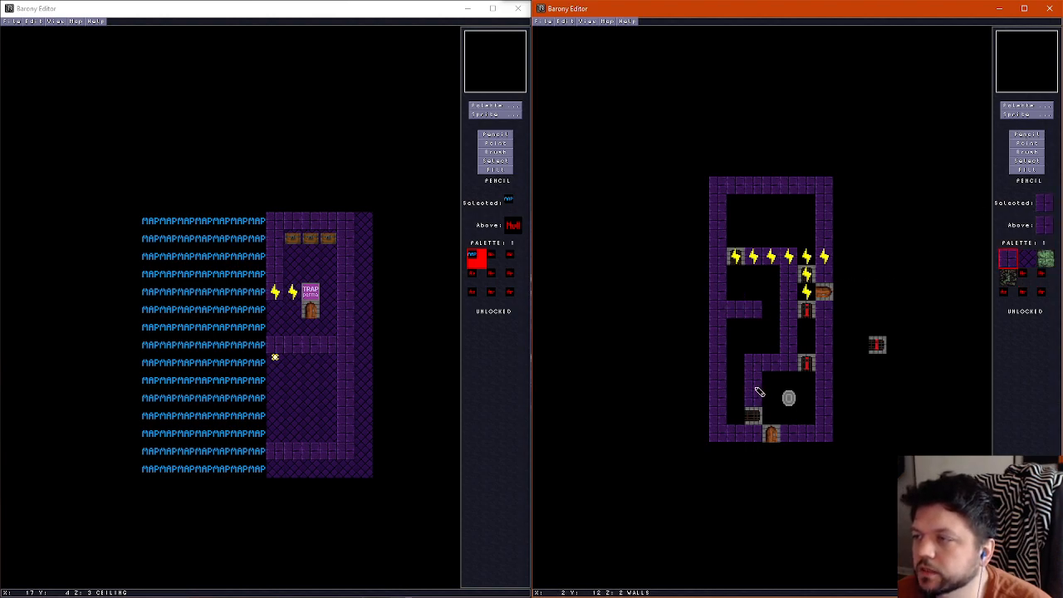
left_click(1034, 144)
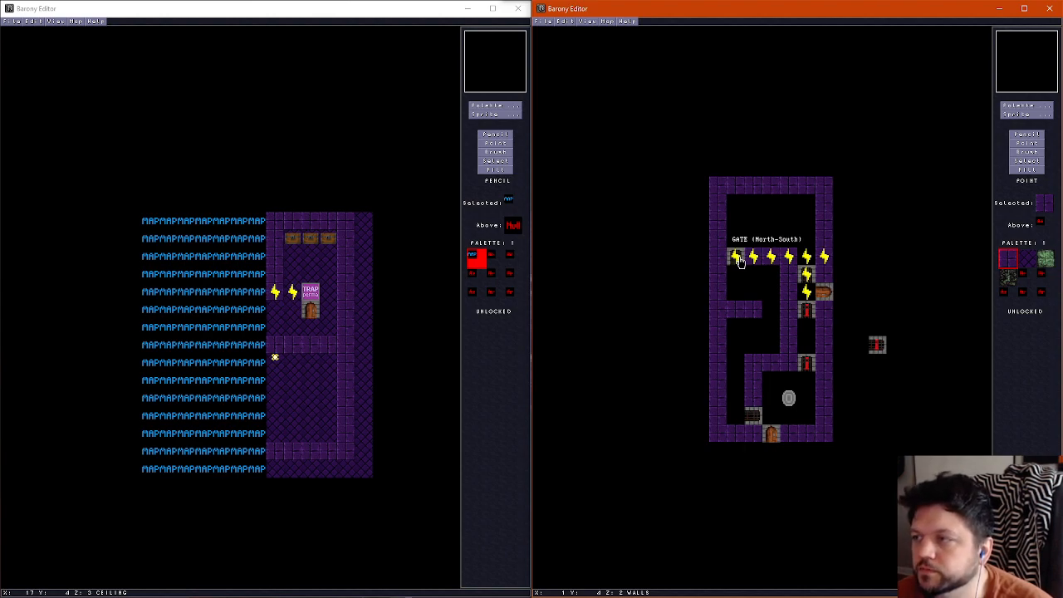
left_click(735, 364)
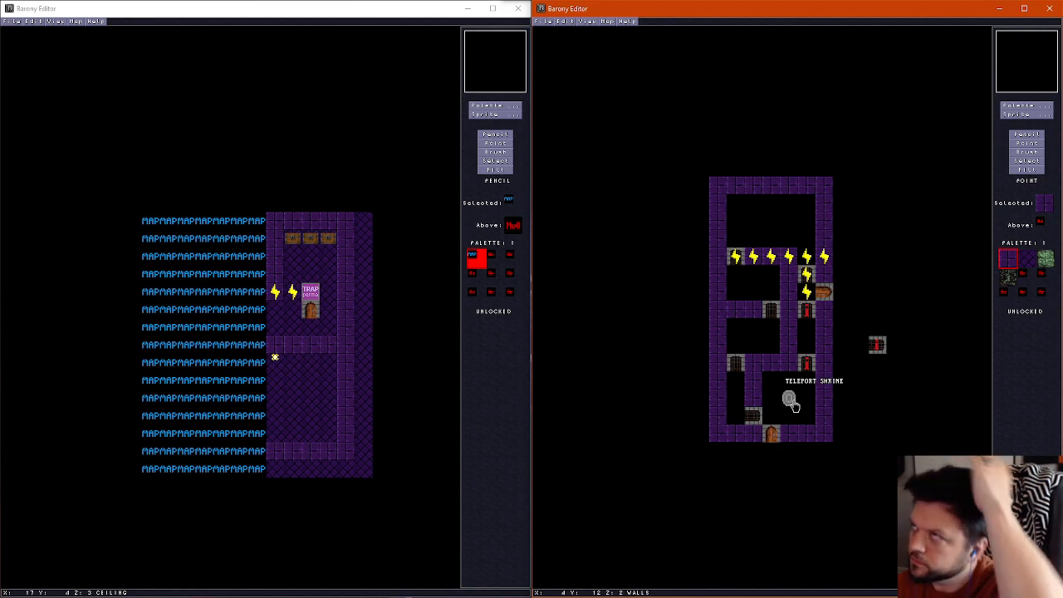
left_click(1027, 134)
scroll(869, 211, "down", 1)
scroll(808, 258, "up", 1)
scroll(808, 259, "down", 1)
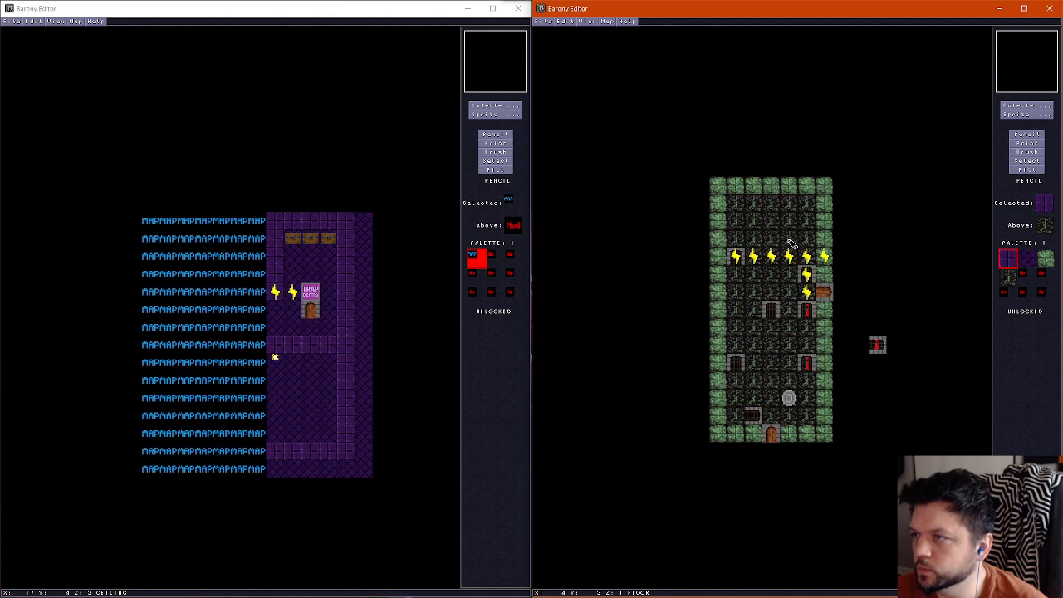
scroll(792, 243, "up", 1)
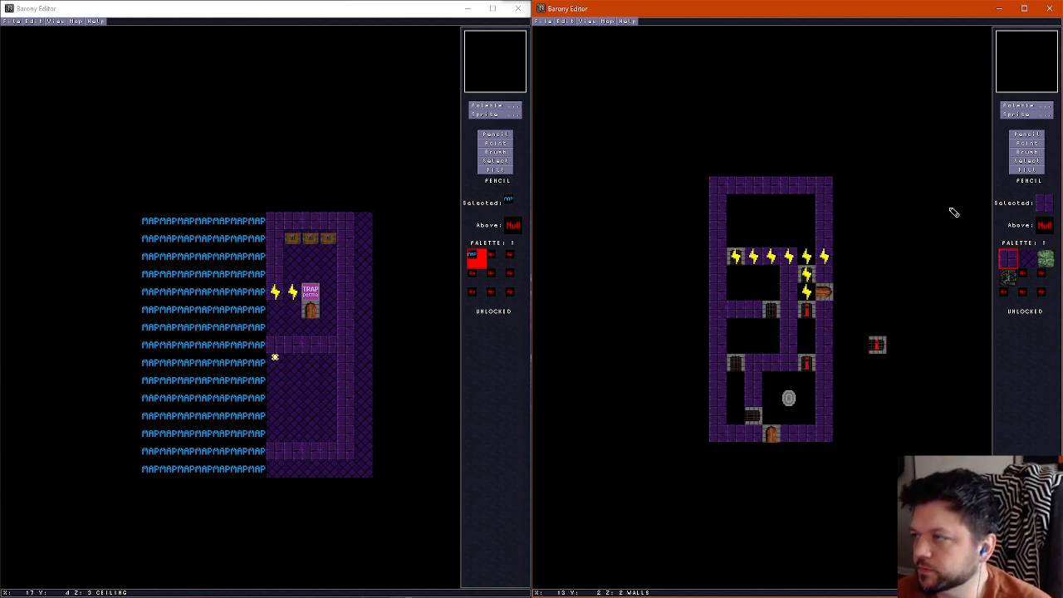
Delete the four wires running along the upper inner wall to the northwest gate, keeping the gate itself
left_click(1030, 143)
left_click(788, 260)
key("Delete")
left_click(771, 260)
key("Delete")
key("Delete")
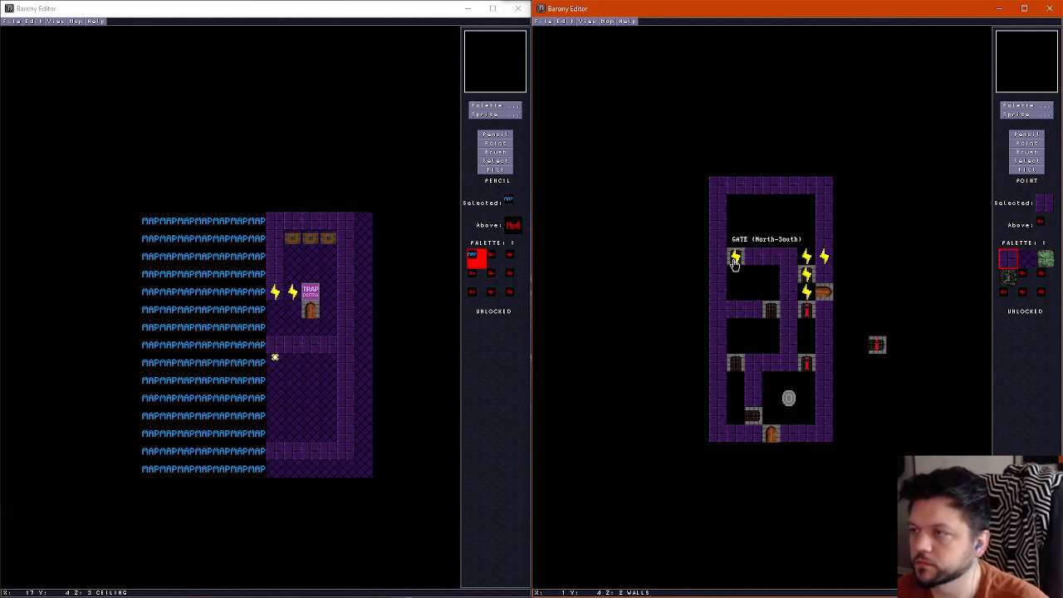
left_click(737, 260)
left_click(736, 261)
key("Delete")
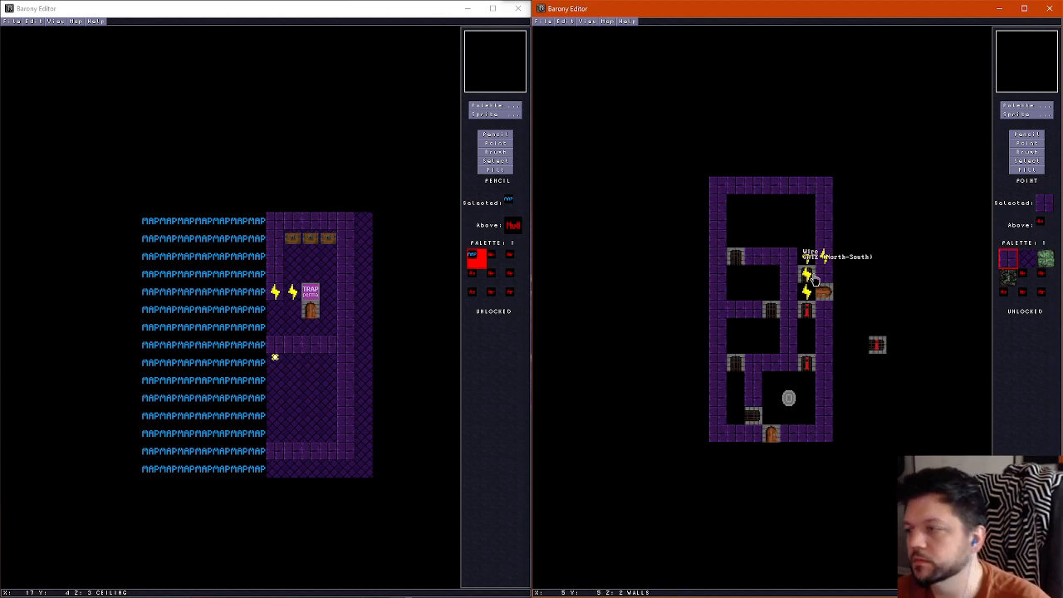
Place a lever in the north room's northwest corner and connect it to the gate below with two wires
left_click(1028, 114)
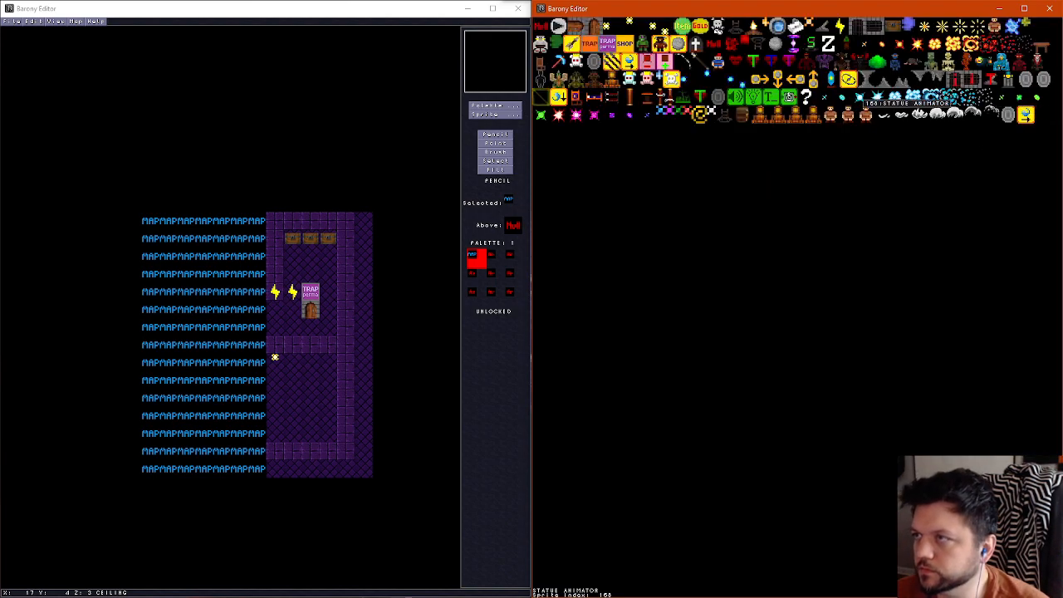
left_click(823, 28)
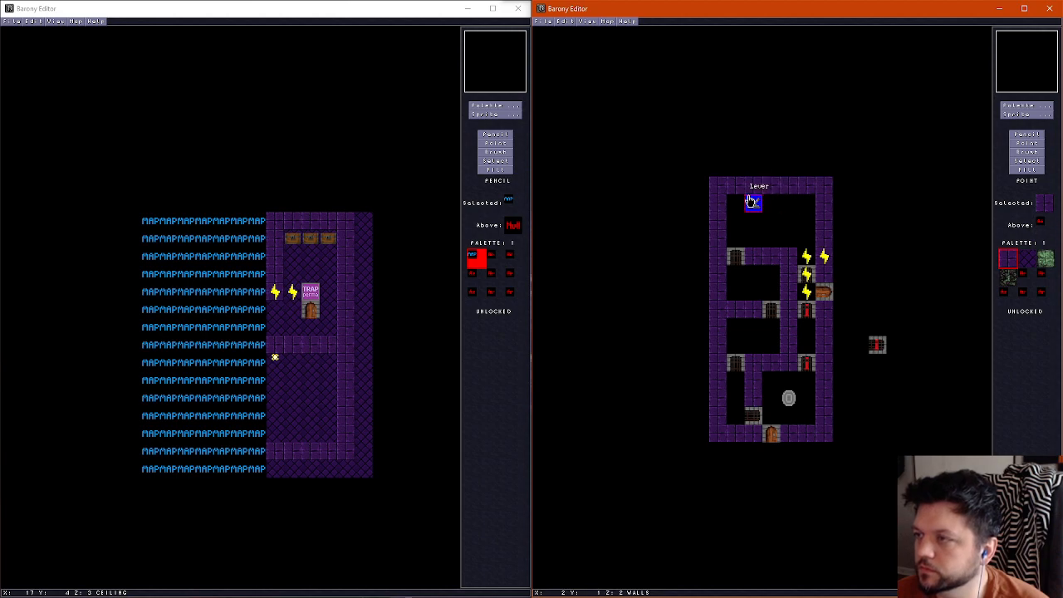
left_click(738, 203)
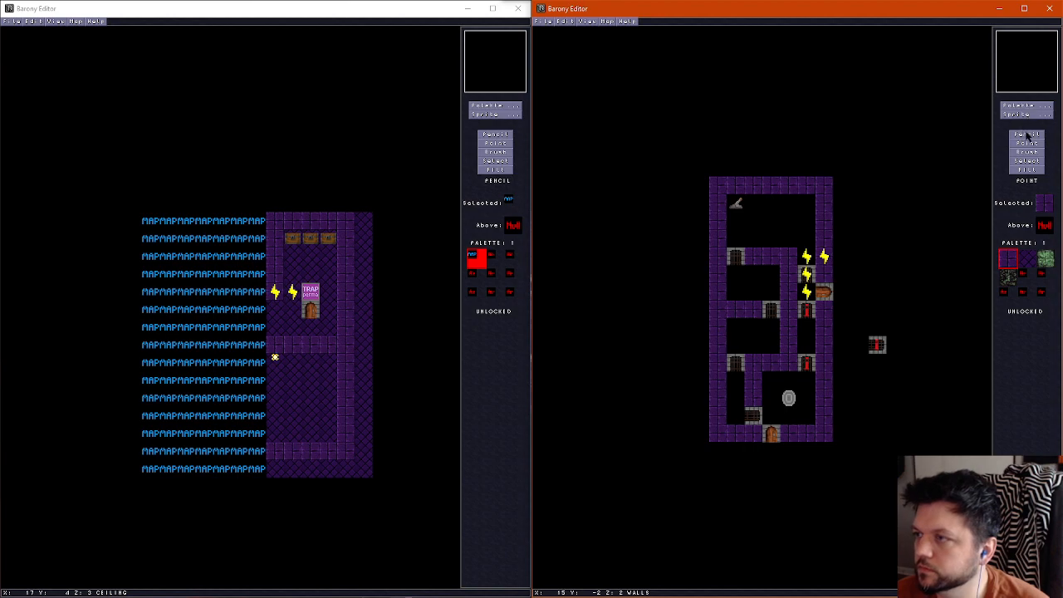
left_click(824, 256)
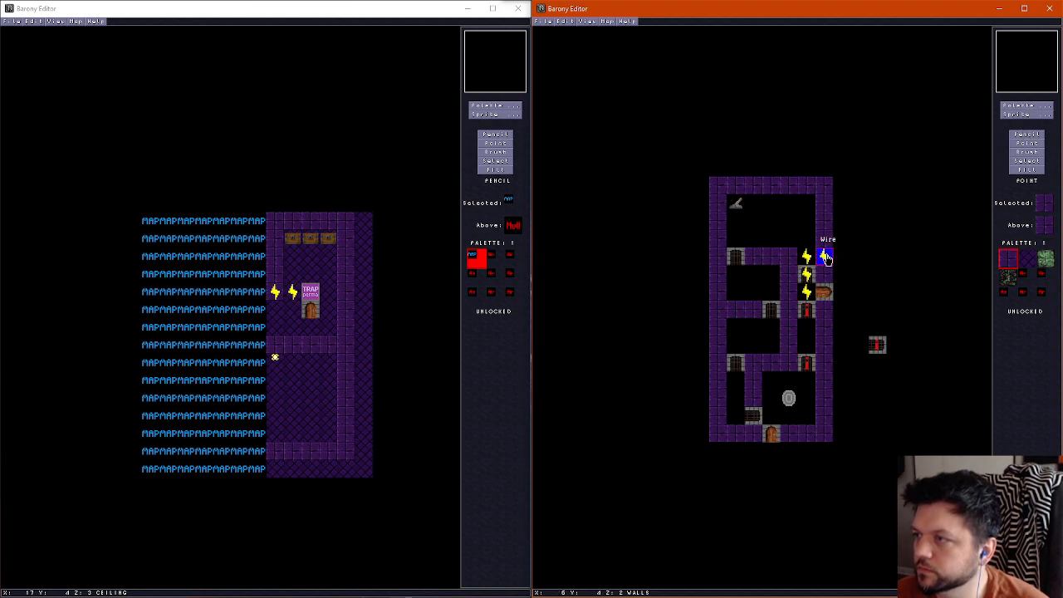
left_click(740, 245)
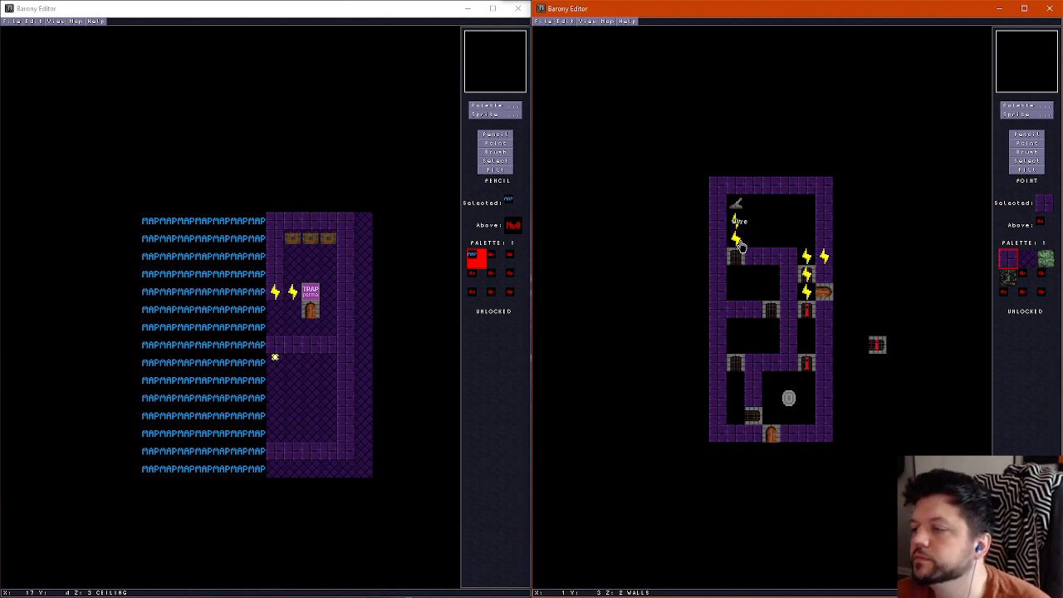
Add a lever with one wire directly north of the gate in each of the two small west rooms
left_click(740, 213)
left_click(775, 280)
left_click(737, 239)
left_click(771, 290)
left_click(771, 276)
left_click(737, 327)
left_click(771, 293)
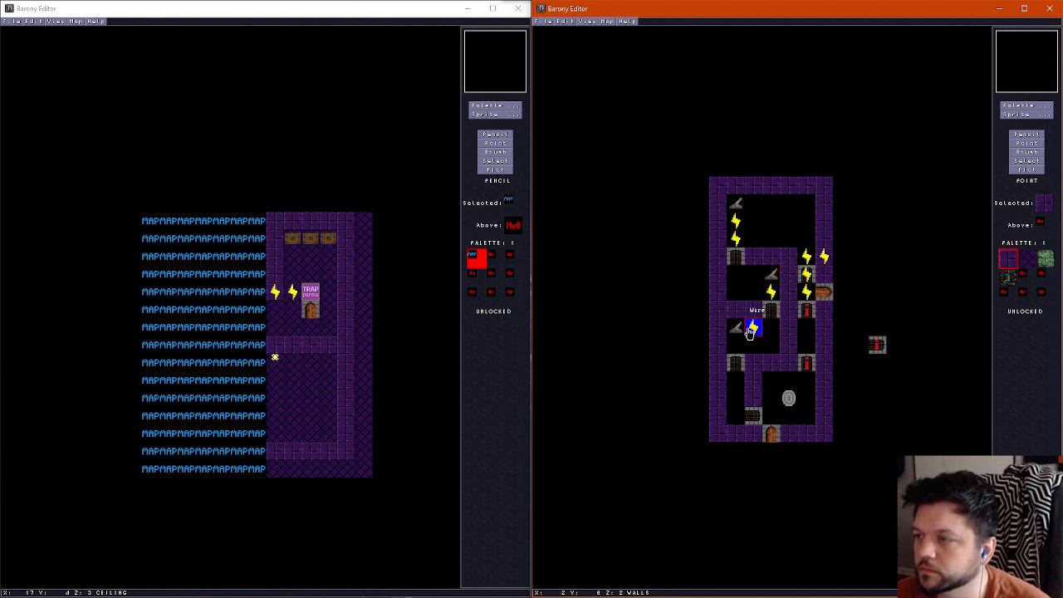
left_click(736, 347)
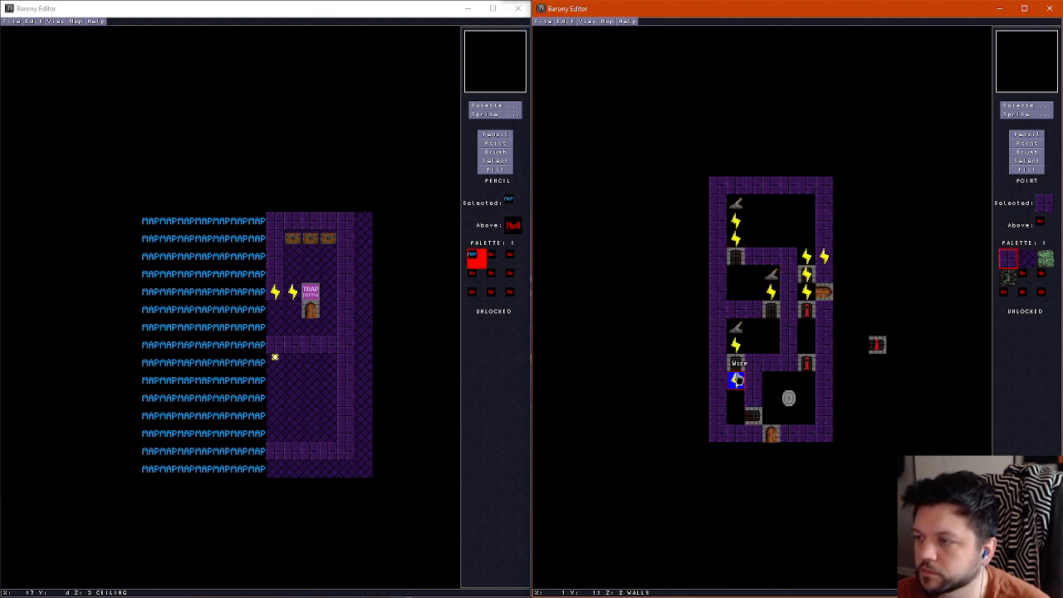
Run three wires down the southwest corridor, linking the gate at its north end to the side gate at its south end
left_click(736, 380)
left_click(736, 398)
left_click(736, 415)
Inspect the room in the 3D view, looking at the gates, the shrine chamber and the south door
key("ctrl+f")
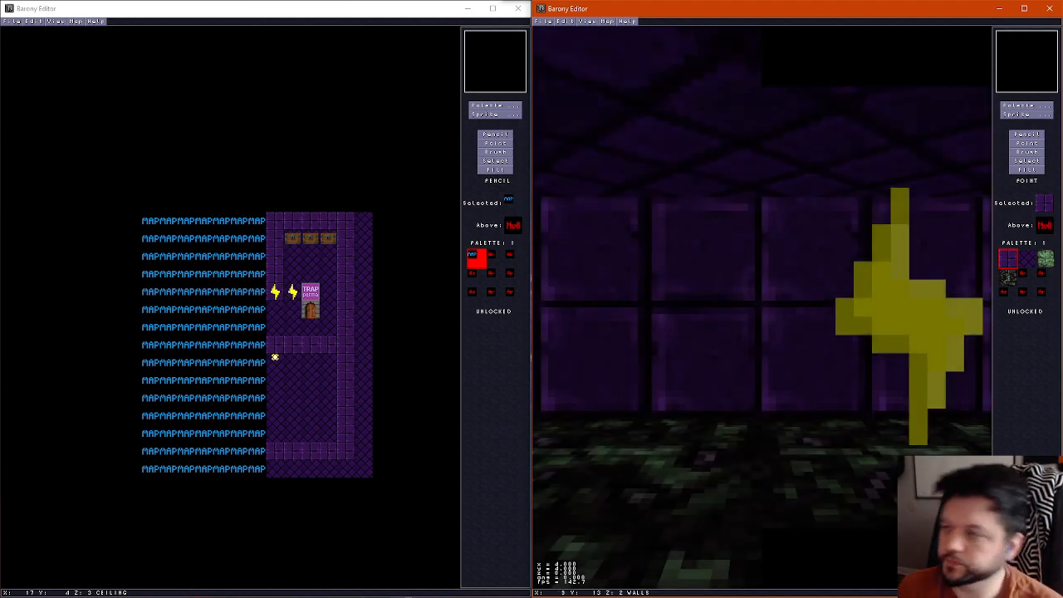
key("ctrl+f")
key("ctrl+f")
key("ctrl+f")
key("ctrl+f")
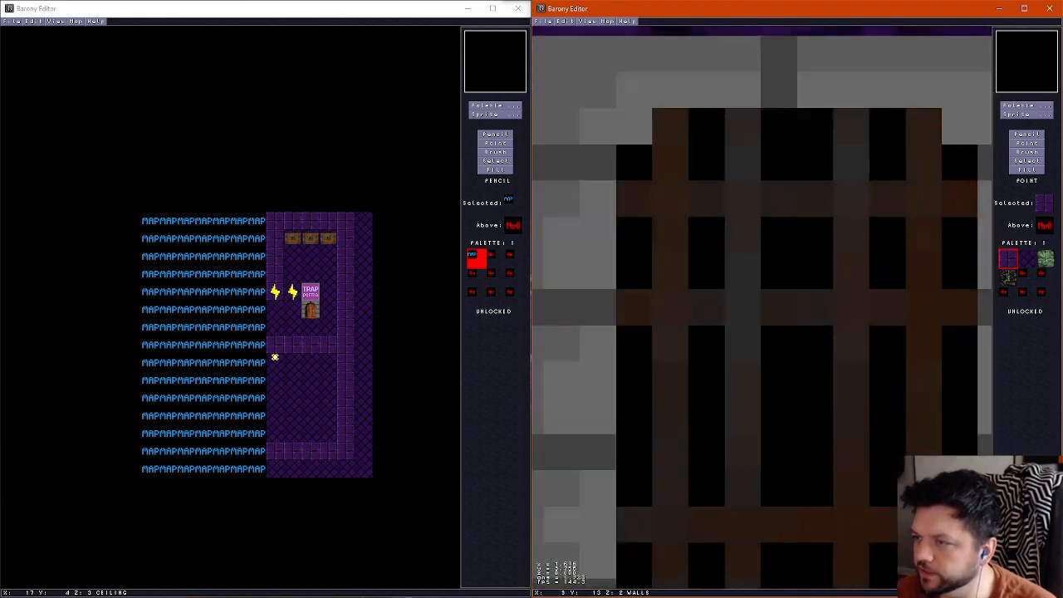
key("Up")
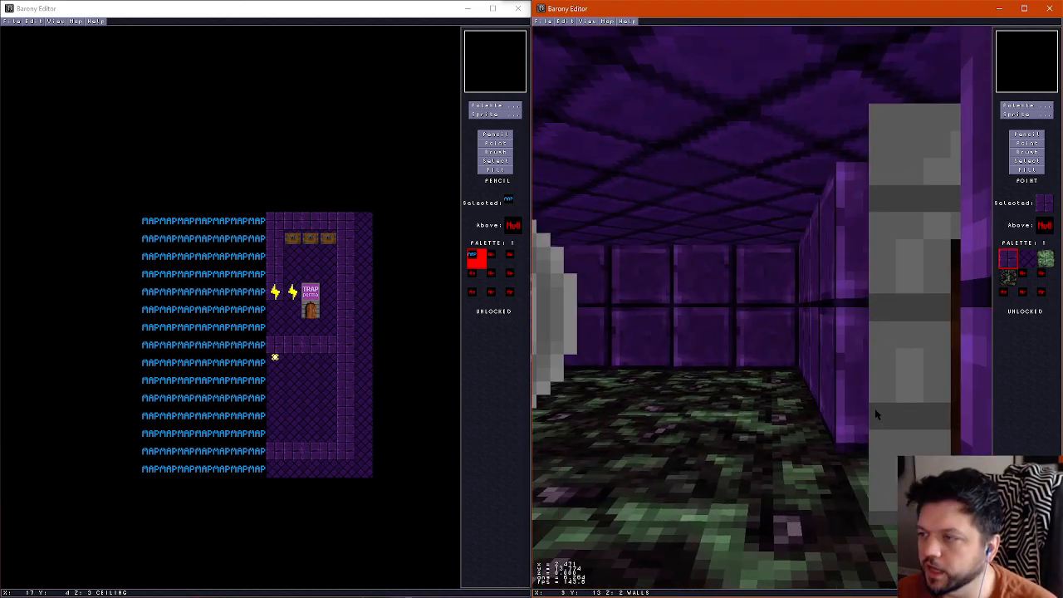
key("Right")
key("Down")
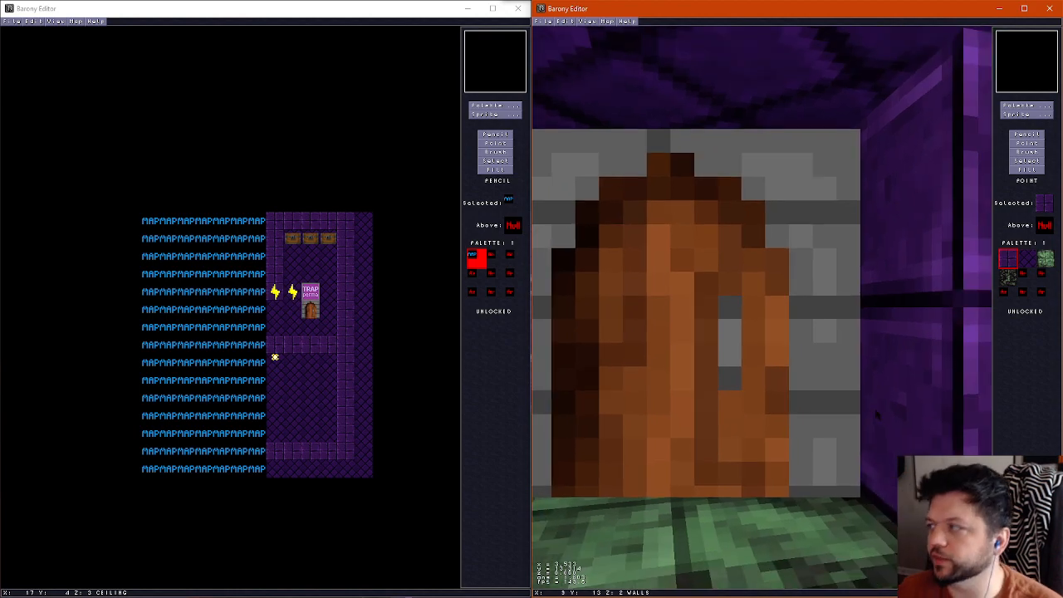
key("ctrl+f")
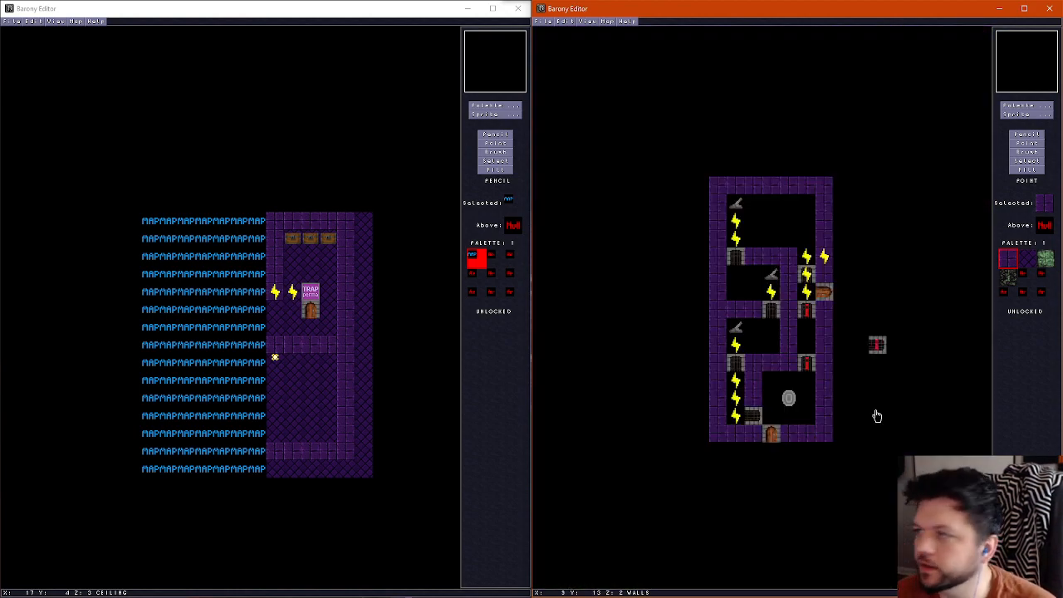
Fill the dark inner floor of the whole room with the green stone tile
key("Page_Down")
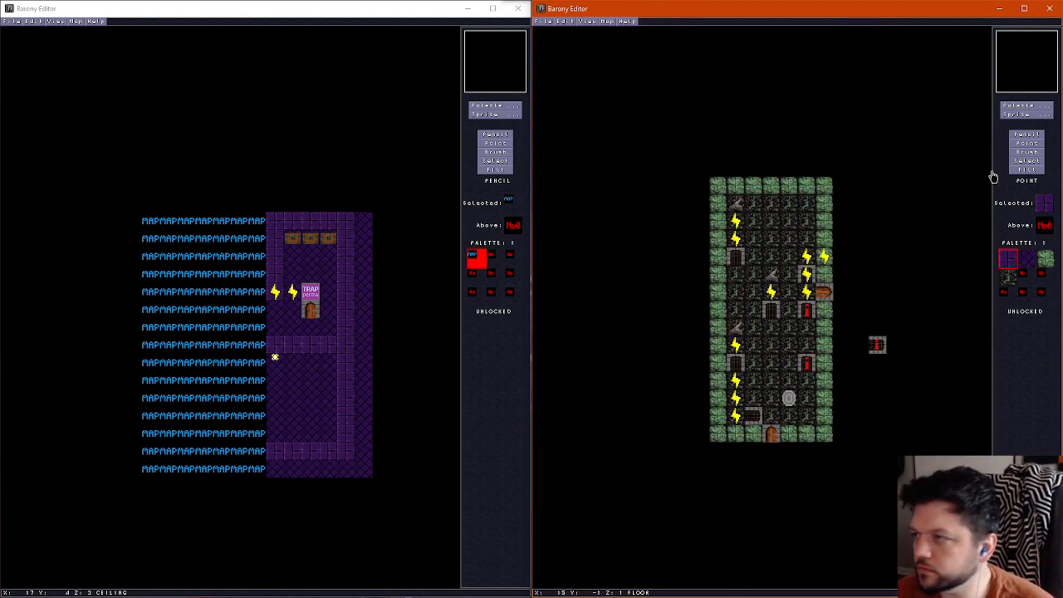
left_click(1029, 135)
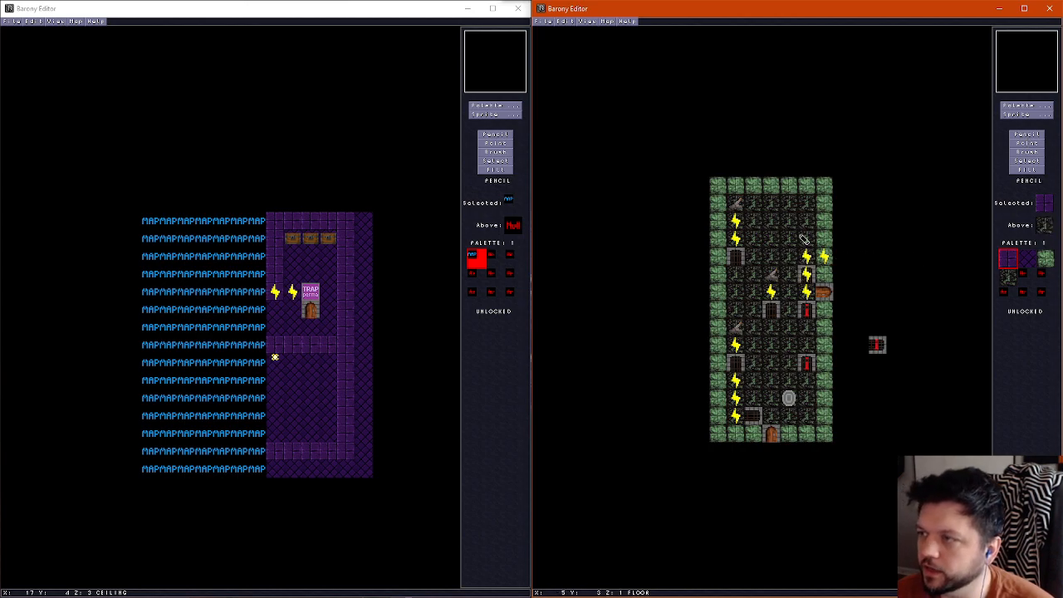
left_click(1046, 258)
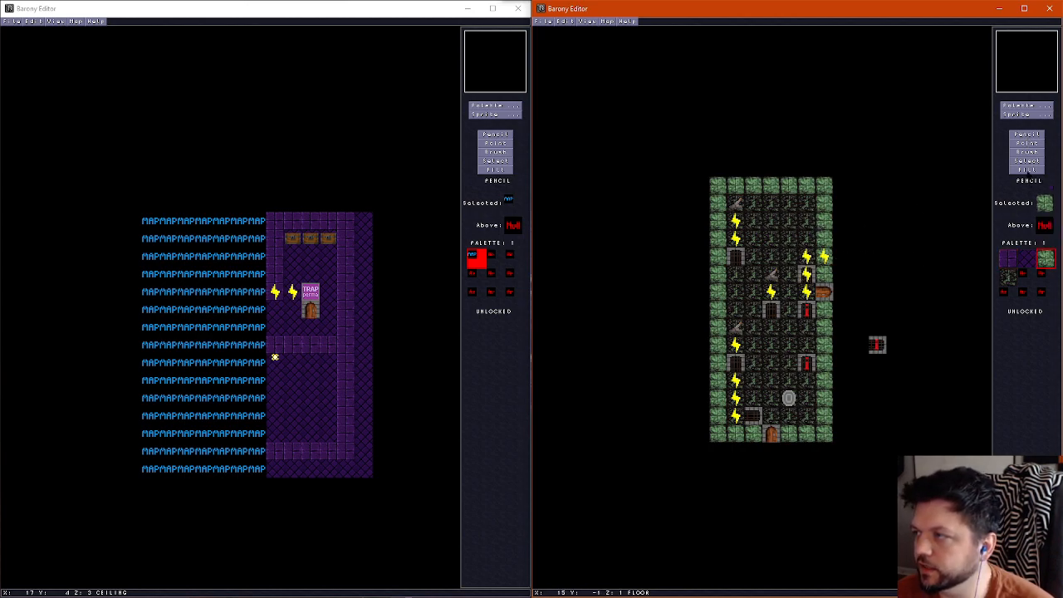
left_click(1028, 171)
left_click(804, 224)
Paint a three-tile strip of Lava1 on the north room's floor, starting at the east wall
left_click(1041, 135)
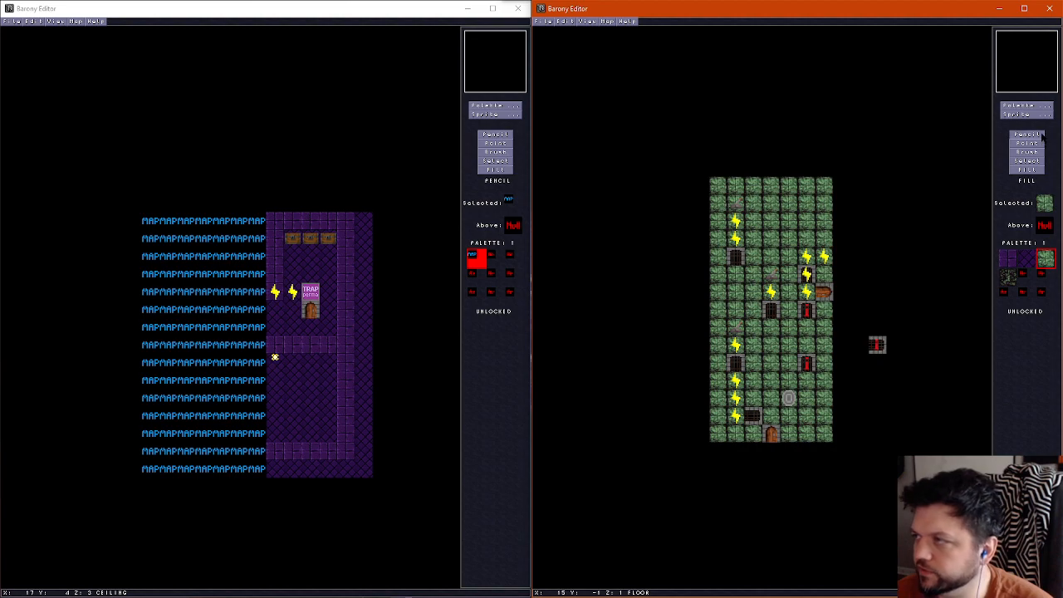
left_click(1025, 105)
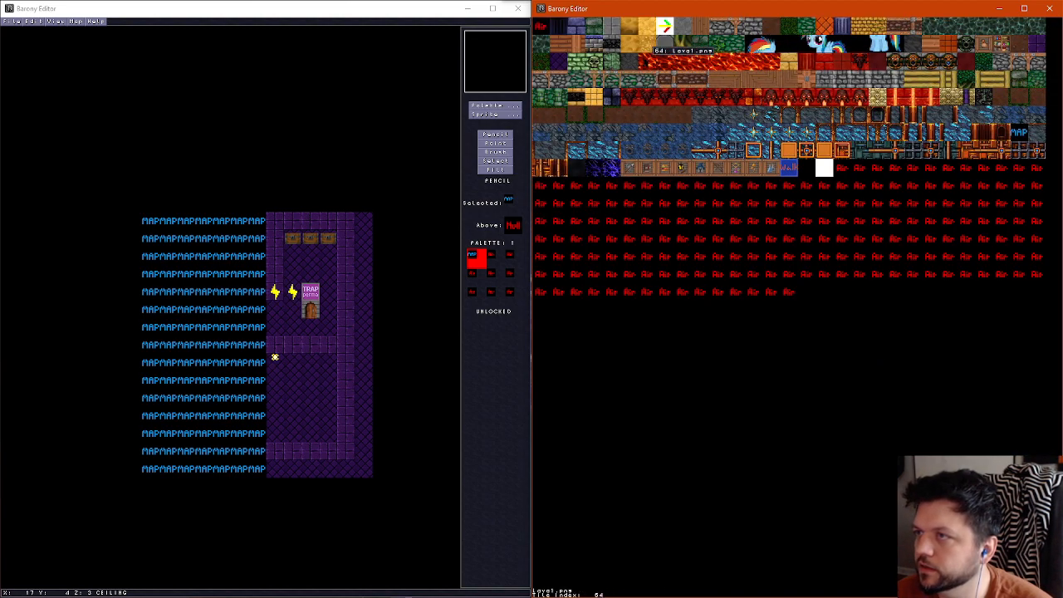
left_click(656, 63)
scroll(779, 225, "up", 2)
scroll(797, 229, "down", 2)
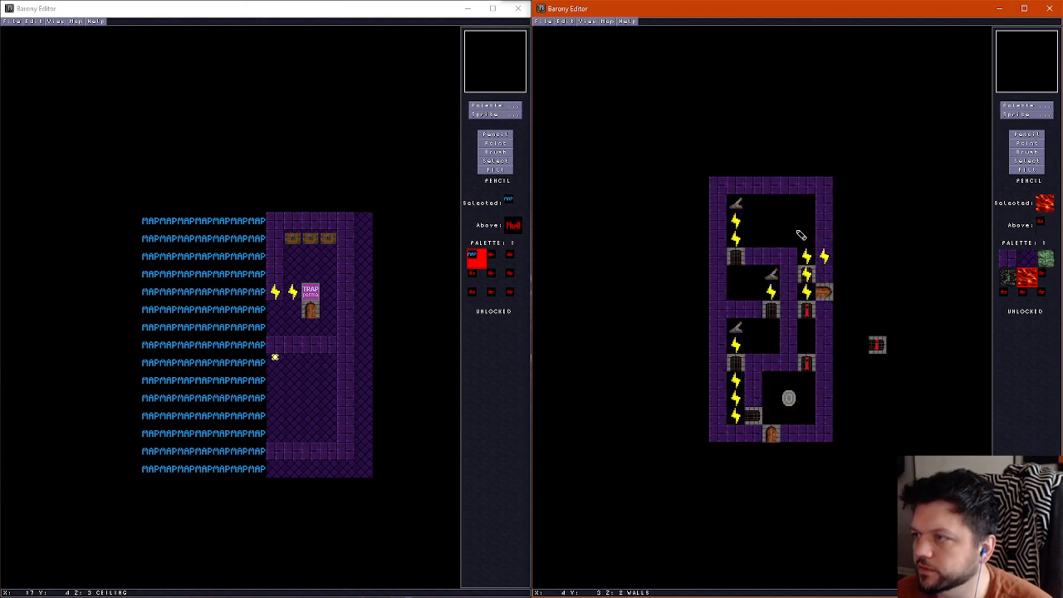
left_click_drag(809, 225, 774, 225)
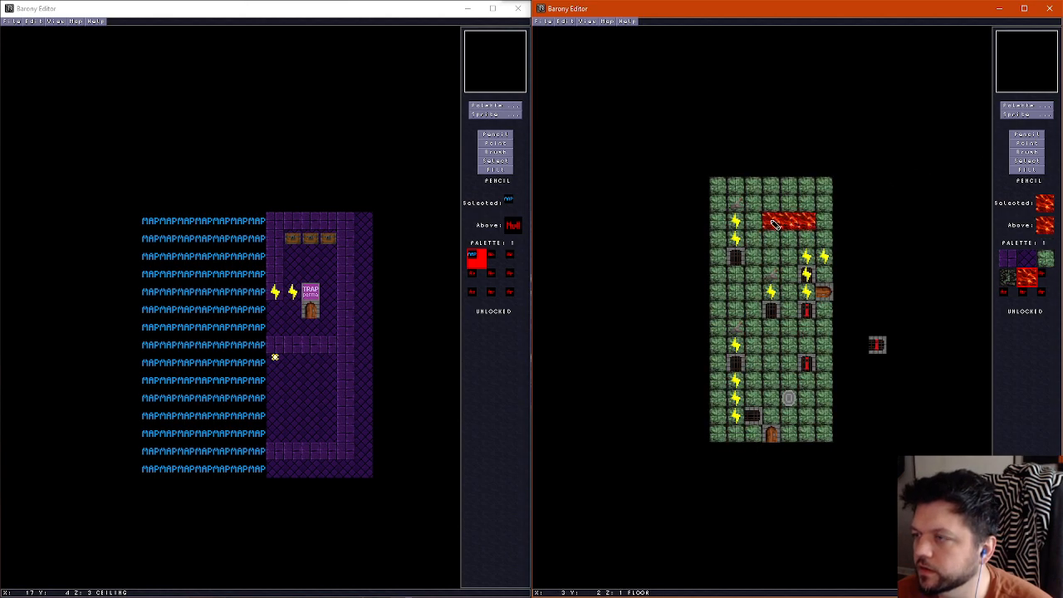
Walk through the room in the 3D view to check the corridor, the lava strip and the north room's lever
key("f")
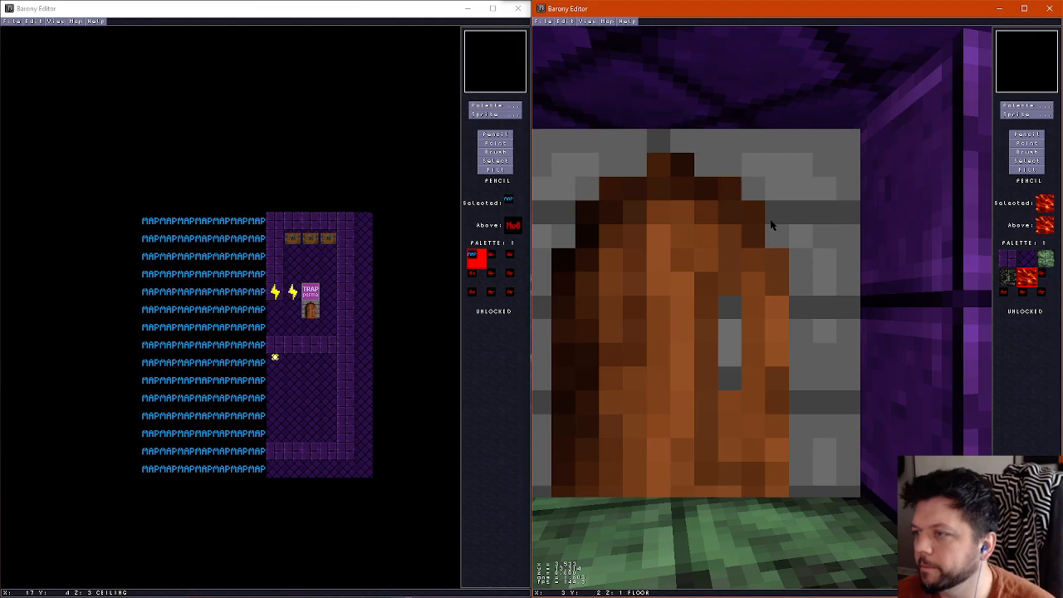
key("Up")
key("Down")
key("Left")
key("Up")
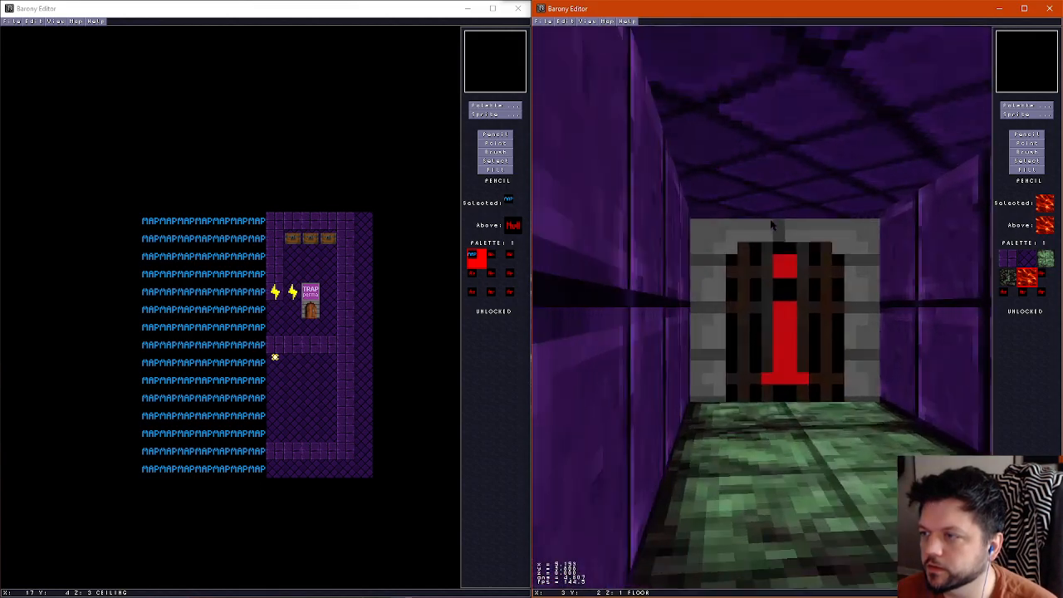
key("Left")
key("Left")
key("Up")
key("Left")
key("Right")
key("Left")
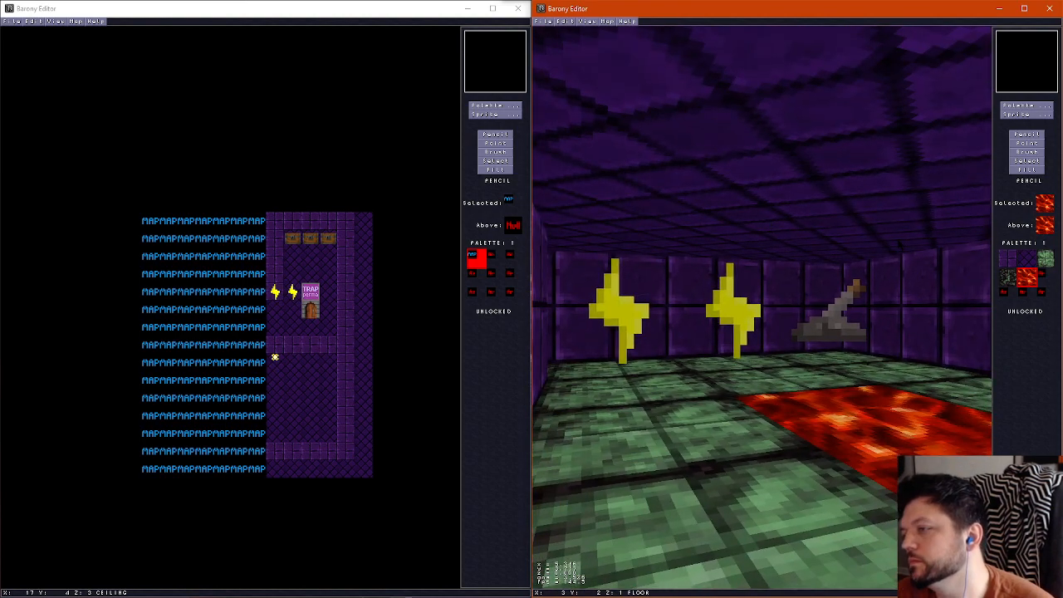
key("ctrl+f")
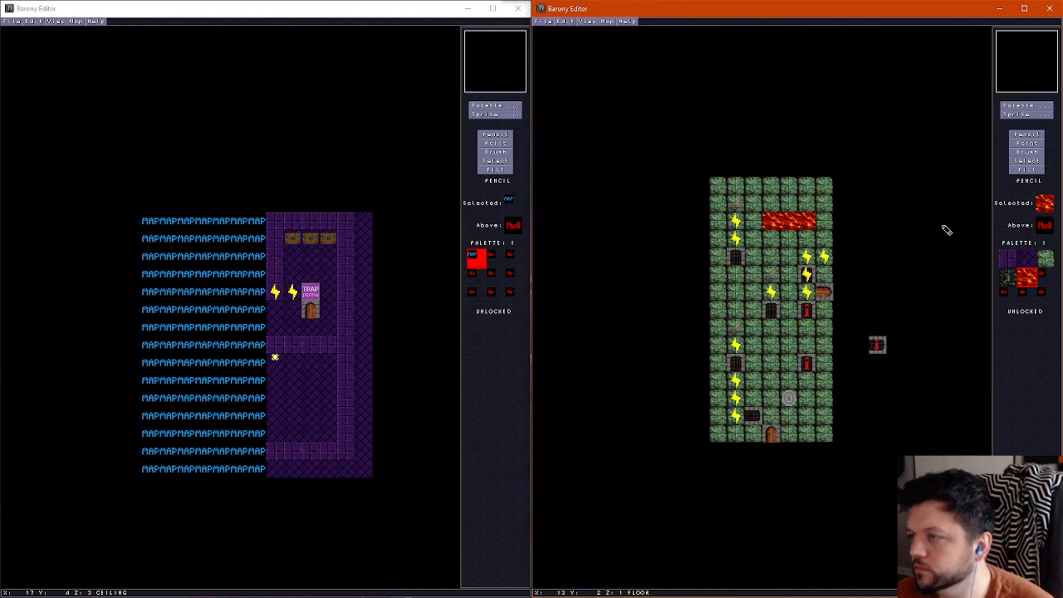
Paint grey stone floor tiles around the lava strip in the north room and check them in the 3D view
left_click(1026, 105)
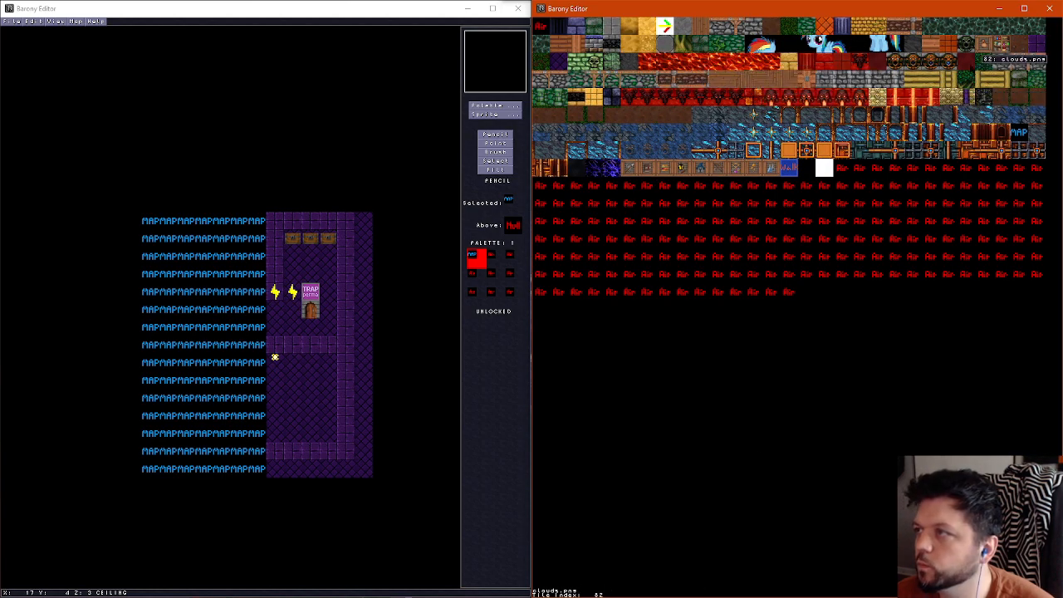
left_click(602, 36)
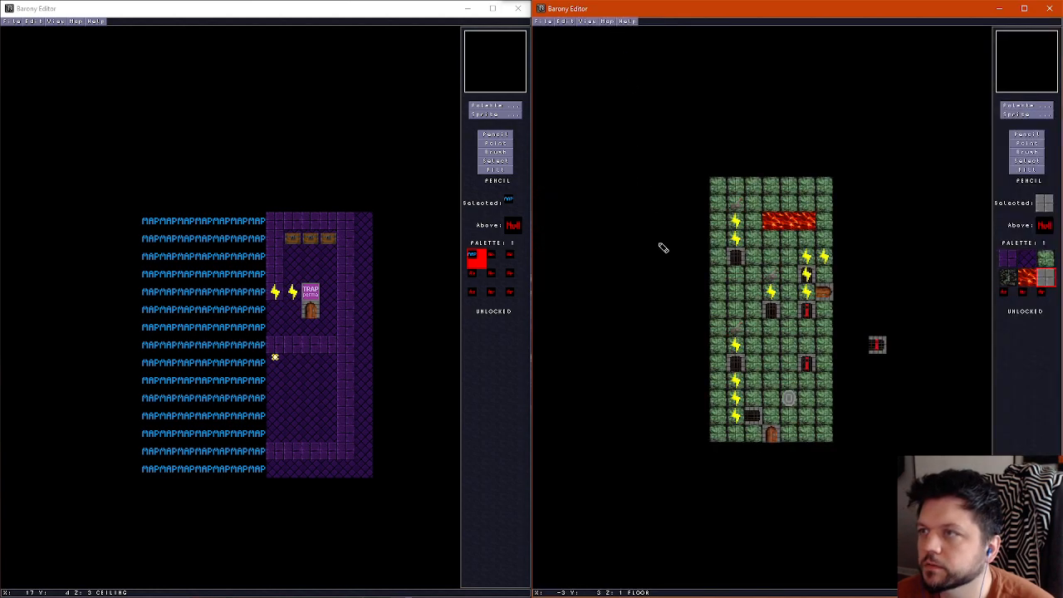
left_click_drag(754, 211, 756, 230)
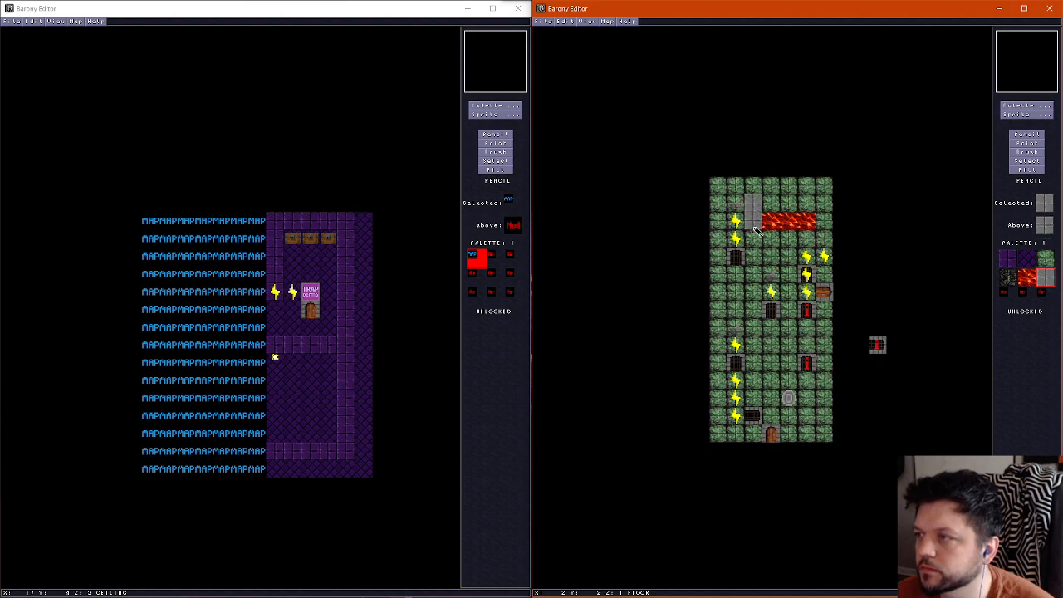
left_click_drag(823, 223, 774, 204)
key("ctrl+f")
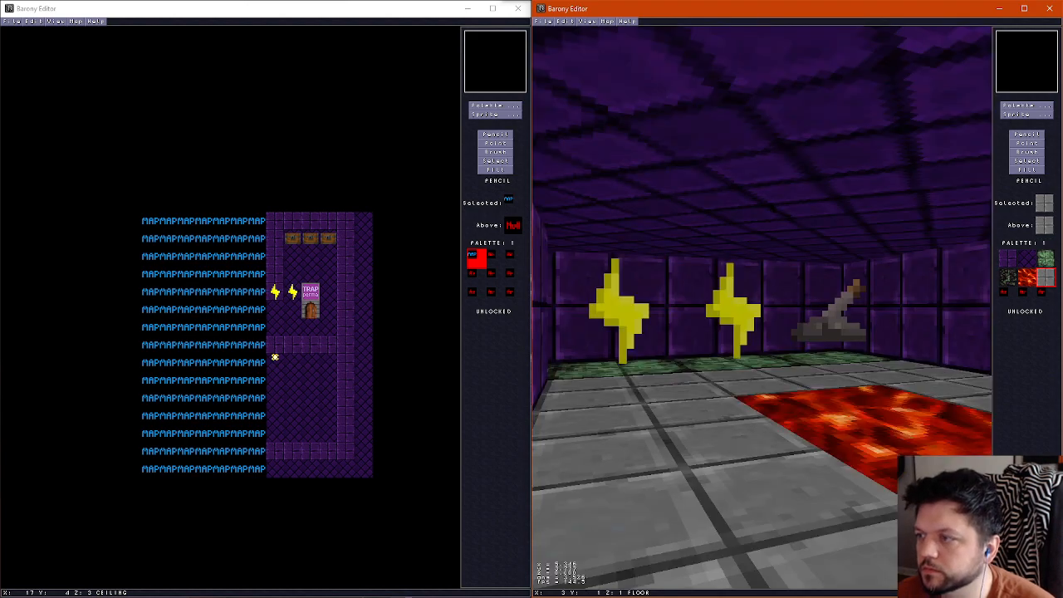
Walk around the north room in the 3D view to examine the lava strip, its grey stone border and the lever
key("Right")
key("Left")
key("Up")
key("Right")
key("Left")
key("Right")
key("Up")
key("Down")
key("Right")
key("Left")
key("ctrl+f")
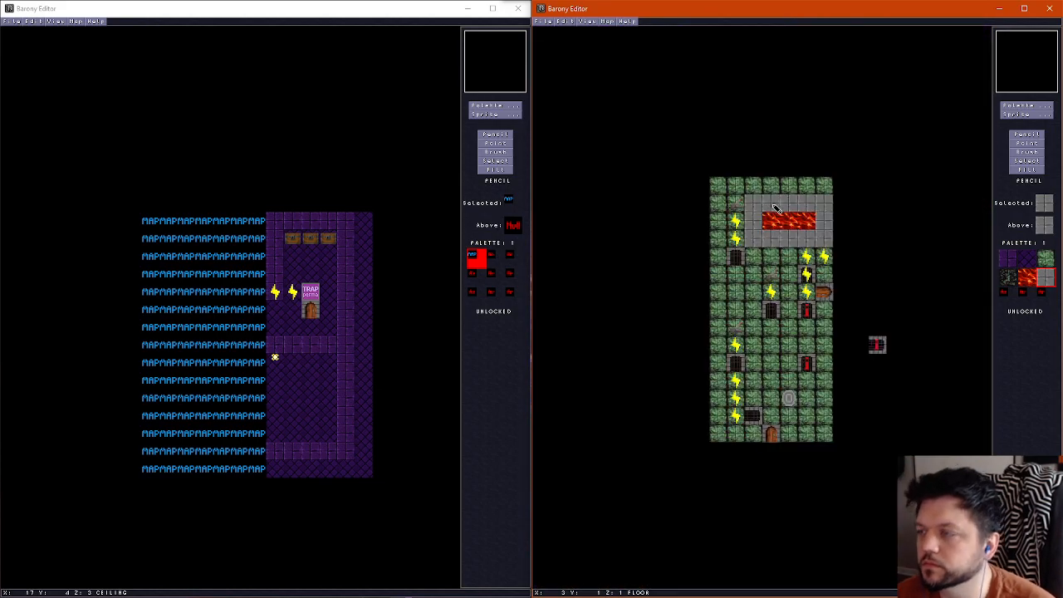
key("ctrl+f")
key("Up")
key("Left")
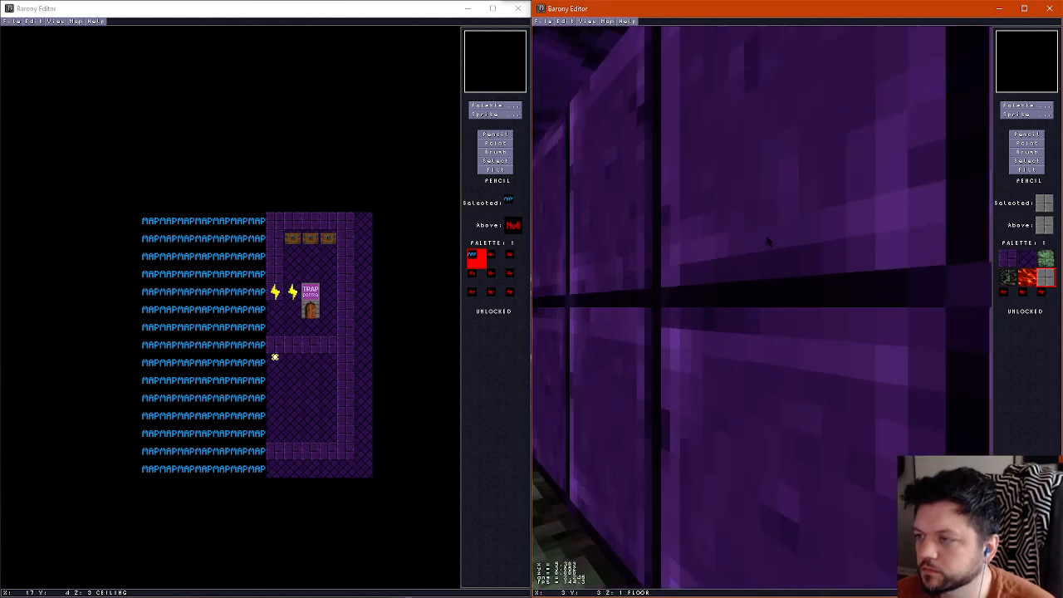
key("Left")
key("Right")
key("Up")
key("Down")
key("Left")
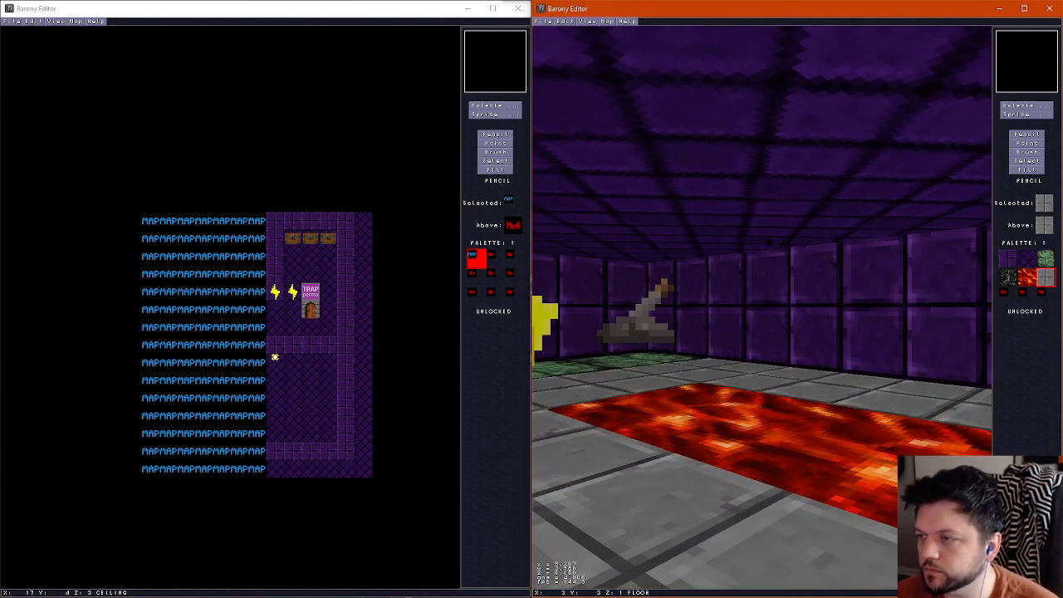
key("ctrl+f")
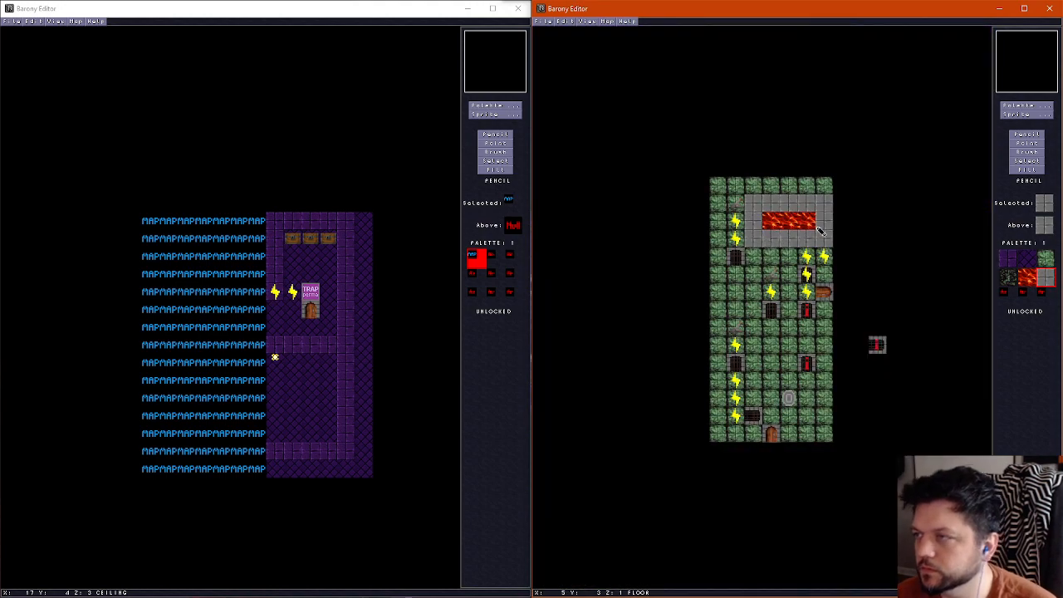
Place a Skeleton sprite on the centre tile of the grey floor just north of the lava strip
left_click(1027, 114)
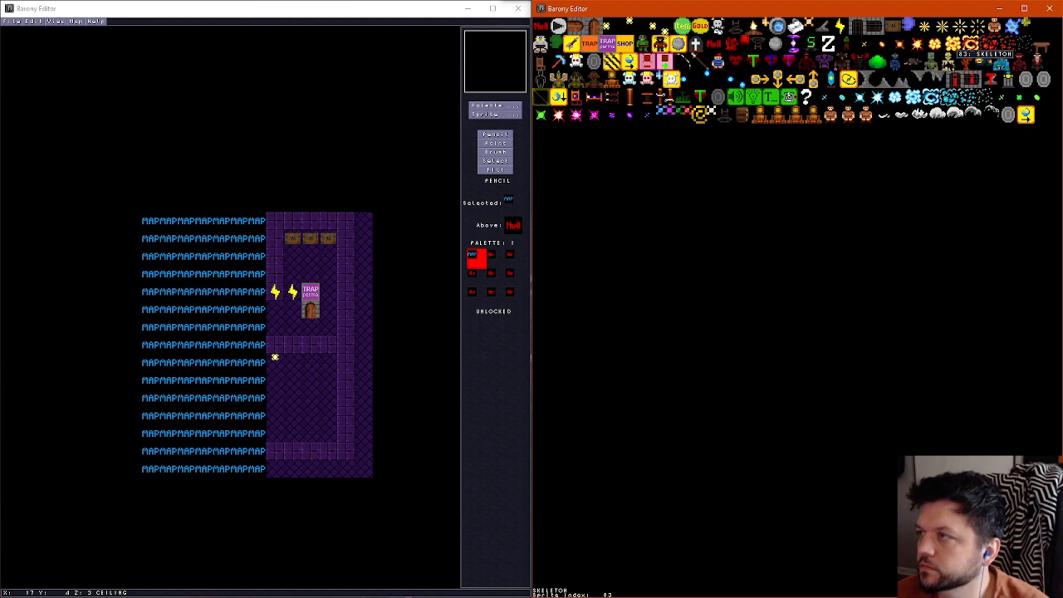
left_click(954, 51)
left_click(810, 204)
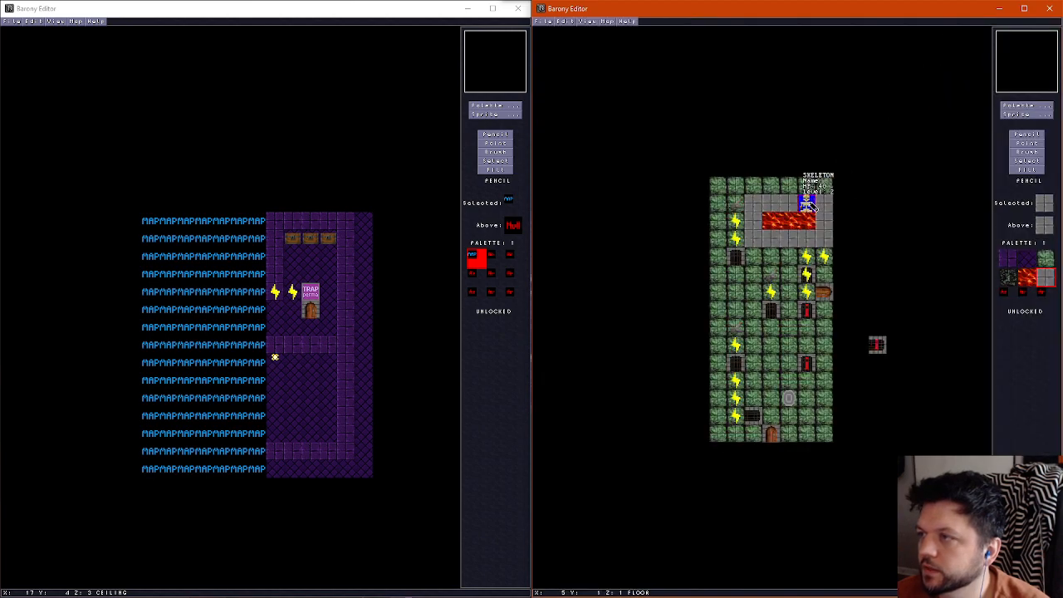
left_click(1027, 143)
left_click_drag(806, 204, 796, 204)
Place a Chair sprite at each end of the grey floor row that holds the skeleton
left_click(1028, 114)
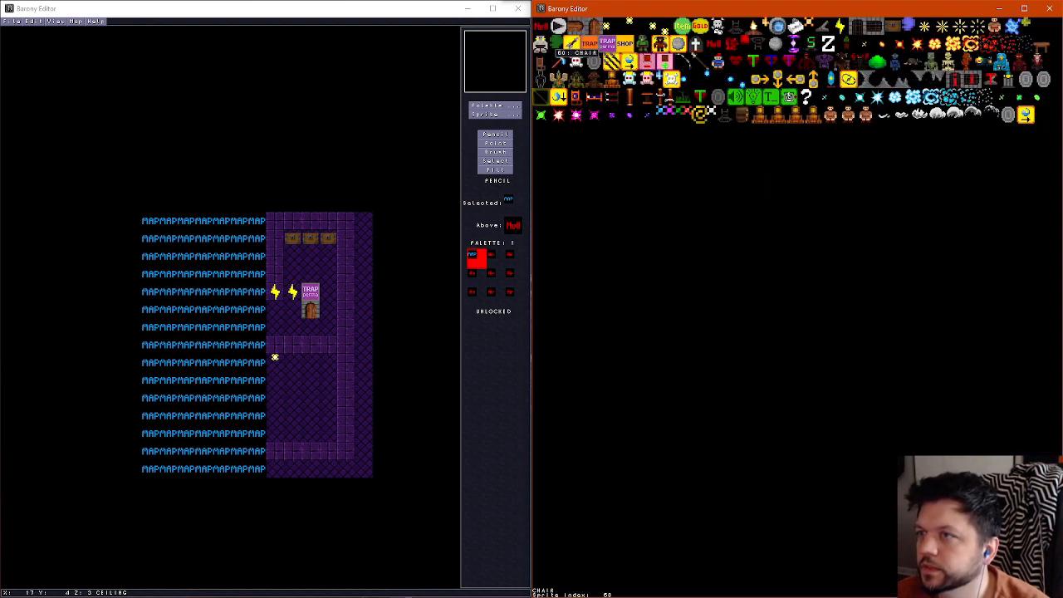
left_click(541, 62)
left_click(821, 205)
left_click(752, 204)
right_click(793, 209)
left_click(802, 207)
left_click(775, 210)
Equip the skeleton with a shortbow as its weapon and quiver_fire in its shield slot
key("F2")
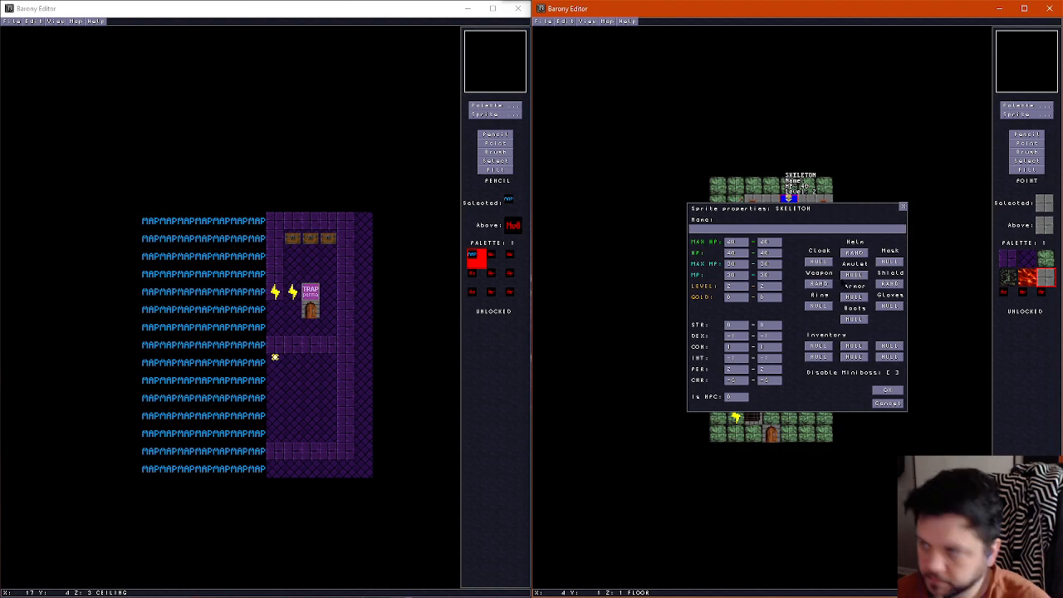
left_click(818, 284)
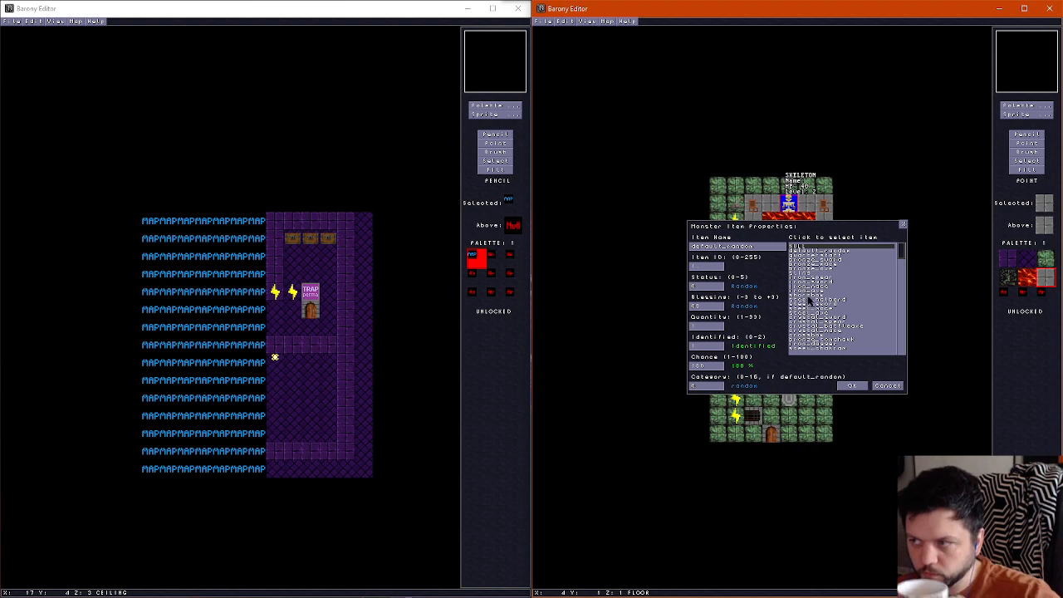
left_click(809, 295)
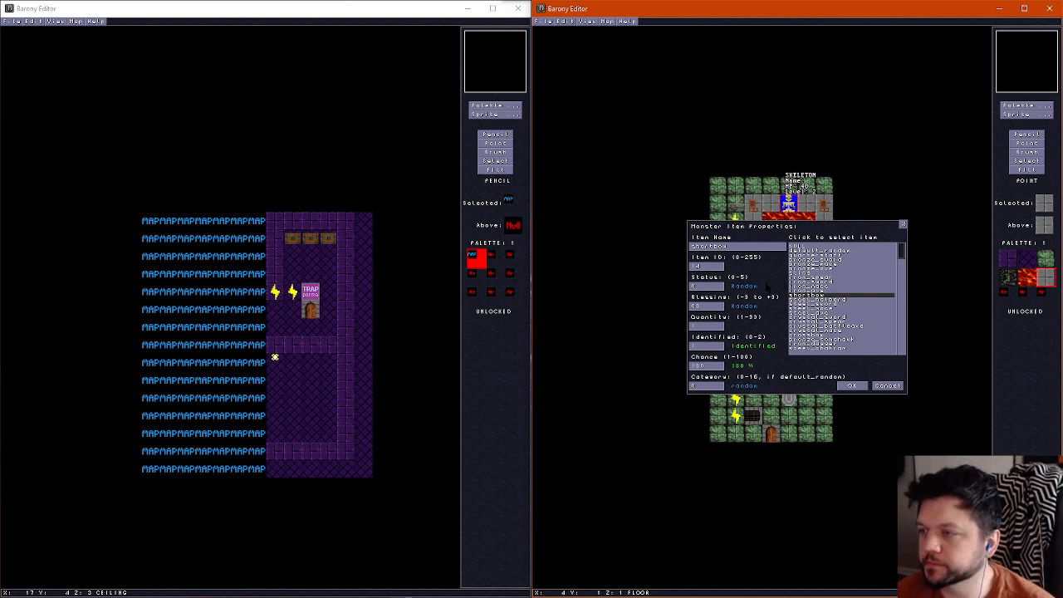
left_click(851, 386)
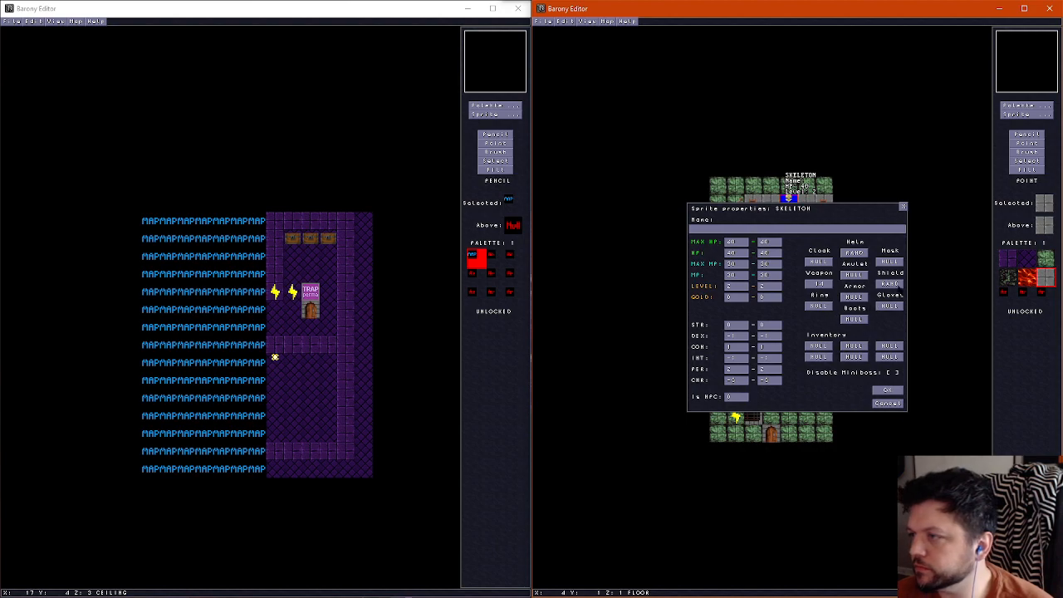
left_click(889, 306)
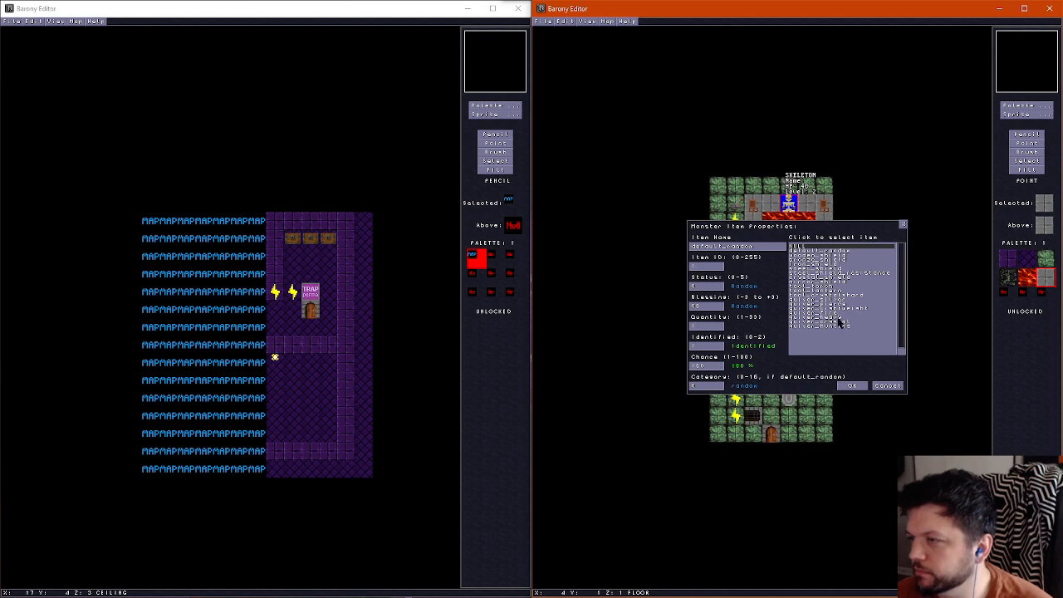
left_click(826, 313)
left_click(850, 385)
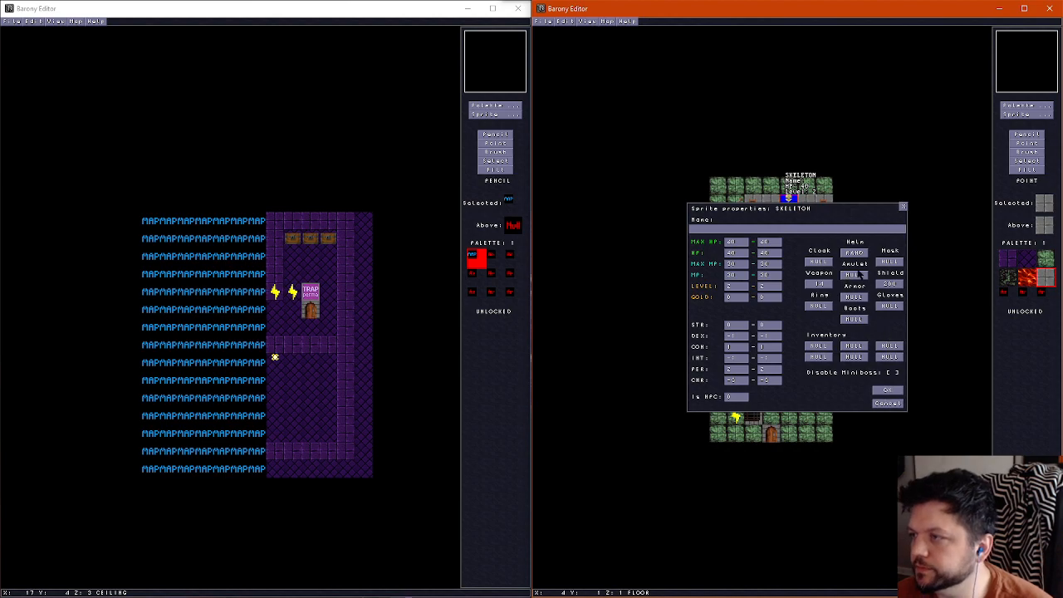
left_click(887, 390)
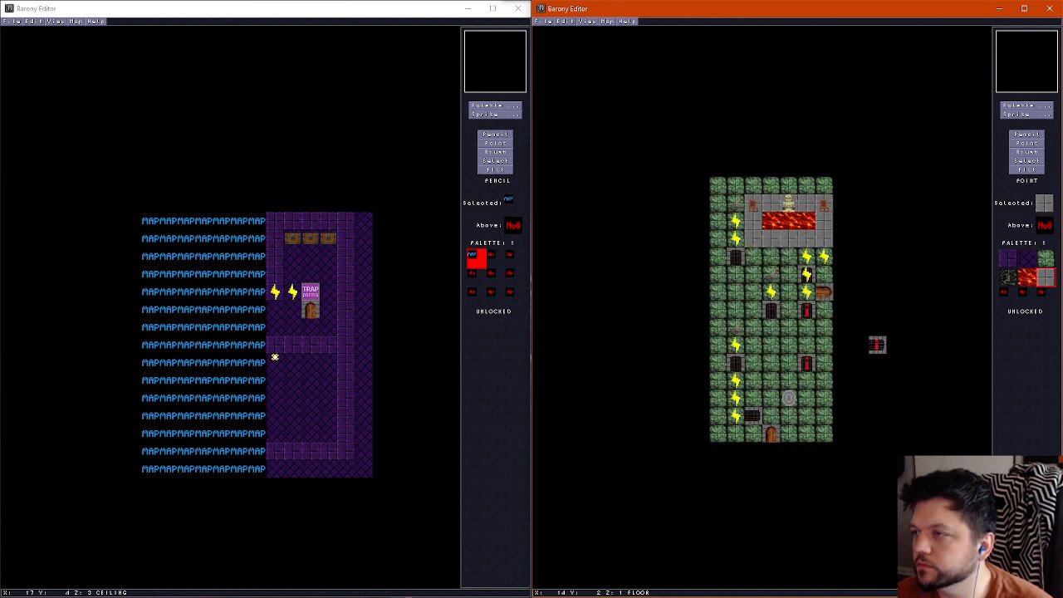
Change the quantity of the skeleton's quiver_fire and enable its Disable Miniboss option
key("F2")
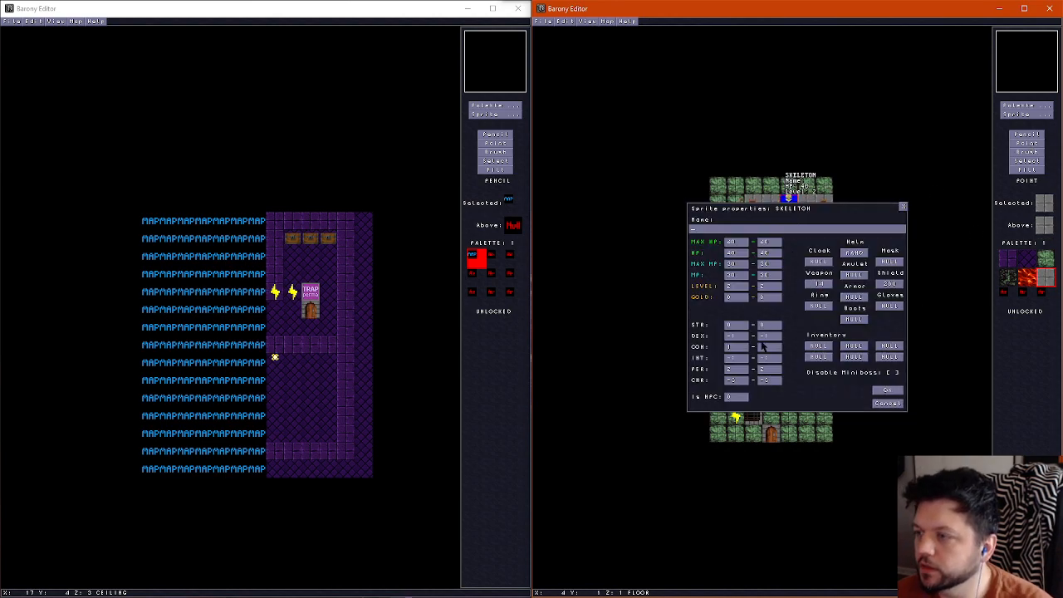
left_click(887, 284)
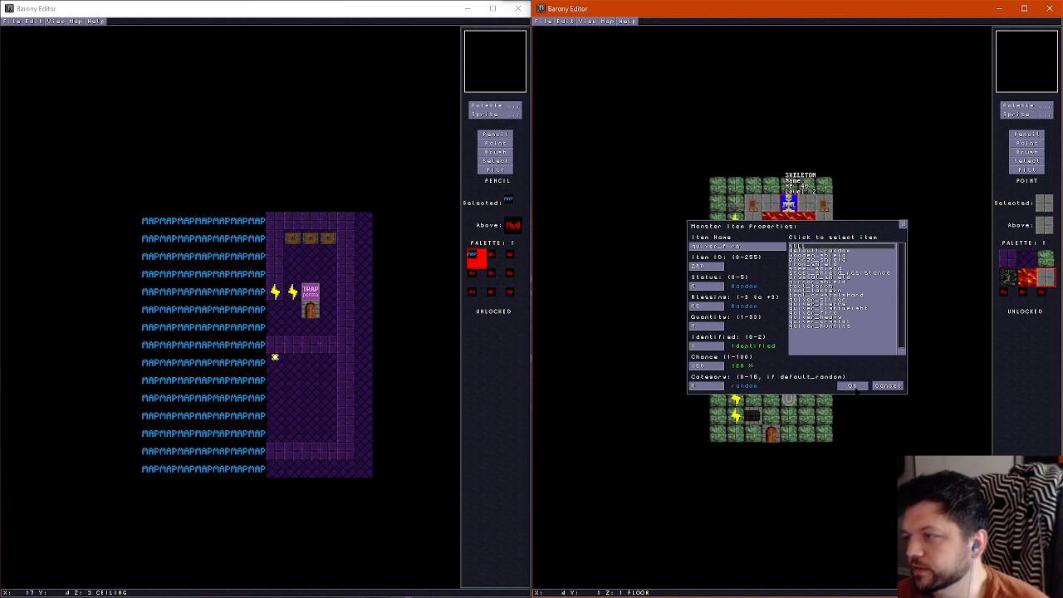
left_click(852, 386)
left_click(890, 390)
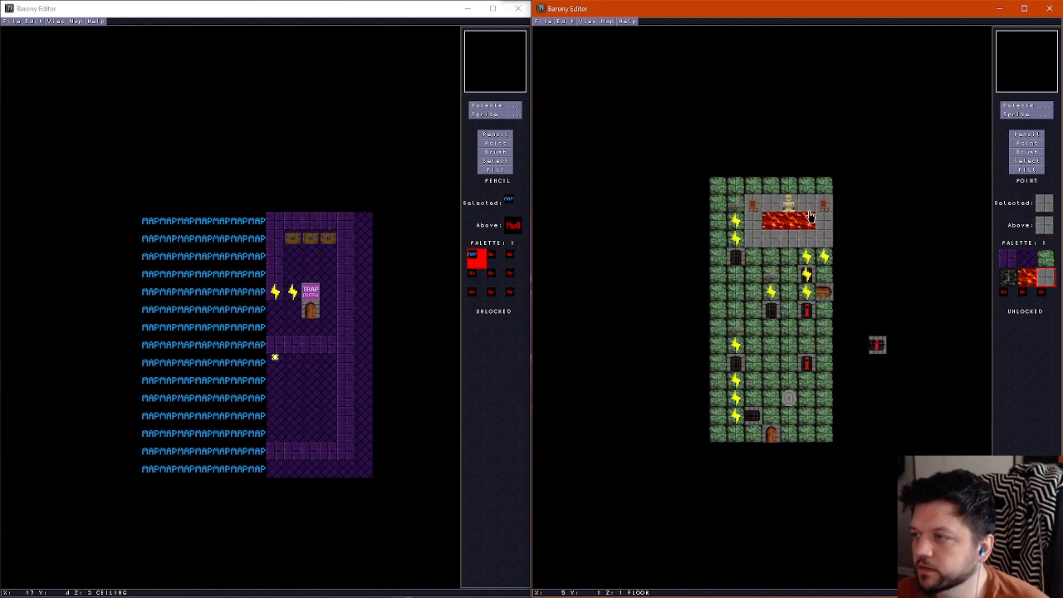
key("F2")
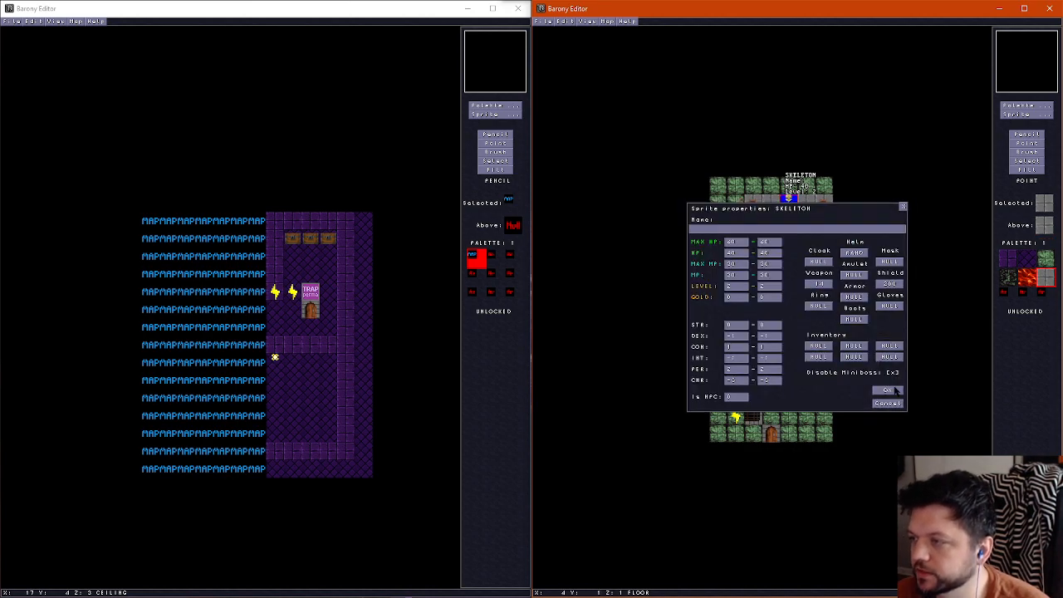
left_click(888, 390)
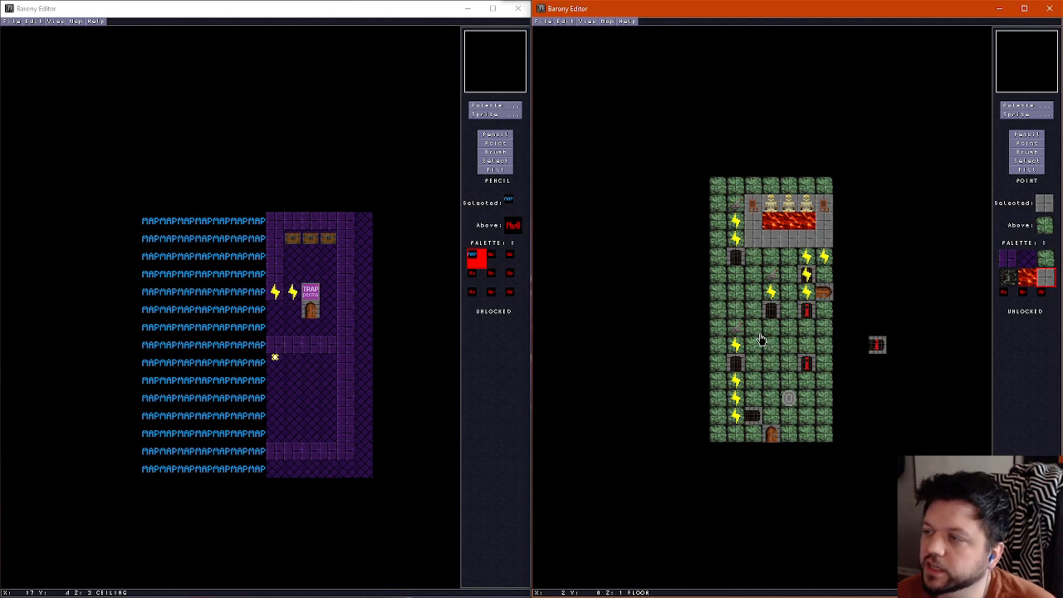
Arrange two skeletons between the chairs north of the lava, and repaint the grey floor under the east wall with the green stone tile
key("ctrl+f")
key("Right")
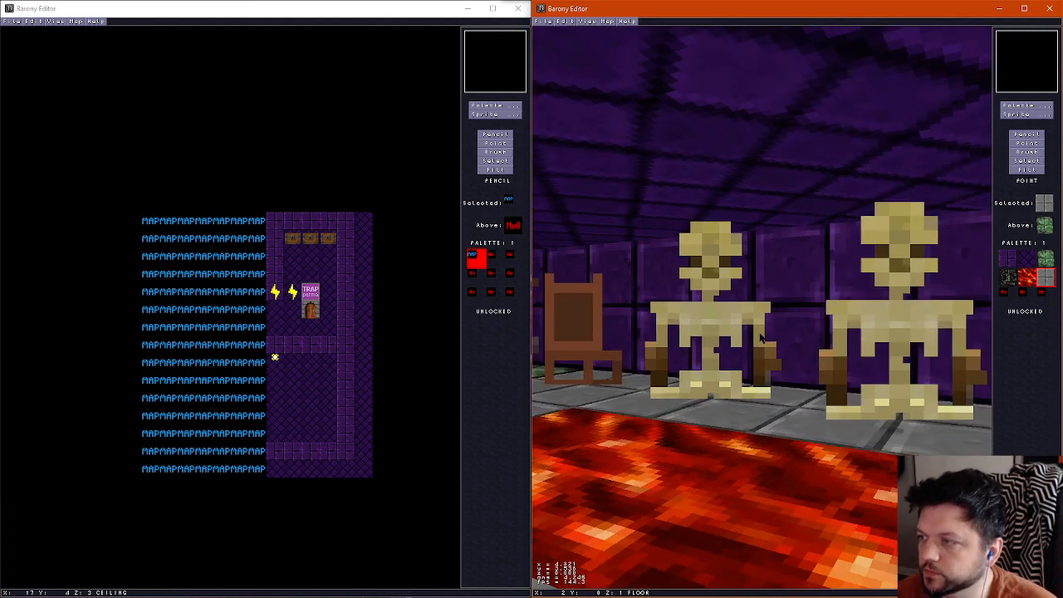
key("ctrl+f")
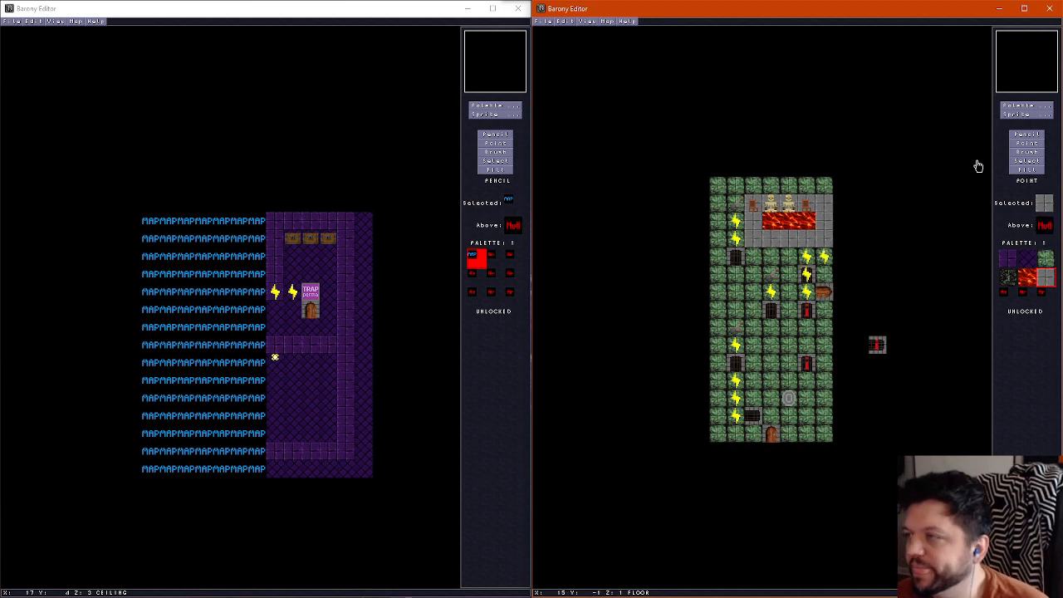
left_click(1026, 135)
left_click(1045, 259)
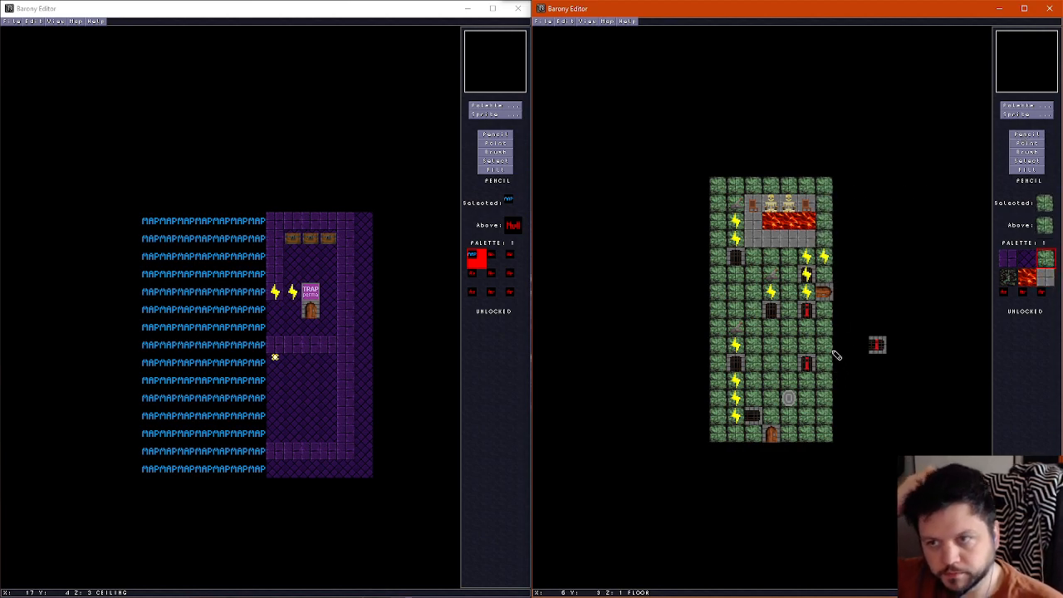
Walk through the north room in the 3D view to examine the skeletons, chairs, lava, lever and power sprites
key("f")
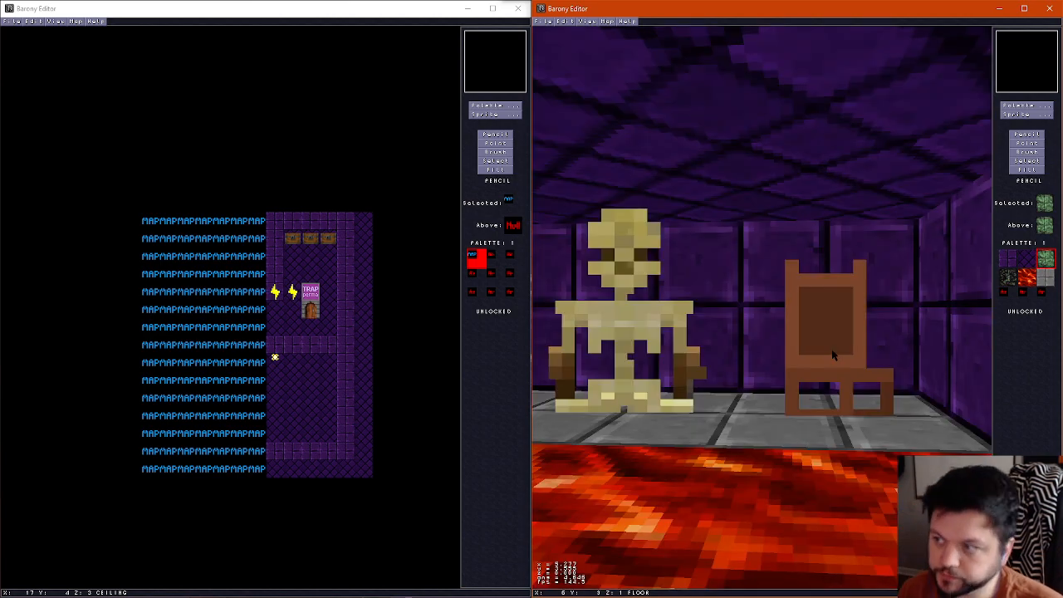
key("Down")
key("Right")
key("Left")
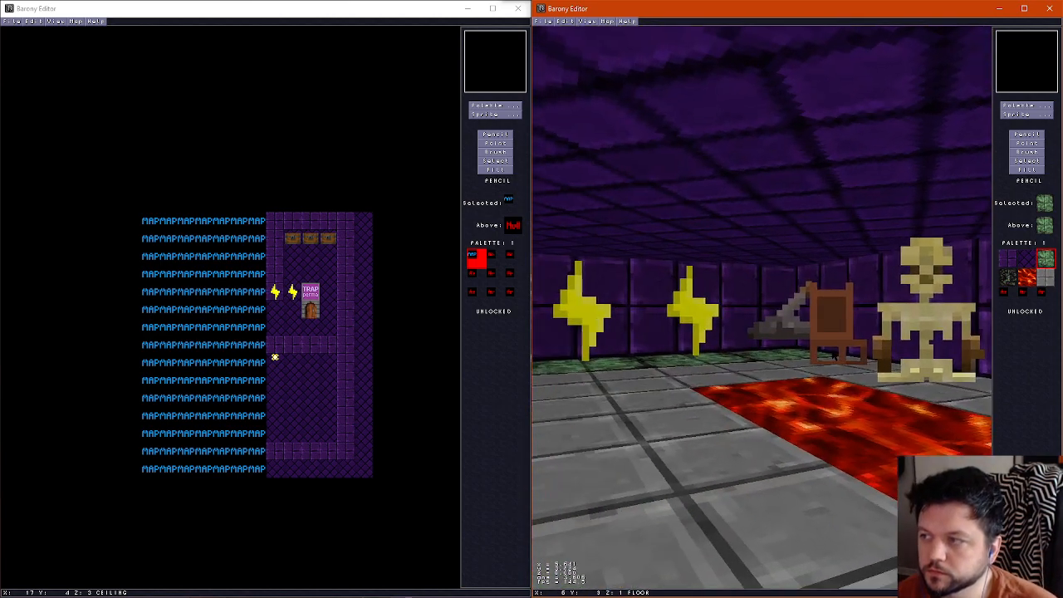
key("Up")
key("Right")
key("Left")
key("Right")
key("Down")
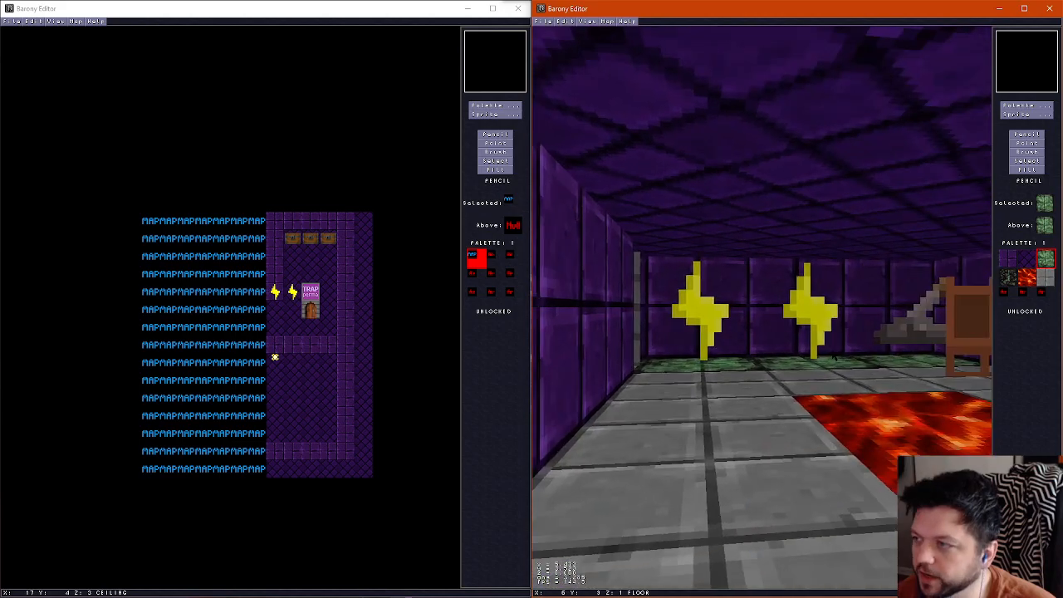
key("Left")
key("Right")
key("Up")
key("Left")
key("Left")
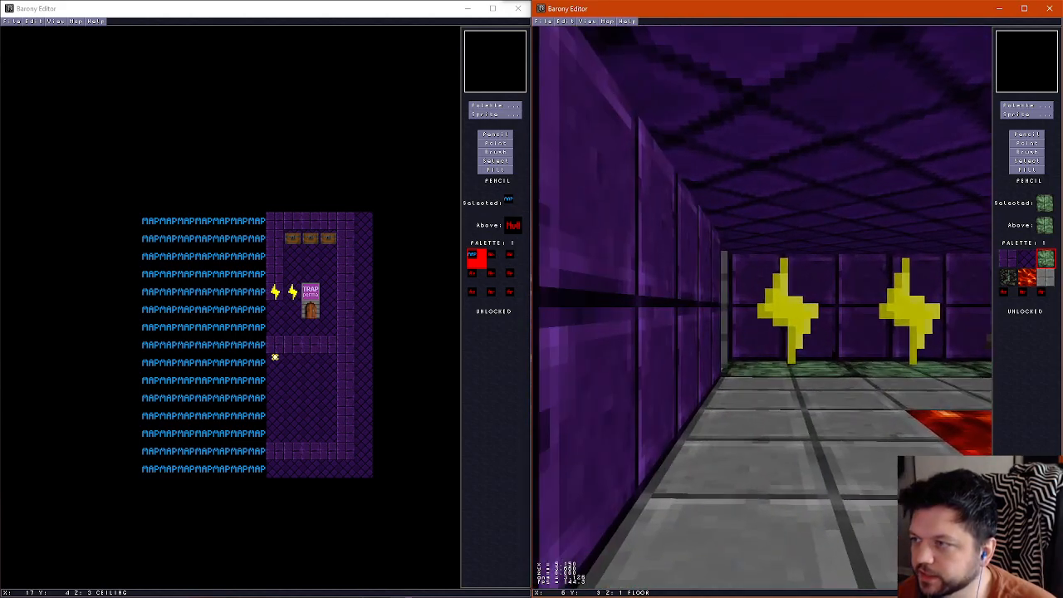
key("Up")
key("ctrl+f")
On the walls layer, place a RANDOM (Dependent on Level) monster in the southeast corner of the southern lever room
key("Page_Up")
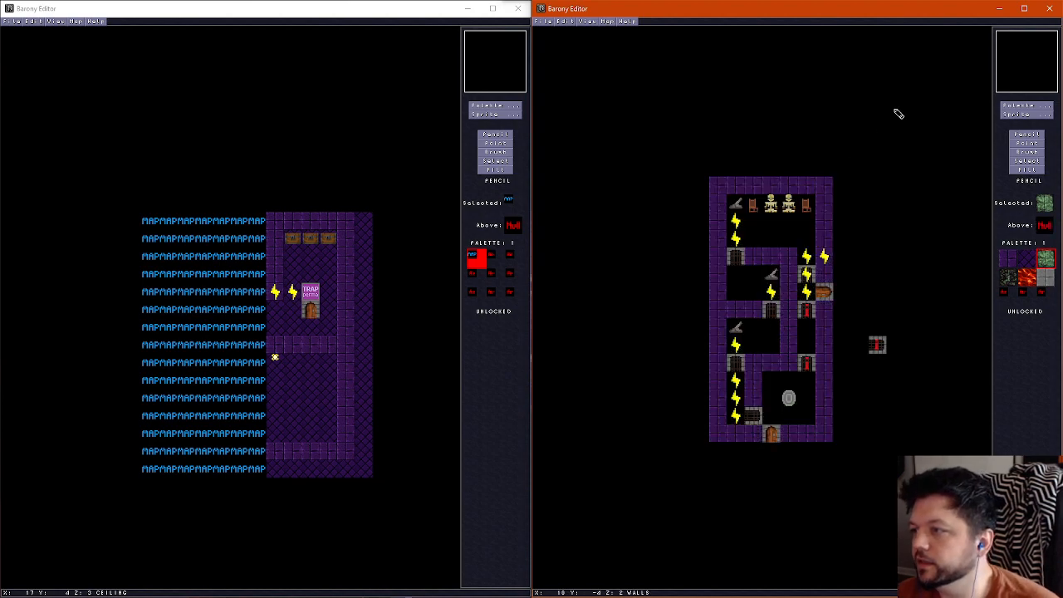
left_click(1027, 115)
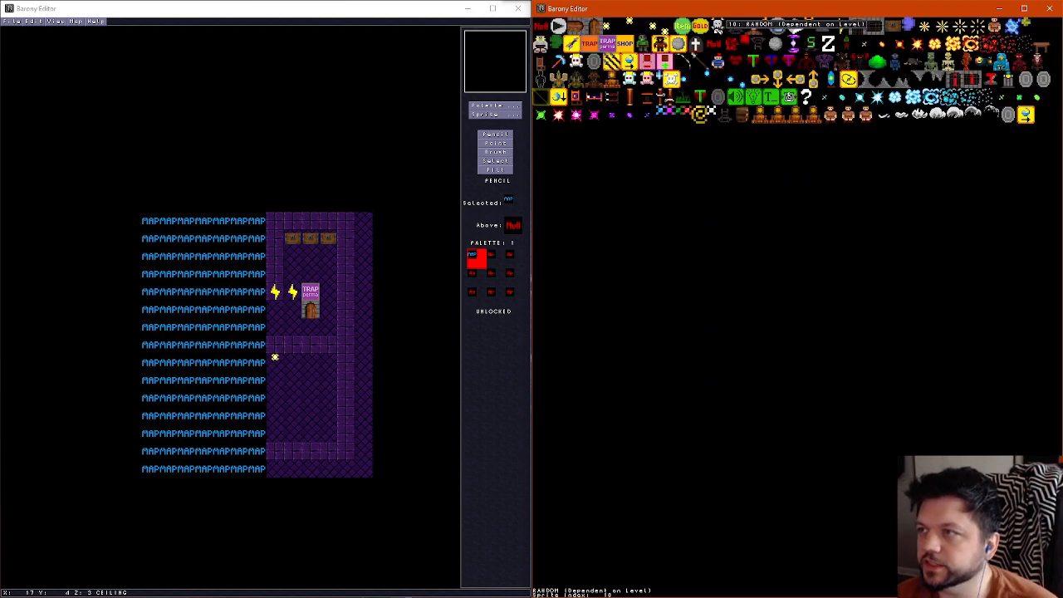
left_click(719, 25)
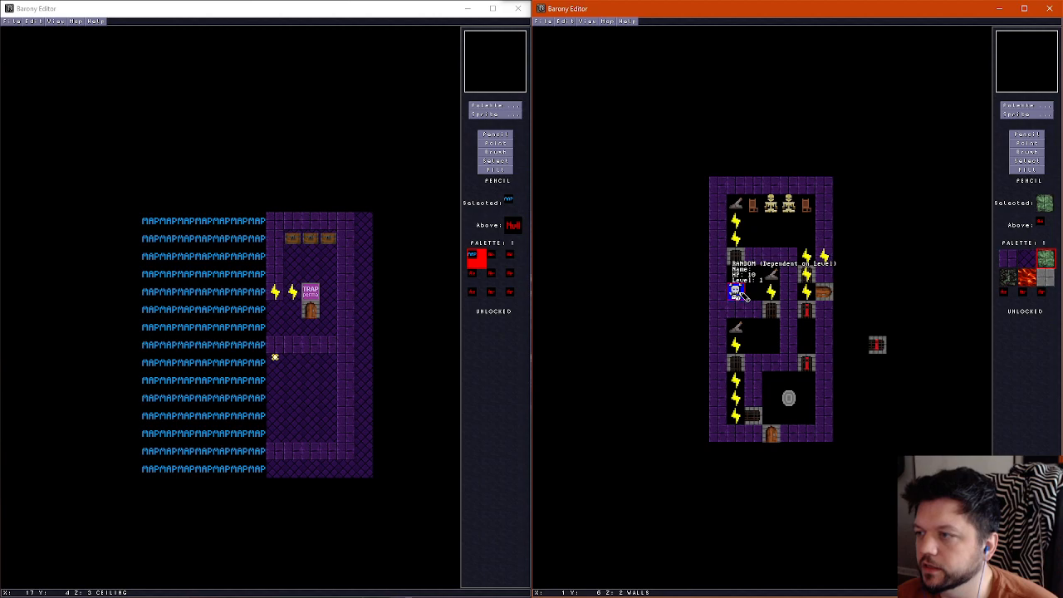
left_click(740, 292)
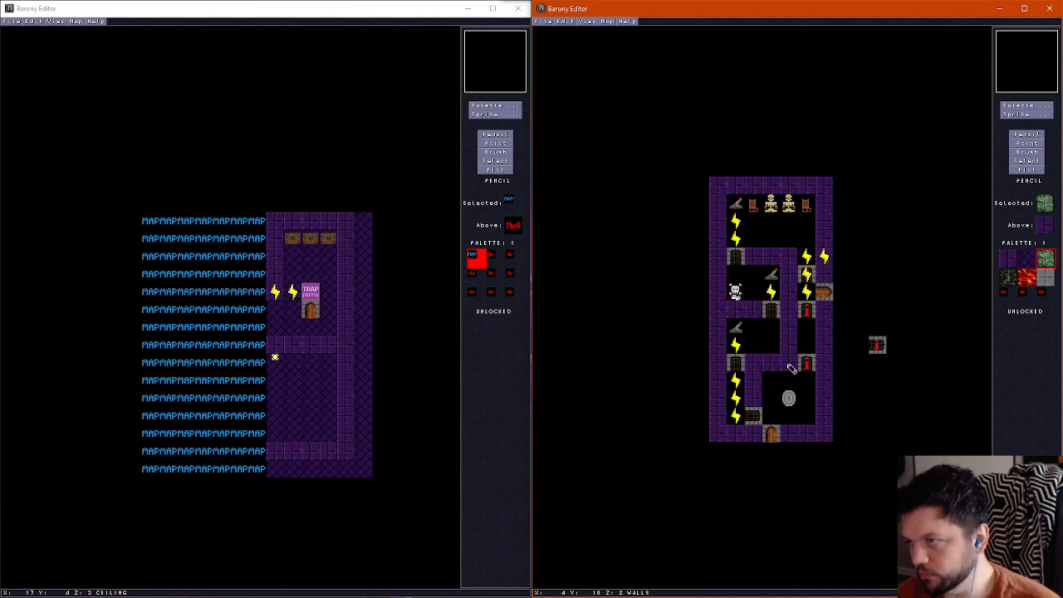
left_click(1027, 143)
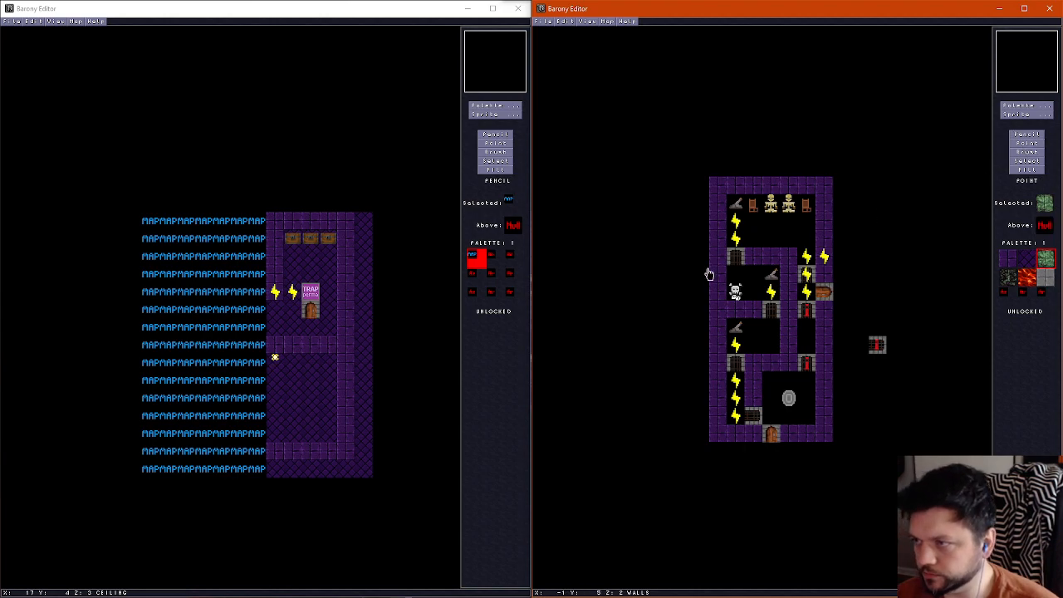
left_click_drag(740, 300, 774, 349)
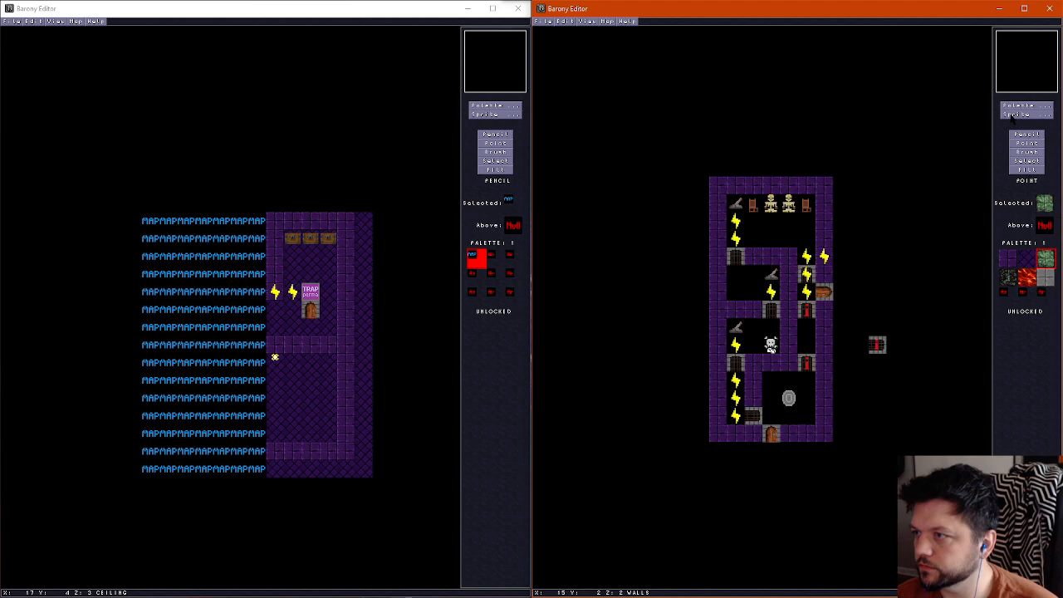
Place Spear Trap sprites on the four western floor tiles of the middle lever room
left_click(1015, 115)
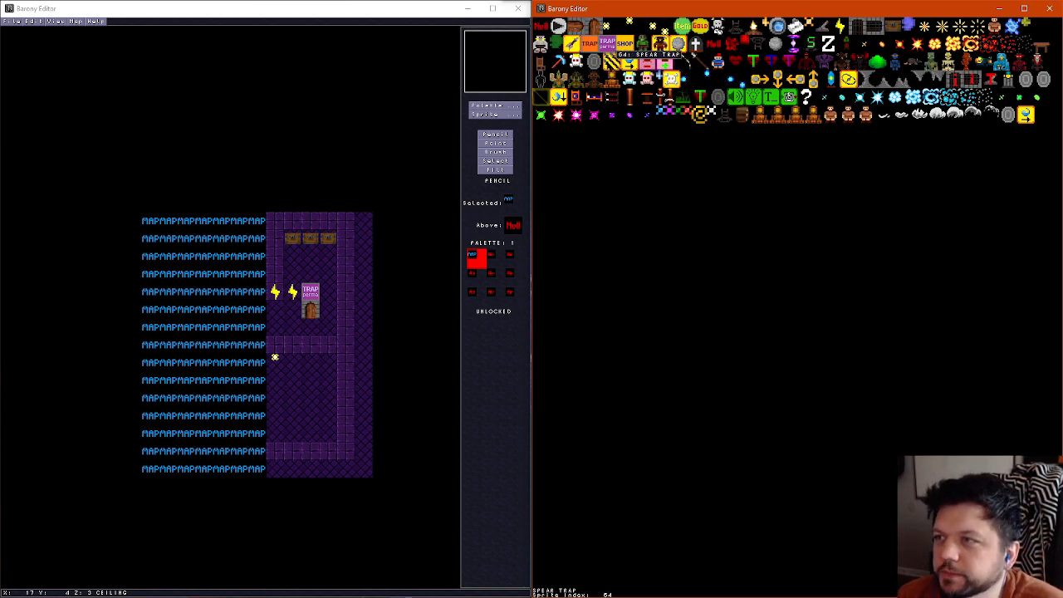
left_click(614, 62)
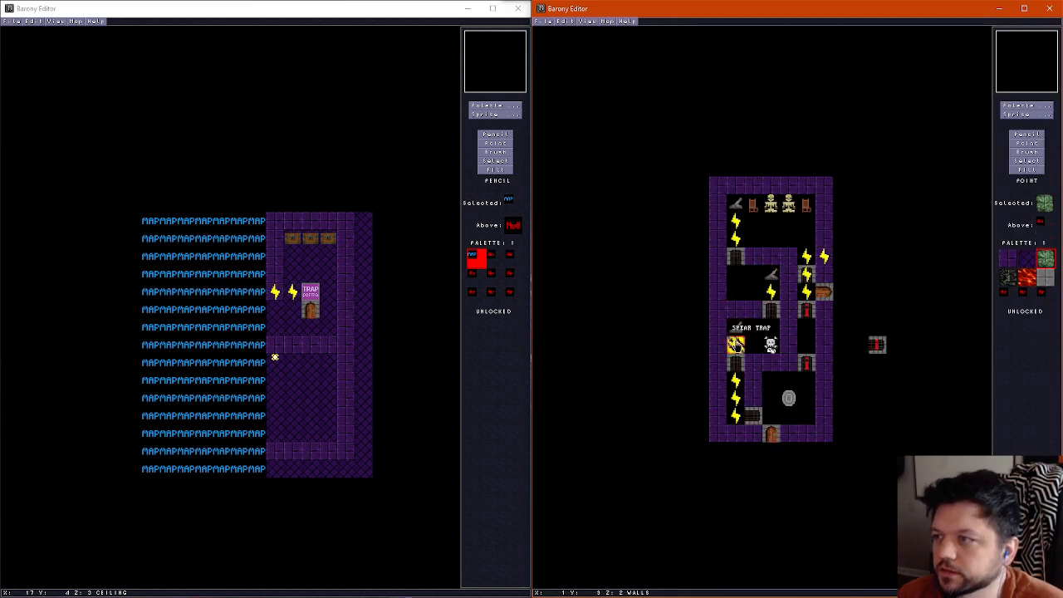
right_click(738, 293)
right_click(739, 278)
right_click(750, 279)
left_click(752, 294)
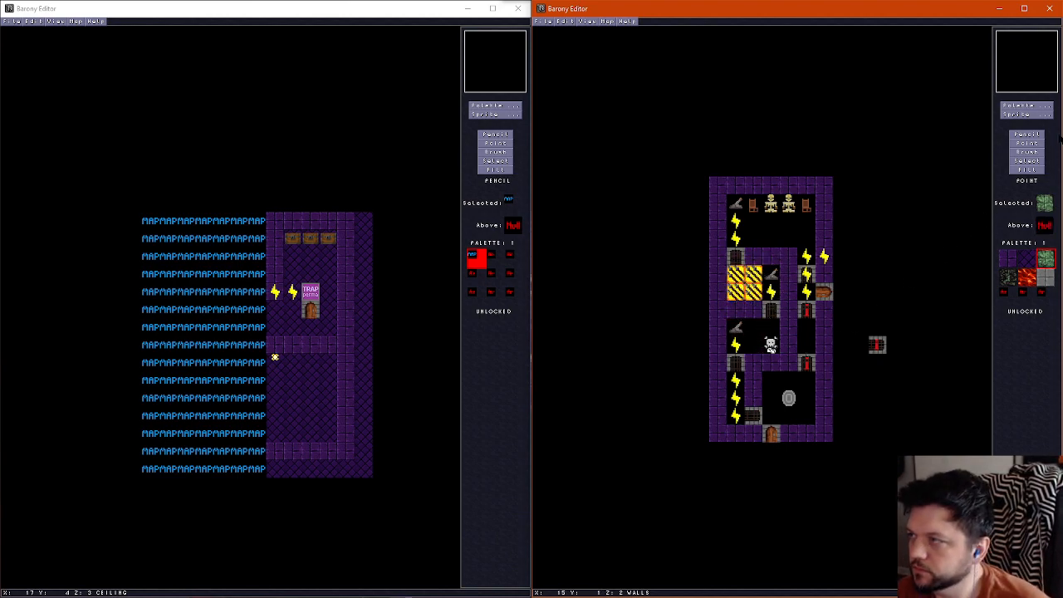
Place a PRESSURE PLATE (Latch On) sprite among the spear traps in the middle lever room
left_click(1027, 114)
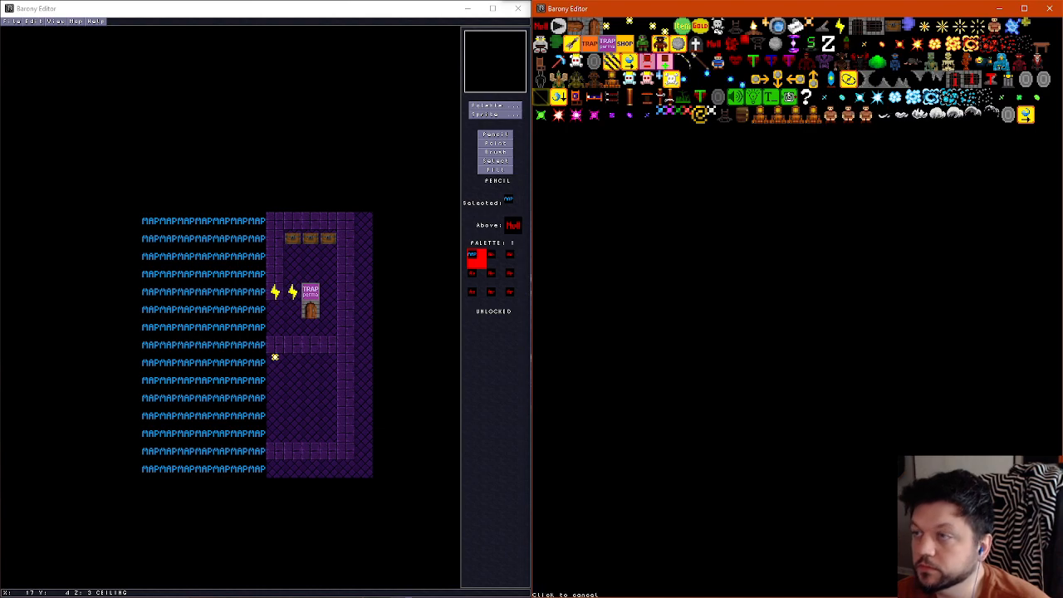
left_click(611, 45)
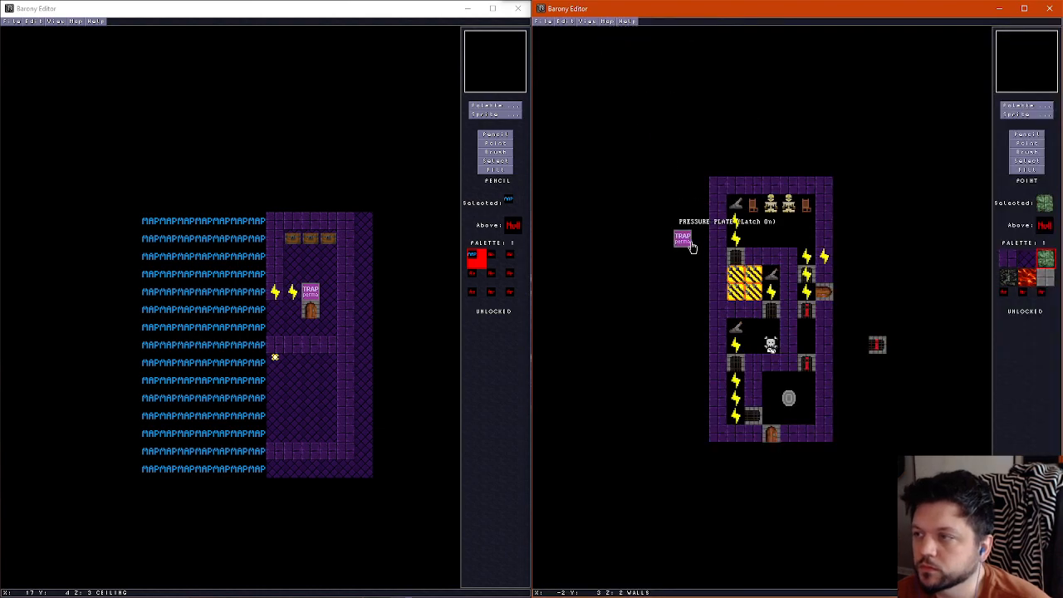
left_click(752, 275)
Walk through the middle and southern lever rooms in the 3D view to examine the spear traps, pressure plate, levers and monster placement
key("f")
key("w")
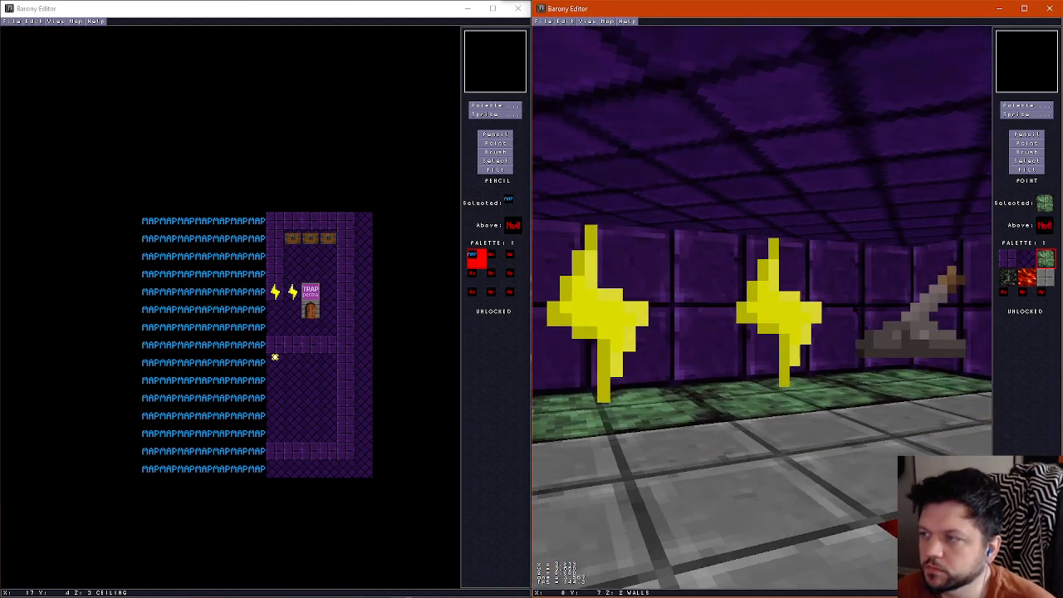
key("Left")
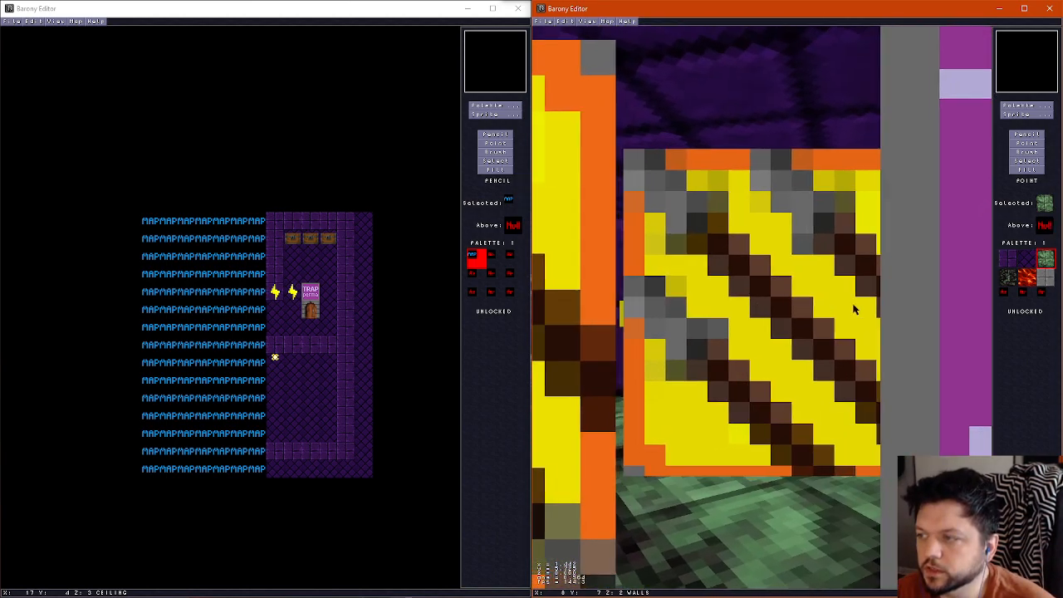
key("Up")
key("Right")
key("Left")
key("Up")
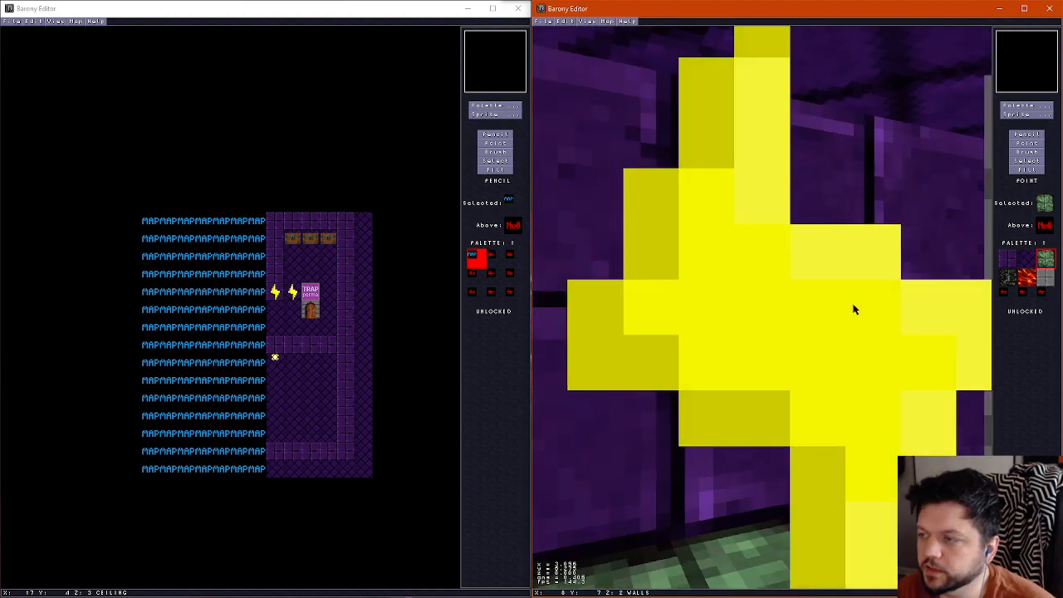
key("Right")
key("Left")
key("Right")
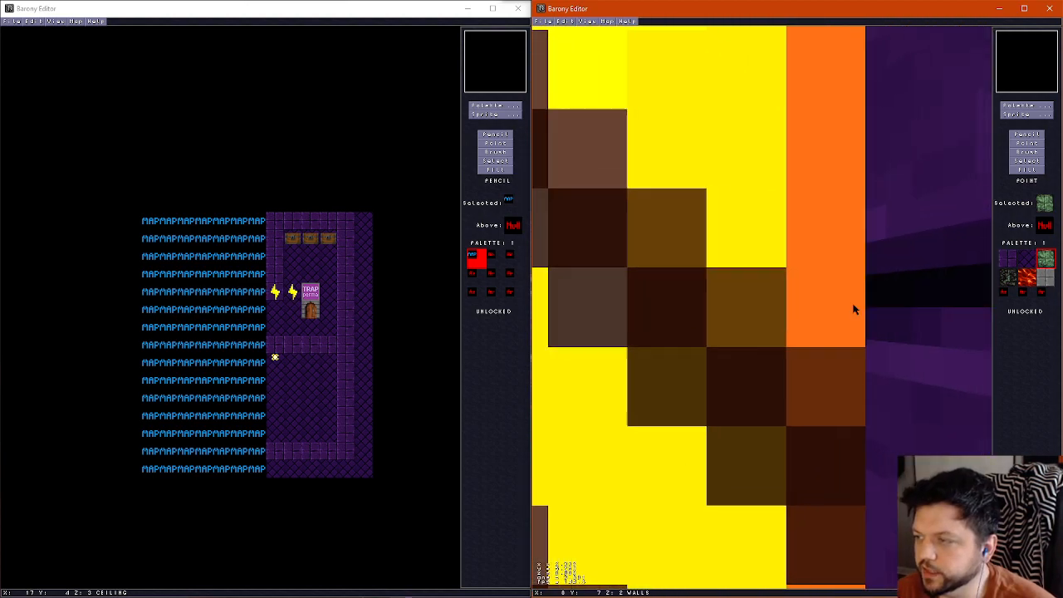
key("Up")
key("Left")
key("Up")
key("Right")
key("Right")
key("Up")
key("Right")
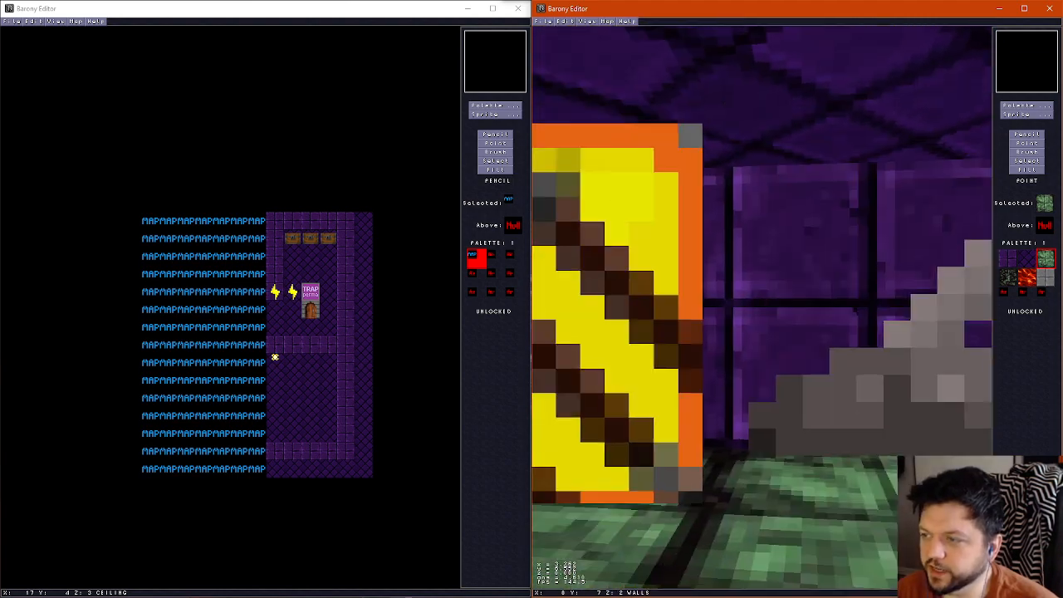
key("Right")
key("Up")
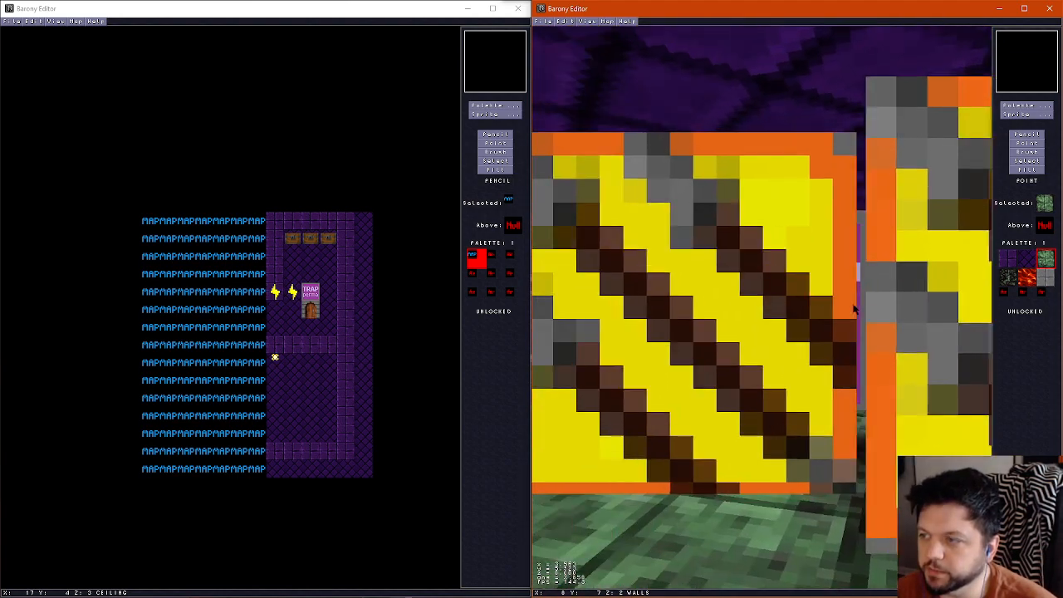
key("Up")
key("Right")
key("Up")
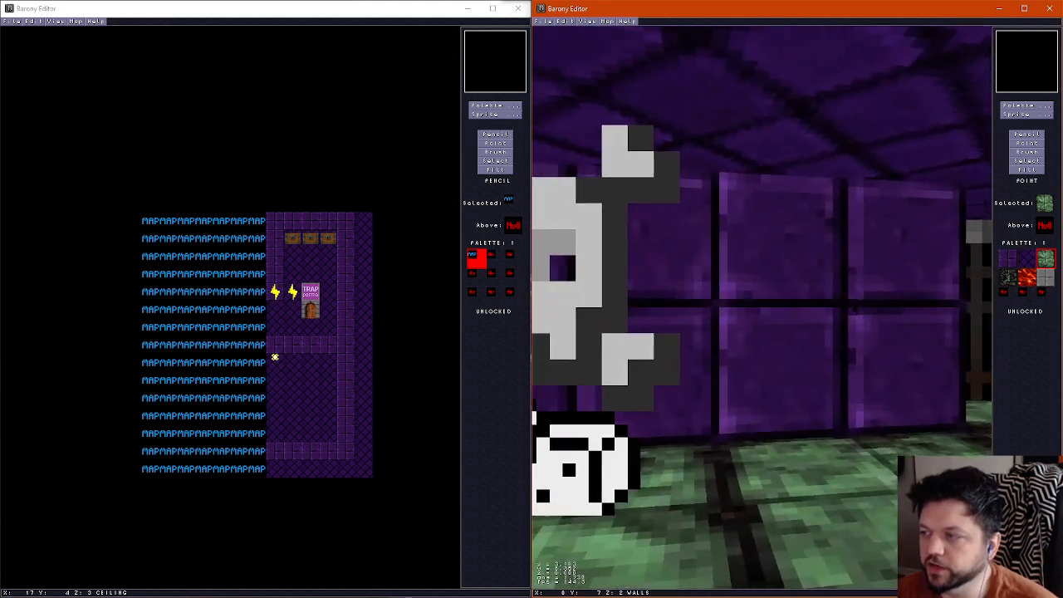
key("ctrl+f")
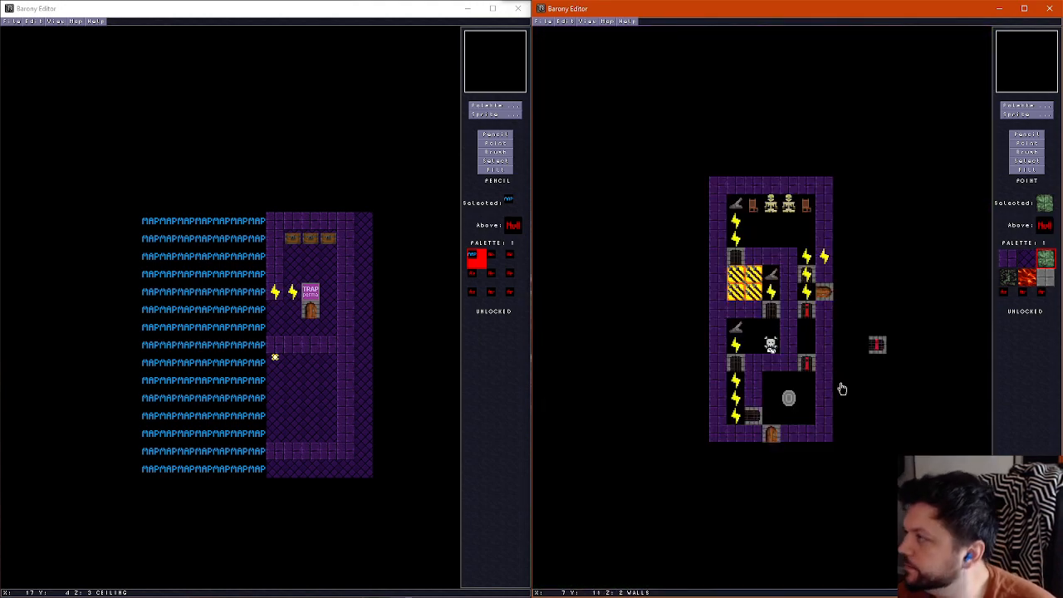
Check the floor layer and the map properties of the Graveyard Variant B room, and save the map
scroll(831, 364, "down", 1)
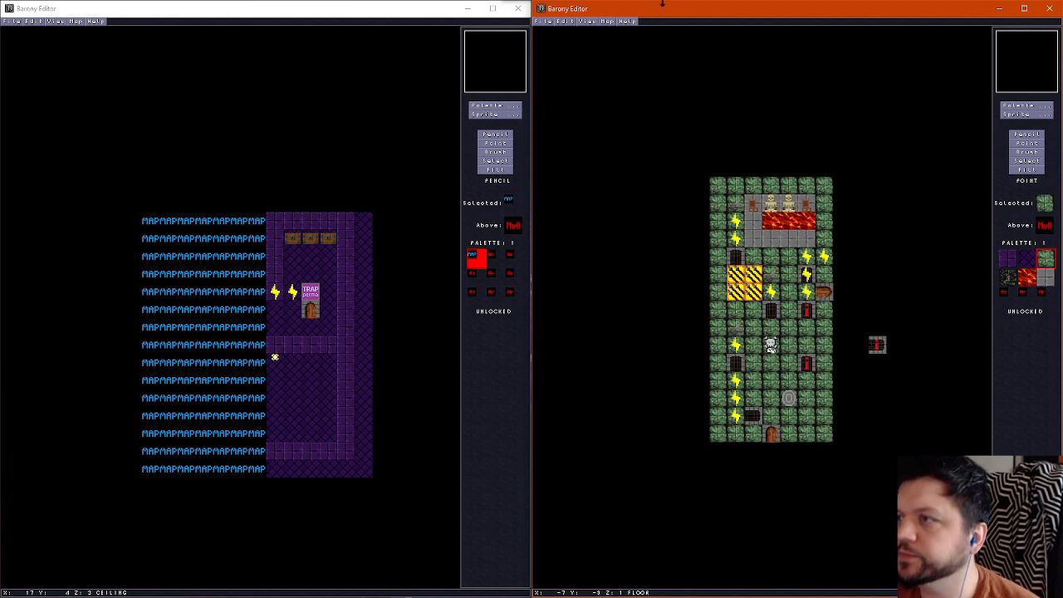
left_click(612, 21)
left_click(618, 31)
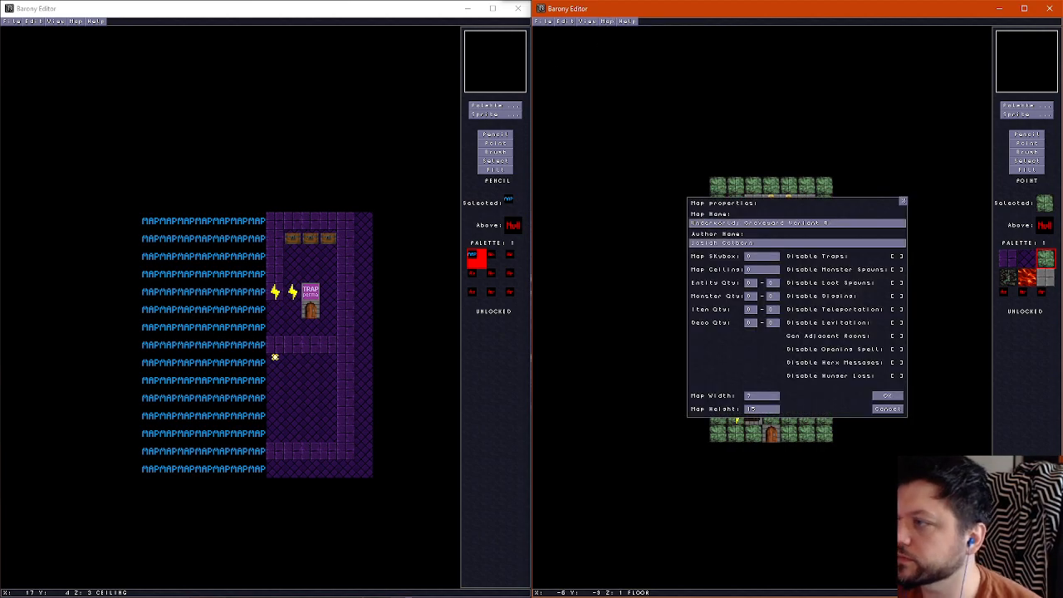
left_click(904, 201)
left_click(545, 22)
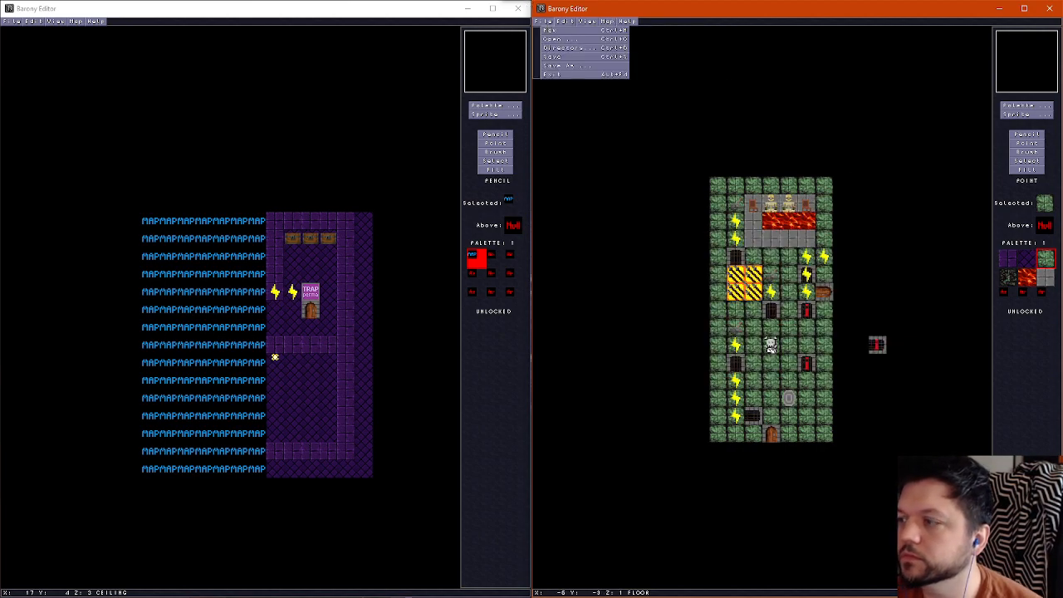
left_click(552, 57)
scroll(825, 364, "up", 1)
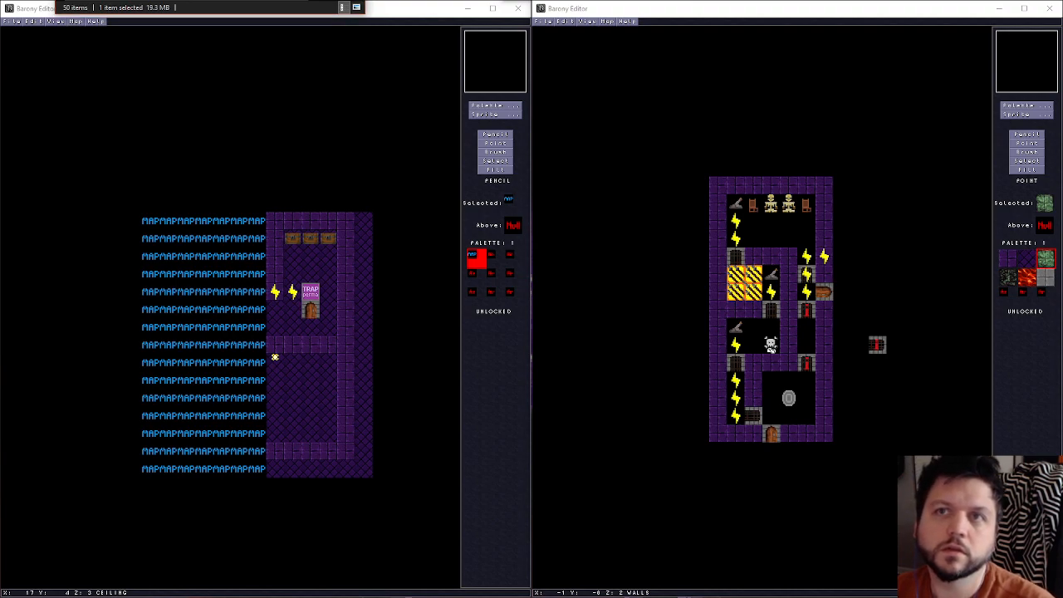
Open the tile palette to choose a tile for the walls layer
key("Delete")
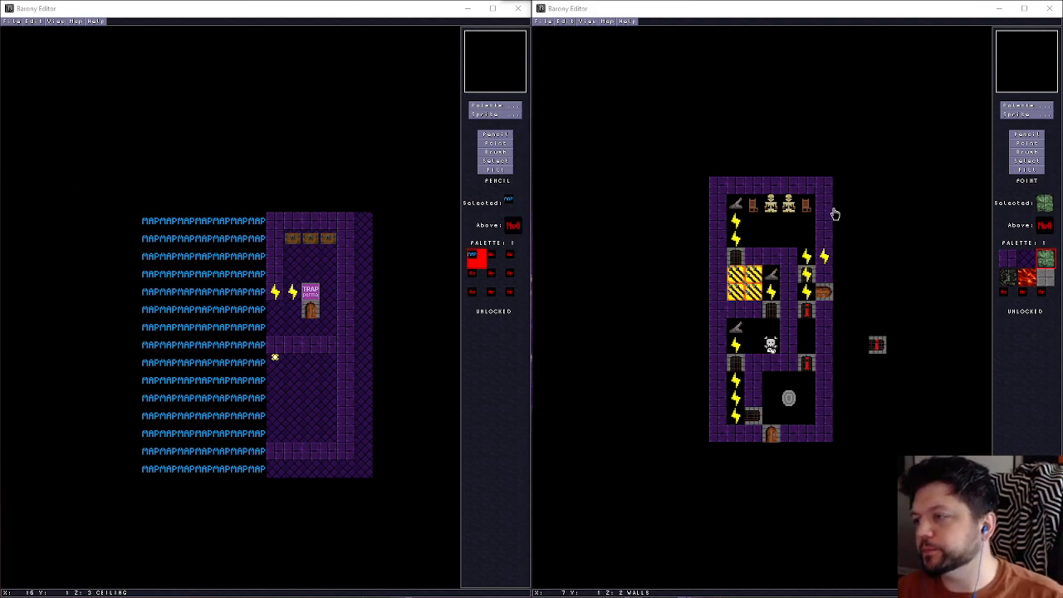
left_click(1018, 135)
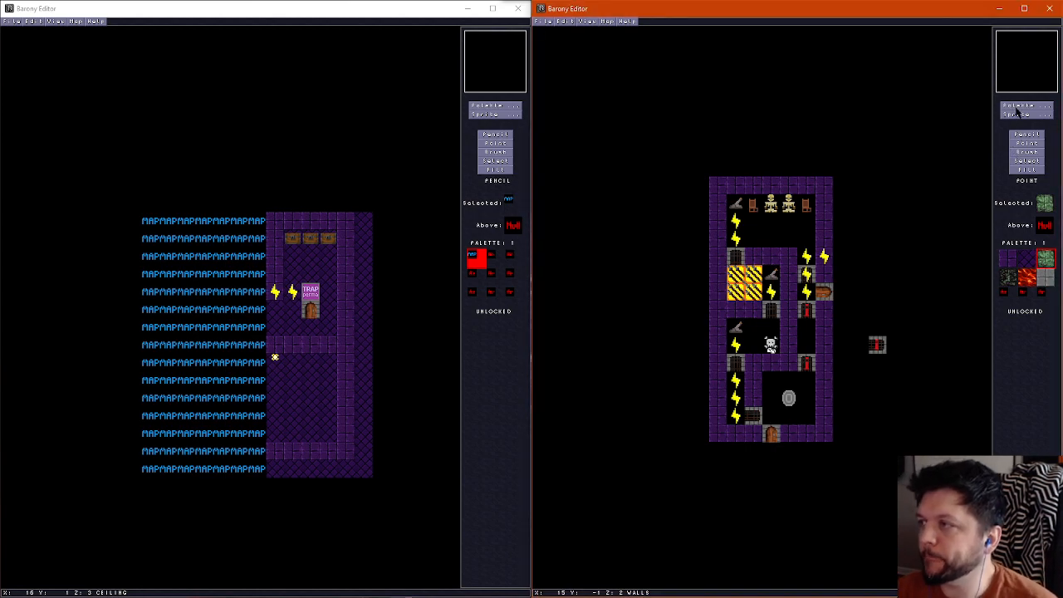
left_click(1017, 107)
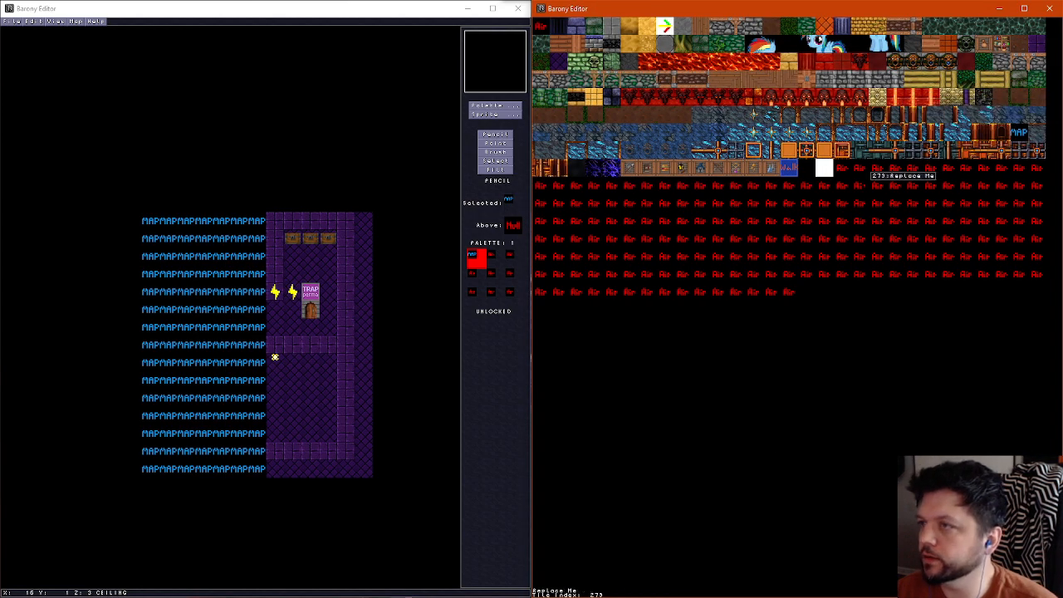
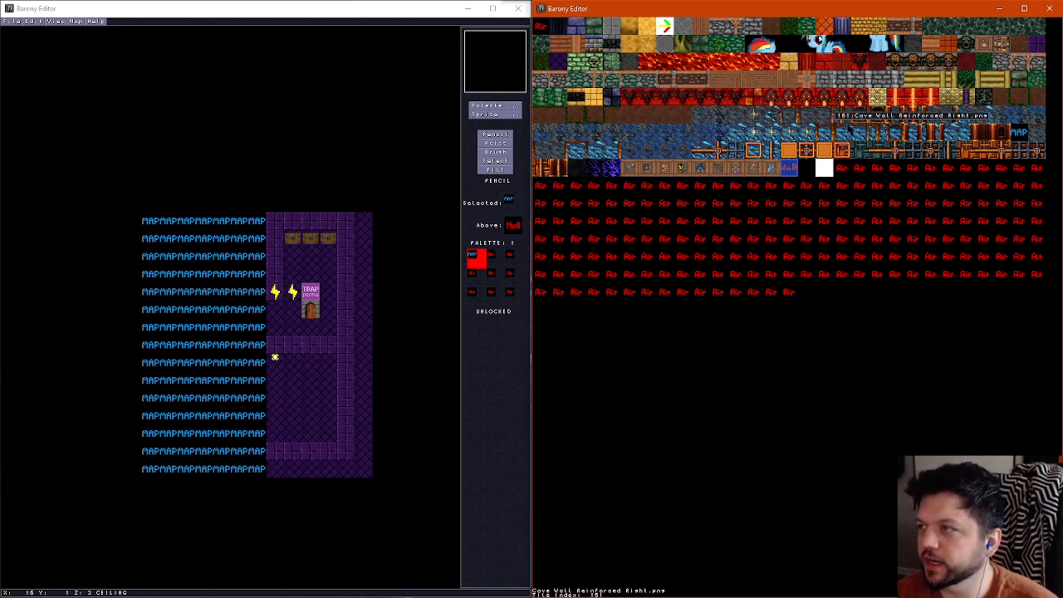
Choose the yellow stone pillar tile and place it on two walls between the middle lever room and the eastern entrance
left_click(960, 96)
left_click(1026, 133)
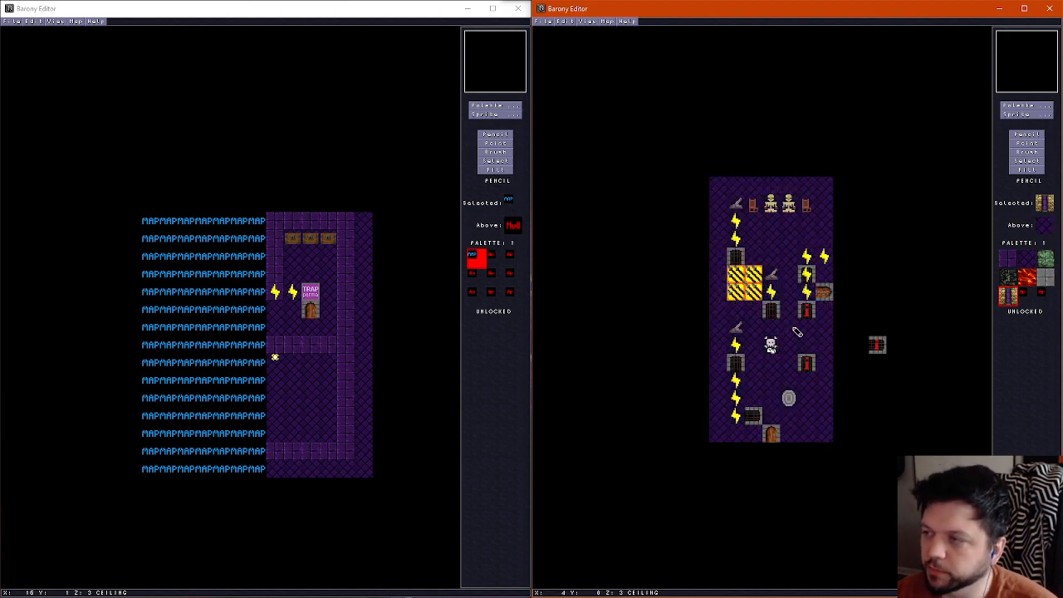
left_click(789, 256)
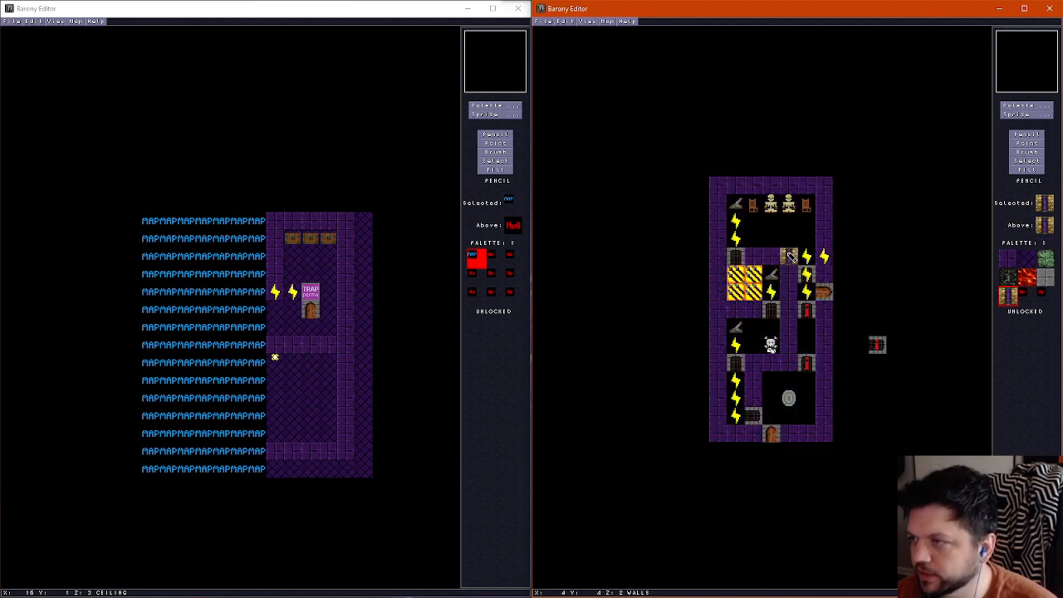
left_click(788, 295)
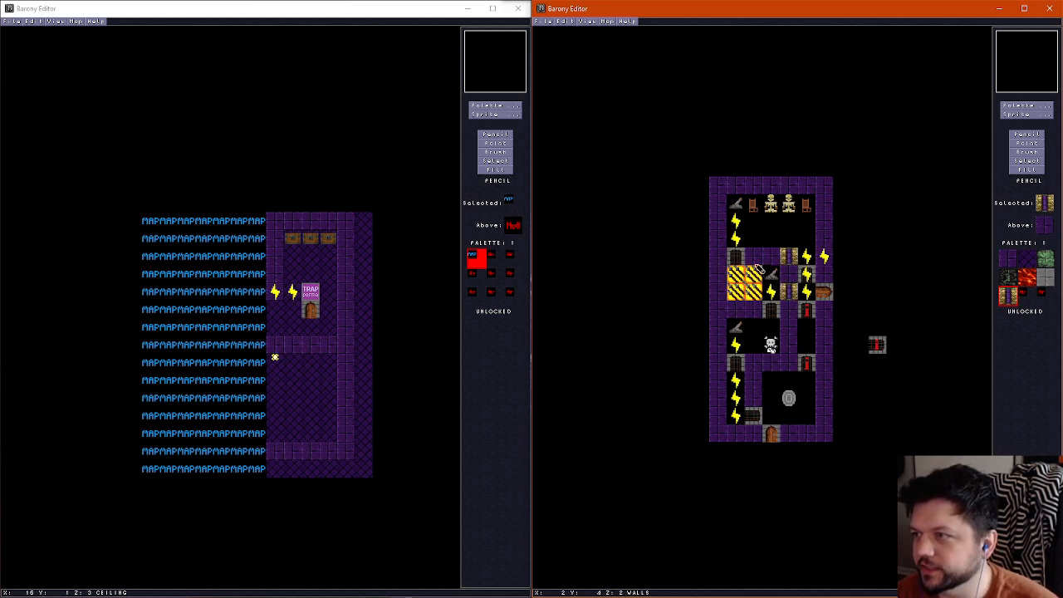
Place yellow stone pillar tiles at intervals along the west, east and north walls of the northern skeleton room
left_click(717, 238)
left_click(718, 204)
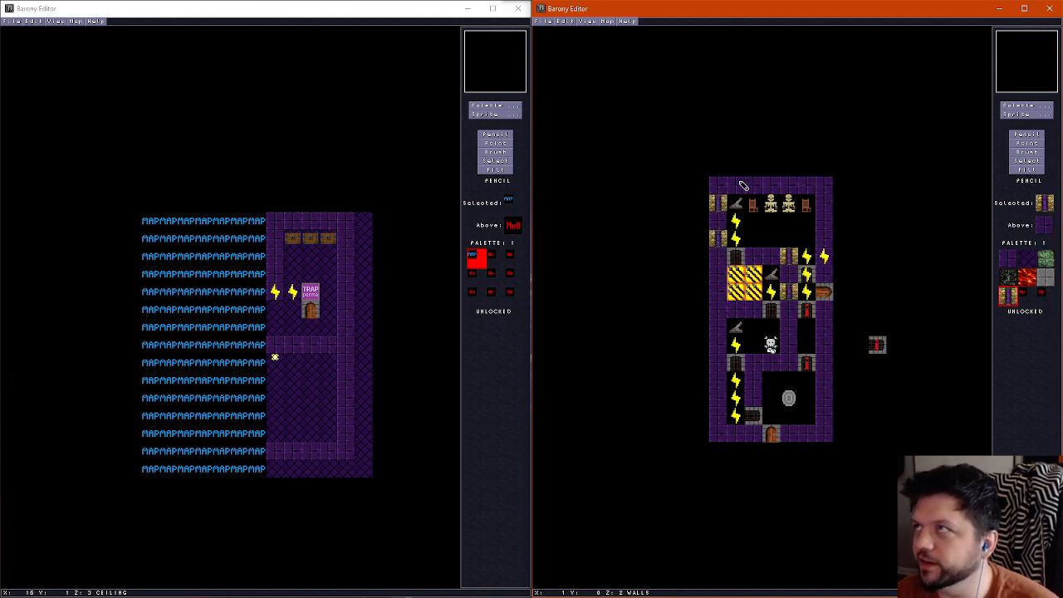
left_click(826, 205)
left_click(826, 239)
left_click(806, 185)
left_click(771, 184)
left_click(736, 185)
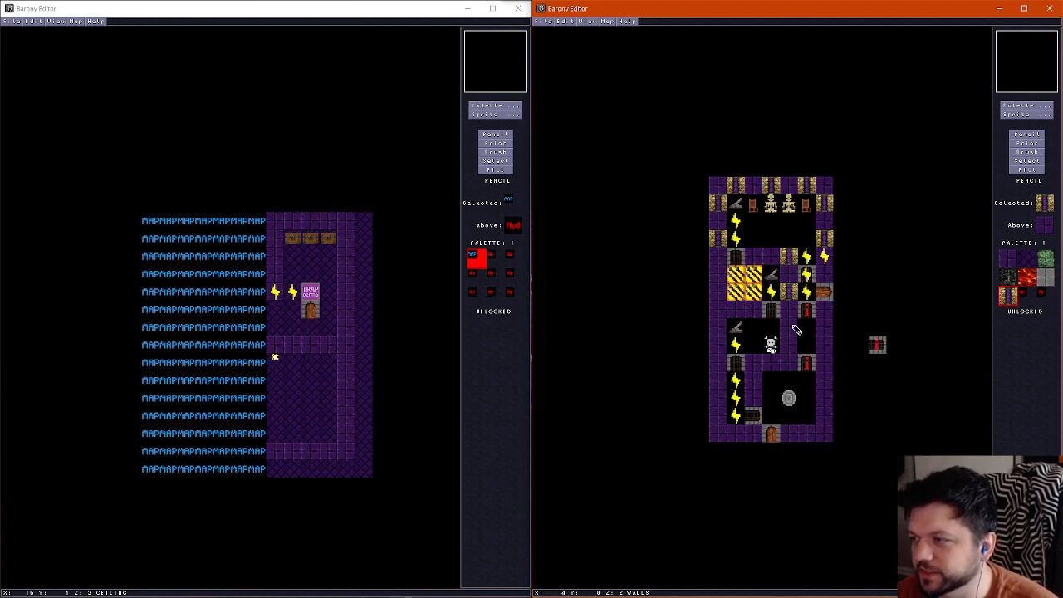
Place yellow stone pillar tiles on the walls around the southern lever room and the southwestern wire corridor
left_click(789, 328)
left_click(824, 345)
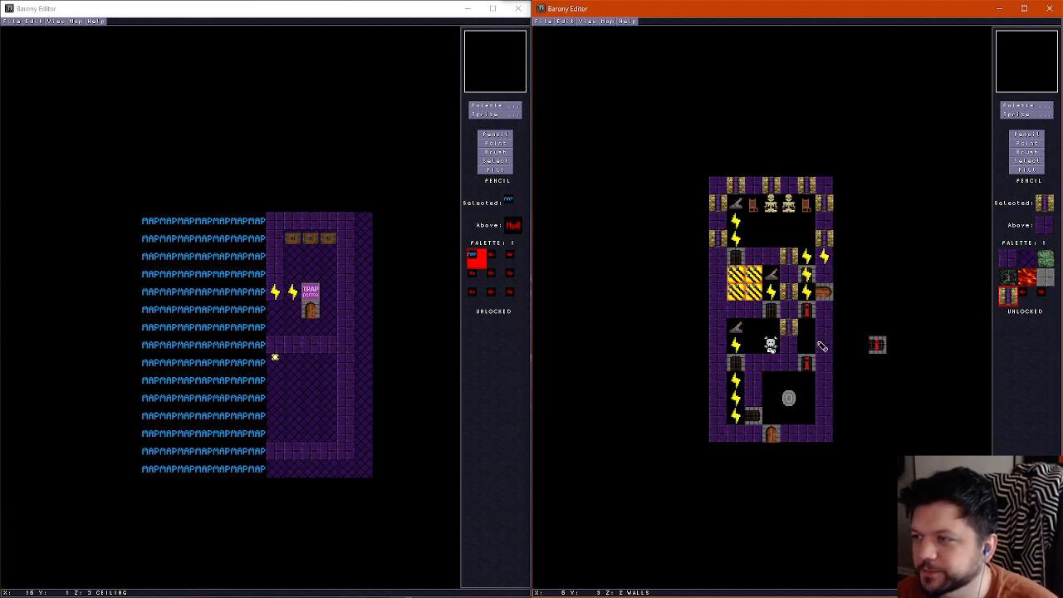
left_click(716, 345)
left_click(720, 381)
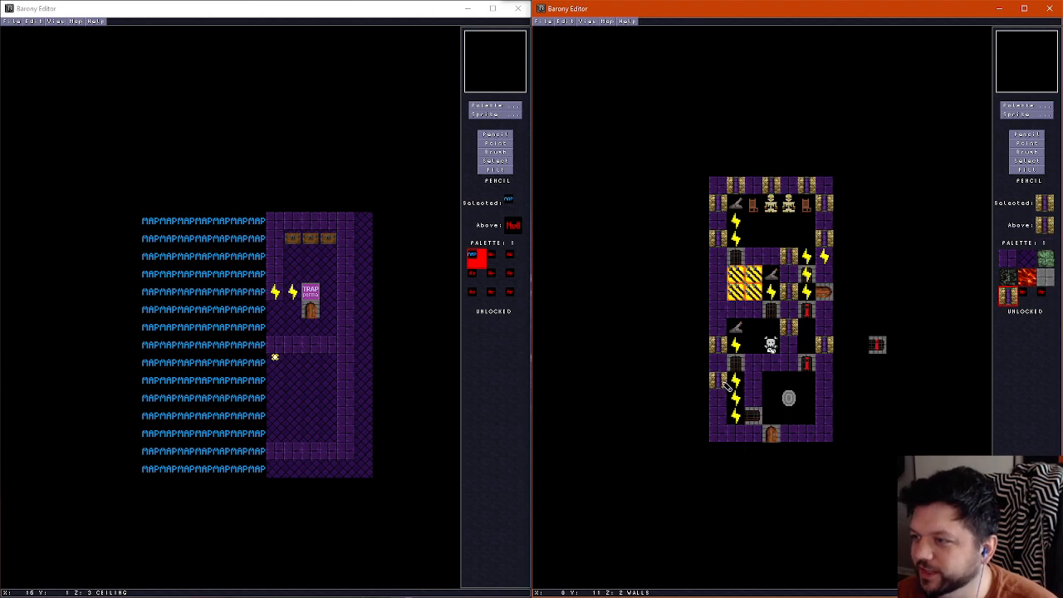
key("ctrl+z")
left_click(752, 380)
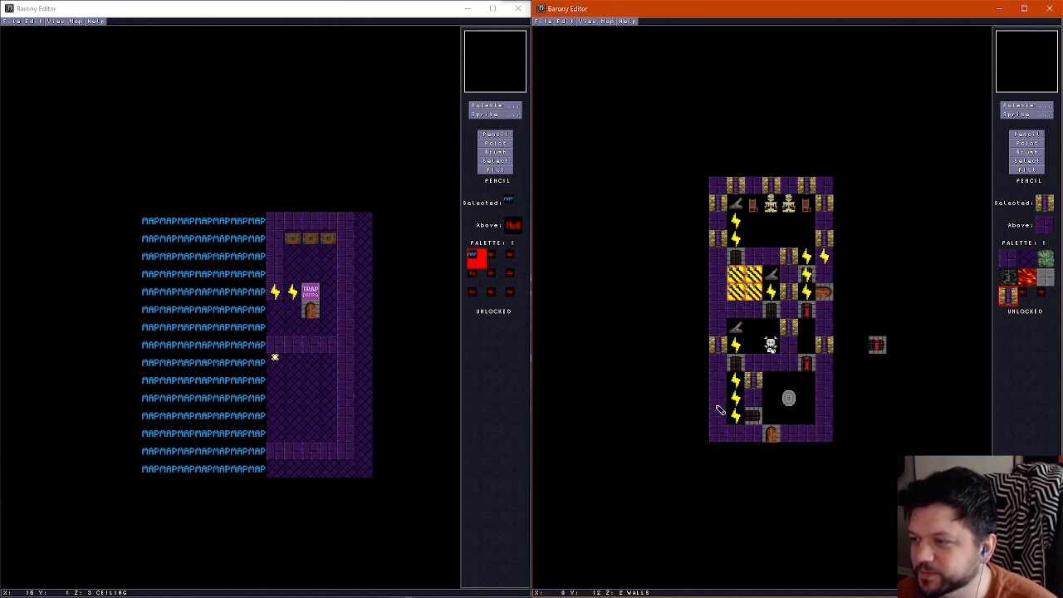
left_click(719, 382)
left_click(719, 416)
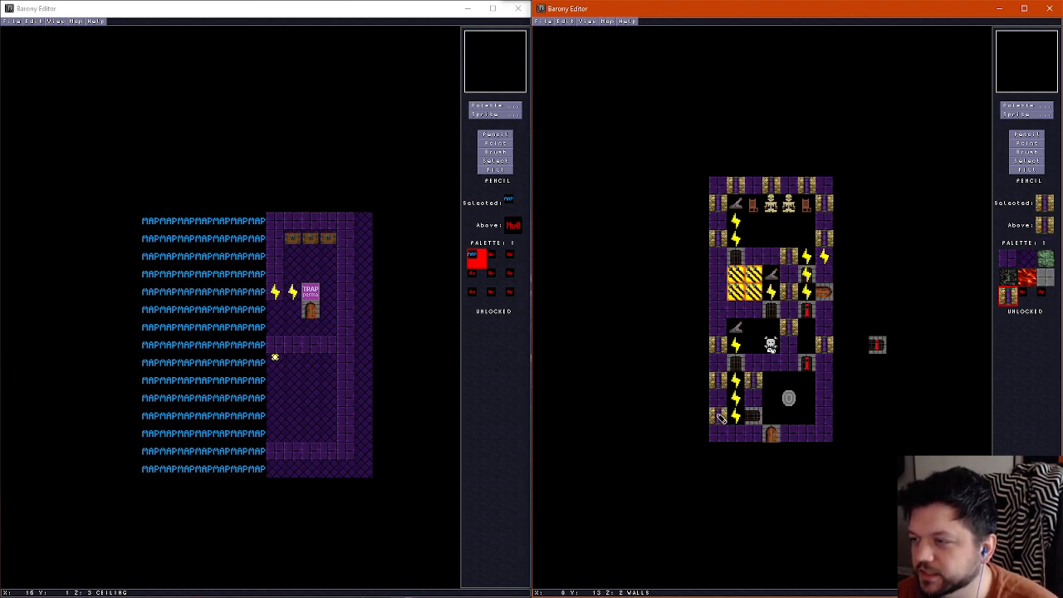
Choose the solid yellow stone wall tile and place it on walls of the southwestern corridor and around the southern lever room
left_click(1023, 110)
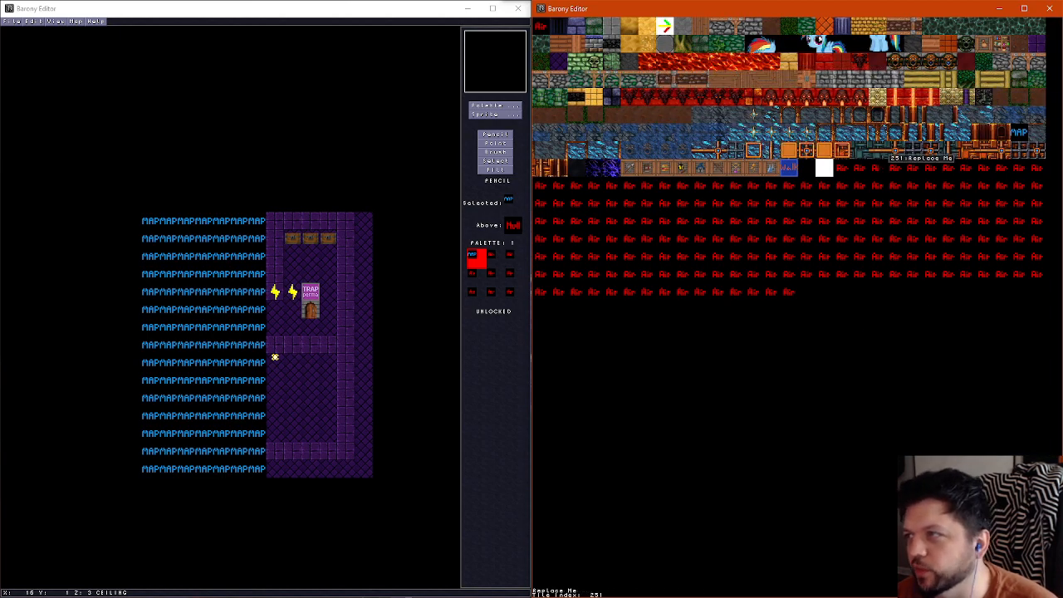
left_click(951, 99)
left_click(718, 398)
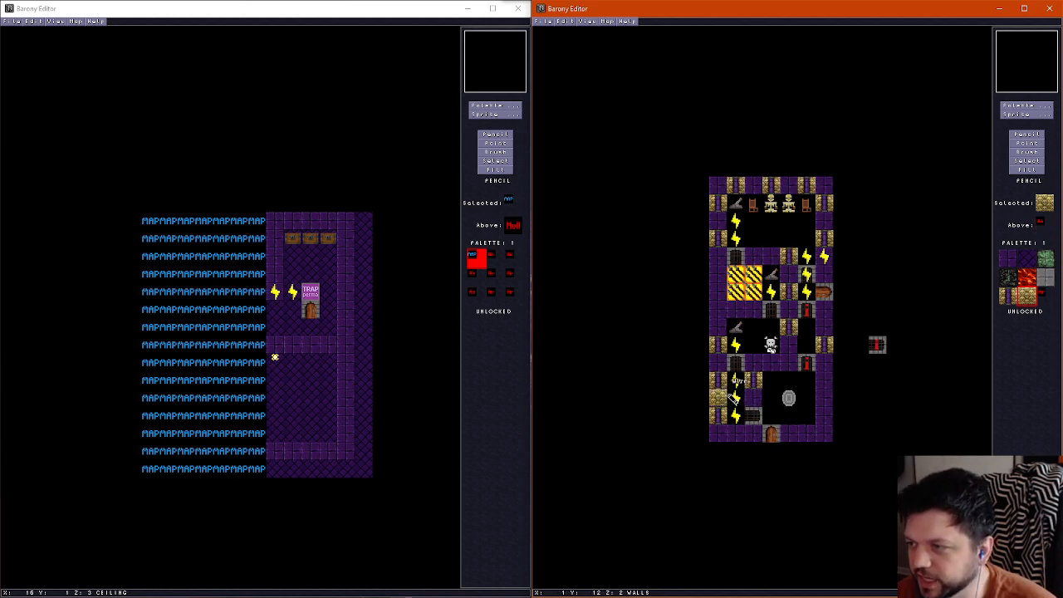
left_click(772, 363)
left_click(789, 345)
left_click(827, 326)
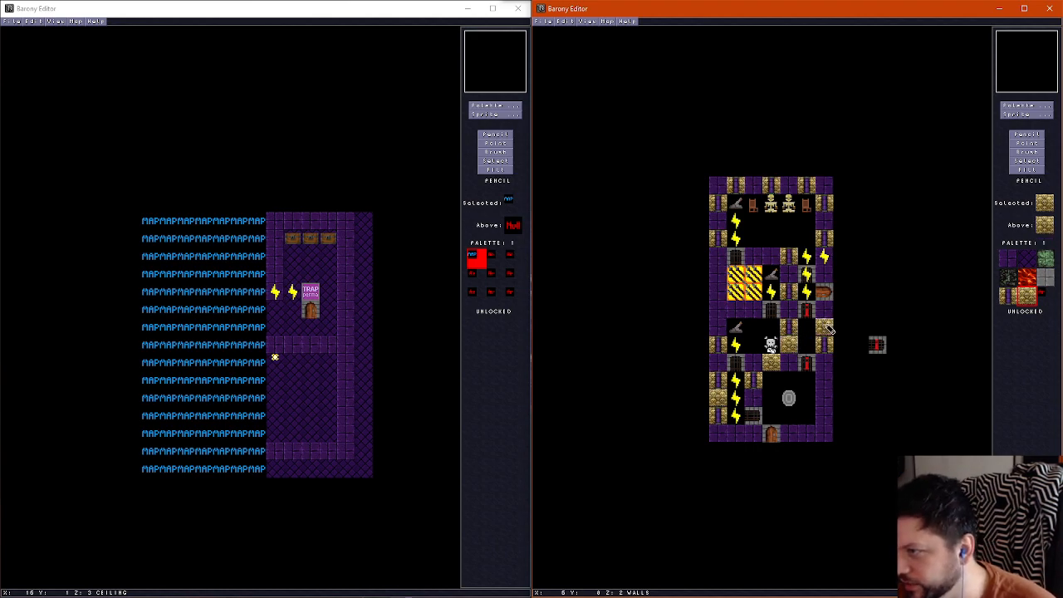
left_click(736, 310)
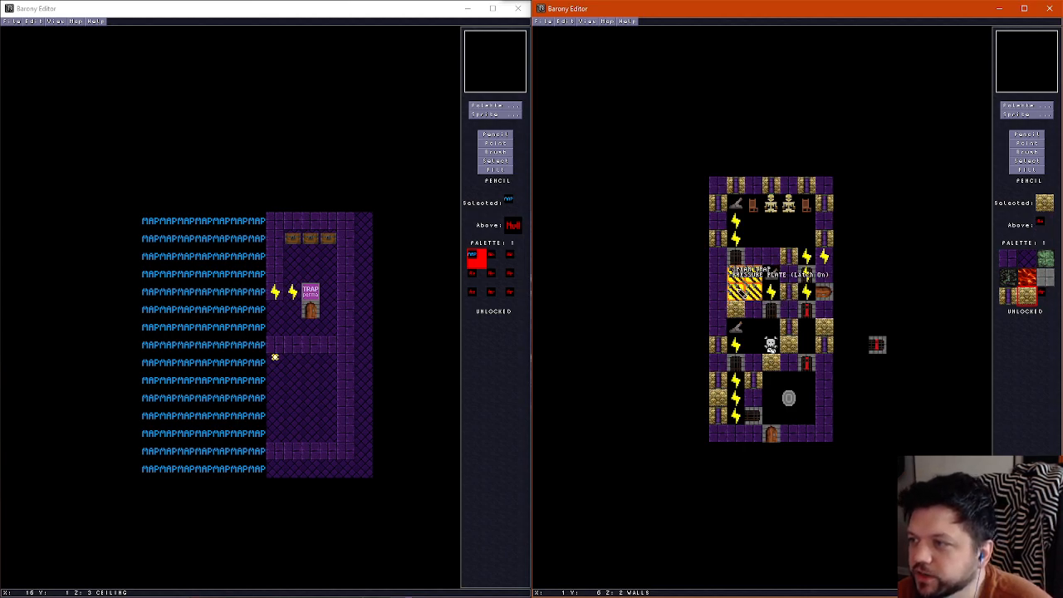
Place yellow stone and pillar tiles on the spear-trap room's west wall, and fill gaps between the northern room's pillars with solid stone
left_click(716, 277)
right_click(792, 258)
left_click(718, 288)
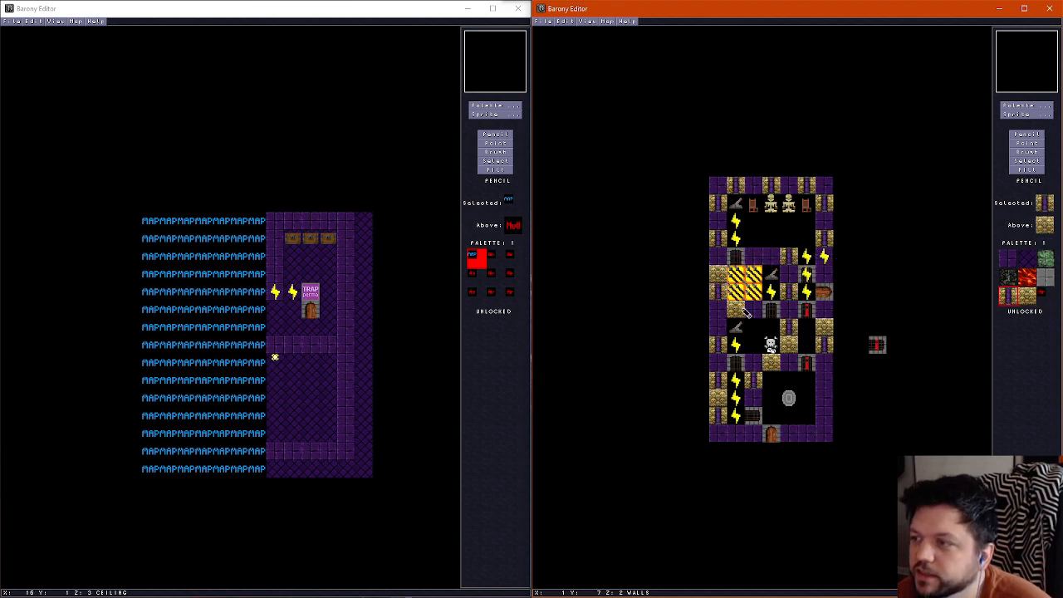
right_click(741, 309)
left_click(719, 223)
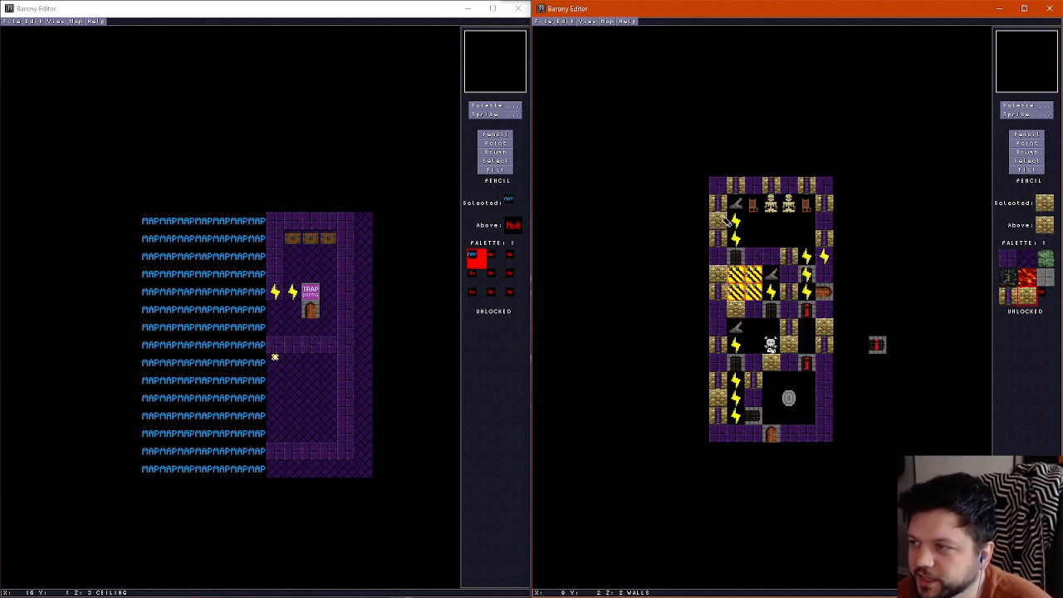
left_click(755, 182)
left_click(791, 185)
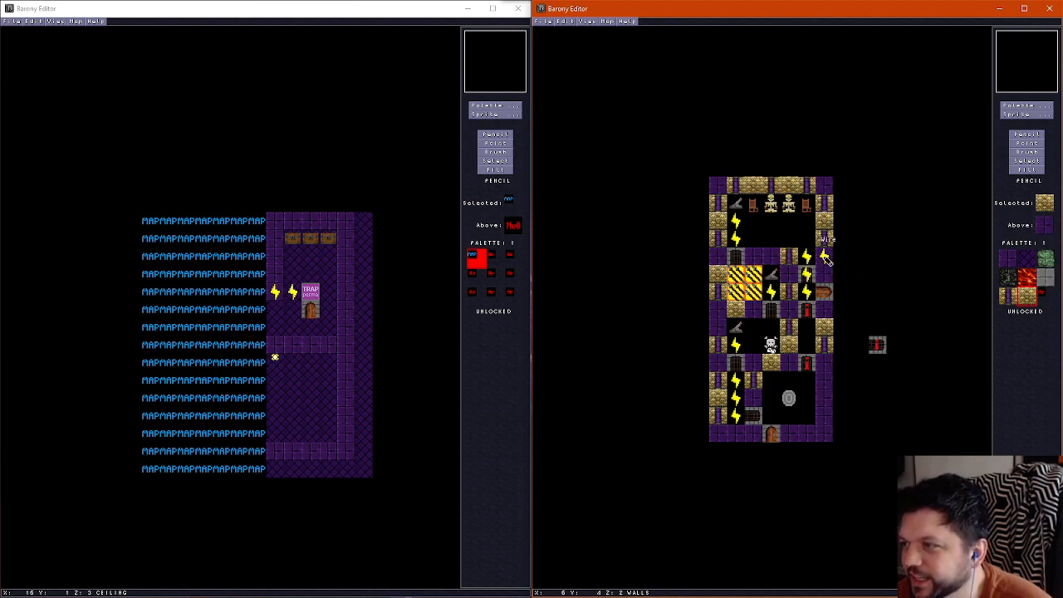
right_click(826, 257)
right_click(825, 226)
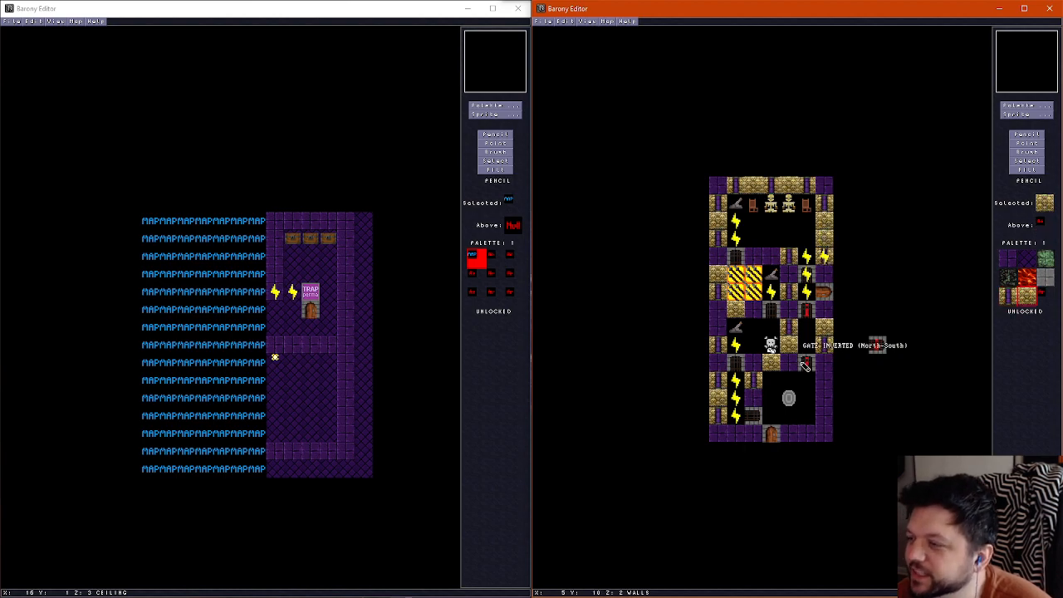
Alternate yellow stone and pillar tiles along the shrine room's east wall and the map's south wall
left_click(806, 433)
right_click(827, 341)
left_click(805, 431)
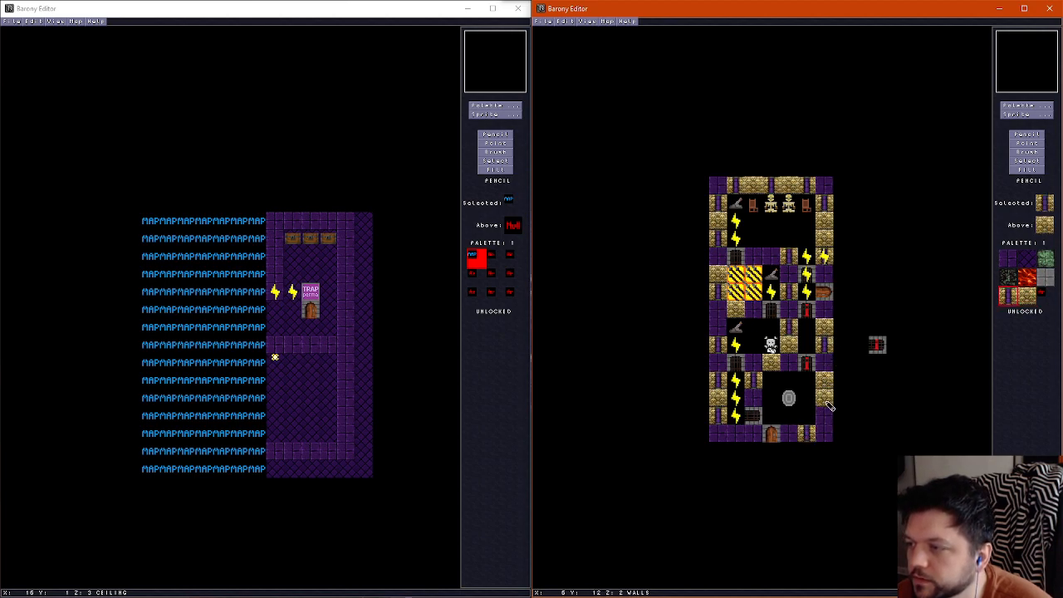
right_click(822, 401)
left_click(822, 413)
right_click(829, 345)
left_click(821, 396)
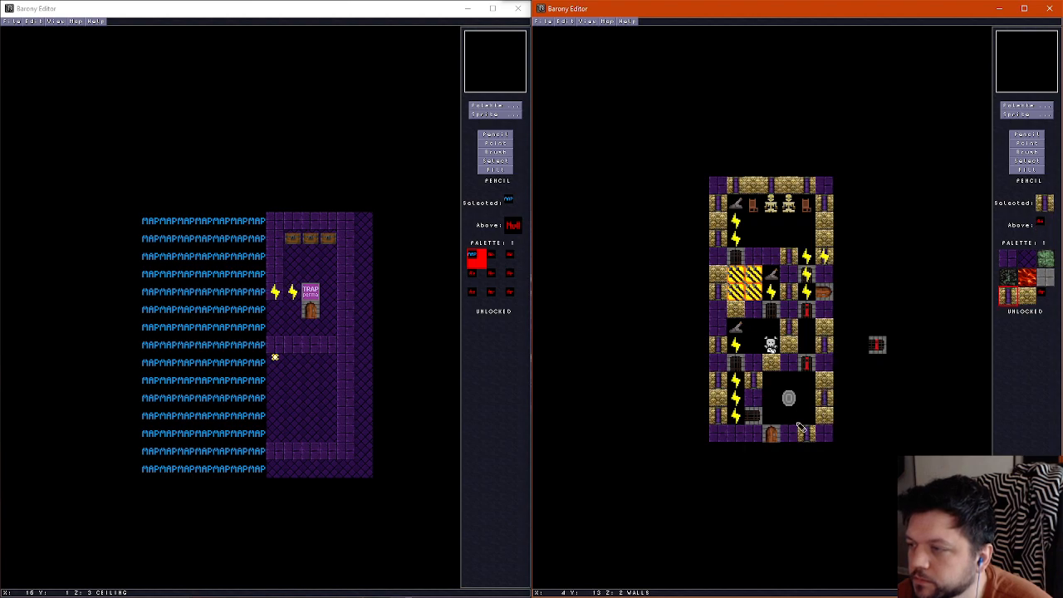
right_click(728, 403)
left_click(737, 436)
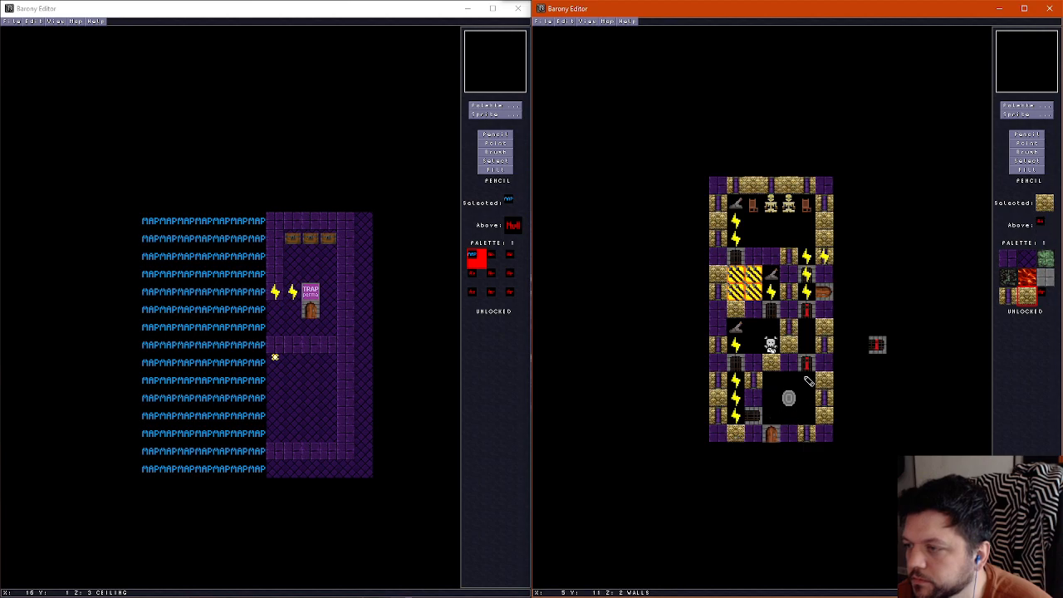
Paint purple wall tiles on the ceiling layer around the teleport shrine room and clear the ceiling tiles inside that ring
key("f")
key("Up")
key("Right")
key("f")
right_click(788, 364)
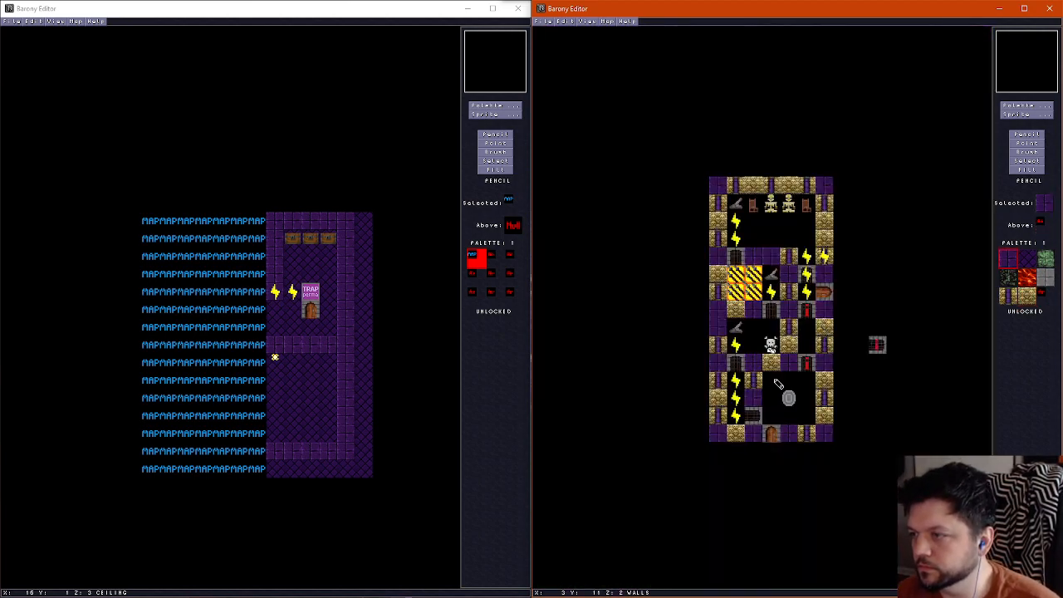
scroll(774, 383, "up", 1)
mouse_move(756, 401)
left_mouse_down()
mouse_move(758, 362)
mouse_move(822, 364)
mouse_move(824, 432)
mouse_move(759, 438)
left_mouse_up()
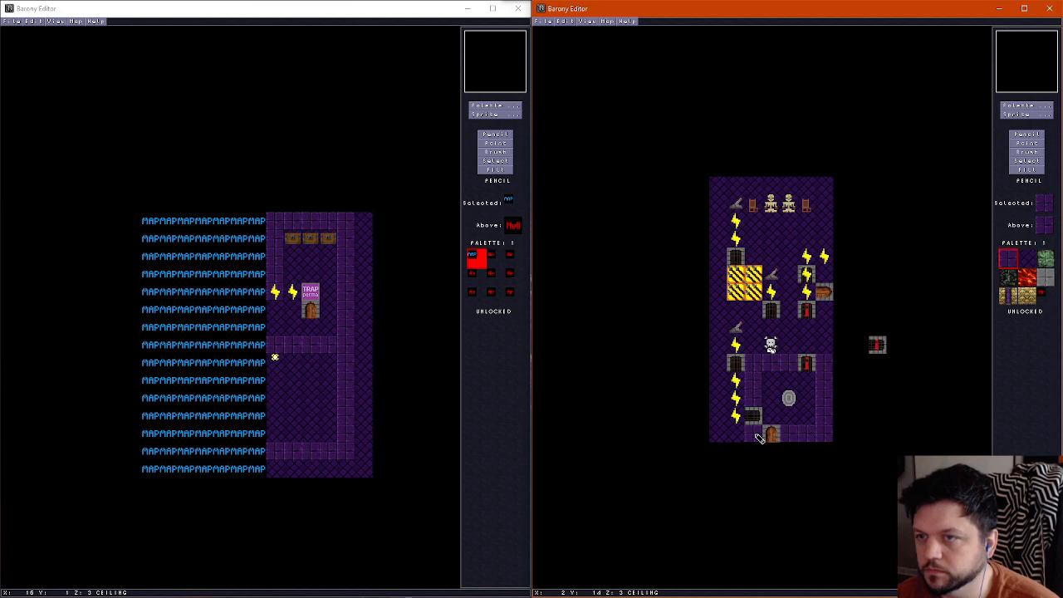
scroll(800, 360, "down", 1)
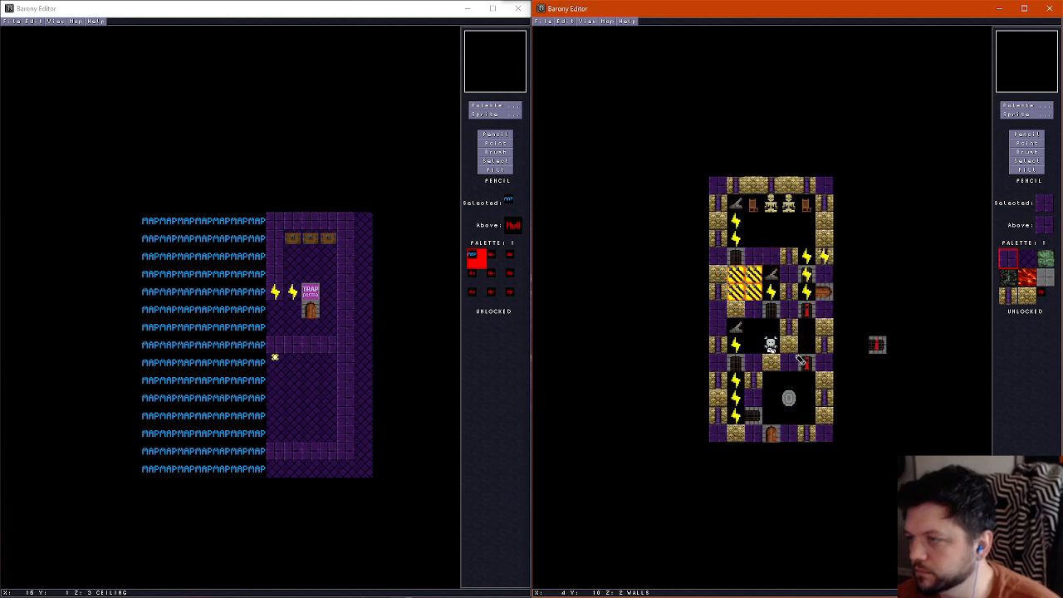
scroll(805, 375, "up", 1)
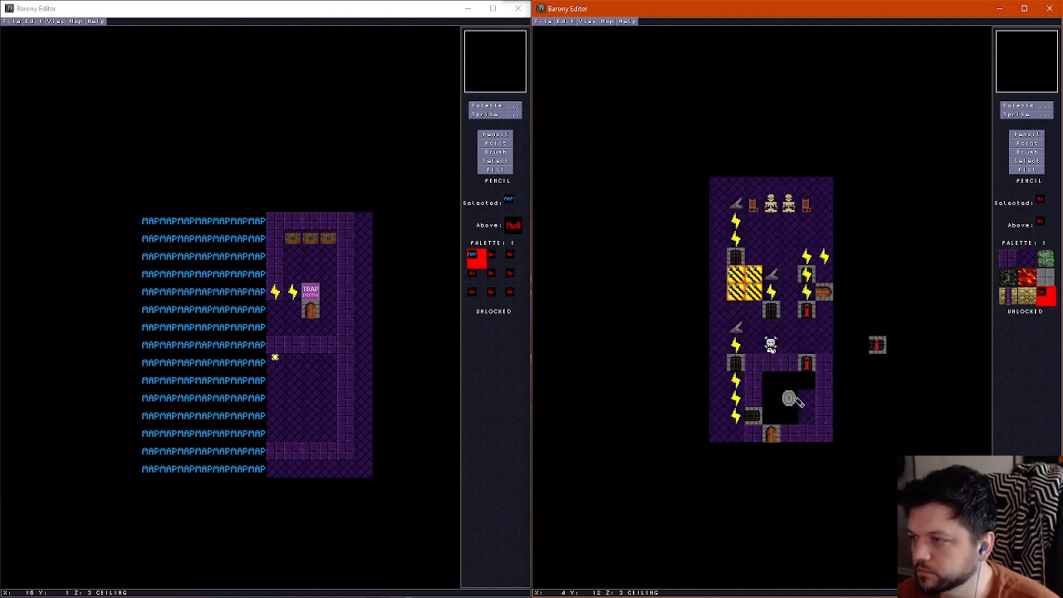
Walk through the corridors and lever rooms in the 3D view to examine the new wall tiles and the ceiling
key("f")
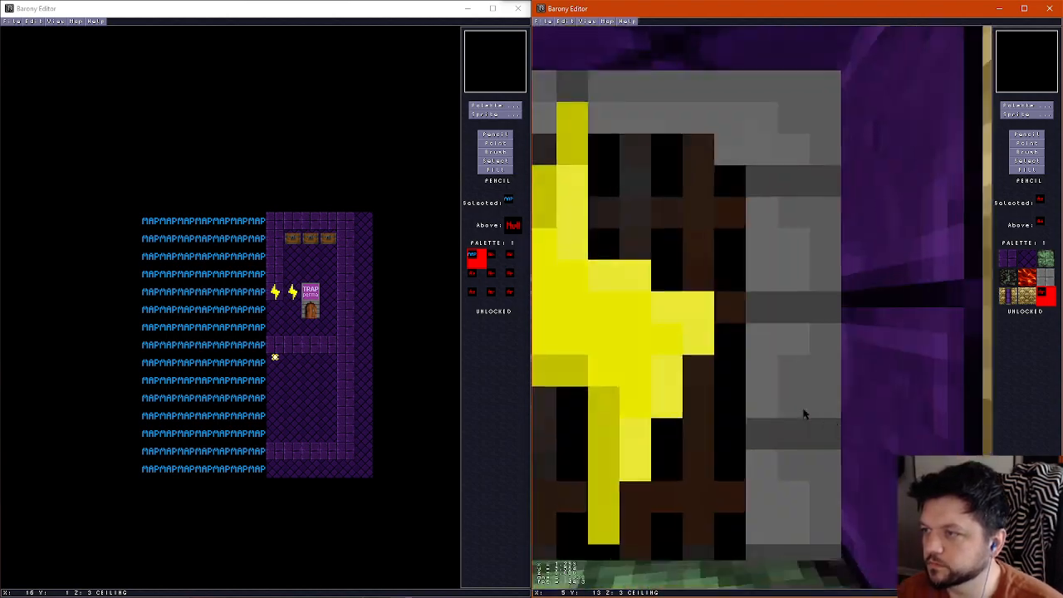
key("Up")
key("Left")
key("Down")
key("Left")
key("Right")
key("Up")
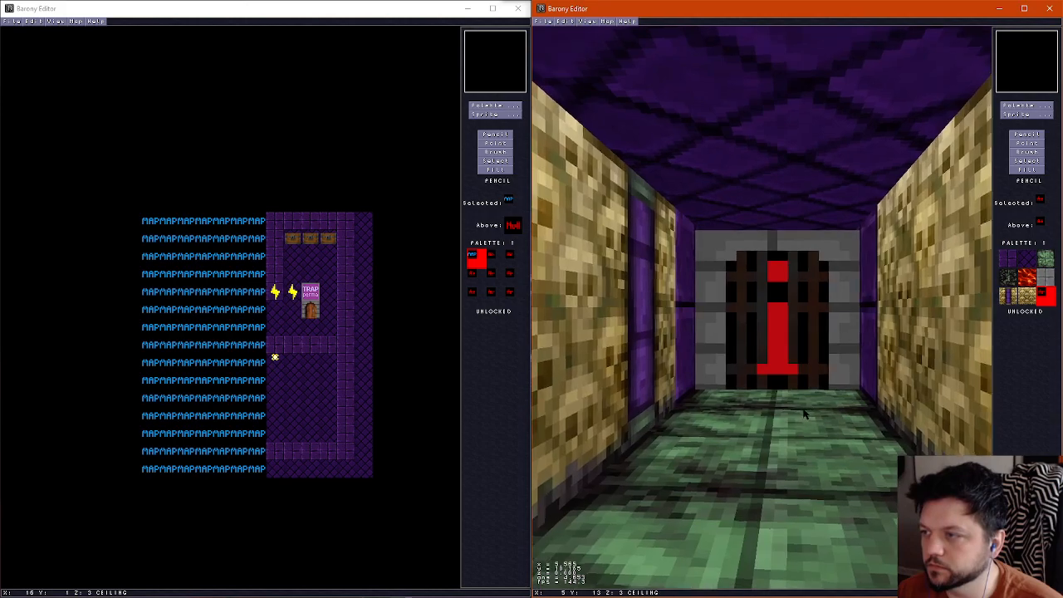
key("Up")
key("Left")
key("Right")
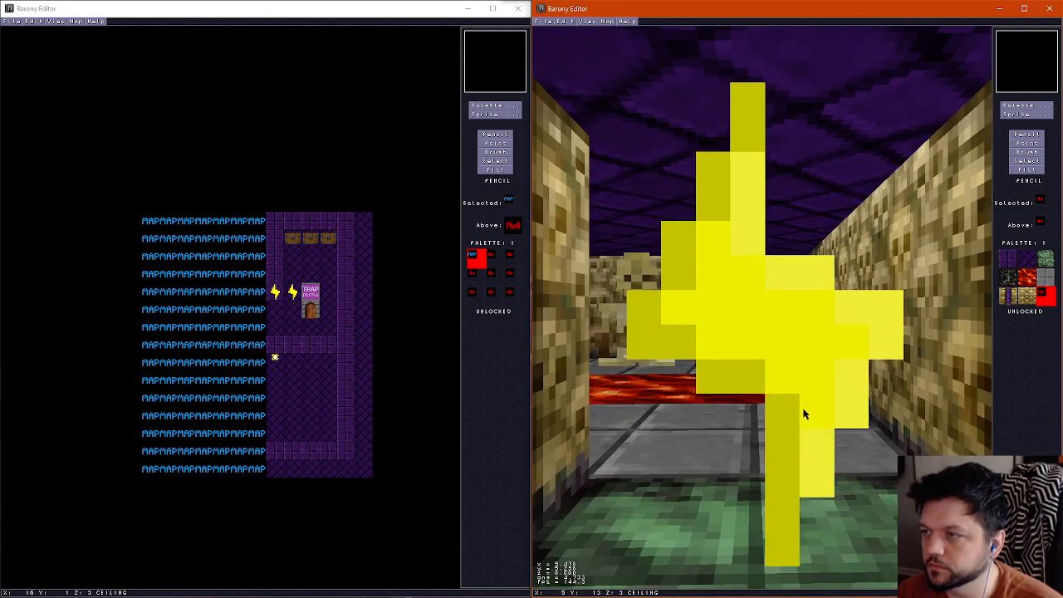
key("Up")
key("Left")
key("Up")
key("Left")
key("Left")
key("Up")
key("Left")
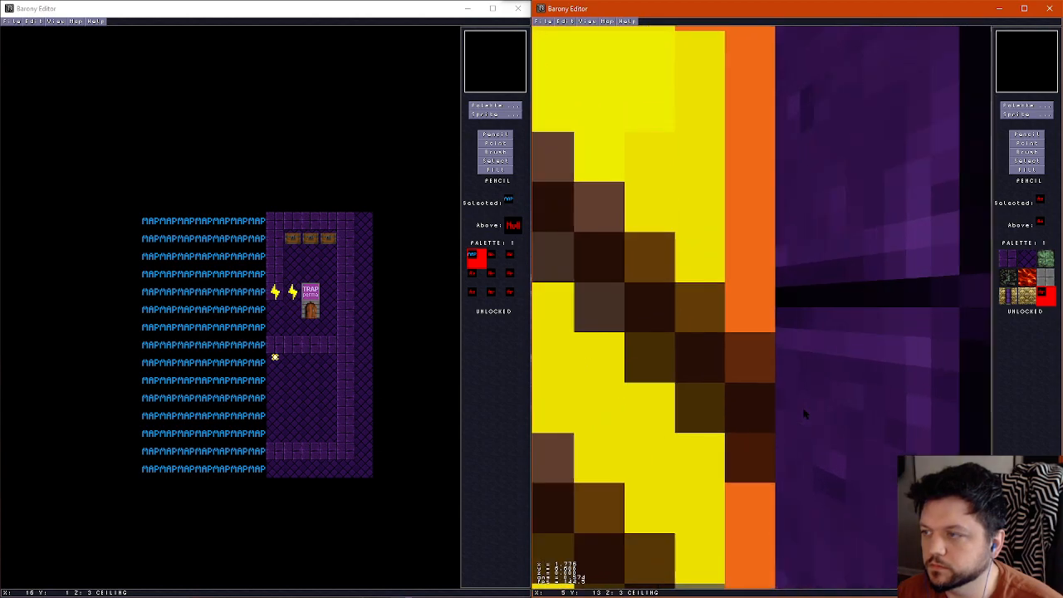
key("Right")
key("Up")
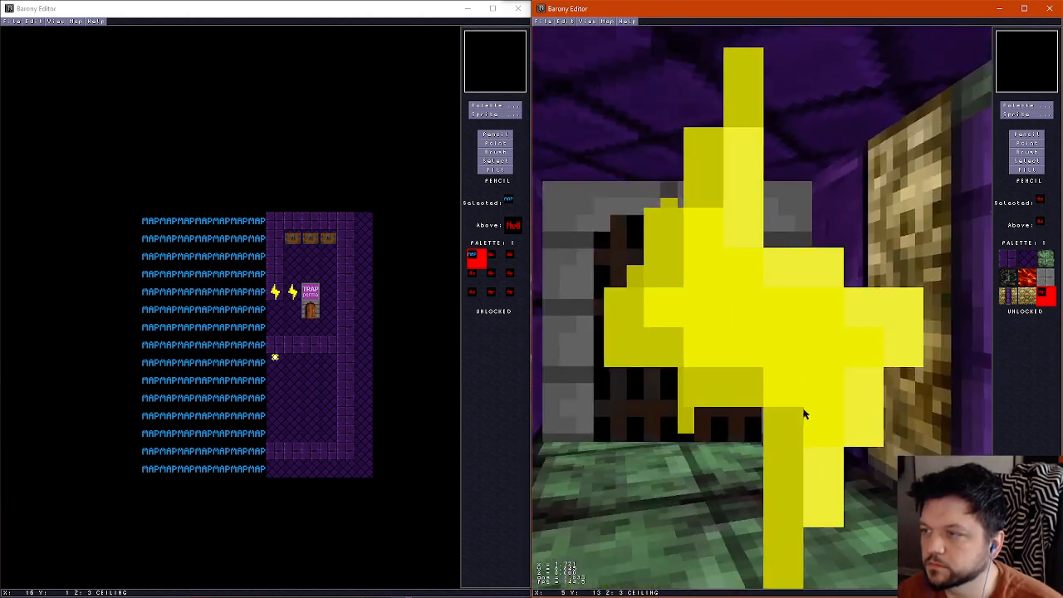
key("Up")
key("Right")
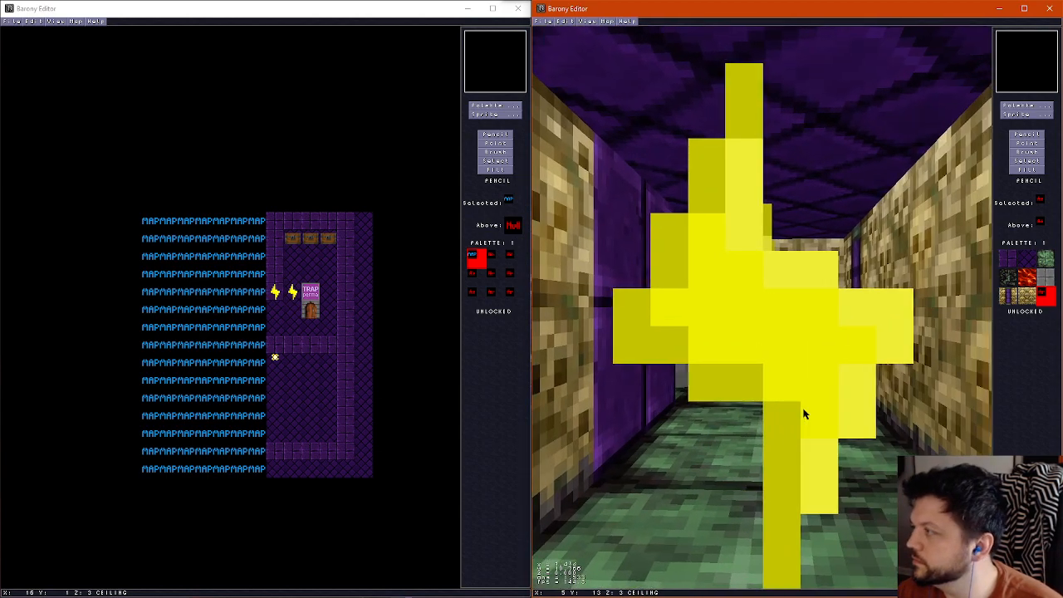
key("Up")
key("Left")
key("Right")
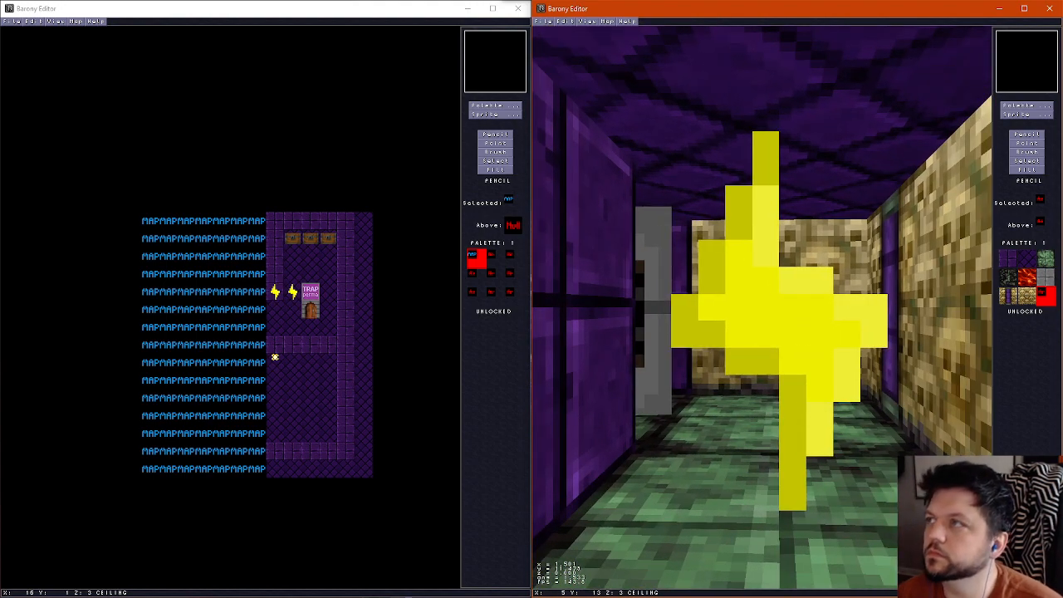
key("alt+Tab")
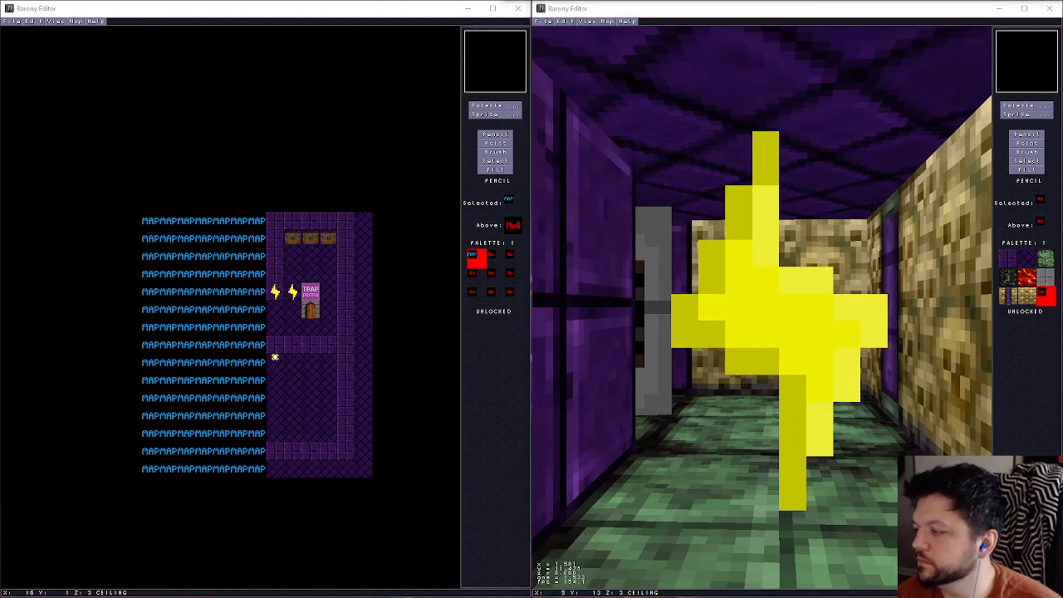
left_click(721, 12)
key("ctrl+f")
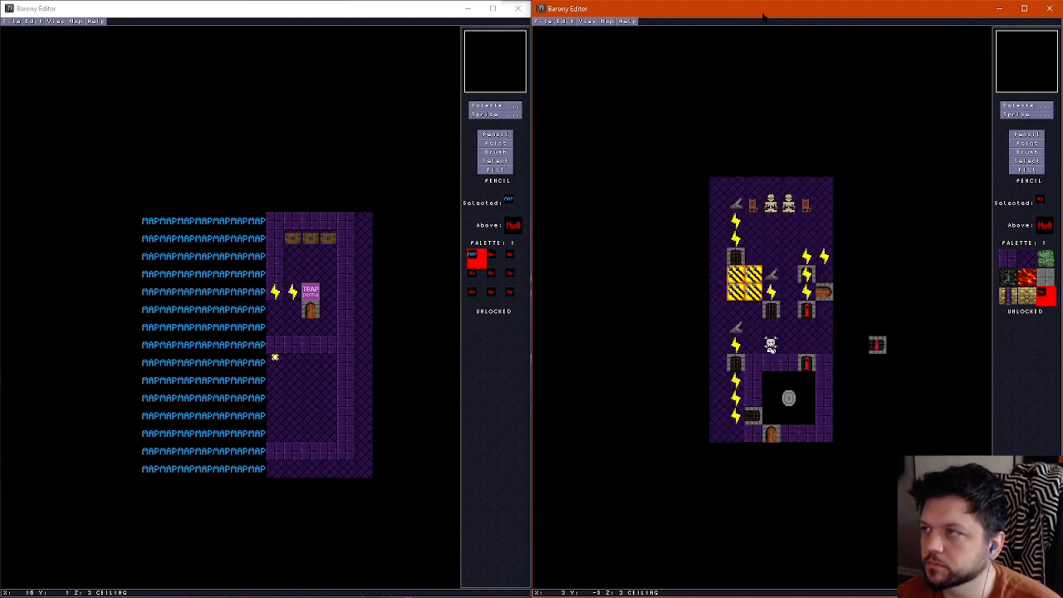
Paint purple wall tiles on the ceiling layer along the map's outer walls, continuing from the shrine room's ring
scroll(798, 227, "down", 2)
scroll(797, 227, "up", 1)
scroll(804, 378, "up", 1)
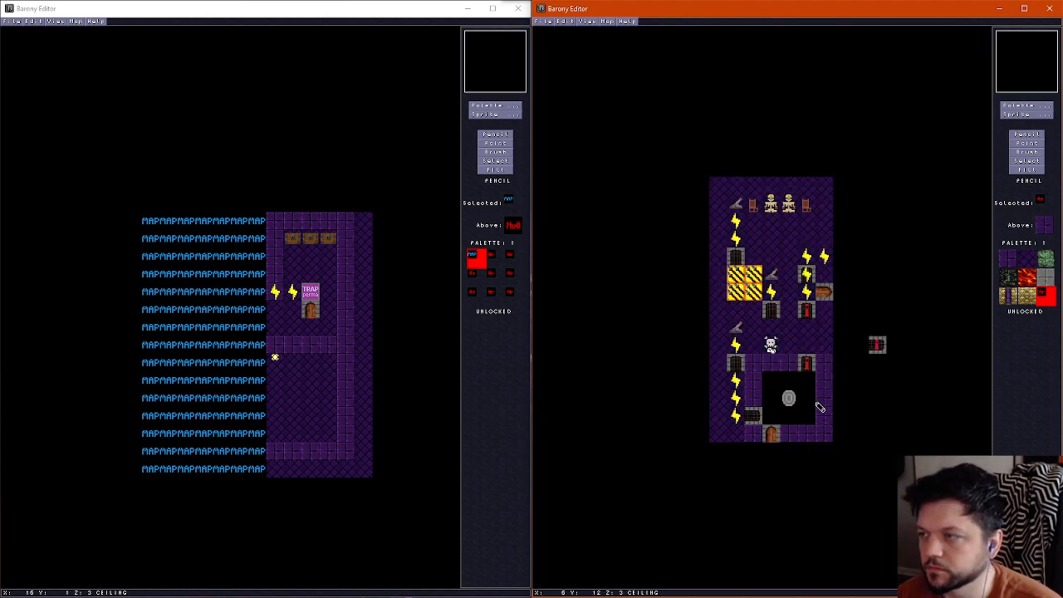
right_click(823, 372)
mouse_move(823, 189)
left_mouse_down()
mouse_move(728, 187)
mouse_move(719, 198)
mouse_move(735, 349)
left_mouse_up()
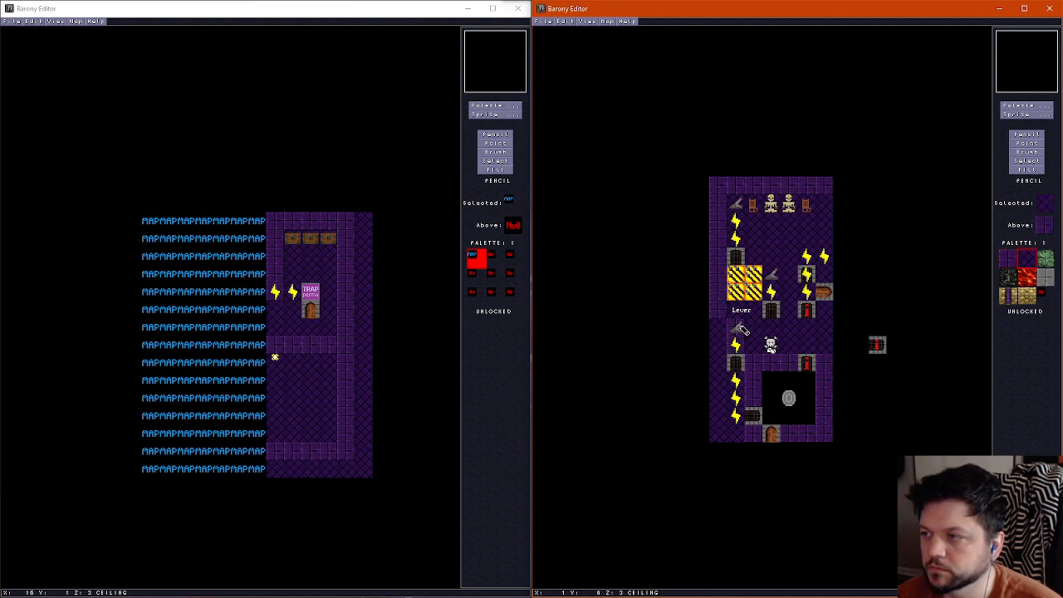
left_click_drag(719, 356, 716, 415)
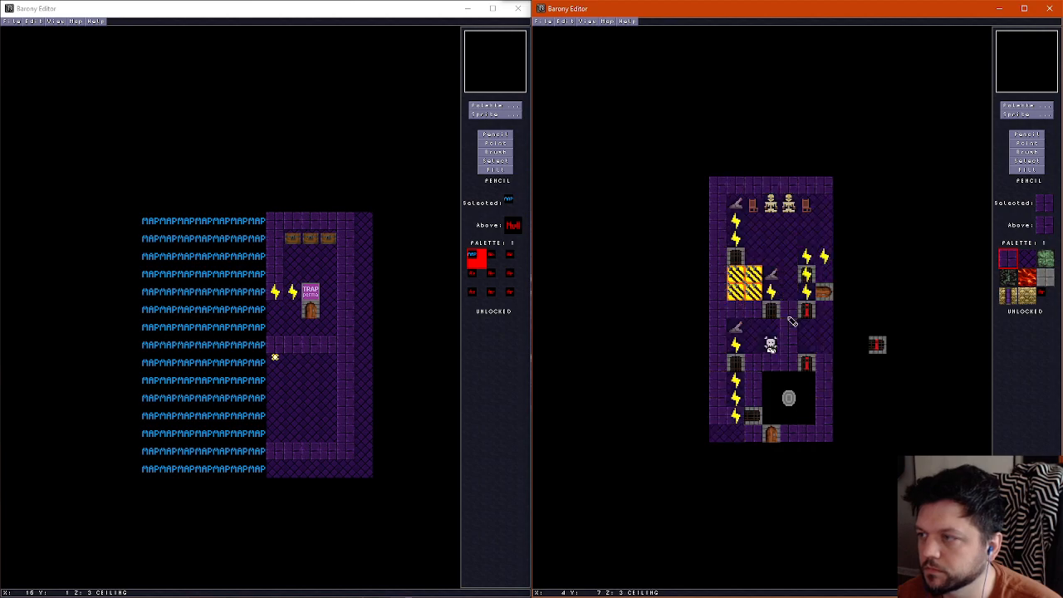
Paint purple wall tiles on the ceiling layer above the dividing walls between the inner rooms, checking them against the walls layer
scroll(788, 257, "down", 1)
scroll(788, 258, "up", 1)
left_click_drag(788, 257, 736, 258)
scroll(724, 264, "down", 1)
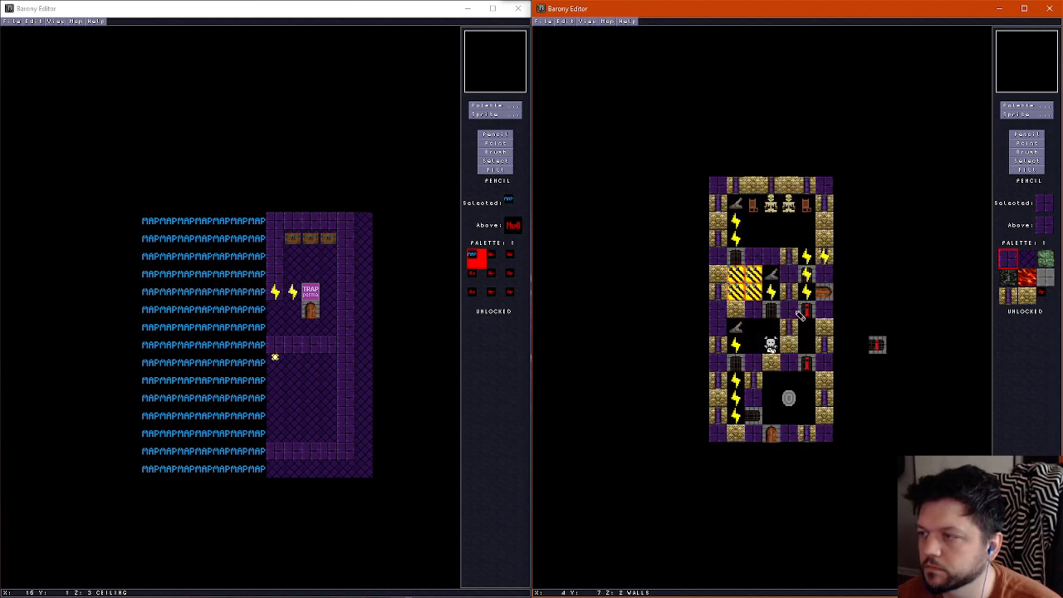
scroll(797, 314, "up", 1)
scroll(820, 312, "down", 1)
scroll(827, 349, "up", 1)
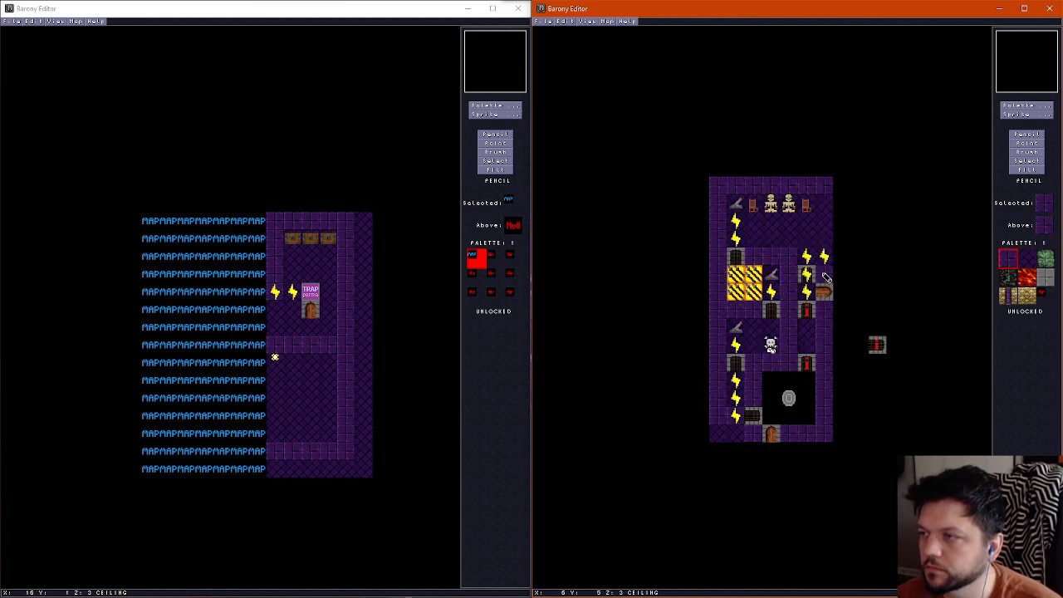
scroll(827, 279, "down", 1)
scroll(822, 257, "up", 1)
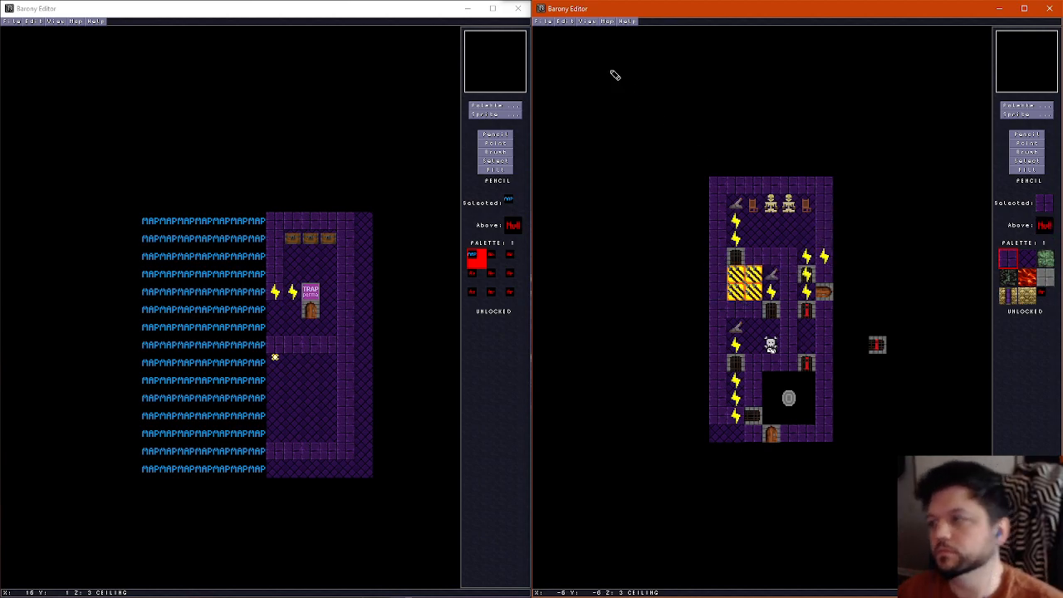
Check the finished ceiling layout with the sprites hidden, show the sprites again and save the map
key("ctrl+e")
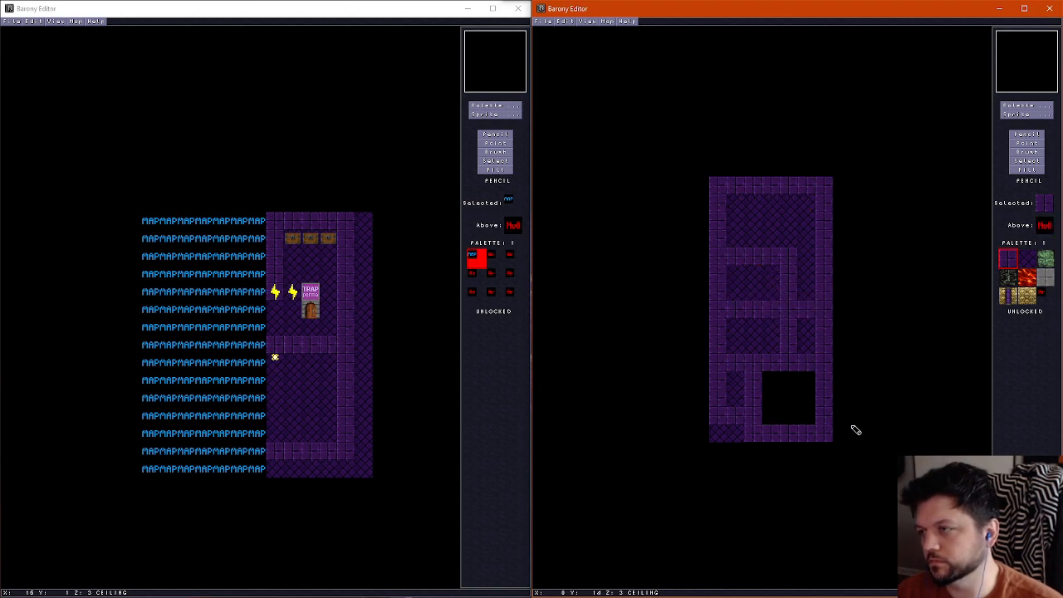
key("ctrl+e")
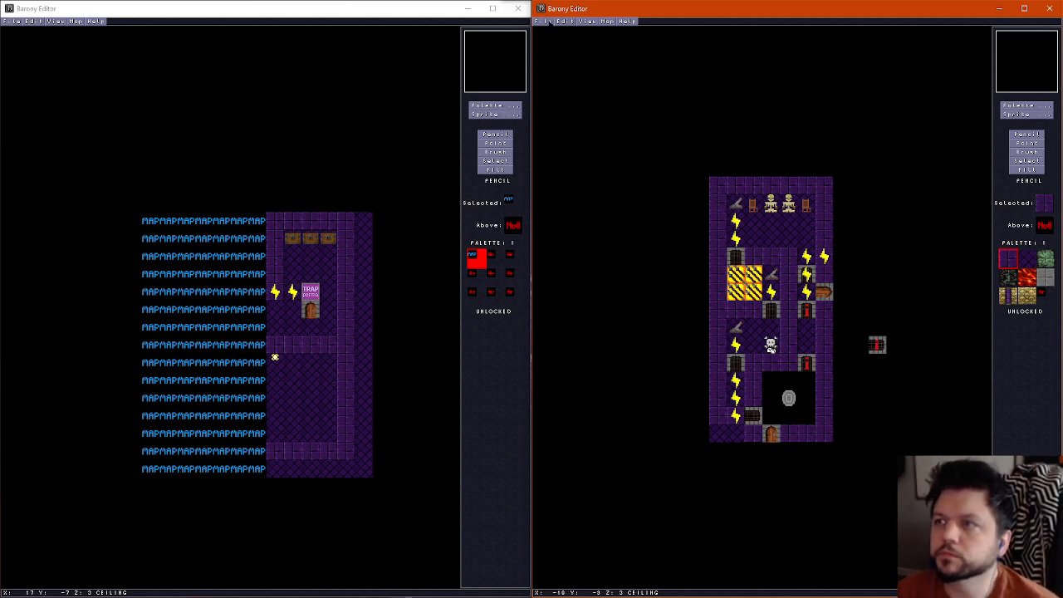
left_click(544, 20)
left_click(555, 53)
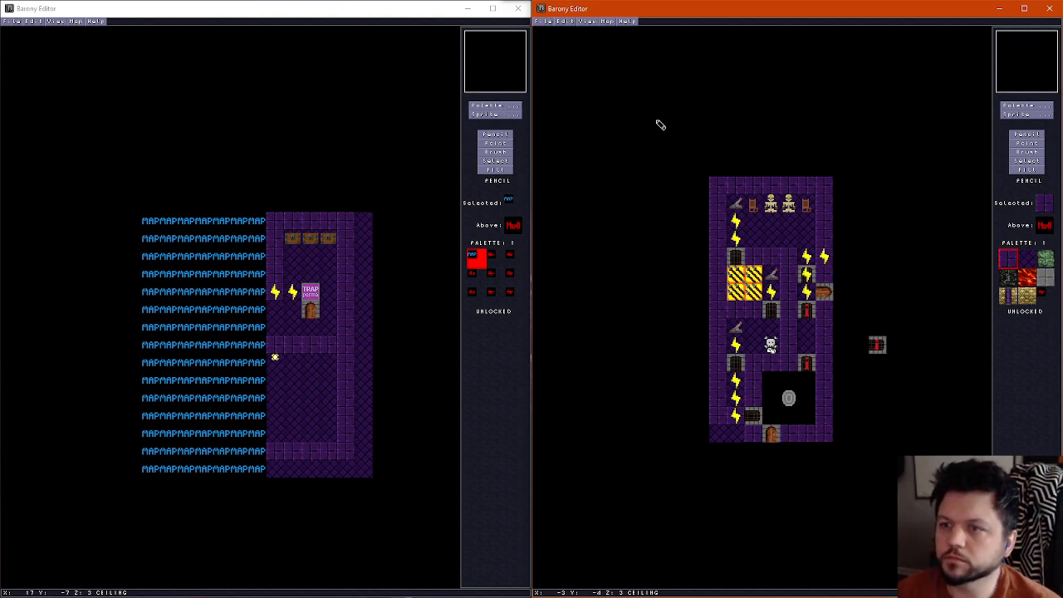
key("Escape")
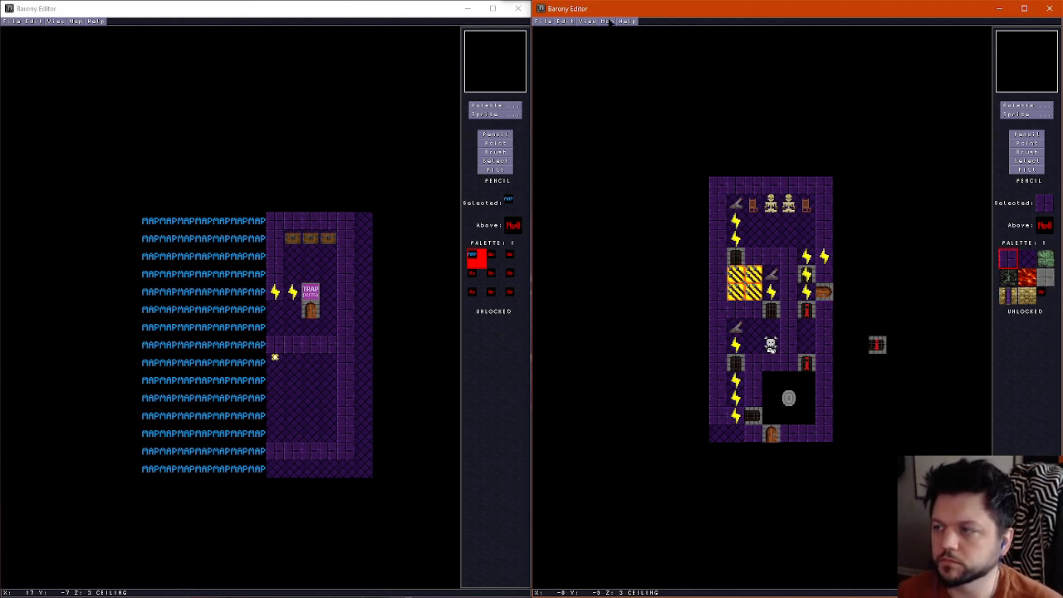
Reopen the map file underworld03b
key("ctrl+o")
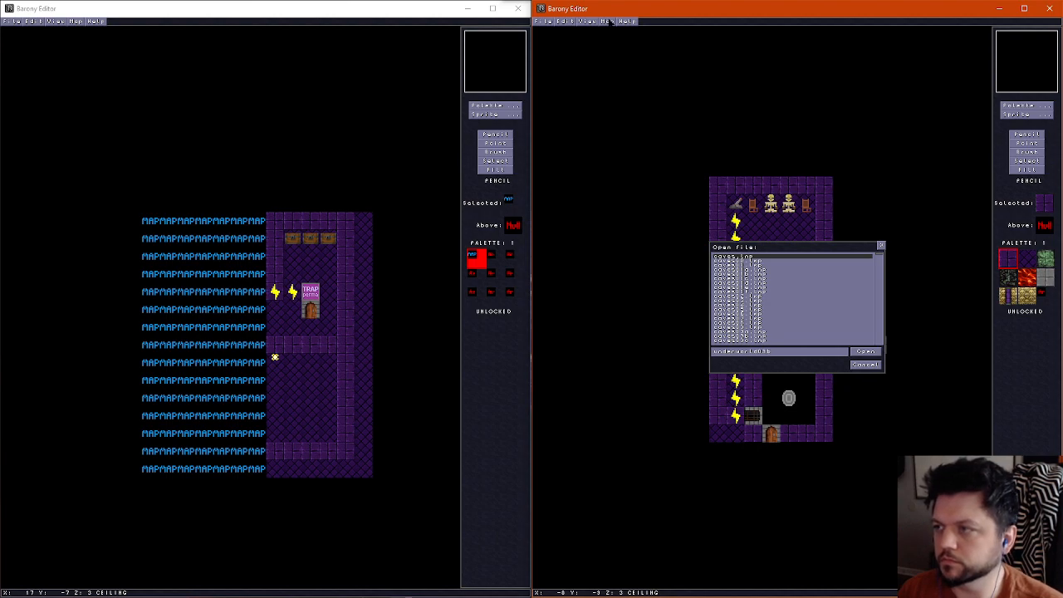
key("Escape")
key("ctrl+o")
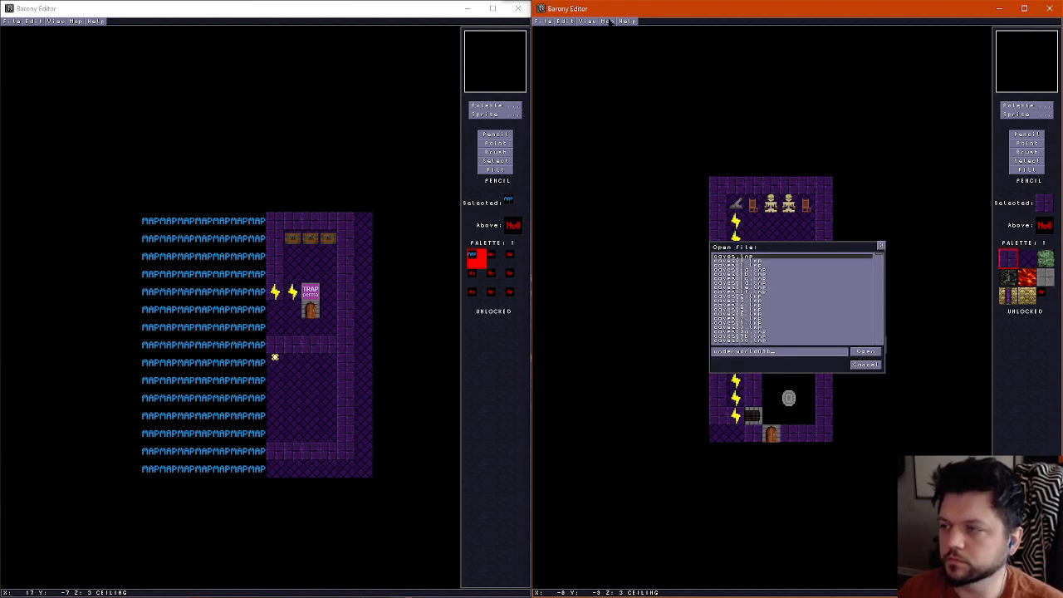
key("Escape")
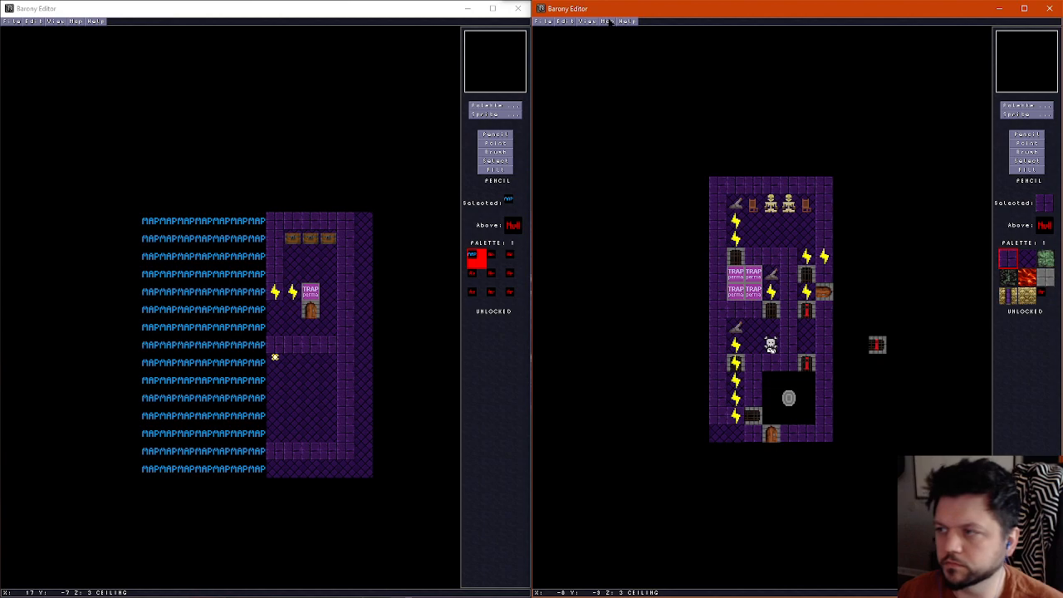
Change the map name to "Underworld: Graveyard Variant C" and save the map as underworld03c
left_click(606, 21)
left_click(622, 33)
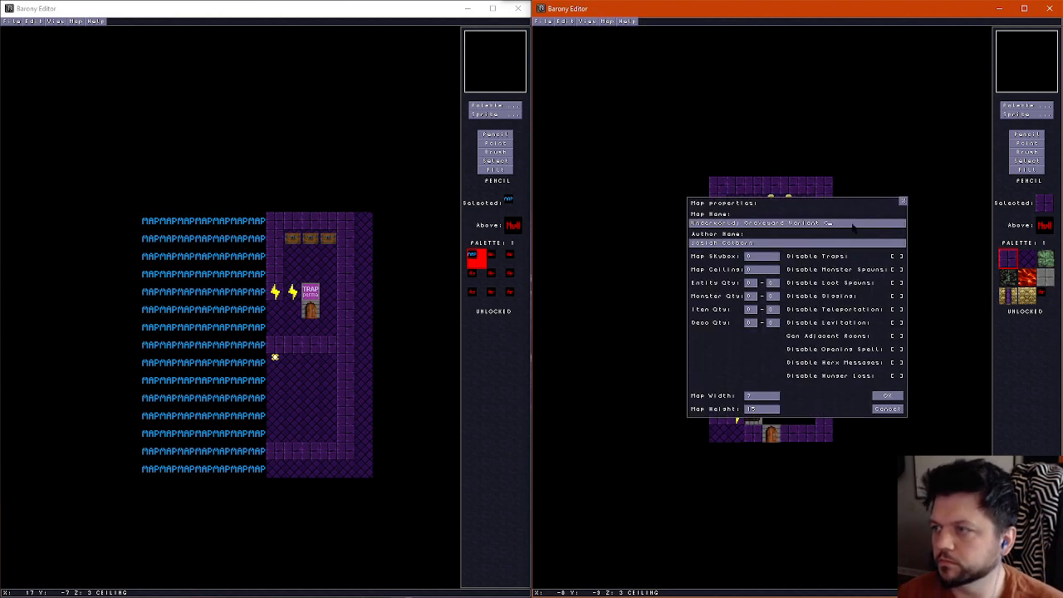
left_click(887, 409)
left_click(540, 21)
left_click(567, 67)
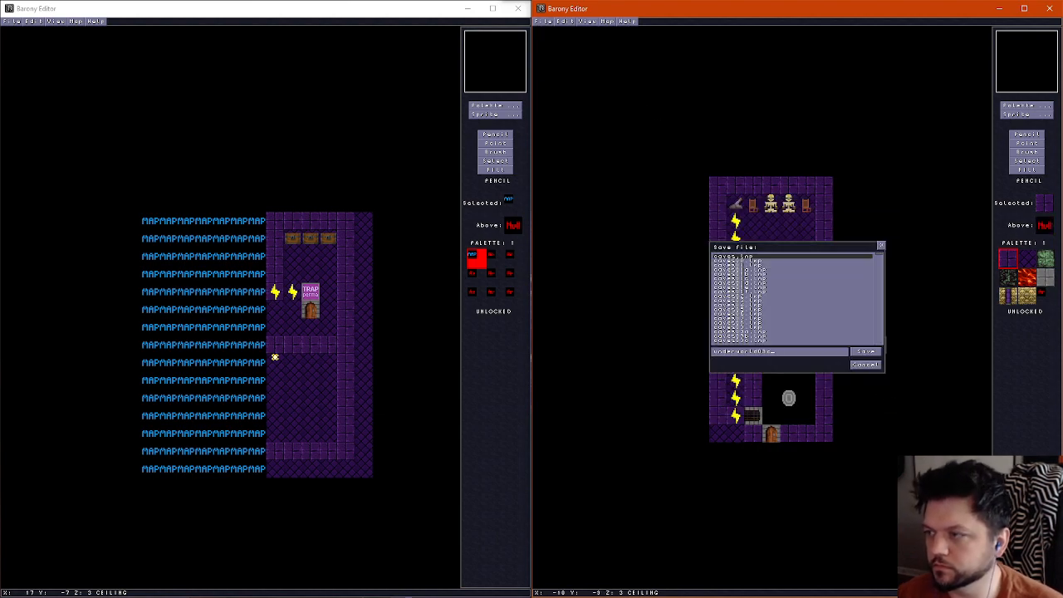
left_click(869, 365)
Reload the map from its saved file
key("ctrl+o")
left_click(864, 351)
key("ctrl+o")
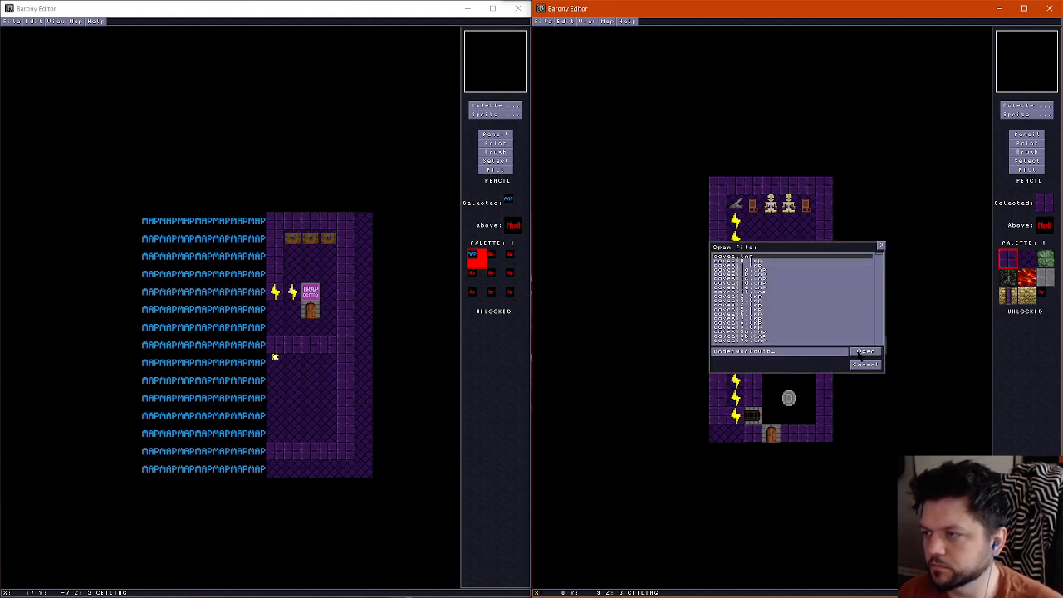
left_click(864, 351)
key("ctrl+o")
left_click(864, 351)
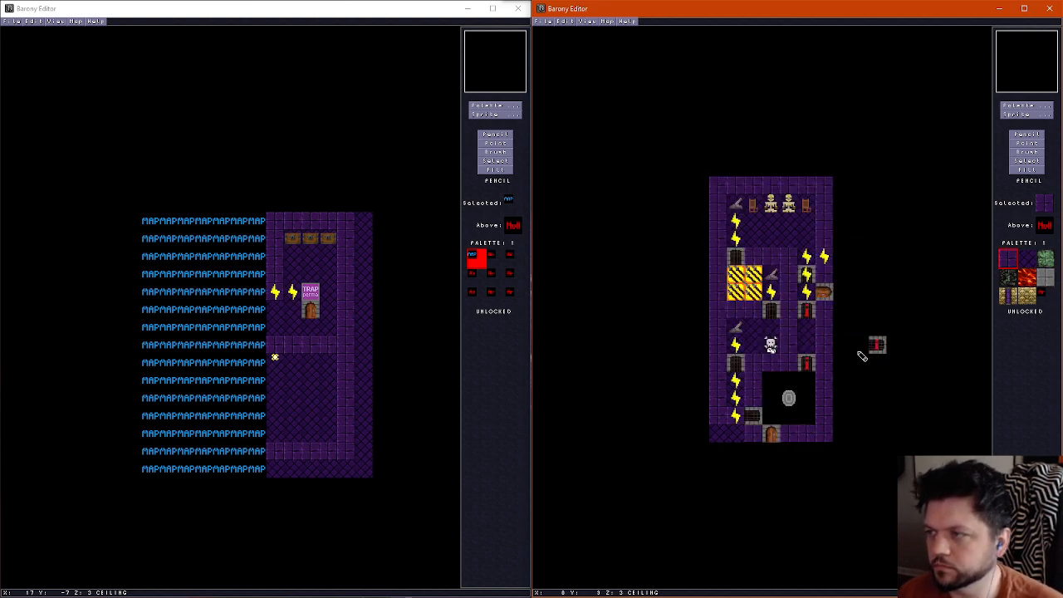
Delete the wires and gate in the southwest corridor, and the wire and lever in the room north of it
left_click(1028, 144)
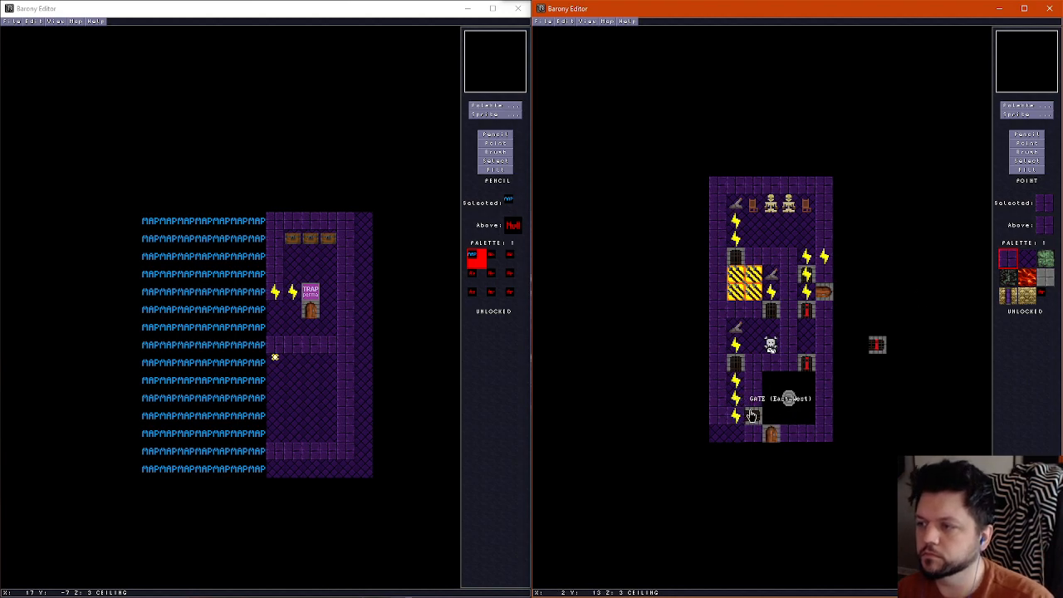
left_click(739, 401)
key("Delete")
left_click(737, 382)
key("Delete")
left_click(737, 346)
key("Delete")
left_click(737, 330)
key("Delete")
Delete the skull sprite, the gates into the middle room, and the lever and wire beside the spear traps
left_click(772, 346)
key("Delete")
left_click(737, 364)
key("Delete")
left_click(777, 314)
key("Delete")
Delete the pressure plates and spear traps from the trap room, along with the gate at its north side
key("Delete")
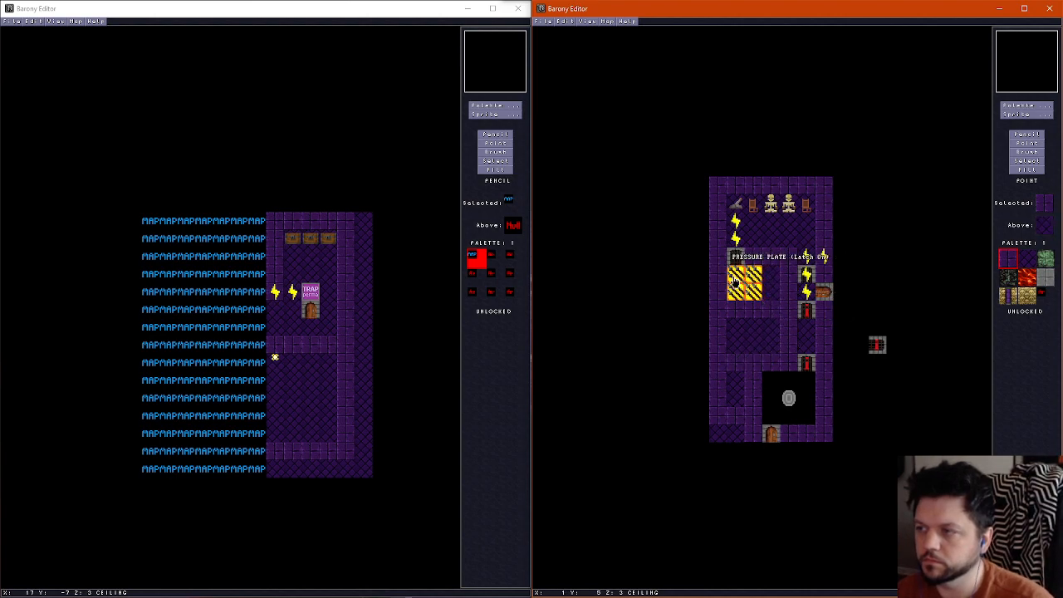
left_click(737, 292)
key("Delete")
left_click(752, 276)
key("Delete")
left_click(738, 276)
key("Delete")
left_click(753, 290)
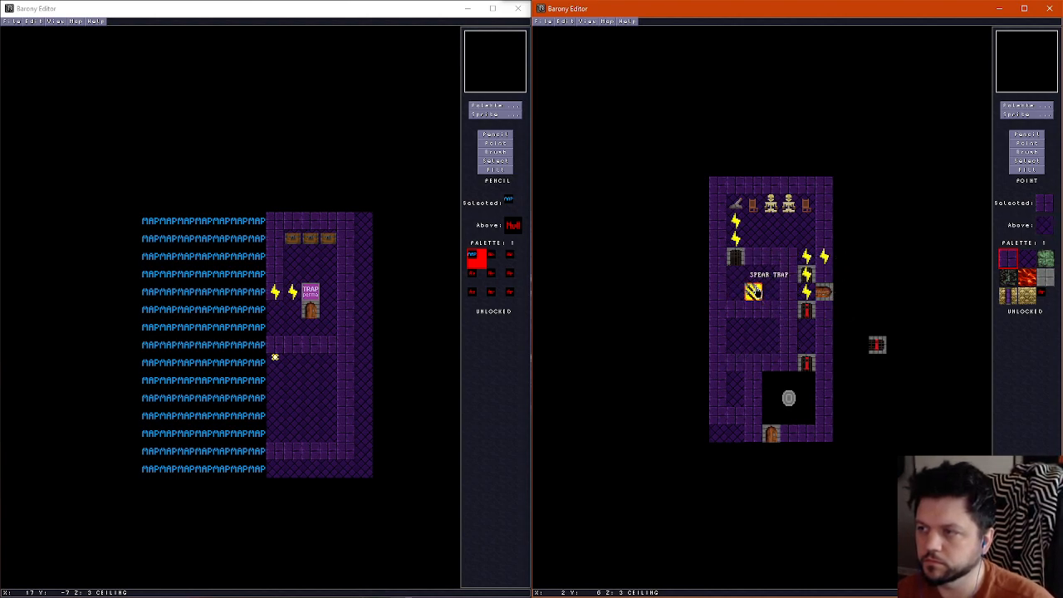
Delete the wires, lever, chairs and skeletons from the northern room
key("Delete")
left_click(736, 256)
key("Delete")
left_click(736, 239)
key("Delete")
left_click(736, 225)
Delete the wires, gate and doors along the upper part of the eastern corridor
key("Delete")
left_click(736, 207)
key("Delete")
left_click(753, 208)
key("Delete")
left_click(771, 208)
key("Delete")
left_click(812, 261)
key("Delete")
left_click(824, 260)
key("Delete")
left_click(809, 275)
key("Delete")
left_click(808, 293)
key("Delete")
left_click(810, 314)
key("Delete")
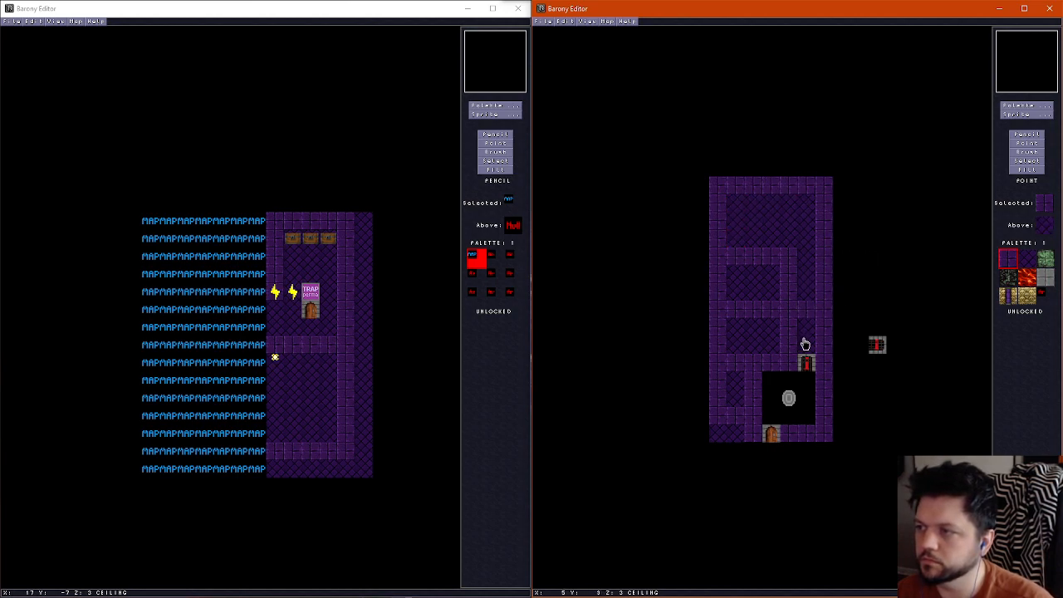
Undo the last deletions in the eastern corridor and place a wire in the east wall beside the side door
key("ctrl+z")
key("ctrl+z")
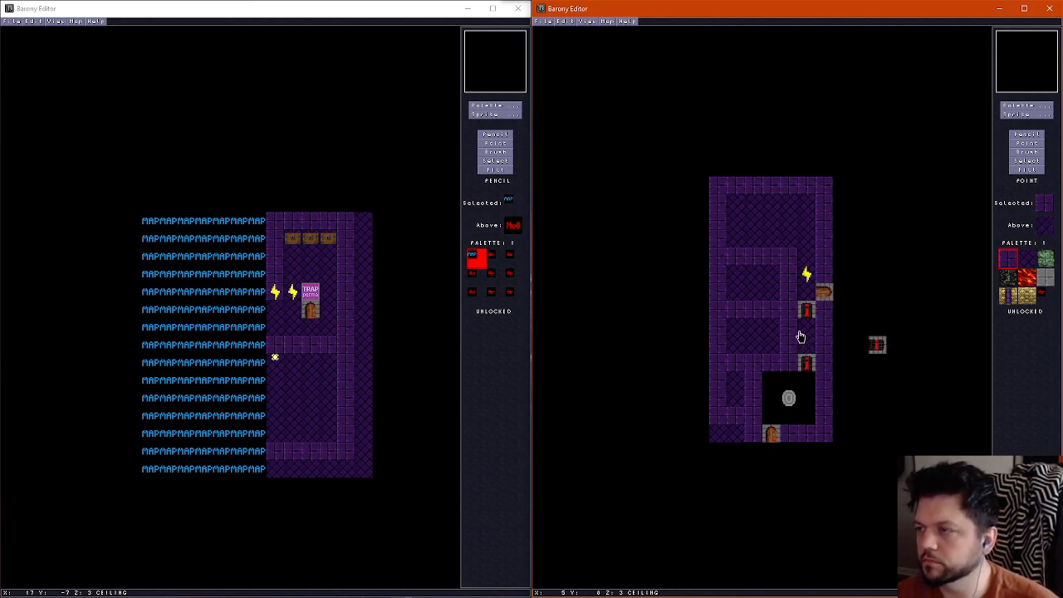
left_click(809, 296)
left_click(823, 278)
Delete the red-marked gates, including the one outside the map, and the door in the south wall
left_click(812, 316)
key("Delete")
left_click(879, 347)
key("Delete")
left_click(811, 368)
key("Delete")
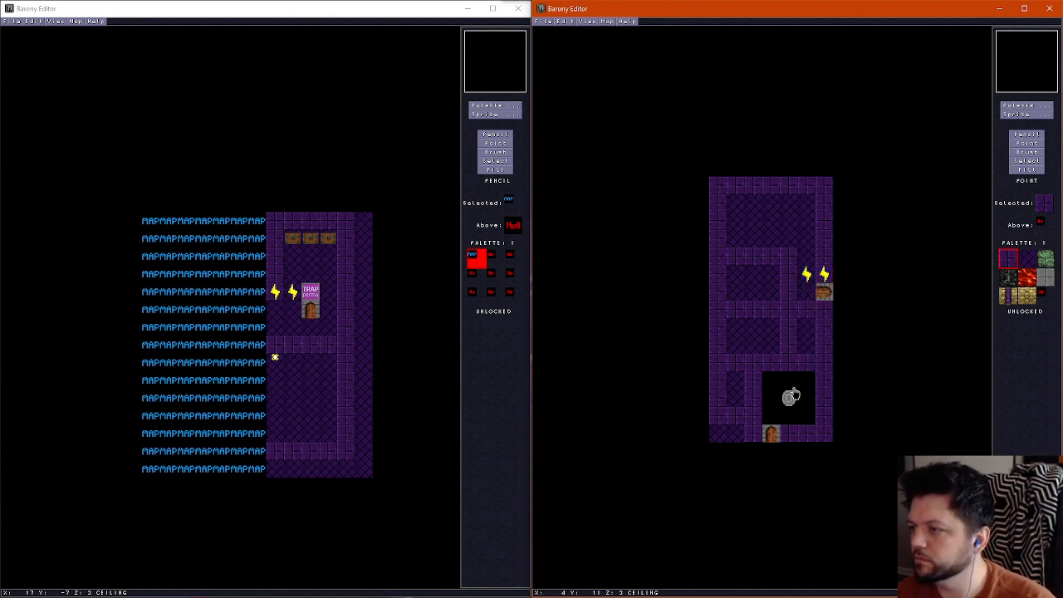
left_click(774, 433)
key("Delete")
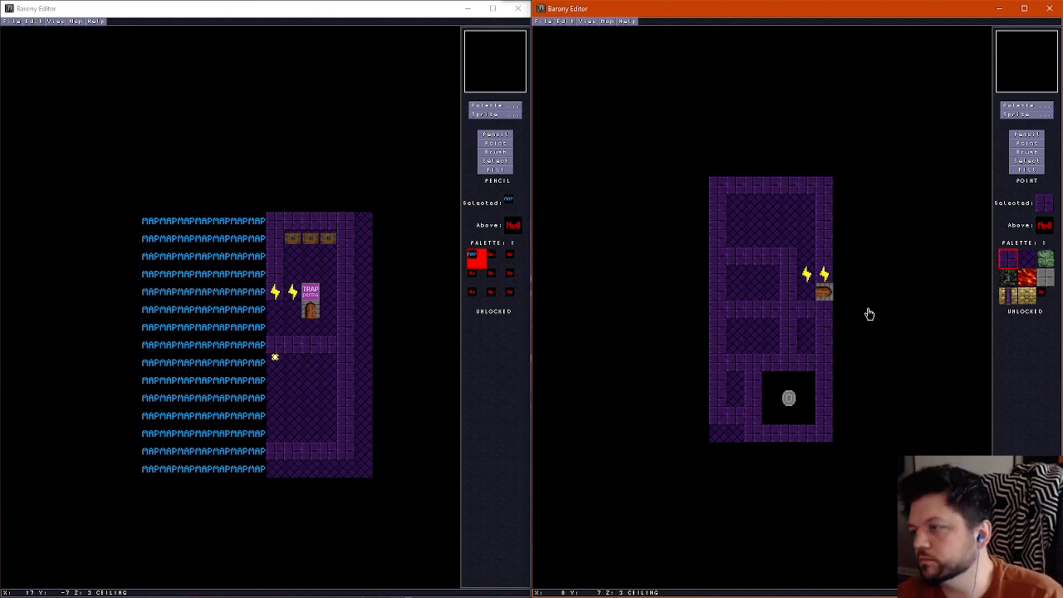
Repaint the differing tiles on the floor layer with green stone so it covers the whole map
left_click(1034, 135)
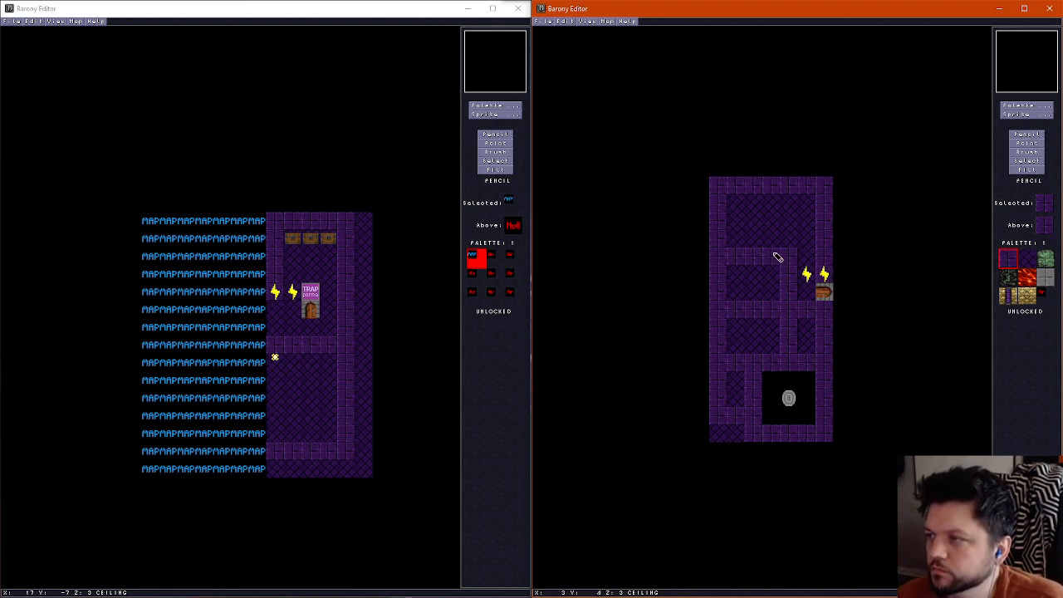
scroll(766, 290, "down", 2)
right_click(785, 271)
mouse_move(807, 241)
left_mouse_down()
mouse_move(776, 205)
mouse_move(765, 230)
left_mouse_up()
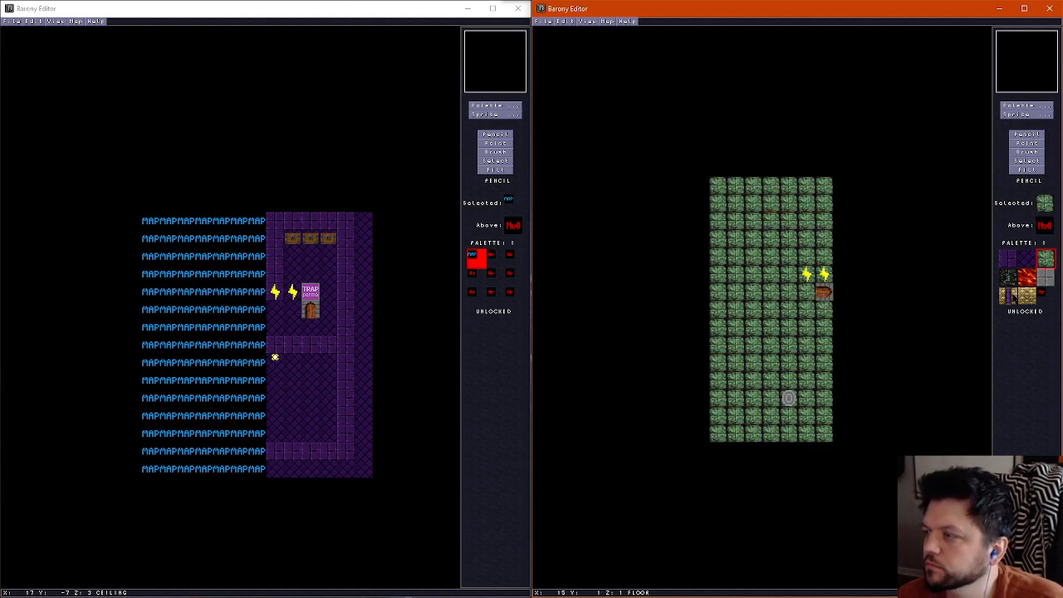
Clear all interior wall tiles on the walls layer, keeping only the map's outer walls
left_click(1009, 258)
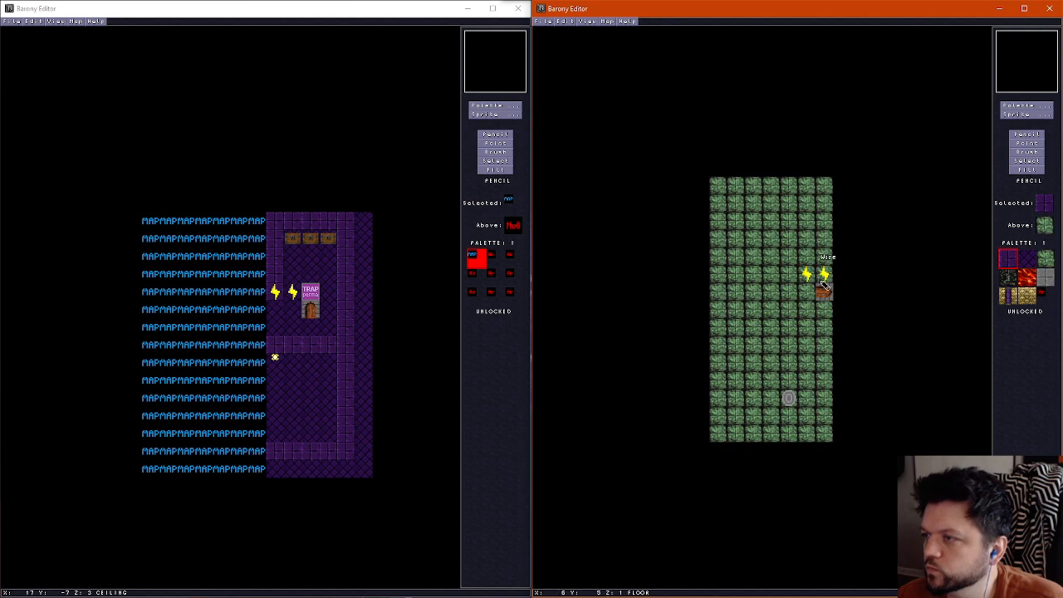
scroll(807, 257, "up", 2)
scroll(807, 257, "down", 1)
right_click(803, 255)
mouse_move(754, 256)
left_mouse_down()
mouse_move(790, 324)
mouse_move(750, 390)
mouse_move(783, 349)
mouse_move(743, 312)
left_mouse_up()
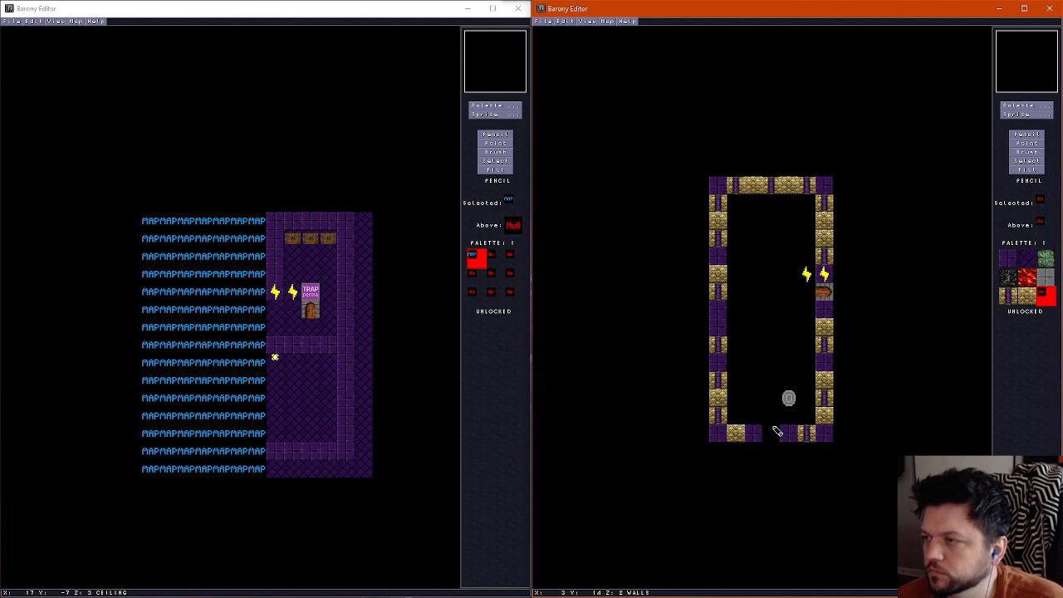
Paint a small purple-walled room around the side door's west side and clear the outer walls beyond it
right_click(829, 279)
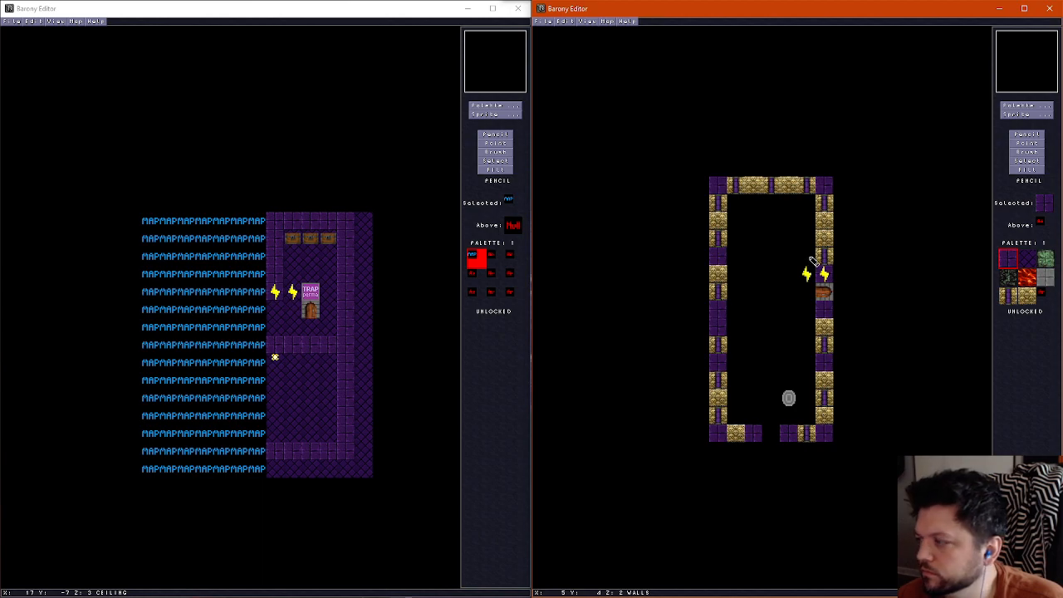
mouse_move(812, 242)
left_mouse_down()
mouse_move(755, 240)
mouse_move(754, 288)
mouse_move(756, 331)
mouse_move(807, 339)
mouse_move(810, 328)
left_mouse_up()
right_click(776, 319)
mouse_move(823, 223)
left_mouse_down()
mouse_move(822, 197)
mouse_move(728, 197)
mouse_move(719, 378)
mouse_move(787, 434)
mouse_move(832, 375)
mouse_move(695, 247)
mouse_move(721, 237)
left_mouse_up()
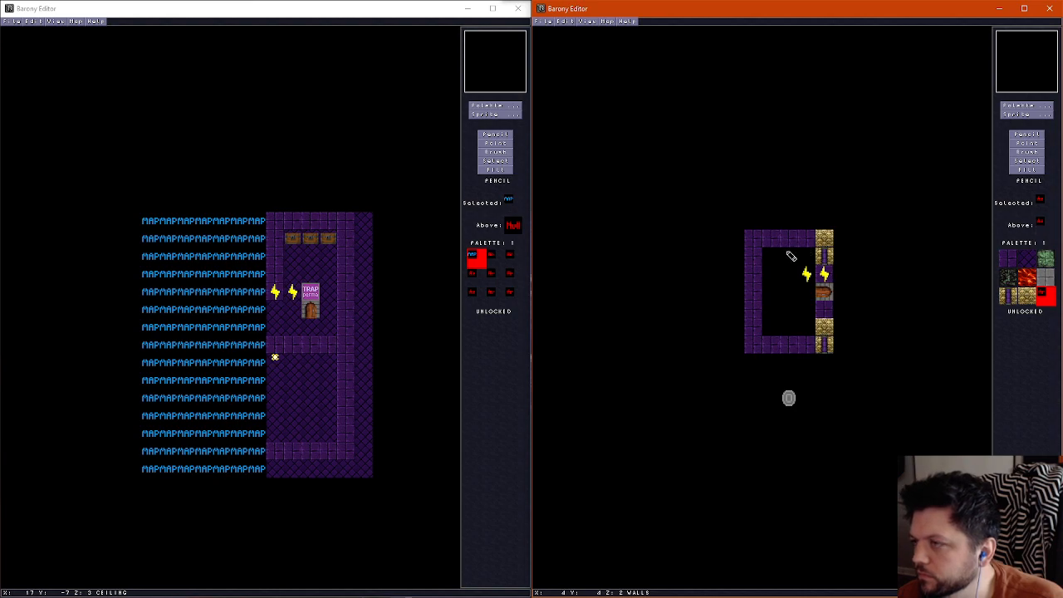
Paint a row of purple wall tiles along the map's north edge and clear the small room's purple walls
right_click(747, 237)
mouse_move(708, 189)
left_mouse_down()
mouse_move(839, 196)
mouse_move(766, 190)
mouse_move(823, 203)
mouse_move(766, 207)
left_mouse_up()
right_click(753, 208)
mouse_move(808, 243)
left_mouse_down()
mouse_move(779, 243)
mouse_move(790, 346)
mouse_move(773, 329)
mouse_move(768, 349)
left_mouse_up()
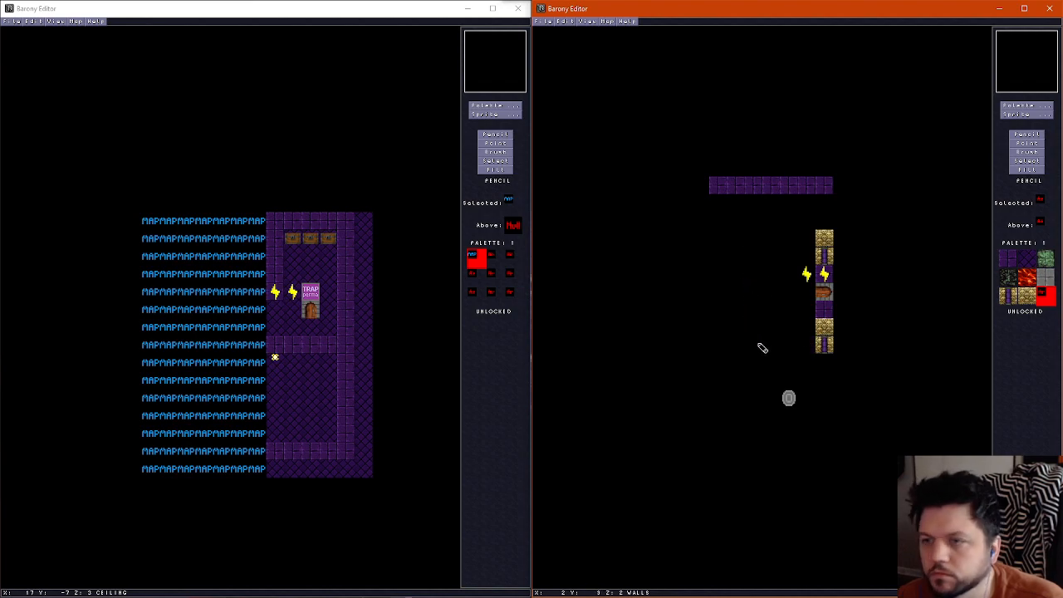
Show the walls layer of the other map for comparison, and clear the extra yellow stone and pillar tiles around the side door
right_click(354, 148)
left_click(333, 12)
scroll(315, 195, "down", 1)
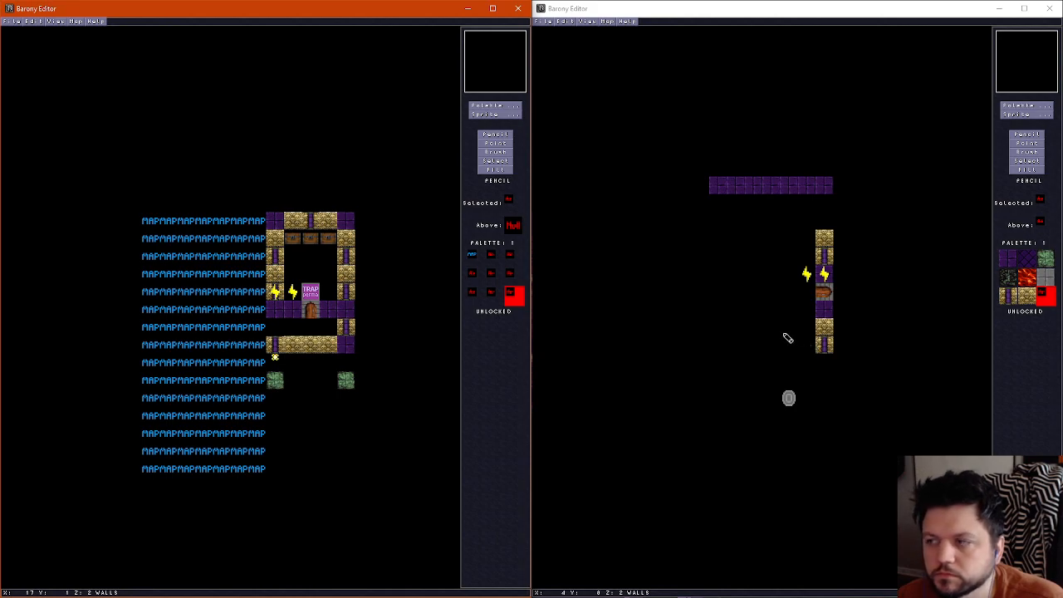
left_click(787, 338)
left_click(824, 344)
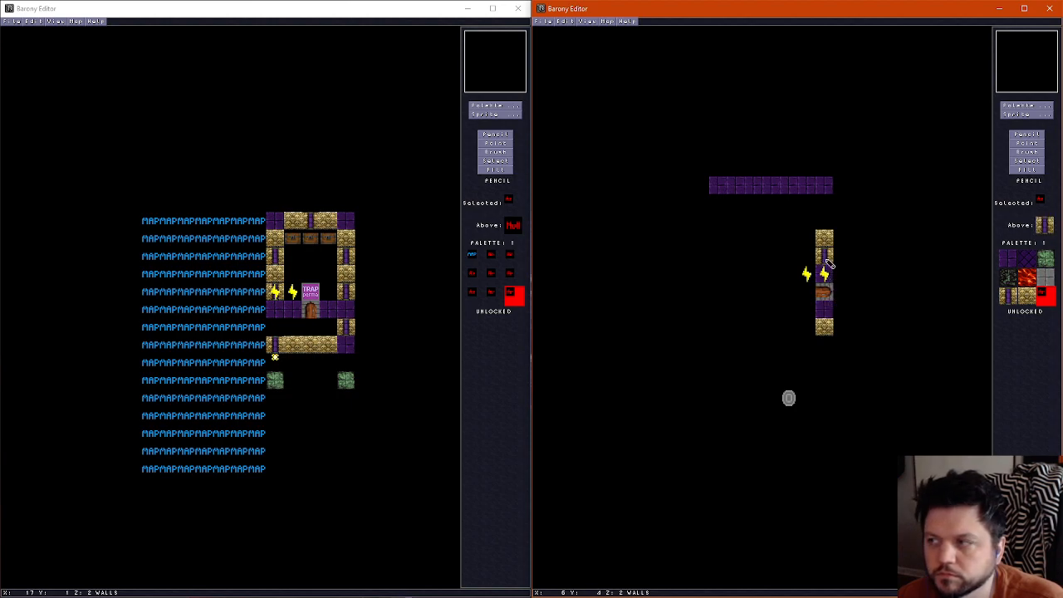
left_click_drag(826, 223, 823, 254)
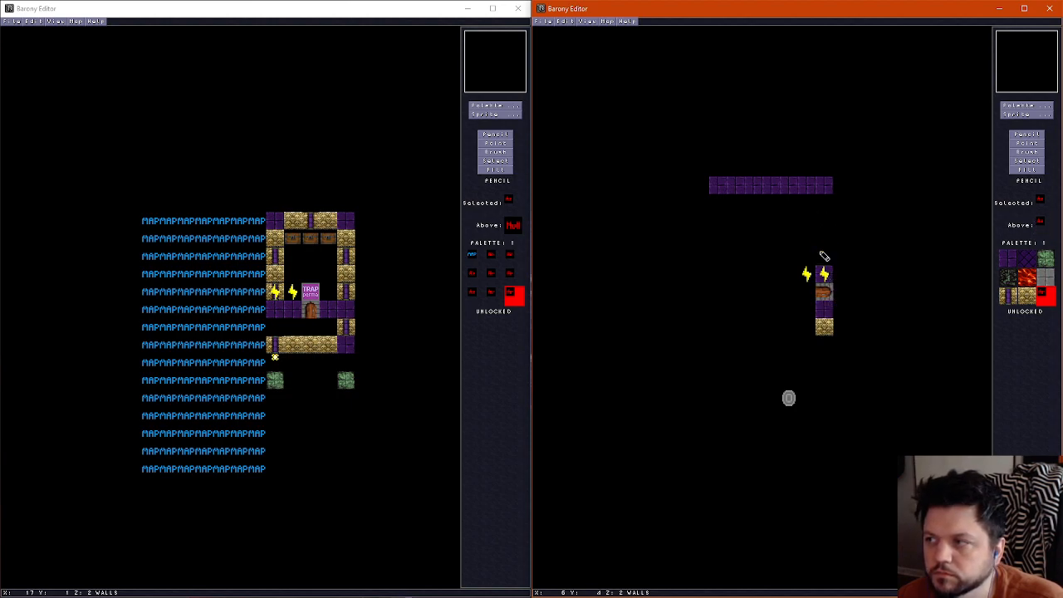
Paint purple walls forming two small rooms along the map's north edge, leaving a one-tile opening in each room's south wall
right_click(827, 194)
mouse_move(825, 214)
left_mouse_down()
mouse_move(825, 232)
mouse_move(807, 244)
mouse_move(773, 240)
mouse_move(774, 223)
mouse_move(723, 237)
mouse_move(720, 196)
left_mouse_up()
right_click(745, 225)
left_click(751, 236)
left_click(792, 238)
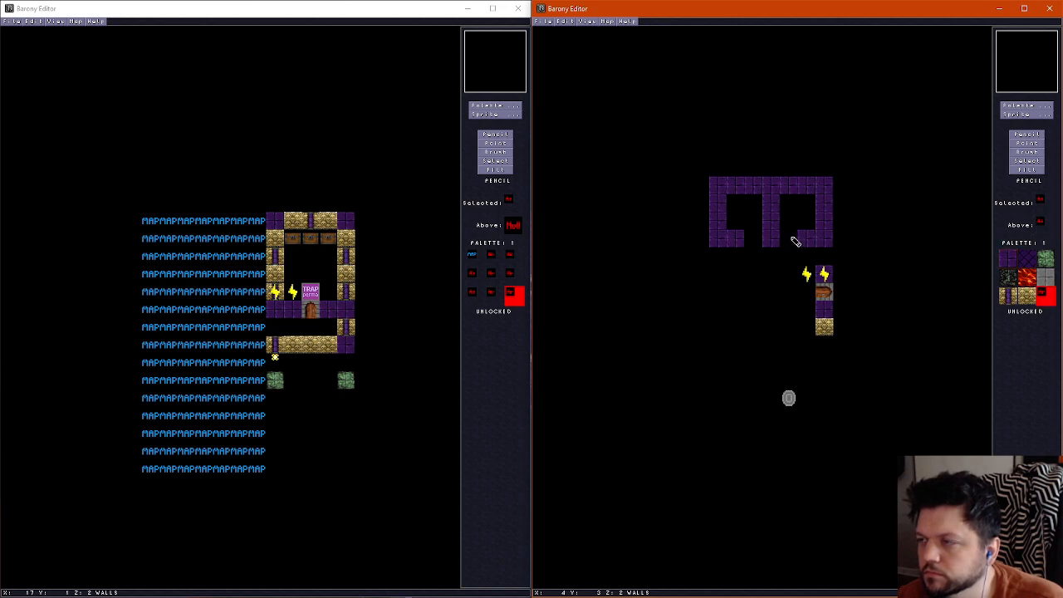
Paint purple walls forming a small room on the map's west edge level with the side door, leaving a one-tile opening in its east wall
right_click(772, 244)
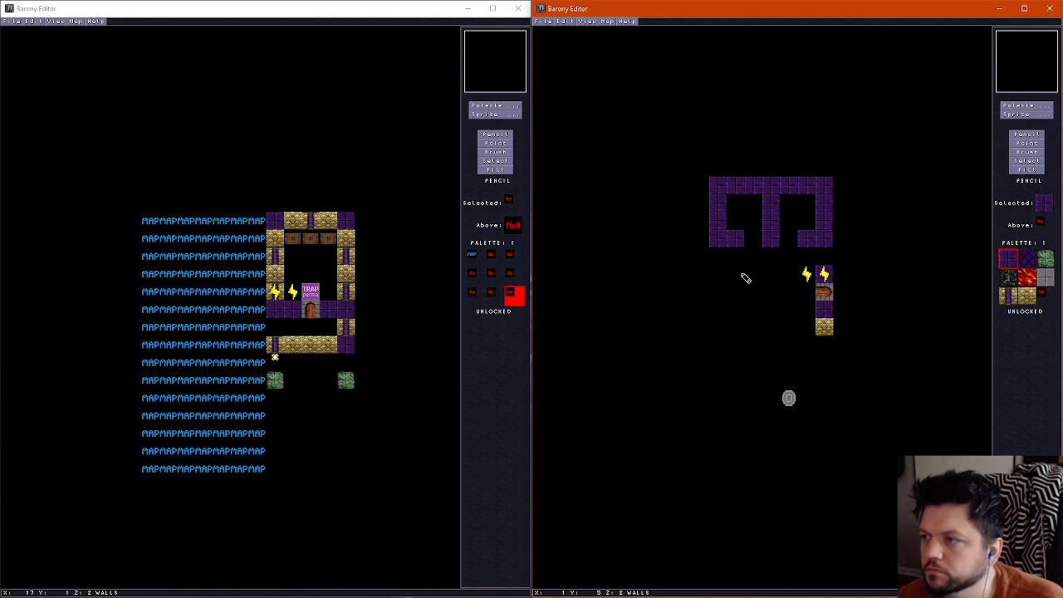
mouse_move(726, 268)
left_mouse_down()
mouse_move(716, 275)
mouse_move(722, 324)
mouse_move(754, 325)
mouse_move(755, 289)
left_mouse_up()
key("ctrl+z")
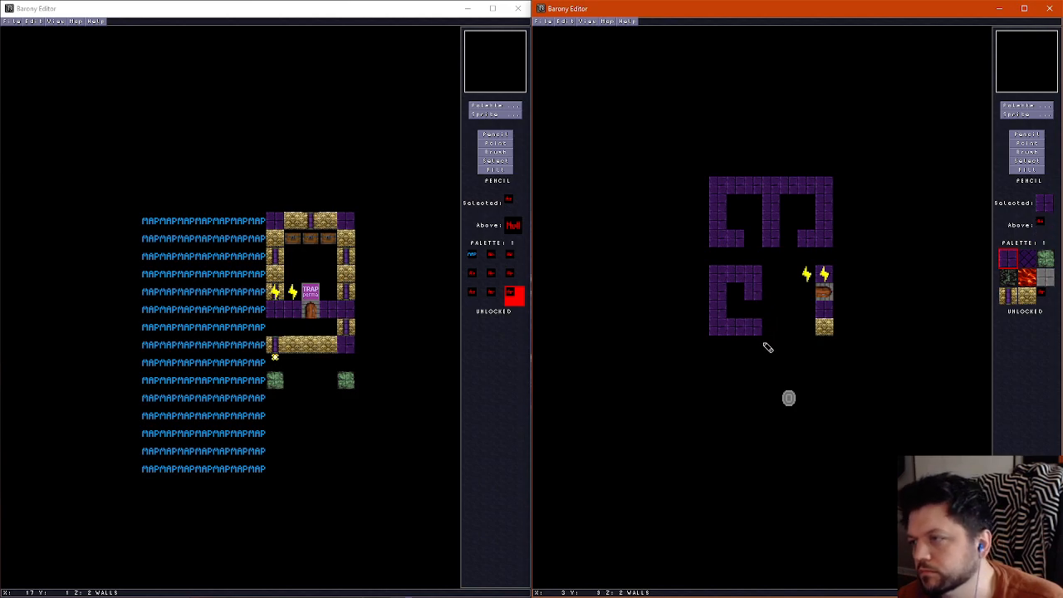
key("ctrl+z")
left_click_drag(765, 275, 768, 291)
left_click(772, 325)
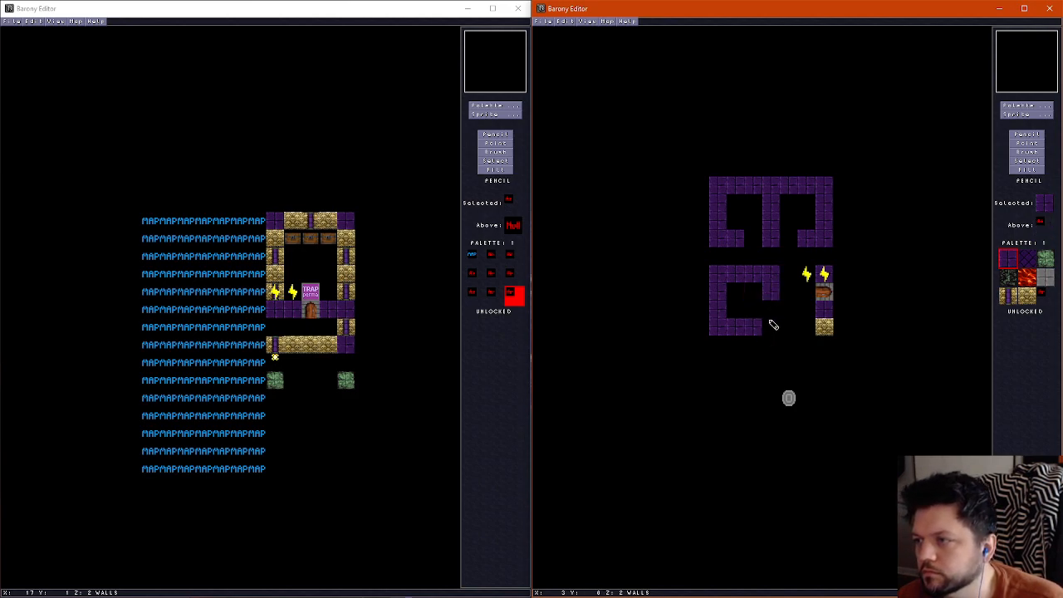
Extend the purple wall south along the map's west edge and branch it into two more small rooms opening east
left_click_drag(724, 350, 729, 439)
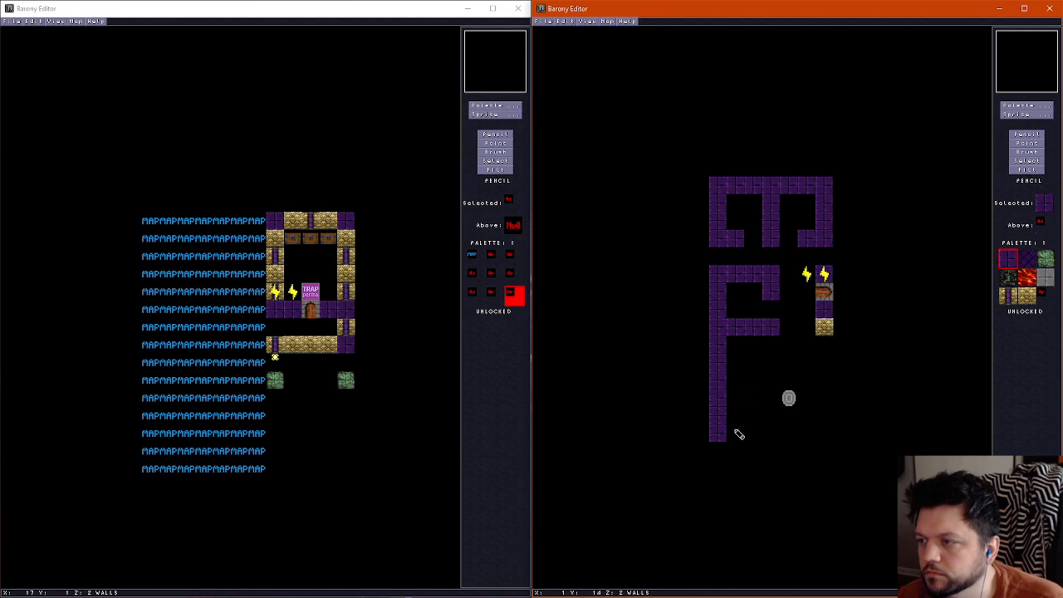
left_click_drag(739, 431, 771, 437)
mouse_move(738, 387)
left_mouse_down()
mouse_move(774, 378)
mouse_move(780, 418)
left_mouse_up()
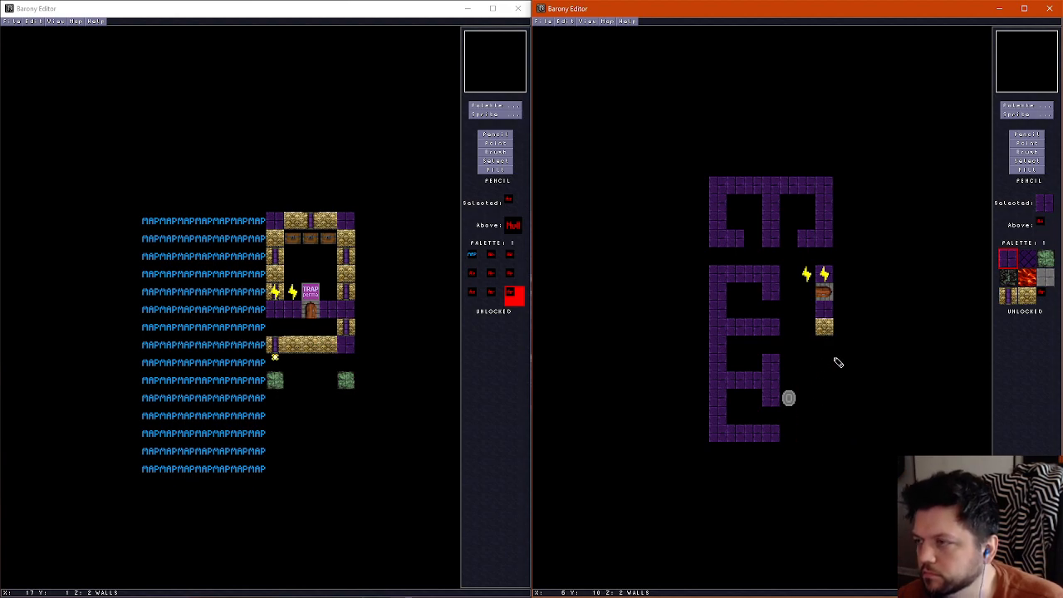
Clear the southernmost room's purple walls and paint a row of three purple wall tiles south of the side door
right_click(749, 404)
mouse_move(767, 399)
left_mouse_down()
mouse_move(704, 427)
mouse_move(713, 423)
left_mouse_up()
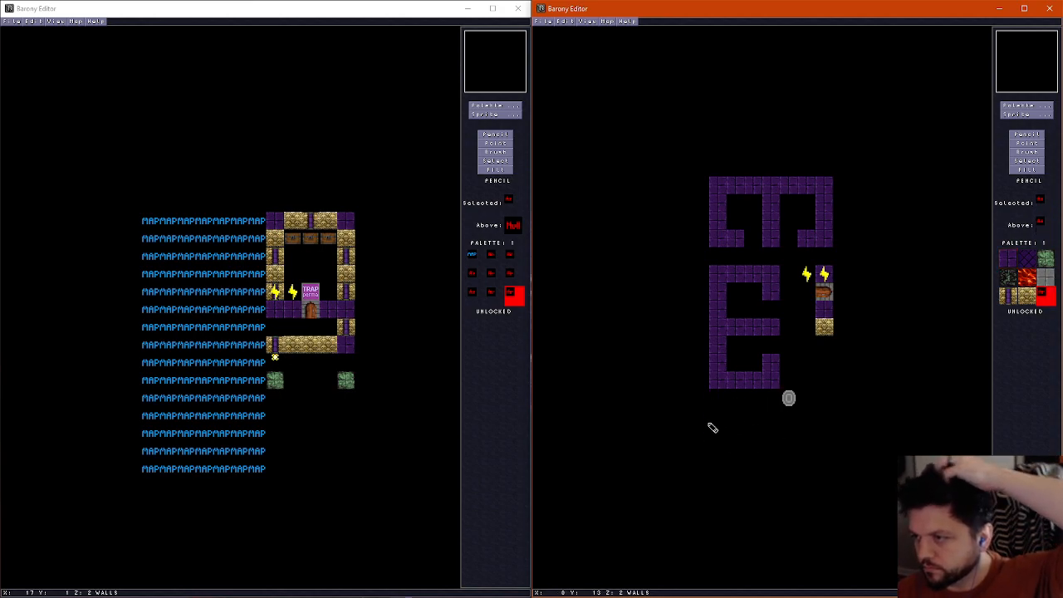
right_click(772, 381)
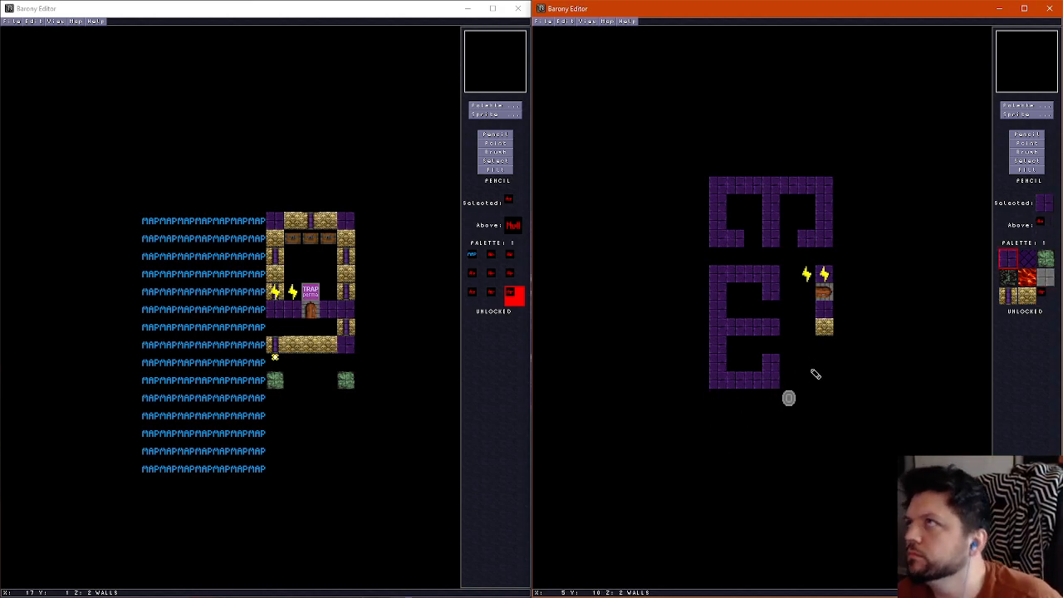
left_click_drag(816, 375, 828, 373)
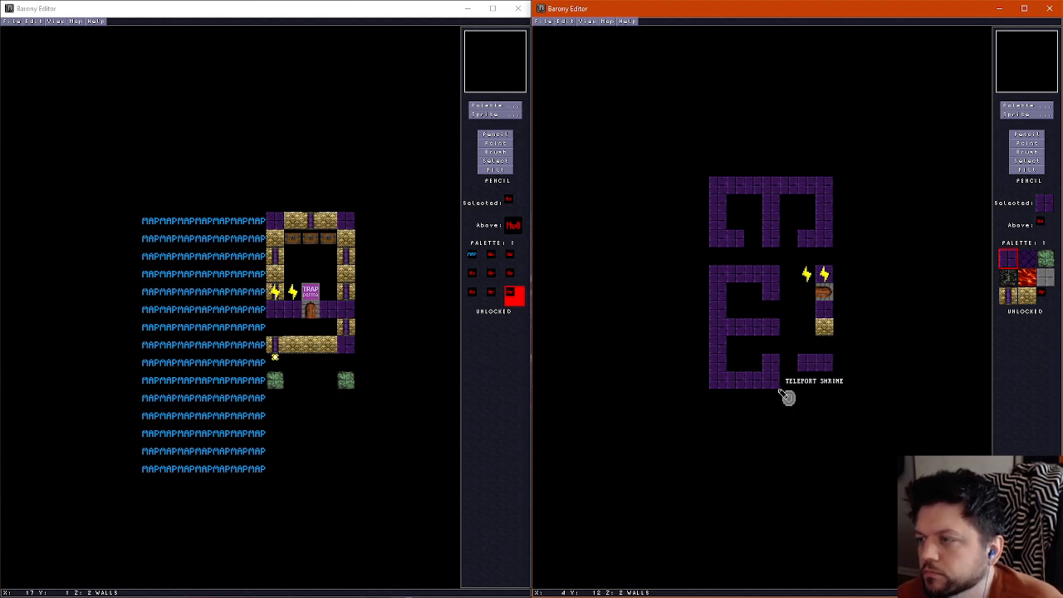
Paint a small purple-walled room in the southwest corner and clear the walls of the room between it and the middle one
left_click(718, 419)
mouse_move(719, 429)
left_mouse_down()
mouse_move(716, 486)
mouse_move(771, 418)
left_mouse_up()
left_click(718, 397)
right_click(745, 363)
left_click(771, 362)
left_click_drag(714, 363, 721, 344)
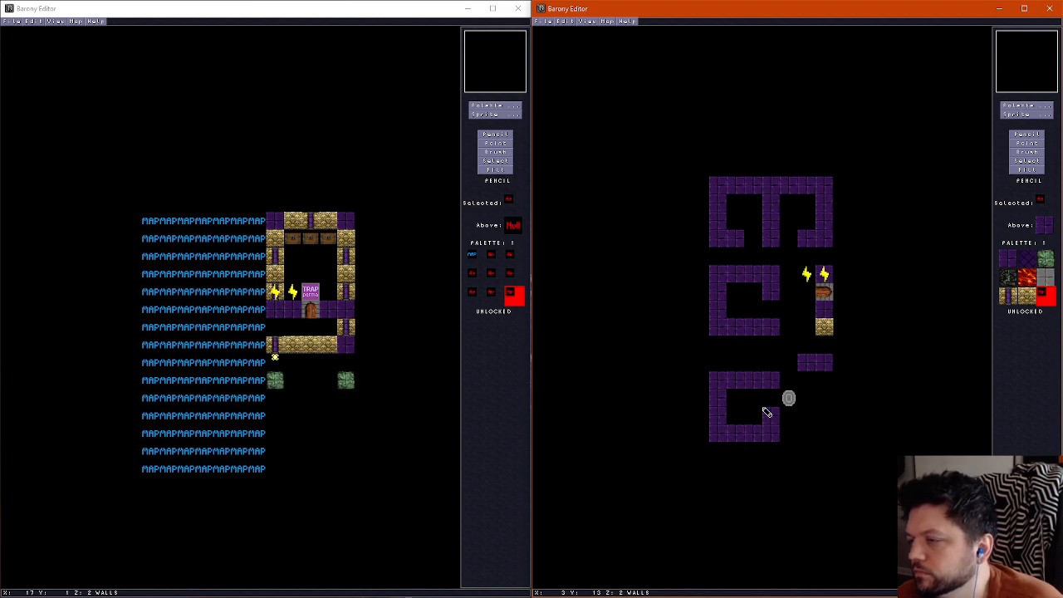
Move the southwest room's opening to its north wall, paint an adjoining southeast room, and clear the three loose tiles north of it
left_click(737, 381)
right_click(774, 382)
left_click(773, 399)
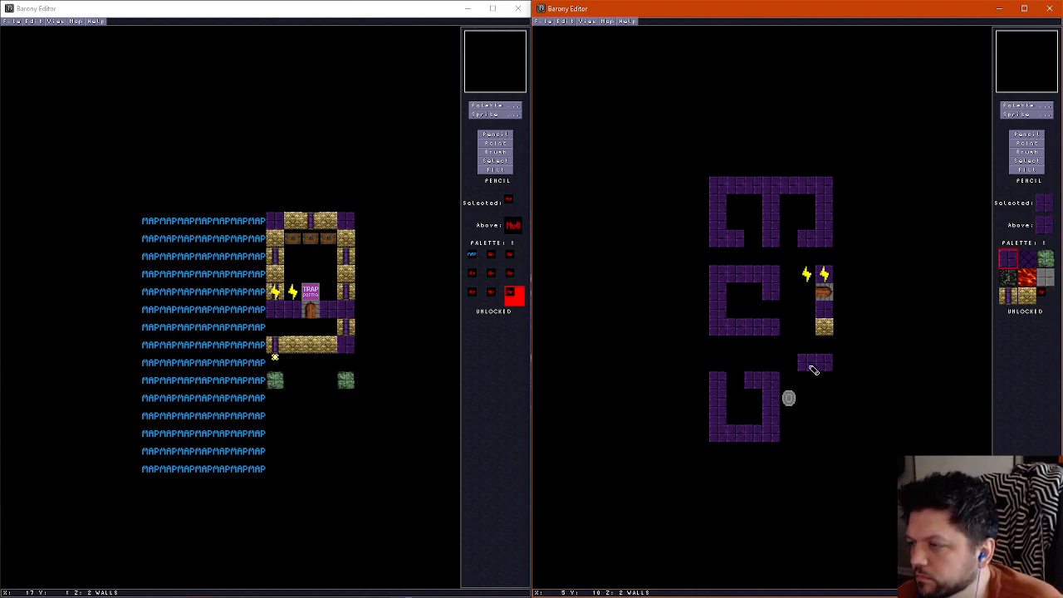
left_click(789, 385)
mouse_move(790, 434)
left_mouse_down()
mouse_move(841, 439)
mouse_move(826, 378)
mouse_move(834, 366)
left_mouse_up()
right_click(808, 377)
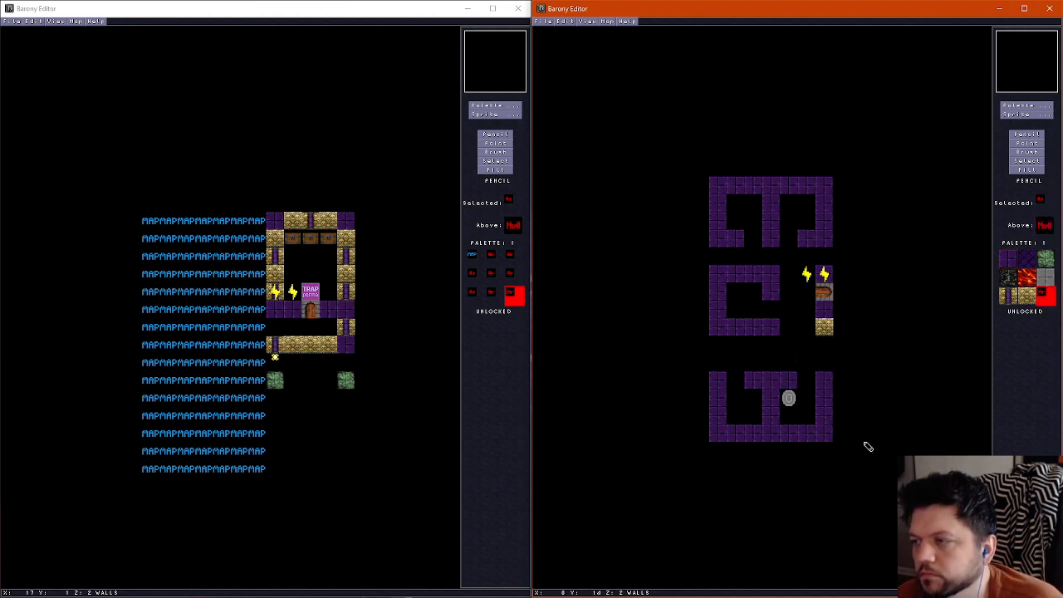
Enlarge the middle west room by one tile southward, repainting its south wall and clearing the old wall inside
right_click(722, 328)
left_click_drag(721, 347, 767, 340)
right_click(795, 352)
left_click(748, 331)
left_click(738, 327)
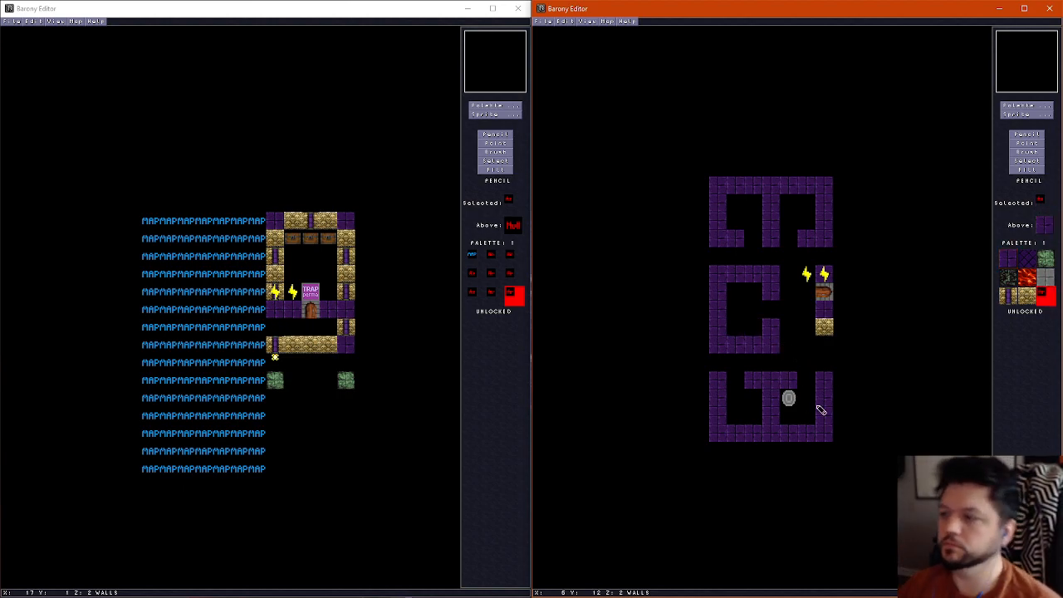
Shift the openings in both southern rooms' north walls to the tiles directly beside their shared dividing wall
left_click(753, 378)
left_click(789, 380)
right_click(719, 381)
left_click(732, 379)
left_click(806, 383)
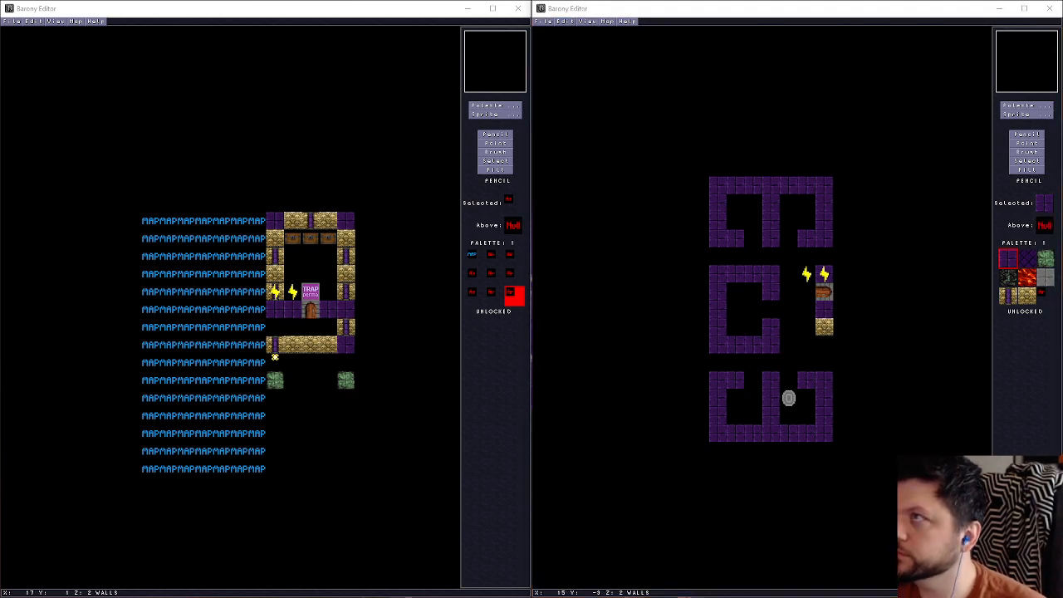
left_click(762, 12)
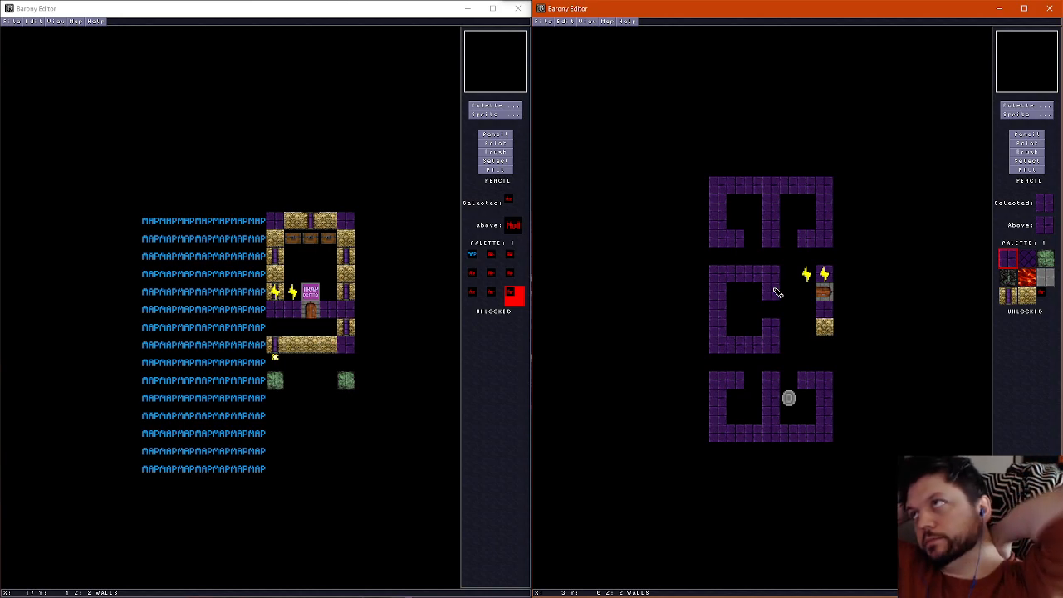
scroll(770, 285, "down", 1)
scroll(770, 285, "up", 2)
scroll(768, 283, "down", 1)
scroll(766, 279, "up", 1)
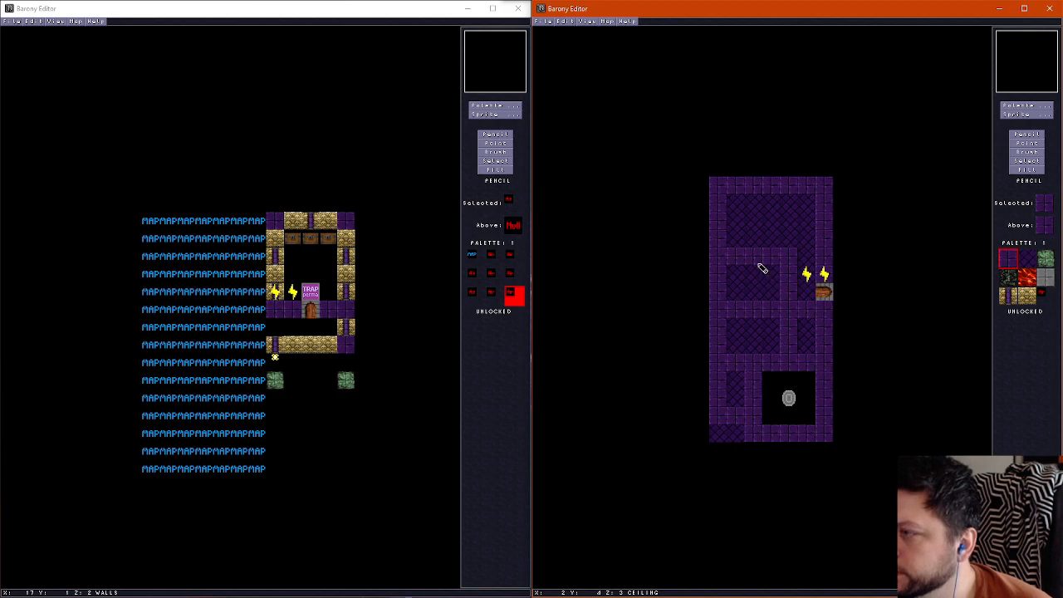
scroll(762, 269, "down", 1)
Move the teleport shrine to the west side of the middle room and accept direction 2 (West) in its properties
left_click(1030, 144)
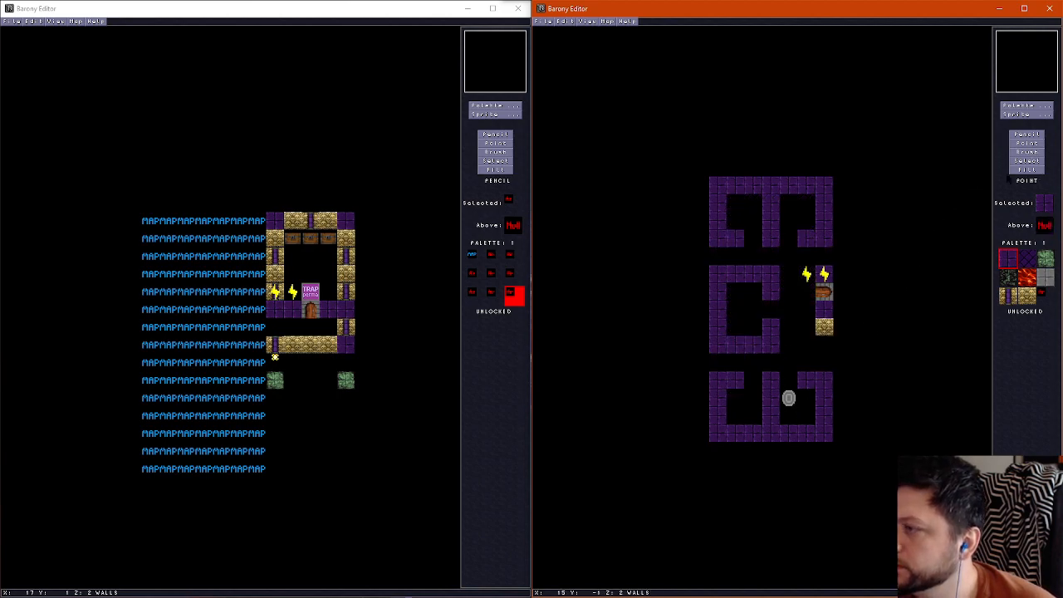
left_click_drag(796, 395, 808, 314)
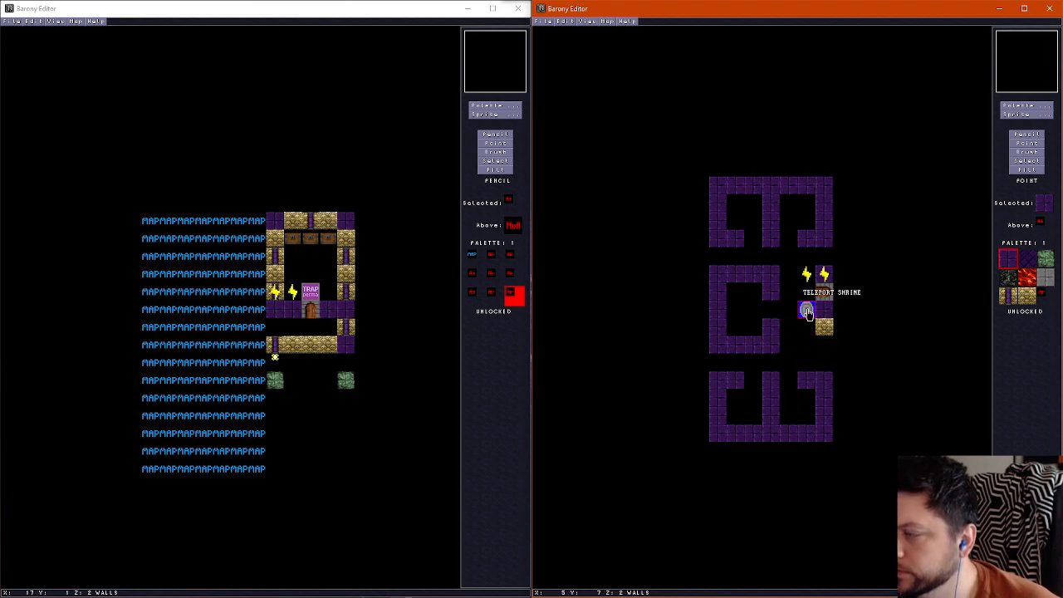
key("F2")
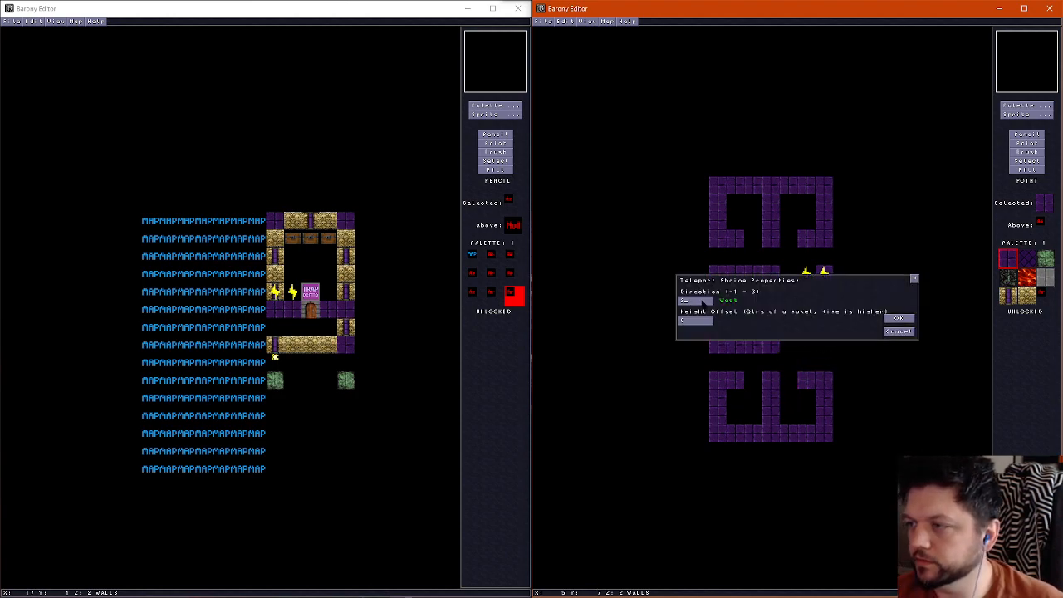
left_click(905, 319)
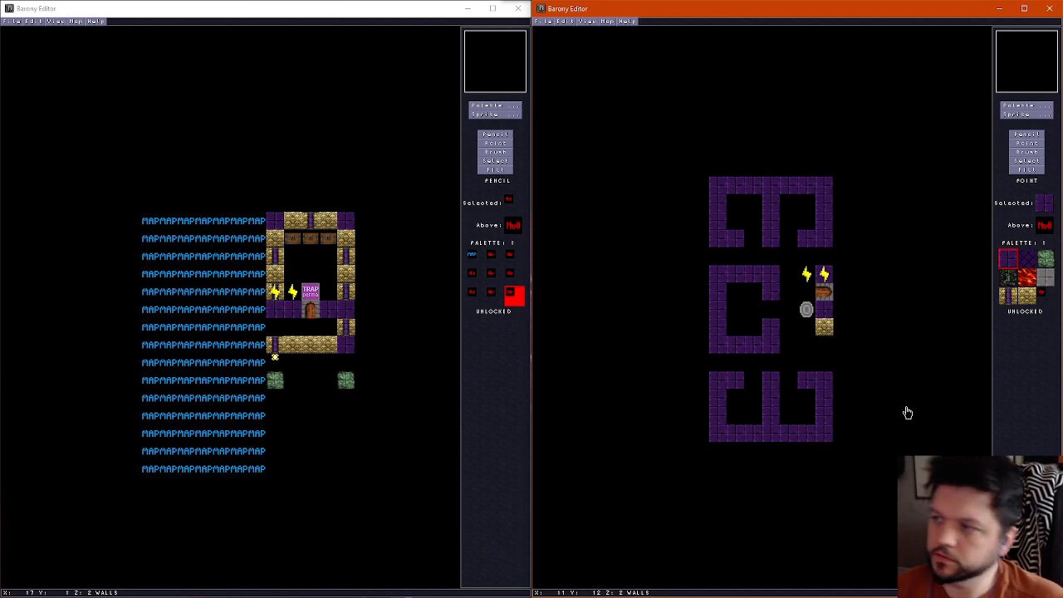
left_click_drag(804, 316, 742, 313)
key("F2")
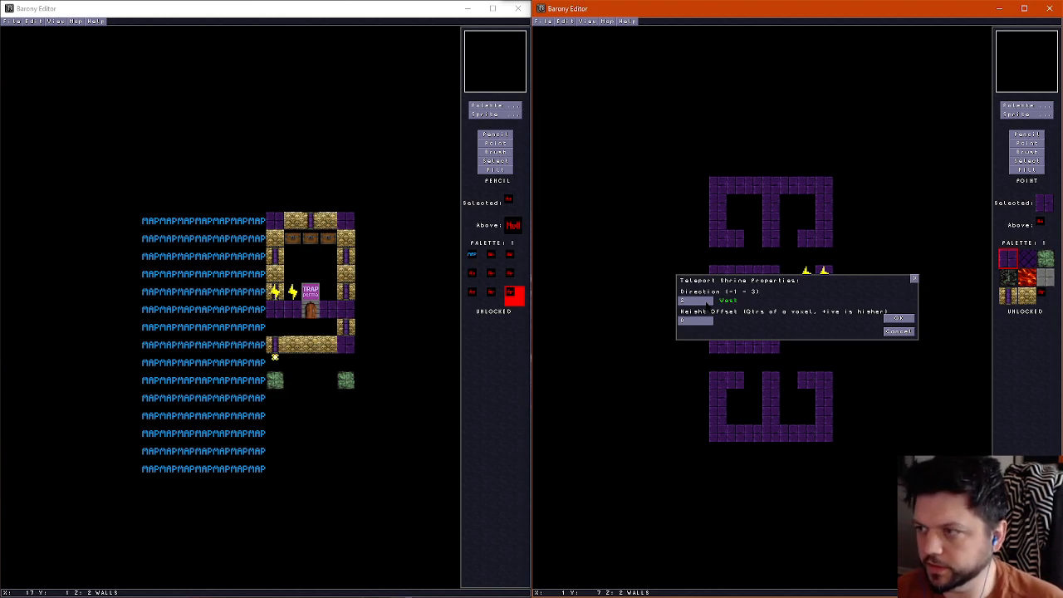
left_click(901, 320)
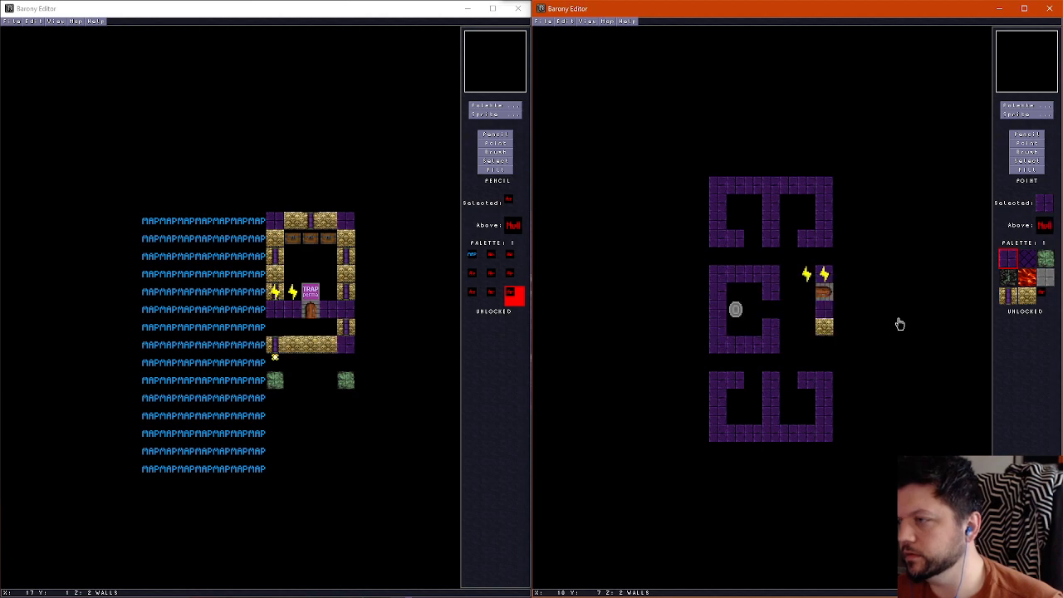
Place an East-West gate in the middle room's east opening and a wire on the wall tile just south of it
left_click(1026, 114)
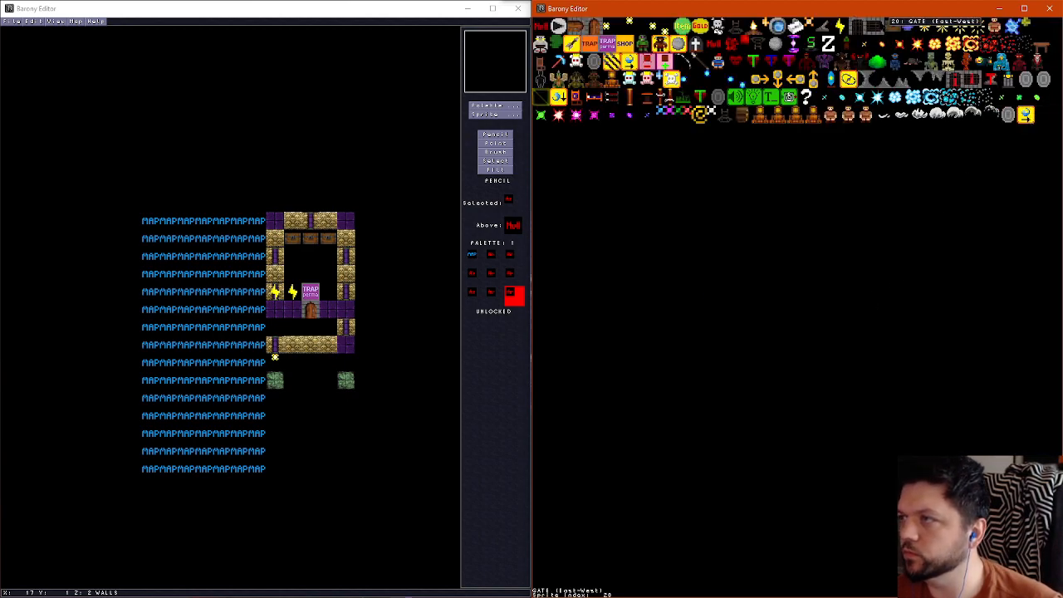
left_click(860, 43)
left_click(771, 311)
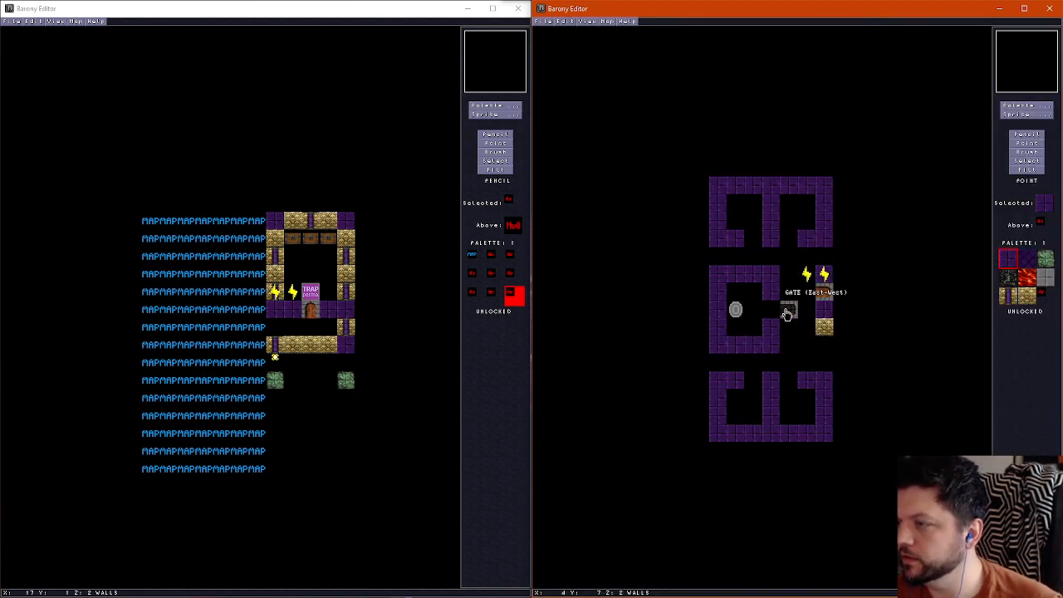
right_click(809, 277)
left_click(755, 314)
left_click(754, 309)
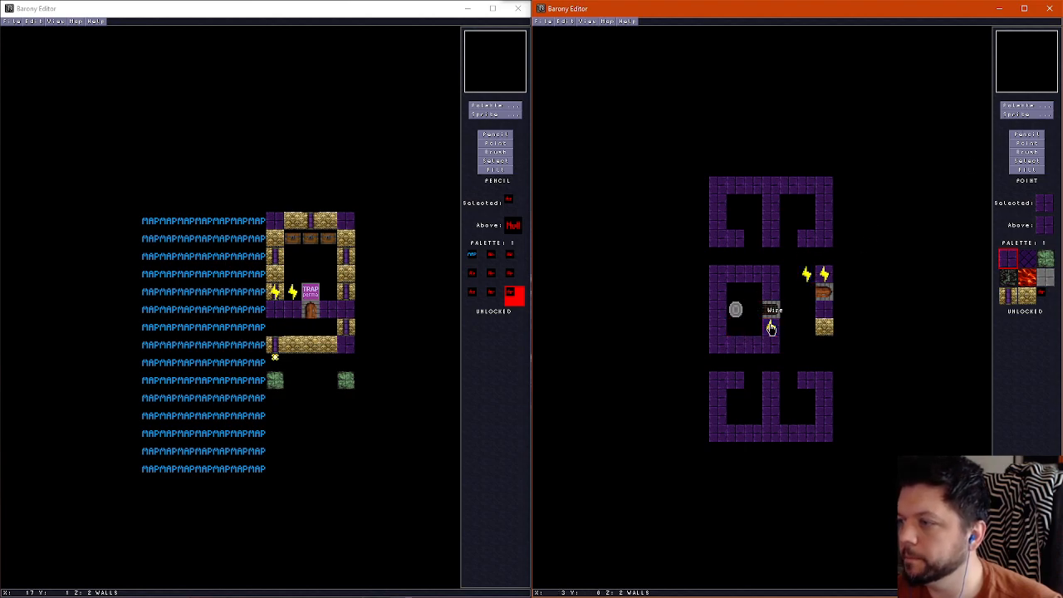
left_click(771, 328)
Place a lever inside the middle room's southeast corner, beside the wire in the wall
left_click(1028, 115)
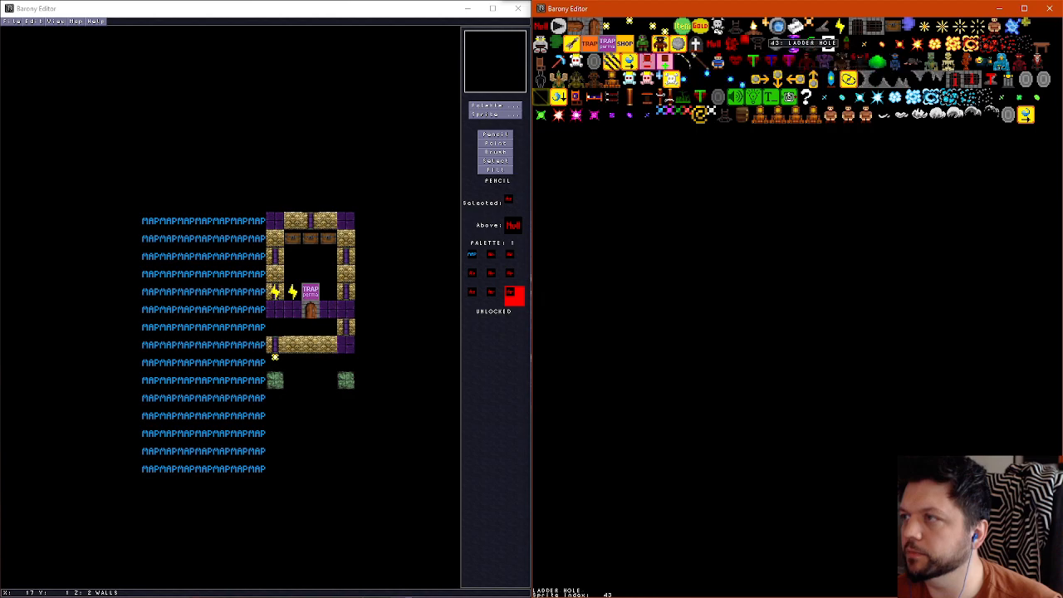
left_click(841, 27)
left_click(751, 330)
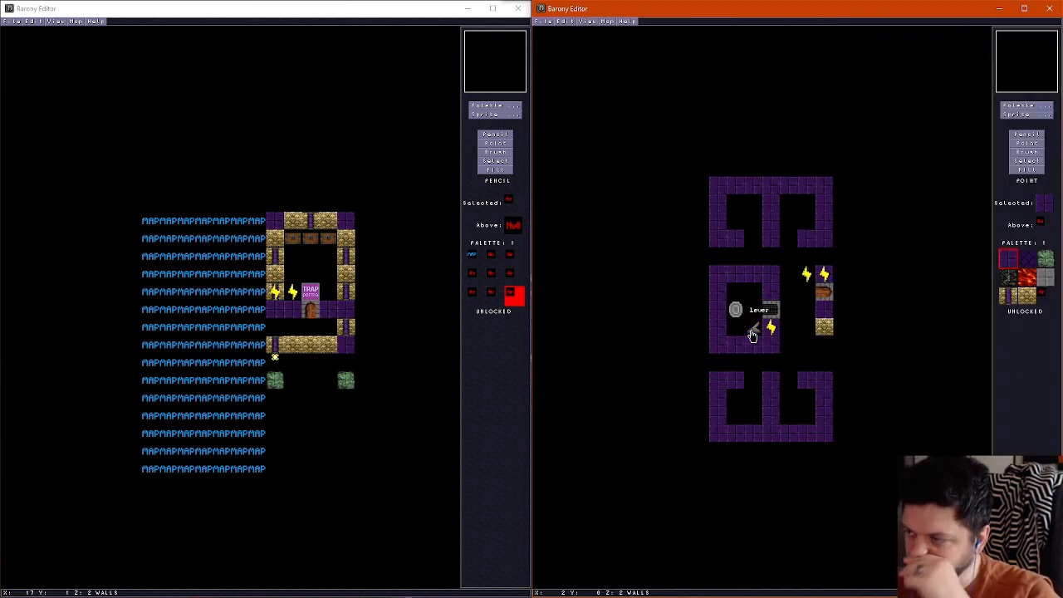
Run wires west from the side door's wires to the middle room's gate, branching up to the tiles below both northern rooms' openings
right_click(807, 279)
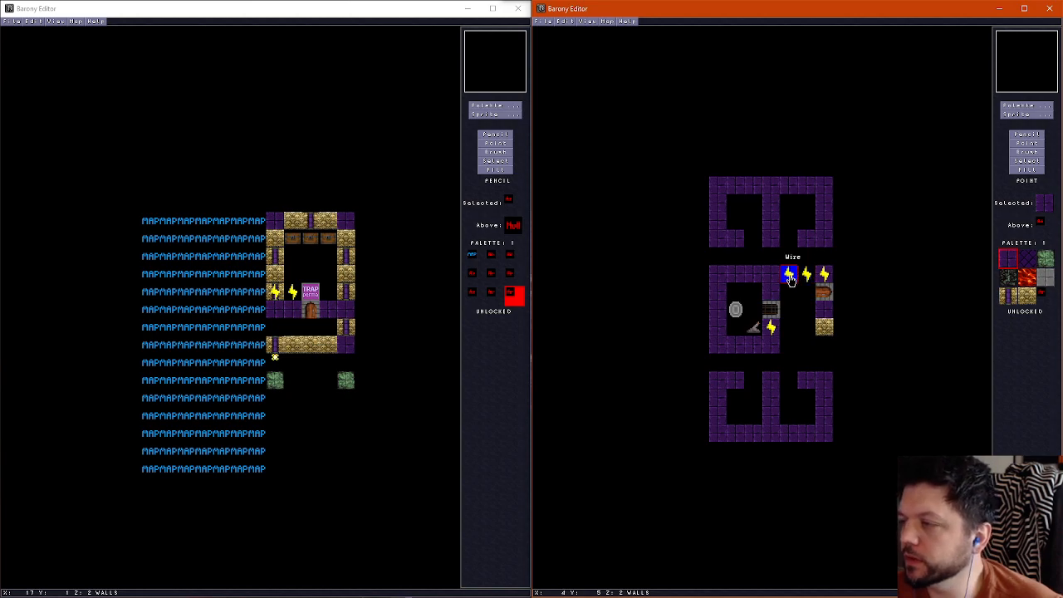
left_click(771, 276)
left_click(771, 292)
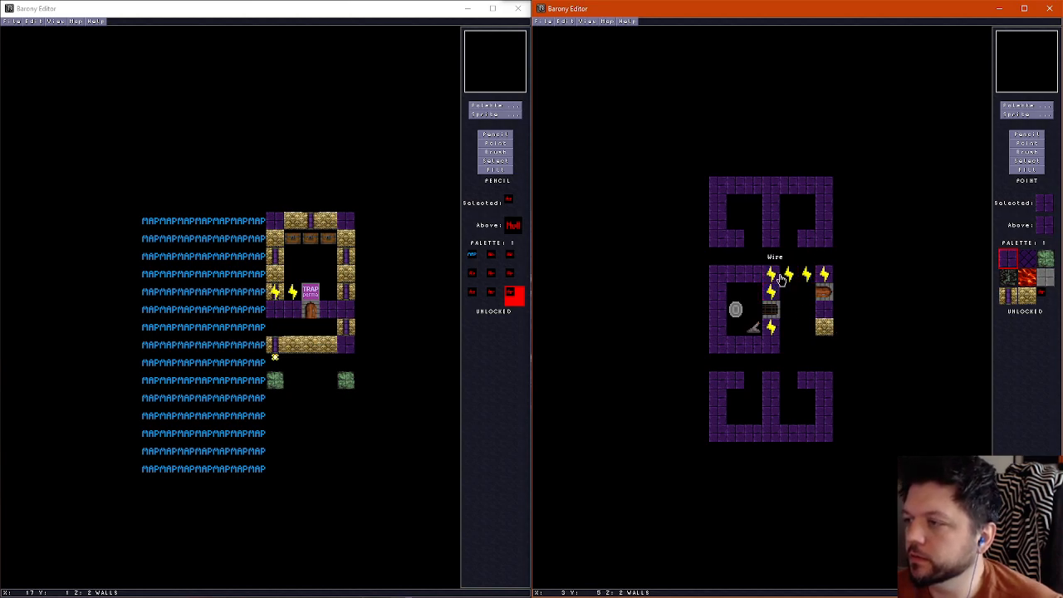
left_click(790, 258)
right_click(772, 275)
right_click(755, 275)
left_click(755, 257)
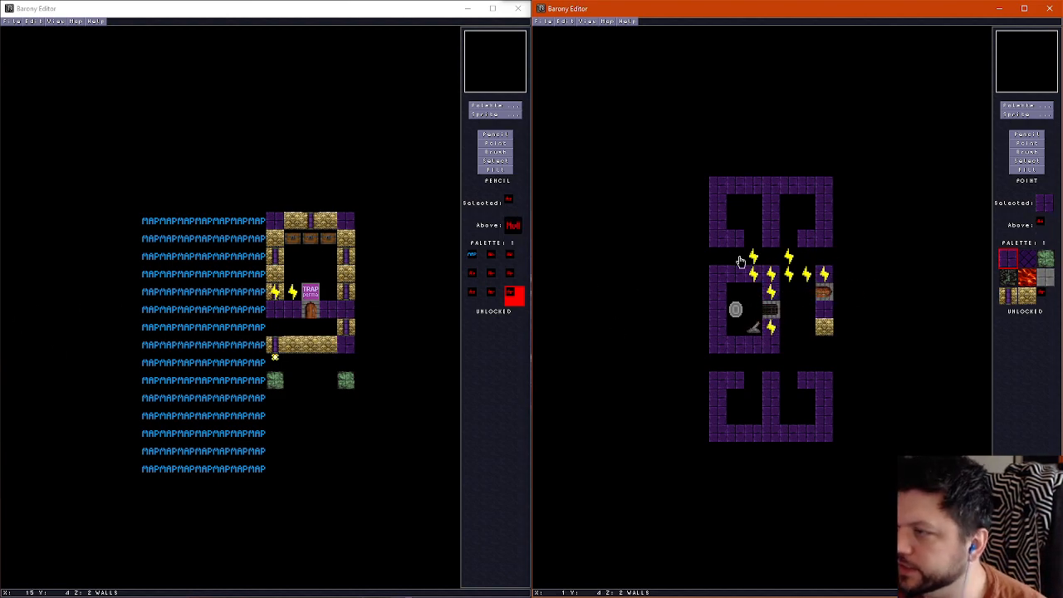
Run a column of wires south from the side door's wires and west along the southern rooms' north wall past the openings
right_click(803, 282)
right_click(804, 295)
right_click(806, 309)
right_click(805, 326)
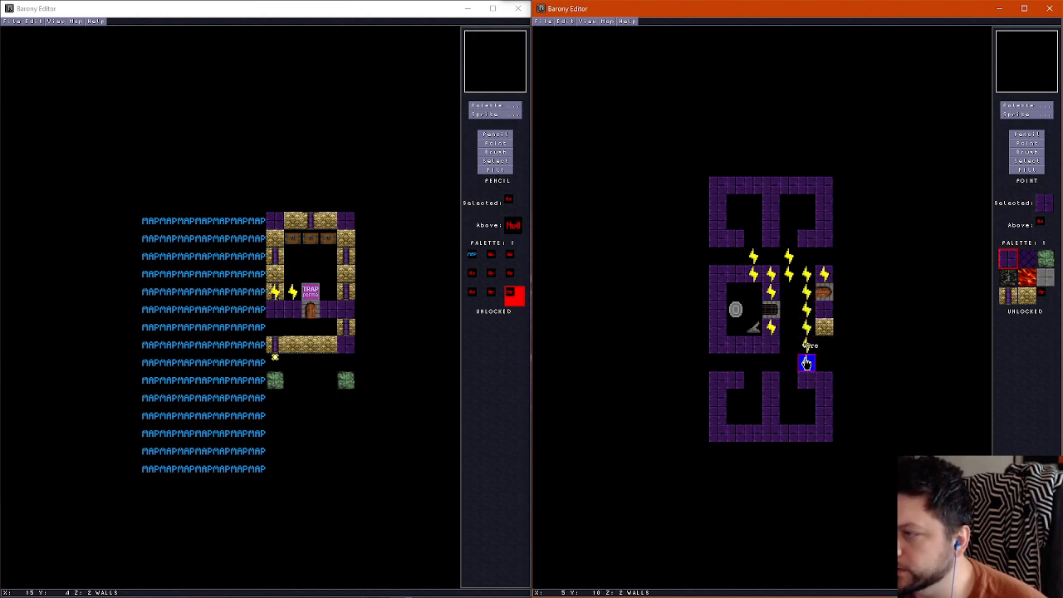
right_click(806, 363)
right_click(807, 381)
right_click(789, 380)
left_click(772, 381)
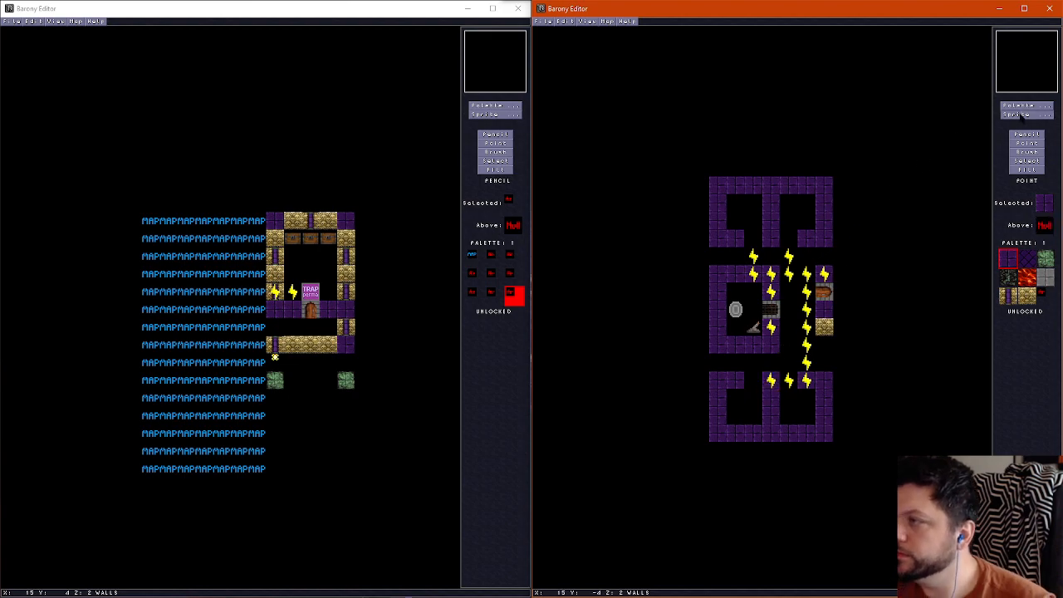
Place gates in the openings of the two northern rooms and the two southern rooms
left_click(1020, 114)
left_click(855, 27)
right_click(754, 241)
right_click(788, 241)
right_click(753, 381)
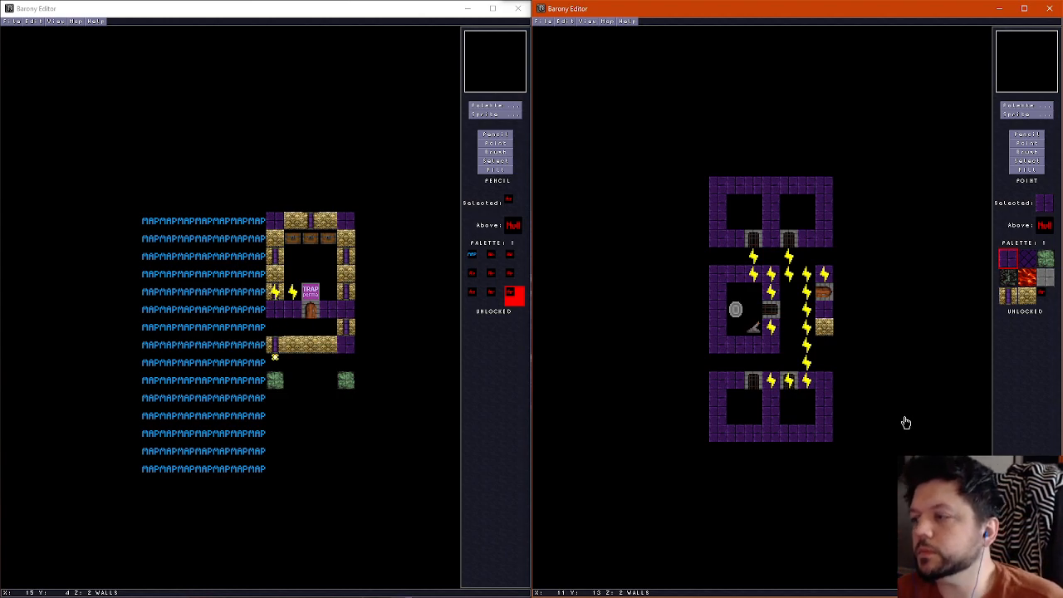
Cover the ceiling above the whole structure with the dark purple diagonal tile
left_click(1028, 135)
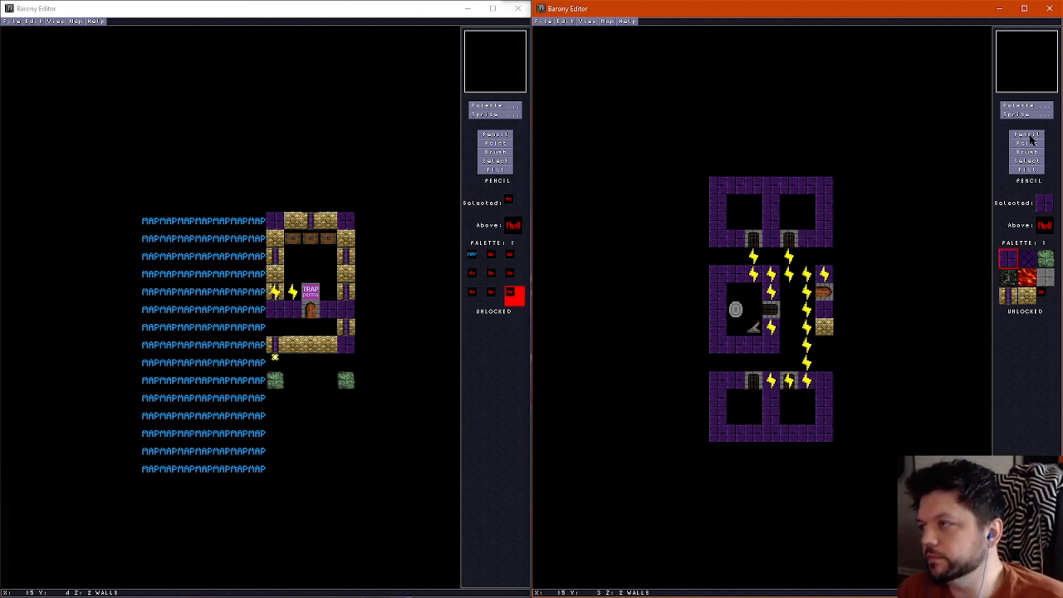
left_click(1008, 296)
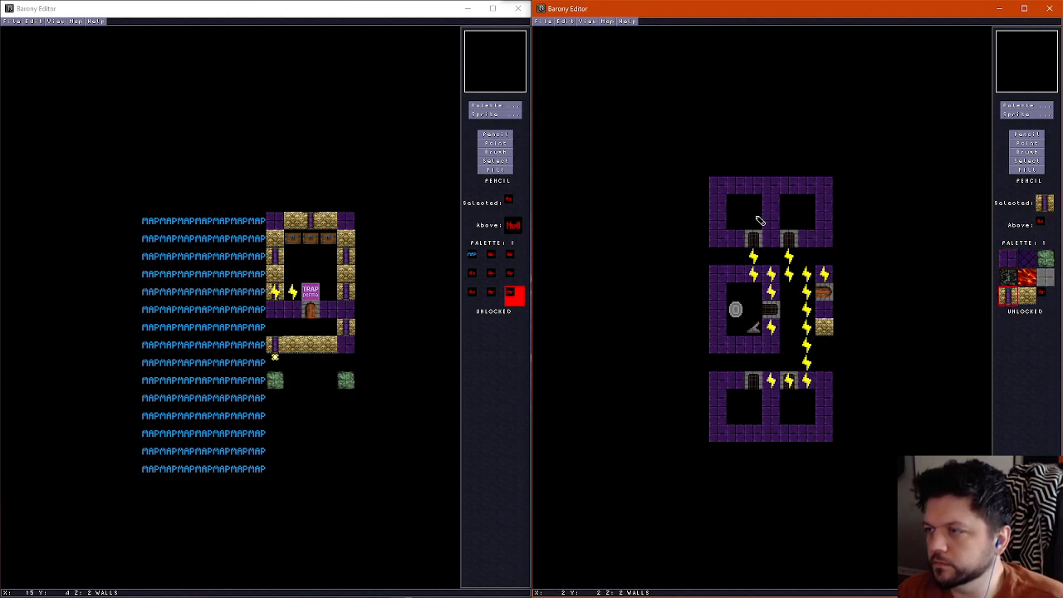
key("f")
key("Left")
key("f")
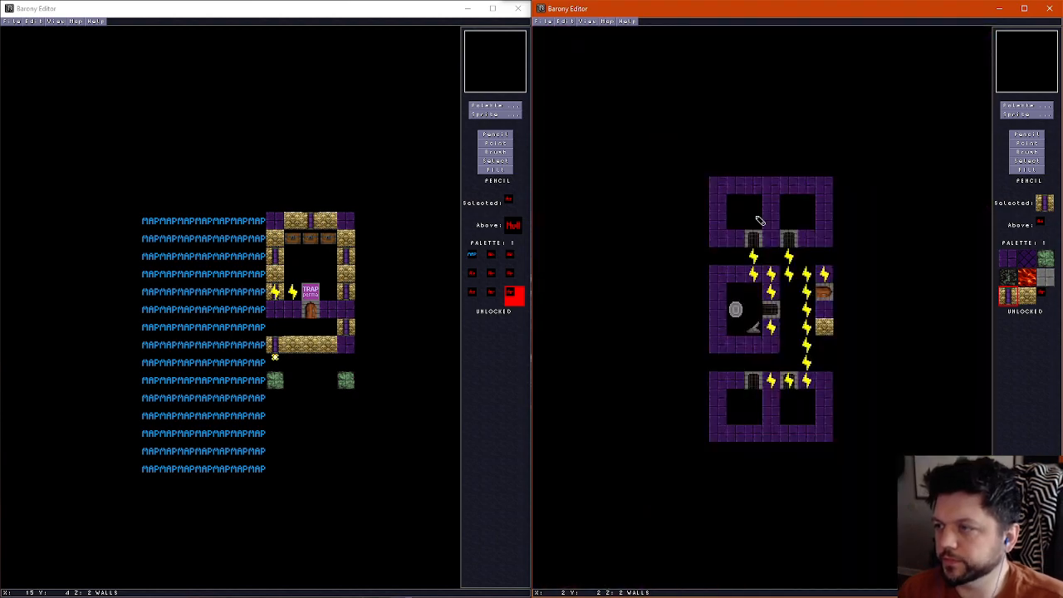
scroll(761, 286, "down", 1)
scroll(780, 298, "up", 2)
right_click(739, 277)
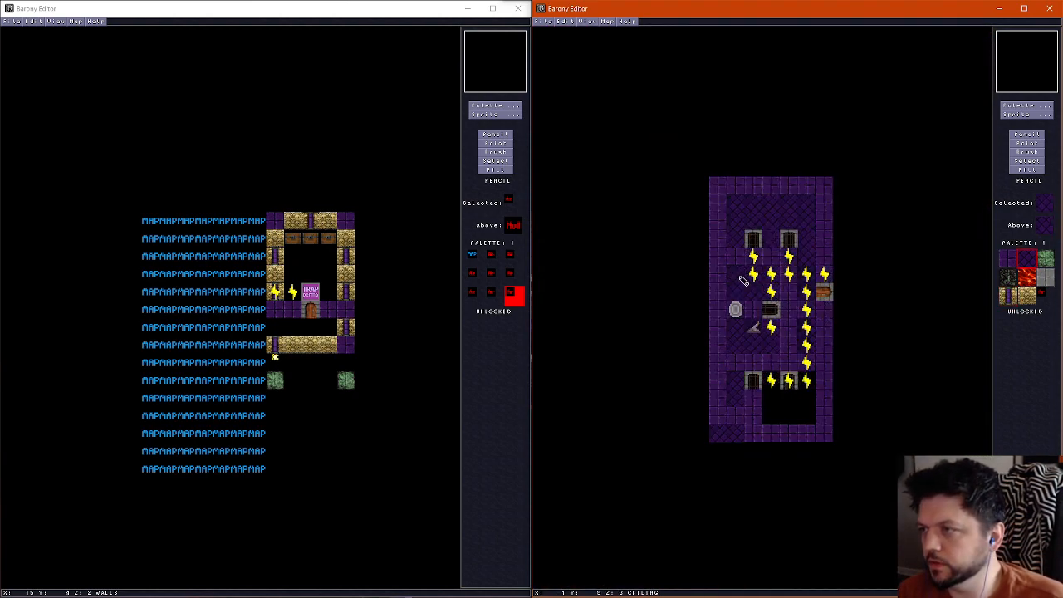
mouse_move(724, 249)
left_mouse_down()
mouse_move(731, 408)
mouse_move(720, 356)
mouse_move(750, 179)
mouse_move(826, 300)
mouse_move(767, 429)
mouse_move(723, 435)
mouse_move(789, 433)
mouse_move(781, 287)
mouse_move(707, 321)
mouse_move(735, 197)
left_mouse_up()
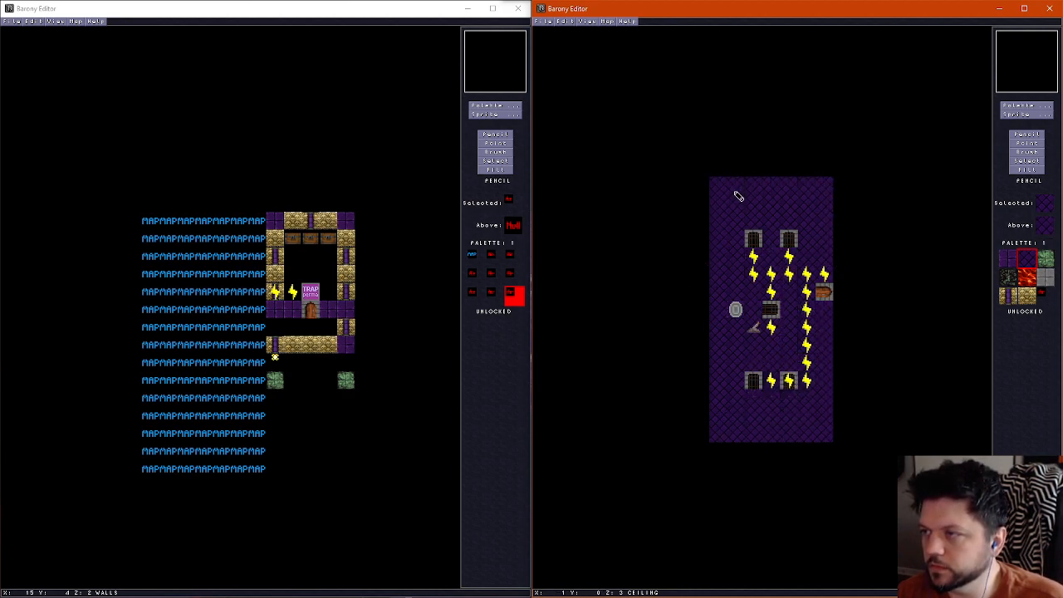
Paint purple brick on the ceiling layer above the middle room's surrounding walls
scroll(743, 294, "down", 2)
scroll(729, 275, "up", 1)
right_click(722, 274)
scroll(721, 274, "up", 1)
left_click_drag(724, 278, 772, 281)
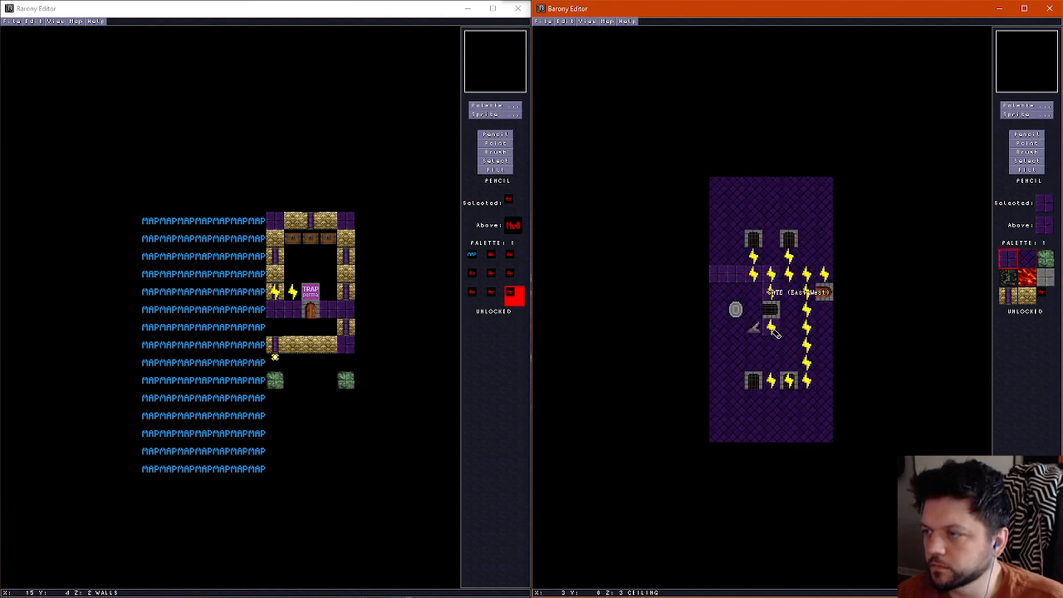
mouse_move(717, 301)
left_mouse_down()
mouse_move(719, 354)
mouse_move(761, 343)
left_mouse_up()
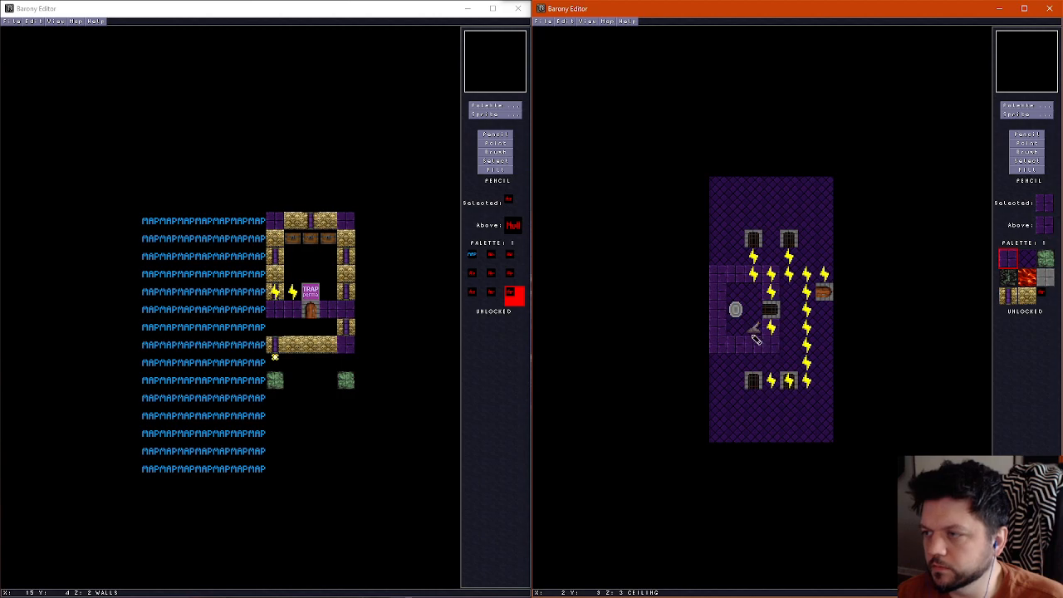
Erase the ceiling tiles above the middle room's interior
scroll(754, 334, "down", 1)
right_click(750, 310)
scroll(744, 306, "up", 1)
mouse_move(735, 291)
left_mouse_down()
mouse_move(748, 301)
mouse_move(751, 292)
left_mouse_up()
Paint purple brick on the ceiling layer above the northern rooms' walls, the side door's wall and the southern rooms' walls
right_click(717, 297)
scroll(731, 277, "down", 1)
scroll(739, 238, "up", 1)
mouse_move(740, 238)
left_mouse_down()
mouse_move(722, 239)
mouse_move(745, 178)
mouse_move(828, 186)
mouse_move(828, 240)
left_mouse_up()
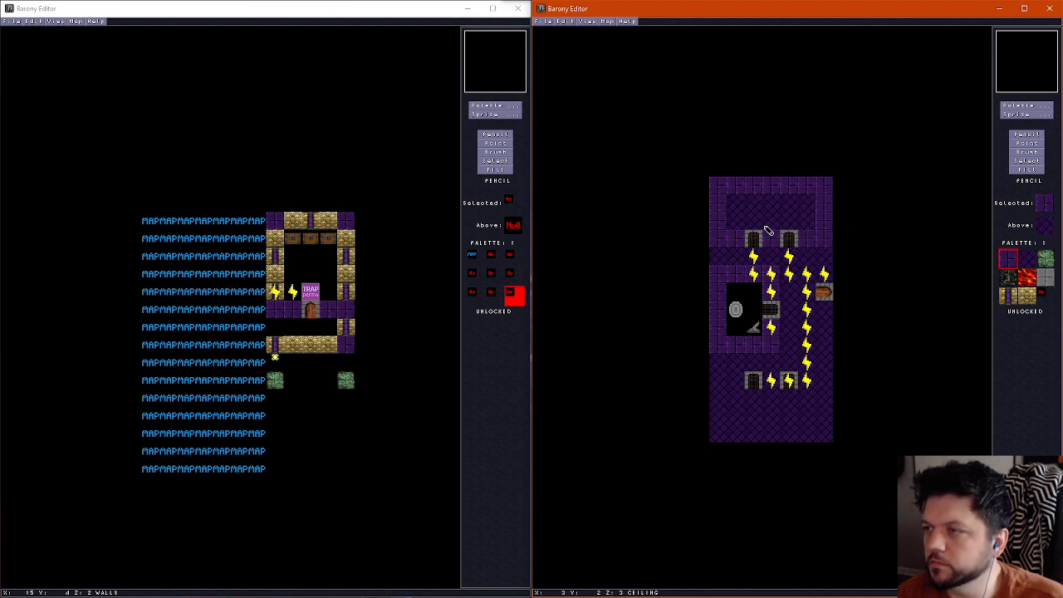
scroll(806, 305, "down", 1)
scroll(826, 268, "down", 1)
scroll(826, 330, "up", 1)
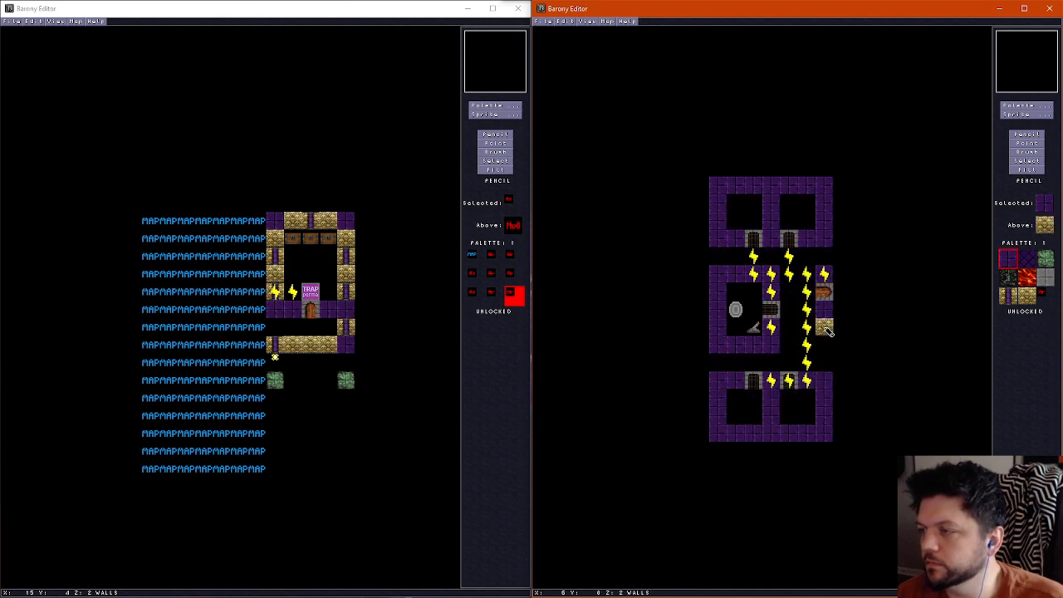
scroll(827, 378, "up", 1)
mouse_move(721, 390)
left_mouse_down()
mouse_move(776, 443)
mouse_move(828, 410)
mouse_move(731, 431)
left_mouse_up()
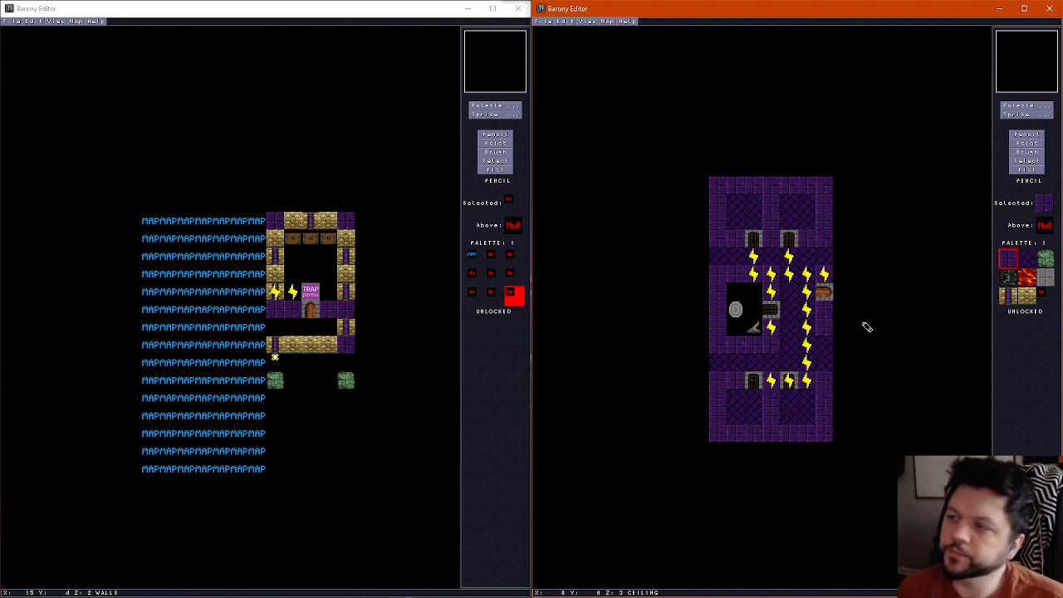
Examine the ceilings, walls and gates of the corridors and middle room in the 3D view
key("f")
key("Right")
key("Up")
key("Left")
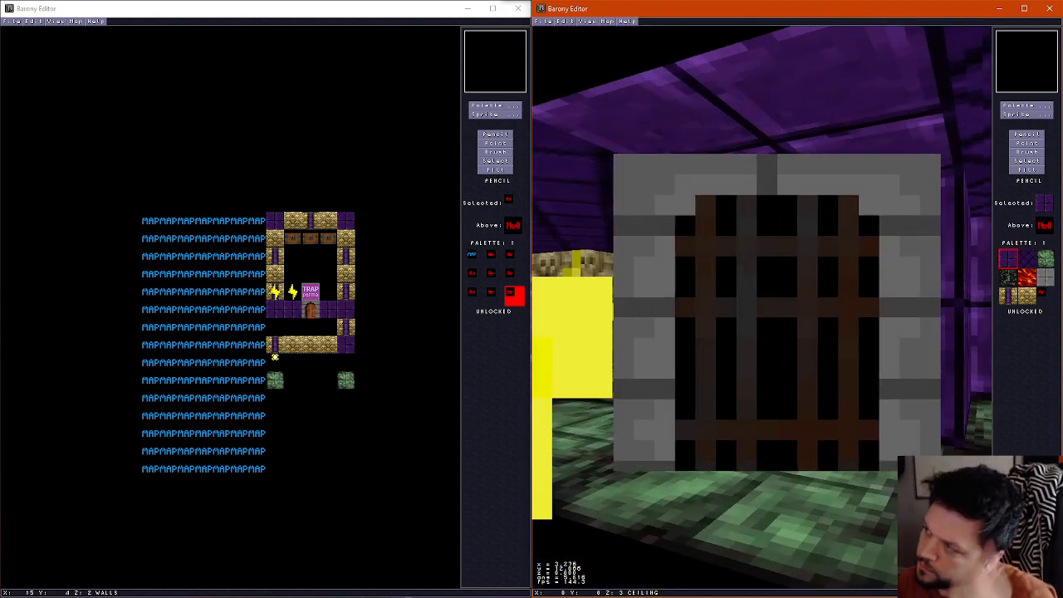
key("Left")
key("Up")
key("Right")
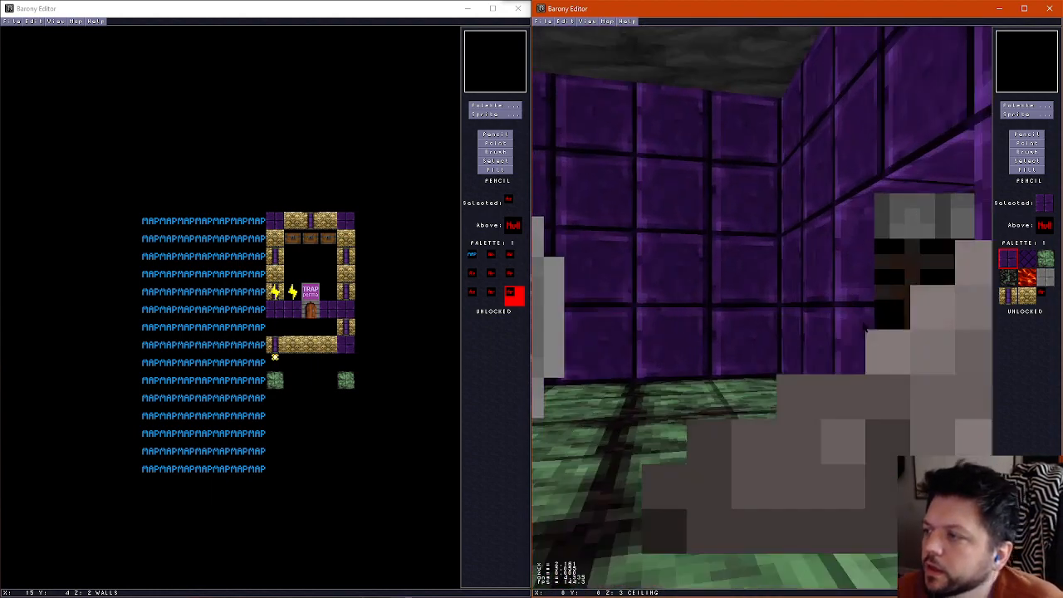
key("Left")
key("Up")
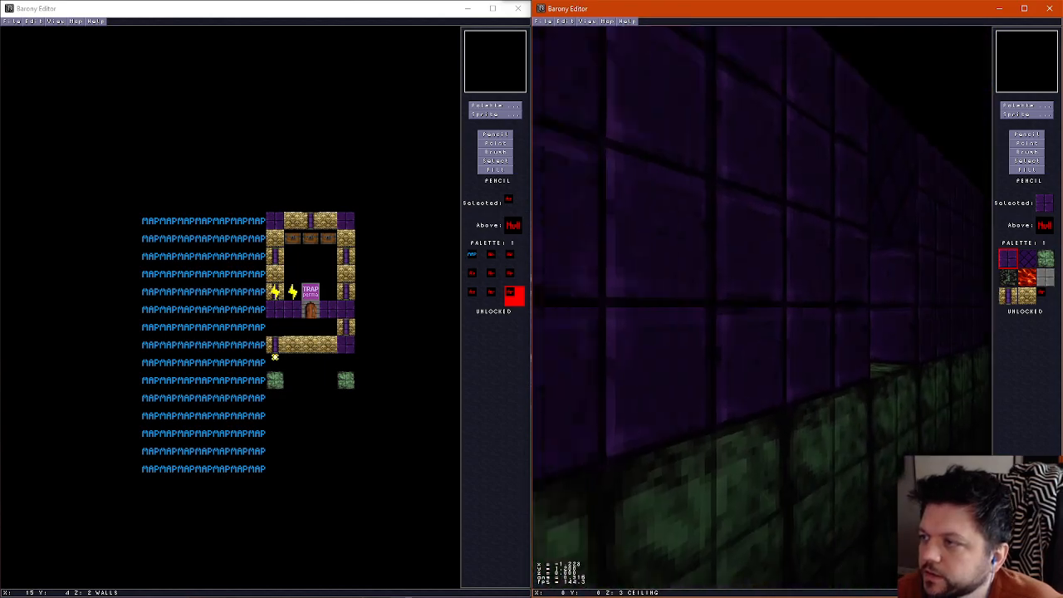
key("Right")
key("Up")
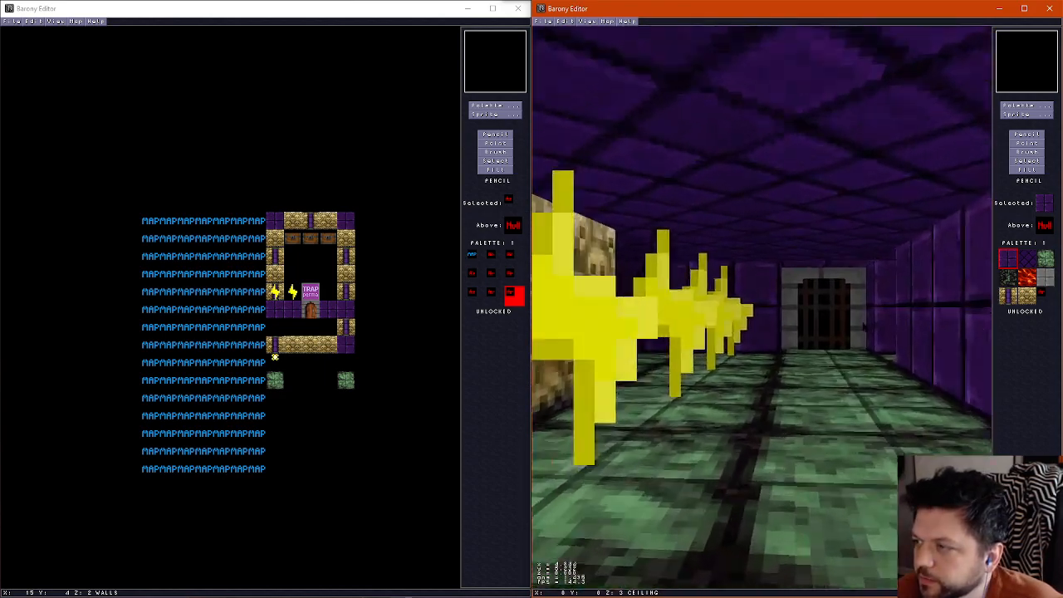
key("Right")
key("Up")
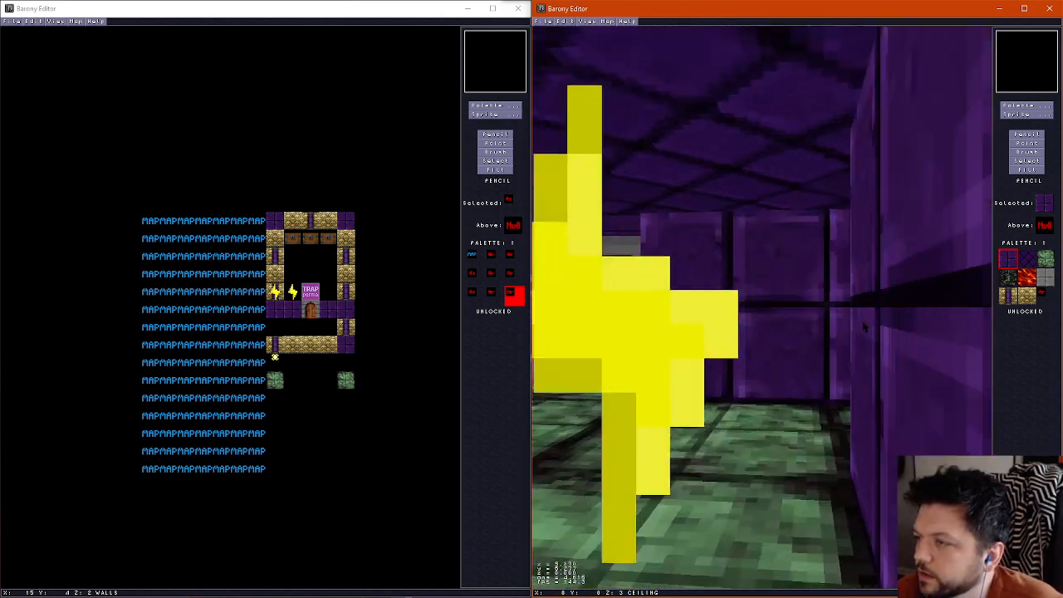
key("Up")
key("Down")
key("Left")
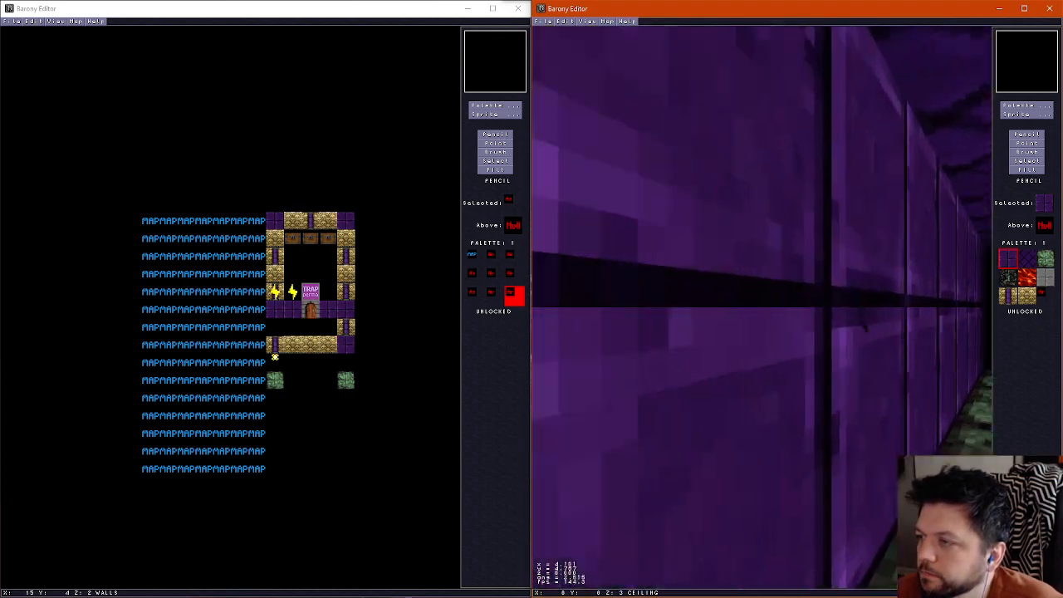
key("Right")
key("Right")
key("Up")
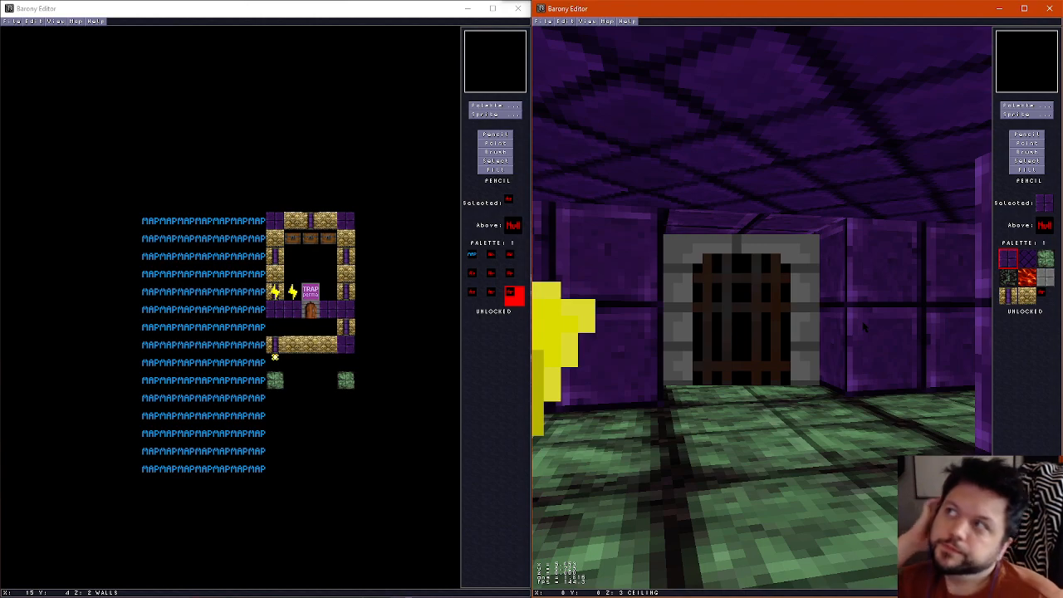
key("ctrl+f")
scroll(867, 327, "down", 2)
scroll(868, 325, "up", 1)
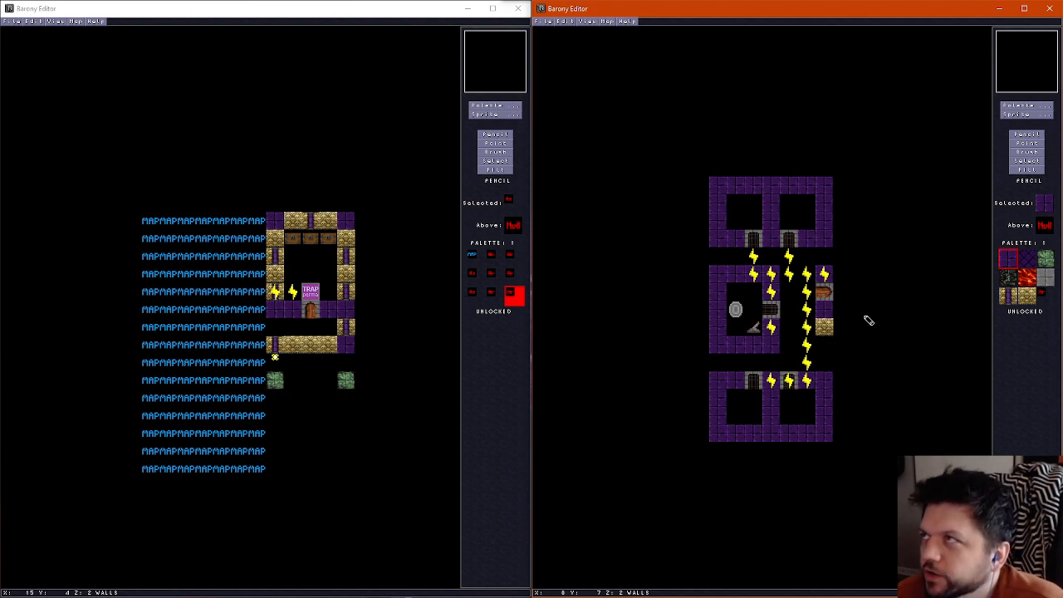
Try a summon trap in the northwest room, check its spawn properties, and remove it
left_click(1033, 115)
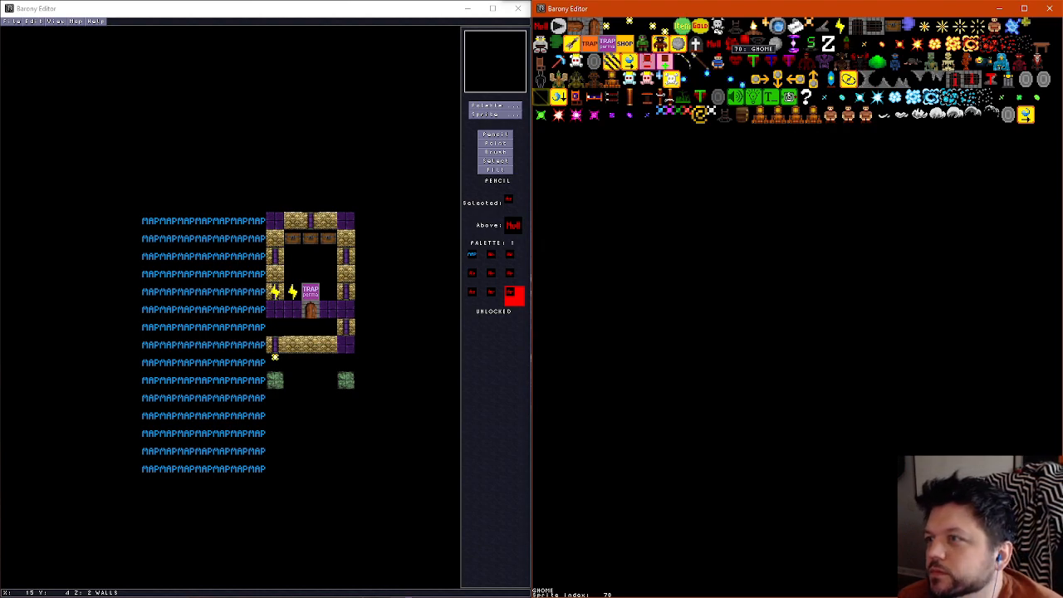
left_click(670, 78)
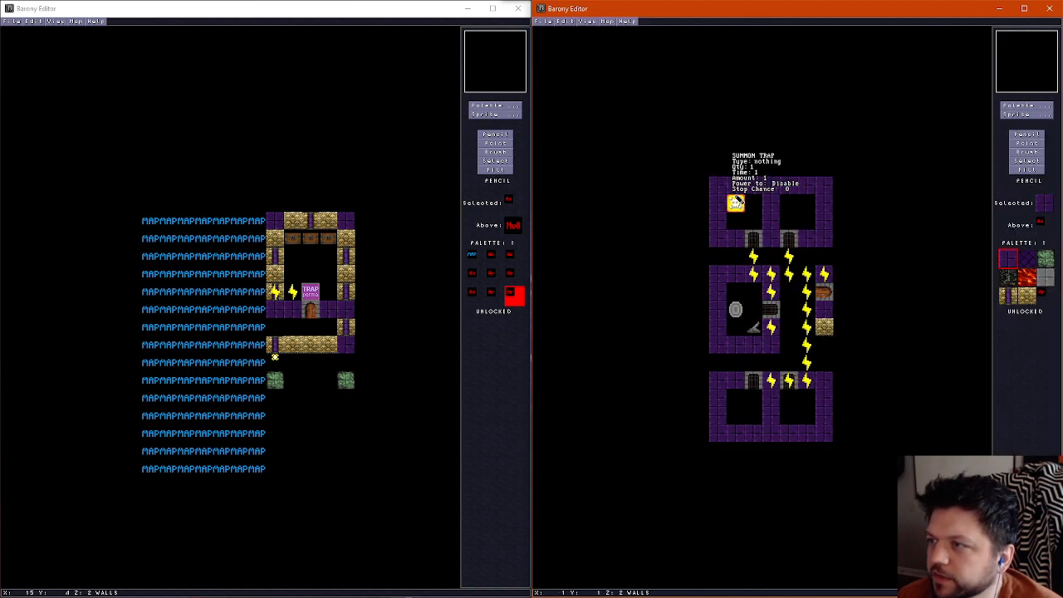
left_click(1021, 143)
key("Delete")
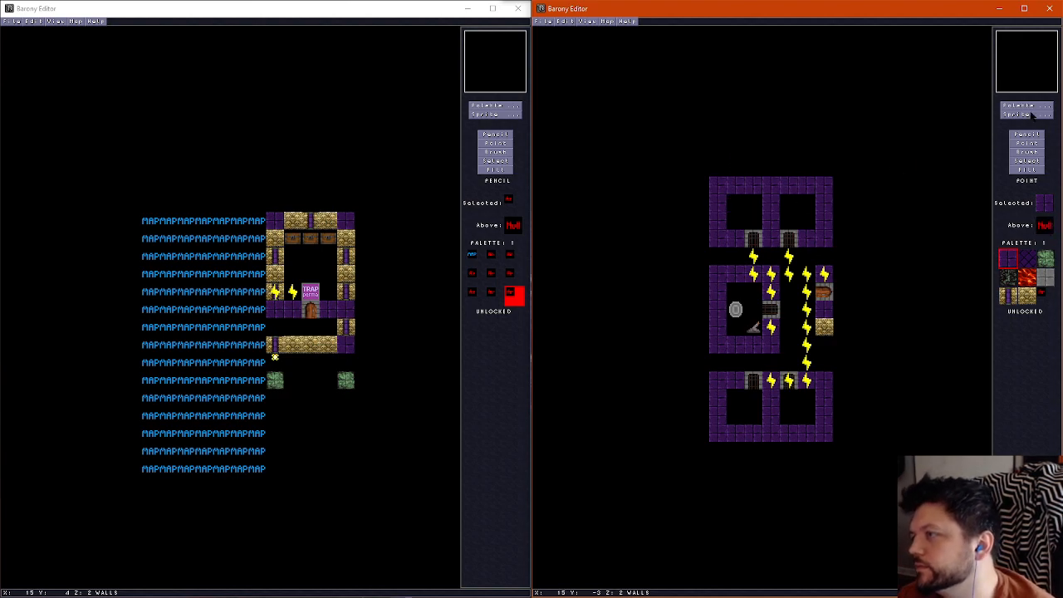
left_click(1030, 115)
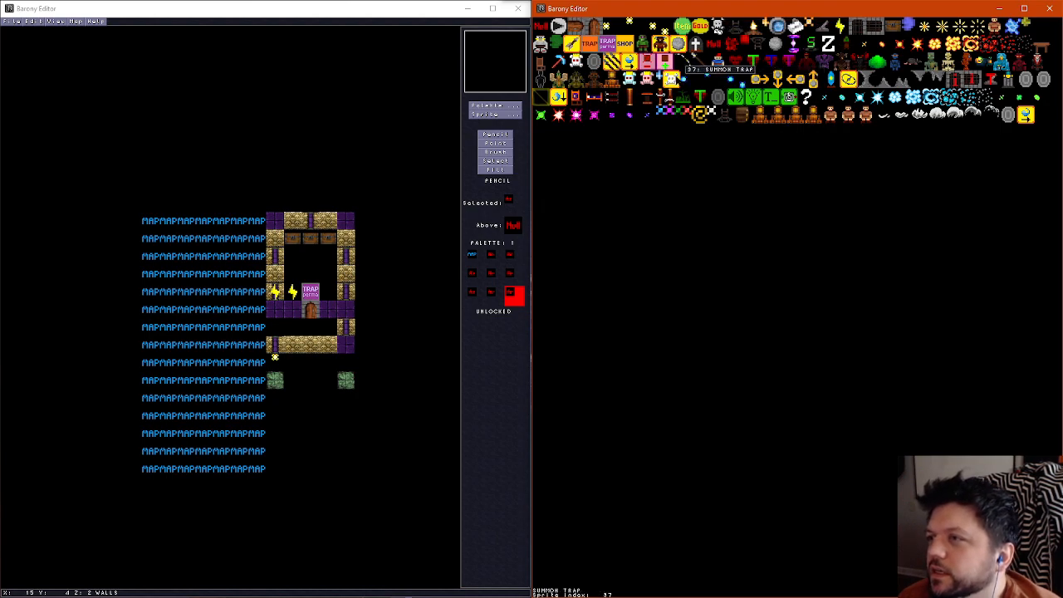
left_click(674, 67)
left_click(754, 203)
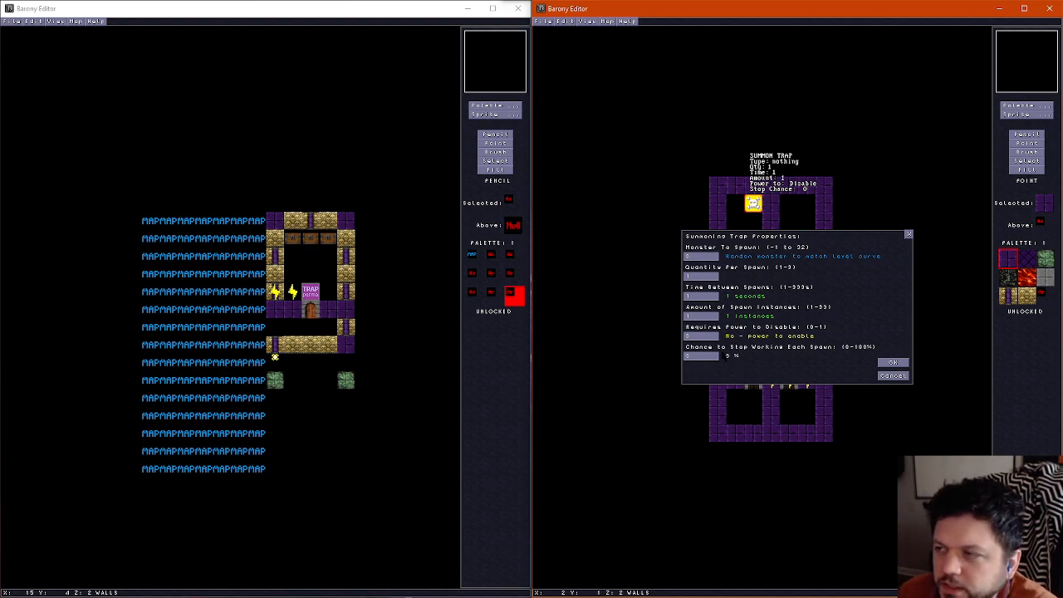
left_click(895, 375)
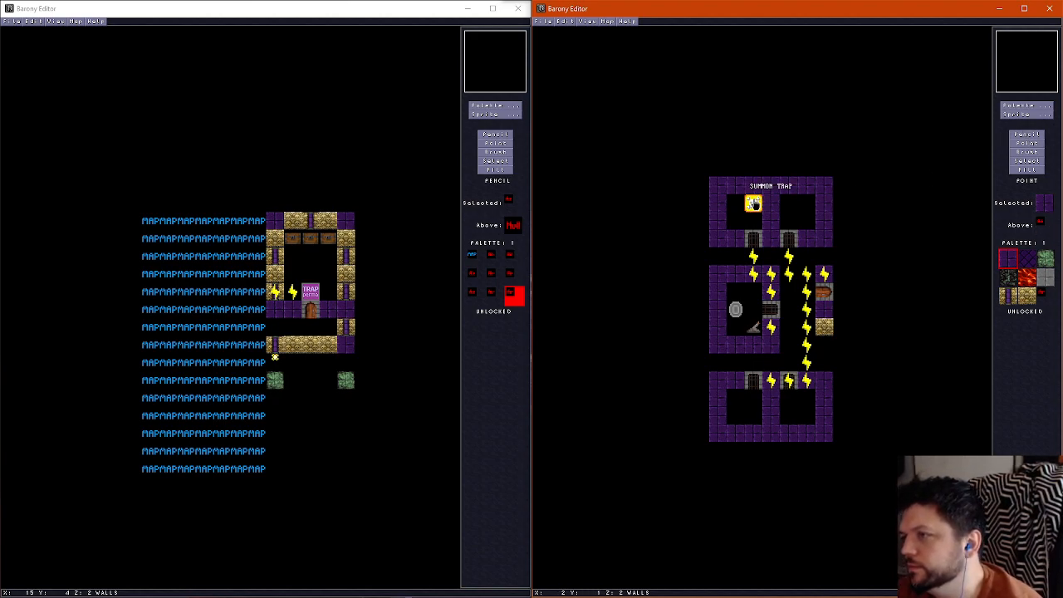
left_click(754, 201)
key("Delete")
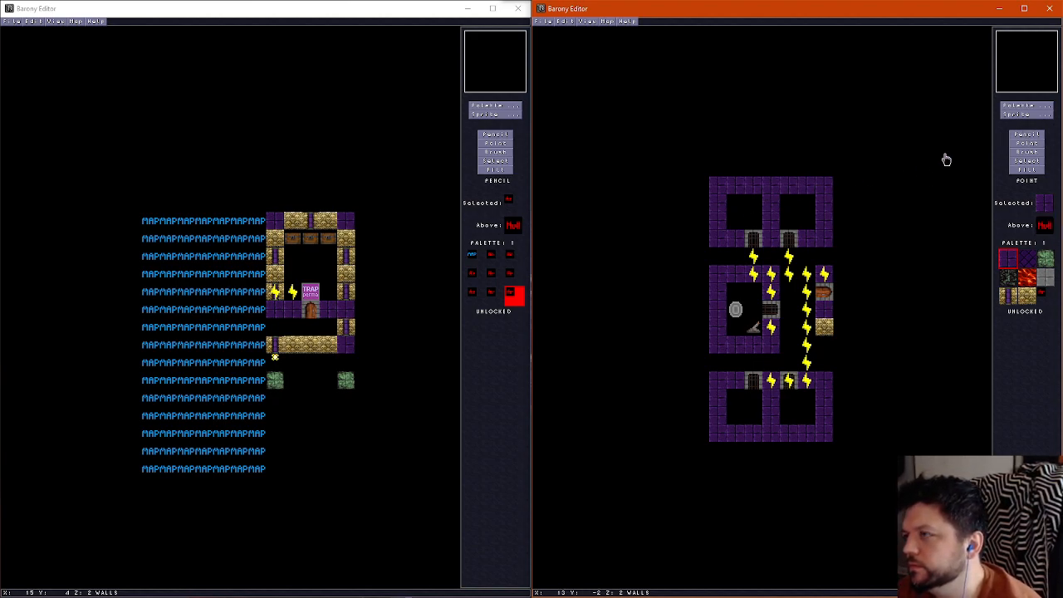
Place a sink on the east side, directly south of the sandstone wall block
left_click(1026, 114)
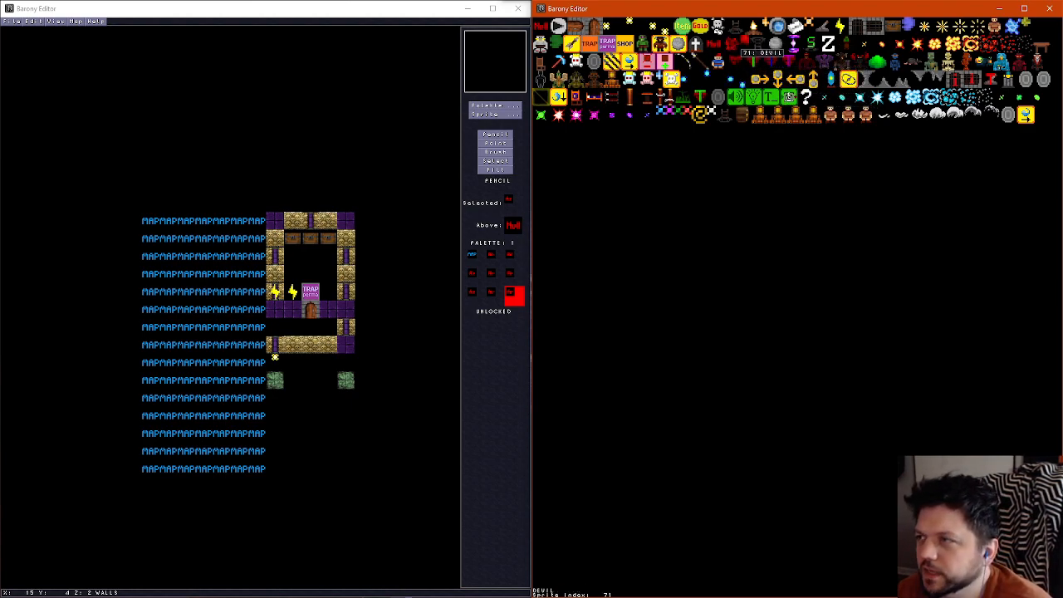
left_click(789, 31)
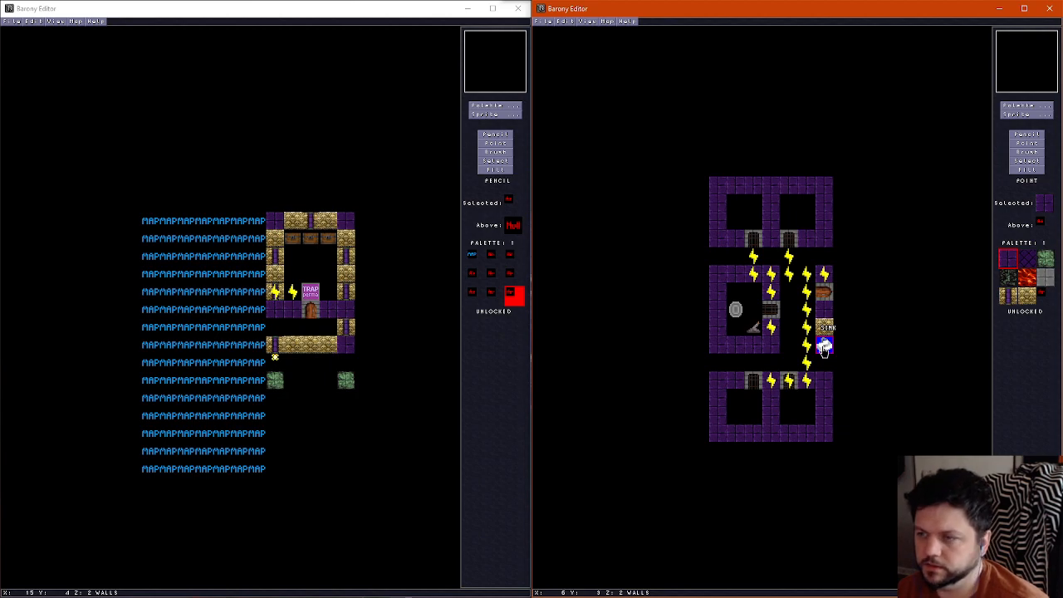
left_click(823, 348)
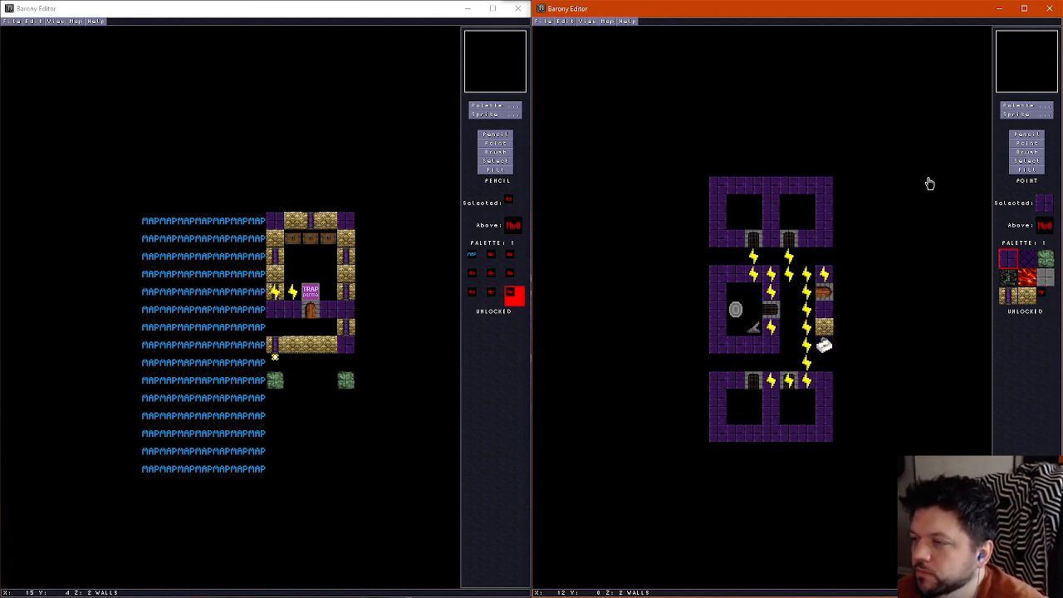
Place a human in the northwest corner of the northwest room and open its properties
left_click(1027, 115)
left_click(1013, 27)
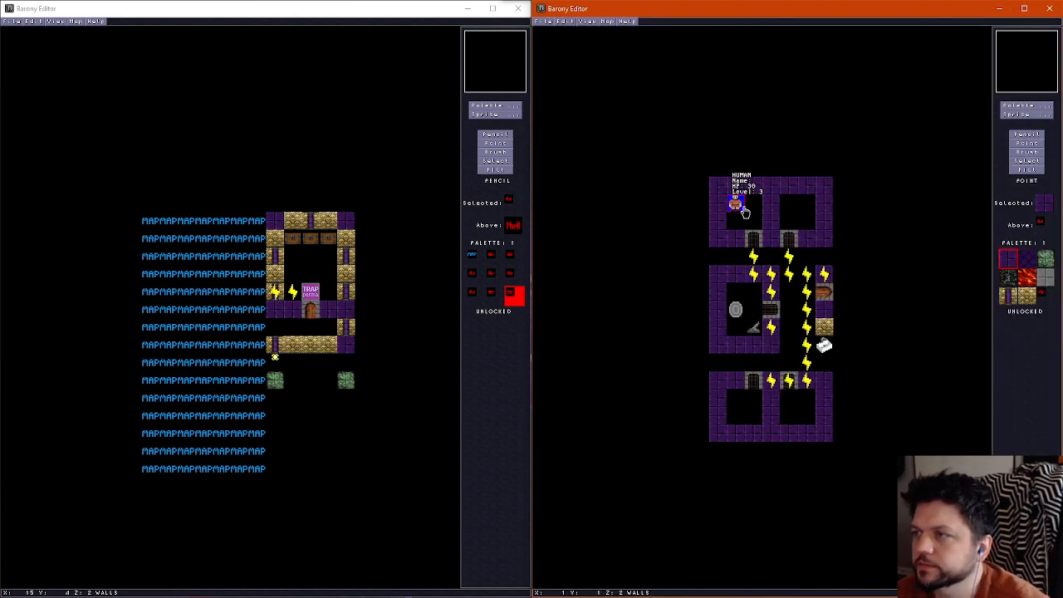
left_click(736, 203)
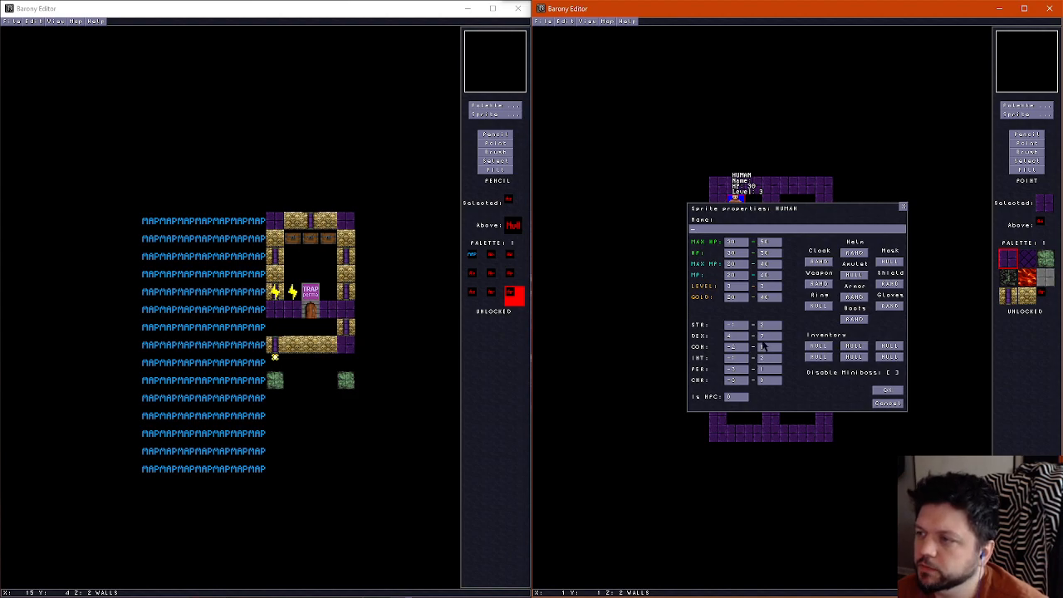
Set the human's level to 8 and its maximum HP range to 55–75
left_click(729, 286)
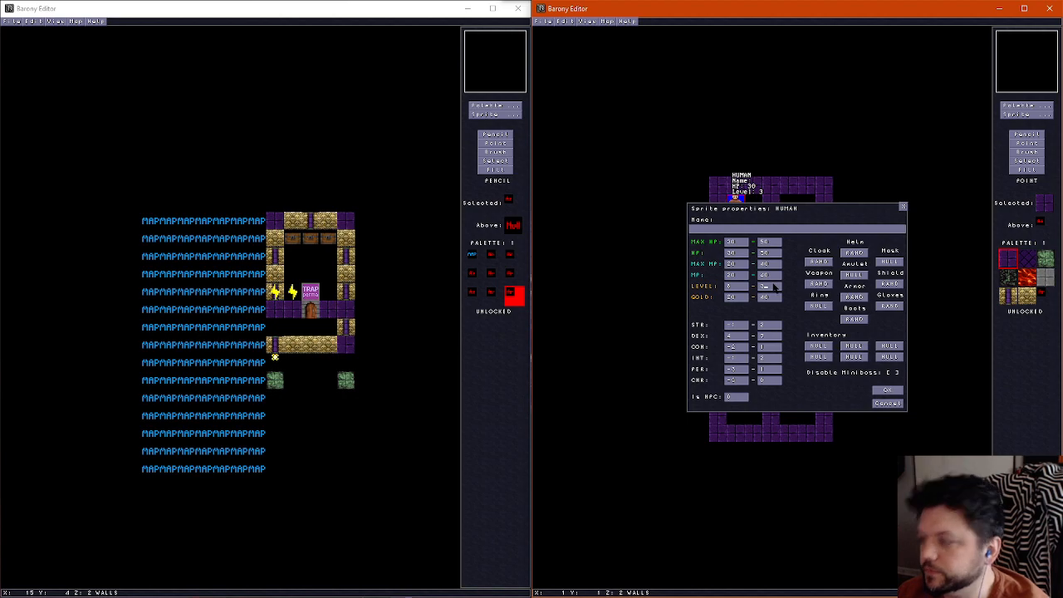
left_click(742, 244)
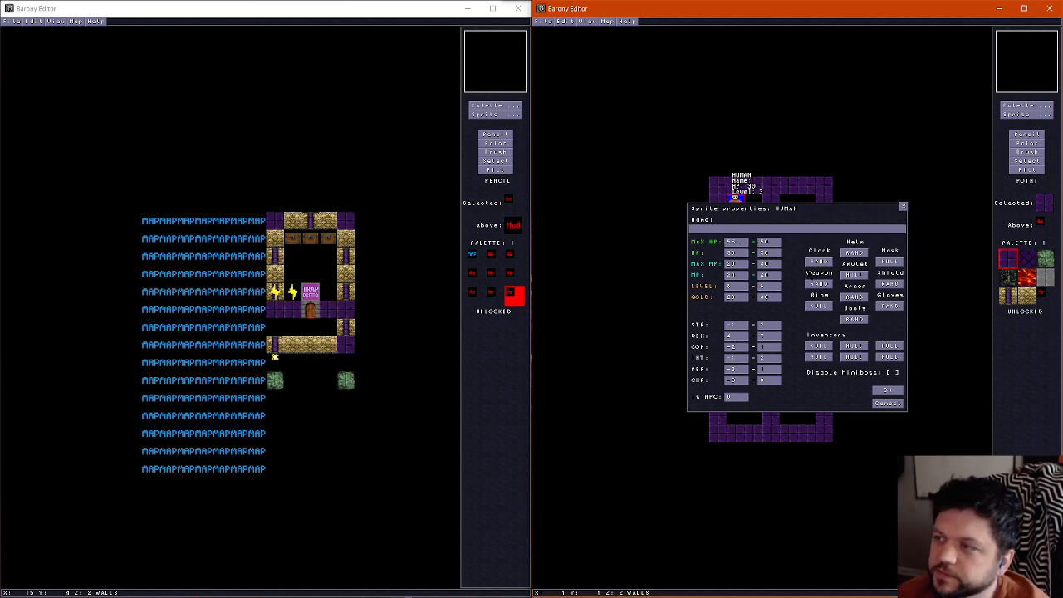
left_click(774, 243)
key("BackSpace")
key("BackSpace")
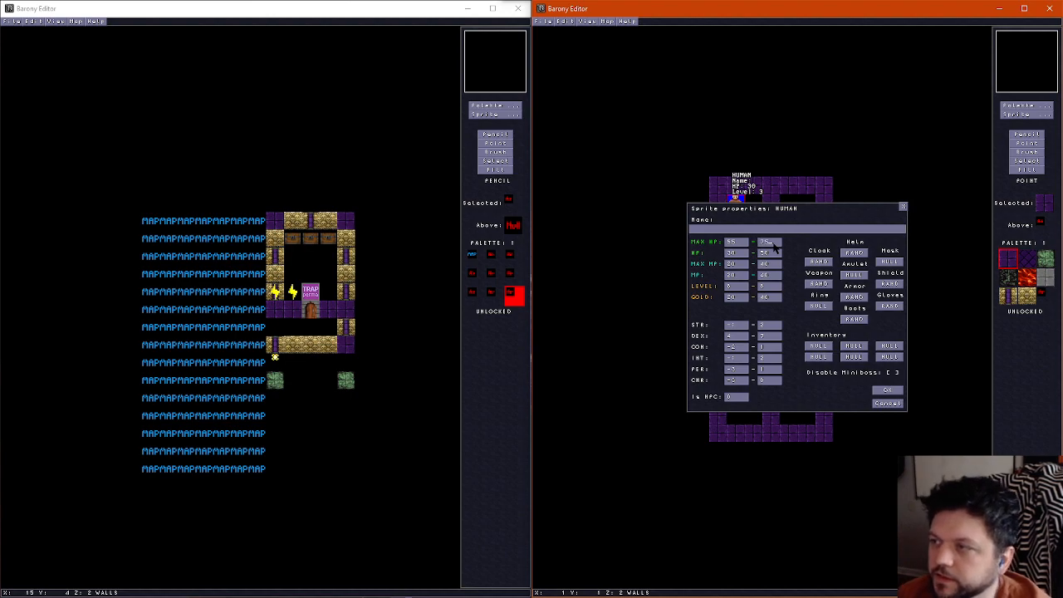
type("75")
Raise the human's STR, DEX, CON and INT ranges, with an upper DEX value of 12
left_click(735, 326)
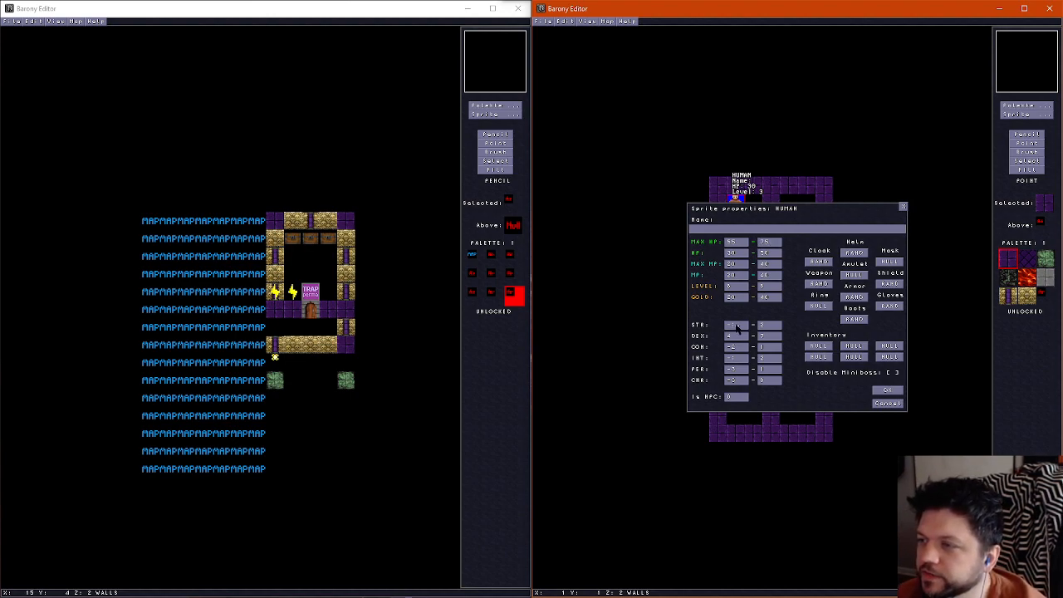
type("2")
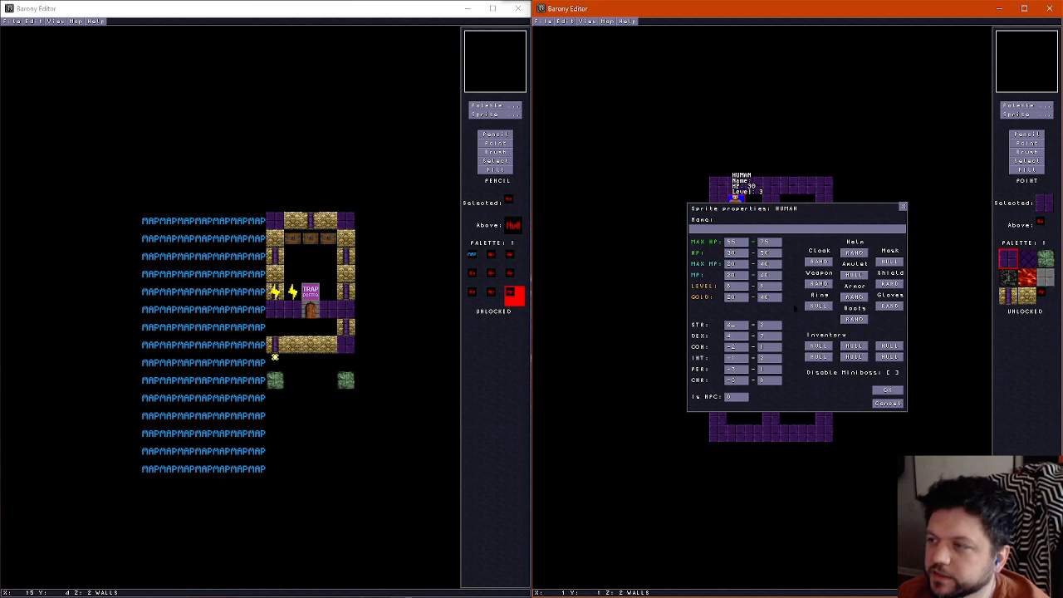
left_click(769, 326)
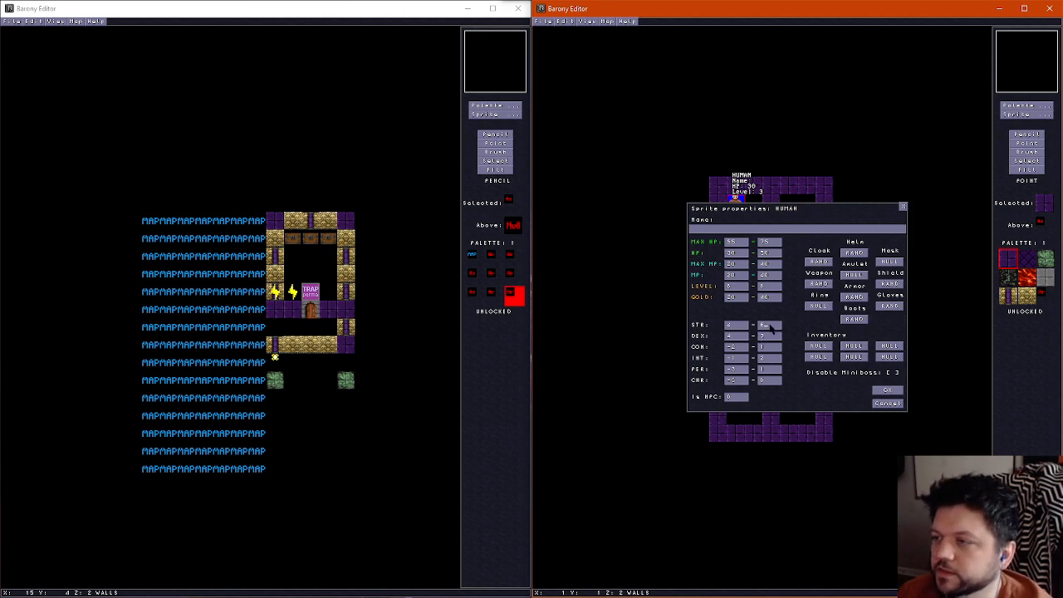
left_click(735, 336)
left_click(770, 337)
type("12")
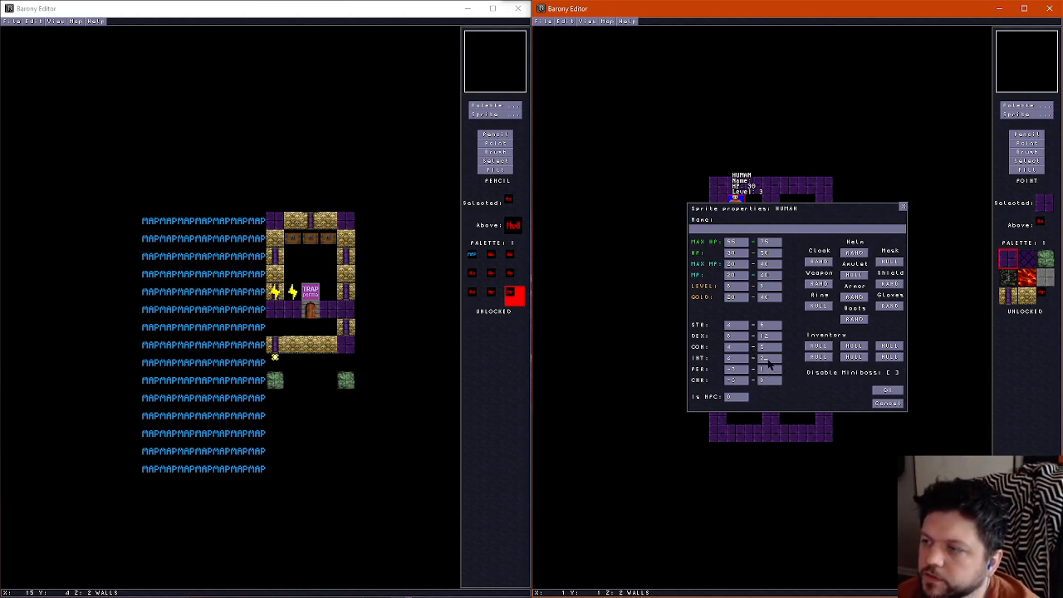
Raise the human's PER and CHR ranges to start at 1 and apply the sprite properties
left_click(741, 372)
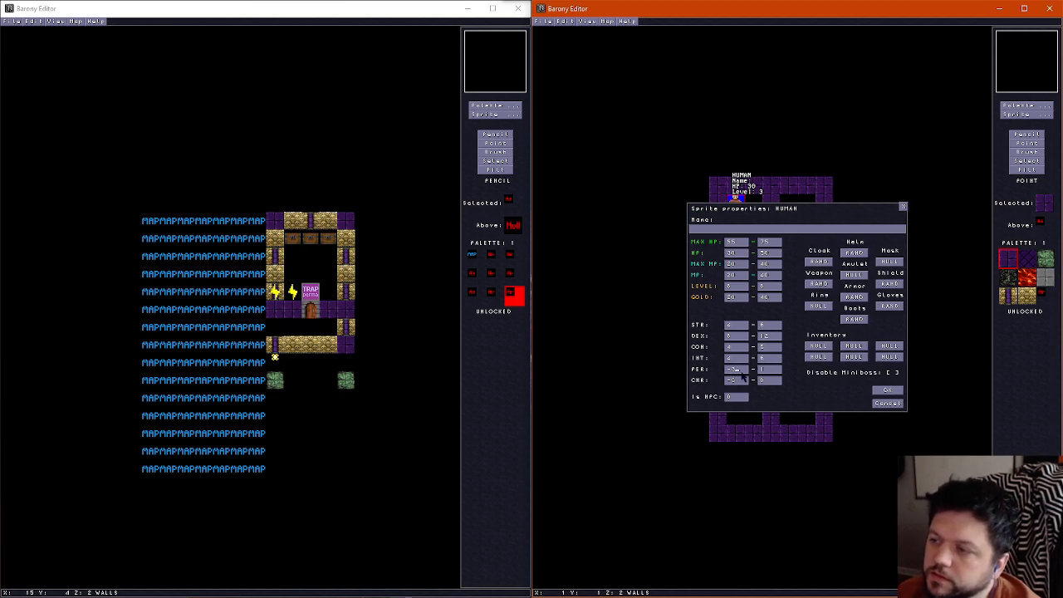
left_click(767, 371)
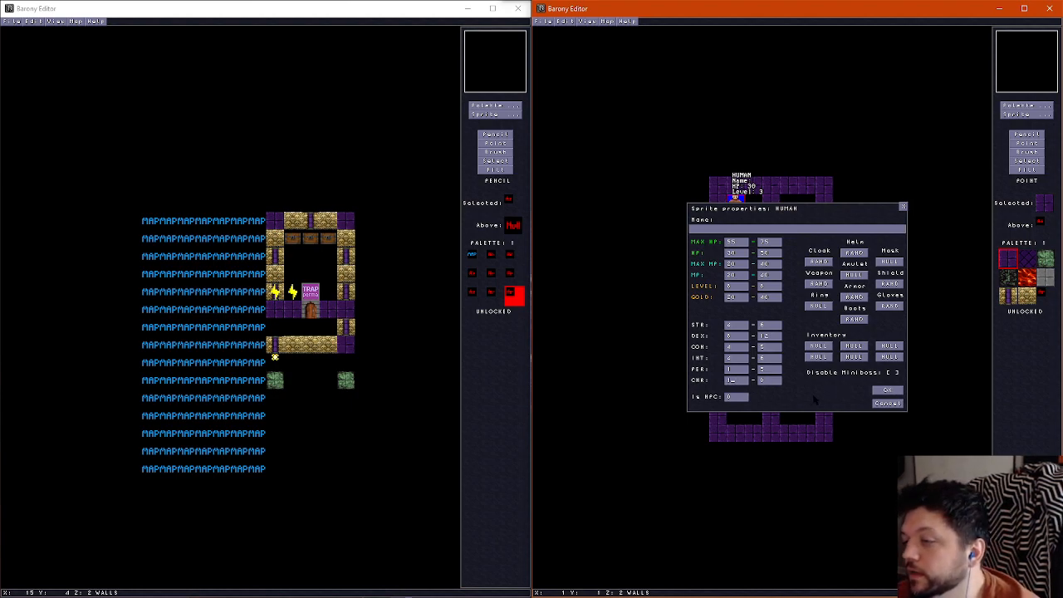
left_click(768, 381)
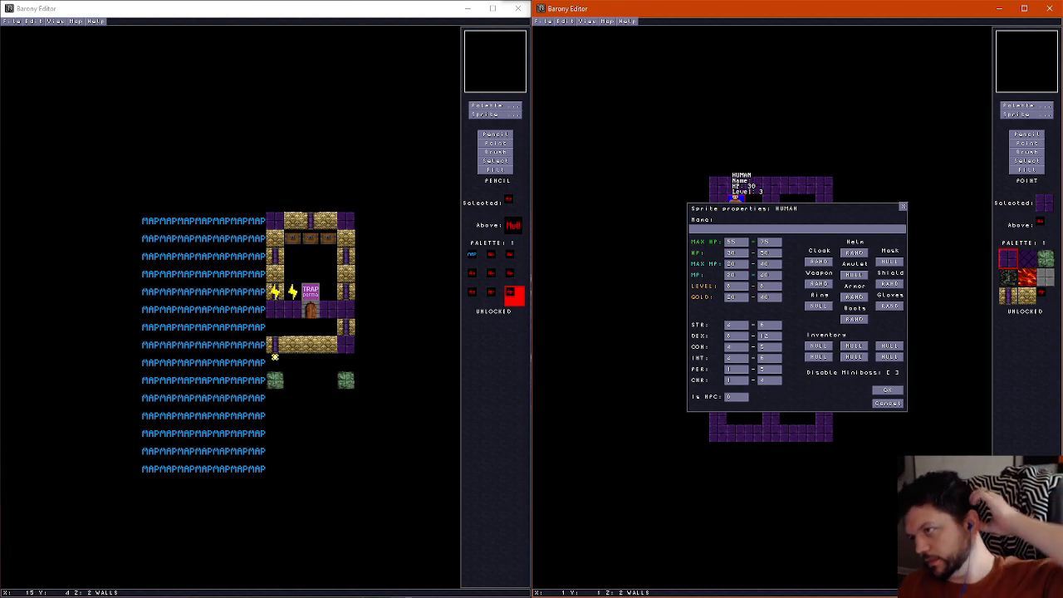
left_click(889, 390)
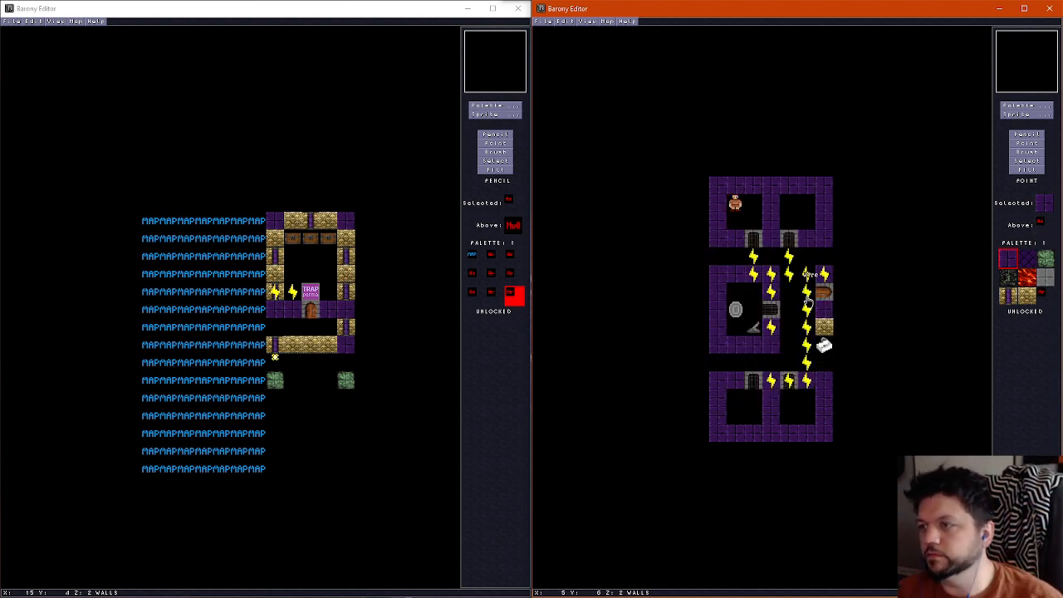
Duplicate the configured human into the southwest corner of the southwest room
right_click(742, 208)
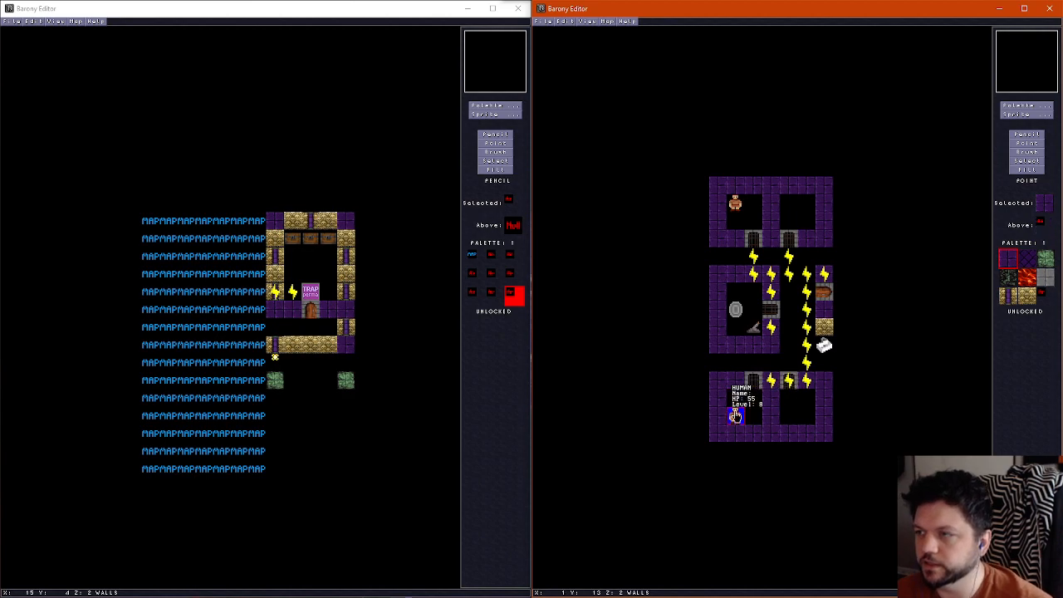
left_click(738, 418)
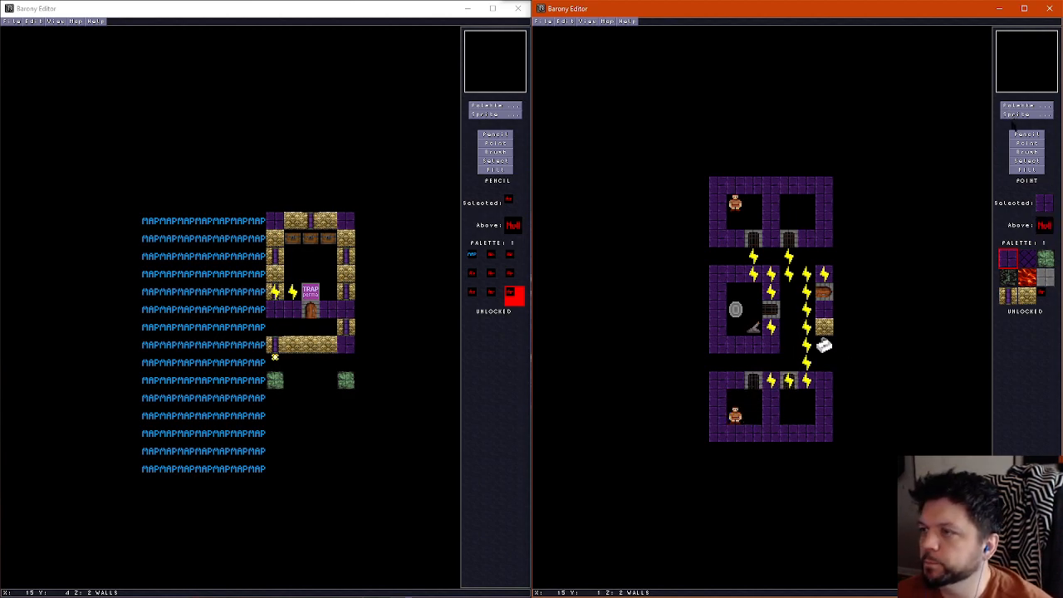
Try a ghoul in the southeast corner of the southeast room
left_click(1028, 114)
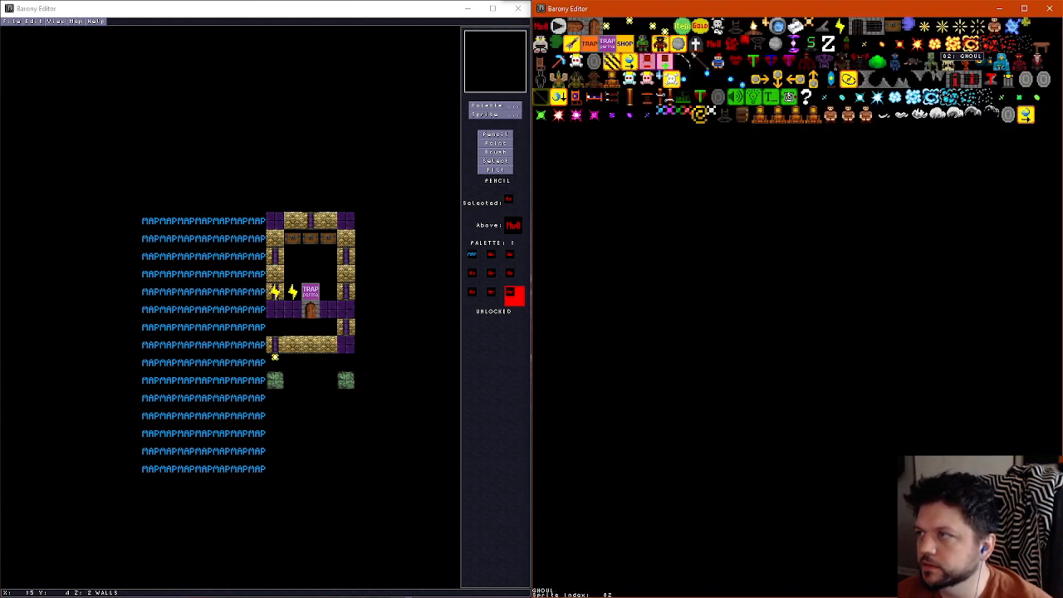
left_click(966, 62)
left_click(806, 415)
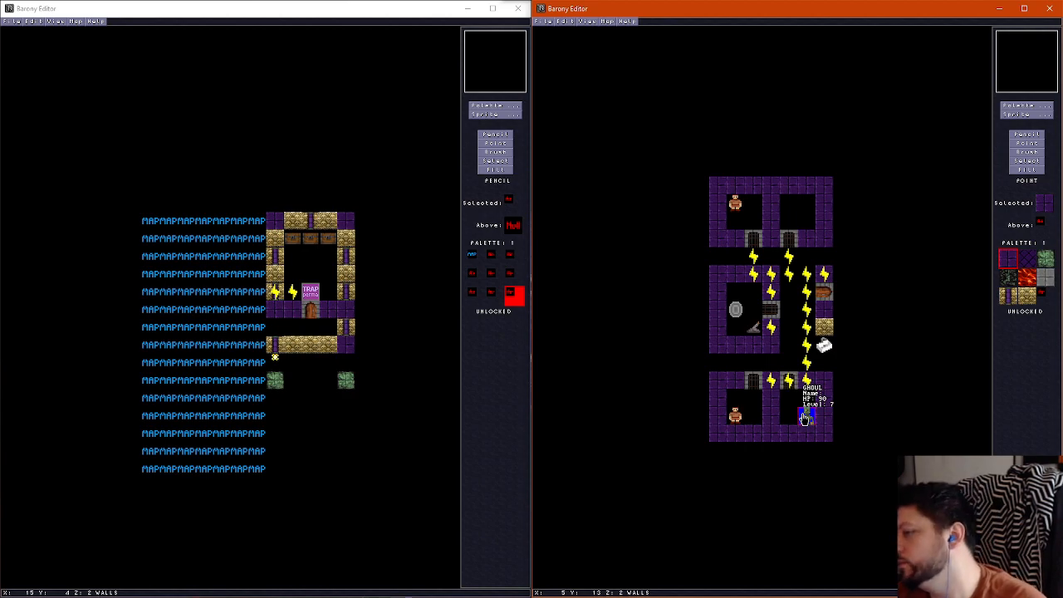
Place the skull-and-crossbones monster sprite in the northeast corner of the northeast room
left_click(1026, 115)
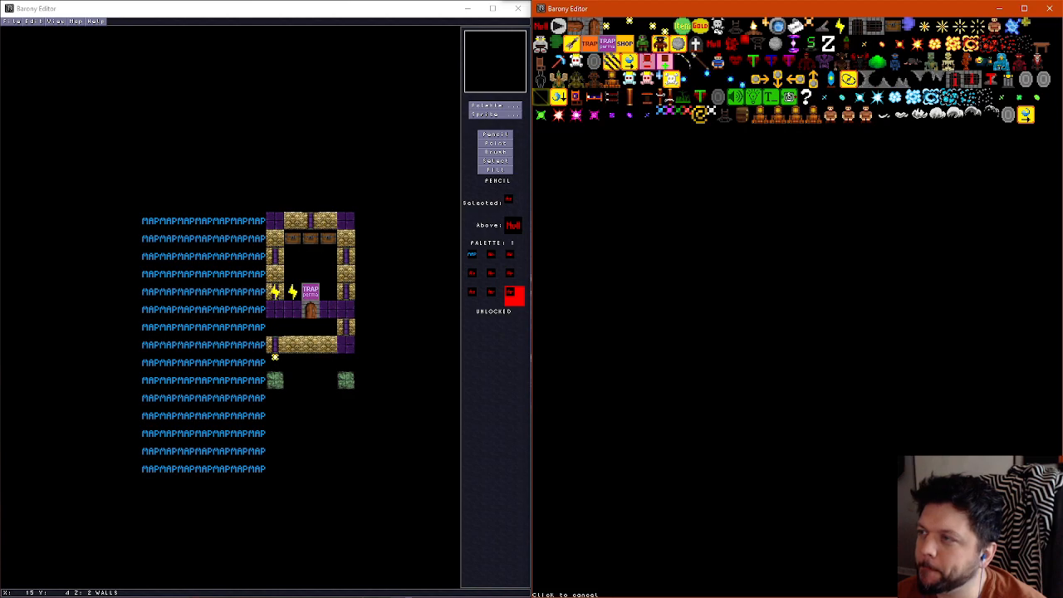
left_click(721, 26)
left_click(803, 215)
Place a skeleton in the southeast corner of the southeast room and check its properties
left_click(1017, 115)
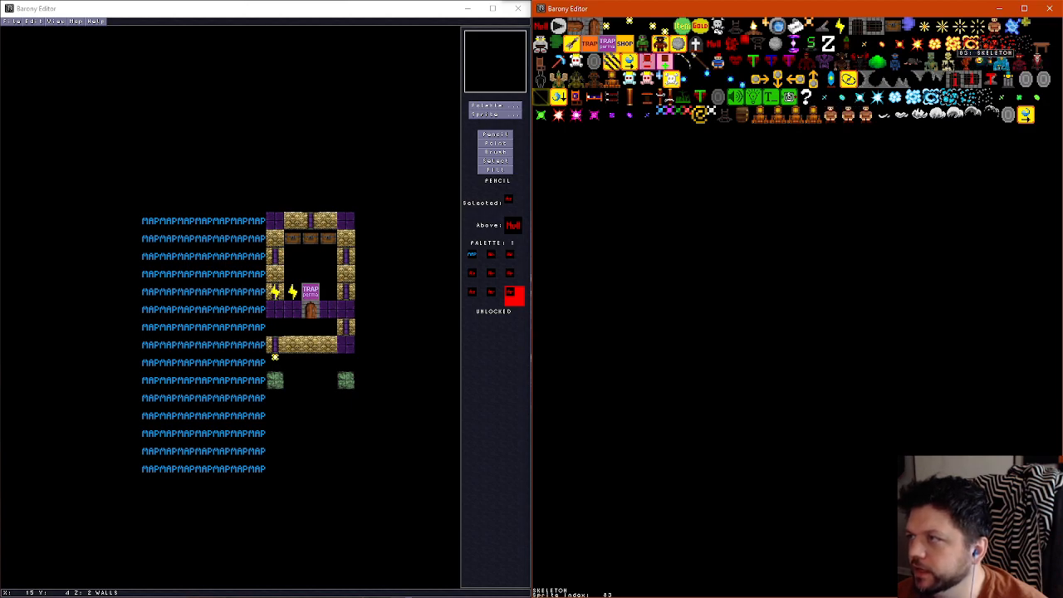
left_click(927, 61)
key("F2")
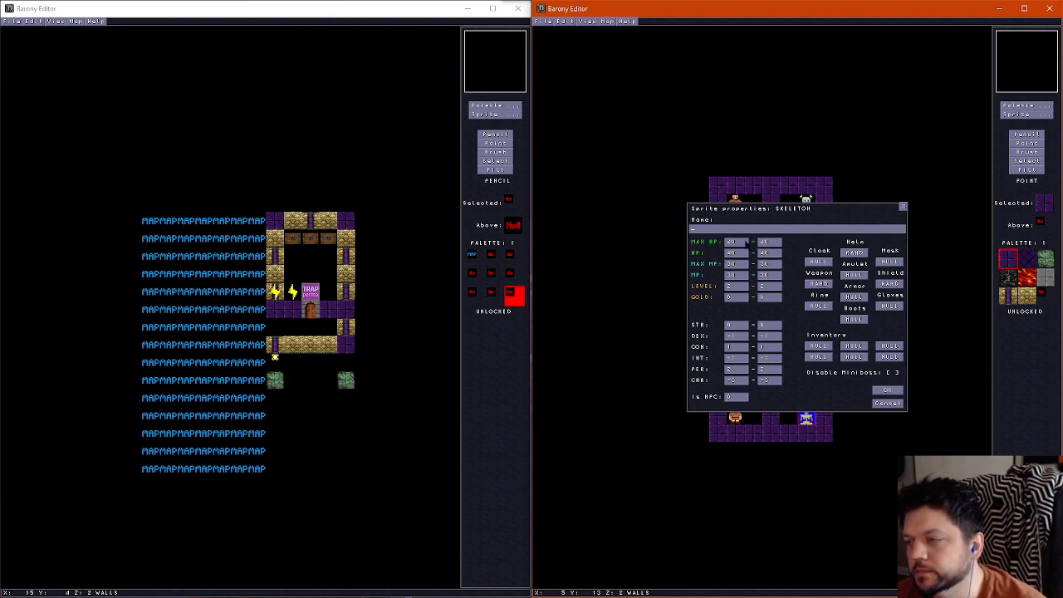
left_click(888, 403)
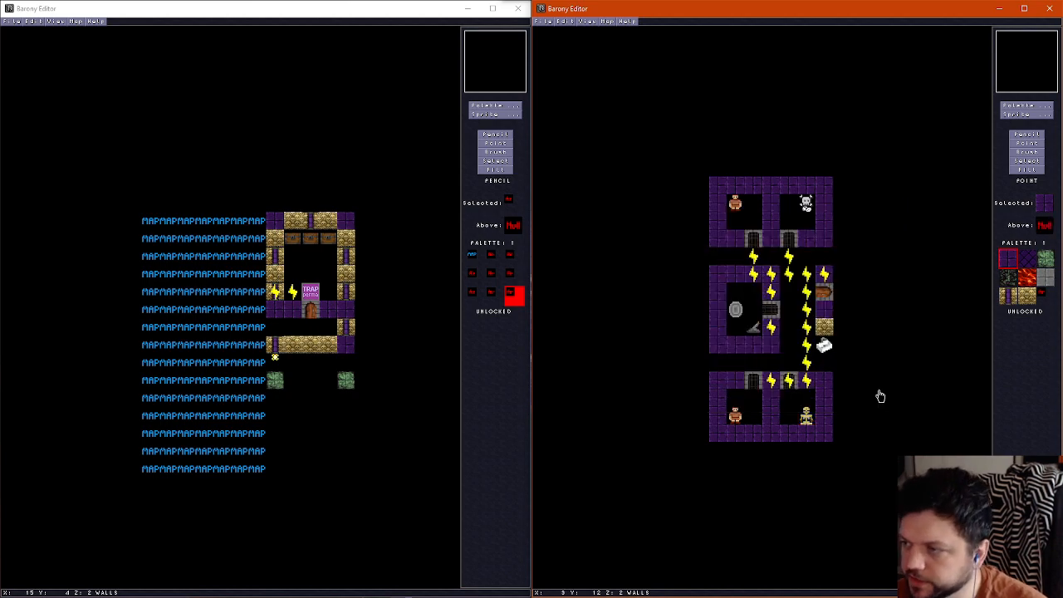
Paint the floors of the four corner rooms and the floor tile south of the sink with the dark cracked stone tile
scroll(776, 349, "down", 1)
scroll(755, 334, "up", 1)
scroll(755, 334, "up", 1)
scroll(755, 334, "down", 2)
left_click(1013, 135)
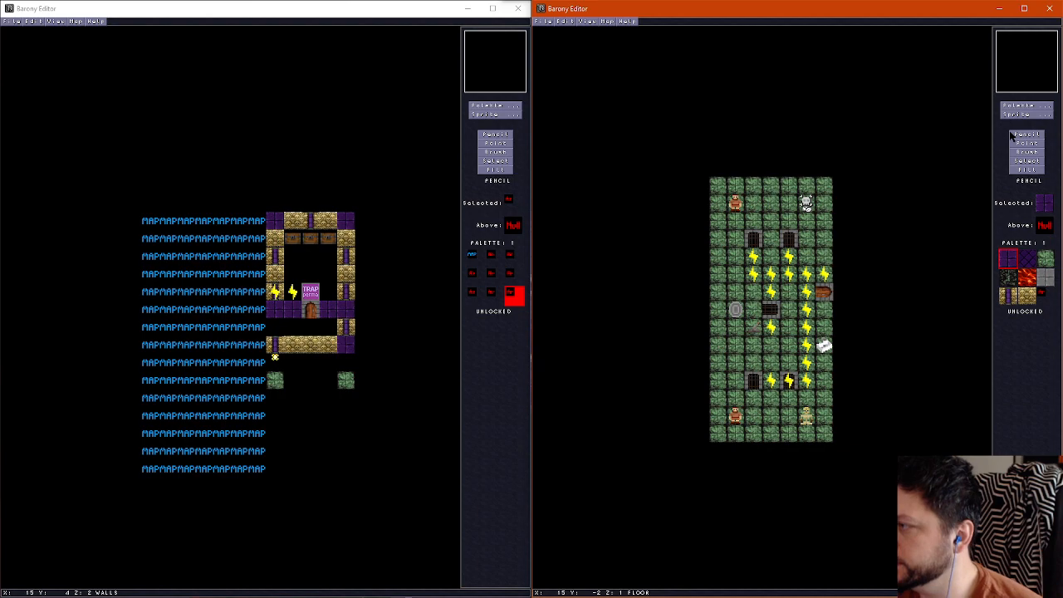
left_click(1007, 278)
scroll(775, 280, "up", 1)
scroll(731, 274, "down", 1)
mouse_move(738, 223)
left_mouse_down()
mouse_move(791, 204)
mouse_move(807, 223)
left_mouse_up()
scroll(755, 398, "up", 1)
scroll(750, 403, "down", 1)
mouse_move(736, 402)
left_mouse_down()
mouse_move(737, 413)
mouse_move(754, 402)
mouse_move(804, 415)
mouse_move(807, 395)
left_mouse_up()
scroll(785, 374, "up", 1)
scroll(785, 358, "down", 1)
scroll(801, 326, "up", 1)
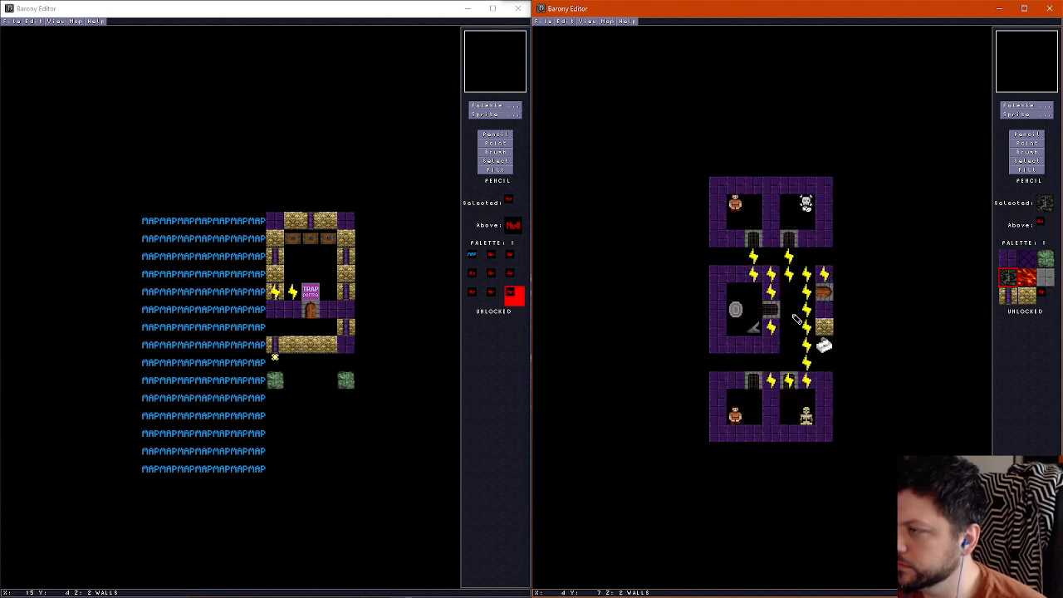
scroll(812, 340, "down", 1)
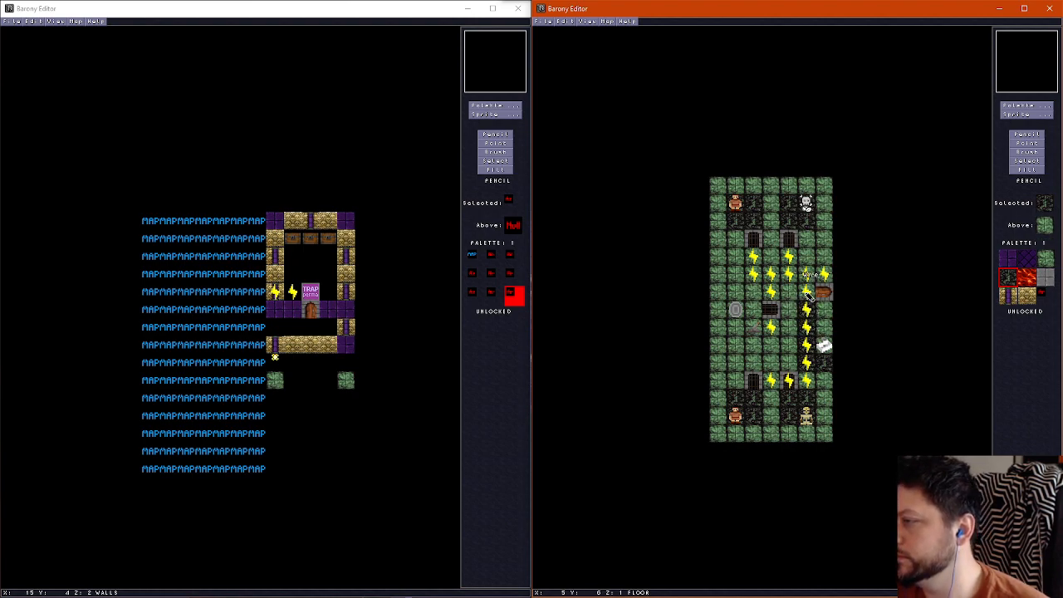
Examine the new dark floor patches, corridors and gated rooms in the 3D view
key("f")
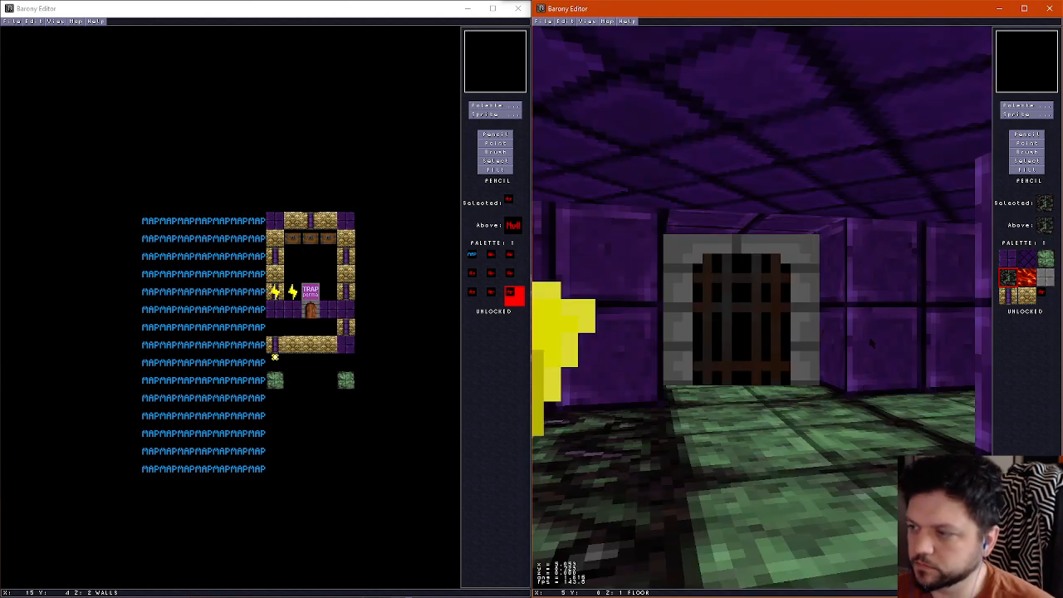
key("Down")
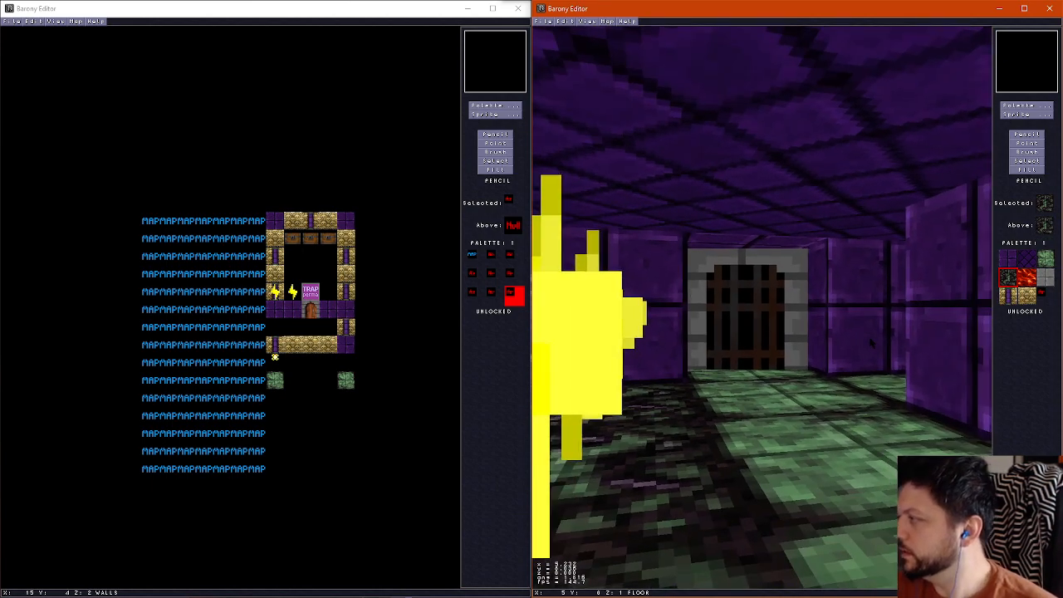
key("Left")
key("Up")
key("Right")
key("Up")
key("Left")
key("Left")
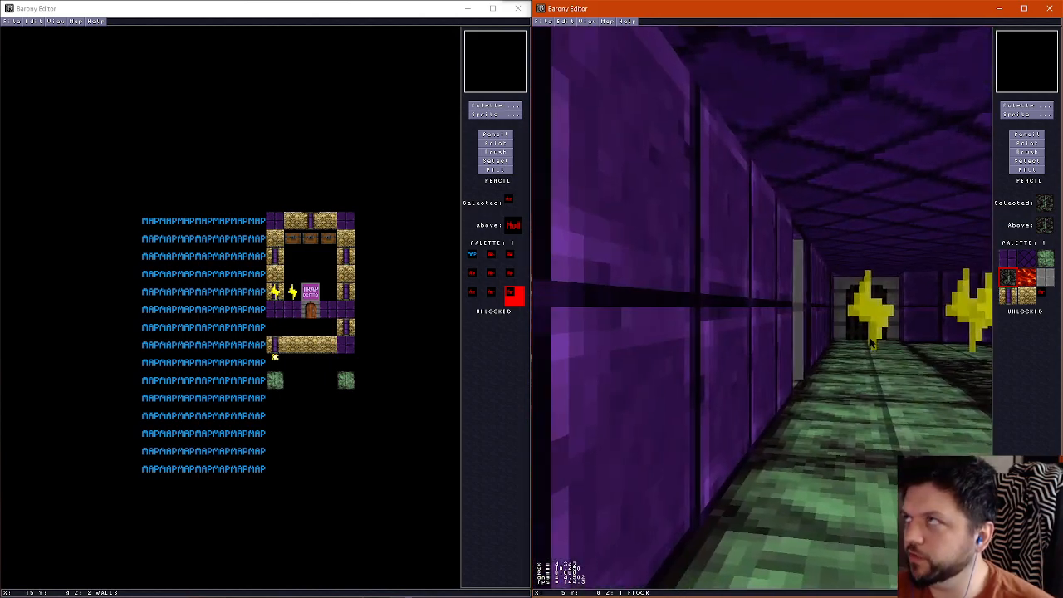
key("Right")
key("Up")
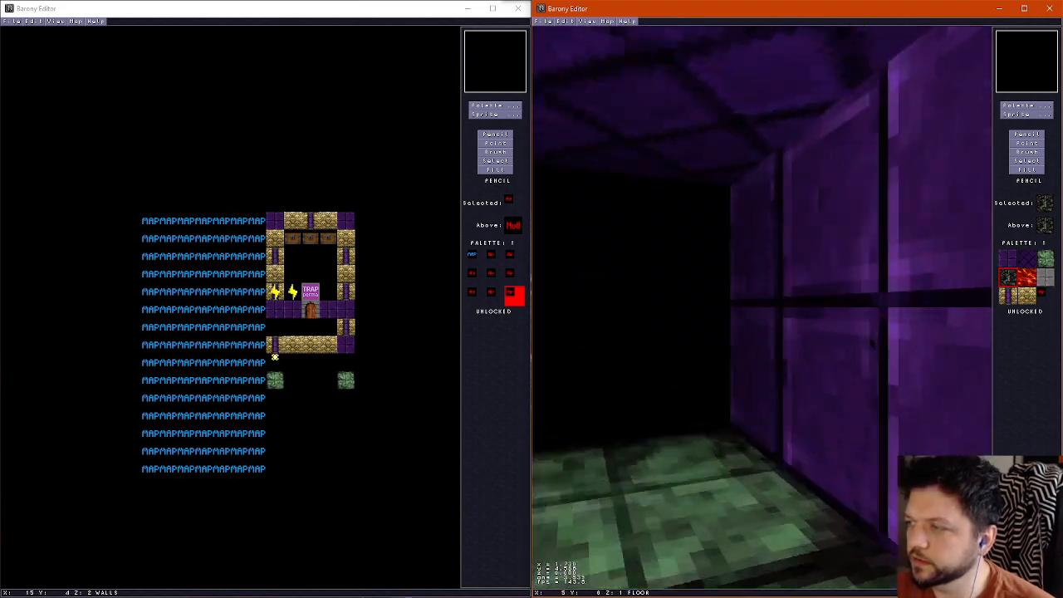
key("Right")
key("Up")
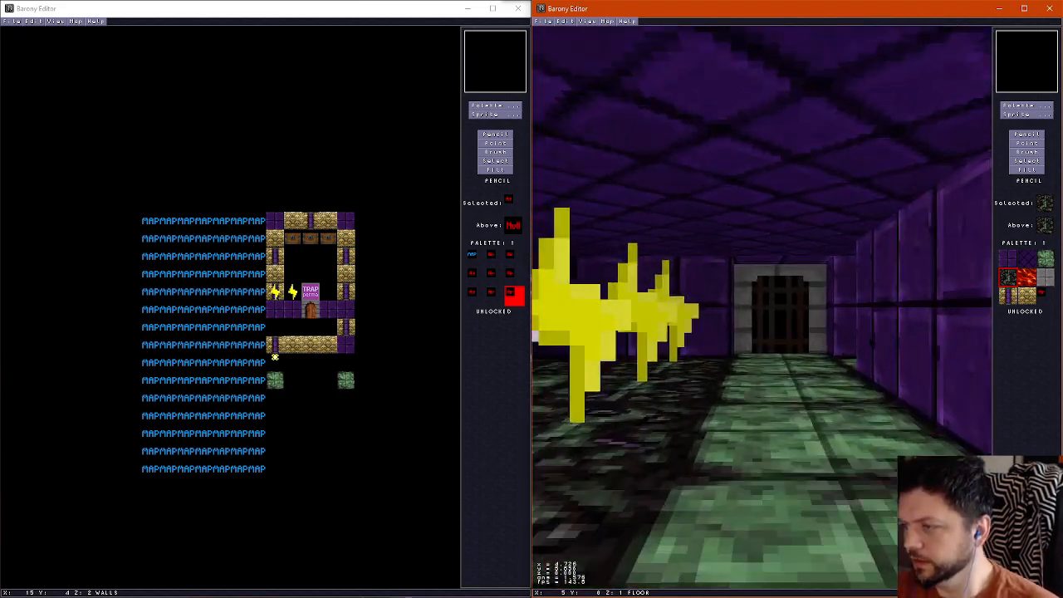
key("Left")
key("Right")
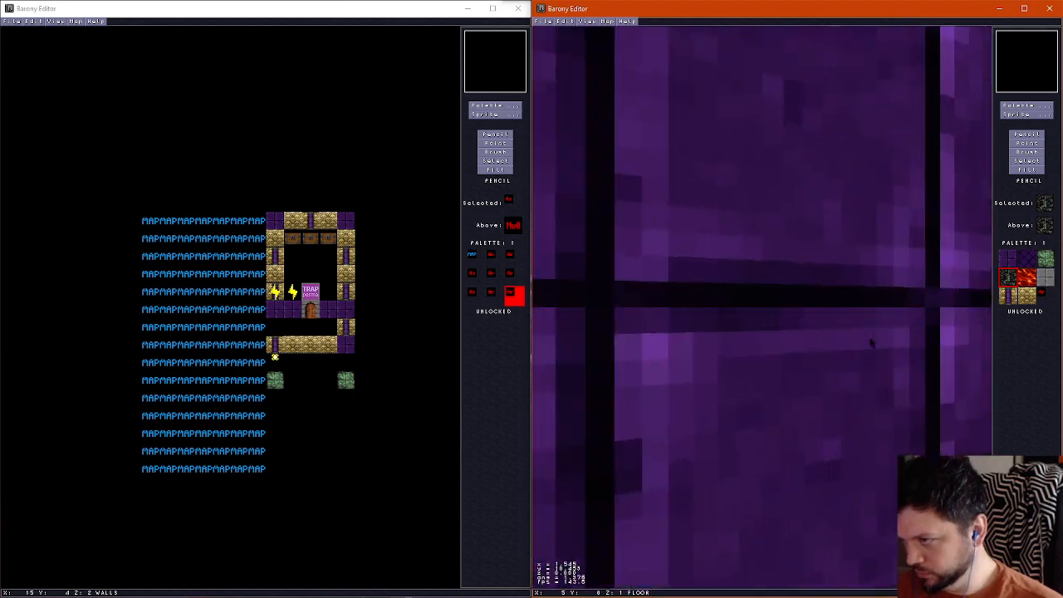
key("Up")
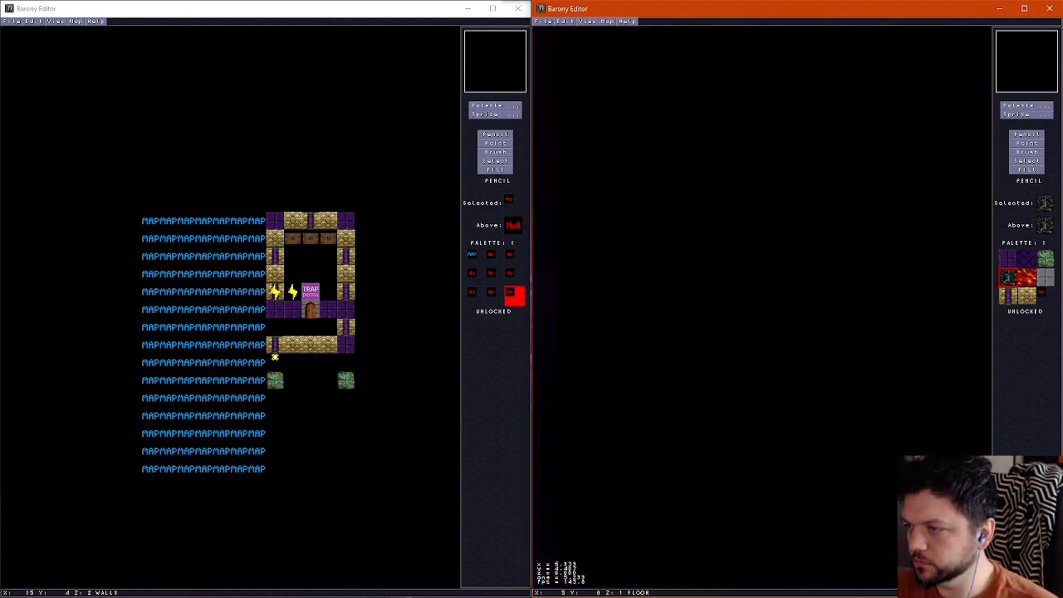
key("Escape")
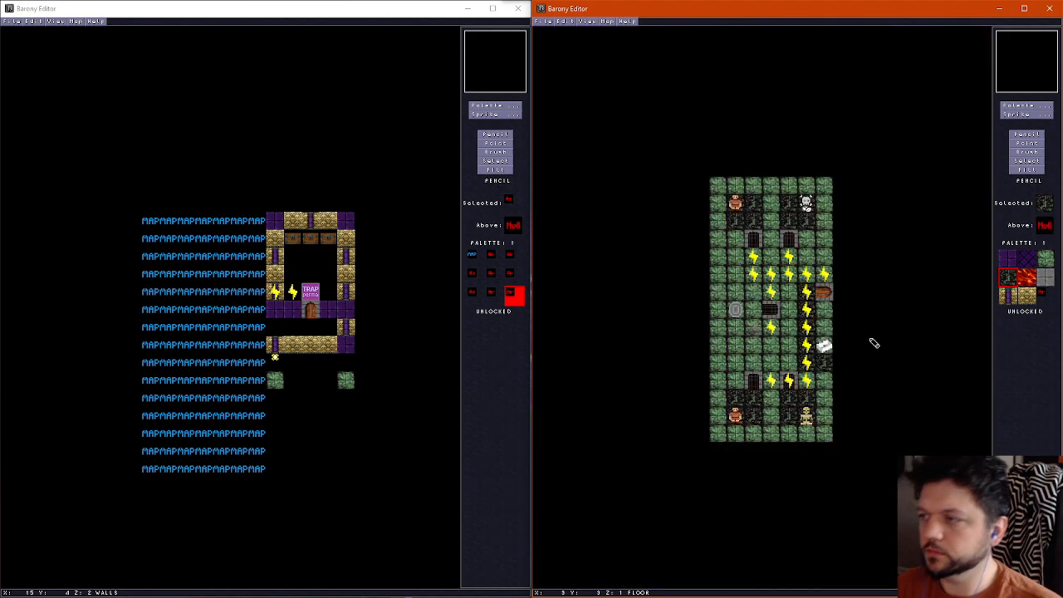
Check the ceiling layer and save the map under its existing file name
scroll(828, 283, "down", 2)
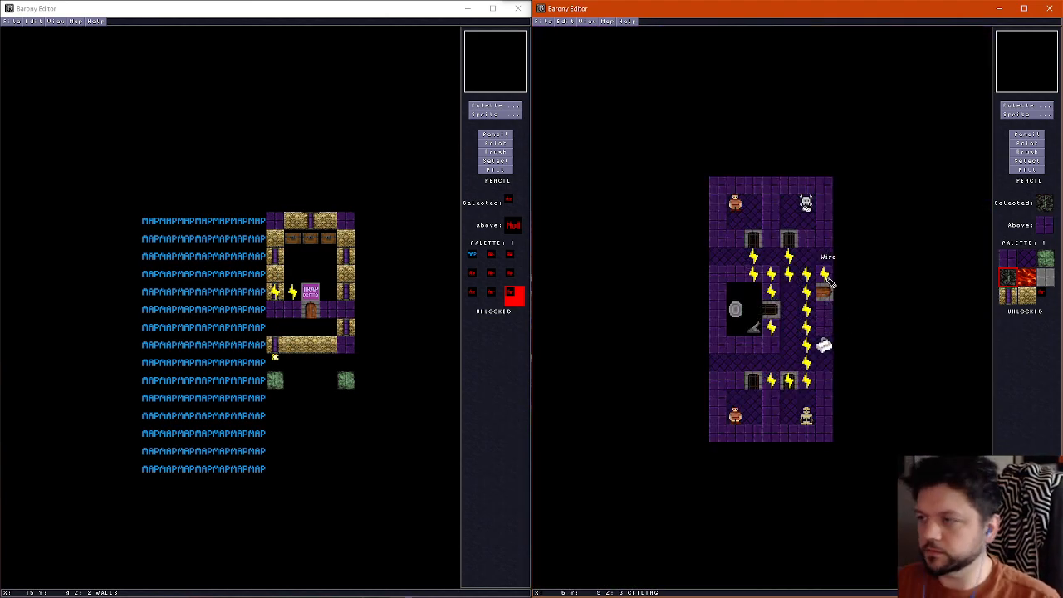
scroll(828, 282, "up", 1)
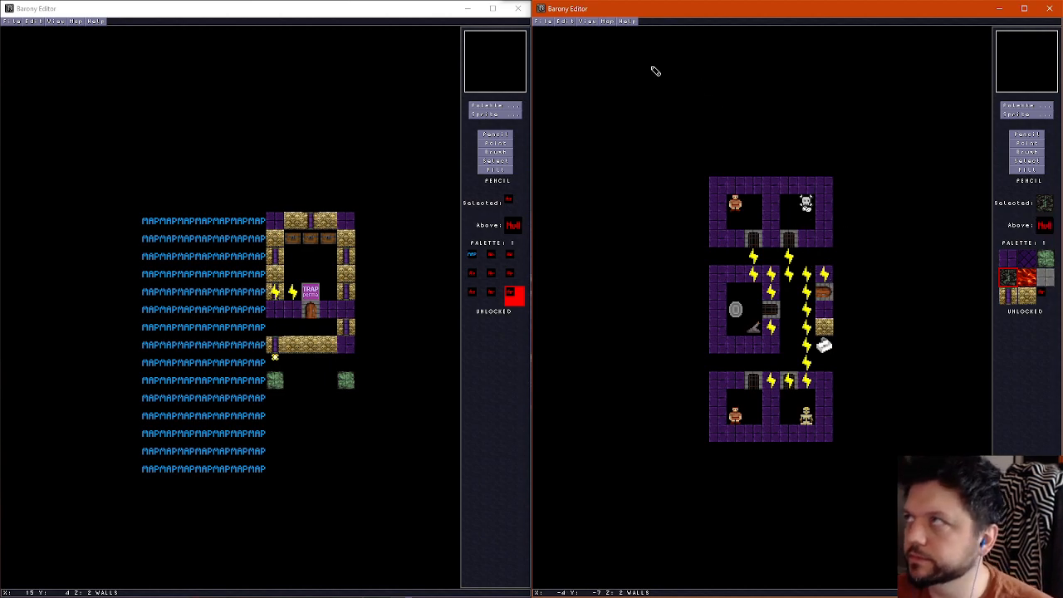
left_click(541, 20)
left_click(560, 68)
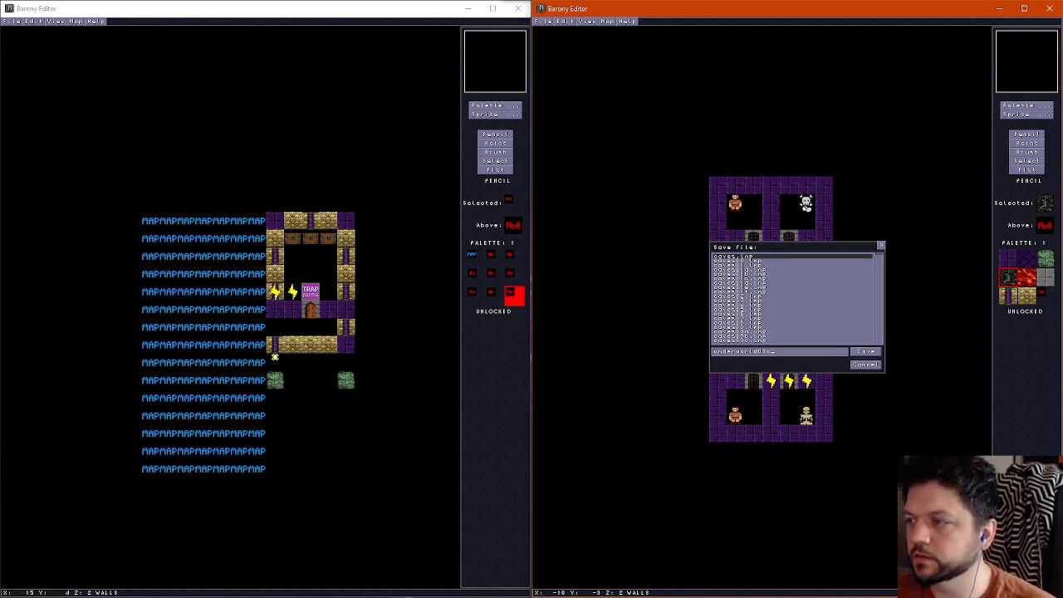
left_click(872, 352)
Compare the wall and floor layers across the rooms and corridors
left_click(609, 21)
left_click(621, 34)
left_click(903, 204)
scroll(804, 254, "down", 1)
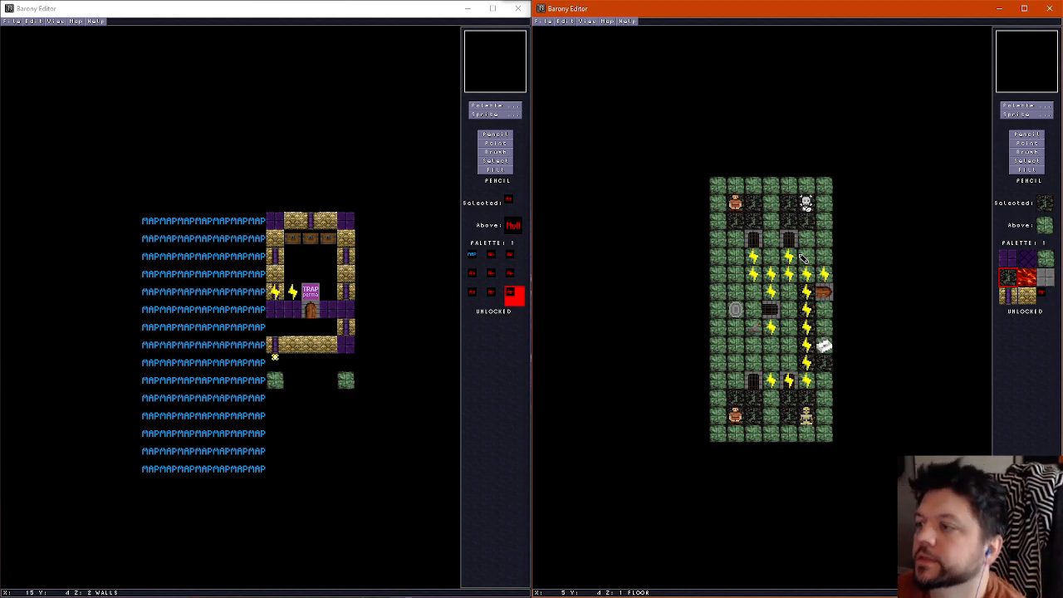
scroll(731, 379, "up", 1)
scroll(732, 380, "down", 1)
scroll(731, 379, "up", 1)
scroll(733, 379, "down", 1)
scroll(735, 380, "up", 1)
scroll(734, 382, "down", 1)
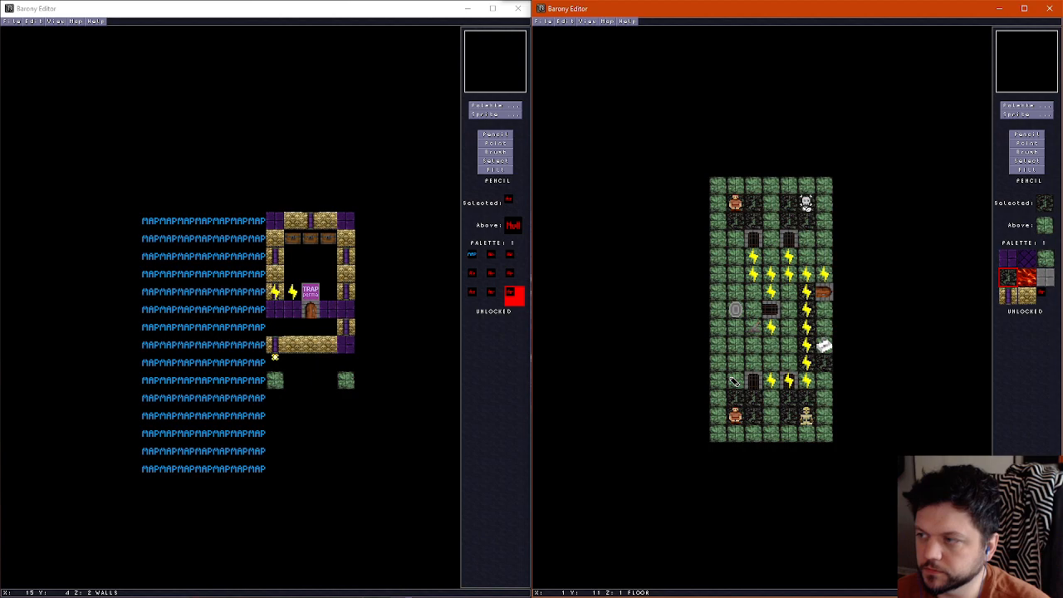
scroll(735, 381, "up", 1)
scroll(734, 381, "down", 1)
scroll(734, 382, "up", 1)
scroll(734, 381, "down", 1)
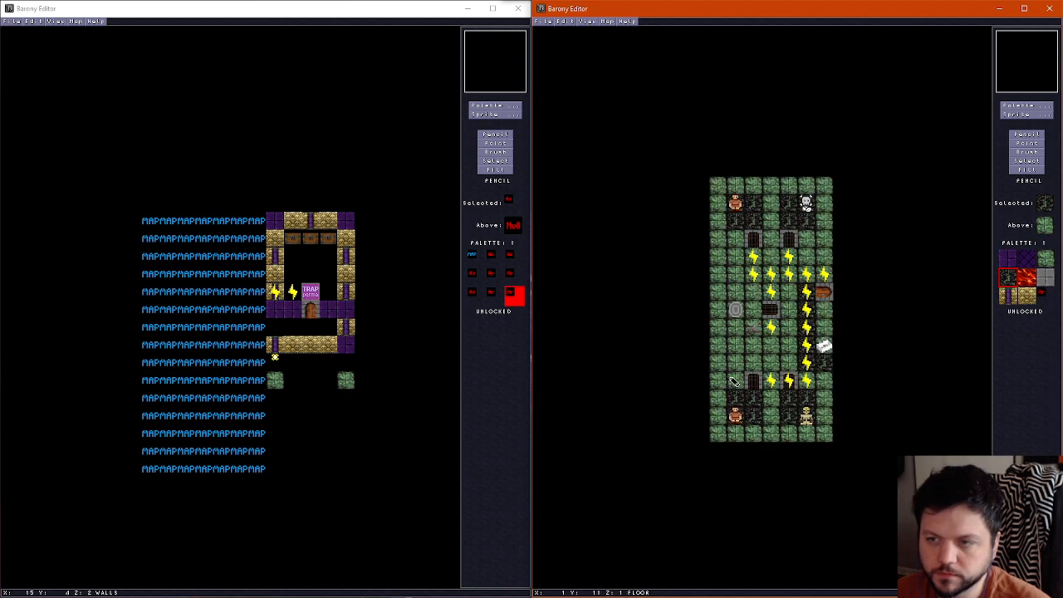
scroll(735, 381, "up", 1)
scroll(735, 381, "down", 1)
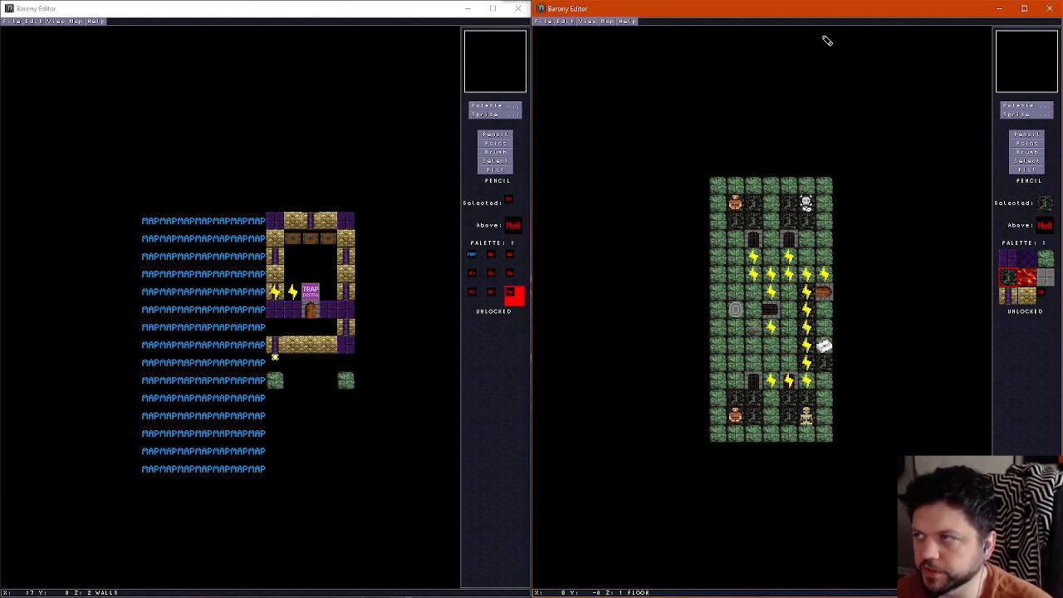
Move the sink on the east edge one tile south
scroll(807, 264, "up", 1)
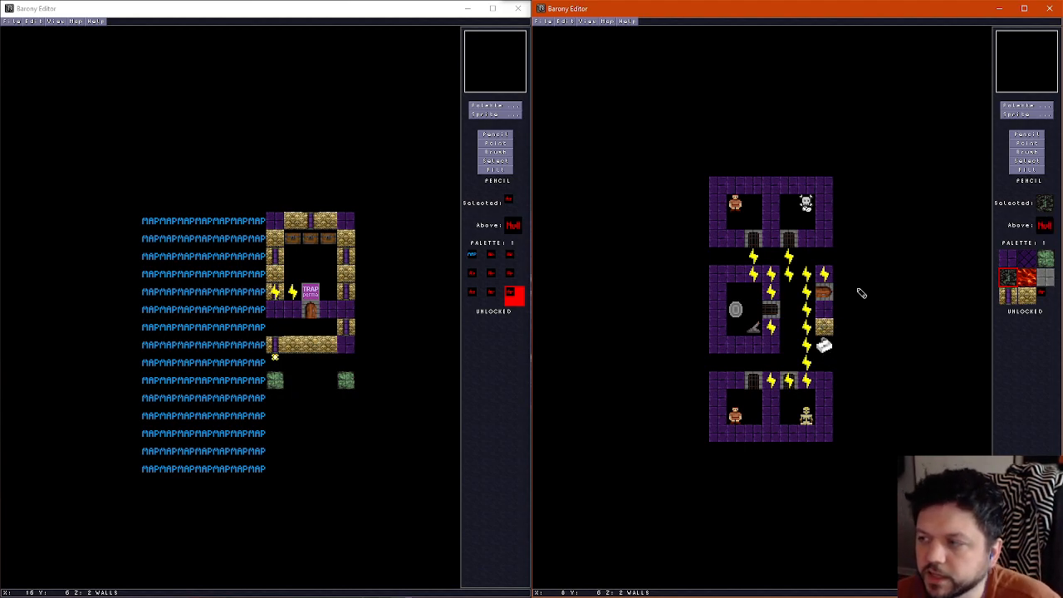
left_click(1031, 144)
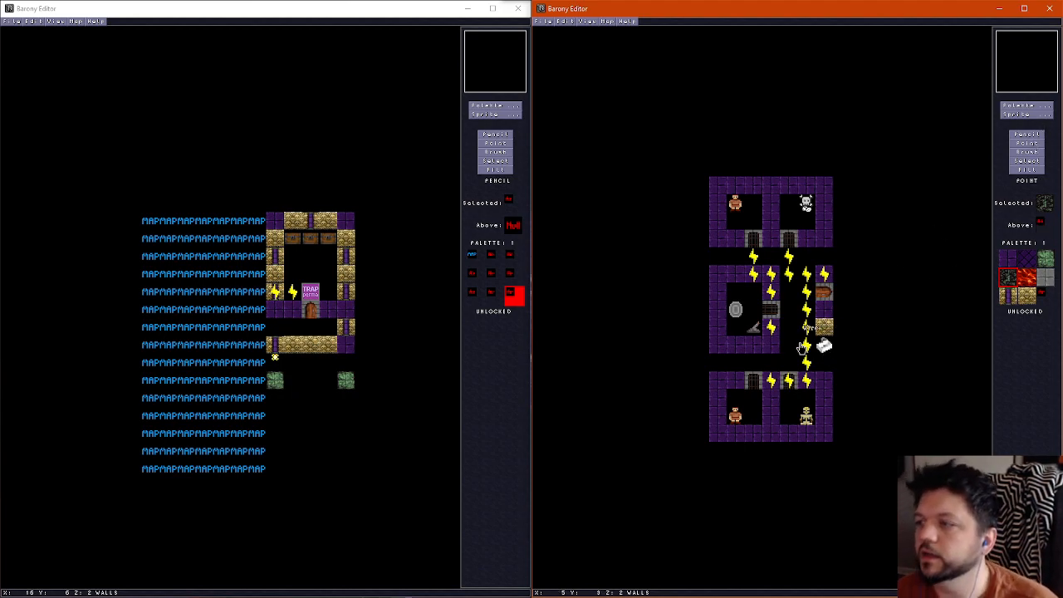
left_click_drag(824, 346, 824, 363)
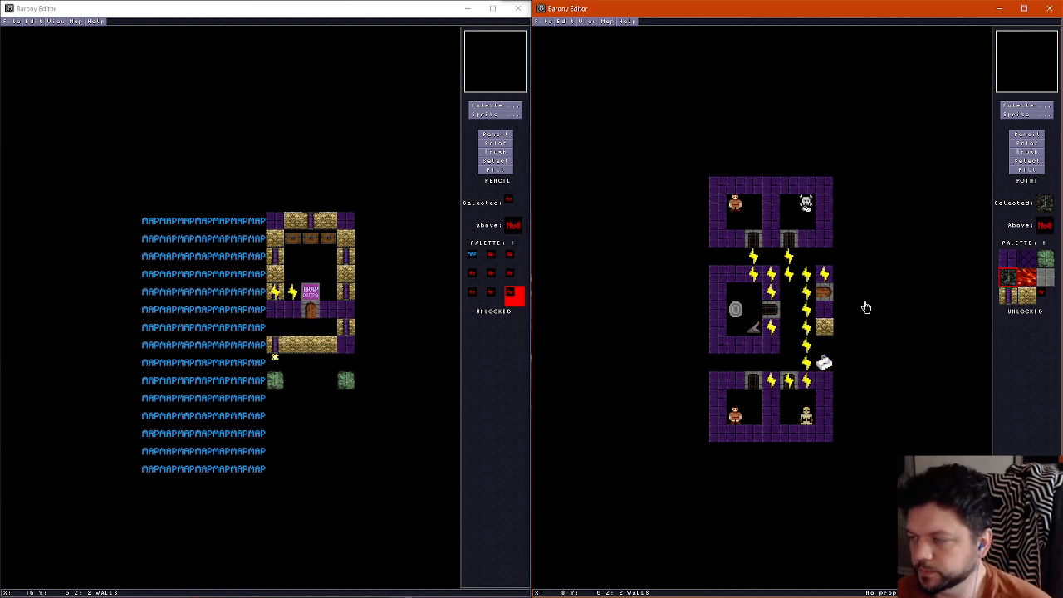
scroll(837, 340, "up", 1)
scroll(839, 345, "down", 1)
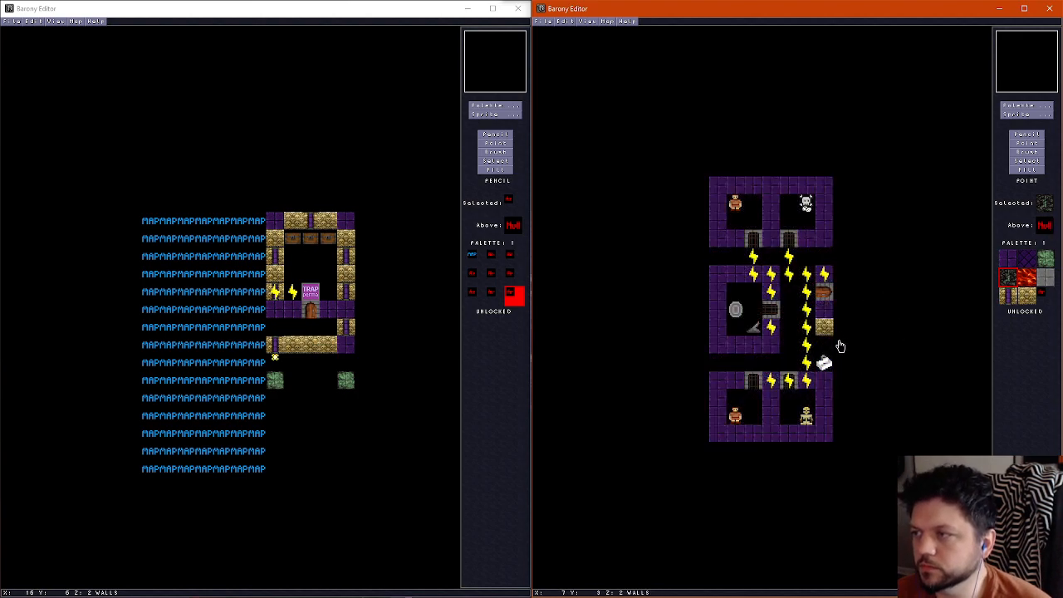
left_click(1029, 136)
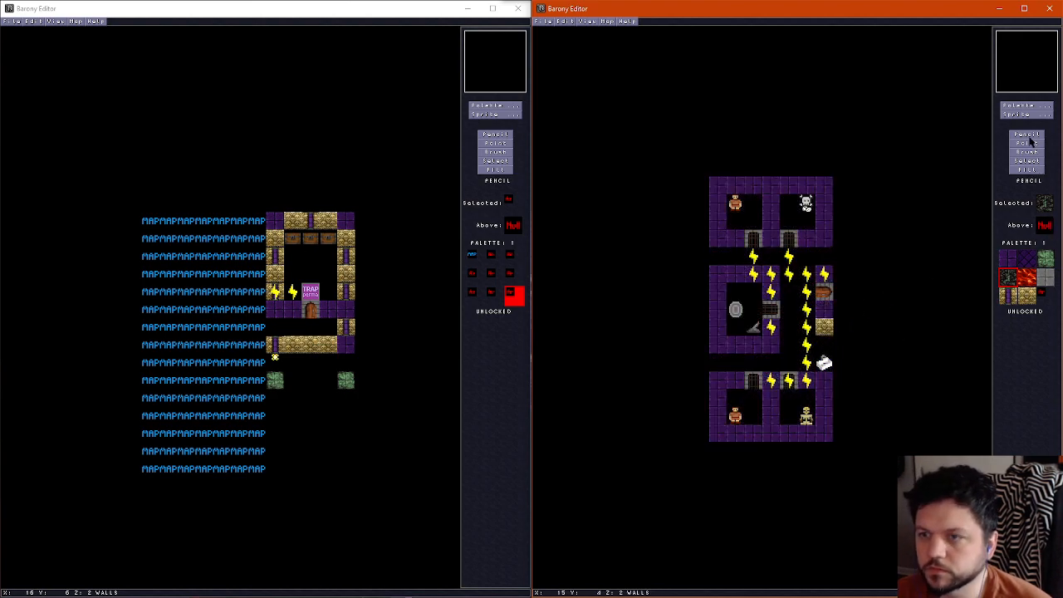
Check the ceiling layer and save the map
scroll(833, 298, "down", 1)
scroll(833, 297, "up", 2)
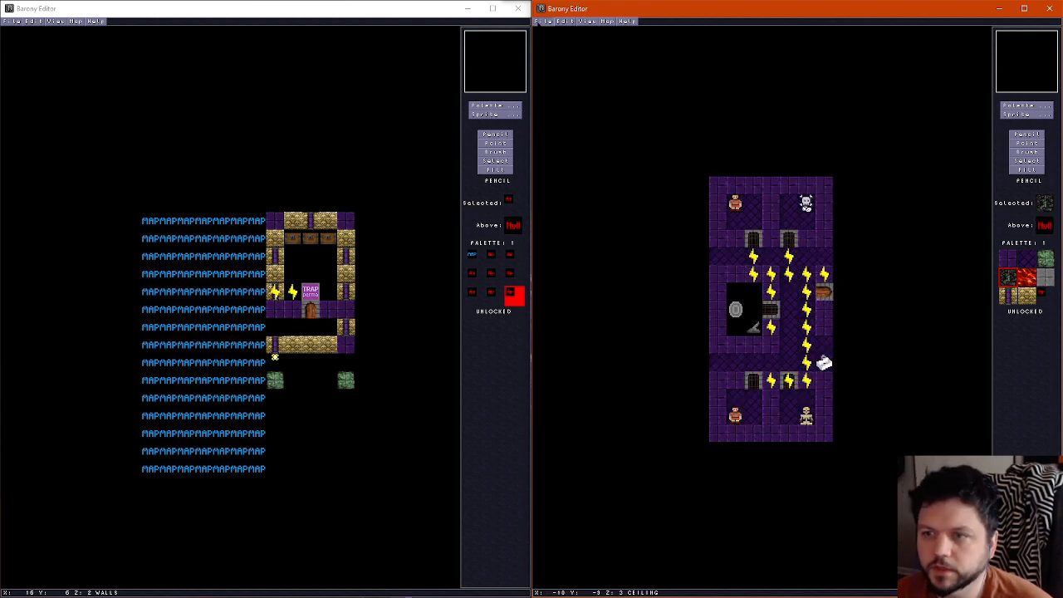
left_click(538, 22)
left_click(558, 58)
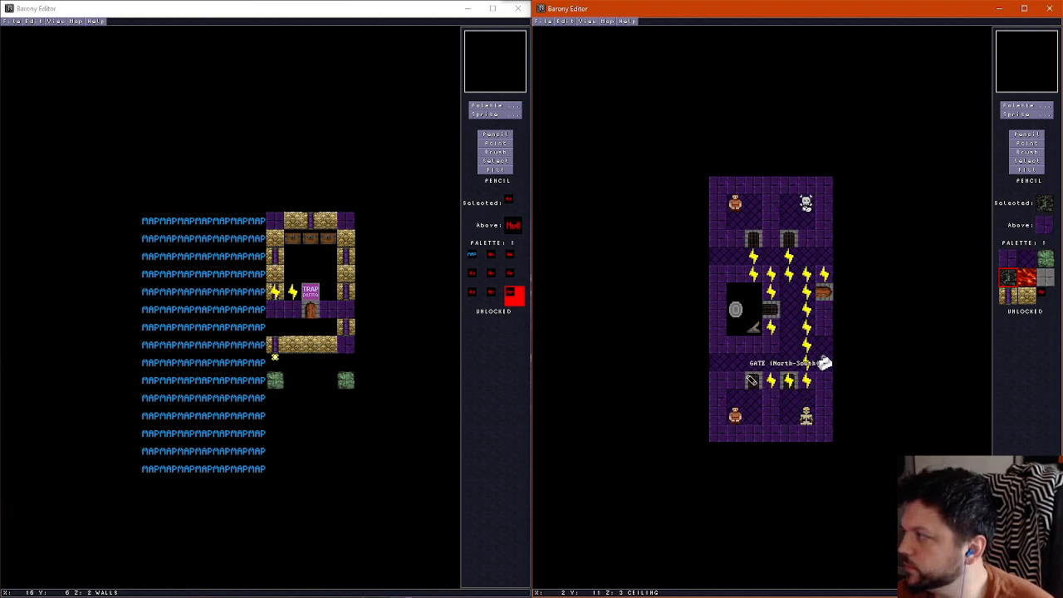
left_click(540, 21)
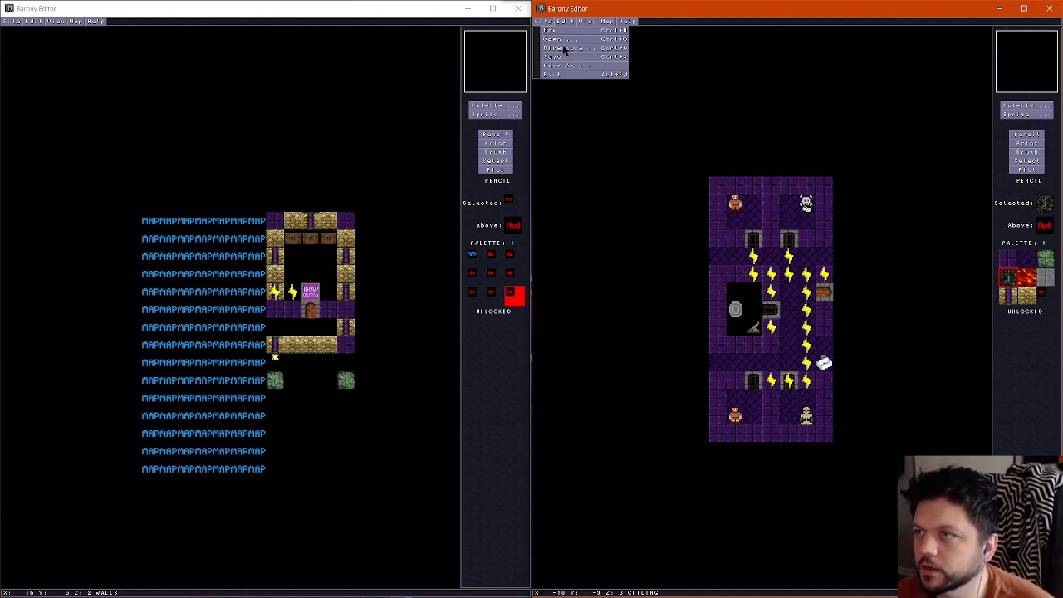
left_click(568, 59)
Review the map properties without changing them and save the map under its existing file name
left_click(608, 23)
left_click(613, 31)
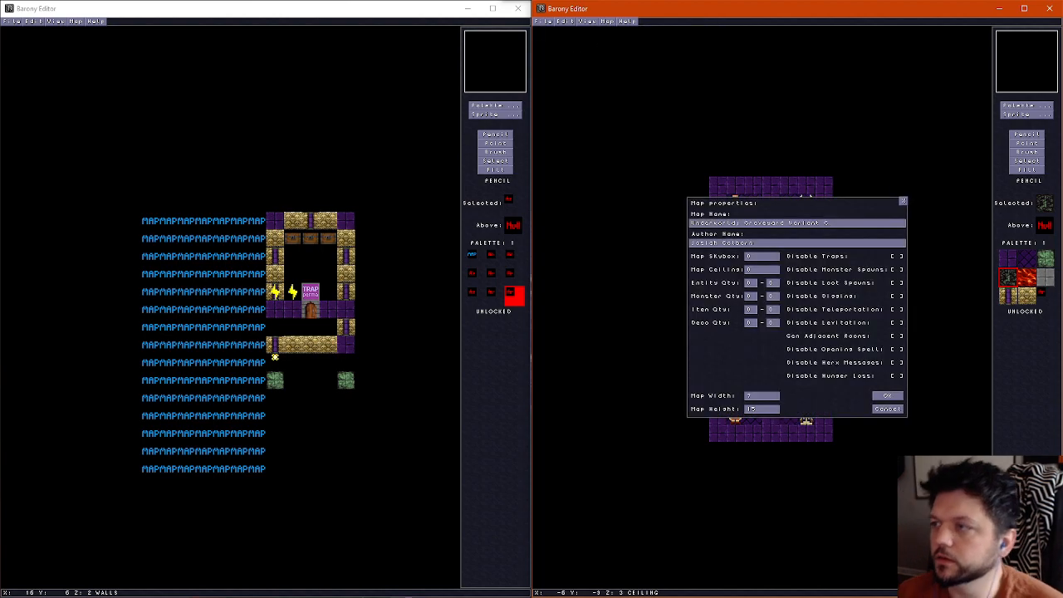
left_click(887, 406)
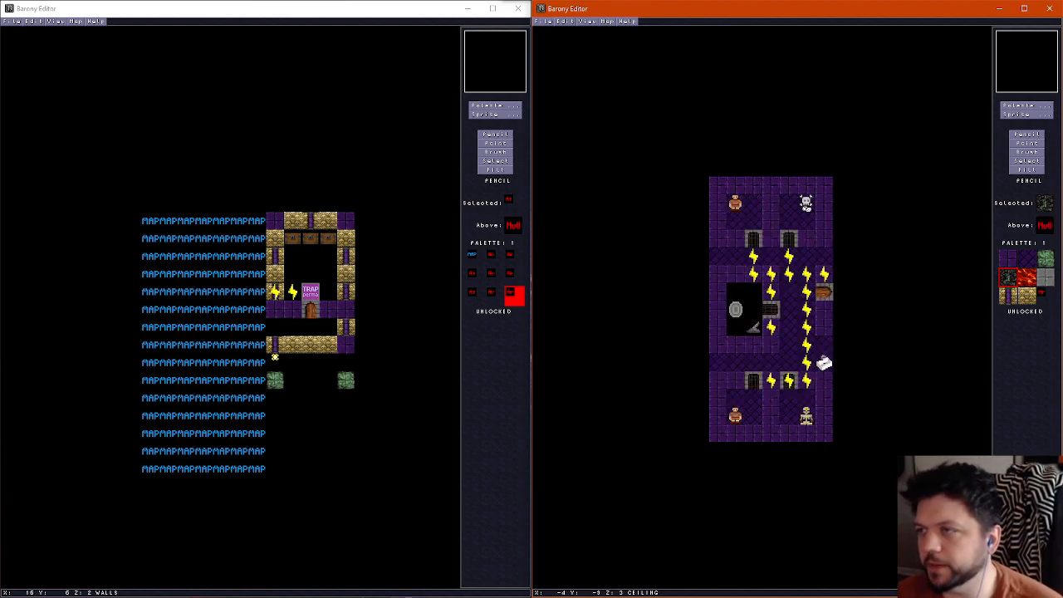
left_click(541, 22)
left_click(572, 67)
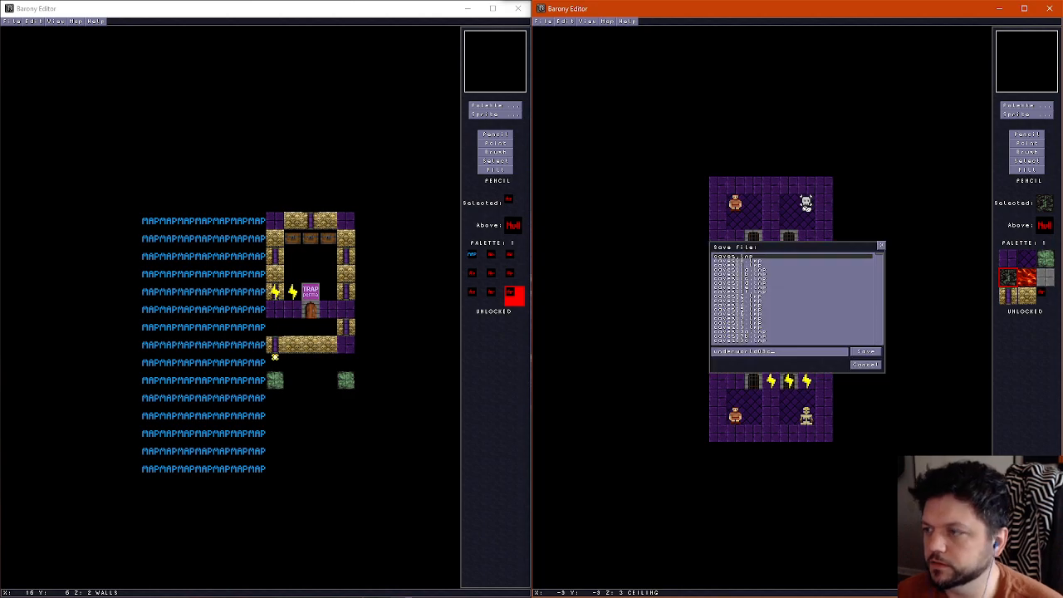
left_click(868, 352)
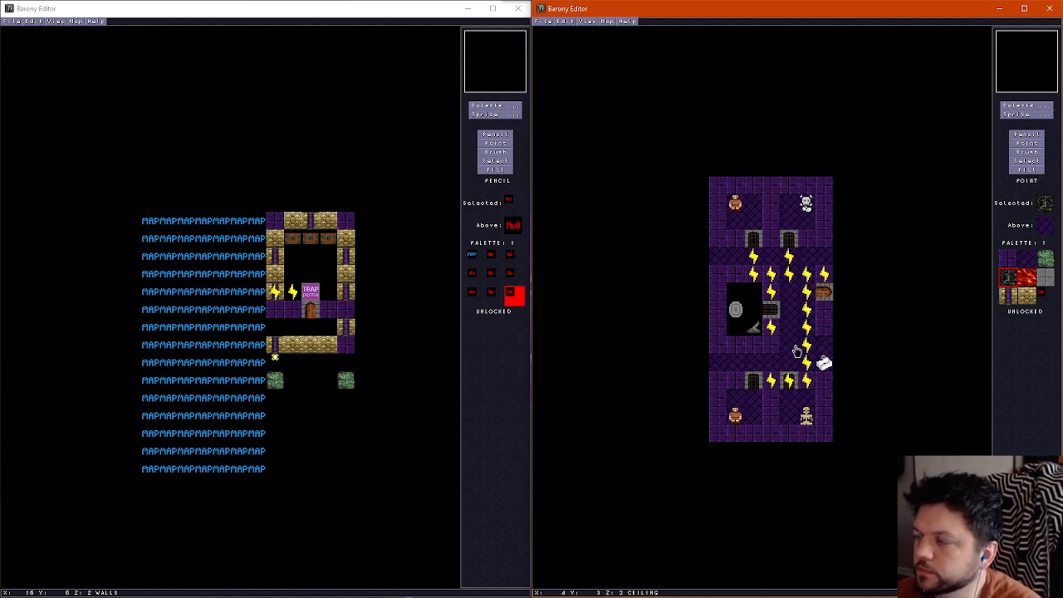
Delete the sink and the wires running along the east corridor and above the central cell
left_click(820, 363)
key("Delete")
left_click(808, 362)
key("Delete")
left_click(807, 331)
key("Delete")
left_click(807, 347)
key("Delete")
left_click(807, 312)
key("Delete")
left_click(806, 294)
key("Delete")
left_click(806, 277)
Delete the wires, gates and monsters of the two northern rooms
key("Delete")
left_click(772, 276)
Delete the central cell's gate, its adjacent wires and the lever inside it
key("Delete")
key("Delete")
key("Delete")
key("Delete")
key("Delete")
key("Delete")
key("Delete")
left_click(754, 274)
left_click(754, 259)
left_click(789, 256)
left_click(789, 239)
left_click(754, 240)
left_click(735, 204)
left_click(805, 207)
key("Delete")
left_click(771, 295)
Delete the gates, wires and monsters of the two southern rooms
key("Delete")
left_click(772, 310)
key("Delete")
key("Delete")
key("Delete")
left_click(772, 329)
left_click(758, 332)
left_click(755, 386)
key("Delete")
key("Delete")
key("Delete")
key("Delete")
key("Delete")
key("Delete")
left_click(774, 385)
left_click(791, 386)
left_click(804, 386)
left_click(791, 388)
left_click(805, 418)
left_click(736, 417)
key("Delete")
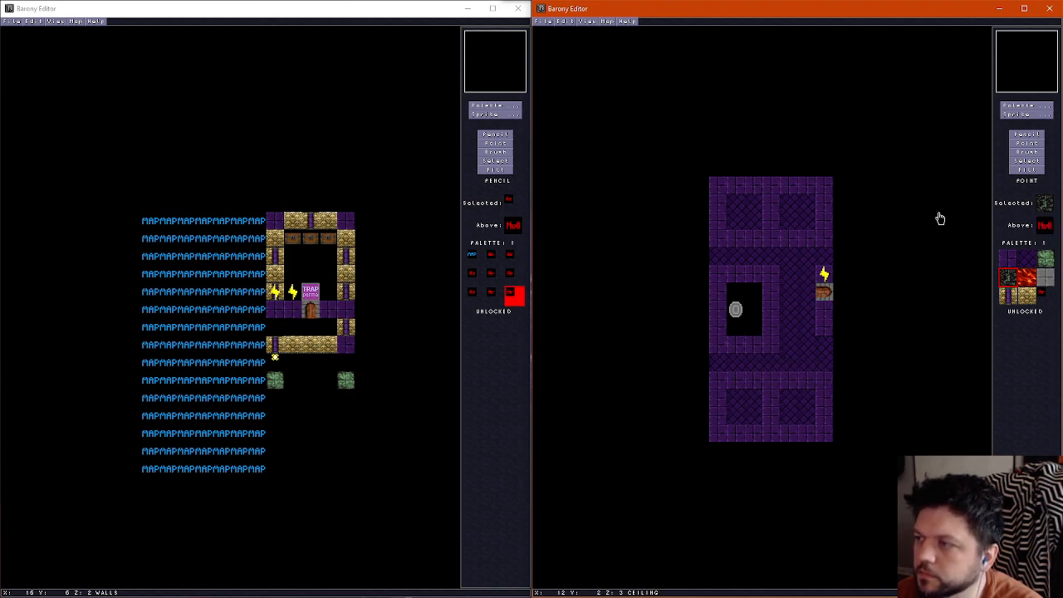
Erase the existing inner walls on the wall layer using the empty tile
left_click(1027, 134)
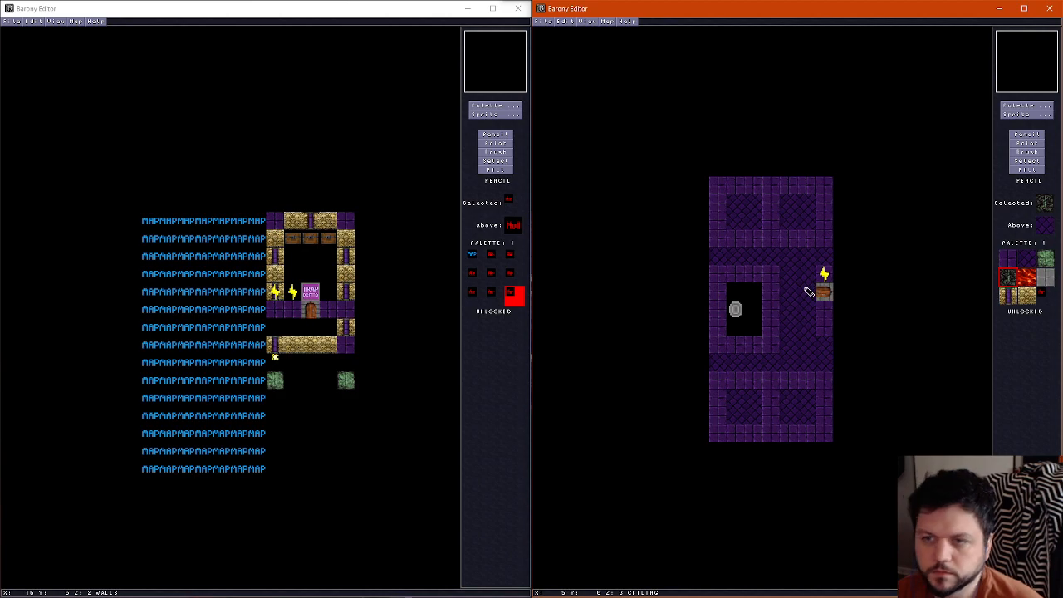
scroll(790, 313, "down", 1)
scroll(790, 313, "up", 1)
scroll(790, 313, "down", 1)
right_click(792, 360)
mouse_move(720, 379)
left_mouse_down()
mouse_move(774, 382)
mouse_move(754, 419)
mouse_move(770, 437)
mouse_move(786, 349)
mouse_move(705, 285)
mouse_move(773, 347)
mouse_move(709, 324)
mouse_move(717, 227)
mouse_move(722, 325)
mouse_move(793, 190)
mouse_move(774, 238)
left_mouse_up()
key("Page_Down")
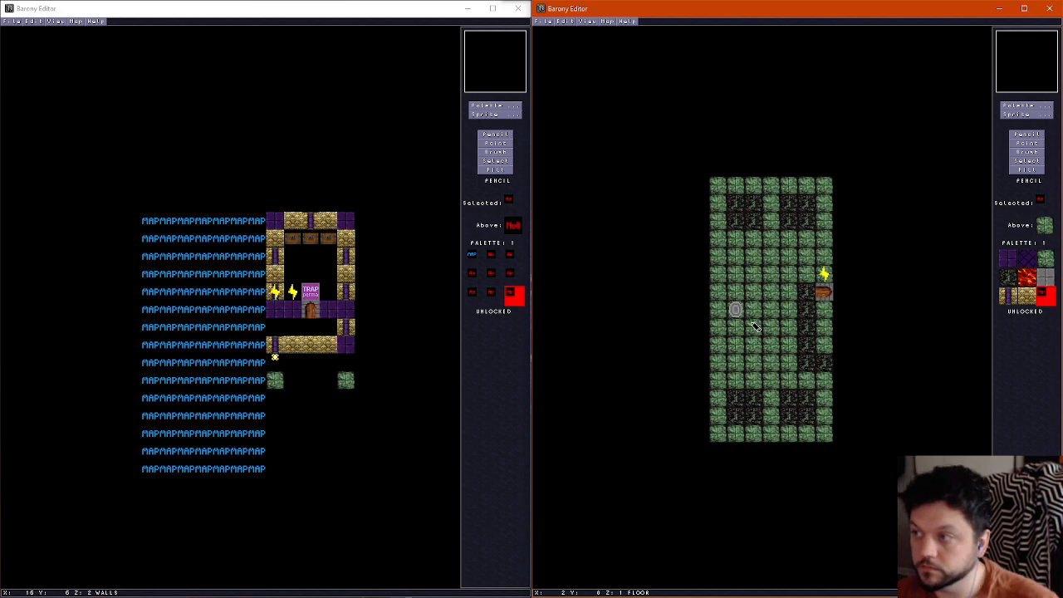
Erase the floor tiles of rows 4 and 8 from the east edge to column 2 using the empty tile
right_click(787, 271)
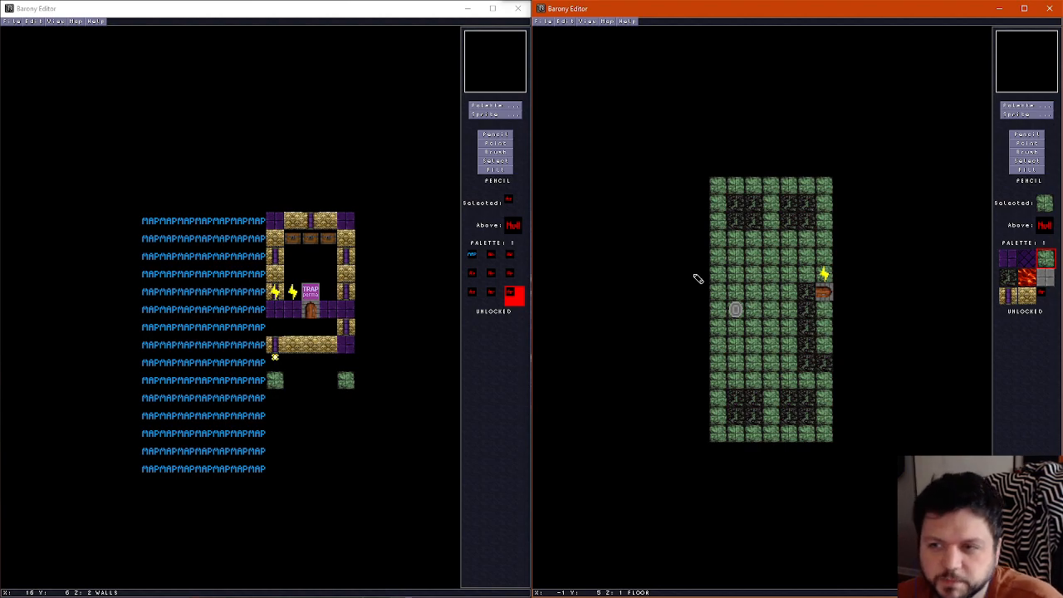
scroll(793, 253, "up", 1)
right_click(792, 253)
scroll(790, 264, "down", 1)
left_click_drag(833, 265, 748, 259)
left_click(831, 318)
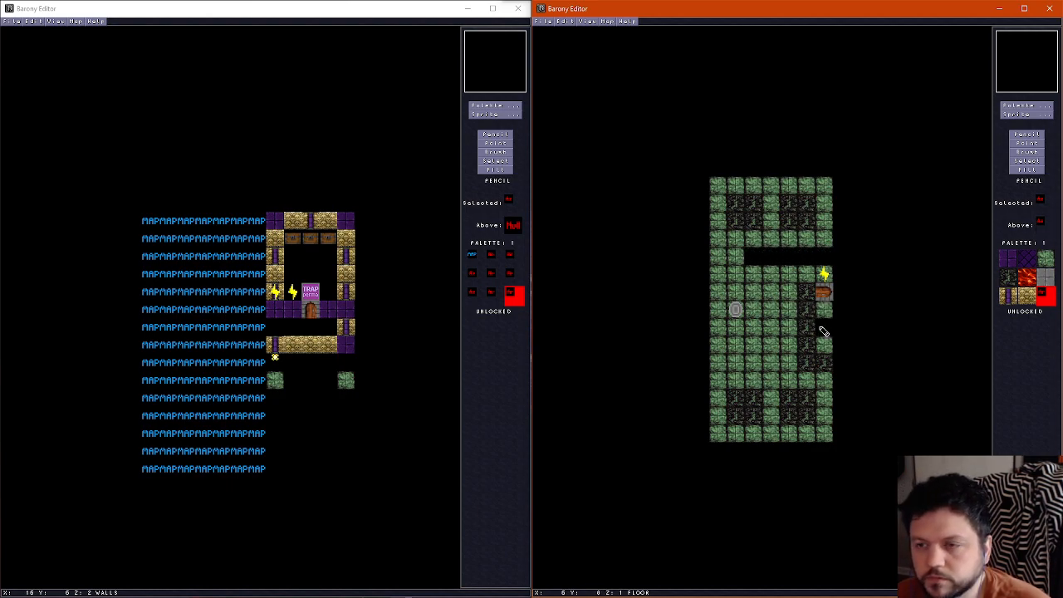
left_click_drag(823, 330, 759, 330)
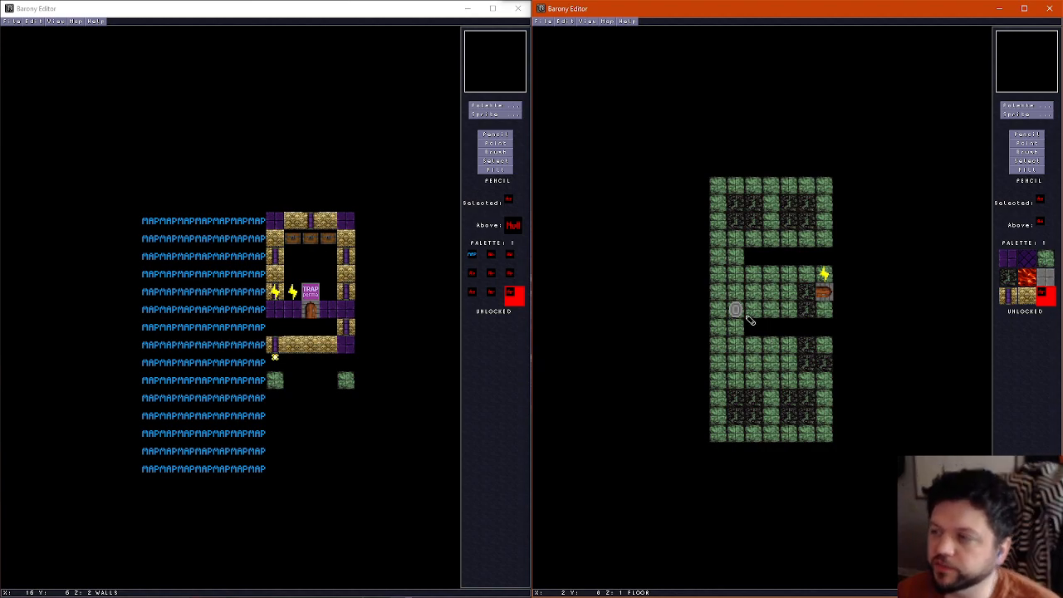
Reduce floor rows 4 and 8 to two green stone tiles each, in columns 1 and 2
right_click(740, 260)
left_click(754, 259)
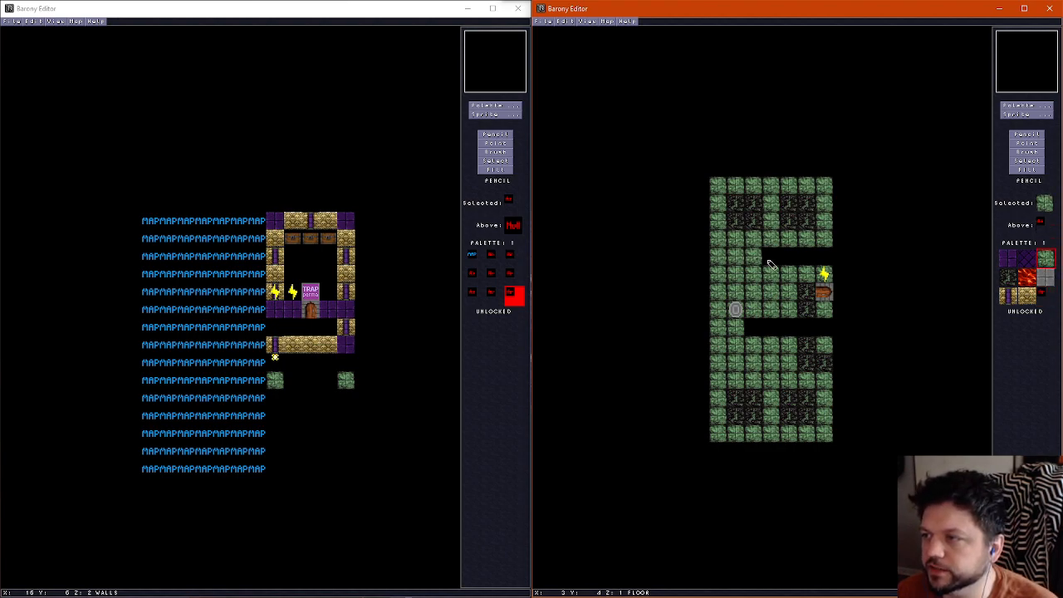
right_click(768, 260)
left_click(720, 259)
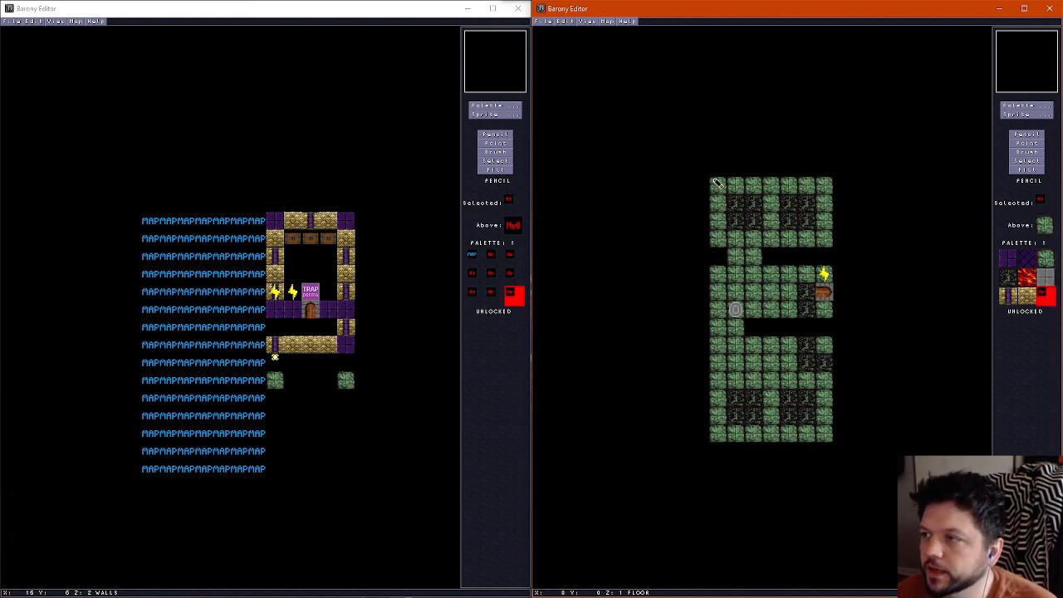
right_click(739, 325)
left_click(753, 324)
right_click(788, 326)
left_click(717, 328)
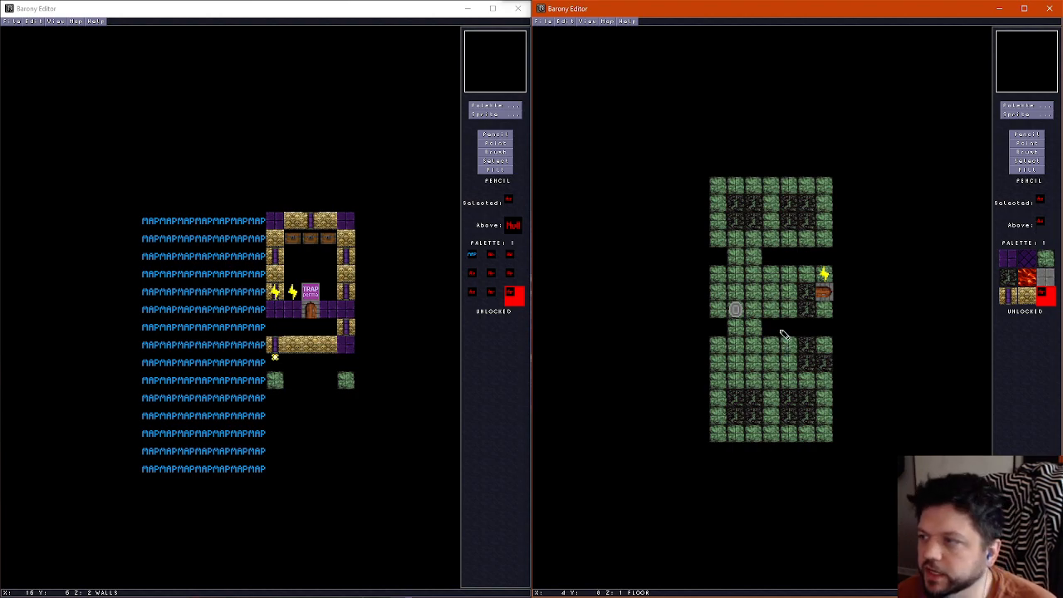
Trim the southernmost floor row to its three middle tiles and repaint row 13 above it with green stone
left_click_drag(720, 434, 737, 435)
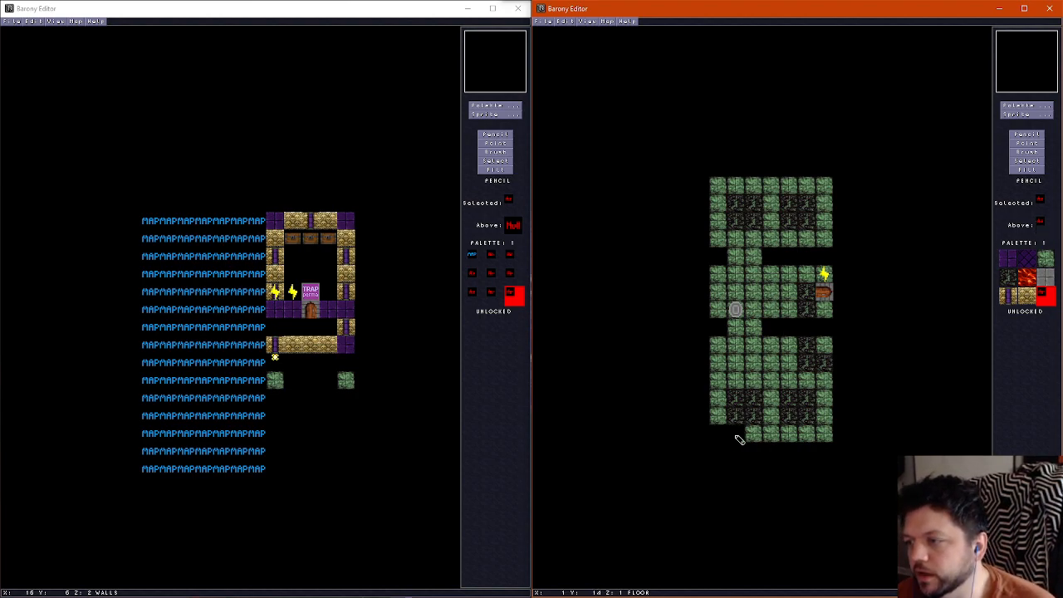
left_click_drag(816, 440, 831, 439)
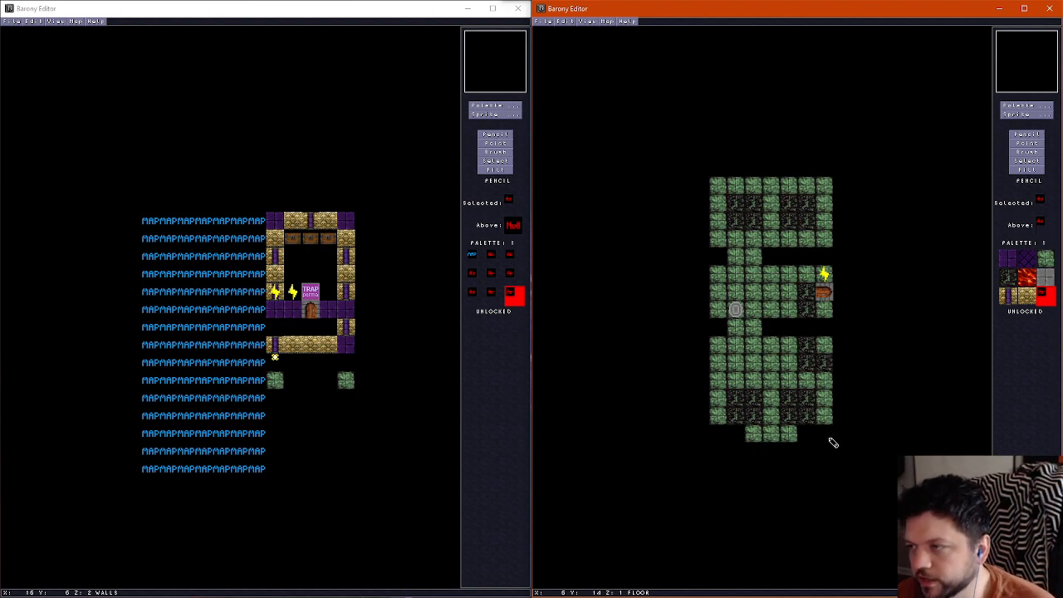
right_click(759, 429)
mouse_move(745, 422)
left_mouse_down()
mouse_move(810, 416)
mouse_move(745, 388)
mouse_move(801, 368)
mouse_move(751, 379)
left_mouse_up()
Fill the interiors of the three floor sections with dark cracked stone, keeping green stone along their borders
right_click(795, 401)
right_click(823, 390)
left_click(825, 362)
left_click(807, 345)
left_click(806, 309)
right_click(799, 300)
left_click_drag(799, 301, 737, 297)
left_click_drag(770, 223, 774, 208)
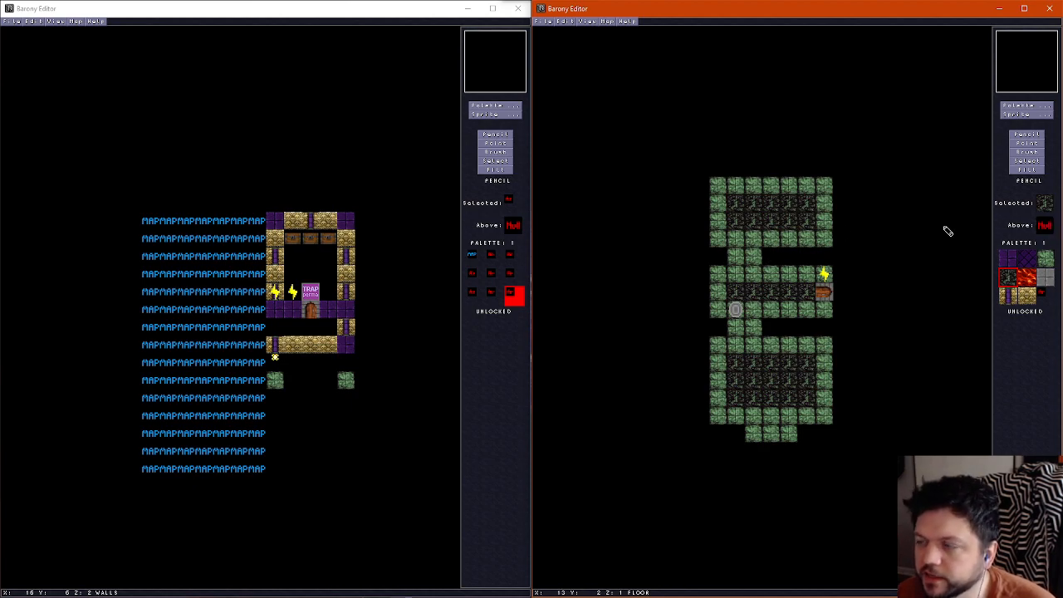
Extend the green floor strips in rows 4 and 8 to column 4 and erase column 1 of row 4
right_click(758, 261)
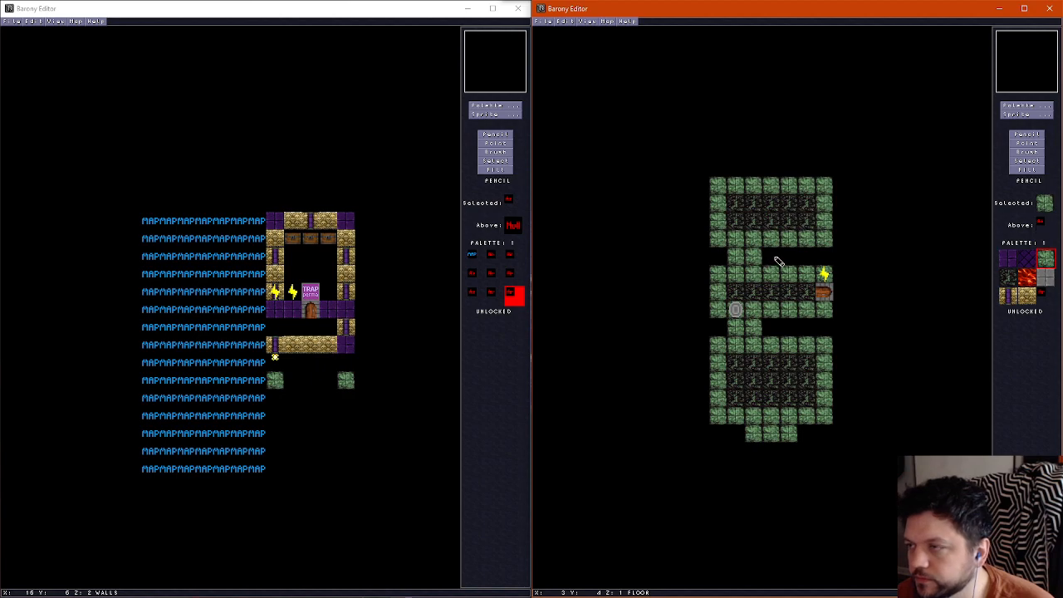
left_click_drag(786, 258, 777, 258)
right_click(720, 257)
left_click(737, 257)
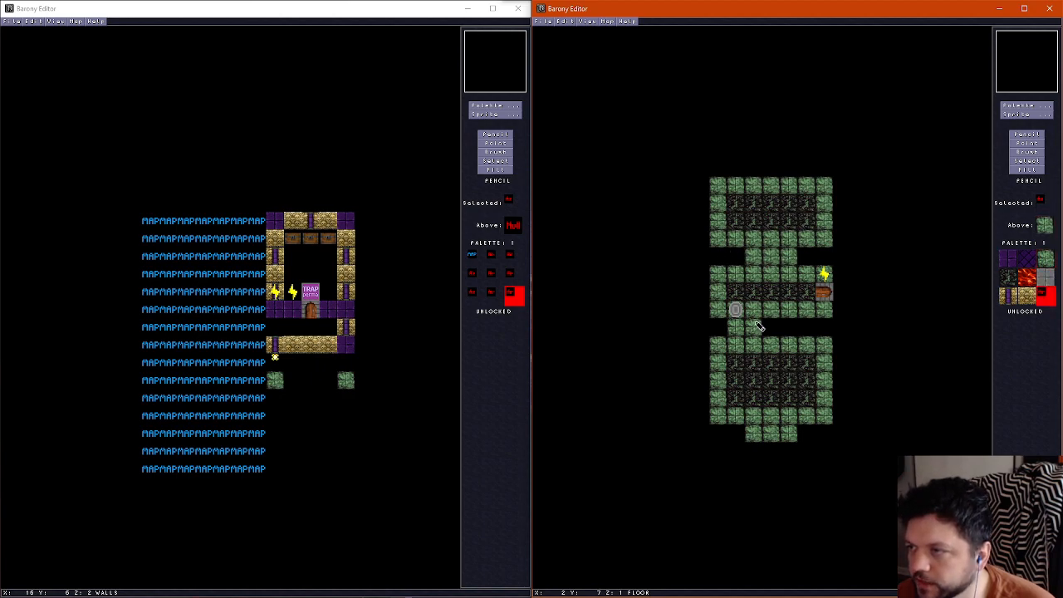
right_click(755, 330)
left_click_drag(766, 329, 788, 329)
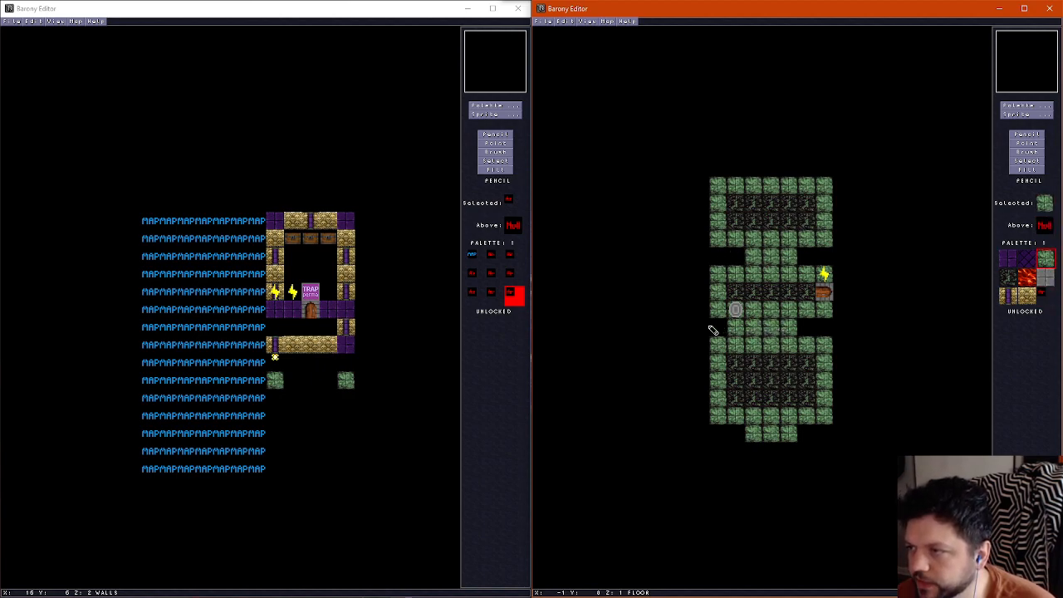
Move the grey oval sprite in the middle section to column 2 of row 6
left_click(1028, 143)
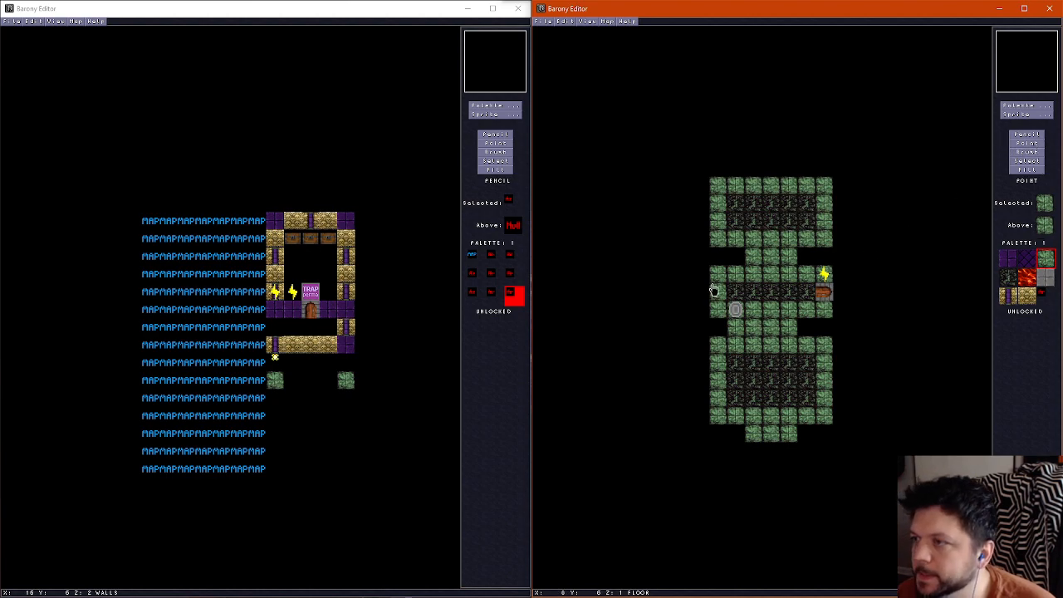
left_click(736, 310)
left_click(754, 299)
Place purple-striped gold walls on the west edge at rows 5 and 7, with a plain gold brick wall at row 6
left_click(1027, 134)
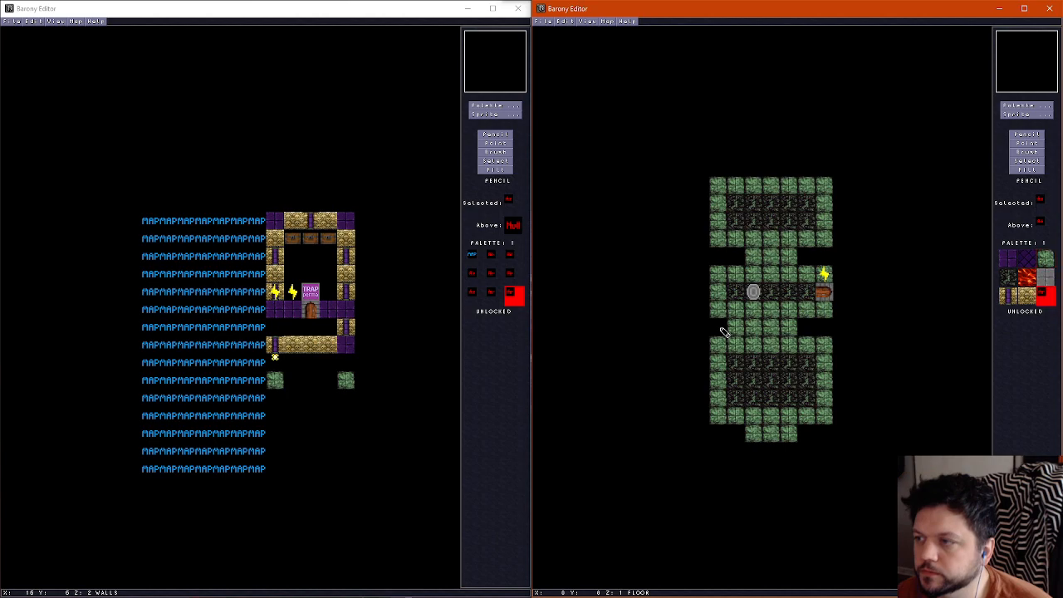
left_click(1009, 294)
scroll(711, 312, "up", 1)
left_click(719, 308)
scroll(719, 304, "down", 1)
scroll(717, 276, "up", 1)
left_click(721, 277)
left_click(1027, 295)
left_click(722, 292)
scroll(725, 293, "down", 1)
scroll(726, 294, "up", 1)
scroll(726, 294, "down", 1)
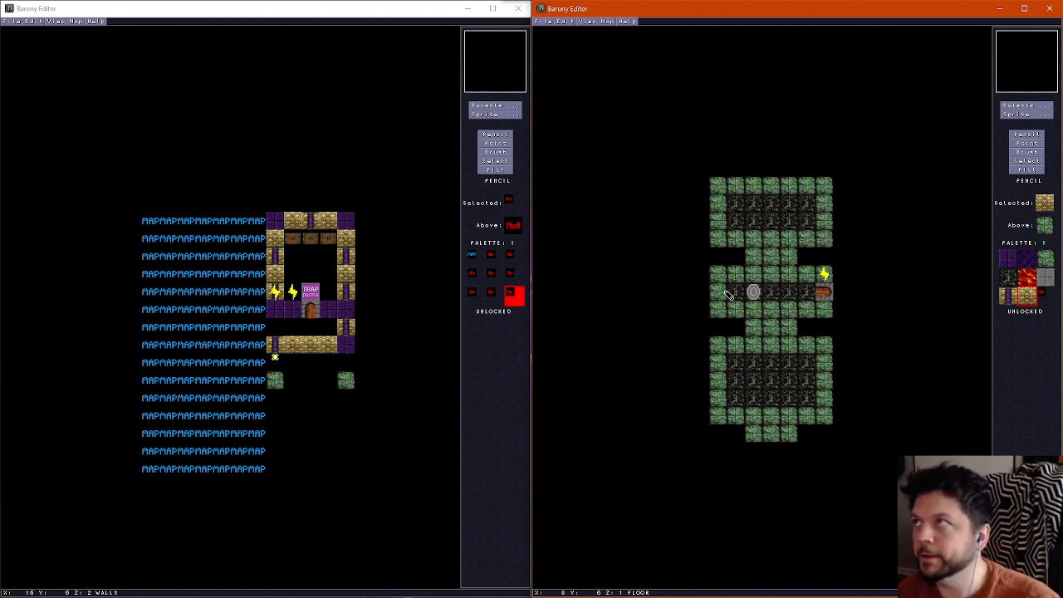
Paint columns 2 and 3 of floor rows 4 and 8 with the blue labelled tile and erase column 4 of both rows
left_click(1027, 107)
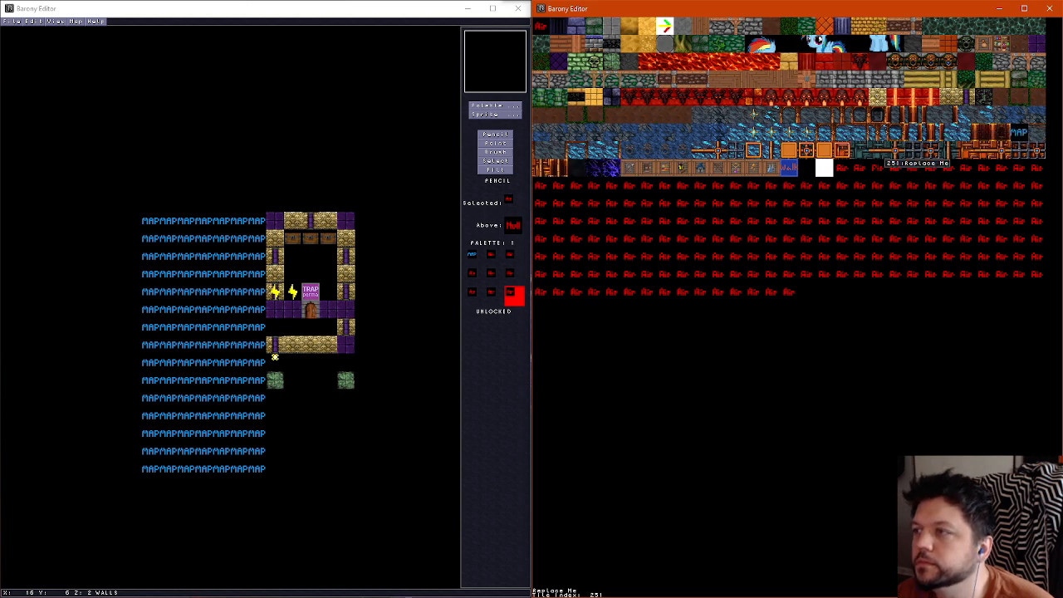
left_click(787, 168)
left_click_drag(757, 255, 768, 256)
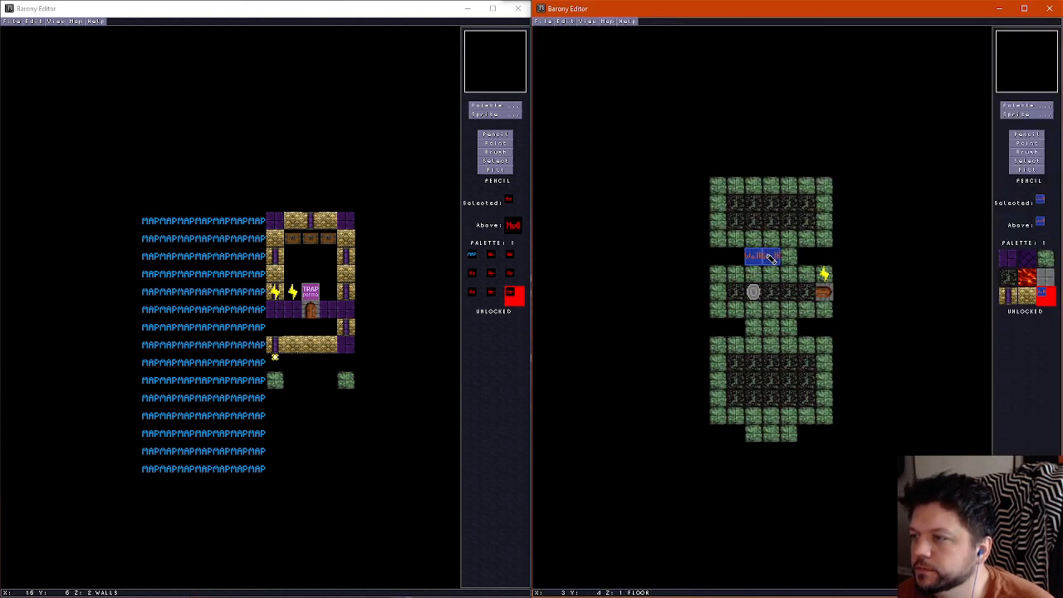
left_click(755, 328)
left_click(775, 328)
right_click(804, 256)
left_click(791, 256)
left_click(789, 329)
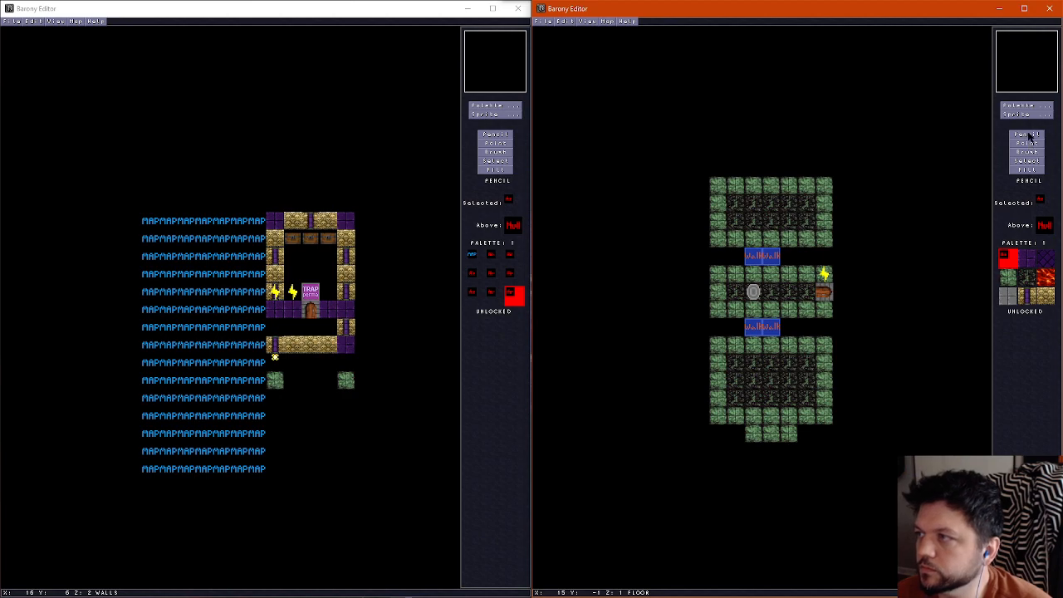
Erase the floor in columns 3 and 4 of rows 1–2 and 10–12, plus the blue labelled tiles in column 3 of rows 4 and 8
scroll(792, 226, "up", 1)
scroll(787, 224, "down", 1)
scroll(790, 224, "up", 1)
scroll(790, 224, "down", 1)
mouse_move(790, 224)
left_mouse_down()
mouse_move(783, 207)
mouse_move(781, 219)
left_mouse_up()
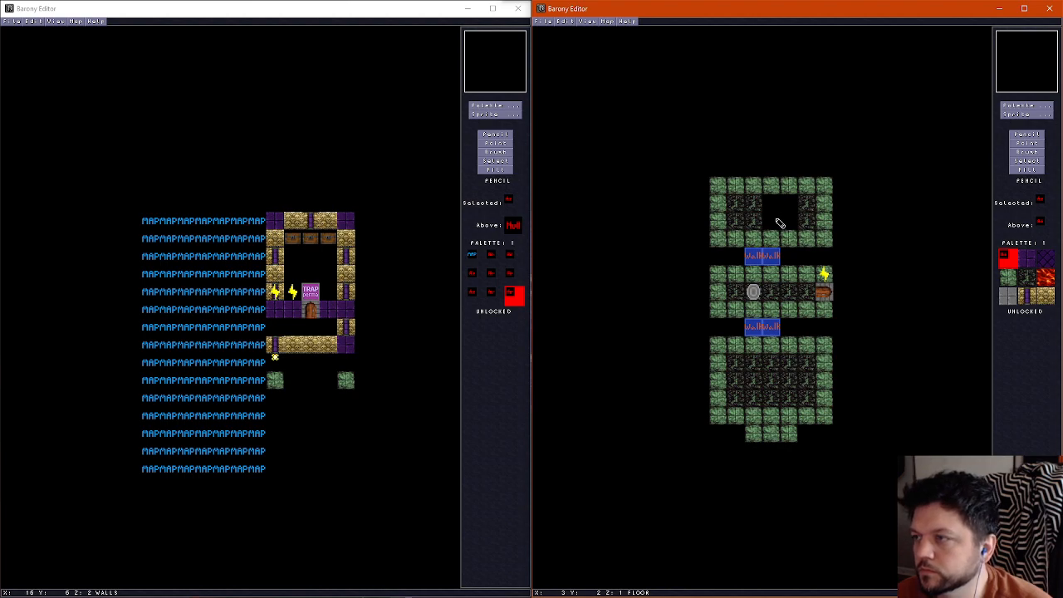
left_click(773, 256)
left_click(773, 327)
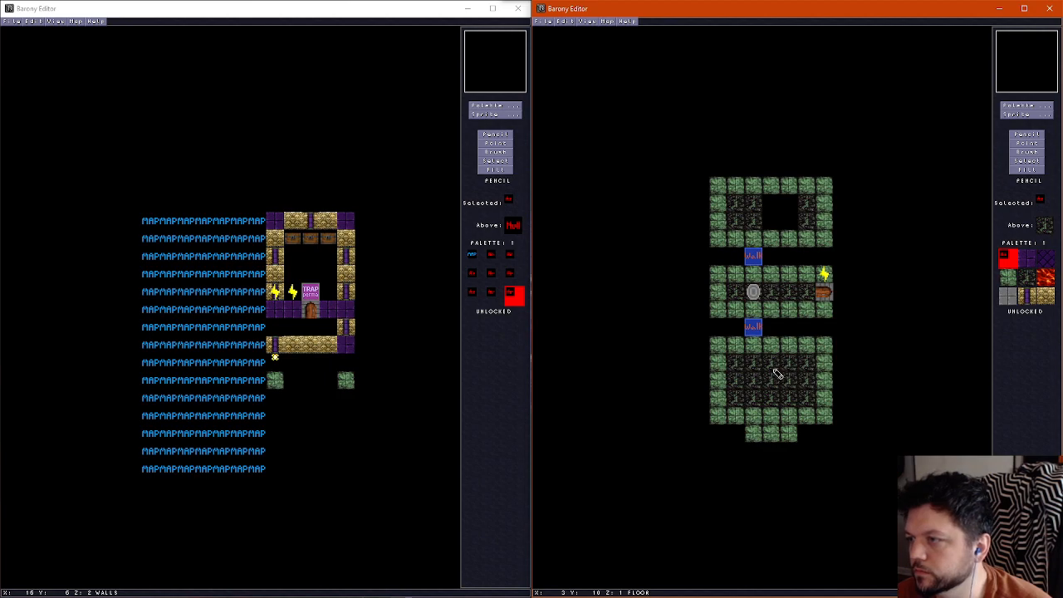
mouse_move(789, 365)
left_mouse_down()
mouse_move(789, 396)
mouse_move(774, 397)
mouse_move(772, 365)
left_mouse_up()
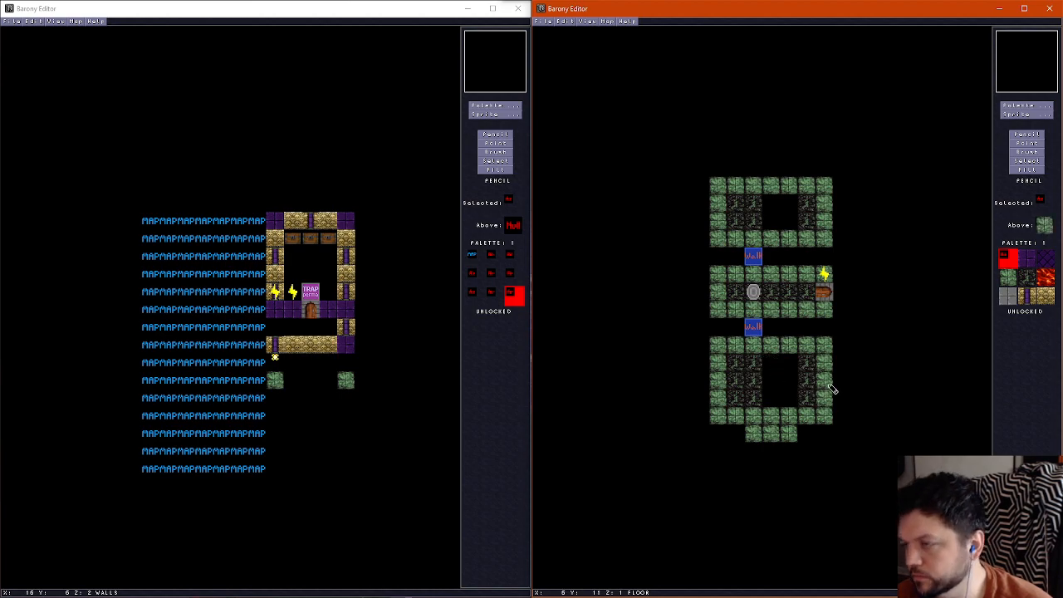
Erase the gold brick wall at row 8 on the room's east edge
left_click(1030, 298)
scroll(739, 351, "up", 1)
scroll(730, 348, "down", 1)
scroll(728, 348, "up", 1)
scroll(797, 336, "down", 1)
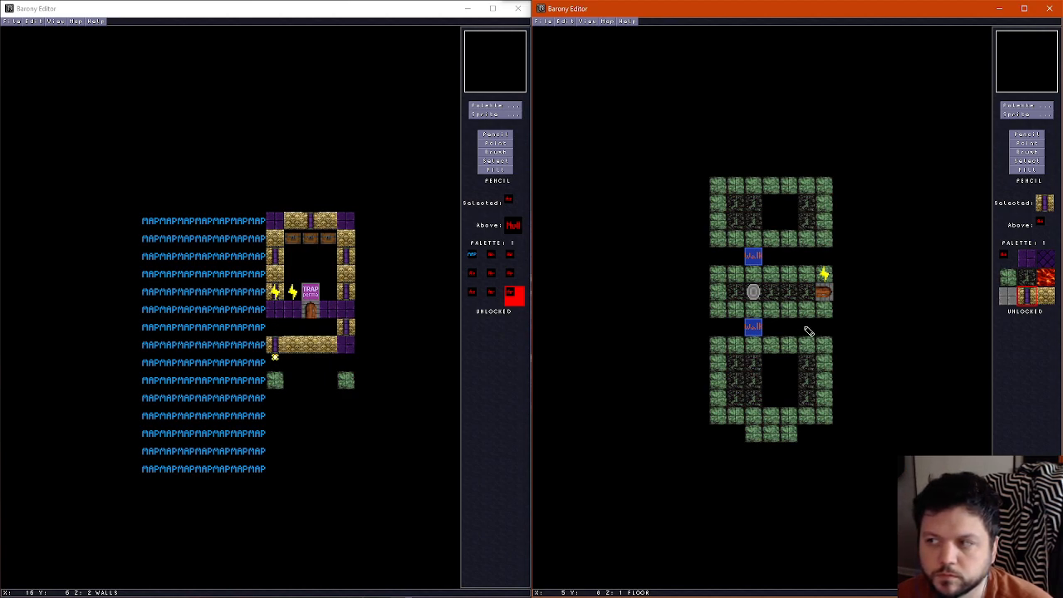
scroll(808, 331, "up", 1)
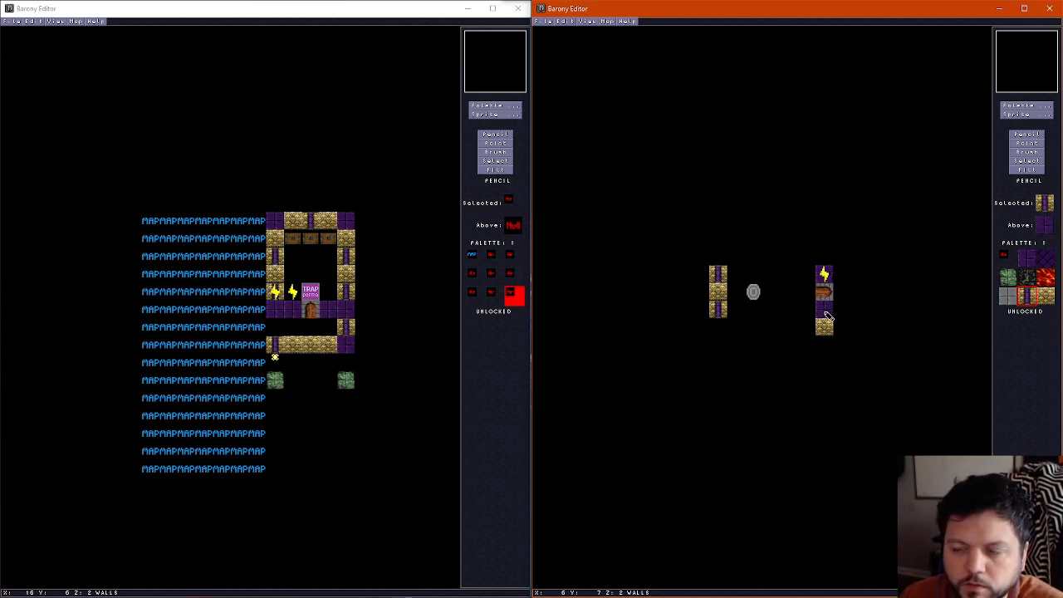
key("KP_7")
left_click(826, 326)
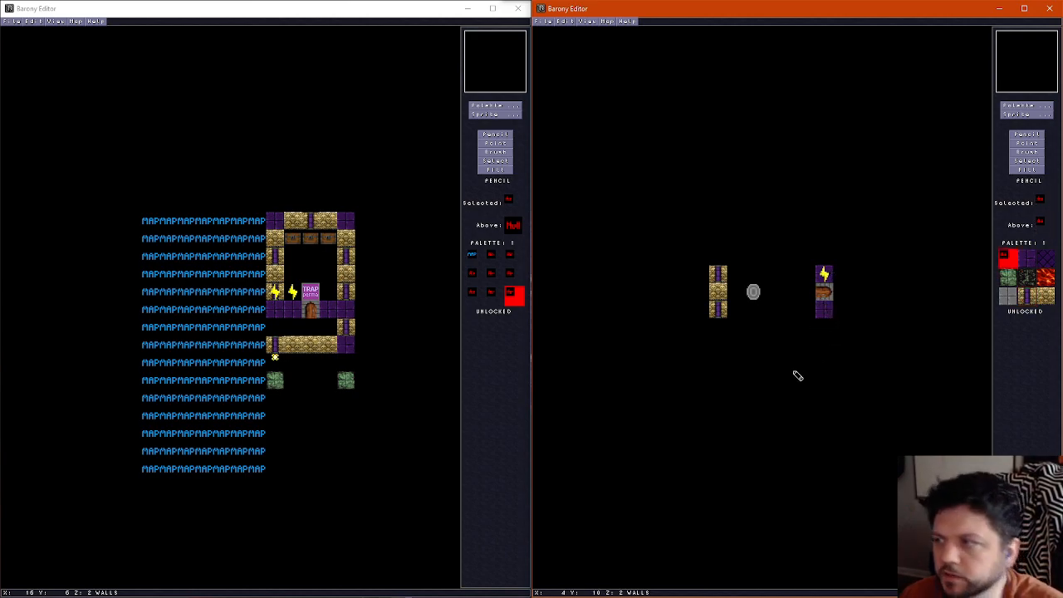
scroll(802, 386, "down", 1)
scroll(801, 386, "up", 1)
scroll(801, 386, "down", 1)
Save the new room layout with Save As
left_click(546, 20)
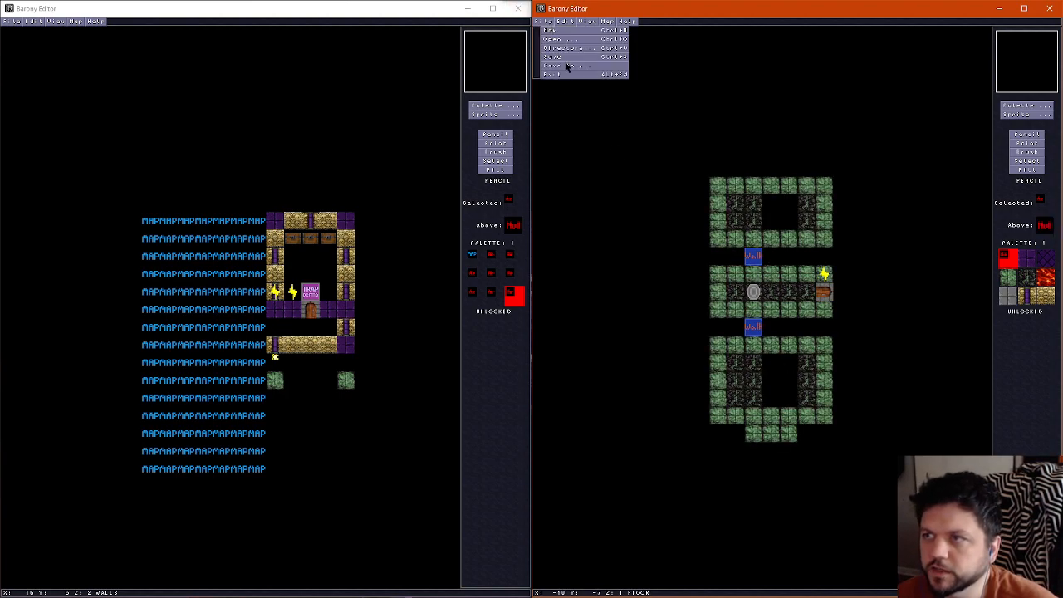
left_click(565, 68)
left_click(864, 352)
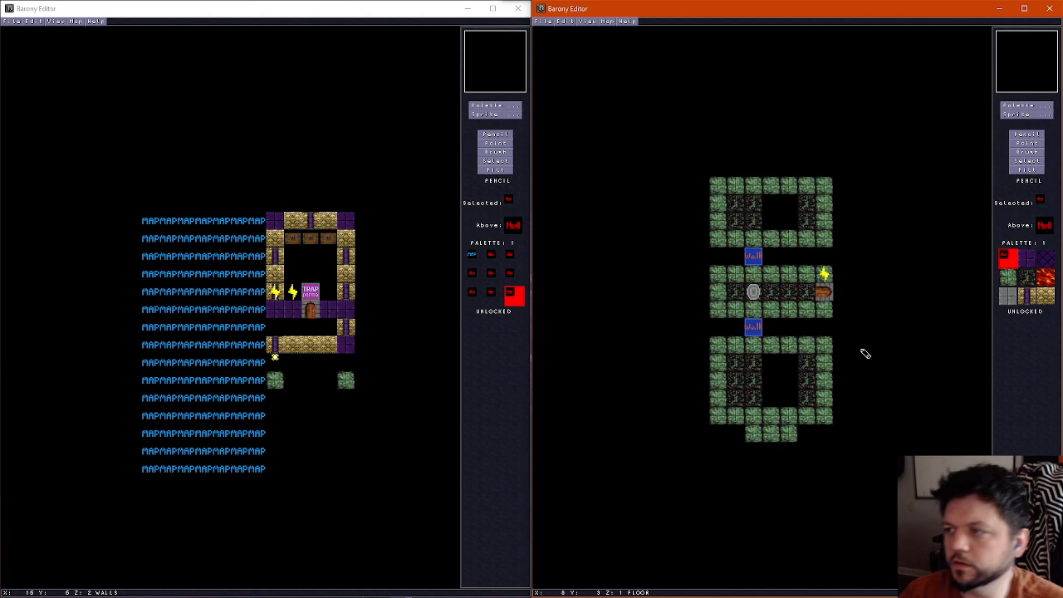
Open the other room maps in turn, ending on the purple-walled room with four corner cells and a sink
key("ctrl+o")
left_click(864, 352)
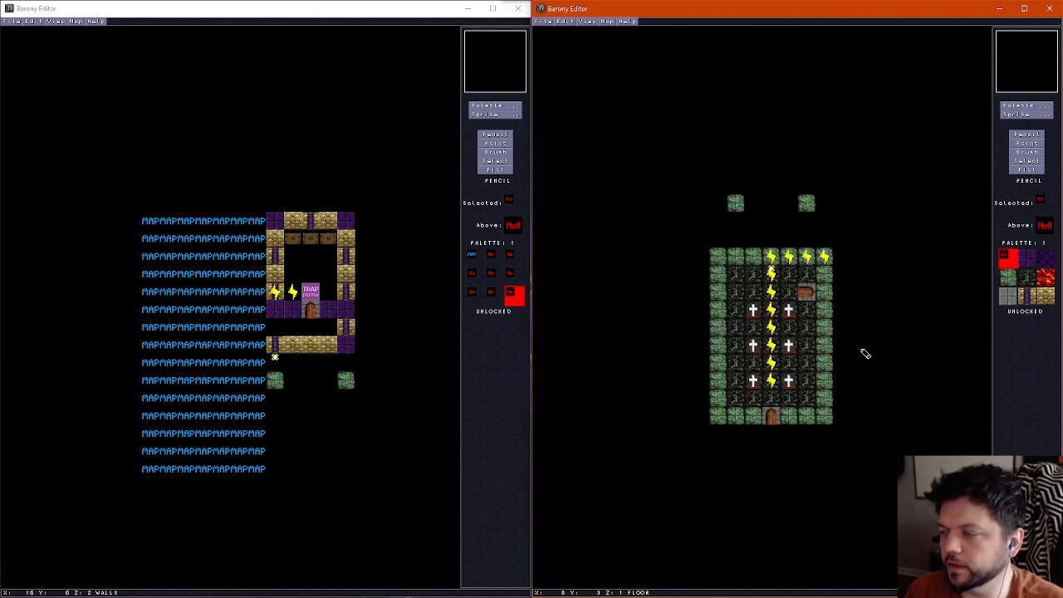
key("ctrl+o")
left_click(864, 352)
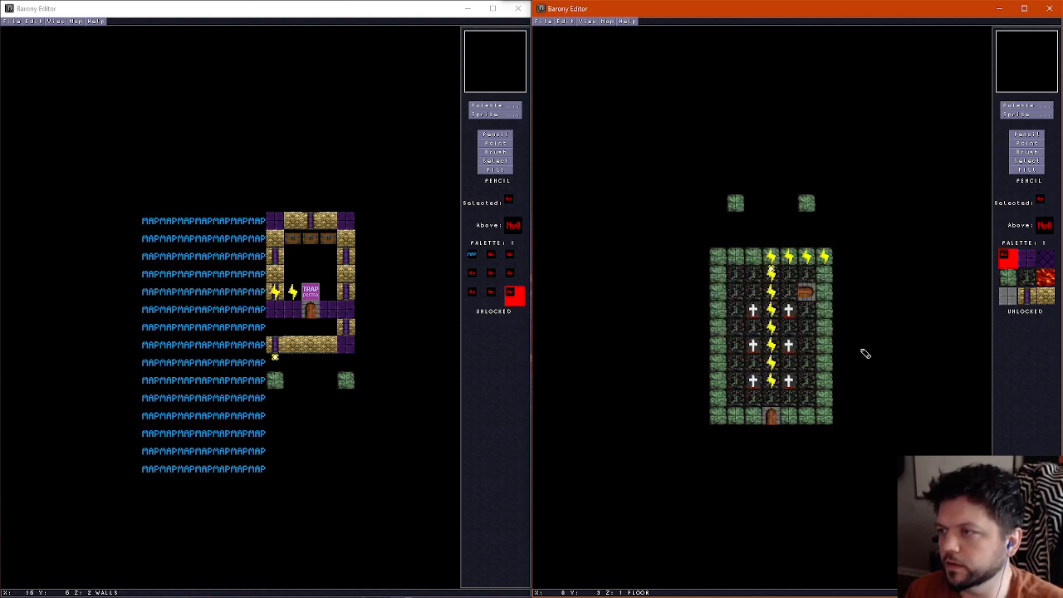
key("ctrl+o")
left_click(864, 352)
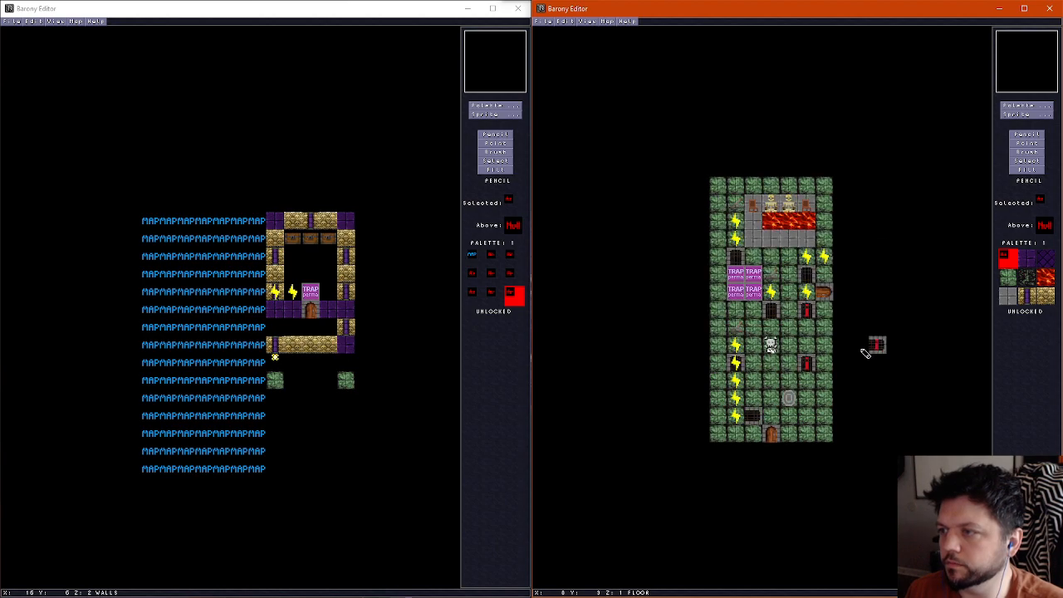
scroll(864, 352, "up", 1)
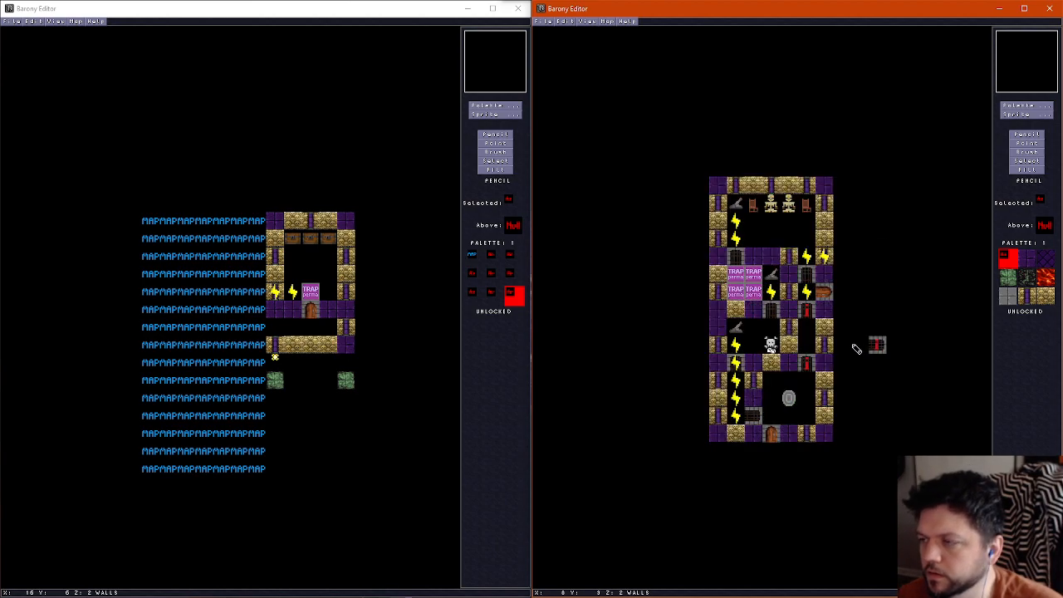
key("ctrl+o")
left_click(855, 352)
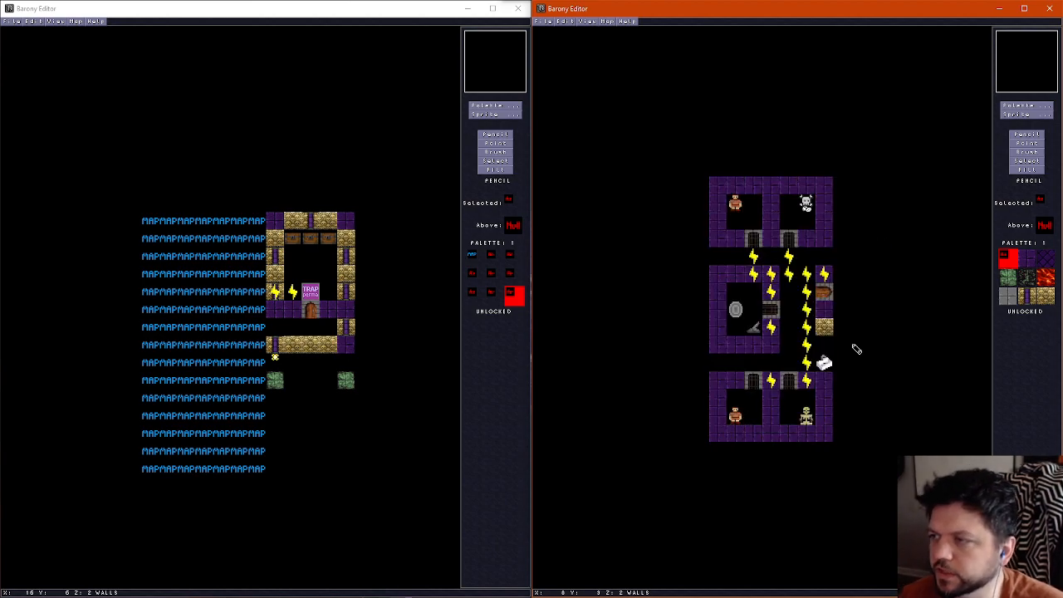
Erase the cell room's gold wall at row 8 and move the sink up to row 9, saving the map
left_click(825, 329)
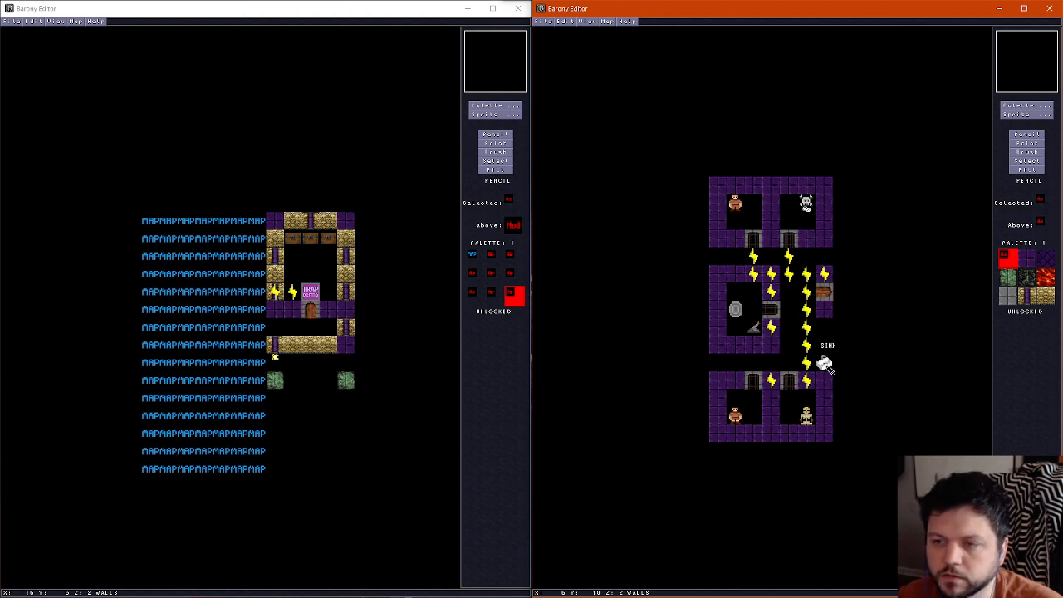
left_click(1027, 144)
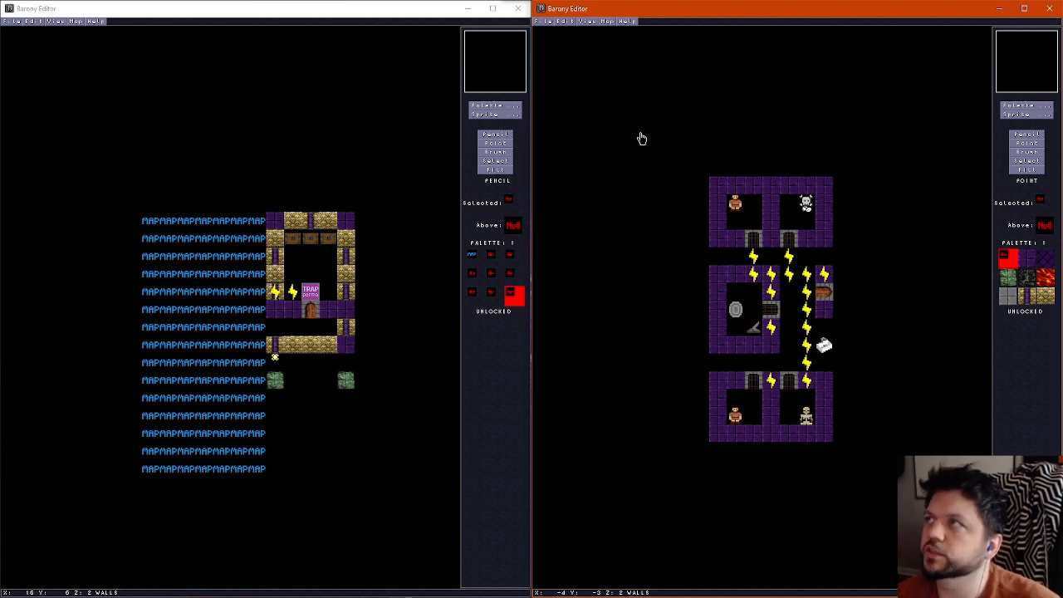
left_click(546, 23)
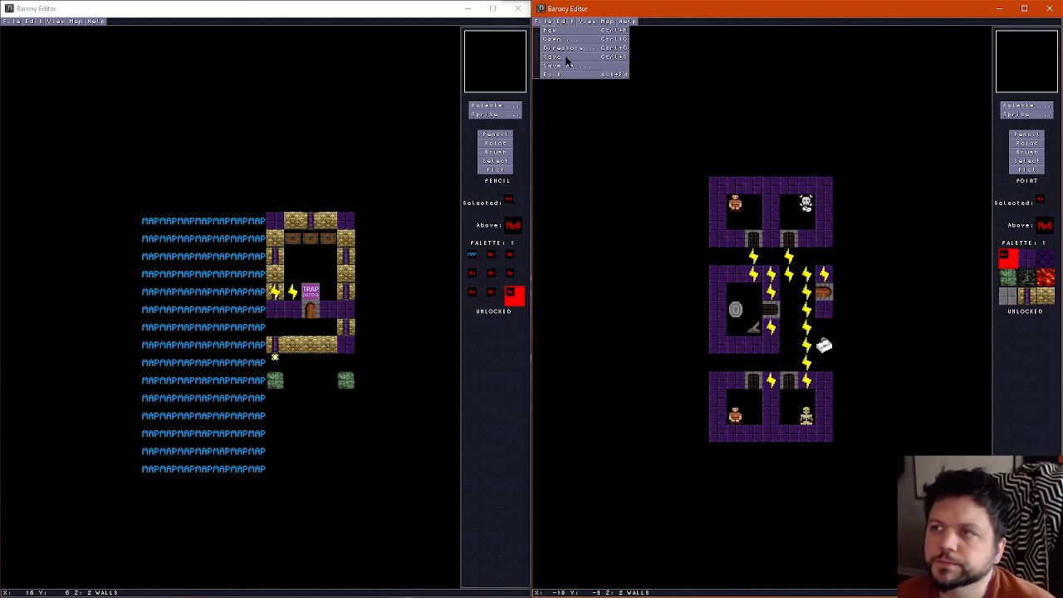
left_click(566, 56)
Paint the cell room's ceiling at column 6 of row 8 with the purple diagonal-patterned tile
scroll(708, 334, "down", 1)
scroll(707, 336, "up", 2)
scroll(708, 336, "down", 1)
scroll(708, 336, "up", 1)
left_click(1028, 135)
left_click(1045, 258)
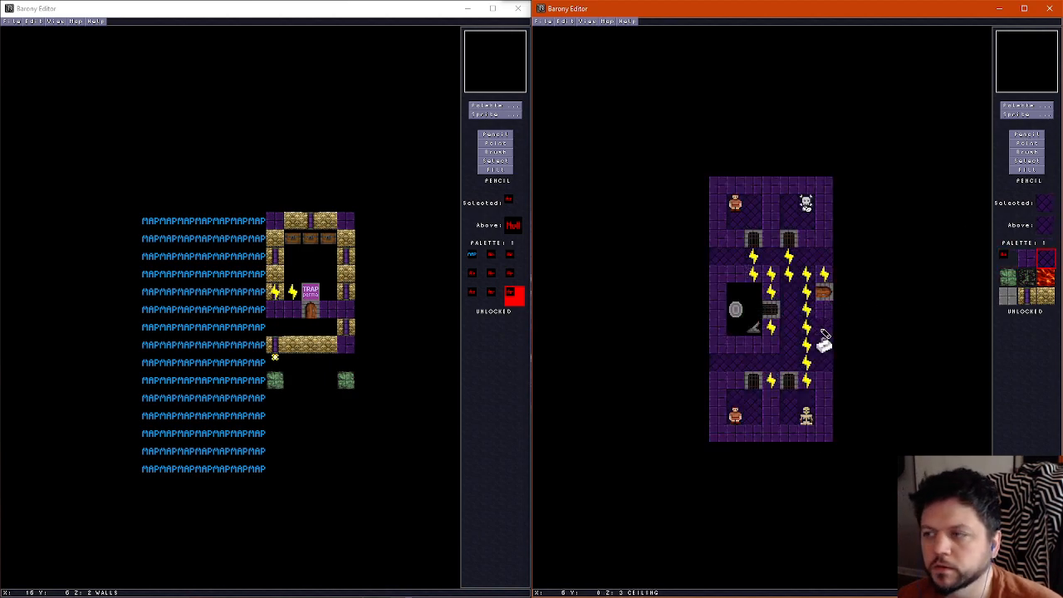
Examine the ceiling layer of the map in the other editor window for comparison
left_click(329, 253)
scroll(328, 253, "up", 1)
scroll(328, 253, "down", 1)
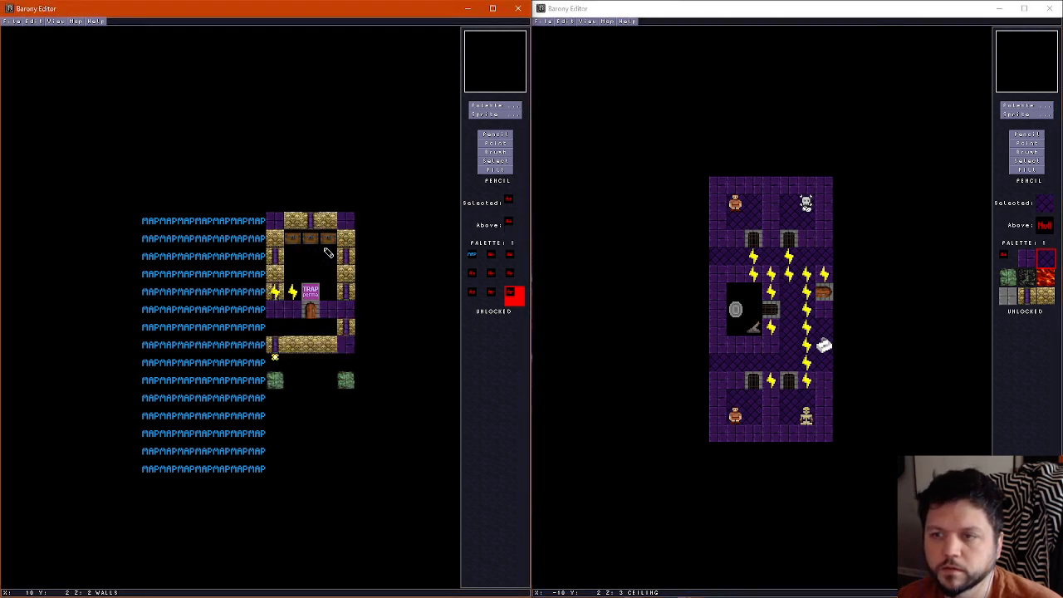
scroll(328, 253, "up", 1)
Save the cell room map and reopen the new room layout
left_click(723, 15)
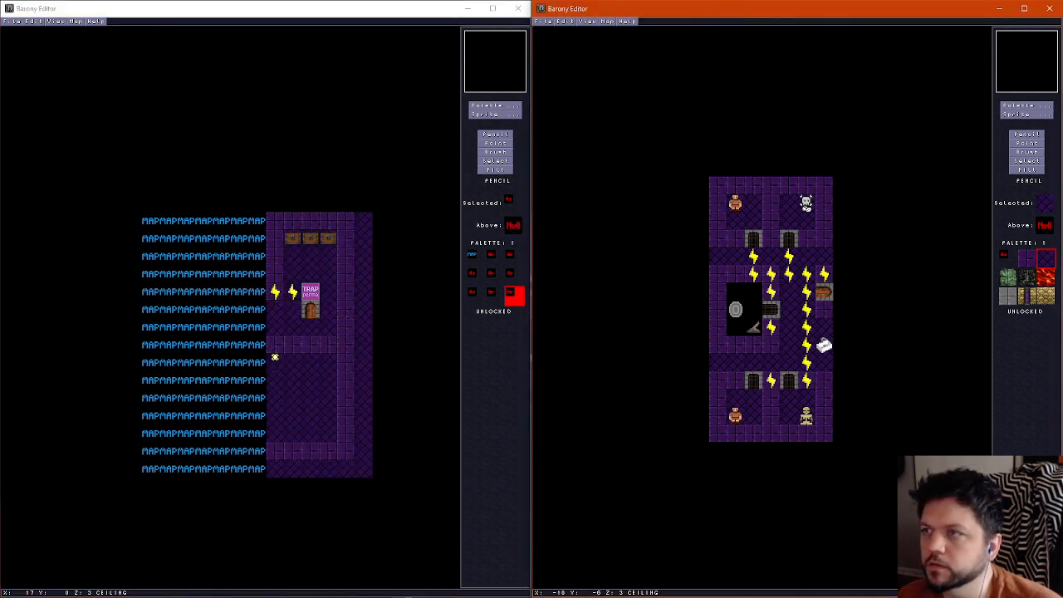
left_click(545, 22)
left_click(557, 56)
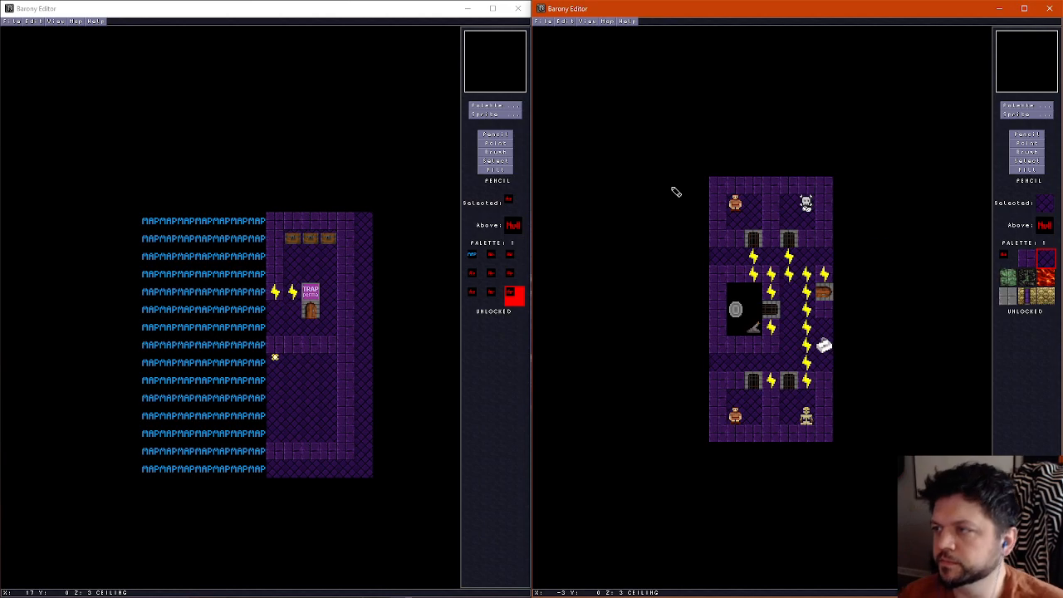
key("ctrl+o")
key("Return")
scroll(652, 201, "down", 2)
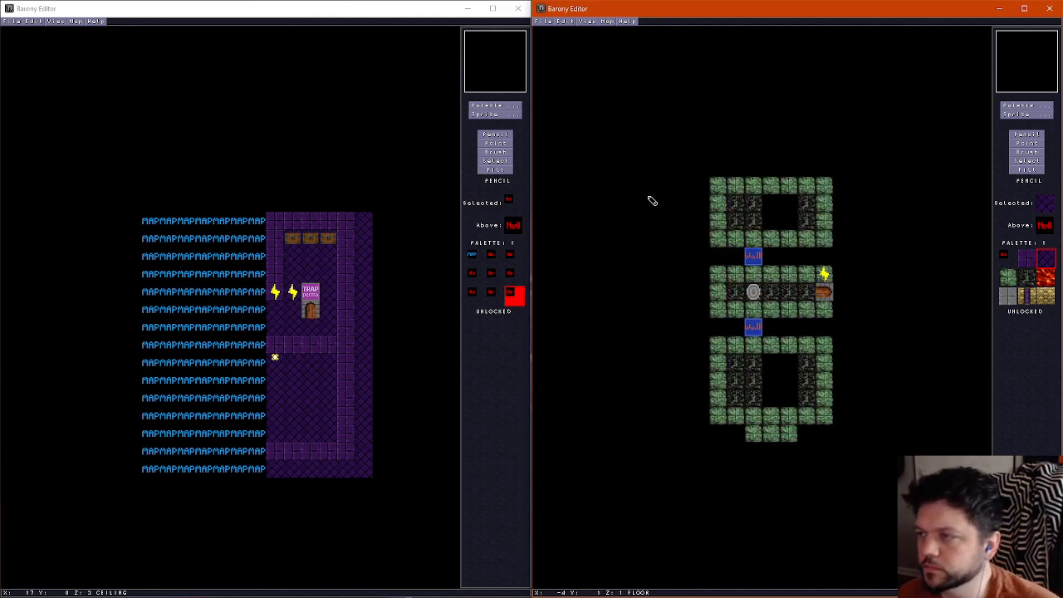
Cover the new room's ceiling with the purple diagonal-patterned tile, including the empty gap around the grey oval sprite
scroll(728, 237, "up", 2)
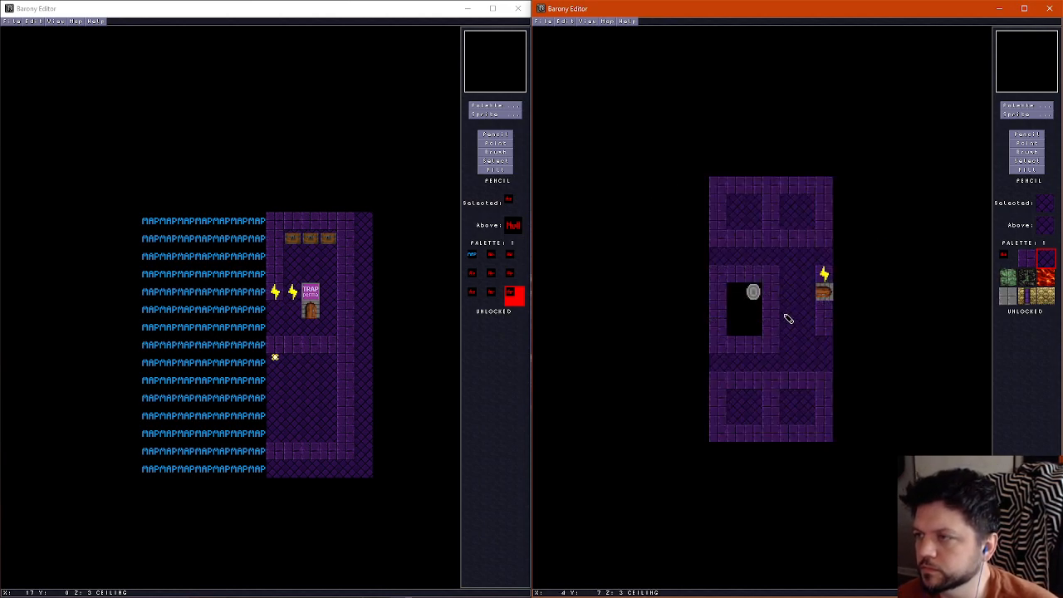
mouse_move(770, 278)
left_mouse_down()
mouse_move(720, 284)
mouse_move(768, 291)
mouse_move(727, 289)
mouse_move(753, 327)
left_mouse_up()
left_click(1018, 169)
left_click(768, 191)
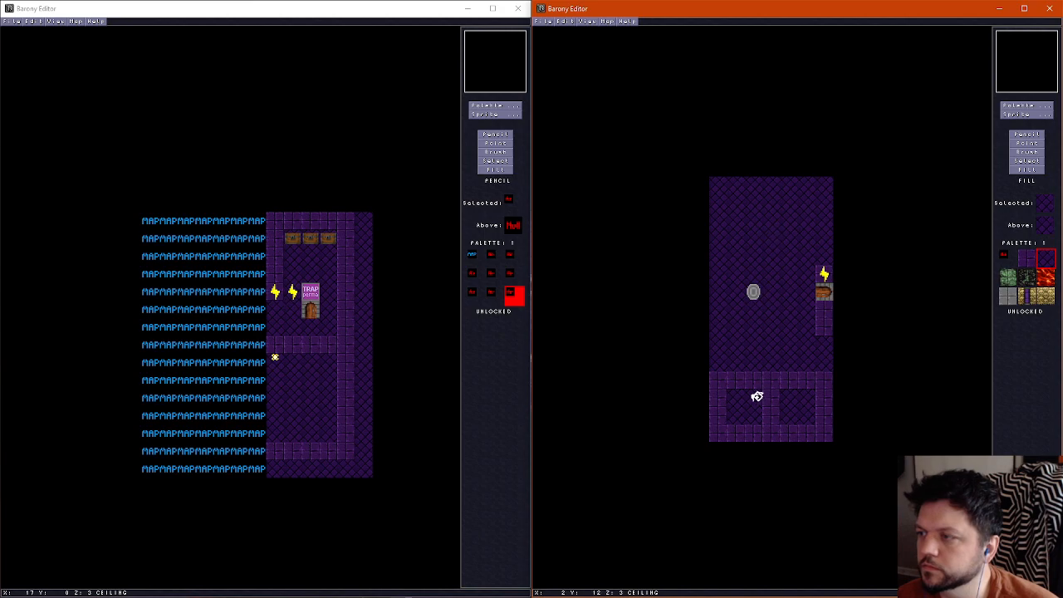
left_click(756, 396)
left_click(1027, 135)
Place purple-striped gold walls at the four corners of the lower section, in columns 0 and 6 of rows 9 and 13
scroll(740, 274, "down", 1)
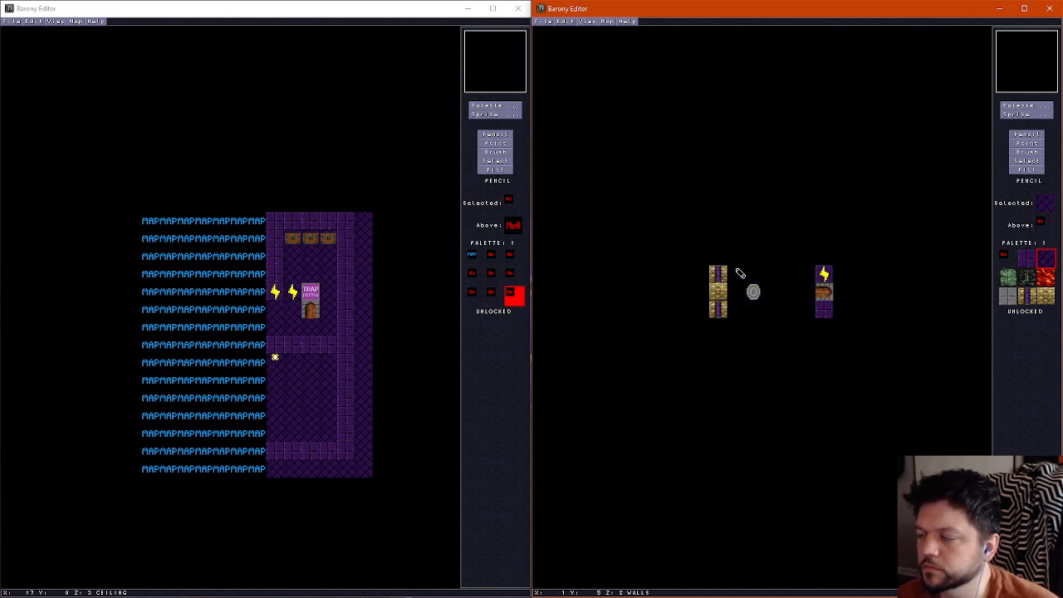
scroll(740, 273, "down", 1)
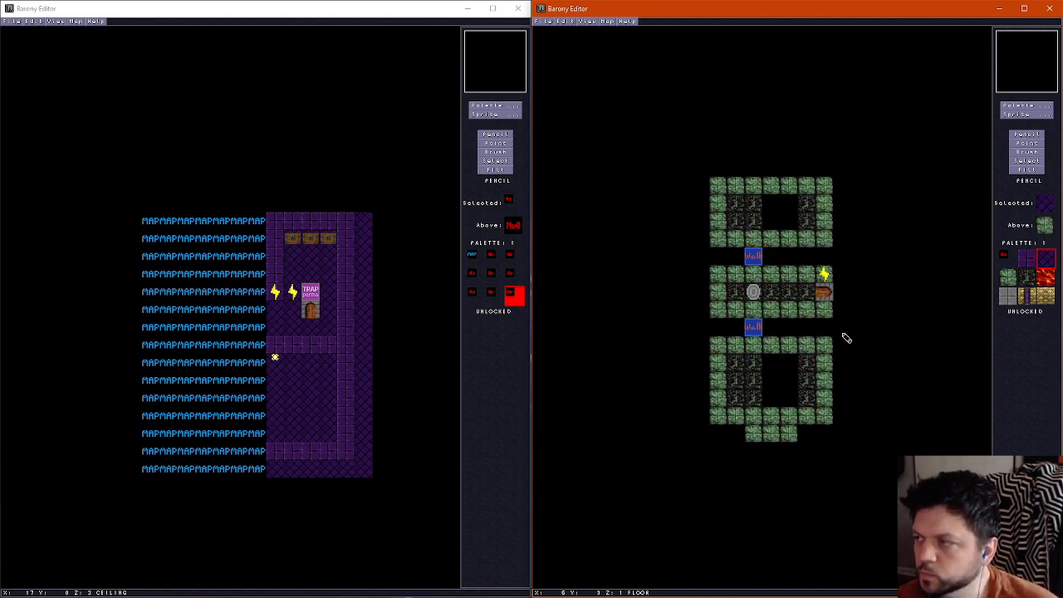
left_click(1024, 296)
scroll(726, 349, "up", 2)
scroll(725, 347, "down", 1)
scroll(727, 351, "up", 1)
scroll(727, 350, "down", 2)
scroll(726, 349, "up", 1)
left_click(724, 347)
scroll(726, 349, "down", 1)
scroll(826, 353, "up", 1)
left_click(826, 347)
scroll(830, 386, "down", 1)
scroll(821, 410, "up", 1)
left_click(822, 415)
scroll(820, 416, "down", 1)
scroll(719, 417, "up", 1)
left_click(718, 416)
scroll(719, 416, "down", 1)
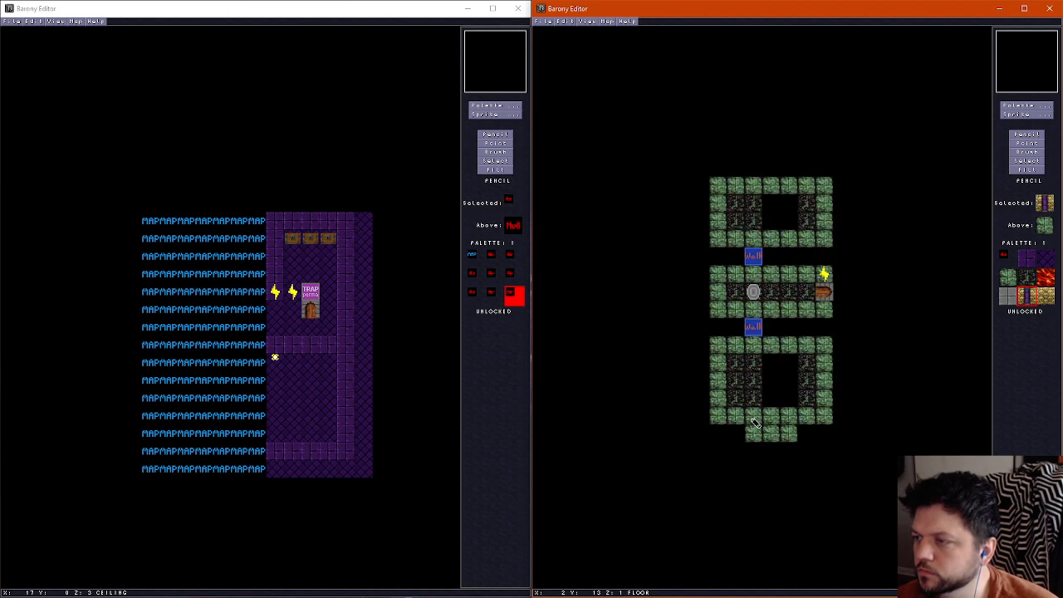
Place purple-striped gold walls at the four corners of the upper section, in columns 0 and 6 of rows 0 and 3
scroll(753, 257, "up", 1)
scroll(731, 212, "down", 1)
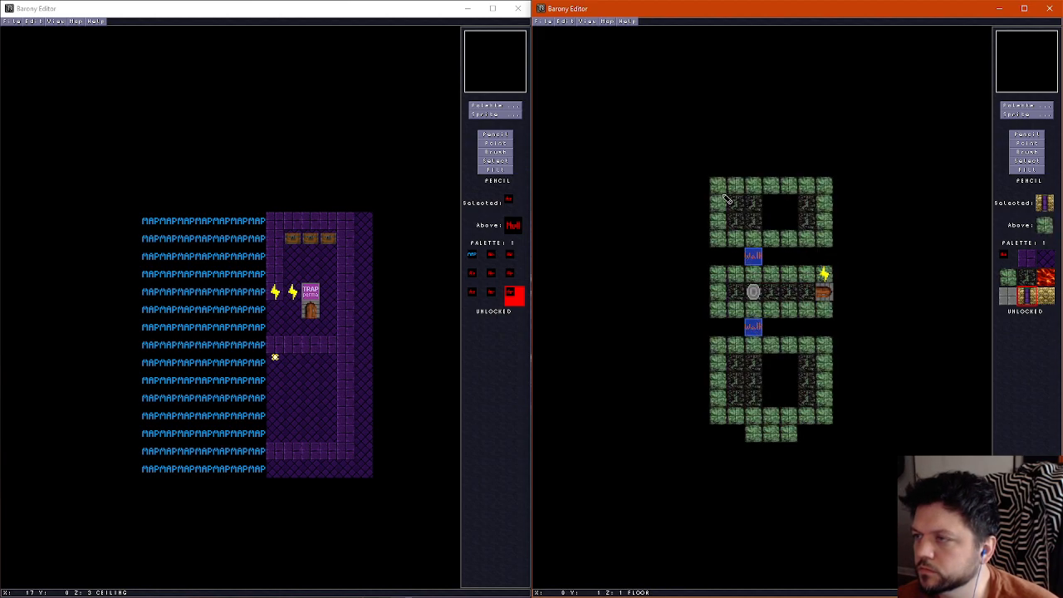
scroll(725, 198, "up", 1)
left_click(720, 188)
scroll(720, 190, "down", 1)
scroll(837, 197, "up", 1)
left_click(826, 188)
scroll(825, 208, "down", 1)
scroll(823, 235, "up", 1)
left_click(826, 240)
scroll(825, 241, "down", 1)
scroll(722, 241, "up", 1)
left_click(719, 240)
scroll(764, 278, "down", 1)
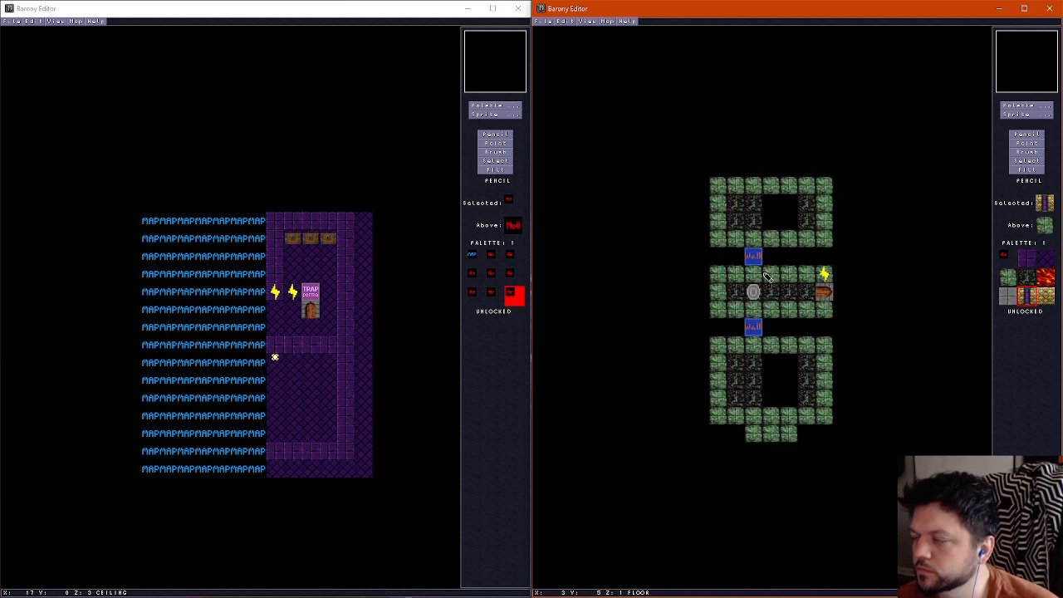
scroll(767, 368, "up", 2)
scroll(767, 368, "down", 1)
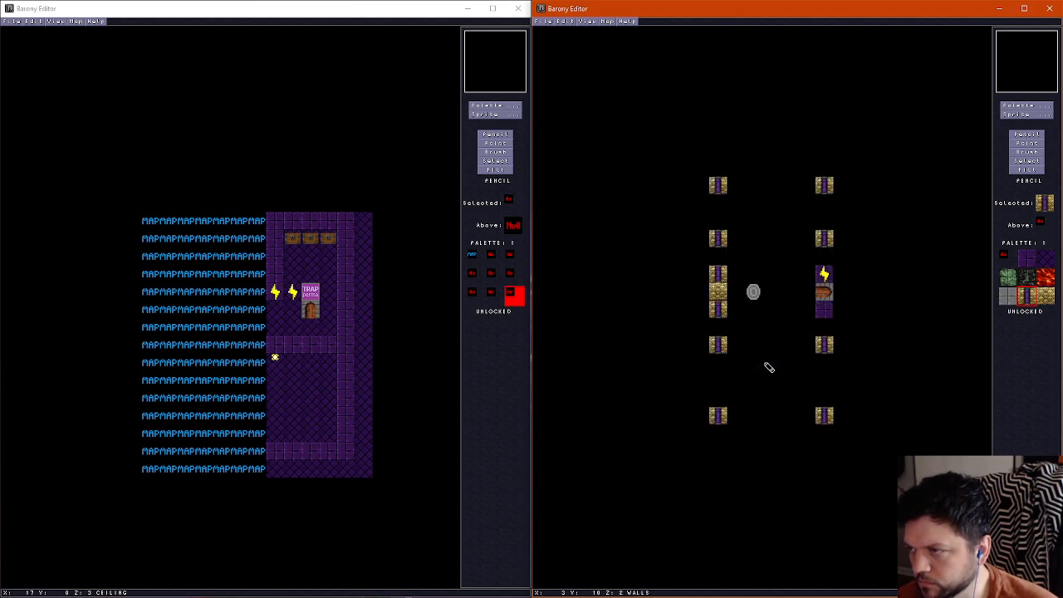
scroll(769, 366, "down", 1)
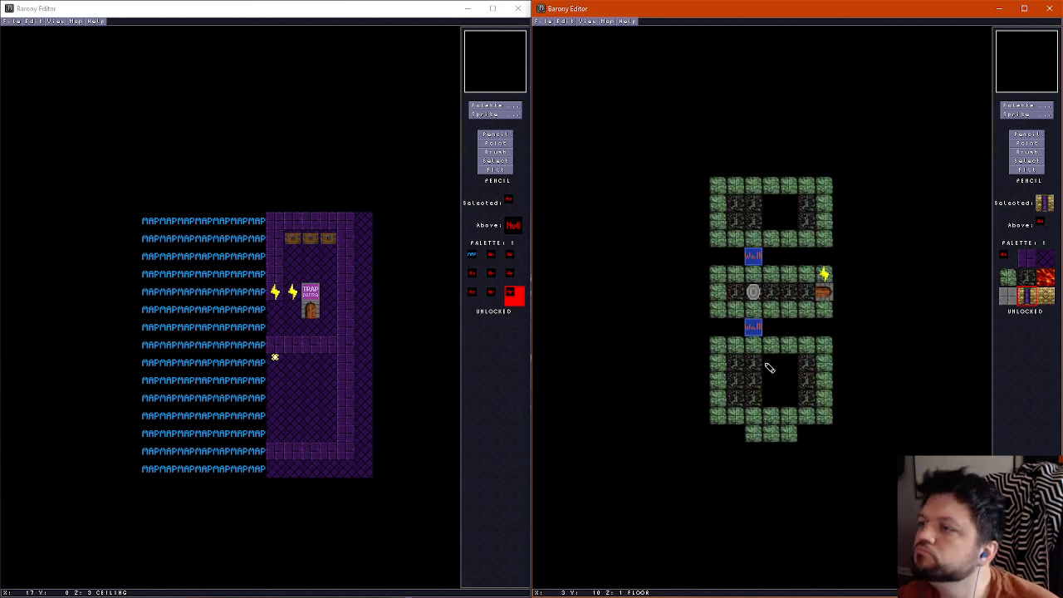
Fill wall row 3 with purple walls at columns 1 and 3 and plain gold brick at columns 4 and 5
left_click(1027, 260)
scroll(735, 244, "up", 1)
left_click(736, 243)
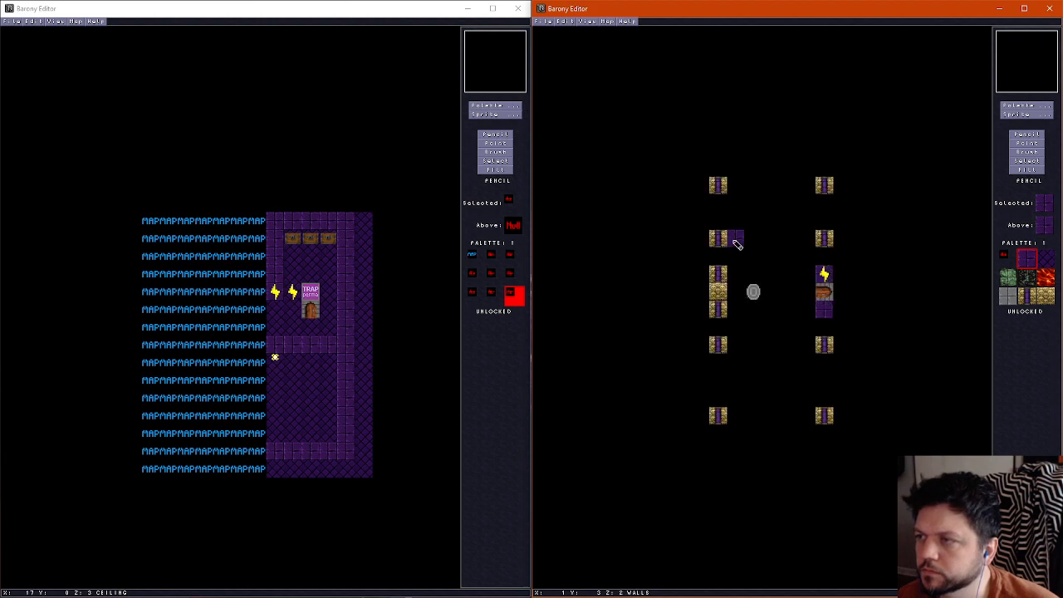
left_click(772, 241)
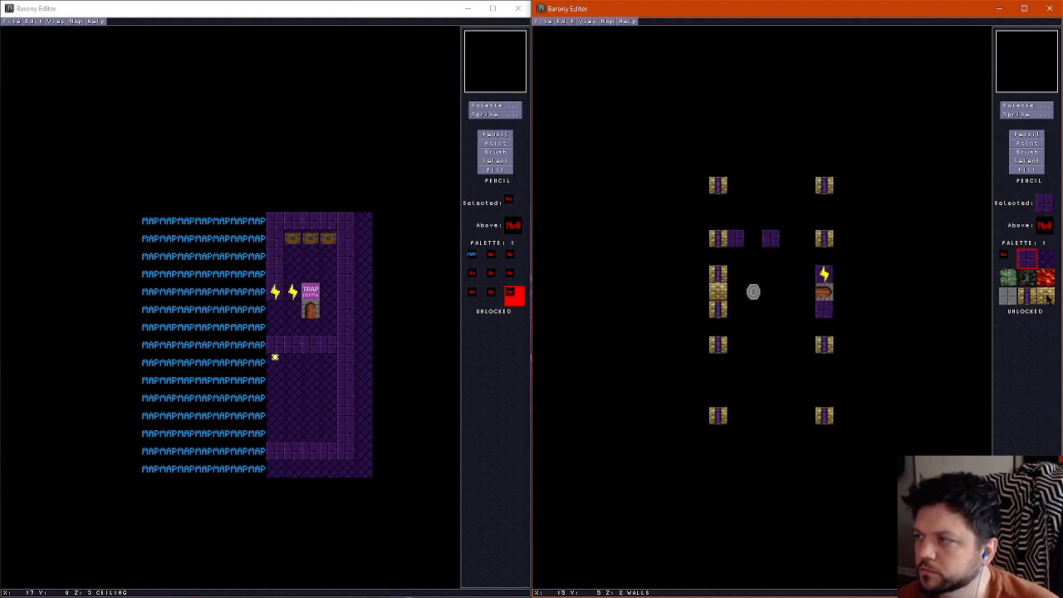
left_click(1048, 297)
left_click_drag(796, 243, 801, 243)
scroll(753, 398, "down", 1)
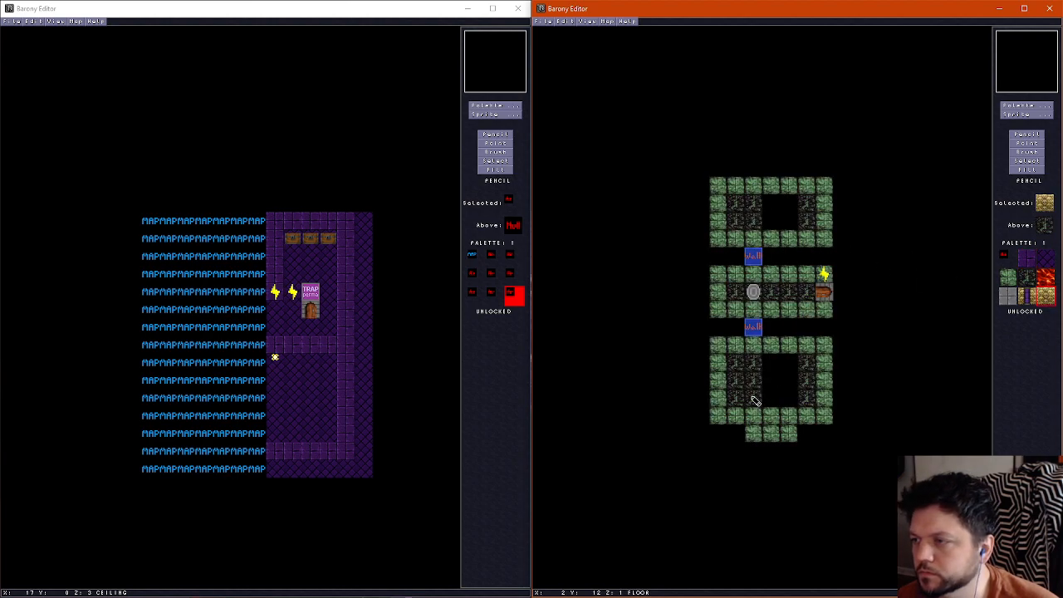
scroll(740, 349, "up", 1)
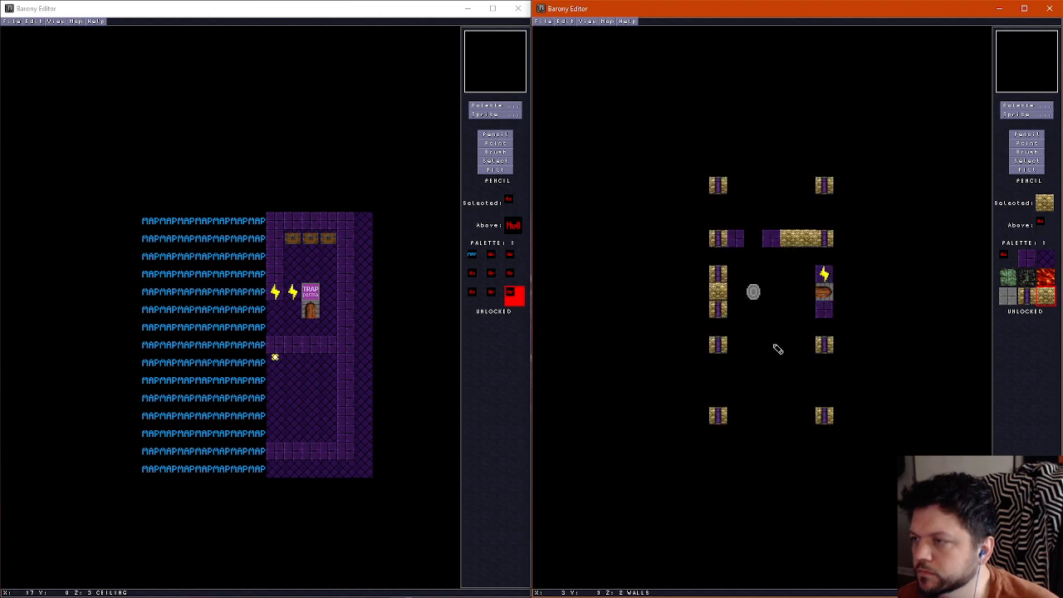
Fill wall row 9 with plain gold brick at columns 4 and 5 and purple walls at columns 1 and 3
left_click_drag(803, 348, 788, 347)
right_click(768, 241)
left_click(773, 345)
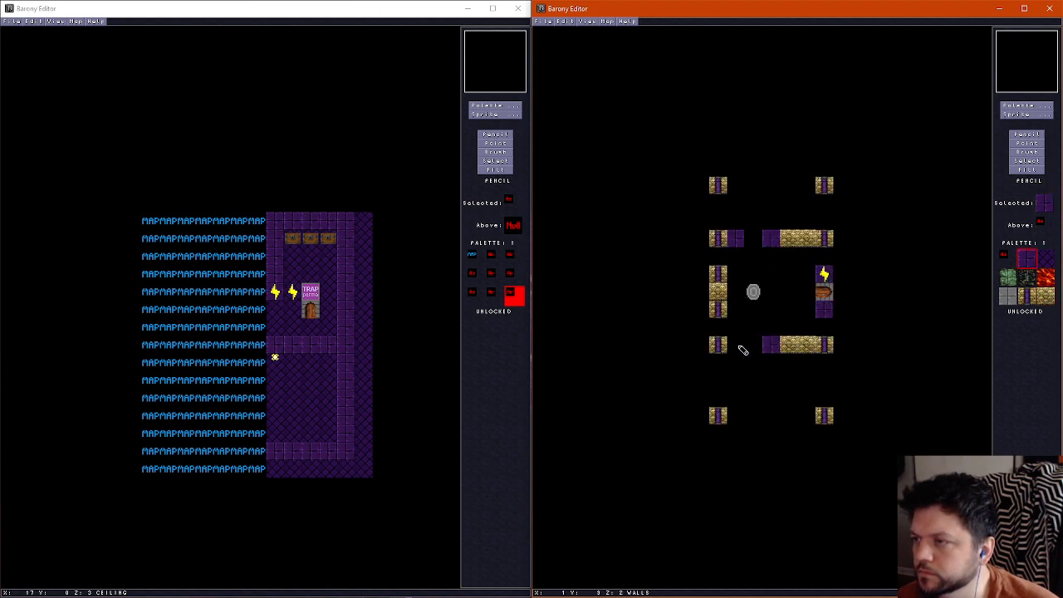
Inspect the new room in the 3D view, moving around the teleport shrine and through the doorway into the lower section
scroll(776, 374, "down", 1)
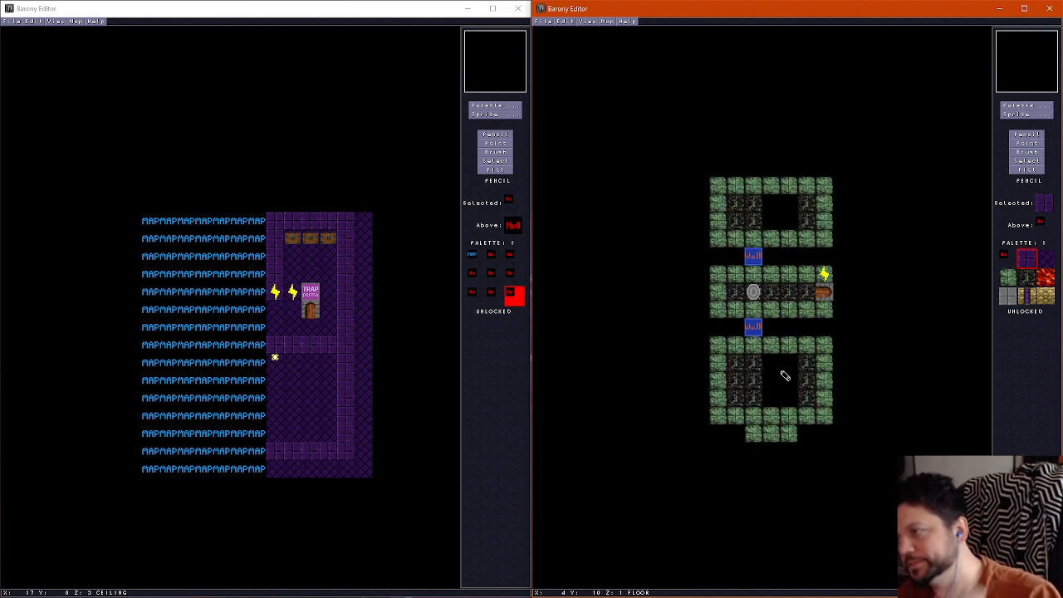
key("F2")
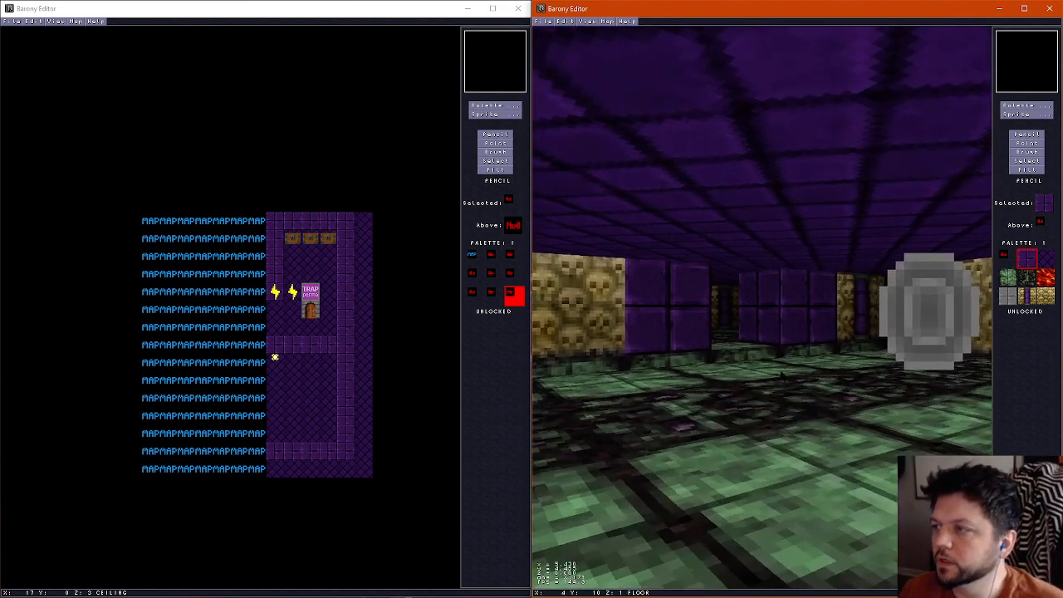
key("Up")
key("Right")
key("Left")
key("Left")
key("Down")
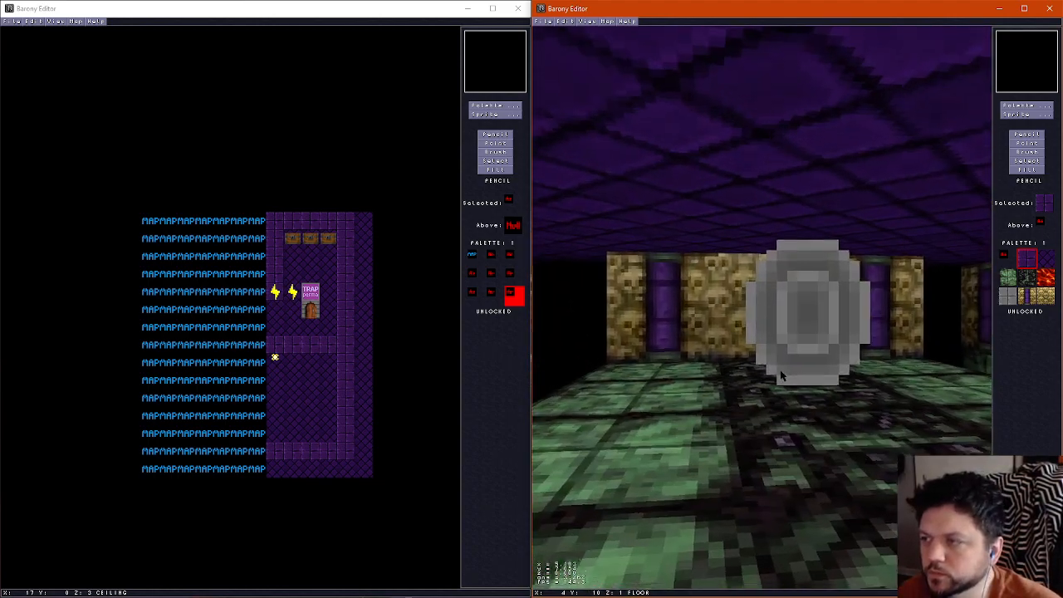
key("Left")
key("Up")
key("Right")
key("Left")
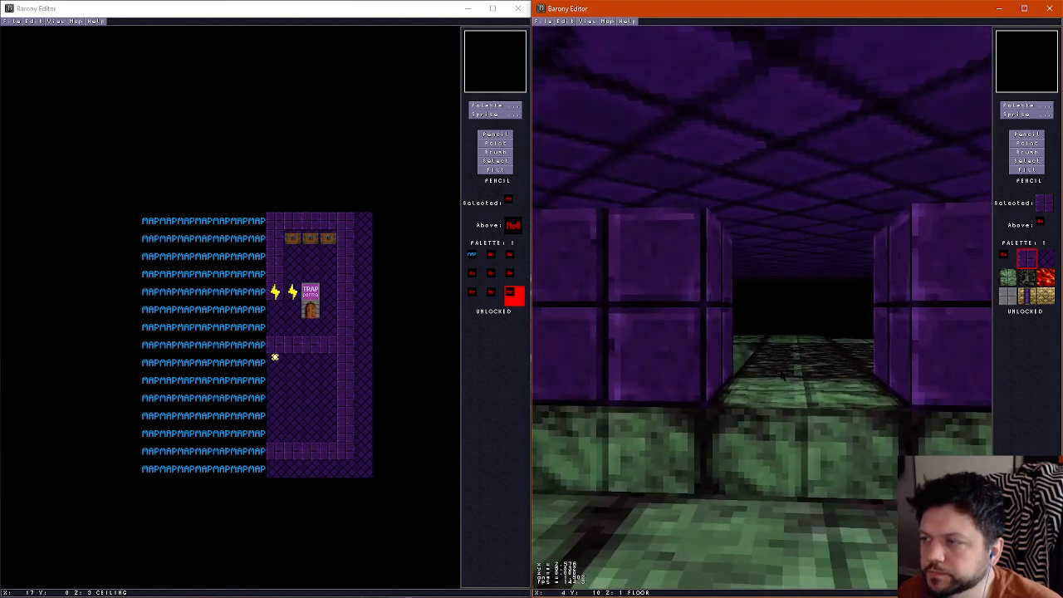
key("Up")
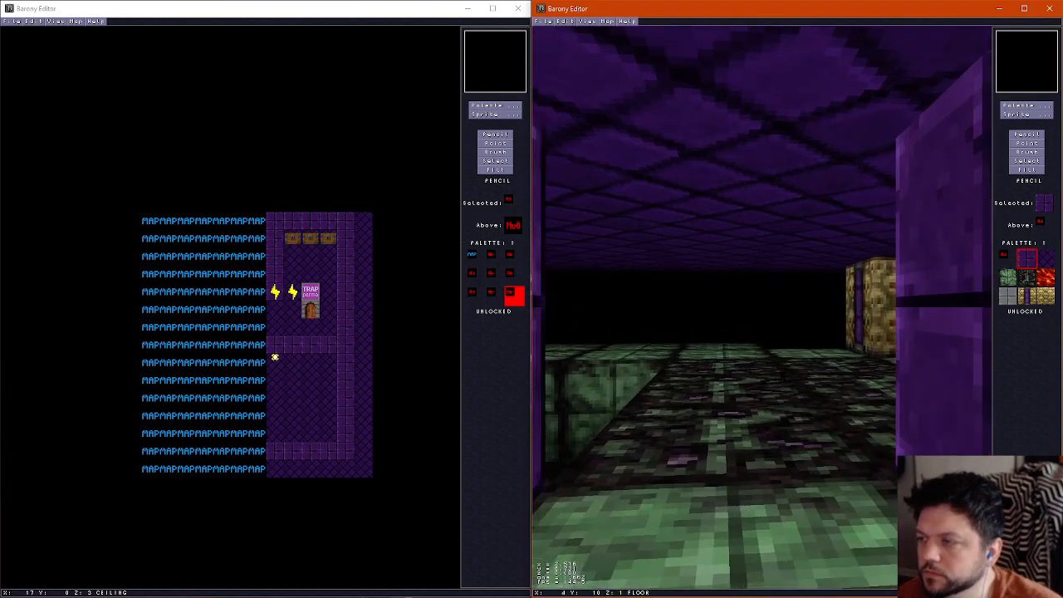
key("Right")
key("Down")
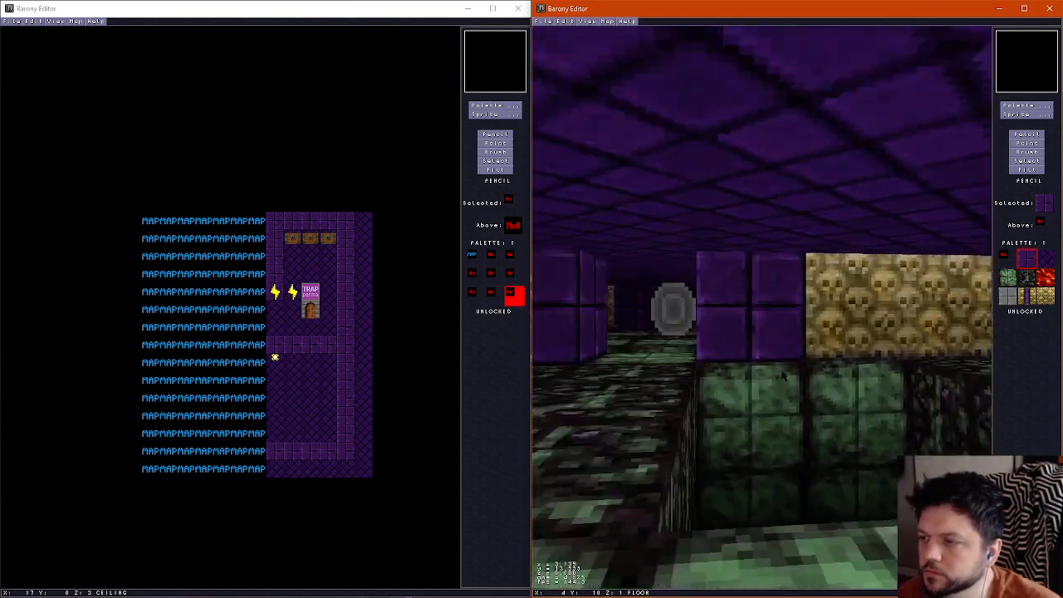
key("Up")
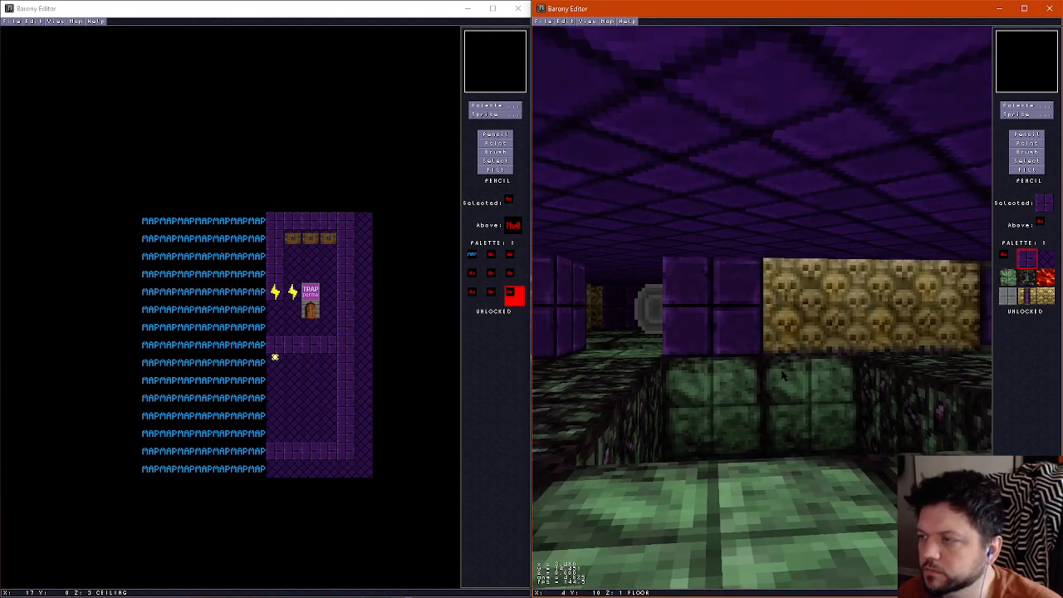
key("f")
Erase the three floor tiles protruding below the lower section in row 14, columns 2 to 4
scroll(848, 373, "up", 1)
scroll(822, 388, "down", 1)
key("1")
left_click_drag(797, 433, 747, 434)
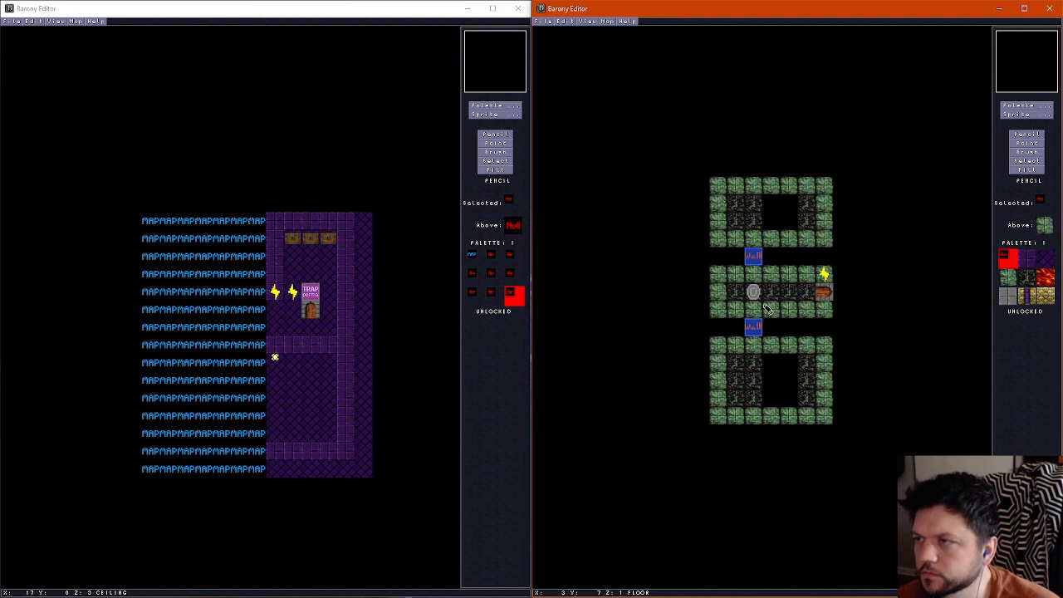
Shift the lower section's upper floor edge down to row 10, clearing row 9 except for a blue marker tile at column 2
scroll(753, 183, "up", 2)
scroll(754, 184, "down", 2)
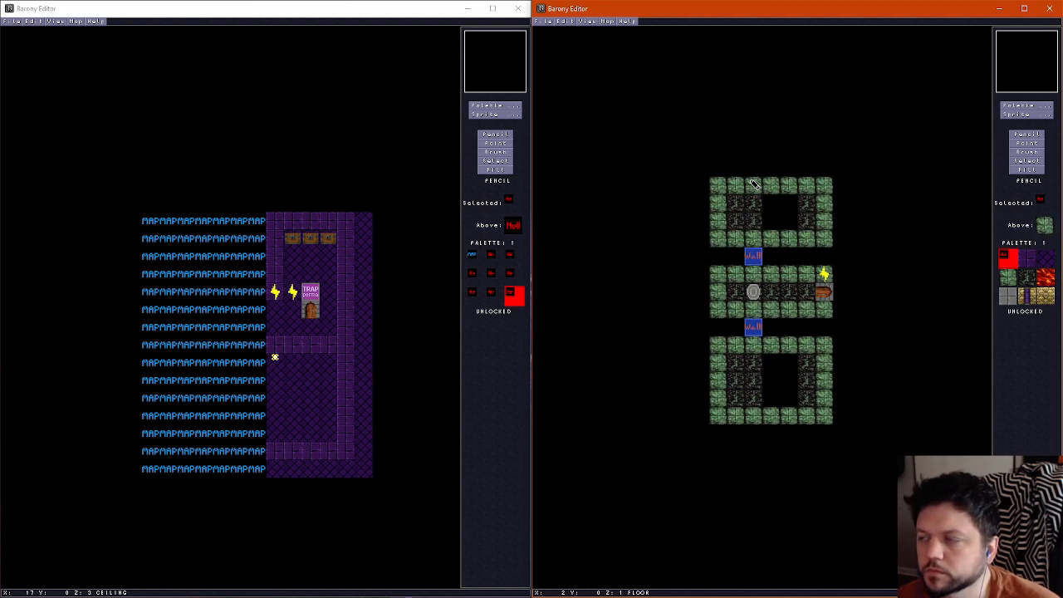
right_click(731, 184)
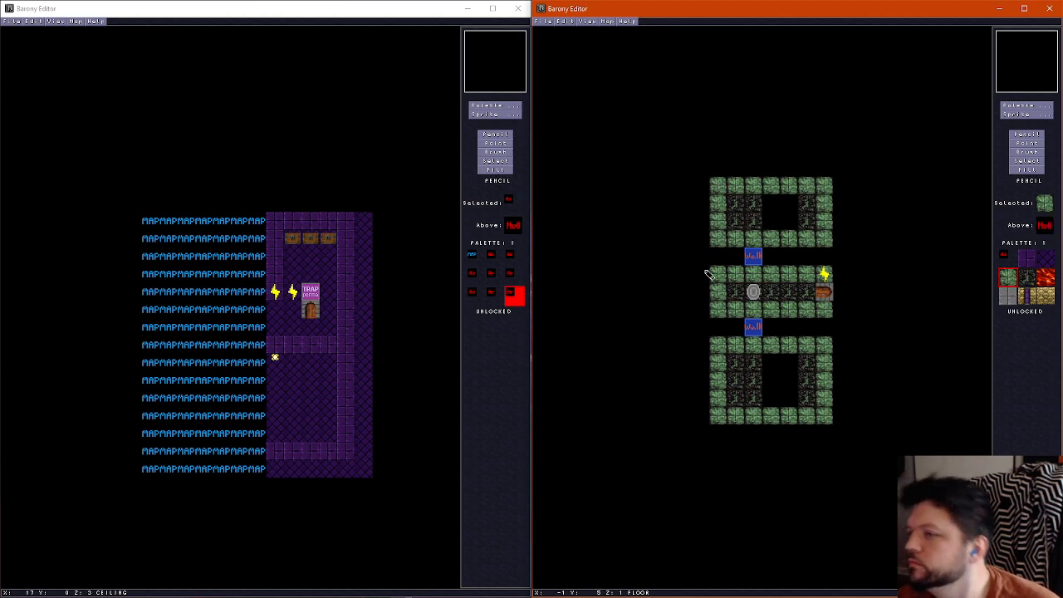
right_click(718, 335)
left_click_drag(718, 345, 829, 342)
right_click(719, 358)
left_click_drag(720, 358, 823, 360)
right_click(750, 334)
left_click(753, 343)
Extend the middle section's floor with a green border along row 8 and dark tiles in row 7, columns 1 to 5
right_click(718, 309)
mouse_move(718, 326)
left_mouse_down()
mouse_move(827, 326)
mouse_move(787, 309)
mouse_move(732, 309)
left_mouse_up()
right_click(809, 292)
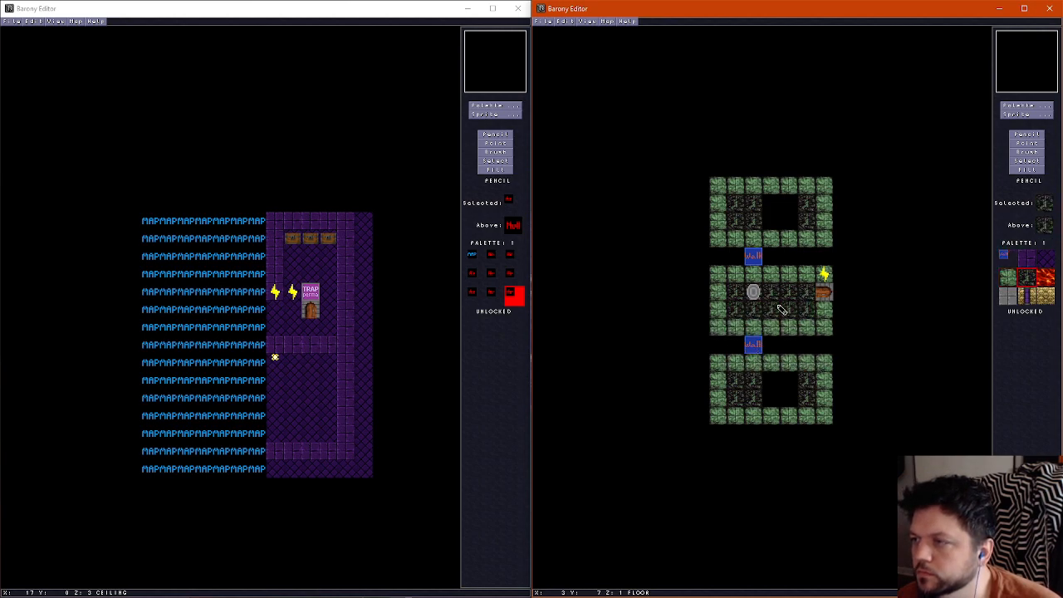
Move the teleport shrine to column 1 in row 6
left_click(1025, 143)
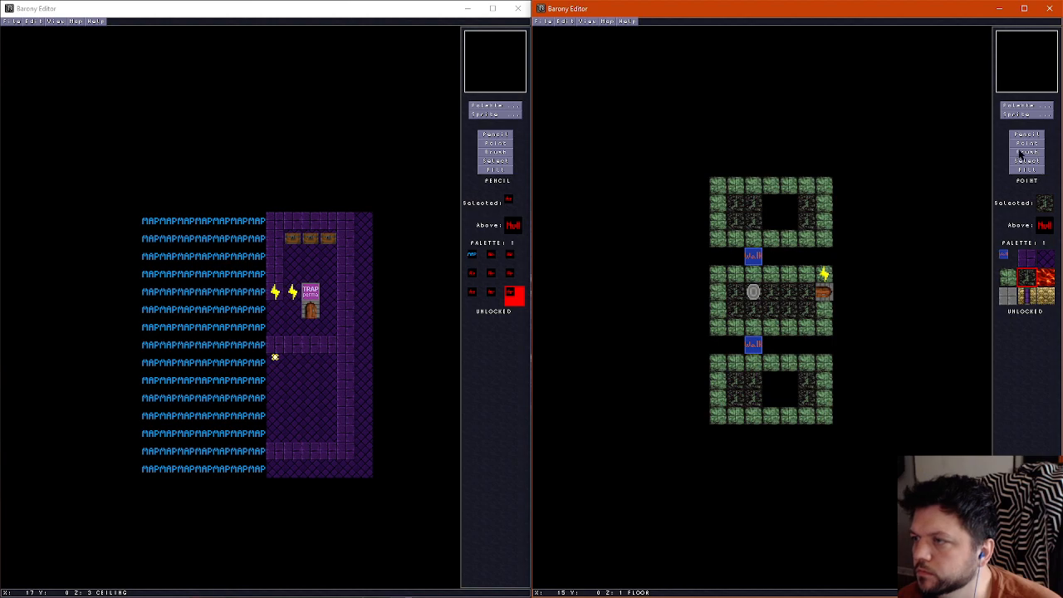
scroll(761, 298, "up", 1)
left_click(757, 298)
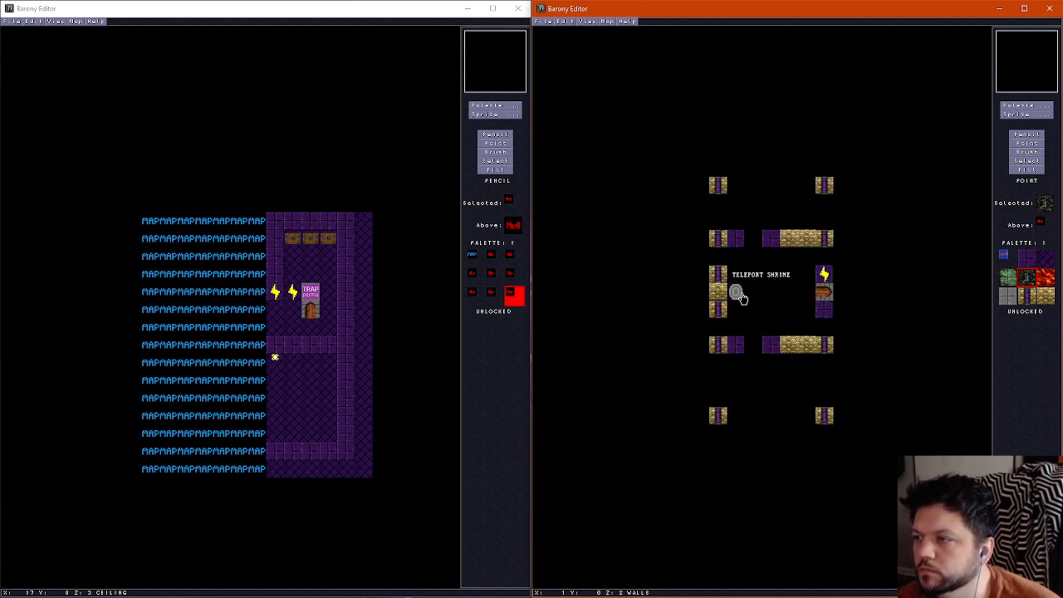
left_click(741, 297)
Move the whole wall row 9 of the lower section down to row 10
left_click(1026, 134)
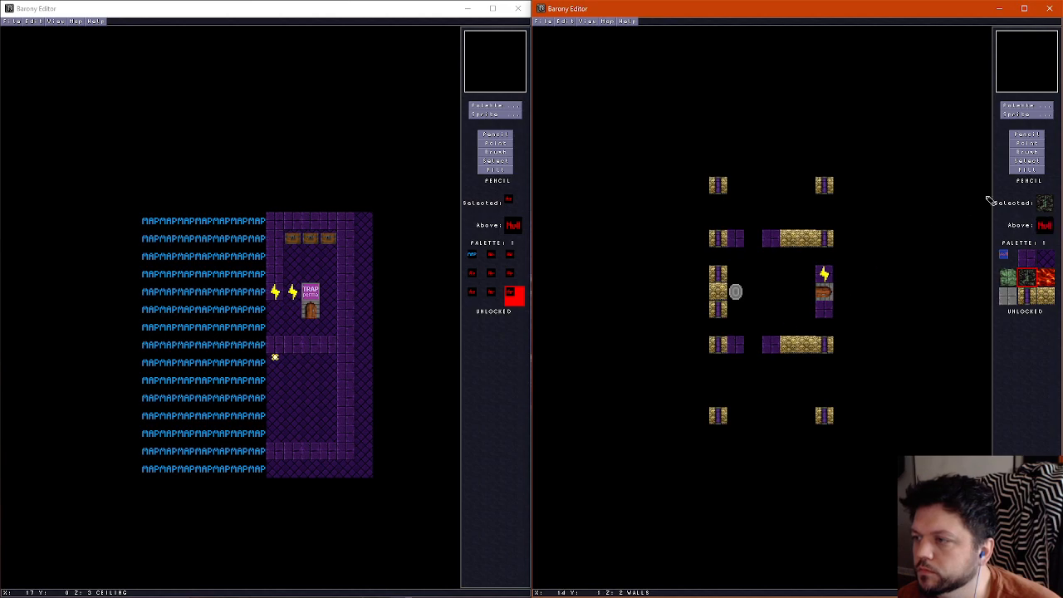
left_click(1027, 160)
left_click_drag(713, 338, 829, 349)
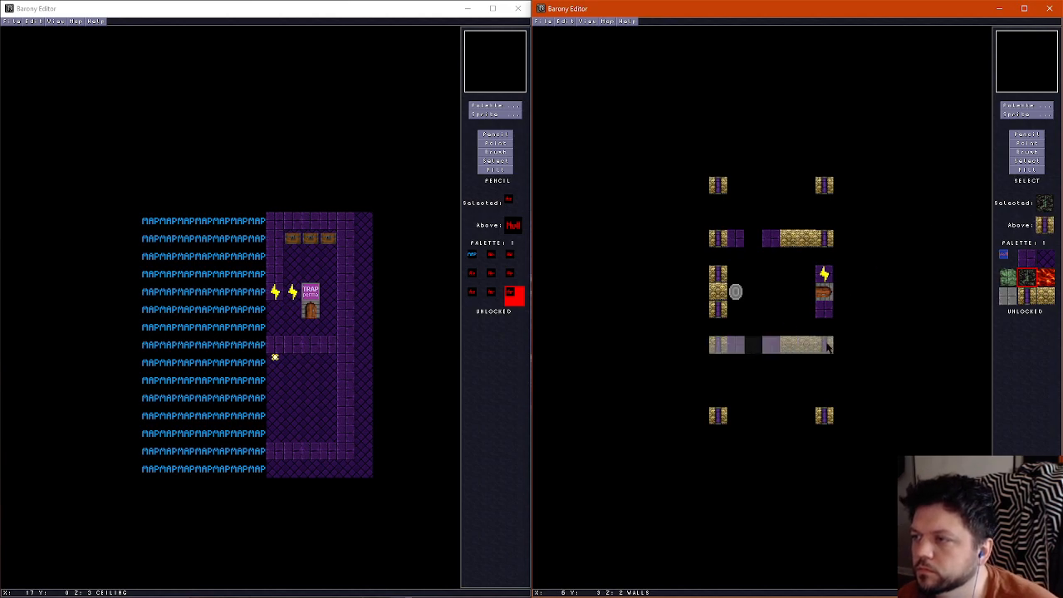
key("ctrl+x")
key("ctrl+v")
left_click(719, 362)
scroll(754, 187, "down", 1)
scroll(755, 320, "up", 2)
scroll(757, 304, "down", 2)
Shorten the upper section's floor by laying its green border along row 1 and erasing row 0
left_click(1015, 134)
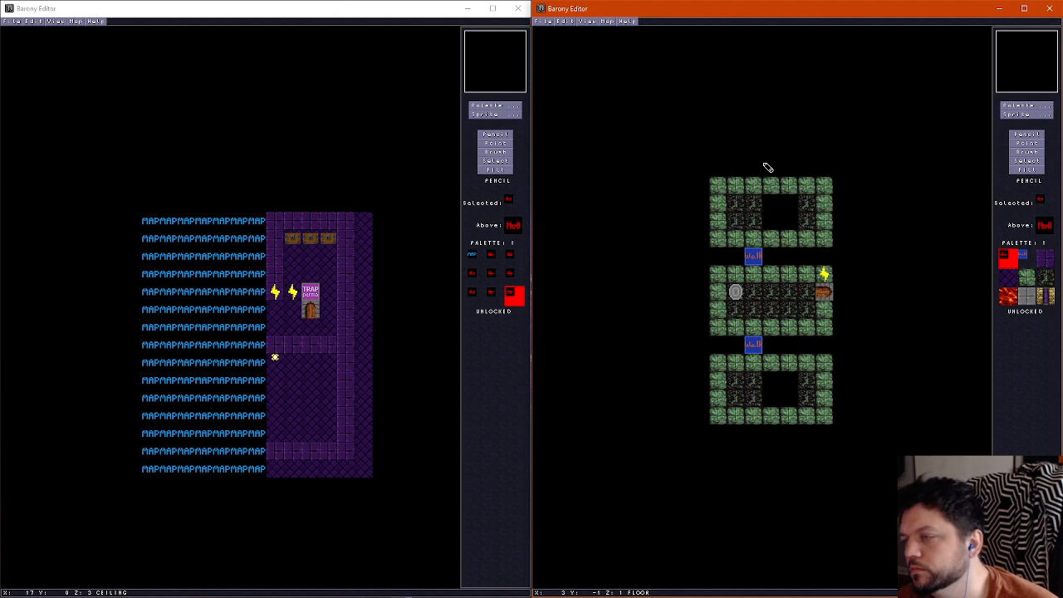
right_click(779, 417)
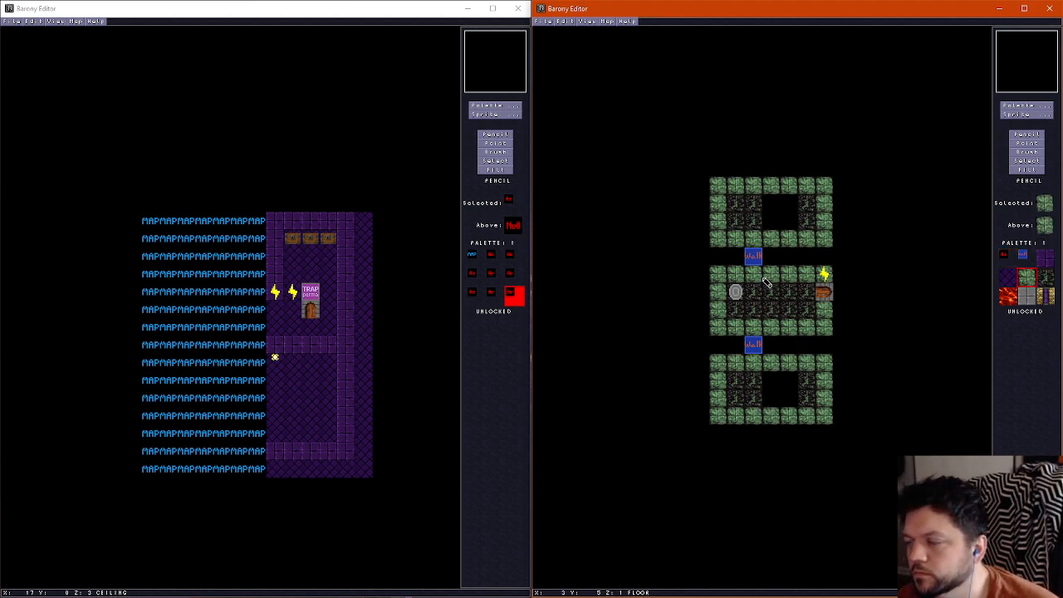
right_click(782, 256)
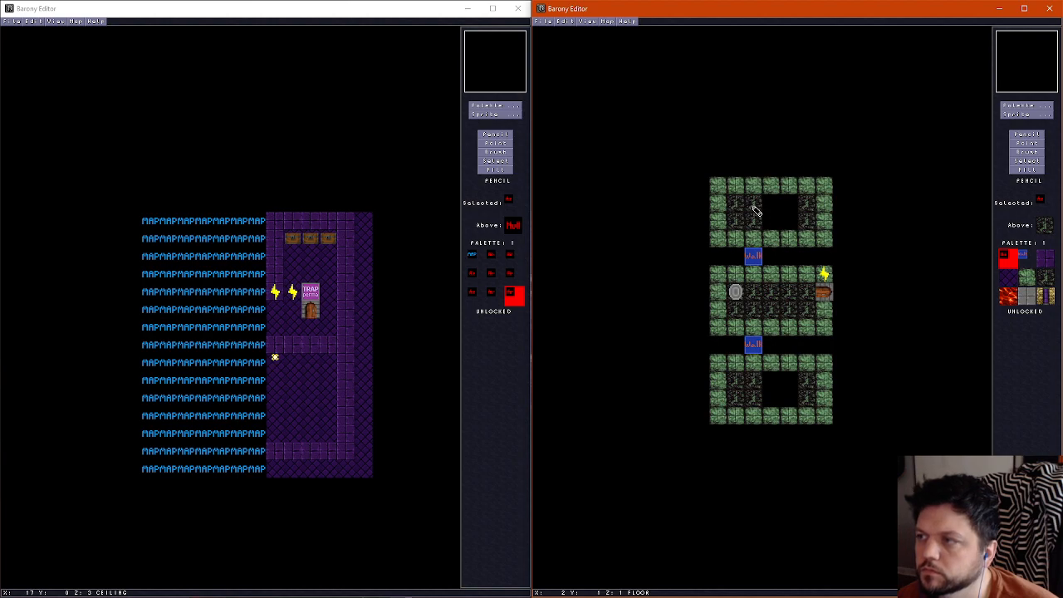
right_click(726, 188)
left_click_drag(733, 200, 825, 198)
right_click(774, 221)
left_click_drag(719, 185, 826, 185)
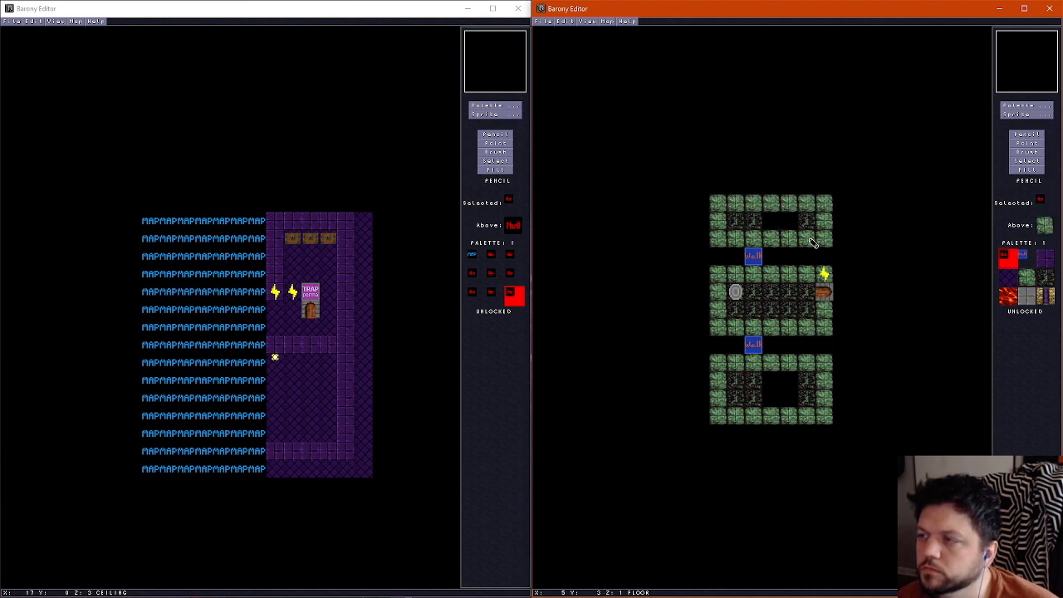
Place purple-striped gold walls at columns 0 and 6 of row 1 and erase the corner walls in row 0
scroll(725, 224, "up", 2)
scroll(725, 224, "down", 2)
scroll(729, 202, "up", 1)
left_click(721, 200)
left_click(820, 198)
right_click(796, 187)
left_click(824, 187)
left_click(723, 182)
Compare the new room's floor and wall layers to check how the three sections line up
scroll(727, 184, "down", 1)
scroll(739, 196, "up", 1)
scroll(742, 199, "down", 1)
scroll(746, 199, "up", 1)
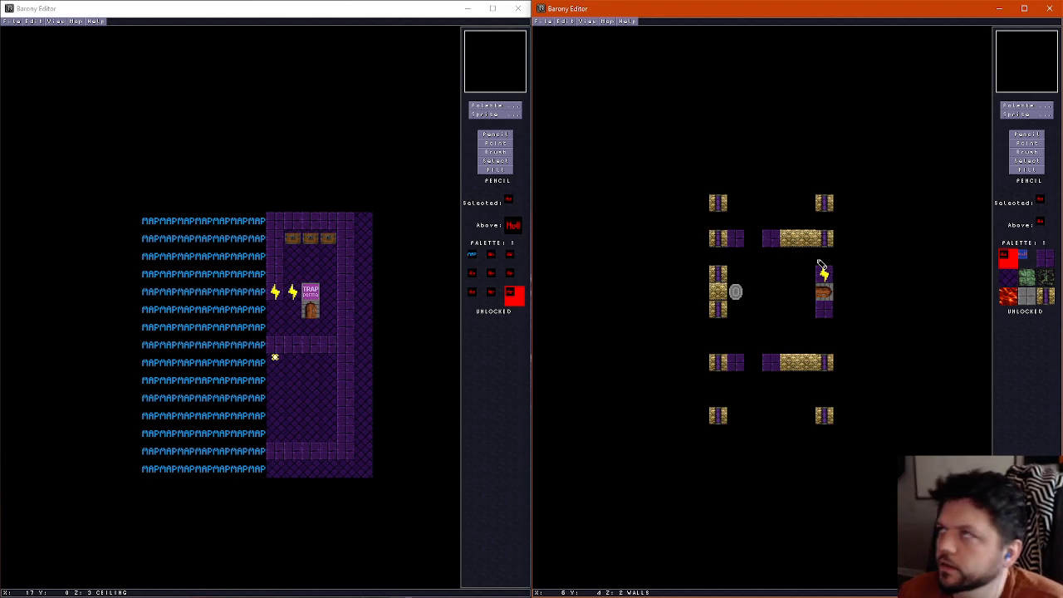
scroll(735, 340, "down", 1)
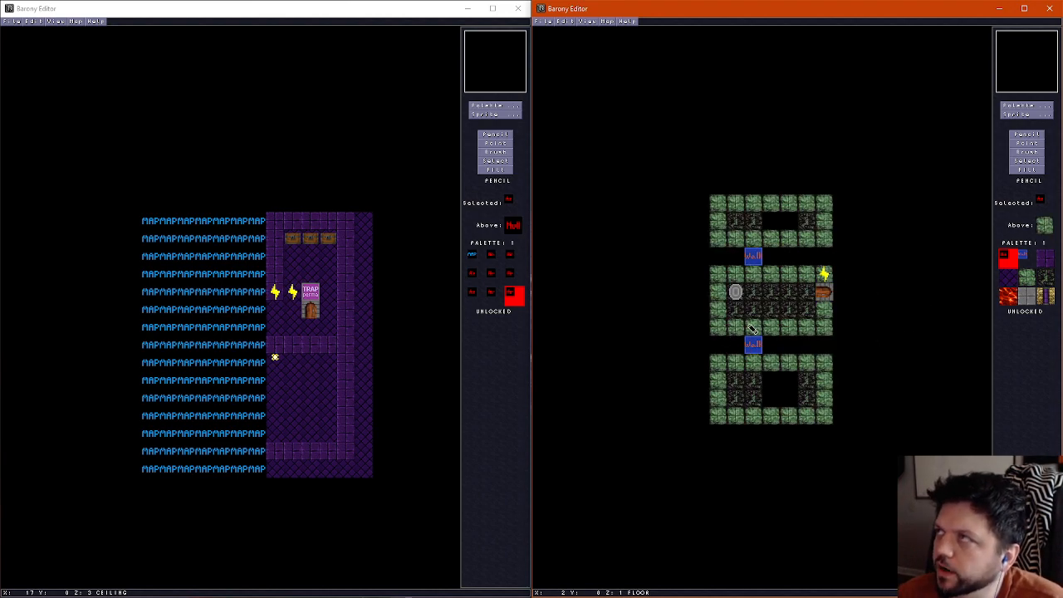
scroll(769, 354, "up", 1)
scroll(773, 357, "down", 1)
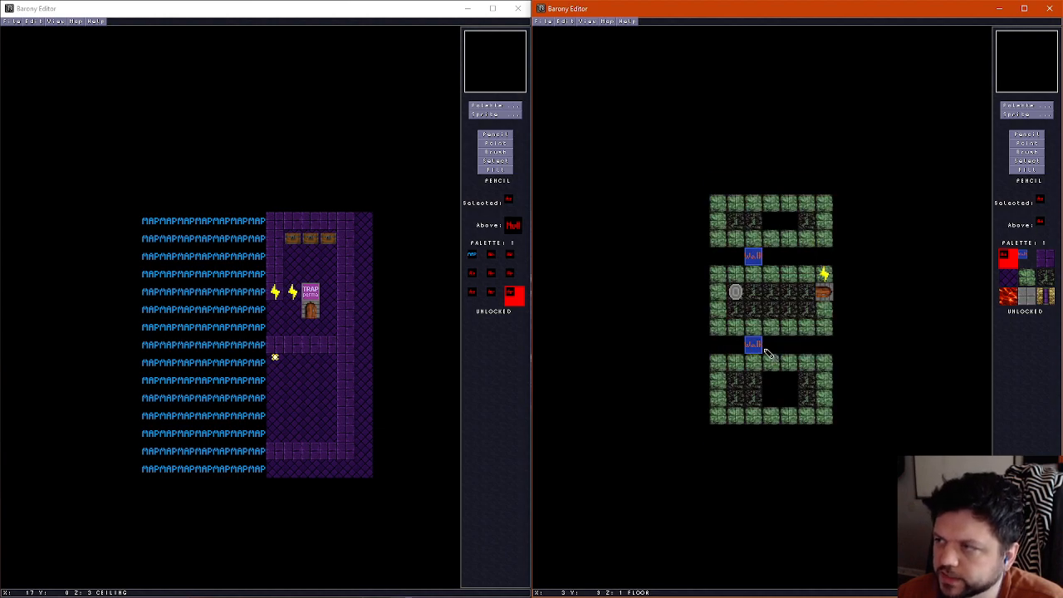
scroll(803, 282, "up", 2)
scroll(802, 280, "down", 2)
scroll(798, 280, "up", 1)
scroll(795, 279, "down", 1)
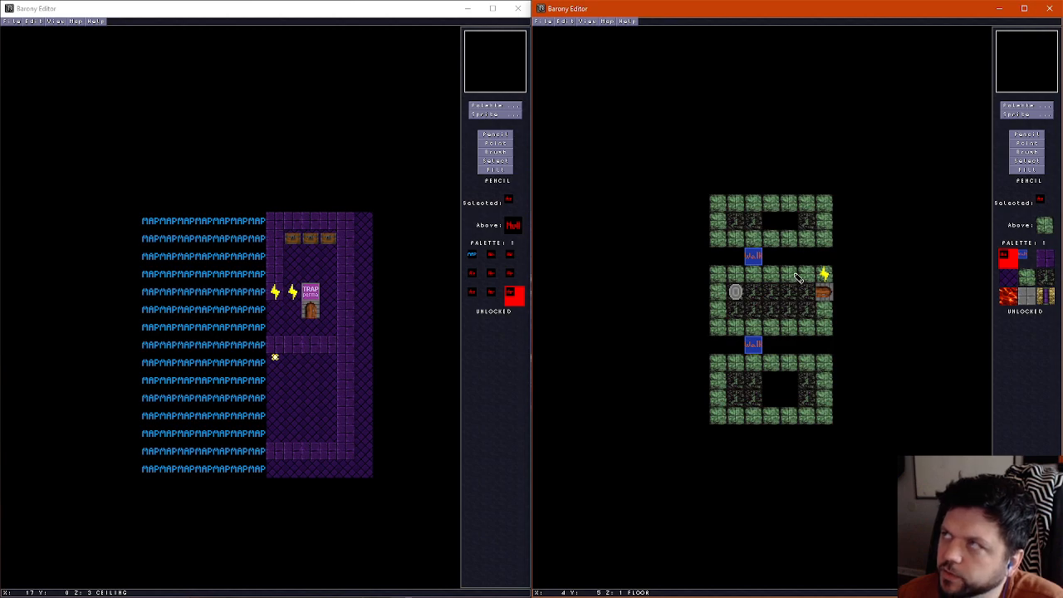
scroll(737, 211, "up", 1)
scroll(742, 213, "down", 1)
scroll(746, 214, "up", 2)
scroll(746, 218, "down", 2)
scroll(750, 224, "up", 2)
scroll(823, 340, "down", 1)
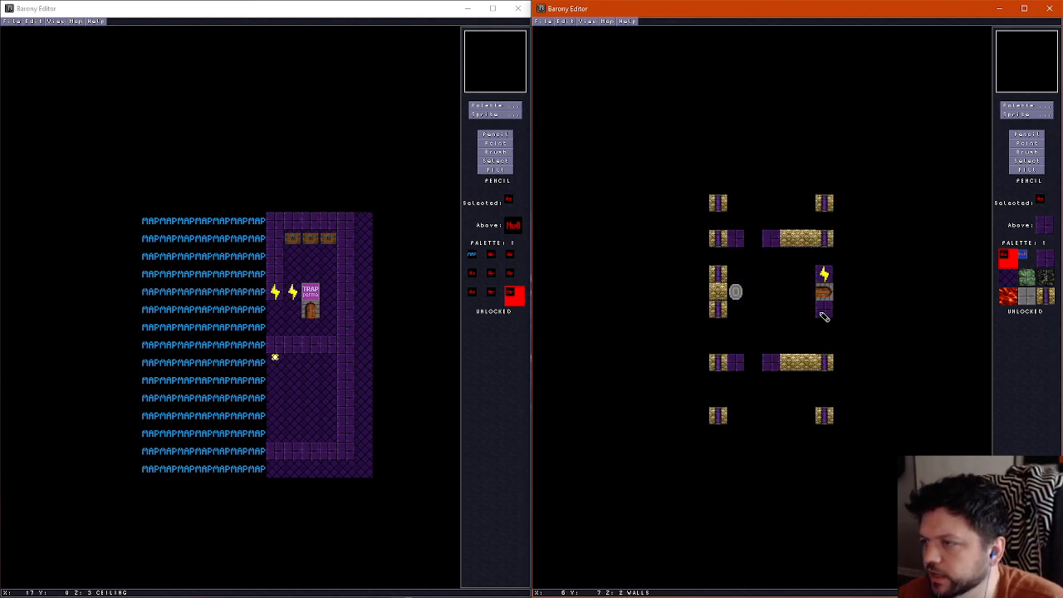
scroll(736, 324, "up", 1)
scroll(736, 324, "down", 2)
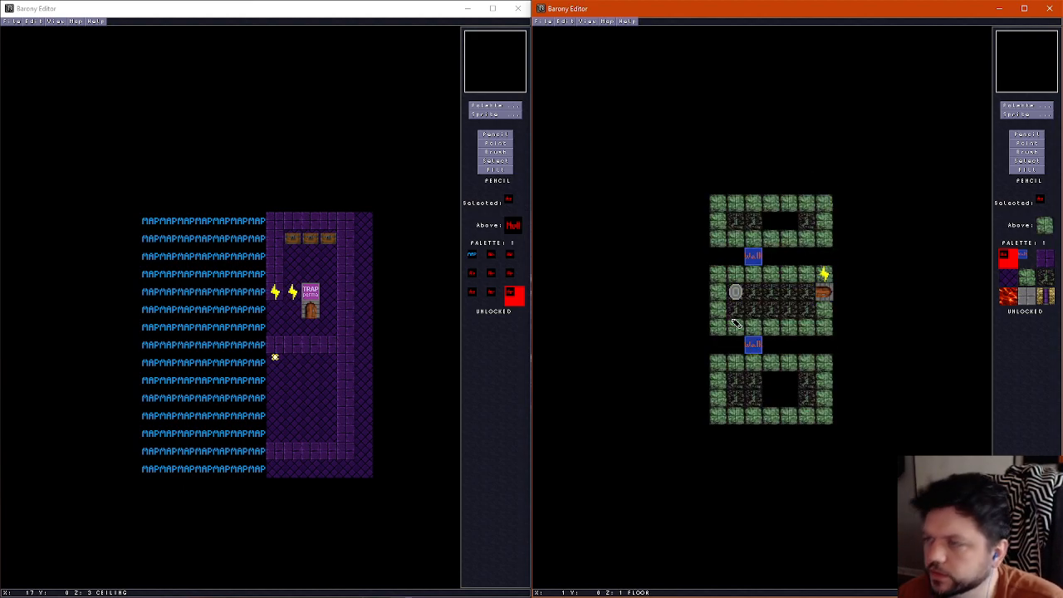
scroll(736, 322, "up", 2)
scroll(736, 322, "down", 2)
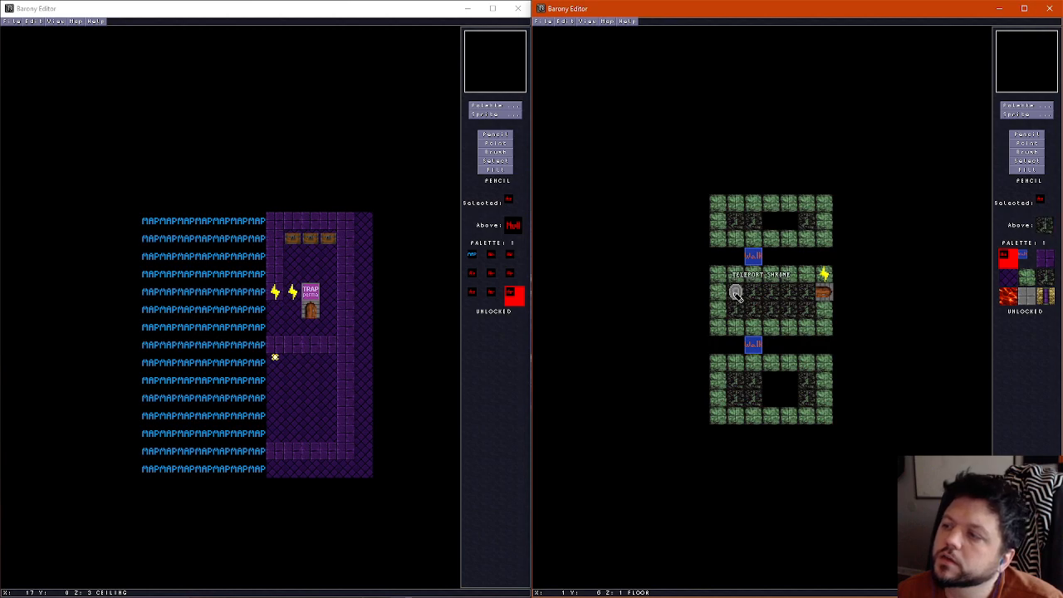
Move the teleport shrine down one tile to column 1 in row 7
left_click(1032, 143)
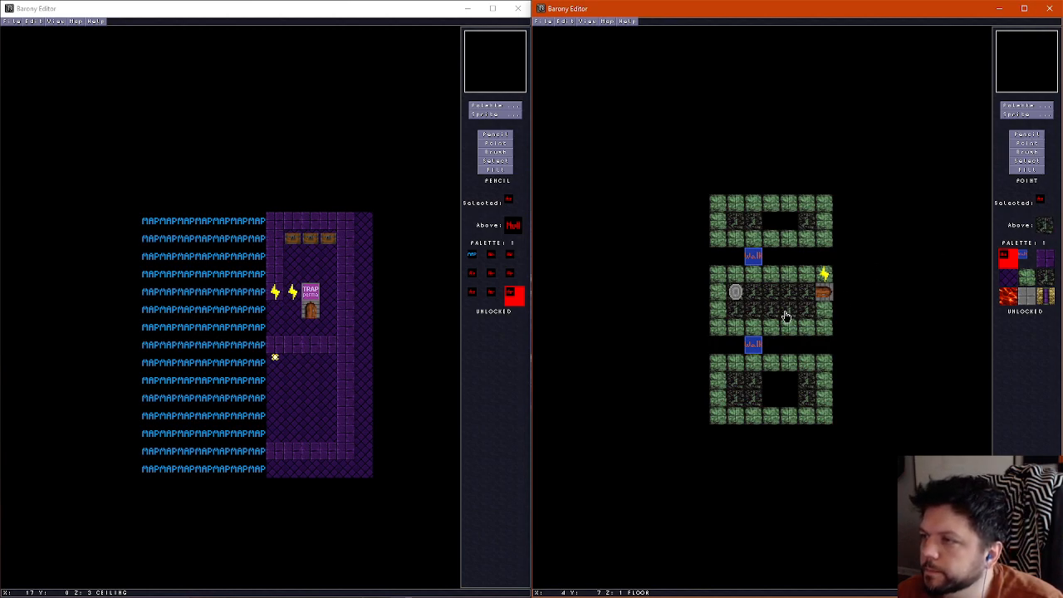
left_click(736, 291)
left_click(739, 308)
Shift the wall segment beside the shrine in column 0 down to rows 6 to 8, with plain gold brick in row 7
left_click(1033, 136)
scroll(707, 305, "up", 1)
right_click(716, 311)
left_click(717, 322)
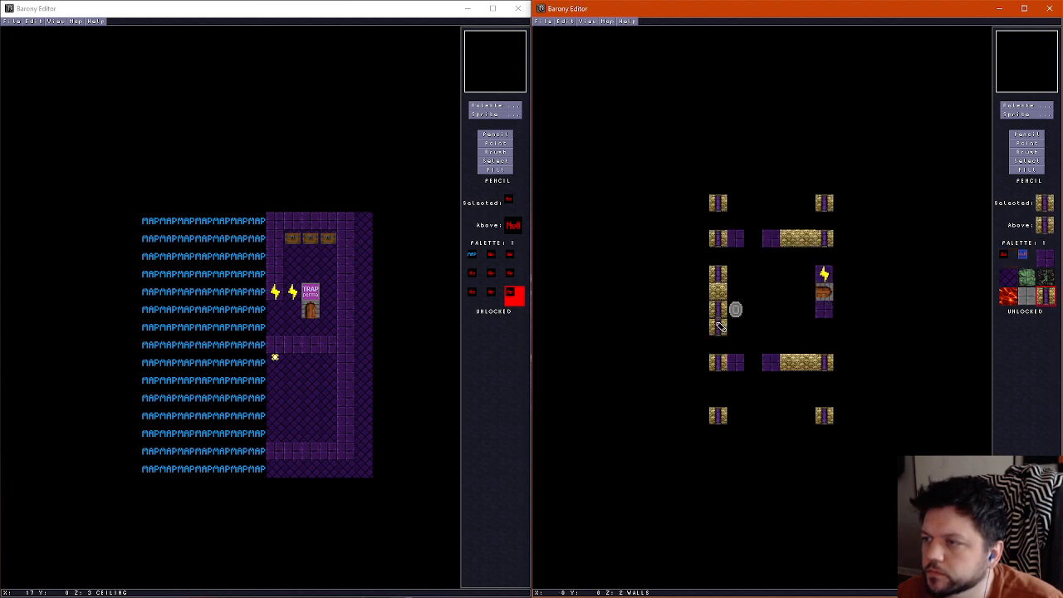
right_click(720, 294)
left_click(717, 309)
right_click(734, 288)
right_click(717, 277)
left_click(717, 291)
right_click(735, 277)
left_click(720, 275)
Rebuild wall row 3 one tile lower in row 4 with the same striped, purple and gold brick pattern, and erase row 3
right_click(719, 238)
left_click(720, 255)
right_click(735, 241)
left_click(738, 259)
left_click(771, 254)
right_click(824, 242)
left_click(824, 255)
right_click(802, 258)
right_click(808, 246)
left_click_drag(809, 253, 791, 255)
right_click(791, 225)
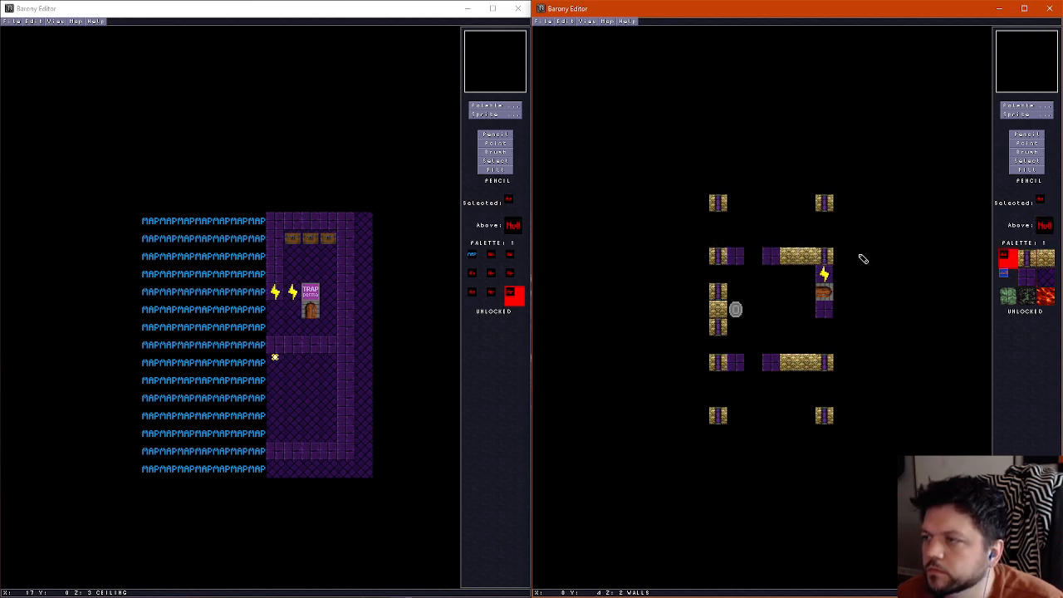
Shift the middle section's upper green floor border to row 6 and clear row 5 except for a blue marker at column 2
scroll(825, 274, "down", 1)
scroll(797, 269, "up", 1)
scroll(736, 241, "down", 1)
scroll(735, 253, "up", 1)
scroll(735, 258, "down", 1)
scroll(742, 277, "up", 1)
scroll(754, 270, "down", 1)
right_click(755, 263)
left_click(754, 274)
right_click(720, 276)
mouse_move(733, 291)
left_mouse_down()
mouse_move(787, 289)
mouse_move(803, 307)
left_mouse_up()
right_click(724, 259)
left_click_drag(719, 275, 804, 276)
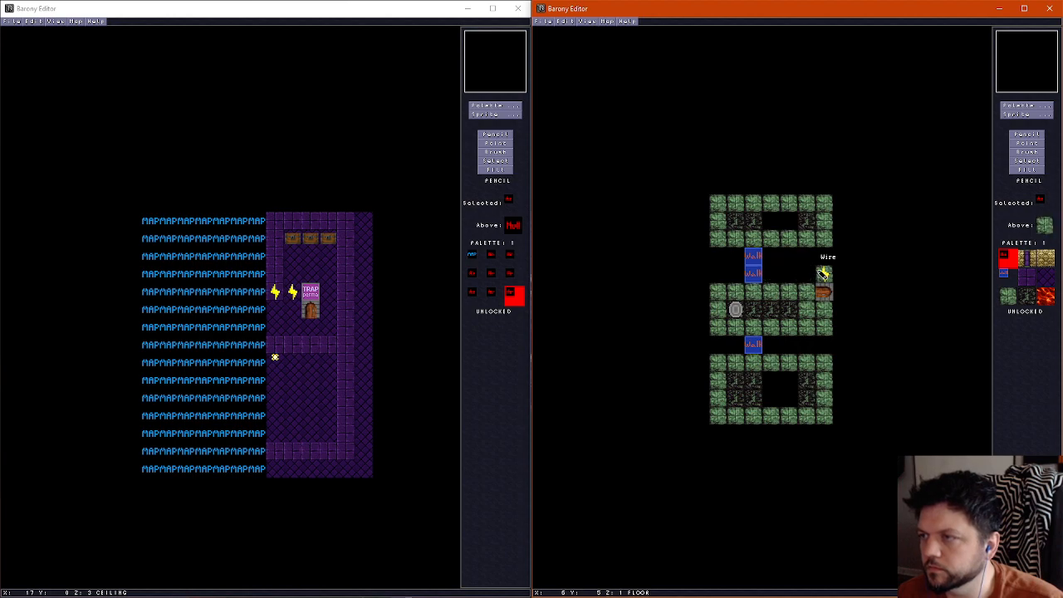
Extend the upper section's floor with a green border along row 4 and dark tiles in row 3 at columns 1, 2 and 5
right_click(726, 241)
mouse_move(720, 256)
left_mouse_down()
mouse_move(824, 256)
mouse_move(769, 242)
mouse_move(805, 238)
left_mouse_up()
right_click(788, 229)
right_click(747, 221)
right_click(778, 227)
right_click(806, 225)
left_click(806, 240)
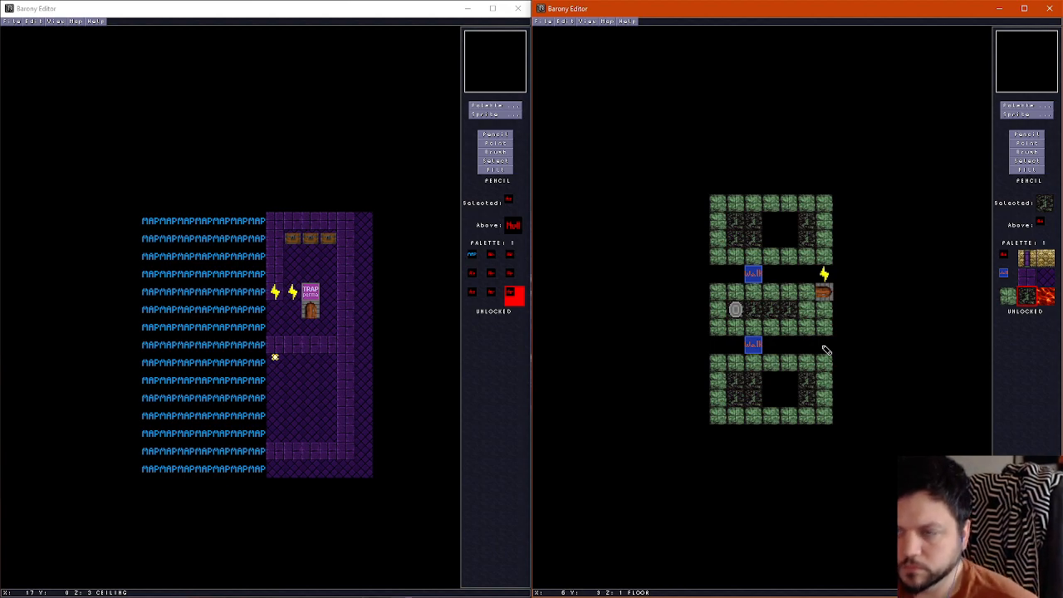
Add a dark floor tile beneath the wire at column 6, row 5, and check the wall layer against the cell room map
left_click(387, 10)
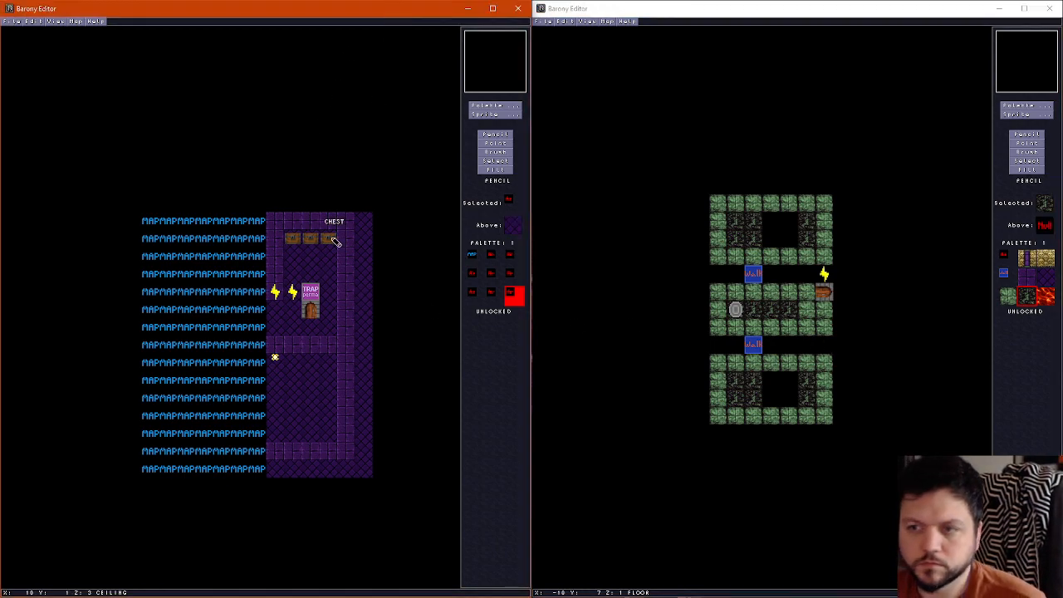
scroll(333, 239, "down", 1)
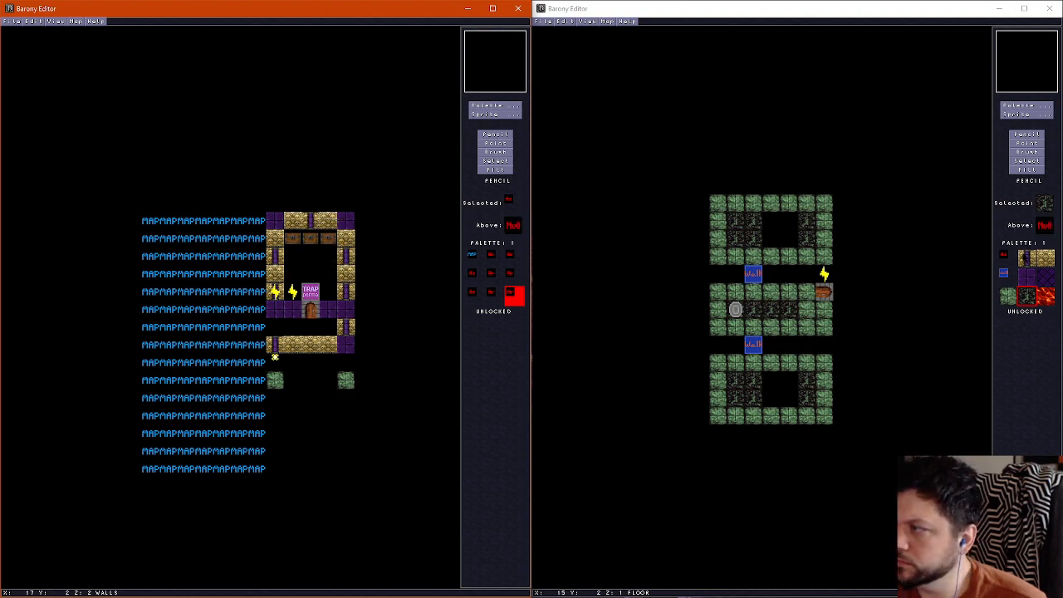
left_click(827, 257)
left_click(1027, 258)
scroll(824, 276, "up", 1)
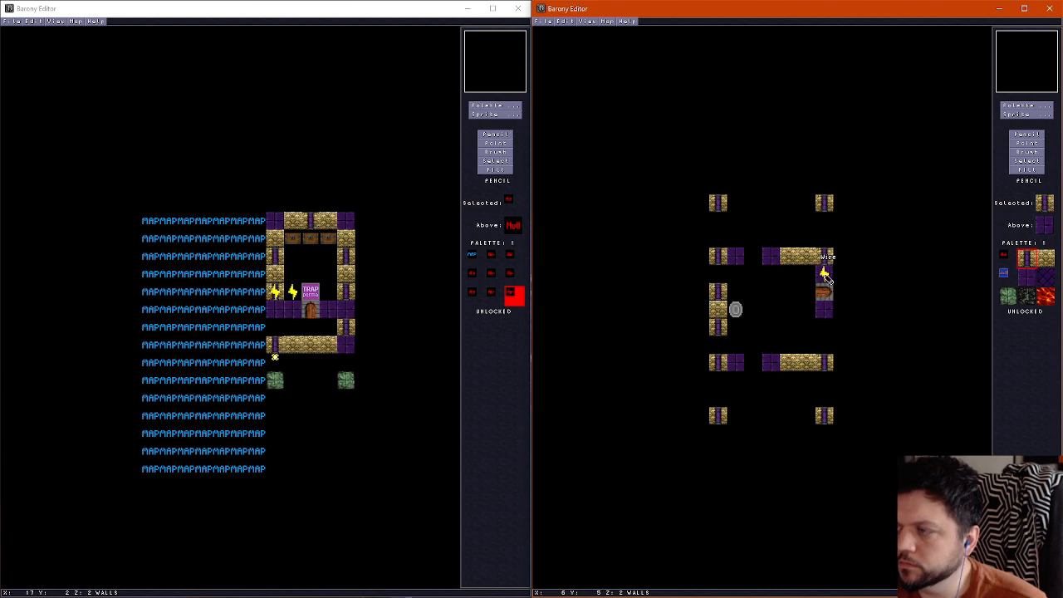
scroll(825, 277, "down", 1)
scroll(826, 278, "up", 1)
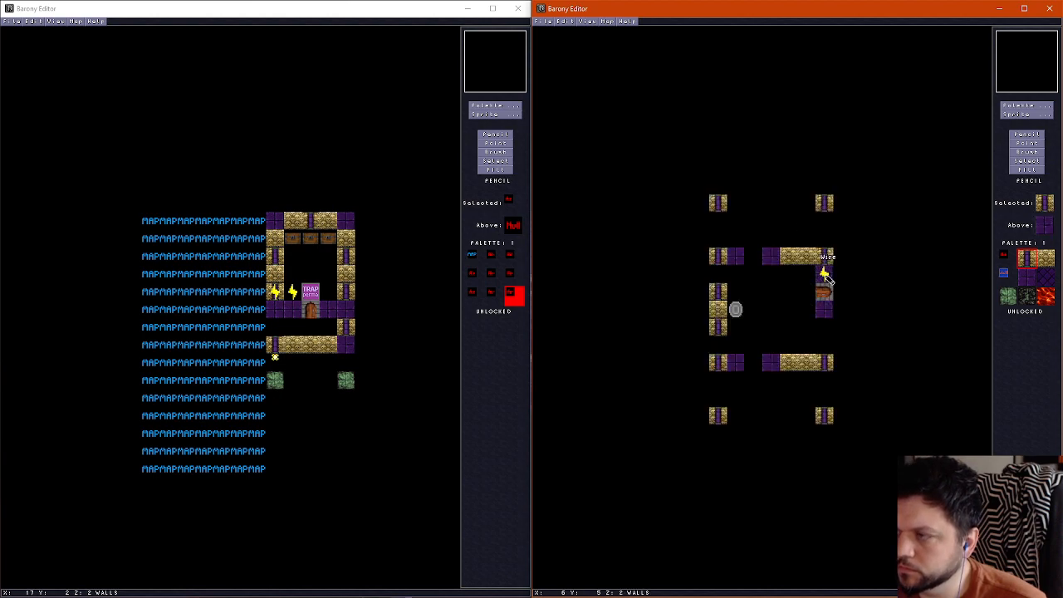
scroll(827, 278, "down", 1)
Inspect the new room in the 3D view, checking the walls, floor borders and the opening between its sections
key("f")
key("Down")
key("Left")
key("Right")
key("Up")
key("Left")
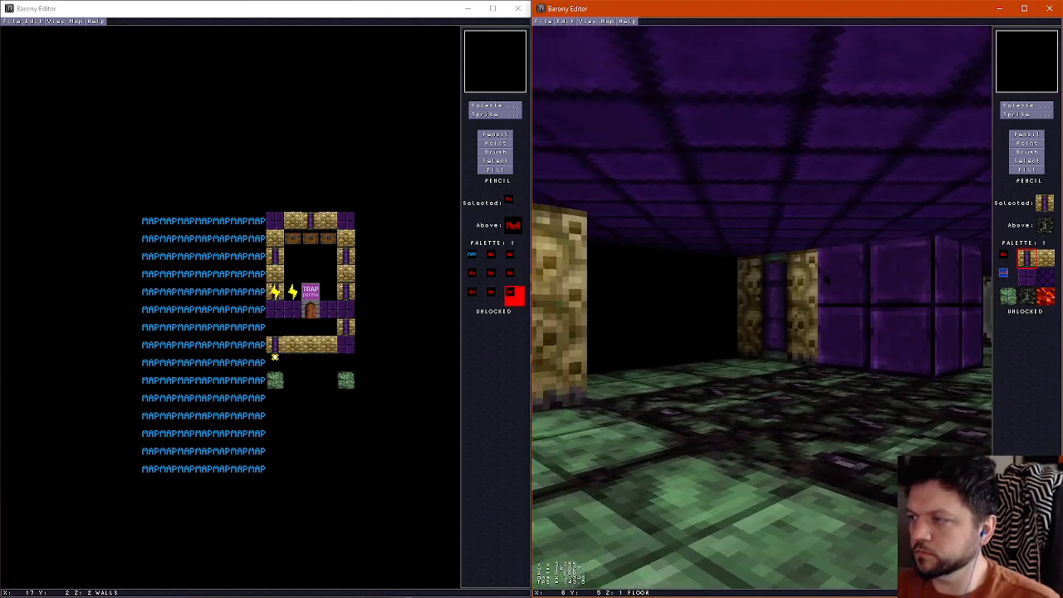
key("Right")
key("Up")
key("Up")
key("Right")
key("Left")
key("Right")
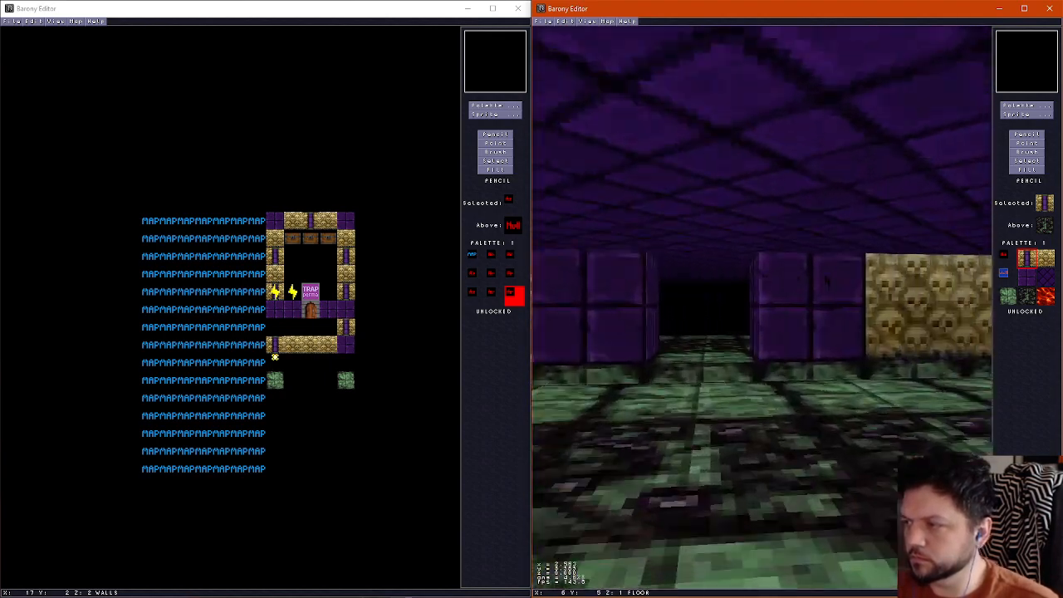
key("Left")
key("Right")
key("Up")
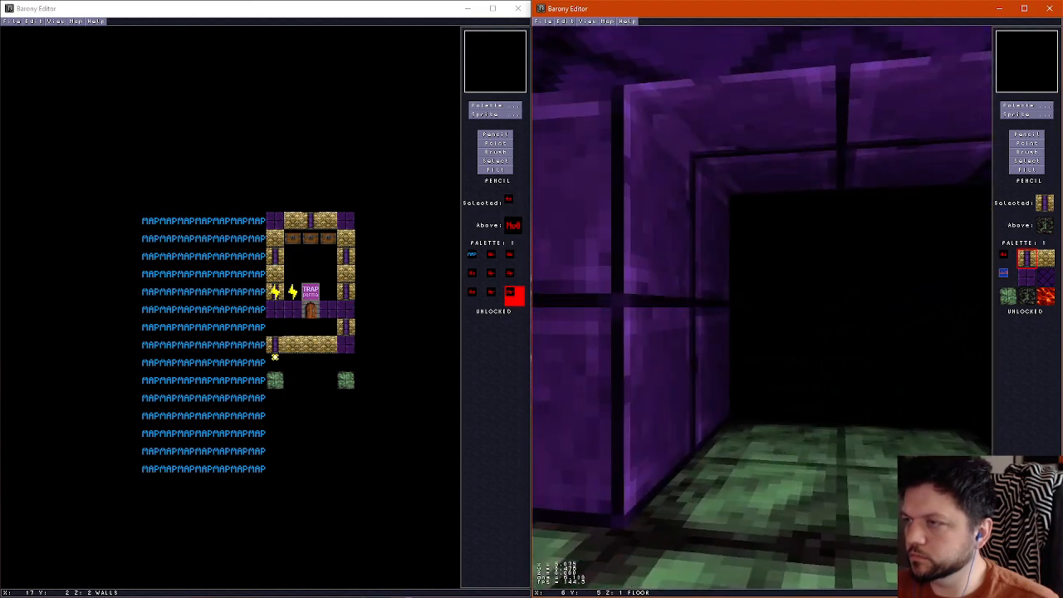
key("Down")
key("ctrl+f")
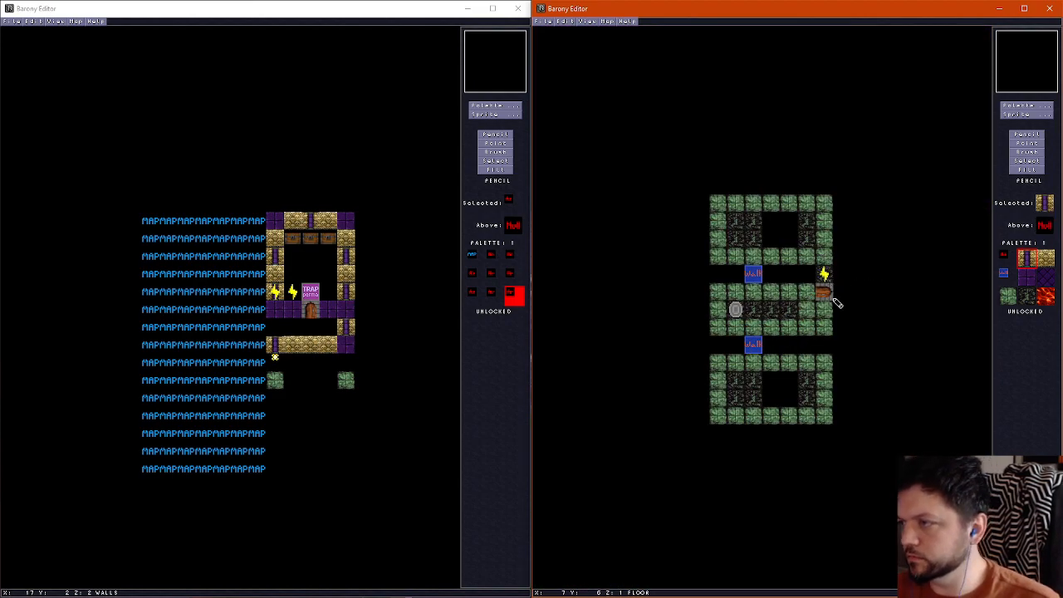
Replace the purple brick in the ceiling at column 6, row 8 with the patterned purple ceiling tile
key("ctrl+u")
right_click(829, 332)
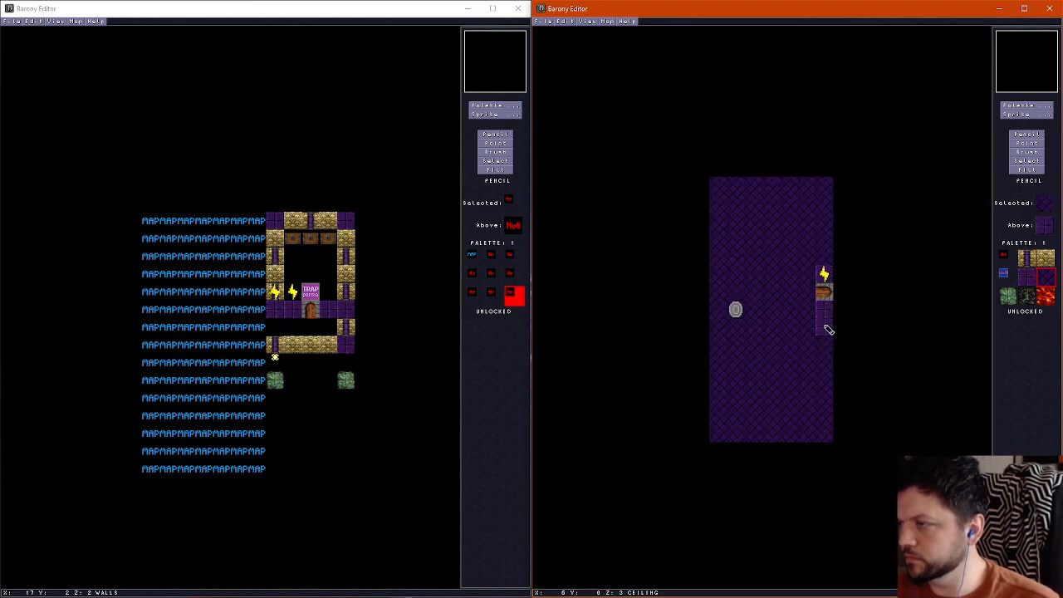
Inspect the door, the section openings and the floor height changes in the 3D view
key("ctrl+f")
key("Right")
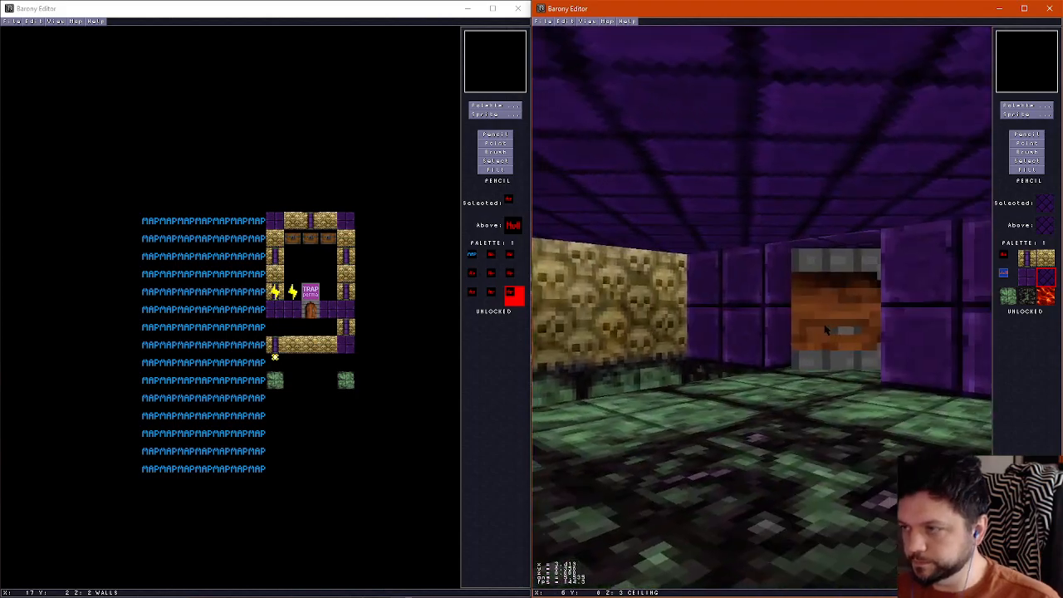
key("Up")
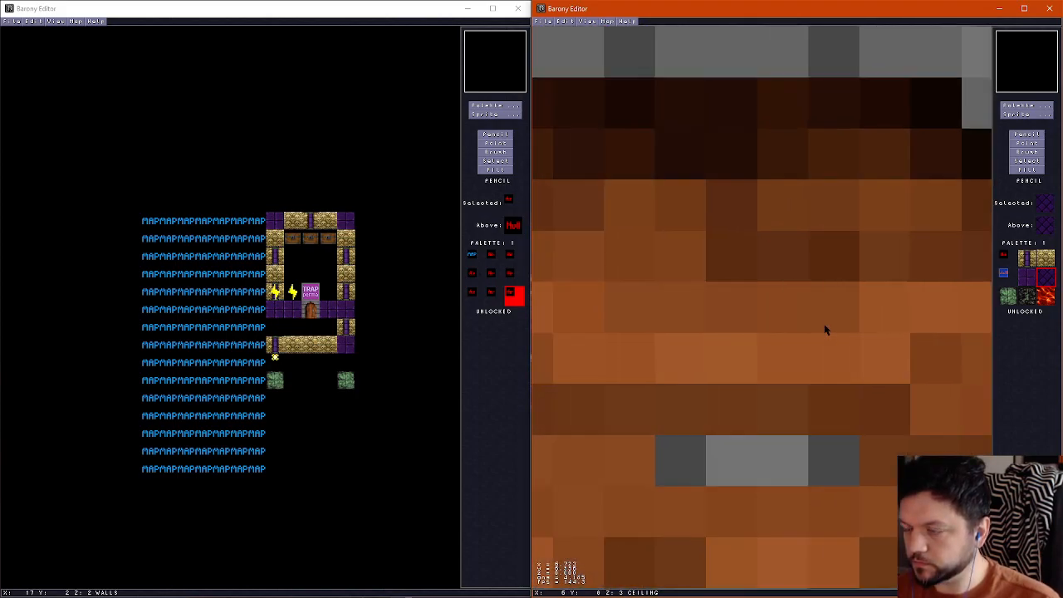
key("Left")
key("Right")
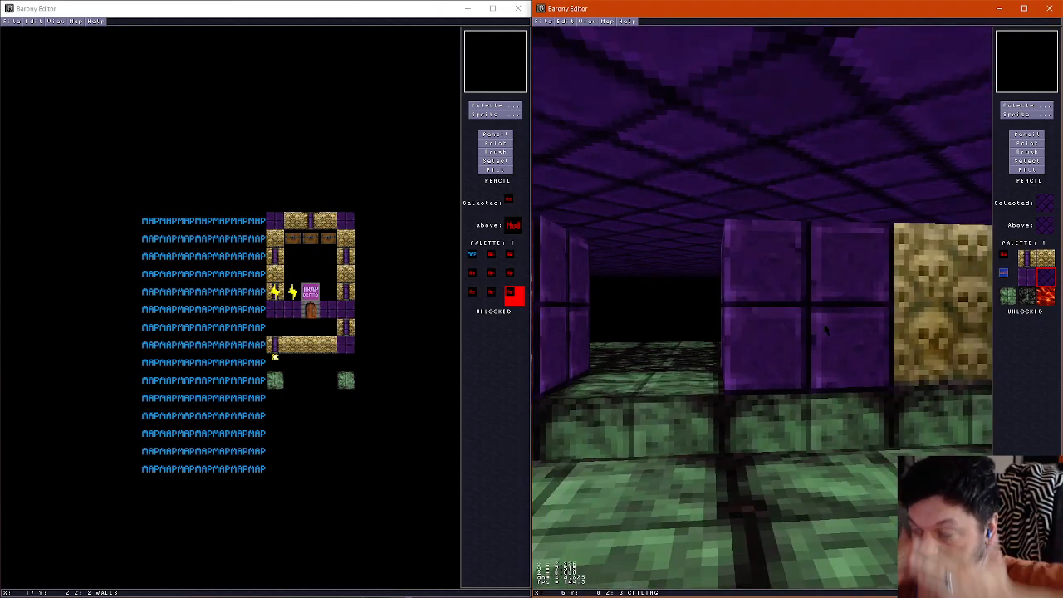
key("Left")
key("Up")
key("Right")
key("Left")
key("Right")
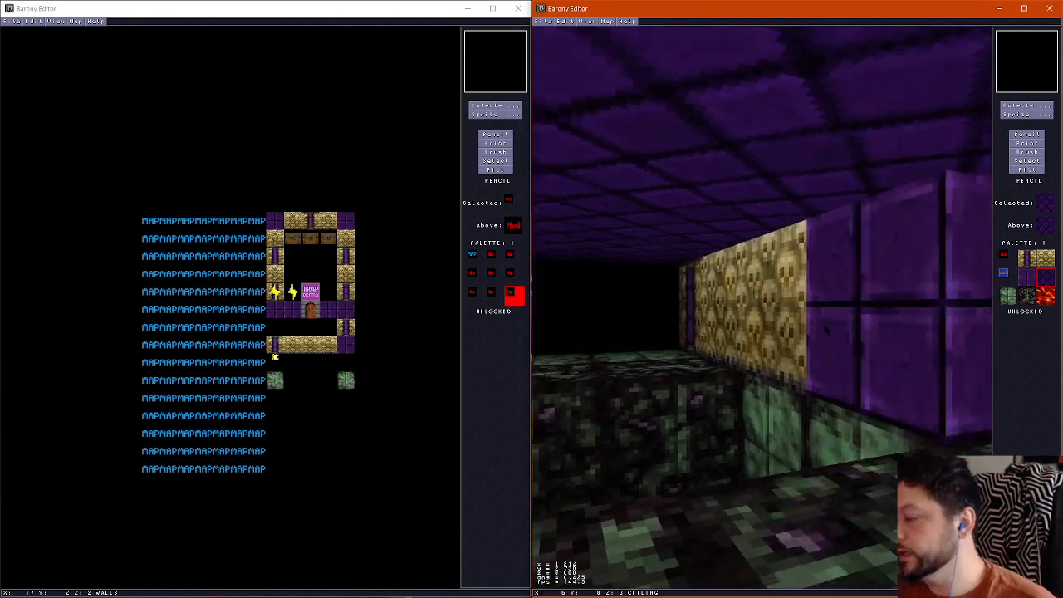
key("Left")
key("Left")
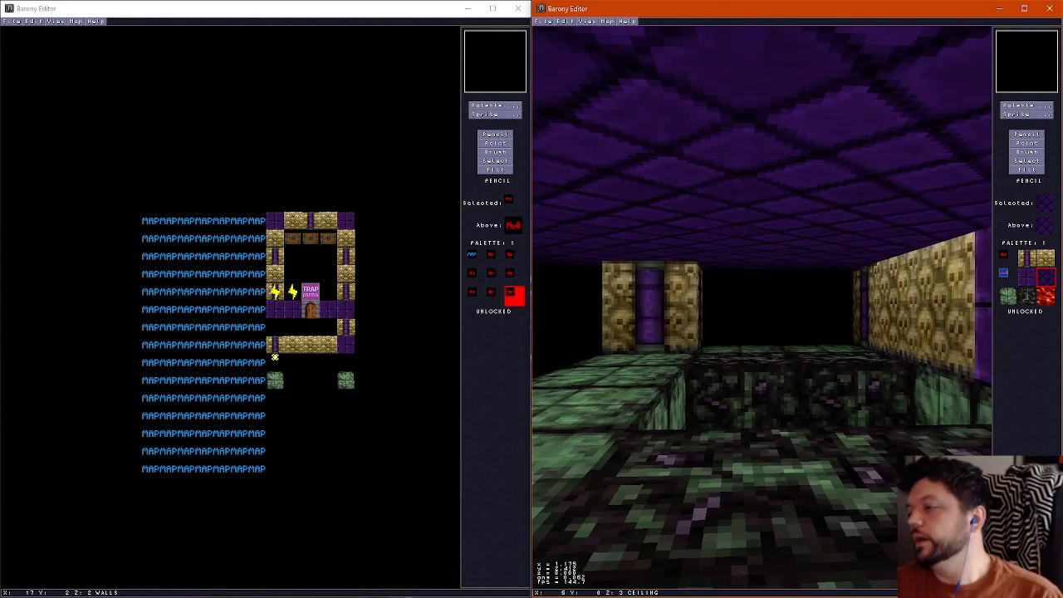
key("ctrl+f")
Place North-South gates in the wall openings at column 2 in rows 4 and 10
scroll(828, 334, "down", 2)
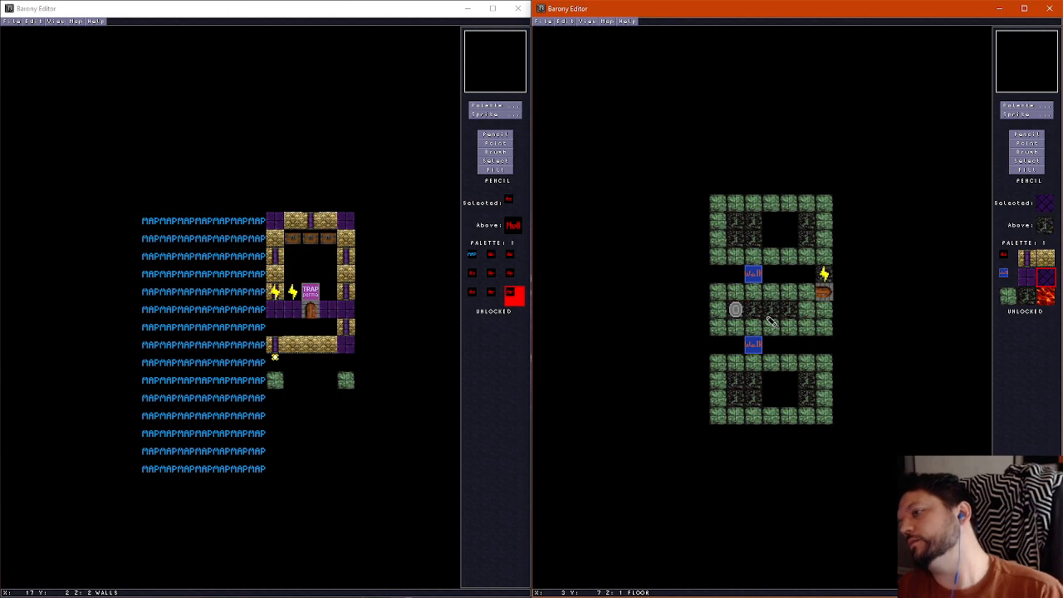
left_click(1027, 114)
left_click(858, 24)
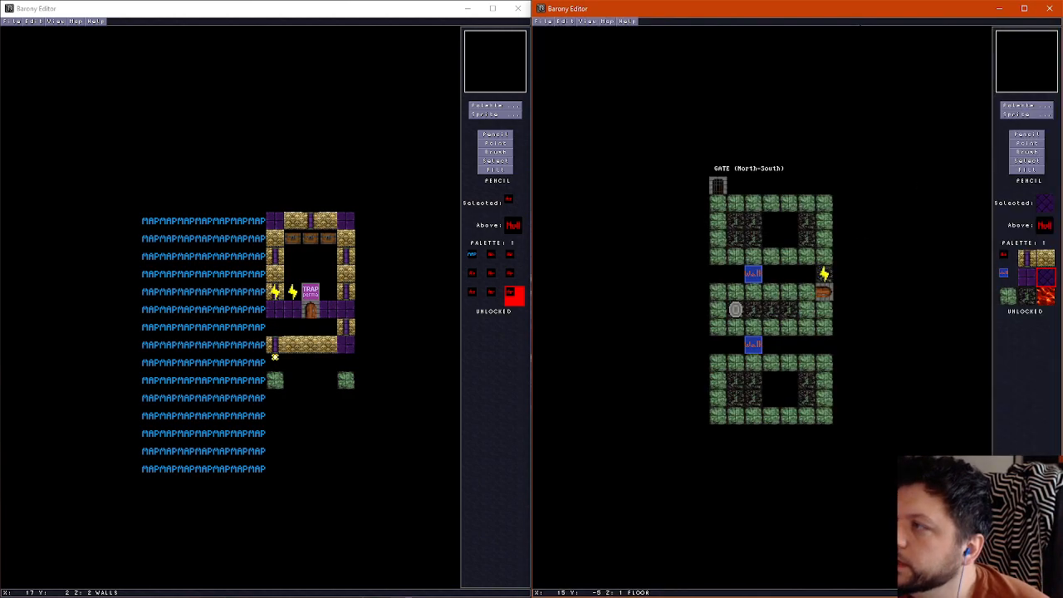
scroll(758, 247, "up", 1)
right_click(757, 261)
left_click(755, 365)
Extend the wire along row 5 from the wire beside the door through columns 5 to 2, ending below the upper gate
key("i")
left_click(826, 282)
left_click(808, 279)
left_click(790, 279)
left_click(772, 277)
left_click(754, 276)
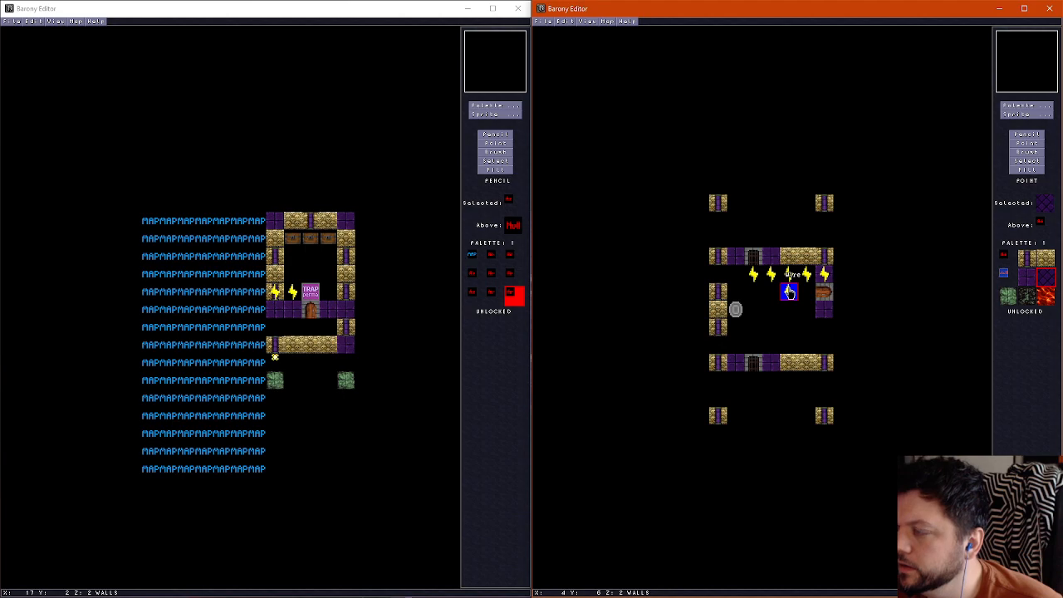
Branch the wire down column 3 through rows 6 to 9 and across to column 2, row 9, above the lower gate
left_click(771, 291)
left_click(772, 309)
left_click(772, 327)
left_click(771, 344)
left_click(754, 344)
scroll(810, 364, "down", 1)
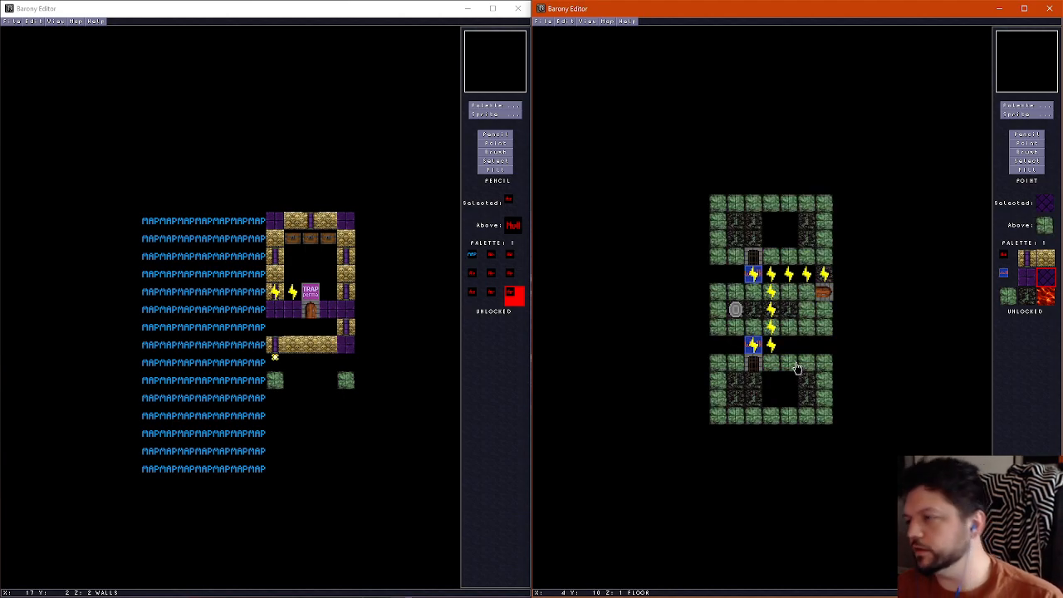
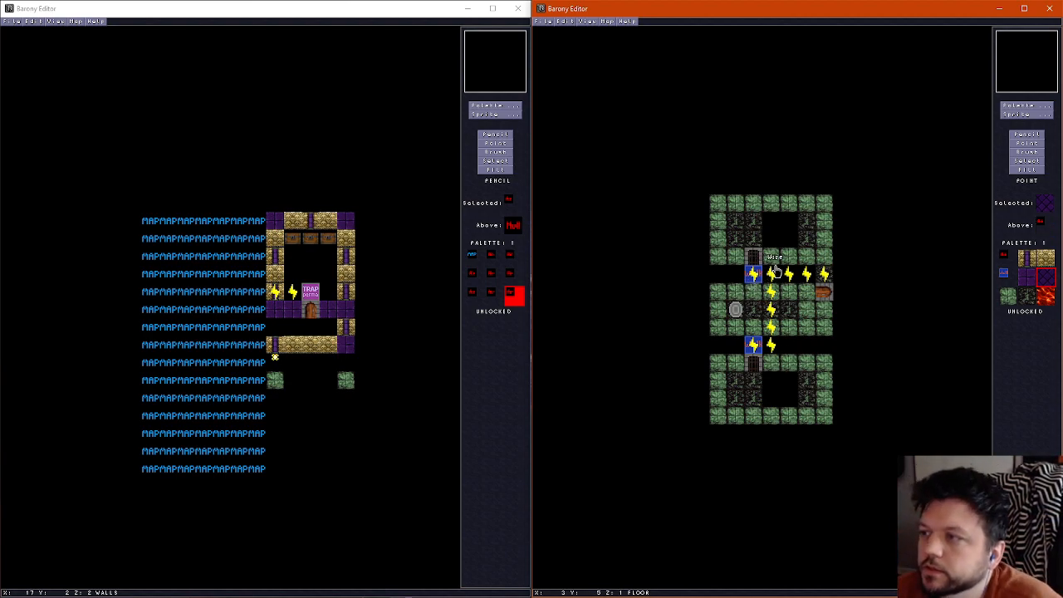
Compare the floor and wall layers of the three-section room around the wired gates and upper section
scroll(777, 270, "up", 1)
scroll(775, 272, "down", 1)
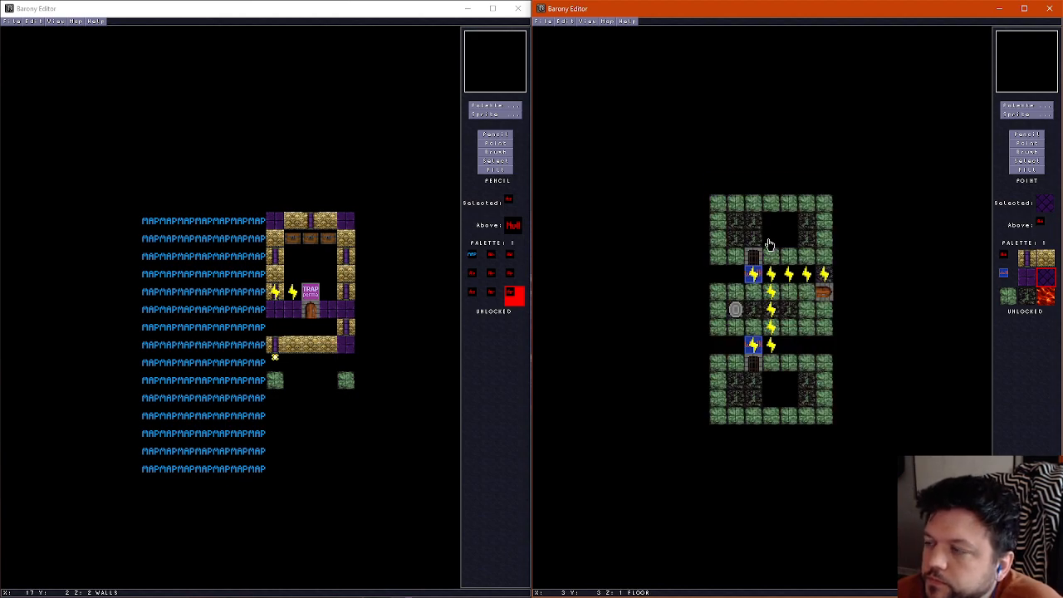
left_click(1025, 134)
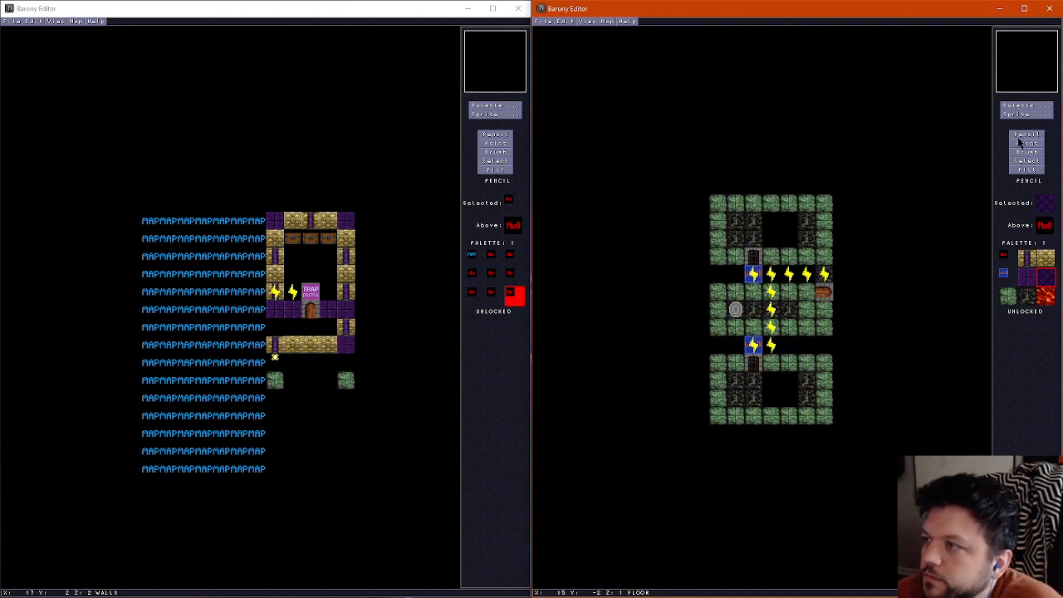
scroll(783, 263, "up", 1)
scroll(783, 262, "down", 1)
scroll(782, 261, "up", 1)
scroll(782, 261, "down", 1)
scroll(783, 262, "up", 1)
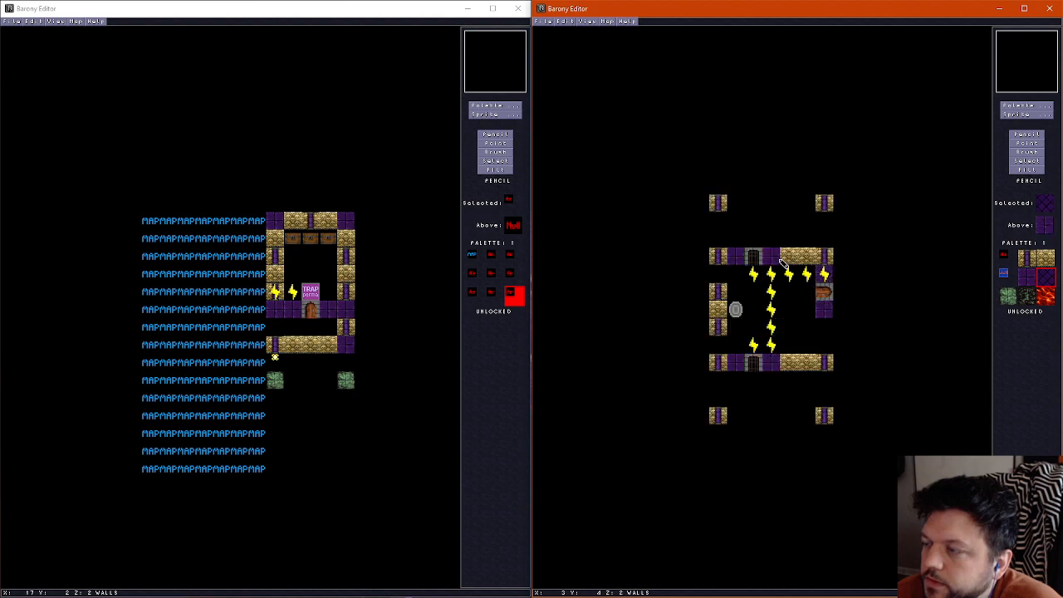
scroll(783, 260, "down", 1)
scroll(783, 260, "up", 1)
scroll(783, 259, "down", 1)
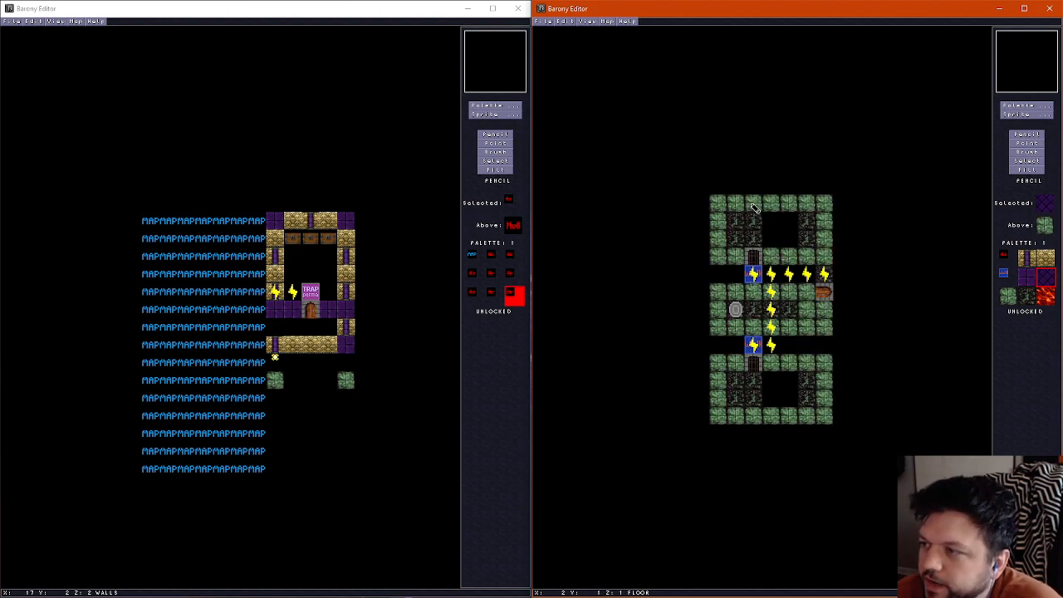
scroll(757, 227, "up", 2)
scroll(757, 227, "down", 2)
scroll(757, 228, "up", 1)
scroll(758, 229, "down", 1)
scroll(758, 231, "up", 1)
scroll(761, 233, "down", 1)
scroll(761, 233, "up", 1)
scroll(781, 251, "down", 1)
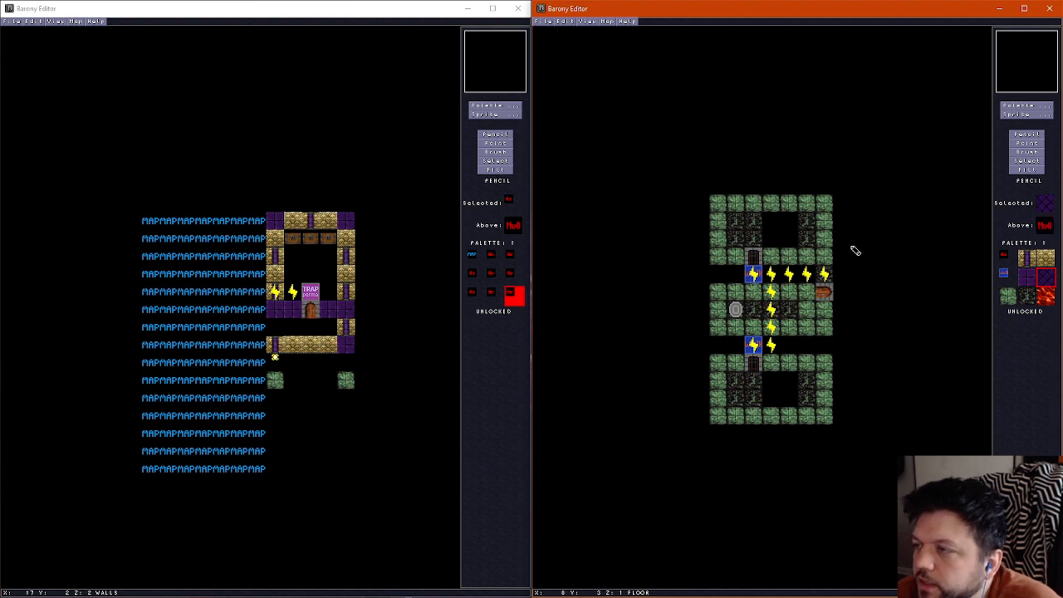
Paint skull walls between the pillars around the upper section in rows 1 to 4 and the lower section in rows 10 to 13
left_click(1045, 258)
scroll(754, 236, "up", 1)
mouse_move(726, 240)
left_mouse_down()
mouse_move(744, 214)
mouse_move(810, 215)
mouse_move(826, 243)
left_mouse_up()
mouse_move(719, 379)
left_mouse_down()
mouse_move(724, 398)
mouse_move(760, 413)
mouse_move(822, 405)
mouse_move(818, 384)
left_mouse_up()
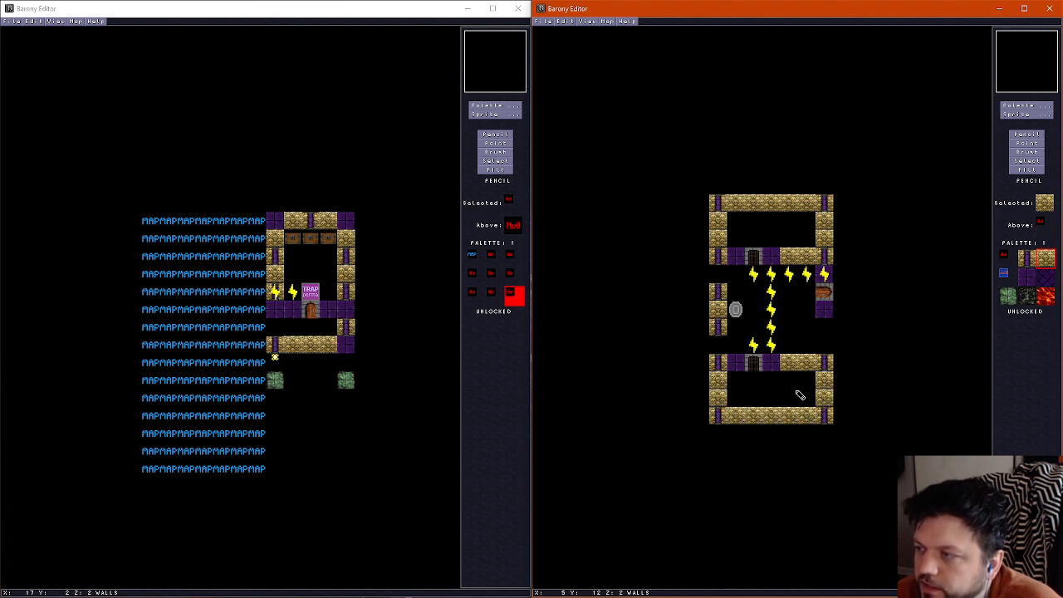
Inspect the skull walls, gates, wires and floor height changes of all three sections in the 3D view
scroll(796, 392, "down", 1)
key("Right")
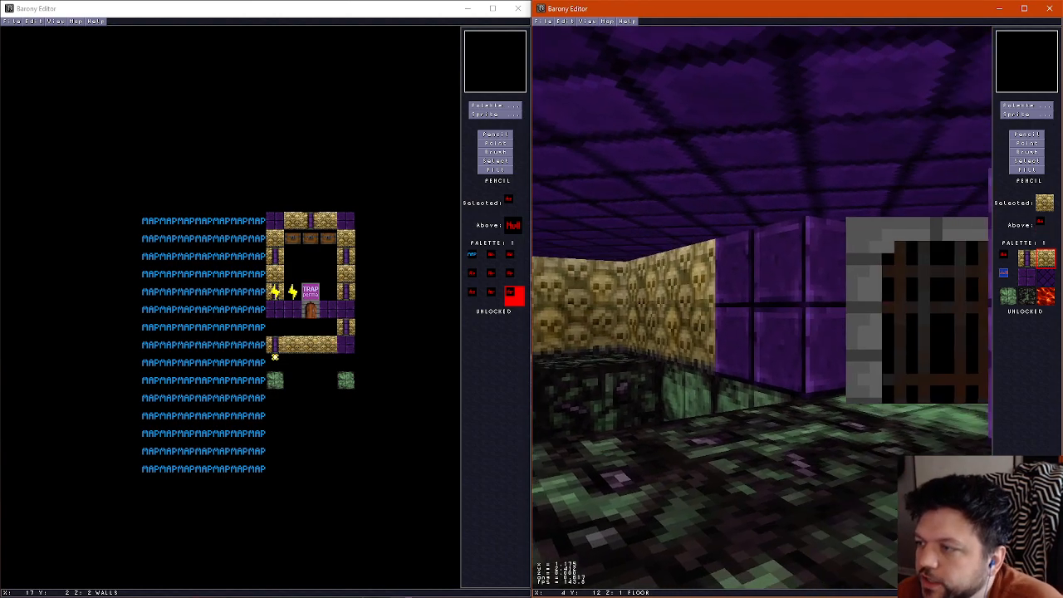
key("Left")
key("Right")
key("Left")
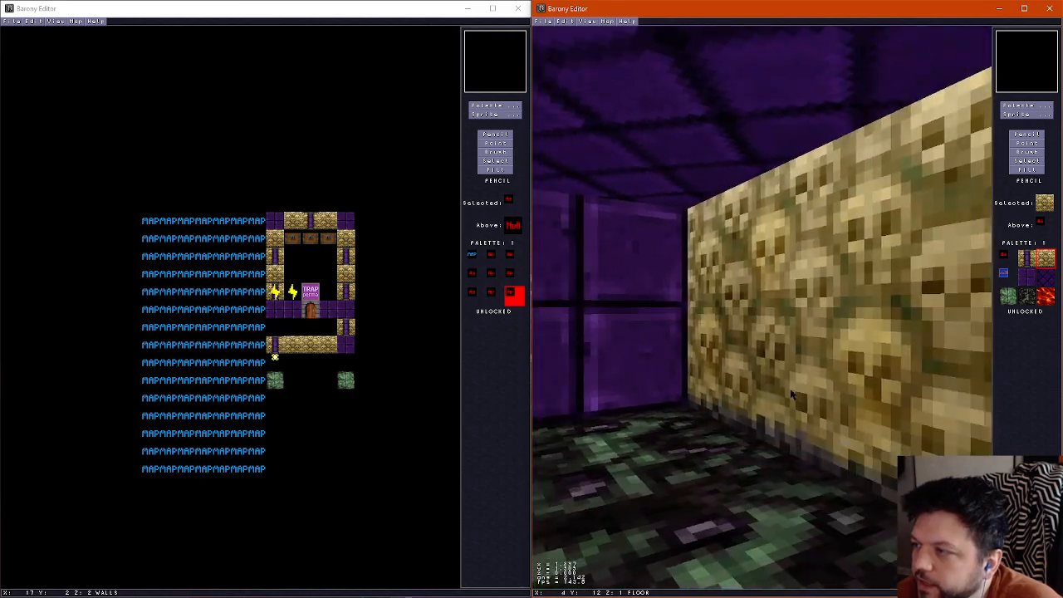
key("Right")
key("Left")
key("Right")
key("Up")
key("Down")
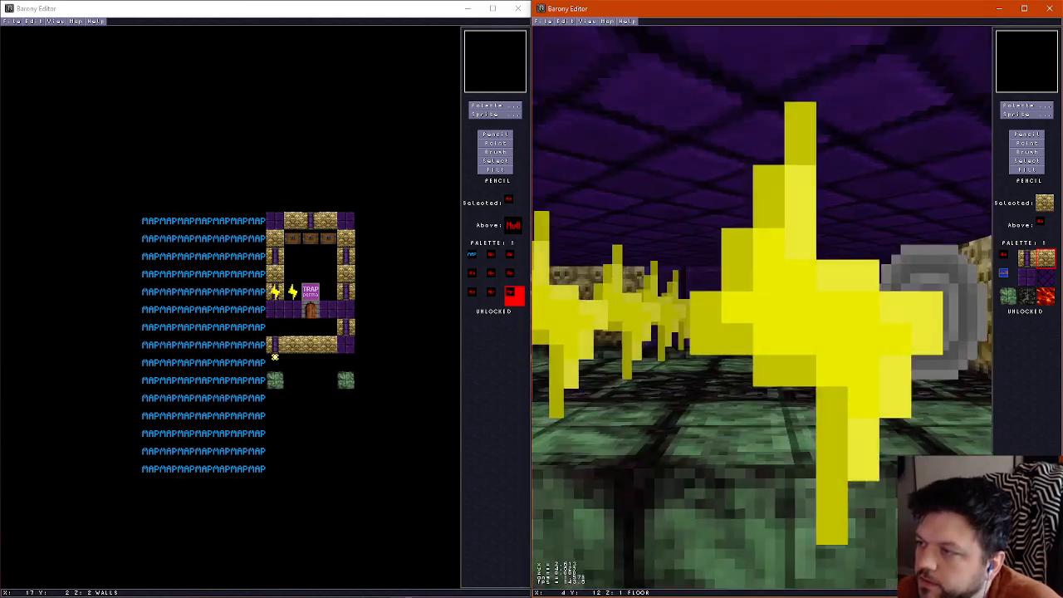
key("Right")
key("Up")
key("Left")
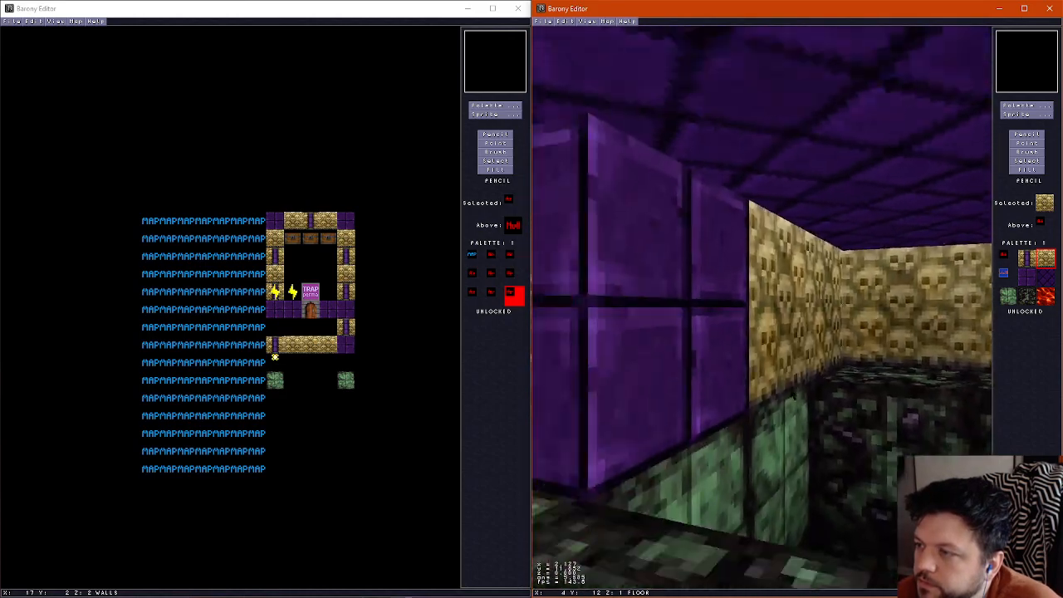
key("Right")
key("Left")
key("Up")
key("f")
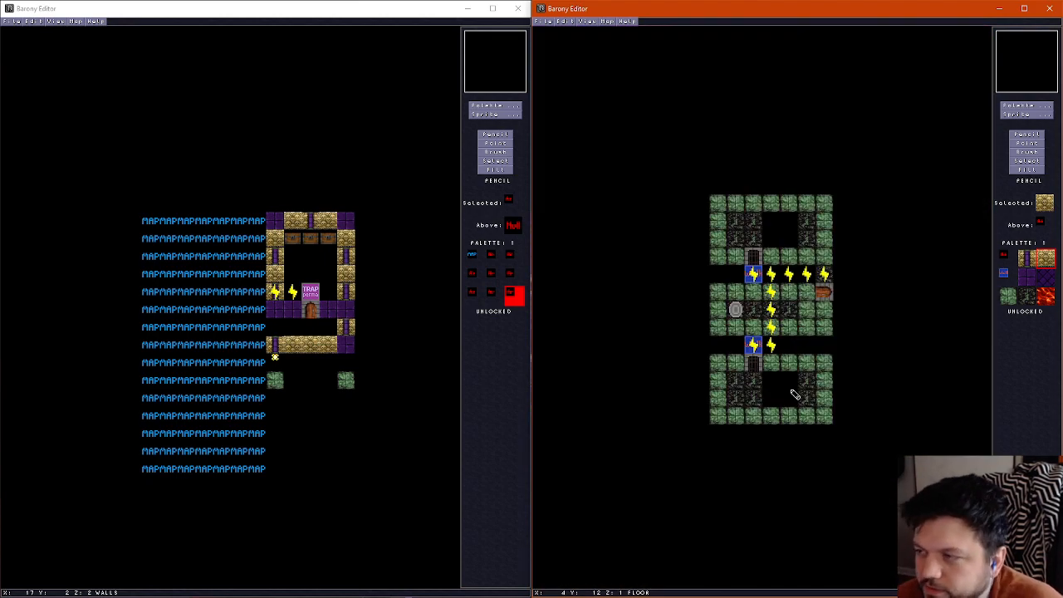
Paint the green stone floor tile under the wires in rows 5 and 9, covering the blue tiles at column 2
scroll(725, 260, "up", 2)
right_click(719, 255)
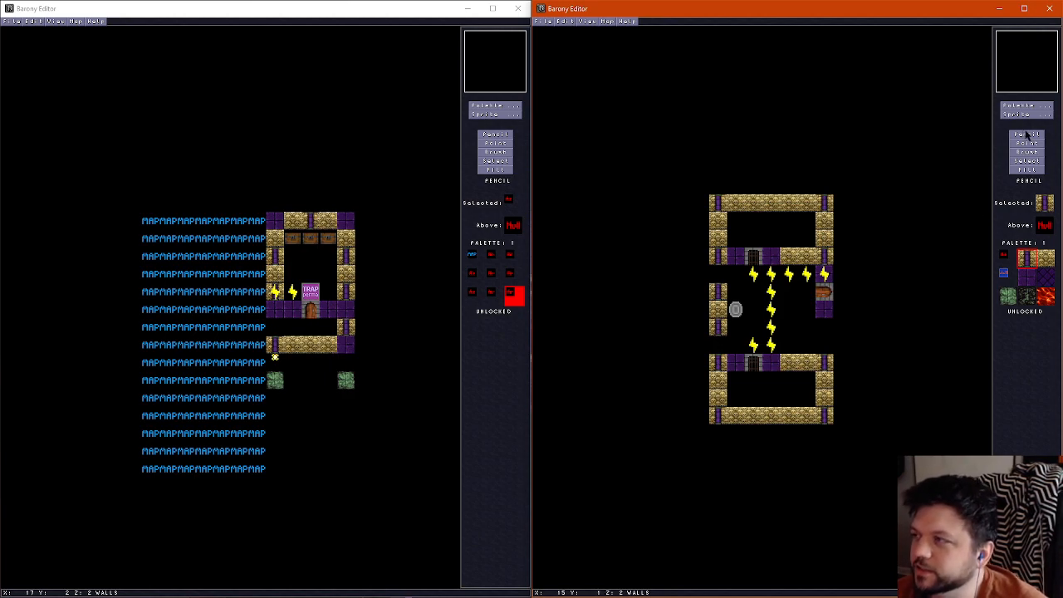
scroll(745, 276, "down", 1)
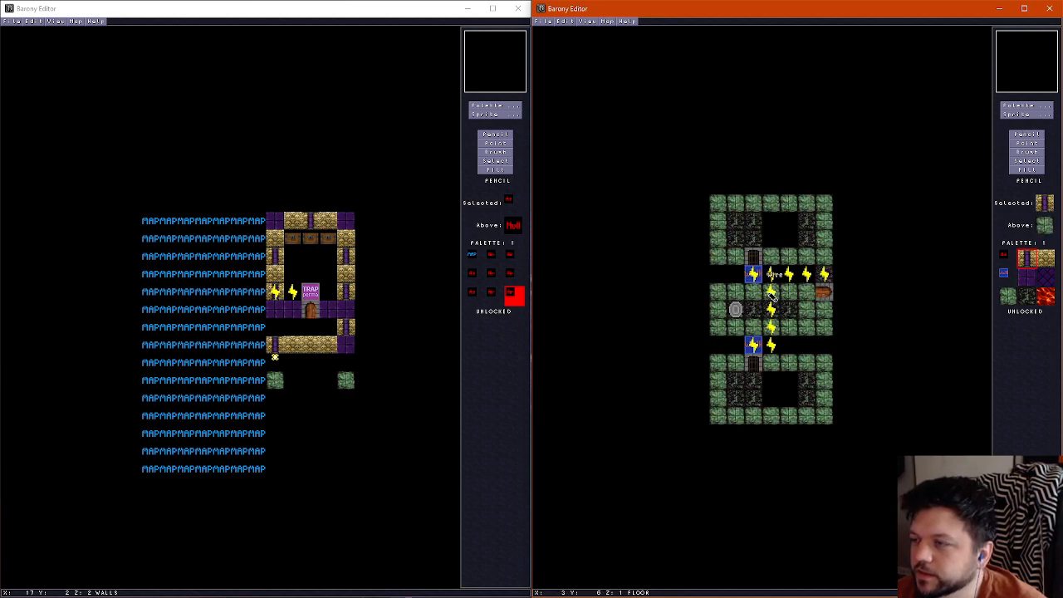
right_click(749, 291)
left_click(757, 276)
left_click(754, 345)
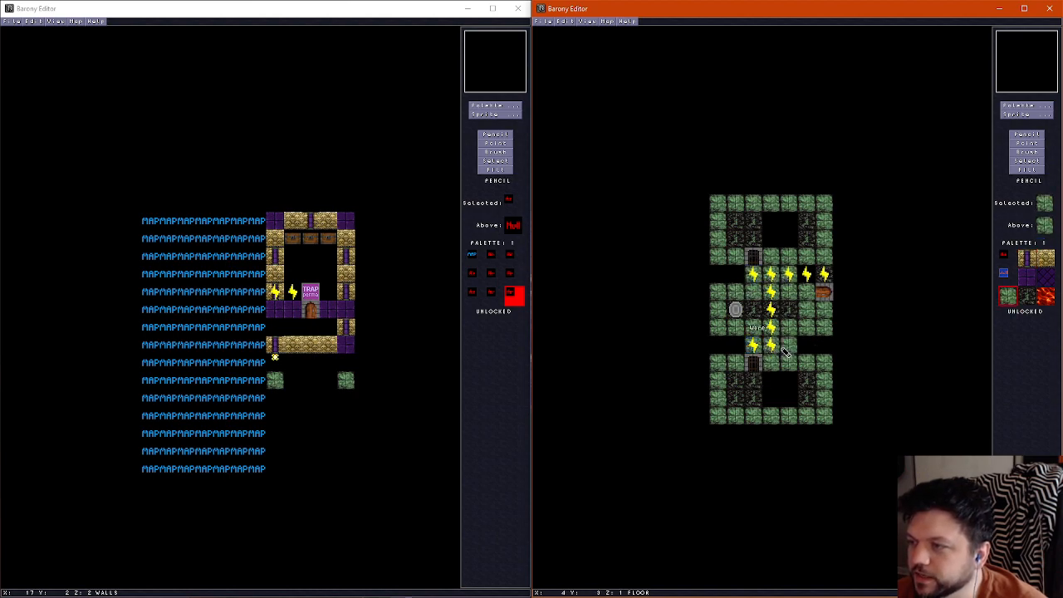
Delete both North-South gates and fill the floor gaps in the upper and lower sections with the dark floor tile
left_click(1027, 144)
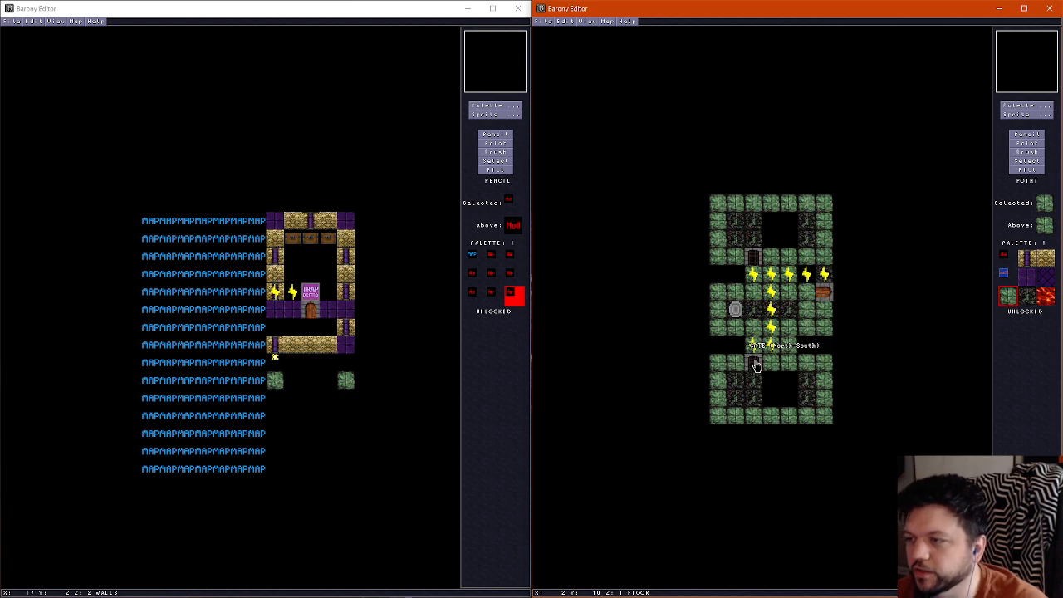
left_click(1021, 137)
right_click(748, 389)
mouse_move(768, 386)
left_mouse_down()
mouse_move(778, 386)
mouse_move(774, 400)
left_mouse_up()
mouse_move(780, 241)
left_mouse_down()
mouse_move(790, 222)
mouse_move(771, 222)
left_mouse_up()
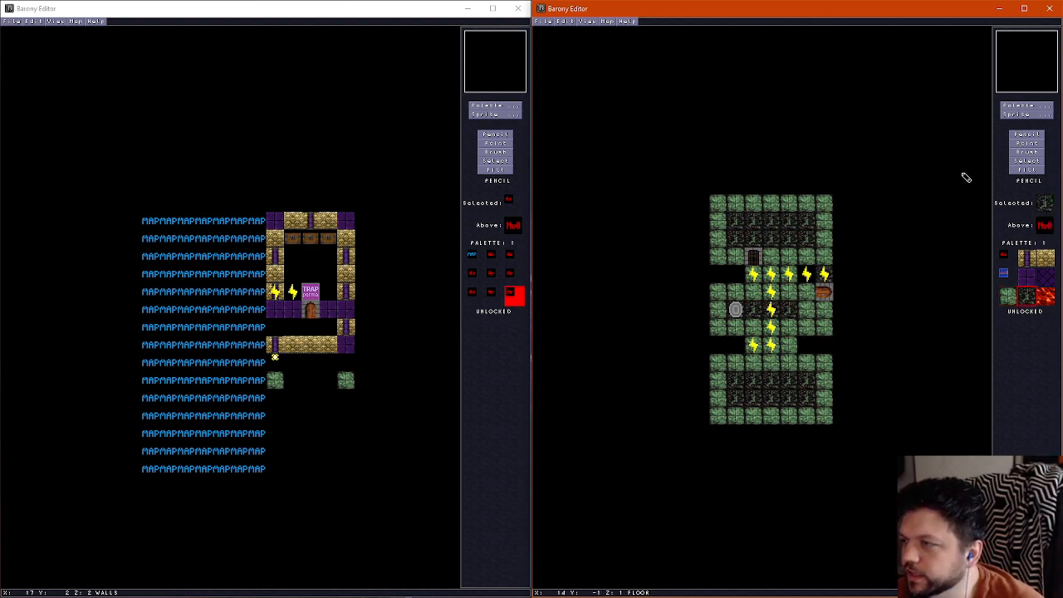
left_click(1027, 145)
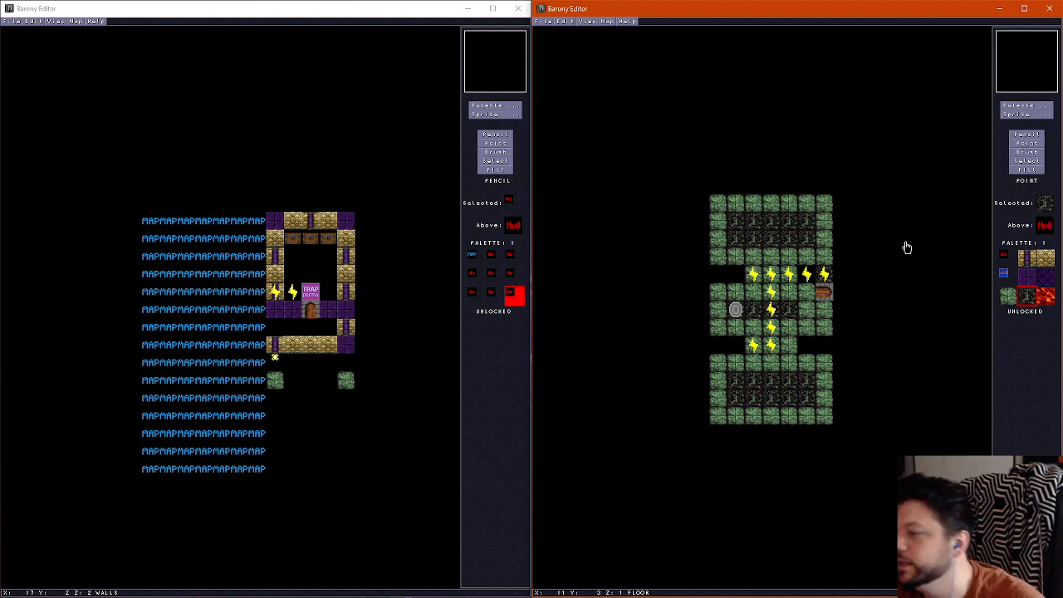
Erase the skull walls around the upper and lower sections with the empty tile, keeping the corner pillars
left_click(1027, 135)
scroll(756, 278, "up", 1)
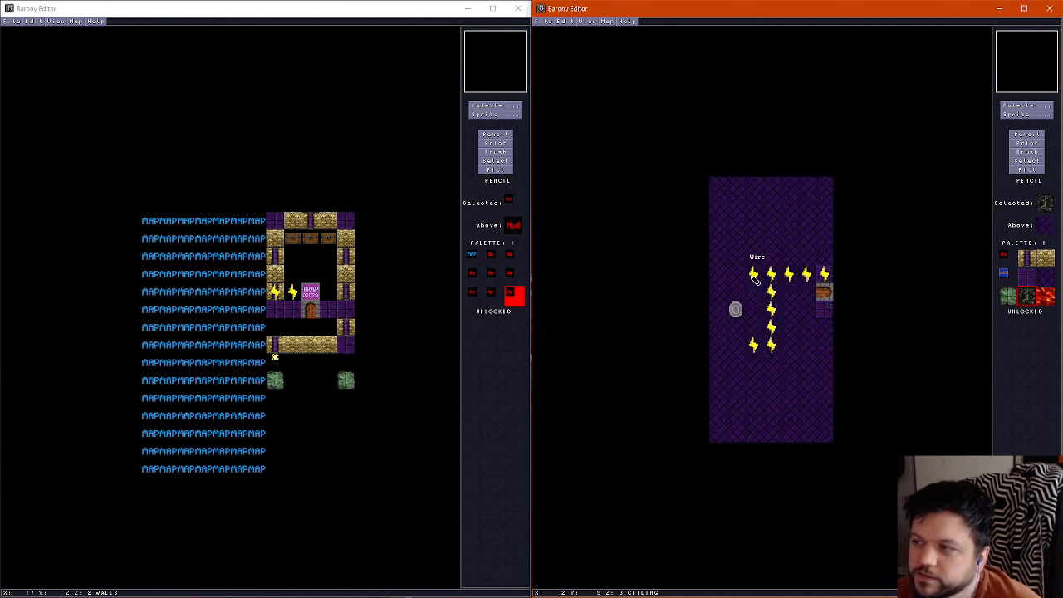
right_click(745, 237)
mouse_move(724, 240)
left_mouse_down()
mouse_move(720, 222)
mouse_move(762, 204)
mouse_move(804, 207)
mouse_move(828, 238)
left_mouse_up()
mouse_move(729, 394)
left_mouse_down()
mouse_move(807, 418)
mouse_move(828, 403)
mouse_move(802, 290)
mouse_move(810, 264)
mouse_move(793, 259)
left_mouse_up()
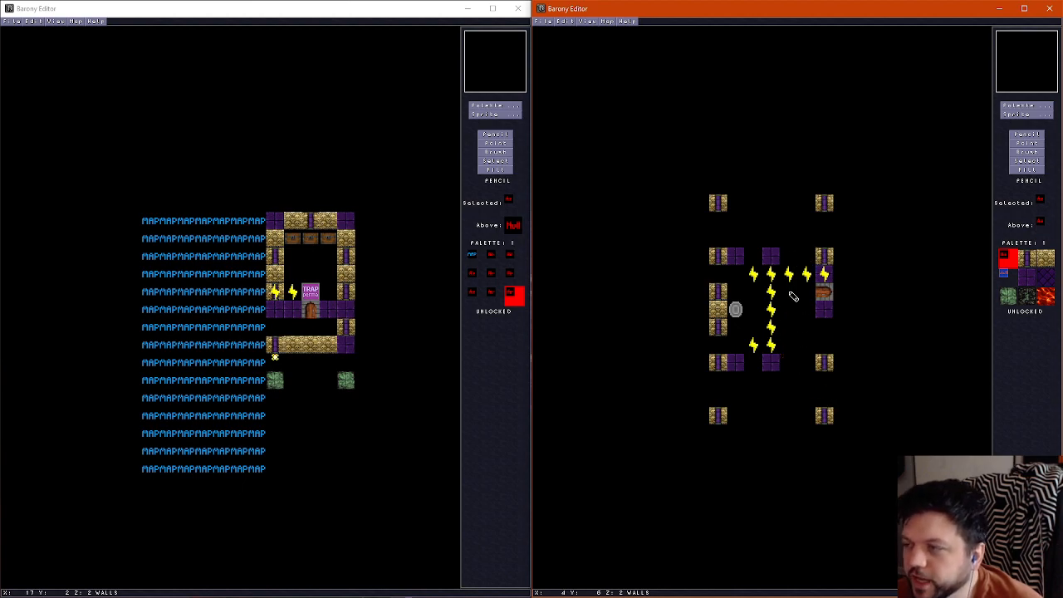
Erase the purple wall blocks at columns 1 and 3 in rows 4 and 10
left_click(736, 258)
left_click(771, 257)
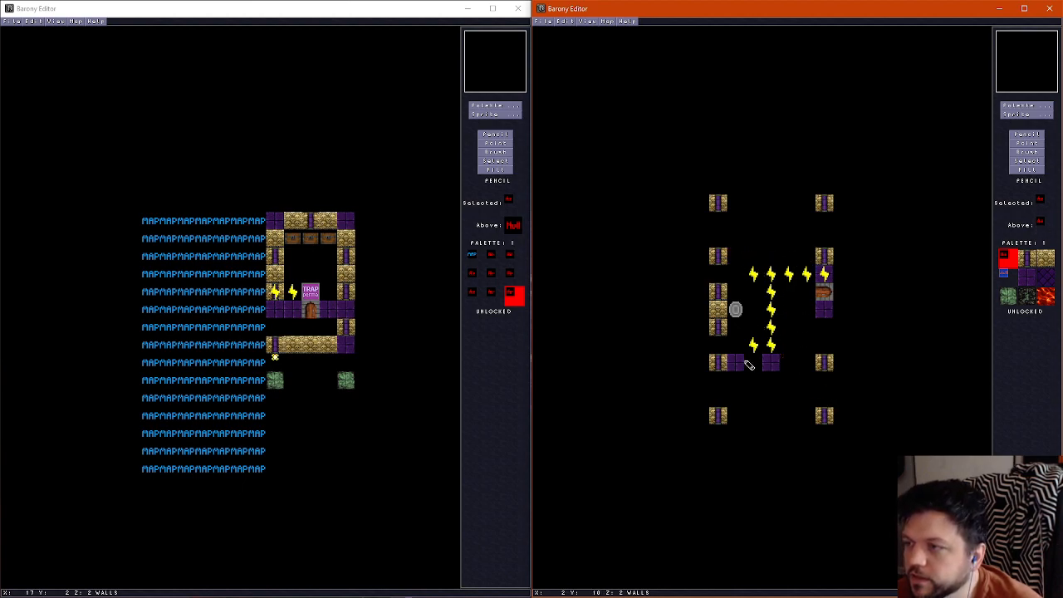
left_click(737, 363)
left_click(773, 365)
scroll(790, 371, "down", 1)
scroll(789, 371, "up", 1)
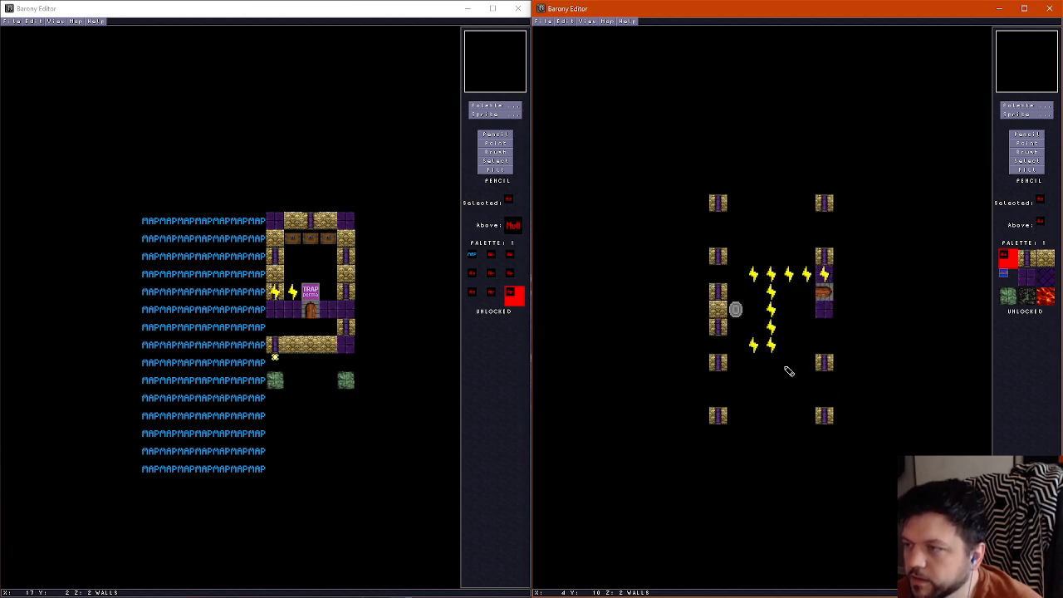
Inspect the opened-up room, its pillars, door and wires in the 3D view
key("f")
key("Left")
key("Up")
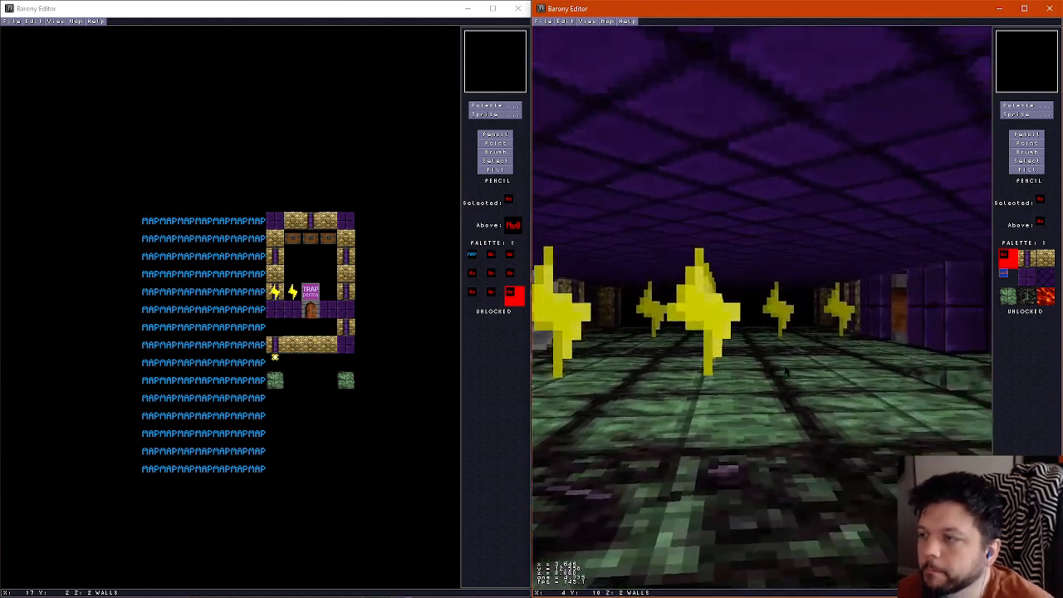
key("Right")
key("Up")
key("Right")
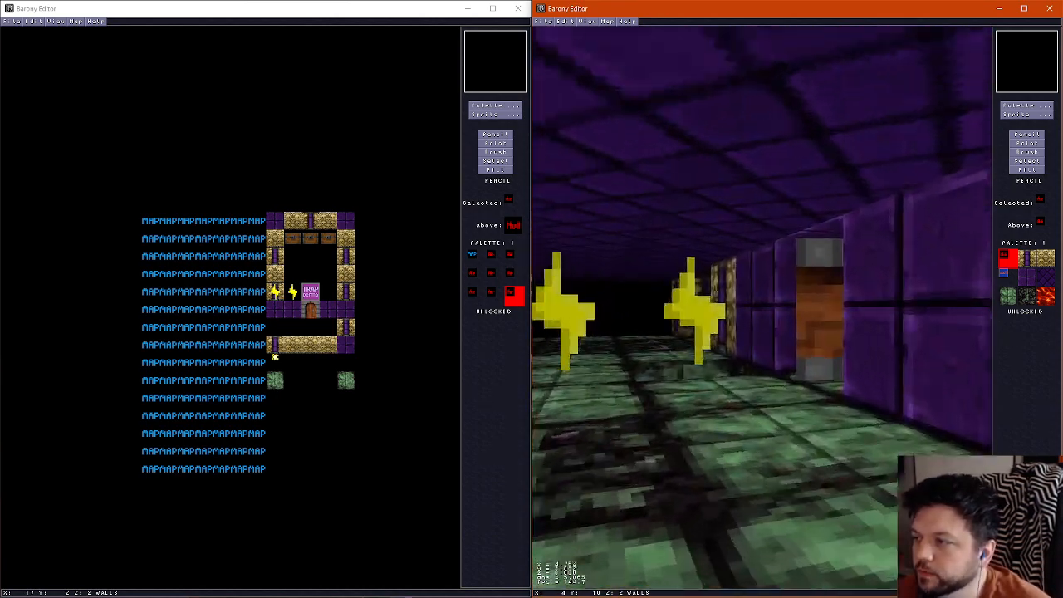
key("Left")
key("Left")
key("Right")
key("Left")
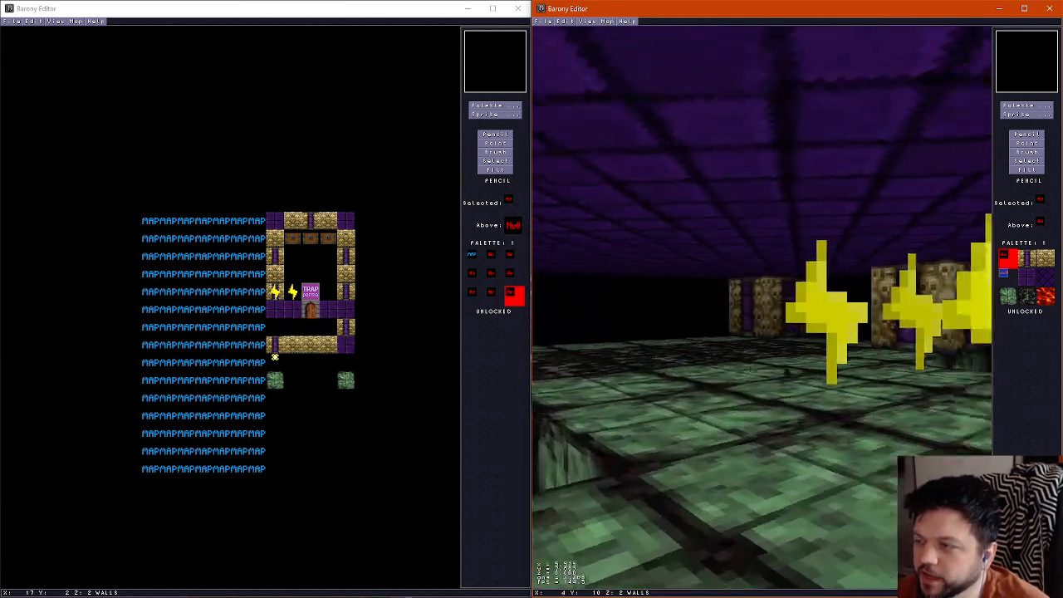
key("Right")
key("Right")
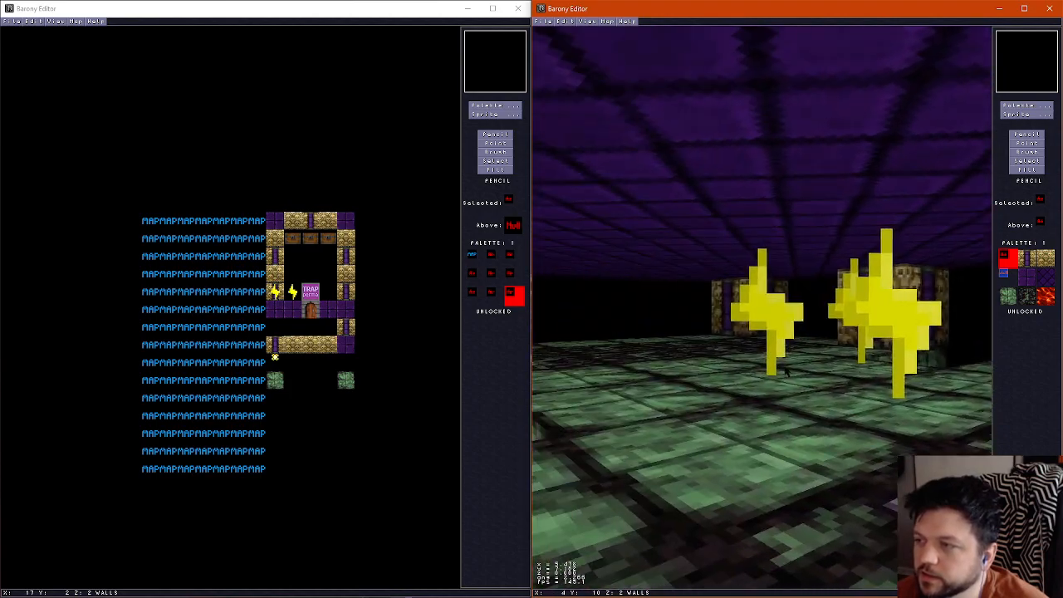
key("ctrl+f")
Place headstone sprites at columns 1, 3 and 5 in row 2 of the upper section and row 12 of the lower section
scroll(788, 369, "down", 1)
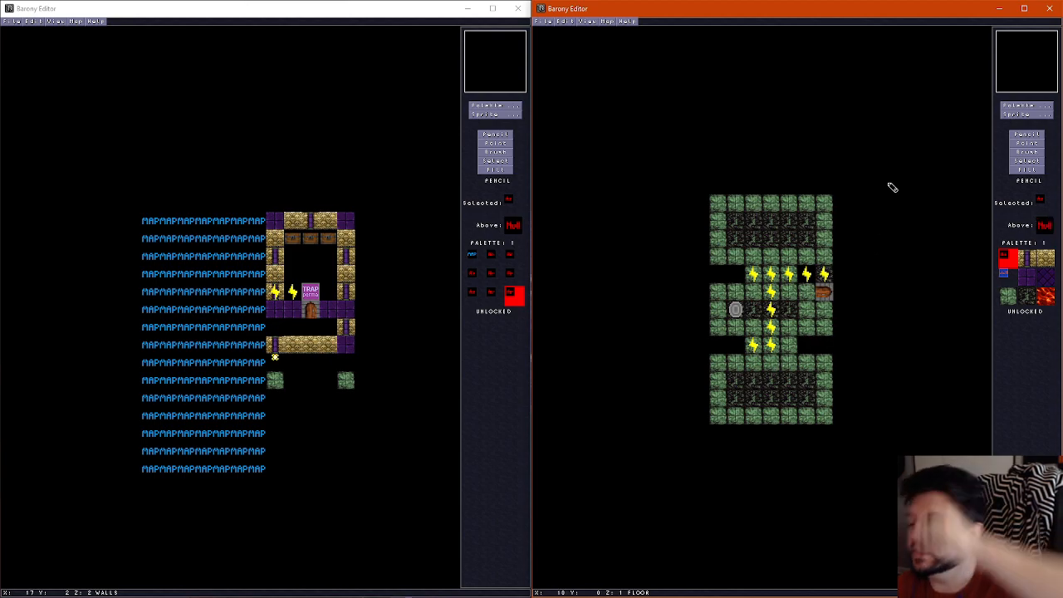
left_click(1028, 115)
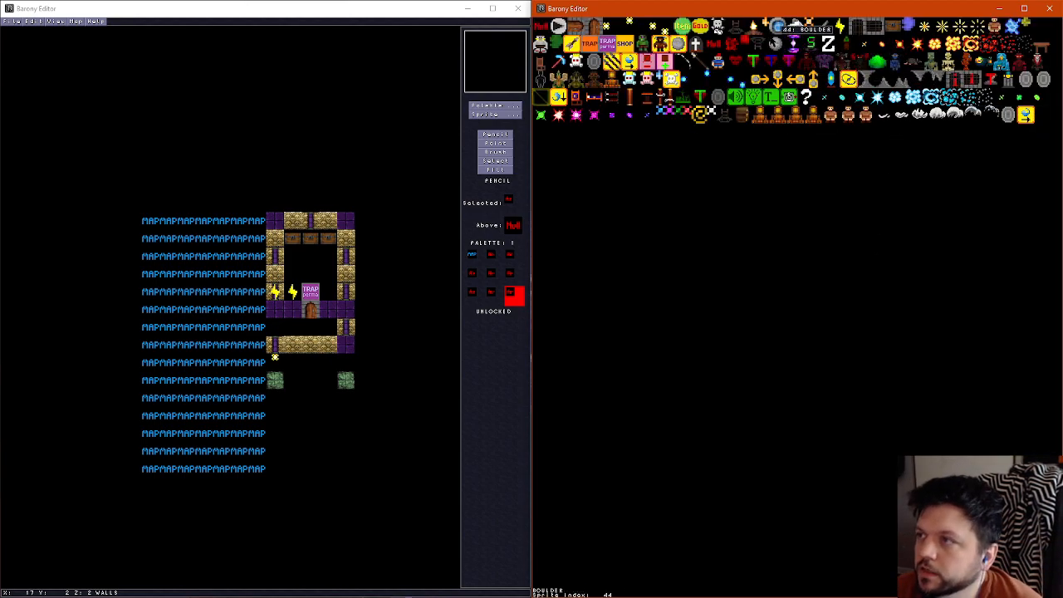
left_click(695, 43)
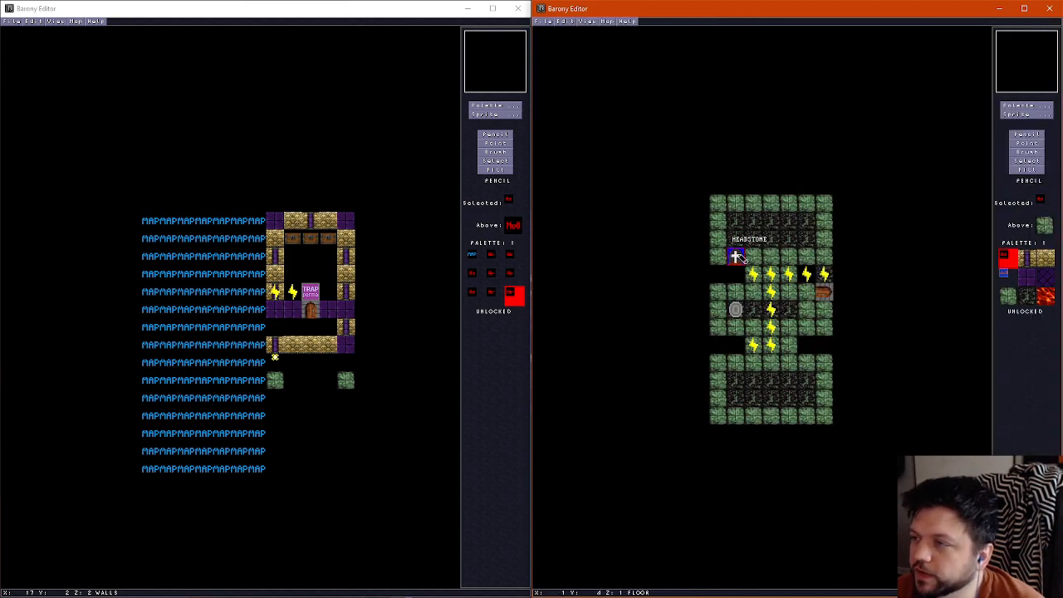
scroll(749, 242, "up", 1)
scroll(749, 241, "down", 1)
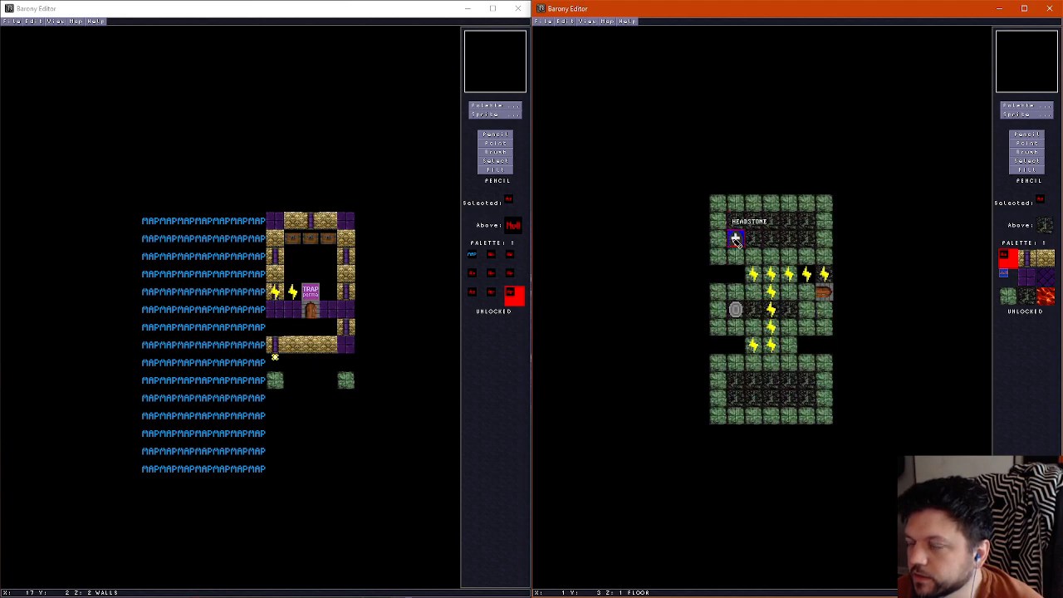
scroll(735, 221, "up", 1)
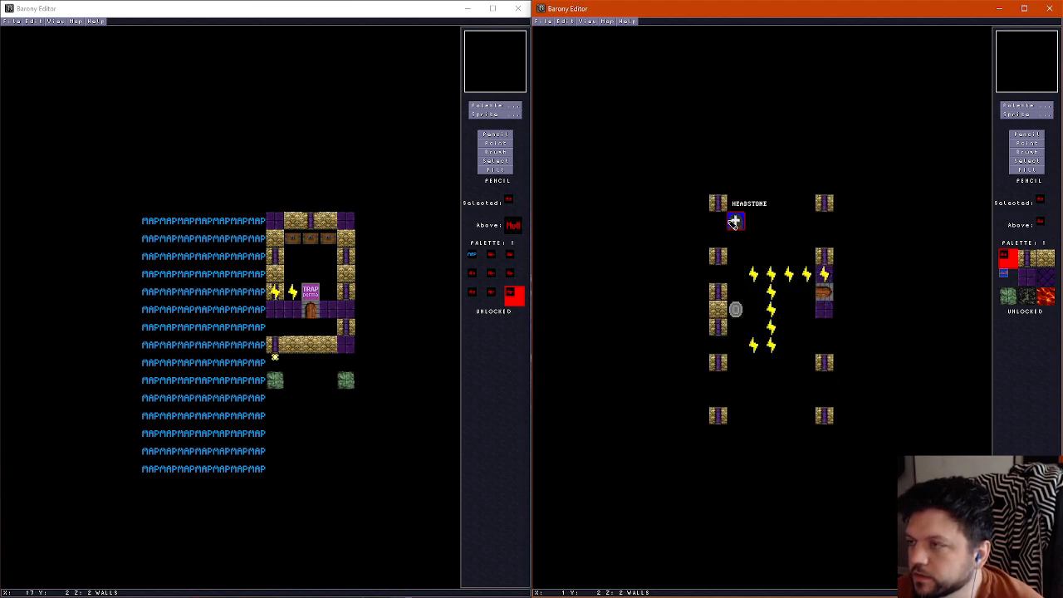
left_click(734, 222)
left_click(783, 222)
left_click(807, 223)
left_click(737, 400)
left_click(773, 399)
left_click(807, 399)
Move the wire from column 2, row 9 to column 3, row 10, and run wire across row 11 from column 1 to 5
left_click(1034, 145)
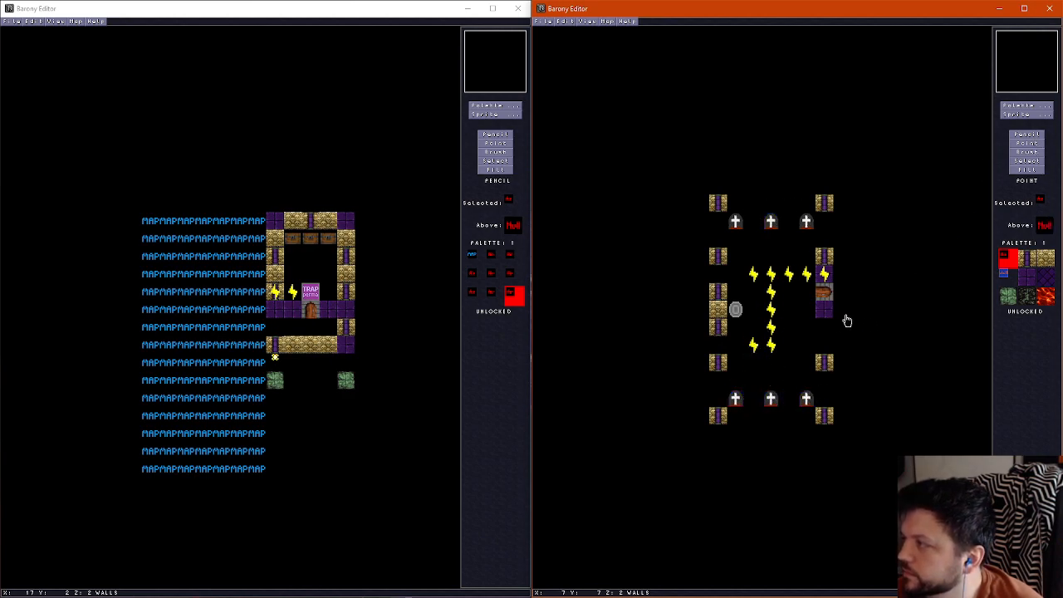
scroll(820, 332, "down", 1)
left_click(755, 347)
left_click(773, 364)
right_click(772, 366)
right_click(771, 382)
right_click(753, 382)
right_click(735, 382)
right_click(789, 382)
right_click(806, 382)
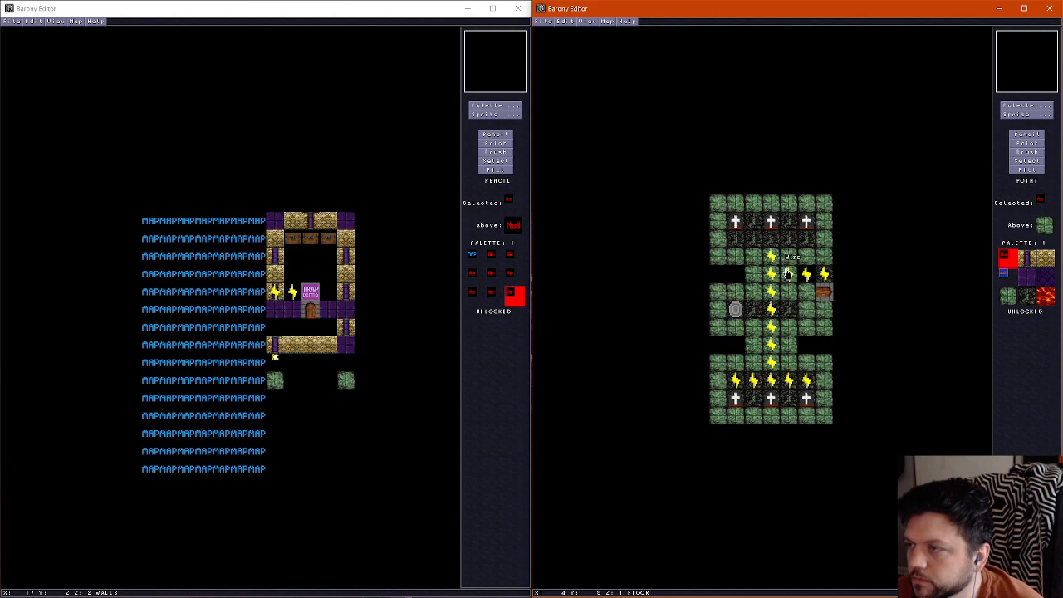
Extend the wire up column 3 from row 4 and across row 3 from column 1 to 5, below the upper headstones
right_click(772, 257)
right_click(771, 241)
right_click(753, 240)
right_click(735, 241)
right_click(789, 241)
right_click(806, 241)
scroll(765, 352, "up", 2)
scroll(765, 351, "down", 2)
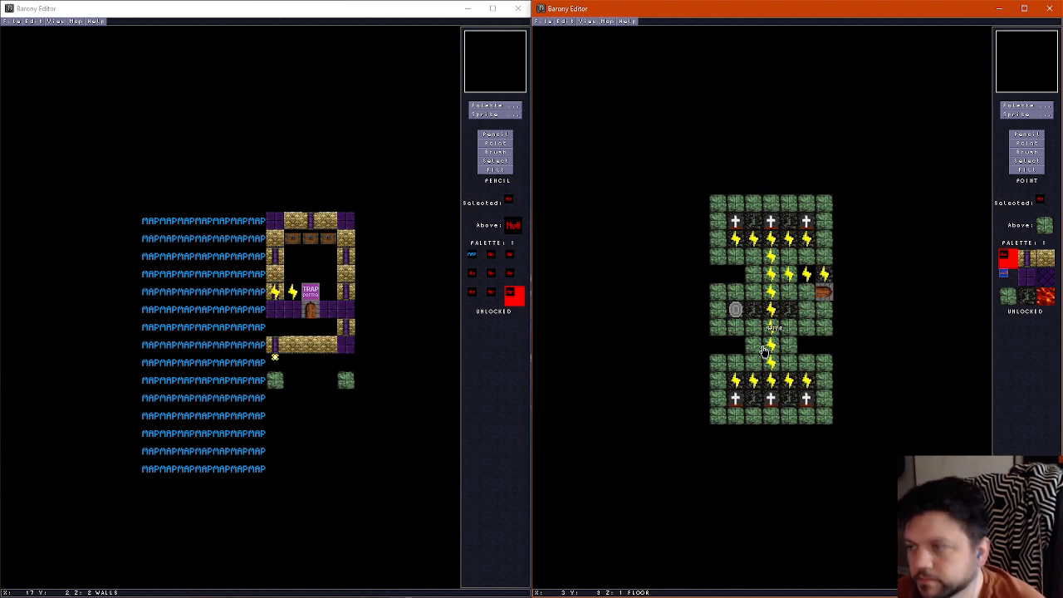
scroll(764, 350, "up", 1)
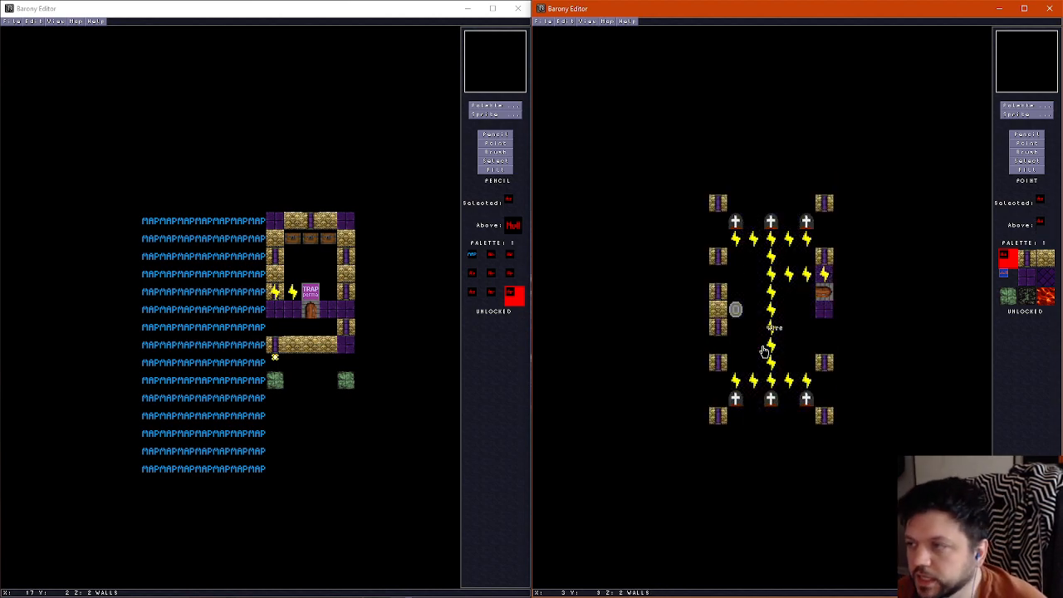
scroll(766, 353, "down", 1)
scroll(765, 355, "up", 1)
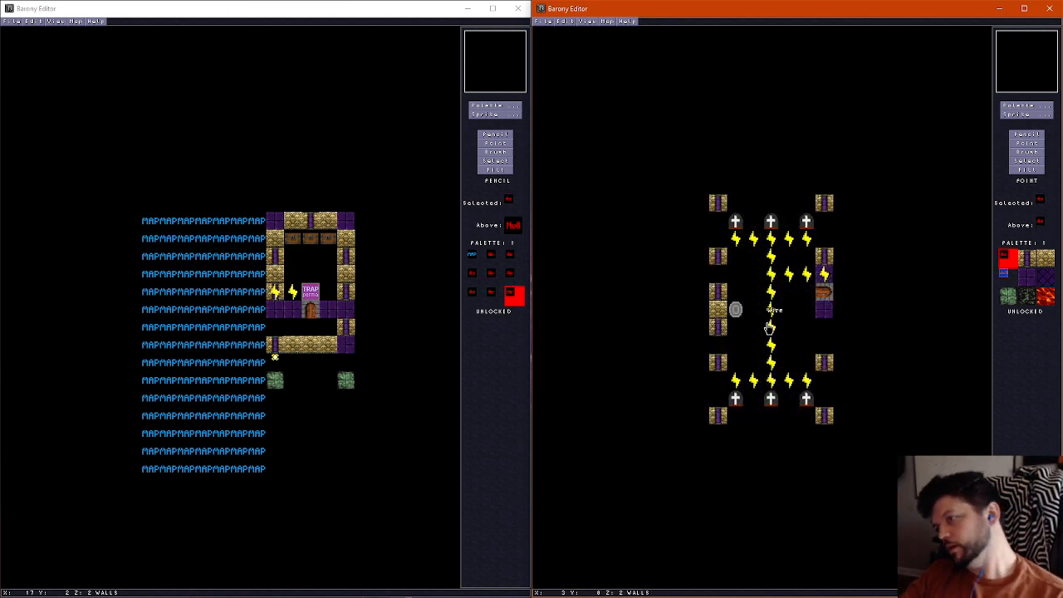
Inspect the headstones, wire runs, shrine and pillars of all three room sections in the 3D view
key("ctrl+f")
key("Left")
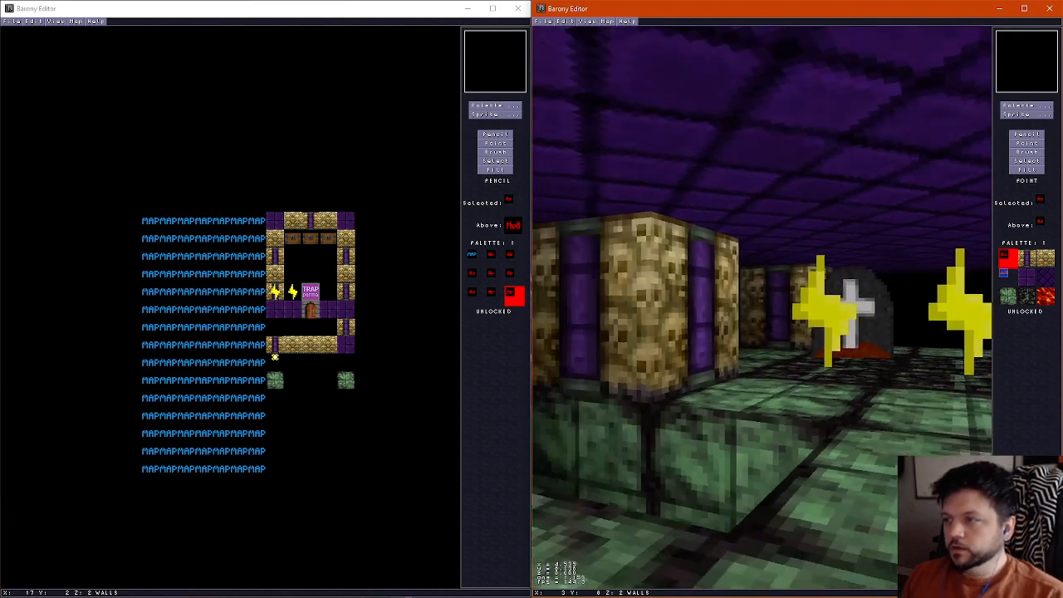
key("Down")
key("Left")
key("Up")
key("Right")
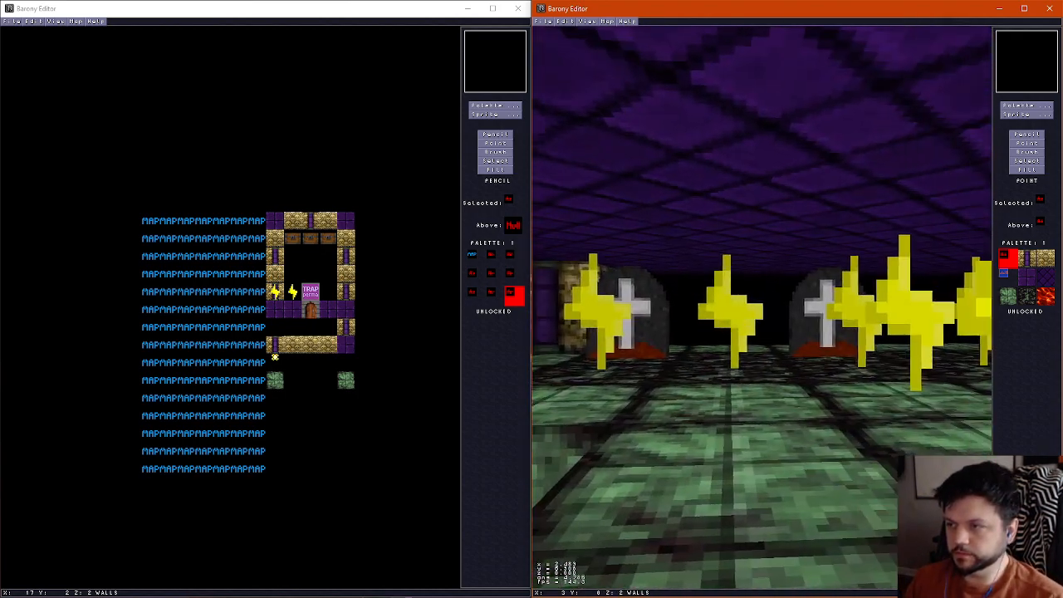
key("Left")
key("Up")
key("Right")
key("Up")
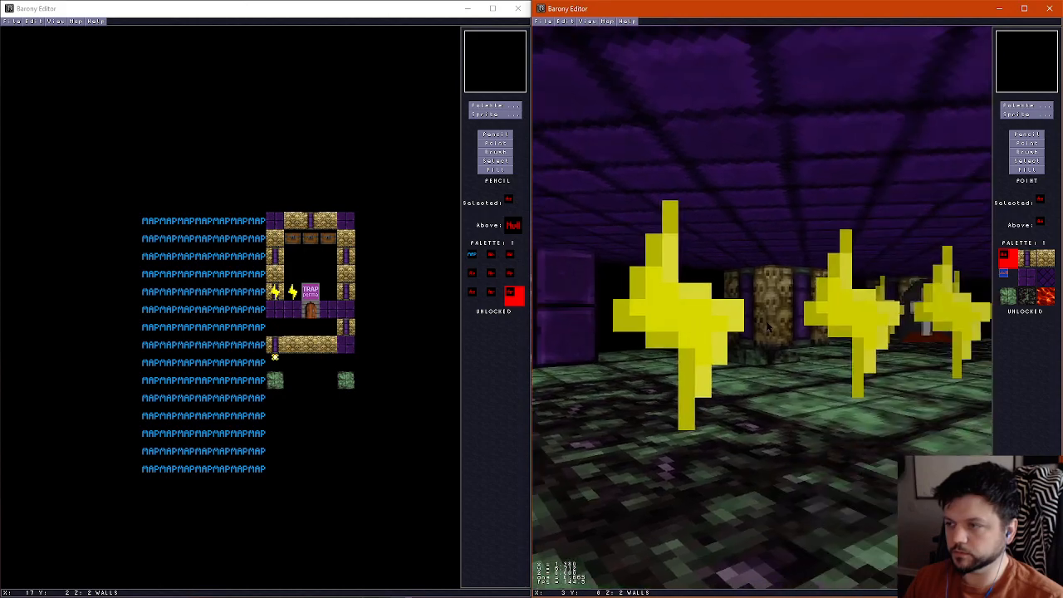
key("Left")
key("Up")
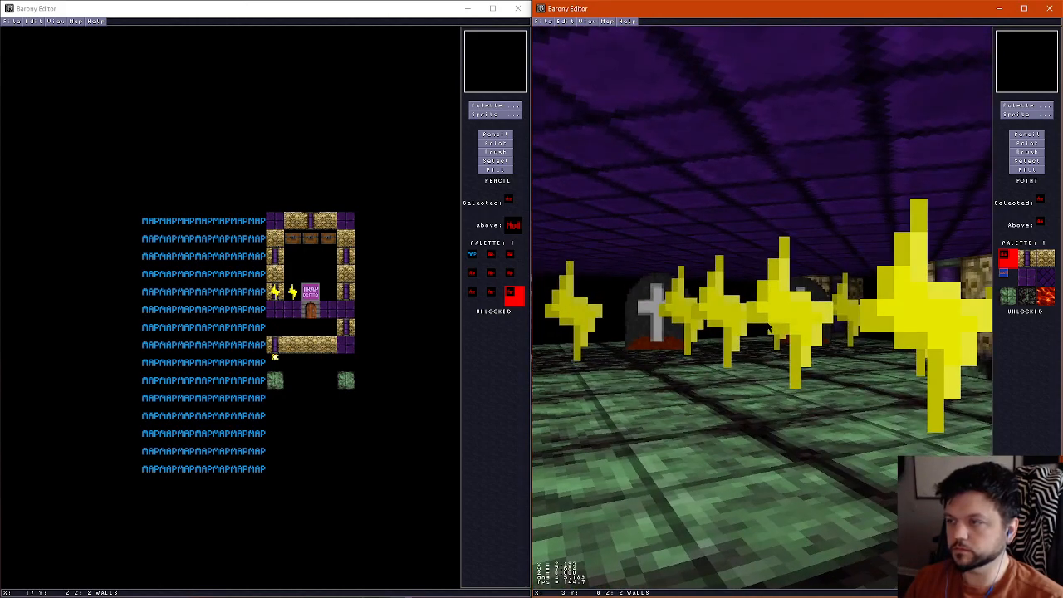
key("Right")
key("Up")
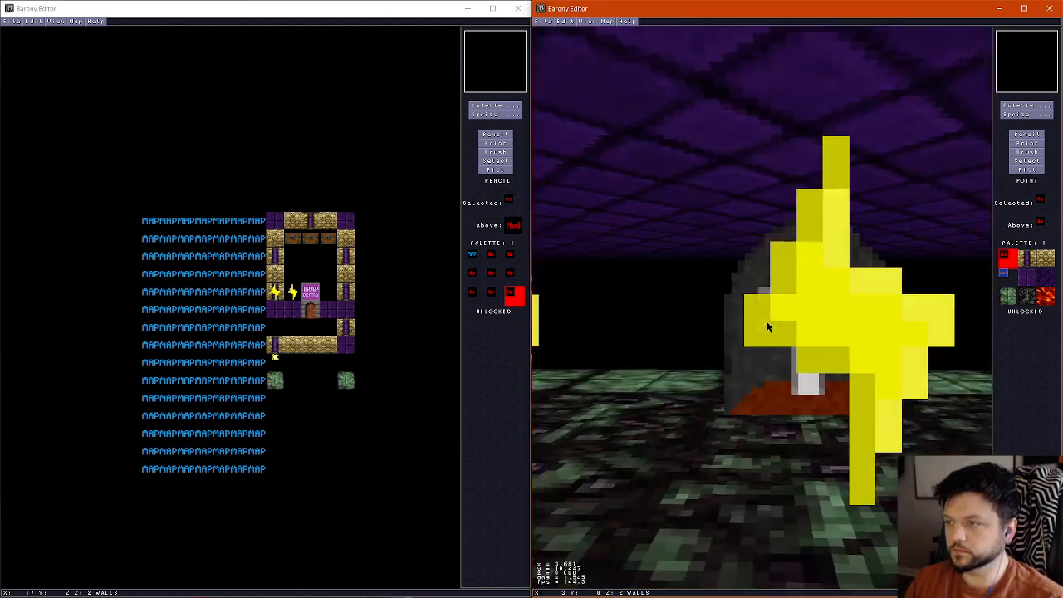
key("Right")
key("Right")
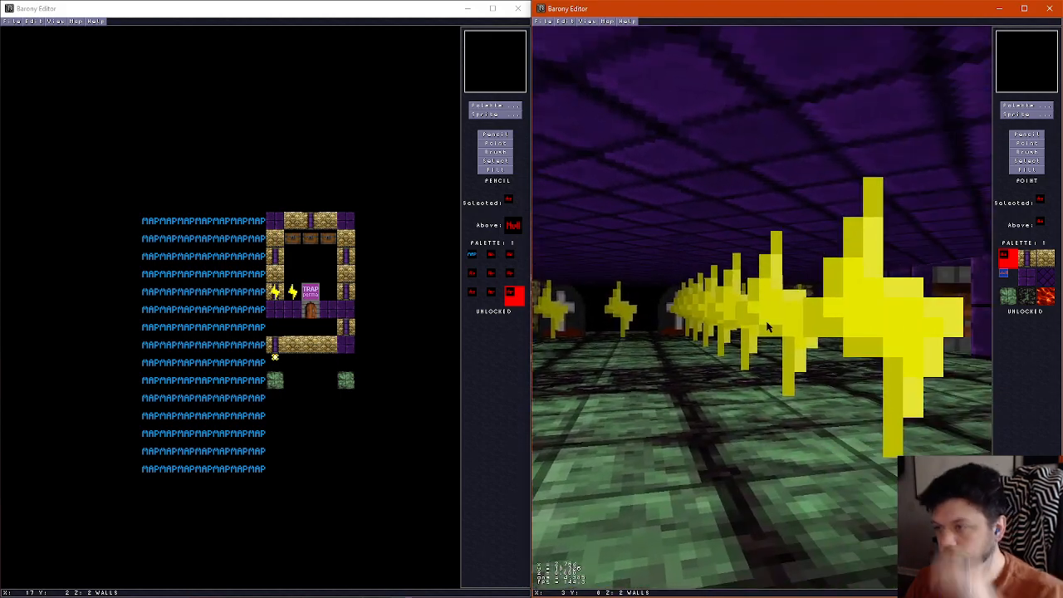
key("Left")
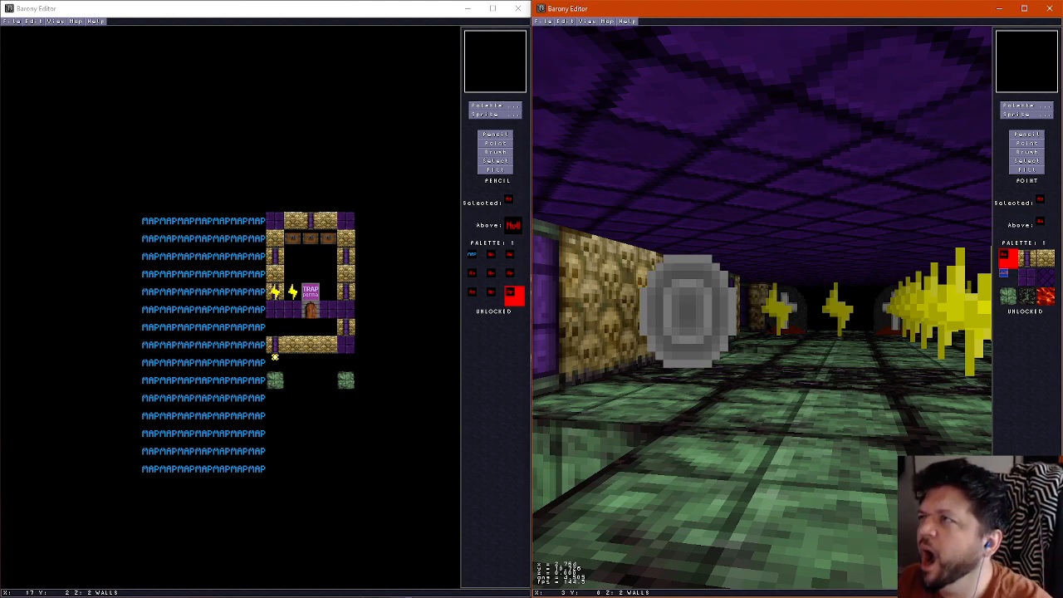
key("Up")
key("Right")
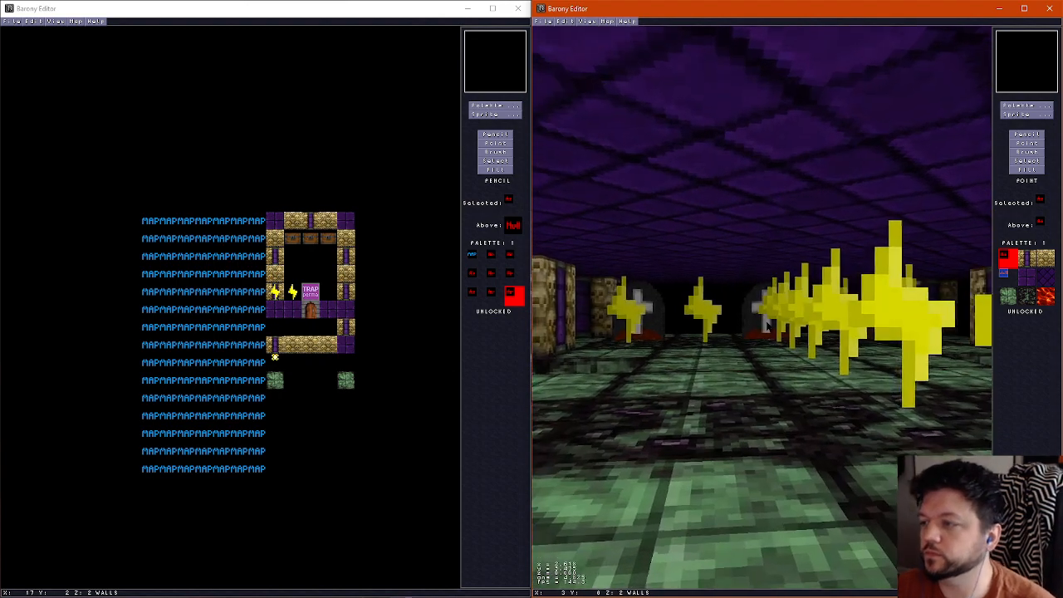
key("f")
Check the map name in the map properties and the file name used for saving, without changing either
left_click(608, 22)
left_click(631, 30)
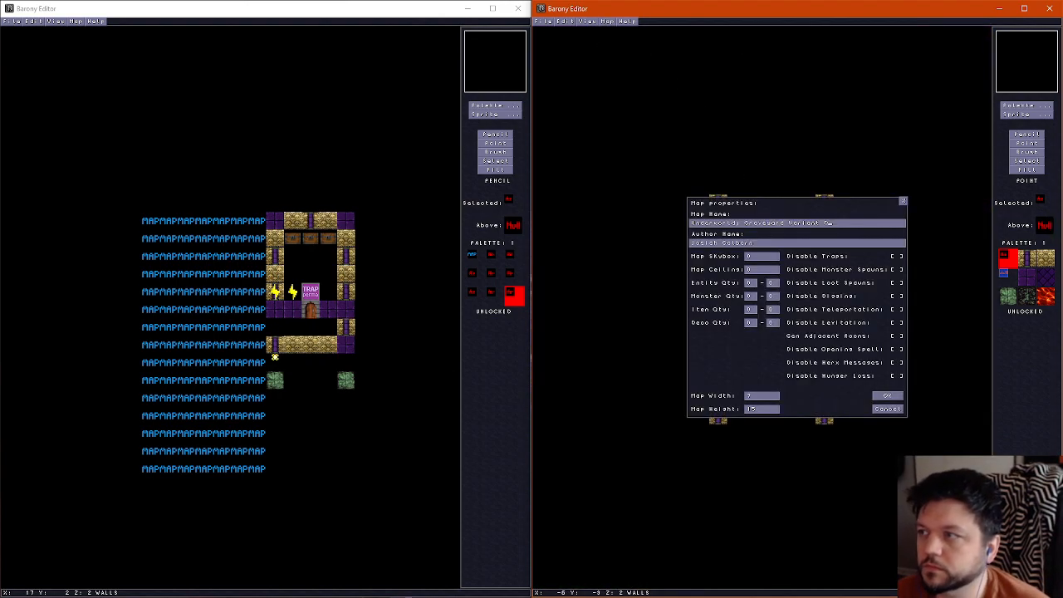
left_click(903, 201)
key("f")
key("f")
scroll(655, 184, "down", 1)
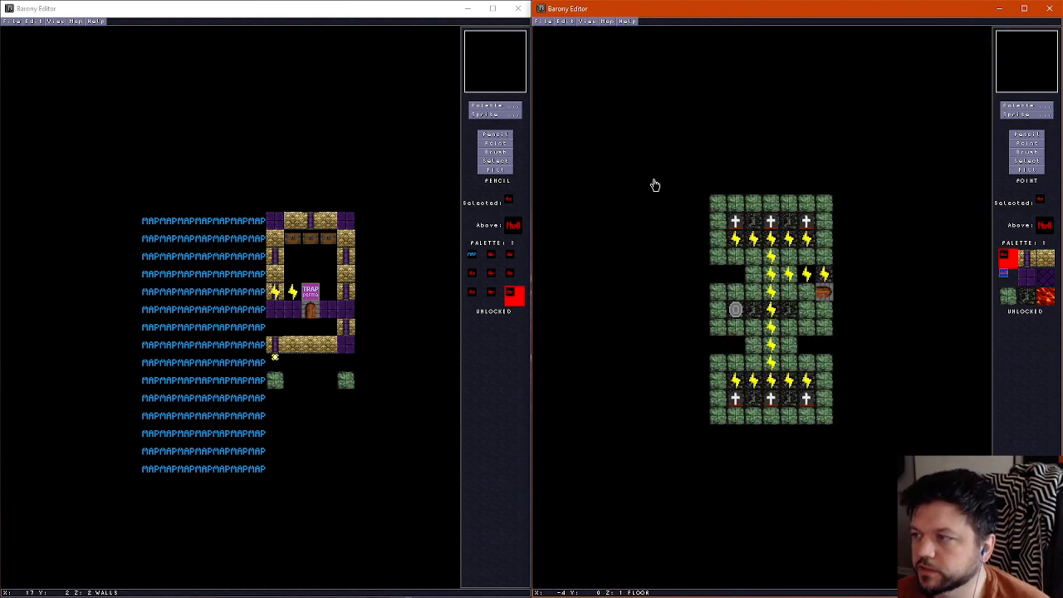
left_click(548, 22)
left_click(552, 67)
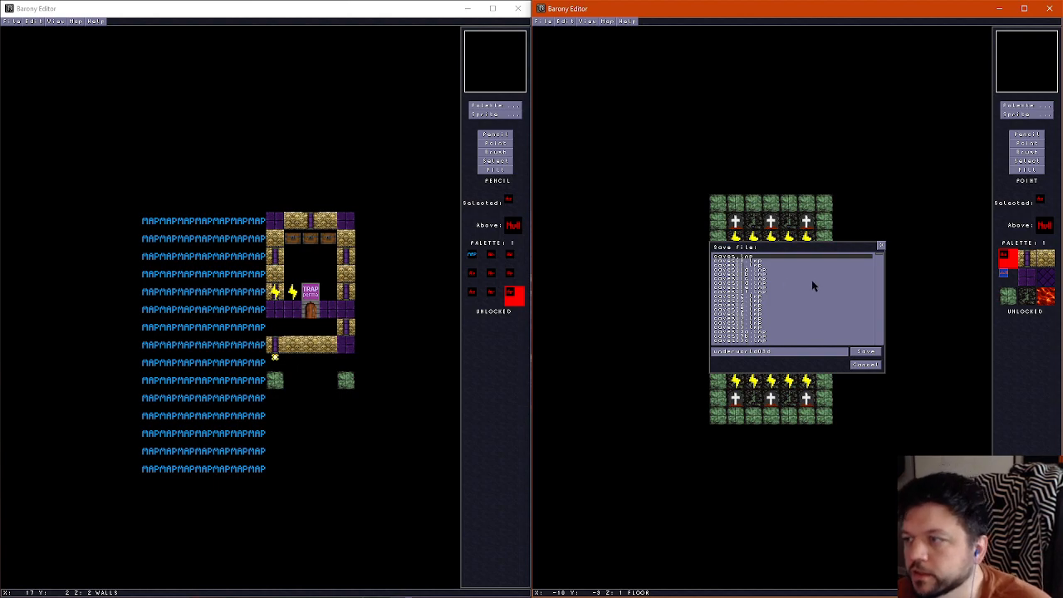
left_click(862, 363)
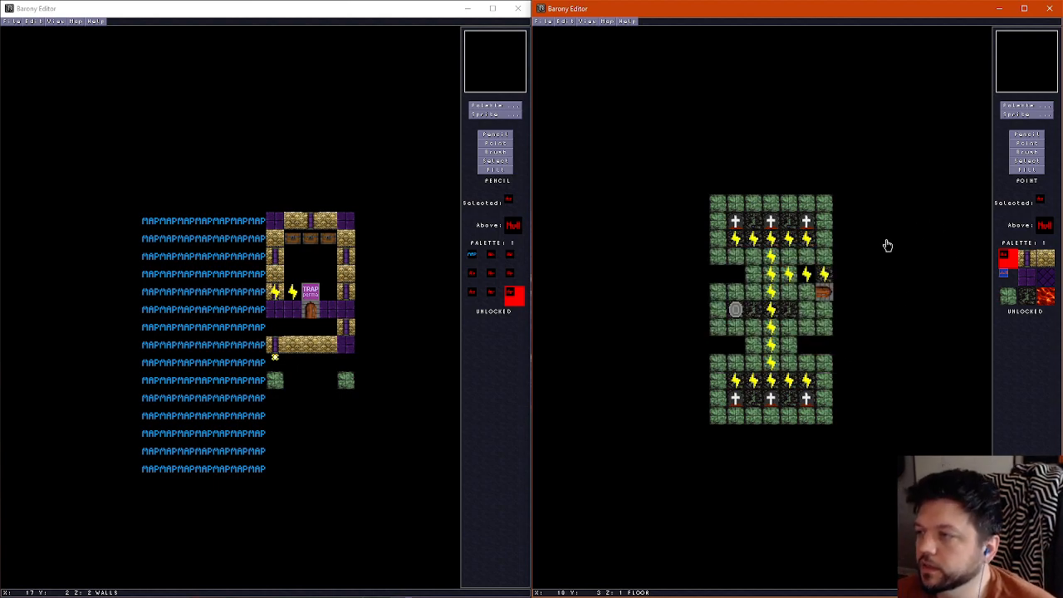
Remove the wires at row 5, columns 3 to 5, and column 3, rows 3 to 4, and edit the variant letter ending the map name
mouse_move(808, 275)
left_mouse_down()
mouse_move(773, 274)
mouse_move(772, 240)
left_mouse_up()
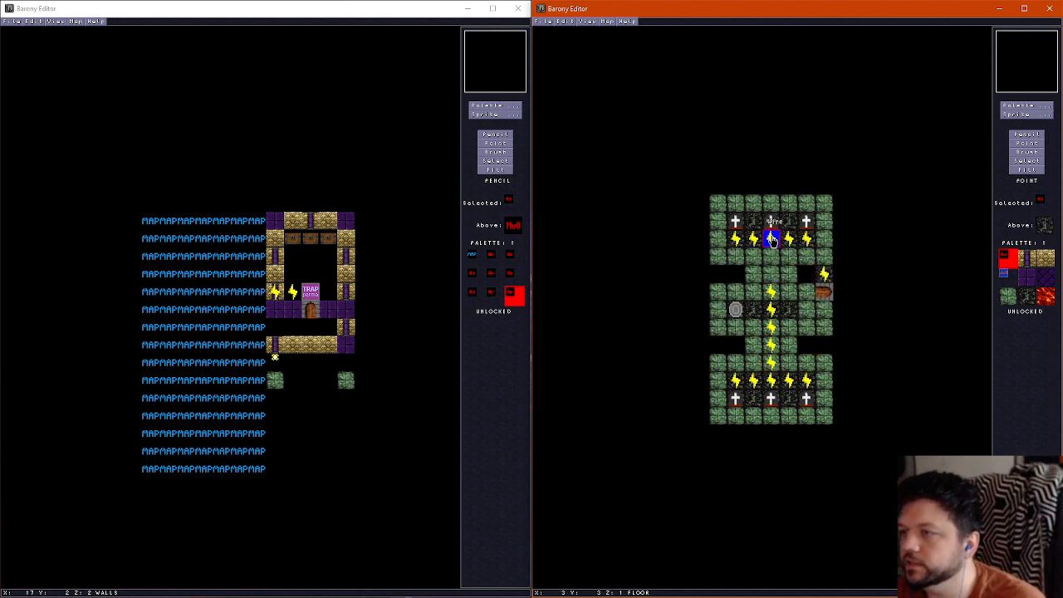
left_click(607, 20)
left_click(616, 31)
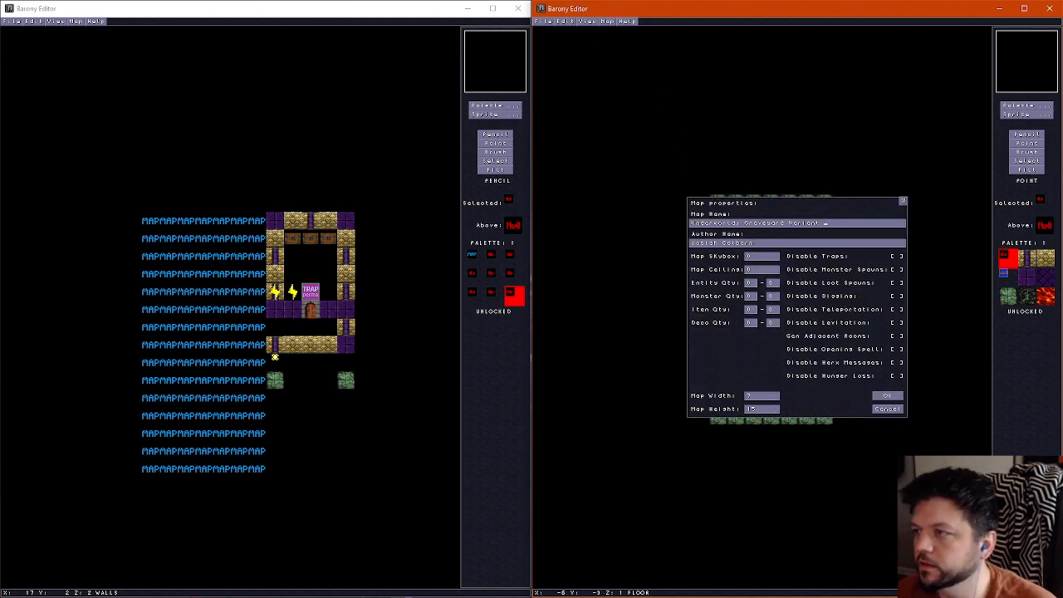
left_click(891, 396)
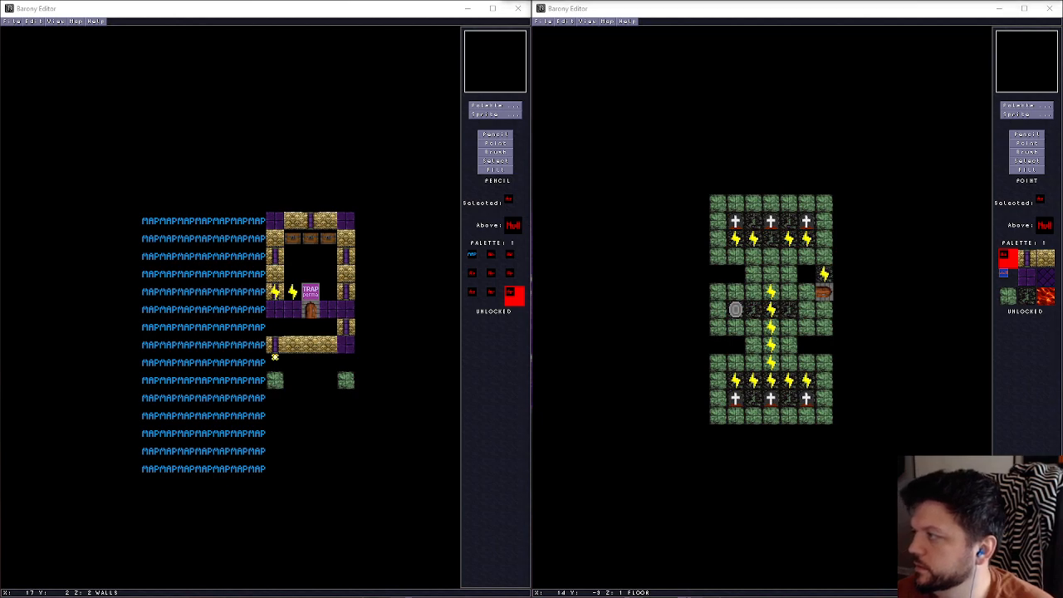
Delete the remaining wires in row 3 and the three headstones in row 2 of the upper section
left_click(739, 241)
left_click(754, 241)
key("Delete")
left_click(736, 225)
key("Delete")
left_click(737, 242)
key("Delete")
left_click(768, 226)
Delete the vertical wire run in column 3 from row 6 down to row 10
key("Delete")
left_click(789, 241)
left_click(809, 242)
left_click(807, 224)
left_click(771, 294)
left_click(772, 311)
left_click(773, 329)
left_click(773, 345)
Delete the wires in row 11 and the three headstones in row 12 of the lower section
key("Delete")
left_click(772, 363)
left_click(736, 382)
key("Delete")
left_click(737, 400)
left_click(771, 402)
left_click(809, 397)
left_click(809, 384)
key("Delete")
left_click(789, 382)
key("Delete")
left_click(771, 382)
key("Delete")
left_click(754, 381)
key("Delete")
Save the cleared map as a new variant named underworld03e
left_click(540, 21)
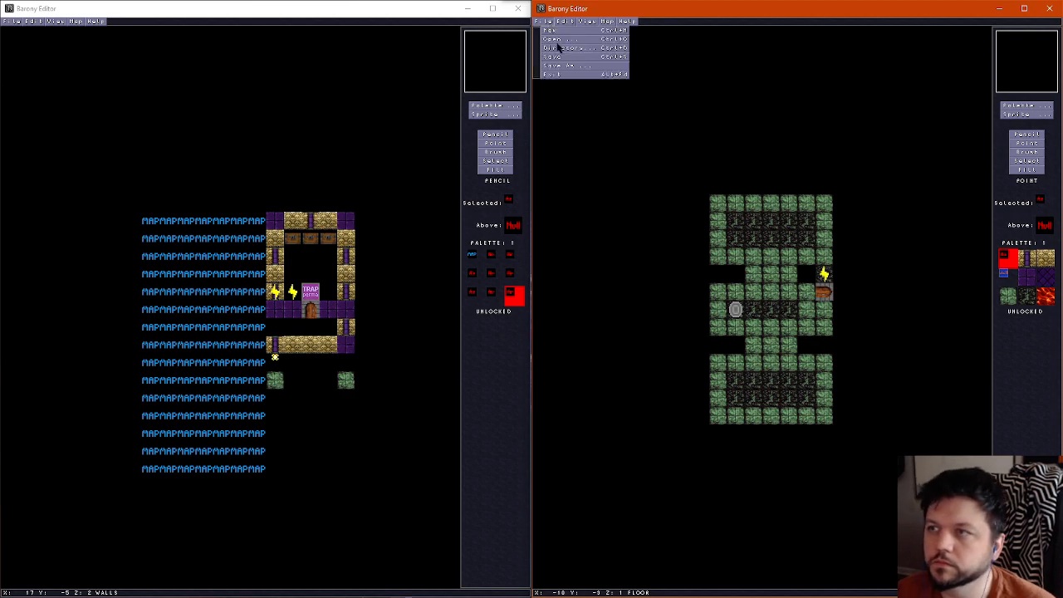
left_click(571, 66)
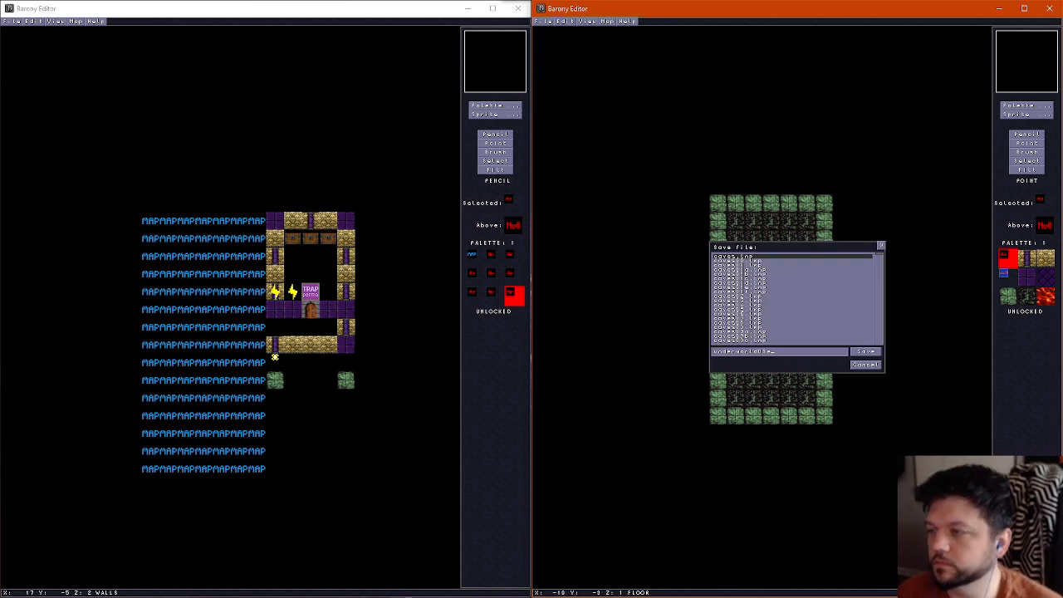
left_click(865, 365)
Fill the floor gaps in rows 5 and 9 with the green stone tile, removing the stray tile below the room
left_click(1026, 135)
right_click(750, 342)
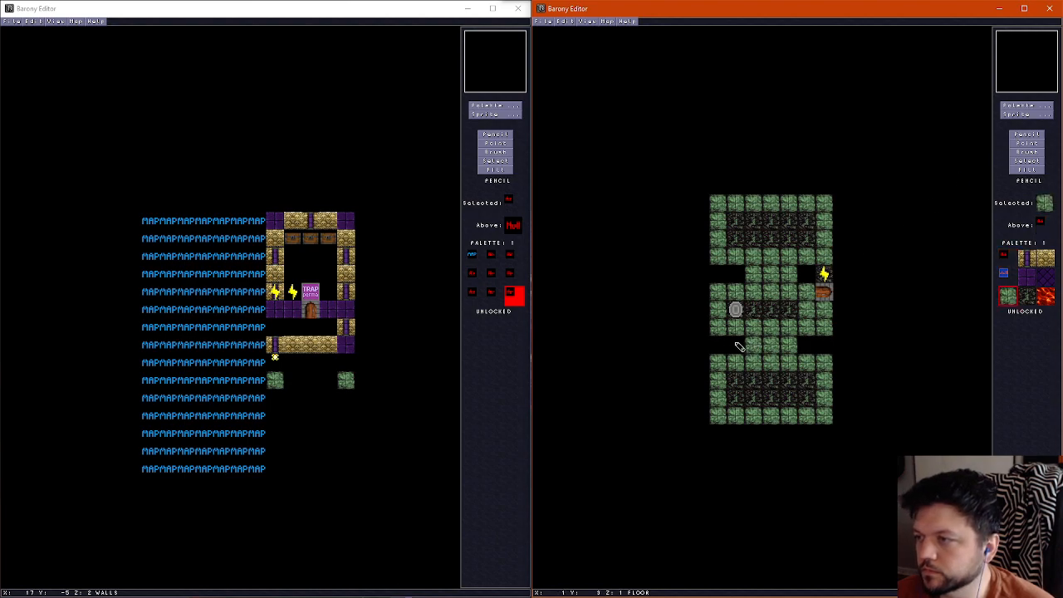
left_click_drag(734, 343, 719, 343)
left_click_drag(808, 345, 824, 341)
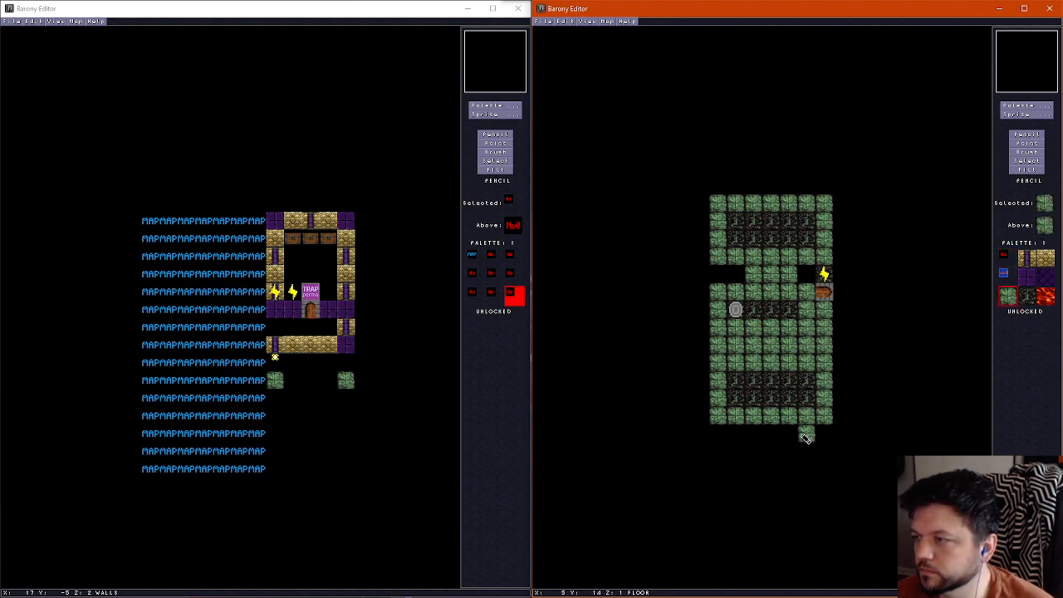
right_click(797, 436)
right_click(784, 286)
left_click_drag(736, 274, 719, 274)
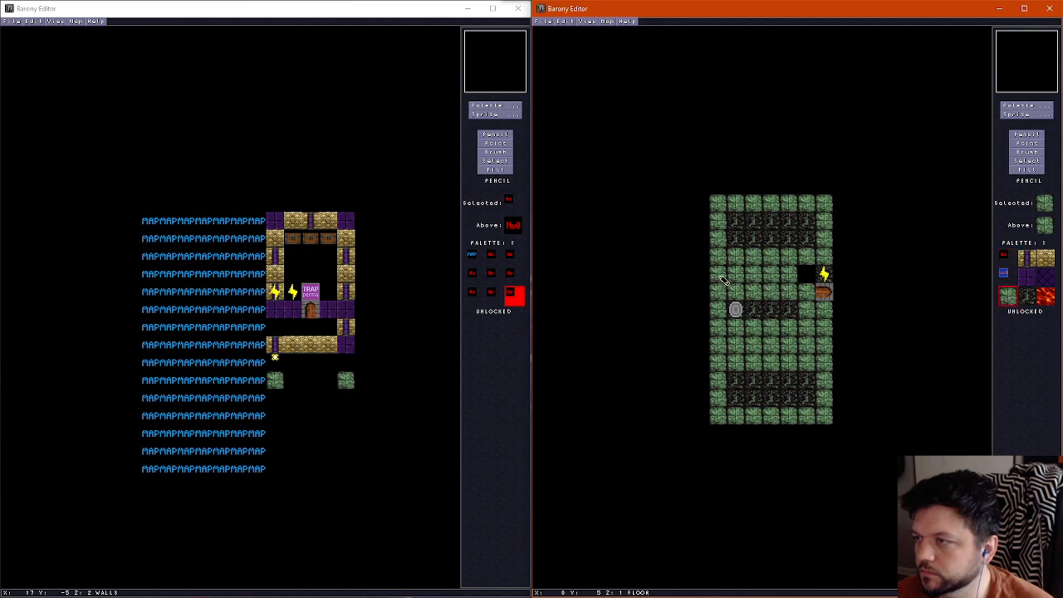
left_click(808, 274)
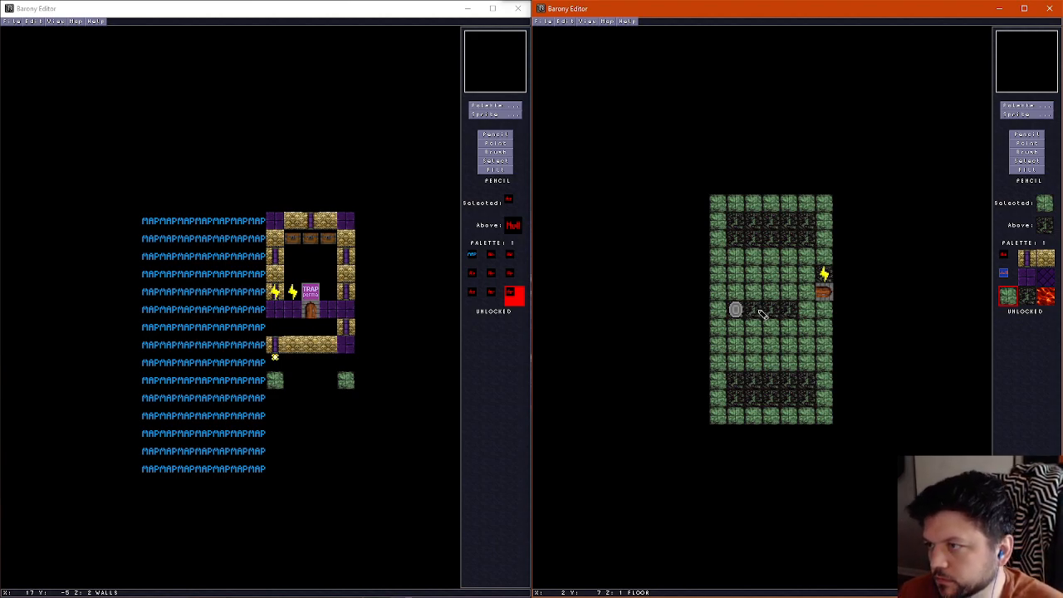
Replace the dark floor tiles in rows 2, 3, 7, 11 and 12 with the green stone tile
mouse_move(760, 309)
left_mouse_down()
mouse_move(789, 309)
mouse_move(778, 311)
left_mouse_up()
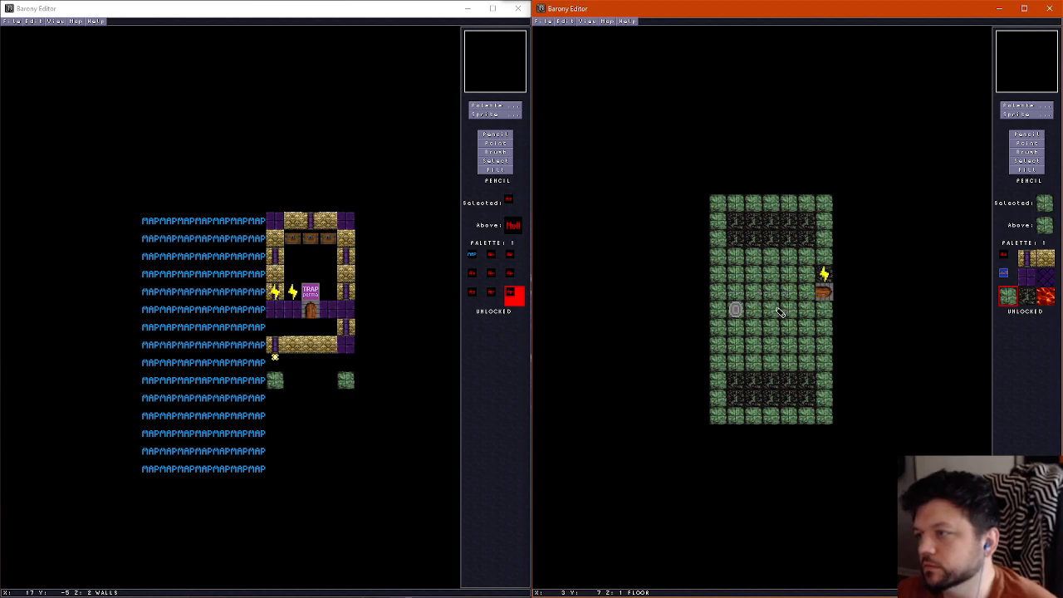
mouse_move(805, 241)
left_mouse_down()
mouse_move(799, 228)
mouse_move(732, 232)
mouse_move(803, 245)
left_mouse_up()
mouse_move(787, 375)
left_mouse_down()
mouse_move(733, 387)
mouse_move(814, 402)
mouse_move(803, 382)
left_mouse_up()
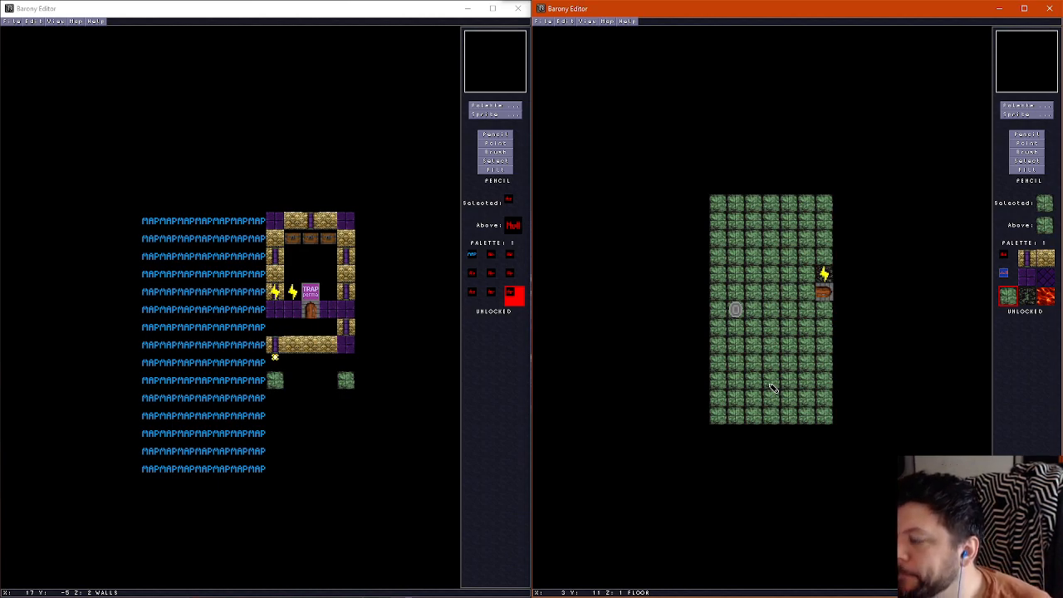
Compare the wall and floor layers, and try a brick wall below the door at column 6, row 8
scroll(831, 312, "up", 1)
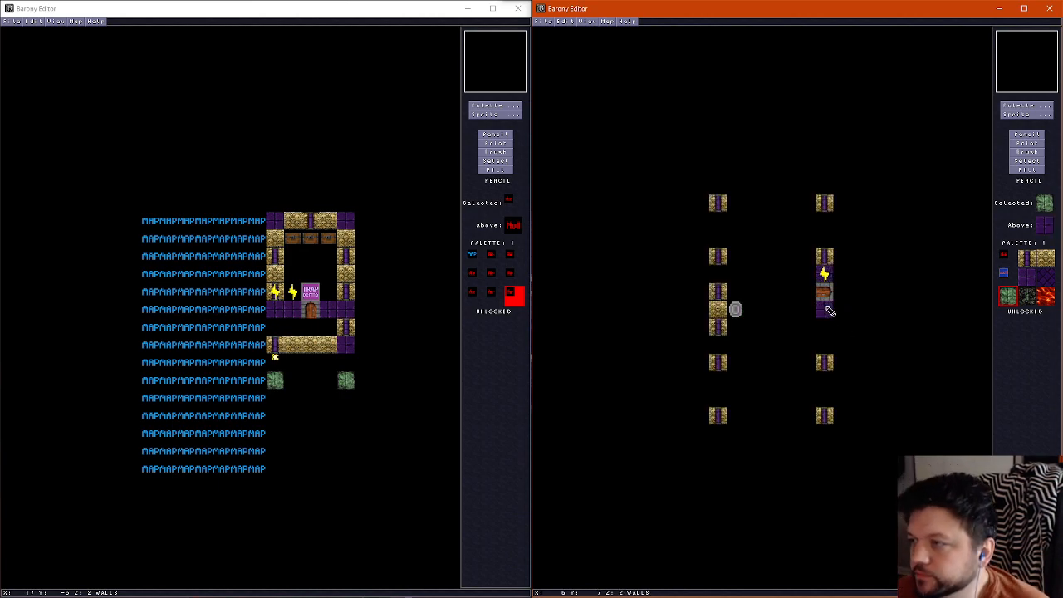
scroll(828, 311, "down", 1)
scroll(828, 309, "up", 1)
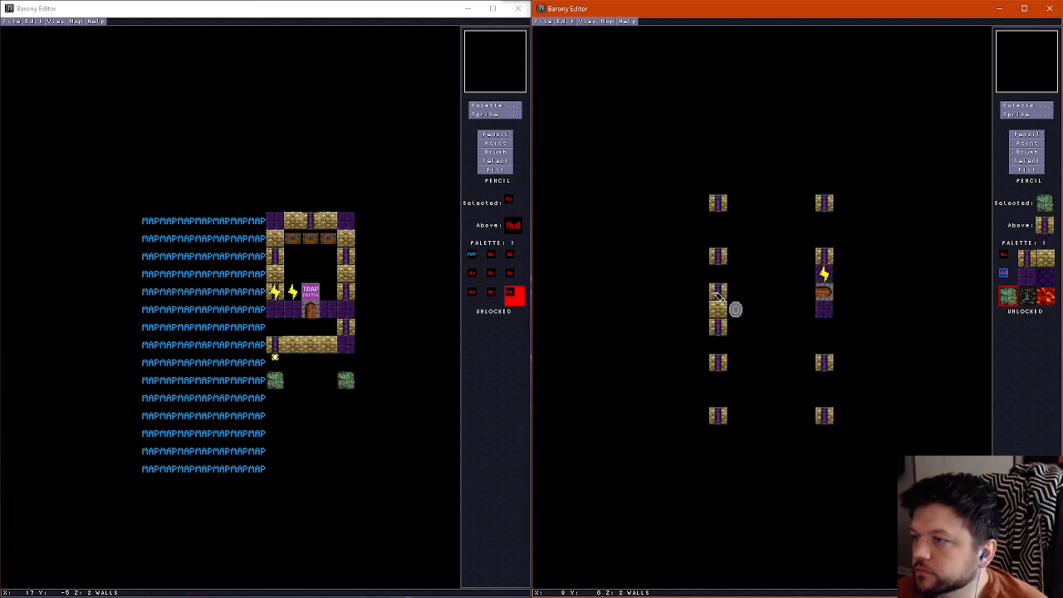
scroll(778, 310, "down", 1)
scroll(819, 325, "up", 1)
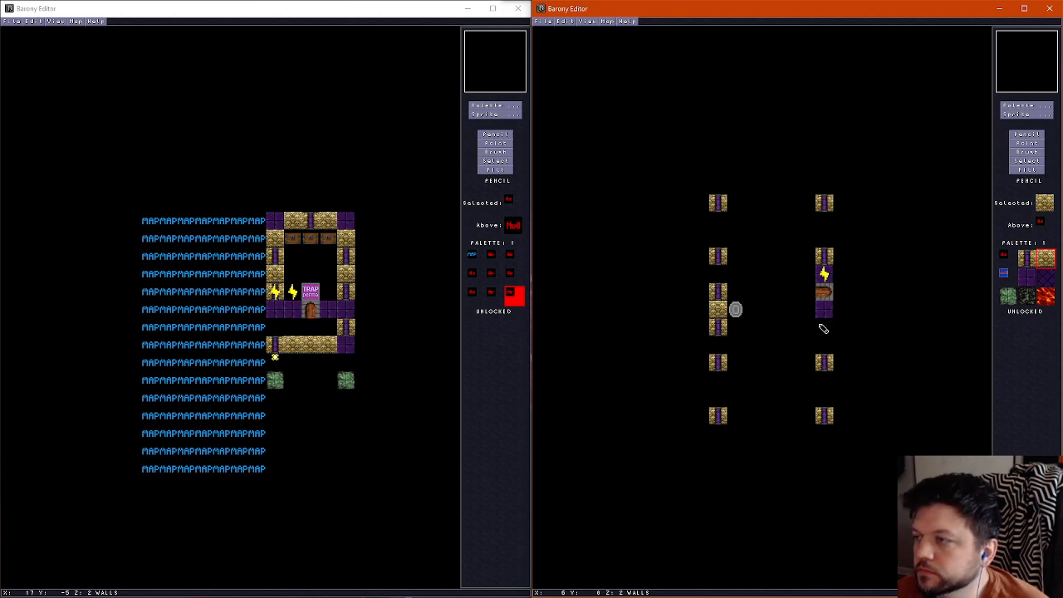
left_click(822, 329)
right_click(822, 329)
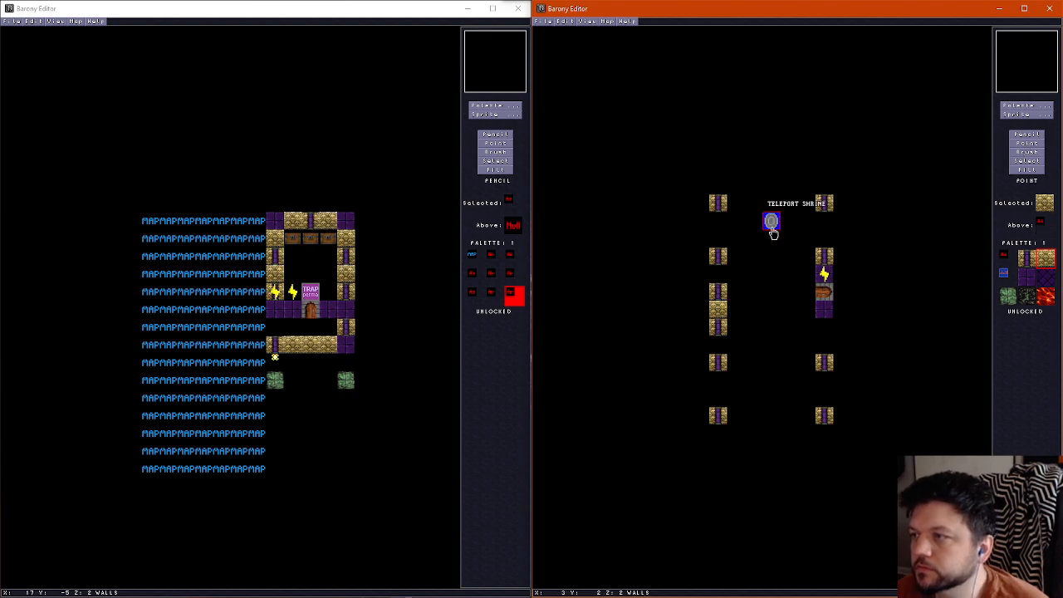
Move the teleport shrine to column 3, row 2 and set its direction to West
left_click(772, 220)
key("BackSpace")
type("3")
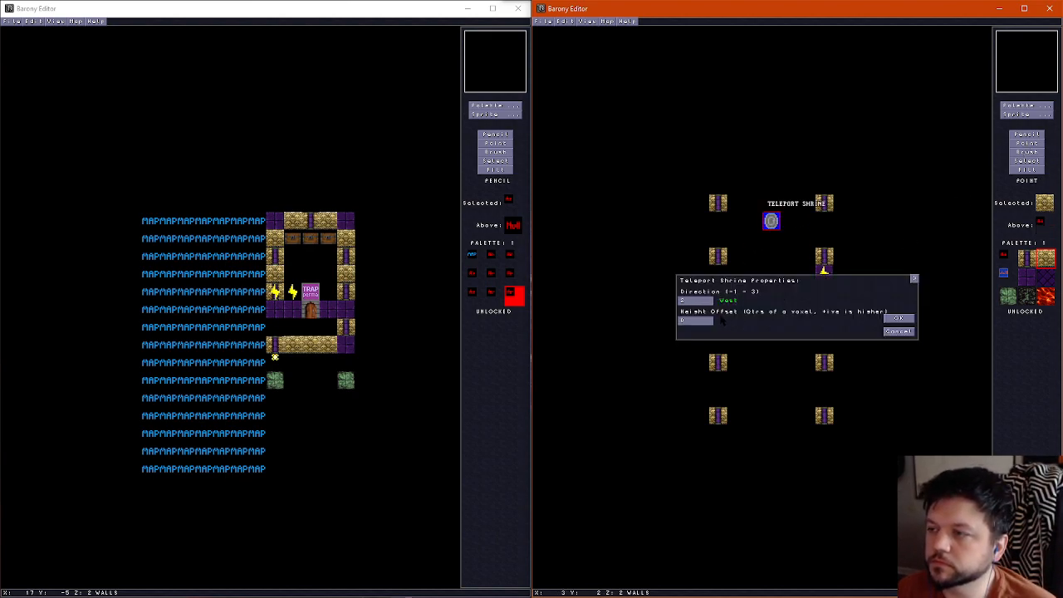
left_click(899, 318)
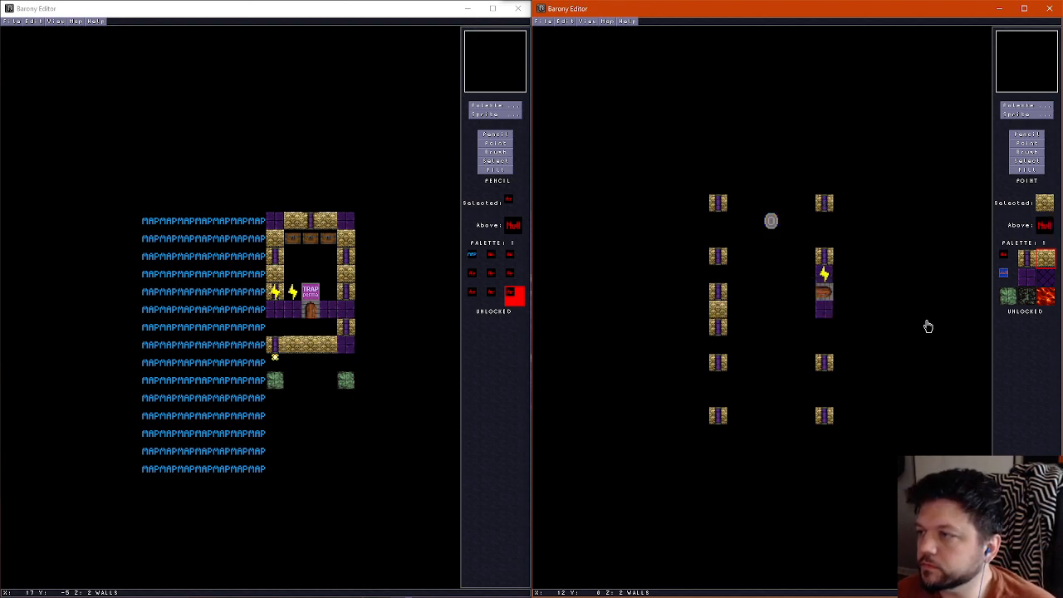
Replace the two upper corner pillars at columns 0 and 6, row 1 with purple wall blocks
left_click(1030, 135)
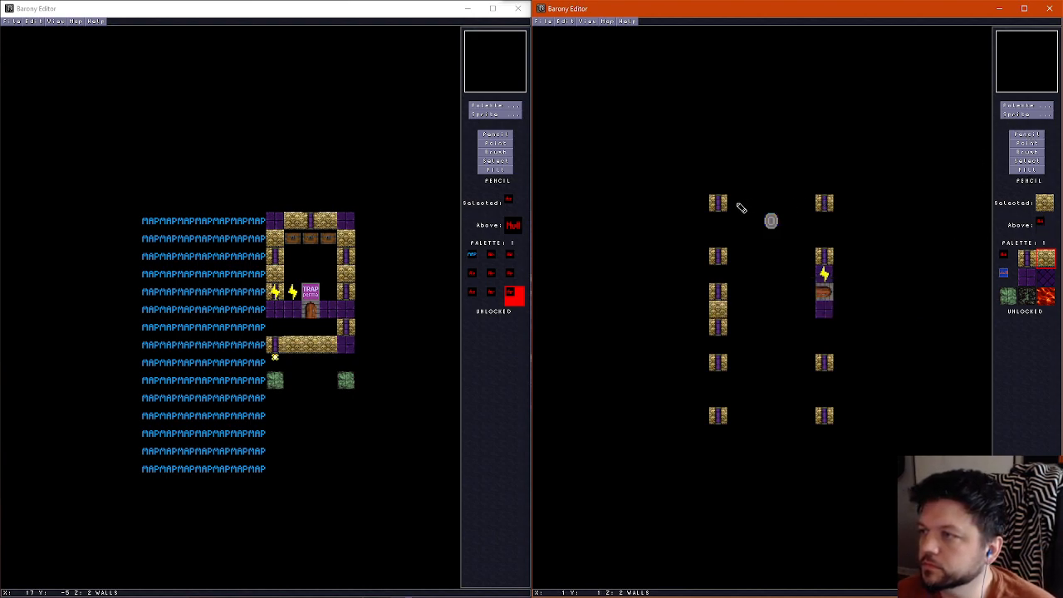
left_click(1026, 276)
left_click(717, 202)
left_click(824, 203)
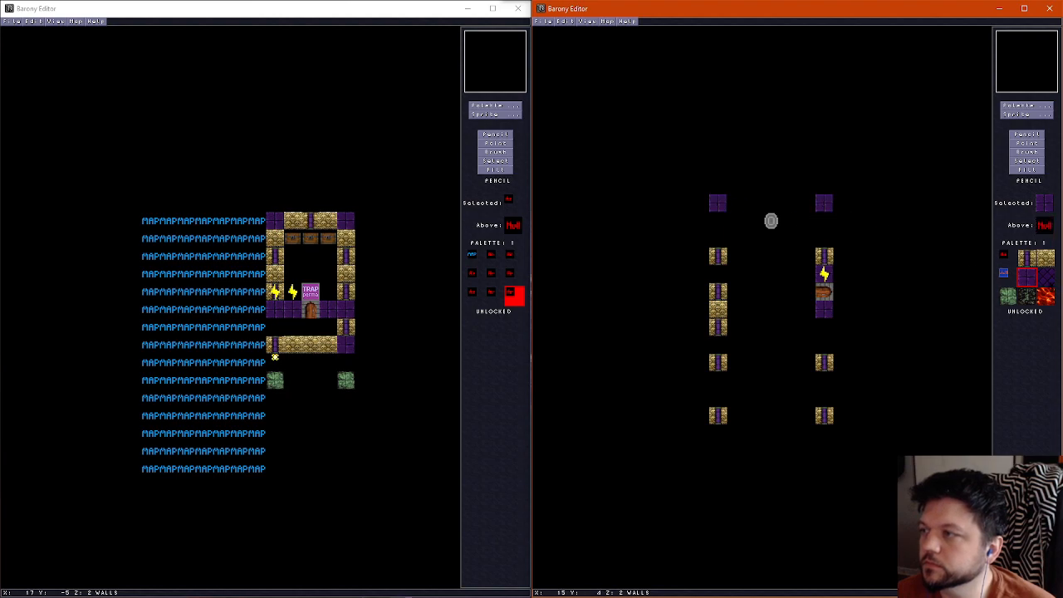
Build the upper wall in row 1 with pillars at columns 2 and 4 and gold brick at columns 1, 3 and 5
left_click(1027, 258)
left_click(753, 205)
left_click(789, 205)
left_click(1044, 257)
left_click(737, 204)
left_click(771, 204)
left_click(806, 204)
Place gold brick walls at rows 2 and 3 of columns 0 and 6 to close the upper section's sides
left_click(719, 221)
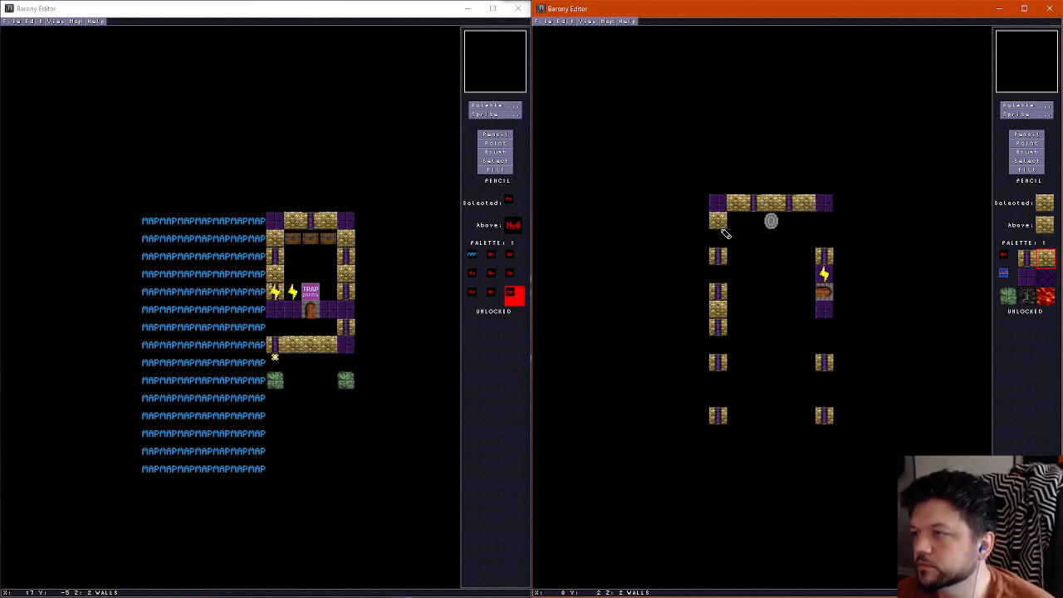
left_click(721, 239)
left_click(824, 221)
left_click(827, 239)
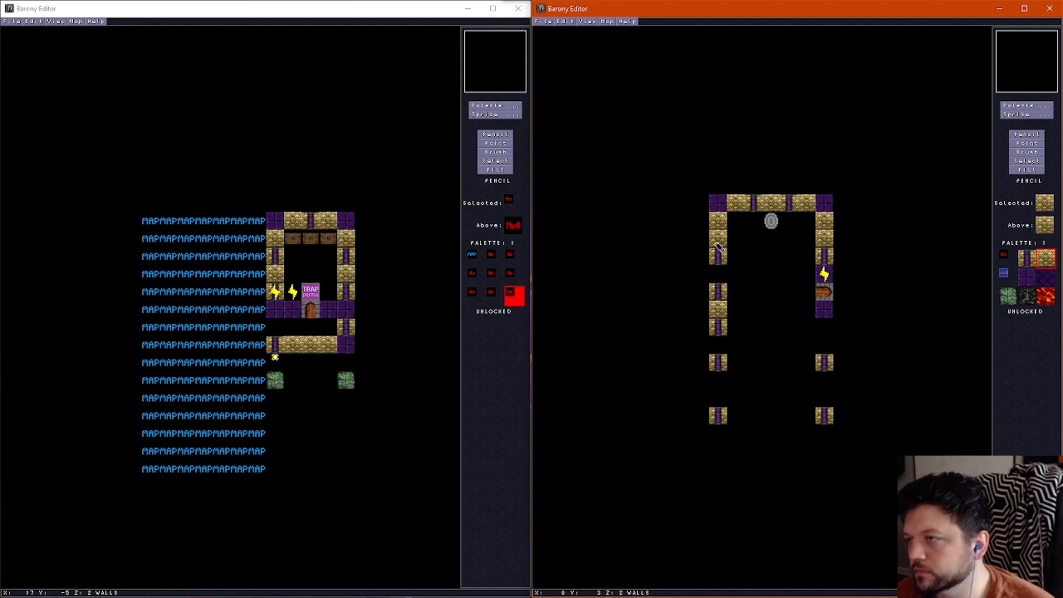
Thicken the upper corner beside column 0 with a purple block at column 1, row 1 and gold brick at column 1, row 2
right_click(719, 204)
left_click(738, 219)
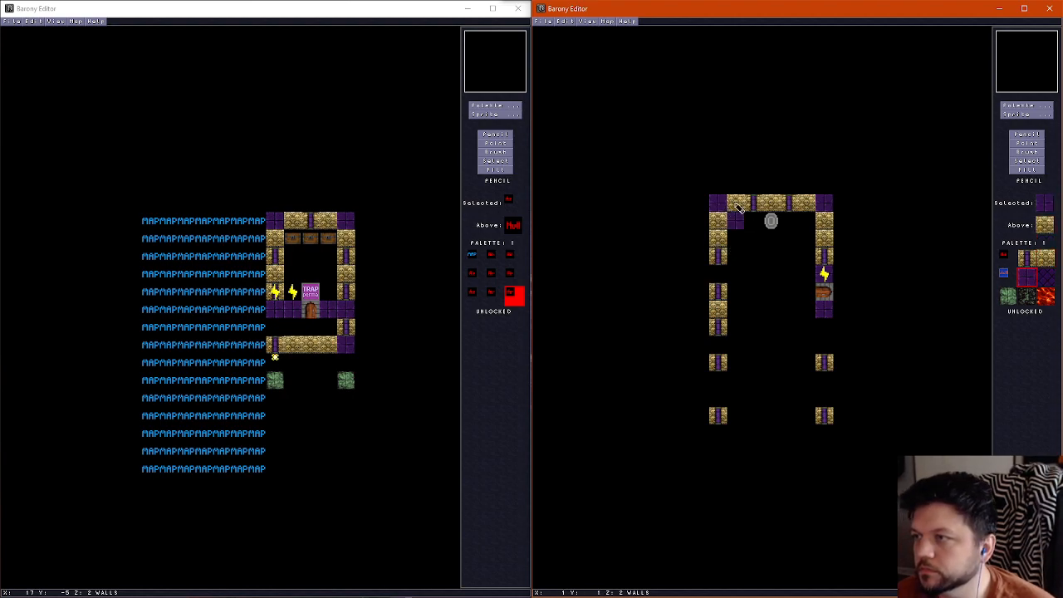
left_click(737, 205)
right_click(719, 222)
left_click(737, 221)
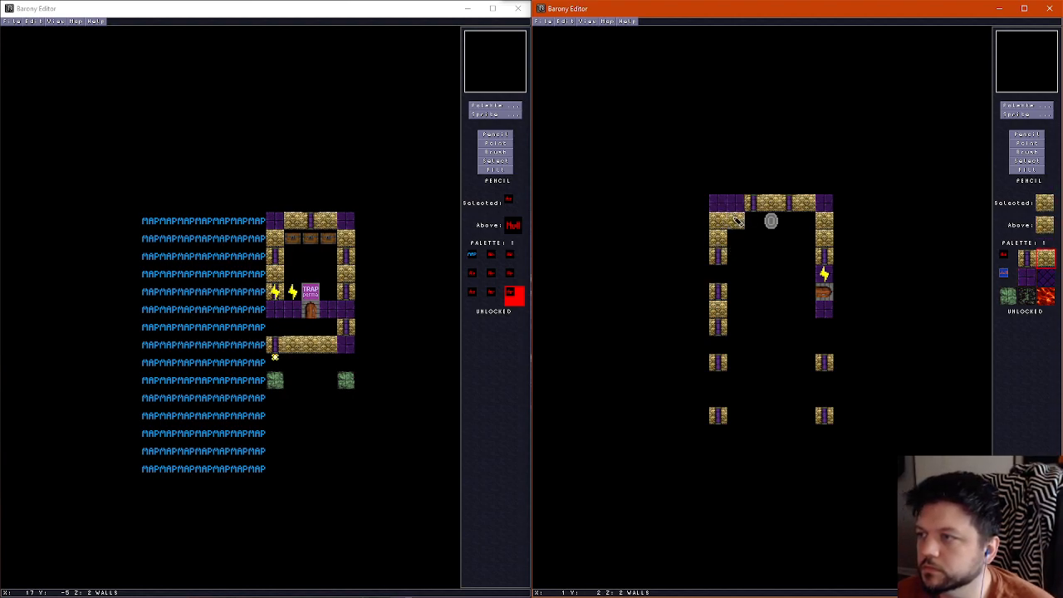
Erase the outer walls at columns 0 and 6, rows 1 to 3, and place a purple corner block at column 5, row 1
right_click(738, 247)
left_click_drag(719, 204, 719, 239)
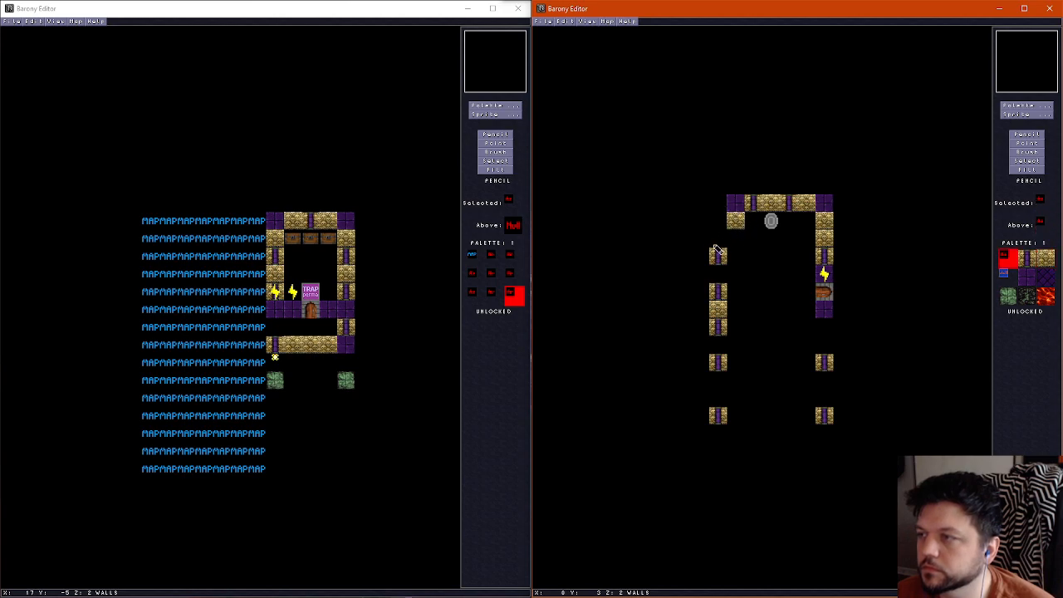
right_click(823, 205)
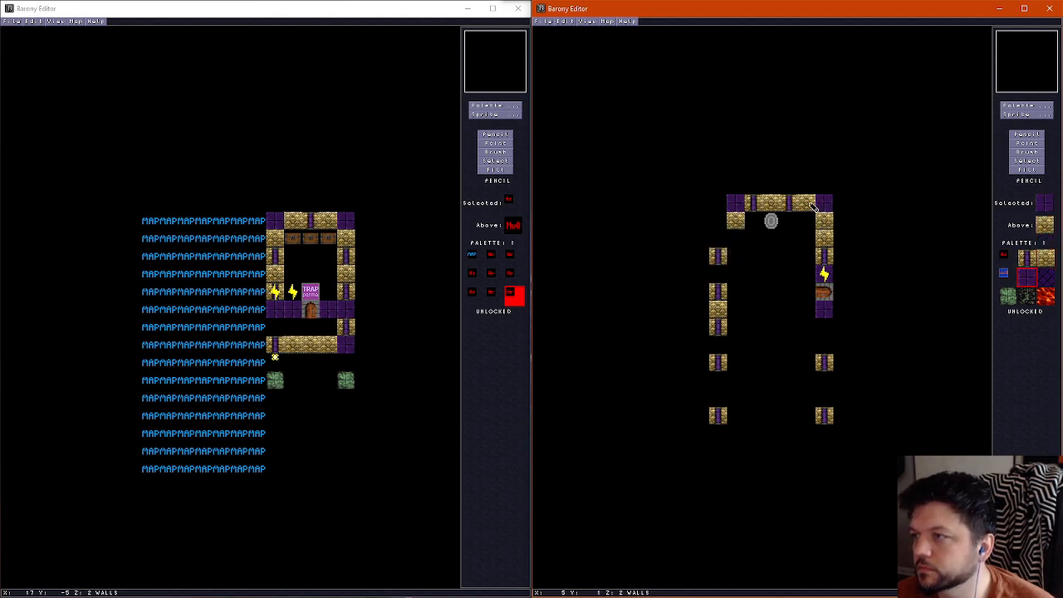
left_click(812, 205)
right_click(806, 225)
left_click_drag(824, 204, 829, 236)
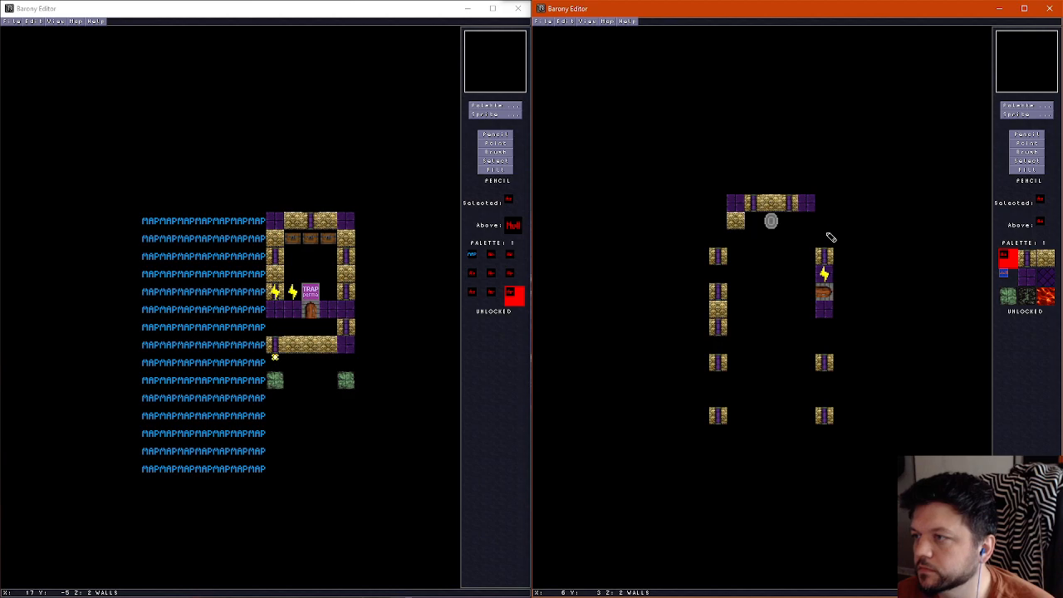
Place gold brick at column 5, row 2 and pillars at columns 1 and 5, row 3, clearing outer tiles in row 4 and column 0, rows 6 to 8
right_click(736, 221)
left_click(806, 221)
left_click(736, 238)
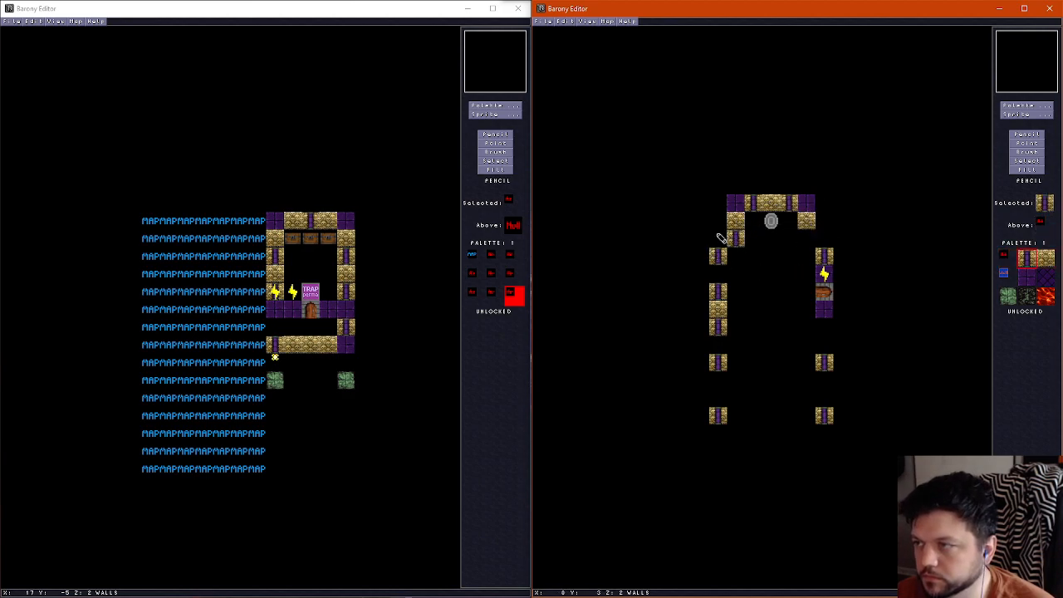
right_click(715, 241)
left_click(717, 255)
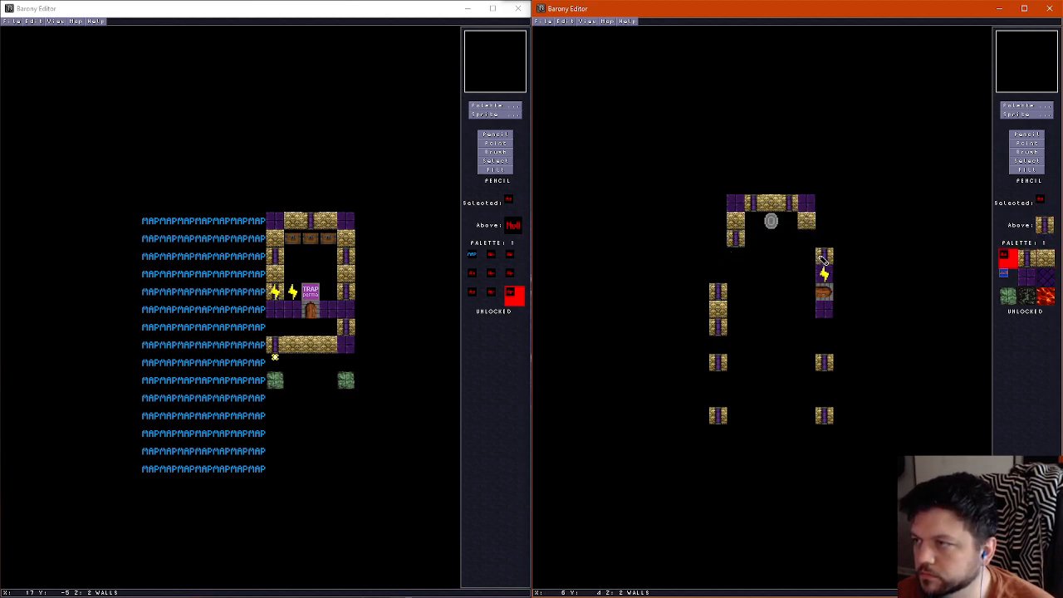
right_click(819, 256)
left_click(804, 240)
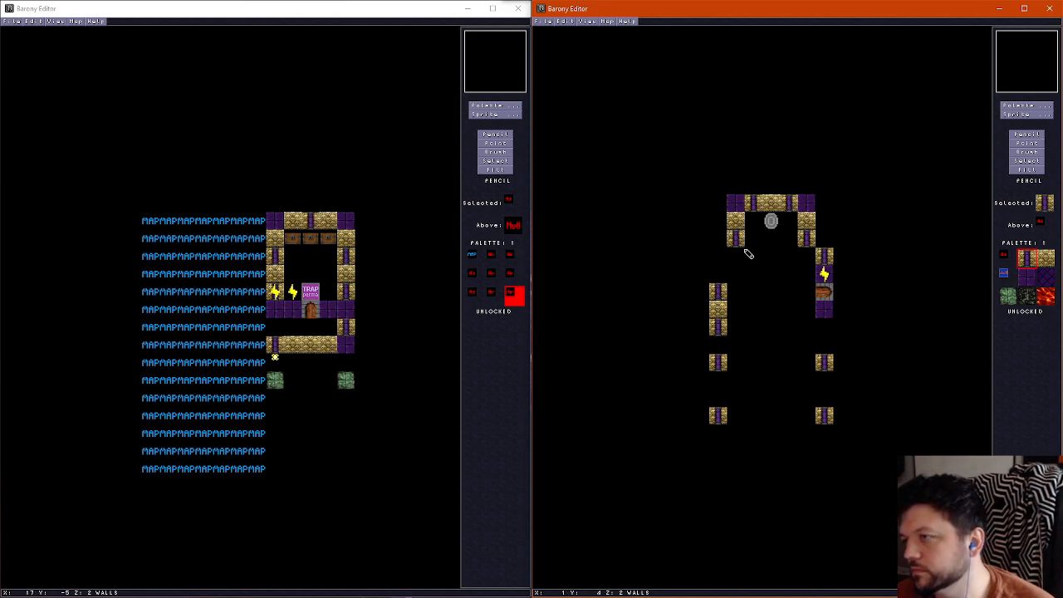
right_click(829, 242)
left_click(825, 257)
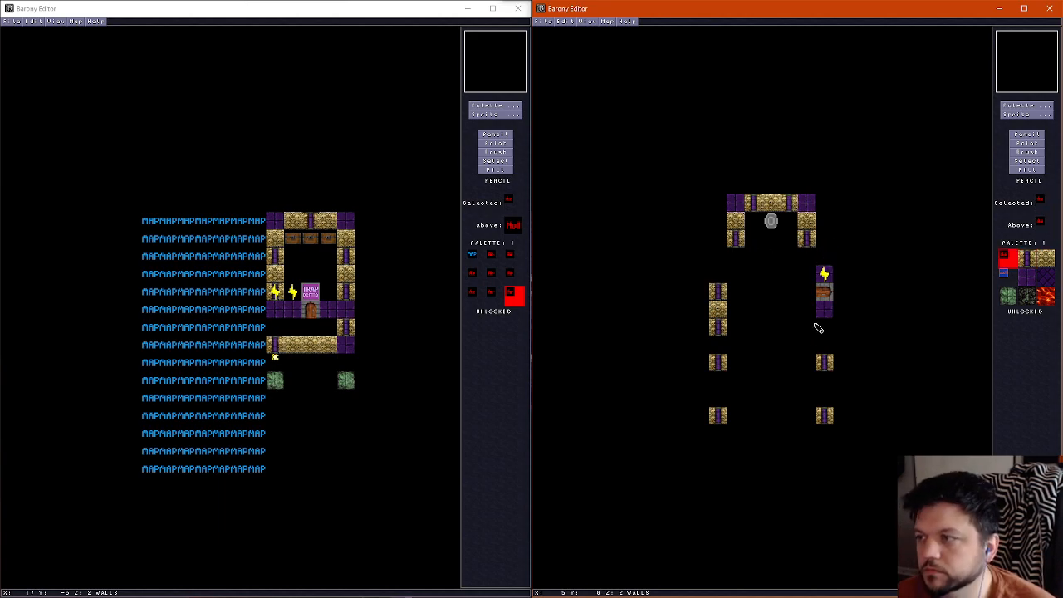
left_click_drag(719, 290, 719, 328)
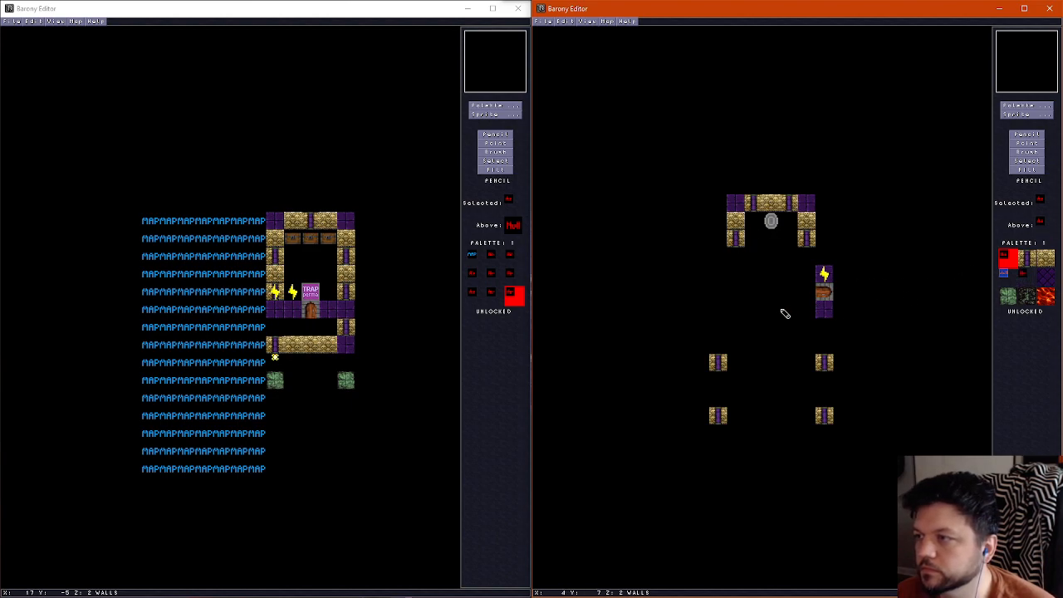
Enclose the lower room from row 7 to row 14 with purple walls, leaving gaps at columns 2 and 4, row 7 and column 3, row 14
right_click(825, 309)
left_click(807, 309)
left_click(771, 309)
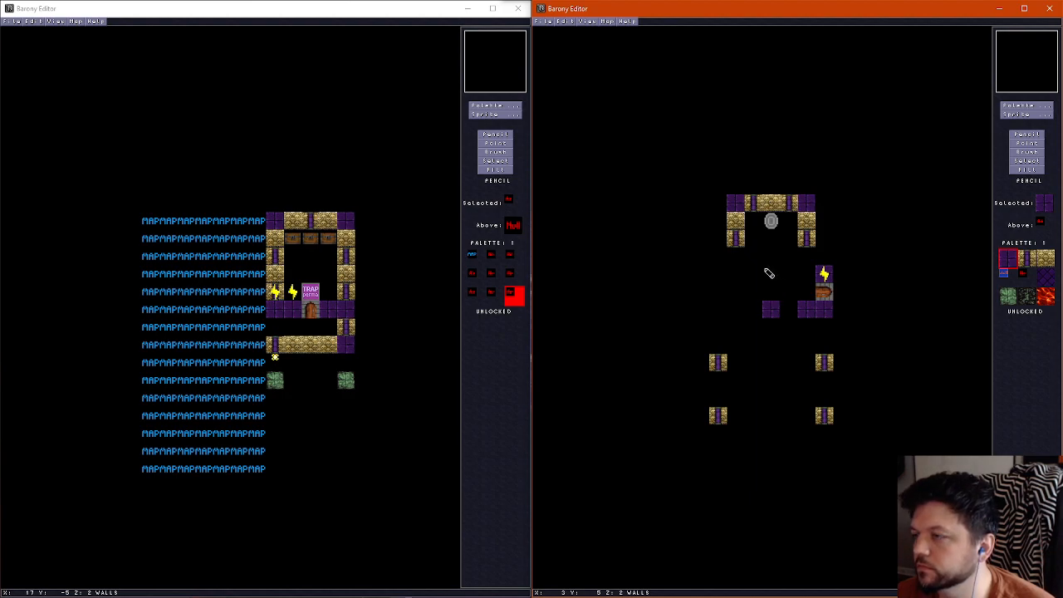
left_click(736, 314)
left_click(719, 314)
mouse_move(713, 314)
left_mouse_down()
mouse_move(717, 454)
mouse_move(826, 434)
mouse_move(819, 337)
left_mouse_up()
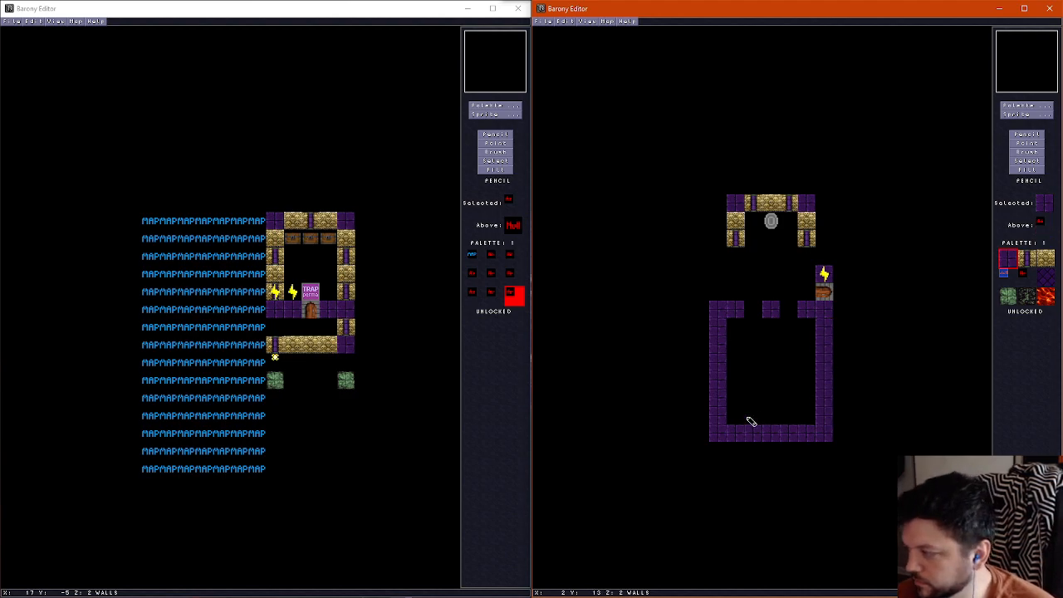
key("KP_5")
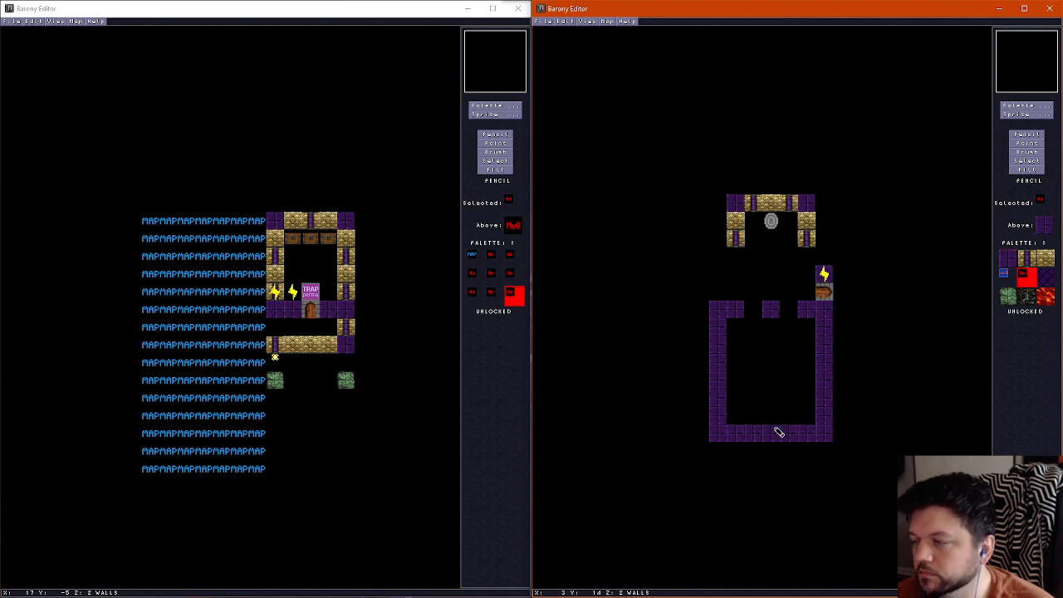
left_click(776, 430)
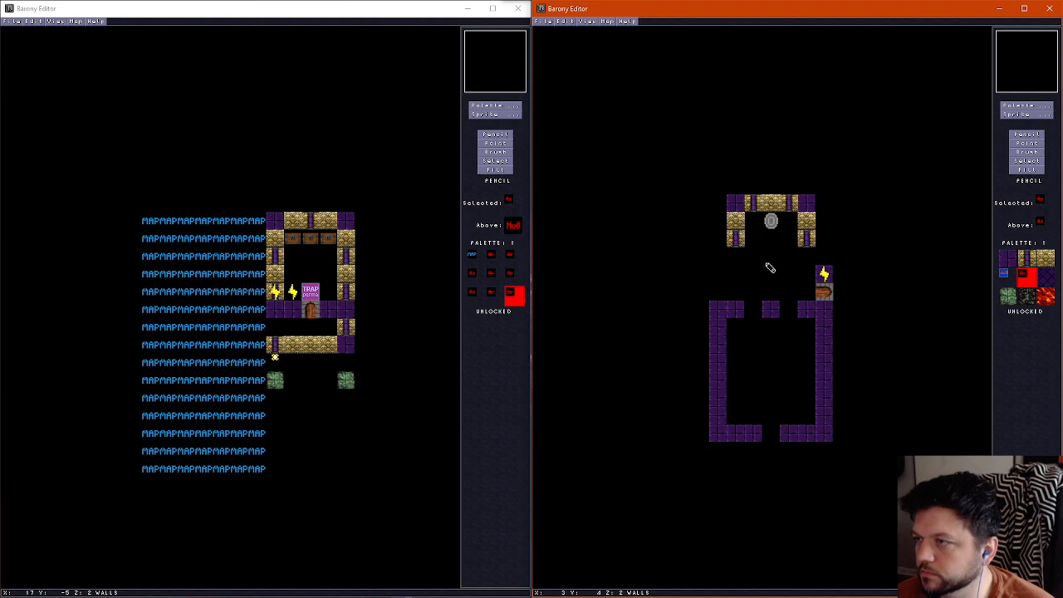
Join both rooms with purple walls at columns 1 and 5, rows 4 to 5 and column 0, rows 5 to 6, plus a divider at column 3, rows 5 to 6
key("KP_7")
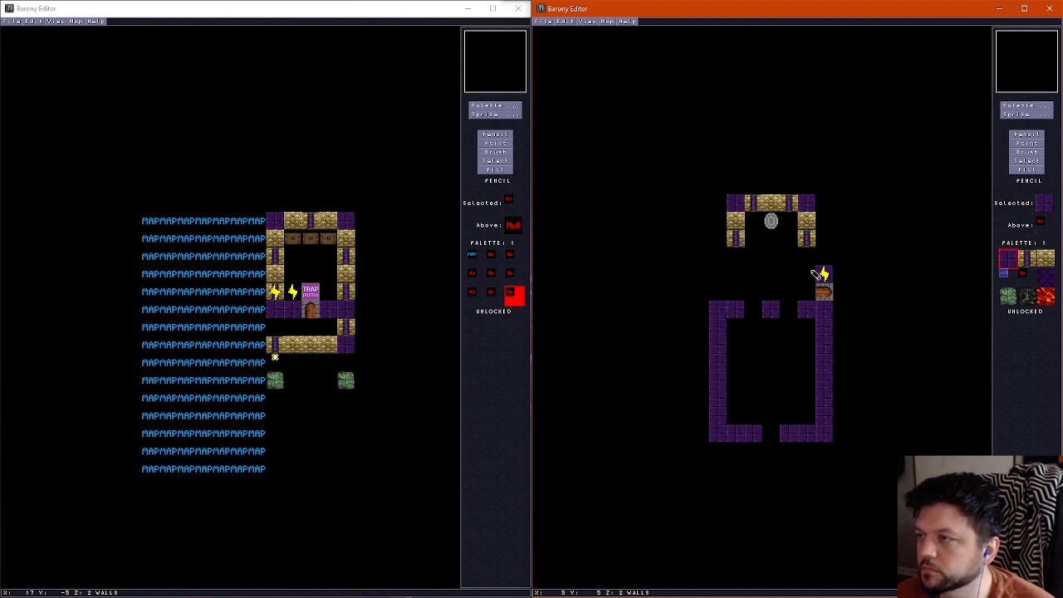
left_click_drag(815, 272, 810, 256)
left_click(740, 266)
left_click(737, 273)
mouse_move(729, 279)
left_mouse_down()
mouse_move(719, 273)
mouse_move(710, 340)
left_mouse_up()
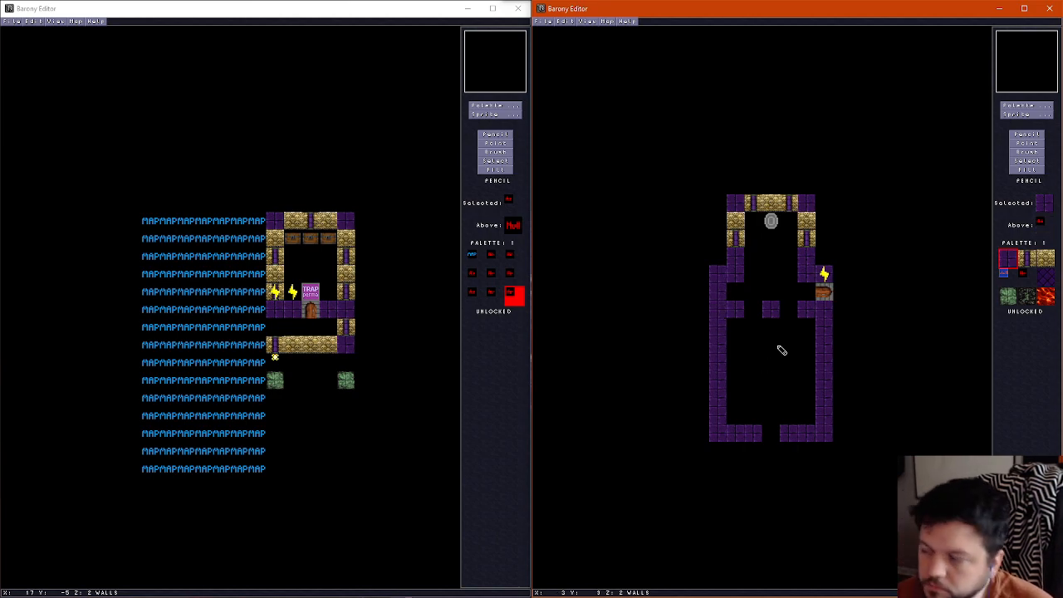
left_click_drag(771, 297, 775, 287)
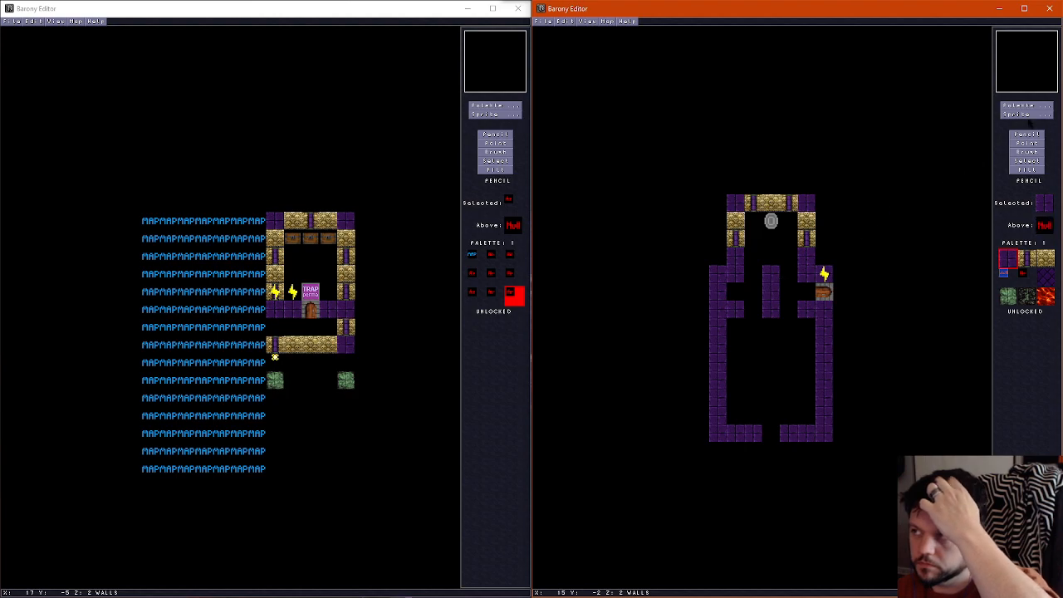
Place an inverted North-South gate at column 4, row 5 and a regular North-South gate at column 2, row 5
left_click(1027, 114)
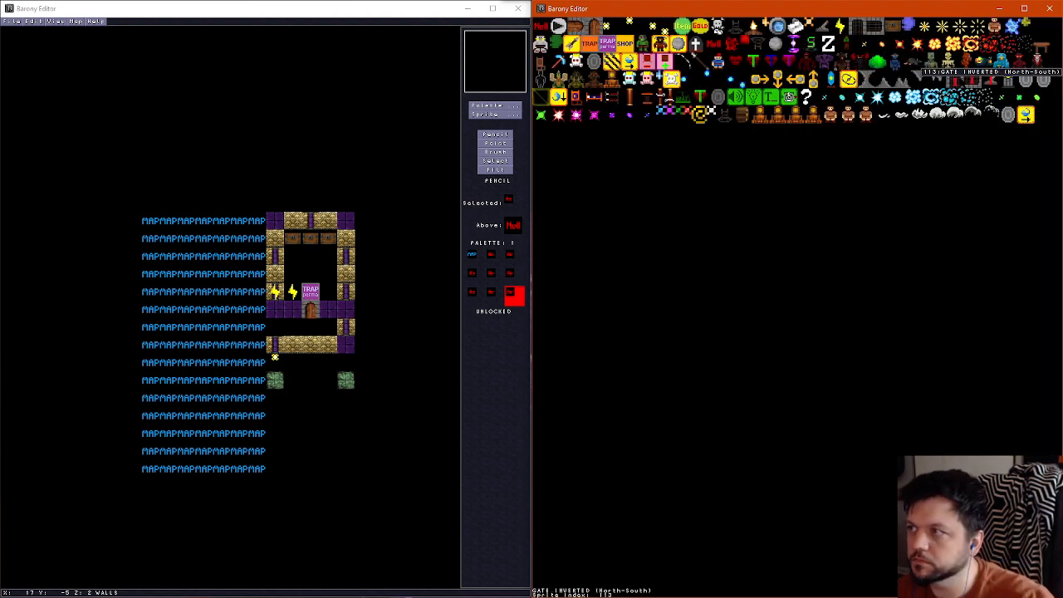
left_click(948, 81)
left_click(789, 274)
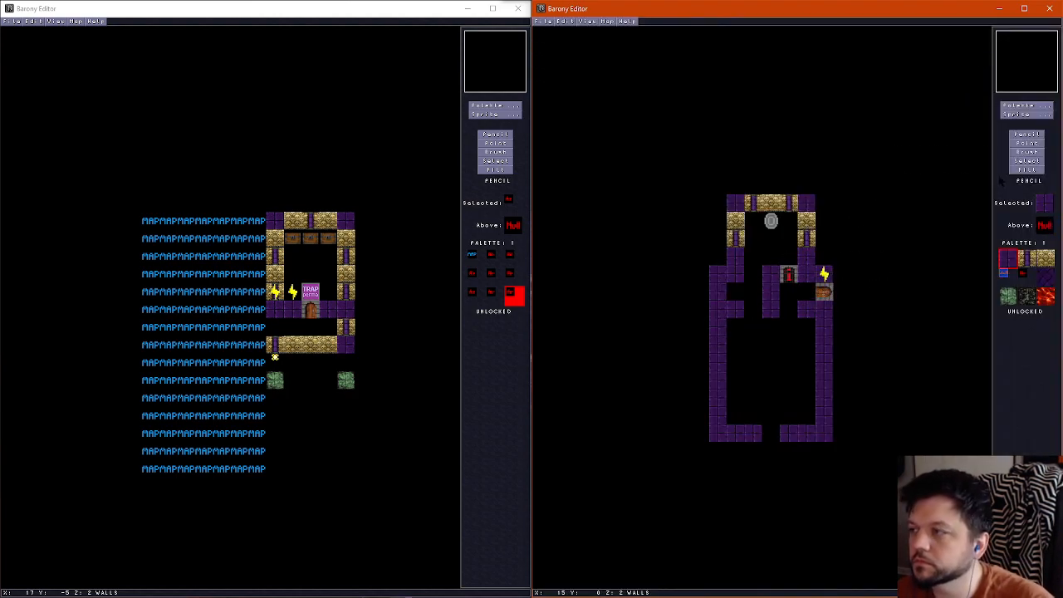
left_click(1028, 116)
left_click(877, 35)
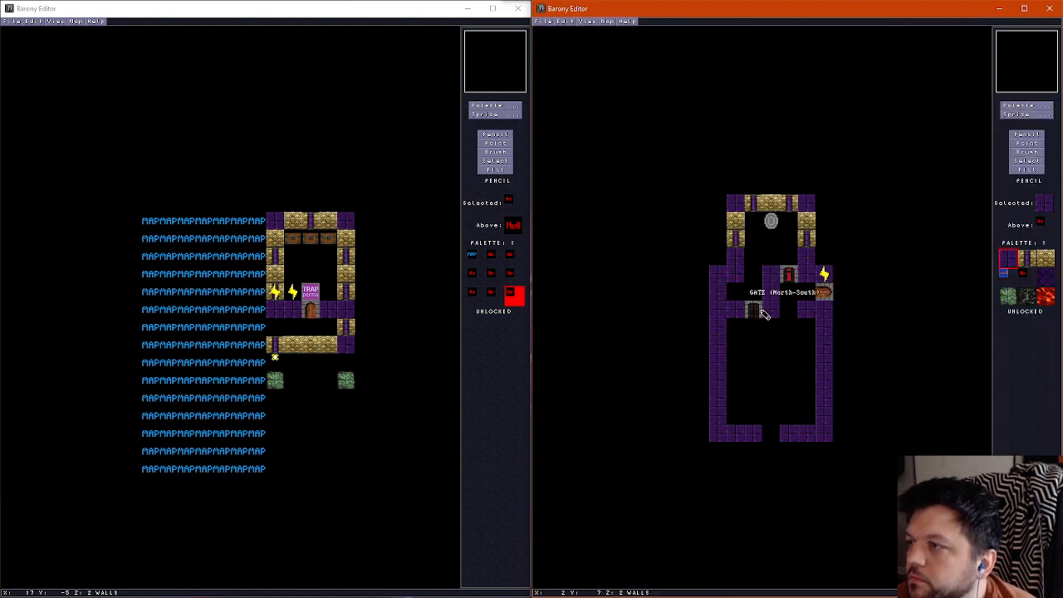
left_click(755, 274)
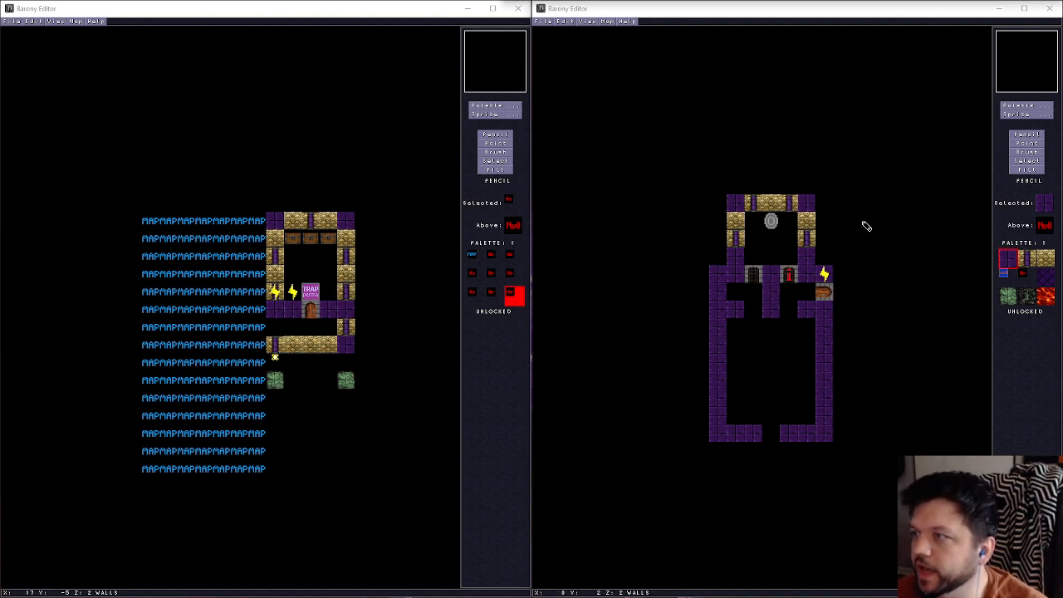
Remove the purple block at column 1, row 7 and place a North-South gate at column 4, row 7
left_click(754, 309)
right_click(751, 299)
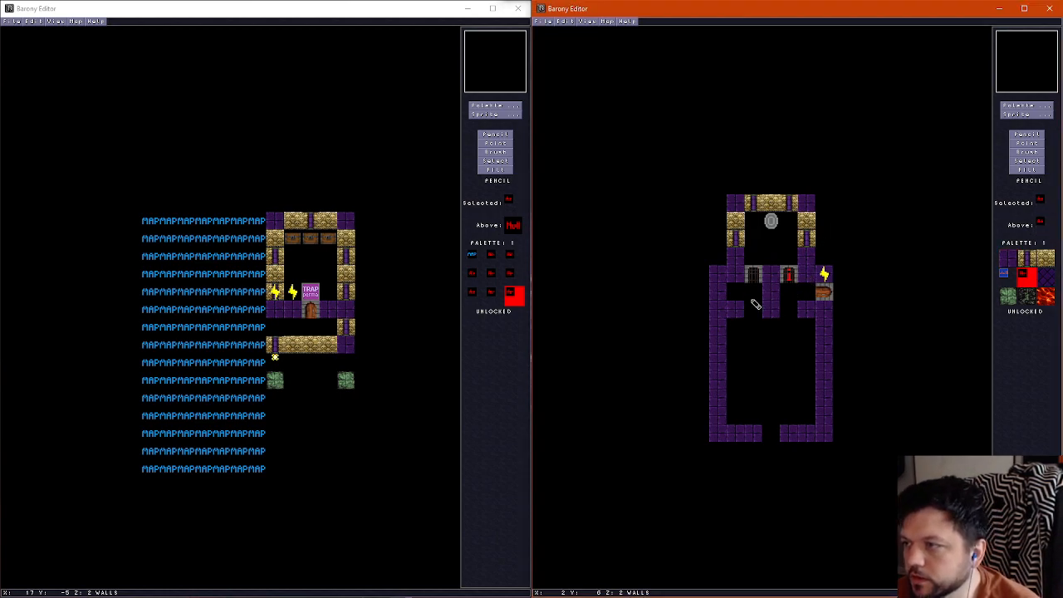
left_click(741, 307)
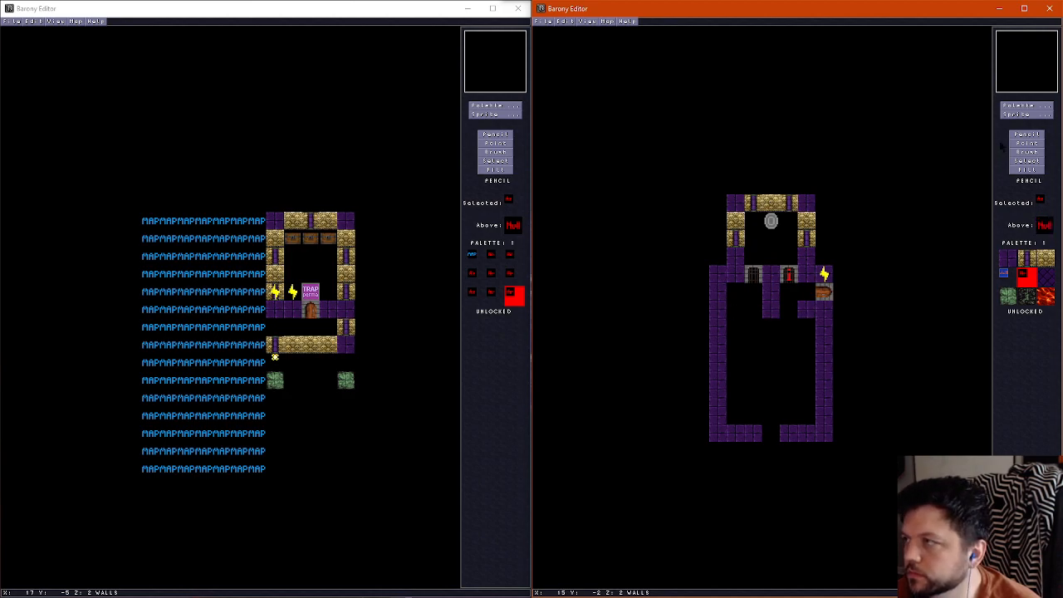
left_click(788, 309)
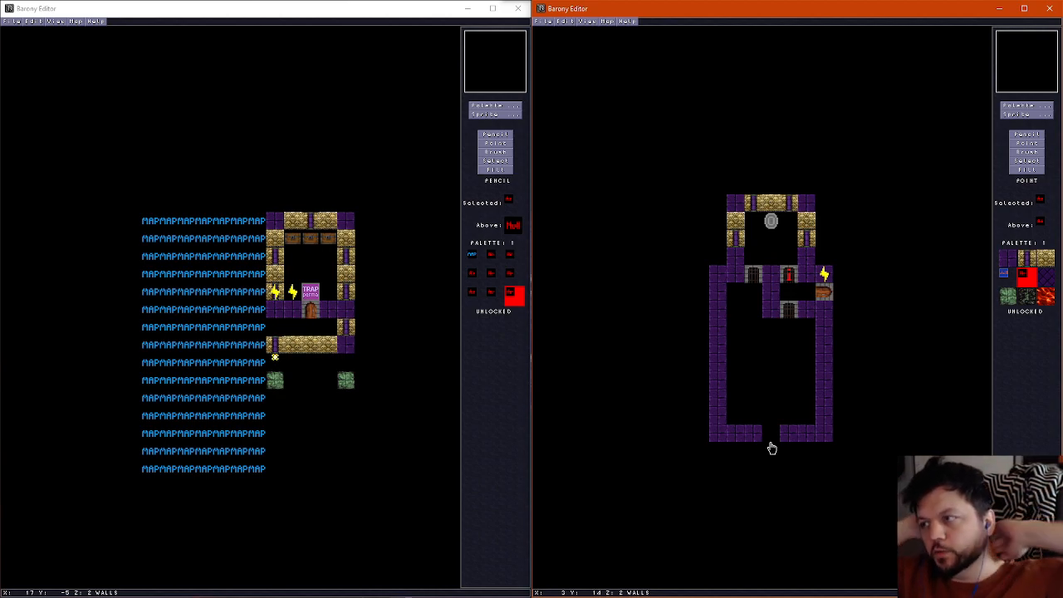
On the ceiling layer, outline the upper room with a ring of purple blocks spanning columns 1 to 5, rows 1 to 5
left_click(1025, 131)
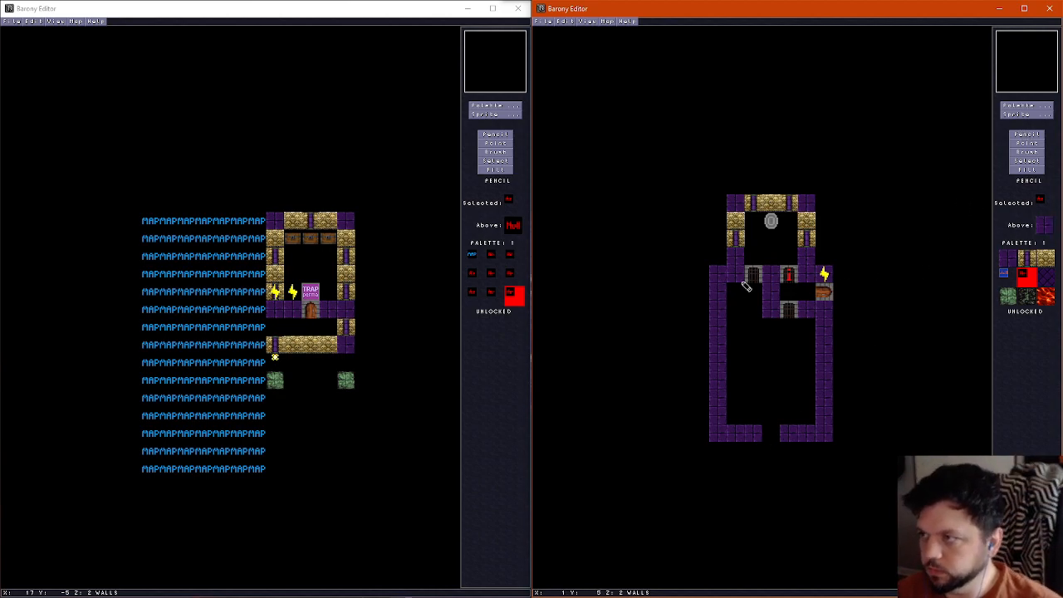
right_click(733, 278)
scroll(752, 224, "up", 1)
scroll(739, 245, "down", 1)
scroll(738, 255, "up", 1)
mouse_move(738, 257)
left_mouse_down()
mouse_move(742, 208)
mouse_move(811, 206)
mouse_move(809, 270)
mouse_move(734, 274)
left_mouse_up()
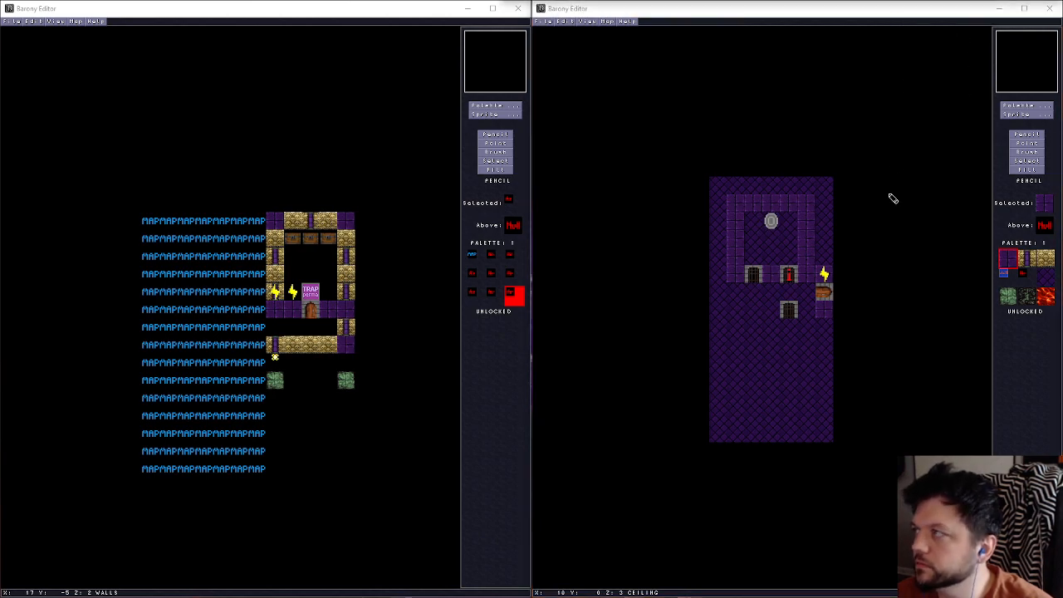
Clear the ceiling tiles inside the upper room at columns 2 to 4, rows 2 to 4, and return to the walls layer
scroll(794, 264, "up", 2)
left_click(786, 11)
key("p")
key("u")
key("p")
scroll(771, 245, "up", 3)
key("u")
mouse_move(758, 226)
left_mouse_down()
mouse_move(783, 240)
mouse_move(790, 221)
mouse_move(771, 221)
mouse_move(770, 255)
mouse_move(789, 258)
left_mouse_up()
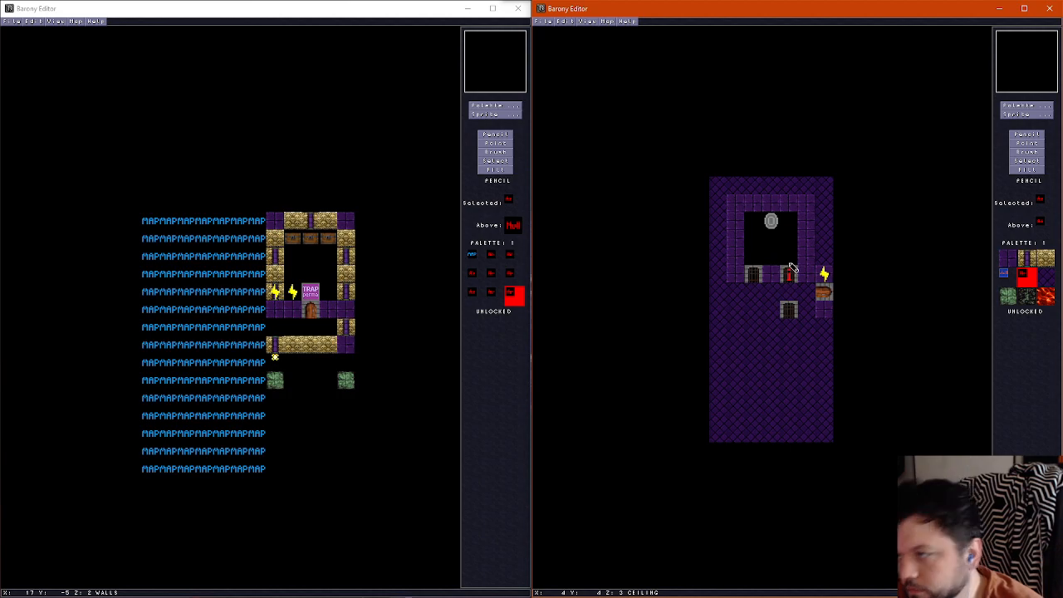
key("p")
key("p")
key("u")
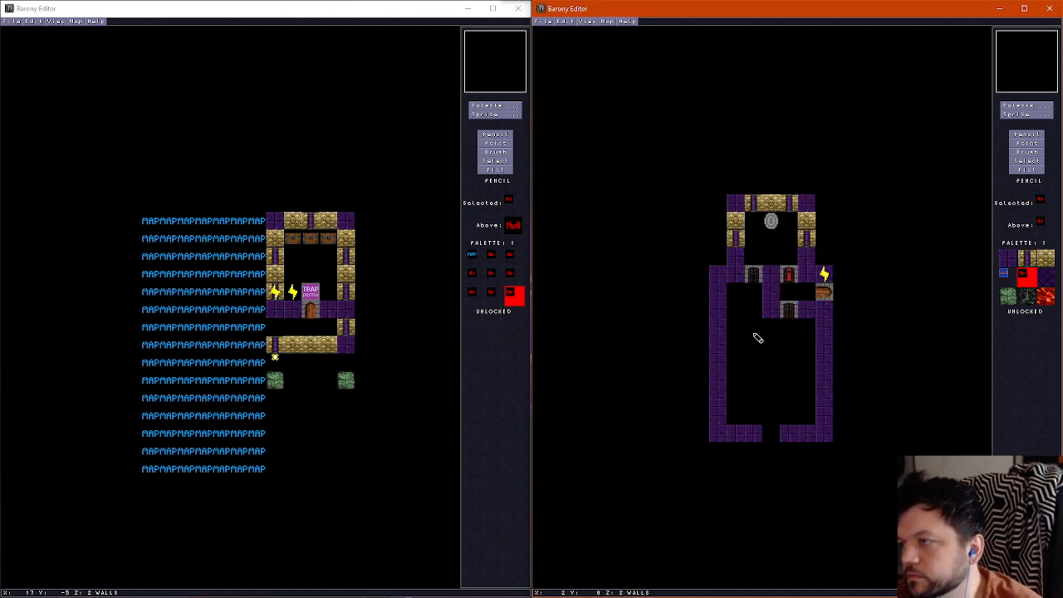
Place a pillar on the divider at column 3, row 6 and mount a West Wall torch beside it at column 4, row 6
left_click(1027, 259)
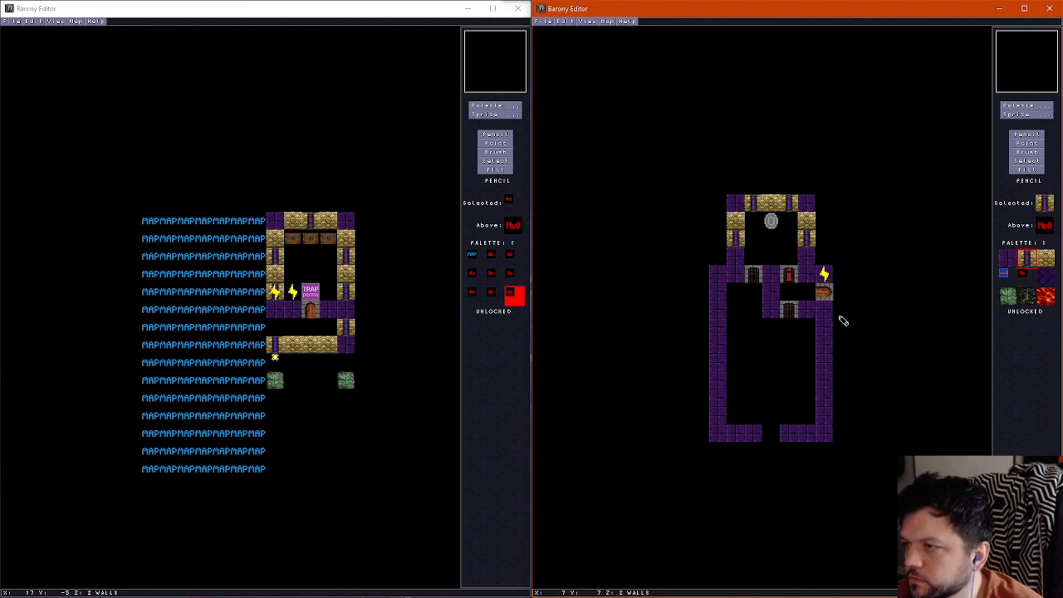
left_click(772, 291)
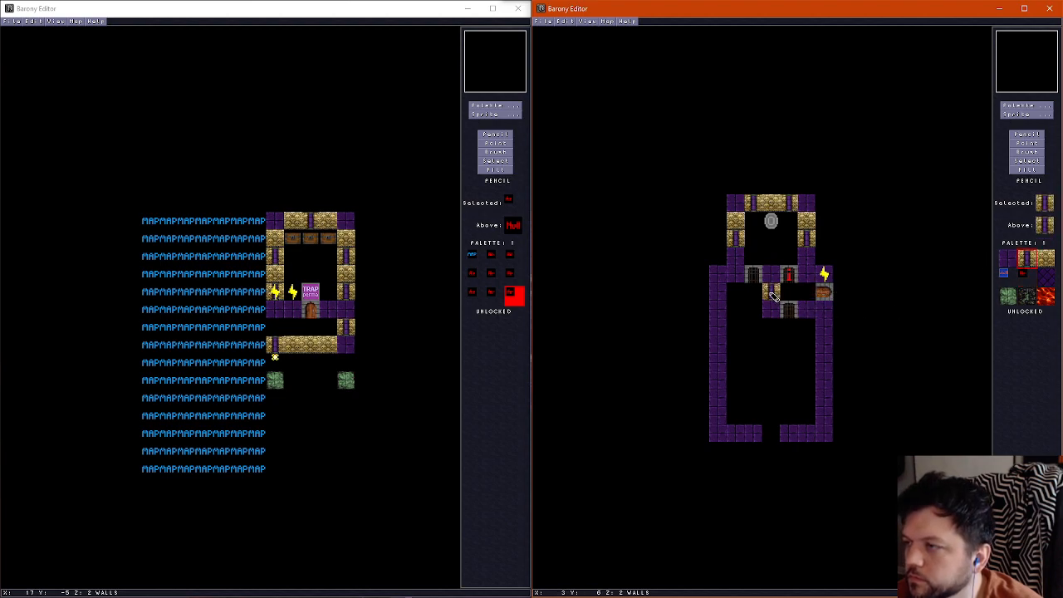
left_click(1016, 115)
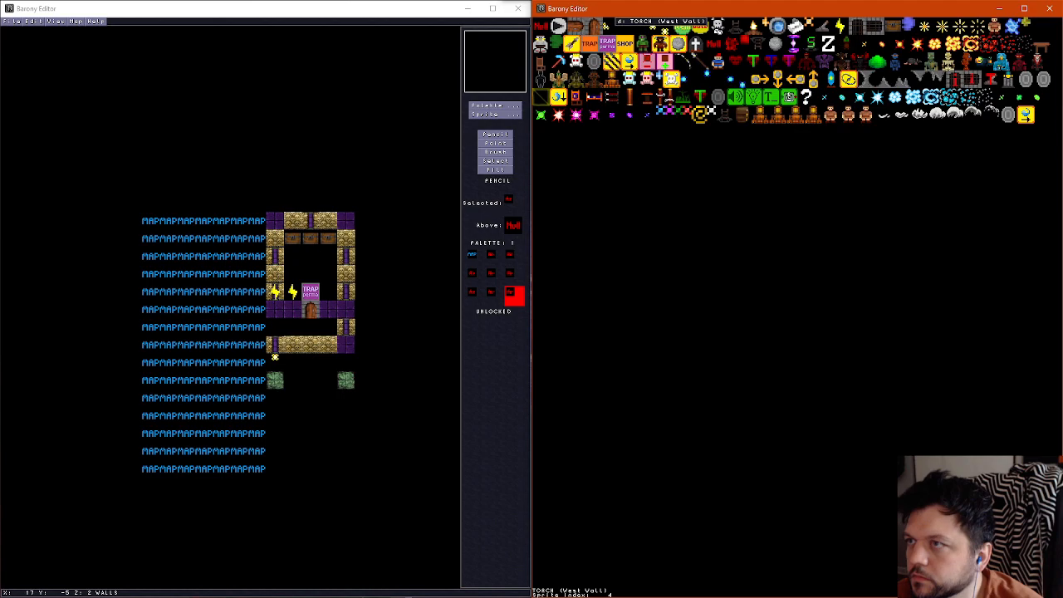
left_click(615, 31)
left_click(790, 296)
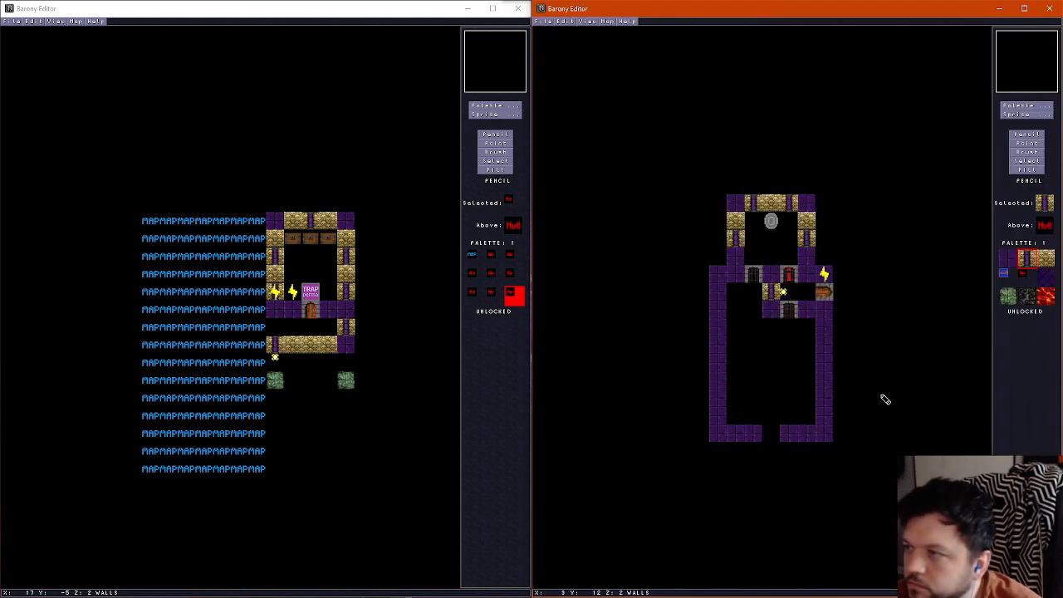
Copy the existing wire to column 5, rows 5, 6 and 7, to link the door area with both column 4 gates
left_click(1026, 143)
right_click(818, 282)
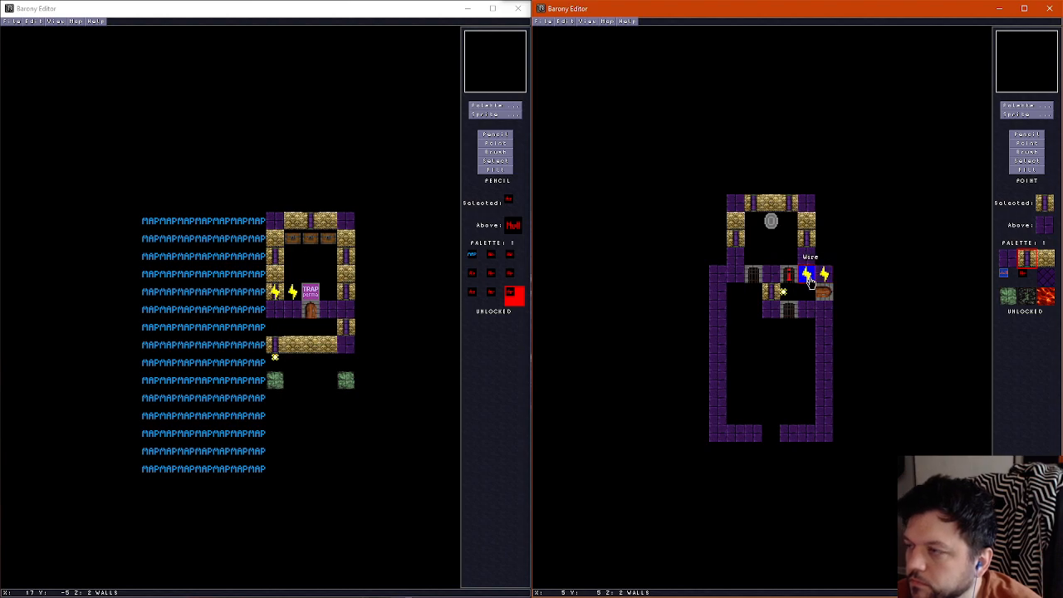
right_click(808, 280)
right_click(808, 296)
left_click(808, 311)
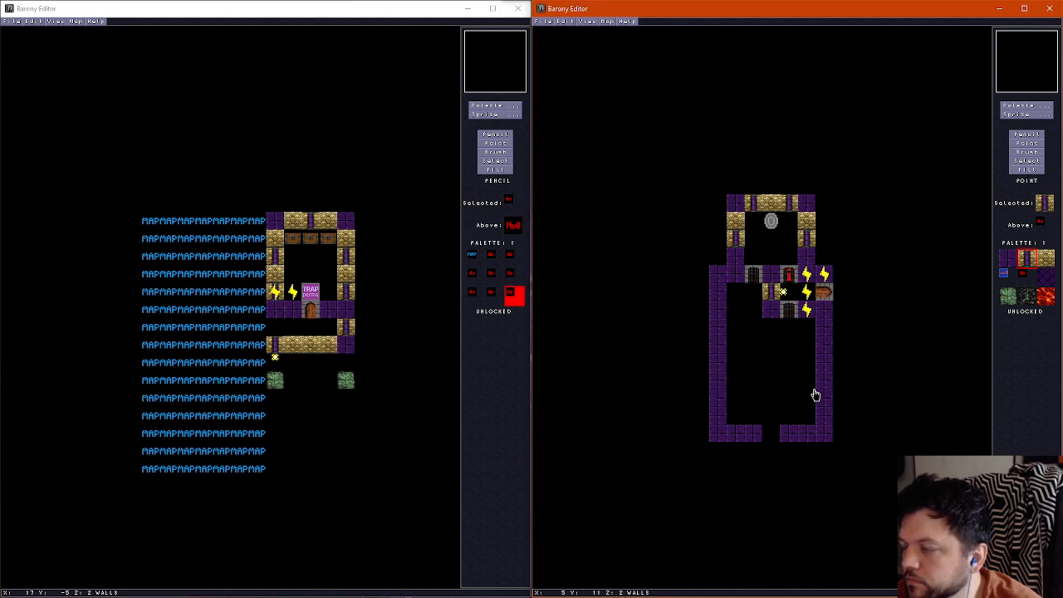
Place a lever at column 1, row 6 and copy a wire to column 1, row 5 beside the column 2 gate
left_click(1028, 114)
left_click(834, 22)
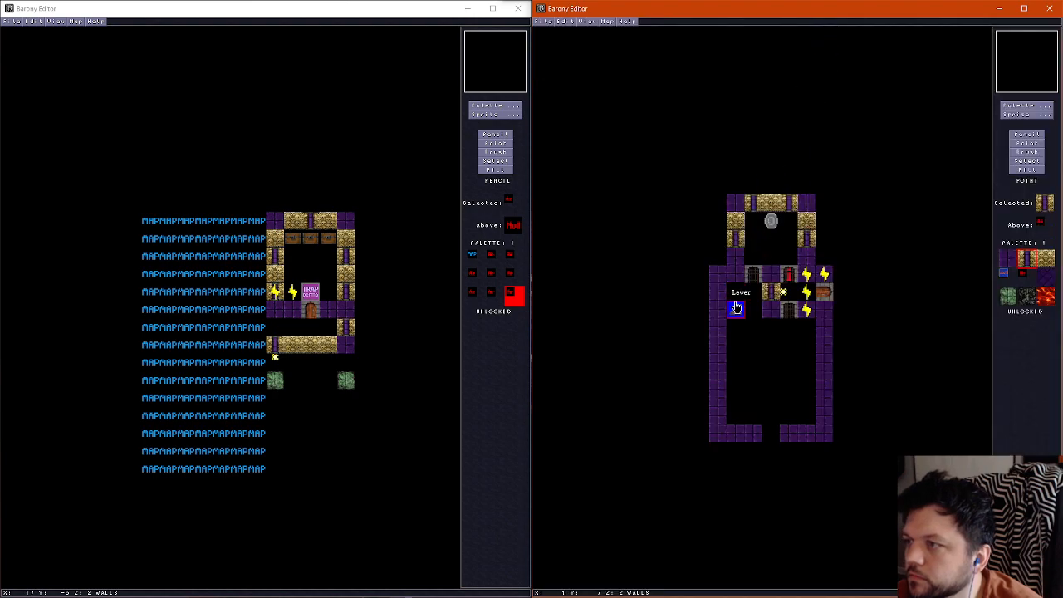
left_click(736, 291)
right_click(806, 276)
left_click(736, 275)
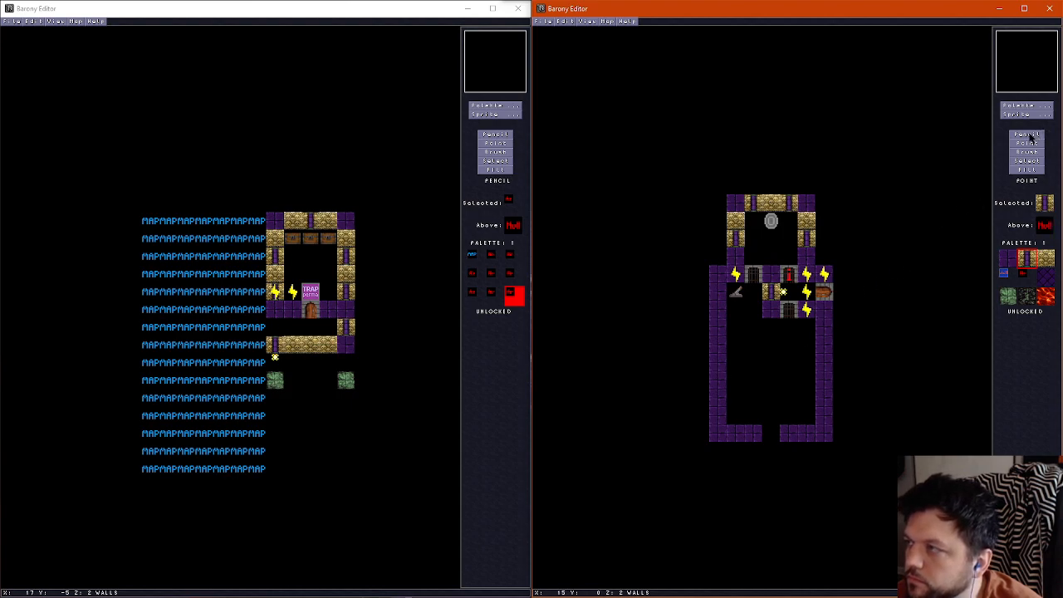
Replace the purple blocks at columns 1 and 5, row 4 with gold brick
right_click(737, 222)
left_click(731, 254)
left_click(806, 257)
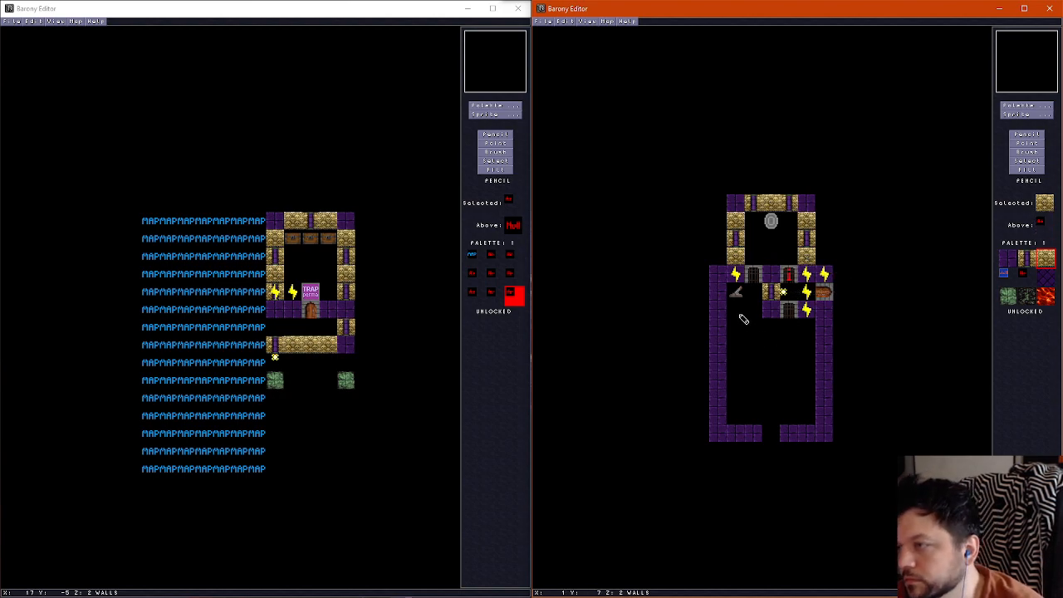
Place wall pillars at column 0, rows 6 and 8 and column 6, row 8, with gold brick at column 0, row 7
right_click(772, 291)
left_click(717, 292)
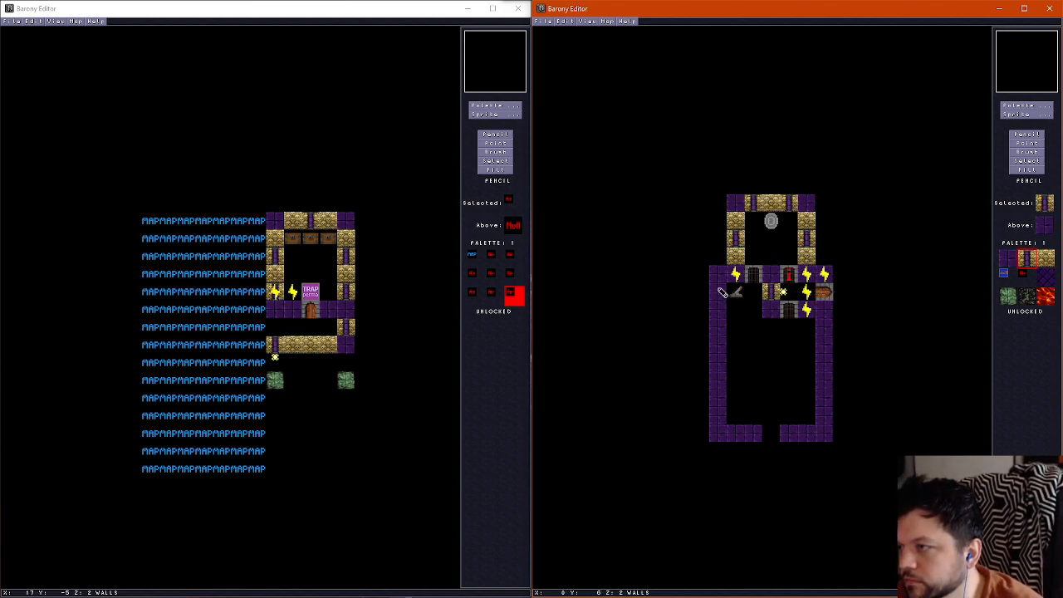
left_click(824, 328)
right_click(745, 259)
left_click(719, 309)
right_click(720, 297)
left_click(714, 330)
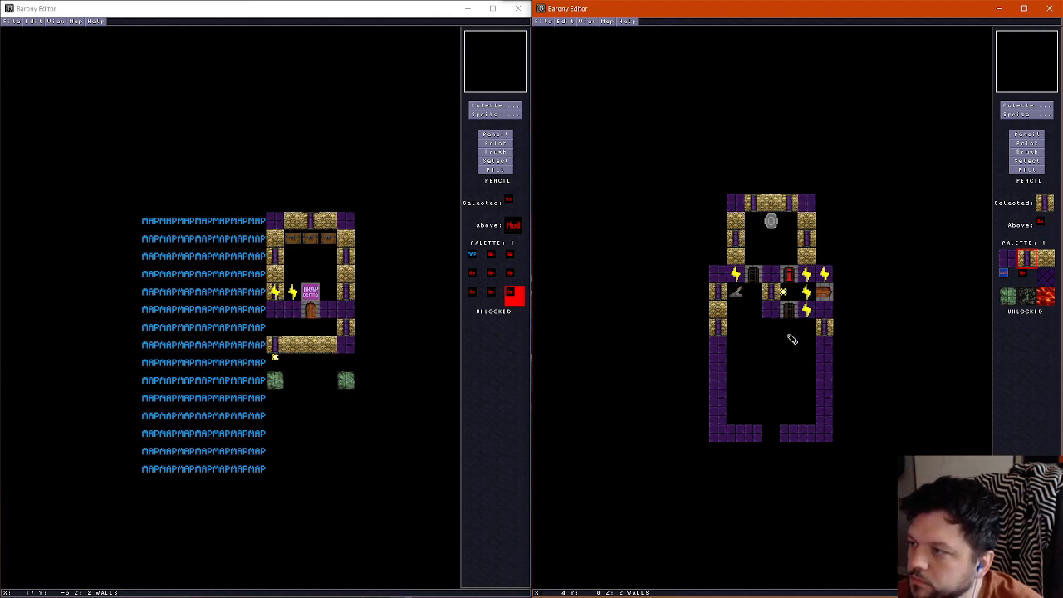
Erase the floor tiles at column 3, rows 8 and 9 to make a small pit in the lower room
scroll(776, 336, "down", 1)
scroll(777, 336, "up", 2)
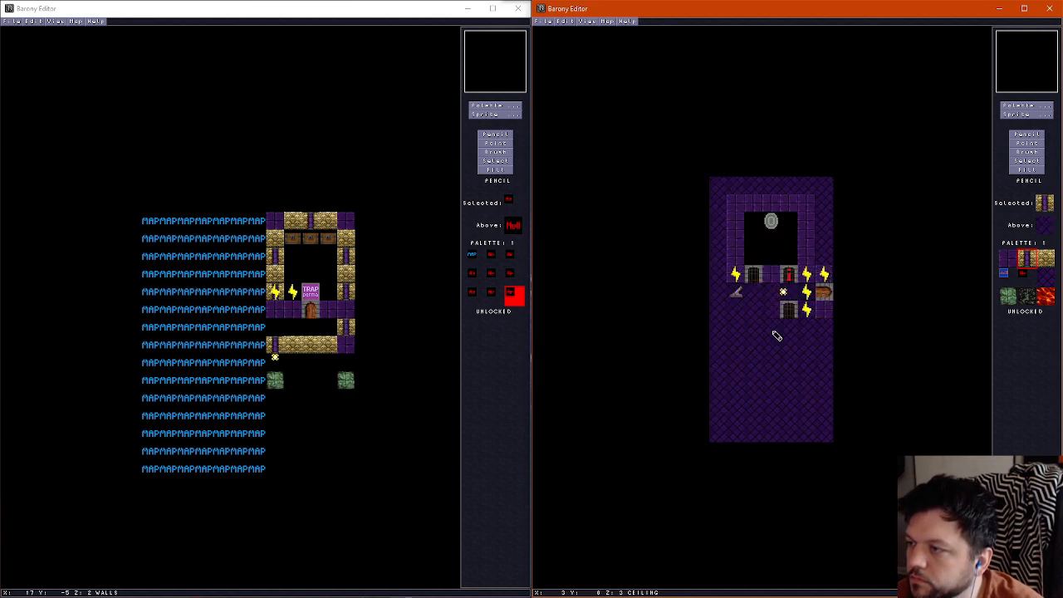
scroll(783, 333, "down", 1)
right_click(769, 332)
scroll(769, 332, "down", 1)
left_click_drag(769, 332, 770, 337)
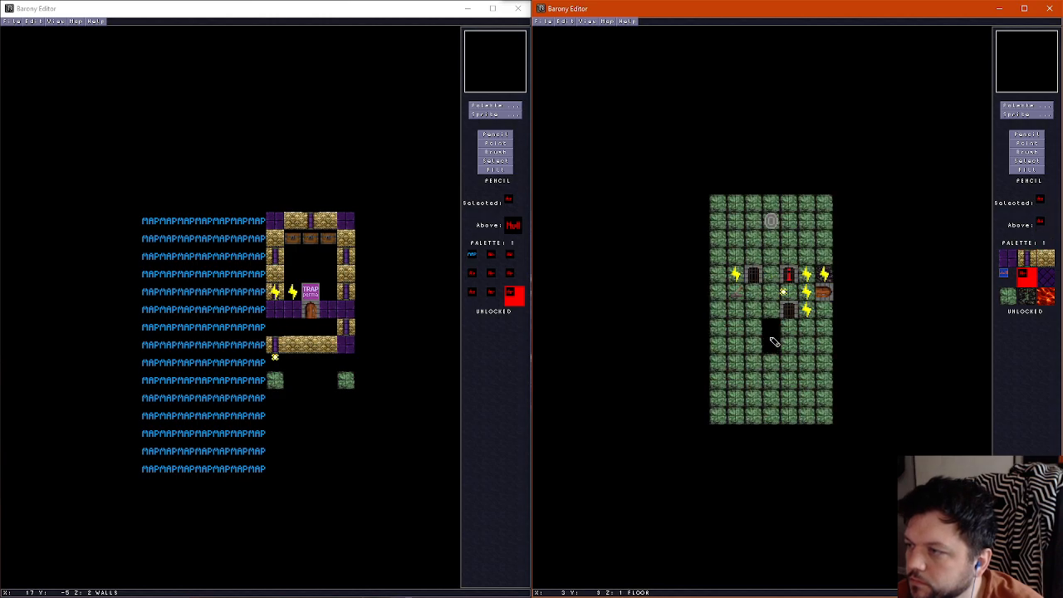
scroll(771, 342, "up", 1)
scroll(770, 342, "down", 1)
scroll(770, 342, "up", 1)
scroll(771, 342, "down", 1)
Copy the dark floor tile and paint it across columns 1 to 5 on rows 11 and 12
right_click(825, 278)
scroll(778, 368, "up", 1)
scroll(746, 391, "down", 1)
mouse_move(733, 380)
left_mouse_down()
mouse_move(802, 380)
mouse_move(745, 399)
left_mouse_up()
scroll(790, 380, "up", 1)
scroll(790, 380, "down", 1)
scroll(790, 380, "up", 1)
scroll(789, 380, "down", 1)
scroll(773, 404, "up", 1)
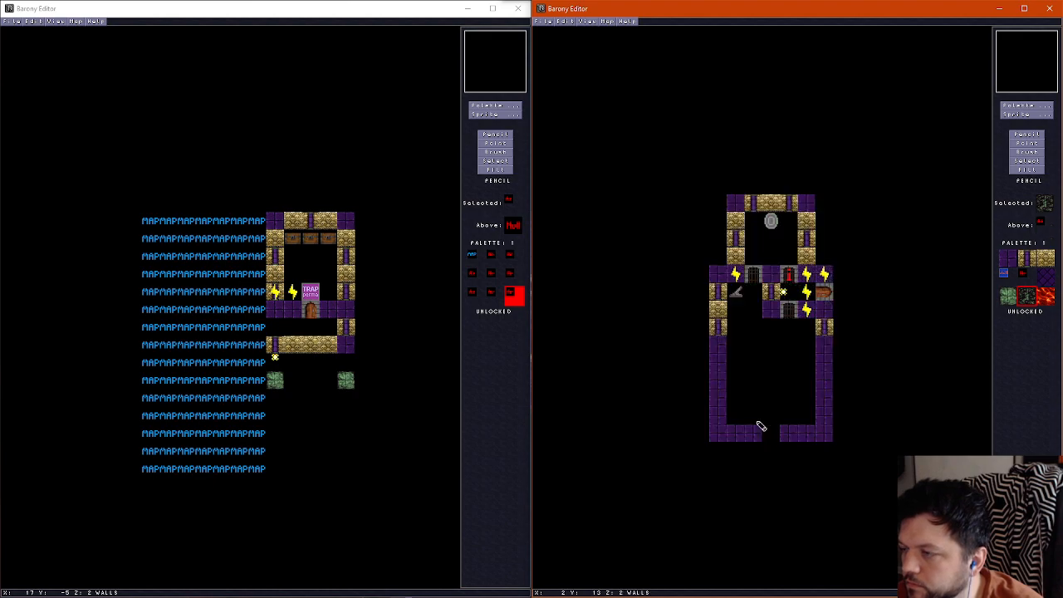
Shorten the lower room by drawing its purple bottom wall on row 13 with a gap at column 3 and erasing the row 14 wall
scroll(755, 432, "down", 1)
scroll(764, 422, "up", 1)
scroll(771, 419, "down", 1)
scroll(773, 433, "up", 1)
right_click(751, 433)
scroll(739, 414, "down", 1)
scroll(741, 417, "up", 1)
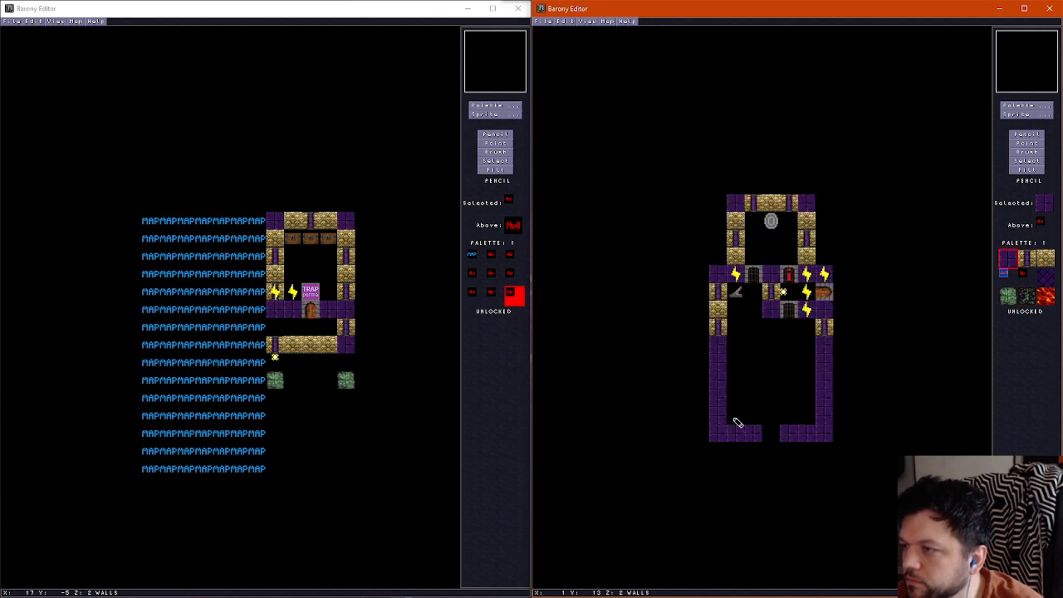
mouse_move(755, 418)
left_mouse_down()
mouse_move(739, 418)
mouse_move(806, 414)
mouse_move(703, 434)
left_mouse_up()
right_click(766, 432)
left_click_drag(784, 433, 833, 437)
Inspect the floor, wall and ceiling layers of the shortened lower room
scroll(800, 414, "down", 1)
scroll(799, 416, "up", 2)
scroll(797, 416, "down", 1)
scroll(794, 424, "down", 1)
scroll(780, 431, "up", 1)
scroll(778, 432, "up", 1)
scroll(779, 432, "down", 1)
scroll(777, 432, "up", 1)
scroll(776, 433, "down", 1)
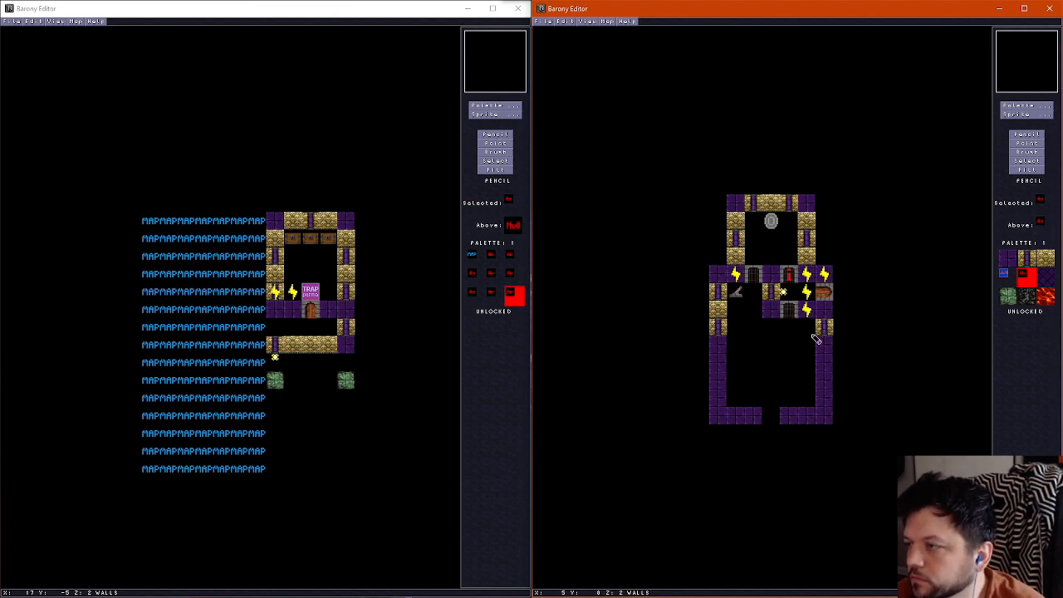
scroll(784, 393, "down", 1)
scroll(778, 404, "up", 2)
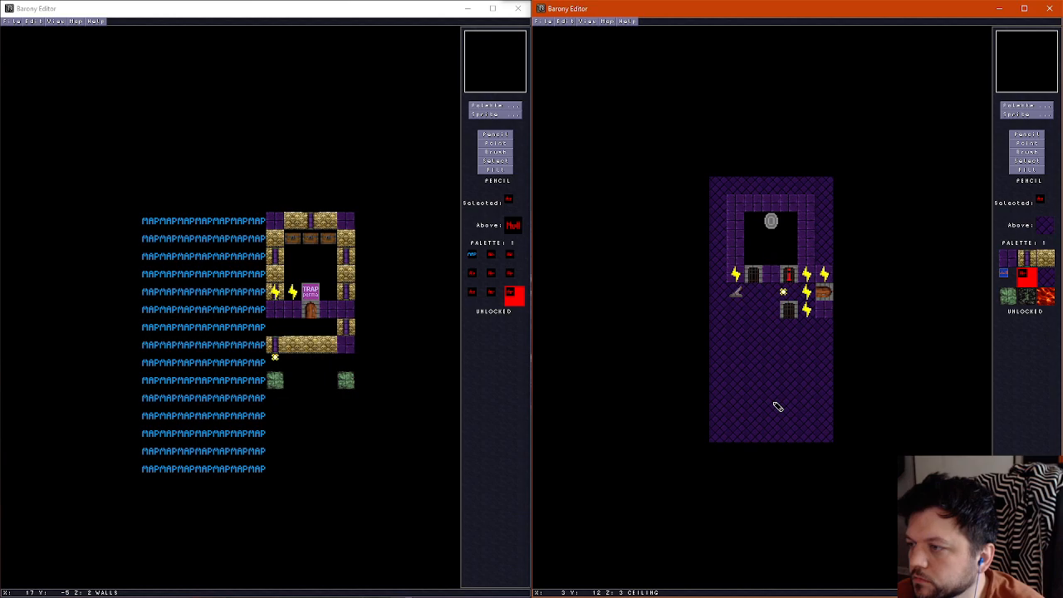
scroll(779, 406, "down", 1)
Place a MAP tile on the floor at column 3, row 14, just outside the bottom wall's gap
left_click(1017, 111)
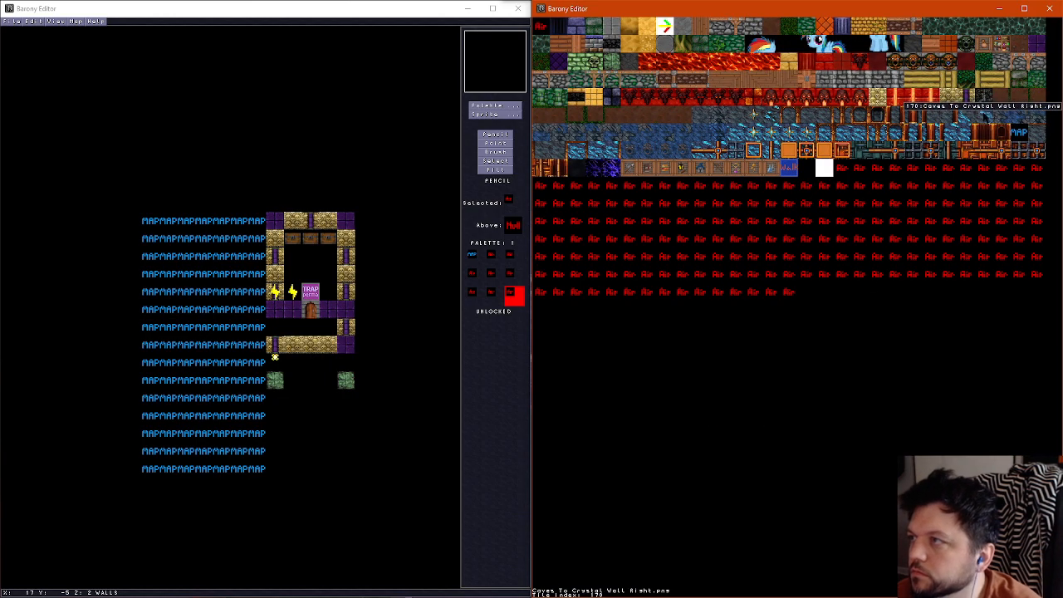
left_click(939, 271)
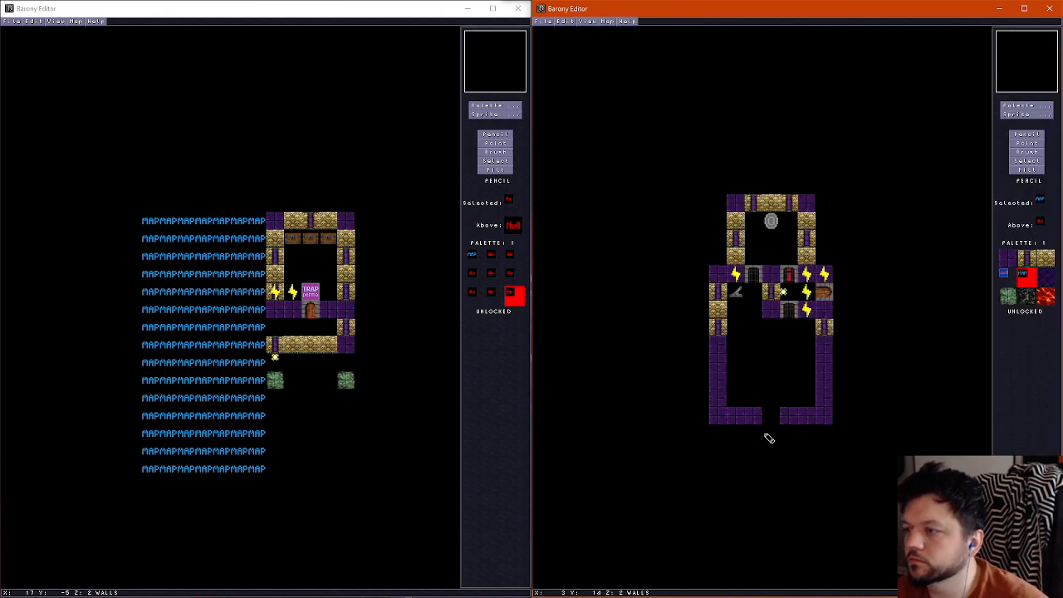
scroll(778, 437, "down", 1)
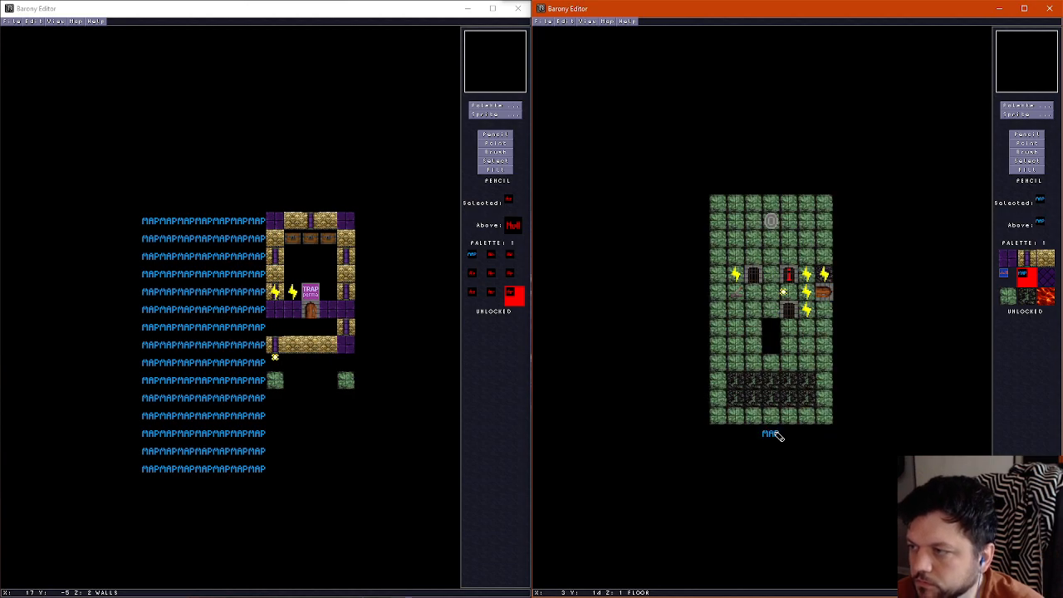
Place a decoration model on the MAP tile at column 3, row 14, facing South
left_click(1020, 115)
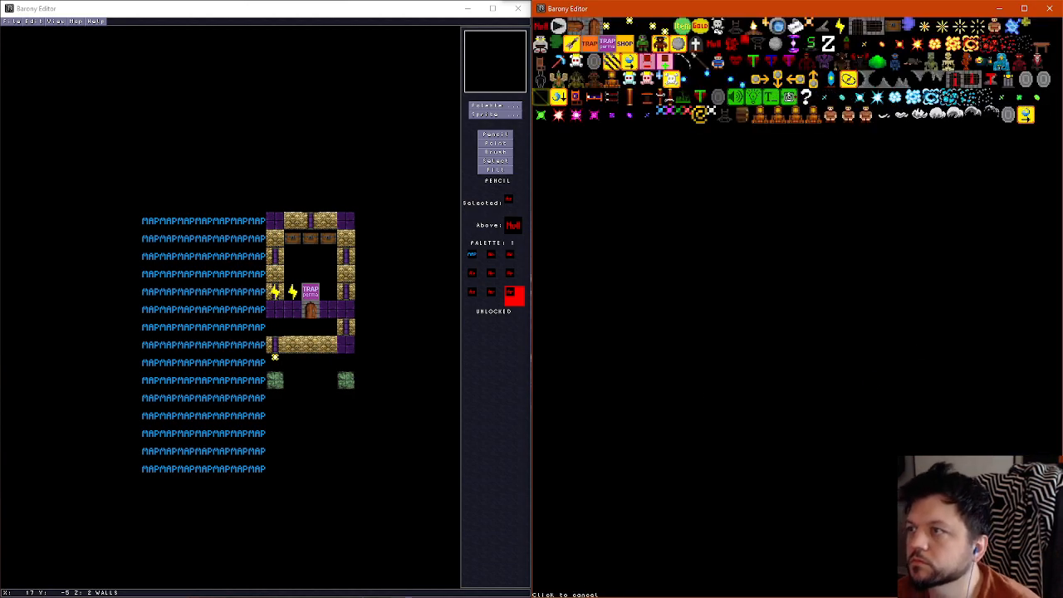
left_click(684, 98)
left_click(770, 432)
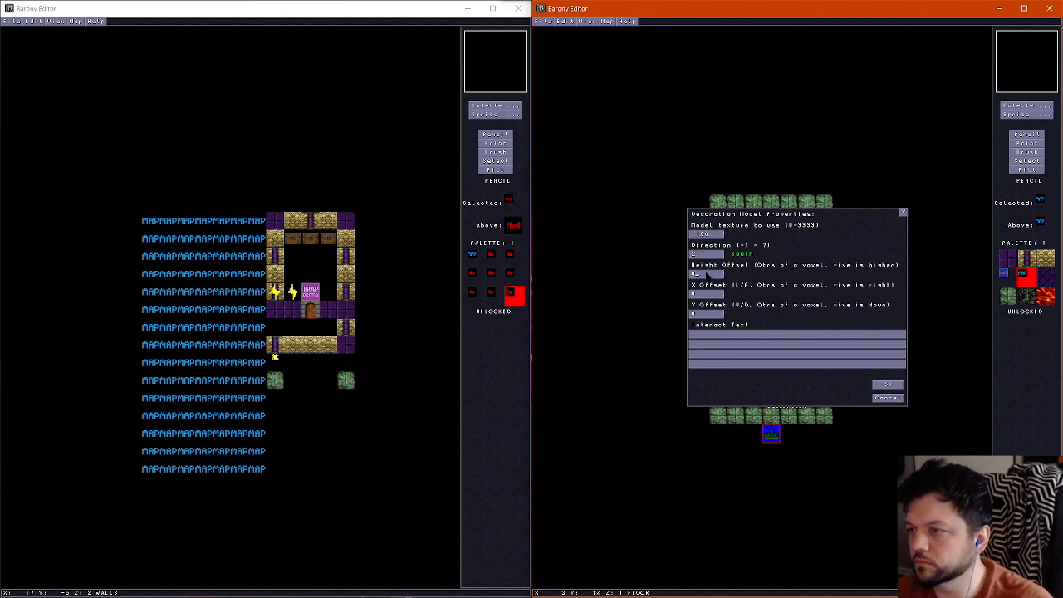
left_click(882, 383)
scroll(765, 312, "up", 1)
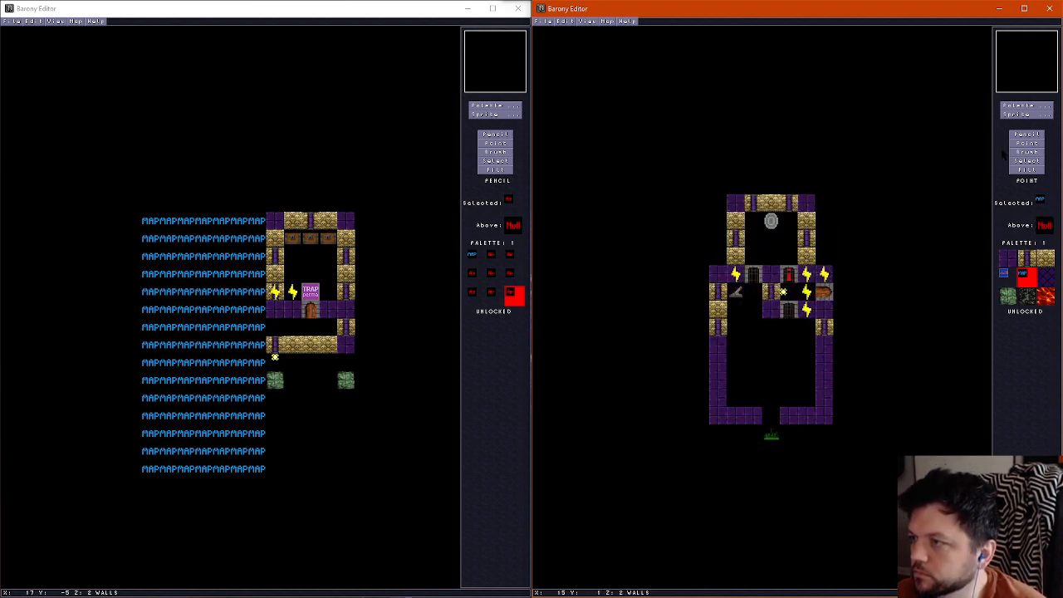
Place a wooden door in the bottom wall's gap at column 3, row 13
left_click(1027, 114)
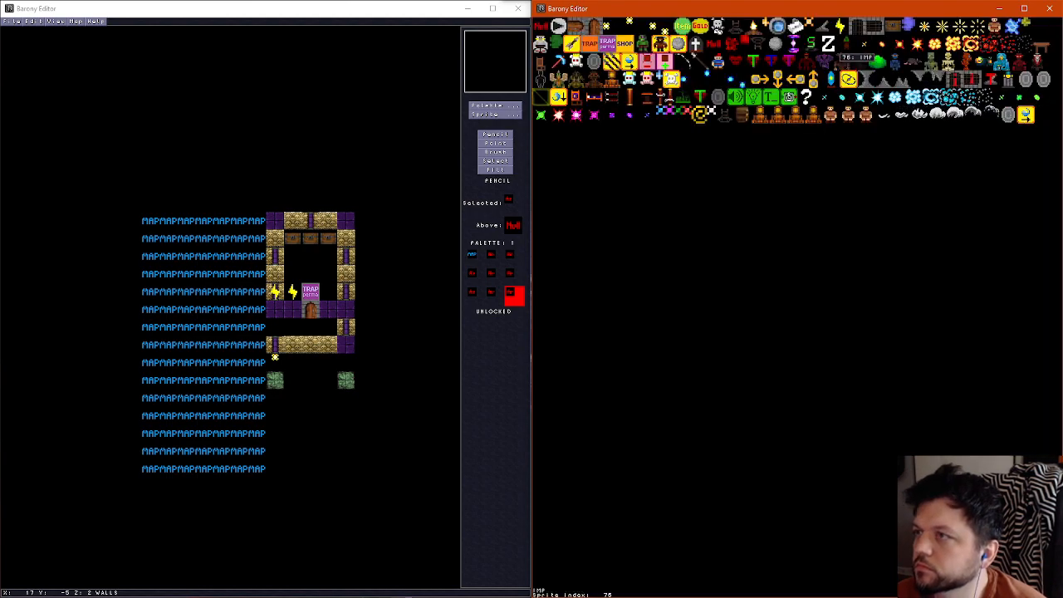
left_click(596, 27)
left_click(773, 415)
scroll(839, 430, "down", 1)
scroll(838, 428, "up", 1)
scroll(835, 427, "up", 1)
scroll(834, 426, "down", 2)
scroll(834, 427, "up", 1)
scroll(834, 426, "down", 1)
scroll(833, 427, "up", 1)
scroll(834, 427, "down", 1)
scroll(834, 427, "up", 1)
scroll(833, 427, "down", 1)
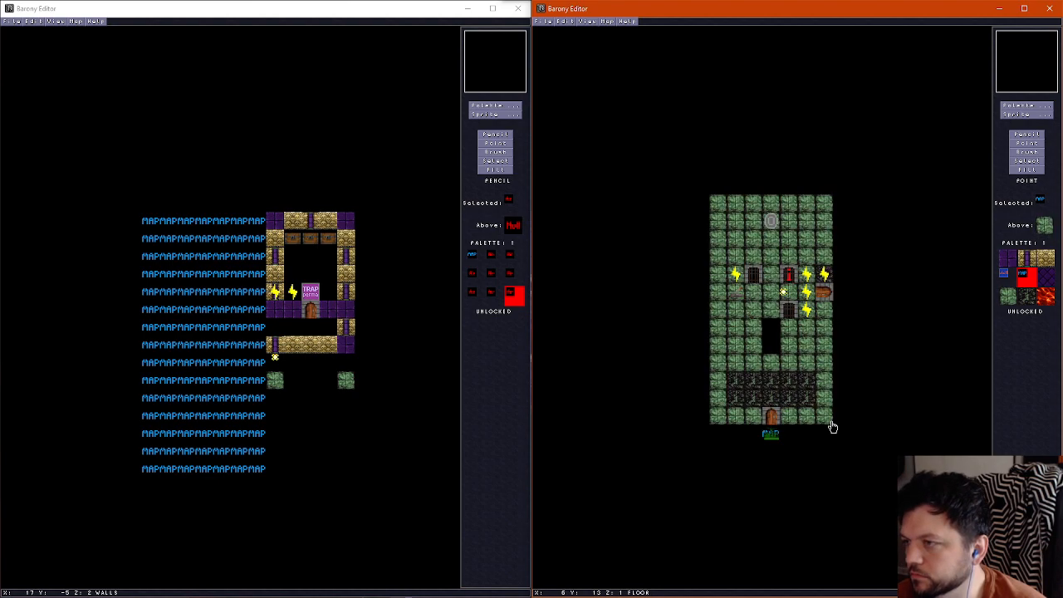
Paint the dark floor tile on columns 1 and 2, rows 8 and 9, and on column 1, row 10
left_click(1023, 135)
right_click(751, 398)
scroll(742, 365, "up", 1)
scroll(742, 364, "down", 1)
scroll(739, 331, "up", 1)
scroll(740, 331, "down", 1)
left_click(752, 344)
Examine the gates, lever, shrine walls and pit of the room in the 3D view
key("f")
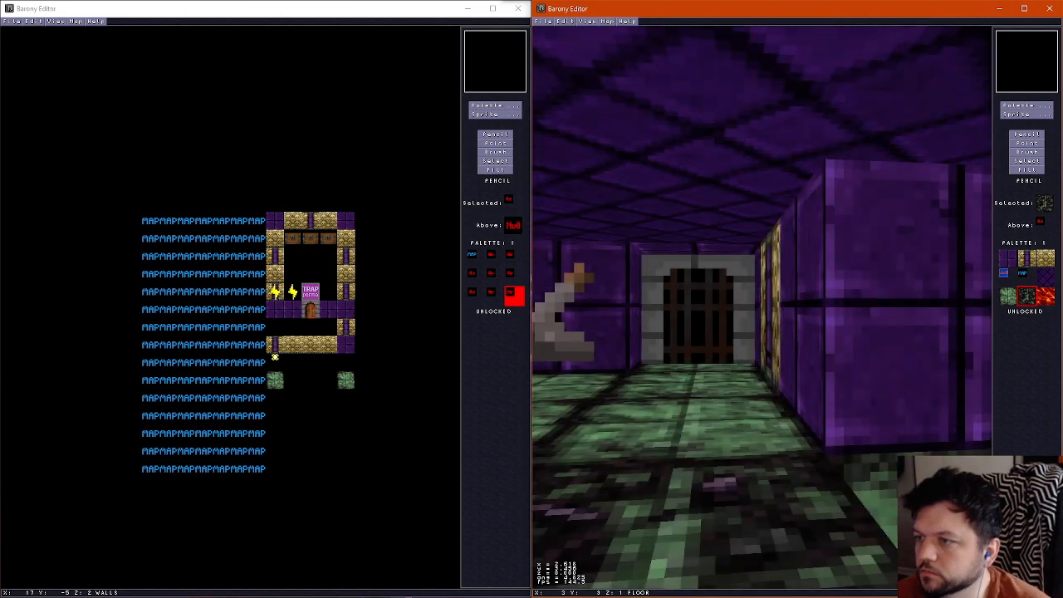
key("Left")
key("Right")
key("Up")
key("Right")
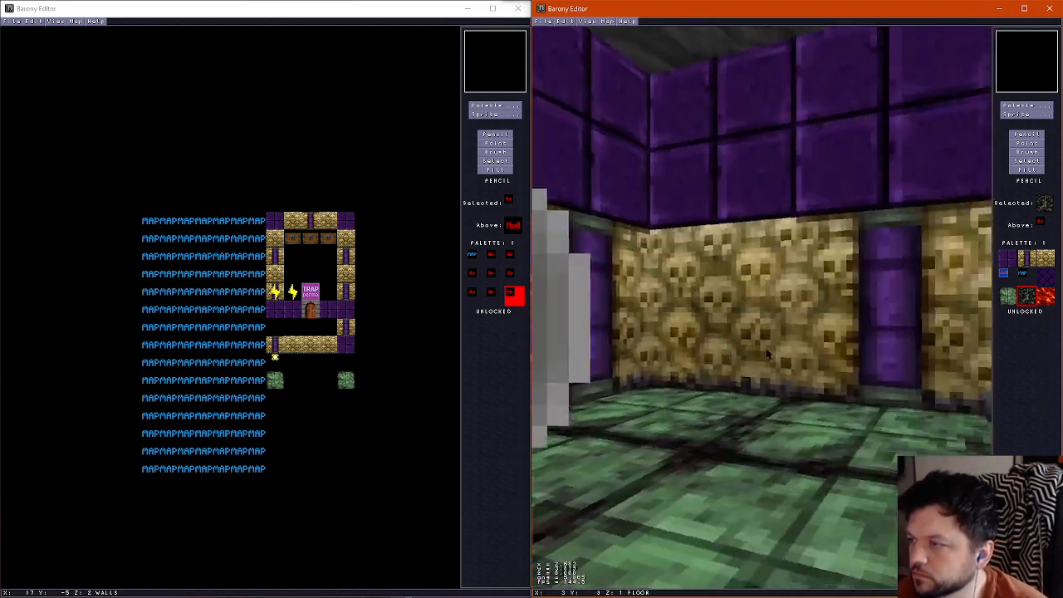
key("Up")
key("Right")
key("Right")
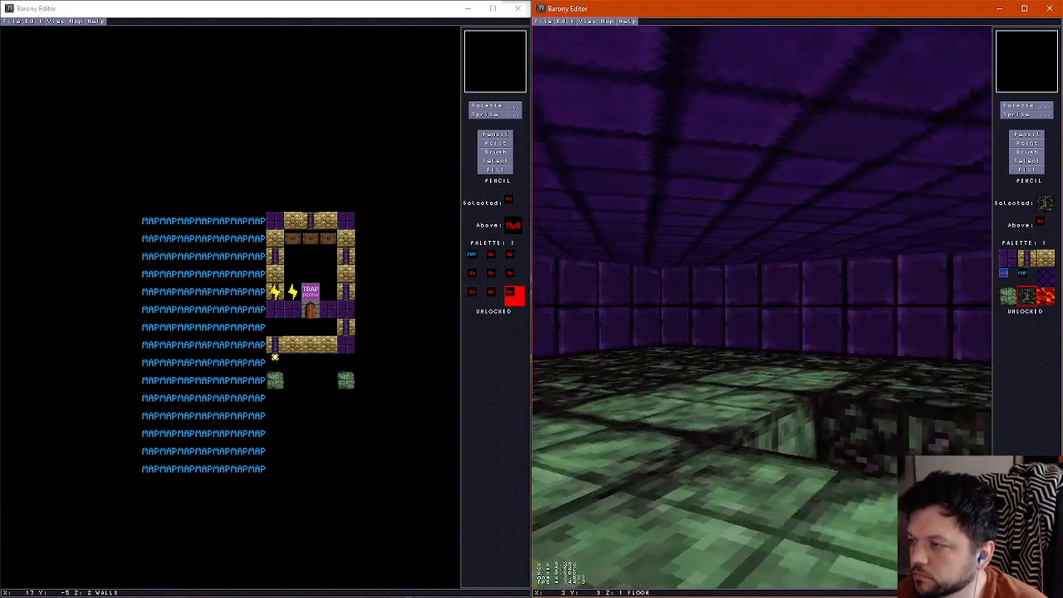
key("Right")
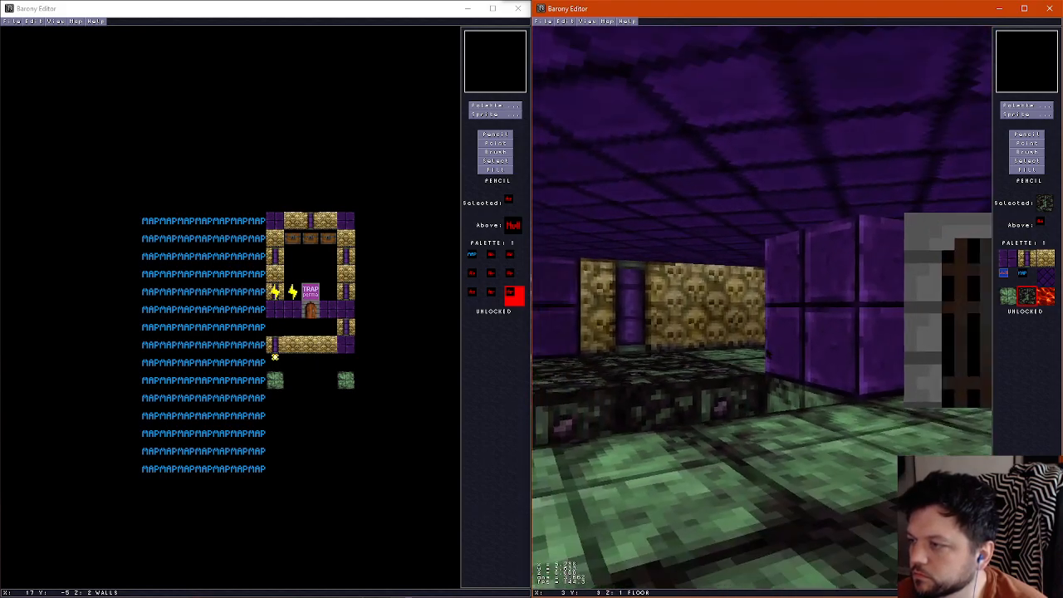
key("Left")
key("Right")
key("ctrl+f")
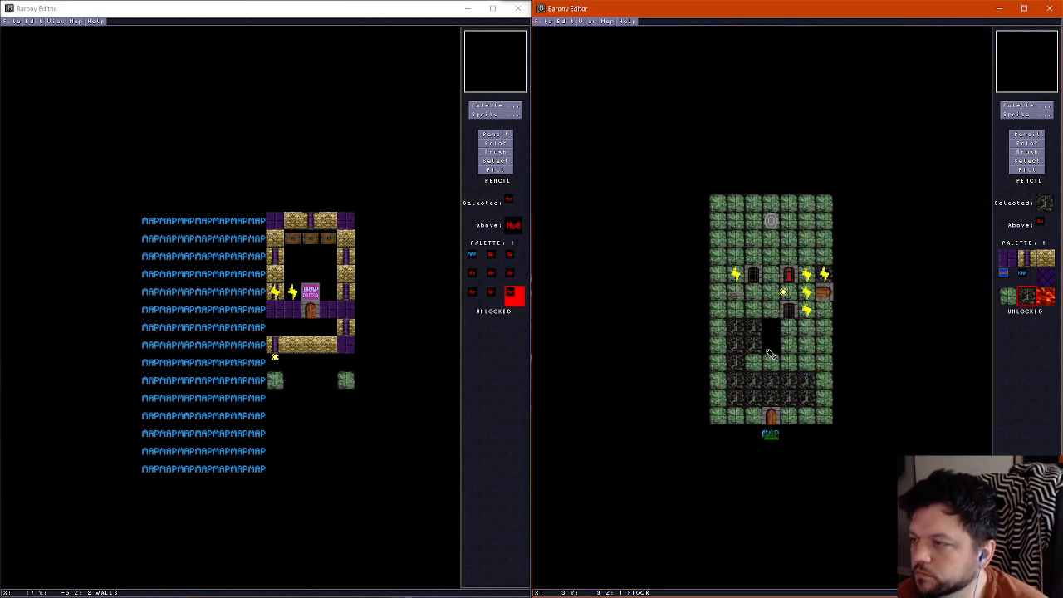
scroll(760, 347, "up", 1)
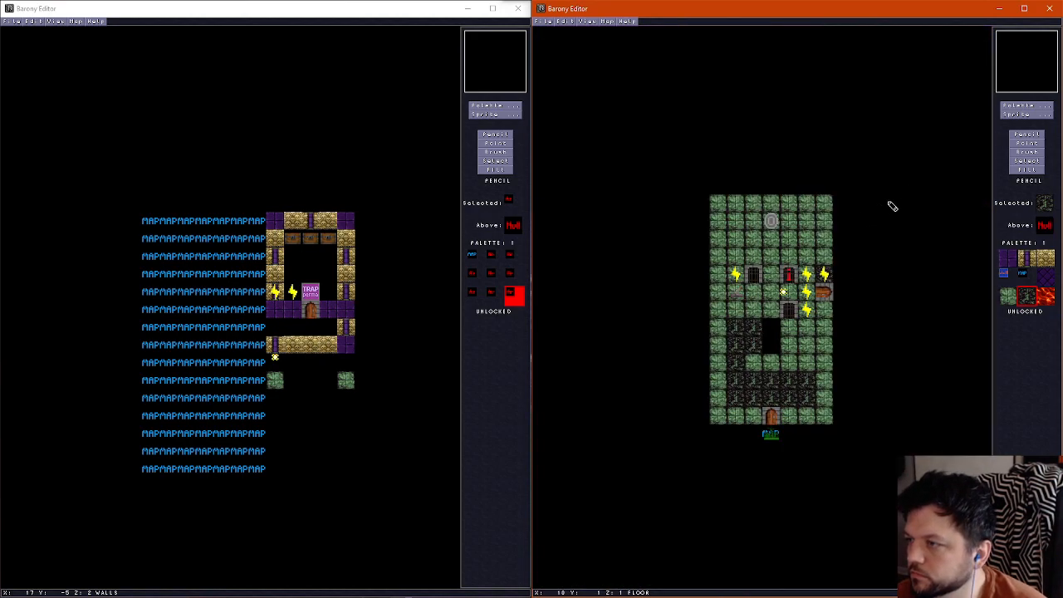
left_click(1028, 113)
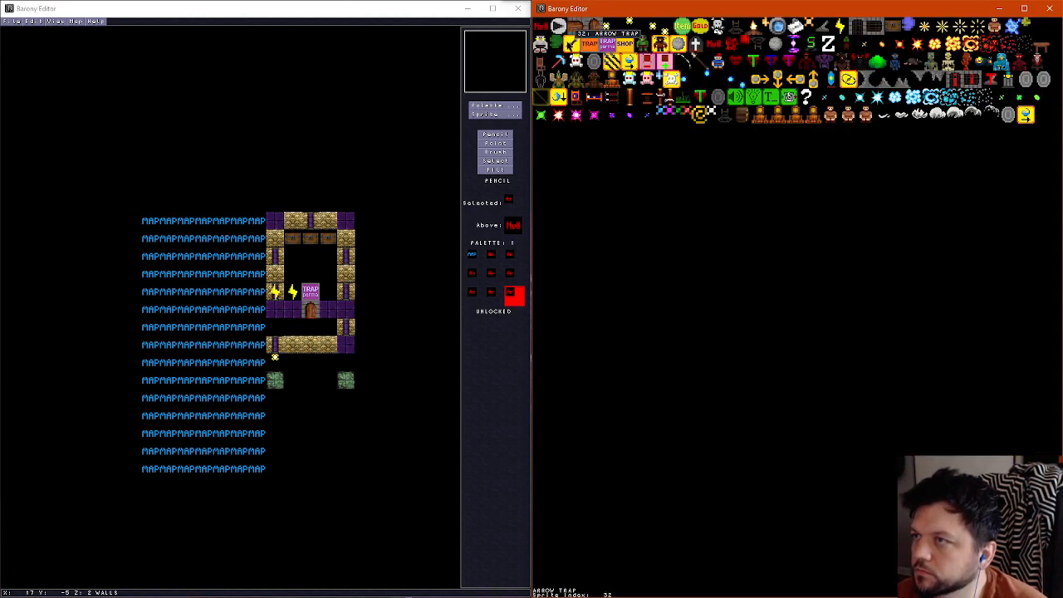
left_click(878, 62)
key("Delete")
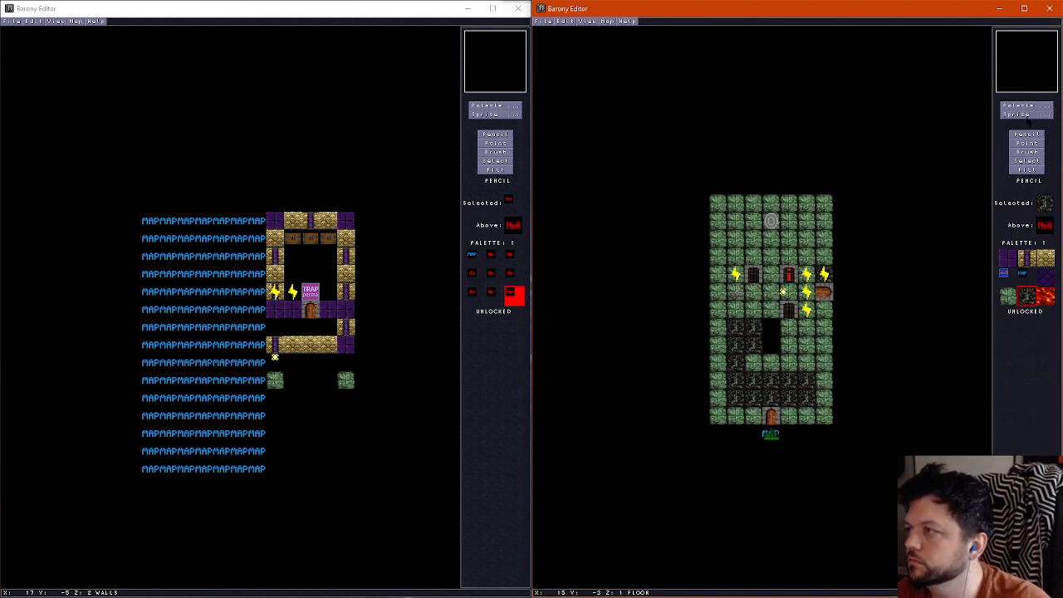
Fill the pit at column 3, rows 8 and 9 with the dark teal liquid floor tile
left_click(1020, 106)
left_click(938, 24)
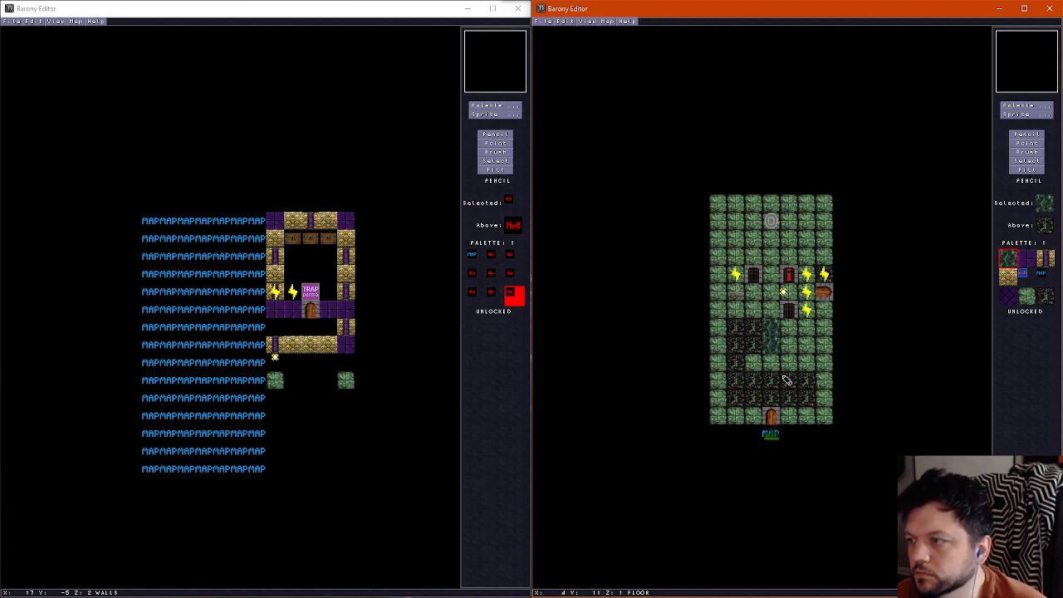
scroll(786, 379, "up", 1)
scroll(785, 378, "down", 1)
Examine the filled pit and surrounding lower room floor in the 3D view
key("f")
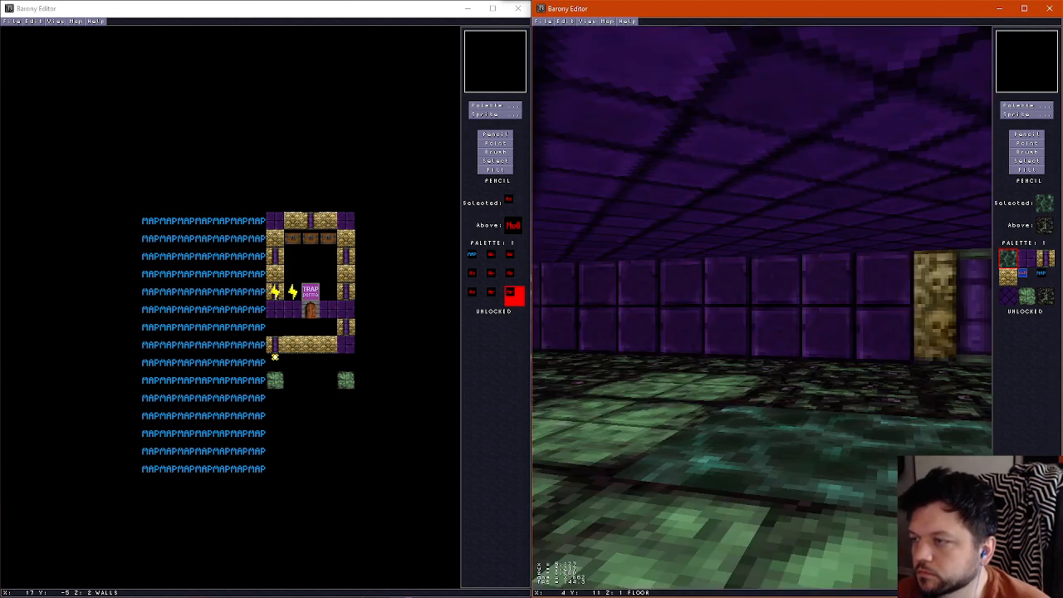
key("Left")
key("Right")
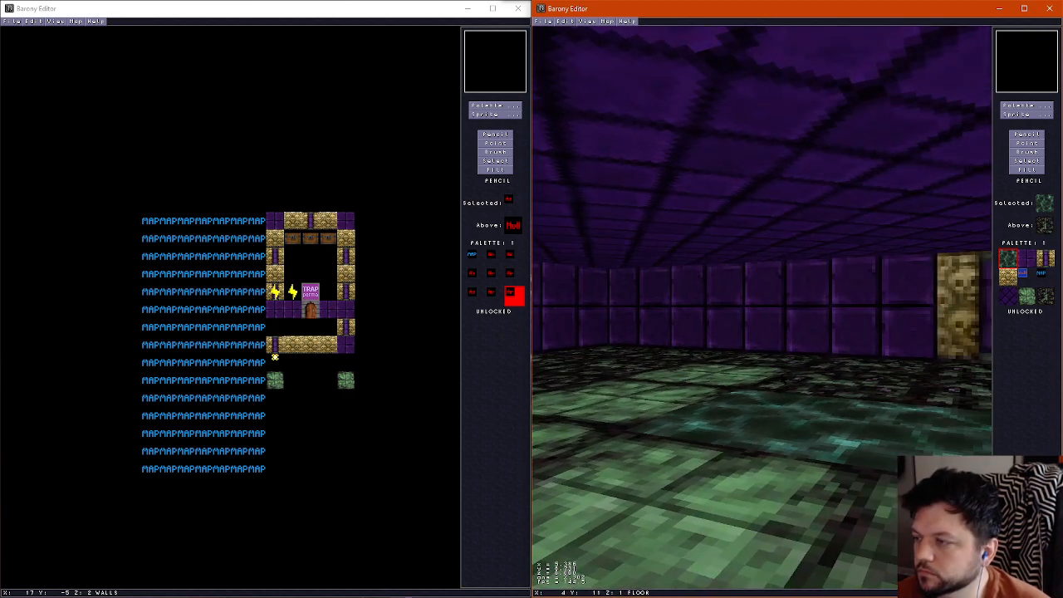
key("Left")
key("Right")
key("Left")
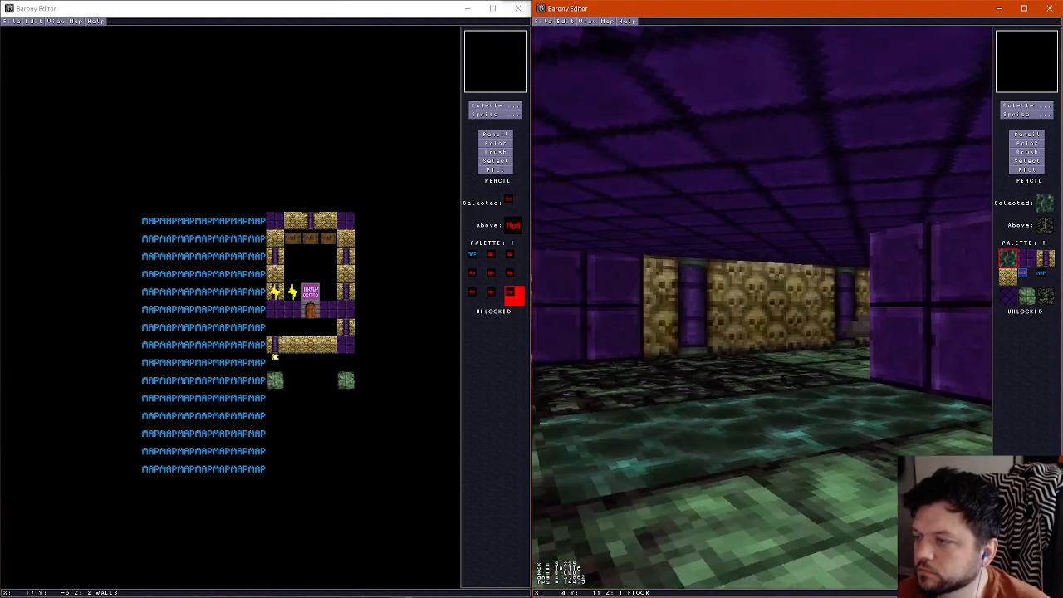
key("Right")
key("Left")
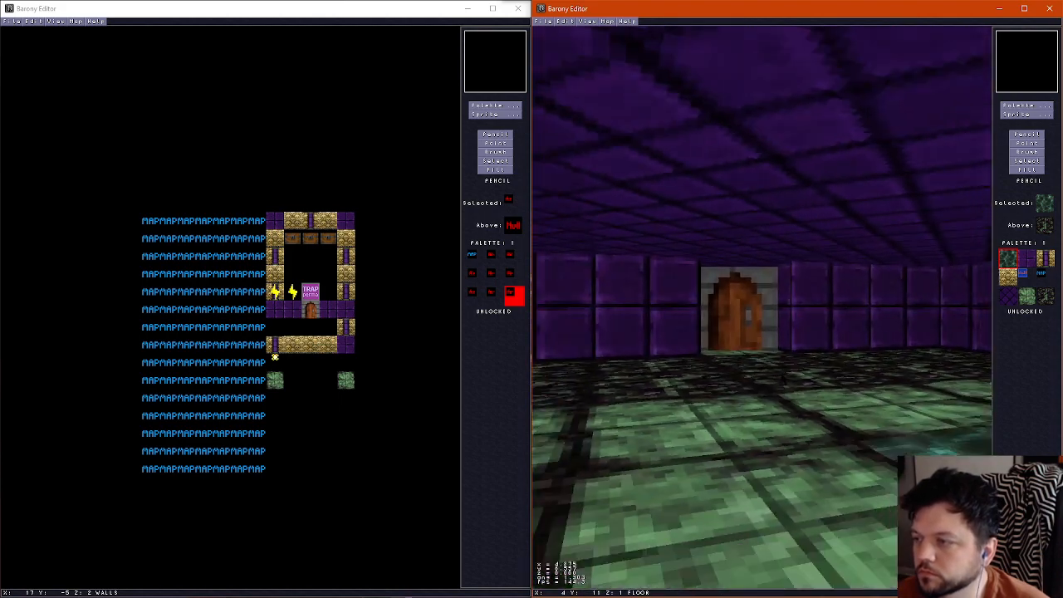
key("f")
Replace the dark floor at column 2, rows 8 and 9 with the green stone tile
scroll(782, 375, "up", 1)
scroll(782, 374, "down", 1)
right_click(756, 360)
left_click(753, 341)
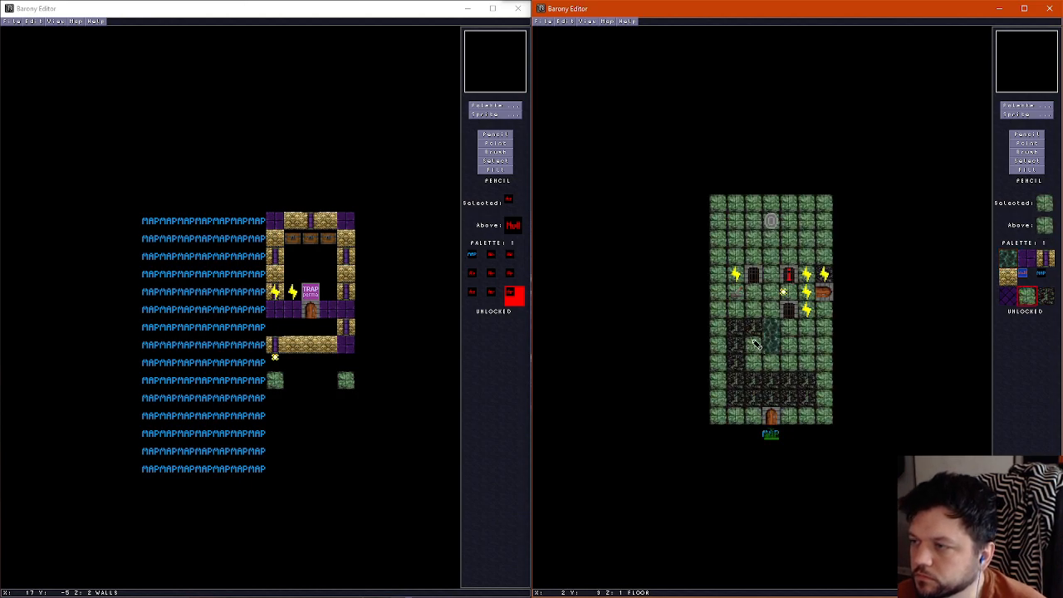
Examine the revised floor pattern leading up to the two gates in the 3D view
key("f")
key("Right")
key("Right")
key("Down")
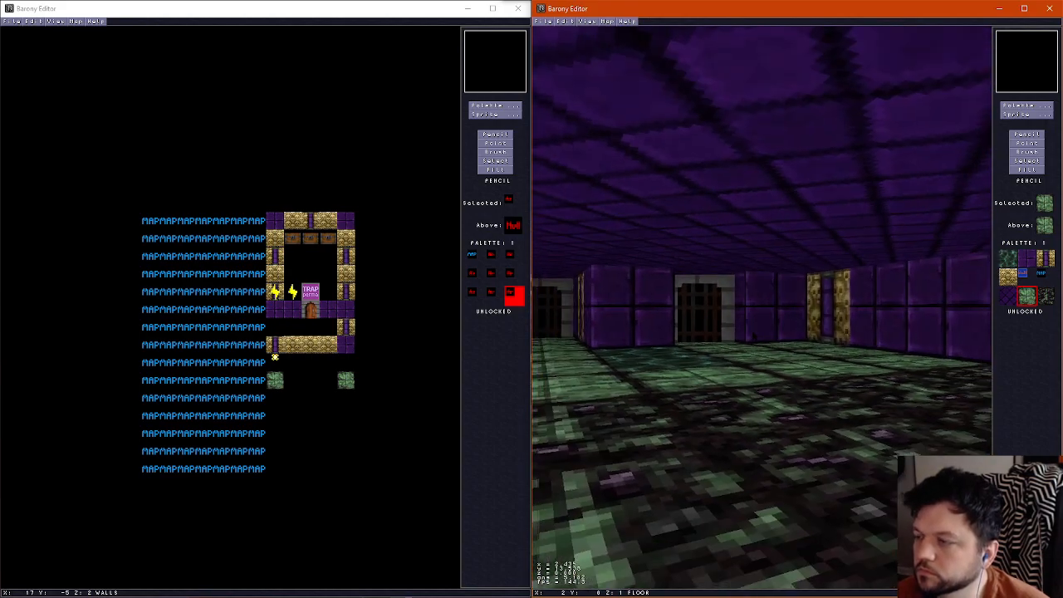
key("Left")
key("Right")
key("Left")
key("Up")
key("Down")
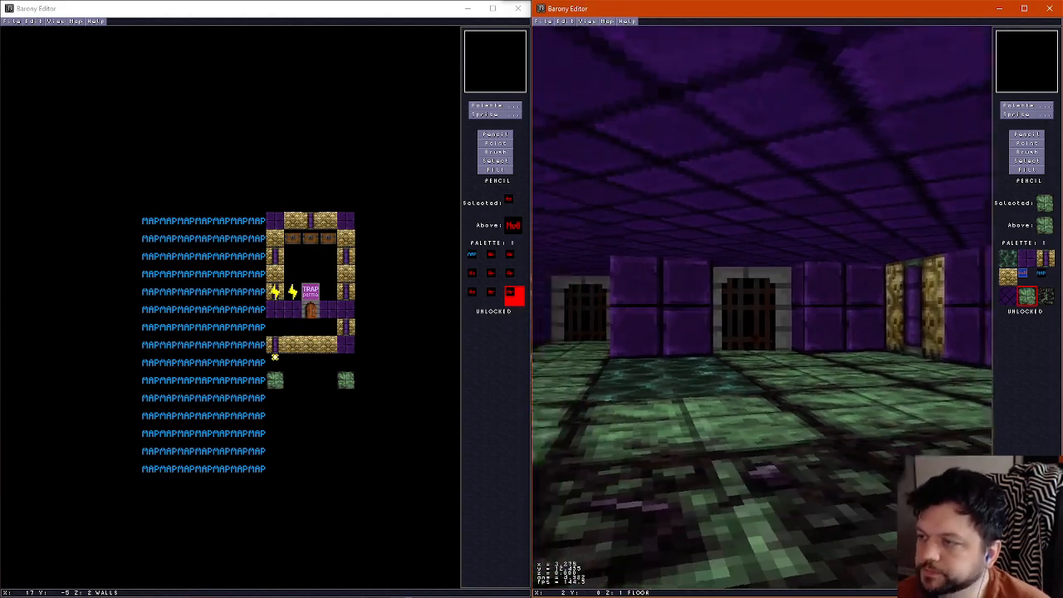
key("f")
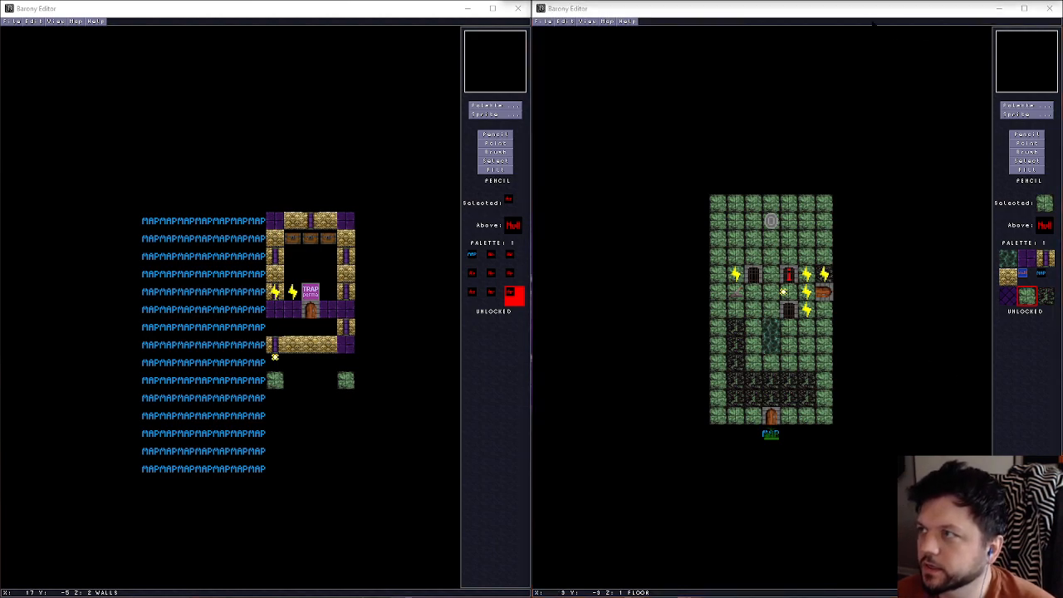
left_click(915, 13)
scroll(834, 358, "up", 1)
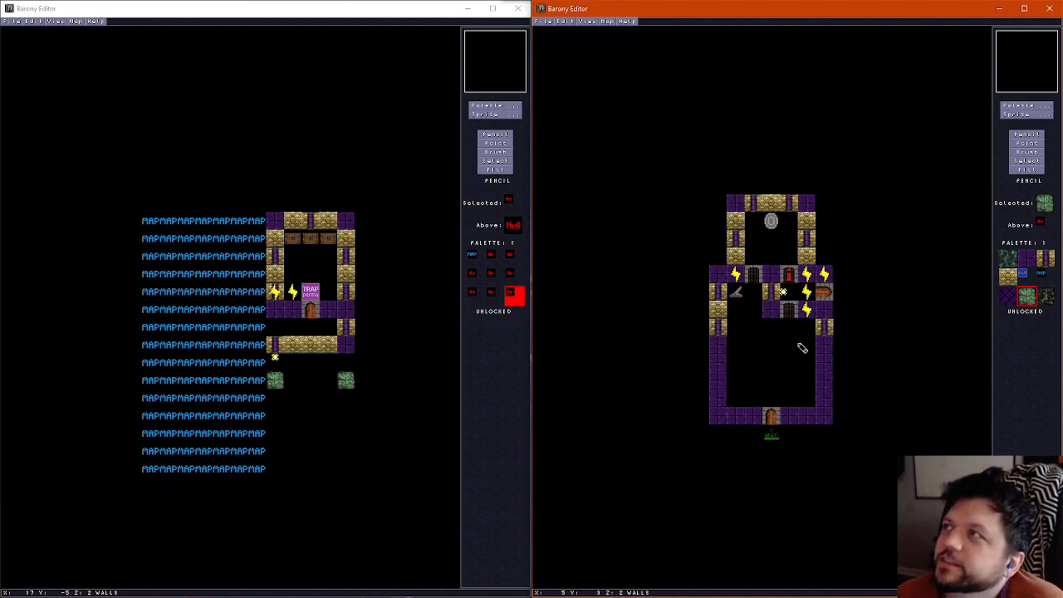
scroll(792, 339, "up", 1)
scroll(792, 339, "down", 2)
scroll(793, 339, "up", 1)
scroll(793, 339, "down", 1)
scroll(796, 340, "up", 1)
Place eight level-dependent random monsters scattered across rows 8 to 12 of the lower room
key("s")
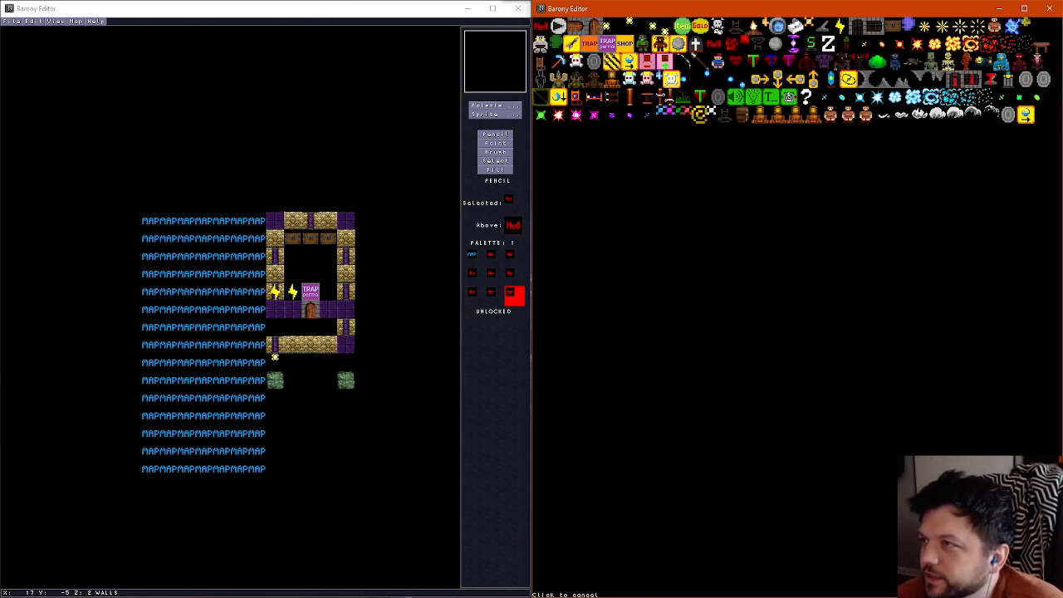
left_click(719, 27)
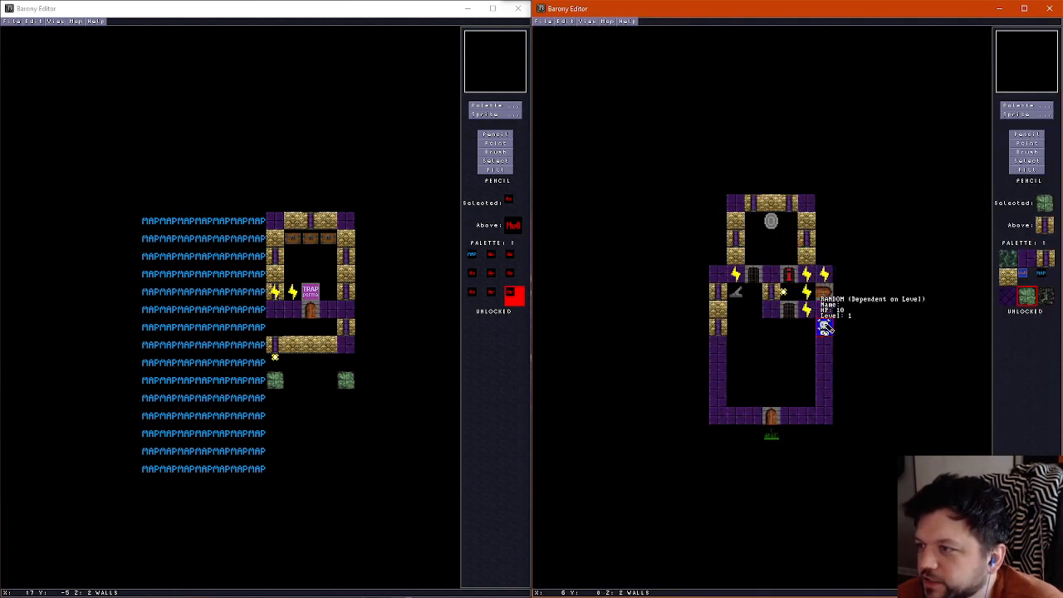
scroll(798, 340, "down", 1)
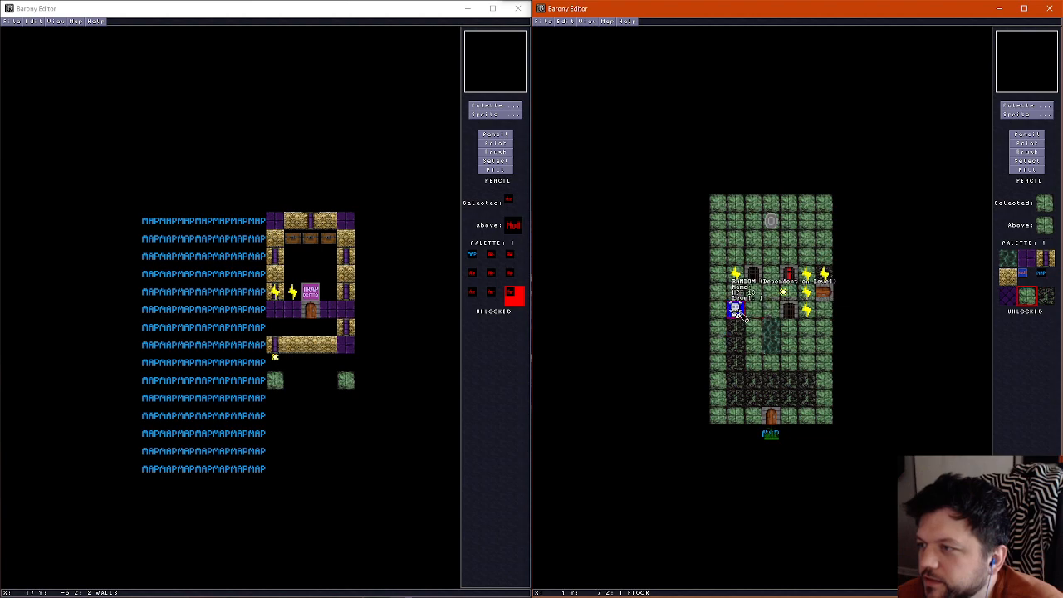
right_click(754, 326)
left_click(736, 363)
left_click(755, 398)
left_click(772, 382)
left_click(790, 399)
left_click(808, 381)
left_click(808, 346)
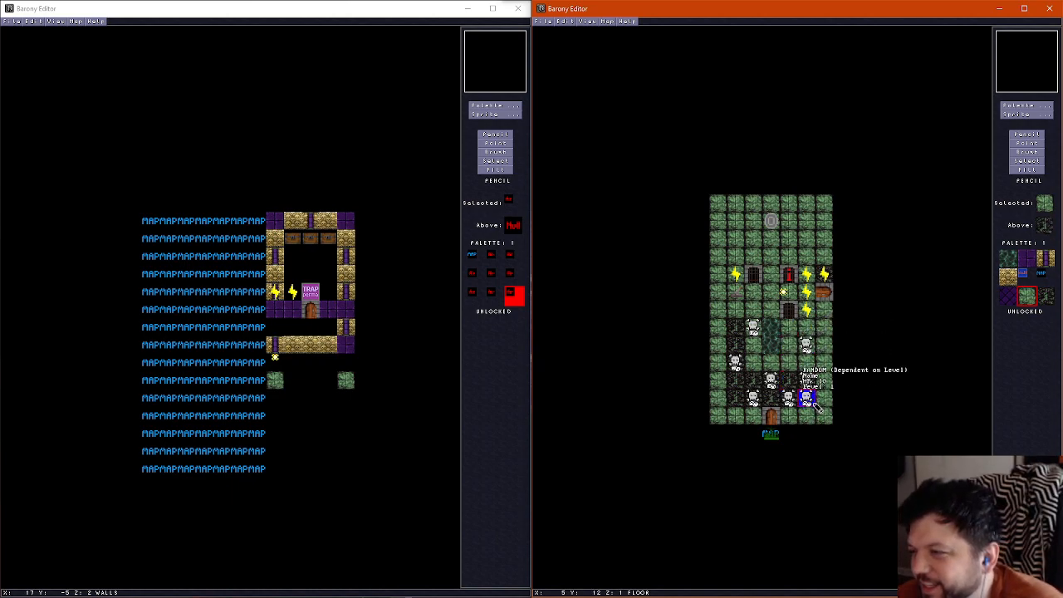
left_click(736, 398)
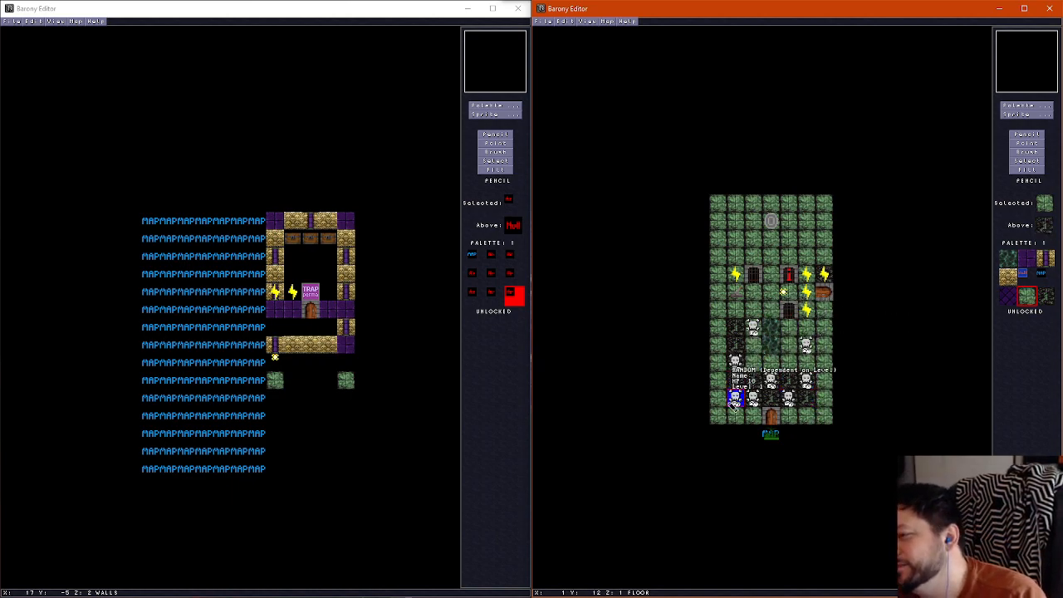
Move the random monster at column 1, row 10 up to row 9
left_click(1039, 145)
left_click(738, 357)
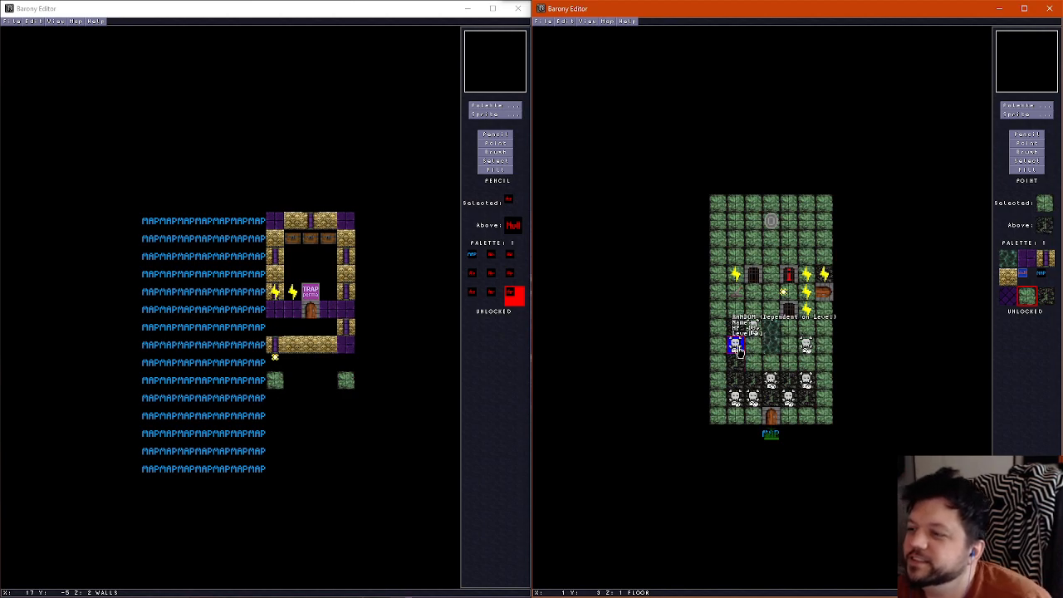
left_click(737, 348)
Repaint the lower room floor with the dark tile across rows 9 and 10 and the green stone tile across row 8
left_click(1036, 135)
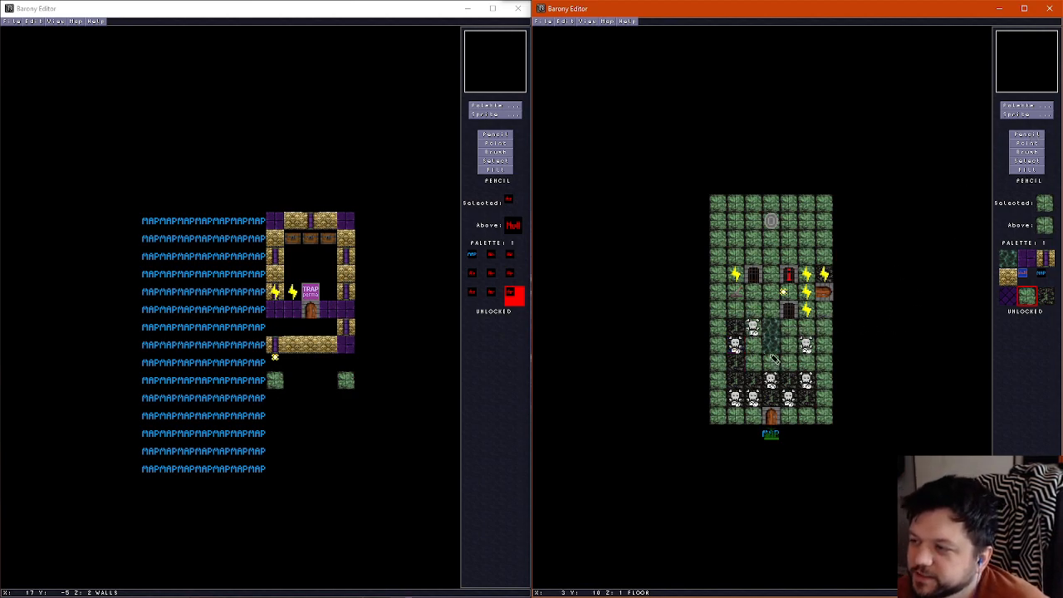
right_click(747, 376)
mouse_move(751, 348)
left_mouse_down()
mouse_move(770, 344)
mouse_move(802, 364)
mouse_move(751, 363)
left_mouse_up()
right_click(749, 323)
left_click(736, 327)
scroll(749, 333, "up", 1)
scroll(750, 337, "down", 1)
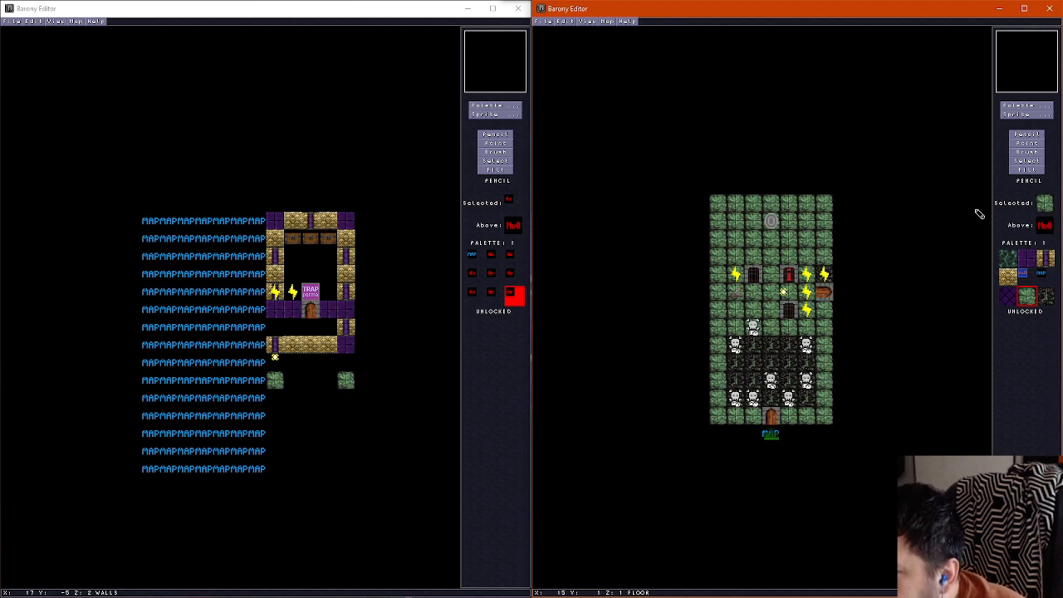
Move the monsters at column 3, row 11 and column 2, row 12 up one tile and check the room in the 3D view
left_click(1027, 143)
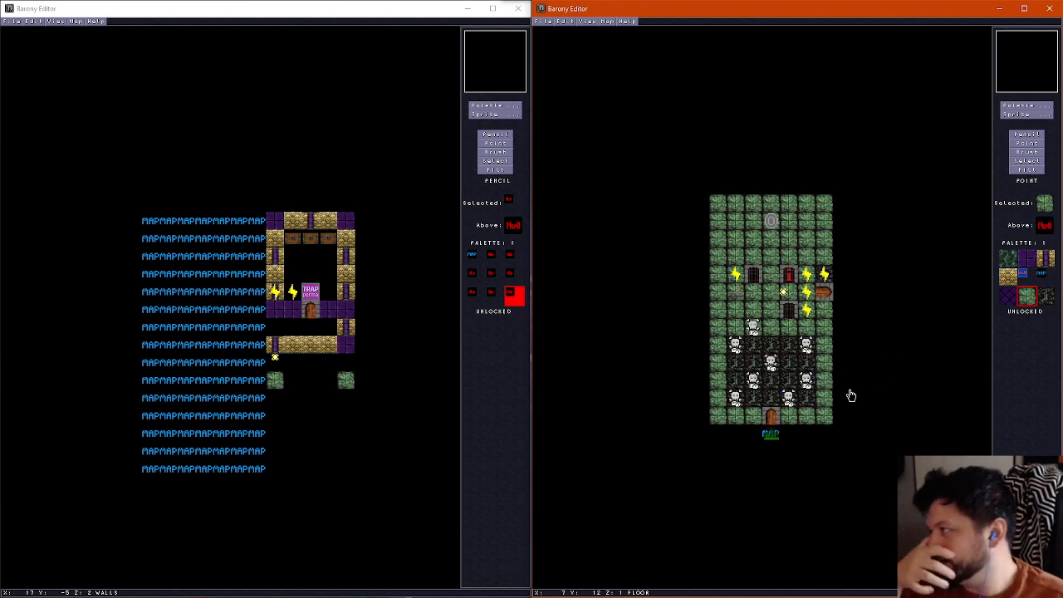
key("ctrl+f")
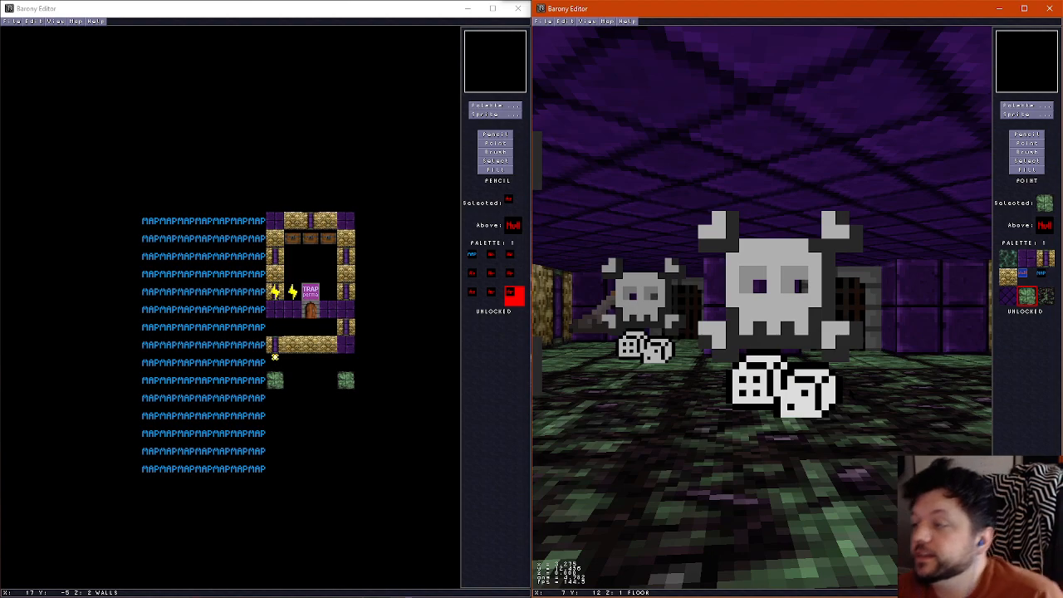
key("Left")
key("ctrl+f")
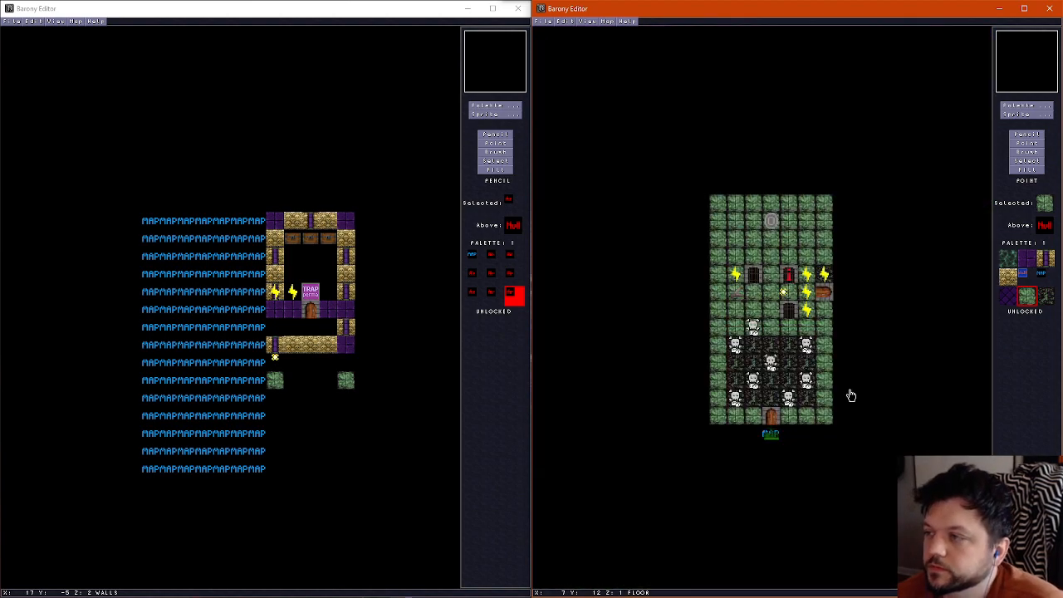
Clear all random monsters out of the lower room, choosing the skeleton as the replacement sprite
left_click(1016, 115)
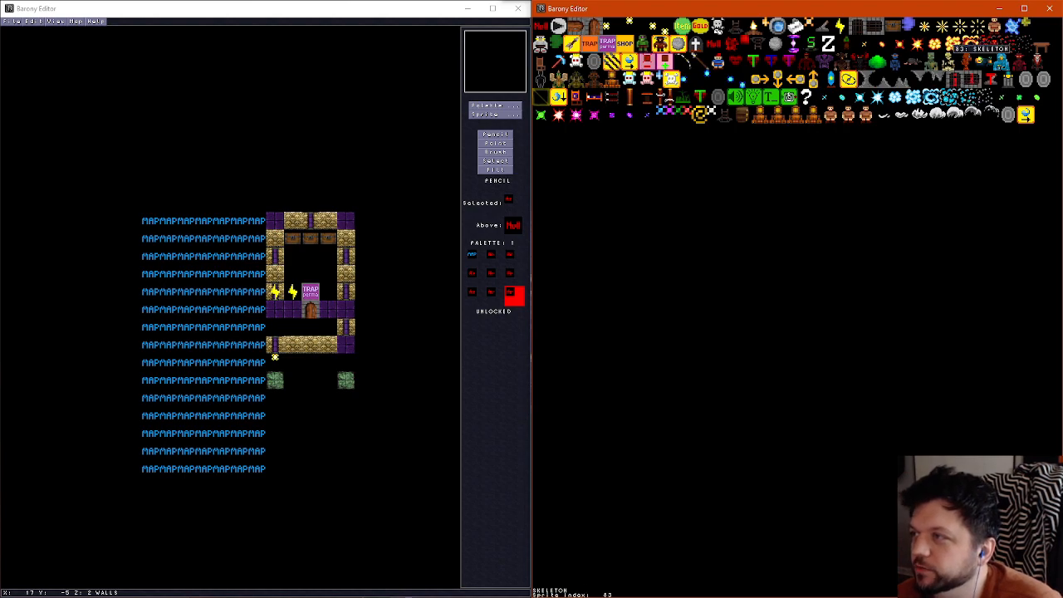
left_click(946, 60)
left_click(808, 238)
key("Delete")
left_click(755, 327)
key("Delete")
left_click(736, 346)
key("Delete")
left_click(736, 400)
key("Delete")
left_click(754, 381)
left_click(771, 362)
key("Delete")
left_click(792, 397)
key("Delete")
left_click(807, 382)
key("Delete")
Place eight skeletons spread across rows 8 to 12 of the lower room
left_click(808, 239)
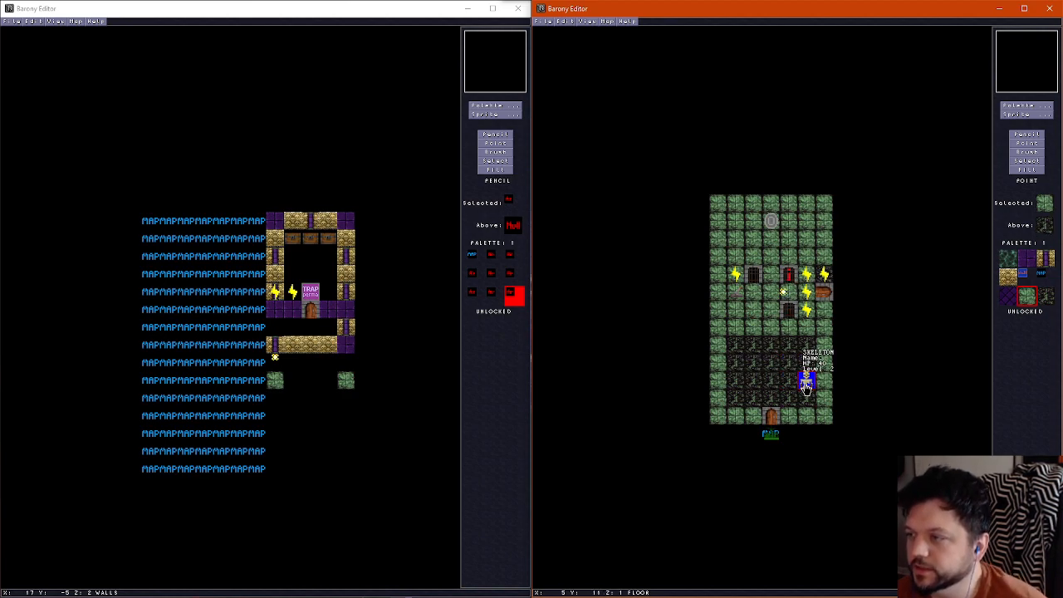
key("Page_Up")
key("Page_Down")
key("Page_Up")
key("Page_Down")
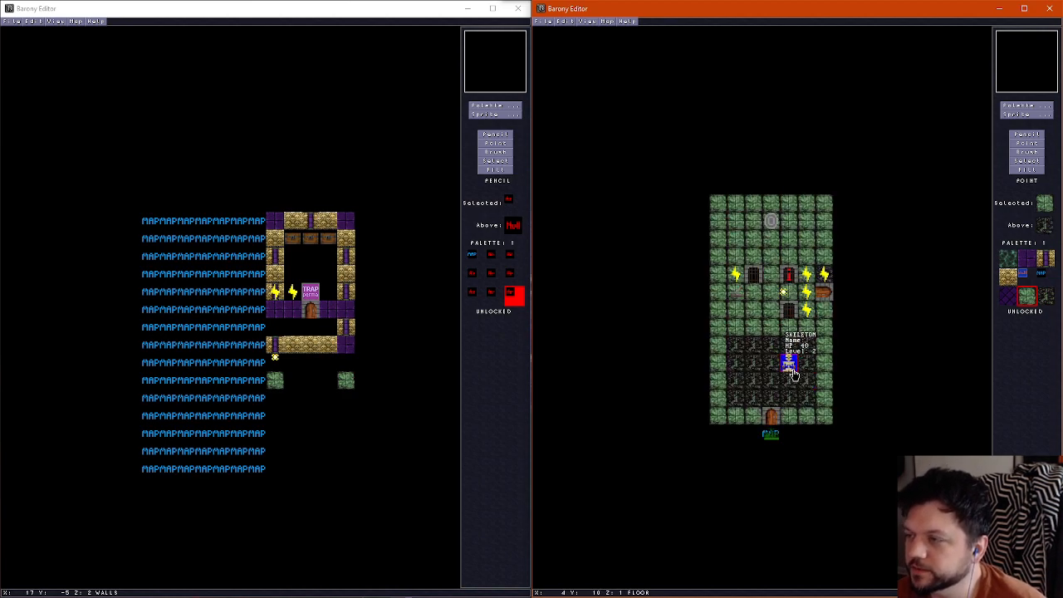
right_click(790, 348)
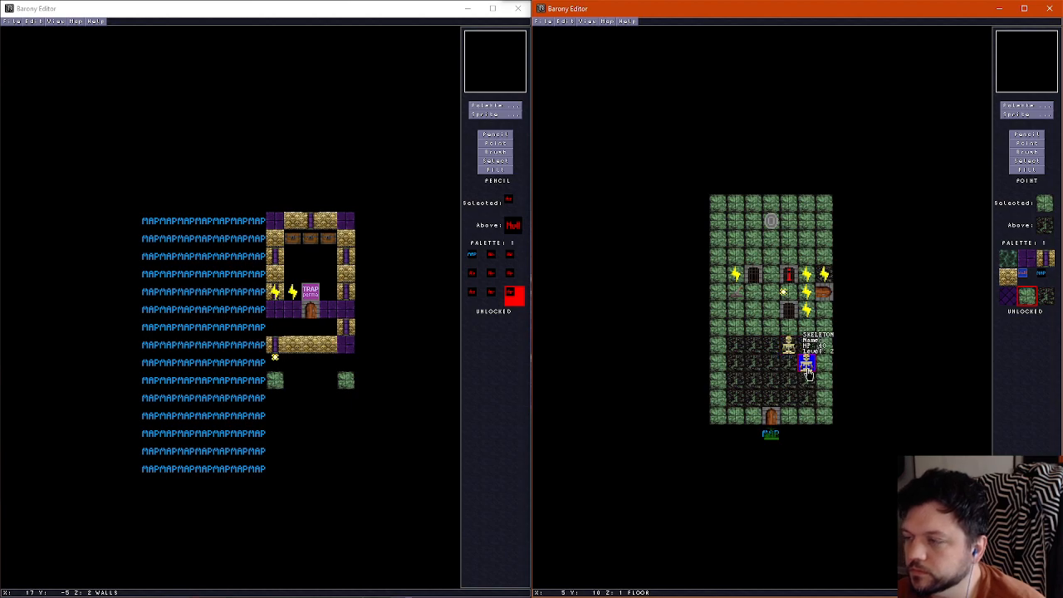
right_click(808, 384)
right_click(790, 397)
right_click(756, 367)
right_click(754, 400)
right_click(734, 383)
right_click(734, 348)
left_click(754, 331)
Examine the skeleton layout against the ceiling, wall and floor layers
scroll(793, 376, "up", 2)
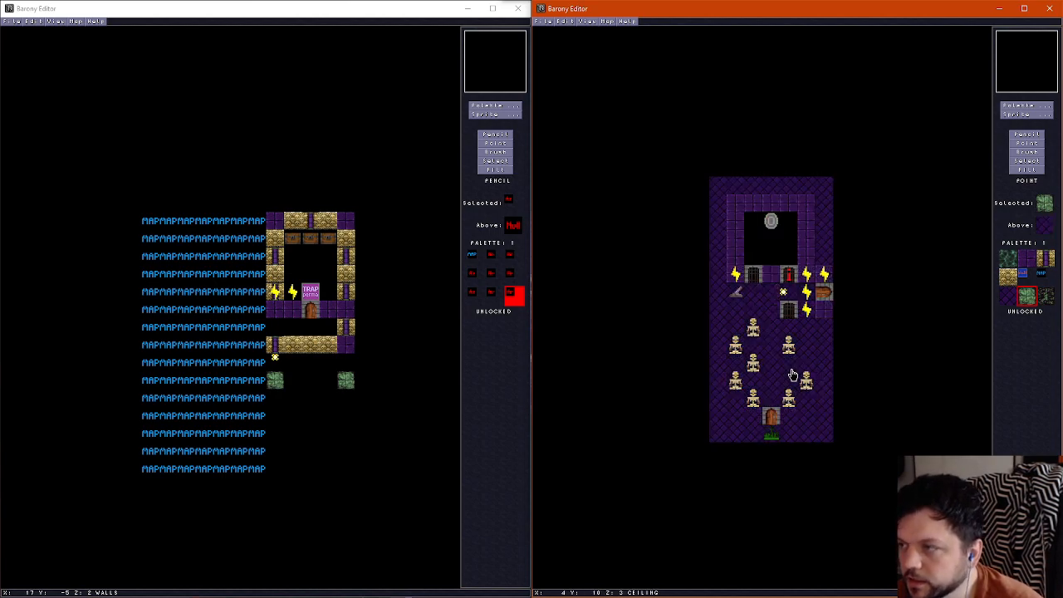
scroll(792, 376, "down", 1)
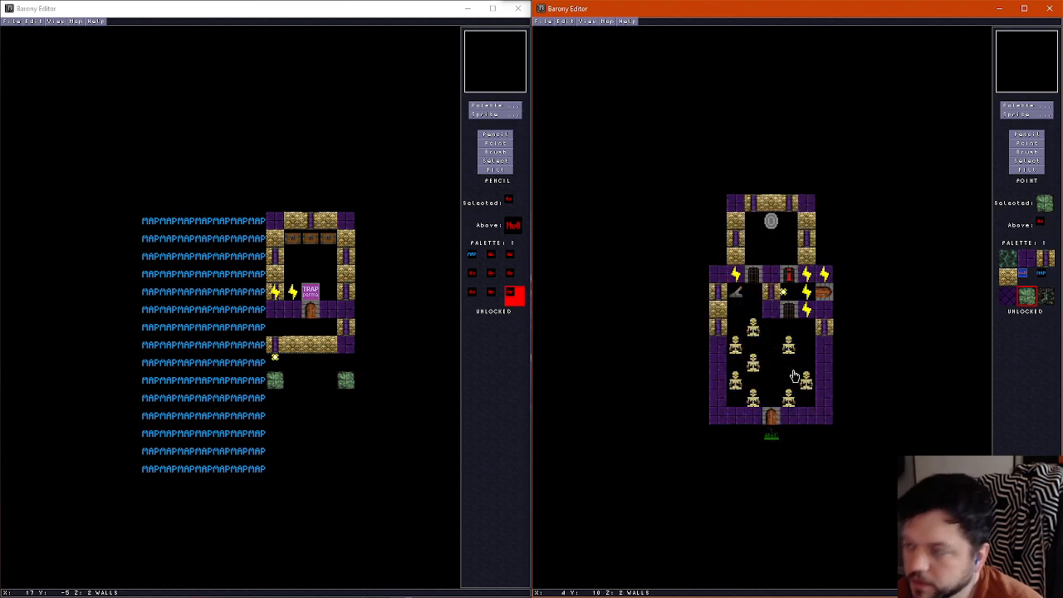
scroll(790, 376, "up", 1)
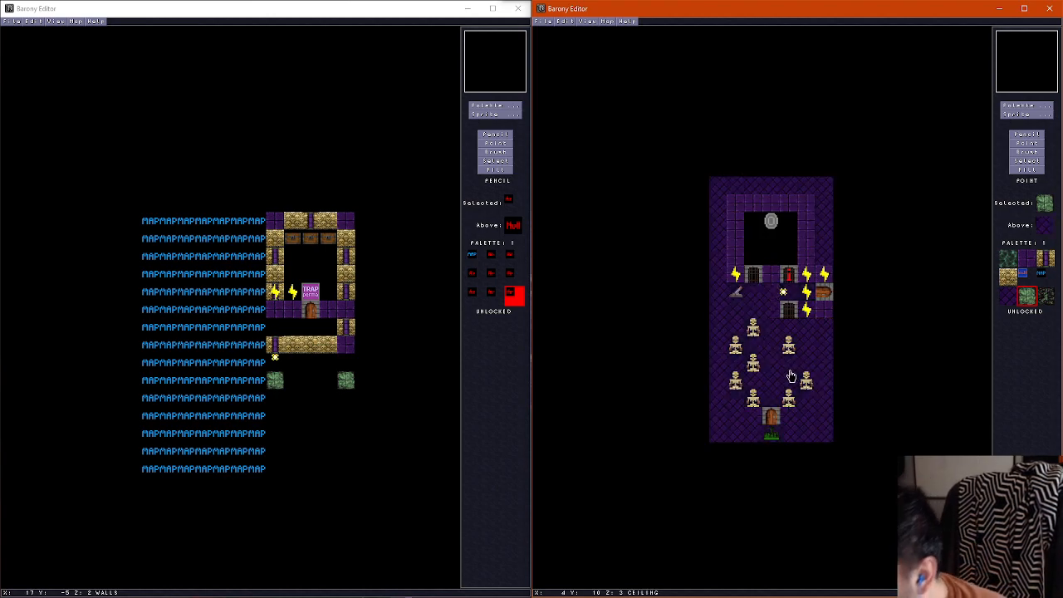
scroll(793, 379, "down", 1)
scroll(795, 382, "down", 1)
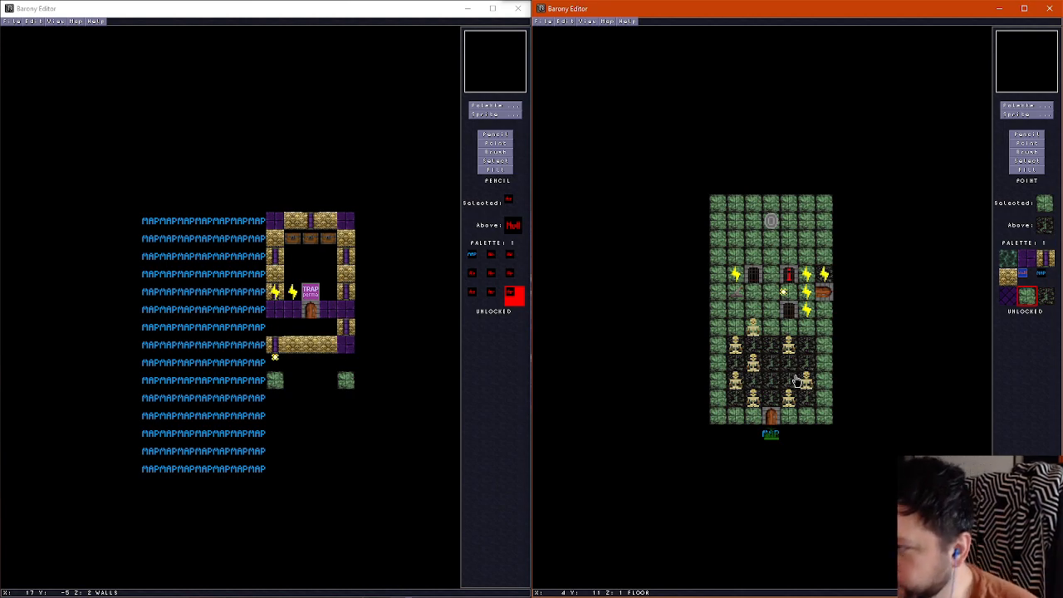
scroll(796, 381, "up", 1)
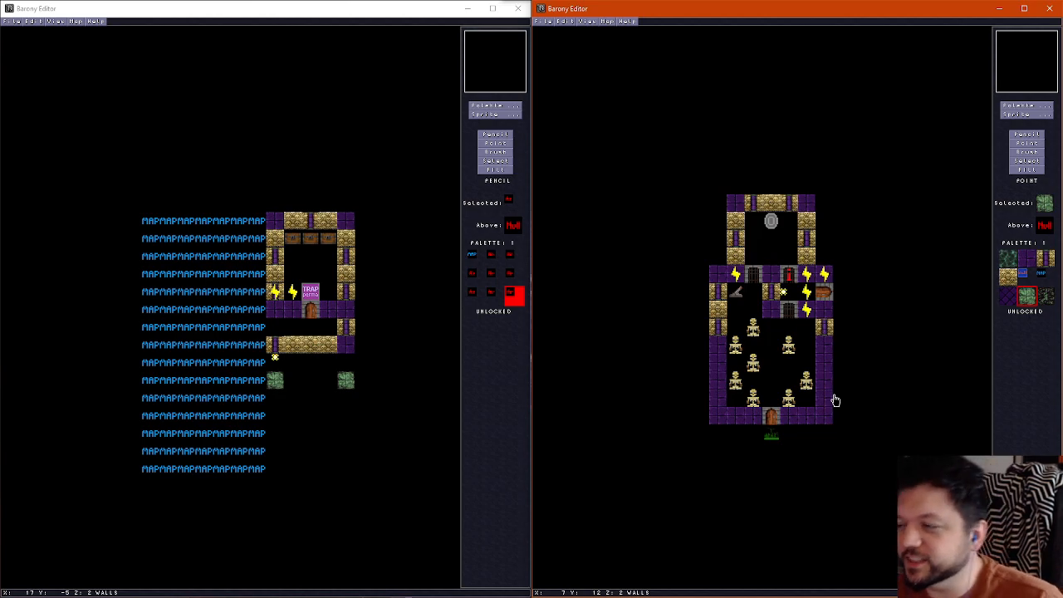
scroll(774, 352, "down", 1)
scroll(774, 353, "up", 1)
scroll(774, 352, "down", 1)
scroll(775, 352, "up", 1)
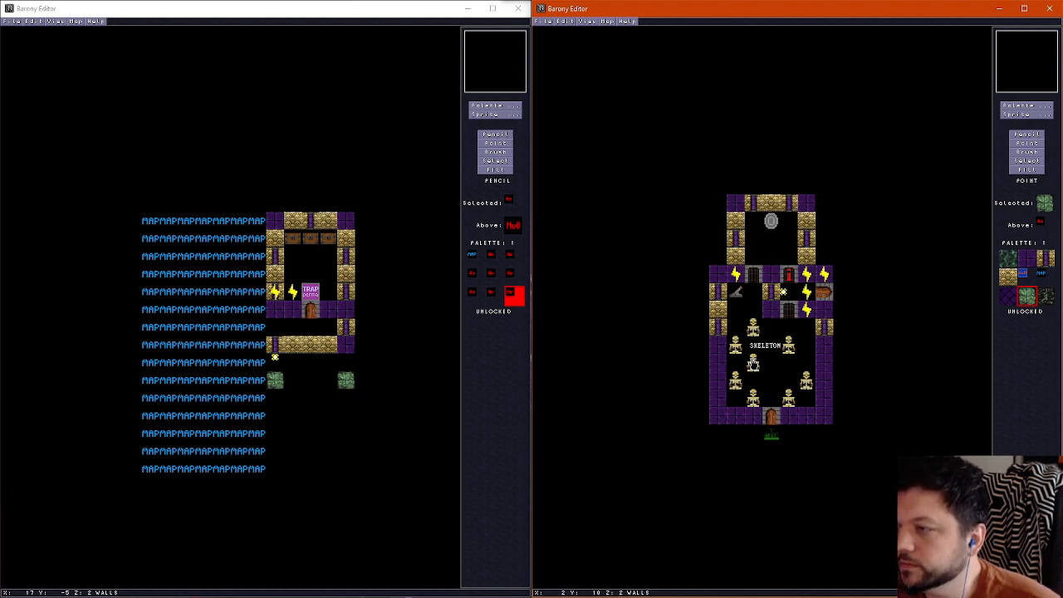
Move the skeletons at (2,8), (1,9) and (2,10) up one tile and remove the yellow spark sprite between the gates
mouse_move(751, 333)
left_mouse_down()
mouse_move(752, 316)
mouse_move(737, 329)
mouse_move(752, 353)
left_mouse_up()
left_click(753, 354)
scroll(812, 379, "down", 1)
scroll(812, 380, "up", 1)
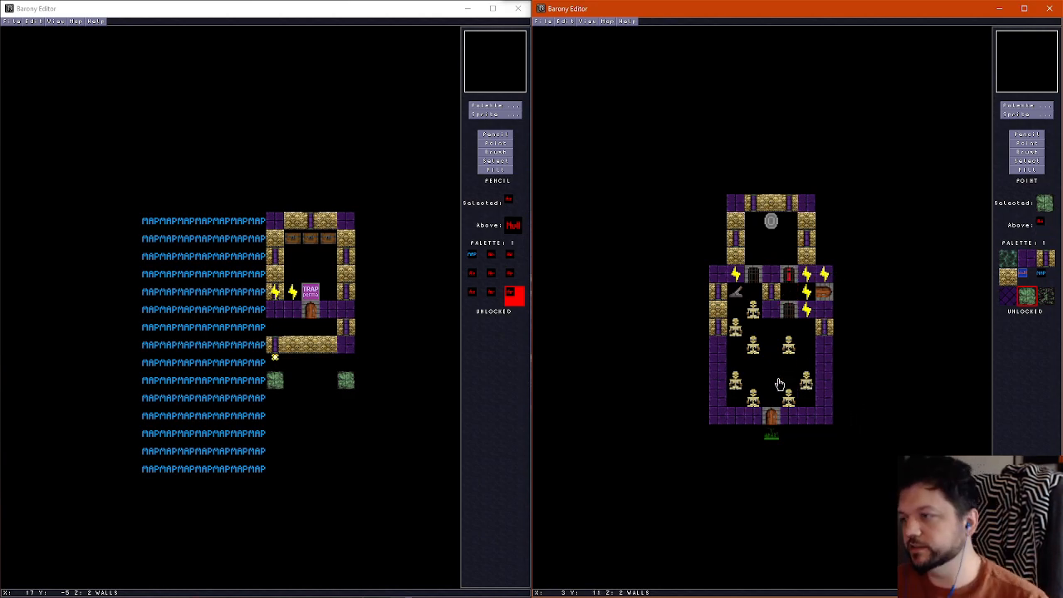
scroll(779, 384, "down", 1)
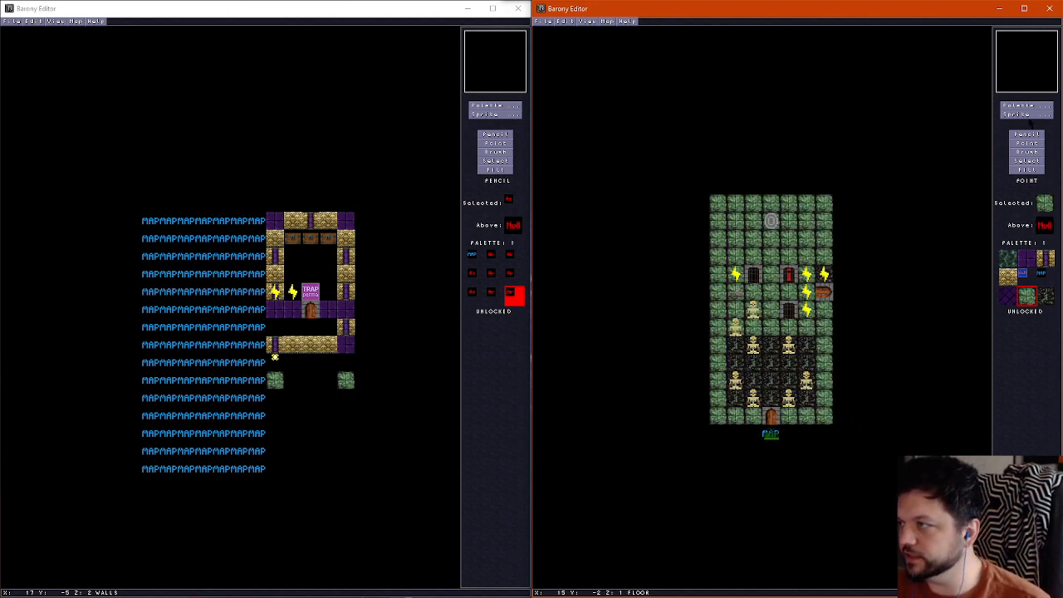
Place a bone-and-purple pillar wall block at column 3, row 10 in the lower room
left_click(1026, 135)
left_click(1046, 259)
scroll(773, 368, "up", 1)
left_click(772, 366)
Examine the skeletons, gates and side walls of the lower room in the 3D view
key("f")
key("Down")
key("Right")
key("Up")
key("Right")
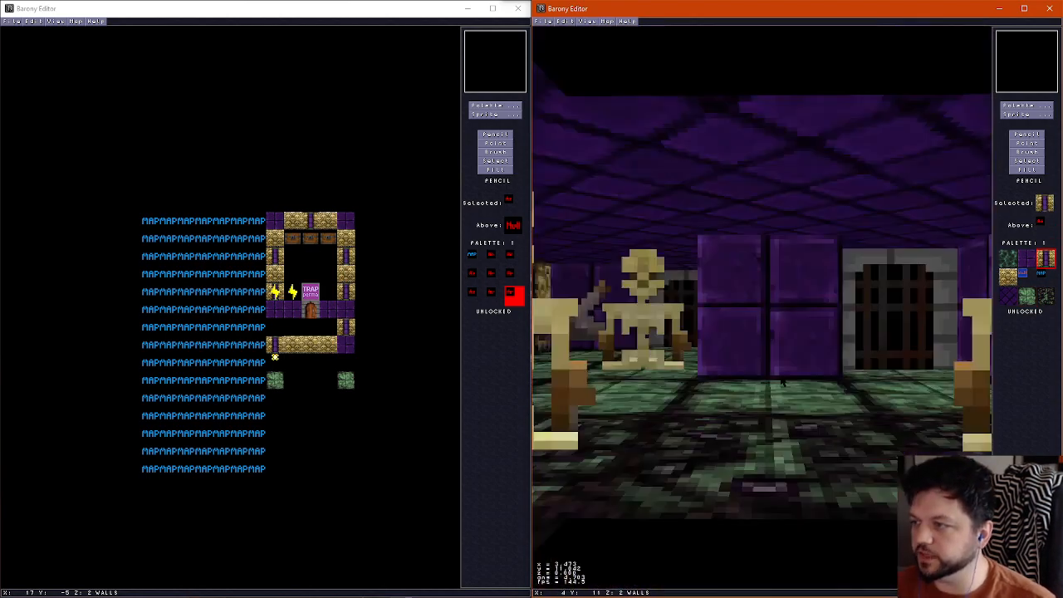
key("Right")
key("Up")
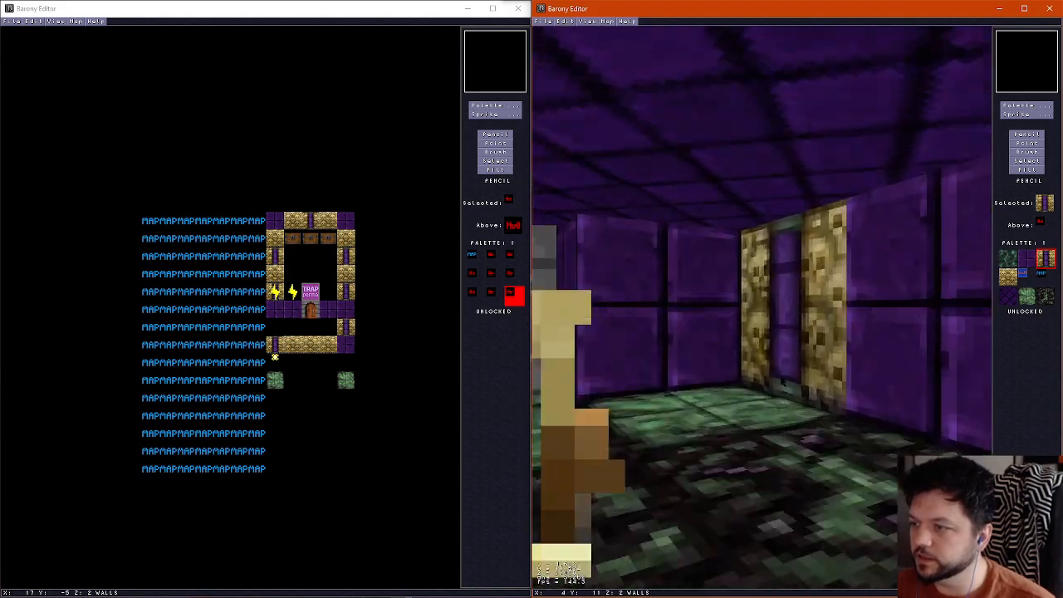
key("Up")
key("f")
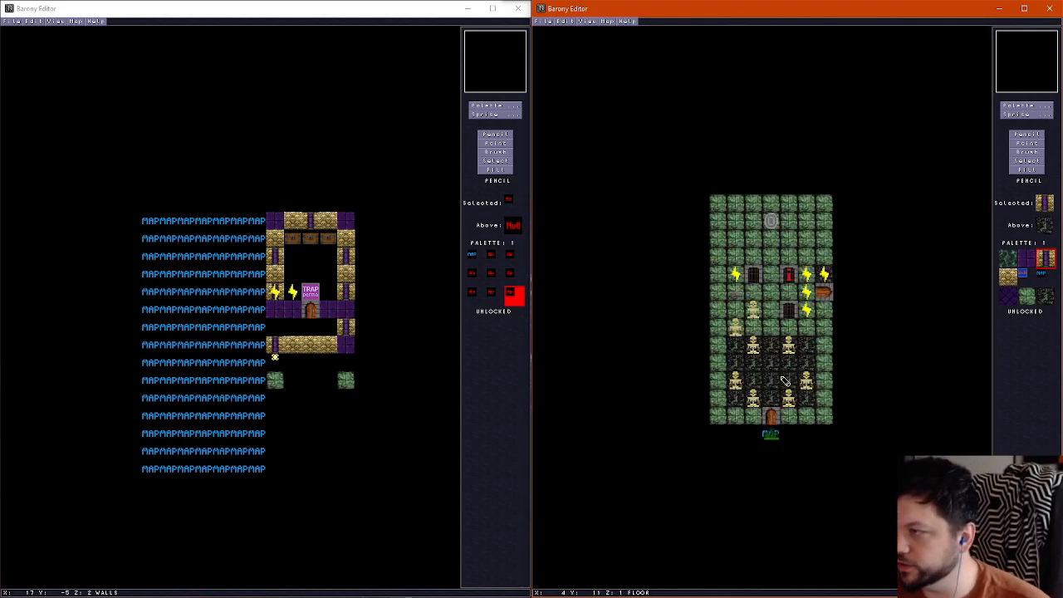
Try covering the lower room's dark floor with the plain bone tile
left_click(1019, 106)
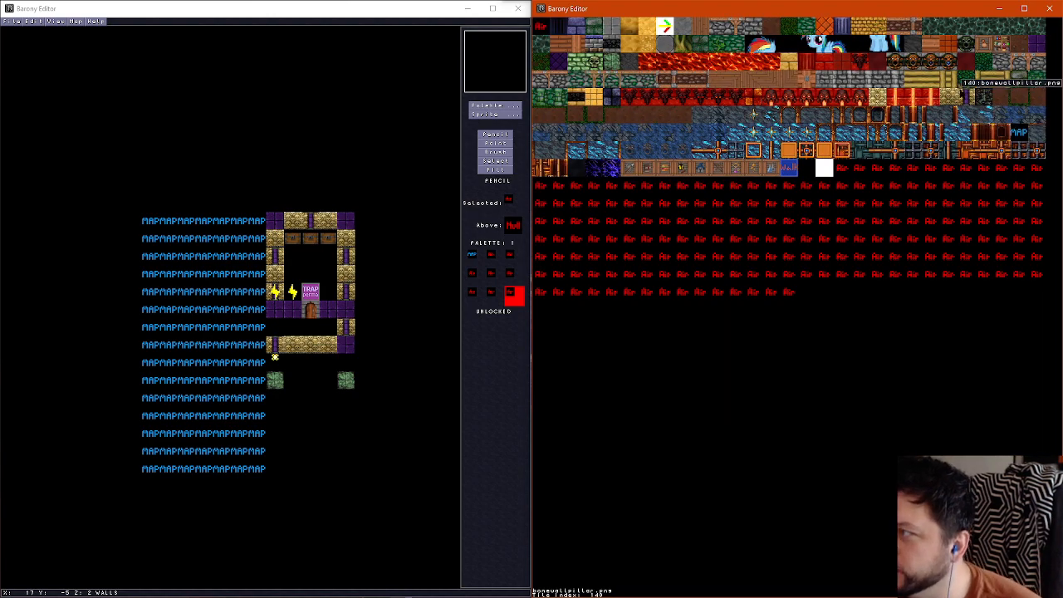
left_click(878, 97)
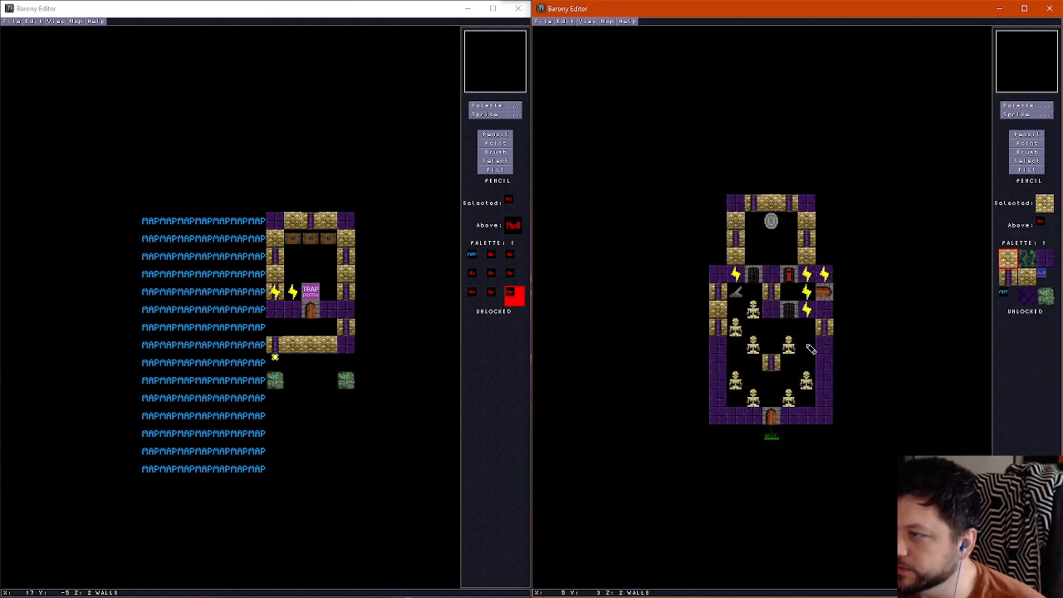
scroll(810, 353, "down", 1)
mouse_move(810, 328)
left_mouse_down()
mouse_move(763, 328)
mouse_move(735, 381)
mouse_move(804, 384)
mouse_move(760, 353)
mouse_move(808, 353)
left_mouse_up()
Examine the bone floor in the 3D view and undo it
key("ctrl+f")
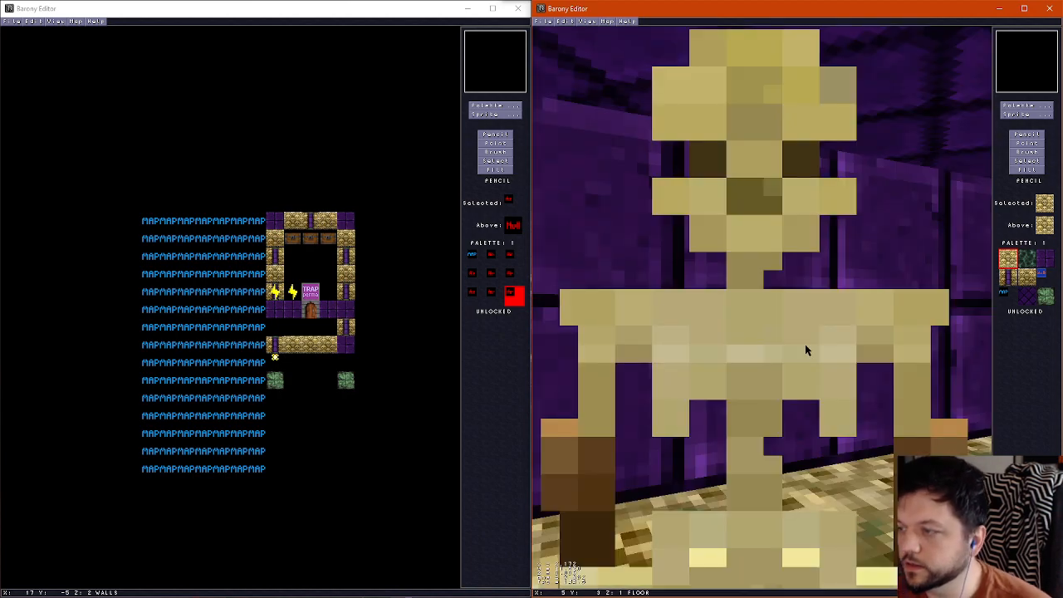
key("Up")
key("Right")
key("Left")
key("Up")
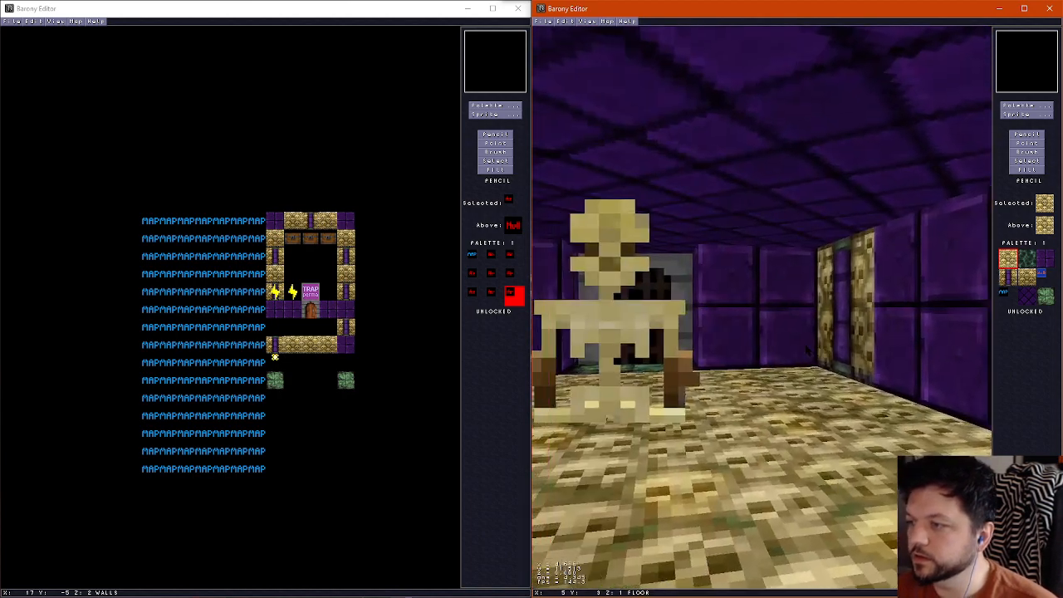
key("ctrl+z")
key("Down")
key("Left")
key("ctrl+f")
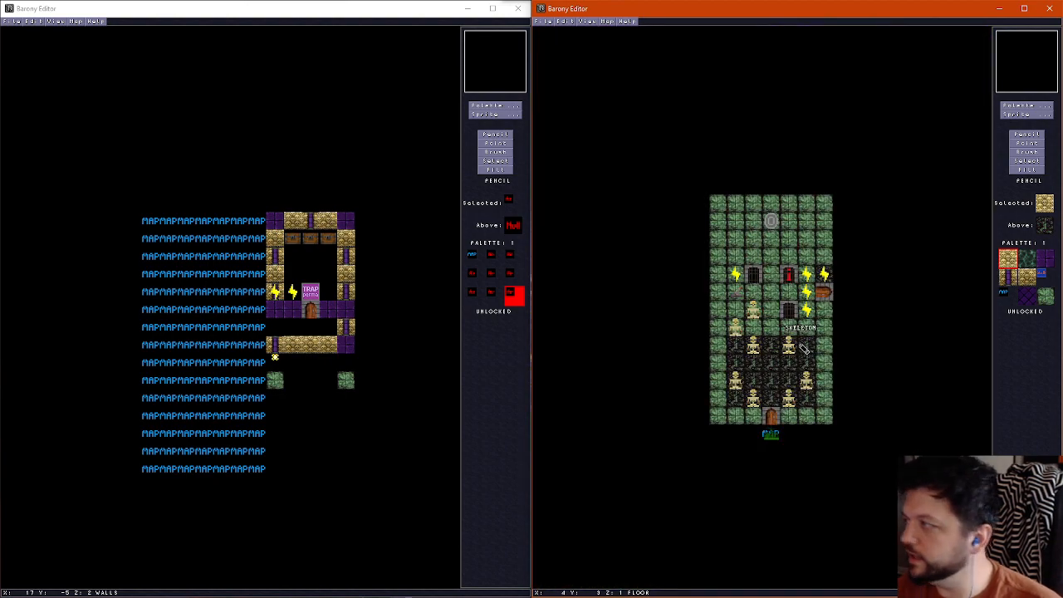
Add bone-and-purple pillar wall tiles beside both lower corners, at (0,12), (1,13), (5,13) and (6,12)
scroll(778, 351, "up", 1)
scroll(778, 351, "down", 1)
scroll(776, 353, "up", 1)
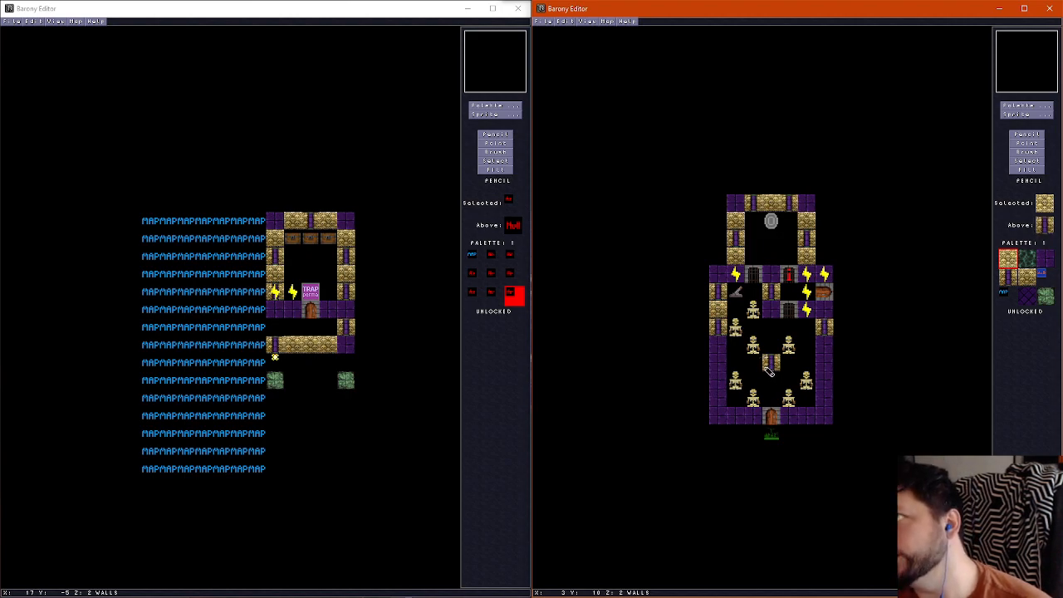
right_click(718, 331)
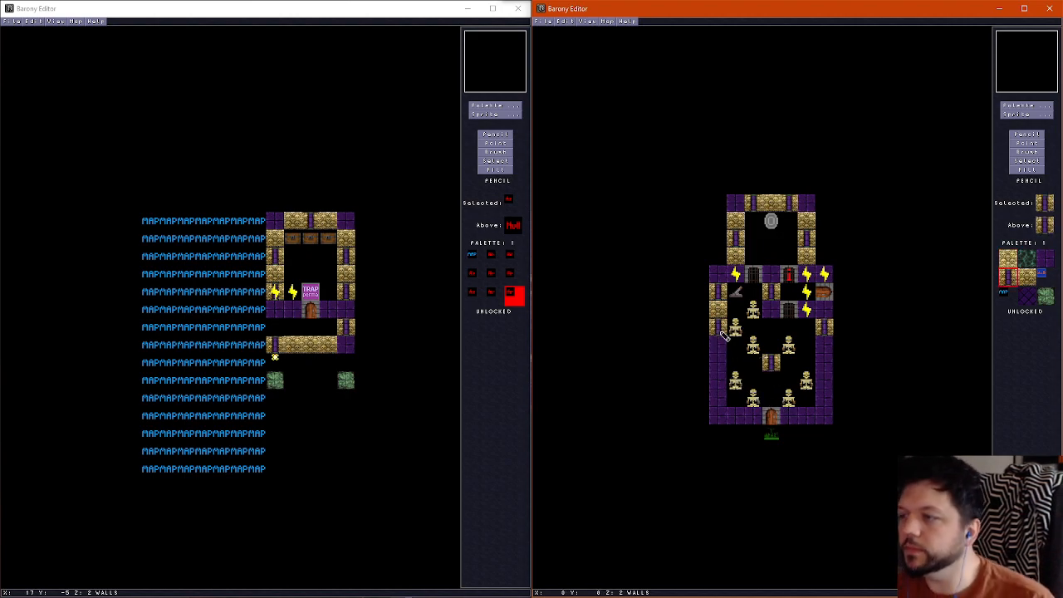
mouse_move(728, 401)
left_mouse_down()
mouse_move(720, 400)
mouse_move(739, 416)
mouse_move(810, 417)
mouse_move(825, 401)
left_mouse_up()
Replace the purple side walls of the lower room with skull bone wall tiles at (0,9) to (0,11) and (6,9) to (6,11)
right_click(735, 256)
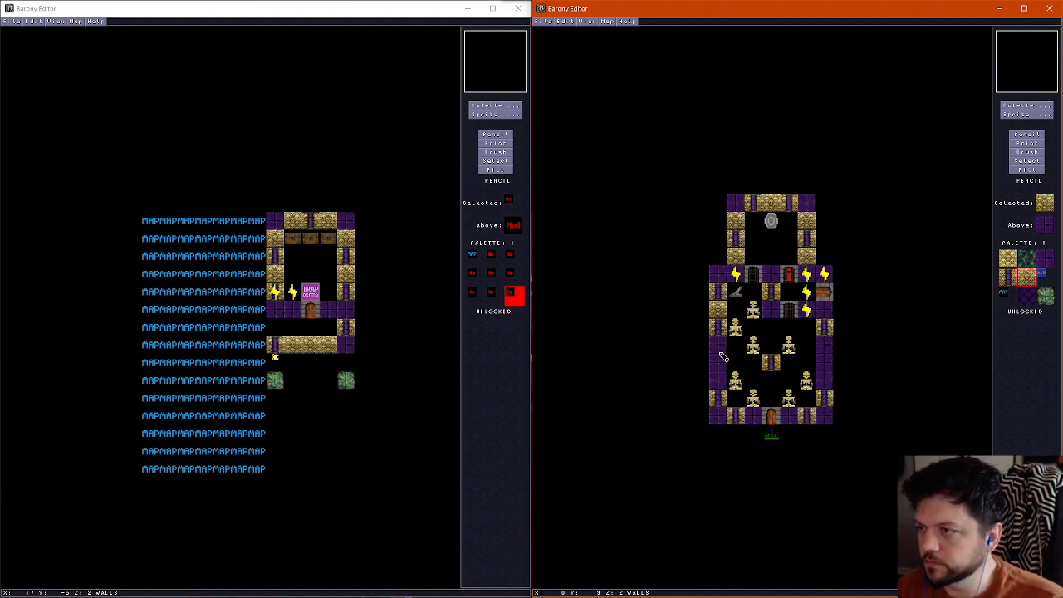
left_click_drag(719, 342, 719, 366)
left_click(721, 381)
left_click_drag(826, 341, 825, 384)
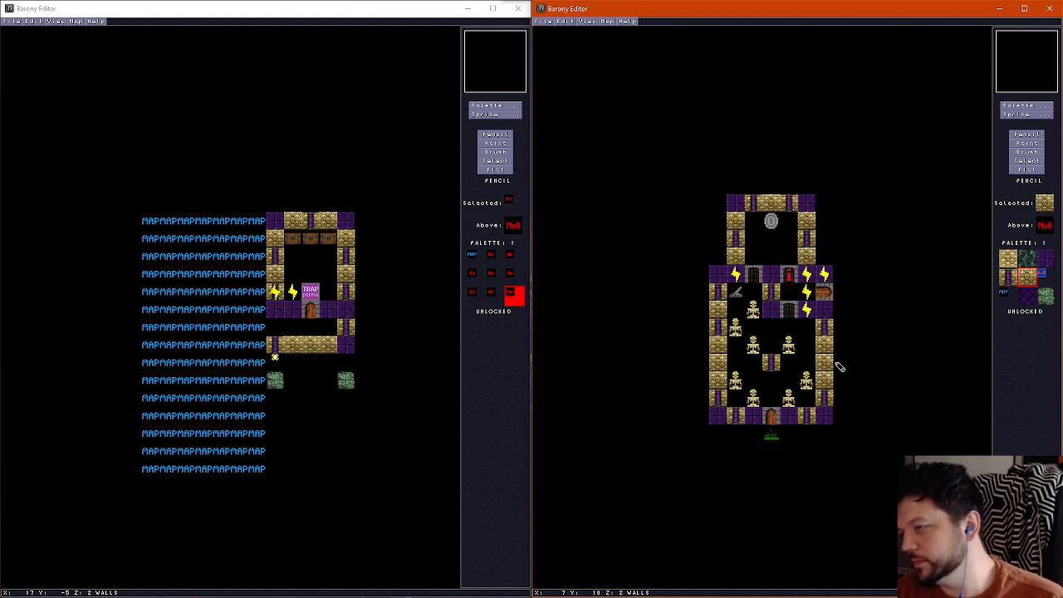
Place a yellow light sprite just below the lower wall beside the wooden door, at column 2
left_click(1035, 116)
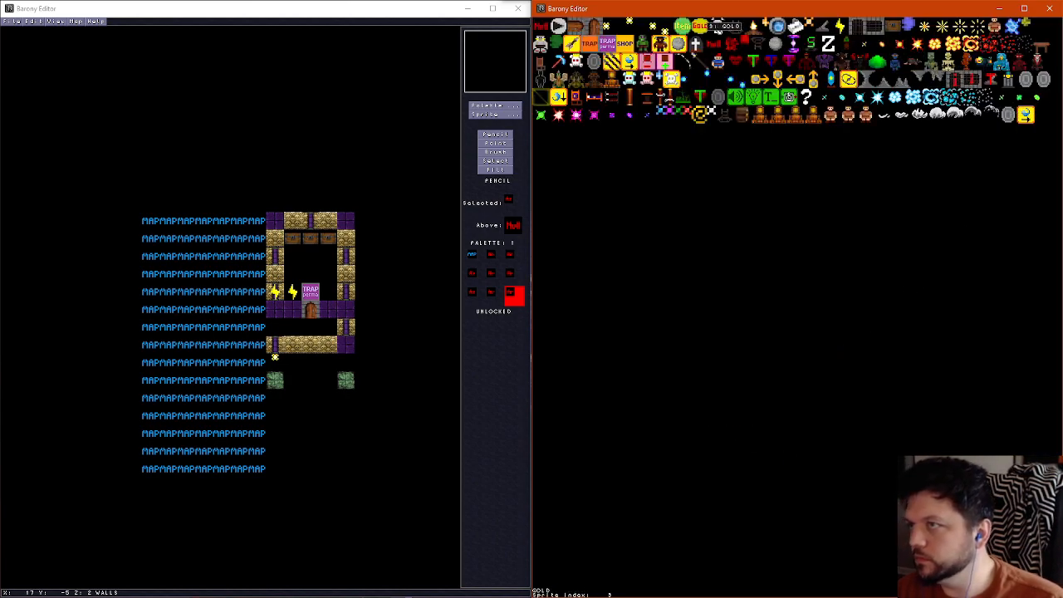
left_click(636, 31)
left_click(756, 430)
Rework the floor tiles outside the shrine's side wall, at (0,1) to (0,4), comparing them with the wall layer
scroll(750, 315, "down", 1)
scroll(750, 315, "up", 2)
scroll(750, 315, "down", 2)
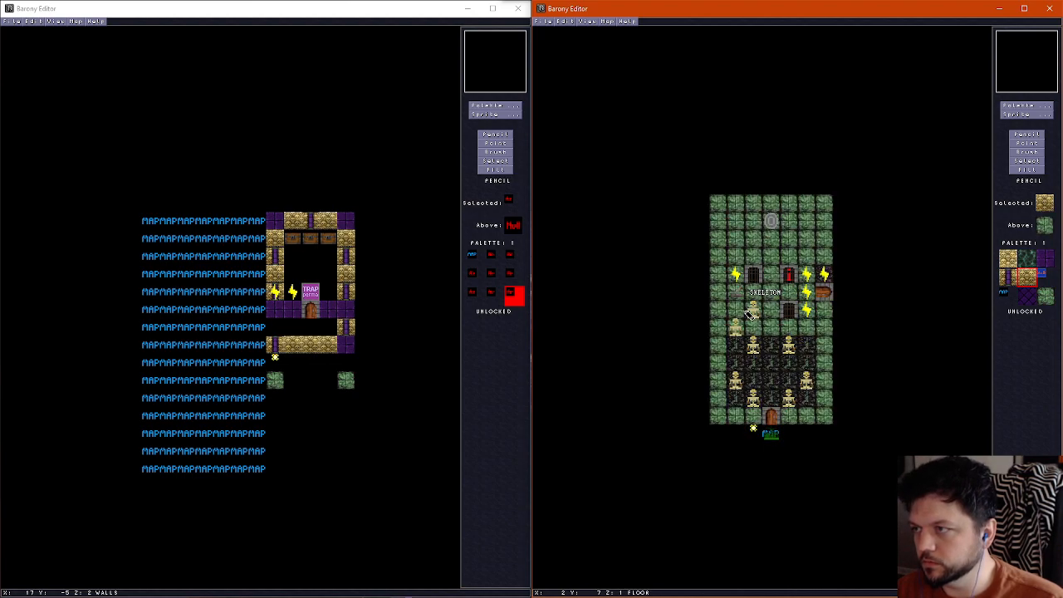
scroll(739, 290, "up", 1)
scroll(712, 233, "down", 1)
left_click_drag(718, 257, 717, 202)
scroll(718, 218, "up", 1)
right_click(718, 232)
scroll(719, 241, "down", 1)
left_click_drag(718, 257, 719, 202)
scroll(750, 249, "up", 1)
scroll(746, 246, "down", 1)
scroll(745, 246, "up", 1)
scroll(744, 246, "down", 1)
Examine the bone-and-purple outer walls and the entrance door from outside in the 3D view
key("ctrl+f")
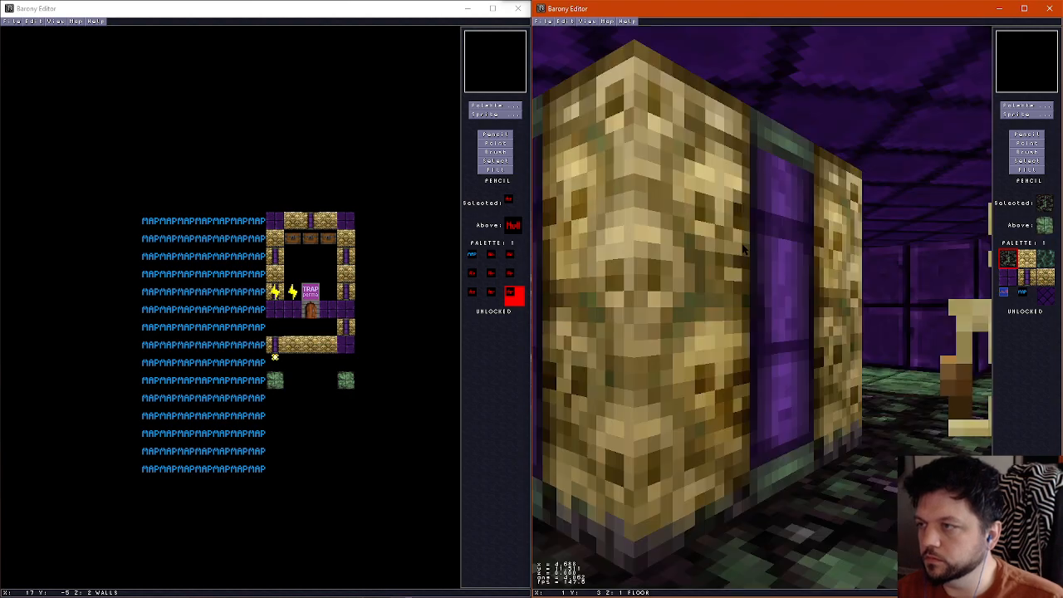
key("Down")
key("Down")
key("Up")
key("Left")
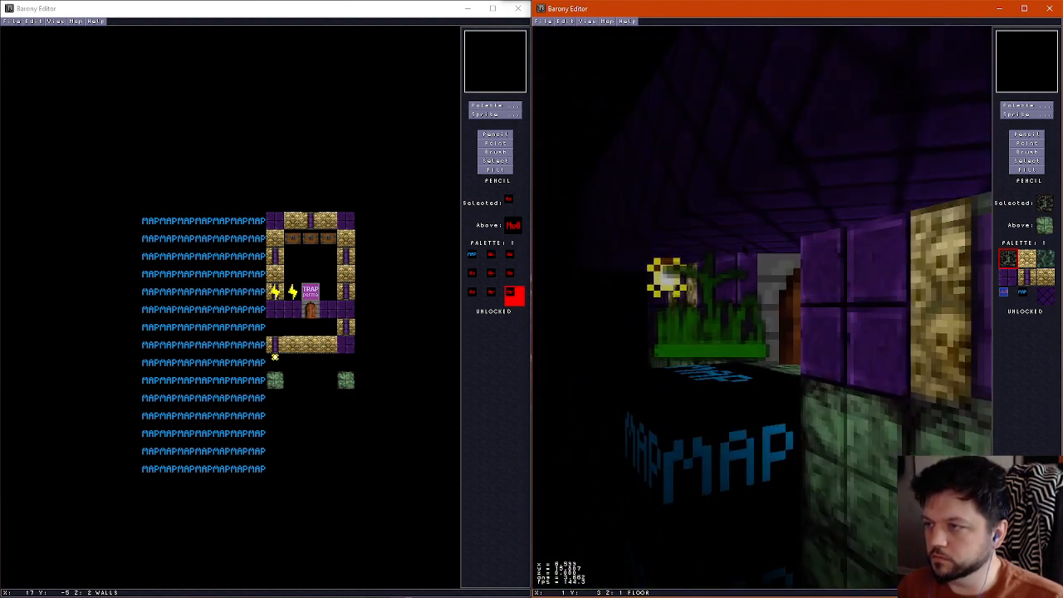
key("Right")
key("Up")
key("Left")
key("Down")
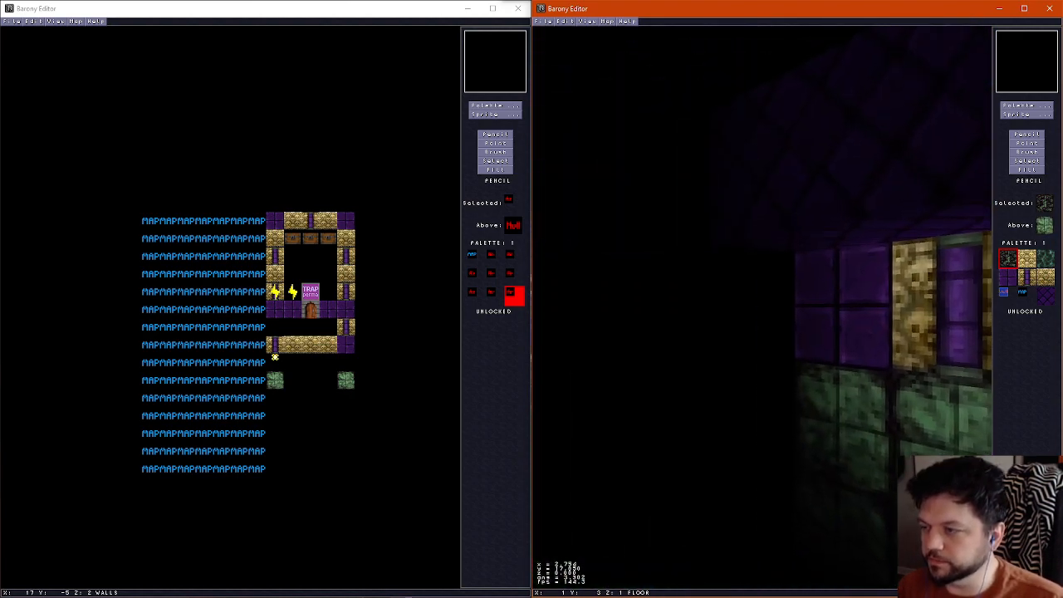
key("Right")
key("Up")
key("Down")
key("Right")
key("Left")
key("Up")
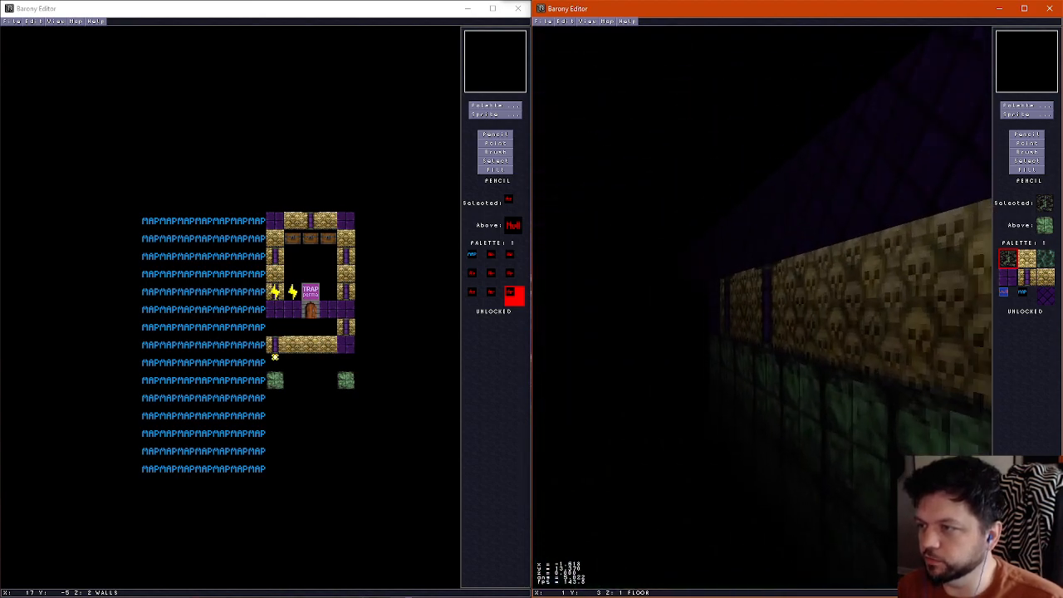
key("Up")
key("Right")
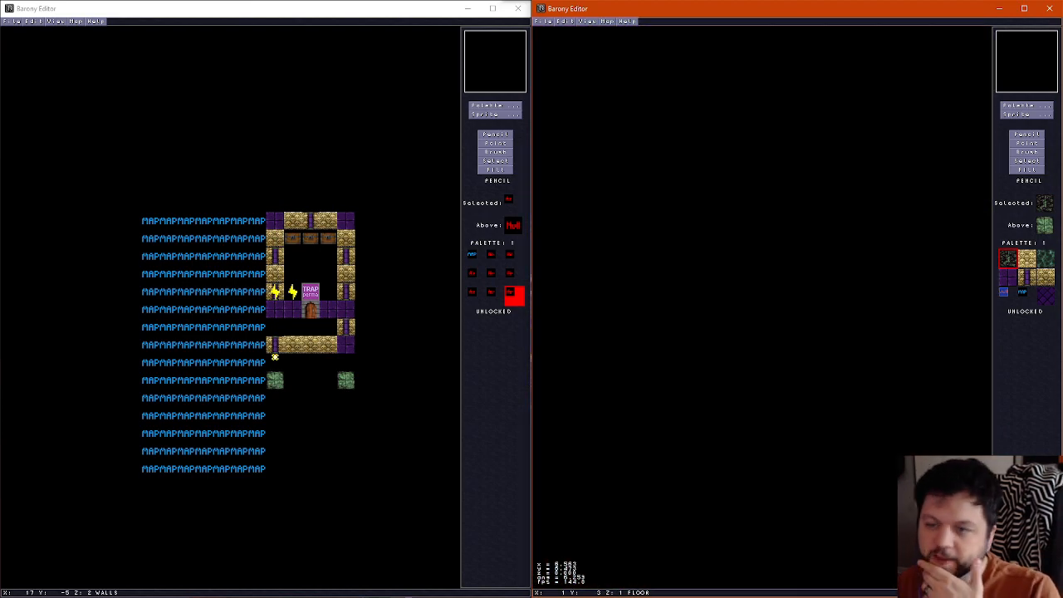
Examine the teleport shrine's chamber and its gates in the 3D view, and return to the map's wall layer
key("Down")
key("Left")
key("Left")
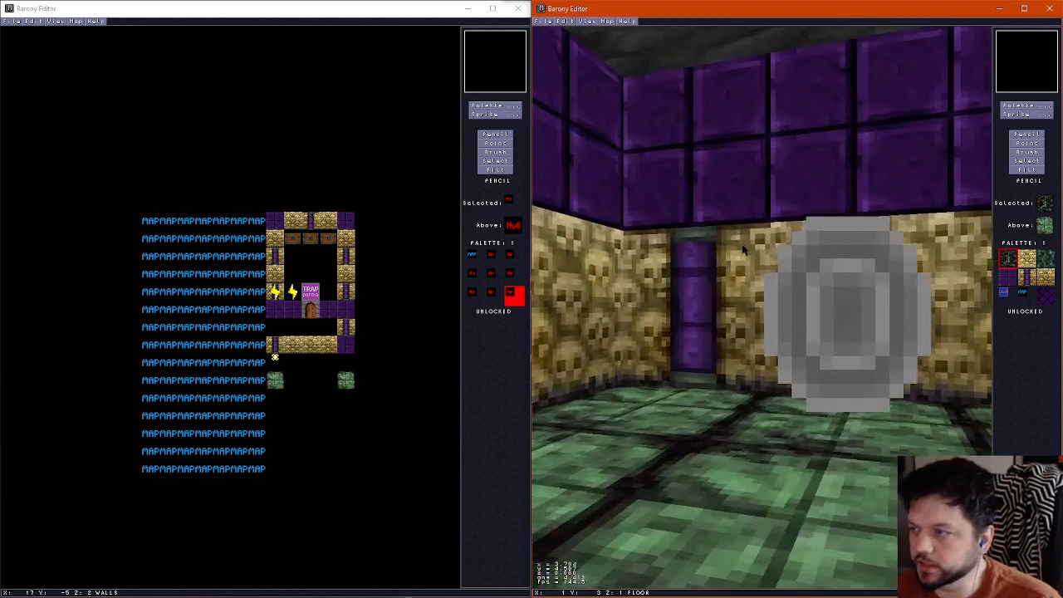
key("Up")
key("Right")
key("Up")
key("Up")
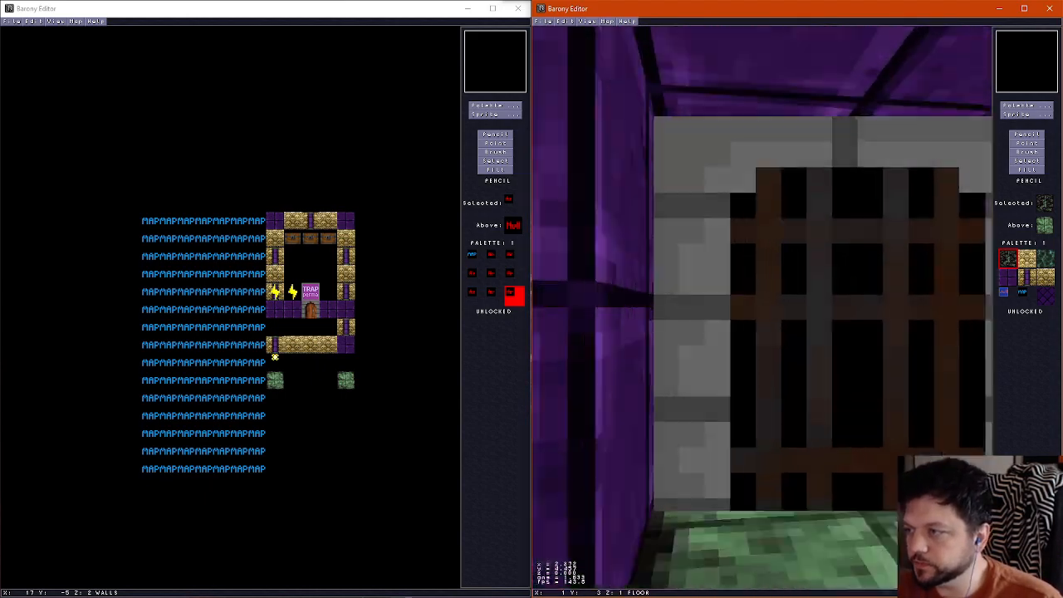
key("Right")
key("Left")
key("f")
key("Page_Up")
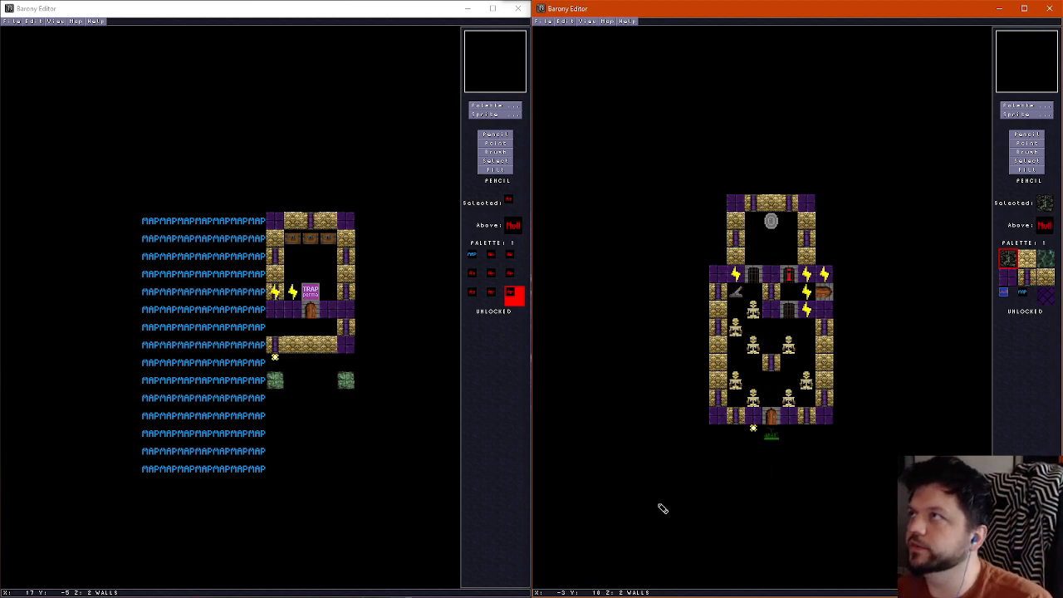
Save the skeleton room map through the save dialog
left_click(548, 21)
left_click(569, 72)
left_click(873, 353)
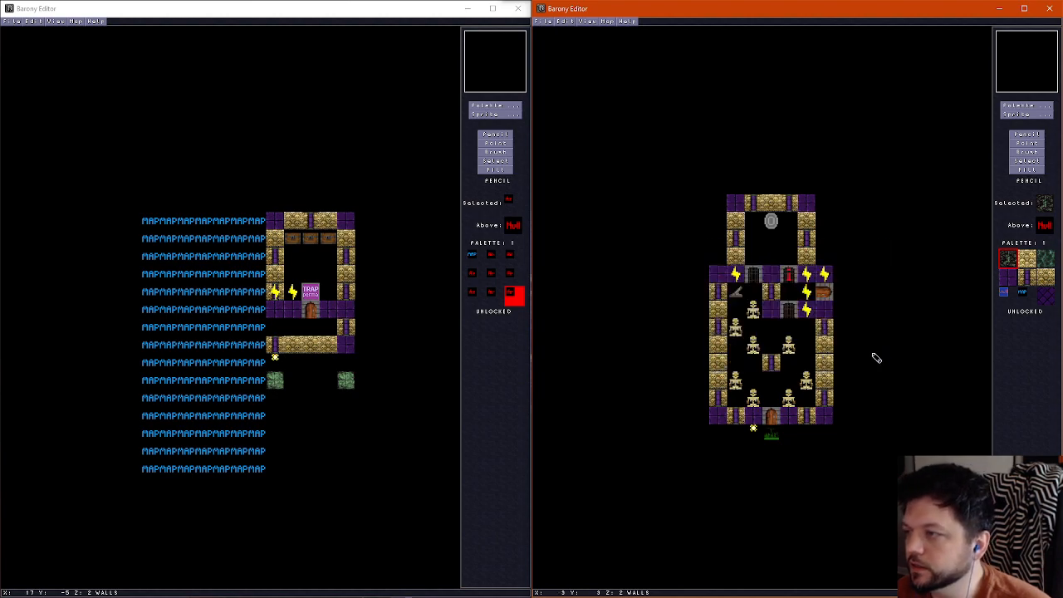
Open the trap-and-gate room variant and the four-cell variant in turn to study their ceiling layers around the shrine
key("ctrl+o")
left_click(872, 354)
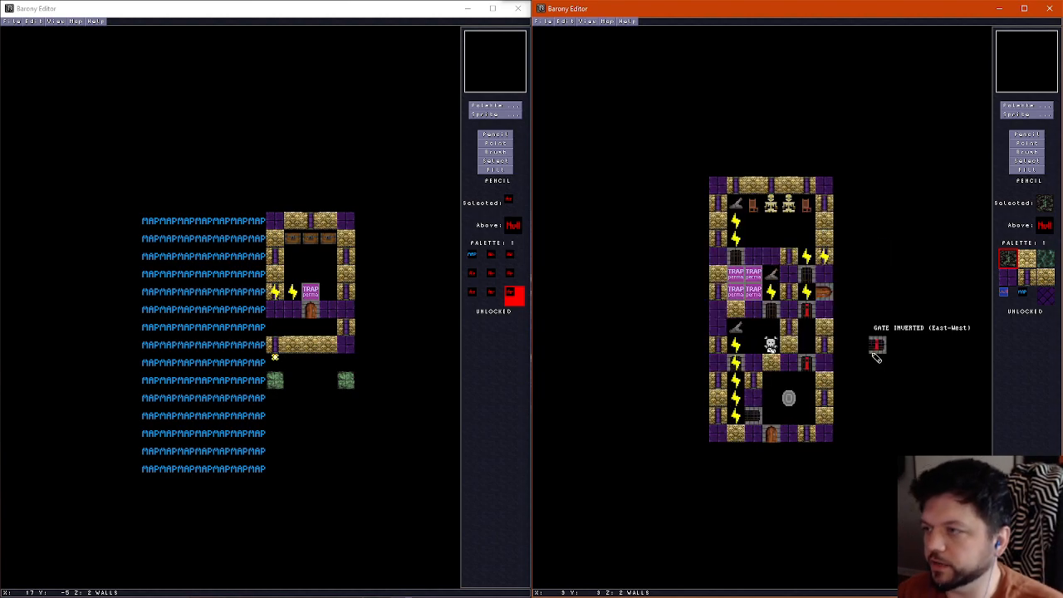
scroll(867, 350, "up", 1)
scroll(839, 374, "down", 1)
scroll(818, 398, "up", 1)
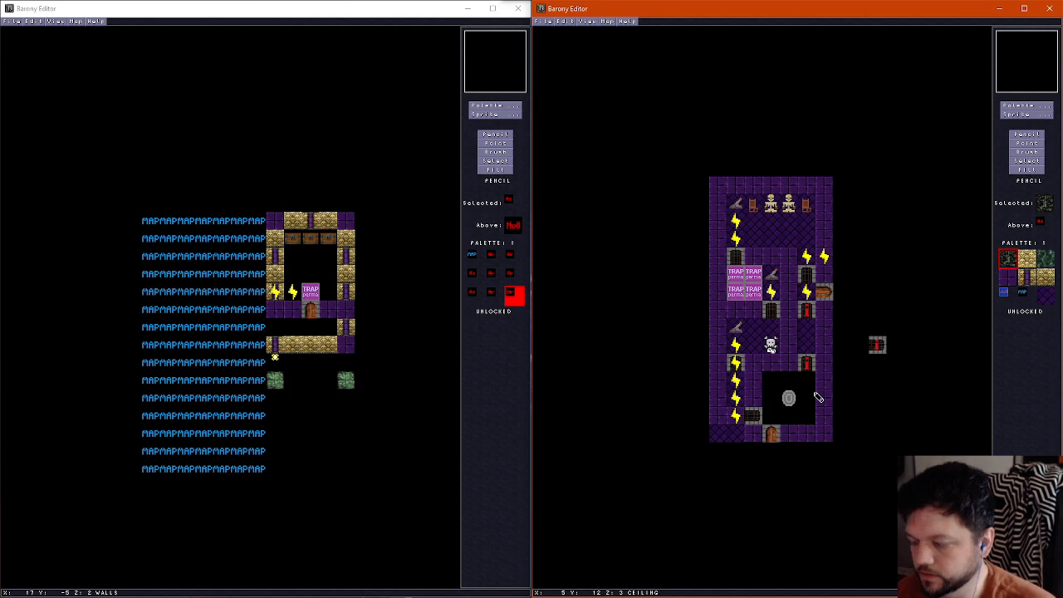
key("ctrl+o")
key("Return")
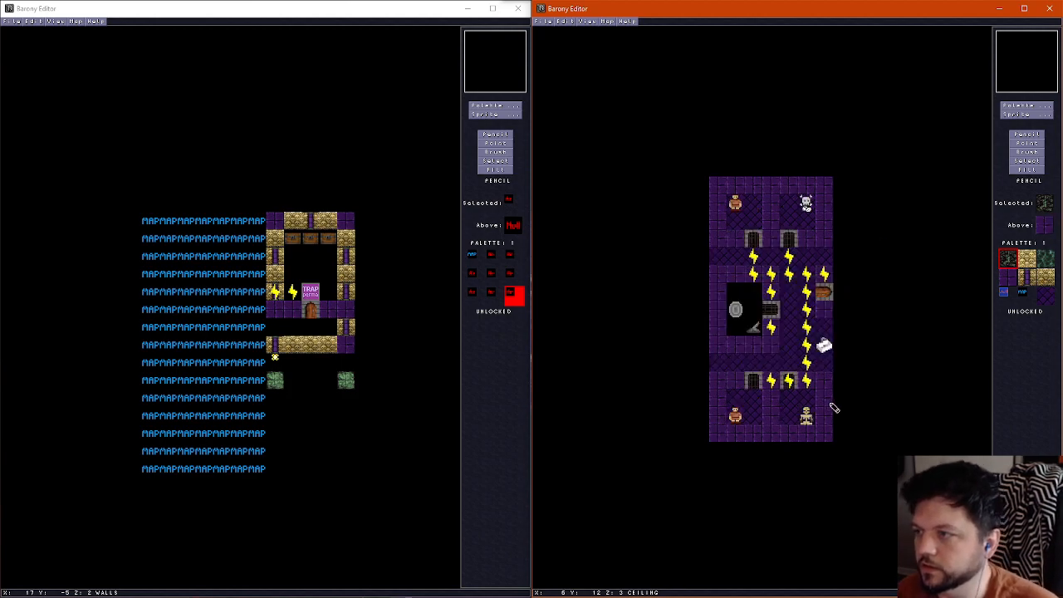
Open the gravestone variant, clear the ceiling at (1,6) to (2,8) around its shrine and frame the opening with purple brick tiles
key("ctrl+o")
key("Return")
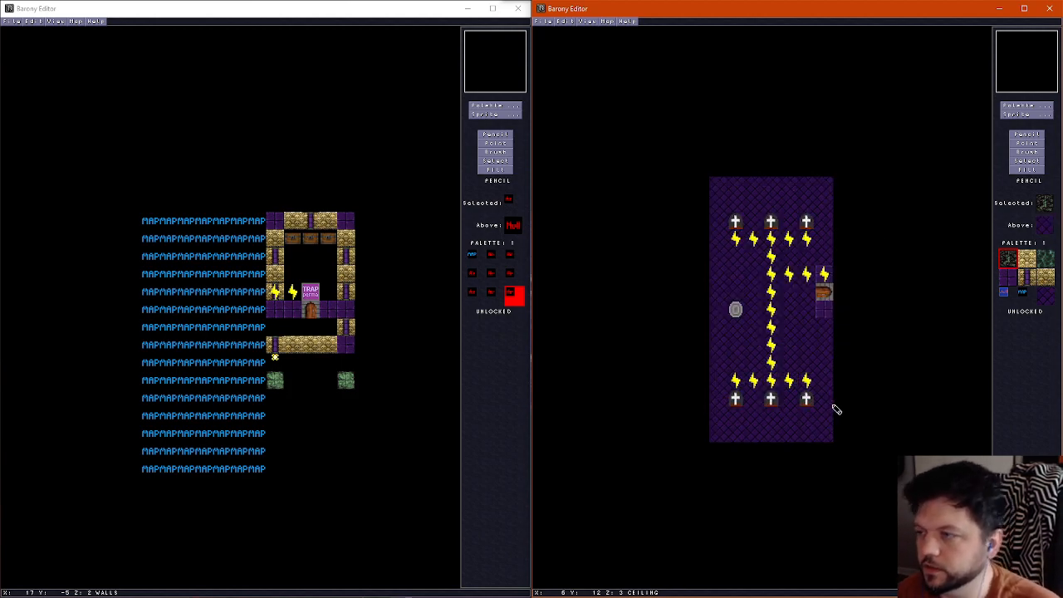
scroll(760, 335, "down", 2)
scroll(749, 325, "up", 1)
right_click(751, 323)
scroll(731, 295, "up", 1)
mouse_move(733, 294)
left_mouse_down()
mouse_move(735, 305)
mouse_move(757, 306)
mouse_move(755, 294)
mouse_move(719, 341)
mouse_move(772, 338)
mouse_move(771, 268)
mouse_move(727, 270)
left_mouse_up()
right_click(819, 311)
scroll(735, 240, "down", 1)
scroll(725, 201, "up", 1)
scroll(727, 204, "down", 1)
scroll(724, 208, "up", 1)
scroll(724, 209, "down", 1)
scroll(724, 214, "up", 1)
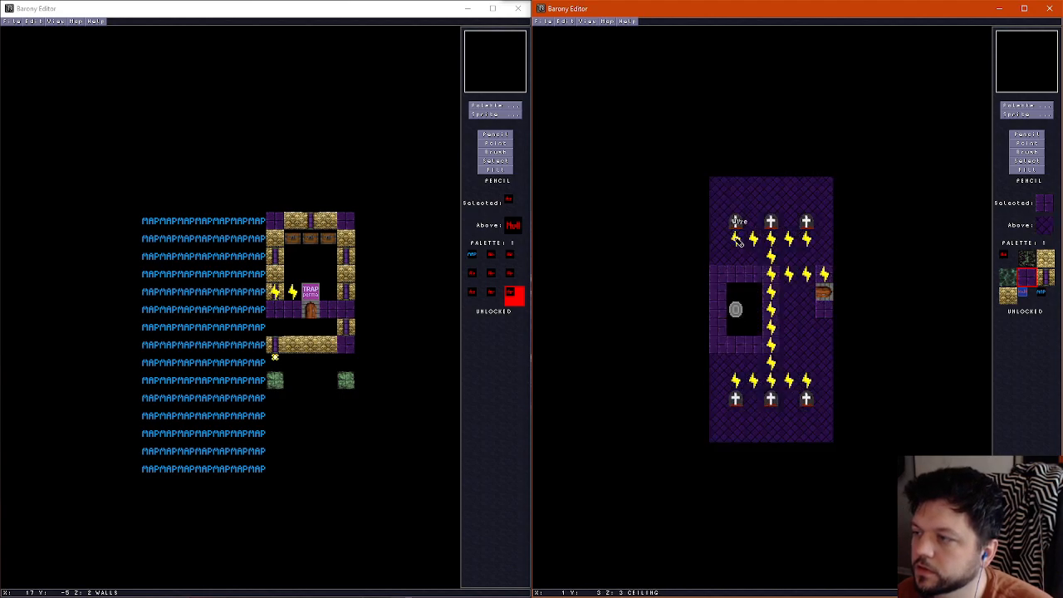
Check the gravestone variant in the 3D view and save the map
key("ctrl+f")
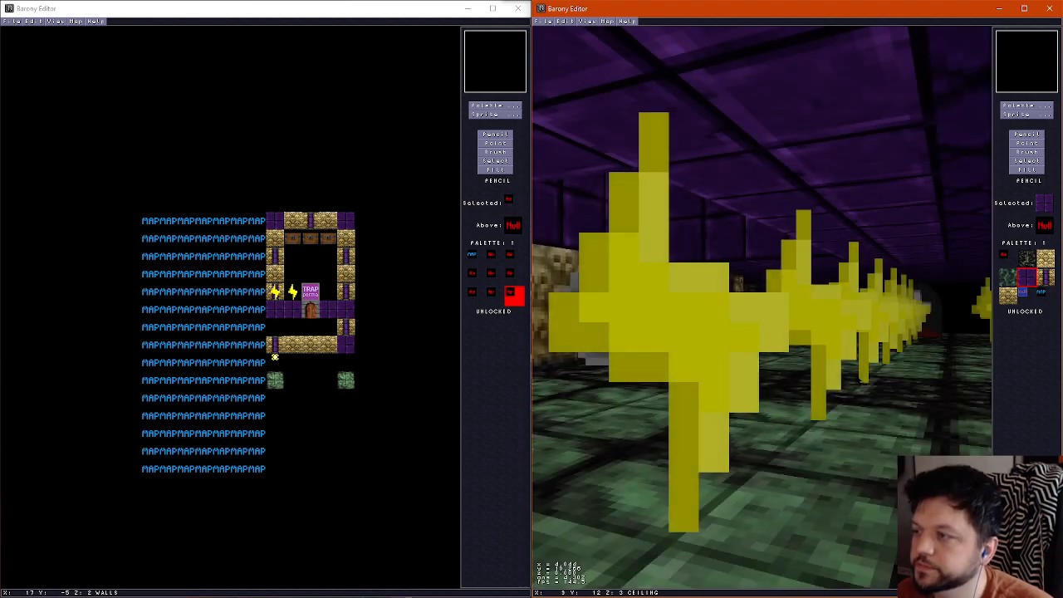
key("ctrl+f")
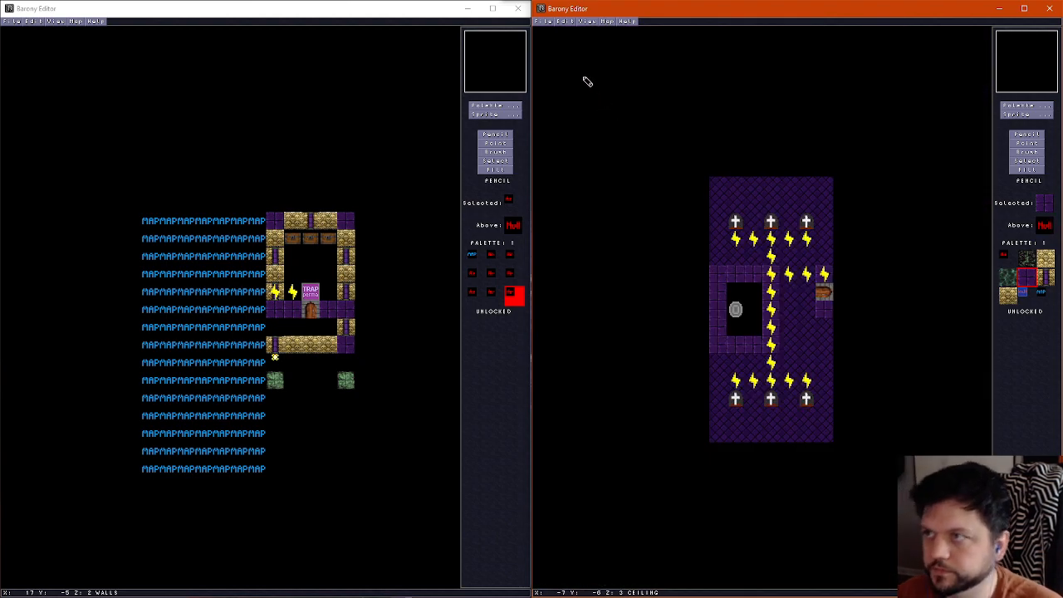
left_click(542, 23)
left_click(558, 56)
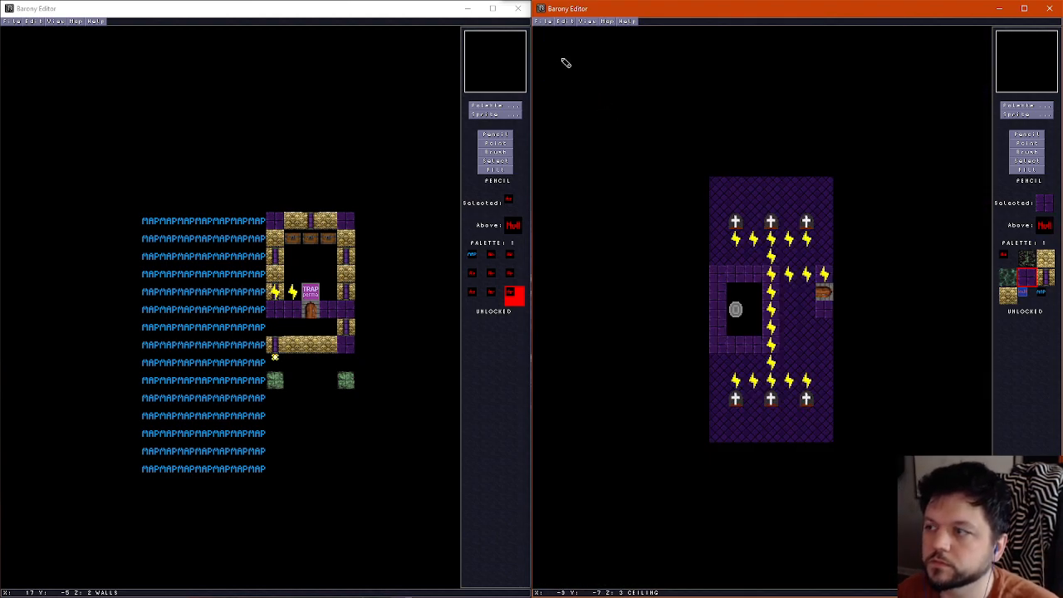
Reopen the skeleton room map and compare its wall and ceiling layers
key("ctrl+o")
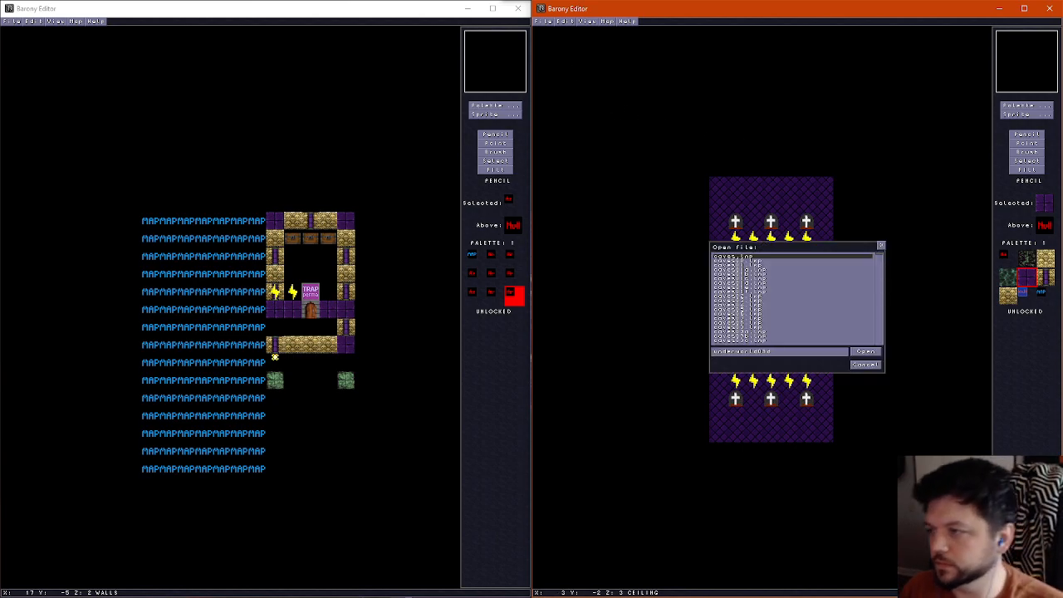
key("Return")
scroll(779, 294, "down", 2)
scroll(773, 297, "up", 2)
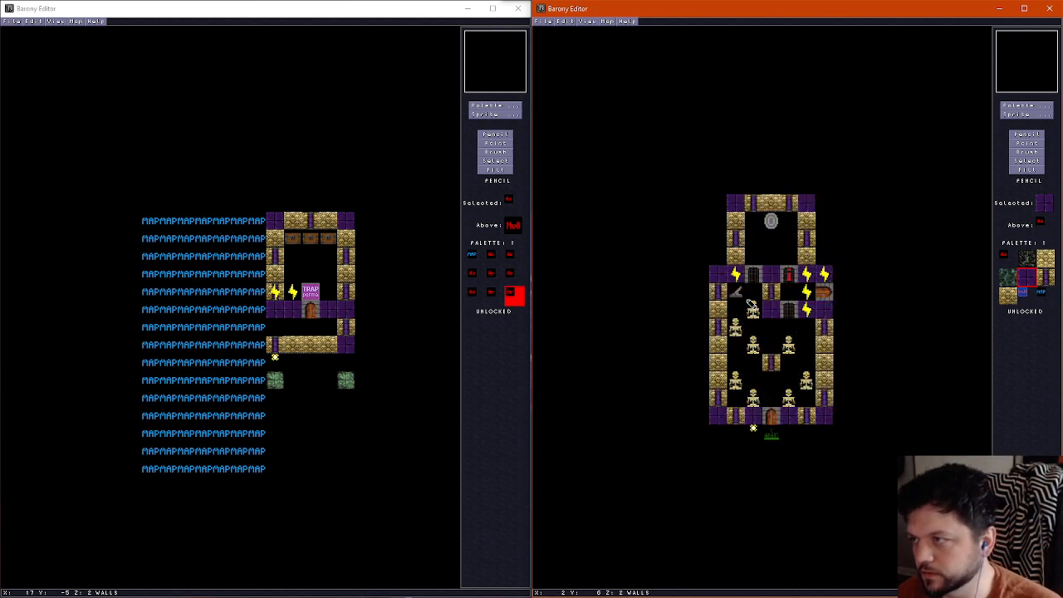
scroll(751, 304, "down", 1)
scroll(750, 304, "down", 1)
scroll(751, 304, "up", 2)
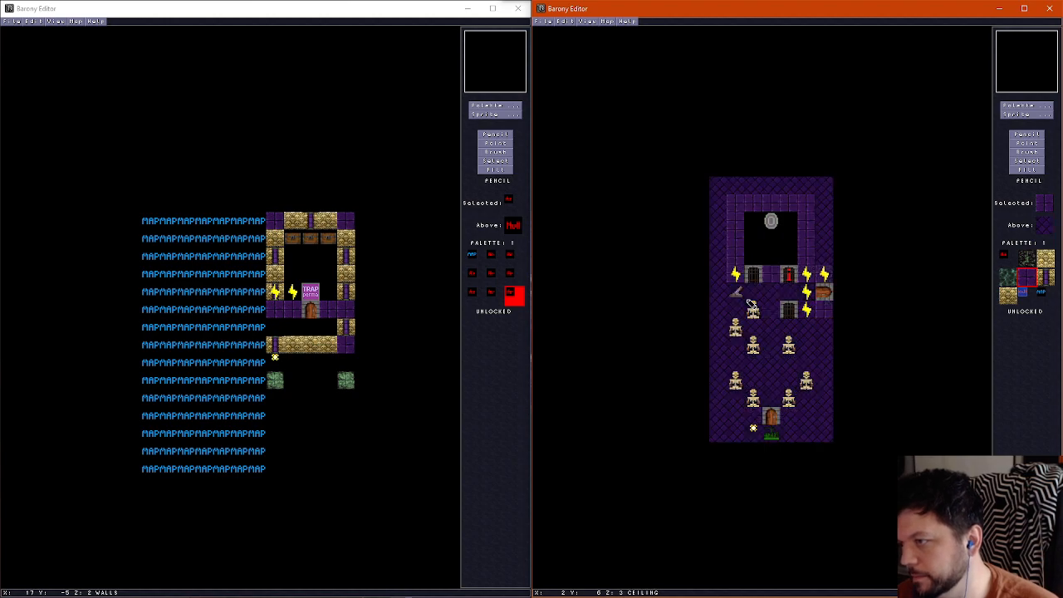
Line the ceiling above the lower room's side and bottom walls with purple brick tiles, matching the wall layer
scroll(805, 384, "down", 1)
scroll(797, 407, "up", 1)
mouse_move(810, 419)
left_mouse_down()
mouse_move(828, 420)
mouse_move(830, 318)
left_mouse_up()
mouse_move(772, 424)
left_mouse_down()
mouse_move(728, 422)
mouse_move(723, 280)
left_mouse_up()
scroll(733, 275, "down", 1)
scroll(772, 304, "up", 1)
scroll(798, 307, "down", 1)
scroll(798, 307, "up", 1)
scroll(795, 308, "down", 1)
scroll(795, 307, "up", 1)
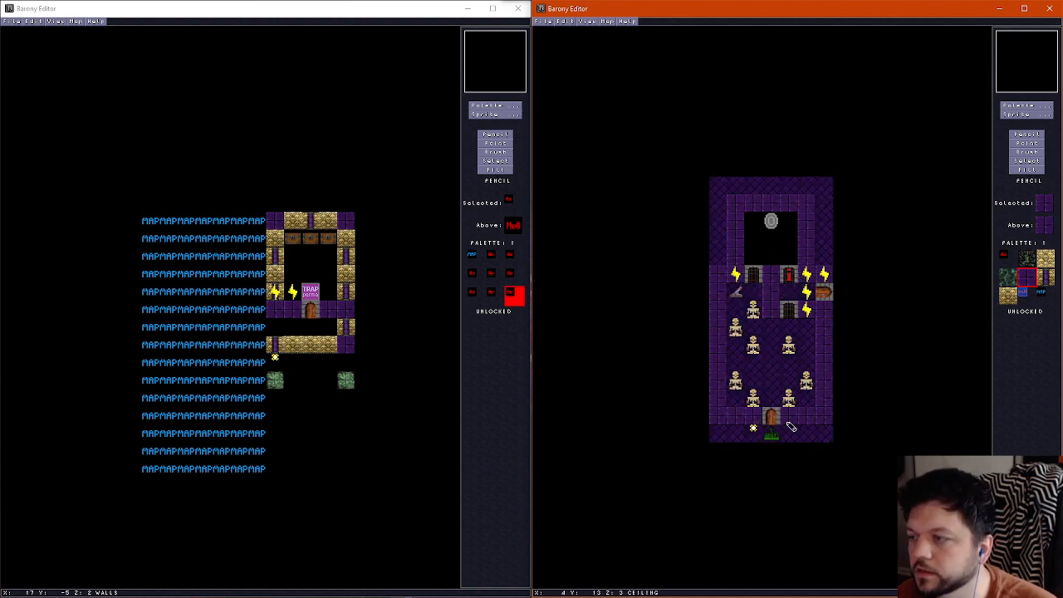
Check the skeleton room in the 3D view and save its map
key("f")
key("f")
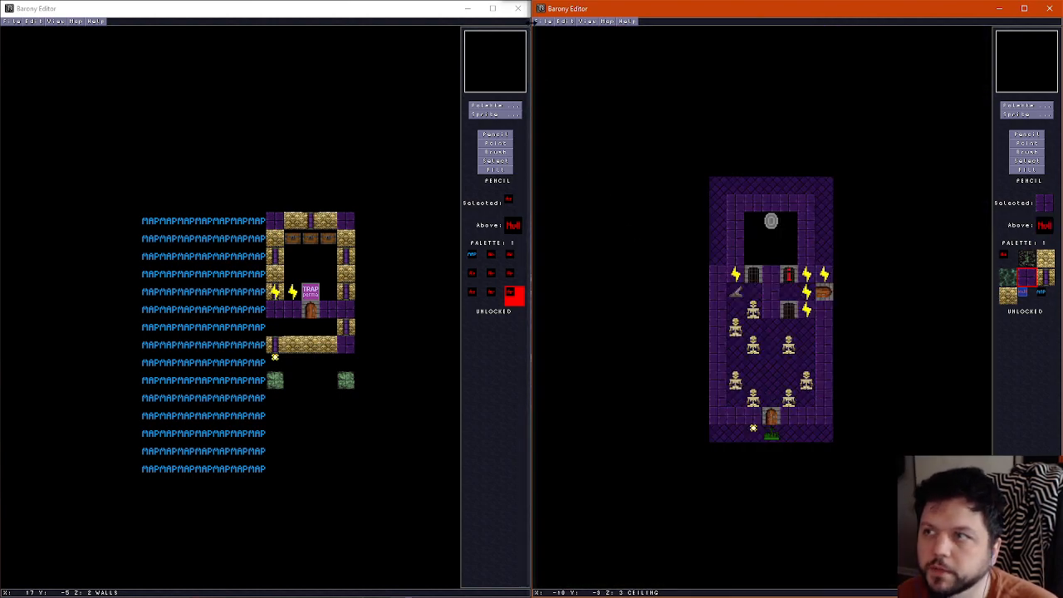
left_click(540, 21)
left_click(563, 57)
Save the map in the other editor window and open the large gated graveyard map with central chests there
left_click(12, 21)
left_click(12, 22)
left_click(30, 58)
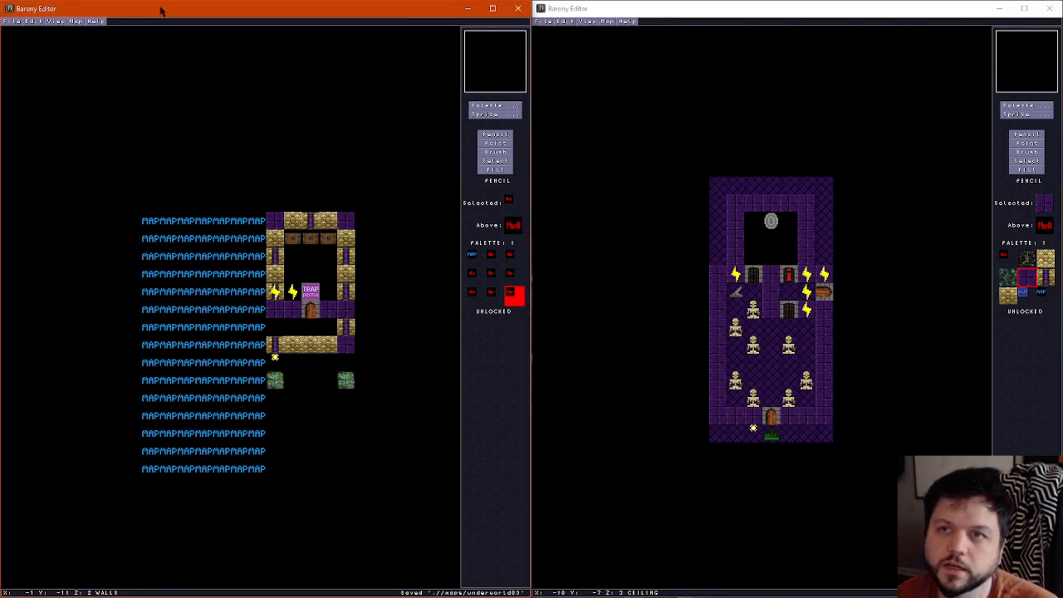
key("ctrl+o")
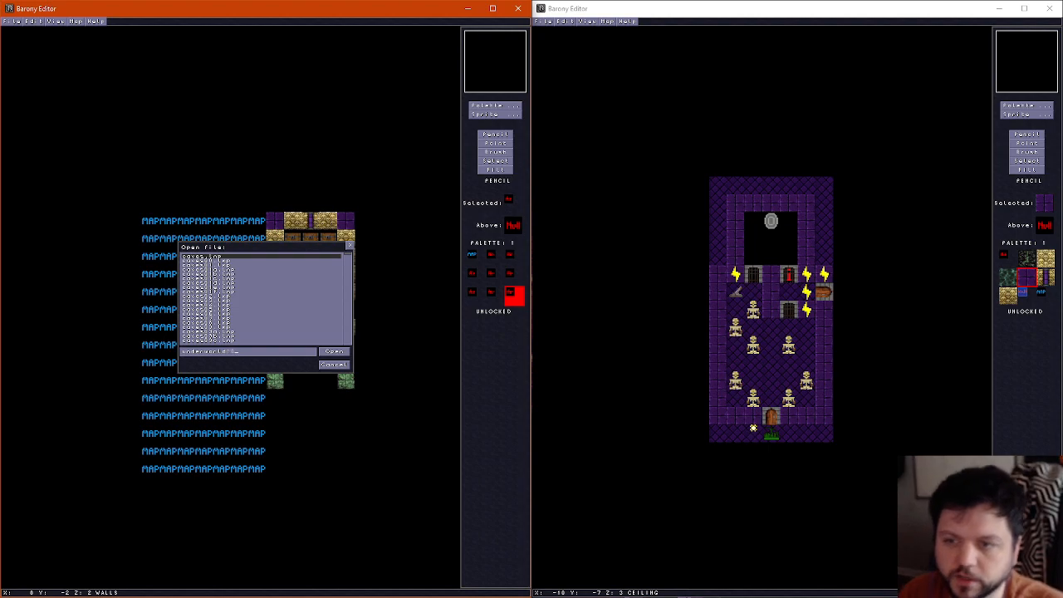
key("Return")
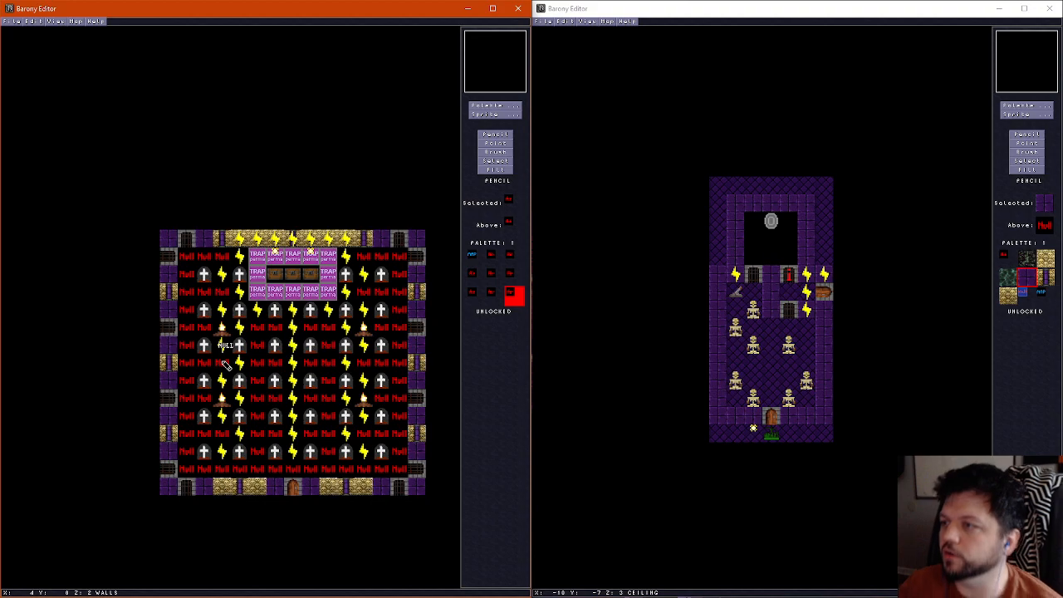
Return to the skeleton room's editor window and check the teleport shrine's properties with the Point tool
left_click(738, 15)
left_click(1028, 143)
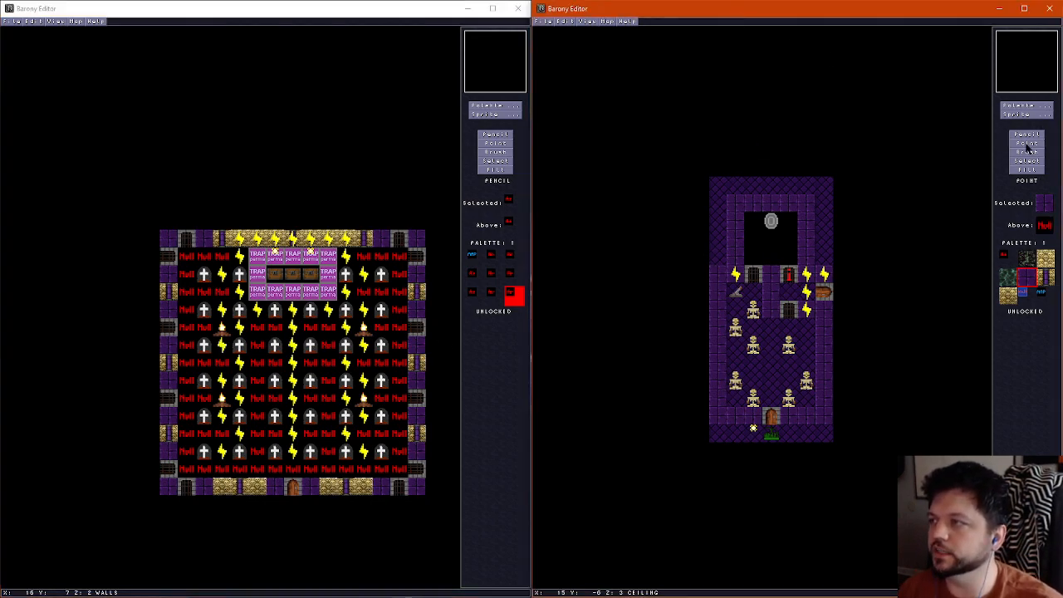
left_click(771, 221)
left_click(898, 319)
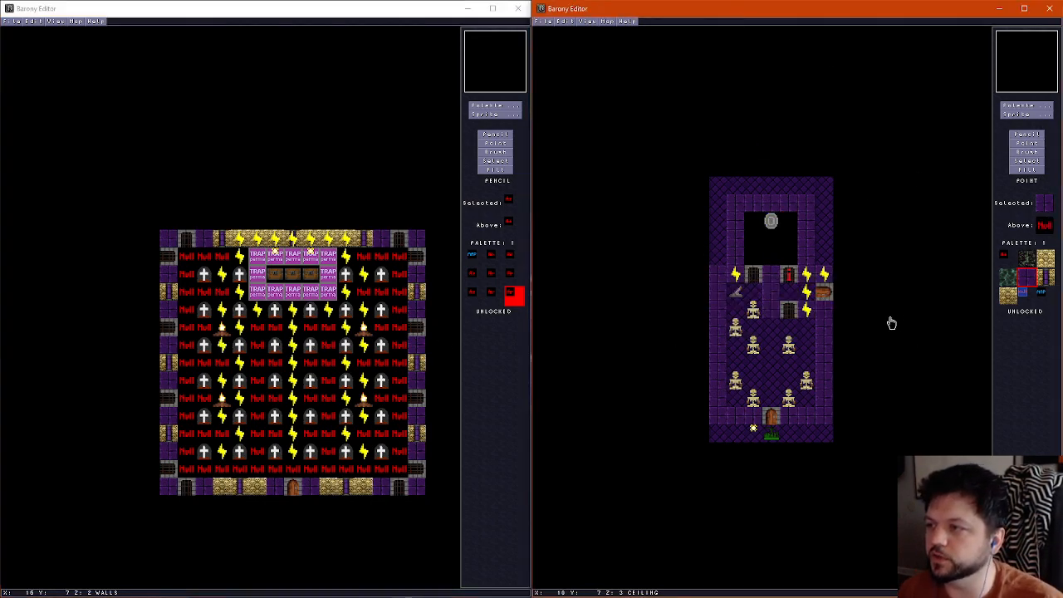
Open the gravestone variant and check its teleport shrine's direction and height offset
key("ctrl+o")
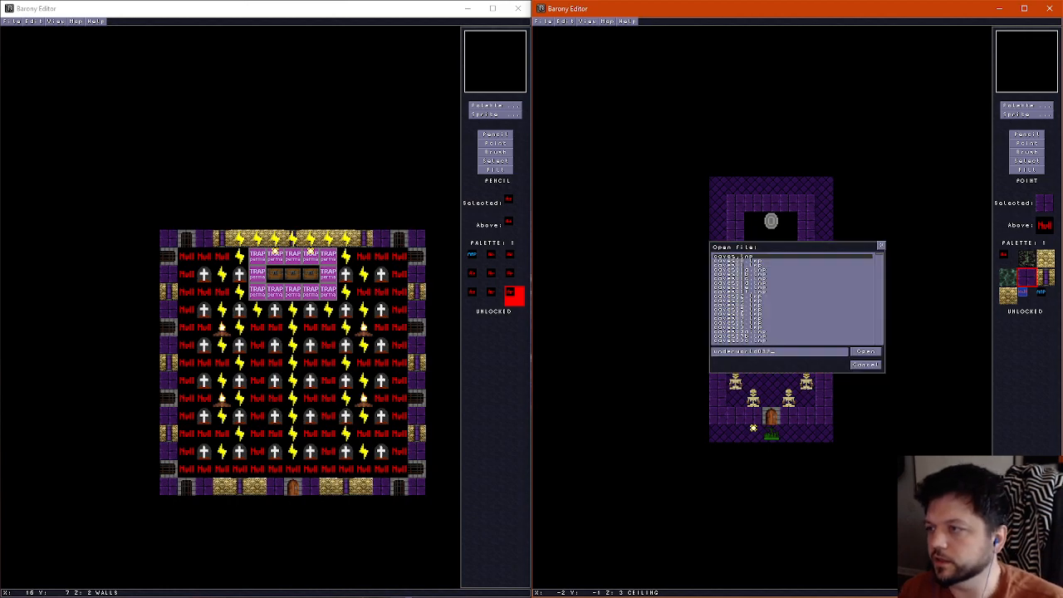
key("Return")
left_click(742, 317)
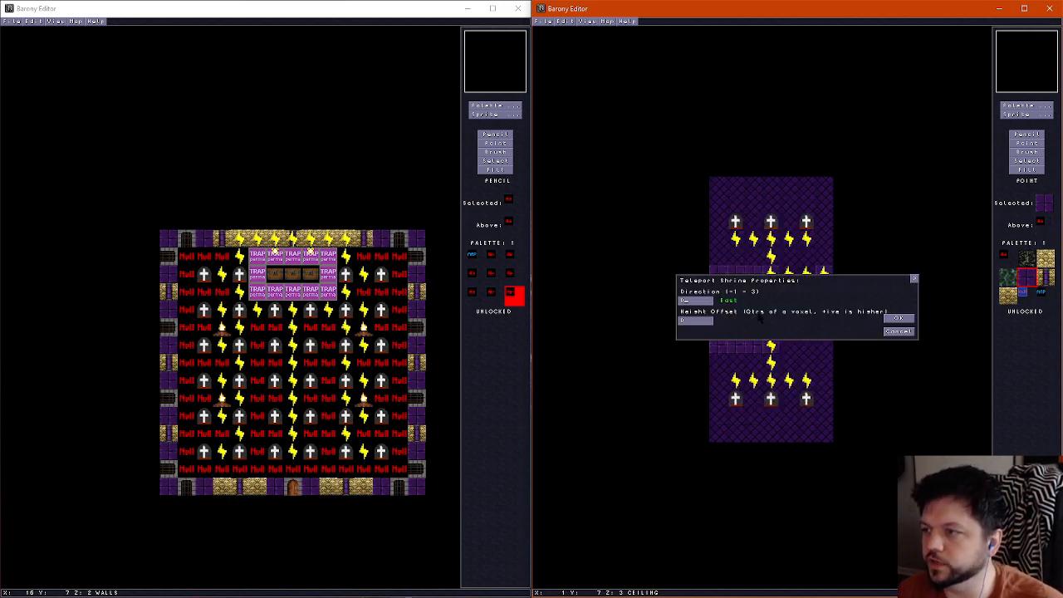
left_click(897, 318)
Open the variant with four corner cells and check its teleport shrine's direction and height offset
key("ctrl+o")
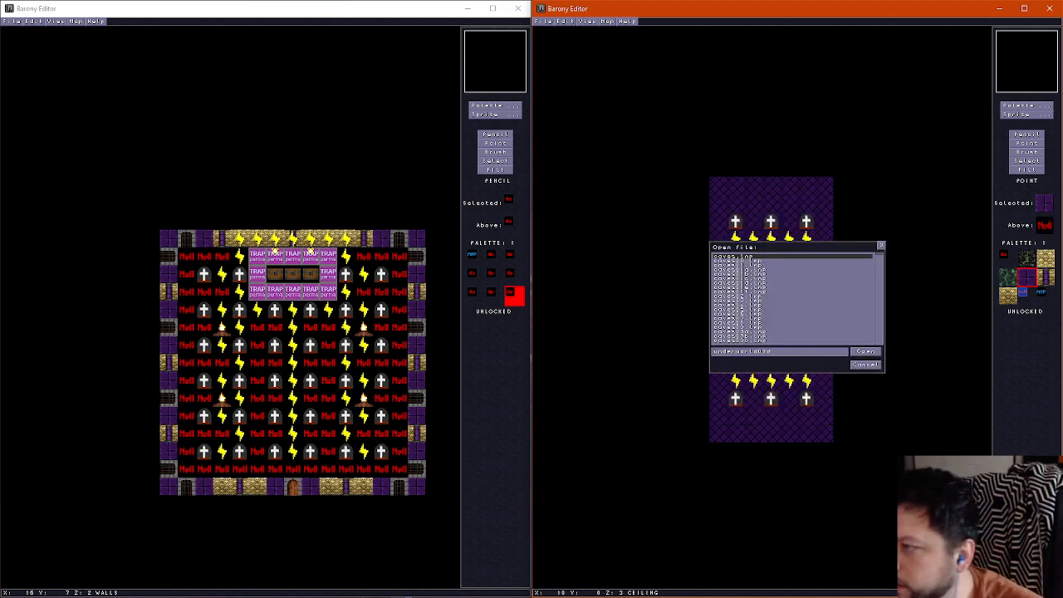
key("Return")
left_click(738, 312)
key("F2")
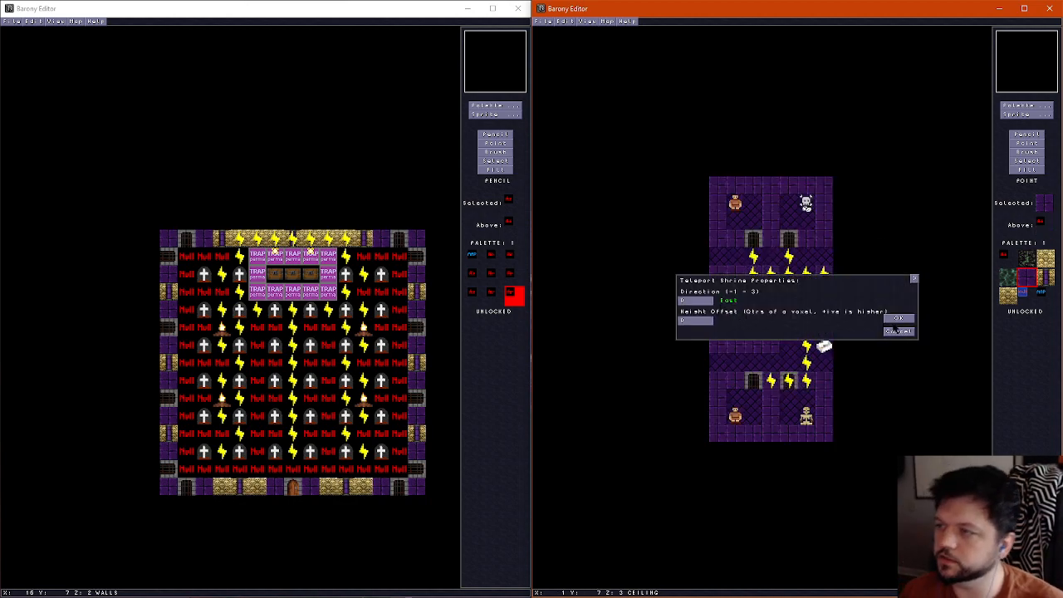
left_click(899, 319)
Open the variant with trap blocks and lever gates and check its teleport shrine's direction and height offset
key("ctrl+o")
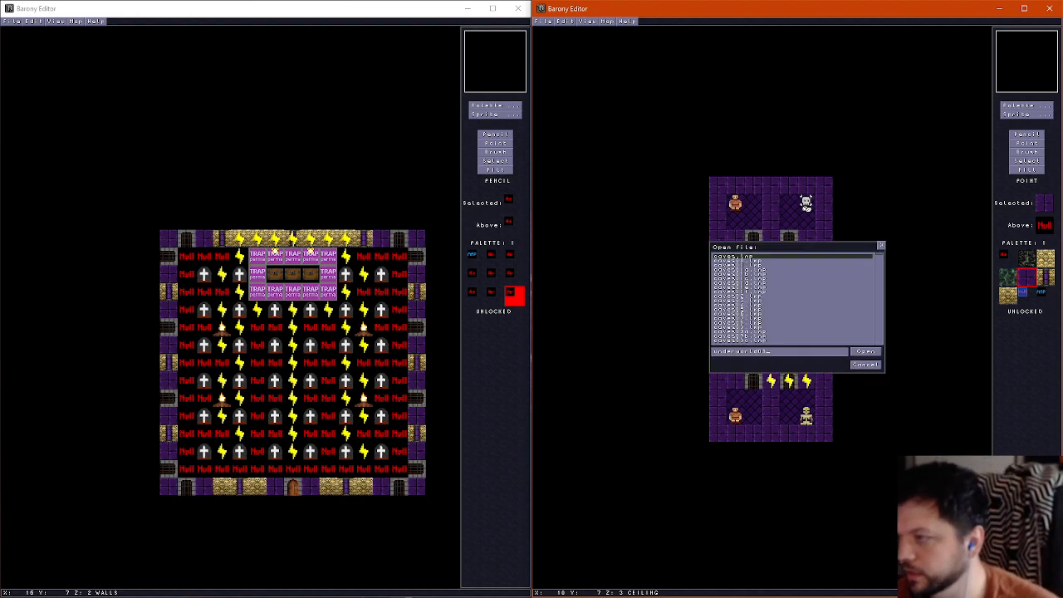
key("Return")
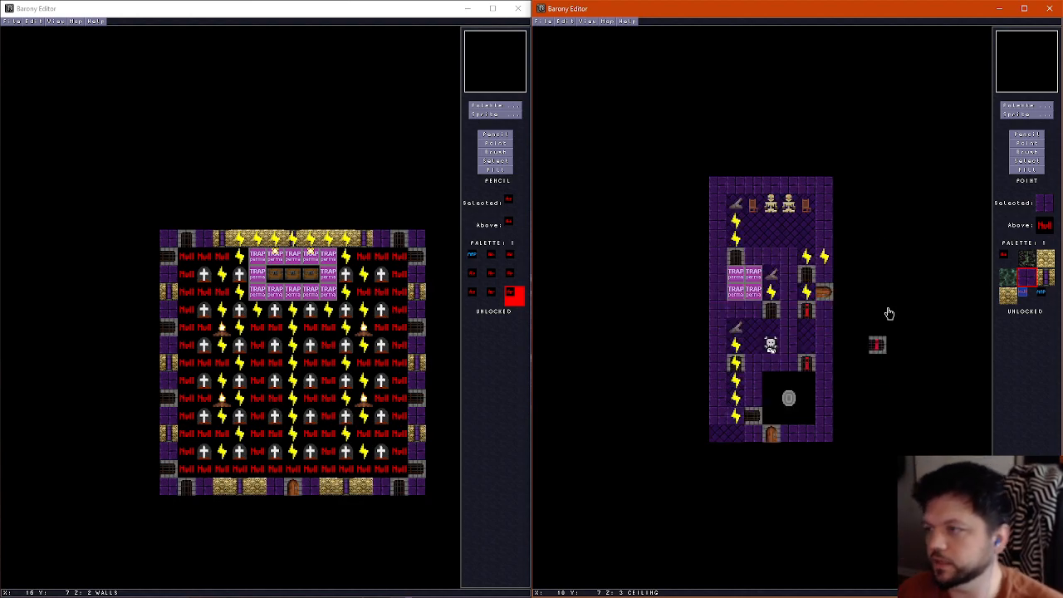
left_click(792, 399)
key("F2")
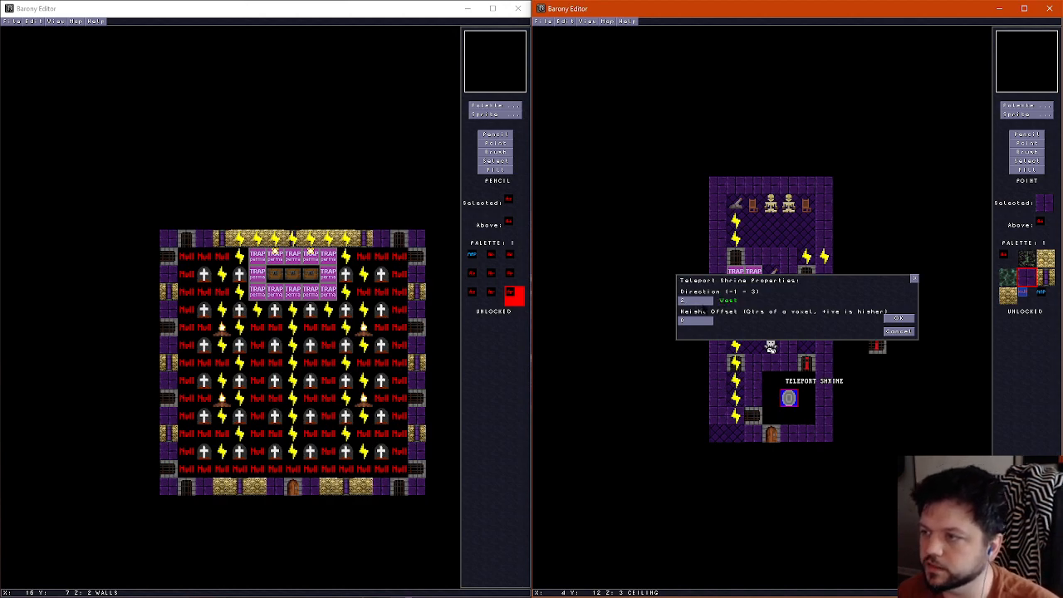
left_click(903, 320)
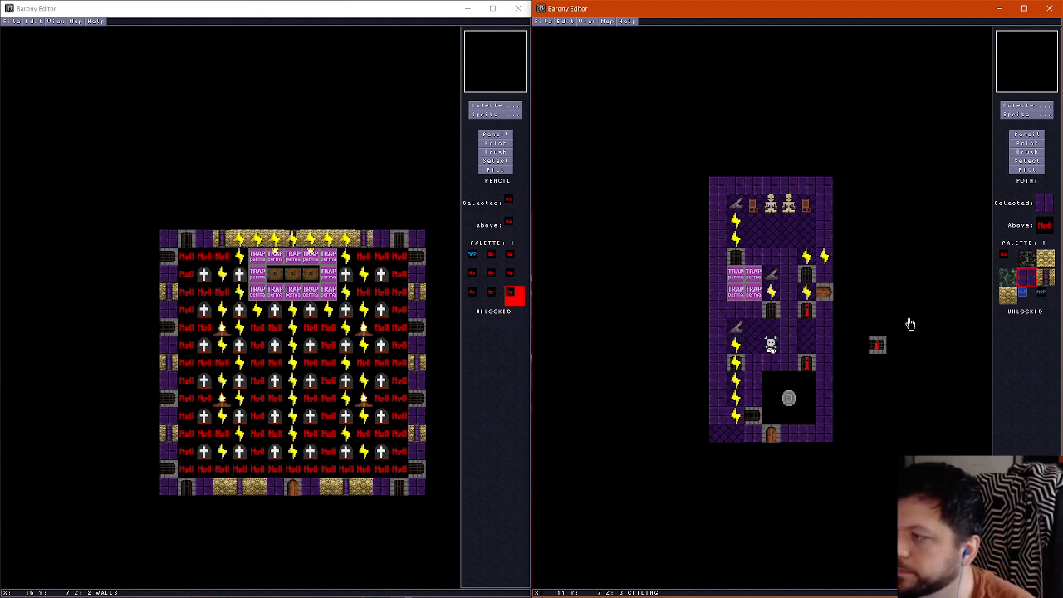
Save the map and open the walled graveyard variant with six gravestones and two doors
left_click(541, 22)
left_click(548, 57)
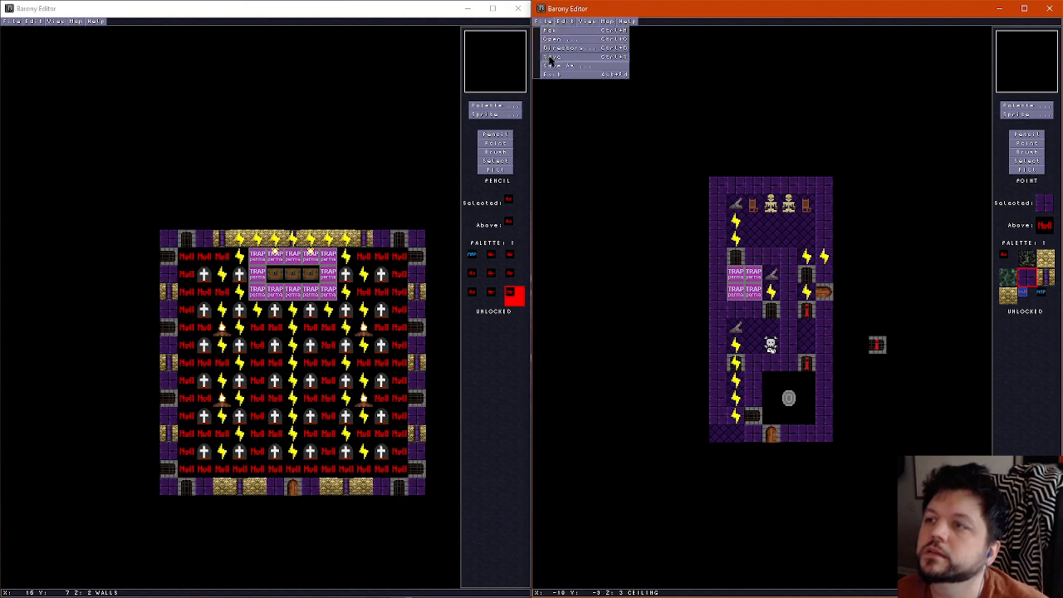
key("ctrl+o")
key("Return")
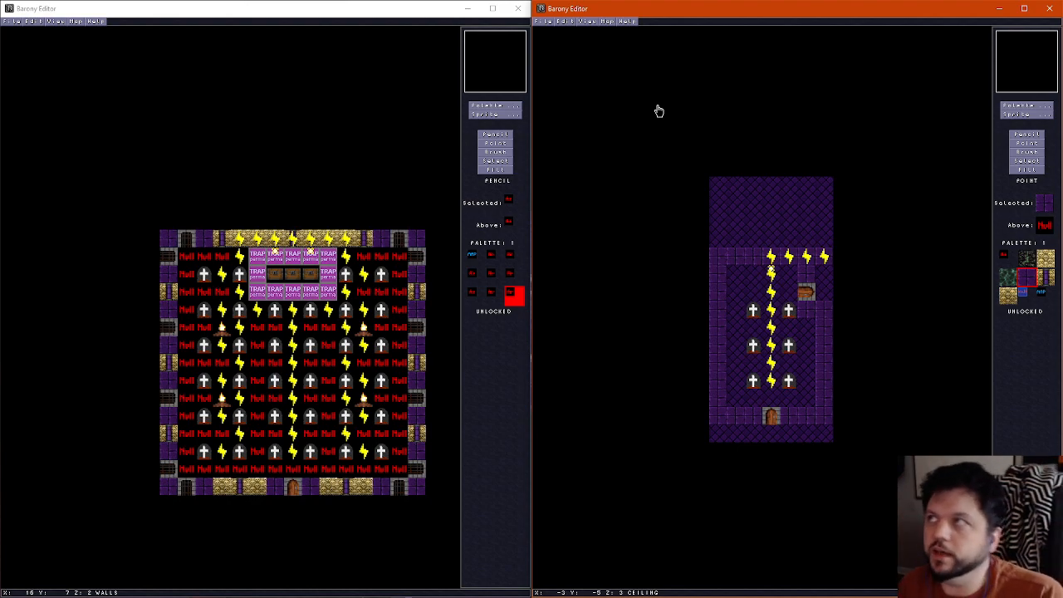
Erase the wall tiles at the graveyard's upper-left corner with the Pencil to open a passage to the north
scroll(733, 236, "down", 1)
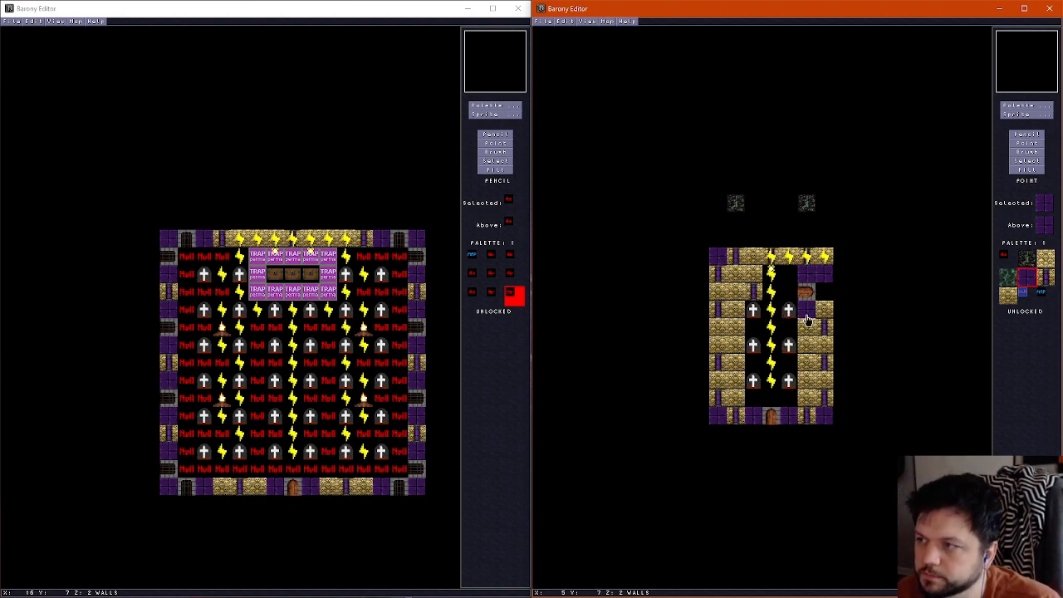
left_click(1030, 134)
scroll(779, 282, "down", 1)
scroll(779, 282, "up", 2)
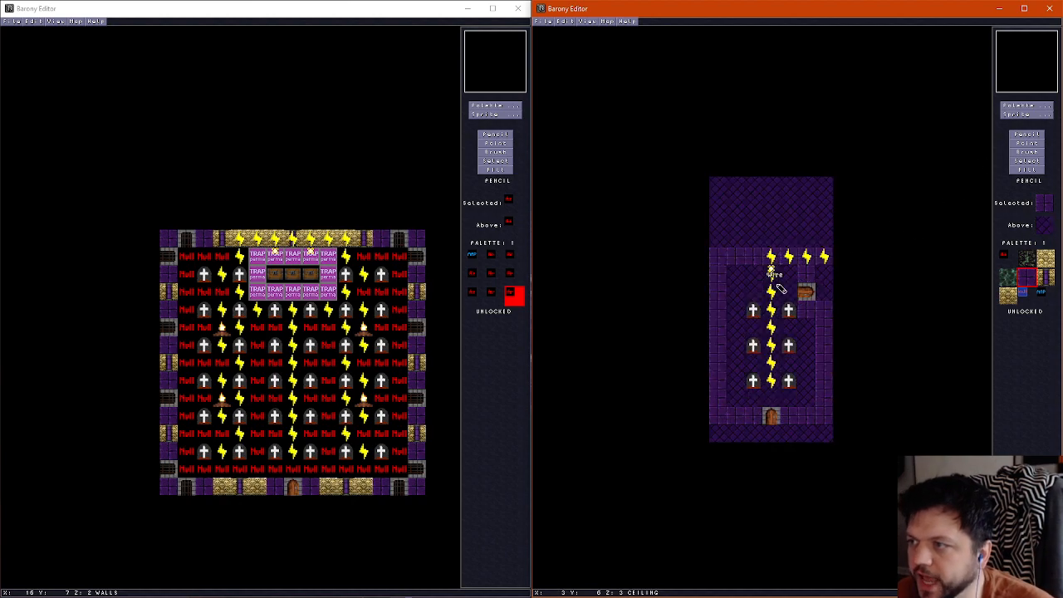
scroll(779, 283, "down", 1)
right_click(789, 278)
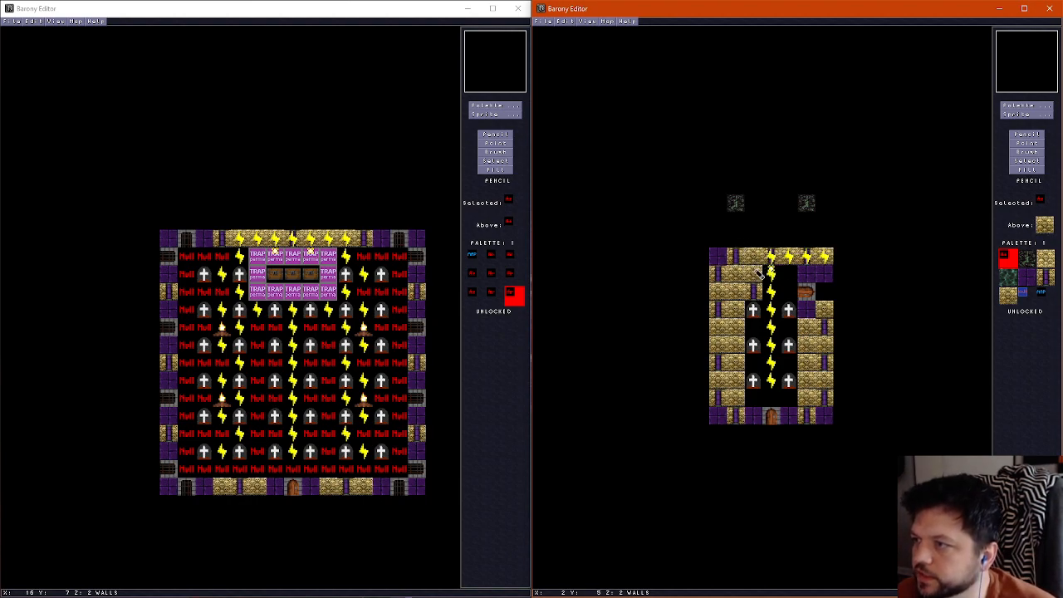
left_click_drag(747, 274, 736, 257)
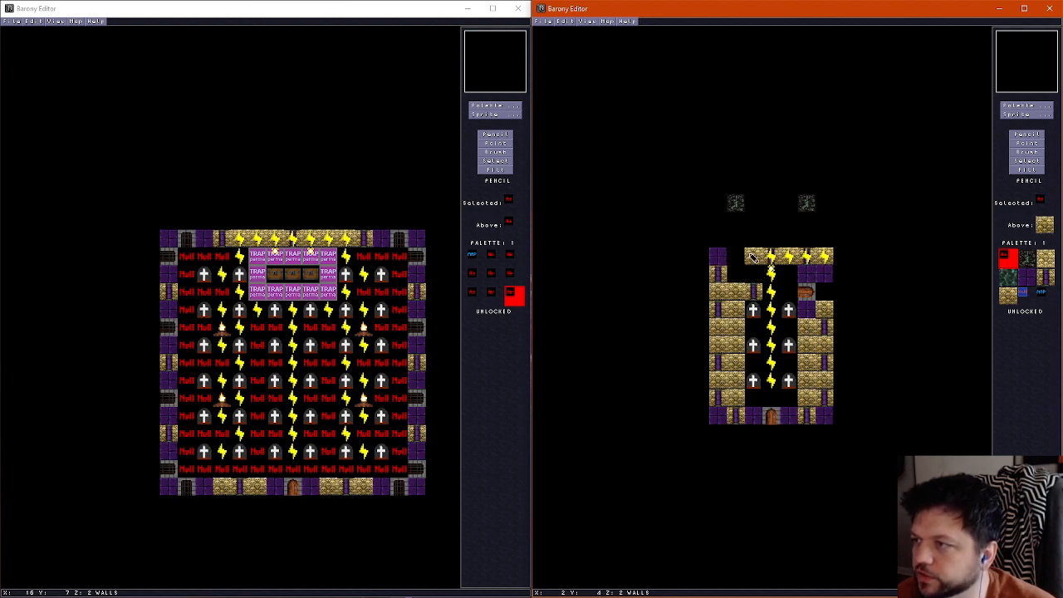
Draw side walls for the northern alcove, placing a gold brick tile above a purple pillar tile on each side
right_click(770, 257)
left_click(718, 239)
right_click(751, 255)
left_click(721, 222)
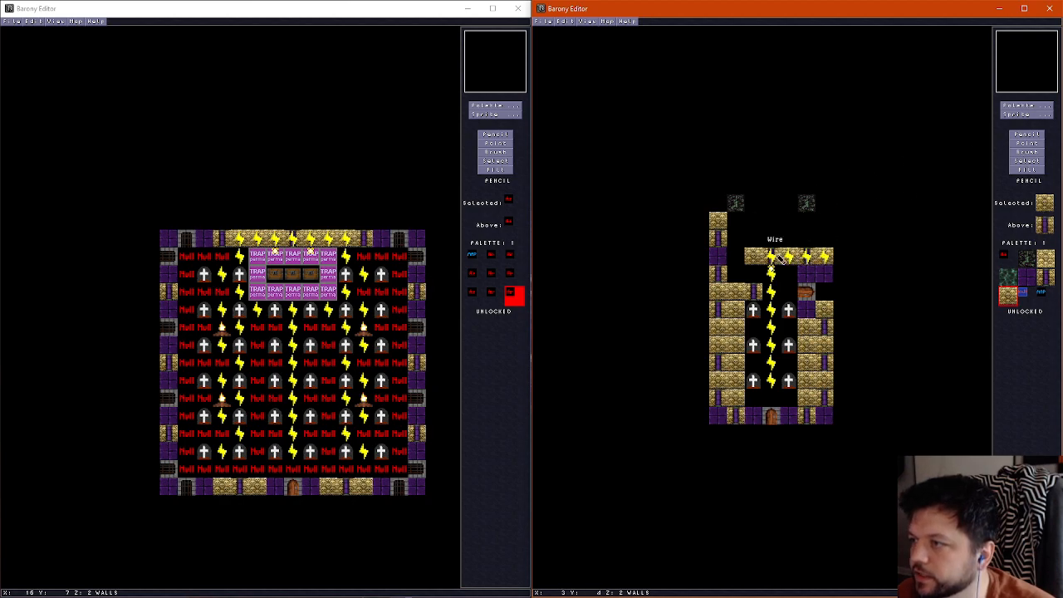
right_click(718, 242)
left_click(825, 239)
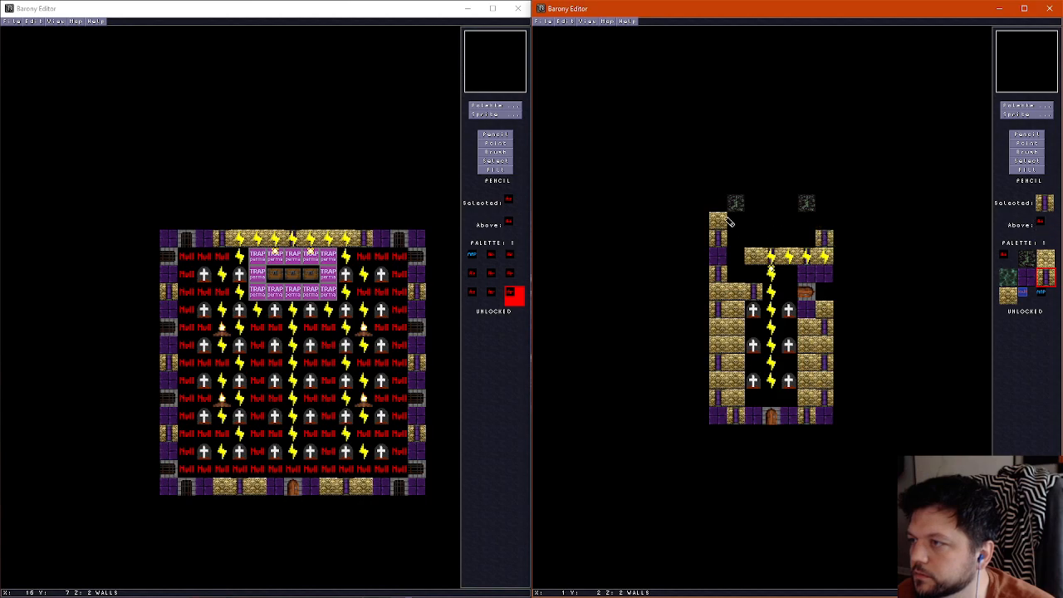
right_click(719, 223)
left_click(823, 221)
Paint dark floor tiles along the row just north of the graveyard's upper wall
scroll(801, 201, "down", 1)
scroll(768, 229, "up", 1)
scroll(749, 249, "down", 1)
scroll(746, 255, "up", 1)
scroll(745, 256, "down", 1)
right_click(734, 263)
scroll(734, 262, "up", 1)
scroll(736, 249, "down", 1)
mouse_move(735, 249)
left_mouse_down()
mouse_move(736, 218)
mouse_move(807, 225)
mouse_move(747, 240)
mouse_move(756, 204)
mouse_move(776, 238)
mouse_move(790, 241)
left_mouse_up()
right_click(757, 291)
scroll(757, 258, "up", 1)
scroll(757, 258, "down", 1)
scroll(757, 257, "up", 1)
scroll(752, 254, "down", 1)
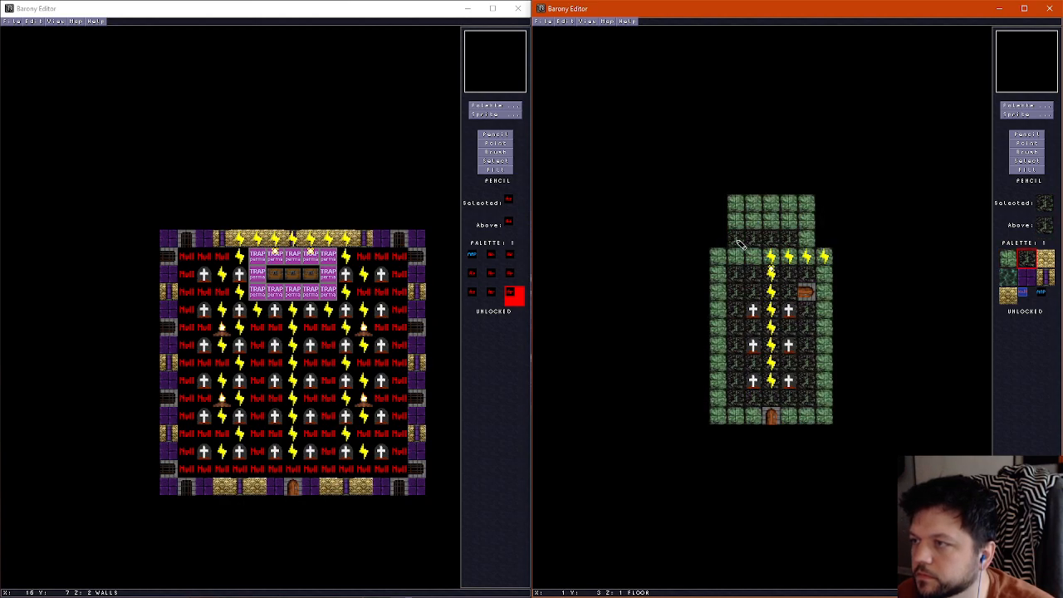
scroll(738, 245, "up", 1)
scroll(731, 251, "down", 1)
scroll(724, 256, "up", 1)
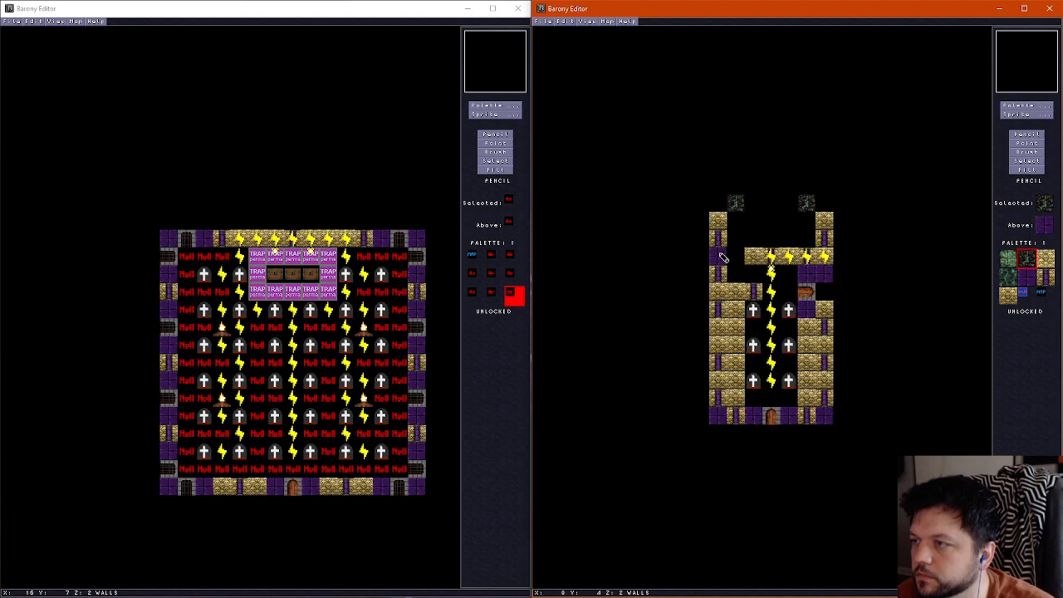
Fill the floor layer beneath the alcove's two side walls with green stone tiles
scroll(721, 253, "down", 1)
right_click(721, 253)
left_click_drag(722, 237, 722, 225)
scroll(722, 225, "up", 1)
scroll(825, 233, "down", 1)
left_click_drag(824, 224, 823, 234)
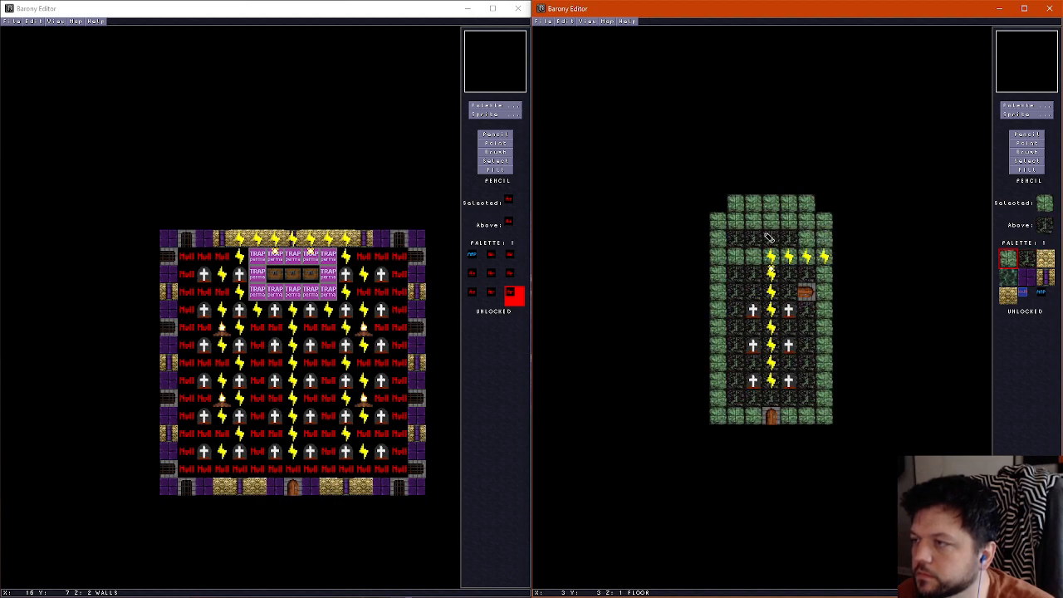
Place a teleport shrine facing South in the centre of the northern alcove on dark floor tiles
right_click(805, 242)
scroll(795, 244, "up", 1)
scroll(776, 244, "down", 1)
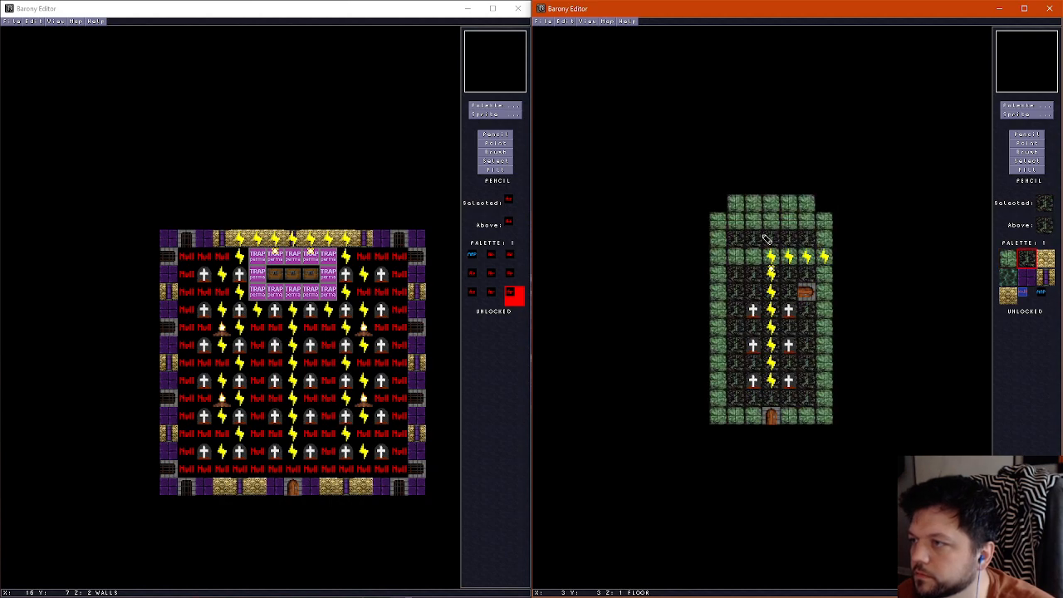
key("s")
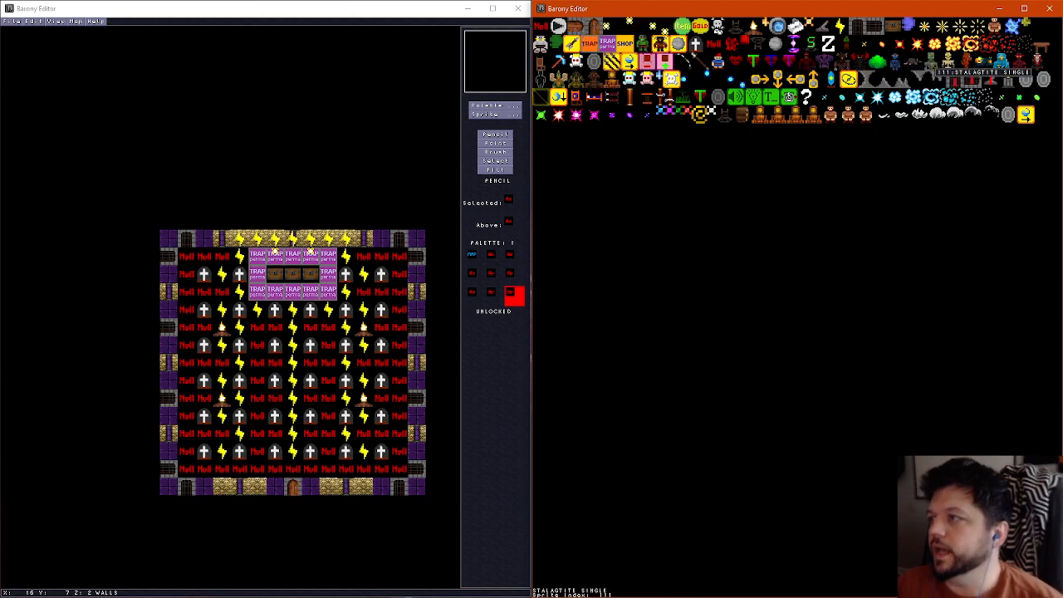
left_click(1008, 114)
left_click(770, 220)
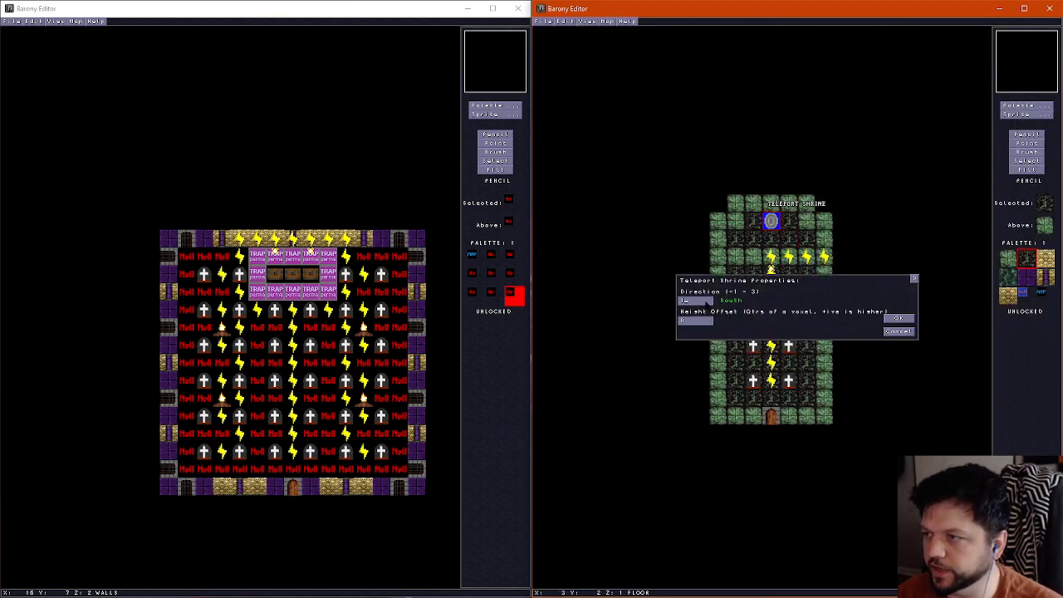
left_click(898, 318)
scroll(764, 296, "up", 2)
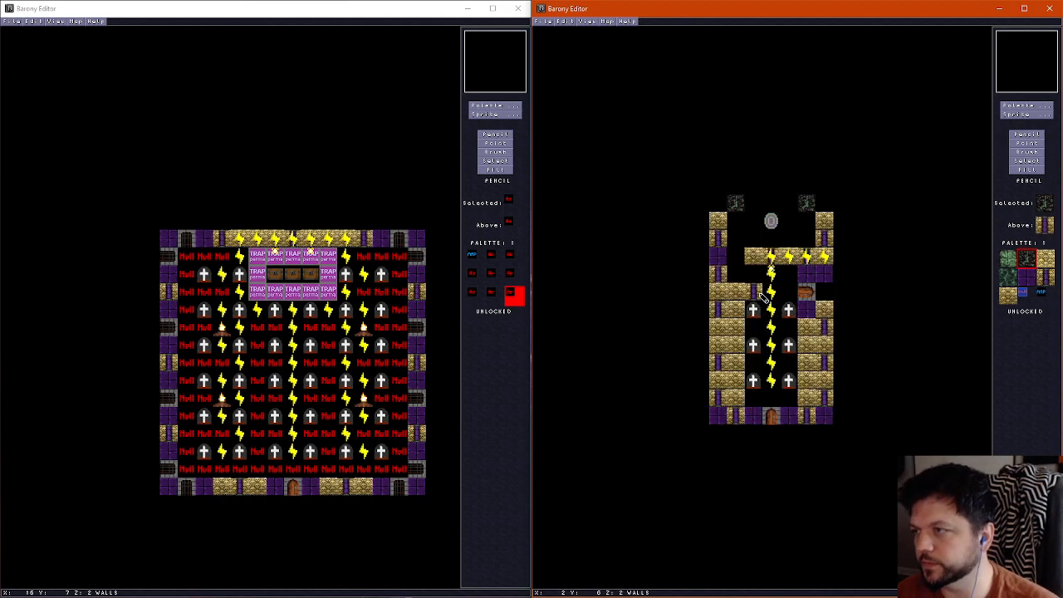
scroll(763, 296, "down", 1)
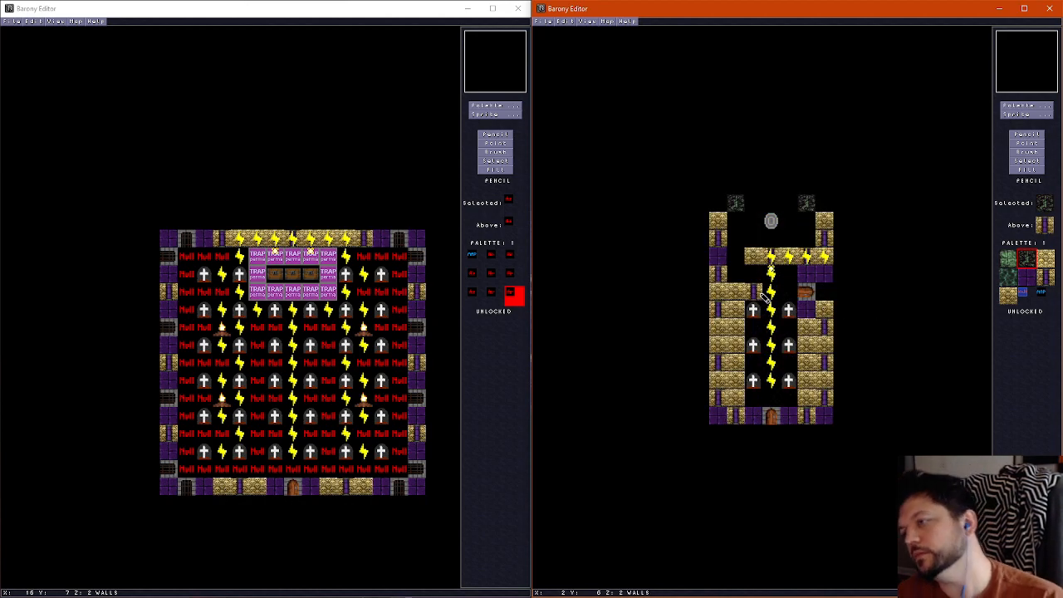
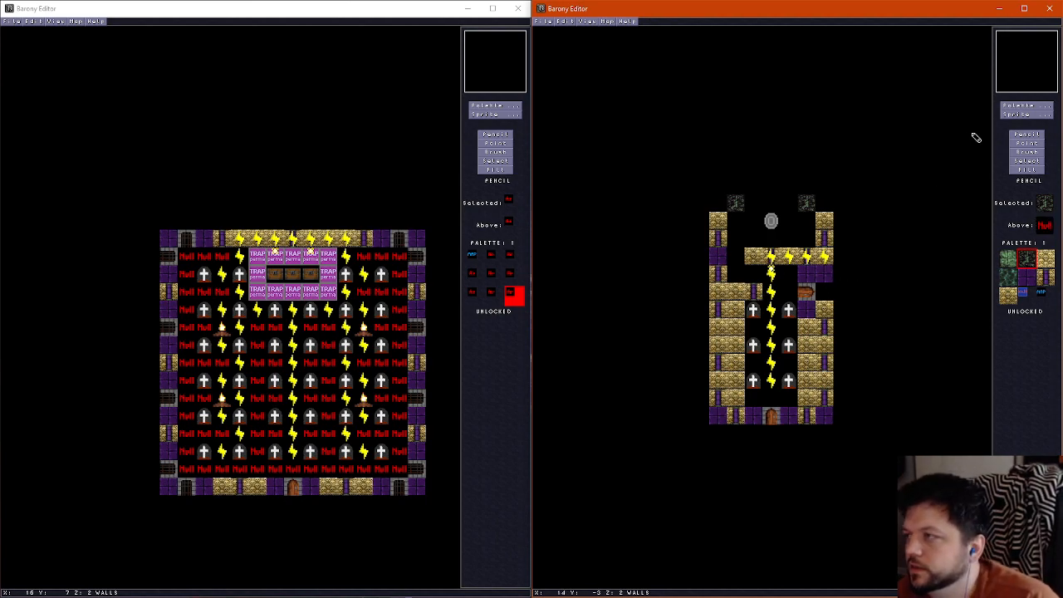
Place a lever in the graveyard's inner southwest corner and run wires north through the inner west wall column
left_click(1027, 115)
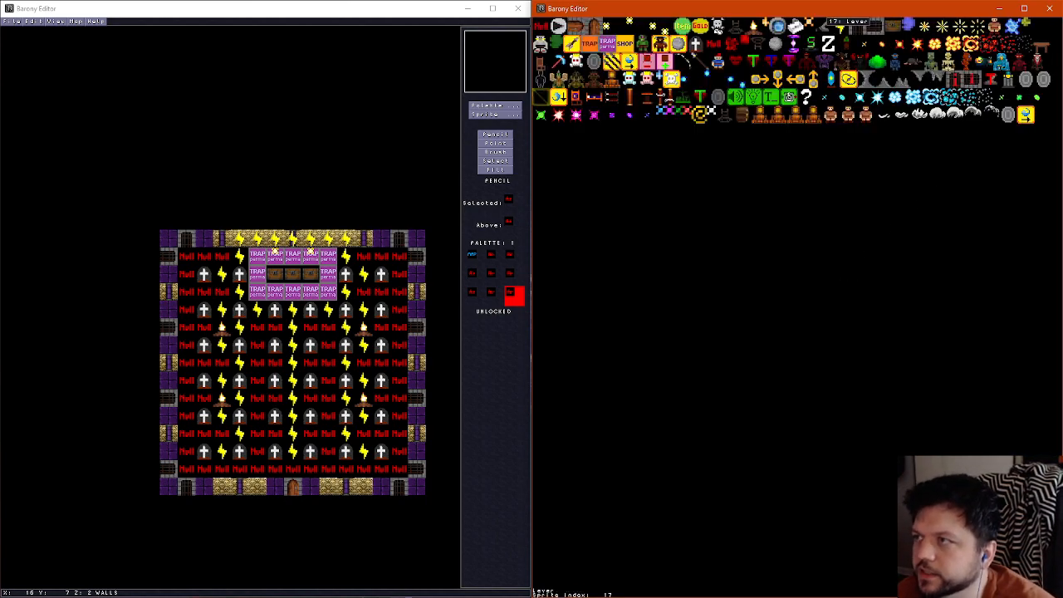
left_click(856, 27)
left_click(755, 400)
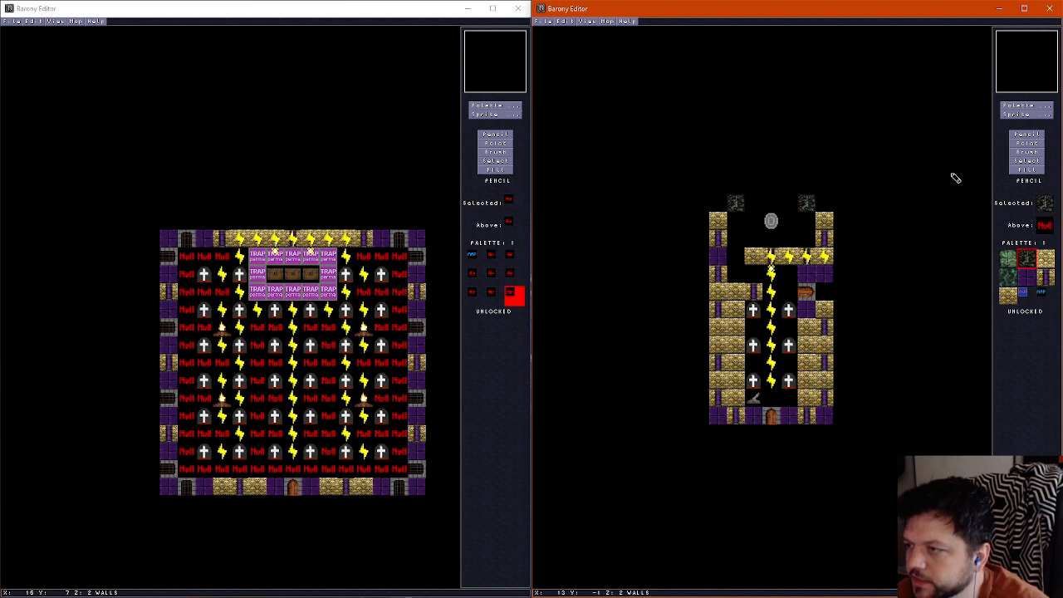
left_click(1027, 143)
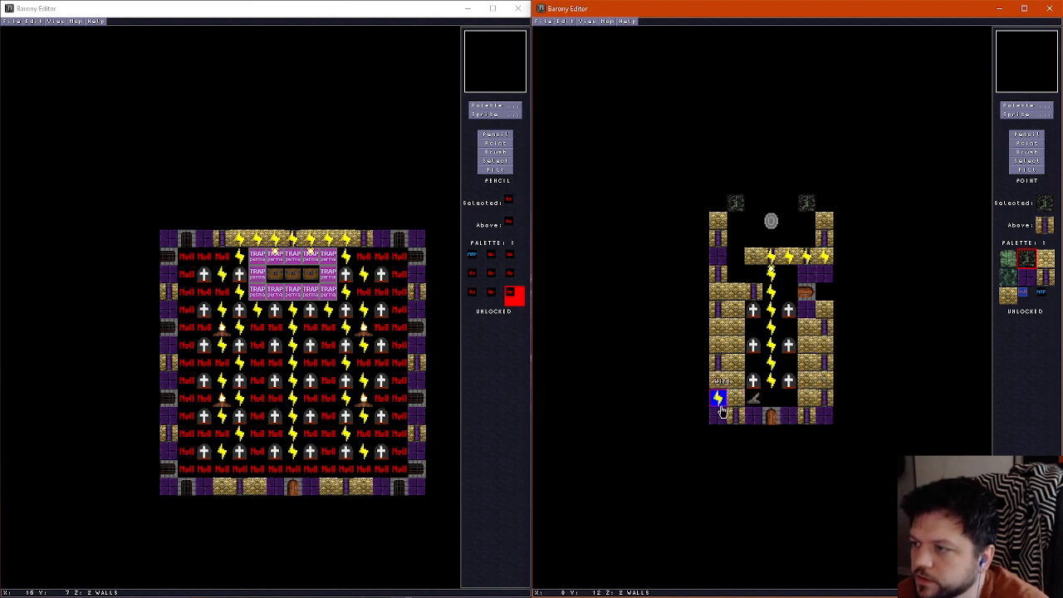
left_click_drag(736, 405, 736, 297)
Place a GATE INVERTED (North-South) sprite at the north end of the western wire line, in the upper wall's gap
left_click(1028, 113)
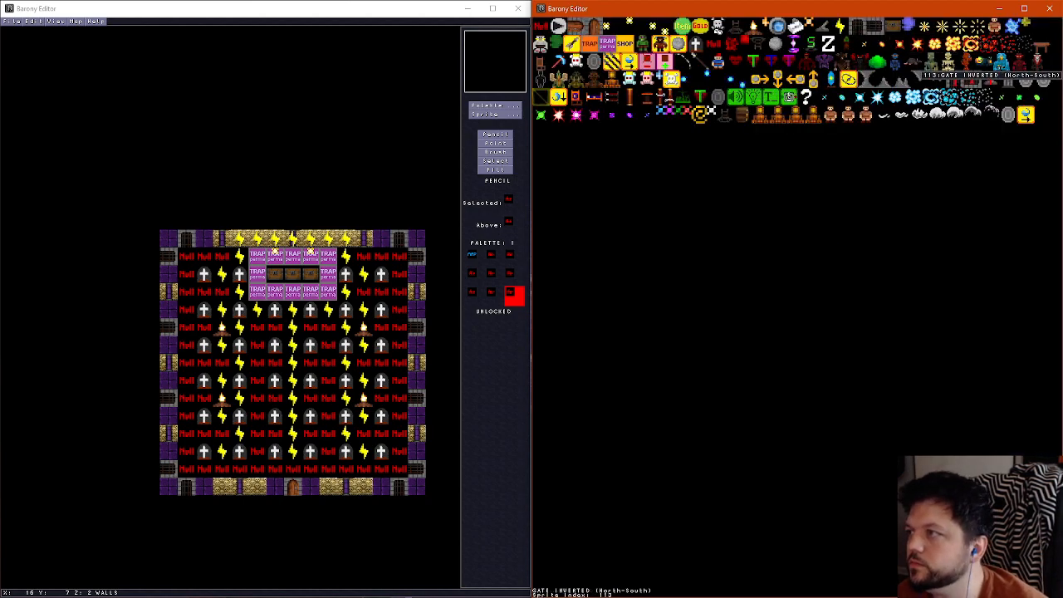
left_click(954, 86)
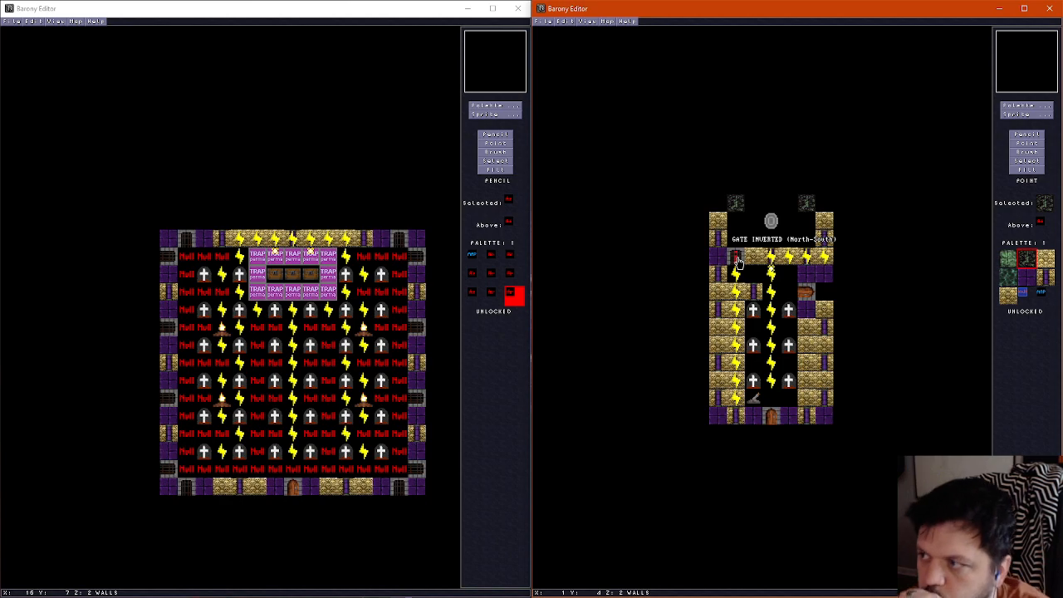
left_click(737, 261)
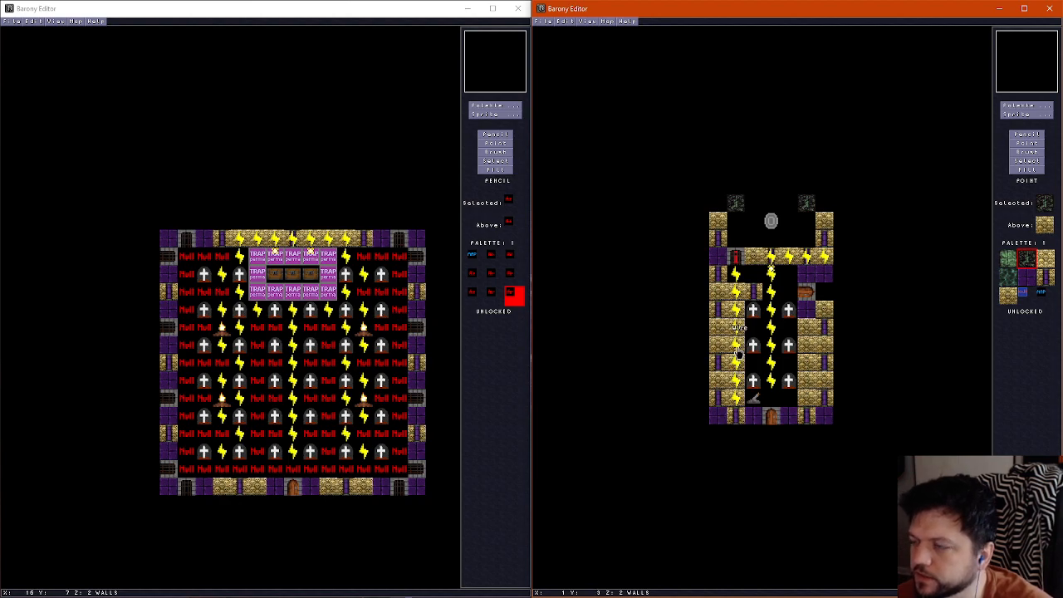
Paint a purple tile above a gold brick tile just east of the gate, and clear the inner west wall tiles to form a passage
left_click(1032, 135)
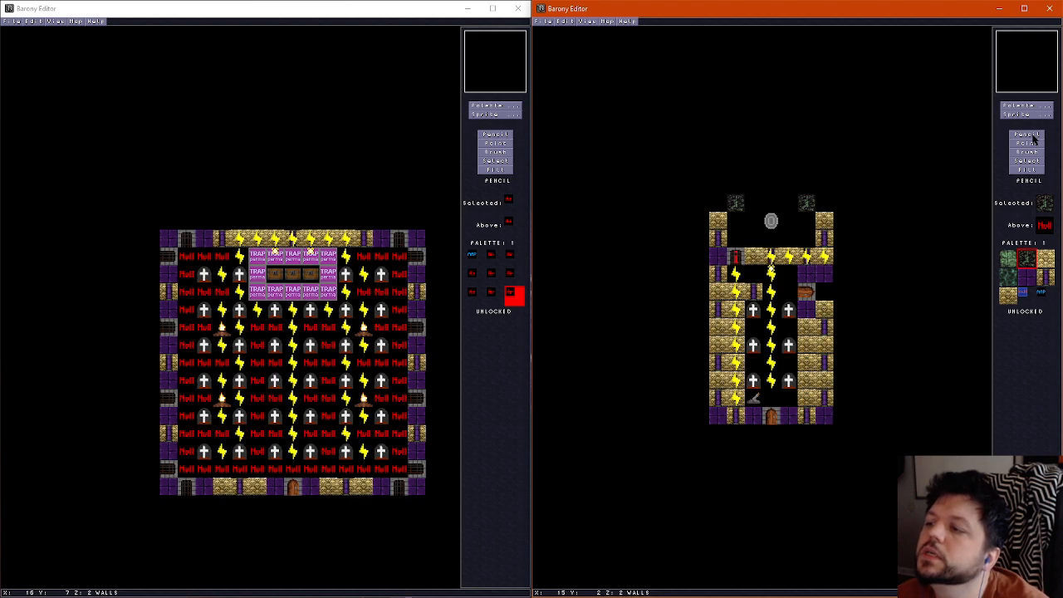
right_click(749, 287)
right_click(747, 259)
left_click(749, 269)
right_click(718, 258)
left_click(750, 257)
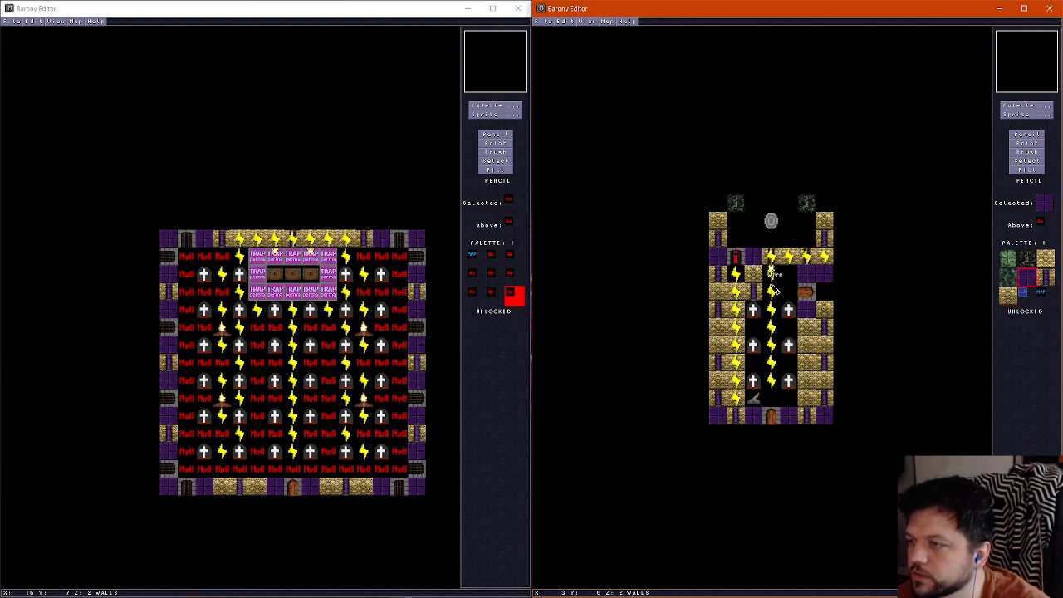
right_click(784, 292)
left_click_drag(735, 291, 736, 365)
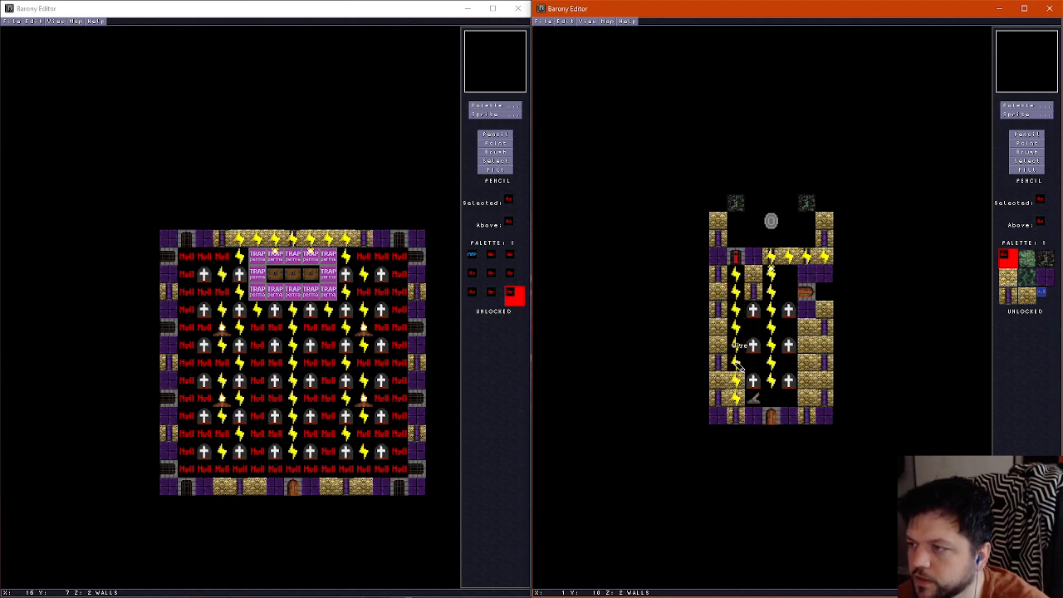
Delete the inverted gate, the wires along the inner west column and the lever in the southwest corner
left_click(1029, 144)
left_click(736, 256)
key("Delete")
left_click(734, 314)
key("Delete")
left_click(736, 344)
key("Delete")
left_click(736, 363)
key("Delete")
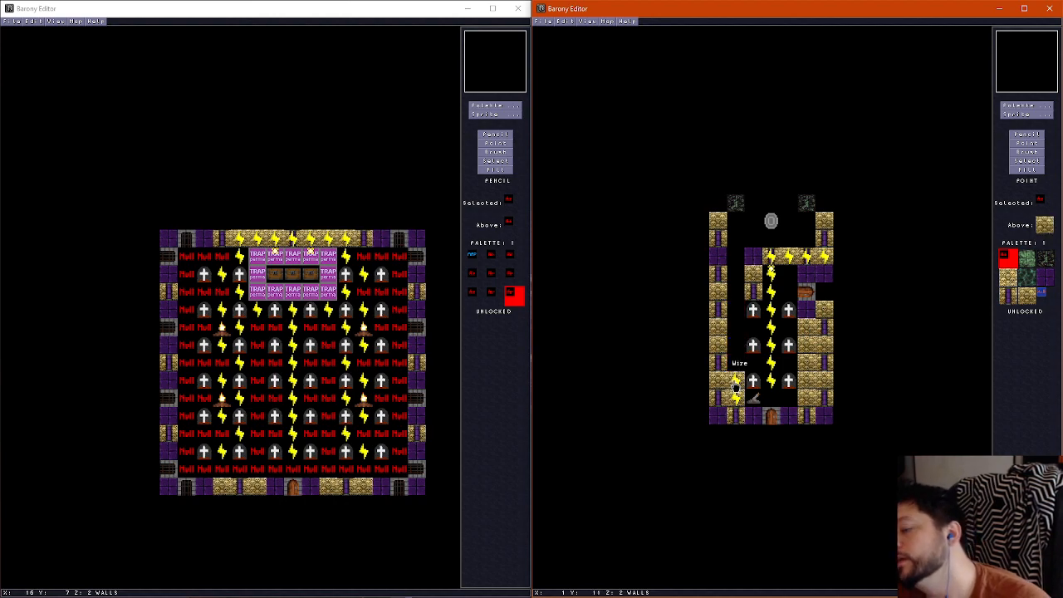
left_click(735, 382)
key("Delete")
left_click(738, 397)
key("Delete")
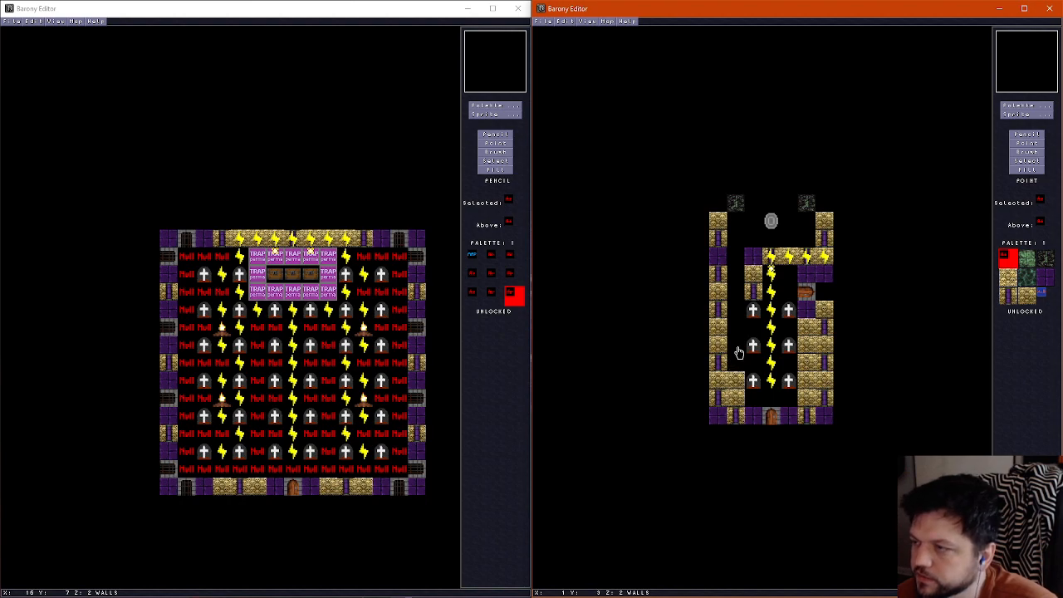
Refill the two passage tiles north of the remaining inner west wall with gold brick
left_click(1029, 135)
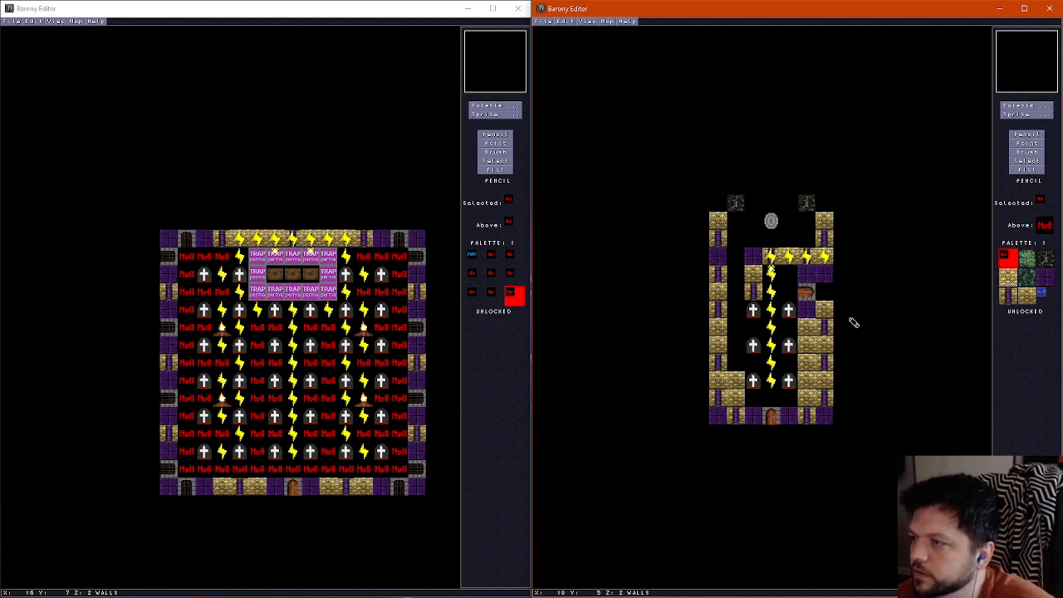
right_click(738, 379)
left_click(735, 367)
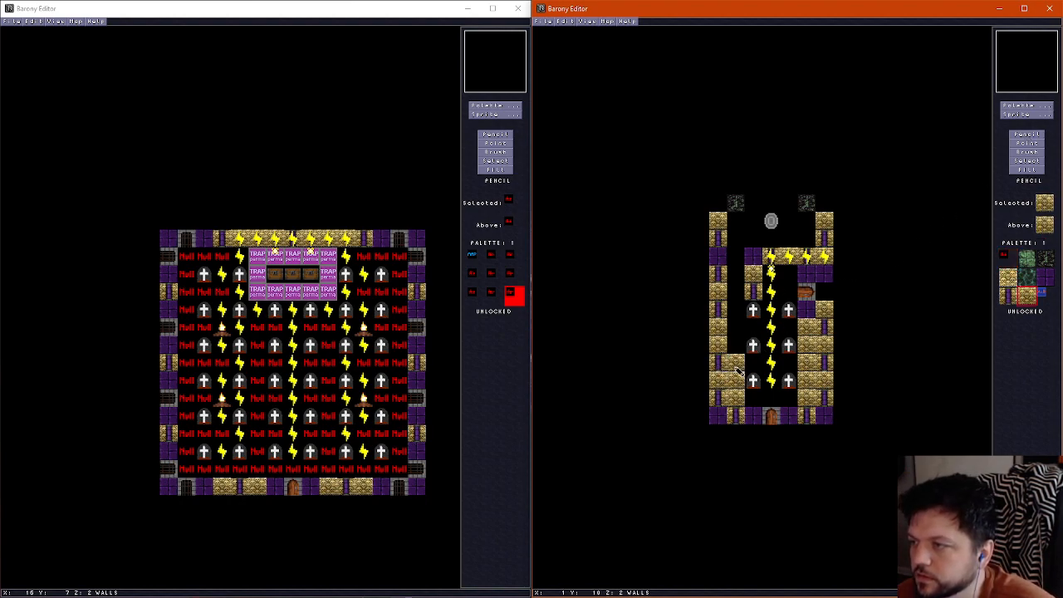
left_click(736, 346)
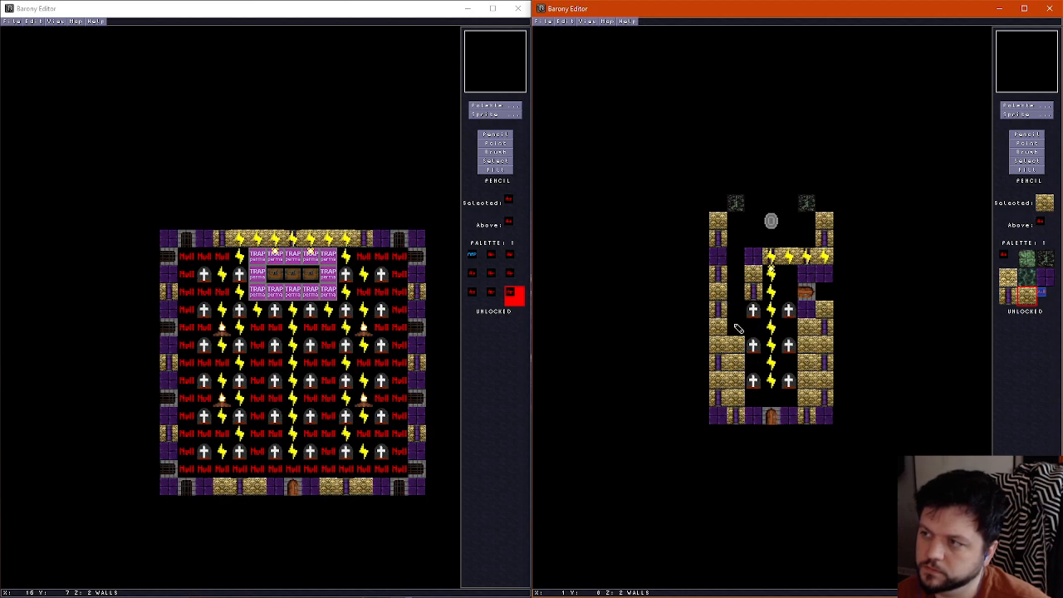
Walk through the room in the 3D view to examine the northern alcove, the west passage and the graveyard interior
key("f")
key("Up")
key("Right")
key("Up")
key("Up")
key("Left")
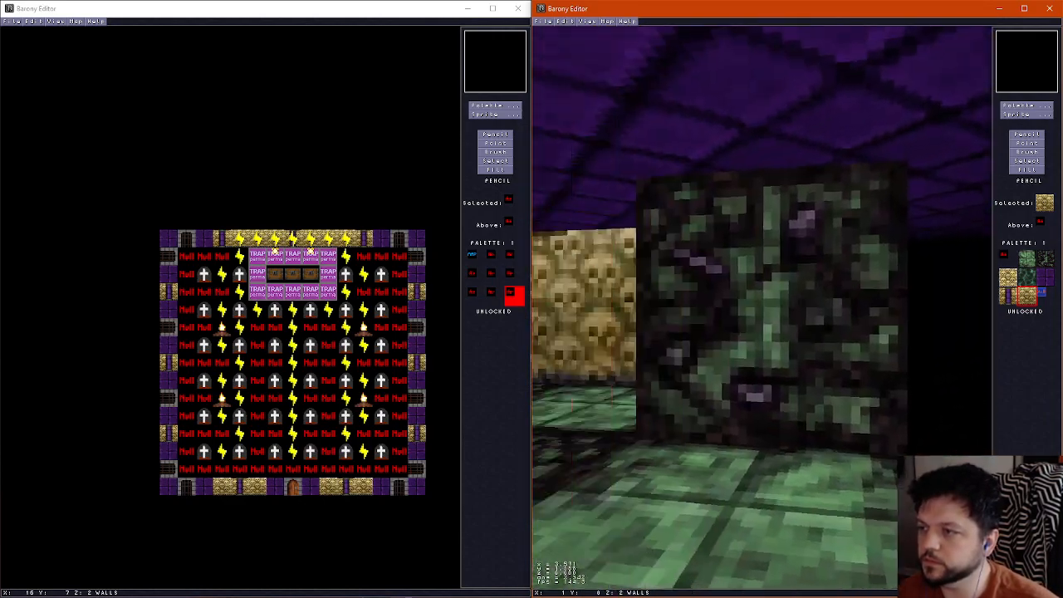
key("Left")
key("Right")
key("Left")
key("Up")
key("Right")
key("Left")
key("Up")
key("Up")
key("Left")
key("Up")
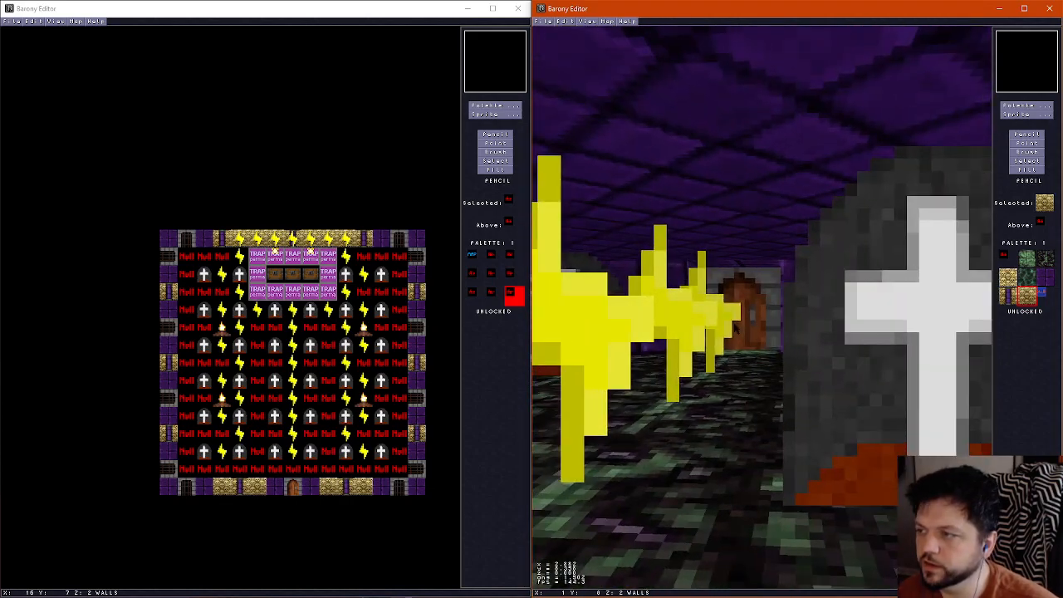
key("Down")
key("Left")
key("Left")
key("Up")
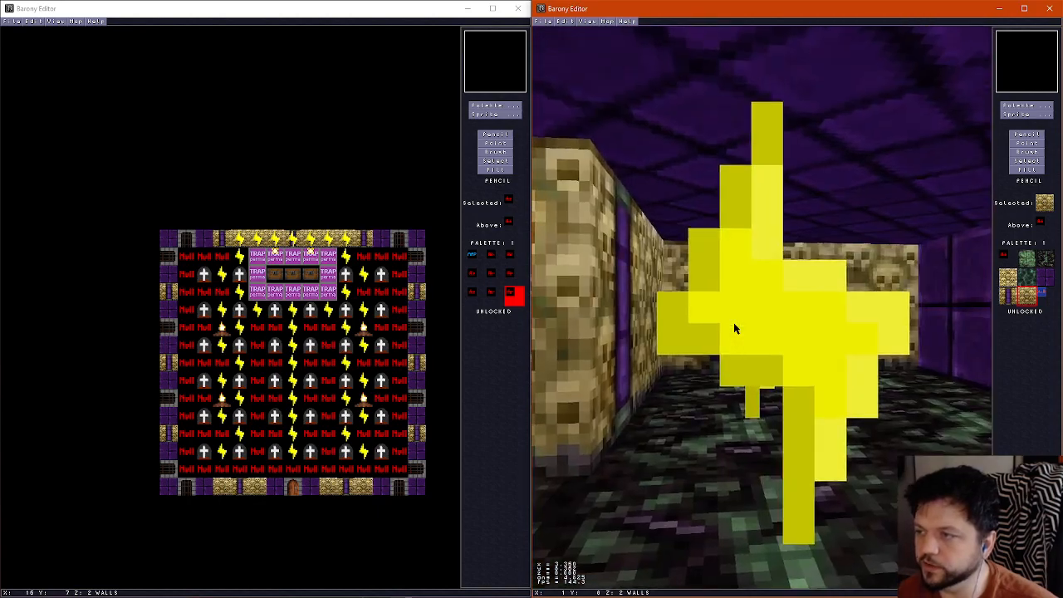
key("Right")
key("Up")
key("Down")
key("Up")
key("ctrl+f")
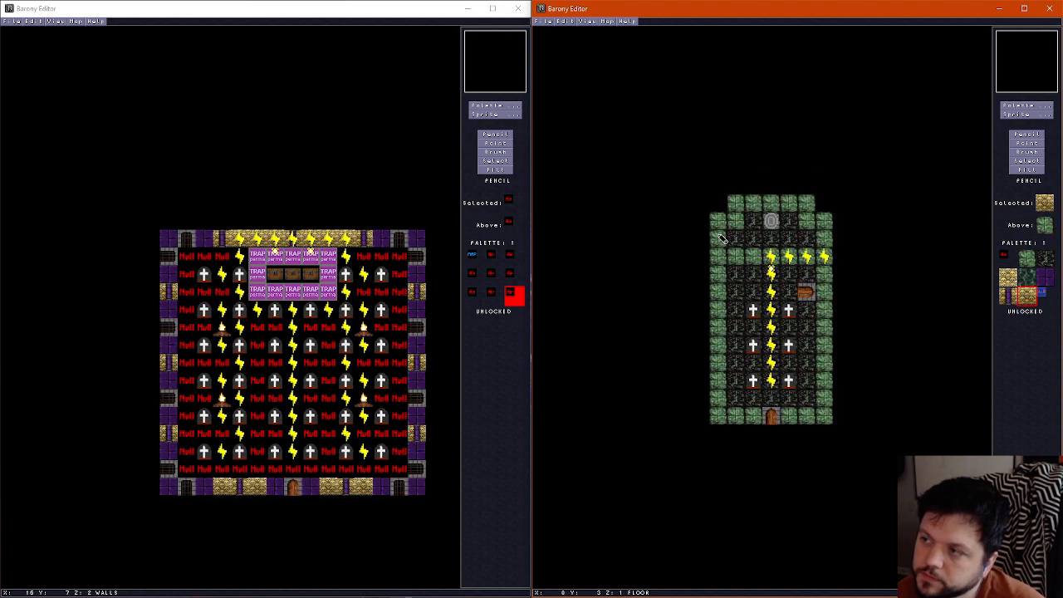
Erase the green stone floor tiles in the middle of the row directly north of the teleport shrine
scroll(720, 237, "up", 1)
right_click(756, 205)
scroll(759, 205, "down", 1)
left_click(762, 205)
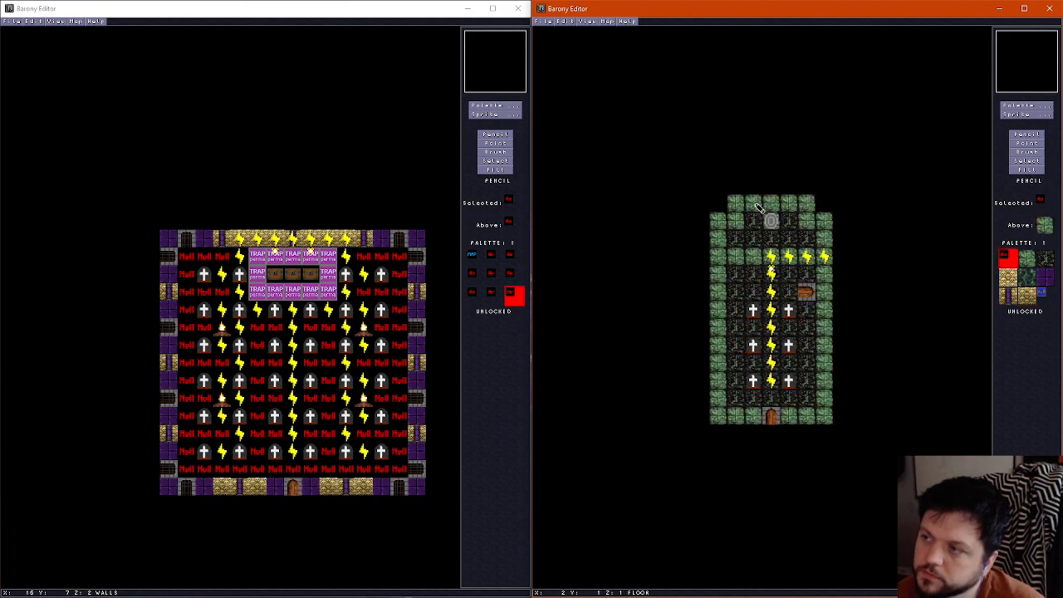
left_click_drag(765, 206, 784, 208)
Inspect the shrine alcove's open northern edge and side walls in the 3D view
key("Return")
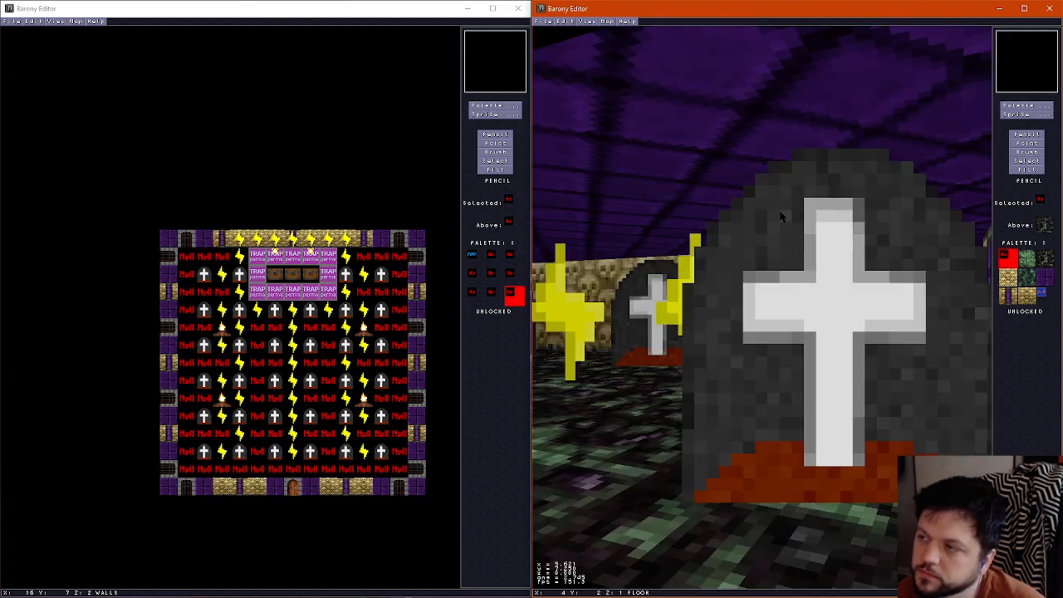
key("Up")
key("Right")
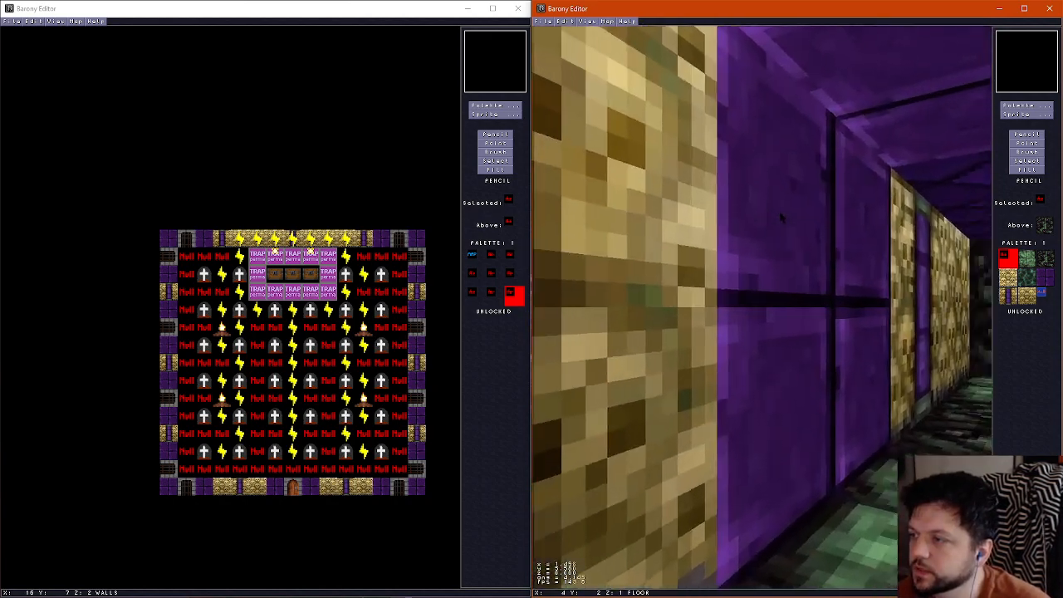
key("Up")
key("Right")
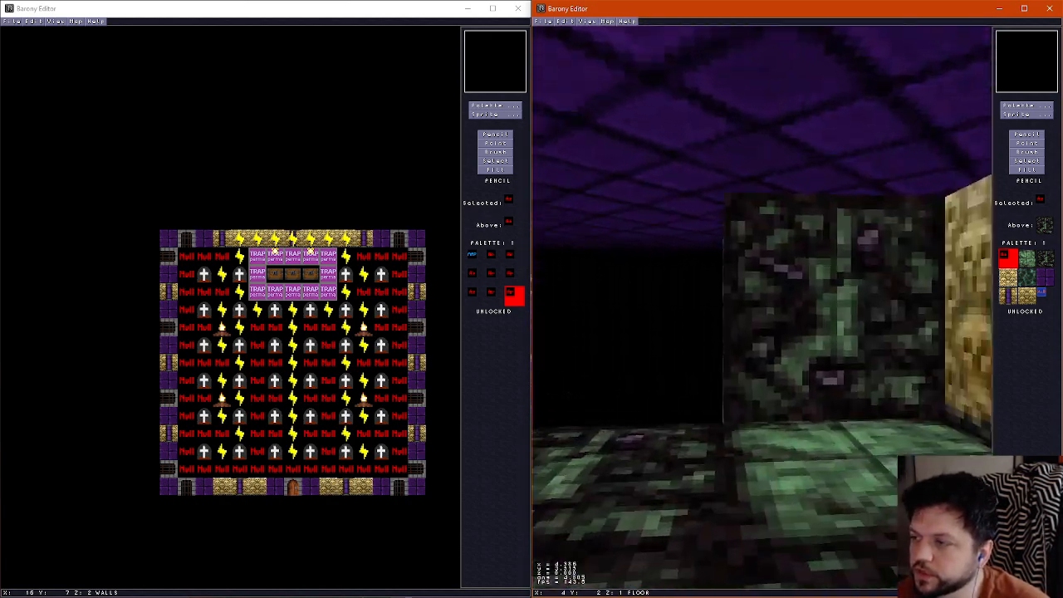
key("Left")
key("Down")
key("Left")
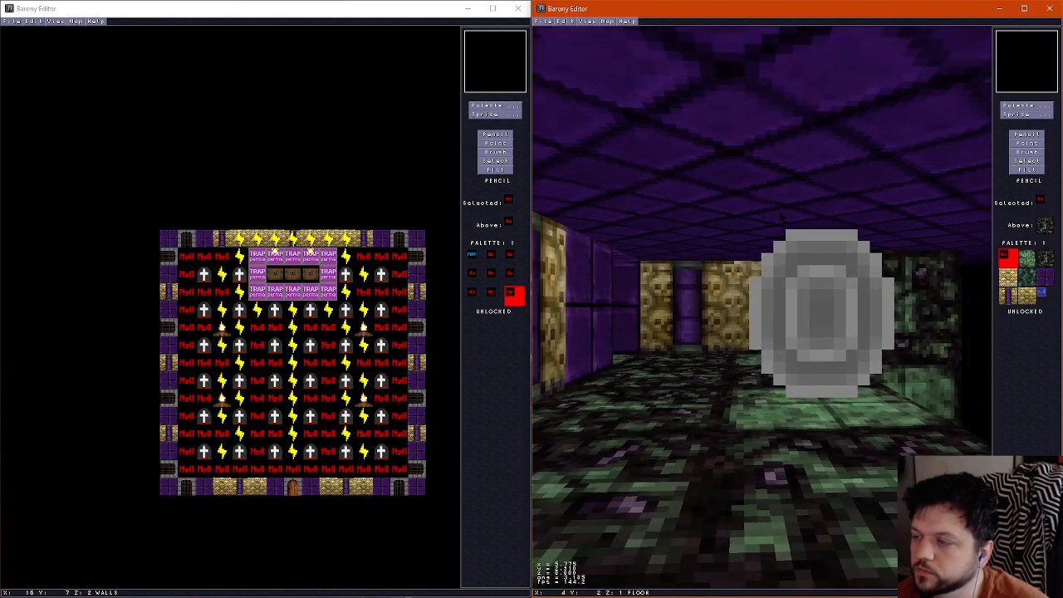
key("Right")
key("Right")
key("ctrl+f")
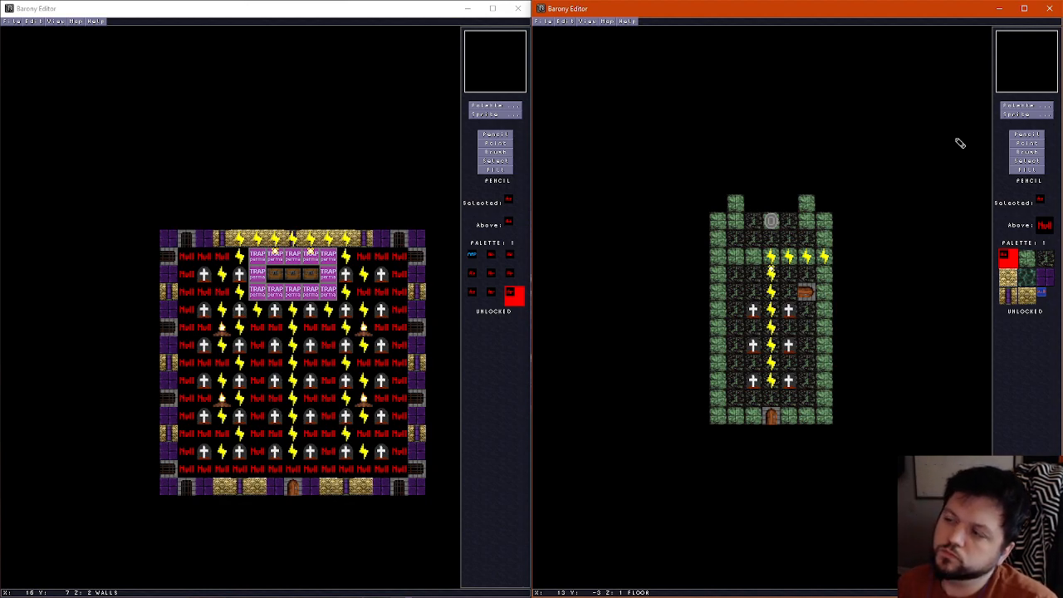
Repaint the floor row north of the shrine with green stone and replace both dark corner wall tiles with gold-and-purple pillar tiles
right_click(739, 206)
left_click_drag(742, 208, 789, 212)
scroll(788, 207, "up", 1)
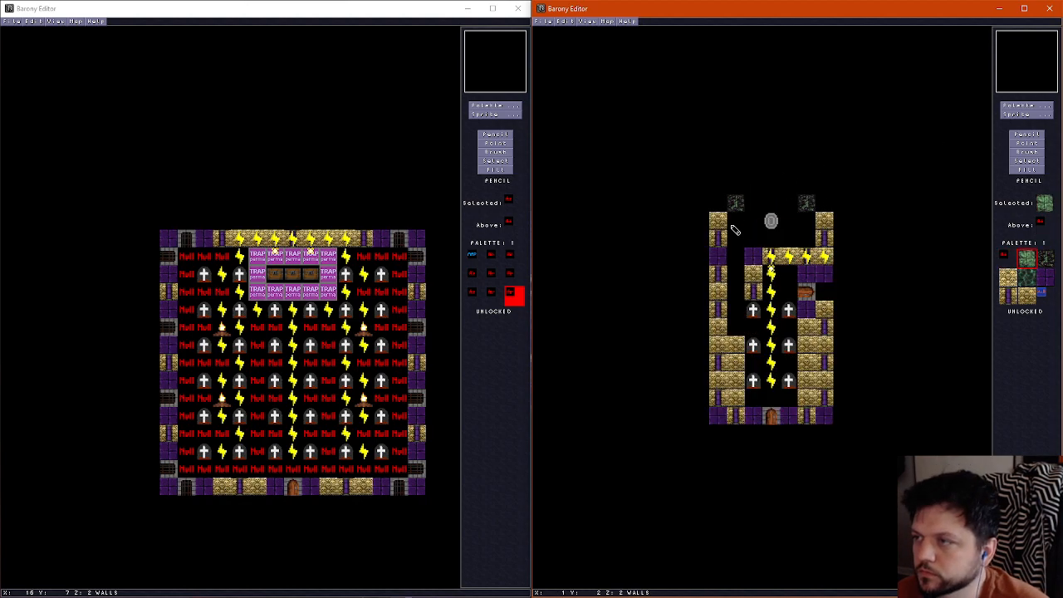
right_click(721, 232)
left_click(735, 205)
left_click(807, 203)
Examine the alcove's new pillar corners and green floor edge around the shrine in the 3D view
key("f")
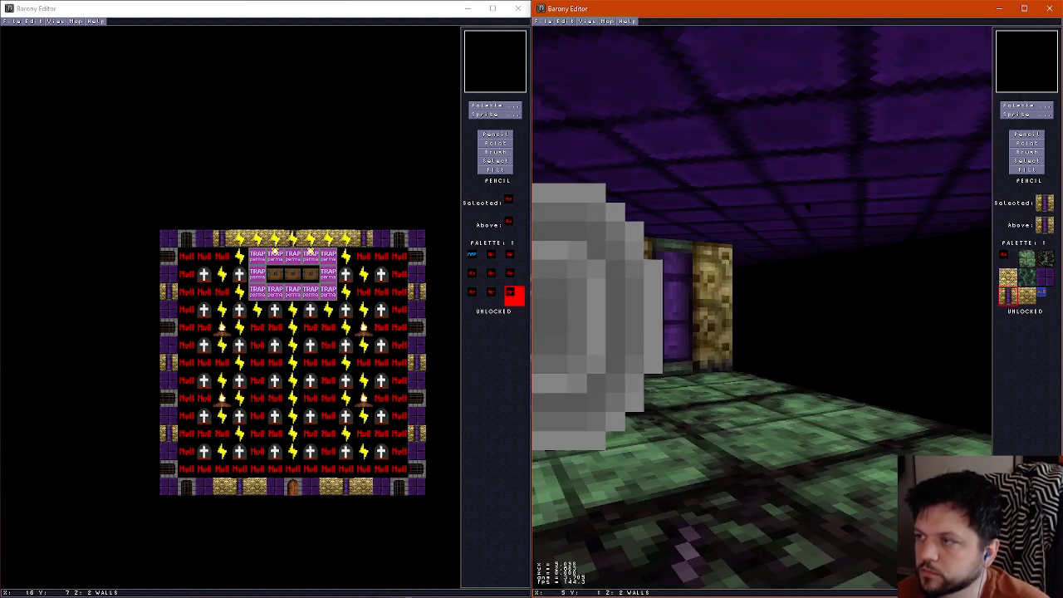
key("Left")
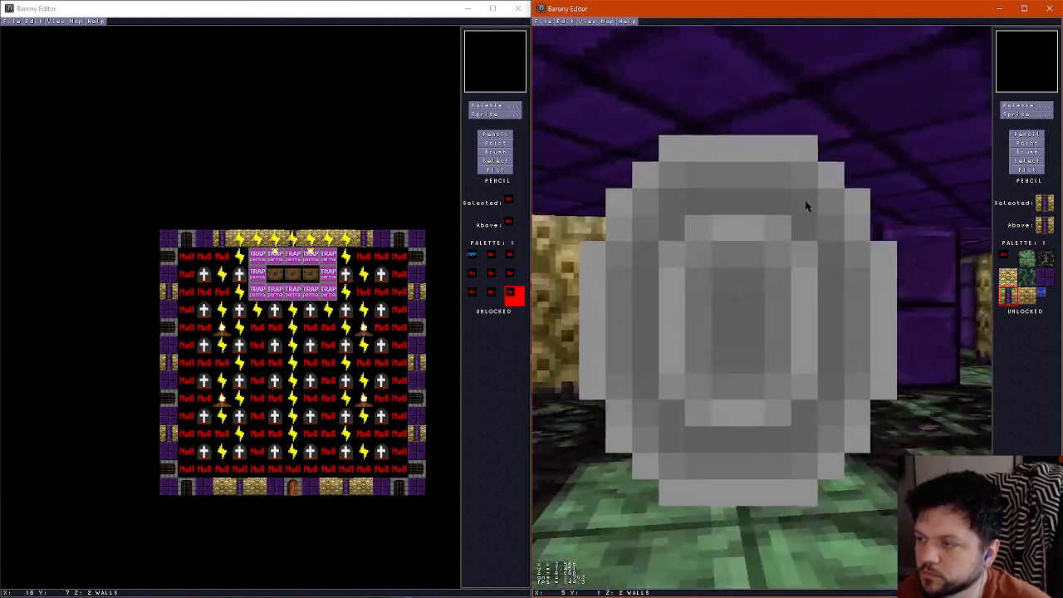
key("Down")
key("Up")
key("Right")
key("Right")
key("f")
scroll(739, 268, "up", 1)
scroll(739, 268, "down", 1)
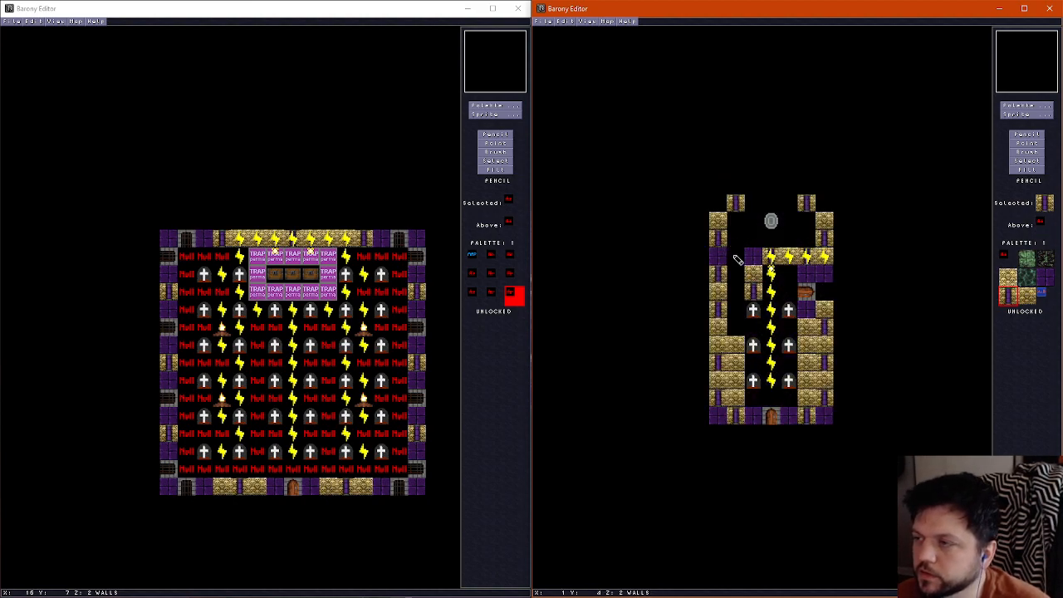
Erase the alcove's lower west side wall tile and close the upper wall's west end with a gold brick tile and a pillar tile
right_click(750, 246)
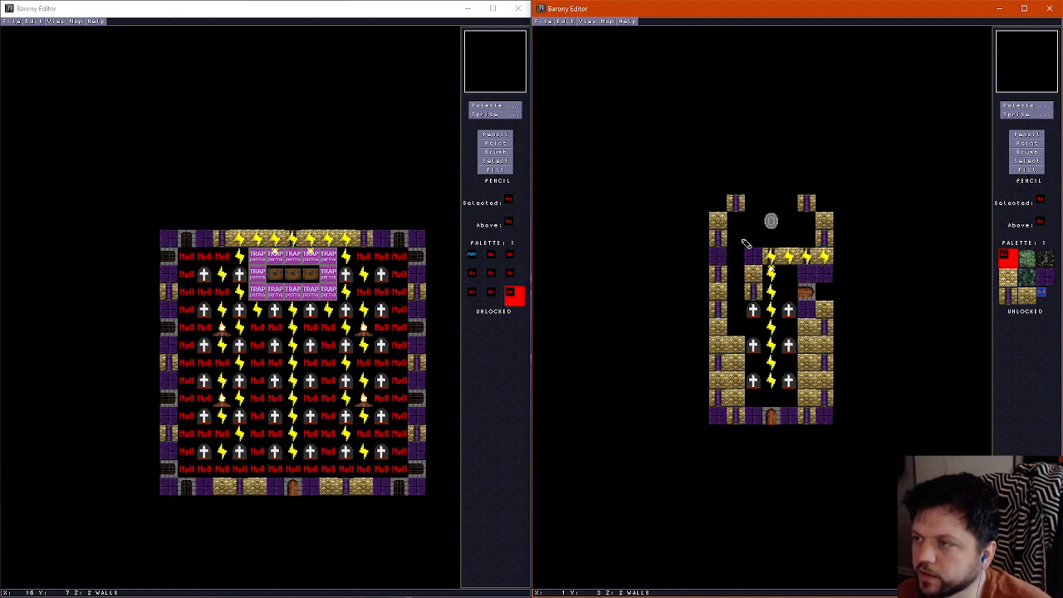
left_click(719, 240)
right_click(796, 260)
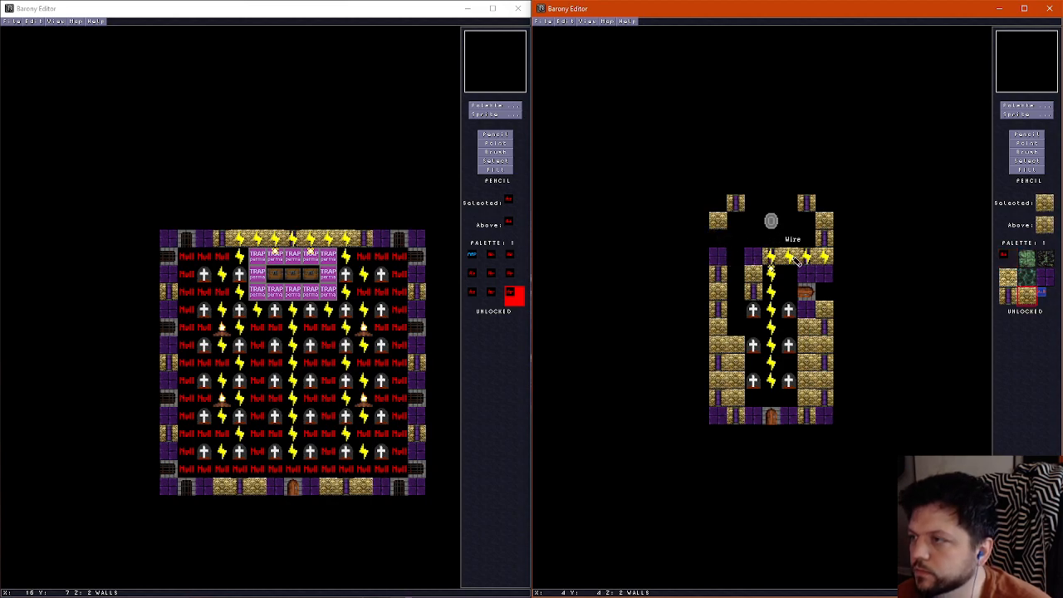
left_click(754, 257)
right_click(754, 294)
left_click(735, 258)
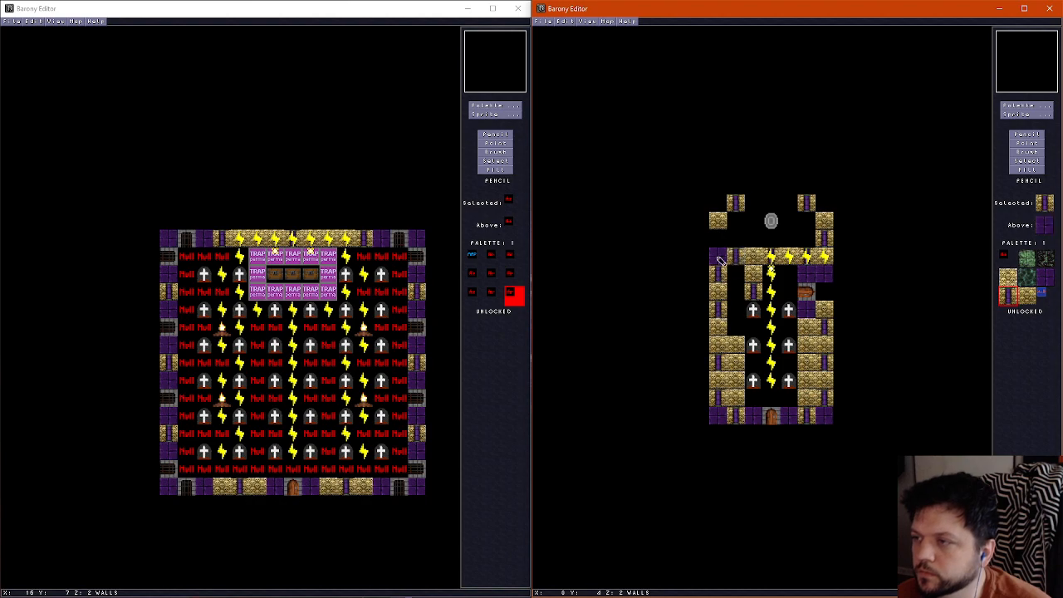
Erase the outer west wall column above the bottom wall, fill the inner column with gold brick and clear its lowest tile
right_click(720, 248)
mouse_move(719, 258)
left_mouse_down()
mouse_move(719, 367)
mouse_move(734, 286)
mouse_move(736, 369)
left_mouse_up()
right_click(735, 352)
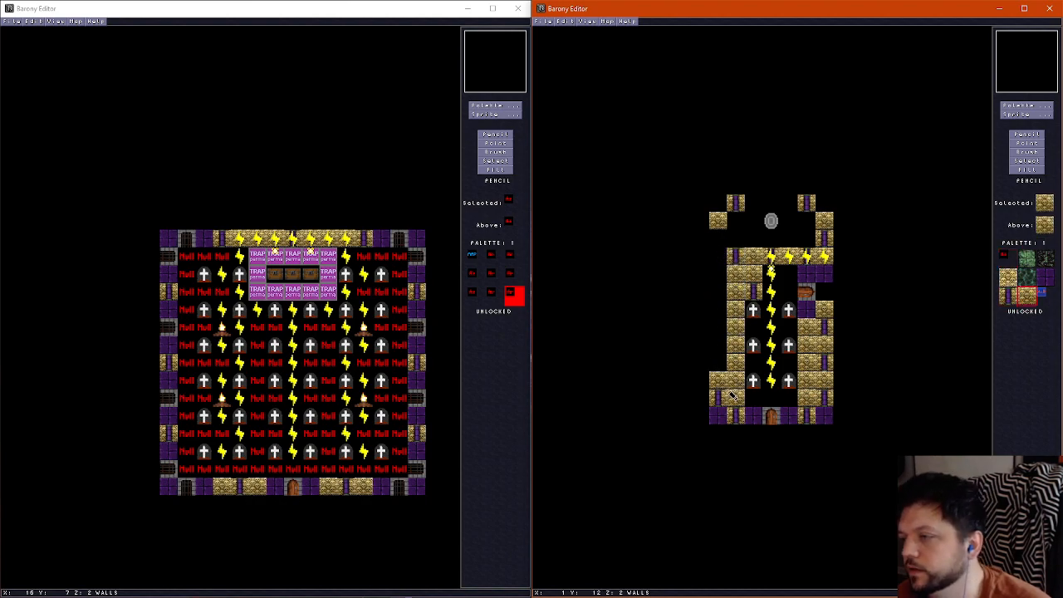
right_click(719, 373)
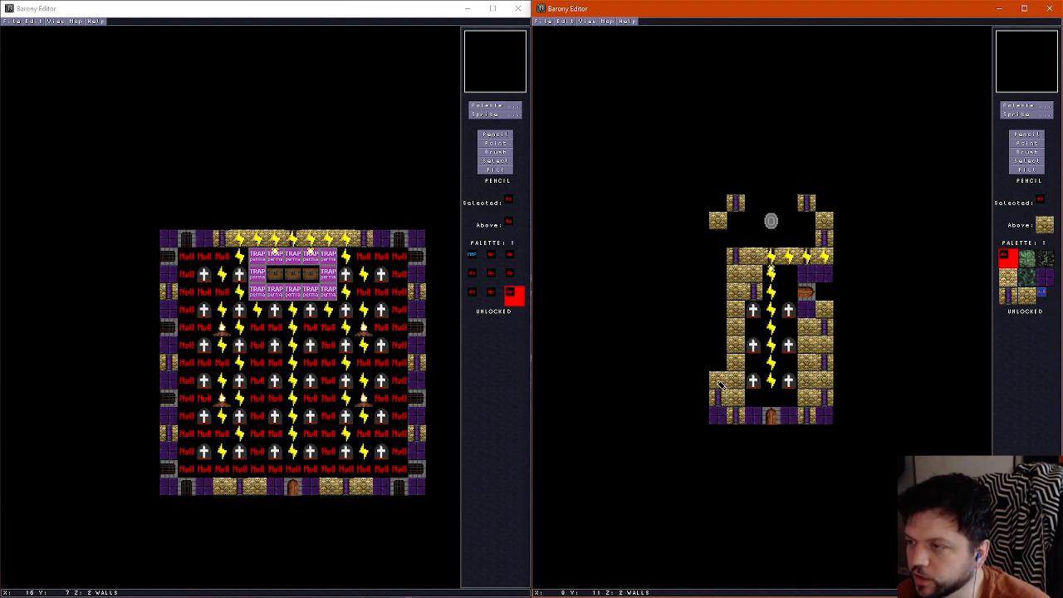
mouse_move(721, 386)
left_mouse_down()
mouse_move(721, 401)
mouse_move(734, 402)
left_mouse_up()
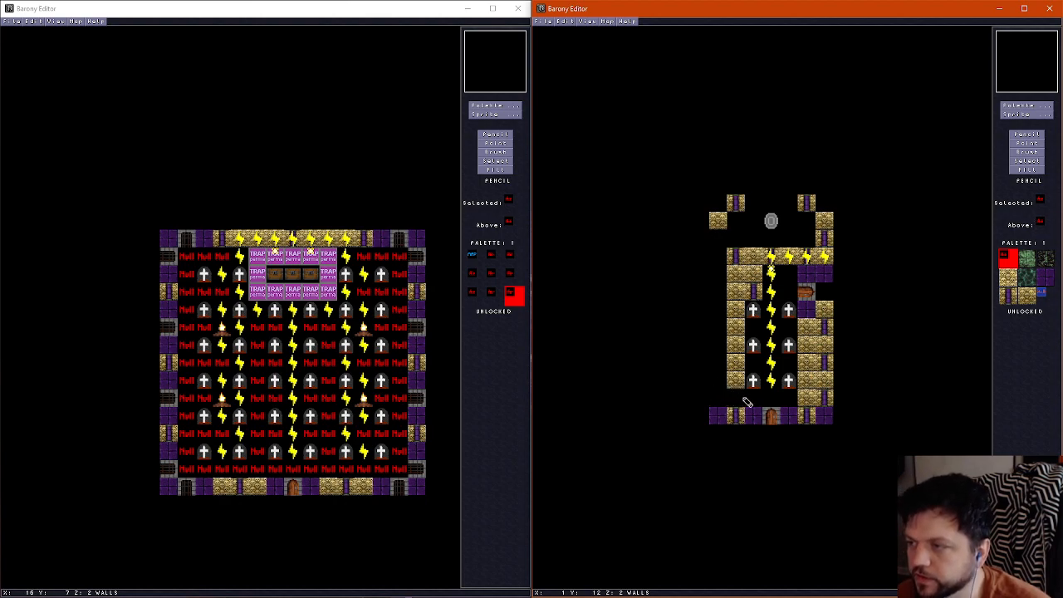
Replace two gold brick tiles in the graveyard's inner west wall column with gold-and-purple pillar tiles
right_click(735, 255)
left_click(735, 381)
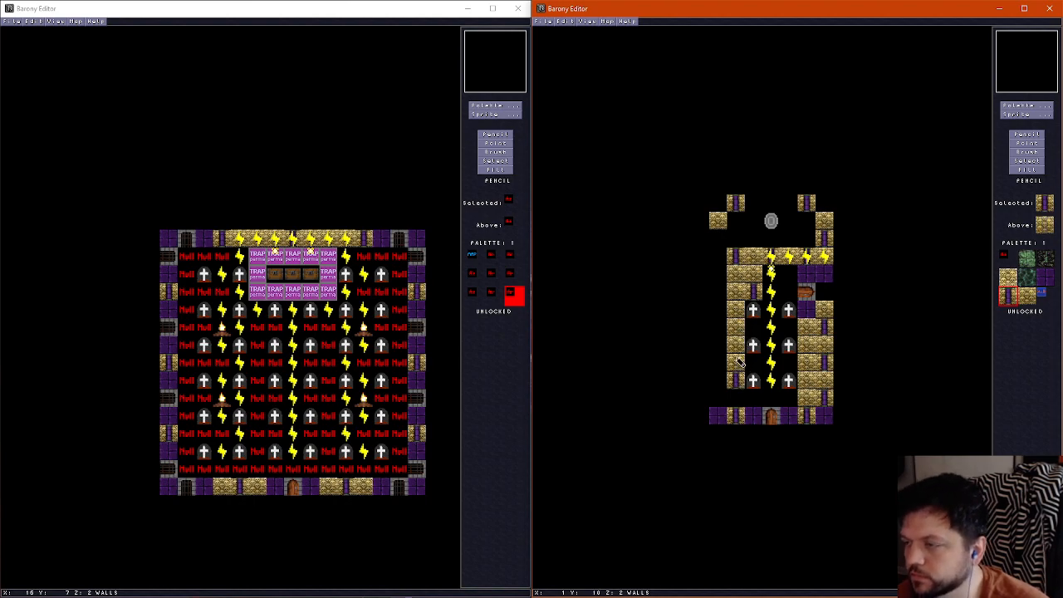
left_click(737, 328)
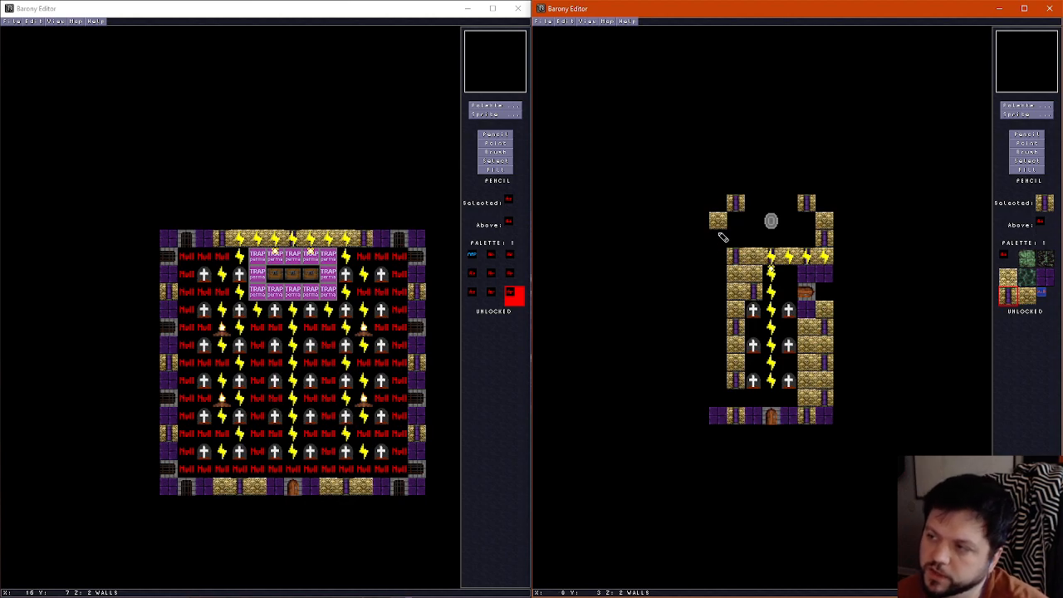
Erase the alcove's remaining side wall tiles, along with the floor between the two northern pillars and at both ends of the shrine row
scroll(740, 237, "down", 1)
scroll(740, 237, "up", 1)
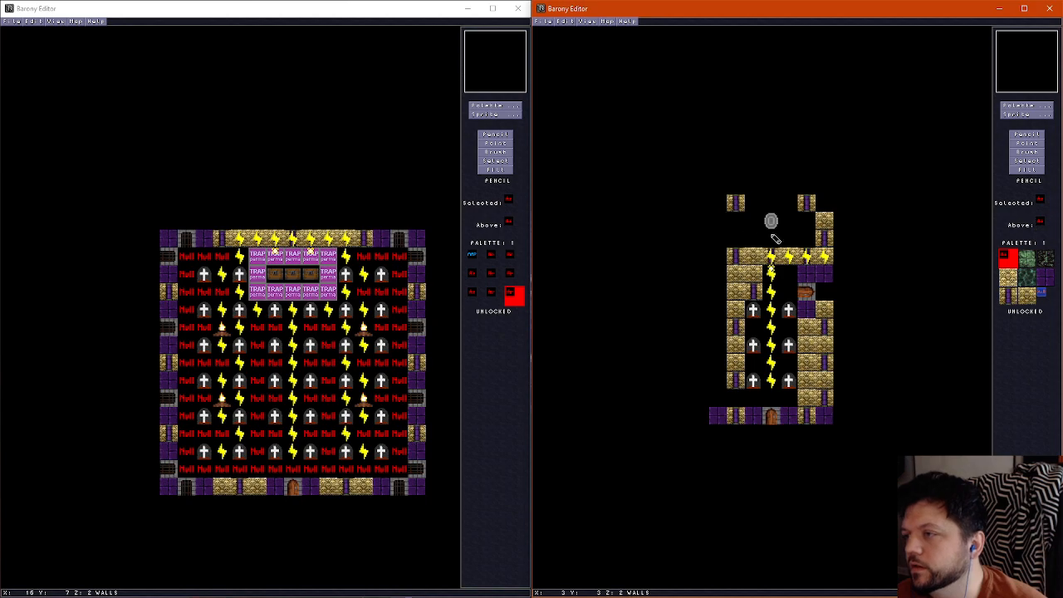
scroll(817, 238, "down", 1)
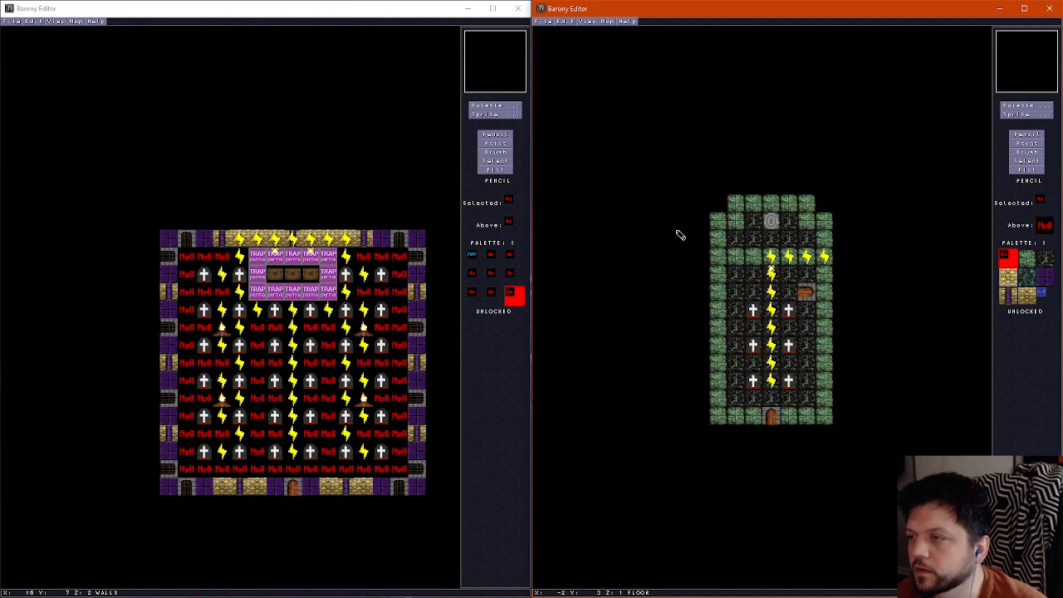
left_click(720, 217)
scroll(745, 233, "up", 1)
scroll(828, 232, "down", 1)
left_click(828, 221)
scroll(720, 243, "up", 1)
scroll(721, 243, "down", 1)
scroll(720, 243, "up", 1)
scroll(720, 243, "down", 1)
left_click(736, 223)
left_click(807, 223)
scroll(771, 222, "up", 1)
scroll(771, 221, "down", 1)
scroll(770, 221, "up", 1)
scroll(768, 221, "down", 1)
Paint green stone floor on both sides of the shrine and along the row south of it, leaving the centre tile dark
left_click(1027, 258)
left_click(789, 221)
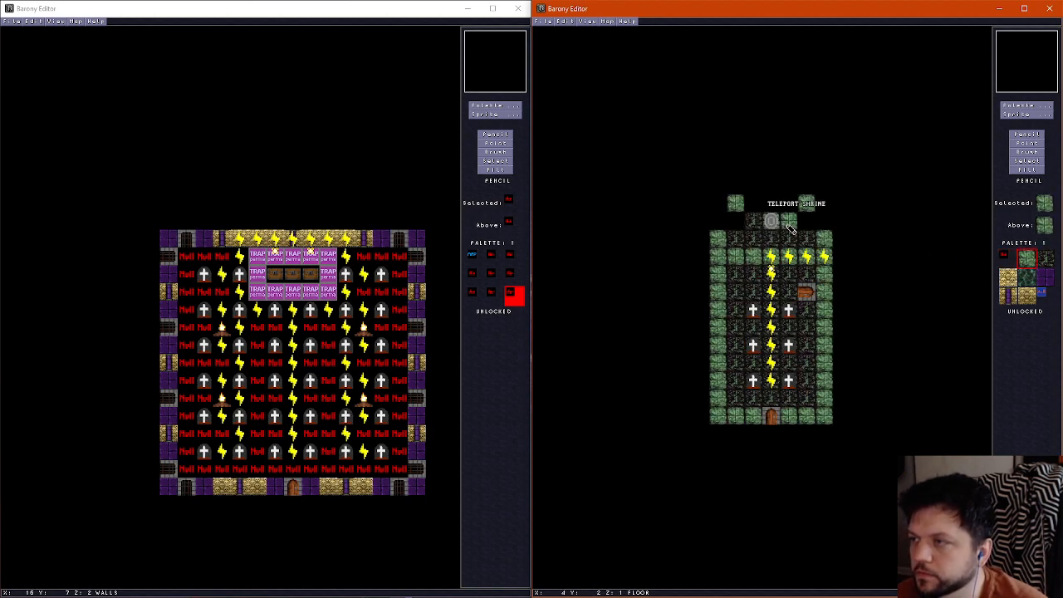
left_click_drag(738, 240, 754, 241)
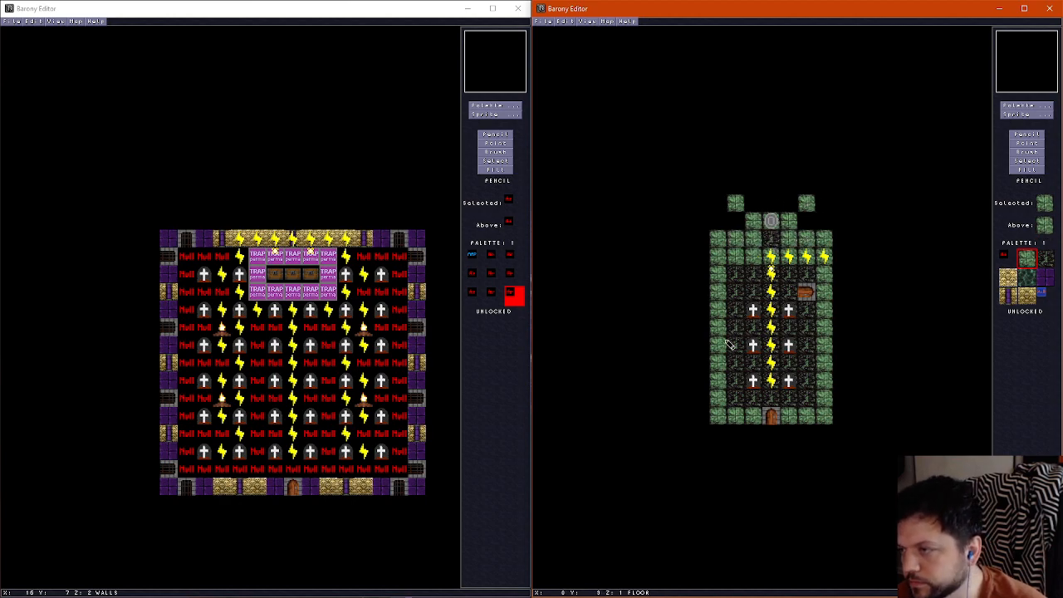
Examine the opened shrine area, its freestanding pillars and the outer west wall in the 3D view
scroll(735, 378, "down", 1)
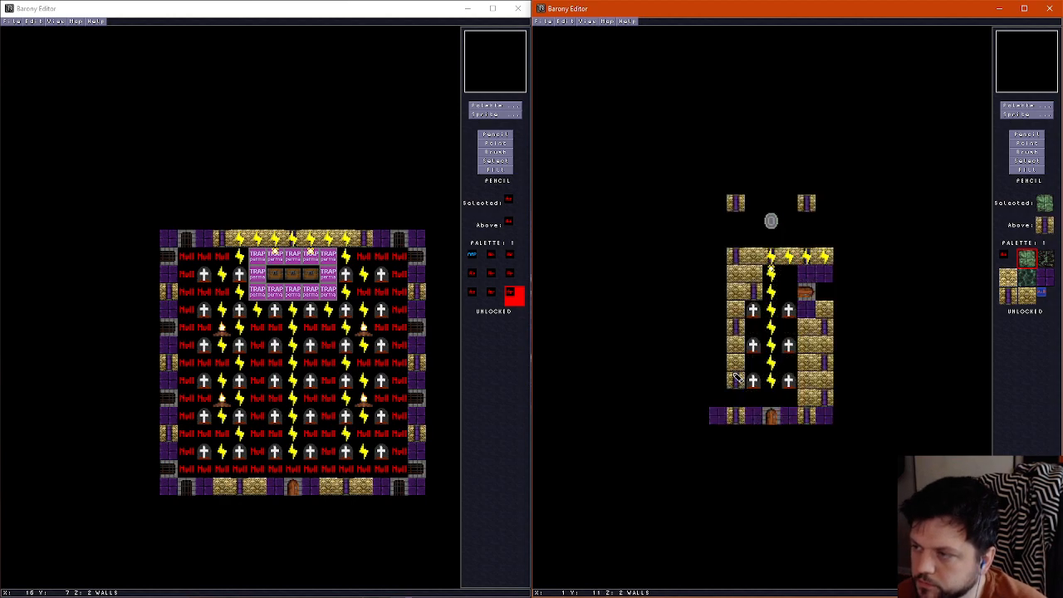
key("ctrl+f")
key("Right")
key("Right")
key("Up")
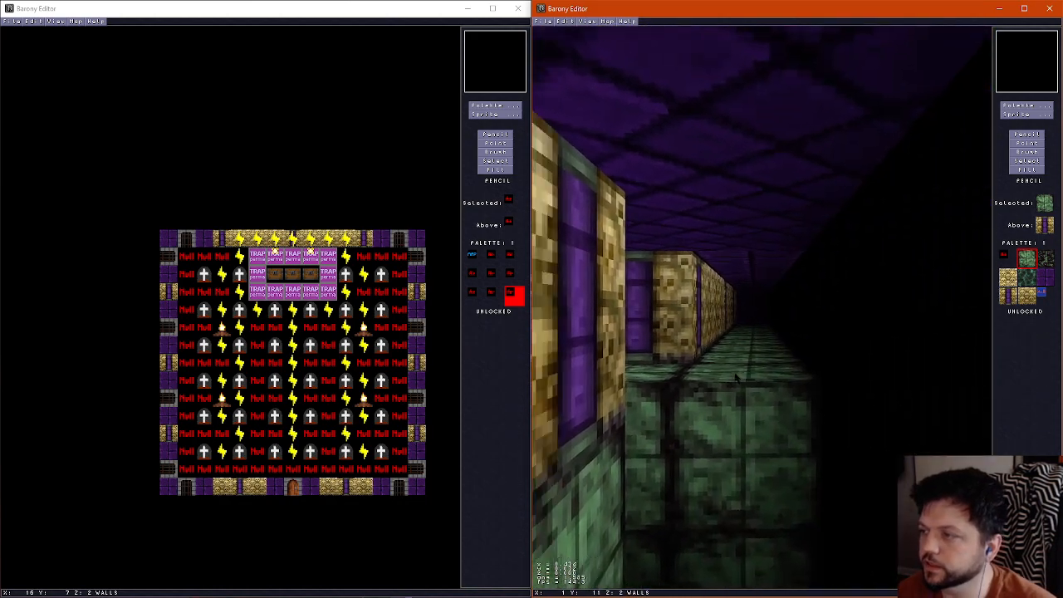
key("Right")
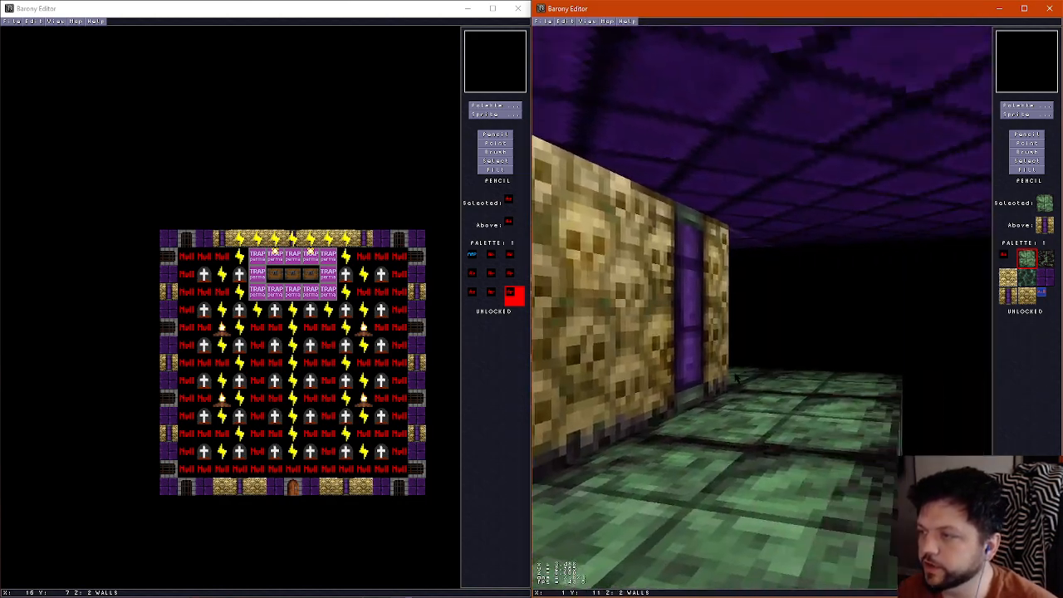
key("Up")
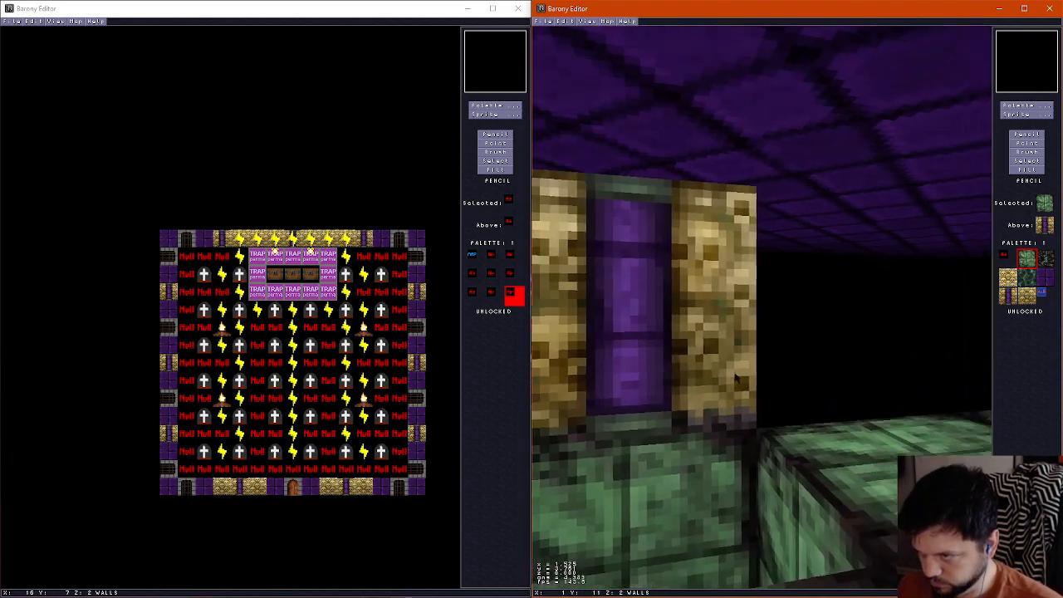
key("Down")
key("Right")
key("Up")
key("Down")
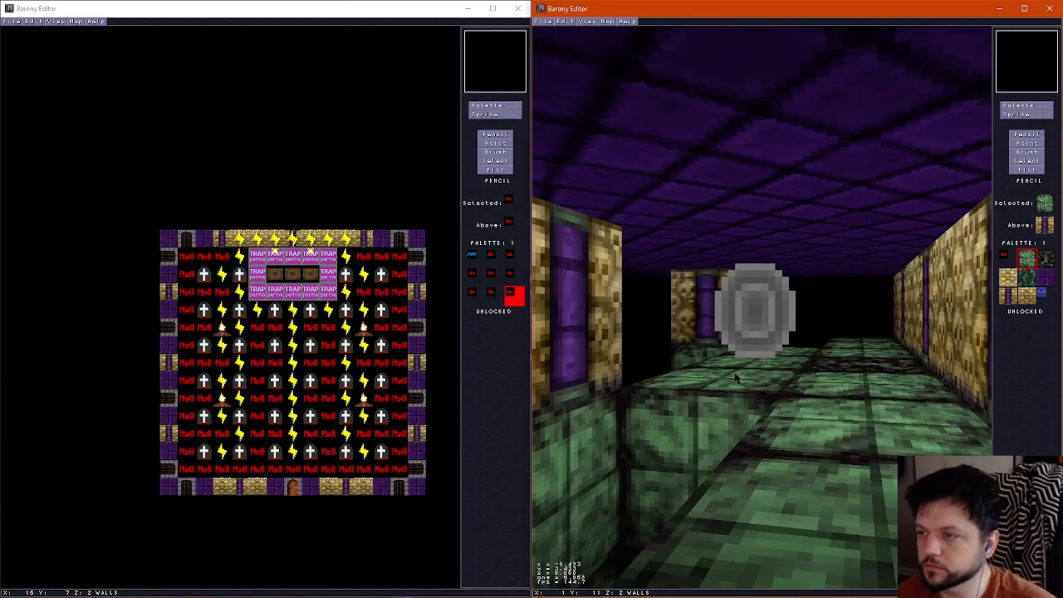
Paint dark stone floor under both northern pillars, then fill the row between them and the shrine row's ends with green stone
key("f")
right_click(767, 242)
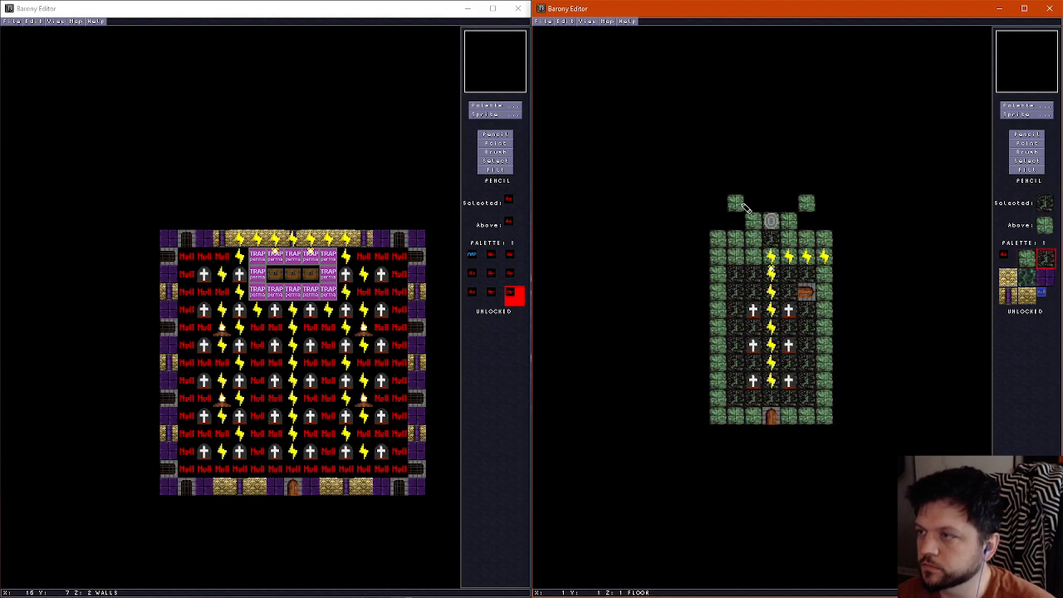
right_click(753, 221)
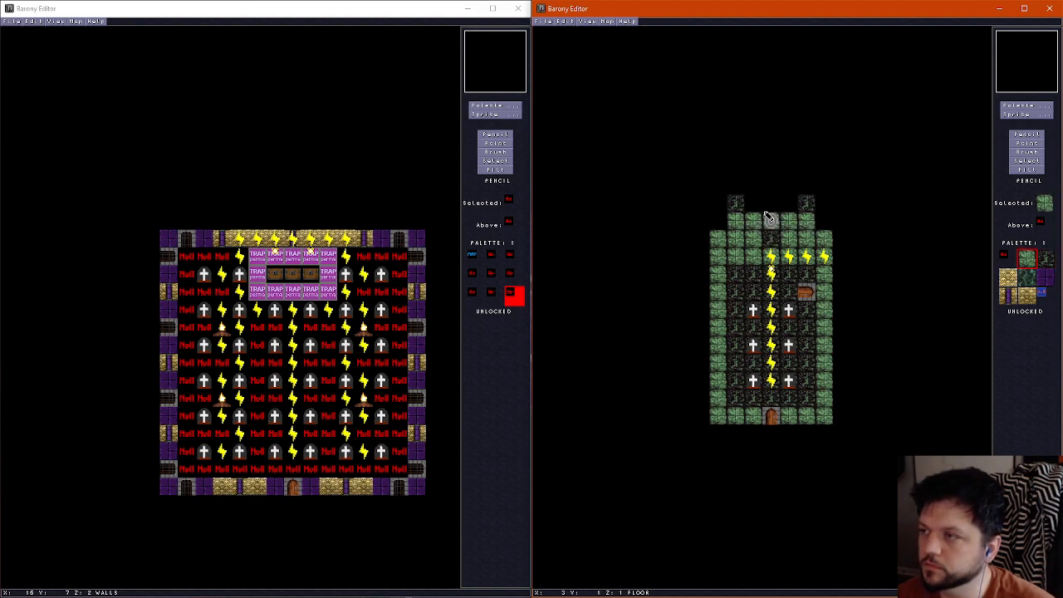
key("f")
key("Left")
key("Right")
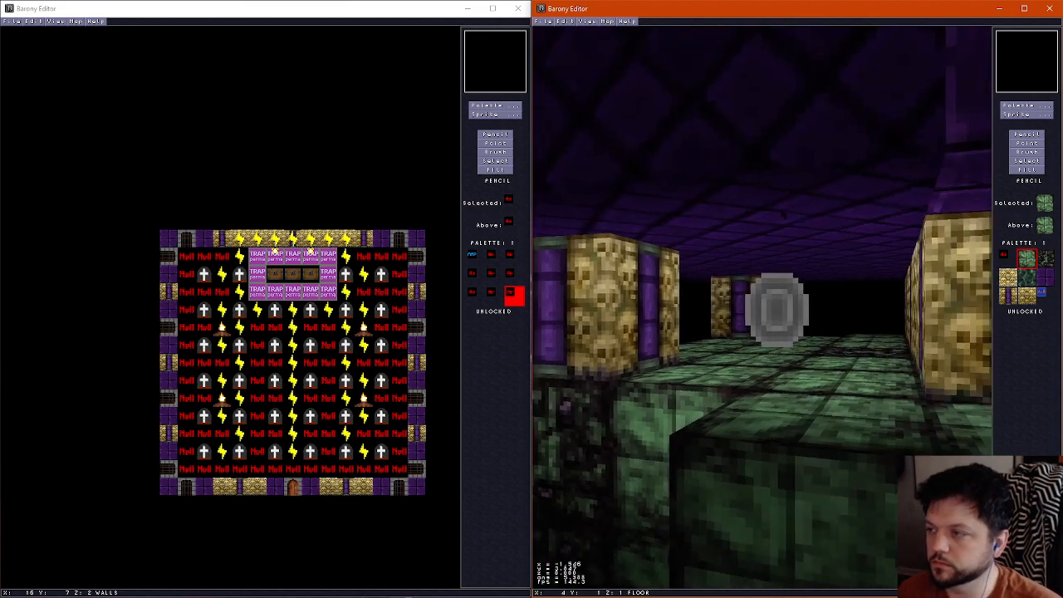
key("Up")
key("Left")
key("f")
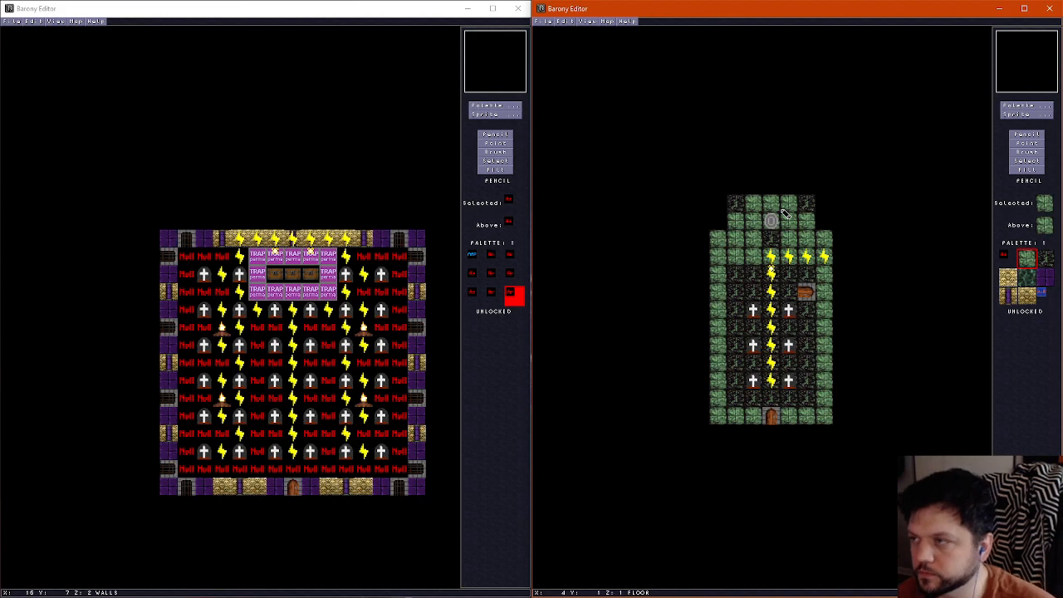
Fill the wall gap between the two northern pillars with gold brick tiles
scroll(771, 220, "up", 1)
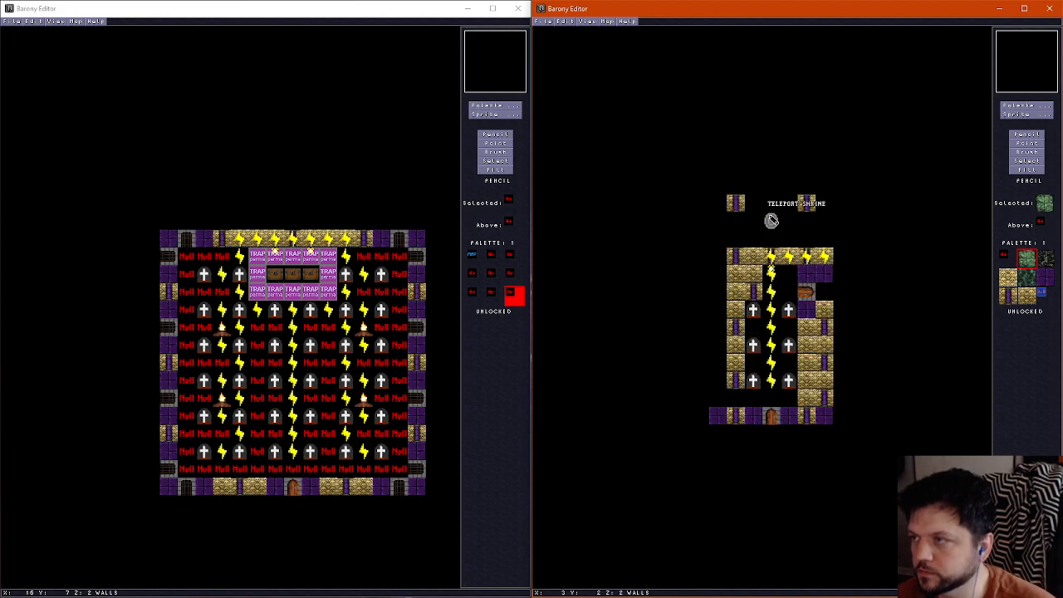
right_click(761, 256)
scroll(741, 289, "down", 1)
scroll(714, 297, "up", 1)
left_click(771, 203)
left_click(789, 203)
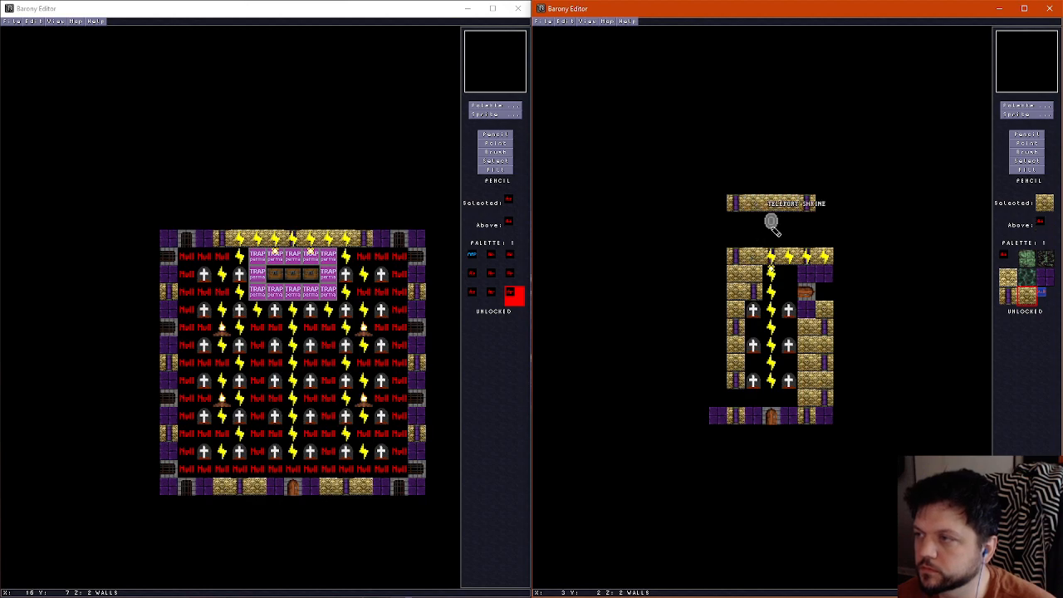
Replace the middle tile of the wall directly behind the shrine with a gold-and-purple pillar tile
scroll(754, 251, "down", 1)
scroll(753, 251, "up", 2)
scroll(753, 251, "down", 1)
scroll(753, 251, "down", 1)
scroll(749, 218, "up", 1)
scroll(764, 233, "down", 1)
scroll(759, 237, "up", 1)
scroll(757, 237, "down", 1)
scroll(750, 259, "up", 1)
scroll(750, 259, "down", 1)
scroll(750, 261, "up", 1)
scroll(750, 264, "down", 1)
scroll(750, 267, "up", 1)
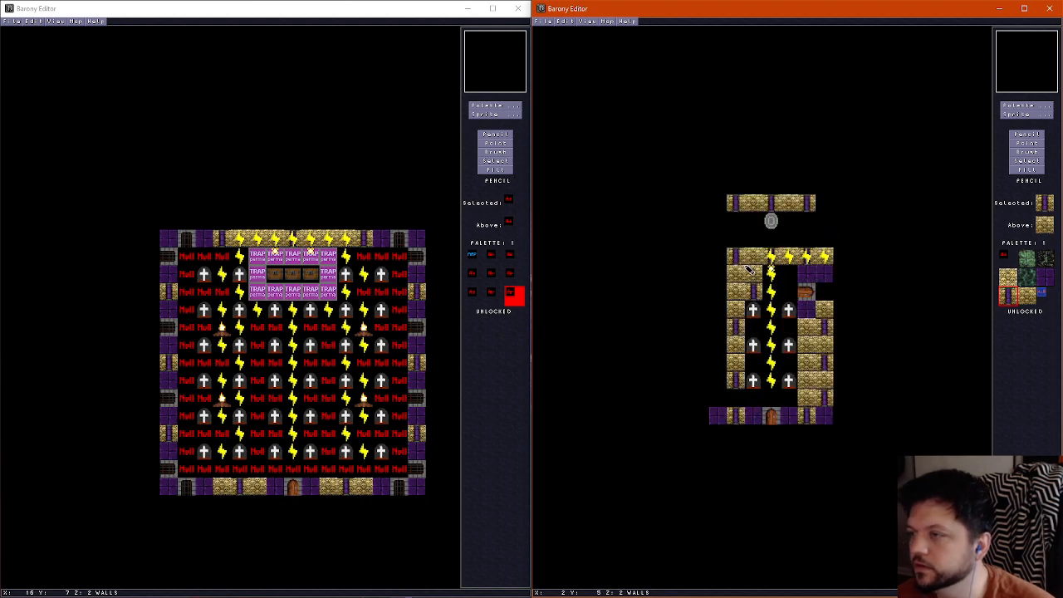
Inspect the shrine's new north wall and its surroundings in the 3D view
key("ctrl+f")
key("Down")
key("Right")
key("Left")
key("Right")
key("Down")
key("Left")
key("Right")
key("Up")
key("Right")
key("Down")
key("Left")
key("Up")
key("Right")
key("Left")
key("Right")
key("ctrl+f")
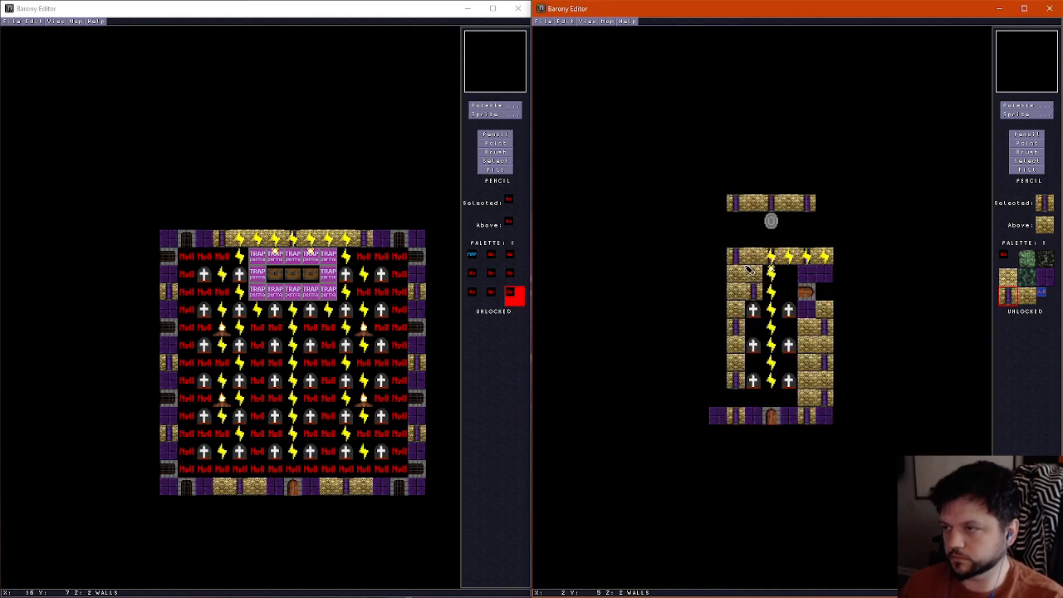
Add a green floor tile at the shrine row's far west end and erase the far east floor tile one row below
scroll(720, 234, "down", 1)
right_click(720, 234)
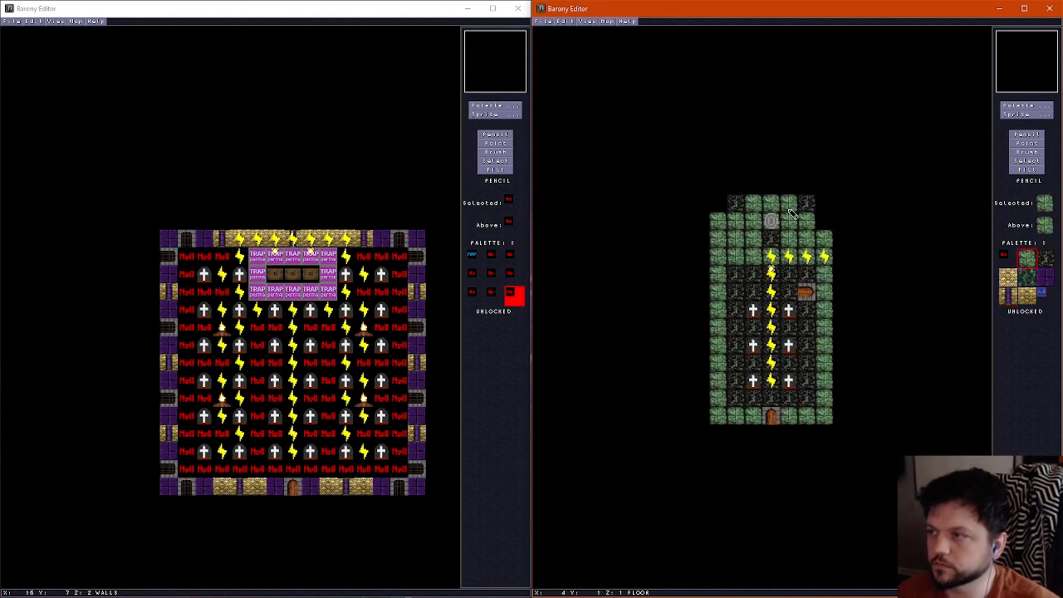
scroll(830, 238, "up", 1)
scroll(831, 239, "down", 1)
right_click(830, 239)
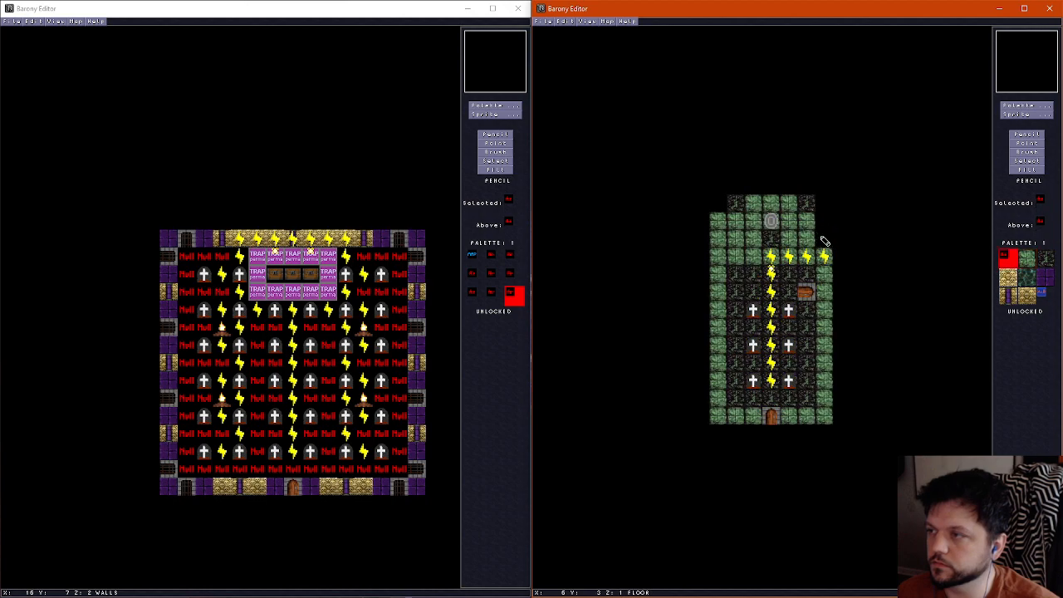
On the ceiling layer, move the west purple brick strip one column inward and fill the outer column with dark purple ceiling tiles
scroll(826, 242, "up", 2)
scroll(827, 242, "down", 2)
scroll(826, 246, "up", 2)
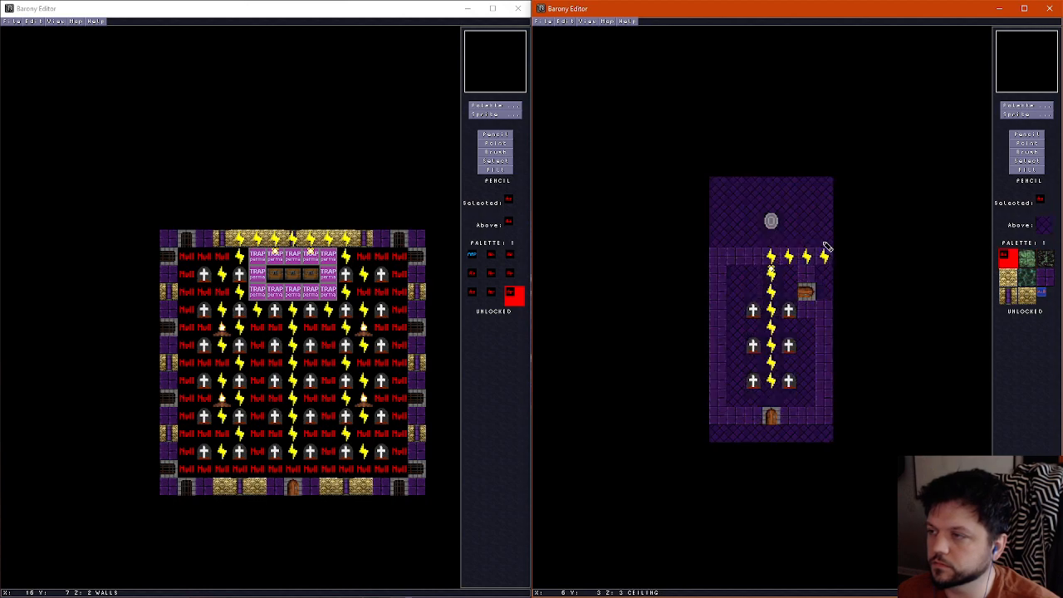
right_click(729, 267)
left_click_drag(731, 264, 736, 389)
right_click(722, 228)
left_click_drag(719, 251, 717, 408)
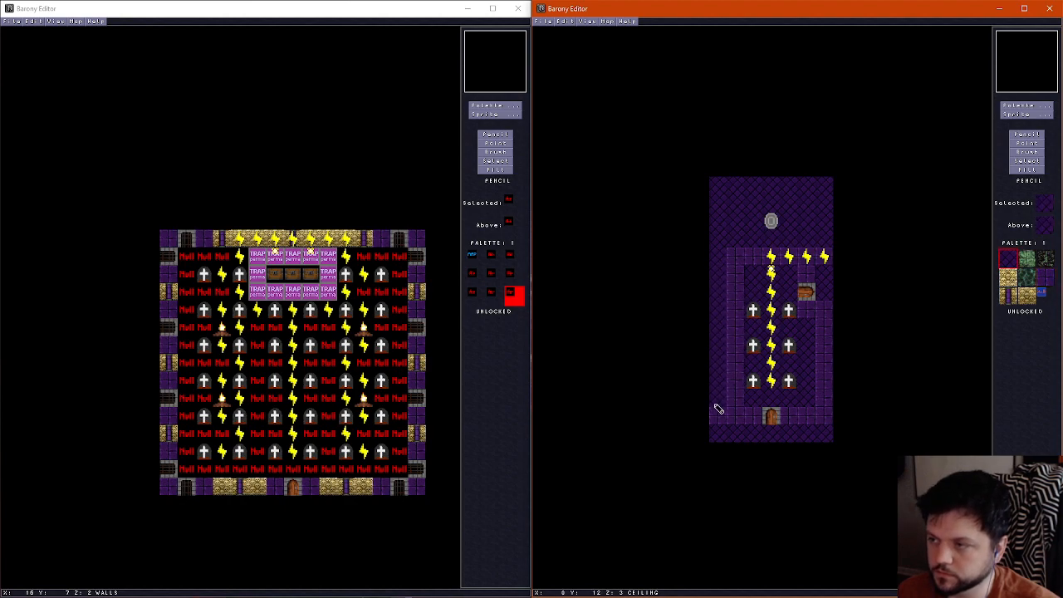
scroll(724, 415, "down", 2)
scroll(724, 416, "up", 2)
right_click(722, 416)
scroll(723, 417, "down", 1)
scroll(724, 417, "up", 1)
scroll(724, 417, "down", 1)
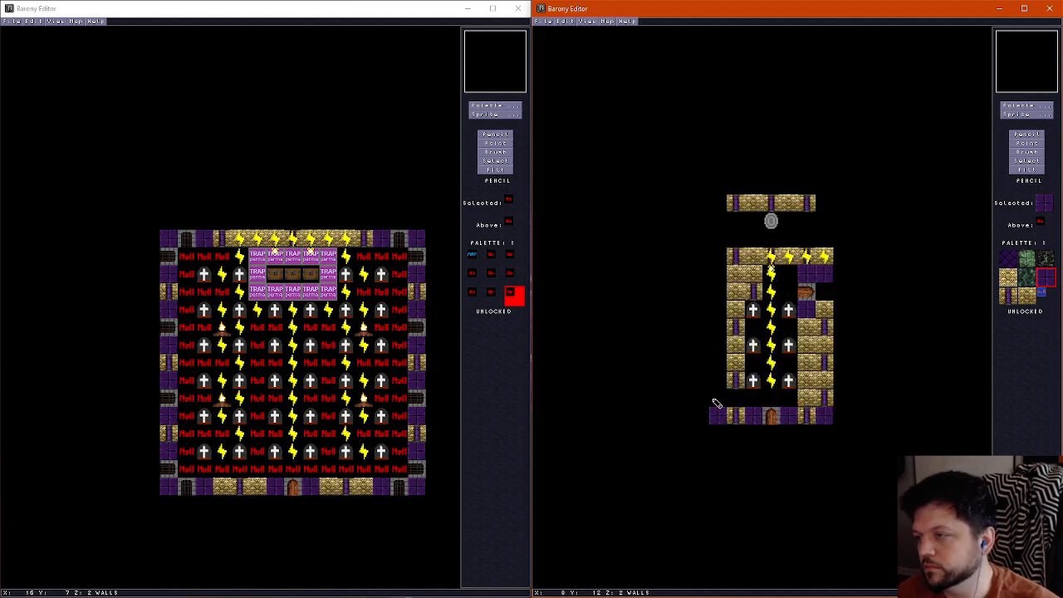
Place a lever in the room's southwest corner and clear the purple wall tile there
left_click(1027, 114)
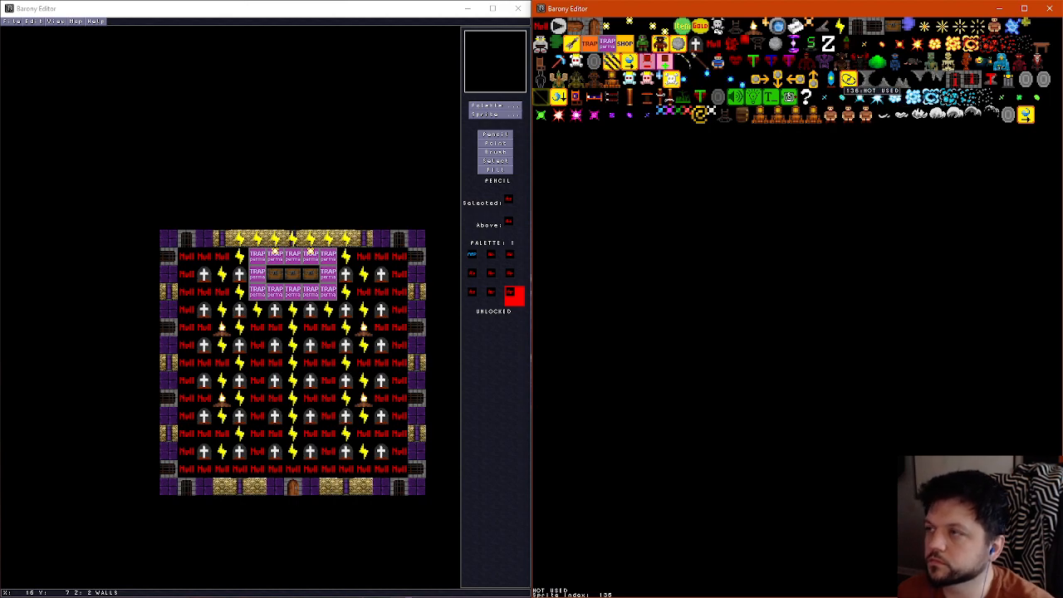
left_click(822, 24)
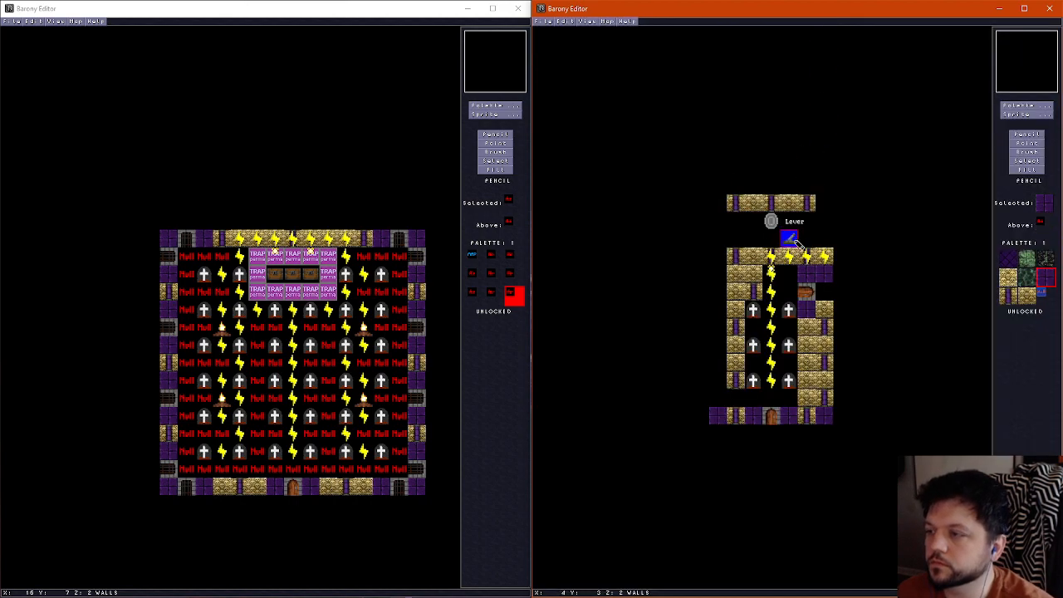
left_click(719, 417)
scroll(742, 362, "down", 1)
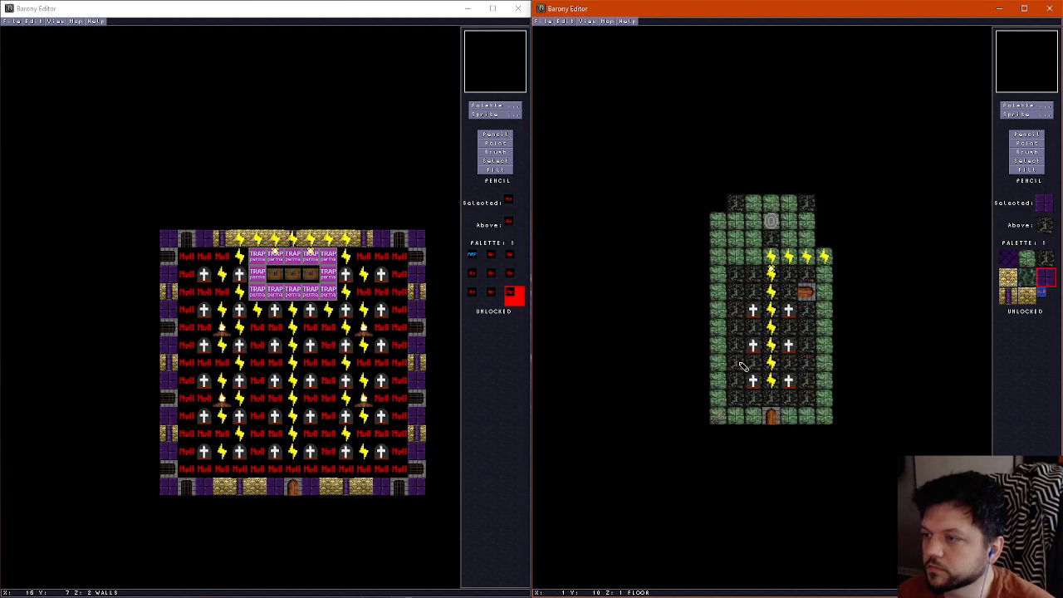
scroll(715, 404, "up", 1)
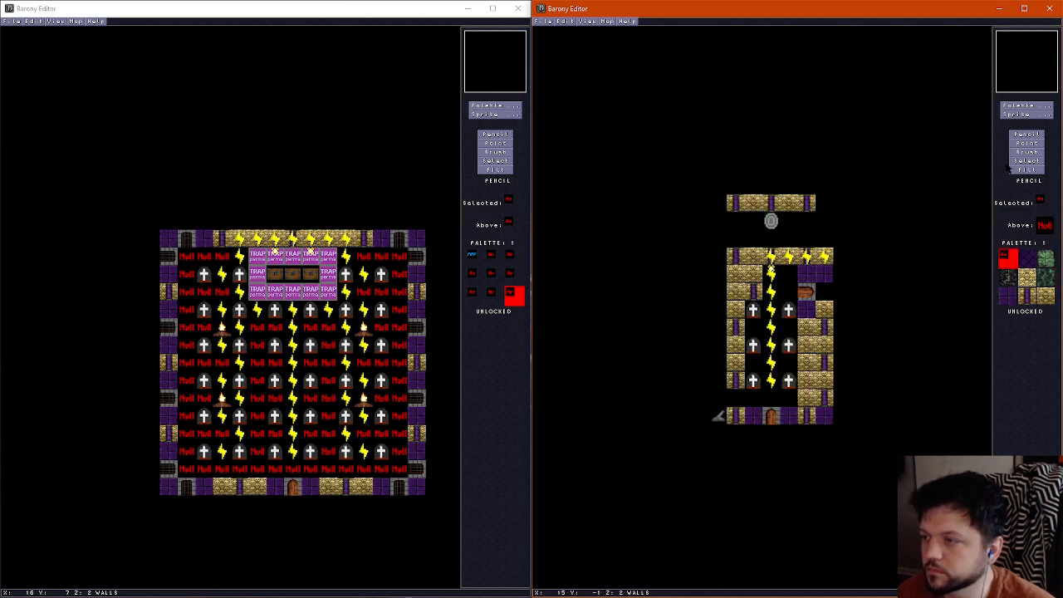
Place a gate in the inner west wall's gap just above the bottom wall
key("s")
left_click(875, 26)
left_click(736, 397)
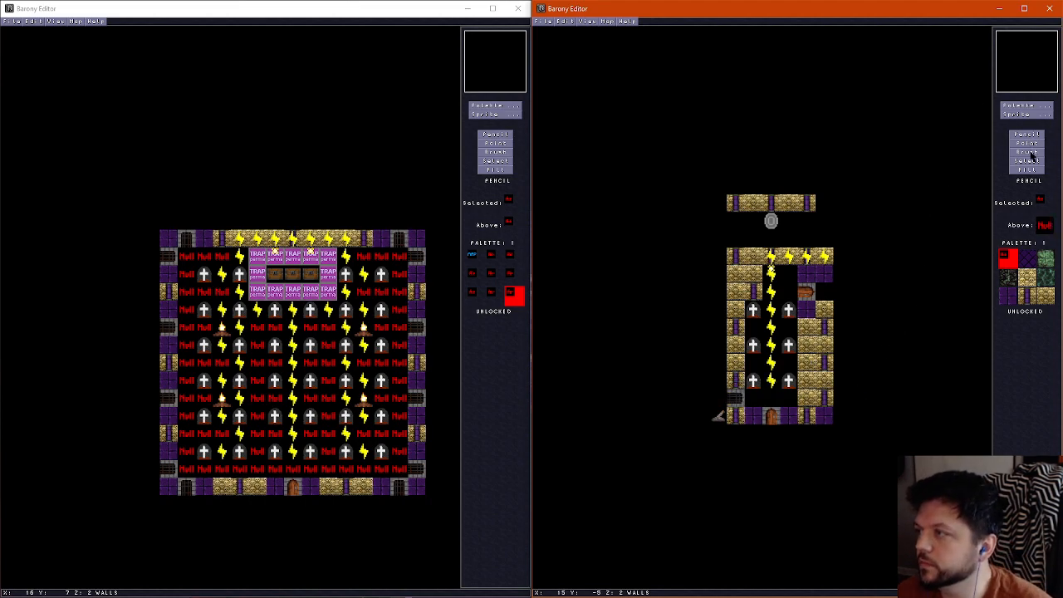
Copy wires to both sides of the west gate and extend them to the central wire line
right_click(772, 381)
left_click(719, 402)
scroll(718, 382, "down", 1)
scroll(718, 382, "up", 2)
scroll(718, 382, "down", 2)
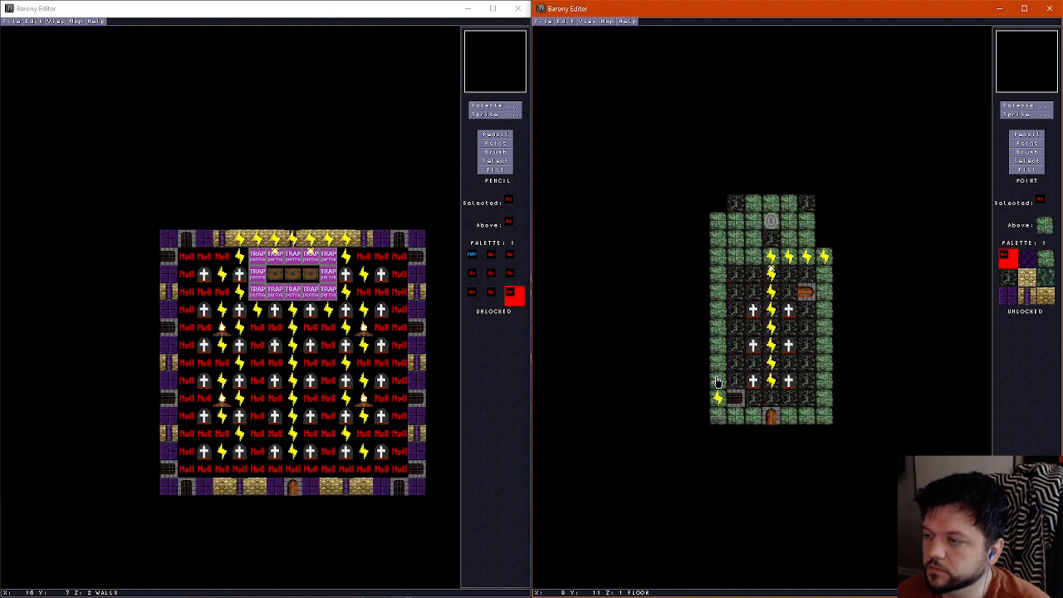
scroll(718, 382, "up", 1)
scroll(717, 382, "down", 1)
scroll(717, 382, "up", 1)
scroll(718, 382, "down", 1)
scroll(718, 382, "up", 1)
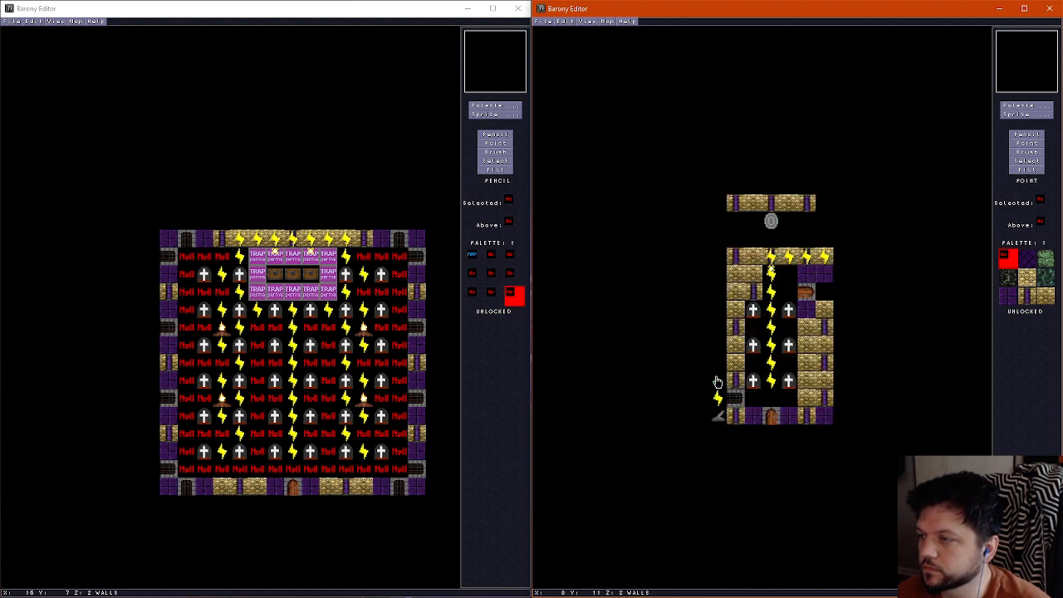
left_click(755, 399)
scroll(721, 413, "down", 1)
scroll(721, 415, "up", 1)
Repaint the ceiling tile above the southwest lever with the dark purple ceiling tile
scroll(721, 413, "up", 1)
left_click(1029, 135)
left_click(1026, 259)
left_click(720, 415)
Scatter dark stone tiles over the green floor of the outer west passage for variation
scroll(720, 416, "down", 2)
scroll(719, 416, "up", 1)
scroll(720, 416, "up", 1)
scroll(720, 416, "down", 2)
right_click(736, 359)
left_click_drag(720, 350, 726, 292)
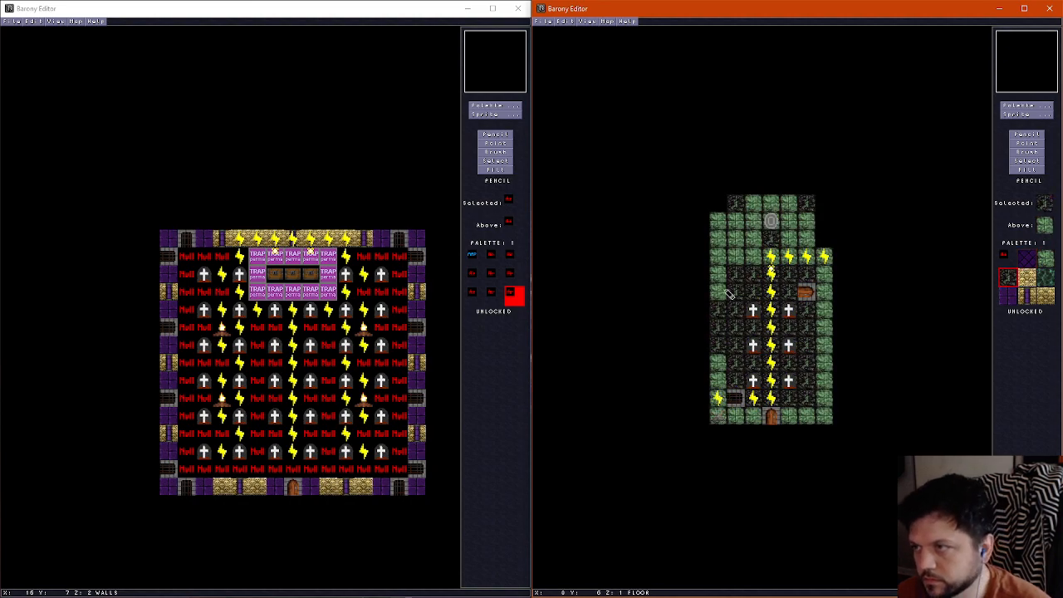
left_click(721, 379)
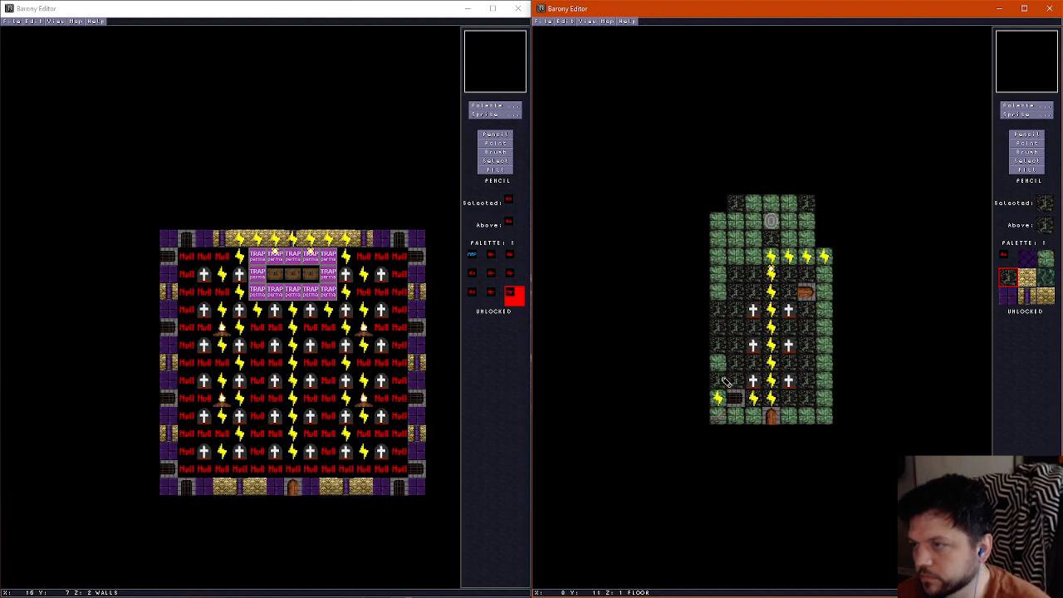
left_click(721, 238)
Walk through the outer west passage in the 3D view to examine its walls, floor and ceiling
key("f")
key("Down")
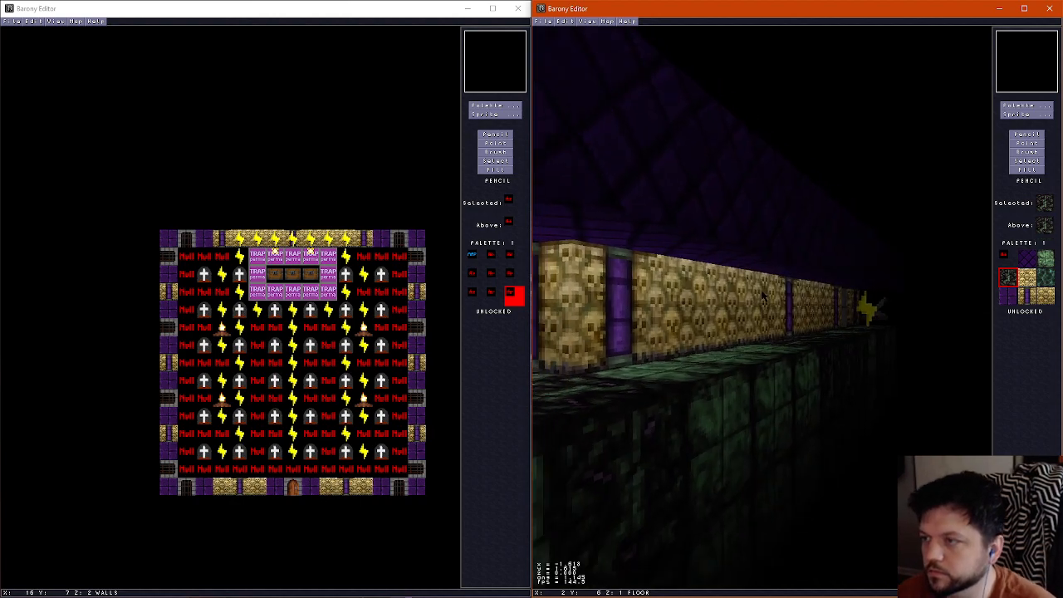
key("Right")
key("Up")
key("Left")
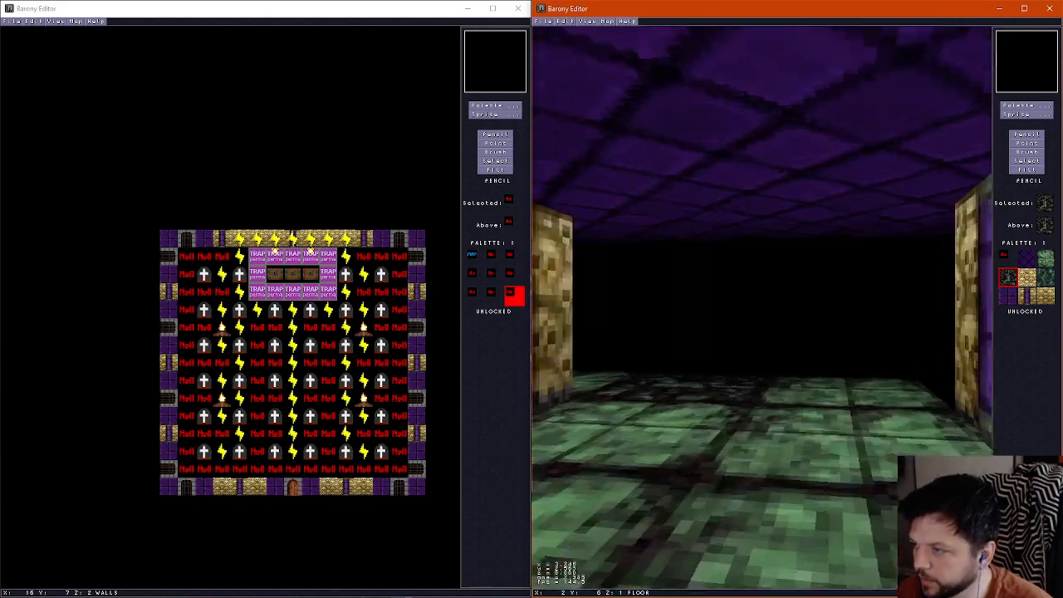
key("Left")
key("Up")
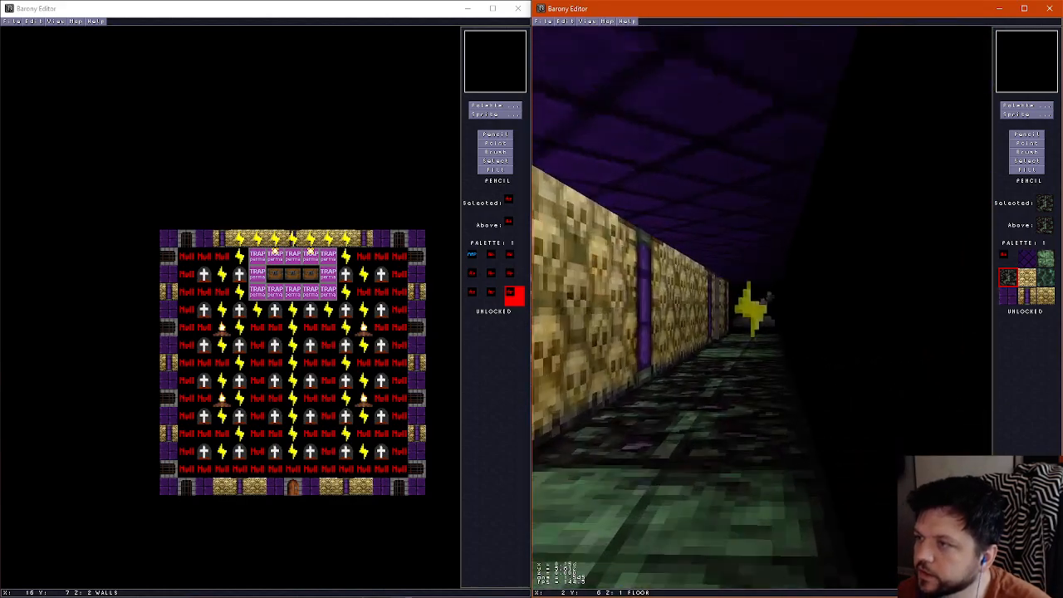
key("Down")
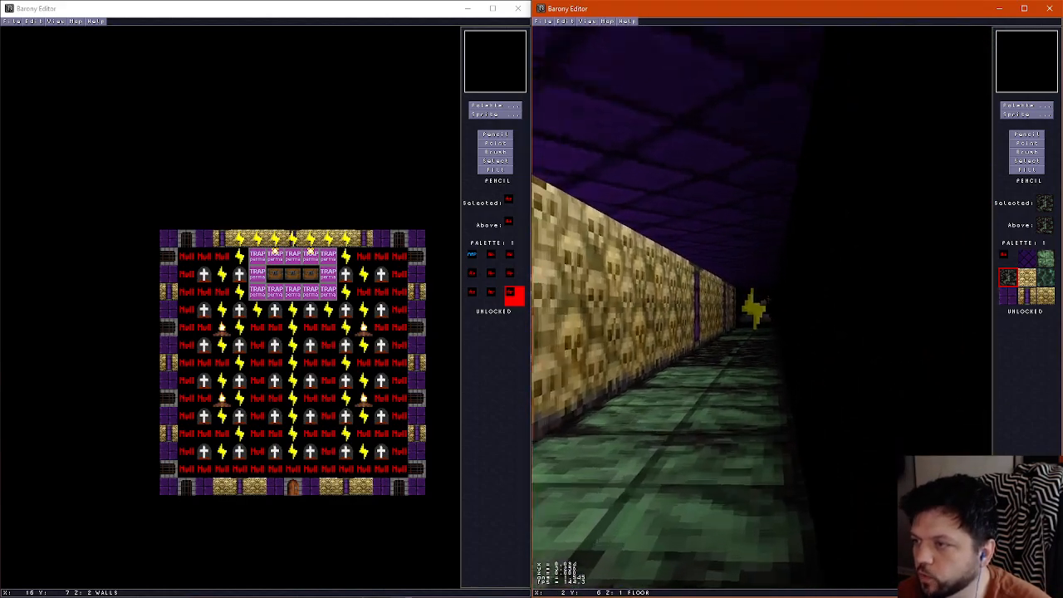
key("Left")
key("f")
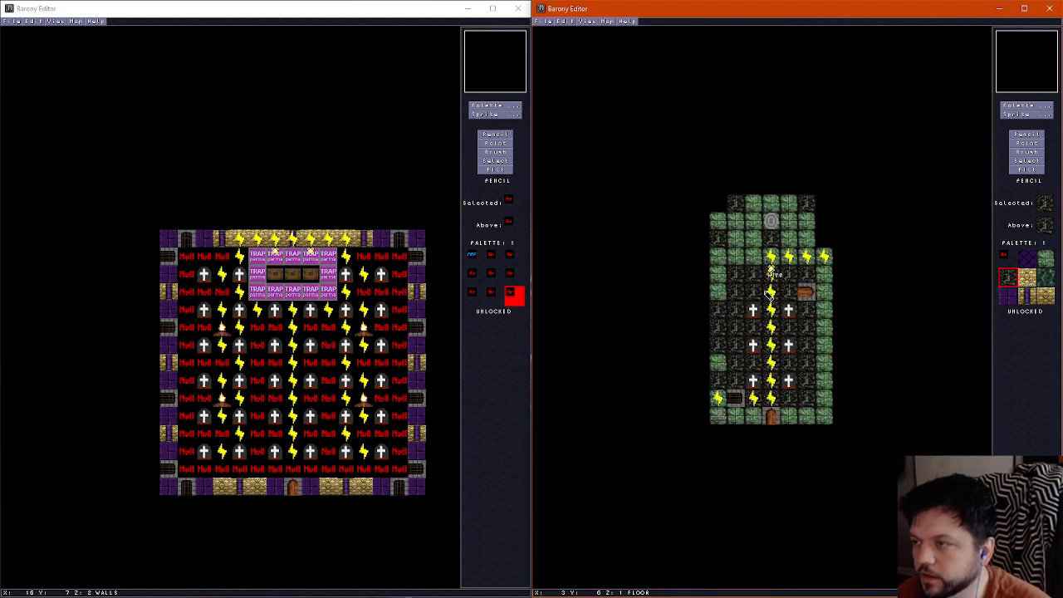
Erase wall tiles from the outer face of the inner west wall, level with the eastern door, to open a recess
scroll(769, 294, "up", 1)
right_click(722, 293)
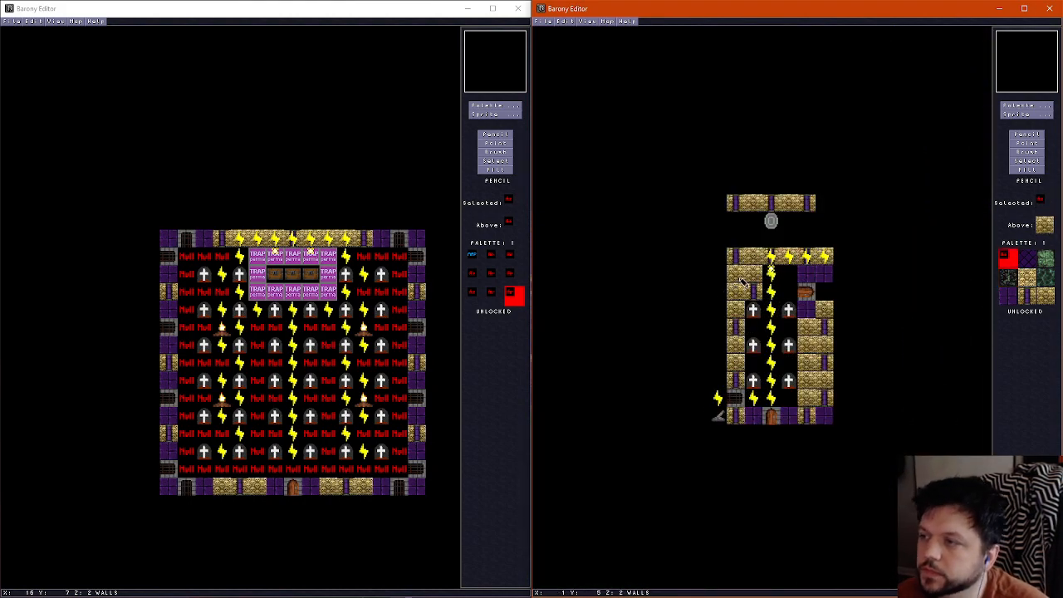
scroll(730, 307, "down", 1)
scroll(719, 327, "up", 1)
key("f")
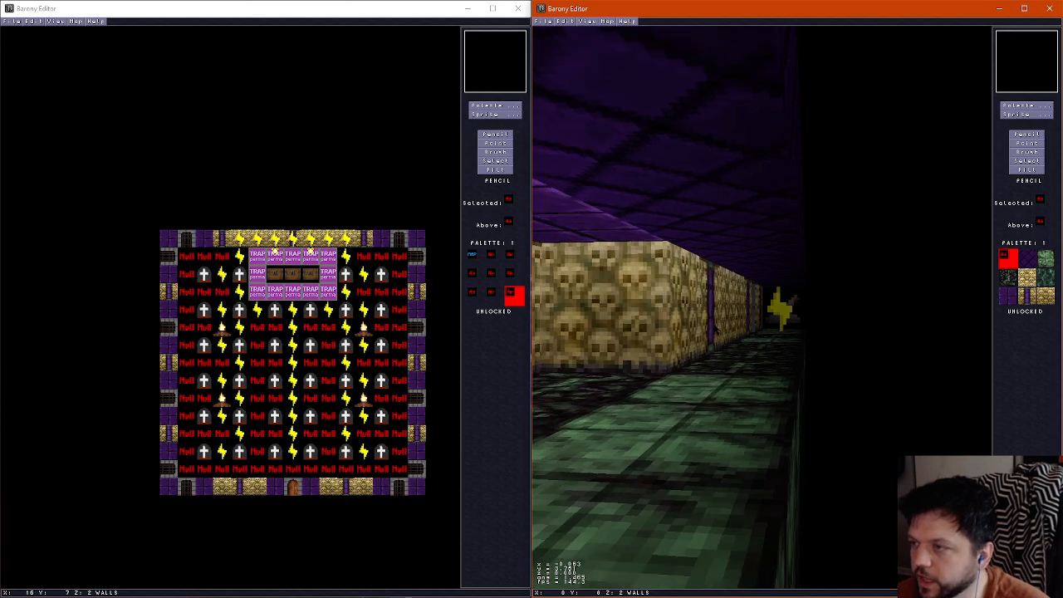
key("Up")
key("Left")
key("Right")
key("Up")
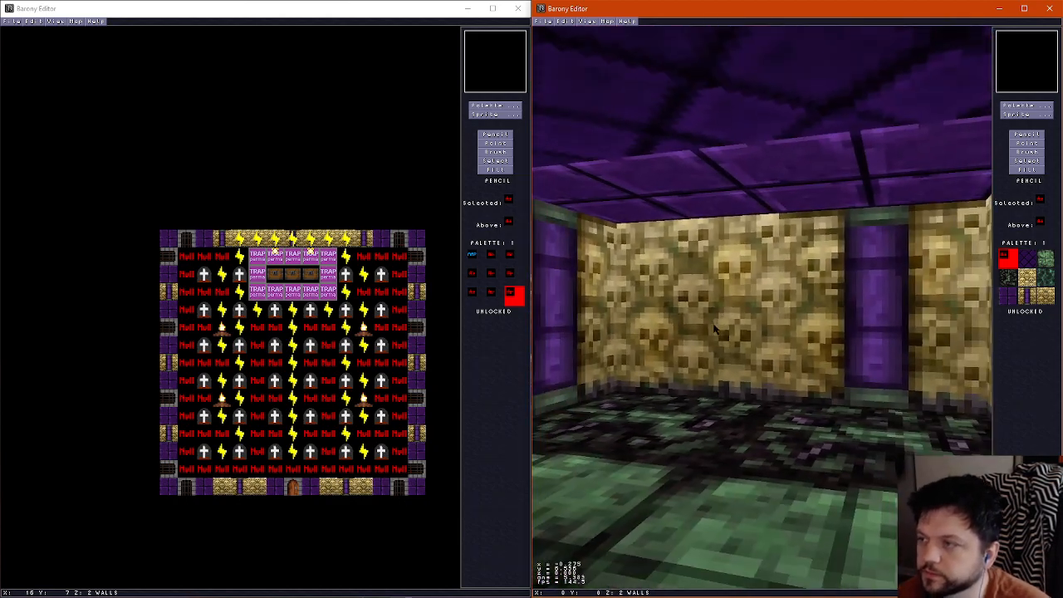
Restore the skull wall tile at the north end of the west wall recess, leaving a one-tile alcove
key("f")
key("f")
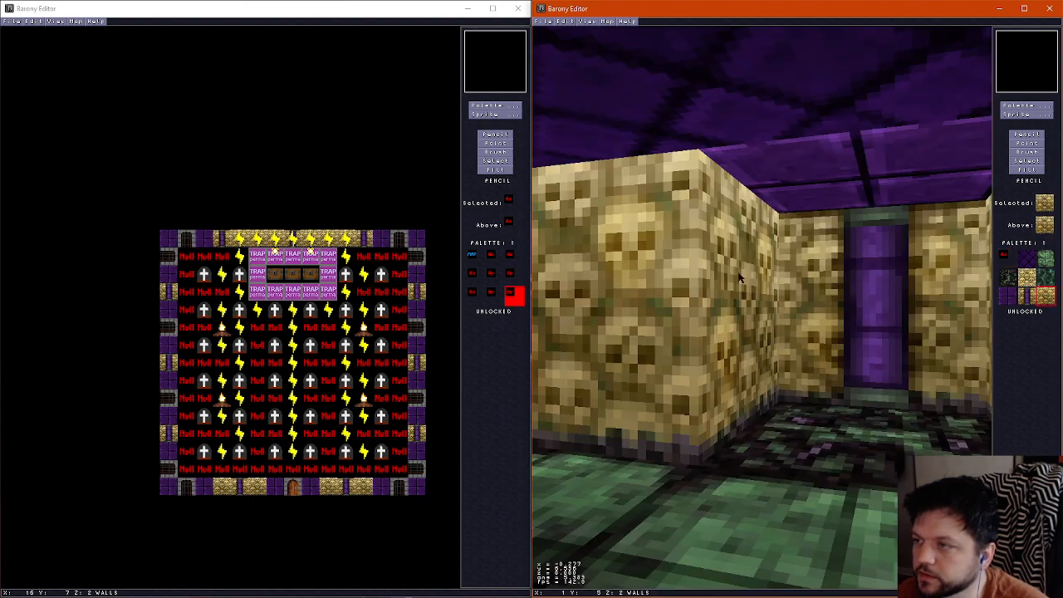
key("Right")
key("Left")
key("Right")
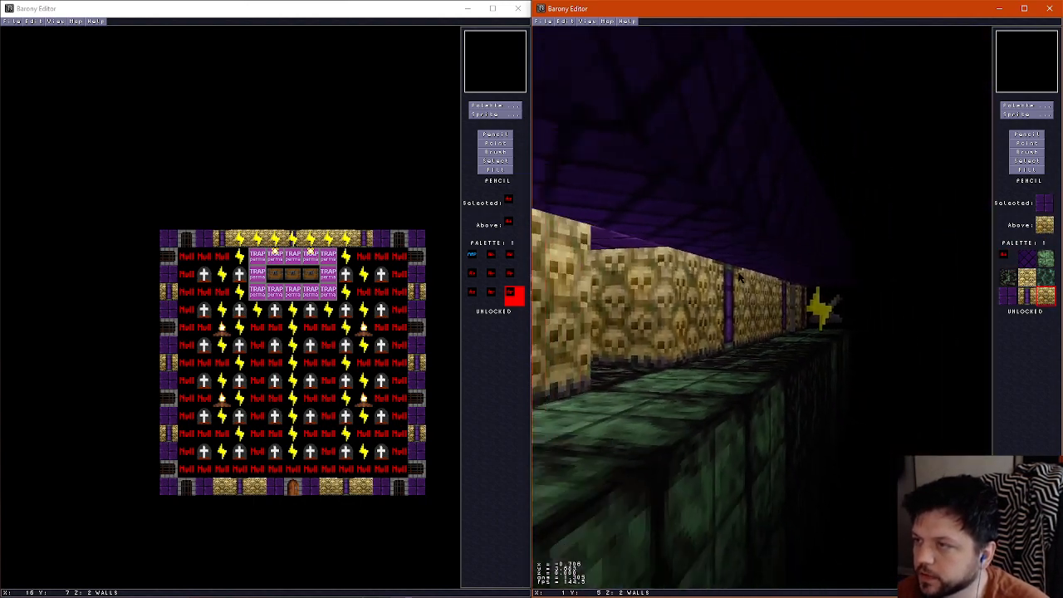
key("Left")
key("Up")
key("Right")
key("Down")
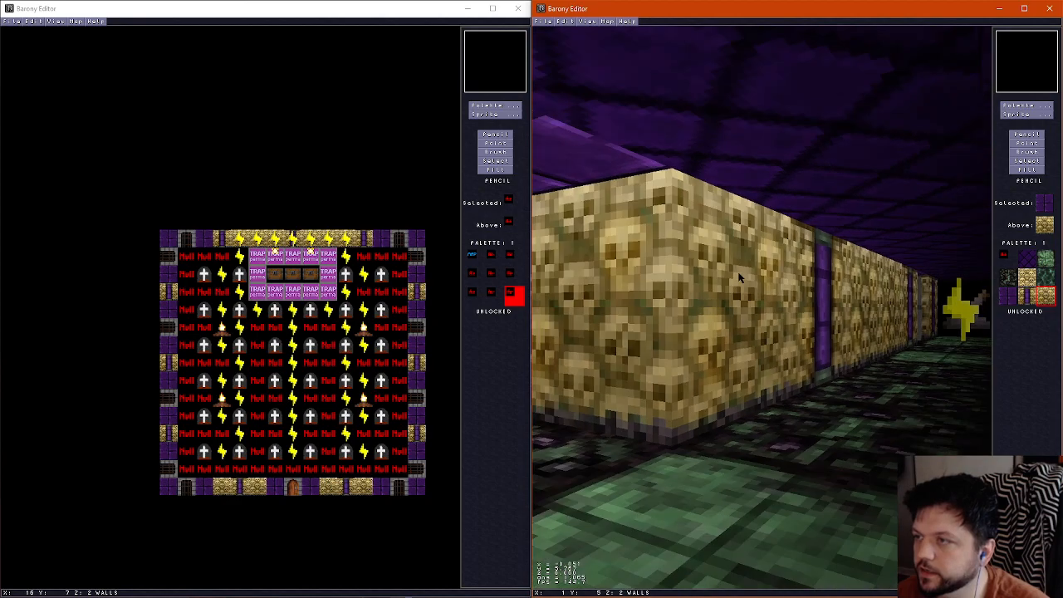
key("Left")
key("Right")
key("Down")
key("f")
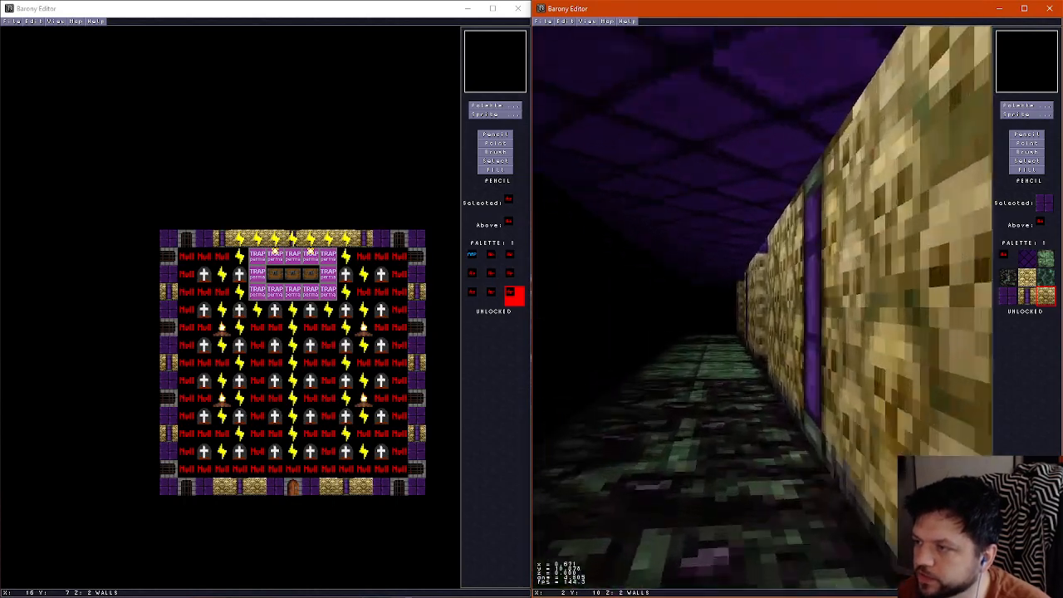
Examine the walls along the outer west passage and the northern shrine area in the 3D view
key("Up")
key("Right")
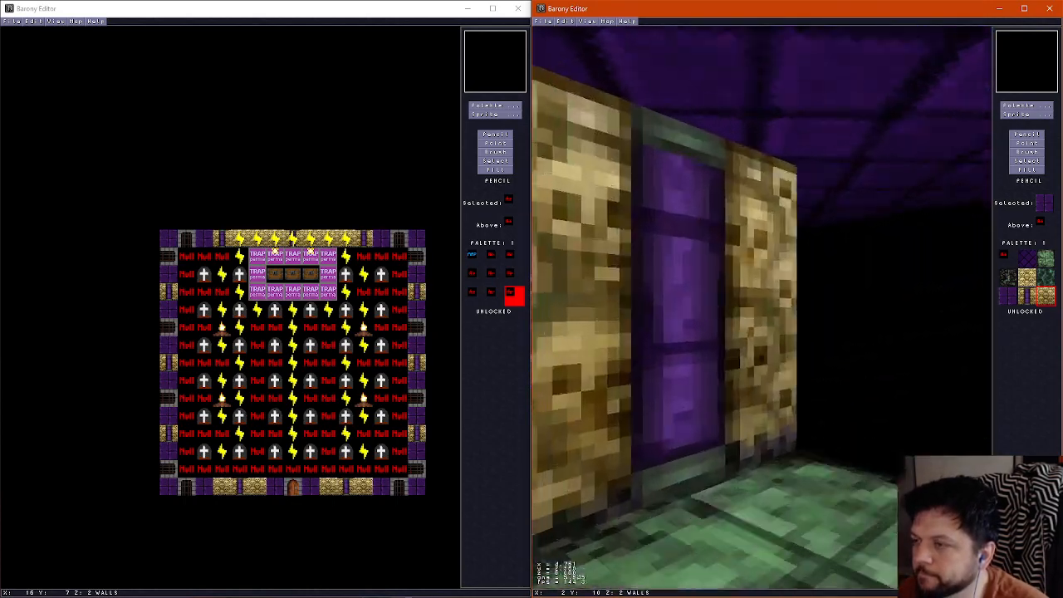
key("Up")
key("Right")
key("f")
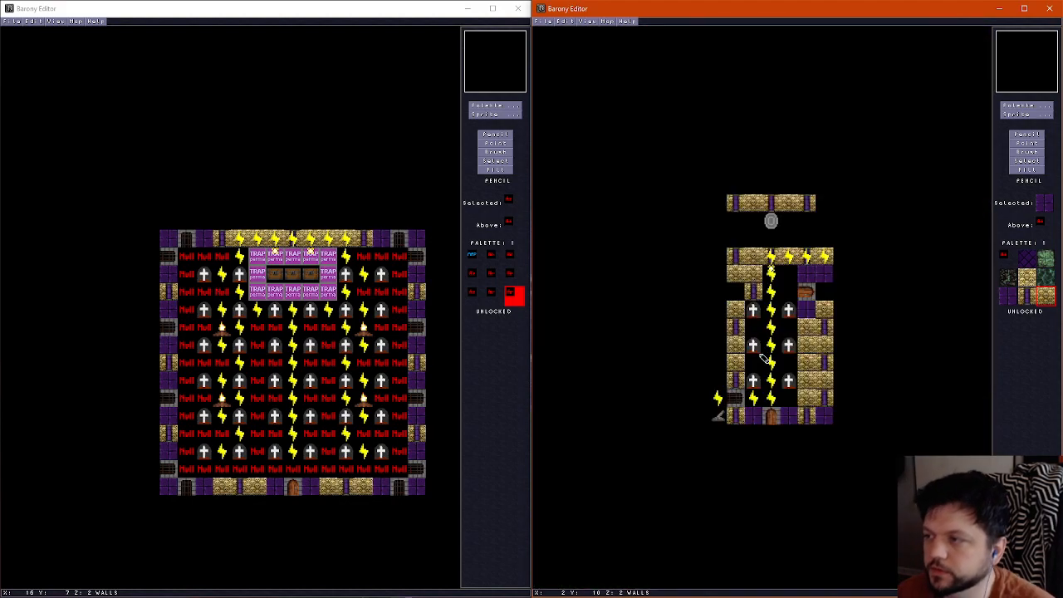
scroll(772, 338, "up", 1)
scroll(792, 336, "down", 1)
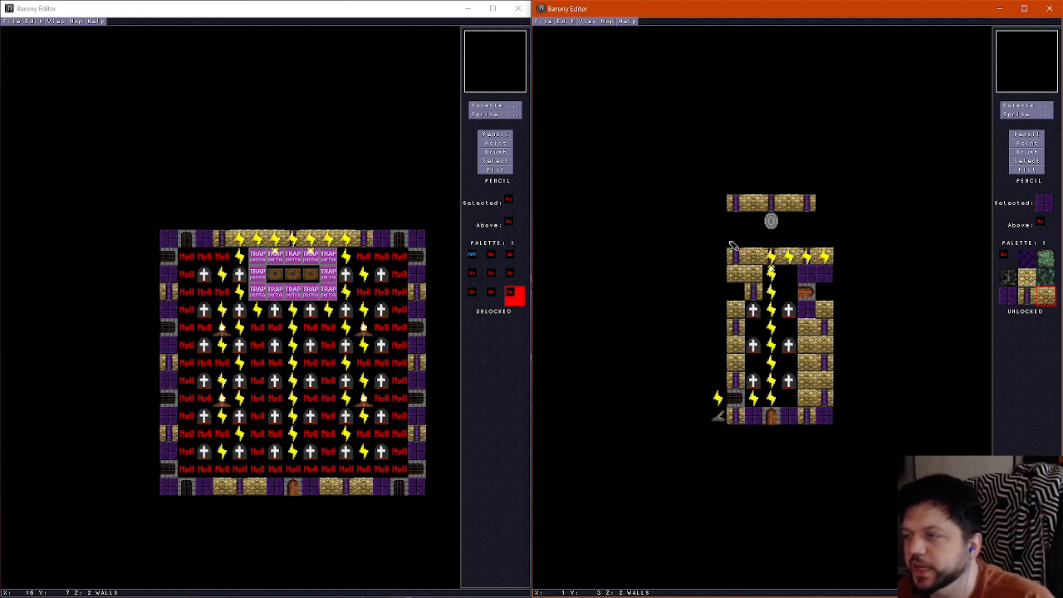
Erase the two easternmost floor tiles of the teleport shrine area between its northern and southern walls
scroll(732, 244, "down", 1)
scroll(732, 243, "up", 1)
scroll(731, 244, "down", 1)
right_click(830, 240)
left_click(809, 224)
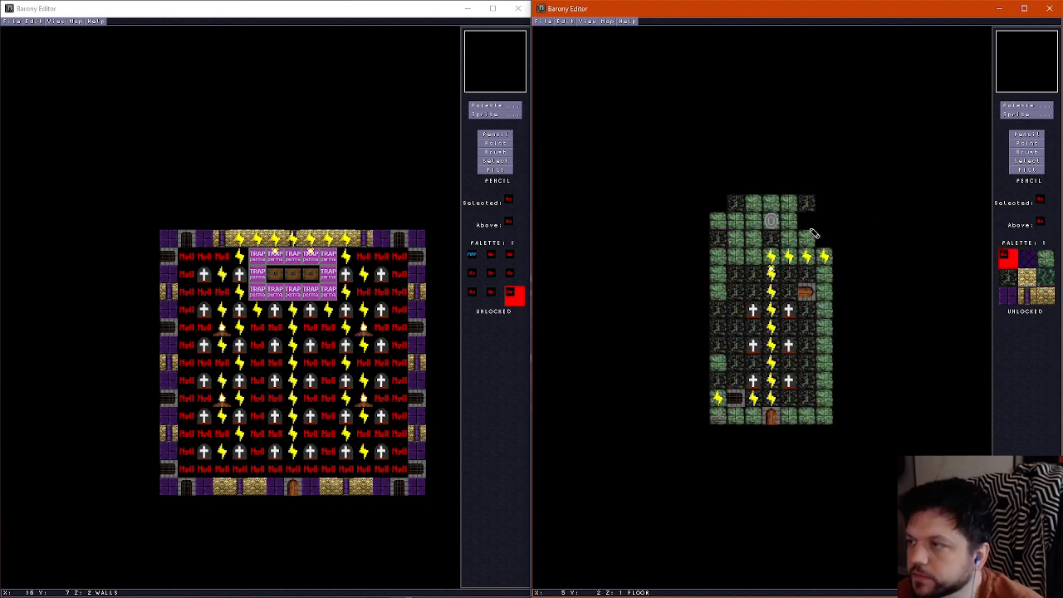
scroll(815, 236, "up", 1)
scroll(817, 241, "down", 1)
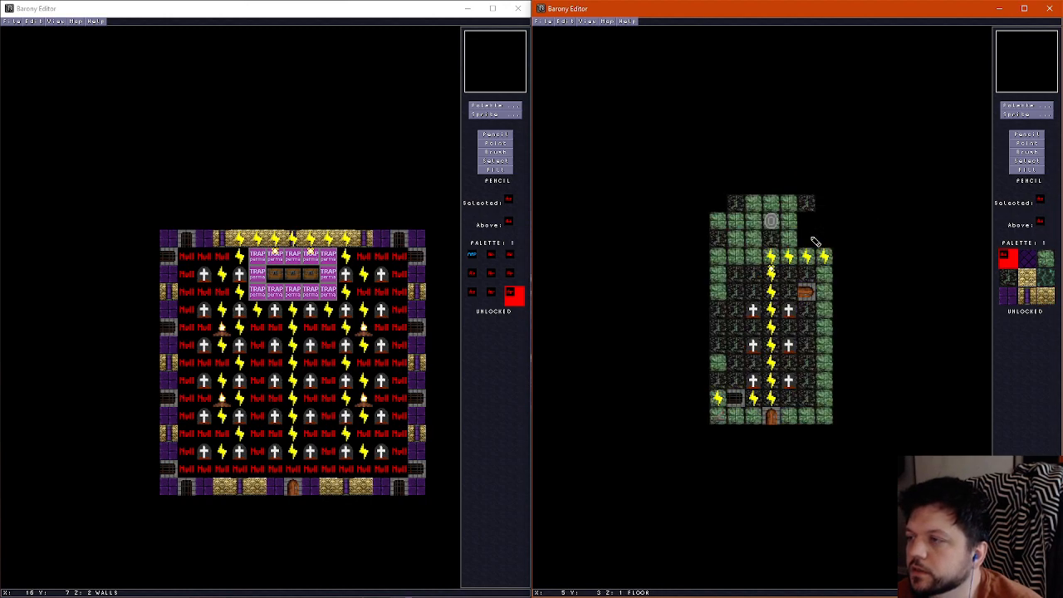
scroll(786, 204, "up", 2)
scroll(786, 205, "down", 2)
Inspect the teleport shrine area from inside and from its outer edges in the 3D view
key("f")
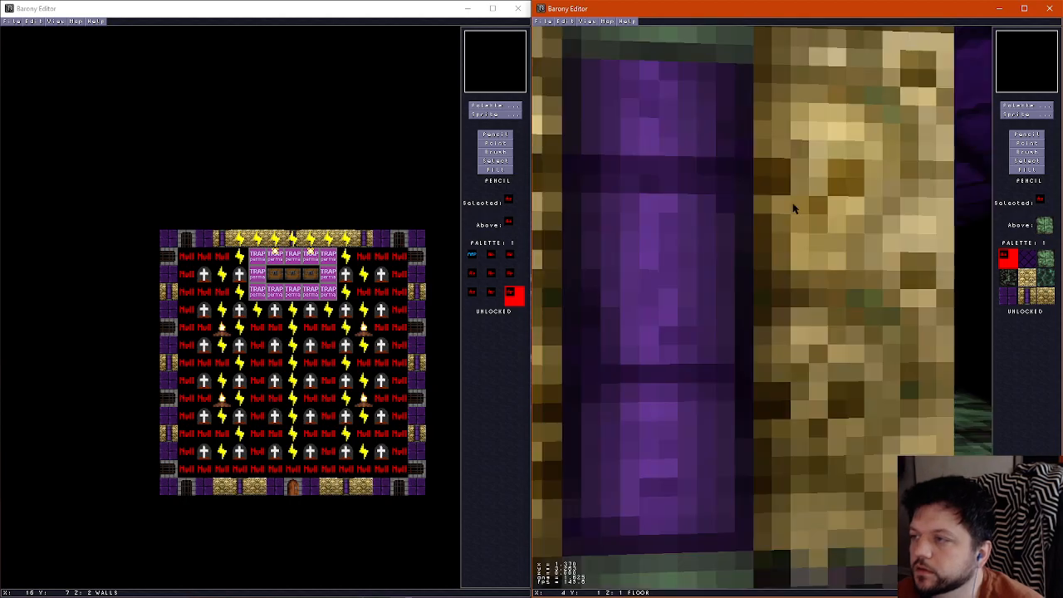
key("Down")
key("Left")
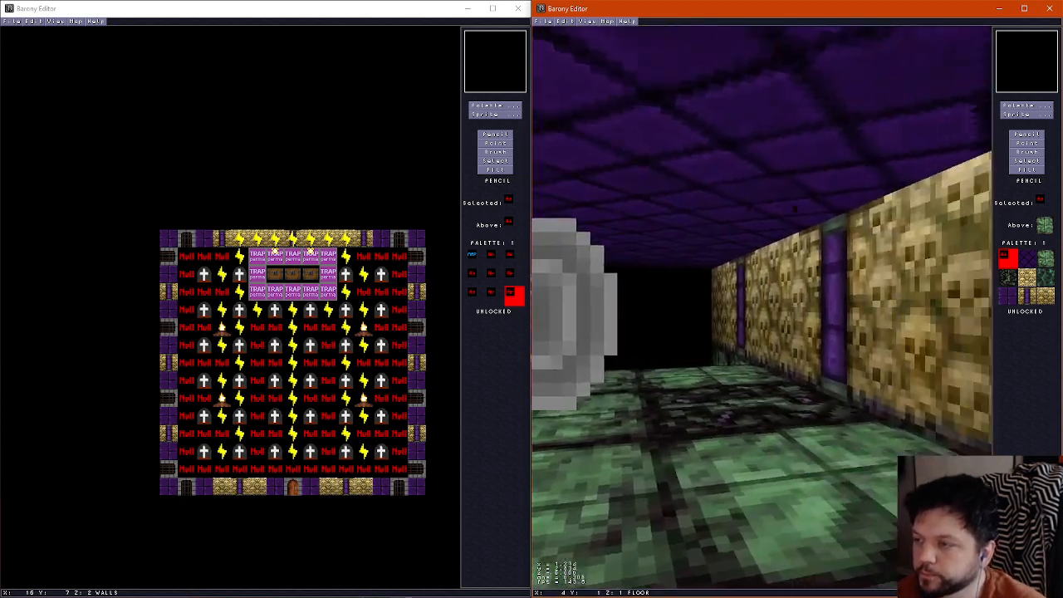
key("Up")
key("Left")
key("Up")
key("Right")
key("Left")
key("Right")
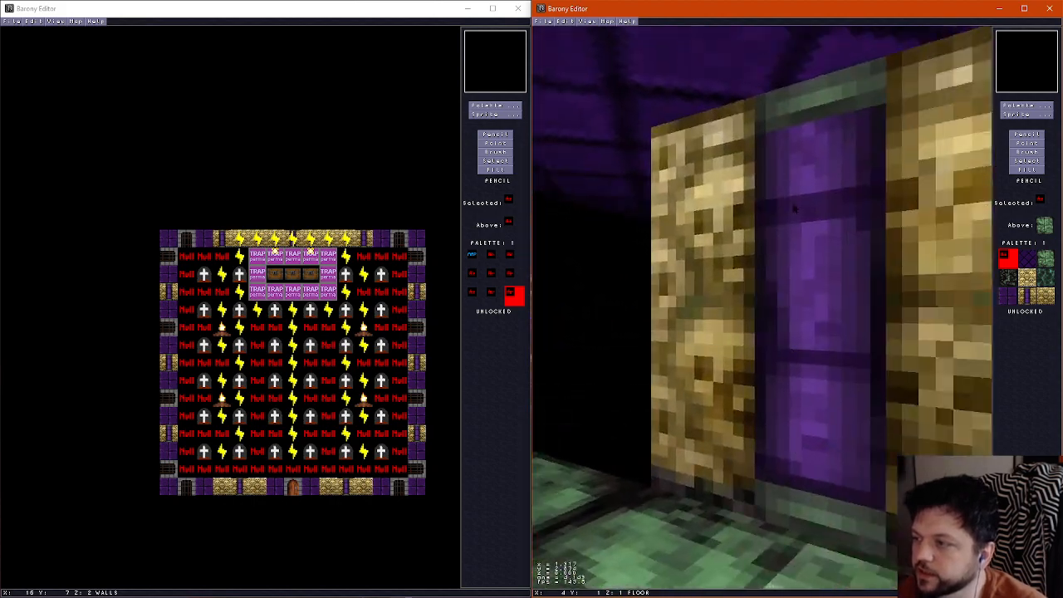
key("Right")
key("Down")
key("Left")
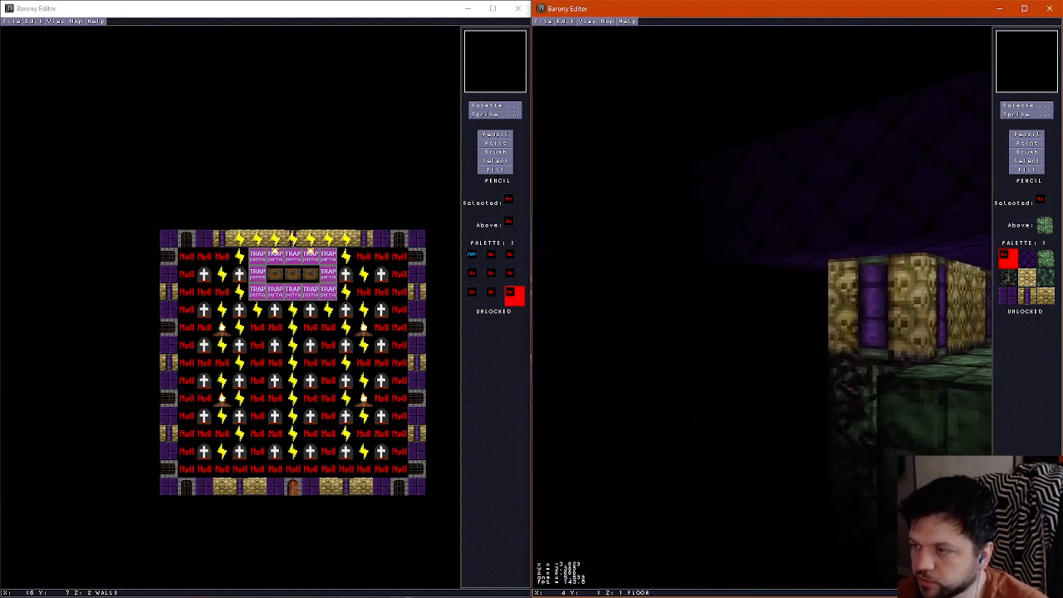
key("Up")
key("Right")
key("Down")
key("Left")
key("Right")
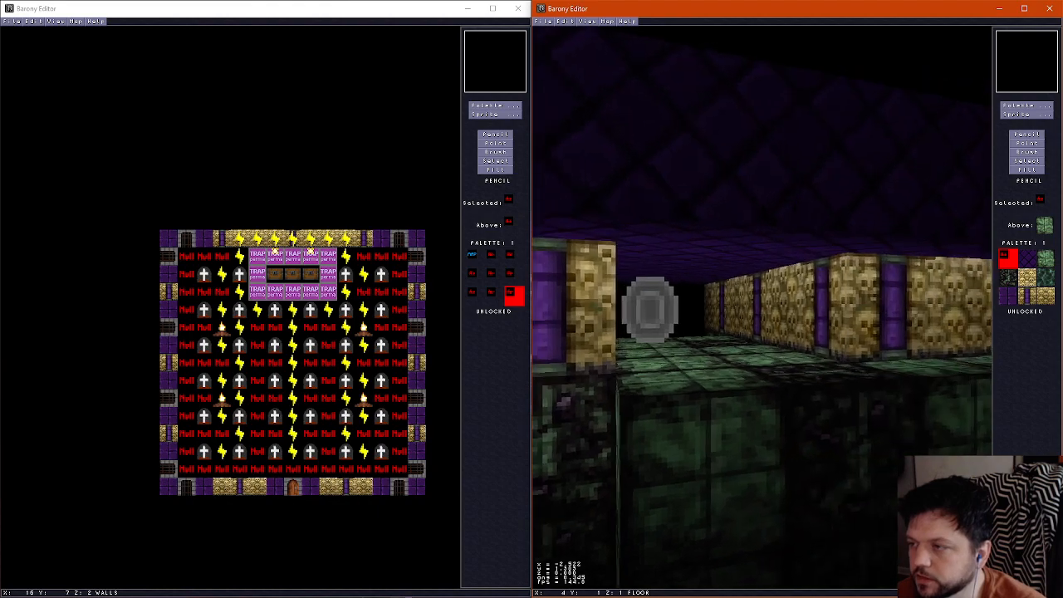
key("Up")
key("Left")
key("ctrl+f")
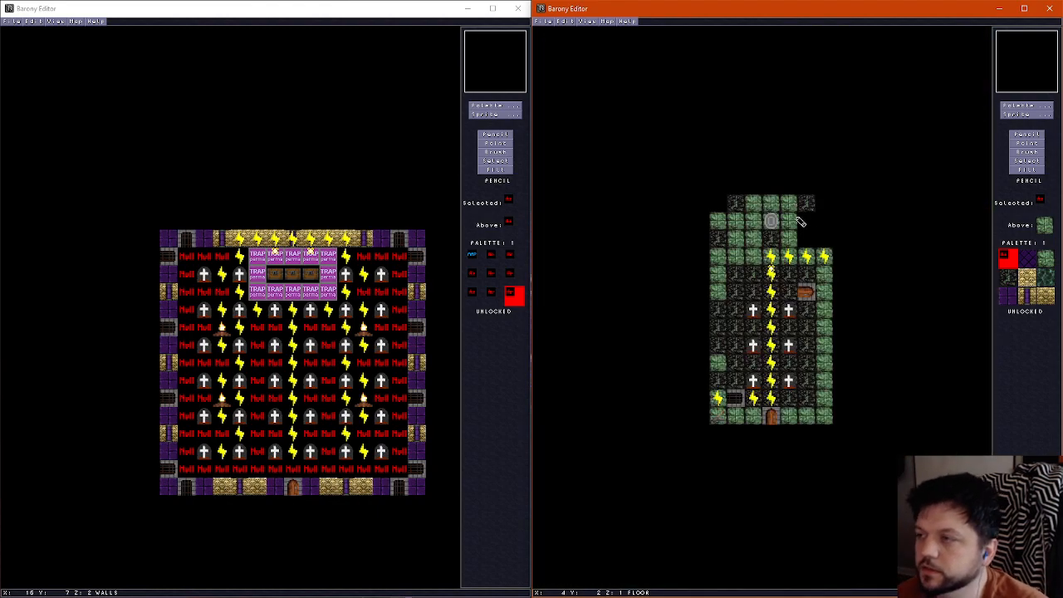
Paint a green stone floor tile in the empty northwest corner beside the shrine area's northern wall
right_click(720, 224)
left_click(720, 204)
key("ctrl+f")
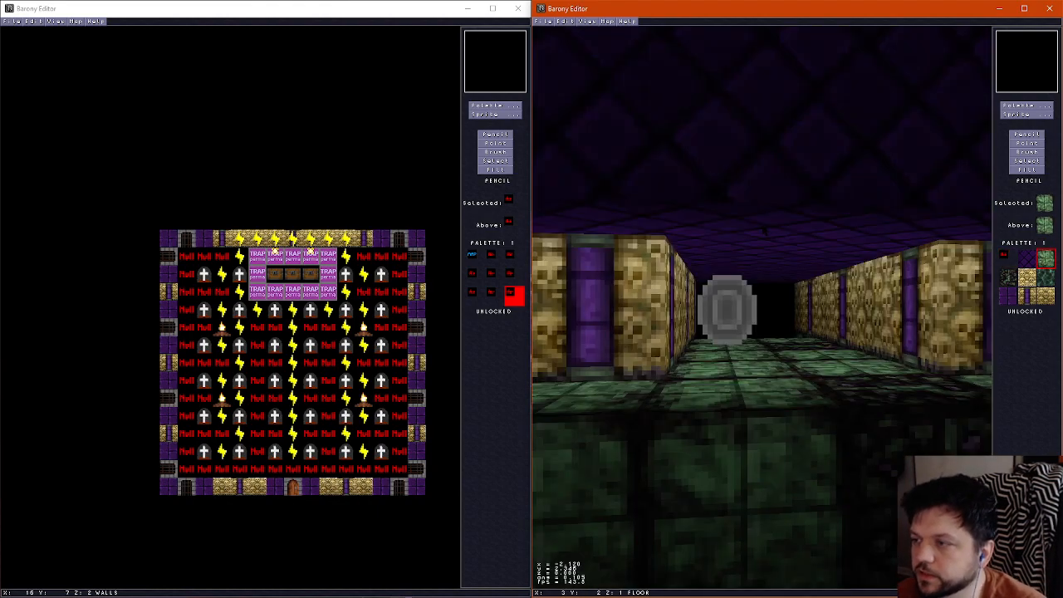
Examine the northwest corner and its connection between the shrine area and west passage in the 3D view
key("Down")
key("Left")
key("Right")
key("Up")
key("Down")
key("Left")
key("Up")
key("Right")
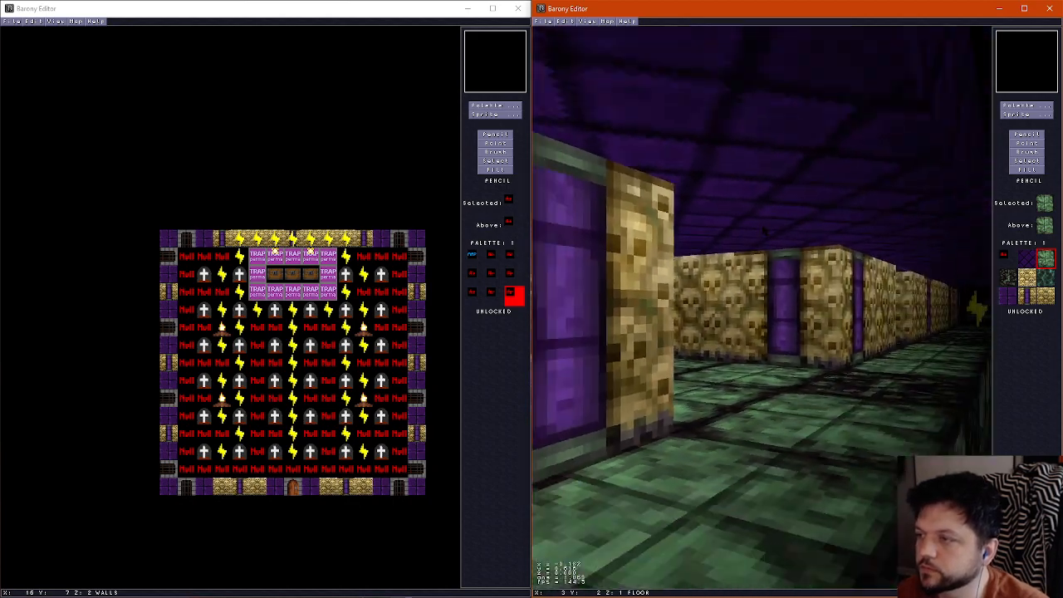
key("Down")
key("Left")
key("Right")
key("Up")
key("Down")
key("Left")
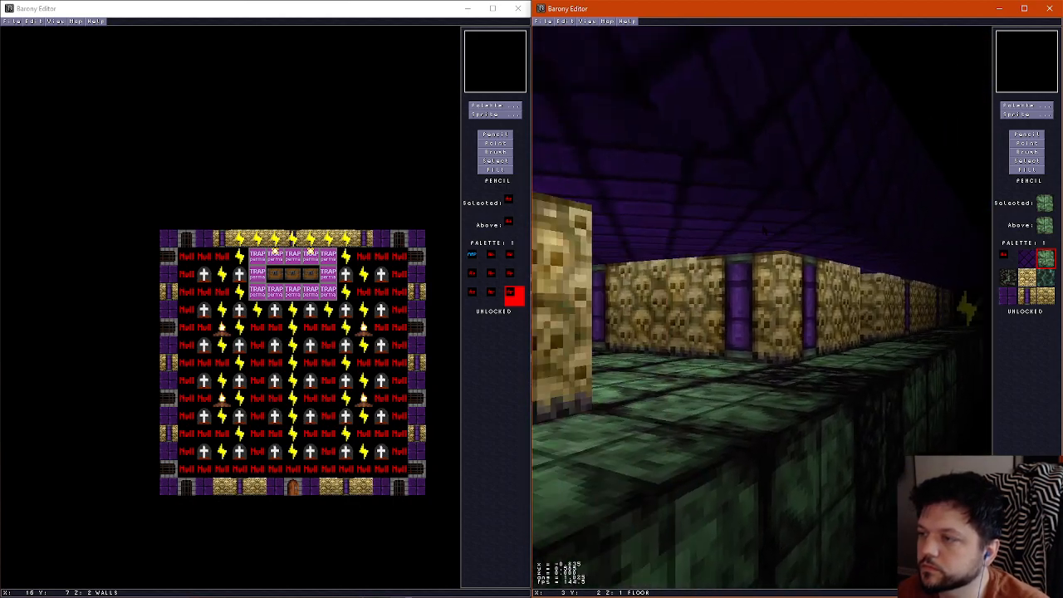
key("Right")
key("Up")
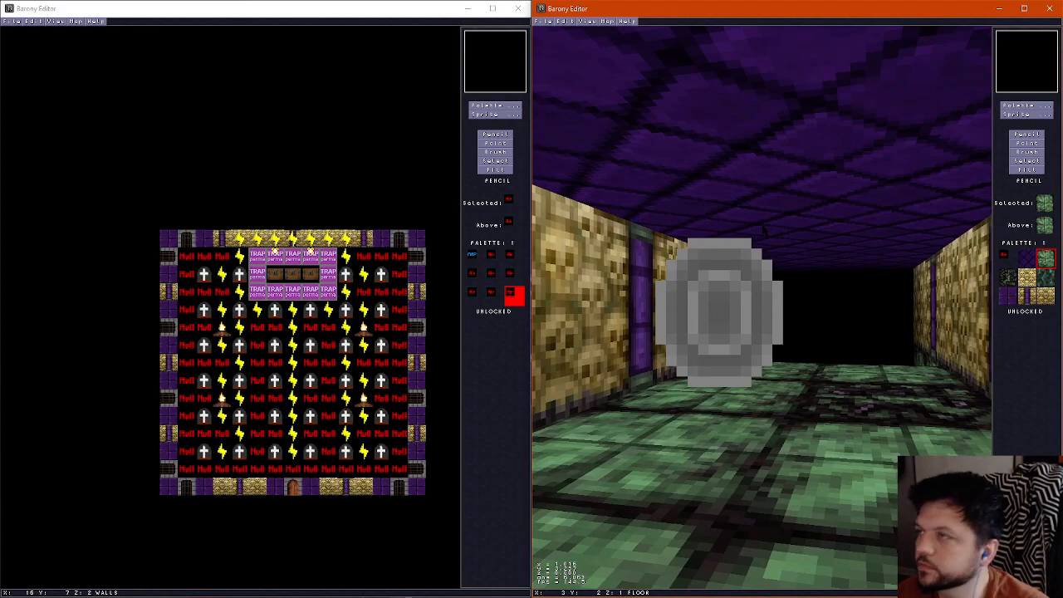
key("f")
Review the map properties and the teleport shrine's direction and height offset settings
left_click(611, 21)
left_click(620, 32)
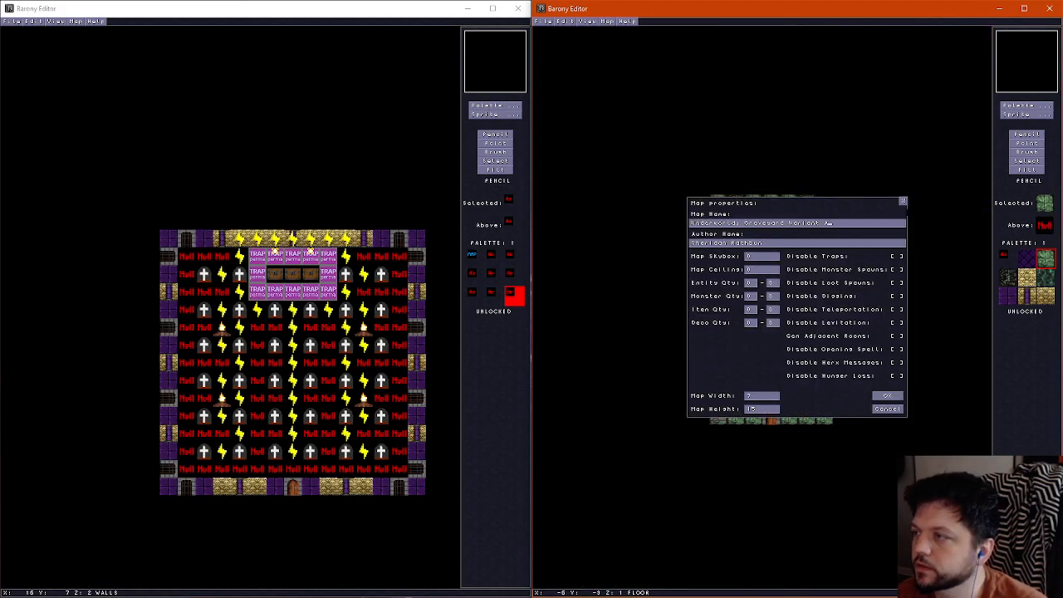
key("Escape")
left_click(1027, 144)
left_click(771, 220)
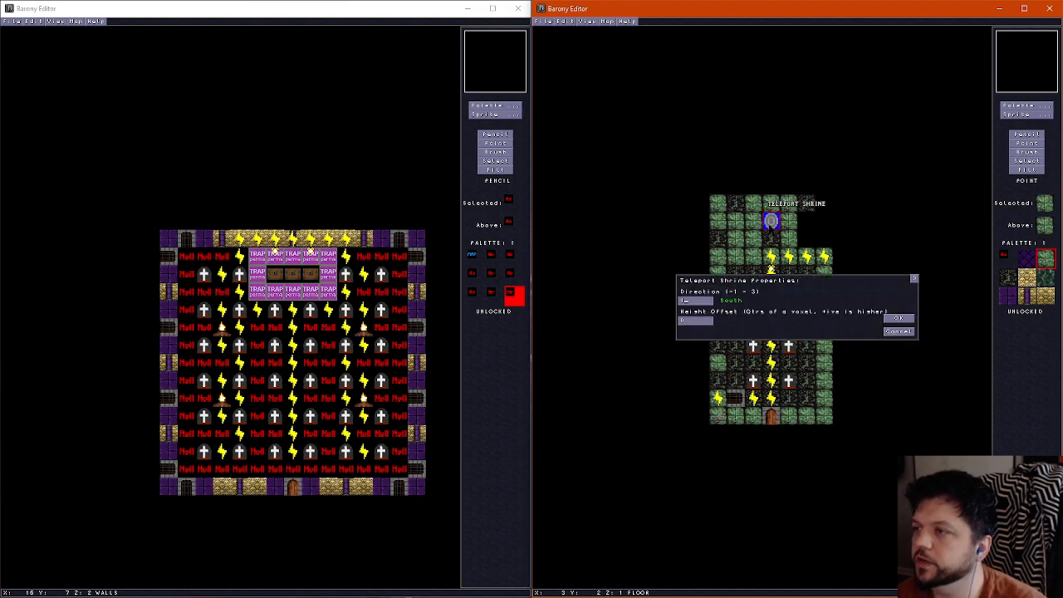
left_click(898, 319)
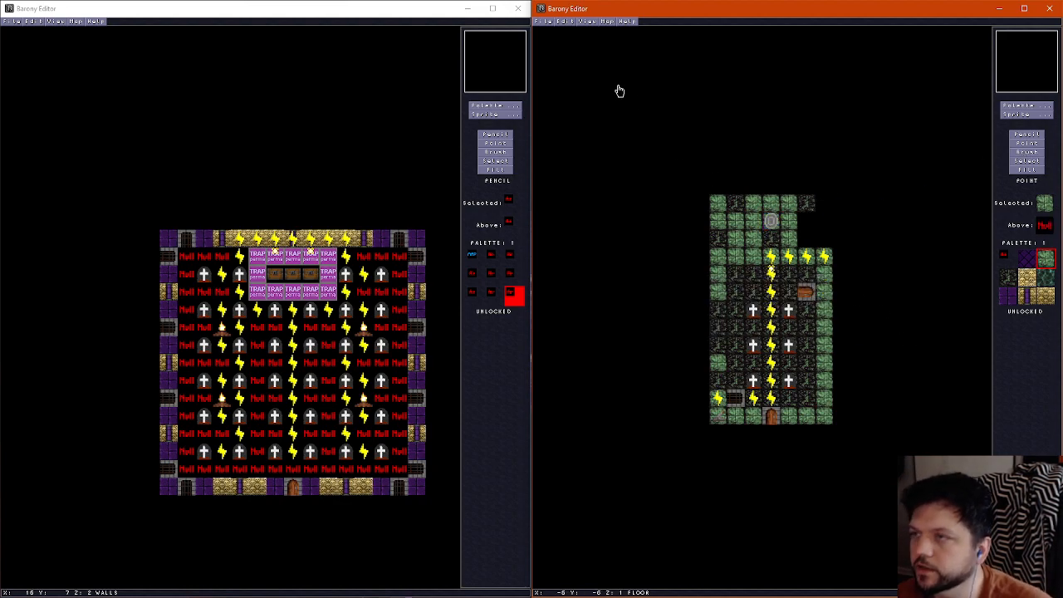
Save the graveyard variant map
left_click(550, 20)
left_click(558, 57)
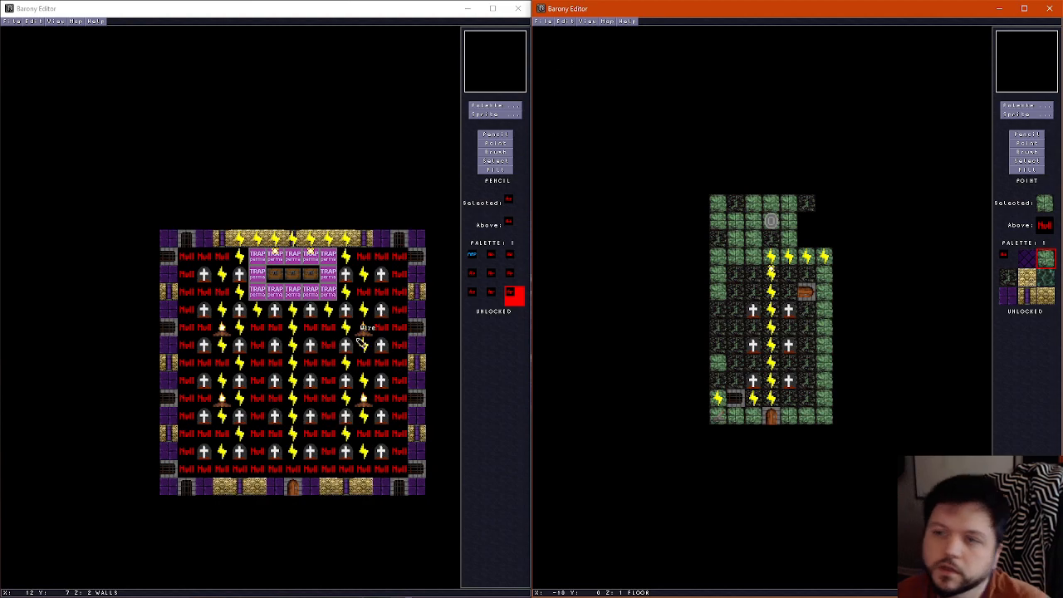
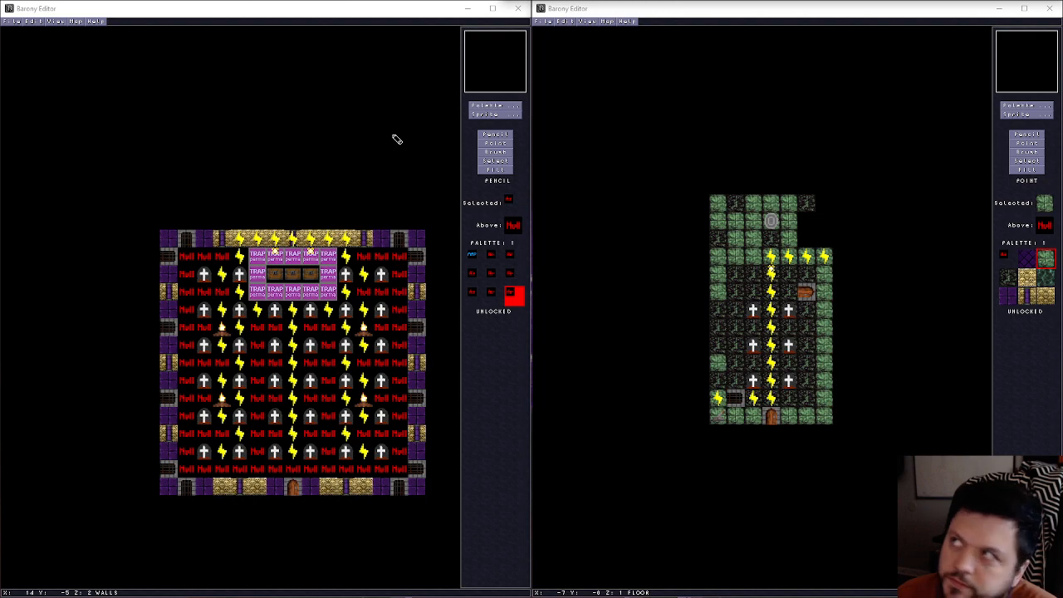
Remove the NULL sprites throughout the graveyard room's interior with the Point tool
left_click(492, 147)
left_click(492, 147)
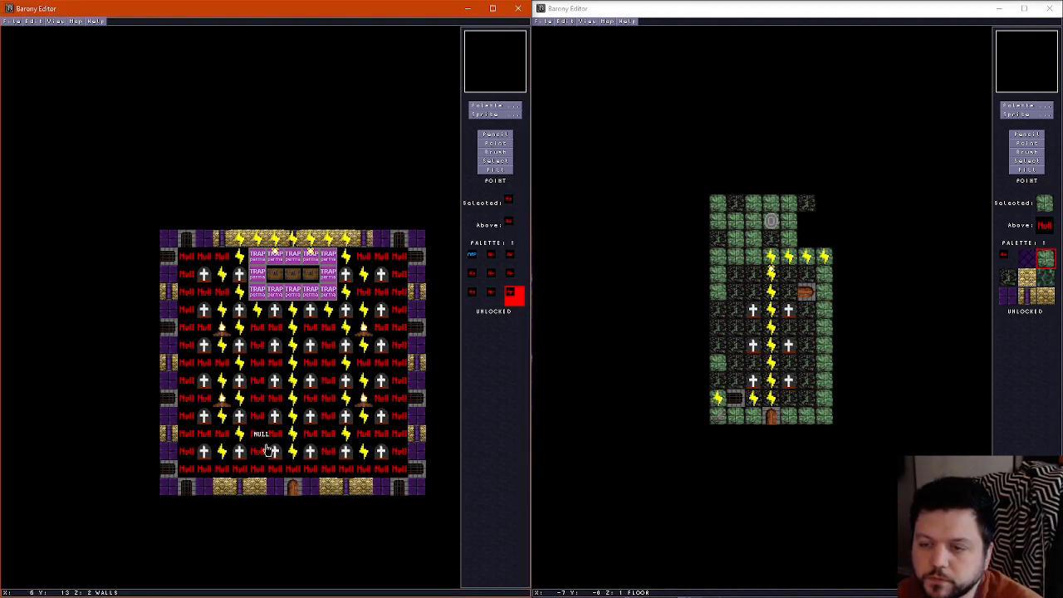
mouse_move(254, 471)
left_mouse_down()
mouse_move(259, 336)
mouse_move(277, 342)
mouse_move(280, 478)
mouse_move(330, 469)
mouse_move(331, 439)
mouse_move(316, 440)
mouse_move(328, 399)
mouse_move(312, 382)
mouse_move(328, 403)
mouse_move(329, 362)
mouse_move(311, 368)
mouse_move(326, 358)
mouse_move(310, 339)
mouse_move(323, 335)
left_mouse_up()
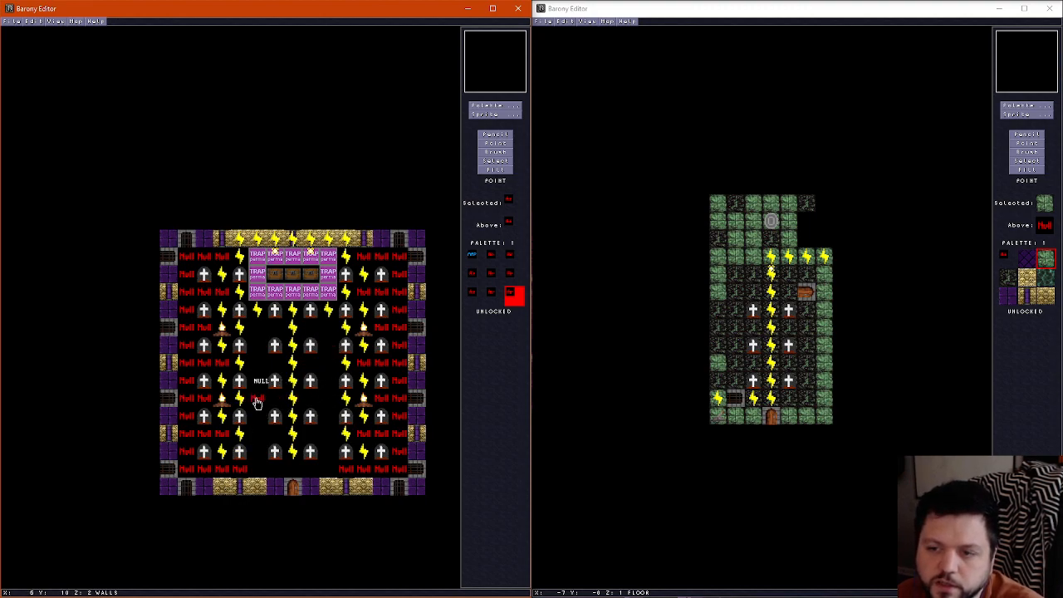
mouse_move(243, 471)
left_mouse_down()
mouse_move(186, 473)
mouse_move(189, 446)
mouse_move(206, 433)
mouse_move(185, 408)
mouse_move(212, 397)
mouse_move(188, 366)
mouse_move(221, 368)
mouse_move(200, 355)
mouse_move(189, 295)
mouse_move(208, 296)
mouse_move(187, 279)
mouse_move(219, 262)
mouse_move(355, 273)
mouse_move(366, 257)
mouse_move(399, 268)
mouse_move(396, 292)
mouse_move(369, 296)
mouse_move(404, 309)
mouse_move(405, 328)
mouse_move(388, 333)
mouse_move(402, 344)
mouse_move(400, 366)
mouse_move(370, 367)
mouse_move(397, 382)
mouse_move(389, 407)
mouse_move(397, 397)
mouse_move(405, 434)
mouse_move(371, 437)
mouse_move(403, 457)
mouse_move(402, 470)
mouse_move(349, 473)
left_mouse_up()
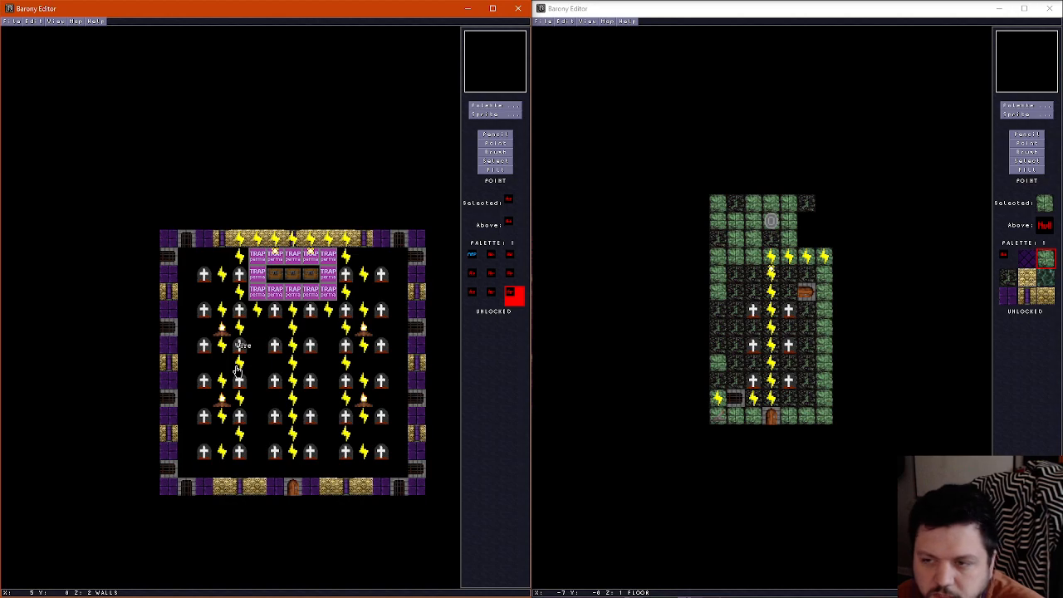
Delete the four central headstones directly below the trap block, in the second and third headstone rows
left_click(275, 315)
key("Delete")
left_click(273, 349)
key("Delete")
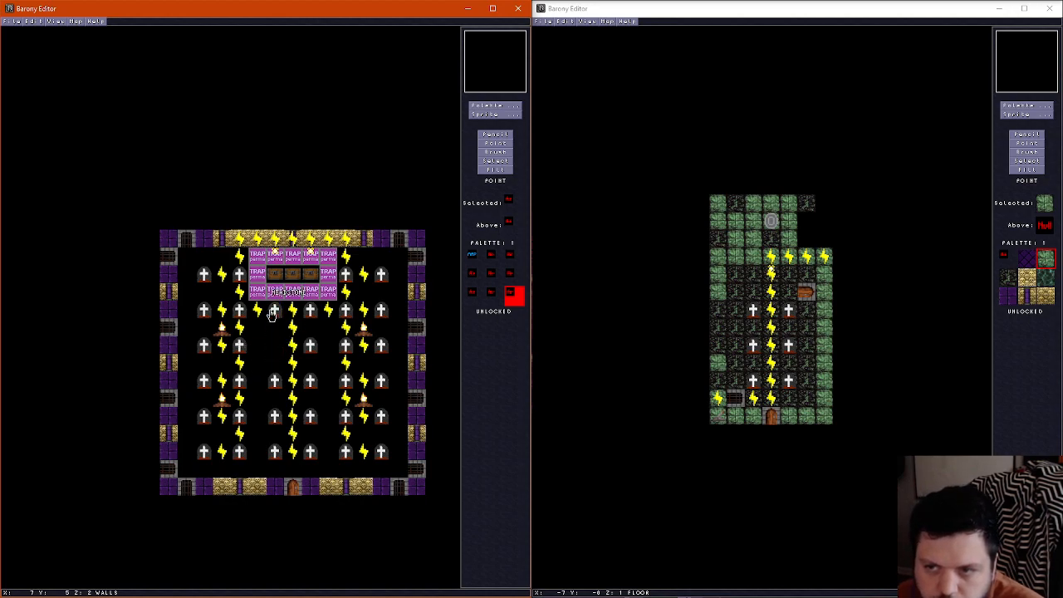
left_click(273, 314)
key("Delete")
left_click(309, 312)
key("Delete")
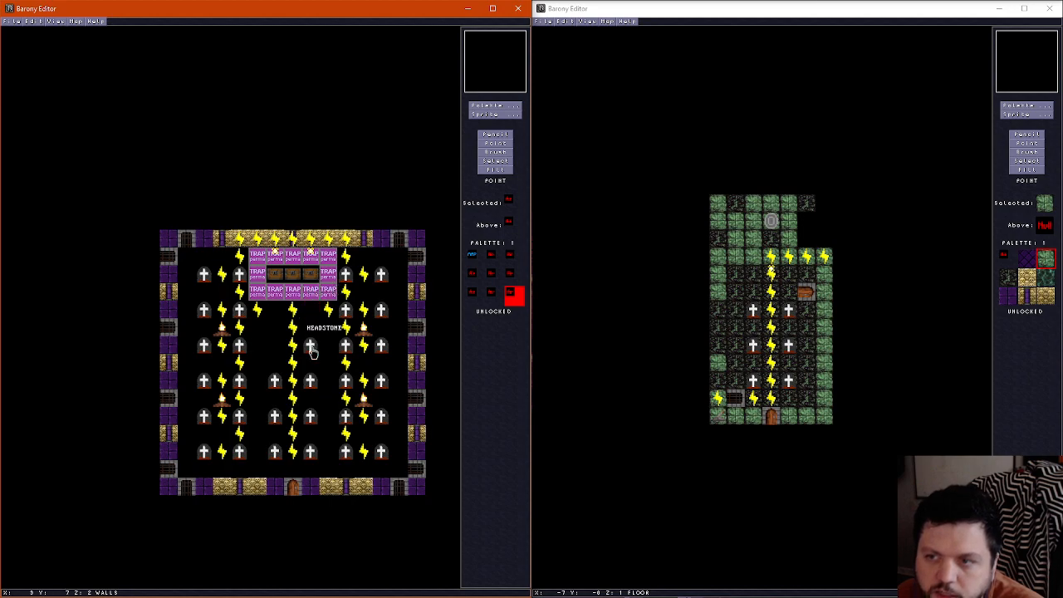
left_click(312, 350)
key("Delete")
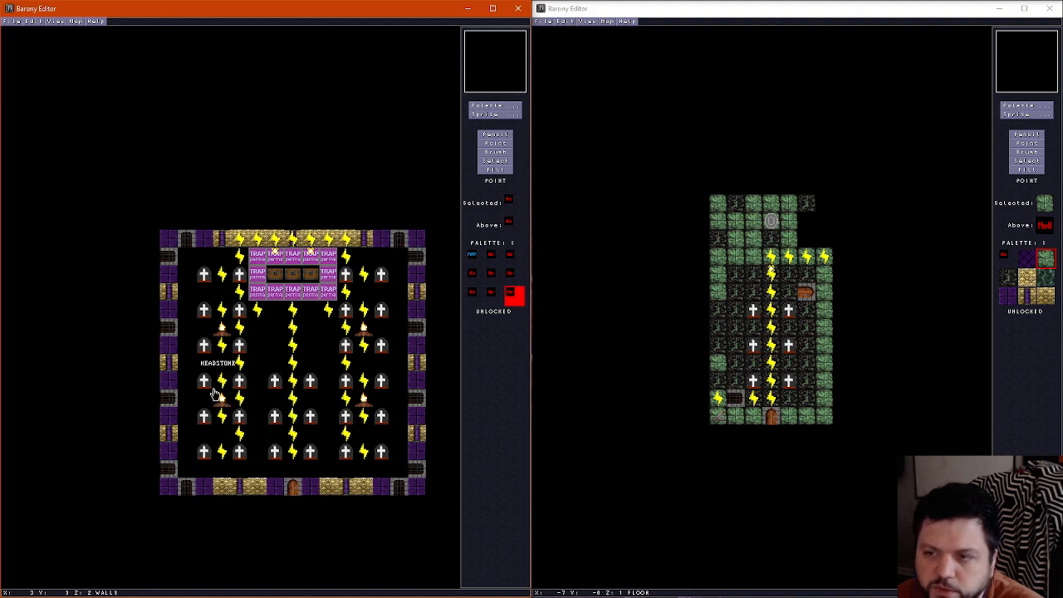
Move the central headstone pairs in the fourth and fifth rows up one headstone row each, two tiles
left_click(278, 380)
left_click(274, 344)
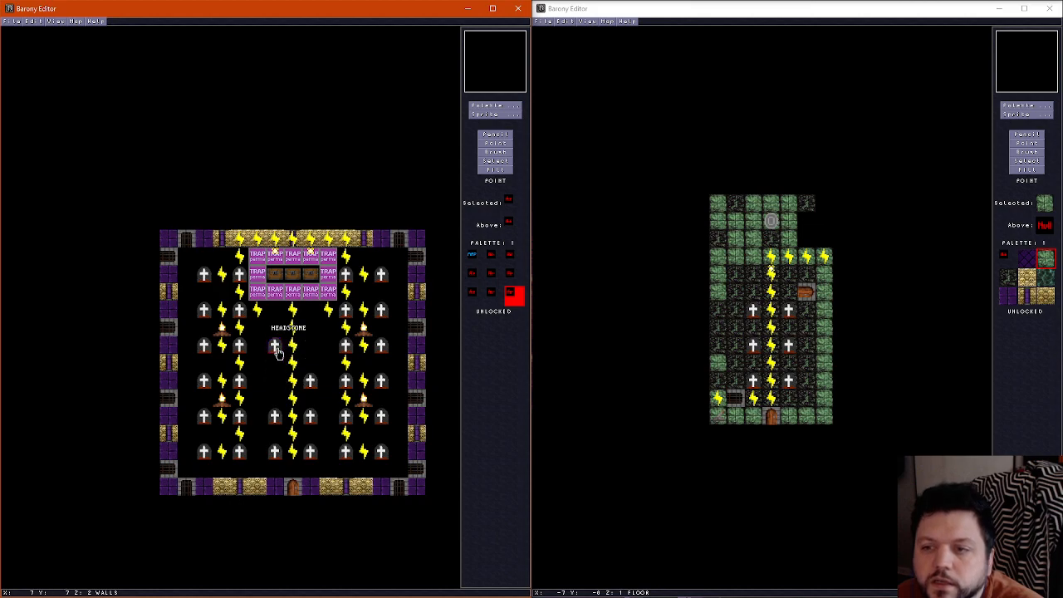
left_click(310, 379)
left_click(310, 344)
left_click(277, 421)
left_click(274, 379)
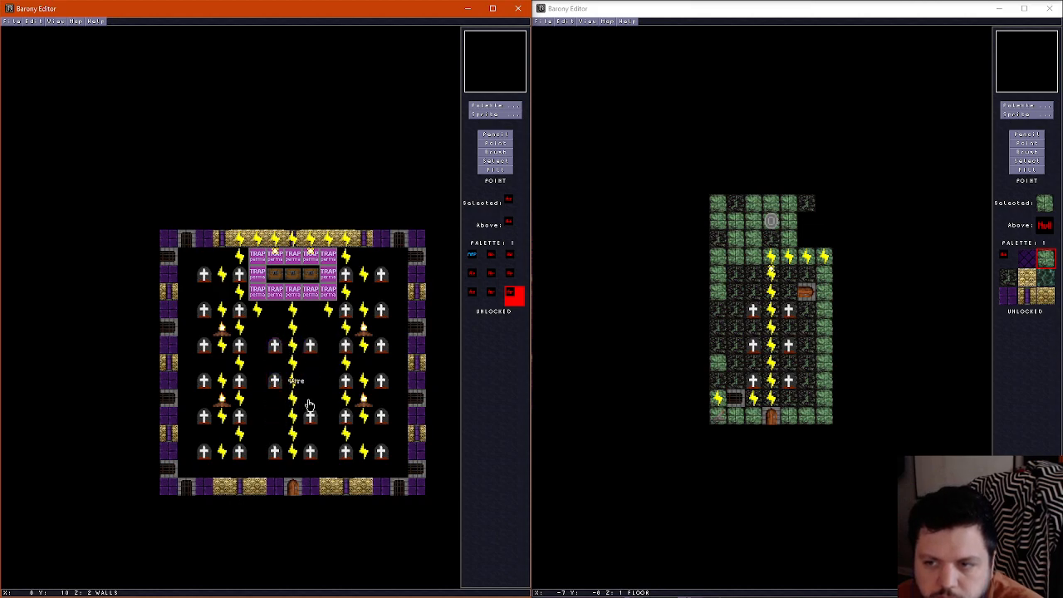
left_click(309, 415)
left_click(310, 380)
Delete the two central headstones in the last headstone row
left_click(311, 453)
key("Delete")
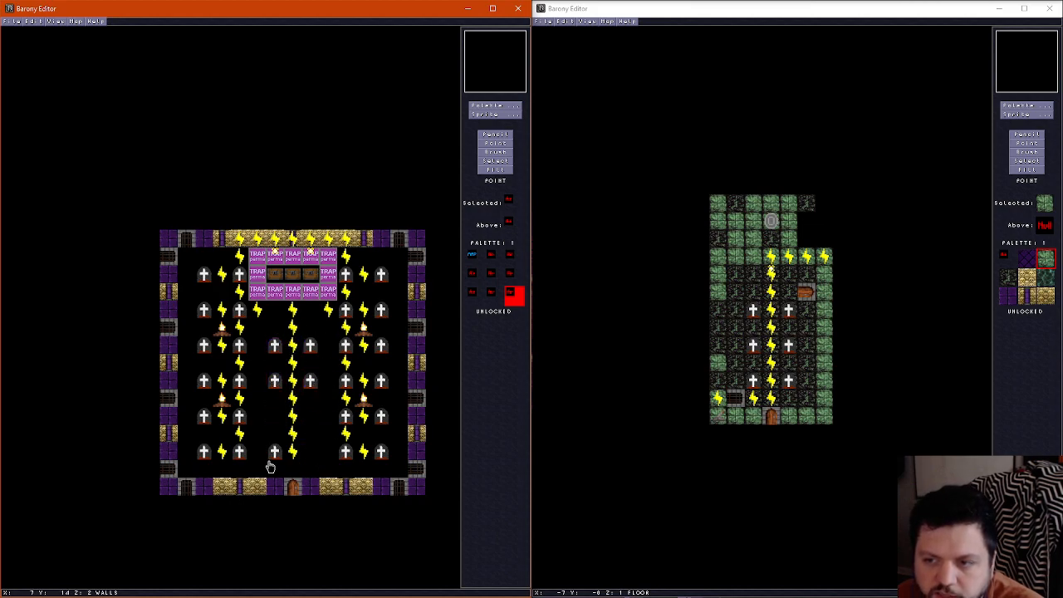
left_click(276, 457)
key("Delete")
Delete the wires in the centre column between the fourth headstone row and the door
left_click(293, 454)
key("Delete")
left_click(294, 437)
key("Delete")
left_click(292, 415)
key("Delete")
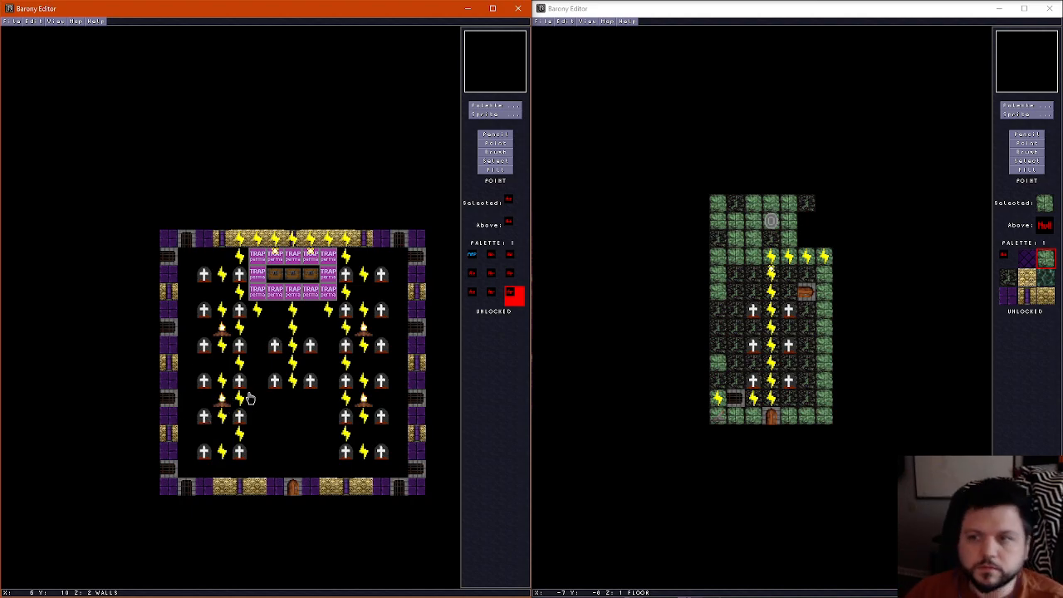
On the floor layer, delete the wires in the room's left part from the trap block down to the third headstone row
scroll(250, 398, "down", 1)
scroll(246, 392, "up", 1)
scroll(245, 392, "down", 1)
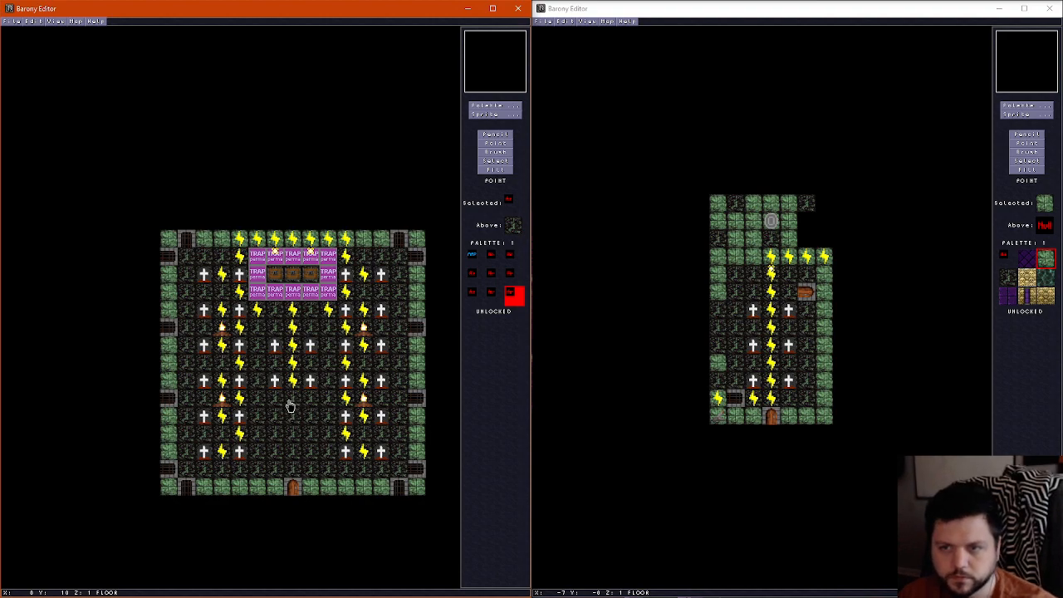
left_click(253, 312)
key("Delete")
left_click(243, 296)
key("Delete")
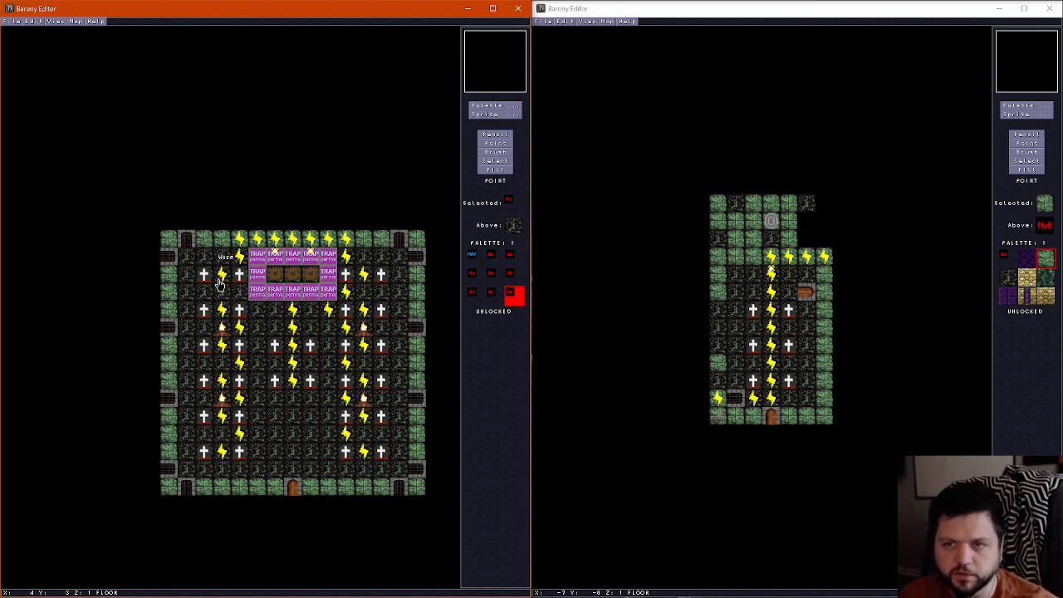
left_click(222, 282)
key("Delete")
left_click(226, 316)
key("Delete")
left_click(239, 327)
key("Delete")
left_click(222, 344)
key("Delete")
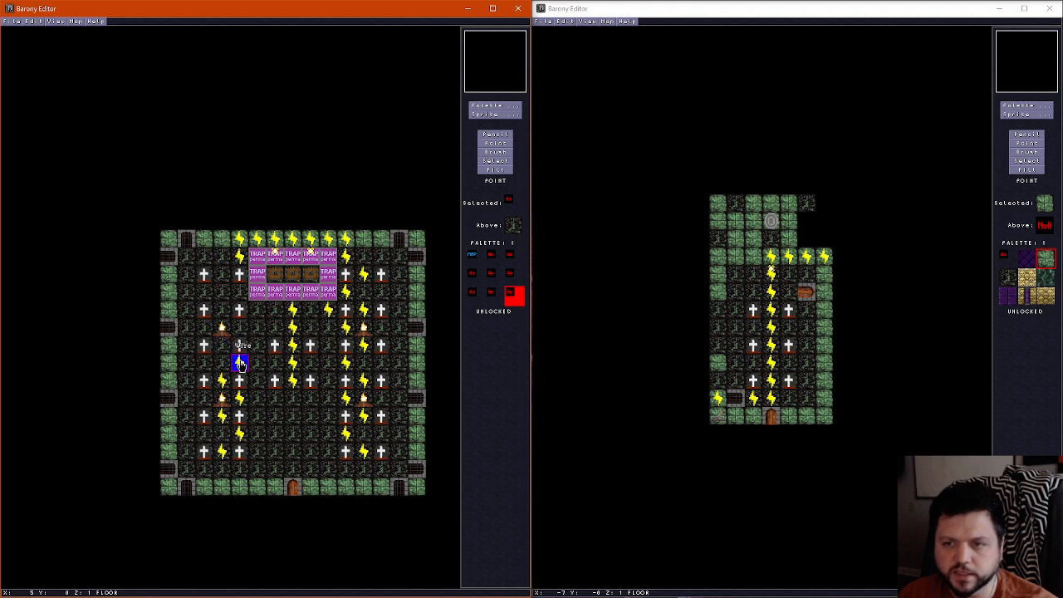
Delete the wires in the left part of the room below the third headstone row
left_click(239, 362)
key("Delete")
left_click(239, 398)
key("Delete")
left_click(221, 415)
key("Delete")
left_click(239, 433)
key("Delete")
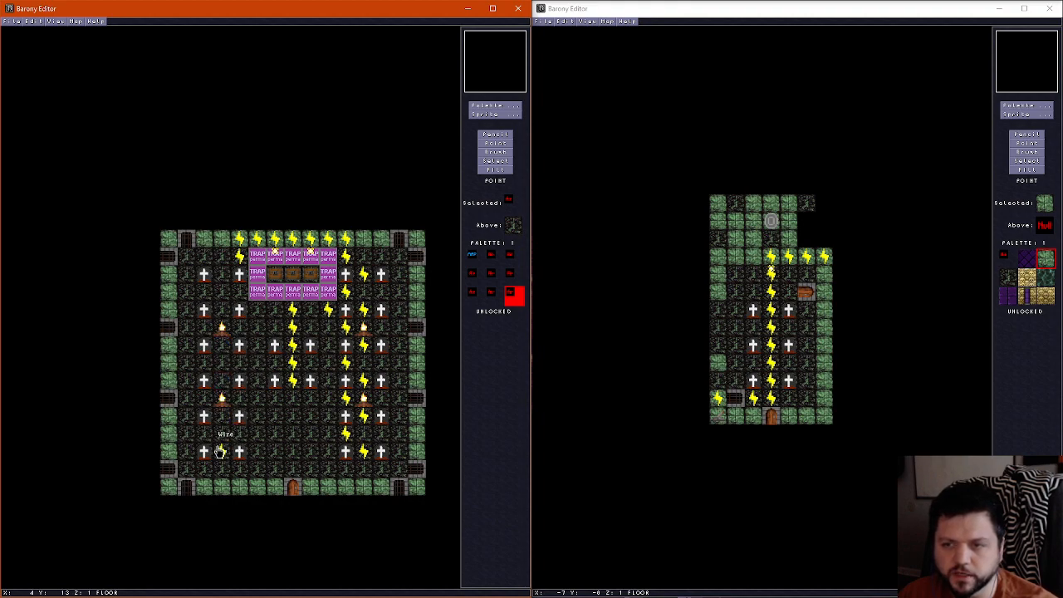
left_click(222, 451)
key("Delete")
Delete the rest of the wires in the centre column below the trap block
left_click(290, 381)
key("Delete")
left_click(292, 362)
key("Delete")
left_click(293, 346)
key("Delete")
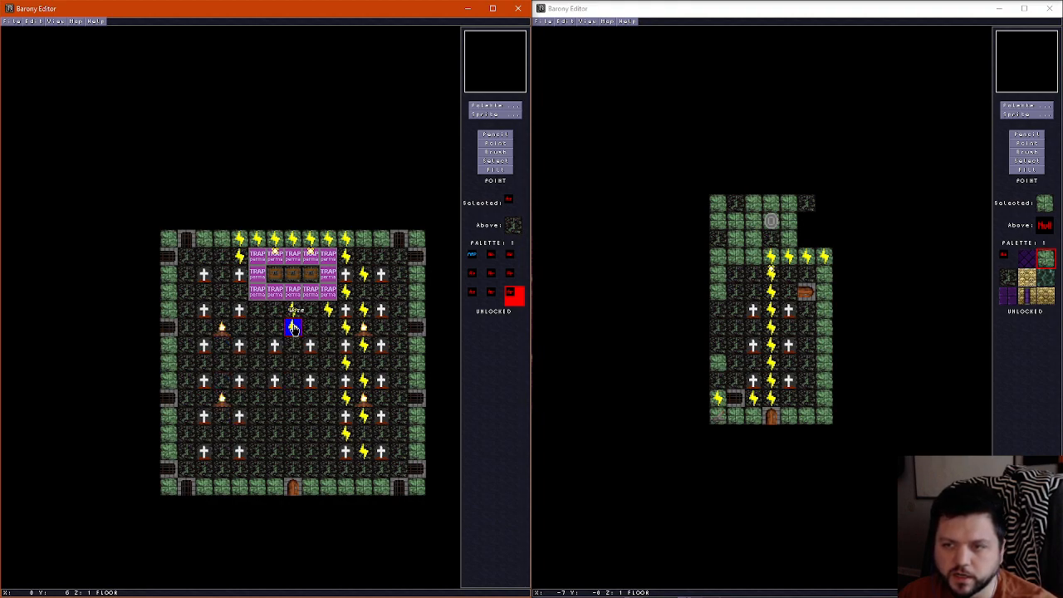
left_click(293, 324)
key("Delete")
left_click(293, 318)
Delete the wire beside the trap block's upper left corner and the wires along the wall above the block
key("Delete")
left_click(238, 266)
key("Delete")
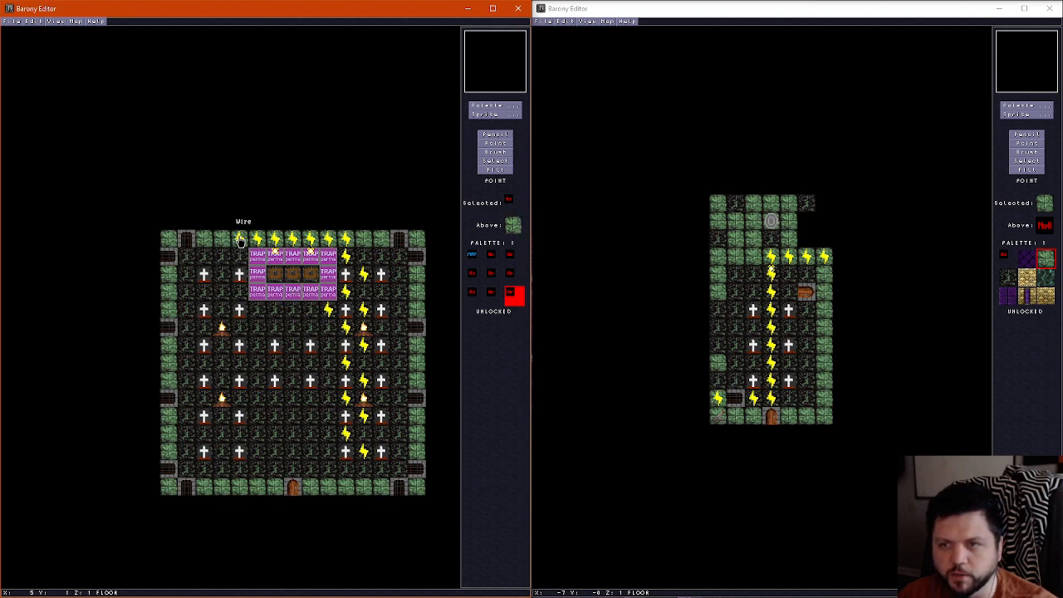
left_click(240, 240)
key("Delete")
left_click(258, 238)
key("Delete")
left_click(276, 239)
Delete the wires around the right side of the trap block, down to the second headstone row
key("Delete")
left_click(294, 240)
key("Delete")
left_click(312, 242)
key("Delete")
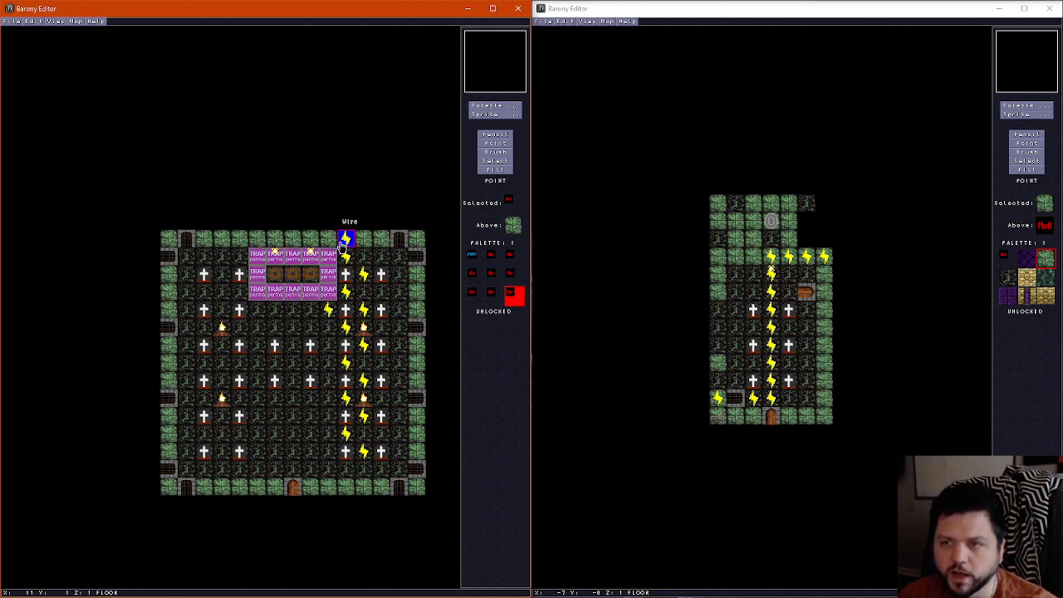
left_click(363, 274)
Delete the remaining wires in the right part of the room, down to the last headstone row
key("Delete")
left_click(345, 291)
key("Delete")
left_click(328, 309)
key("Delete")
left_click(363, 309)
key("Delete")
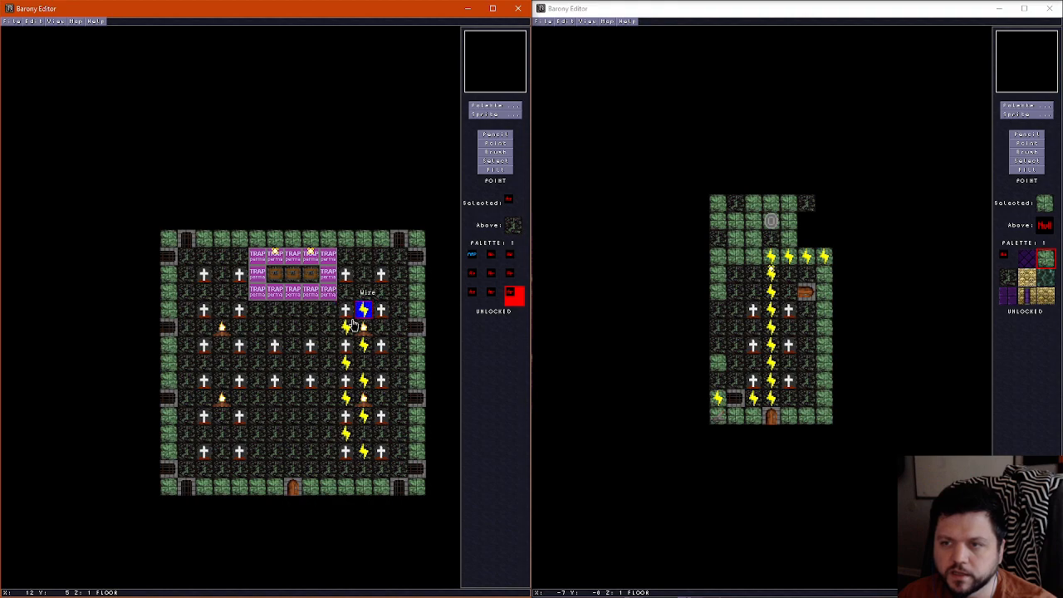
left_click(363, 344)
key("Delete")
left_click(345, 362)
key("Delete")
left_click(363, 380)
key("Delete")
left_click(346, 398)
key("Delete")
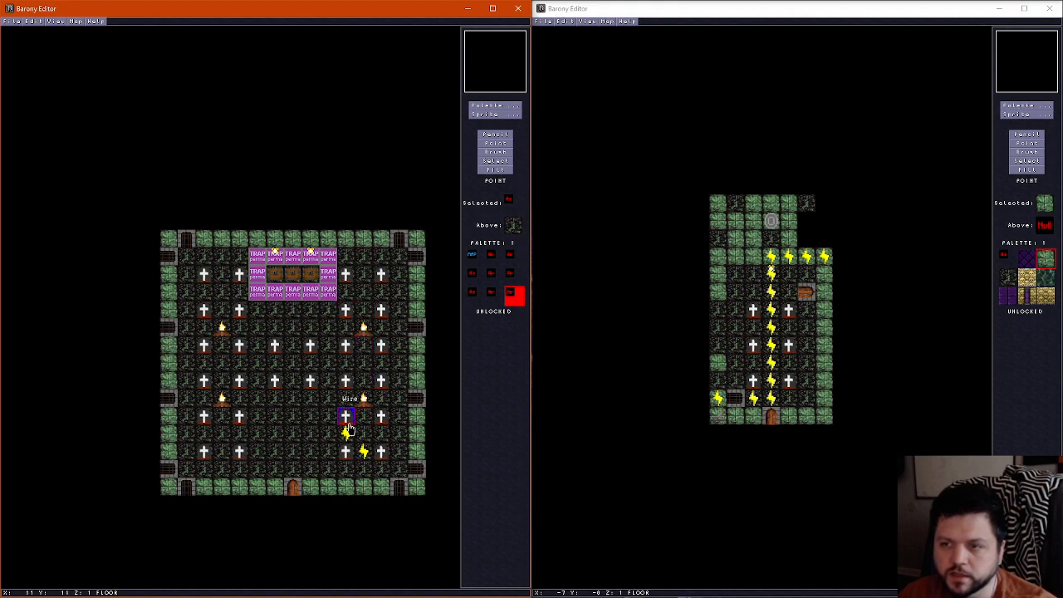
left_click(364, 452)
key("Delete")
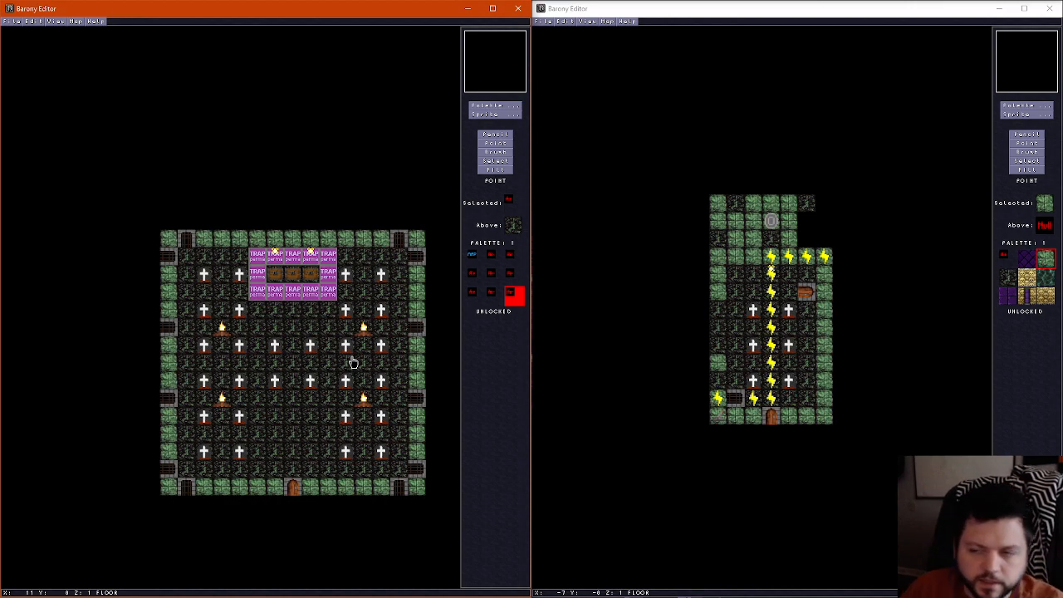
Delete the wire under a left headstone in the fourth row and move that row's left headstones to the centre-left column's fifth and sixth rows
mouse_move(274, 381)
left_mouse_down()
mouse_move(275, 418)
mouse_move(275, 390)
left_mouse_up()
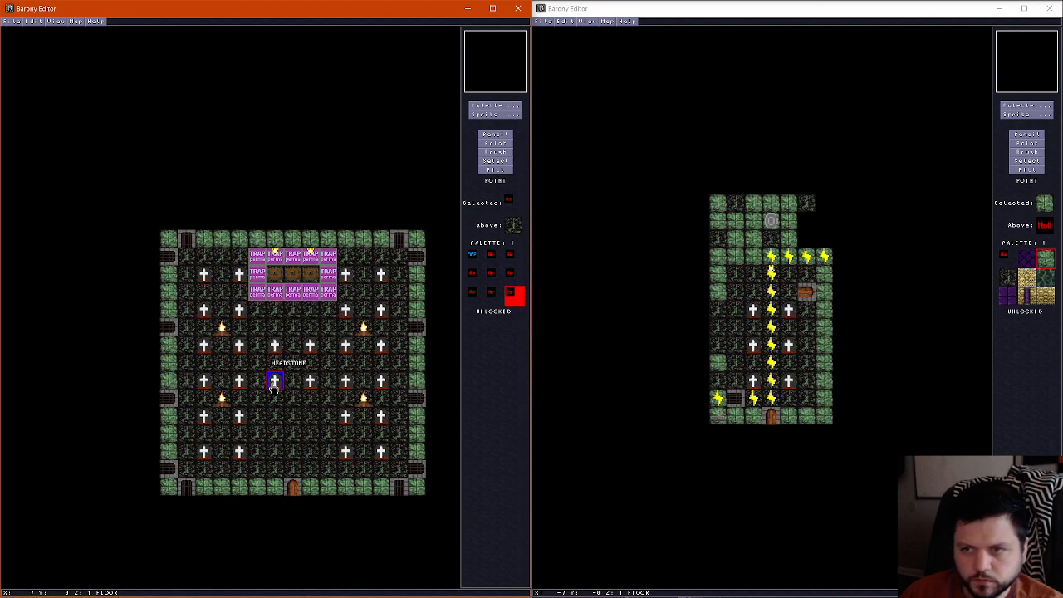
right_click(244, 386)
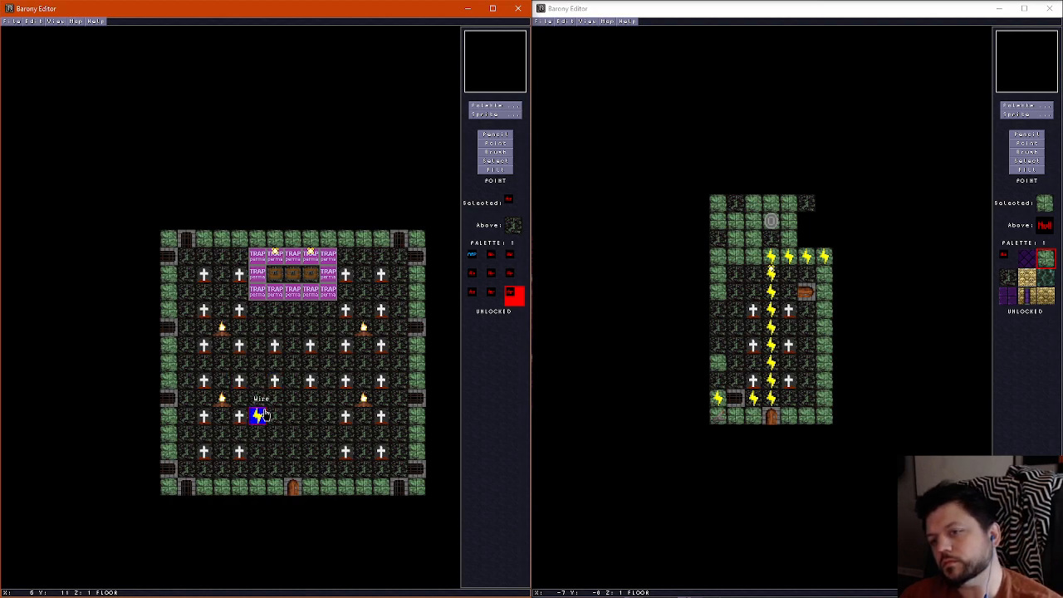
key("Delete")
left_click(241, 386)
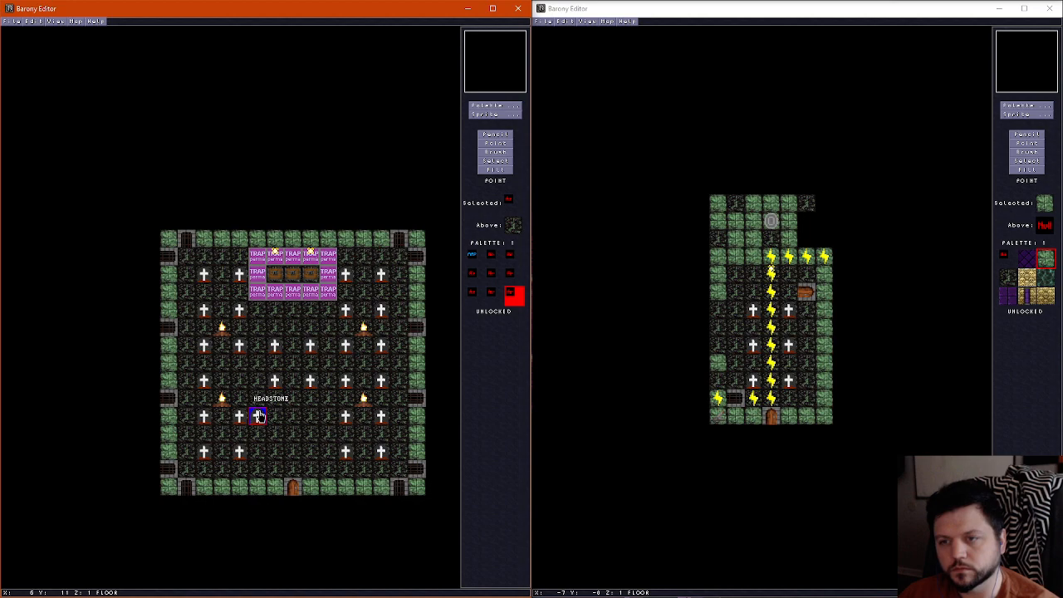
left_click(274, 419)
left_click(204, 382)
left_click(275, 451)
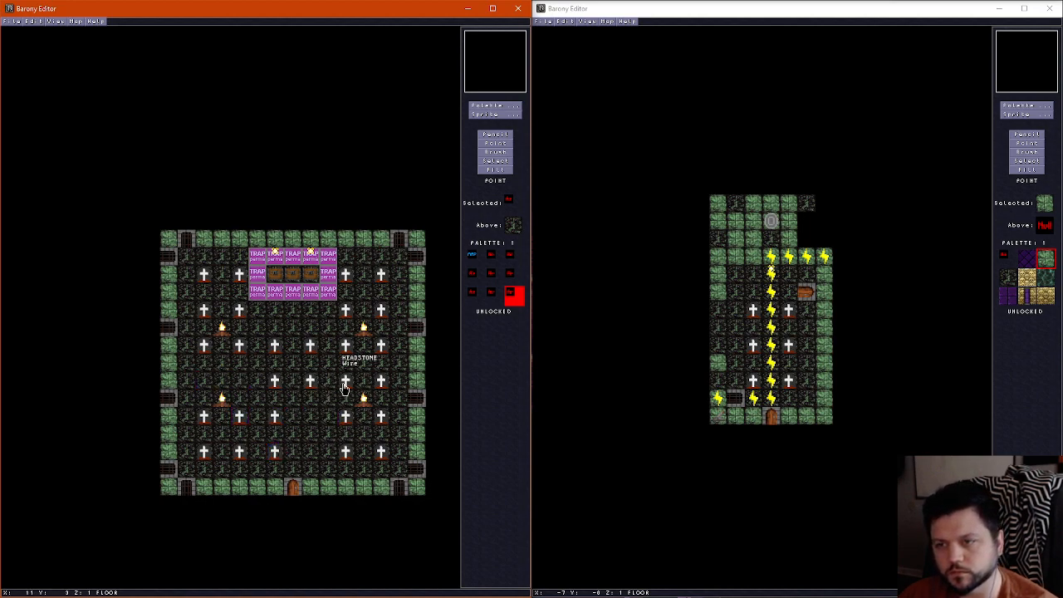
Delete the wire under a right headstone in the fourth row and move that row's right headstones to the centre-right column's fifth and sixth rows
right_click(318, 417)
key("Delete")
left_click(347, 383)
left_click(314, 419)
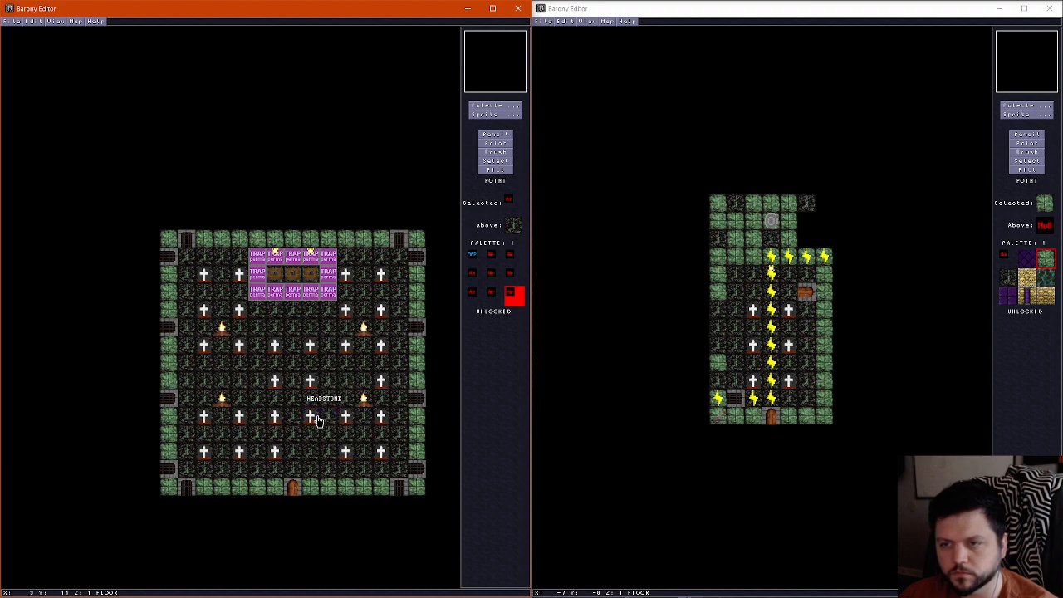
left_click(383, 382)
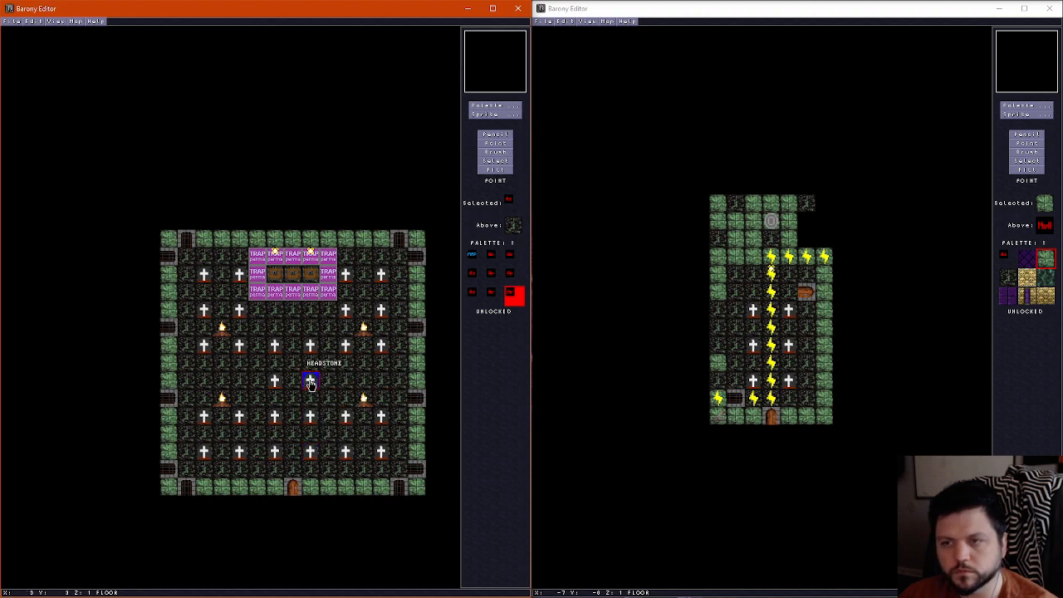
Delete the two central headstones left in the fourth headstone row
left_click(309, 384)
left_click(279, 386)
key("Delete")
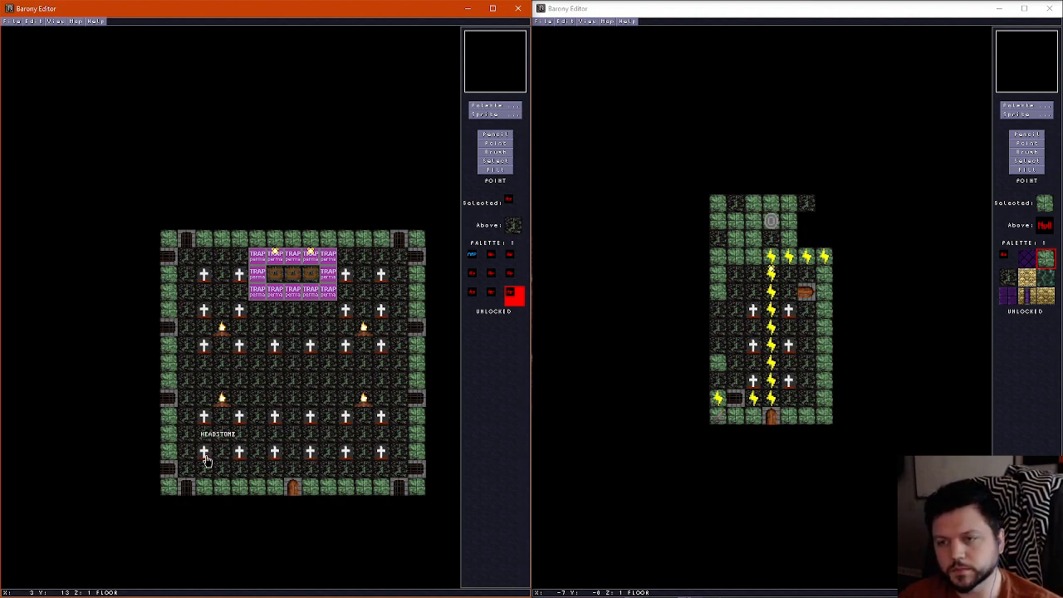
Move both lower campfires down one tile and the headstones flanking each of them up one tile
left_click(223, 405)
left_click(225, 434)
left_click(206, 420)
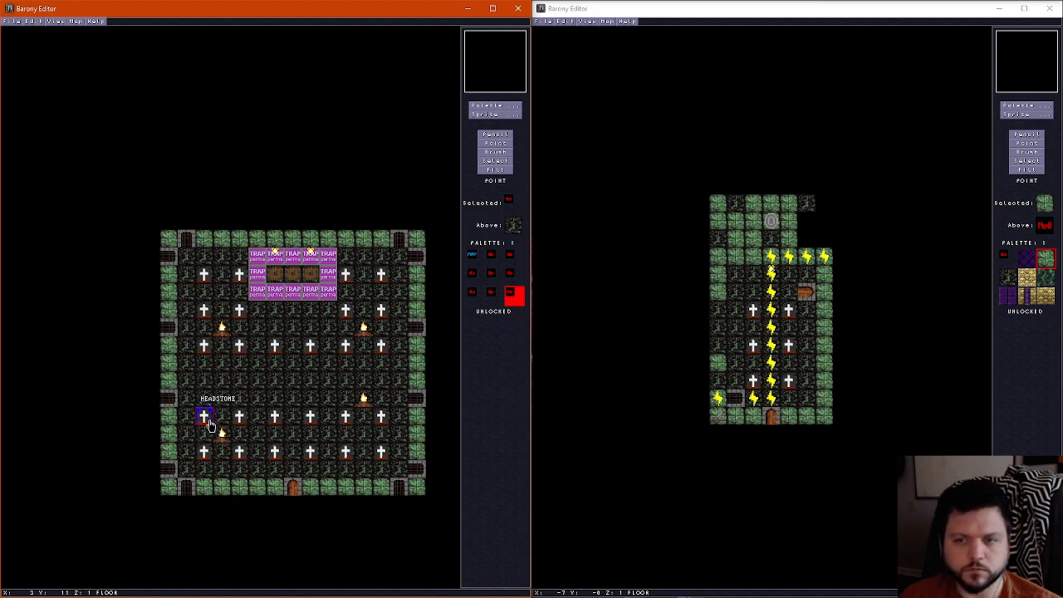
left_click(206, 402)
left_click(240, 417)
left_click(241, 401)
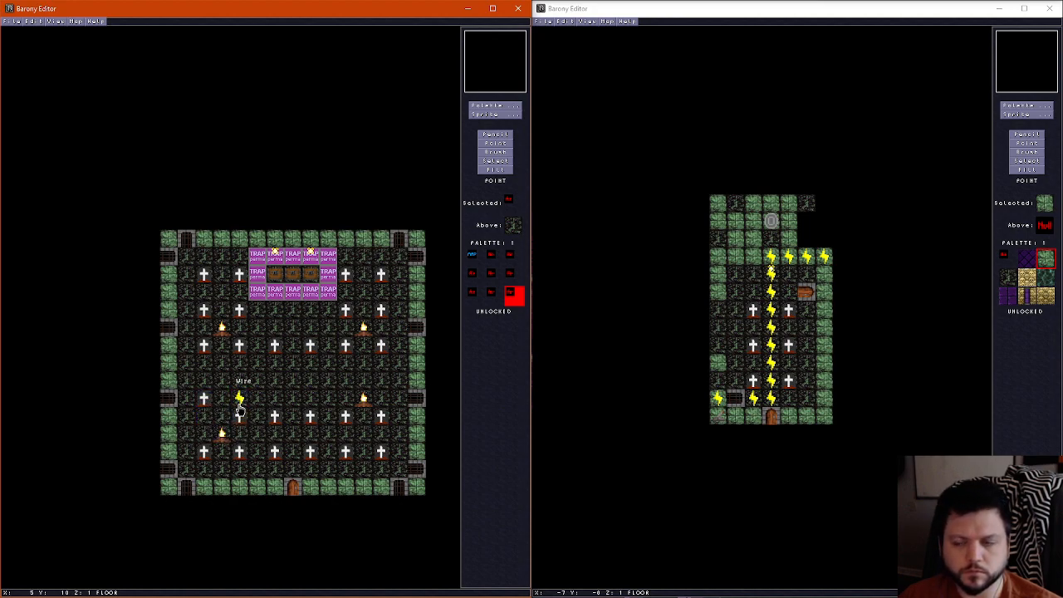
left_click(240, 400)
left_click(274, 418)
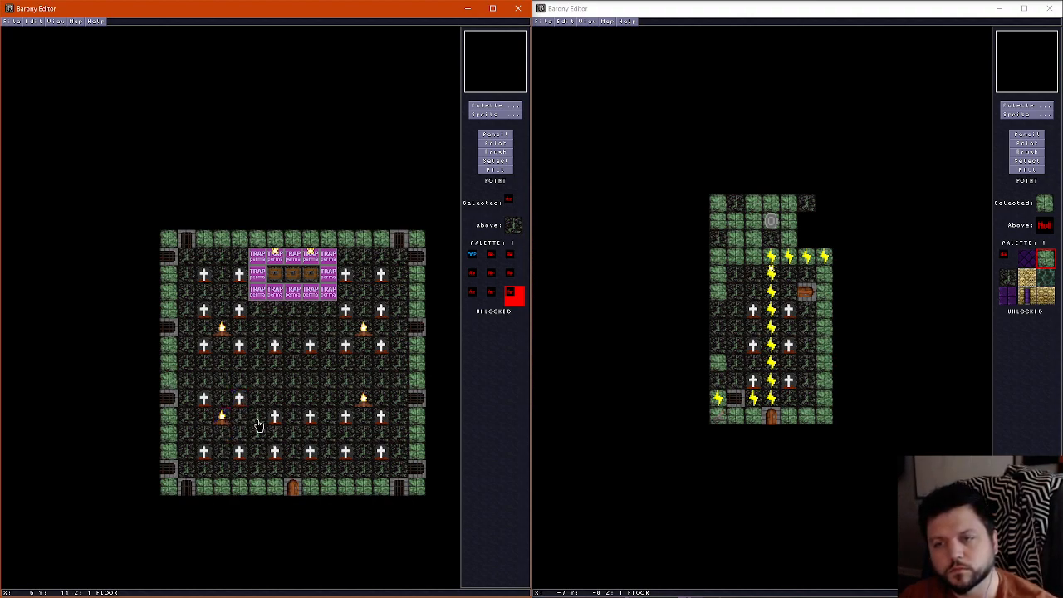
left_click(363, 401)
left_click(363, 418)
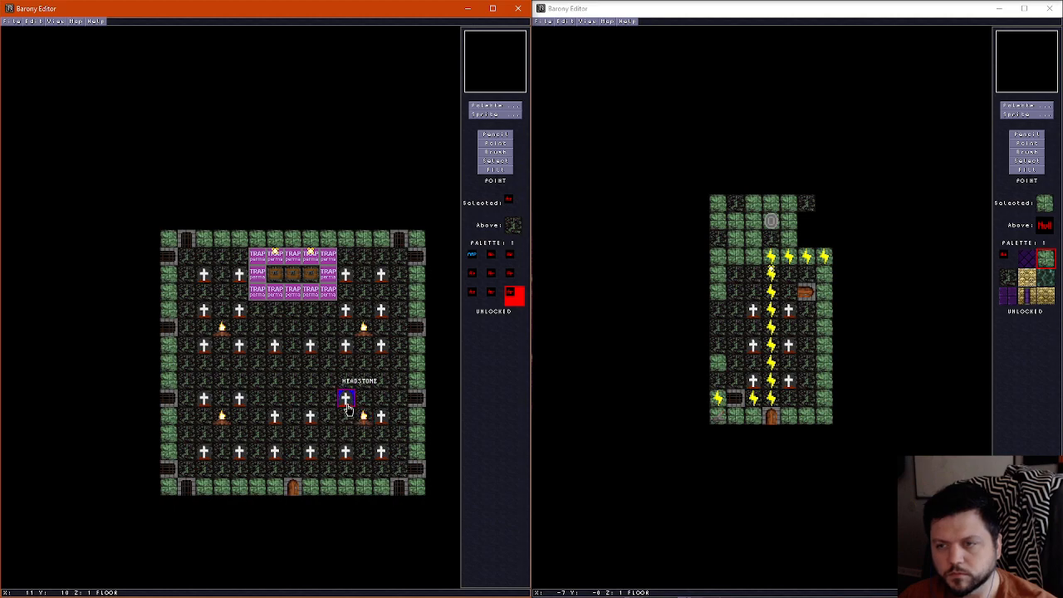
Delete the two central headstones and a wire in the last row, and shift its inner headstones one tile toward the centre
right_click(275, 455)
right_click(310, 455)
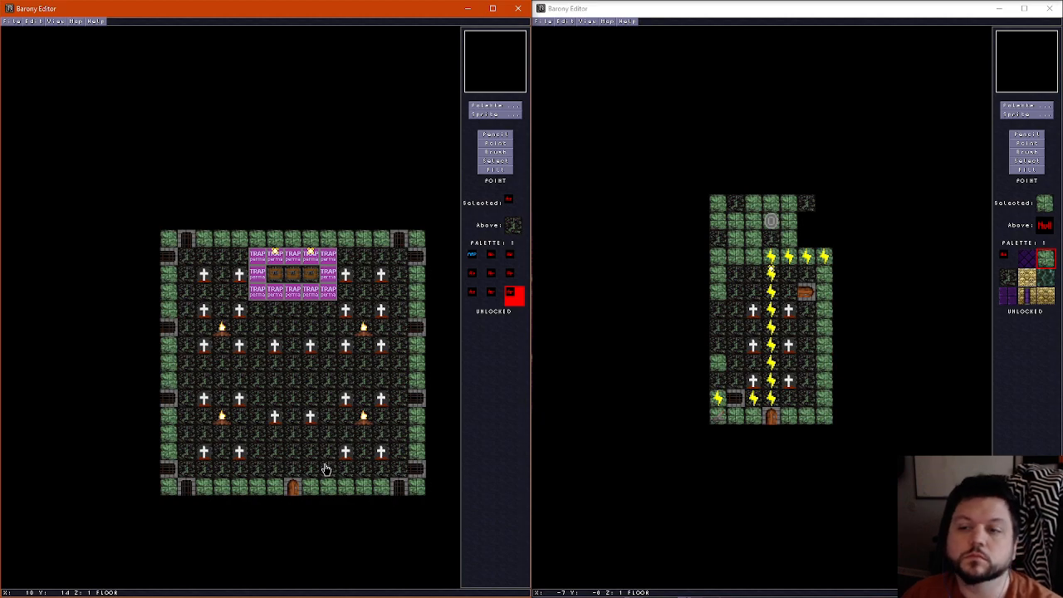
left_click(257, 453)
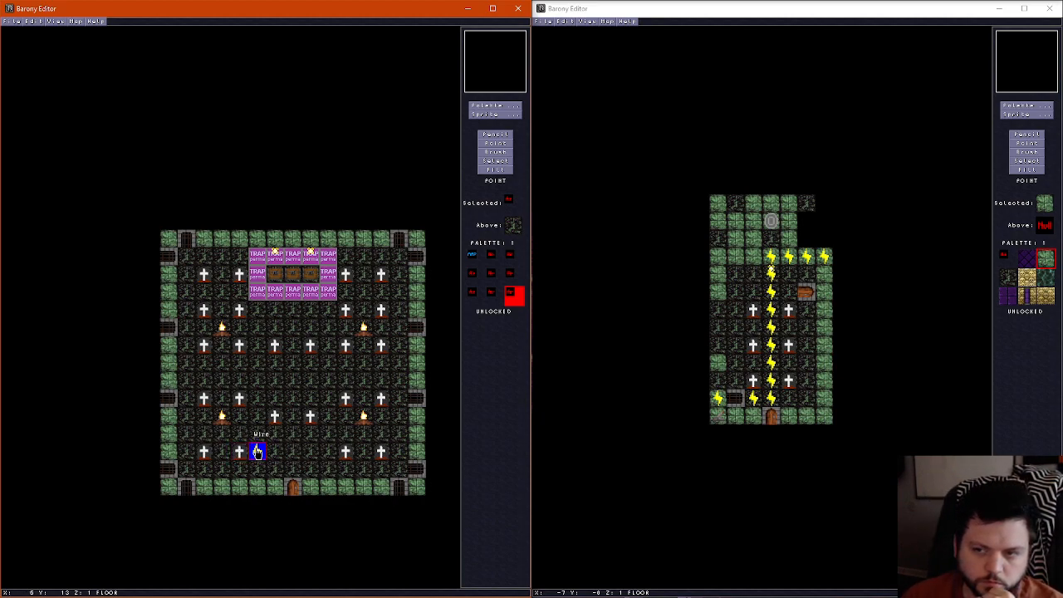
key("Delete")
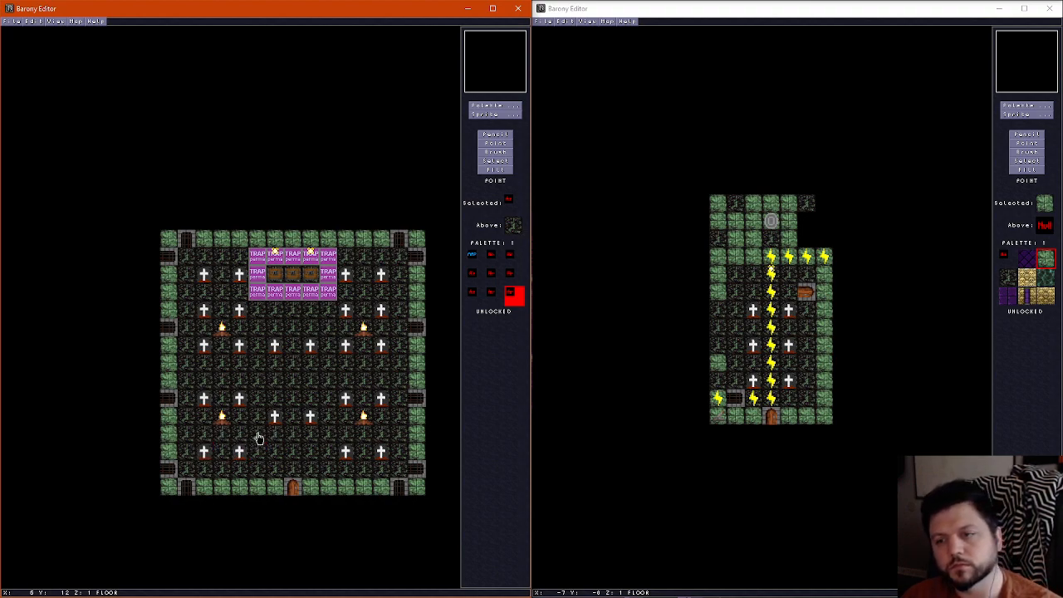
left_click(241, 455)
left_click(258, 455)
left_click(346, 455)
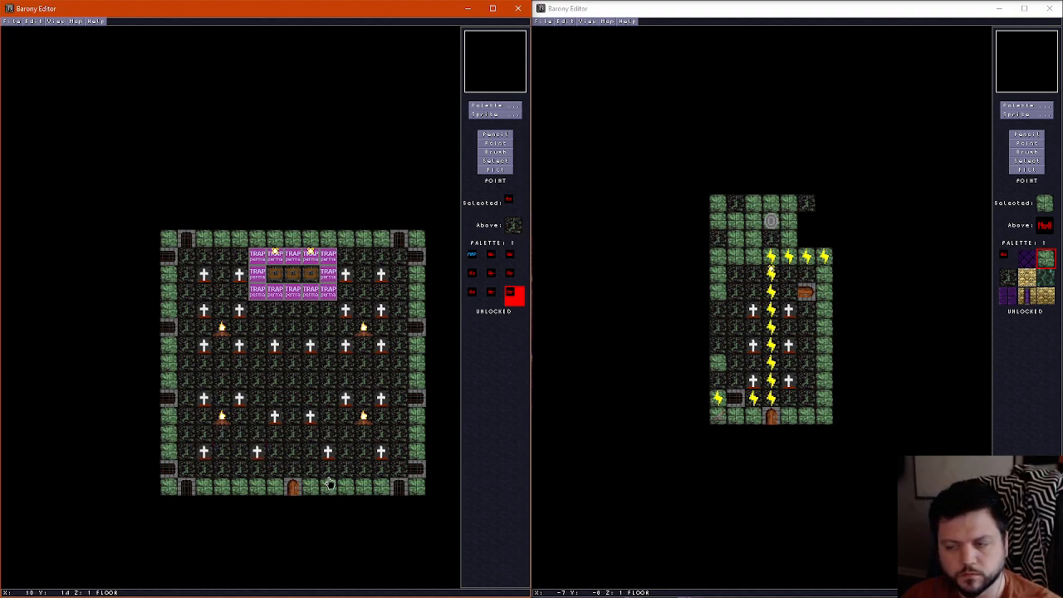
Move the lower-left campfire to the map's centre column, two rows below the third headstone row
left_click(328, 455)
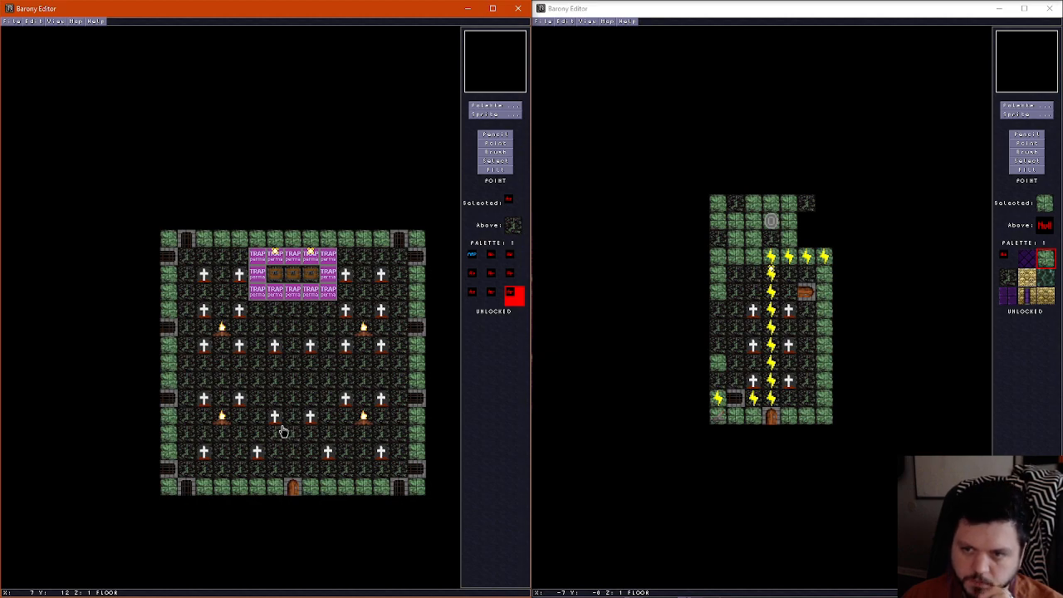
left_click(222, 419)
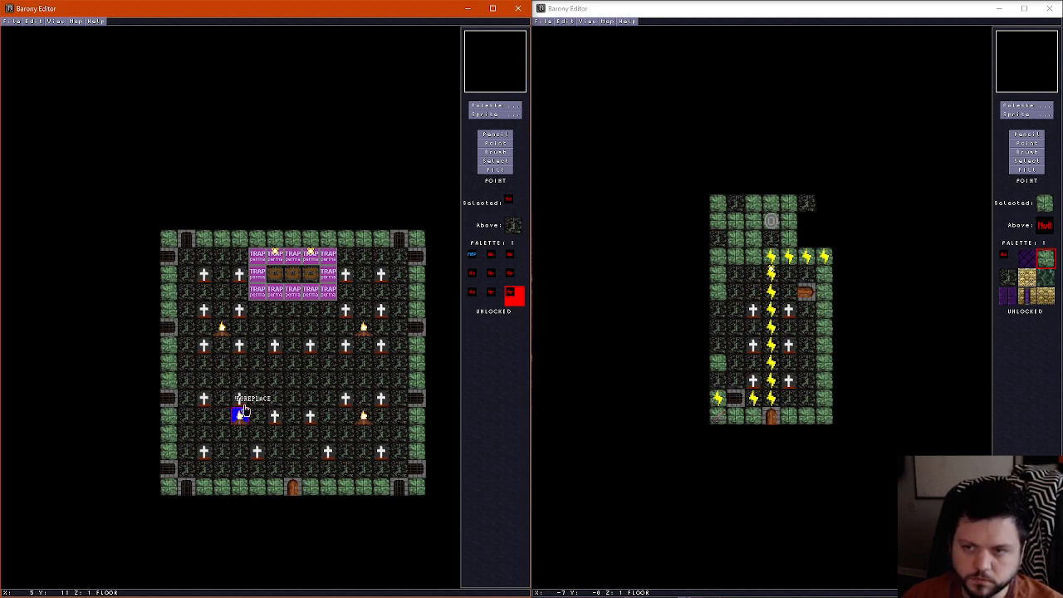
left_click(292, 384)
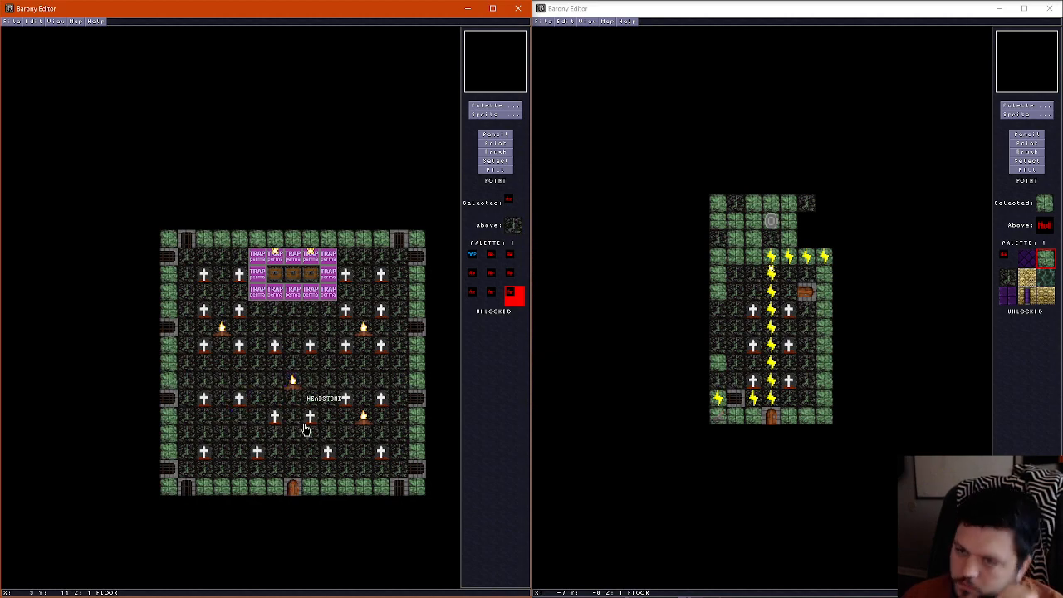
Move the lower-left headstones: last row's inner one a tile outward, the central one down into that row, and the one above down a tile
left_click(257, 452)
left_click(239, 452)
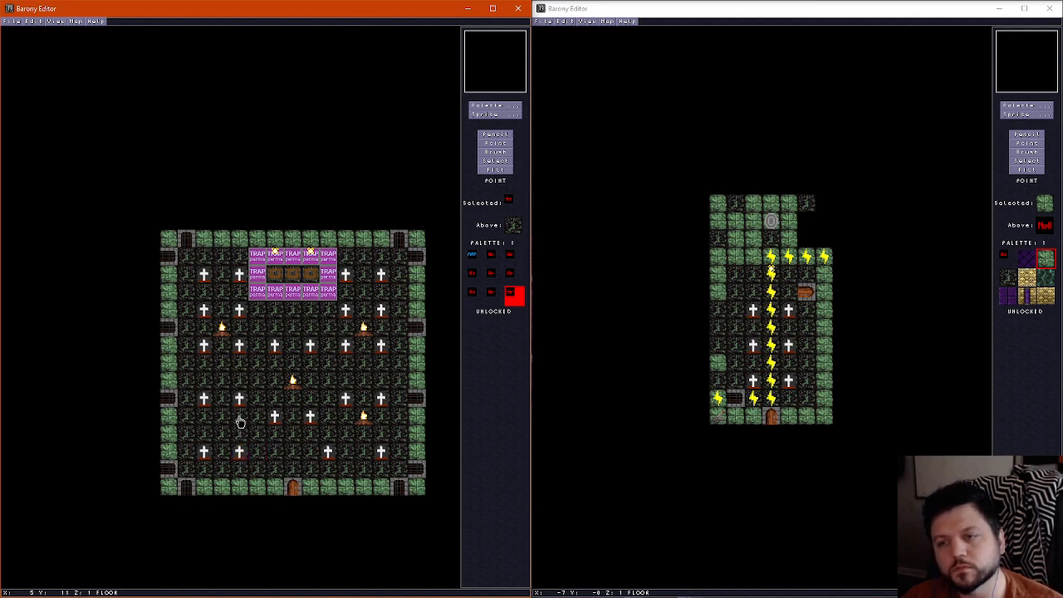
left_click(275, 418)
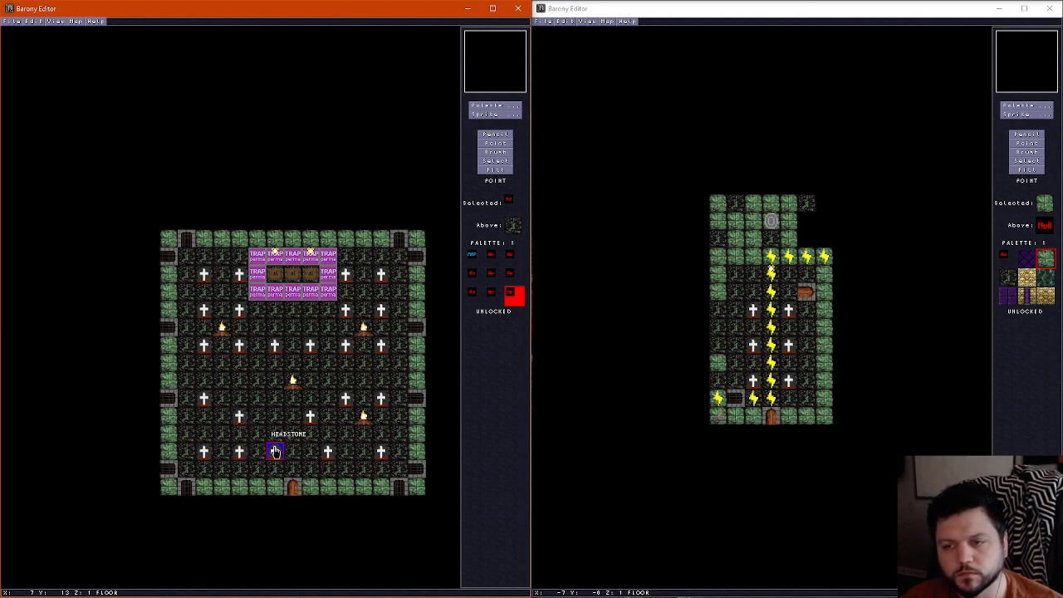
left_click(274, 453)
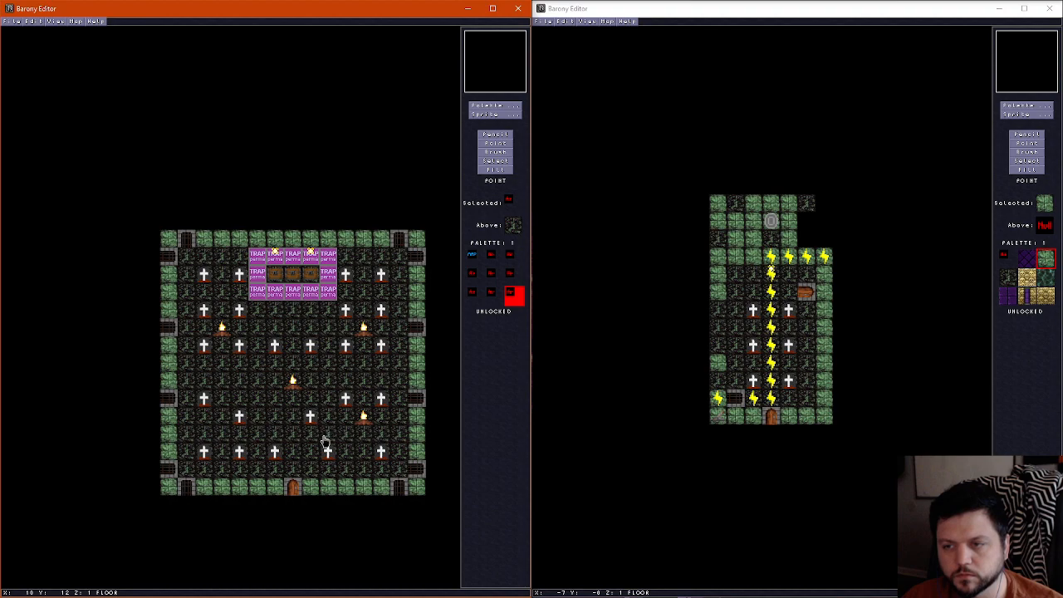
Mirror that layout among the lower-right headstones, spacing the last row evenly and lowering the inner headstone above it one tile
left_click(328, 455)
left_click(311, 452)
left_click(313, 420)
left_click(345, 451)
left_click(345, 406)
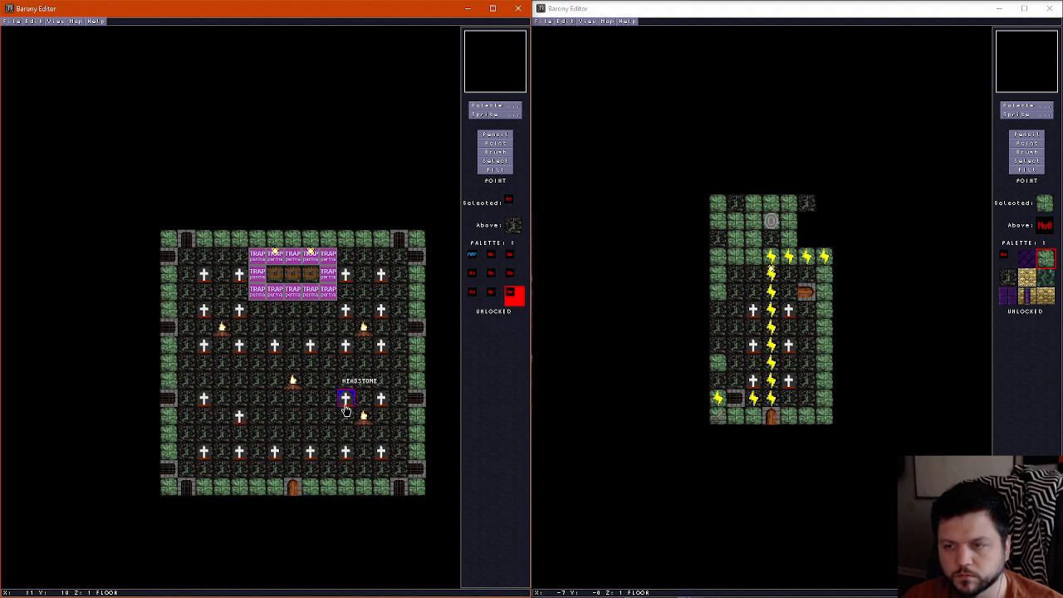
left_click(346, 411)
Delete the lower-right campfire and move the central campfire one tile left and one tile down
left_click(363, 415)
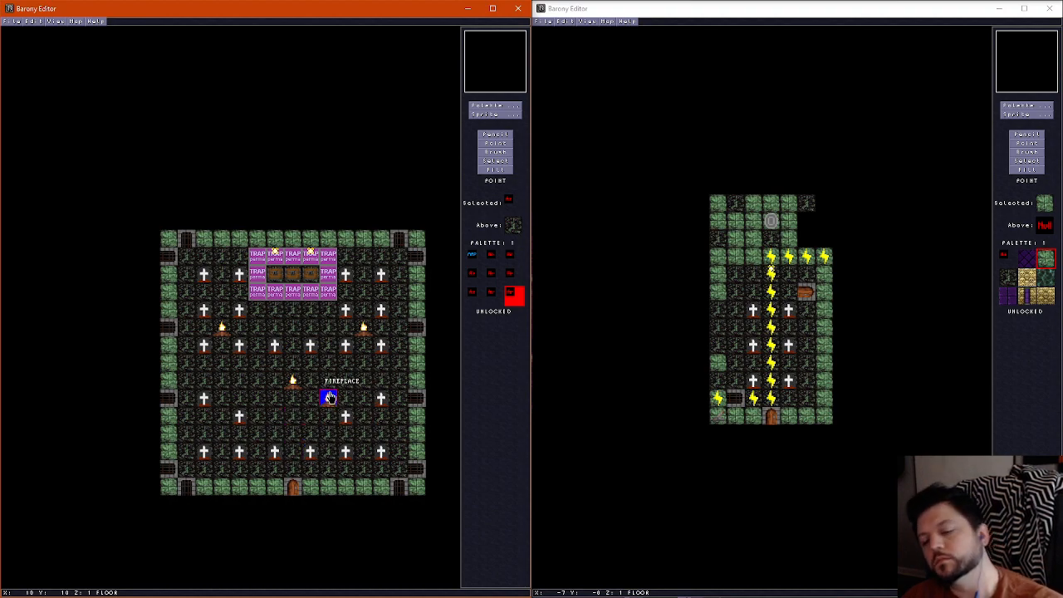
key("Delete")
left_click(296, 383)
left_click(300, 418)
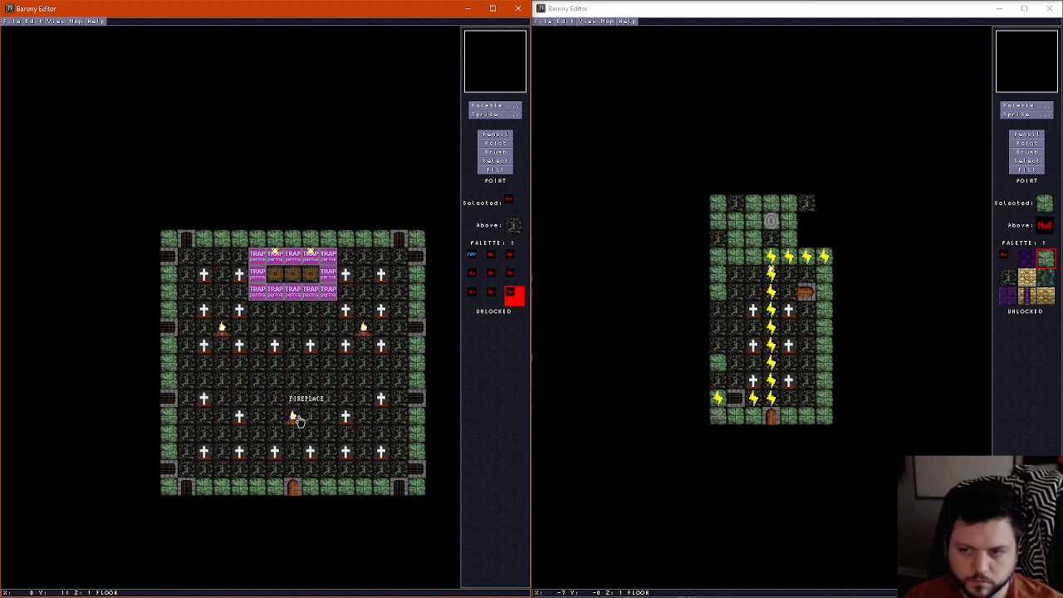
left_click(275, 401)
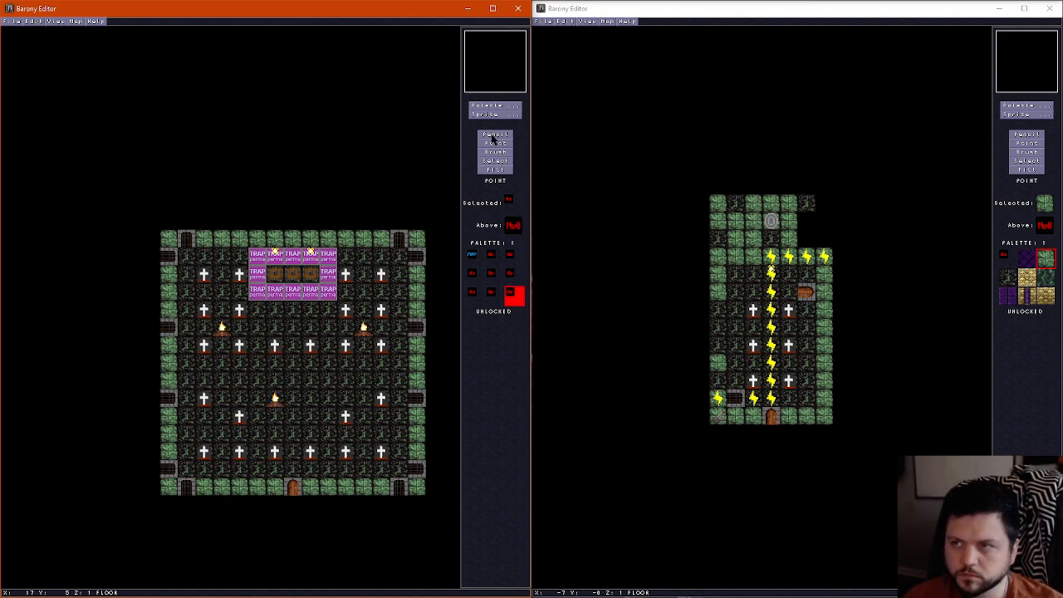
Paint a T-shaped green stone wall up from the bottom door and across the room, leaving a one-tile gap at the left wall
left_click(494, 135)
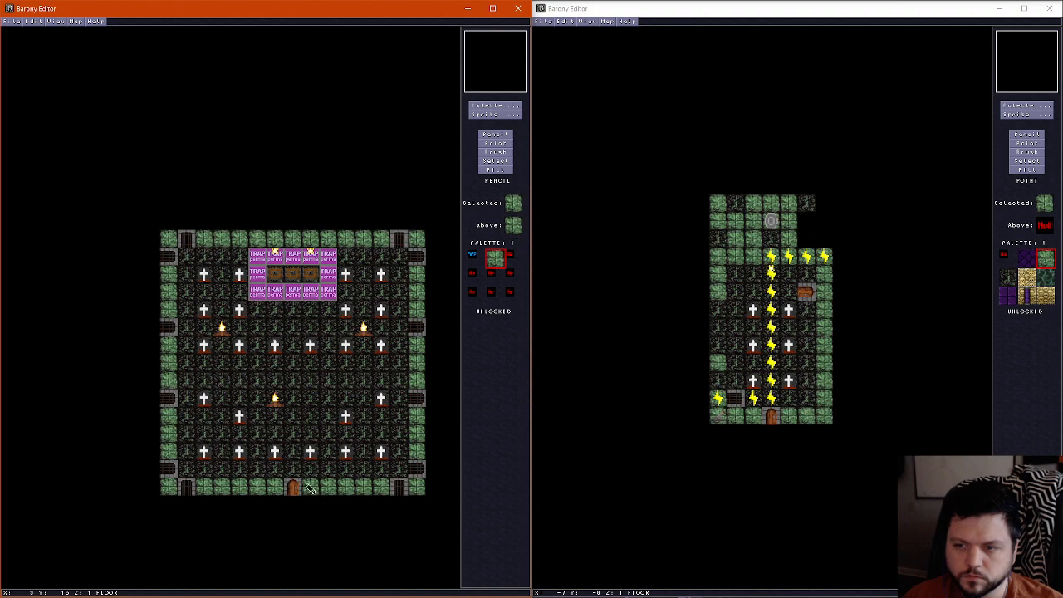
mouse_move(297, 470)
left_mouse_down()
mouse_move(302, 391)
mouse_move(204, 382)
left_mouse_up()
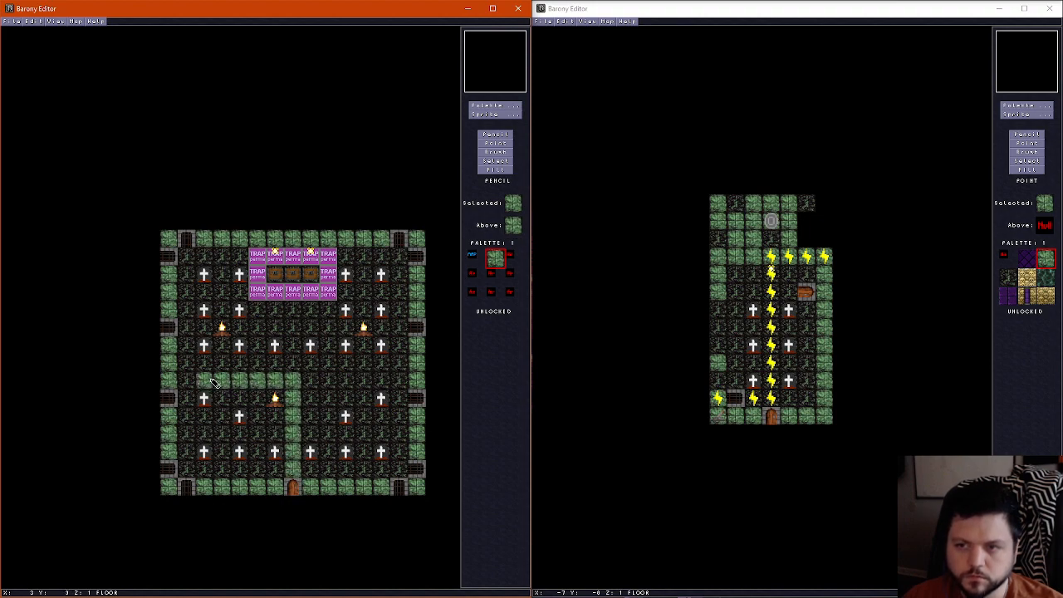
left_click_drag(274, 381, 394, 381)
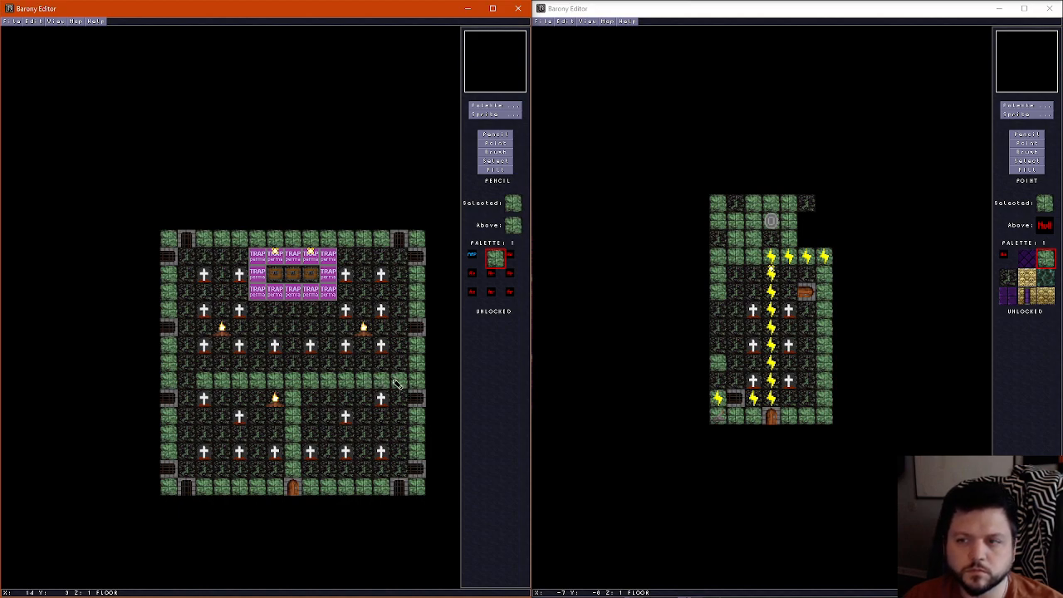
Paint a dark stone tile under the lower campfire and restore the floor tile mirroring it across the vertical wall
left_click(315, 402)
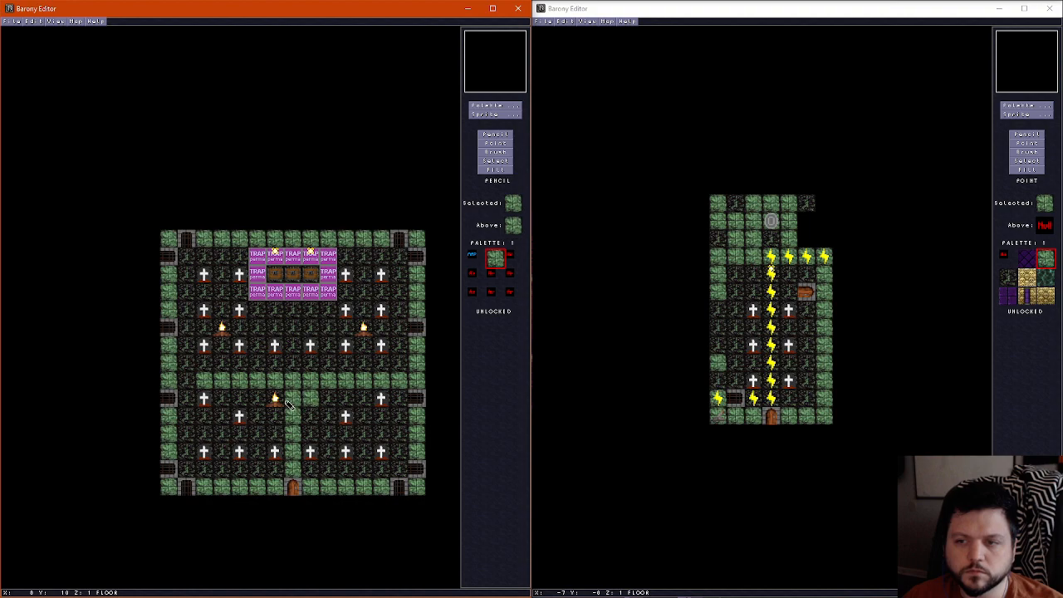
left_click(485, 108)
left_click(92, 63)
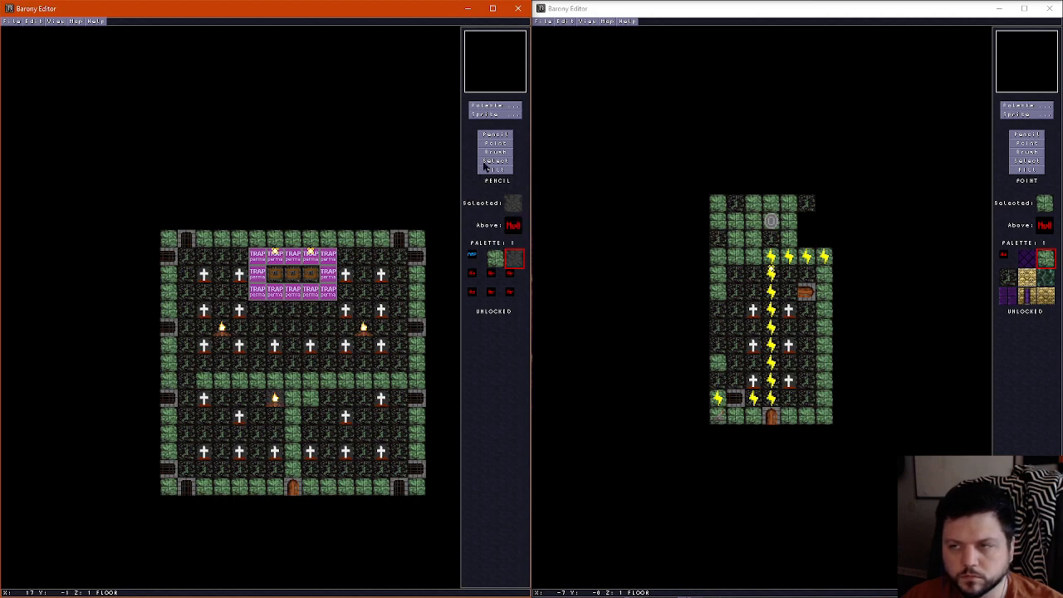
right_click(324, 408)
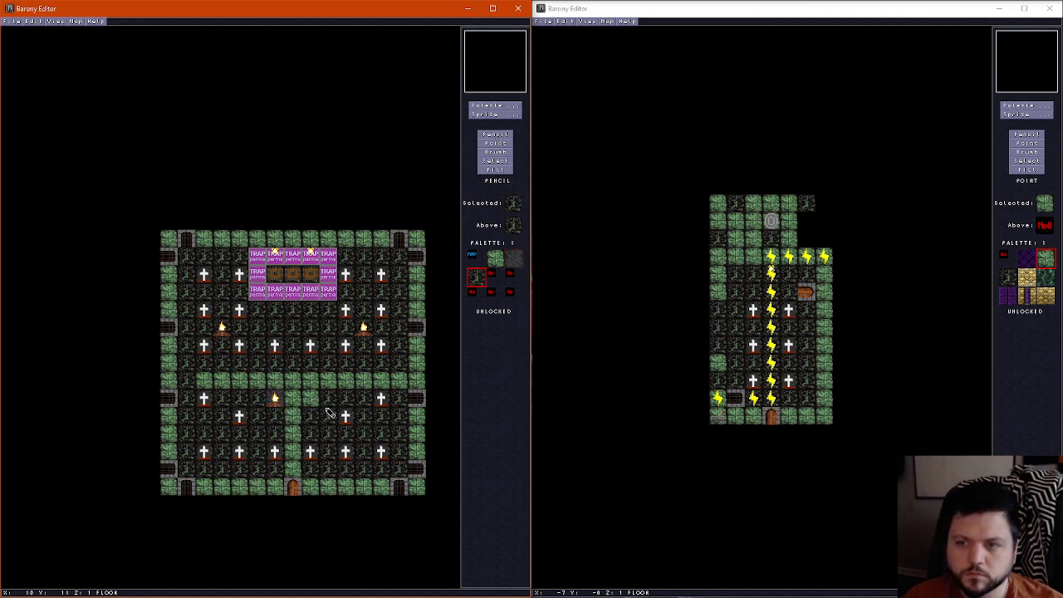
left_click(317, 405)
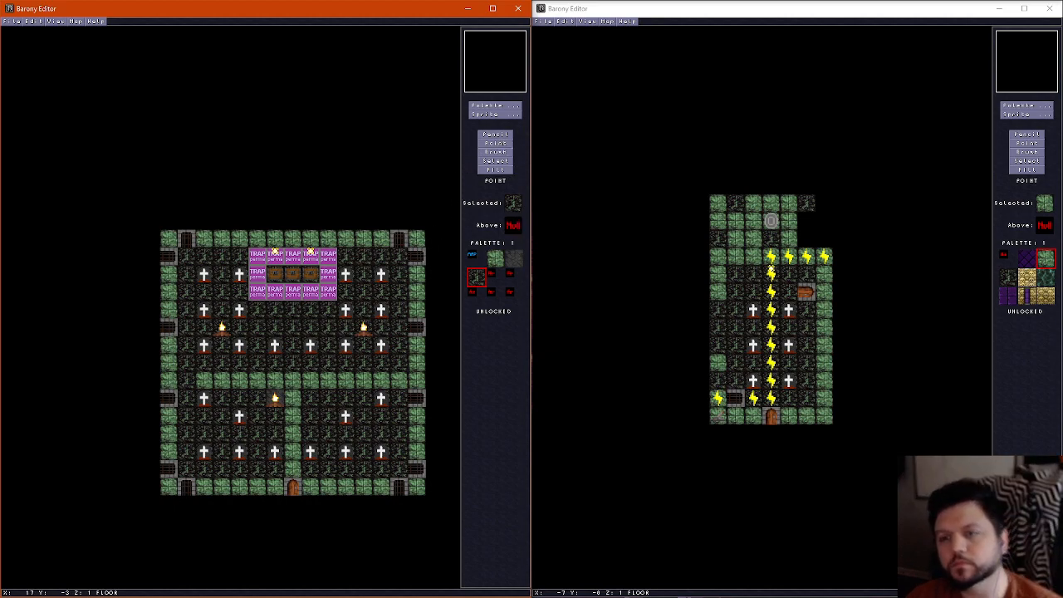
Move the third headstone row's two central headstones up one tile and the upper-left campfire right of centre, just above the horizontal wall
left_click(275, 327)
left_click(310, 328)
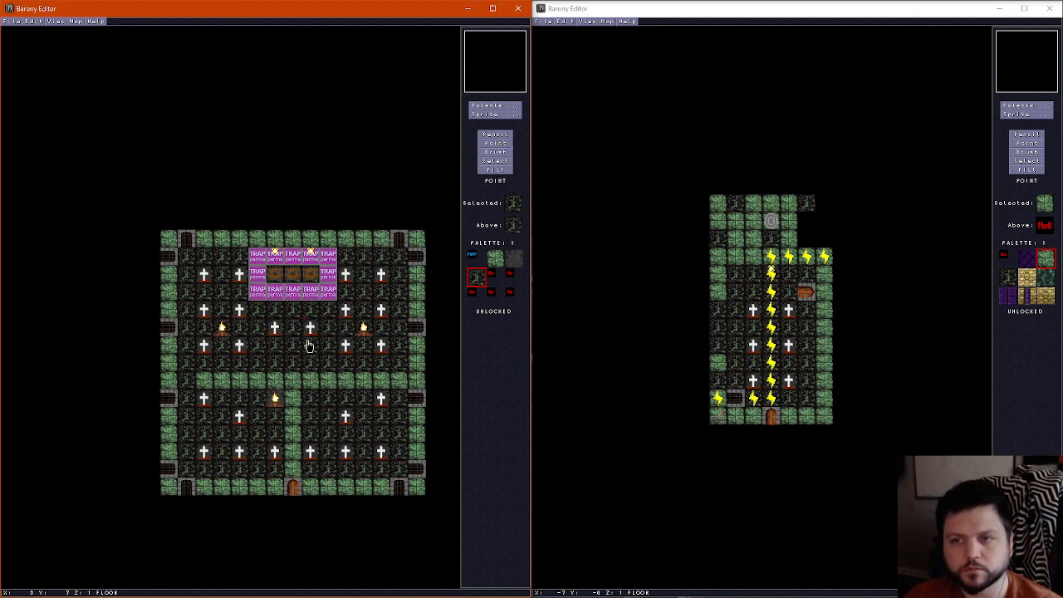
left_click(222, 328)
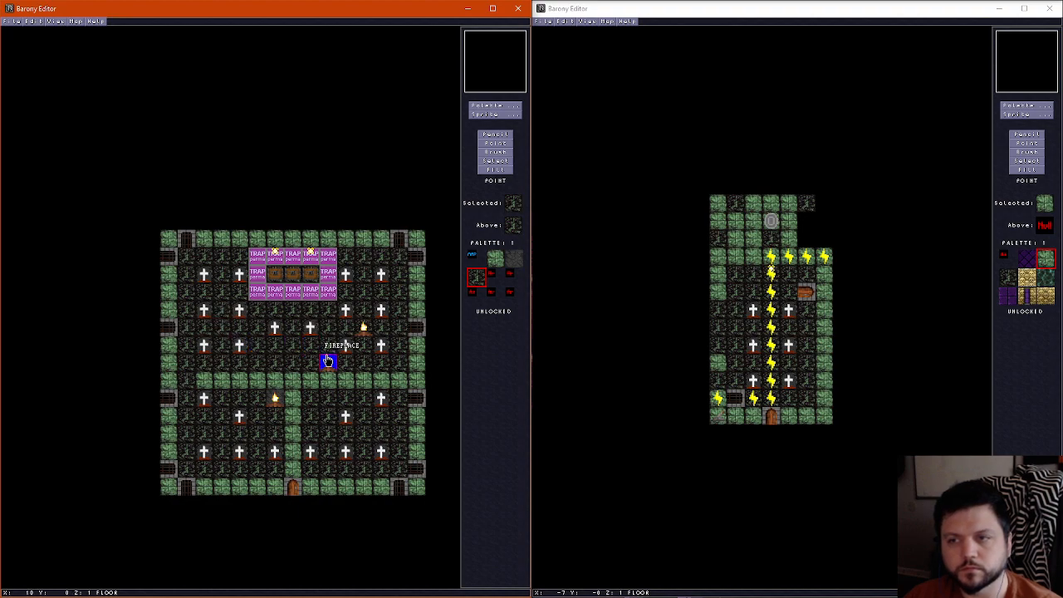
left_click(332, 363)
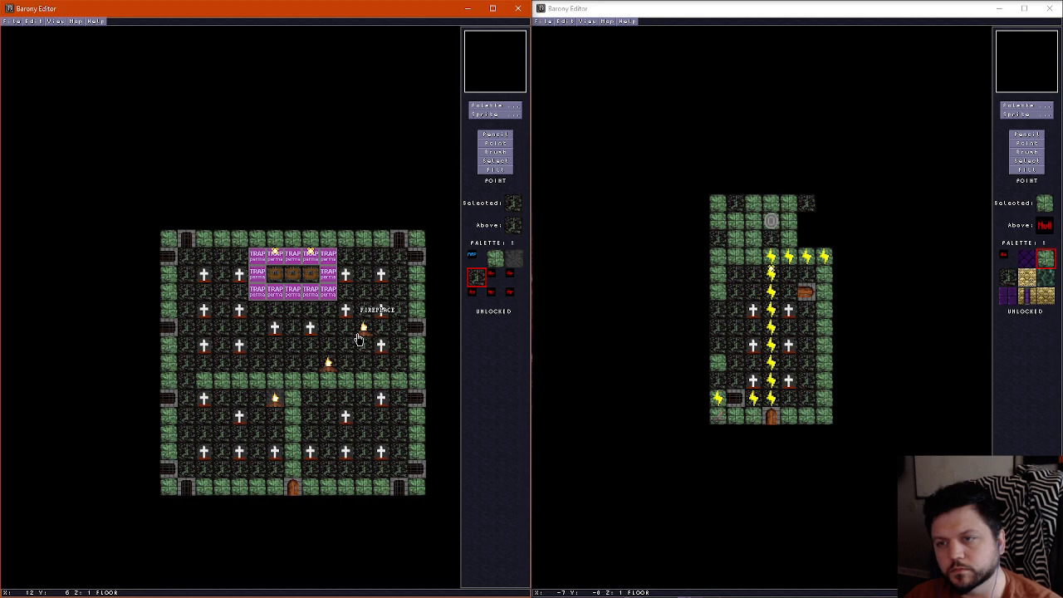
Replace the third row's inner right headstone with the moved campfire and delete the upper-right campfire
left_click(327, 365)
left_click(344, 346)
left_click(363, 335)
key("Delete")
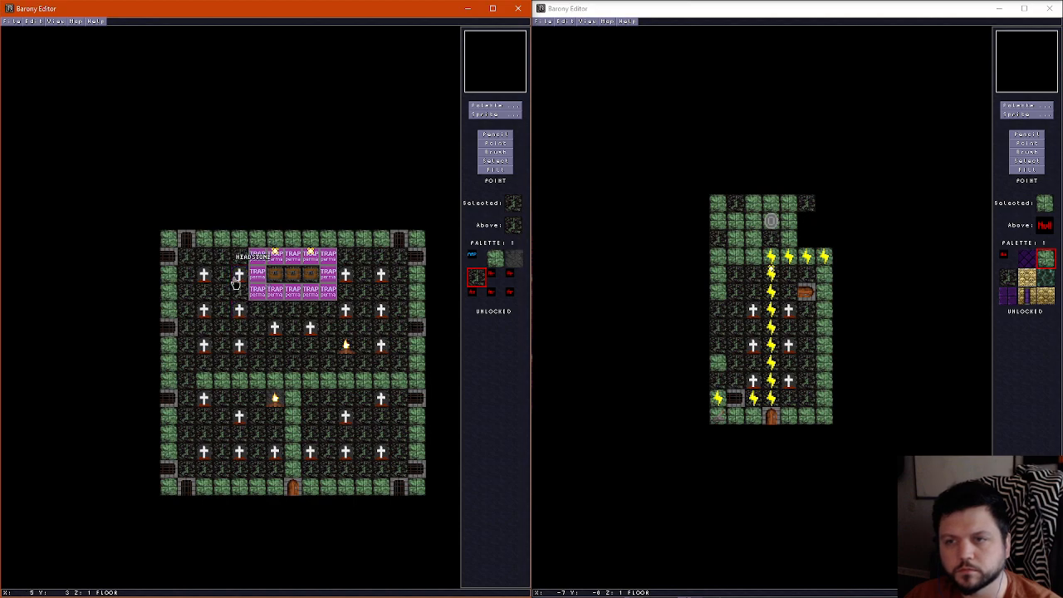
Replace the third row's inner left headstone with the one from the row above, and lower both central headstones one tile
left_click(242, 346)
key("Delete")
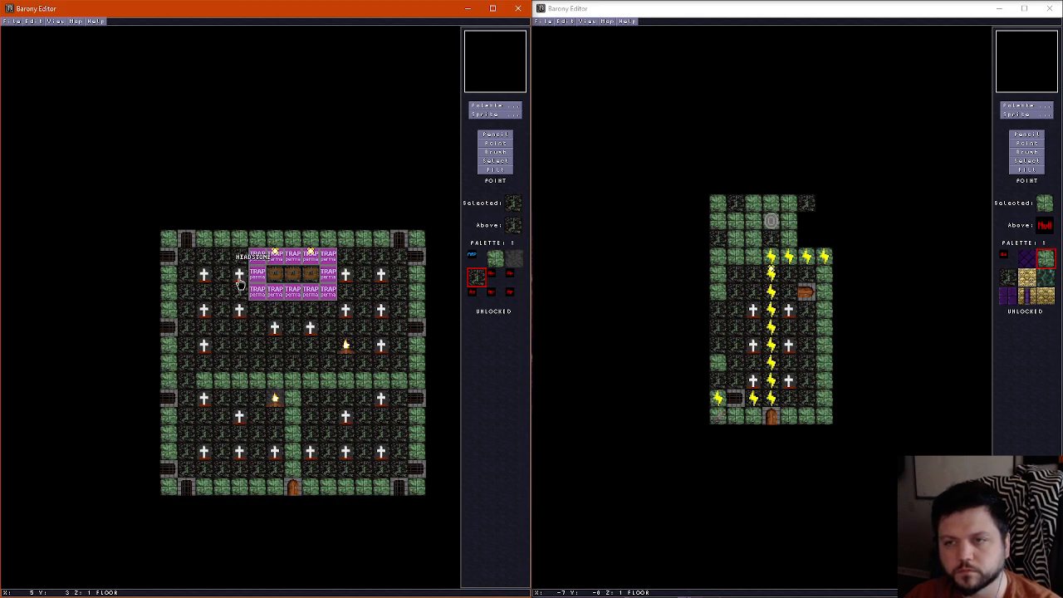
mouse_move(238, 282)
left_mouse_down()
mouse_move(238, 257)
mouse_move(221, 261)
mouse_move(237, 259)
mouse_move(223, 262)
mouse_move(239, 277)
left_mouse_up()
left_click_drag(240, 322, 312, 346)
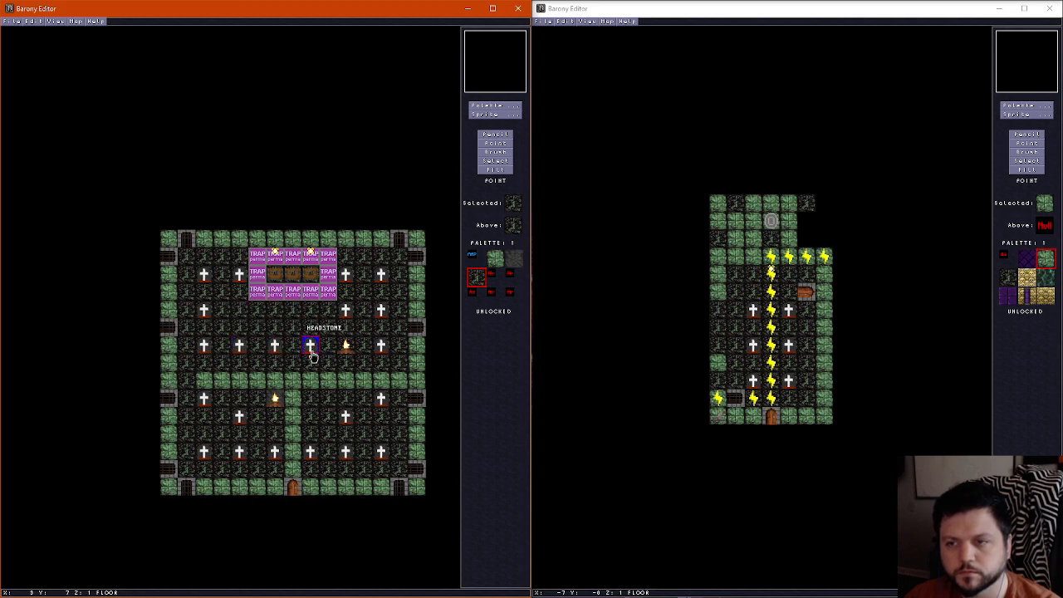
Move the left central headstone to the second row's empty inner left spot and swap the right central headstone with the campfire
mouse_move(278, 405)
left_mouse_down()
mouse_move(259, 363)
mouse_move(277, 398)
left_mouse_up()
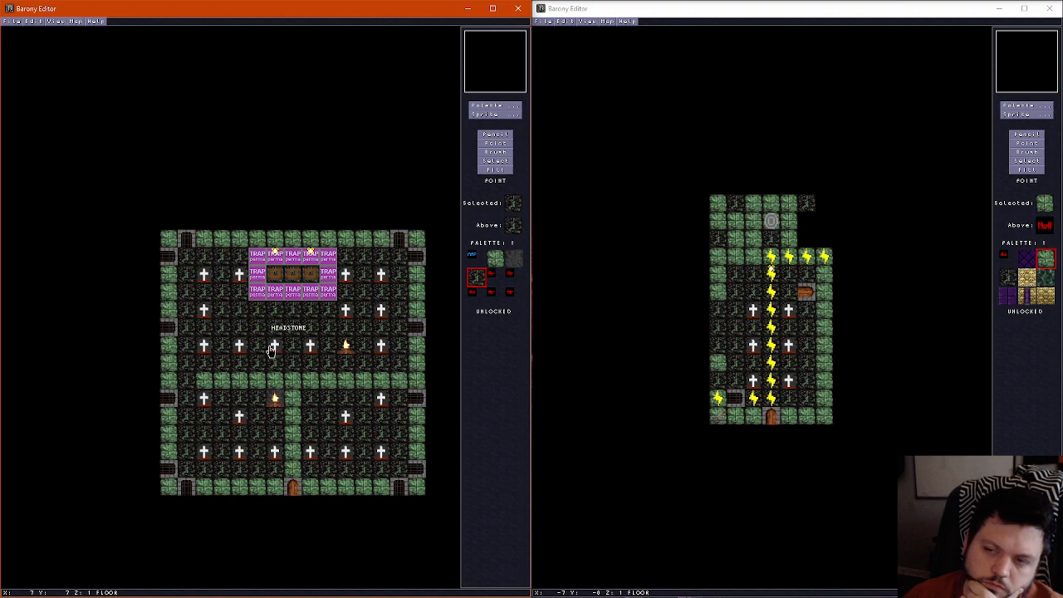
left_click_drag(270, 348, 240, 309)
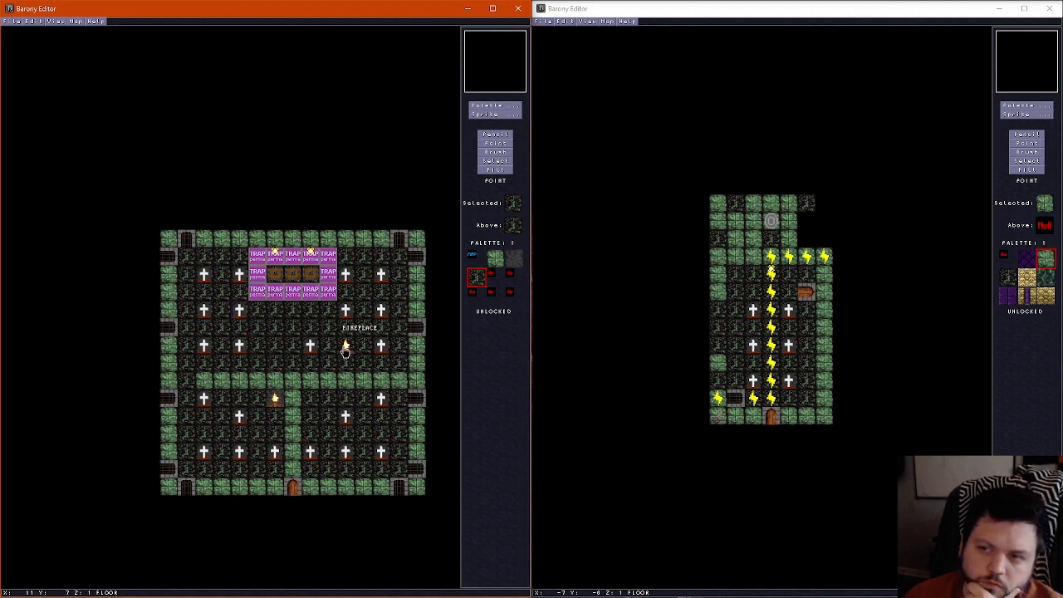
mouse_move(312, 349)
left_mouse_down()
mouse_move(350, 352)
mouse_move(298, 352)
mouse_move(310, 349)
left_mouse_up()
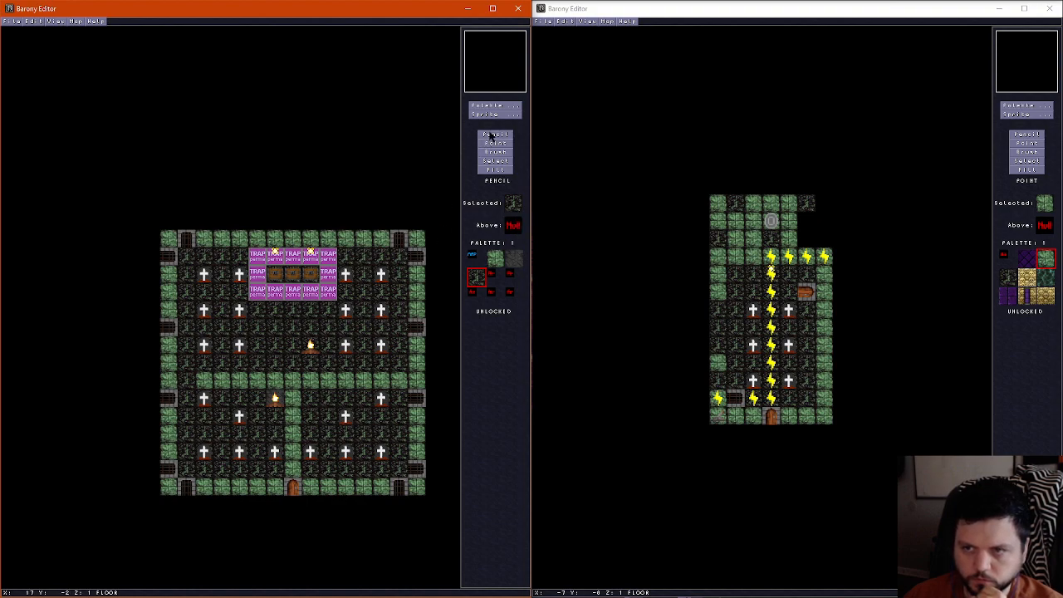
Paint dark stone under the upper campfire and a three-tile-wide green wall from the horizontal wall to the trap area, leaving the campfire's tile open
right_click(275, 402)
left_click(310, 351)
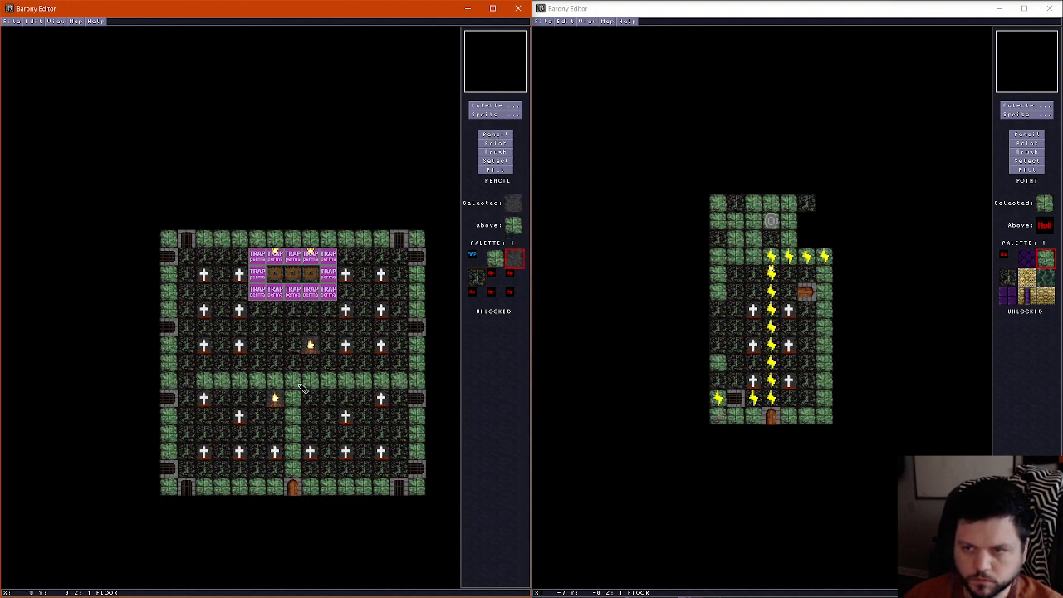
right_click(303, 384)
mouse_move(275, 376)
left_mouse_down()
mouse_move(275, 351)
mouse_move(308, 369)
left_mouse_up()
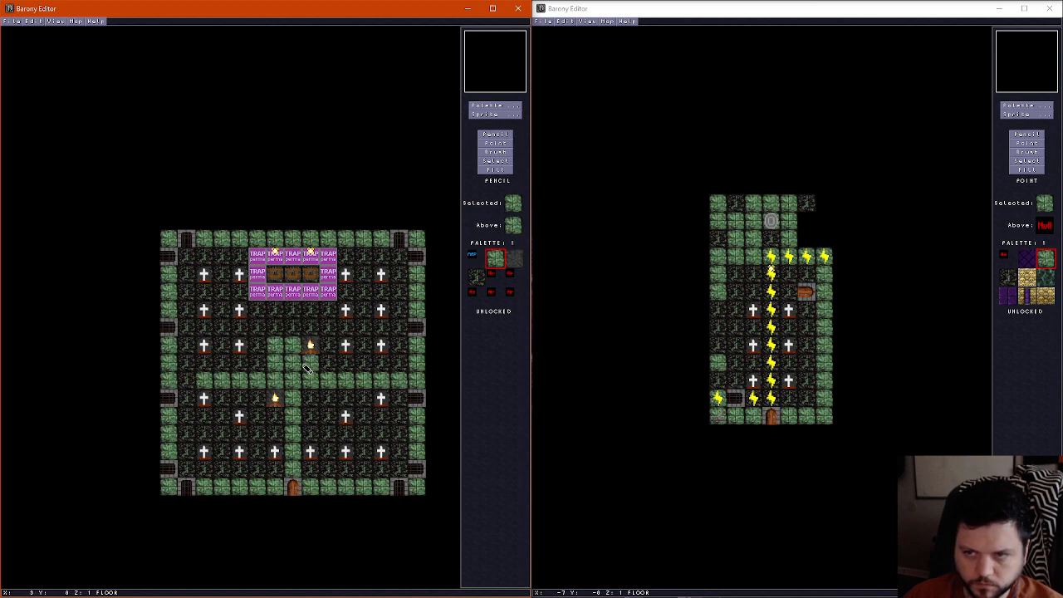
left_click(276, 333)
mouse_move(279, 337)
left_mouse_down()
mouse_move(291, 313)
mouse_move(296, 336)
mouse_move(311, 334)
mouse_move(307, 308)
mouse_move(307, 331)
left_mouse_up()
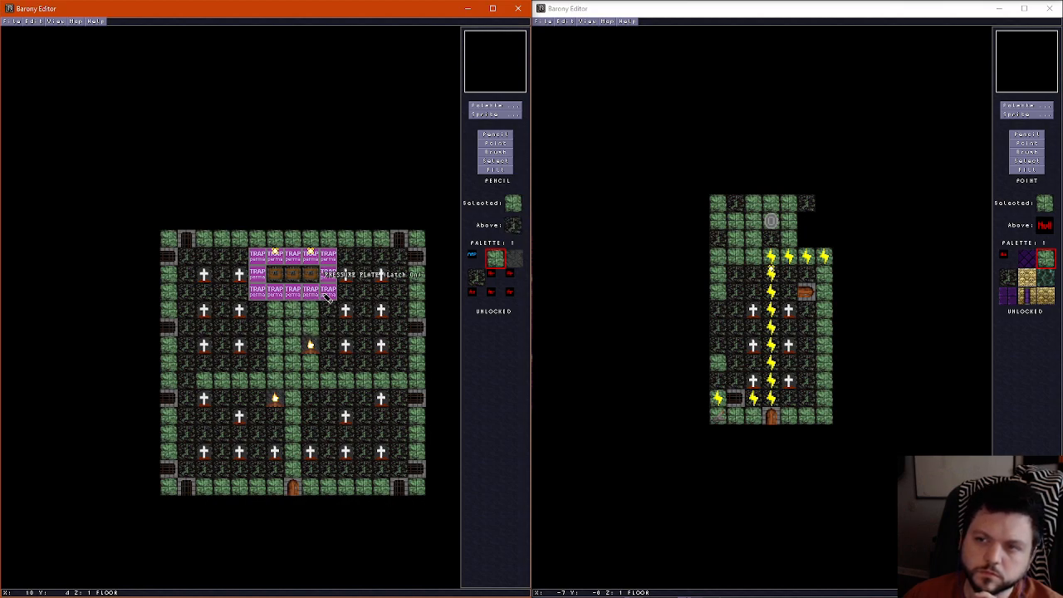
Pave the trap area with one grey stone tile for its three central spots and another around them, and check the floor with sprites hidden
left_click(495, 105)
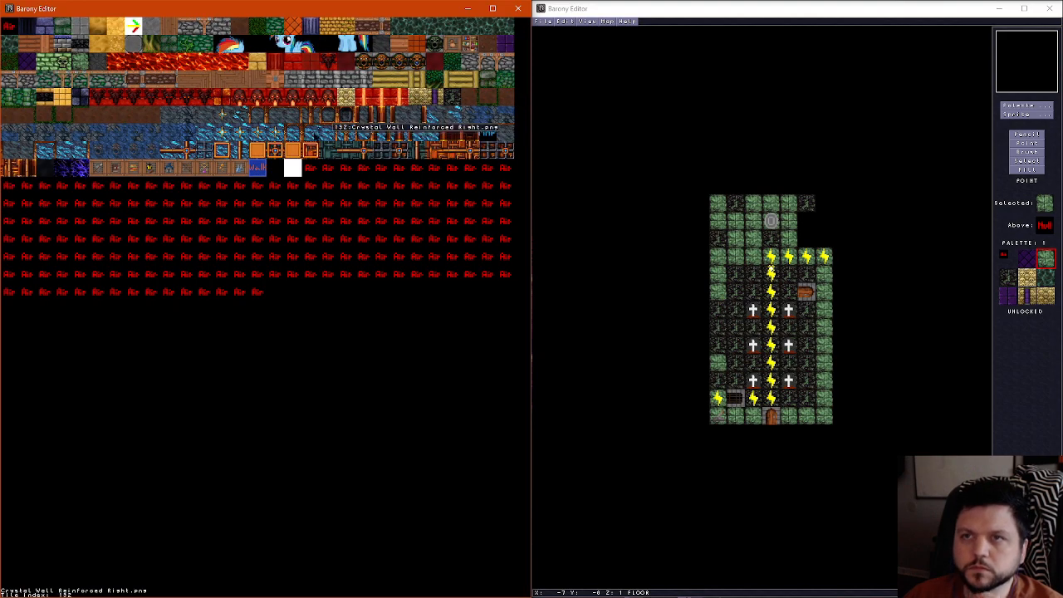
left_click(133, 40)
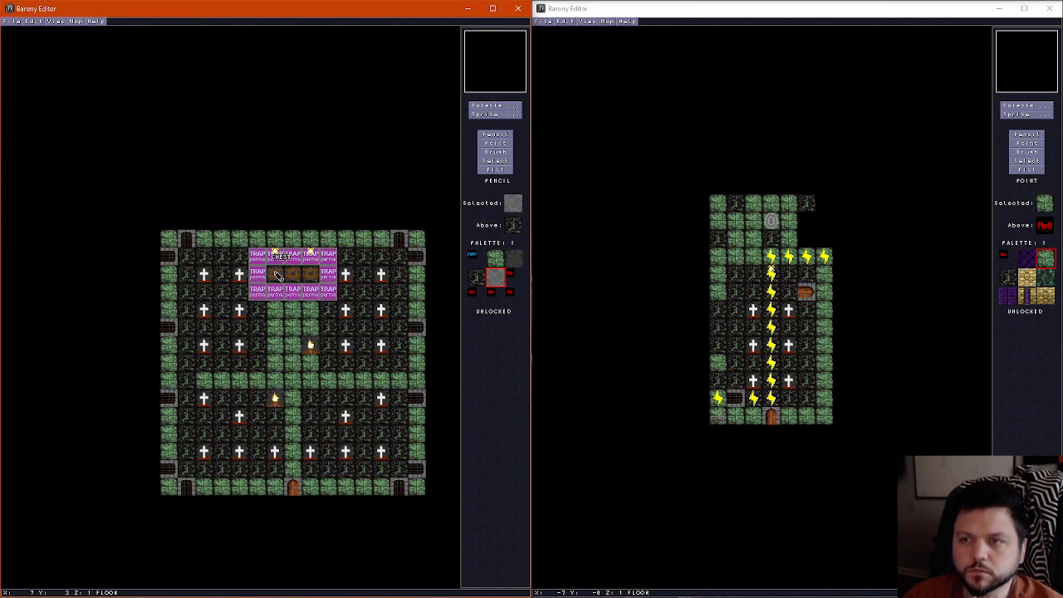
left_click(495, 106)
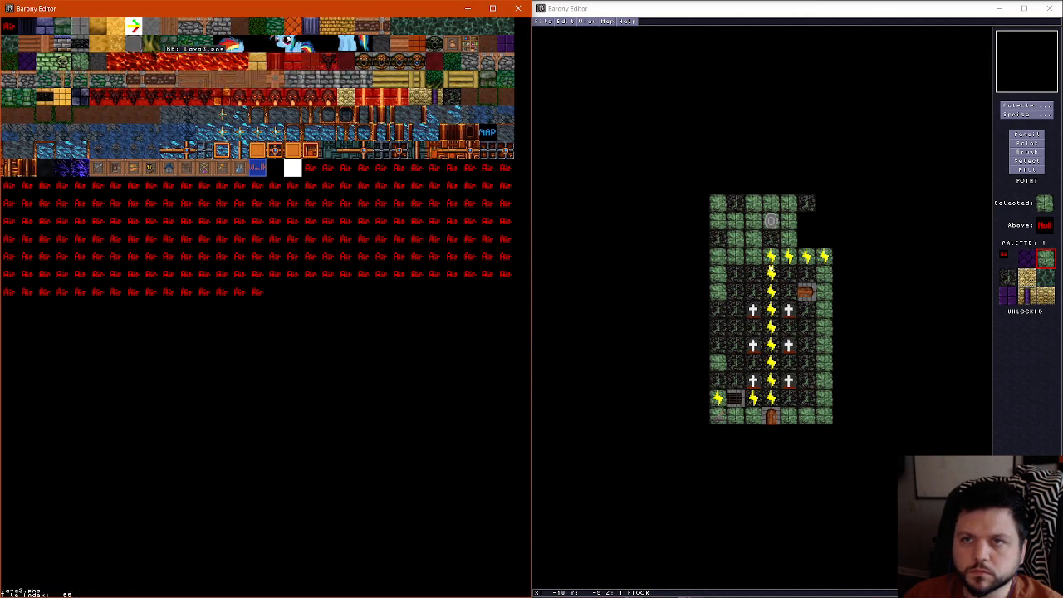
left_click(138, 47)
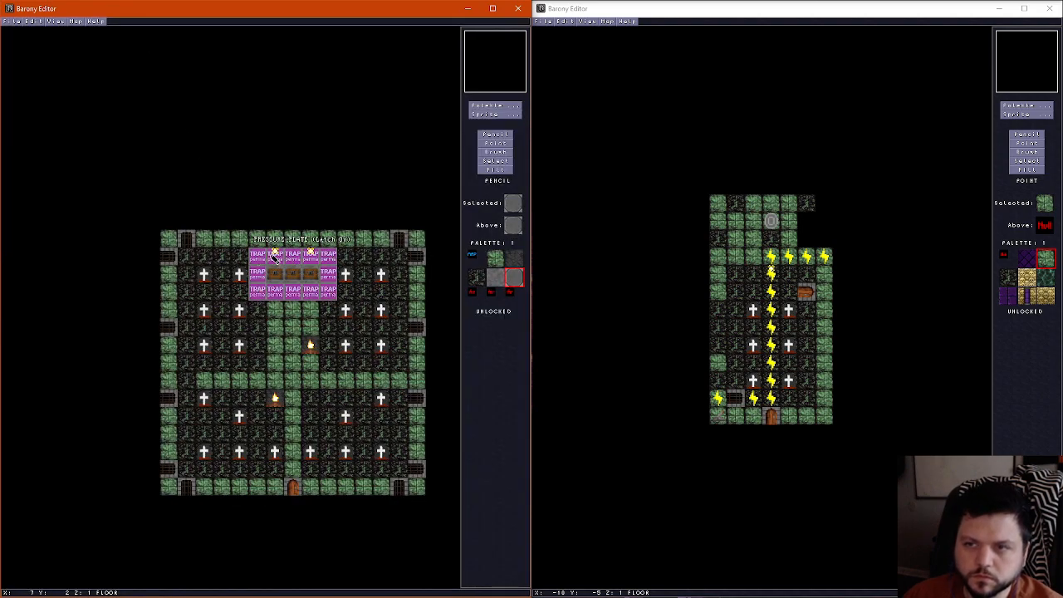
key("ctrl+e")
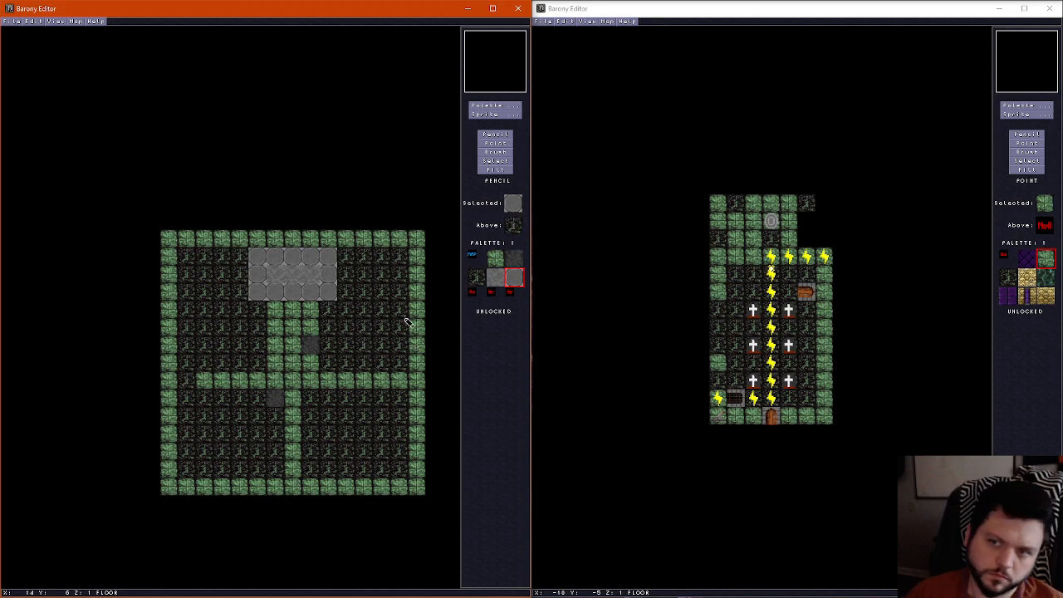
key("ctrl+e")
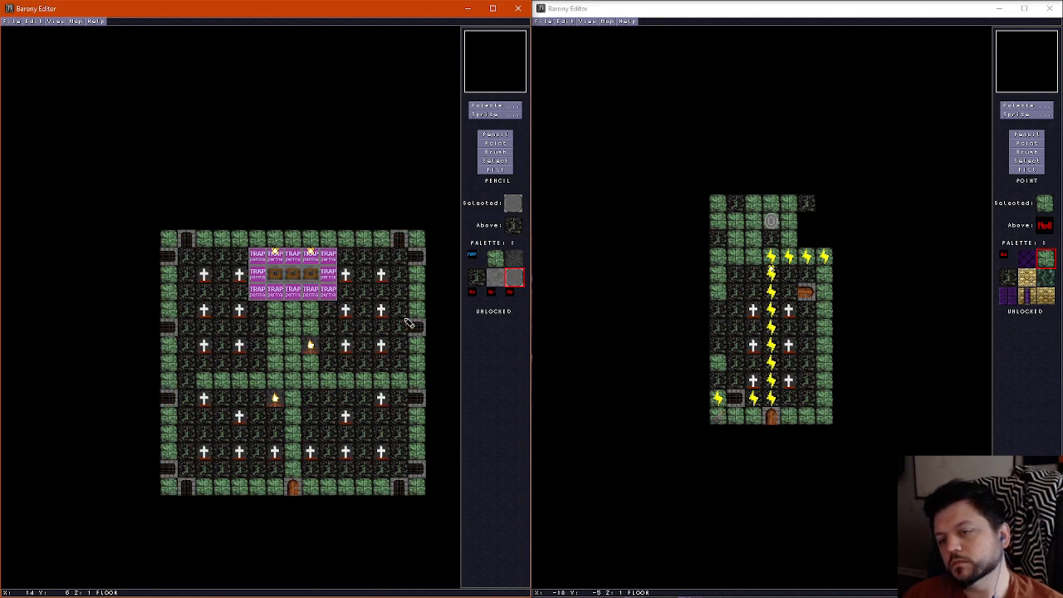
Widen the horizontal green strip with a second green floor row directly above it, leaving the outermost tile at each end unpainted
right_click(246, 380)
left_click_drag(204, 364, 254, 365)
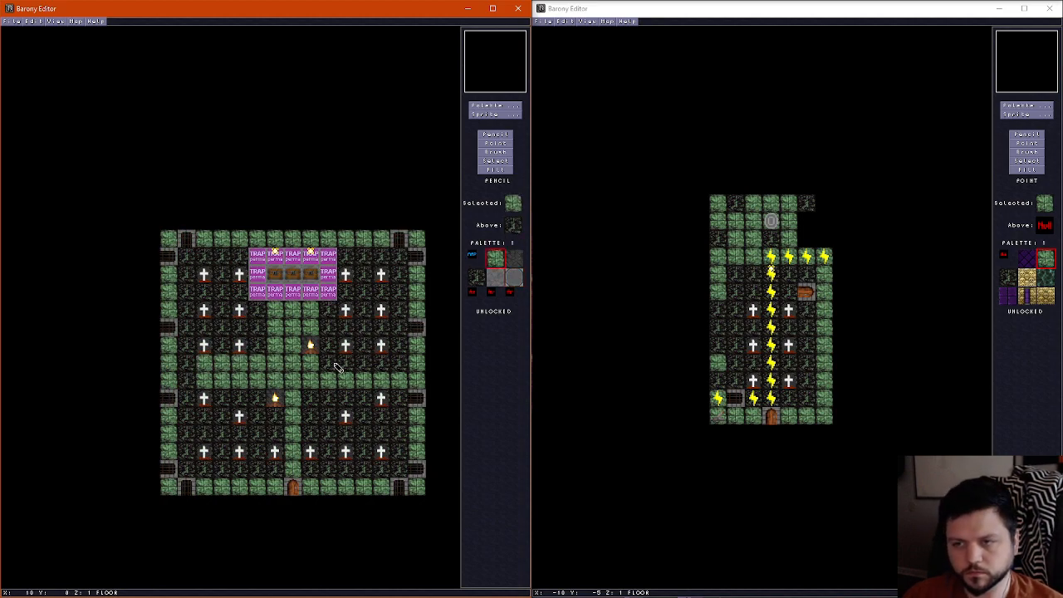
left_click_drag(335, 364, 391, 366)
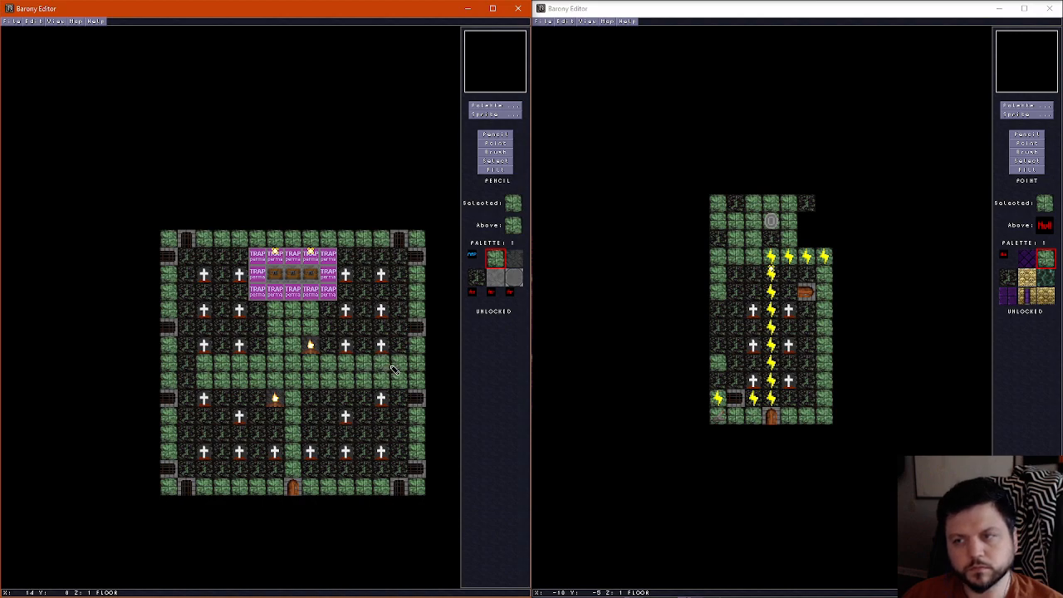
right_click(191, 346)
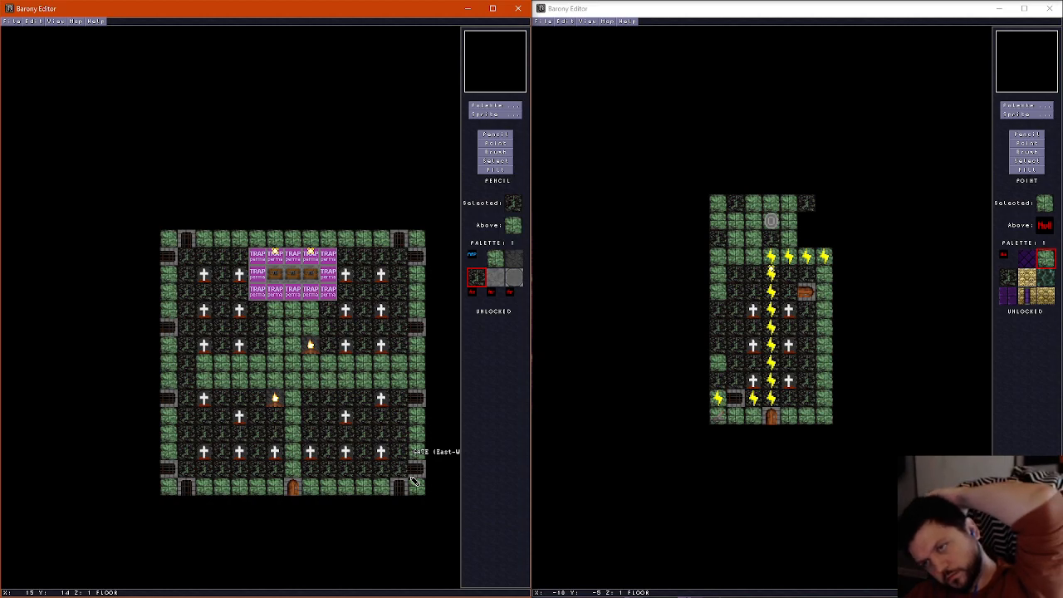
right_click(295, 395)
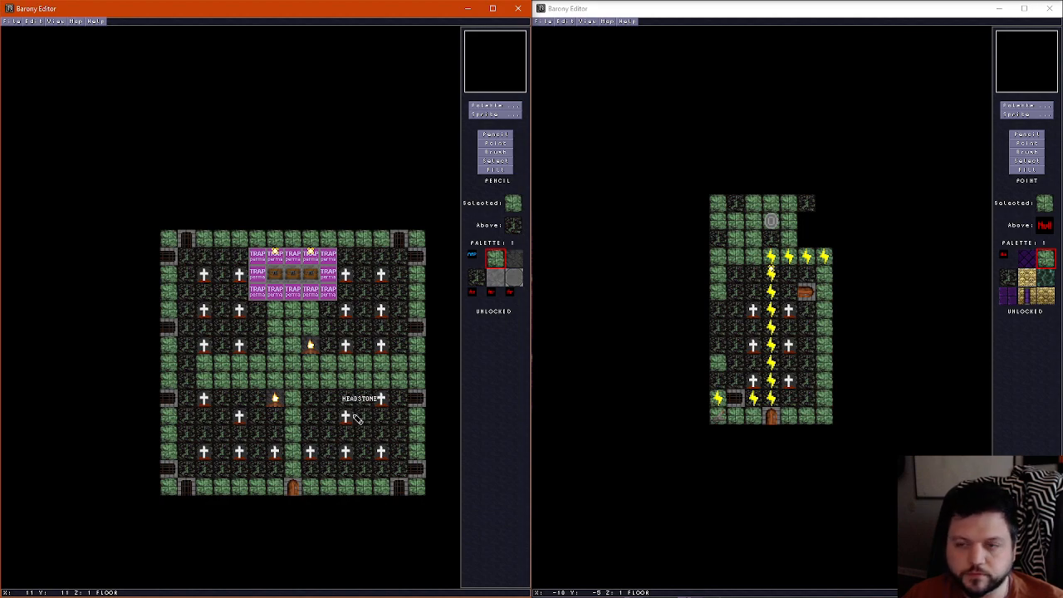
Compare the map's wall and floor layers and place a Teleport Shrine on the central tile of the new green row
scroll(345, 418, "up", 1)
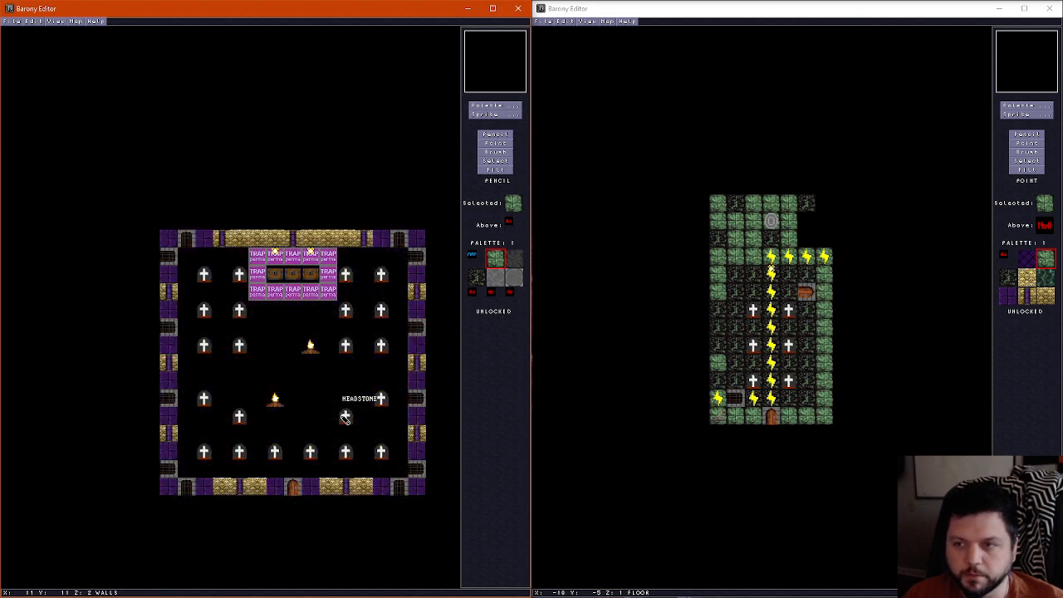
scroll(344, 417, "down", 1)
scroll(345, 418, "up", 1)
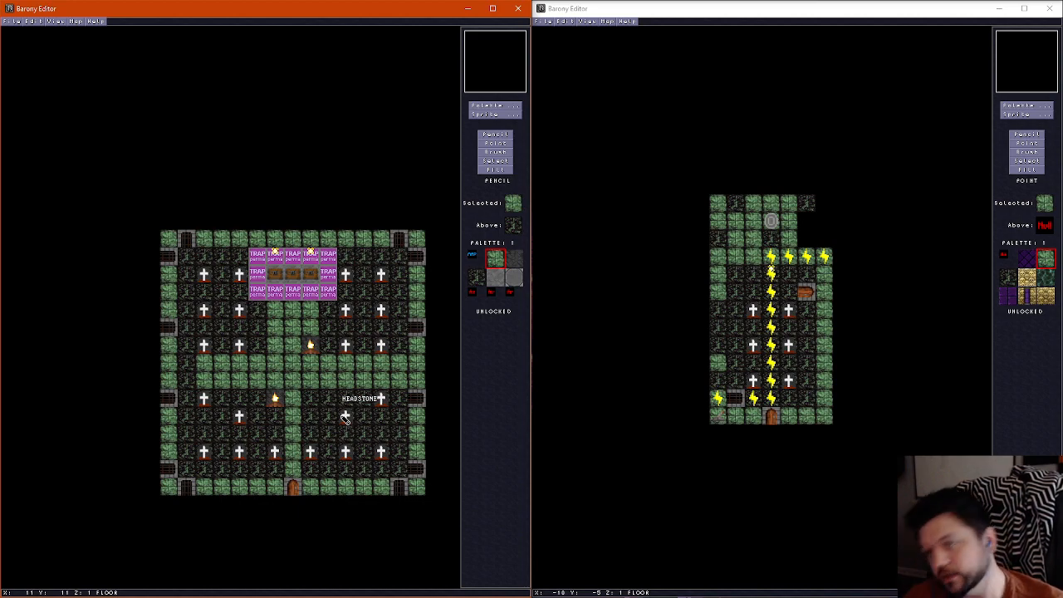
scroll(332, 416, "up", 2)
scroll(332, 416, "down", 1)
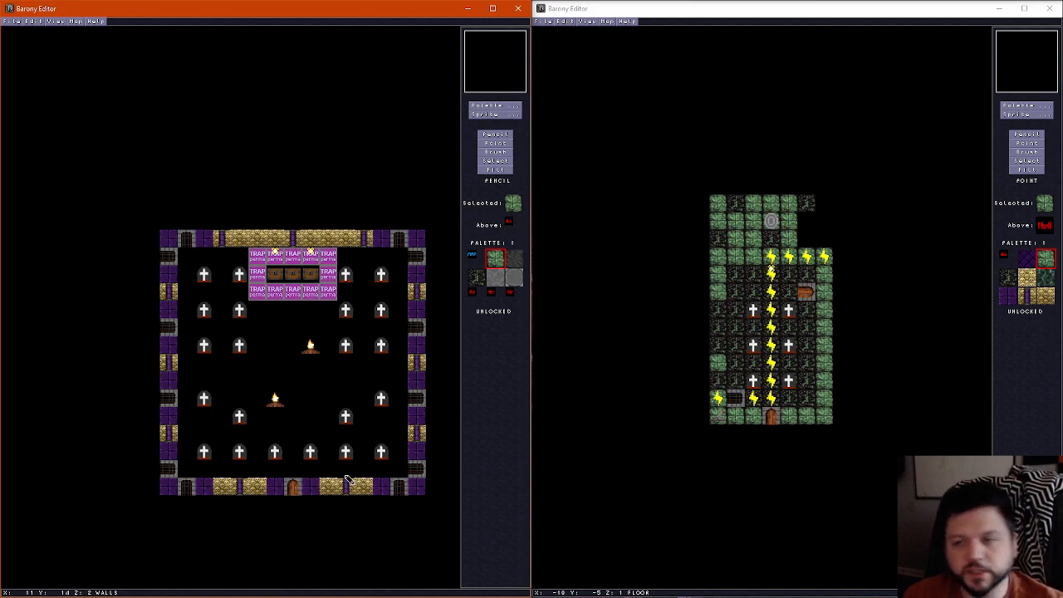
scroll(316, 436, "down", 1)
left_click(495, 114)
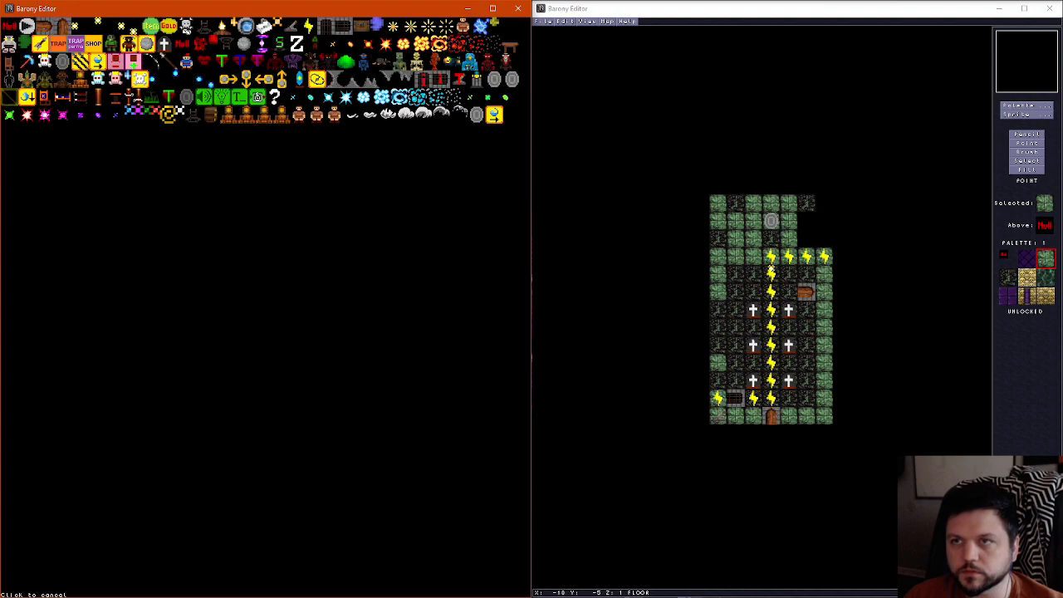
left_click(476, 115)
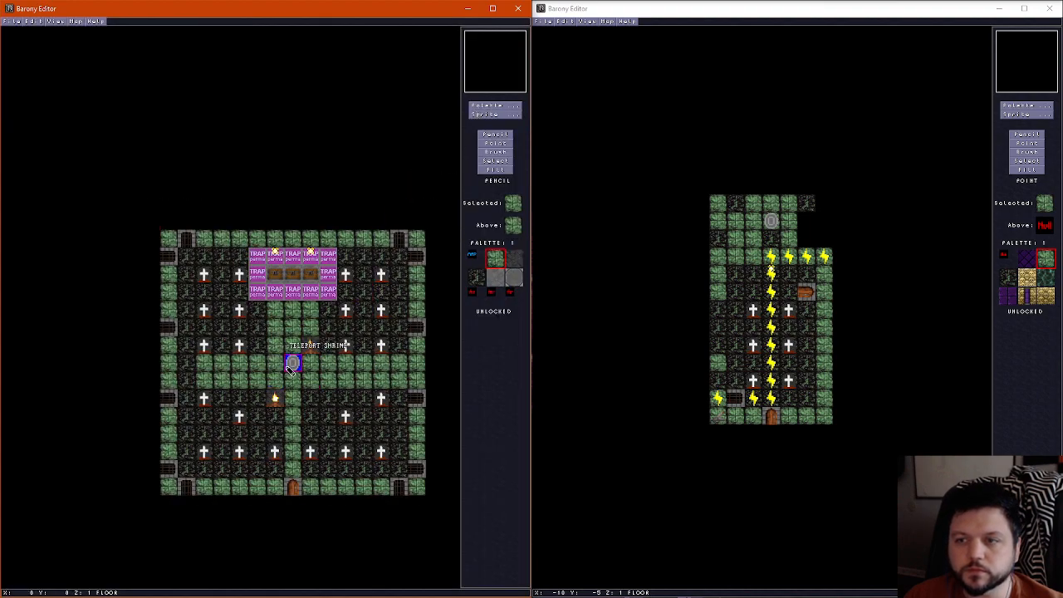
left_click(293, 363)
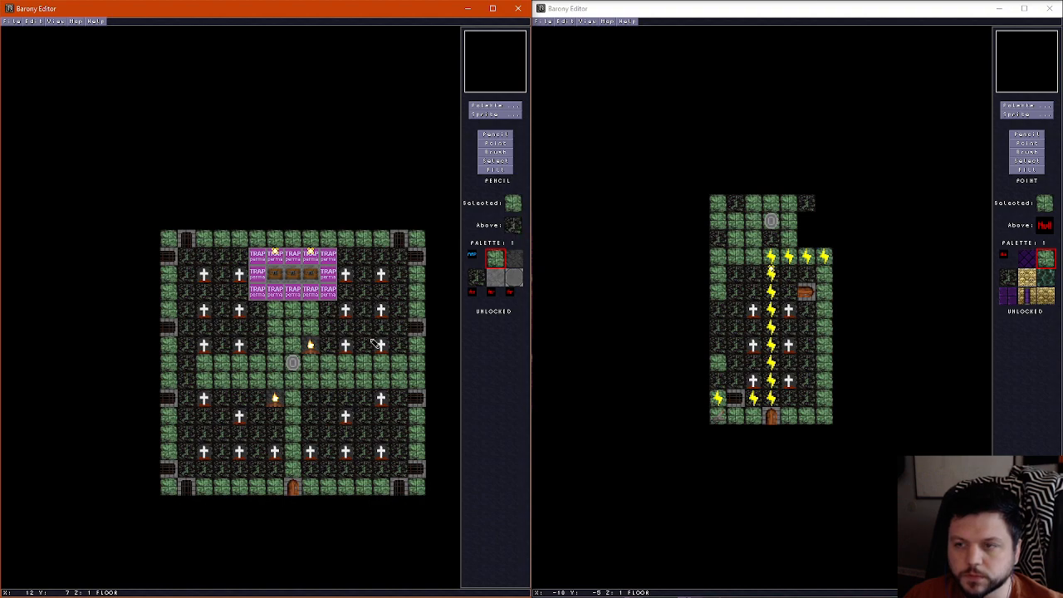
Accept the Teleport Shrine's properties with direction South and move it one tile up, beside the upper campfire
left_click(496, 144)
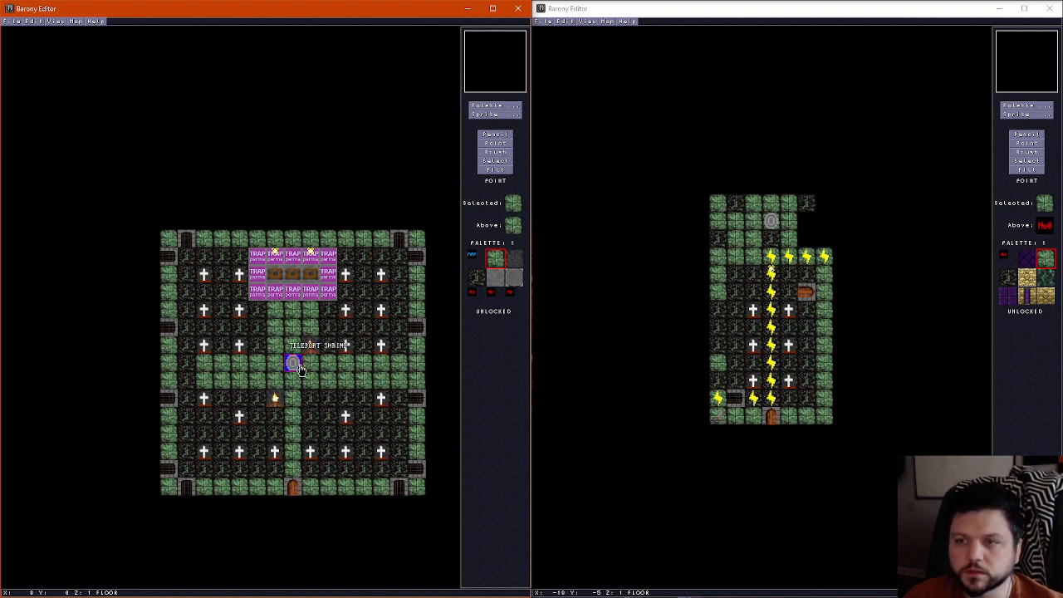
left_click(293, 362)
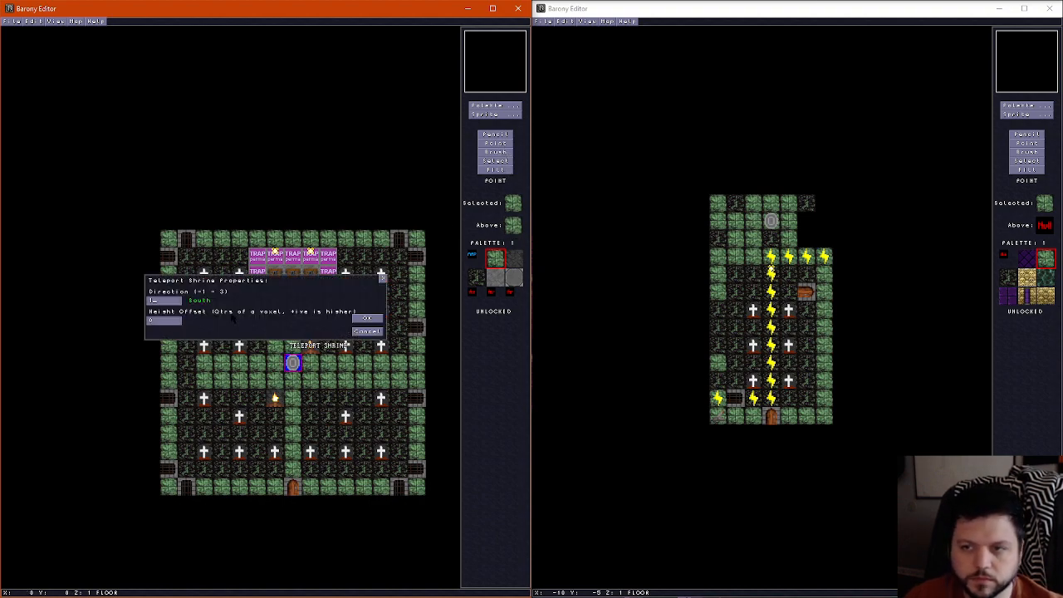
left_click(366, 319)
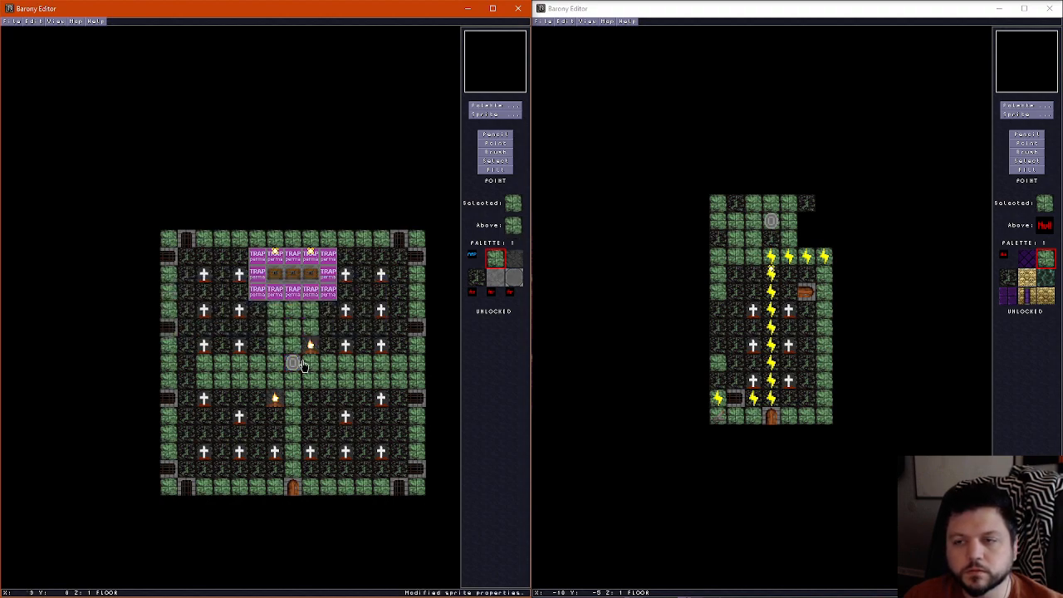
left_click(295, 357)
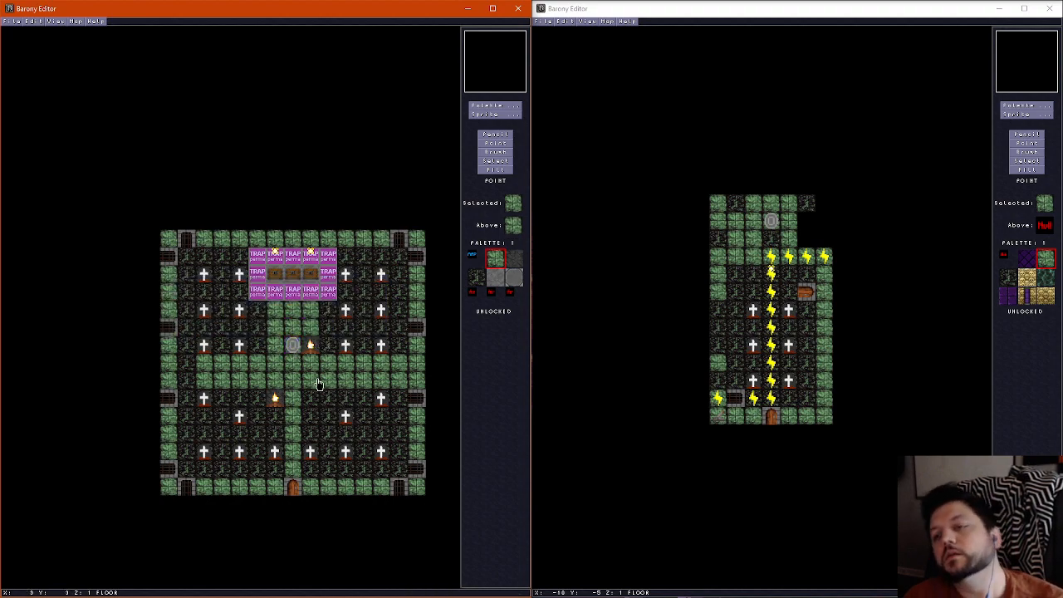
left_click(313, 364)
left_click(309, 344)
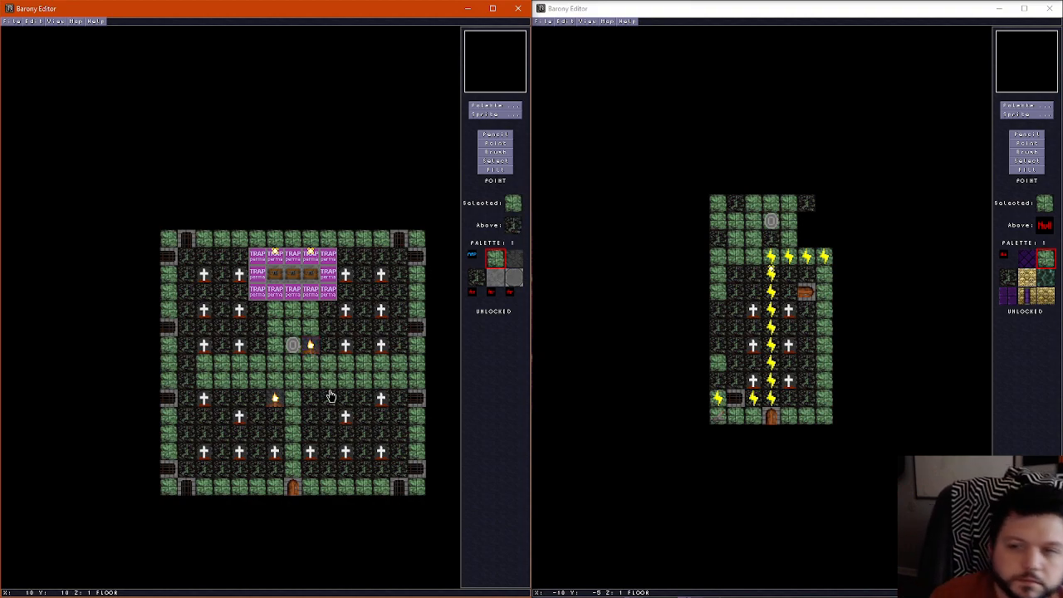
Paint a one-tile-wide green floor border around the room, just inside the outer walls
left_click(495, 135)
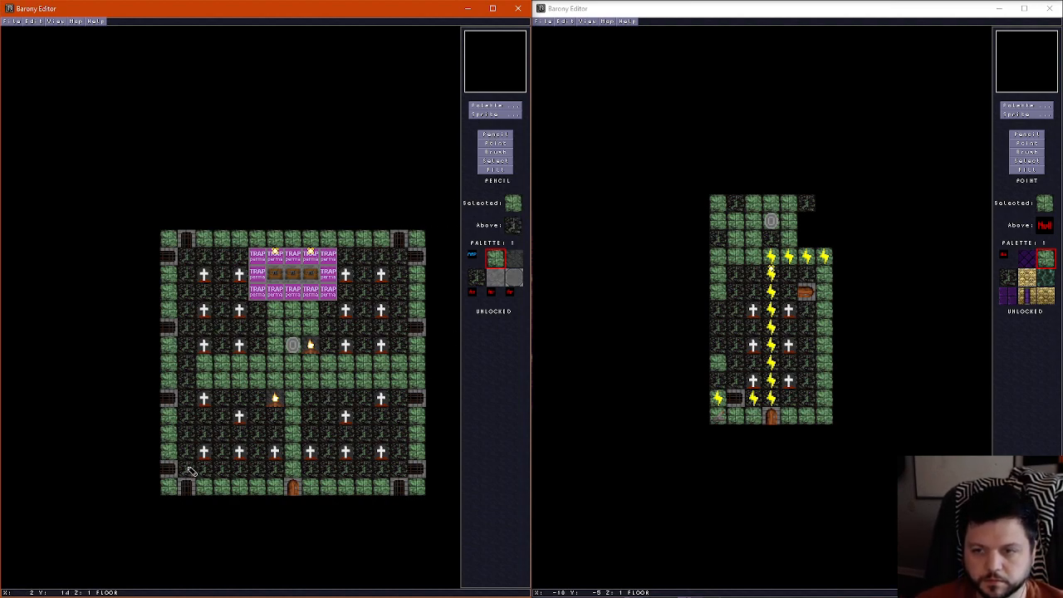
mouse_move(188, 470)
left_mouse_down()
mouse_move(190, 256)
mouse_move(238, 260)
left_mouse_up()
mouse_move(355, 259)
left_mouse_down()
mouse_move(403, 264)
mouse_move(400, 472)
mouse_move(210, 471)
left_mouse_up()
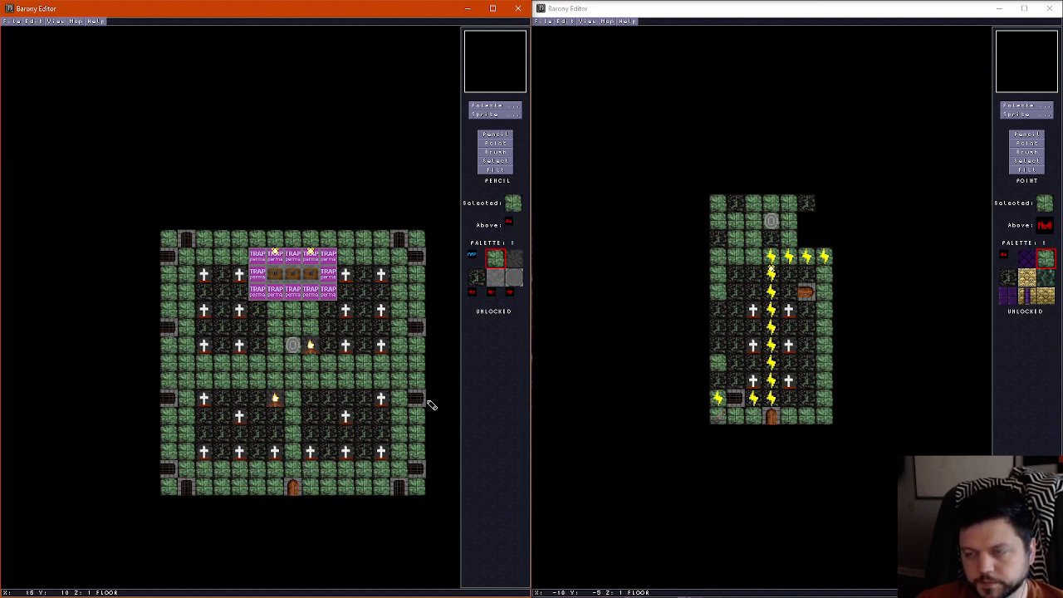
Walk through the room in the 3D view to examine the green paths, headstones, campfires, shrine and trap area
key("f")
key("Up")
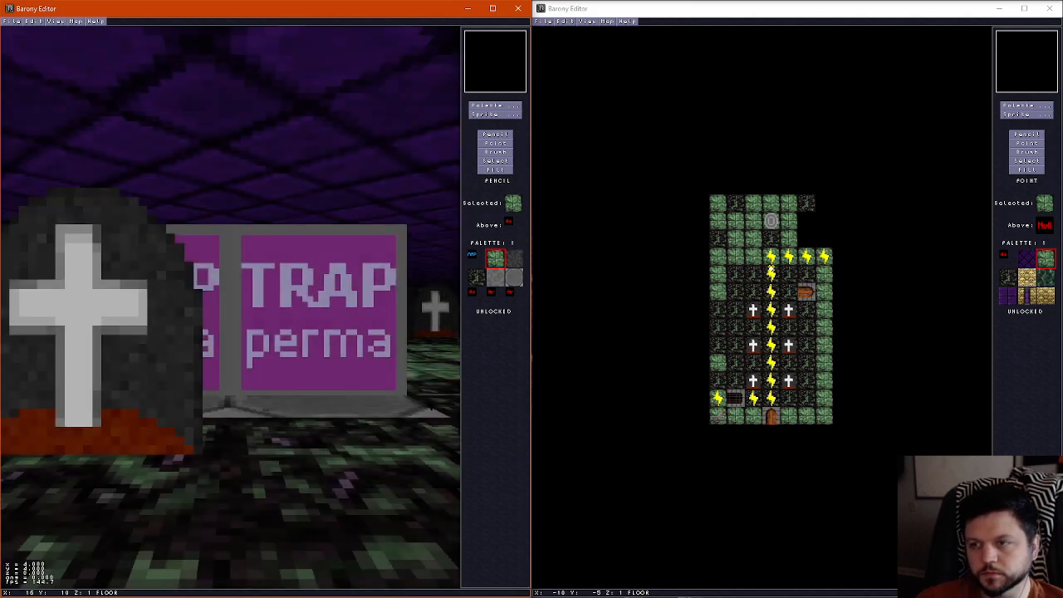
key("Right")
key("Up")
key("Right")
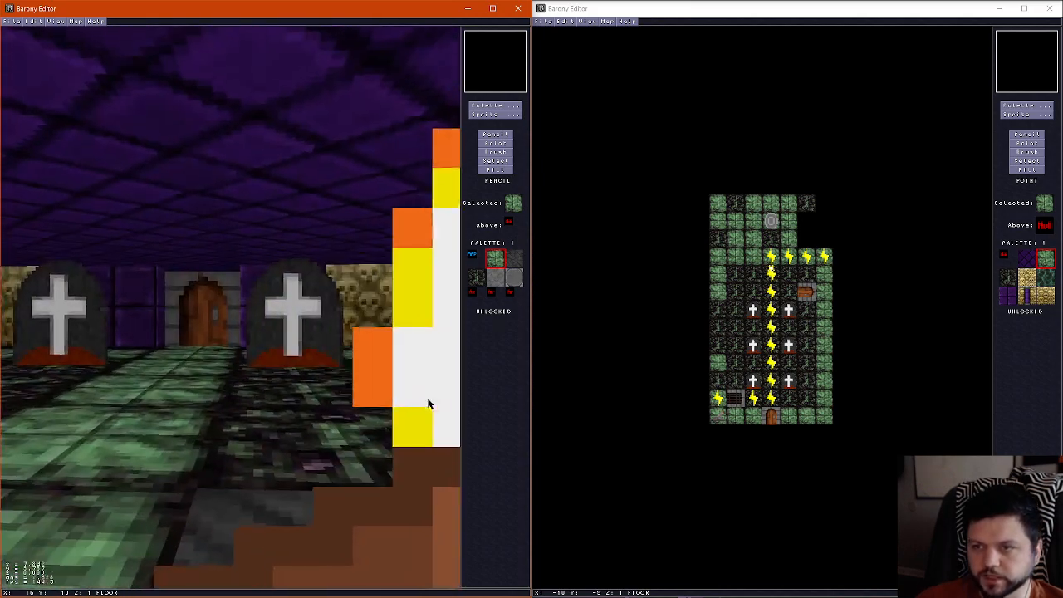
key("Up")
key("Left")
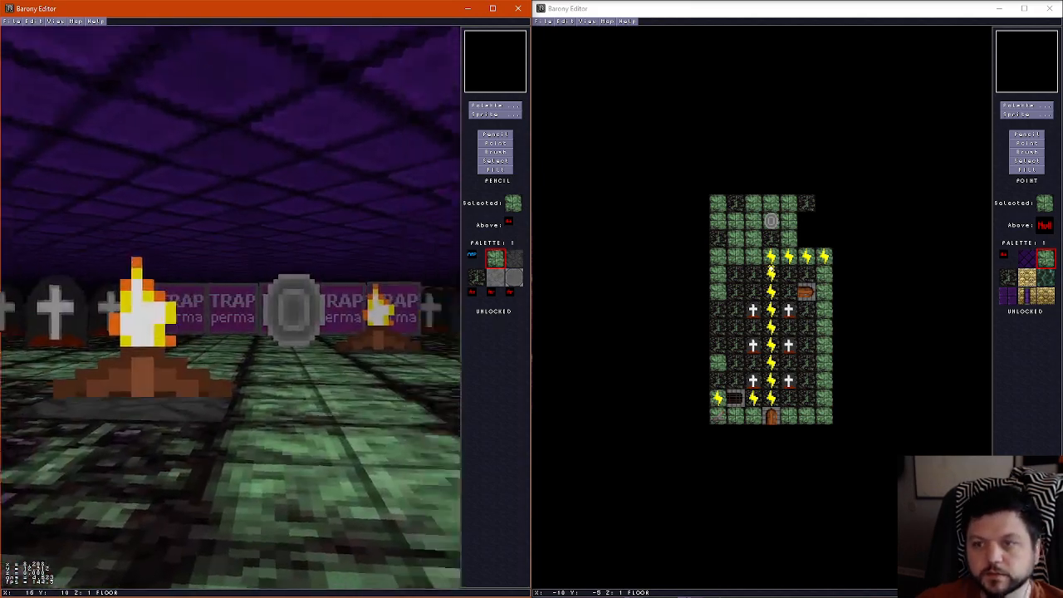
key("Left")
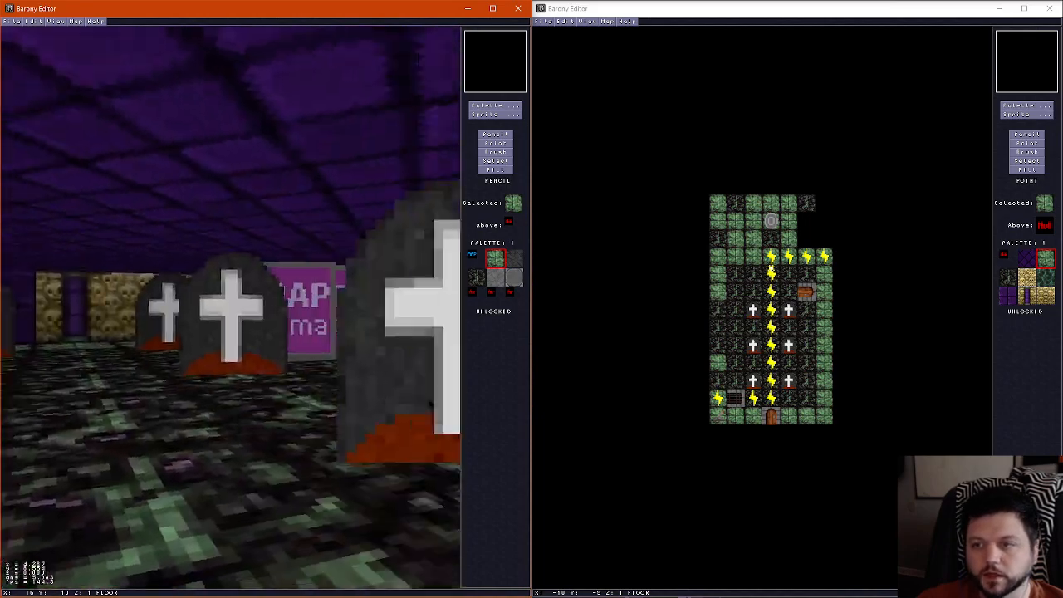
key("Left")
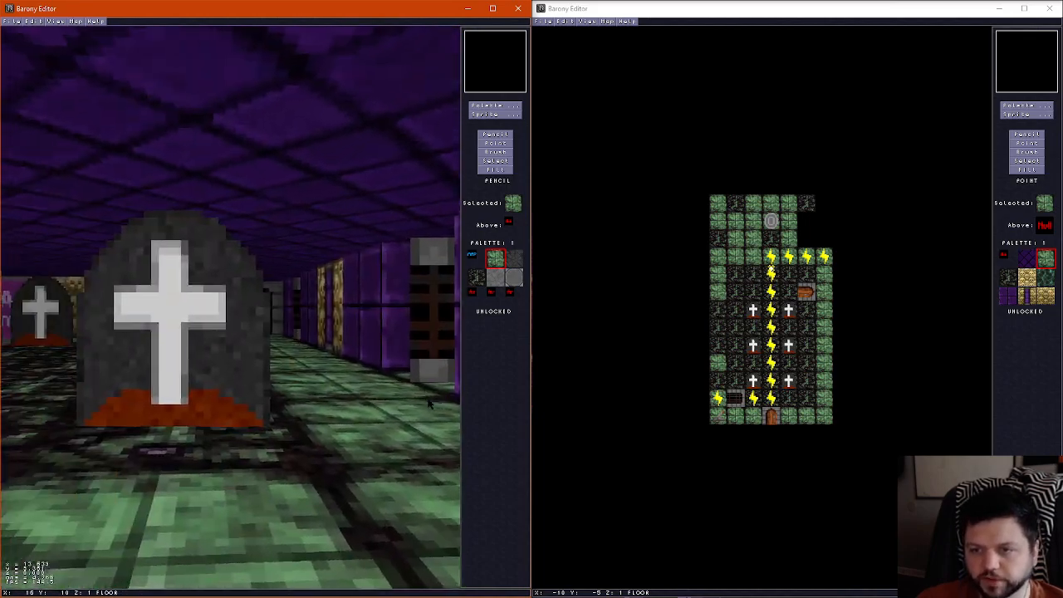
key("Up")
key("Left")
key("Up")
key("Right")
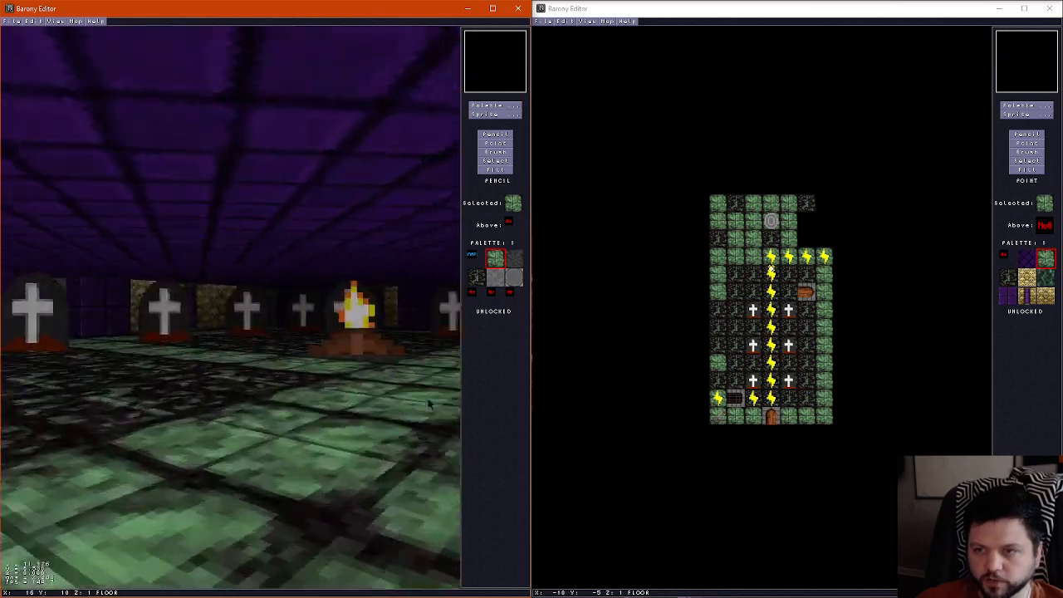
key("Left")
key("Up")
key("Right")
key("Up")
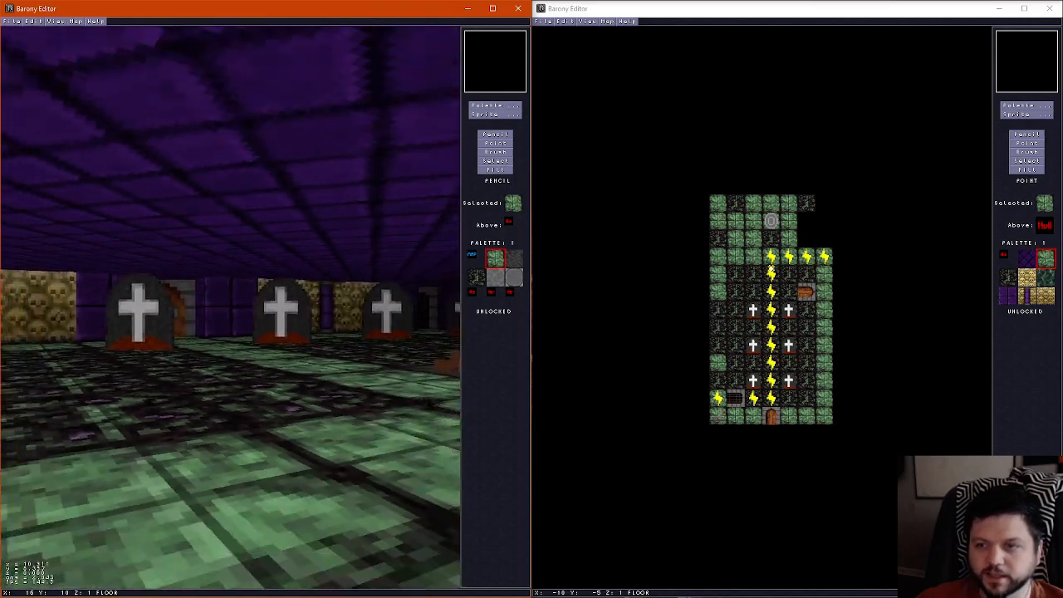
key("ctrl+f")
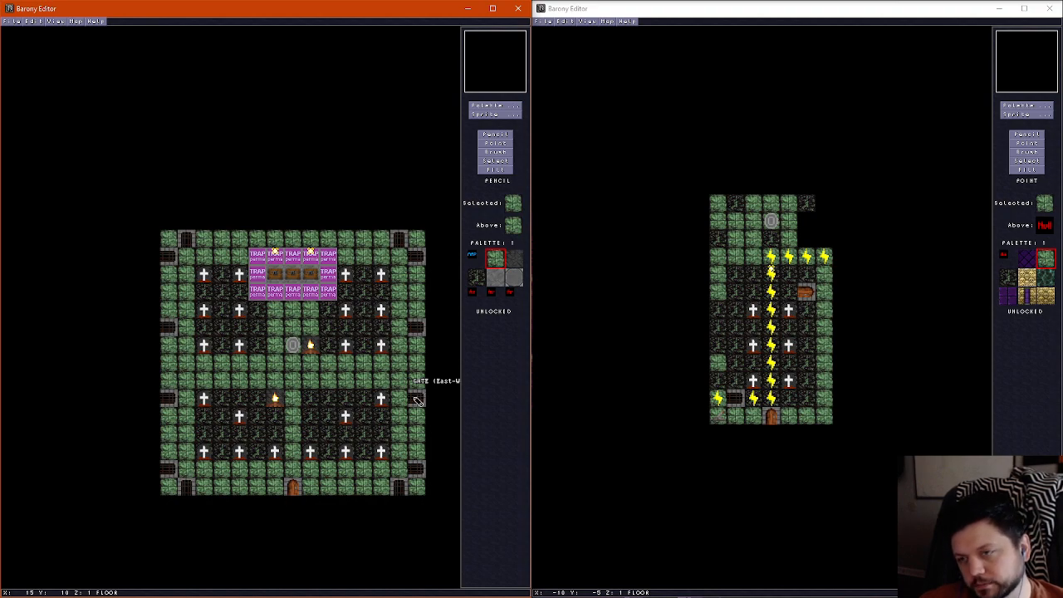
Delete the upper campfire and paint green floor on its tile and beside the central path around the lower campfire
scroll(322, 459, "up", 1)
scroll(322, 459, "down", 1)
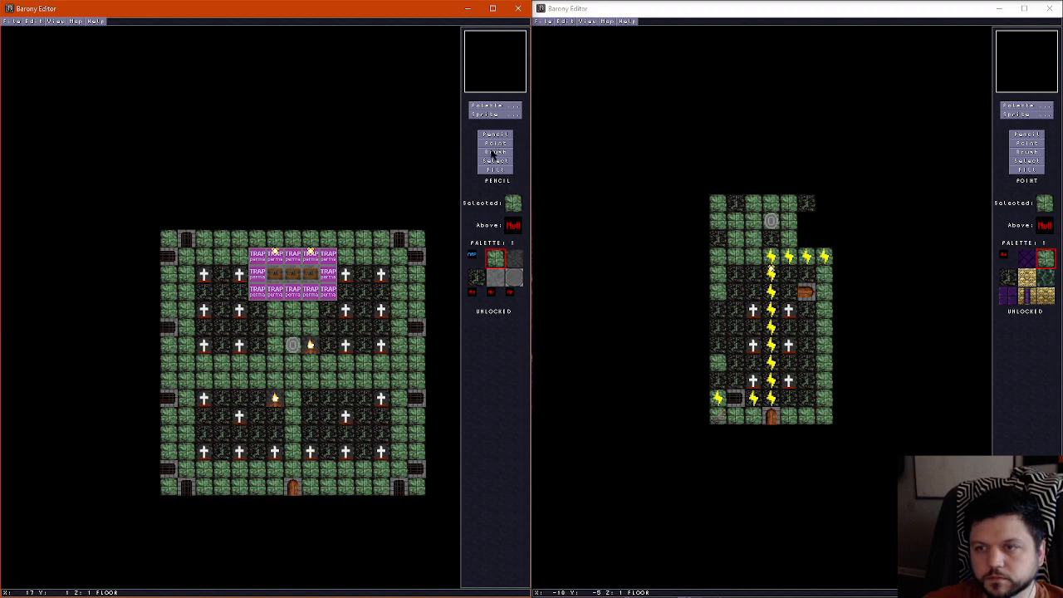
left_click(495, 144)
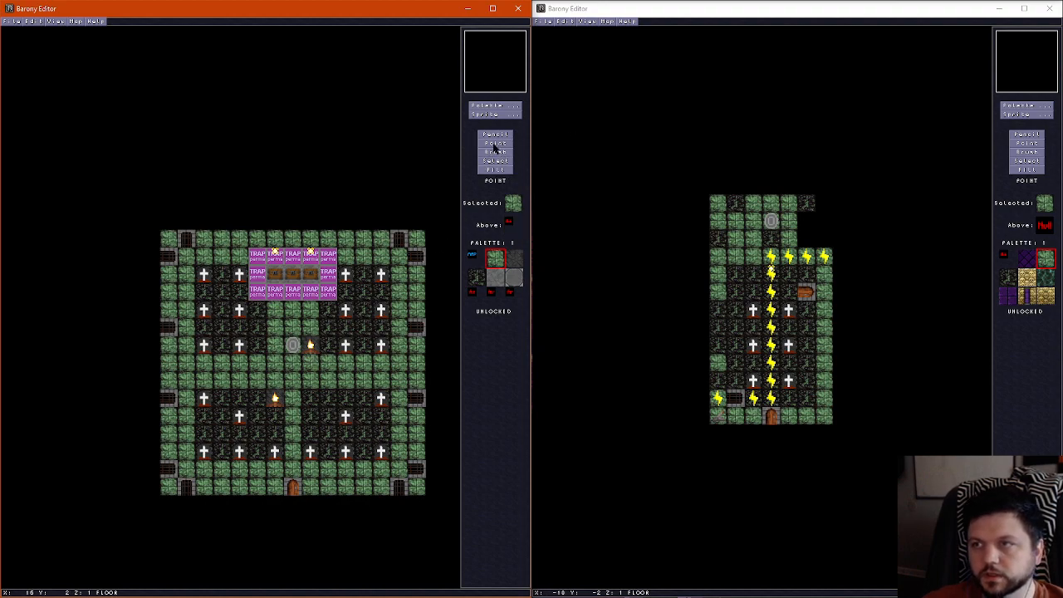
left_click(313, 347)
key("Delete")
left_click(497, 135)
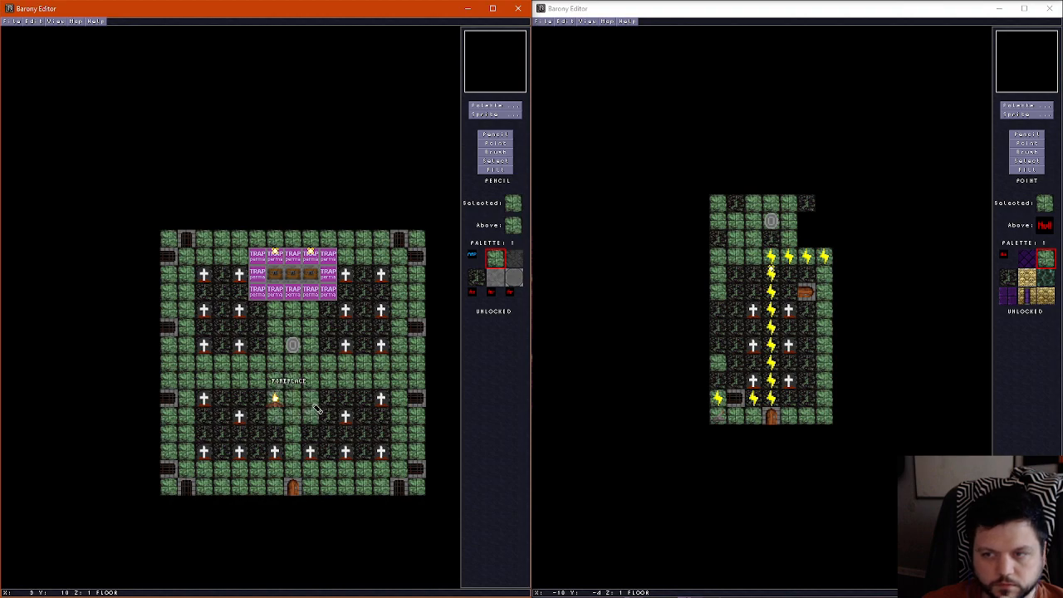
Move the lower campfire one tile down, paint dark stone beneath it and touch up the surrounding floor with green and dark tiles
left_click(500, 143)
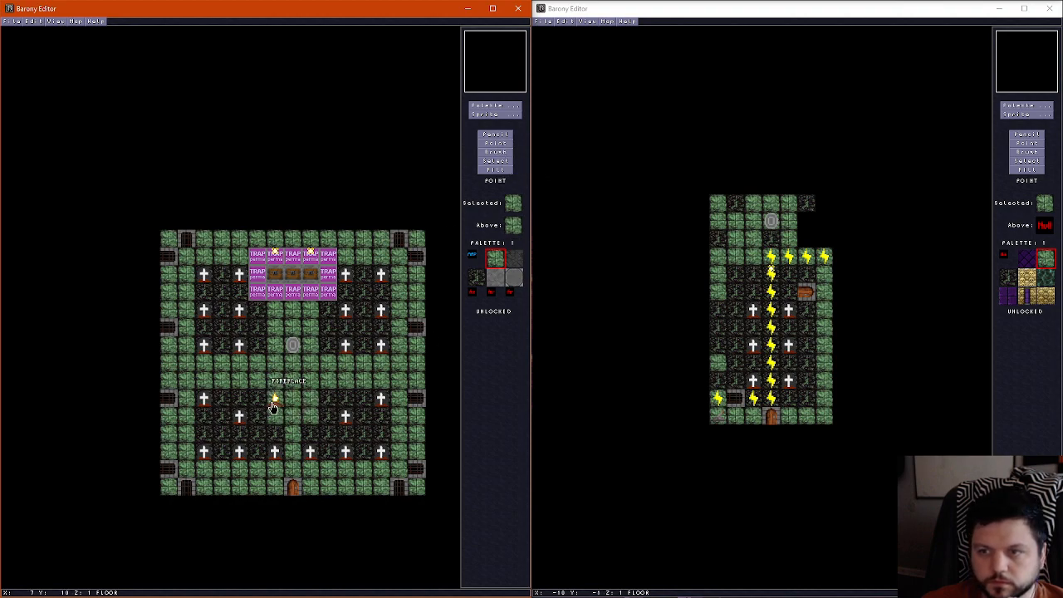
left_click_drag(274, 402, 275, 415)
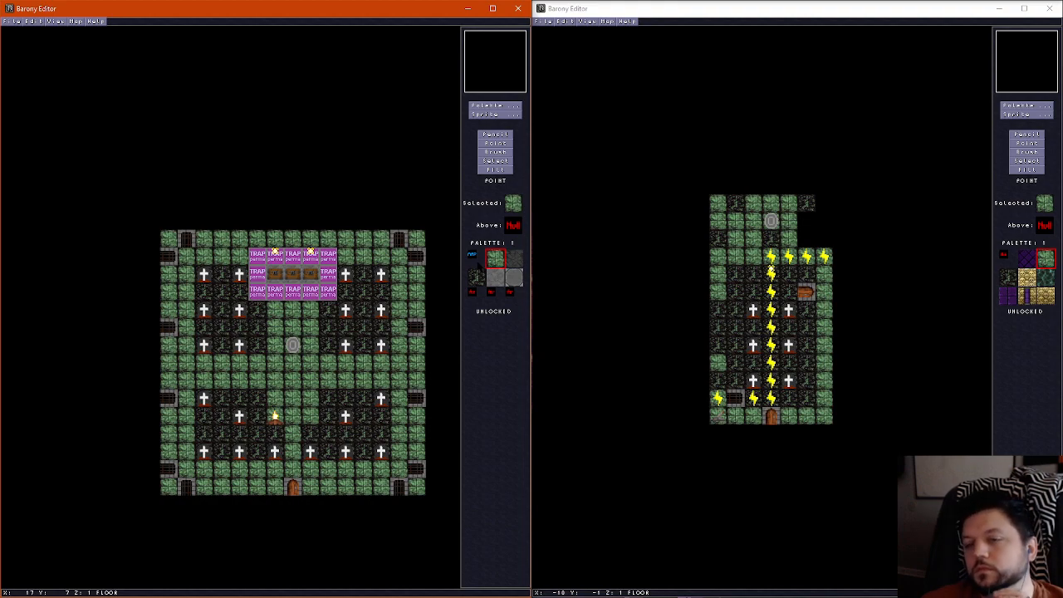
left_click(514, 260)
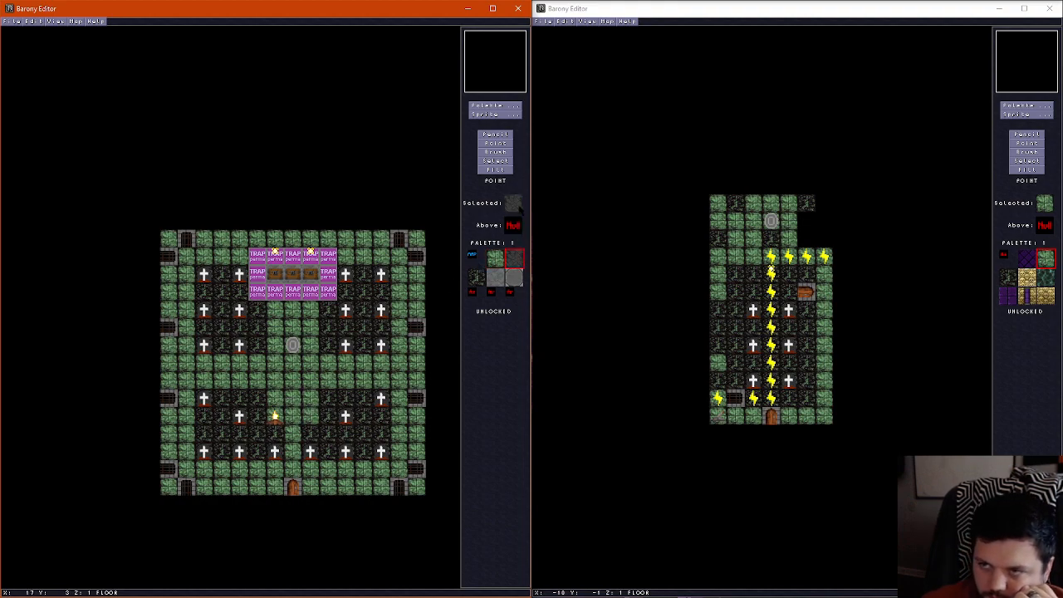
key("p")
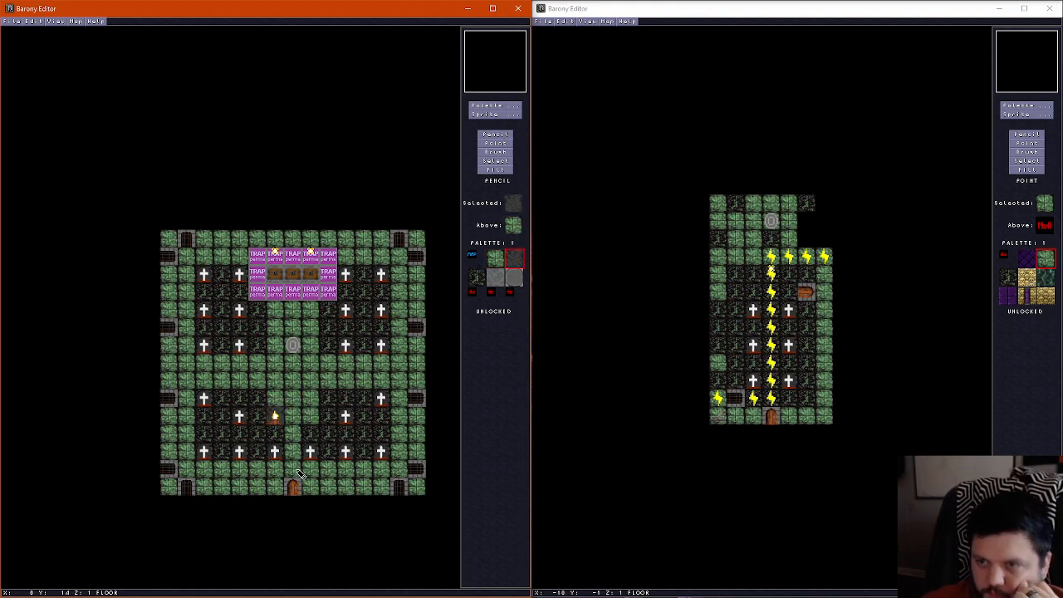
right_click(292, 440)
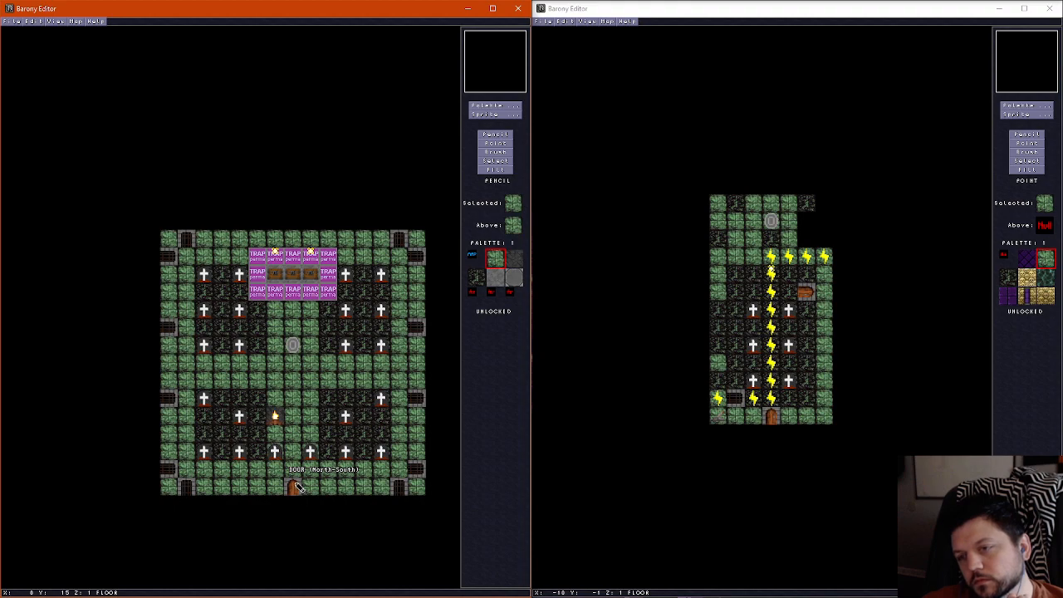
right_click(274, 431)
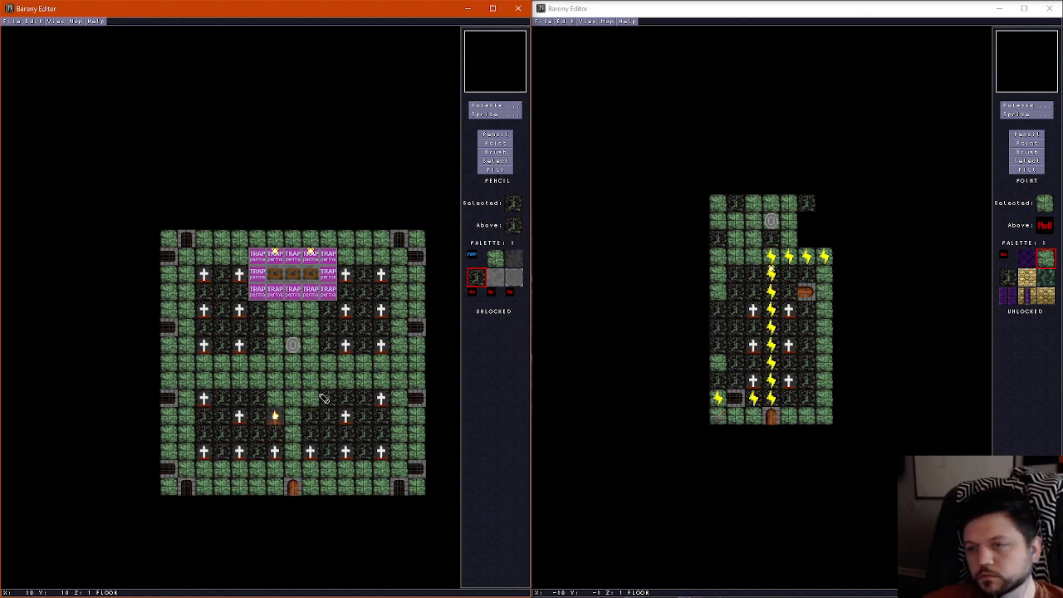
Walk through the room in the 3D view to check the campfire surroundings and the approach to the shrine
key("f")
key("Up")
key("Left")
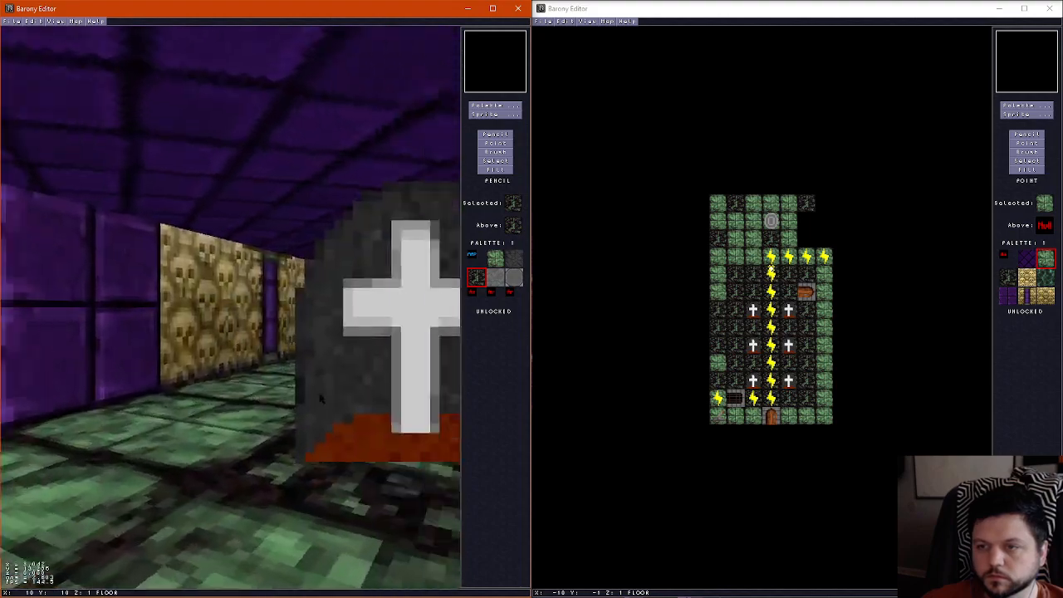
key("Right")
key("Up")
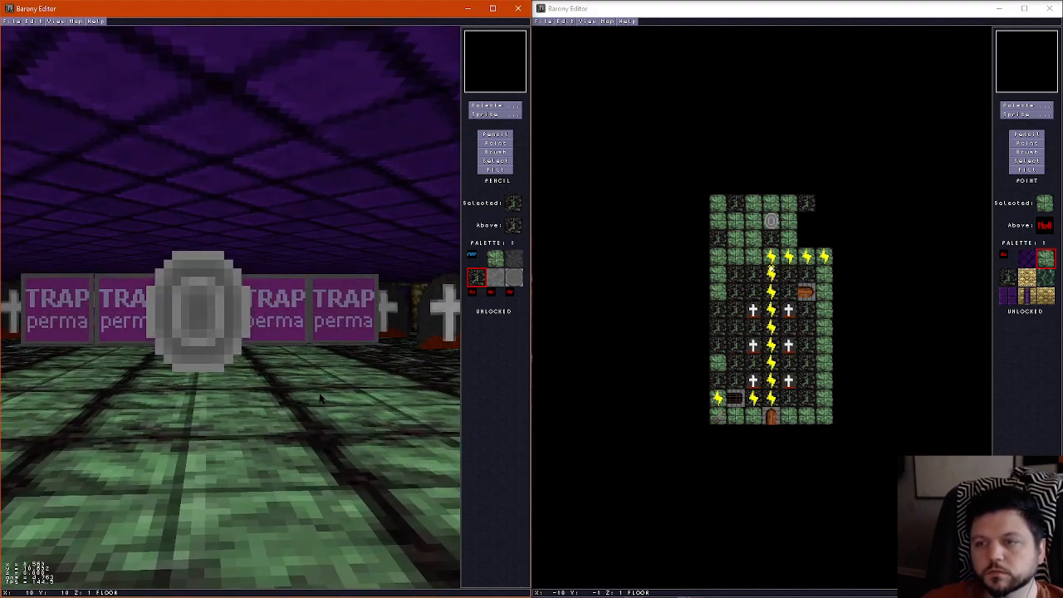
key("Left")
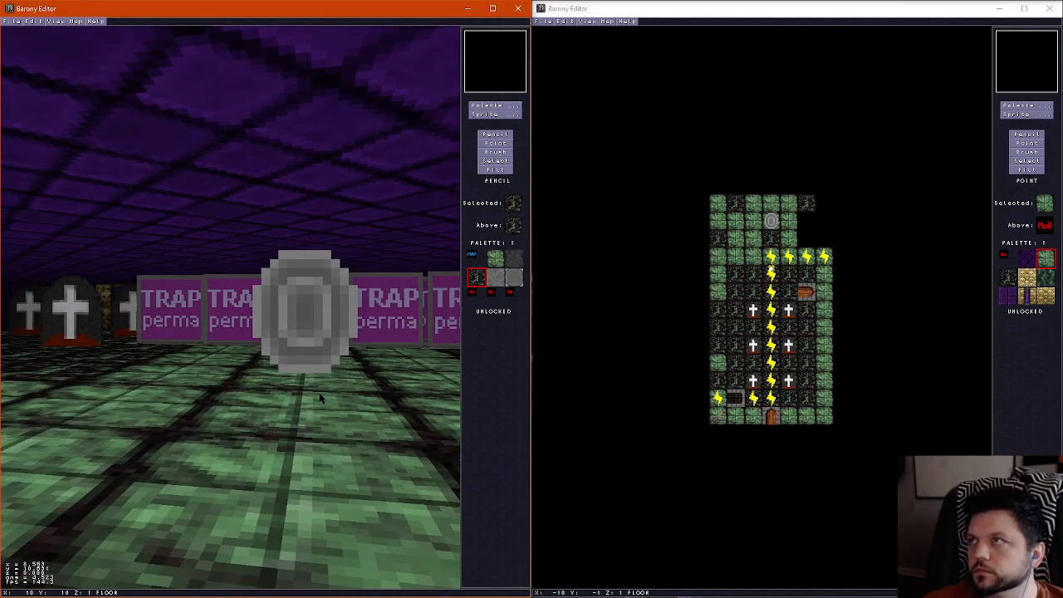
key("f")
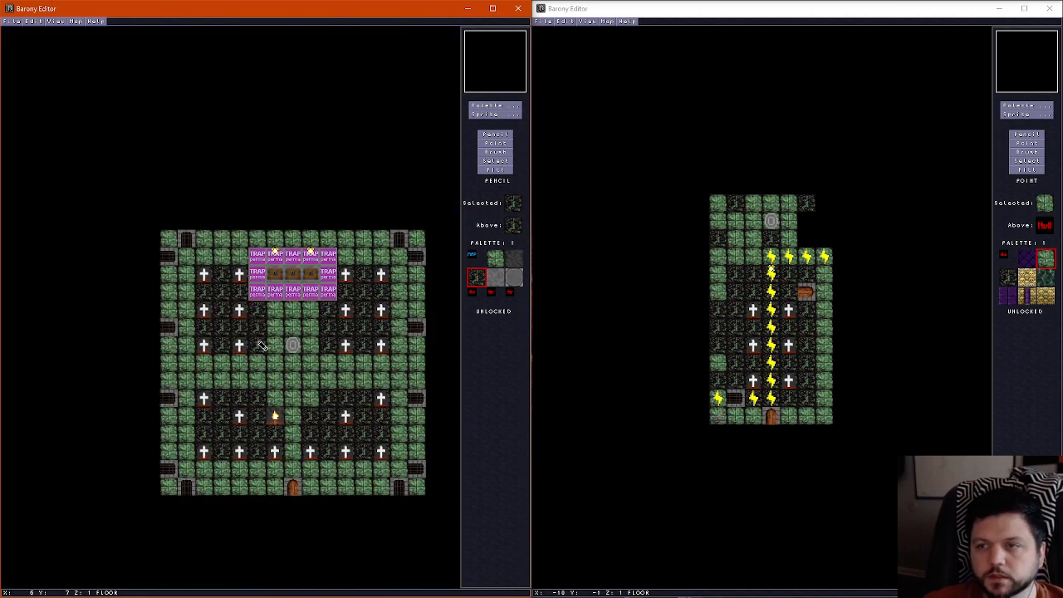
Compare the wall and ceiling layers around the central shrine, the north wall and the south door
key("Right")
key("Right")
key("Left")
scroll(259, 346, "up", 1)
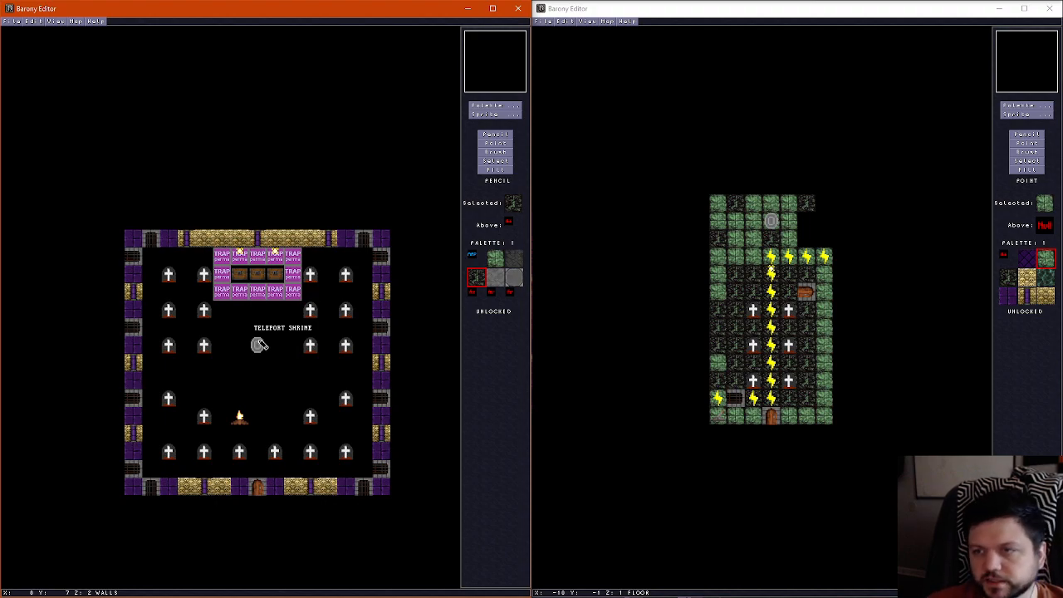
left_click(259, 345)
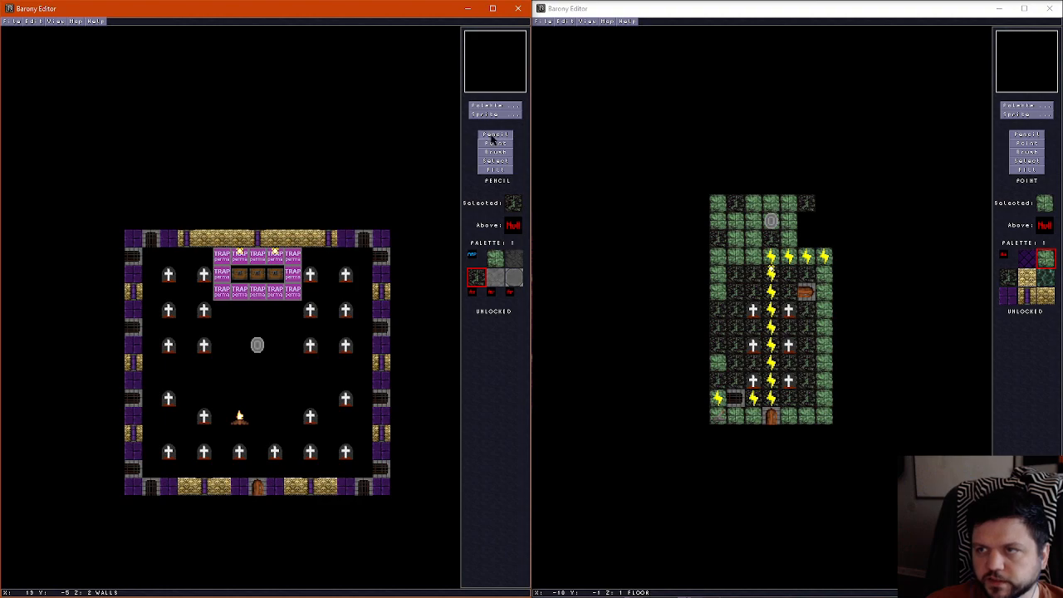
scroll(262, 217, "up", 1)
right_click(260, 221)
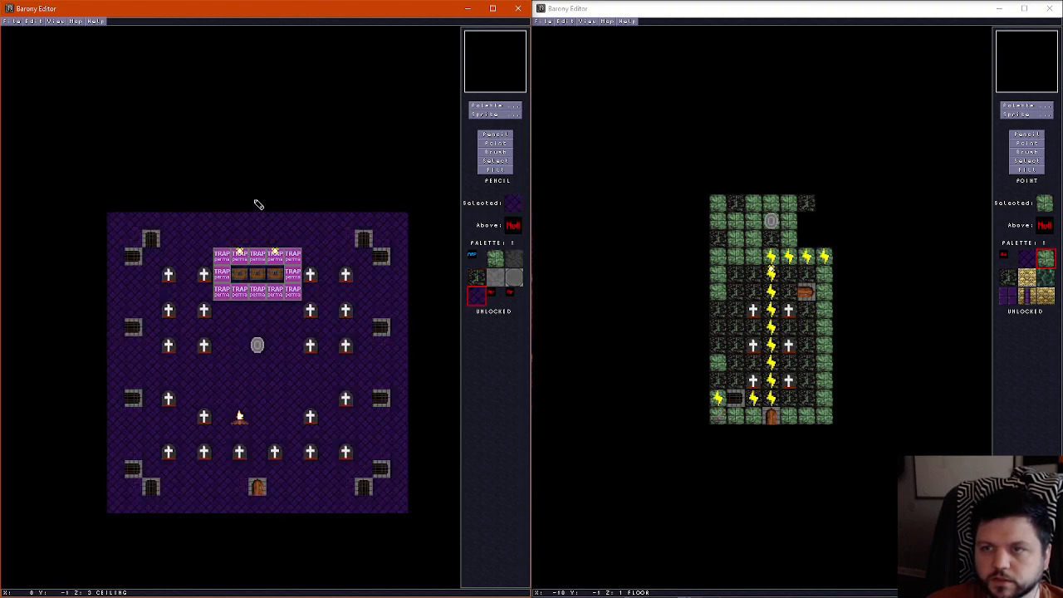
scroll(261, 491, "down", 1)
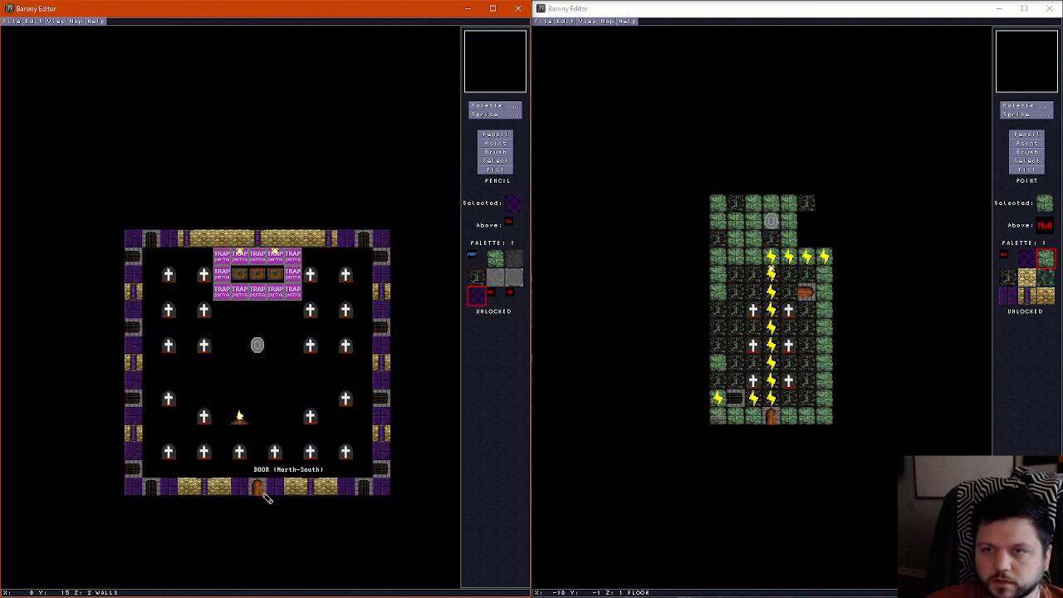
scroll(264, 497, "up", 1)
scroll(263, 497, "down", 2)
scroll(261, 500, "up", 1)
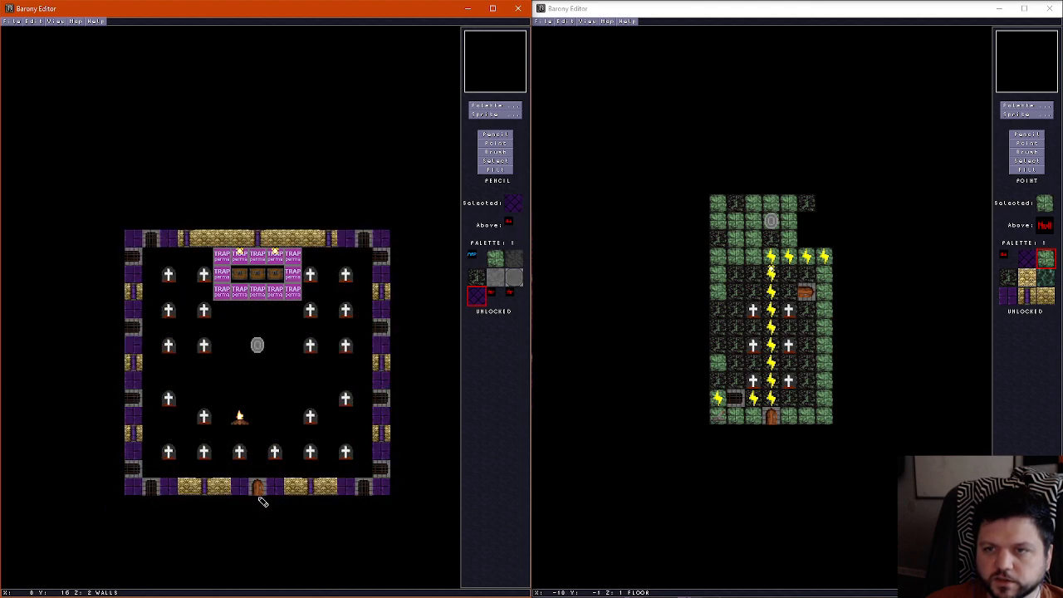
scroll(261, 500, "up", 1)
scroll(261, 500, "down", 1)
scroll(262, 499, "up", 1)
scroll(261, 499, "down", 1)
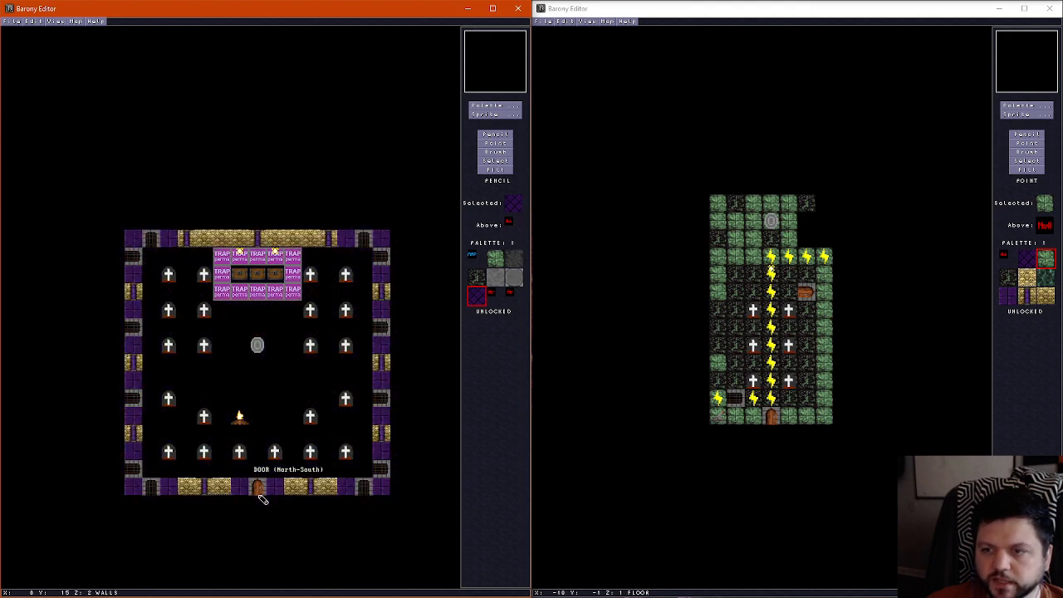
scroll(262, 498, "up", 1)
scroll(261, 489, "down", 1)
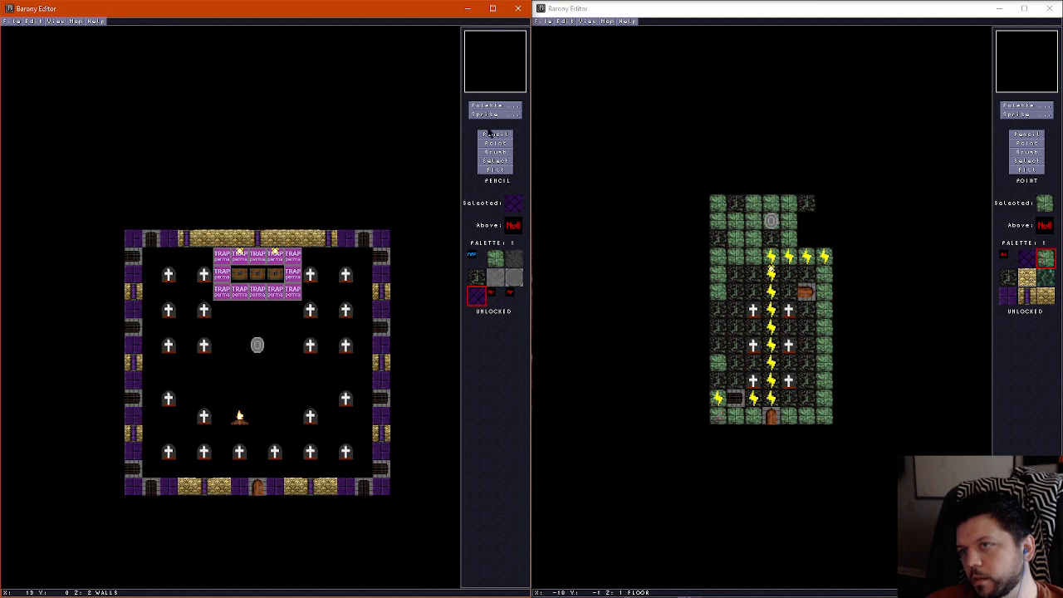
Paint the blue Walk tile on the floor layer directly outside the south door
left_click(495, 106)
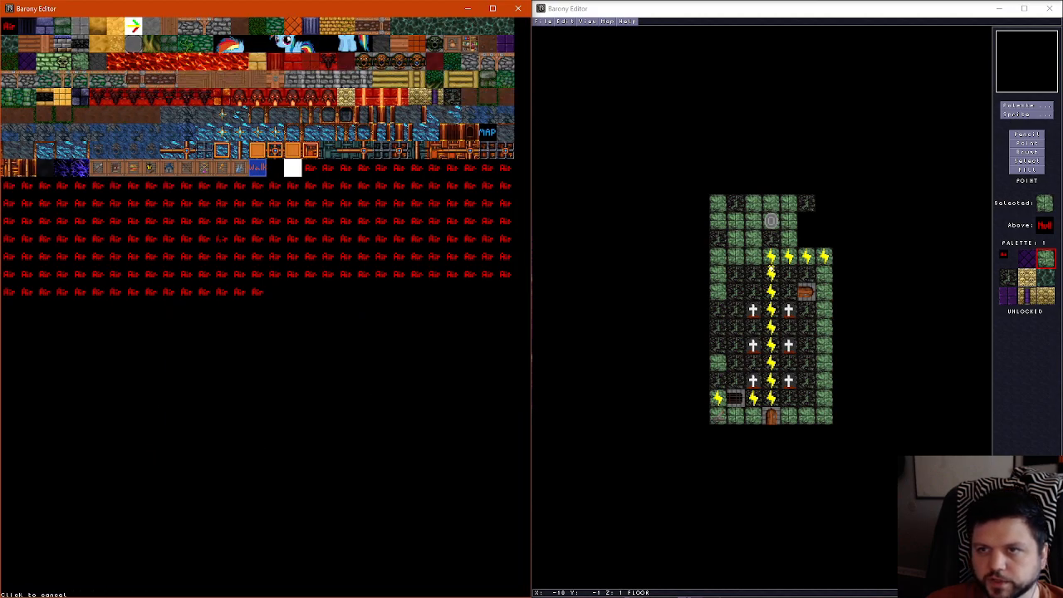
left_click(257, 168)
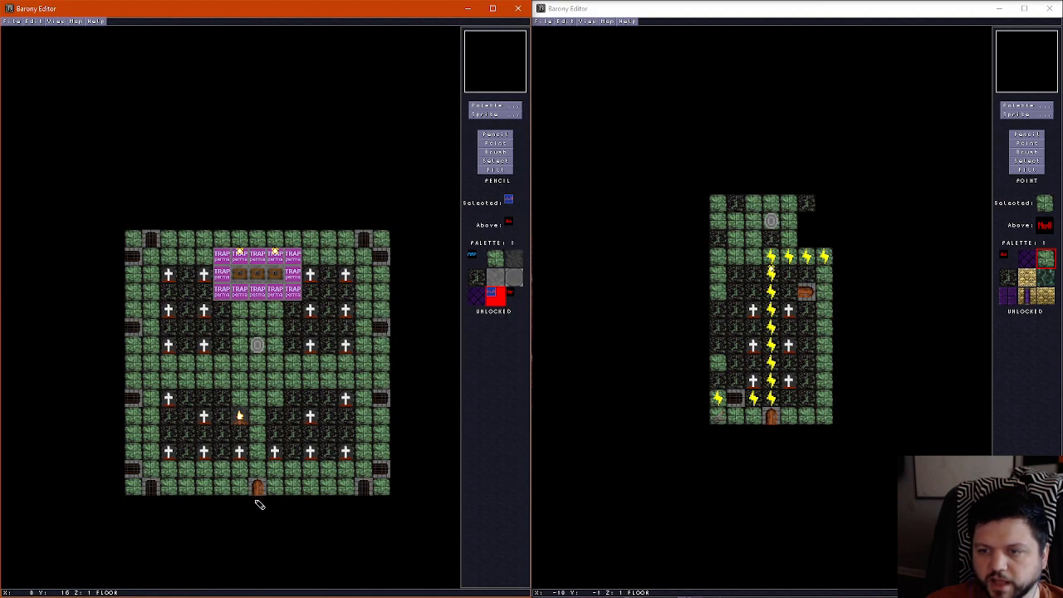
left_click(259, 504)
Add a decoration sprite and move it onto the Walk tile outside the south door
left_click(494, 114)
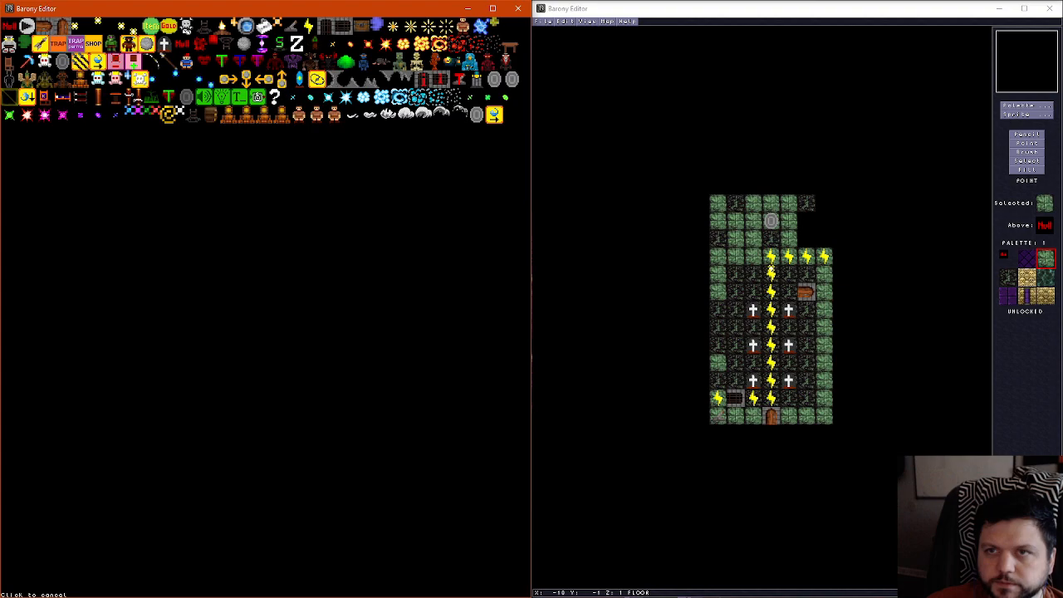
left_click(150, 98)
left_click(293, 420)
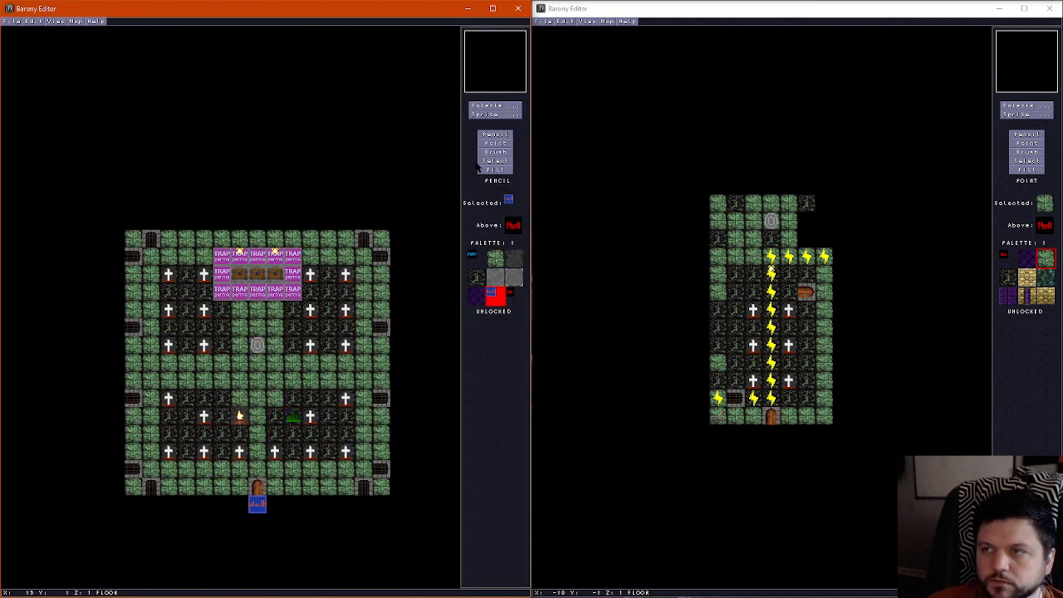
left_click(501, 143)
left_click(293, 415)
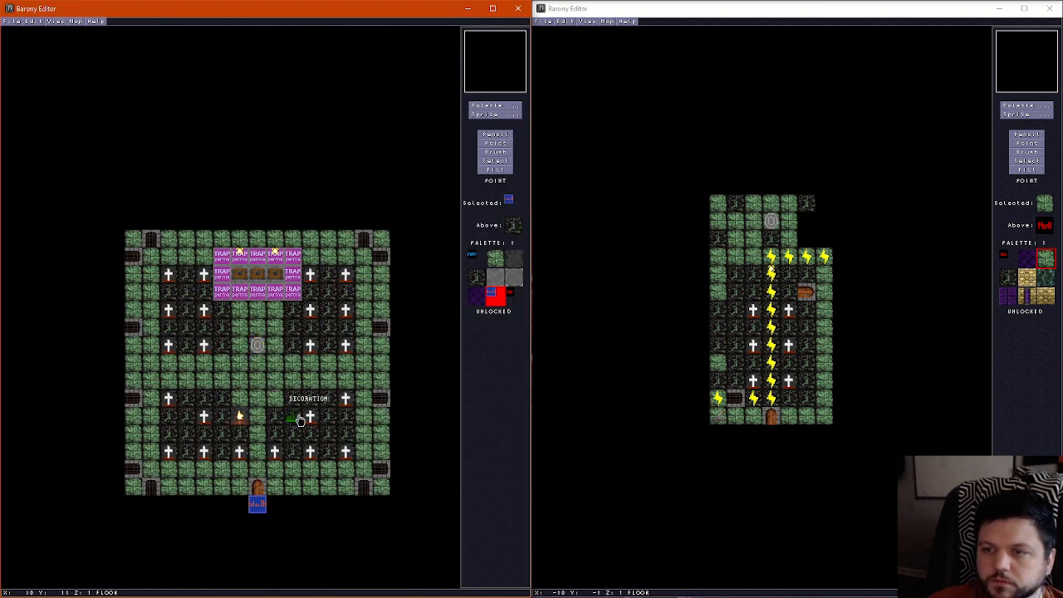
left_click(257, 504)
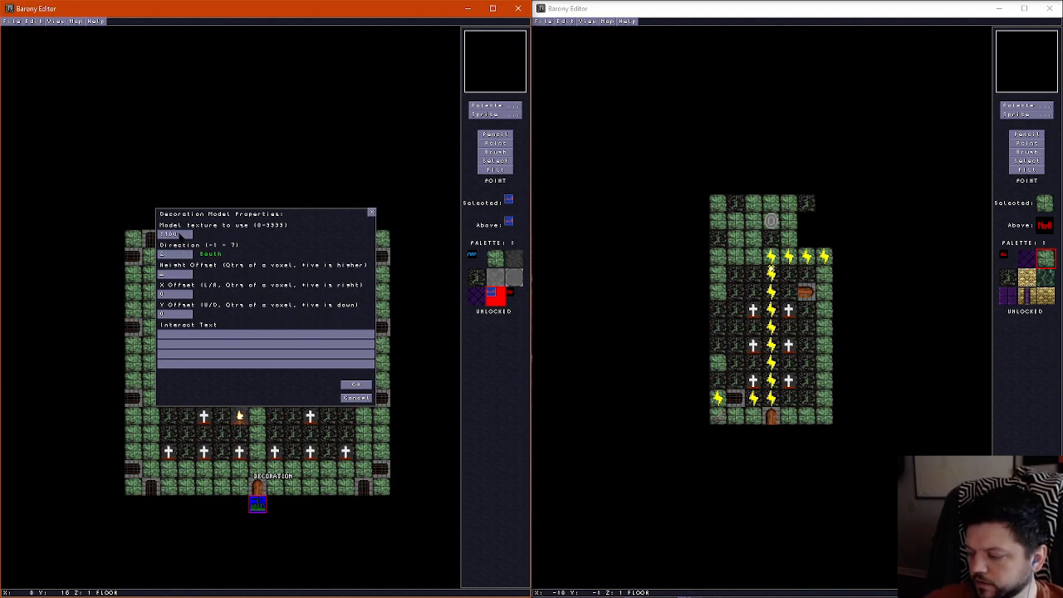
Apply the decoration's model properties with direction 2 (South), and save the map
left_click(355, 384)
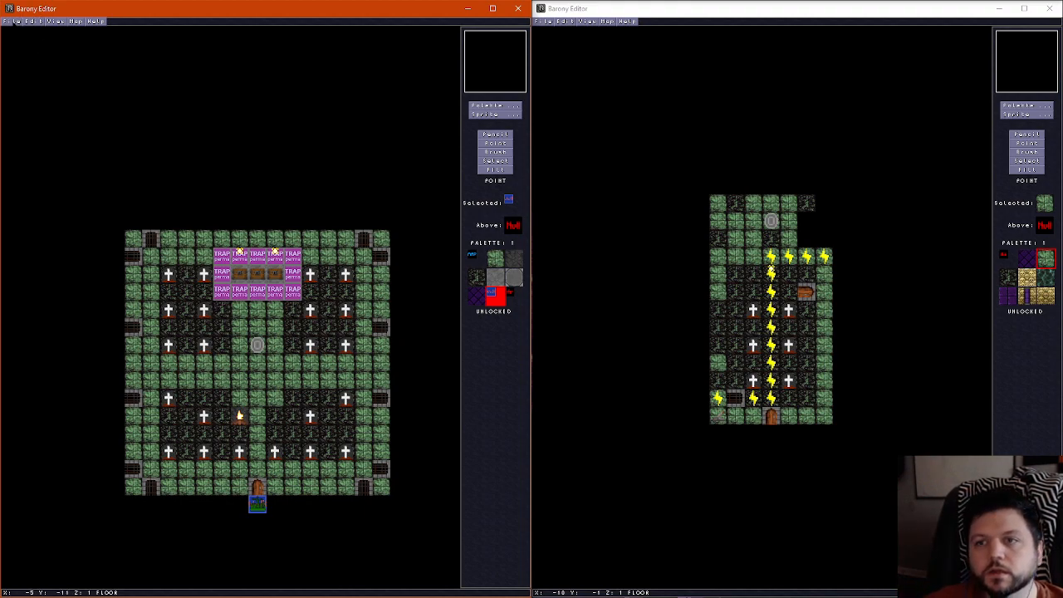
left_click(8, 21)
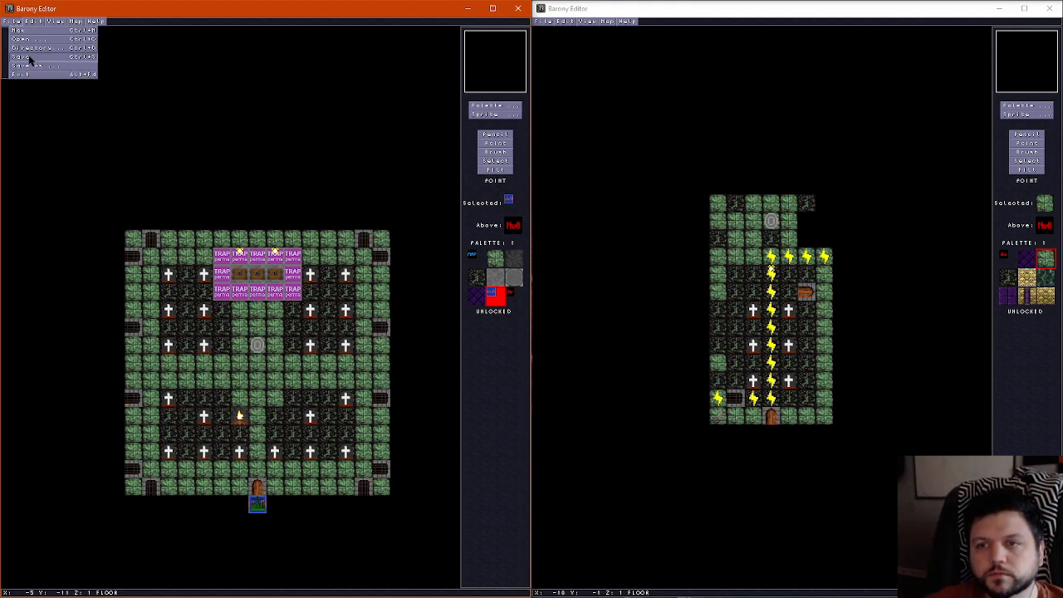
left_click(28, 58)
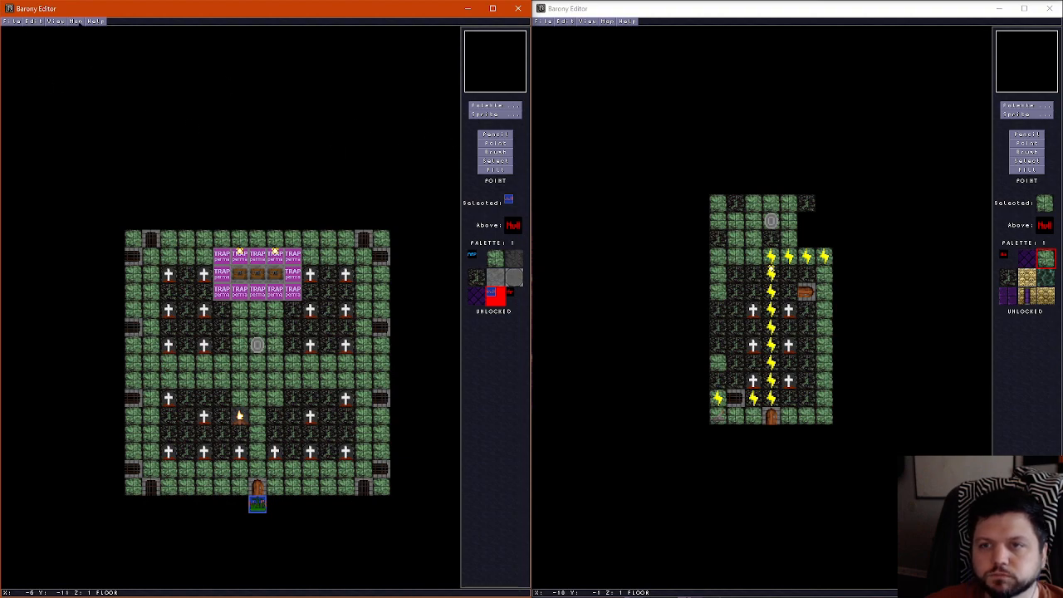
Inspect the perimeter gates on the wall and ceiling layers and check the map attributes
scroll(149, 274, "up", 1)
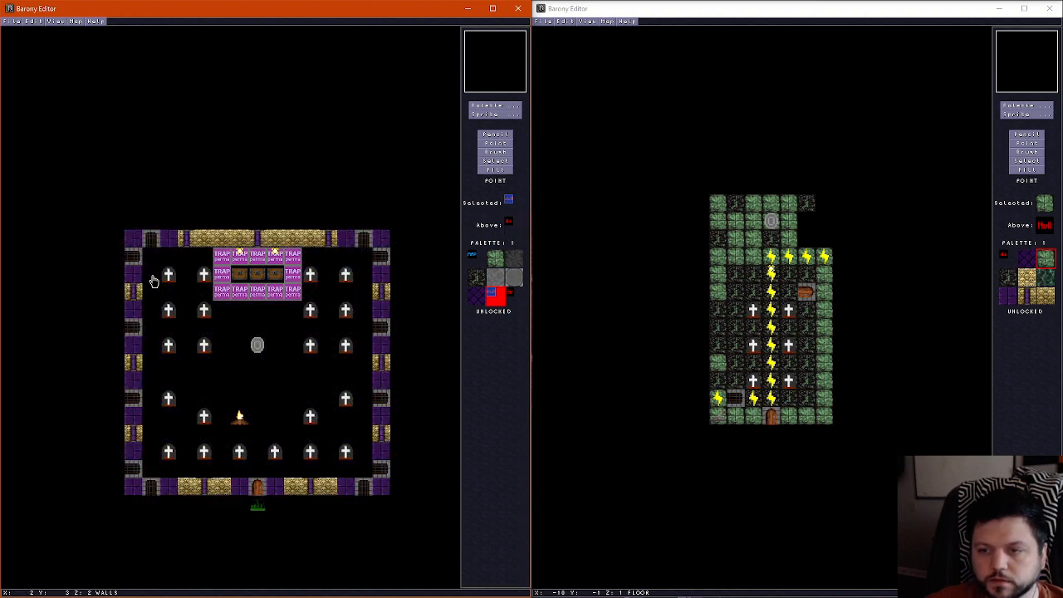
scroll(152, 473, "up", 1)
scroll(143, 490, "down", 1)
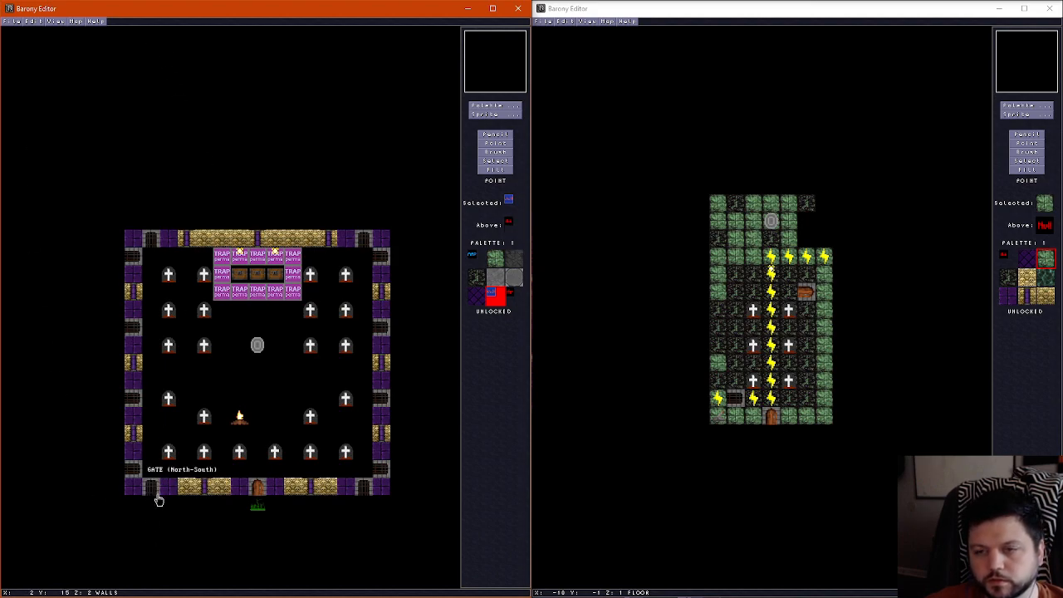
scroll(268, 212, "up", 1)
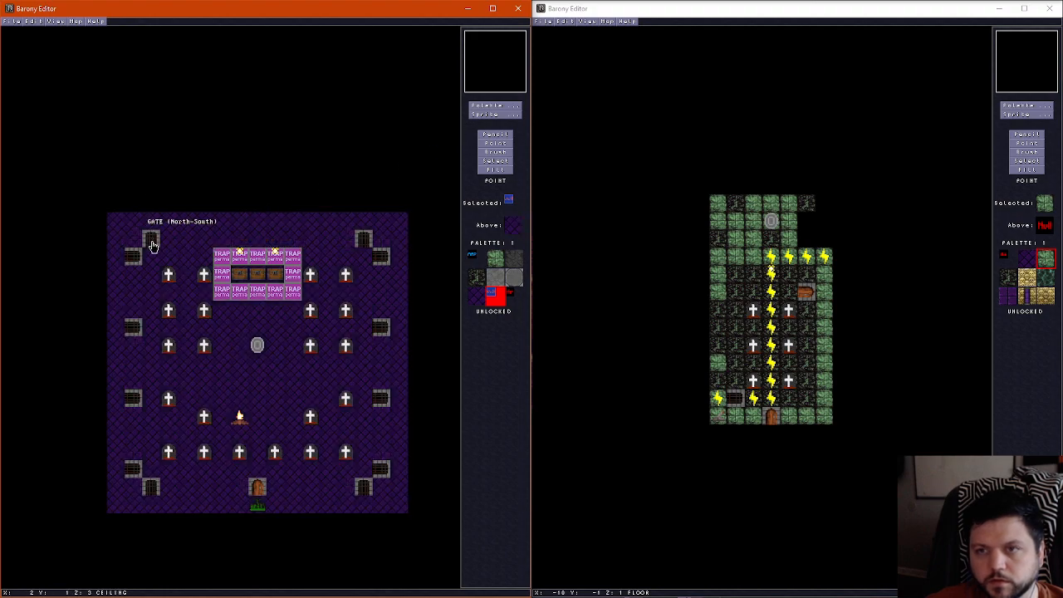
scroll(163, 478, "down", 1)
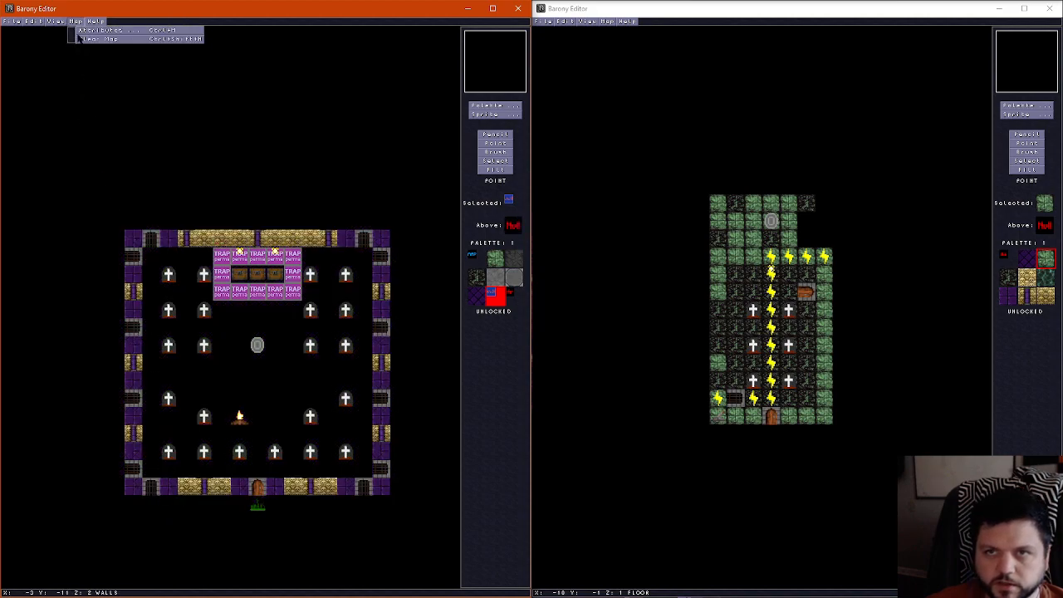
left_click(81, 31)
left_click(372, 201)
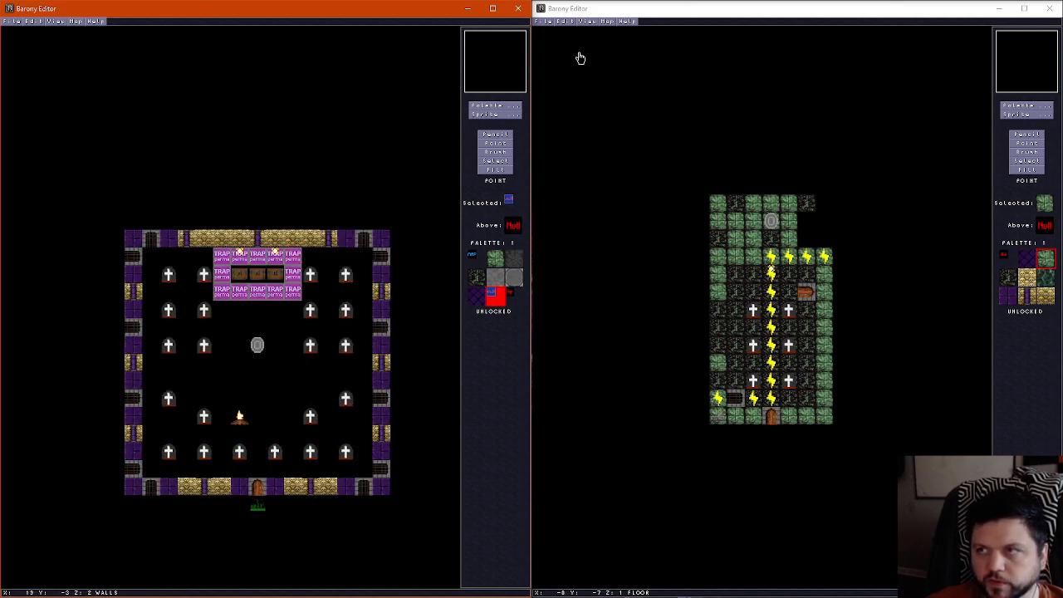
Create a new blank map 13 tiles wide and 13 tiles high in the second editor window
left_click(546, 22)
left_click(541, 20)
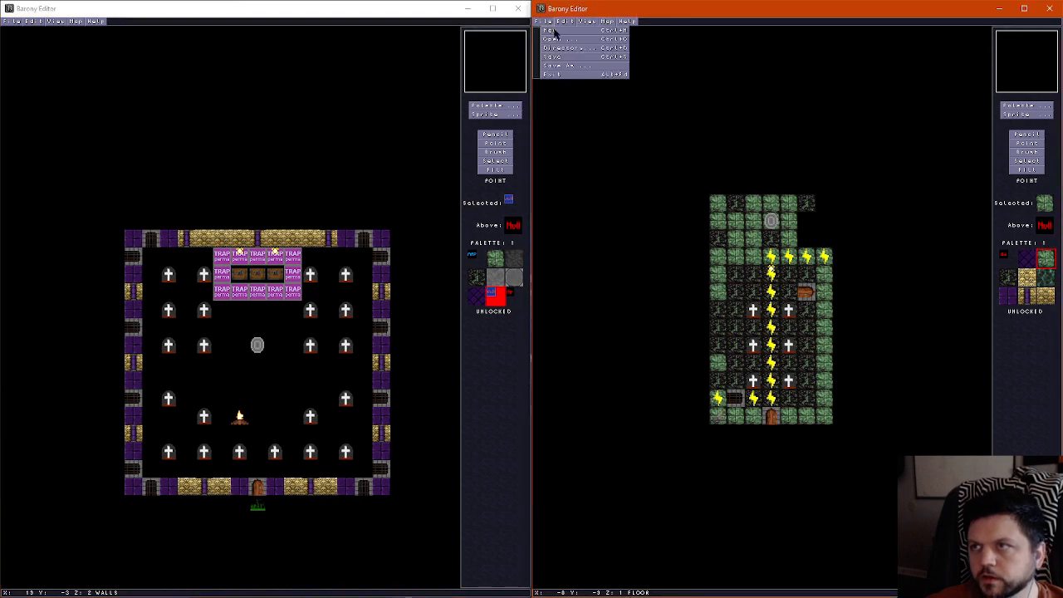
left_click(554, 31)
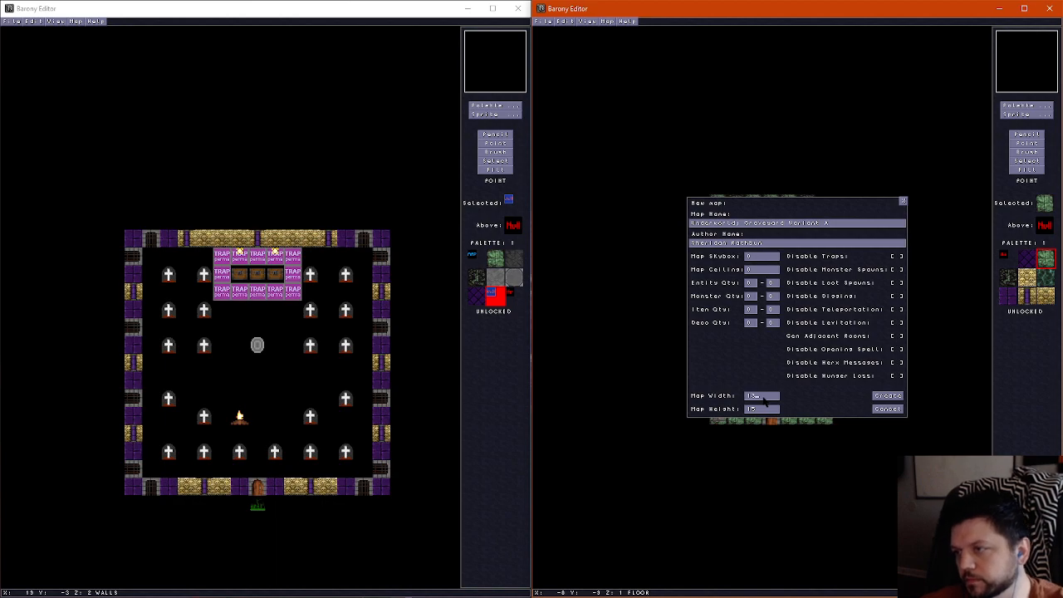
left_click(886, 396)
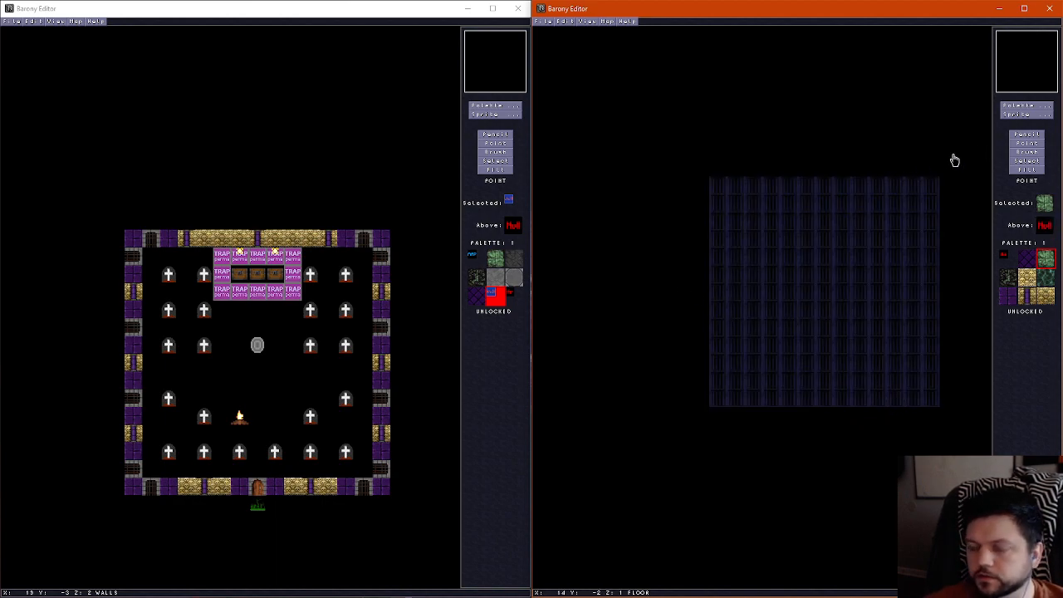
In the graveyard map, paint a purple brick ring on the ceiling layer directly above the room's outer walls
left_click(281, 19)
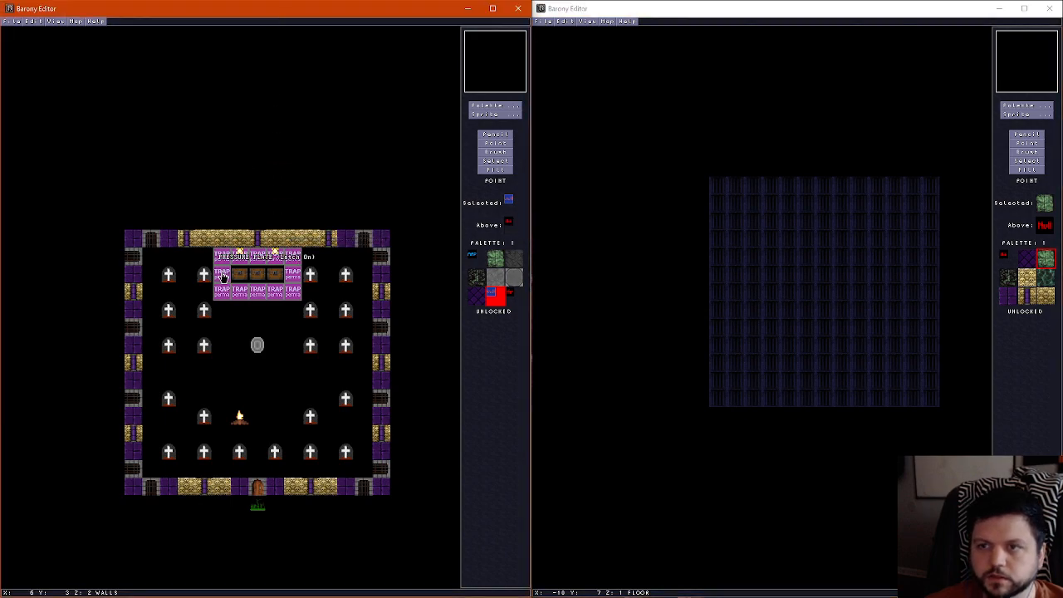
scroll(222, 275, "up", 1)
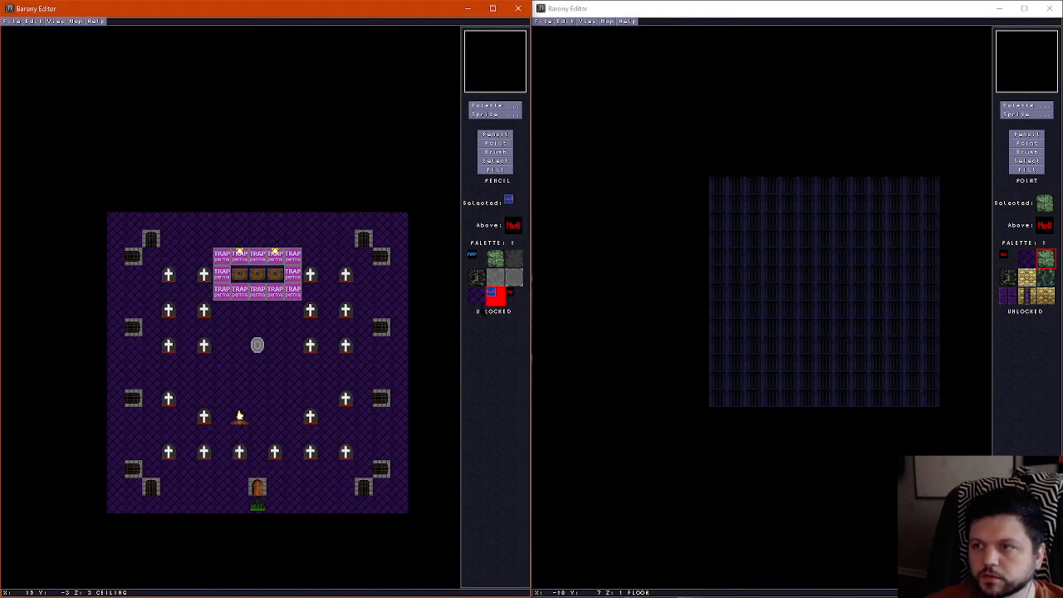
left_click(476, 295)
scroll(133, 245, "down", 1)
scroll(137, 288, "up", 1)
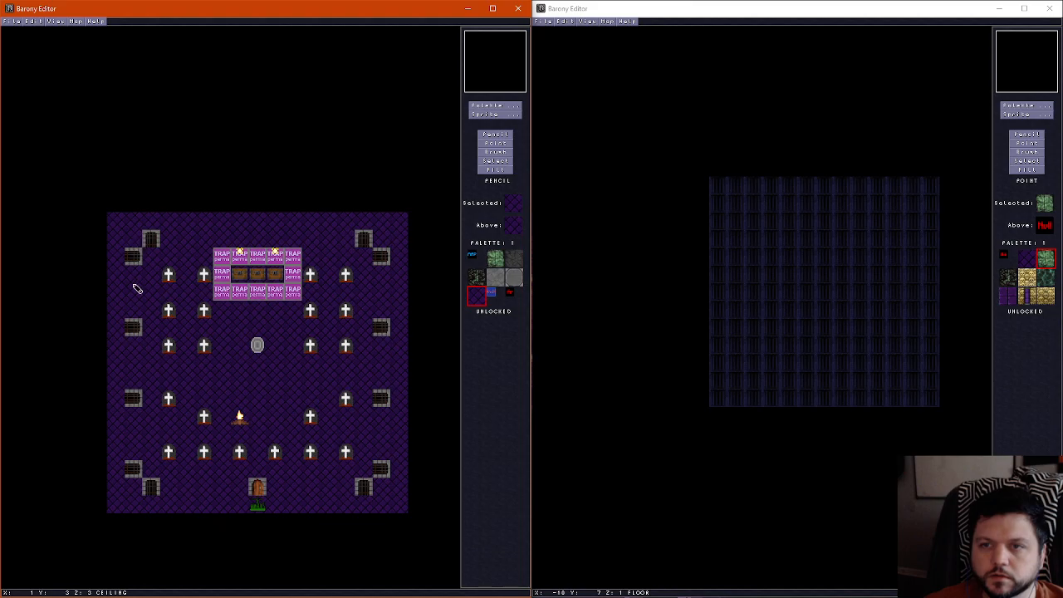
left_click(493, 108)
left_click(397, 26)
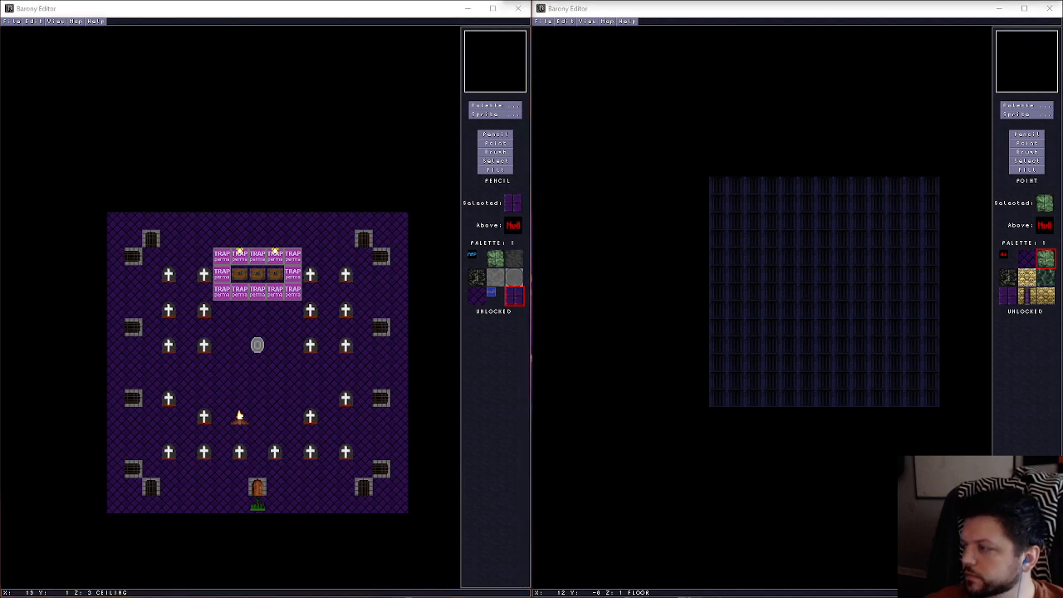
left_click(139, 244)
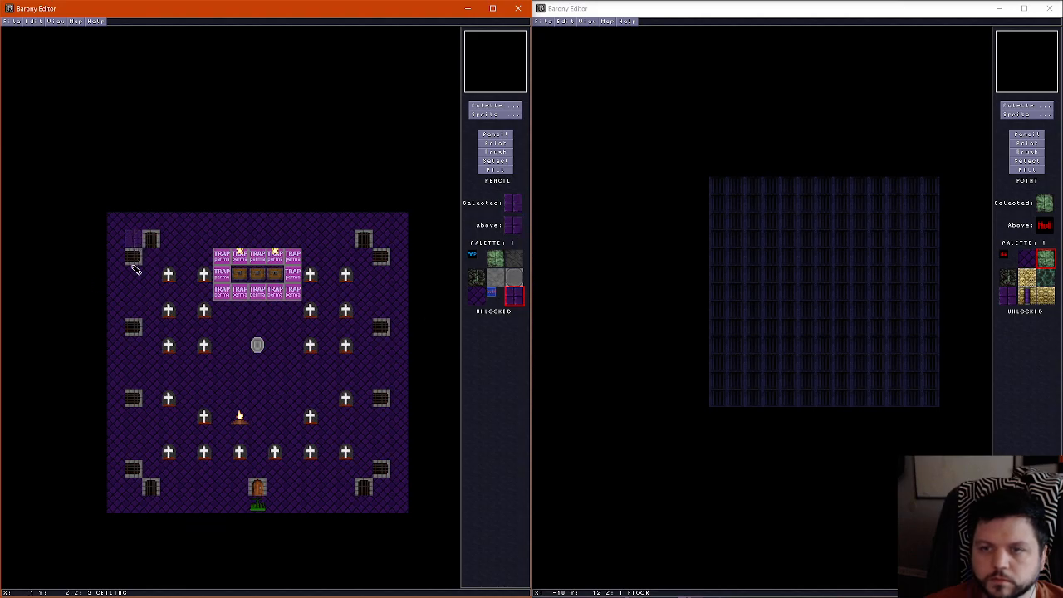
mouse_move(134, 268)
left_mouse_down()
mouse_move(135, 468)
mouse_move(145, 486)
mouse_move(383, 481)
mouse_move(380, 238)
mouse_move(170, 242)
left_mouse_up()
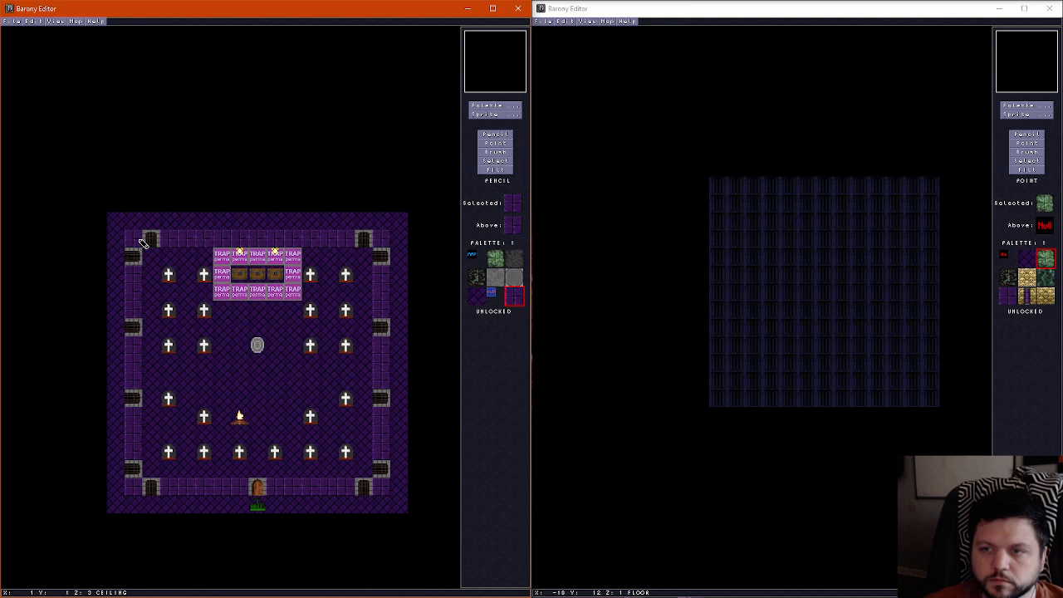
scroll(172, 288, "down", 2)
scroll(174, 292, "up", 2)
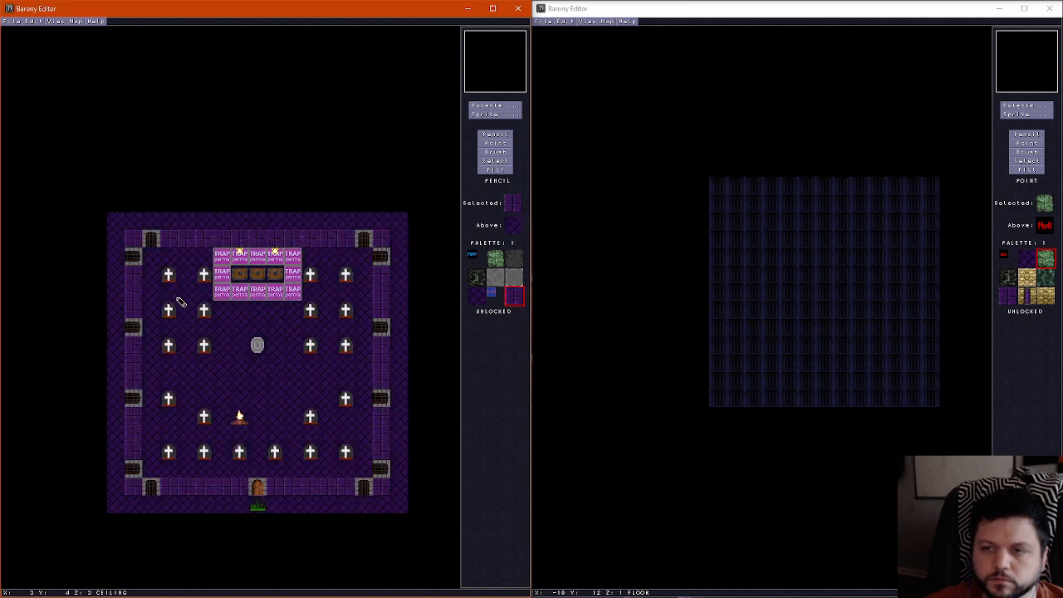
On the ceiling layer, paint a 5 by 5 purple brick ring around the shrine and clear the 3 by 3 tiles inside it
scroll(181, 302, "down", 1)
scroll(239, 333, "up", 1)
scroll(238, 332, "down", 1)
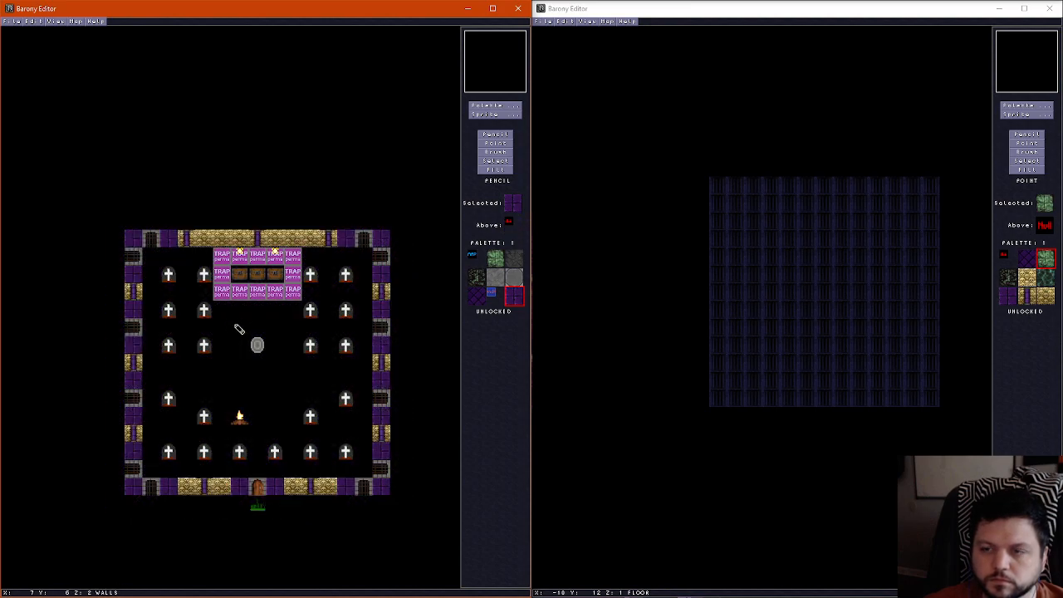
scroll(236, 329, "up", 1)
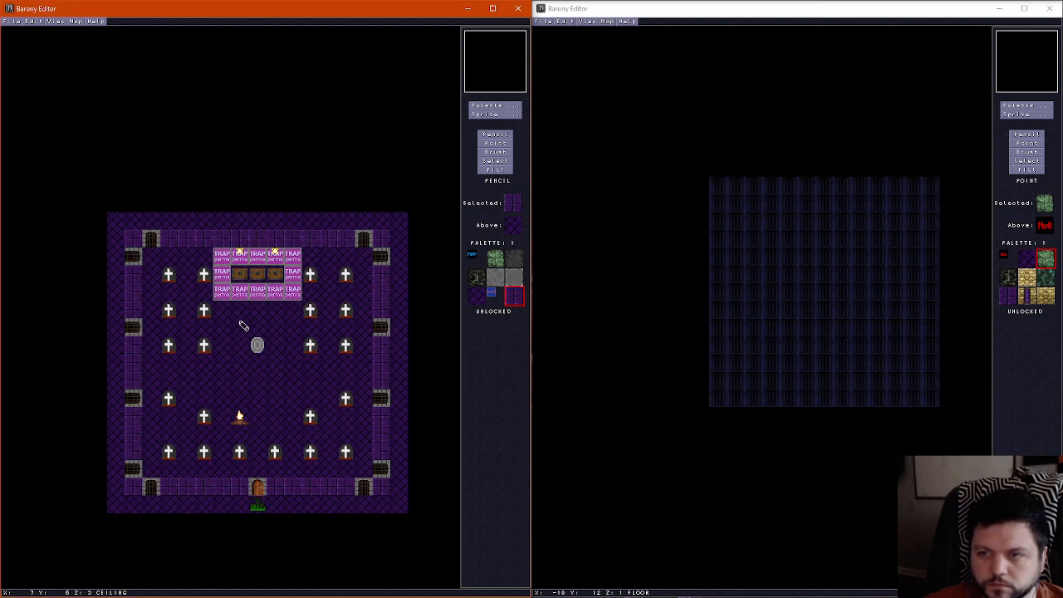
mouse_move(240, 318)
left_mouse_down()
mouse_move(289, 320)
mouse_move(287, 379)
mouse_move(233, 378)
mouse_move(225, 315)
mouse_move(270, 364)
mouse_move(259, 335)
left_mouse_up()
scroll(236, 330, "down", 1)
right_click(239, 334)
scroll(240, 335, "up", 1)
Examine the ceiling opening above the shrine and the surrounding room from several angles in the 3D view
key("ctrl+f")
key("Right")
key("Up")
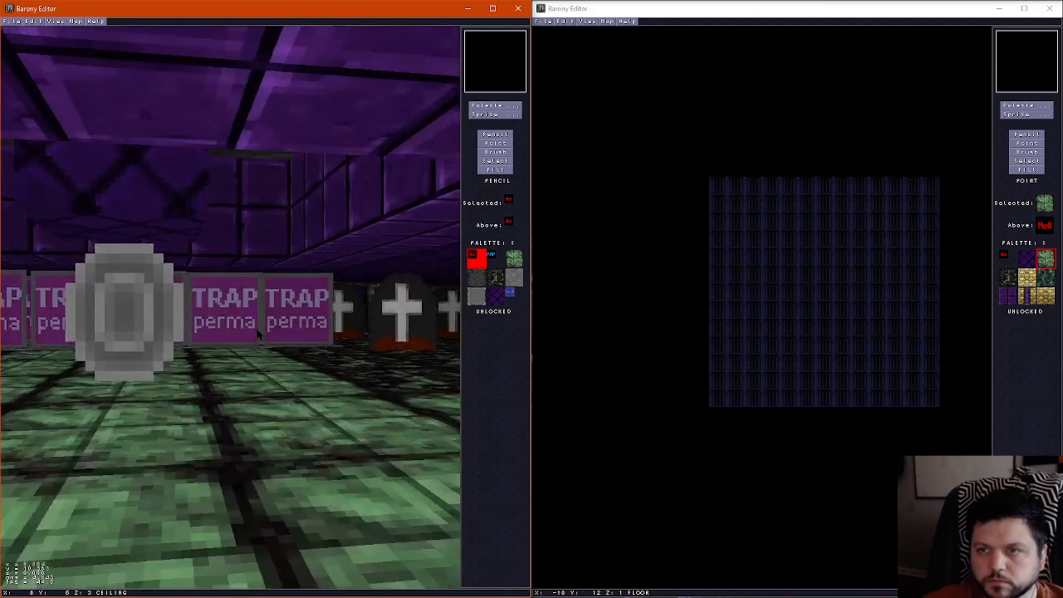
key("ctrl+f")
key("ctrl+f")
key("Right")
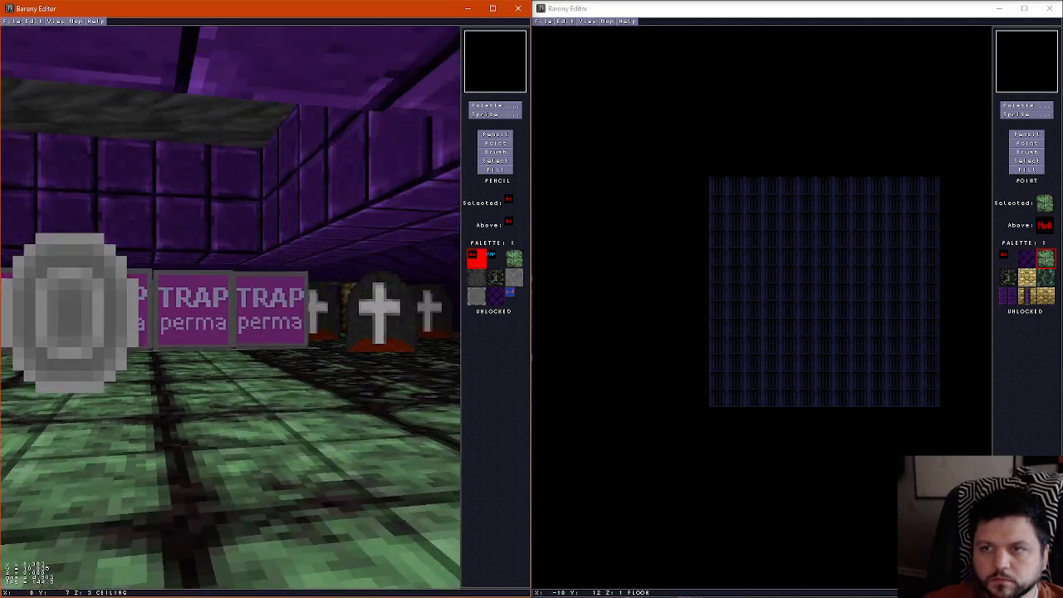
key("Left")
key("Down")
key("Left")
key("Up")
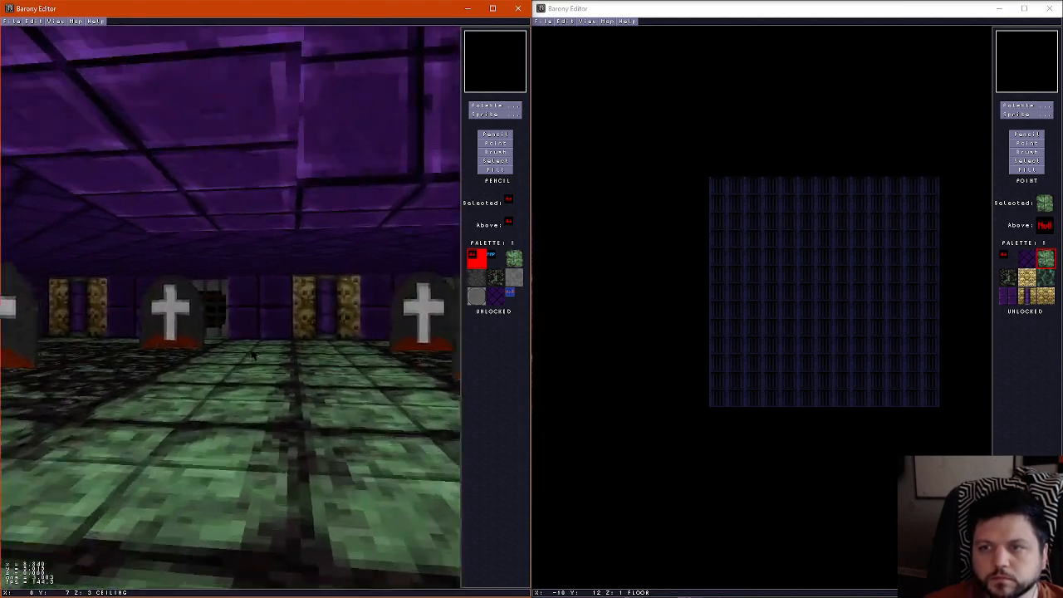
key("Left")
key("Up")
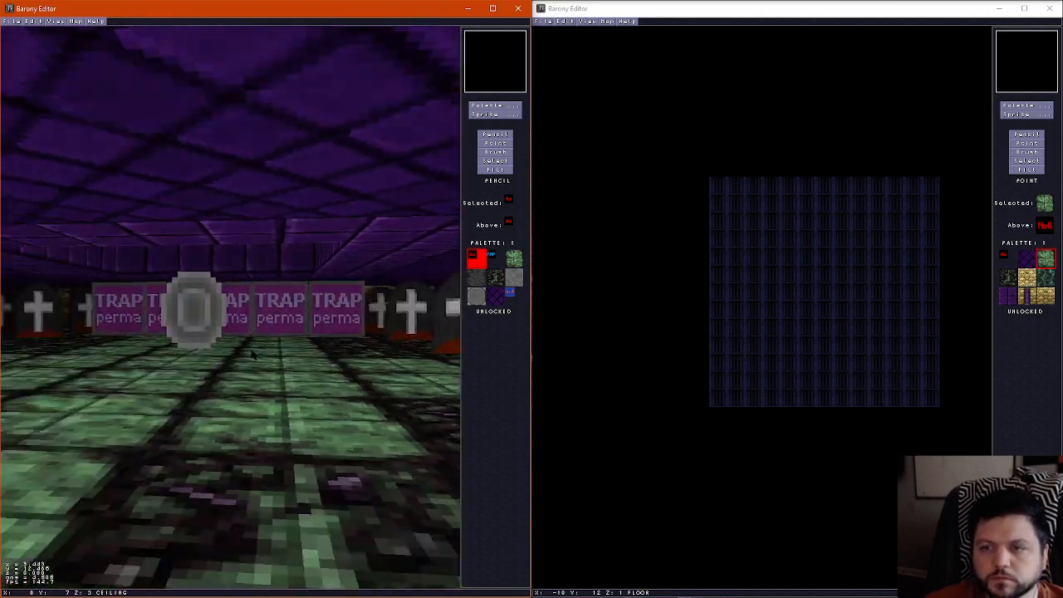
key("Right")
key("Left")
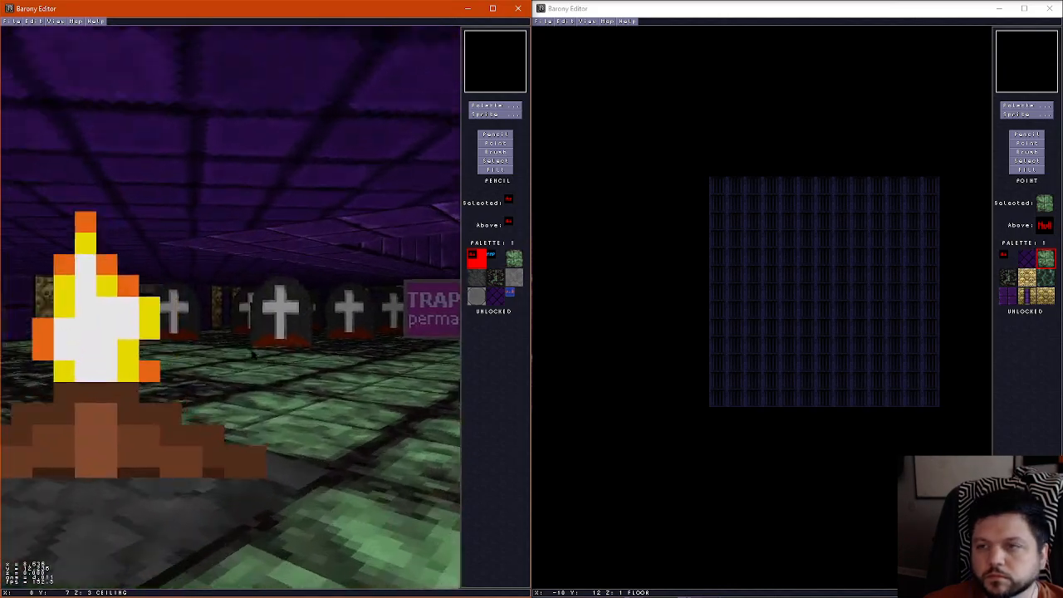
key("Right")
key("Up")
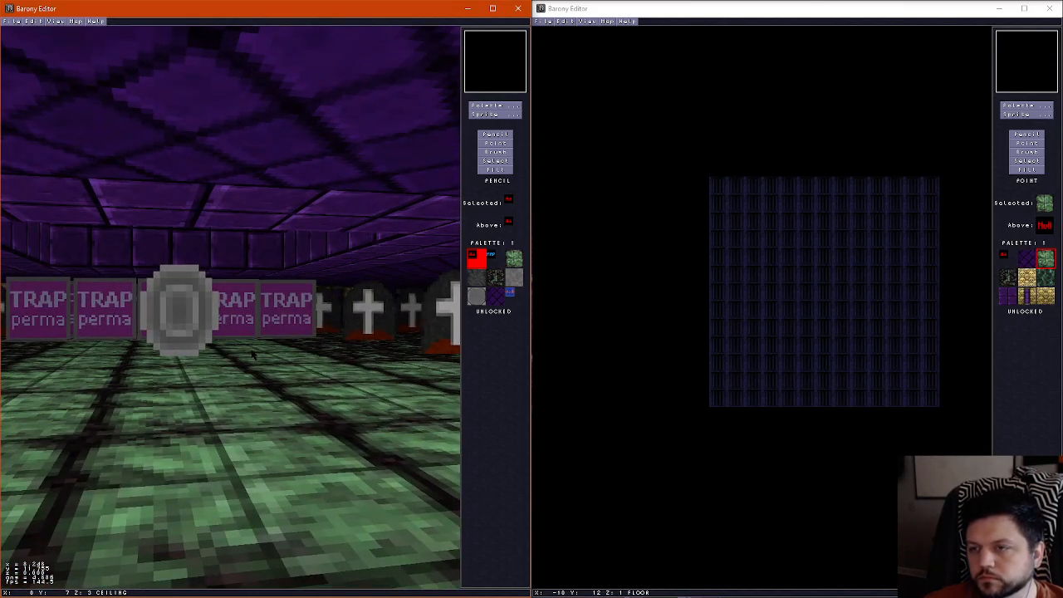
key("Up")
key("Left")
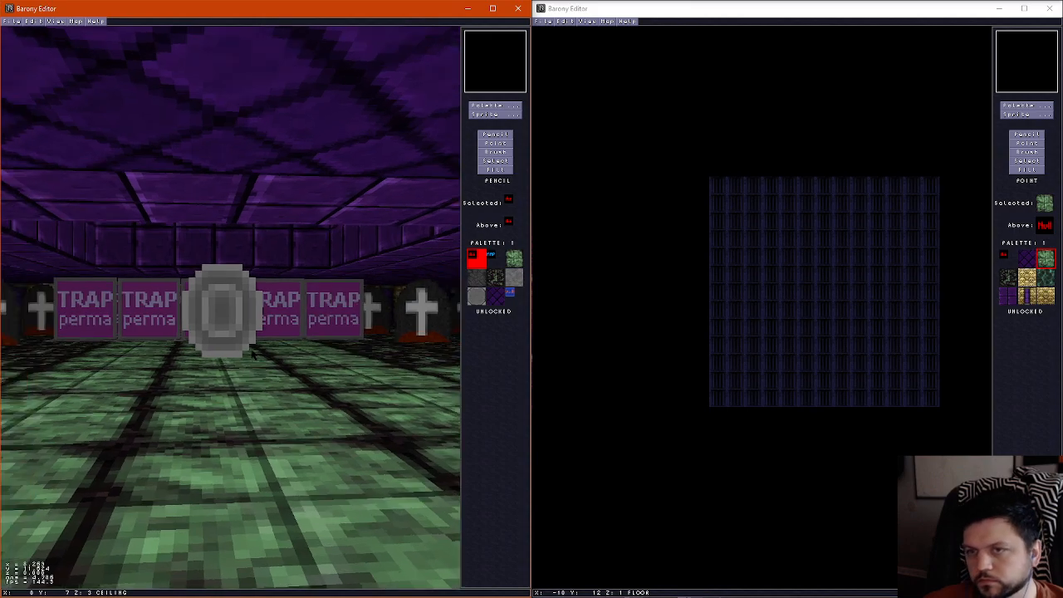
key("Right")
key("Up")
key("Left")
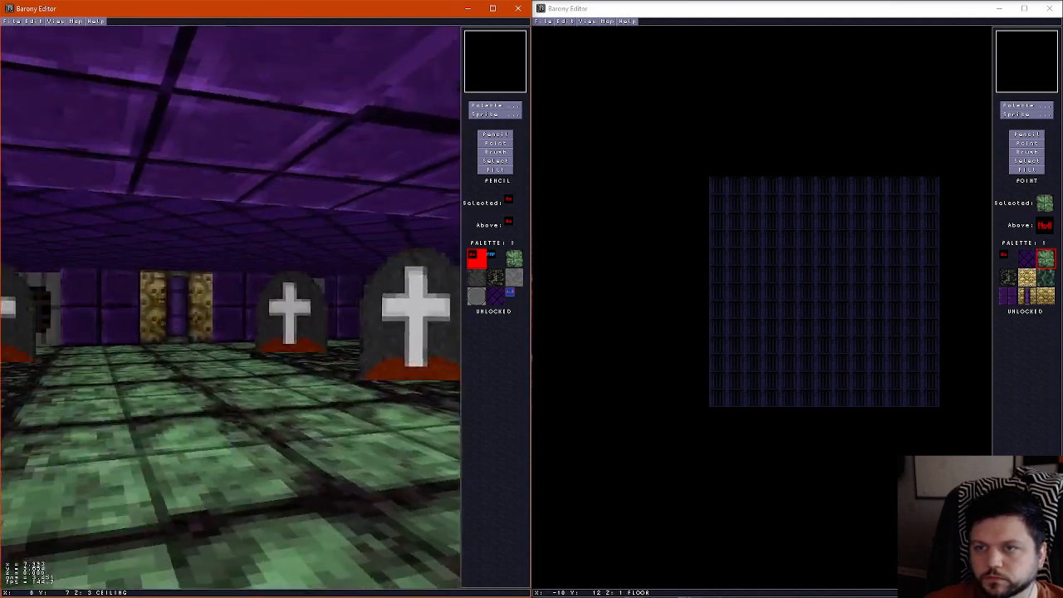
key("f")
Check the graveyard map's floor, wall and ceiling layers, and save the map
scroll(236, 412, "down", 2)
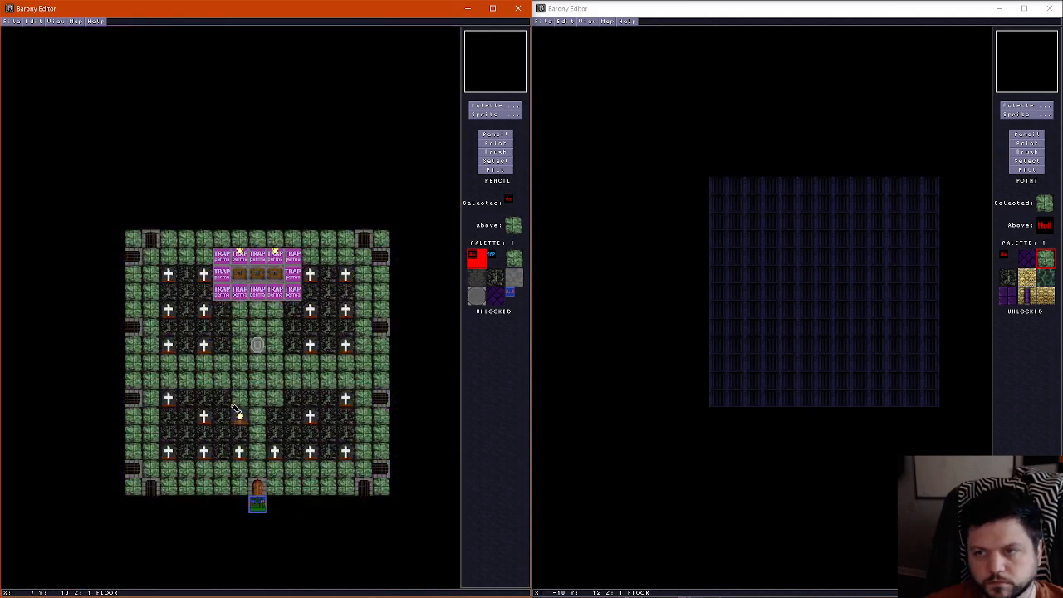
scroll(210, 363, "up", 1)
scroll(210, 364, "down", 1)
scroll(208, 364, "up", 1)
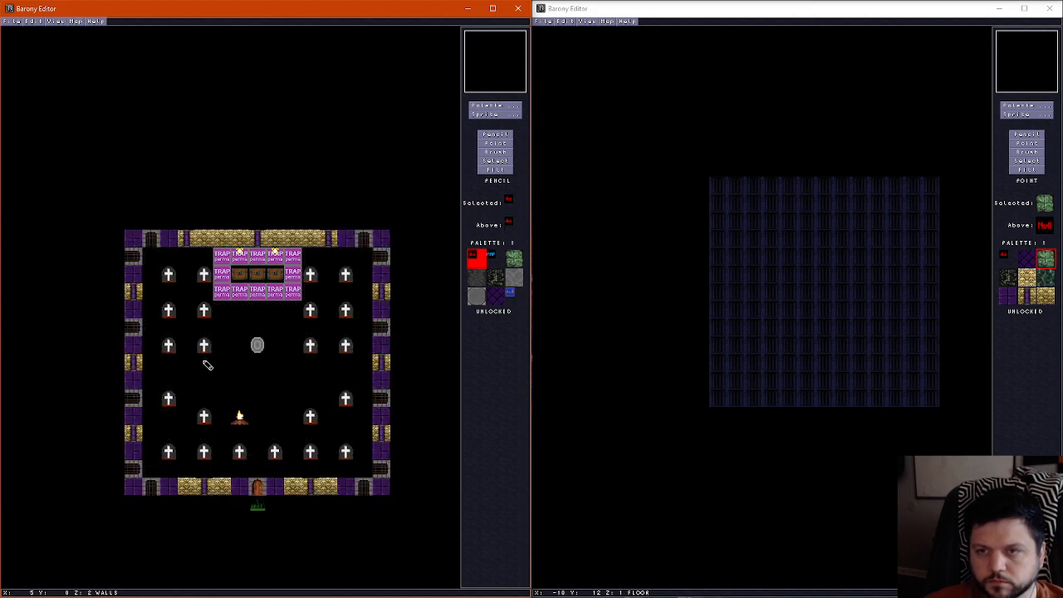
scroll(167, 337, "up", 1)
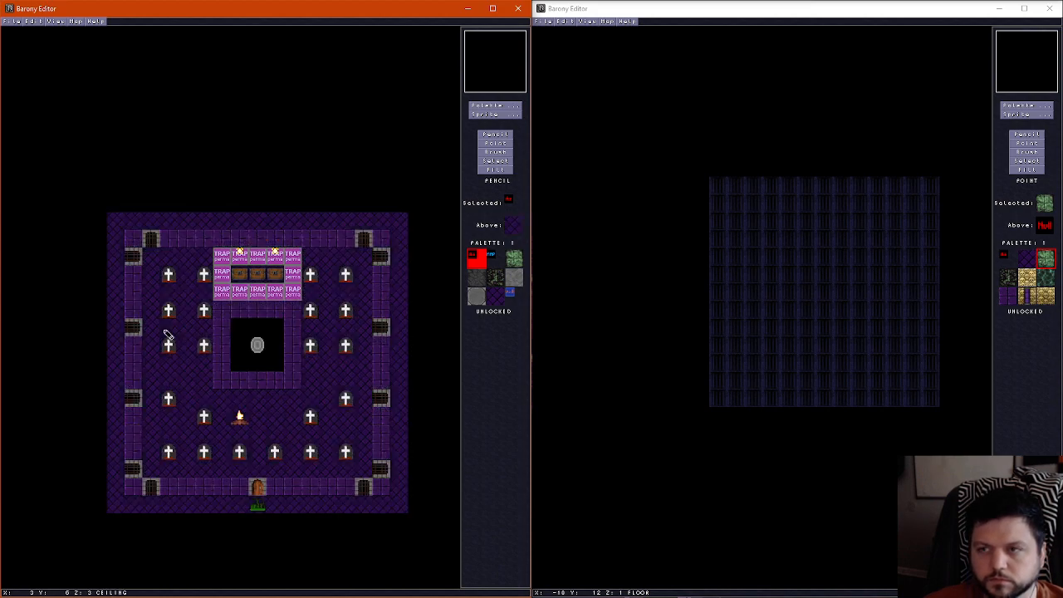
scroll(166, 335, "down", 1)
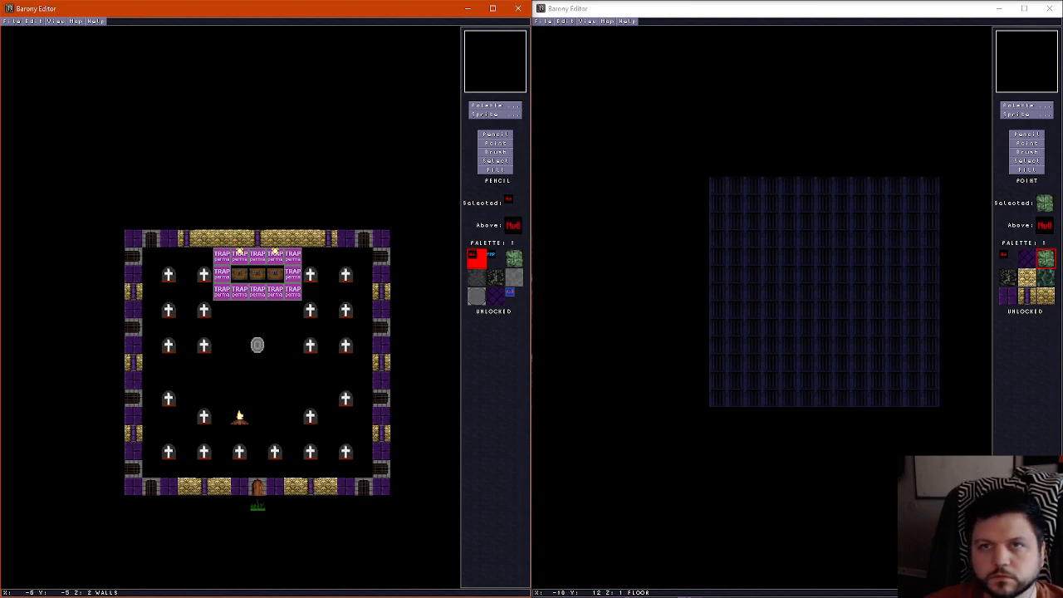
left_click(17, 21)
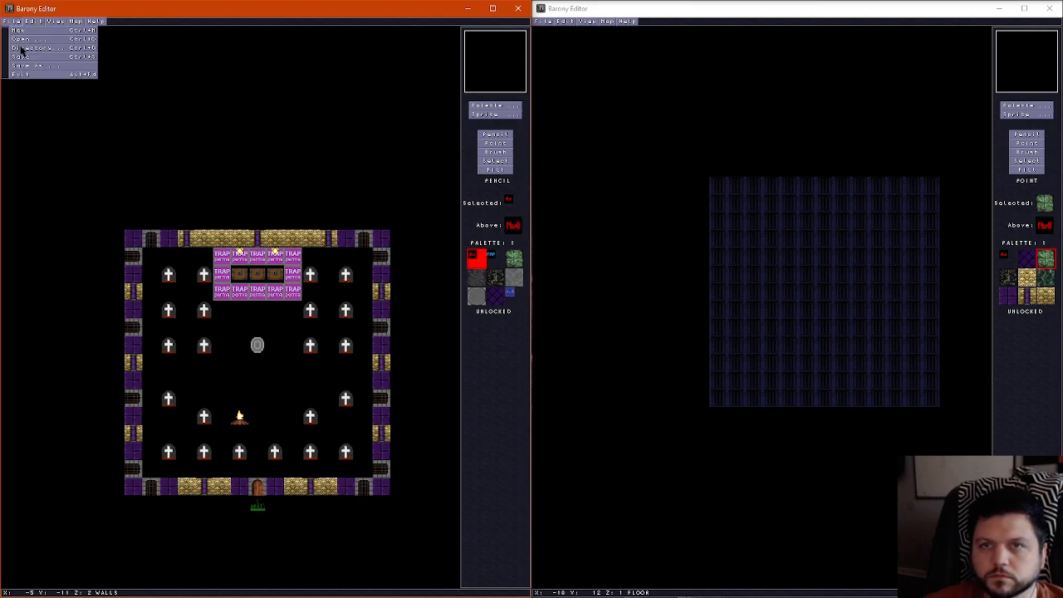
left_click(25, 57)
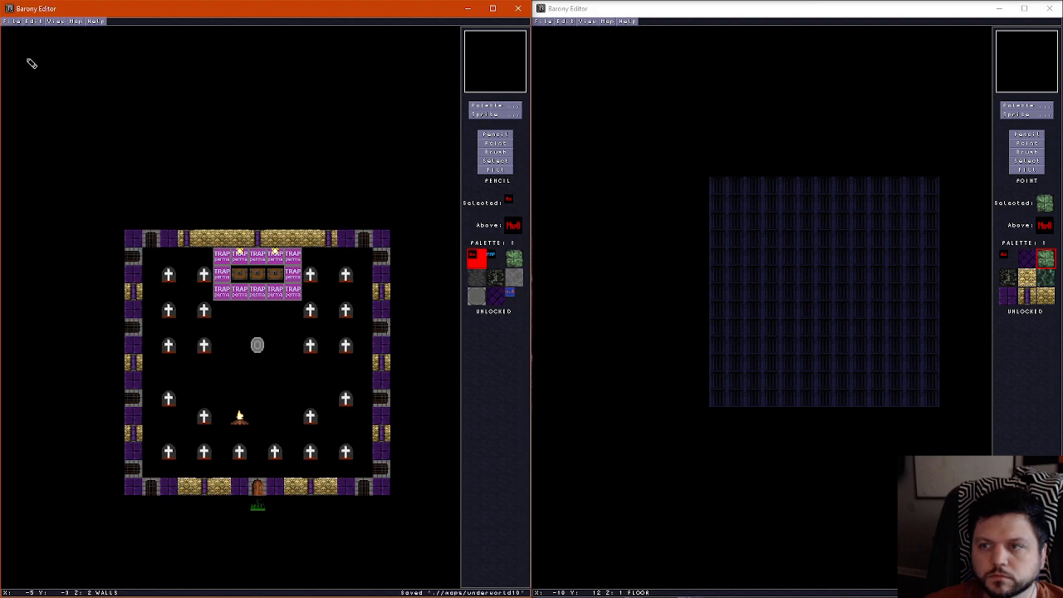
In the new 13 by 13 map, fill the whole ceiling layer with the purple diagonal-patterned tile
left_click(1030, 168)
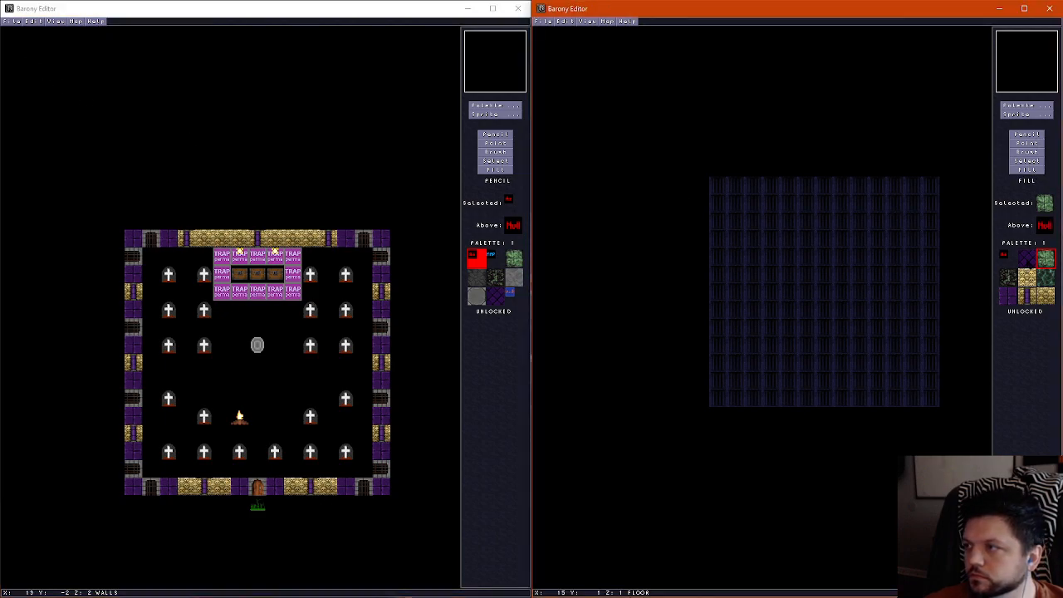
left_click(1026, 259)
left_click(848, 308)
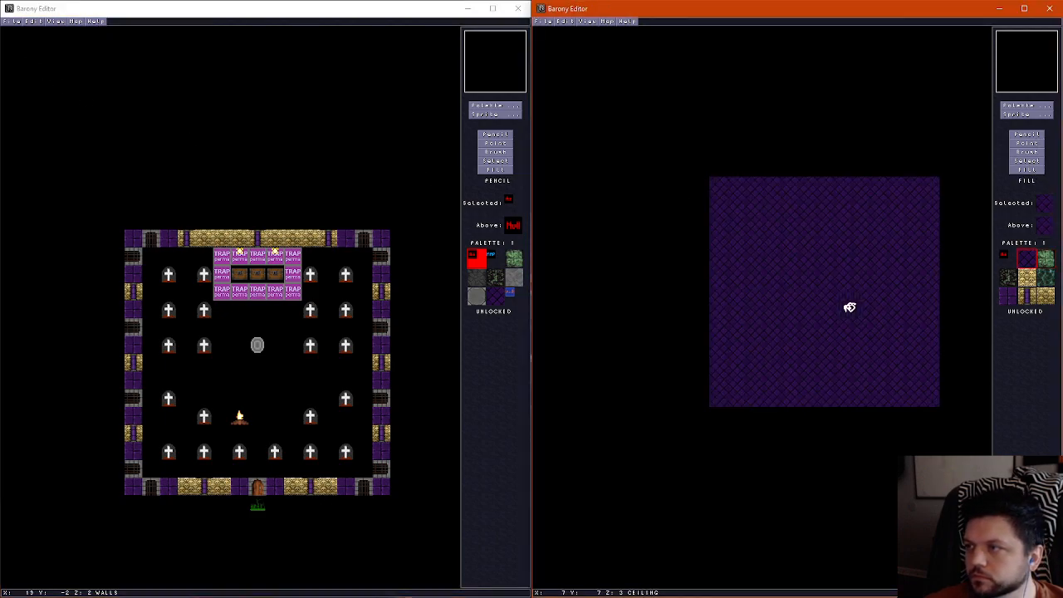
Fill the new map's entire floor layer with the green stone tile used for the graveyard paths
left_click(339, 11)
scroll(242, 275, "down", 1)
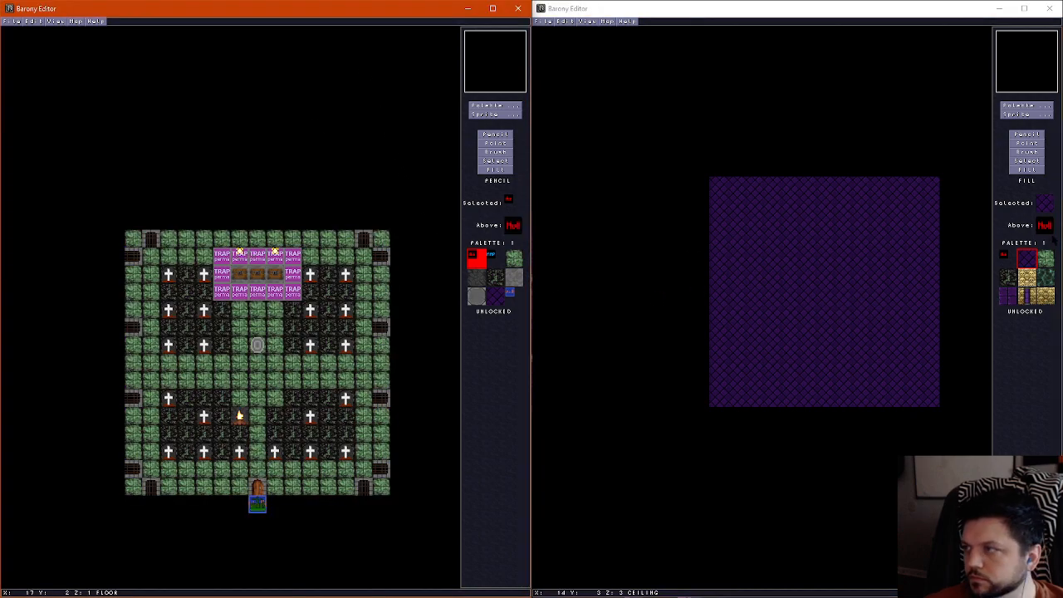
left_click(1054, 240)
left_click(1045, 259)
scroll(850, 291, "down", 2)
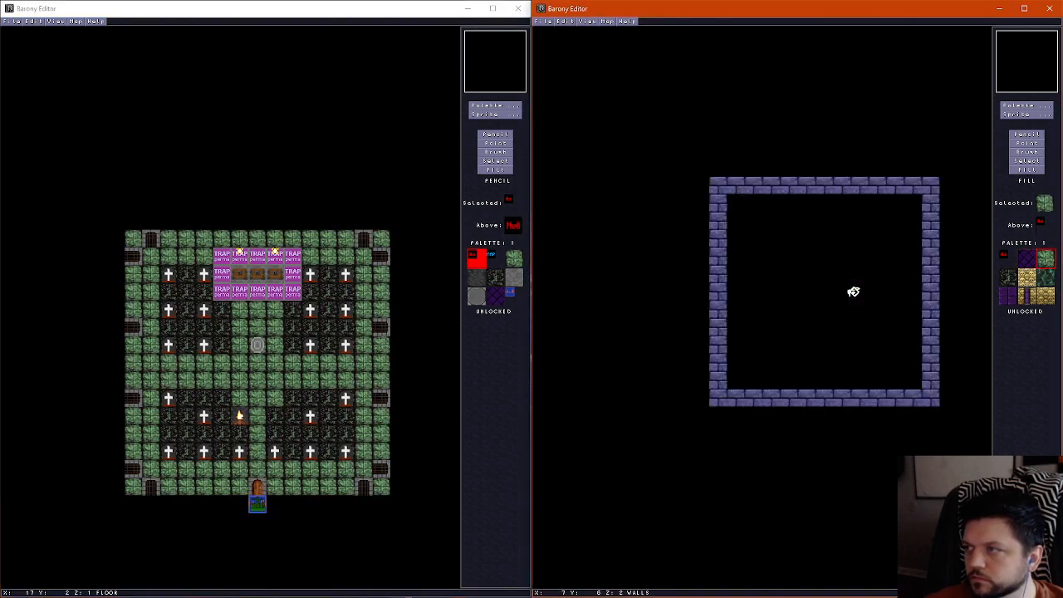
left_click(849, 290)
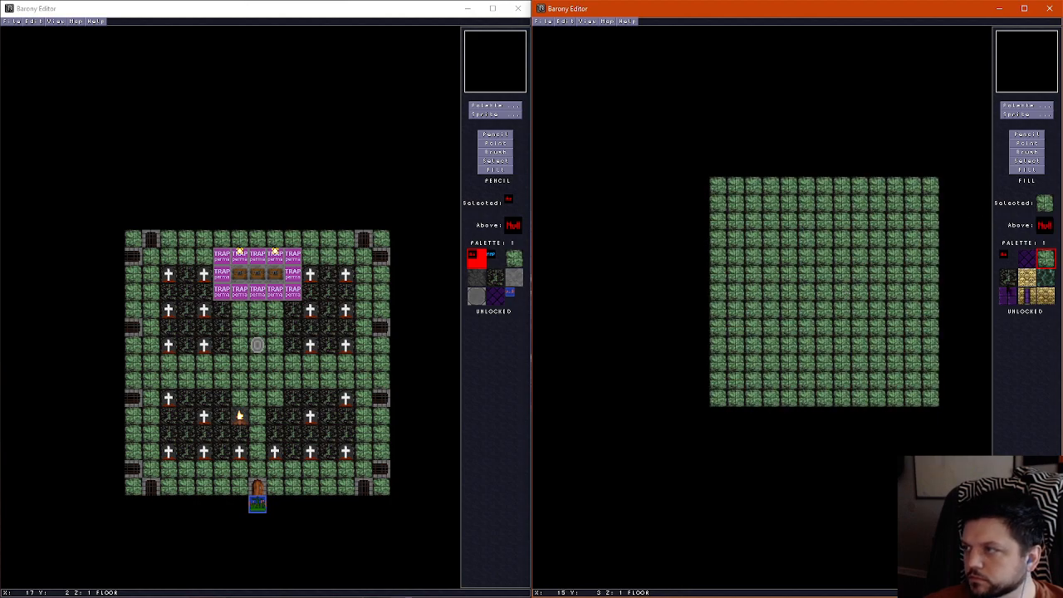
Outline four dark soil plots on the new map's floor, leaving green stone paths along the edges and between the plots
left_click(1008, 277)
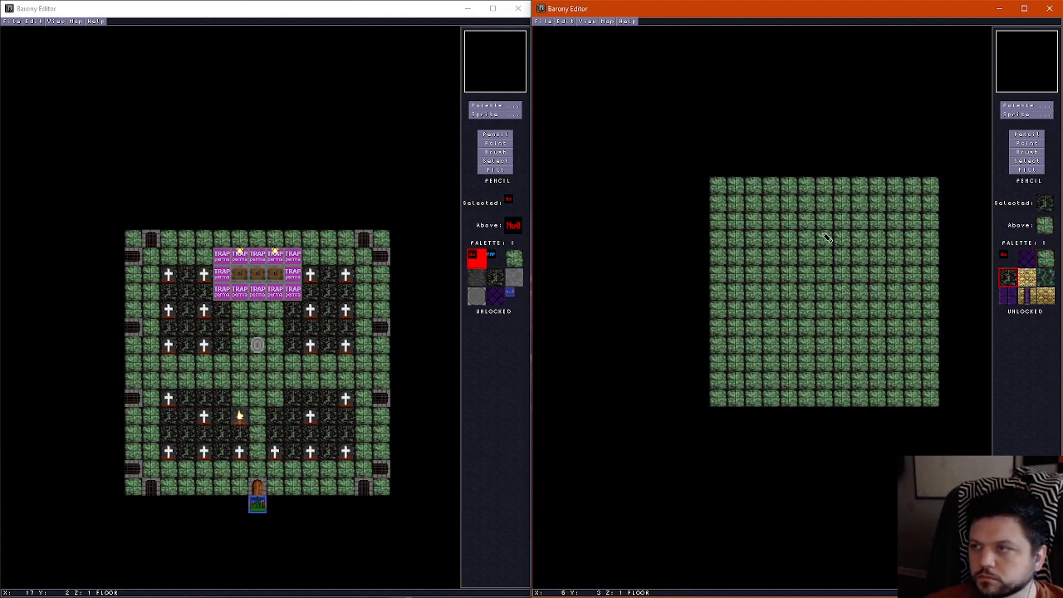
mouse_move(736, 208)
left_mouse_down()
mouse_move(787, 207)
mouse_move(738, 213)
mouse_move(735, 259)
mouse_move(774, 280)
mouse_move(793, 216)
left_mouse_up()
mouse_move(911, 207)
left_mouse_down()
mouse_move(912, 274)
mouse_move(864, 280)
mouse_move(860, 237)
mouse_move(874, 208)
mouse_move(893, 217)
left_mouse_up()
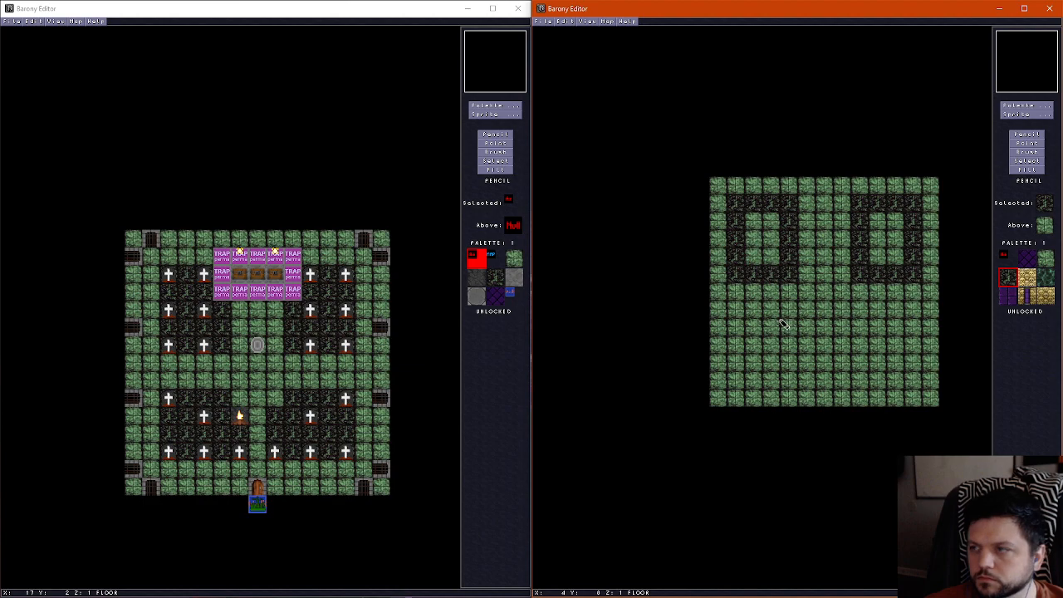
mouse_move(741, 331)
left_mouse_down()
mouse_move(791, 325)
mouse_move(809, 382)
mouse_move(736, 382)
mouse_move(738, 337)
left_mouse_up()
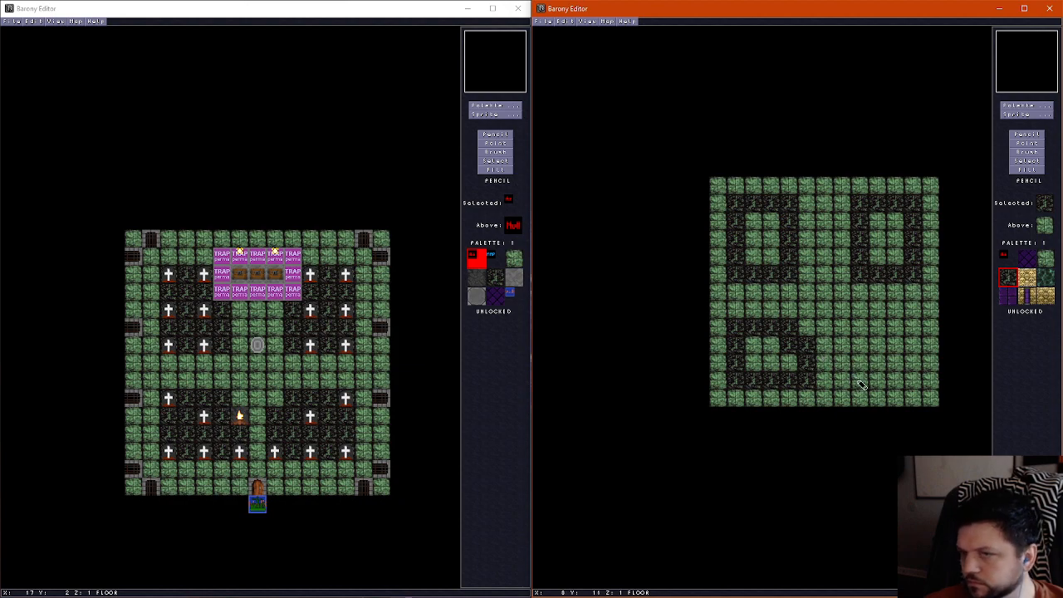
mouse_move(852, 384)
left_mouse_down()
mouse_move(845, 363)
mouse_move(904, 327)
mouse_move(911, 373)
mouse_move(870, 390)
left_mouse_up()
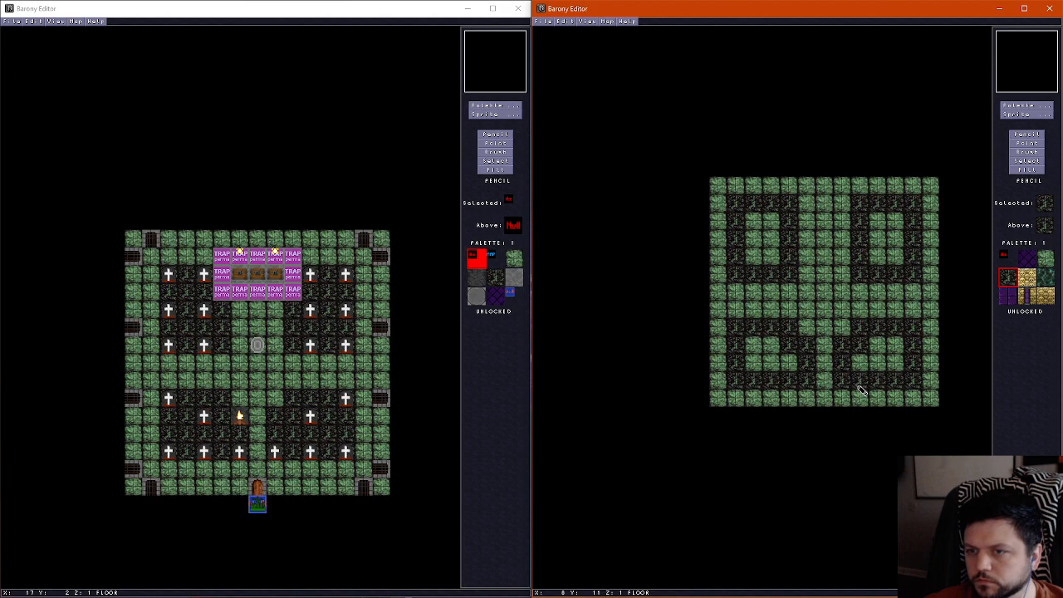
Fill the interiors of the four outlined floor plots with the dark soil tile
left_click(1030, 168)
left_click(758, 340)
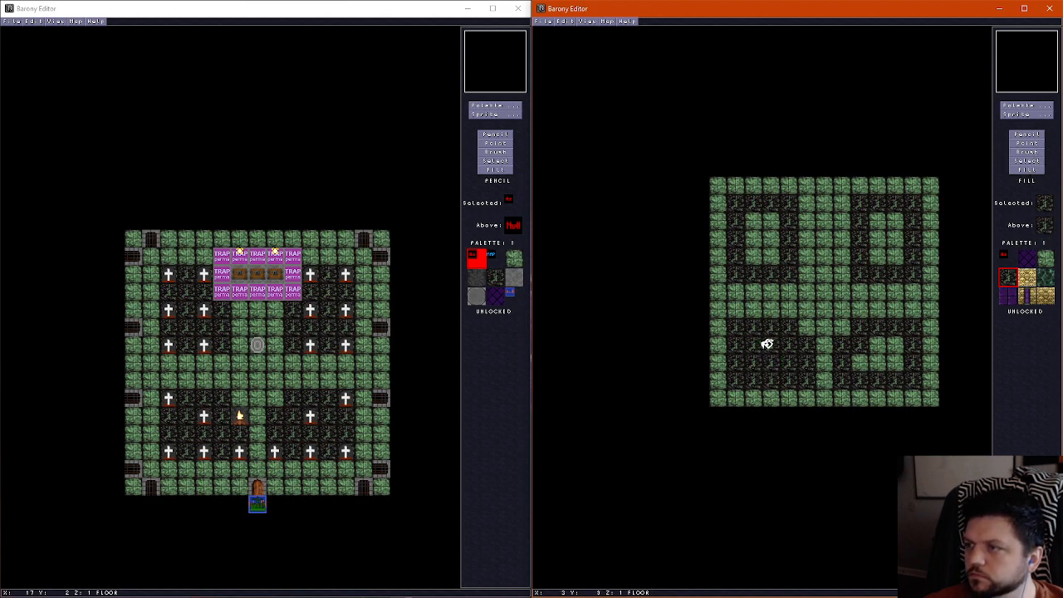
left_click(881, 336)
left_click(891, 236)
left_click(772, 233)
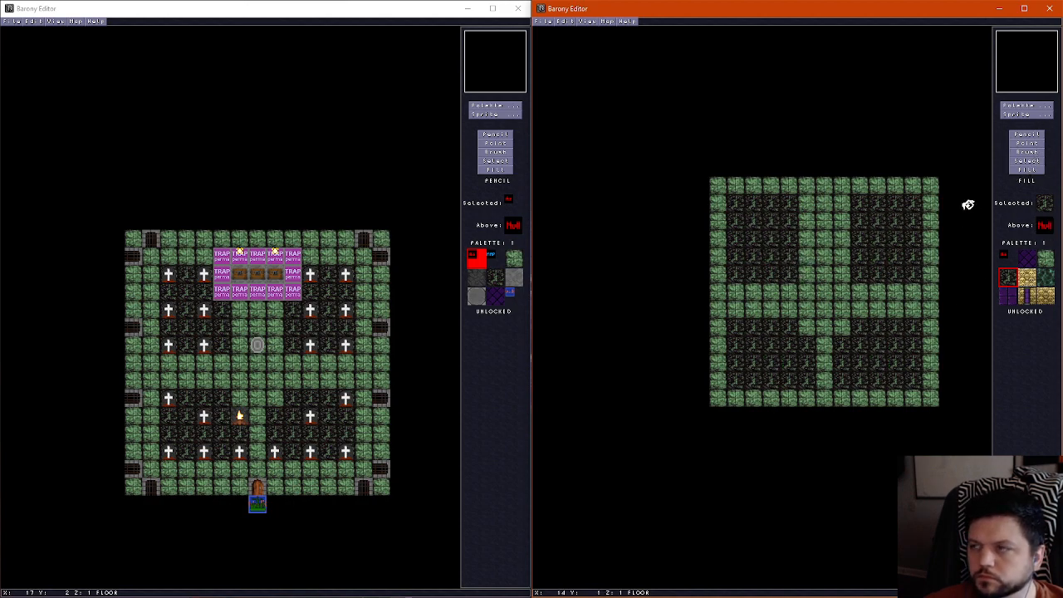
Place a teleport shrine on the central path at X 6, Y 5 and apply its properties with a South direction
left_click(1022, 117)
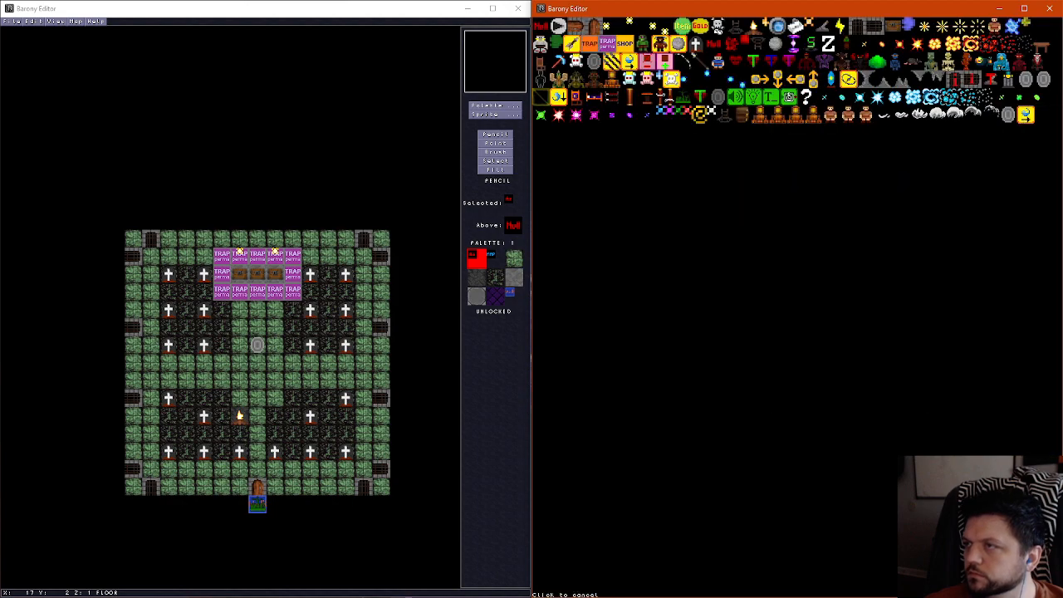
left_click(981, 111)
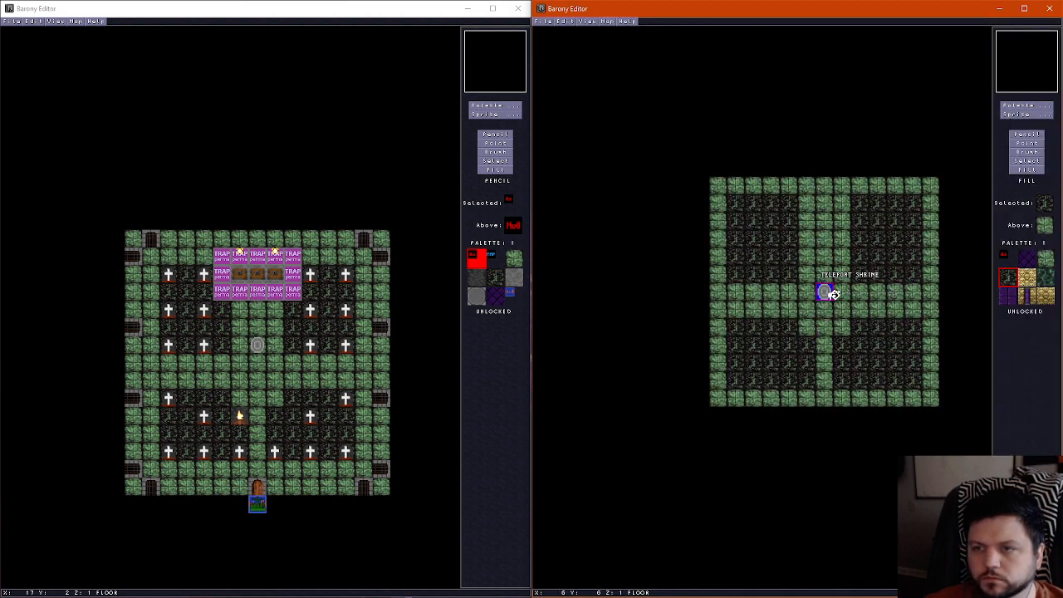
left_click(826, 279)
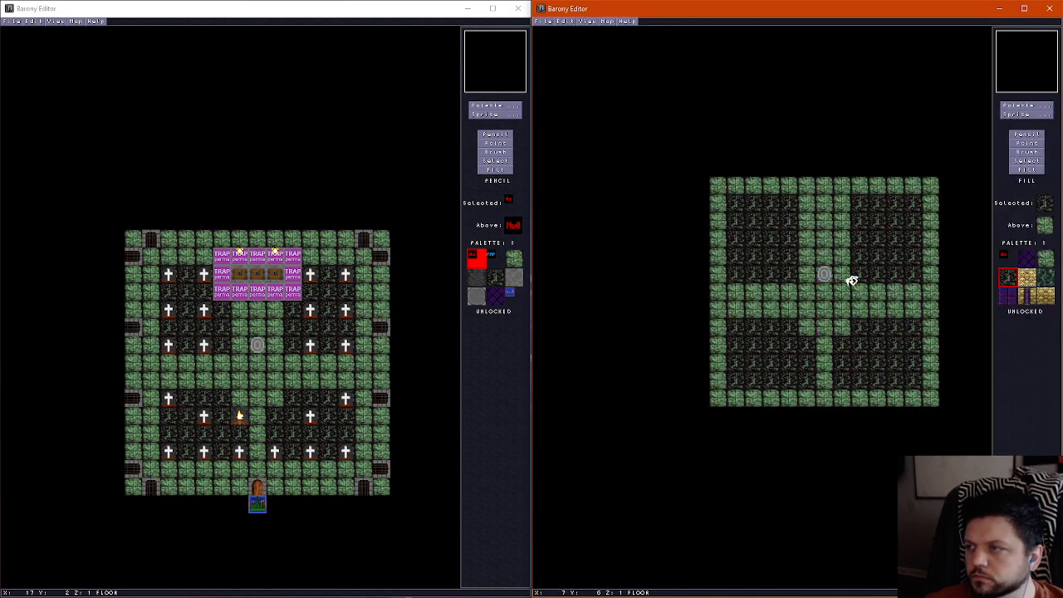
left_click(1028, 142)
left_click(825, 274)
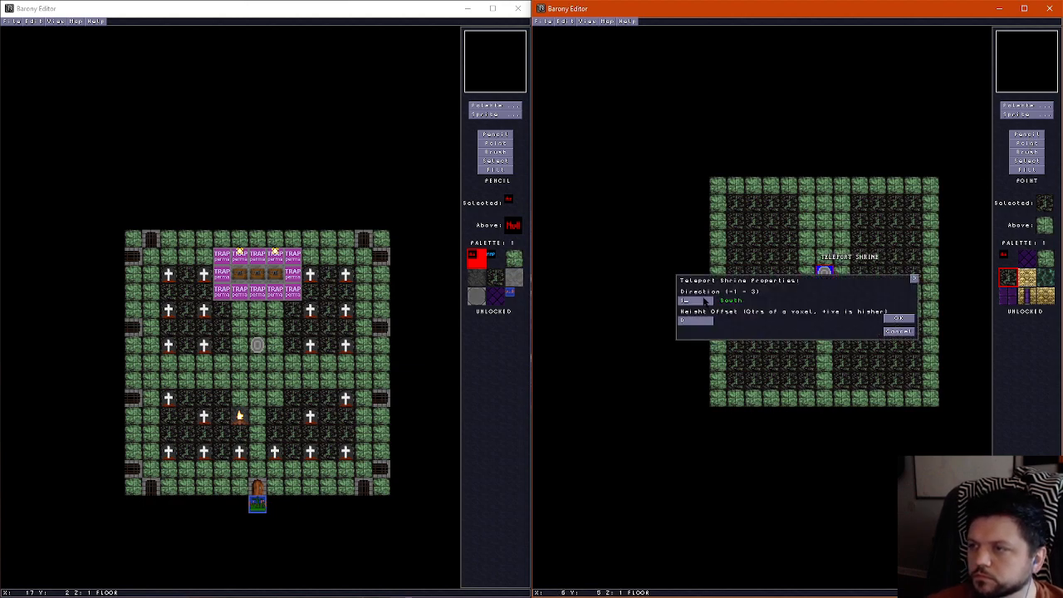
left_click(900, 320)
scroll(859, 302, "up", 2)
scroll(859, 302, "down", 2)
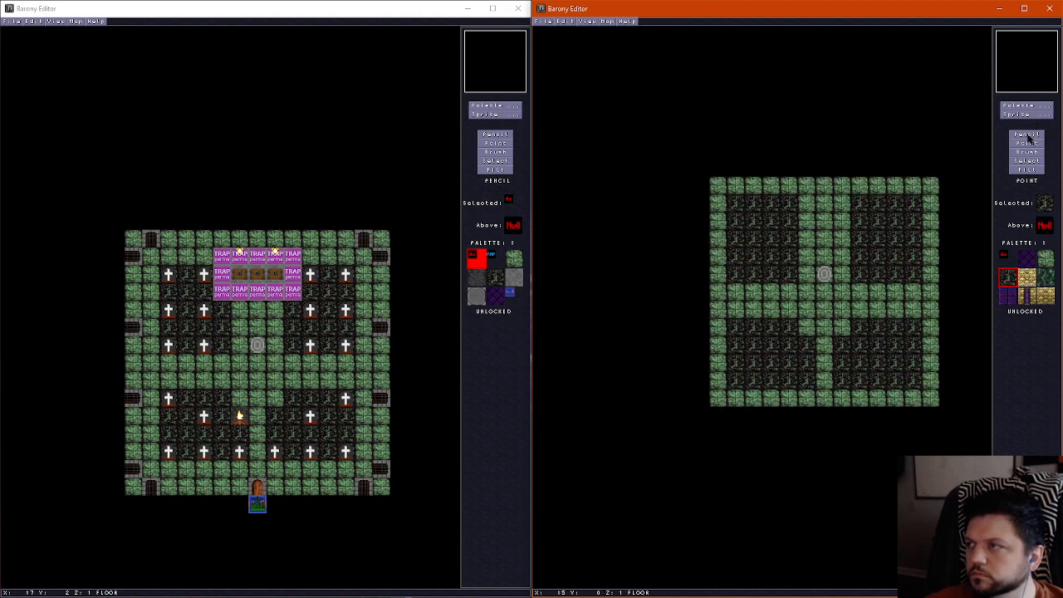
Ready the Pencil tool in the new map, and compare the graveyard map's wall and floor layers around the chests
left_click(1027, 135)
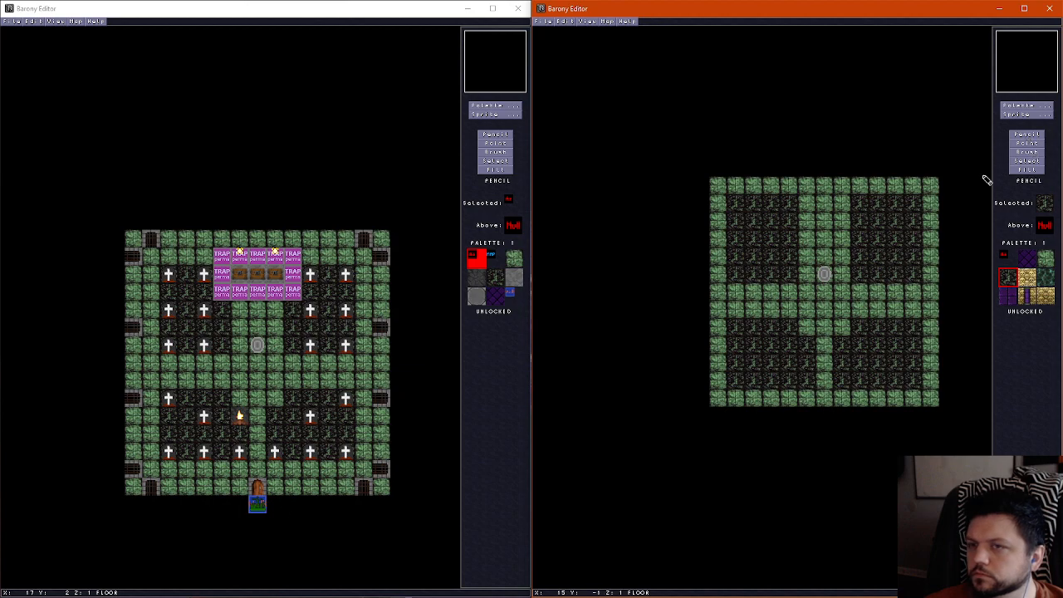
left_click(257, 12)
scroll(260, 278, "up", 2)
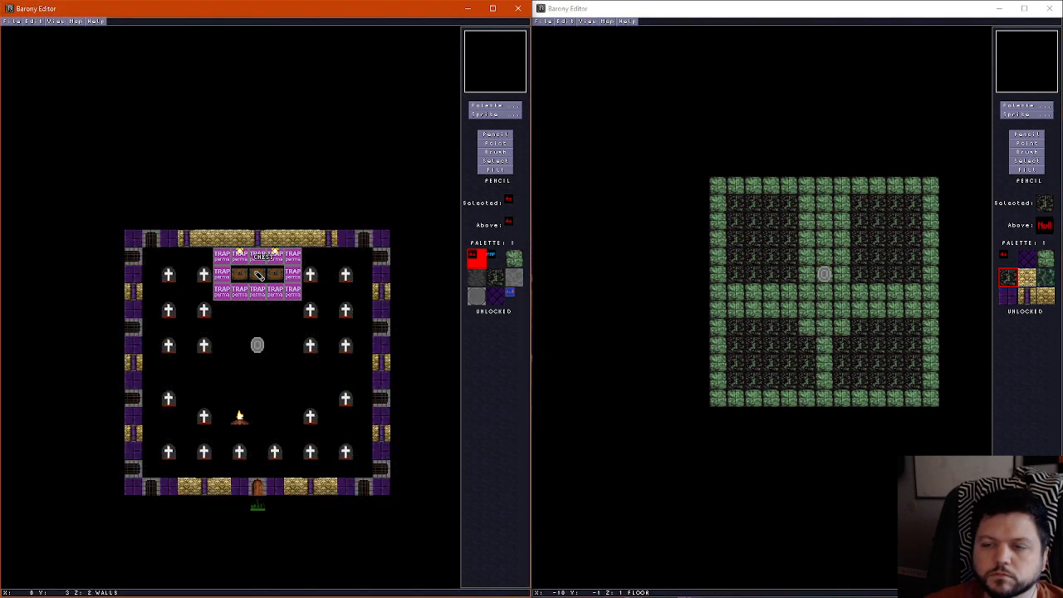
scroll(258, 278, "down", 2)
scroll(259, 281, "up", 1)
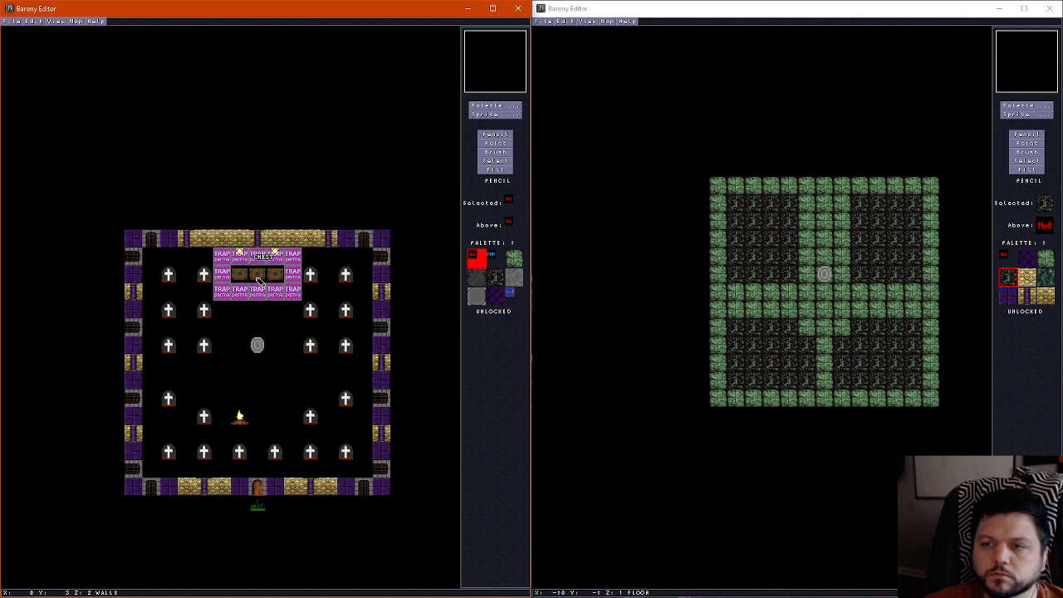
Examine the graveyard trap room in the 3D view around the shrine, gravestones and campfire, and return to the map's floor layer
key("ctrl+f")
key("Right")
key("Down")
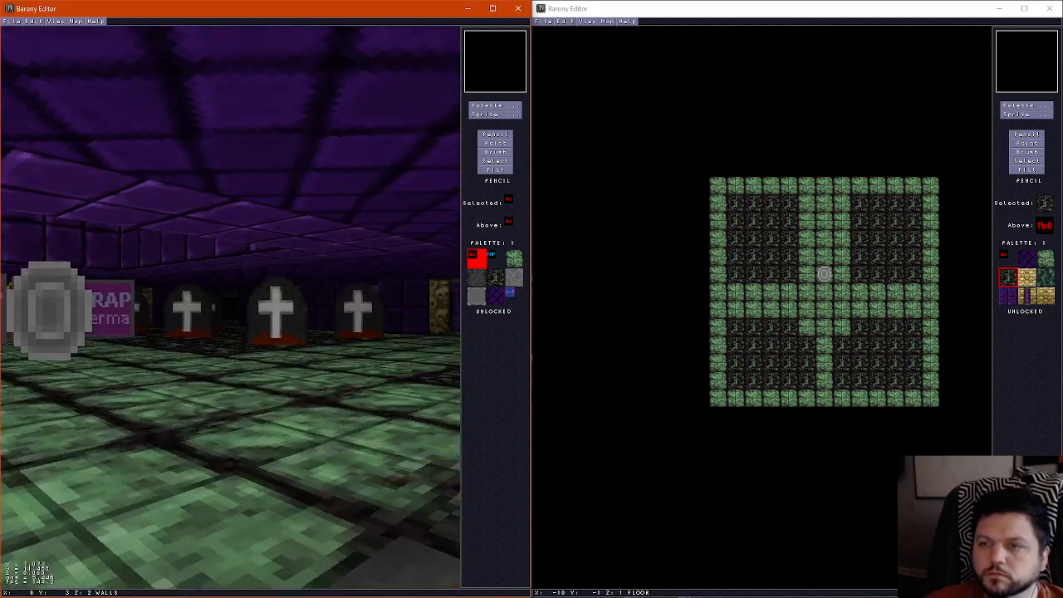
key("Left")
key("Up")
key("Left")
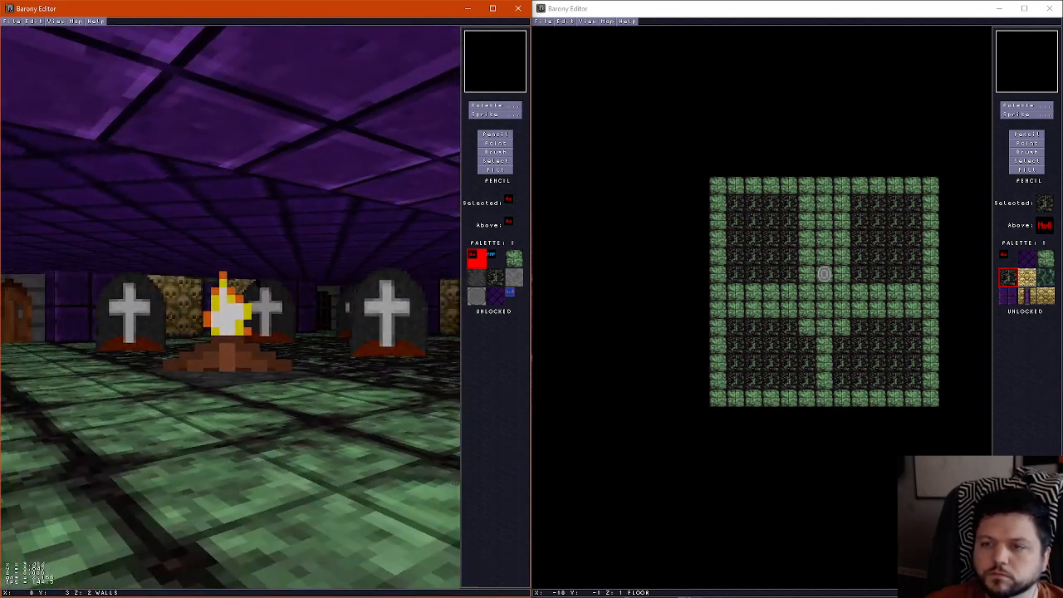
key("Right")
key("ctrl+f")
scroll(268, 334, "down", 1)
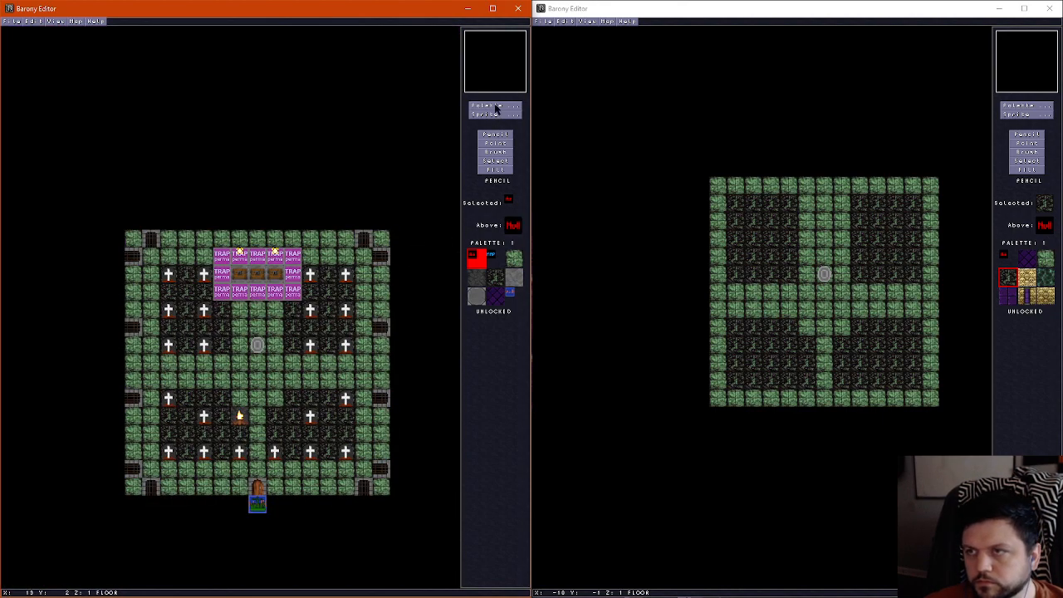
Choose the skull pillar tile with the purple stripe and place it on the wall layer at X 7, Y 10 and X 9, Y 10
left_click(496, 105)
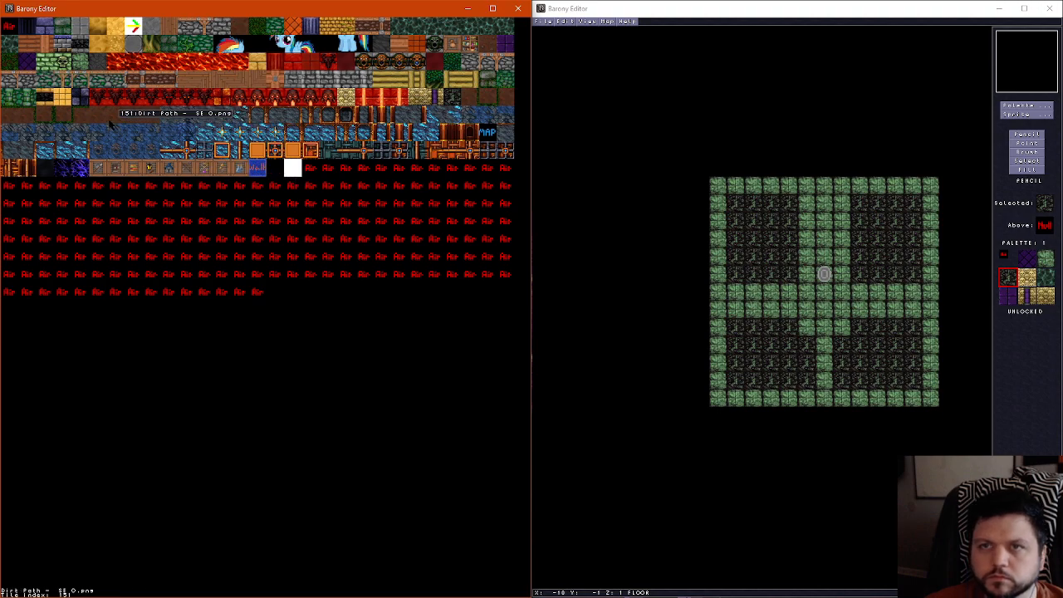
left_click(436, 97)
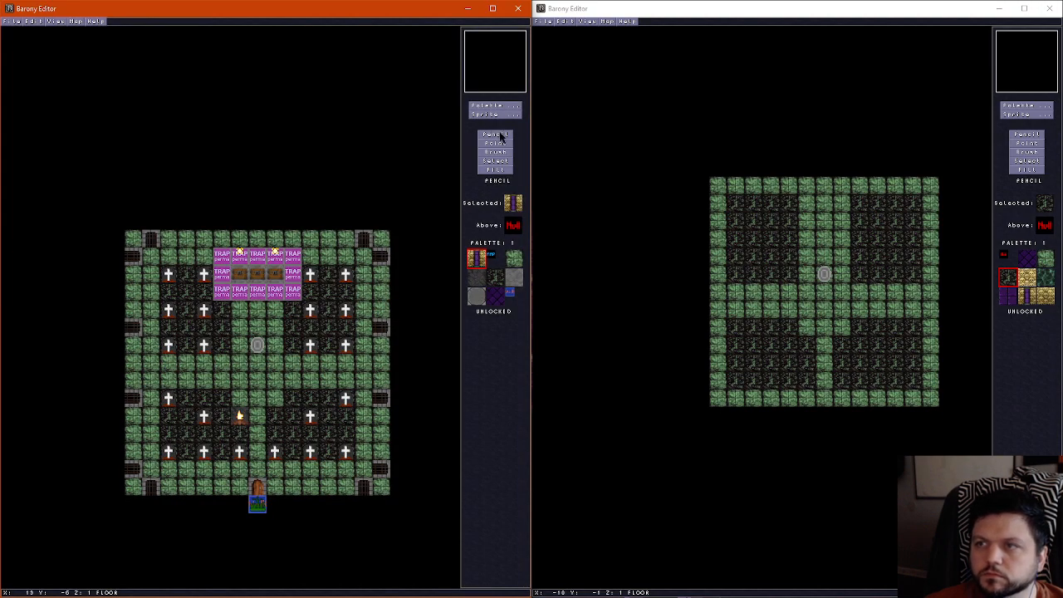
scroll(244, 400, "down", 1)
left_click(240, 399)
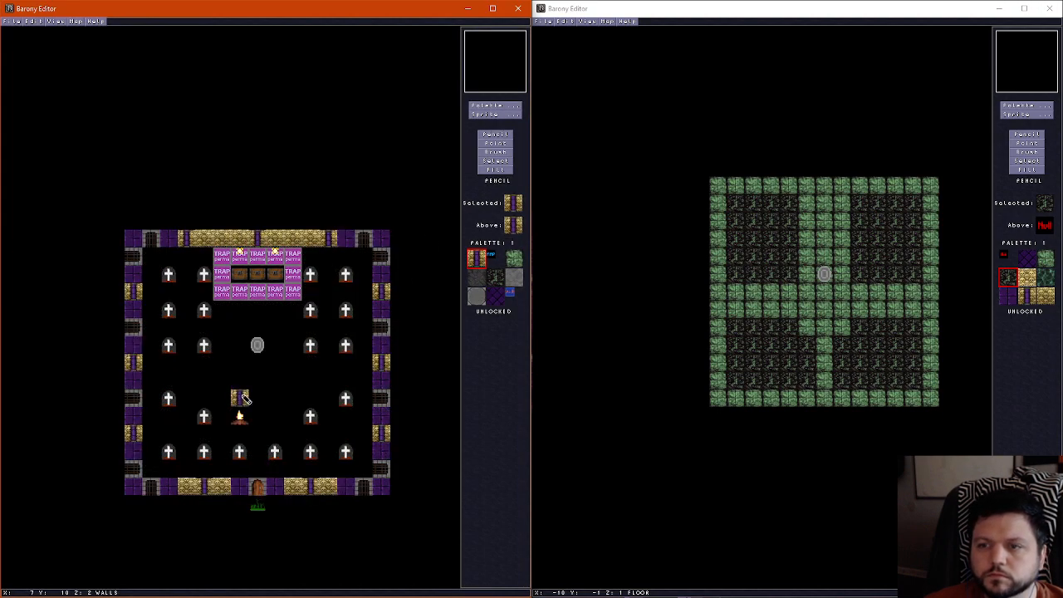
left_click(275, 399)
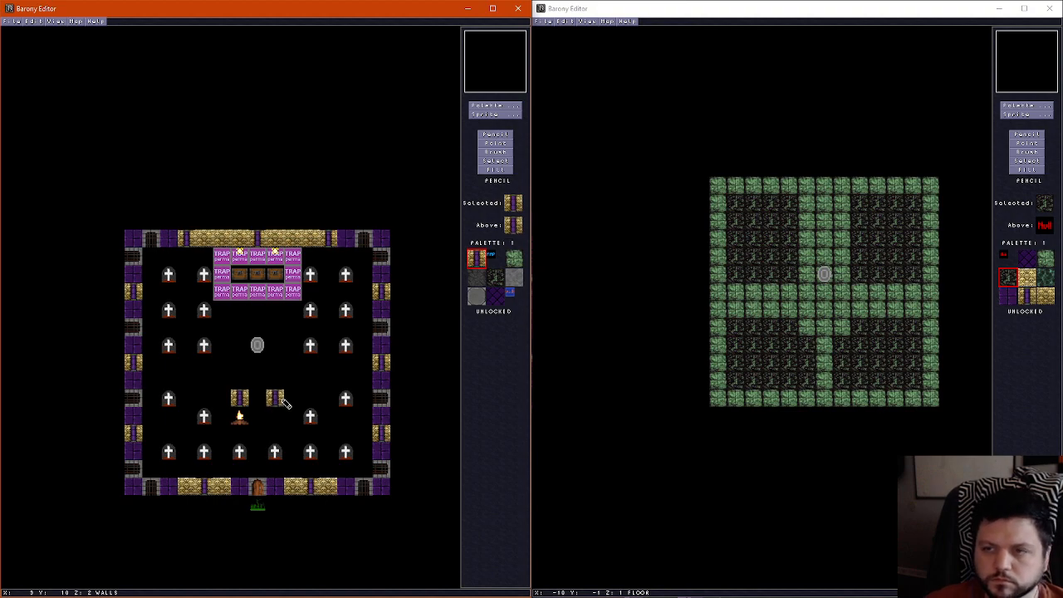
Add matching skull pillars at X 7, Y 5 and X 9, Y 5, comparing them with the floor and ceiling layers
scroll(246, 328, "up", 1)
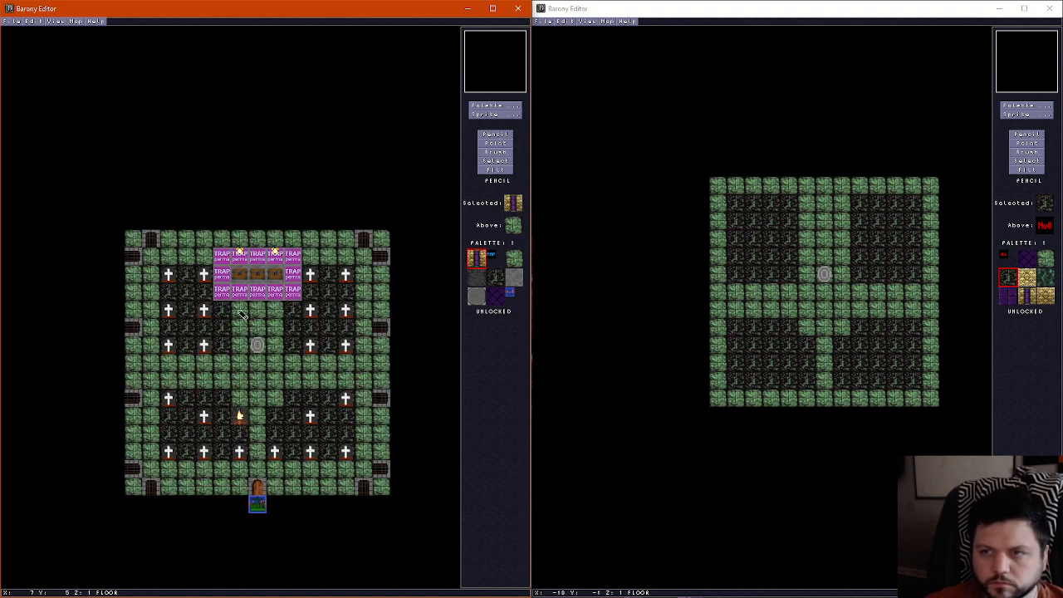
scroll(240, 313, "down", 1)
scroll(237, 328, "up", 1)
scroll(239, 320, "down", 1)
scroll(240, 320, "up", 1)
scroll(240, 321, "down", 1)
scroll(241, 320, "down", 1)
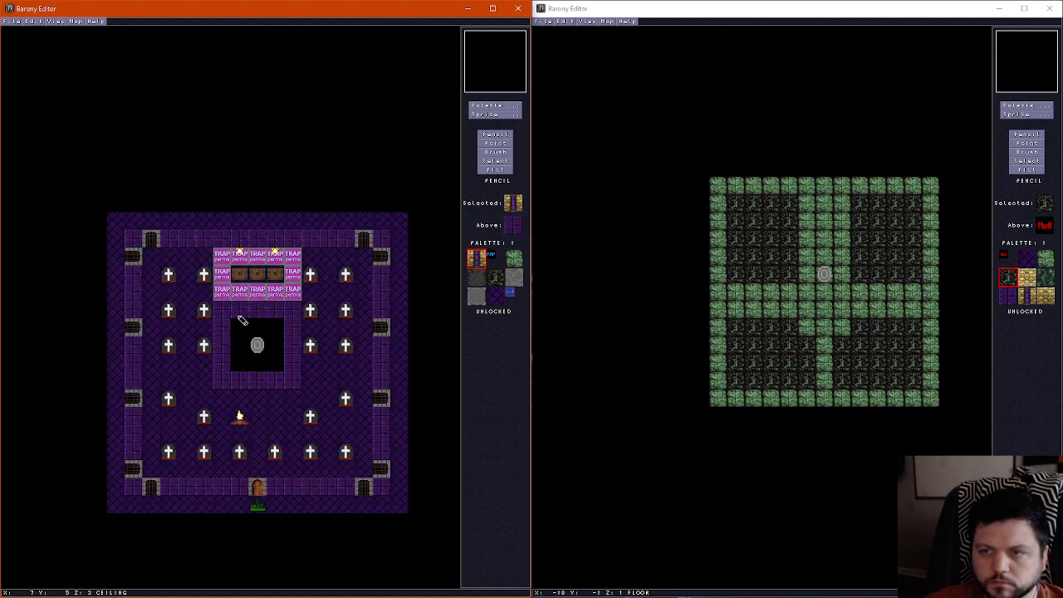
scroll(241, 321, "up", 1)
scroll(240, 319, "down", 1)
scroll(240, 319, "up", 1)
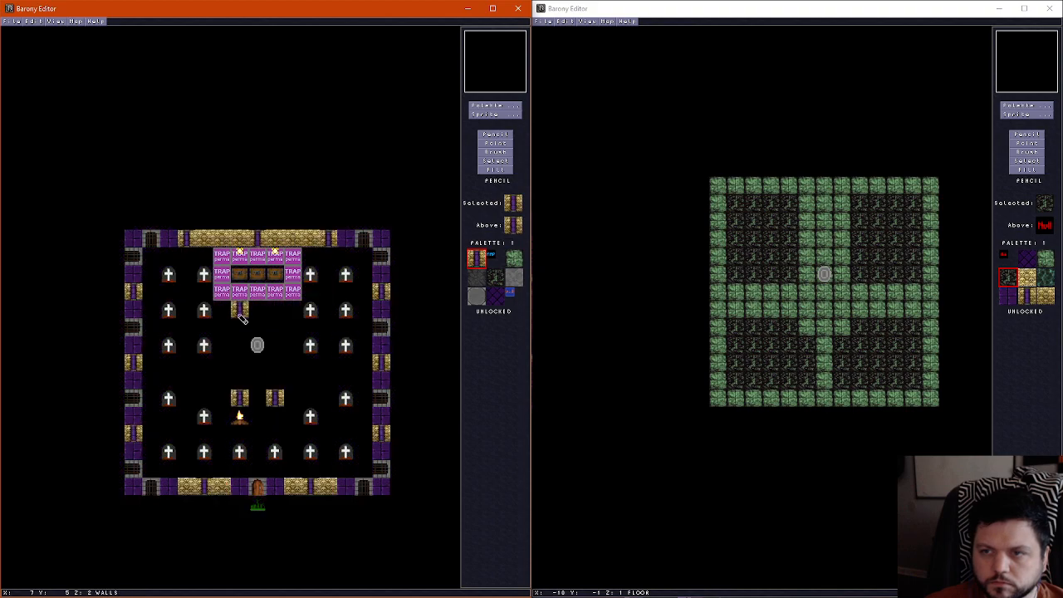
scroll(261, 373, "up", 1)
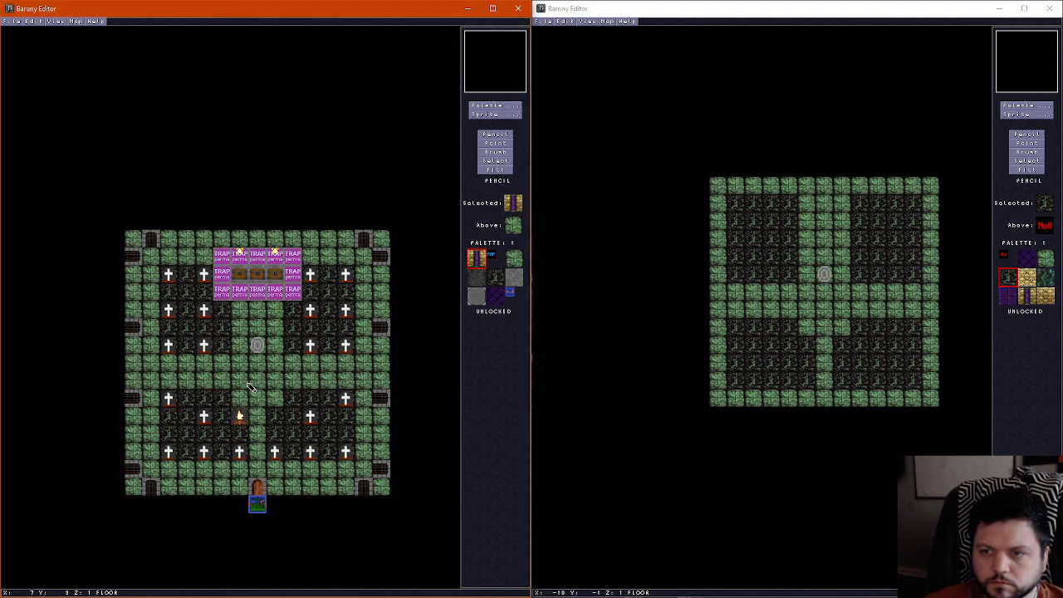
Inspect the four skull pillars around the teleport shrine in the 3D view, and return to the 2D map
key("f")
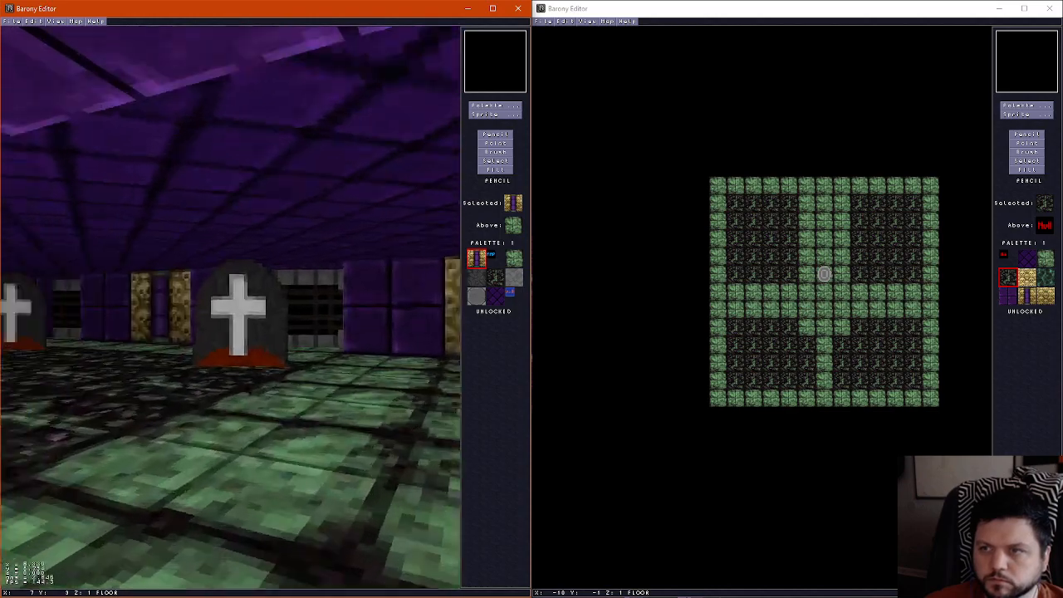
key("Up")
key("Right")
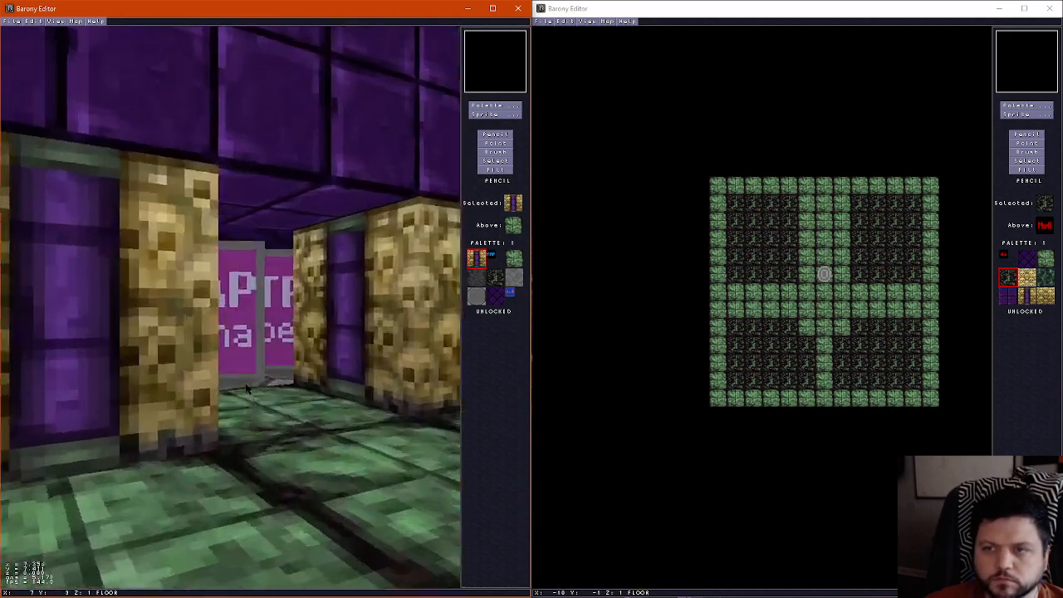
key("Up")
key("Right")
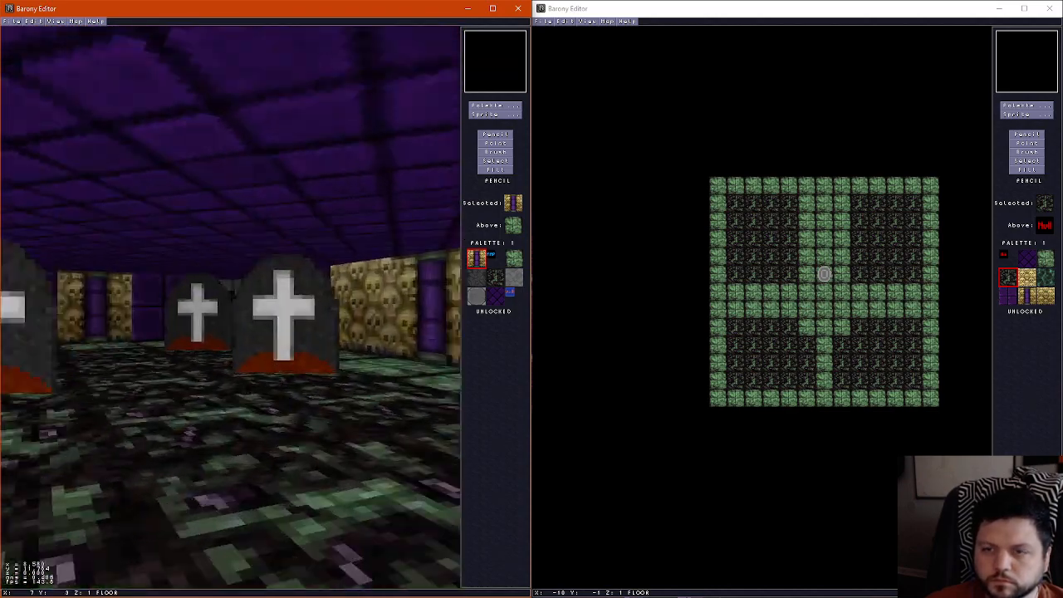
key("Up")
key("Left")
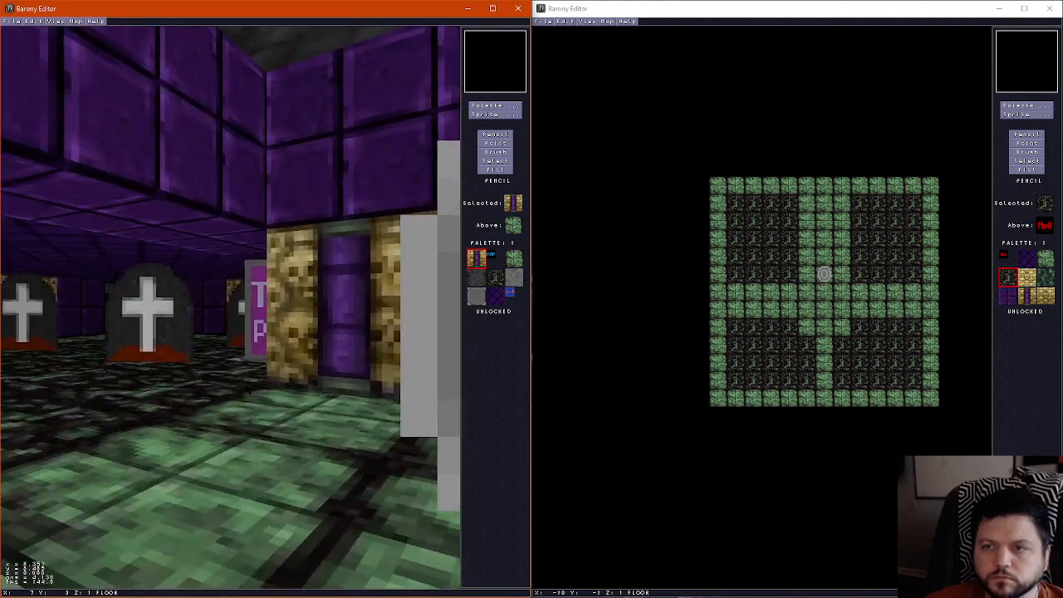
key("Right")
key("Down")
key("f")
Try a single skull pillar at X 8, Y 6, and erase it together with the two pillars at Y 5
key("Page_Up")
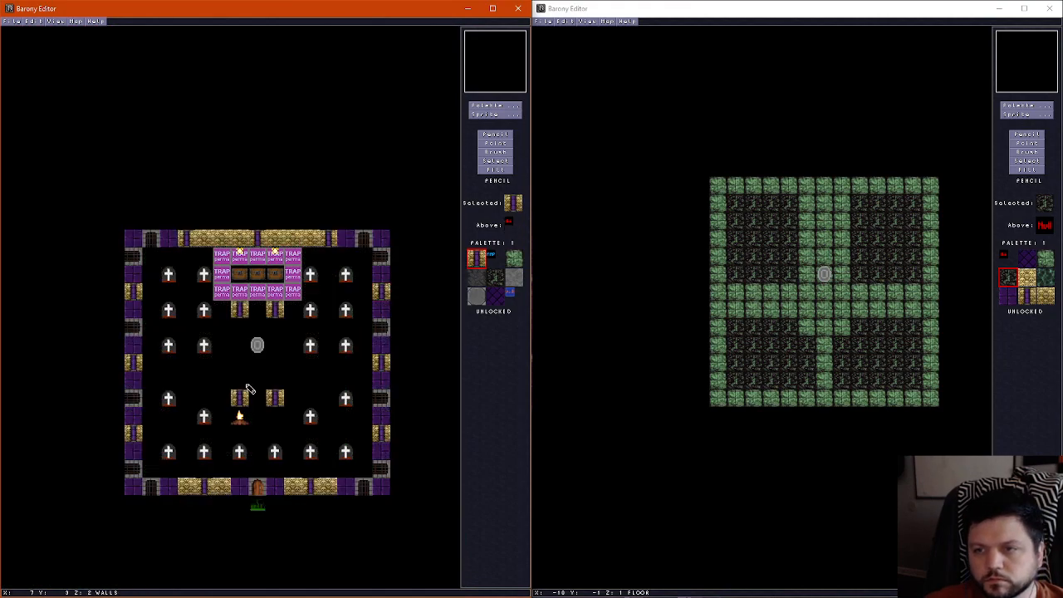
left_click(256, 325)
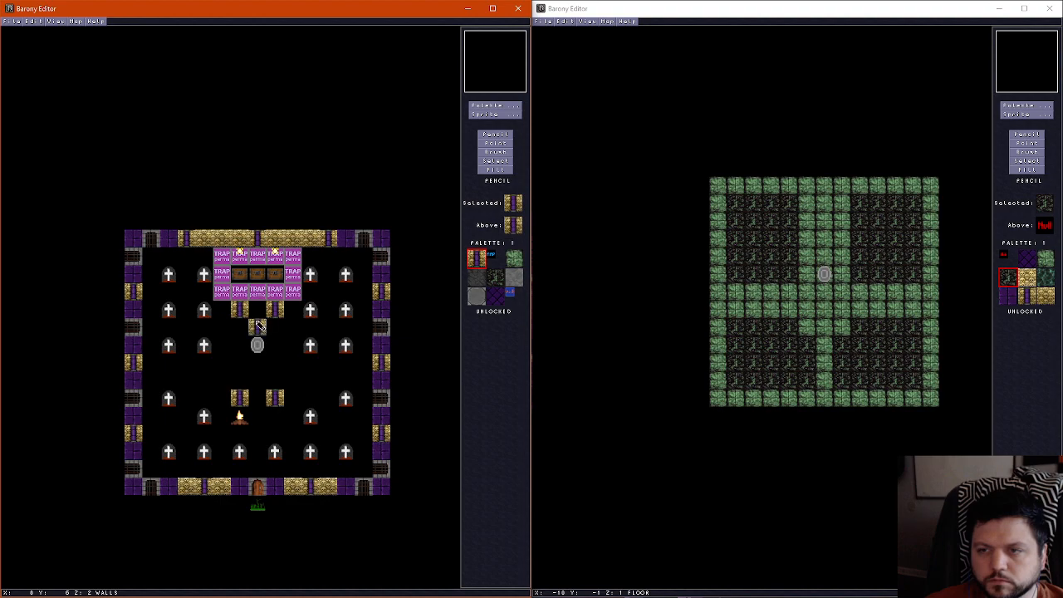
right_click(242, 325)
left_click(238, 311)
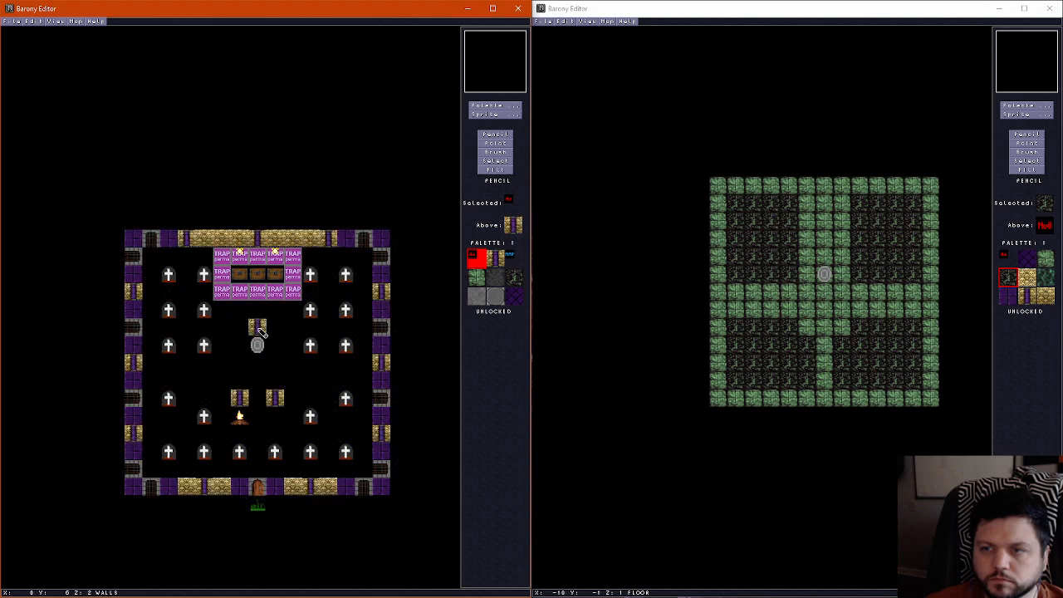
left_click(258, 327)
Inspect the shrine area and the two remaining skull pillars in the 3D view, and compare the ceiling and wall layers
scroll(259, 327, "down", 1)
scroll(259, 327, "up", 2)
key("f")
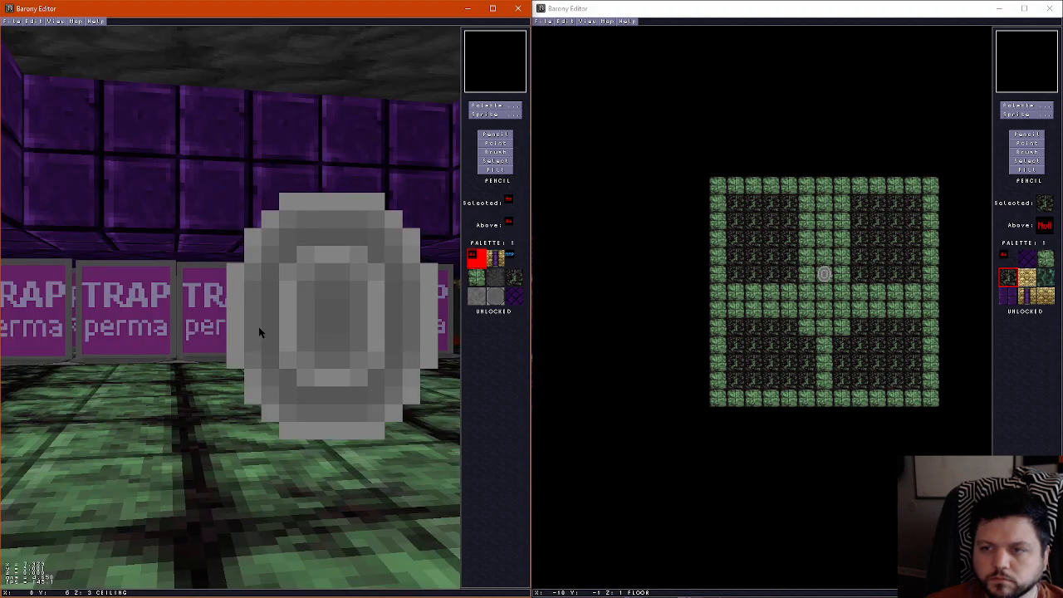
key("Down")
key("Right")
key("Left")
key("Up")
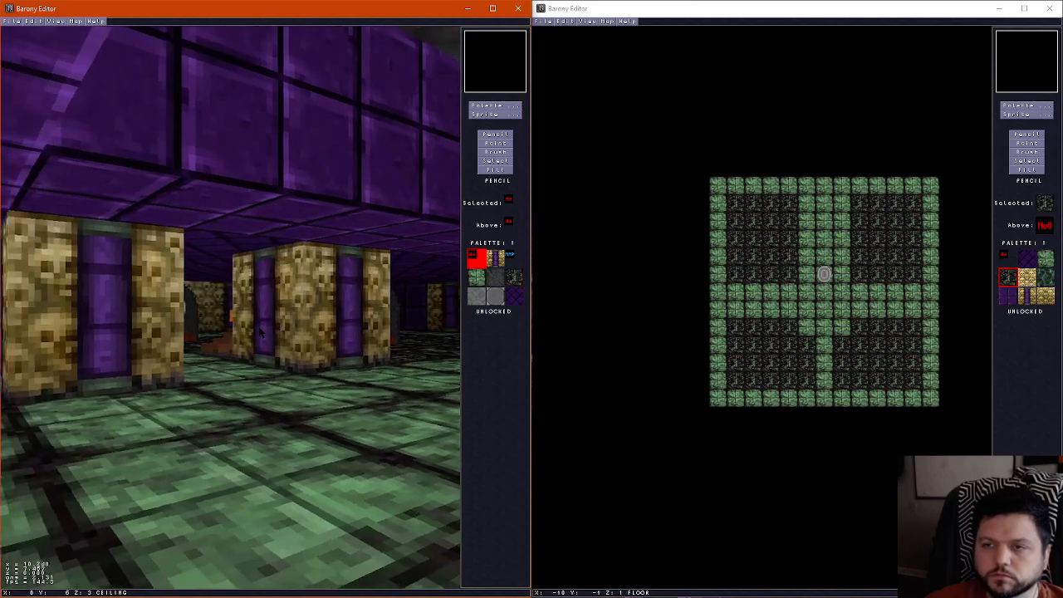
key("Left")
key("Up")
key("f")
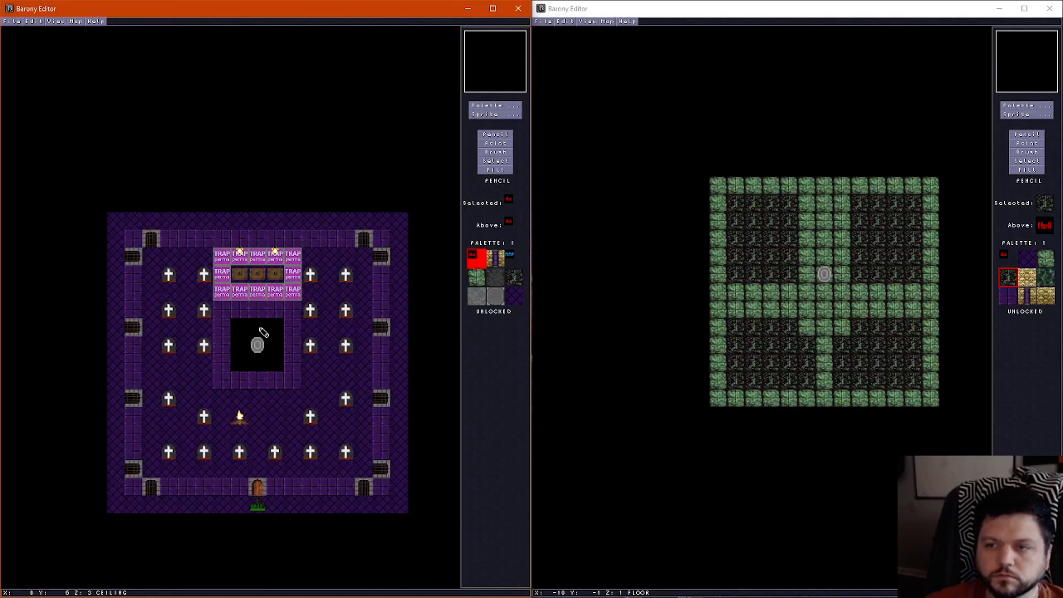
scroll(255, 334, "down", 2)
scroll(255, 335, "up", 1)
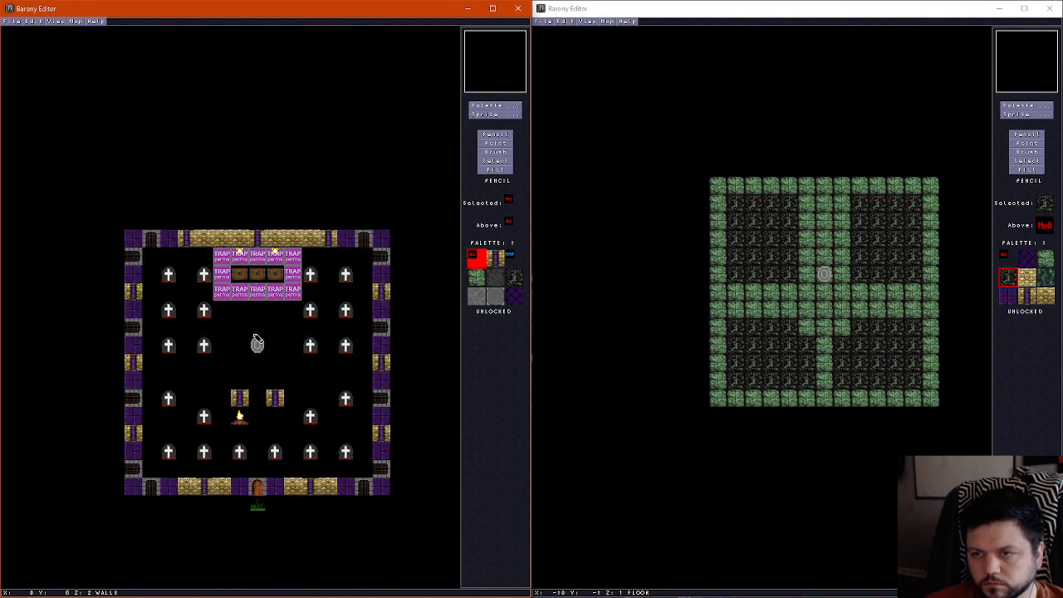
Place one skull pillar centred below the shrine at X 8, Y 9, and erase the two pillars at Y 10
right_click(244, 398)
scroll(259, 389, "down", 1)
scroll(258, 388, "up", 2)
scroll(258, 384, "down", 1)
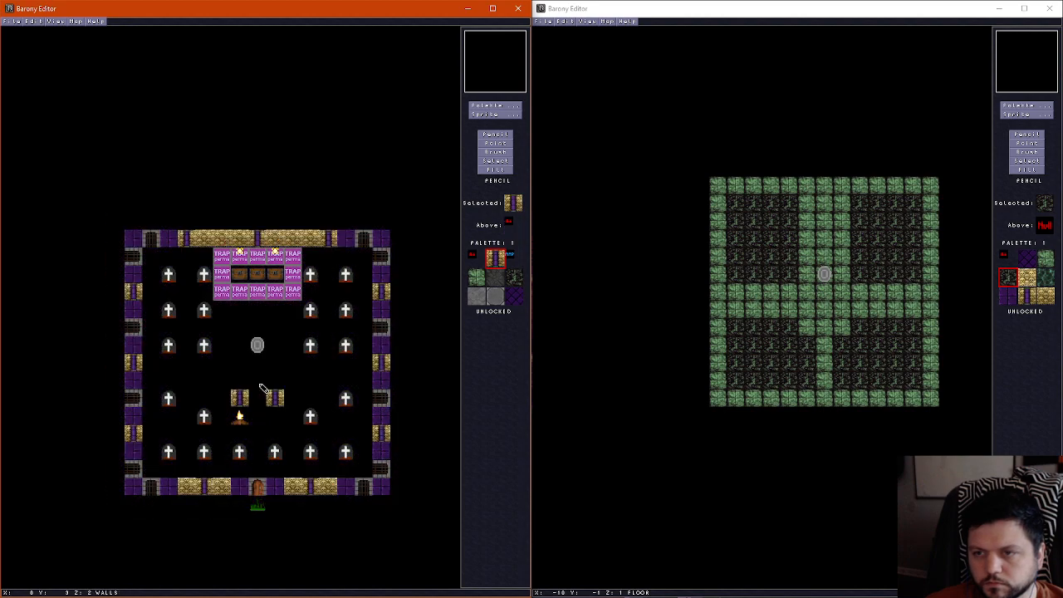
left_click(258, 383)
right_click(242, 378)
left_click(270, 398)
scroll(278, 398, "down", 1)
scroll(280, 399, "up", 1)
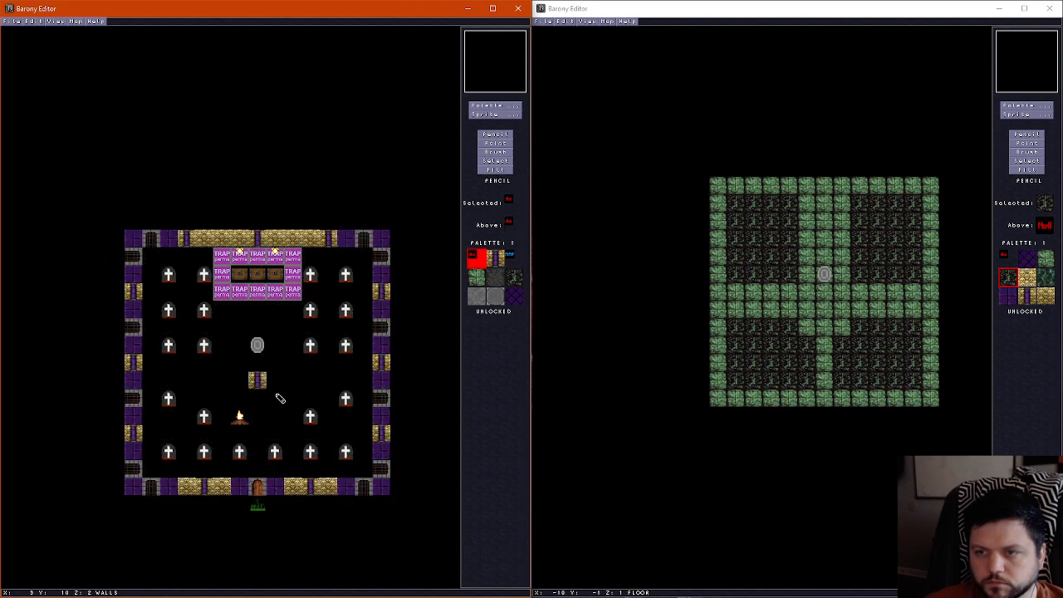
Walk around the single skull pillar and the shrine in the 3D view, and return to the 2D map
scroll(280, 399, "up", 1)
scroll(280, 399, "down", 1)
key("ctrl+f")
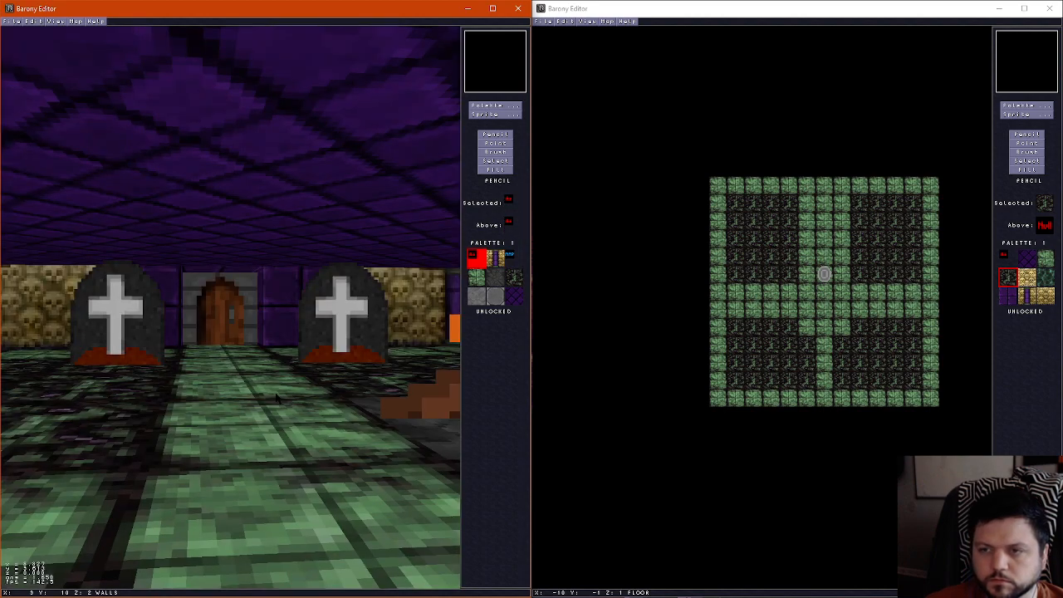
key("Down")
key("Left")
key("Left")
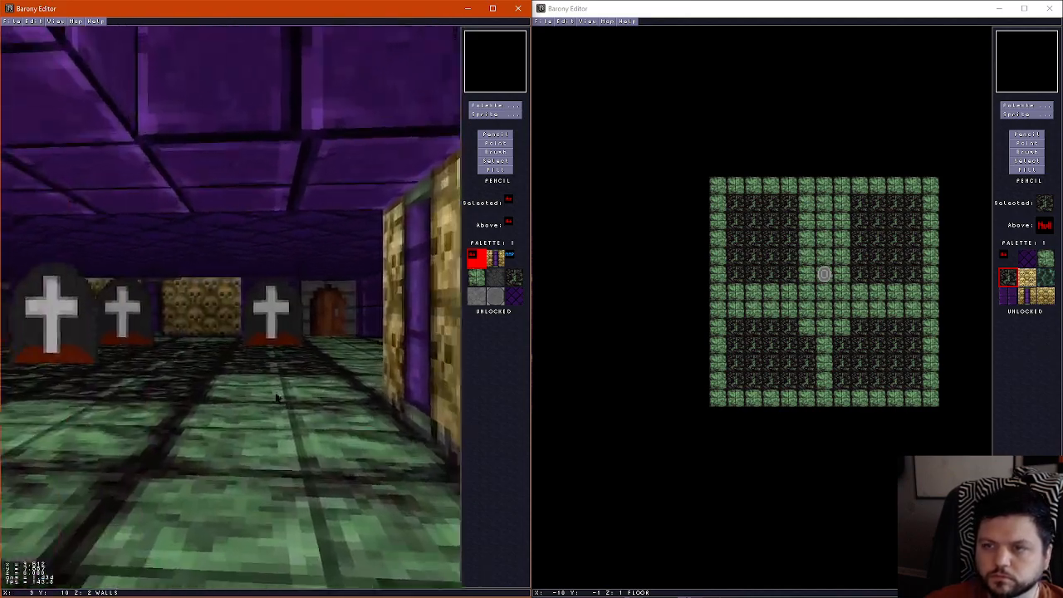
key("Left")
key("Up")
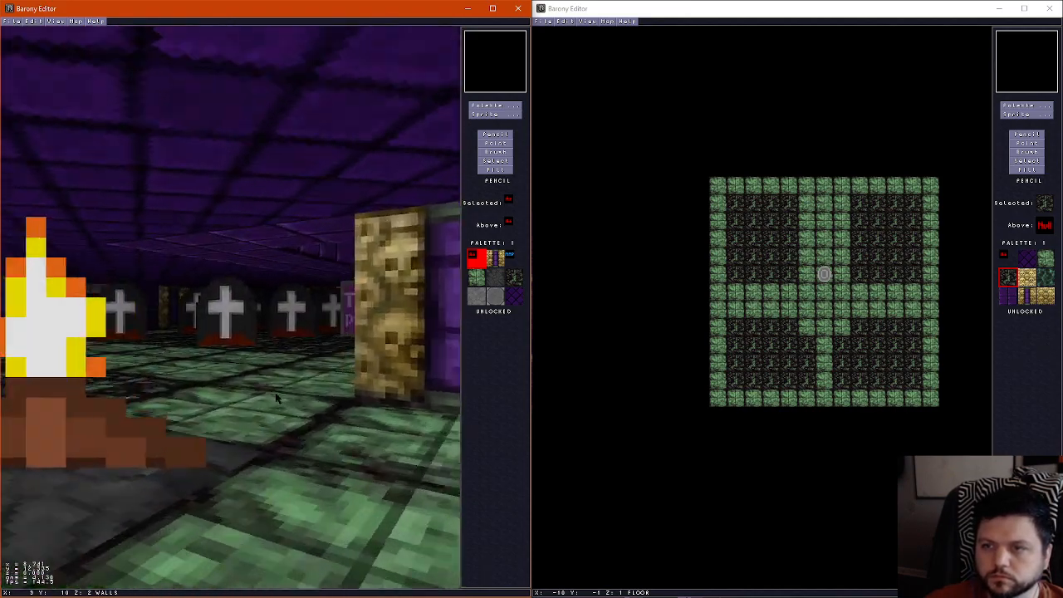
key("Left")
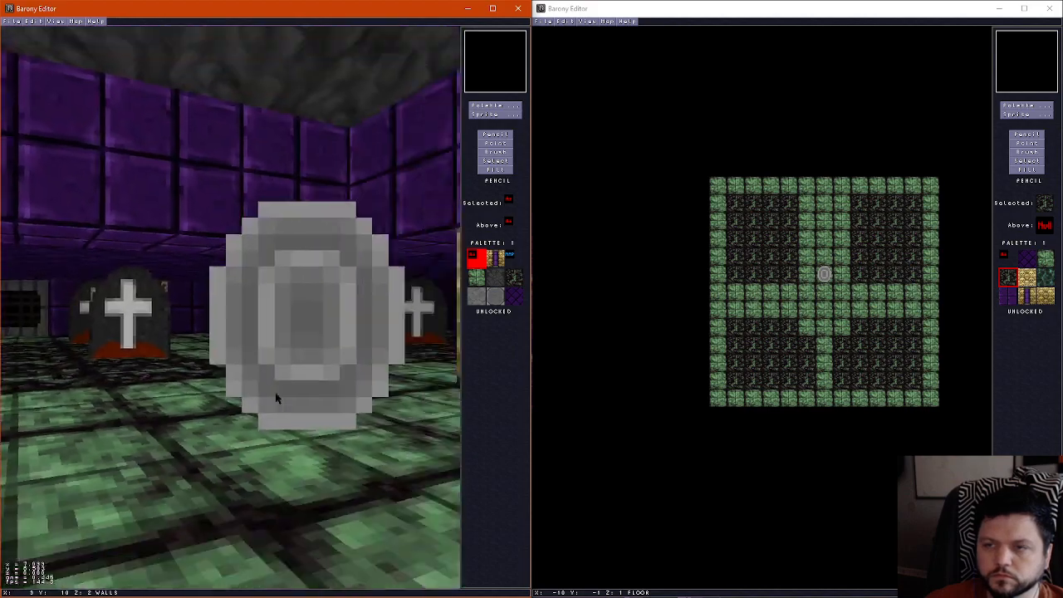
key("Right")
key("ctrl+f")
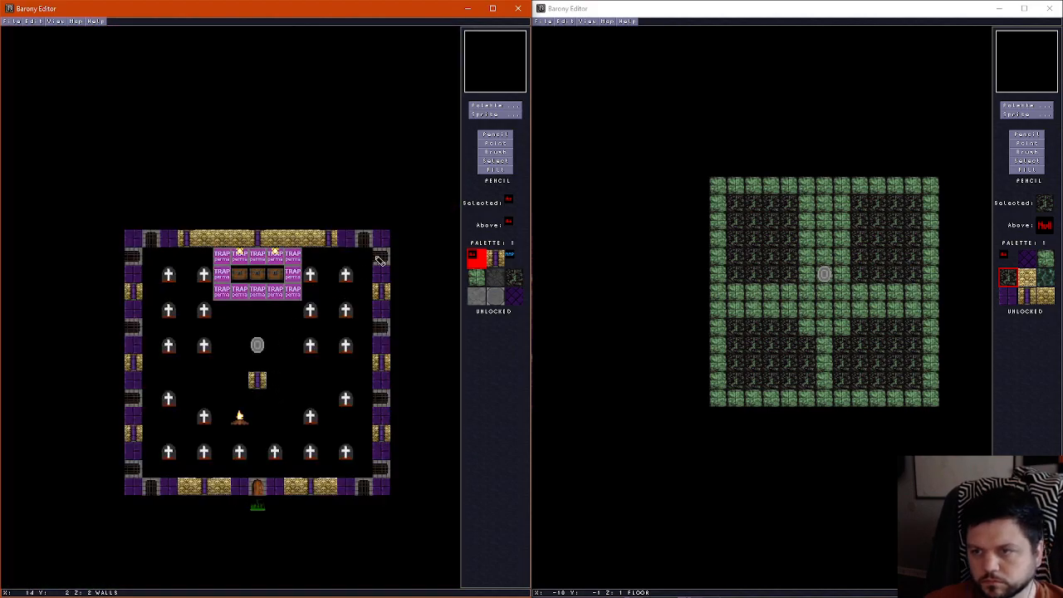
Check the teleport shrine's direction and height offset in the trap room map's object properties
left_click(495, 143)
left_click(257, 346)
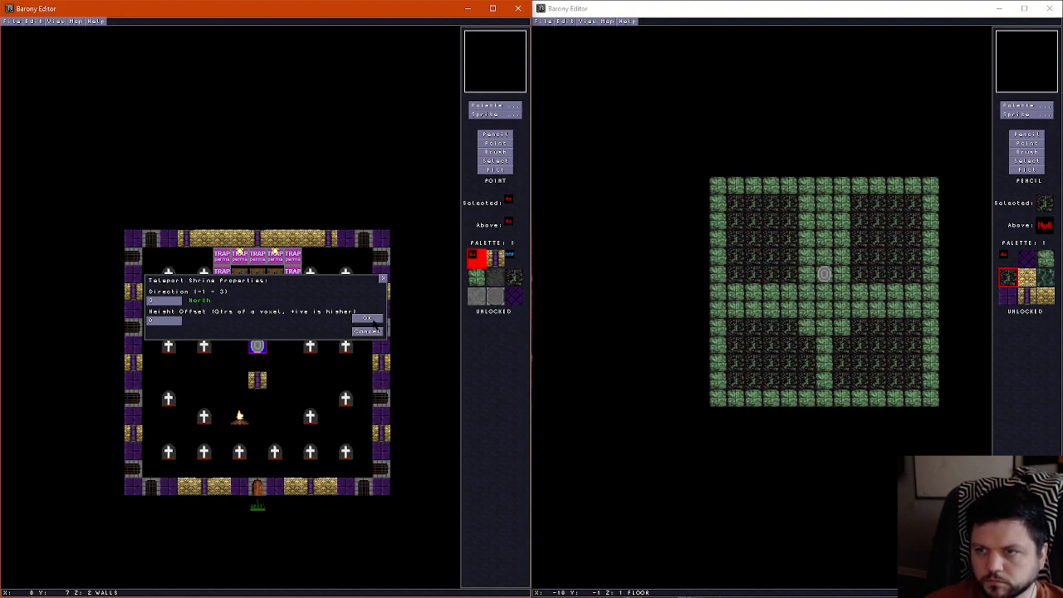
left_click(367, 319)
Place a matching skull pillar on the new map's wall layer at X 6, Y 7, below the shrine
left_click(1037, 136)
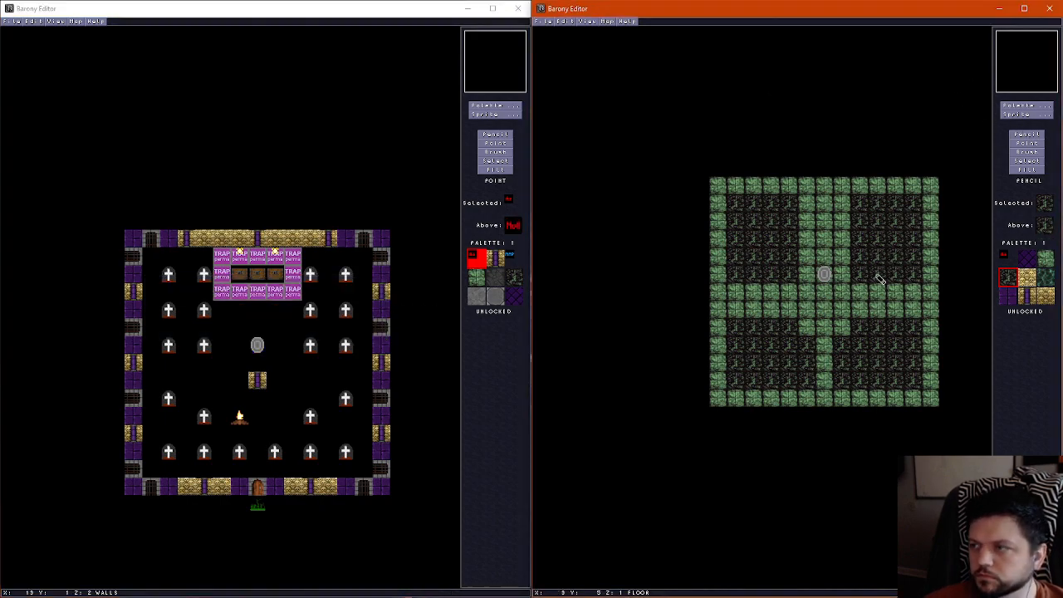
left_click(1027, 296)
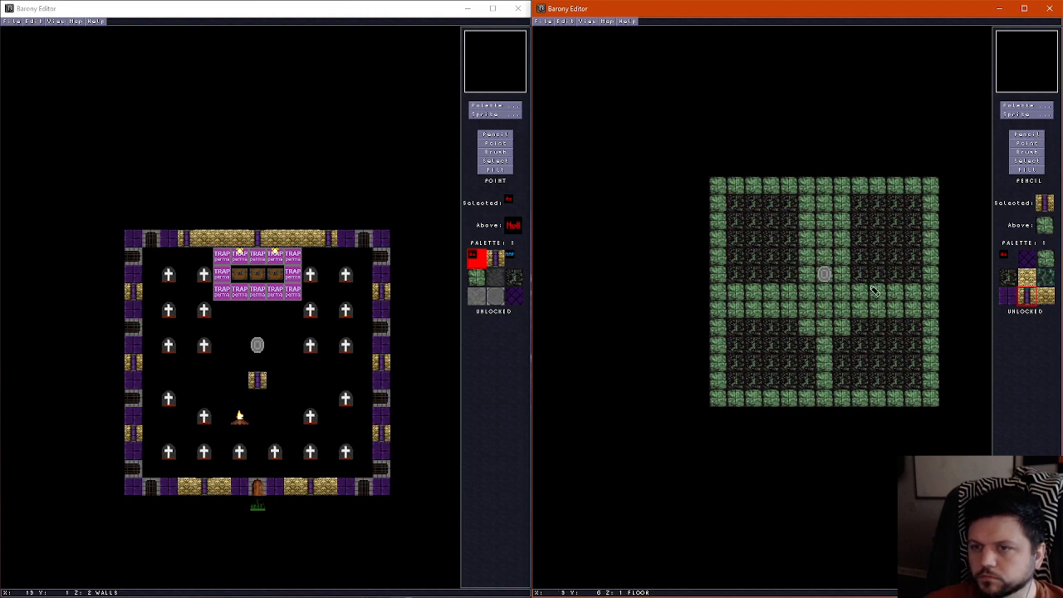
scroll(834, 311, "up", 1)
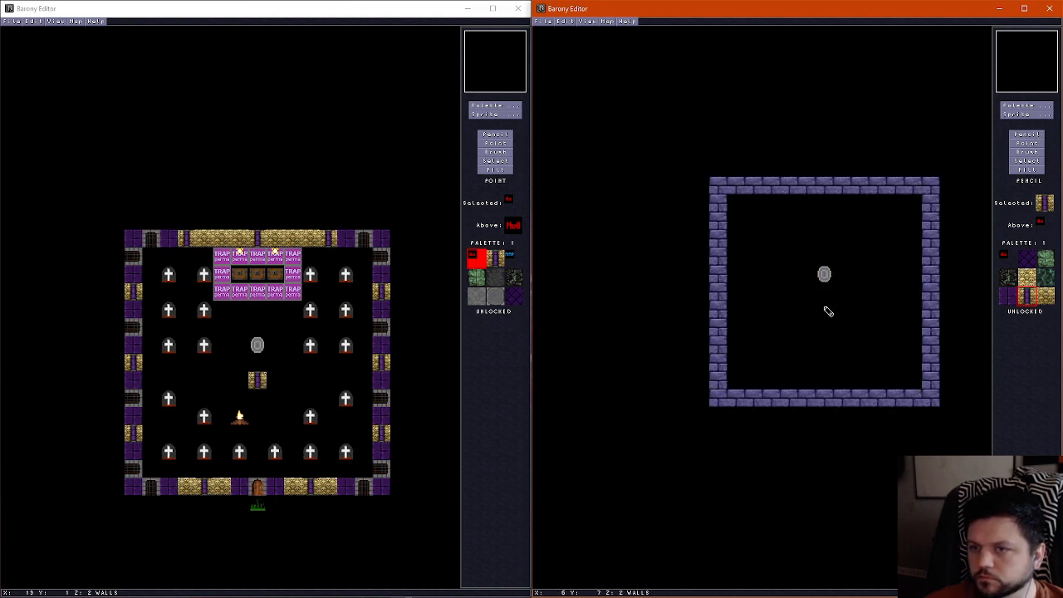
left_click(825, 310)
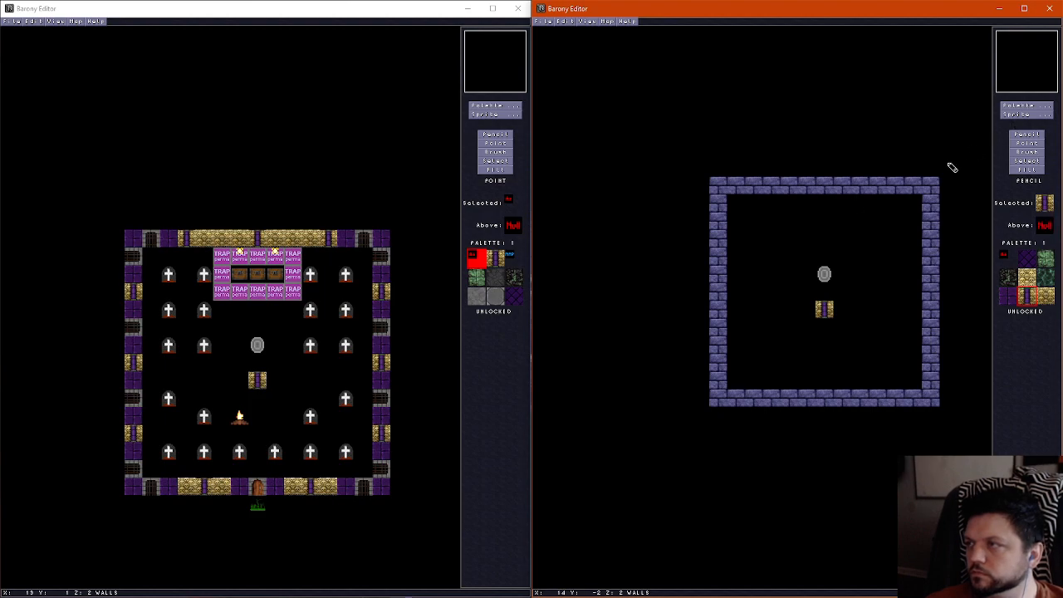
Erase the middle wall tile of the new map's north wall at X 6, Y 0 to open a gap
right_click(790, 218)
left_click(827, 188)
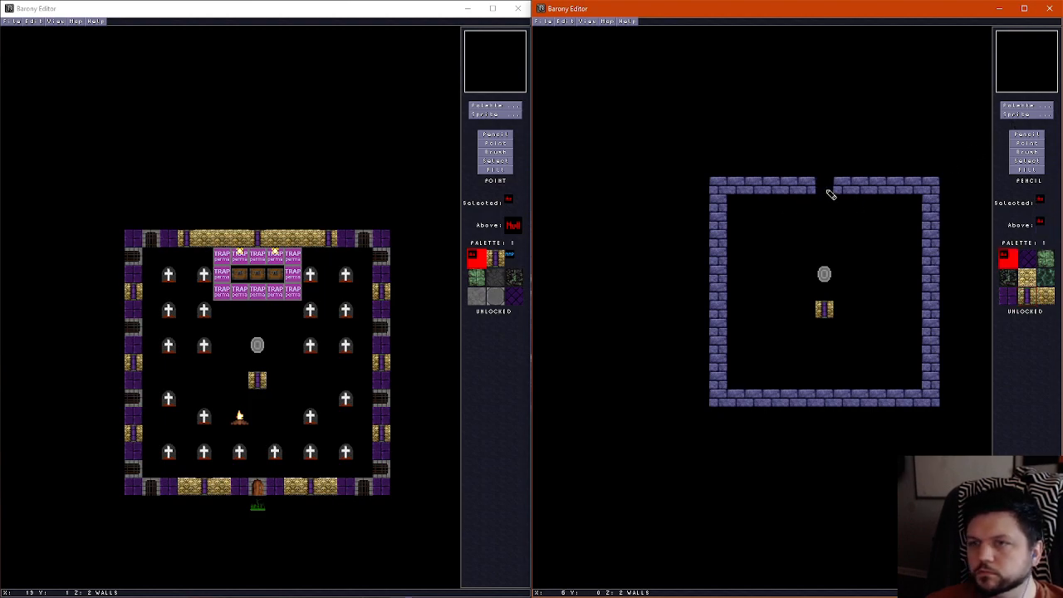
Widen the new map's north wall gap to X 4 through 8 and place Latch On pressure plates around a three-tile space there
mouse_move(829, 194)
left_mouse_down()
mouse_move(792, 190)
mouse_move(867, 190)
left_mouse_up()
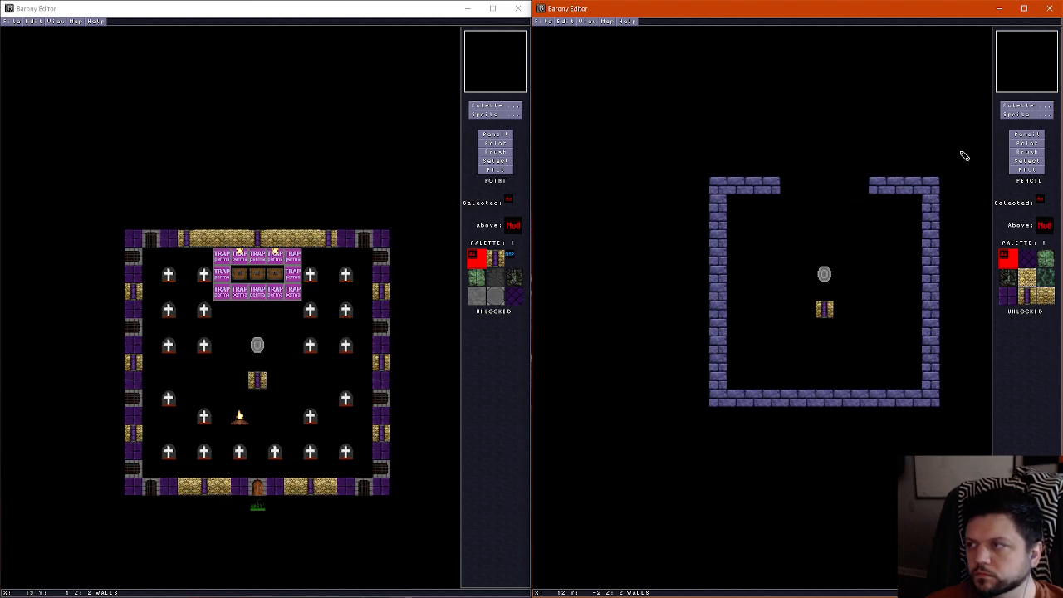
left_click(1028, 113)
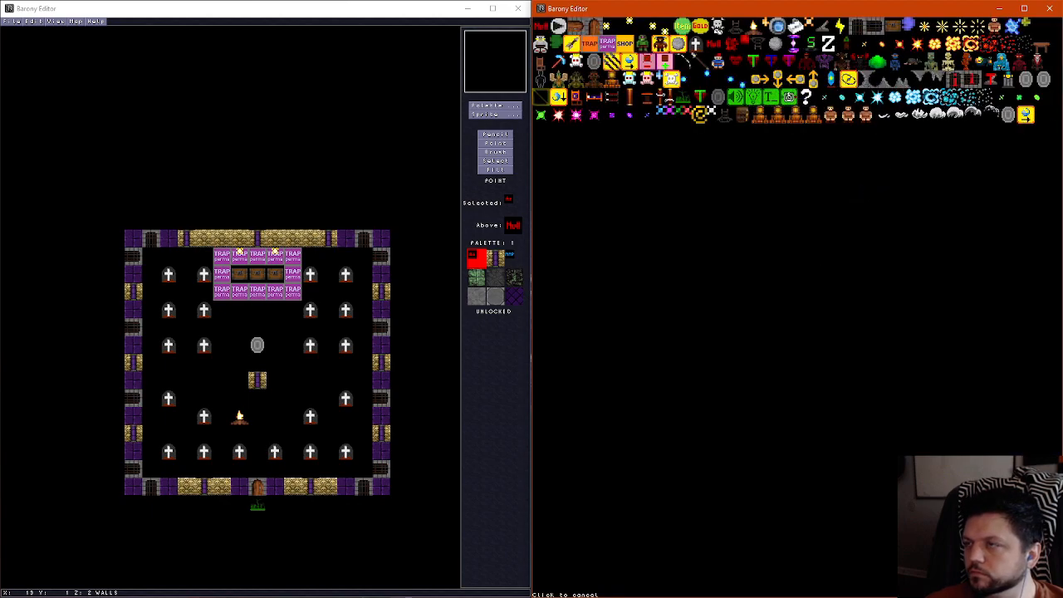
left_click(608, 45)
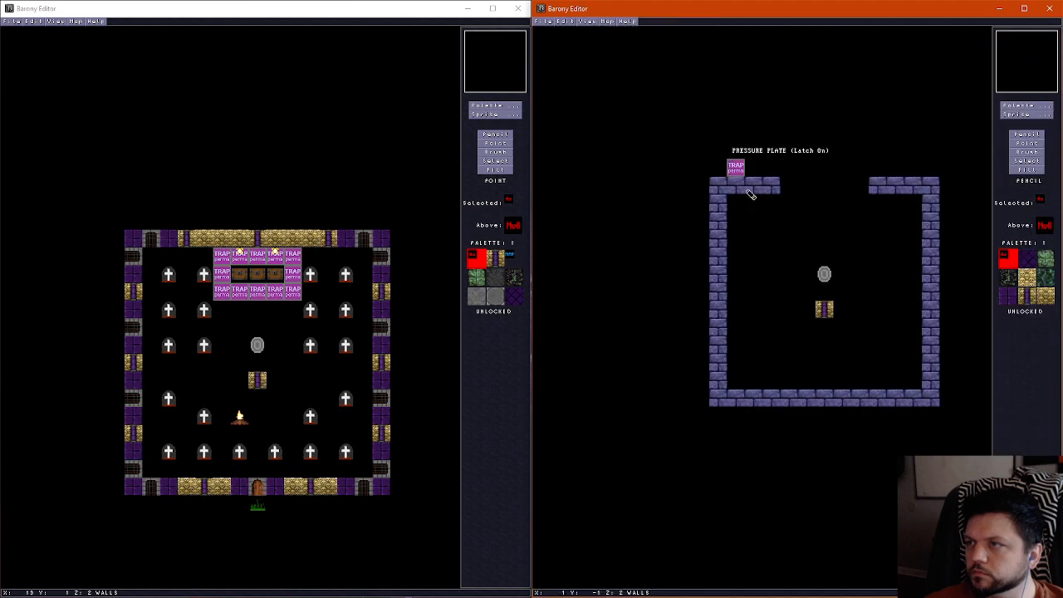
mouse_move(793, 190)
left_mouse_down()
mouse_move(856, 189)
mouse_move(860, 222)
mouse_move(789, 224)
mouse_move(789, 206)
left_mouse_up()
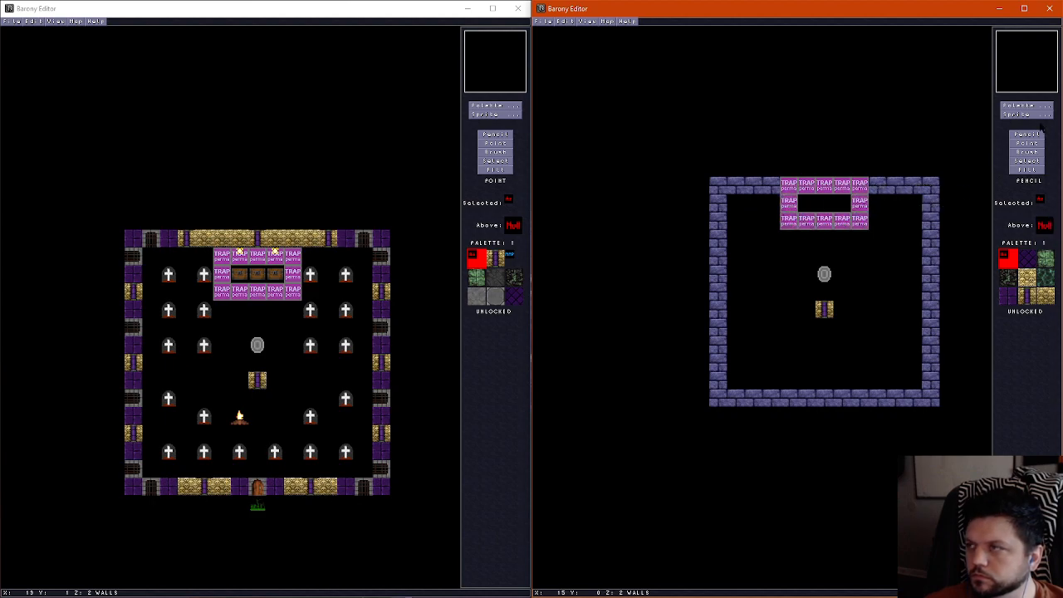
Place a North Wall torch on the new map's pressure plate at X 7, Y 0
left_click(1027, 113)
left_click(702, 97)
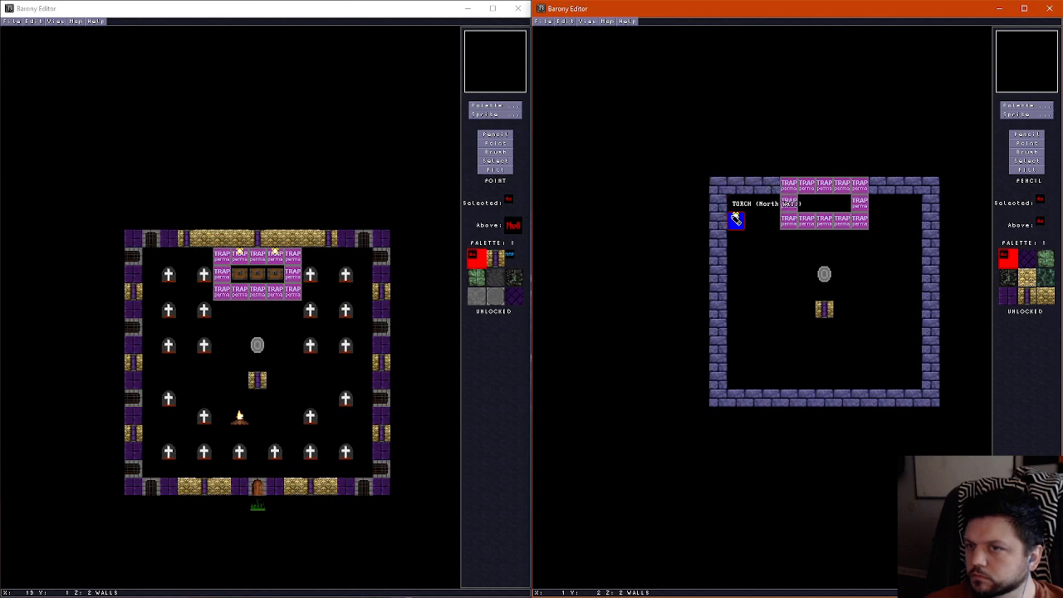
left_click(841, 188)
Place three chests at X 5, 6 and 7, Y 1, inside the ring of pressure plates
left_click(1028, 114)
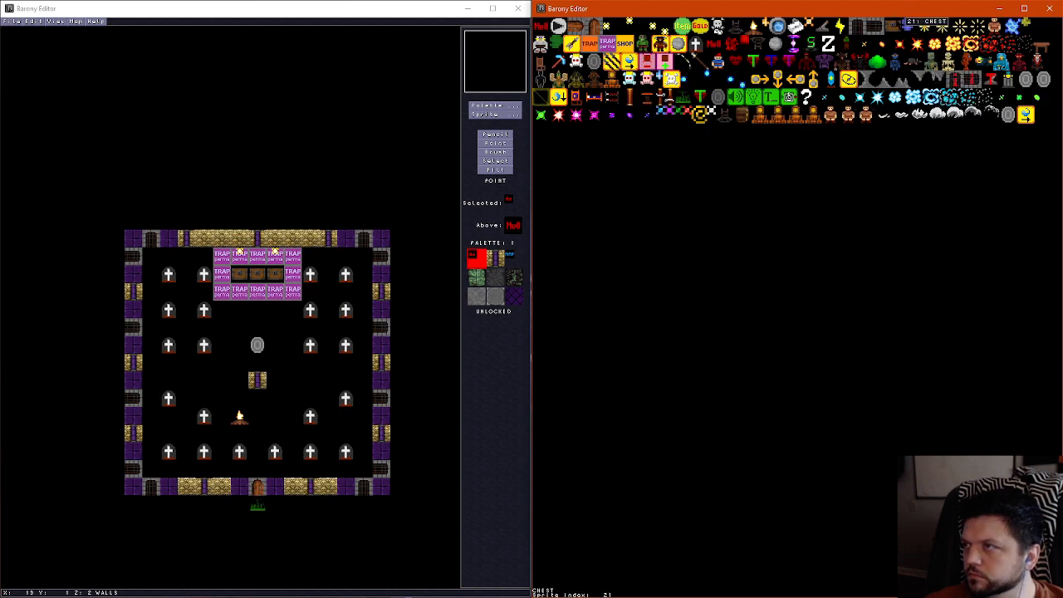
left_click(894, 27)
right_click(807, 208)
right_click(825, 207)
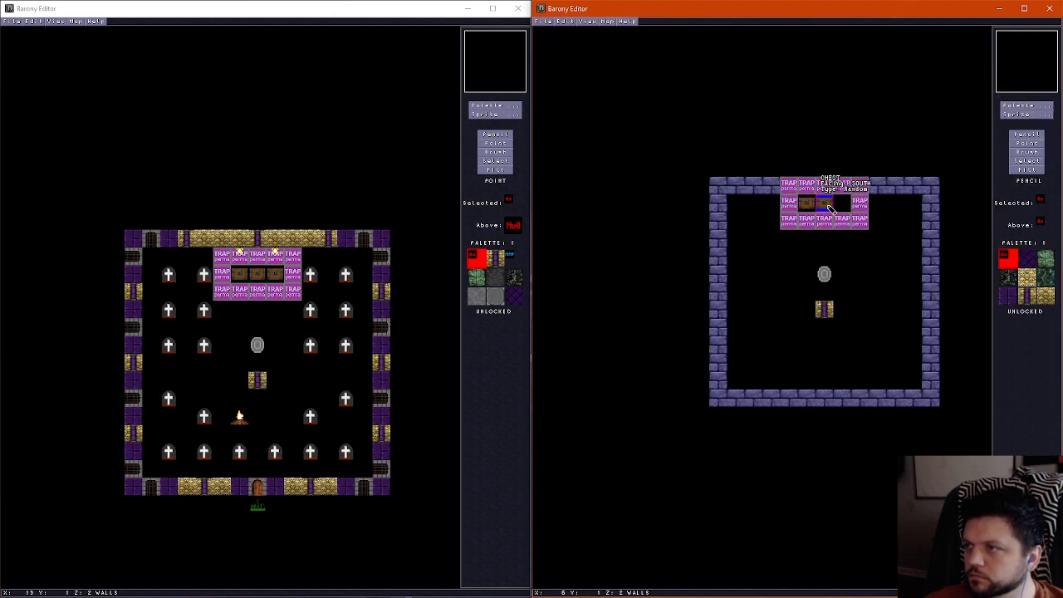
left_click(842, 205)
Check the westernmost chest's orientation, chest type and locked chance in the trap room map's properties
left_click(239, 278)
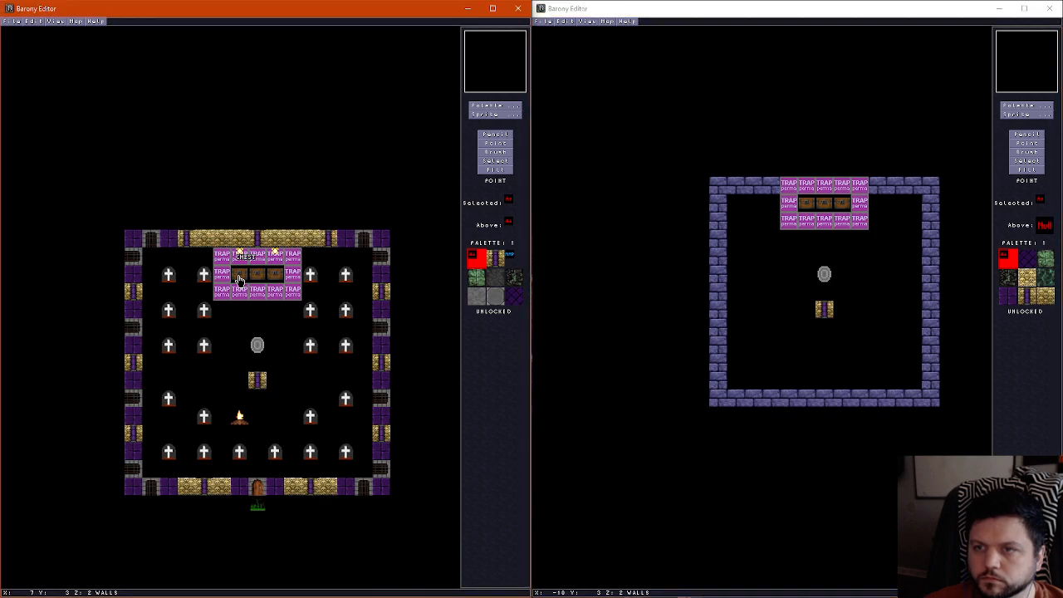
key("F2")
left_click(366, 332)
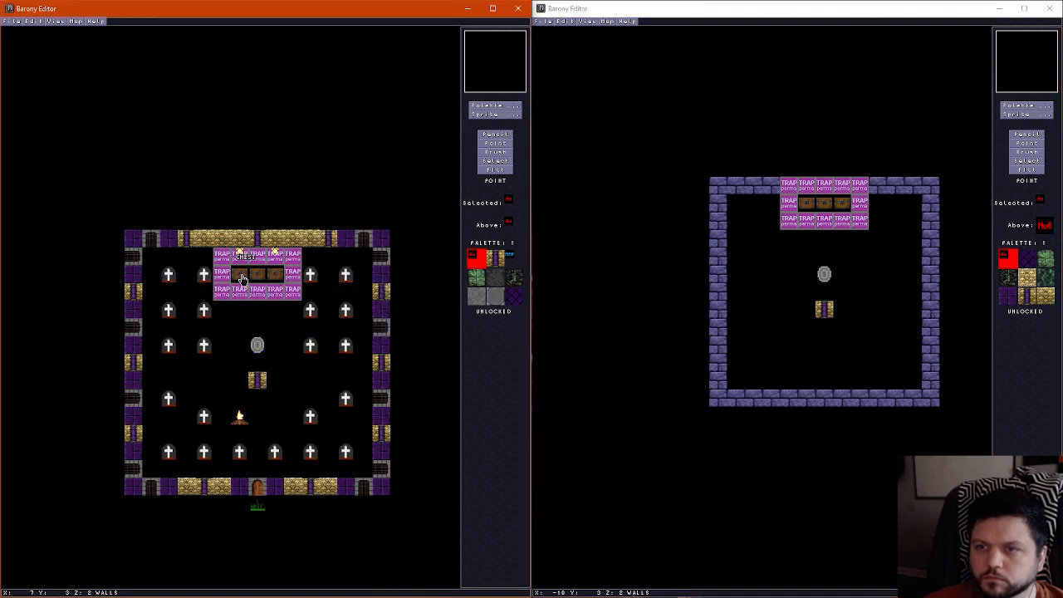
left_click(240, 275)
key("F2")
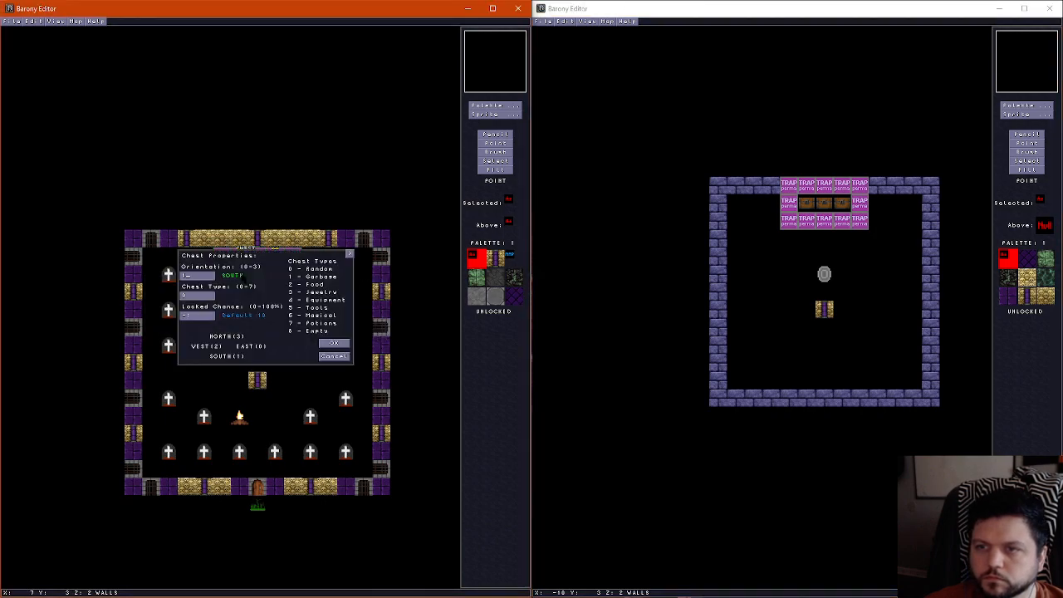
left_click(340, 356)
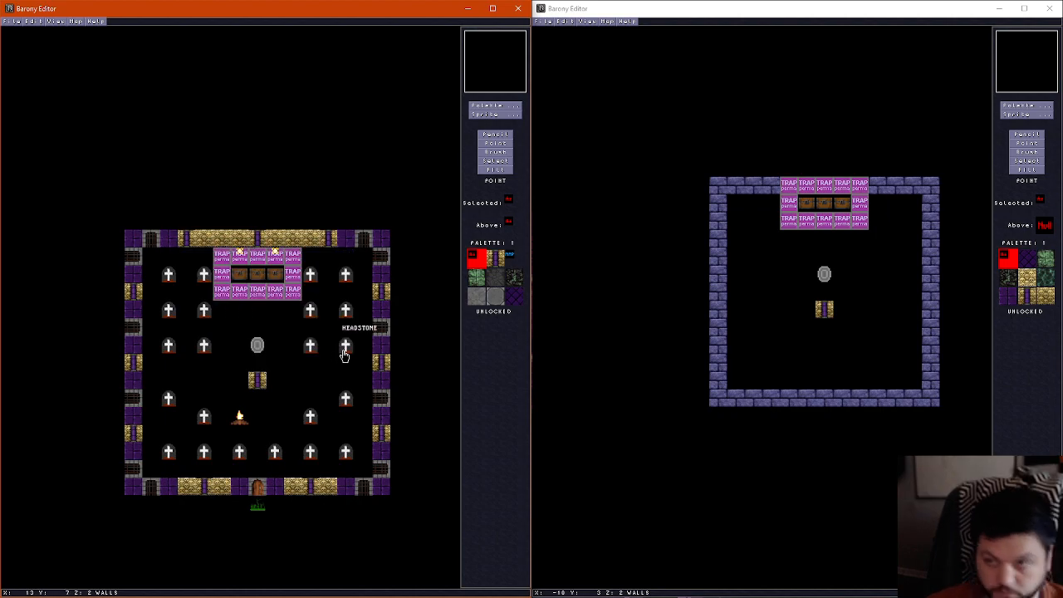
Place headstones on the new map at X 1 and 3 in rows Y 1, 3 and 5, plus one at X 9, Y 1
left_click(1028, 119)
left_click(1028, 120)
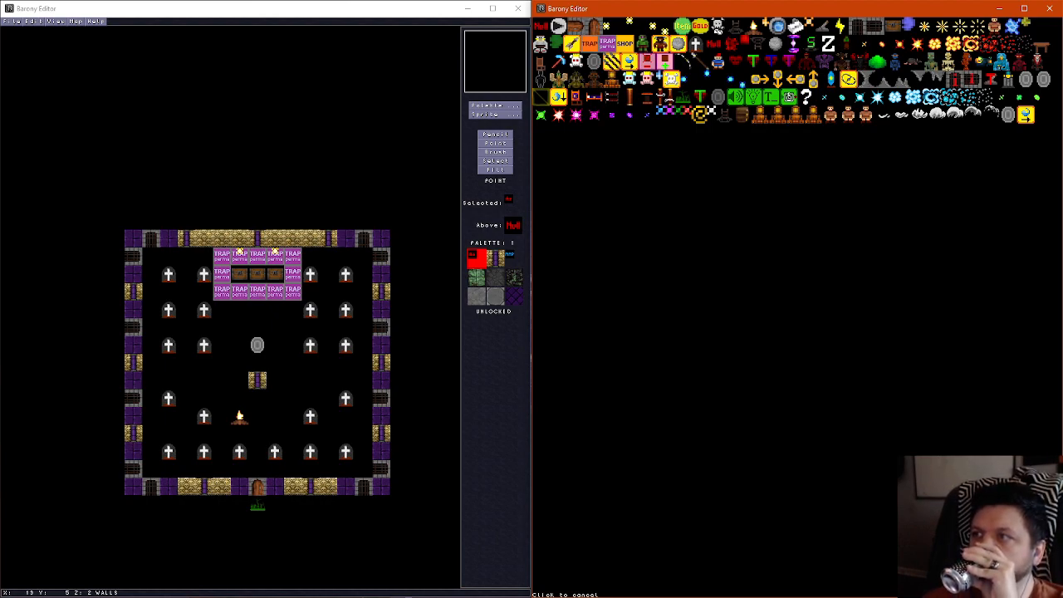
left_click(700, 43)
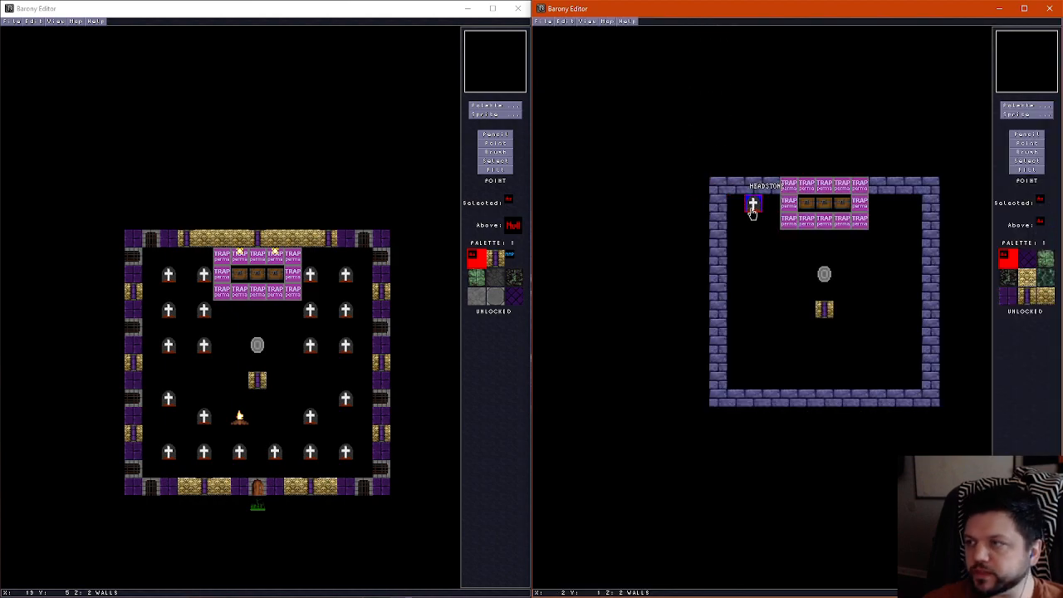
left_click(771, 204)
left_click(877, 204)
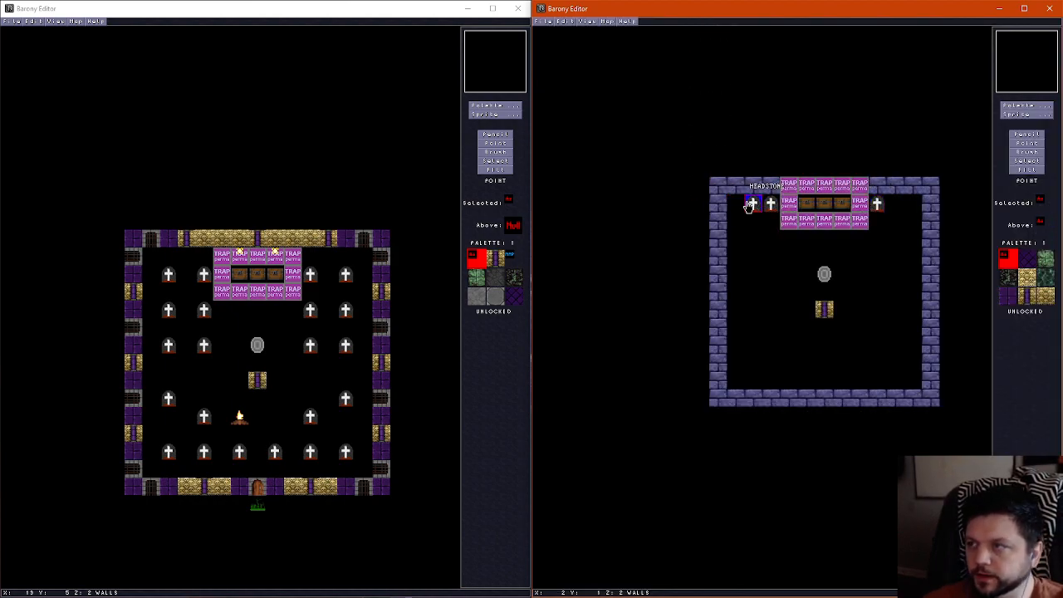
left_click(737, 205)
left_click(738, 241)
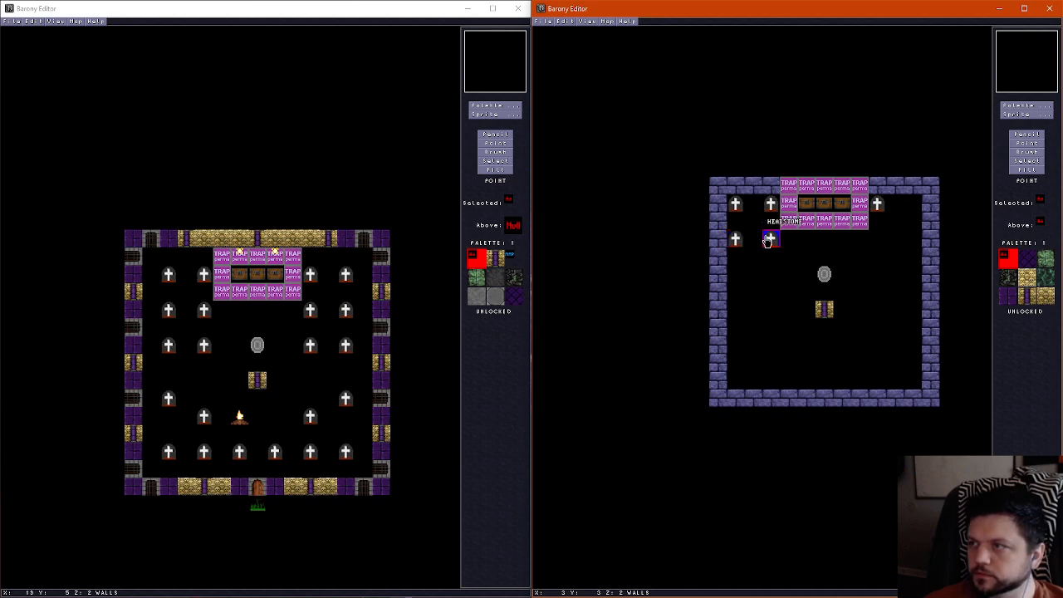
left_click(774, 241)
left_click(774, 275)
left_click(738, 275)
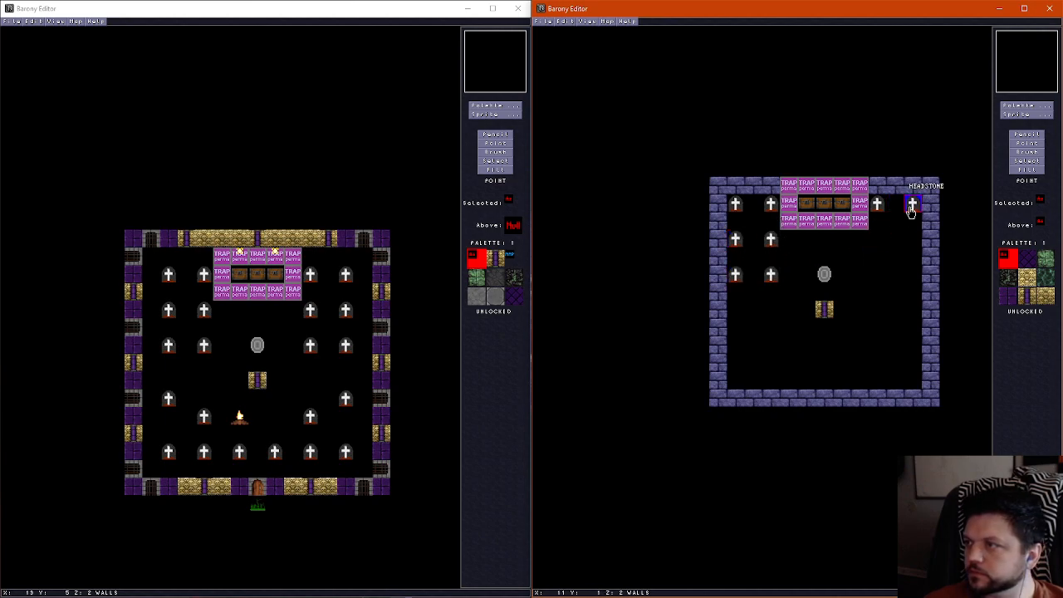
Complete the northeast headstones at X 11, Y 1 and at X 9 and 11 in rows Y 3 and 5
left_click(913, 205)
left_click(879, 240)
left_click(913, 240)
left_click(913, 275)
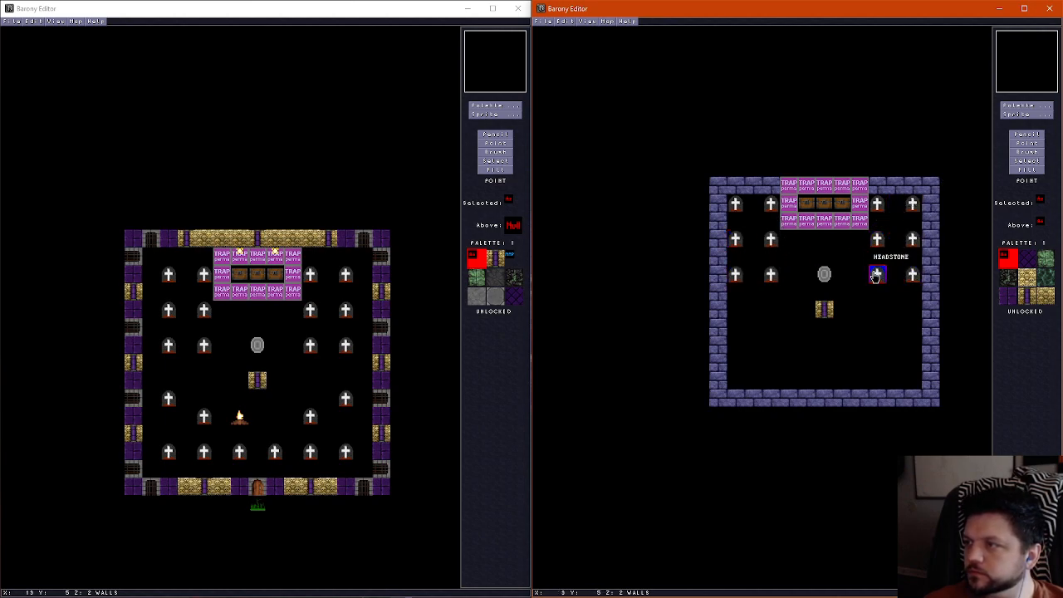
left_click(878, 275)
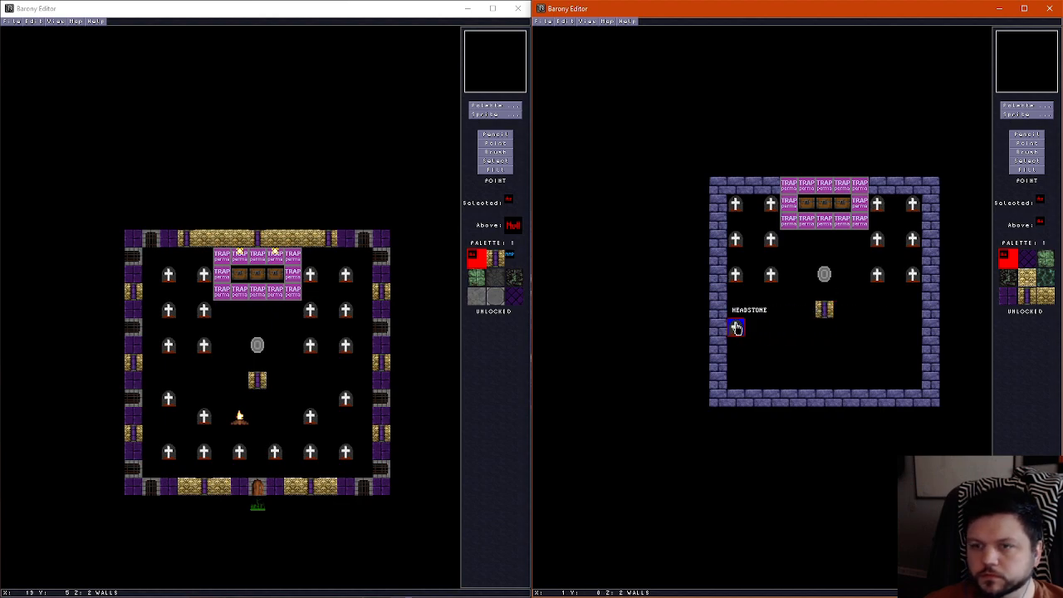
Place southern headstones at X 1 and 11, Y 8; X 3 and 9, Y 9; and every odd X from 1 to 11, Y 11
left_click(737, 328)
left_click(772, 347)
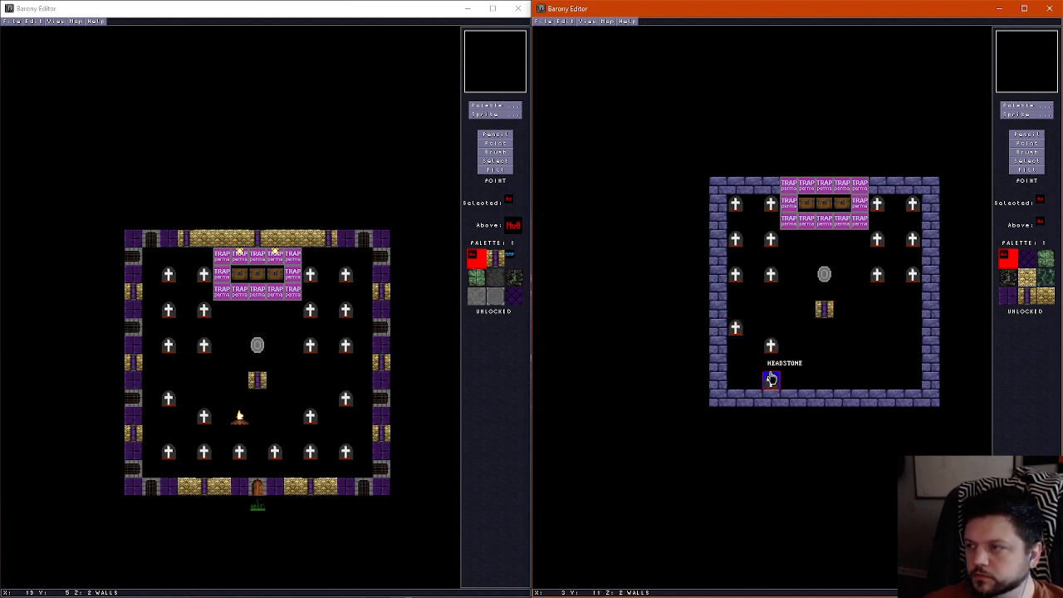
left_click(736, 381)
left_click(772, 380)
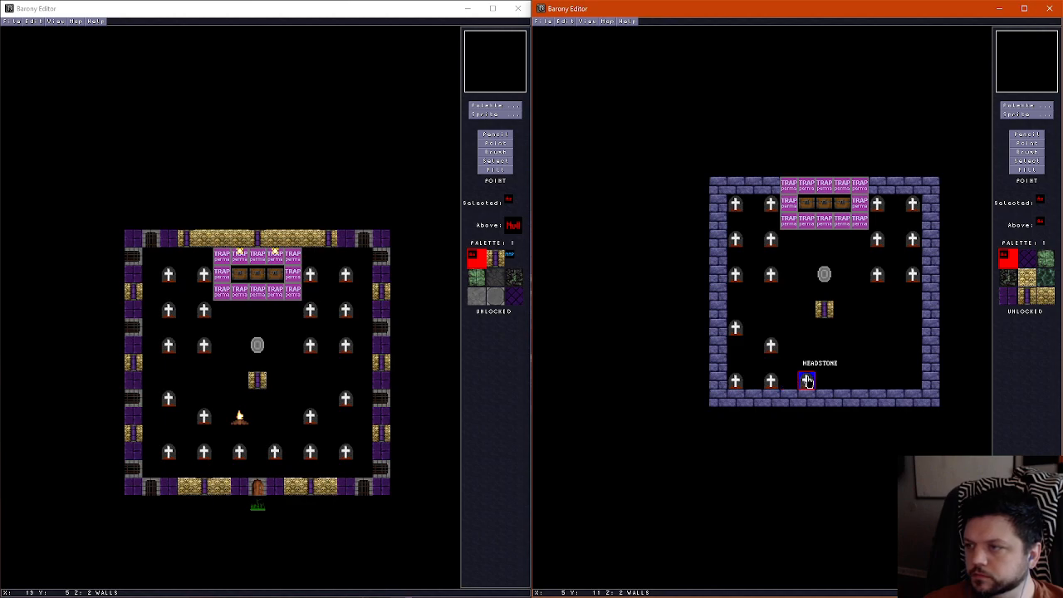
left_click(808, 380)
left_click(842, 380)
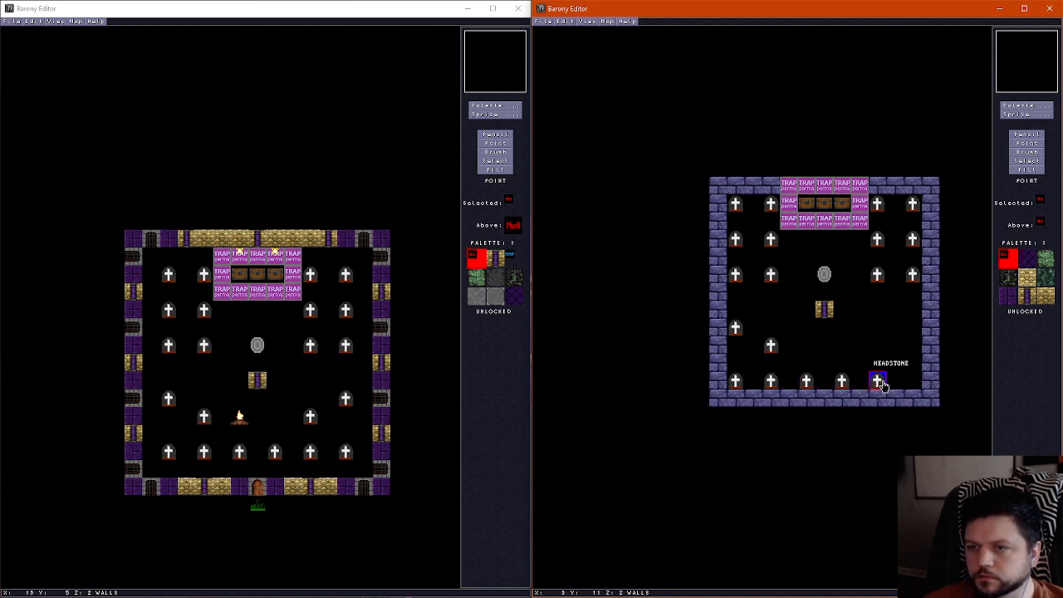
left_click(879, 383)
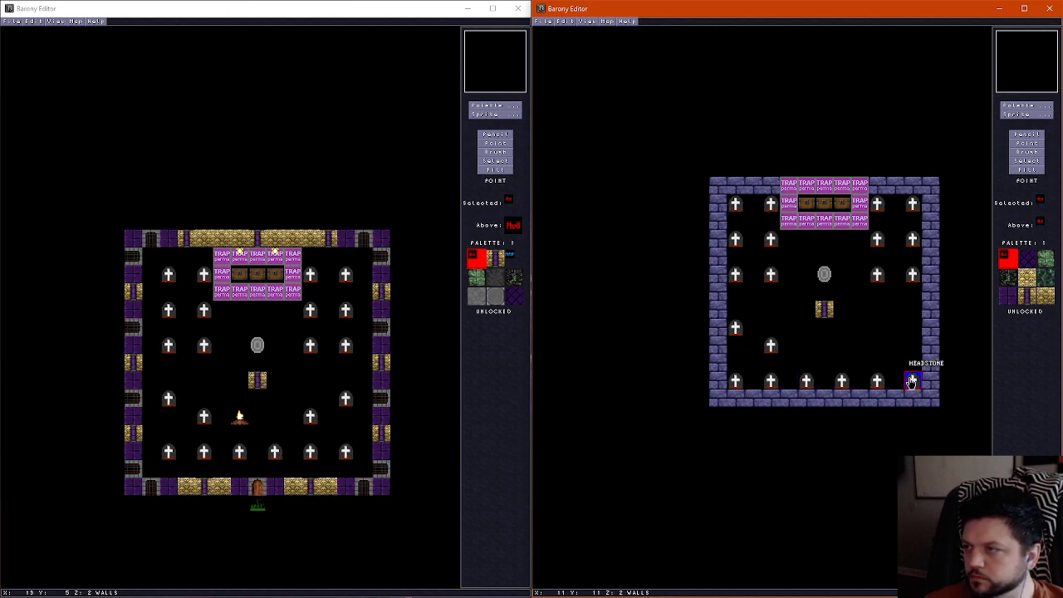
left_click(912, 381)
left_click(877, 345)
left_click(912, 330)
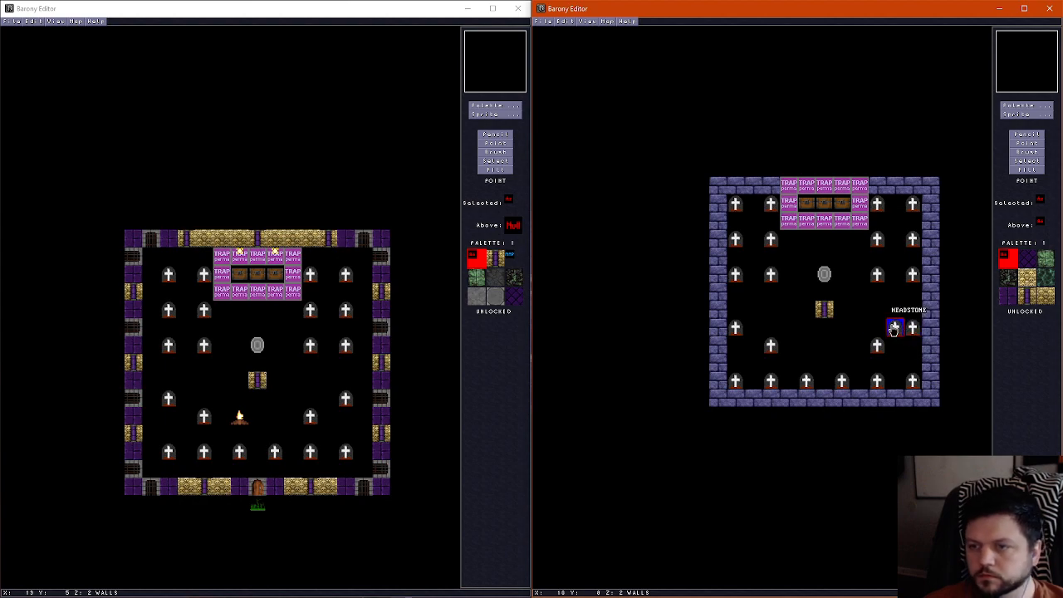
Place a fireplace on the new map at X 5, Y 9, southwest of the skull pillar
left_click(1014, 115)
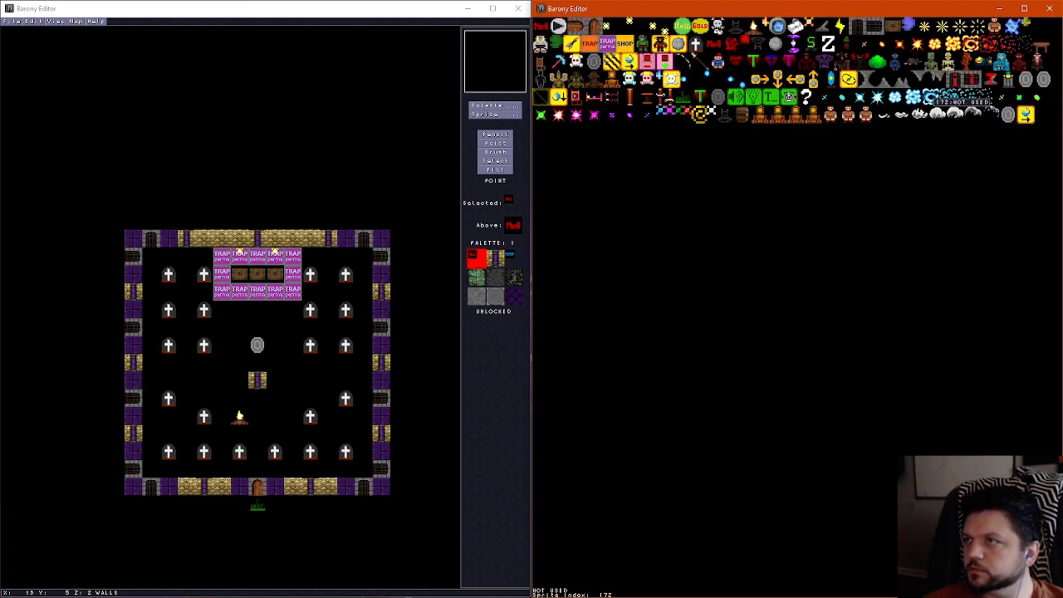
left_click(754, 28)
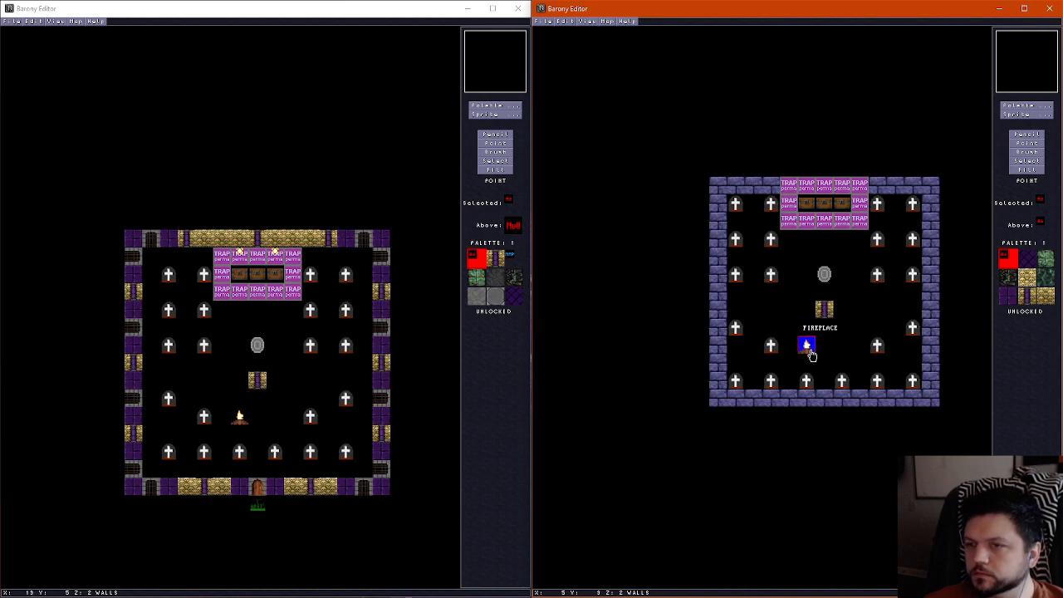
left_click(811, 352)
Compare the new map's floor layer with the trap room map's floor and ceiling layers
scroll(847, 331, "down", 1)
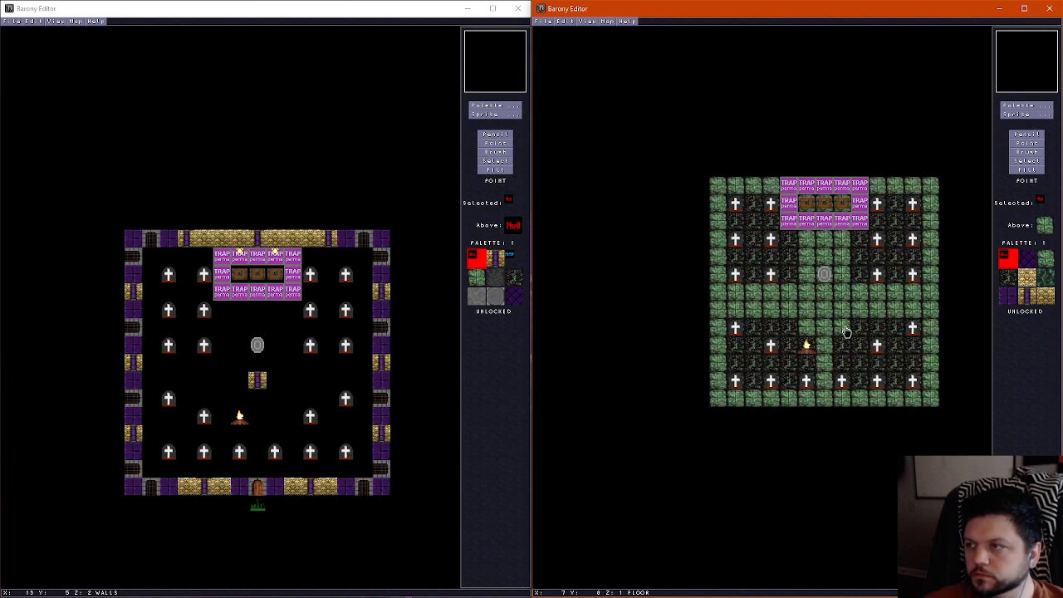
left_click(313, 268)
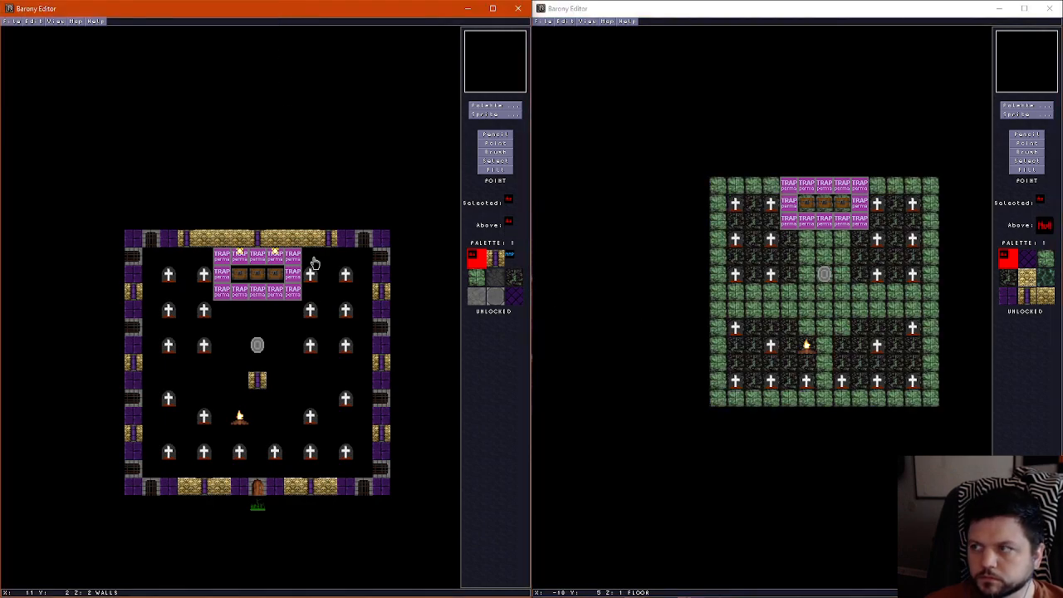
scroll(314, 271, "down", 1)
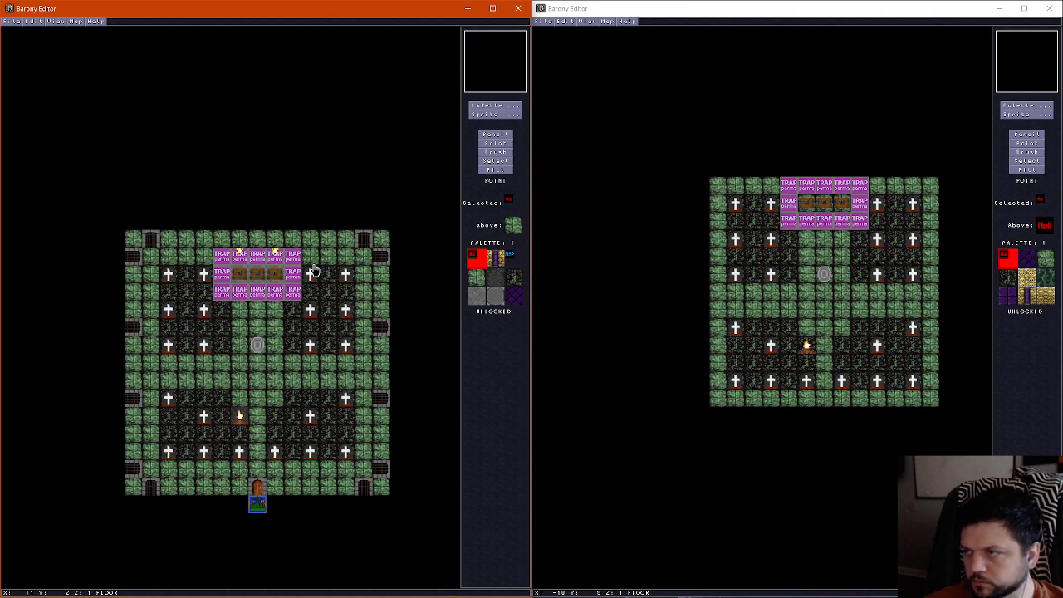
scroll(313, 270, "up", 2)
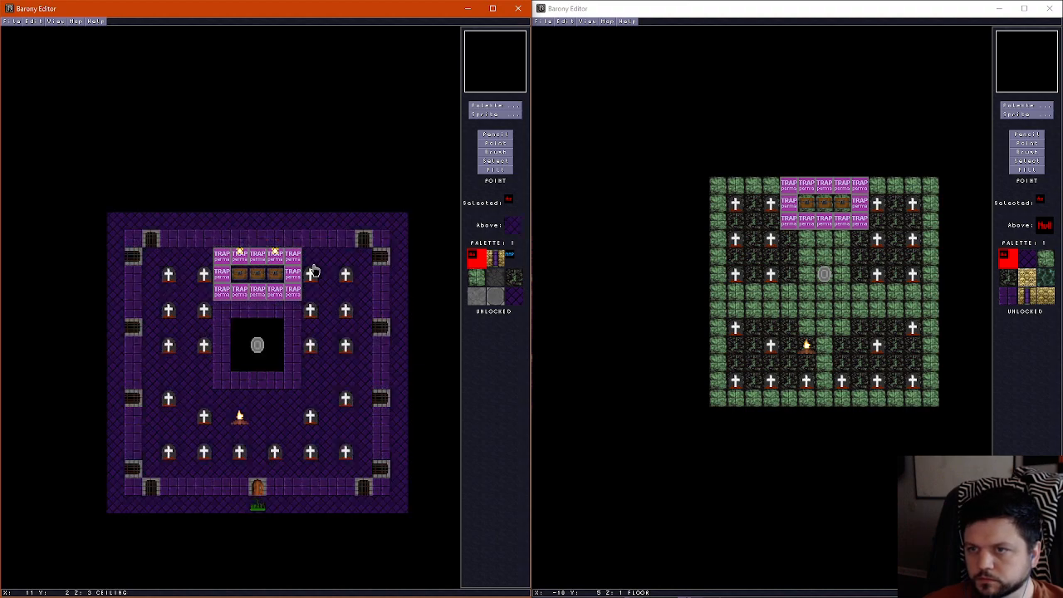
Pencil purple brick tiles onto the new map's ceiling layer around the teleport shrine
left_click(1026, 134)
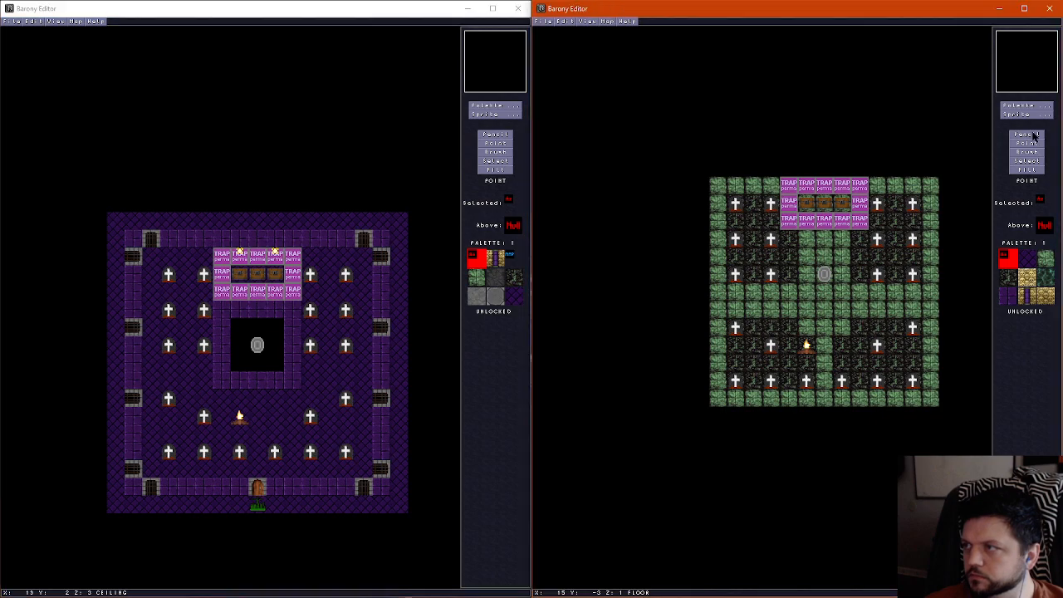
left_click(1007, 297)
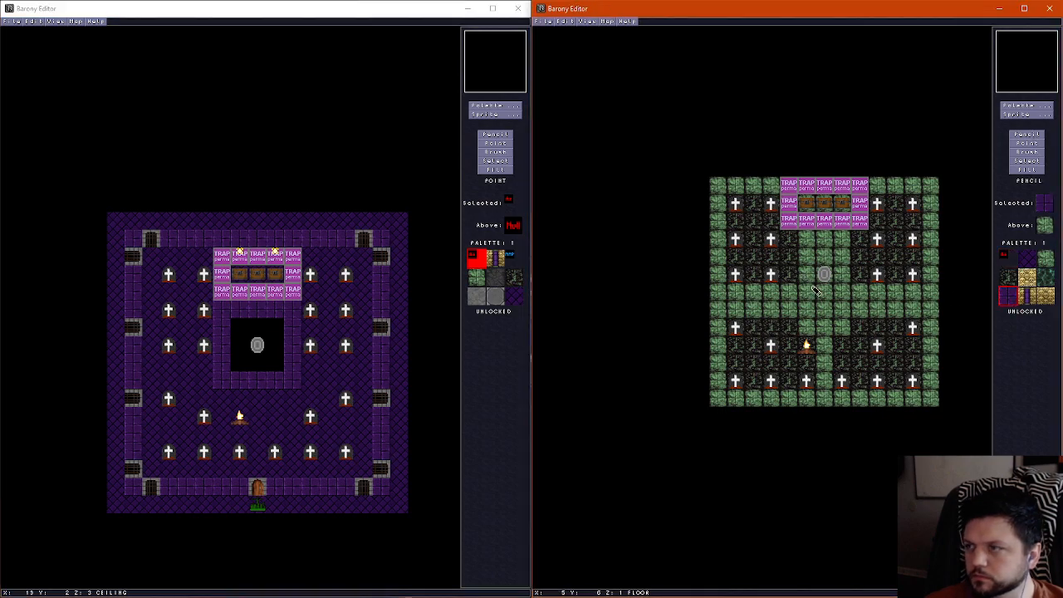
scroll(824, 276, "up", 1)
scroll(824, 276, "up", 1)
mouse_move(825, 237)
left_mouse_down()
mouse_move(795, 241)
mouse_move(796, 311)
mouse_move(851, 310)
mouse_move(859, 250)
mouse_move(849, 242)
mouse_move(817, 288)
mouse_move(833, 258)
left_mouse_up()
Erase the new map's remaining blue brick outer walls by filling them with the empty tile
scroll(840, 272, "down", 1)
right_click(841, 272)
scroll(841, 271, "up", 1)
scroll(837, 262, "down", 2)
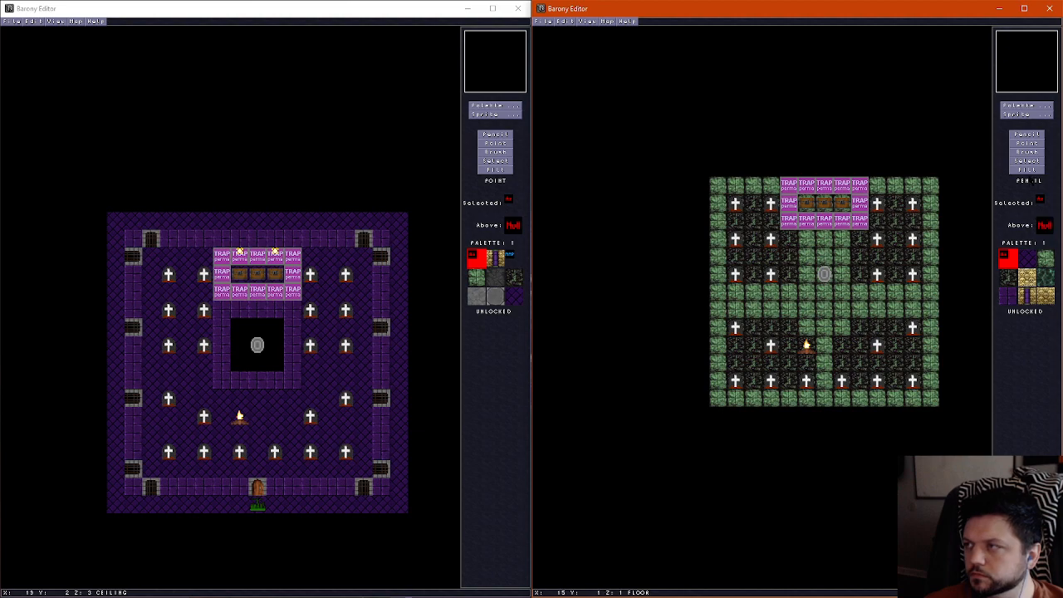
key("f")
scroll(932, 235, "up", 1)
scroll(869, 268, "down", 1)
scroll(873, 275, "down", 1)
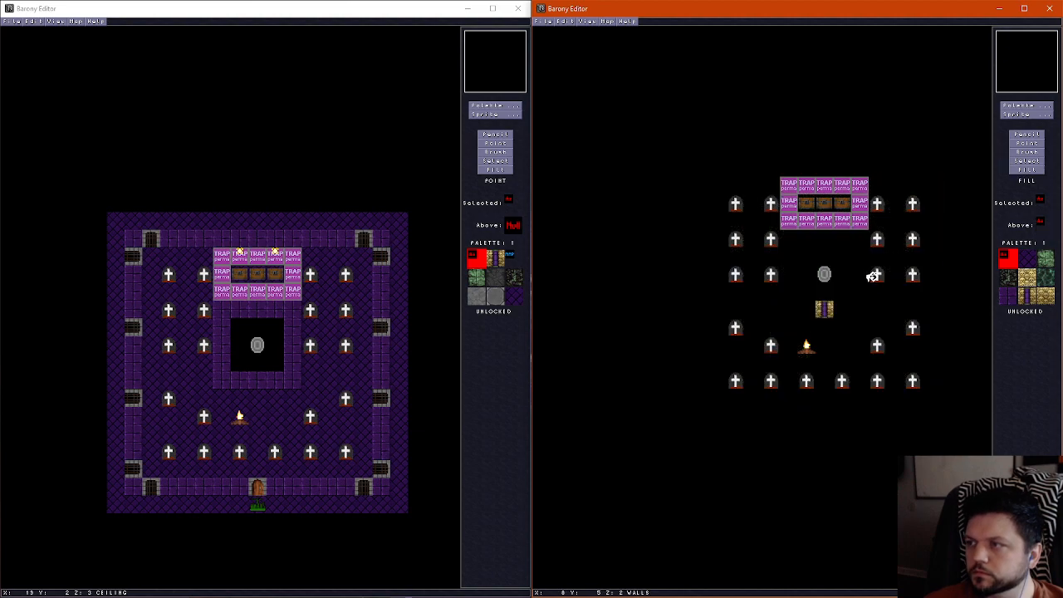
Place a column of wire sprites on the new map at X 2, from Y 1 down to Y 10
scroll(872, 276, "up", 1)
scroll(872, 277, "up", 1)
scroll(873, 277, "down", 1)
scroll(872, 277, "up", 1)
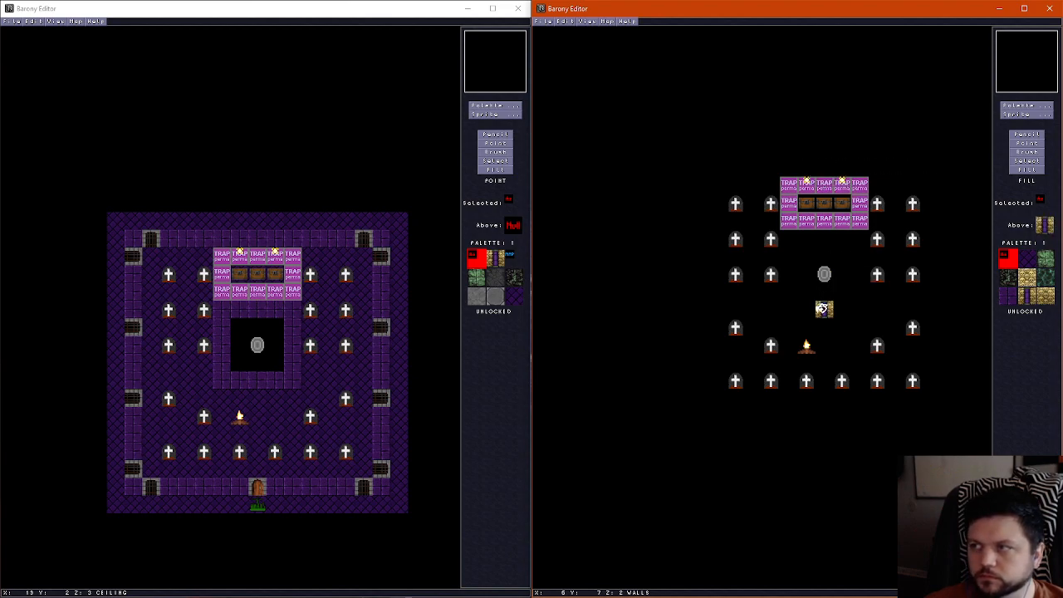
left_click(1026, 115)
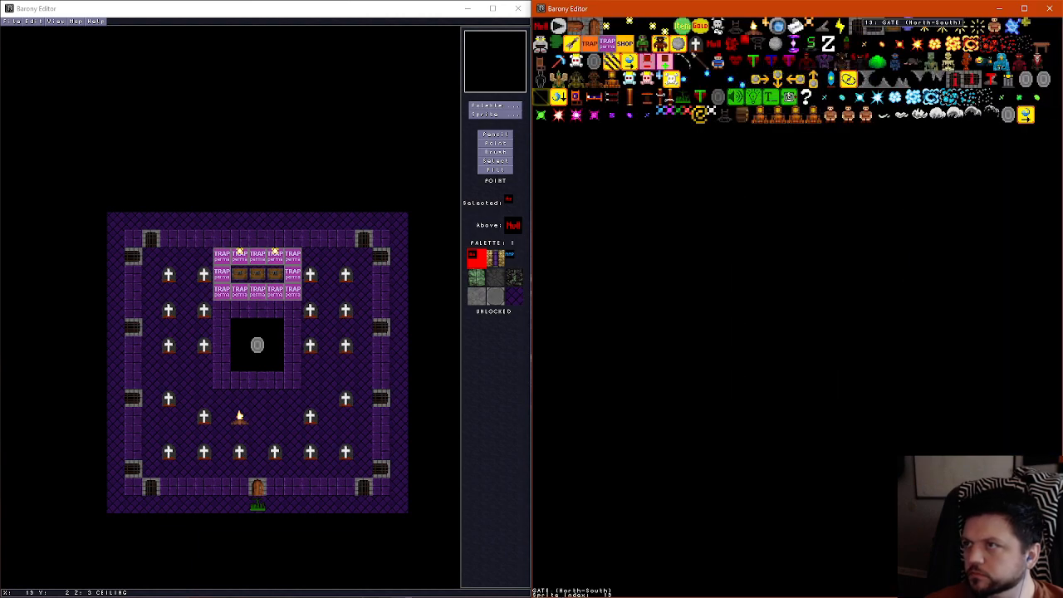
left_click(854, 28)
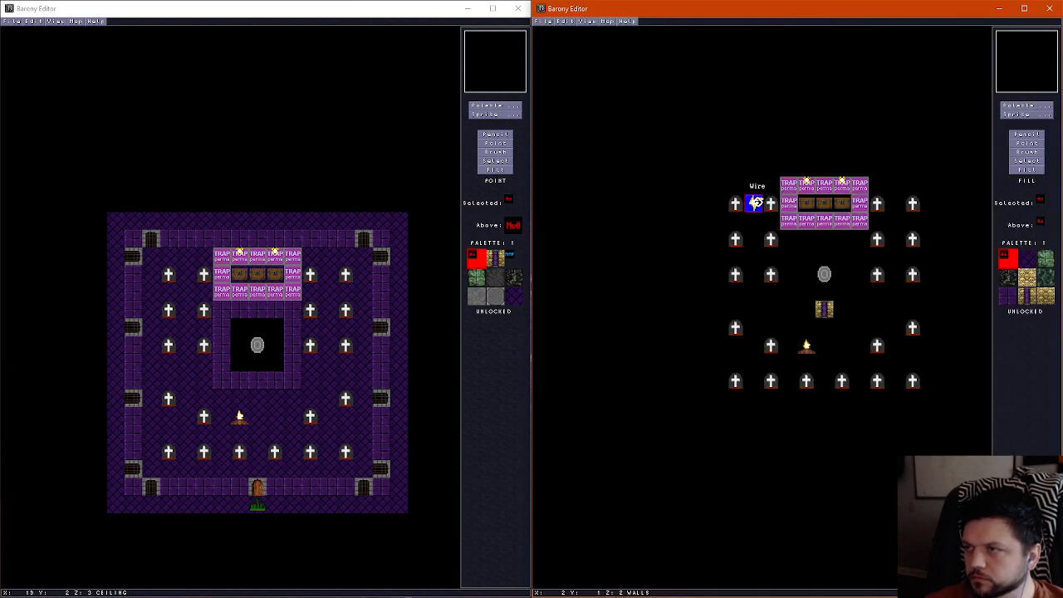
right_click(757, 222)
right_click(757, 239)
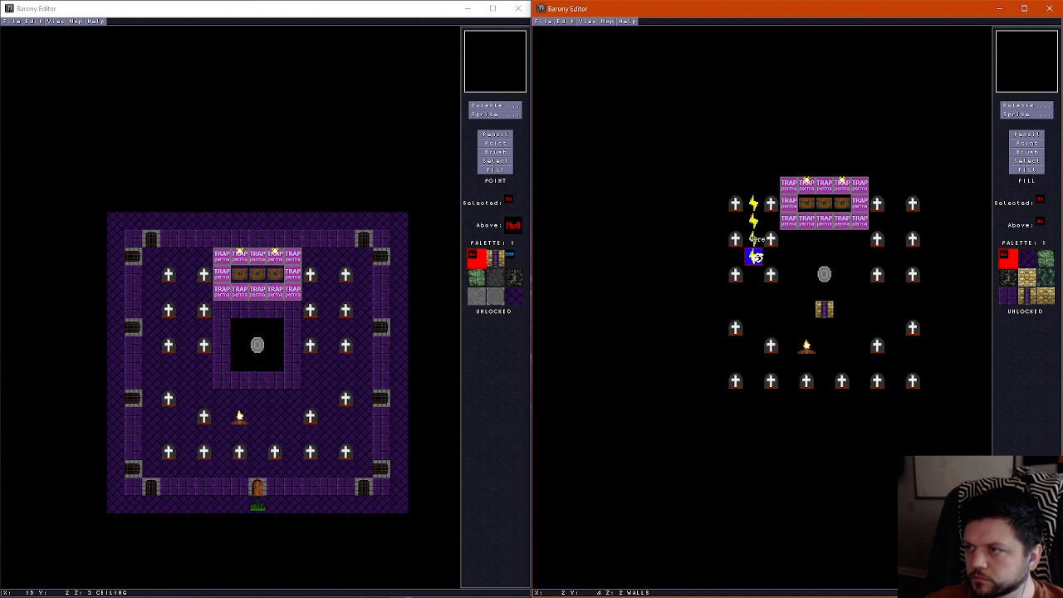
right_click(758, 258)
right_click(756, 275)
right_click(757, 293)
right_click(757, 327)
right_click(756, 344)
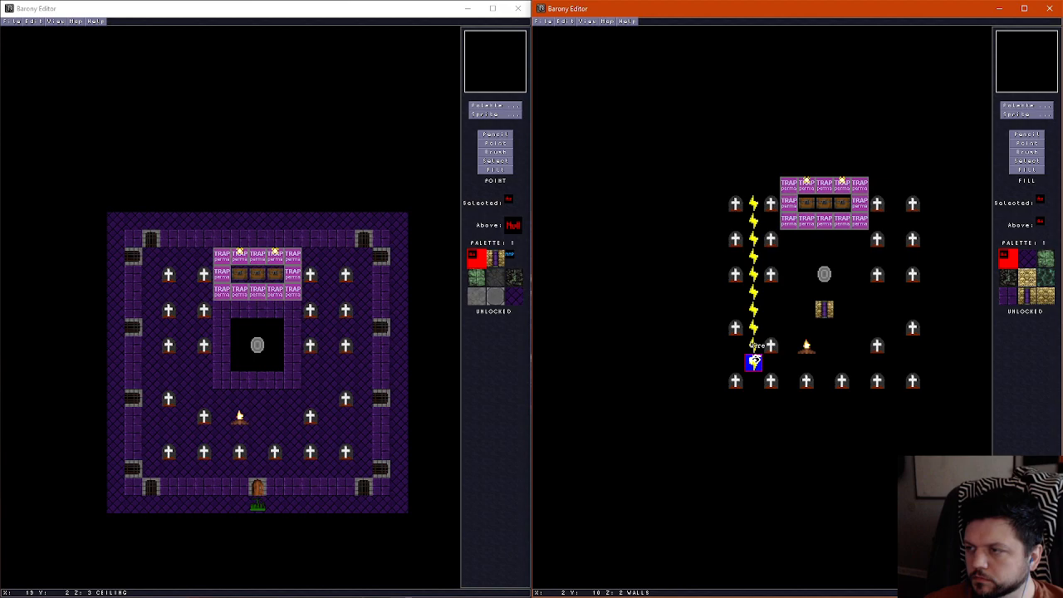
right_click(756, 362)
Extend the wire eastward along Y 10, from X 3 to X 10, between the fireplace and the southern headstones
right_click(774, 362)
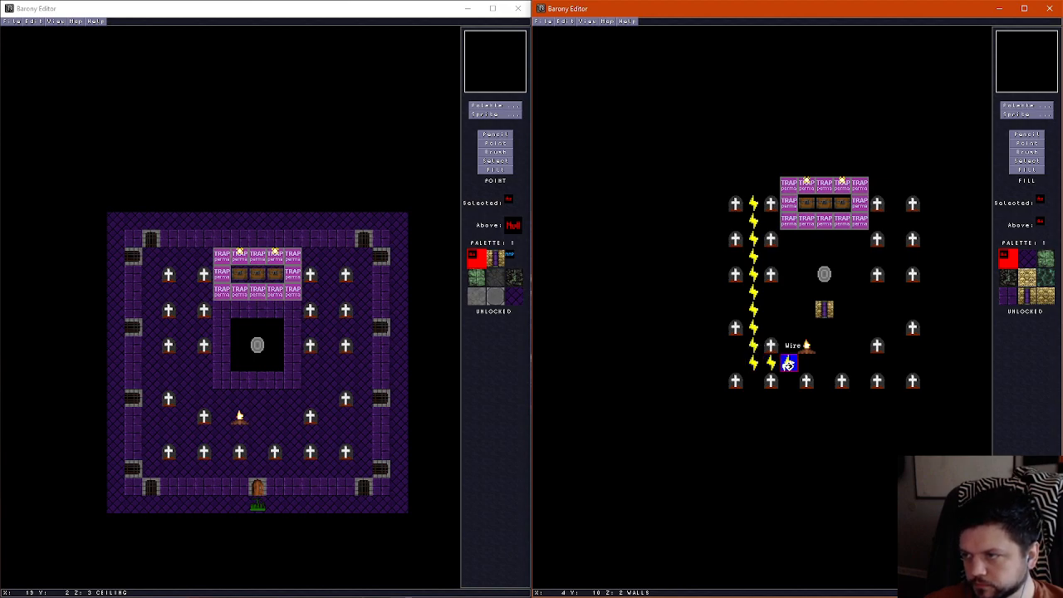
right_click(792, 362)
right_click(810, 362)
right_click(828, 362)
right_click(846, 362)
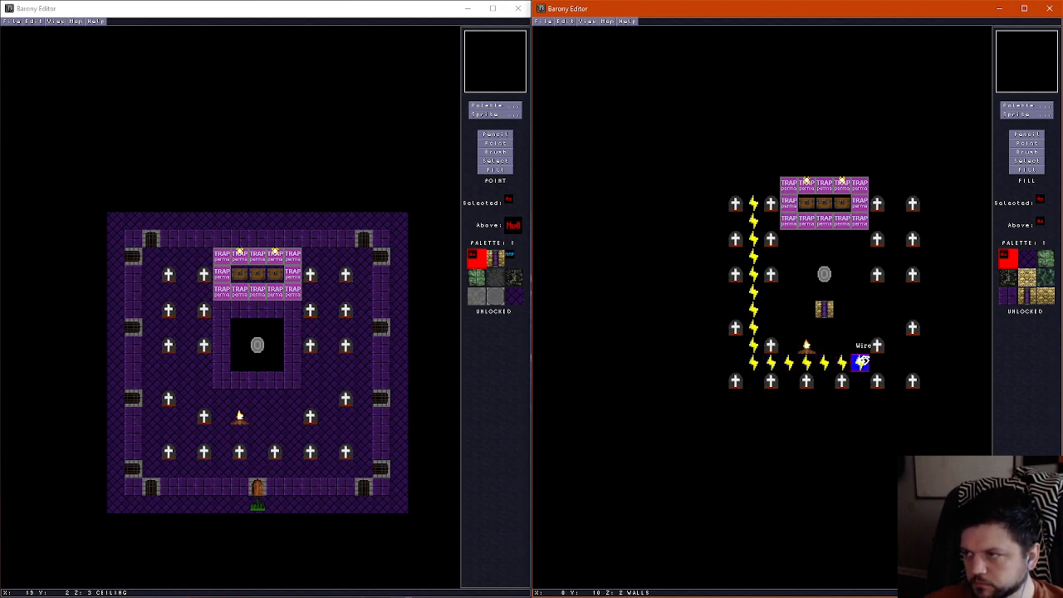
right_click(863, 363)
right_click(881, 362)
right_click(899, 362)
Run the wire north along X 10, from Y 9 up to Y 2, between the eastern headstone columns
right_click(898, 344)
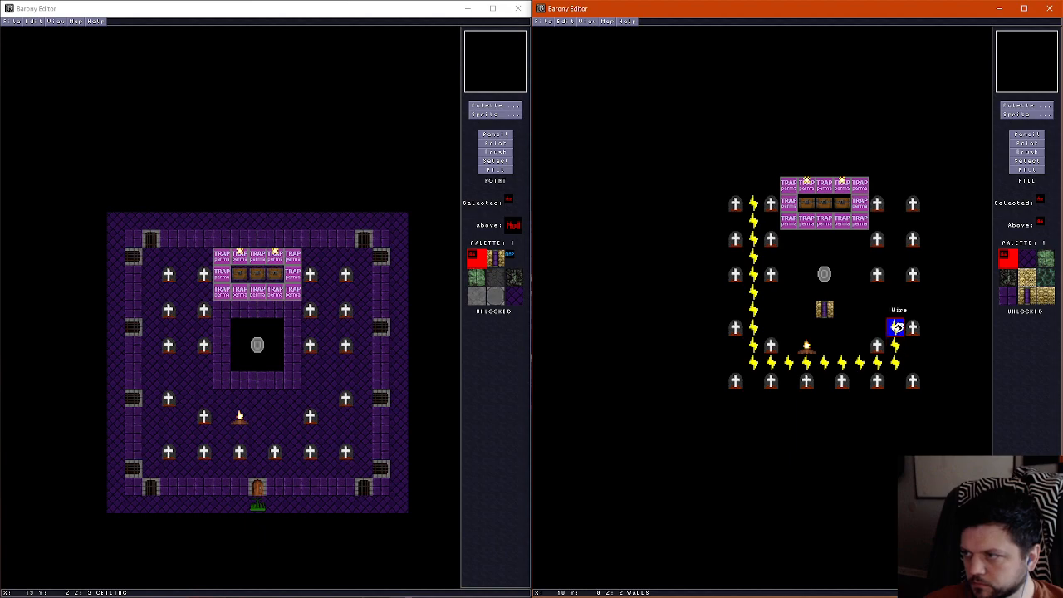
right_click(899, 328)
right_click(899, 309)
right_click(899, 292)
right_click(898, 274)
right_click(898, 257)
right_click(899, 239)
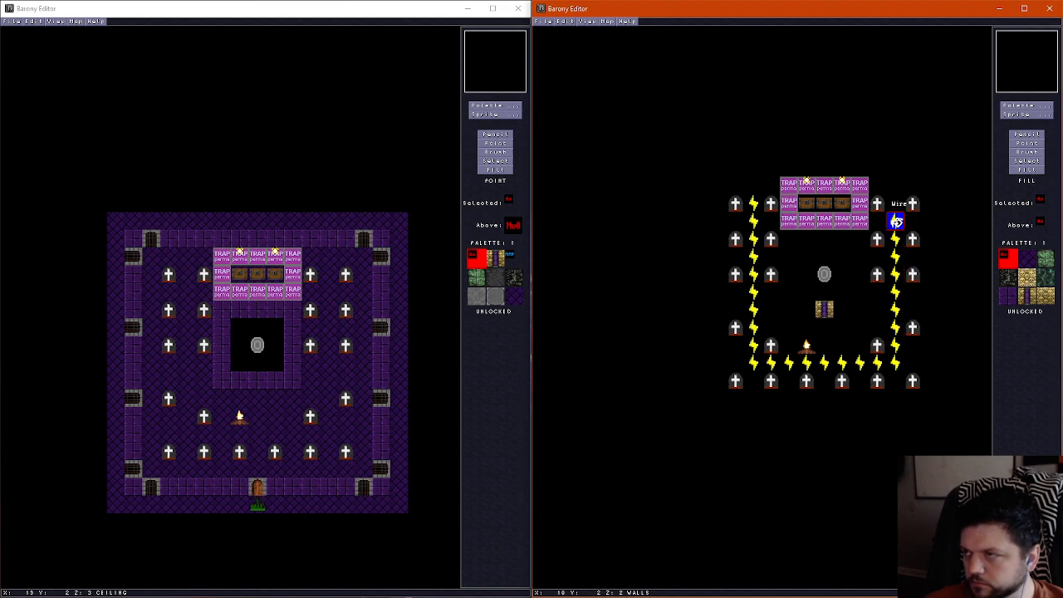
left_click(895, 221)
Move the northwestern wire from X 2, Y 1 to X 3, Y 2, and add a matching wire at X 9, Y 2
left_click(752, 203)
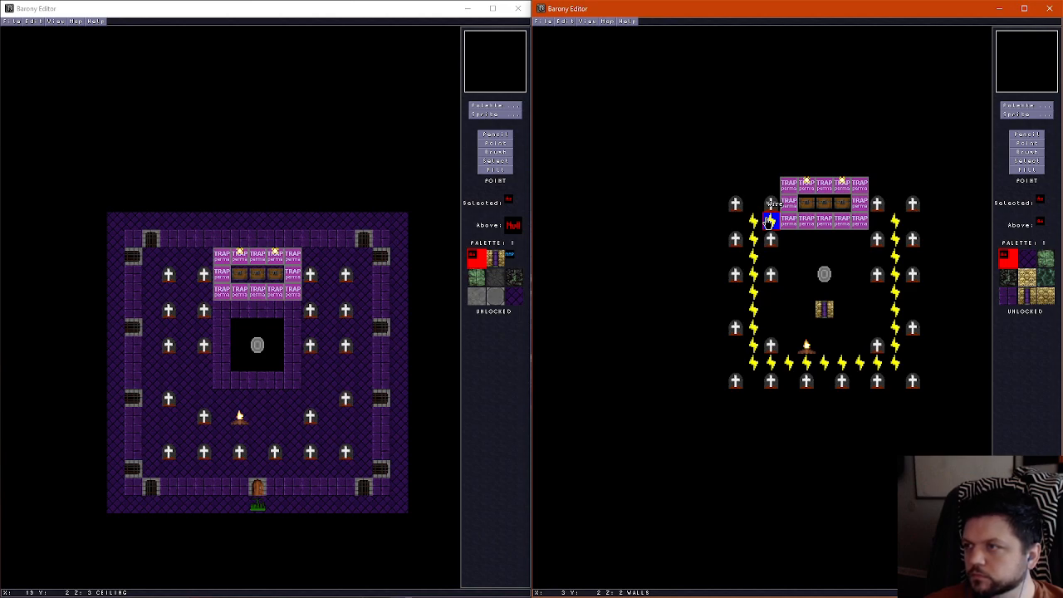
left_click(766, 220)
right_click(893, 224)
left_click(877, 222)
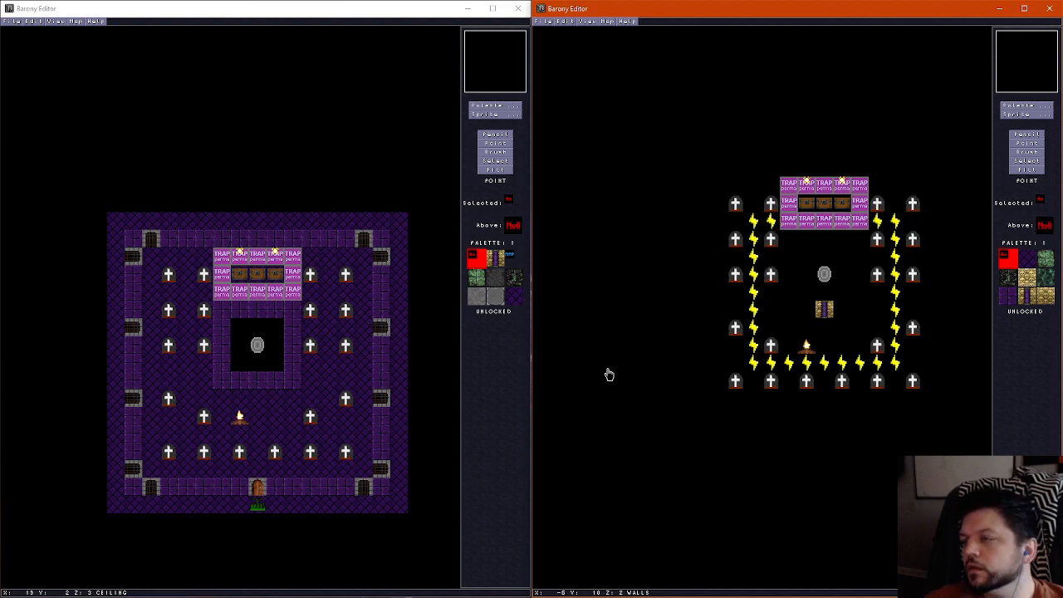
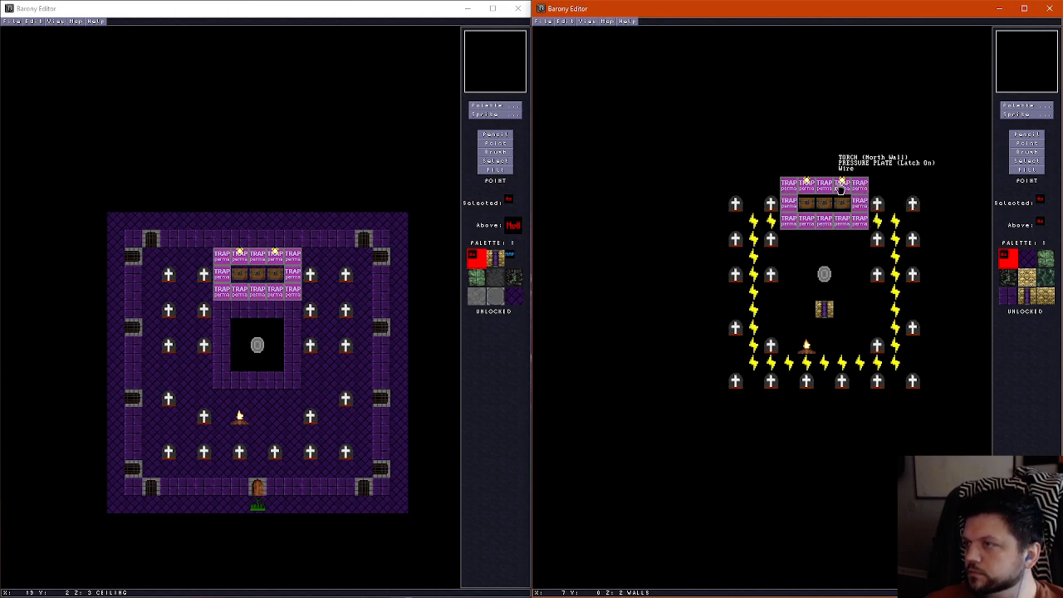
Set the new map's properties to match the original, with the map name Underworld: Mass Graves and the same author name
scroll(825, 350, "down", 1)
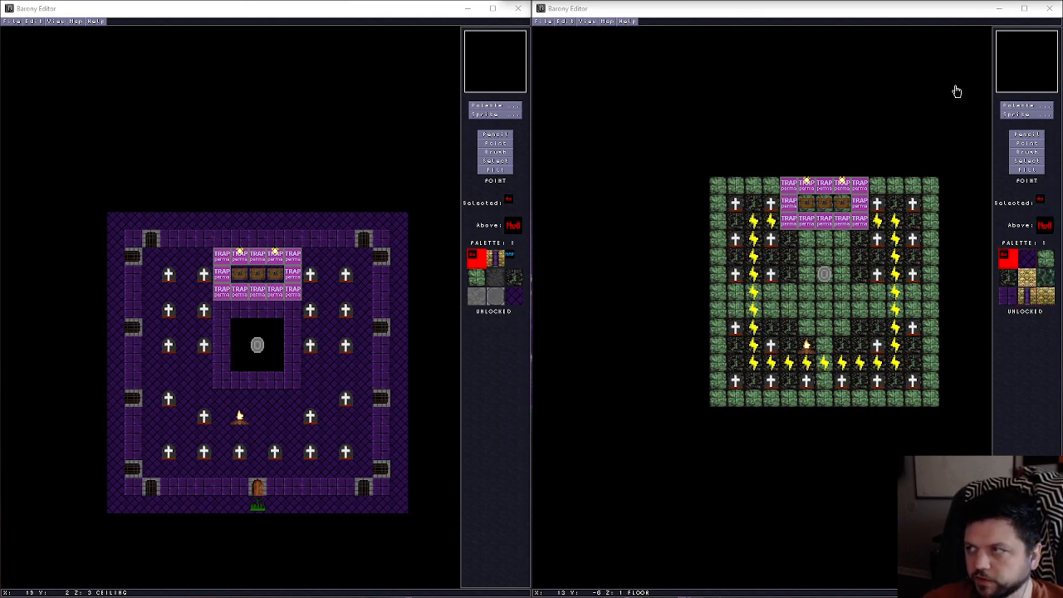
left_click(1026, 142)
scroll(784, 266, "up", 2)
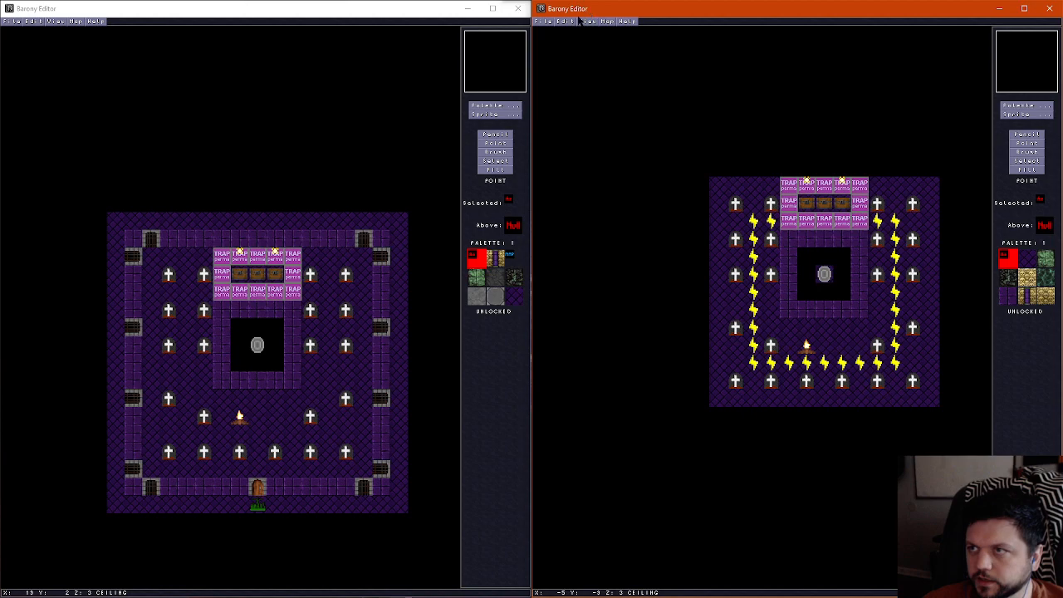
left_click(215, 12)
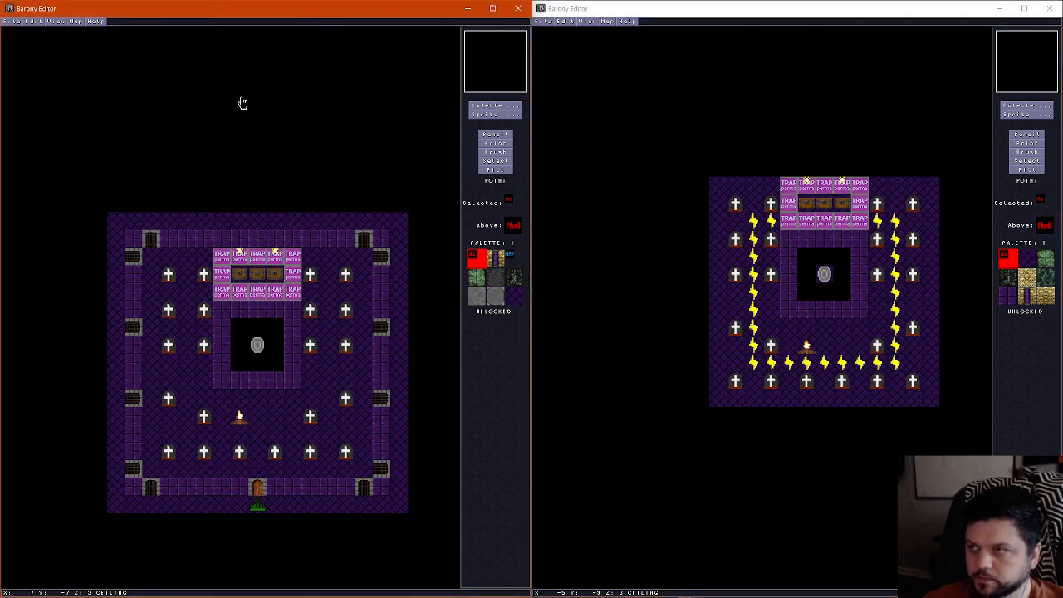
key("ctrl+m")
left_click(790, 13)
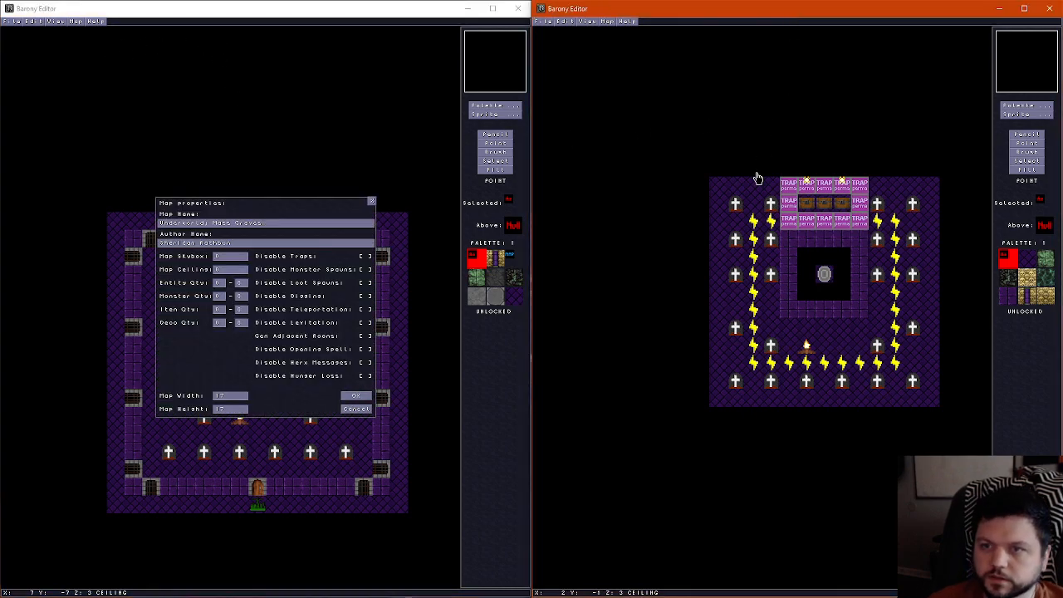
key("ctrl+m")
key("BackSpace")
key("BackSpace")
key("BackSpace")
key("BackSpace")
key("BackSpace")
key("BackSpace")
key("BackSpace")
key("BackSpace")
key("BackSpace")
key("BackSpace")
key("BackSpace")
key("BackSpace")
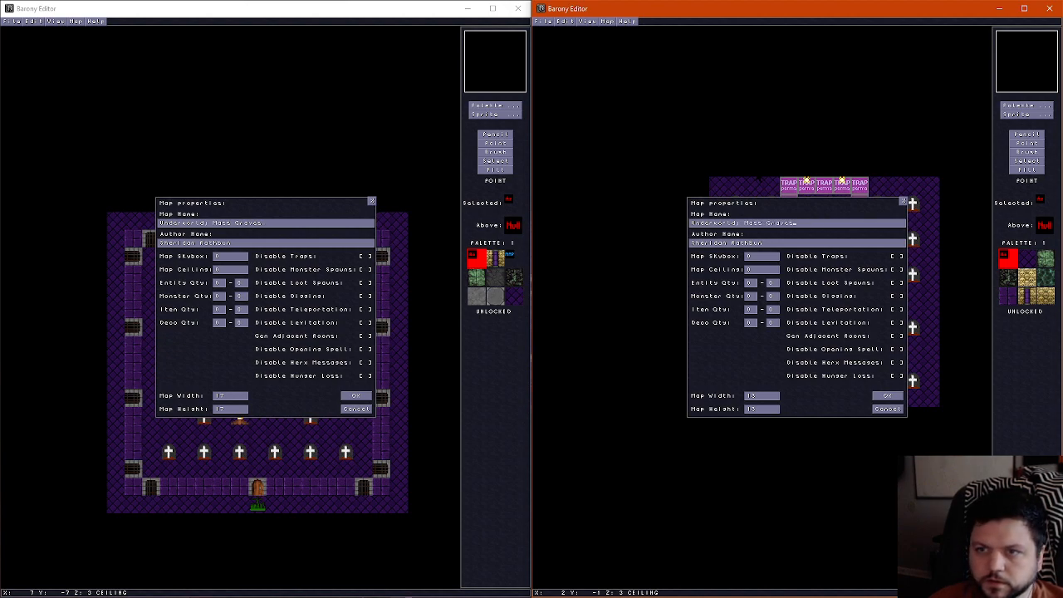
left_click(891, 397)
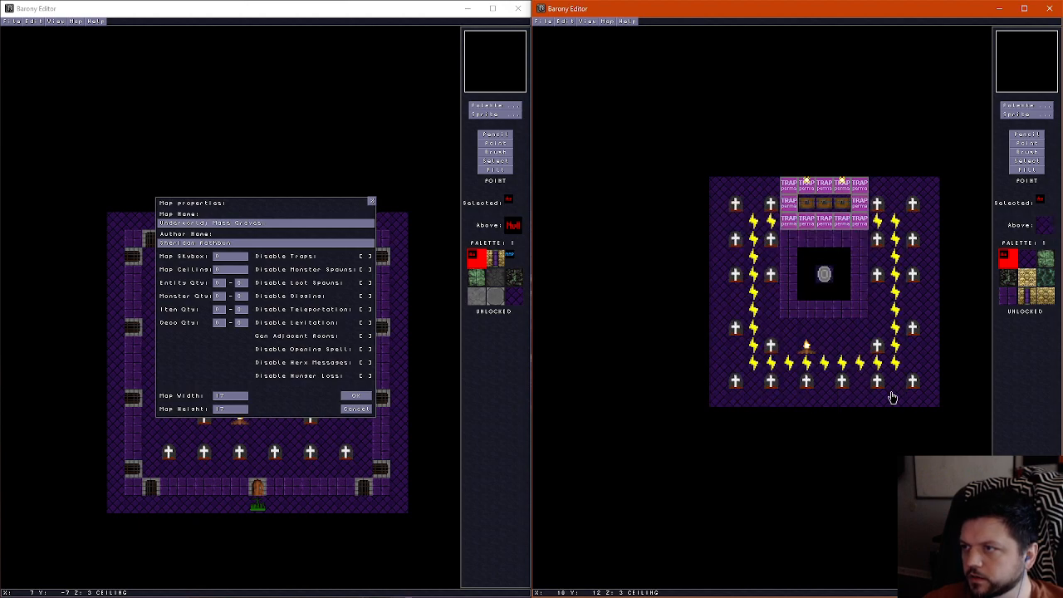
Look up the original map's file name and save the new map under that name with an a appended
left_click(357, 409)
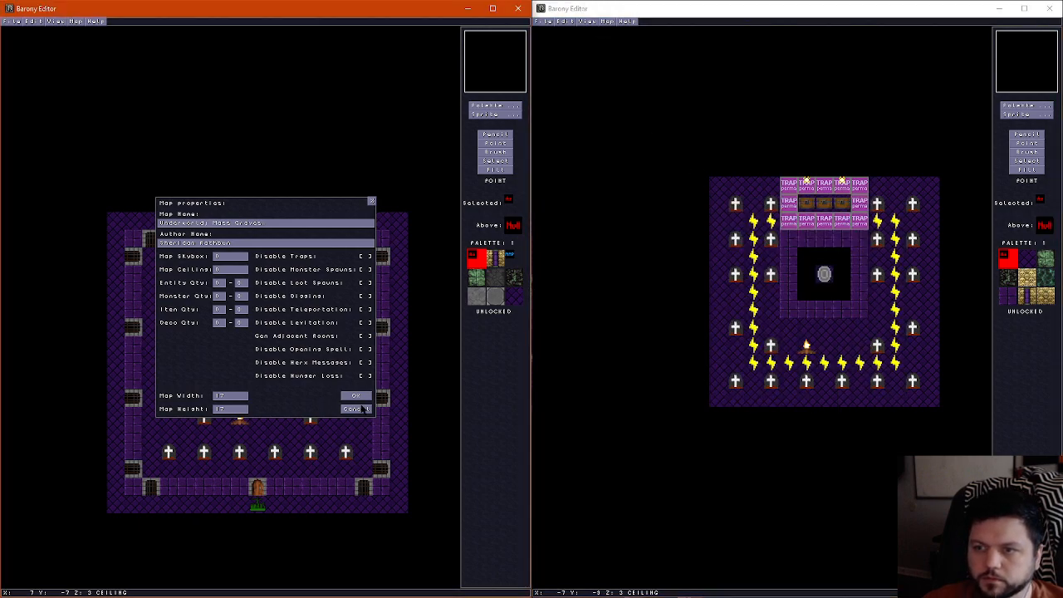
left_click(358, 409)
left_click(12, 22)
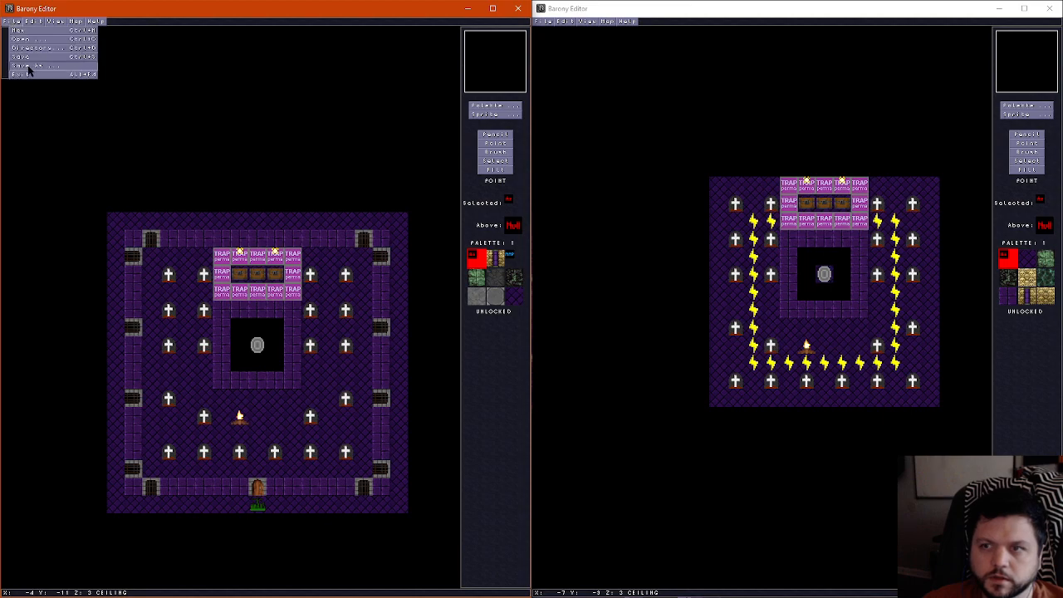
left_click(28, 68)
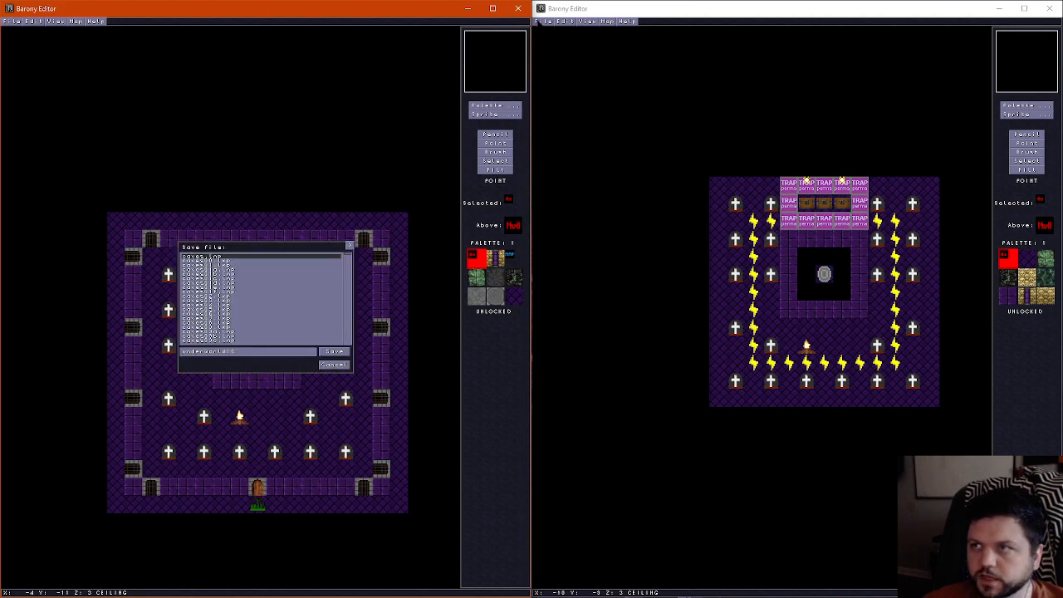
left_click(544, 37)
left_click(544, 22)
left_click(560, 67)
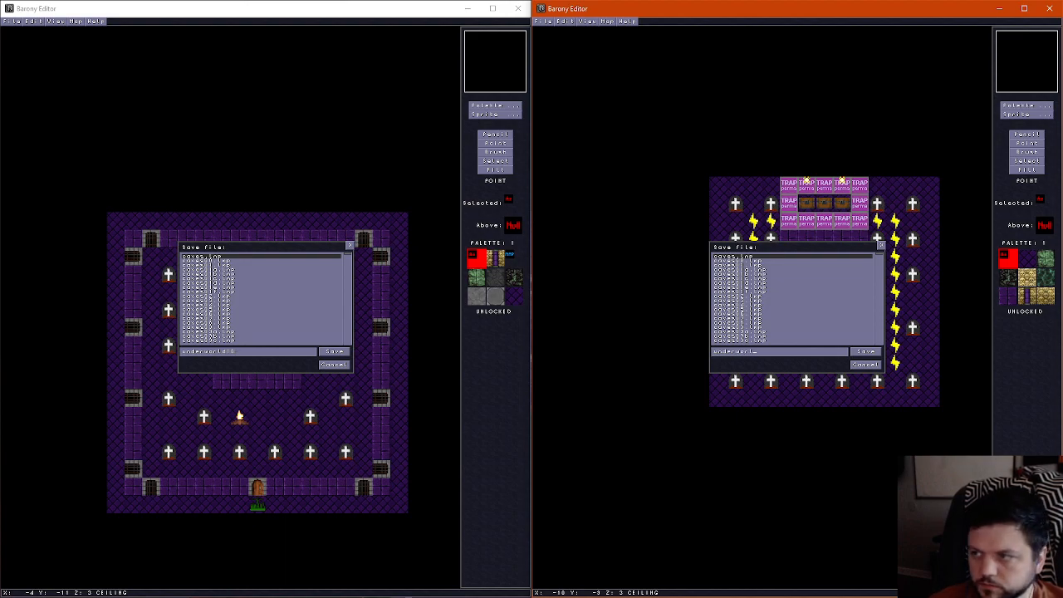
left_click(868, 351)
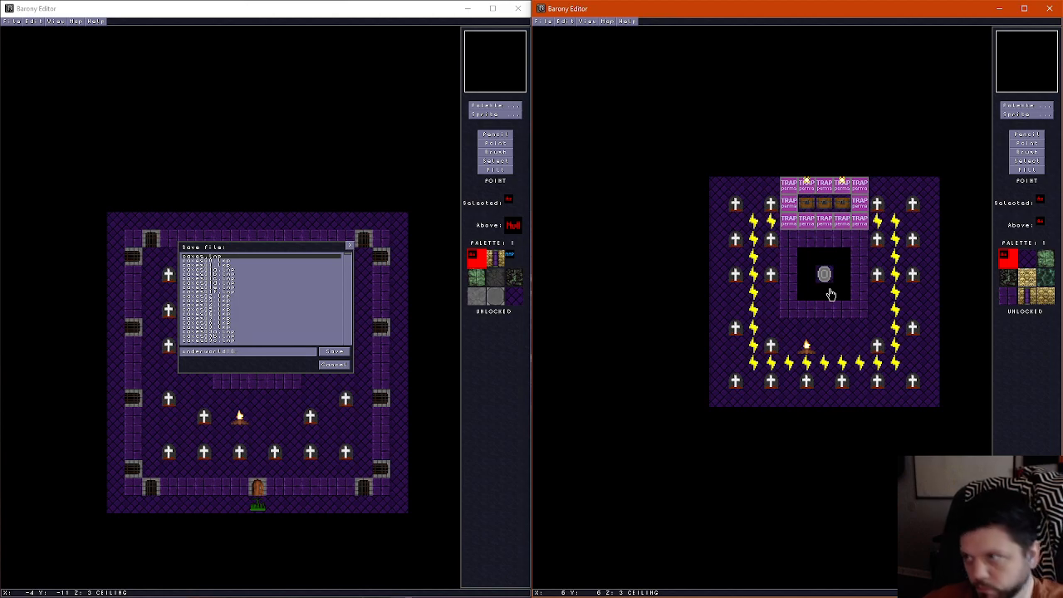
Examine the floor, walls and ceiling layers of the new graveyard map around the shrine and the fireplace
scroll(818, 257, "down", 1)
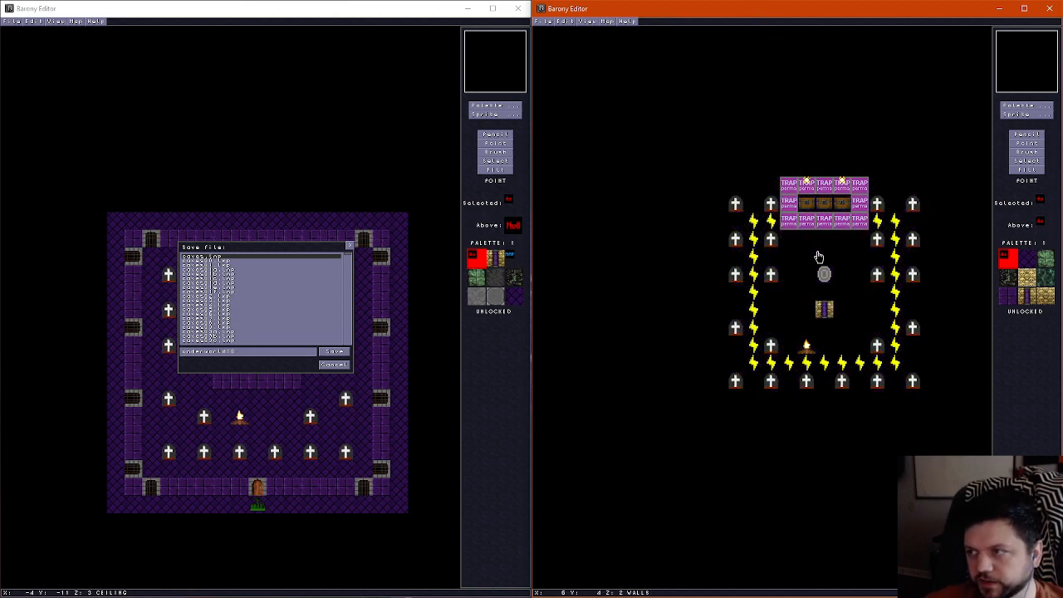
scroll(818, 257, "up", 1)
scroll(819, 259, "down", 1)
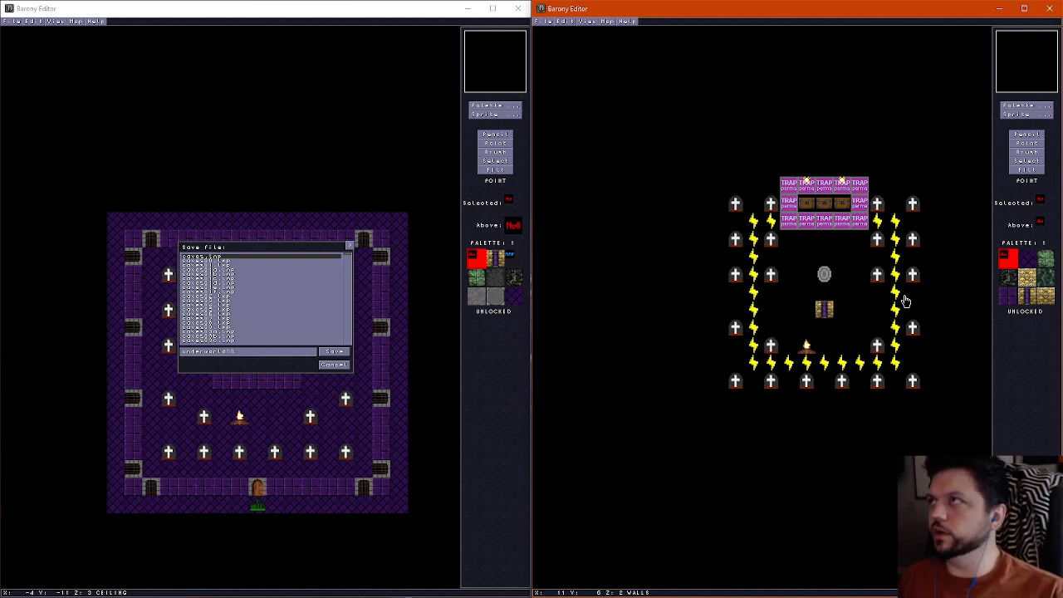
scroll(806, 331, "up", 1)
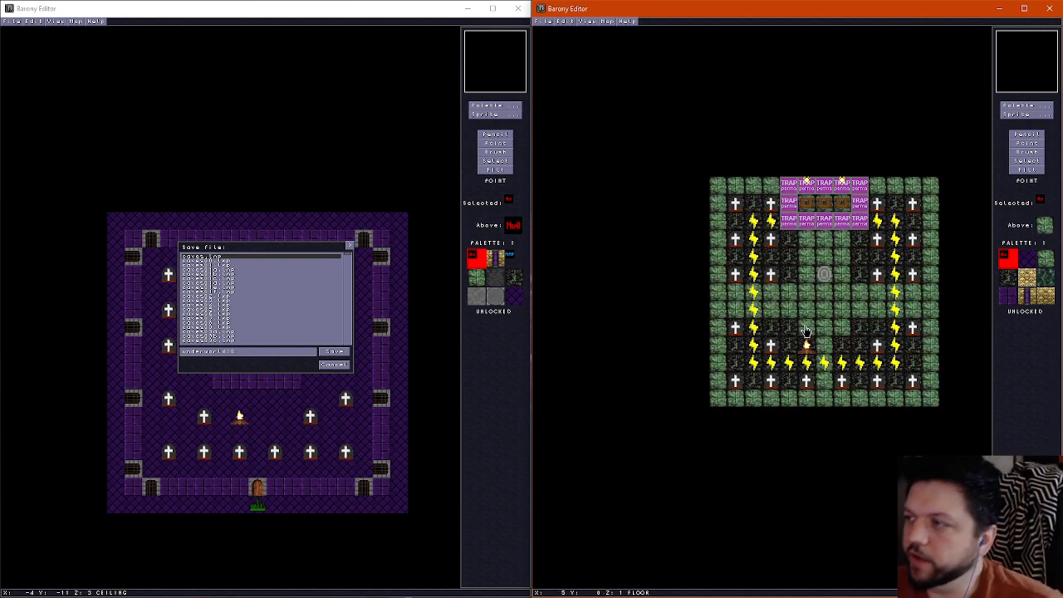
scroll(806, 331, "down", 1)
scroll(806, 332, "up", 1)
scroll(805, 332, "down", 1)
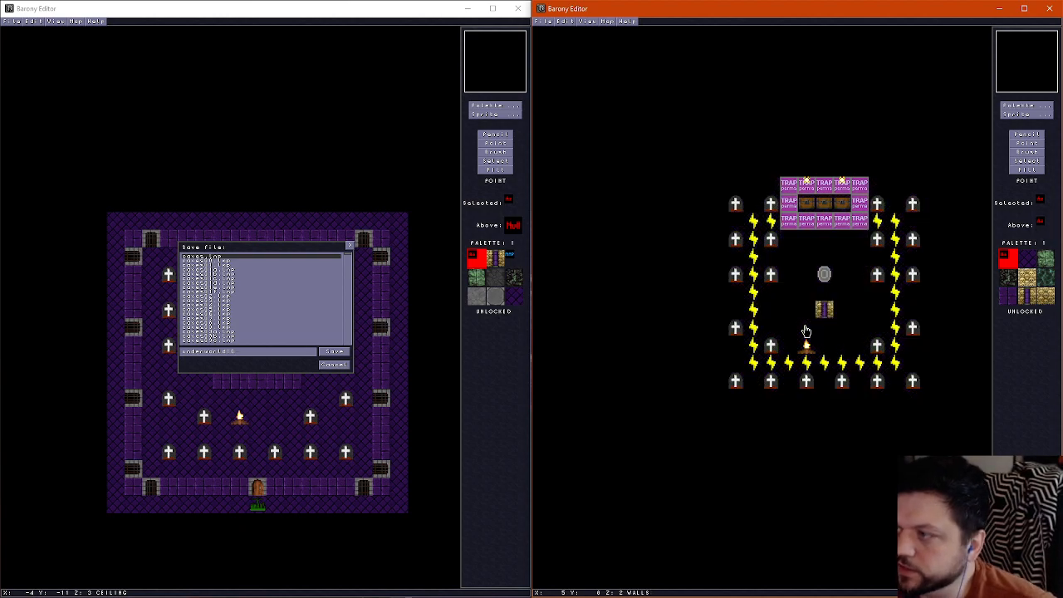
scroll(837, 356, "down", 1)
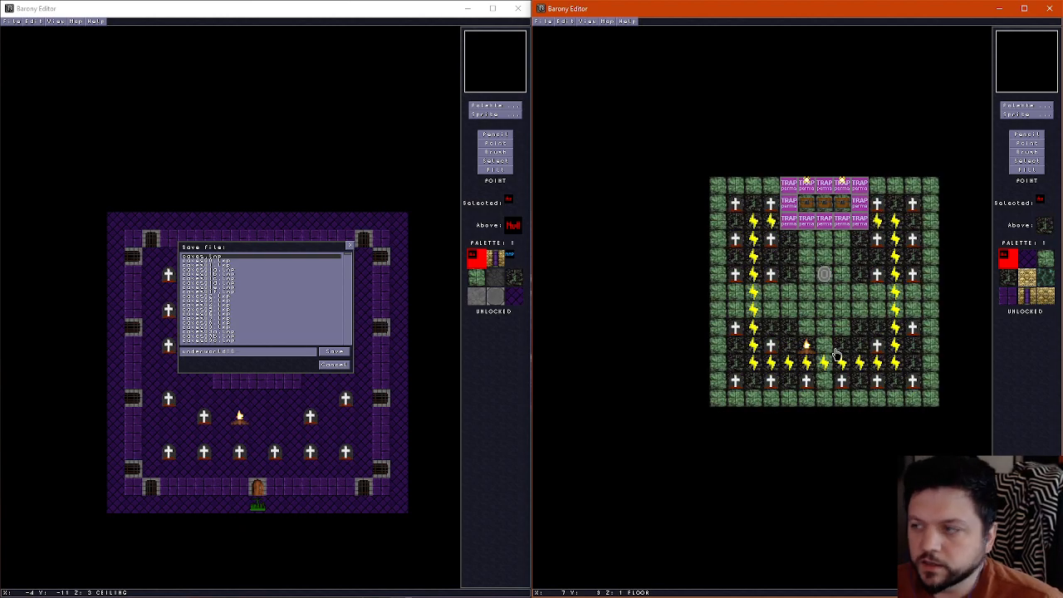
Choose the Gray Dirt tile for the pencil and compare the new map's floor, walls and ceiling layers
left_click(1022, 106)
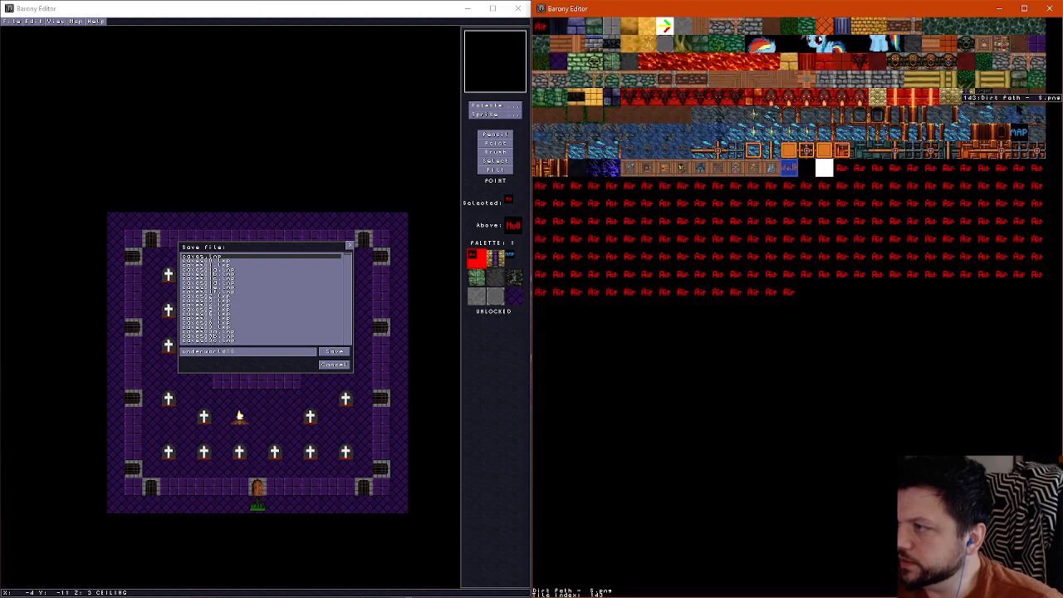
left_click(628, 58)
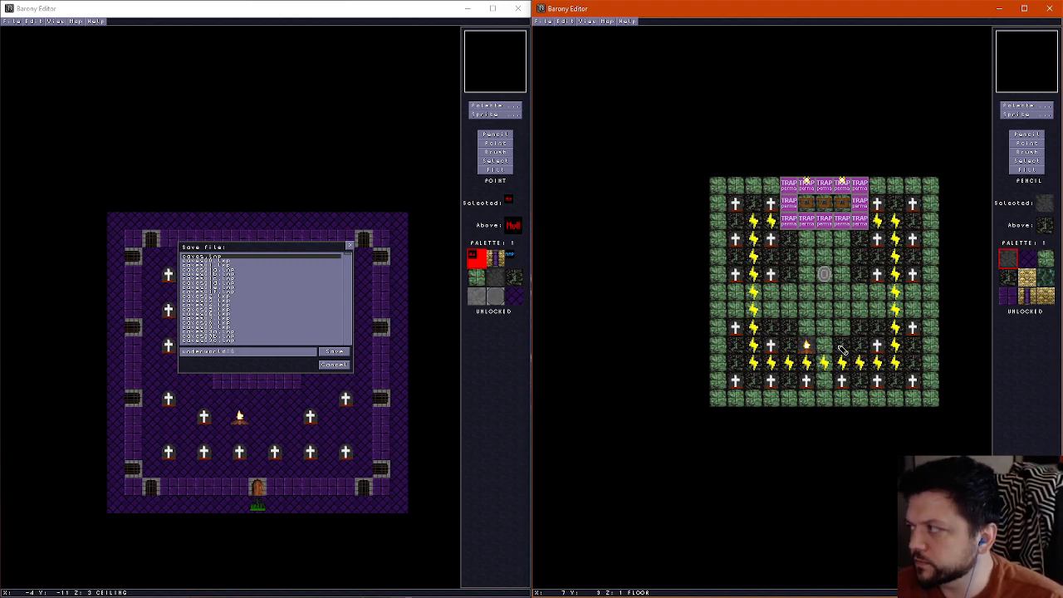
scroll(813, 288, "up", 2)
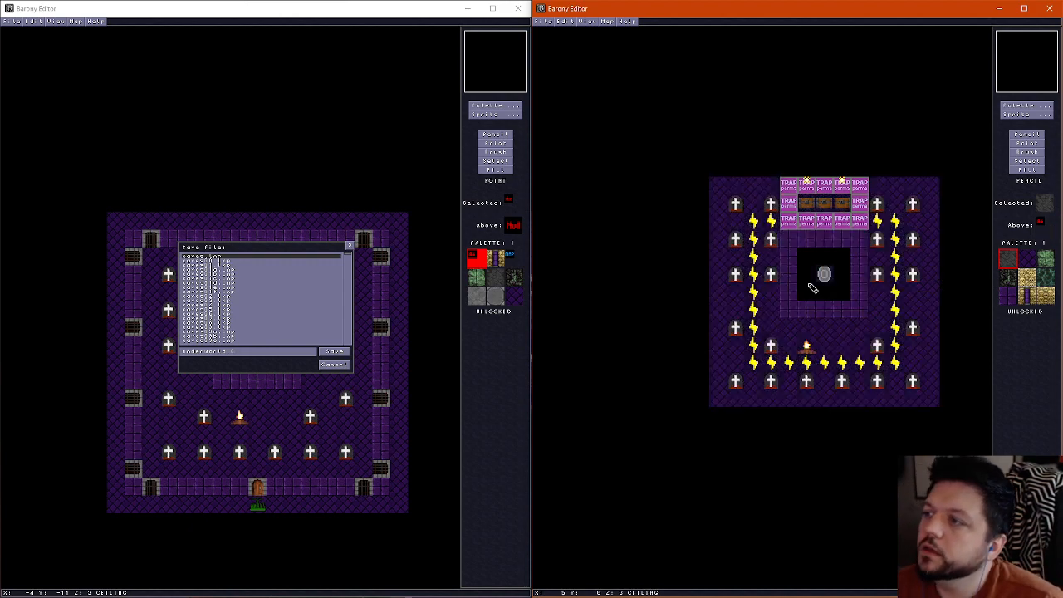
scroll(813, 289, "down", 1)
scroll(813, 288, "down", 1)
scroll(813, 288, "up", 2)
scroll(813, 288, "down", 2)
scroll(813, 288, "up", 2)
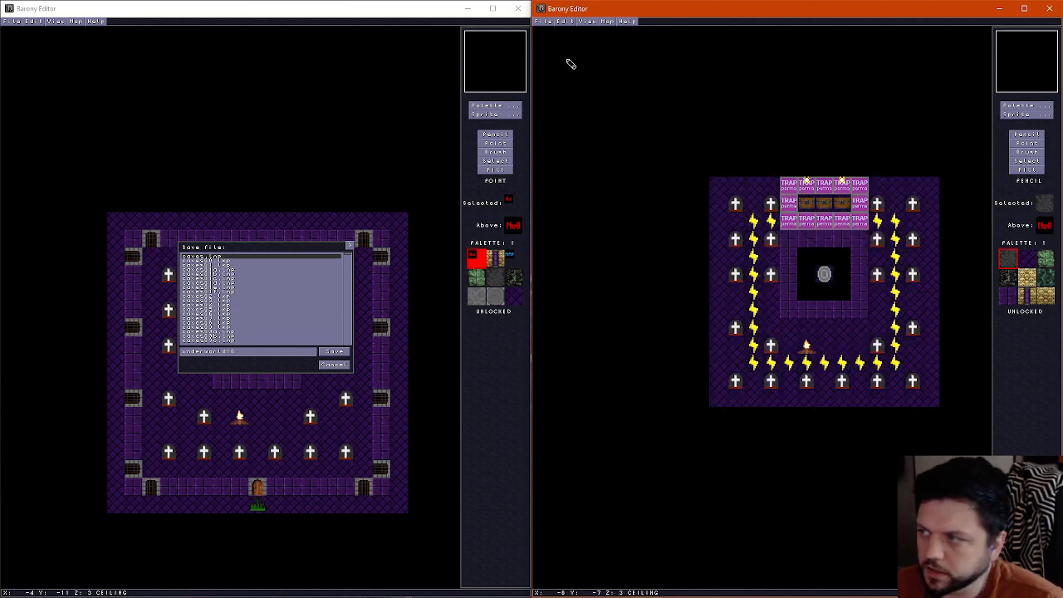
Cancel saving the original map and delete the pressure plates in its northern trap row, plus the northwestern torch
left_click(332, 371)
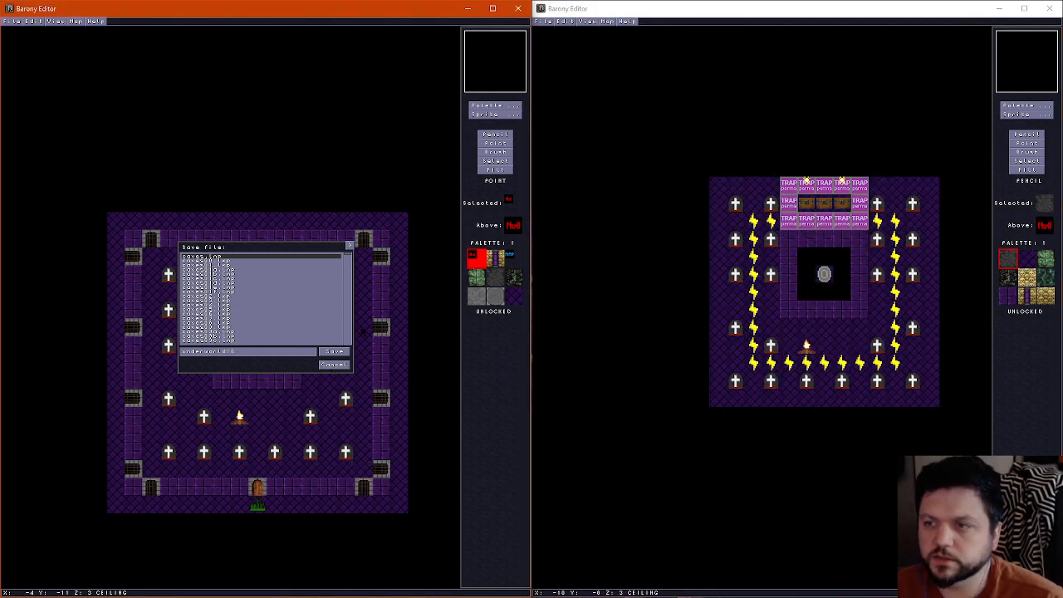
left_click(334, 364)
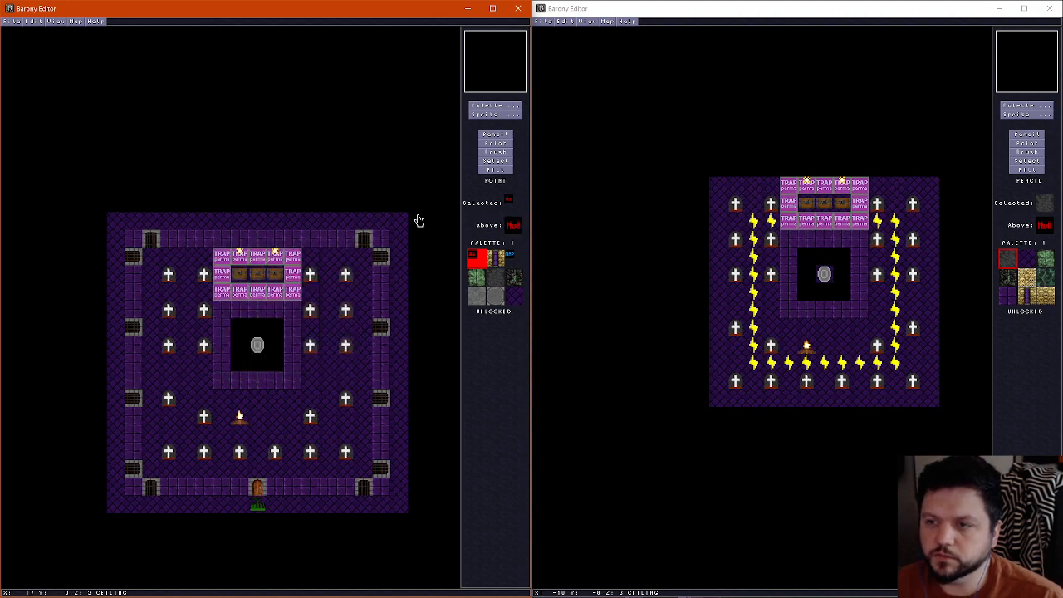
left_click(244, 261)
key("Delete")
left_click(259, 257)
key("Delete")
left_click(277, 256)
key("Delete")
left_click(246, 261)
key("Delete")
left_click(224, 260)
Delete the three chests, the remaining torch and the leftover plates in the upper two trap rows of the original map
key("Delete")
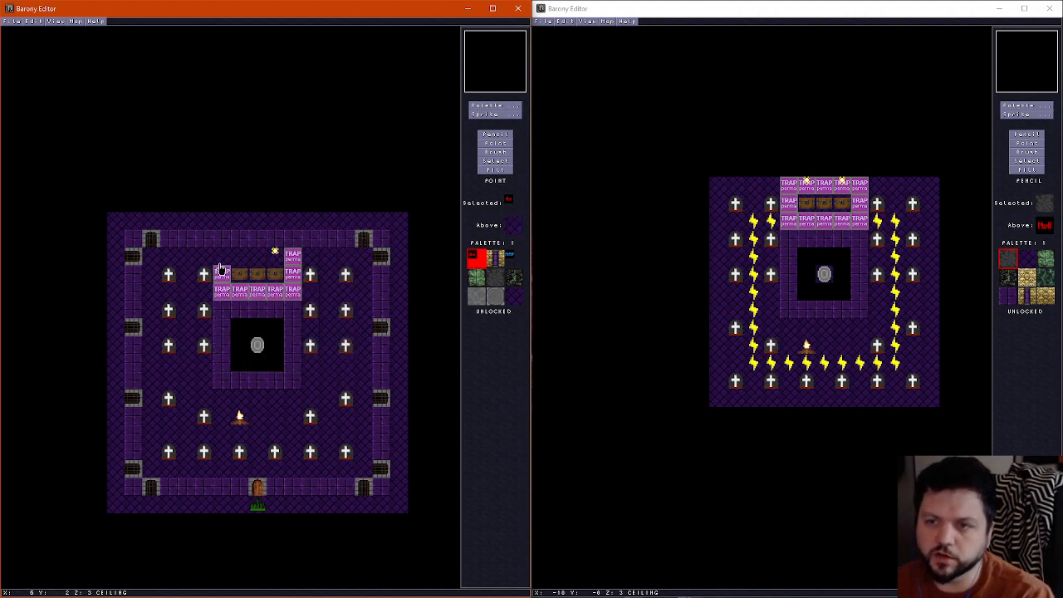
left_click(223, 273)
key("Delete")
left_click(242, 278)
key("Delete")
left_click(260, 278)
left_click(292, 260)
Delete the southern row of pressure plates just north of the shrine's ring in the original map
key("Delete")
left_click(276, 258)
key("Delete")
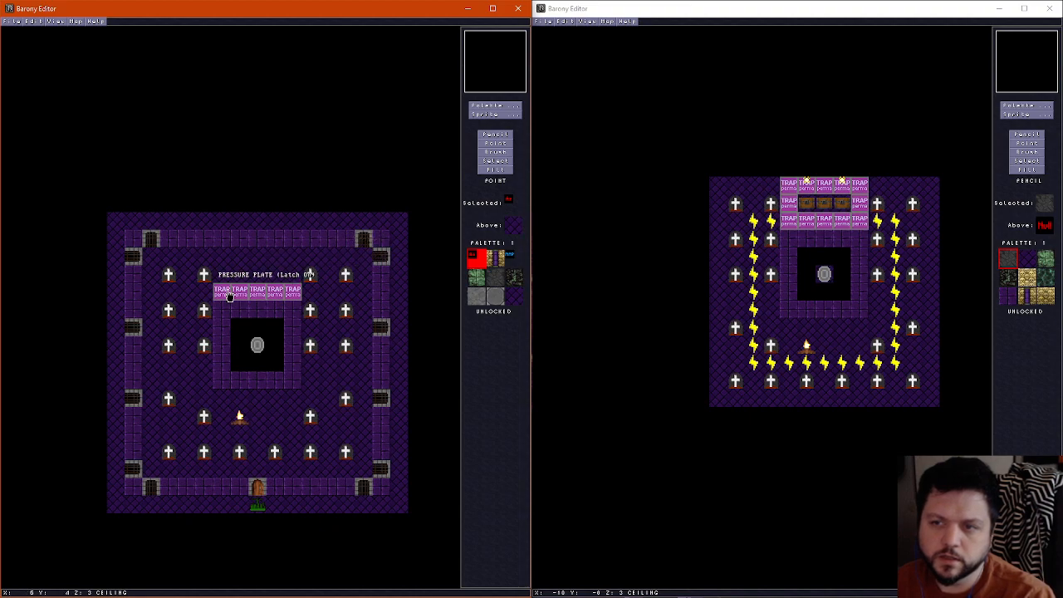
left_click(227, 296)
key("Delete")
left_click(243, 297)
Delete the teleport shrine, the fireplace and the two headstones west of the fireplace from the original map
key("Delete")
left_click(295, 299)
key("Delete")
left_click(257, 345)
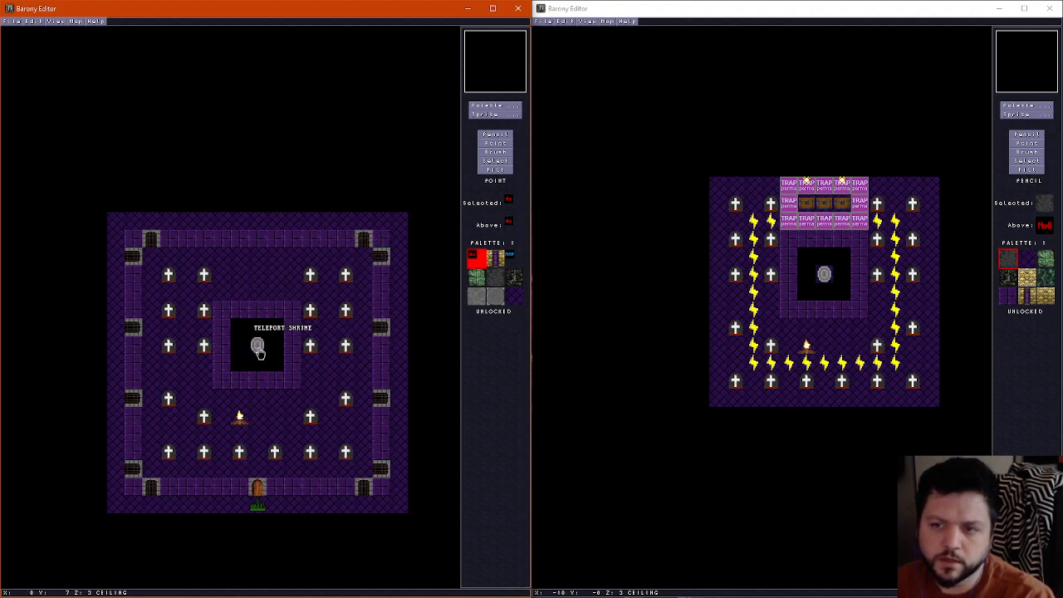
key("Delete")
left_click(240, 415)
Delete the six headstones in the northwestern part of the original map
key("Delete")
left_click(203, 415)
key("Delete")
left_click(167, 398)
key("Delete")
left_click(204, 345)
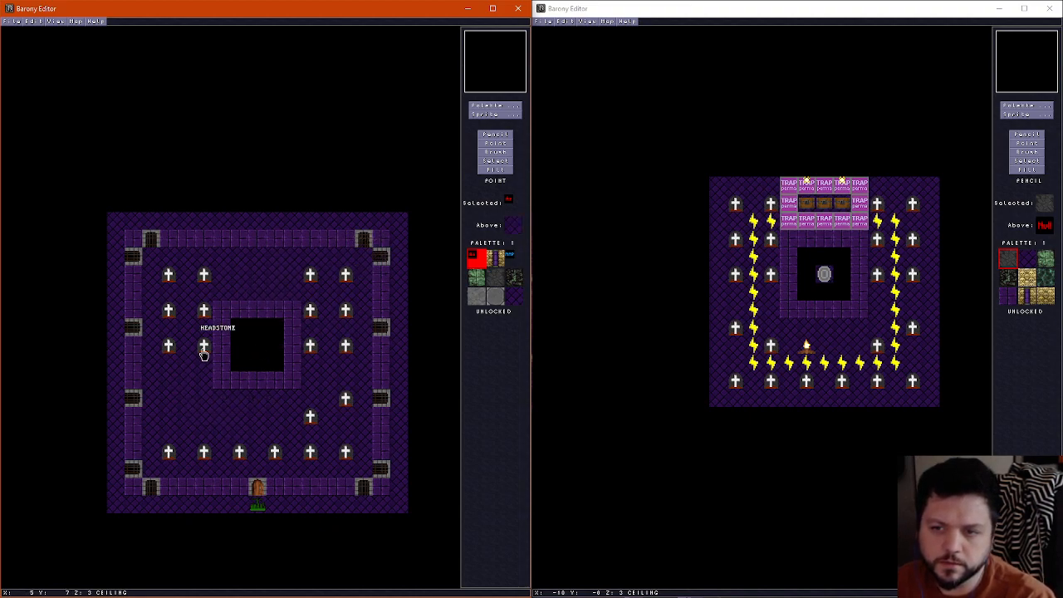
key("Delete")
left_click(167, 345)
key("Delete")
left_click(168, 309)
Delete the southern row of headstones and the single headstone just north of its eastern end in the original map
key("Delete")
key("Delete")
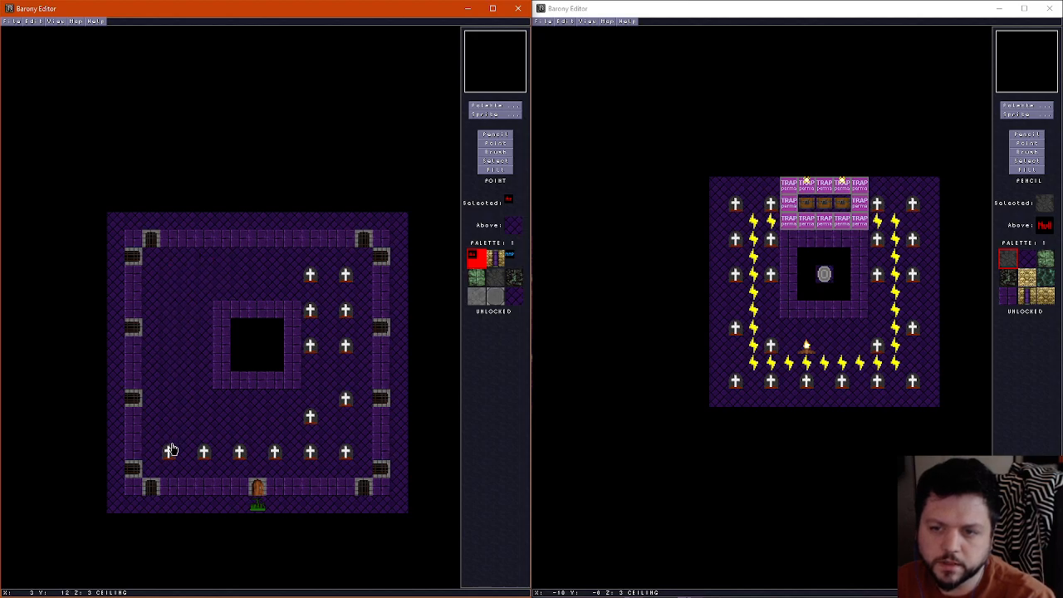
left_click(168, 451)
key("Delete")
left_click(203, 451)
key("Delete")
left_click(239, 451)
key("Delete")
left_click(275, 451)
Delete the remaining headstones along the eastern side of the original map
key("Delete")
left_click(345, 451)
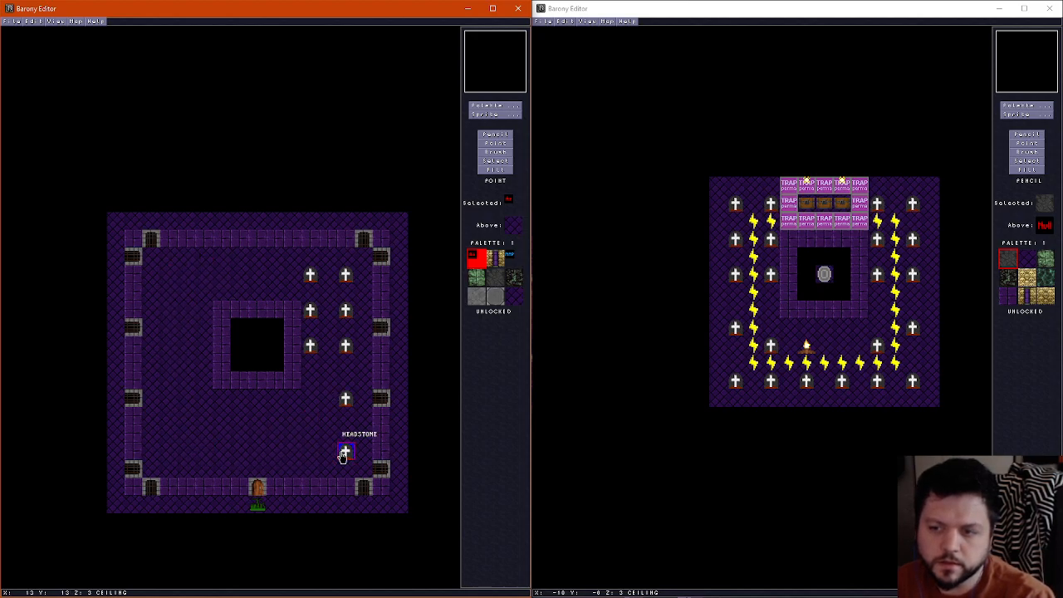
key("Delete")
left_click(345, 399)
key("Delete")
left_click(345, 344)
key("Delete")
left_click(310, 344)
key("Delete")
left_click(346, 274)
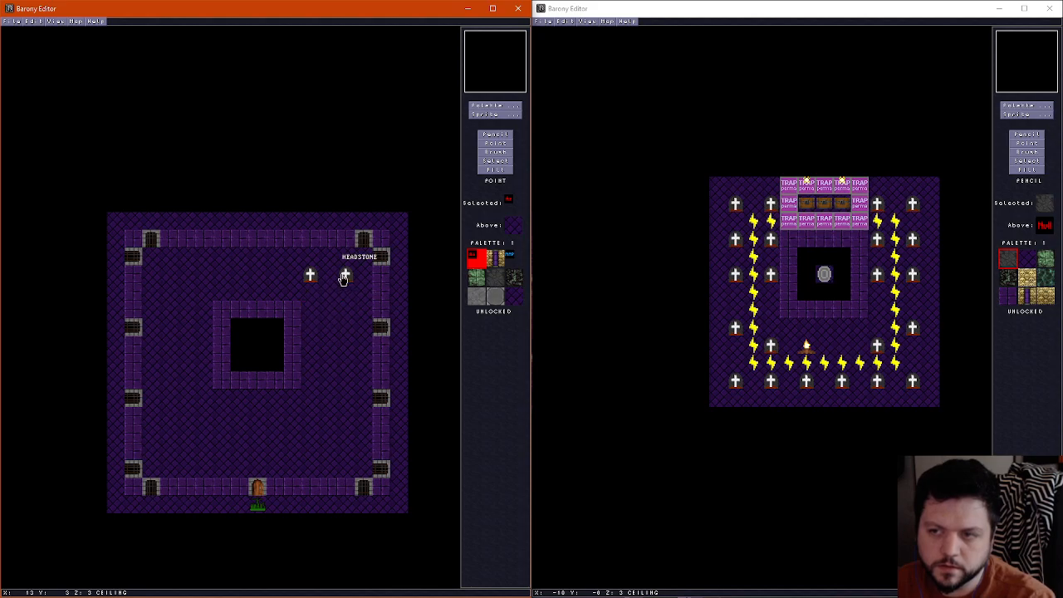
key("Delete")
left_click(309, 274)
key("Delete")
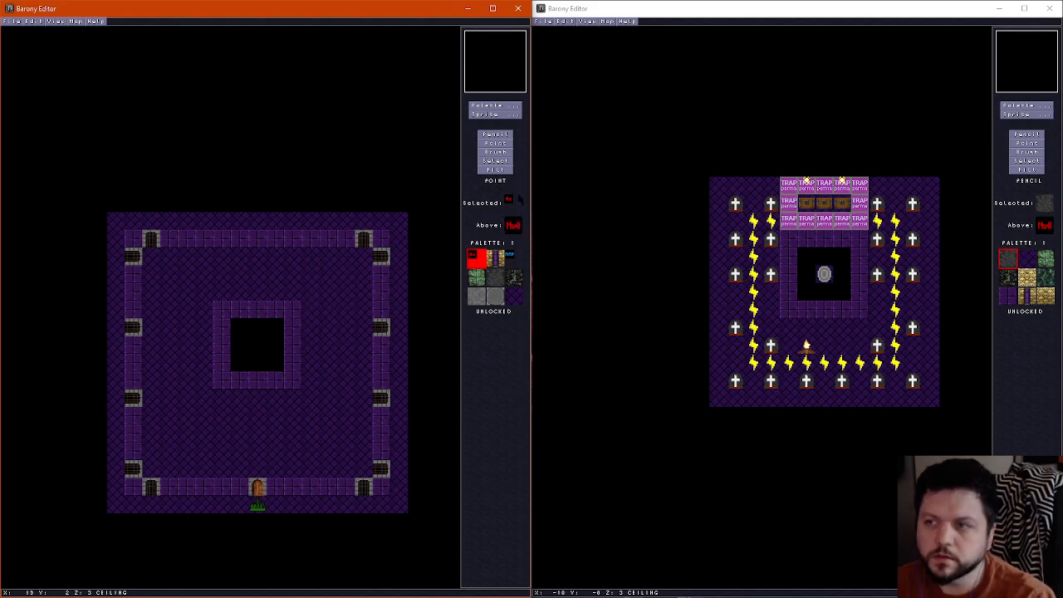
Fill the original map's ceiling inside the outer walls with the MAP tile, including the central ring and its opening
left_click(495, 134)
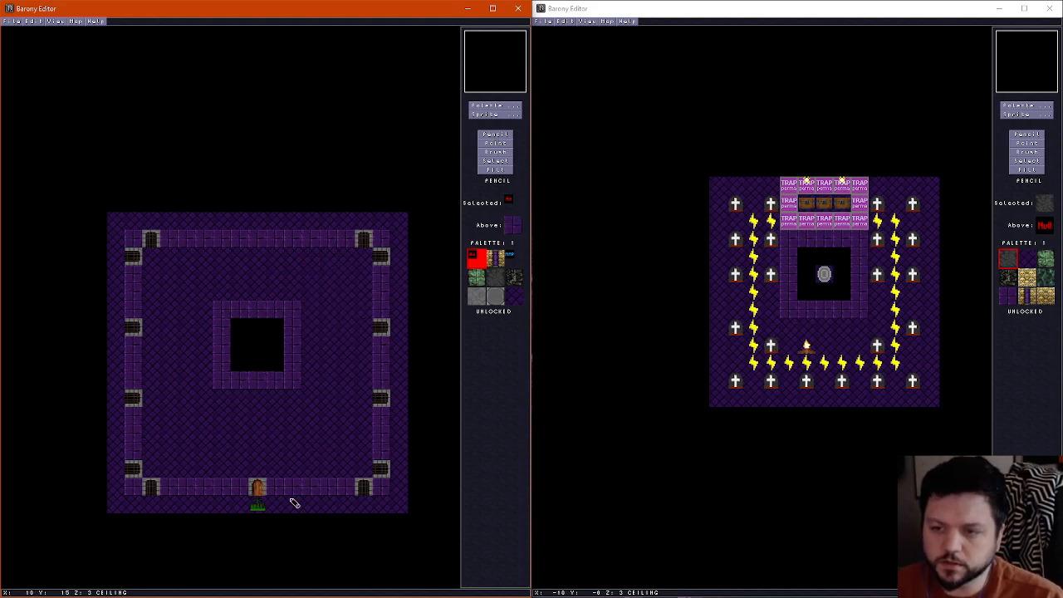
left_click(514, 259)
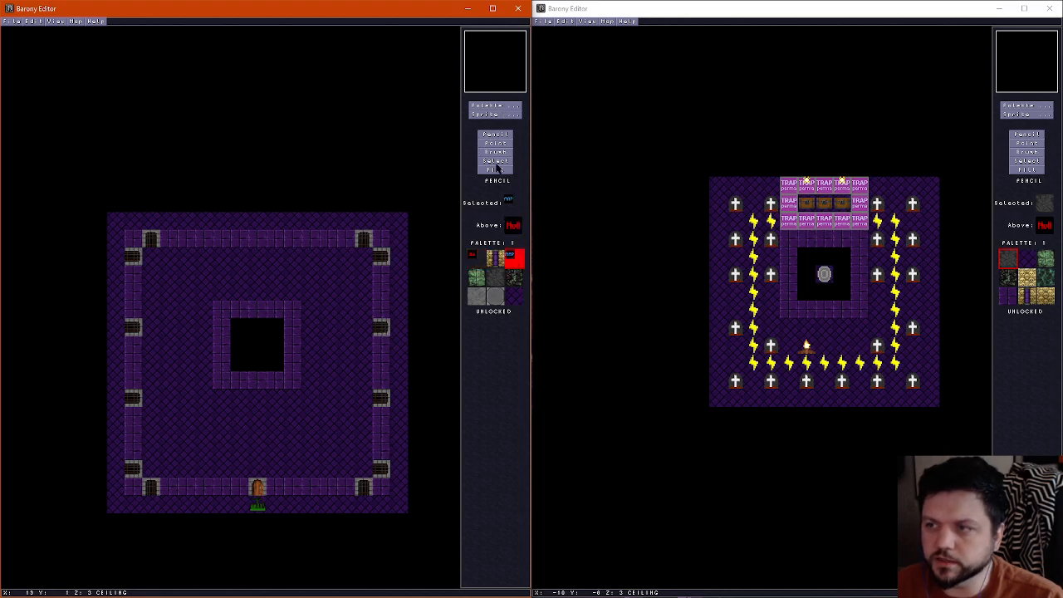
left_click(495, 169)
left_click(277, 263)
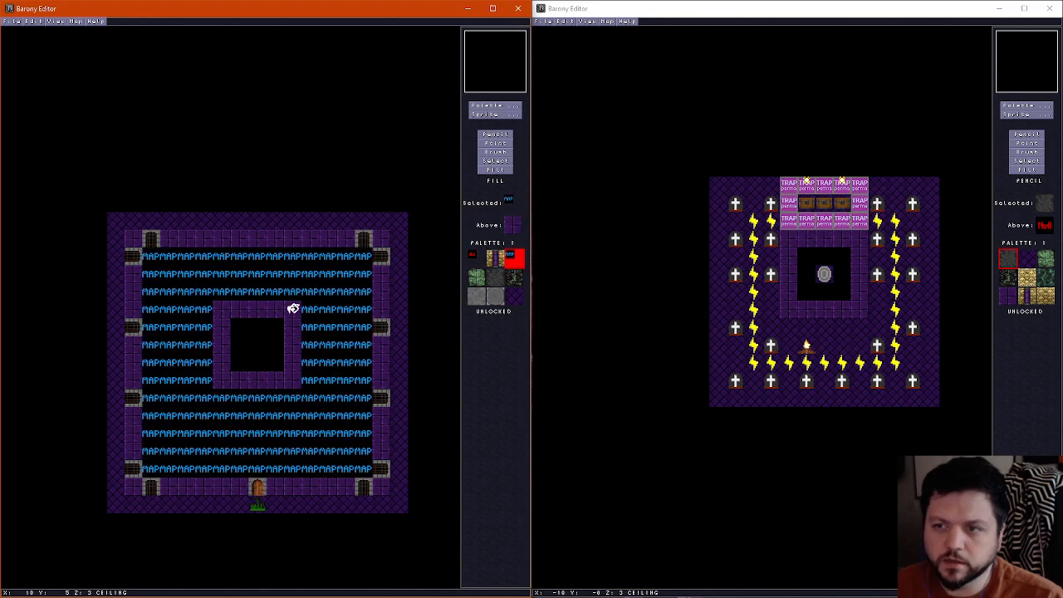
left_click(294, 307)
left_click(274, 344)
On the original map's walls layer, pencil MAP tiles into the interior cells beside the side gates, the corners and the southern door
scroll(270, 344, "down", 1)
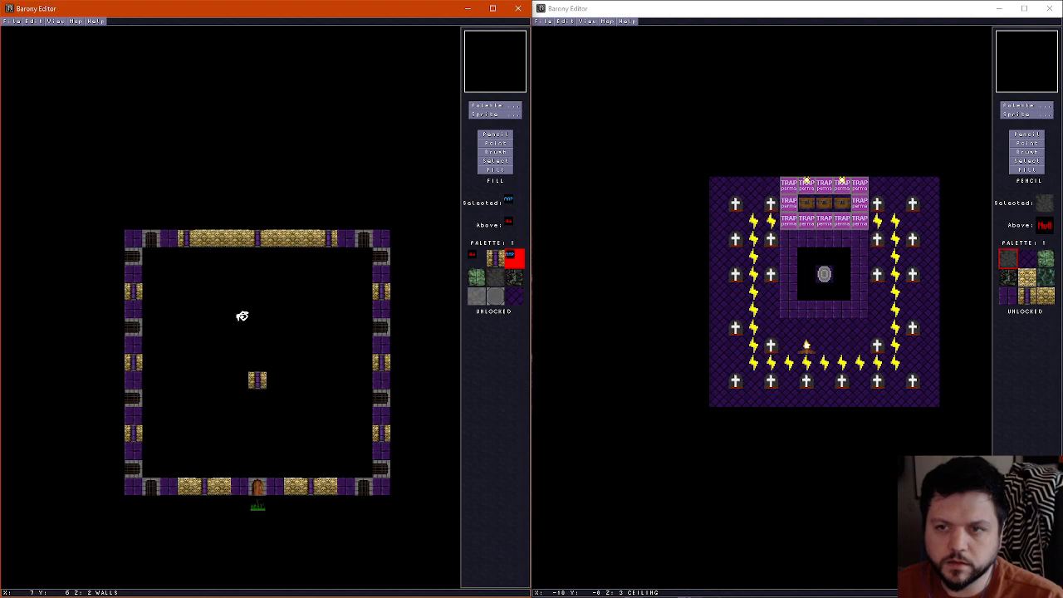
scroll(241, 314, "down", 1)
scroll(349, 245, "up", 1)
left_click(498, 135)
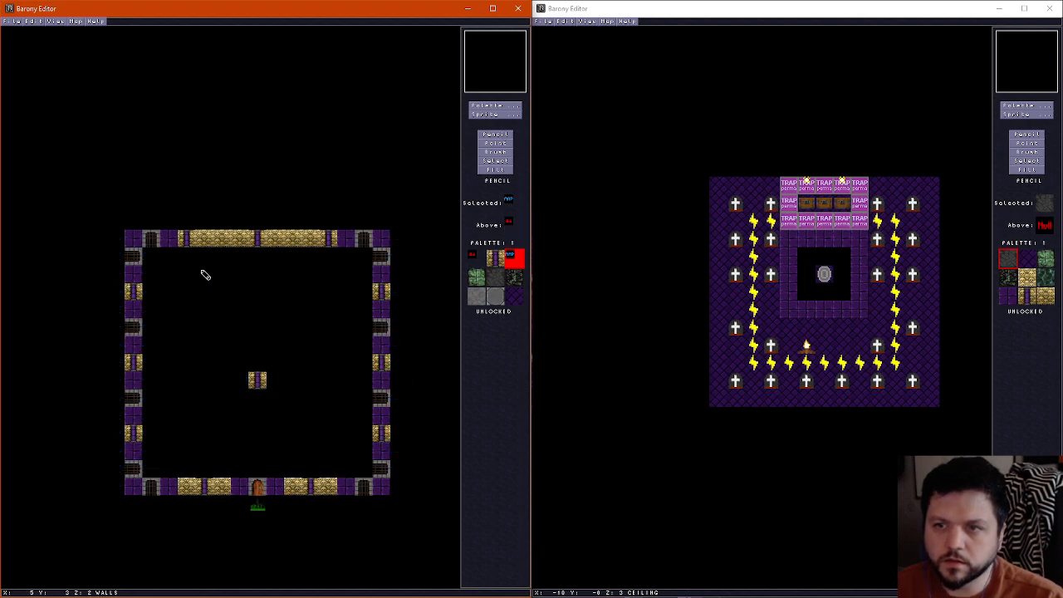
left_click(150, 256)
left_click(363, 256)
left_click(363, 327)
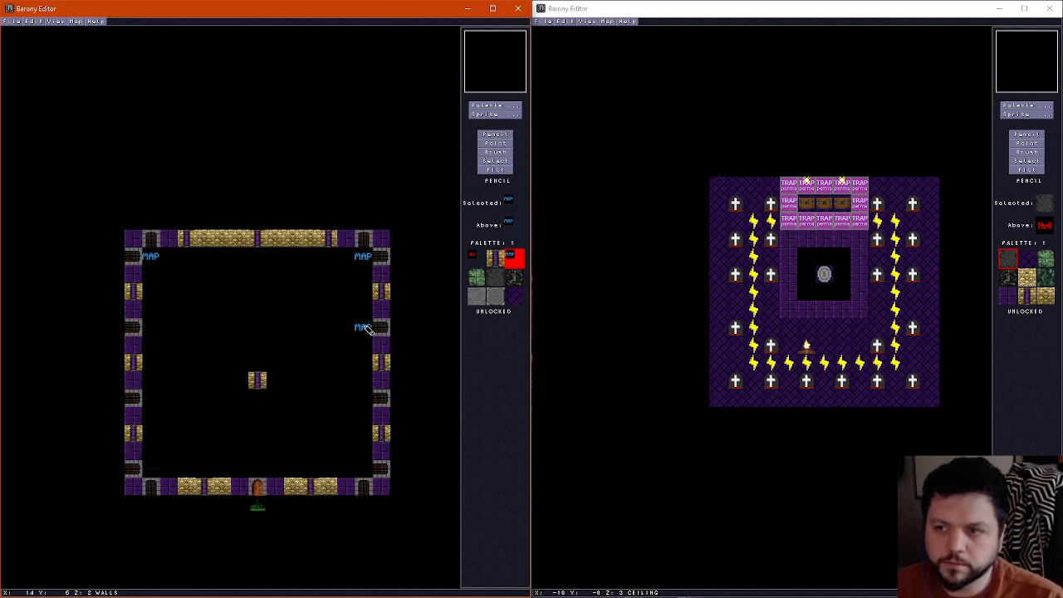
left_click(366, 400)
left_click(366, 470)
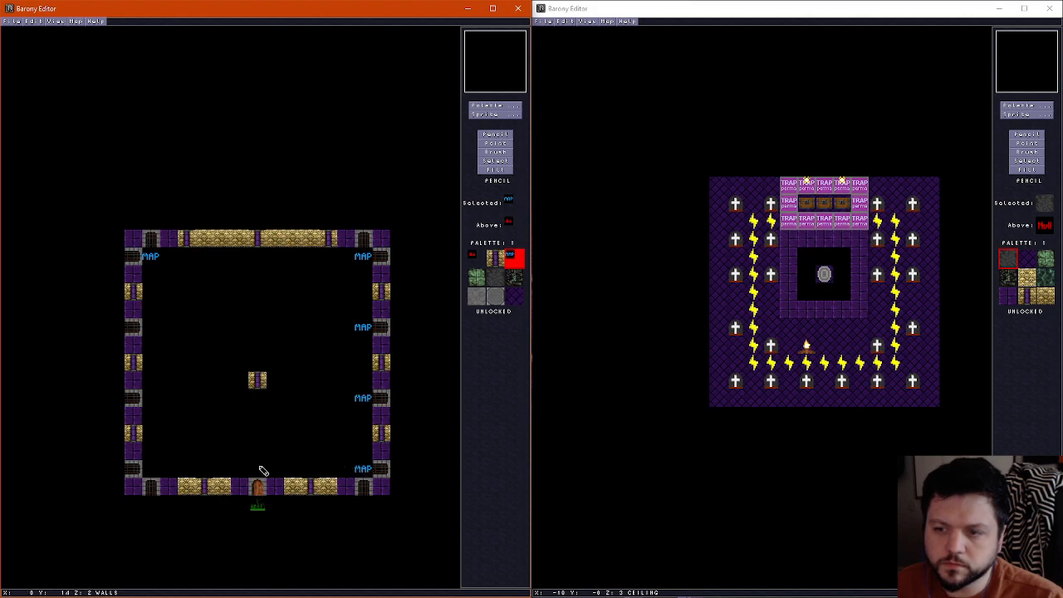
left_click(259, 470)
left_click(153, 470)
left_click(152, 398)
left_click(155, 329)
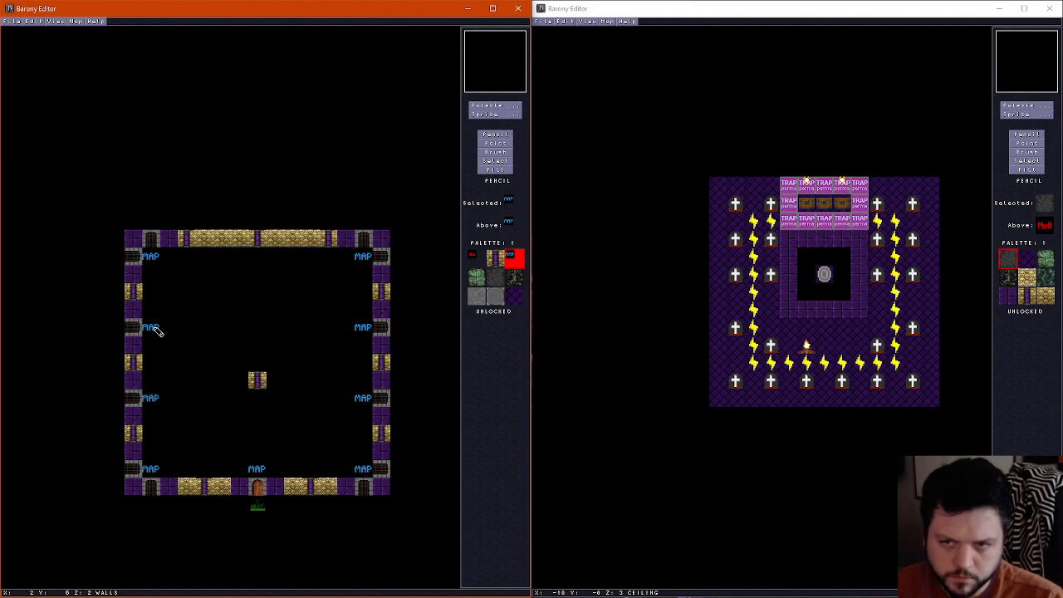
Replace the central wall block with a MAP tile and fill the rest of the interior walls layer with MAP
left_click(258, 382)
left_click(496, 169)
left_click(250, 310)
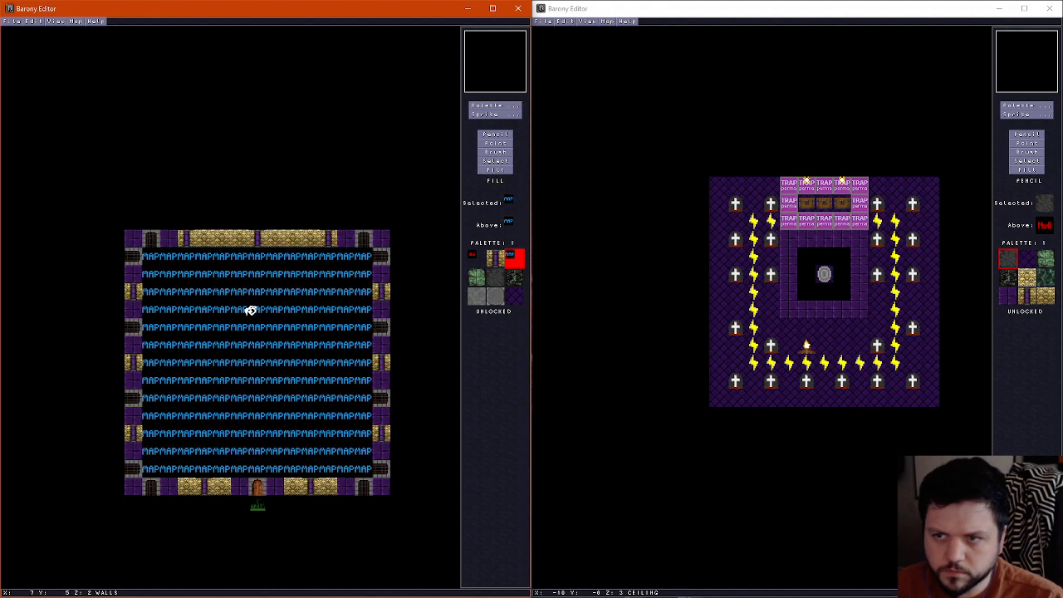
On the floor layer, fill the northern stone area and the four dark graveyard patches with the MAP tile
scroll(250, 310, "up", 1)
scroll(250, 310, "down", 2)
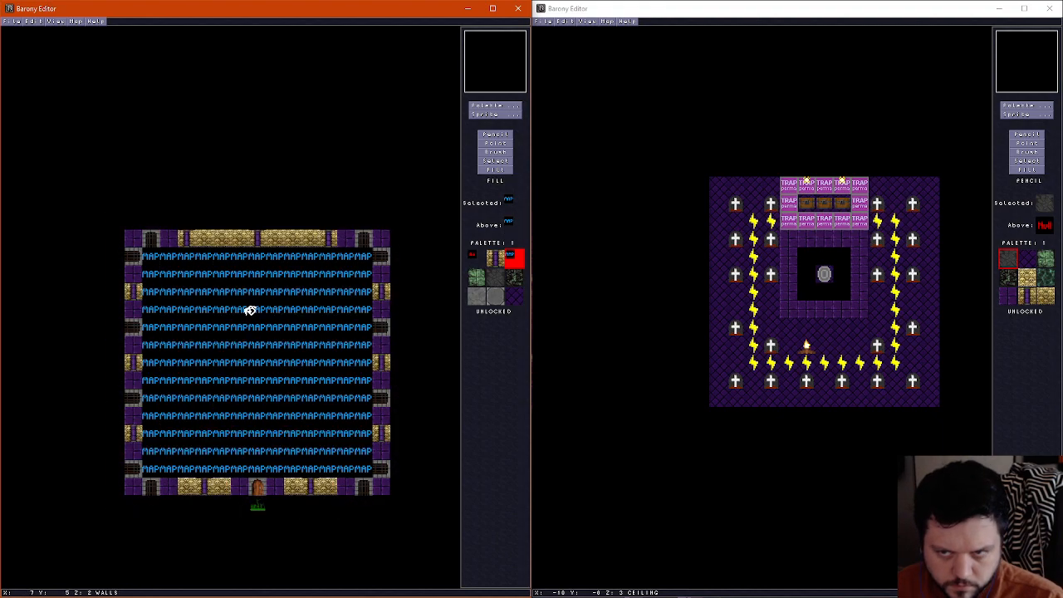
left_click(209, 318)
left_click(316, 325)
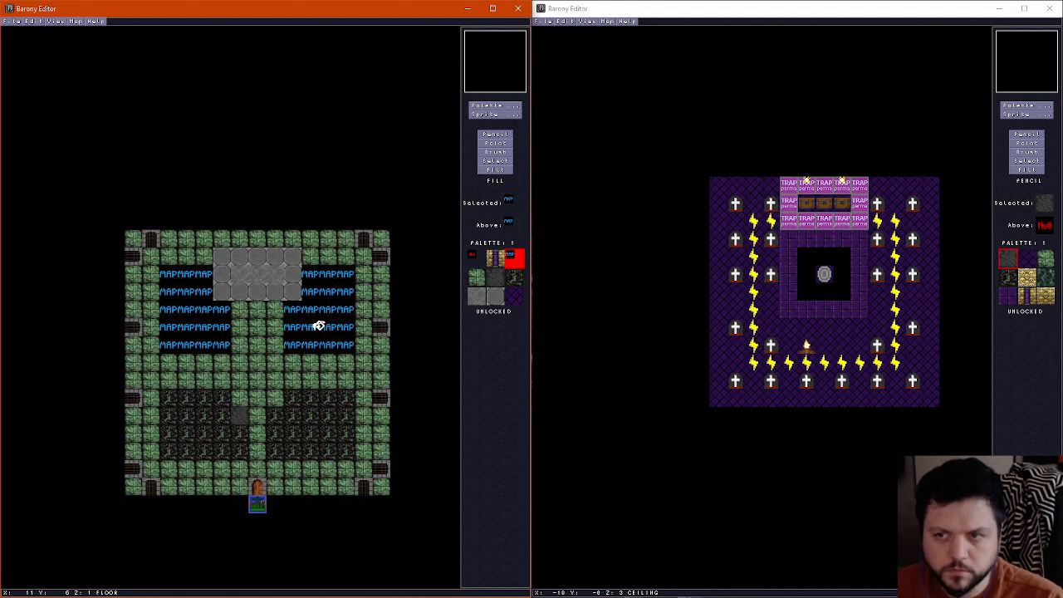
left_click(258, 287)
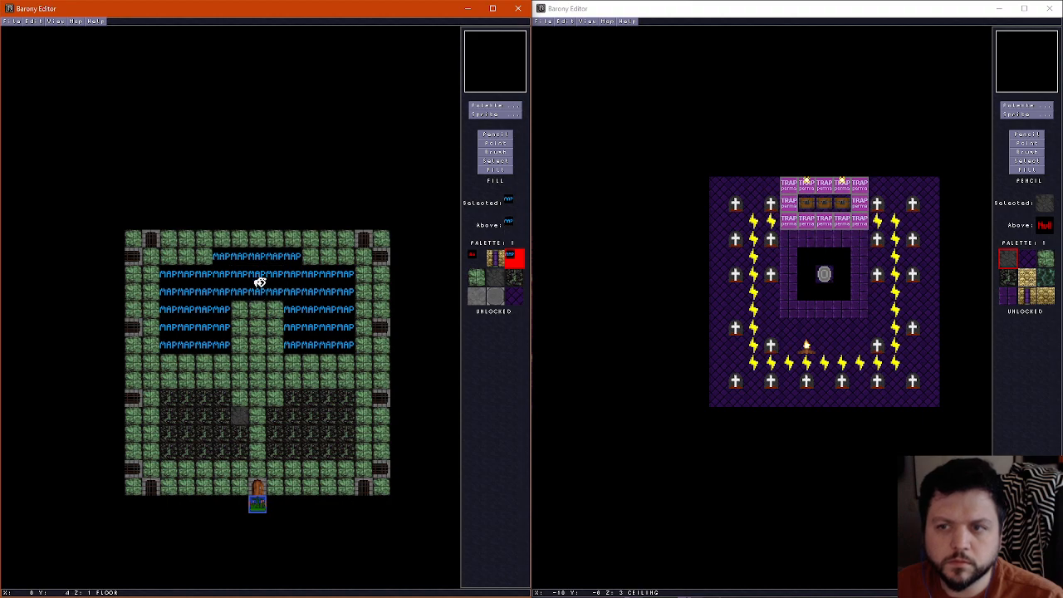
left_click(199, 422)
left_click(324, 425)
Replace the remaining green stone floor inside the original map's outer walls with MAP tiles, up to the wall line
left_click(495, 134)
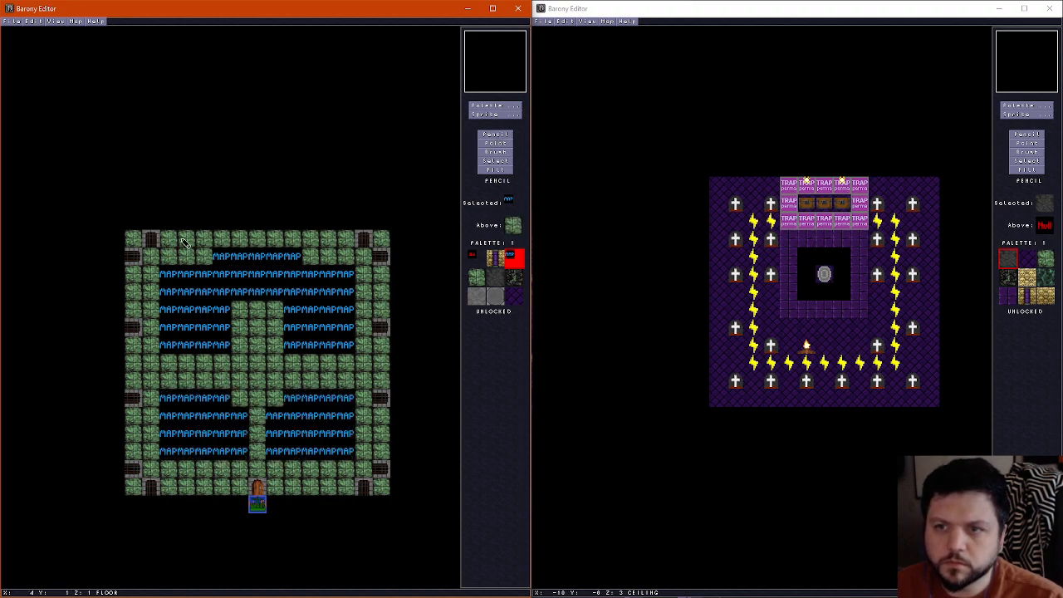
left_click_drag(165, 257, 333, 260)
left_click(344, 258)
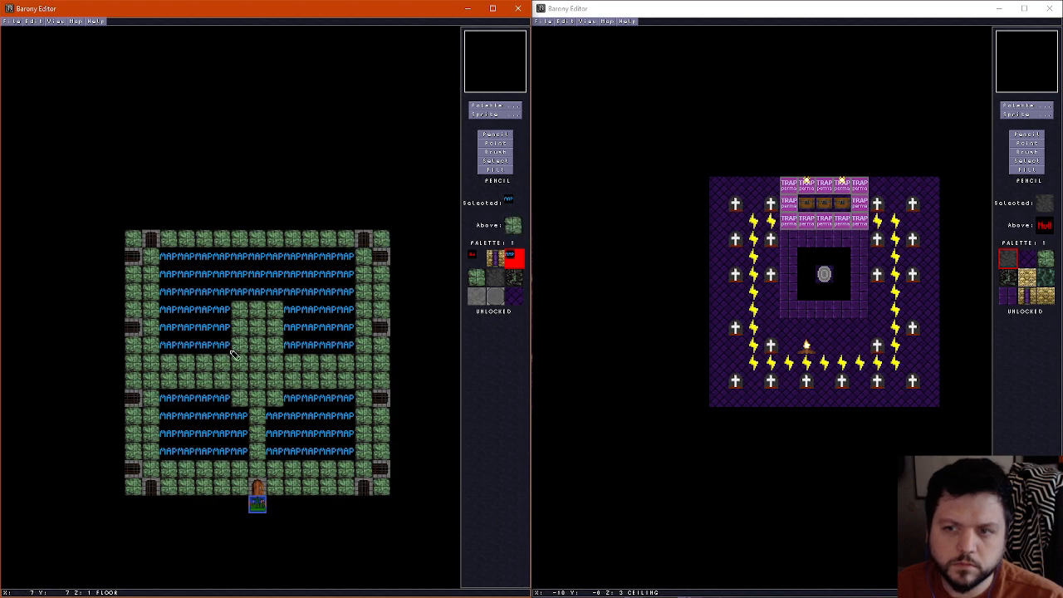
left_click_drag(171, 383, 171, 363)
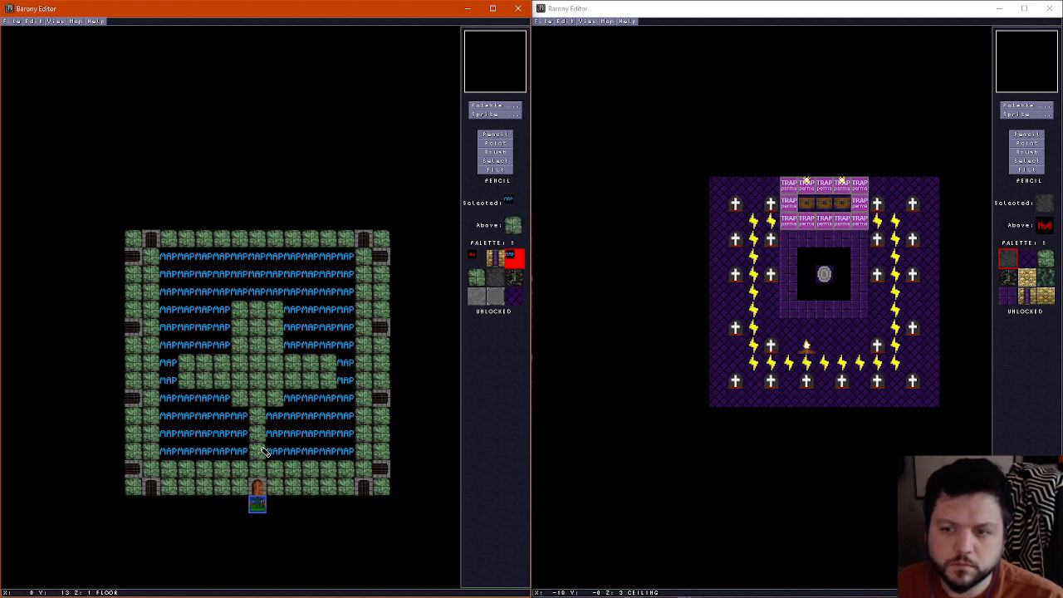
scroll(257, 425, "up", 1)
scroll(258, 425, "down", 1)
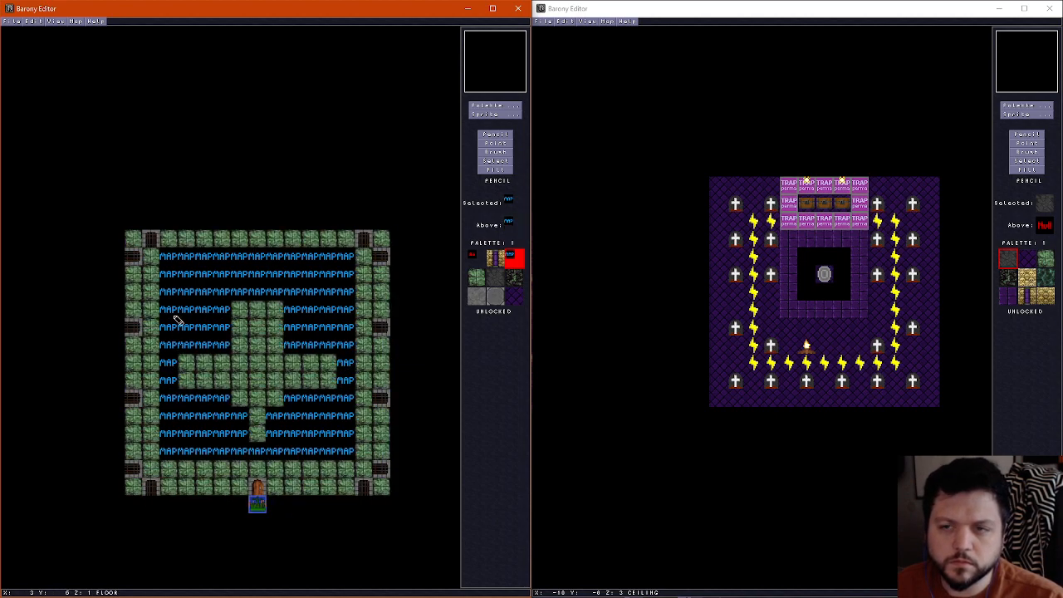
mouse_move(153, 259)
left_mouse_down()
mouse_move(152, 458)
mouse_move(367, 470)
mouse_move(365, 258)
left_mouse_up()
left_click(495, 170)
left_click(256, 363)
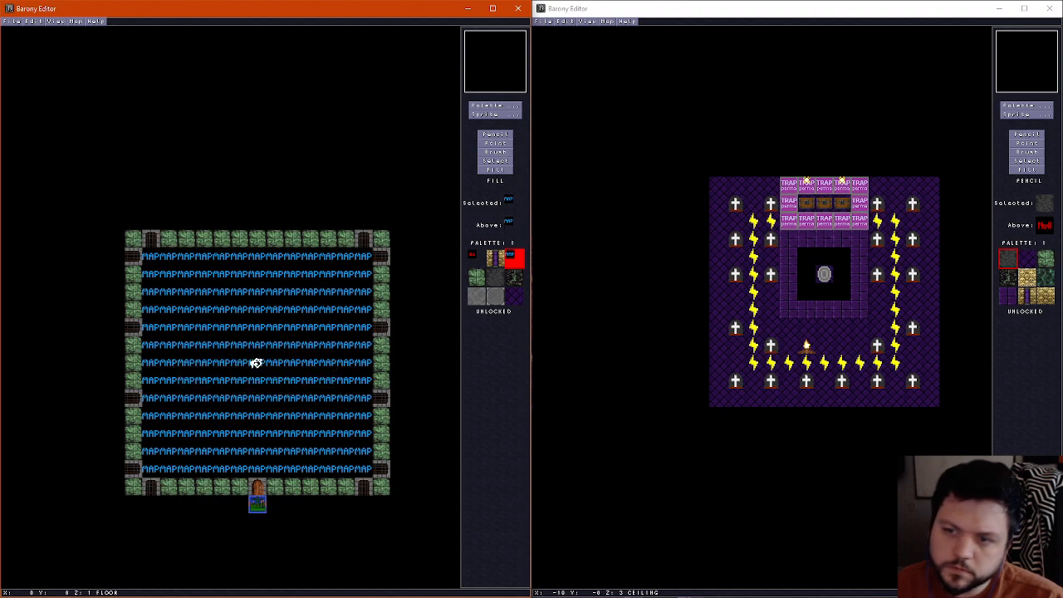
Check the original map's ceiling and lower layers, and save the cleared map
scroll(256, 363, "up", 2)
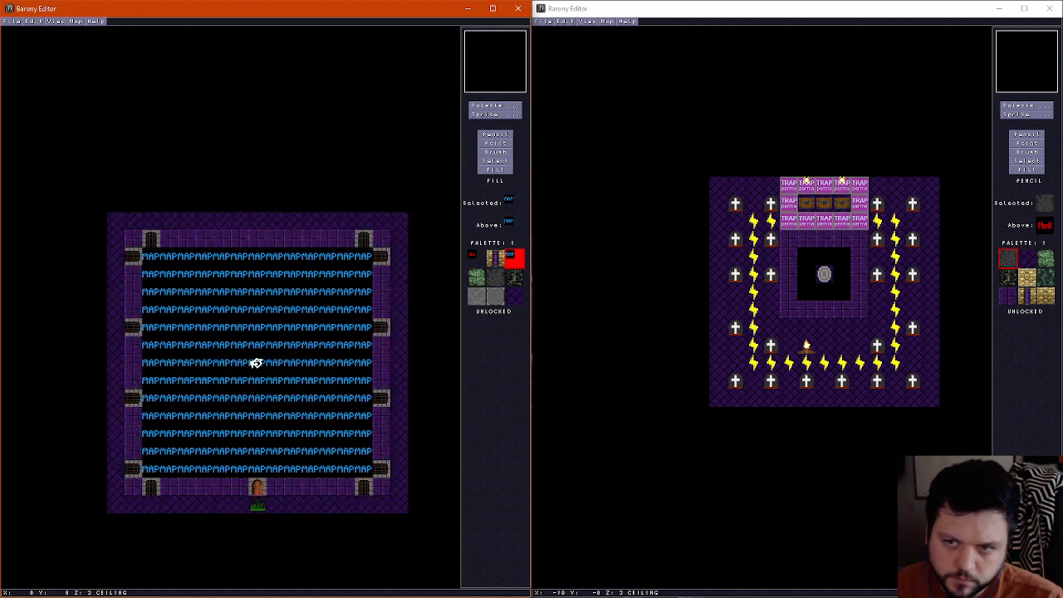
scroll(256, 363, "down", 2)
scroll(255, 363, "up", 2)
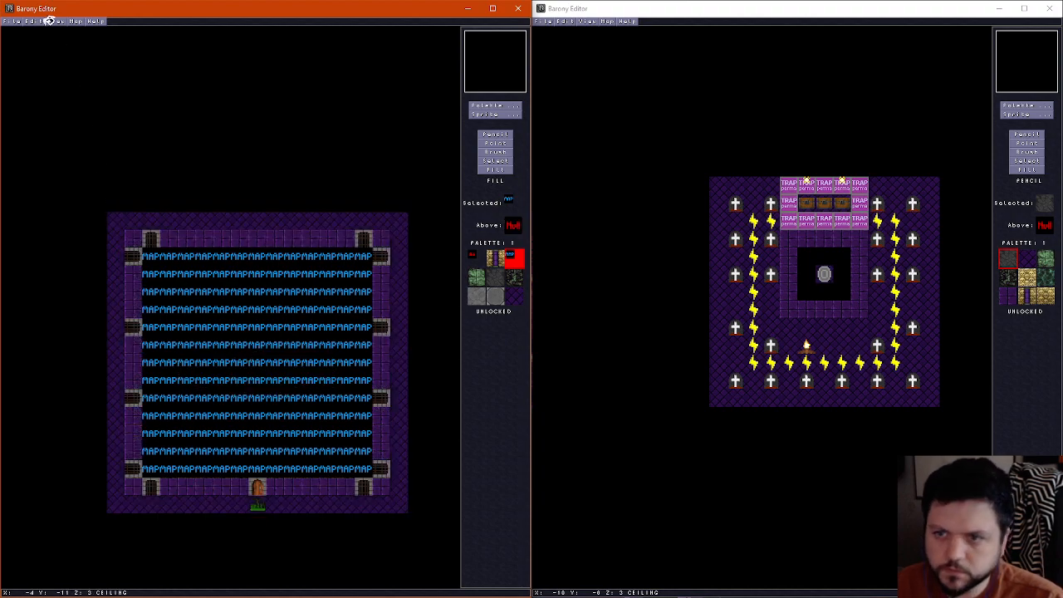
left_click(12, 21)
left_click(22, 59)
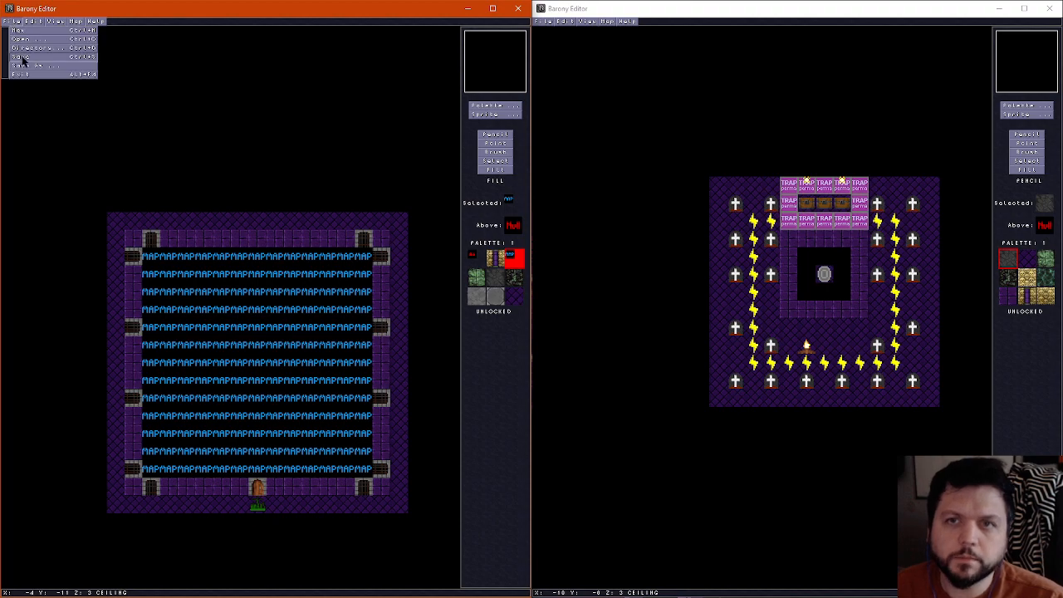
scroll(230, 213, "down", 2)
scroll(230, 213, "up", 2)
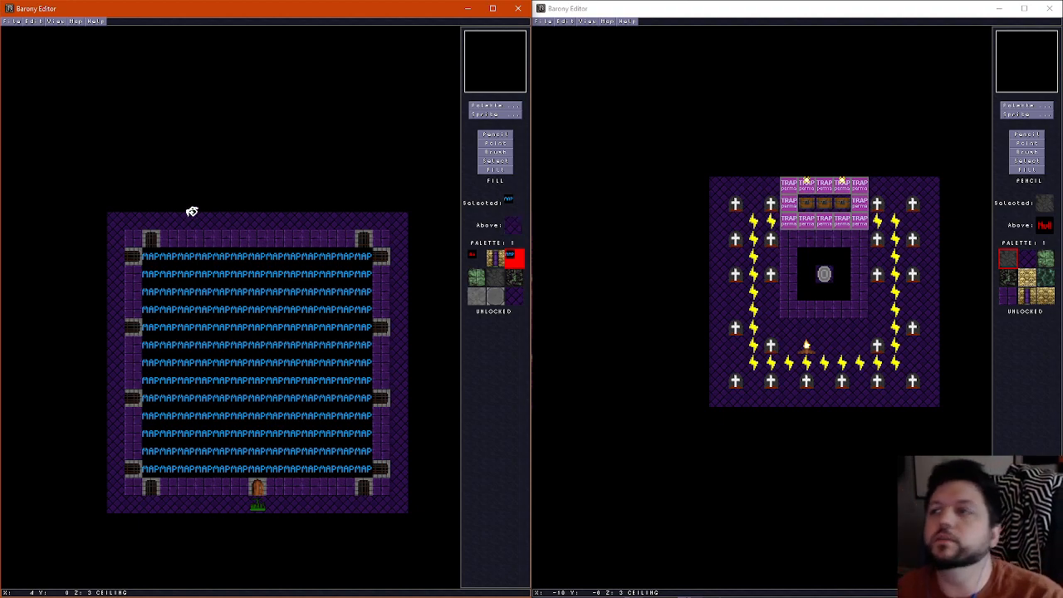
Switch to the graveyard map's editor window and save that map under a new underworld subroom file name
left_click(672, 11)
scroll(700, 186, "down", 2)
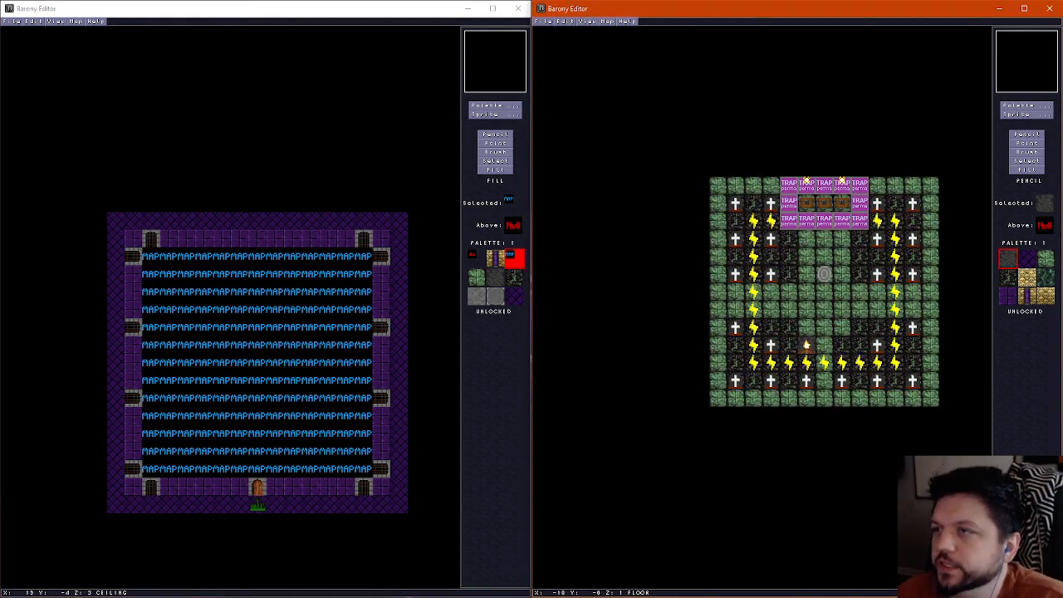
left_click(540, 21)
left_click(552, 67)
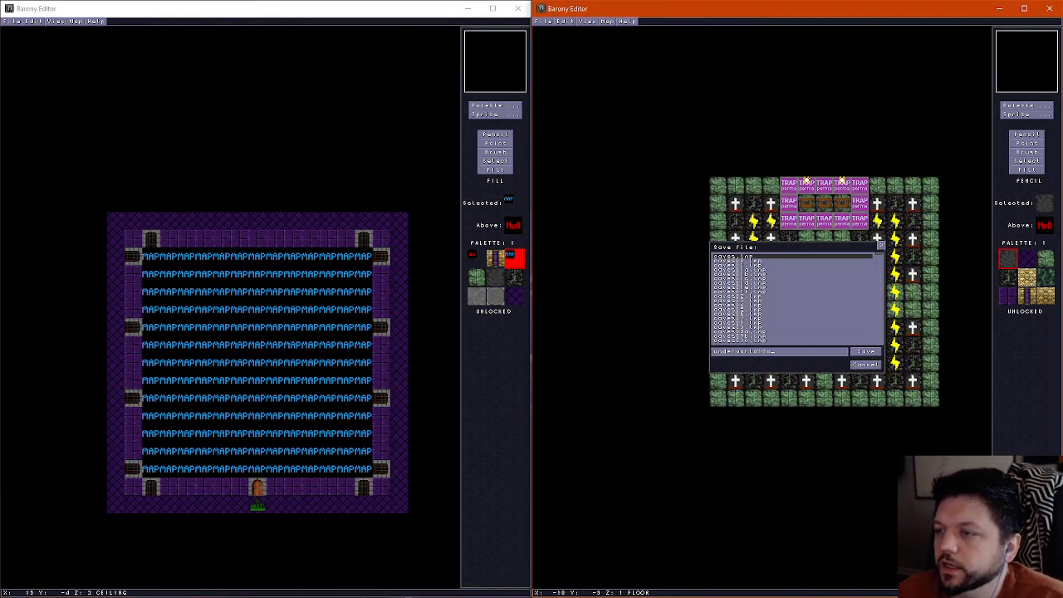
left_click(864, 352)
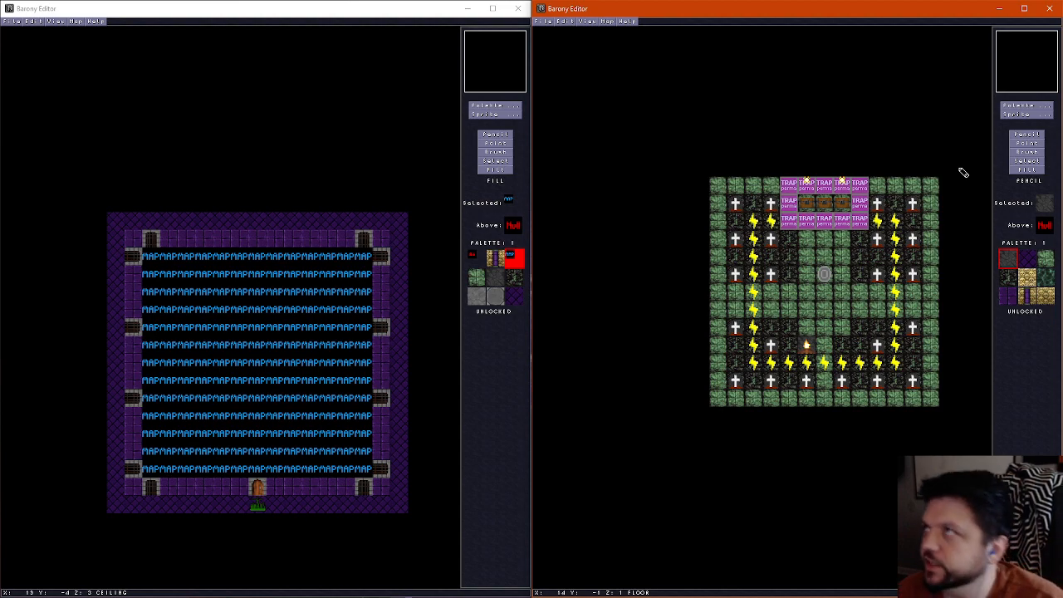
Delete the pressure plates and wires along the graveyard's northern edge behind the chests, except those at the row's western end
left_click(1028, 145)
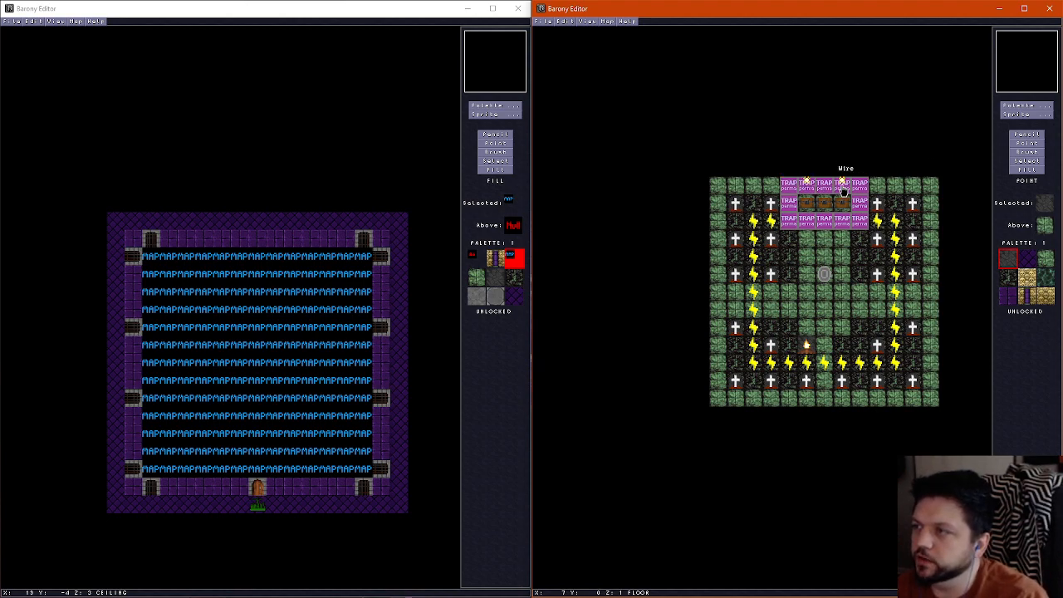
left_click(804, 189)
key("Delete")
left_click(806, 186)
key("Delete")
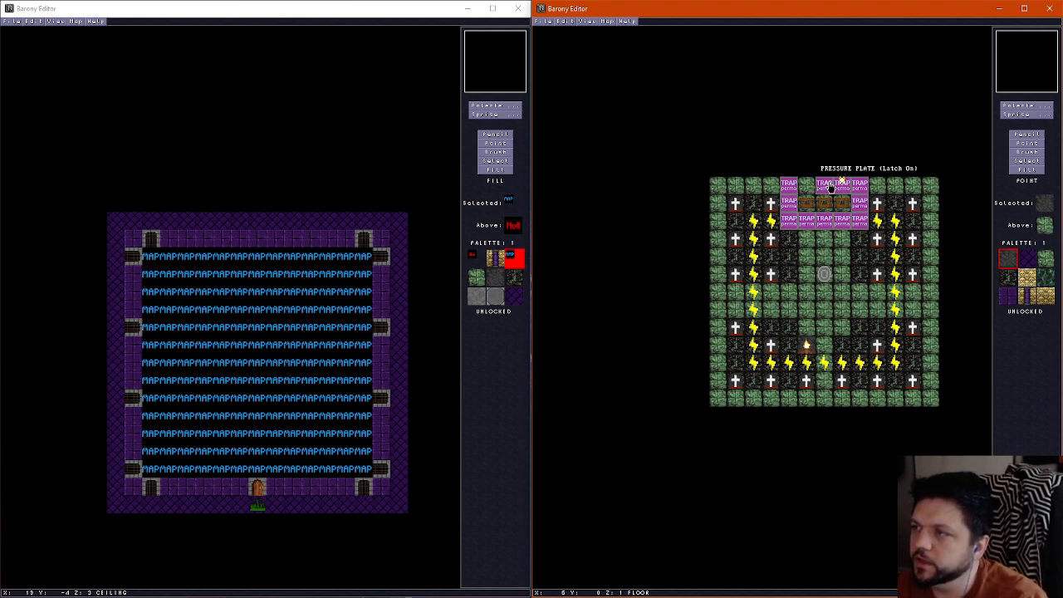
left_click(823, 186)
key("Delete")
left_click(841, 186)
key("Delete")
left_click(842, 185)
key("Delete")
left_click(855, 188)
Delete the pressure plates and wires east of the chests and along the row south of them
key("Delete")
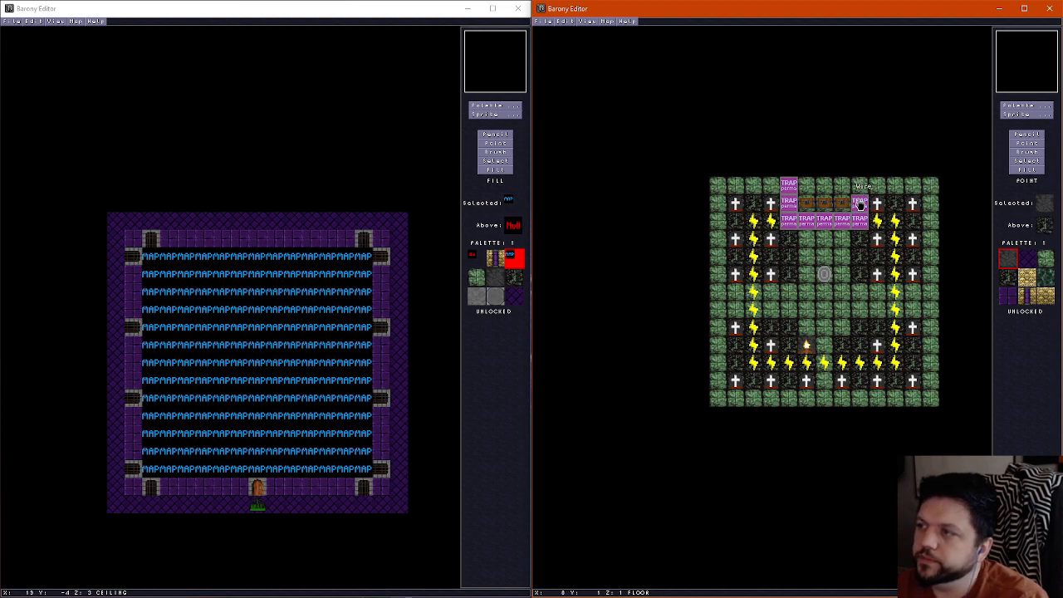
left_click(859, 222)
key("Delete")
left_click(859, 222)
key("Delete")
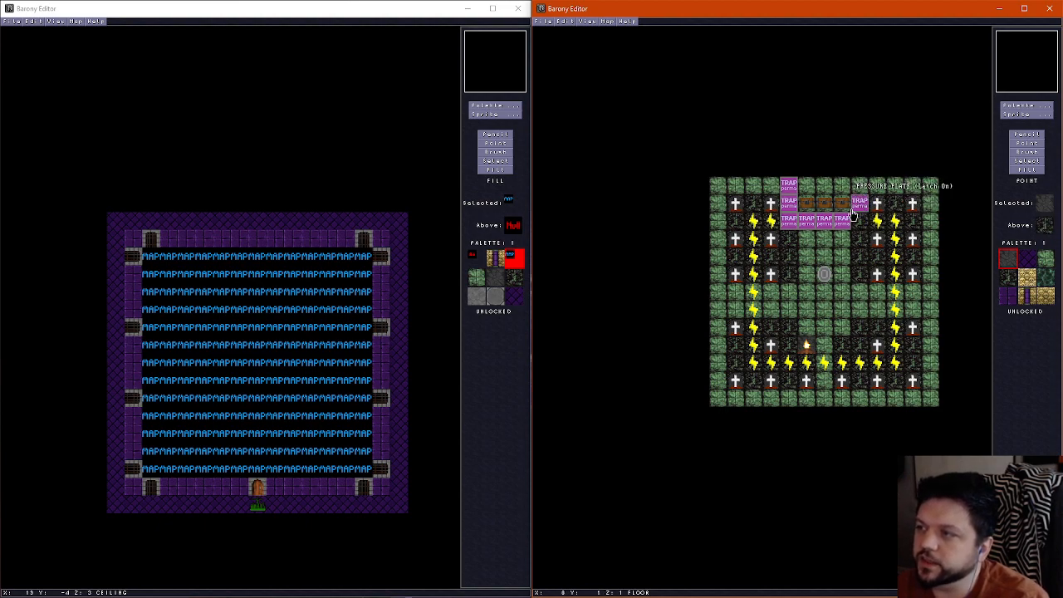
left_click(859, 204)
key("Delete")
left_click(842, 221)
key("Delete")
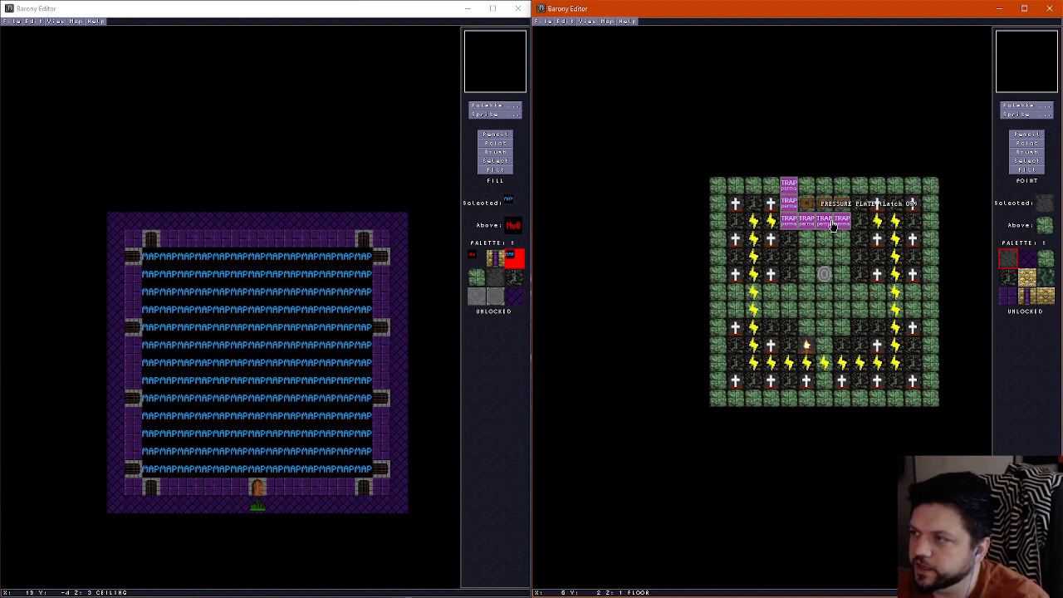
left_click(824, 222)
key("Delete")
left_click(807, 222)
Delete the remaining pressure plates and wires in the column west of the chests
key("Delete")
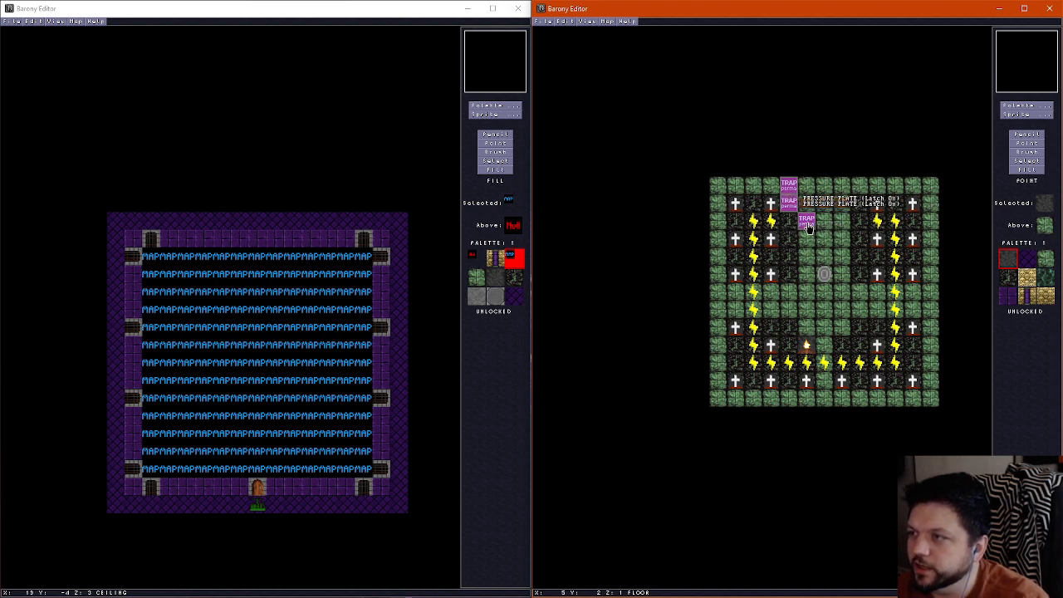
left_click(789, 222)
key("Delete")
left_click(790, 206)
key("Delete")
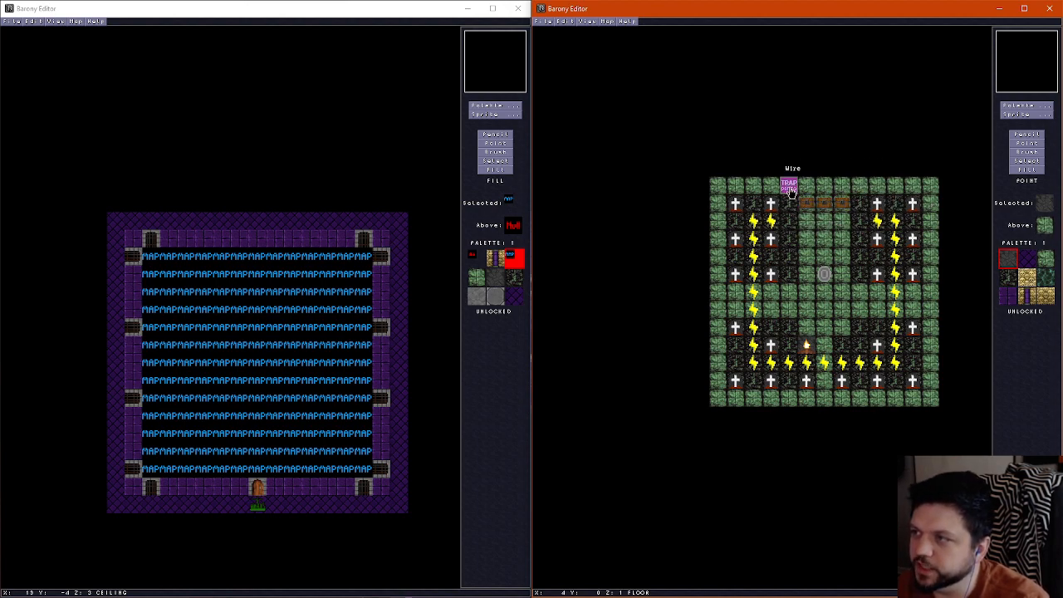
left_click(790, 188)
Delete the three chests at the northern end of the graveyard map
key("Delete")
left_click(806, 206)
key("Delete")
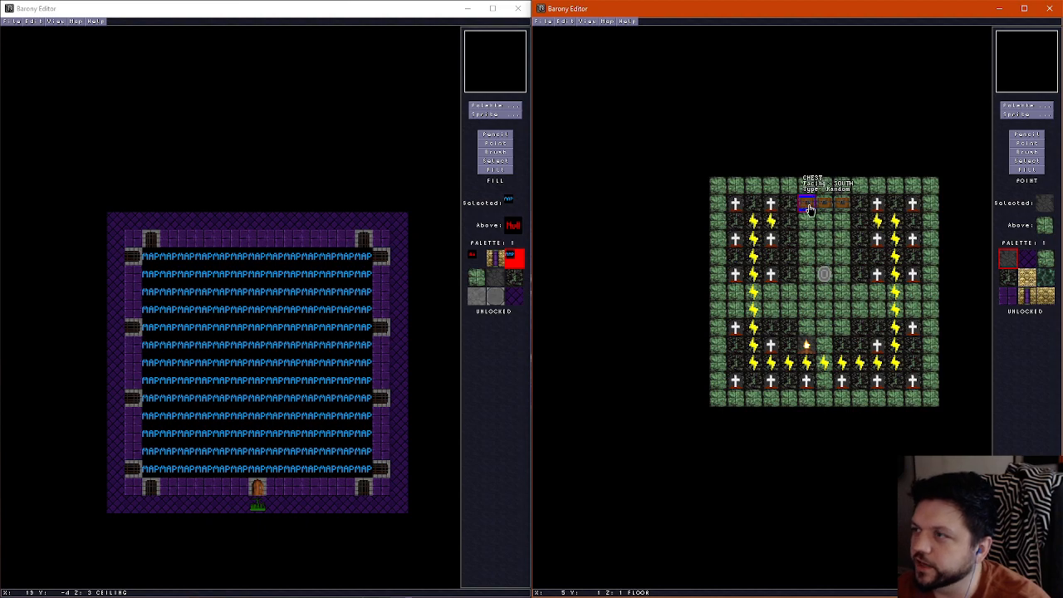
left_click(824, 206)
key("Delete")
left_click(842, 206)
Delete the headstone just west of the former chest area and the northern half of the western wire run
key("Delete")
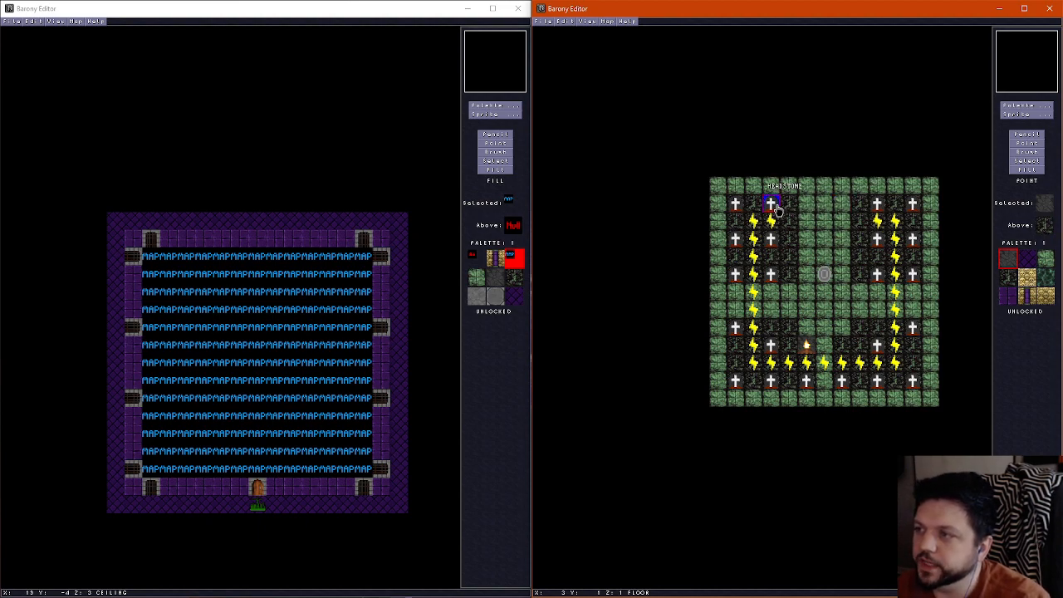
left_click(772, 223)
key("Delete")
left_click(754, 223)
key("Delete")
left_click(754, 240)
key("Delete")
left_click(755, 258)
Delete the southern half of the graveyard's western wire run, down to its southwestern corner
key("Delete")
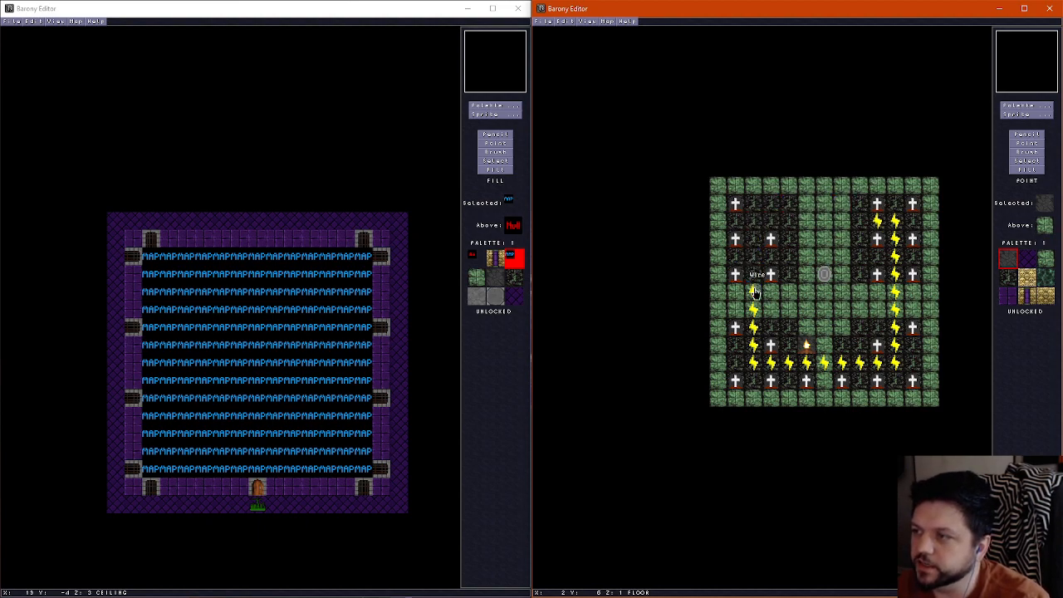
left_click(754, 292)
key("Delete")
left_click(754, 310)
key("Delete")
left_click(754, 329)
Delete the wires in the graveyard's southern row between the two corners
key("Delete")
left_click(754, 345)
key("Delete")
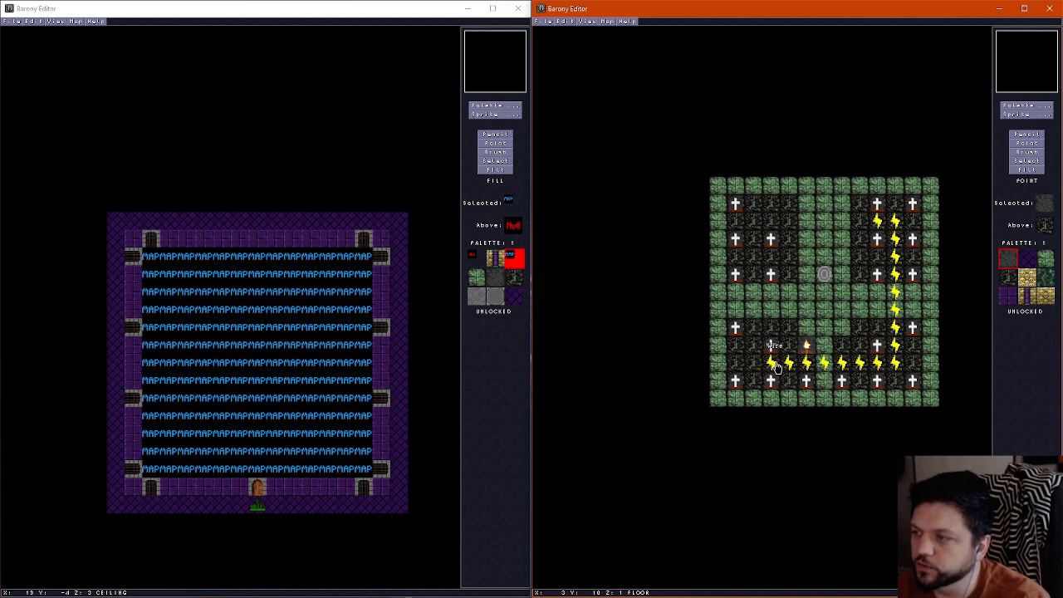
left_click(771, 363)
key("Delete")
left_click(789, 363)
key("Delete")
left_click(807, 363)
Delete the wires from the southeastern corner northward along the southern half of the eastern run
key("Delete")
left_click(824, 363)
key("Delete")
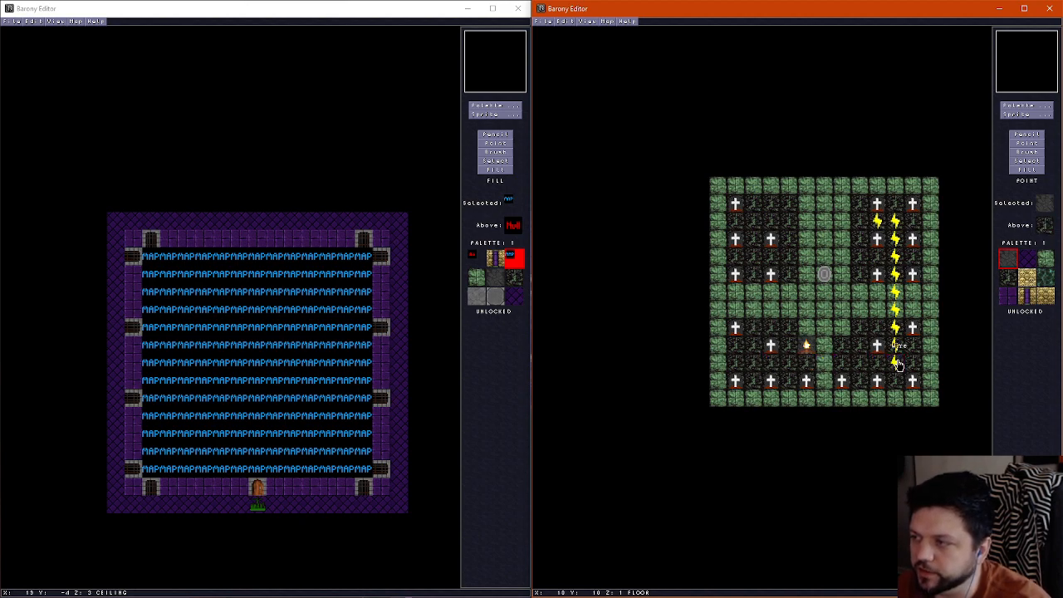
left_click(895, 363)
key("Delete")
left_click(895, 346)
key("Delete")
left_click(896, 328)
Delete the wires in the northern half of the graveyard's eastern column
key("Delete")
left_click(895, 309)
key("Delete")
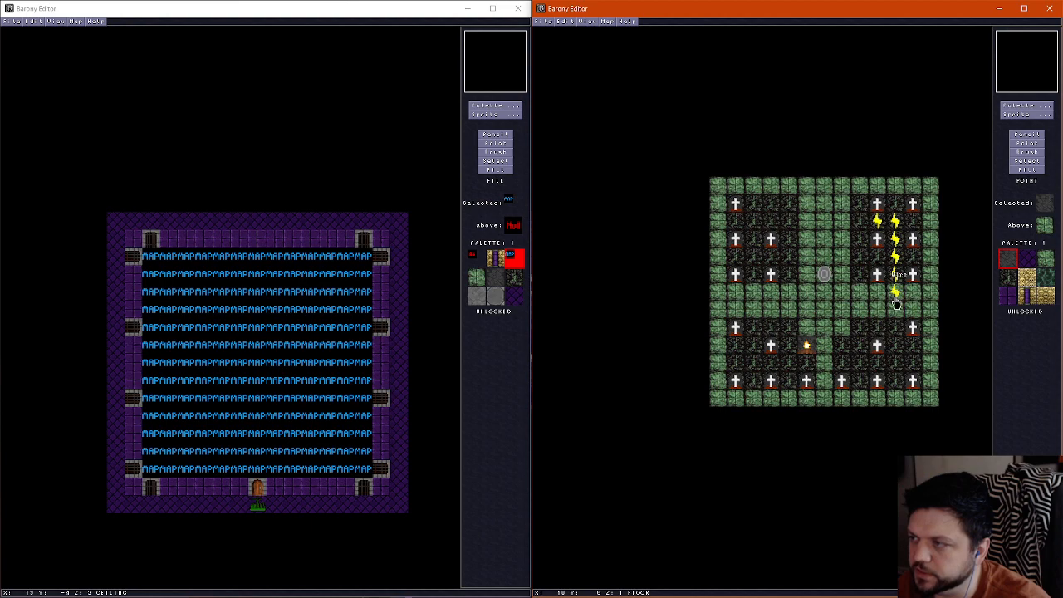
left_click(896, 292)
key("Delete")
left_click(895, 275)
Delete the last wire and all the headstones in the graveyard's northeastern plot
key("Delete")
left_click(896, 258)
key("Delete")
left_click(896, 239)
key("Delete")
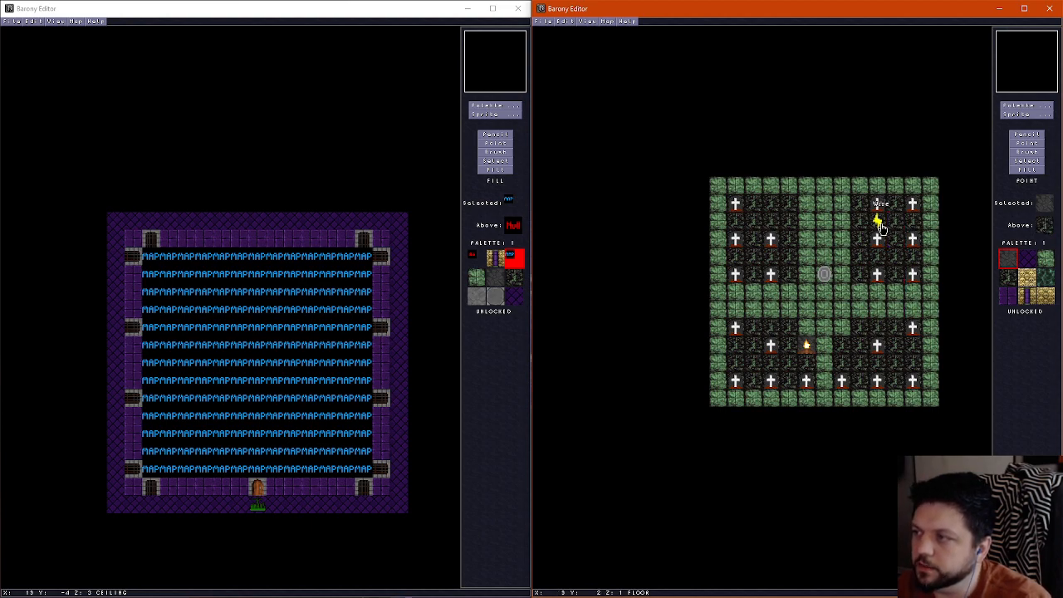
key("Delete")
left_click(878, 208)
key("Delete")
left_click(912, 209)
key("Delete")
left_click(913, 240)
key("Delete")
left_click(878, 241)
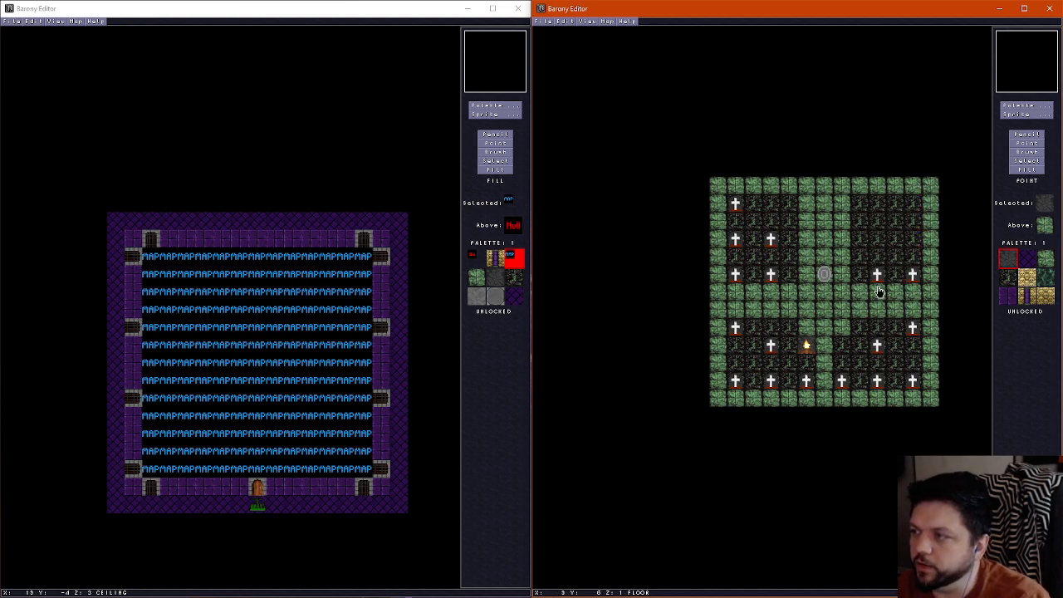
left_click(878, 277)
Delete all the headstones in the graveyard's southeastern plot
key("Delete")
left_click(913, 277)
key("Delete")
left_click(913, 329)
key("Delete")
left_click(912, 380)
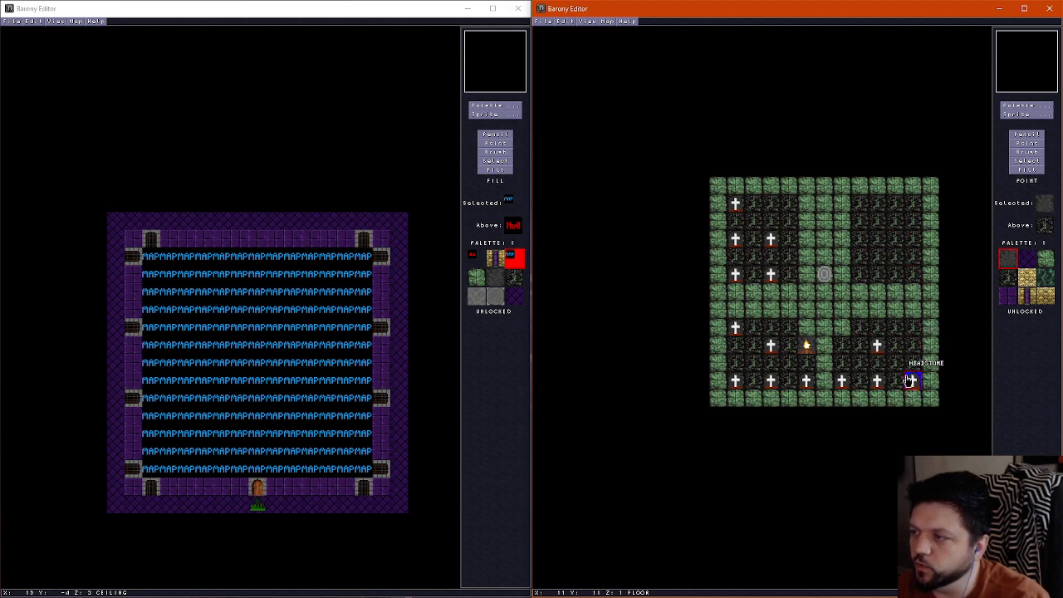
key("Delete")
left_click(877, 382)
key("Delete")
left_click(878, 346)
Delete the campfire and all the headstones in the graveyard's southwestern plot
key("Delete")
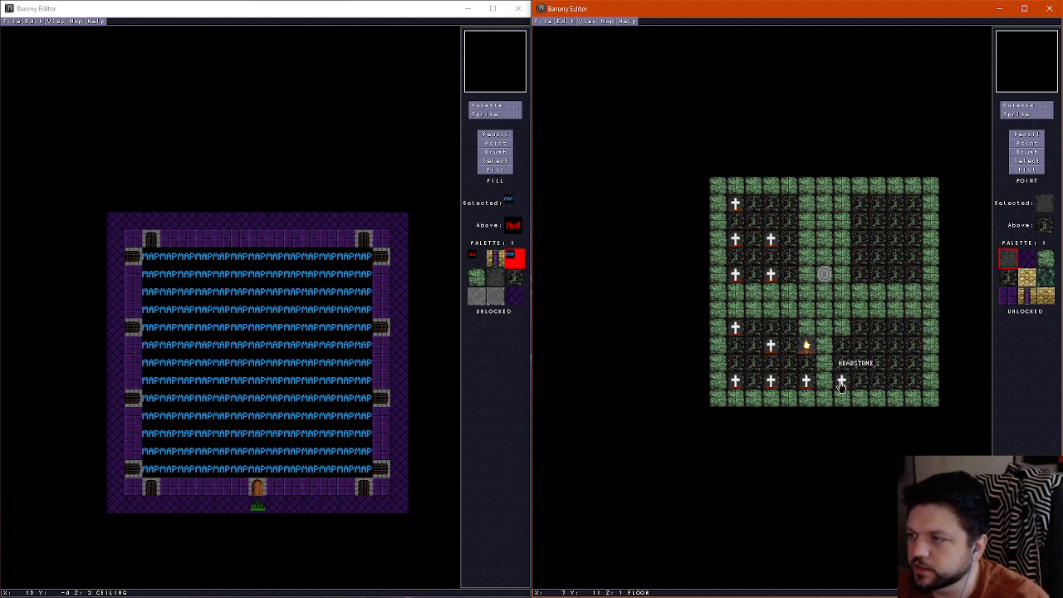
left_click(842, 382)
key("Delete")
left_click(806, 347)
key("Delete")
left_click(806, 382)
key("Delete")
left_click(772, 380)
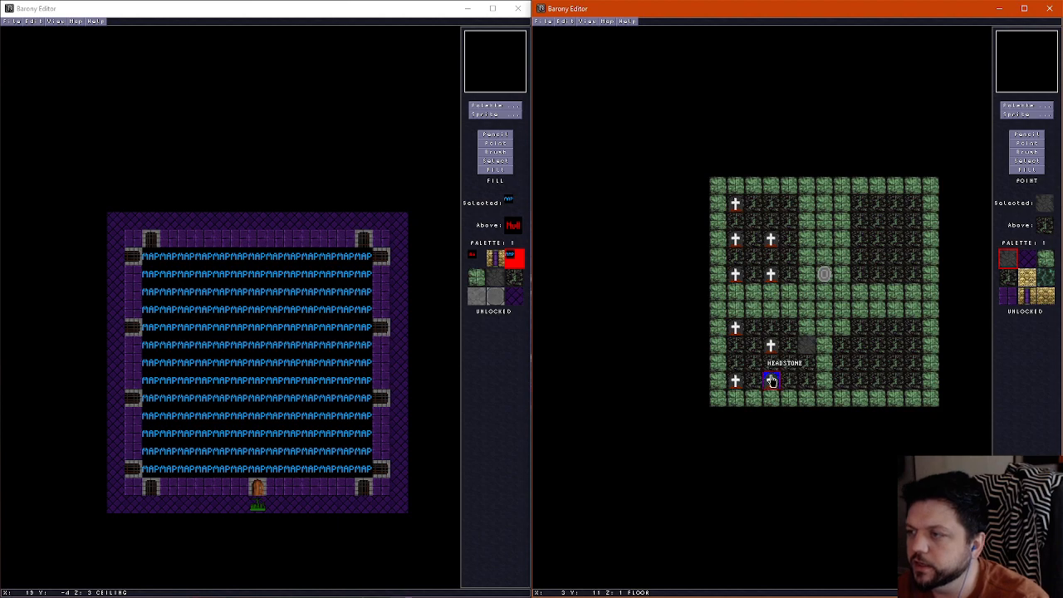
key("Delete")
left_click(771, 346)
key("Delete")
left_click(735, 382)
Delete all the headstones in the graveyard's northwestern plot
key("Delete")
left_click(735, 329)
key("Delete")
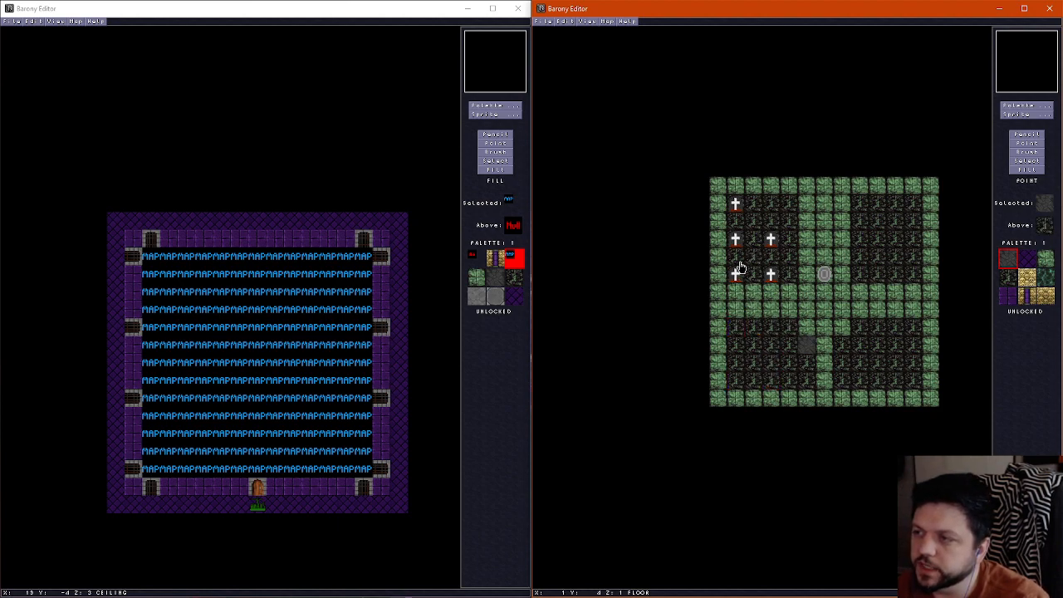
left_click(738, 272)
key("Delete")
left_click(771, 276)
key("Delete")
left_click(771, 241)
key("Delete")
left_click(736, 241)
key("Delete")
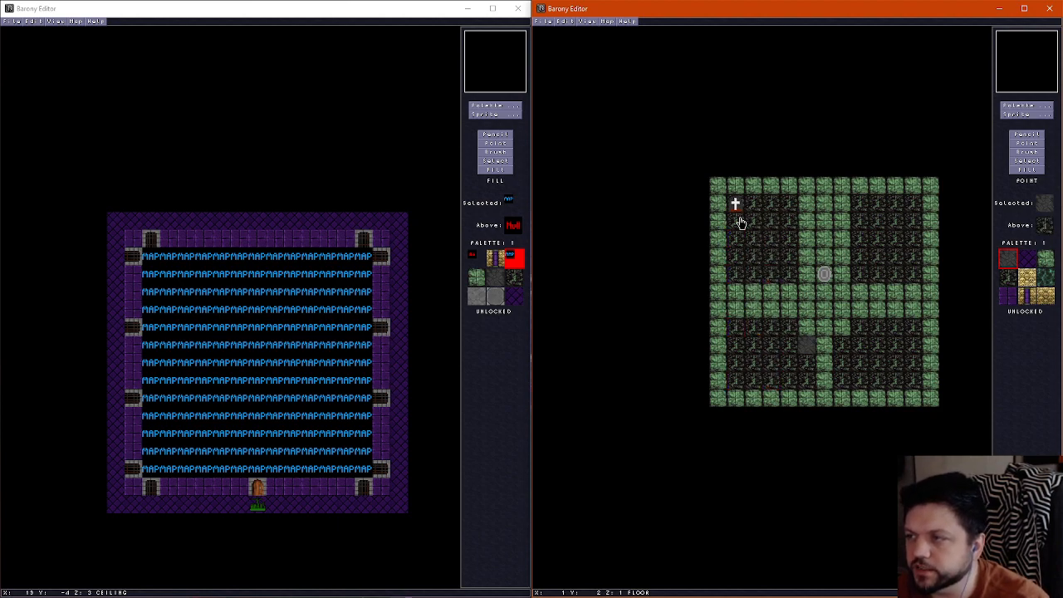
left_click(735, 214)
key("Delete")
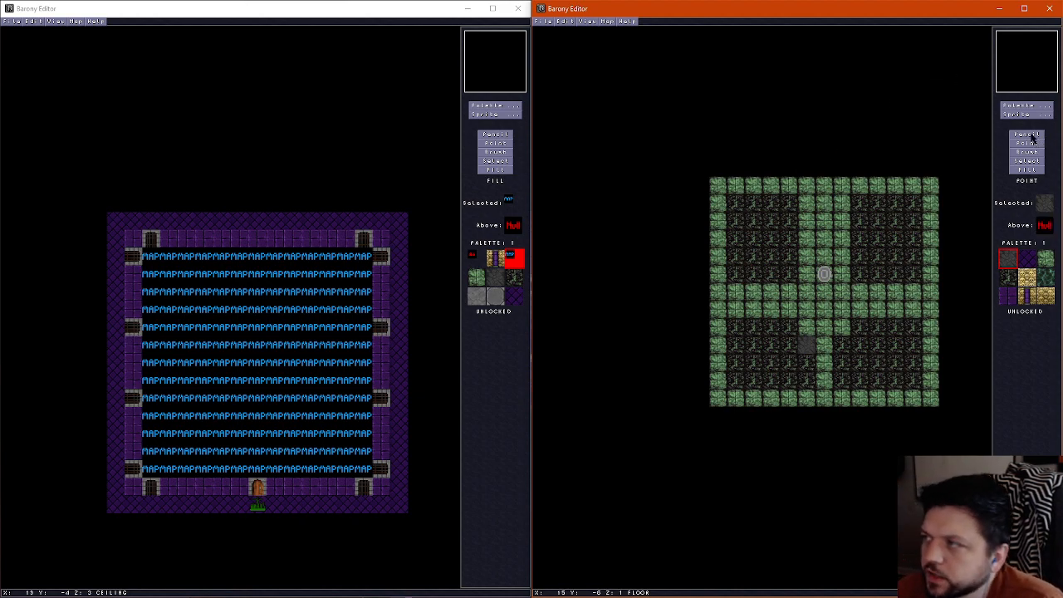
Sample the dark graveyard floor tile and paint it over the grey tile where the campfire stood
left_click(1028, 134)
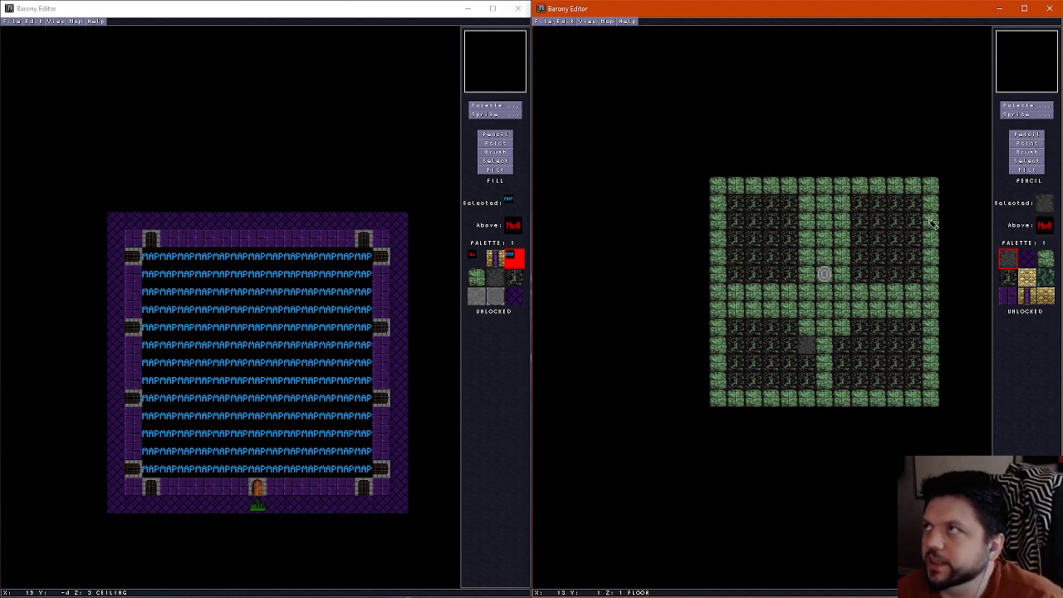
right_click(783, 268)
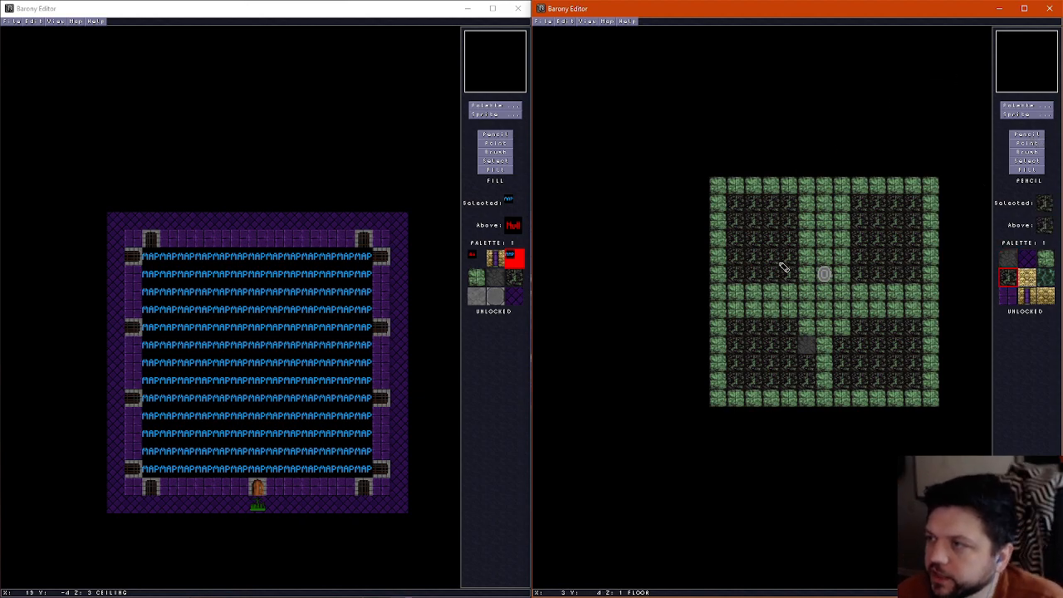
left_click(807, 344)
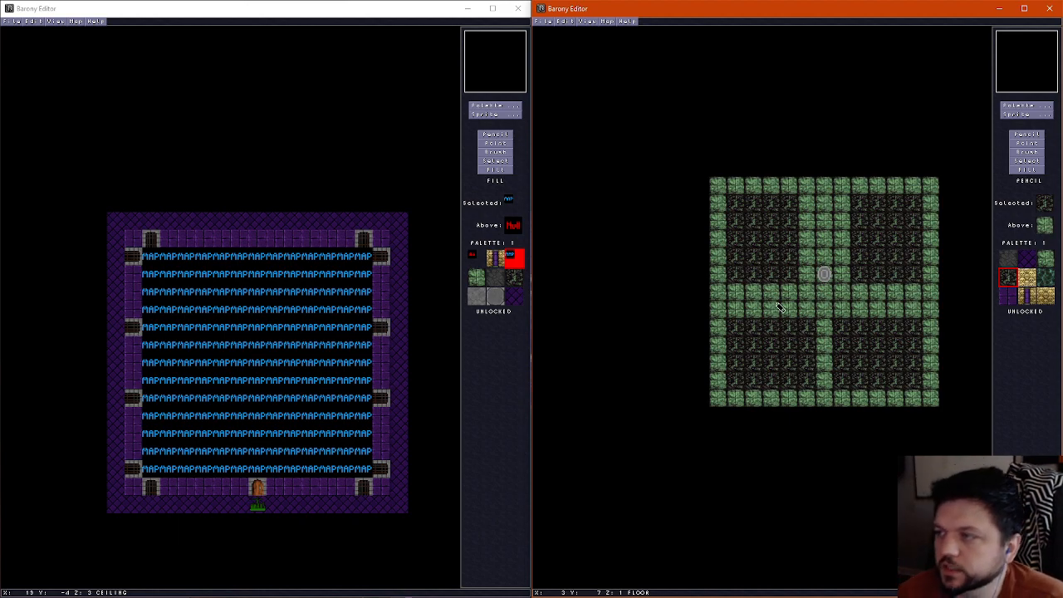
Move the teleport shrine four tiles north, just inside the northern border, and check its direction and height offset properties
left_click(1027, 142)
left_click_drag(825, 277, 828, 214)
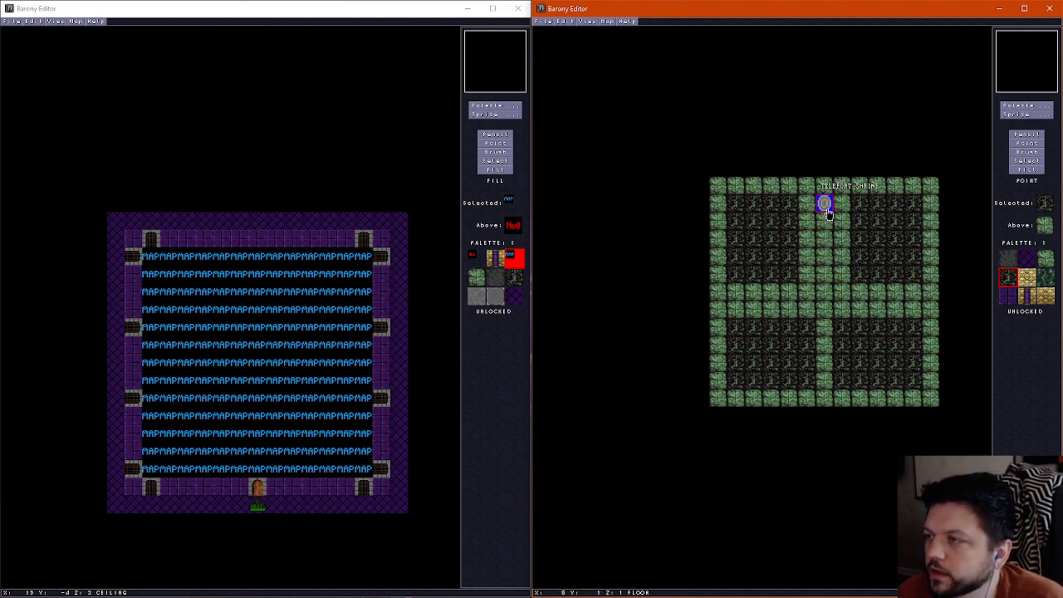
key("F2")
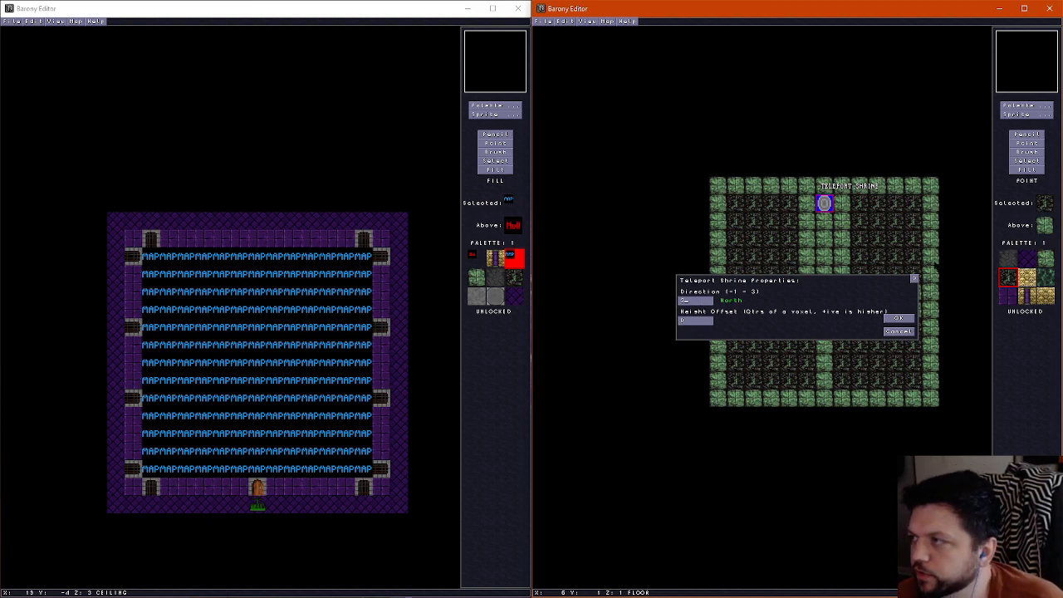
left_click(898, 319)
Paint the dark floor tile over the green paths, leaving the green border and the tiles around the shrine
left_click(1026, 133)
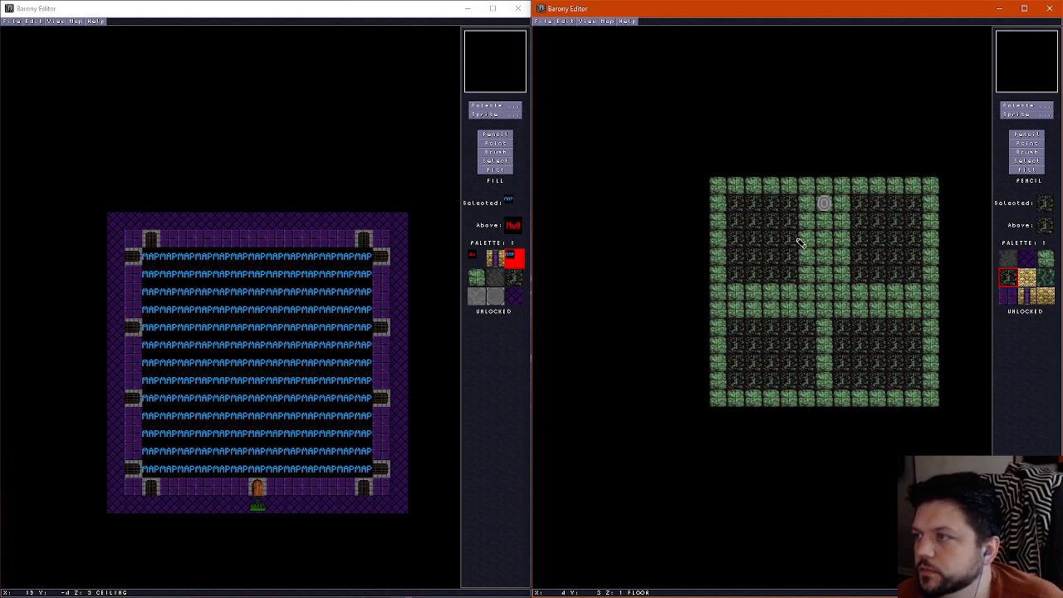
mouse_move(798, 242)
left_mouse_down()
mouse_move(859, 240)
mouse_move(814, 257)
mouse_move(821, 268)
mouse_move(735, 324)
left_mouse_up()
mouse_move(814, 375)
left_mouse_down()
mouse_move(924, 310)
mouse_move(912, 294)
mouse_move(798, 295)
mouse_move(828, 307)
mouse_move(818, 304)
mouse_move(814, 328)
mouse_move(828, 370)
left_mouse_up()
Erase the single pillar tile at the room's centre on the walls layer
scroll(772, 273, "up", 1)
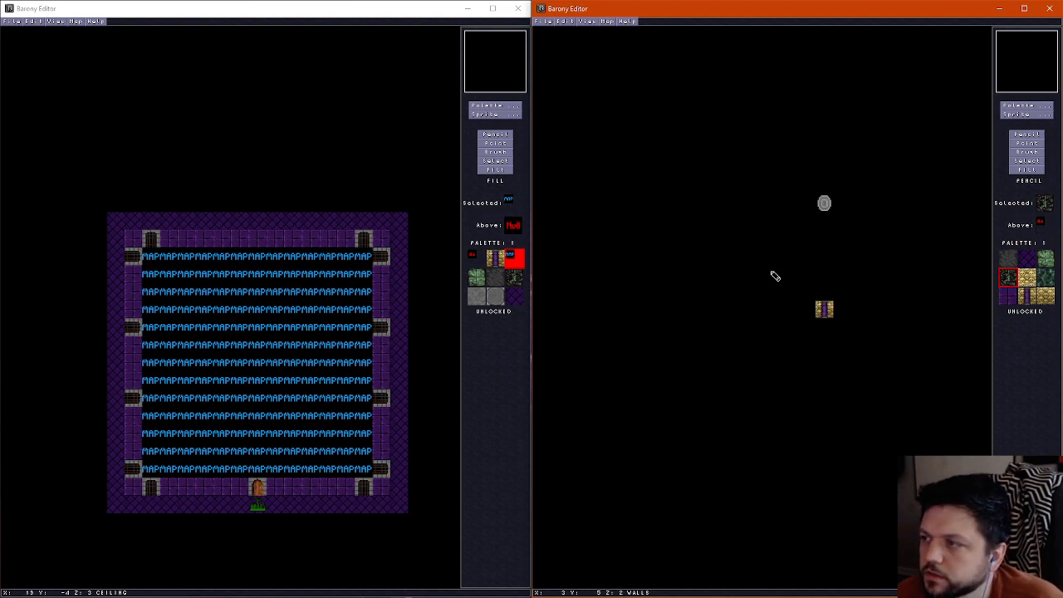
scroll(783, 278, "down", 1)
scroll(810, 299, "up", 1)
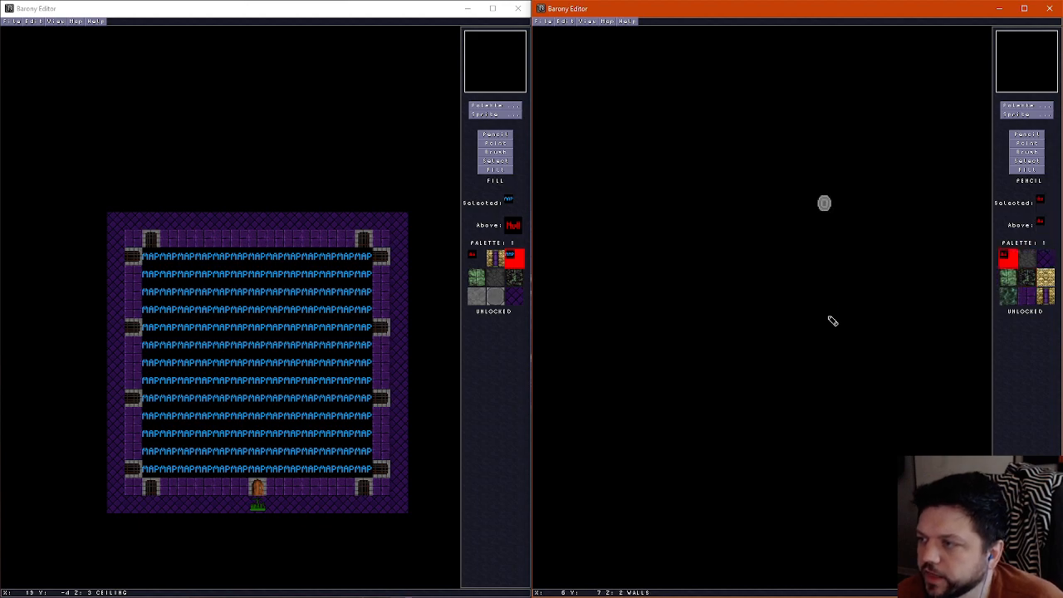
scroll(831, 321, "down", 1)
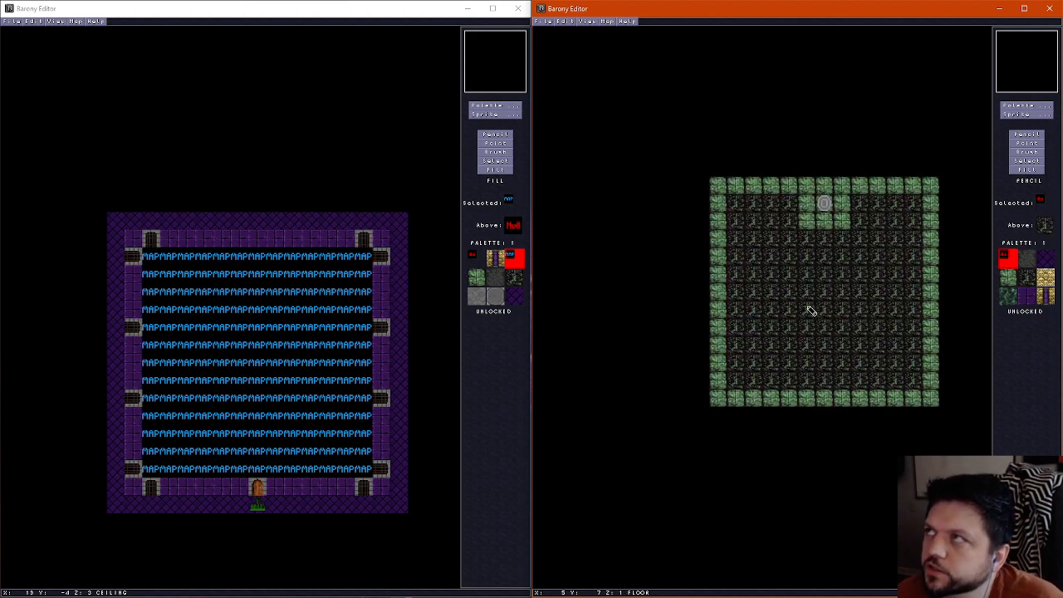
Compare the room's walls and floor layers
scroll(798, 300, "up", 1)
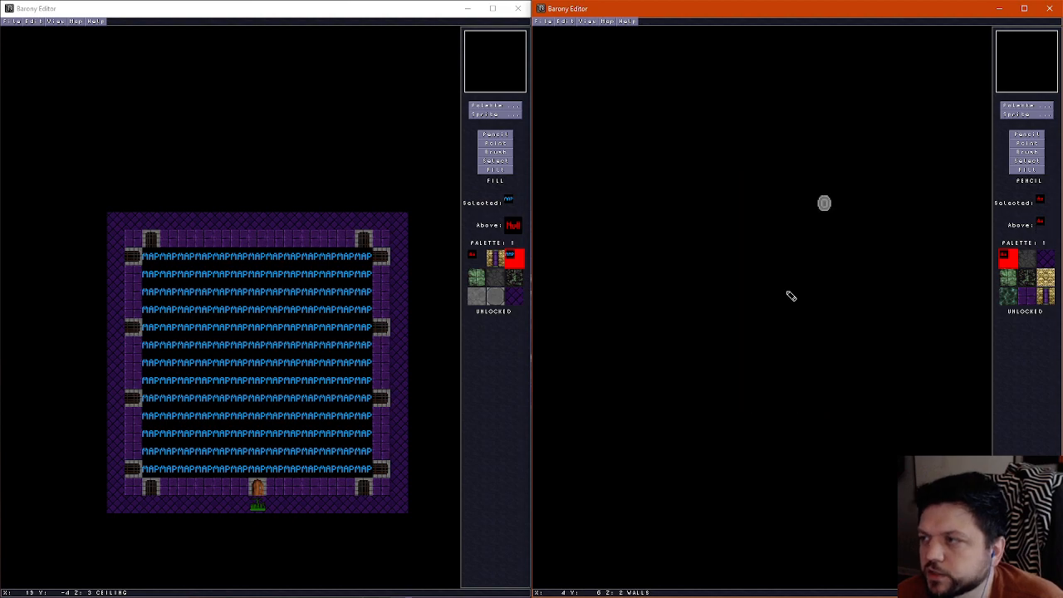
scroll(790, 296, "down", 1)
scroll(791, 295, "up", 1)
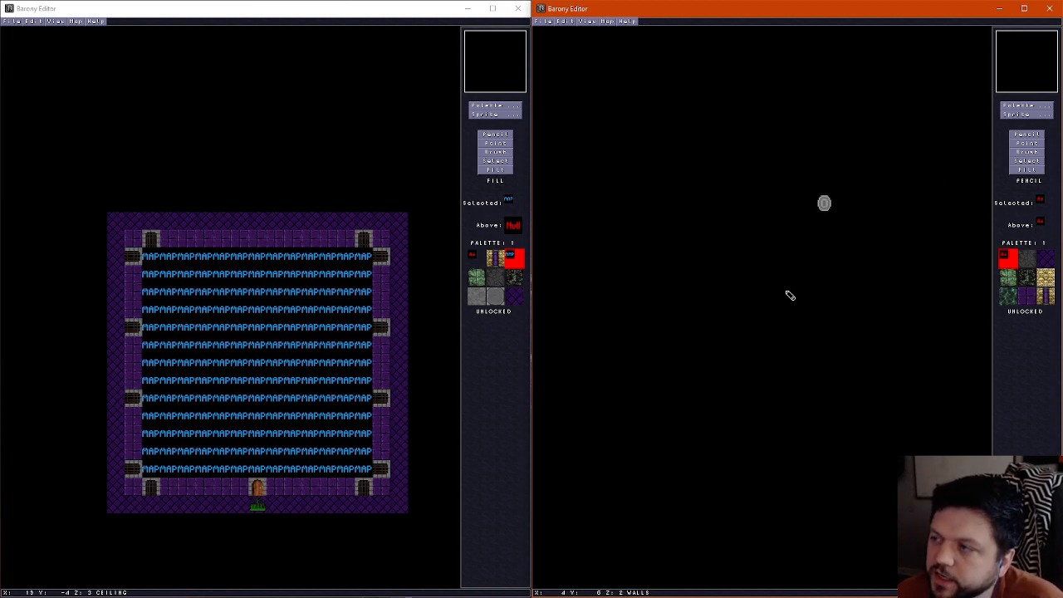
scroll(786, 294, "down", 1)
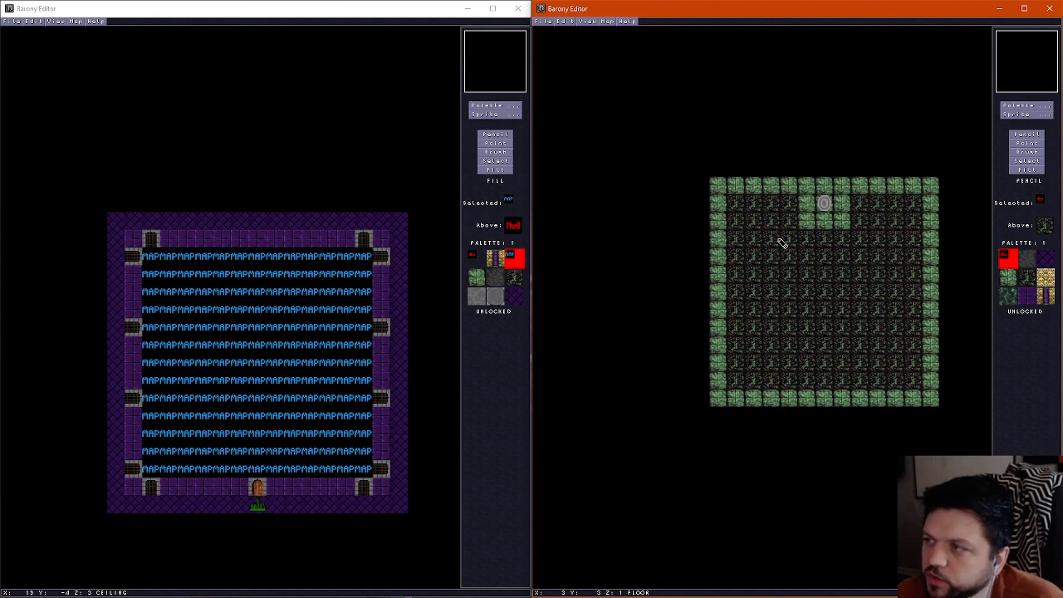
scroll(781, 242, "up", 1)
scroll(781, 241, "down", 1)
scroll(780, 242, "up", 1)
scroll(780, 242, "down", 1)
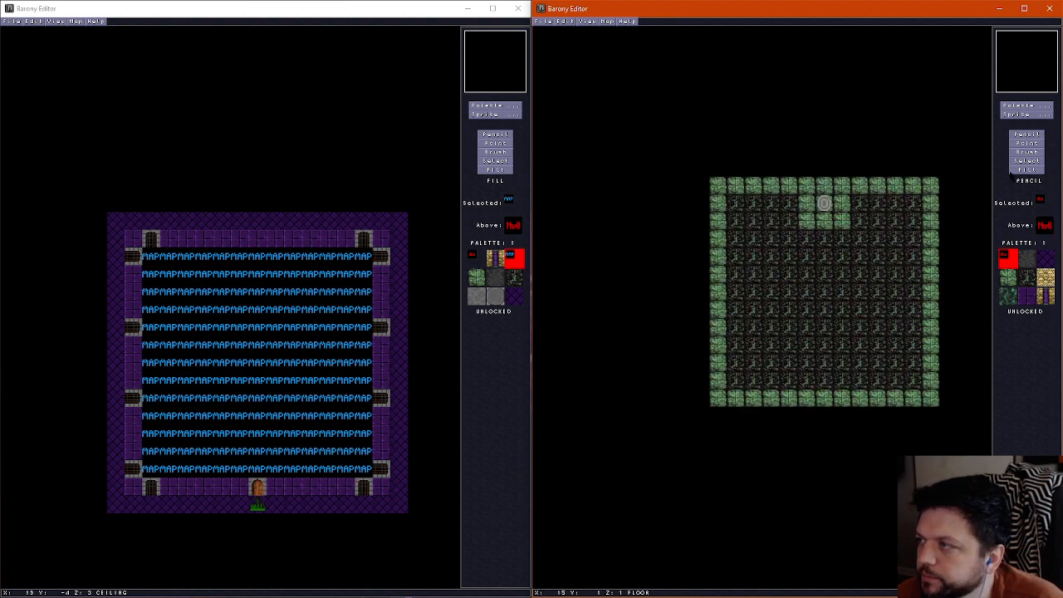
Fill the dark floor with the empty tile and erase a three-tile gap in the northern border on each side of the shrine
left_click(1028, 169)
left_click(783, 302)
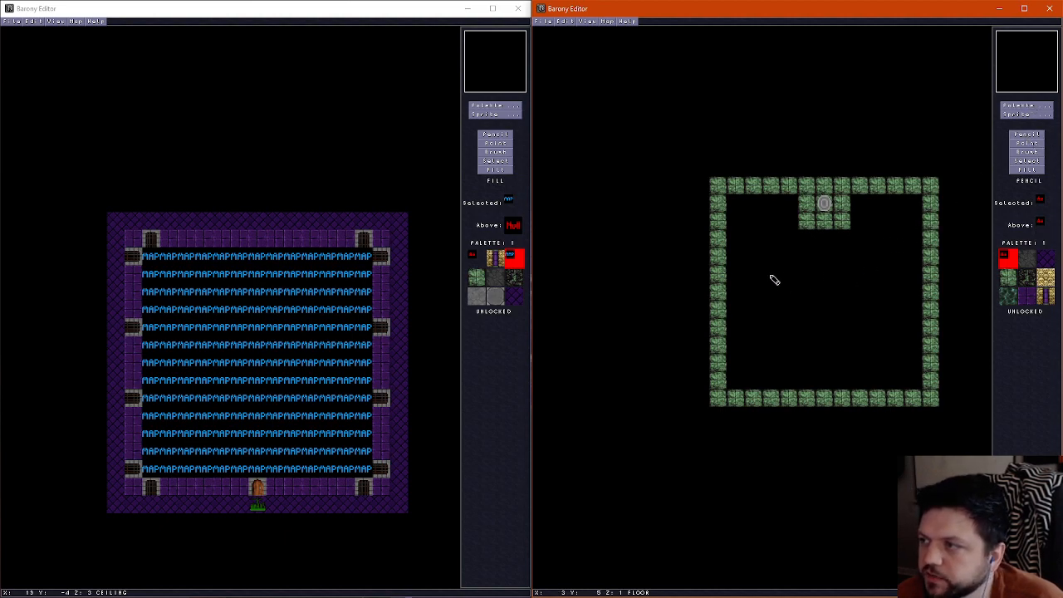
right_click(807, 222)
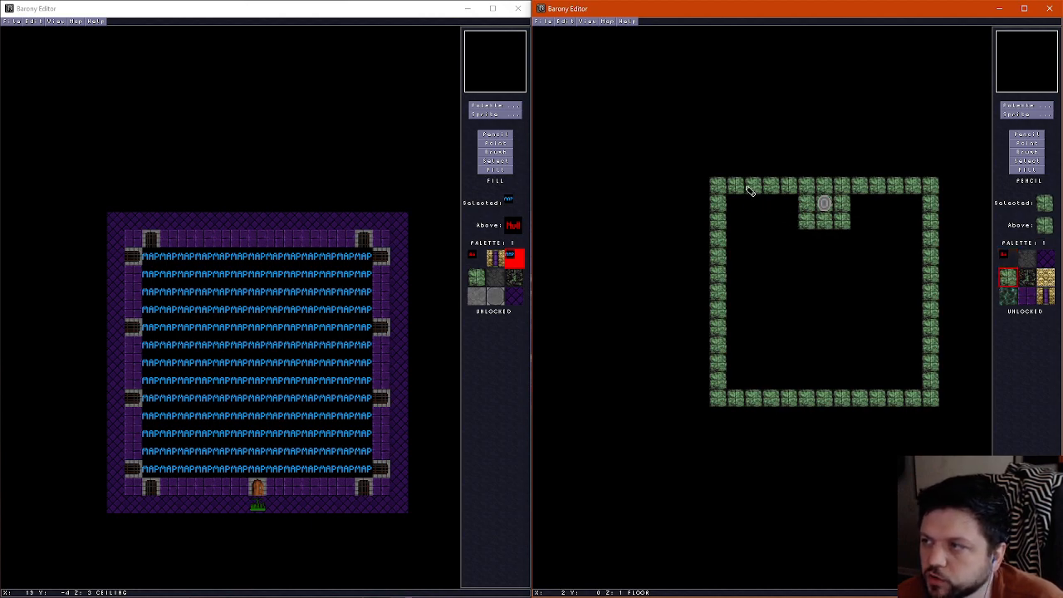
right_click(786, 206)
left_click_drag(789, 187, 762, 193)
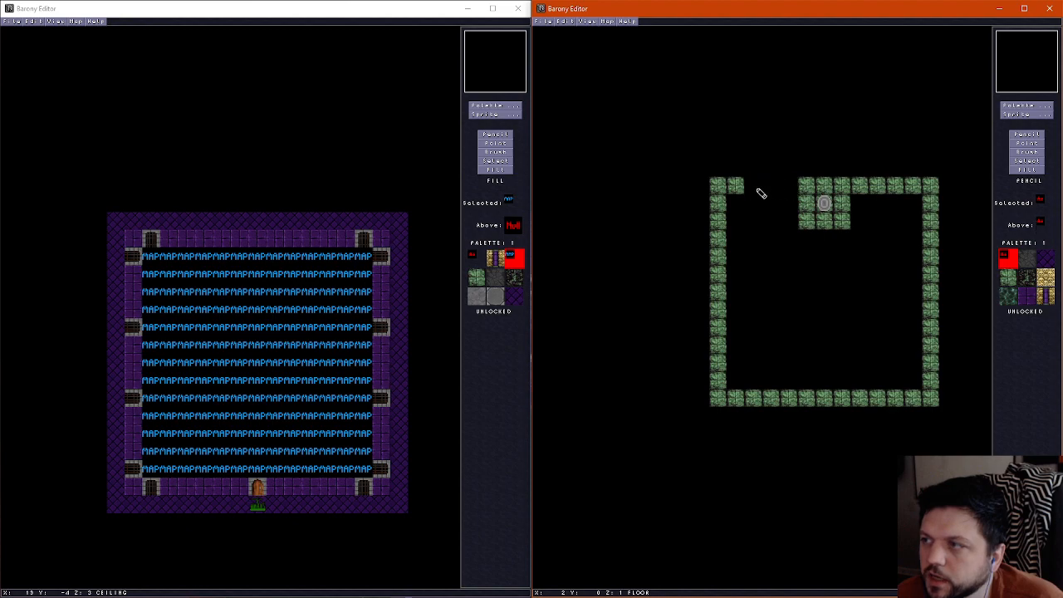
left_click_drag(864, 191, 897, 192)
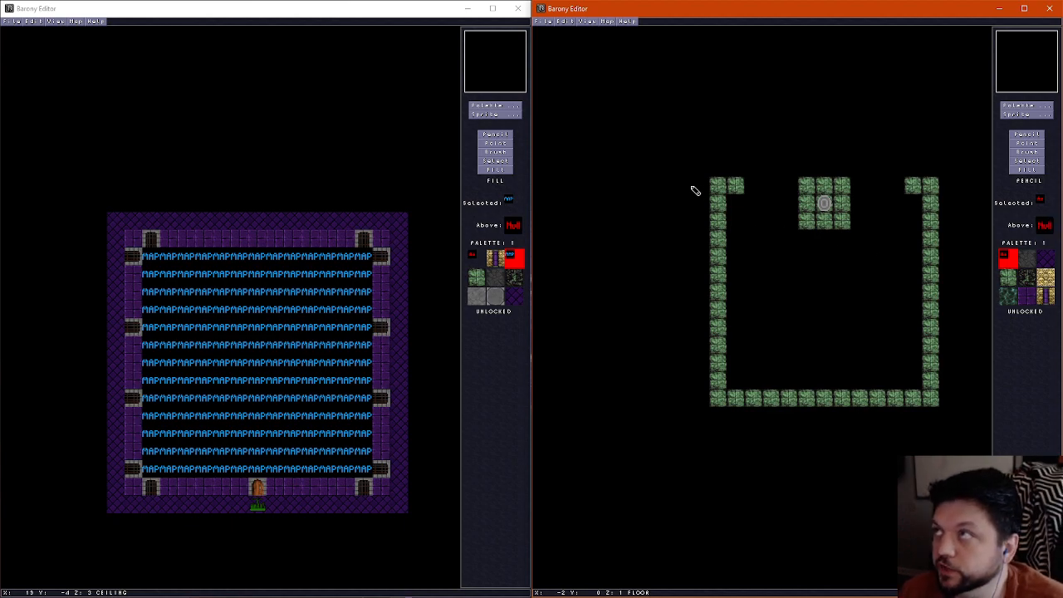
Paint green floor one row south of the shrine platform and thicken the western, southern and eastern borders inward by one tile
right_click(804, 223)
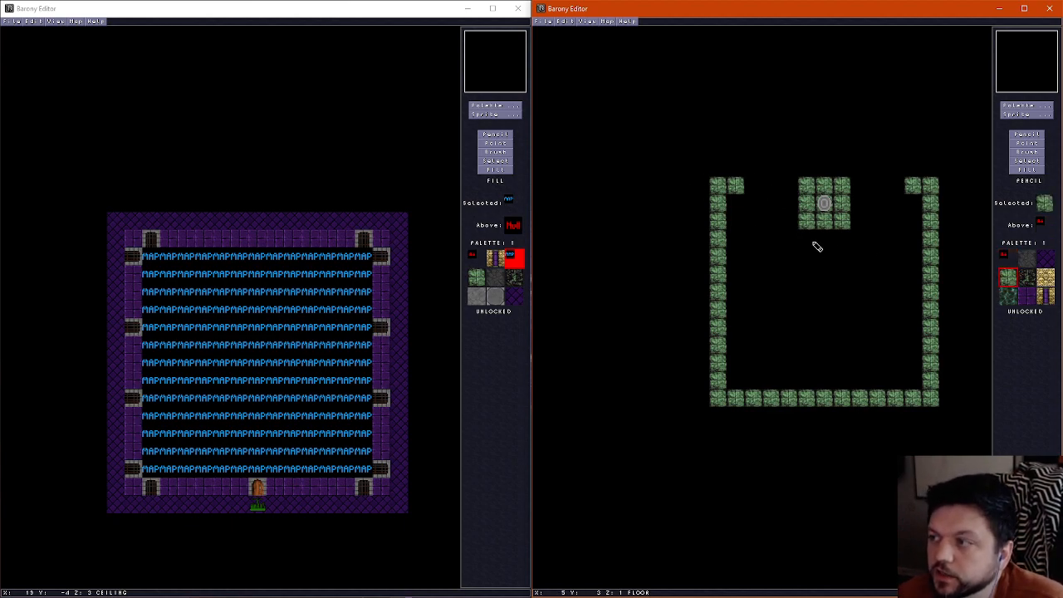
left_click_drag(810, 243, 842, 241)
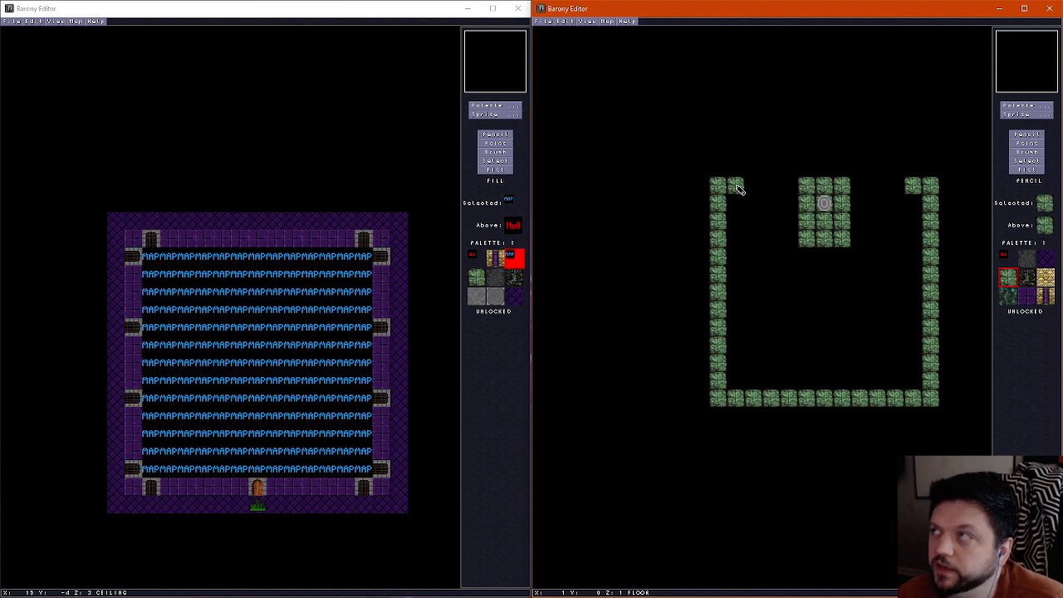
mouse_move(736, 207)
left_mouse_down()
mouse_move(734, 378)
mouse_move(892, 384)
mouse_move(913, 362)
mouse_move(924, 216)
left_mouse_up()
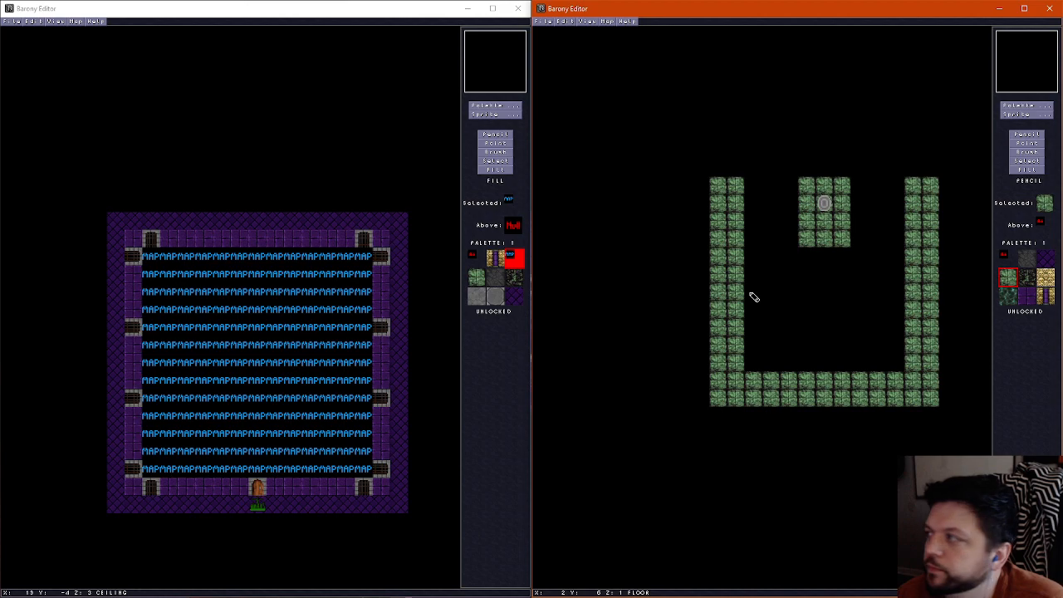
Paint a three-by-three green floor block inward from each side border and a single green tile between them
mouse_move(752, 296)
left_mouse_down()
mouse_move(773, 291)
mouse_move(767, 342)
mouse_move(754, 304)
mouse_move(778, 348)
mouse_move(757, 348)
left_mouse_up()
right_click(791, 355)
right_click(910, 313)
mouse_move(898, 291)
left_mouse_down()
mouse_move(859, 301)
mouse_move(891, 325)
mouse_move(872, 322)
left_mouse_up()
left_click_drag(804, 325, 795, 301)
left_click_drag(872, 309, 900, 309)
left_click(823, 310)
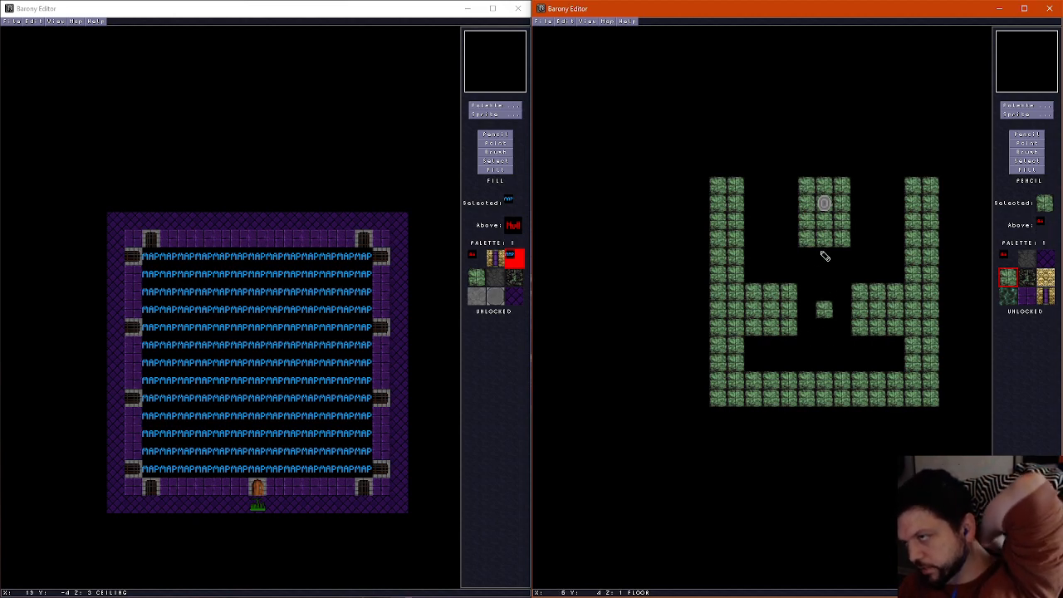
Widen the shrine's green platform by one tile on its western and eastern sides and preview it in 3D
mouse_move(795, 241)
left_mouse_down()
mouse_move(789, 202)
mouse_move(823, 202)
mouse_move(864, 224)
mouse_move(859, 243)
left_mouse_up()
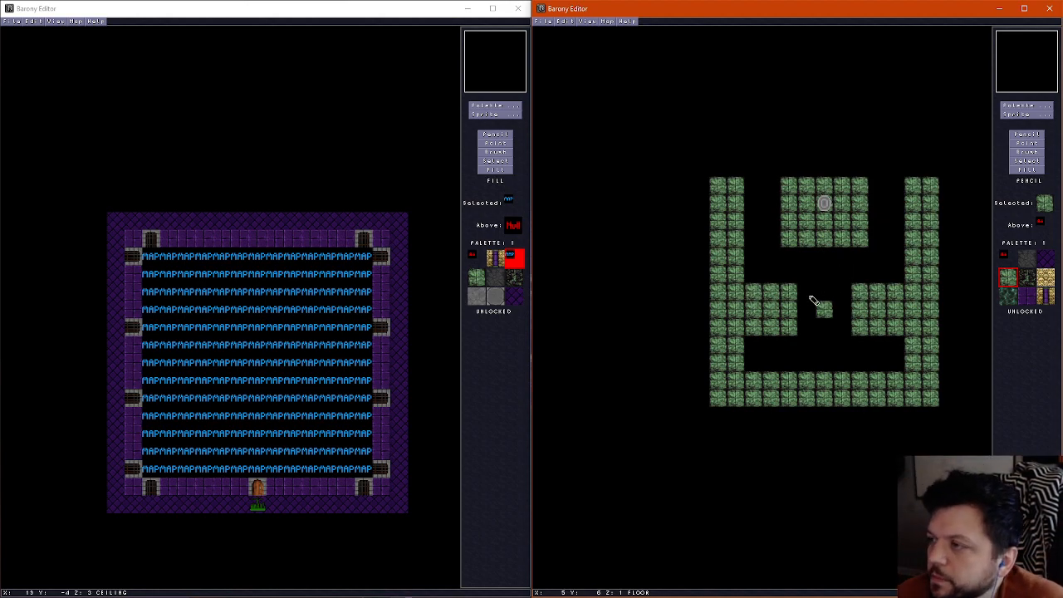
key("f")
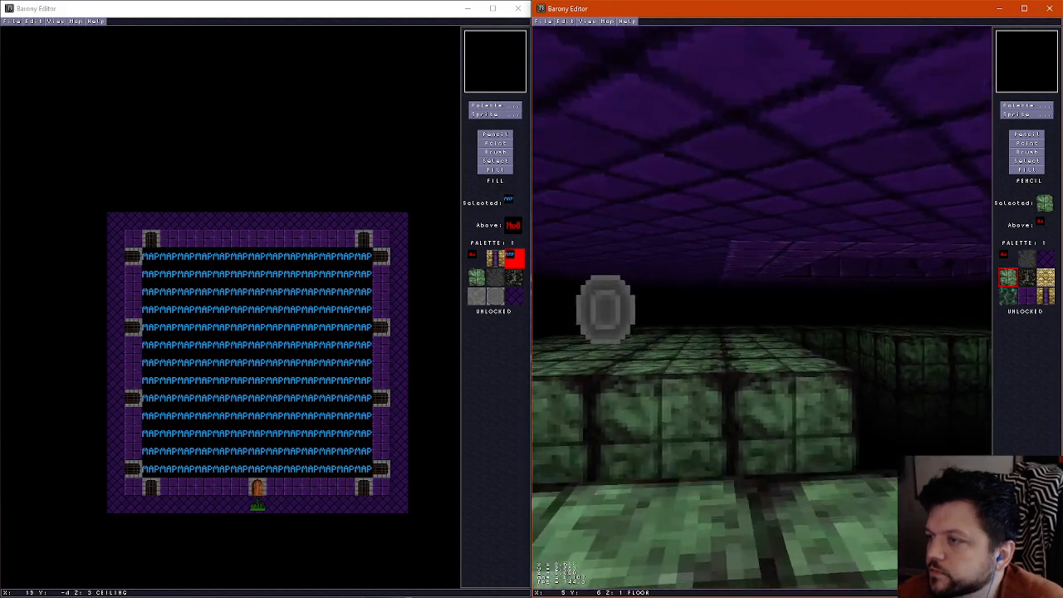
key("f")
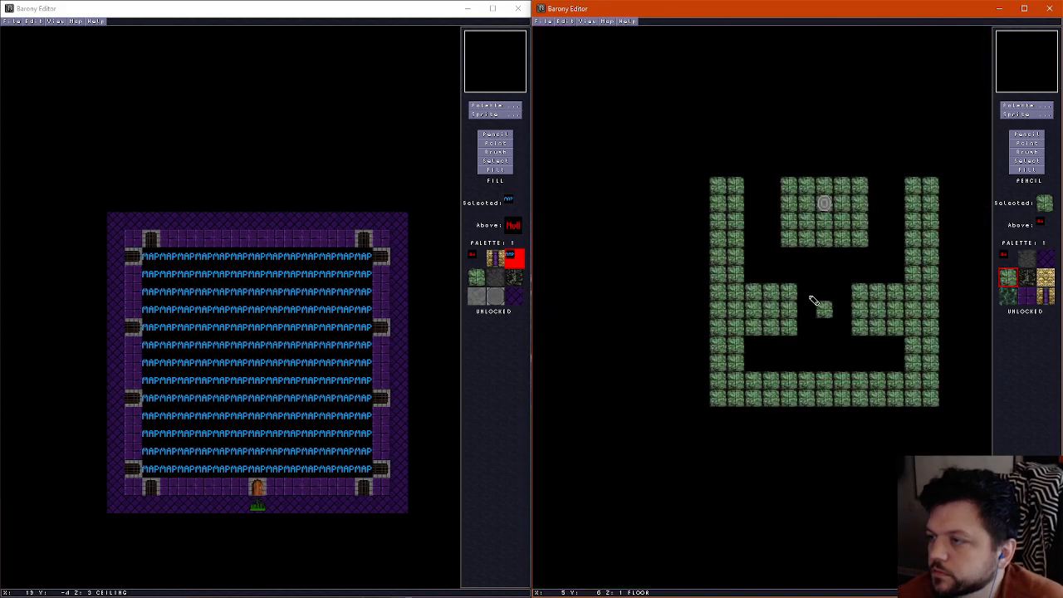
On the ceiling layer, paint the purple brick trim northward along both sides of the shrine
scroll(819, 240, "up", 2)
right_click(818, 239)
left_click_drag(789, 185, 787, 219)
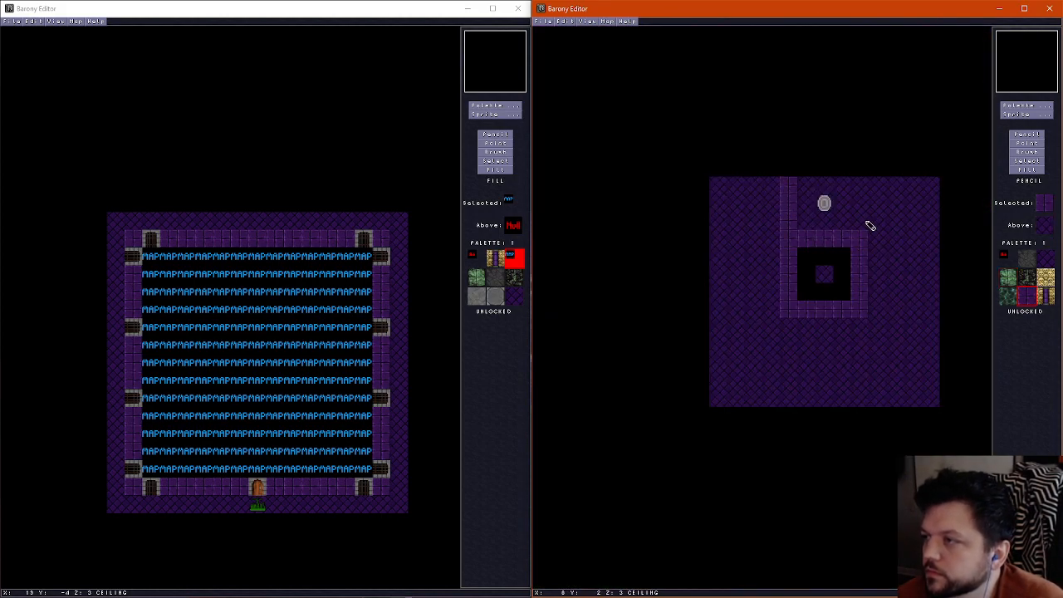
left_click_drag(867, 222, 856, 187)
Cover the old central ceiling opening with the purple diagonal tile and erase the ceiling above the shrine inside the new trim
right_click(766, 265)
mouse_move(783, 260)
left_mouse_down()
mouse_move(799, 256)
mouse_move(808, 318)
mouse_move(836, 277)
mouse_move(835, 316)
mouse_move(809, 301)
left_mouse_up()
right_click(808, 297)
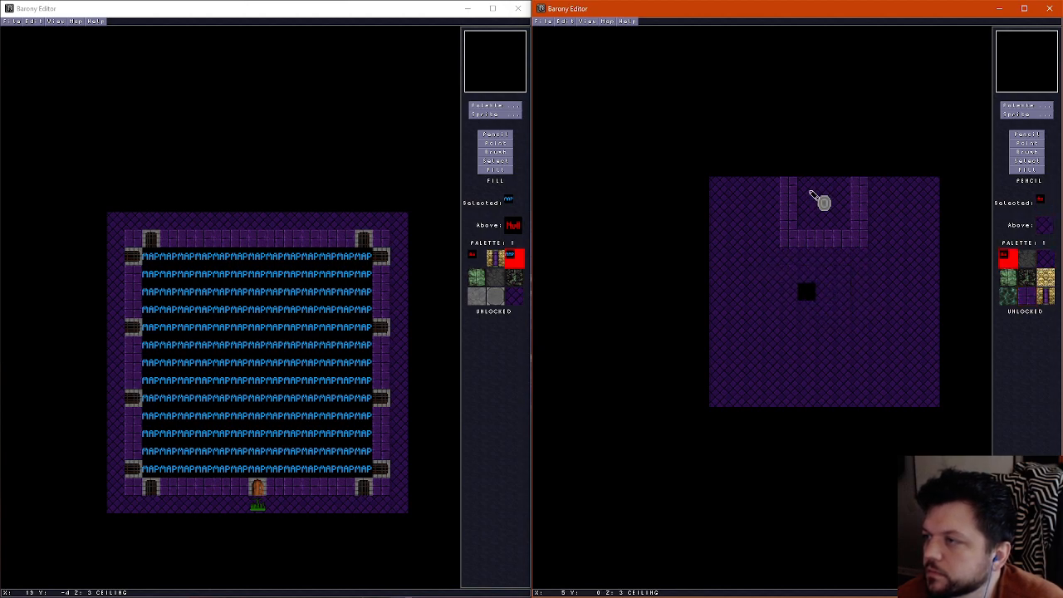
mouse_move(812, 194)
left_mouse_down()
mouse_move(836, 194)
mouse_move(821, 199)
left_mouse_up()
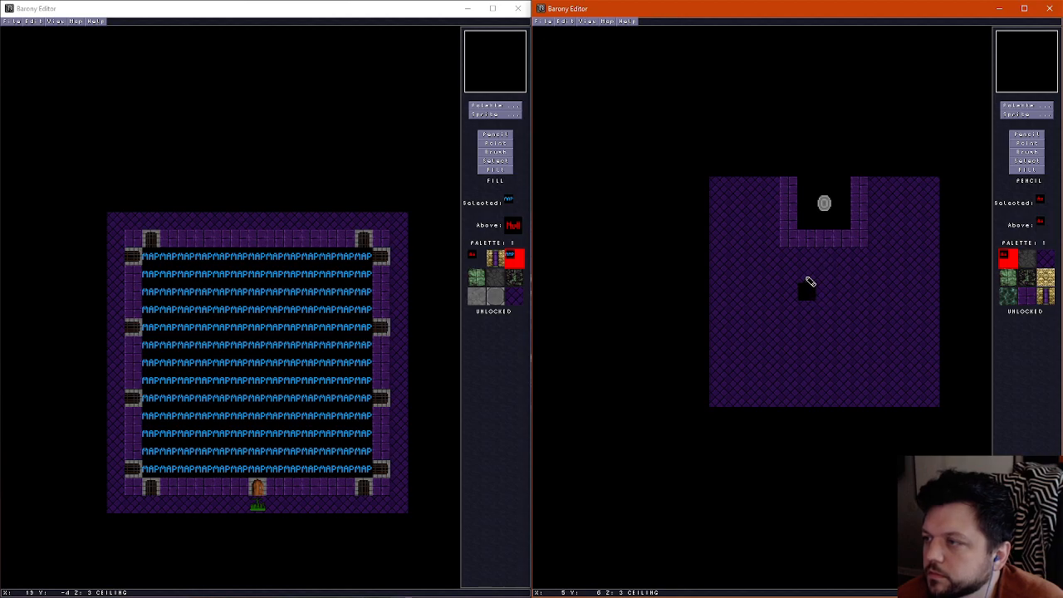
right_click(810, 280)
left_click(807, 298)
Inspect the shrine's ceiling opening and the green walkways in the 3D view
key("f")
key("Left")
key("Up")
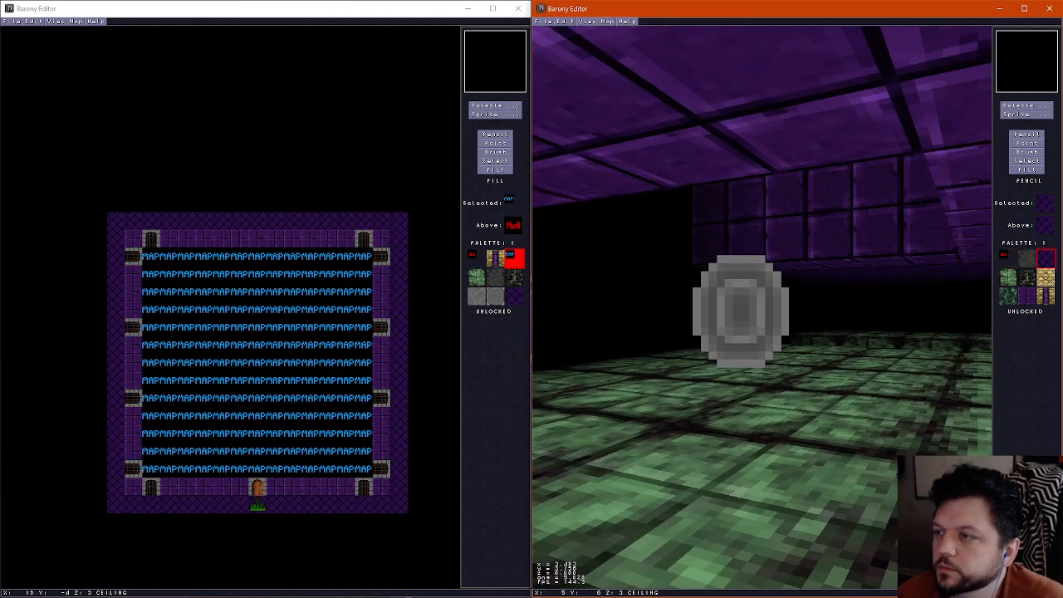
key("Right")
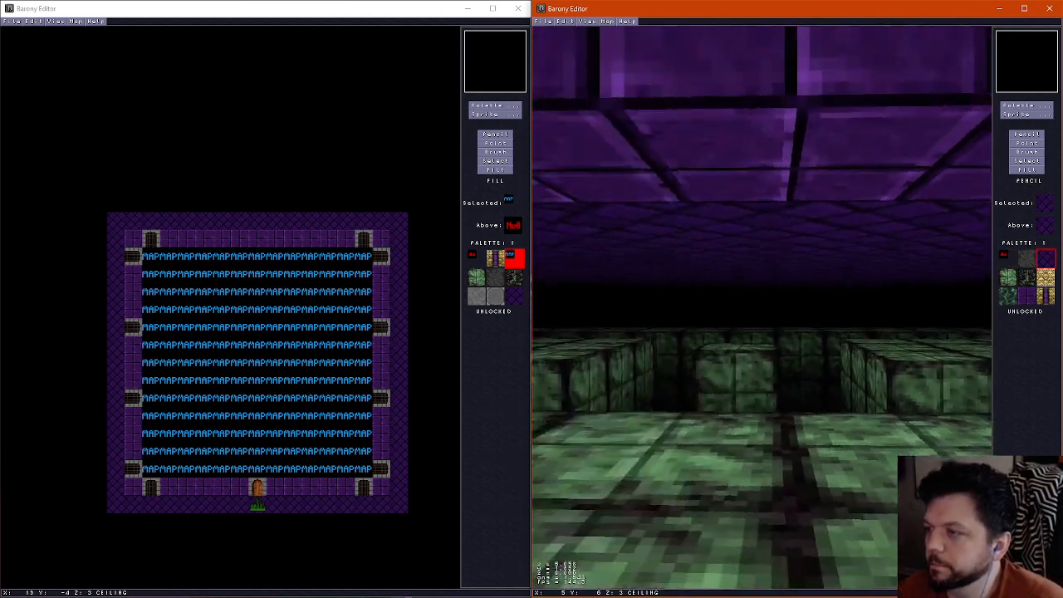
key("f")
On the floor layer, try thinning the western inner block's link to the side walkway and adding a green column on its eastern side
scroll(808, 300, "down", 2)
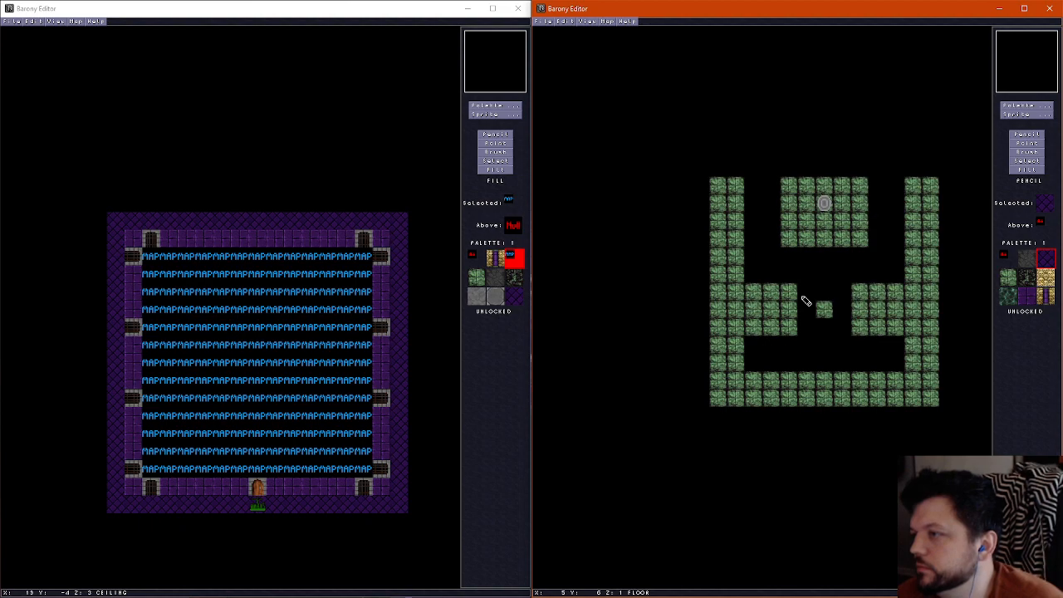
right_click(755, 276)
left_click(754, 292)
left_click(753, 328)
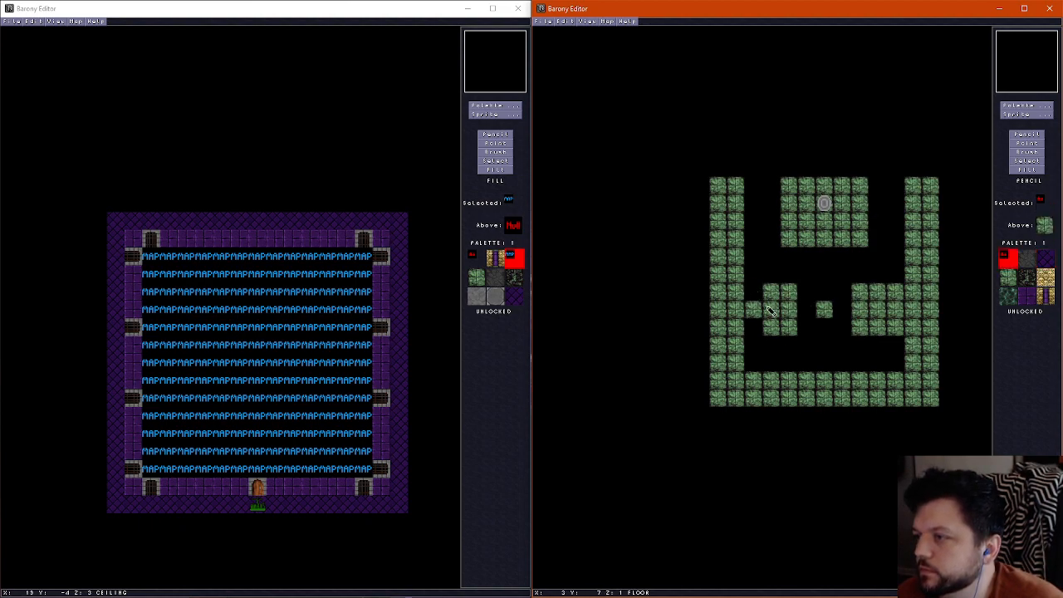
left_click(767, 290)
left_click(769, 327)
right_click(788, 296)
mouse_move(804, 292)
left_mouse_down()
mouse_move(846, 291)
mouse_move(810, 326)
left_mouse_up()
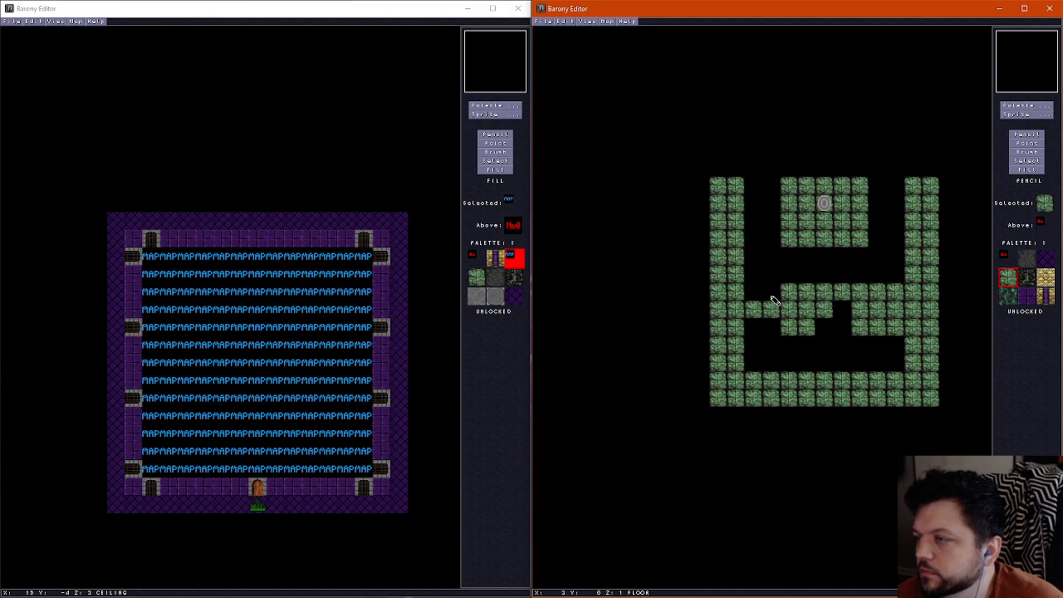
mouse_move(771, 297)
left_mouse_down()
mouse_move(748, 296)
mouse_move(776, 324)
mouse_move(825, 294)
left_mouse_up()
Erase the lone central green tile and the extra green tiles between the two inner blocks, leaving each three tiles wide
right_click(828, 322)
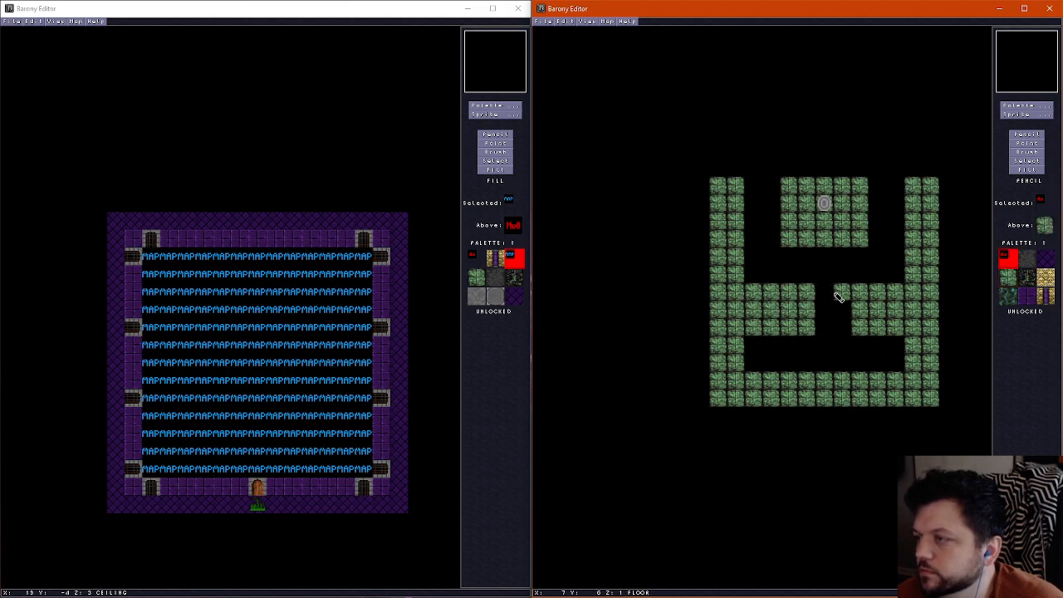
left_click(839, 296)
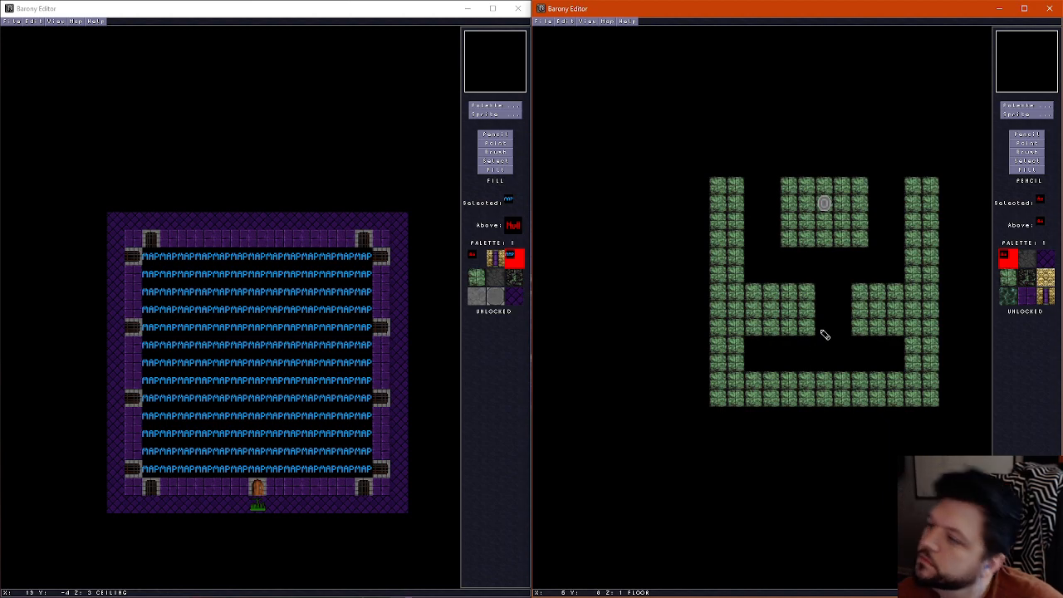
left_click_drag(811, 291, 810, 331)
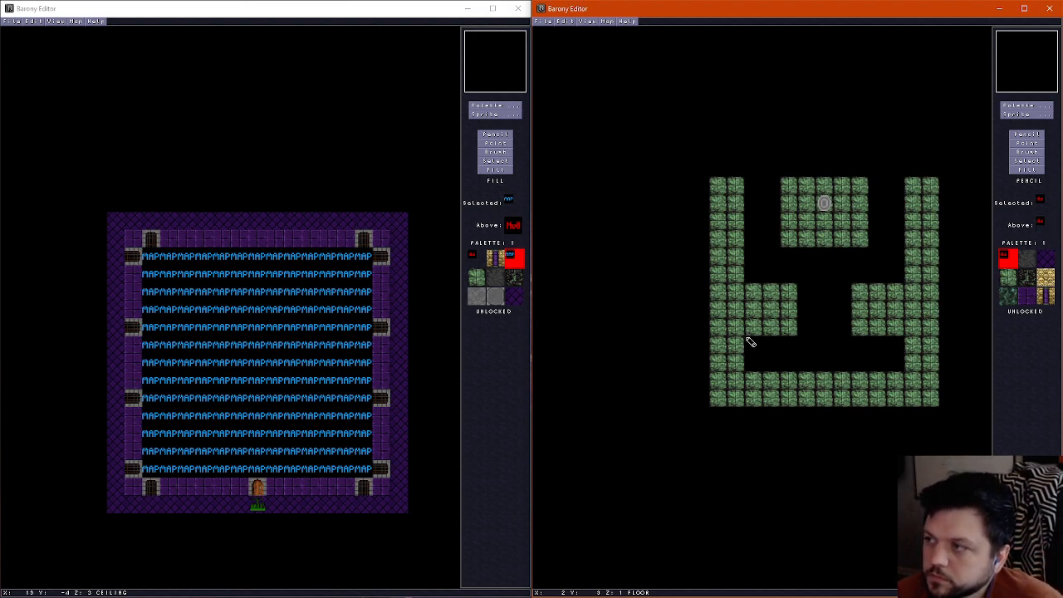
Erase the side walkway stretches south of the inner blocks and add a third full-width green row to the southern walkway
mouse_move(750, 345)
left_mouse_down()
mouse_move(720, 373)
mouse_move(737, 365)
left_mouse_up()
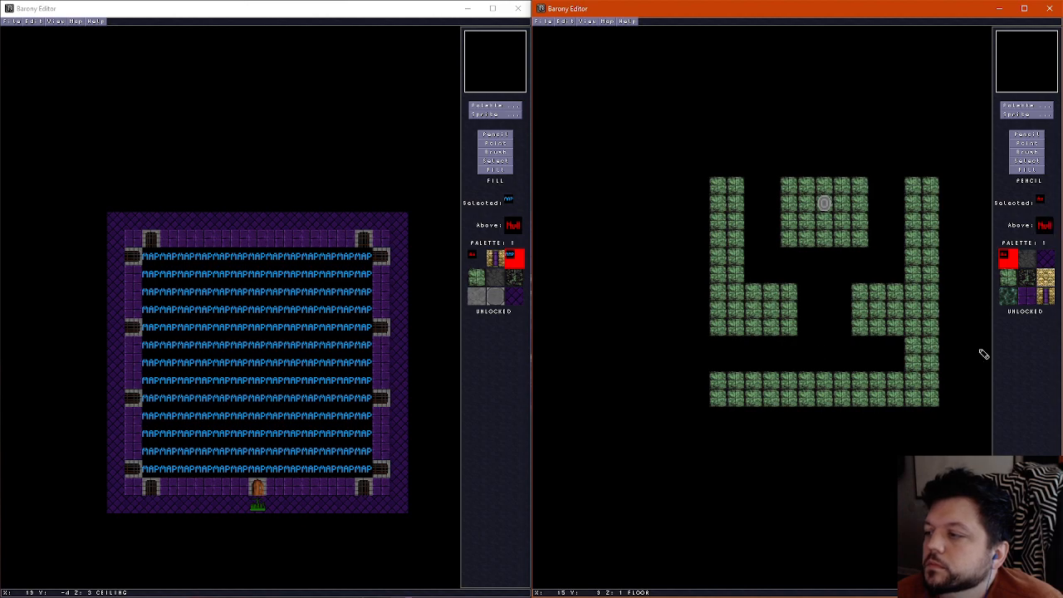
mouse_move(904, 347)
left_mouse_down()
mouse_move(923, 344)
mouse_move(922, 366)
left_mouse_up()
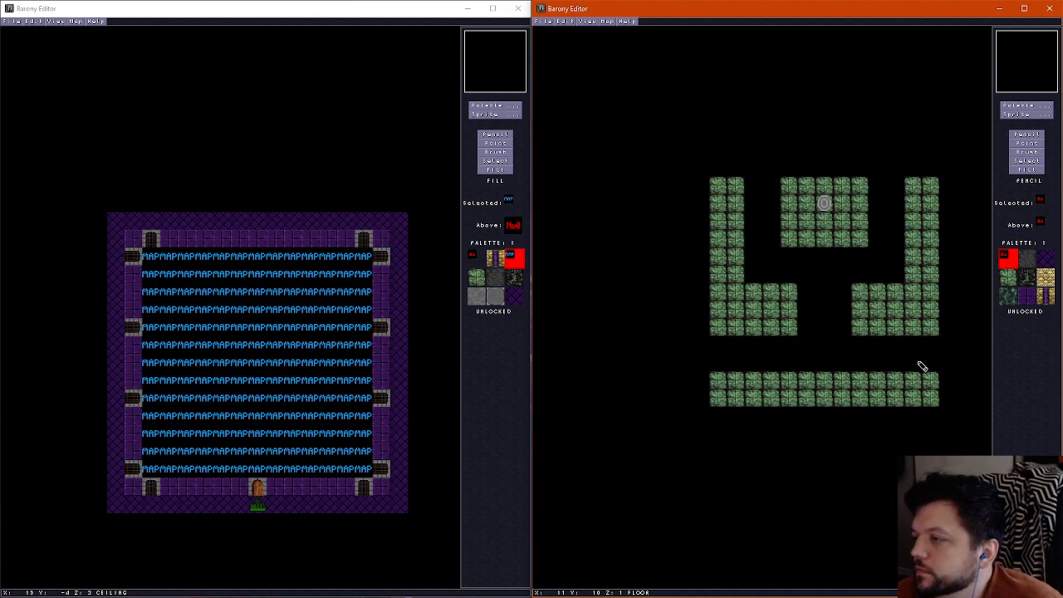
right_click(772, 332)
left_click_drag(725, 366, 928, 364)
Erase the southernmost green row of both inner blocks and side walkways, keeping a two-tile gap to the southern walkway
right_click(805, 345)
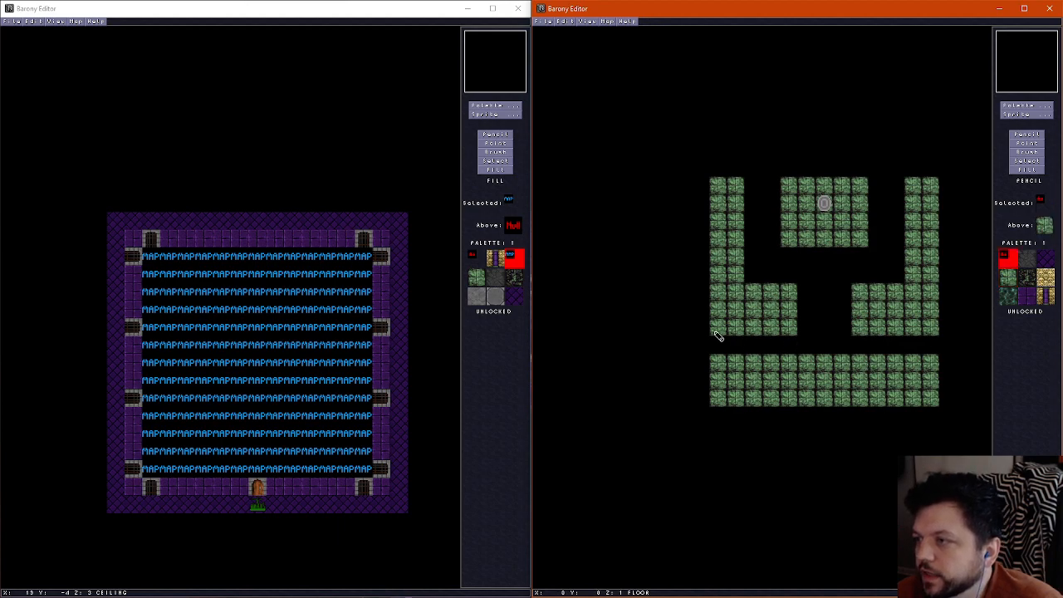
left_click_drag(729, 329, 952, 332)
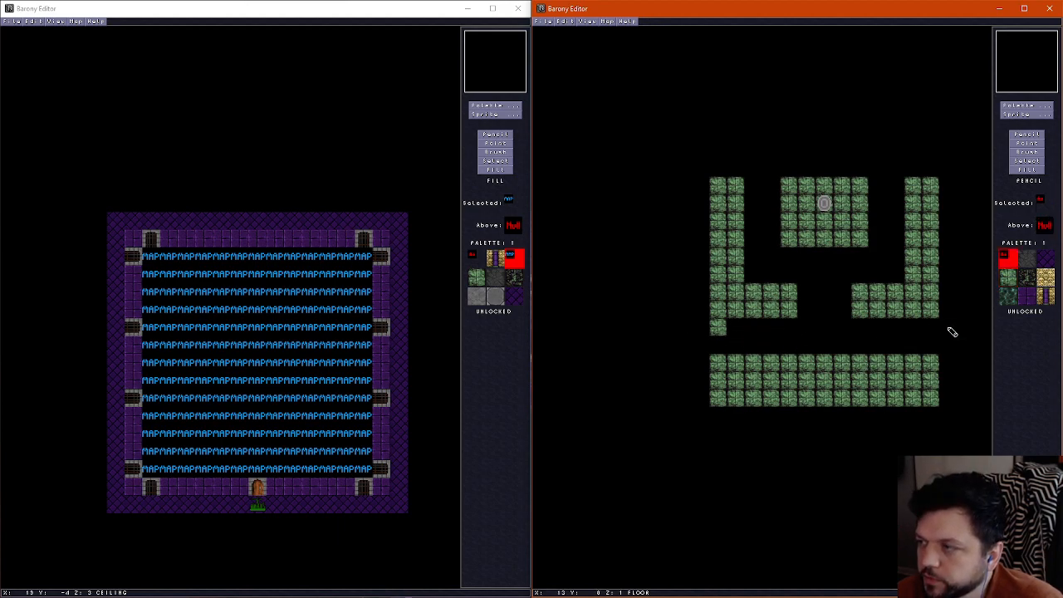
left_click(718, 330)
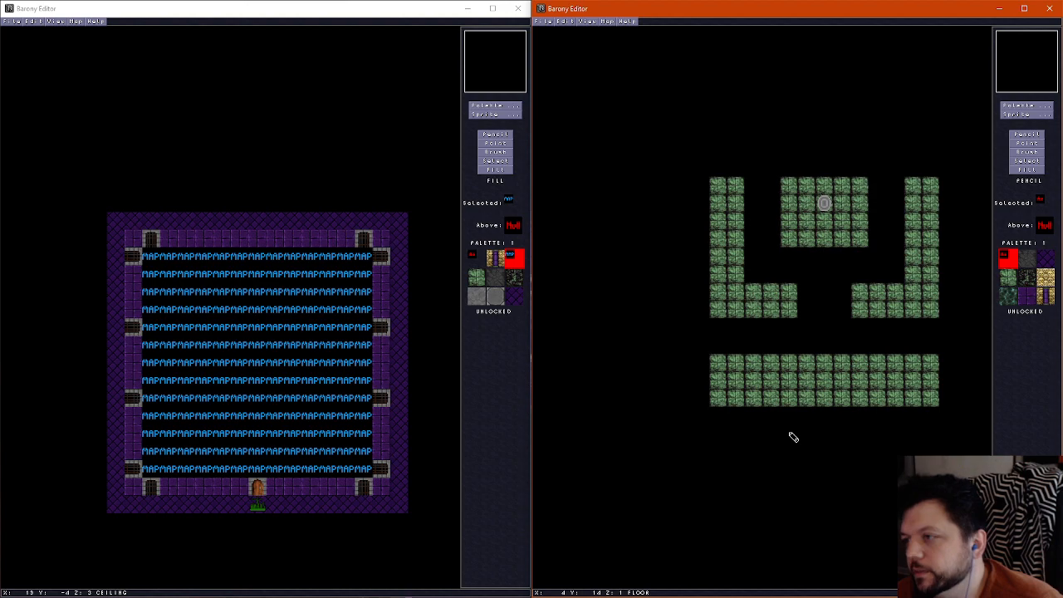
right_click(800, 288)
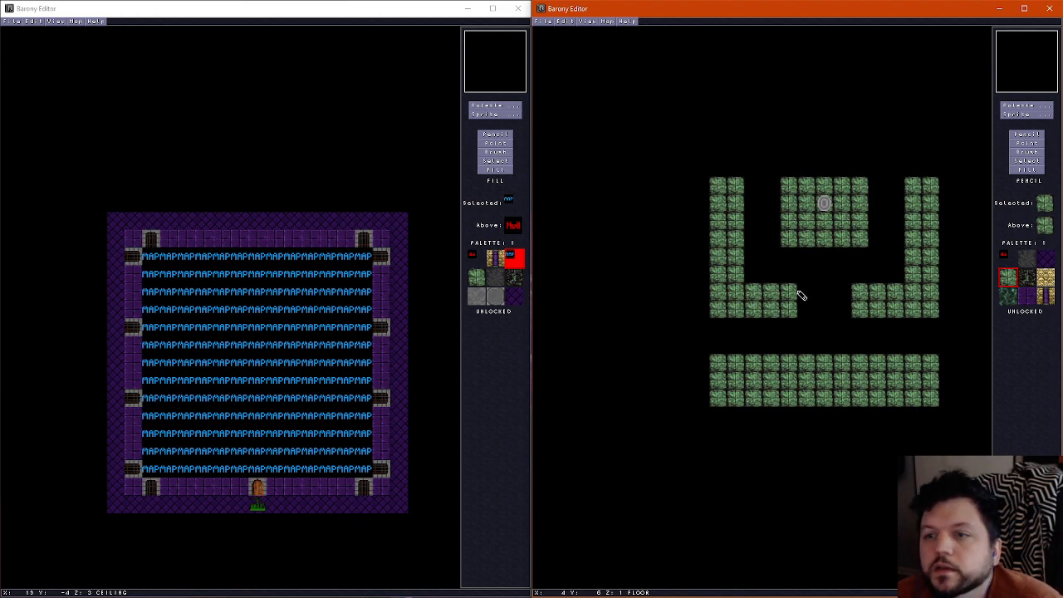
Walk through the room in 3D to examine the gaps between the green walkways
key("f")
key("Left")
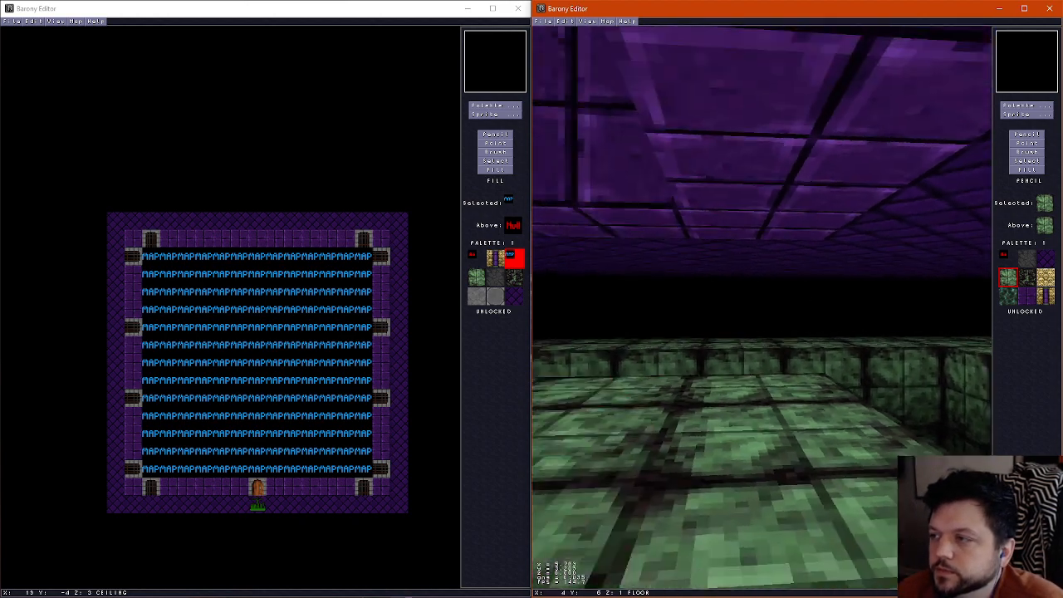
key("Up")
key("Left")
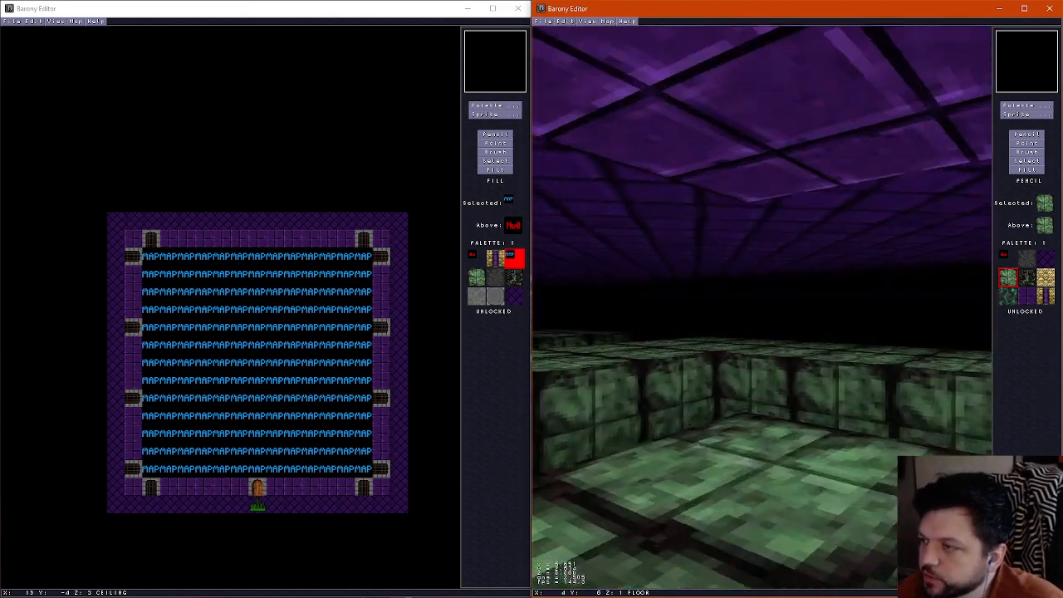
key("Up")
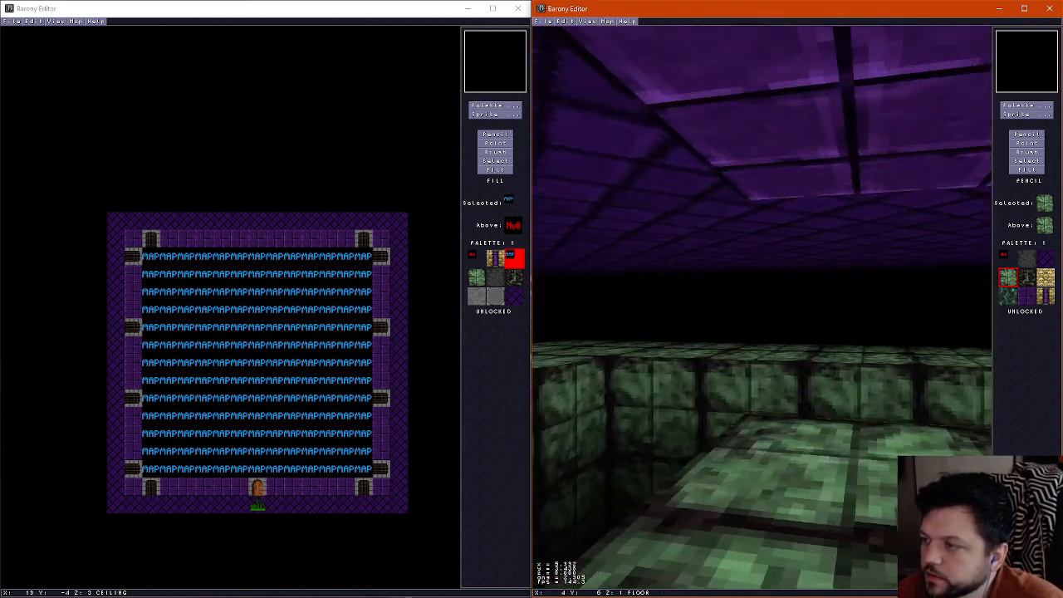
key("Left")
key("Up")
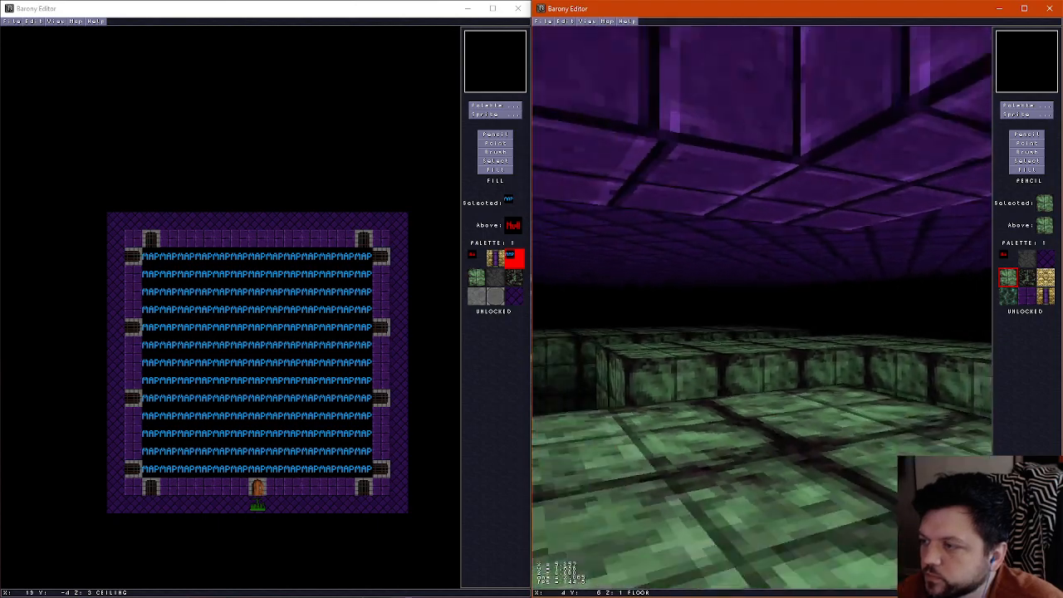
key("ctrl+f")
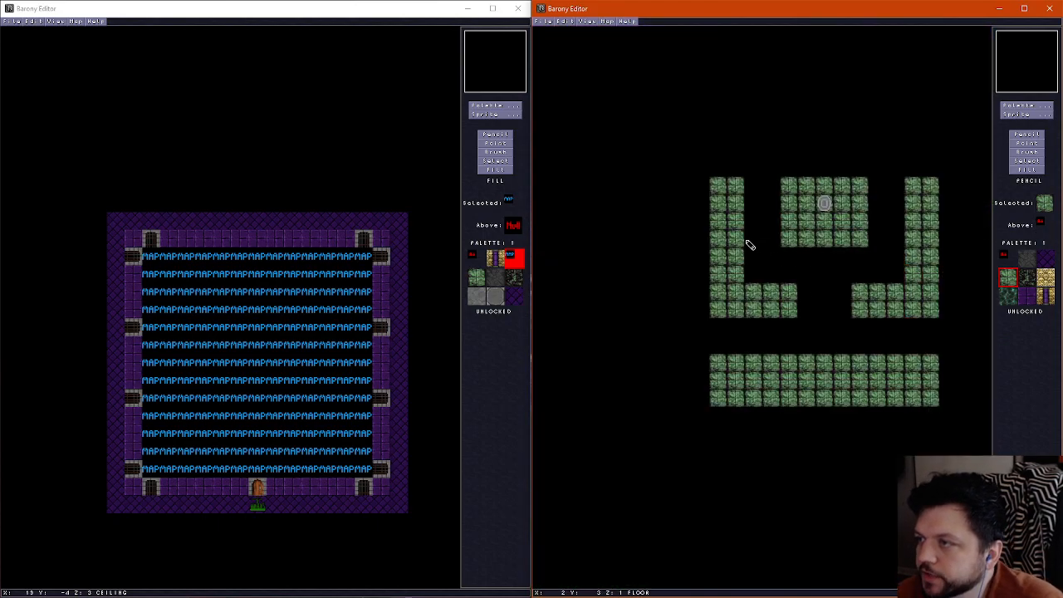
Paint two-tile bridges of the blue marker tile from the side walkways to the shrine and from both inner blocks to the southern walkway
left_click(1026, 106)
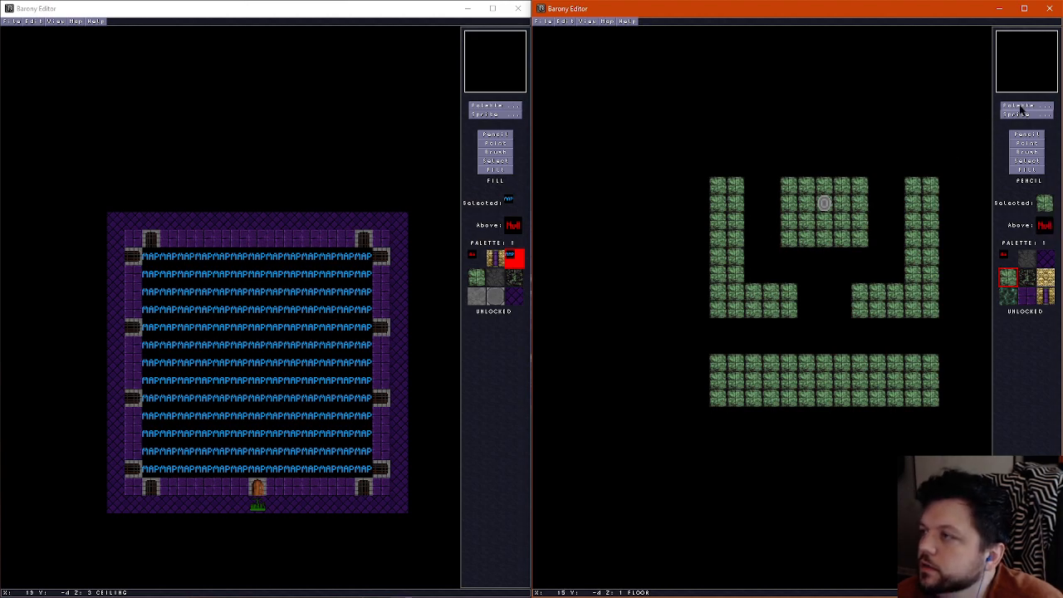
left_click(789, 169)
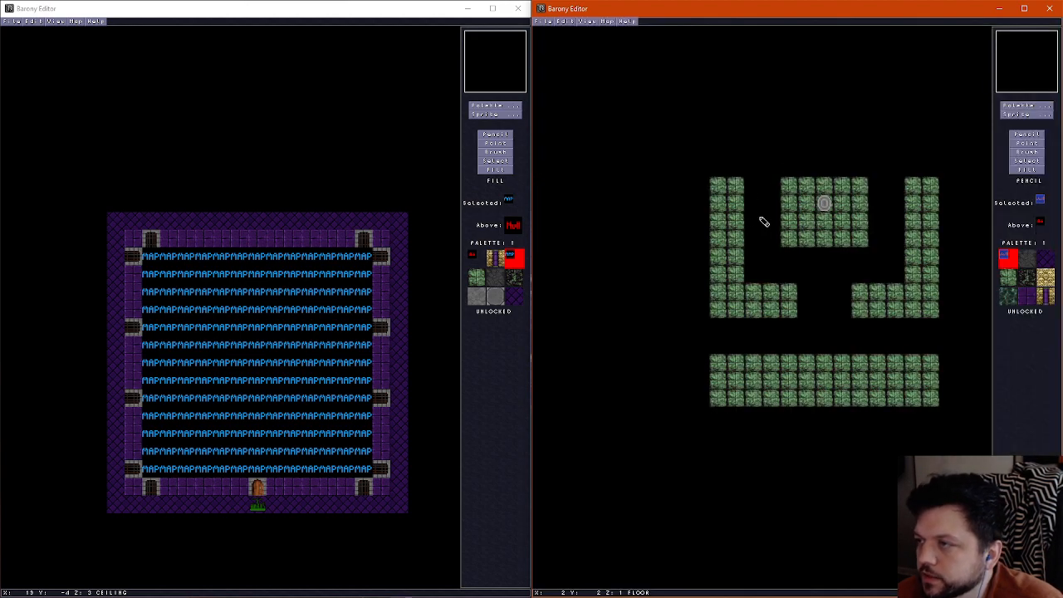
left_click_drag(758, 229, 774, 223)
left_click_drag(876, 222, 897, 223)
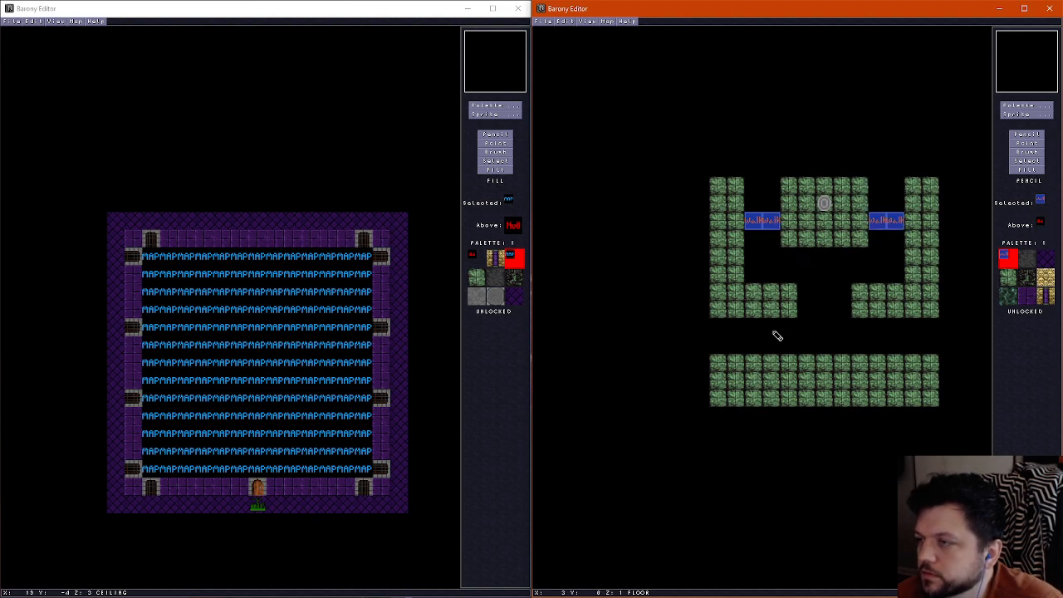
left_click_drag(776, 331, 775, 345)
left_click_drag(876, 325, 876, 344)
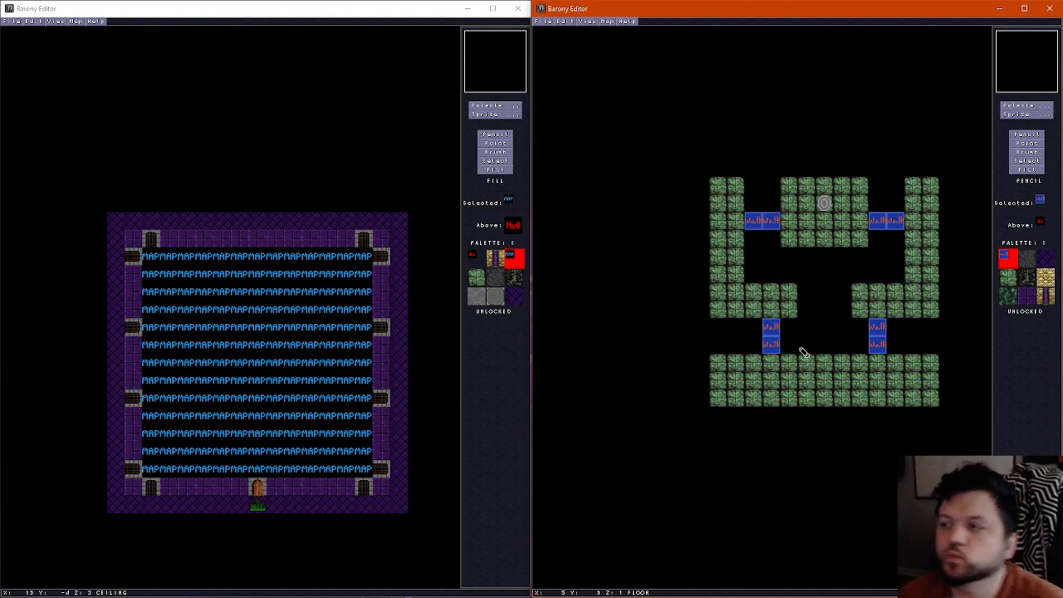
Add two green tiles north of the western inner block and erase both inner blocks' southern corner tiles nearest the centre
right_click(779, 291)
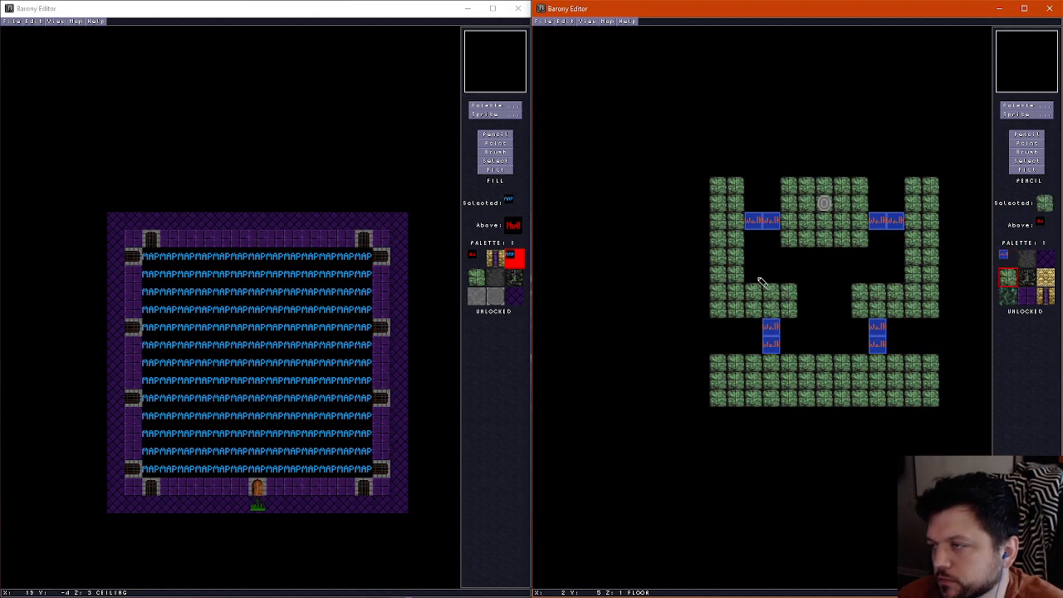
left_click_drag(757, 279, 766, 277)
right_click(806, 304)
left_click(796, 307)
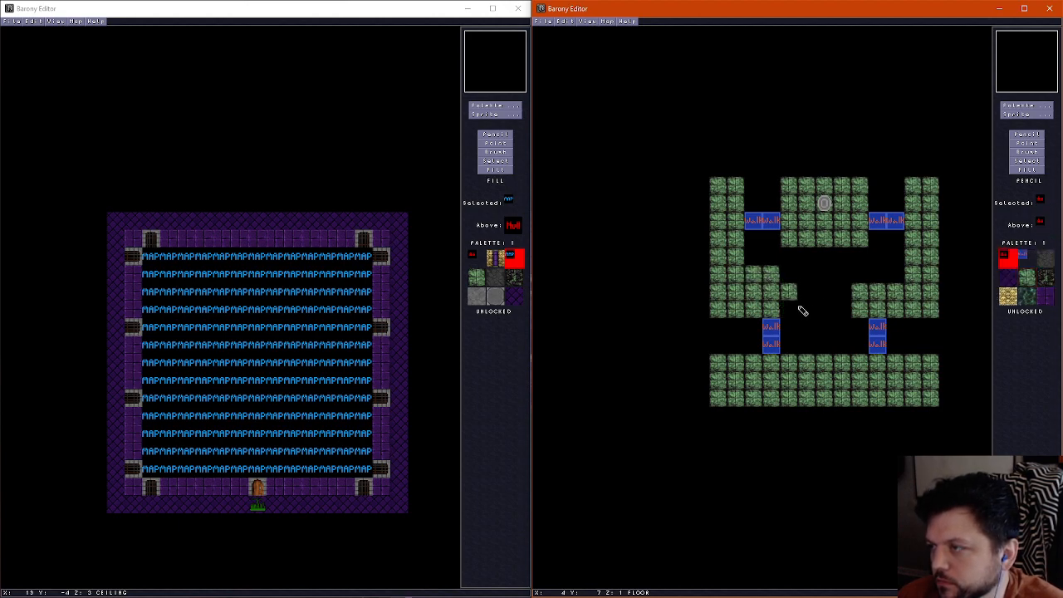
left_click(862, 313)
Bridge the inner blocks with blue marker tiles around one green centre tile, and add two green tiles north of the eastern block
right_click(771, 337)
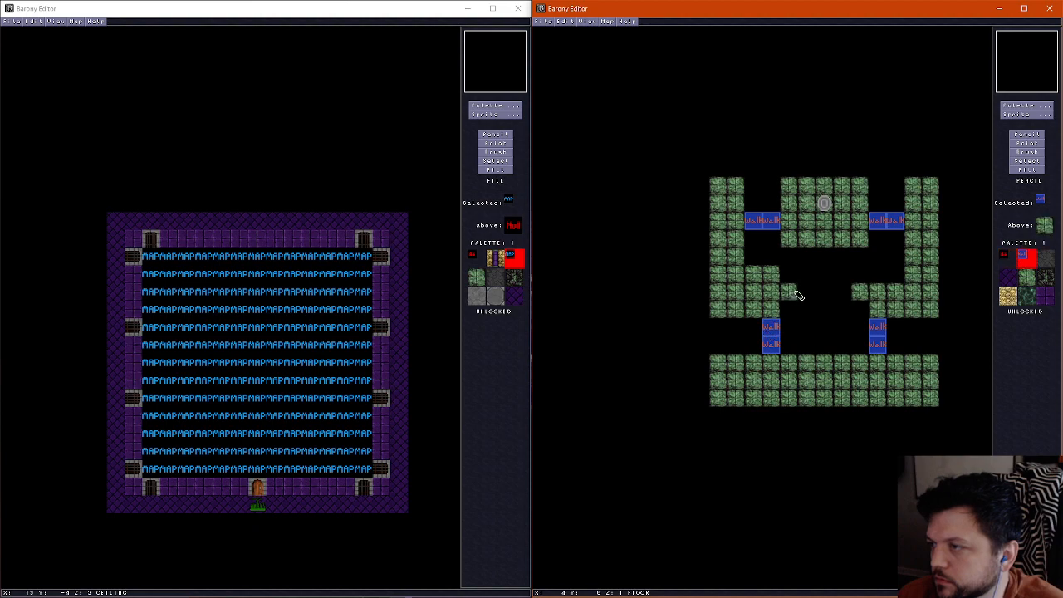
mouse_move(787, 292)
left_mouse_down()
mouse_move(864, 293)
mouse_move(895, 276)
left_mouse_up()
right_click(876, 298)
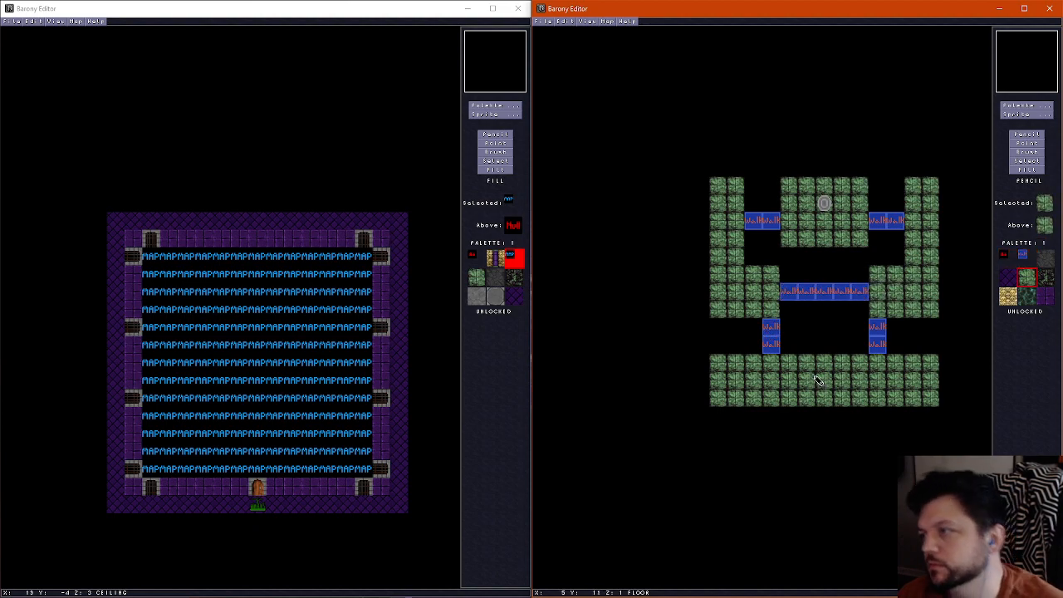
left_click(825, 292)
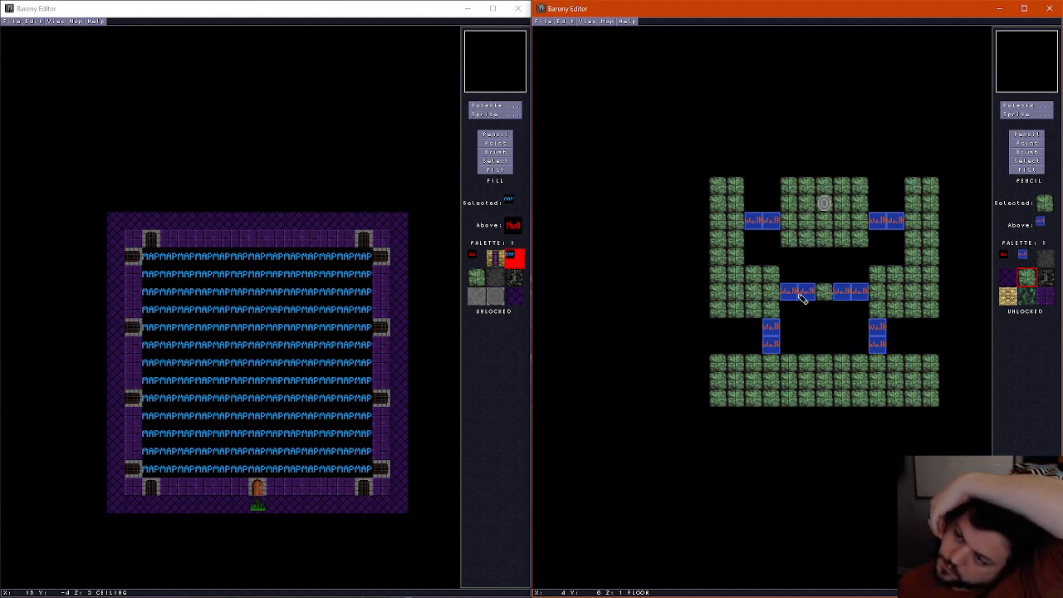
Try ringing the green centre tile with blue marker tiles and check the spacing in 3D
right_click(801, 291)
mouse_move(805, 279)
left_mouse_down()
mouse_move(836, 275)
mouse_move(812, 311)
left_mouse_up()
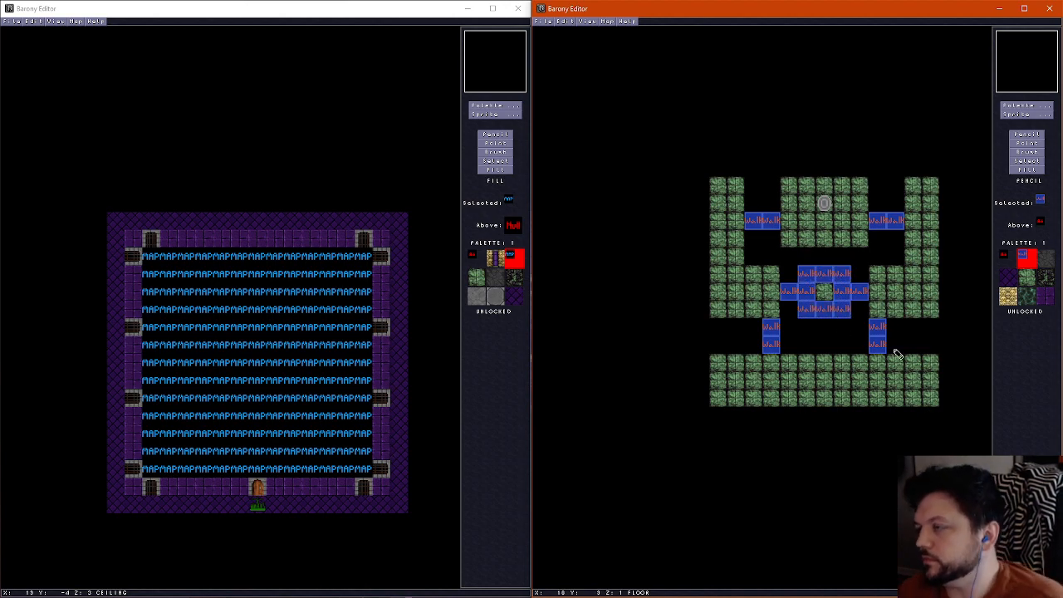
key("ctrl+f")
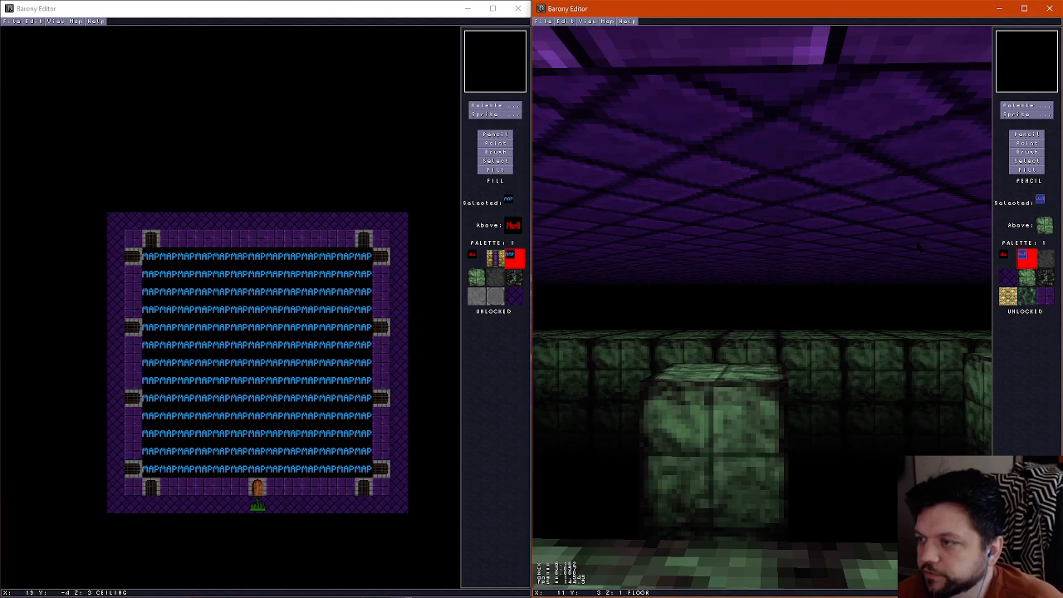
key("Right")
key("ctrl+f")
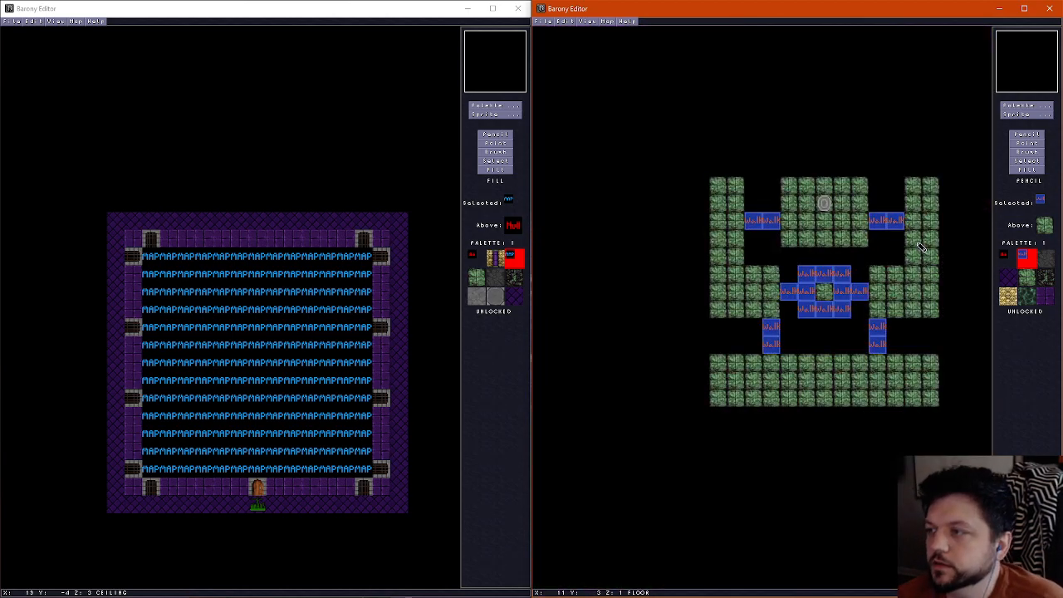
Erase the three-tile blue marker rows north and south of the green centre tile
right_click(792, 269)
left_click_drag(806, 275, 850, 271)
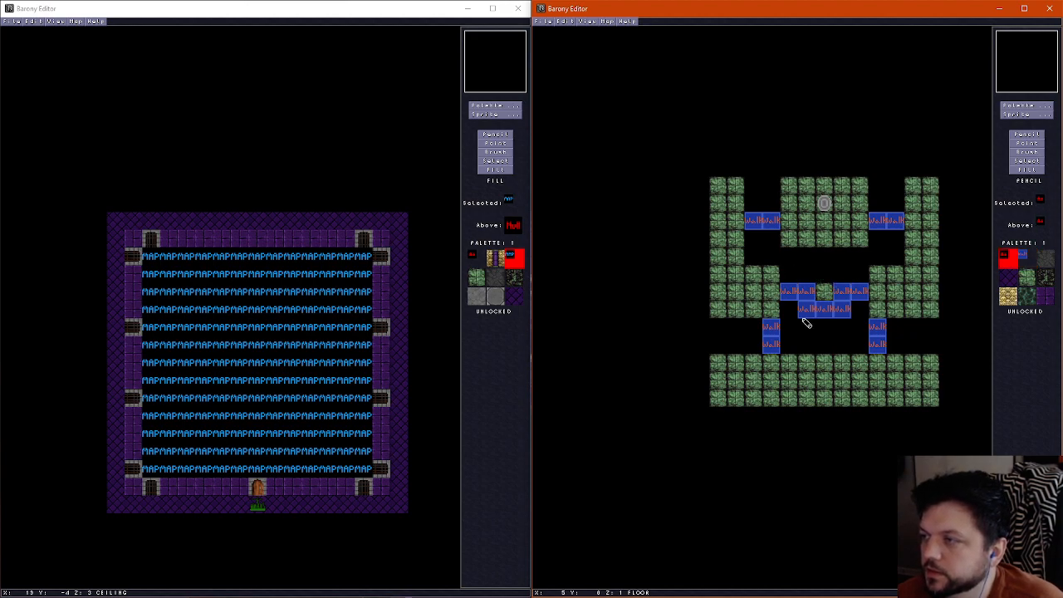
left_click_drag(804, 314, 849, 311)
Examine the central pillar and the surrounding gaps in the 3D view
key("f")
key("Up")
key("Right")
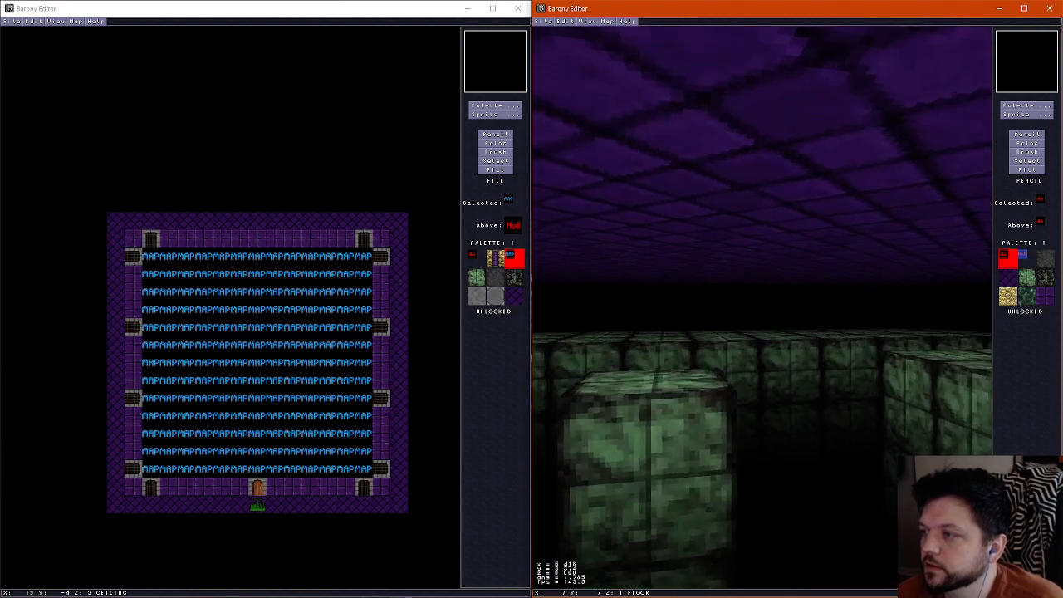
key("Down")
key("Left")
key("Up")
key("Right")
key("f")
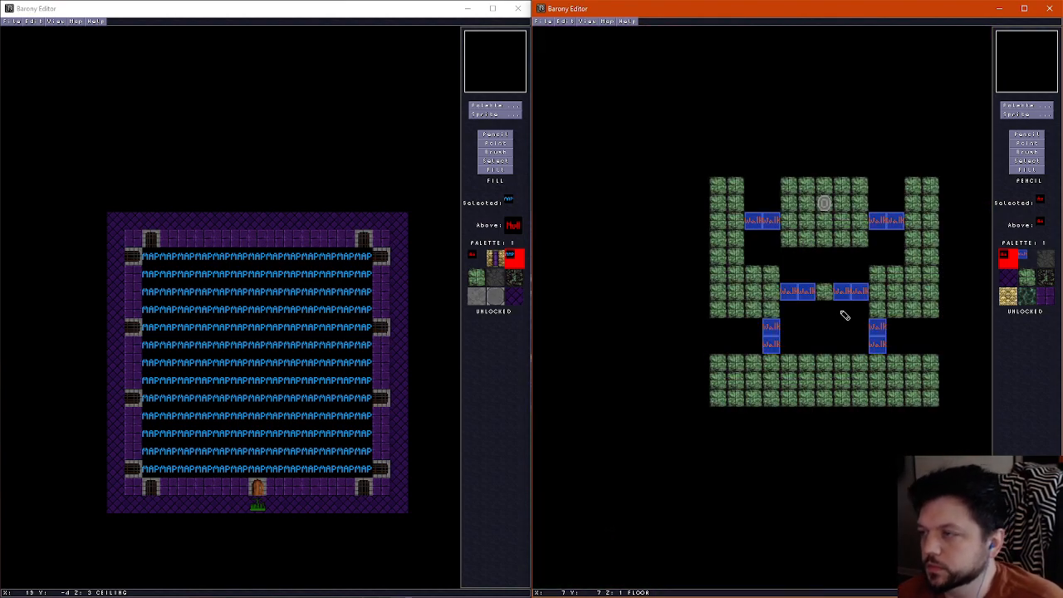
Move both southern blue bridges two tiles outward and paint a three-tile blue bridge from the green centre tile to the southern walkway
right_click(770, 326)
mouse_move(735, 327)
left_mouse_down()
mouse_move(738, 342)
mouse_move(770, 350)
left_mouse_up()
right_click(754, 334)
mouse_move(878, 325)
left_mouse_down()
mouse_move(879, 349)
mouse_move(916, 350)
left_mouse_up()
right_click(861, 297)
left_click_drag(825, 304, 826, 341)
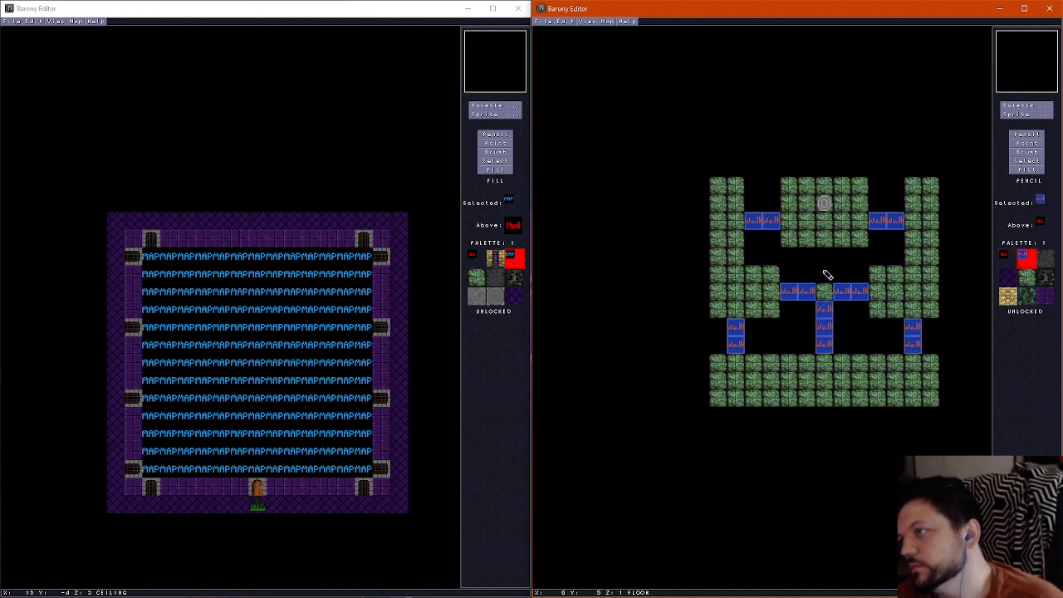
Paint a two-tile blue bridge from the green centre tile north to the shrine platform
left_click_drag(826, 277, 826, 254)
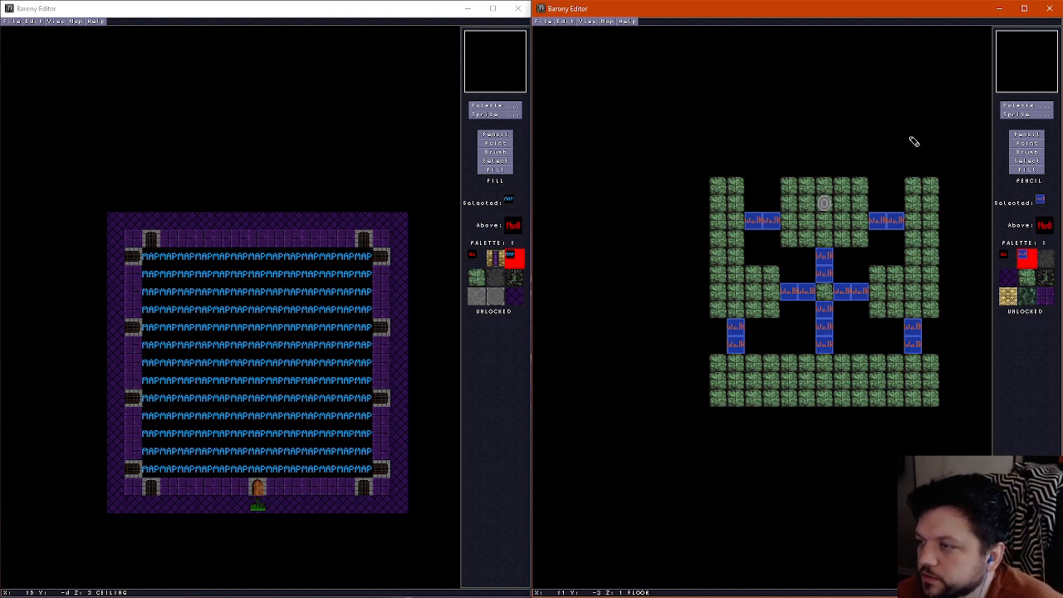
scroll(831, 333, "up", 1)
scroll(833, 332, "down", 1)
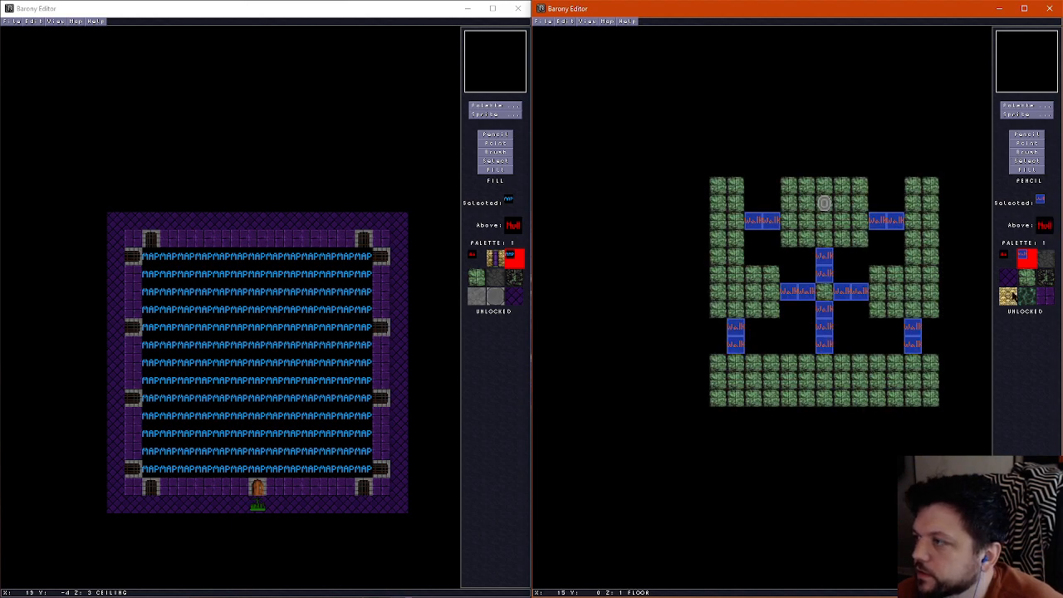
Place six gold-and-purple pillar tiles on the floor layer, in mirrored pairs within the northern, middle and southern gaps
left_click(1021, 109)
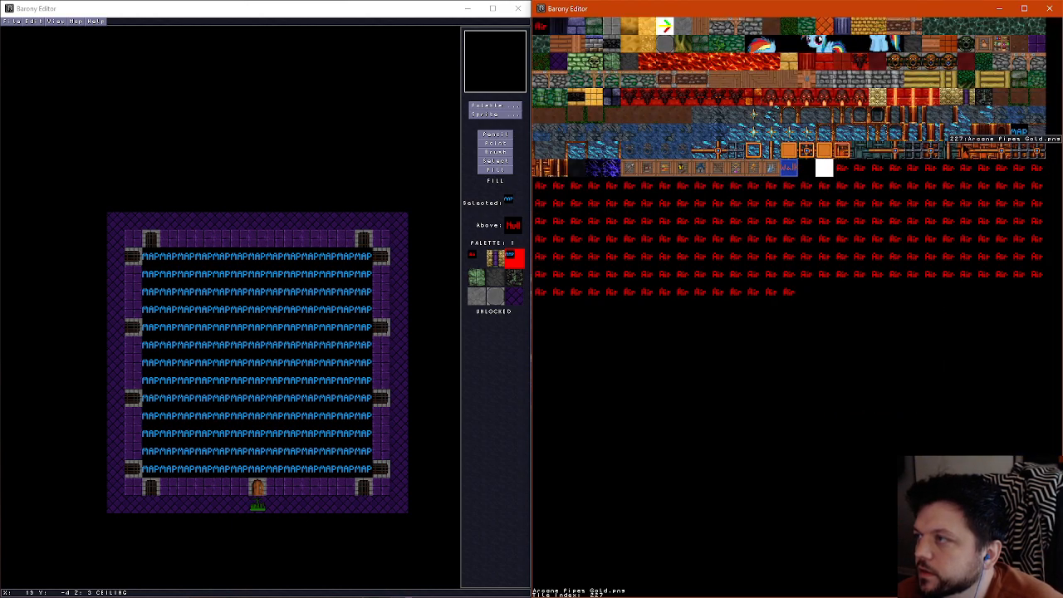
left_click(899, 93)
left_click(788, 344)
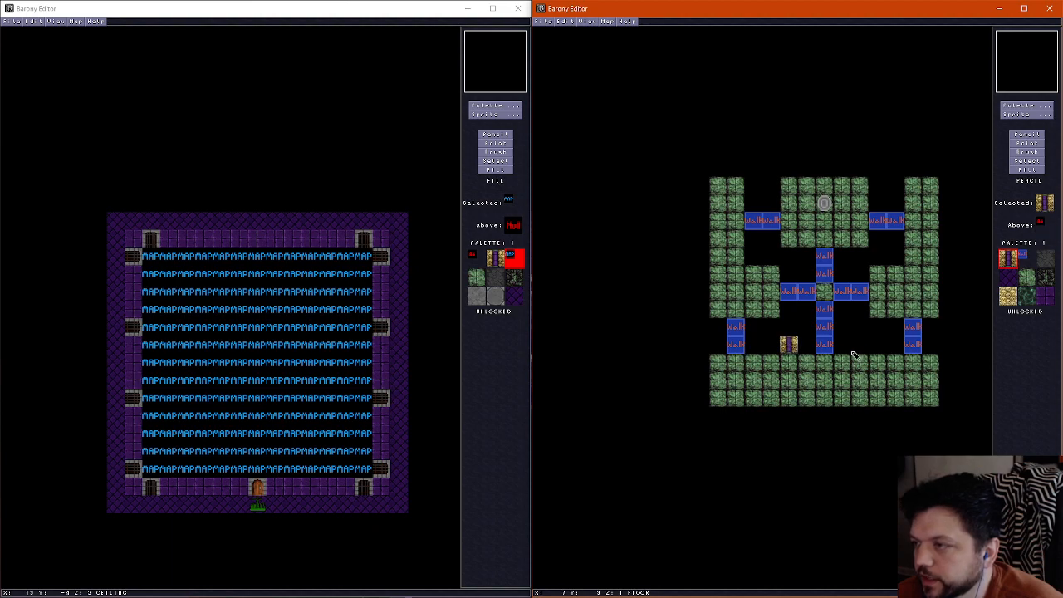
left_click(859, 344)
left_click(753, 256)
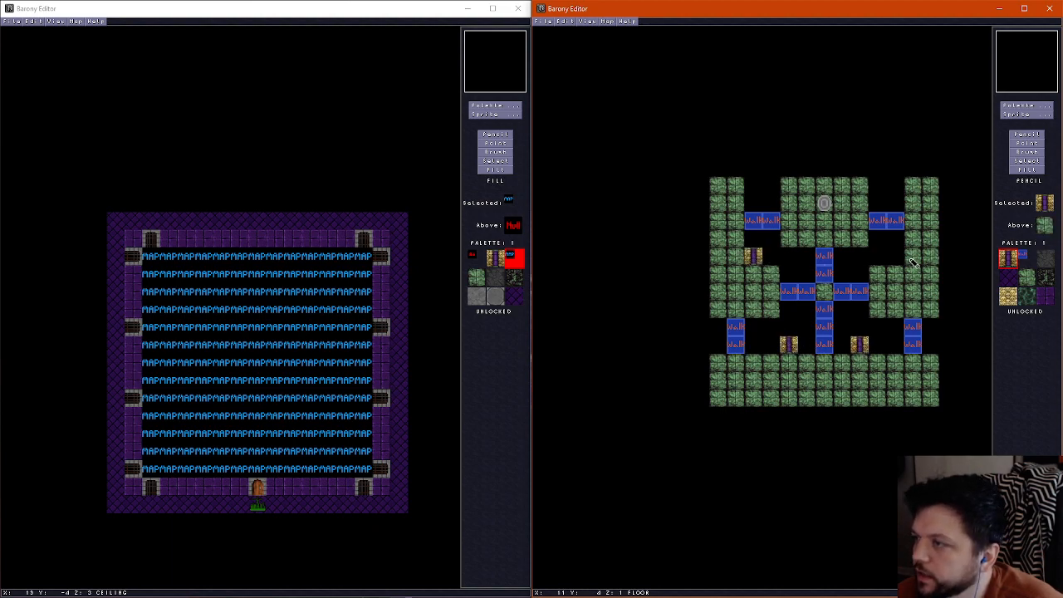
left_click(895, 256)
left_click(772, 185)
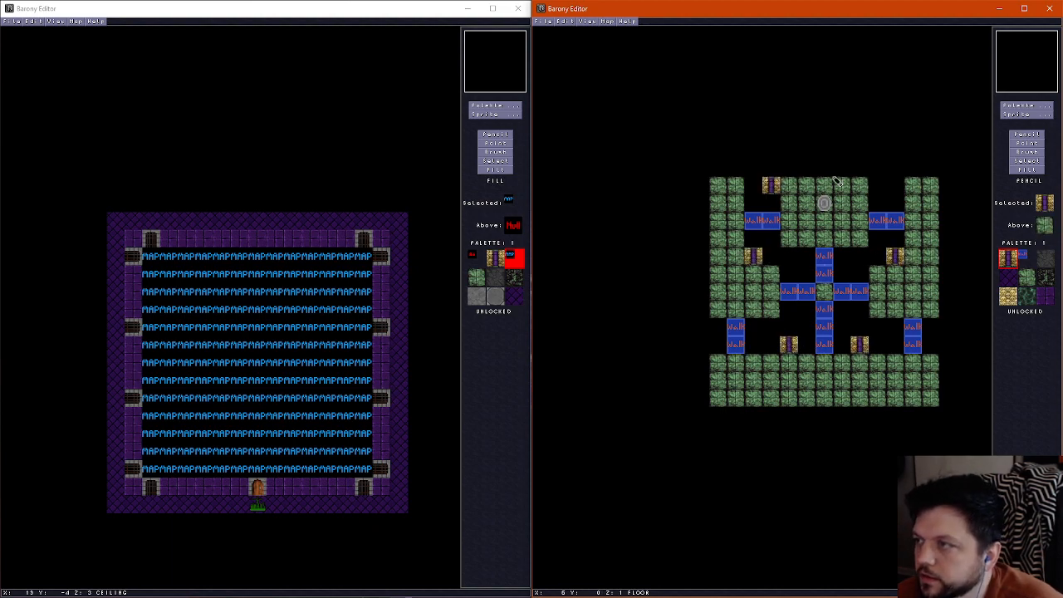
left_click(875, 188)
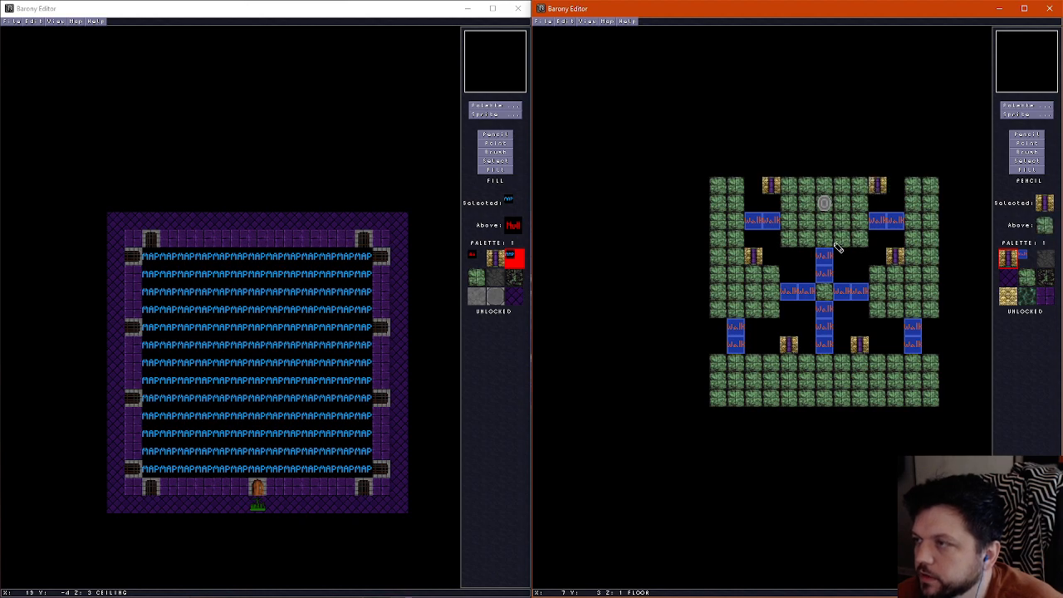
Add gold-and-purple pillar tiles on the wall layer directly above the two northernmost pillar positions
scroll(795, 213, "up", 1)
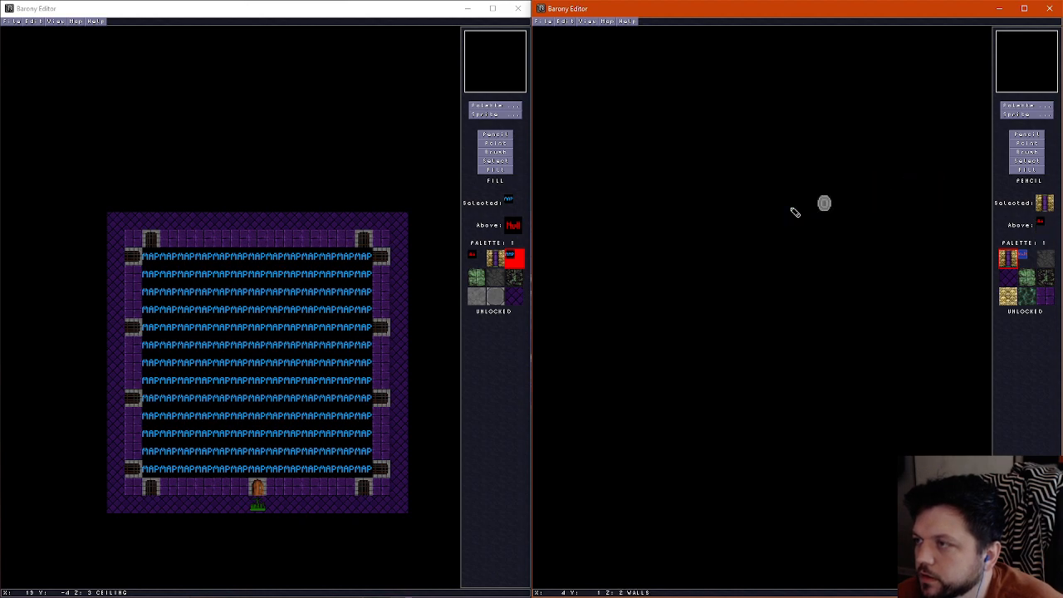
scroll(770, 182, "down", 1)
scroll(770, 183, "up", 1)
left_click(770, 183)
scroll(872, 186, "down", 1)
scroll(875, 186, "up", 1)
left_click(875, 186)
scroll(873, 188, "down", 1)
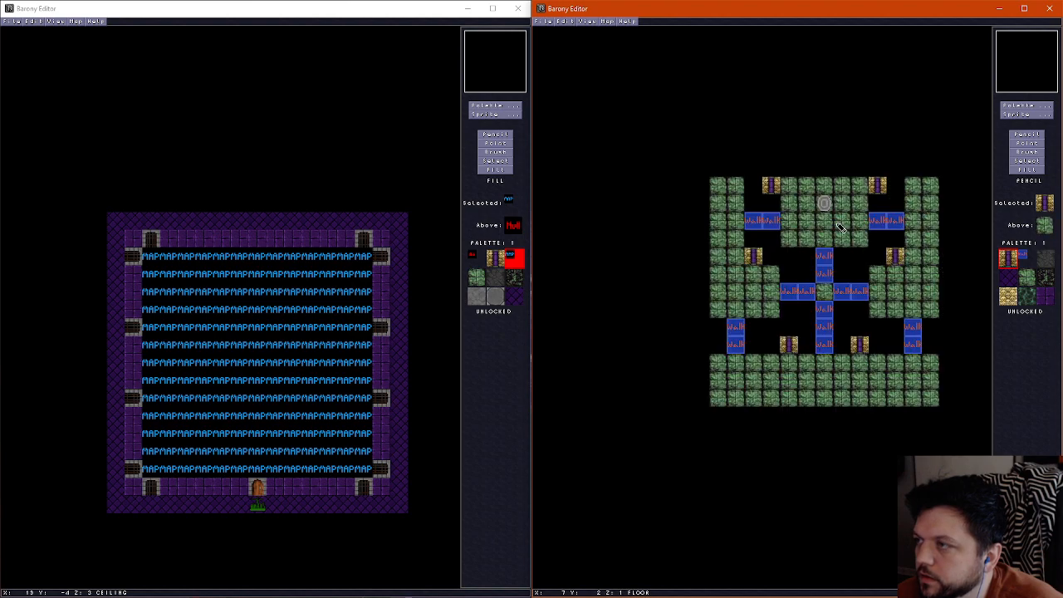
Add gold-and-purple pillar tiles on the wall layer above the middle and southern pillar pairs
scroll(757, 256, "up", 1)
left_click(756, 256)
scroll(764, 257, "down", 1)
scroll(891, 267, "up", 1)
left_click(896, 262)
scroll(896, 261, "down", 1)
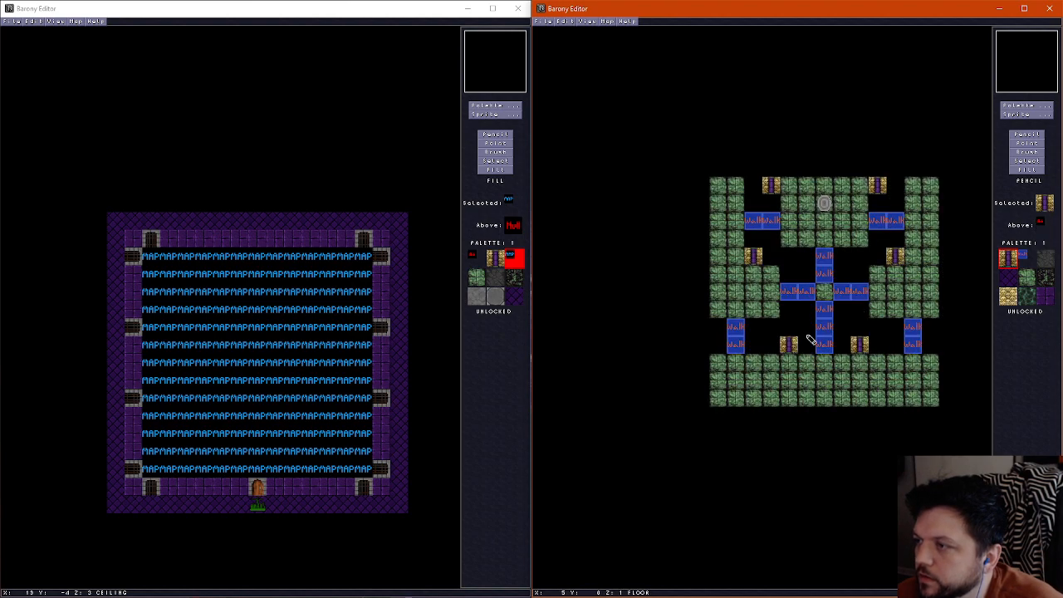
scroll(793, 353, "up", 1)
left_click(790, 349)
scroll(790, 349, "down", 1)
scroll(864, 353, "up", 1)
left_click(865, 353)
scroll(864, 353, "down", 1)
Replace all six gold-and-purple pillar tiles on the floor layer with the dark rubble tile
left_click(1046, 278)
left_click(789, 349)
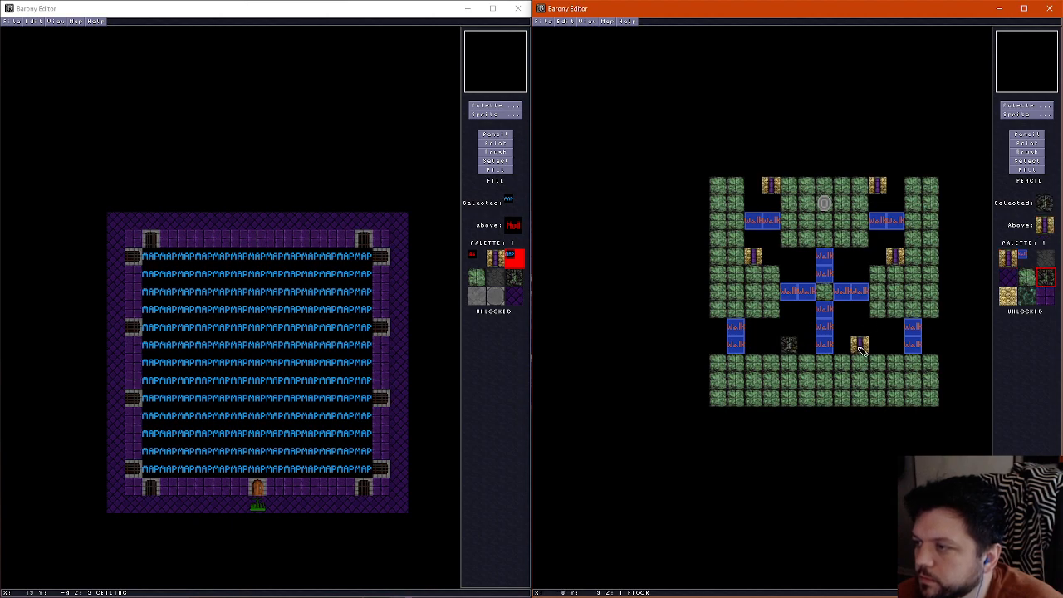
left_click(862, 349)
left_click(897, 263)
left_click(879, 190)
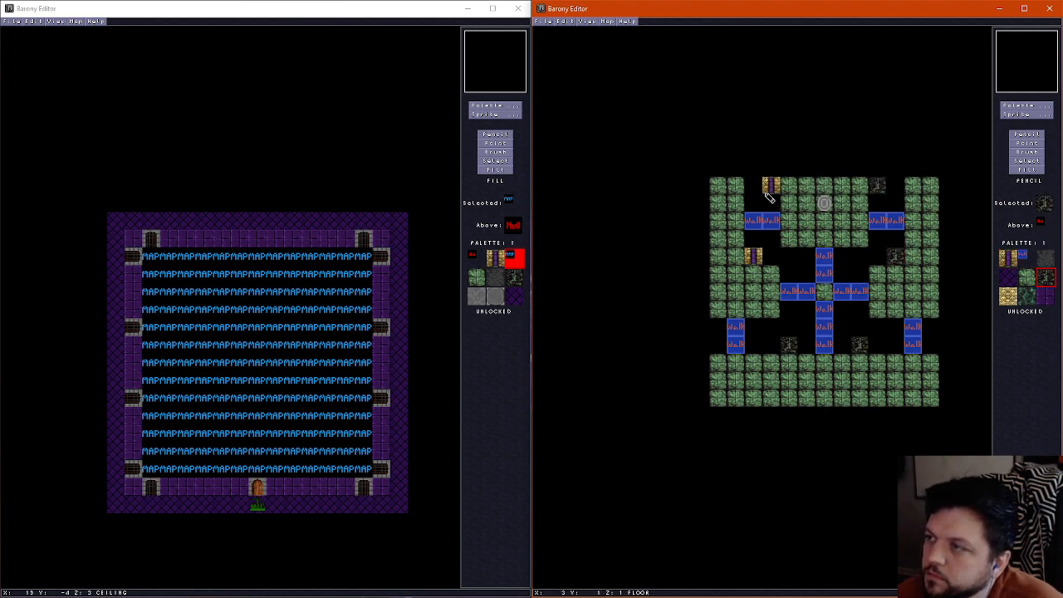
left_click(771, 187)
left_click(754, 258)
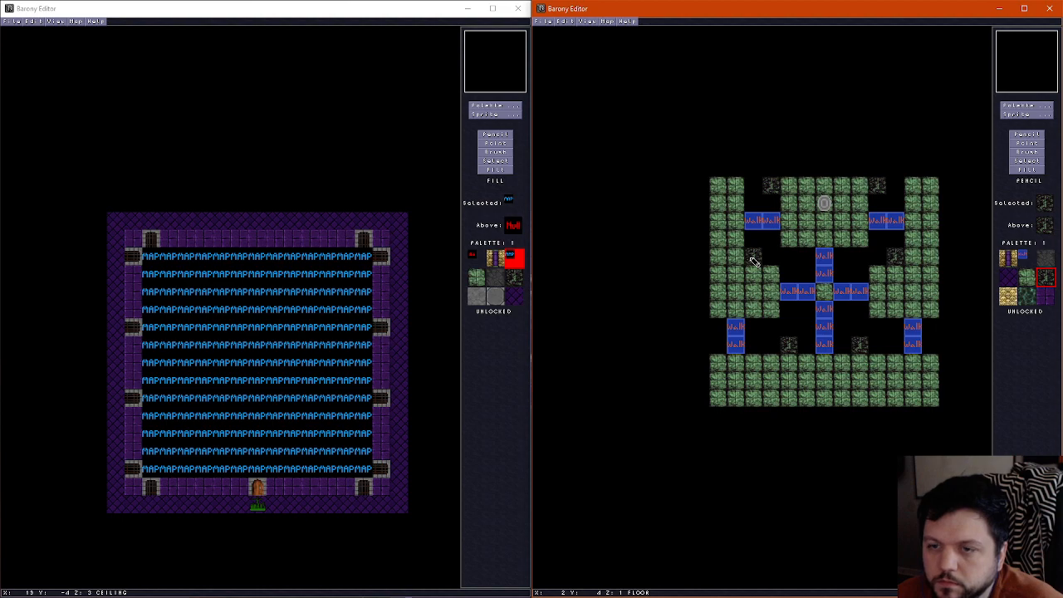
Show the floor layer of the purple-walled room in the other editor window and choose its Pencil tool
left_click(270, 10)
scroll(249, 280, "down", 2)
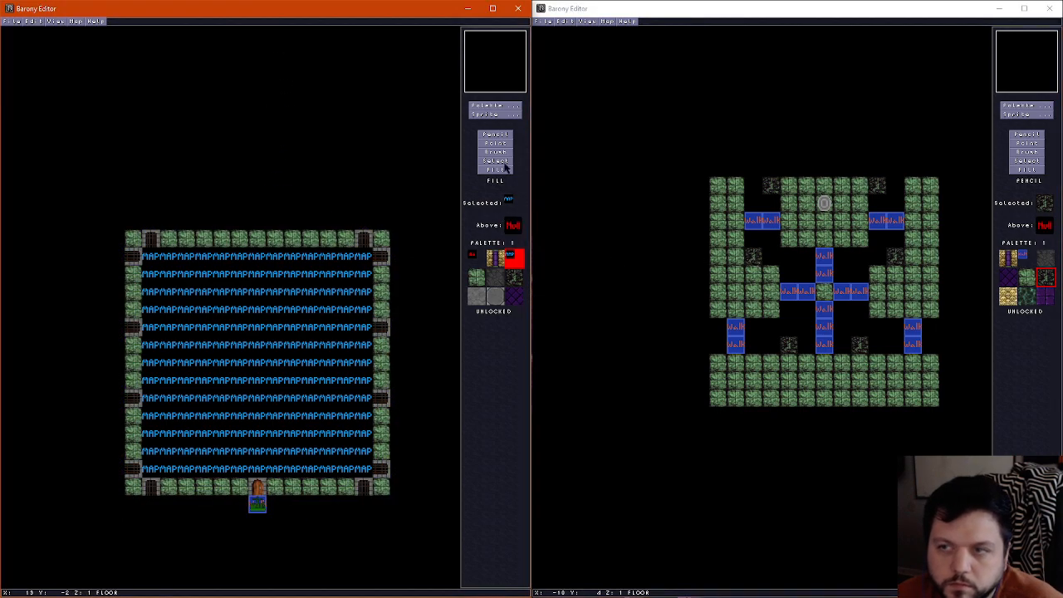
left_click(499, 135)
Paint dark rubble tiles along the side walkways, inside the shrine platform and across the southern walkway's two lower rows, leaving green borders
left_click(719, 212)
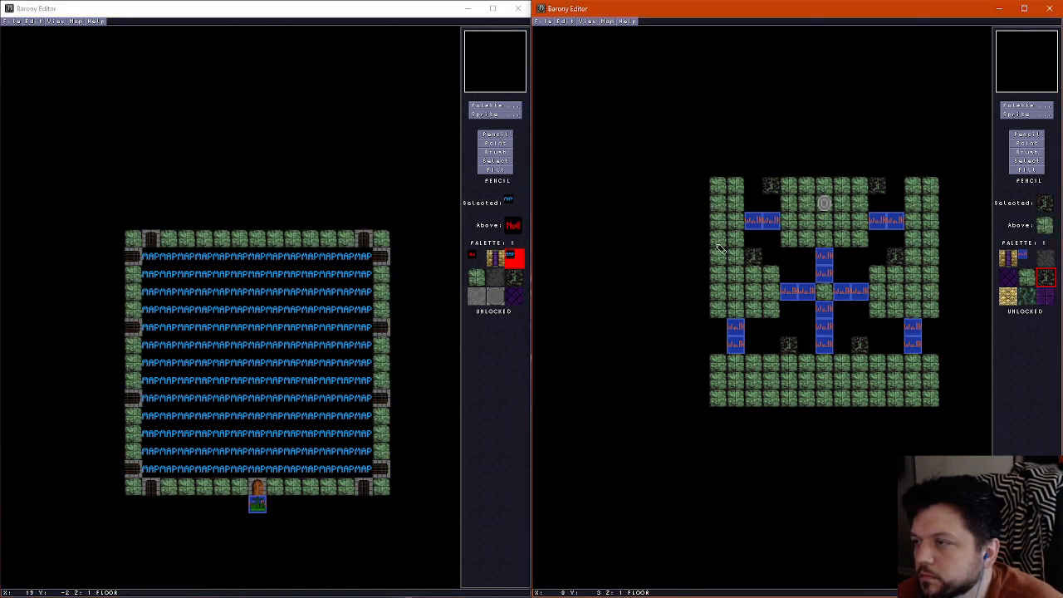
mouse_move(717, 203)
left_mouse_down()
mouse_move(717, 287)
mouse_move(894, 301)
mouse_move(931, 287)
mouse_move(932, 183)
left_mouse_up()
mouse_move(809, 216)
left_mouse_down()
mouse_move(809, 189)
mouse_move(831, 221)
mouse_move(843, 185)
mouse_move(824, 188)
left_mouse_up()
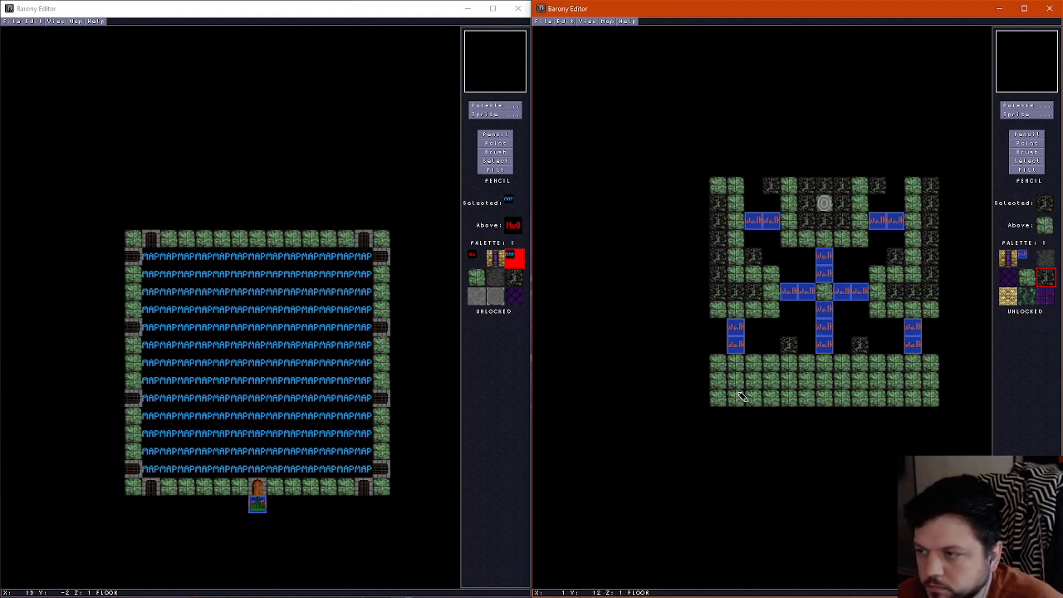
mouse_move(737, 383)
left_mouse_down()
mouse_move(880, 397)
mouse_move(910, 379)
mouse_move(757, 386)
left_mouse_up()
Examine the pillars, rubble floor patches and green borders throughout the room in the 3D view
key("ctrl+f")
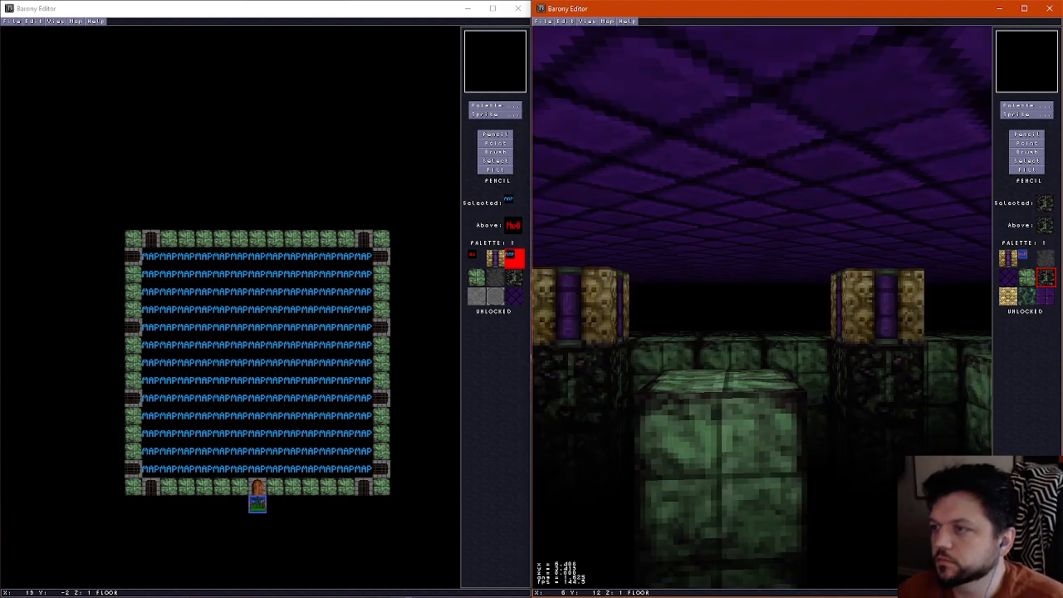
key("Up")
key("Left")
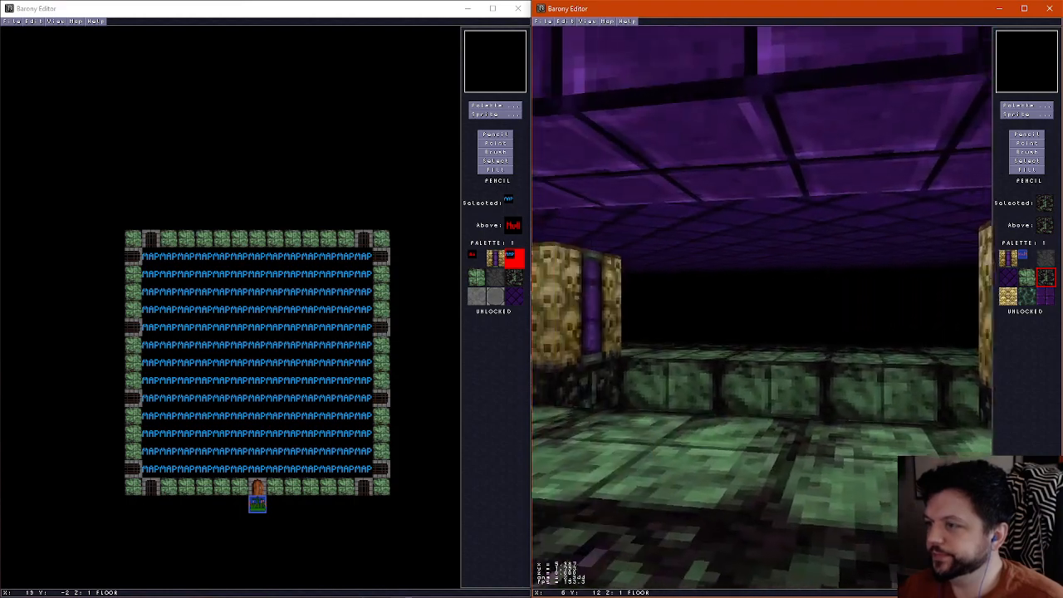
key("Right")
key("Up")
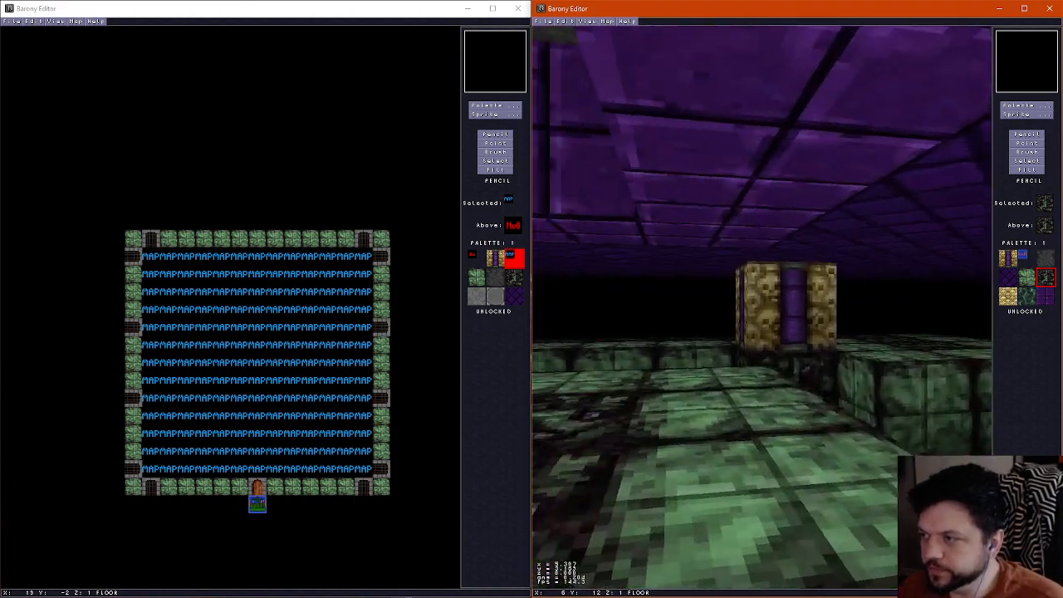
key("Right")
key("Up")
key("Left")
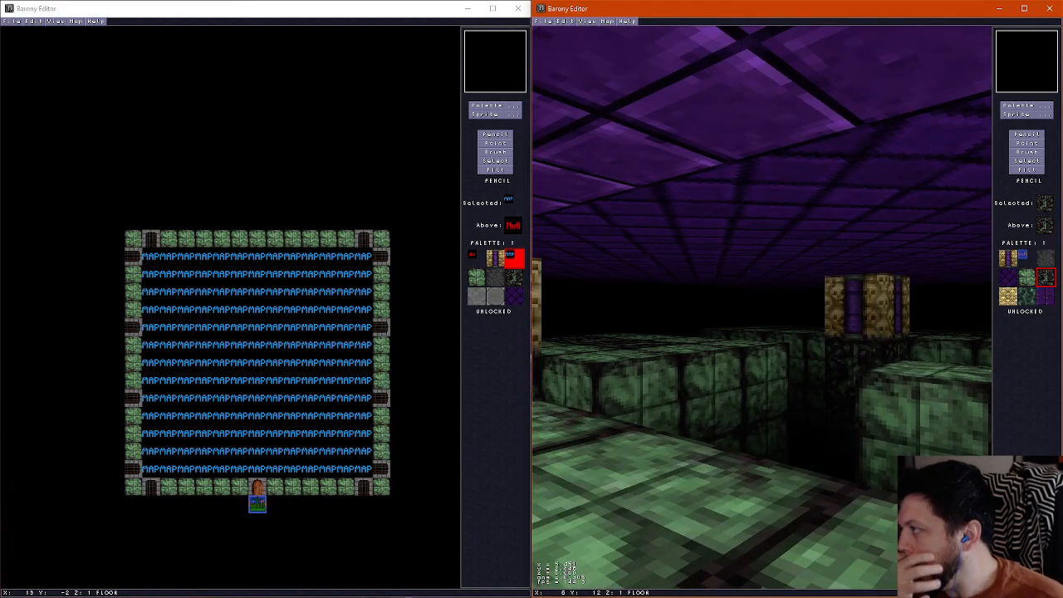
key("Up")
key("Right")
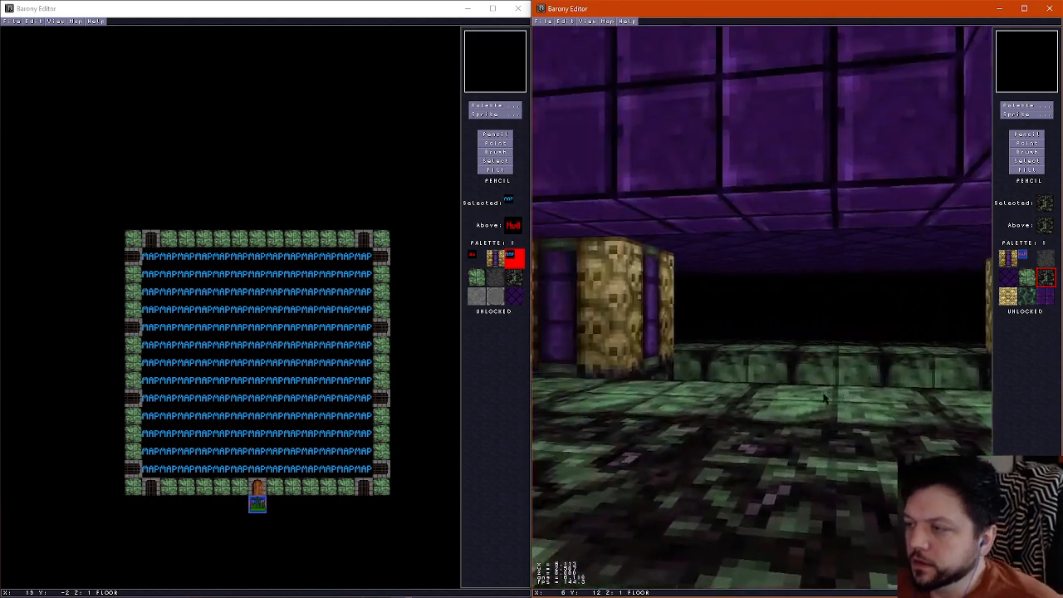
key("Left")
key("Up")
key("Right")
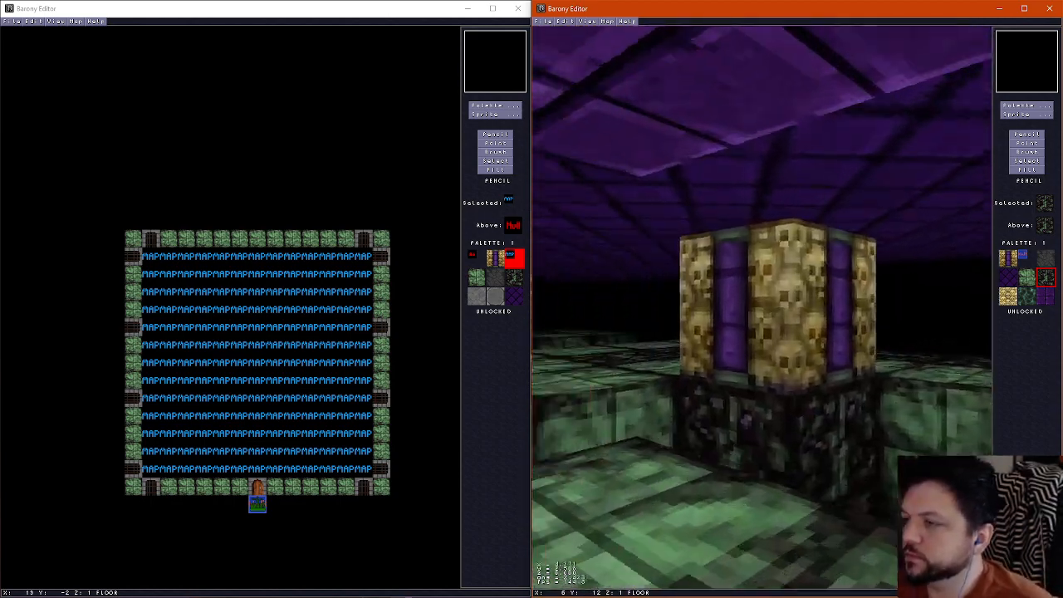
key("Left")
key("Up")
key("Left")
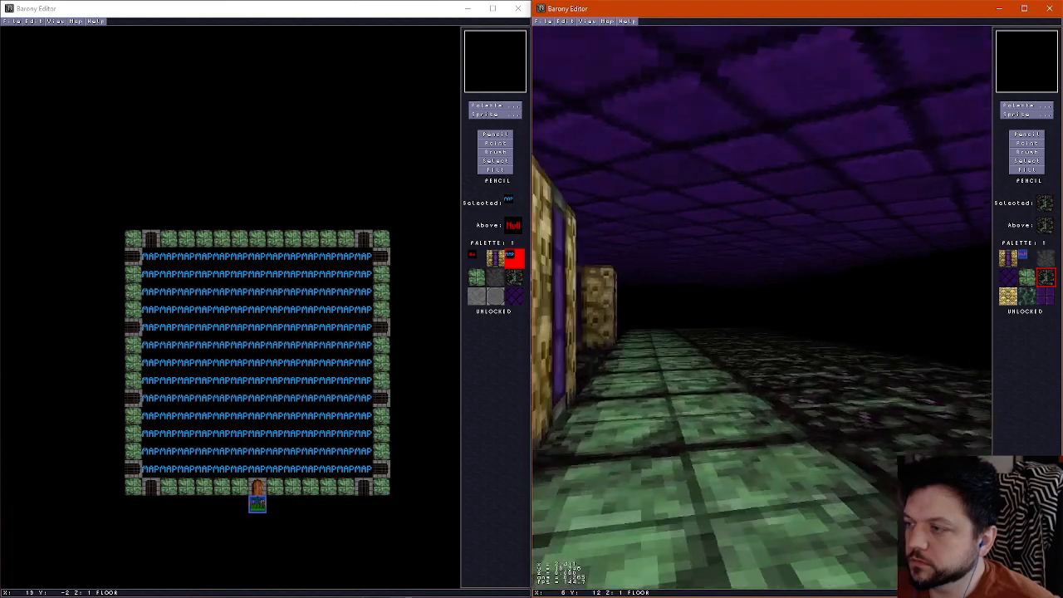
key("Up")
key("Left")
key("Right")
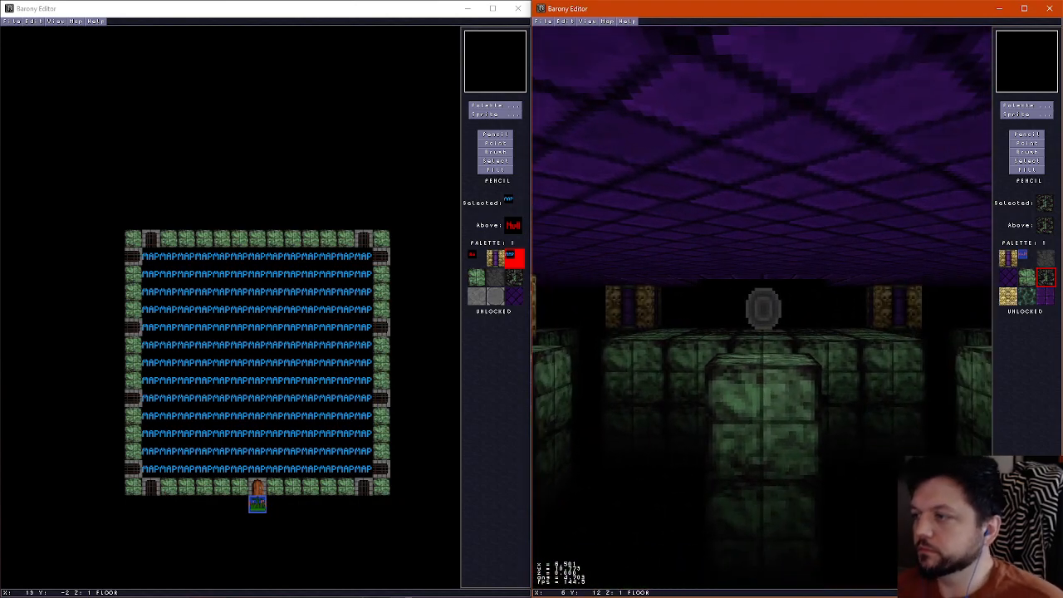
key("ctrl+f")
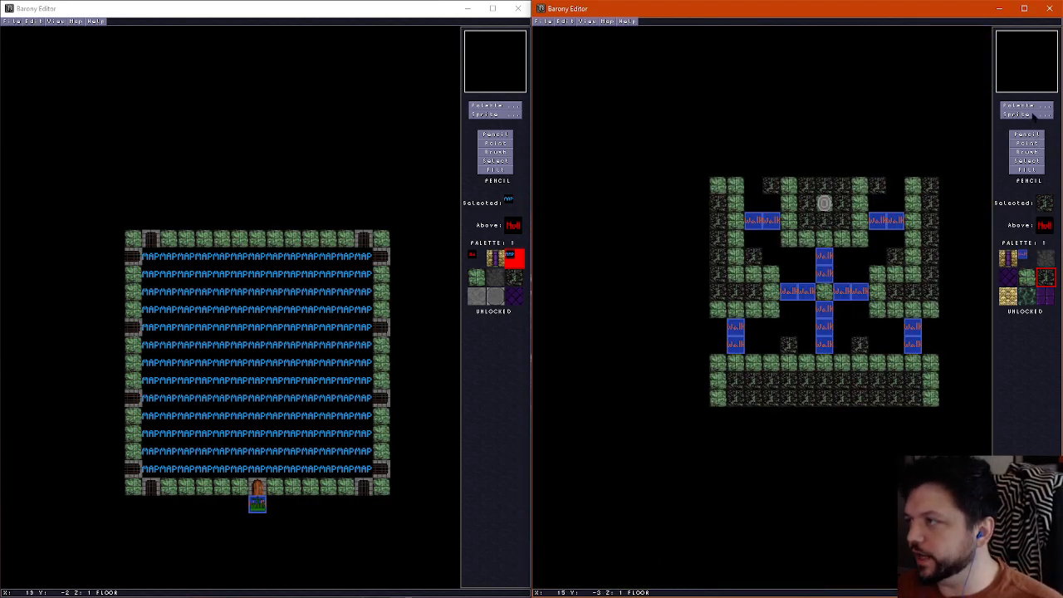
Place an east-facing decoration with height offset -56 on the northwest bridge and copy it to the west tile of every horizontal bridge
left_click(1028, 114)
left_click(738, 98)
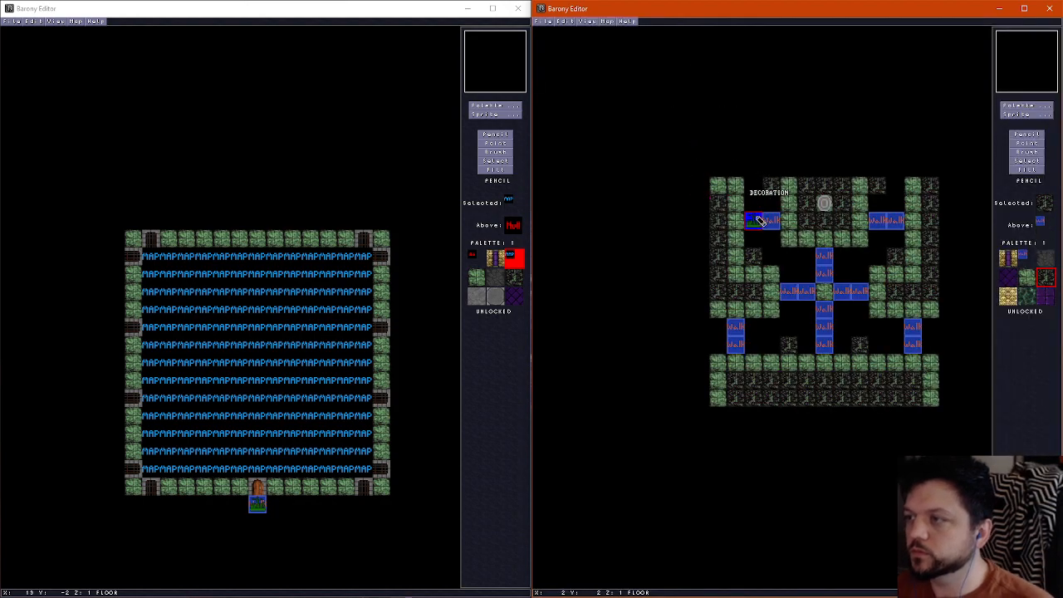
right_click(759, 221)
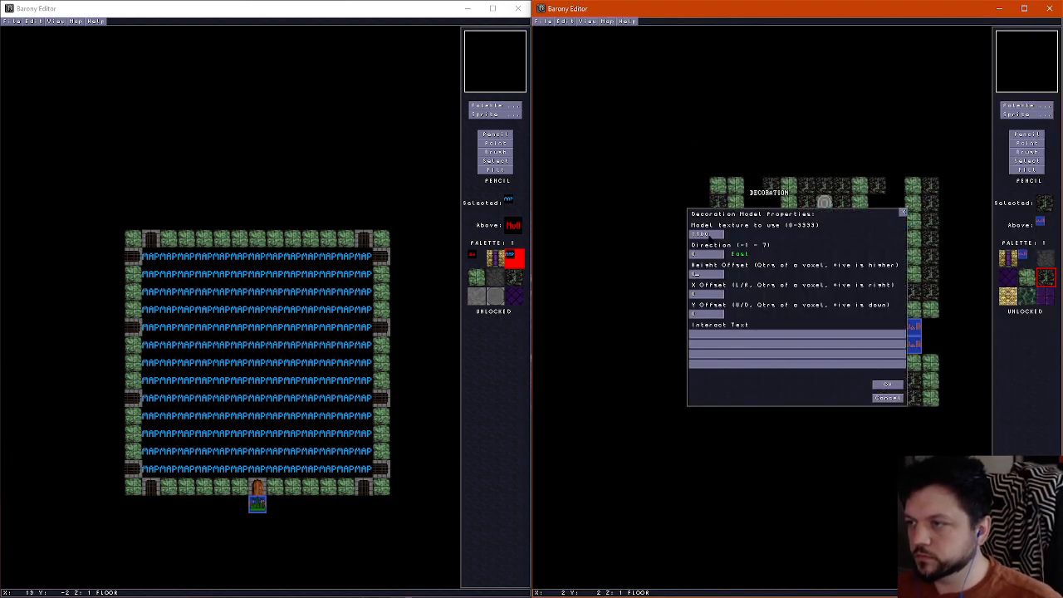
left_click(887, 384)
left_click(1027, 144)
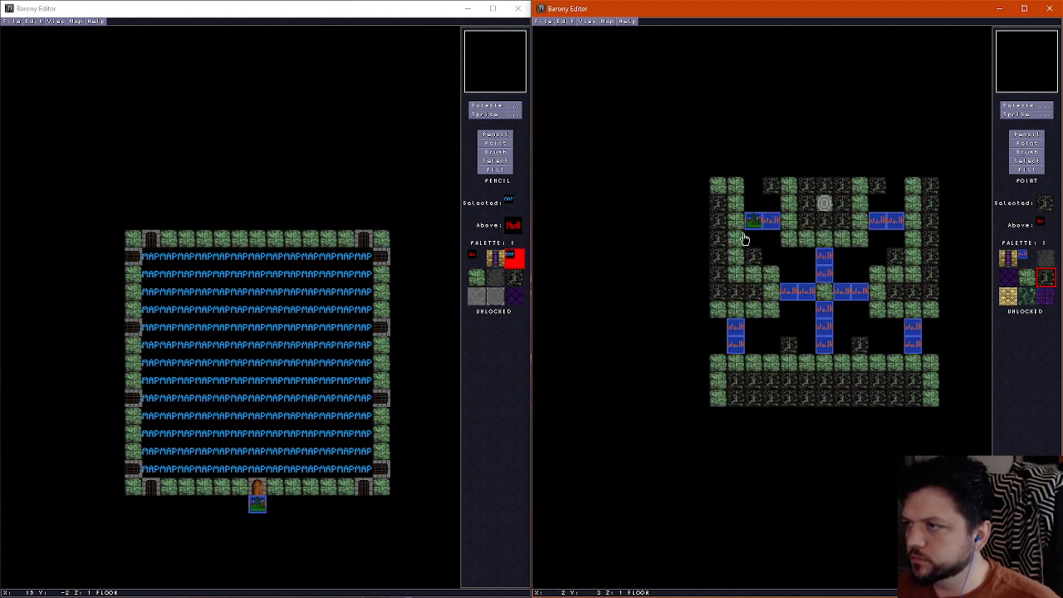
left_click(787, 291)
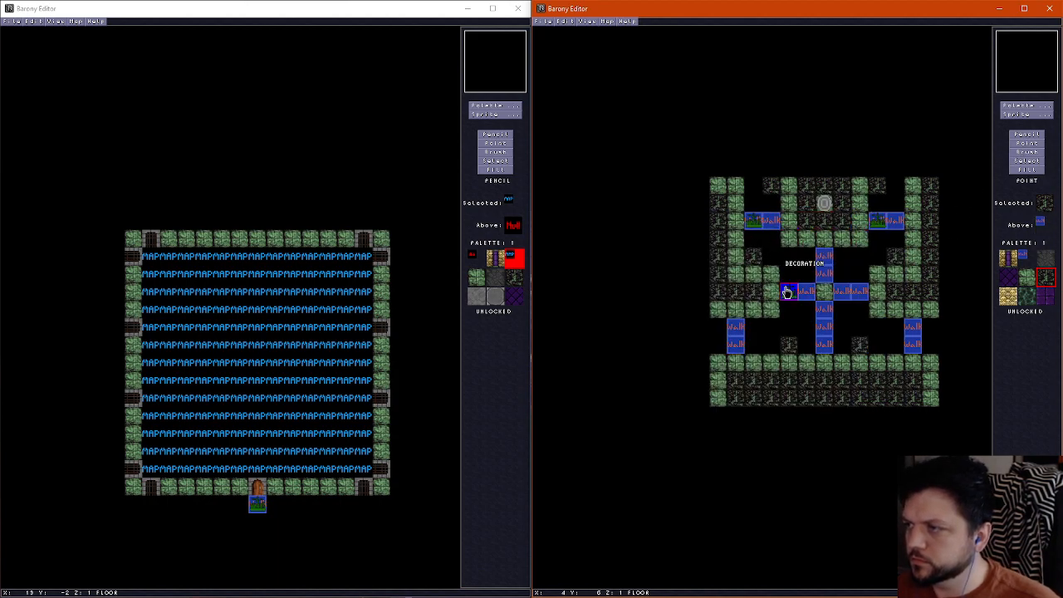
left_click(840, 292)
Place decorations with direction 4 (West) and height offset -56 on the east tile of every horizontal bridge
left_click(770, 222)
key("F2")
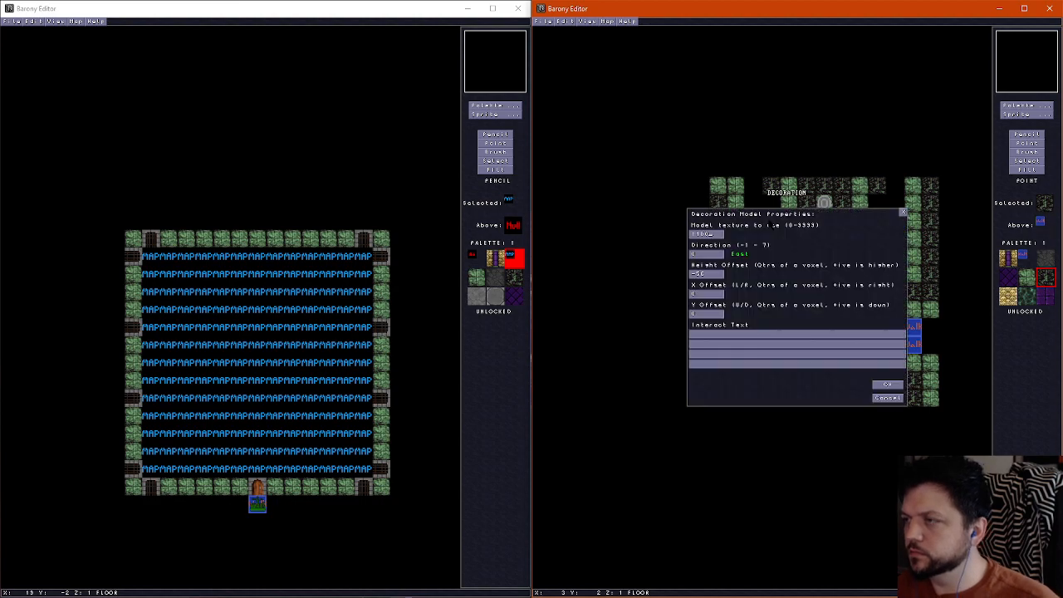
left_click(896, 398)
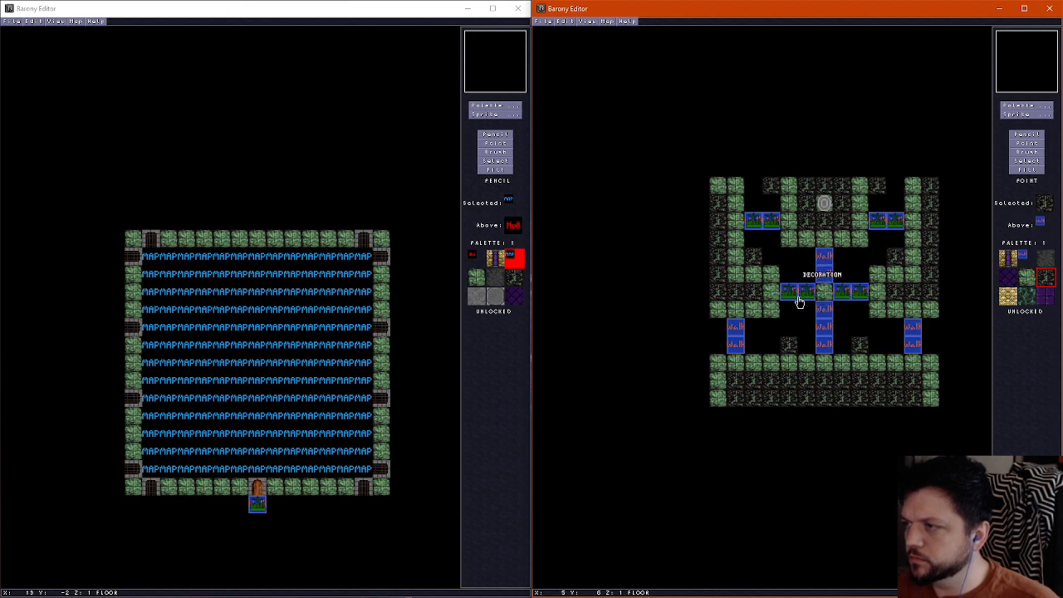
Fill the vertical bridges' end tiles with decorations at height offset -56, facing south at the north ends and north at the south ends
key("F2")
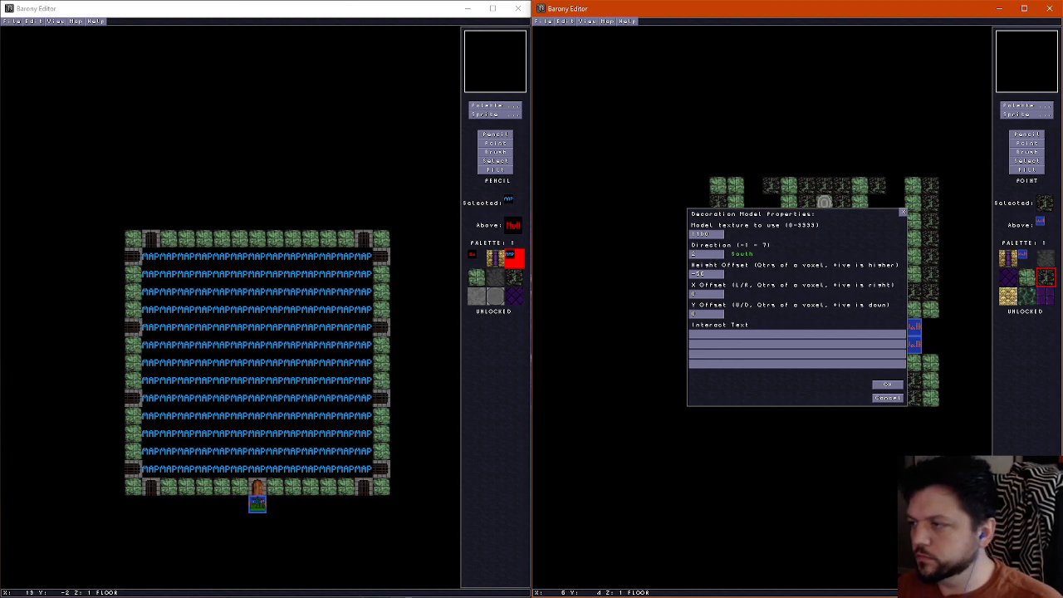
left_click(887, 398)
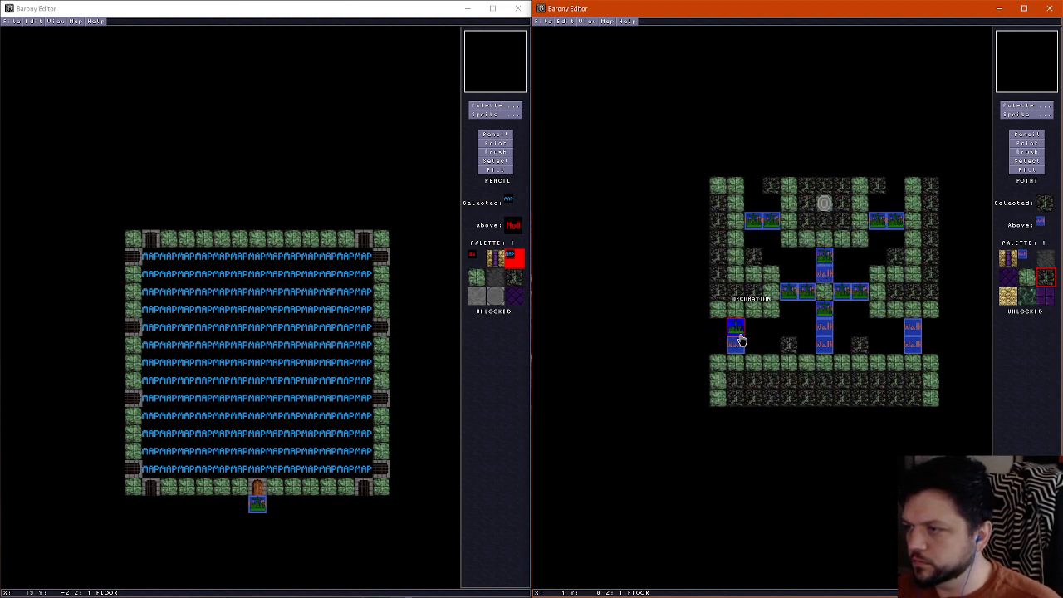
key("F2")
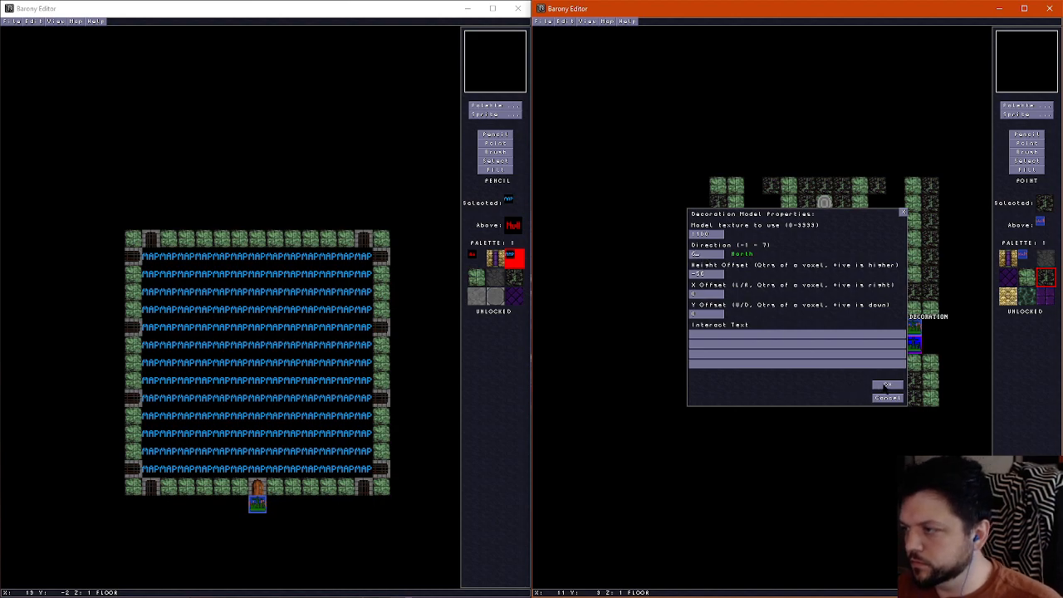
left_click(887, 385)
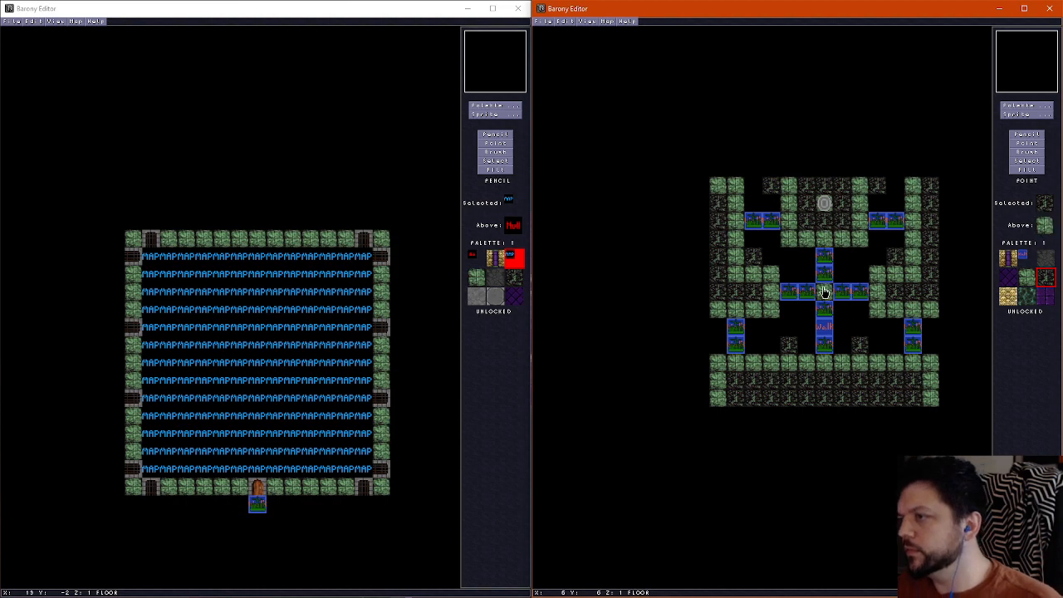
Confirm the properties of the decoration on the middle tile of the southern central bridge, with direction 2 (South)
key("F2")
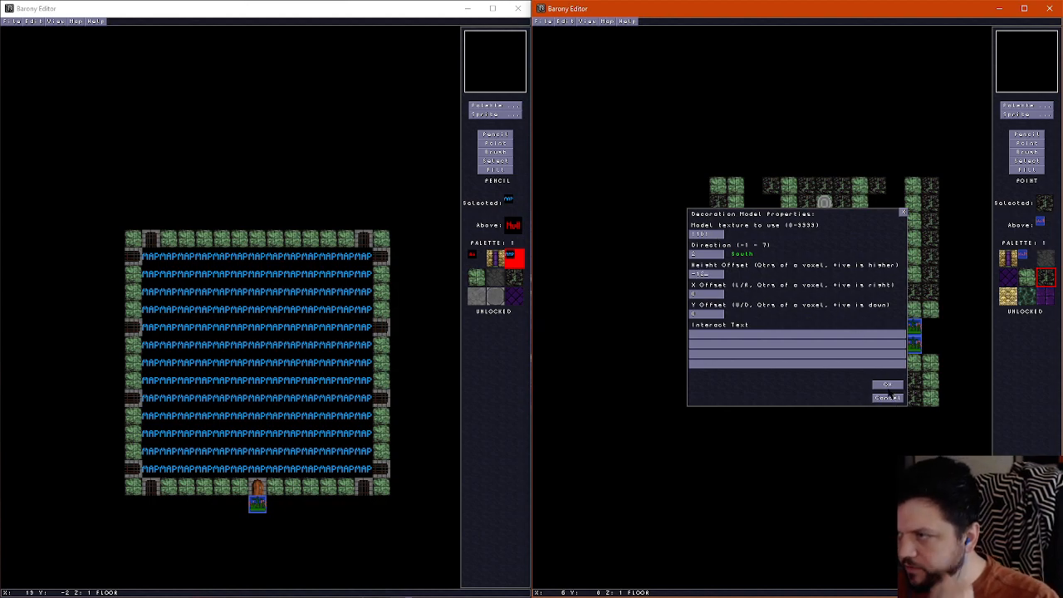
left_click(885, 384)
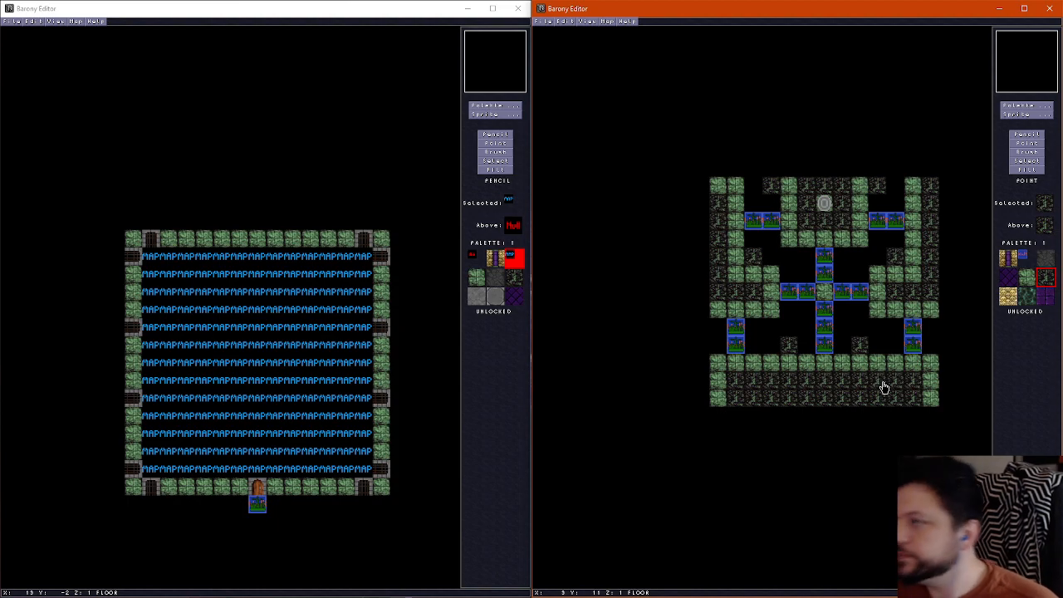
scroll(881, 387, "up", 1)
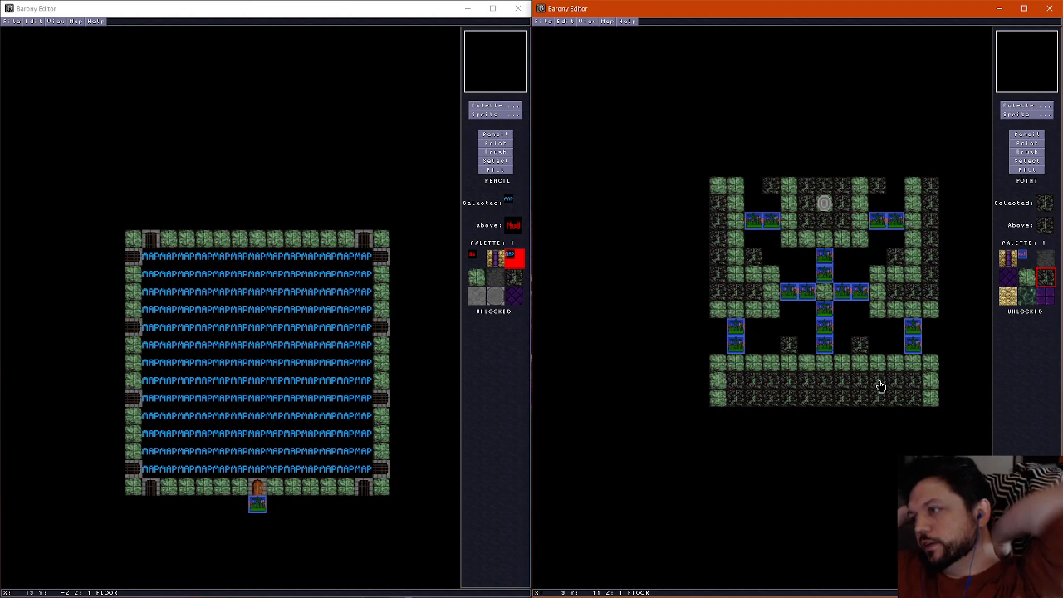
scroll(879, 386, "down", 2)
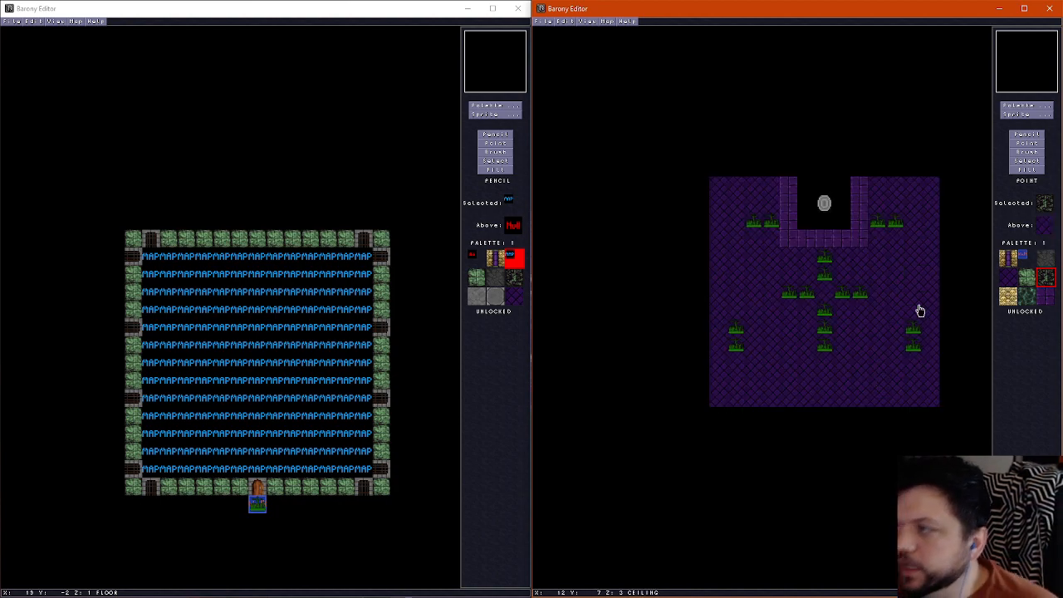
Add a version suffix to the map name "Underworld: Mass Graves" and replace the author's name in the map properties
left_click(595, 20)
left_click(615, 27)
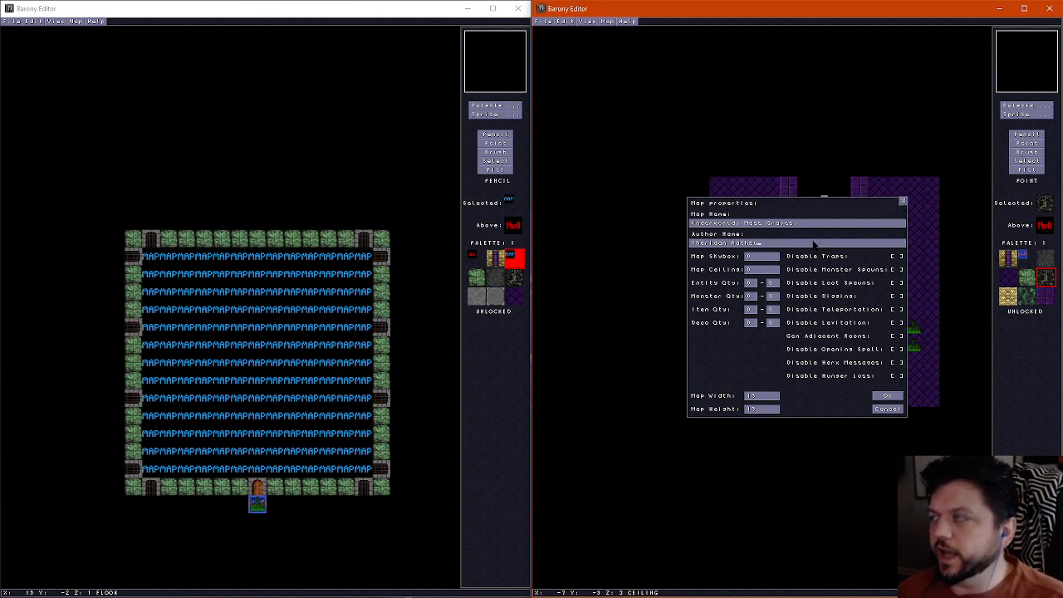
key("BackSpace")
key("BackSpace")
key("BackSpace")
key("BackSpace")
key("BackSpace")
key("BackSpace")
key("BackSpace")
key("BackSpace")
key("BackSpace")
key("BackSpace")
key("BackSpace")
key("BackSpace")
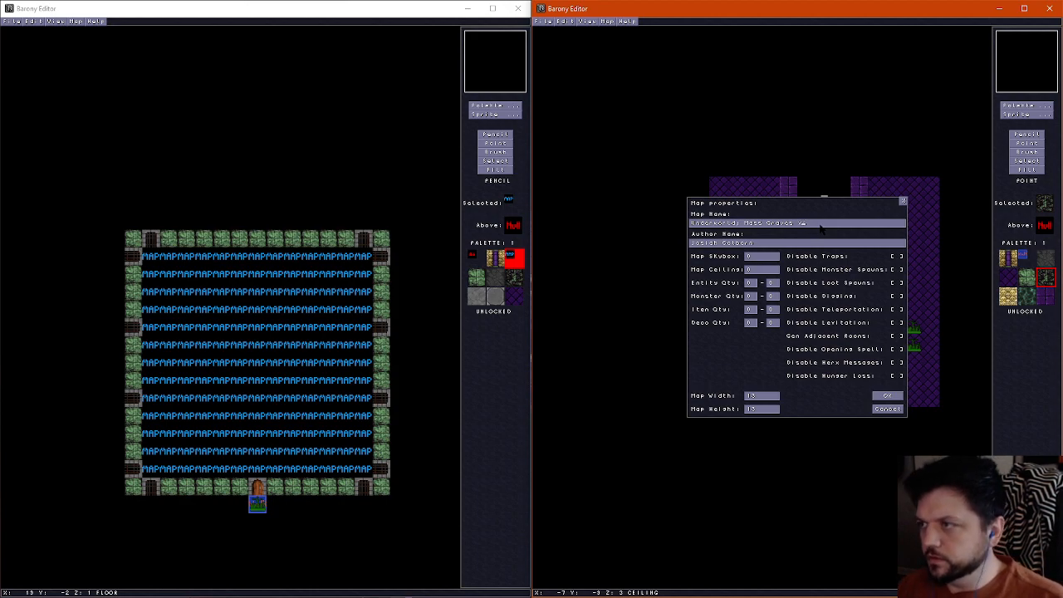
left_click(892, 395)
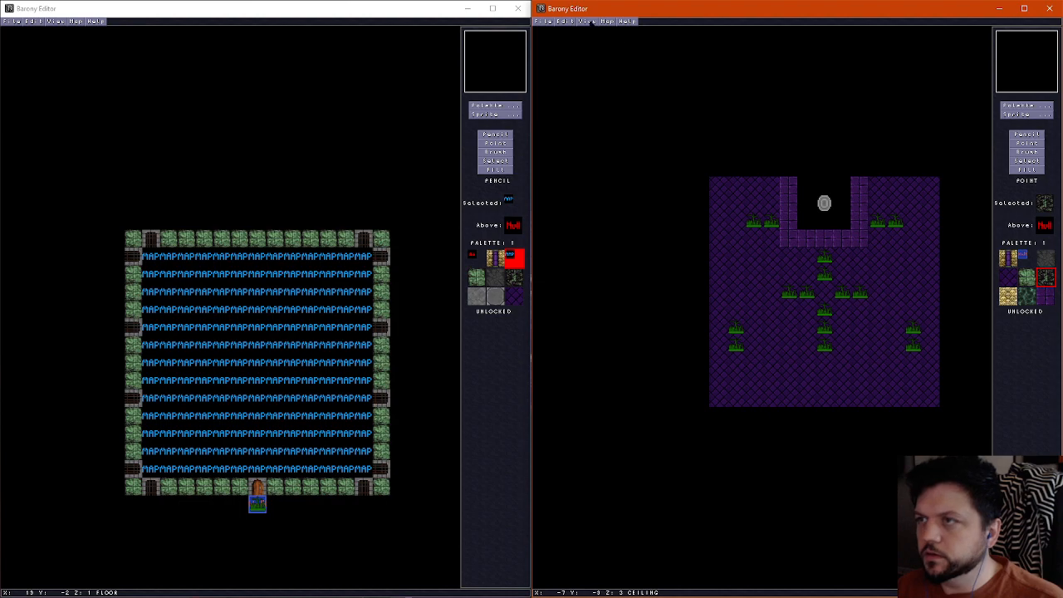
Save the bridge room under the b-variant underworld file name
left_click(546, 20)
left_click(565, 66)
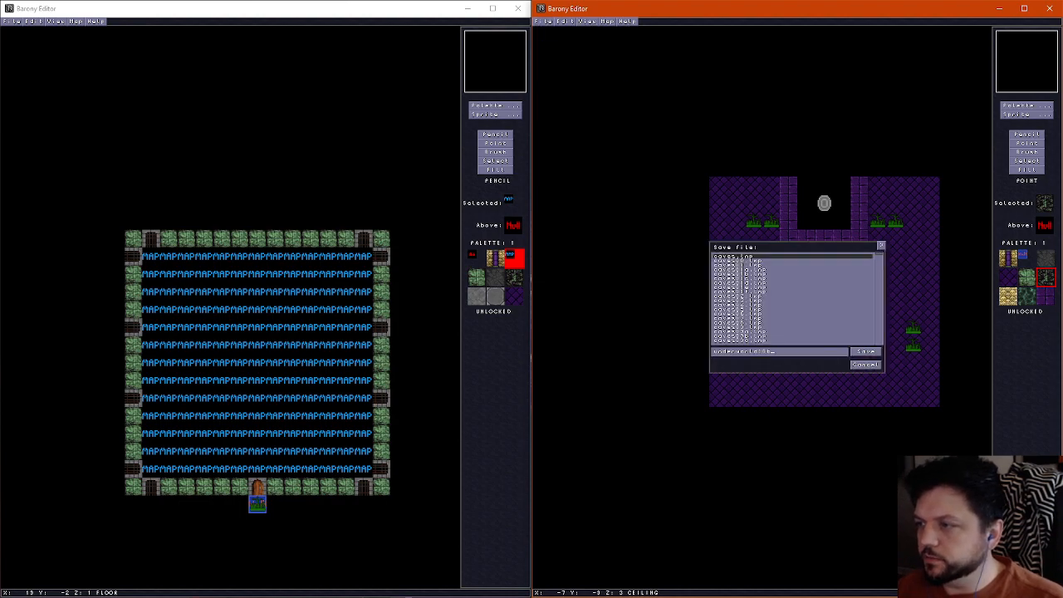
left_click(868, 352)
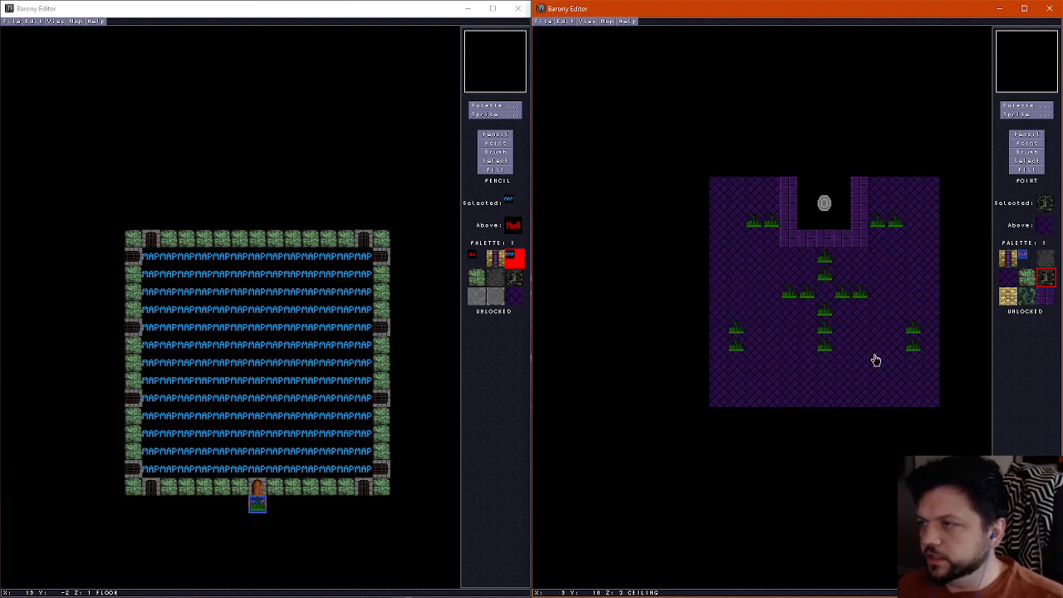
Open the original graveyard map, add a version suffix to its "Underworld: Mass Graves" name and save it
key("ctrl+o")
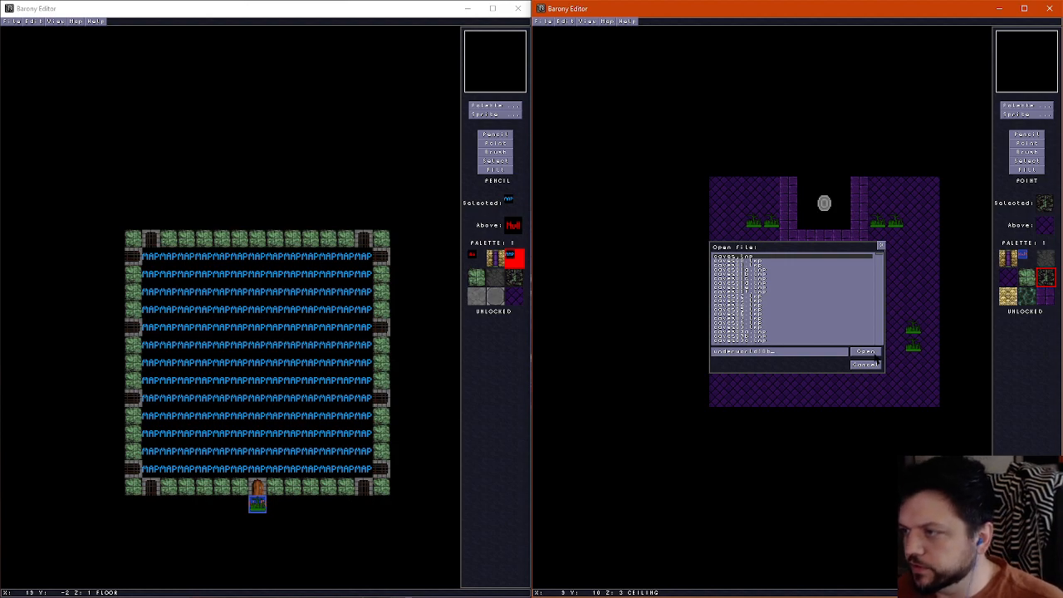
left_click(874, 355)
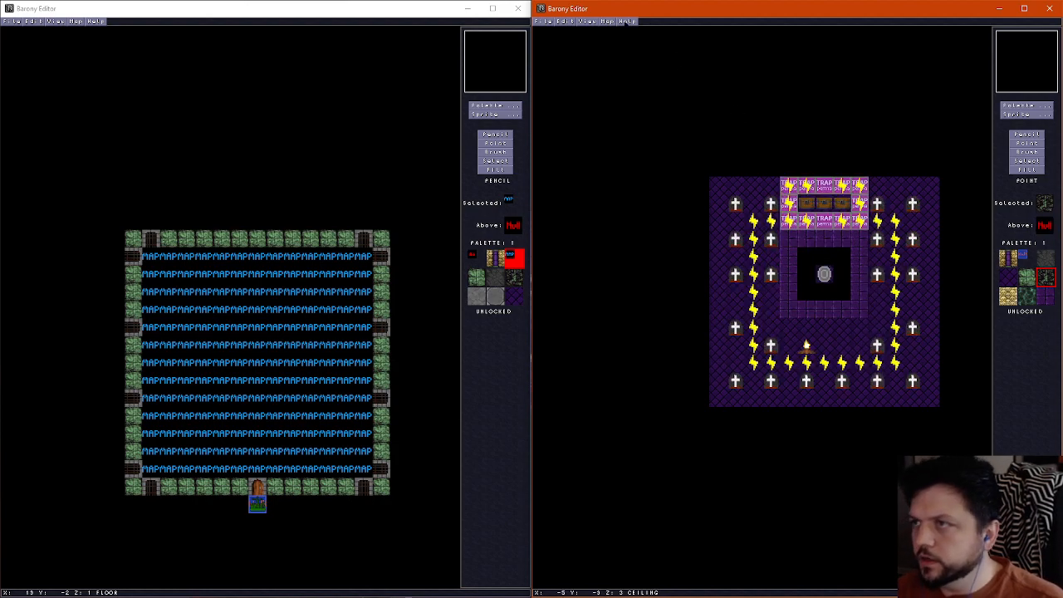
left_click(610, 21)
left_click(620, 31)
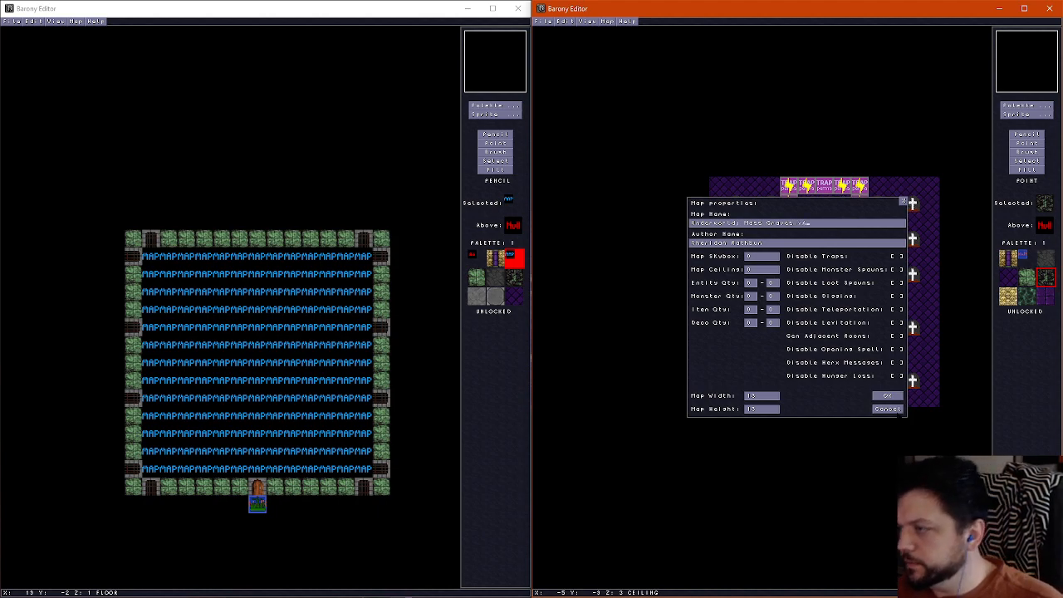
left_click(887, 396)
left_click(551, 20)
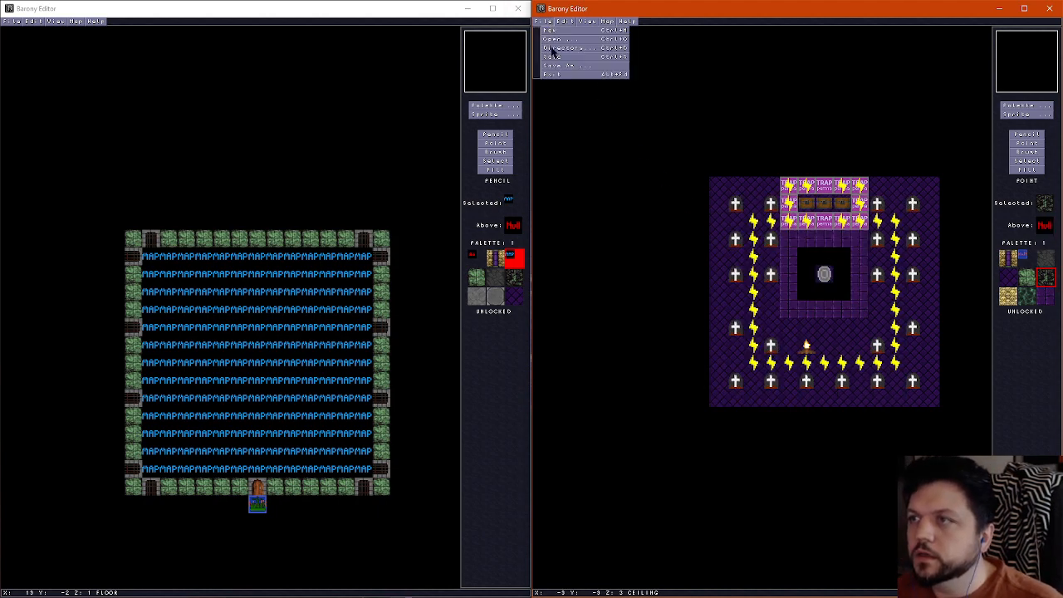
left_click(555, 56)
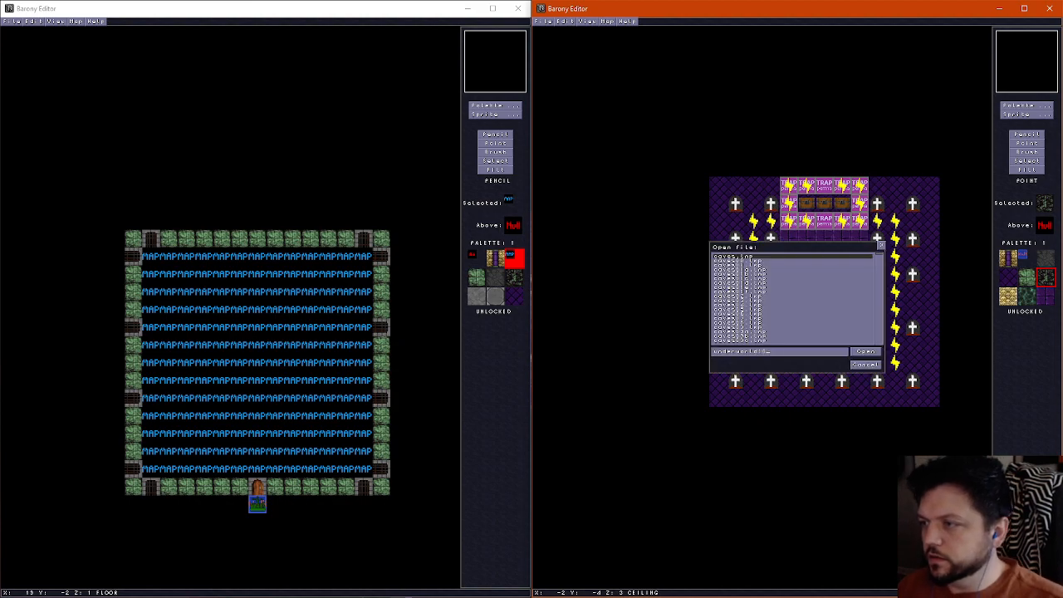
Reopen the b-variant map with the bridges and bring up its wall layer
key("Return")
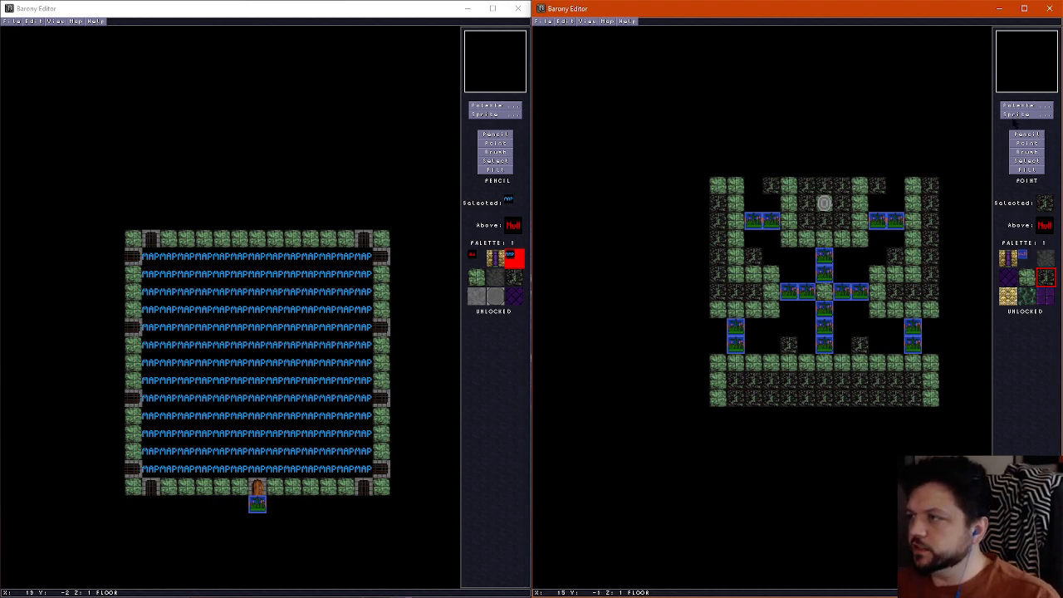
scroll(873, 251, "up", 2)
scroll(873, 251, "down", 1)
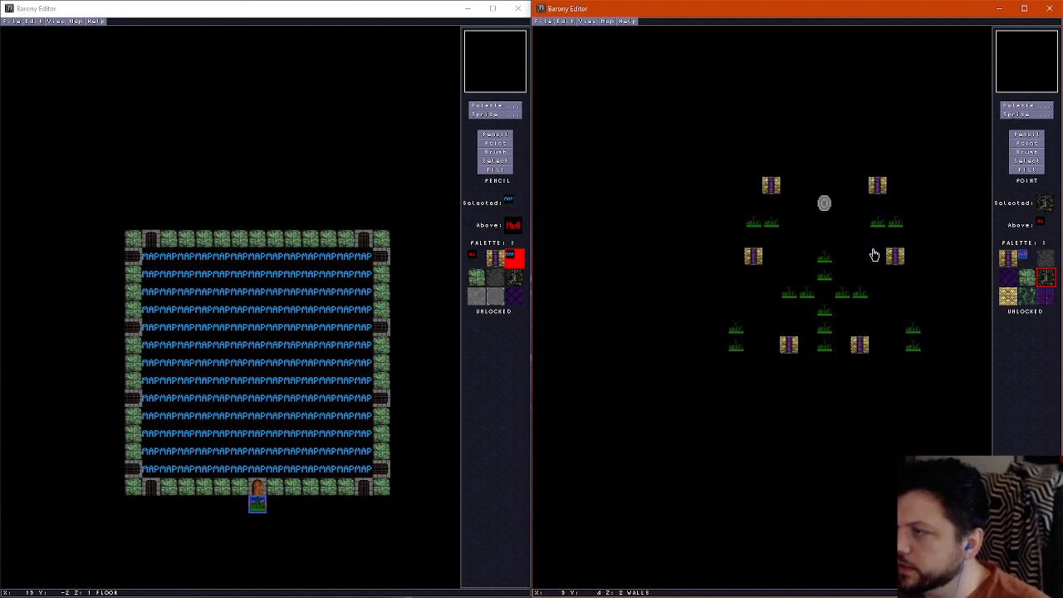
scroll(875, 204, "down", 1)
scroll(875, 205, "up", 1)
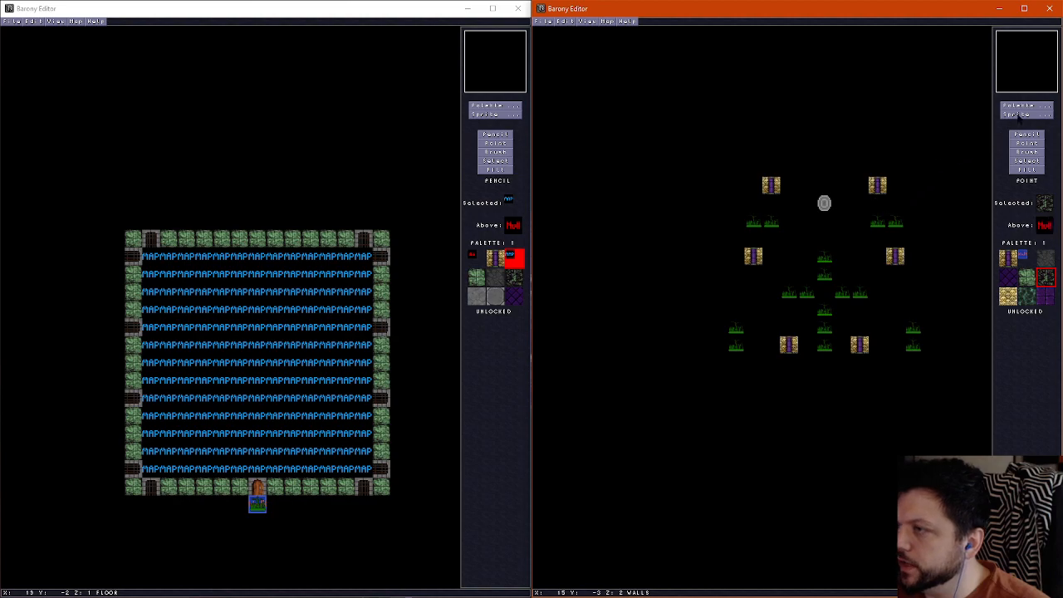
Place an east-wall torch on the west side of the western pillar
left_click(1019, 116)
left_click(648, 27)
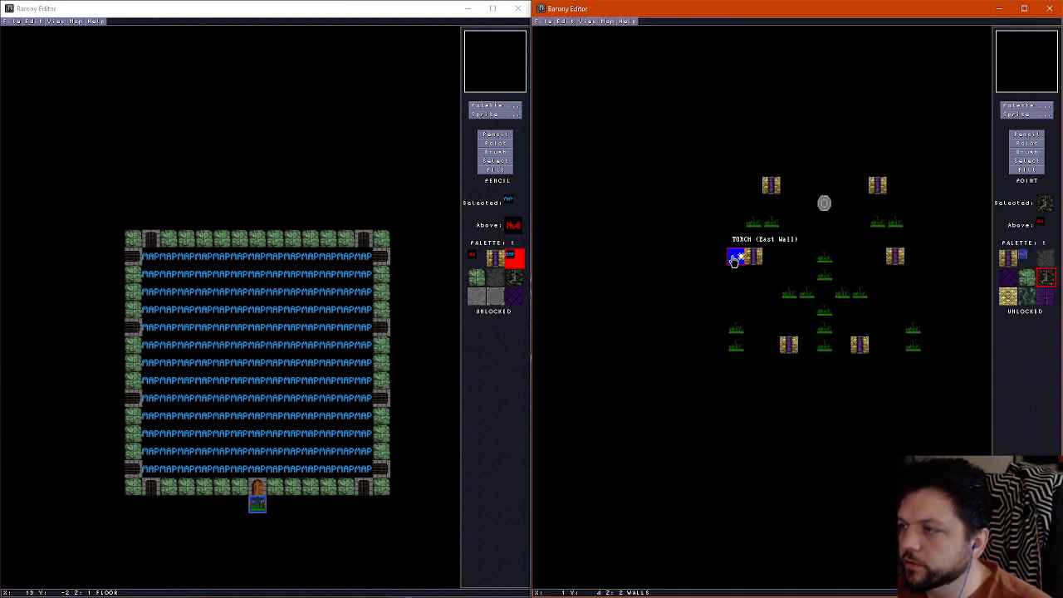
left_click(734, 259)
Place a north-wall torch on the south side of the southeastern pillar
left_click(1023, 114)
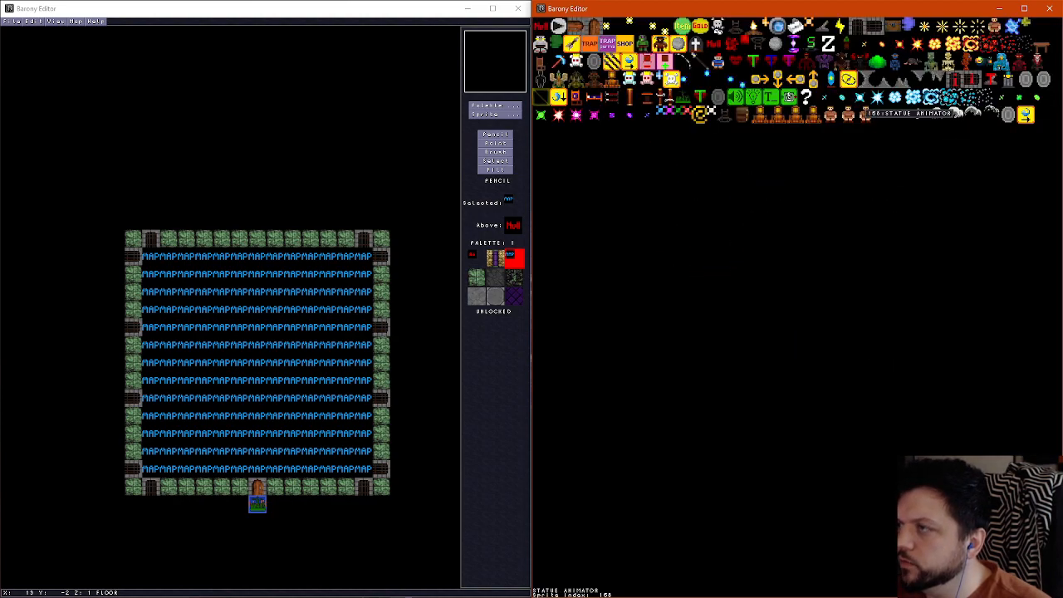
left_click(639, 27)
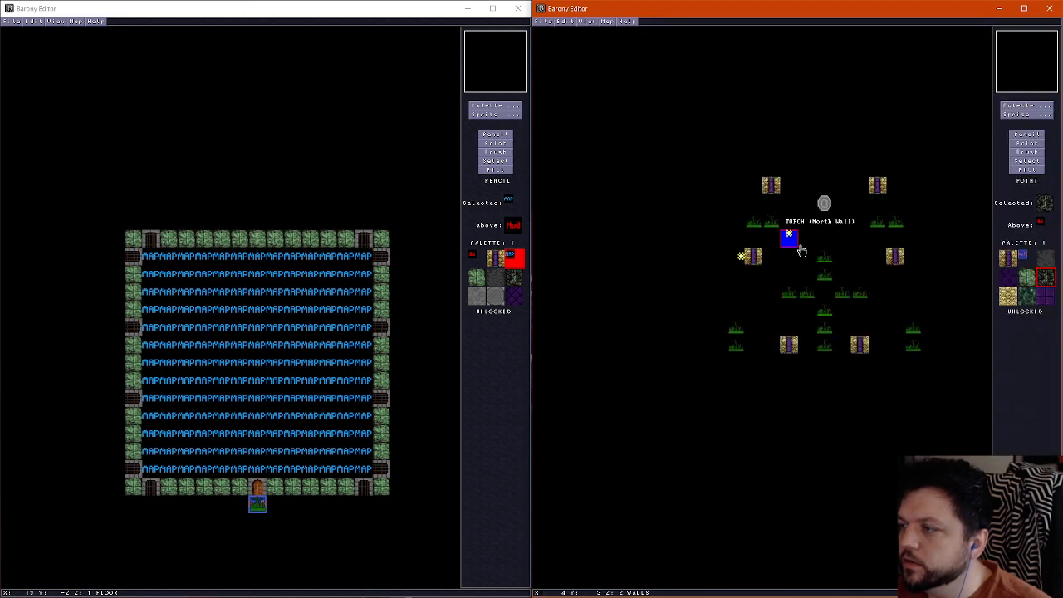
left_click(859, 362)
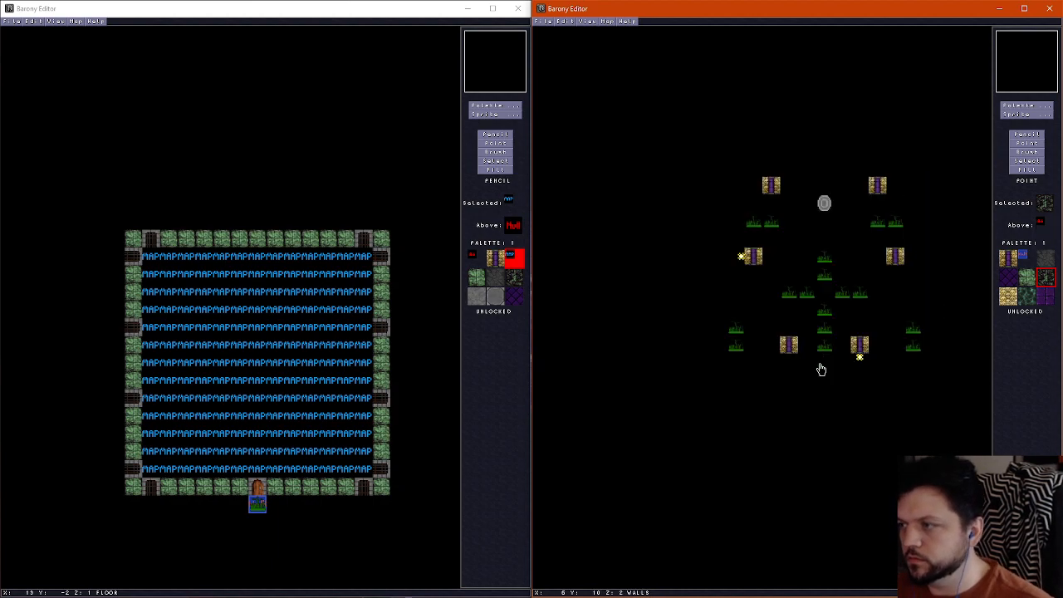
Delete the torch west of the western pillar and place one on the pillar's east side instead
left_click(742, 259)
key("Delete")
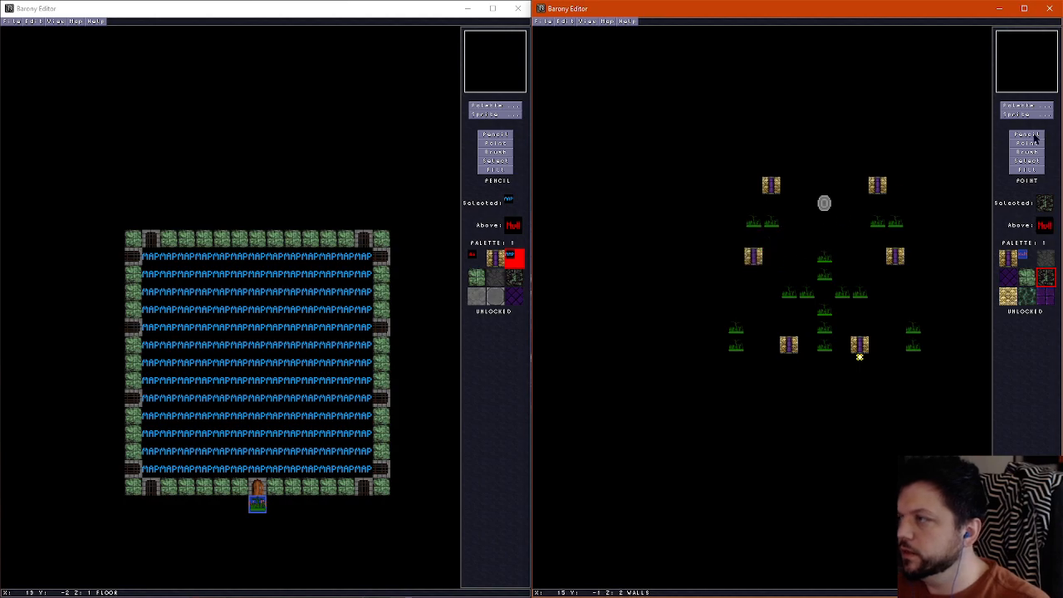
left_click(1020, 115)
left_click(667, 39)
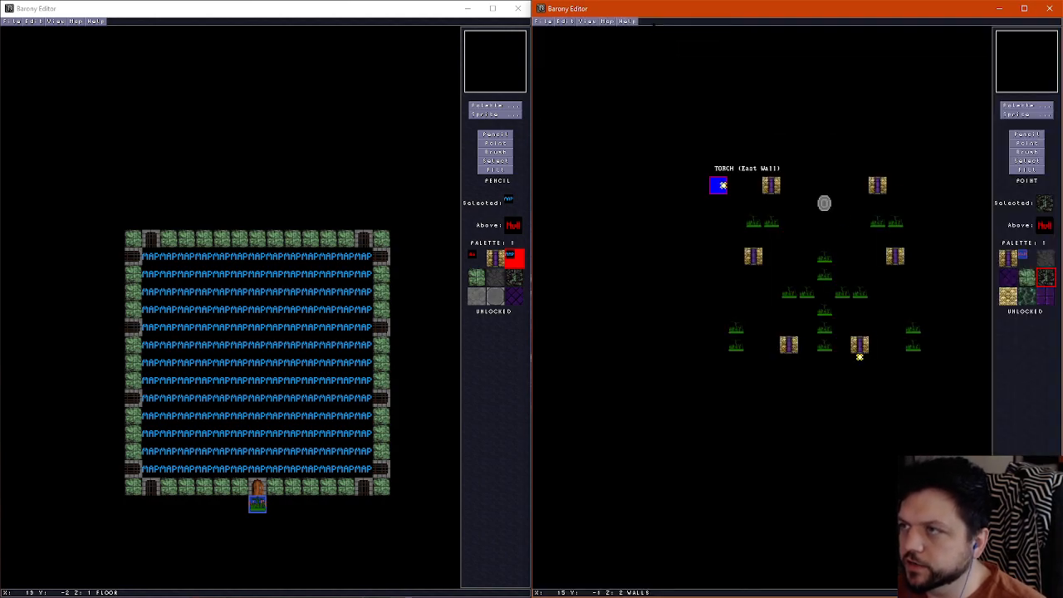
left_click(1026, 115)
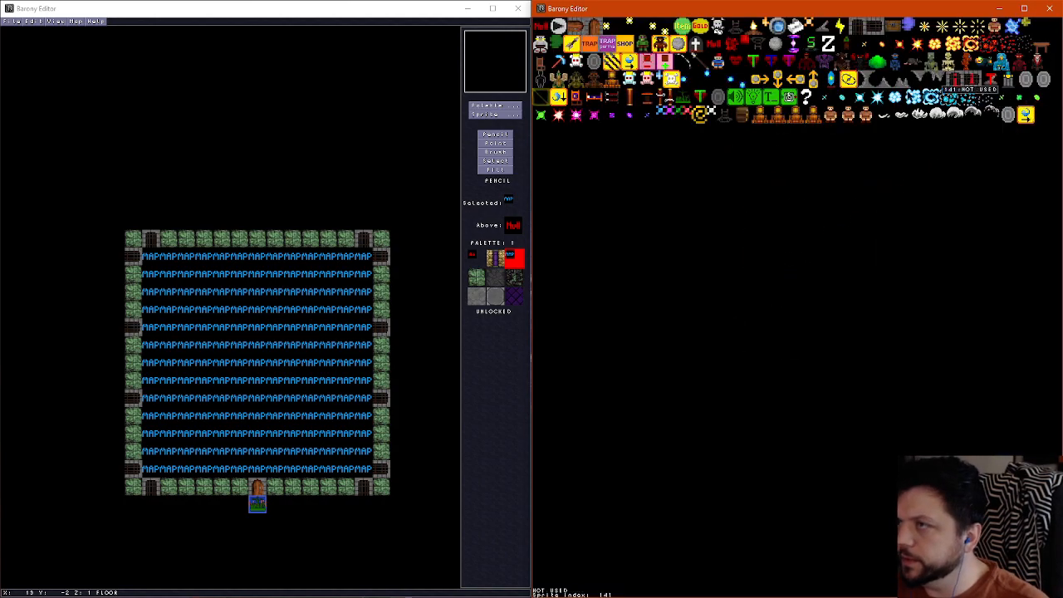
left_click(612, 26)
left_click(770, 257)
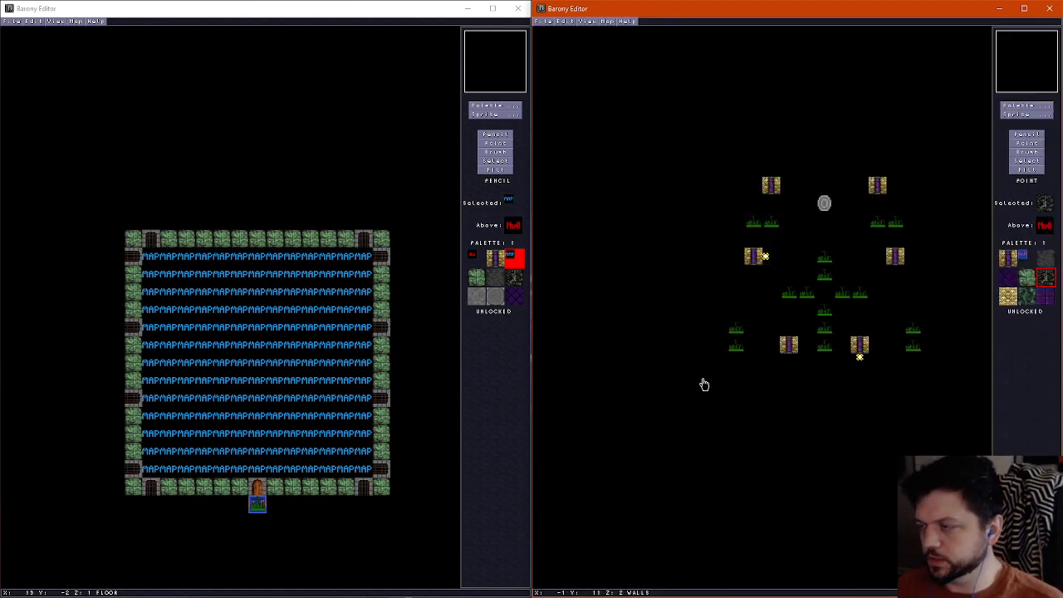
scroll(705, 384, "down", 1)
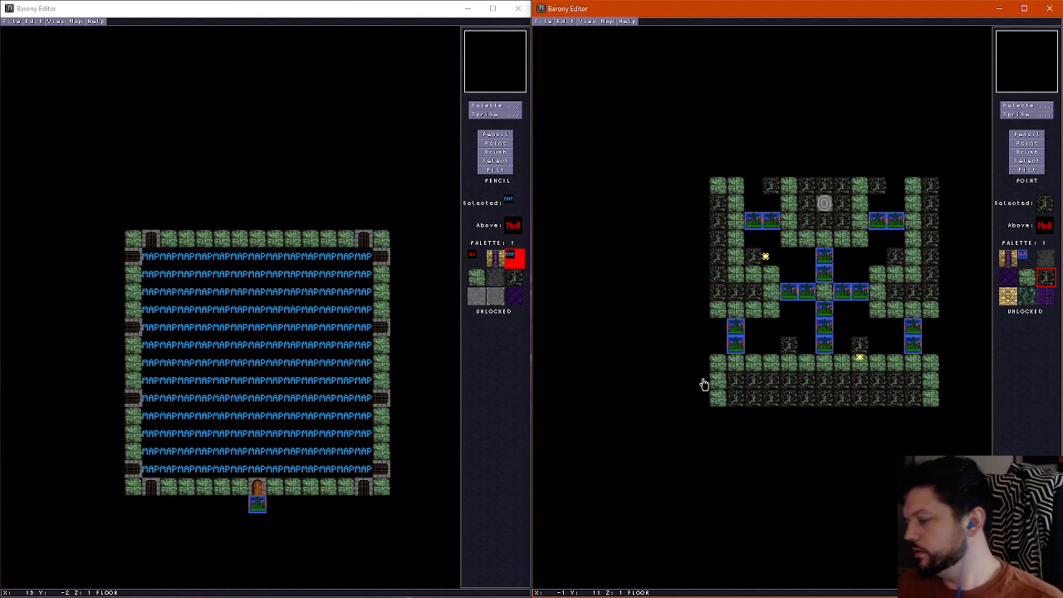
scroll(704, 385, "up", 1)
scroll(704, 384, "down", 1)
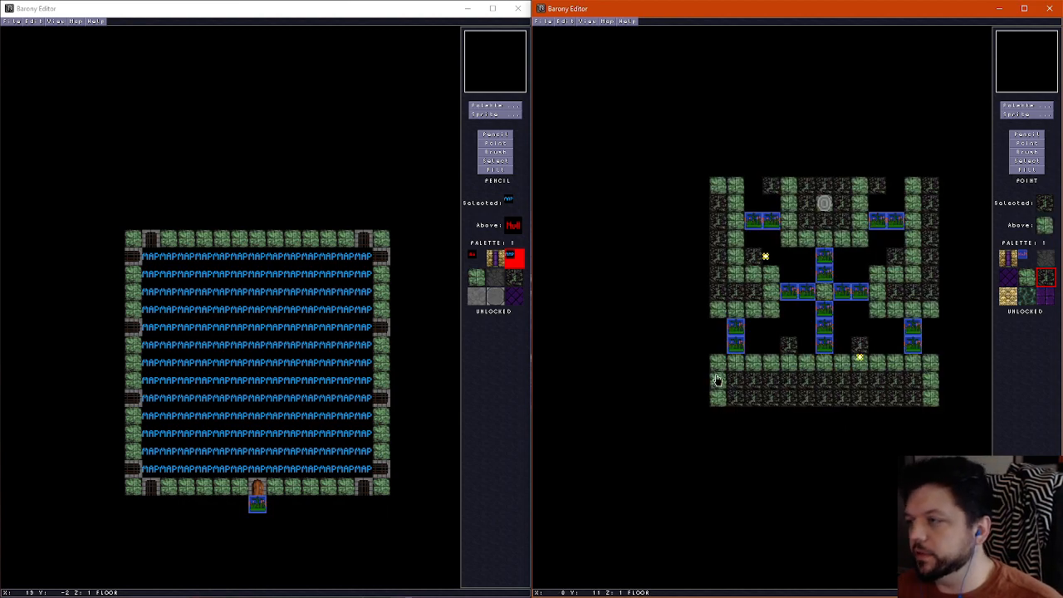
left_click(537, 20)
left_click(561, 61)
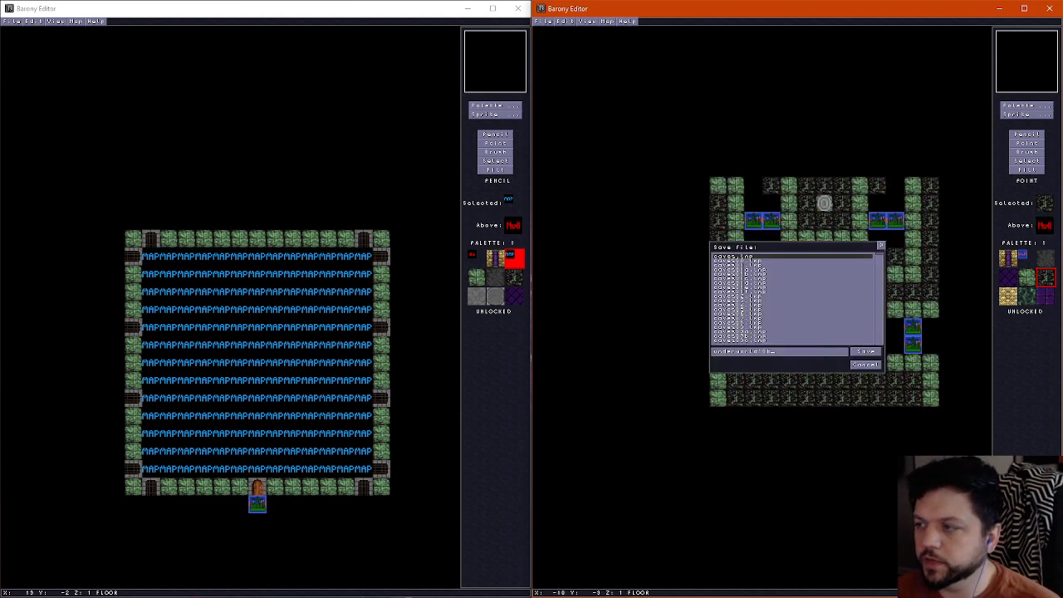
left_click(855, 365)
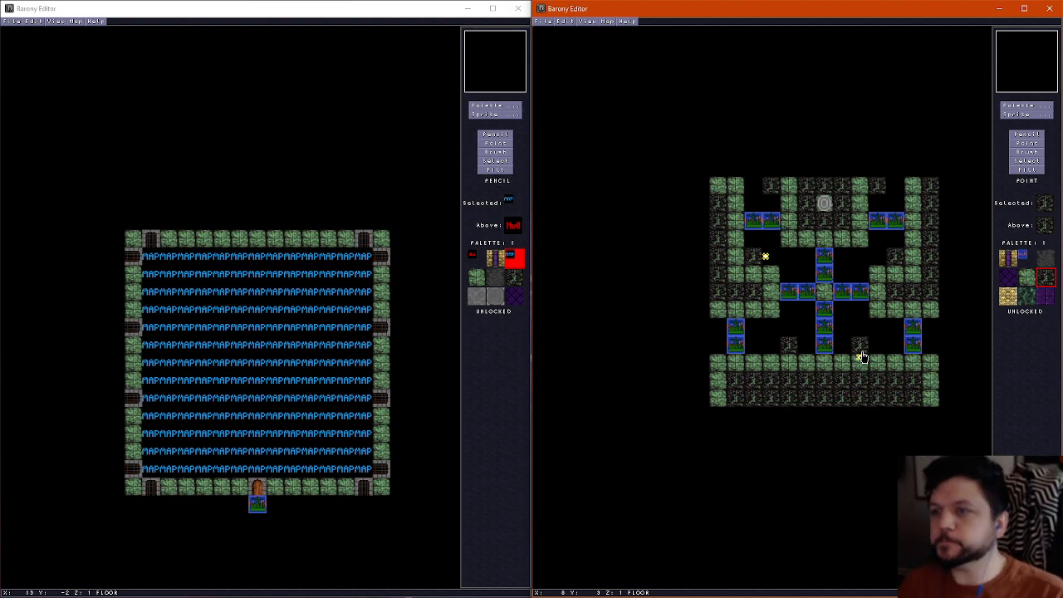
Examine the pillars, bridges and walkways from several spots around the room in the 3D view
scroll(850, 234, "down", 1)
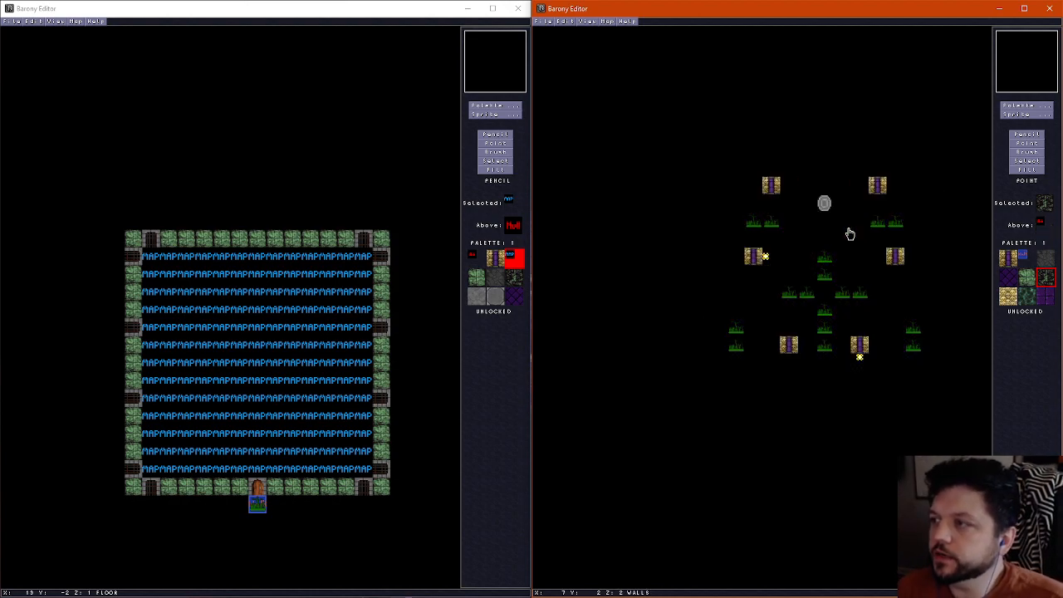
scroll(850, 234, "down", 1)
key("ctrl+f")
key("Down")
key("Left")
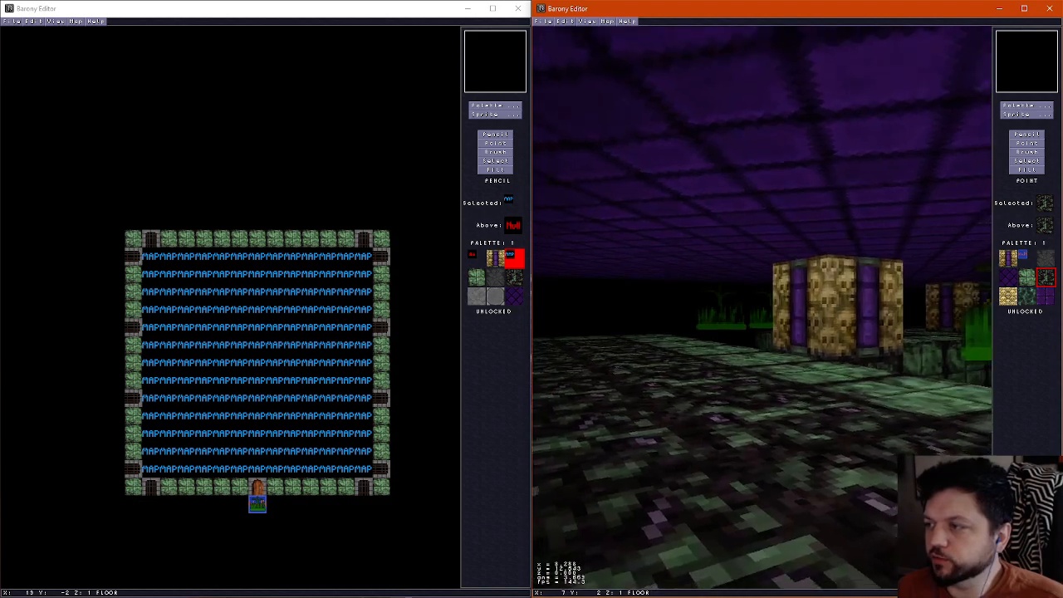
key("Left")
key("Up")
key("Right")
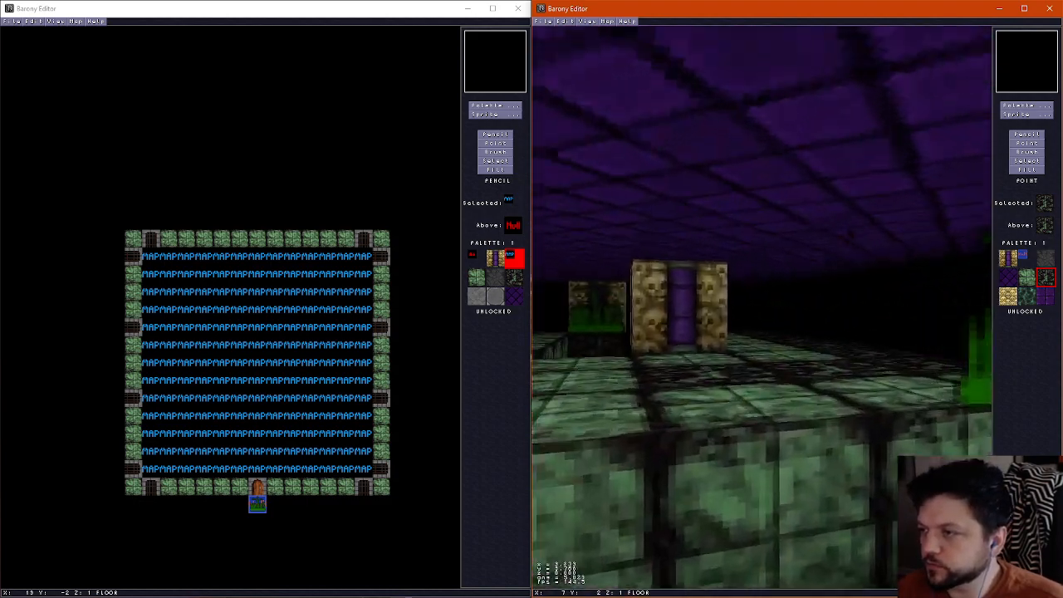
key("Right")
key("Up")
key("Left")
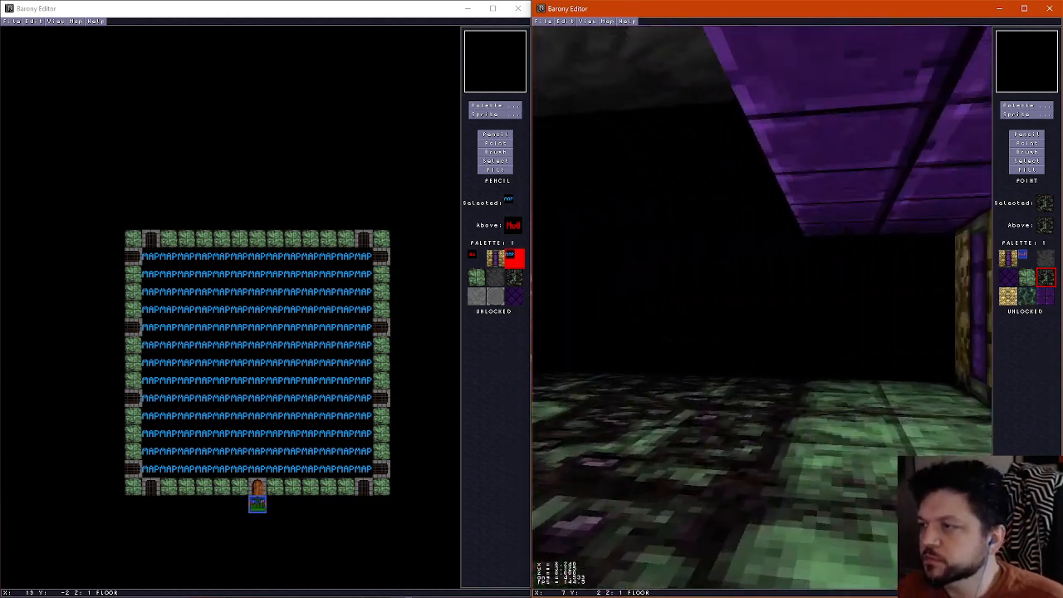
key("Right")
key("ctrl+f")
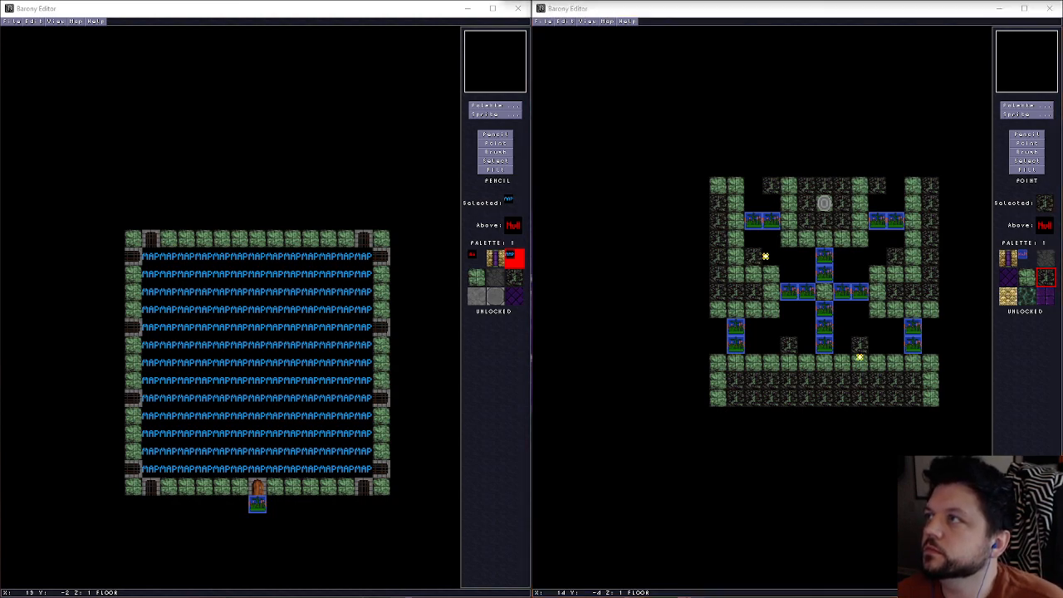
Move the teleport shrine from the northern alcove to the walkway tile just south of the central bridge
left_click(1034, 145)
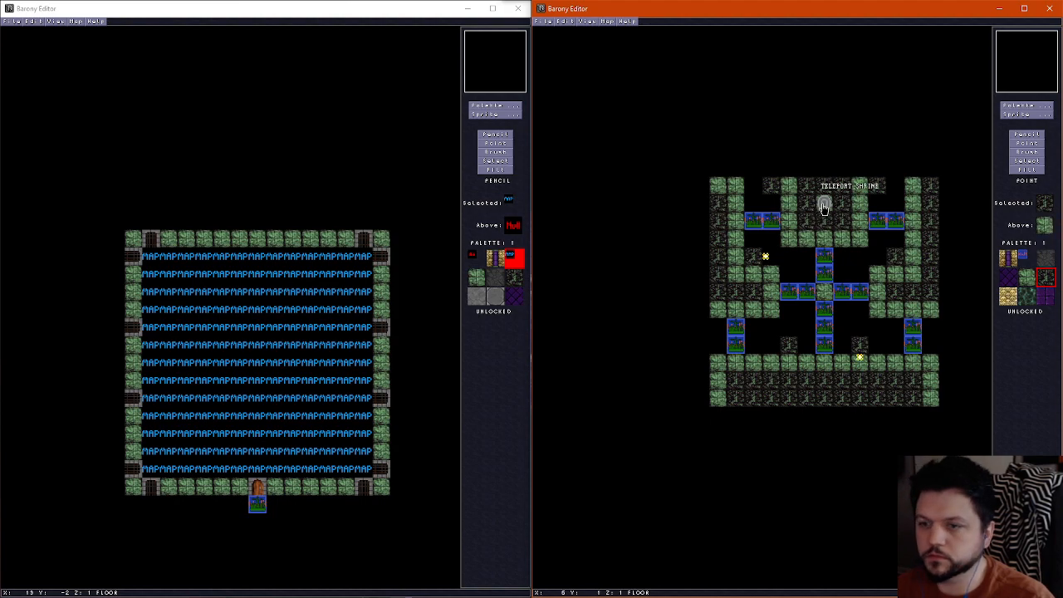
left_click_drag(824, 204, 827, 346)
left_click(828, 365)
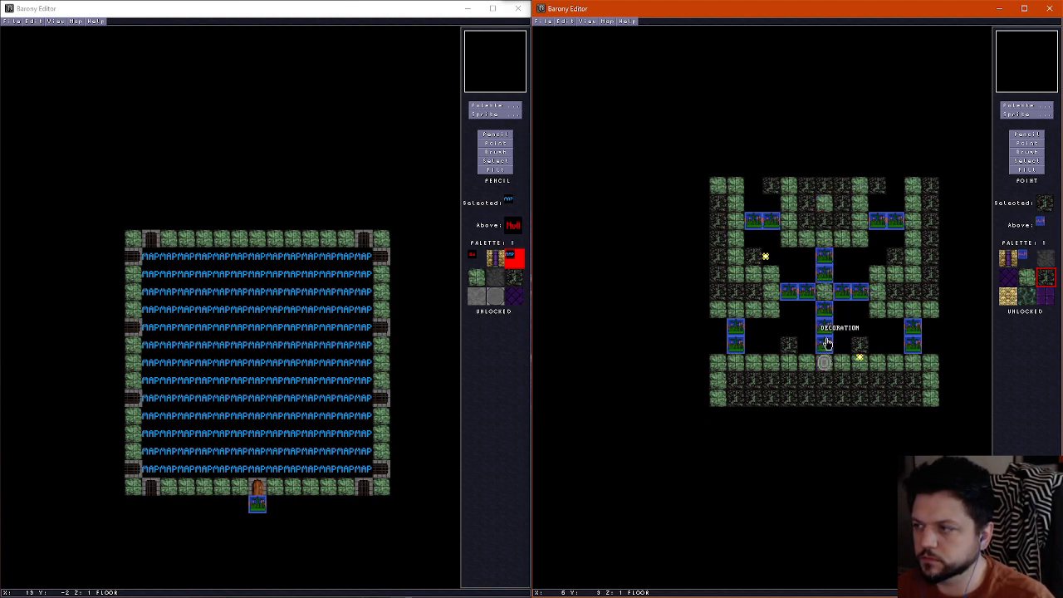
Delete the decorations along the central north-south bridge and on its western arm
left_click(826, 345)
key("Delete")
left_click(827, 329)
key("Delete")
left_click(827, 314)
key("Delete")
left_click(800, 299)
key("Delete")
left_click(789, 293)
key("Delete")
left_click(824, 276)
Delete the western pillar's torch and the decorations on the northwestern, northeastern, eastern and southeastern bridges
key("Delete")
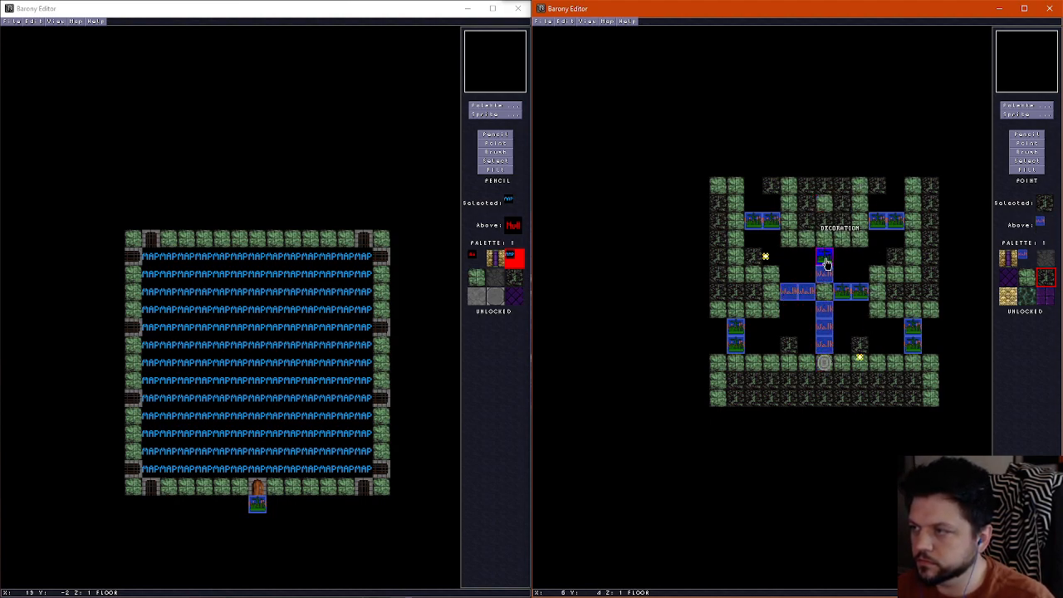
left_click(824, 258)
key("Delete")
left_click(759, 219)
key("Delete")
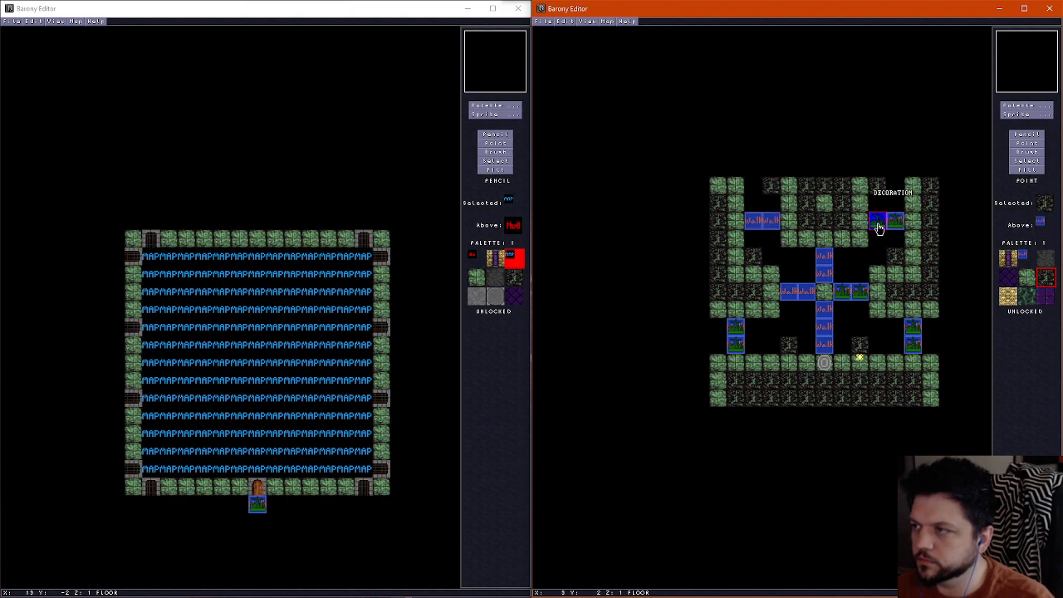
left_click(884, 221)
key("Delete")
left_click(859, 295)
key("Delete")
left_click(913, 330)
Delete the torch south of the southeastern pillar and the decorations on the southwestern bridge
key("Delete")
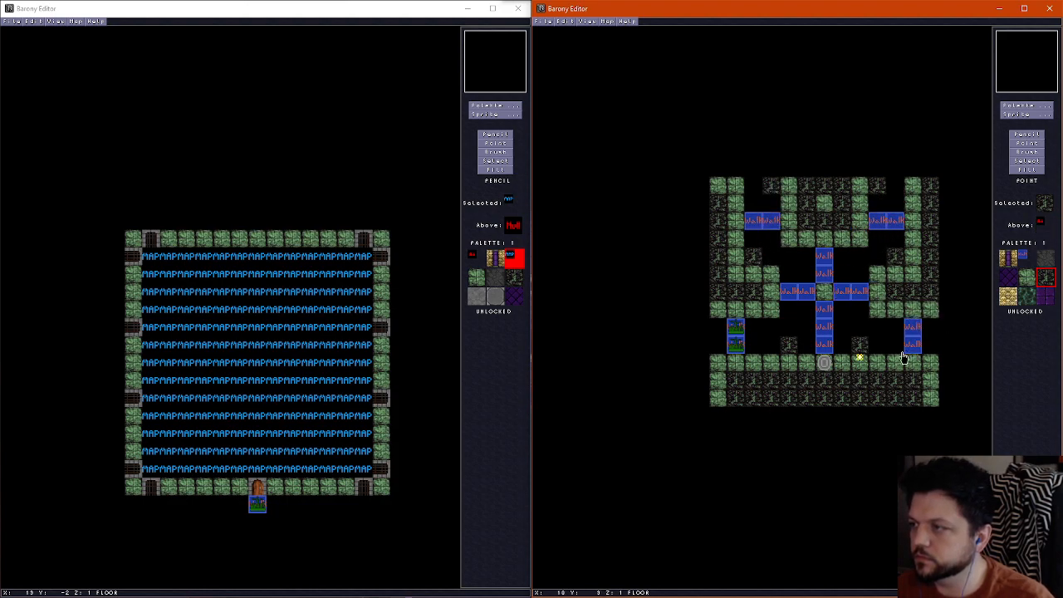
left_click(860, 358)
key("Delete")
left_click(735, 341)
key("Delete")
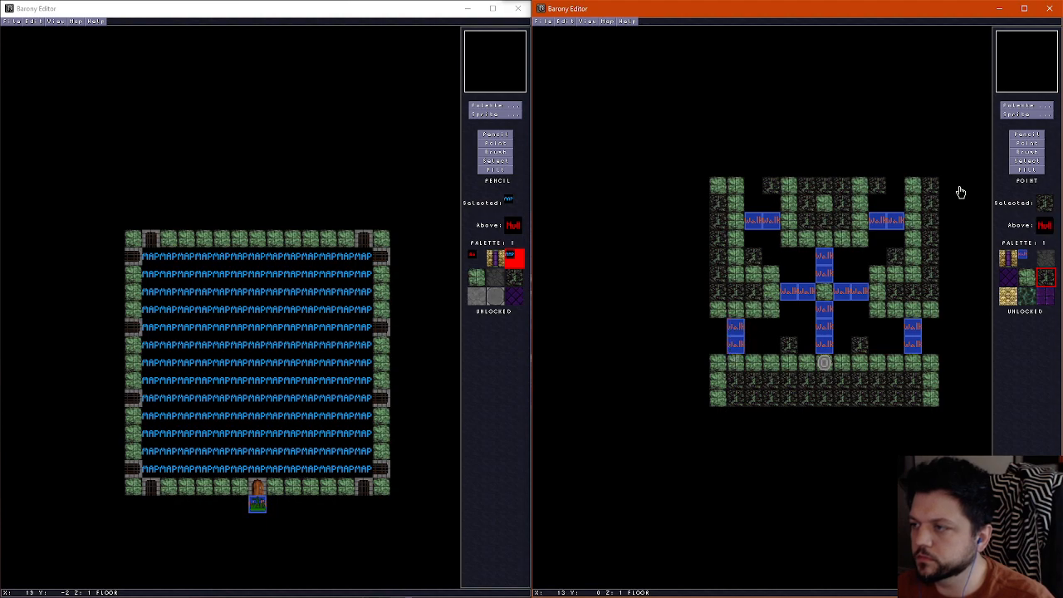
Fill the southern floor gaps, the southwestern bridge and the southern arm of the central bridge with the green stone tile
left_click(1028, 135)
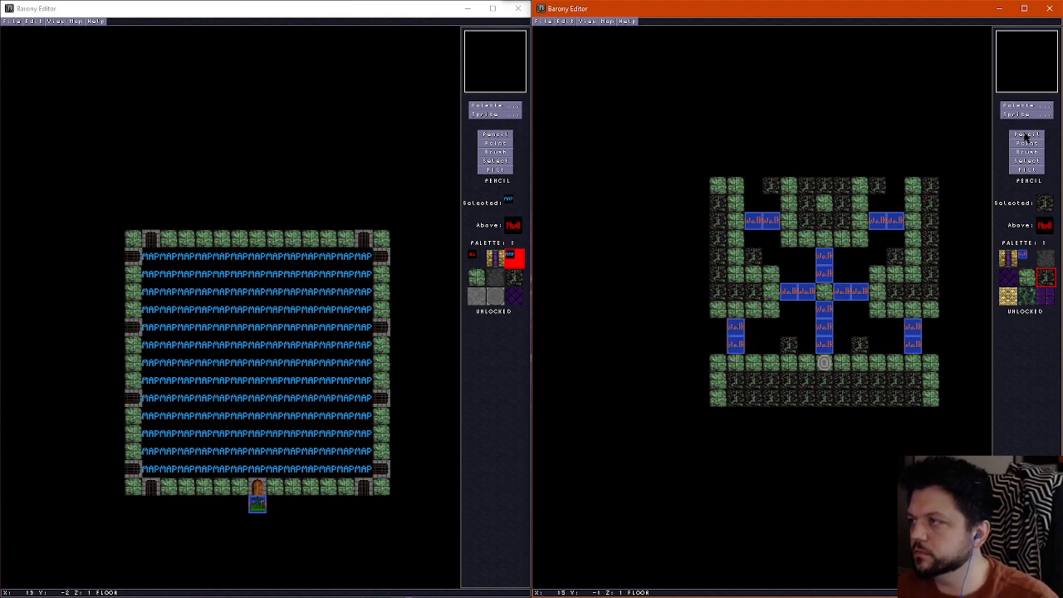
right_click(929, 360)
key("f")
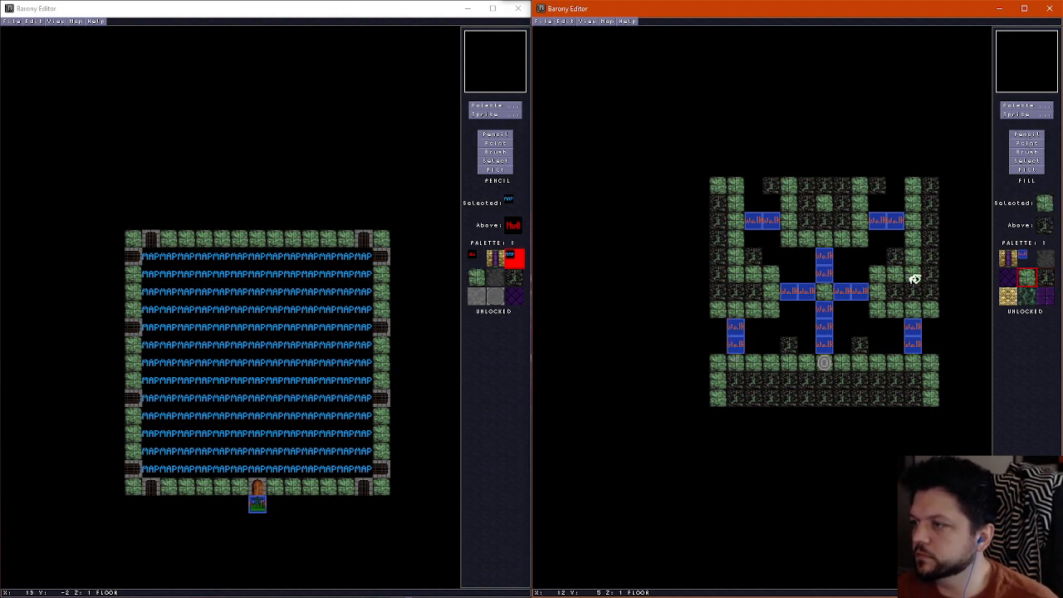
left_click(790, 325)
left_click(727, 338)
left_click(730, 337)
left_click(824, 328)
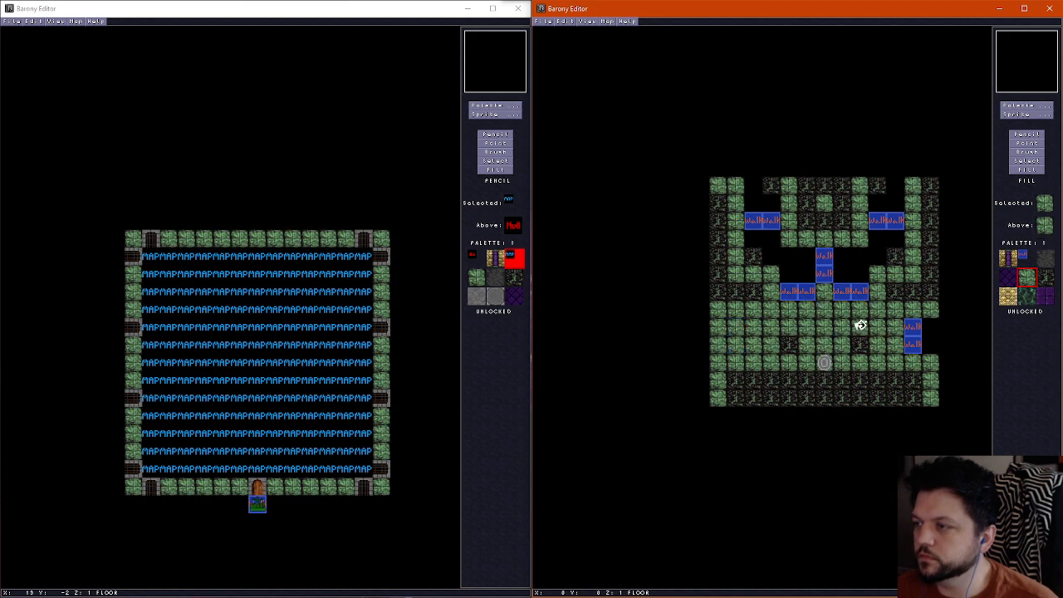
Fill the remaining bridges and empty floor gaps in the east, centre and north with the green stone tile
left_click(917, 334)
left_click(855, 291)
left_click(799, 290)
left_click(824, 264)
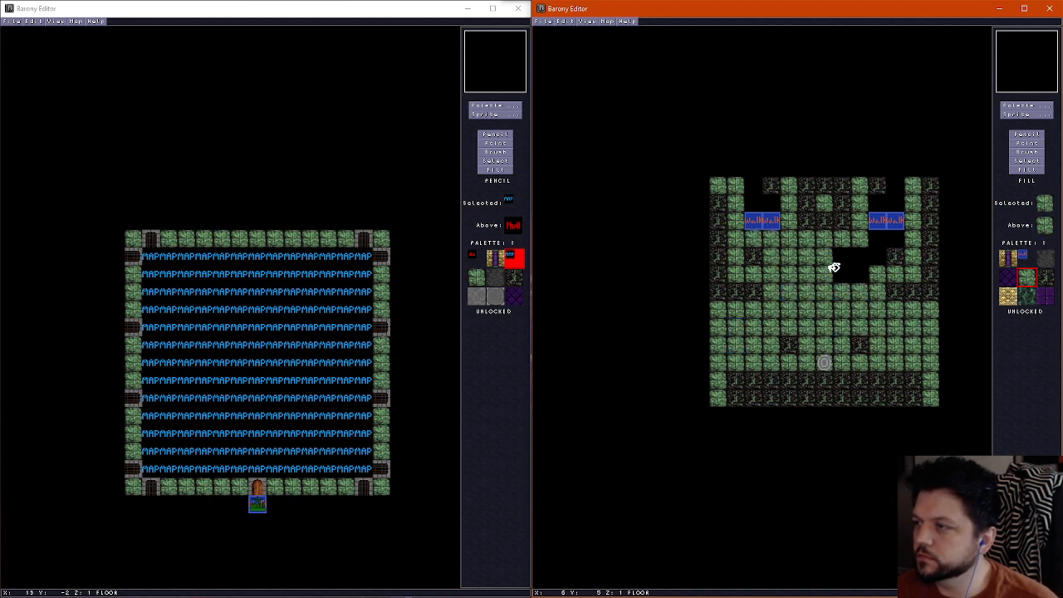
left_click(885, 220)
left_click(771, 219)
left_click(763, 202)
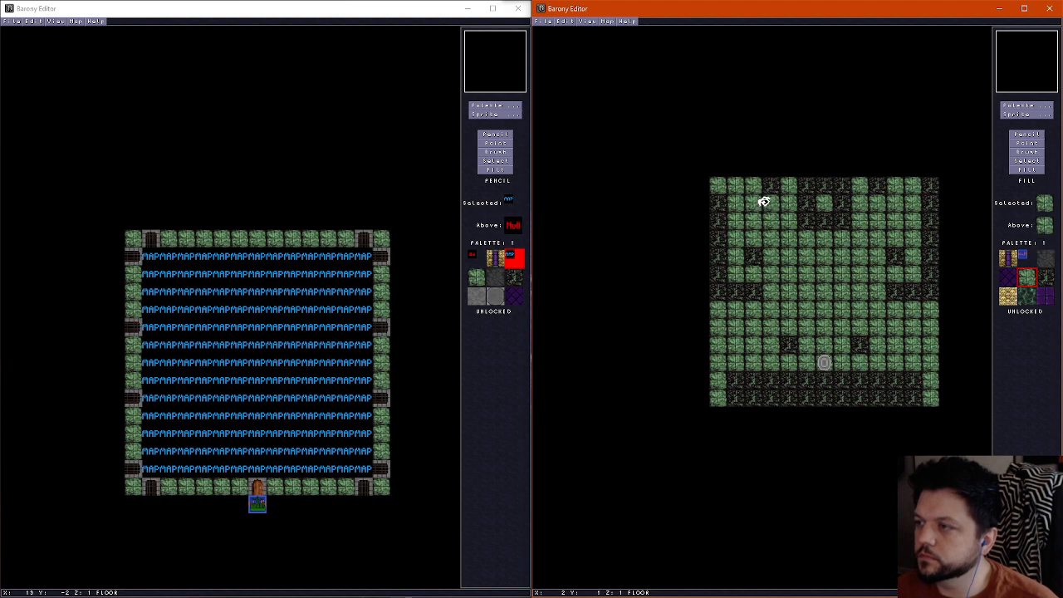
Fill all the green floor areas with the dark rubble tile so the whole room has one floor
left_click(1025, 135)
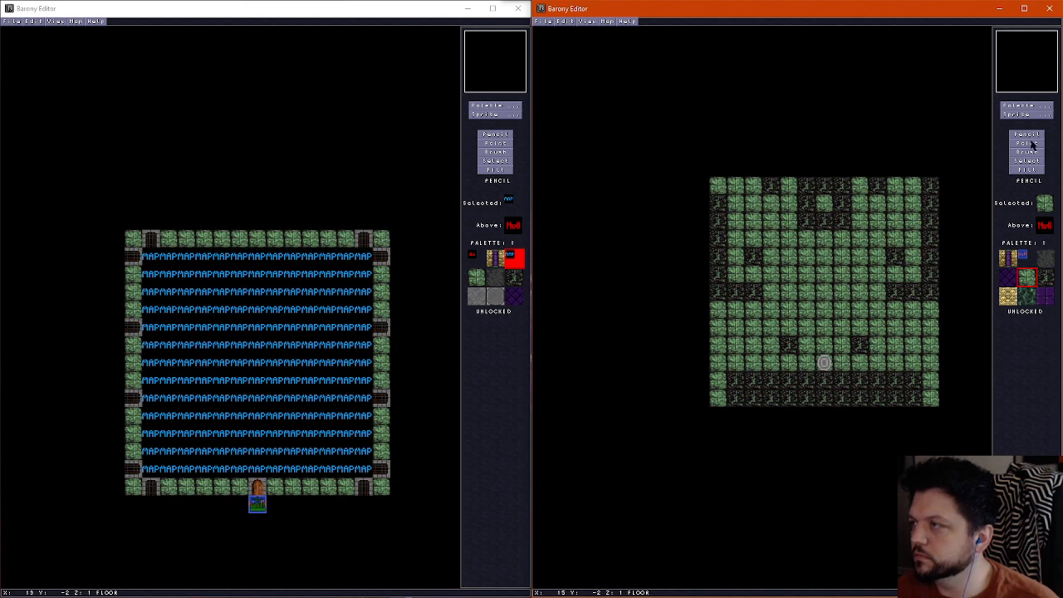
left_click(1046, 278)
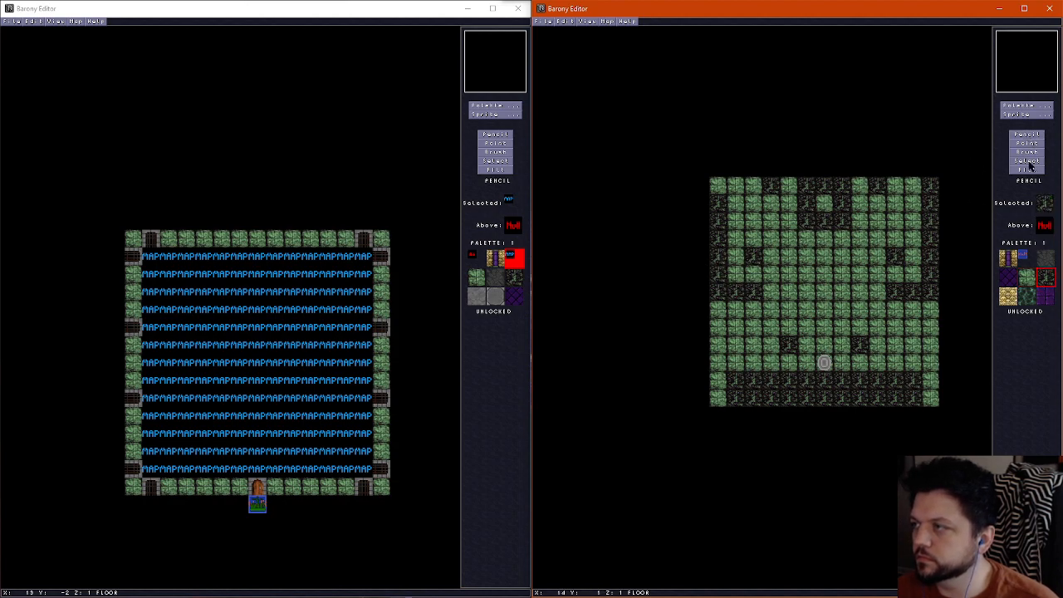
left_click(1030, 169)
left_click(800, 268)
left_click(828, 202)
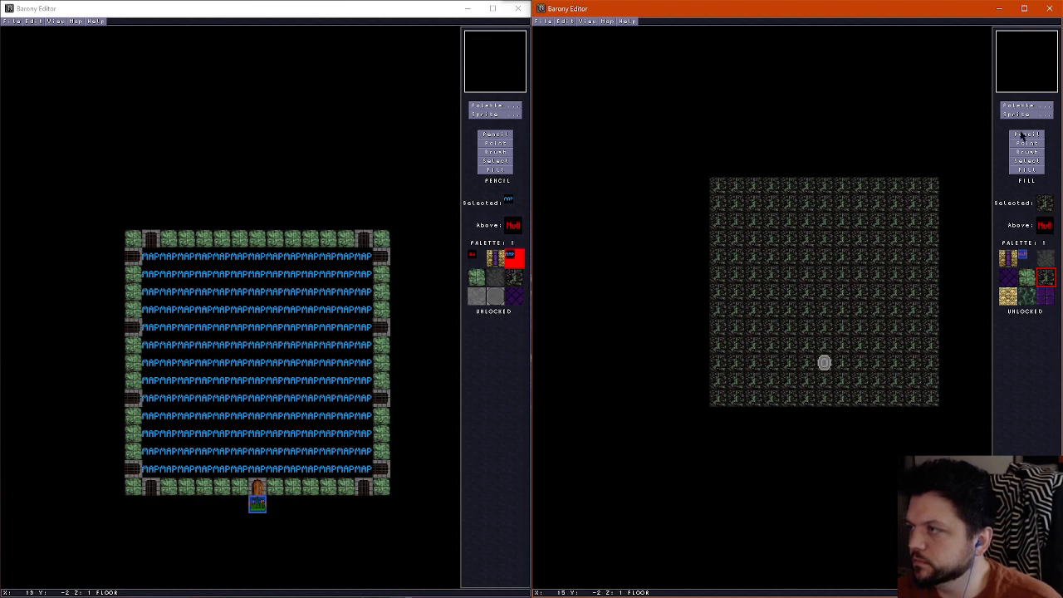
Erase all six pillars from the walls layer by painting them over with the air tile
left_click(1022, 134)
scroll(820, 273, "up", 1)
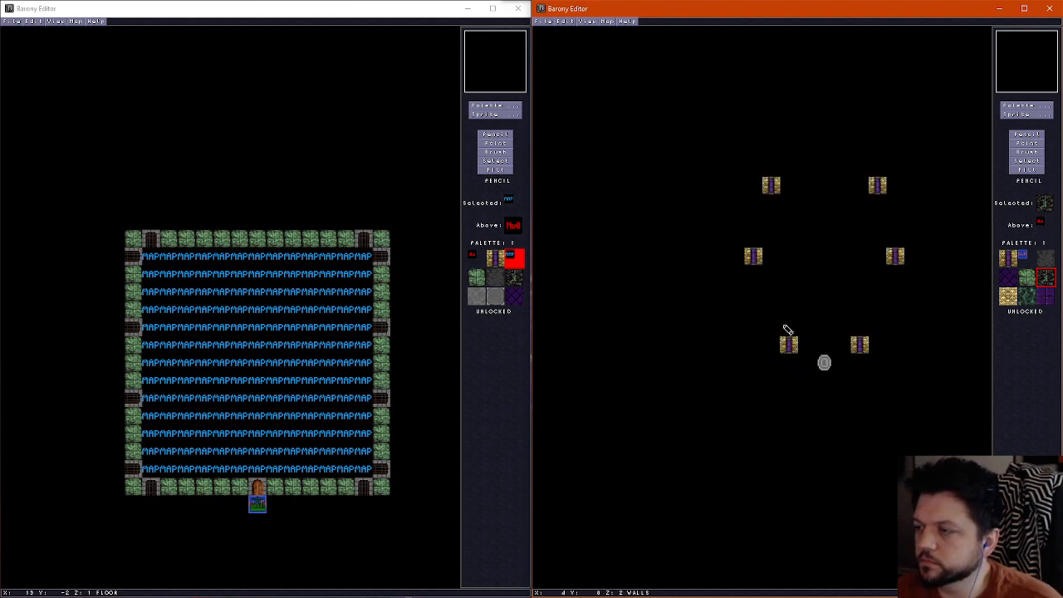
right_click(788, 330)
left_click(789, 343)
left_click(755, 257)
left_click(774, 185)
left_click(860, 342)
left_click(895, 257)
left_click(877, 181)
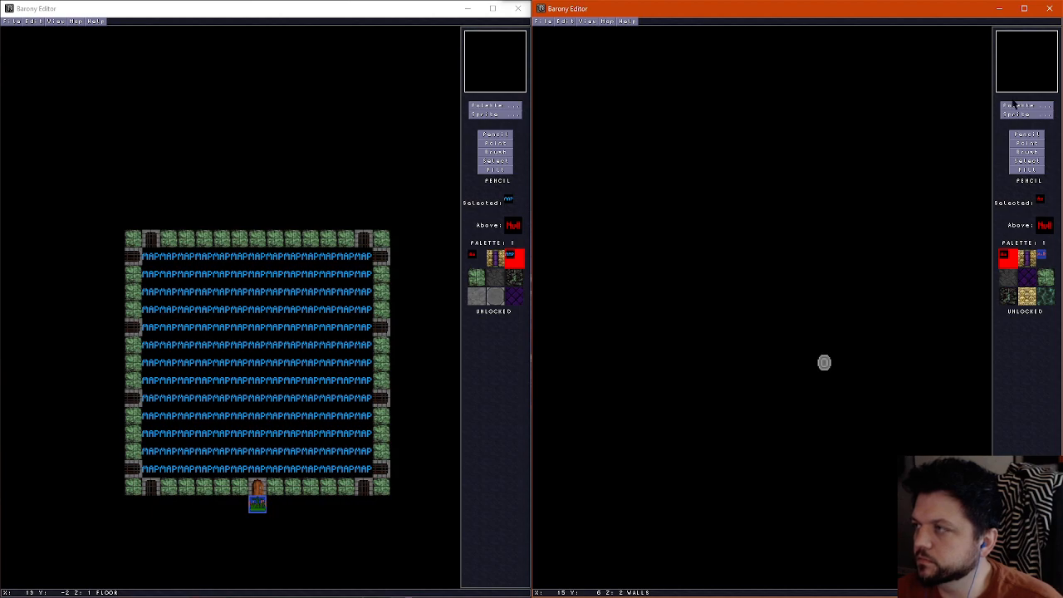
Pick the purple brick wall tile used in the other map's outer walls for painting on the walls layer
left_click(1013, 105)
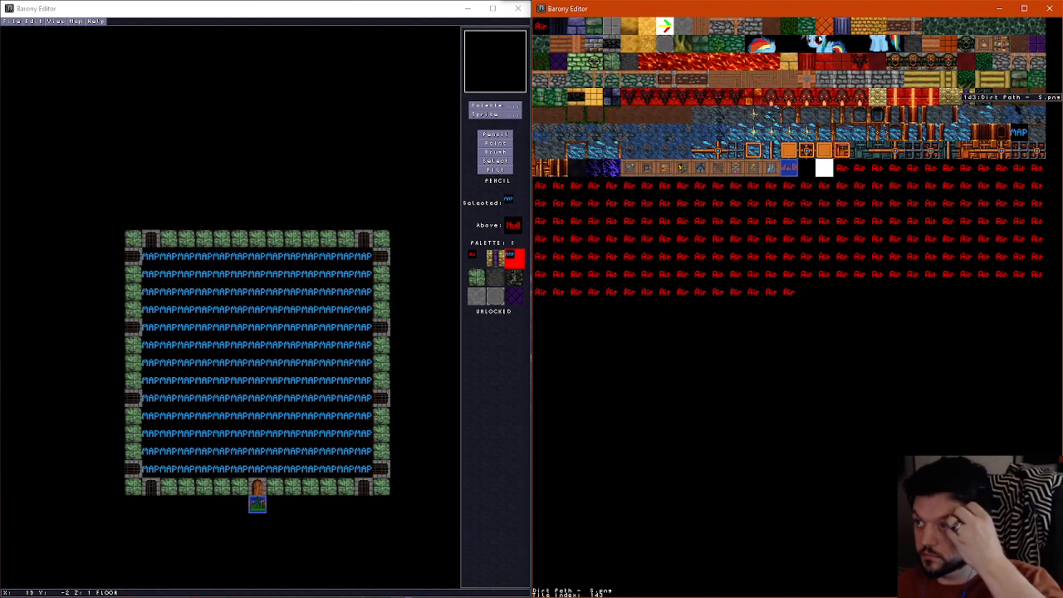
left_click(285, 35)
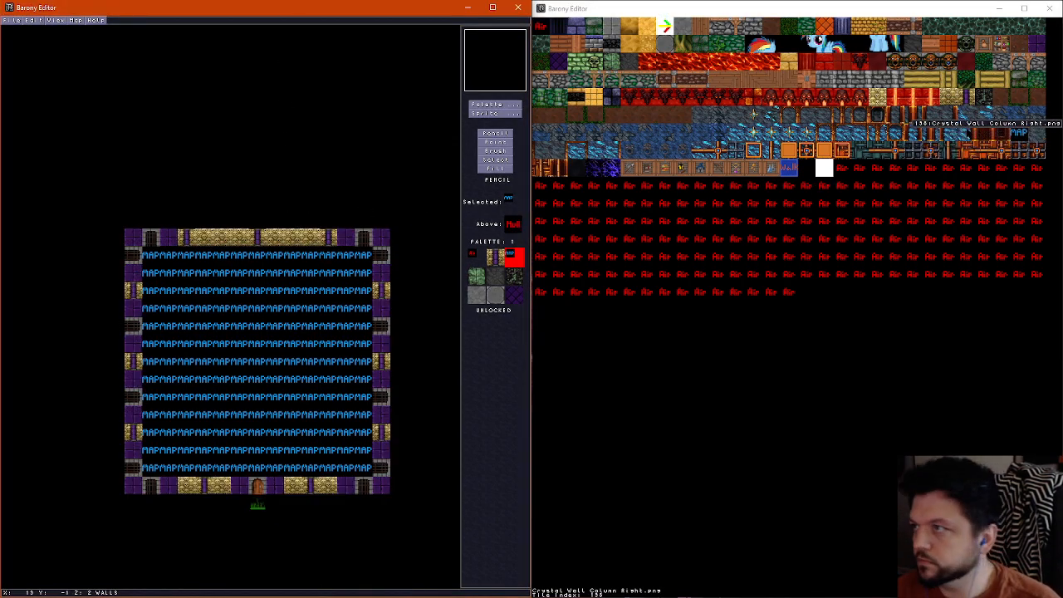
left_click(1036, 44)
left_click(905, 50)
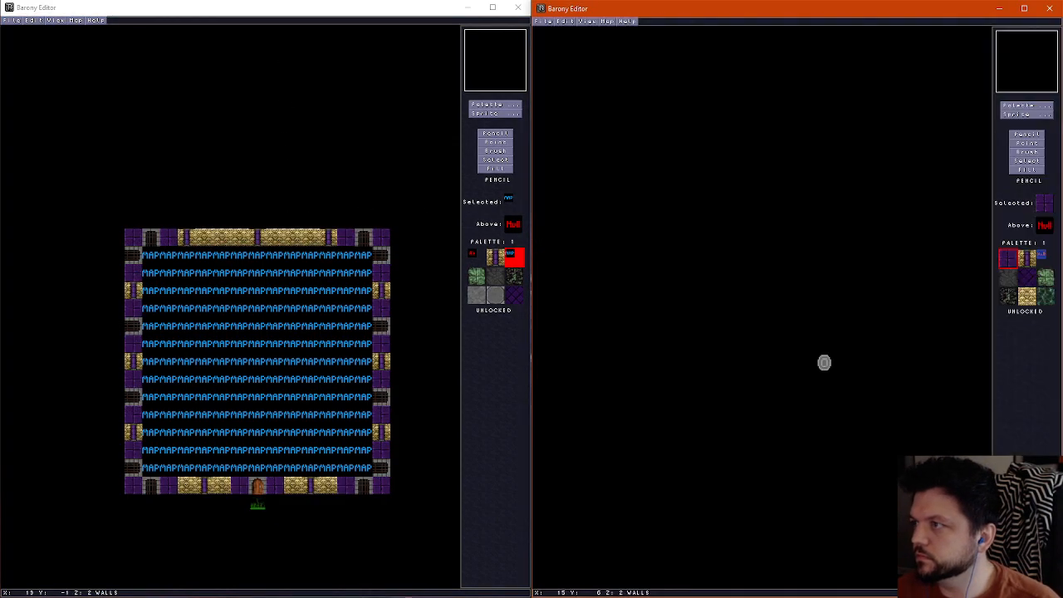
scroll(810, 344, "down", 1)
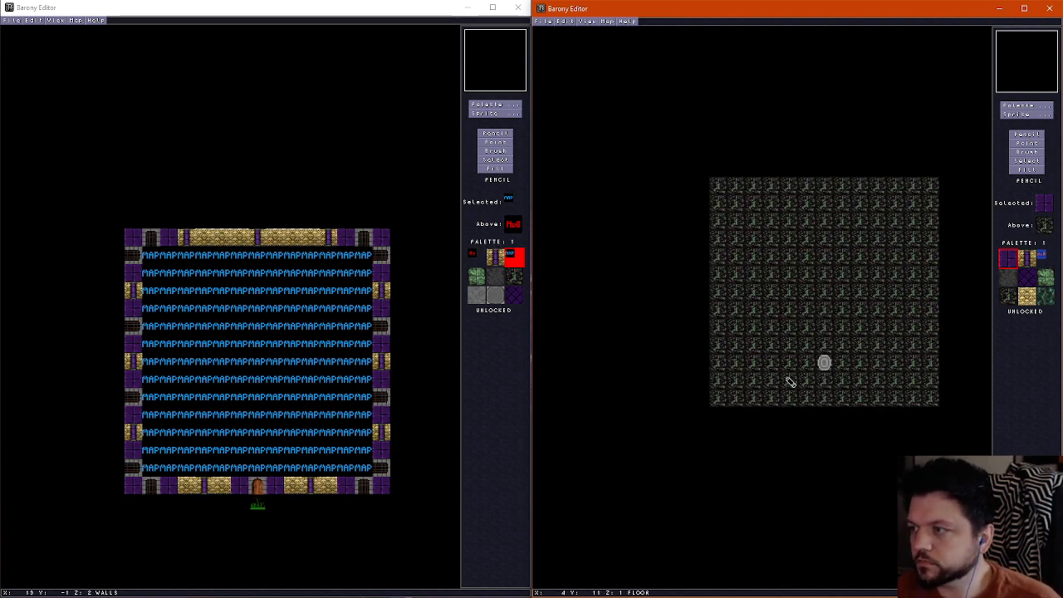
scroll(804, 384, "up", 1)
scroll(805, 385, "down", 1)
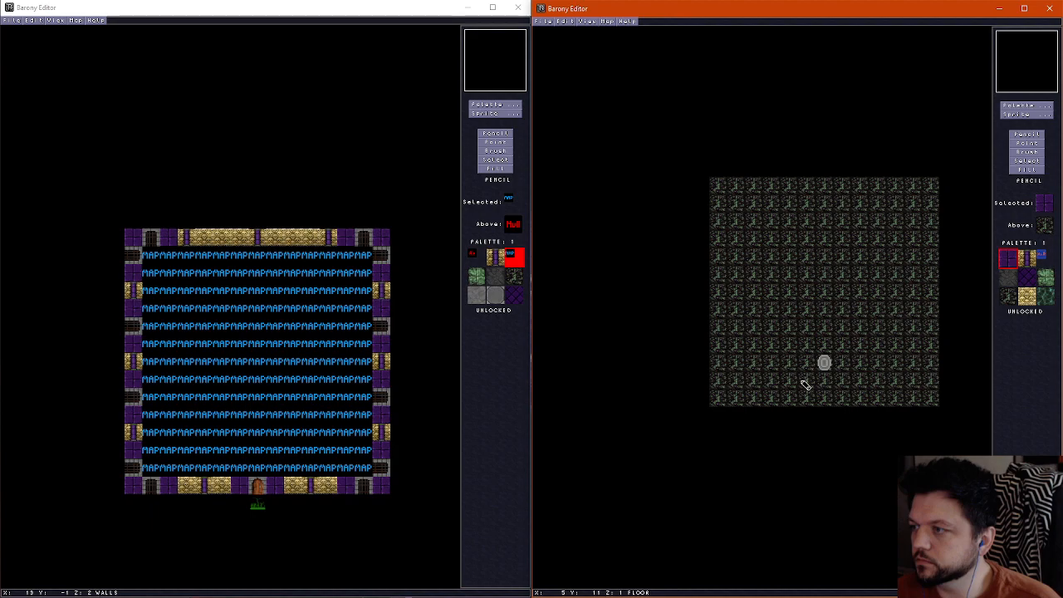
scroll(806, 388, "up", 1)
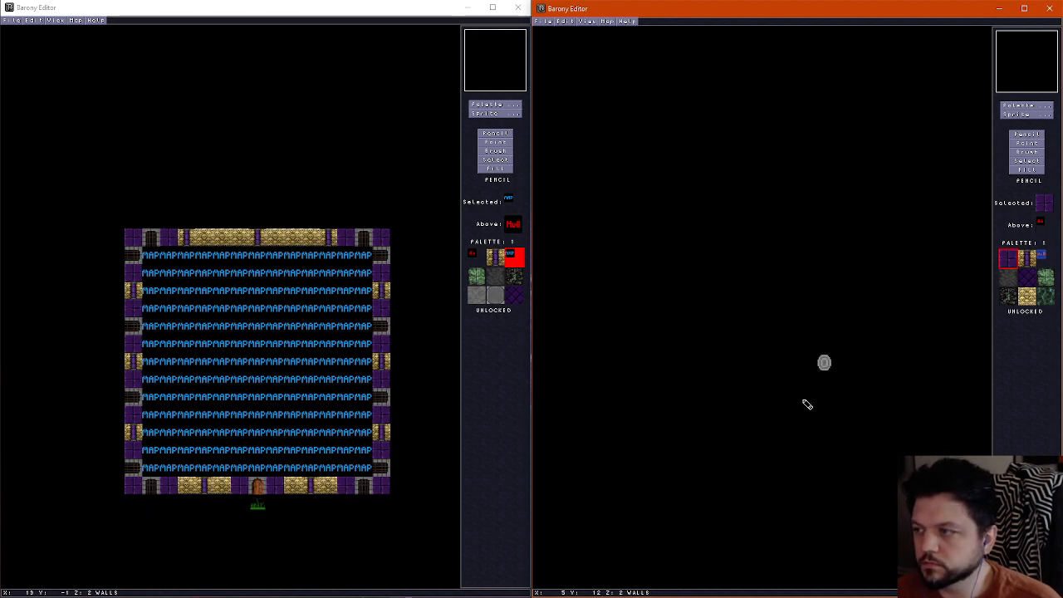
Draw purple brick walls on both sides of a one-tile-wide southern entrance corridor, turning outward west and east at its northern end
left_click_drag(807, 405, 808, 389)
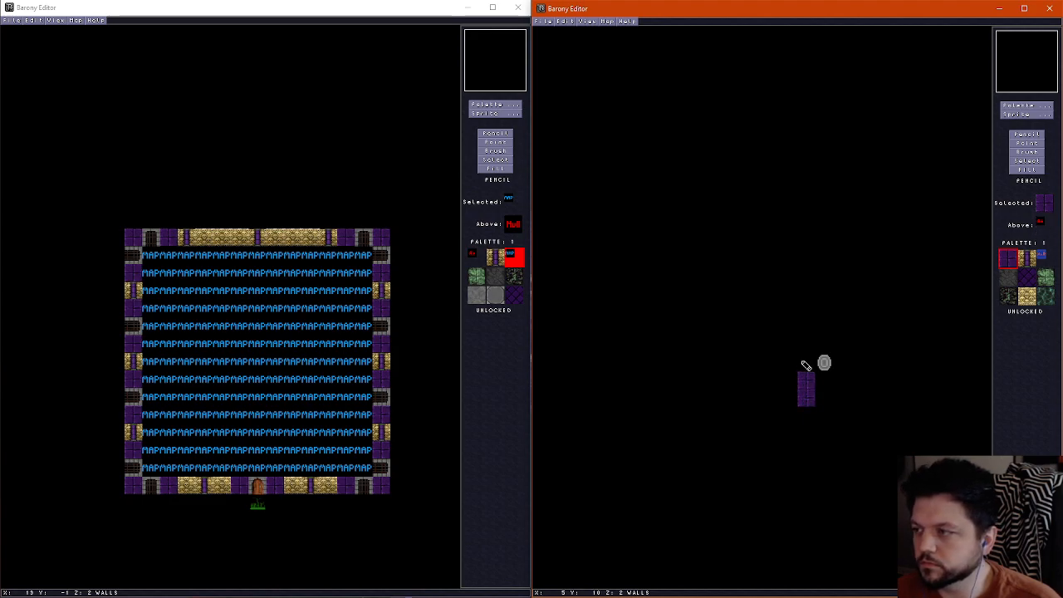
left_click(804, 361)
left_click_drag(802, 352, 787, 345)
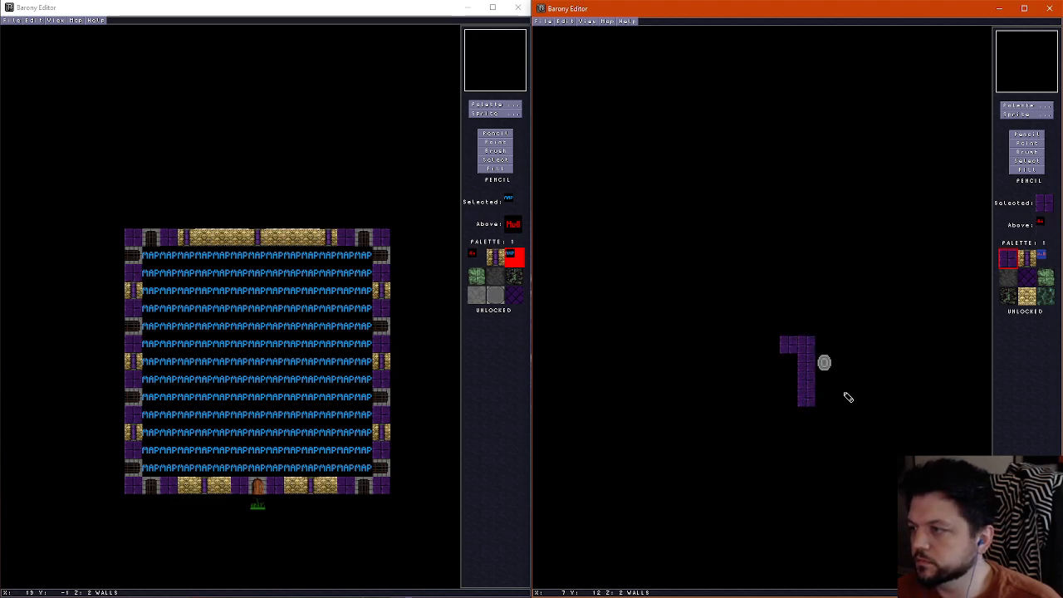
mouse_move(847, 396)
left_mouse_down()
mouse_move(844, 353)
mouse_move(881, 346)
left_mouse_up()
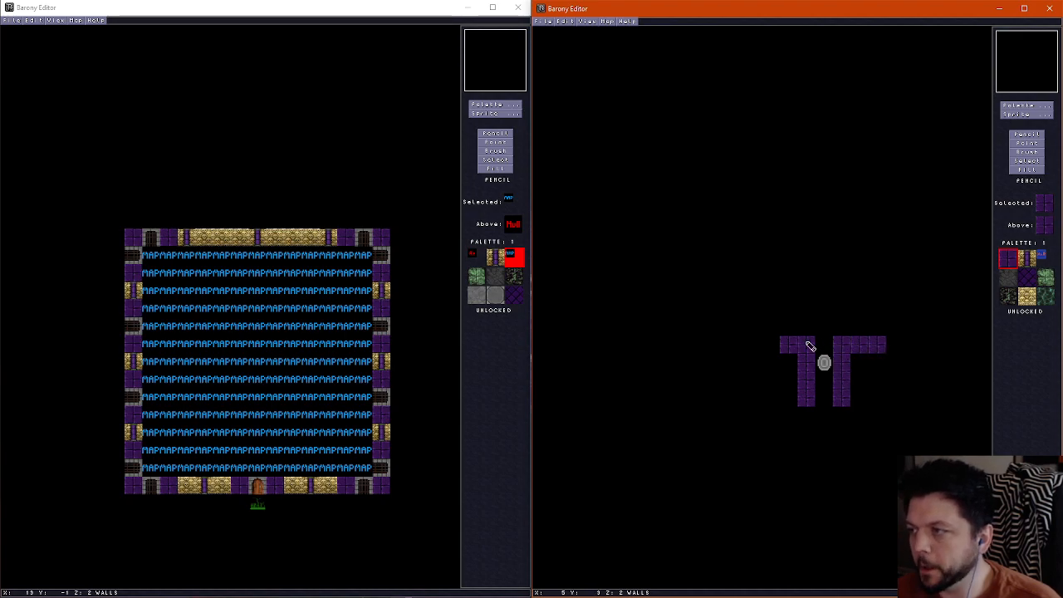
left_click_drag(809, 346, 765, 346)
Move the teleport shrine four tiles north to the centre of the room
left_click(1030, 143)
left_click_drag(824, 362, 827, 306)
left_click(1022, 134)
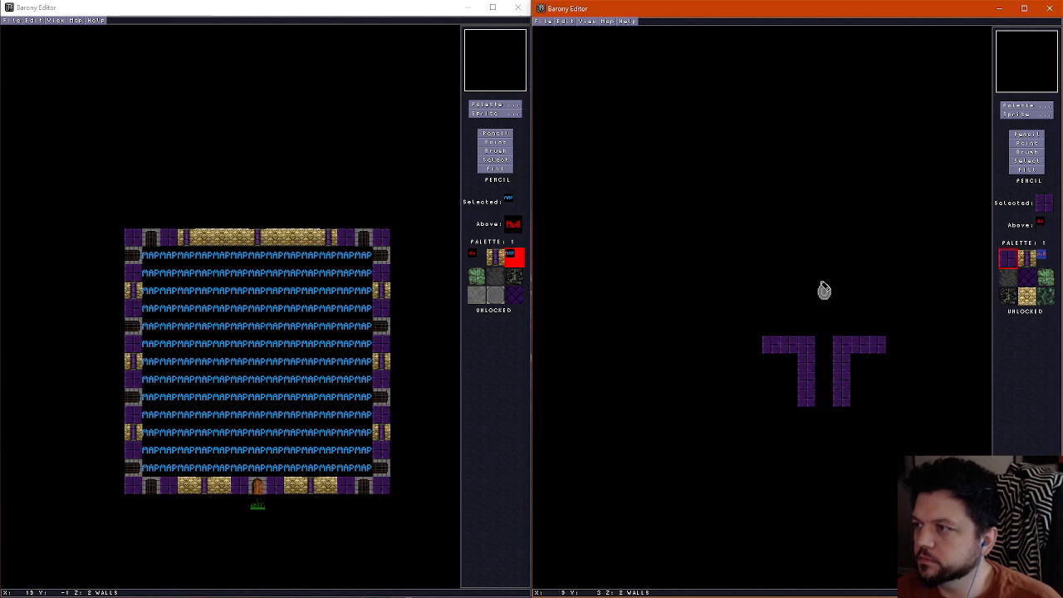
Draw a three-tile horizontal purple brick wall directly west of the teleport shrine
scroll(822, 293, "down", 1)
scroll(803, 298, "up", 1)
scroll(806, 307, "down", 1)
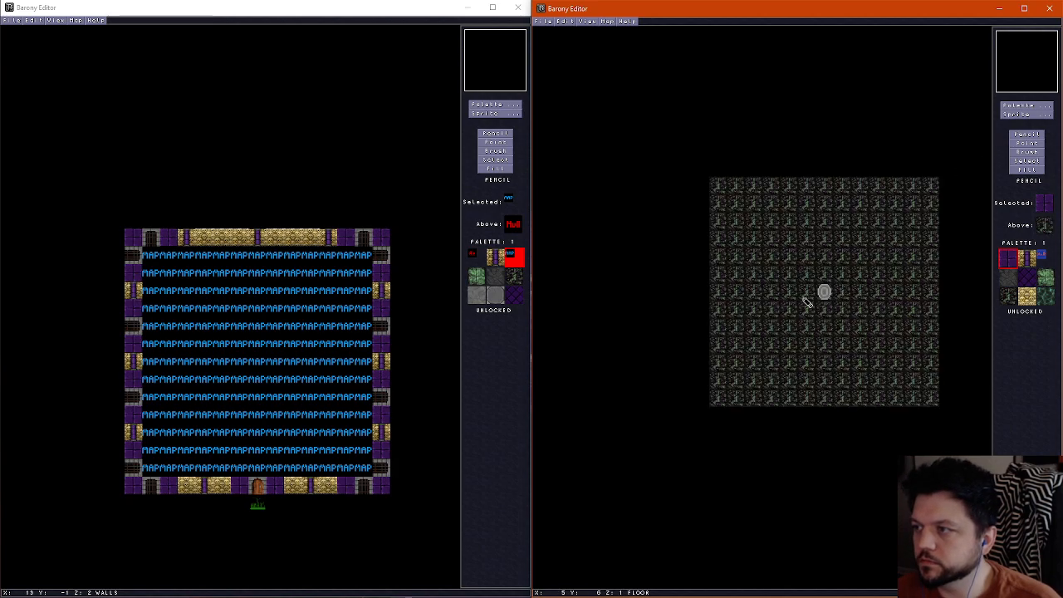
scroll(801, 294, "up", 1)
mouse_move(770, 302)
left_mouse_down()
mouse_move(819, 301)
mouse_move(811, 297)
left_mouse_up()
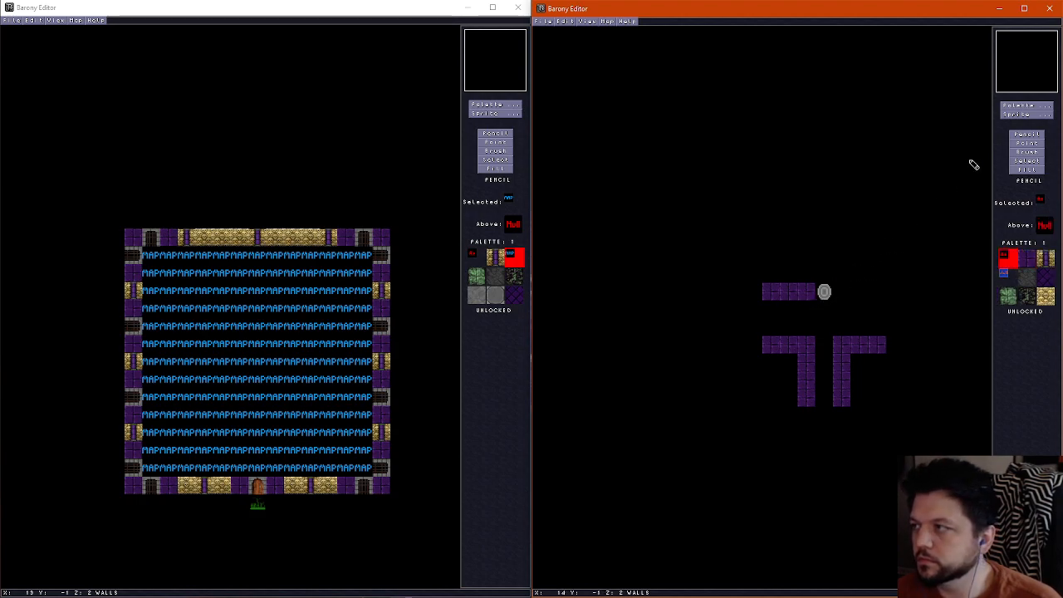
Move the teleport shrine one tile south, clear of the new wall's row
left_click(1026, 143)
left_click(822, 293)
left_click(824, 309)
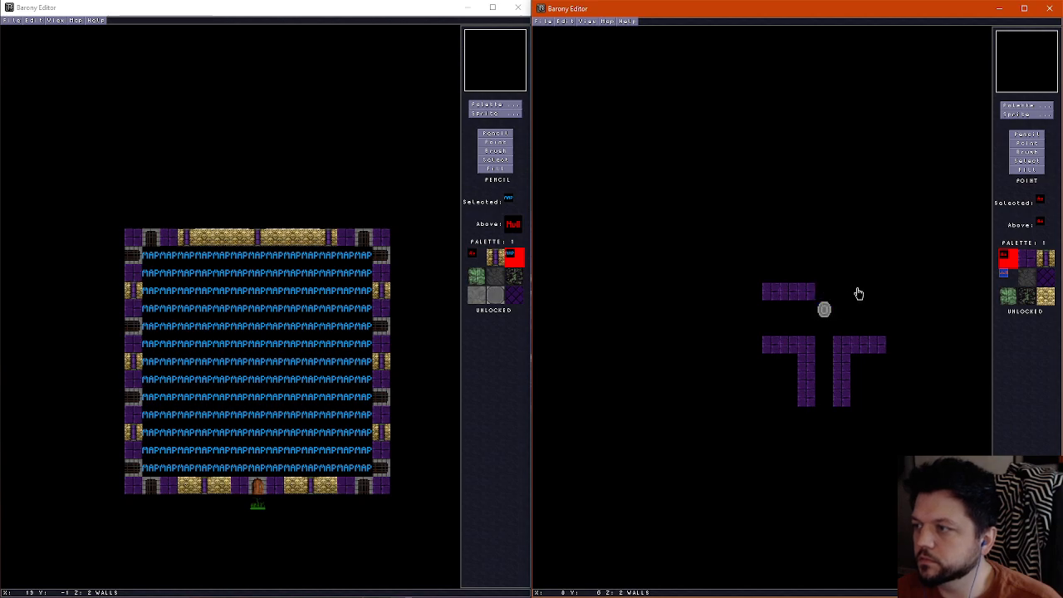
Extend the two southern purple brick walls outward to the room's west and east edges
left_click(1027, 134)
scroll(780, 299, "up", 1)
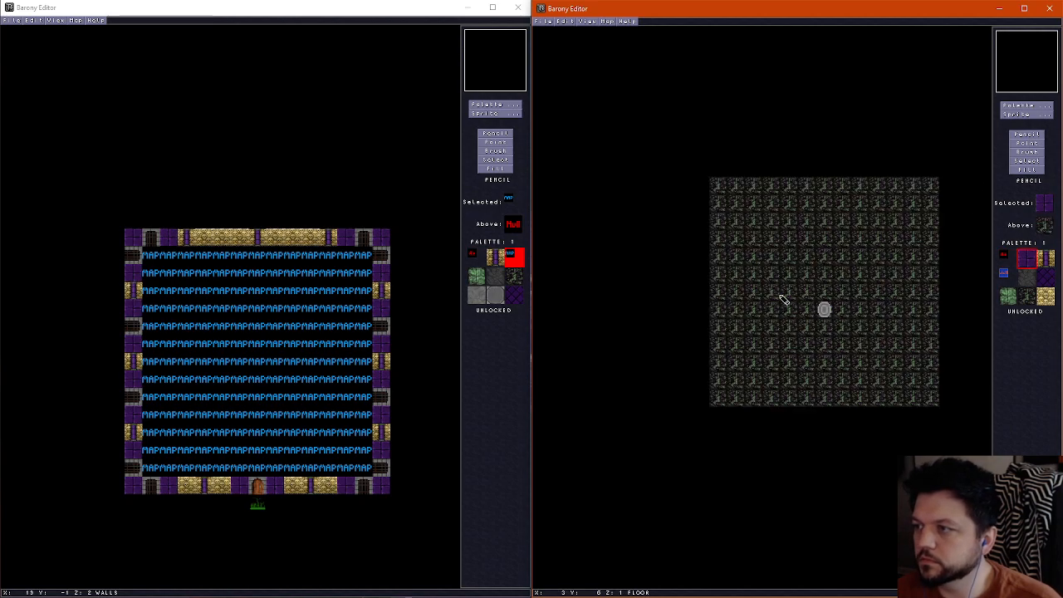
scroll(739, 335, "down", 1)
scroll(743, 356, "up", 1)
scroll(750, 347, "down", 1)
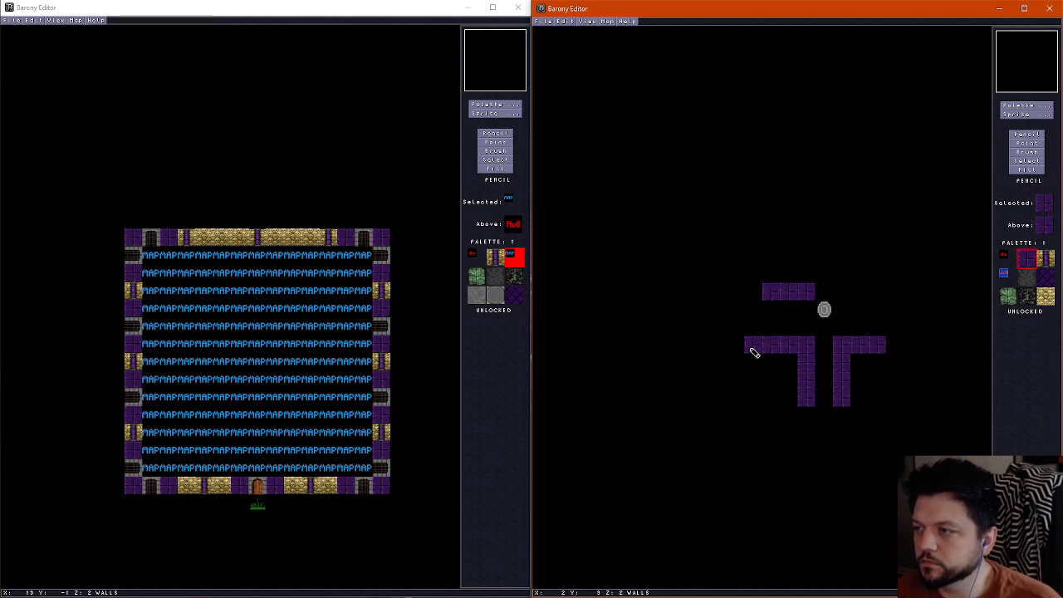
left_click_drag(750, 346, 713, 344)
left_click_drag(887, 354, 935, 349)
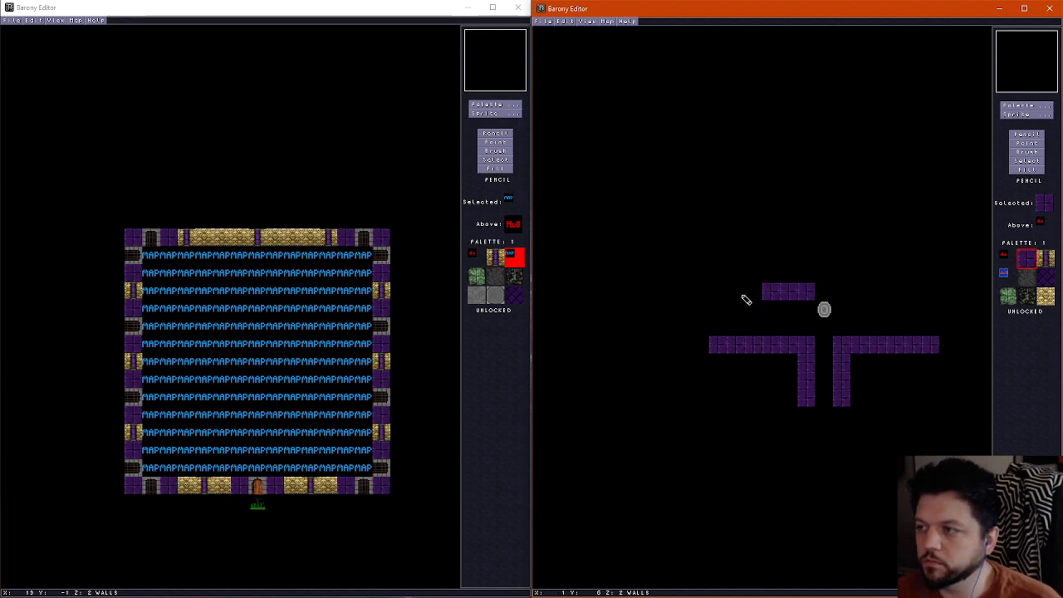
Draw a full-width purple brick wall north of the shrine with two vertical walls running up to the room's northern edge
mouse_move(746, 300)
left_mouse_down()
mouse_move(966, 299)
mouse_move(776, 294)
mouse_move(773, 154)
left_mouse_up()
left_click_drag(887, 294, 885, 166)
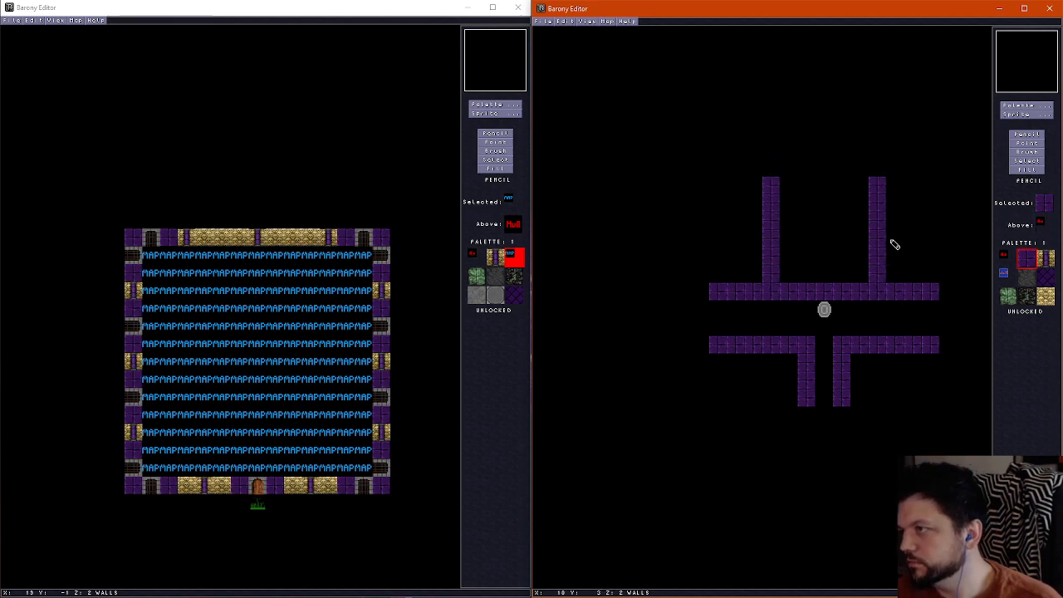
scroll(833, 278, "up", 1)
scroll(830, 278, "down", 1)
Paint over the northern ceiling opening and its brick frame with the dark purple ceiling tile
scroll(833, 280, "up", 1)
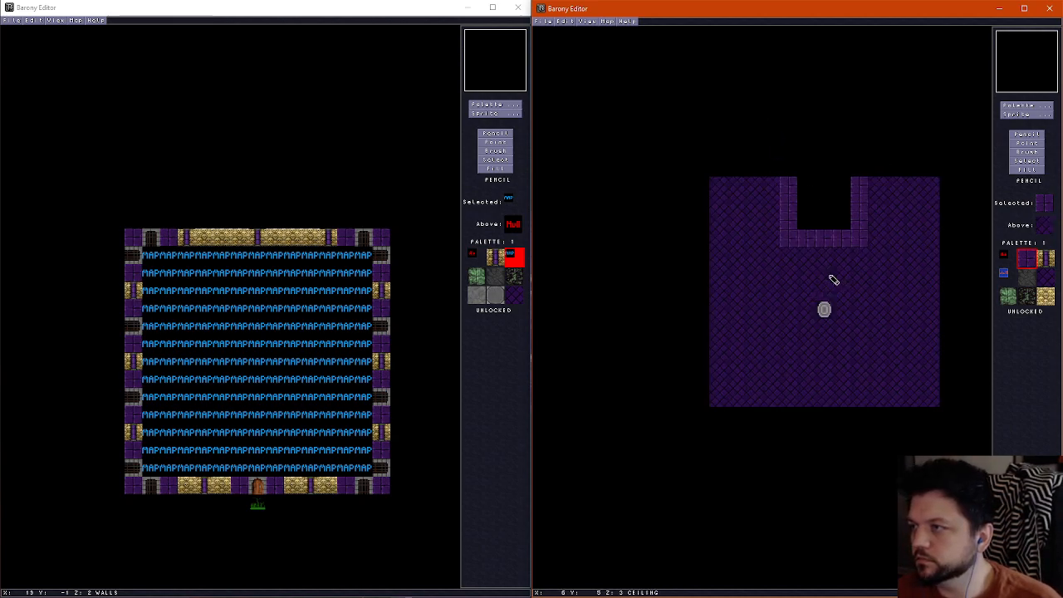
right_click(827, 267)
mouse_move(798, 235)
left_mouse_down()
mouse_move(807, 182)
mouse_move(856, 205)
mouse_move(868, 188)
left_mouse_up()
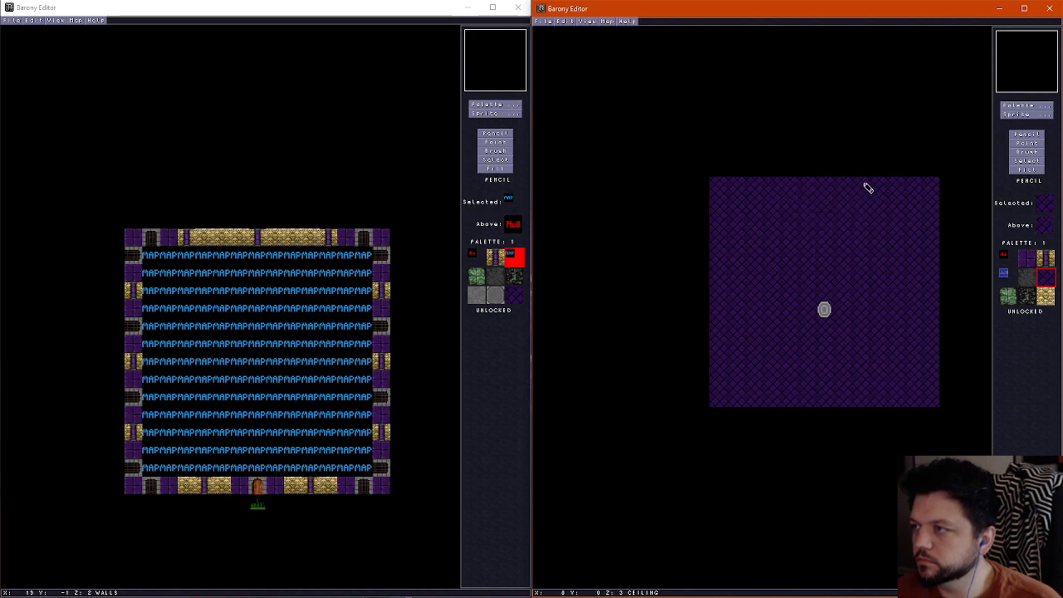
On the wall layer, draw a horizontal purple brick wall joining the two northern vertical walls, three tiles above the full-width wall
scroll(838, 232, "down", 1)
right_click(773, 256)
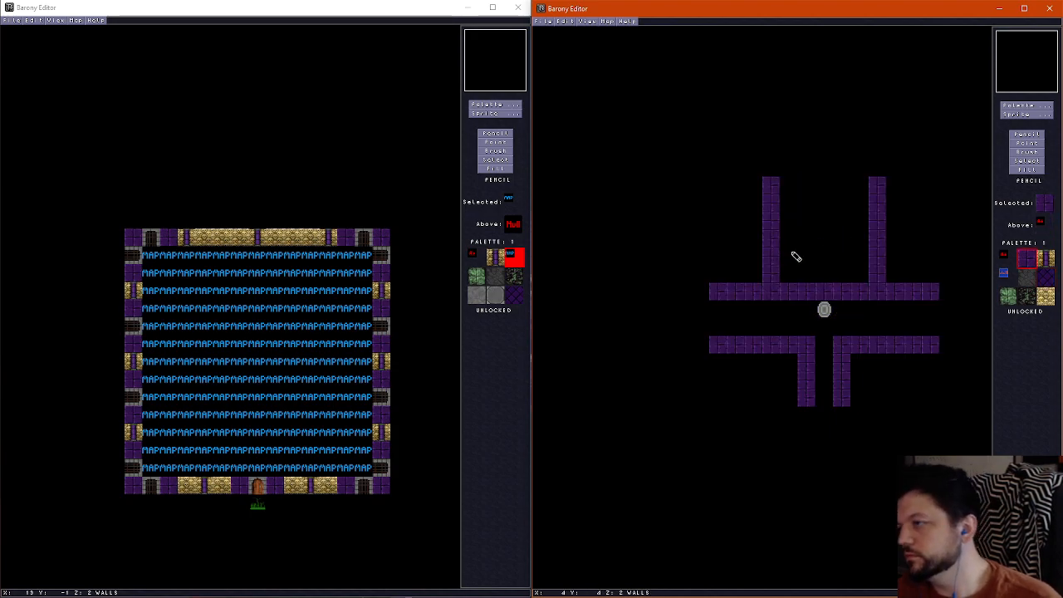
left_click_drag(784, 240, 864, 240)
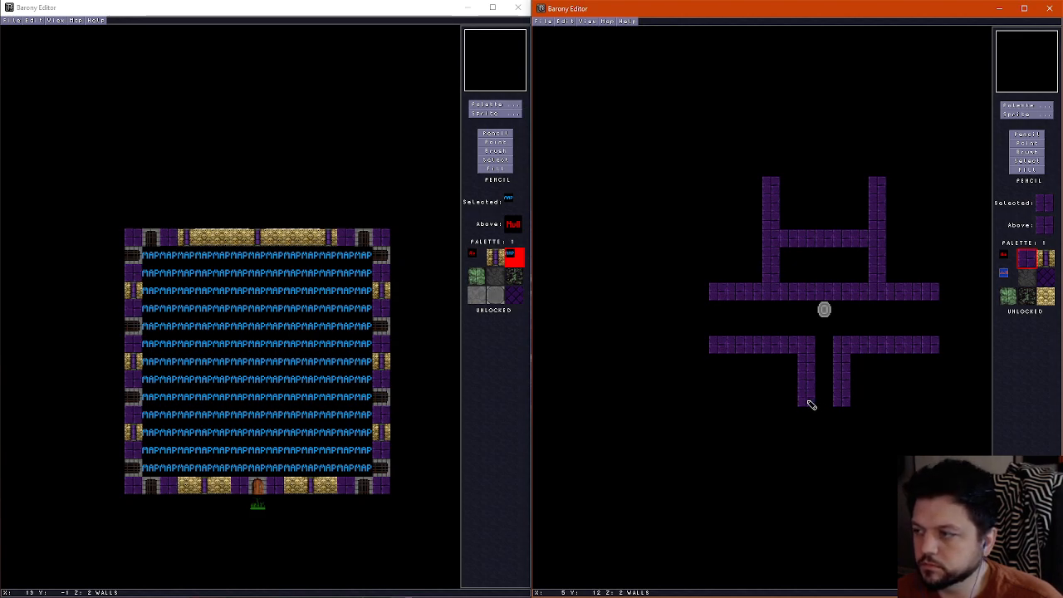
Widen the southern corridor to three tiles by drawing purple brick walls one tile further out and erasing the old inner walls
left_click_drag(789, 357, 790, 410)
left_click_drag(868, 365, 860, 405)
right_click(818, 344)
left_click_drag(808, 341, 807, 407)
left_click_drag(843, 338, 841, 405)
Erase the wall section directly north of the shrine and line both sides of the opened alcove with purple brick, leaving it three tiles wide
left_click_drag(810, 299, 867, 295)
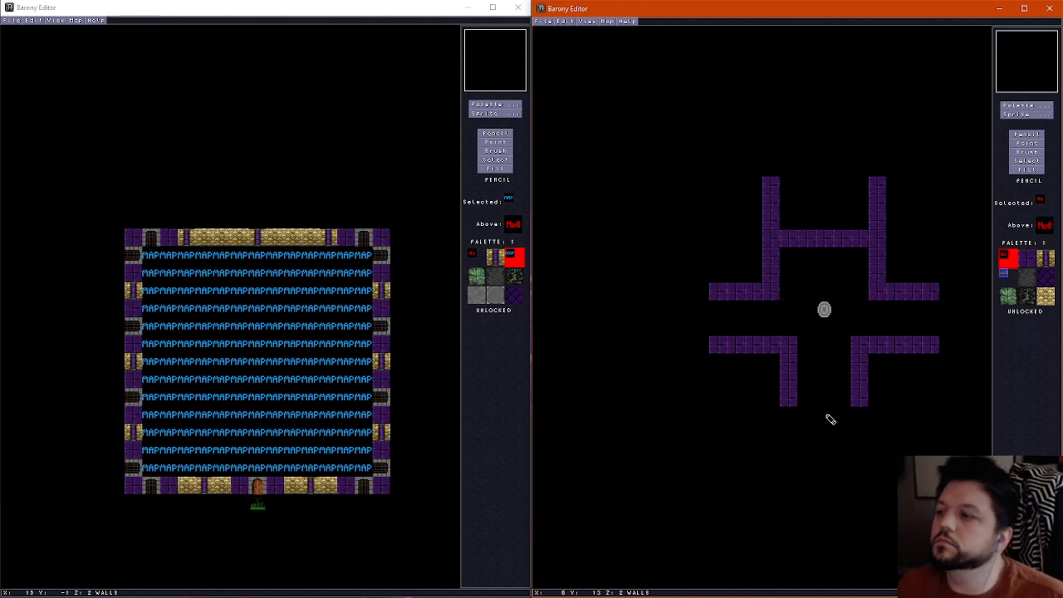
right_click(783, 294)
left_click_drag(786, 292, 793, 252)
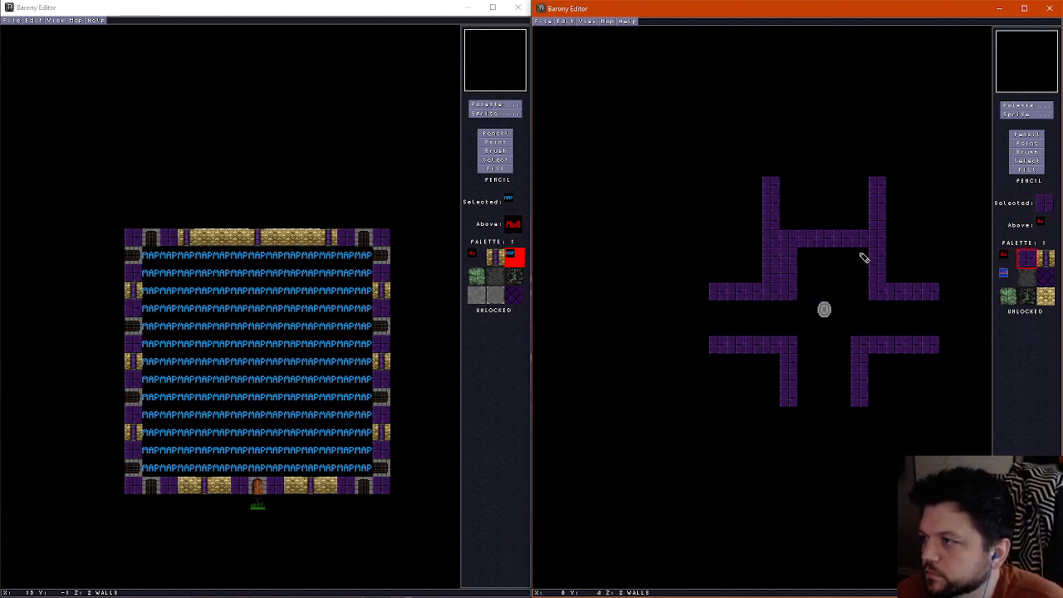
mouse_move(864, 258)
left_mouse_down()
mouse_move(867, 294)
mouse_move(856, 226)
left_mouse_up()
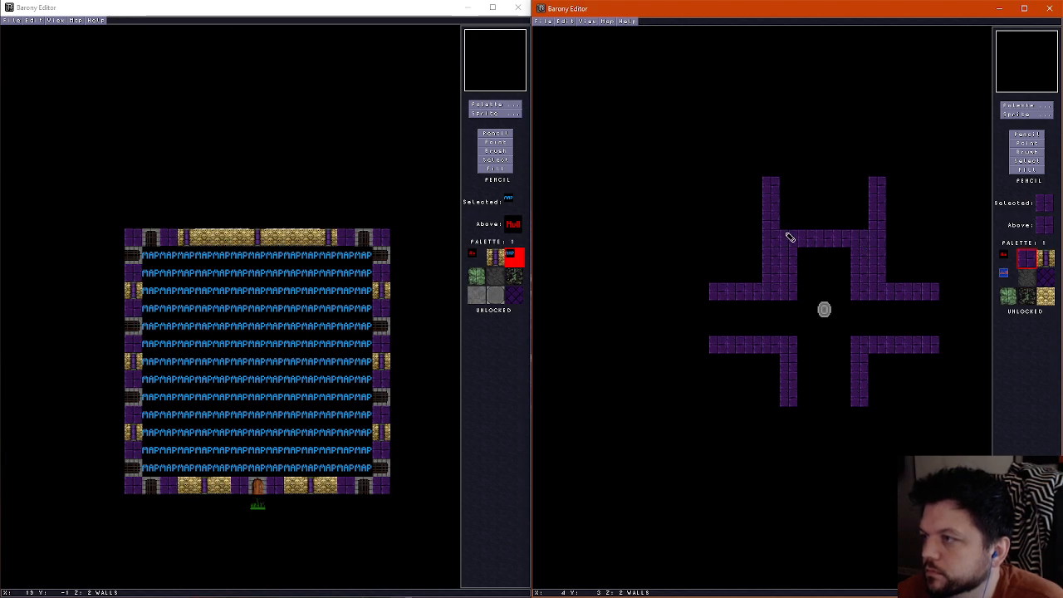
Erase the redundant outer wall columns beside the northern alcove, keeping its inner side walls and the upper vertical stubs
right_click(760, 262)
left_click_drag(771, 247, 771, 269)
left_click_drag(873, 274, 878, 237)
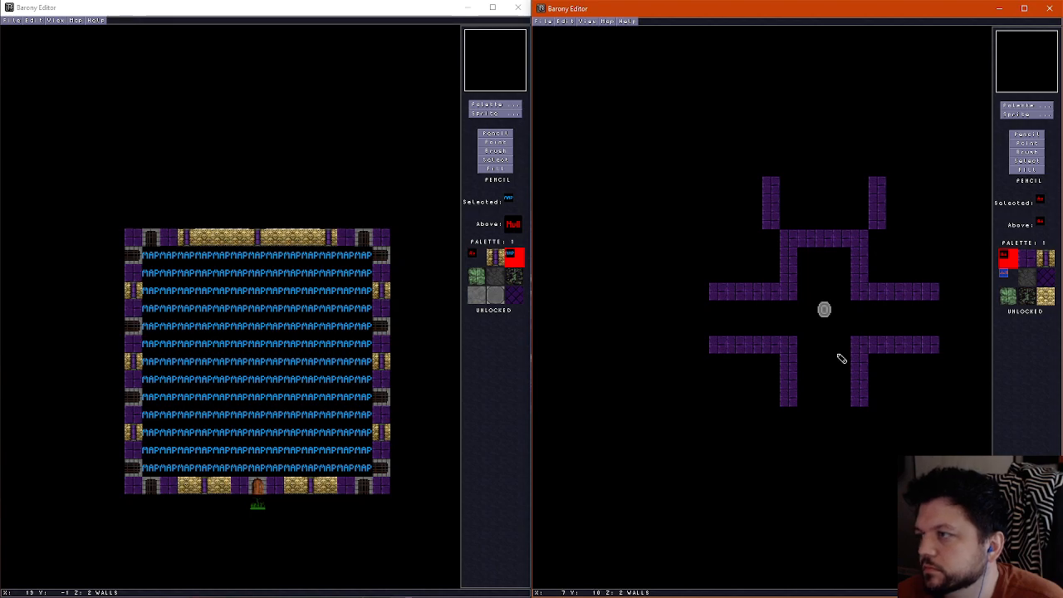
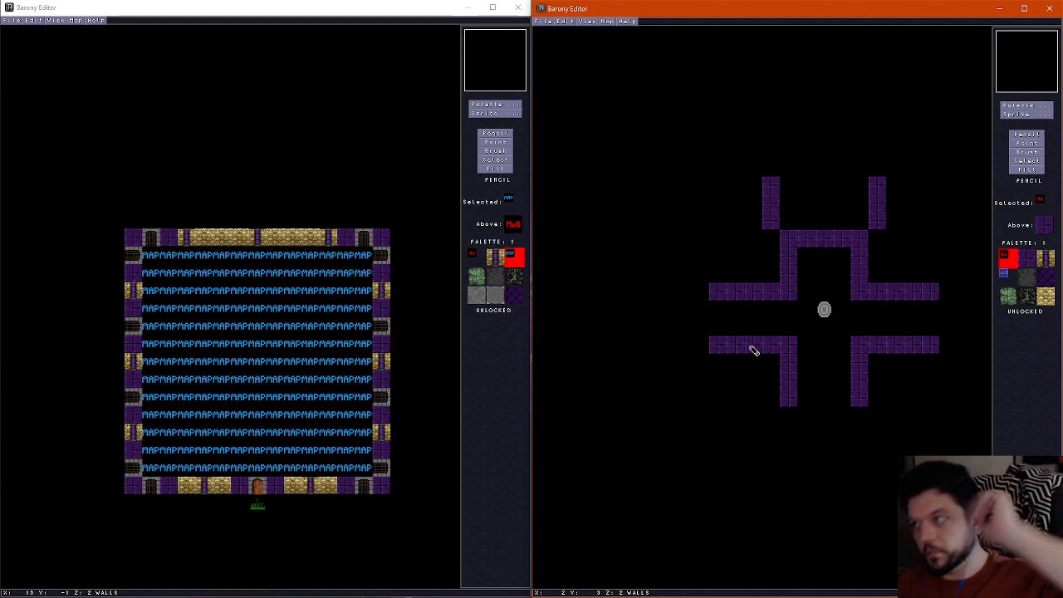
Erase single tiles from the northern alcove wall and the upper western wall, and undo a trial gap in the north-western stub
left_click(825, 242)
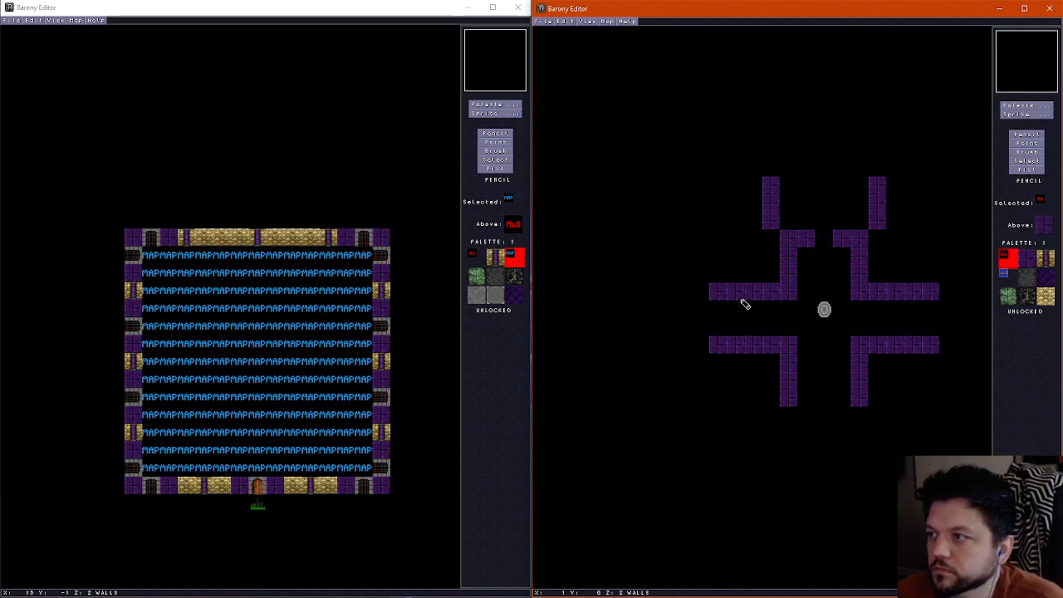
left_click(738, 293)
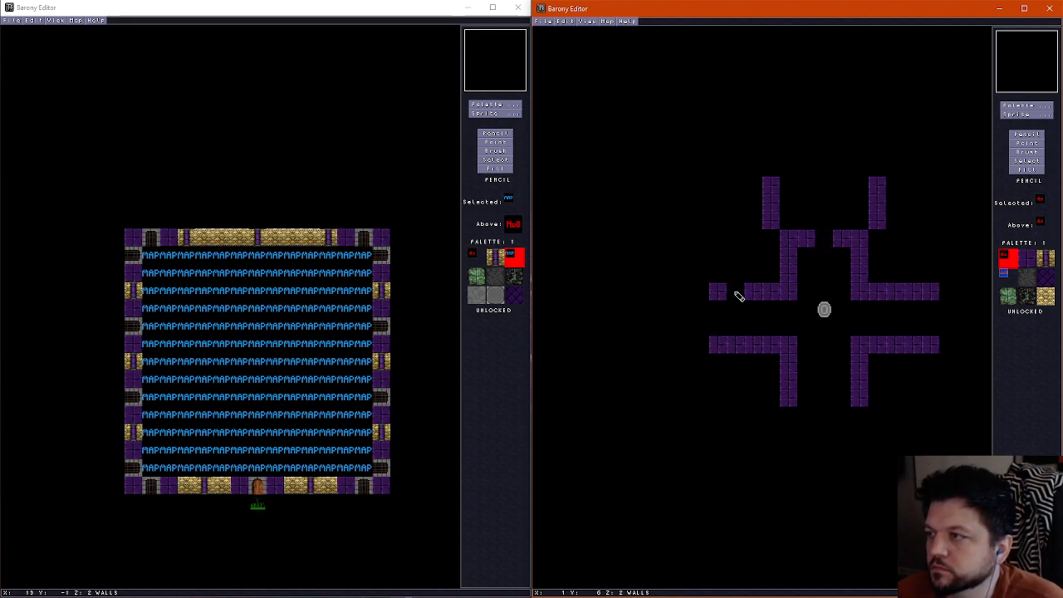
left_click(774, 203)
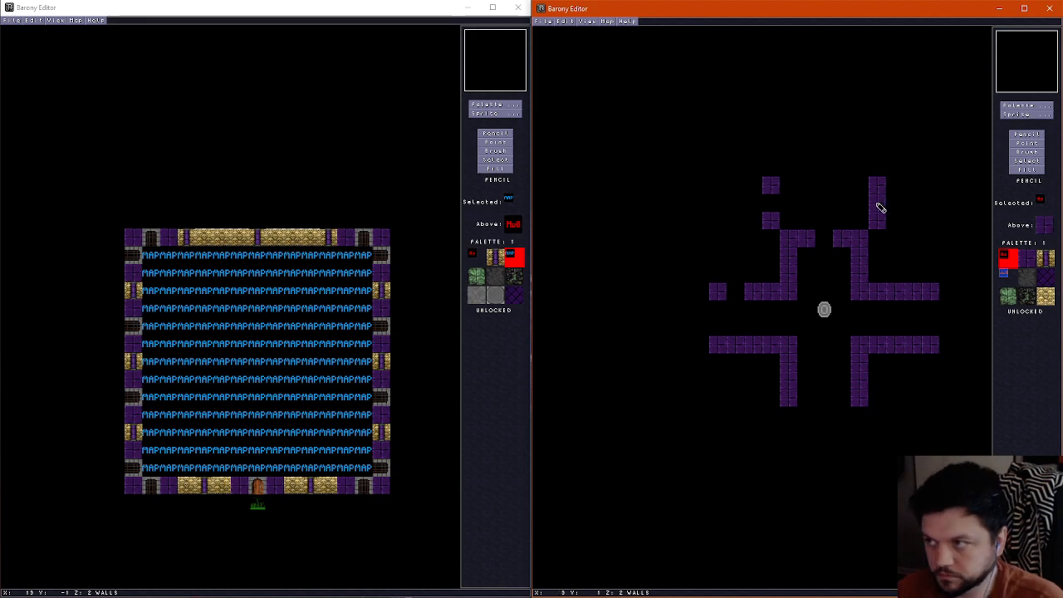
key("ctrl+z")
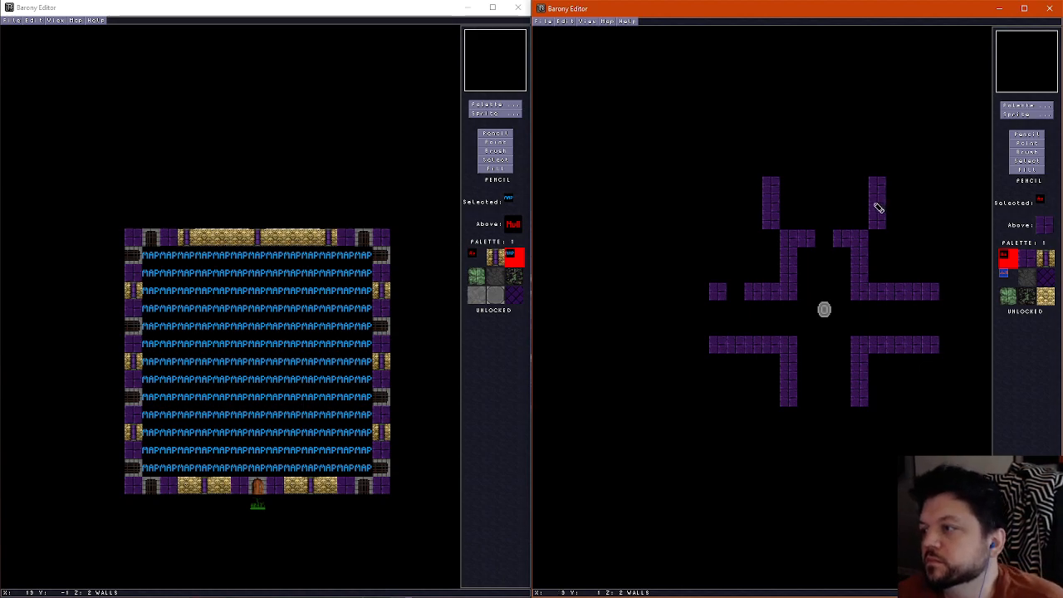
Close the northern wall gap with purple brick, extend a central wall from it to the north edge, and erase the two outer stubs
right_click(799, 239)
left_click_drag(817, 239, 829, 174)
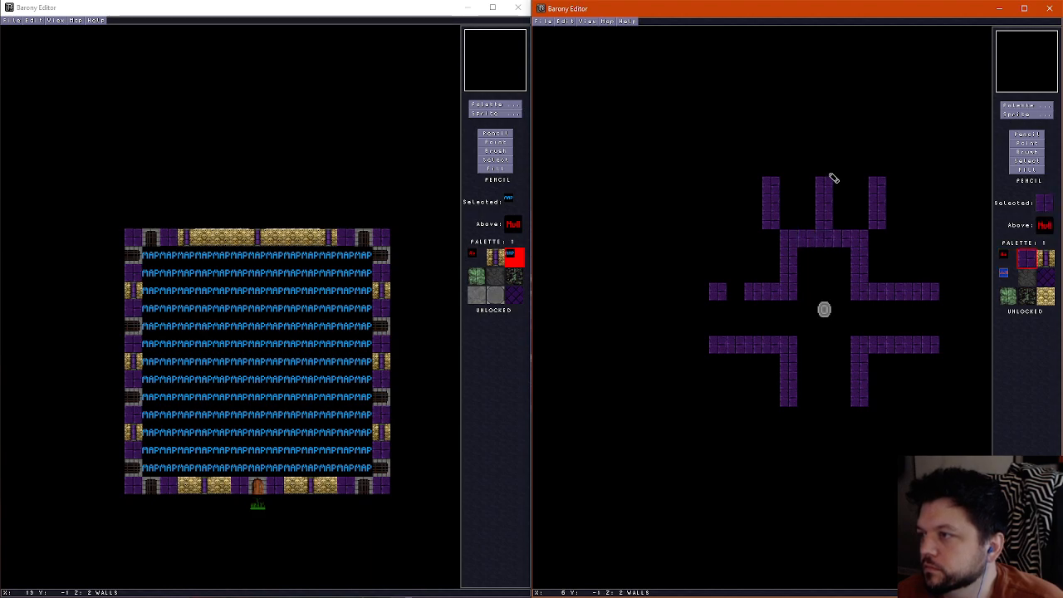
right_click(791, 219)
left_click(775, 225)
left_click_drag(777, 228, 771, 179)
left_click_drag(877, 221, 873, 171)
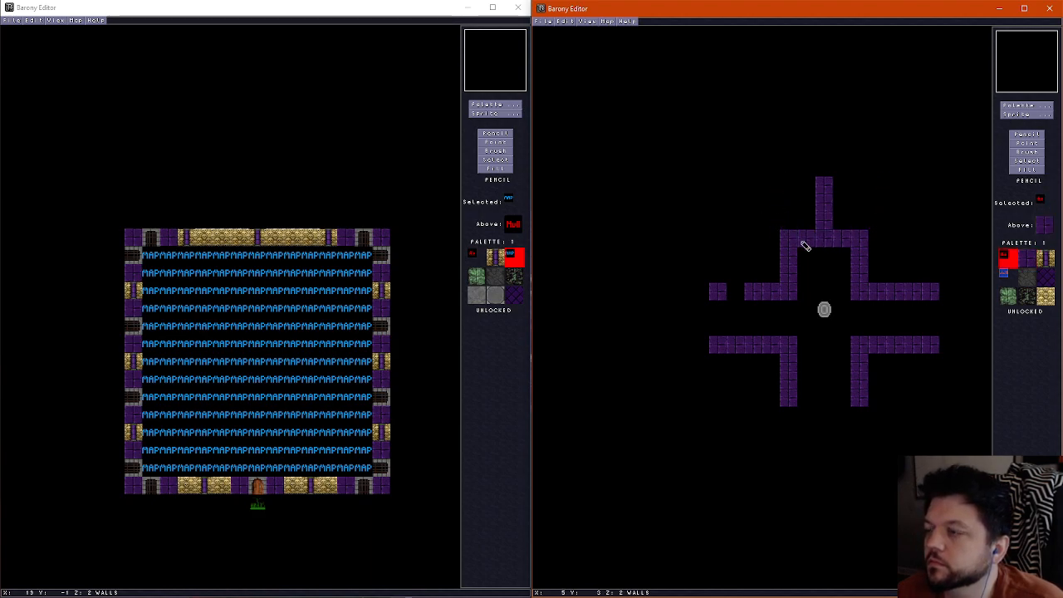
Erase a one-tile doorway in the upper eastern wall and in each of the two southern vertical walls
right_click(800, 242)
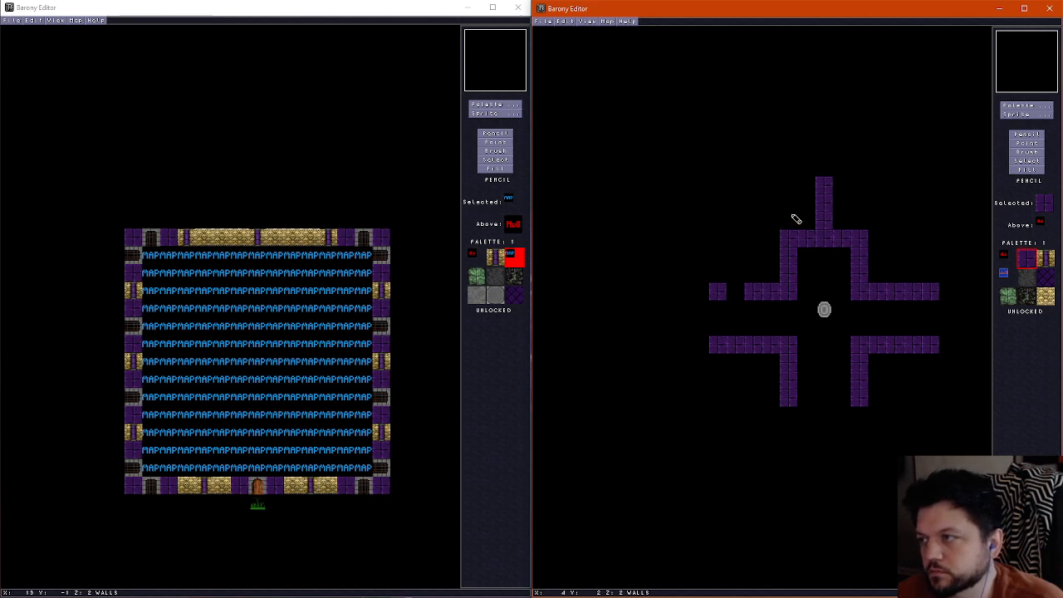
right_click(888, 272)
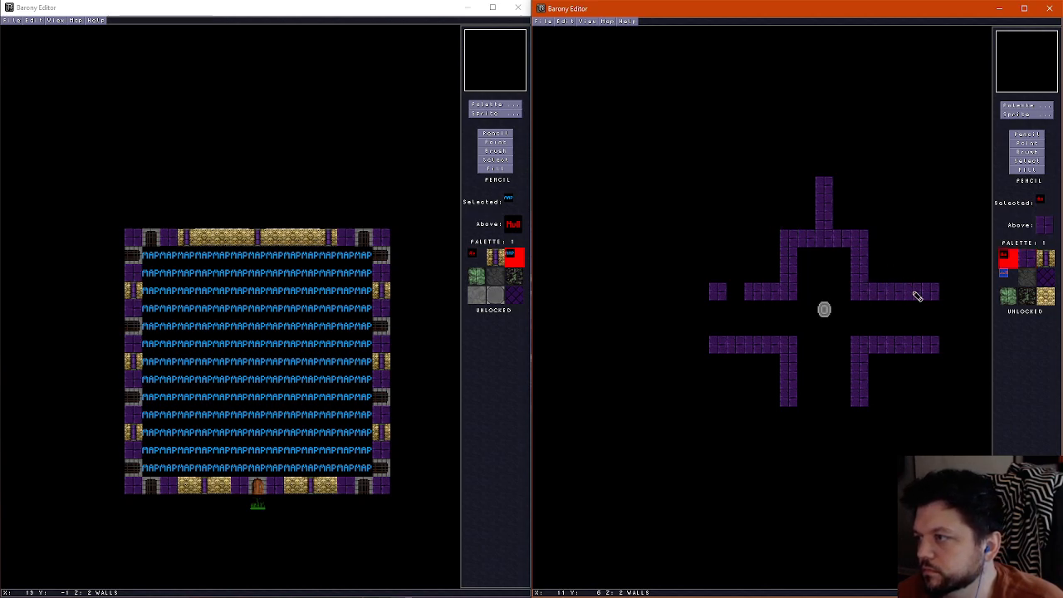
left_click(917, 296)
left_click(789, 382)
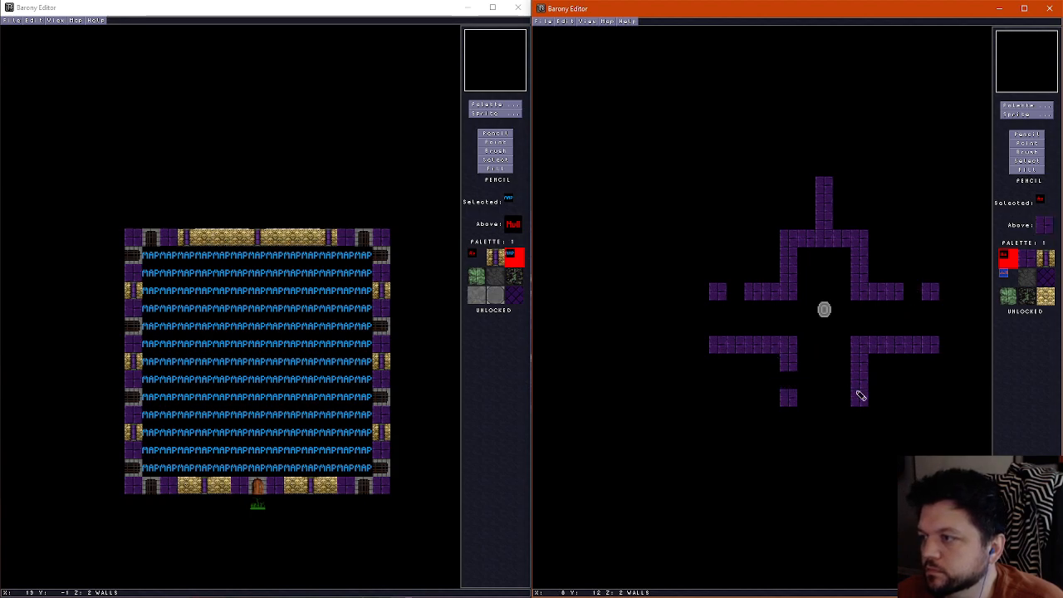
left_click(859, 384)
Move the alcove's north wall one tile south by drawing a new purple brick row and erasing the old one beside the central wall
right_click(751, 348)
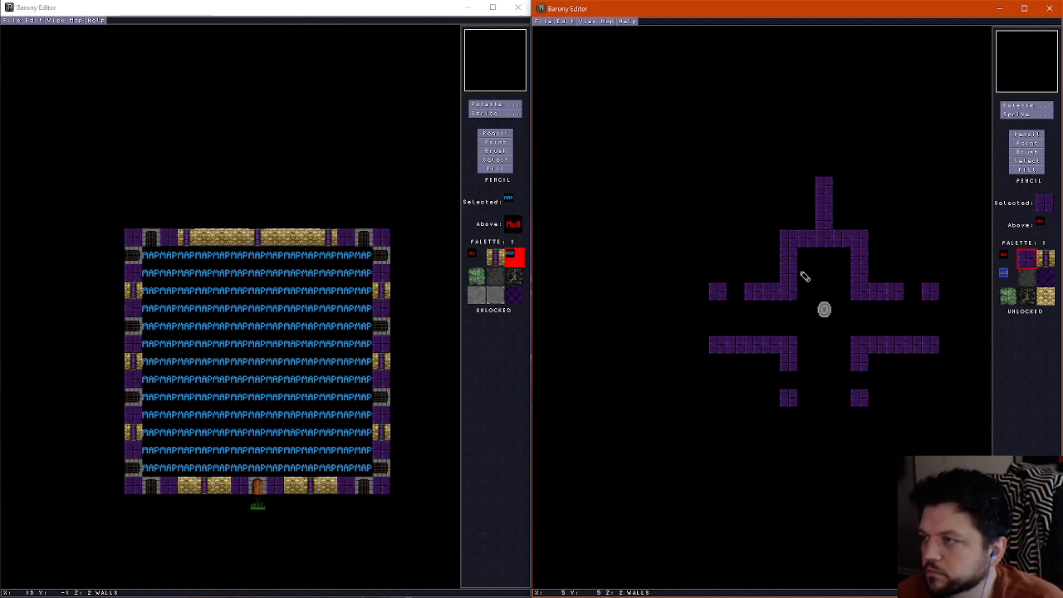
mouse_move(805, 277)
left_mouse_down()
mouse_move(843, 279)
mouse_move(805, 260)
mouse_move(837, 262)
left_mouse_up()
key("ctrl+z")
right_click(790, 229)
left_click_drag(780, 240, 885, 242)
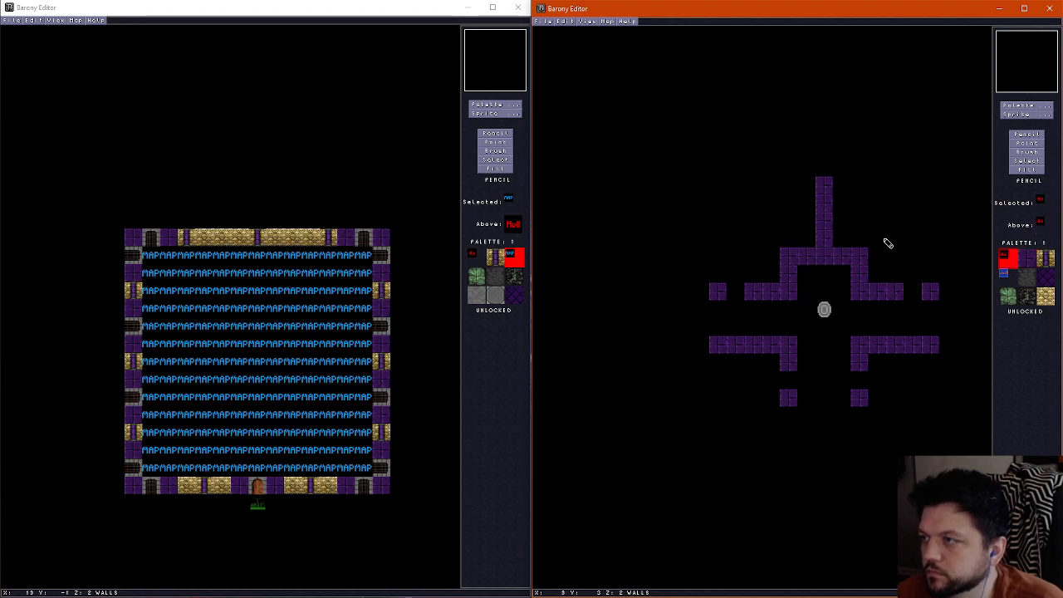
Walk through the room in the 3D view to examine the doorways, corridors and shrine alcove
key("f")
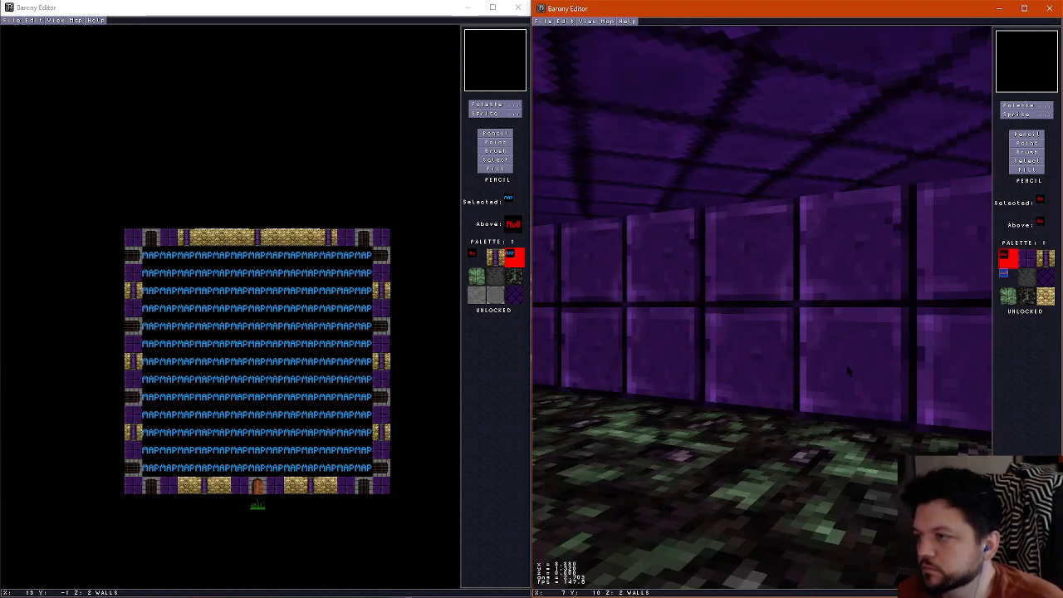
key("Down")
key("Right")
key("Right")
key("Up")
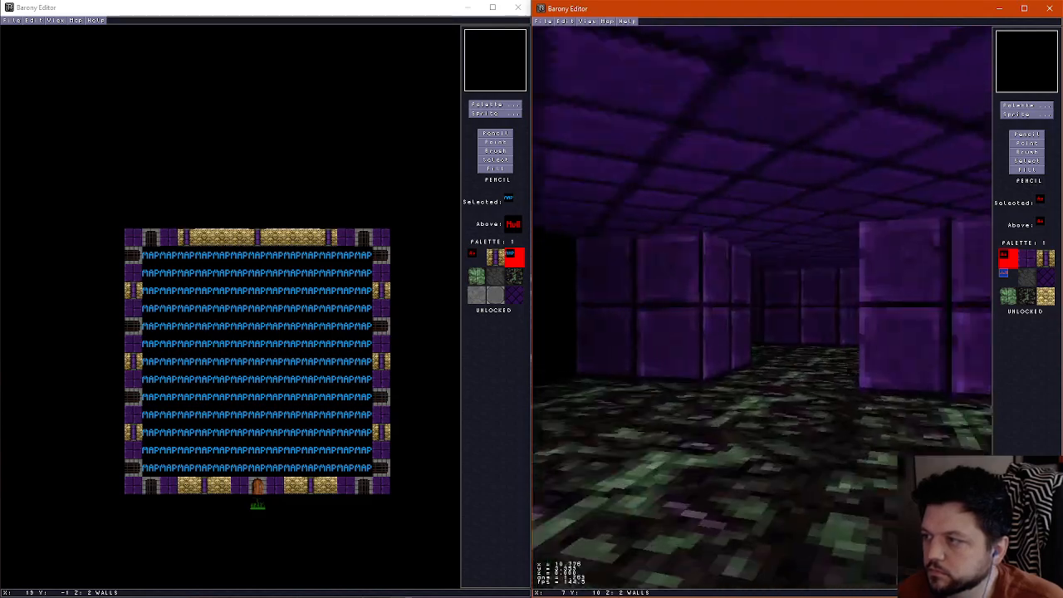
key("Up")
key("Left")
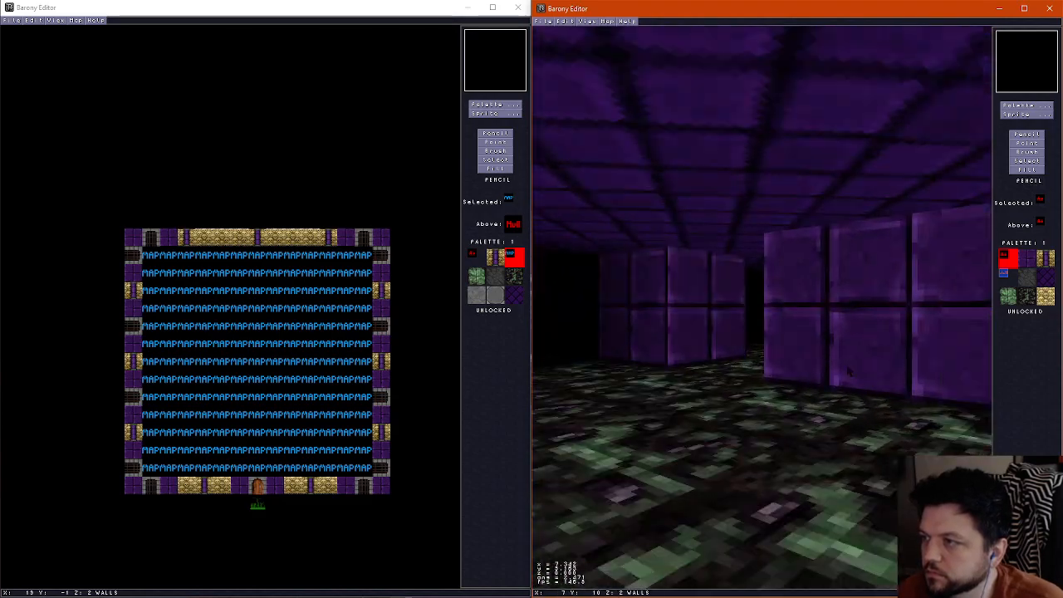
key("Right")
key("Left")
key("Up")
key("Down")
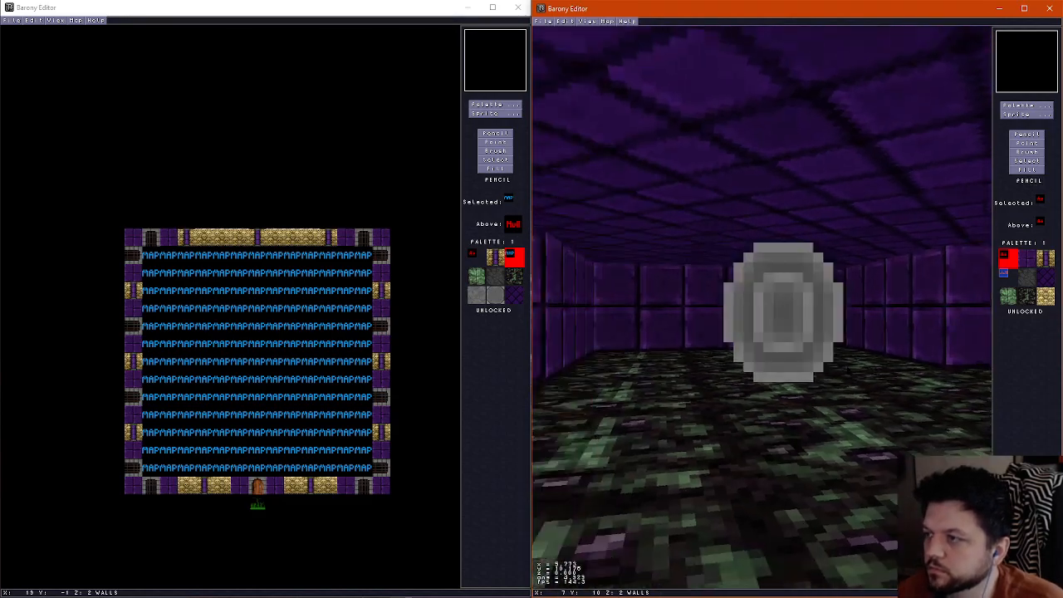
key("f")
Move the shrine one tile north and frame the ceiling opening above it with a one-tile purple brick ring, checking it in 3D
left_click(1026, 143)
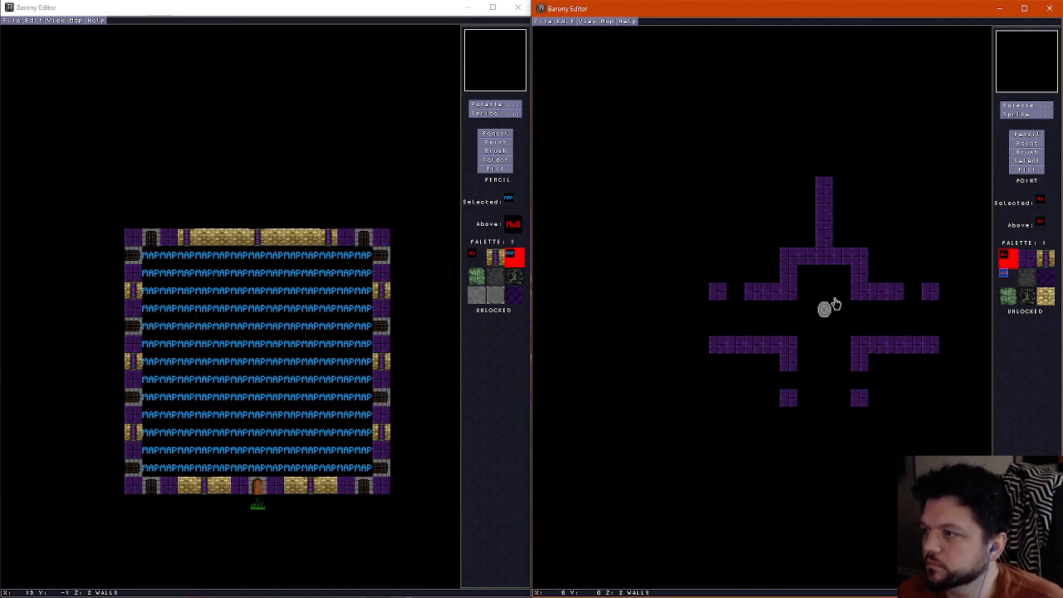
left_click_drag(832, 305, 823, 287)
left_click(1026, 133)
scroll(809, 287, "up", 1)
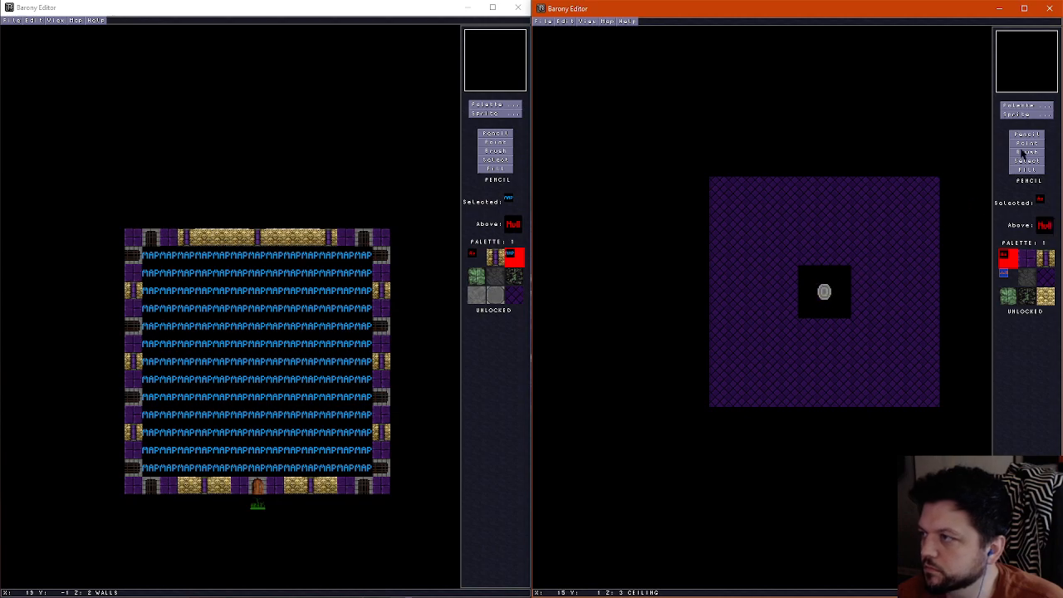
left_click(1026, 259)
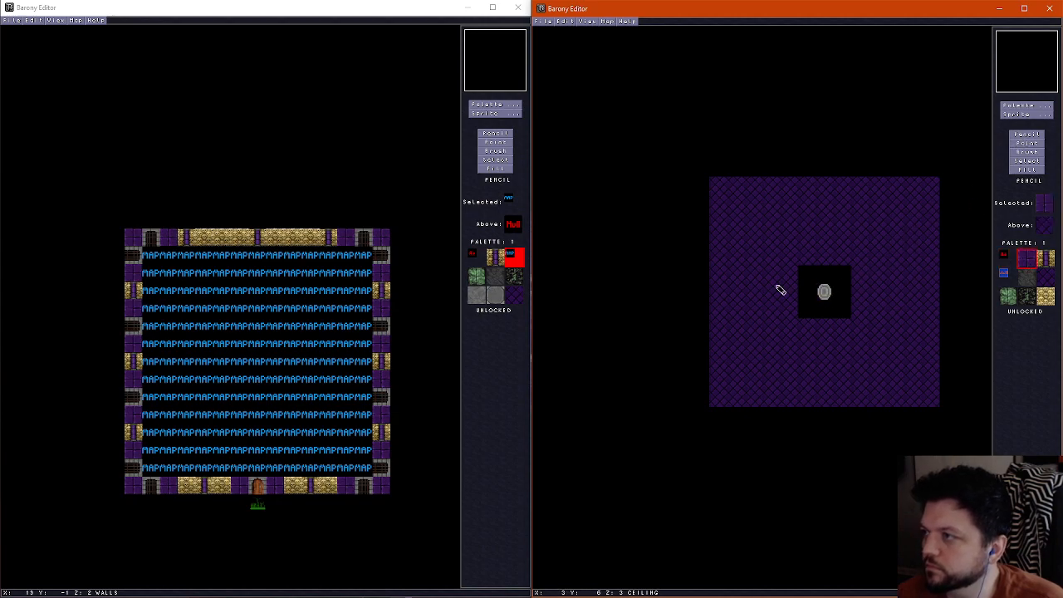
mouse_move(792, 264)
left_mouse_down()
mouse_move(790, 325)
mouse_move(862, 327)
mouse_move(799, 258)
left_mouse_up()
key("f")
key("Right")
key("Down")
key("Left")
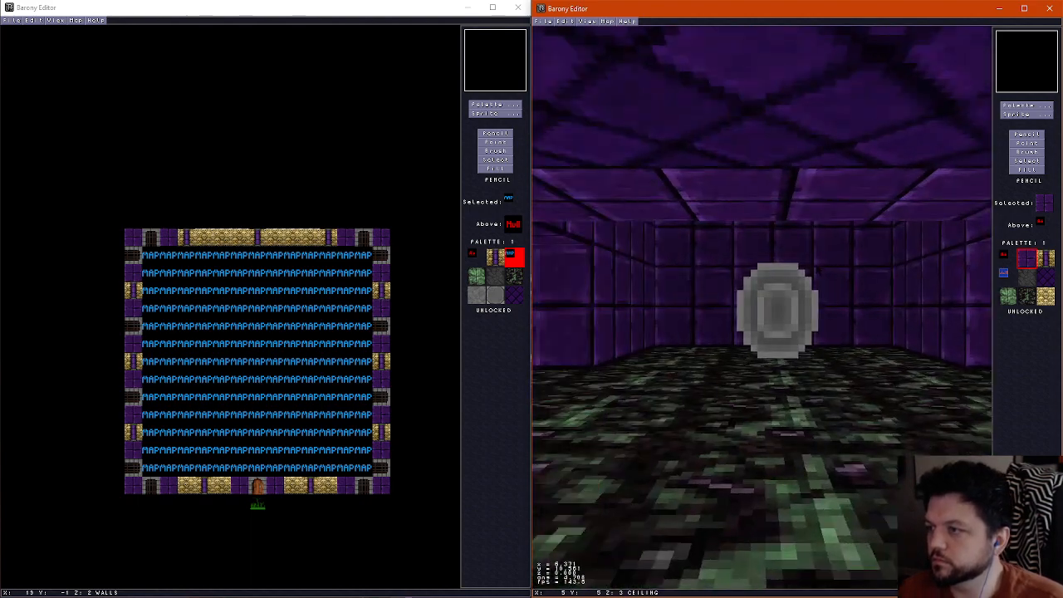
key("Up")
key("f")
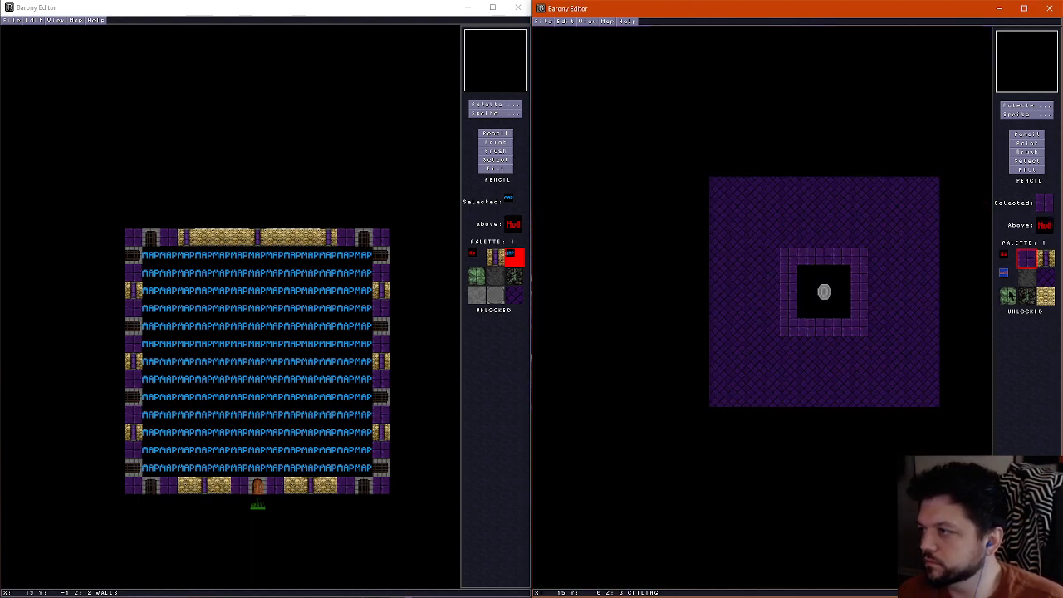
On the floor layer, paint a 3x3 patch of green stone centred on the shrine and check it in 3D
left_click(1007, 297)
scroll(842, 299, "down", 2)
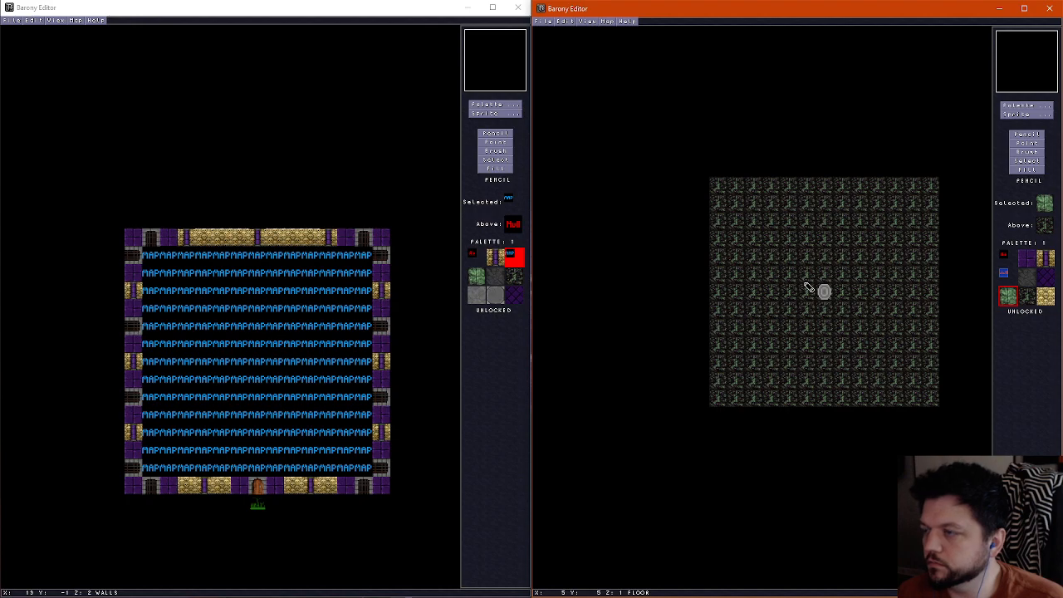
mouse_move(805, 283)
left_mouse_down()
mouse_move(806, 311)
mouse_move(837, 311)
mouse_move(842, 270)
mouse_move(810, 281)
left_mouse_up()
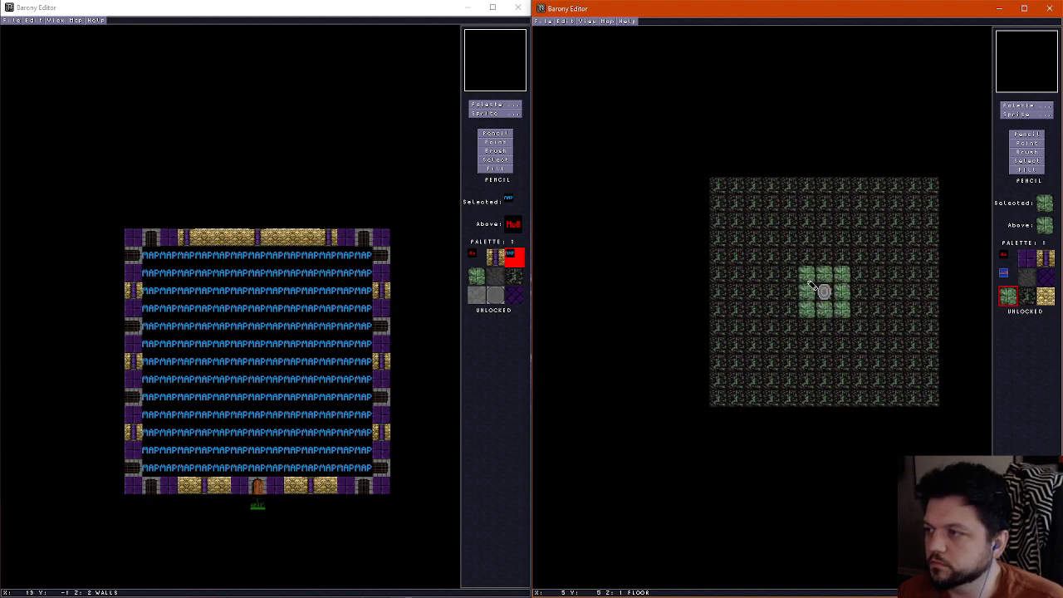
key("f")
key("f")
key("f")
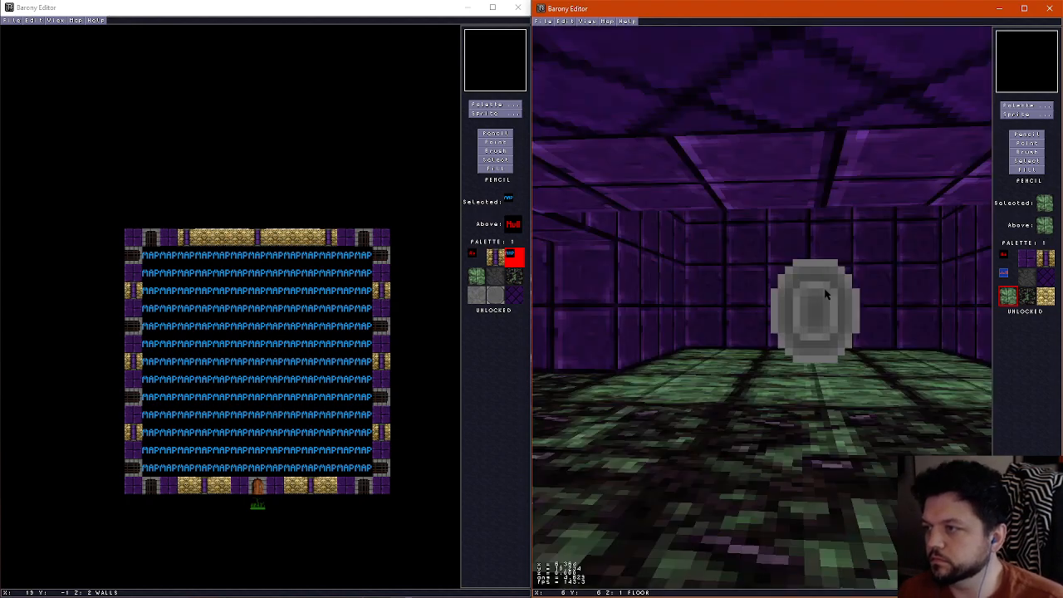
key("Down")
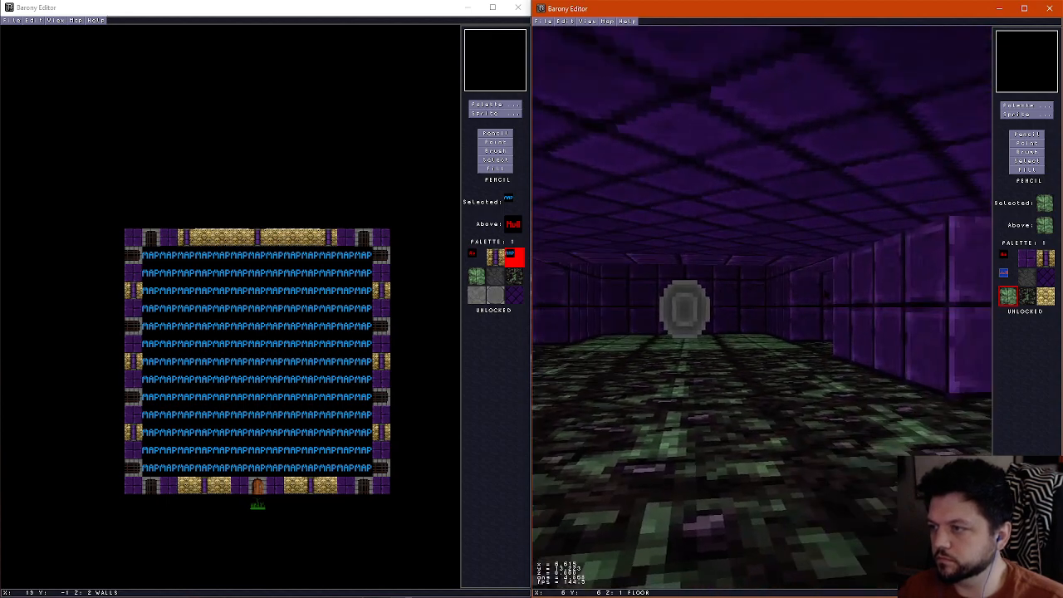
key("Left")
key("Right")
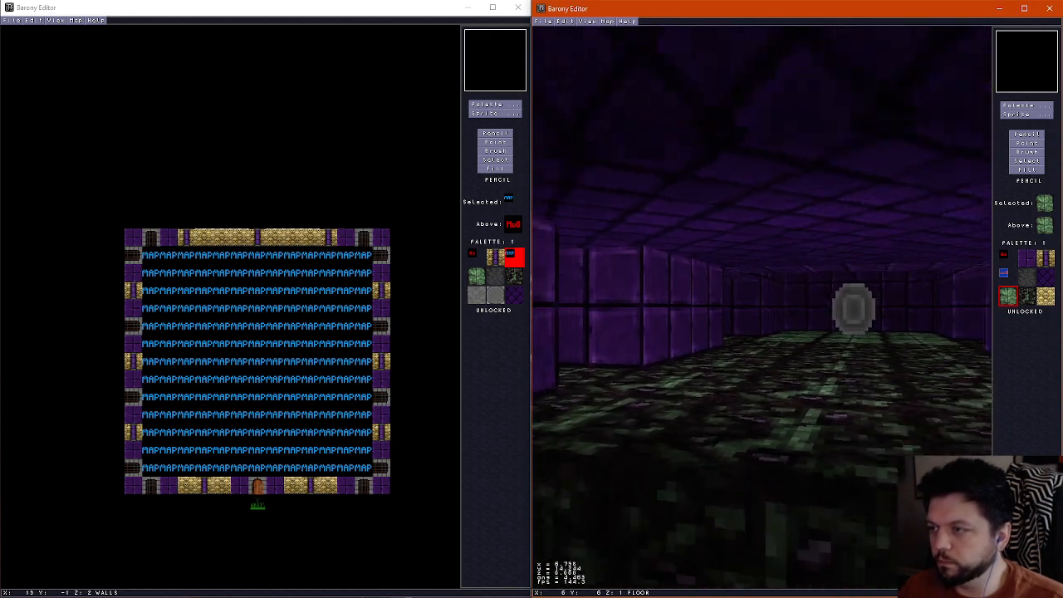
key("f")
On the wall layer, narrow the southern corridor to one tile with purple brick walls one tile further in, erasing the old outer walls
scroll(826, 291, "up", 1)
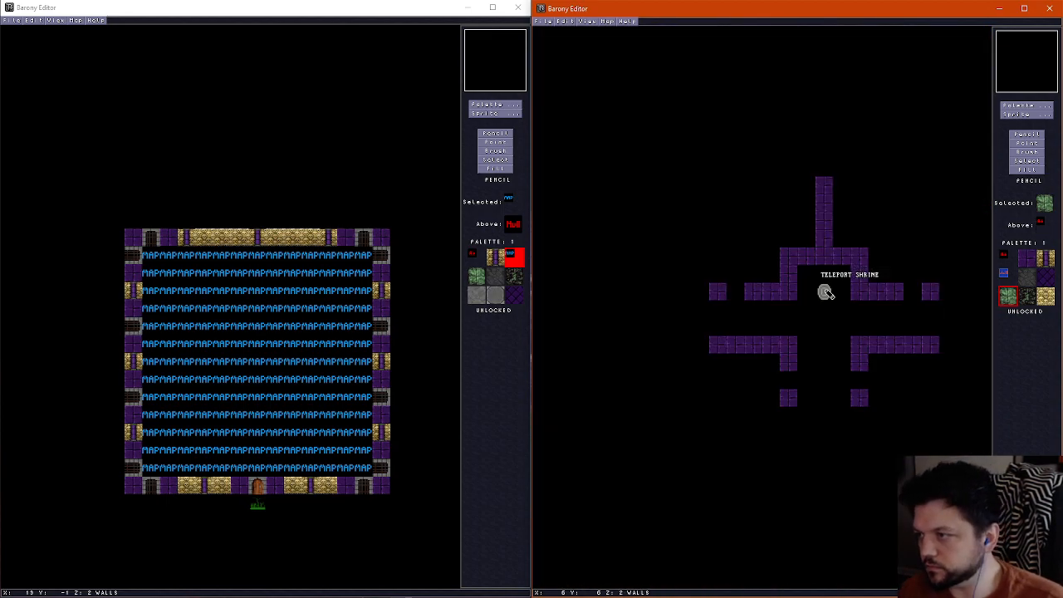
mouse_move(811, 349)
left_mouse_down()
mouse_move(800, 396)
mouse_move(793, 366)
mouse_move(838, 382)
mouse_move(842, 397)
left_mouse_up()
right_click(789, 381)
left_click(789, 398)
right_click(859, 356)
right_click(859, 374)
left_click(863, 363)
left_click(860, 398)
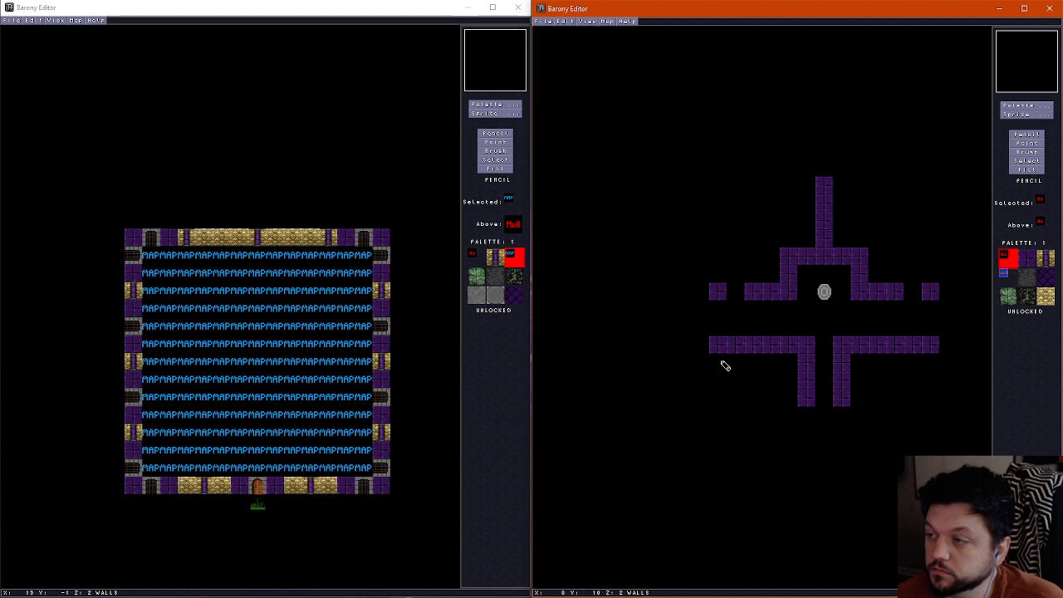
Extend the shrine chamber's west and east walls in purple brick down to the southern horizontal walls
right_click(777, 343)
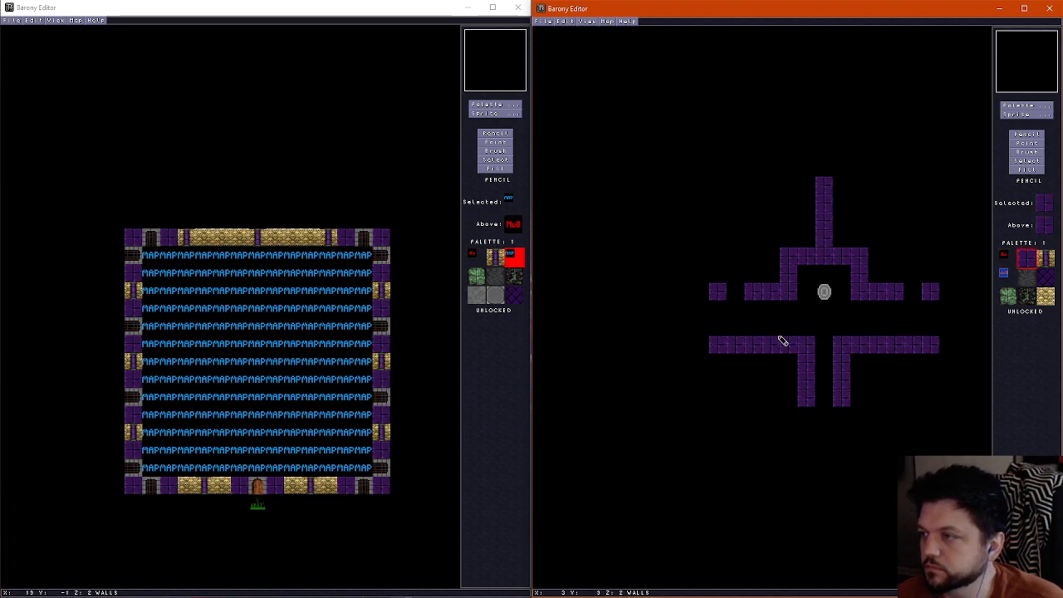
left_click_drag(785, 308, 787, 333)
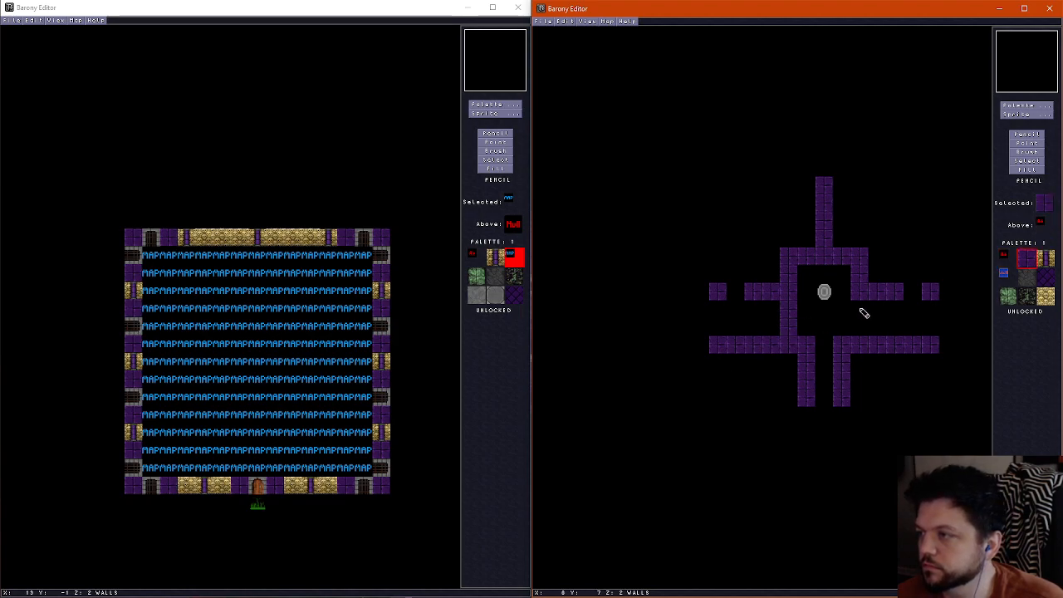
left_click_drag(865, 308, 862, 333)
Erase the southern horizontal wall sections that extend west and east beyond the shrine chamber
right_click(764, 330)
left_click_drag(767, 343, 712, 343)
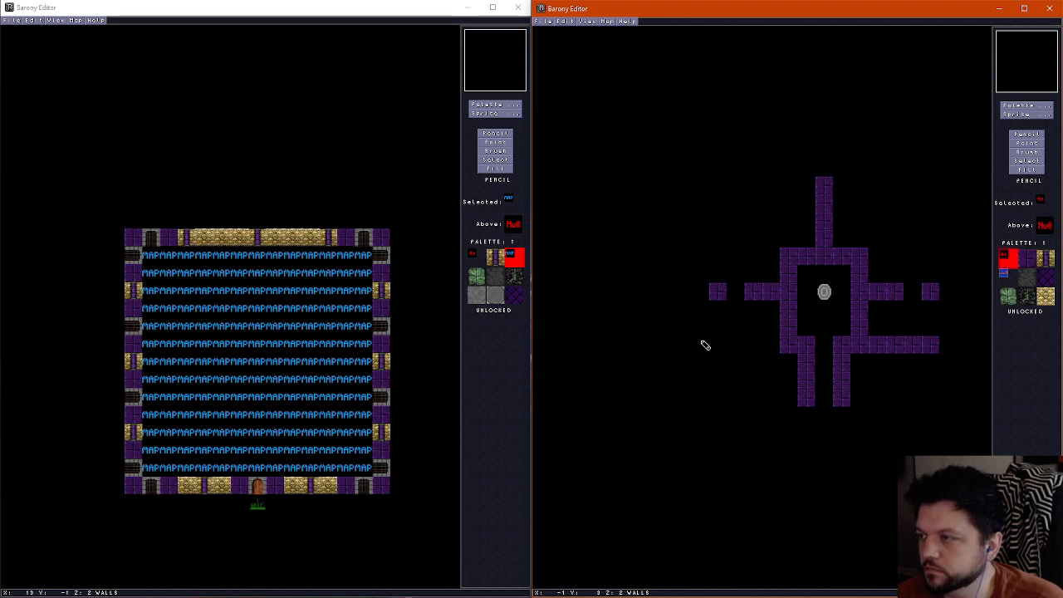
left_click_drag(879, 346, 942, 346)
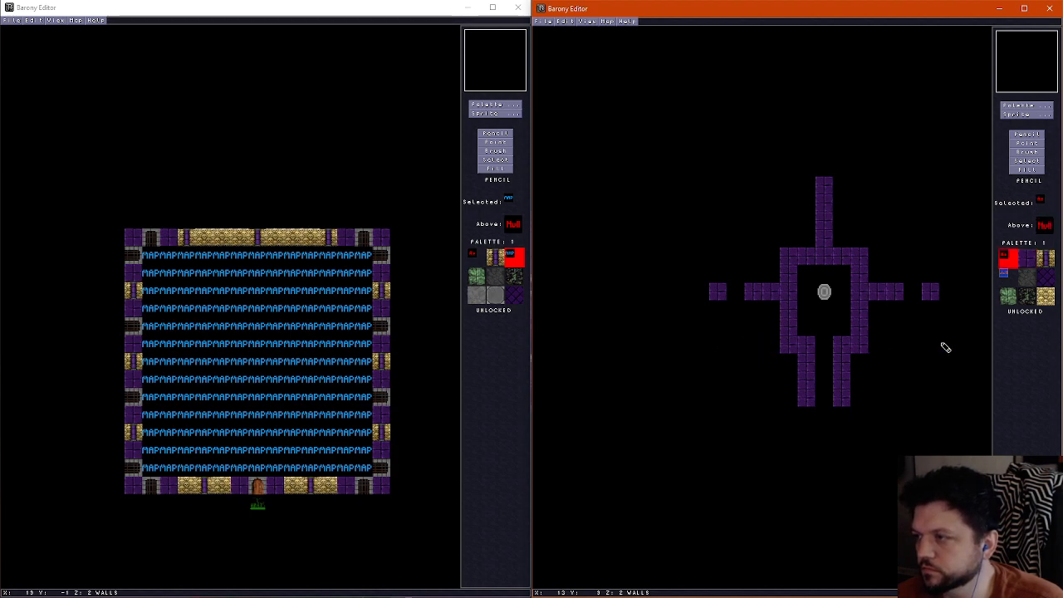
Cut a one-tile gap in the central northern wall, leaving a single brick tile at the north edge
right_click(791, 353)
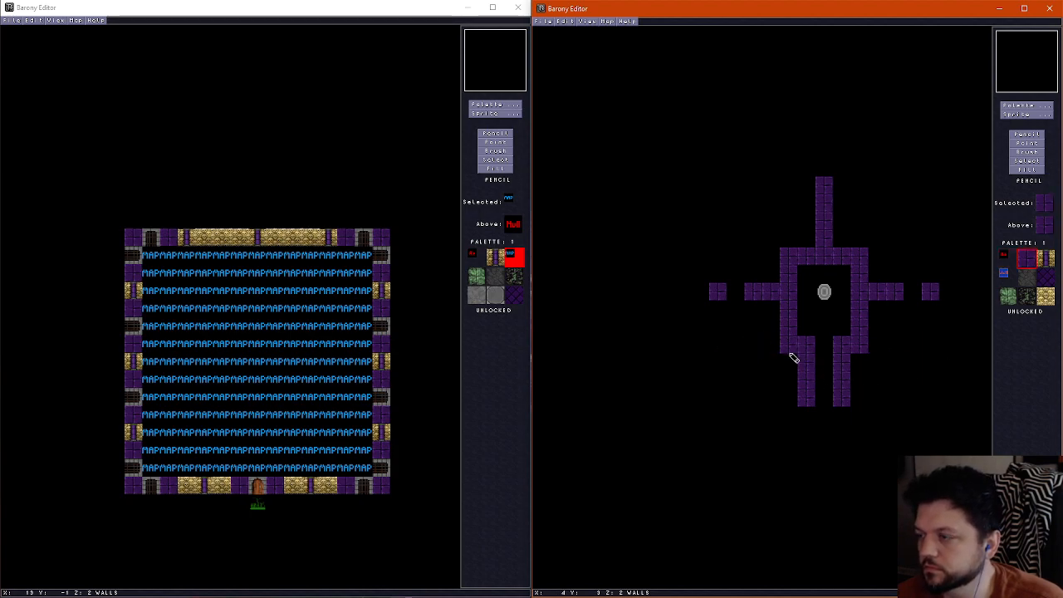
right_click(842, 225)
left_click_drag(828, 219, 829, 228)
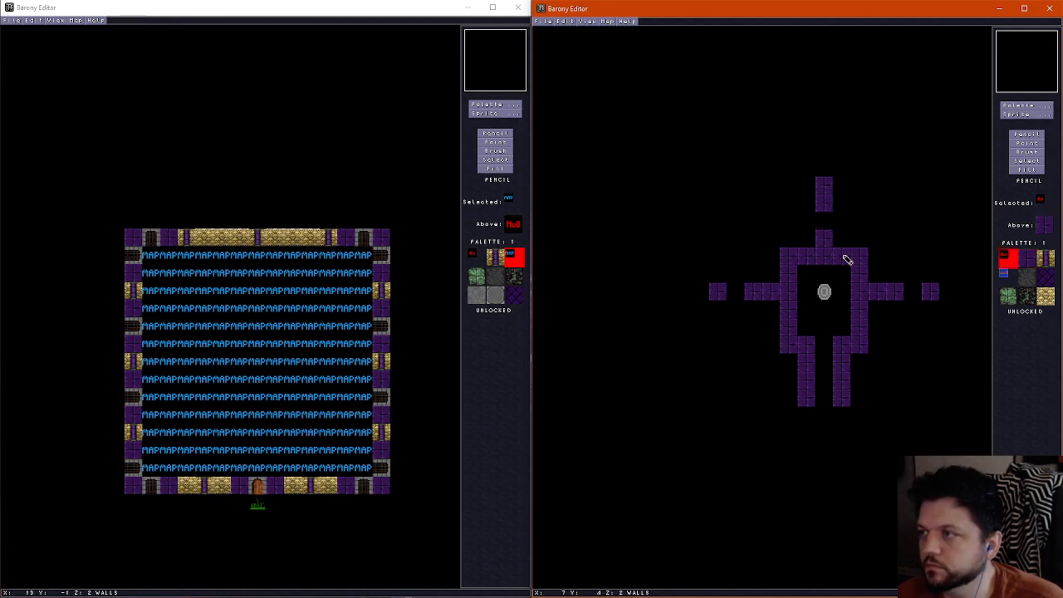
key("ctrl+z")
left_click(826, 205)
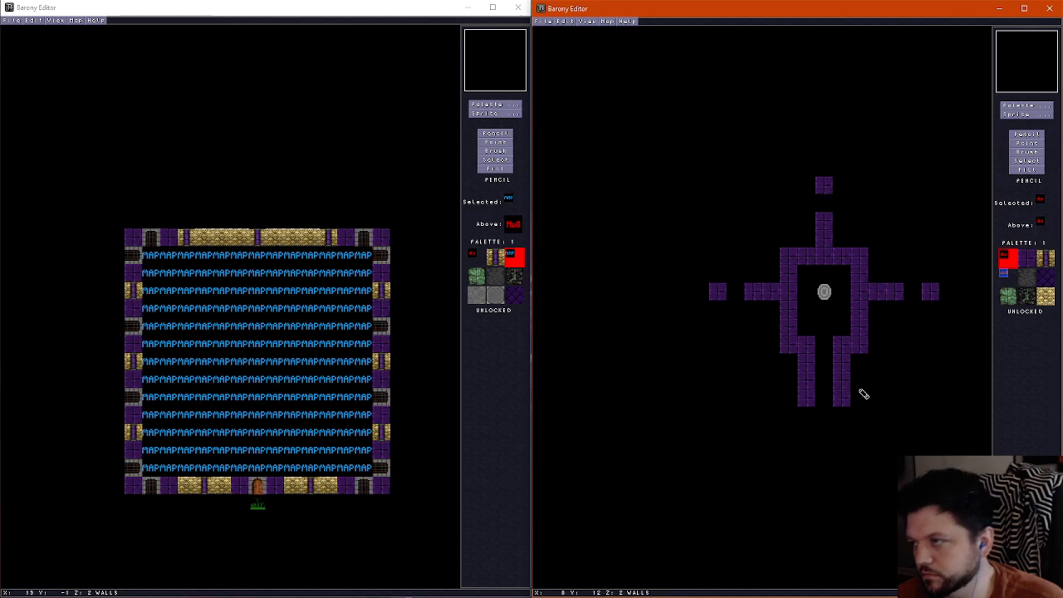
right_click(790, 349)
left_click_drag(782, 348, 748, 349)
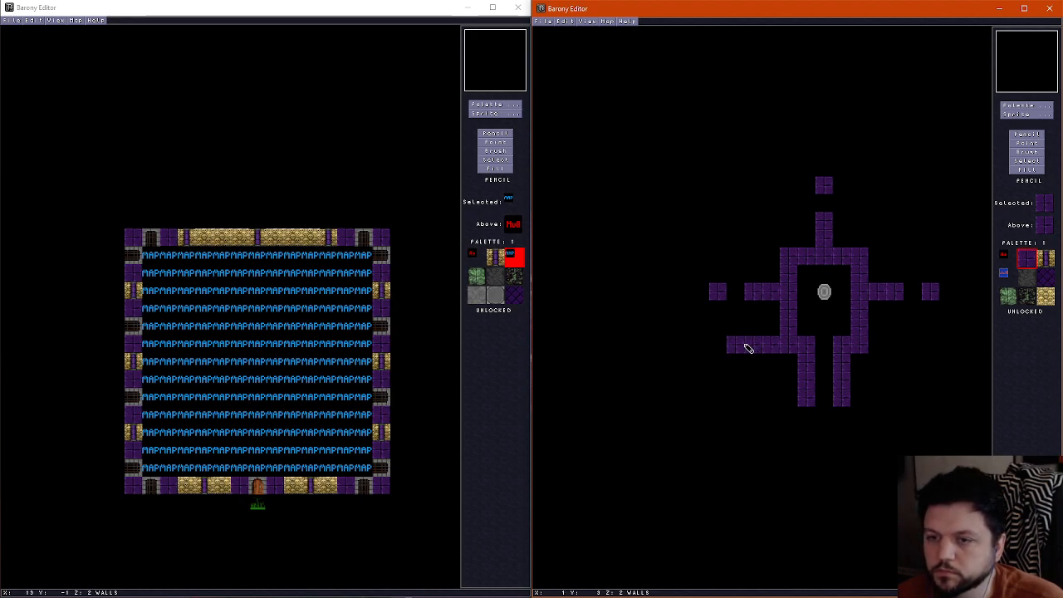
key("ctrl+z")
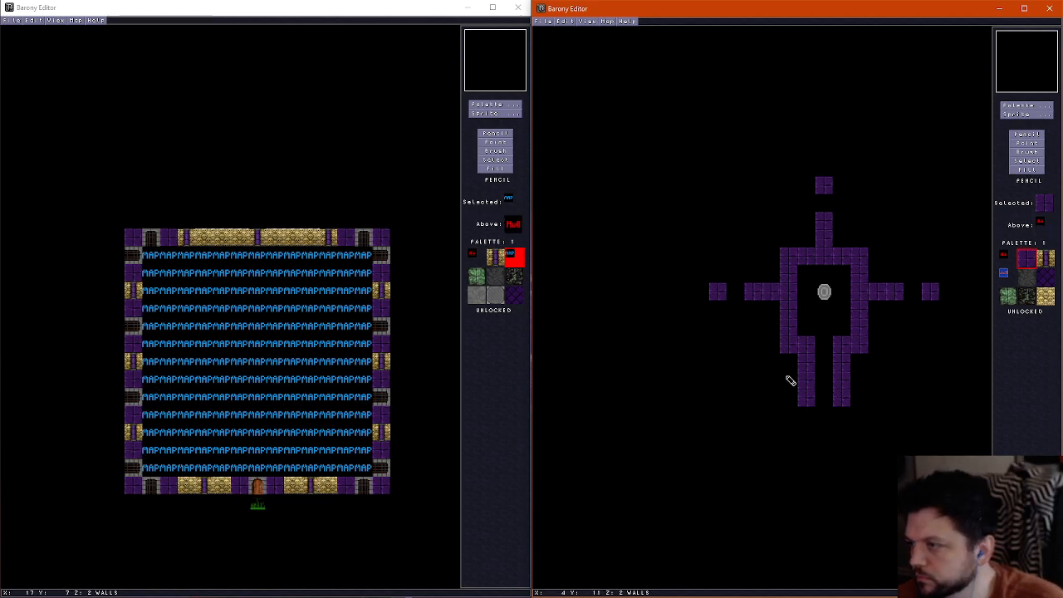
Move the dividing wall west of the shrine chamber one tile south, keeping its doorway gap
mouse_move(774, 316)
left_mouse_down()
mouse_move(744, 296)
mouse_move(765, 296)
left_mouse_up()
left_click(721, 310)
right_click(736, 299)
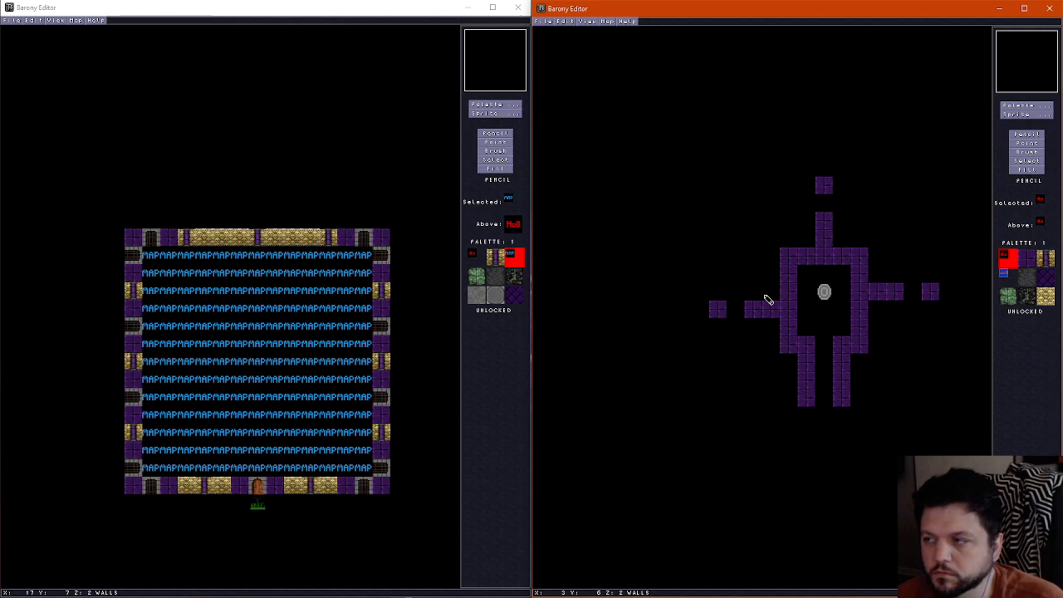
Fill the gap in the east dividing wall with purple brick and cut a two-tile opening in the corridor's east wall
left_click_drag(902, 291, 921, 291)
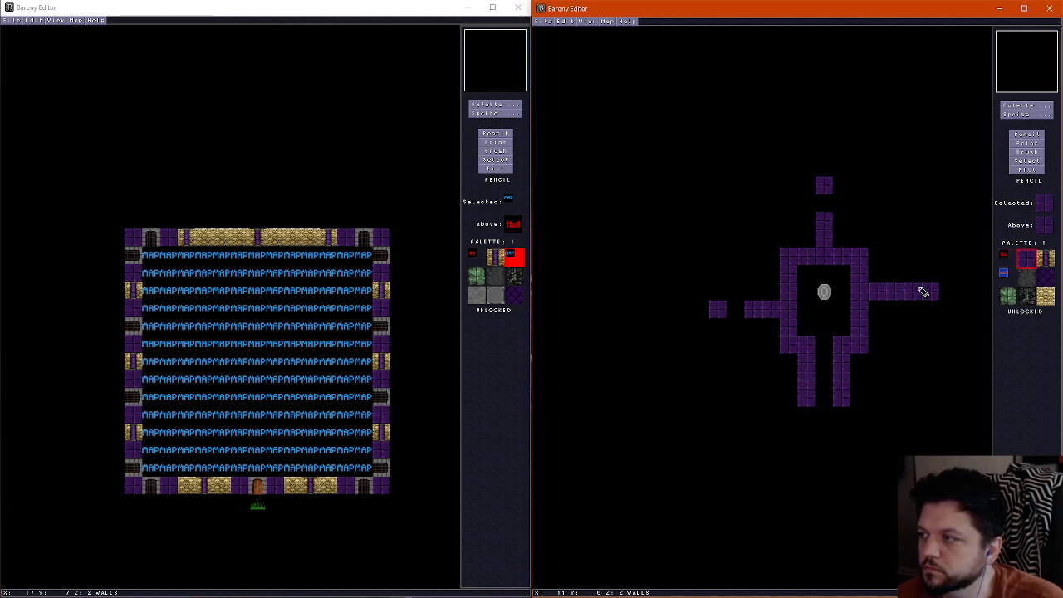
left_click_drag(842, 373, 841, 387)
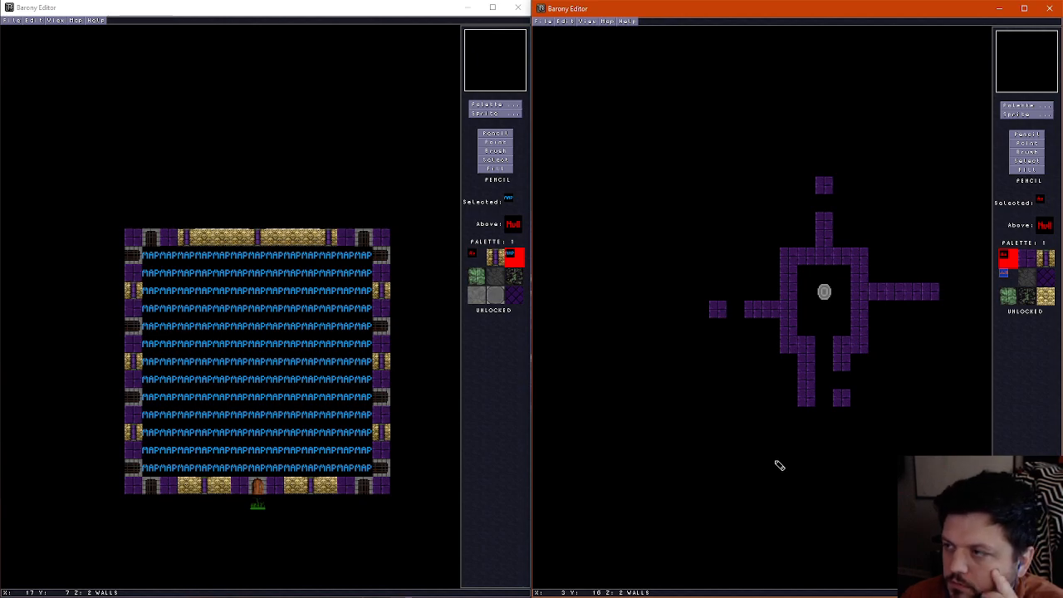
Erase the shrine chamber, corridor and dividing walls, keeping only the single brick tile at the north edge
mouse_move(727, 318)
left_mouse_down()
mouse_move(817, 360)
mouse_move(809, 374)
mouse_move(861, 345)
mouse_move(789, 332)
mouse_move(795, 283)
mouse_move(852, 252)
mouse_move(932, 290)
mouse_move(835, 249)
mouse_move(826, 218)
left_mouse_up()
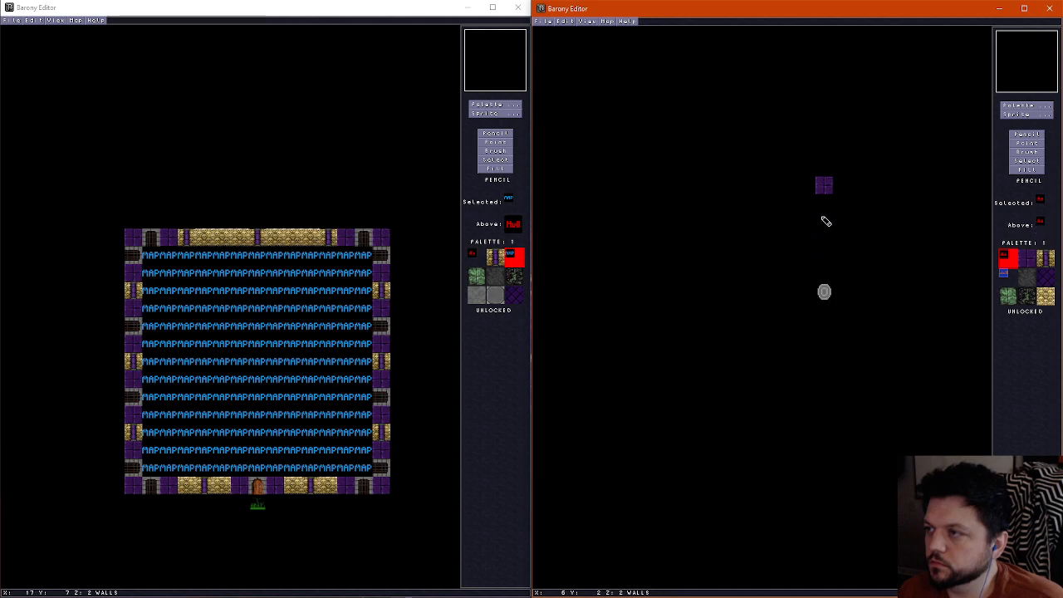
Try a two-tile purple brick wall near the northwest corner, shifting it eastward and turning it to run south
right_click(824, 183)
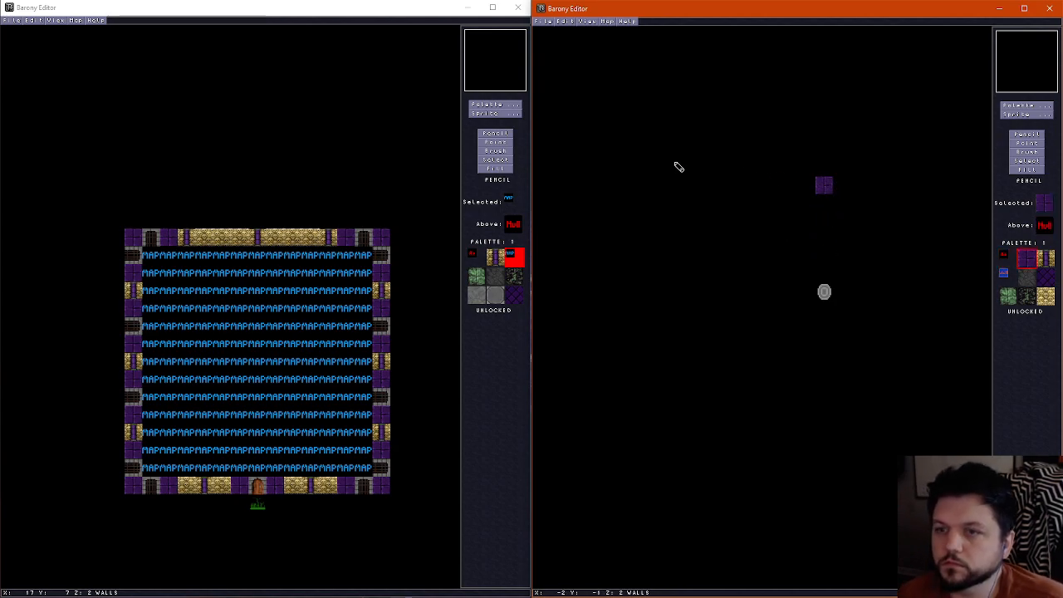
left_click_drag(716, 184, 731, 186)
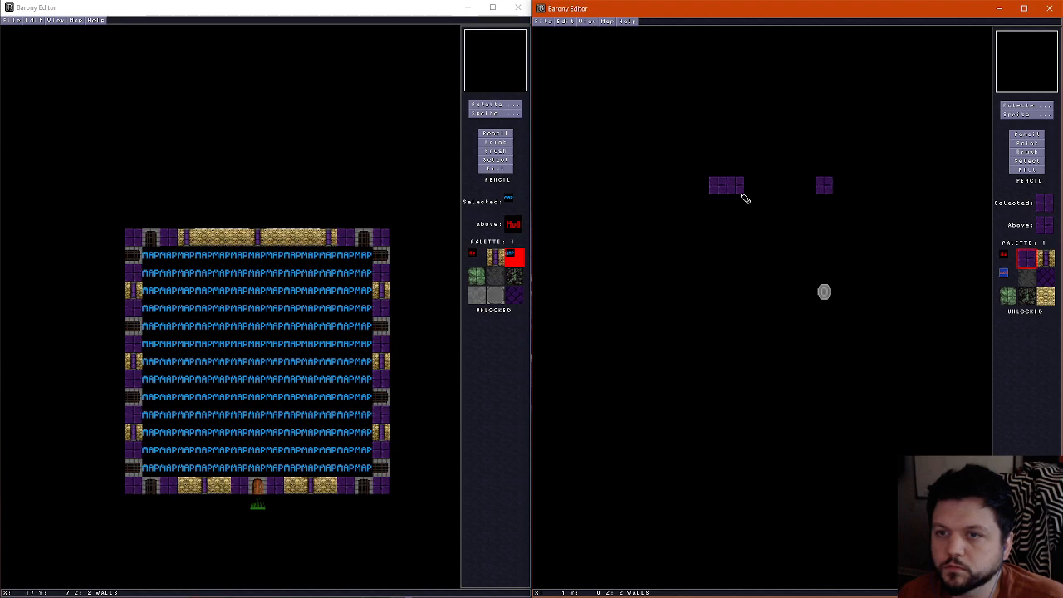
right_click(732, 201)
left_click(717, 190)
right_click(737, 187)
left_click(750, 188)
right_click(739, 214)
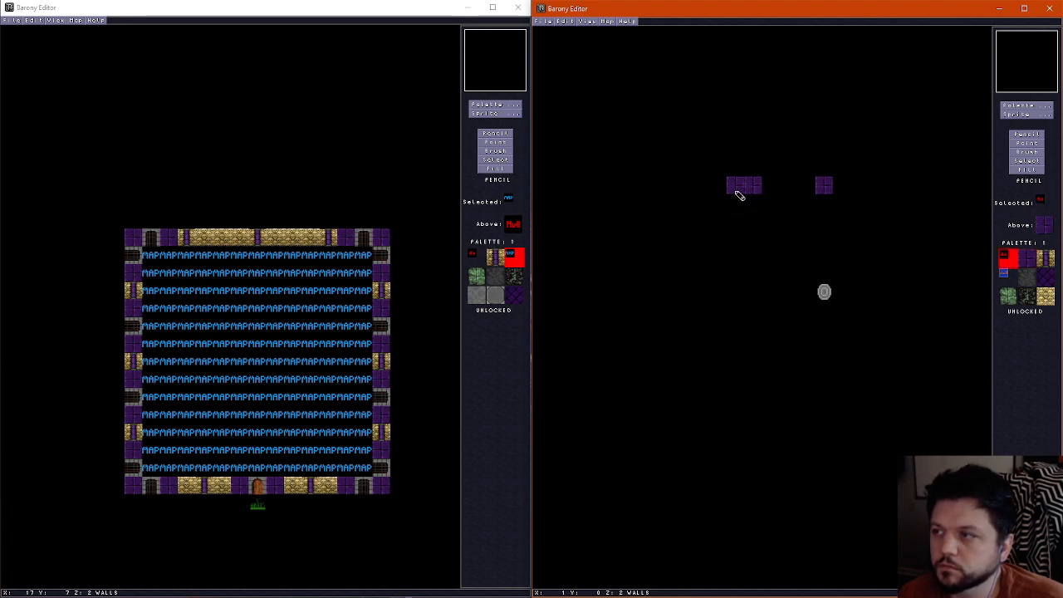
left_click(736, 191)
right_click(753, 190)
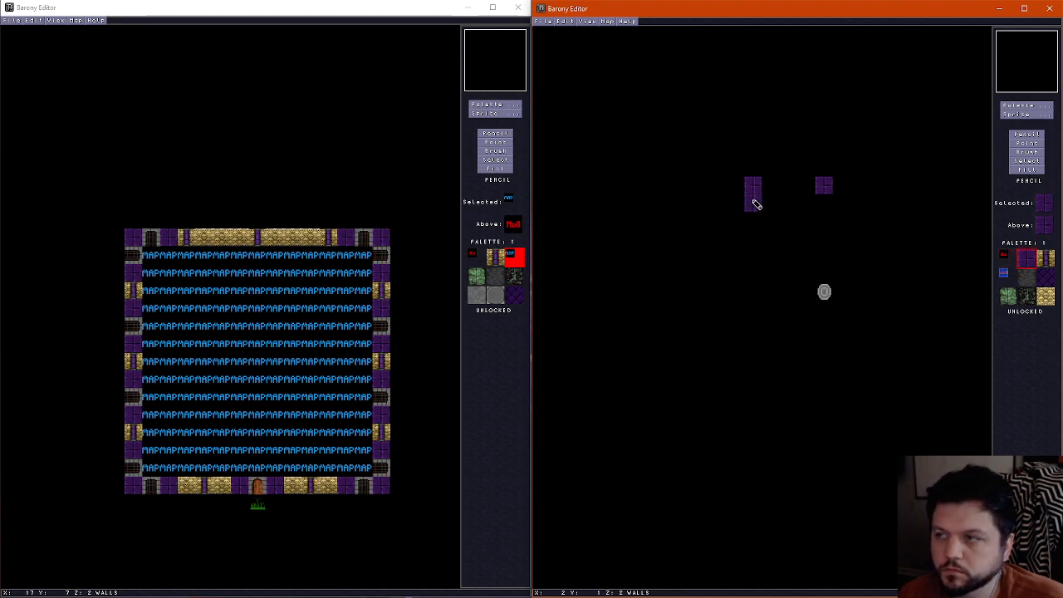
Enclose the northwest corner with a purple brick south wall containing a one-tile doorway gap and an east wall reaching the north edge
left_click(718, 221)
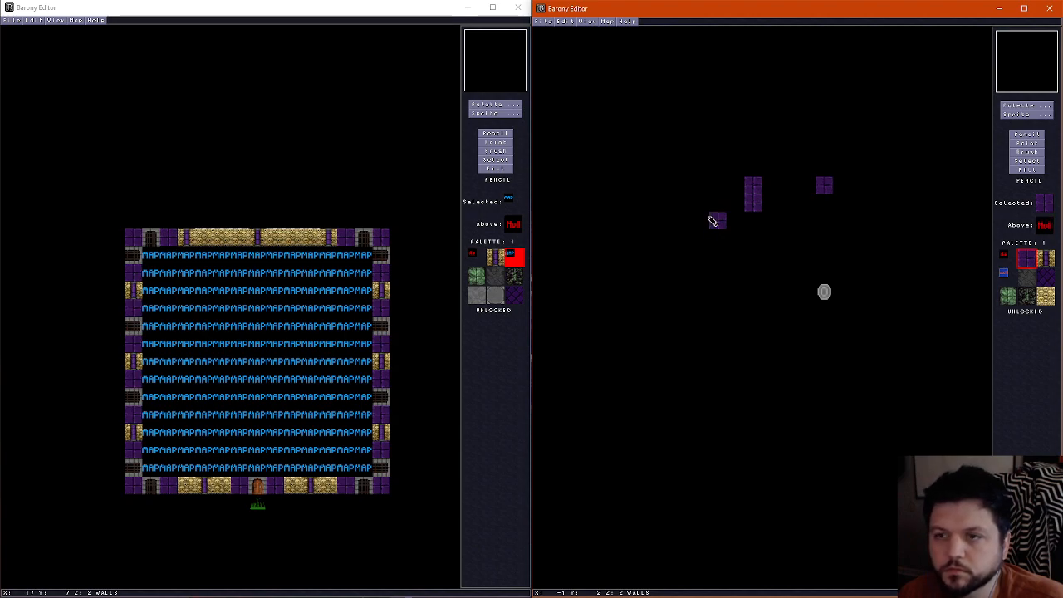
left_click_drag(713, 221, 757, 221)
scroll(758, 227, "up", 1)
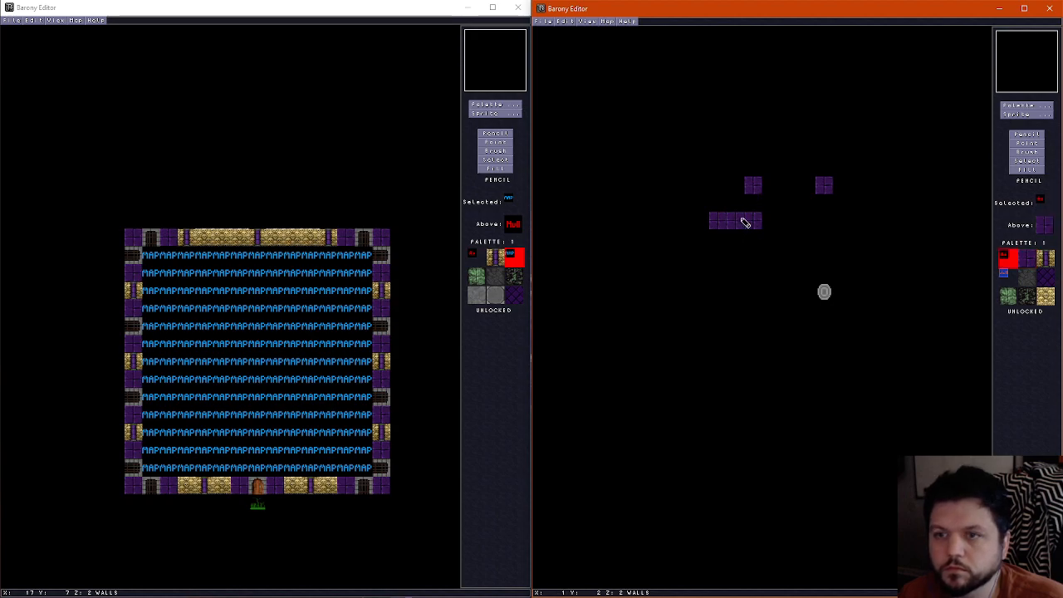
scroll(745, 223, "down", 1)
scroll(747, 214, "up", 1)
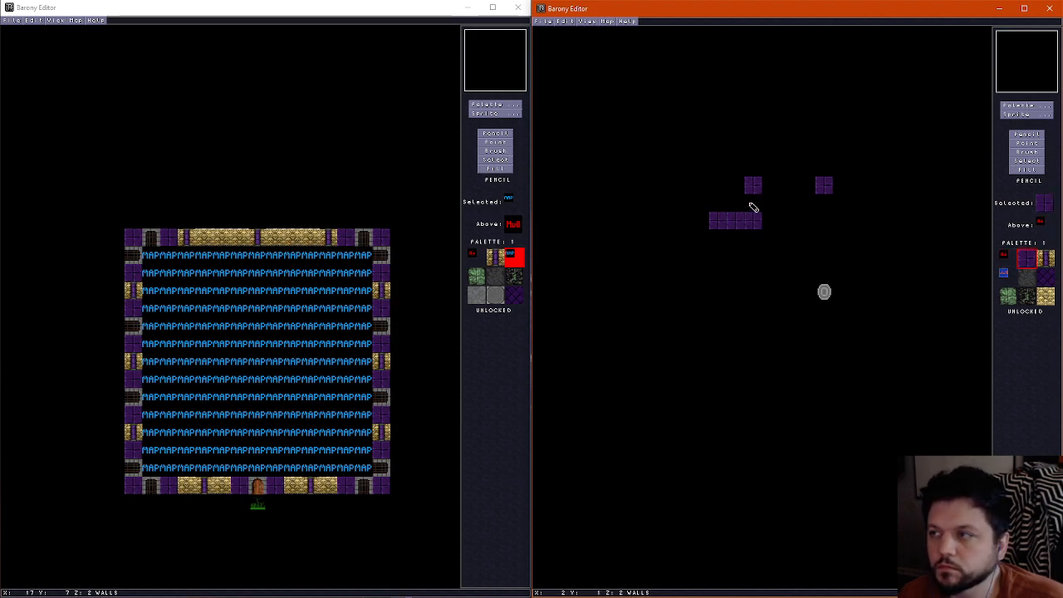
left_click(755, 186)
left_click(736, 225)
scroll(737, 226, "down", 1)
mouse_move(747, 222)
left_mouse_down()
mouse_move(770, 199)
mouse_move(771, 222)
left_mouse_up()
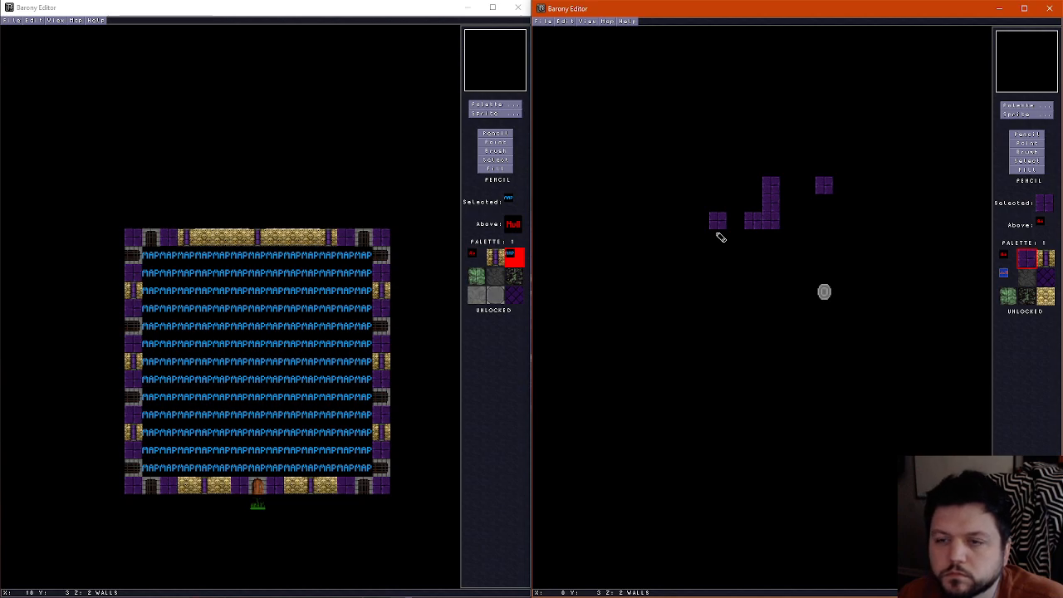
Draw a four-tile horizontal purple brick wall from the west edge, level with the shrine
left_click(715, 277)
left_click(717, 290)
right_click(735, 271)
left_click(723, 280)
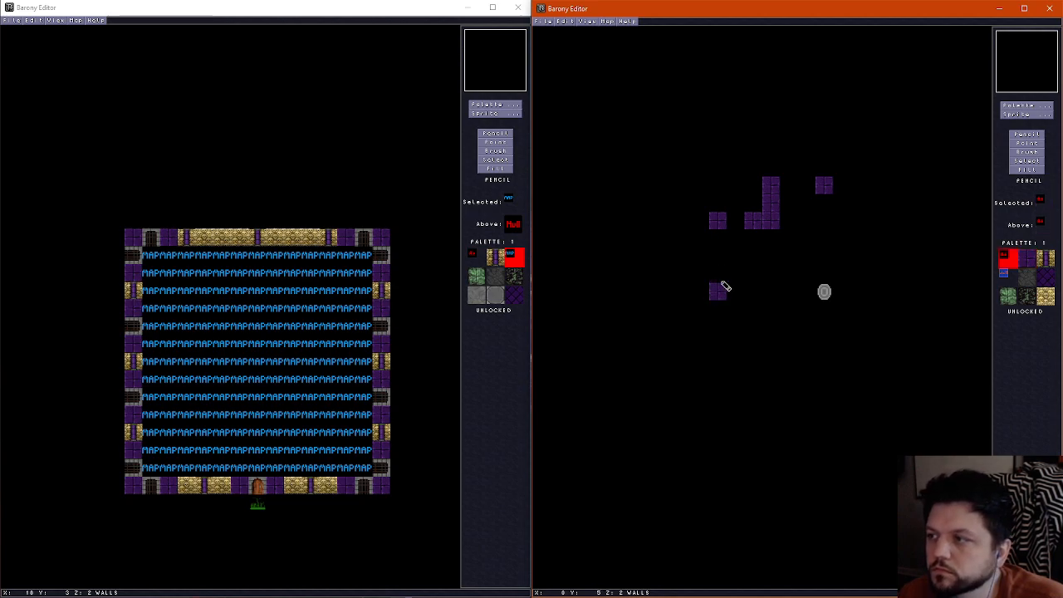
right_click(723, 292)
left_click(739, 293)
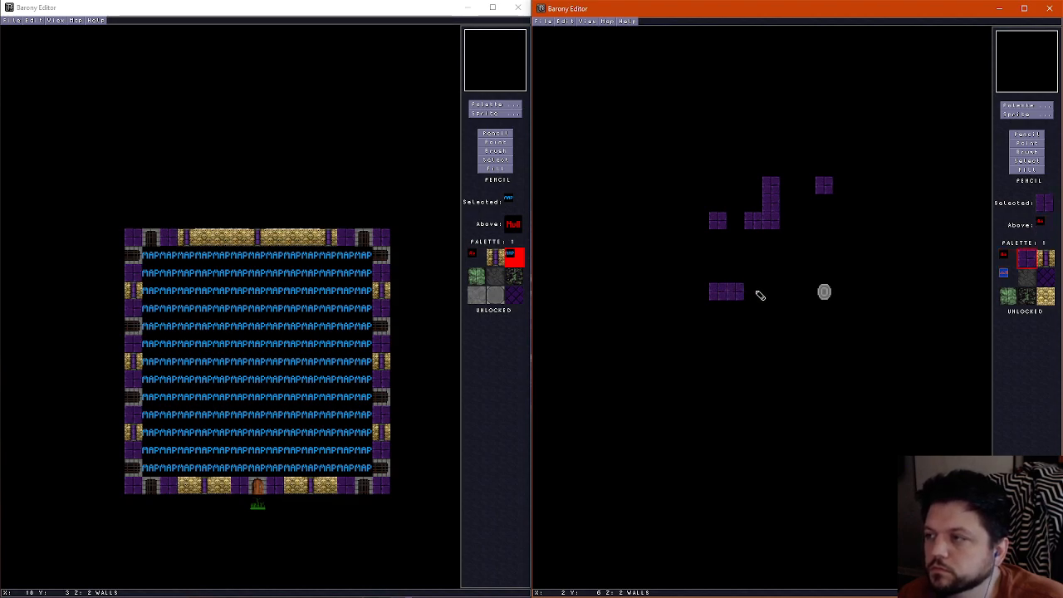
left_click(757, 294)
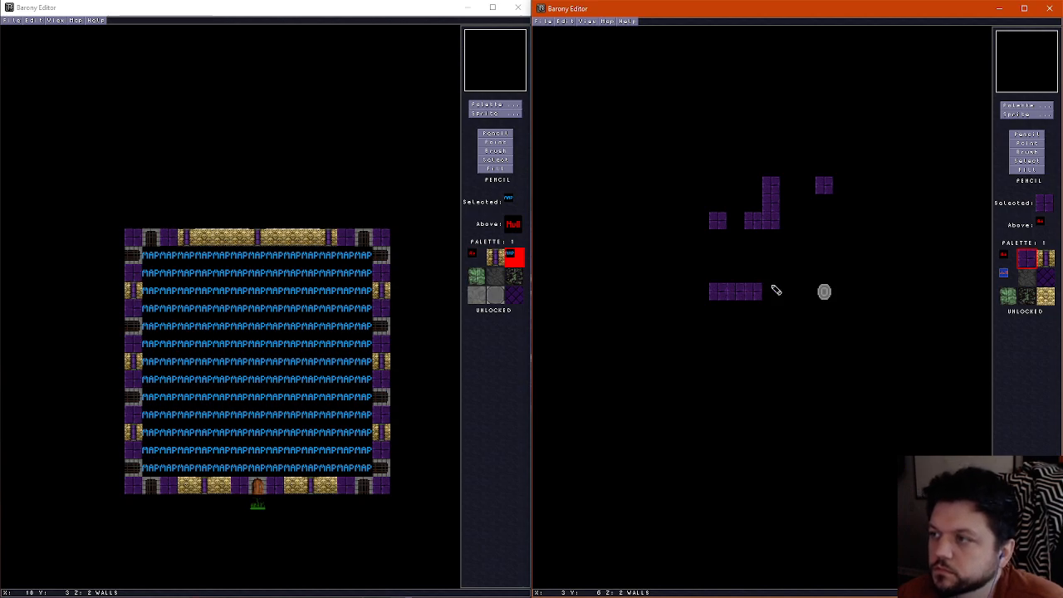
left_click(771, 291)
Extend the northwest room's east wall two tiles south, leaving a one-tile gap above the wall level with the shrine
left_click(772, 274)
left_click(772, 244)
right_click(772, 263)
right_click(772, 267)
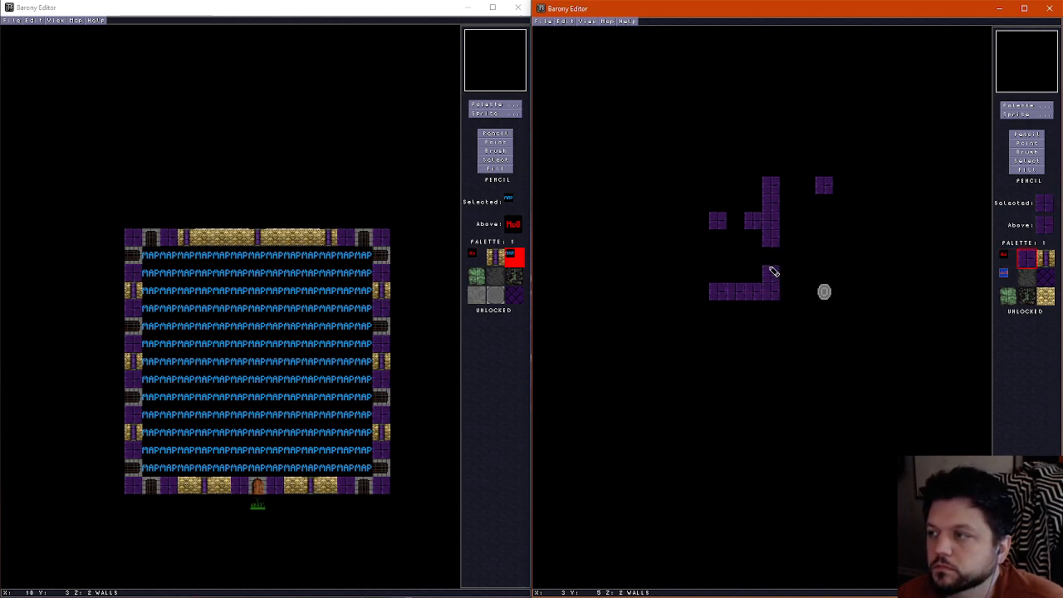
right_click(771, 263)
left_click(772, 267)
right_click(775, 246)
left_click(772, 257)
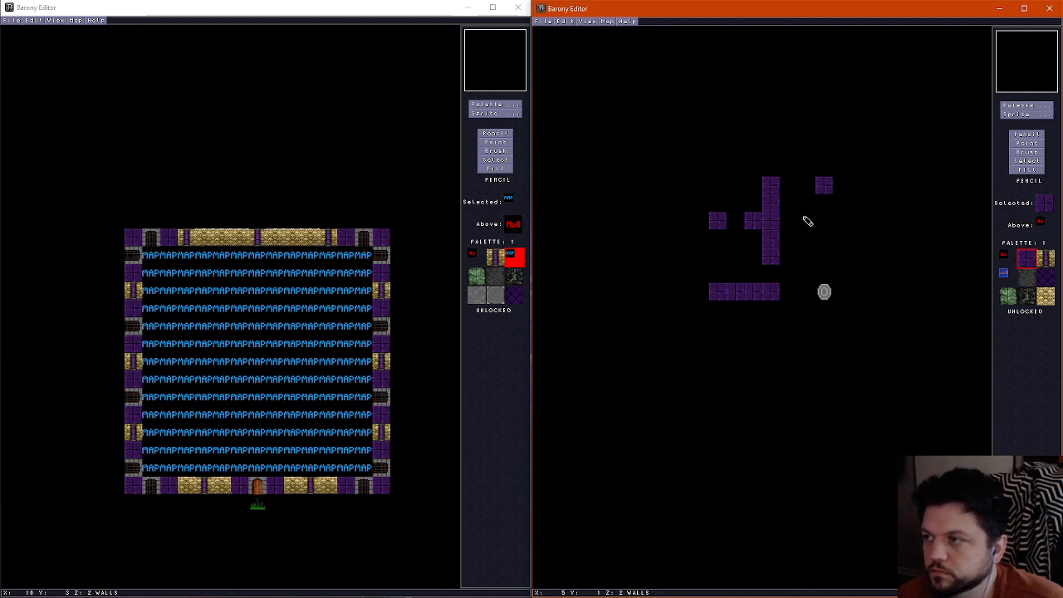
Enclose the southwest corner with a four-tile horizontal purple brick wall and a vertical wall down to the south edge
left_click(715, 400)
mouse_move(715, 403)
left_mouse_down()
mouse_move(716, 368)
mouse_move(729, 363)
mouse_move(762, 374)
mouse_move(756, 415)
mouse_move(724, 389)
left_mouse_up()
right_click(733, 413)
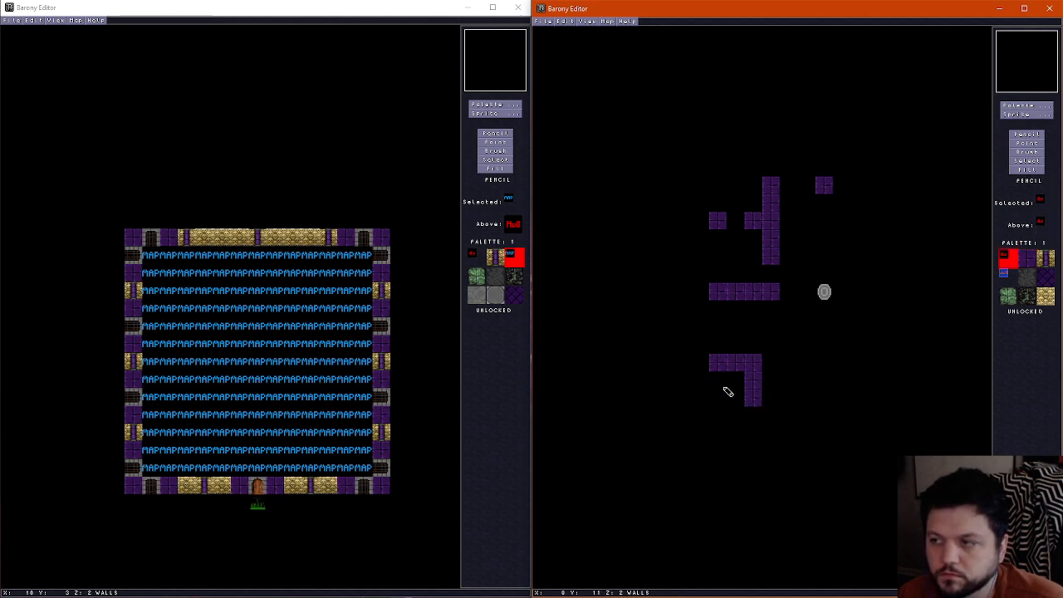
right_click(723, 366)
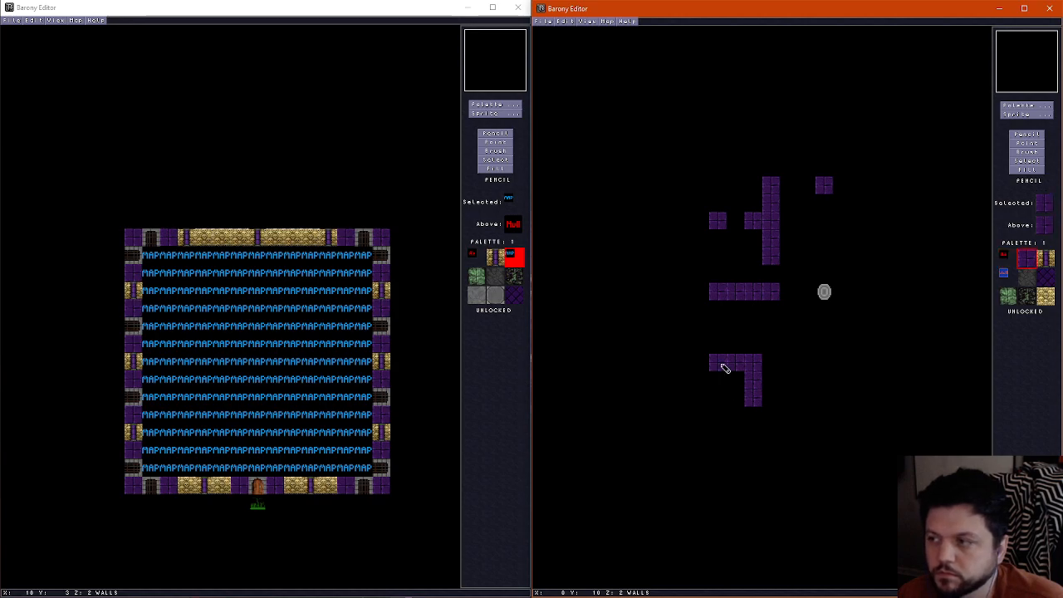
mouse_move(716, 345)
left_mouse_down()
mouse_move(769, 365)
mouse_move(756, 396)
mouse_move(743, 375)
mouse_move(749, 403)
mouse_move(753, 375)
left_mouse_up()
right_click(730, 395)
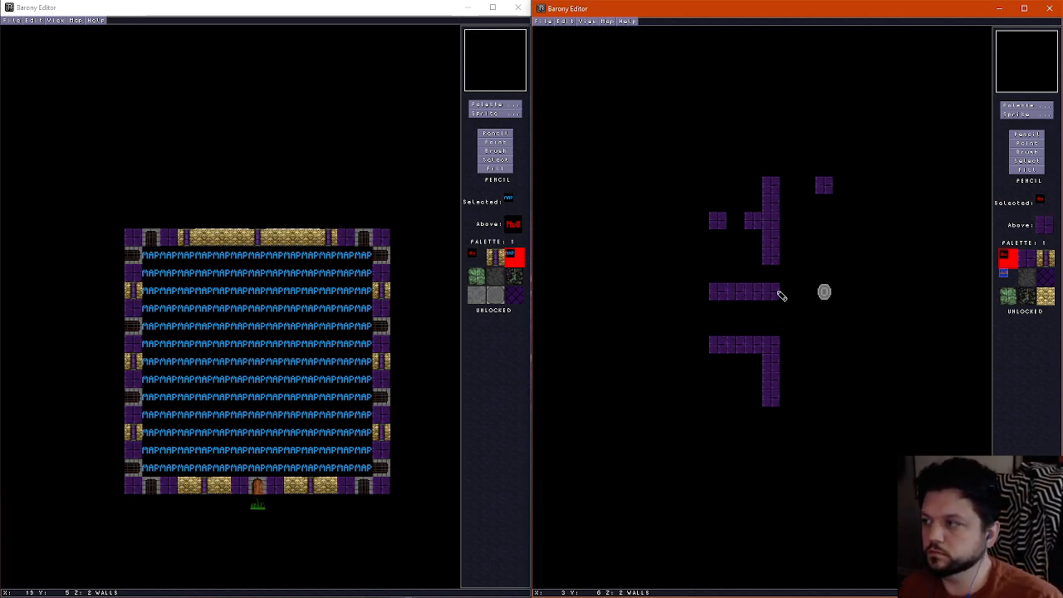
Place four blue marker tiles along the west edge, one in each corner and two evenly spaced between them
left_click(1004, 281)
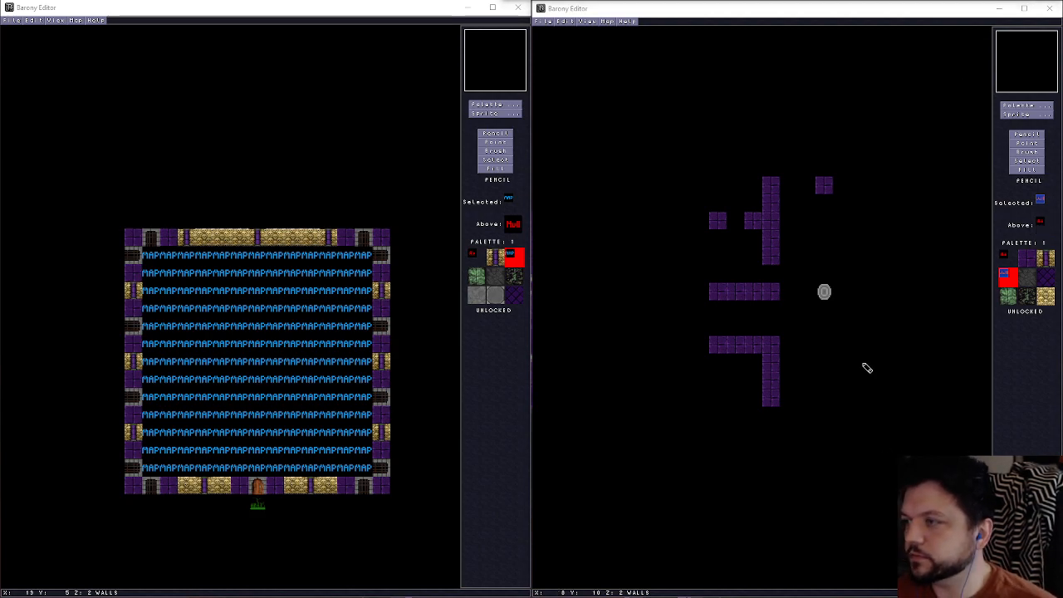
left_click(1020, 140)
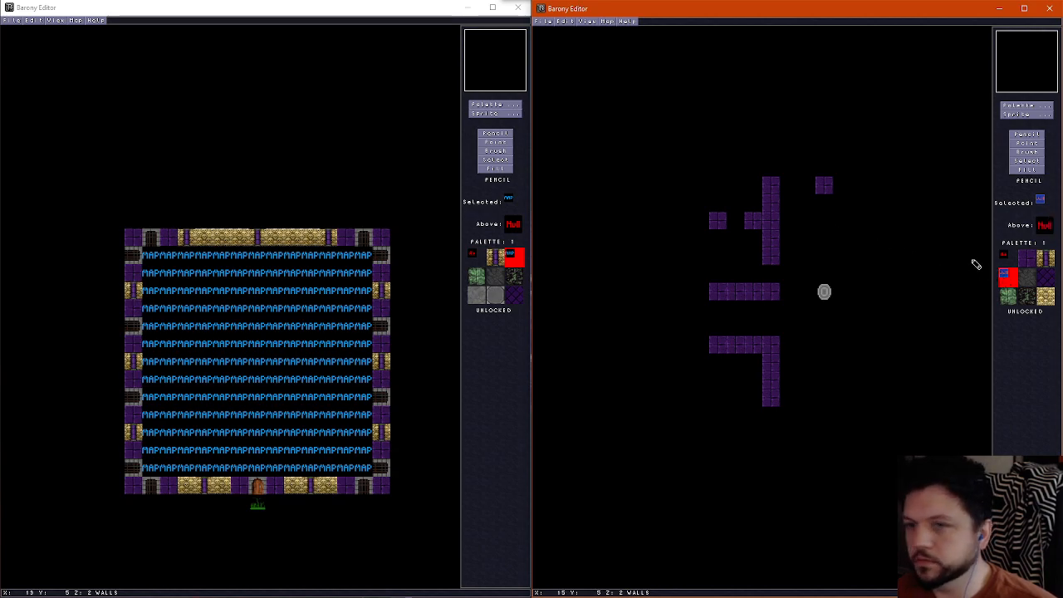
left_click(718, 183)
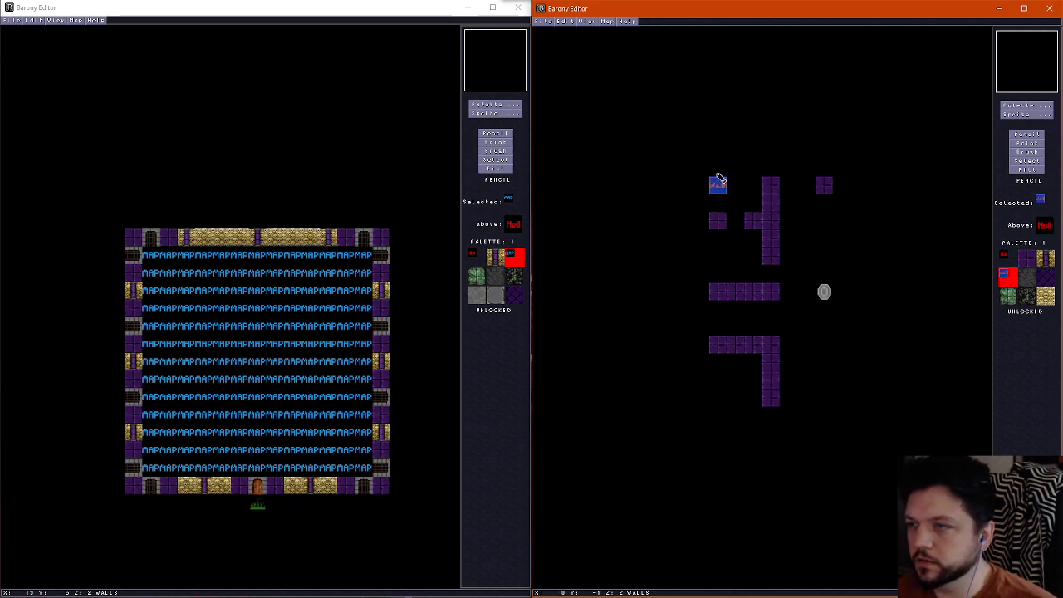
left_click(719, 400)
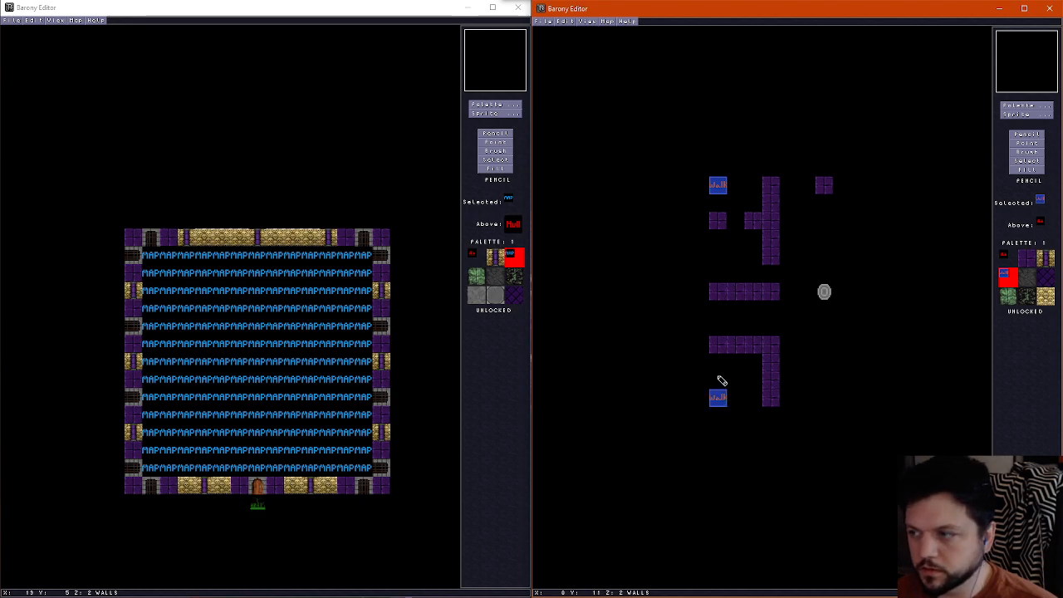
left_click(719, 328)
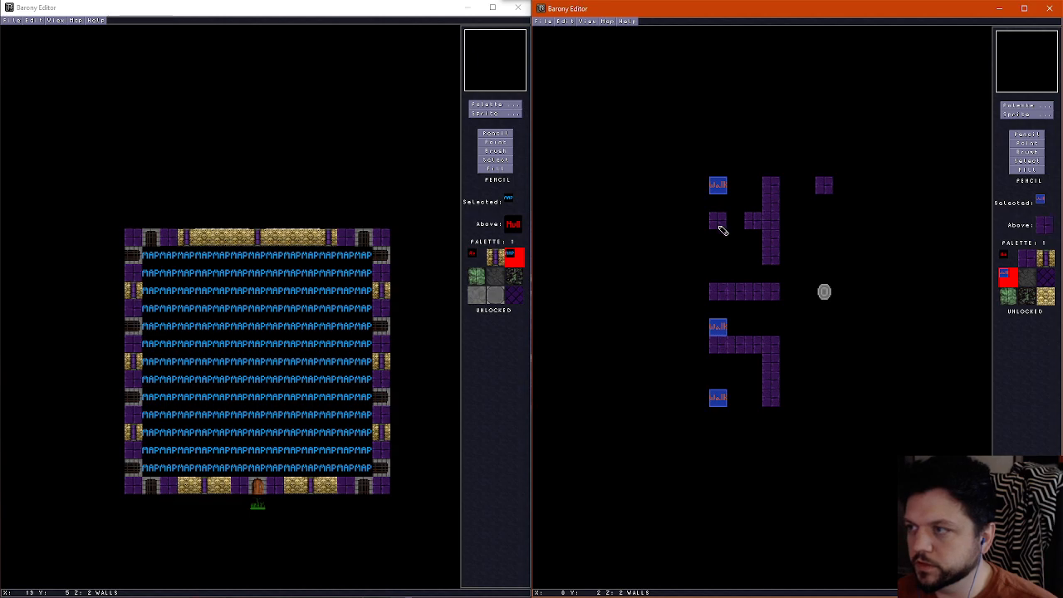
left_click(719, 259)
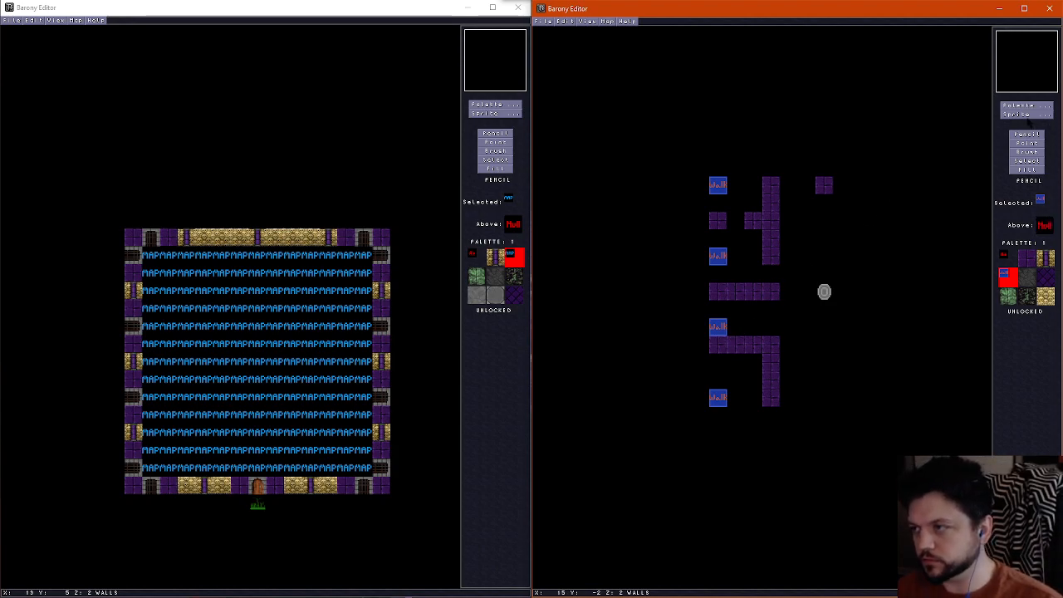
key("alt+Tab")
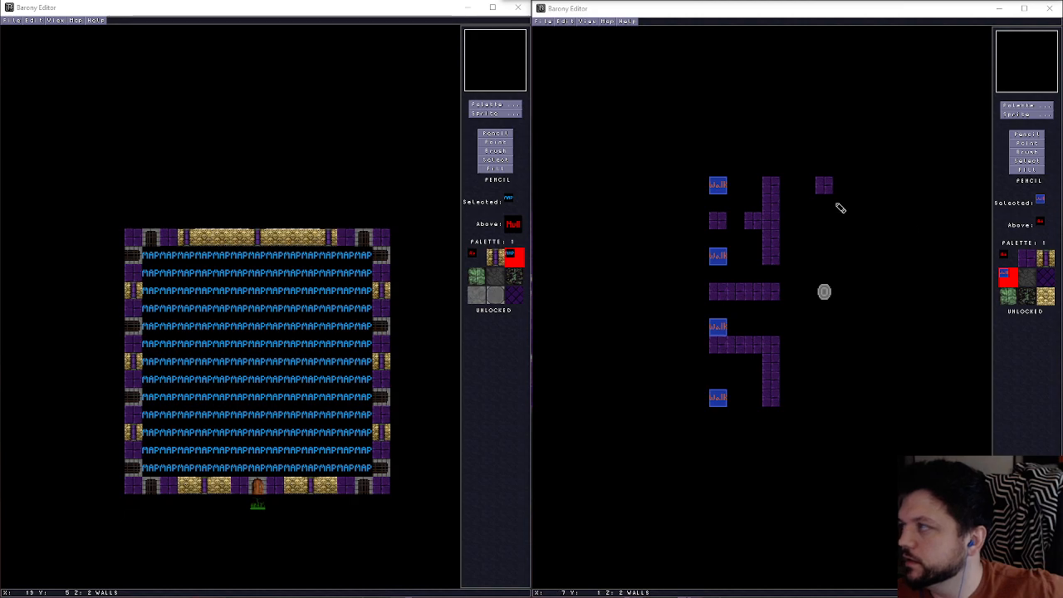
Place four matching blue marker tiles along the east edge, erasing the two misplaced one tile too far west
left_click(722, 191)
left_click(932, 184)
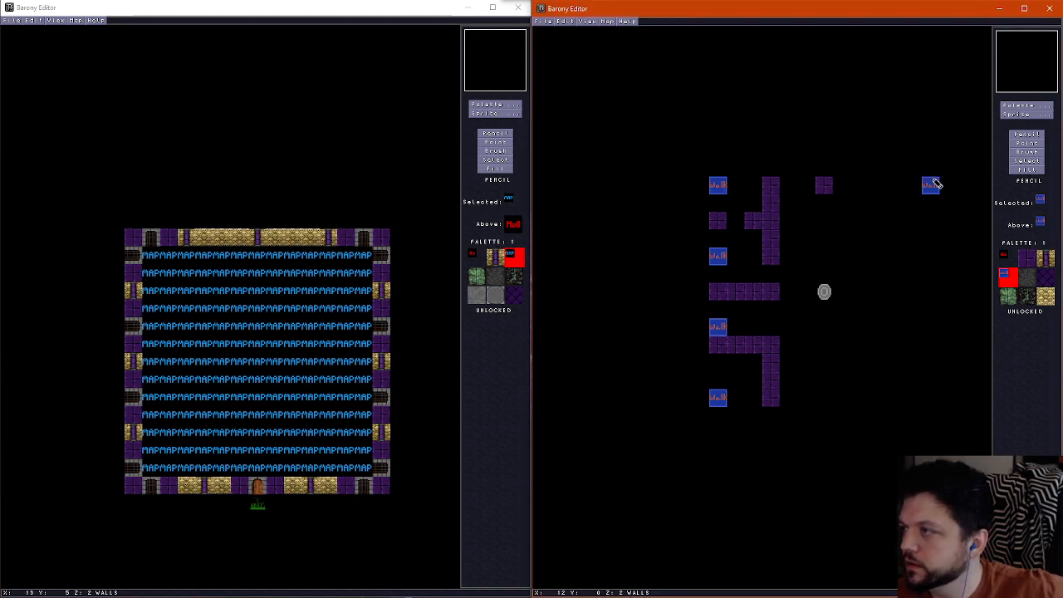
left_click(916, 402)
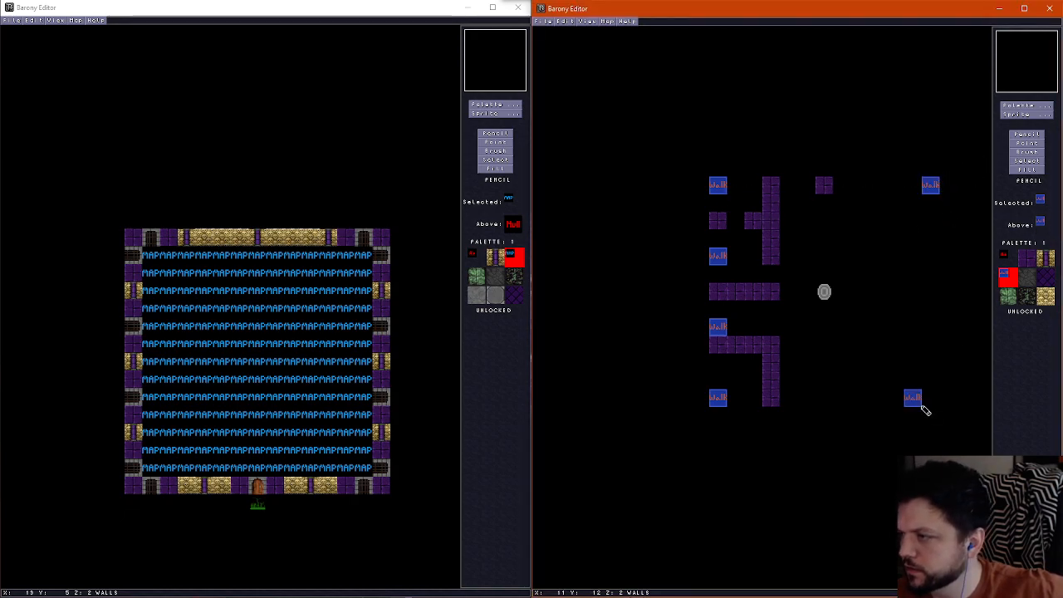
left_click(915, 329)
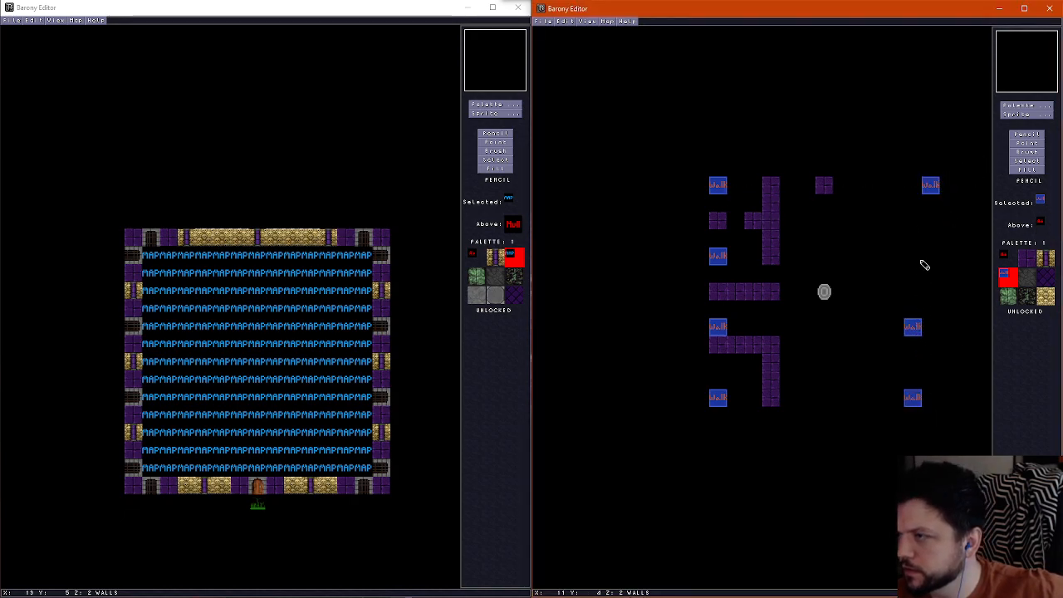
left_click(943, 335)
left_click(941, 400)
left_click(935, 257)
right_click(911, 271)
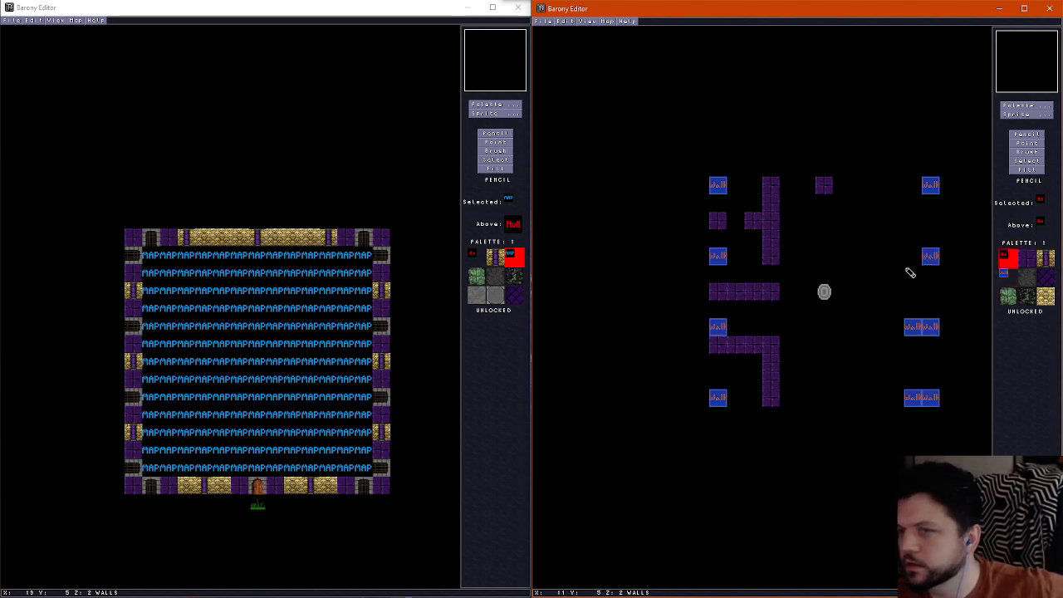
left_click_drag(913, 321, 917, 406)
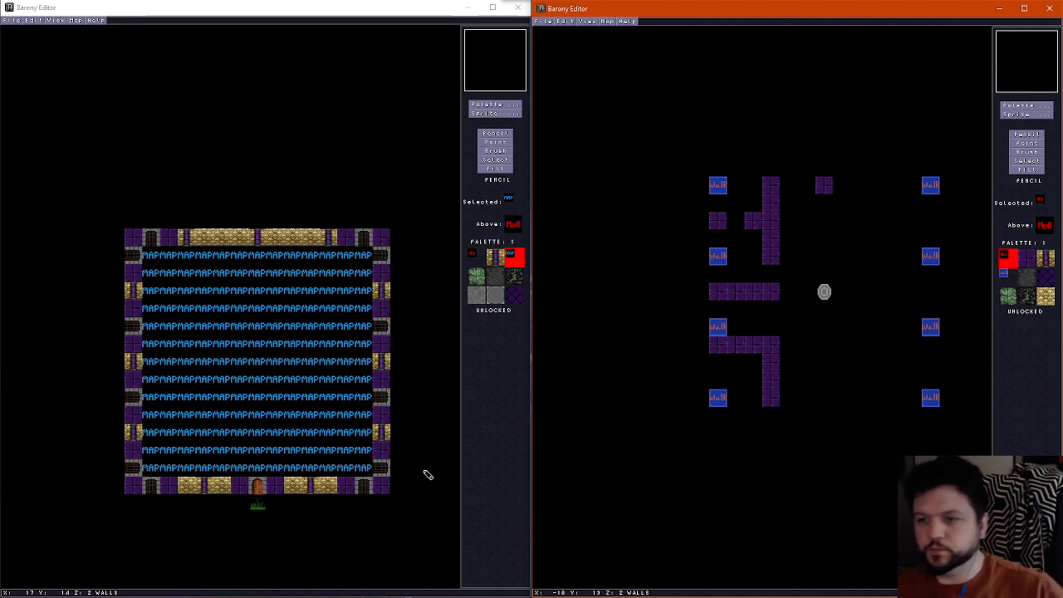
right_click(924, 401)
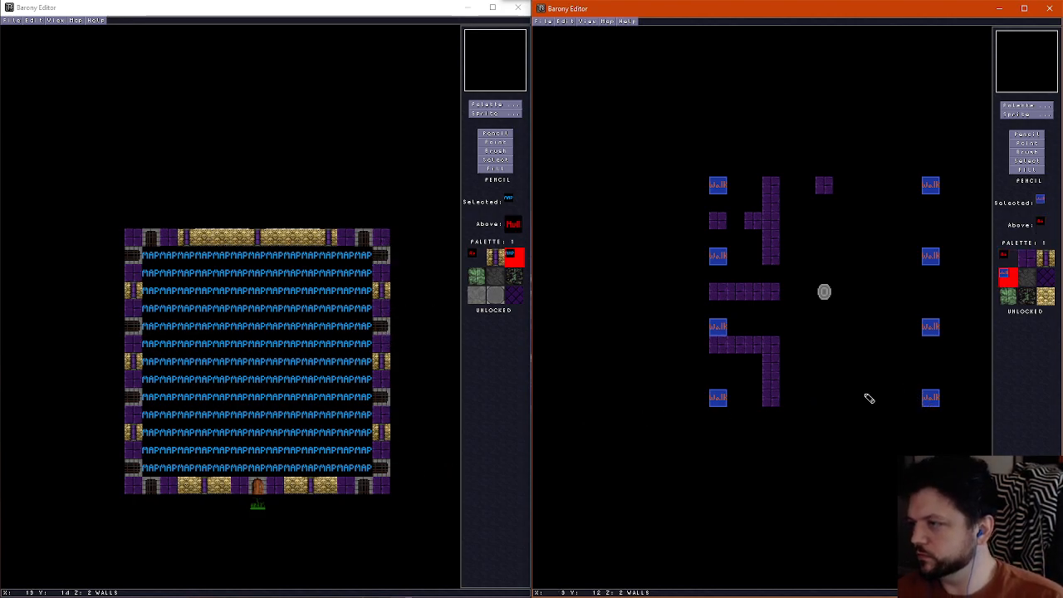
Place a blue marker tile mid-south edge and extend the southwest horizontal purple brick wall around the shrine's south, east and north sides
left_click(824, 397)
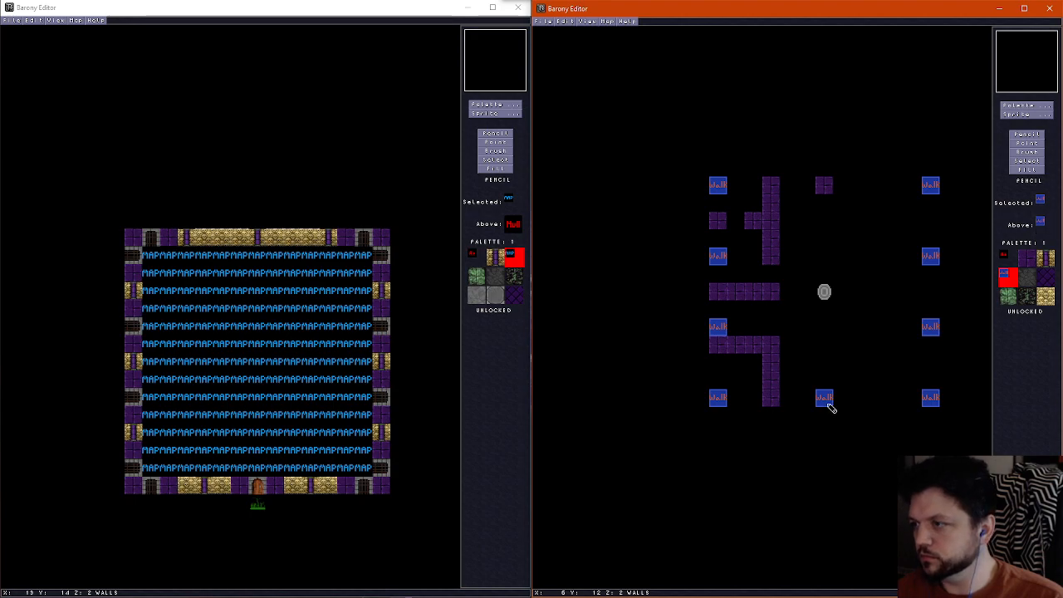
right_click(778, 370)
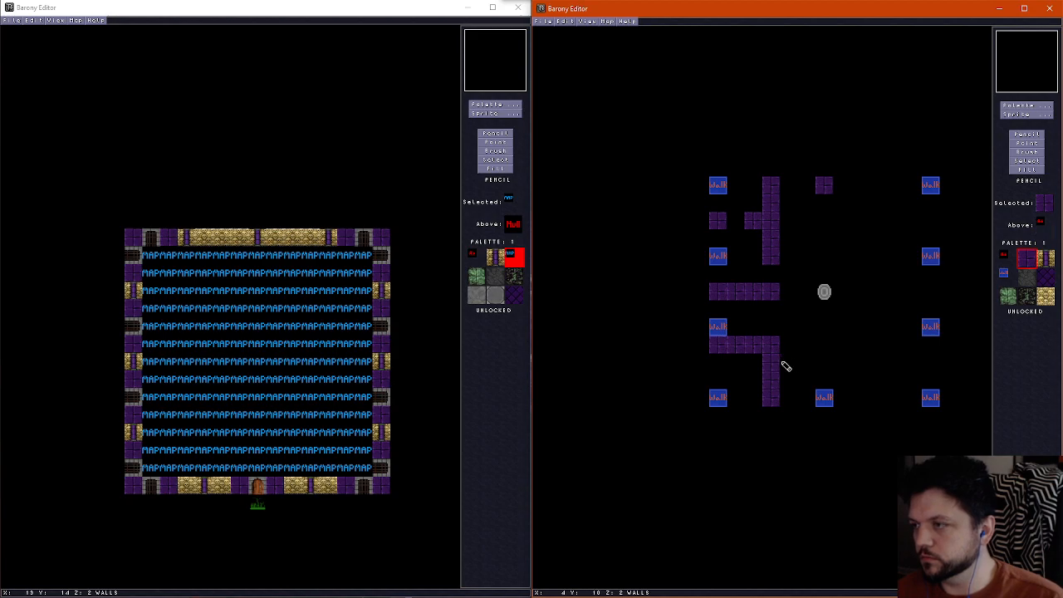
left_click_drag(790, 368, 804, 368)
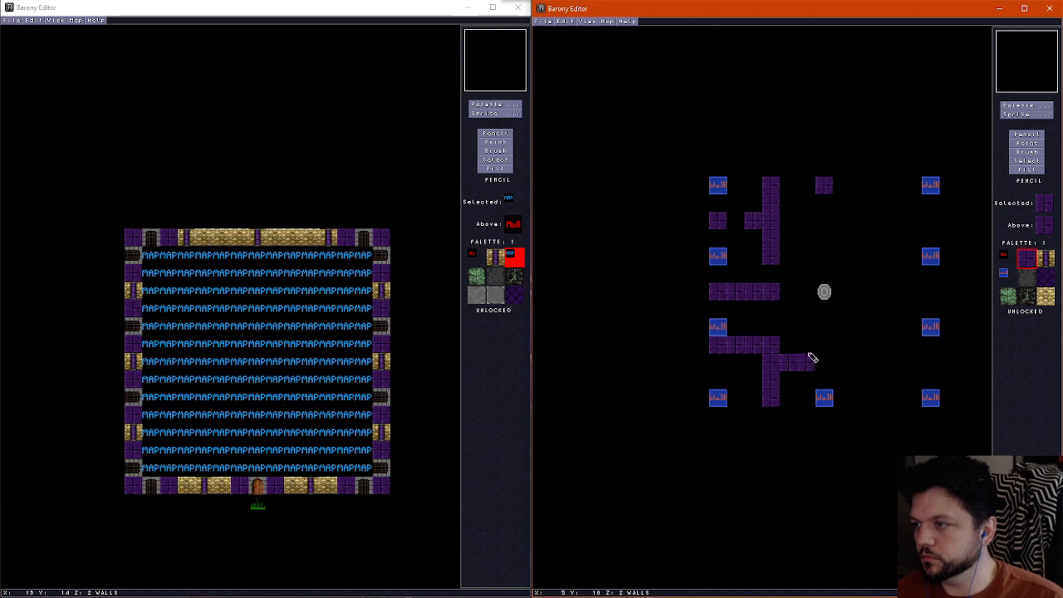
key("ctrl+z")
mouse_move(794, 341)
left_mouse_down()
mouse_move(868, 350)
mouse_move(863, 264)
mouse_move(855, 244)
mouse_move(835, 247)
left_mouse_up()
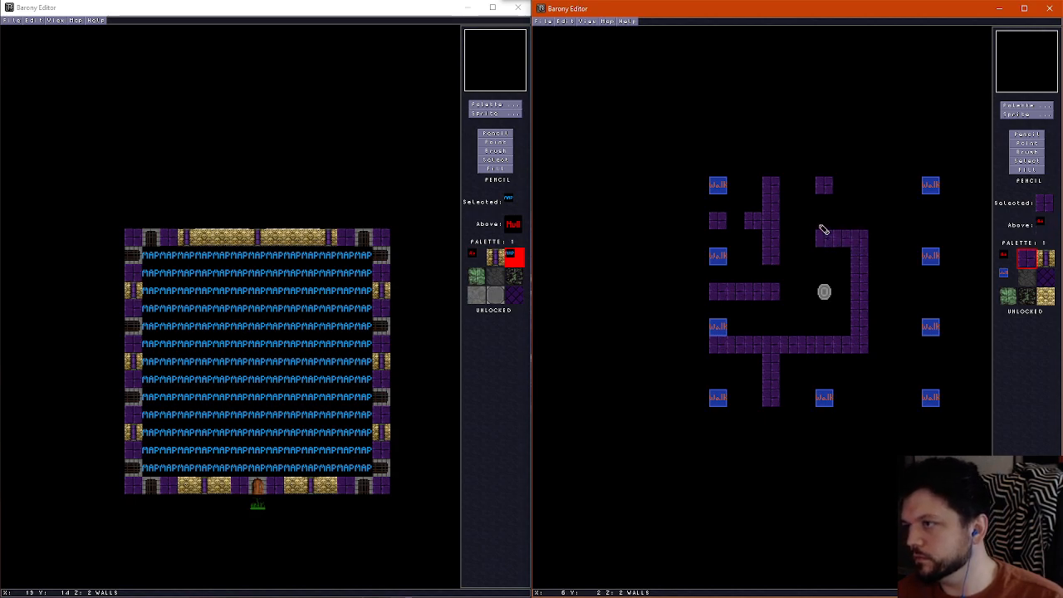
Lengthen the north-centre wall by one tile and wall off the northeast corner with a three-tile south wall and a one-tile doorway facing west
left_click(822, 206)
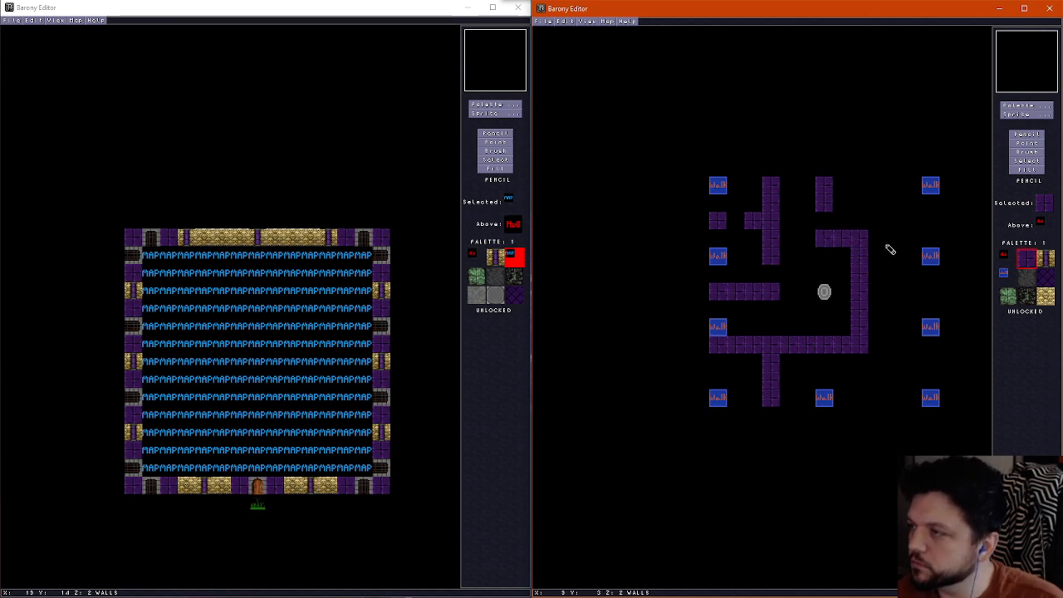
mouse_move(893, 241)
left_mouse_down()
mouse_move(896, 221)
mouse_move(933, 222)
left_mouse_up()
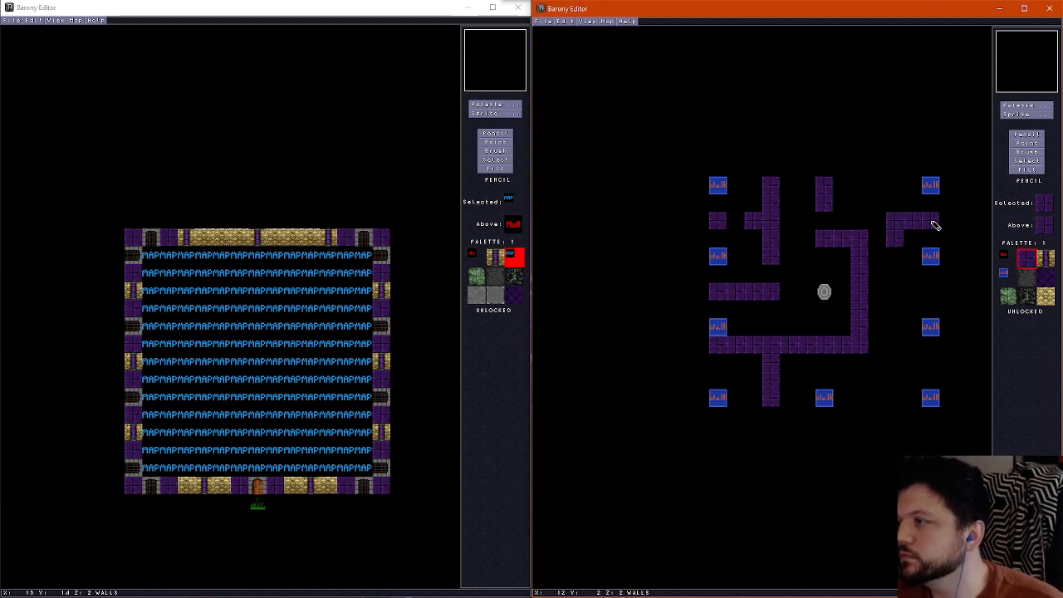
left_click(891, 184)
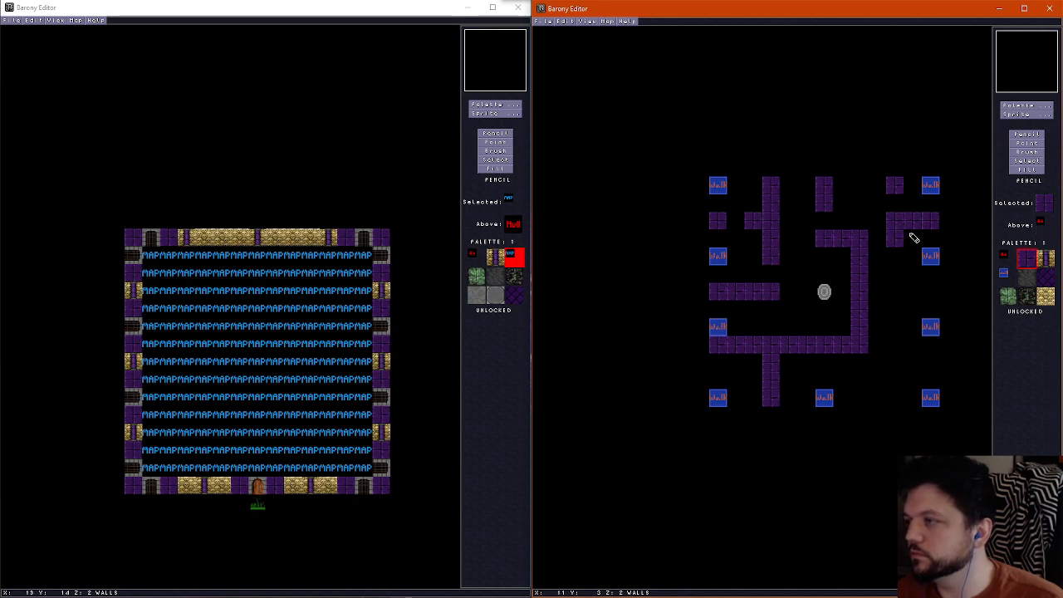
right_click(909, 234)
right_click(902, 194)
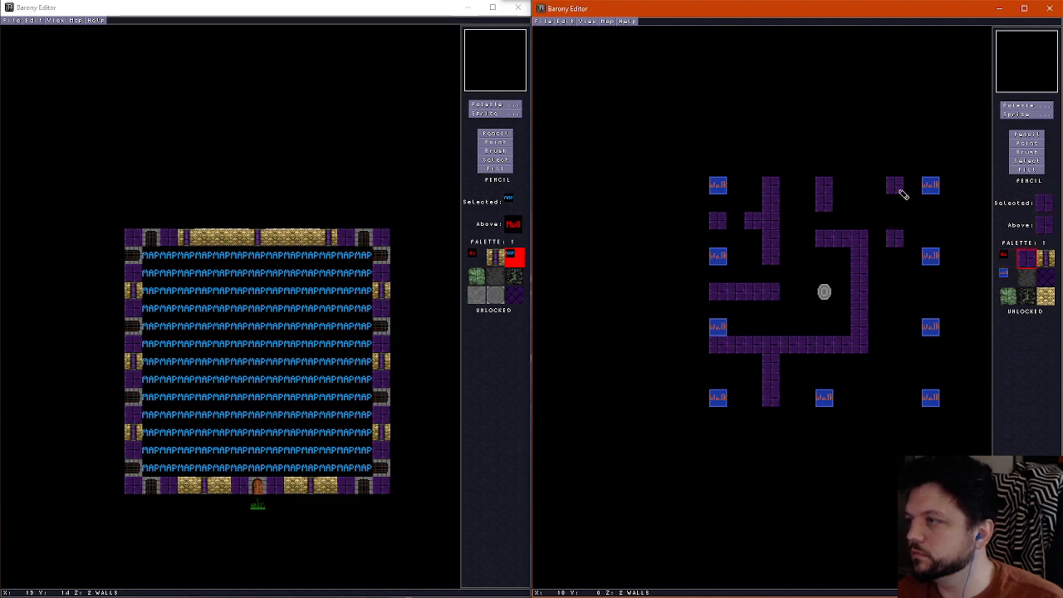
mouse_move(901, 216)
left_mouse_down()
mouse_move(914, 240)
mouse_move(945, 246)
left_mouse_up()
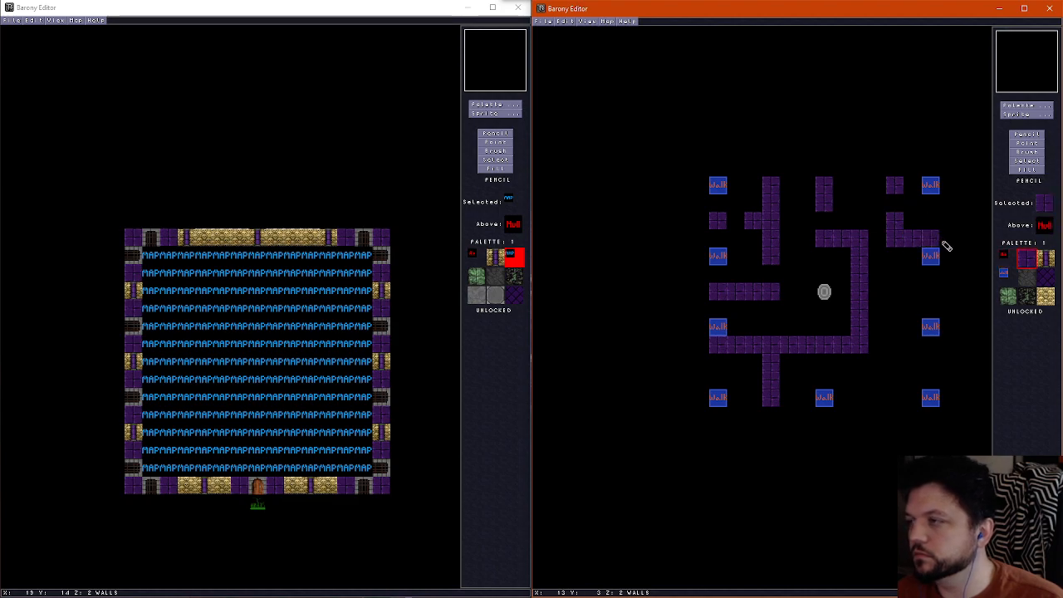
Enclose a room below the northeast one with a west wall broken by a one-tile doorway and a three-tile horizontal wall to the east edge
left_click(895, 258)
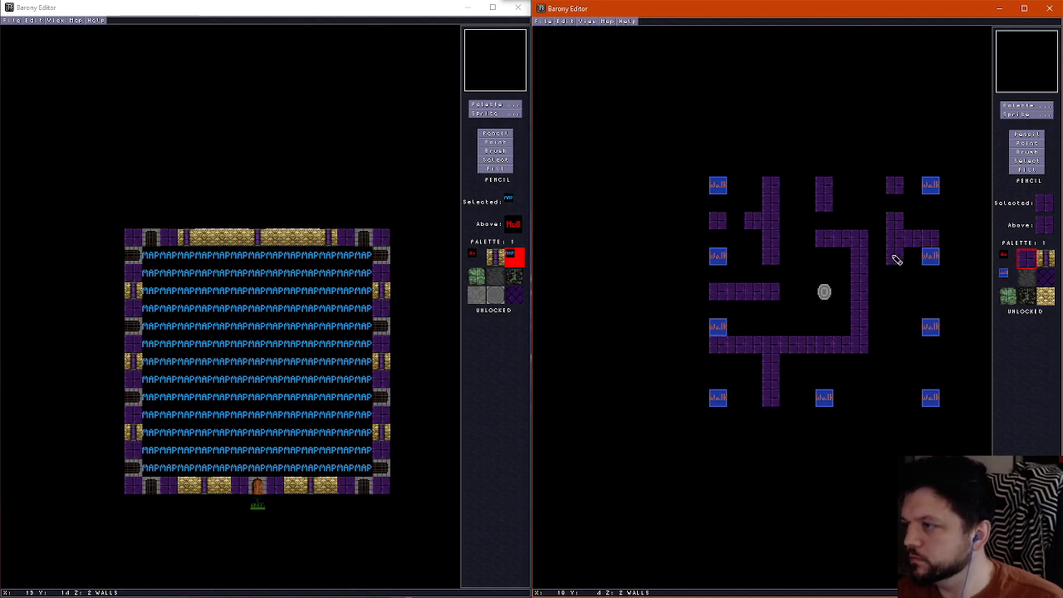
left_click_drag(895, 259, 899, 295)
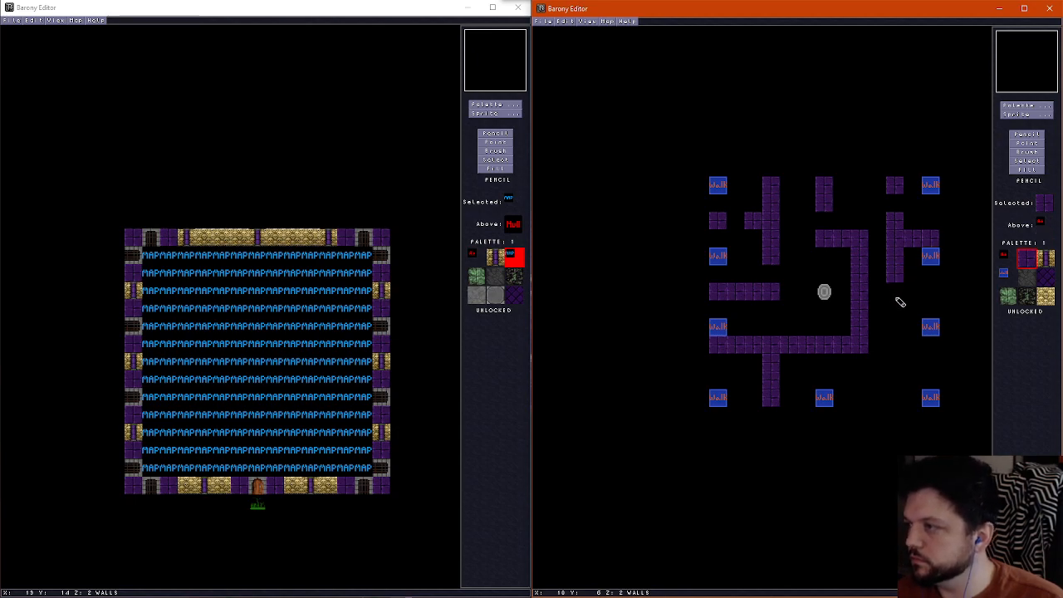
left_click(901, 308)
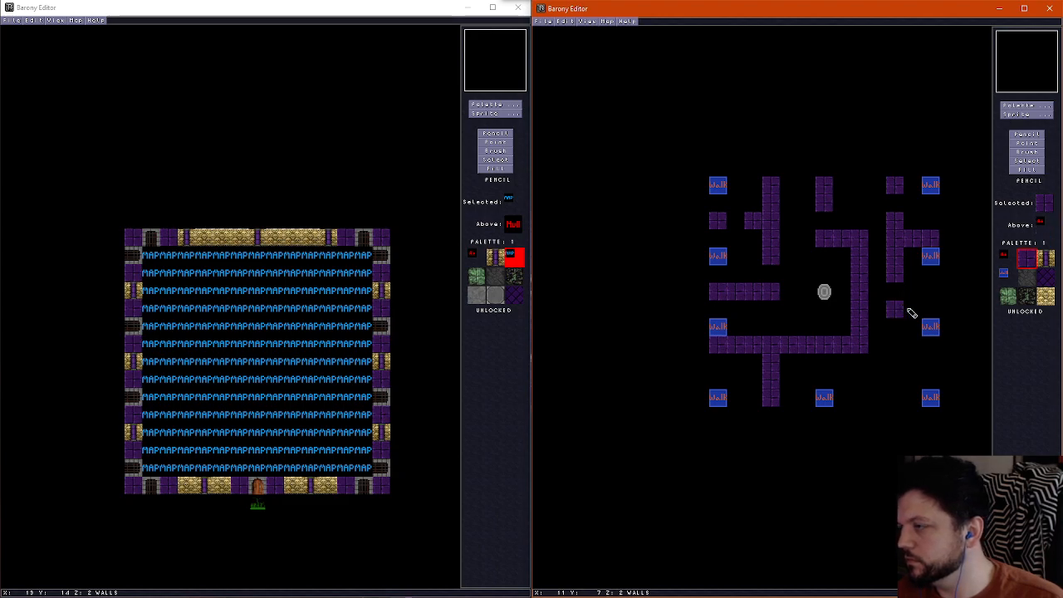
left_click_drag(908, 309, 936, 310)
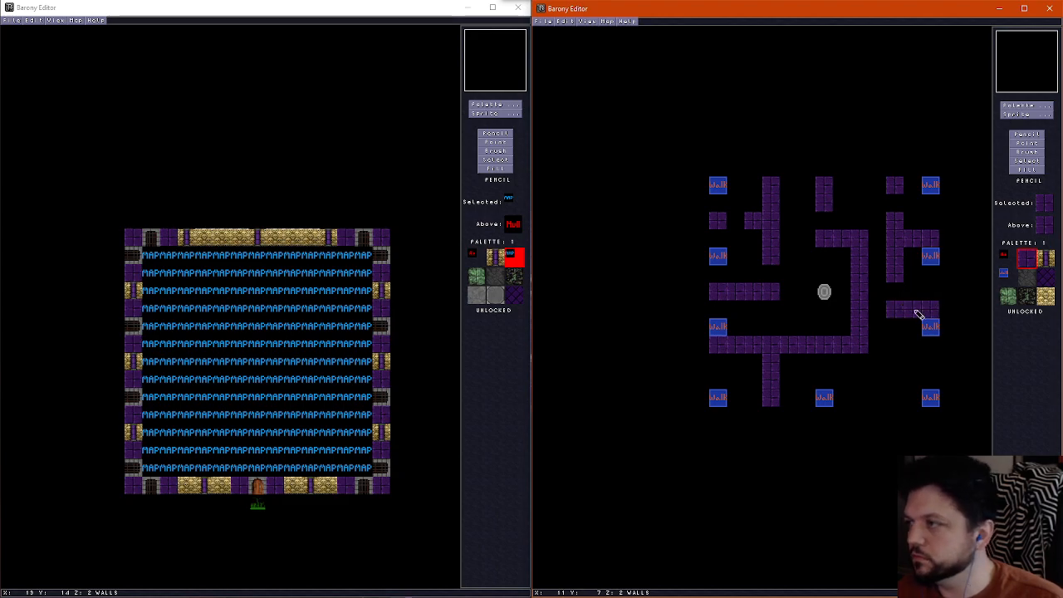
right_click(898, 292)
left_click(898, 273)
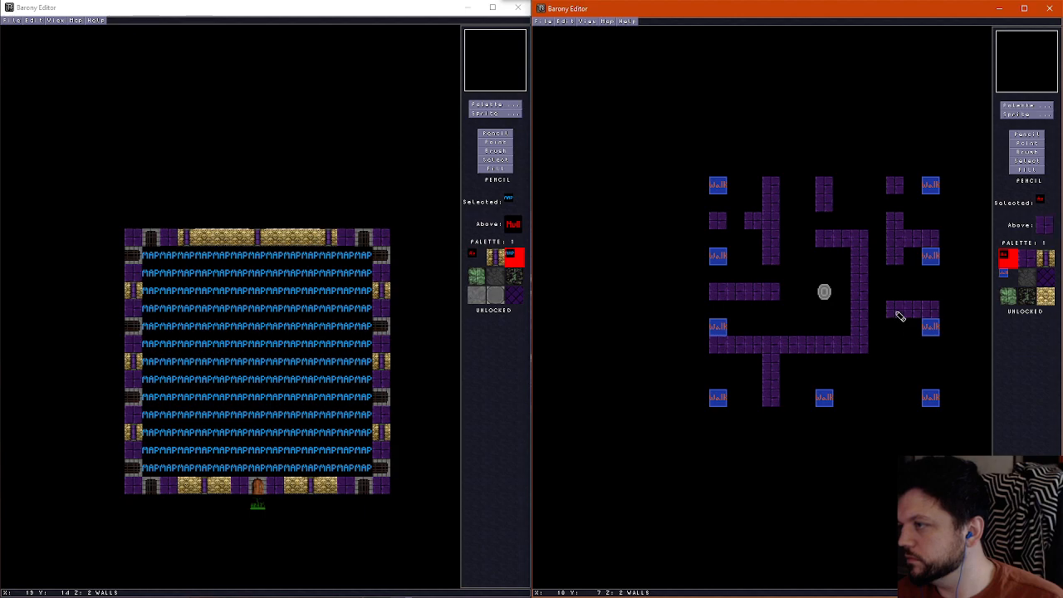
right_click(899, 311)
left_click(895, 292)
Build a three-tile vertical purple brick wall in the southeast with a two-tile branch from its middle to the east edge
right_click(913, 314)
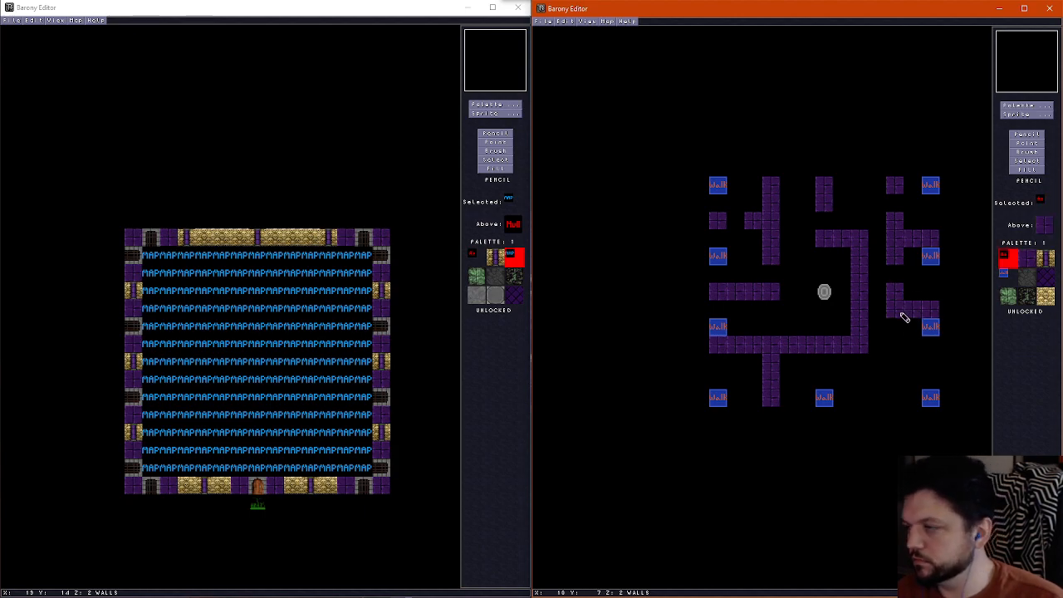
right_click(904, 316)
left_click_drag(889, 347, 894, 381)
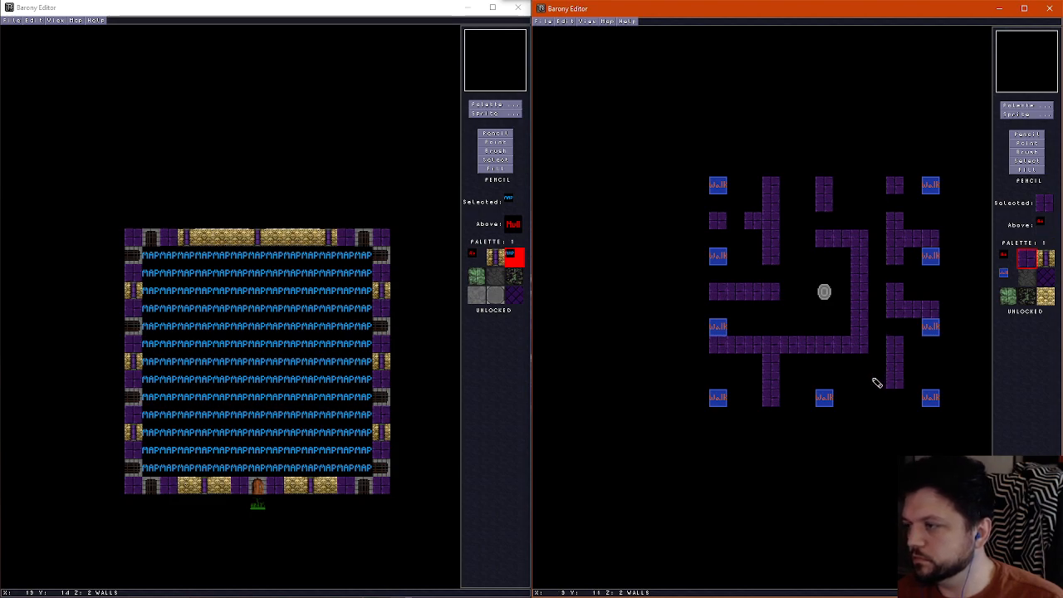
right_click(902, 382)
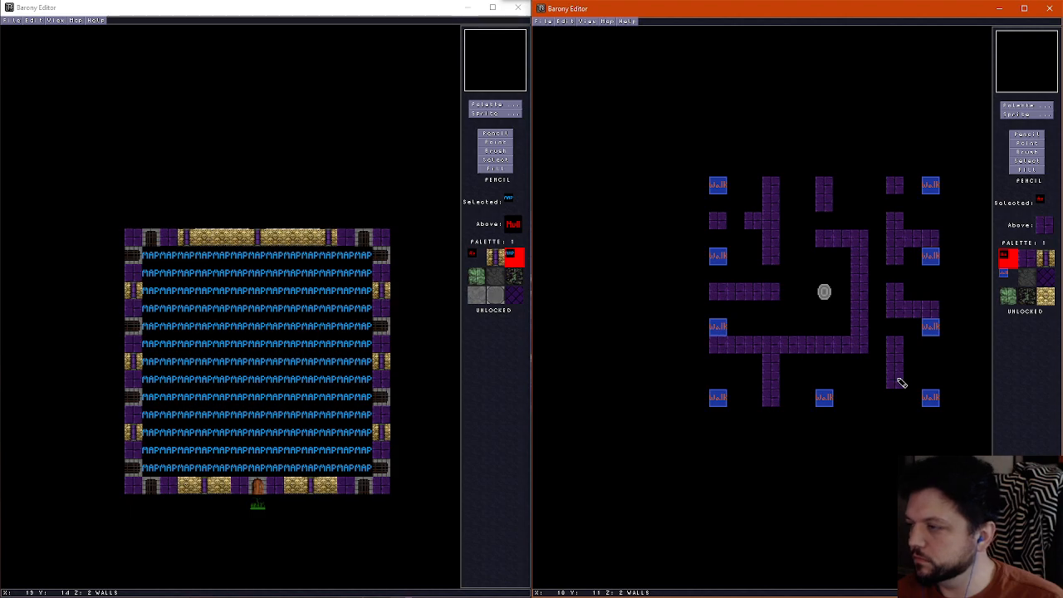
right_click(895, 380)
mouse_move(895, 380)
left_mouse_down()
mouse_move(897, 408)
mouse_move(939, 373)
mouse_move(892, 408)
left_mouse_up()
right_click(916, 380)
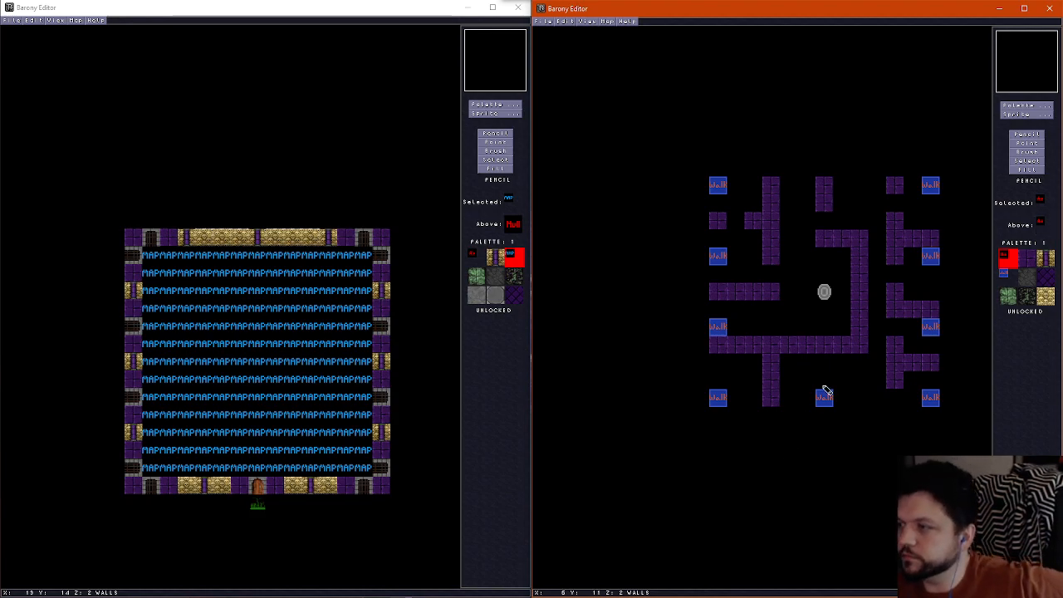
Move the teleport shrine one tile north
right_click(865, 307)
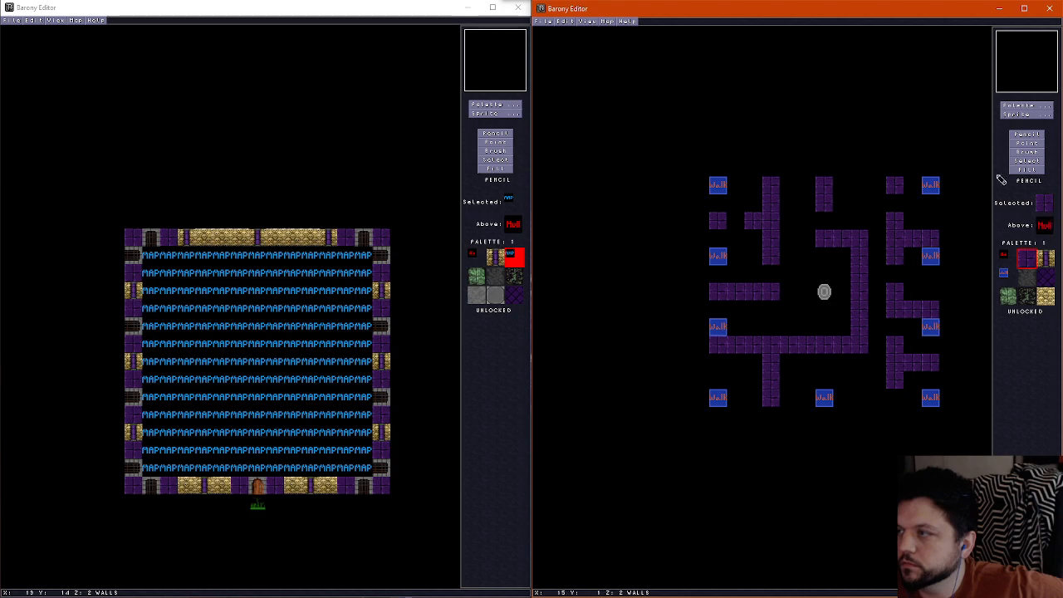
left_click(1038, 143)
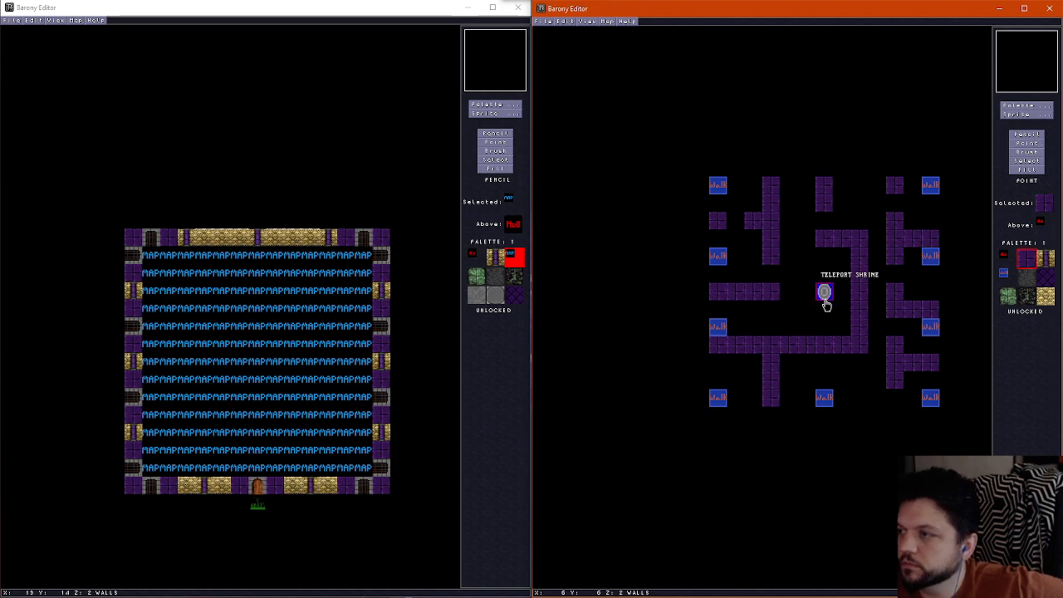
left_click_drag(826, 305, 826, 288)
left_click(1026, 135)
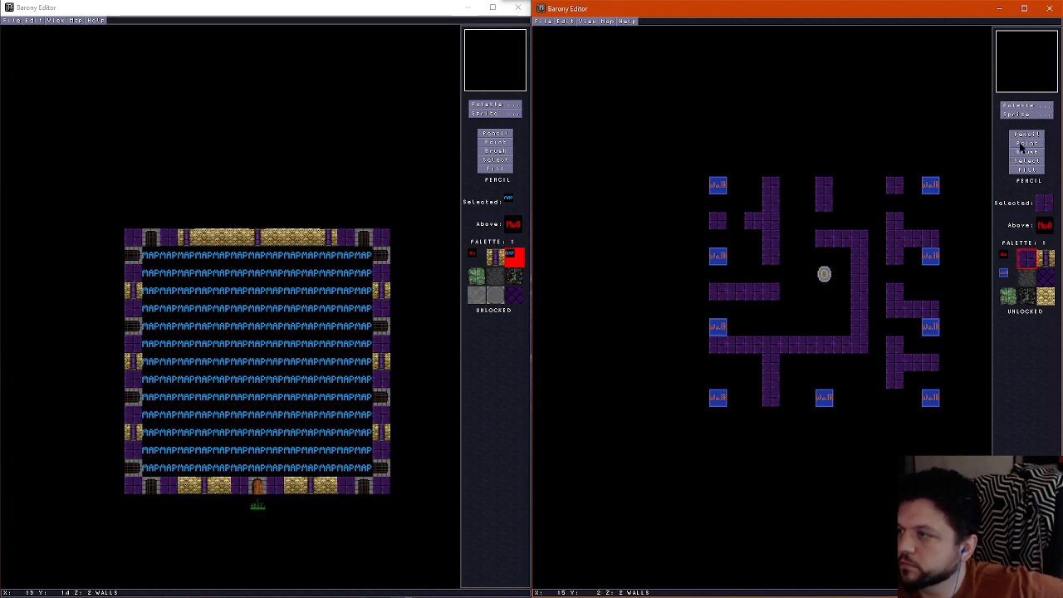
Reroute the shrine's south wall two rows higher, linking it down to the long southwest wall and erasing the old southeast corner tiles
left_click_drag(848, 313, 822, 311)
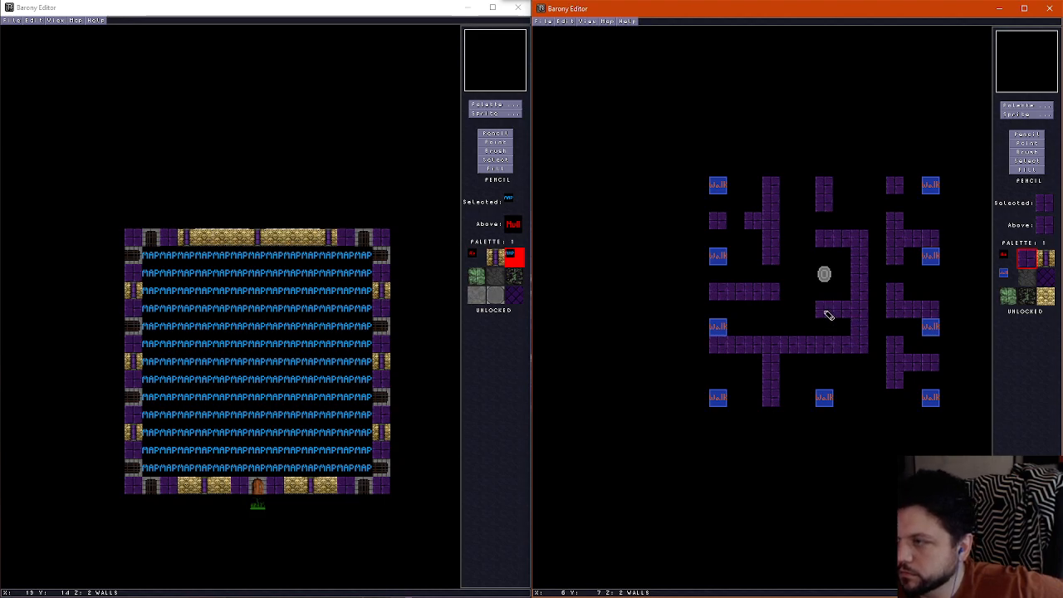
left_click(821, 333)
right_click(842, 356)
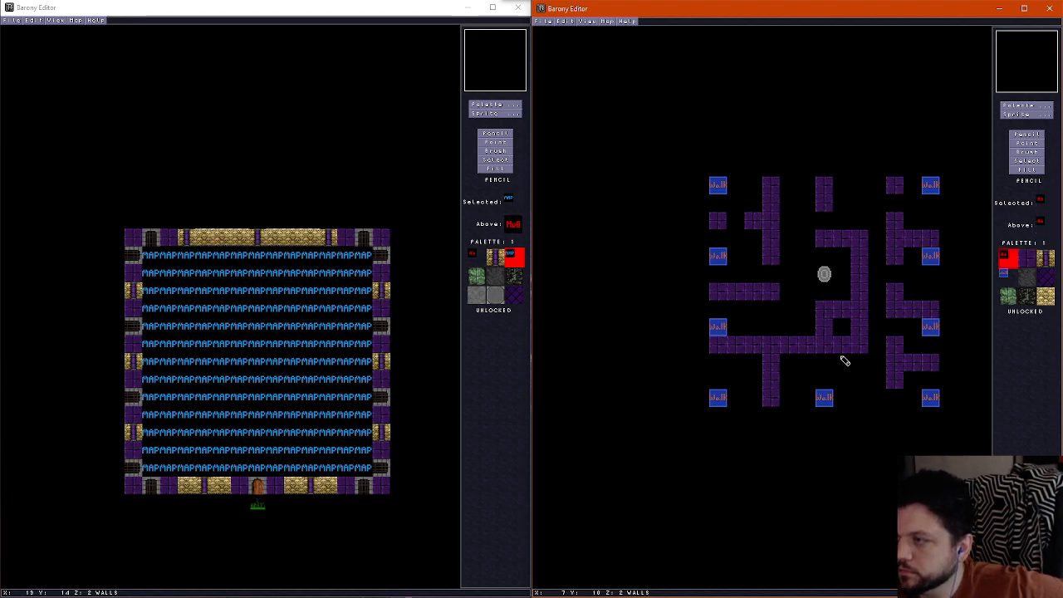
mouse_move(842, 347)
left_mouse_down()
mouse_move(871, 330)
mouse_move(861, 348)
left_mouse_up()
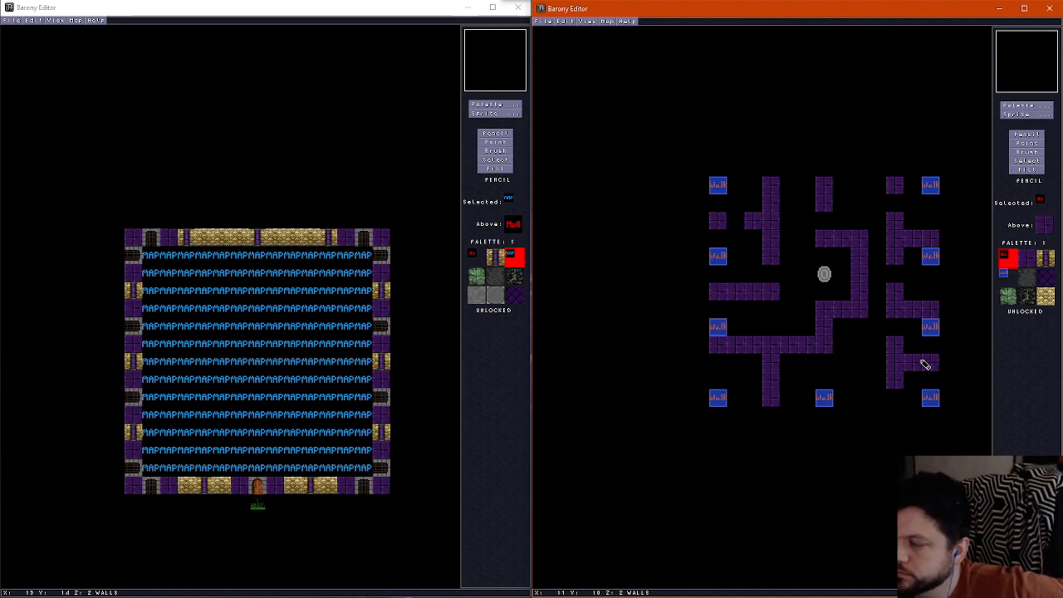
Add a three-tile vertical wall up from the south edge, two tiles east of the centre marker, and erase the southeast wall's end stubs
right_click(897, 345)
left_click_drag(872, 402, 867, 375)
right_click(916, 347)
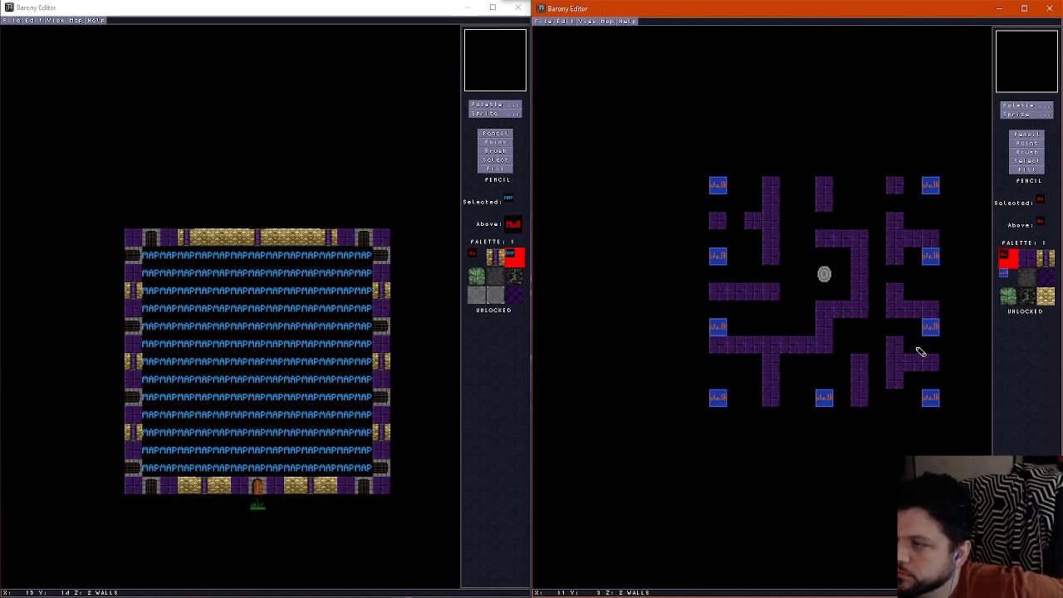
left_click(896, 346)
left_click(895, 380)
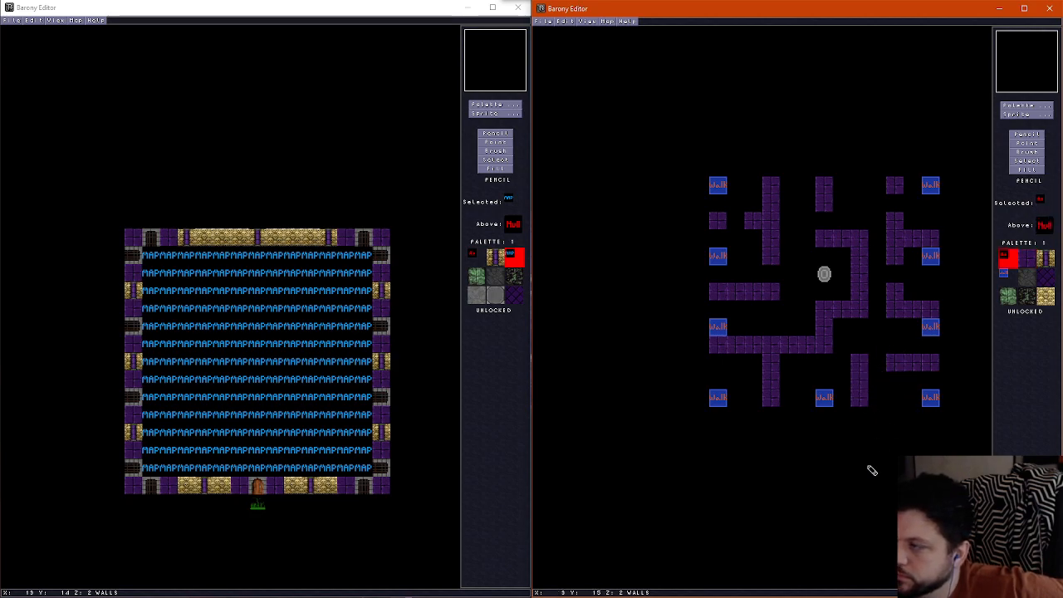
Extend the new south wall one tile north and the east room's west wall one tile south, and erase that room's two-tile branch to the edge
right_click(857, 368)
left_click(864, 345)
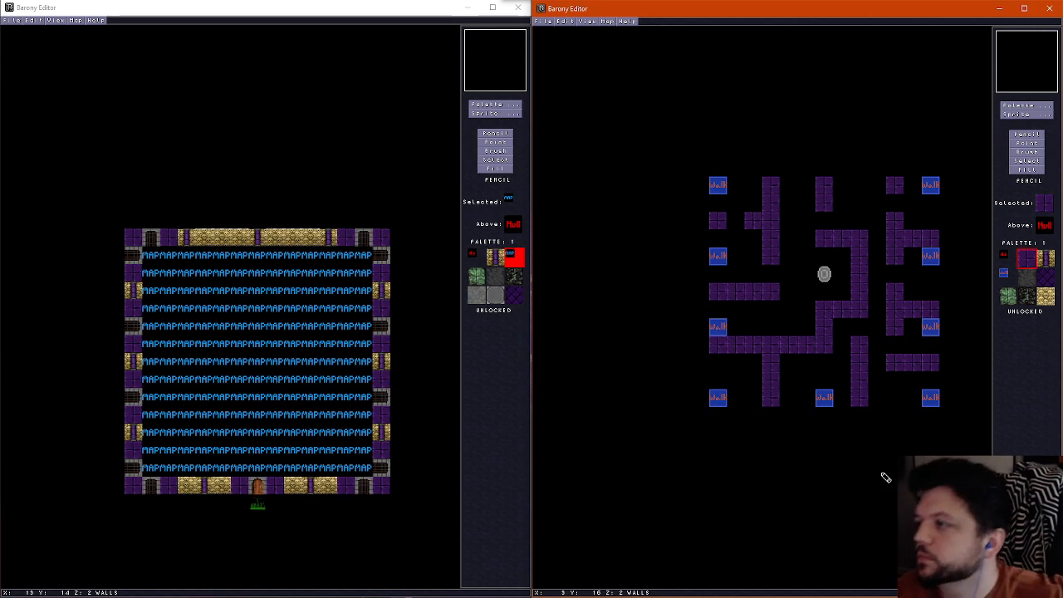
right_click(922, 304)
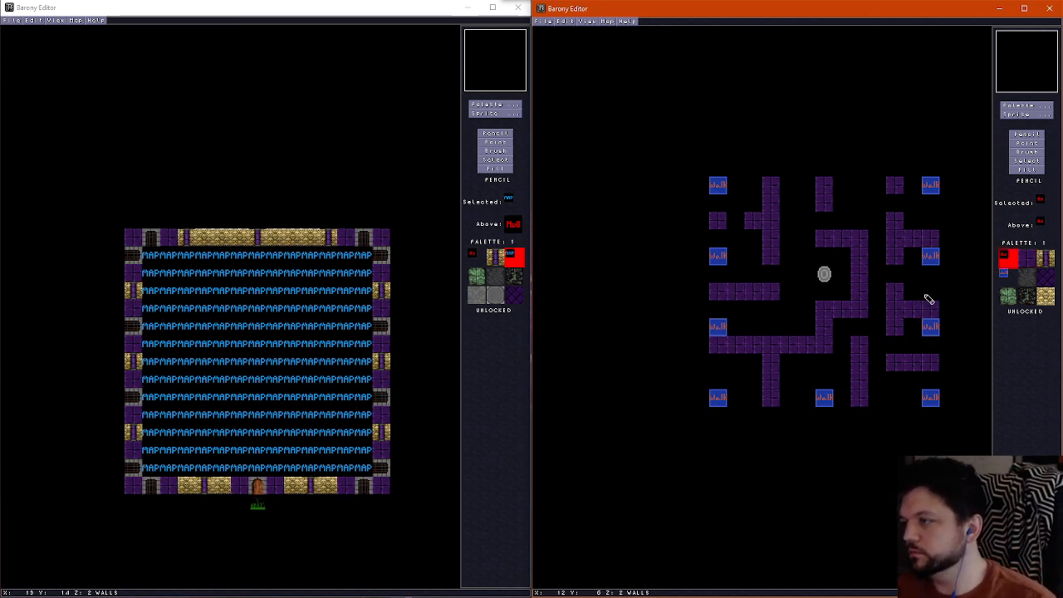
left_click_drag(930, 308, 917, 310)
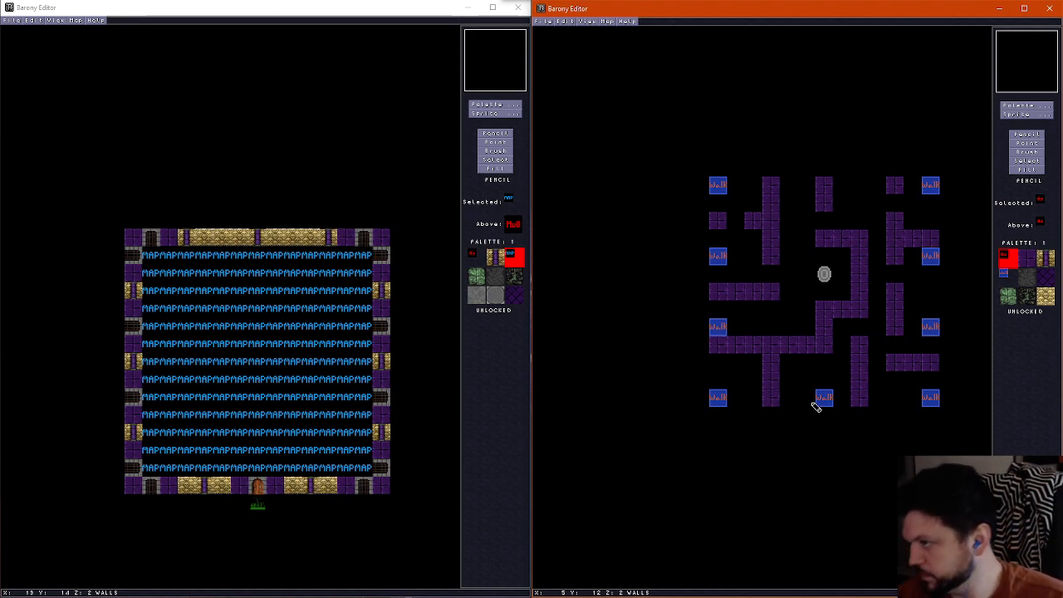
Erase a two-by-two patch of floor tiles at the east edge between the two middle markers, comparing it against the wall layout
scroll(919, 296, "down", 1)
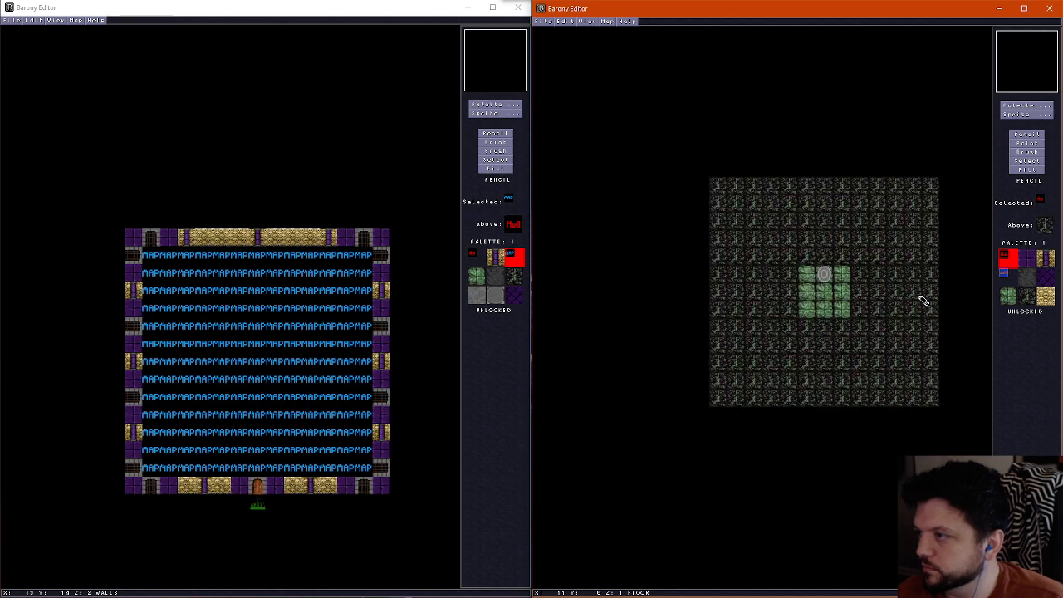
scroll(919, 296, "up", 1)
scroll(919, 298, "down", 1)
mouse_move(916, 297)
left_mouse_down()
mouse_move(928, 302)
mouse_move(915, 303)
left_mouse_up()
scroll(914, 302, "up", 1)
scroll(917, 305, "down", 1)
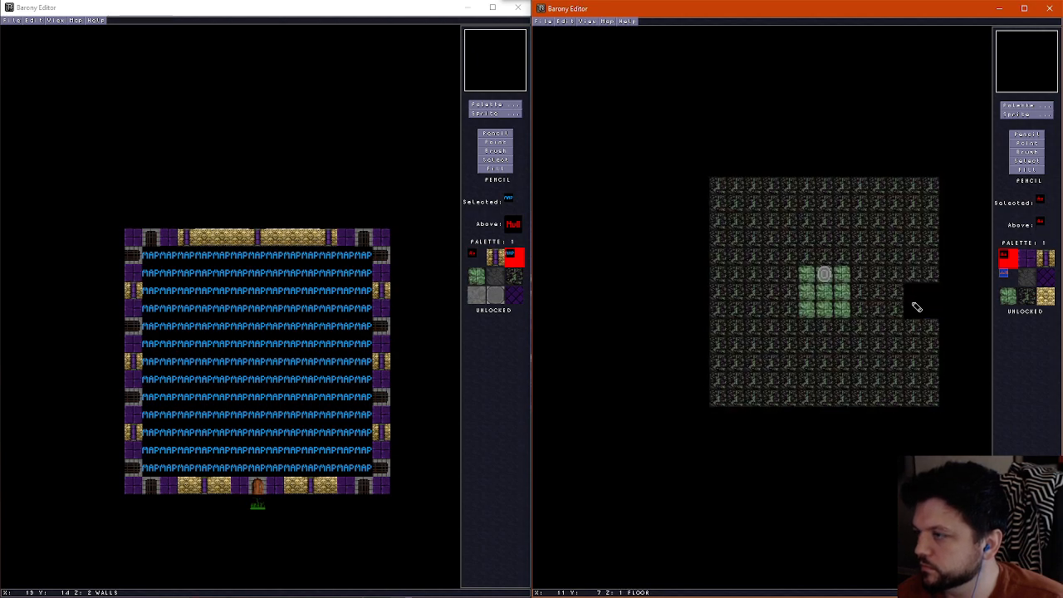
scroll(916, 305, "up", 1)
scroll(916, 307, "down", 1)
scroll(913, 303, "up", 1)
scroll(913, 303, "down", 1)
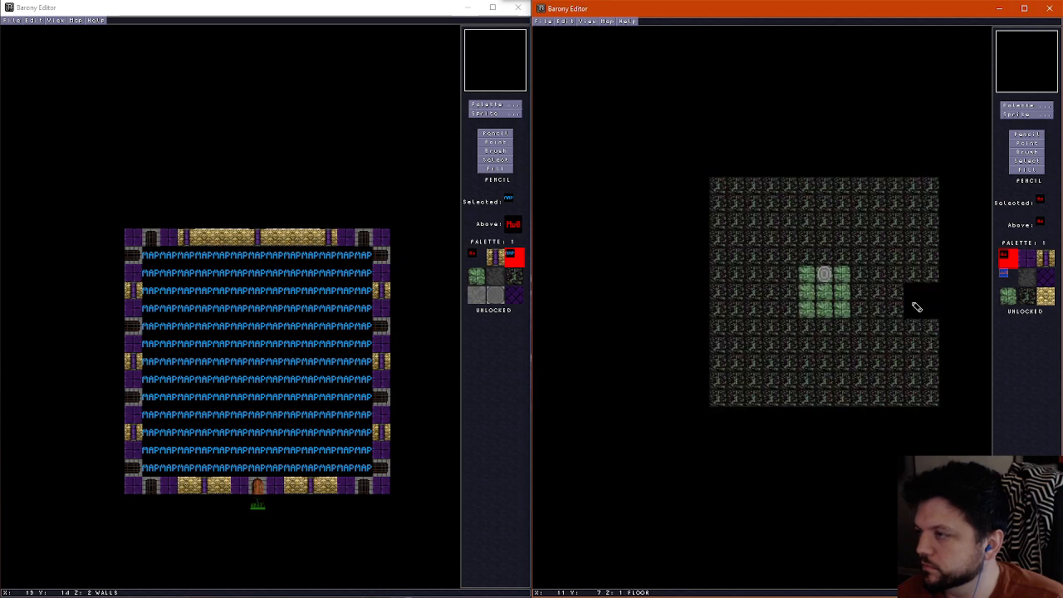
scroll(914, 305, "up", 1)
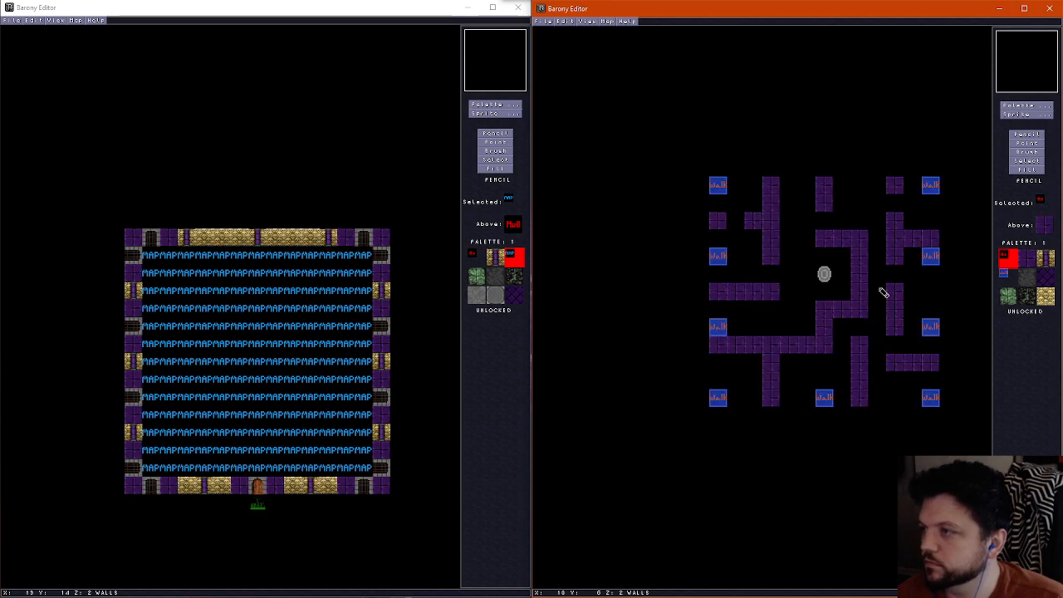
Erase the uppermost tile of the southwest room's east wall to open a doorway below the long horizontal wall
scroll(802, 233, "down", 1)
scroll(802, 235, "up", 1)
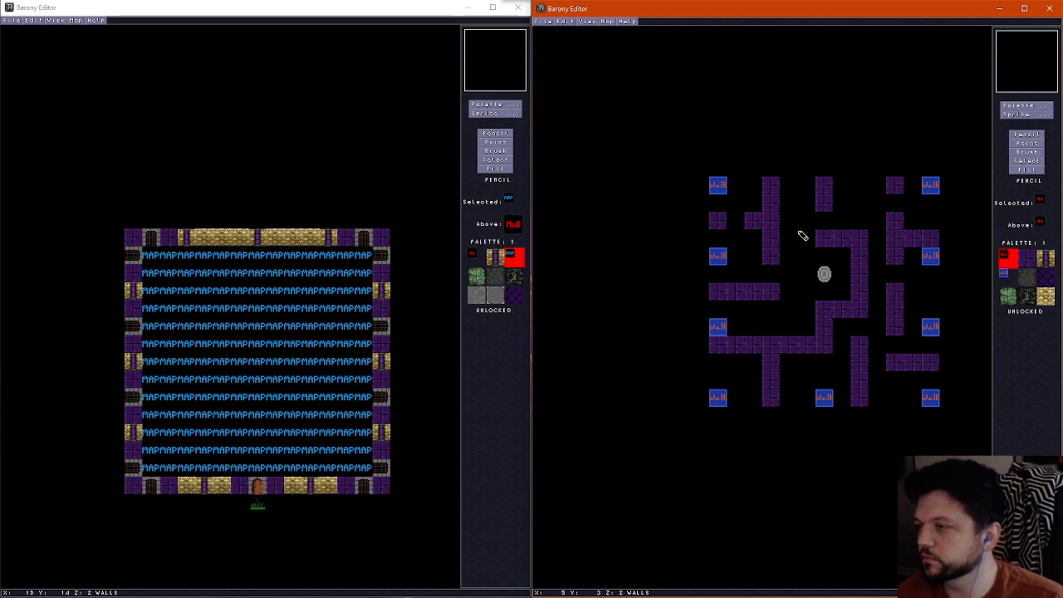
left_click(768, 362)
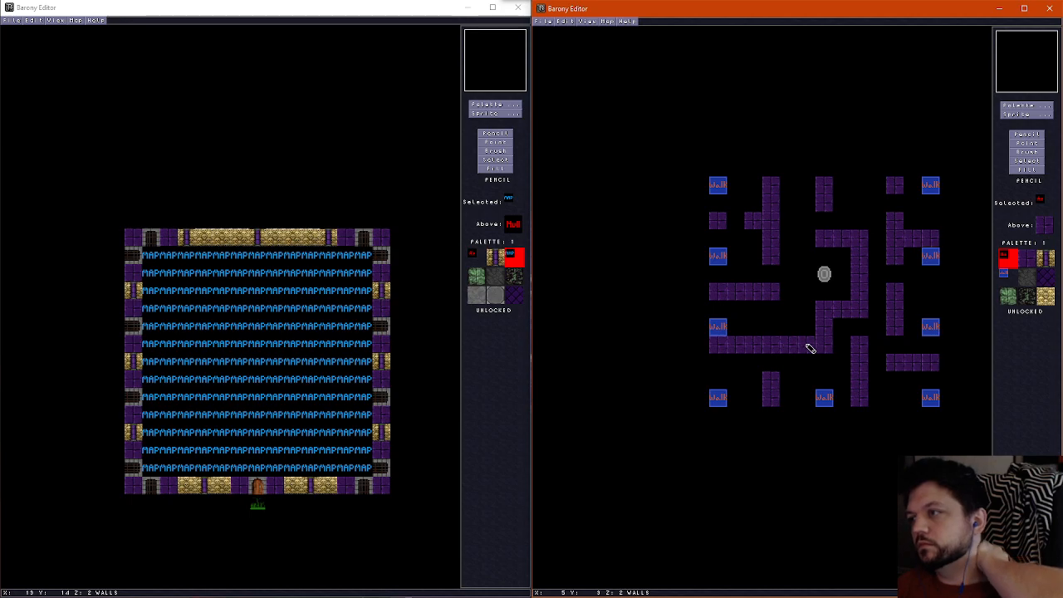
Erase the long southwest wall's tile beside the central vertical stub and the two-tile wall at the north edge above the shrine
left_click_drag(806, 347, 799, 348)
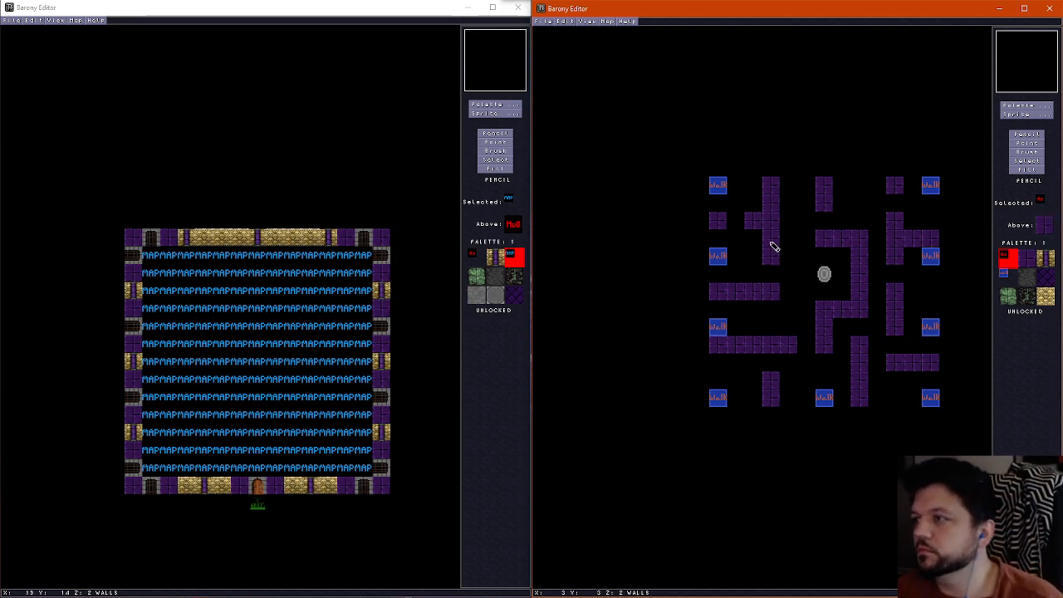
right_click(826, 209)
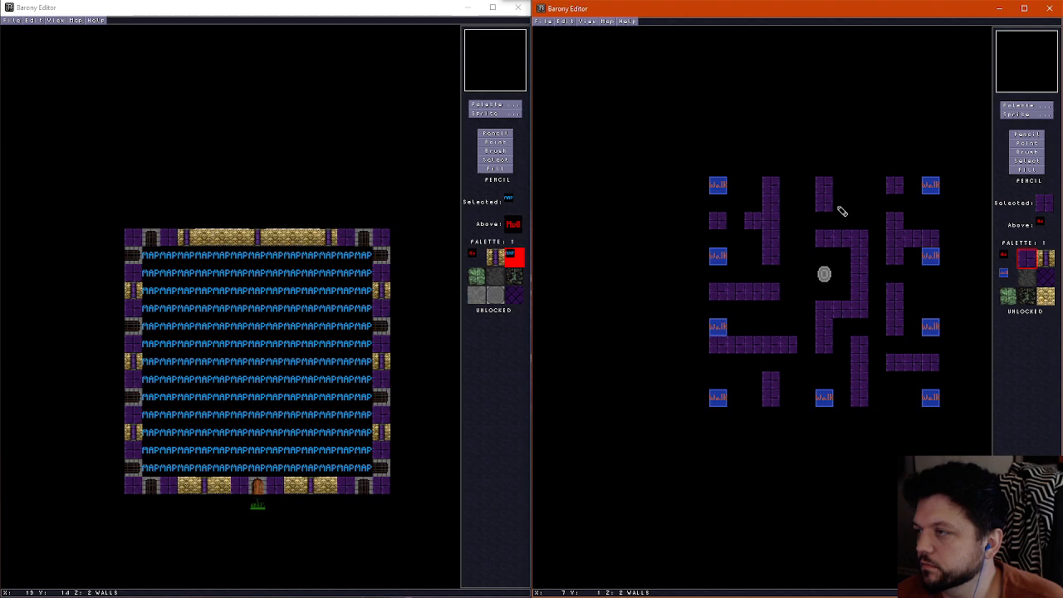
right_click(837, 218)
left_click_drag(827, 207, 826, 186)
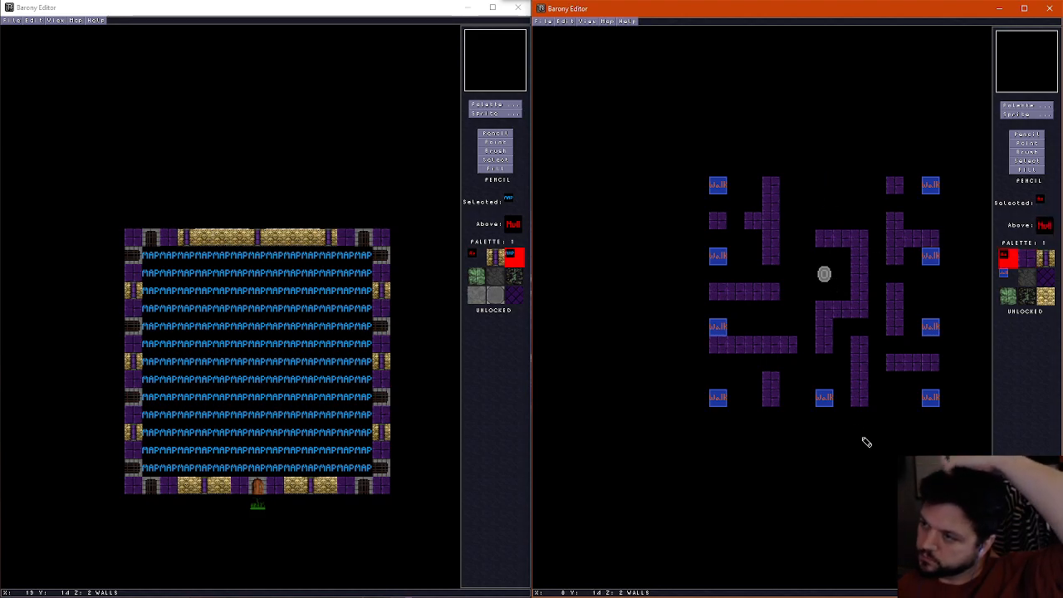
Add a purple wall tile east of the northwest wall's lower part and another south of the upper west wall's east end
right_click(777, 240)
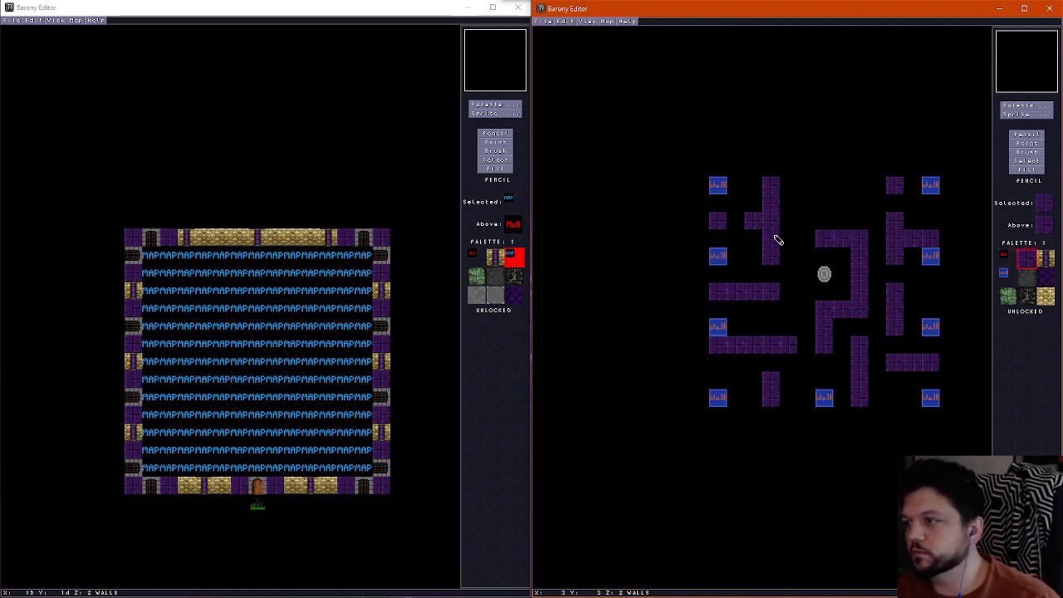
left_click(789, 239)
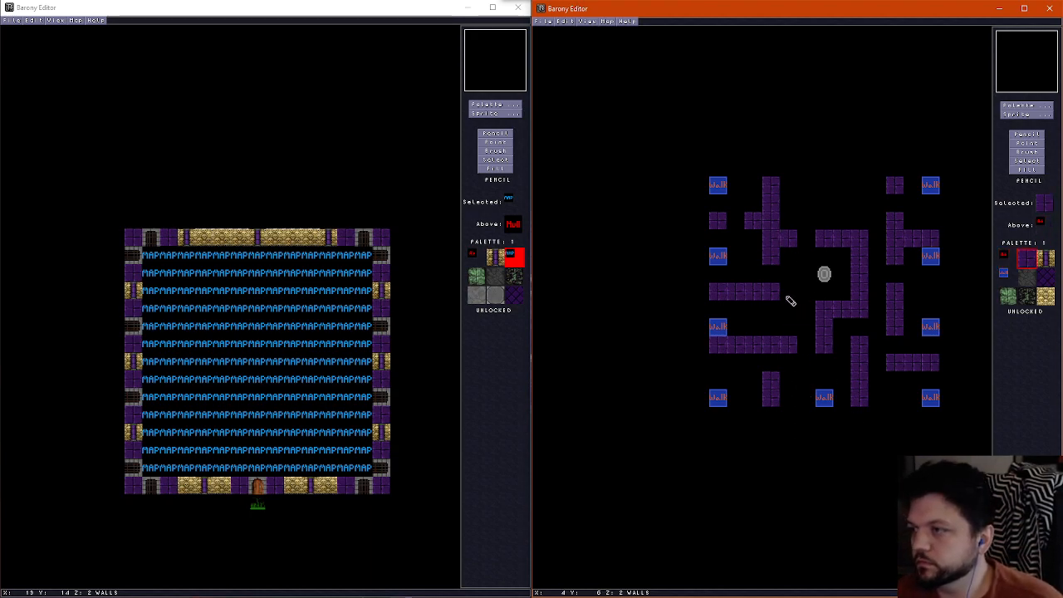
left_click(776, 309)
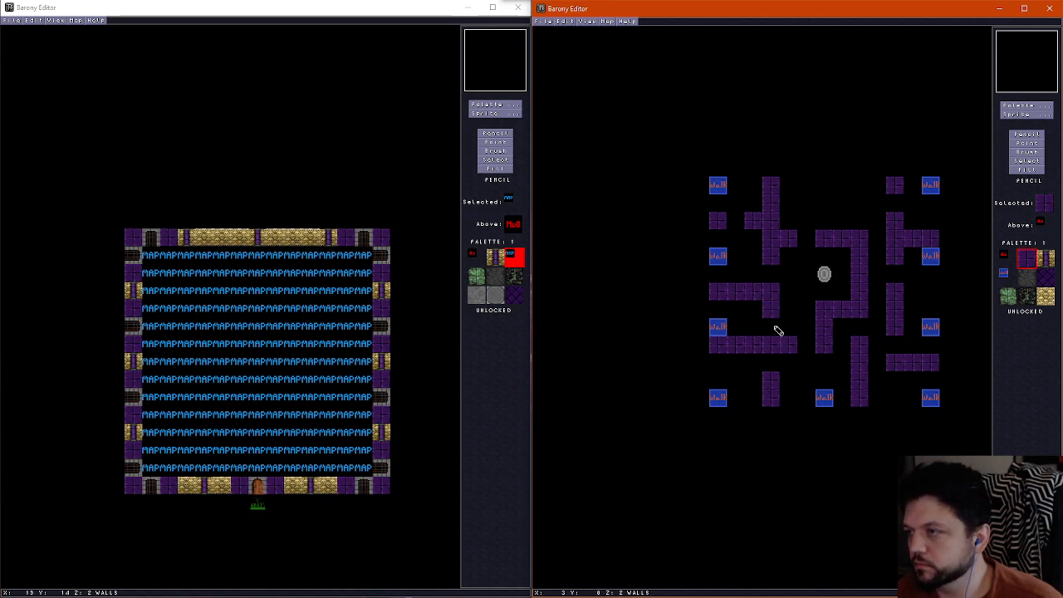
left_click_drag(790, 295, 790, 311)
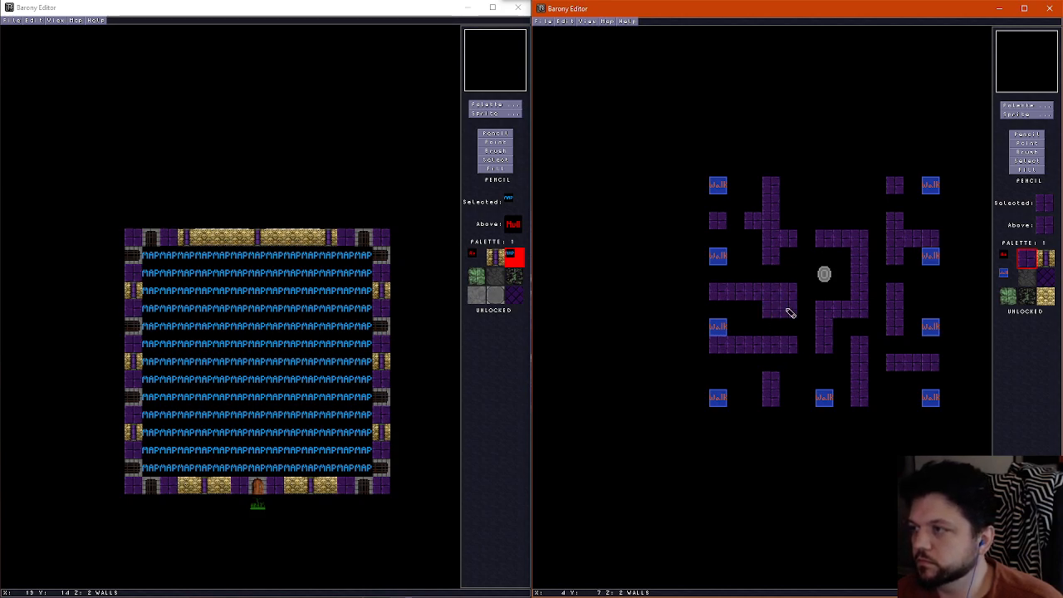
key("ctrl+z")
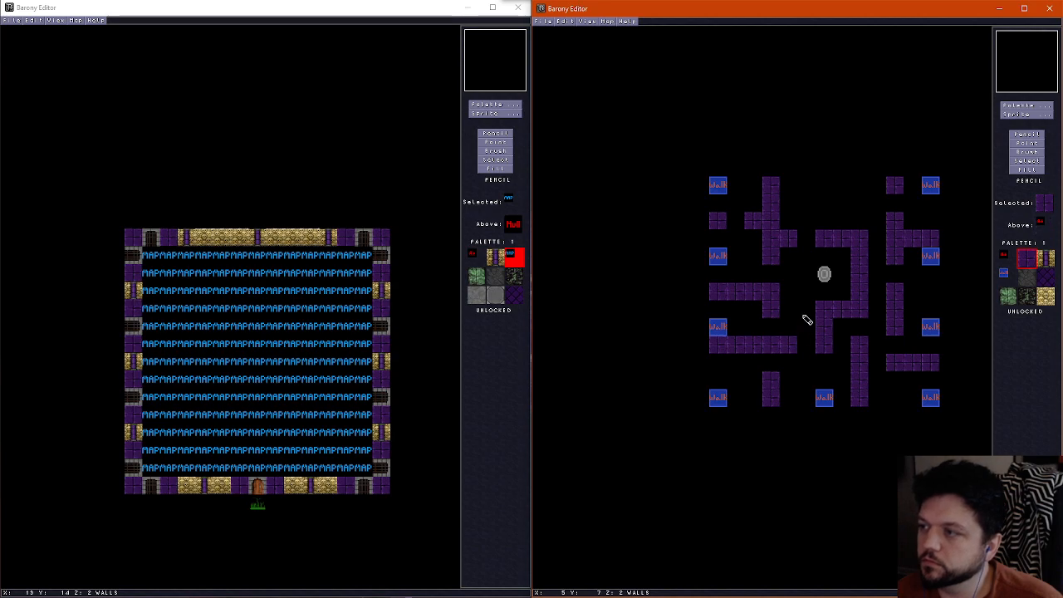
scroll(812, 305, "down", 1)
left_click(807, 307)
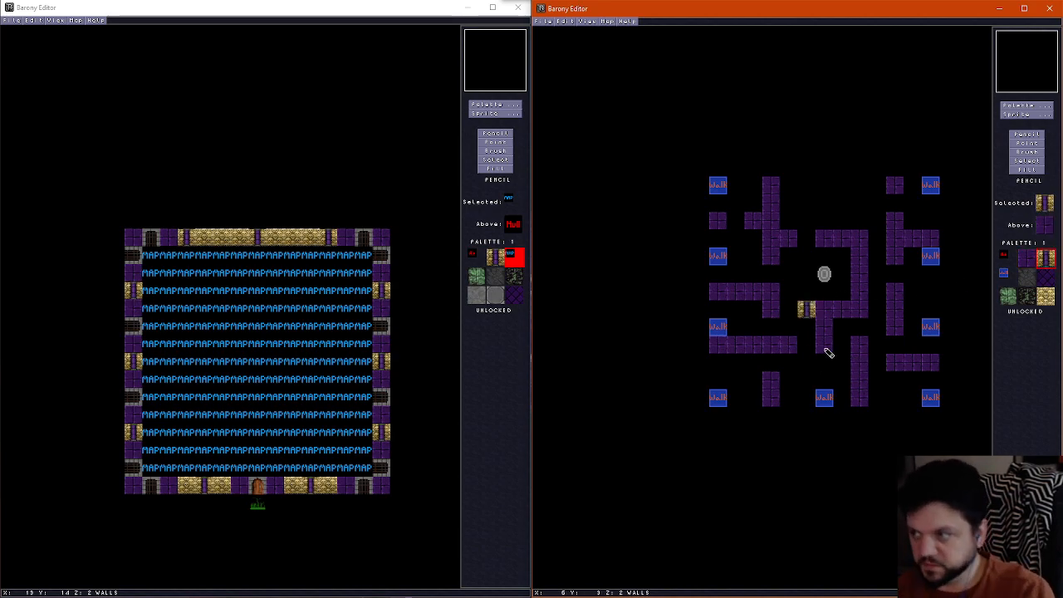
scroll(821, 315, "up", 1)
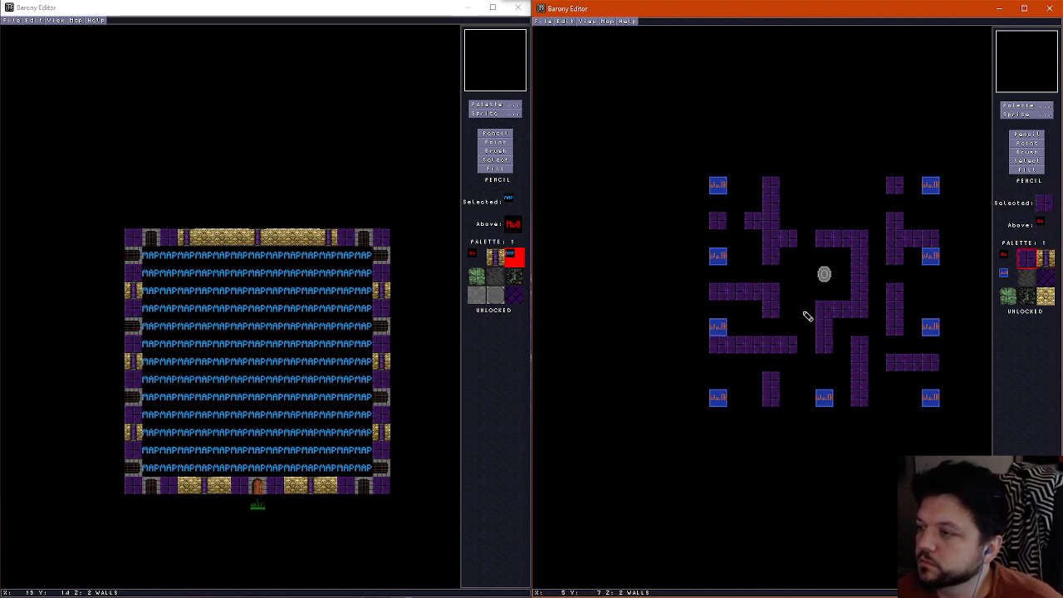
Extend the shrine's south wall one purple tile west and place bone-column tiles in the shrine's south and east walls
left_click(806, 310)
scroll(996, 236, "down", 1)
left_click(824, 308)
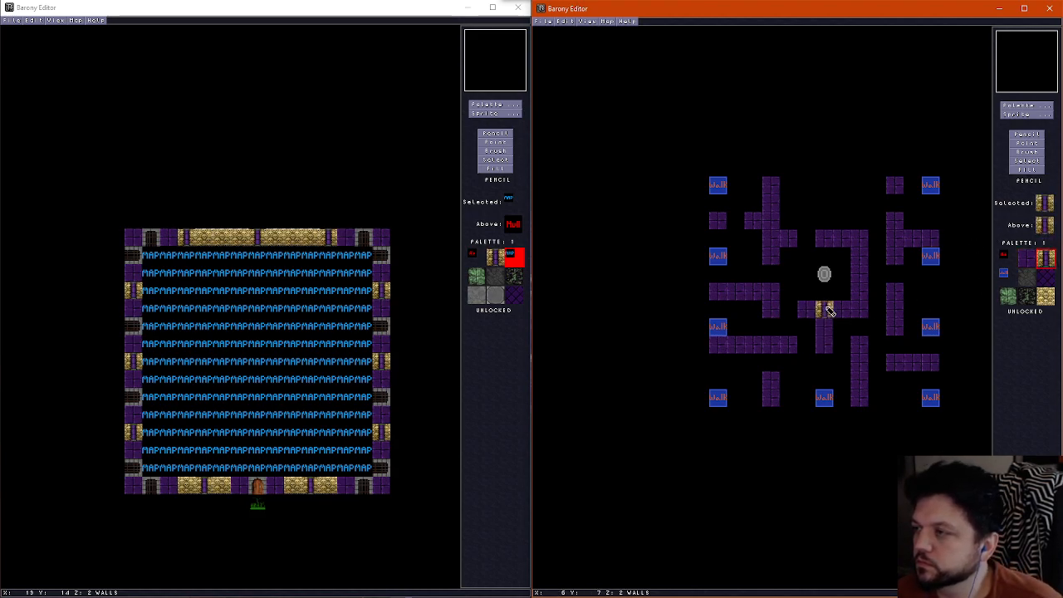
left_click(860, 275)
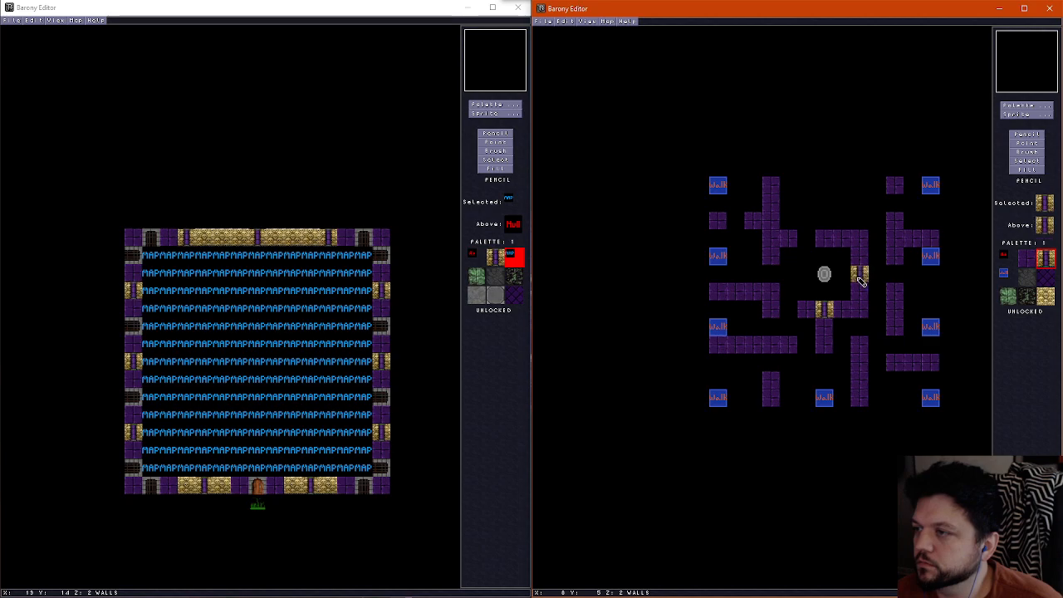
Place a bone-column tile in each of the two horizontal west walls, the southeast horizontal wall and the east room's vertical wall
left_click(736, 291)
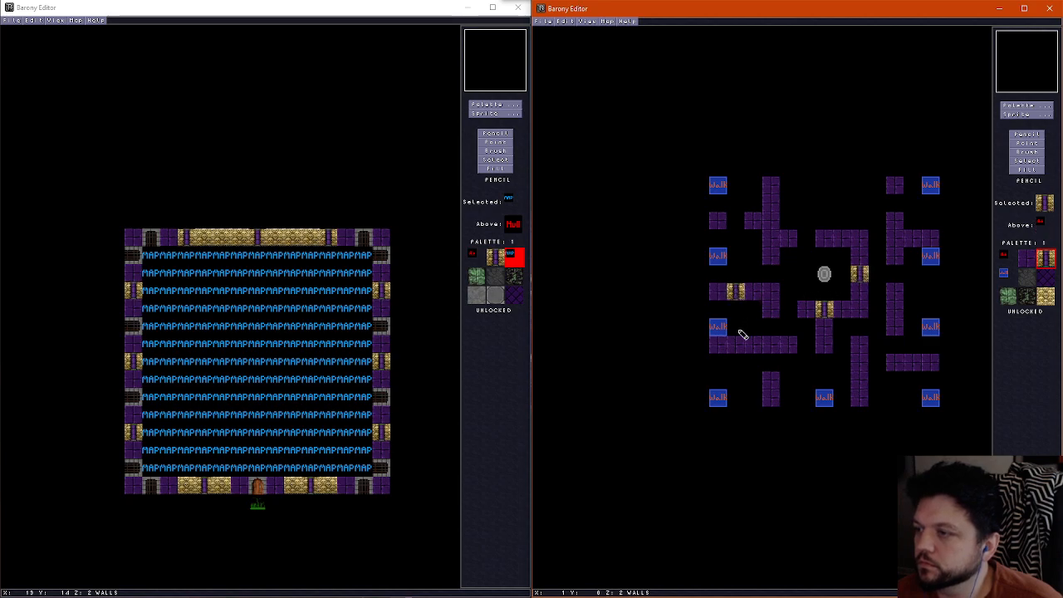
left_click(736, 344)
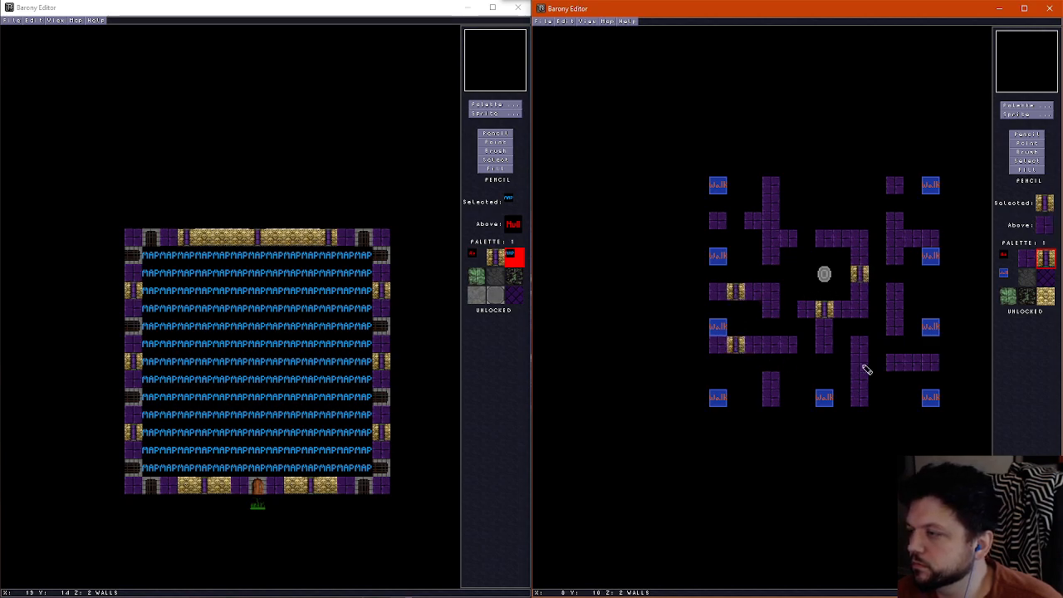
left_click(914, 365)
left_click(895, 311)
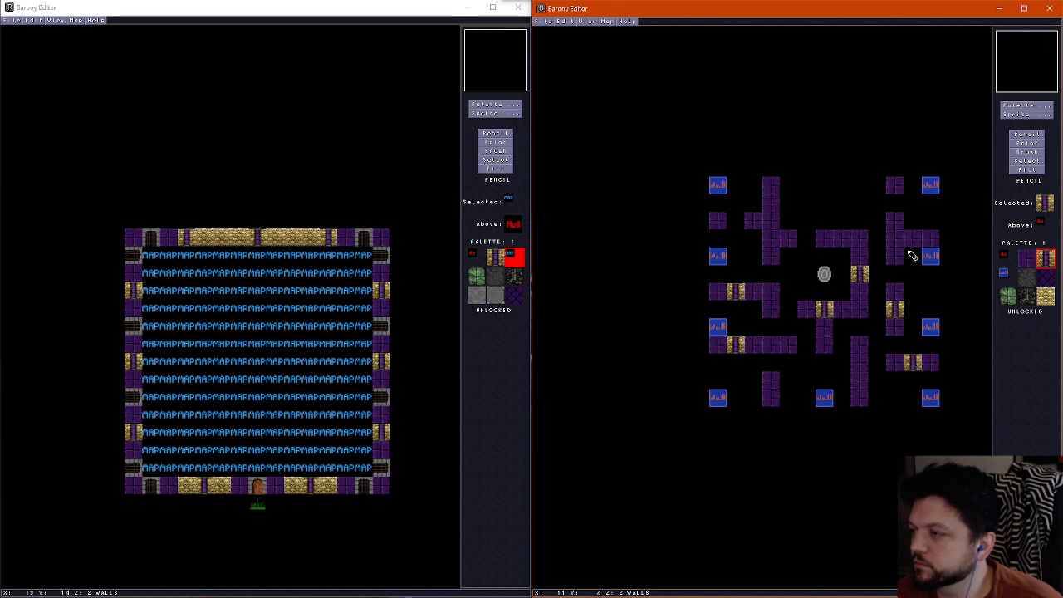
Place bone-column tiles in the northeast horizontal wall, the shrine's north wall and the upper part of the northwest vertical wall
left_click(911, 240)
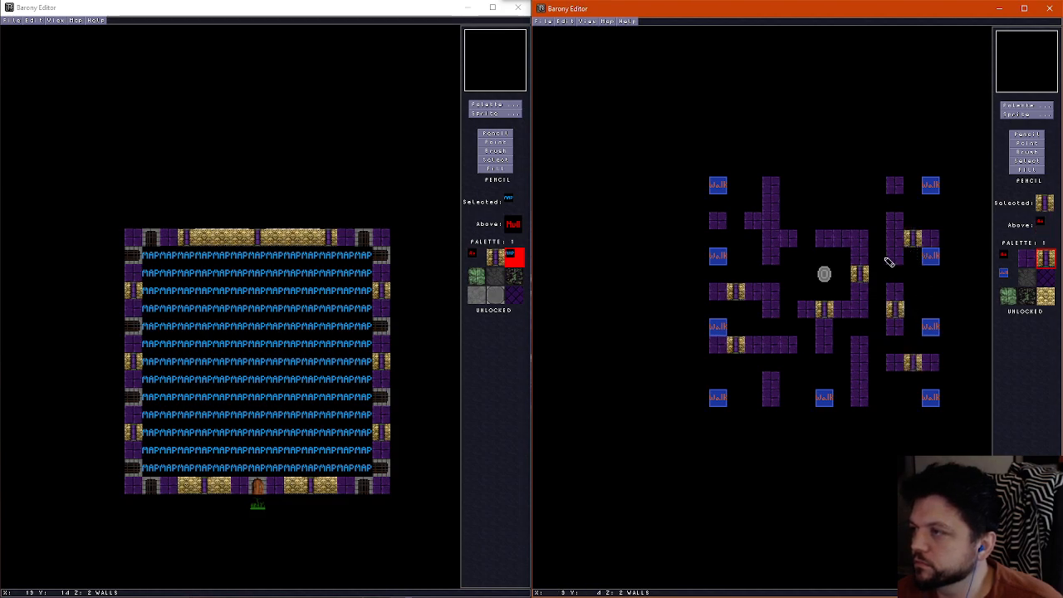
left_click(841, 241)
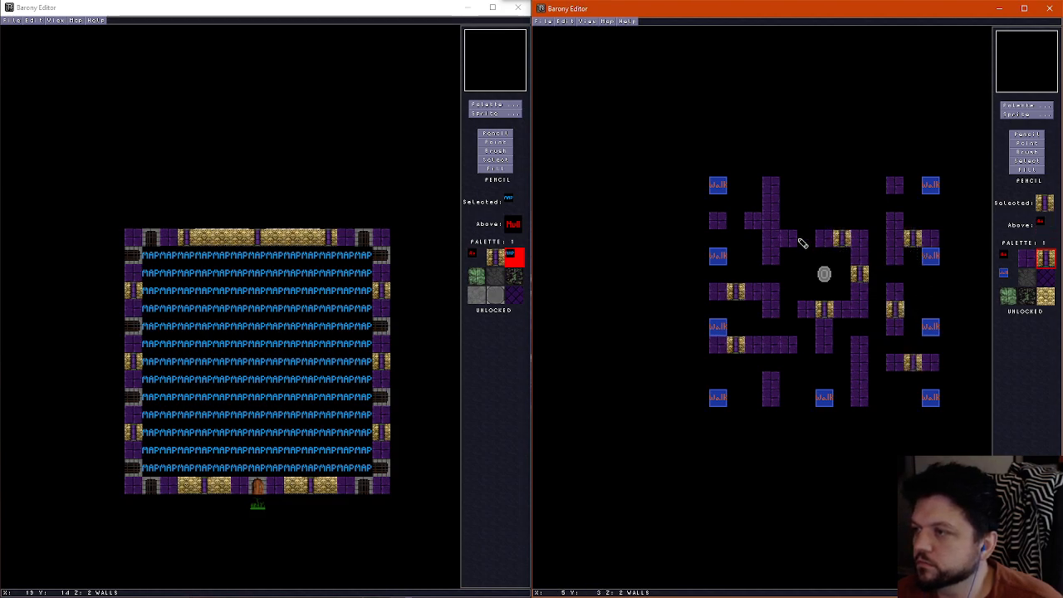
left_click(770, 205)
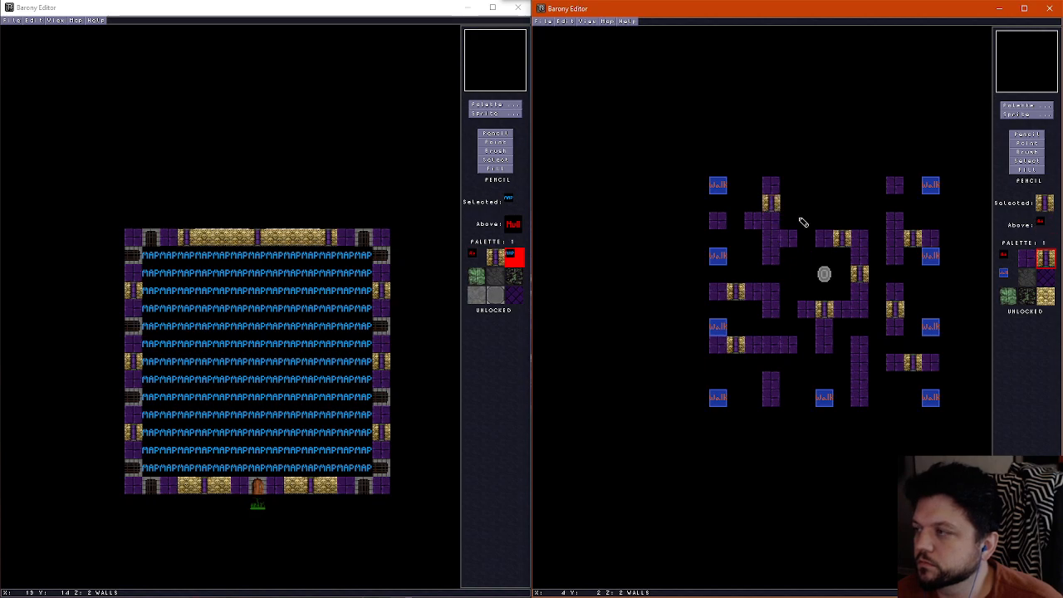
Load the bonewallwithgrass.png tile into the palette and continue the northwest vertical wall with a bone tile and a bone-column tile below it
left_click(1024, 106)
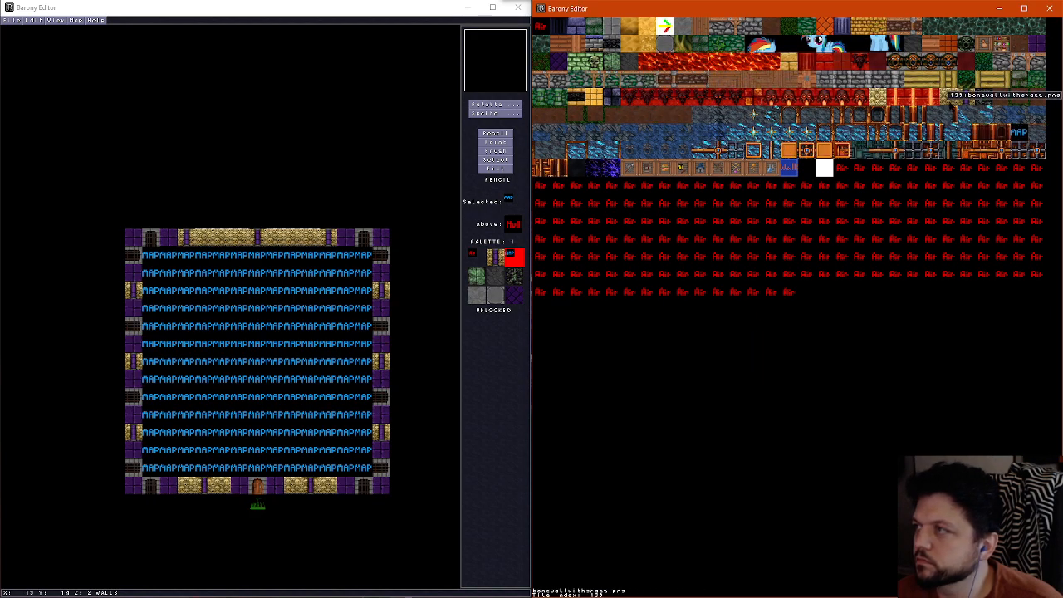
left_click(872, 94)
left_click(769, 219)
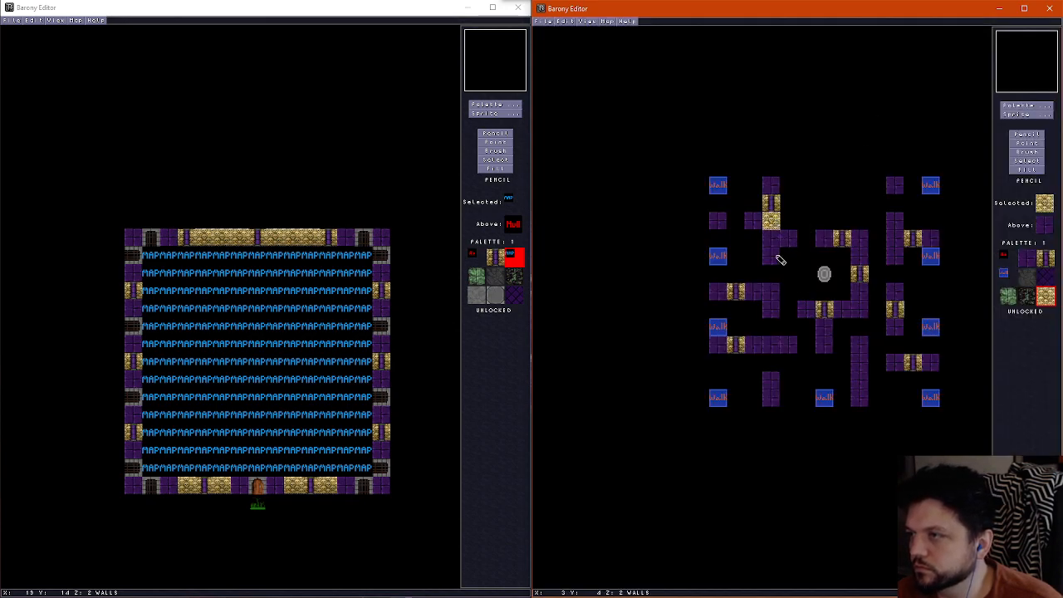
left_click(1030, 106)
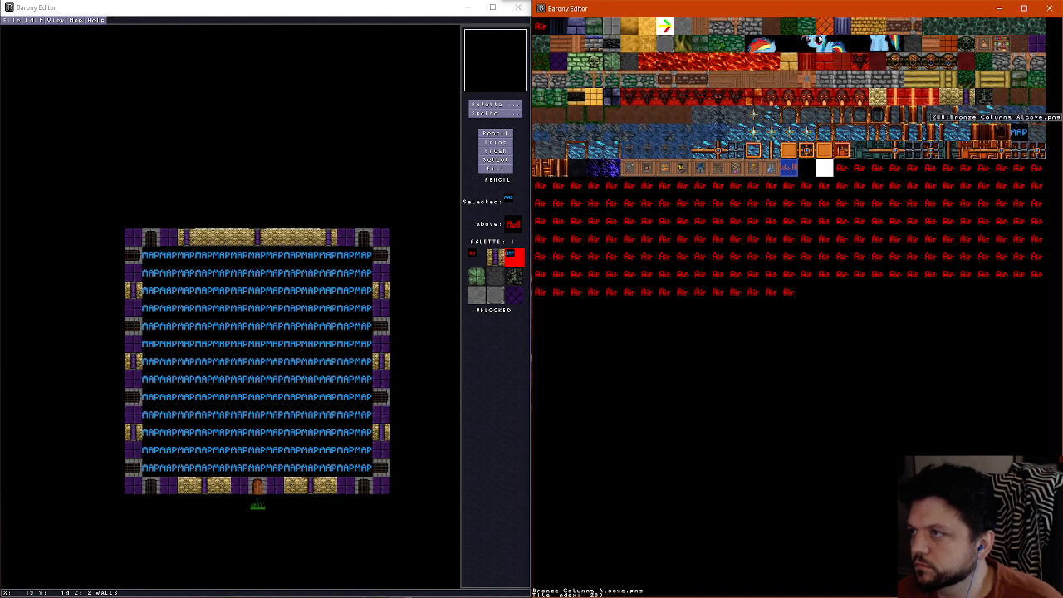
left_click(945, 97)
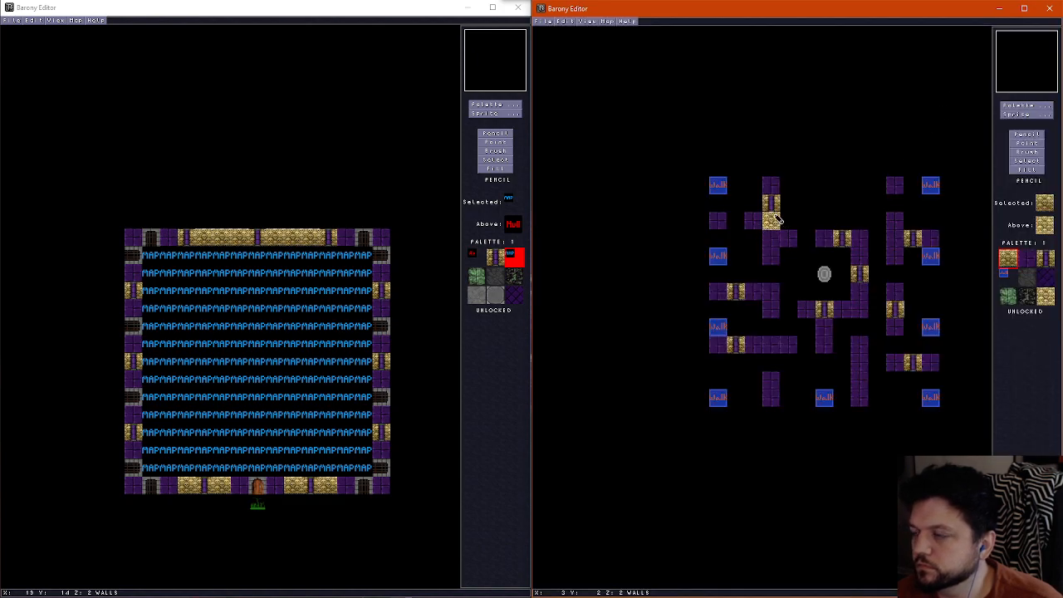
left_click(773, 240)
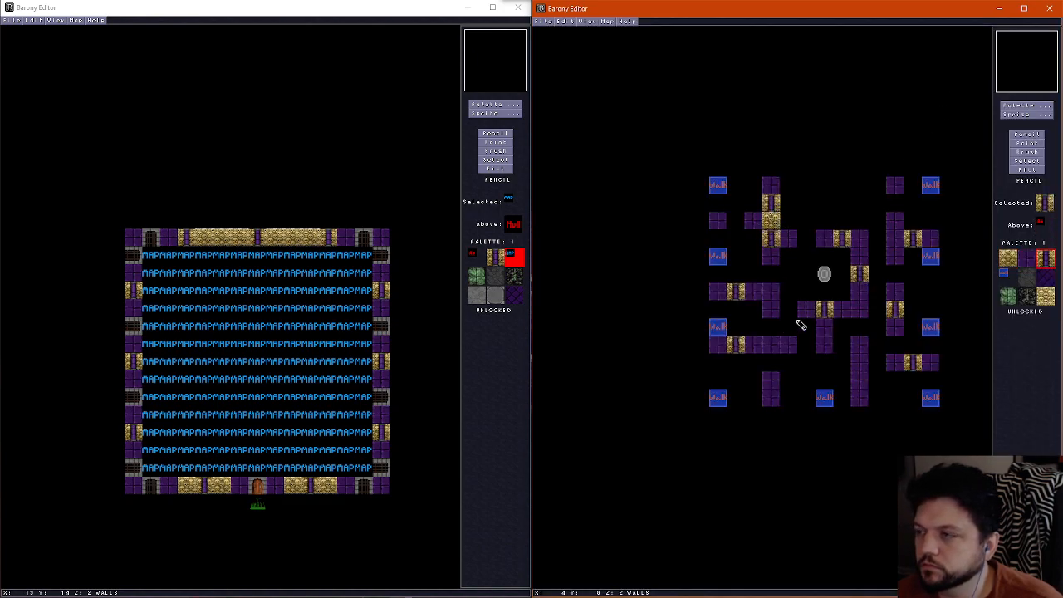
Place bone wall tiles at the west ends of both horizontal west walls and just east of the lower wall's column tile
right_click(772, 223)
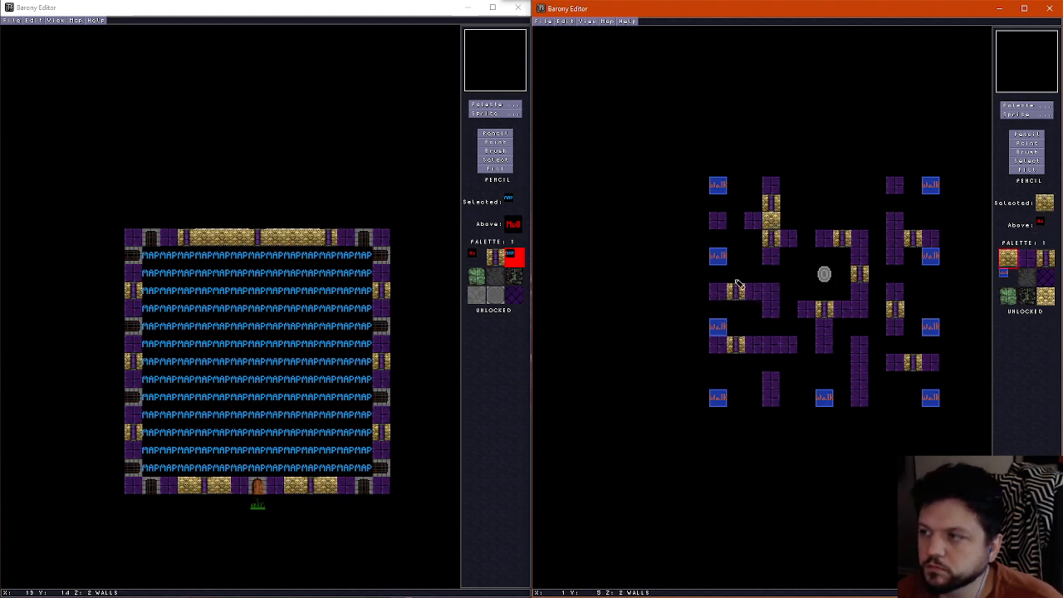
left_click(719, 292)
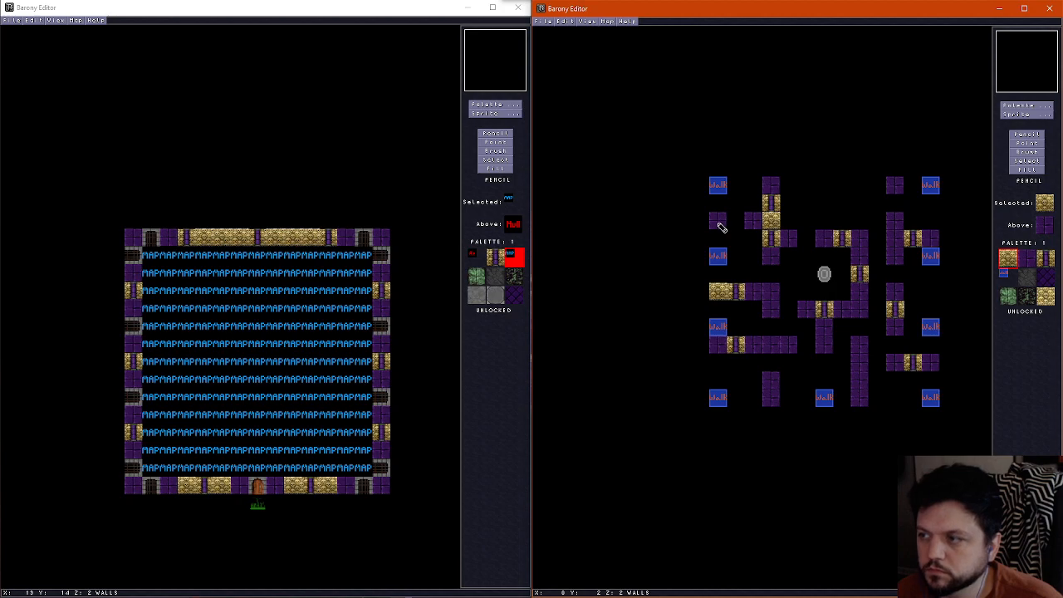
left_click(719, 347)
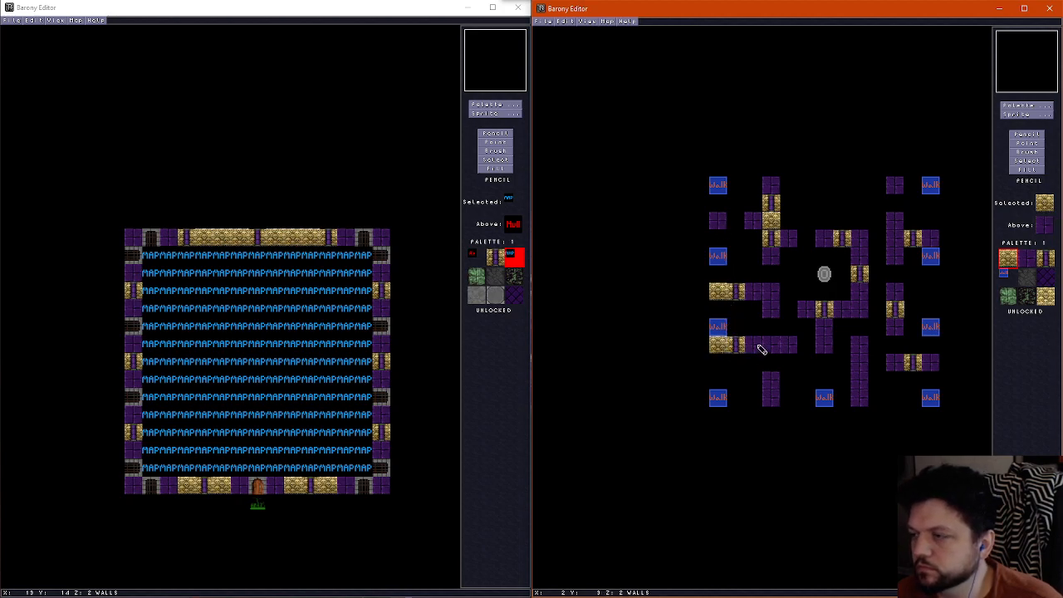
left_click(756, 347)
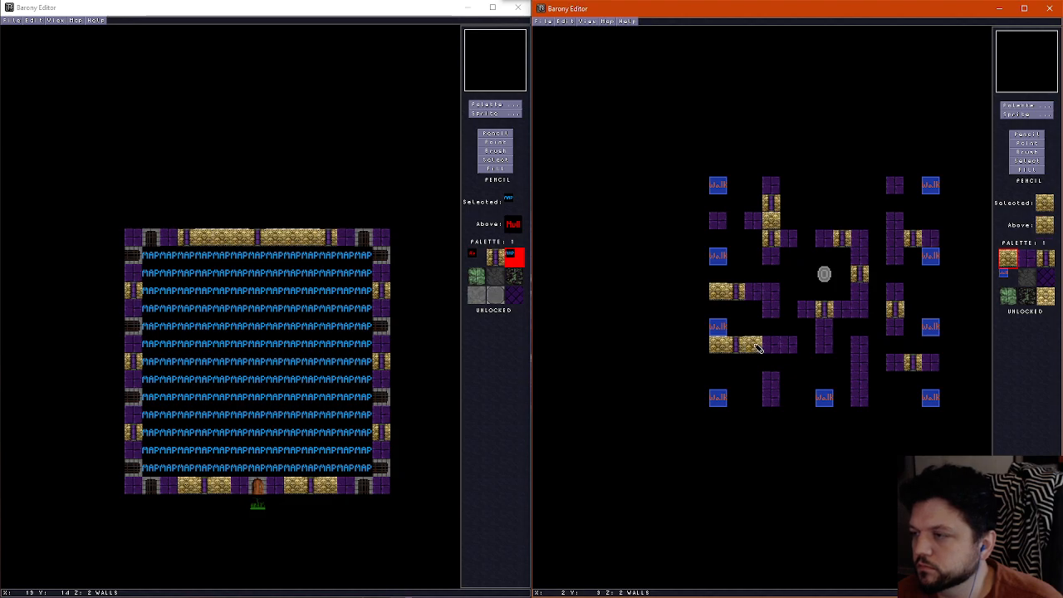
Place a bone-column tile at the lower west wall's east end and a bone wall tile directly below the shrine's south column tile
right_click(769, 240)
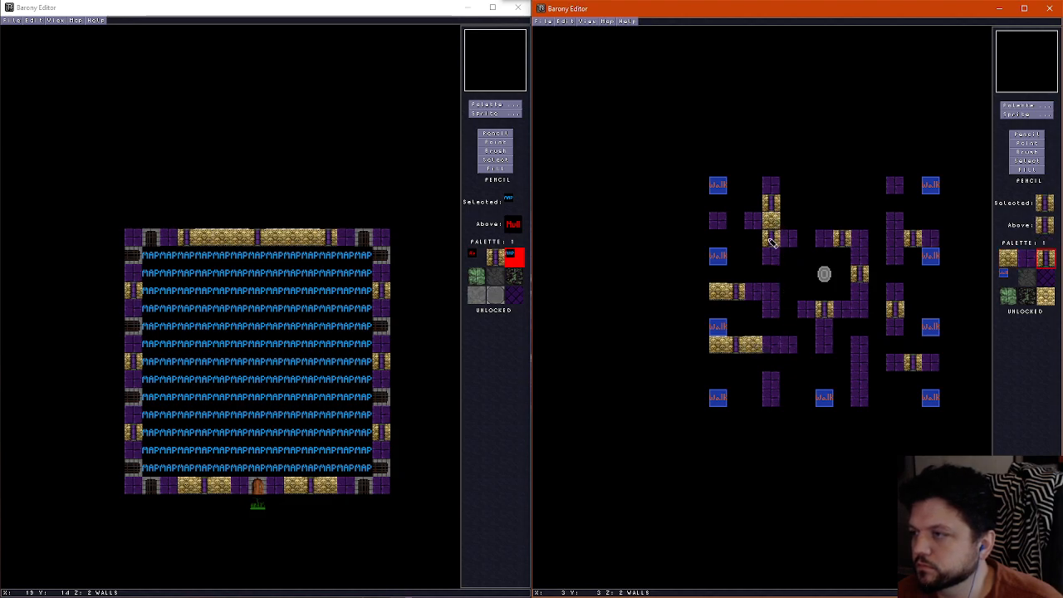
left_click(794, 347)
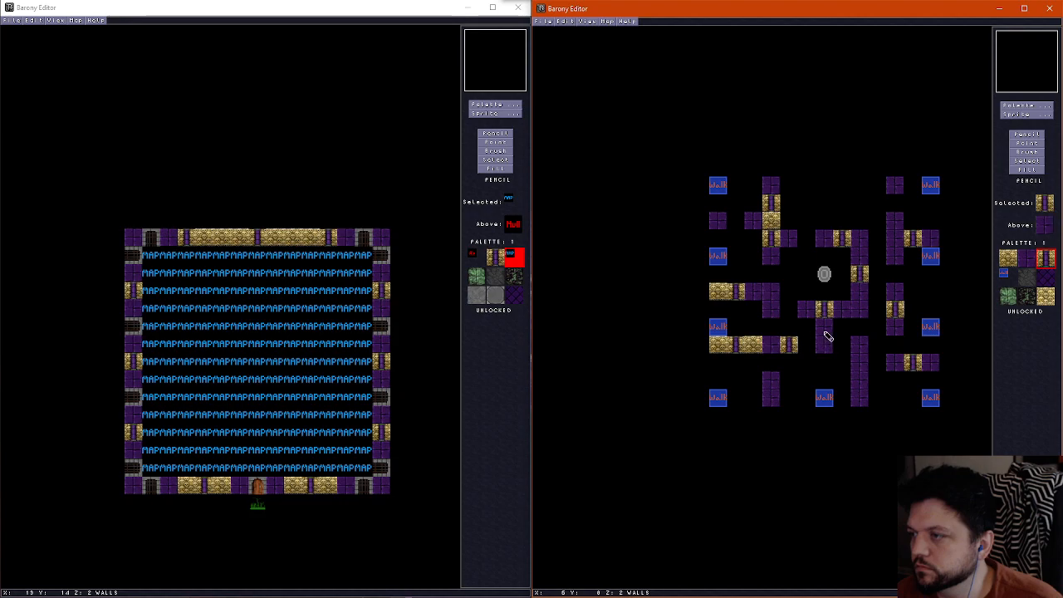
right_click(754, 347)
left_click(824, 327)
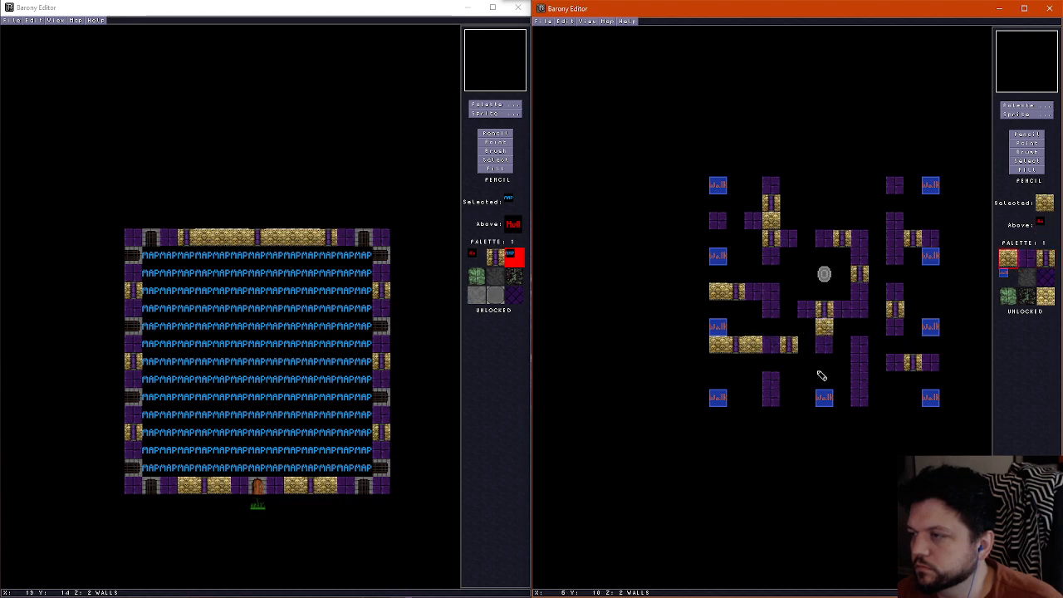
right_click(824, 314)
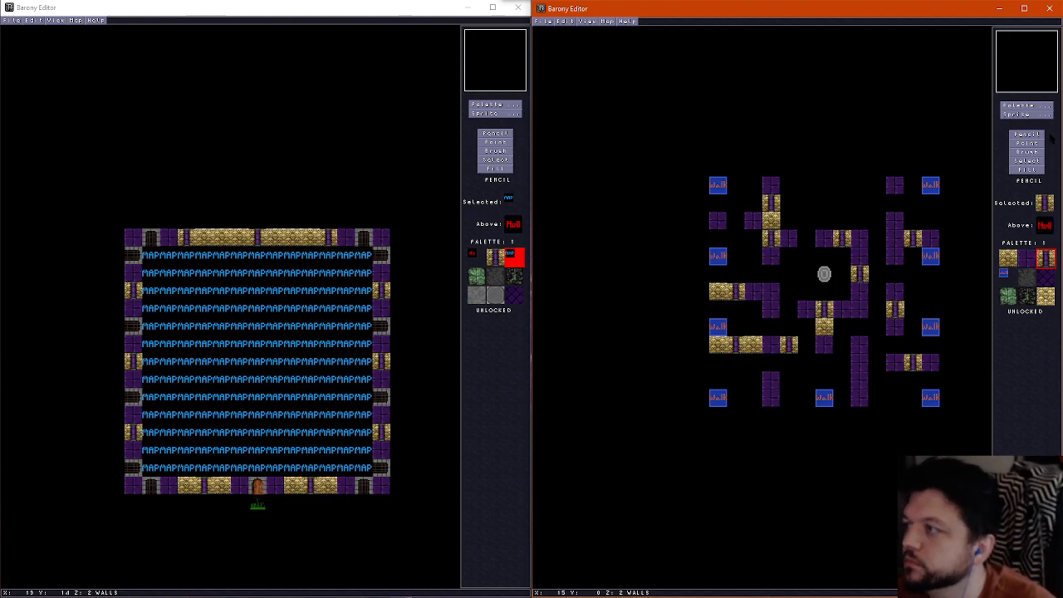
Walk through the room in the 3D view to examine its corridors, brick walls and bone accents
key("ctrl+f")
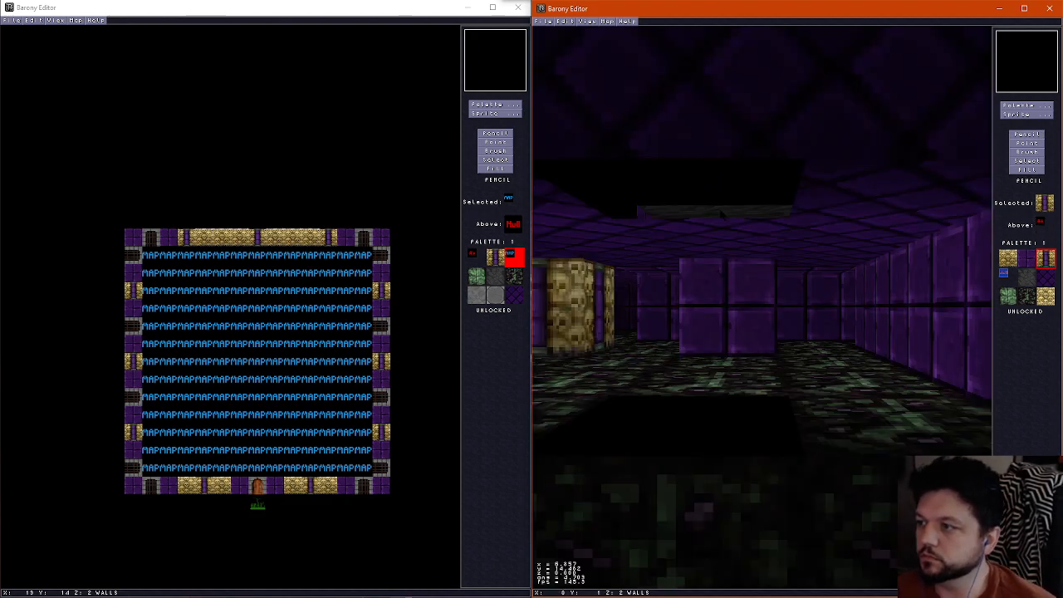
key("Left")
key("Right")
key("Up")
key("Left")
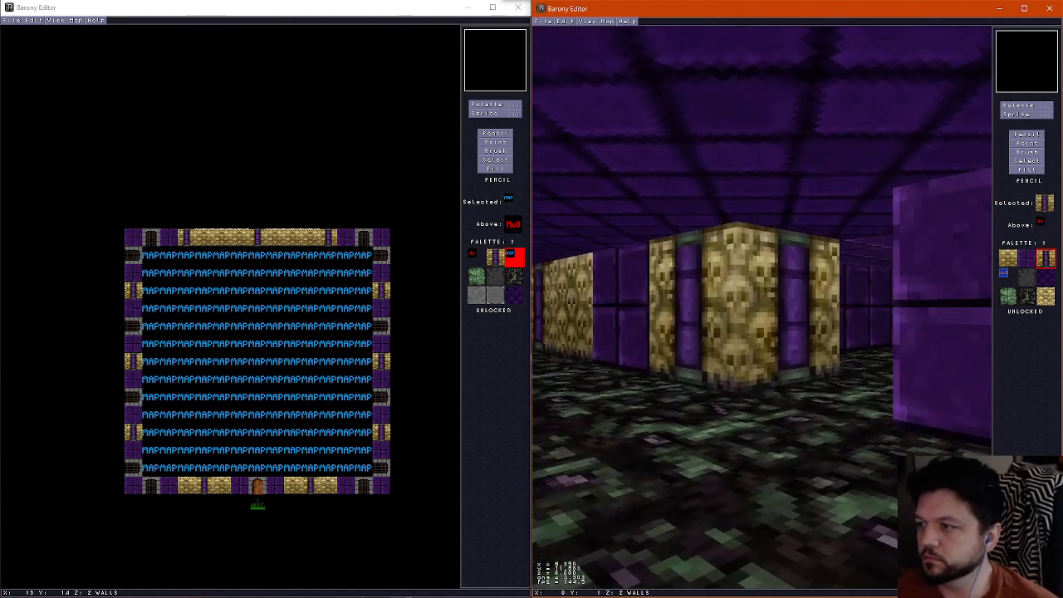
key("Up")
key("Left")
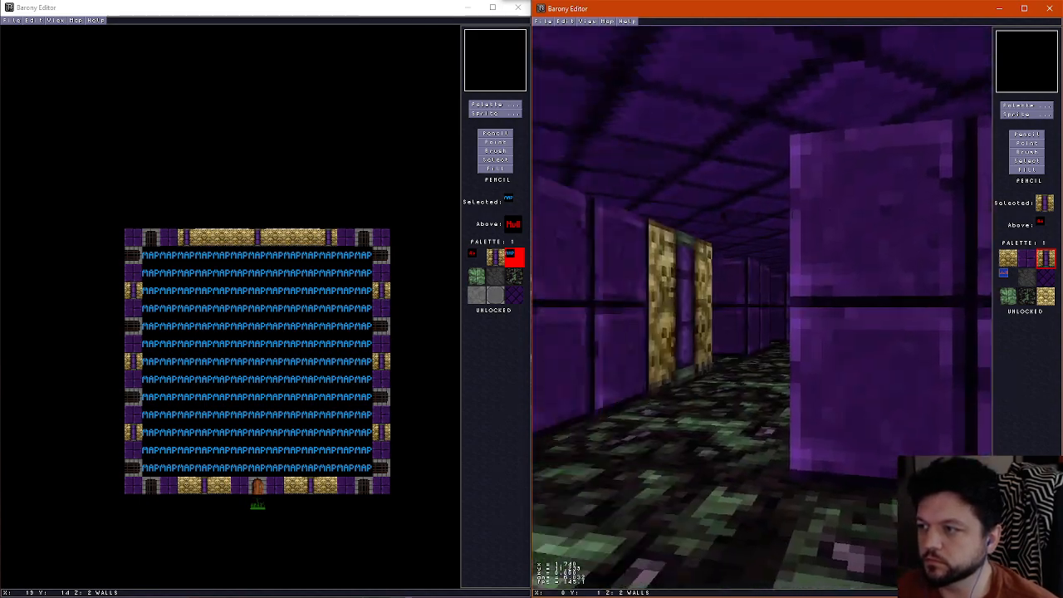
key("Left")
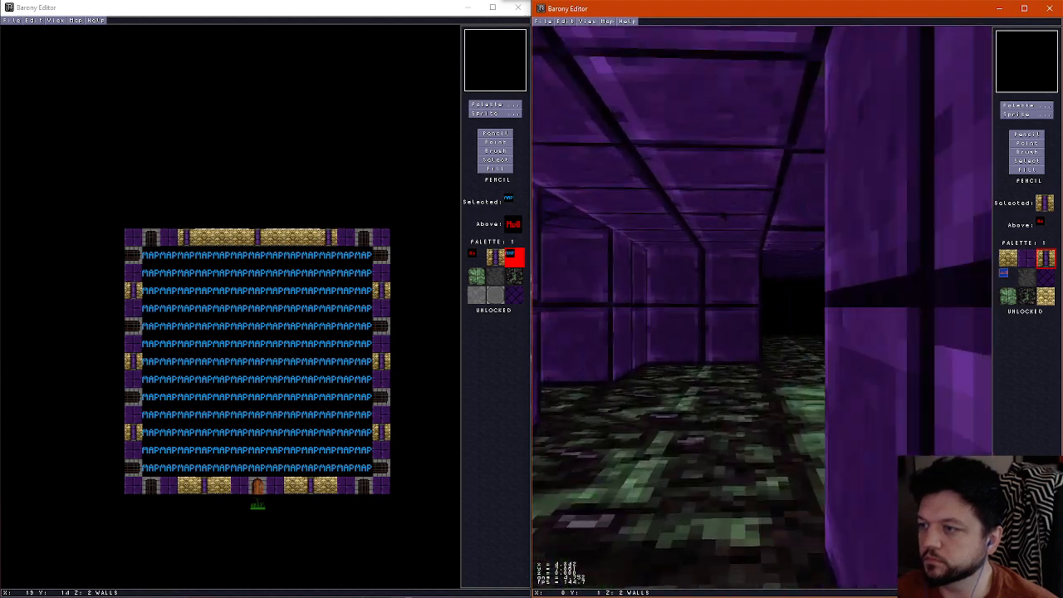
key("Up")
key("Right")
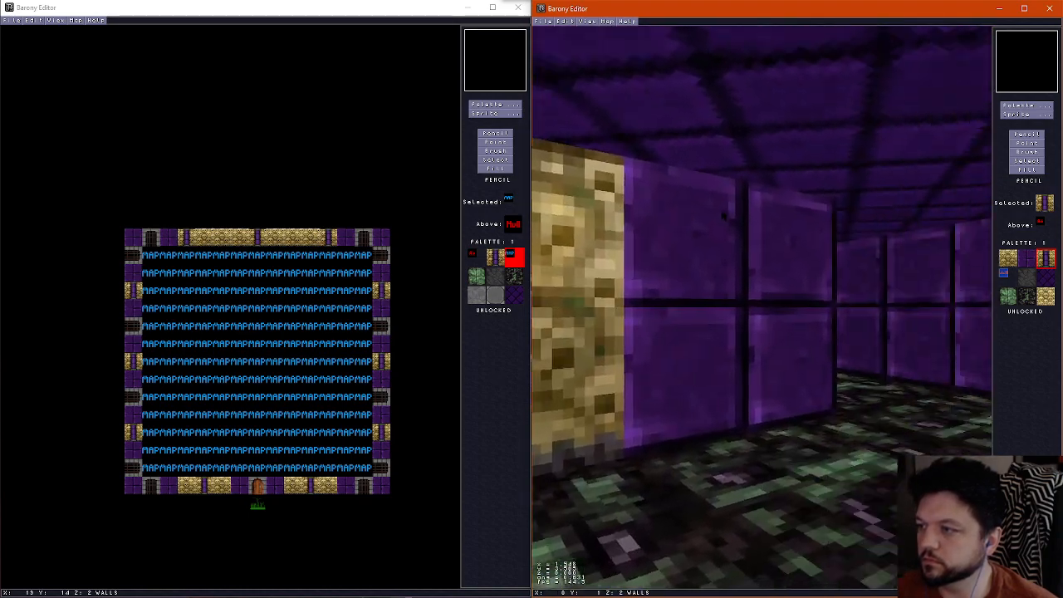
key("Left")
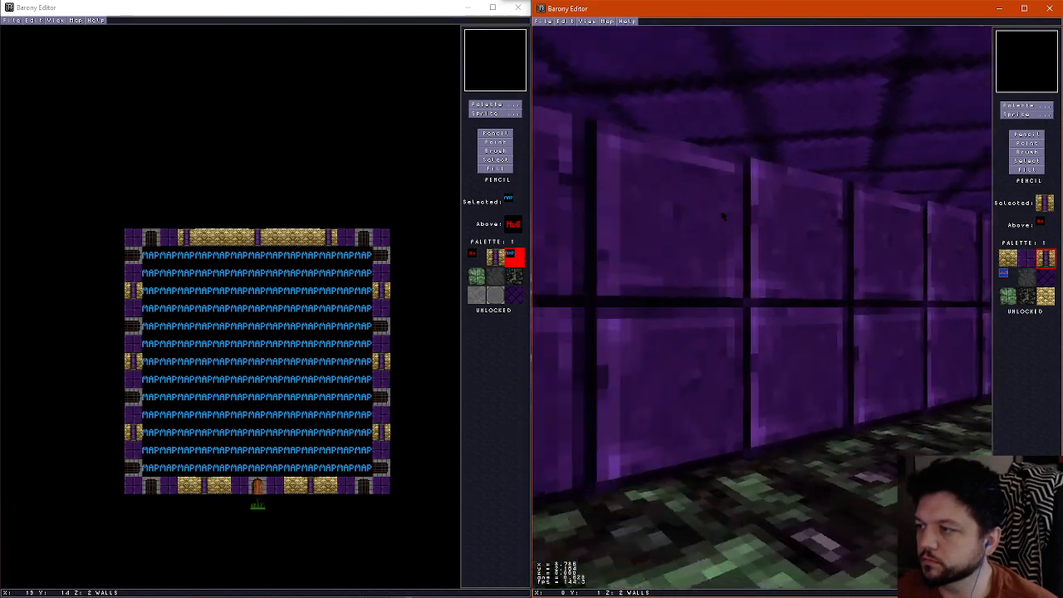
key("Up")
key("Left")
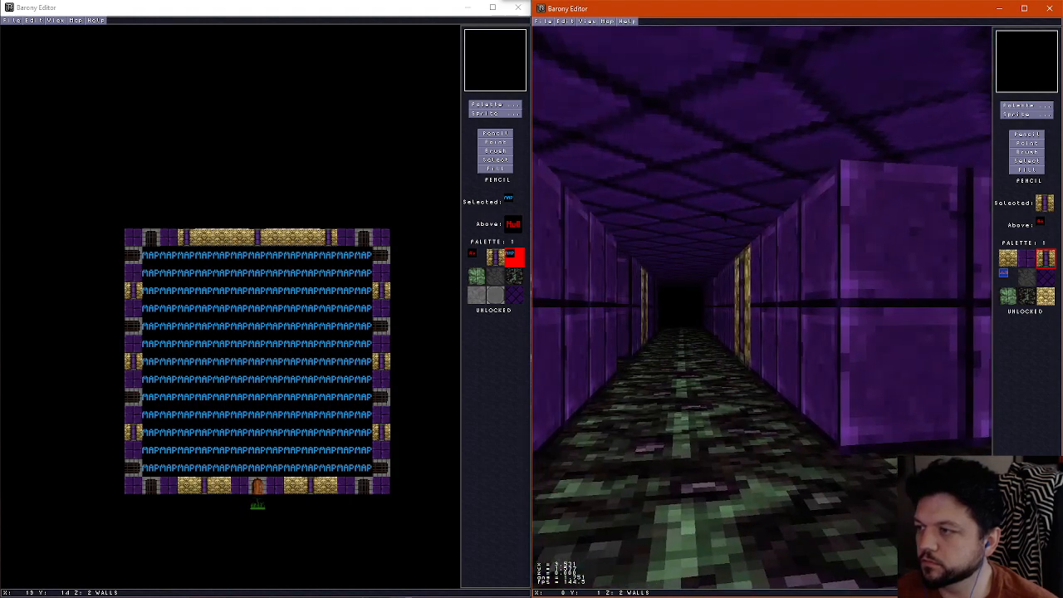
key("Left")
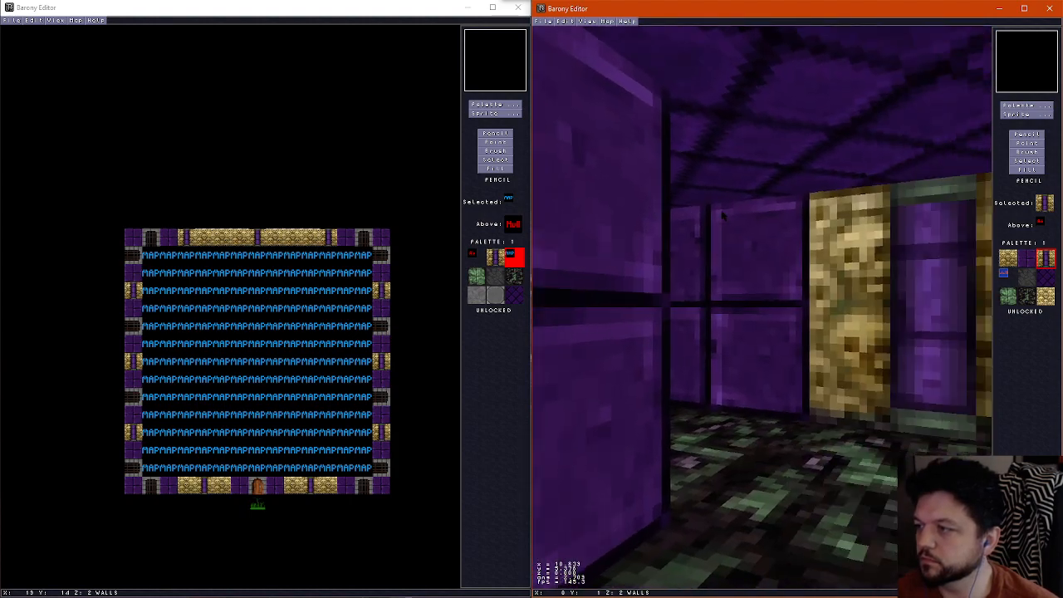
key("Left")
key("ctrl+f")
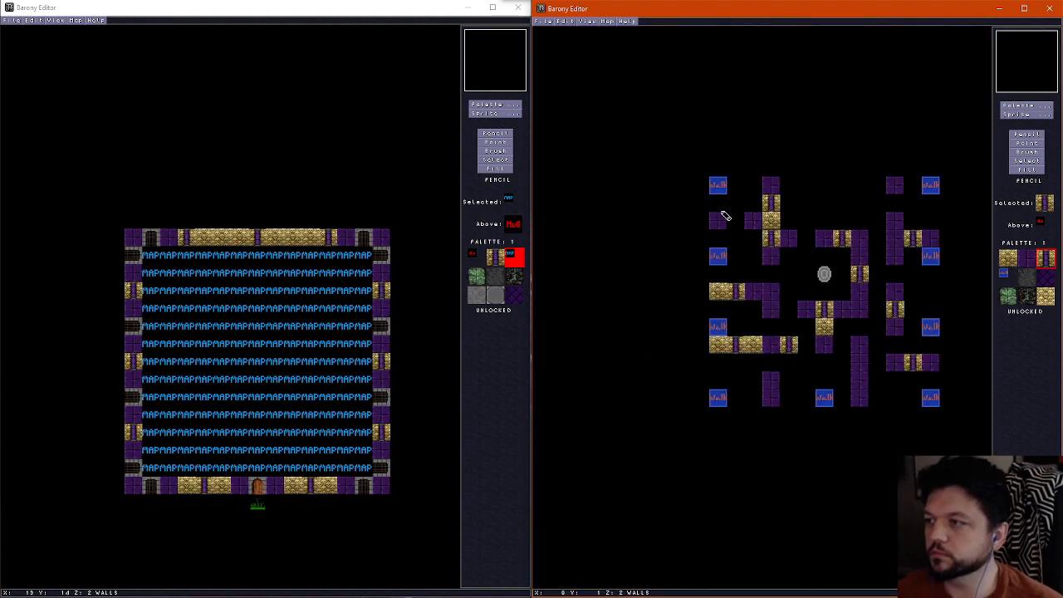
Erase a floor pit seven tiles wide and two rows deep along the north edge, starting at the northwest vertical wall
scroll(723, 215, "down", 1)
scroll(722, 216, "up", 1)
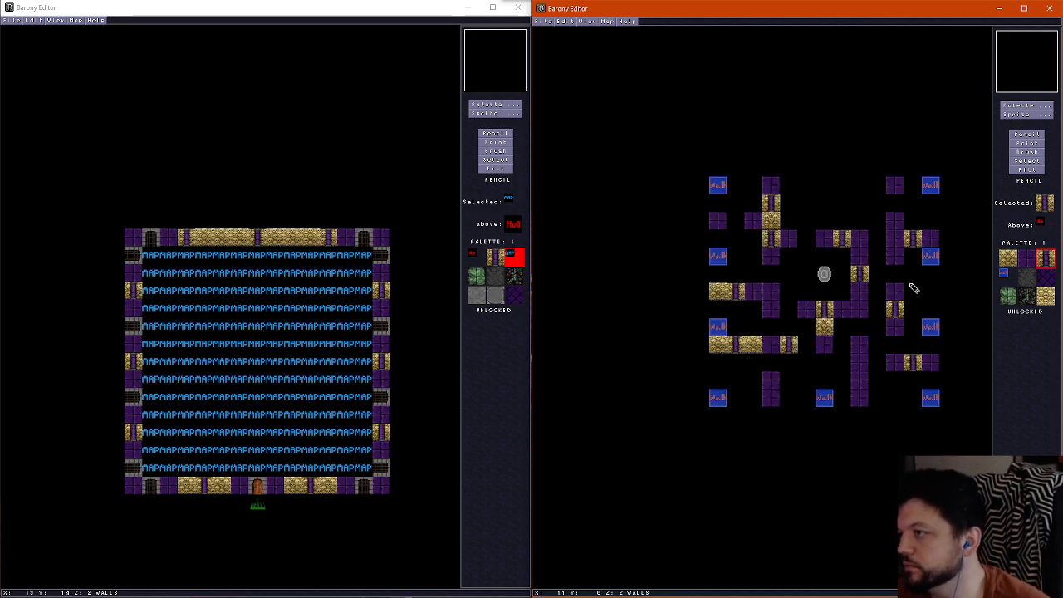
scroll(803, 213, "down", 1)
scroll(804, 212, "up", 1)
right_click(802, 212)
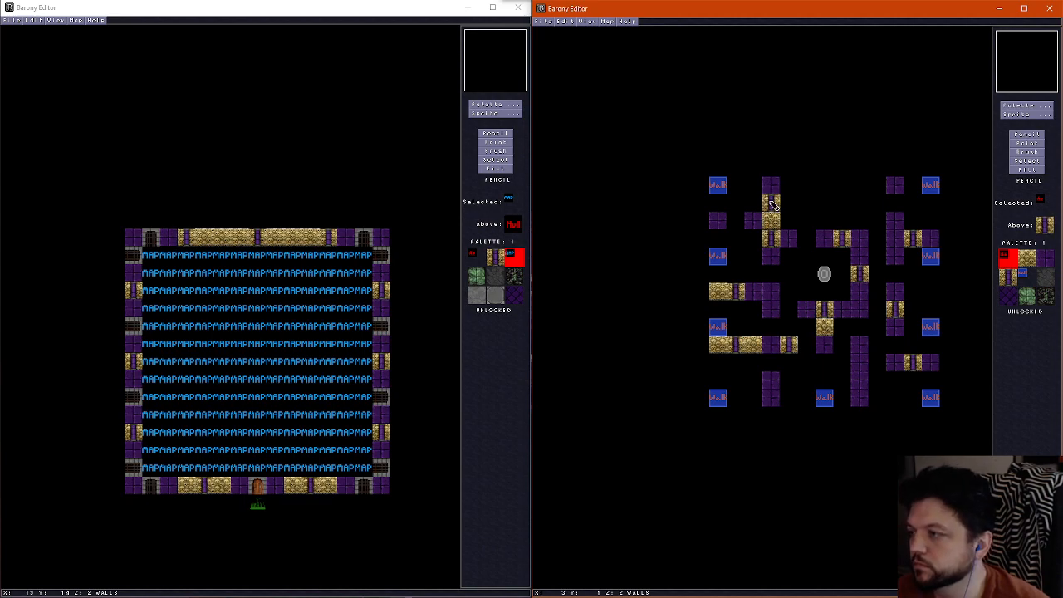
scroll(772, 204, "down", 1)
scroll(772, 203, "up", 1)
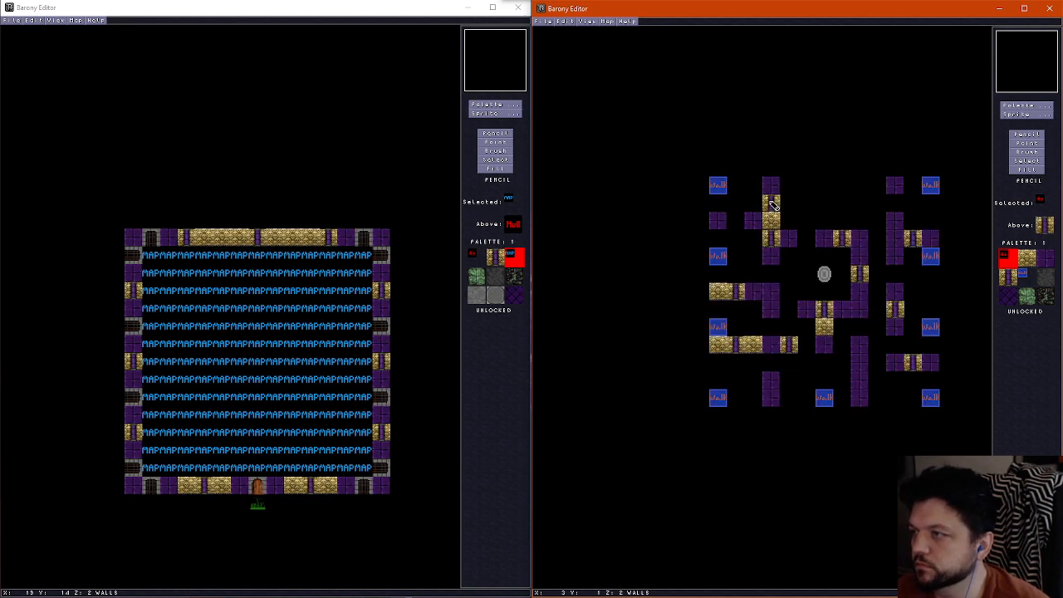
scroll(773, 203, "down", 1)
scroll(773, 203, "up", 1)
scroll(773, 203, "down", 1)
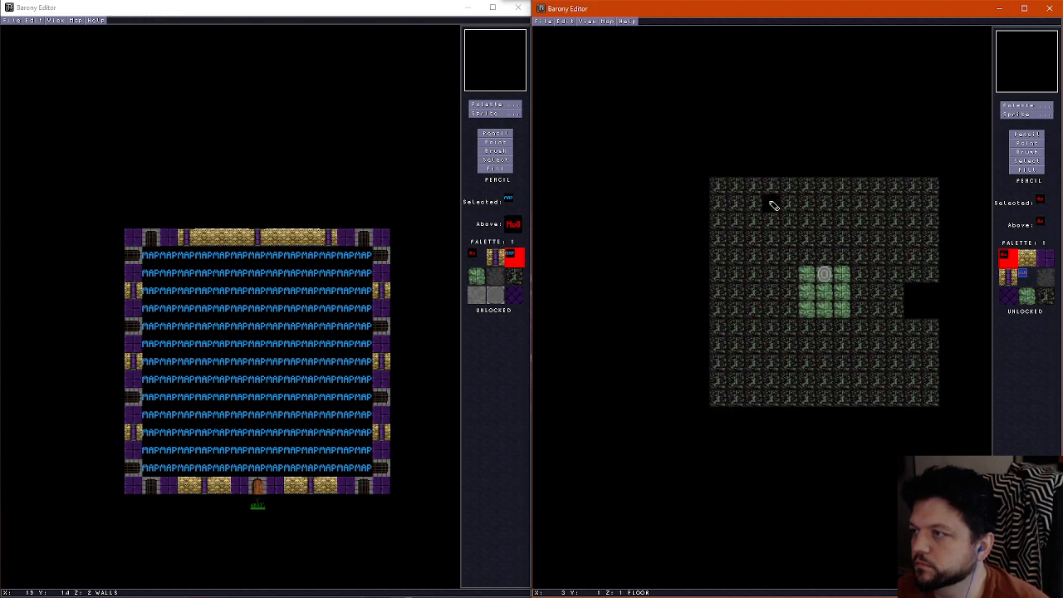
mouse_move(773, 204)
left_mouse_down()
mouse_move(877, 183)
mouse_move(792, 204)
left_mouse_up()
scroll(792, 203, "up", 1)
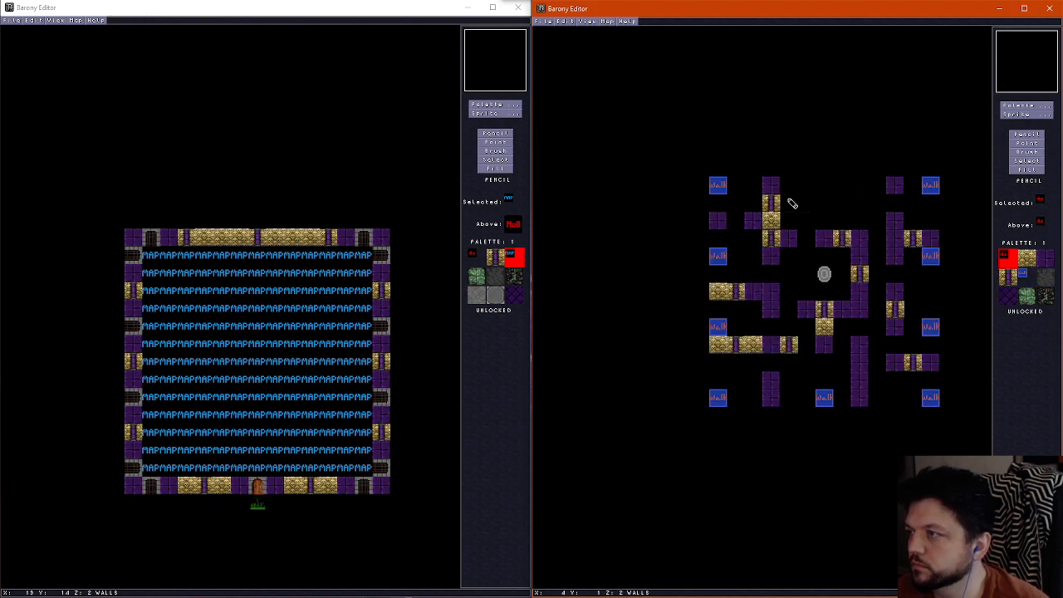
scroll(816, 209, "down", 1)
scroll(816, 209, "up", 1)
scroll(842, 218, "down", 1)
Restore the dark floor tiles in the two easternmost columns of the north pit
right_click(882, 214)
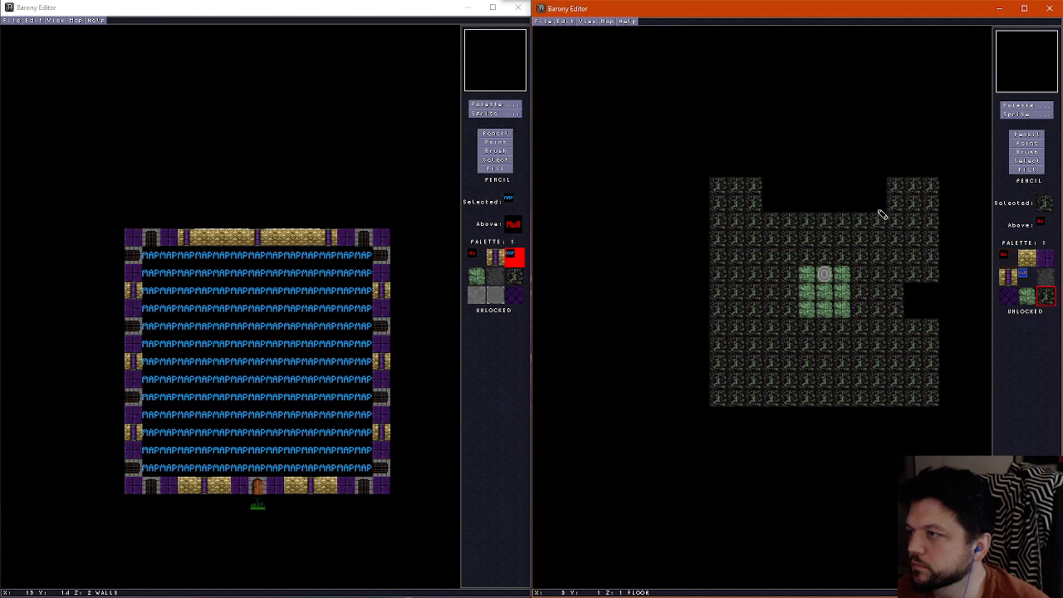
scroll(868, 208, "up", 1)
scroll(852, 218, "down", 1)
left_click_drag(858, 205, 859, 190)
scroll(853, 204, "up", 1)
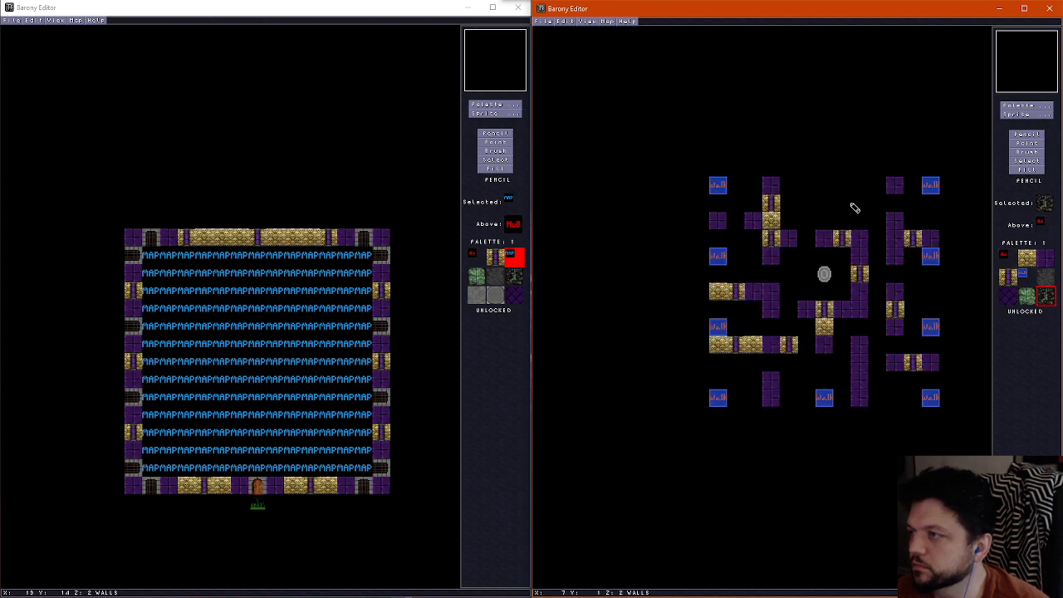
scroll(847, 235, "down", 1)
scroll(823, 234, "up", 1)
Remove the purple brick and bone-column wall tiles standing over the west end of the north pit, leaving its floor empty
scroll(810, 232, "down", 1)
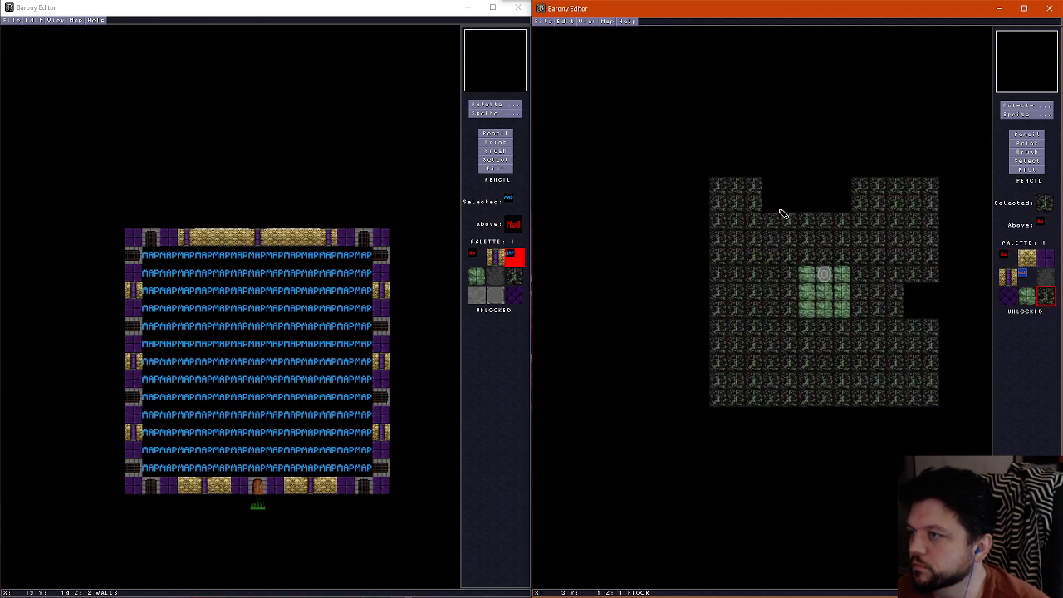
mouse_move(773, 208)
left_mouse_down()
mouse_move(773, 186)
mouse_move(774, 204)
left_mouse_up()
scroll(781, 212, "up", 1)
scroll(780, 211, "down", 1)
right_click(784, 204)
scroll(774, 186, "up", 1)
scroll(778, 207, "down", 1)
scroll(783, 209, "up", 1)
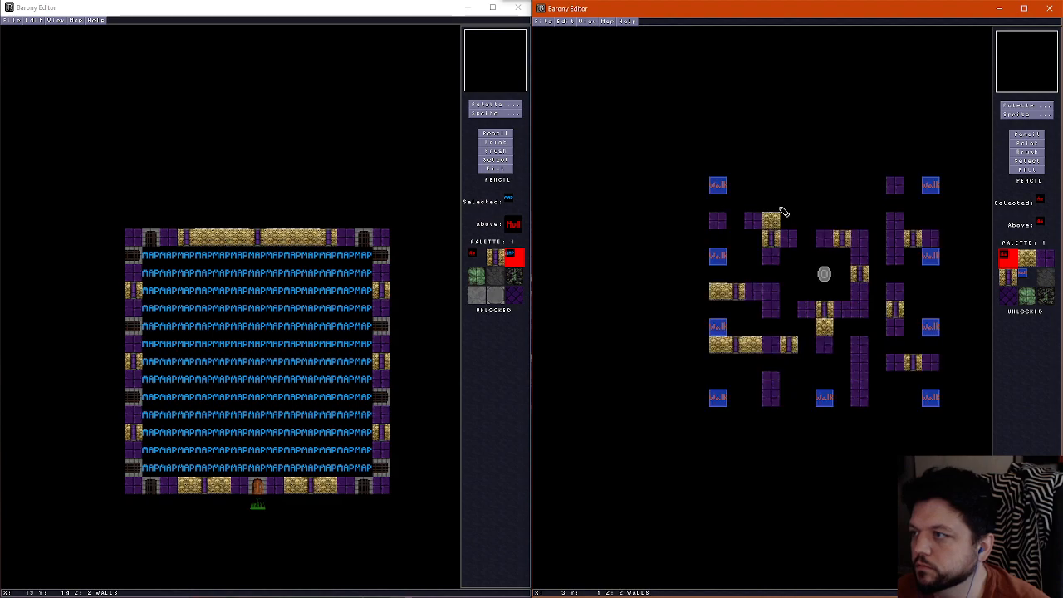
Erase a two-by-two floor pit at the south edge, starting beneath the southwest vertical wall and extending east
scroll(783, 210, "down", 1)
scroll(783, 209, "up", 1)
scroll(785, 225, "down", 1)
scroll(792, 315, "up", 1)
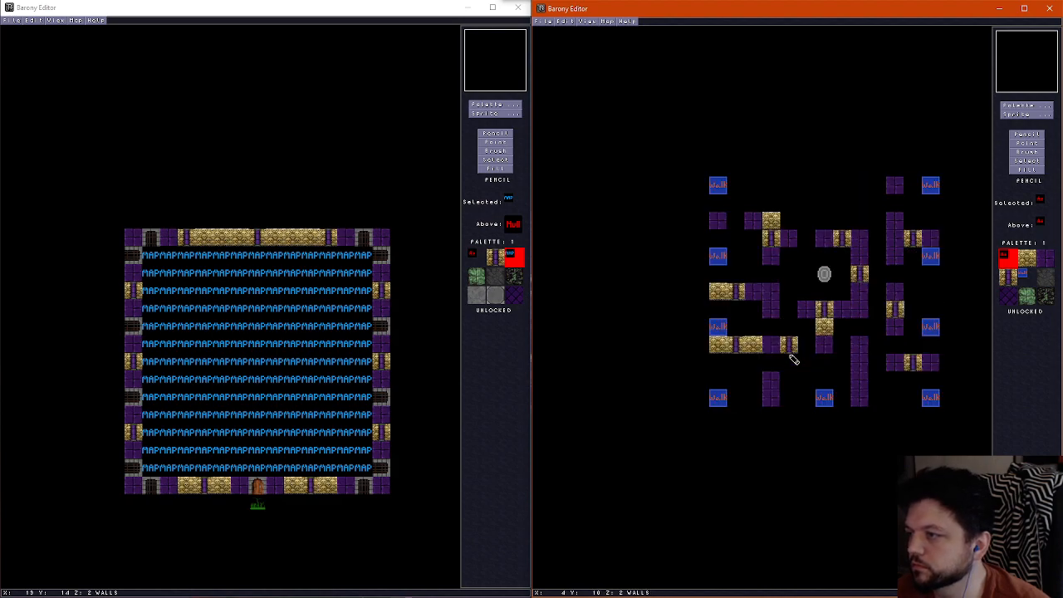
scroll(790, 365, "down", 1)
scroll(783, 386, "up", 1)
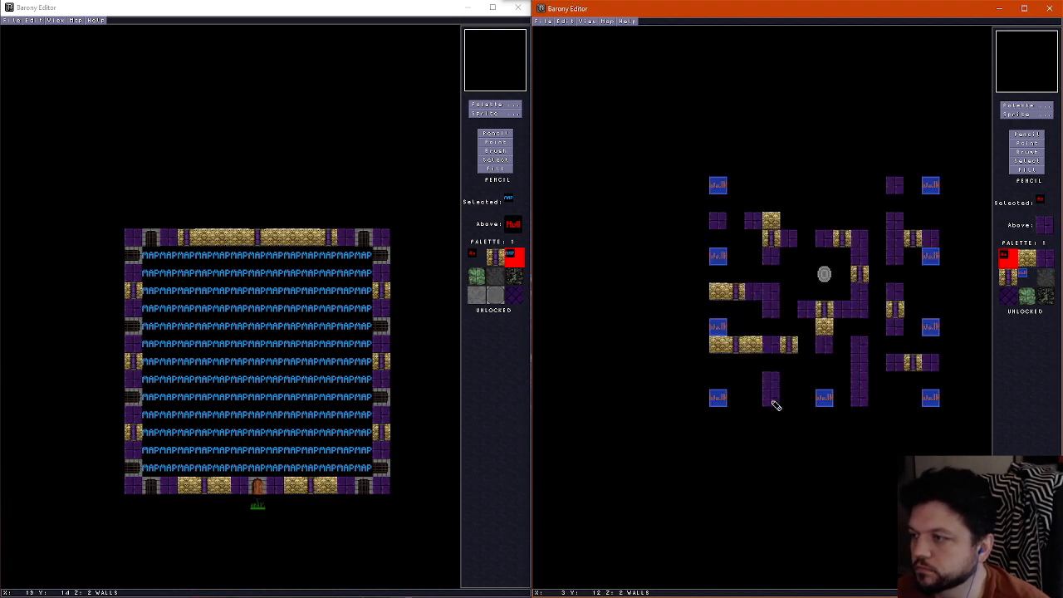
scroll(772, 404, "down", 1)
left_click_drag(772, 402, 788, 394)
scroll(793, 395, "up", 1)
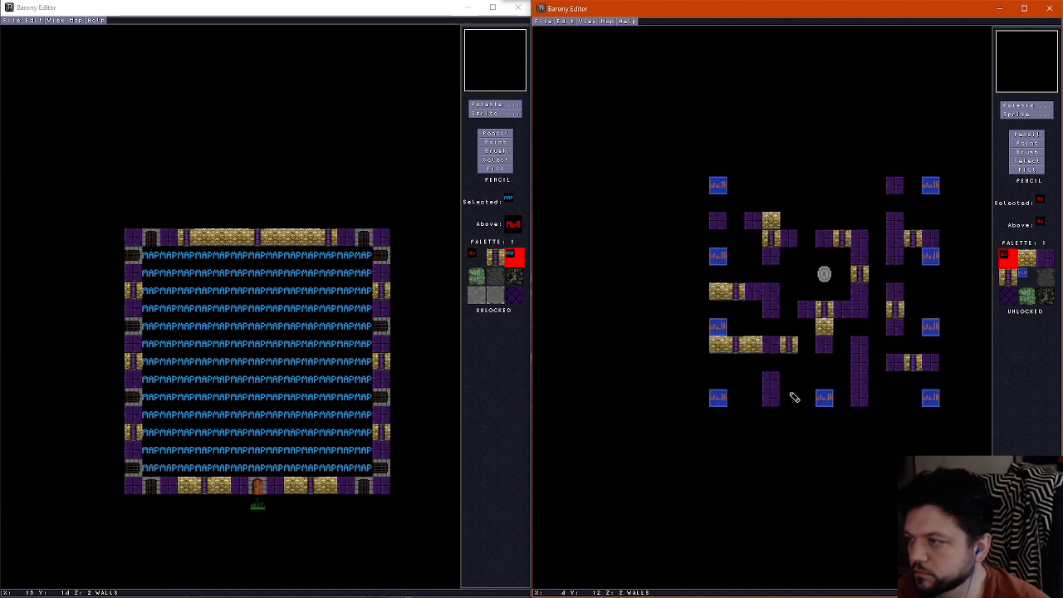
scroll(799, 395, "down", 1)
left_click(811, 397)
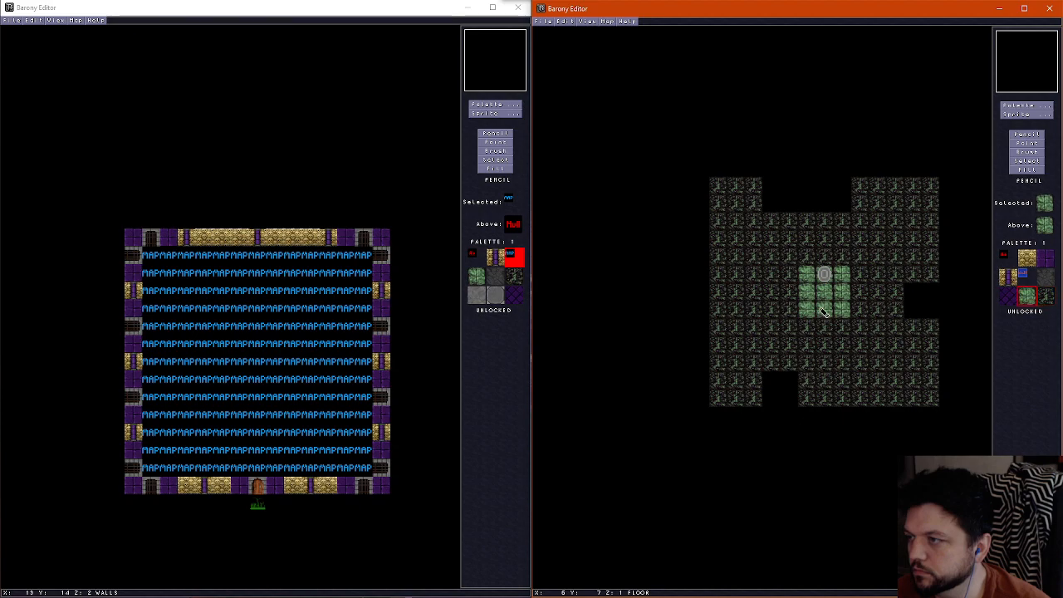
Paint two mossy green floor tiles along the south pit's east side, matching the floor around the shrine
left_click_drag(810, 386, 808, 390)
scroll(808, 390, "up", 1)
scroll(793, 376, "down", 1)
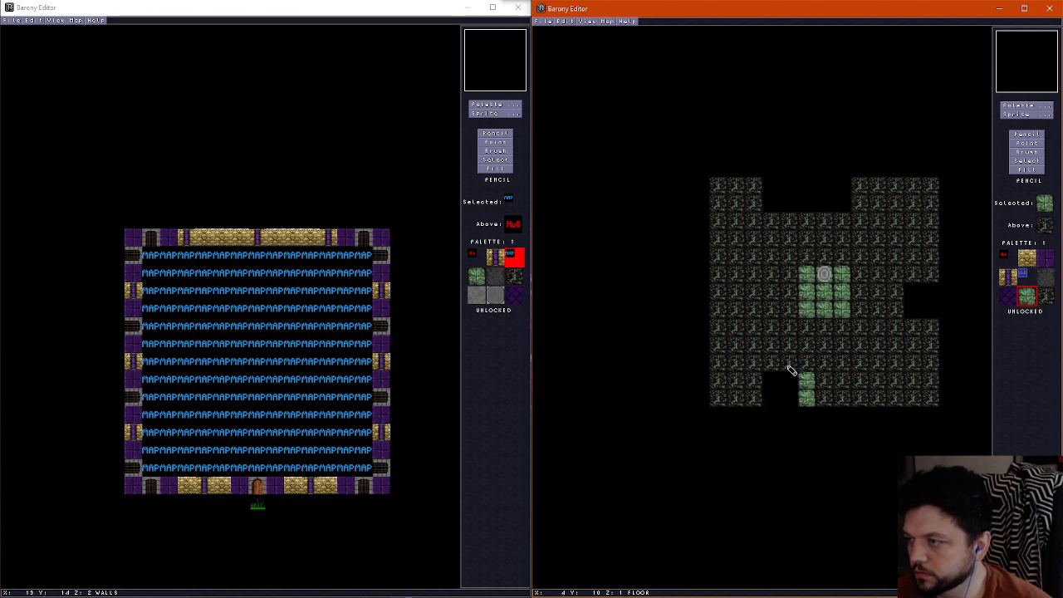
scroll(792, 371, "up", 1)
scroll(791, 372, "down", 1)
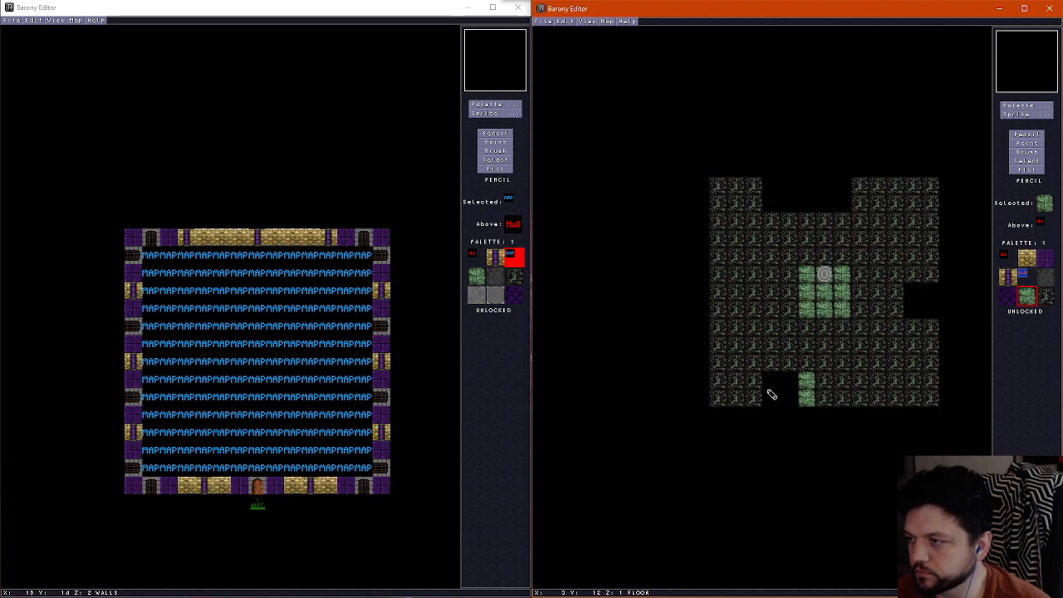
Remove the short purple brick wall standing over the south pit
scroll(772, 394, "up", 1)
right_click(770, 368)
mouse_move(770, 373)
left_mouse_down()
mouse_move(771, 392)
mouse_move(774, 365)
mouse_move(762, 365)
left_mouse_up()
Continue the mossy green floor border along the south pit's north and west sides
scroll(770, 400, "down", 1)
right_click(800, 386)
scroll(804, 367, "up", 1)
scroll(810, 371, "down", 1)
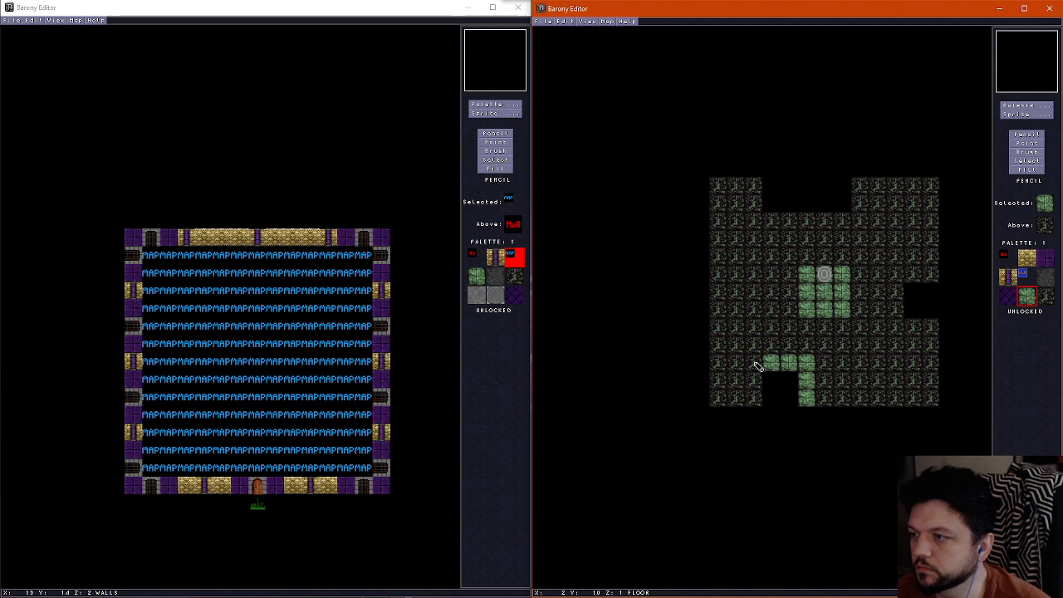
left_click_drag(757, 367, 757, 395)
scroll(760, 395, "up", 1)
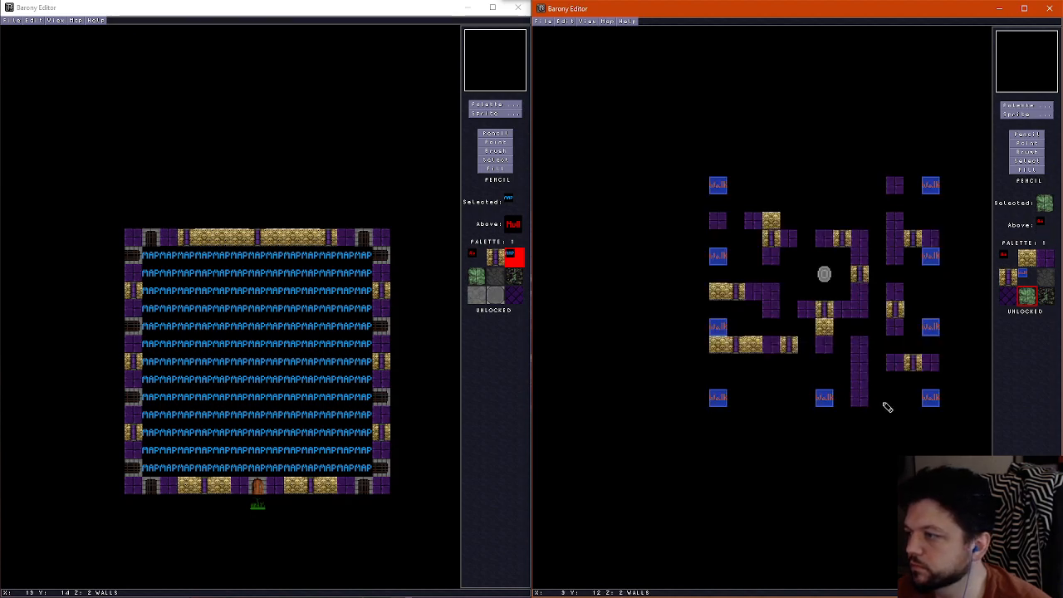
Border the east pit's north, west and south sides with mossy green floor tiles
scroll(887, 407, "down", 1)
scroll(913, 390, "up", 1)
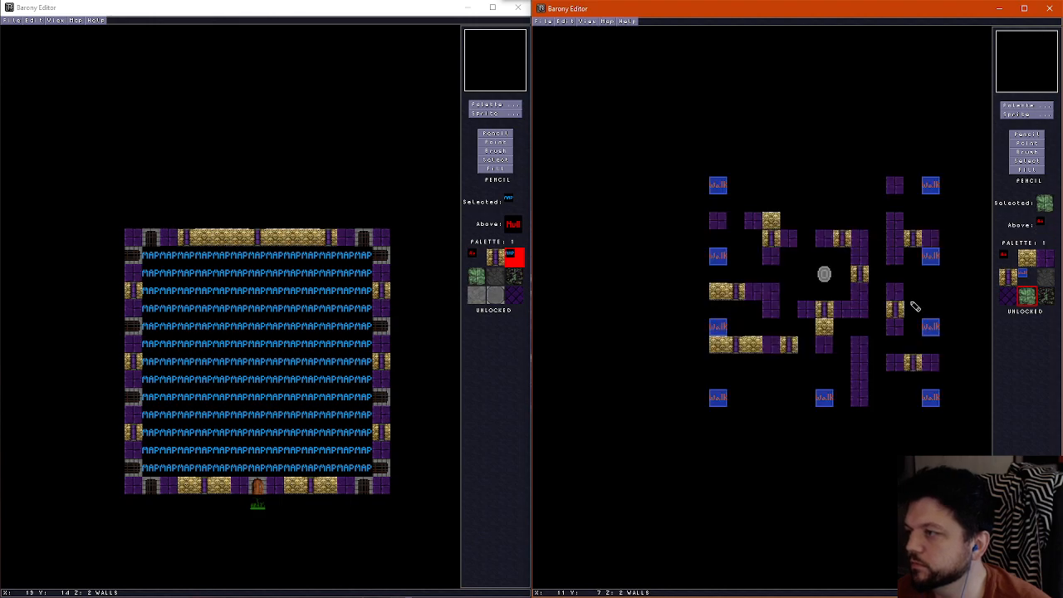
scroll(912, 295, "down", 1)
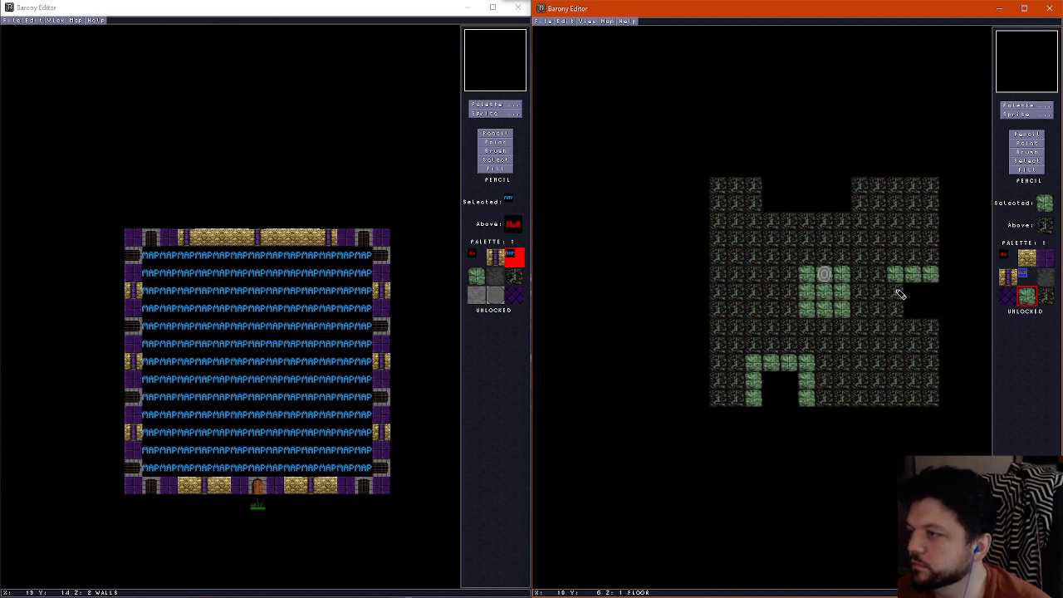
scroll(917, 336, "up", 1)
scroll(917, 339, "down", 1)
Border the north pit's west, south and east sides with mossy green floor tiles
mouse_move(752, 184)
left_mouse_down()
mouse_move(773, 221)
mouse_move(857, 223)
mouse_move(859, 183)
left_mouse_up()
scroll(785, 225, "up", 1)
scroll(780, 226, "down", 1)
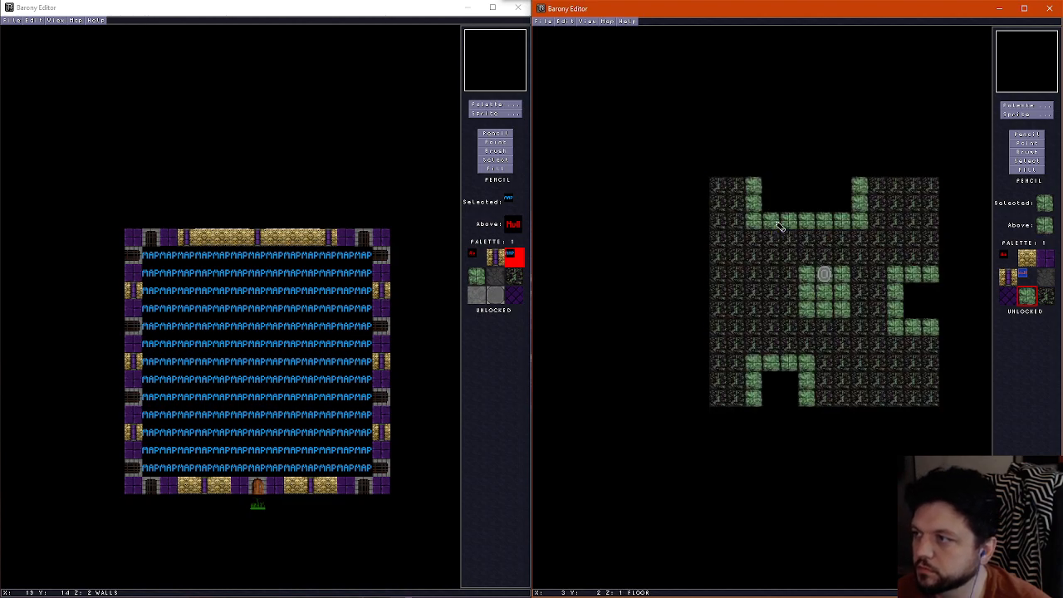
Compare the wall layer with the floor layer around the teleport shrine and the bordered pits
scroll(776, 235, "up", 1)
scroll(780, 254, "down", 1)
scroll(823, 273, "up", 1)
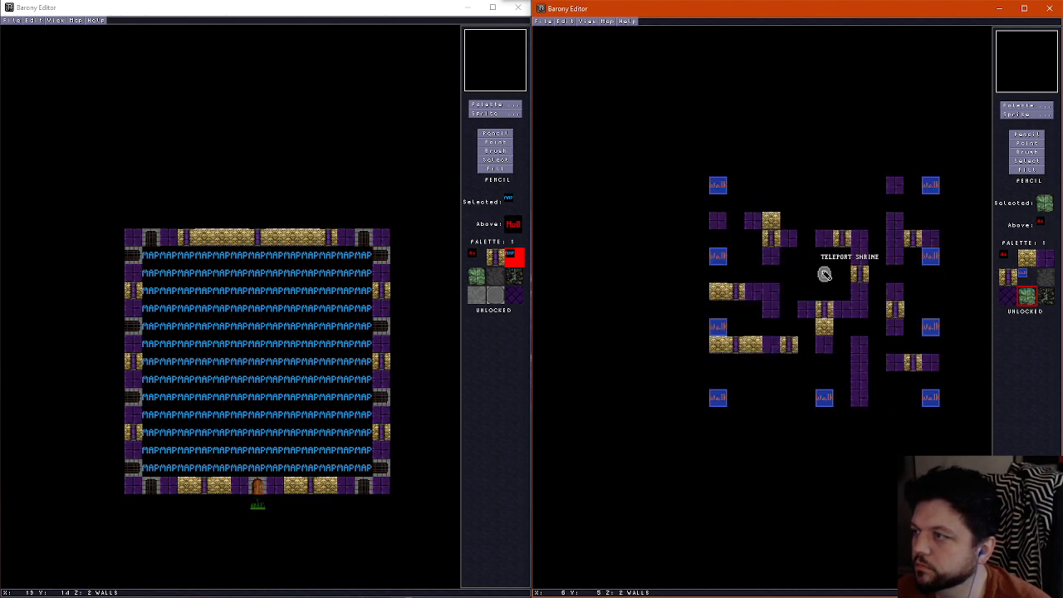
scroll(826, 276, "down", 1)
scroll(795, 308, "up", 1)
scroll(790, 308, "down", 1)
scroll(793, 308, "up", 1)
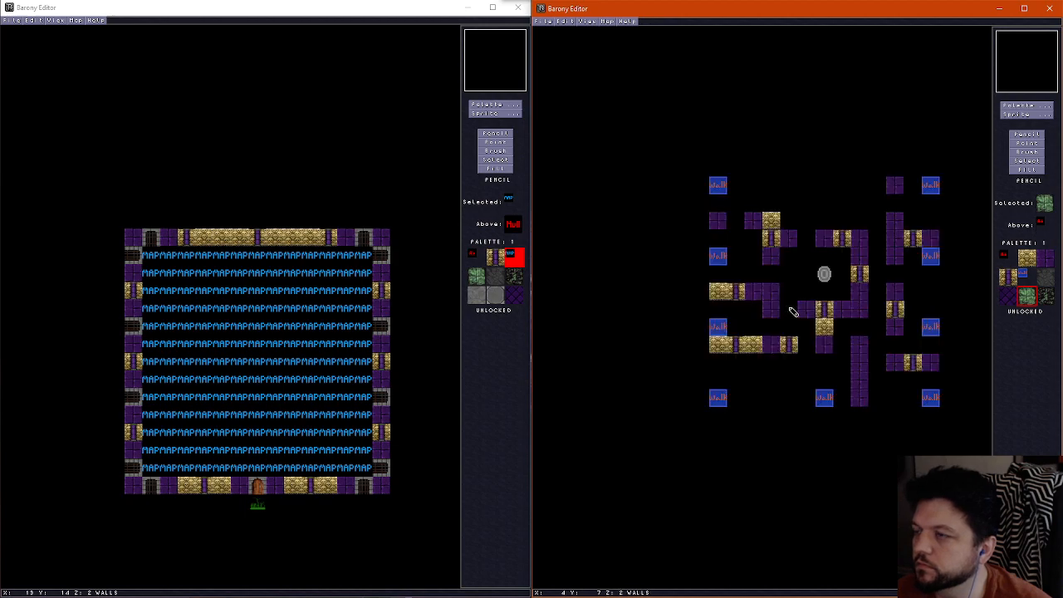
scroll(791, 312, "down", 1)
scroll(793, 311, "up", 1)
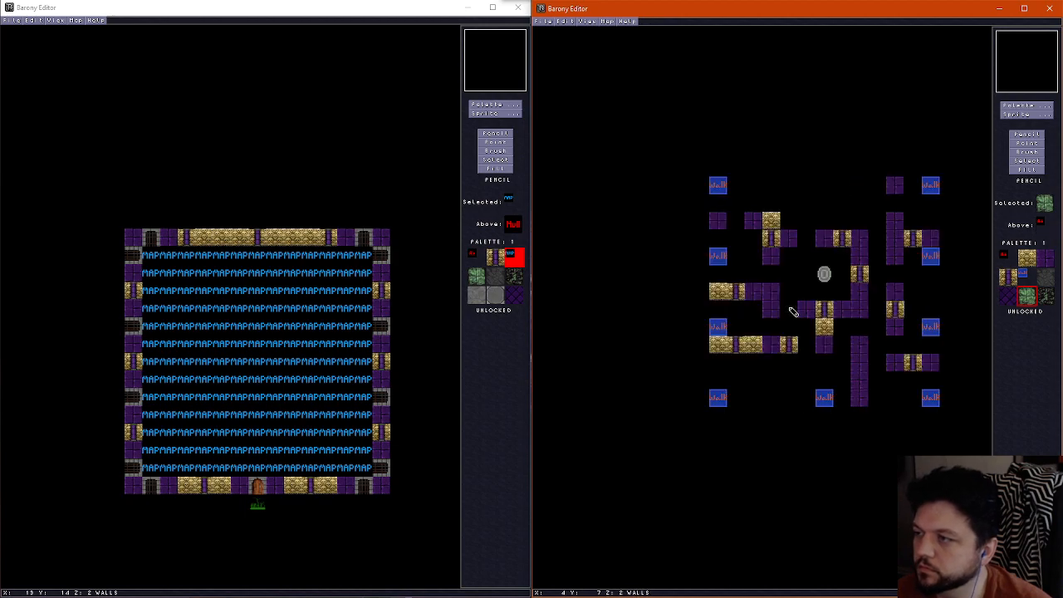
scroll(793, 312, "down", 1)
scroll(793, 311, "up", 1)
scroll(794, 311, "down", 1)
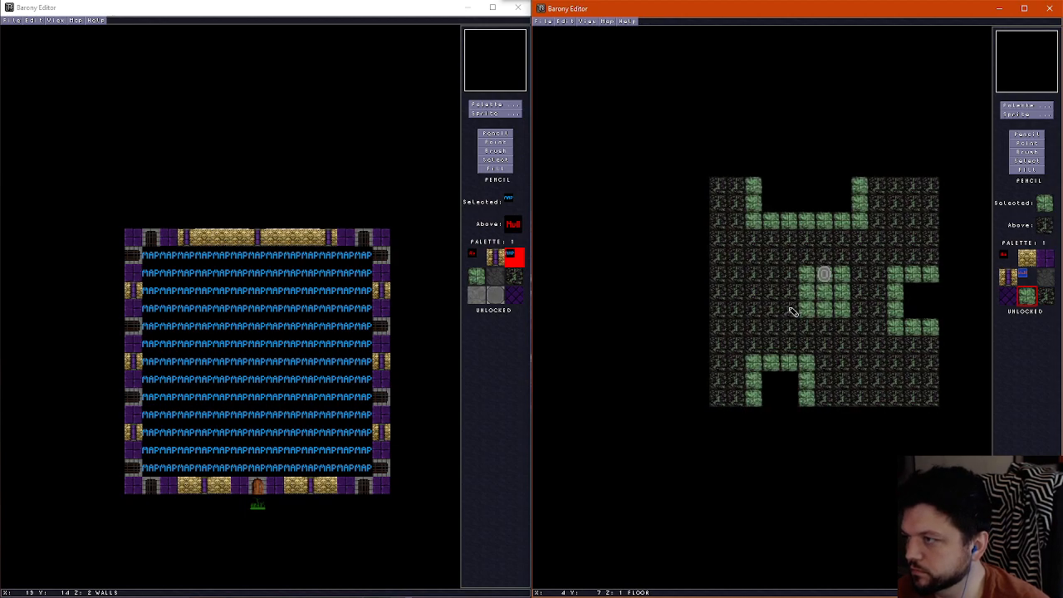
Paint a mossy green floor path from the shrine's northwest green tile north to the north pit's border
scroll(793, 311, "up", 1)
scroll(794, 311, "down", 1)
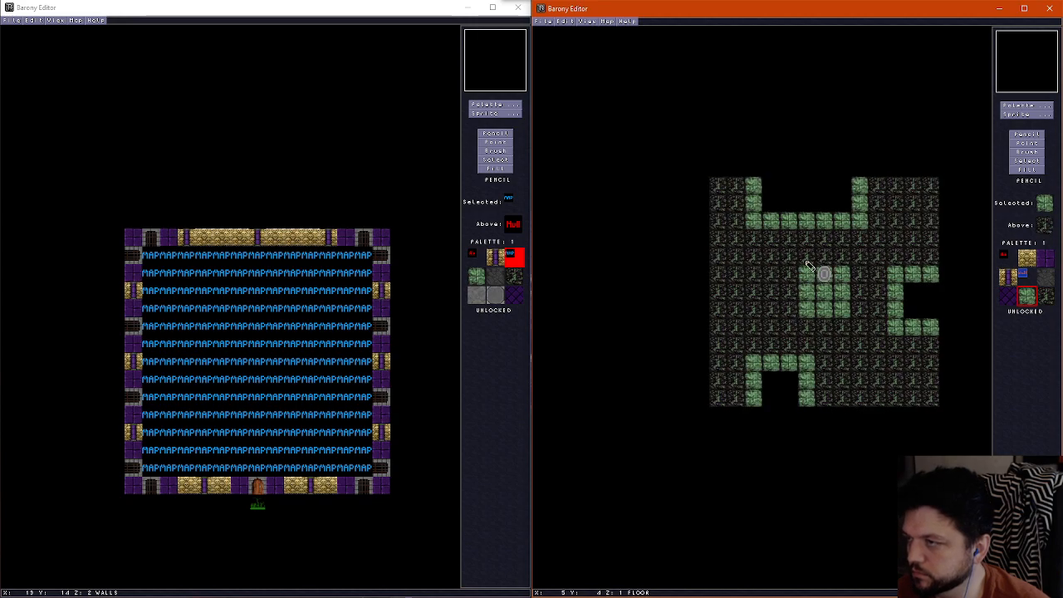
left_click_drag(807, 264, 808, 236)
scroll(800, 291, "up", 1)
scroll(799, 291, "down", 1)
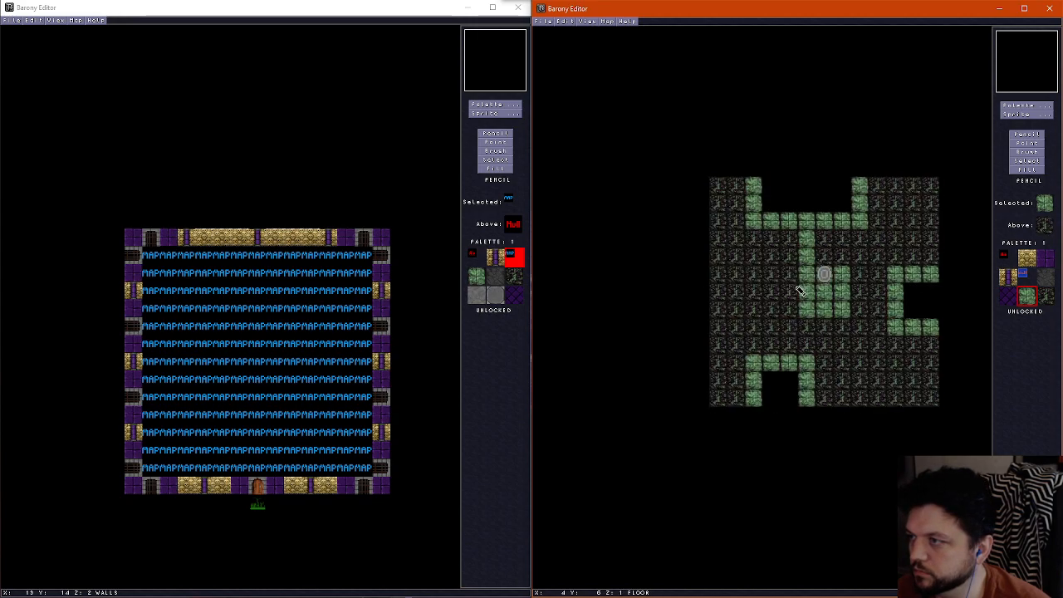
Paint a mossy green floor path south from just southwest of the shrine's green tiles to the south pit's north border
scroll(800, 296, "up", 1)
scroll(802, 320, "down", 1)
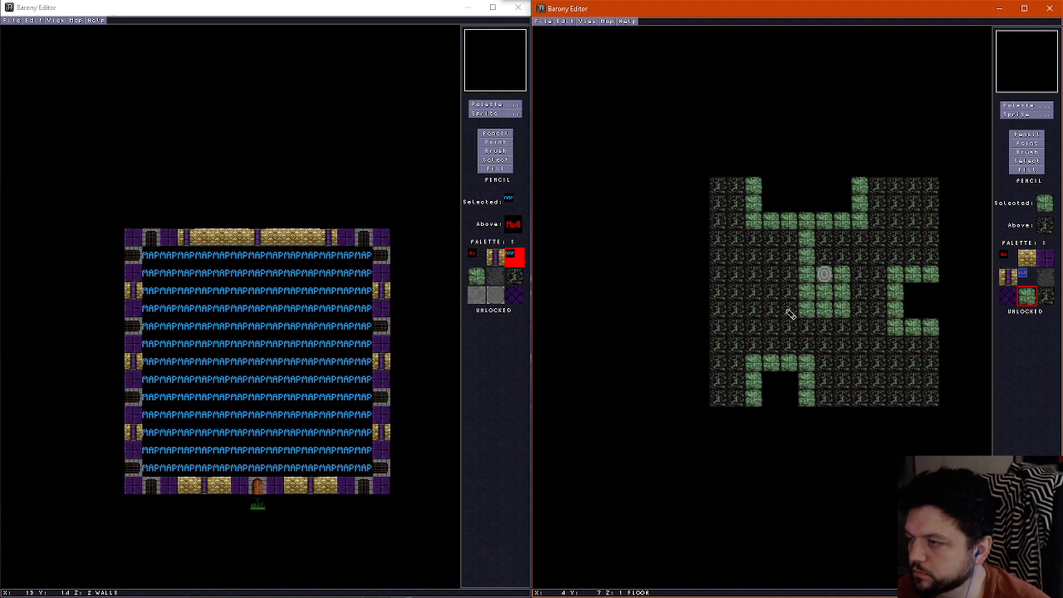
left_click_drag(789, 314, 789, 347)
scroll(789, 342, "up", 1)
scroll(800, 338, "down", 1)
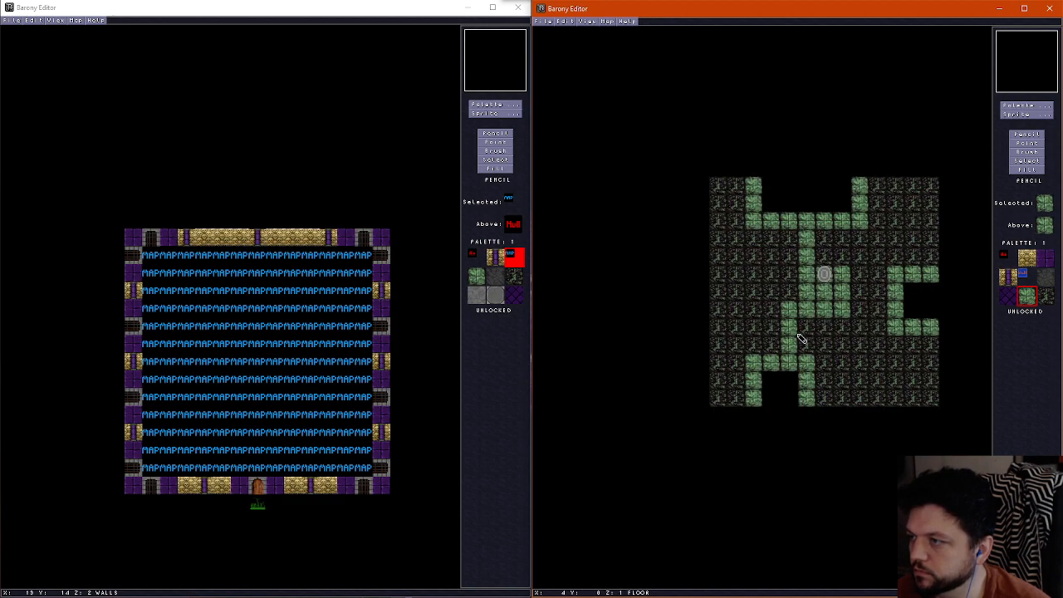
Restore dark floor on the new path's southernmost tile and paint its lower end one column further east in mossy green
scroll(793, 347, "up", 1)
scroll(795, 347, "down", 1)
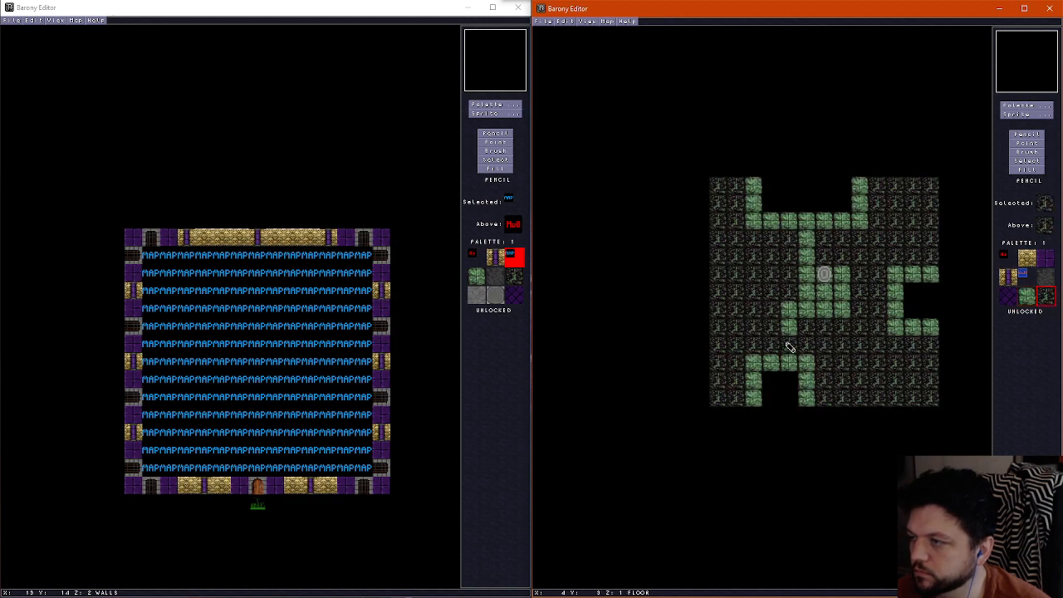
scroll(800, 332, "up", 1)
scroll(804, 334, "down", 1)
left_click_drag(806, 320, 806, 355)
Replace the three mossy green tiles in the second row south of the shrine with dark floor
scroll(805, 349, "up", 1)
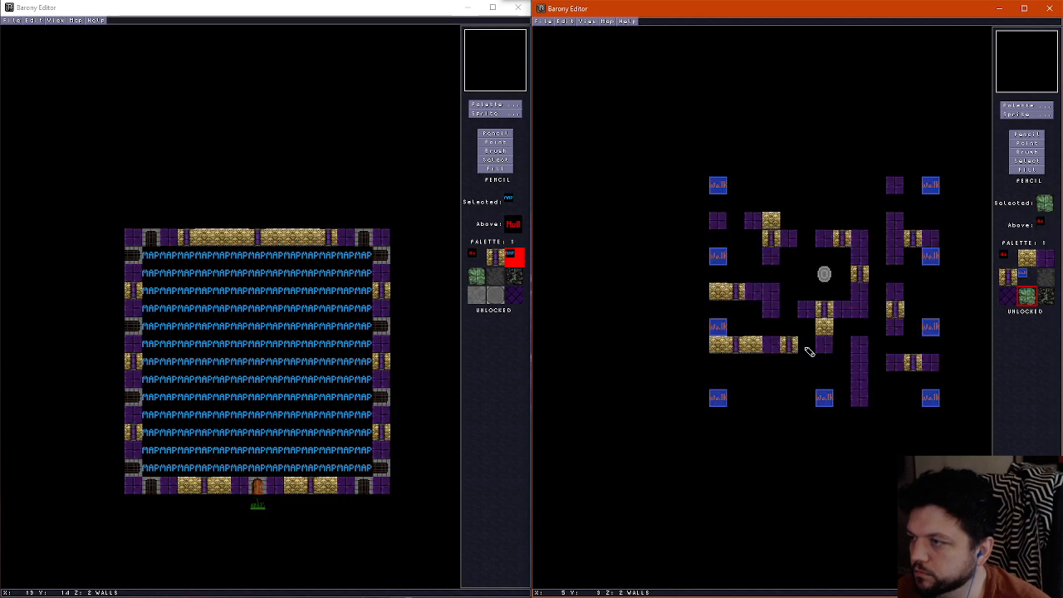
scroll(806, 333, "down", 1)
right_click(824, 331)
left_click_drag(806, 314, 839, 313)
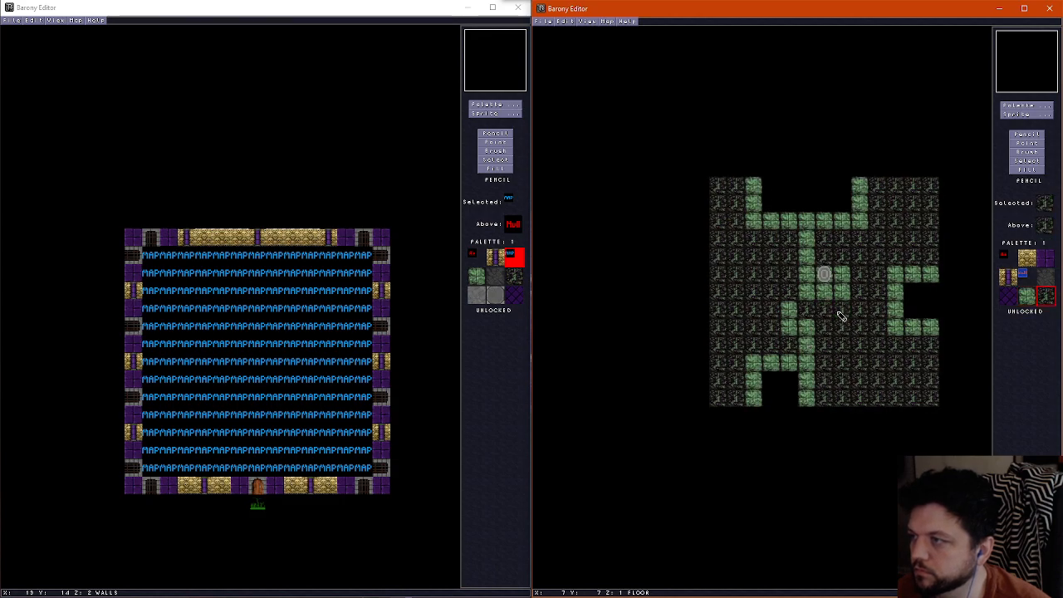
Paint mossy green floor on the tiles directly north and northeast of the teleport shrine
scroll(837, 312, "up", 1)
scroll(836, 309, "down", 1)
right_click(837, 288)
left_click_drag(844, 262, 823, 256)
scroll(824, 289, "up", 1)
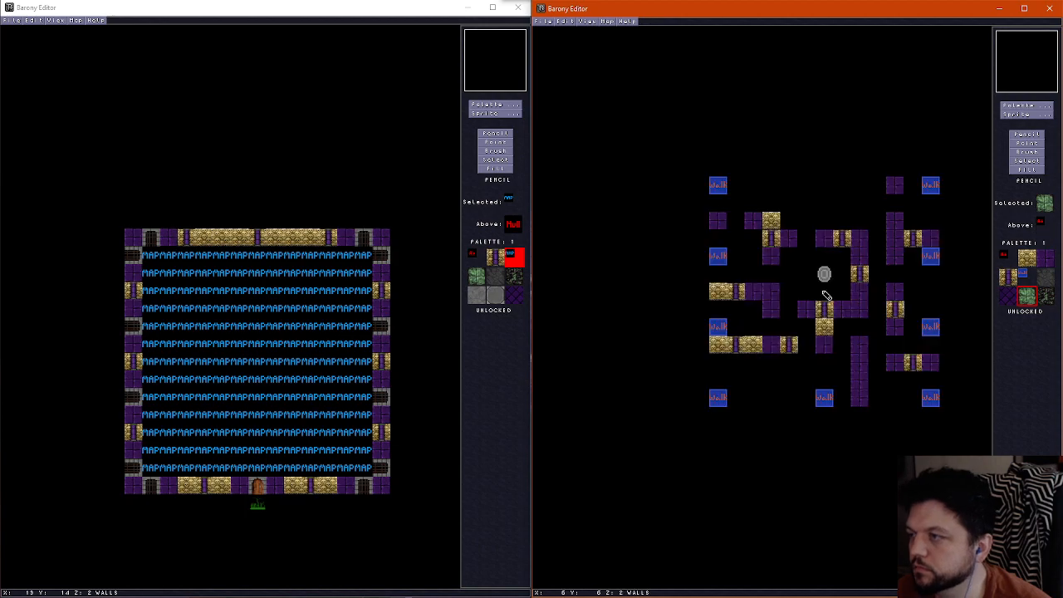
scroll(824, 292, "down", 1)
Extend the south path's mossy green floor north along the column two tiles west of the shrine, up to the shrine's row
scroll(802, 305, "up", 1)
scroll(793, 307, "down", 1)
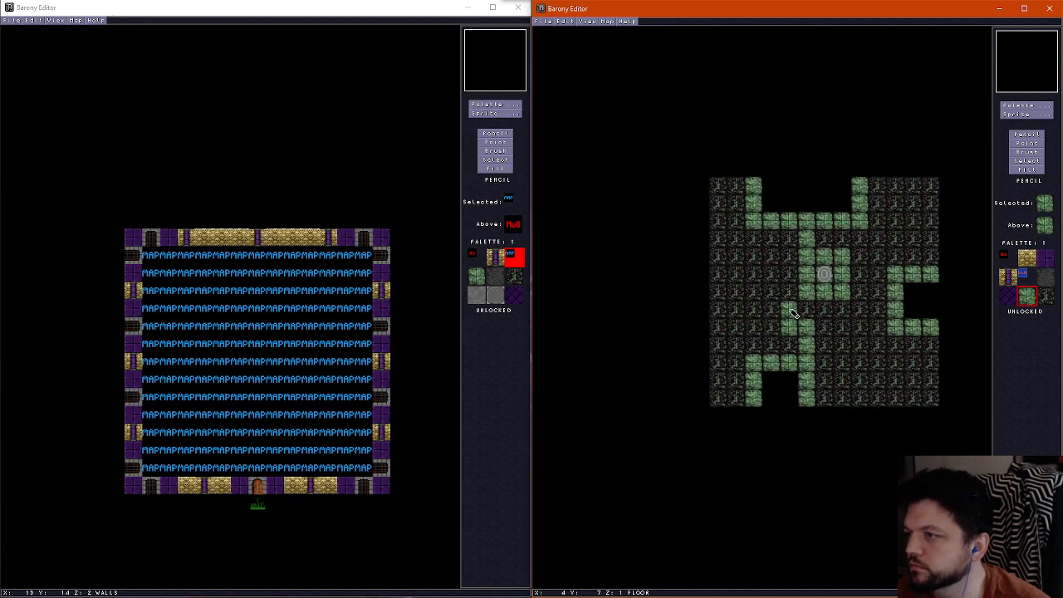
scroll(791, 309, "up", 1)
scroll(784, 286, "down", 1)
left_click(787, 280)
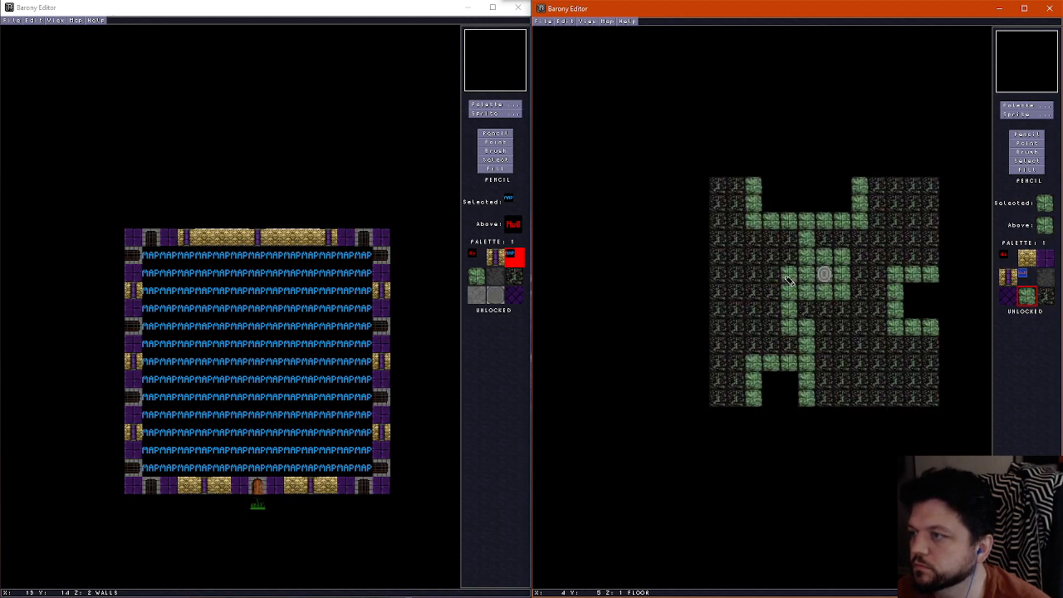
scroll(788, 280, "up", 1)
scroll(788, 280, "down", 1)
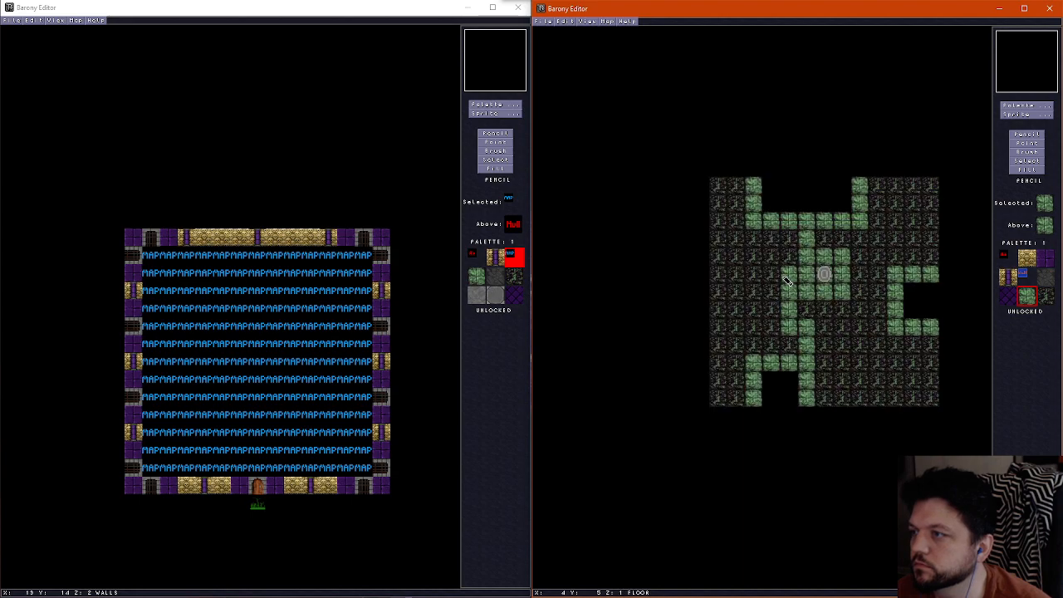
Paint a mossy green floor path west from the shrine and north to the north pit's west border
scroll(788, 280, "up", 1)
scroll(787, 280, "down", 1)
mouse_move(787, 280)
left_mouse_down()
mouse_move(744, 279)
mouse_move(731, 215)
left_mouse_up()
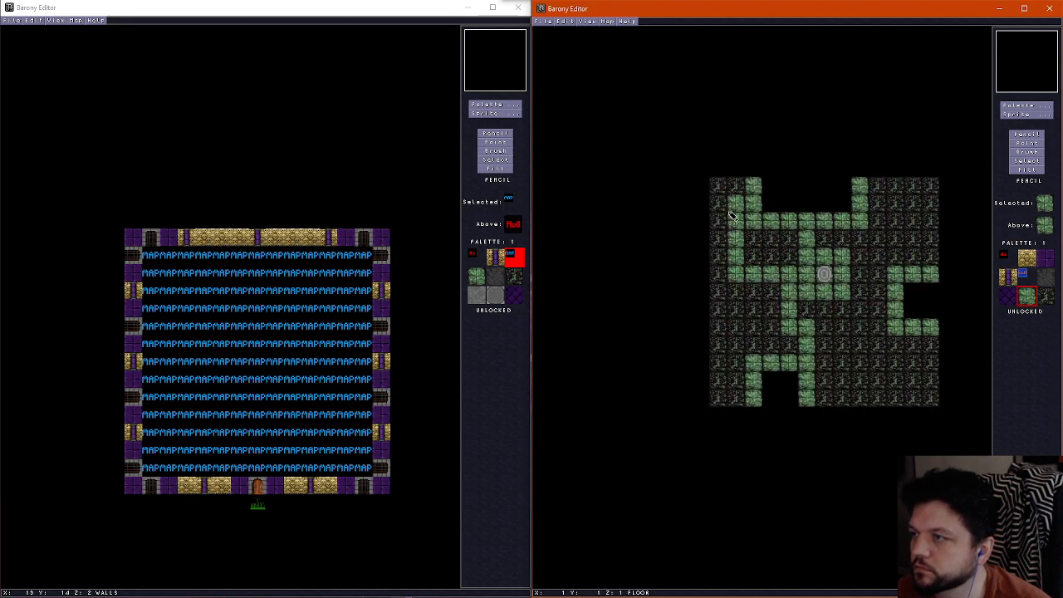
scroll(789, 284, "up", 1)
scroll(798, 287, "down", 1)
Paint a mossy green floor row from the north pit's east border to the east edge, adding two tiles in the northeast corner
scroll(838, 266, "up", 1)
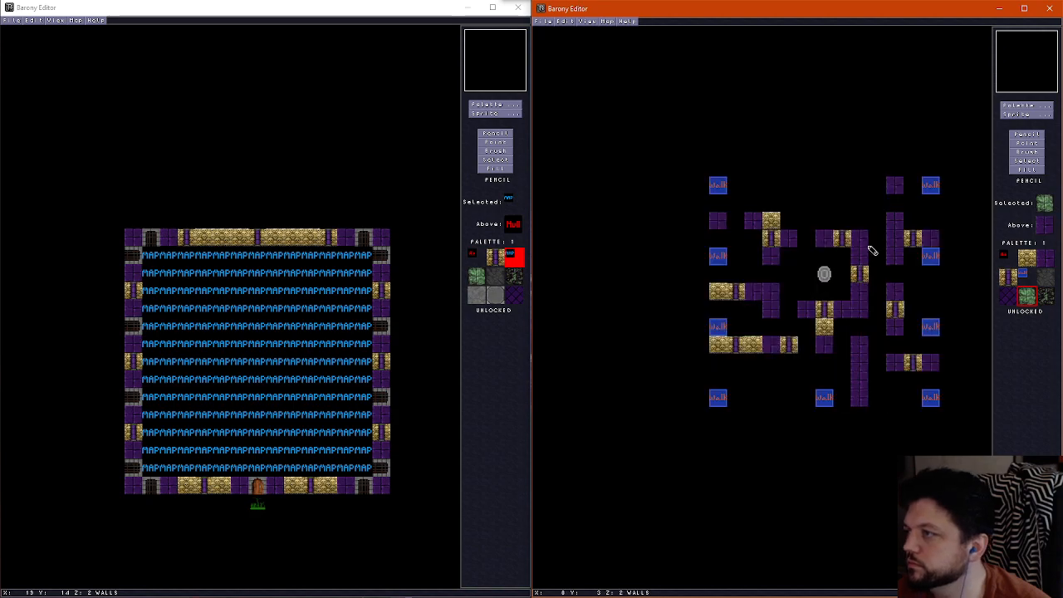
scroll(869, 228, "down", 1)
scroll(914, 218, "up", 1)
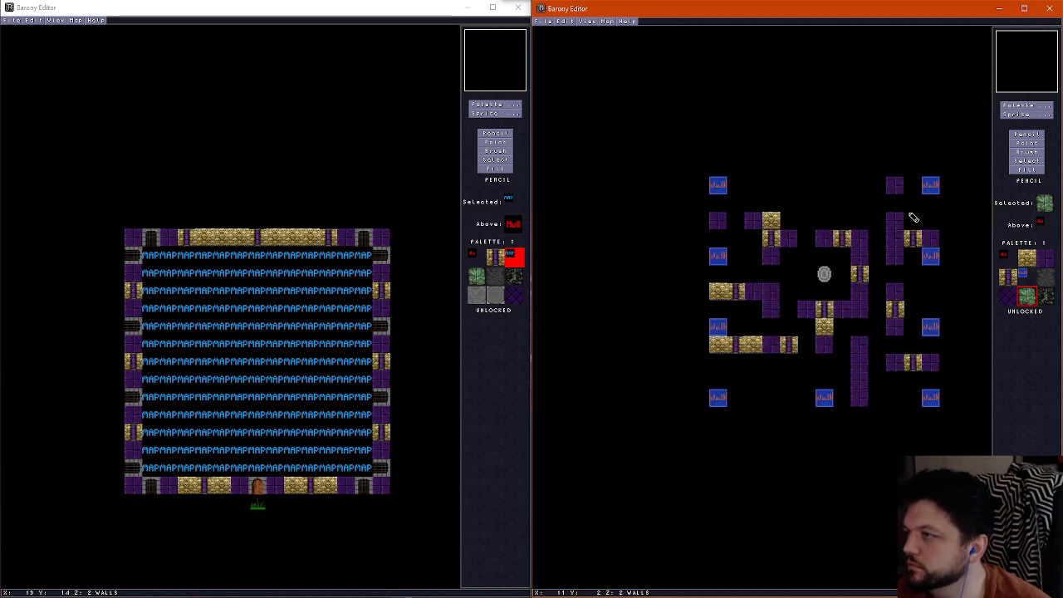
scroll(914, 218, "down", 1)
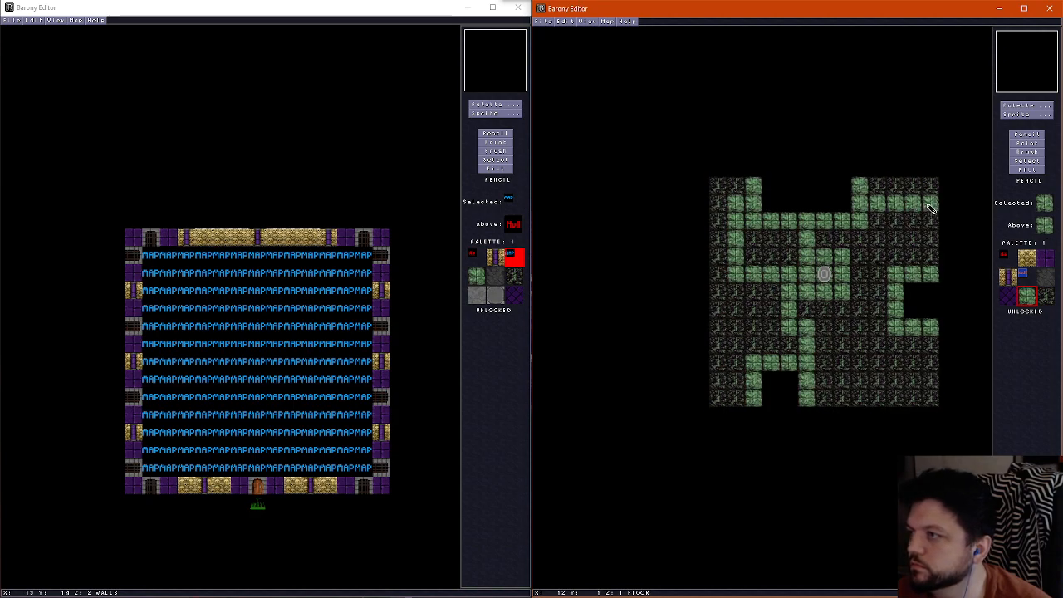
scroll(891, 272, "up", 1)
scroll(890, 280, "down", 1)
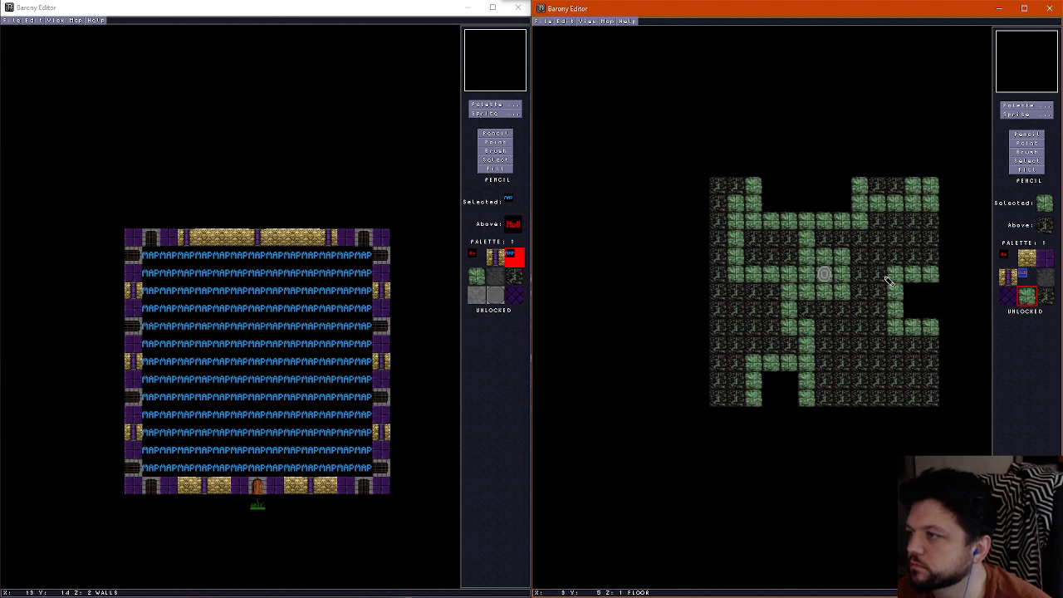
Paint a mossy green floor path from the north pit's southeast corner south to the east pit's north border
scroll(892, 279, "up", 1)
scroll(893, 276, "down", 1)
scroll(888, 276, "up", 1)
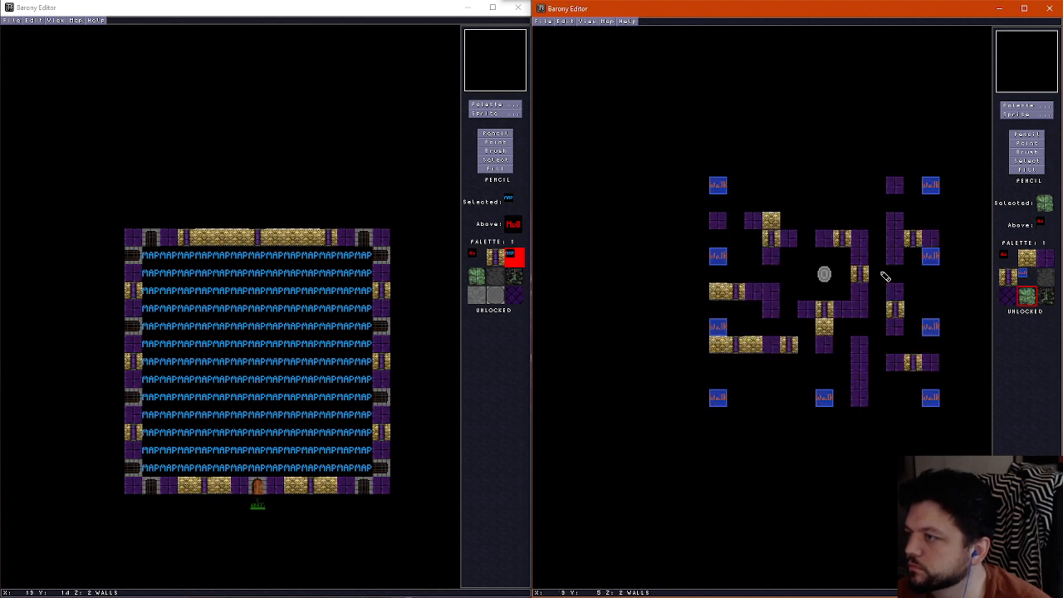
scroll(885, 274, "down", 1)
scroll(886, 314, "up", 1)
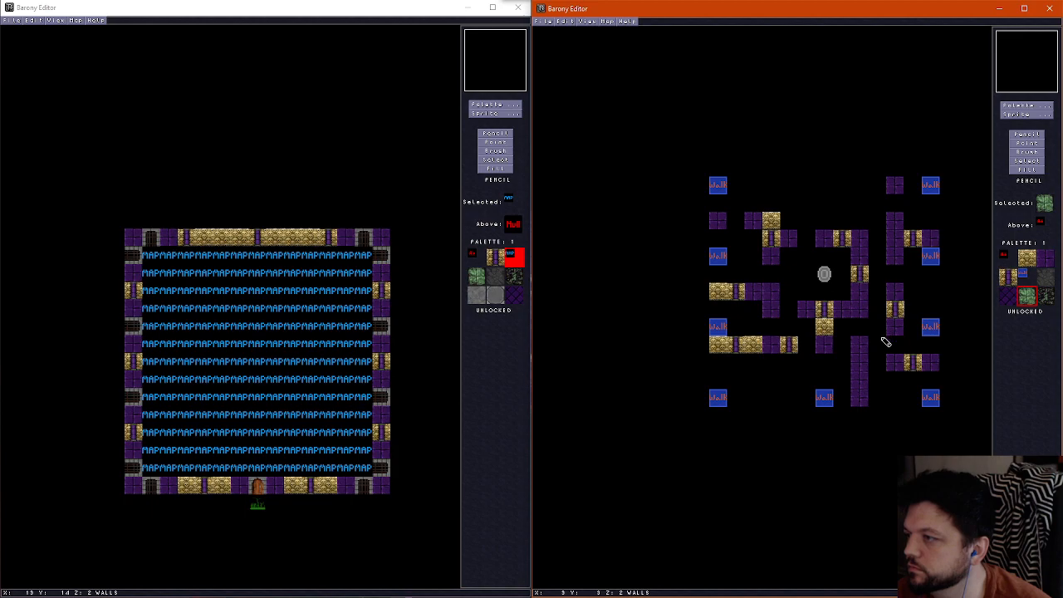
Paint mossy green floor around the southeast wall, from below the east pit's border down and along to the southeast corner
scroll(885, 342, "down", 1)
scroll(890, 359, "up", 1)
scroll(885, 357, "down", 1)
mouse_move(884, 351)
left_mouse_down()
mouse_move(876, 396)
mouse_move(942, 404)
left_mouse_up()
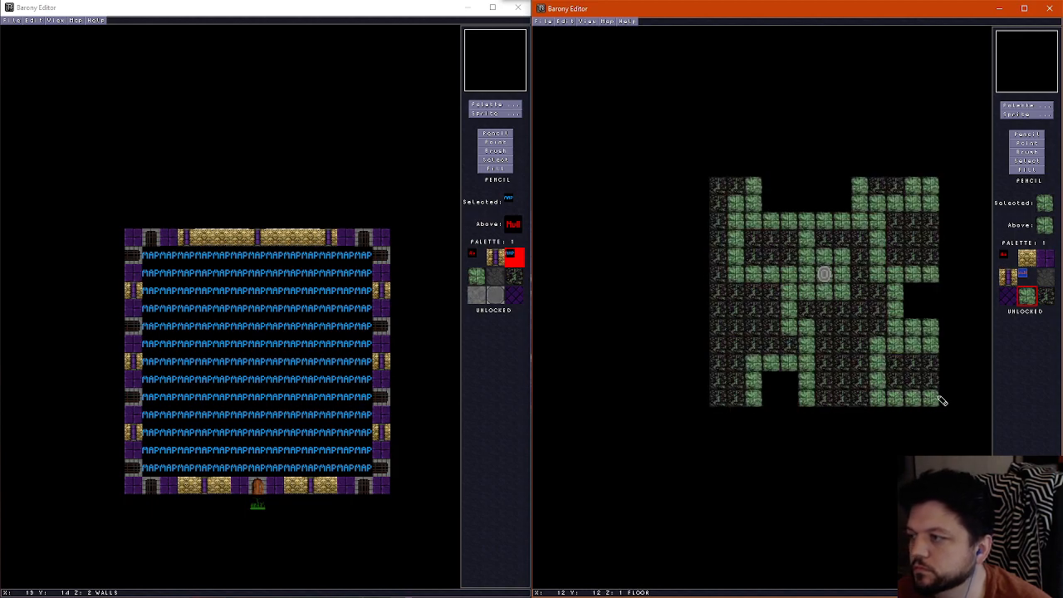
scroll(873, 411, "up", 1)
scroll(859, 407, "down", 1)
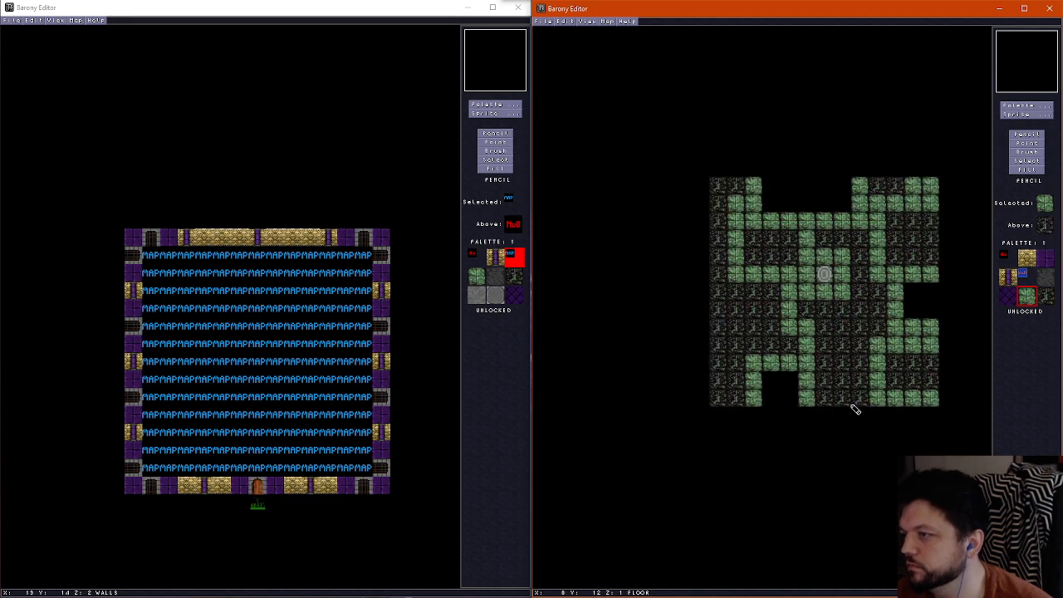
Paint a two-by-two block of mossy green floor beside the south pit's east border at the south edge
scroll(852, 407, "up", 1)
scroll(848, 407, "down", 1)
scroll(845, 405, "up", 1)
scroll(843, 401, "down", 1)
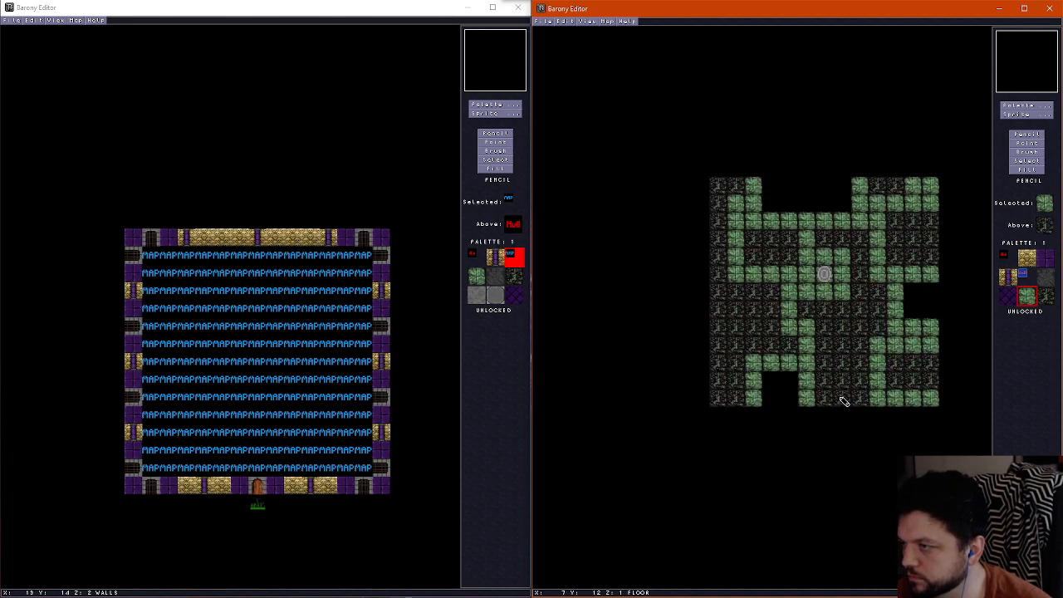
scroll(832, 390, "up", 1)
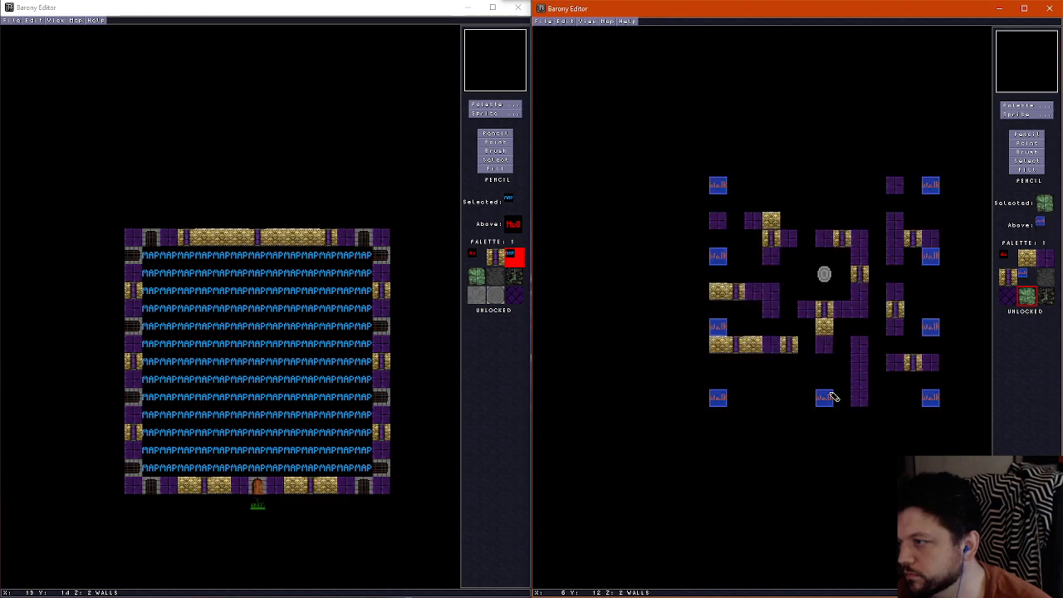
scroll(833, 394, "down", 1)
scroll(835, 397, "up", 1)
scroll(835, 398, "down", 1)
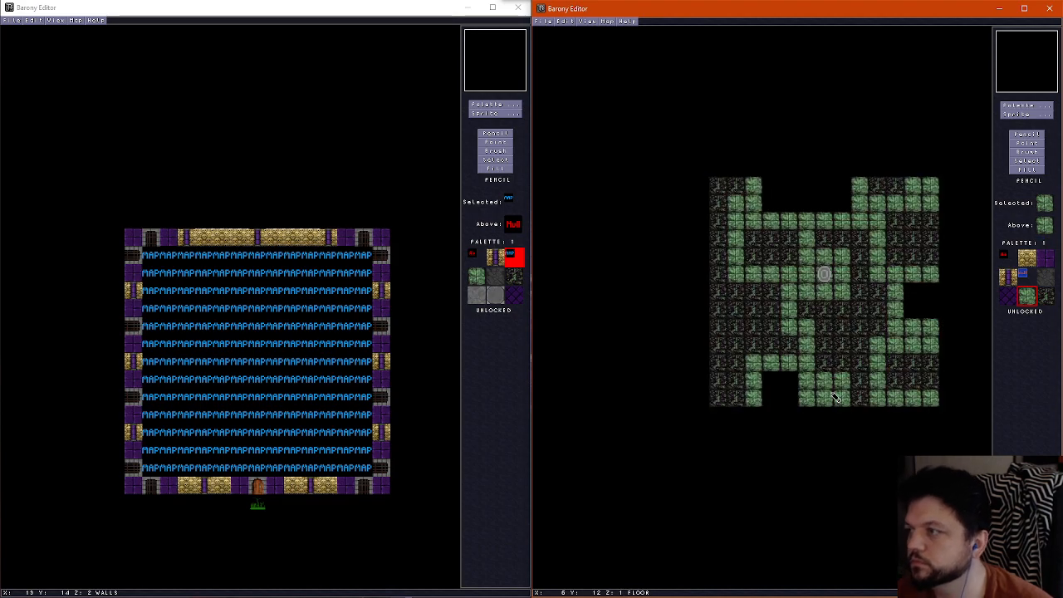
Preview the room in 3D, and erase the blue marker tiles at the south edge's middle and along the west edge
scroll(835, 398, "up", 1)
key("ctrl+f")
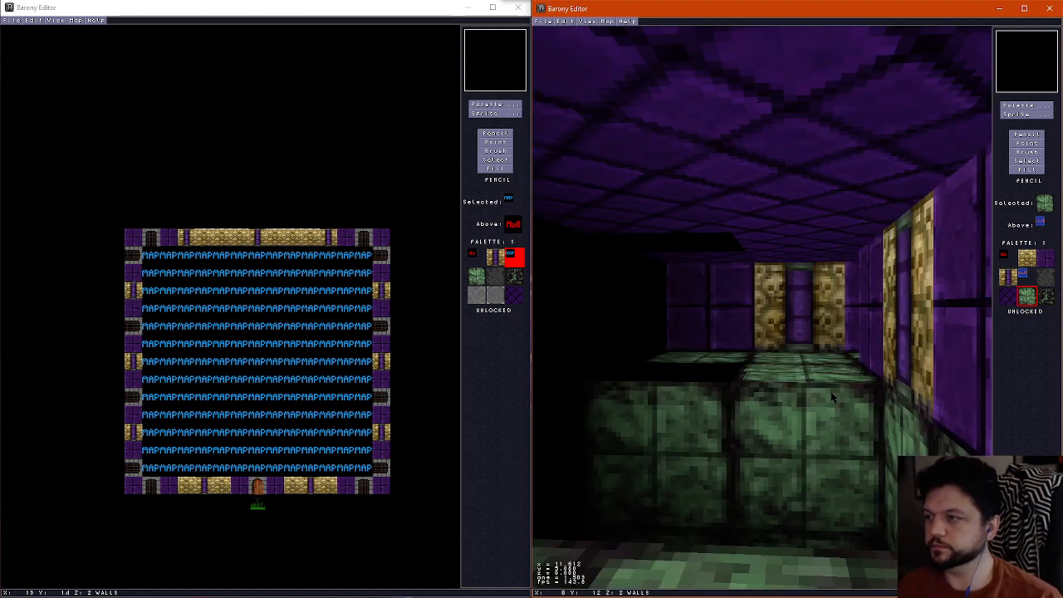
key("Down")
key("ctrl+f")
right_click(822, 398)
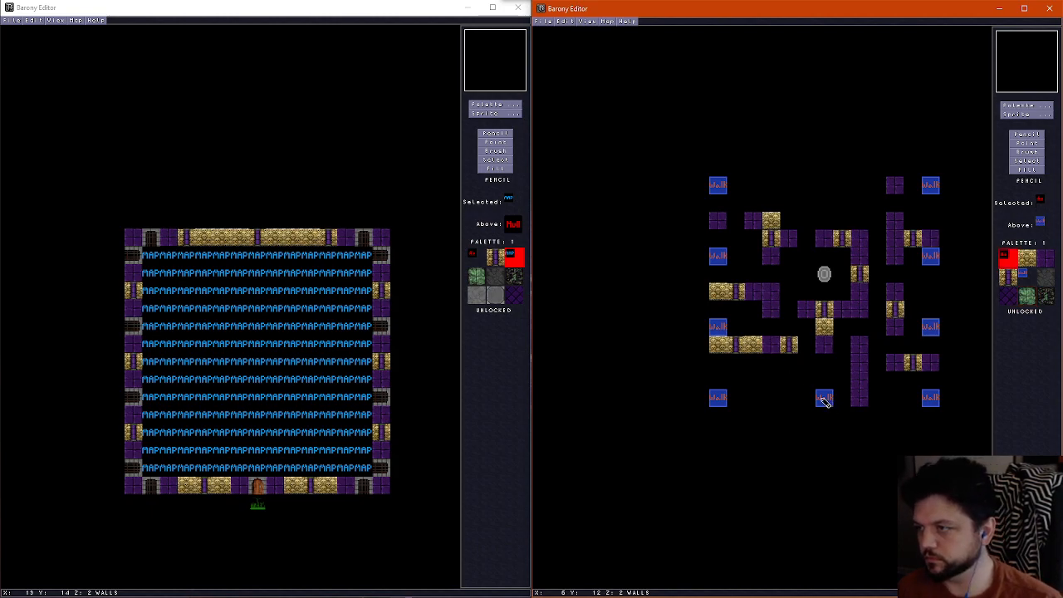
left_click(824, 398)
left_click(719, 397)
left_click(718, 326)
left_click(718, 255)
left_click(719, 185)
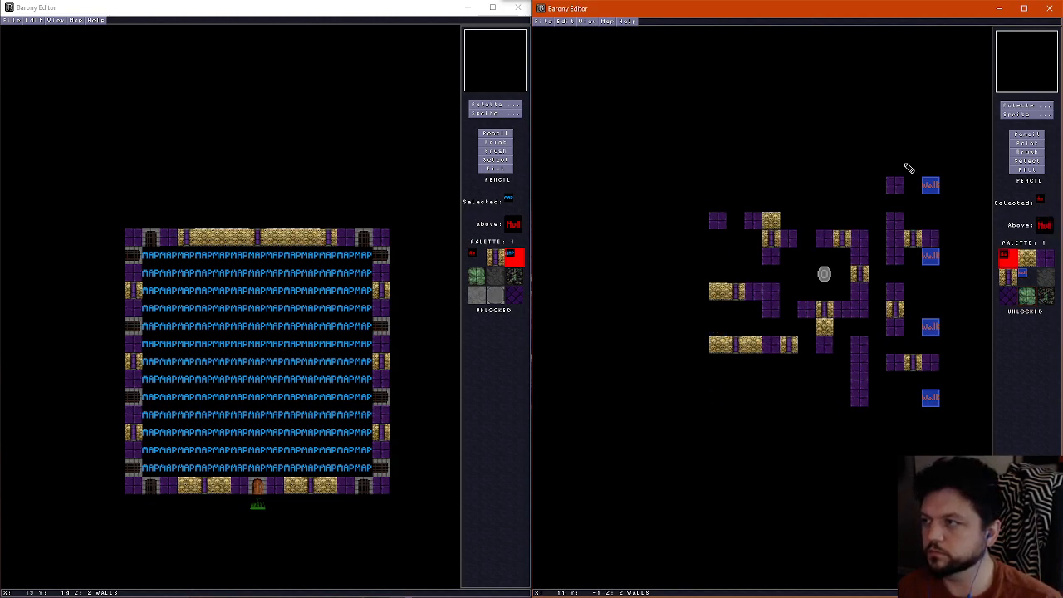
Erase the four blue marker tiles along the room's east edge
left_click(932, 186)
left_click(931, 260)
left_click(932, 326)
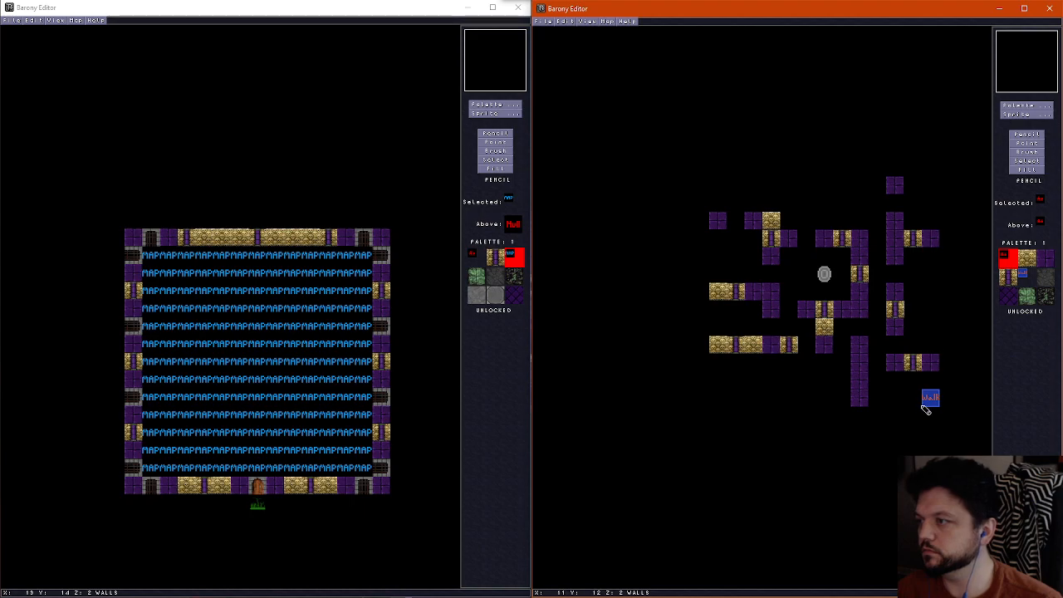
left_click(930, 398)
Move the ceiling opening's south purple brick border one row north and fill the old border row with plain purple ceiling
scroll(855, 374, "up", 1)
scroll(854, 375, "down", 1)
scroll(838, 346, "up", 1)
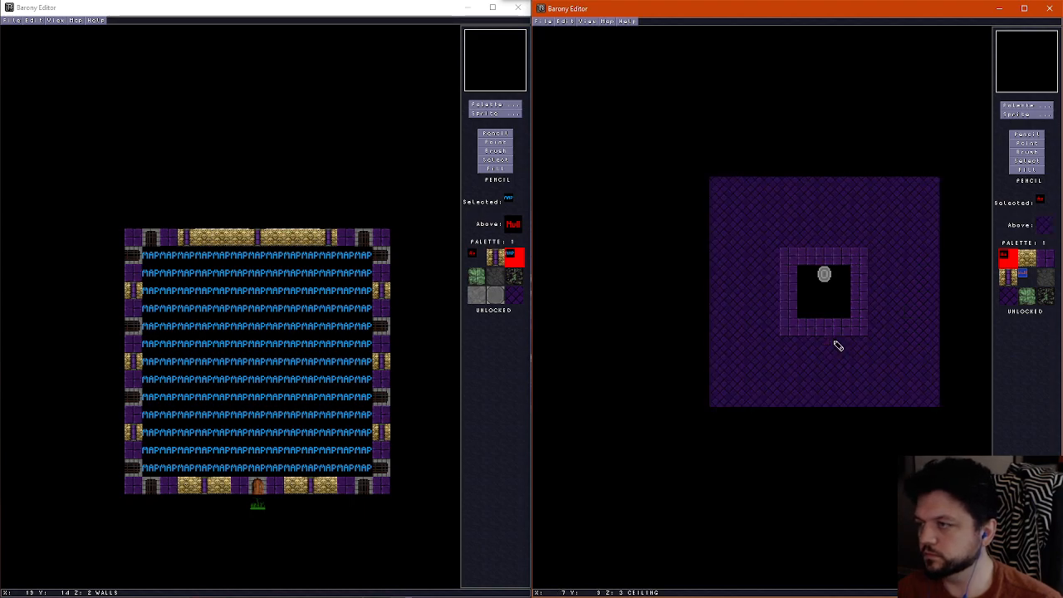
right_click(836, 333)
scroll(834, 331, "down", 1)
scroll(826, 322, "up", 1)
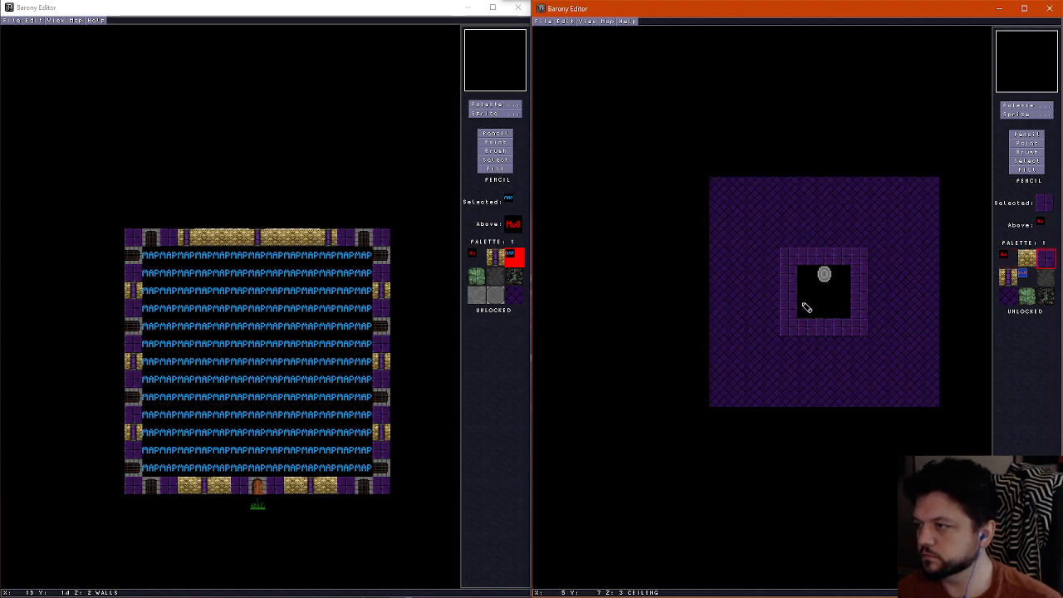
left_click(810, 308)
left_click_drag(829, 309, 857, 328)
right_click(848, 357)
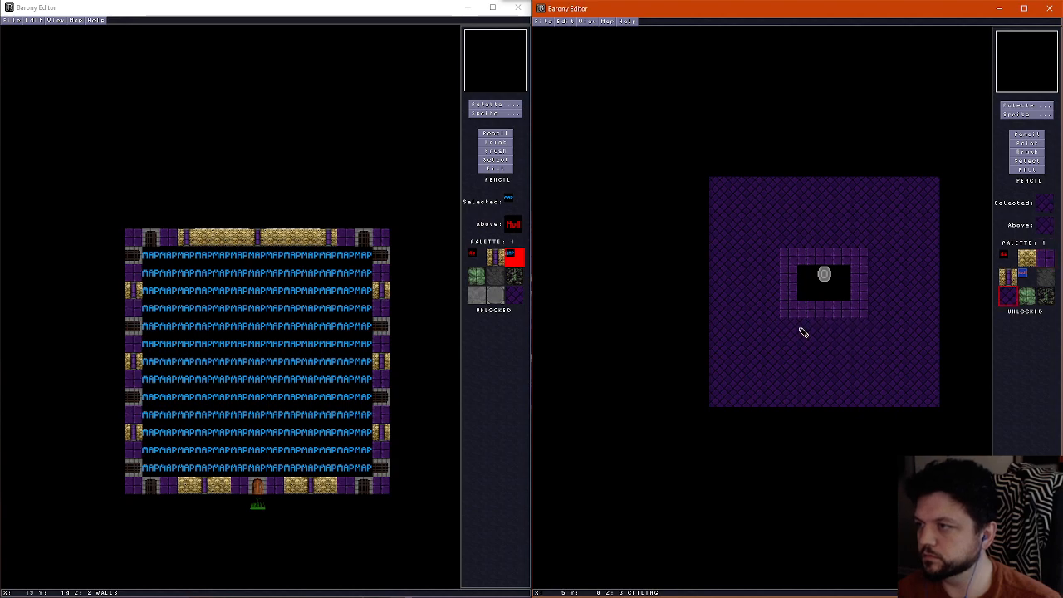
Extend the ceiling opening one row north of the shrine and rebuild its purple brick border around the new edge
scroll(809, 316, "down", 1)
scroll(821, 294, "up", 1)
right_click(808, 270)
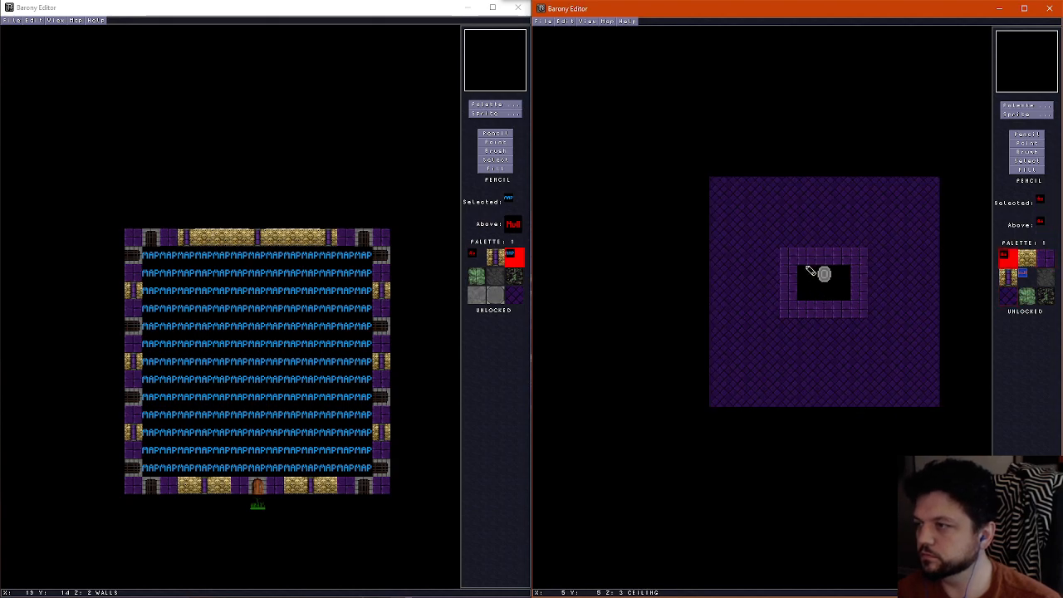
mouse_move(806, 262)
left_mouse_down()
mouse_move(848, 264)
mouse_move(832, 242)
mouse_move(787, 241)
left_mouse_up()
right_click(856, 257)
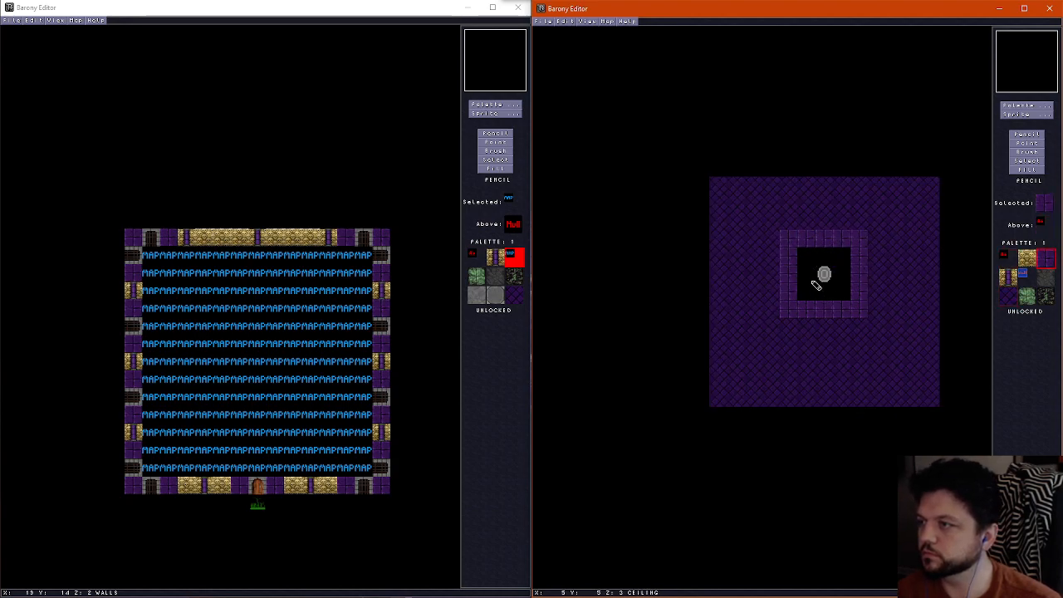
Paint a purple brick ceiling column southwest of the shrine, joining the ends of the two west walls
scroll(820, 300, "down", 1)
scroll(820, 301, "up", 1)
scroll(821, 302, "down", 1)
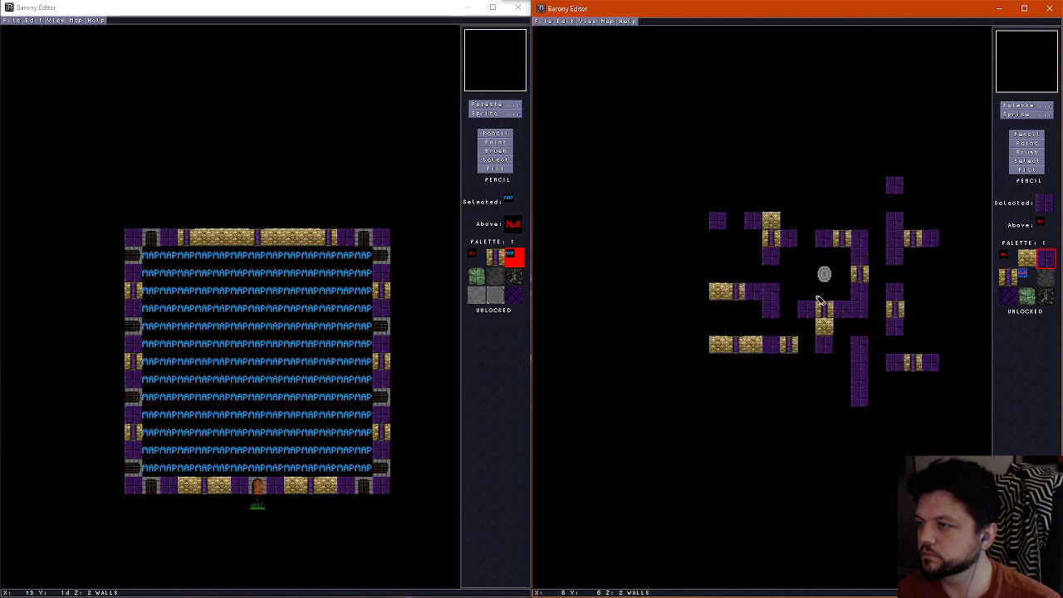
scroll(821, 307, "up", 1)
scroll(820, 308, "down", 1)
scroll(816, 310, "up", 1)
scroll(814, 310, "down", 1)
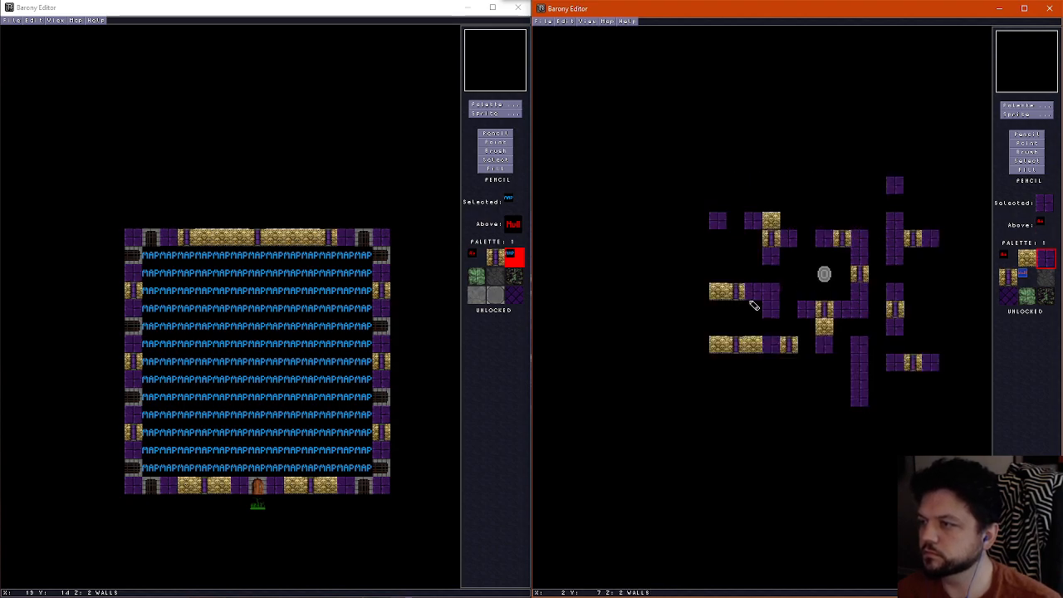
scroll(770, 303, "up", 1)
left_click_drag(772, 294, 773, 332)
scroll(774, 337, "down", 1)
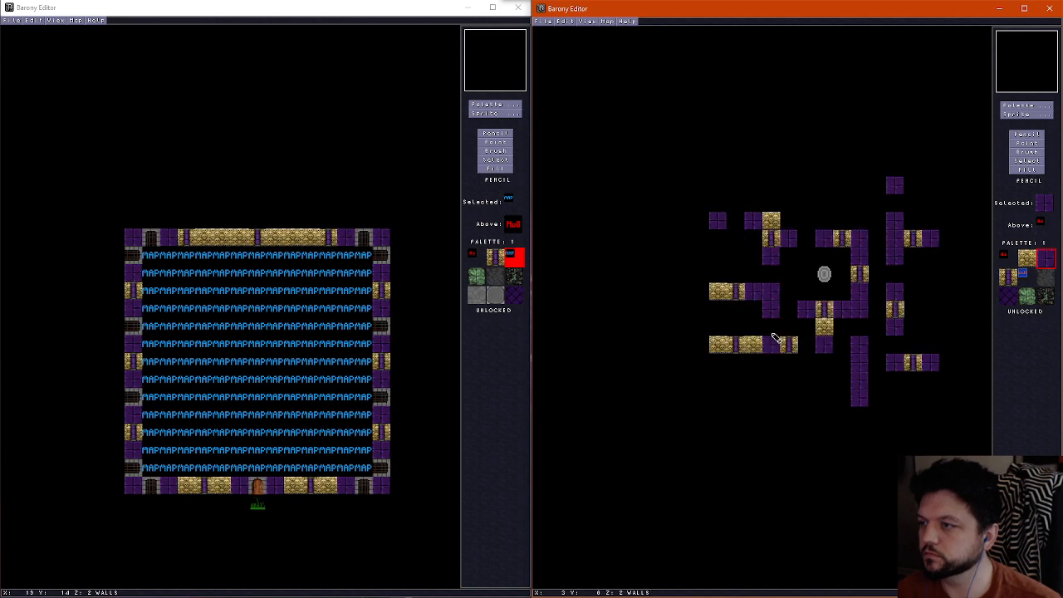
scroll(775, 349, "up", 1)
left_click(771, 347)
Continue the purple brick ceiling strip east along the southwest wall's row to the wall stub south of the shrine
scroll(819, 346, "down", 2)
scroll(819, 346, "up", 2)
scroll(819, 344, "down", 1)
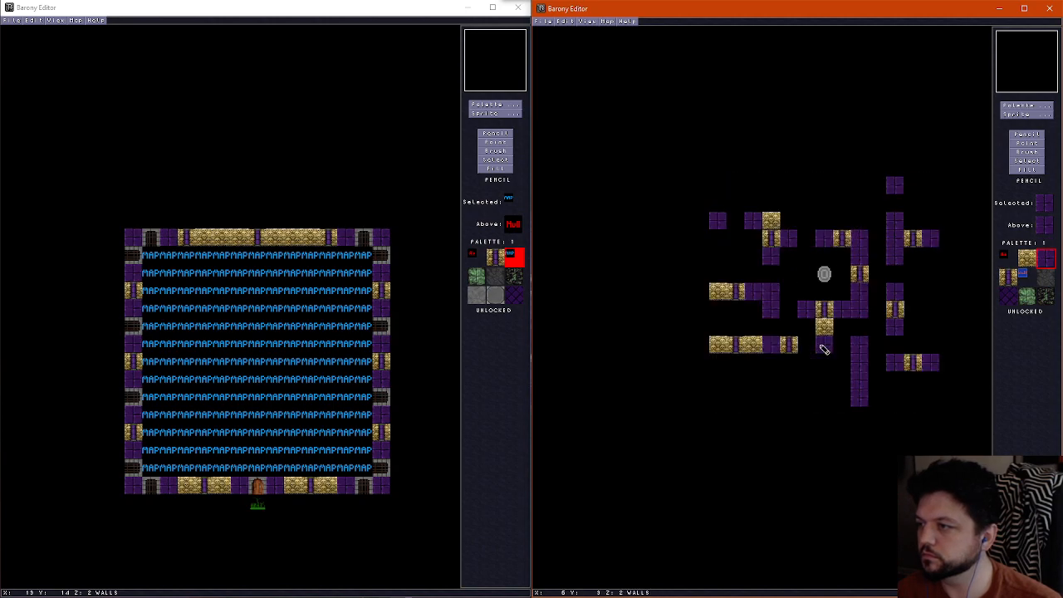
scroll(790, 345, "up", 1)
left_click_drag(792, 350, 824, 352)
scroll(824, 351, "down", 1)
scroll(827, 342, "up", 1)
scroll(827, 342, "down", 1)
scroll(828, 342, "up", 1)
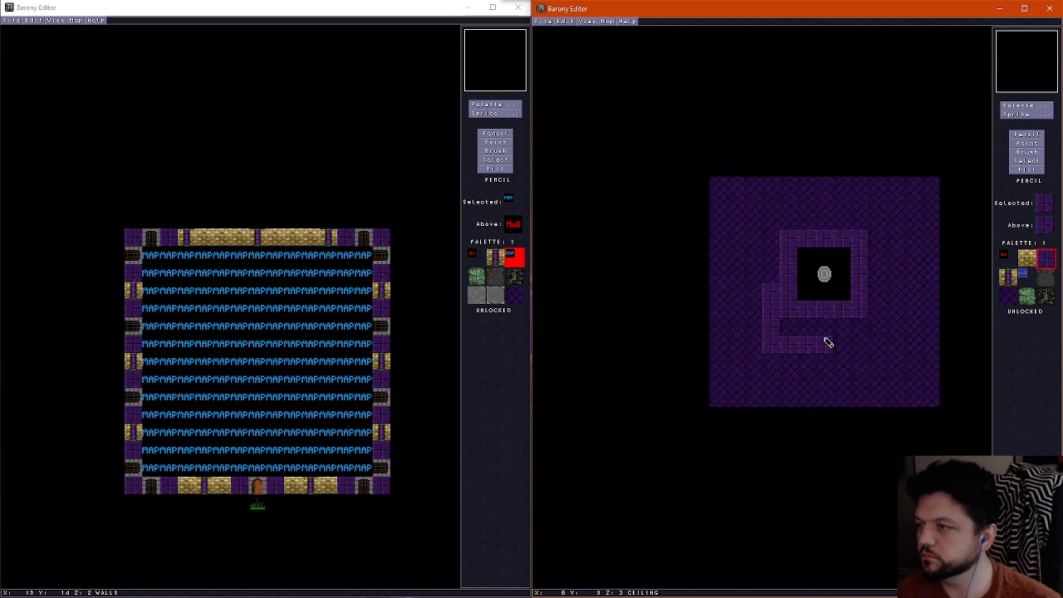
Paint purple brick ceiling strips along the south wall column, the southeast wall row and the full wall column east of the shrine
scroll(834, 347, "down", 1)
scroll(836, 350, "up", 1)
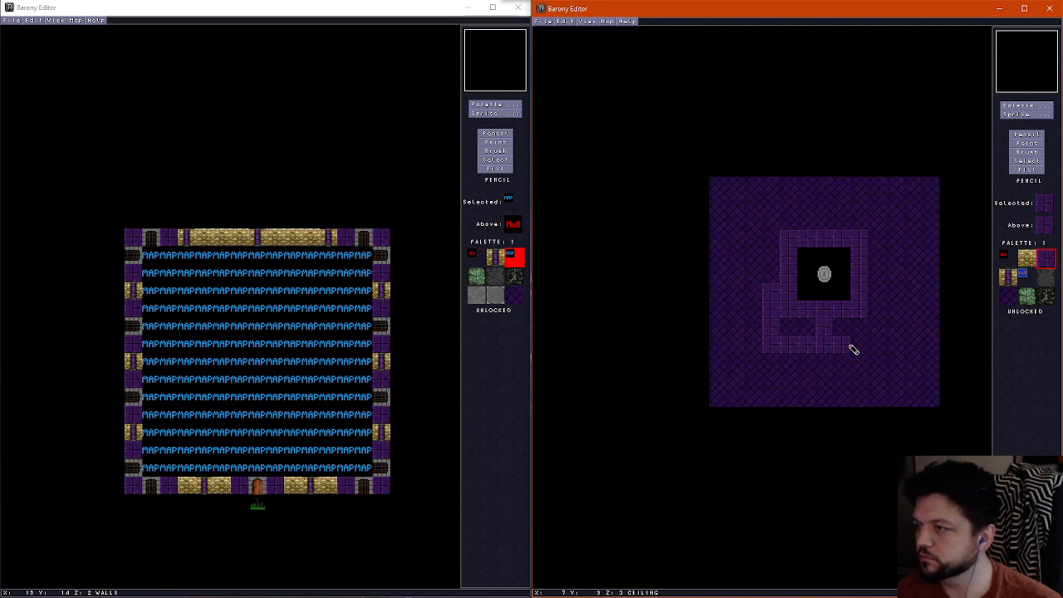
mouse_move(854, 349)
left_mouse_down()
mouse_move(856, 399)
mouse_move(921, 368)
mouse_move(892, 202)
left_mouse_up()
scroll(871, 363, "down", 1)
scroll(866, 365, "up", 1)
scroll(895, 357, "down", 1)
scroll(894, 362, "up", 1)
scroll(893, 212, "down", 1)
scroll(901, 240, "up", 1)
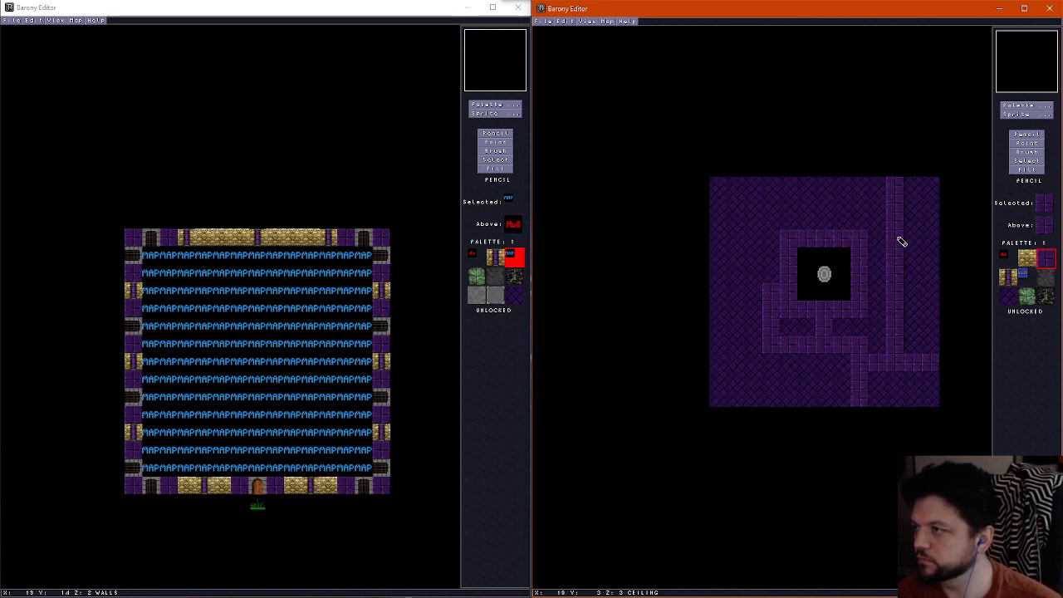
Paint purple brick ceiling strips along the northwest and northeast wall rows and extend the column west of the shrine up to the northwest walls
scroll(868, 243, "down", 1)
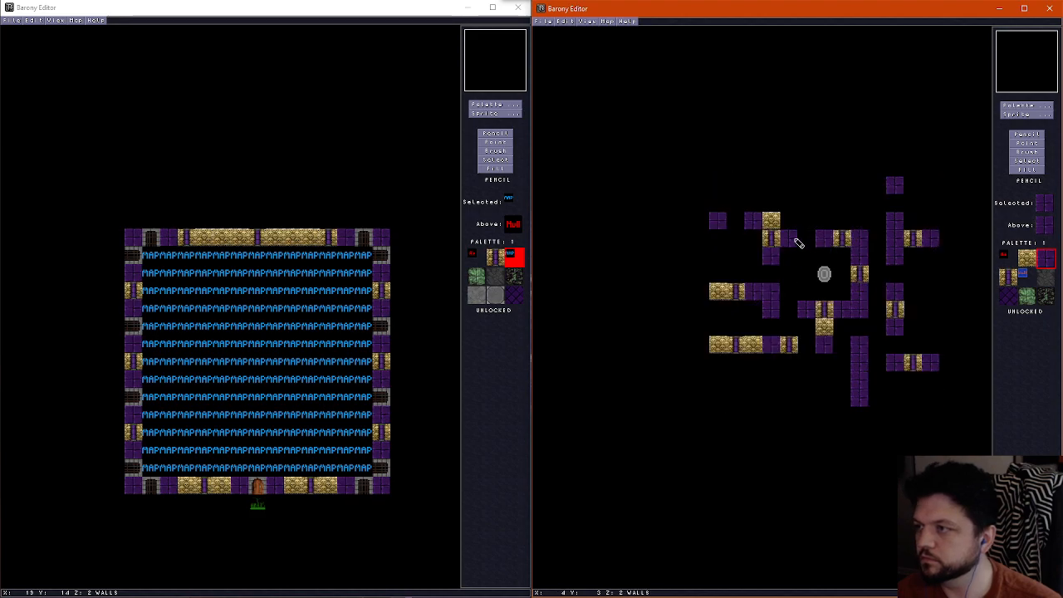
scroll(765, 242, "up", 1)
scroll(780, 241, "down", 1)
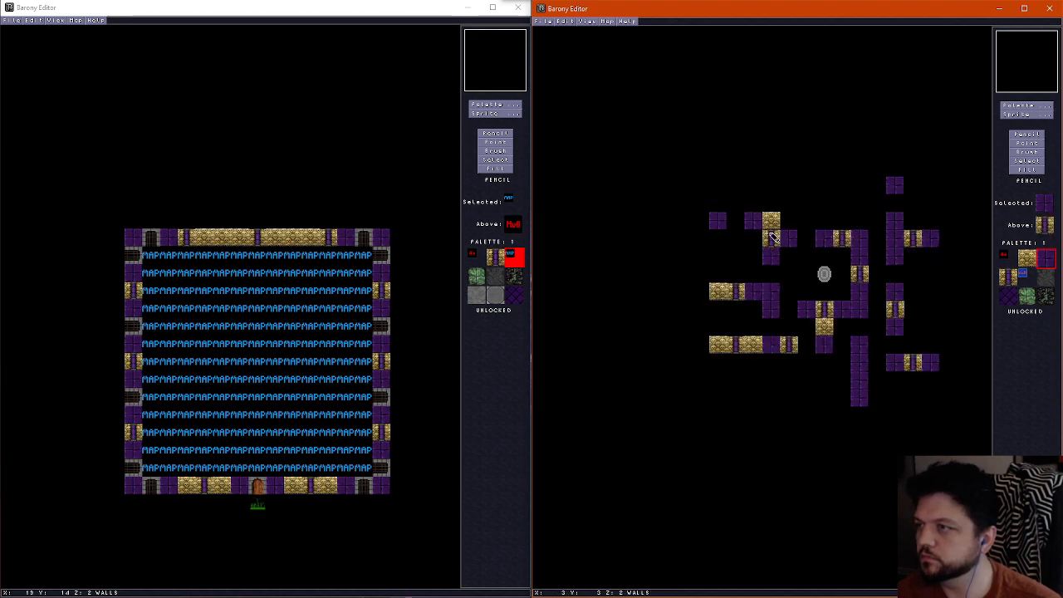
scroll(772, 227, "up", 1)
scroll(747, 245, "down", 1)
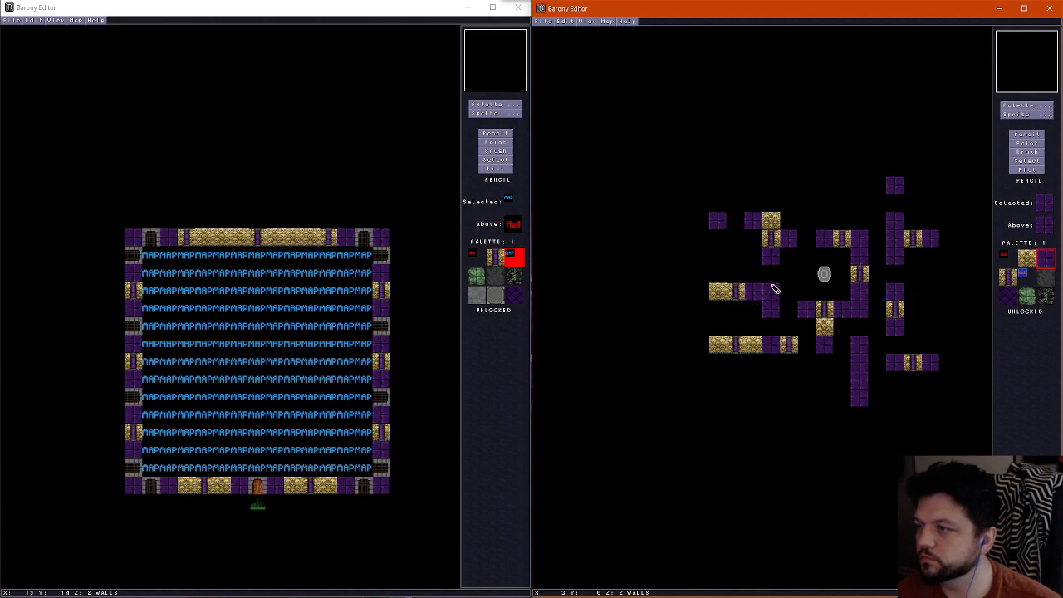
scroll(773, 256, "up", 1)
scroll(771, 251, "down", 1)
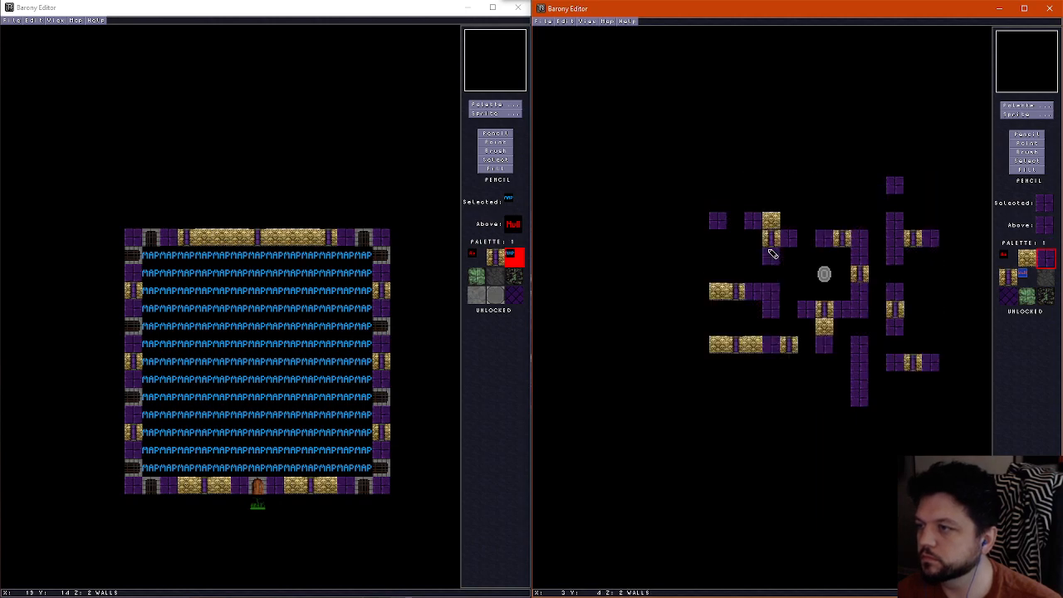
scroll(772, 286, "up", 1)
scroll(772, 286, "down", 1)
scroll(773, 290, "up", 1)
scroll(773, 291, "down", 1)
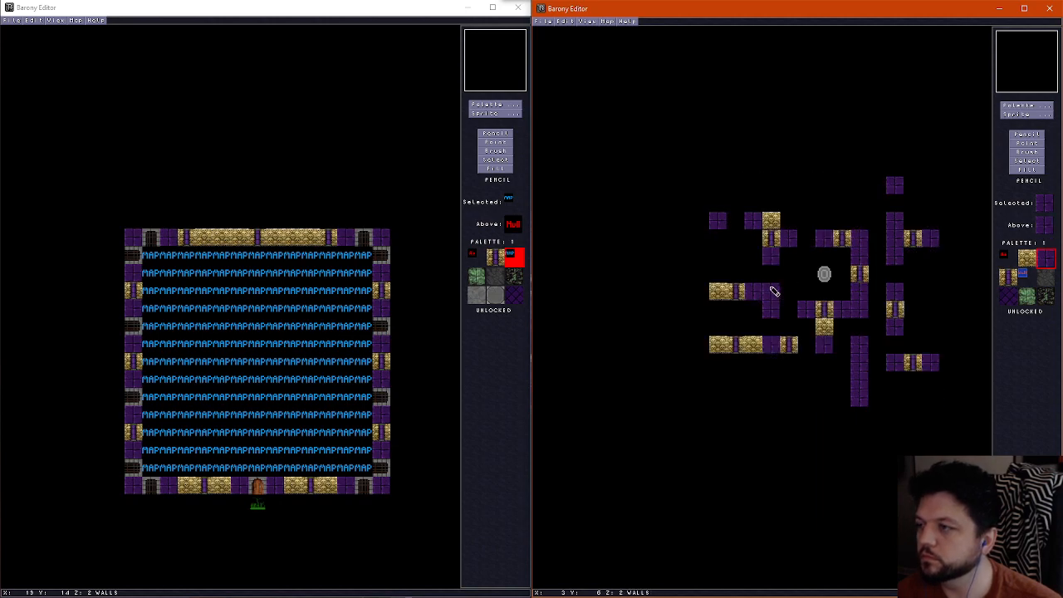
scroll(775, 293, "up", 1)
Walk through the subroom in the 3D preview to inspect the walls, mossy floor paths and ceiling brickwork
key("f")
key("Up")
key("Right")
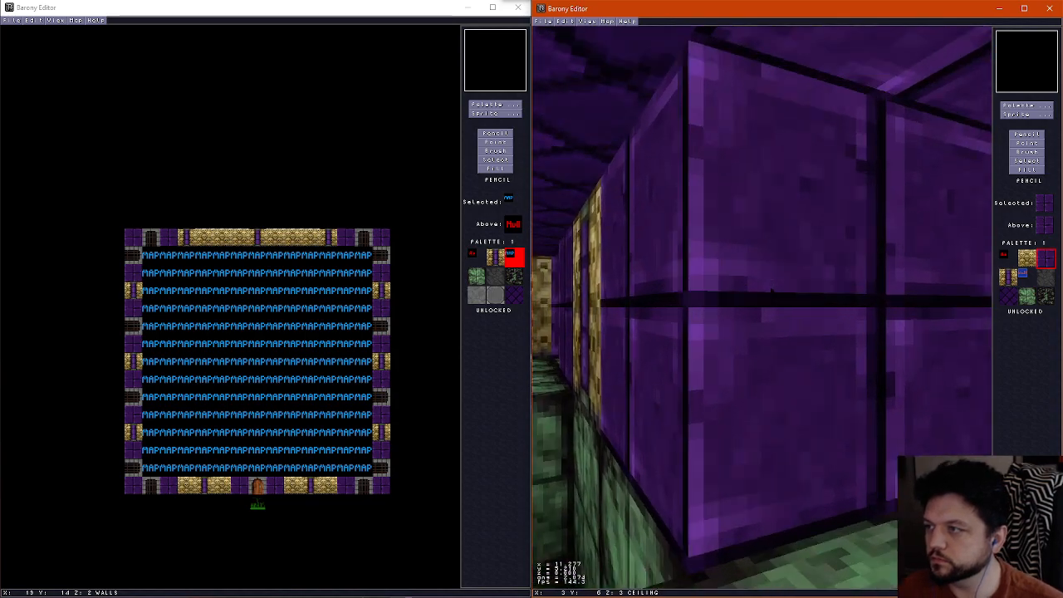
key("Right")
key("Up")
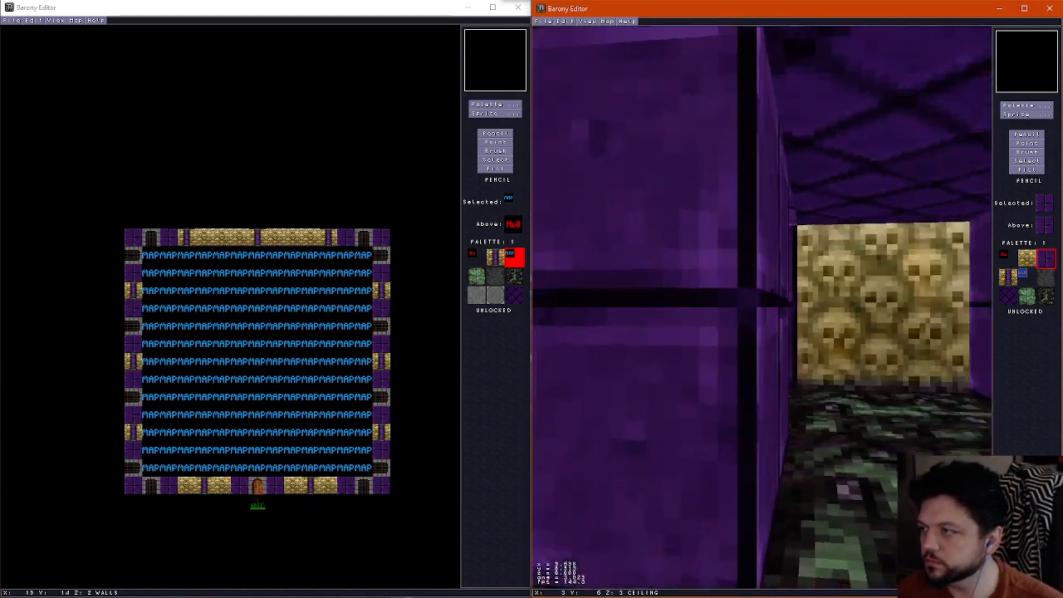
key("Left")
key("Up")
key("Left")
key("Right")
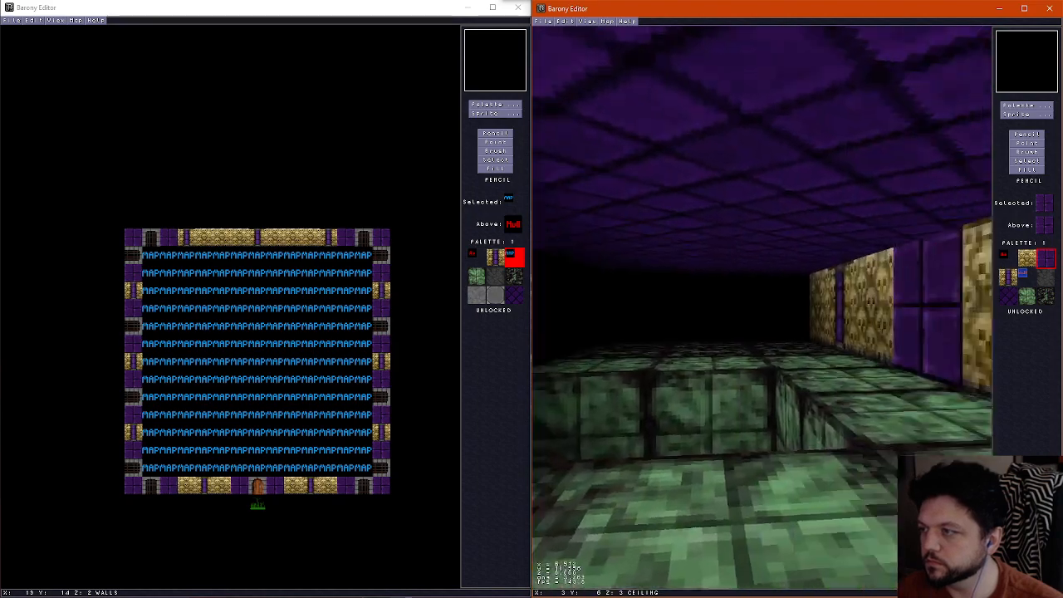
key("Left")
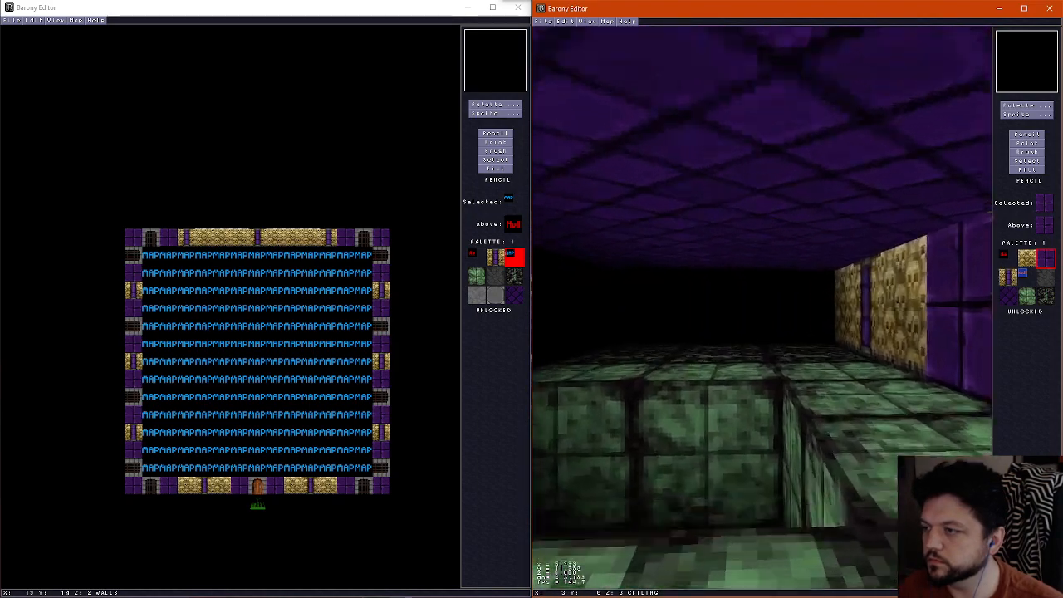
key("Right")
key("f")
Replace several mossy green floor tiles with the dark mossy rubble tile on the paths north, southwest and east of the shrine
scroll(764, 286, "down", 2)
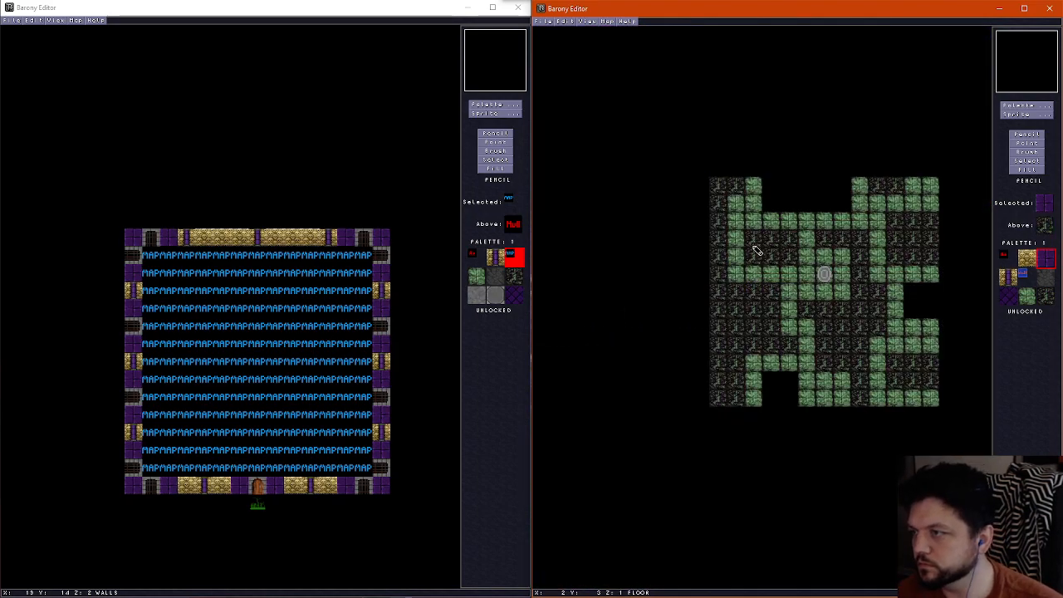
scroll(748, 266, "up", 1)
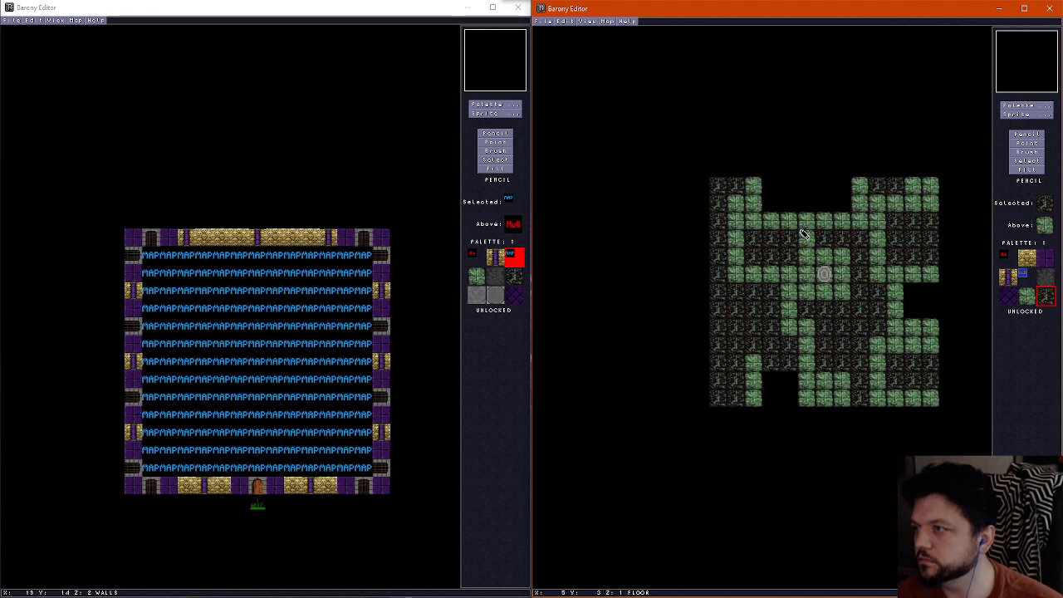
scroll(872, 301, "up", 1)
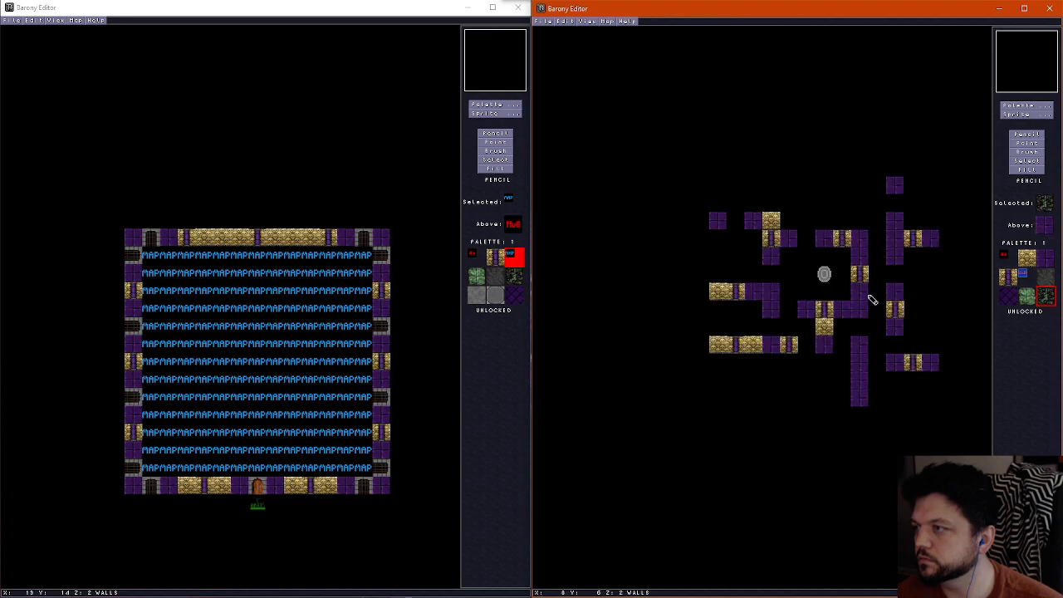
Tour the 3D preview again to check the rubble floor patches, the shrine chamber and the surrounding bone walls
key("f")
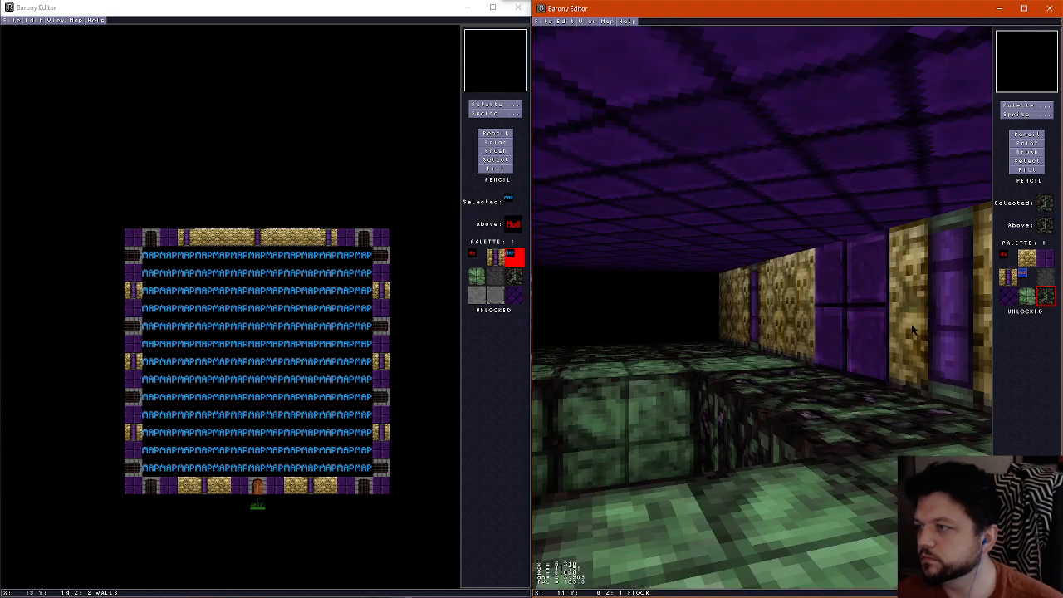
key("Right")
key("Up")
key("Up")
key("Right")
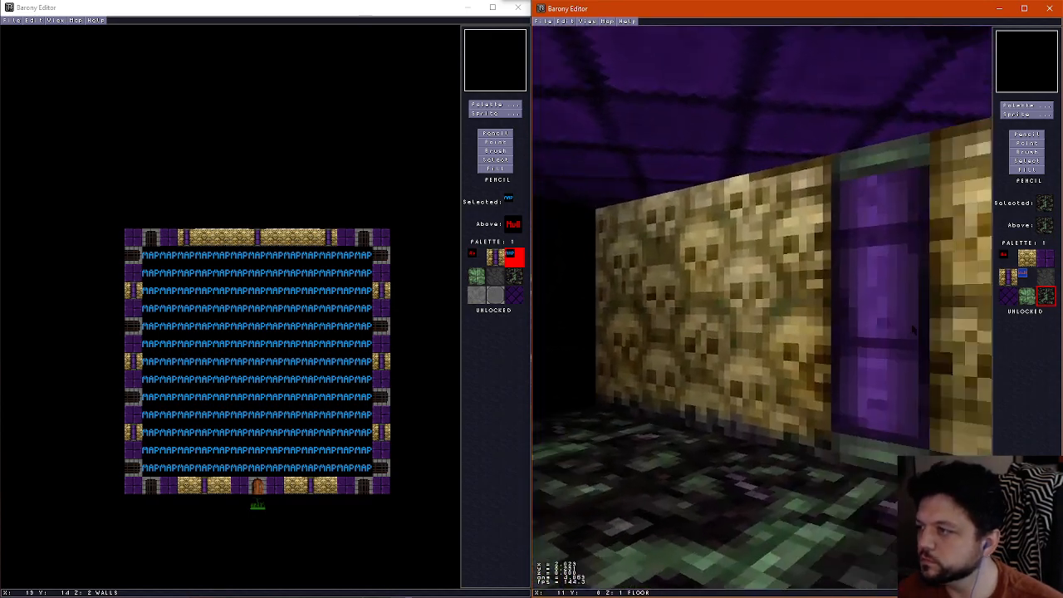
key("Right")
key("Up")
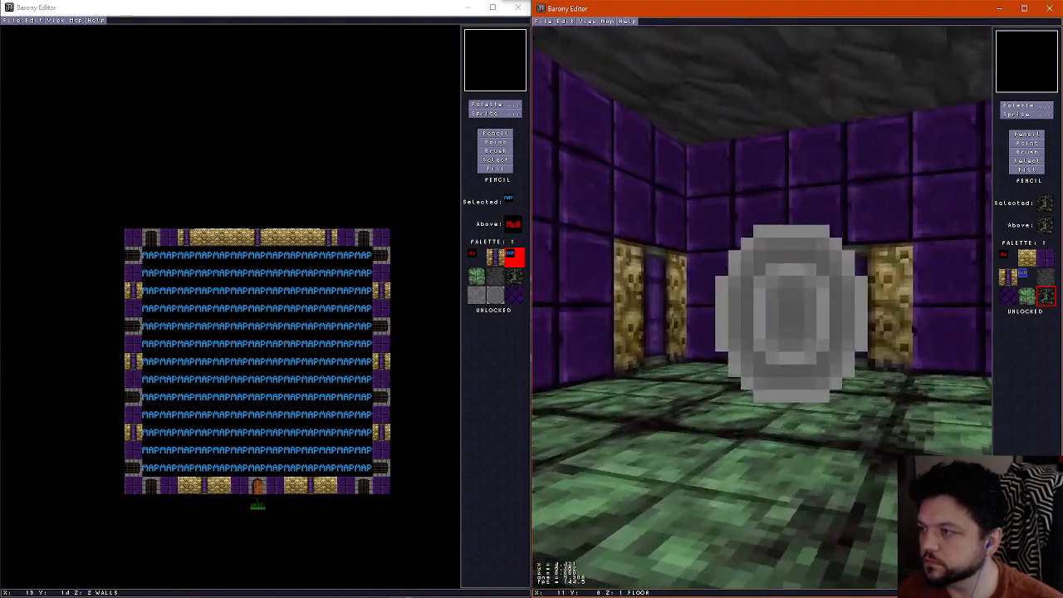
key("Right")
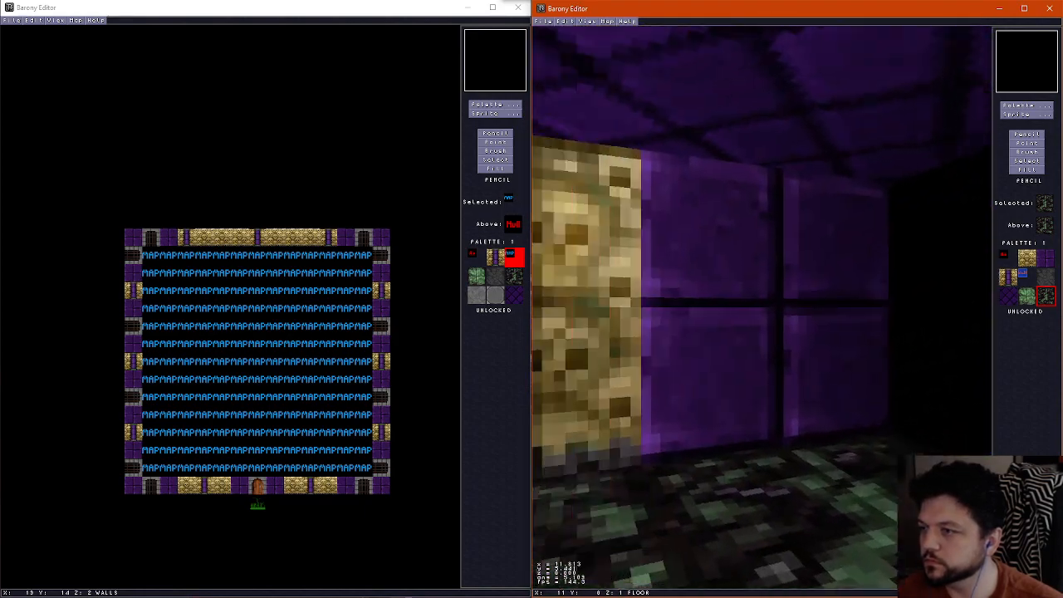
key("Left")
key("Right")
key("Up")
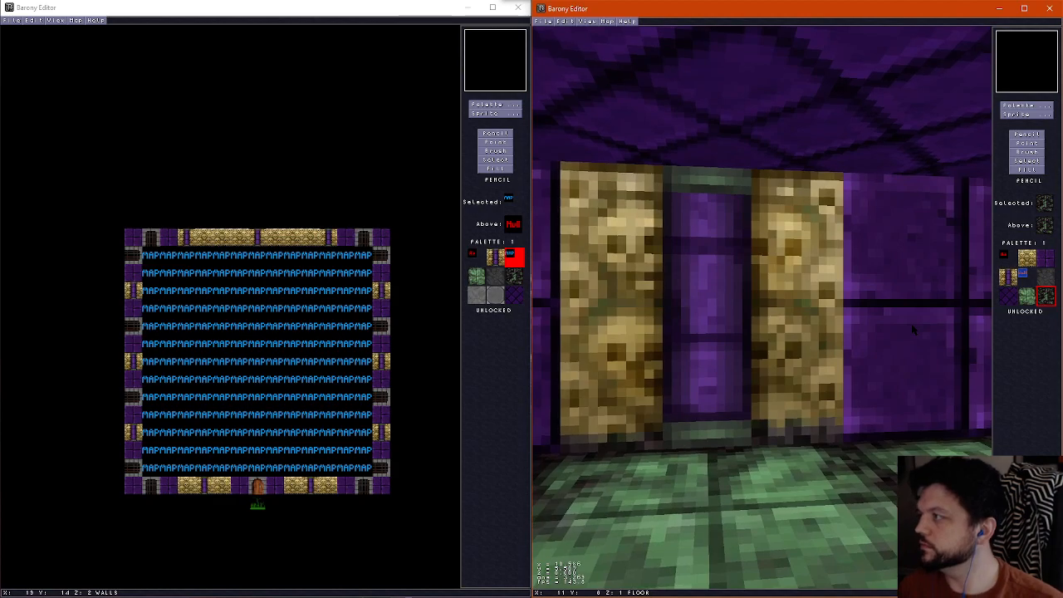
key("Left")
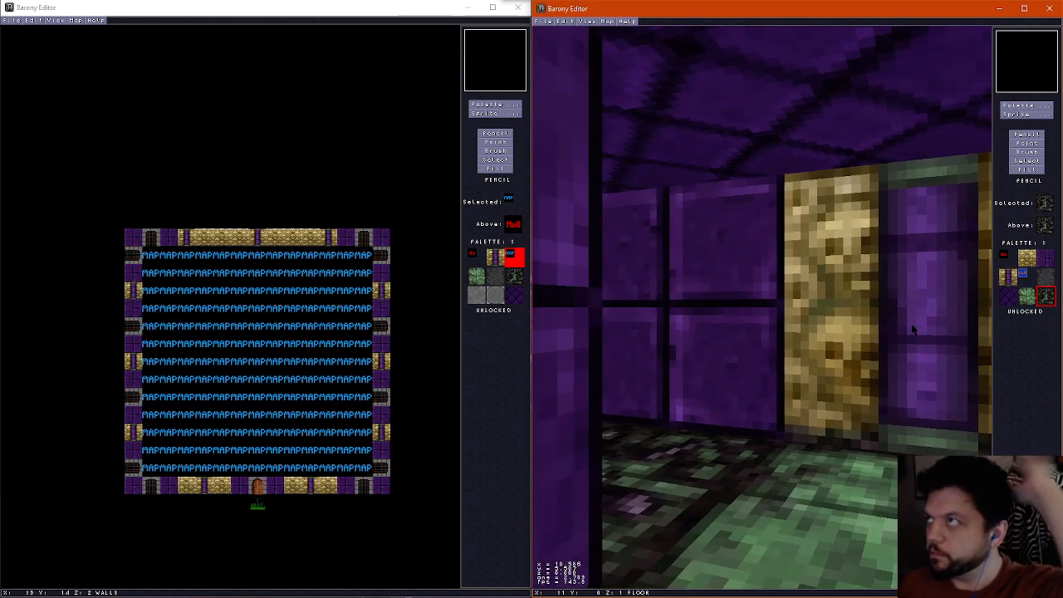
key("f")
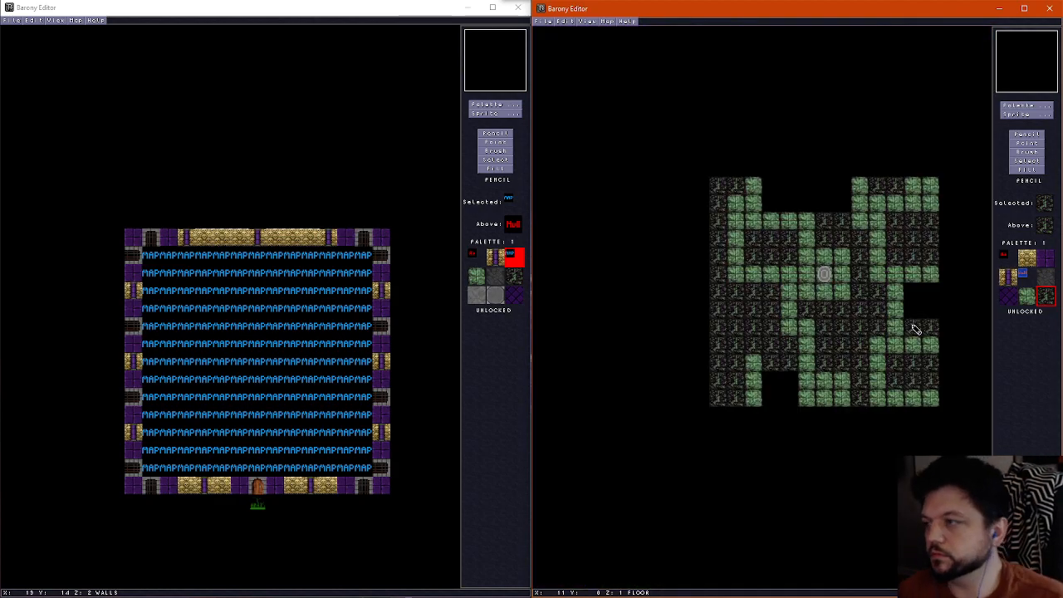
Compare the wall layout with the ceiling brickwork around the shrine
scroll(863, 323, "up", 2)
scroll(824, 311, "down", 1)
scroll(797, 301, "up", 1)
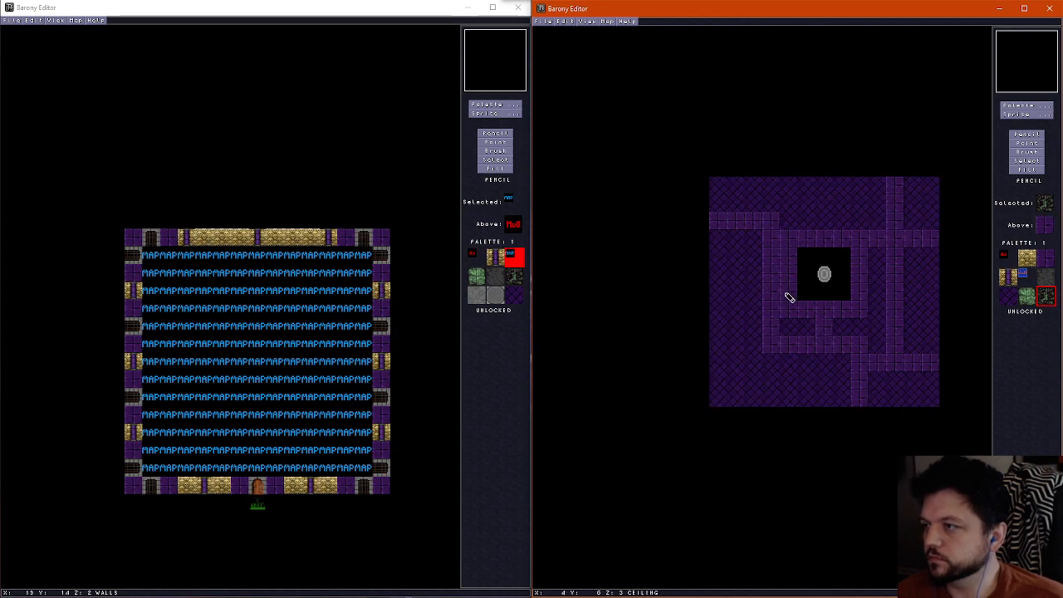
scroll(789, 297, "down", 1)
scroll(789, 298, "up", 1)
scroll(787, 294, "down", 1)
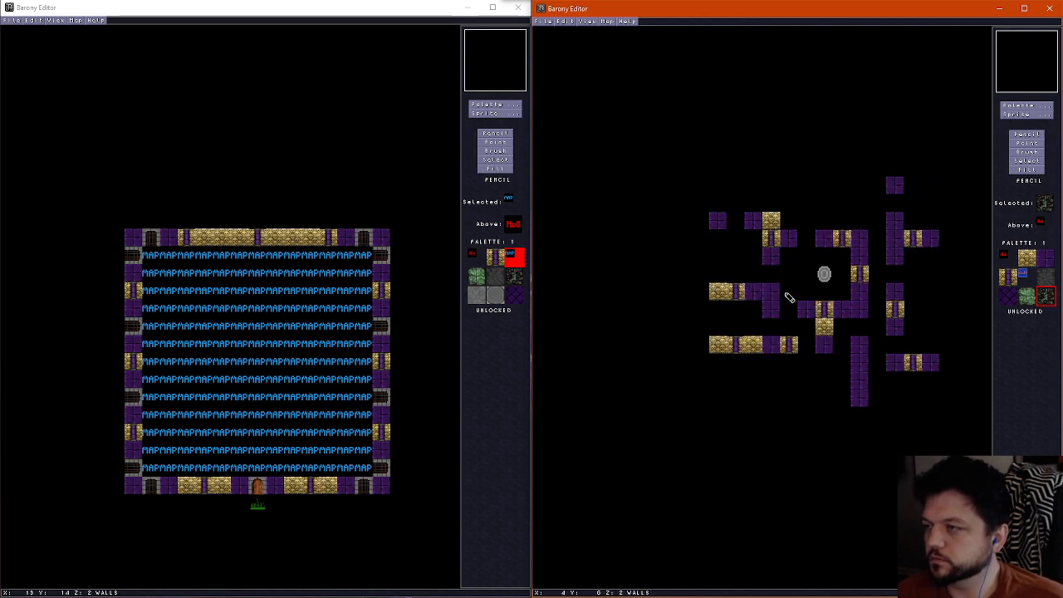
scroll(787, 287, "up", 1)
scroll(787, 286, "down", 1)
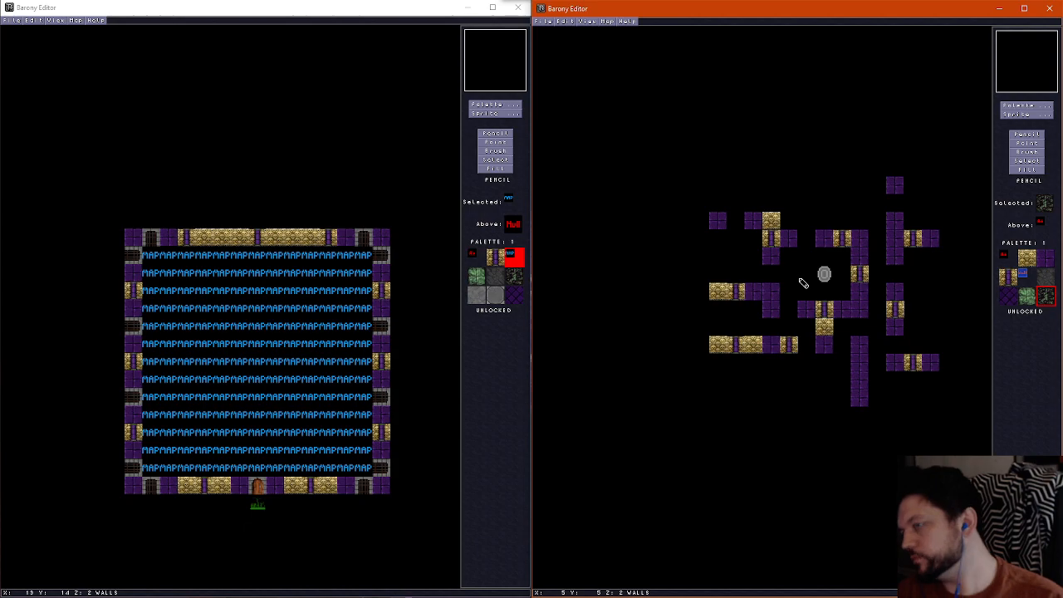
Place a Lever sprite on the far west floor tile directly north of the isolated purple wall block
left_click(1026, 114)
left_click(821, 25)
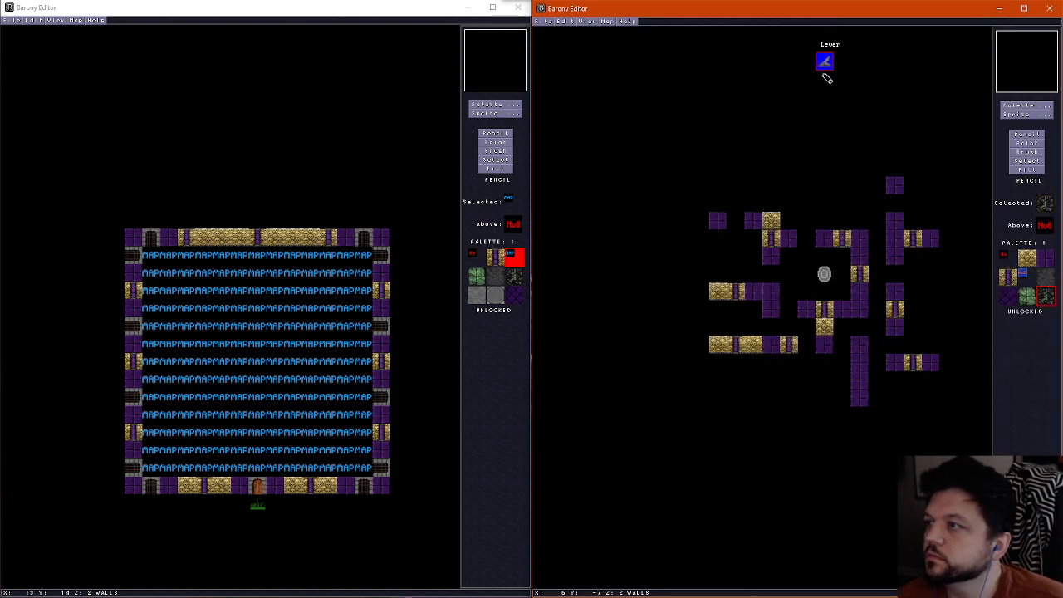
scroll(773, 255, "up", 1)
scroll(757, 241, "down", 2)
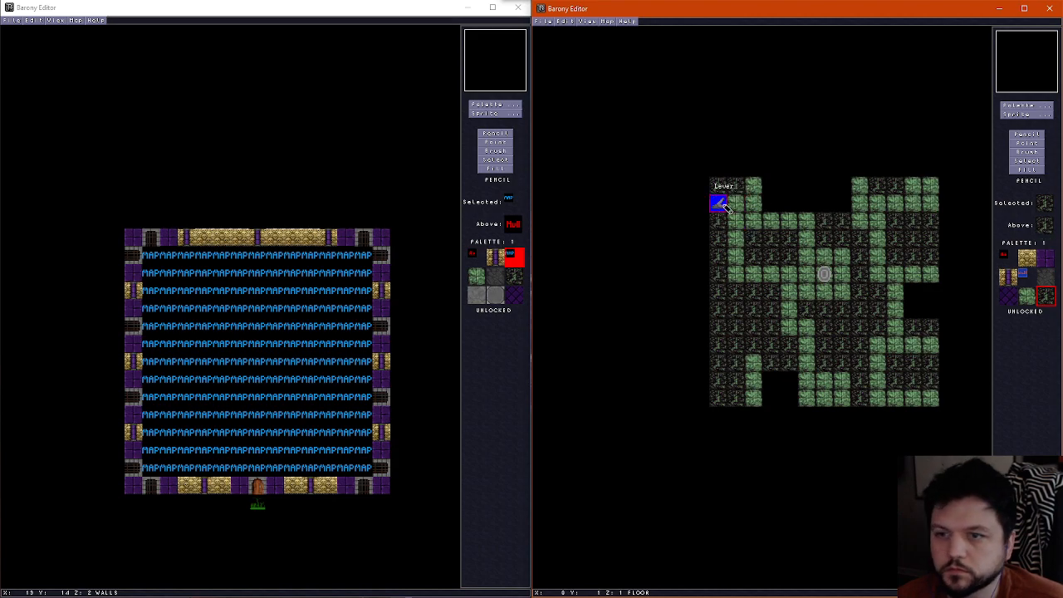
left_click(723, 206)
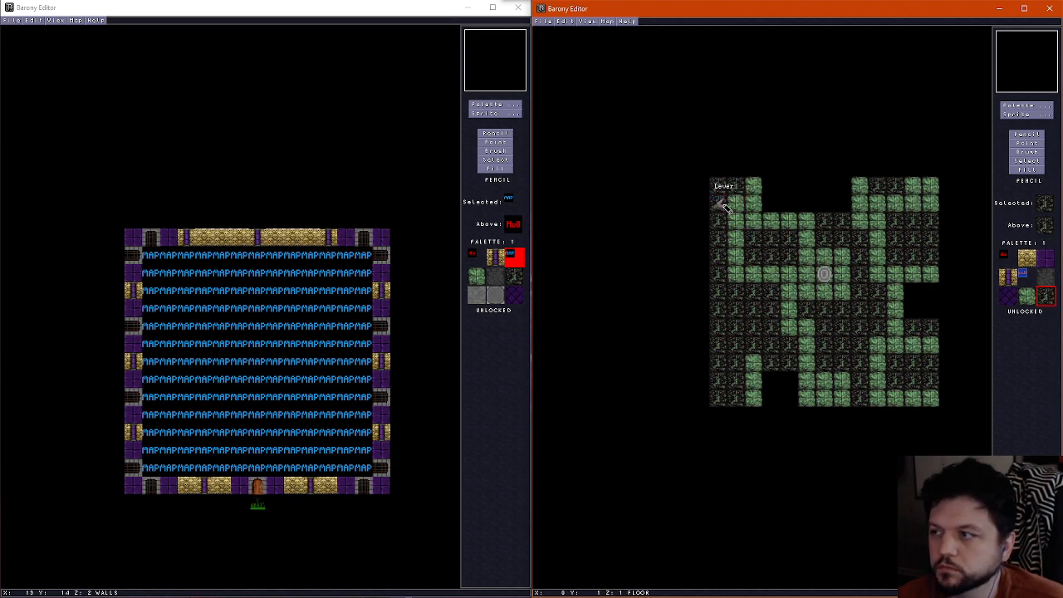
Duplicate the northwest lever and place the copy directly north of the bone pillar wall in the northeast
left_click(1028, 144)
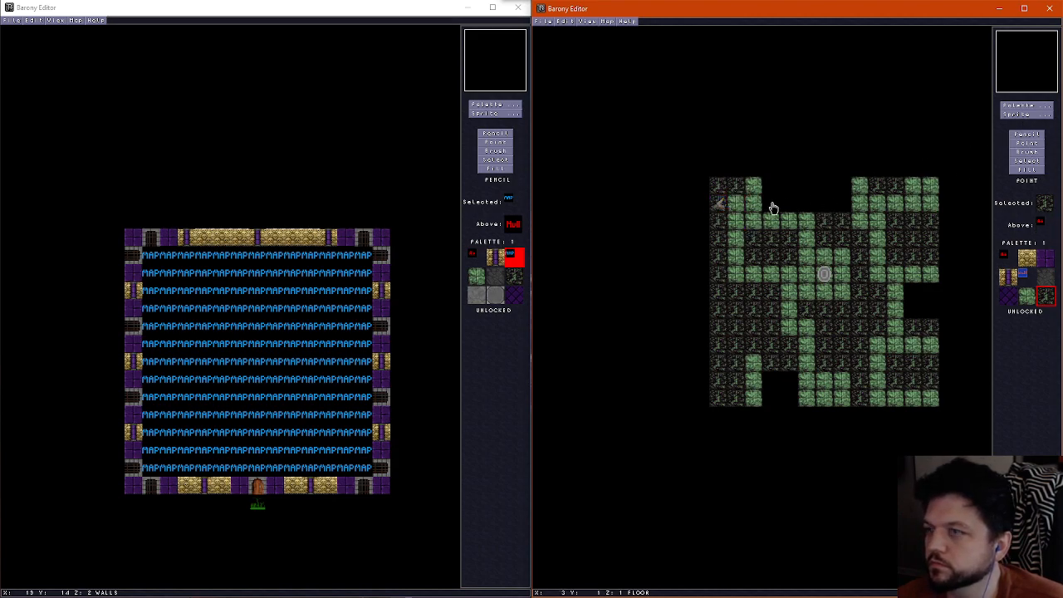
right_click(718, 206)
scroll(912, 213, "up", 1)
scroll(921, 214, "down", 1)
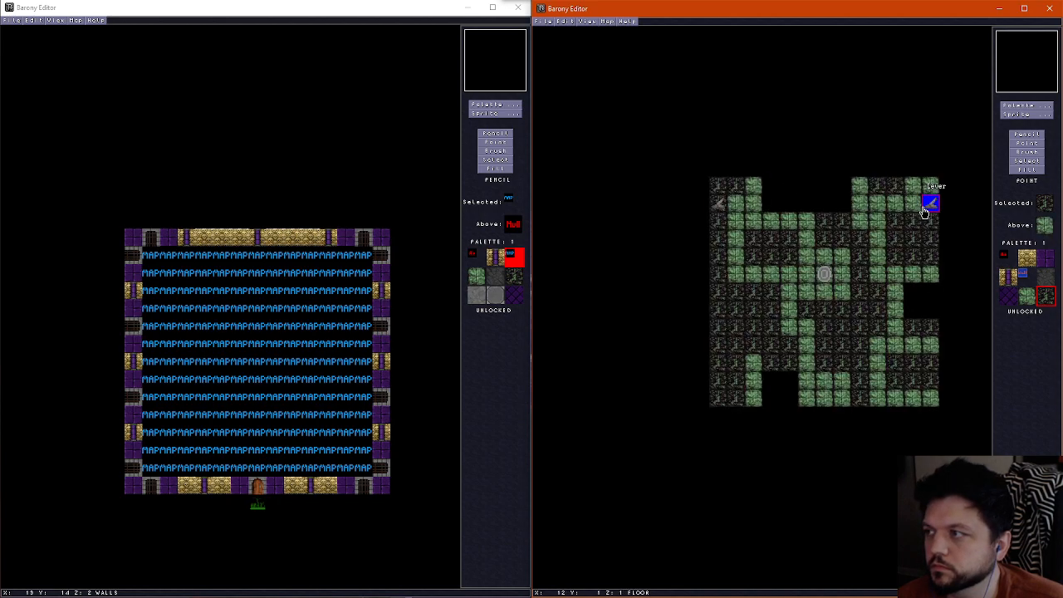
scroll(925, 215, "up", 1)
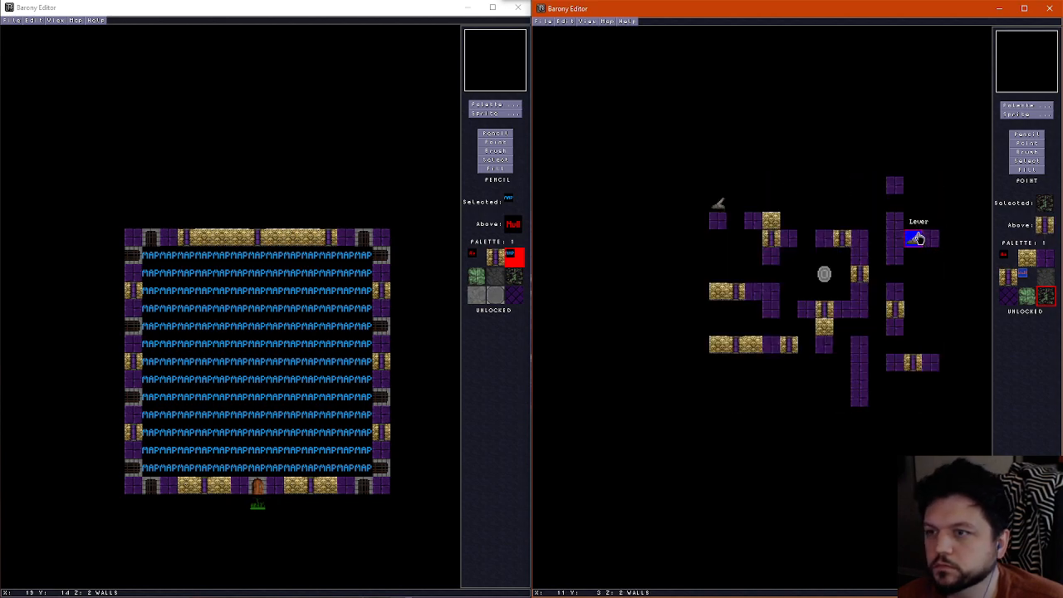
scroll(913, 229, "down", 1)
scroll(910, 217, "up", 2)
scroll(904, 198, "down", 1)
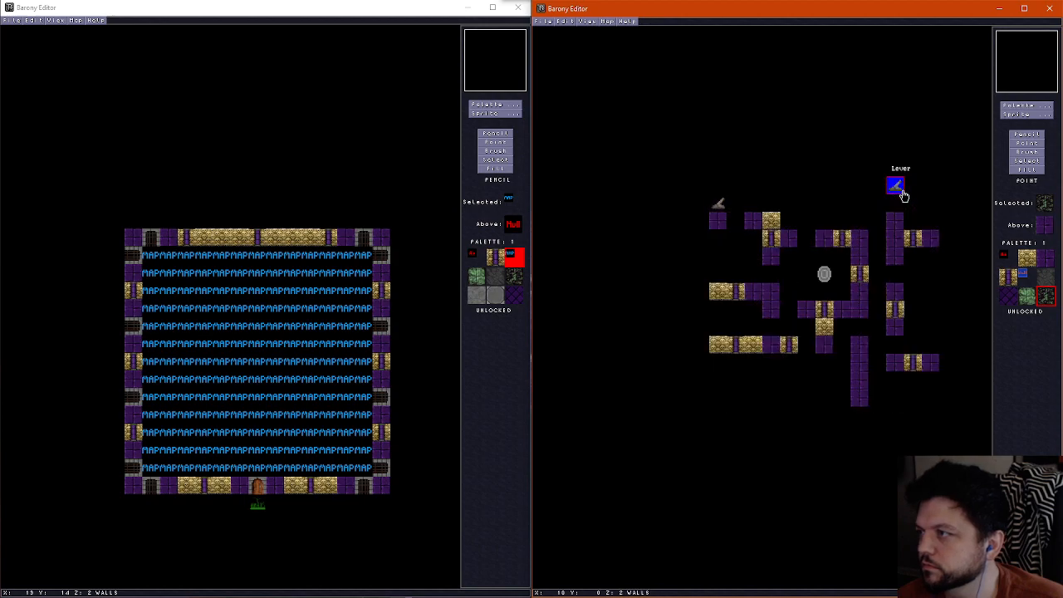
scroll(926, 215, "up", 1)
scroll(915, 227, "down", 1)
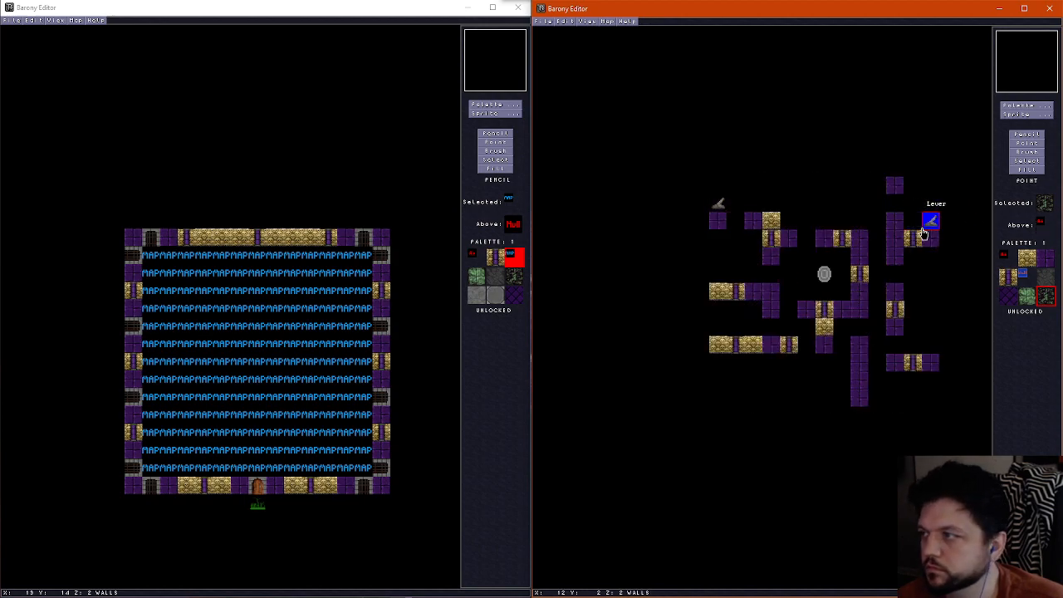
Check the lever spot against the ceiling and floor, and place a Lever copy directly south of the northeast bone pillar wall
scroll(912, 274, "down", 1)
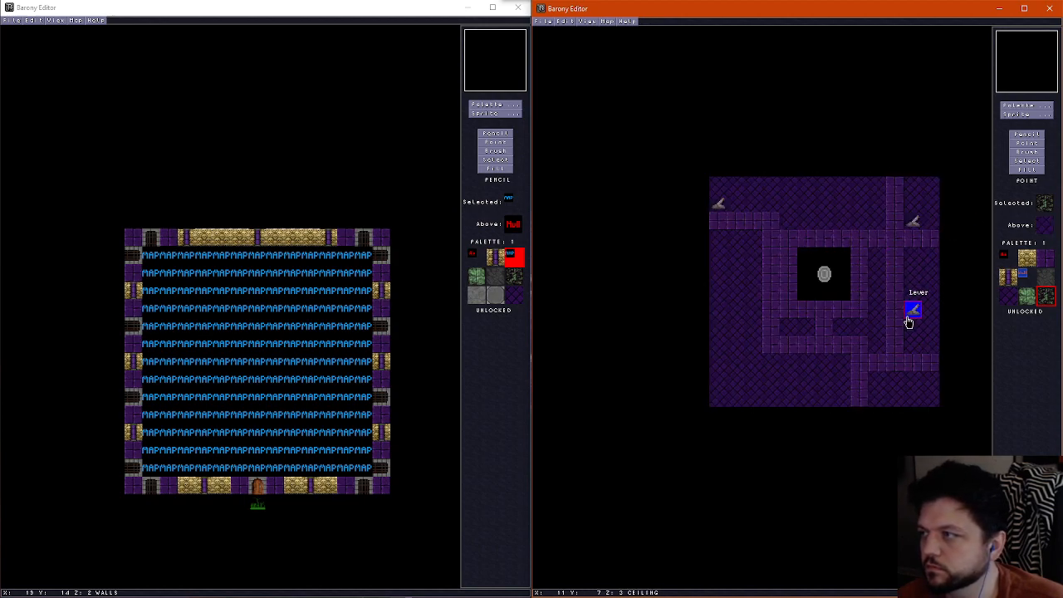
scroll(913, 333, "up", 1)
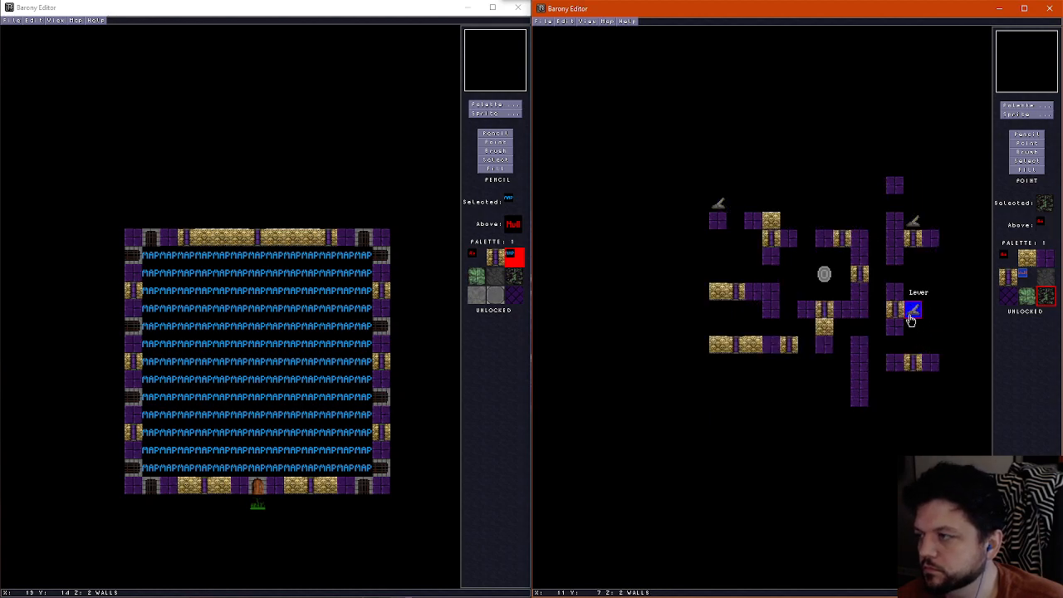
scroll(912, 320, "down", 1)
scroll(910, 279, "up", 1)
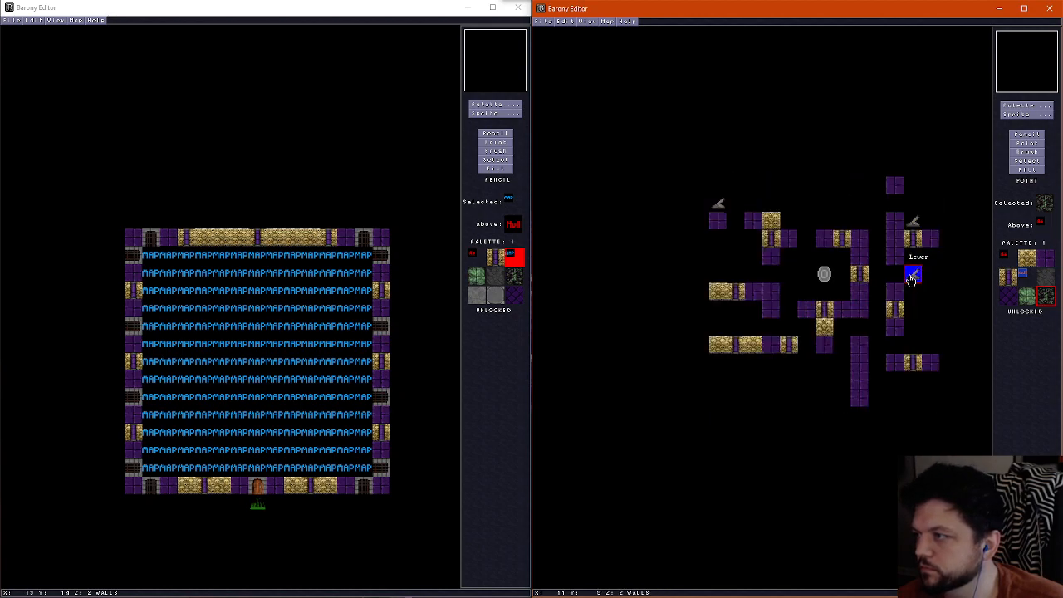
scroll(911, 263, "up", 1)
scroll(912, 262, "down", 2)
scroll(912, 262, "up", 1)
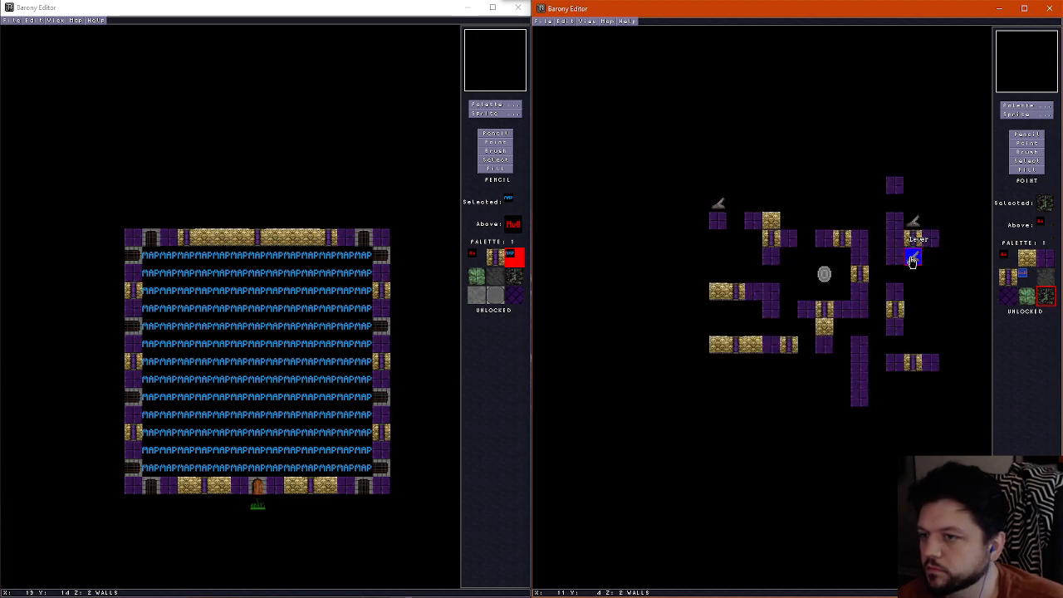
scroll(915, 332, "down", 1)
scroll(920, 349, "up", 1)
scroll(922, 353, "down", 1)
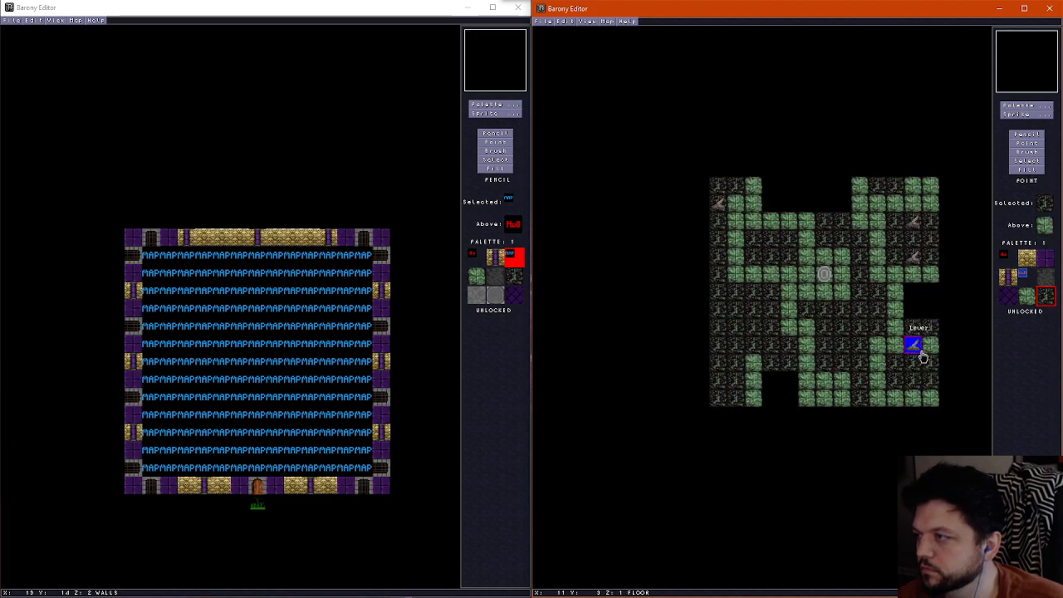
Place another Lever copy directly east of the lowest block of the long purple wall column in the south
scroll(919, 354, "up", 1)
scroll(917, 352, "down", 1)
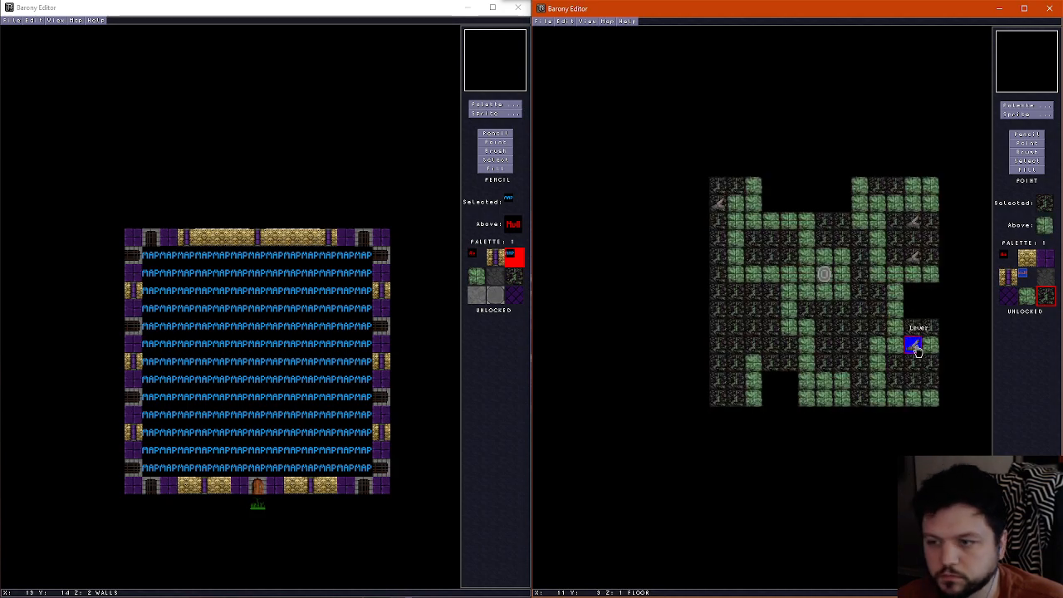
scroll(916, 365, "up", 1)
scroll(917, 378, "down", 1)
scroll(928, 391, "up", 1)
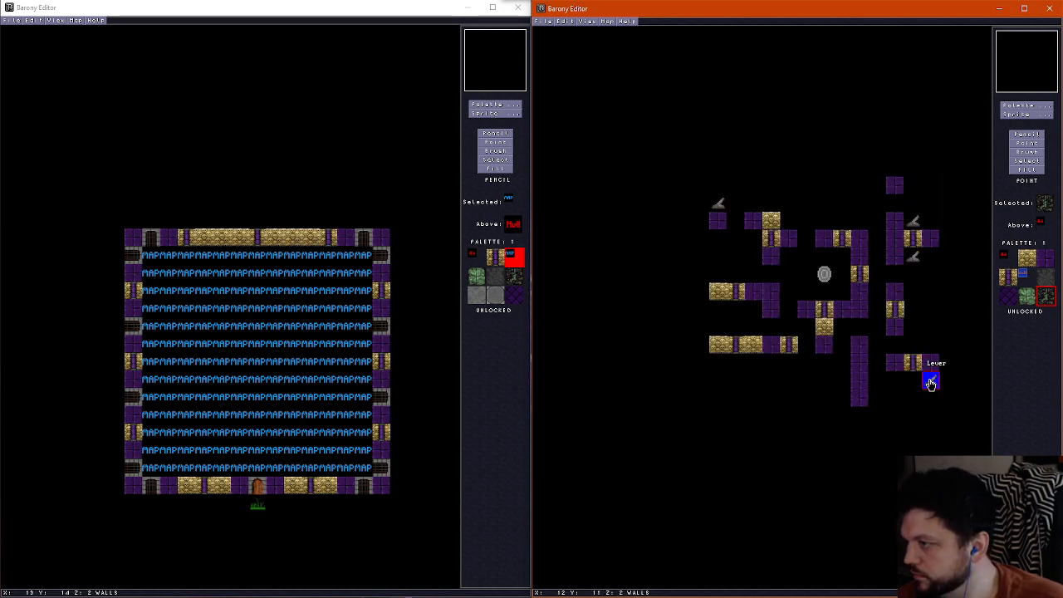
scroll(924, 384, "down", 1)
scroll(905, 392, "up", 1)
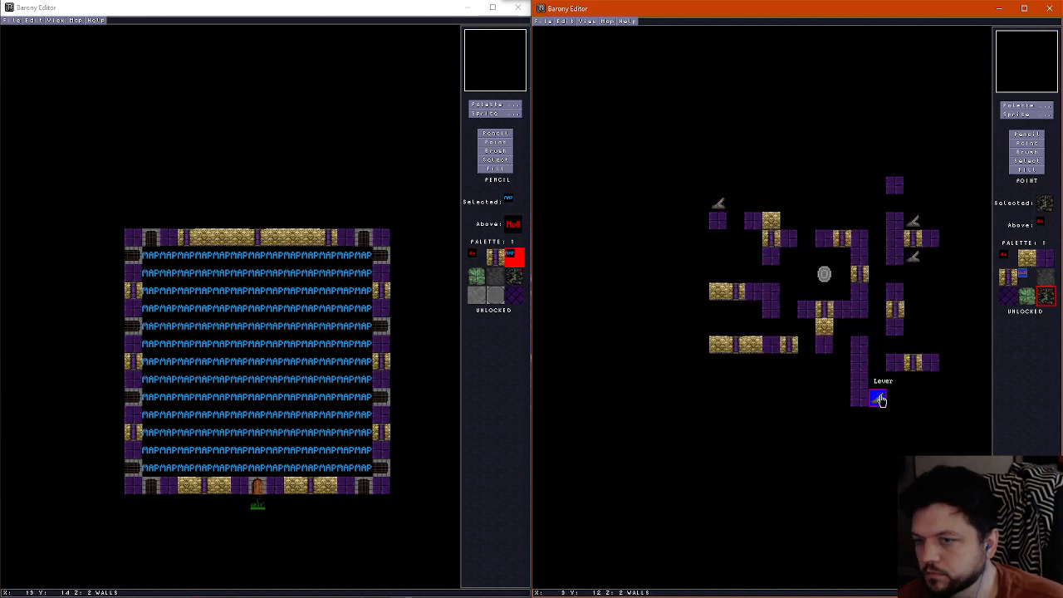
scroll(880, 400, "up", 1)
scroll(755, 405, "down", 1)
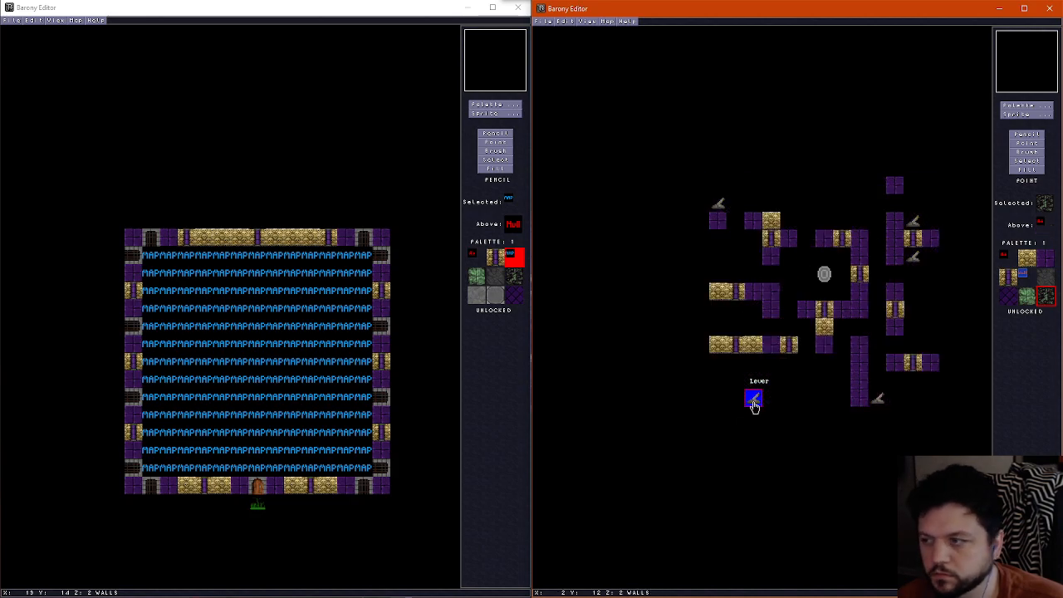
Place Lever copies on the third tile of the southernmost row and directly south of the western bone wall's first purple block
scroll(754, 406, "down", 1)
scroll(755, 405, "up", 1)
scroll(757, 402, "down", 1)
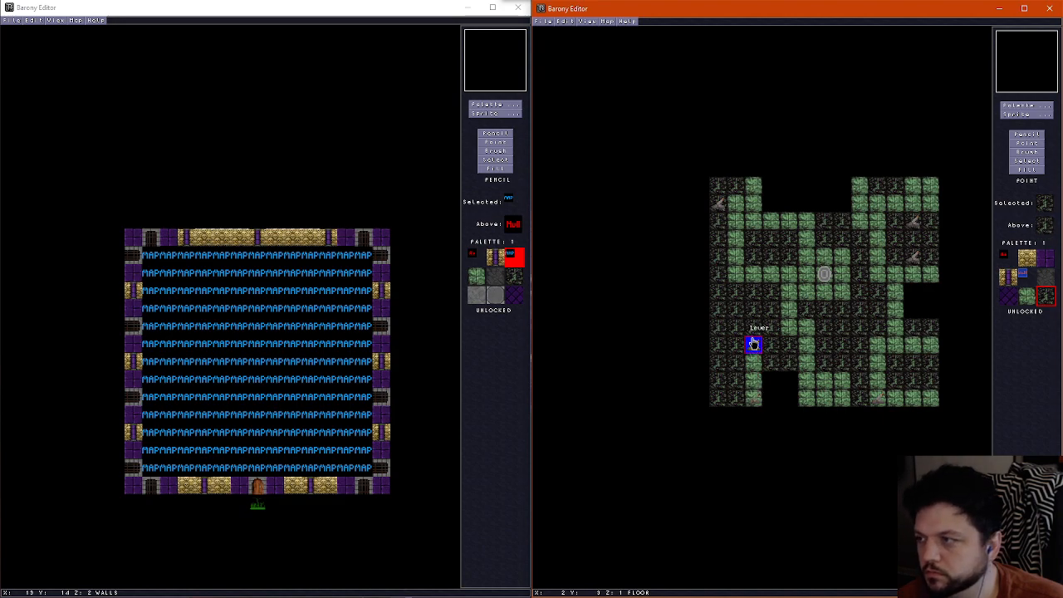
scroll(754, 337, "up", 1)
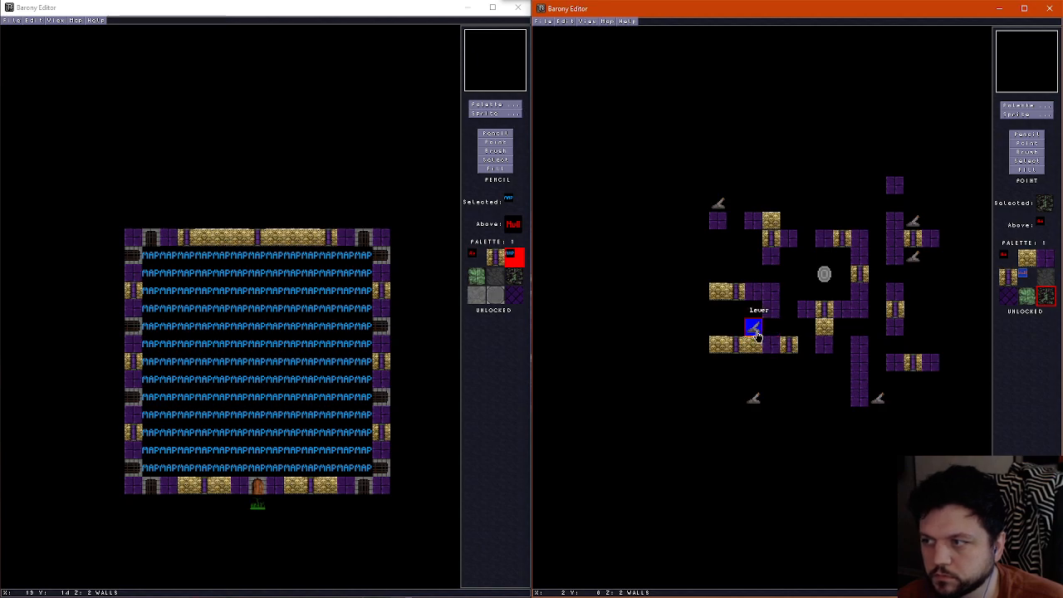
scroll(754, 336, "up", 1)
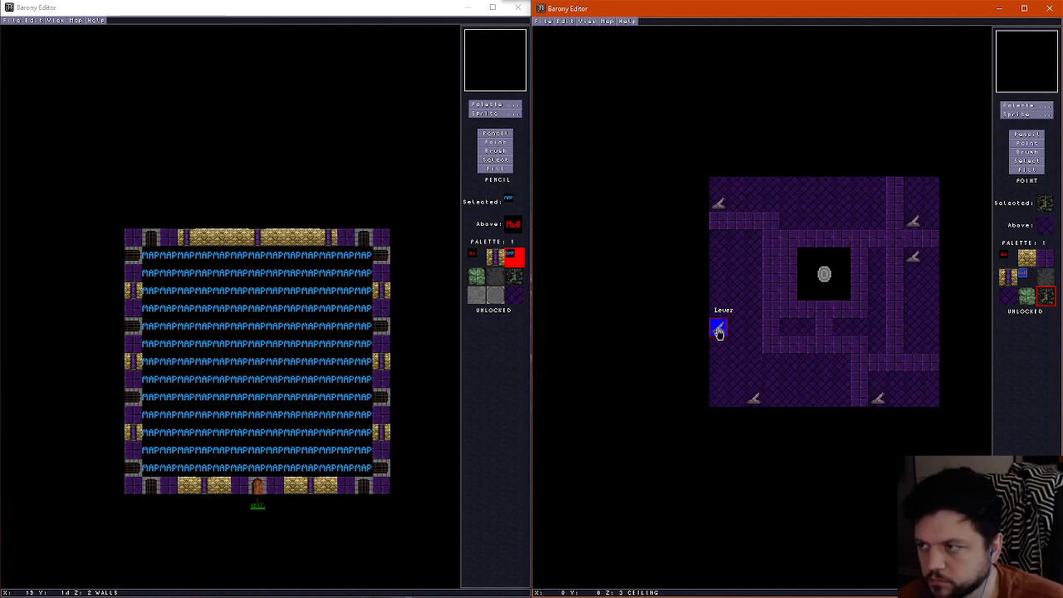
scroll(719, 332, "down", 1)
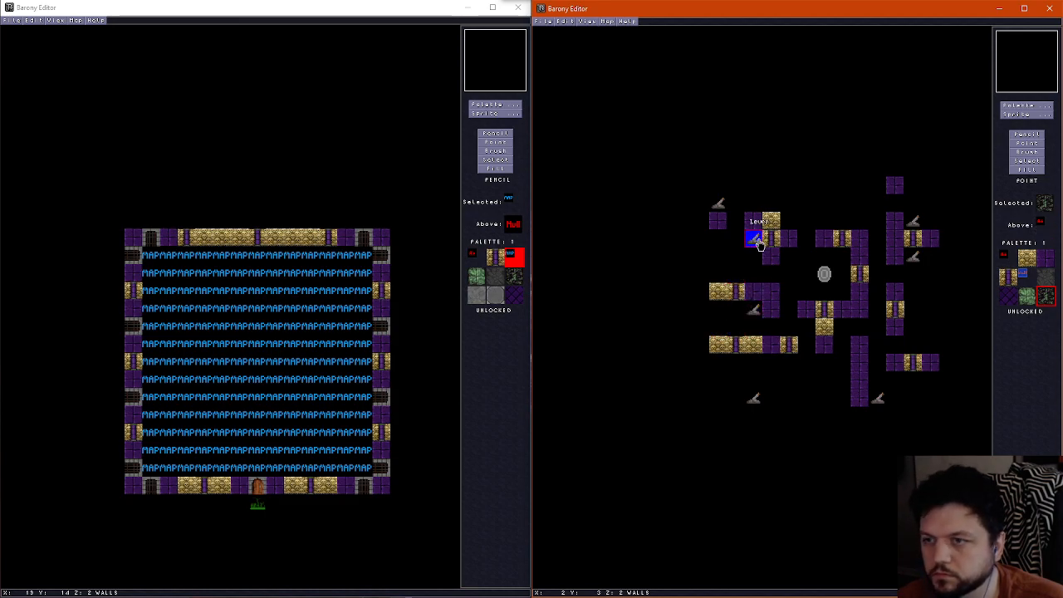
Place the last Lever copy on the far west tile directly south of the isolated purple wall block
scroll(759, 249, "down", 1)
scroll(758, 253, "up", 2)
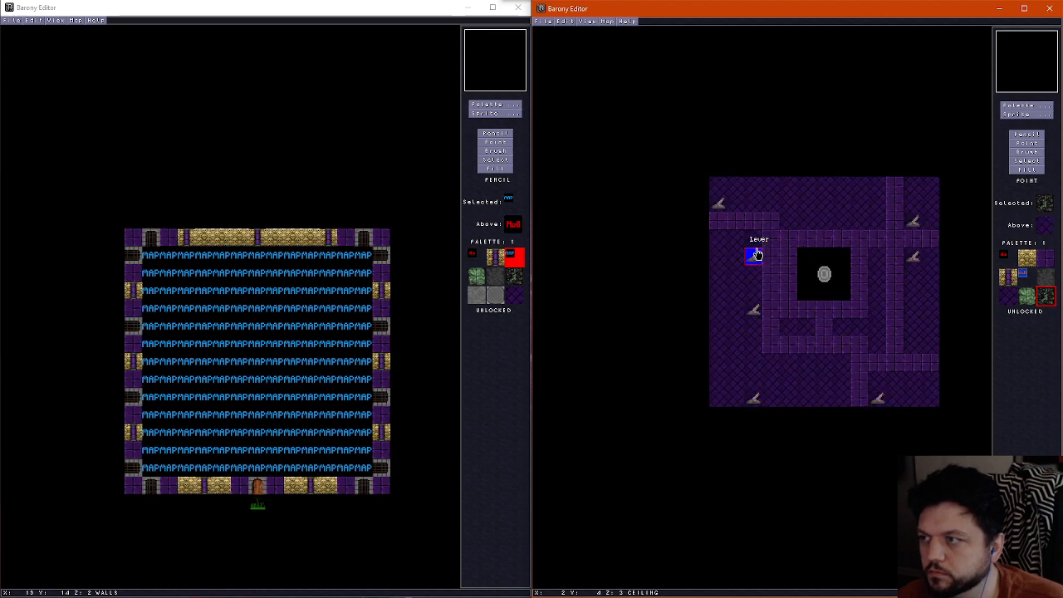
scroll(757, 253, "down", 2)
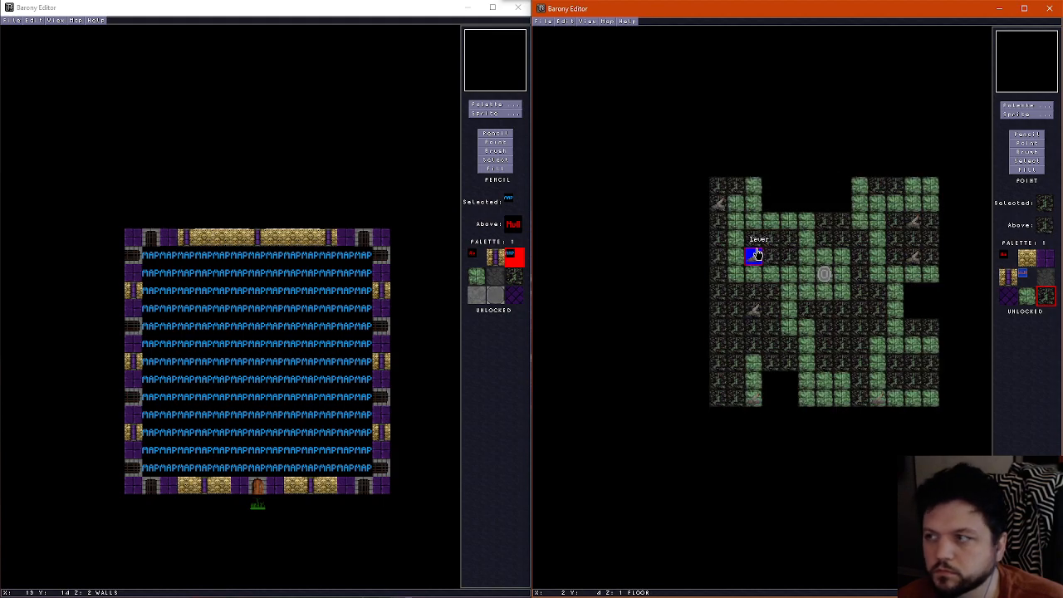
scroll(755, 241, "up", 1)
scroll(734, 238, "down", 1)
scroll(720, 238, "up", 1)
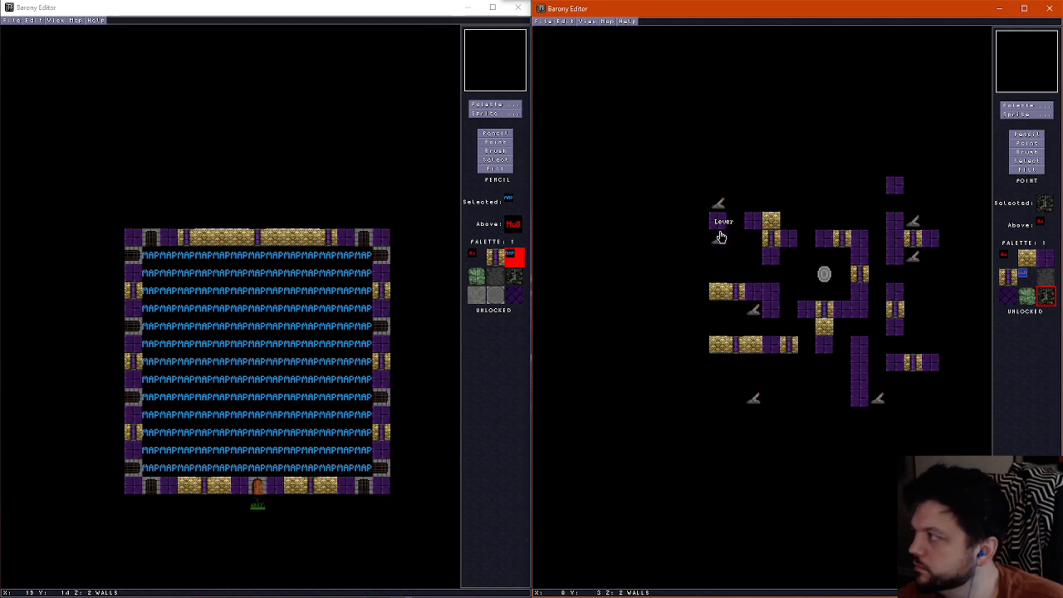
left_click(719, 239)
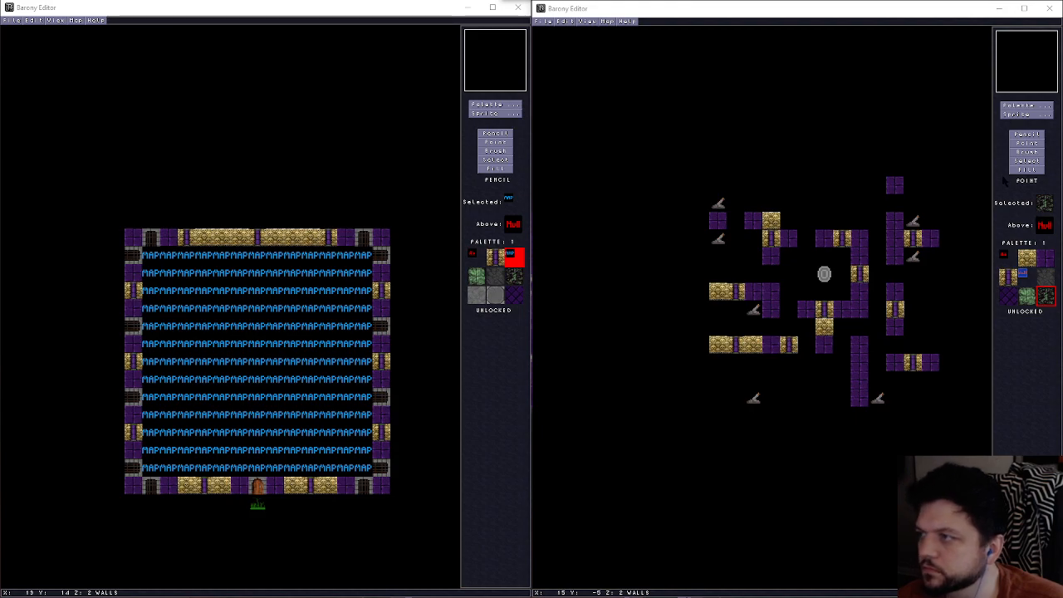
Choose the Wire sprite and place one on the northwest corner tile, directly north of the lever
left_click(775, 251)
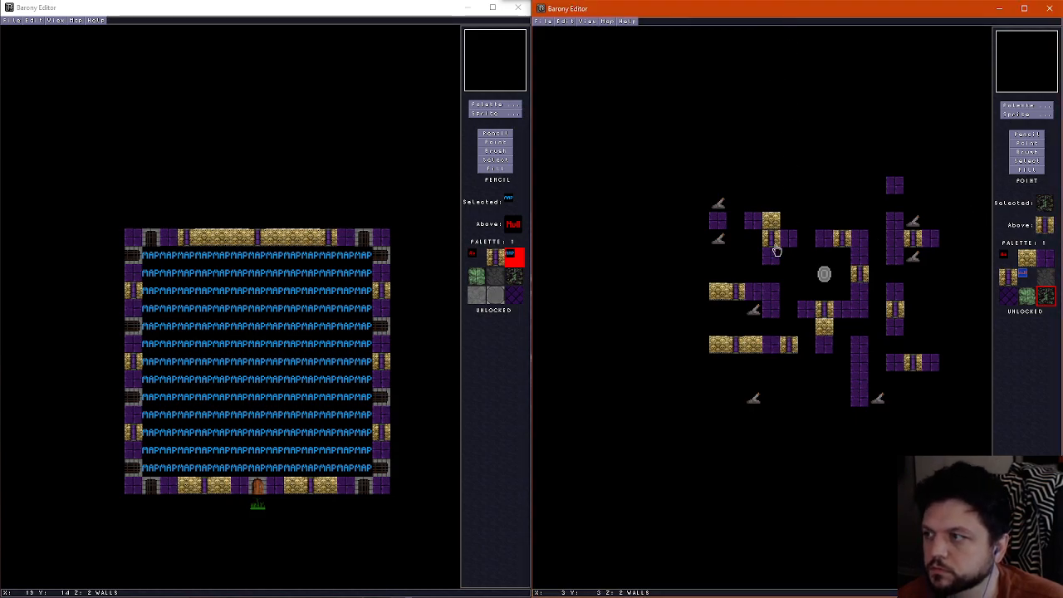
scroll(775, 251, "down", 1)
scroll(775, 252, "up", 1)
scroll(775, 252, "down", 1)
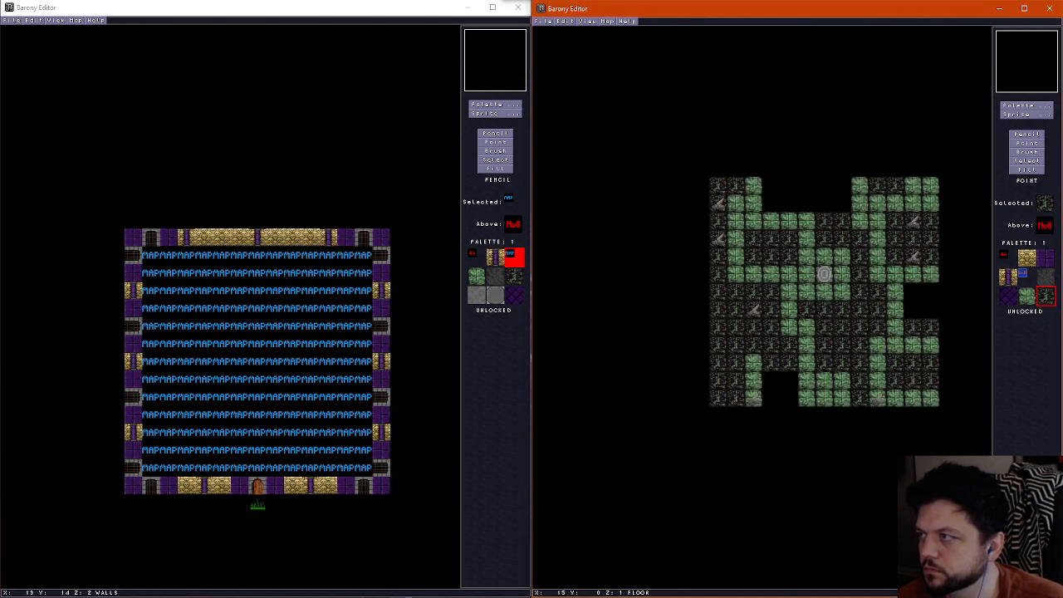
left_click(1034, 115)
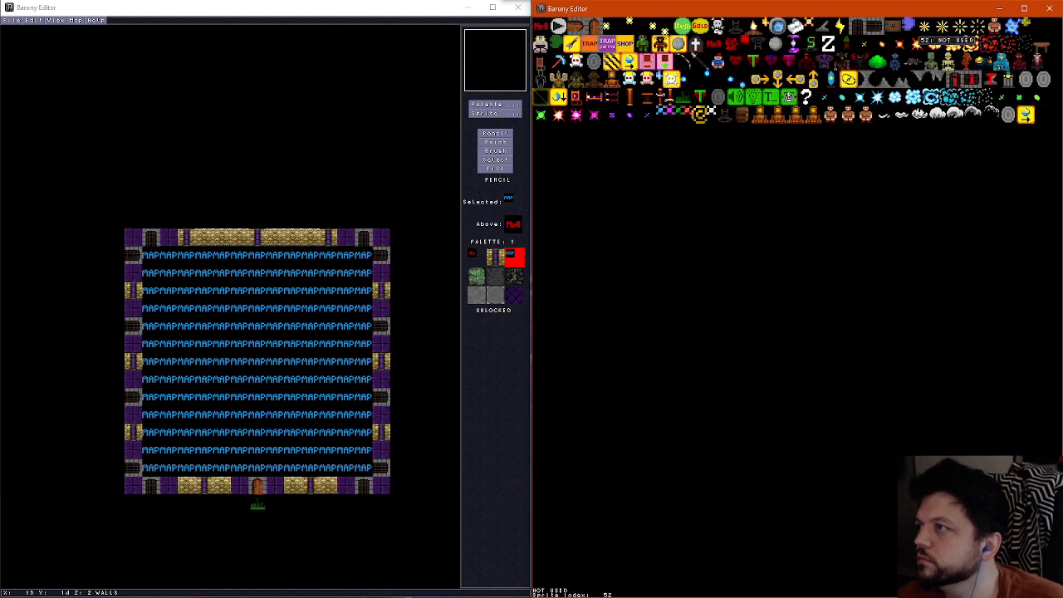
left_click(840, 28)
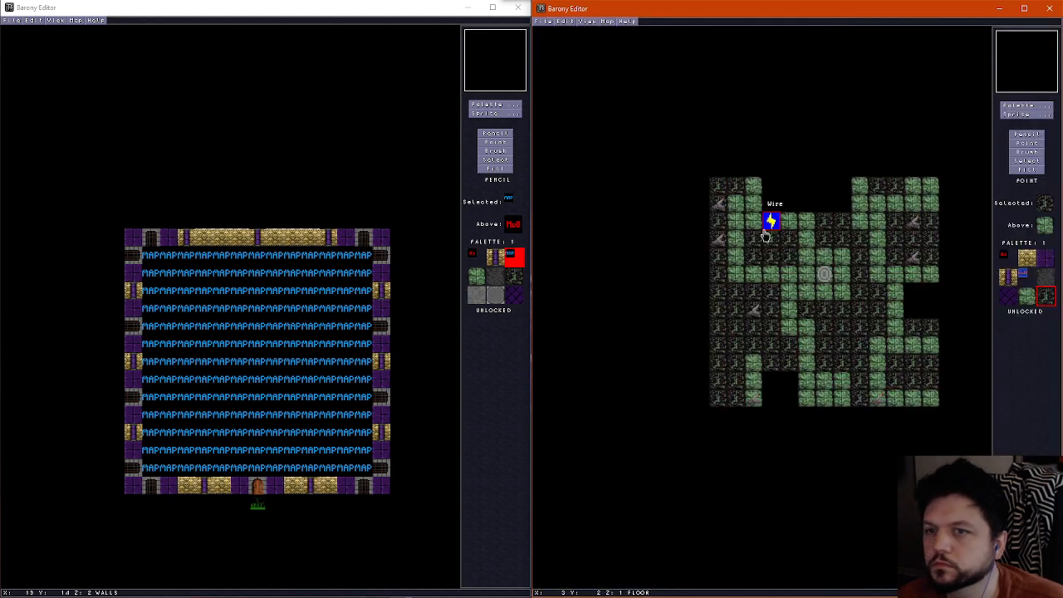
left_click(718, 184)
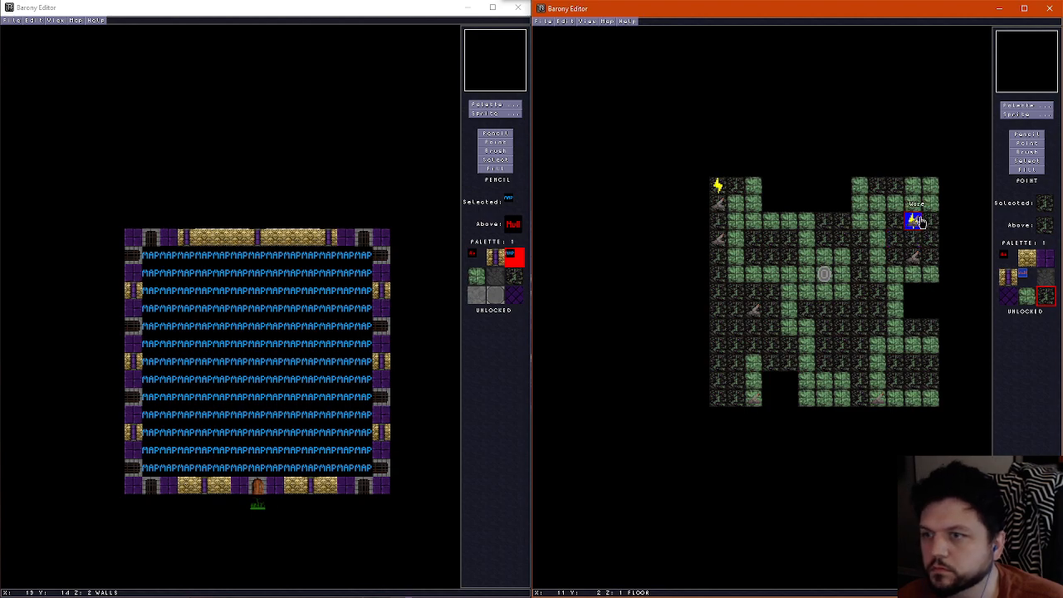
Place three Wire sprites from beside the upper northeast lever north to the corner, and one directly east of the lever below it
scroll(922, 221, "up", 1)
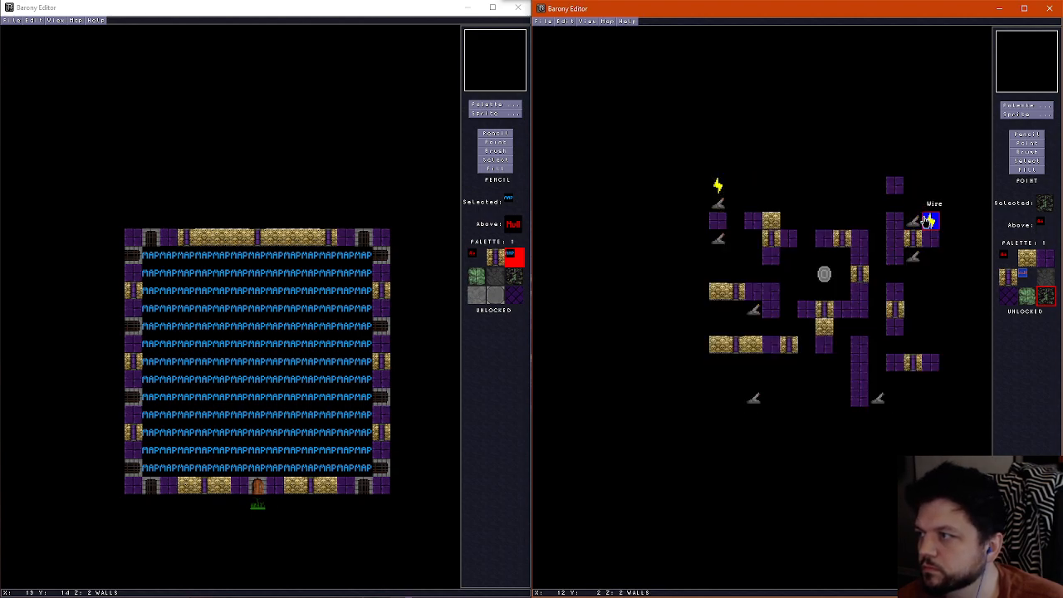
left_click(927, 221)
left_click(925, 212)
left_click(925, 194)
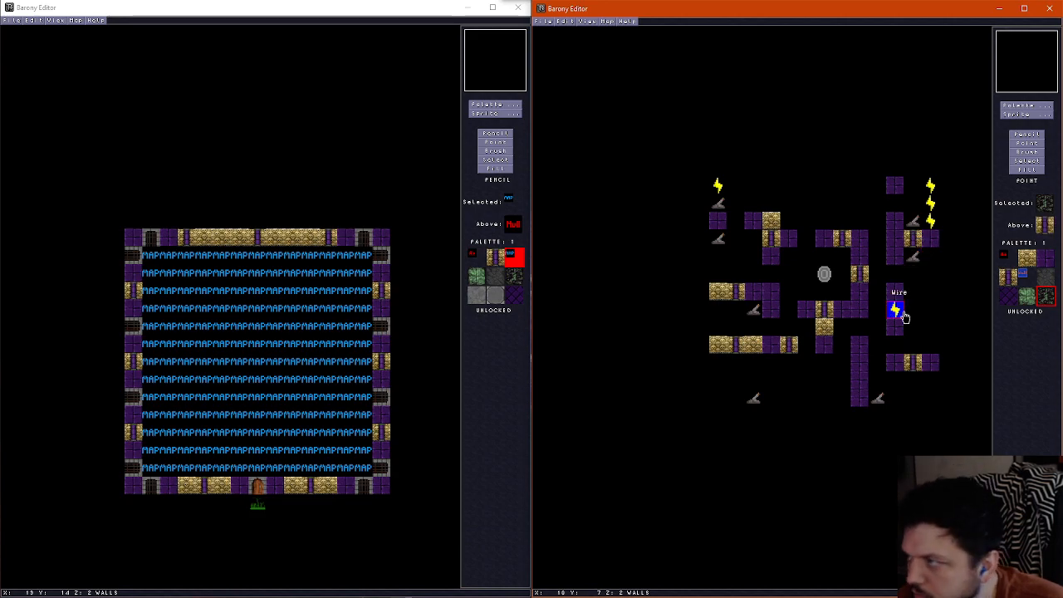
left_click(932, 260)
Place three Wire sprites in a row from the southeast lever to the east edge of the southernmost row
left_click(896, 400)
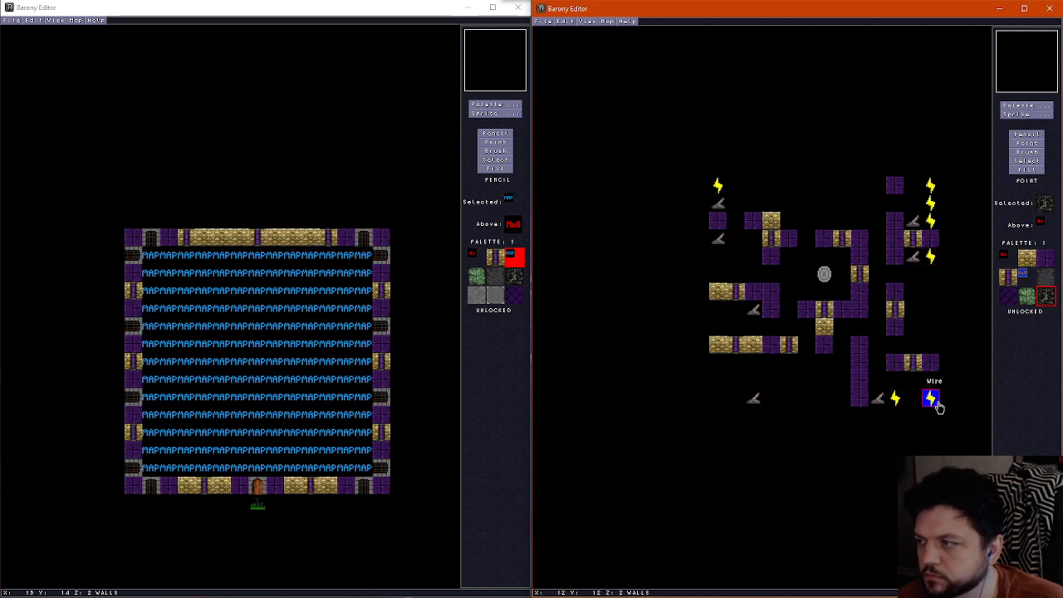
left_click(914, 402)
left_click(931, 402)
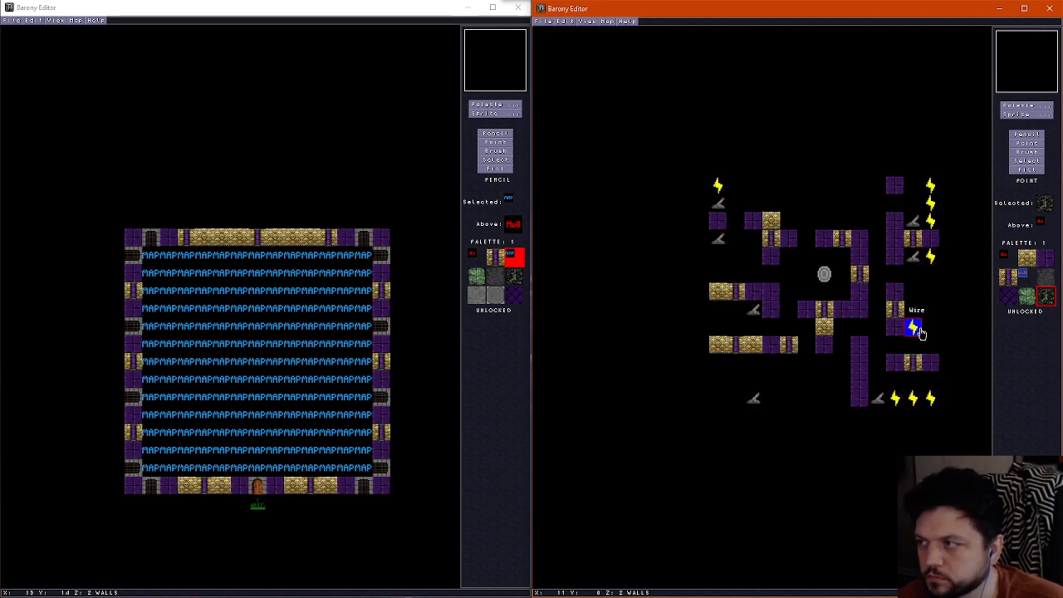
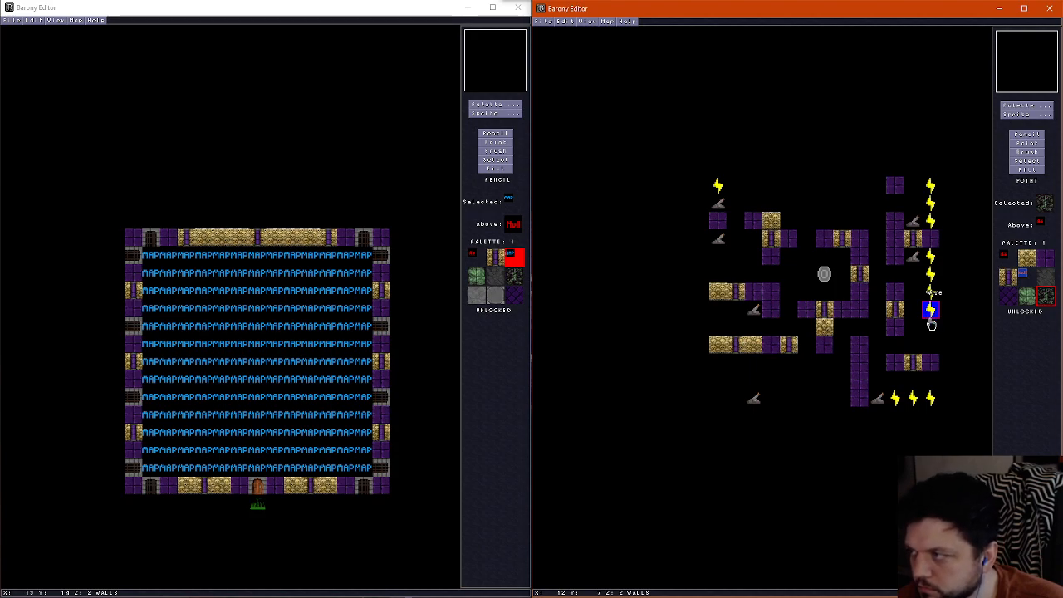
Place Wire sprites at the south end of the east-edge column, around the west corner from the inner west lever, and below the upper west lever
left_click(931, 328)
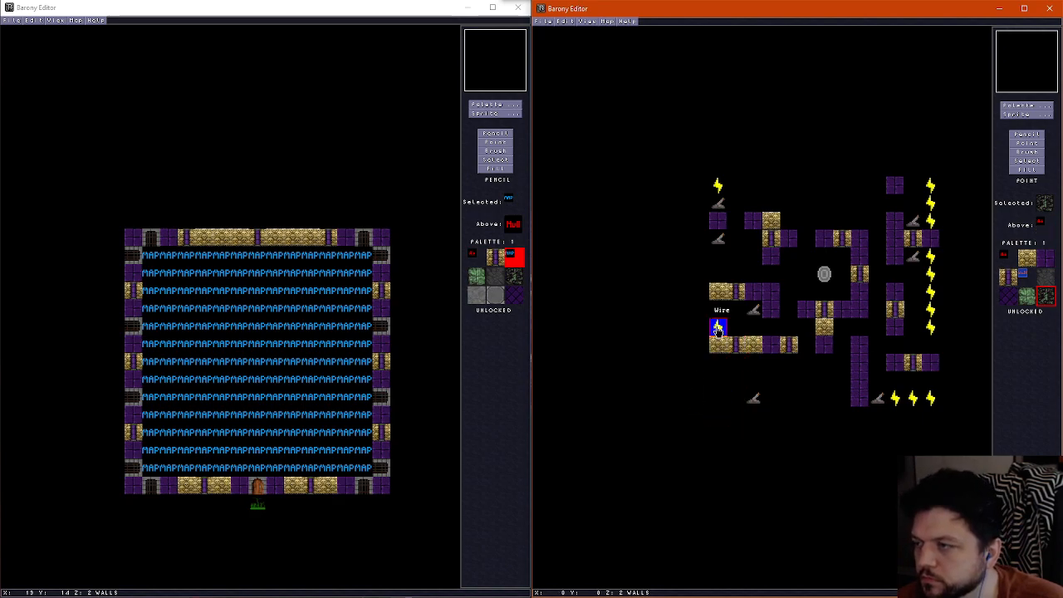
left_click_drag(718, 328, 717, 309)
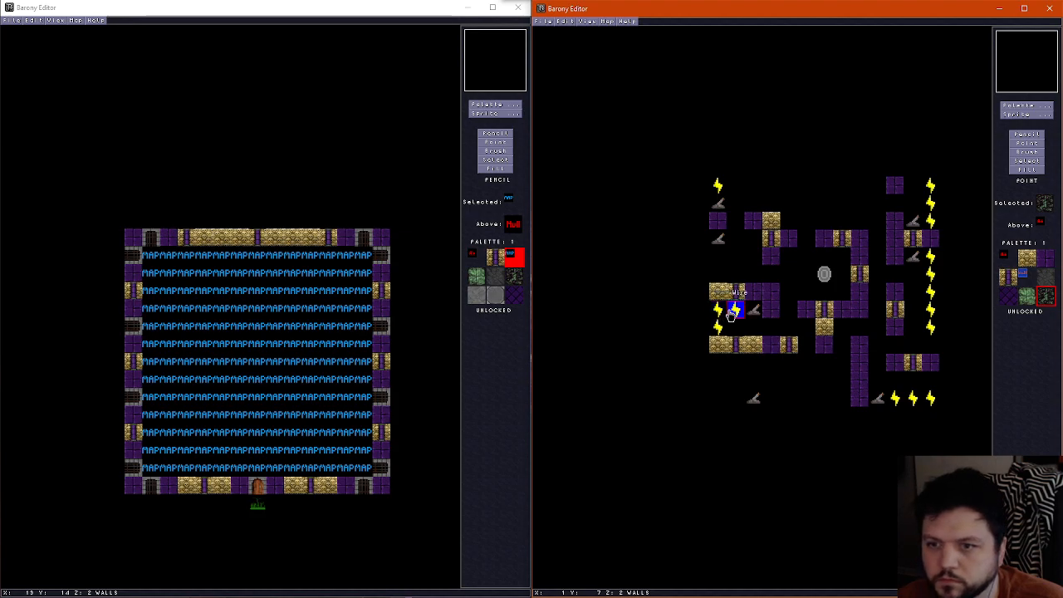
left_click(730, 314)
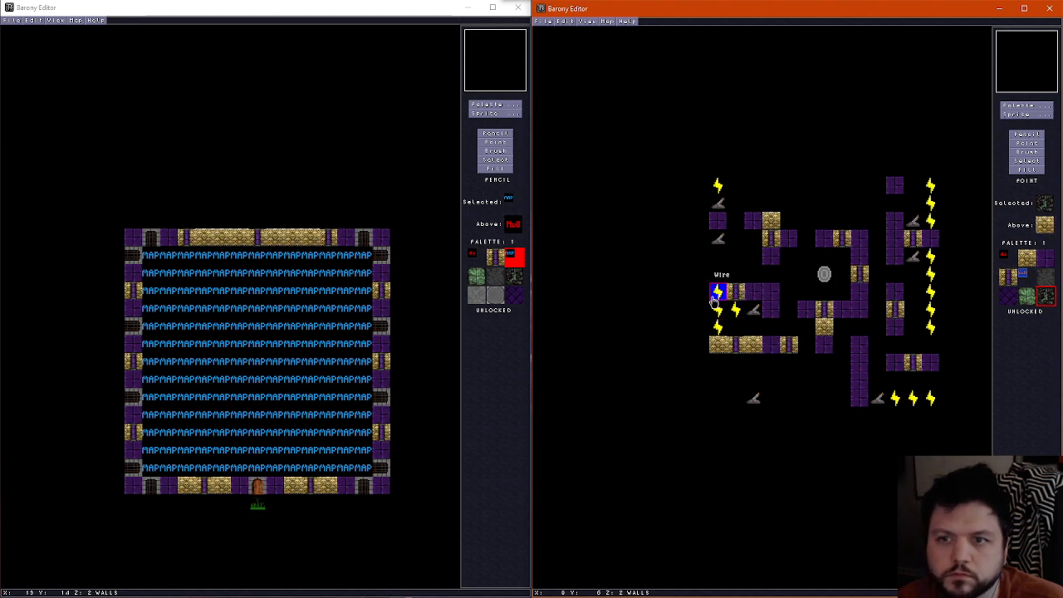
left_click(720, 187)
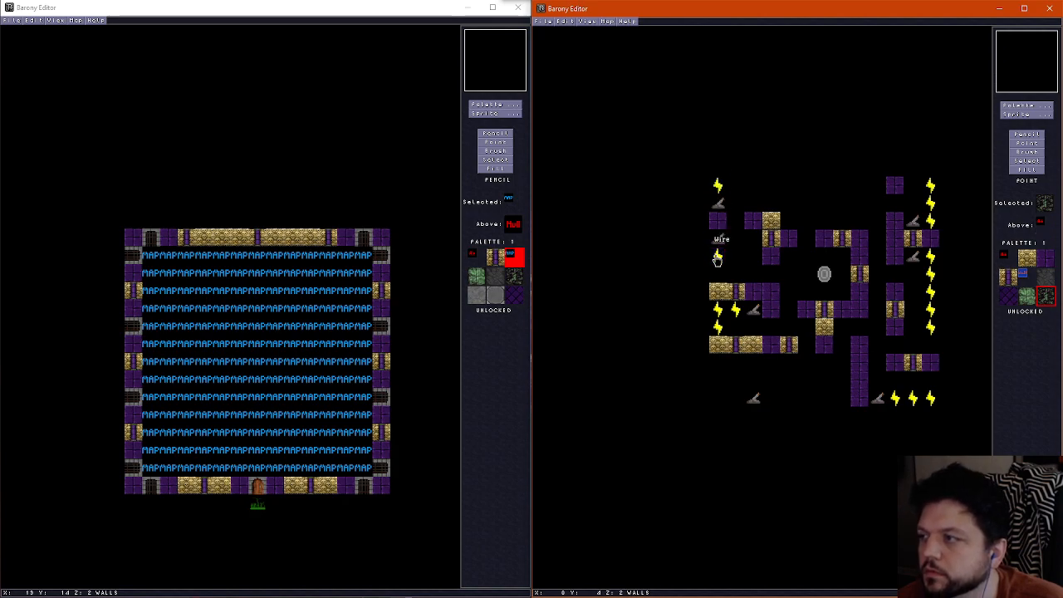
left_click(718, 259)
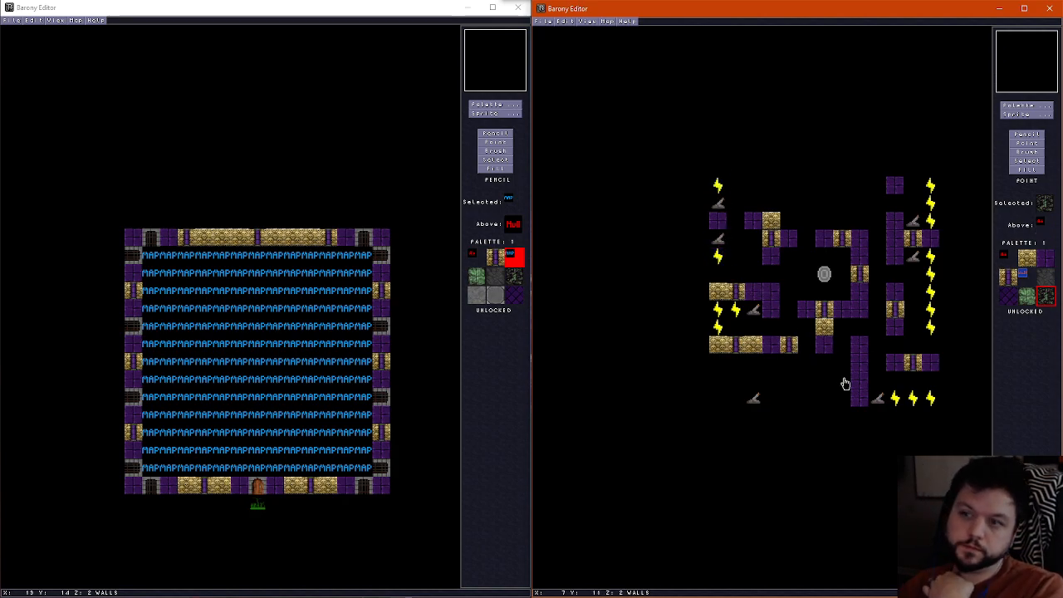
Pencil the yellow brick wall tile onto the northeast and southeast corners of the enclosure around the teleport shrine
scroll(842, 343, "down", 1)
scroll(842, 340, "up", 2)
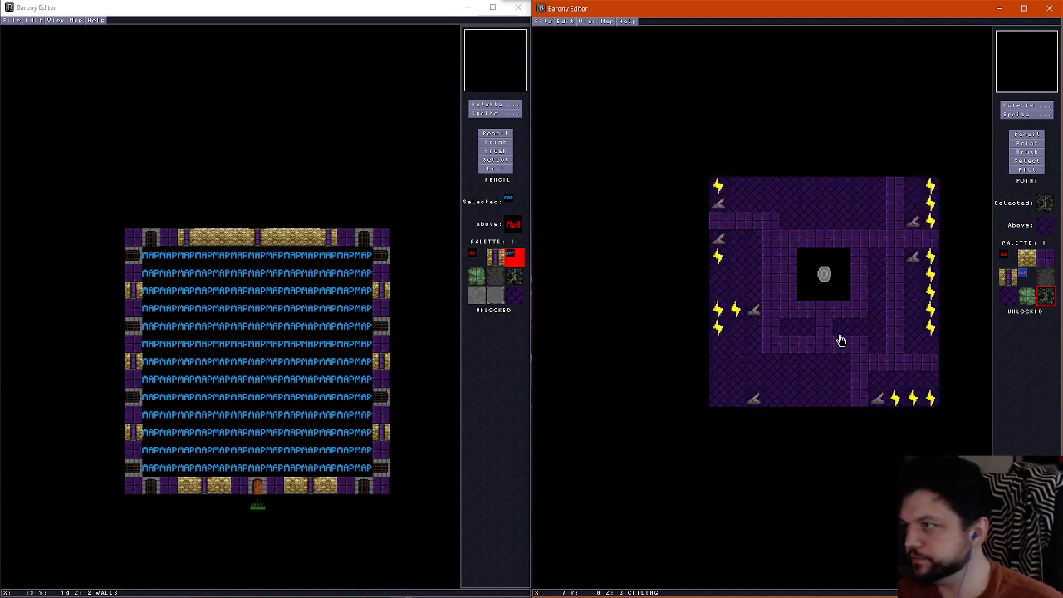
scroll(841, 340, "down", 1)
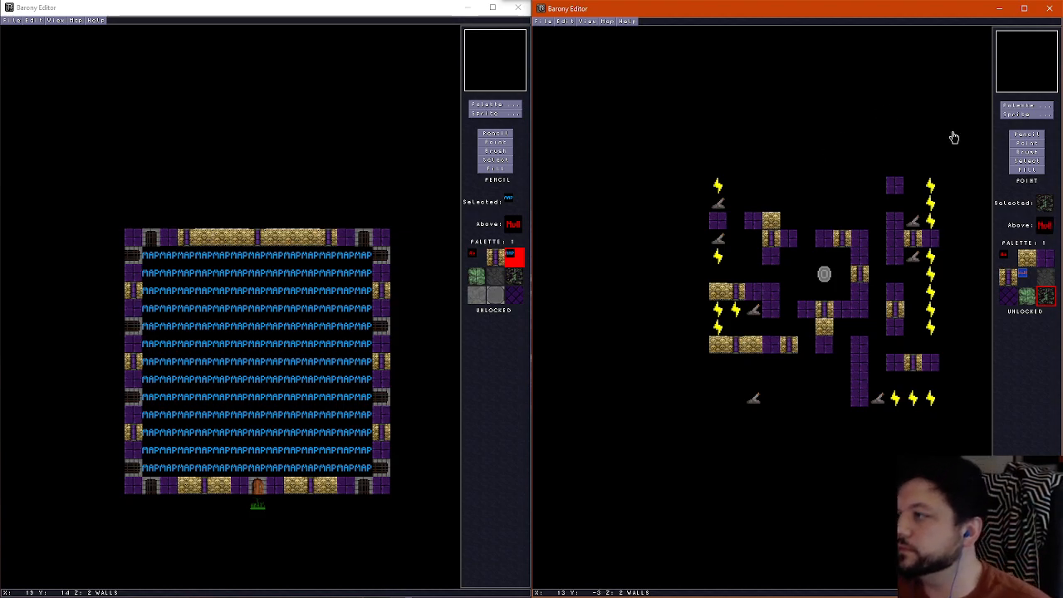
left_click(1026, 134)
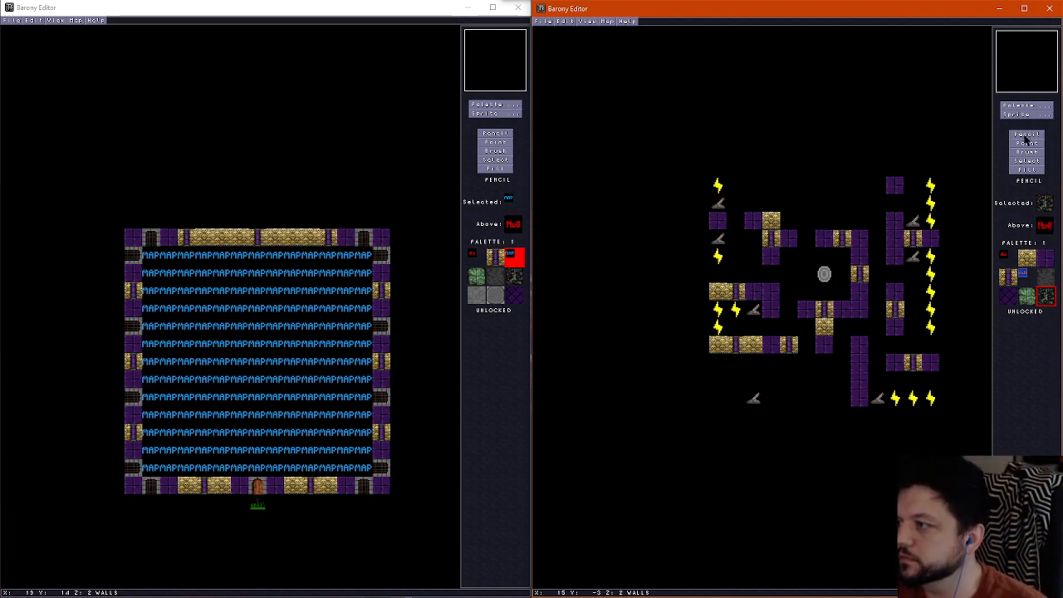
right_click(766, 224)
left_click(861, 240)
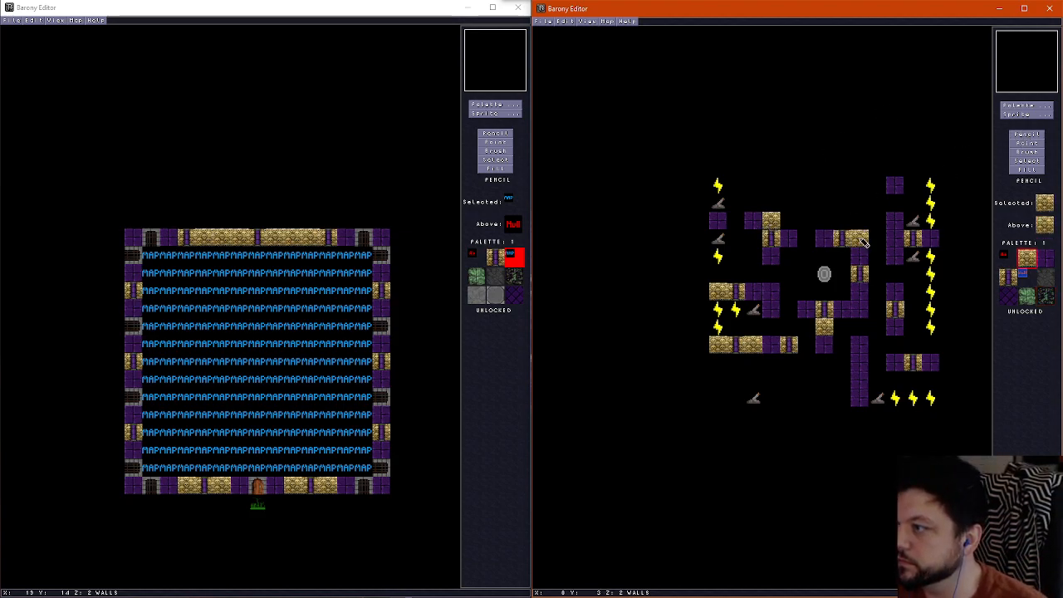
left_click(859, 310)
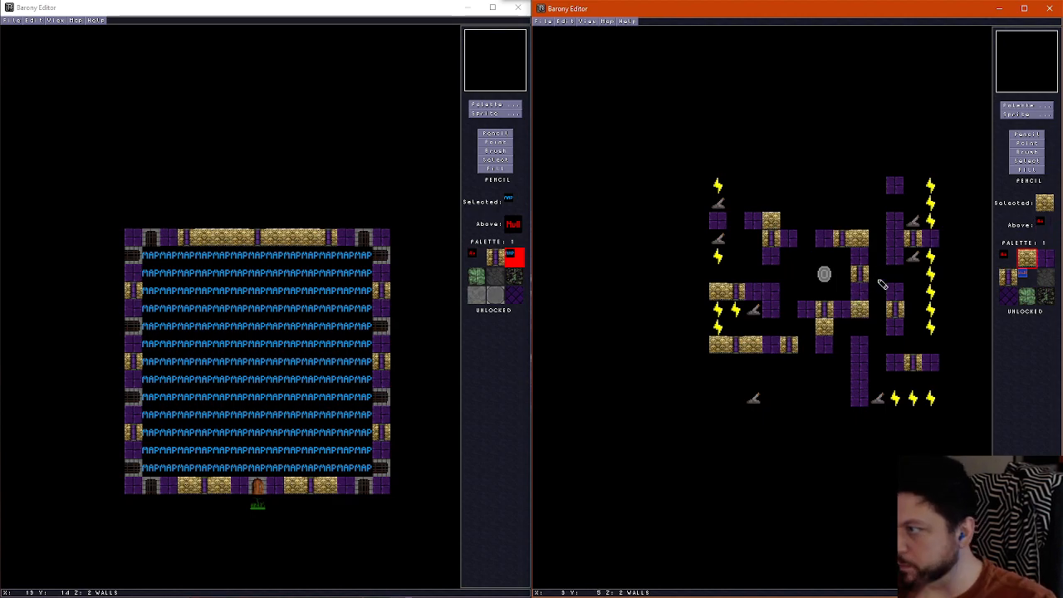
Replace the pillar wall east of the teleport shrine with a DOOR (East-West) sprite
left_click(1027, 114)
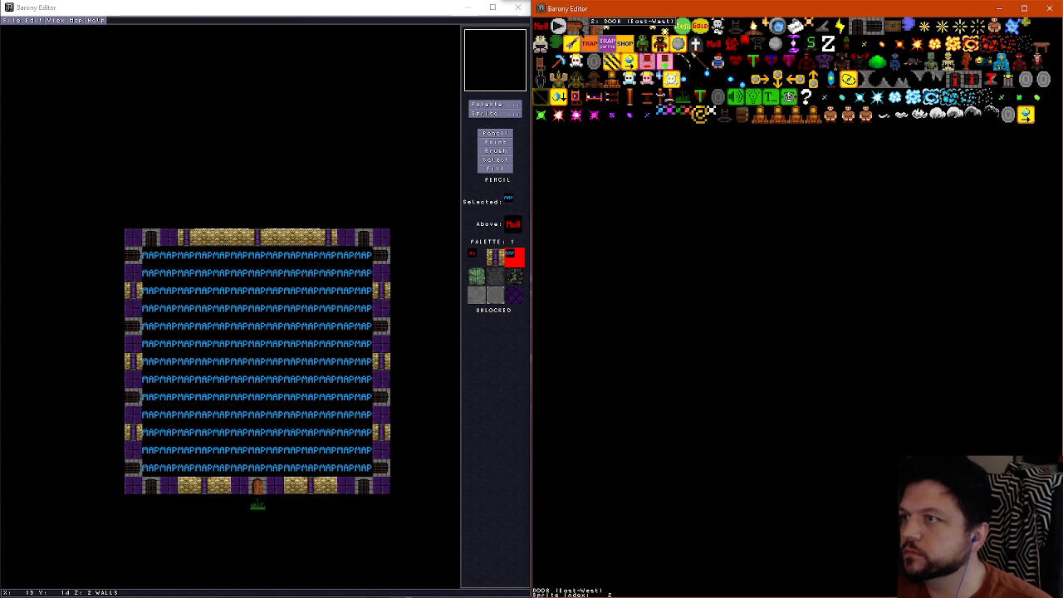
left_click(590, 28)
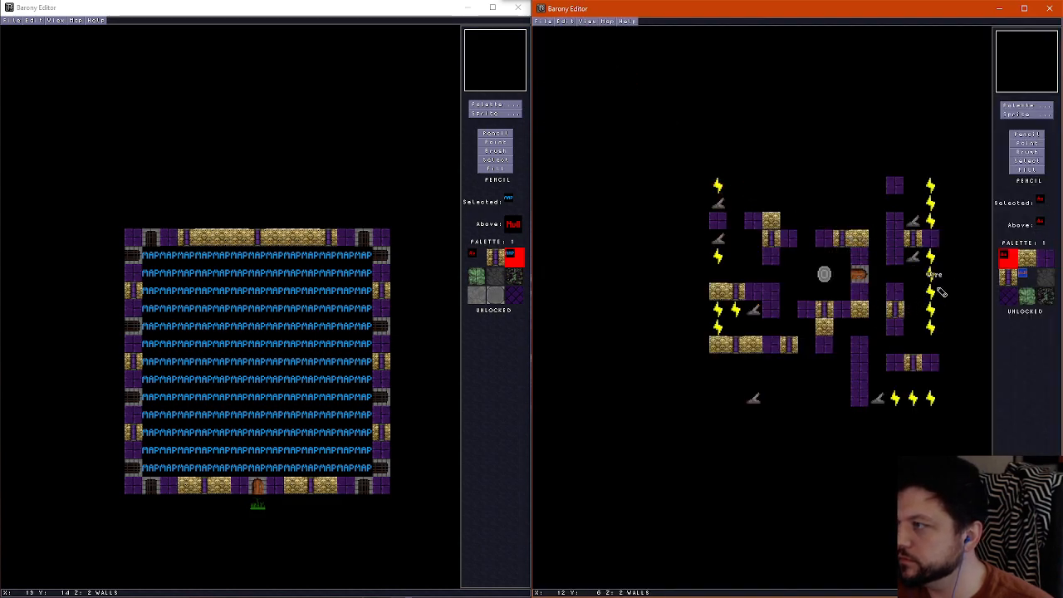
left_click(1027, 143)
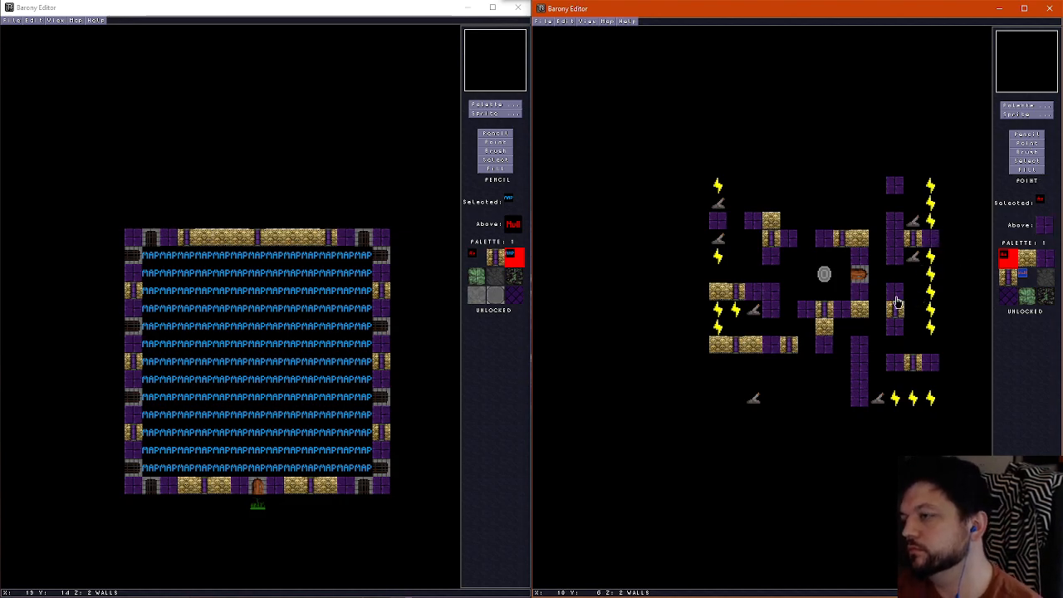
Place a DOOR (North-South) in the northwest wall gap and a copied DOOR (East-West) in the gap at the southeast room's west wall
left_click(1027, 114)
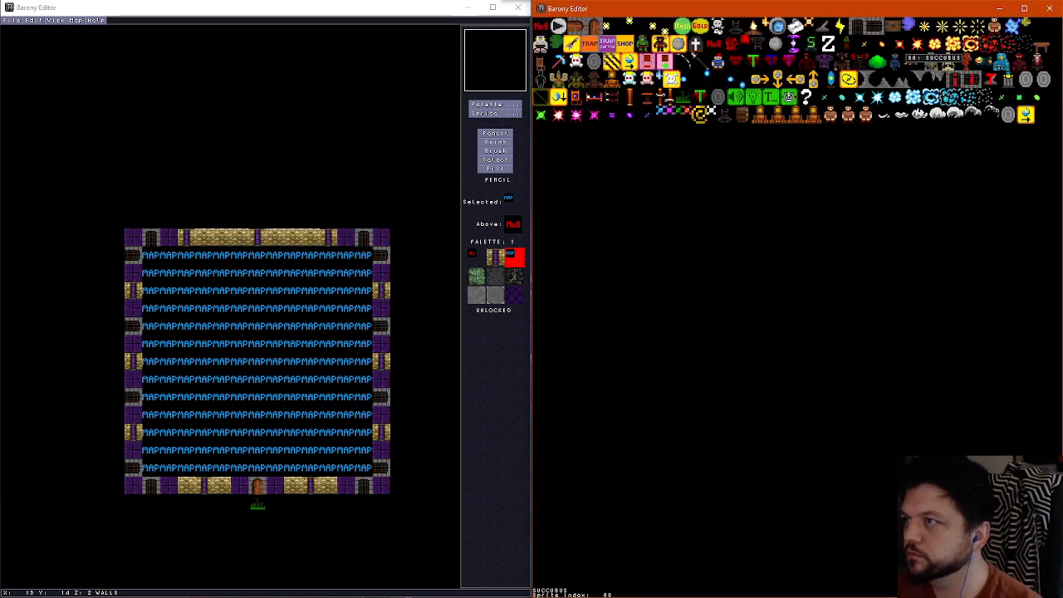
left_click(607, 45)
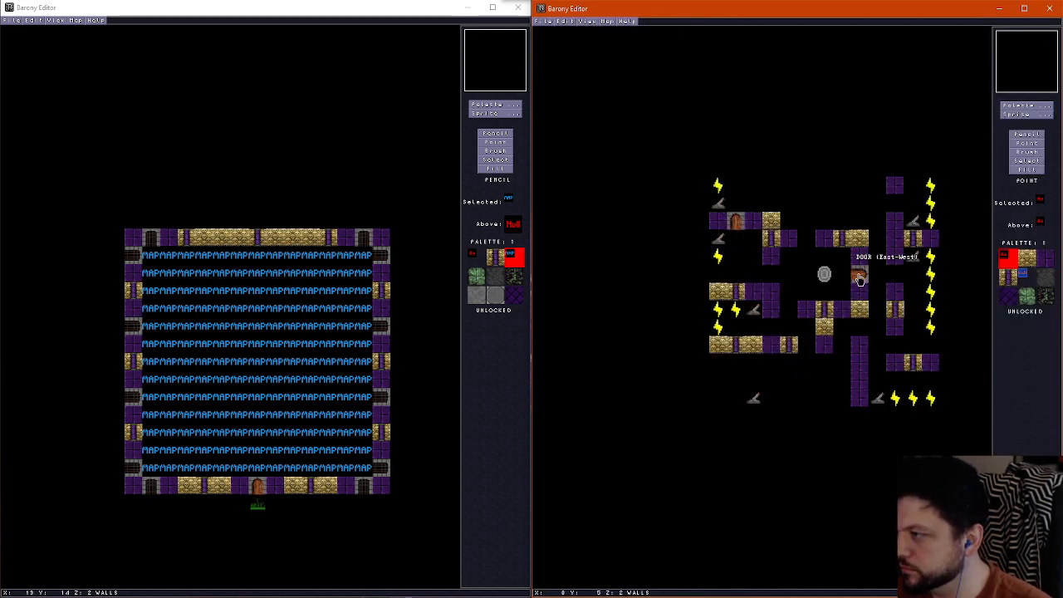
scroll(923, 314, "down", 1)
scroll(920, 324, "up", 1)
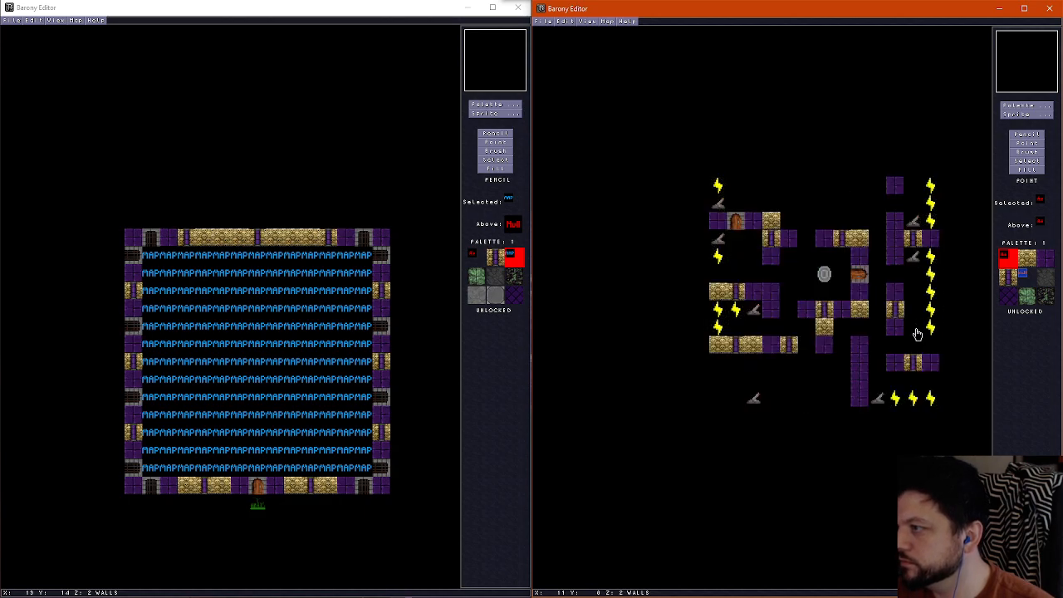
right_click(862, 277)
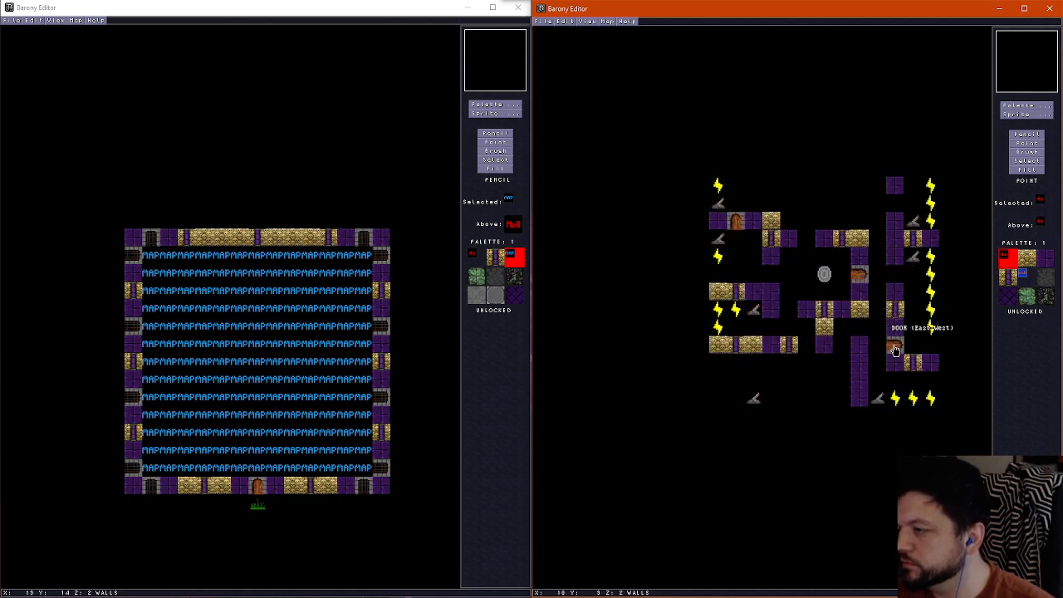
left_click(895, 351)
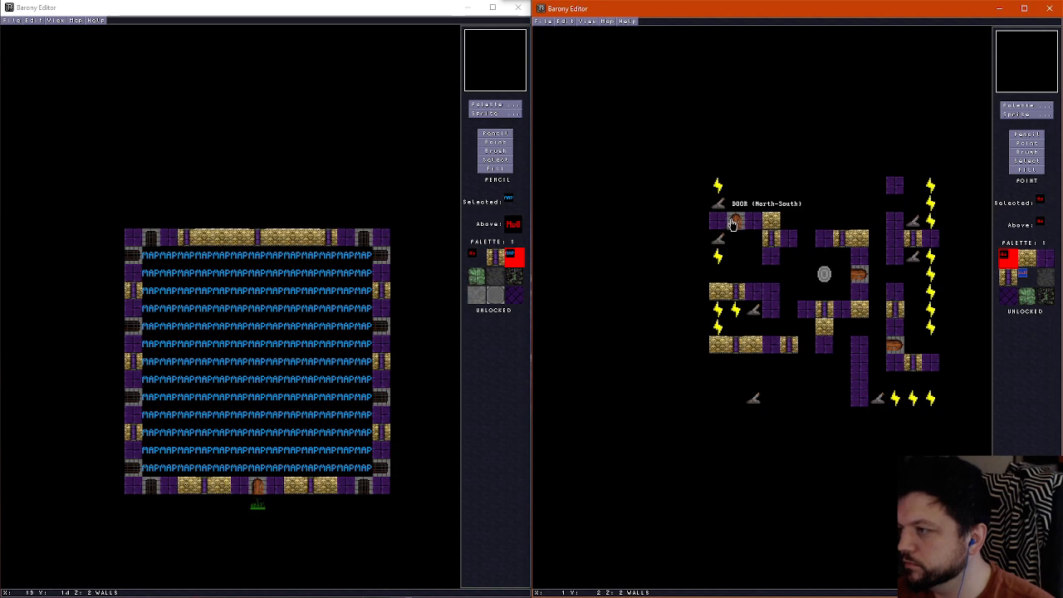
Copy the DOOR (North-South) sprite into the two gaps of the wall row south of the shrine
scroll(745, 250, "down", 1)
scroll(751, 254, "up", 1)
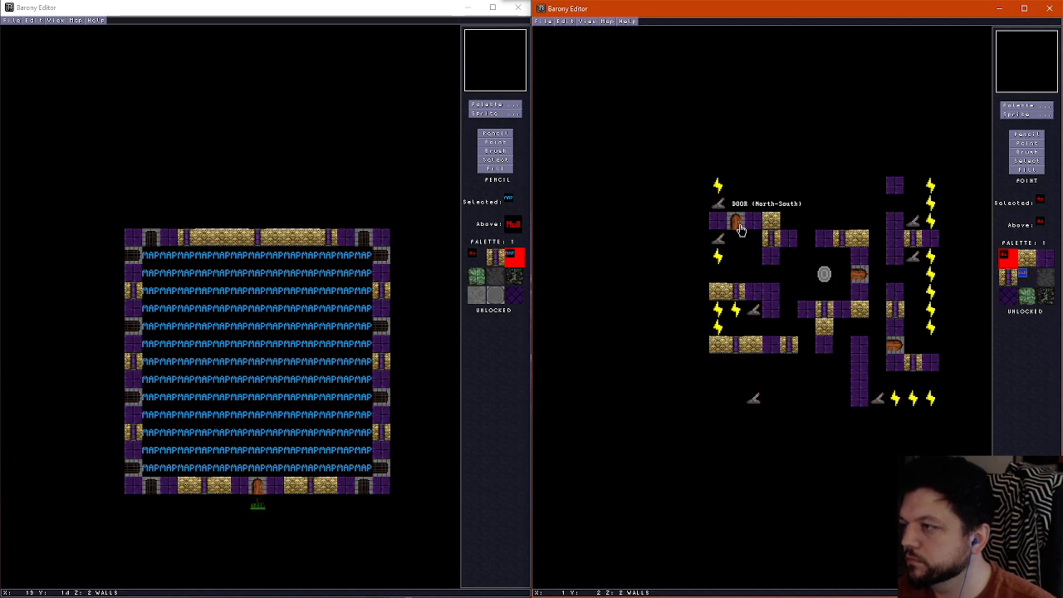
right_click(741, 229)
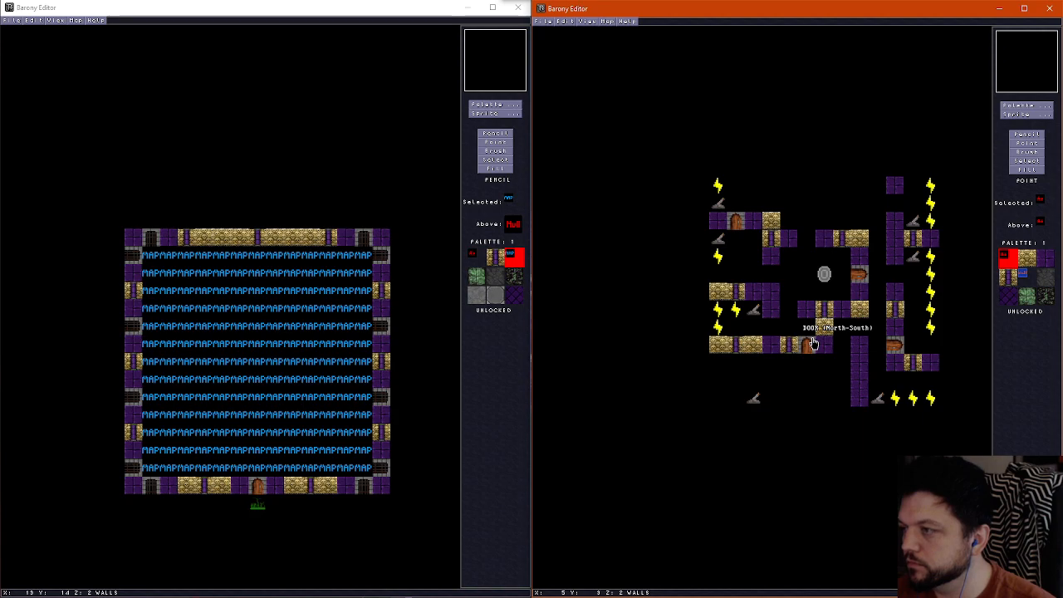
left_click(840, 348)
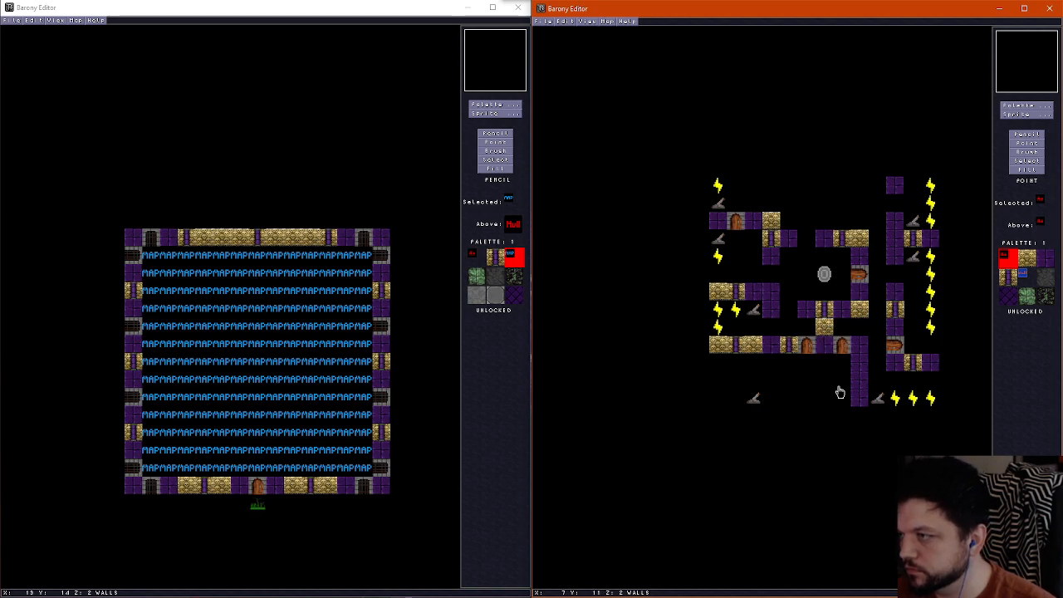
Place East-West doors in the southwest passage and the northeast wall gap, and a North-South door in the wall gap north of the shrine
right_click(859, 280)
left_click(771, 327)
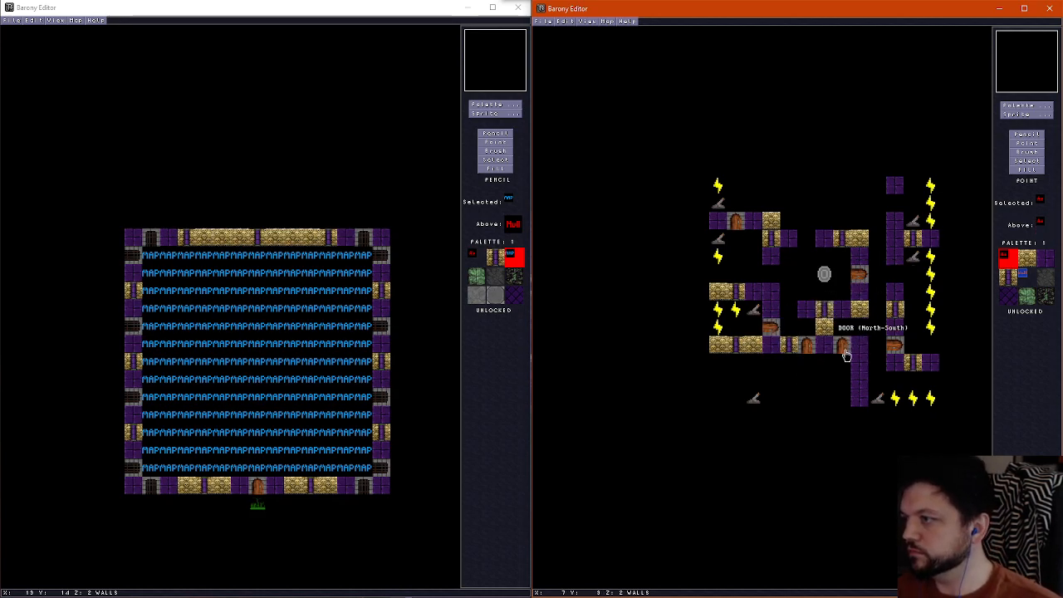
left_click(807, 241)
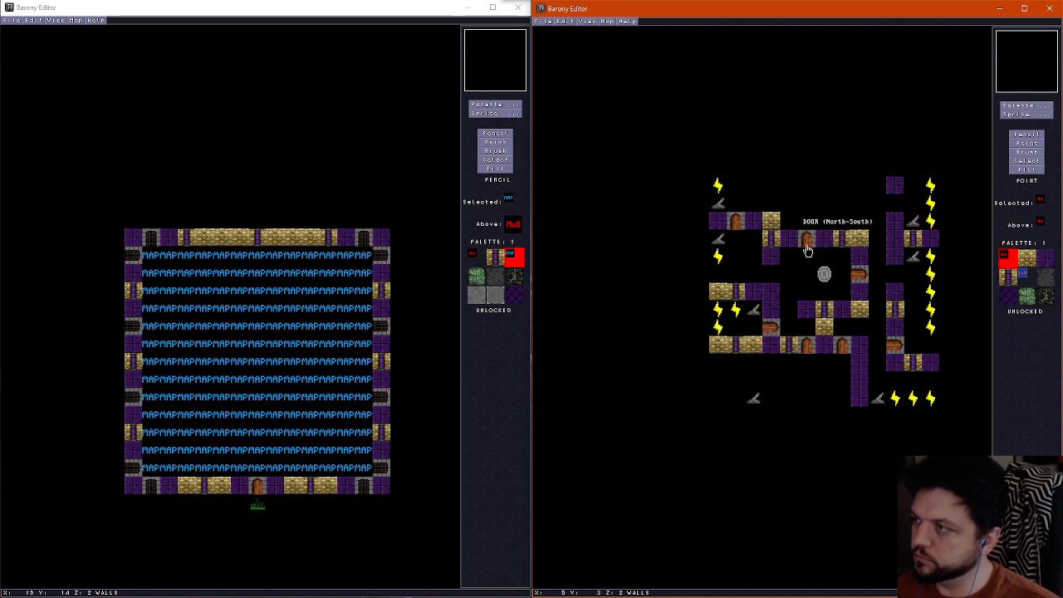
left_click(894, 205)
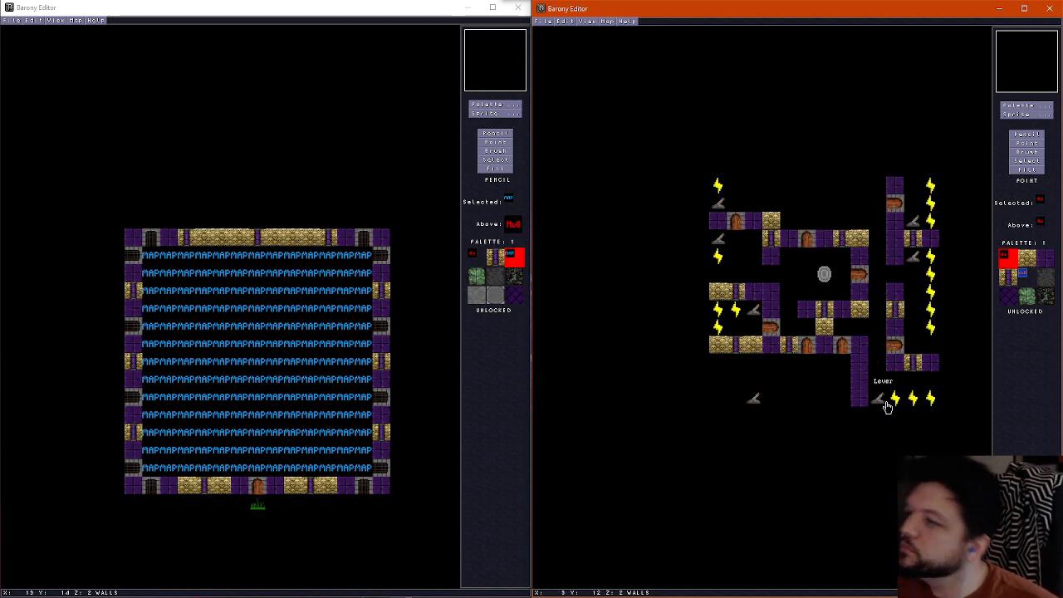
Accept the map properties of the Underworld: Mass Graves variant and save the map under its variant file name
scroll(806, 397, "down", 1)
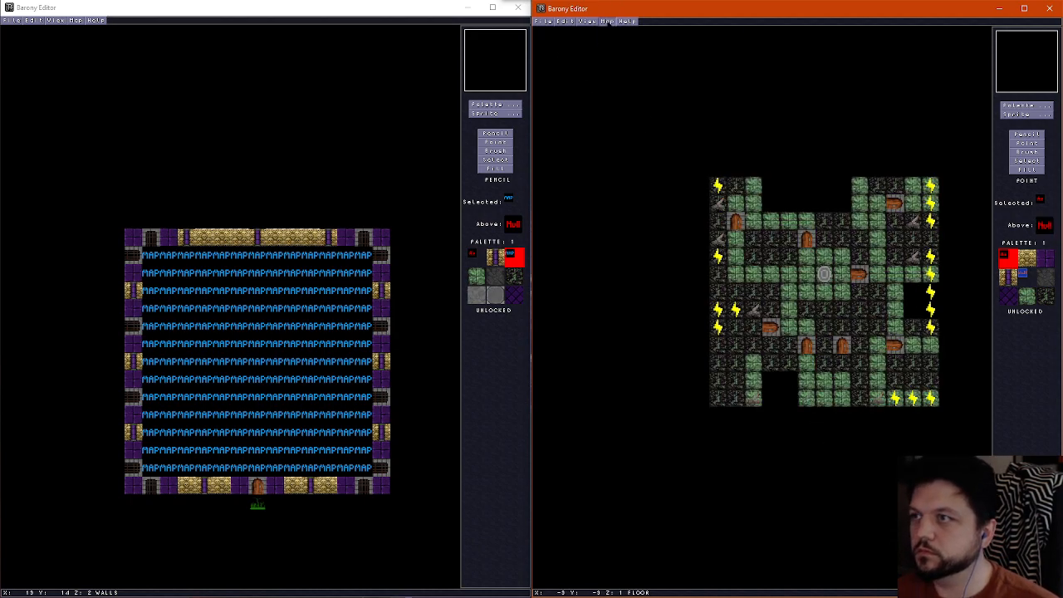
left_click(607, 21)
left_click(631, 30)
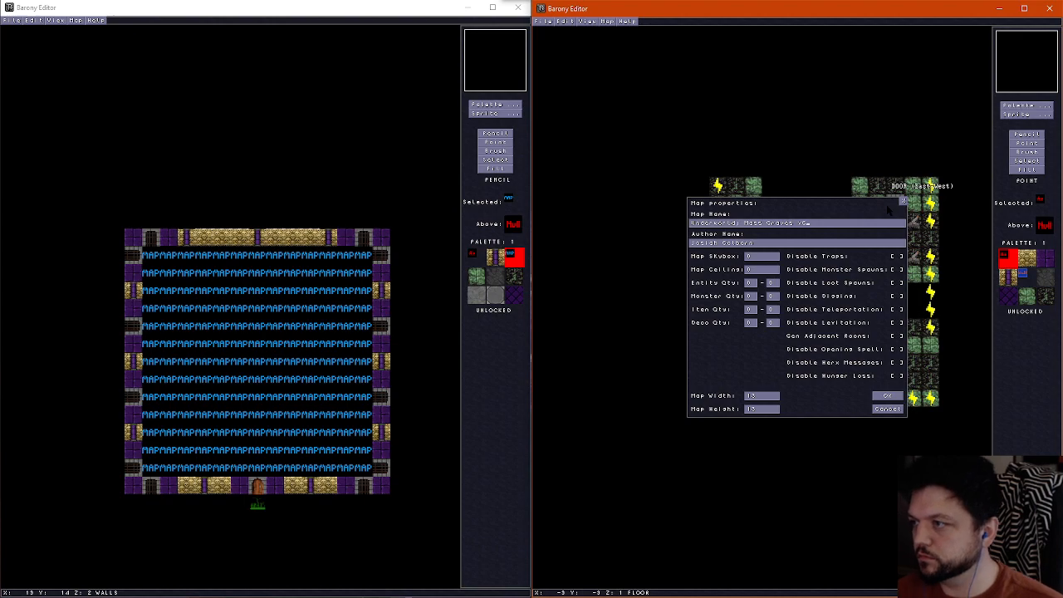
left_click(885, 396)
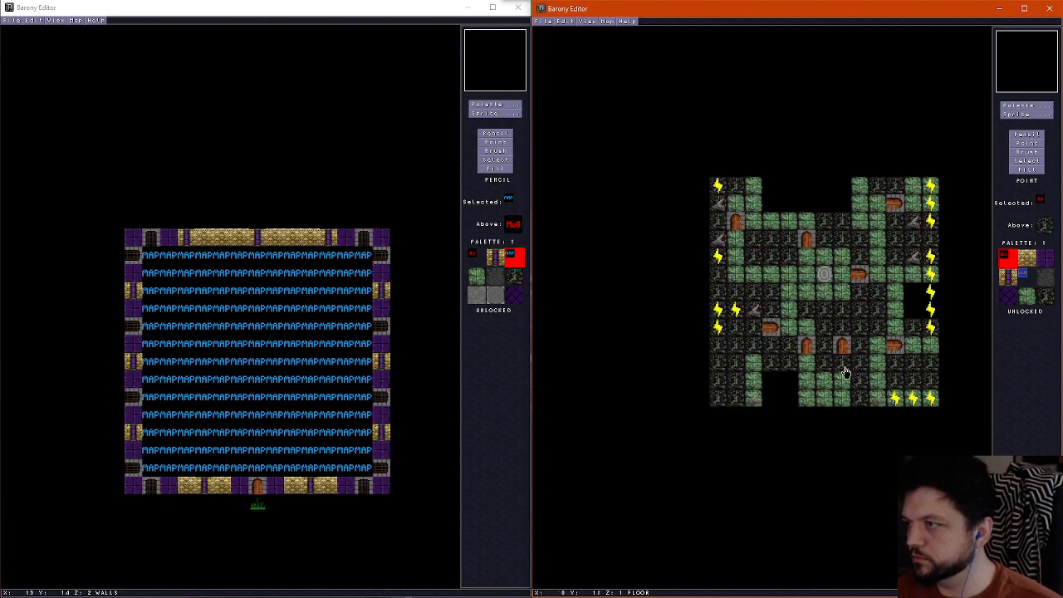
left_click(540, 21)
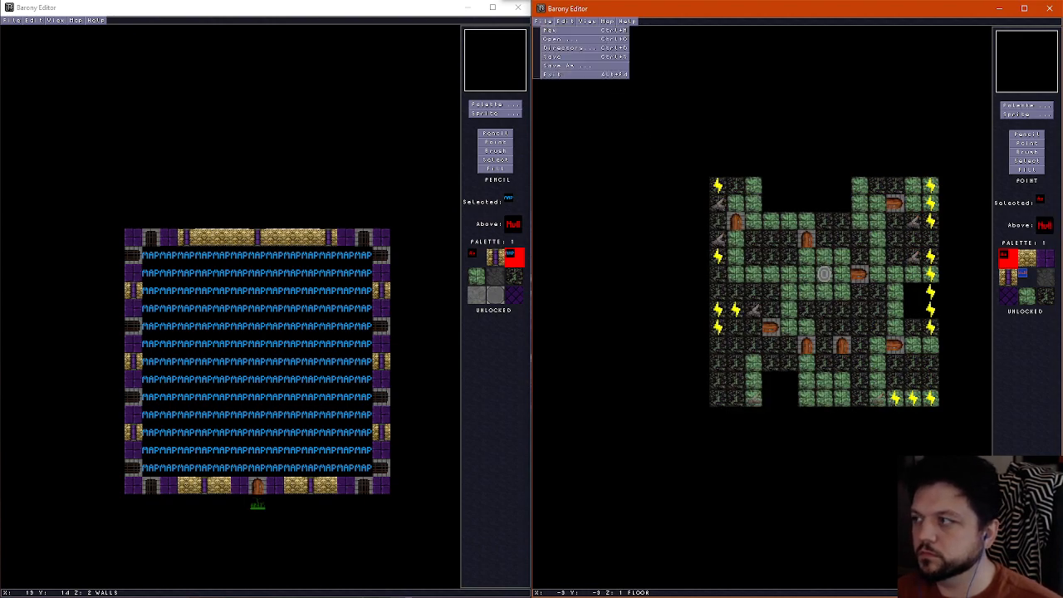
left_click(573, 65)
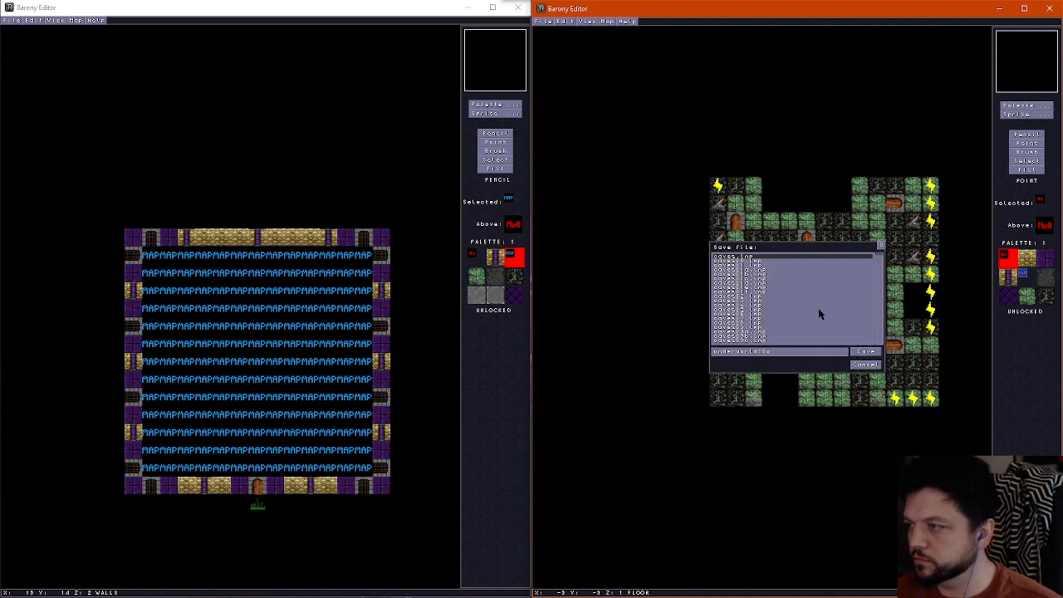
left_click(867, 352)
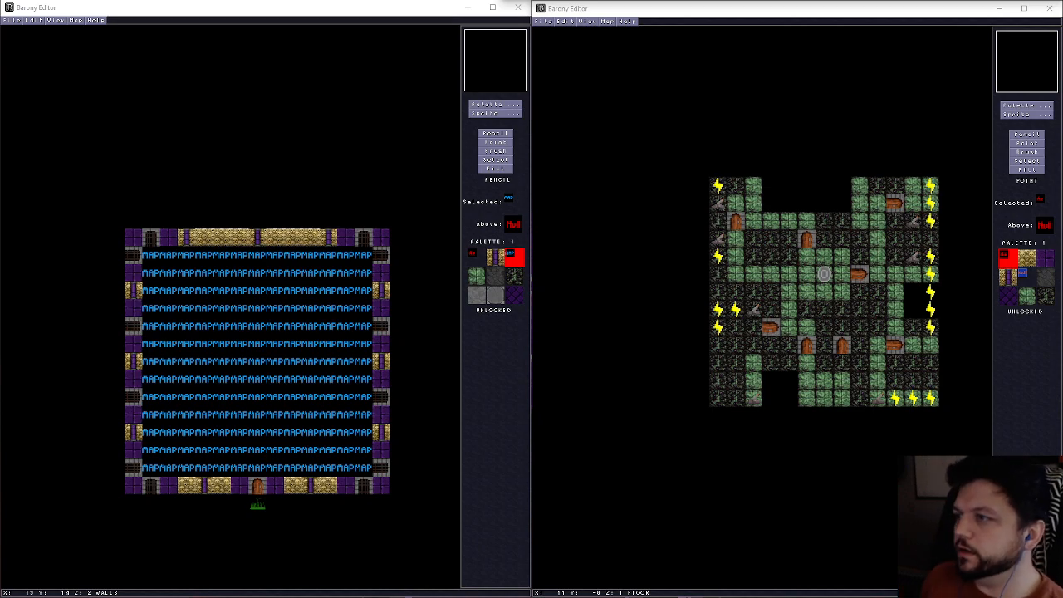
Compare the saved room's floor and wall layers and view its interior in 3D
left_click(817, 11)
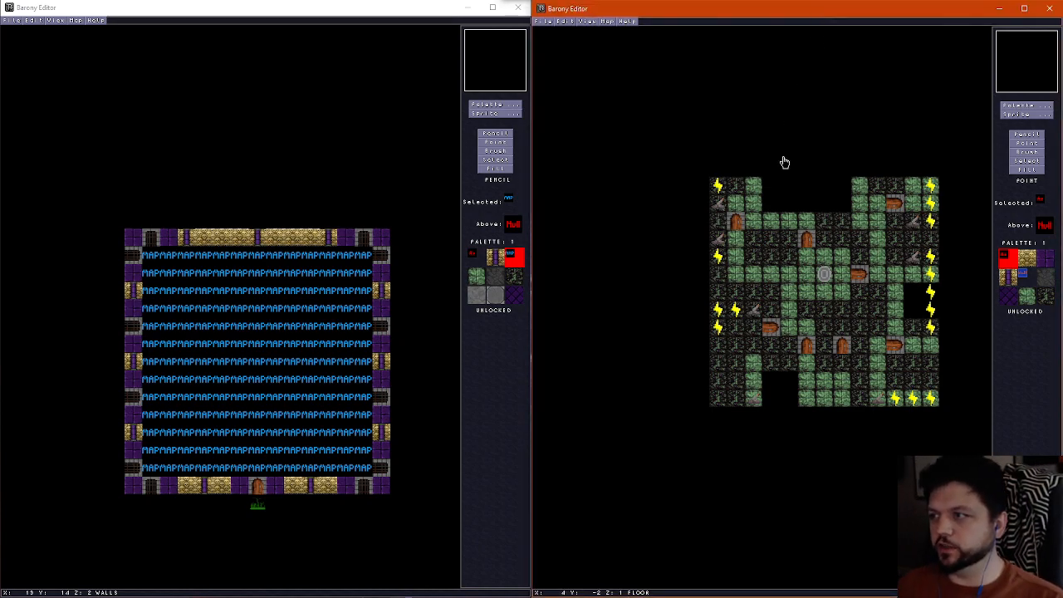
scroll(794, 233, "up", 1)
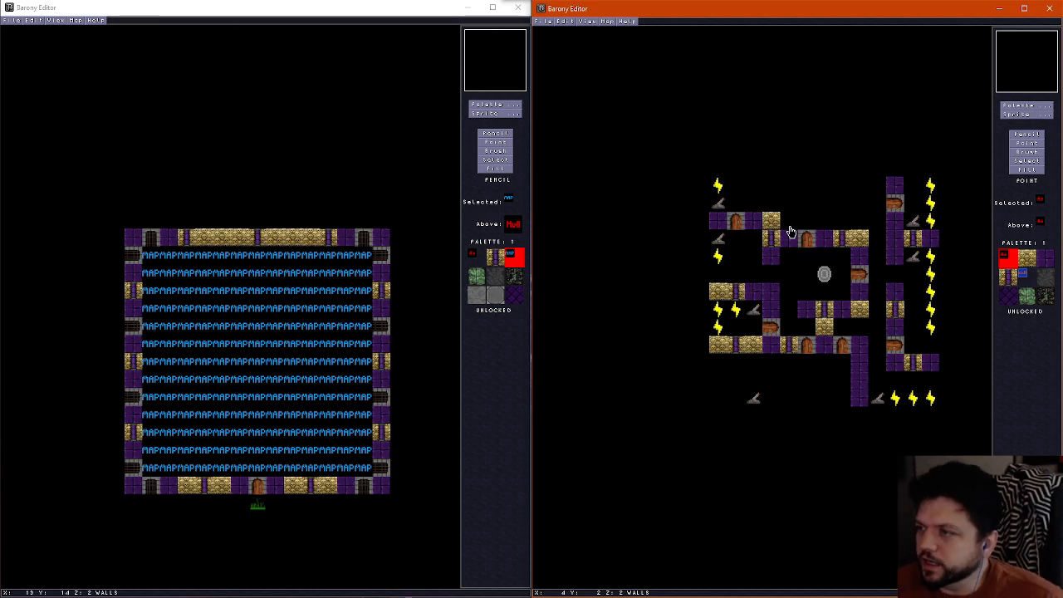
scroll(791, 231, "down", 1)
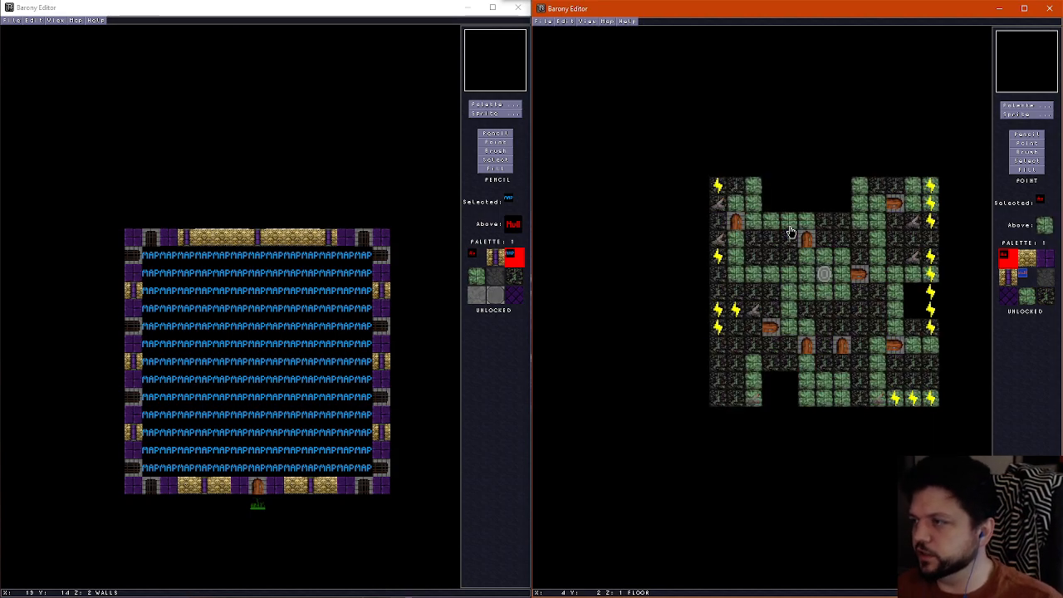
scroll(791, 232, "up", 1)
scroll(790, 232, "down", 1)
scroll(791, 232, "up", 1)
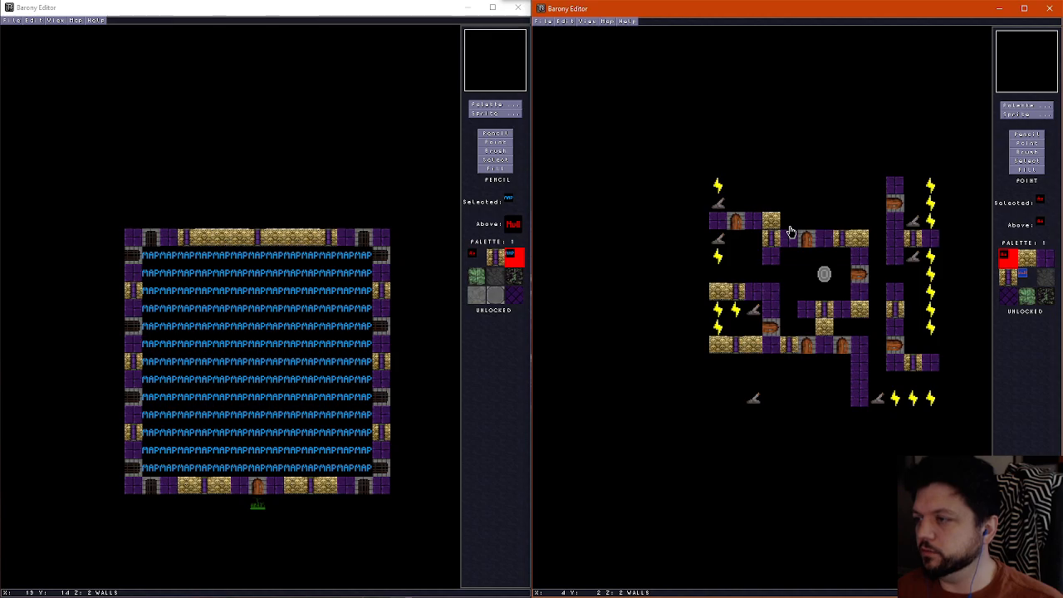
scroll(791, 231, "down", 1)
key("ctrl+f")
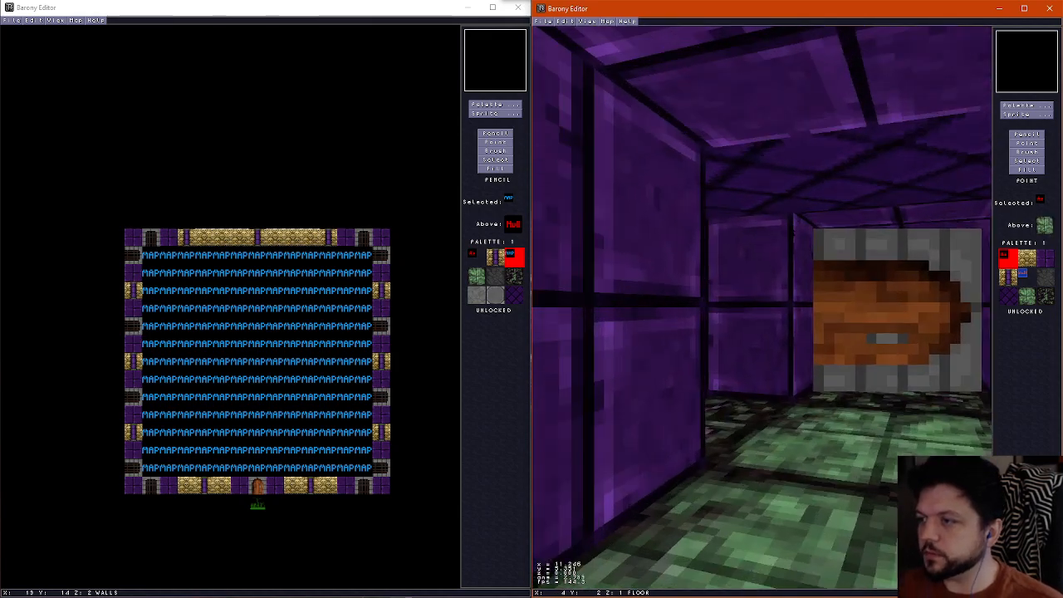
Walk through the room's corridors, doors and levers in 3D, and check its floor, wall and ceiling layers in 2D
key("Up")
key("Right")
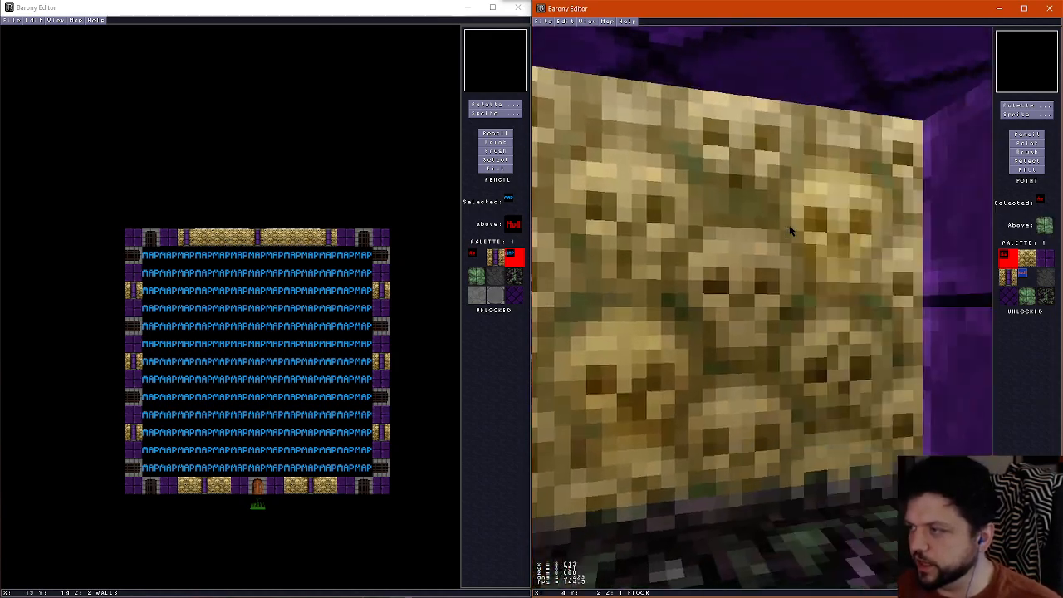
key("Left")
key("Up")
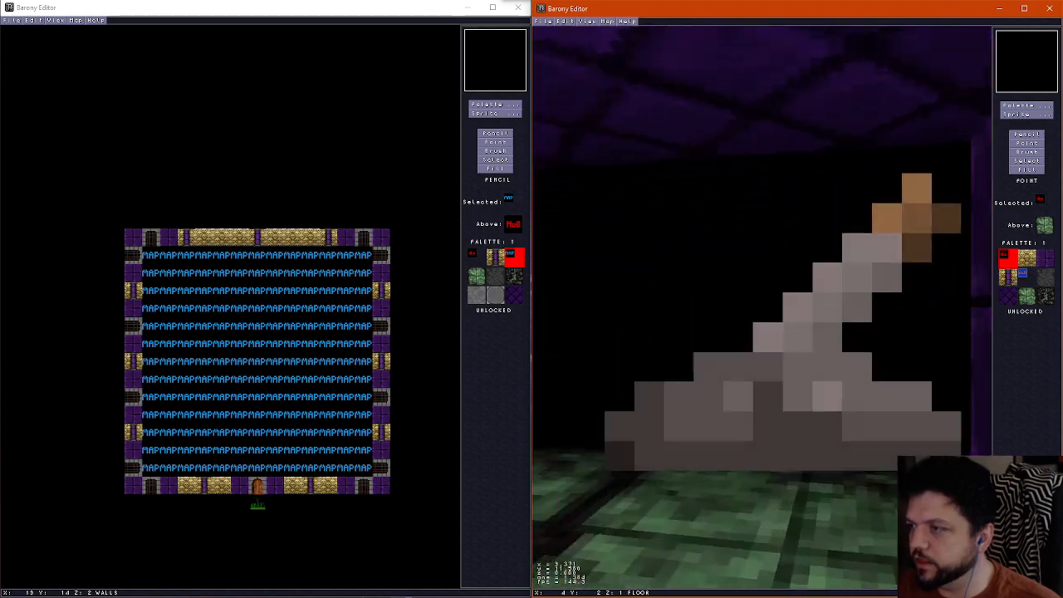
key("Right")
key("Up")
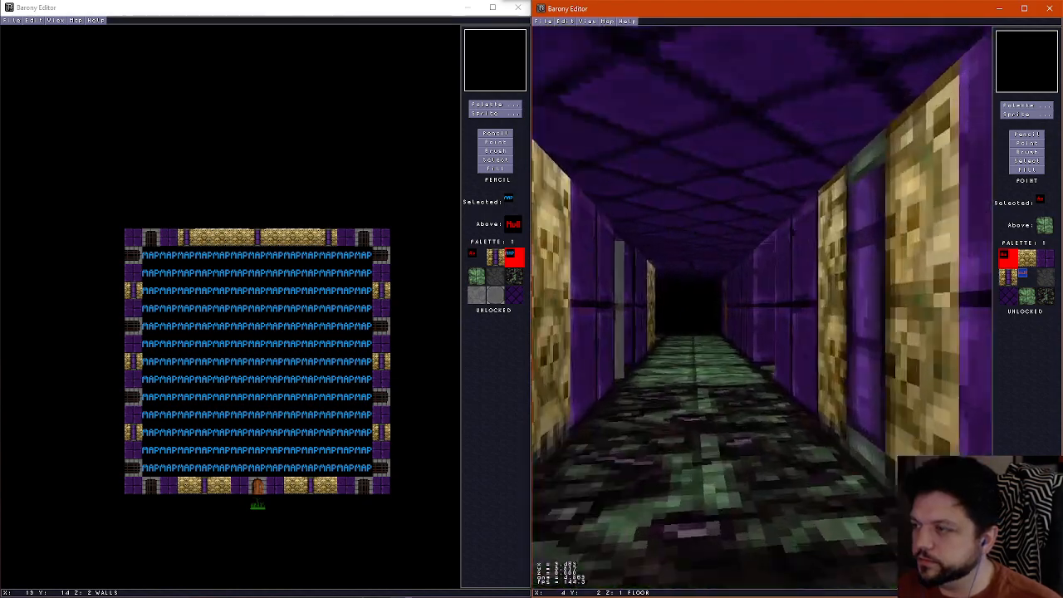
key("ctrl+f")
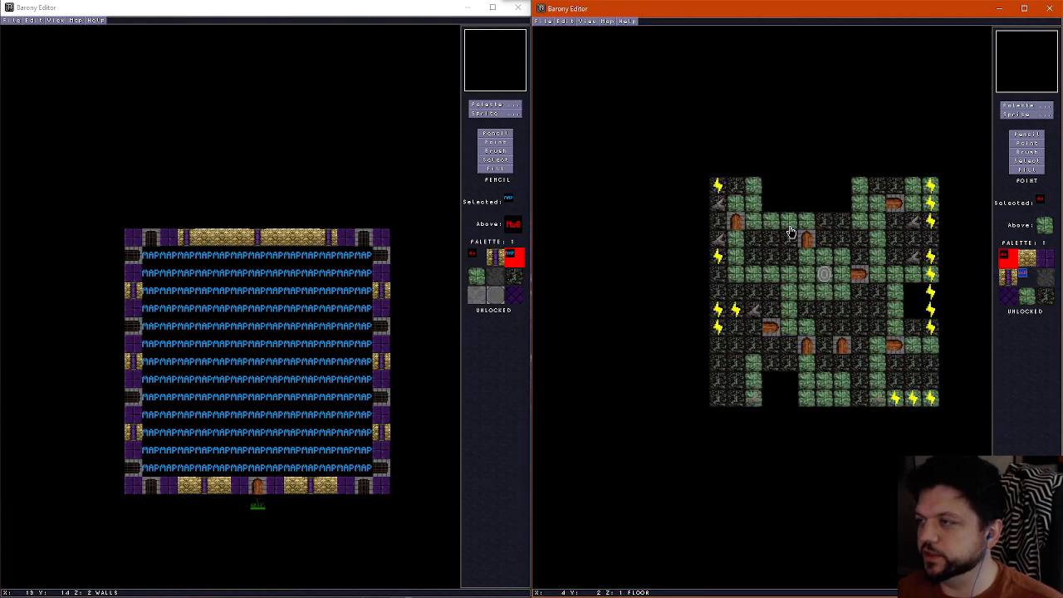
key("Page_Up")
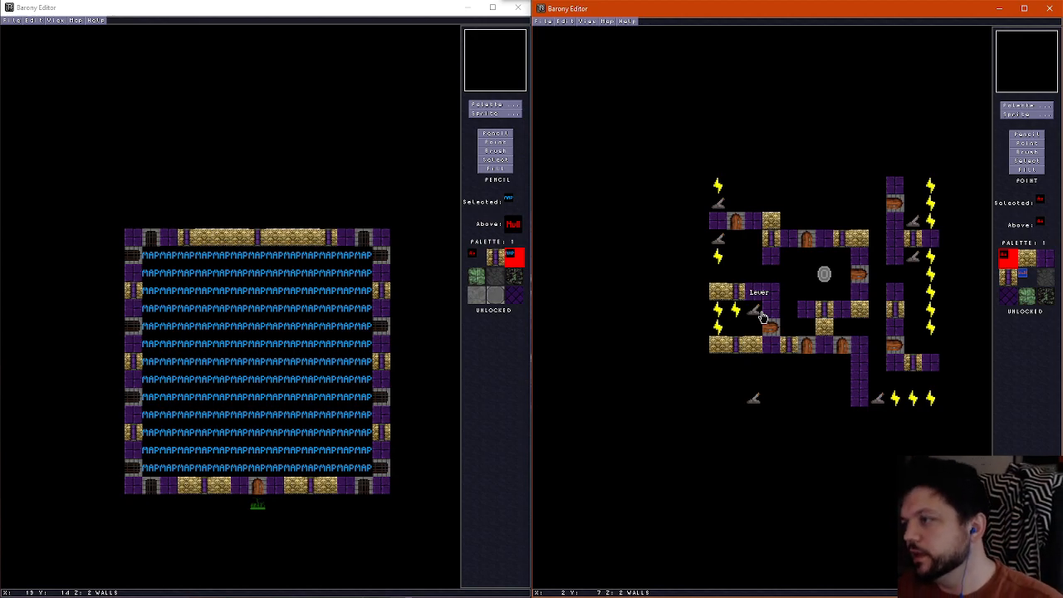
scroll(762, 316, "down", 1)
scroll(764, 317, "up", 1)
scroll(770, 318, "down", 1)
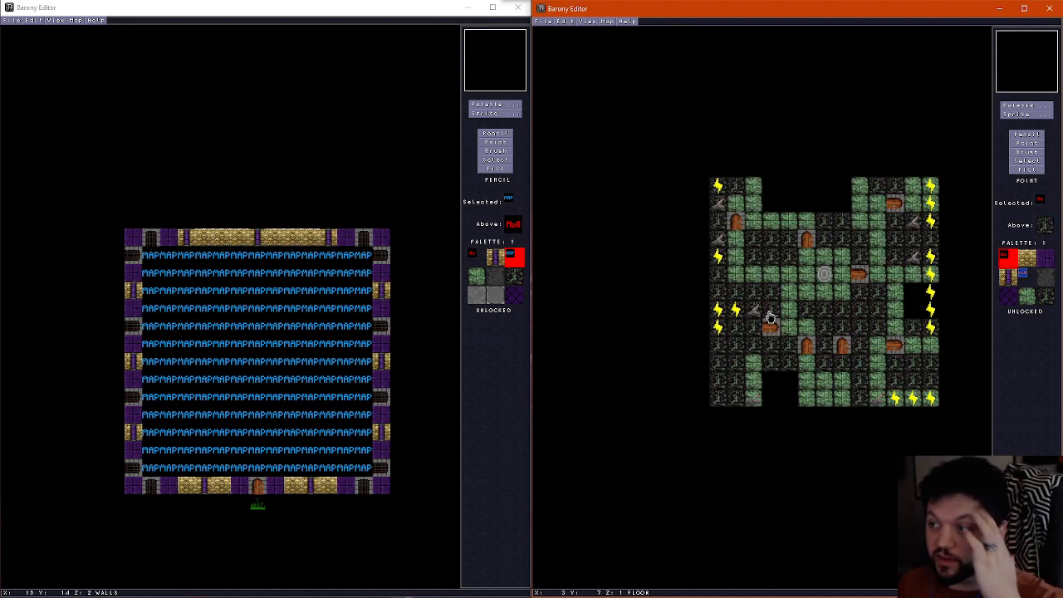
scroll(836, 359, "up", 1)
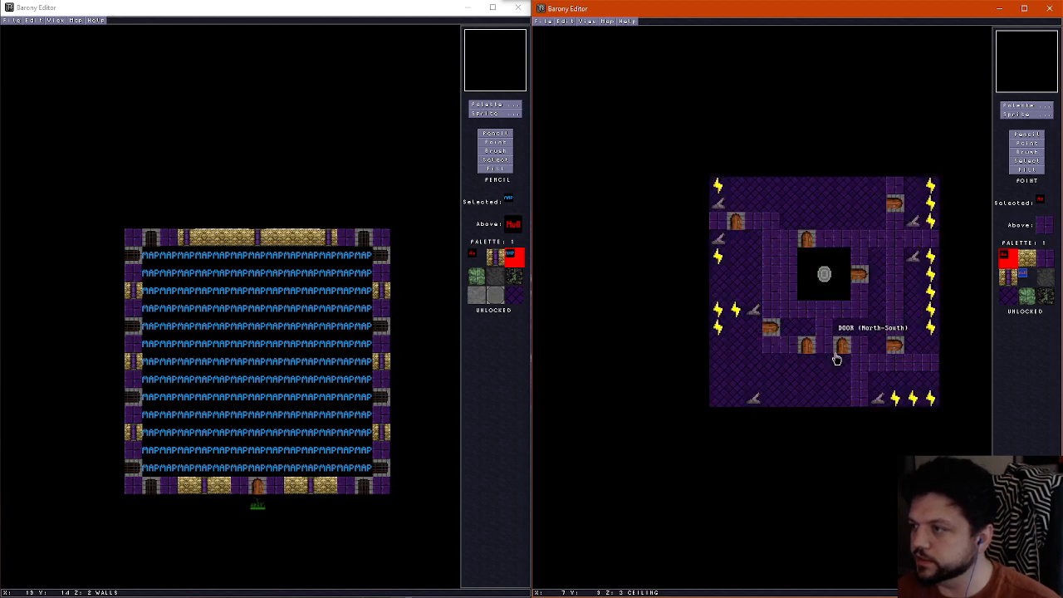
Set the teleport shrine's direction to 2 (West)
scroll(836, 359, "down", 1)
scroll(824, 274, "up", 1)
double_click(824, 277)
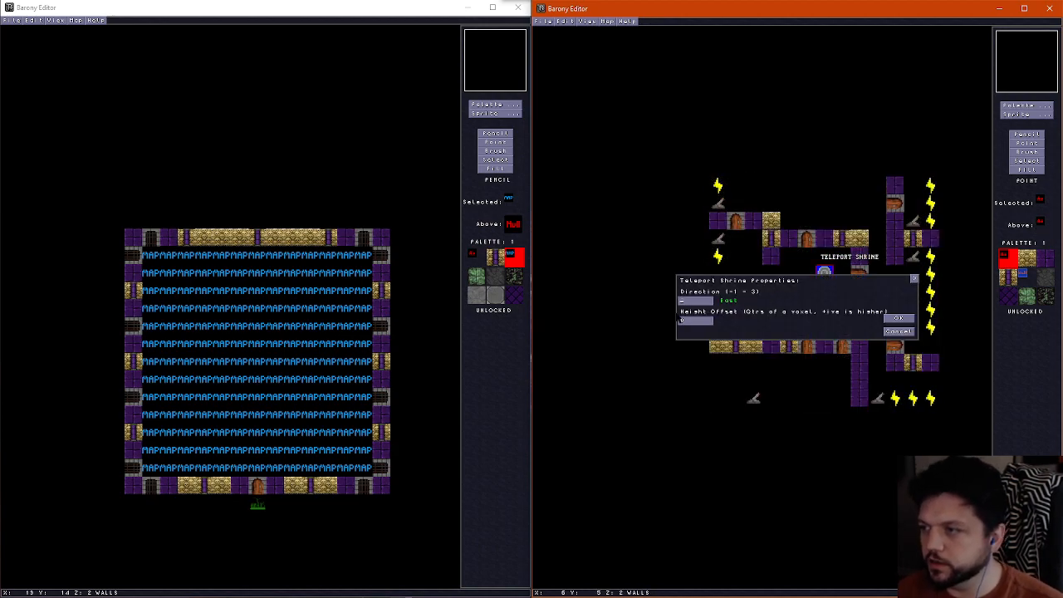
type("2")
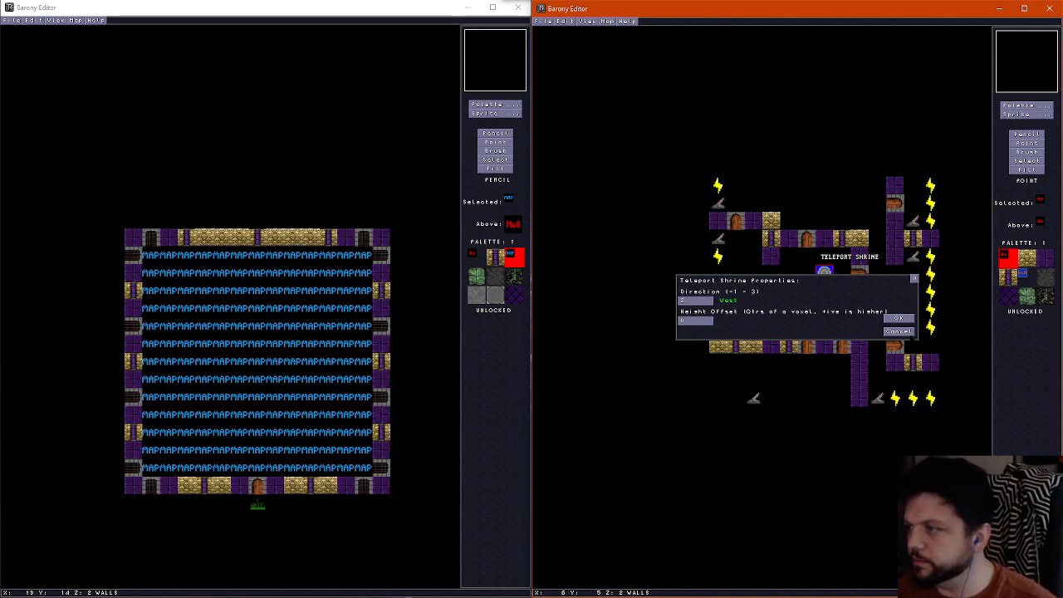
left_click(899, 318)
Place one torch on the west face of the wall northwest of the shrine and a West Wall torch beside the eastern pillar wall
scroll(841, 289, "down", 1)
scroll(797, 292, "up", 1)
scroll(798, 292, "down", 1)
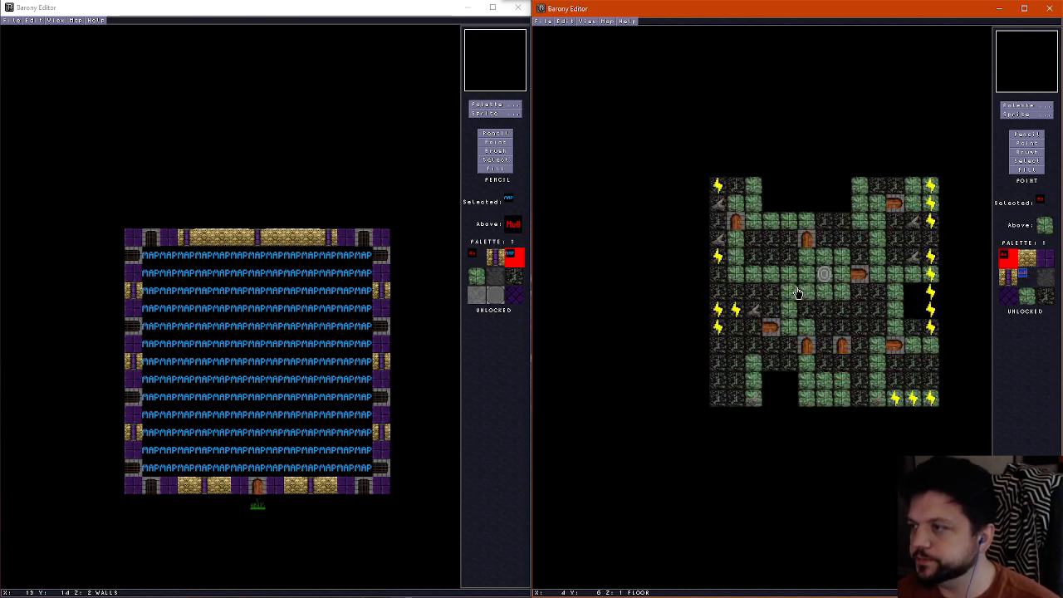
scroll(797, 292, "up", 1)
scroll(798, 292, "down", 1)
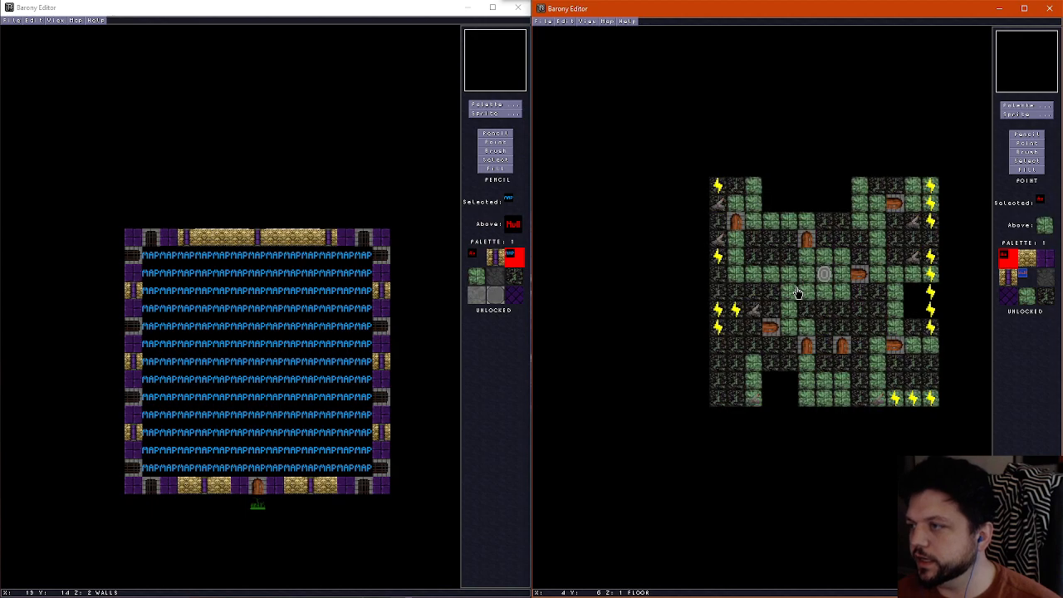
scroll(867, 295, "up", 1)
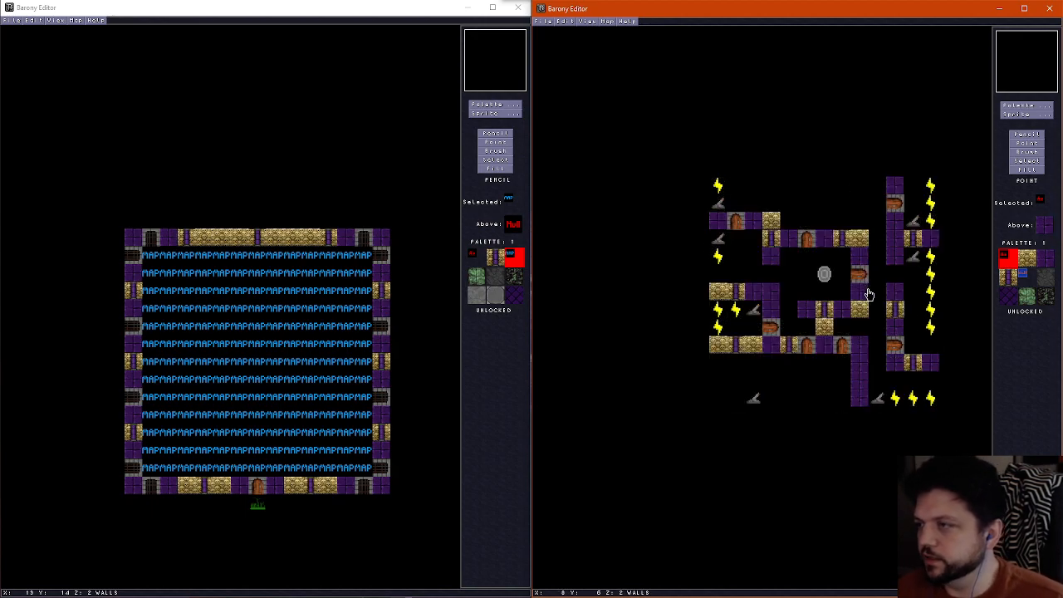
key("s")
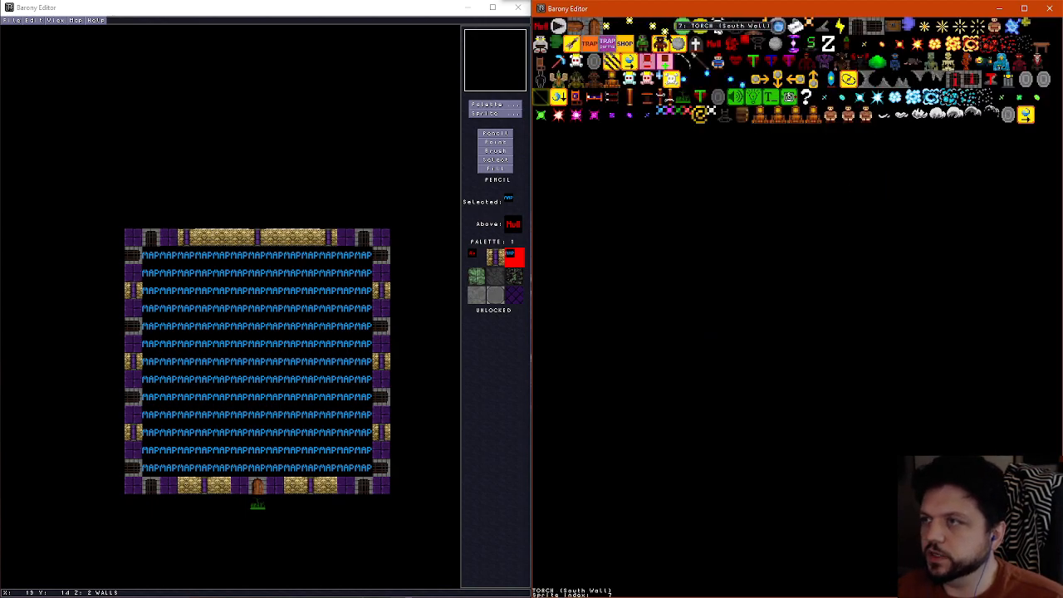
left_click(651, 24)
left_click(764, 249)
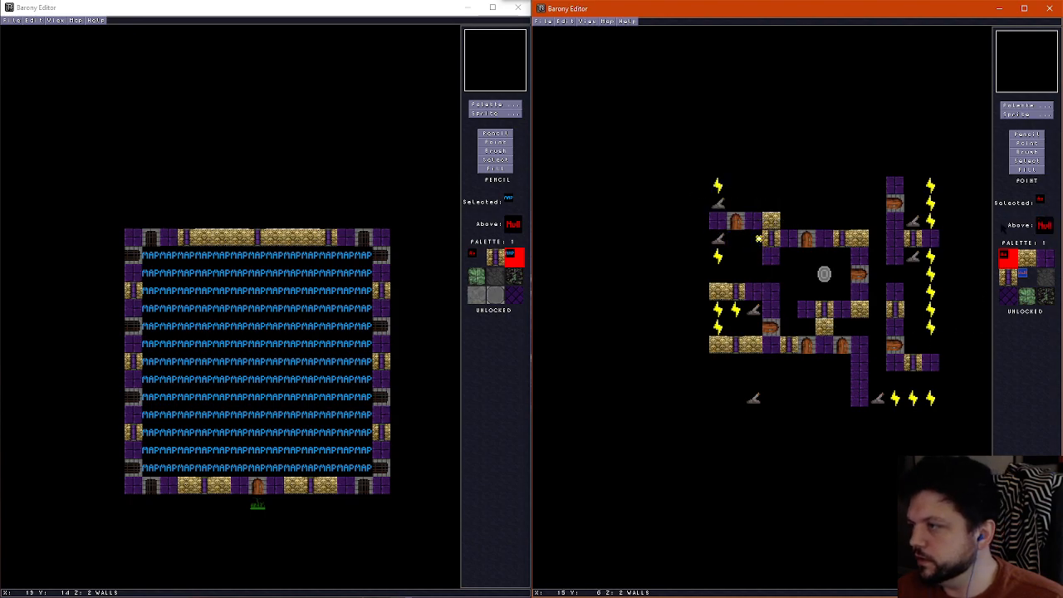
key("s")
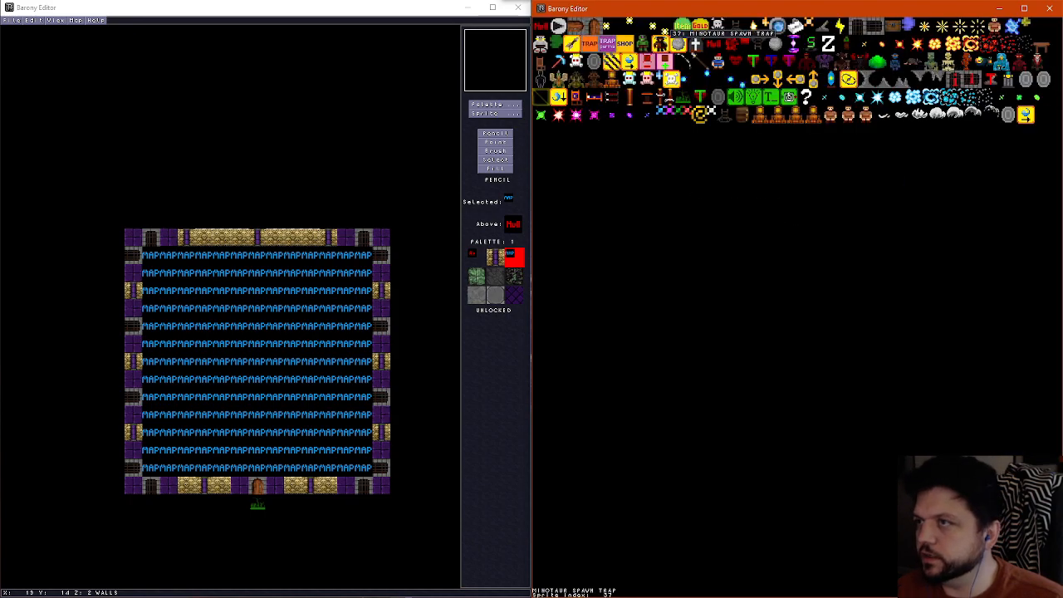
left_click(646, 24)
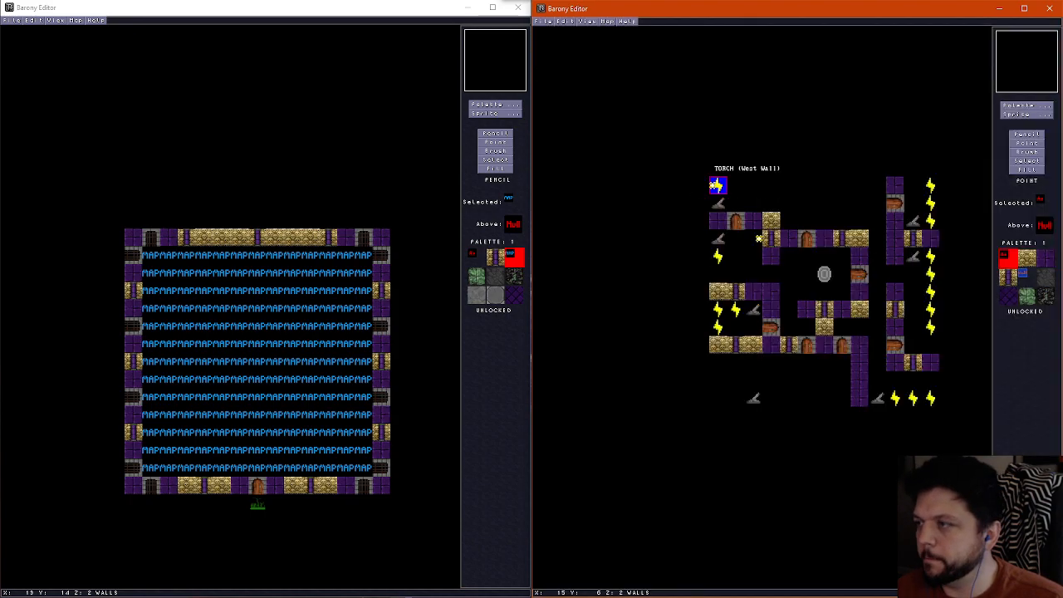
left_click(910, 321)
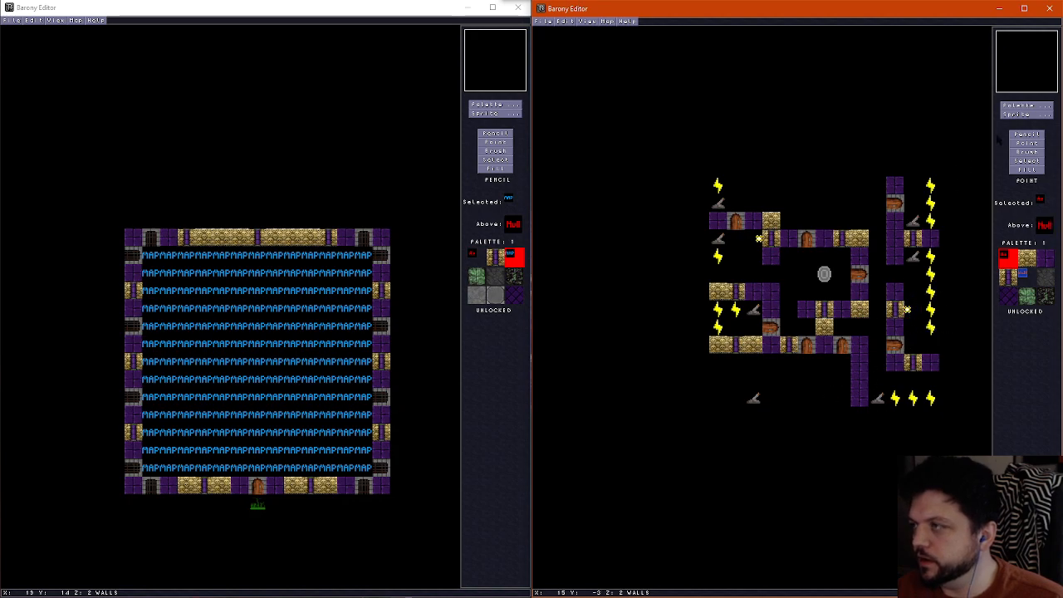
Place a North Wall torch below the wall row south of the shrine and a South Wall torch above the wall row north of it
left_click(1022, 115)
left_click(634, 24)
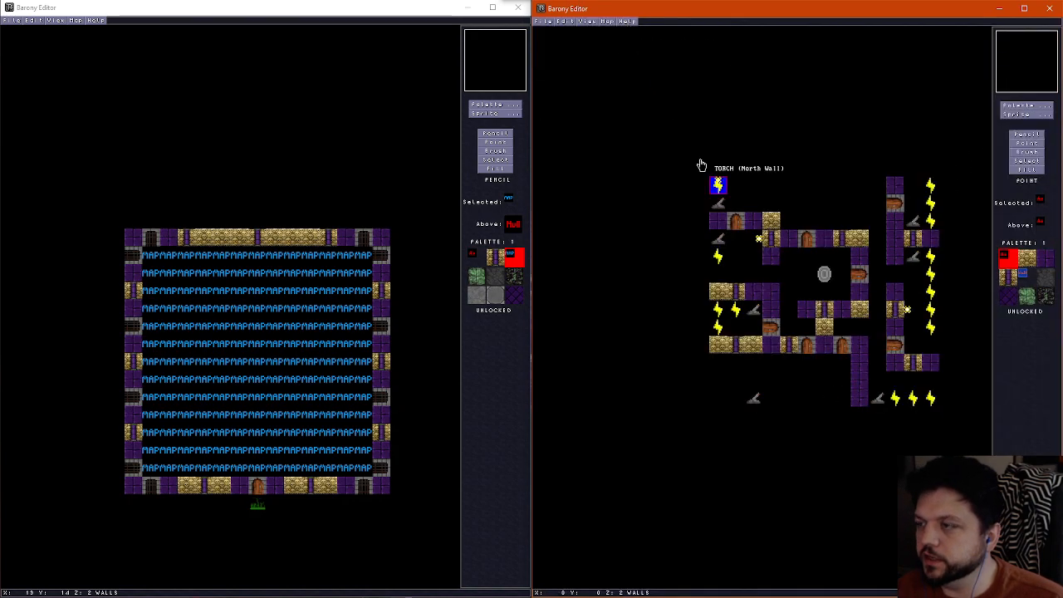
left_click(796, 362)
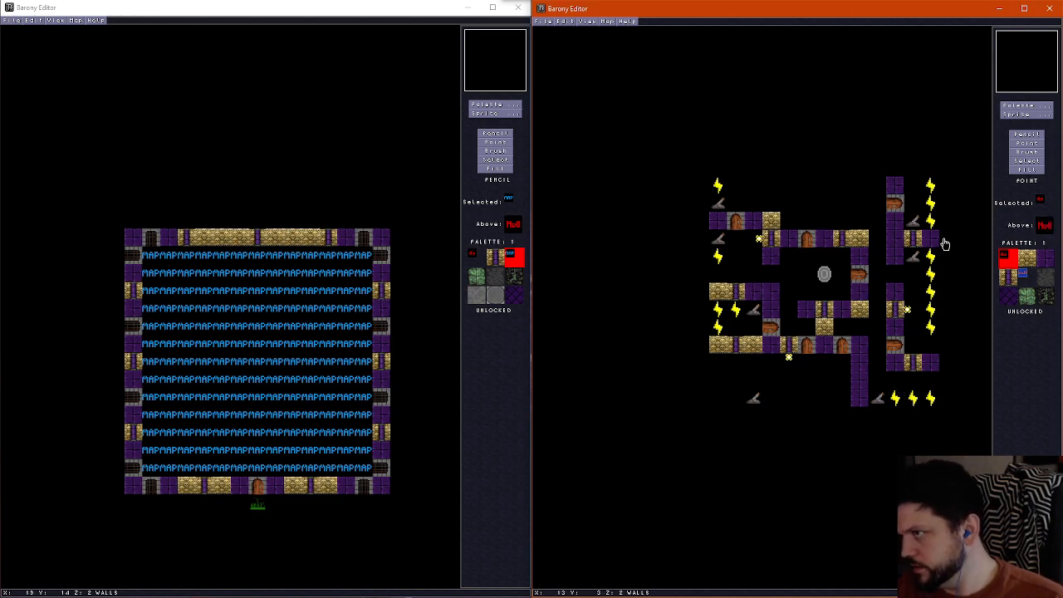
left_click(1026, 107)
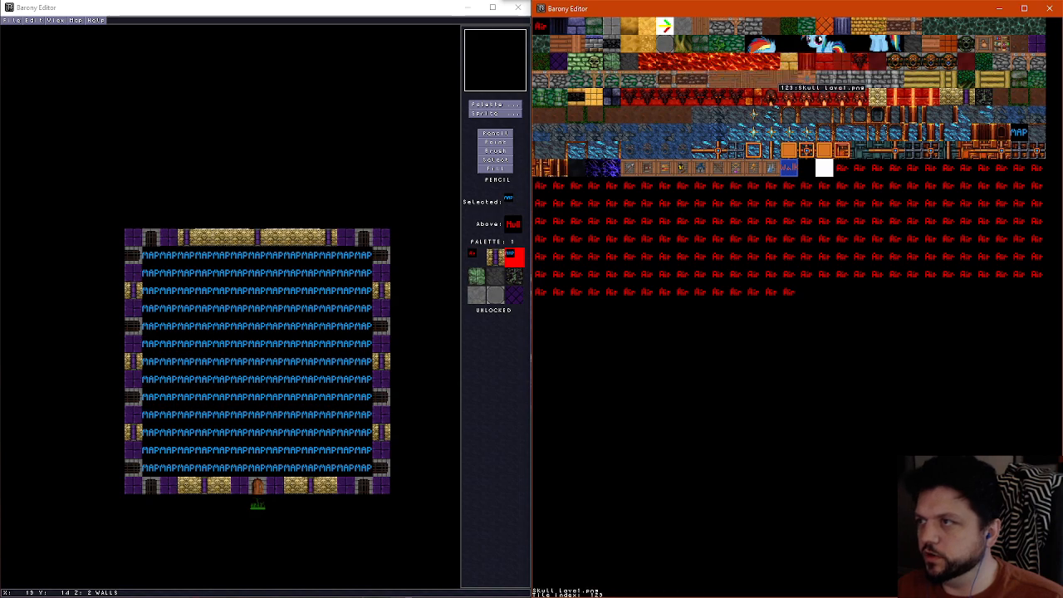
left_click(699, 65)
left_click(1025, 115)
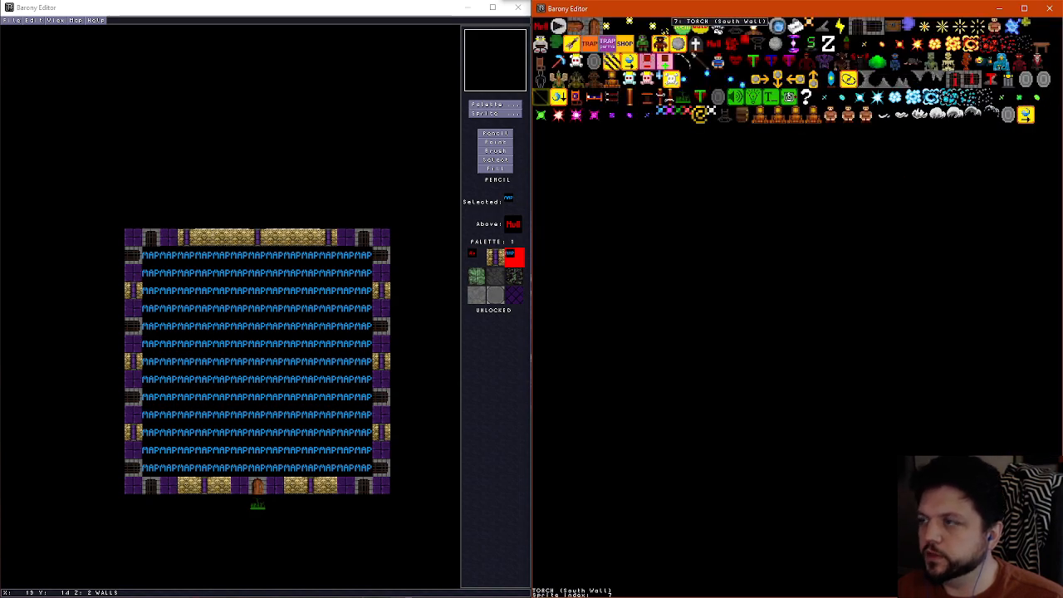
left_click(663, 31)
left_click(843, 219)
Check the torches against the floor and wall layers and save the map under its current file name
scroll(887, 365, "down", 4)
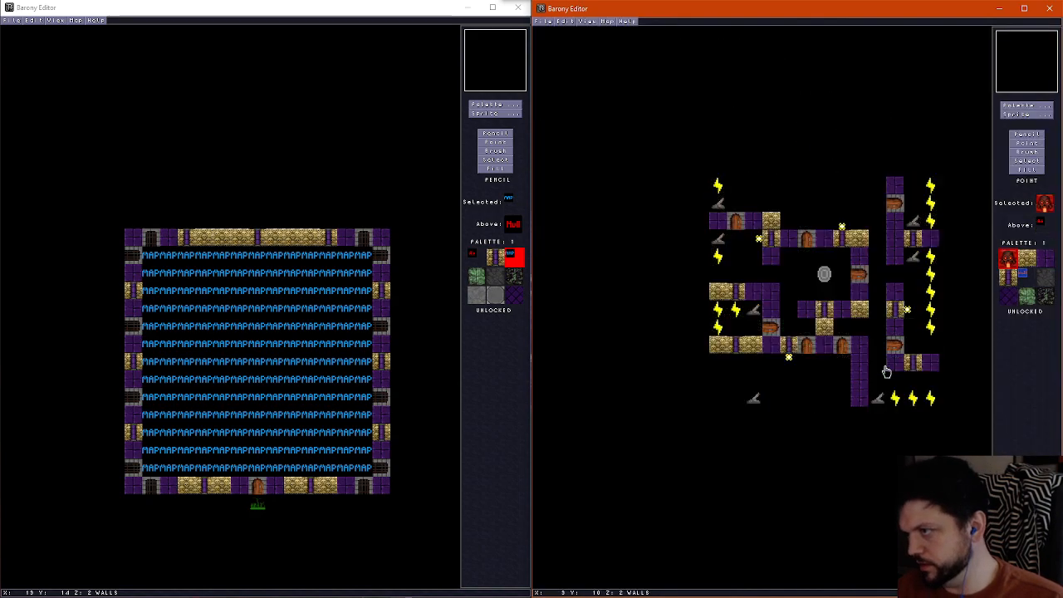
scroll(886, 380, "up", 1)
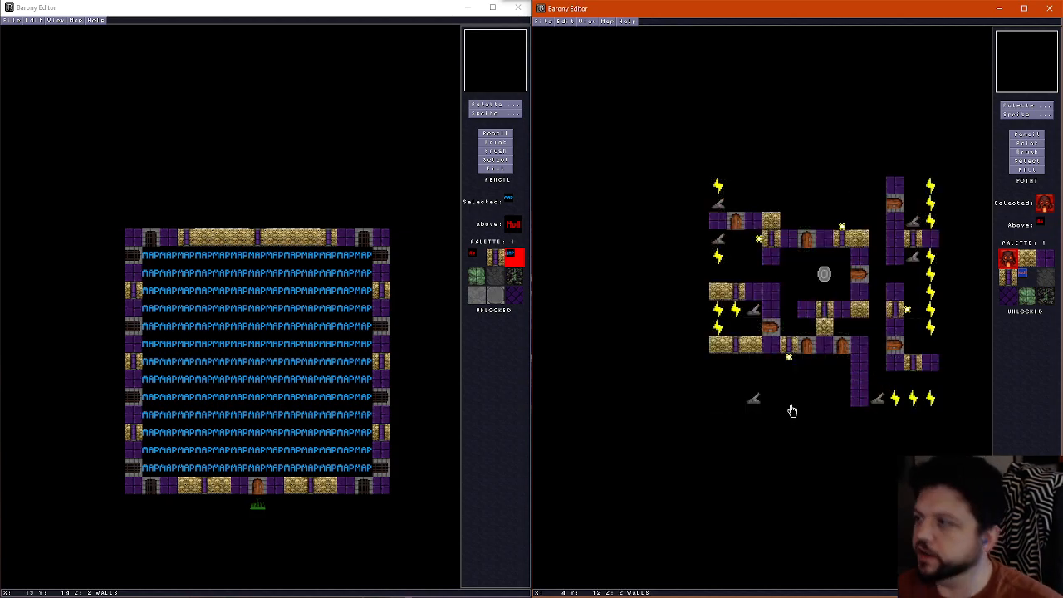
scroll(786, 398, "down", 1)
left_click(548, 21)
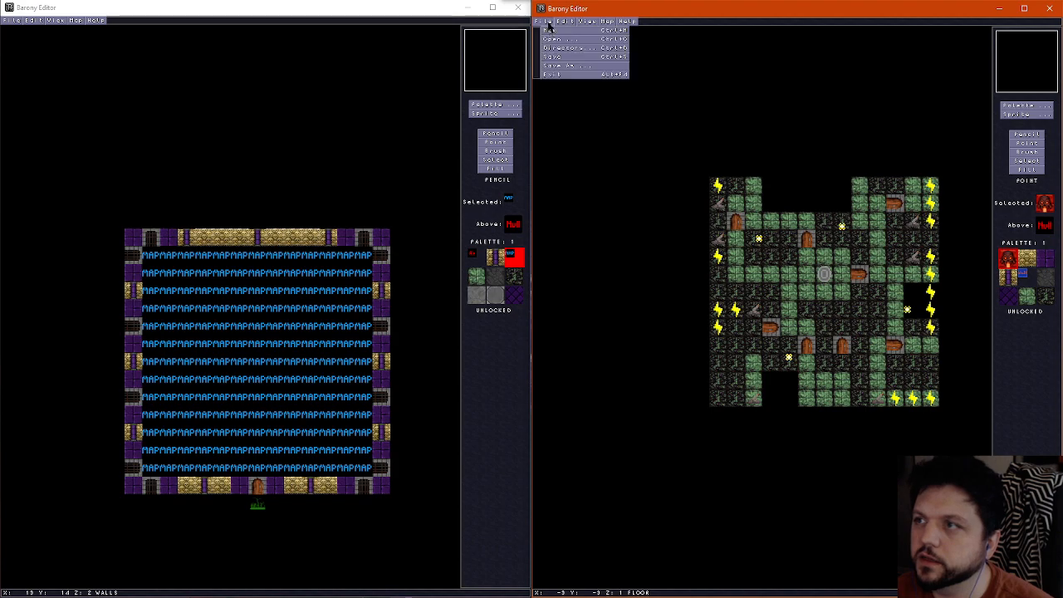
left_click(555, 56)
Open the underworld map variant whose file name ends in b
key("ctrl+o")
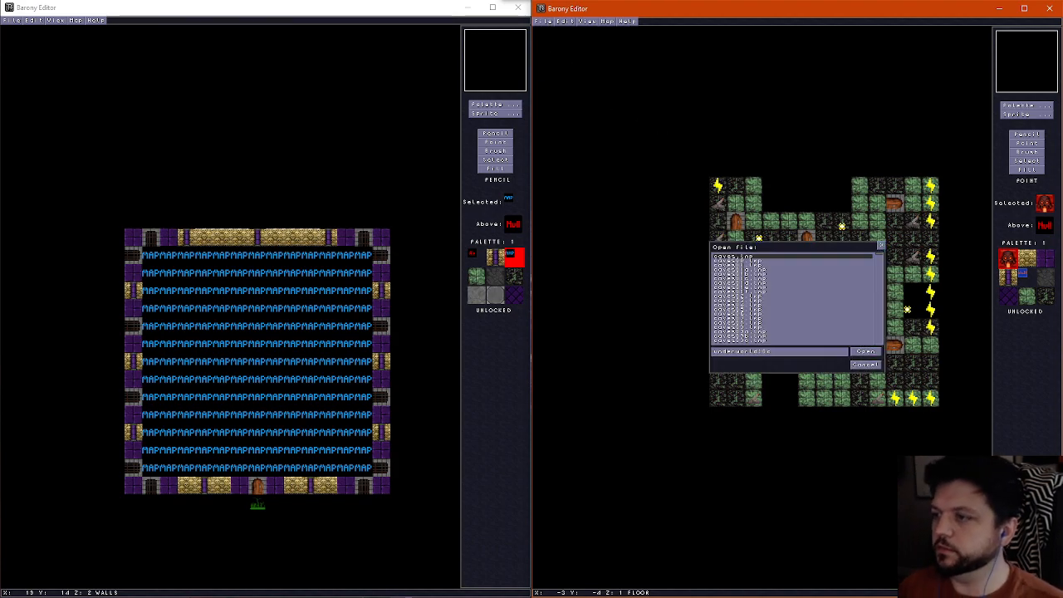
type("b")
key("Return")
scroll(745, 340, "up", 2)
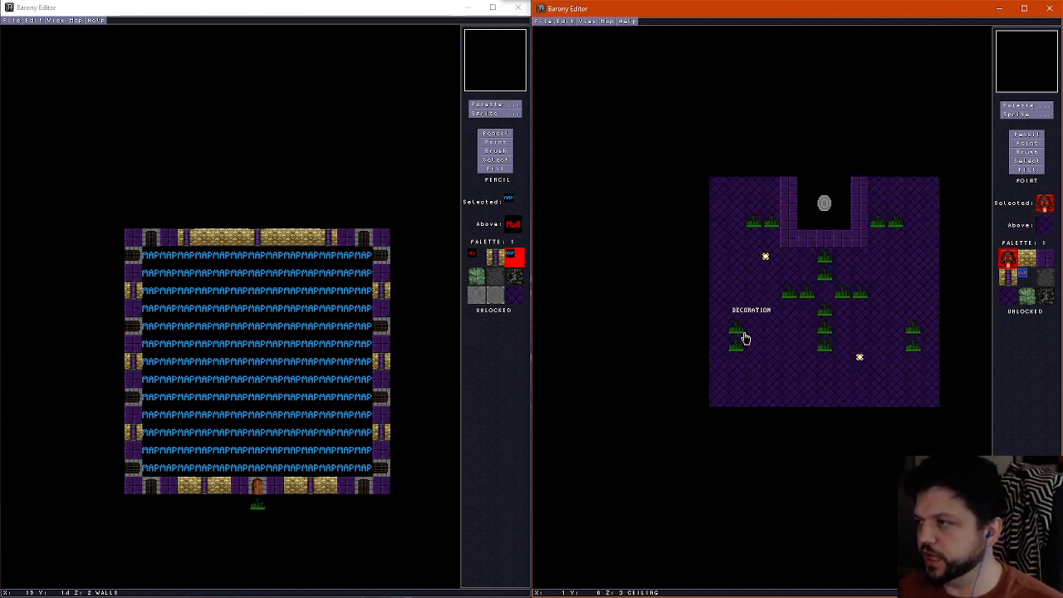
scroll(745, 340, "down", 2)
Inspect the grass-topped ledges, pillars and teleport shrine platform of the opened variant in 3D
key("ctrl+f")
key("Down")
key("Left")
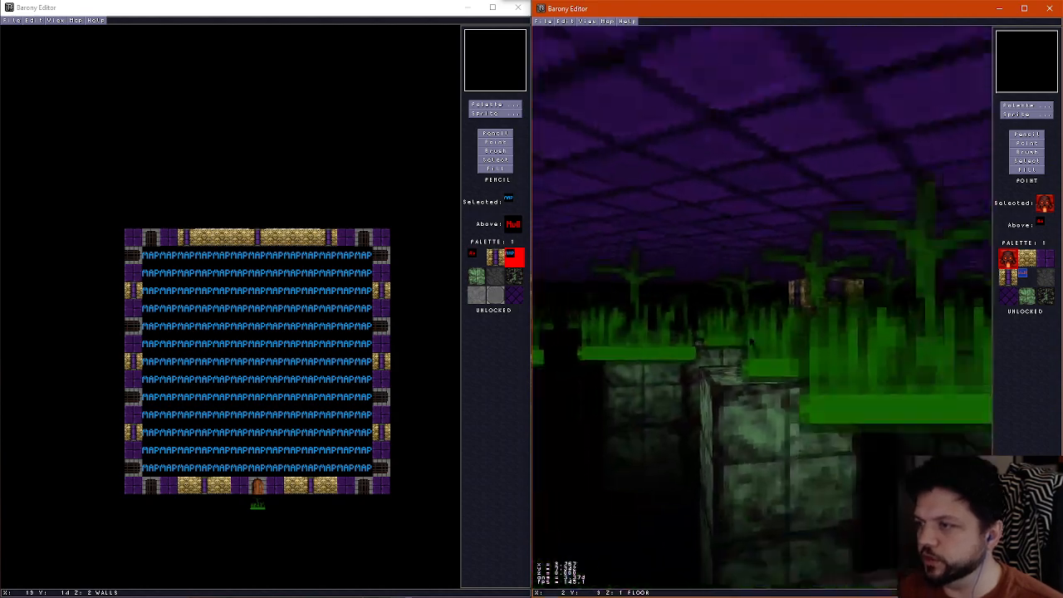
key("Left")
key("Right")
key("Down")
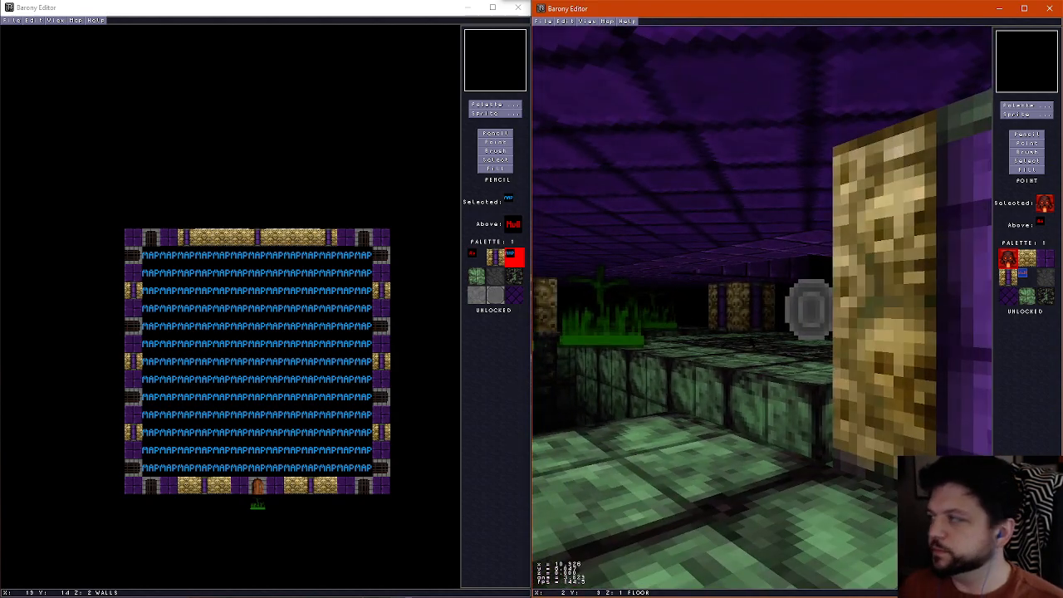
key("Up")
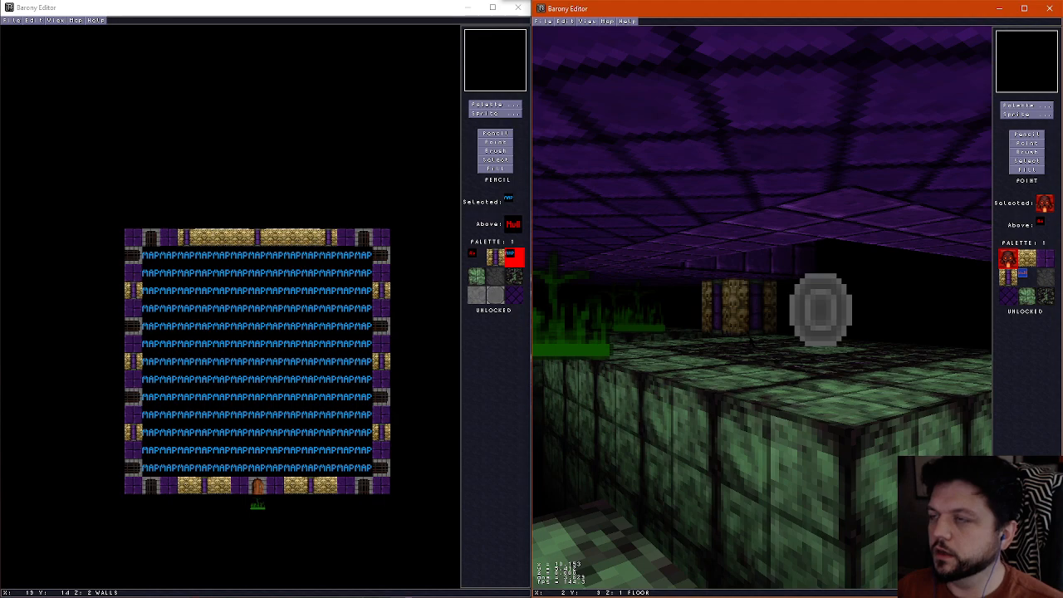
key("ctrl+o")
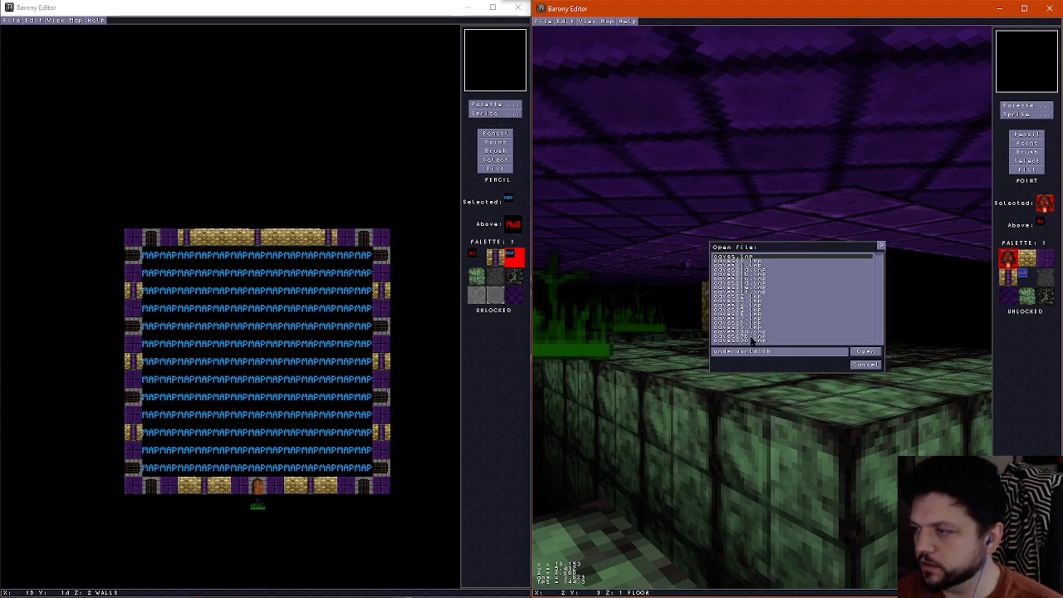
left_click(863, 364)
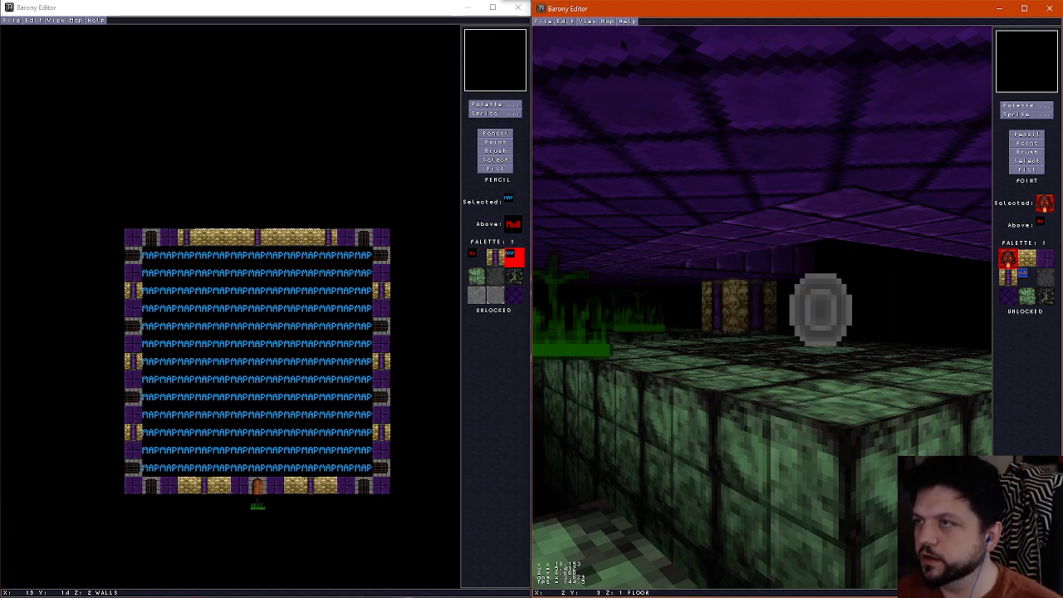
key("f")
Accept the map properties of this Underworld: Mass Graves room and save it as its own variant file
left_click(610, 20)
left_click(627, 29)
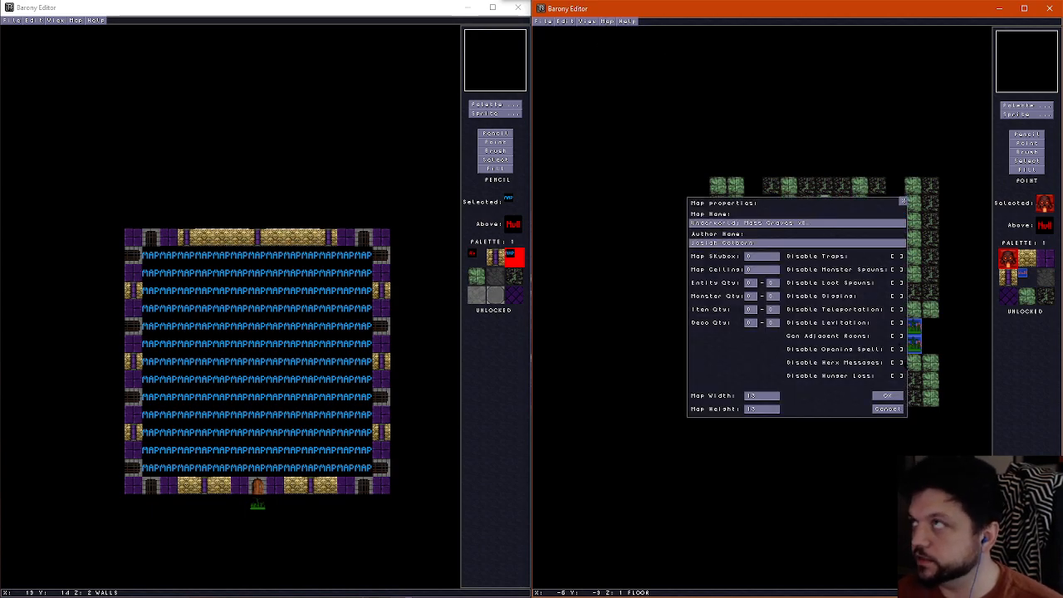
left_click(885, 396)
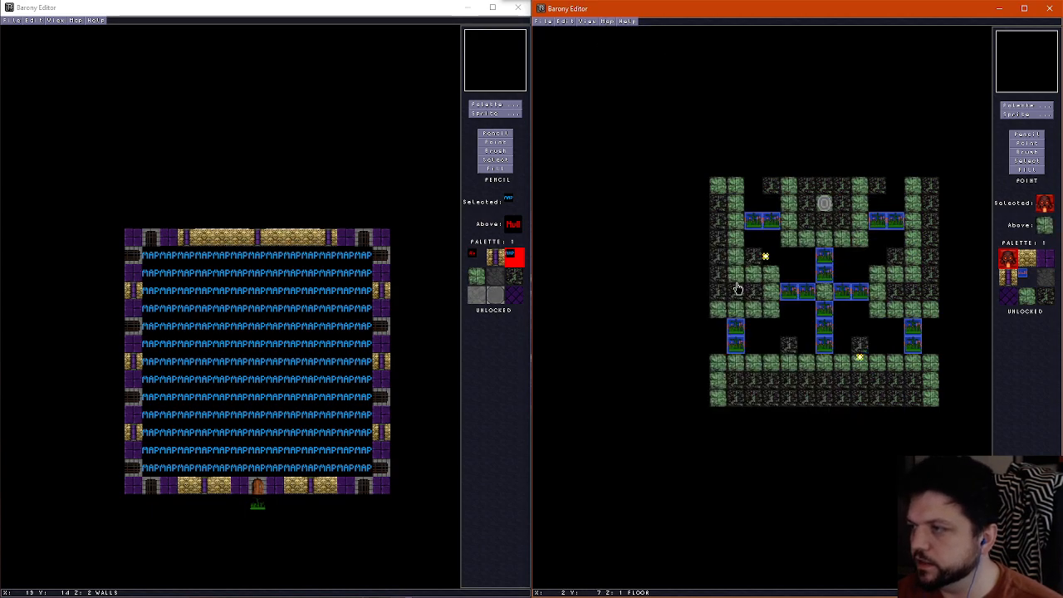
left_click(545, 20)
left_click(564, 66)
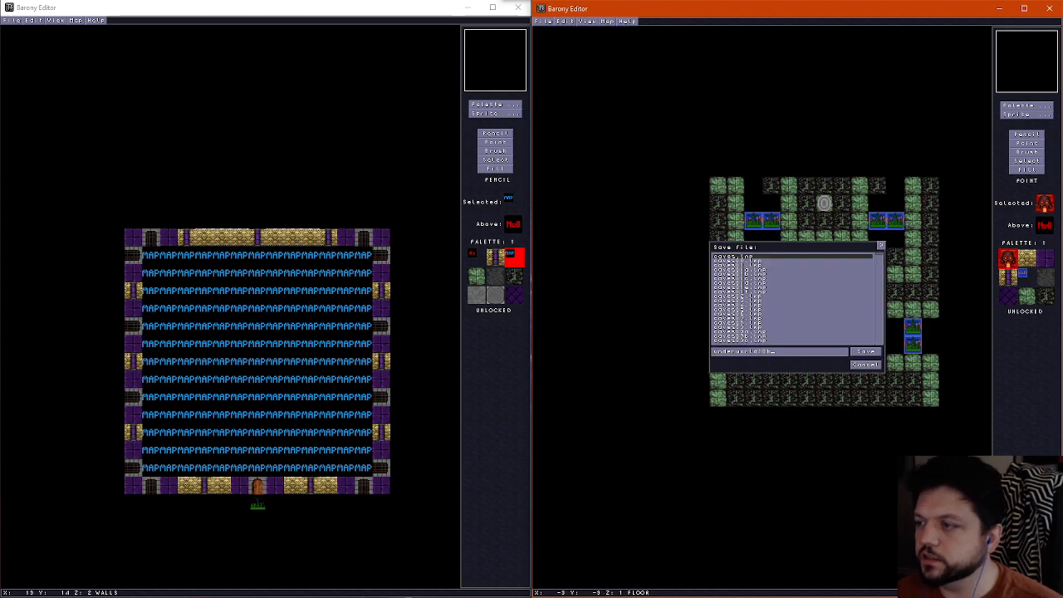
left_click(873, 353)
Check the teleport shrine's properties without changing them and move the shrine to the middle of the room's south side
right_click(826, 203)
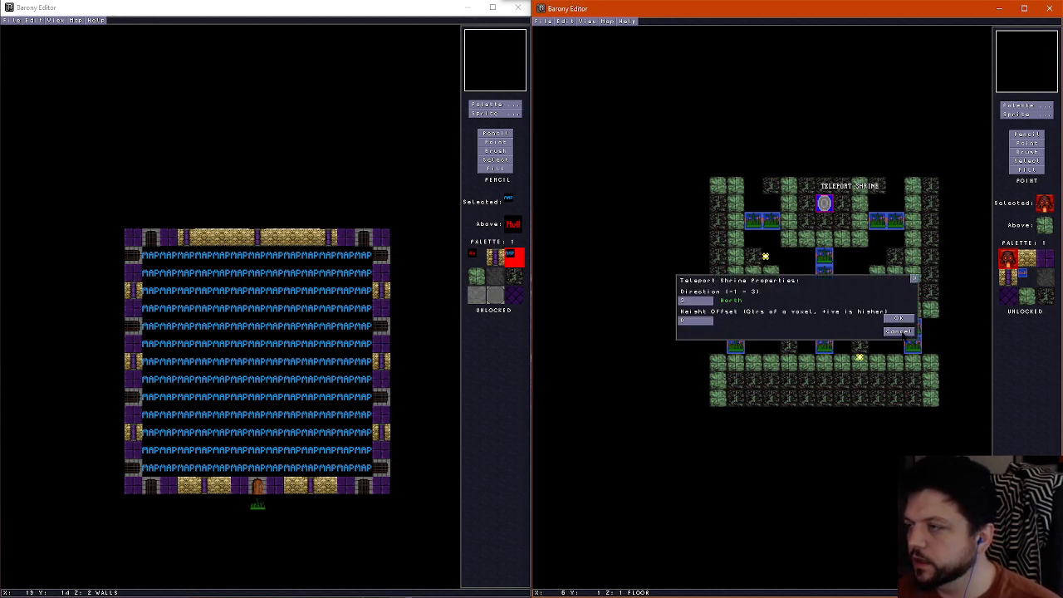
left_click(898, 331)
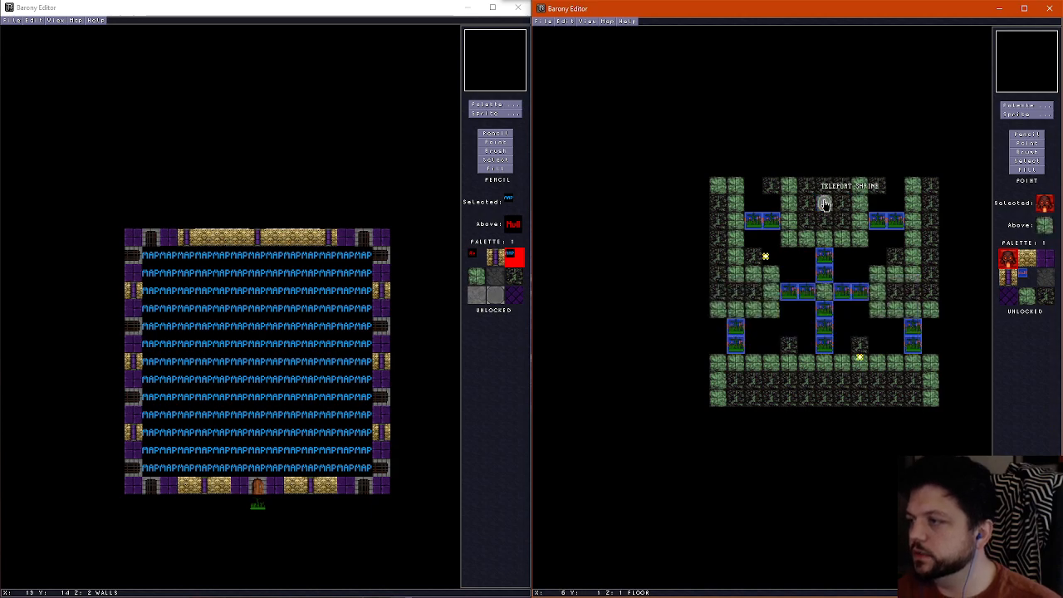
left_click_drag(826, 204, 825, 363)
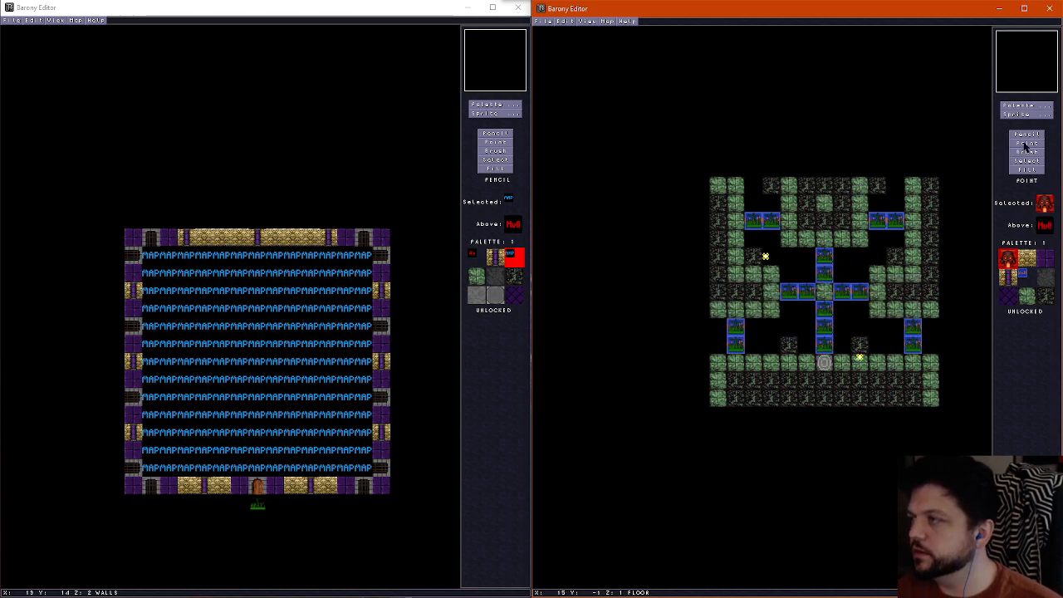
Delete all the decoration sprites along the room's narrow crossings between the grass ledges
left_click(750, 222)
key("Delete")
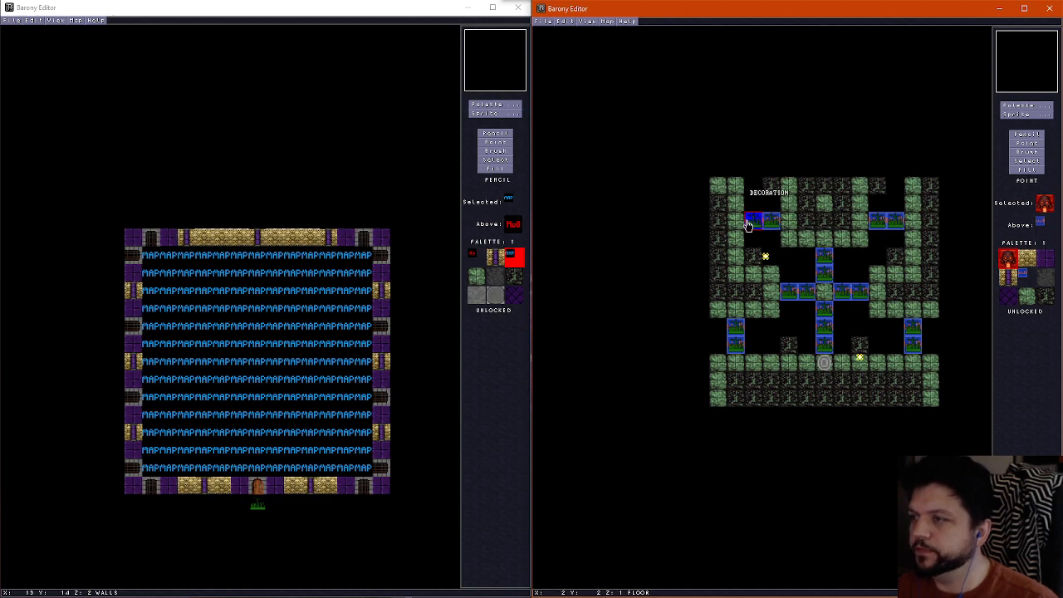
left_click(769, 222)
key("Delete")
left_click(824, 256)
key("Delete")
left_click(823, 281)
key("Delete")
left_click(805, 296)
key("Delete")
left_click(786, 295)
key("Delete")
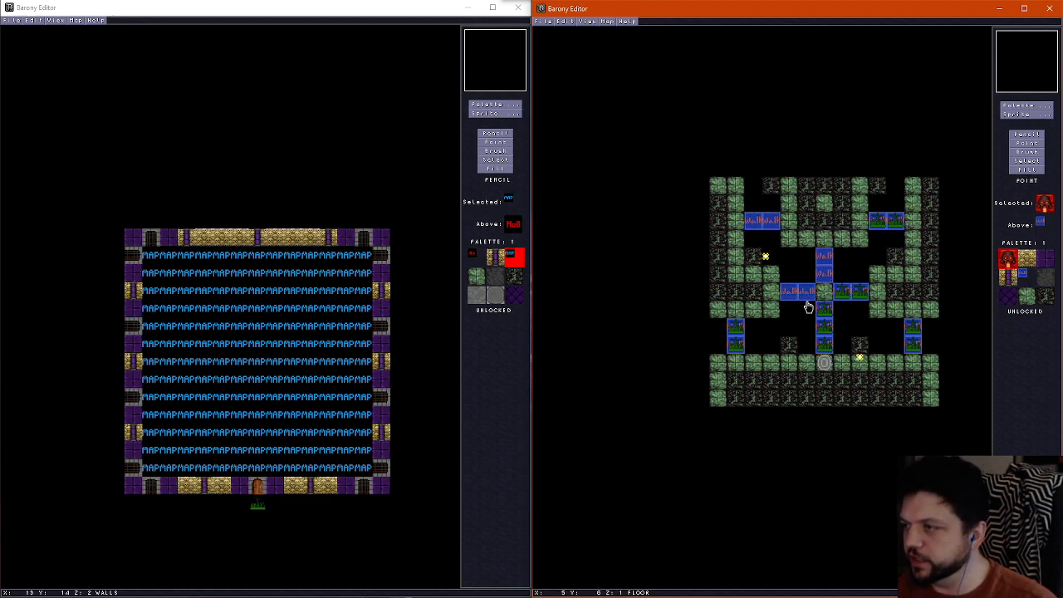
left_click(821, 311)
key("Delete")
left_click(841, 298)
key("Delete")
left_click(861, 298)
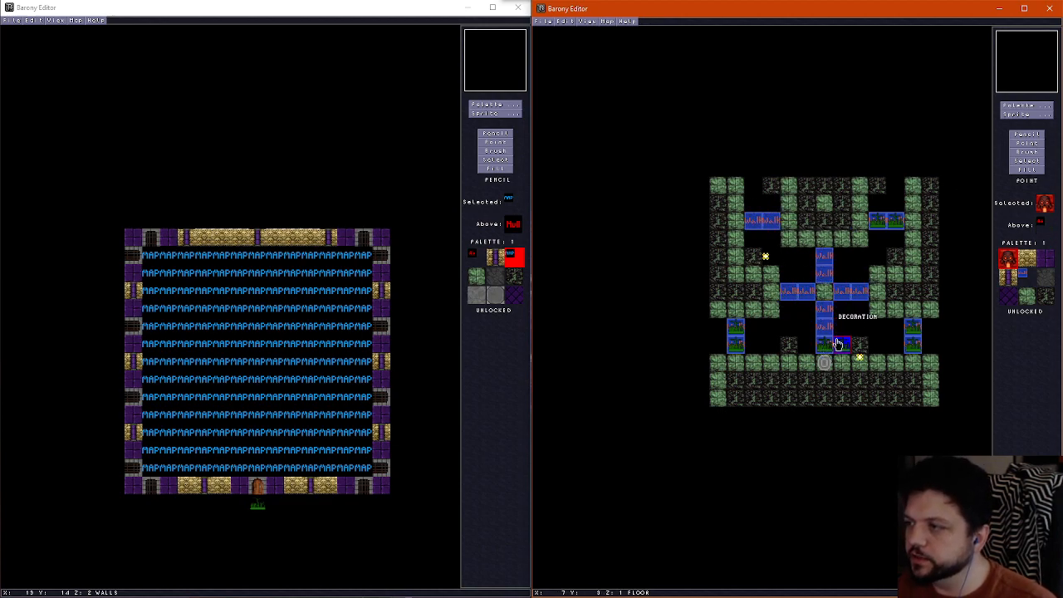
key("Delete")
left_click(825, 347)
key("Delete")
left_click(876, 225)
key("Delete")
left_click(896, 224)
key("Delete")
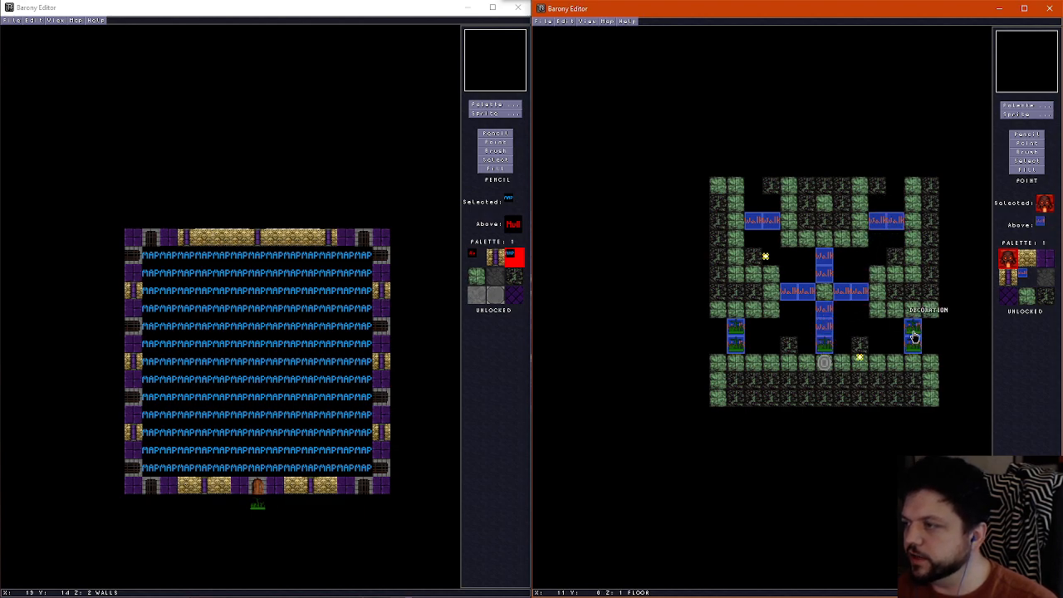
left_click(913, 329)
key("Delete")
left_click(913, 347)
key("Delete")
left_click(825, 348)
key("Delete")
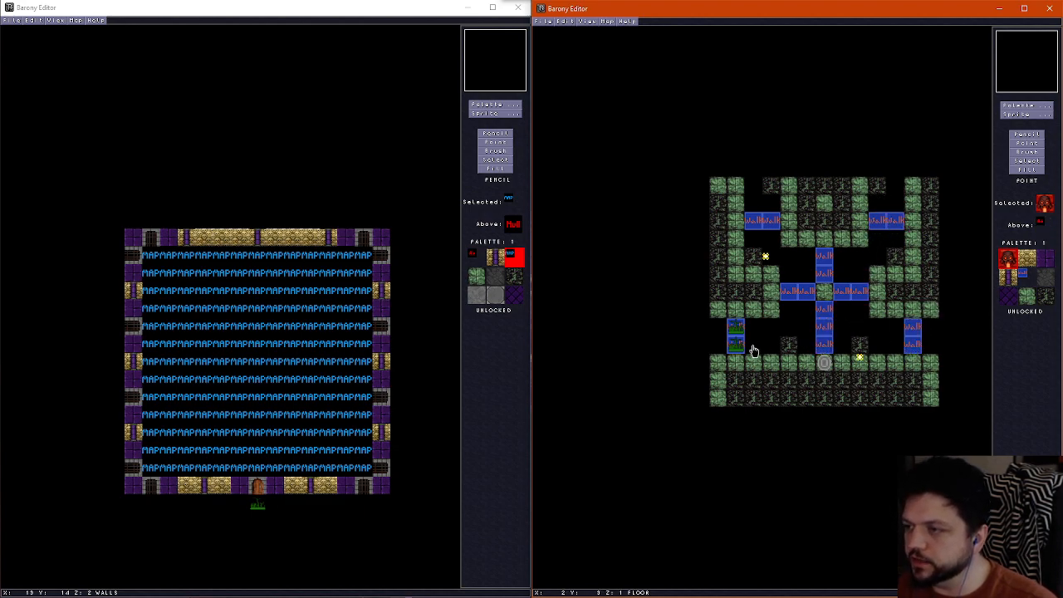
left_click(736, 345)
key("Delete")
left_click(736, 333)
key("Delete")
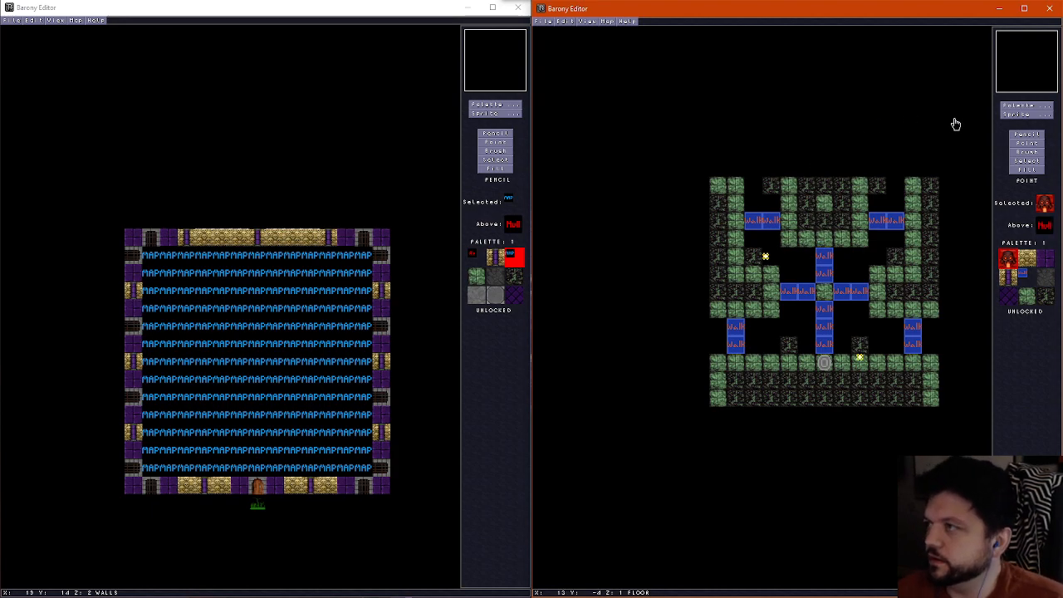
Delete the room's two remaining wall torches
left_click(1021, 134)
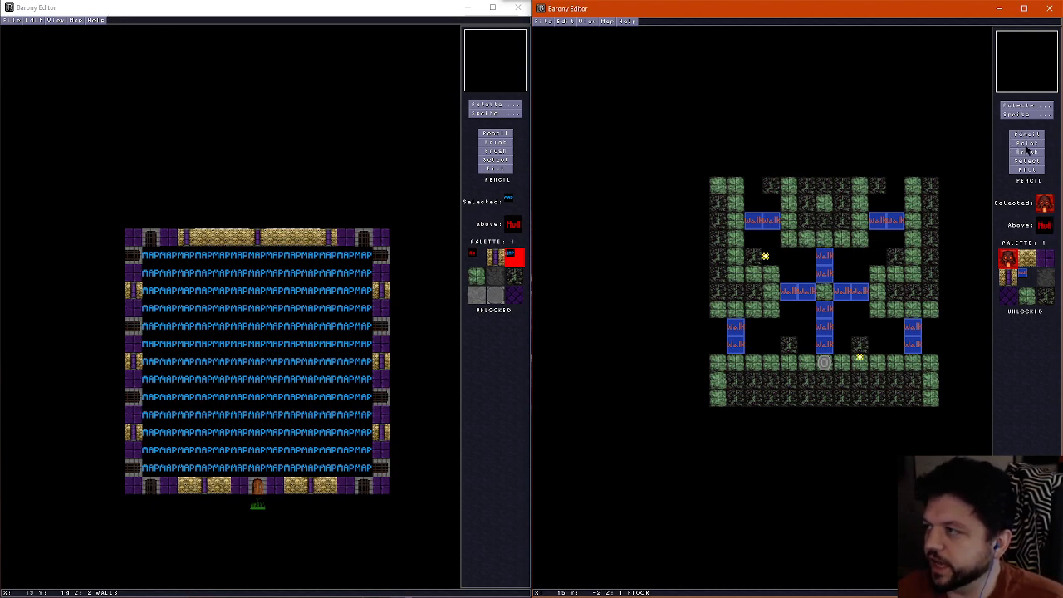
left_click(1026, 146)
left_click(770, 259)
key("Delete")
left_click(866, 365)
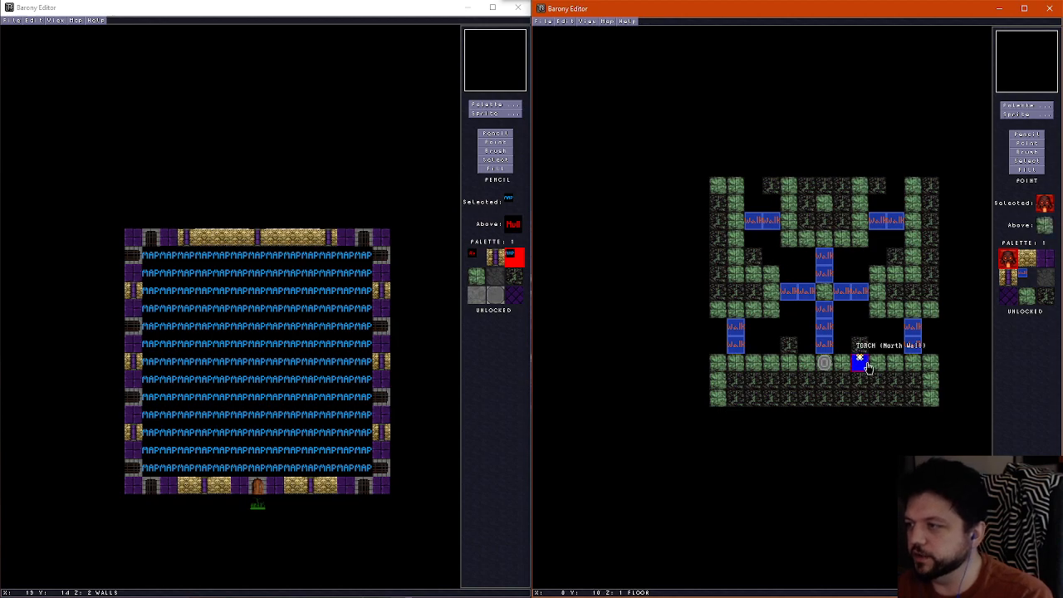
key("Delete")
Sample the grass floor tile and paint it over the crossing tiles and the gap at the west edge
left_click(1038, 137)
right_click(726, 312)
left_click(714, 330)
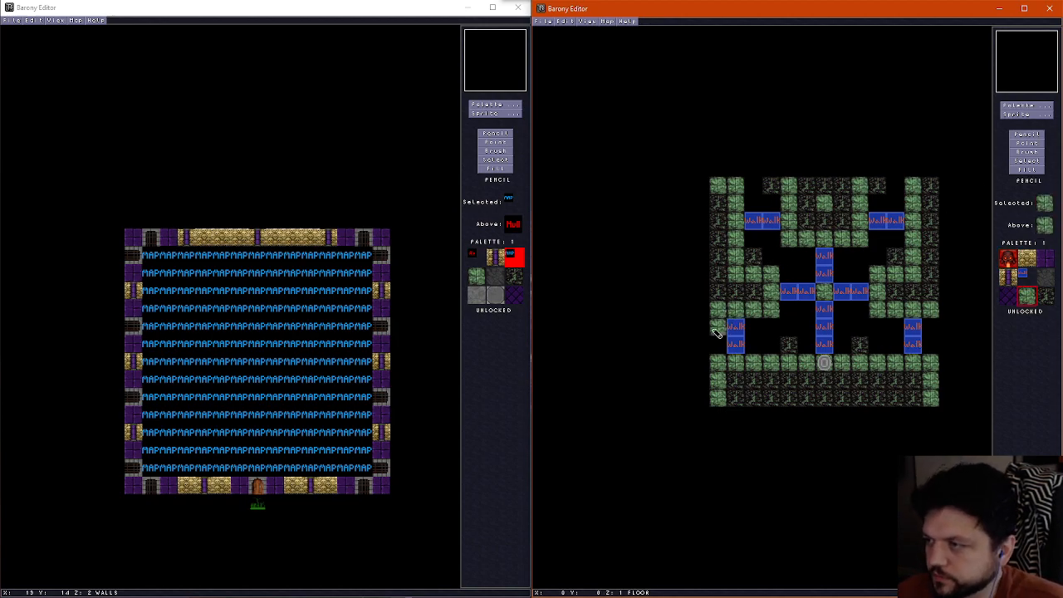
left_click_drag(718, 333, 737, 337)
mouse_move(824, 349)
left_mouse_down()
mouse_move(824, 304)
mouse_move(806, 298)
mouse_move(824, 251)
mouse_move(849, 297)
mouse_move(802, 238)
mouse_move(752, 225)
left_mouse_up()
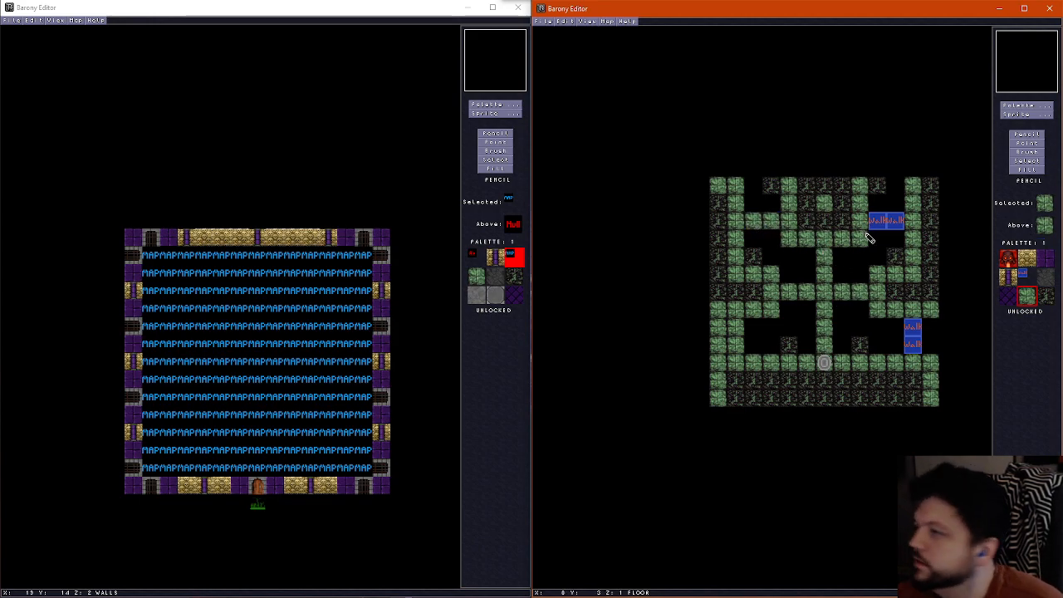
left_click_drag(878, 221, 898, 221)
left_click_drag(913, 325, 913, 347)
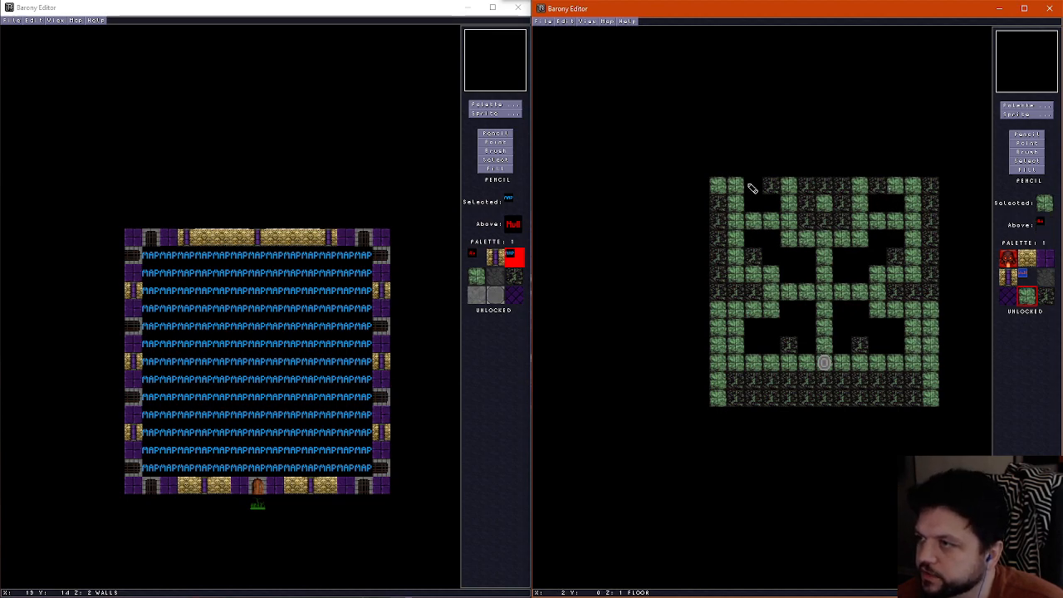
Close all the remaining floor gaps with grass tiles, filling the four enclosed central pits
left_click_drag(748, 185, 767, 204)
mouse_move(878, 206)
left_mouse_down()
mouse_move(894, 204)
mouse_move(879, 258)
left_mouse_up()
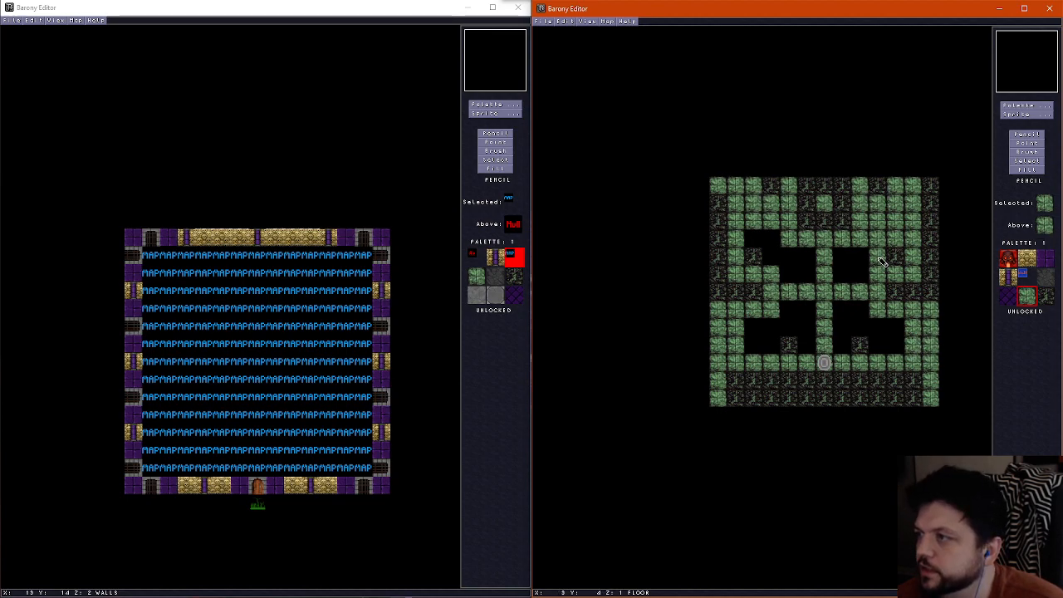
left_click_drag(772, 240, 774, 254)
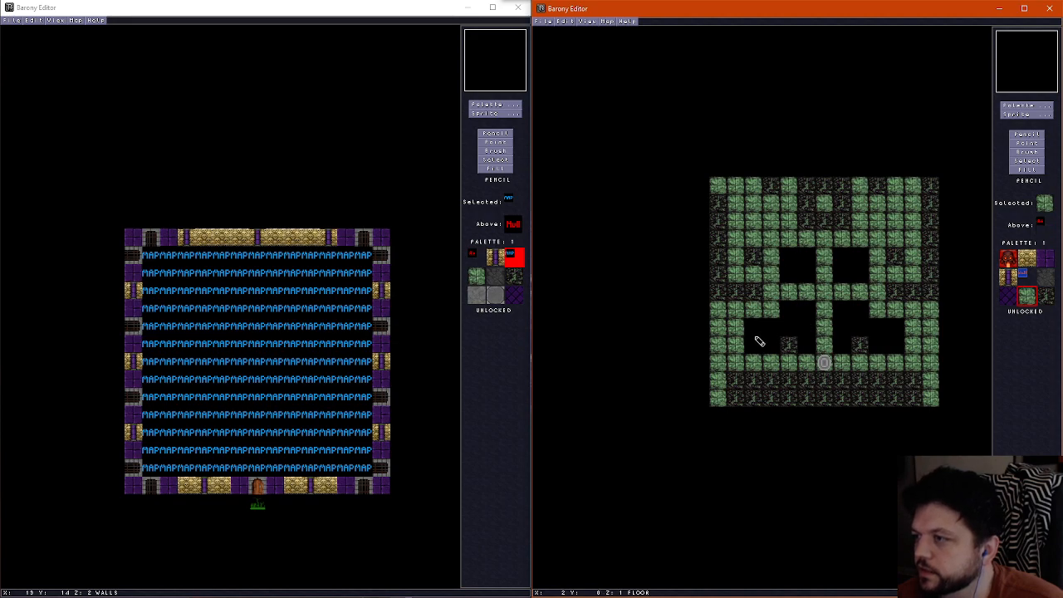
mouse_move(759, 341)
left_mouse_down()
mouse_move(769, 334)
mouse_move(756, 328)
left_mouse_up()
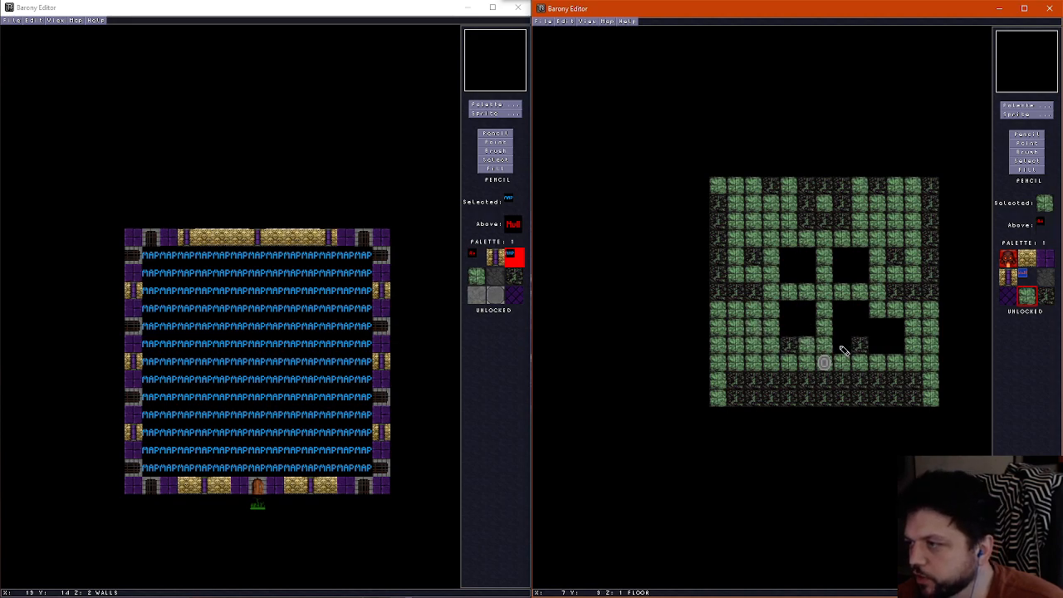
left_click_drag(867, 347, 895, 342)
key("f")
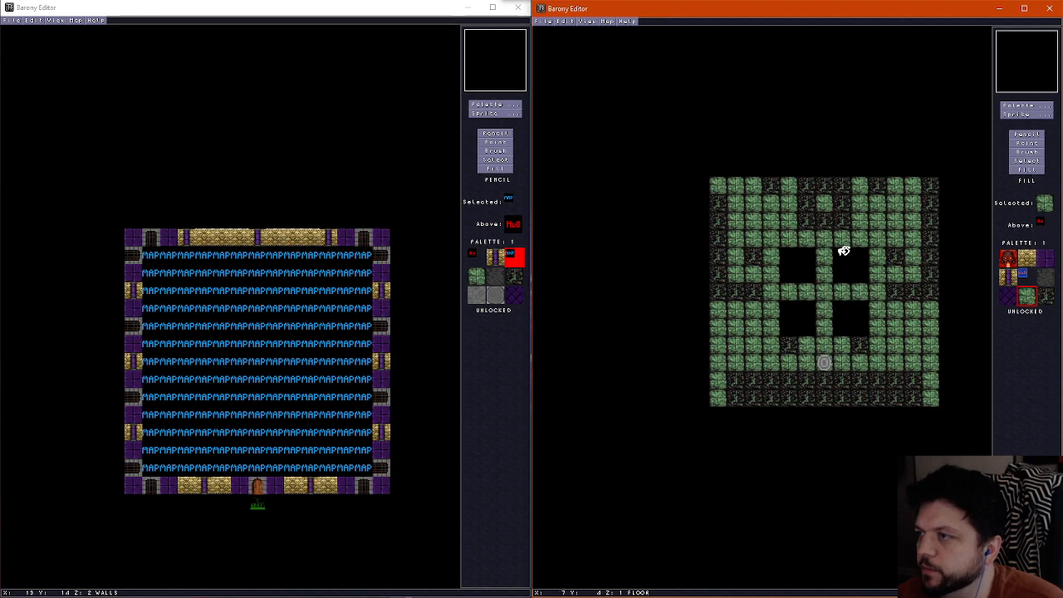
left_click(808, 267)
left_click(807, 315)
left_click(867, 270)
left_click(853, 309)
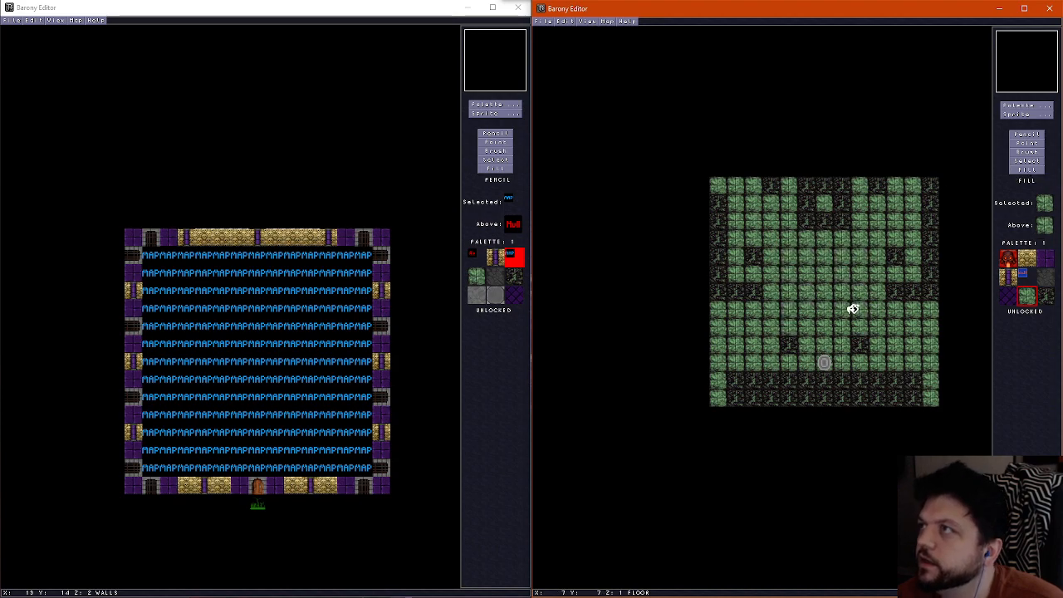
Outline the room's interior with the dark dirt floor tile and fill the enclosed grass area with it
left_click(1029, 135)
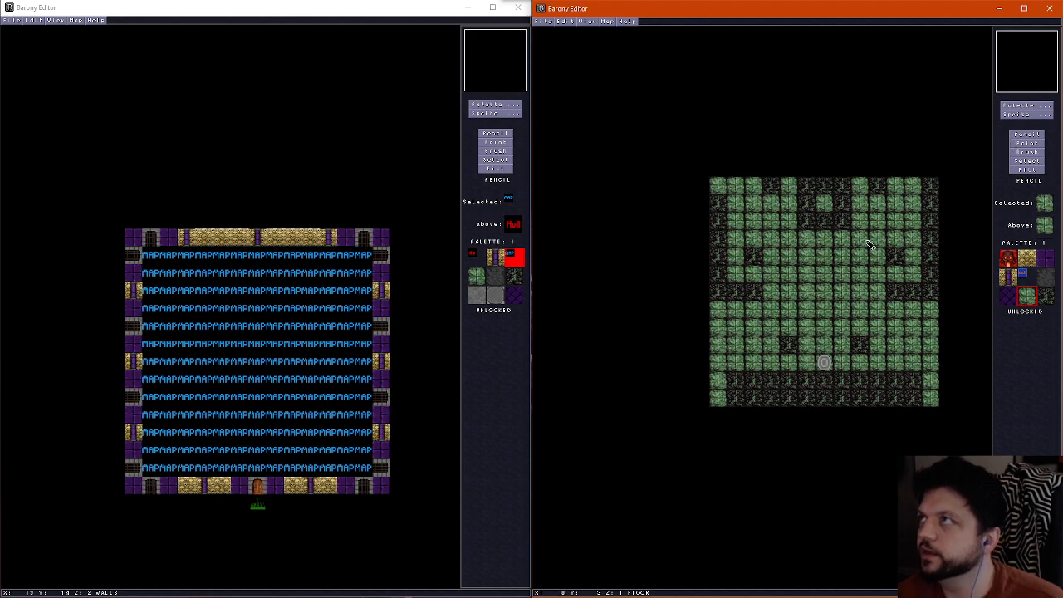
right_click(765, 388)
mouse_move(739, 368)
left_mouse_down()
mouse_move(745, 214)
mouse_move(871, 203)
mouse_move(913, 207)
mouse_move(913, 370)
left_mouse_up()
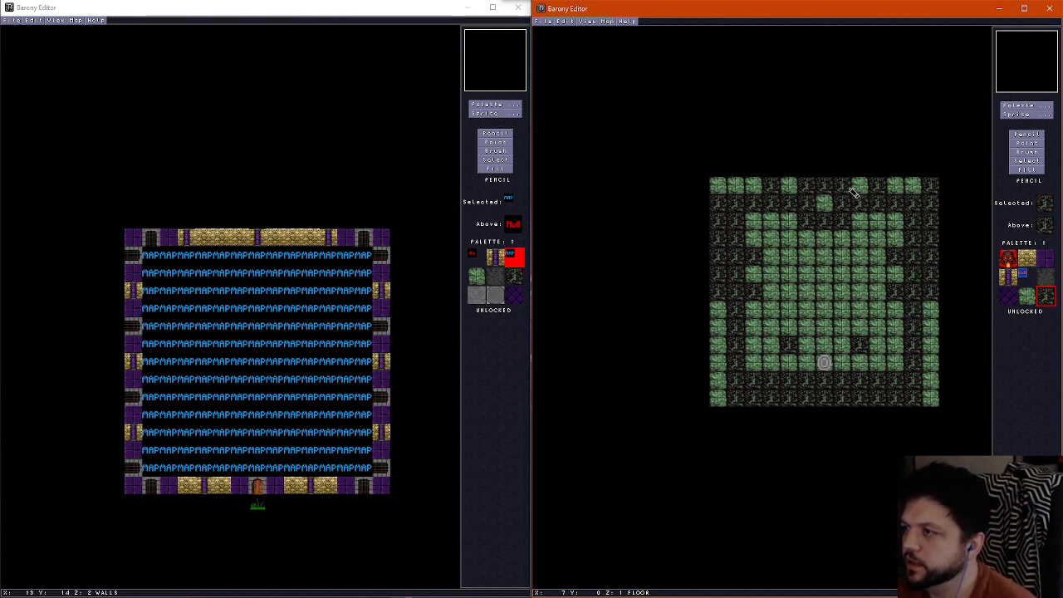
left_click(828, 207)
left_click(1015, 169)
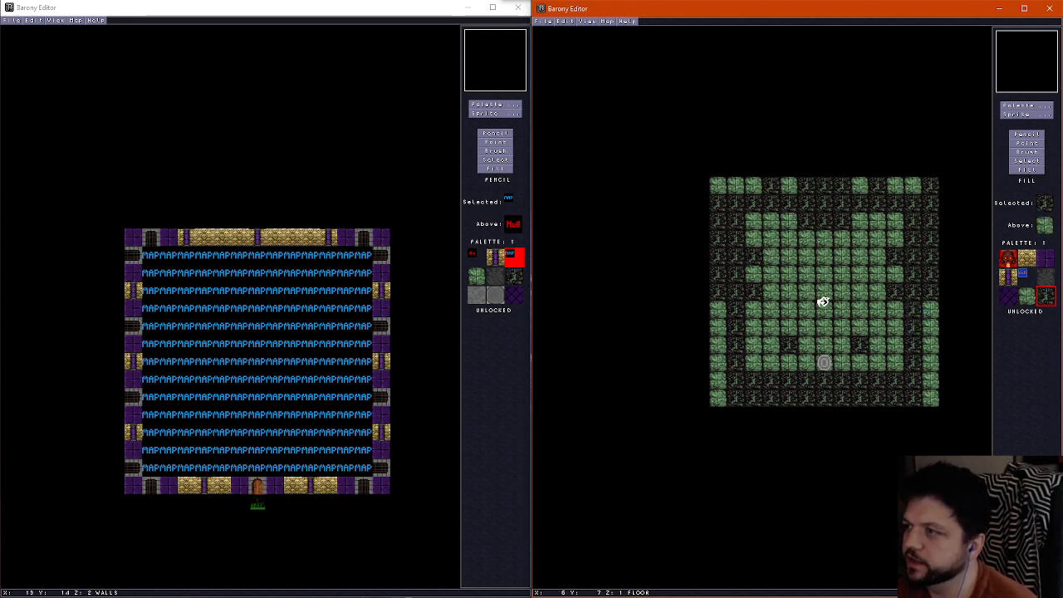
left_click(820, 301)
Paint a one-tile grass border around all four edges of the dirt floor
key("p")
left_click_drag(721, 196, 719, 309)
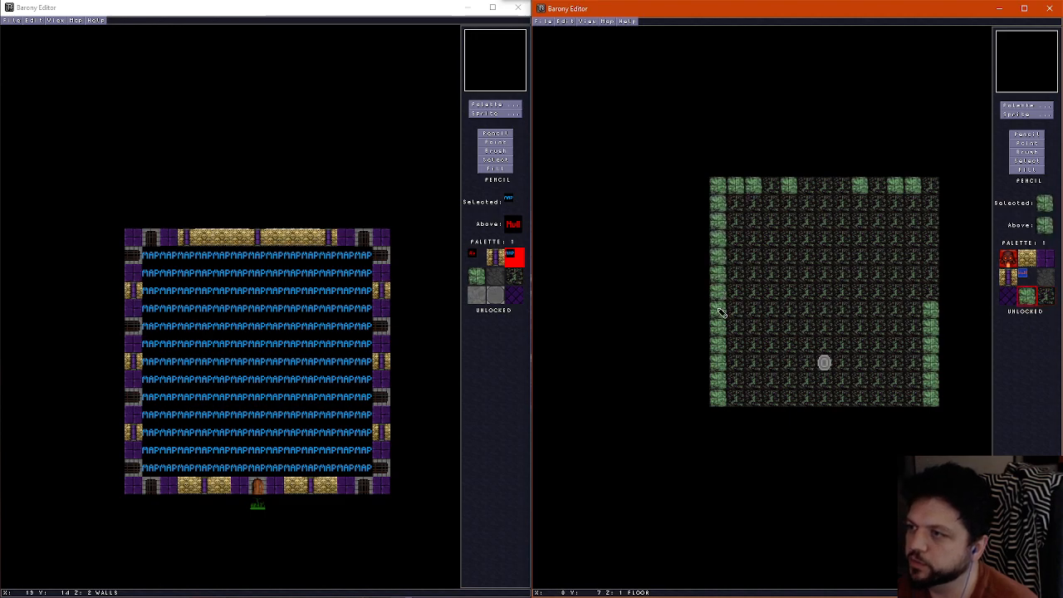
mouse_move(772, 186)
left_mouse_down()
mouse_move(935, 195)
mouse_move(932, 310)
left_mouse_up()
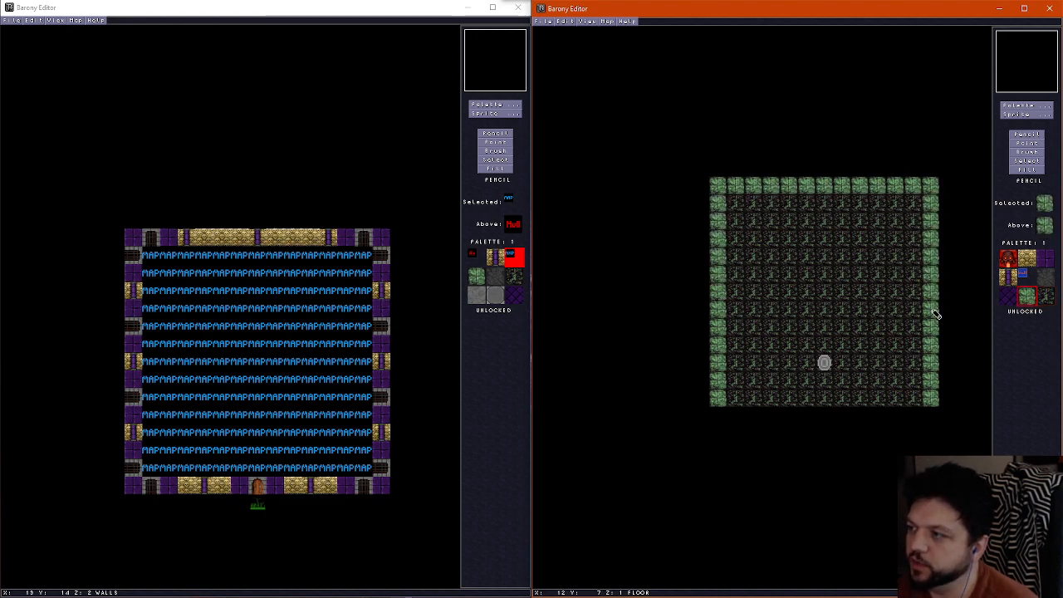
left_click_drag(736, 397, 935, 403)
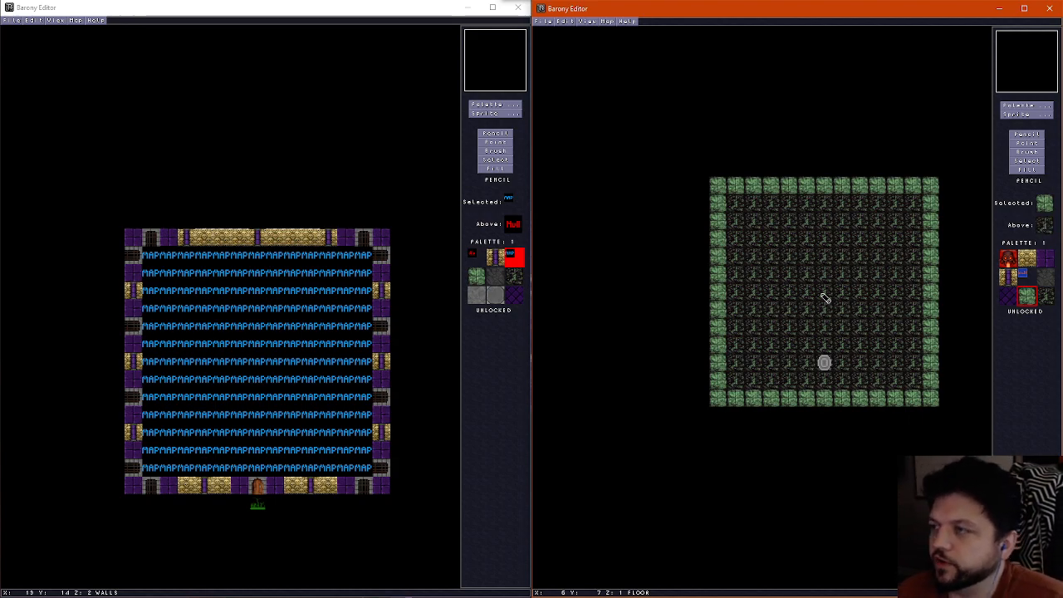
Erase the six gold and purple pillars from the wall layer using the empty tile
scroll(806, 291, "up", 1)
scroll(806, 291, "down", 1)
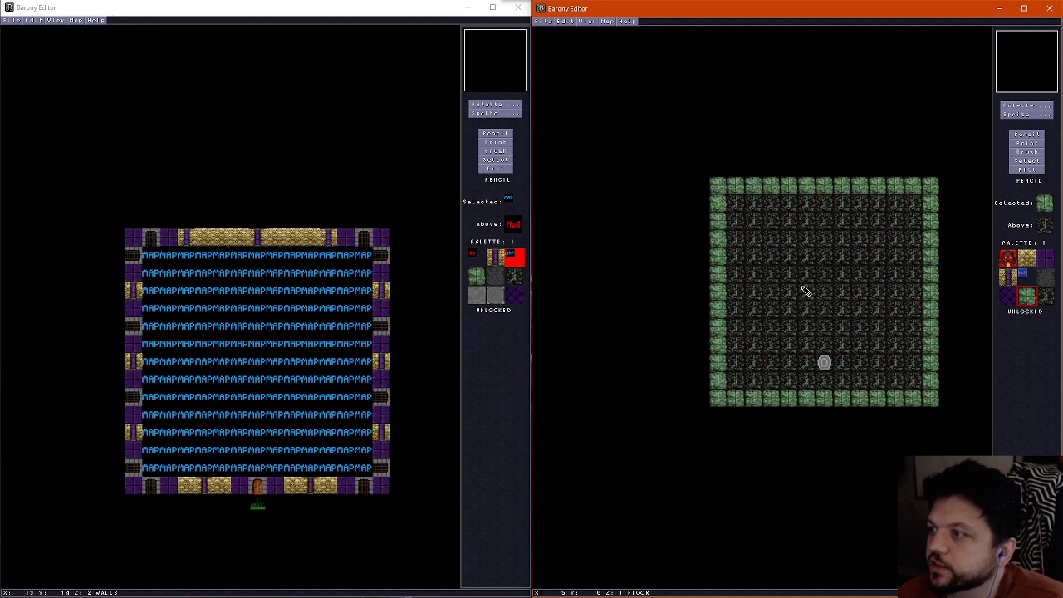
scroll(807, 292, "up", 1)
scroll(806, 292, "down", 1)
scroll(800, 306, "up", 1)
right_click(800, 316)
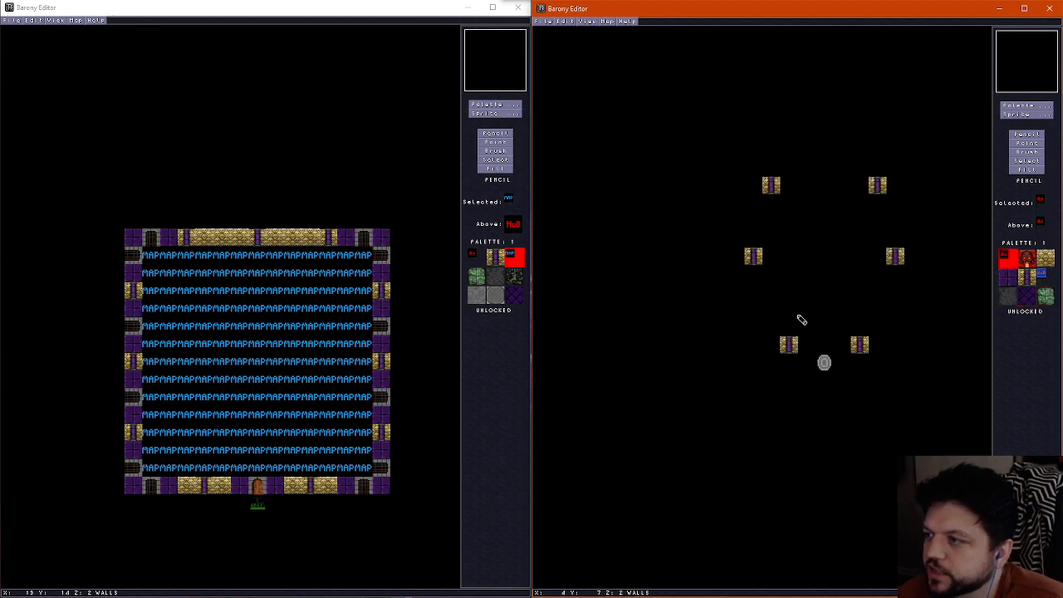
left_click(788, 342)
left_click(864, 349)
left_click(893, 258)
left_click(878, 186)
left_click(771, 187)
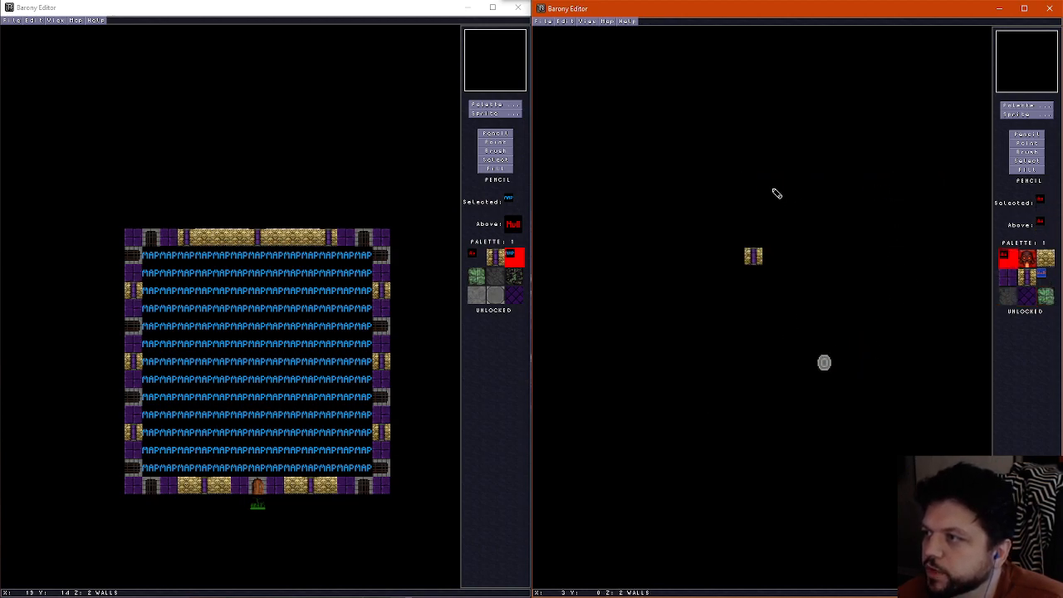
left_click(753, 258)
Cover the north ceiling opening and its brick frame with the plain purple ceiling tile
scroll(775, 289, "down", 1)
scroll(777, 290, "up", 2)
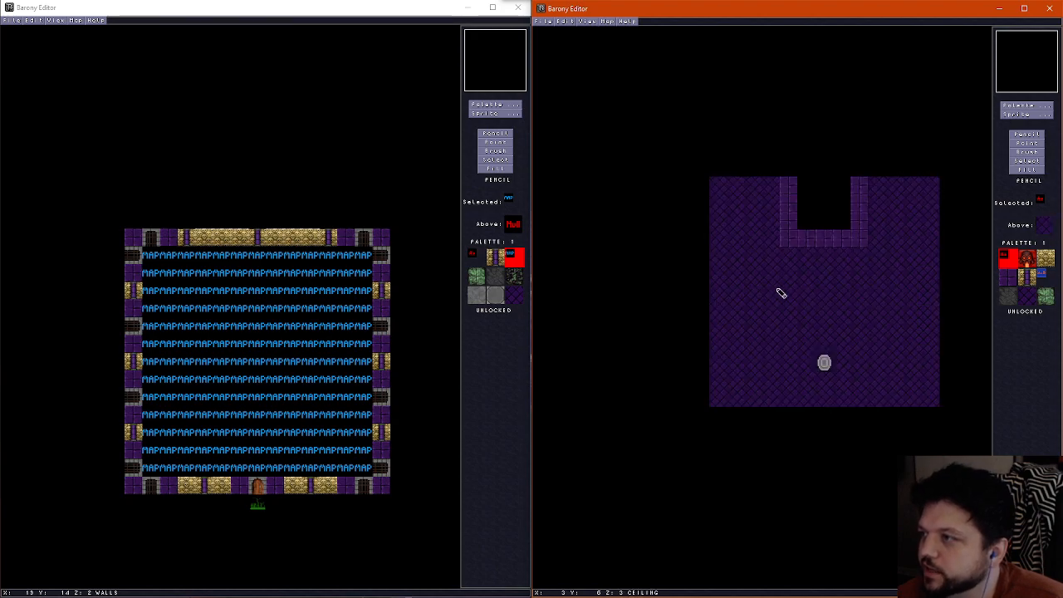
right_click(781, 290)
mouse_move(784, 186)
left_mouse_down()
mouse_move(879, 214)
mouse_move(814, 201)
mouse_move(802, 219)
left_mouse_up()
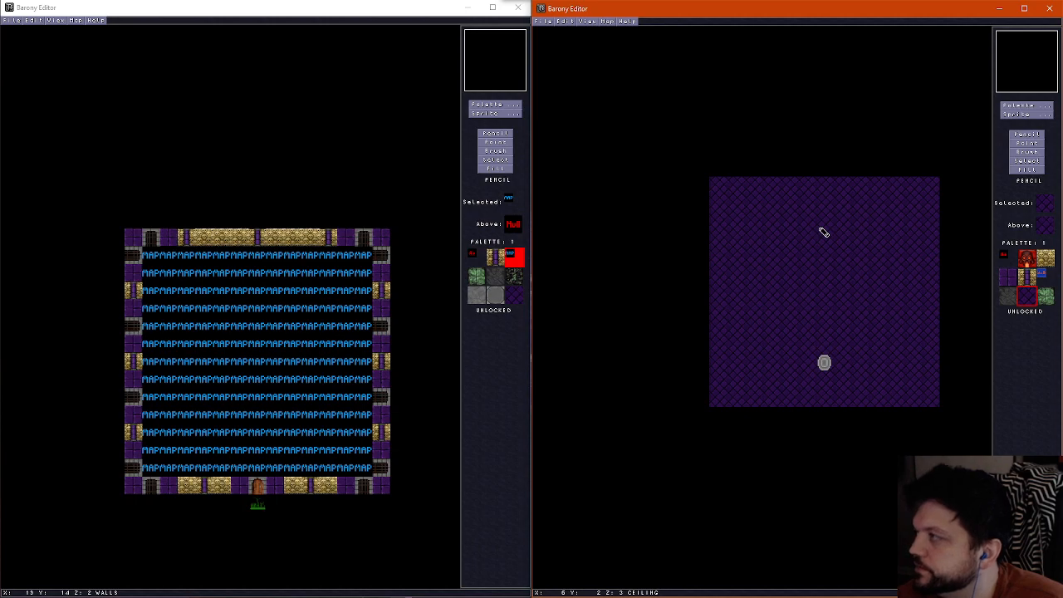
Paint a five-by-five-tile frame of purple brick on the ceiling layer around the teleport shrine
scroll(828, 297, "down", 2)
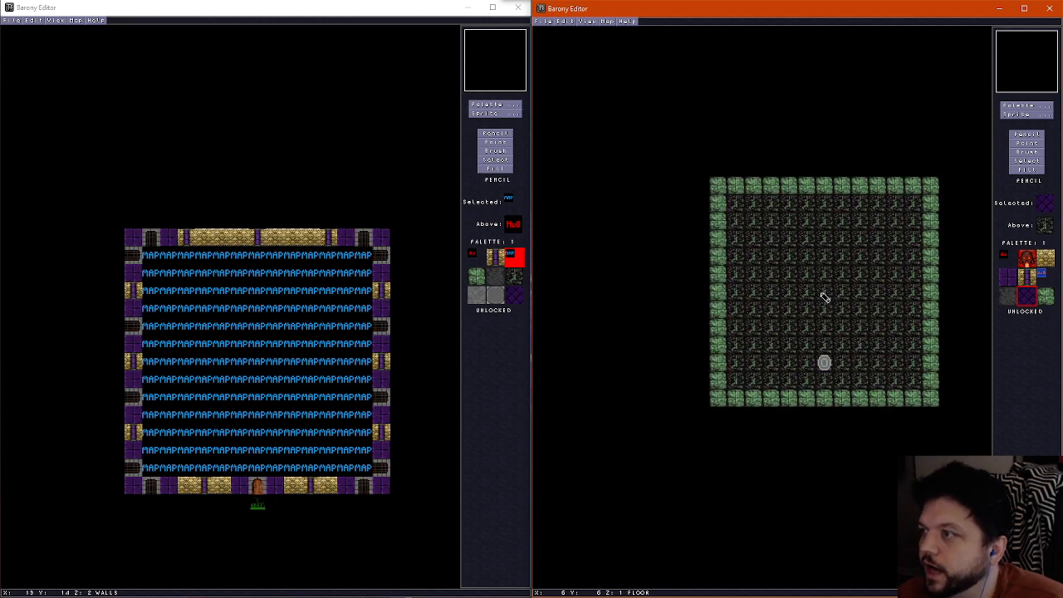
scroll(816, 408, "up", 1)
scroll(822, 390, "down", 1)
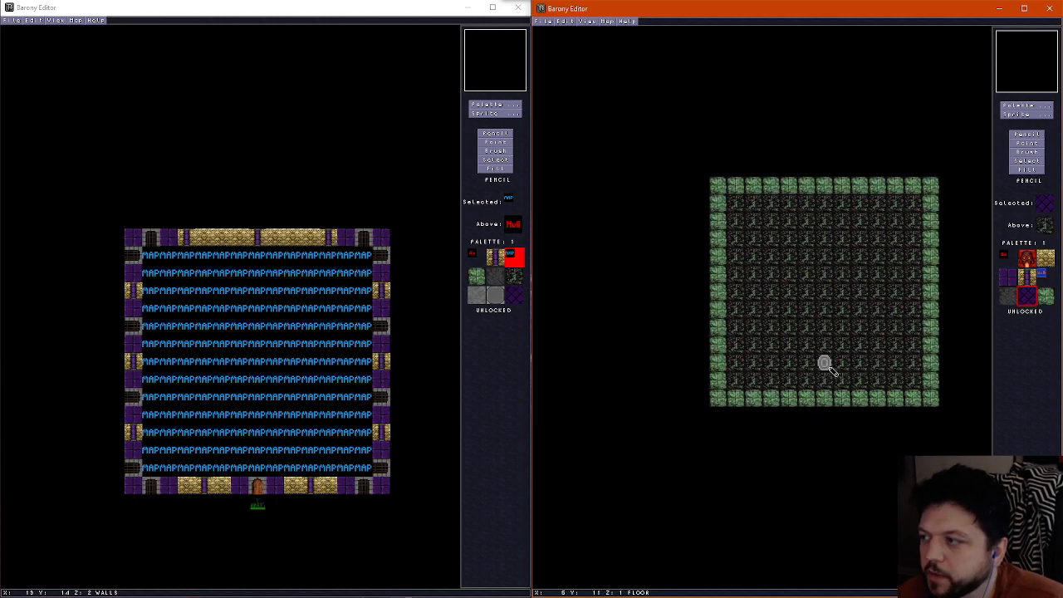
scroll(793, 396, "up", 4)
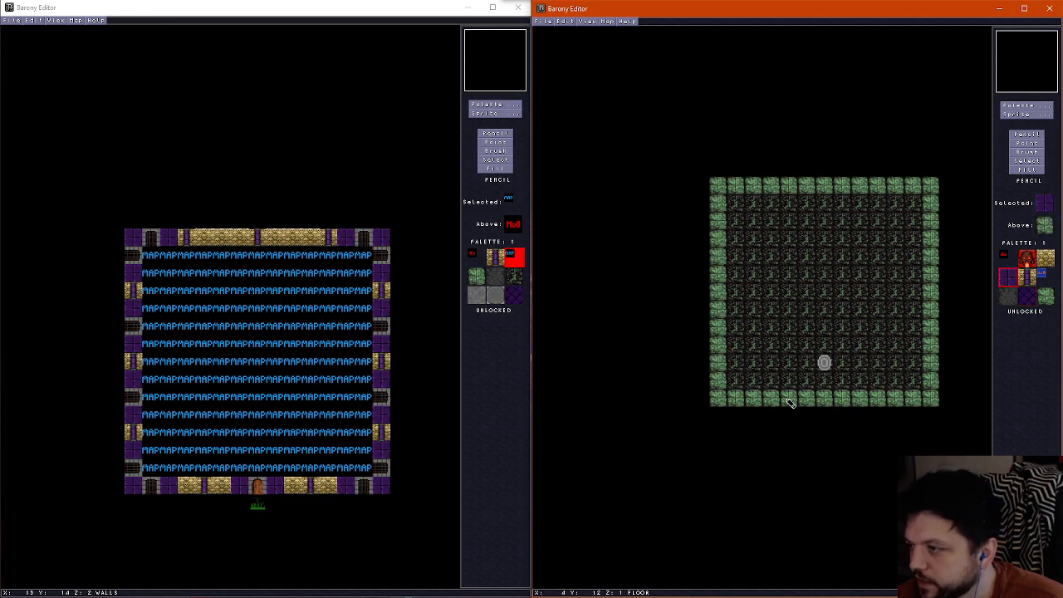
scroll(791, 403, "up", 1)
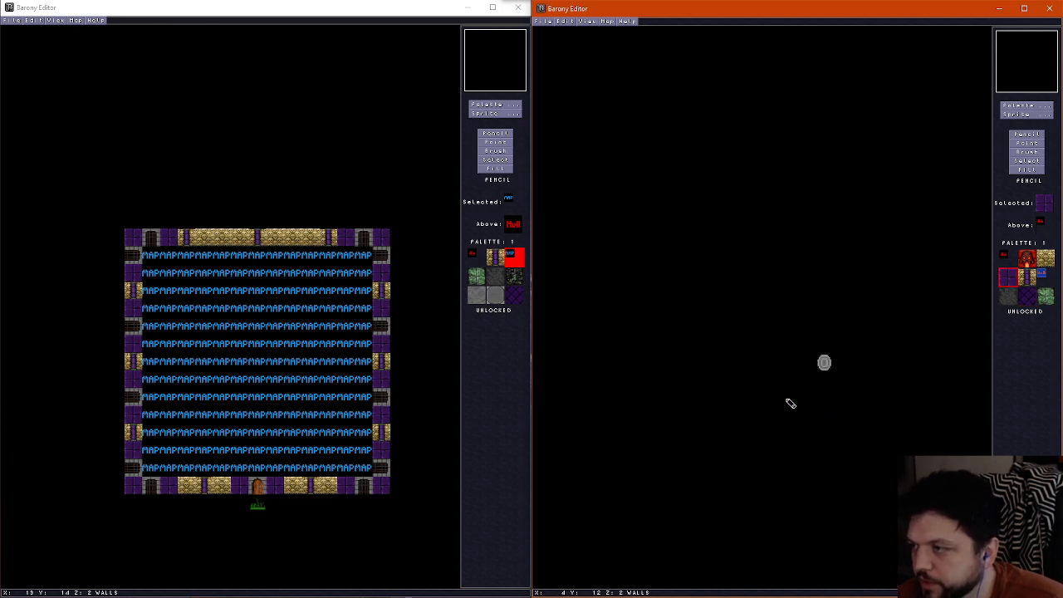
scroll(791, 404, "up", 1)
mouse_move(789, 403)
left_mouse_down()
mouse_move(788, 346)
mouse_move(852, 335)
mouse_move(859, 400)
mouse_move(842, 397)
left_mouse_up()
Erase the three-by-three ceiling area inside the purple brick frame around the teleport shrine with the empty tile
scroll(832, 387, "down", 1)
right_click(814, 377)
scroll(807, 373, "up", 1)
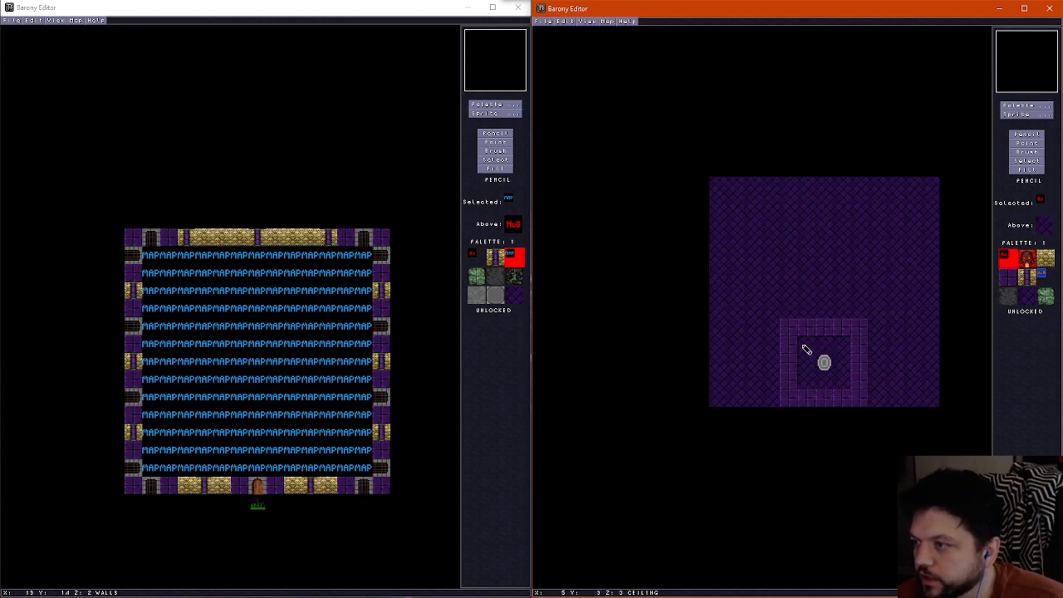
mouse_move(803, 344)
left_mouse_down()
mouse_move(846, 373)
mouse_move(824, 365)
left_mouse_up()
scroll(823, 369, "down", 1)
scroll(822, 371, "up", 1)
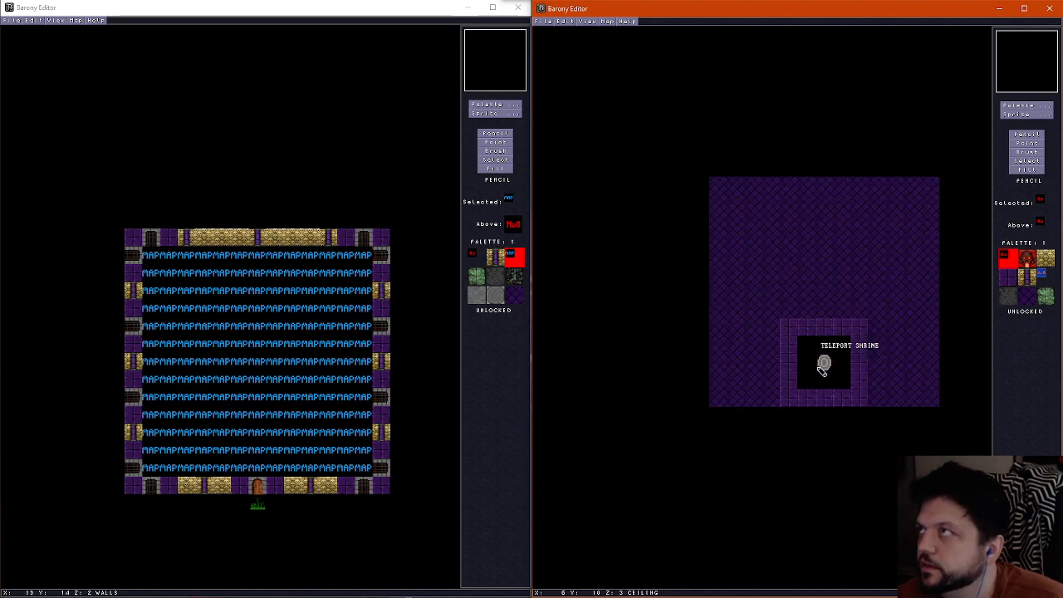
Compare the wall and ceiling layers around the teleport shrine and its ceiling opening
scroll(822, 368, "down", 1)
scroll(823, 365, "up", 1)
scroll(823, 366, "down", 1)
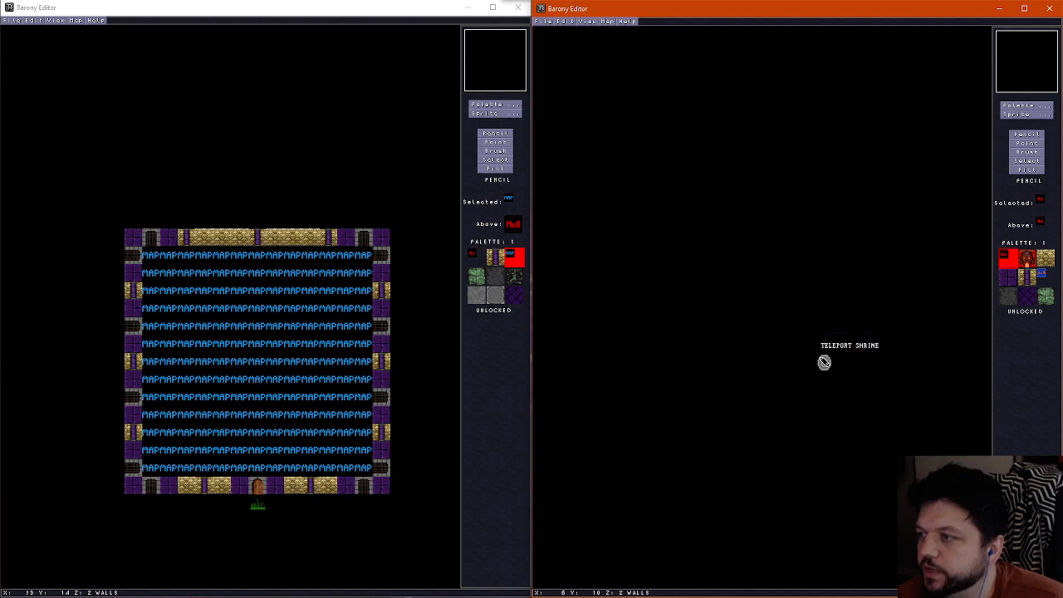
scroll(823, 363, "up", 1)
scroll(824, 362, "down", 1)
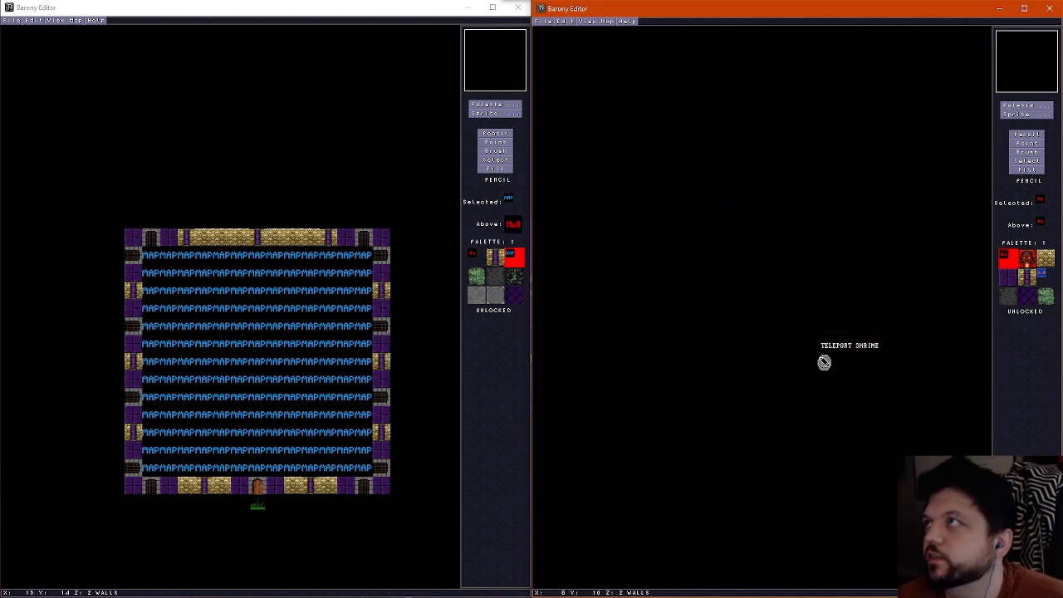
scroll(827, 345, "down", 1)
scroll(825, 345, "up", 2)
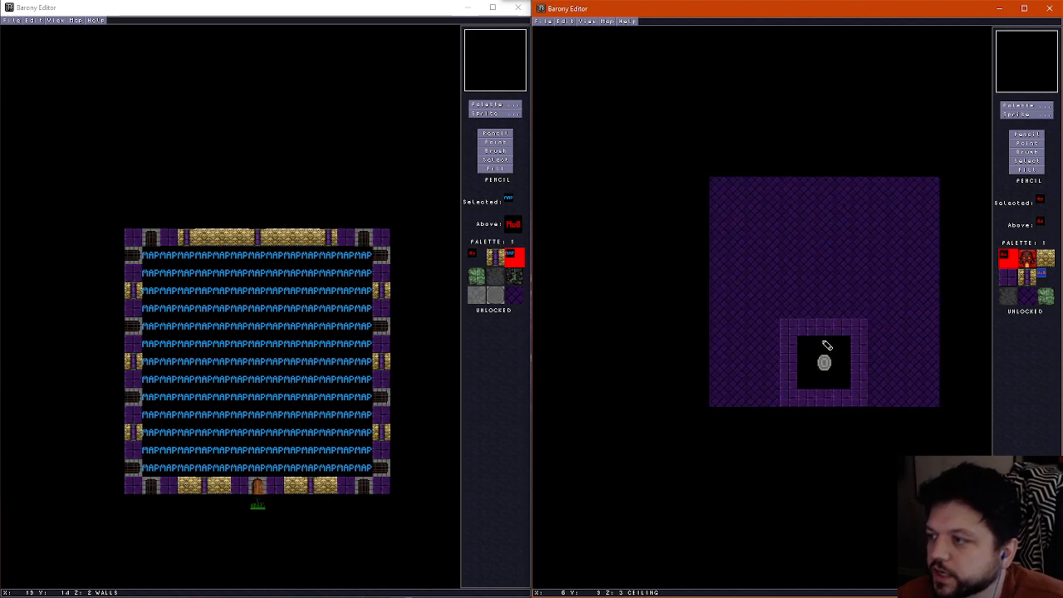
scroll(823, 346, "down", 1)
scroll(823, 346, "up", 1)
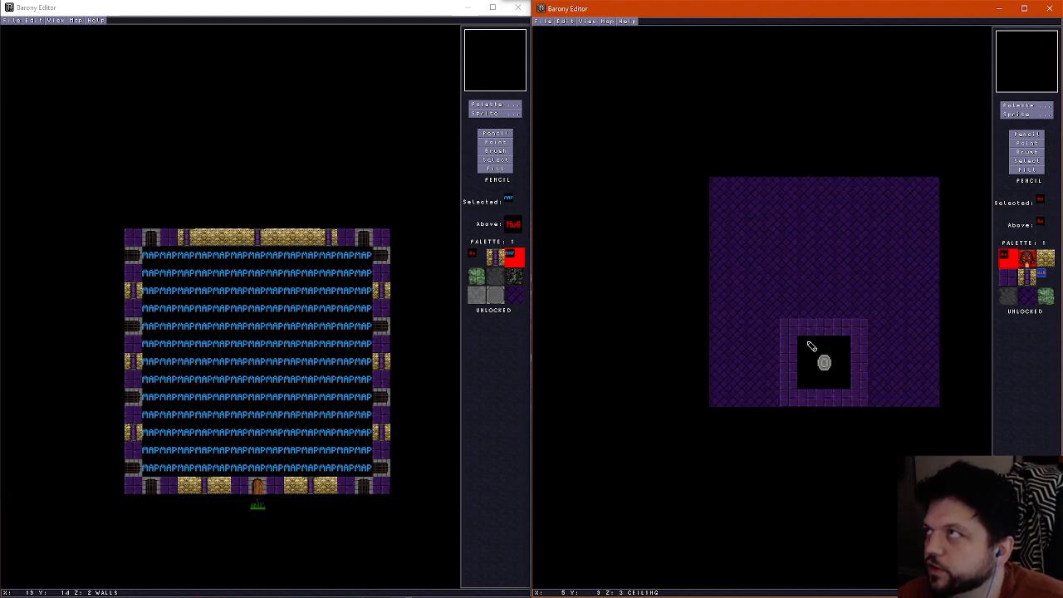
Extend the ceiling opening one tile north and repaint its northern purple brick edge beyond it
mouse_move(807, 332)
left_mouse_down()
mouse_move(840, 329)
mouse_move(840, 313)
left_mouse_up()
right_click(787, 322)
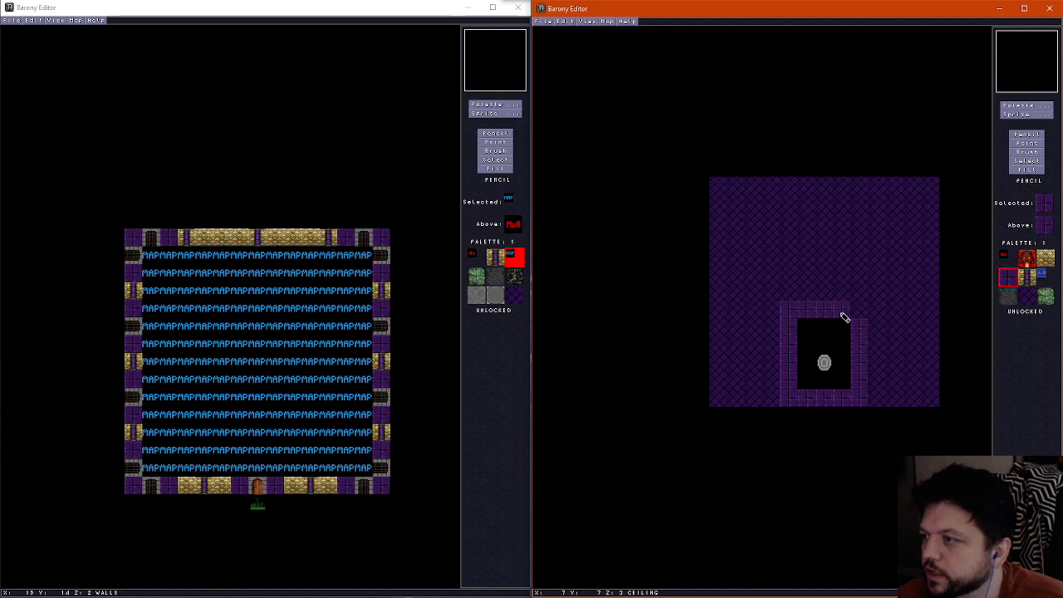
left_click(860, 311)
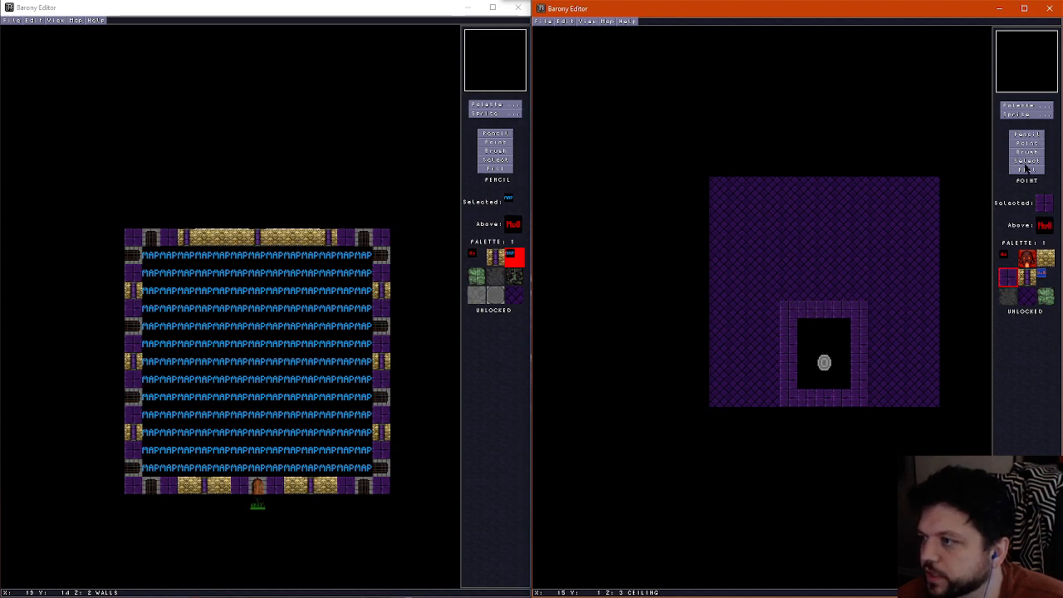
Move the teleport shrine two tiles north and recentre the three-by-three ceiling opening and brick frame, covering the old southern part with plain purple ceiling
mouse_move(824, 360)
left_mouse_down()
mouse_move(816, 304)
mouse_move(837, 308)
mouse_move(849, 296)
mouse_move(797, 362)
mouse_move(841, 379)
left_mouse_up()
right_click(808, 332)
right_click(790, 309)
right_click(776, 384)
mouse_move(776, 385)
left_mouse_down()
mouse_move(864, 396)
mouse_move(776, 399)
left_mouse_up()
scroll(796, 353, "down", 2)
scroll(801, 347, "up", 2)
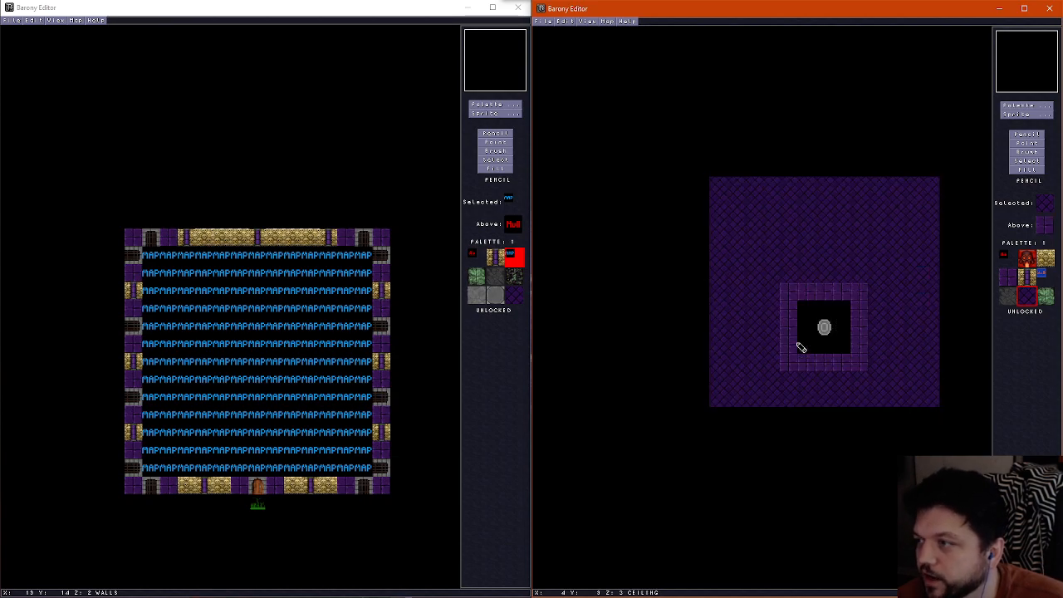
Inspect the relocated shrine and ceiling opening in the 3D view and return to the 2D map
scroll(801, 348, "down", 1)
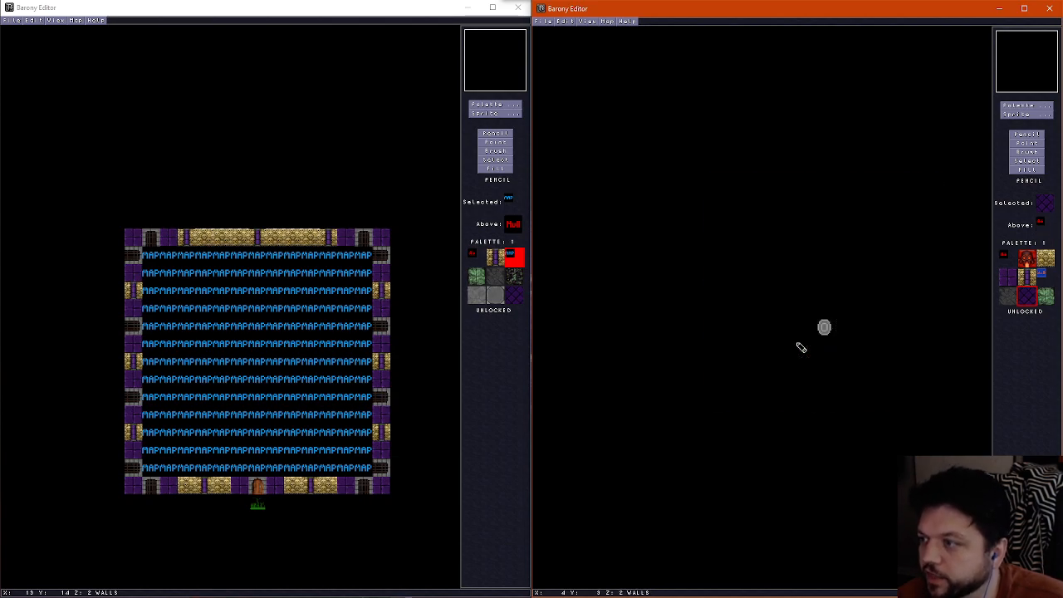
scroll(801, 347, "down", 1)
scroll(801, 348, "up", 2)
key("ctrl+f")
key("Left")
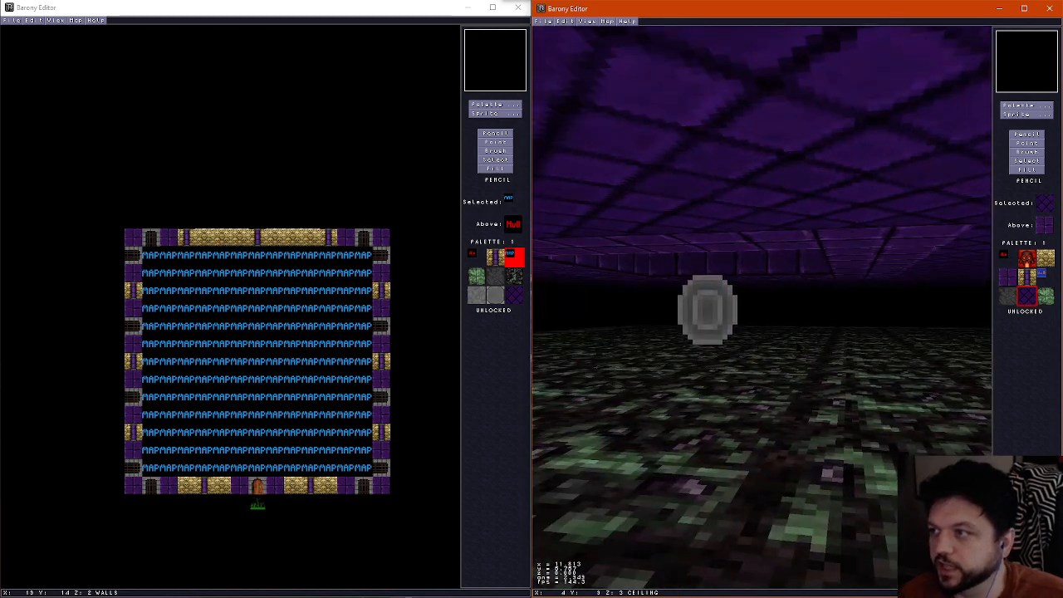
key("Up")
key("Right")
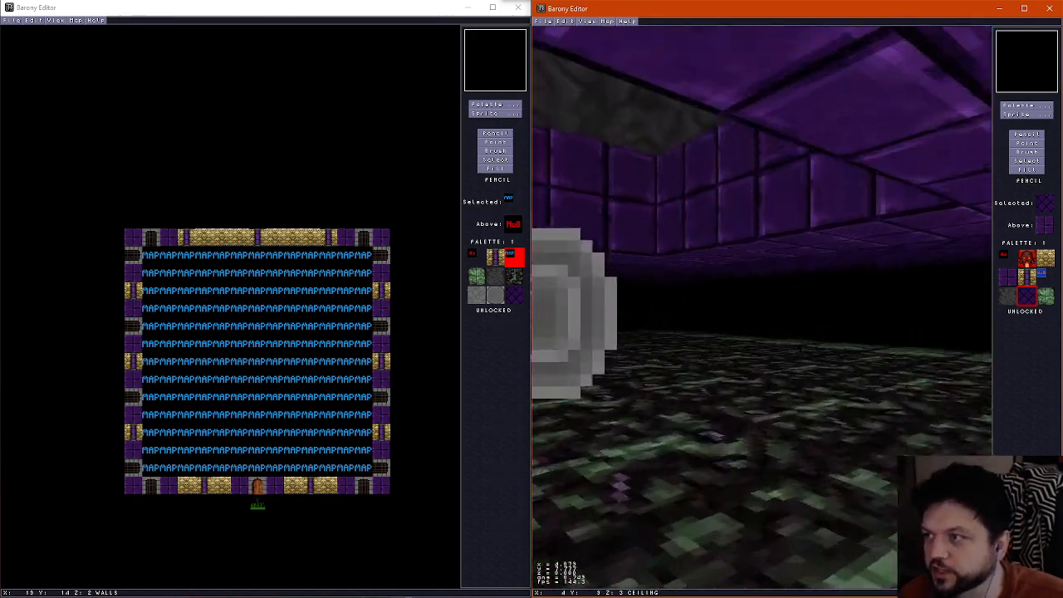
key("Right")
key("Left")
key("ctrl+f")
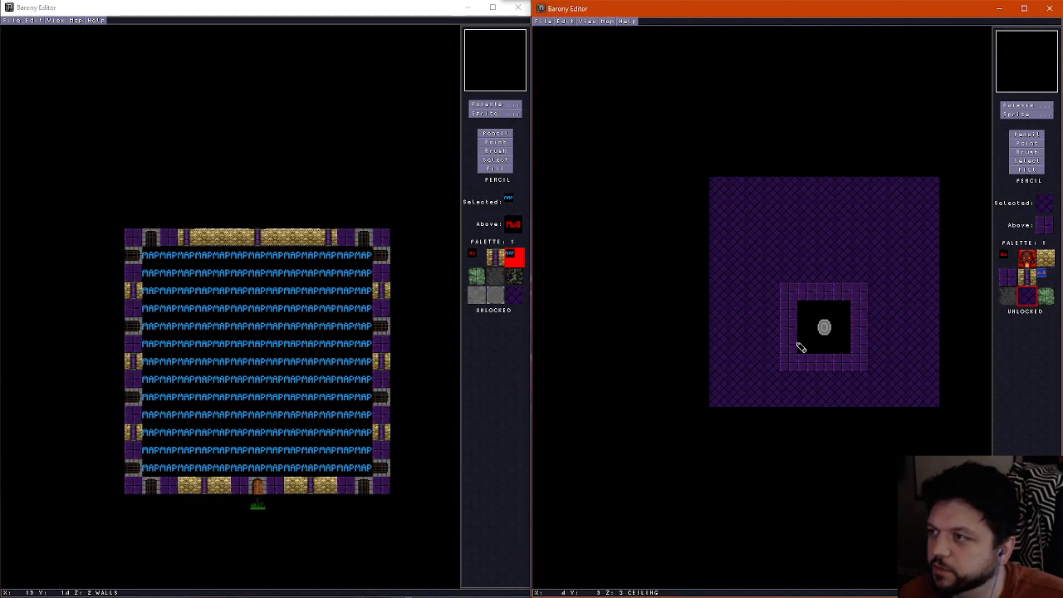
Place gold and purple pillars on the wall layer two tiles west and two tiles east of the shrine
scroll(805, 346, "down", 3)
scroll(826, 341, "up", 1)
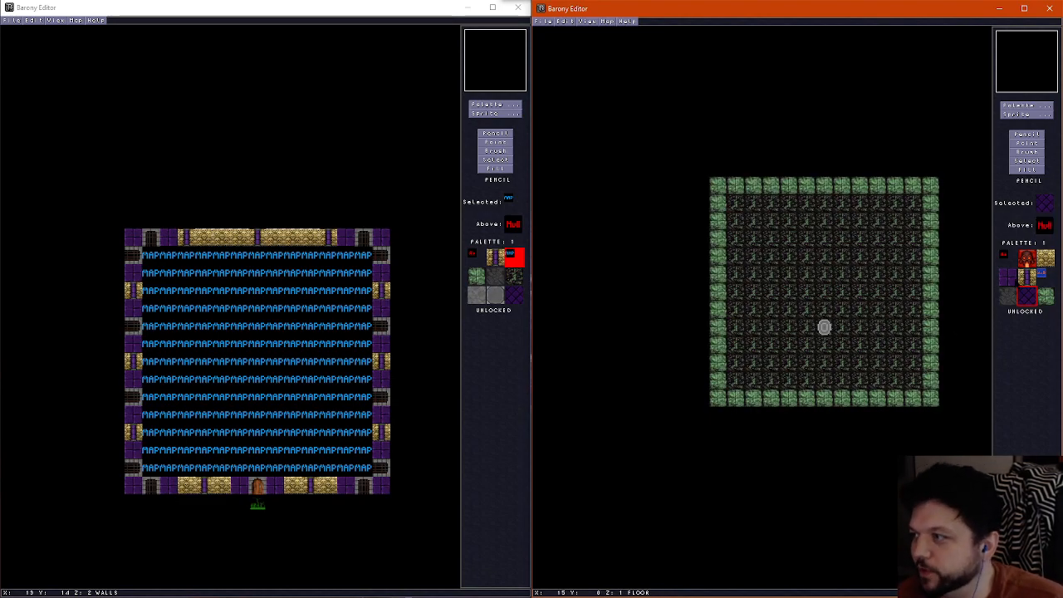
left_click(1027, 276)
scroll(819, 325, "up", 2)
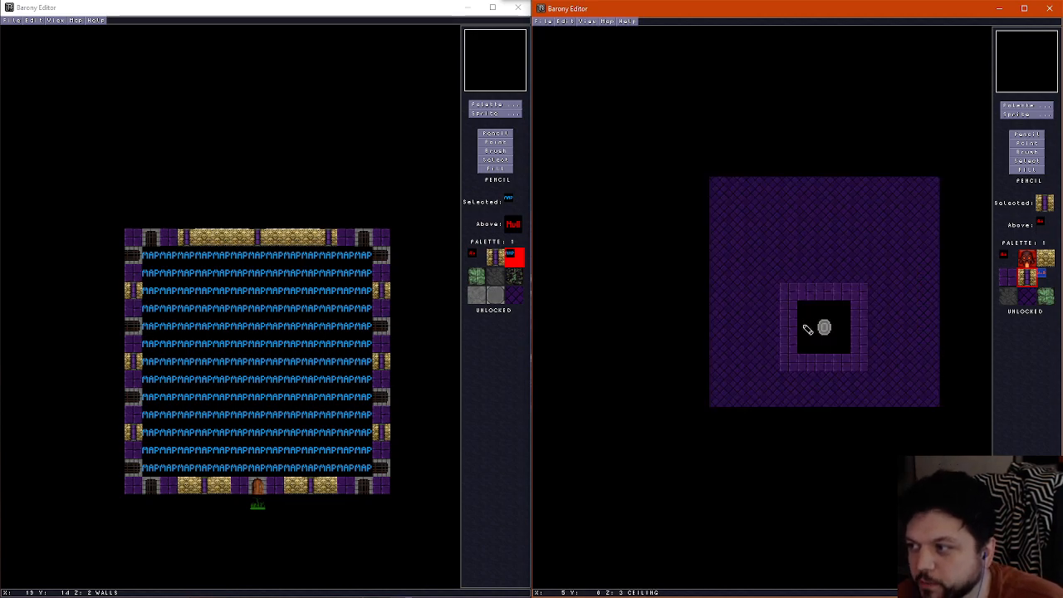
scroll(791, 334, "down", 1)
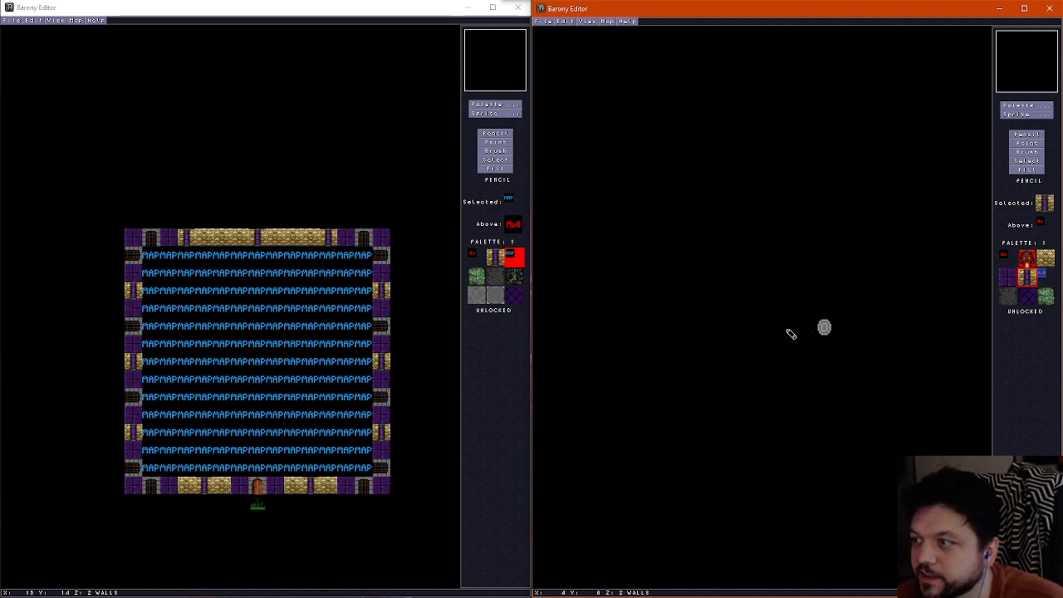
scroll(791, 334, "up", 1)
scroll(791, 334, "down", 1)
left_click(789, 332)
scroll(861, 334, "up", 1)
scroll(861, 335, "down", 1)
left_click(861, 335)
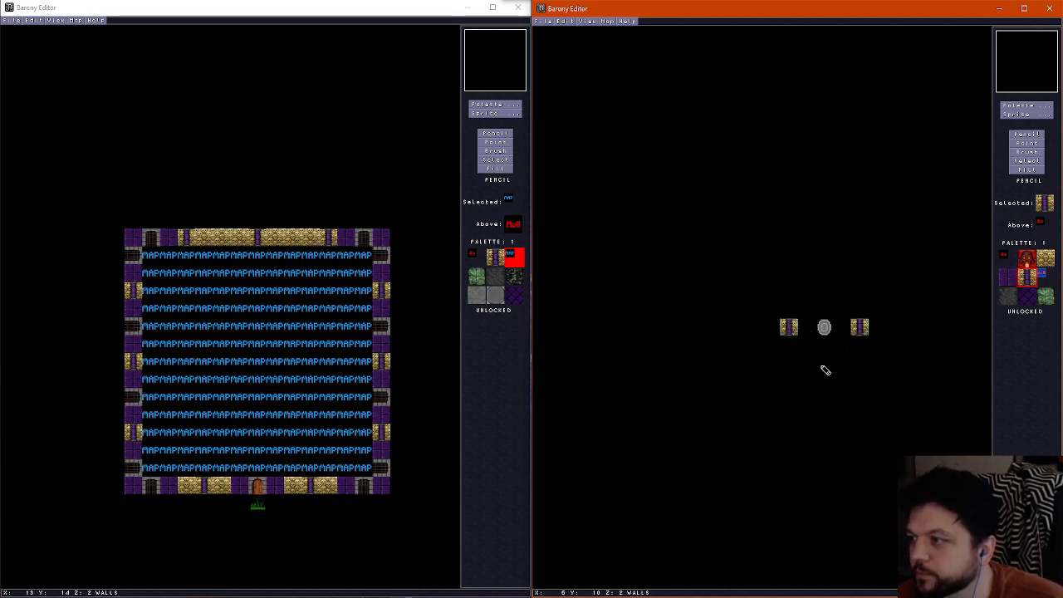
Place two more gold and purple pillars two rows south of the shrine, one column to each side of it
scroll(815, 364, "up", 1)
scroll(814, 364, "down", 1)
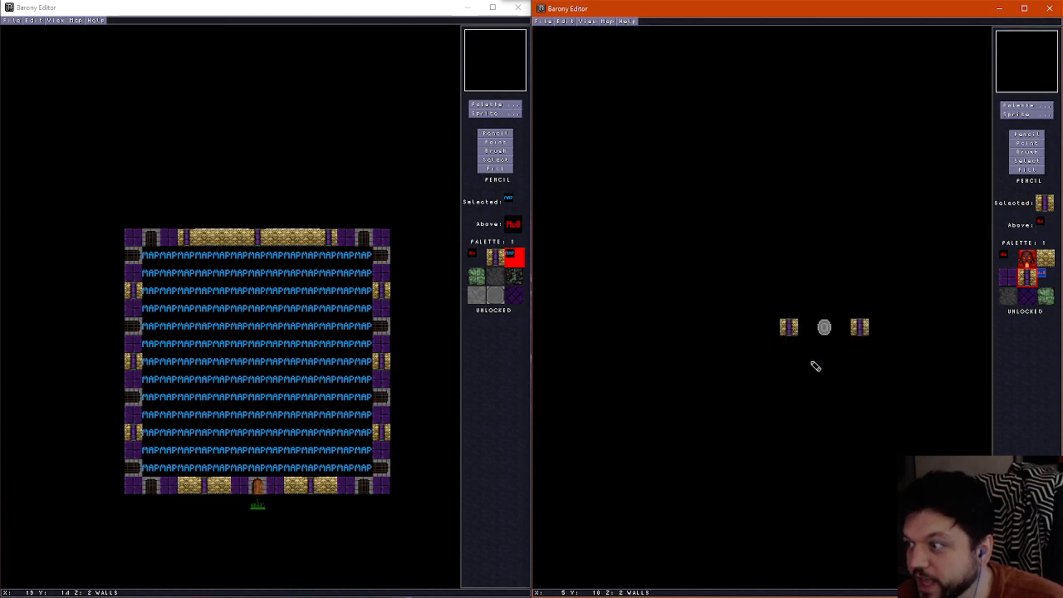
left_click(806, 363)
left_click(842, 363)
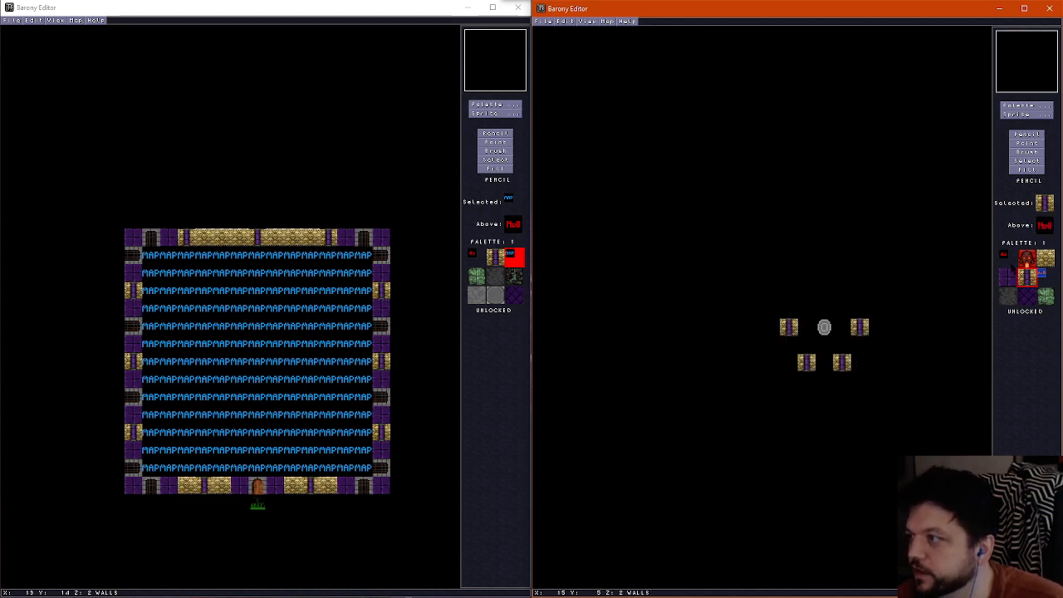
Paint gold brick walls directly south of the two side pillars and purple brick walls at the two southern corners
left_click(1046, 258)
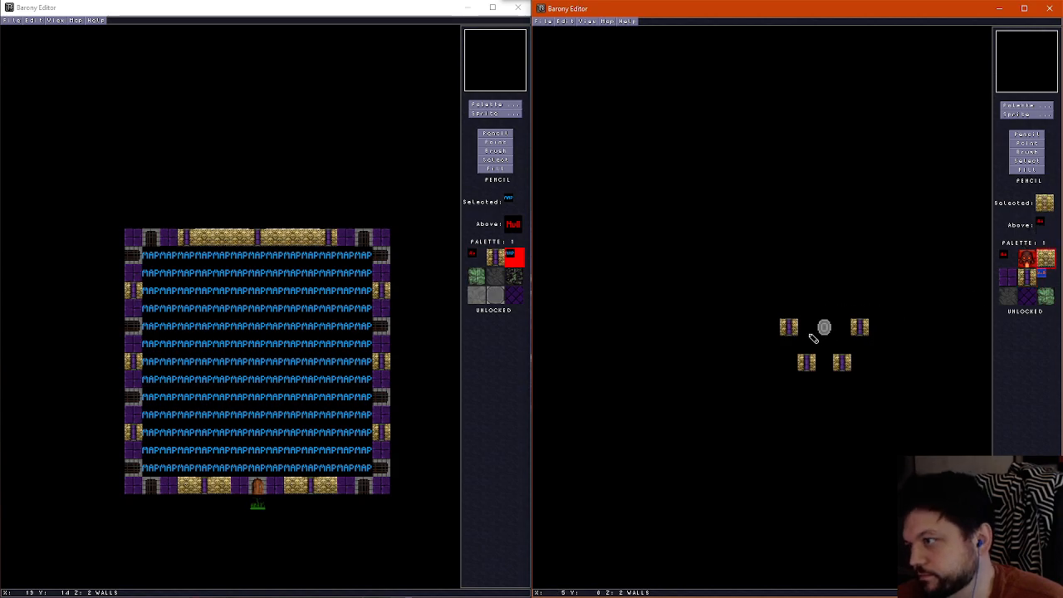
left_click(789, 344)
left_click(860, 344)
left_click(1009, 274)
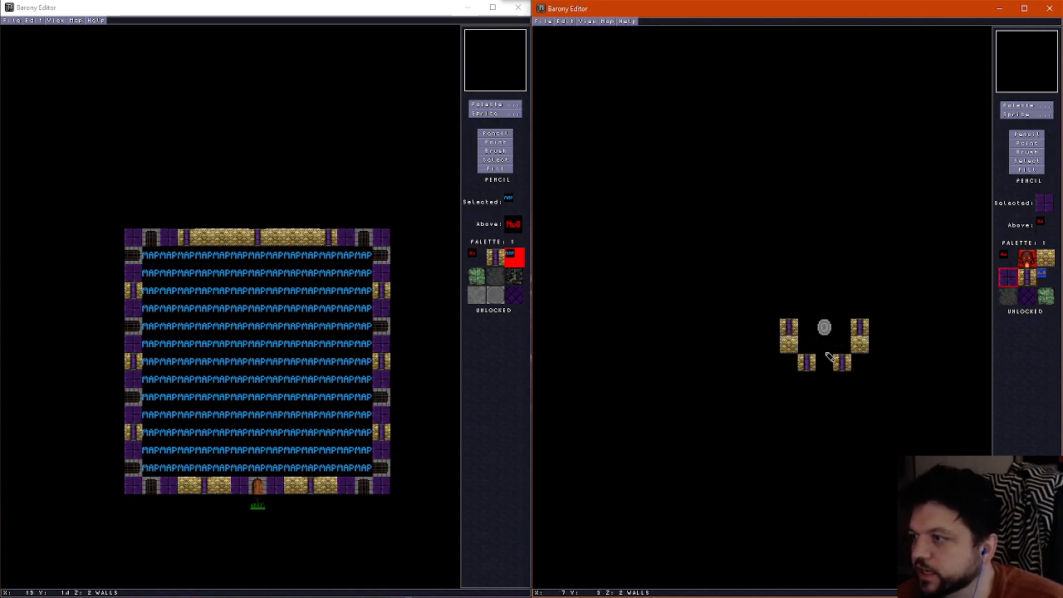
left_click(788, 362)
left_click(860, 362)
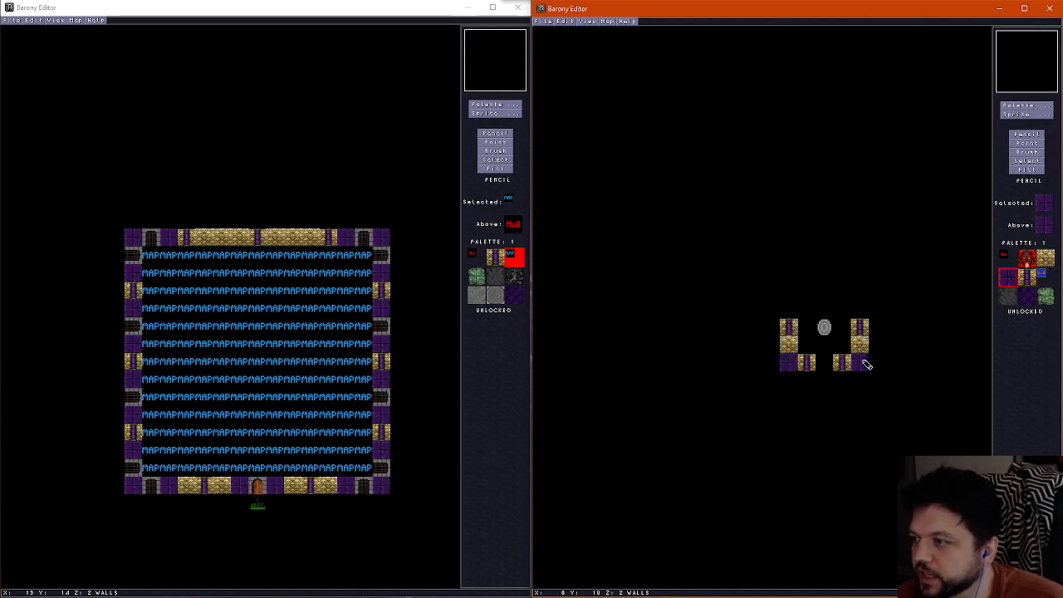
Extend two-tile purple brick walls south from the southern pillars and add one purple brick tile north of each side pillar
left_click(810, 384)
left_click(841, 382)
scroll(837, 385, "up", 1)
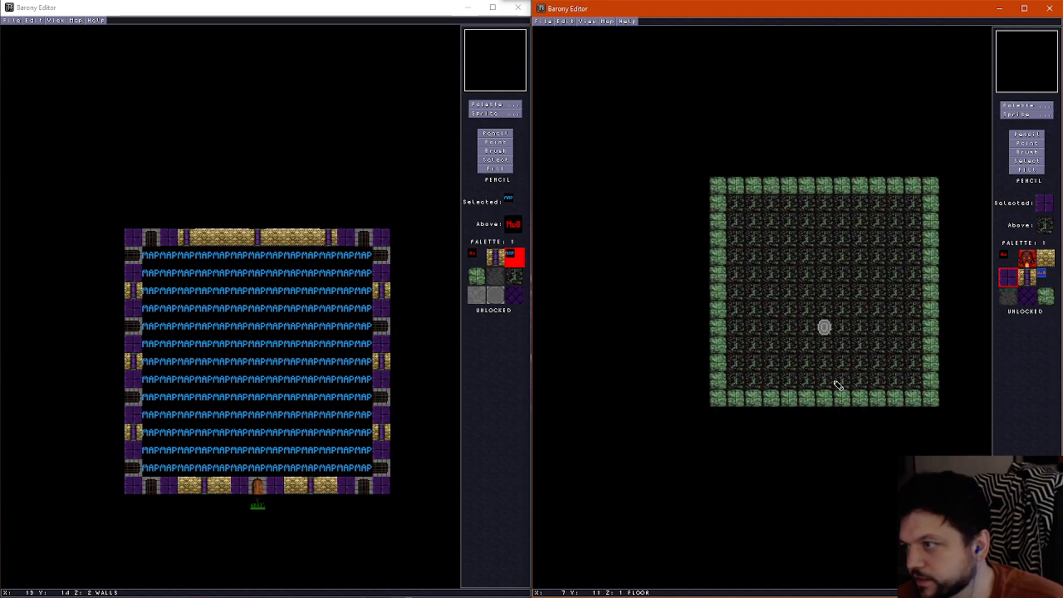
scroll(837, 382, "down", 1)
scroll(836, 380, "up", 1)
scroll(836, 379, "down", 1)
scroll(834, 375, "up", 1)
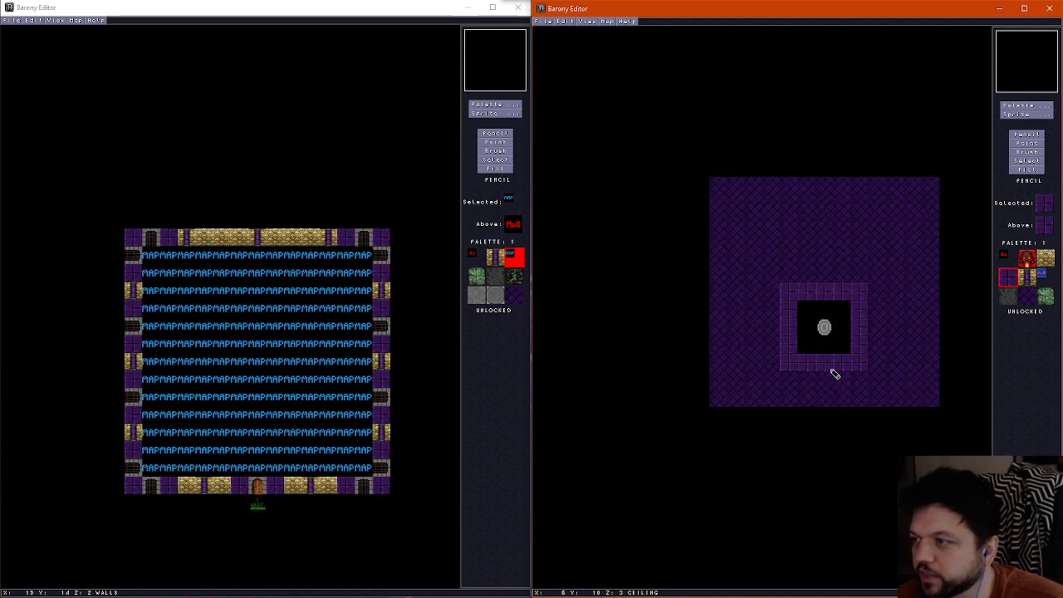
scroll(833, 373, "down", 1)
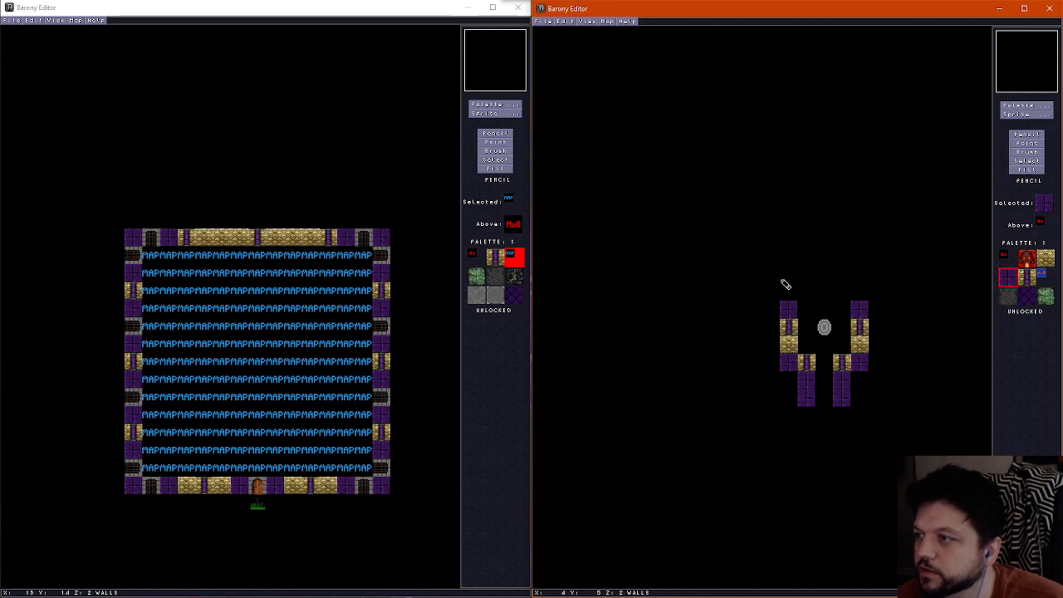
Start a wall row three tiles north of the shrine with a western purple brick tile and two gold and purple pillars
scroll(786, 285, "down", 1)
scroll(796, 289, "up", 2)
scroll(796, 288, "down", 1)
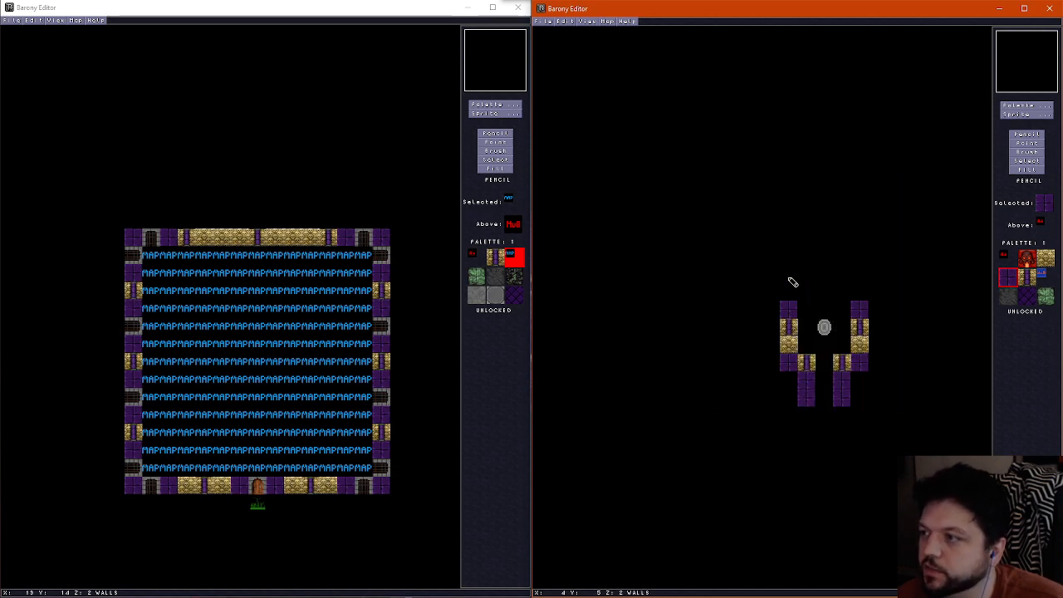
left_click(788, 277)
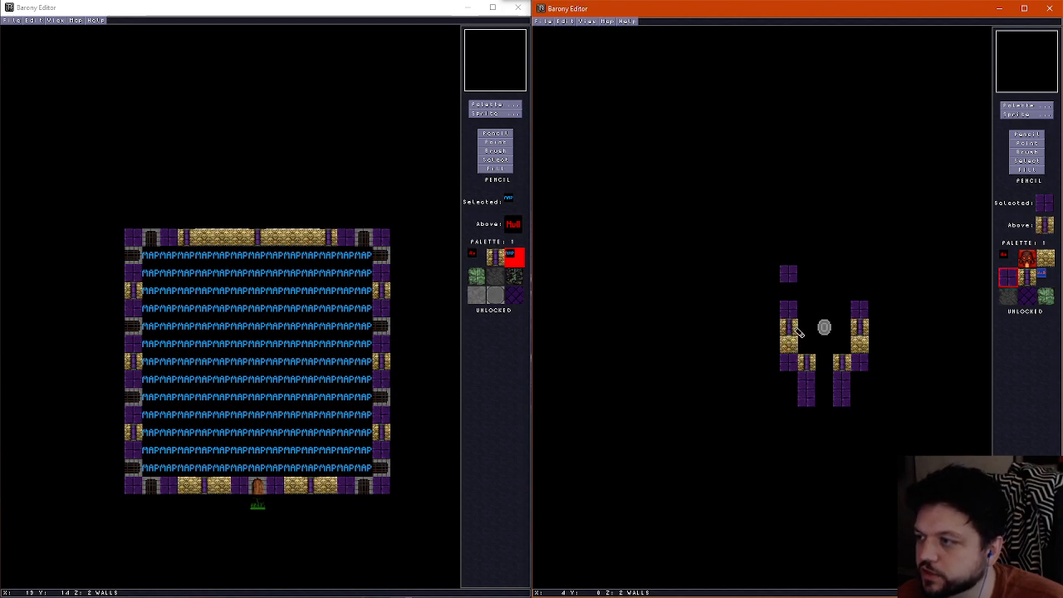
right_click(795, 328)
left_click(807, 279)
left_click(841, 275)
Finish the northern row with an eastern purple brick tile and paint two gold brick tiles north of each of its pillars
right_click(864, 345)
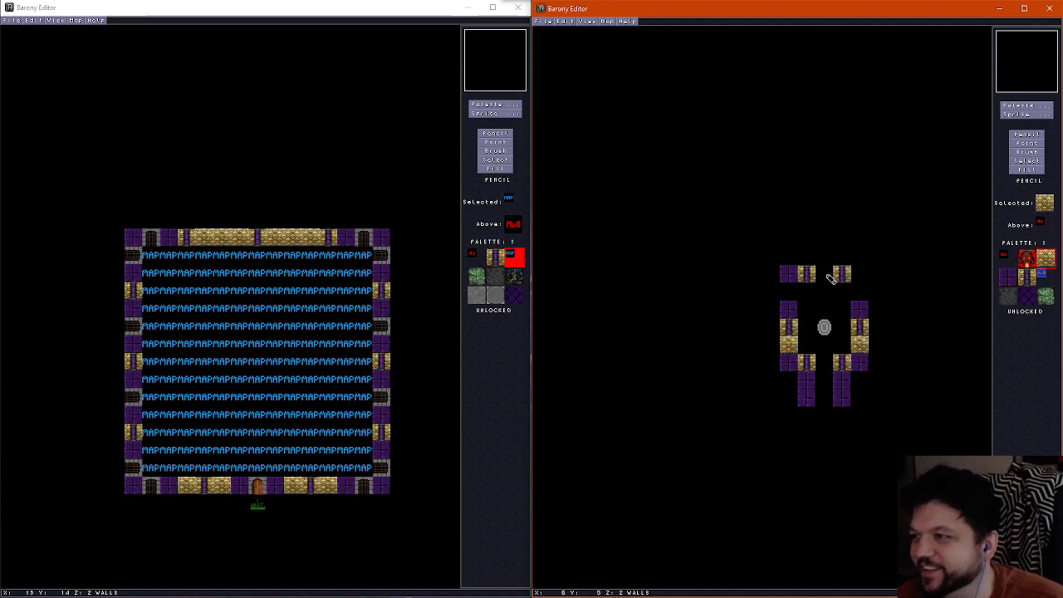
scroll(830, 279, "up", 1)
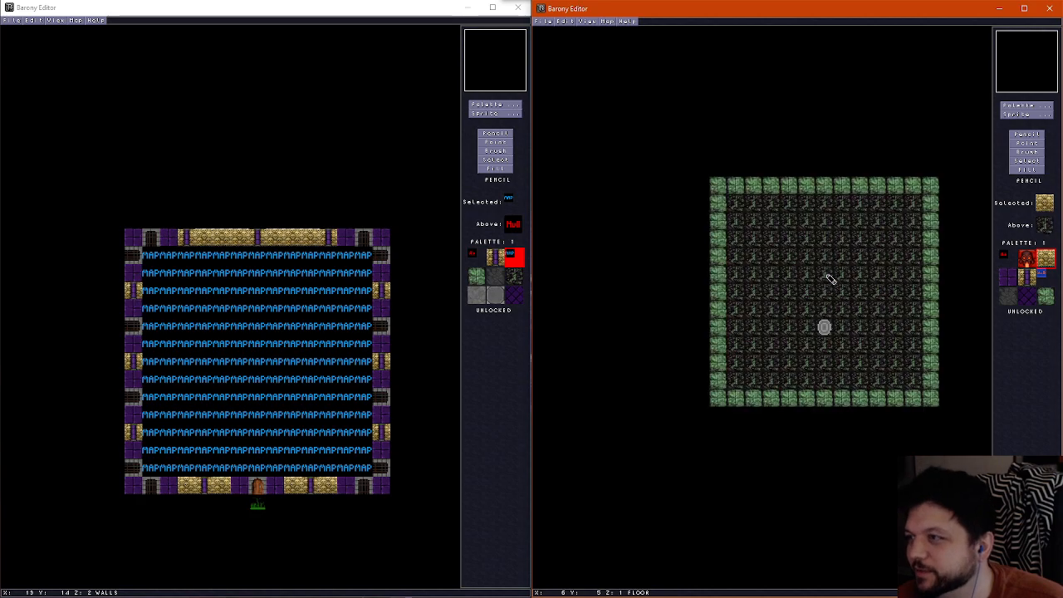
scroll(831, 279, "down", 2)
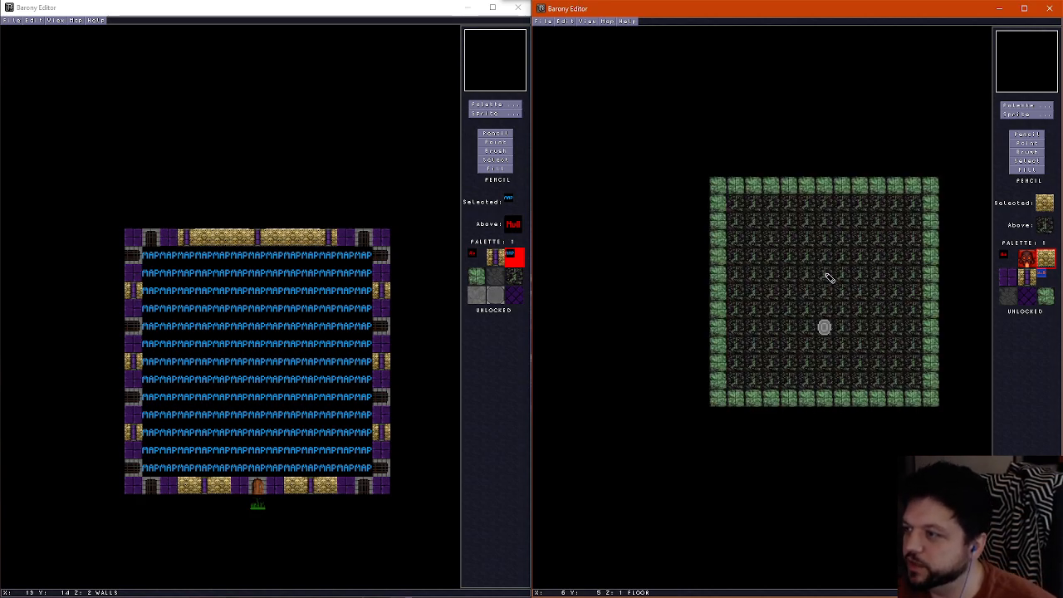
scroll(829, 278, "up", 1)
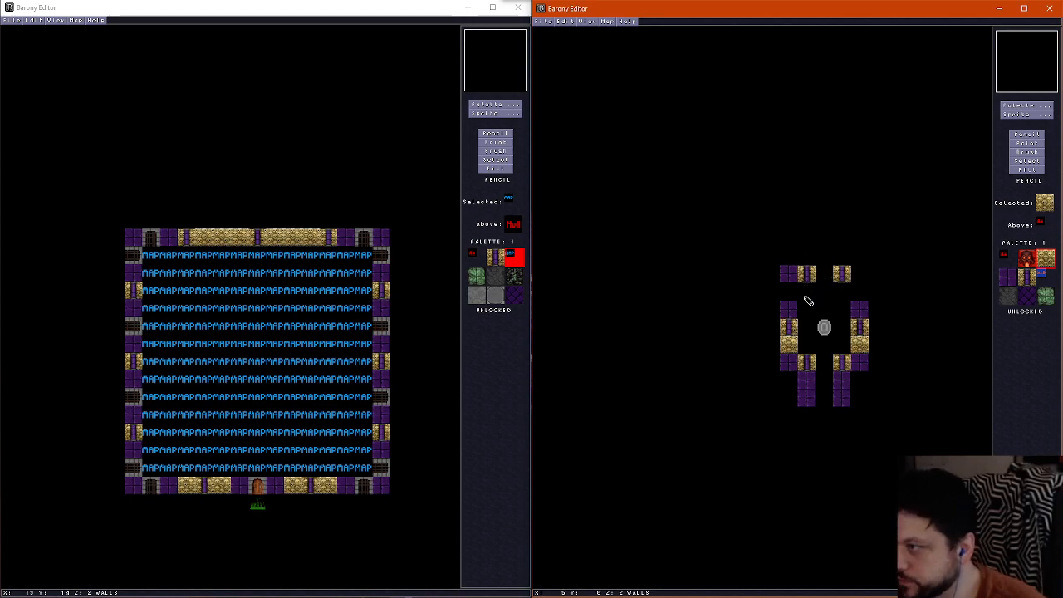
right_click(861, 316)
scroll(801, 320, "down", 1)
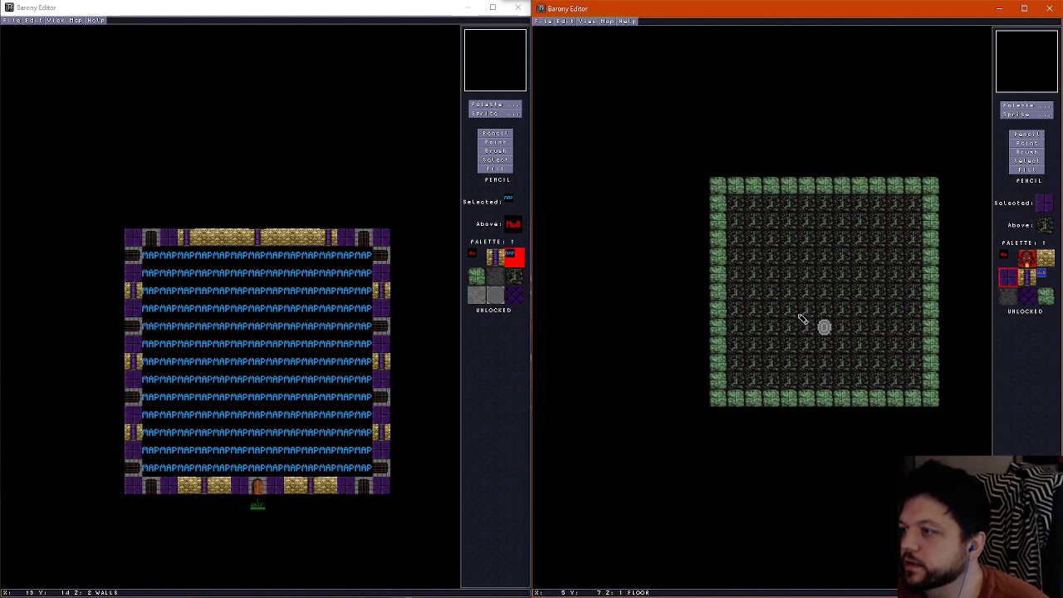
scroll(801, 320, "up", 1)
right_click(818, 269)
scroll(818, 269, "down", 1)
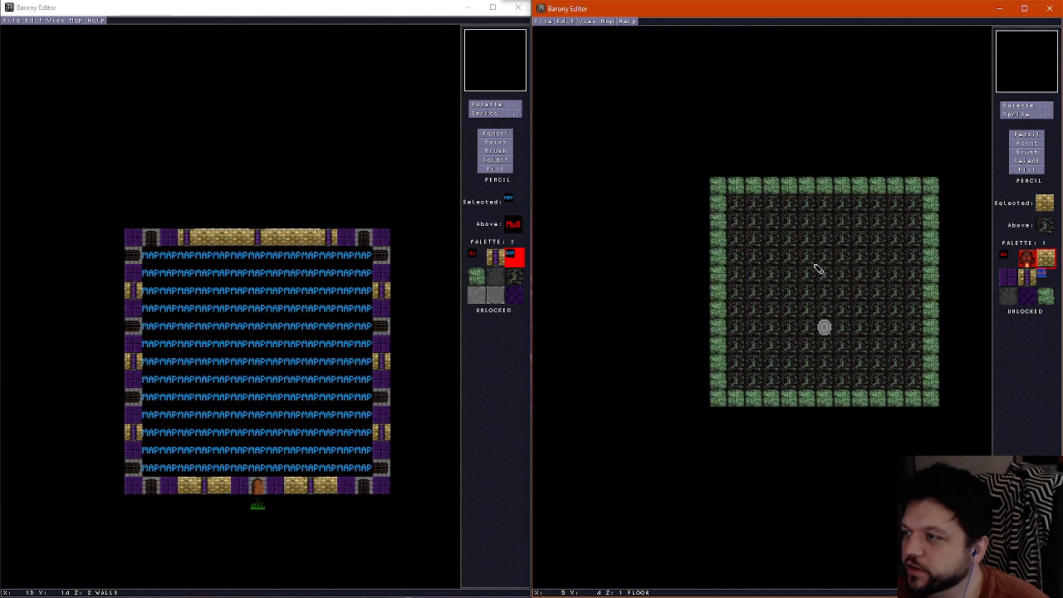
scroll(818, 258, "up", 1)
mouse_move(807, 257)
left_mouse_down()
mouse_move(806, 238)
mouse_move(842, 238)
left_mouse_up()
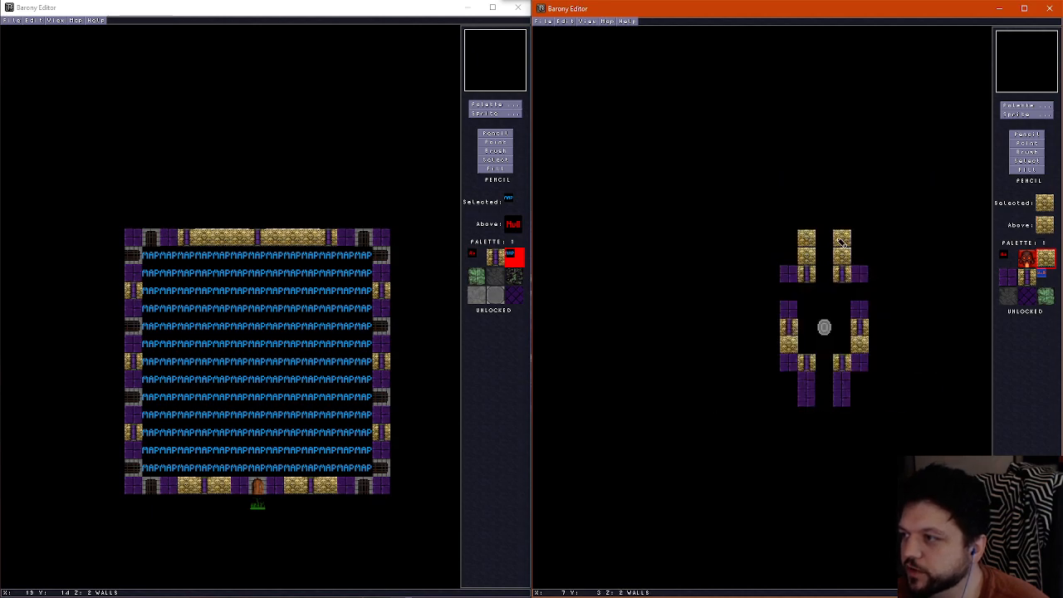
right_click(859, 274)
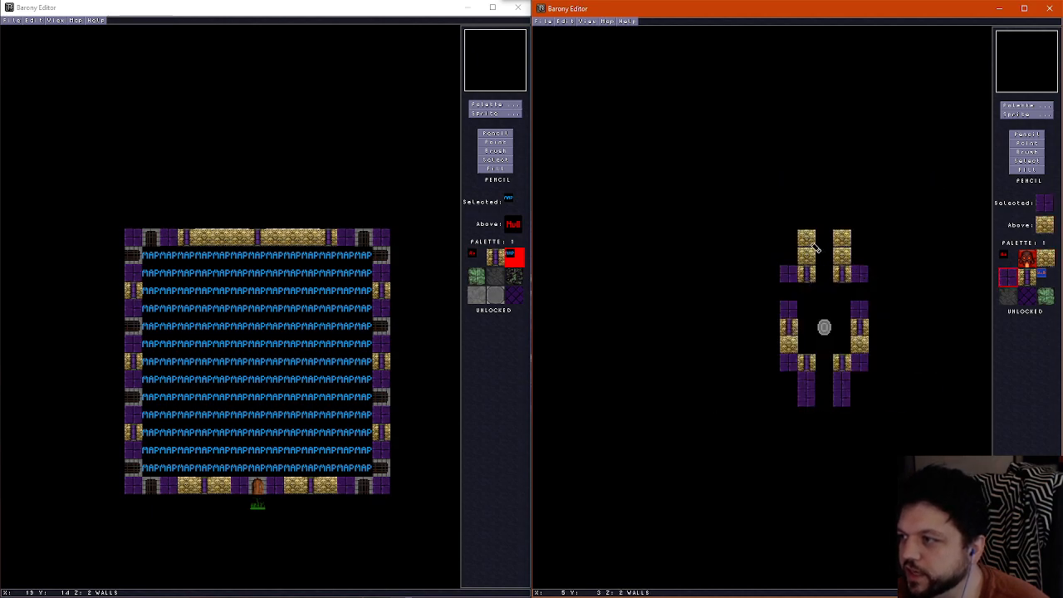
Replace the northernmost gold brick tile of both columns north of the shrine with a gold and purple pillar
left_click(806, 238)
right_click(842, 274)
left_click(807, 239)
left_click(842, 238)
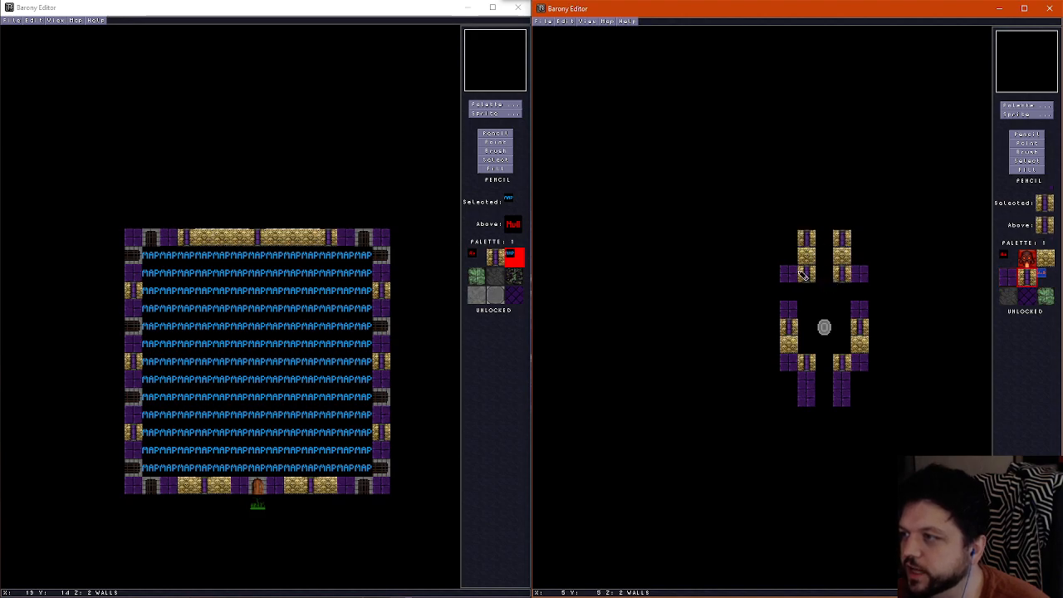
Paint a purple brick tile north of each northern pillar and two matching purple brick tiles on the room's north edge
scroll(808, 211, "down", 1)
scroll(807, 213, "up", 1)
scroll(806, 213, "down", 1)
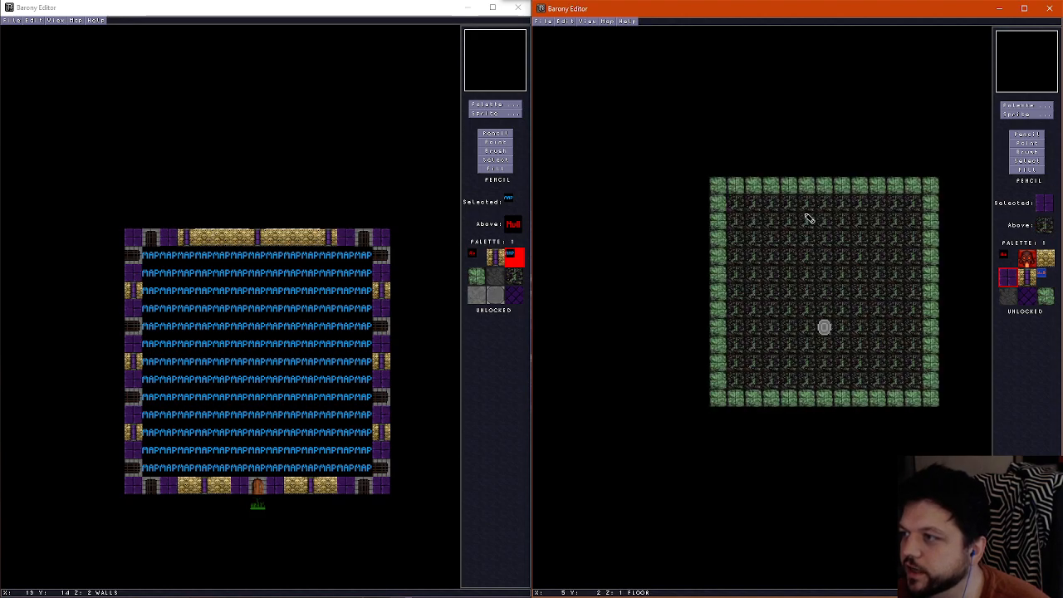
scroll(805, 223, "up", 1)
left_click(806, 220)
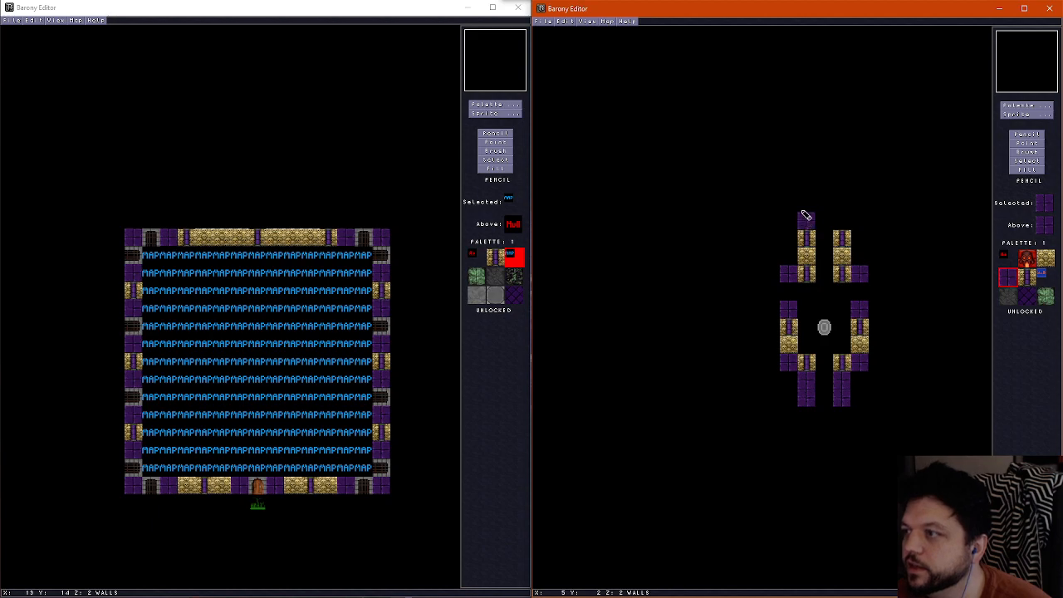
left_click(806, 185)
left_click(842, 185)
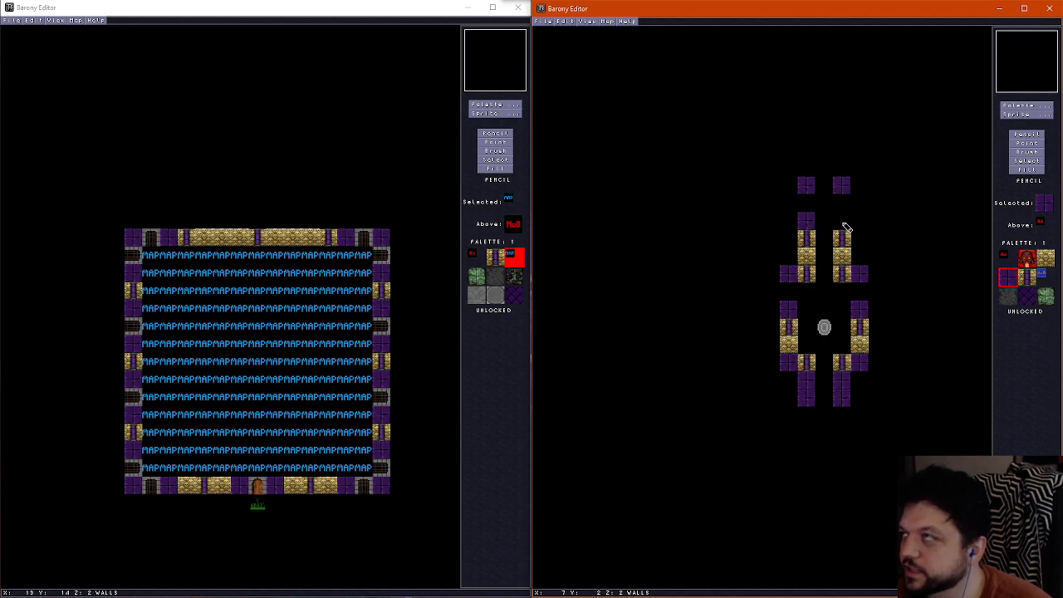
left_click(845, 227)
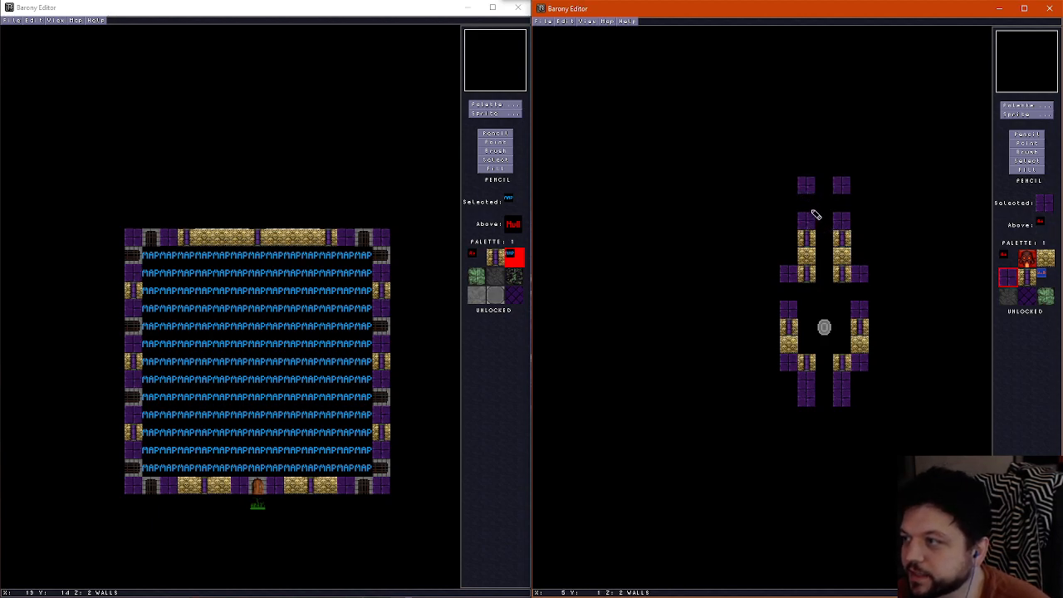
Compare the wall layout with the floor and ceiling layers around the shrine
scroll(822, 216, "down", 1)
scroll(834, 221, "up", 1)
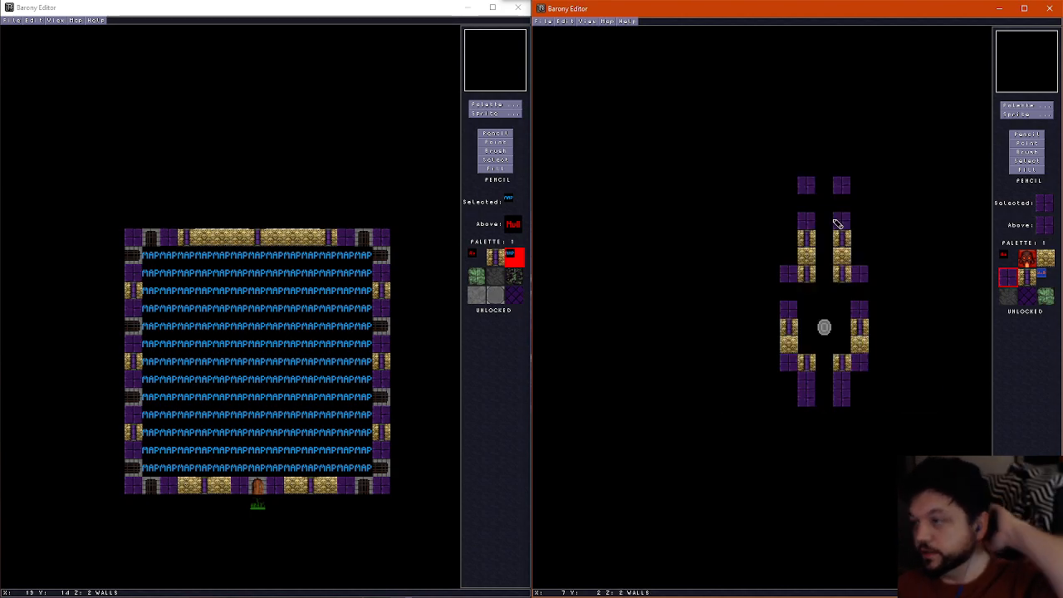
scroll(797, 245, "down", 1)
scroll(795, 249, "up", 2)
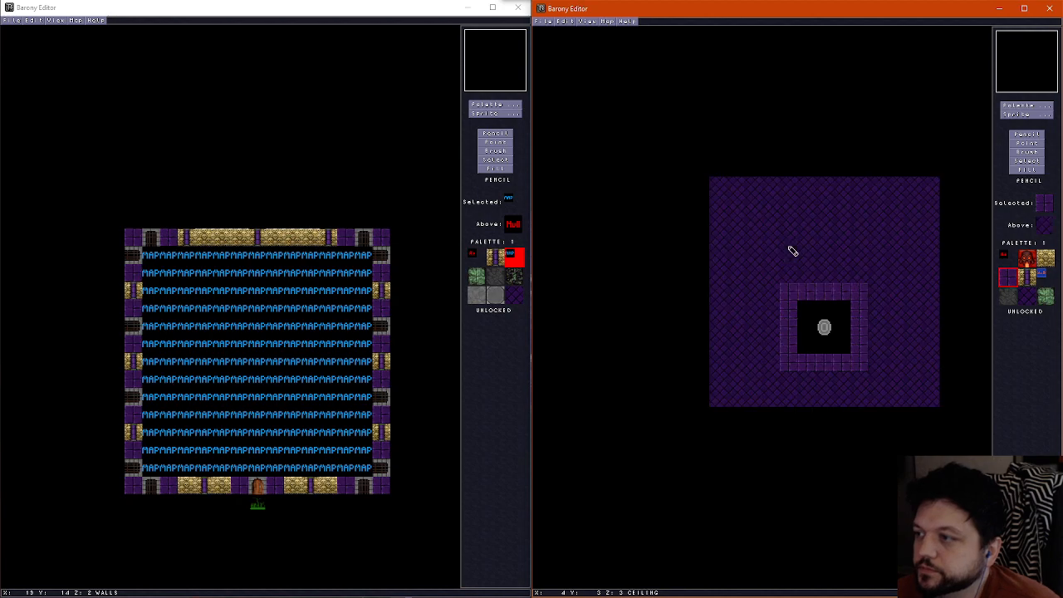
scroll(793, 249, "down", 1)
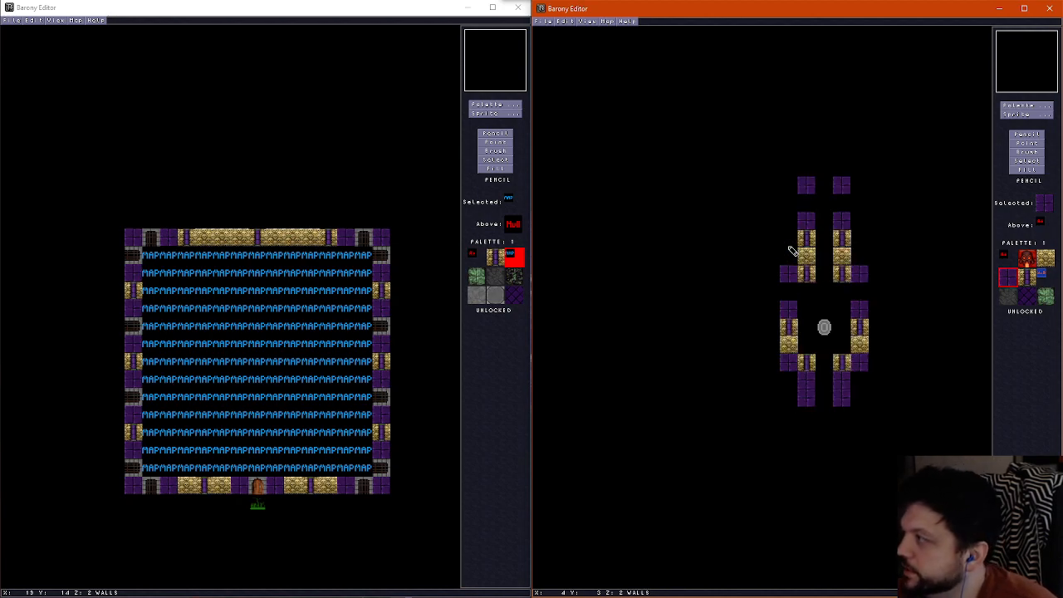
scroll(768, 276, "down", 1)
scroll(770, 282, "up", 1)
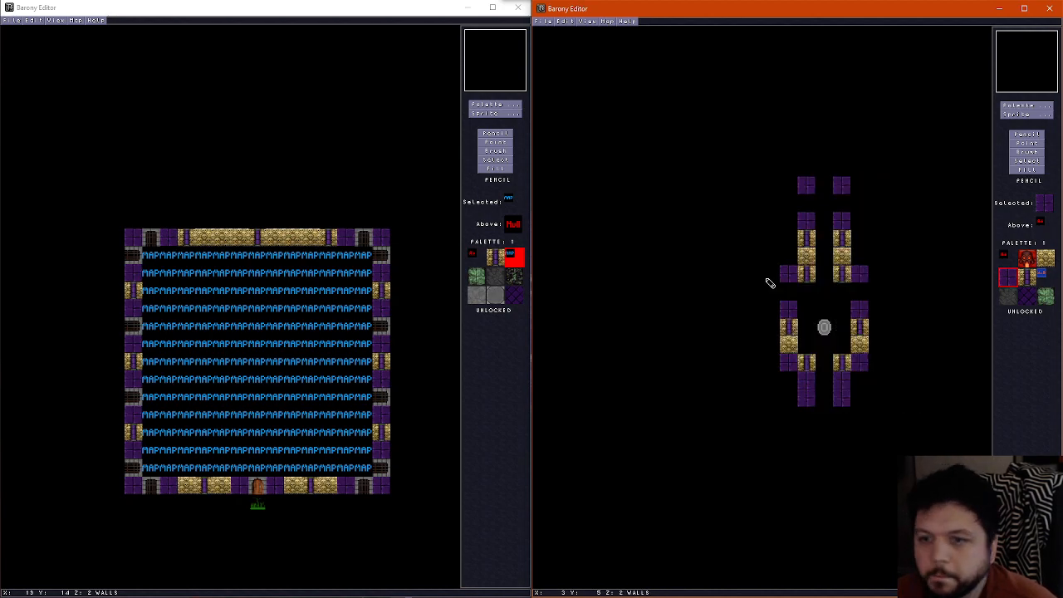
scroll(769, 283, "down", 1)
scroll(769, 283, "up", 1)
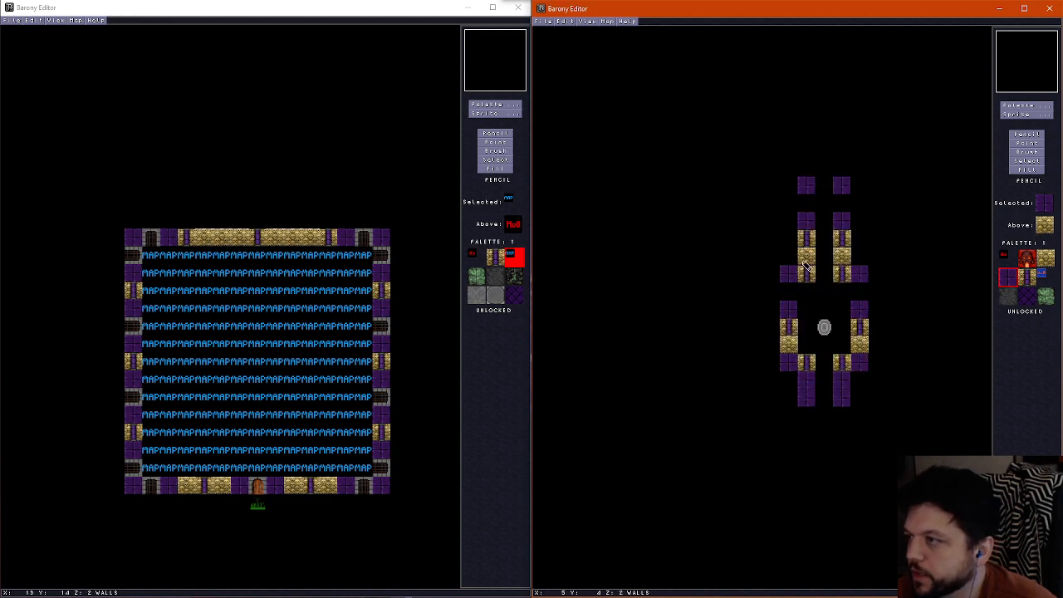
Add a pillar at the western end of the northern wall row and two pillars, one tile apart, on both the west and east room edges
right_click(805, 272)
left_click(771, 273)
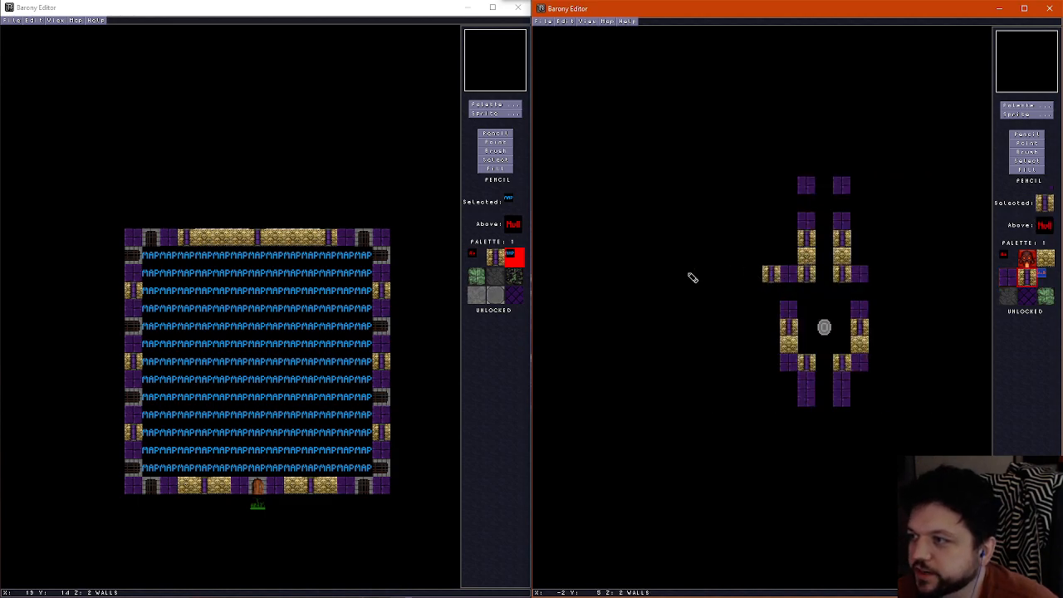
scroll(693, 272, "down", 1)
scroll(717, 274, "up", 1)
left_click(717, 274)
left_click(929, 276)
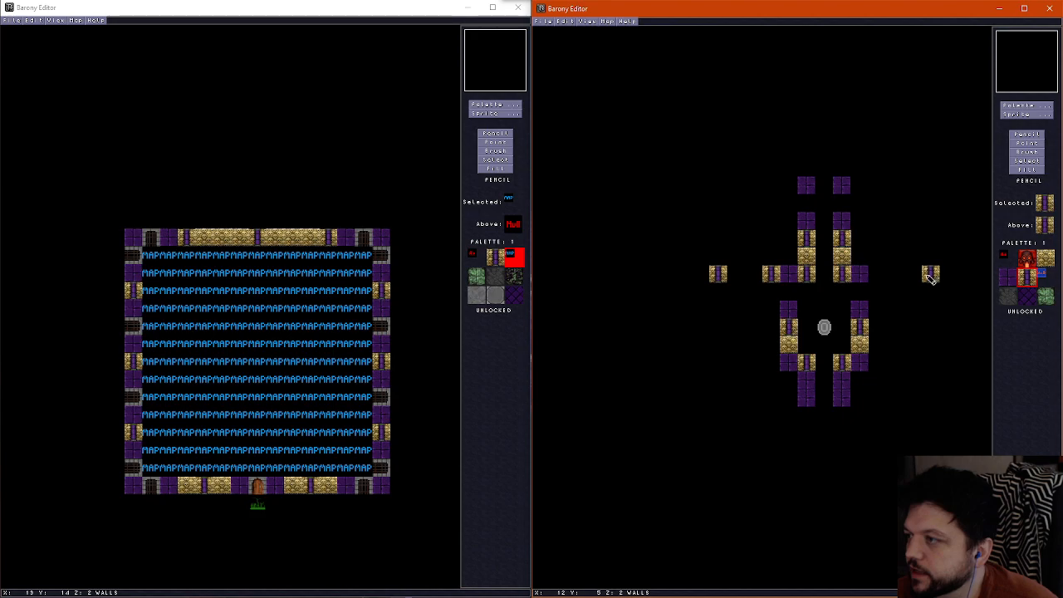
scroll(751, 339, "down", 1)
scroll(718, 307, "up", 1)
left_click(719, 309)
left_click(930, 310)
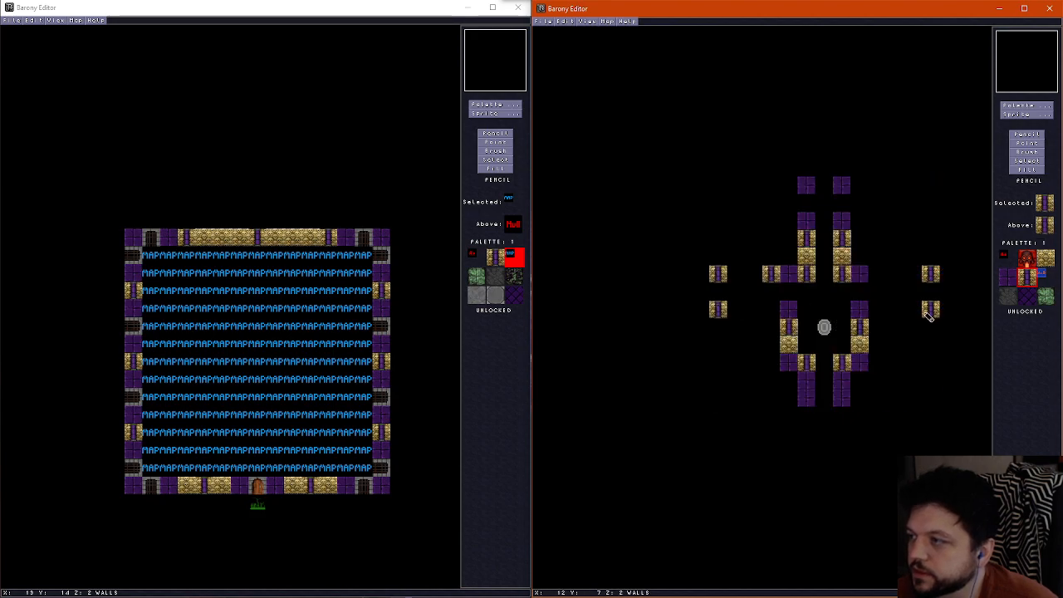
Add pillars outside the two purple brick tiles just northwest and northeast of the shrine and at the eastern end of the northern row
scroll(789, 360, "down", 1)
scroll(789, 359, "up", 1)
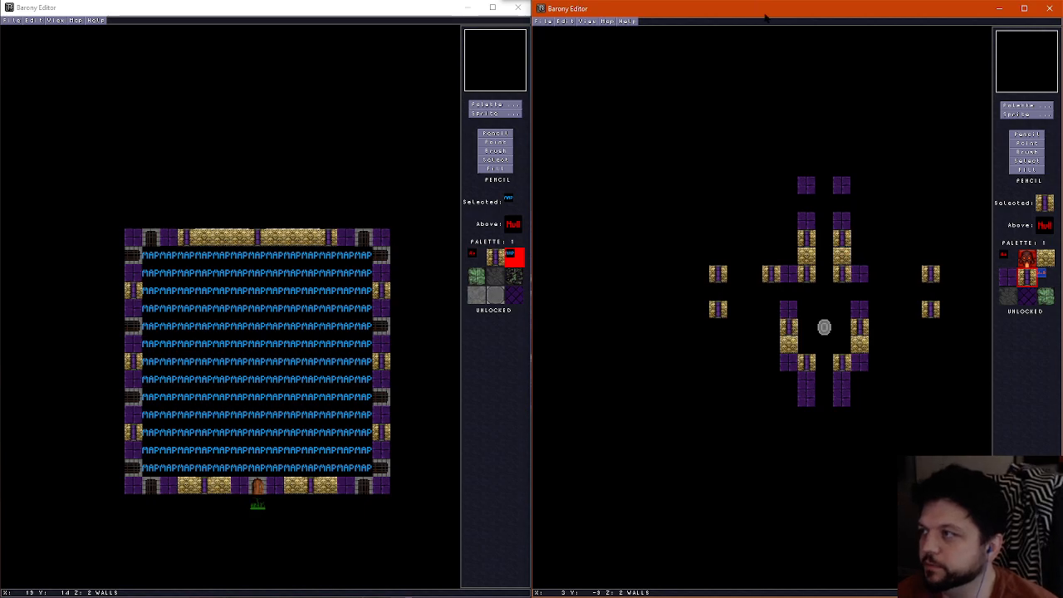
scroll(794, 257, "down", 1)
scroll(794, 256, "up", 1)
scroll(794, 257, "down", 1)
scroll(794, 257, "up", 2)
scroll(795, 256, "down", 1)
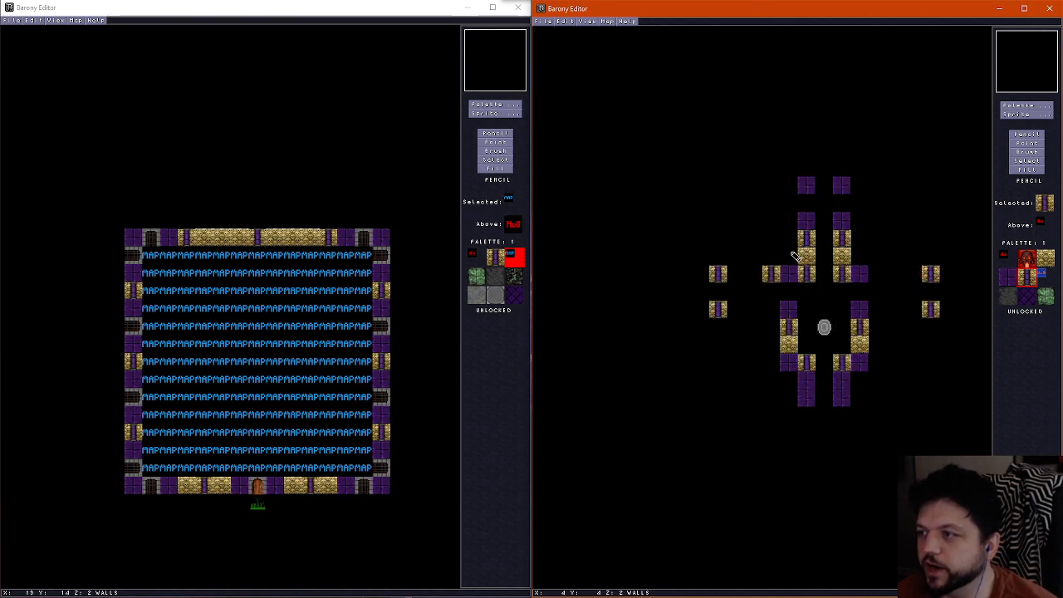
left_click(773, 309)
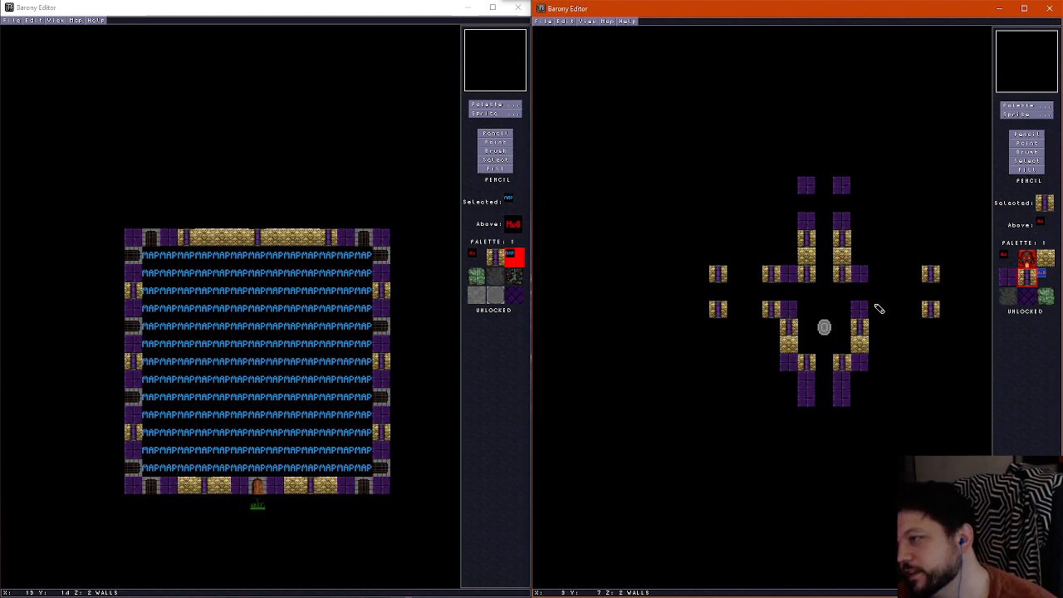
left_click(879, 309)
left_click(877, 276)
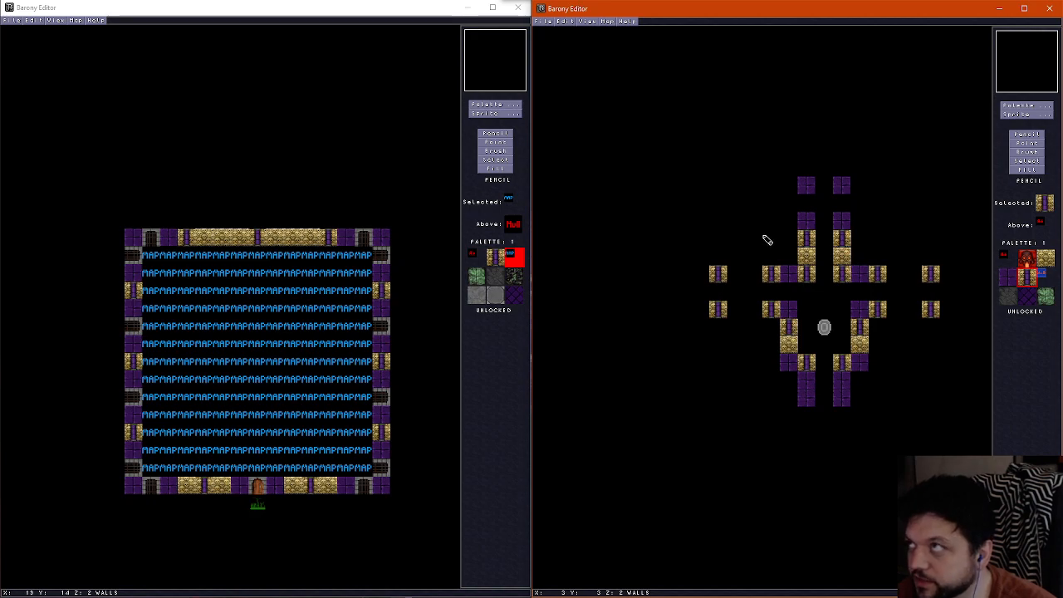
Paint a purple brick tile directly west of the purple brick tile atop the northwestern wall column
right_click(805, 226)
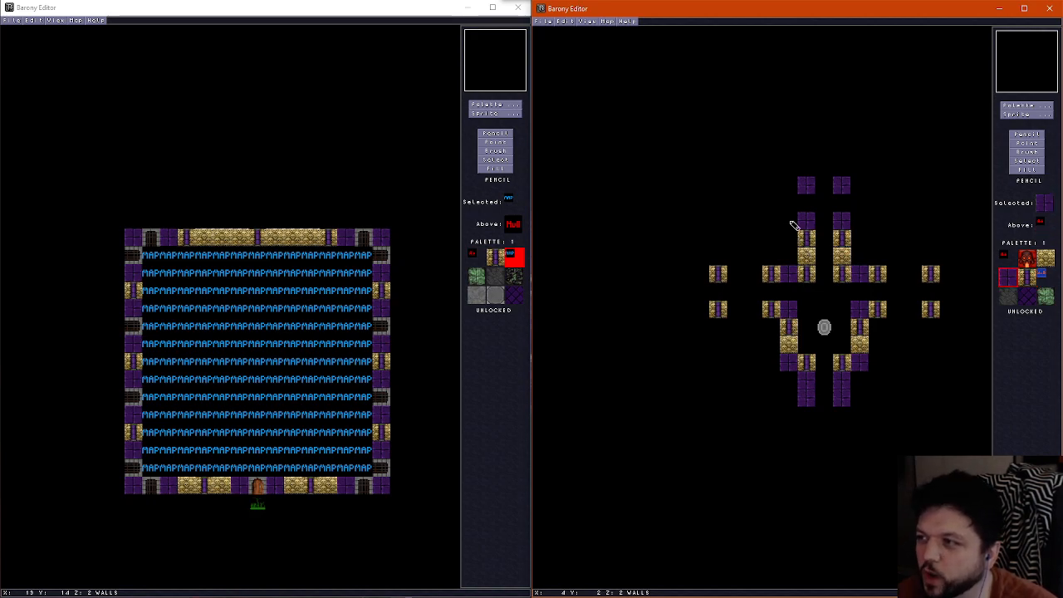
left_click(788, 222)
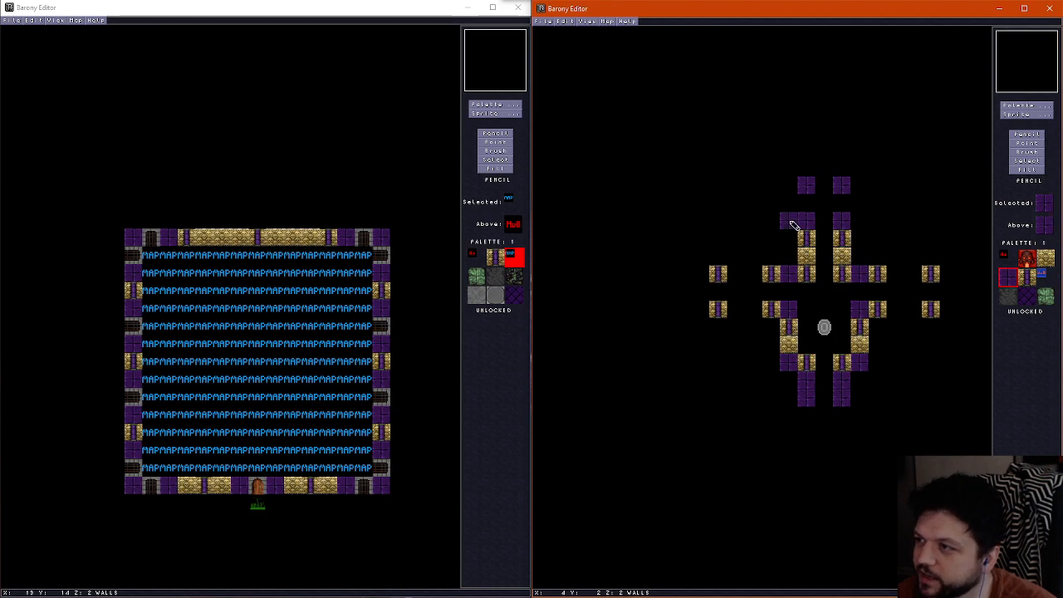
right_click(771, 274)
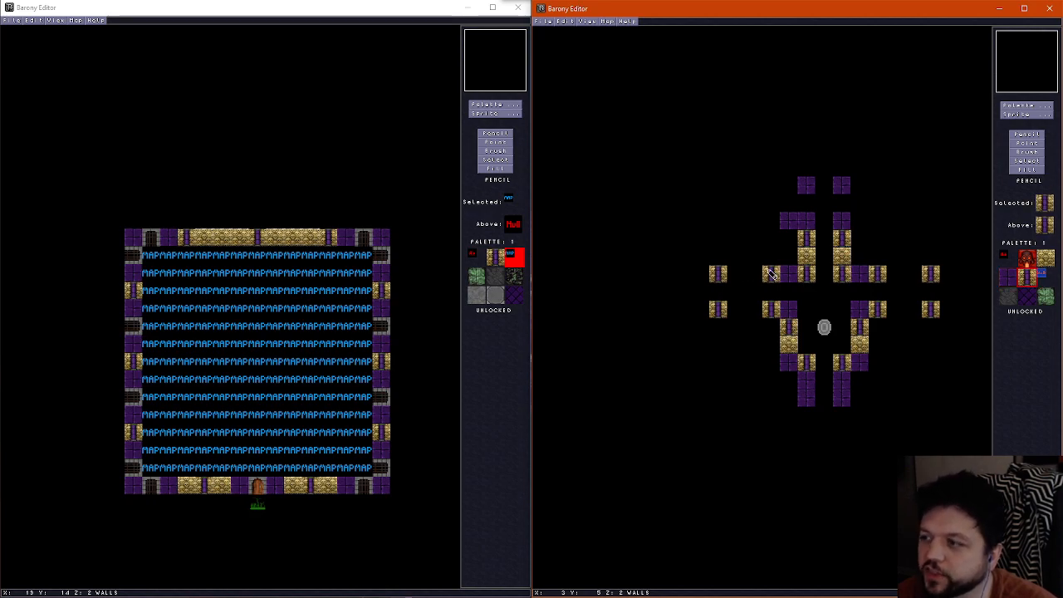
right_click(787, 223)
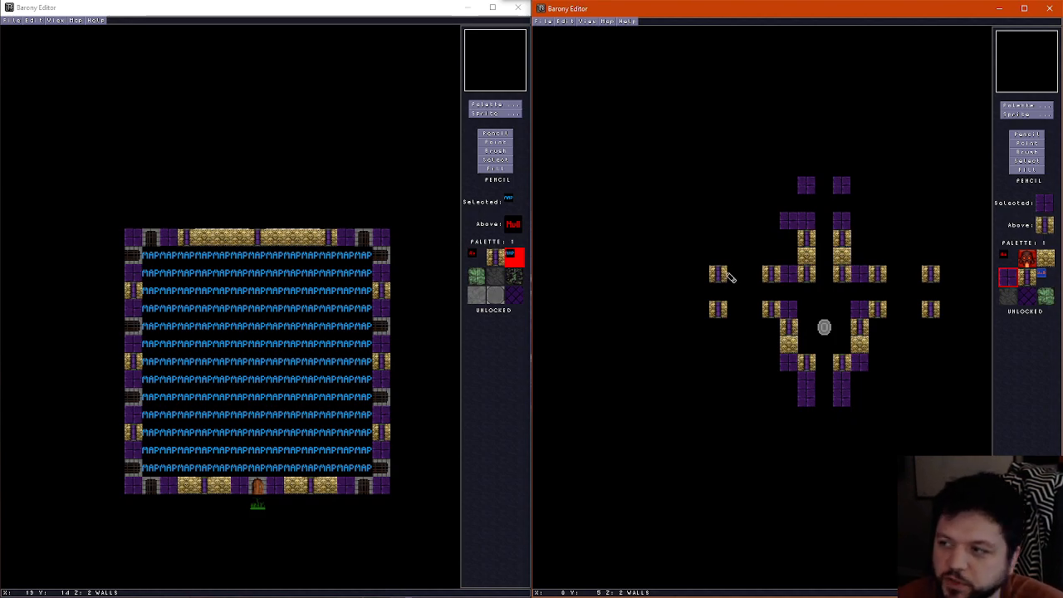
Erase the northern pillar on the room's west edge
right_click(757, 253)
left_click(723, 275)
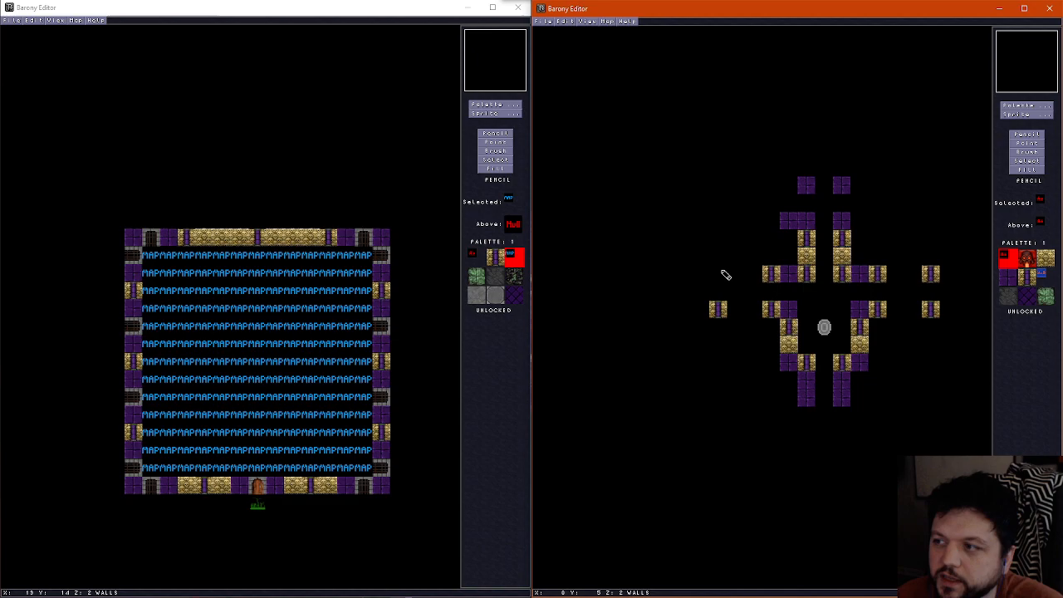
right_click(781, 230)
left_click(718, 275)
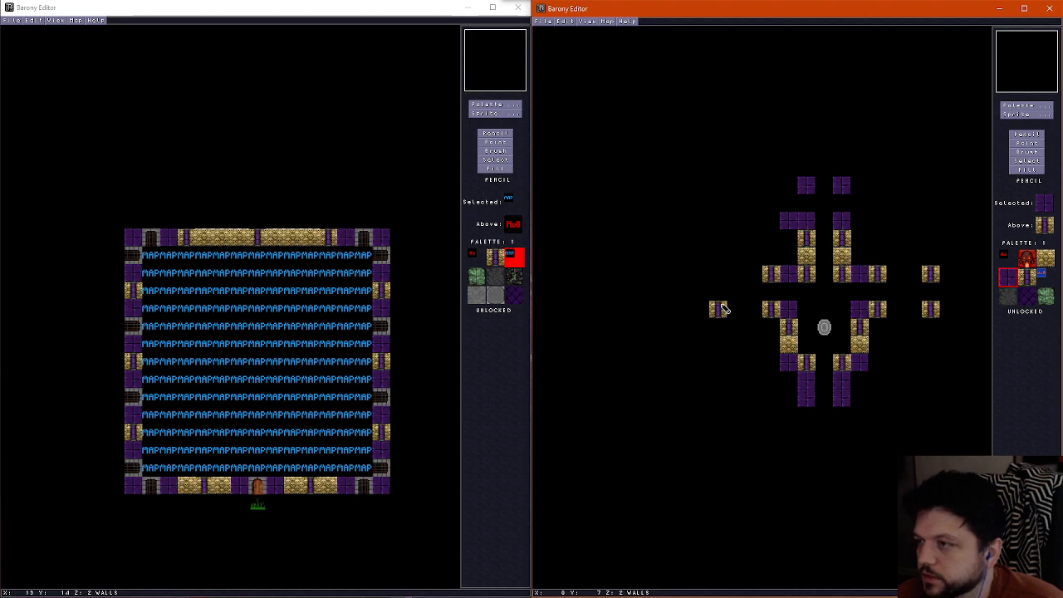
Place a northern pillar on the west edge and paint a purple brick tile directly east of both west-edge pillars
right_click(719, 309)
left_click(718, 274)
left_click_drag(741, 275, 740, 312)
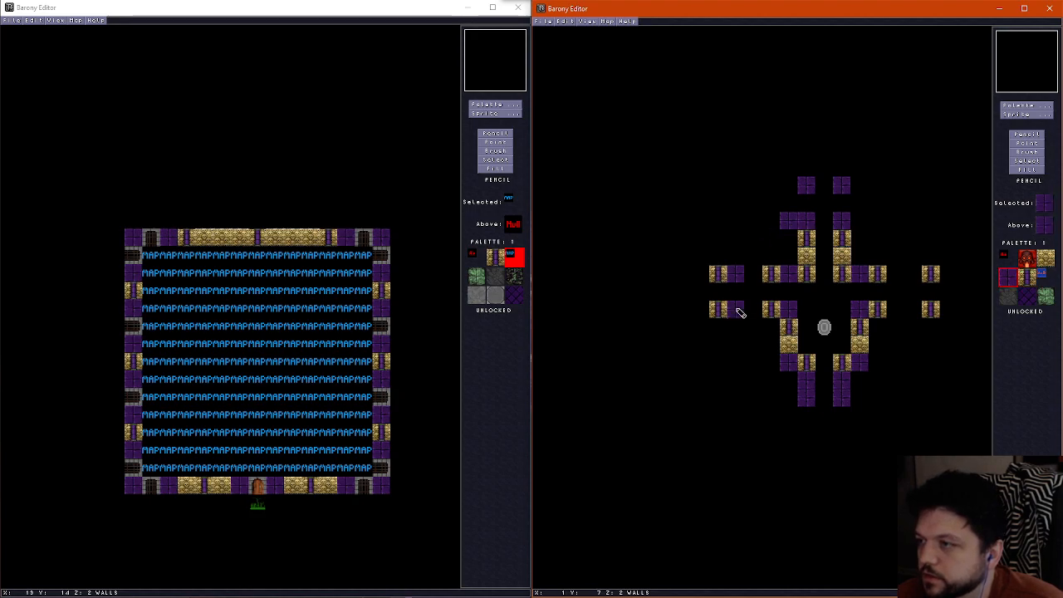
Repaint the western arm of the northern wall row as purple brick, pillar and gold brick from west to east
right_click(808, 257)
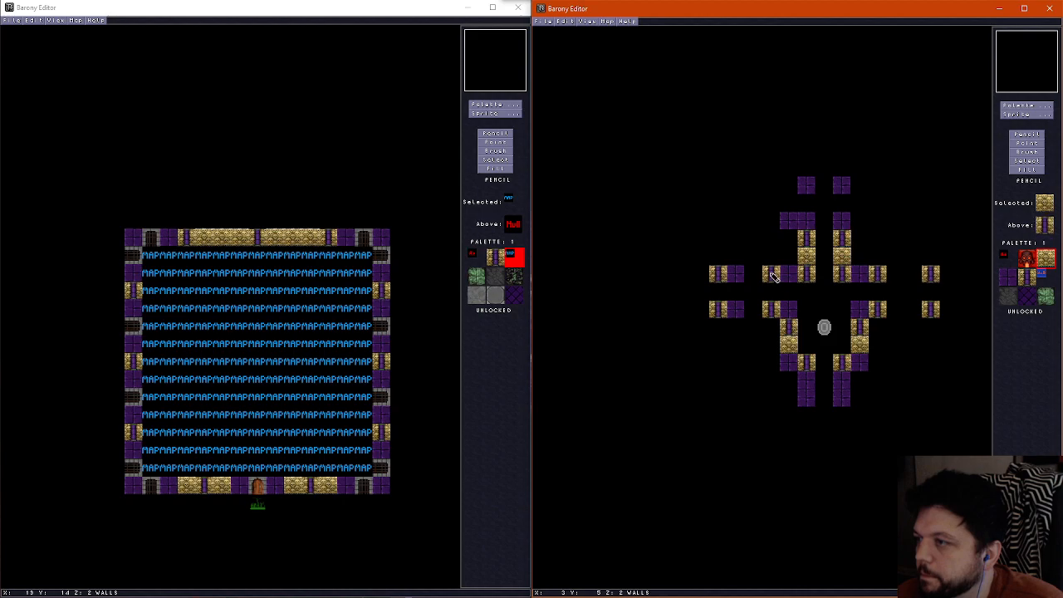
right_click(770, 274)
left_click(784, 276)
right_click(770, 285)
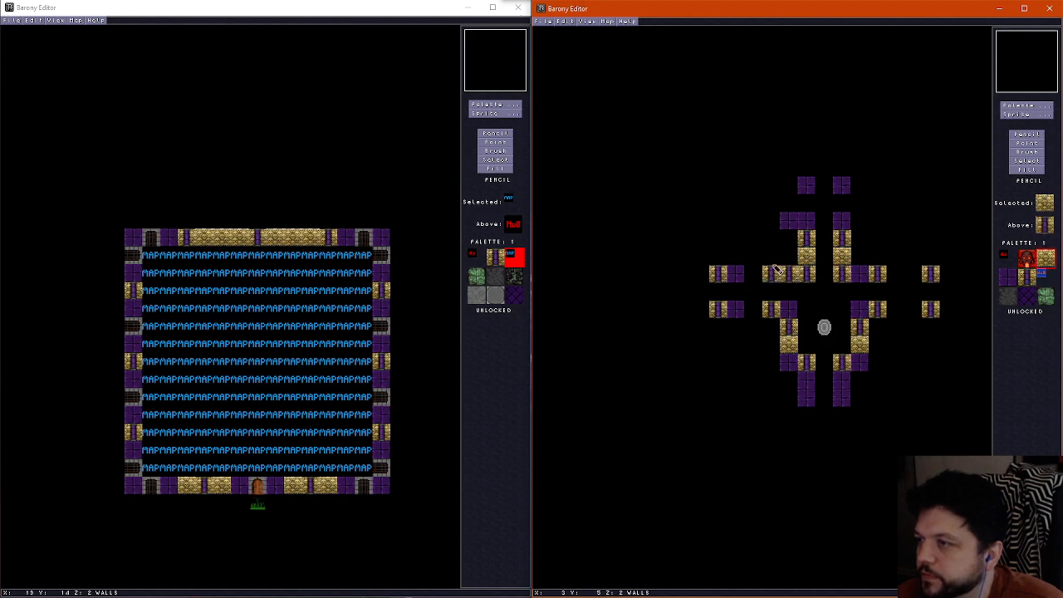
right_click(787, 219)
left_click(767, 272)
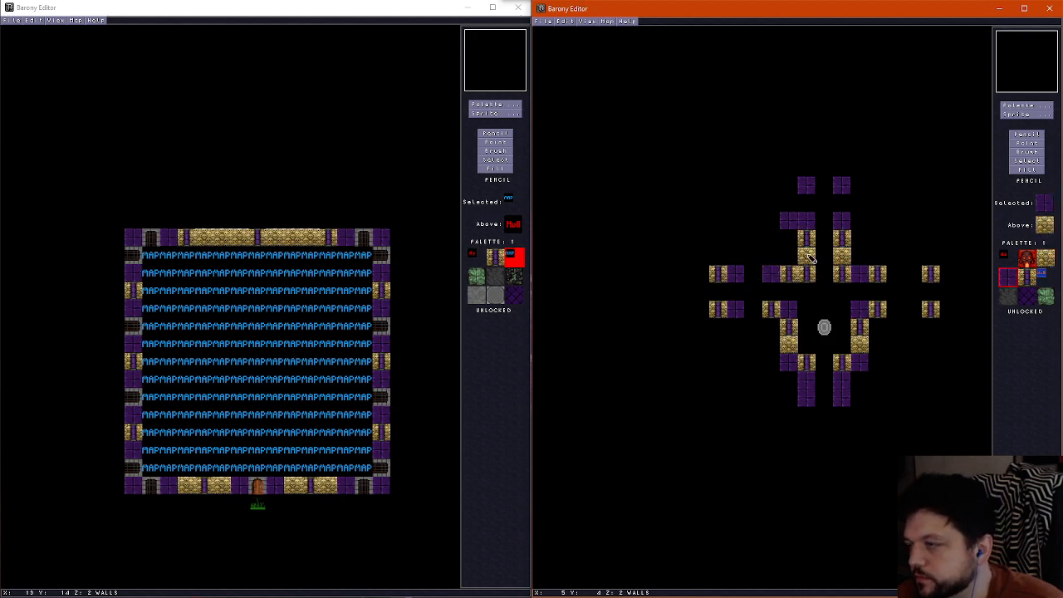
right_click(807, 275)
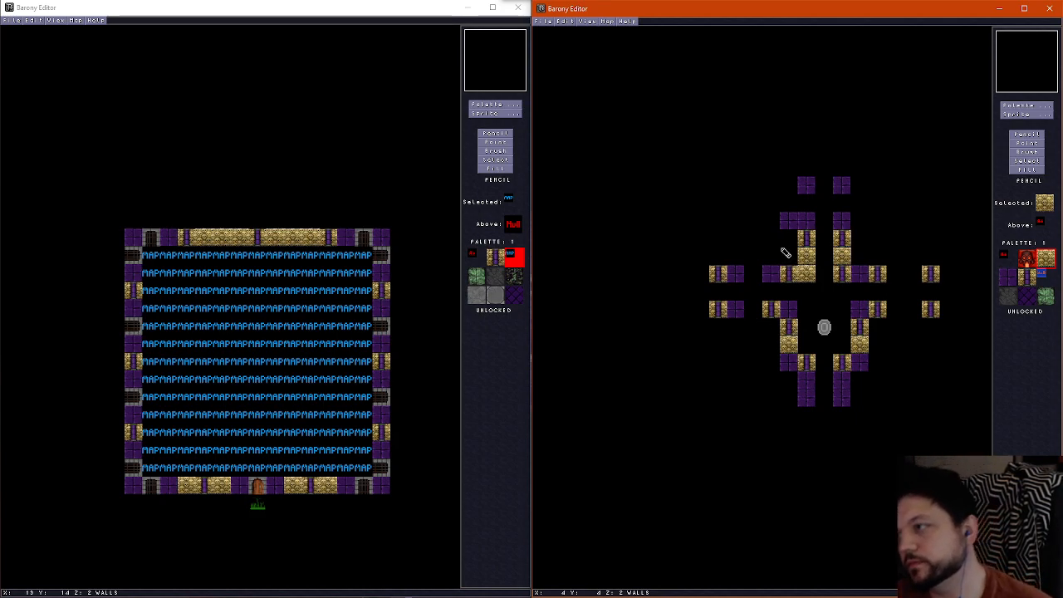
right_click(794, 225)
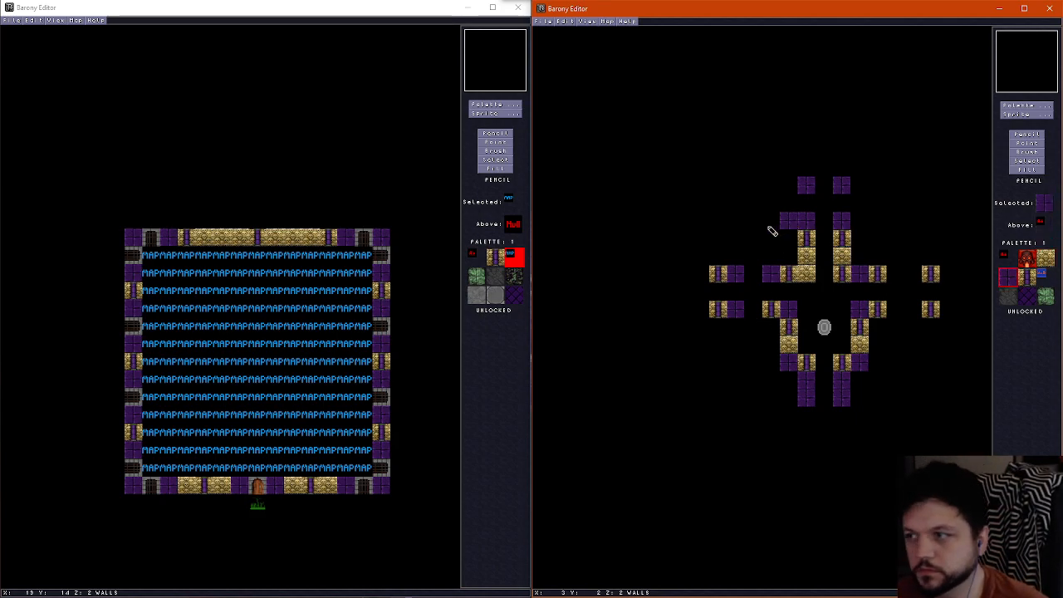
Place lever sprites between the west-edge pillars, between the east-edge pillars and between the two purple brick tiles on the north edge
right_click(806, 290)
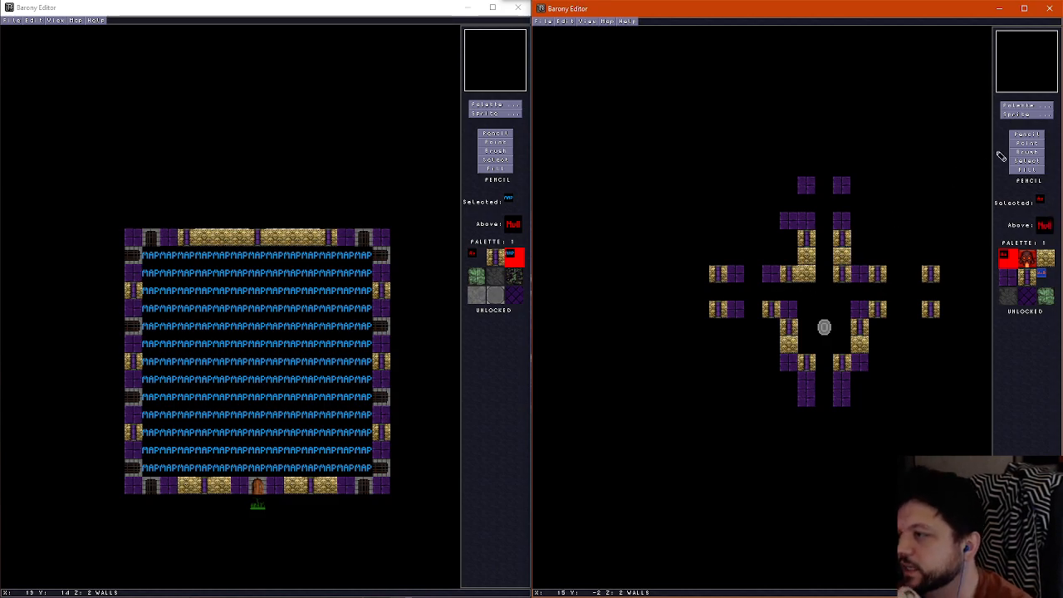
left_click(1027, 114)
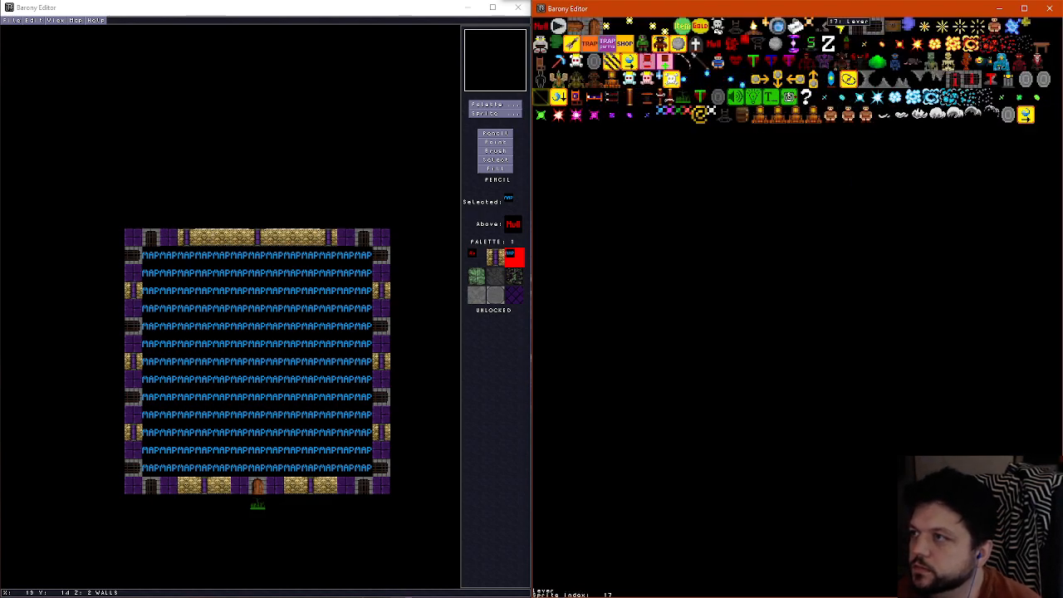
left_click(593, 97)
left_click(720, 292)
left_click(932, 292)
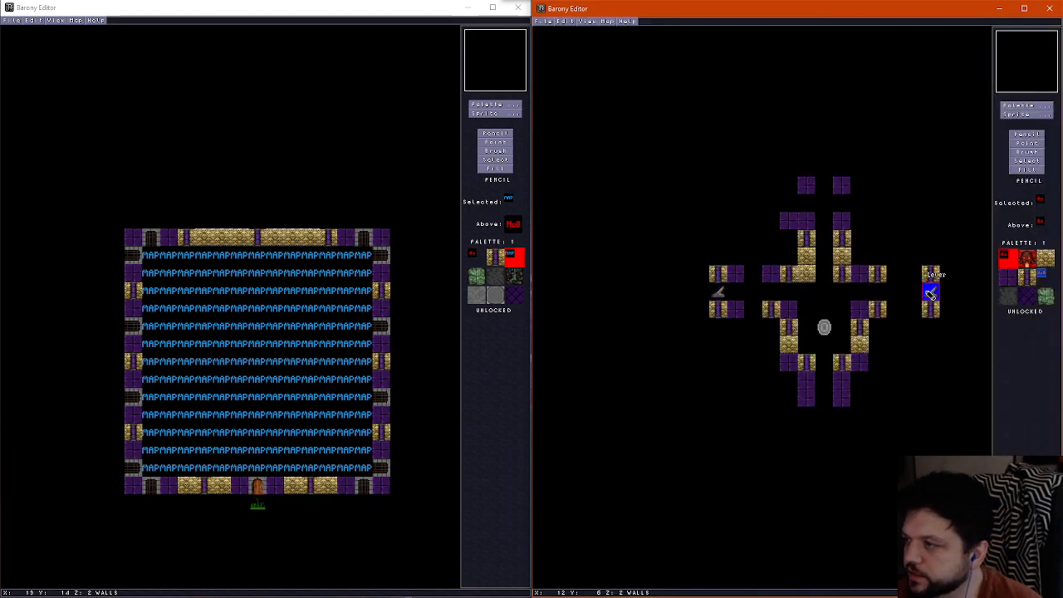
left_click(828, 193)
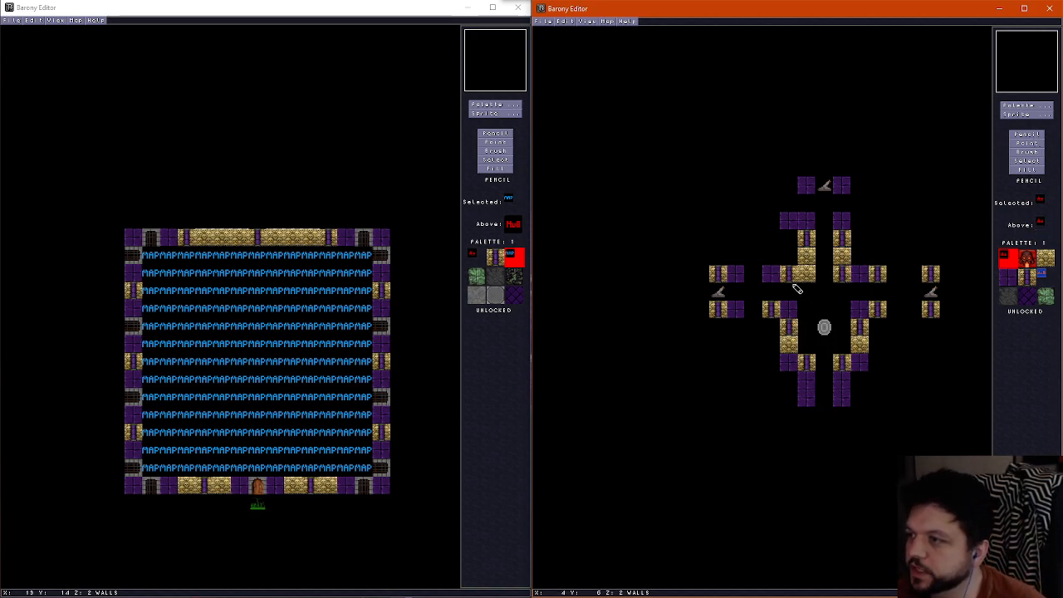
Erase the inner walls and pillars around the shrine, keeping the southern purple columns, the room-edge pieces and the outer purple brick tiles
mouse_move(802, 284)
left_mouse_down()
mouse_move(835, 254)
mouse_move(878, 257)
mouse_move(812, 268)
left_mouse_up()
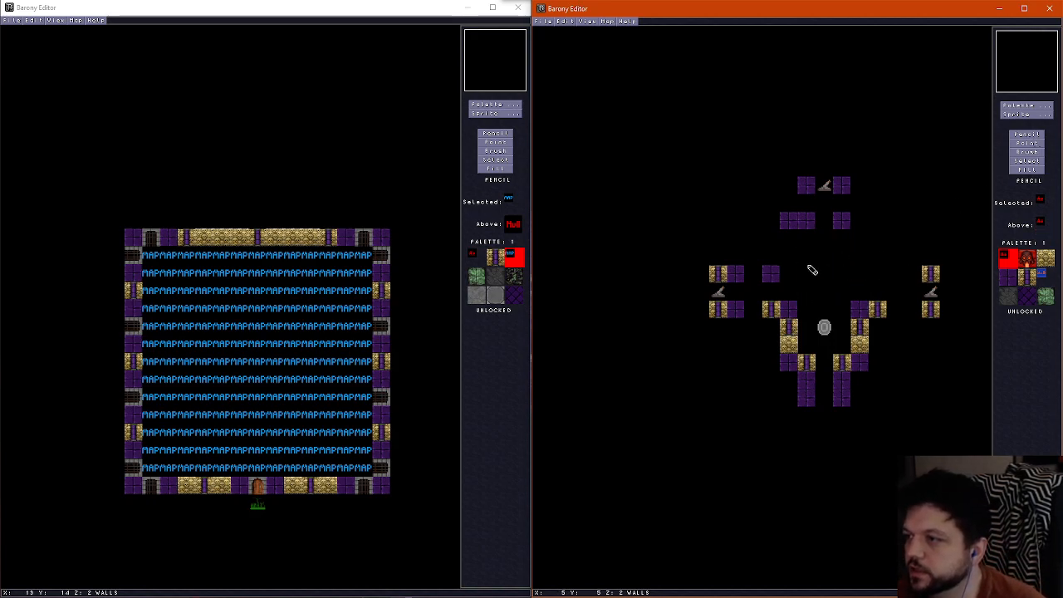
right_click(790, 312)
right_click(803, 313)
mouse_move(774, 313)
left_mouse_down()
mouse_move(788, 309)
mouse_move(825, 356)
mouse_move(870, 363)
mouse_move(885, 322)
left_mouse_up()
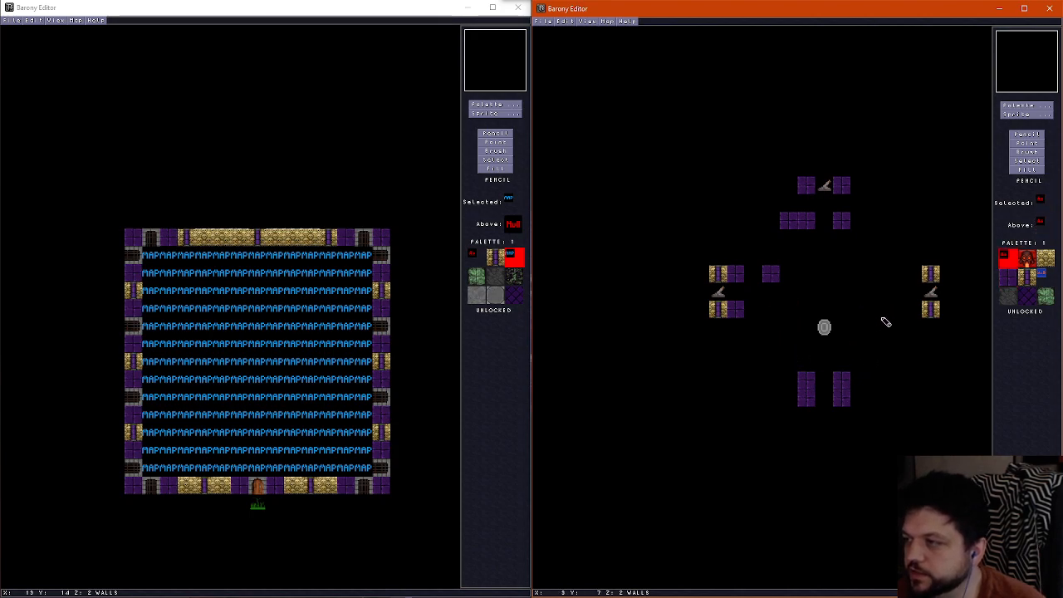
Paint parallel purple brick walls forming a cross of one-tile corridors from the centre to all four edges, erasing the leftover north-west stub
right_click(781, 282)
mouse_move(716, 275)
left_mouse_down()
mouse_move(735, 274)
mouse_move(772, 232)
left_mouse_up()
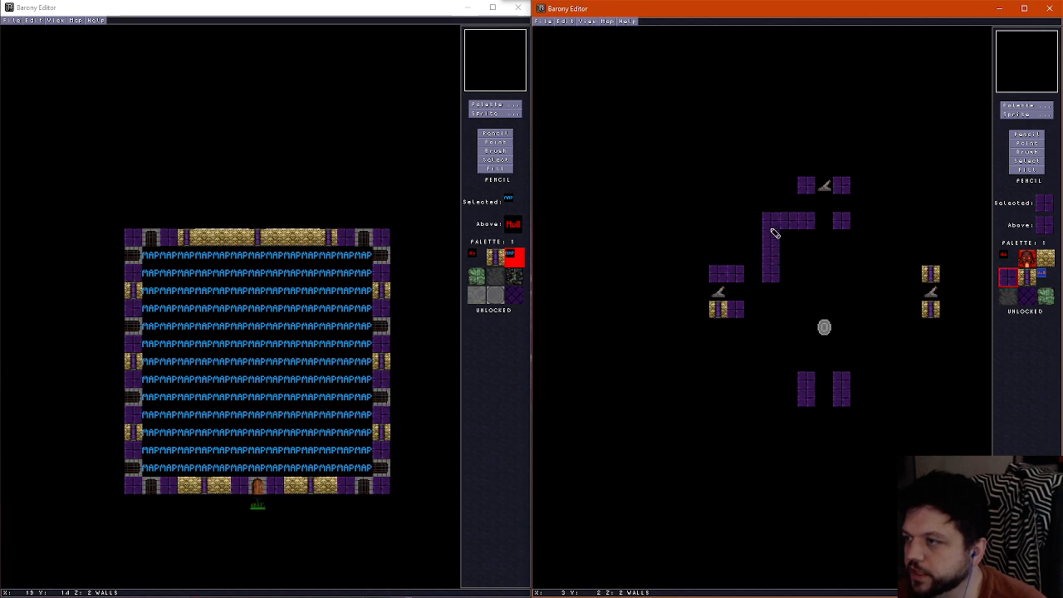
key("ctrl+z")
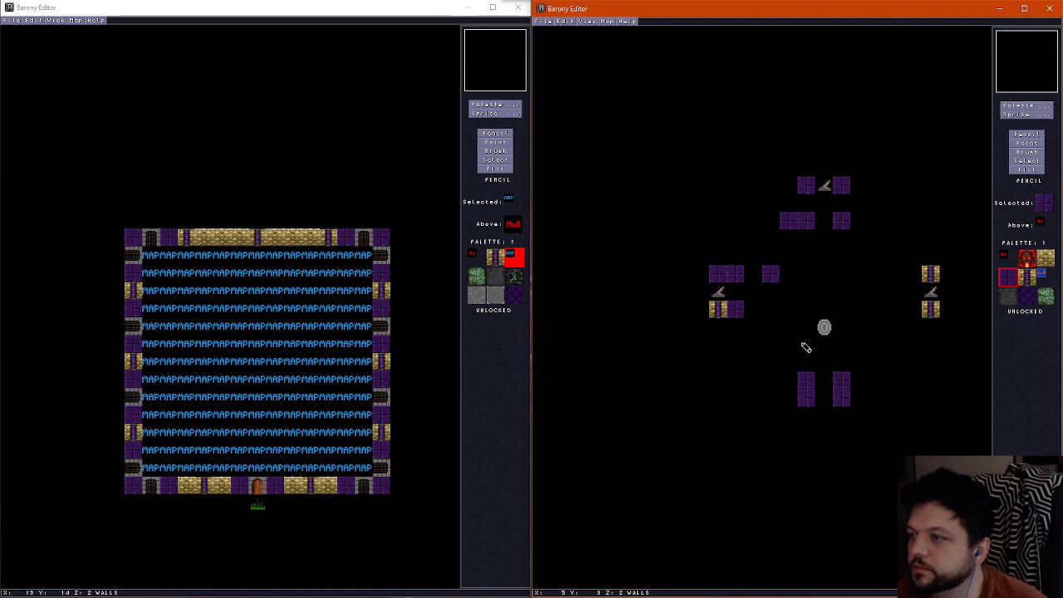
mouse_move(810, 365)
left_mouse_down()
mouse_move(809, 325)
mouse_move(715, 309)
left_mouse_up()
mouse_move(843, 366)
left_mouse_down()
mouse_move(845, 324)
mouse_move(927, 308)
mouse_move(930, 273)
mouse_move(858, 275)
mouse_move(847, 200)
mouse_move(808, 257)
mouse_move(736, 273)
left_mouse_up()
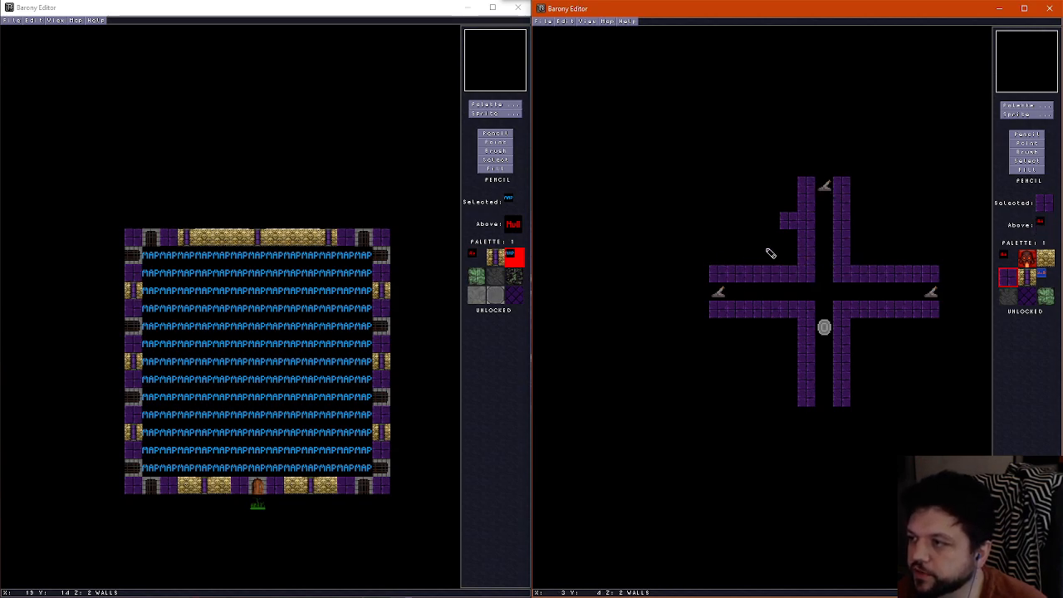
right_click(769, 247)
left_click(788, 222)
right_click(777, 273)
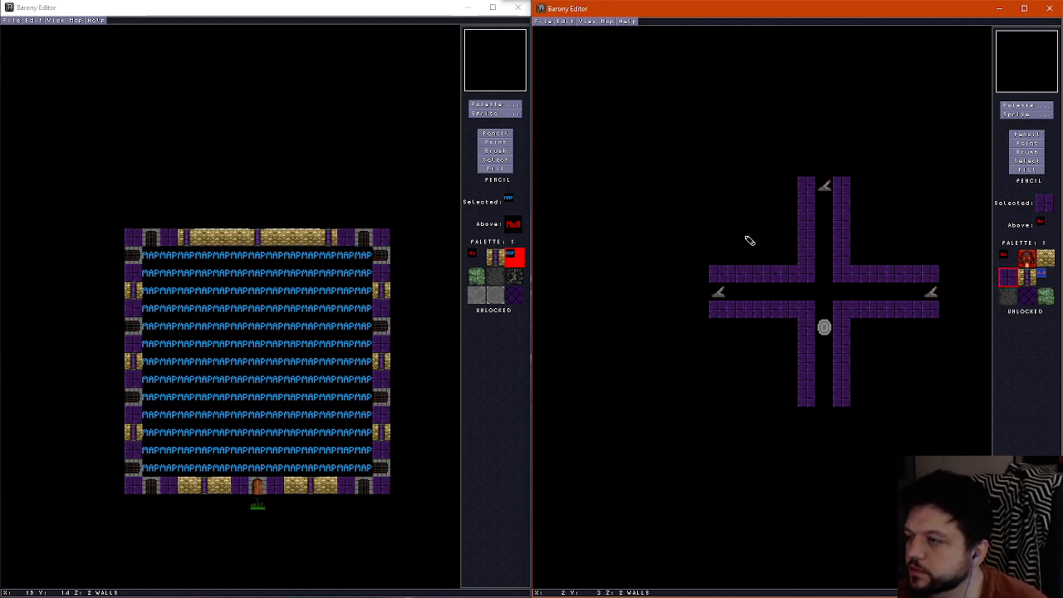
Paint purple brick rows across the northern and southern halves and matching columns through the western and eastern halves, crossing in each quadrant
mouse_move(714, 222)
left_mouse_down()
mouse_move(900, 223)
mouse_move(925, 235)
left_mouse_up()
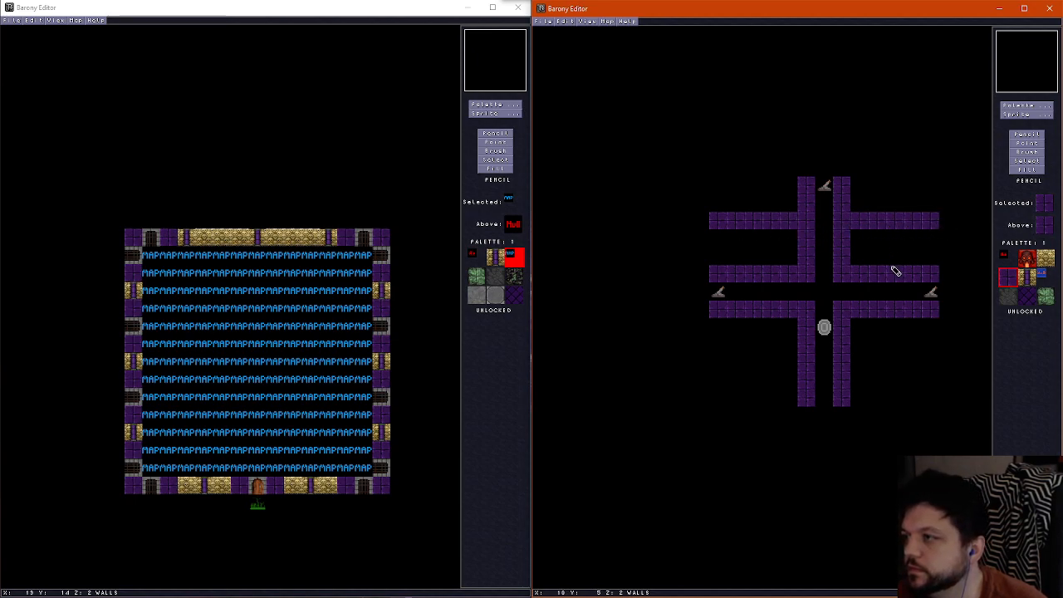
left_click_drag(896, 271, 897, 182)
left_click_drag(763, 271, 755, 170)
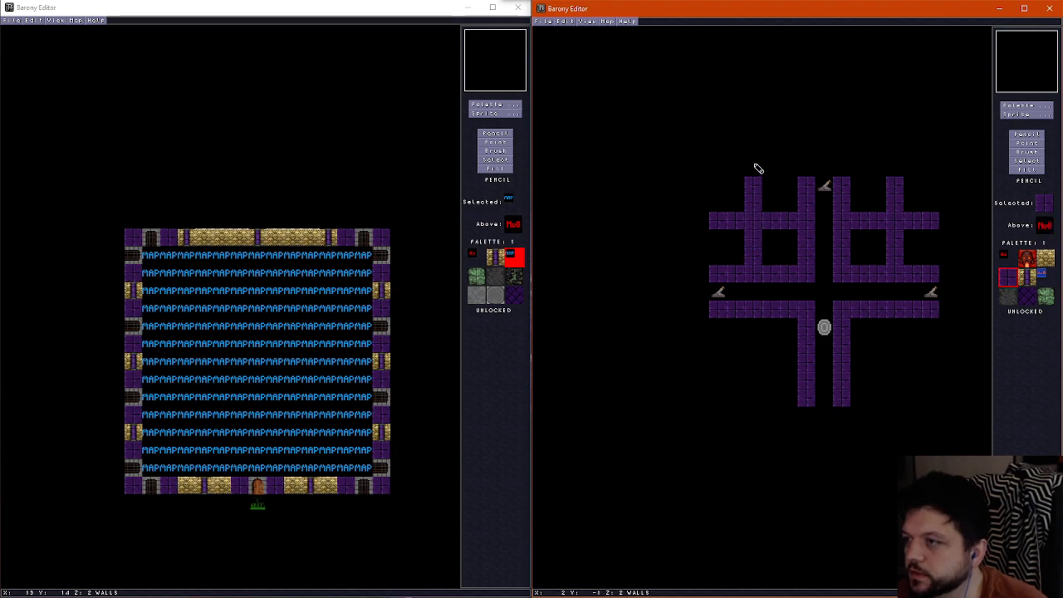
left_click_drag(754, 320, 752, 405)
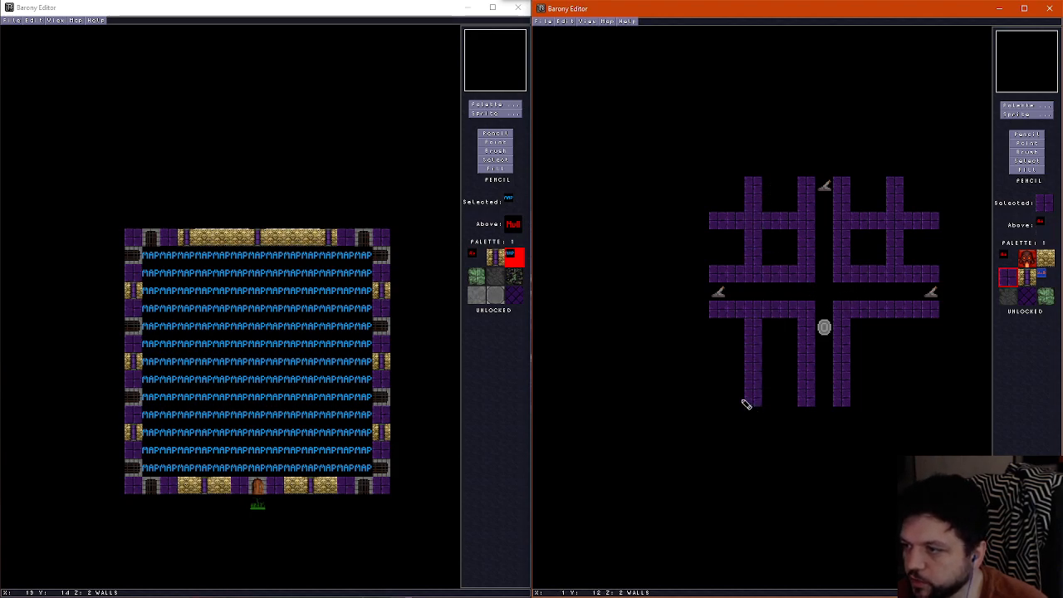
left_click_drag(716, 363, 936, 363)
left_click_drag(904, 325, 904, 394)
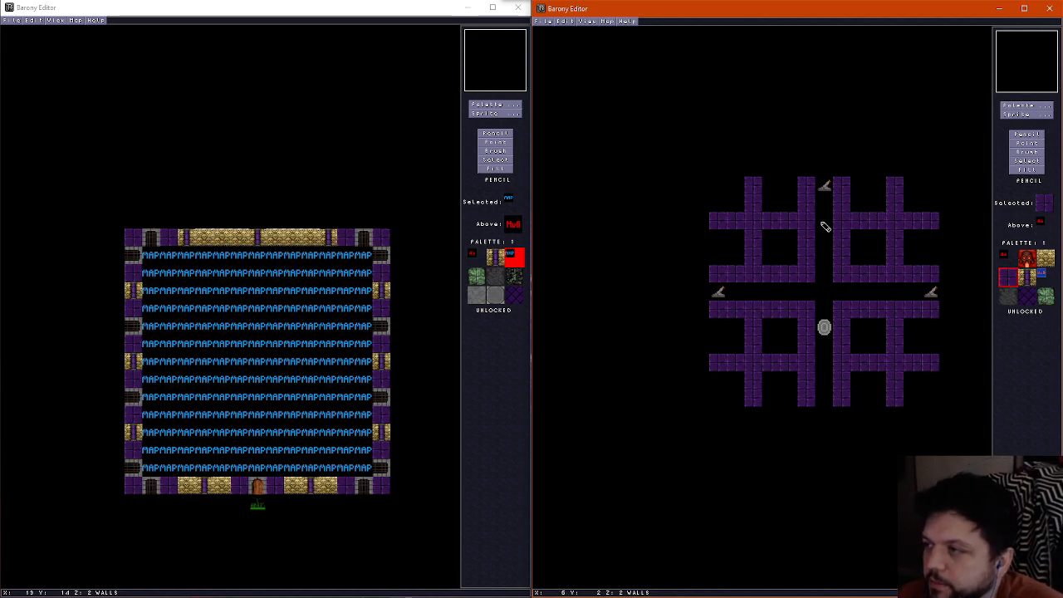
Clear the inner corridor walls around the centre and thicken the surrounding purple brick inward by one tile to form an open chamber
right_click(830, 290)
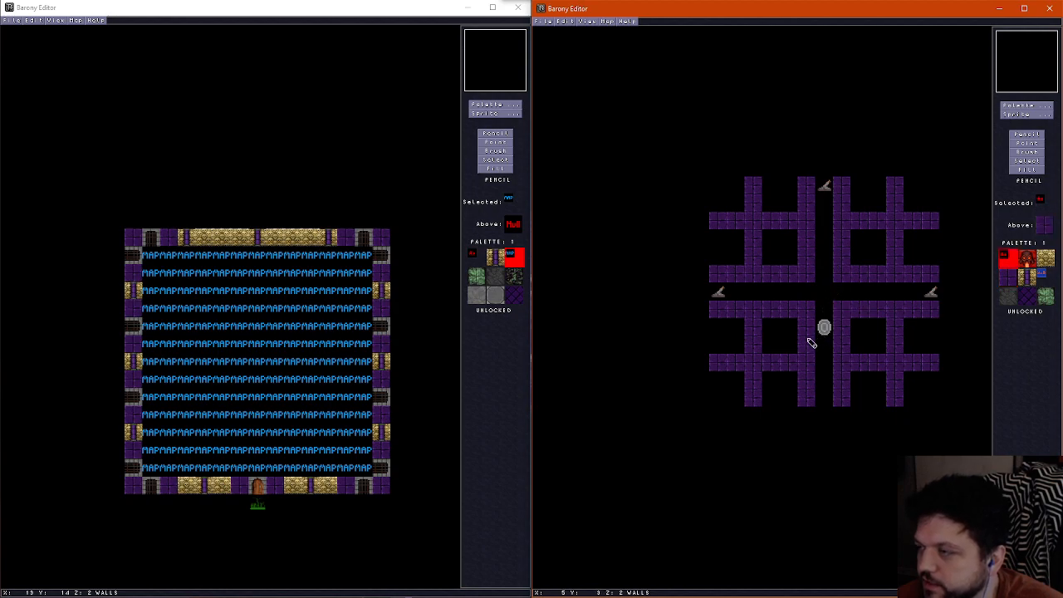
mouse_move(813, 347)
left_mouse_down()
mouse_move(778, 313)
mouse_move(814, 277)
mouse_move(876, 271)
mouse_move(807, 249)
mouse_move(817, 261)
left_mouse_up()
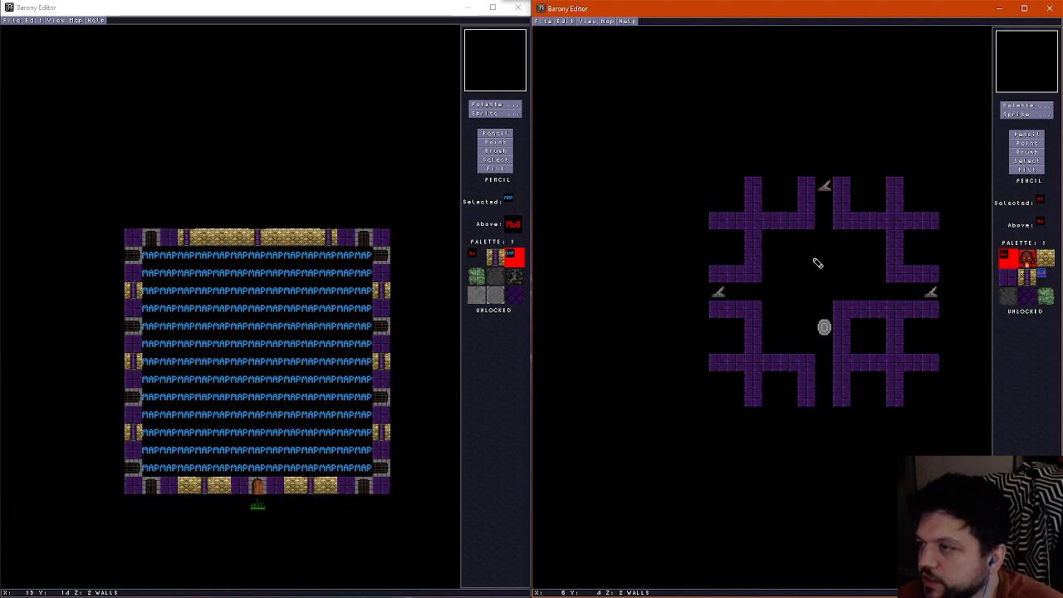
right_click(755, 277)
mouse_move(754, 277)
left_mouse_down()
mouse_move(806, 237)
mouse_move(859, 238)
mouse_move(885, 273)
left_mouse_up()
mouse_move(772, 311)
left_mouse_down()
mouse_move(775, 344)
mouse_move(862, 349)
mouse_move(884, 327)
mouse_move(843, 308)
left_mouse_up()
right_click(861, 325)
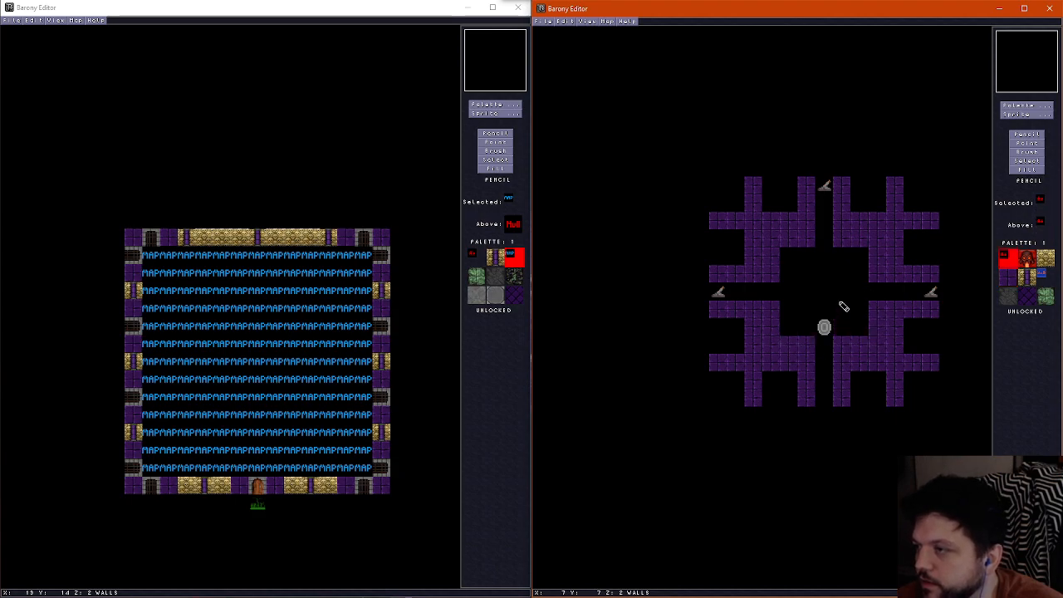
Move the teleport shrine north to the centre of the chamber, in line with the west and east levers
left_click(1027, 143)
left_click_drag(824, 327, 824, 292)
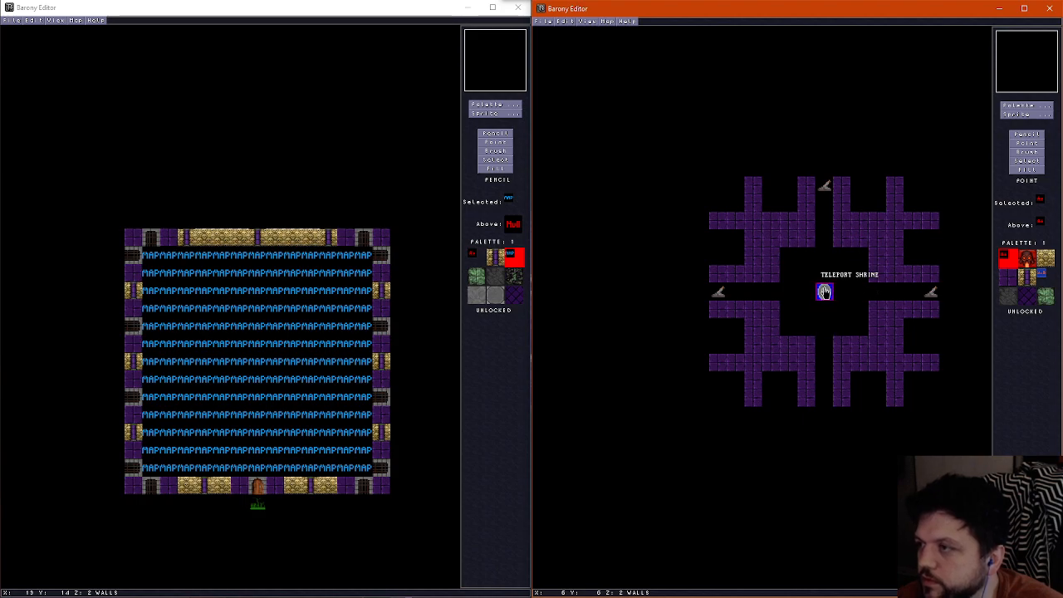
left_click(1027, 133)
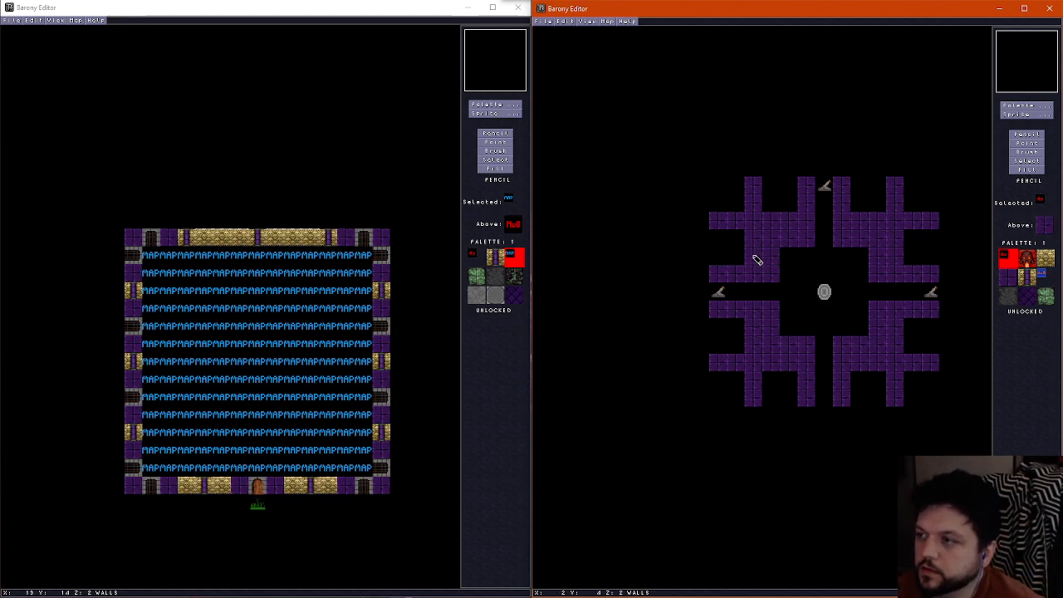
Erase the north-west outer wall column and open one-tile gaps in both northern and both western corridor walls
left_click_drag(756, 260, 755, 187)
left_click(807, 205)
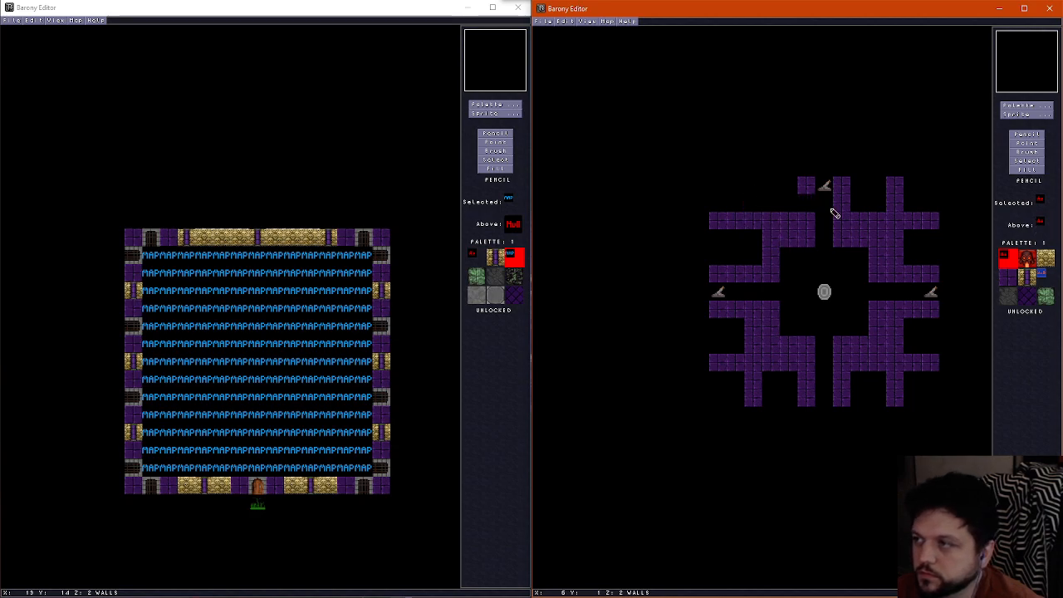
left_click(843, 207)
left_click(729, 277)
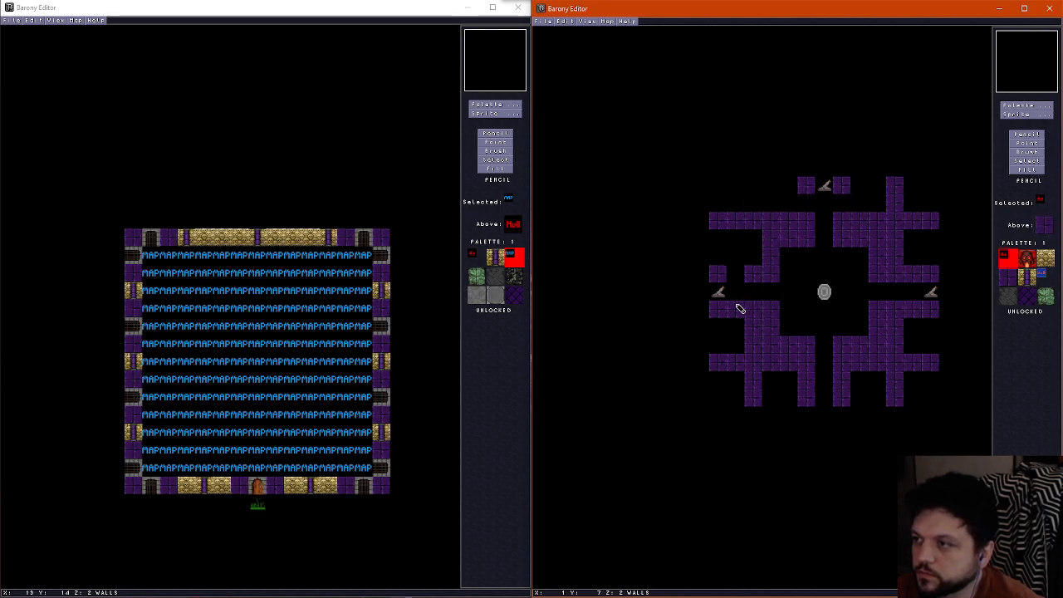
left_click(739, 307)
Erase the south-west outer wall column and the north-west outer row, and open a one-tile gap in the southern corridor's west wall
left_click_drag(750, 326, 756, 352)
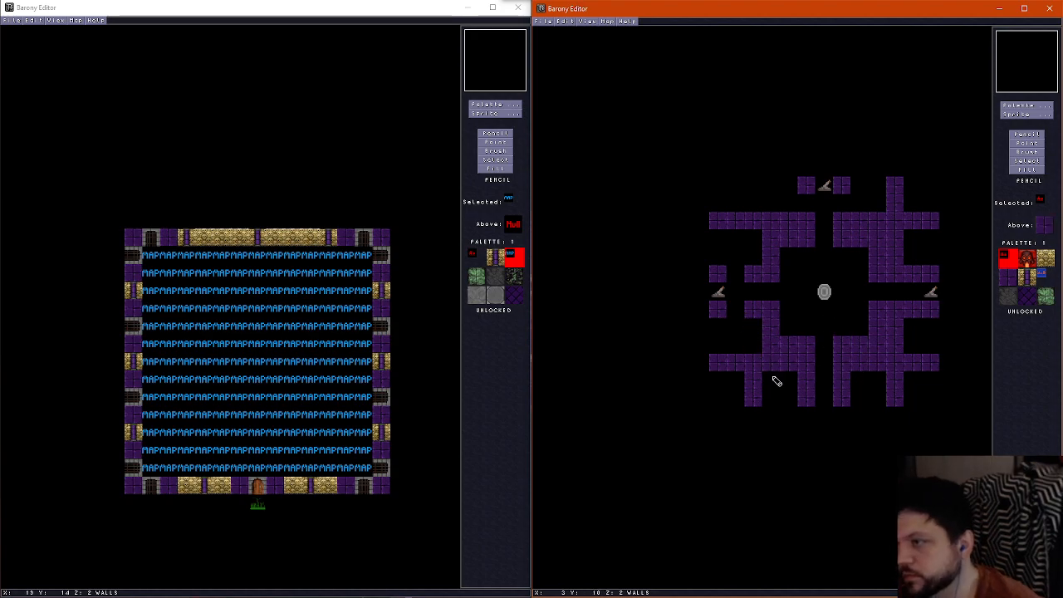
left_click(812, 398)
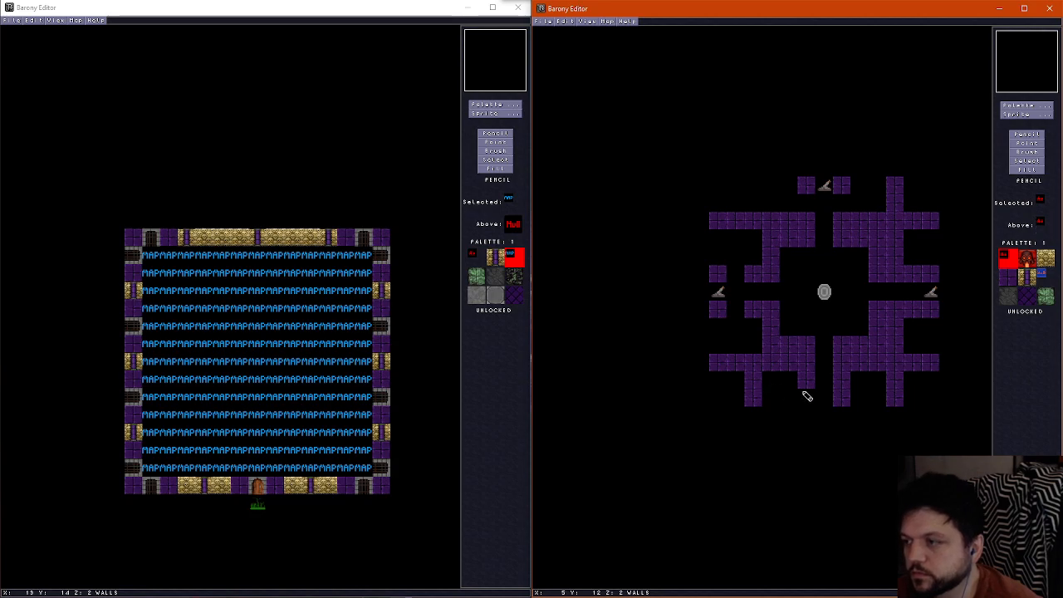
key("ctrl+z")
left_click(808, 382)
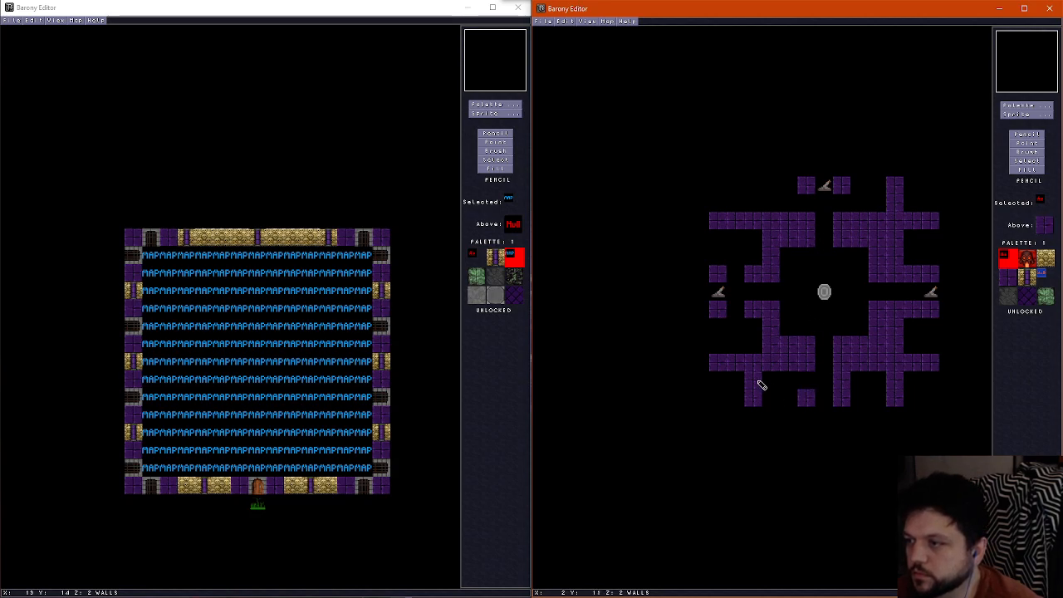
left_click_drag(758, 380, 757, 396)
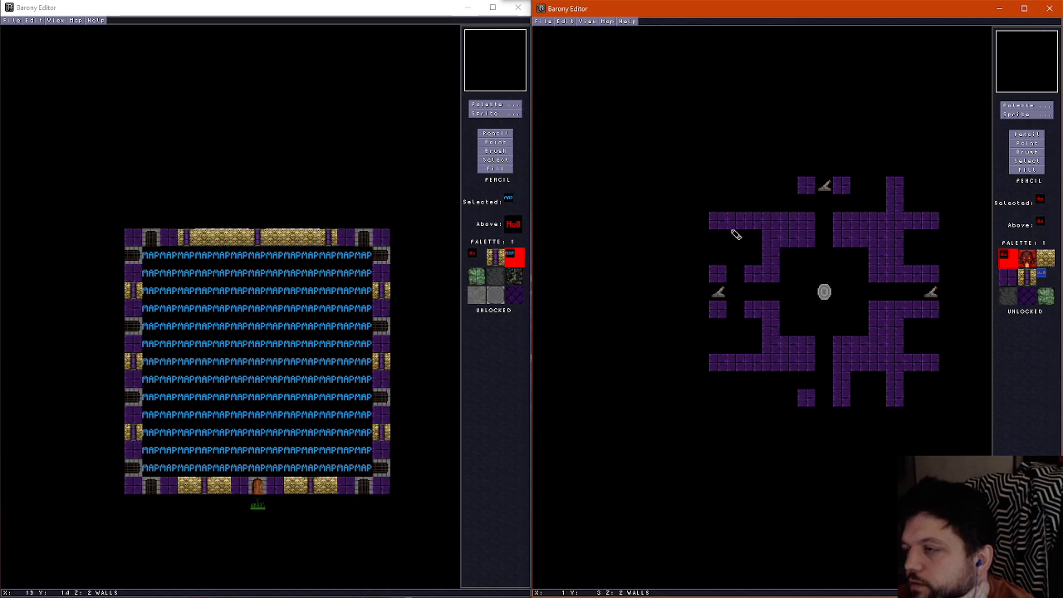
left_click_drag(735, 235, 796, 222)
right_click(769, 252)
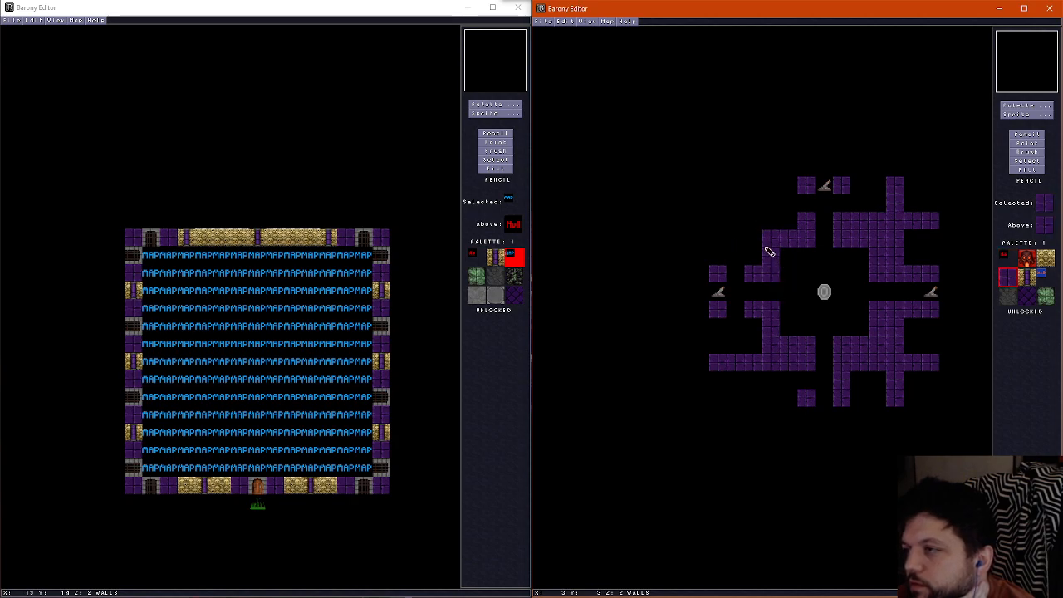
left_click(754, 221)
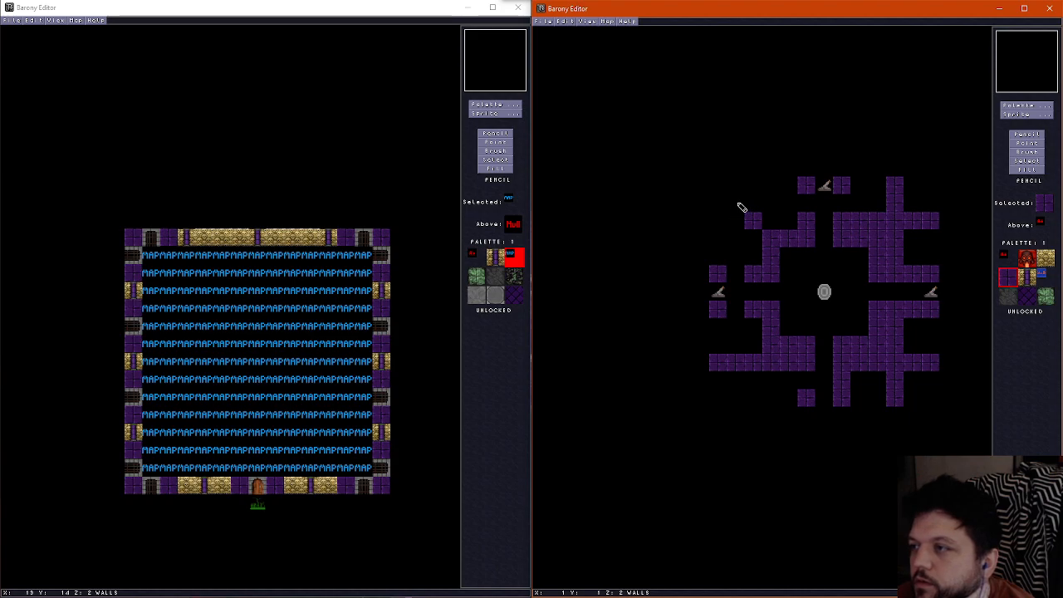
left_click_drag(742, 207, 712, 203)
right_click(754, 207)
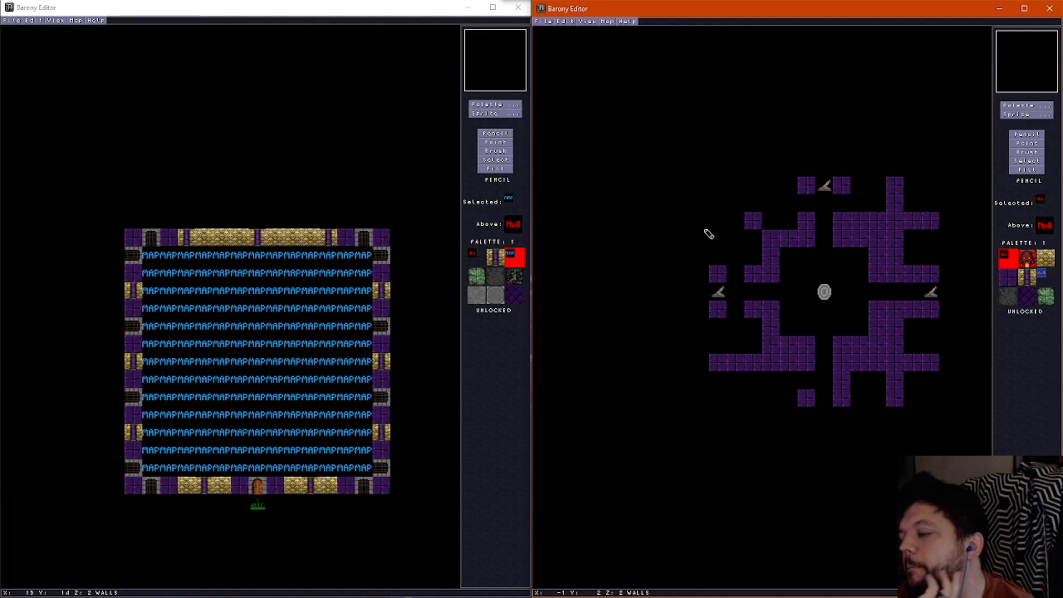
left_click(750, 223)
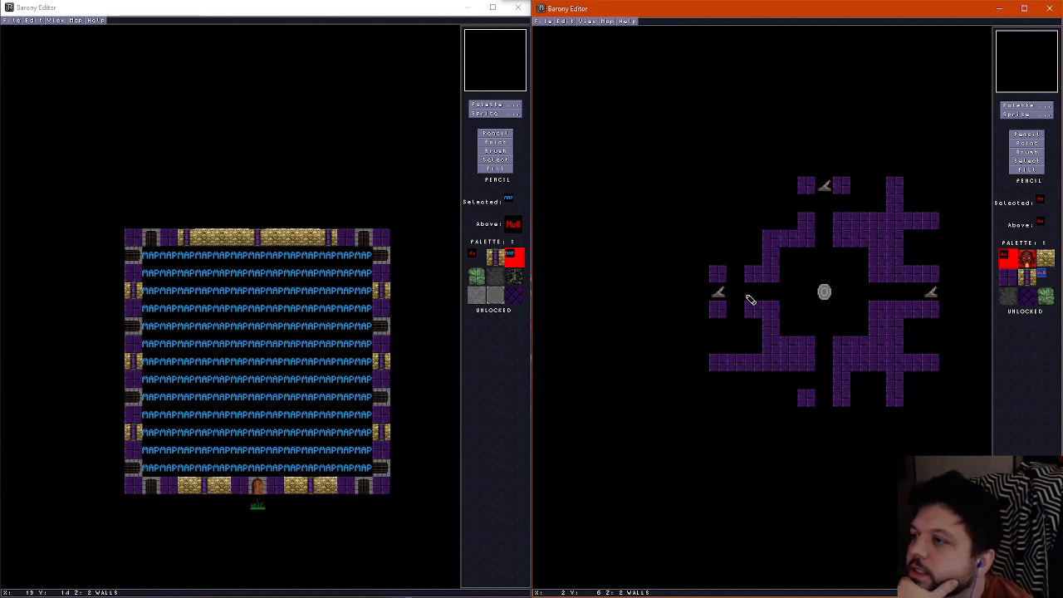
Erase the surplus outer walls in the north-east and south-west quadrants, restoring the purple brick chamber wall at the south-west corner
mouse_move(877, 204)
left_mouse_down()
mouse_move(885, 225)
mouse_move(918, 244)
mouse_move(894, 185)
left_mouse_up()
mouse_move(777, 355)
left_mouse_down()
mouse_move(767, 337)
mouse_move(784, 365)
mouse_move(702, 365)
left_mouse_up()
right_click(777, 314)
left_click_drag(779, 316, 774, 342)
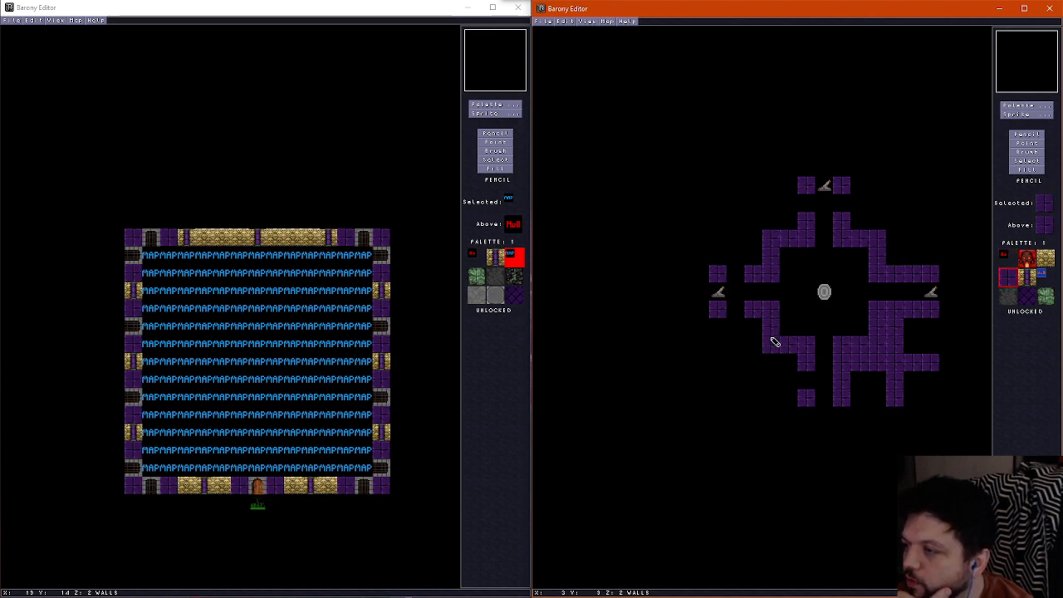
Erase the south-east outer walls and open one-tile gaps in the southern corridor's east wall and both eastern corridor walls
right_click(882, 382)
mouse_move(883, 383)
left_mouse_down()
mouse_move(897, 346)
mouse_move(933, 347)
mouse_move(895, 411)
left_mouse_up()
left_click(842, 380)
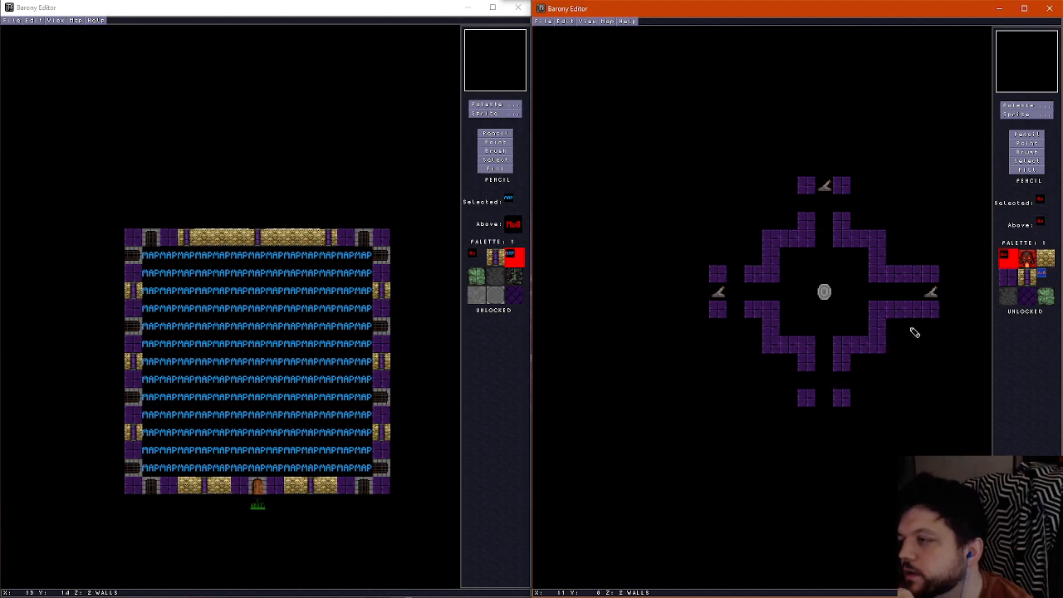
left_click(911, 310)
left_click(913, 275)
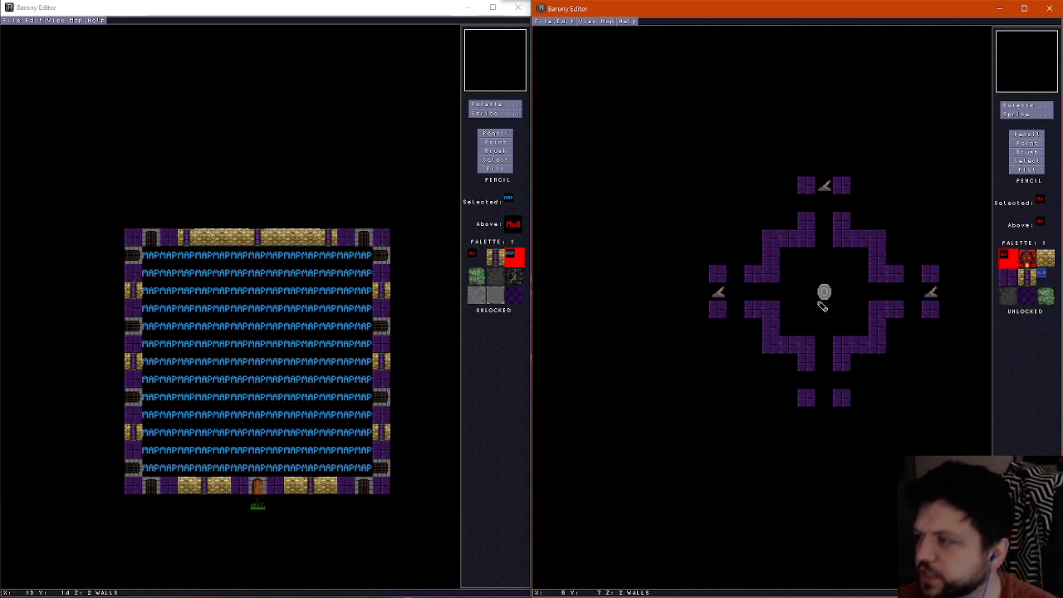
Place East-West gate sprites in the four wall gaps of the northern and southern corridors
left_click(1027, 114)
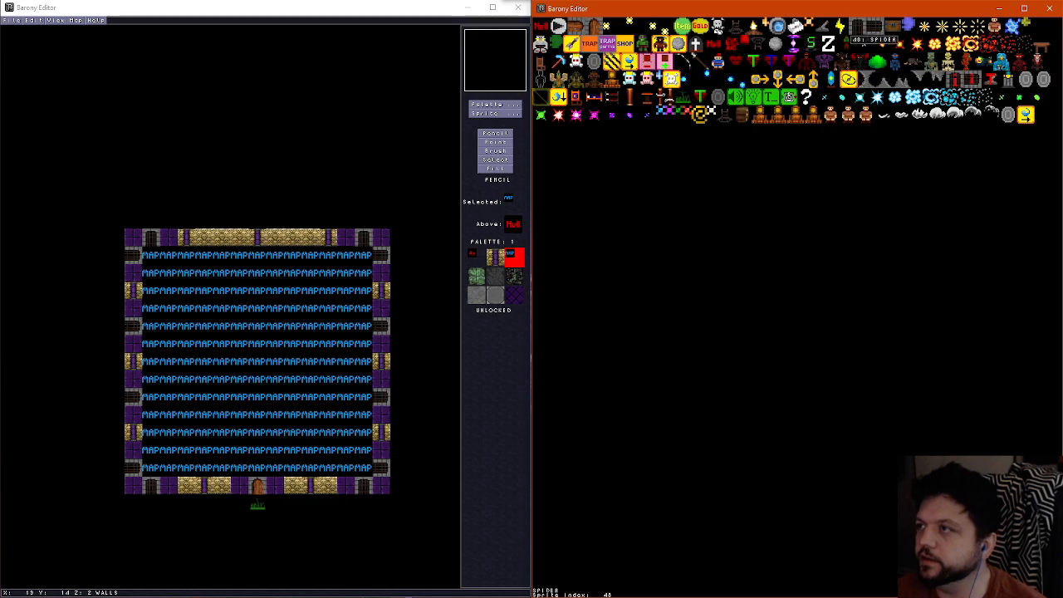
left_click(873, 27)
right_click(805, 207)
right_click(838, 208)
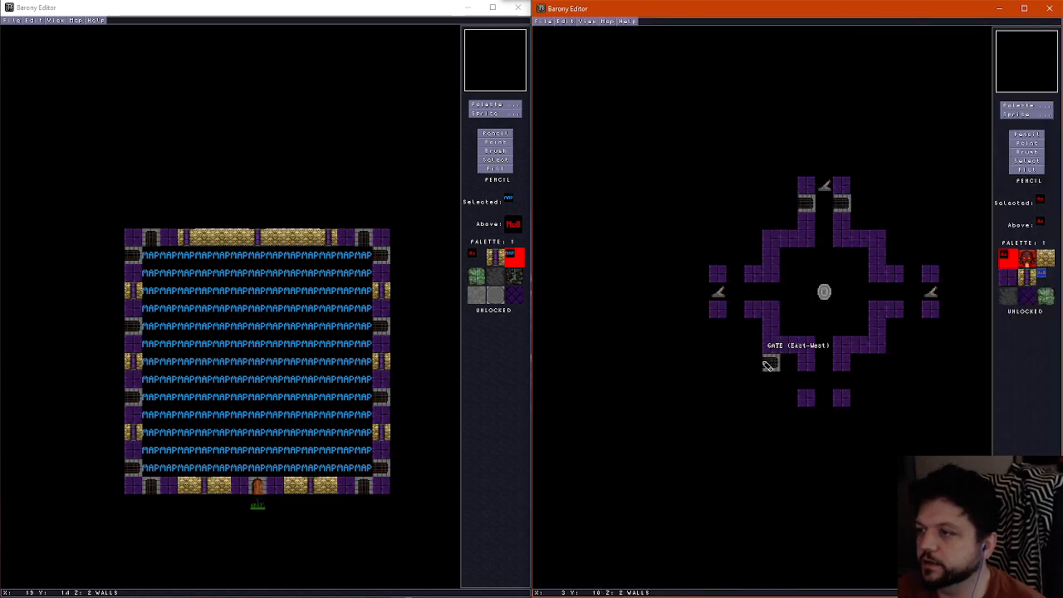
right_click(812, 385)
left_click(846, 383)
Place North-South gate sprites in the four wall gaps of the western and eastern corridors
left_click(1014, 115)
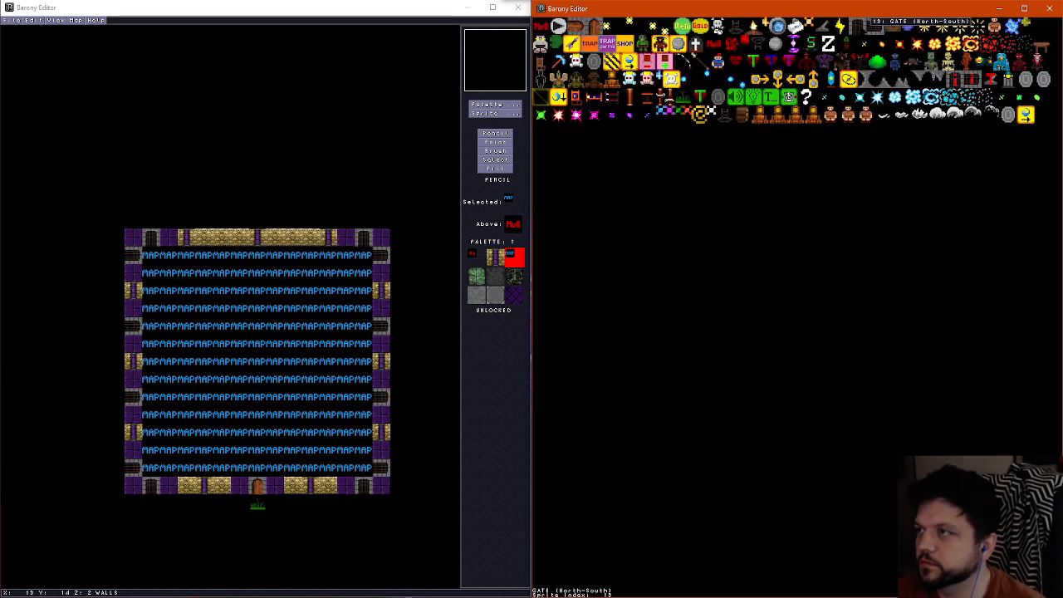
left_click(866, 25)
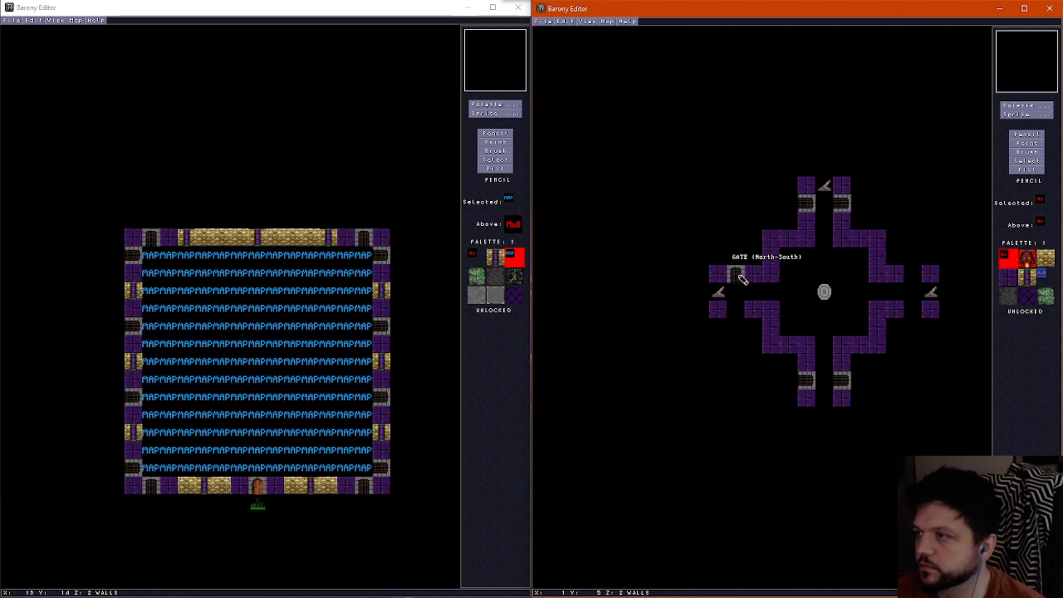
left_click(740, 277)
left_click(738, 312)
left_click(914, 276)
left_click(914, 311)
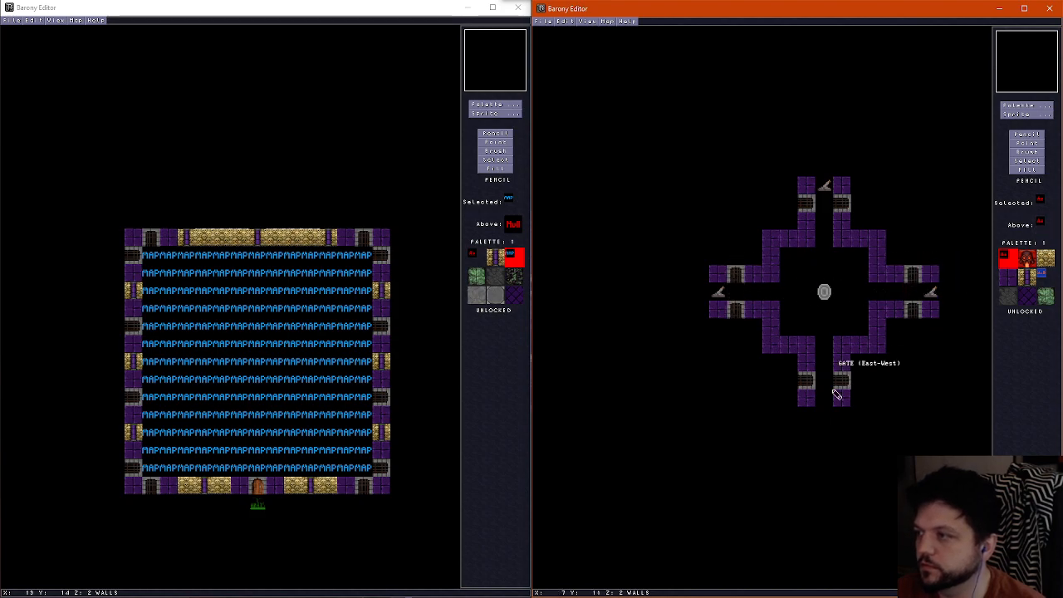
Place wire sprites between the gate pairs of the northern, eastern and western corridors, next to each lever
left_click(1020, 114)
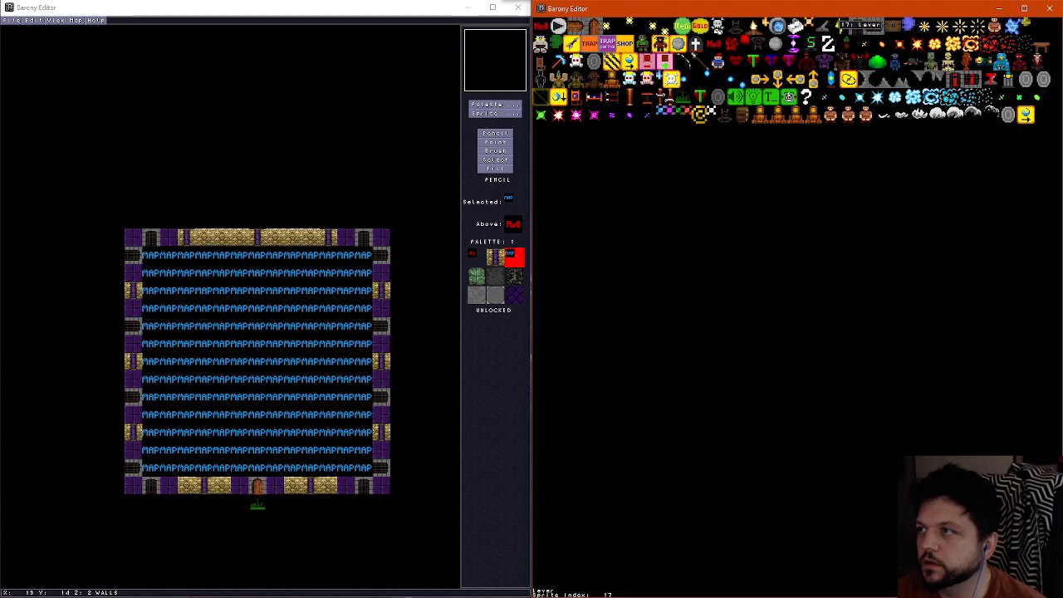
left_click(842, 28)
left_click(823, 203)
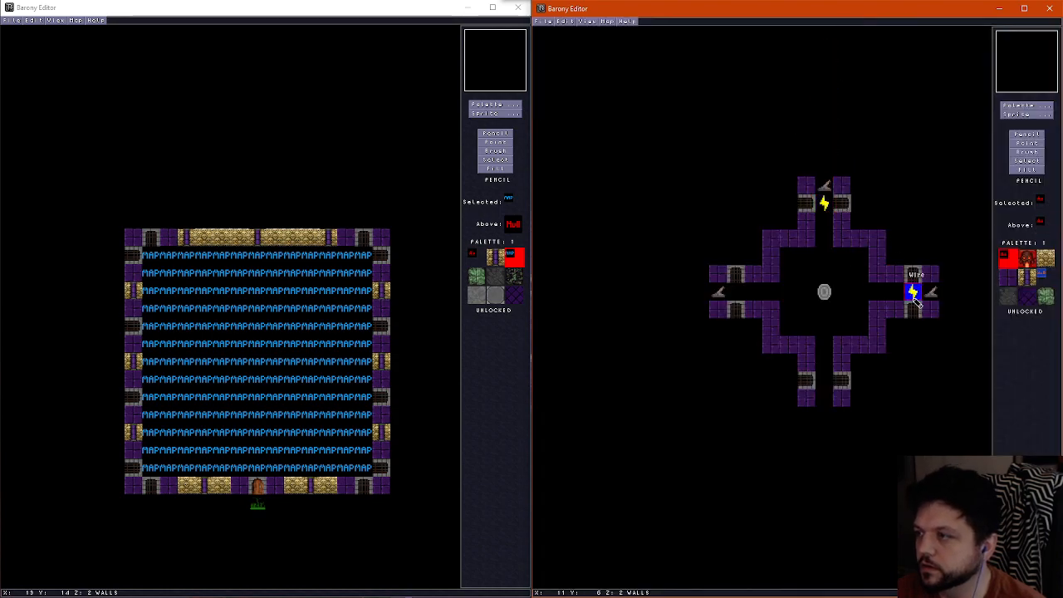
left_click(913, 294)
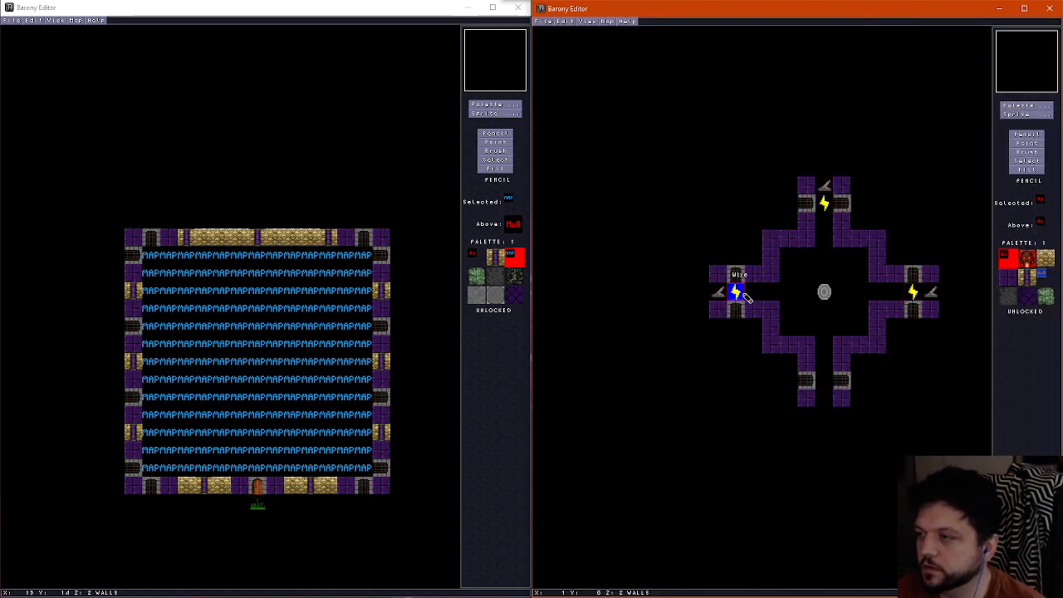
left_click(746, 297)
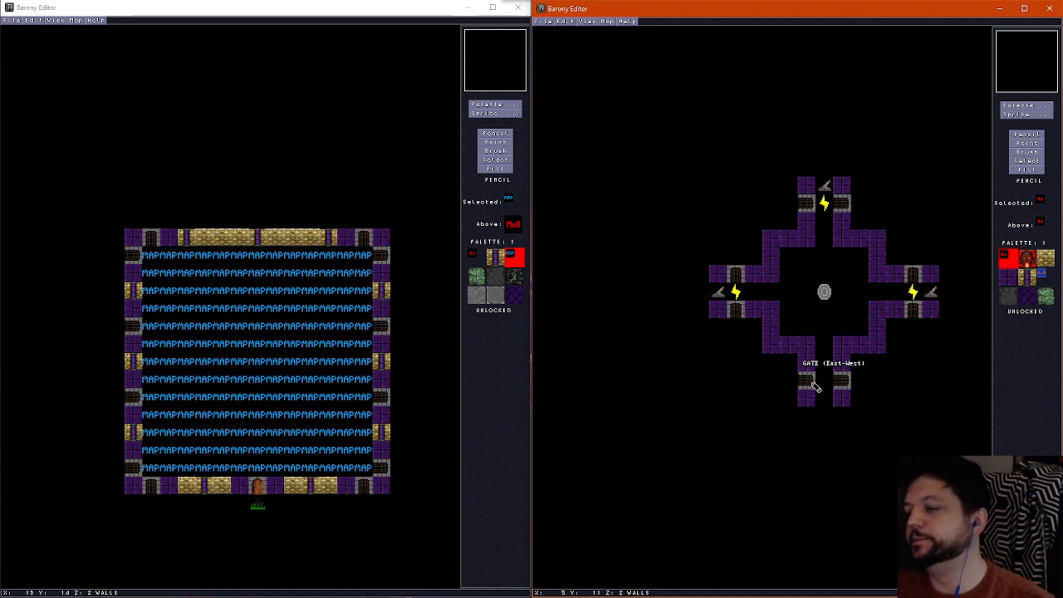
Draw a three-tile vertical purple wall on each side of the southern corridor, leaving two empty tiles between it and the corridor wall
right_click(769, 349)
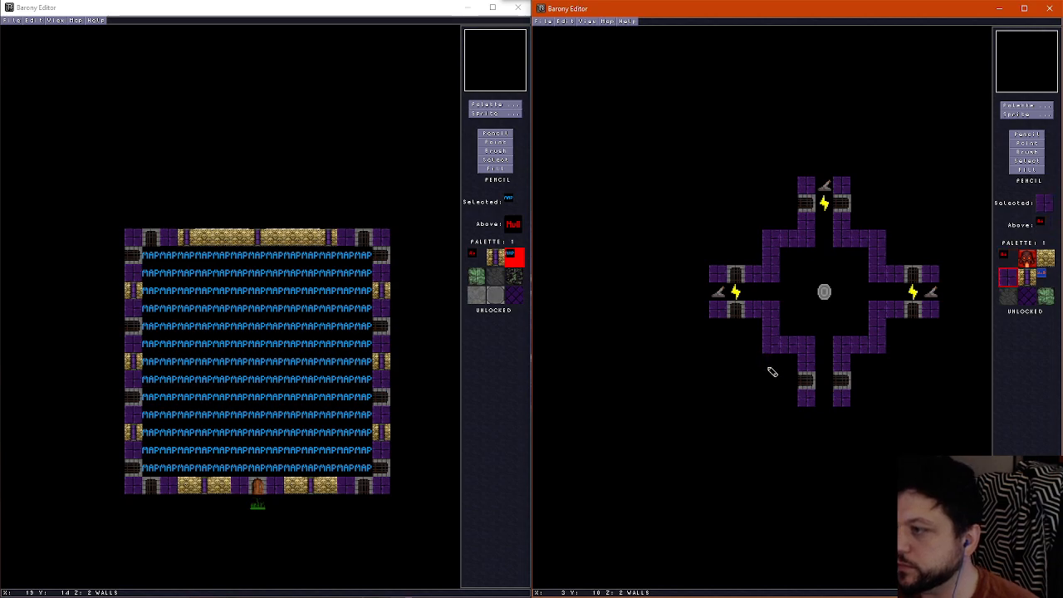
left_click_drag(768, 365, 771, 401)
left_click_drag(883, 355, 880, 398)
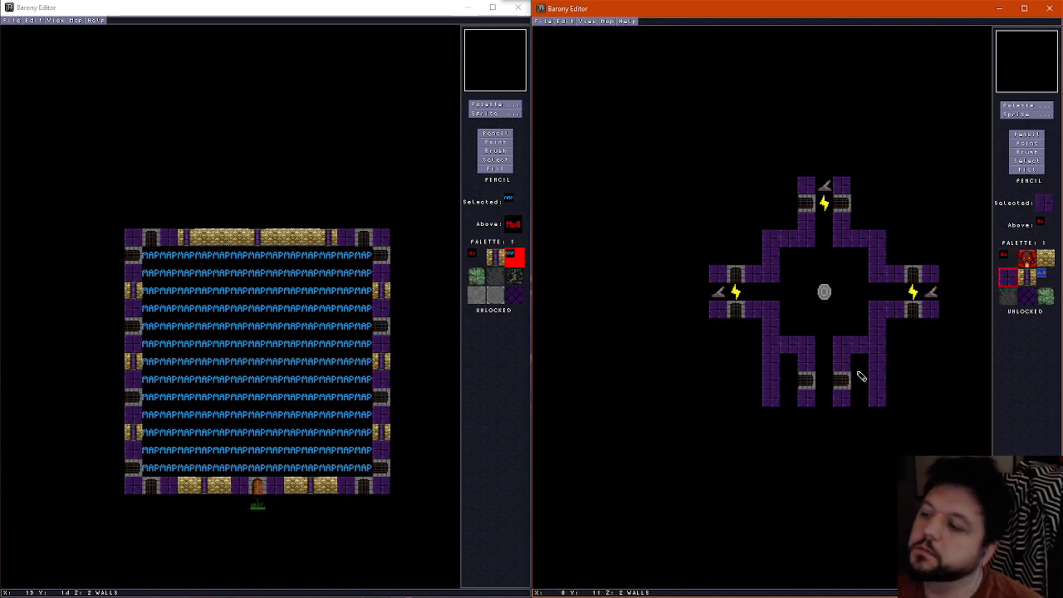
left_click_drag(898, 366, 897, 408)
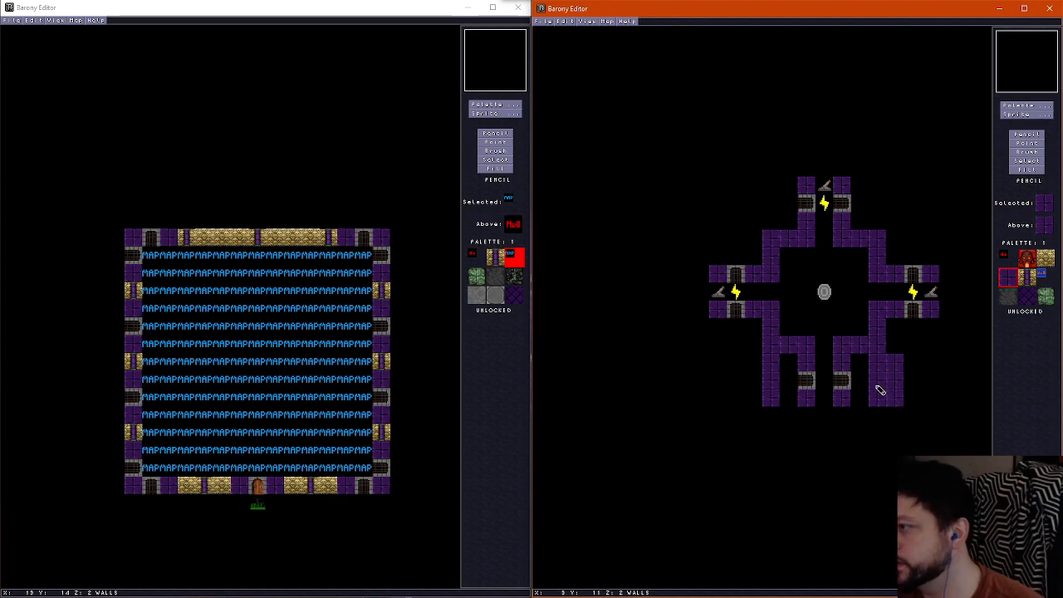
right_click(858, 368)
left_click_drag(877, 357, 882, 395)
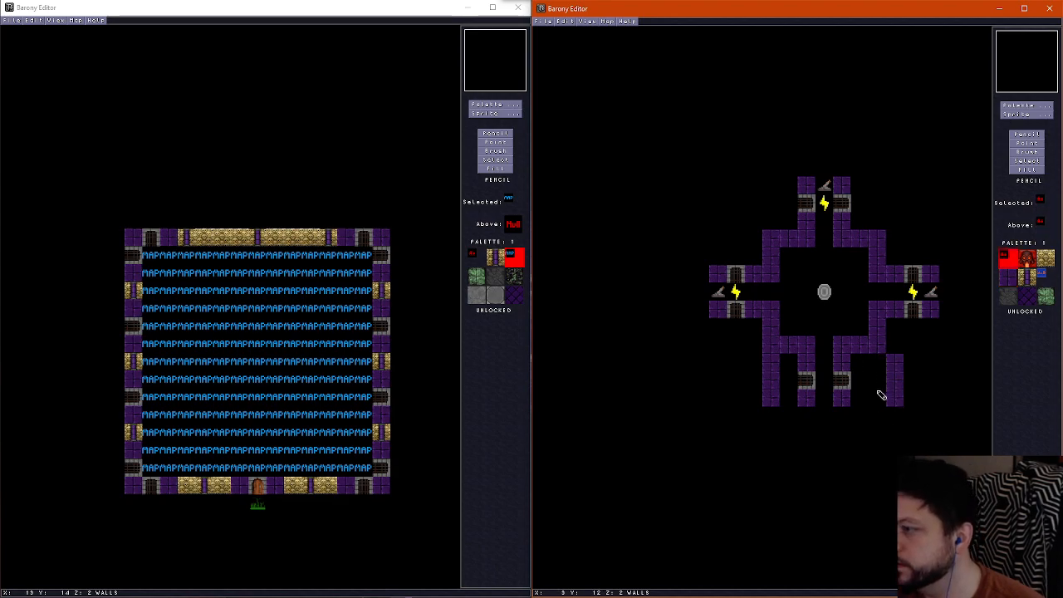
left_click_drag(772, 359, 772, 406)
right_click(775, 349)
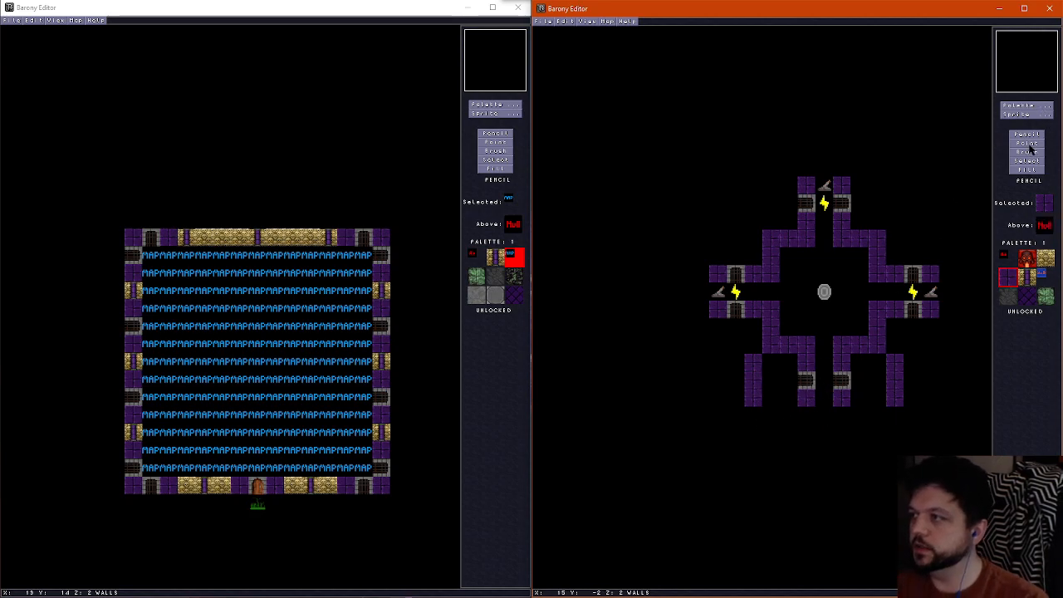
Replace the two gates in the southern corridor's walls with East-West door sprites
left_click(1028, 144)
left_click(808, 382)
left_click(842, 381)
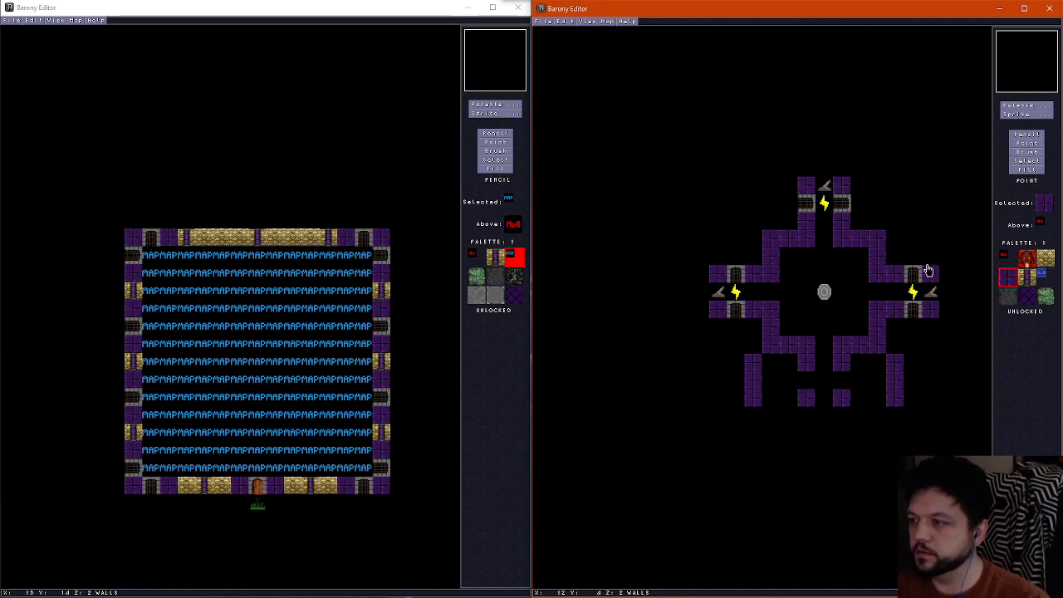
left_click(1016, 106)
left_click(970, 94)
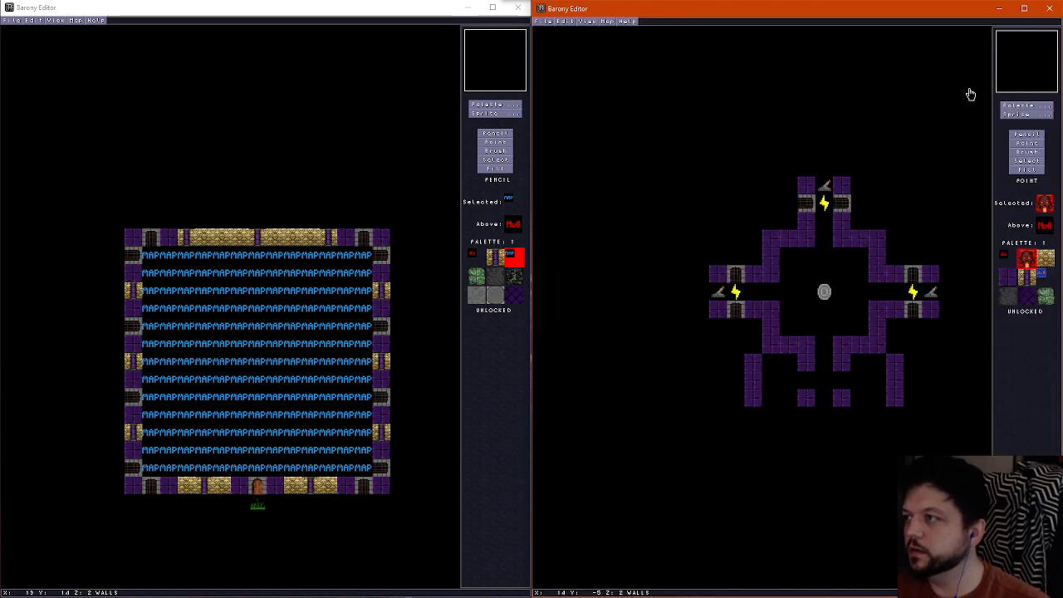
left_click(1026, 114)
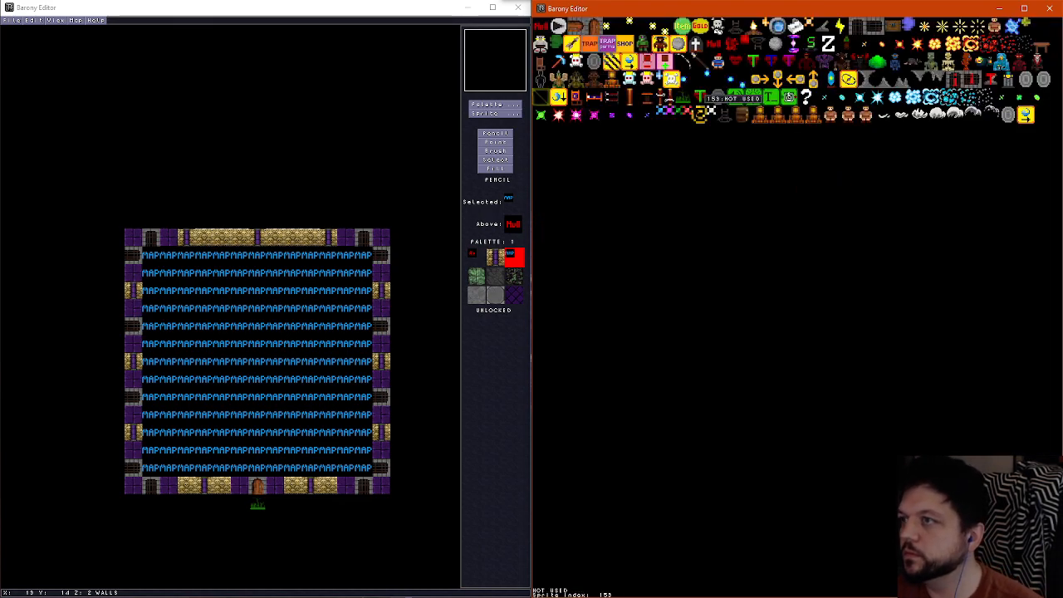
left_click(576, 26)
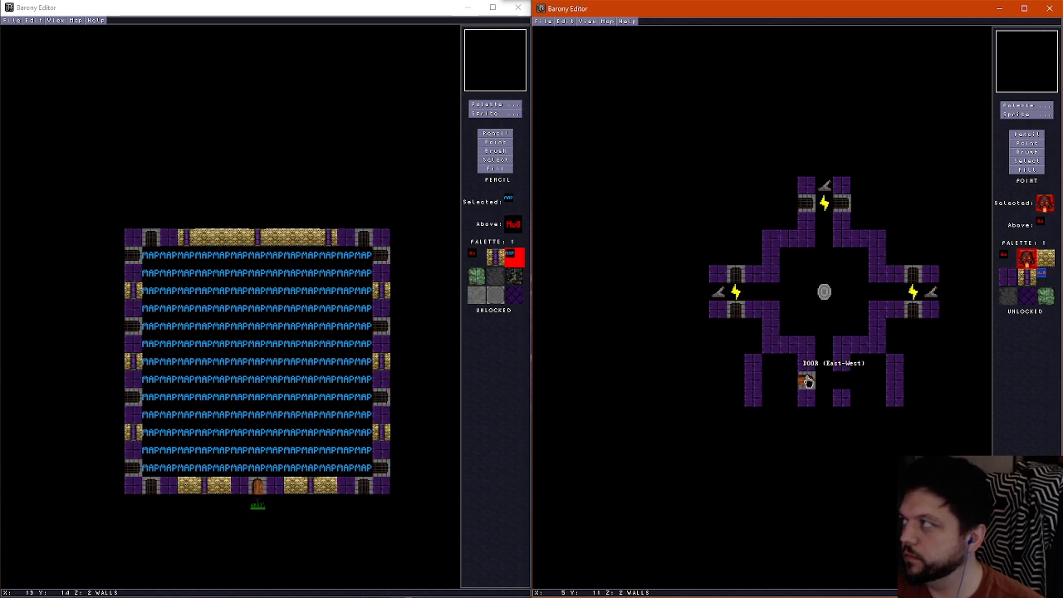
right_click(814, 381)
left_click(844, 382)
scroll(828, 332, "down", 1)
scroll(828, 333, "up", 2)
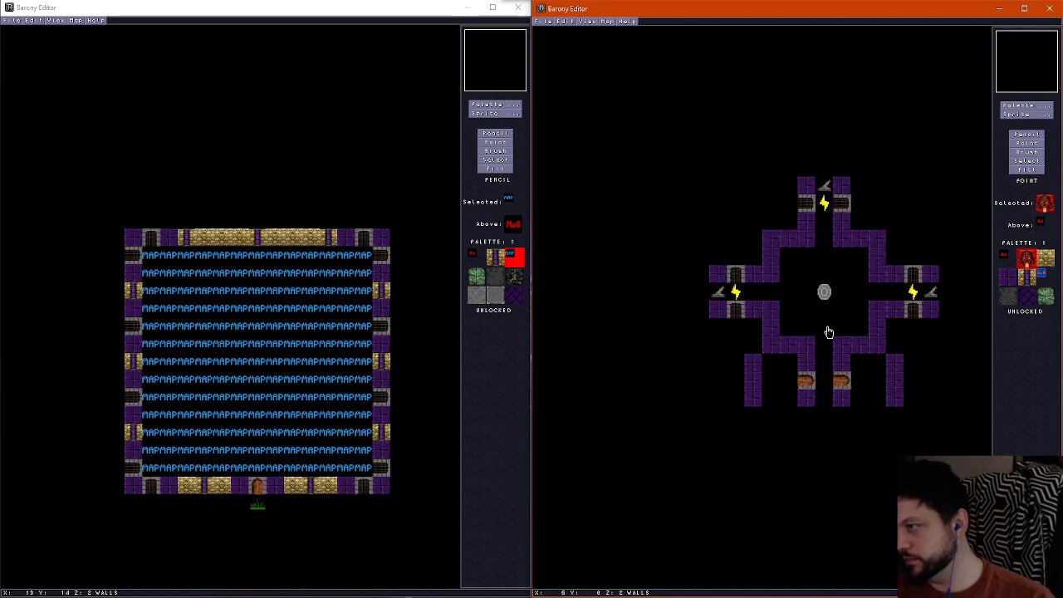
Reshape the central room's two southern corners into steps by adding wall tiles one row further in and erasing the surplus tiles beside the corridor
scroll(828, 332, "down", 1)
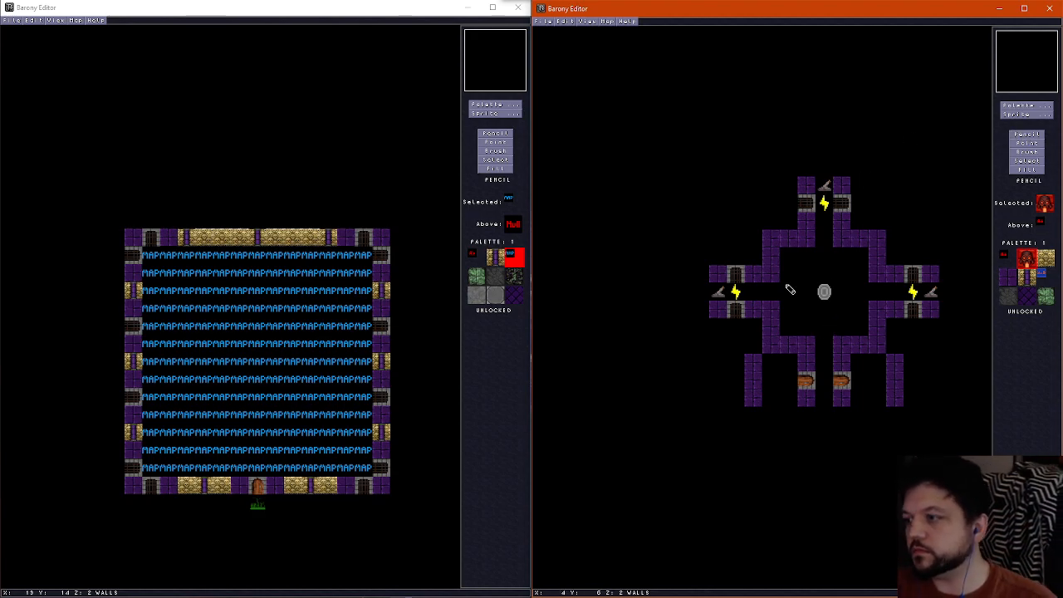
right_click(772, 336)
left_click_drag(791, 330, 859, 330)
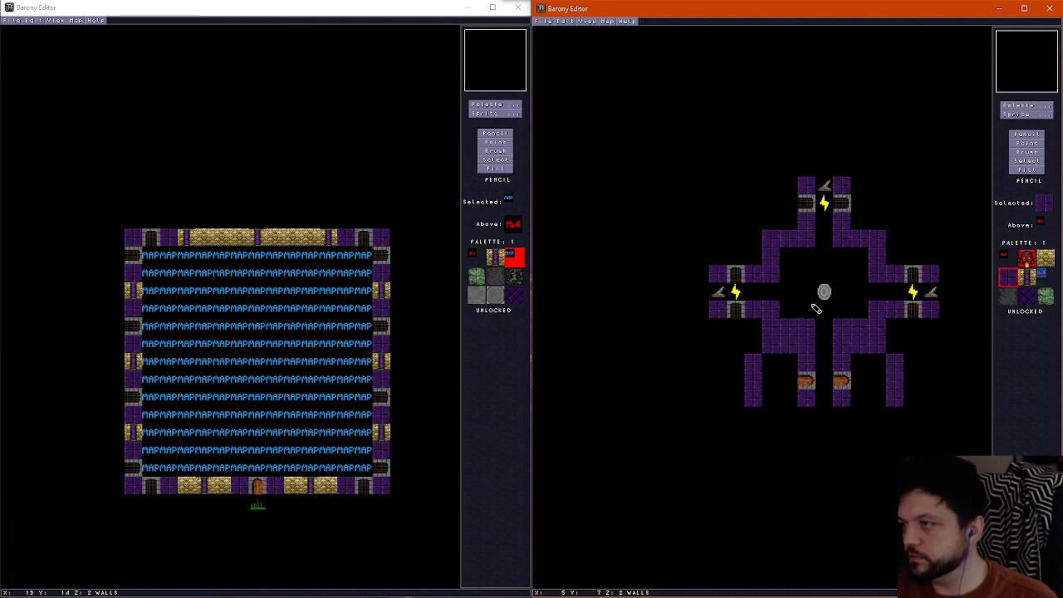
right_click(781, 362)
left_click_drag(775, 349, 791, 348)
right_click(771, 330)
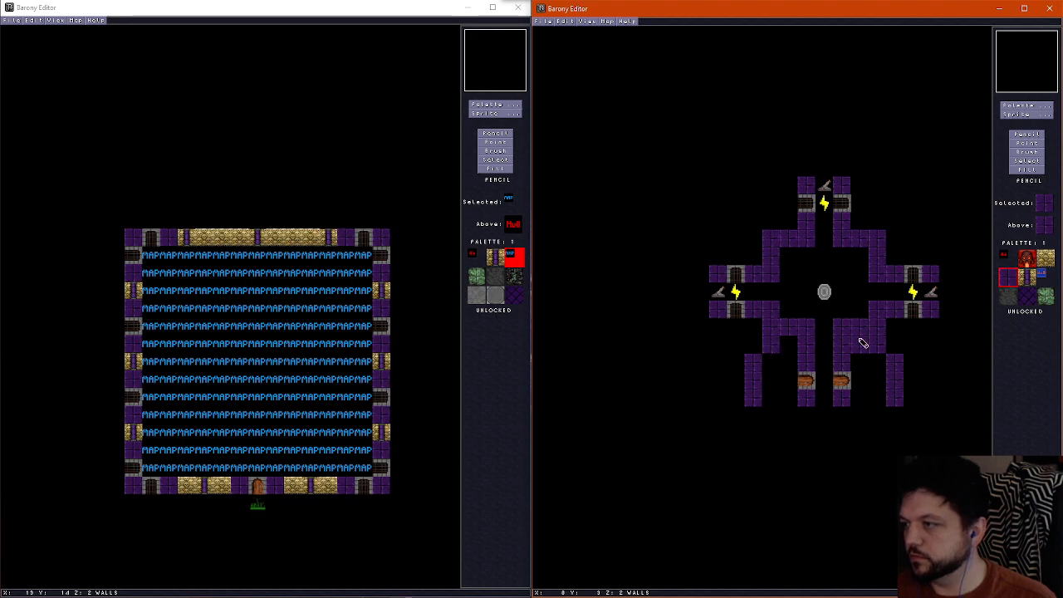
right_click(861, 309)
left_click_drag(859, 340, 864, 362)
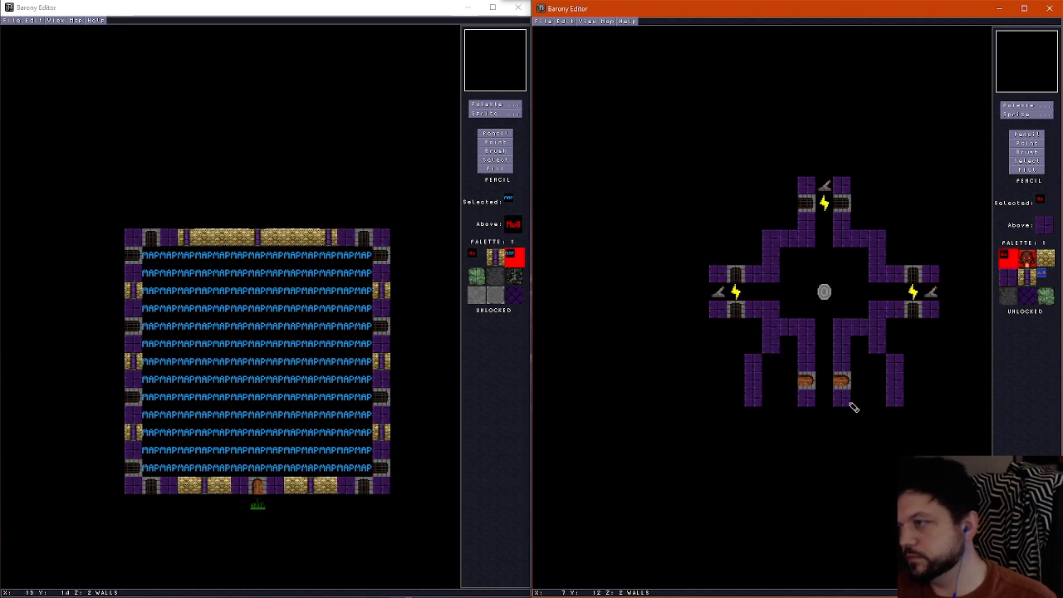
left_click(841, 327)
left_click(806, 327)
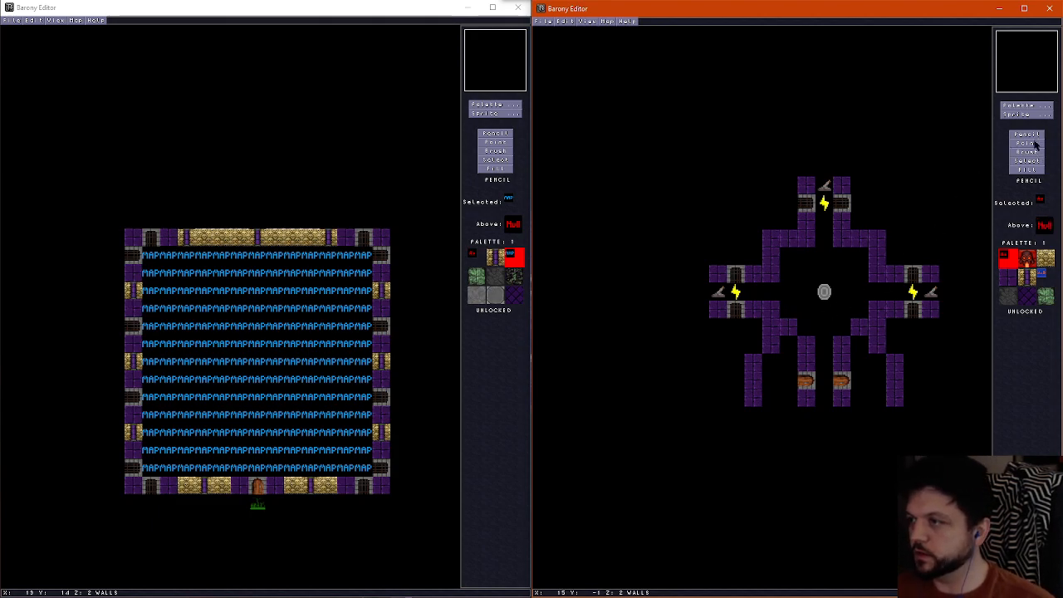
Try stepped northern corners by adding a wall tile inside each corner and erasing the outer corner tiles
right_click(773, 271)
left_click(783, 254)
left_click(859, 257)
right_click(760, 223)
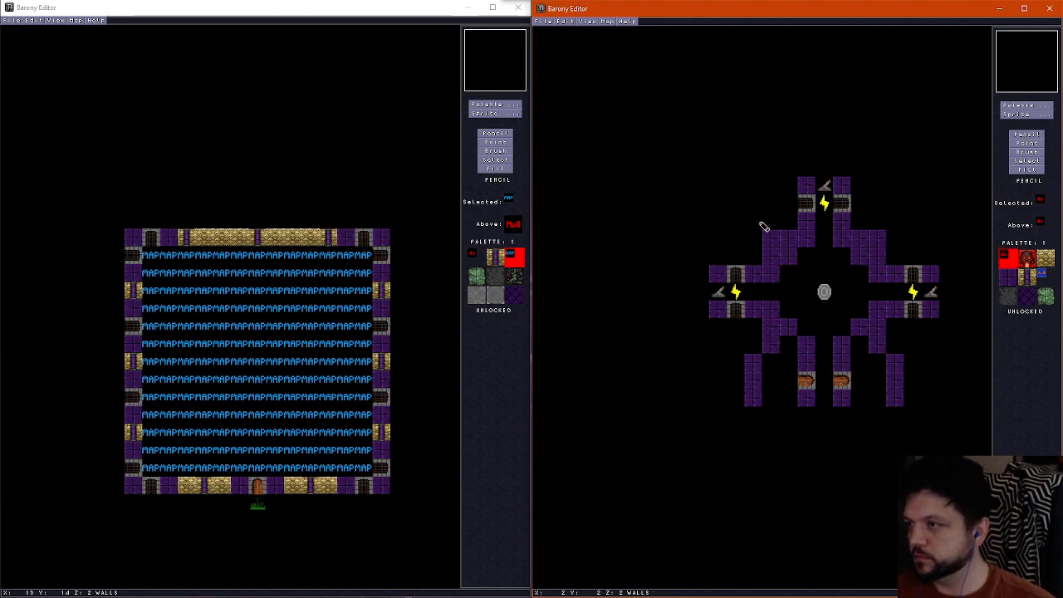
left_click(771, 238)
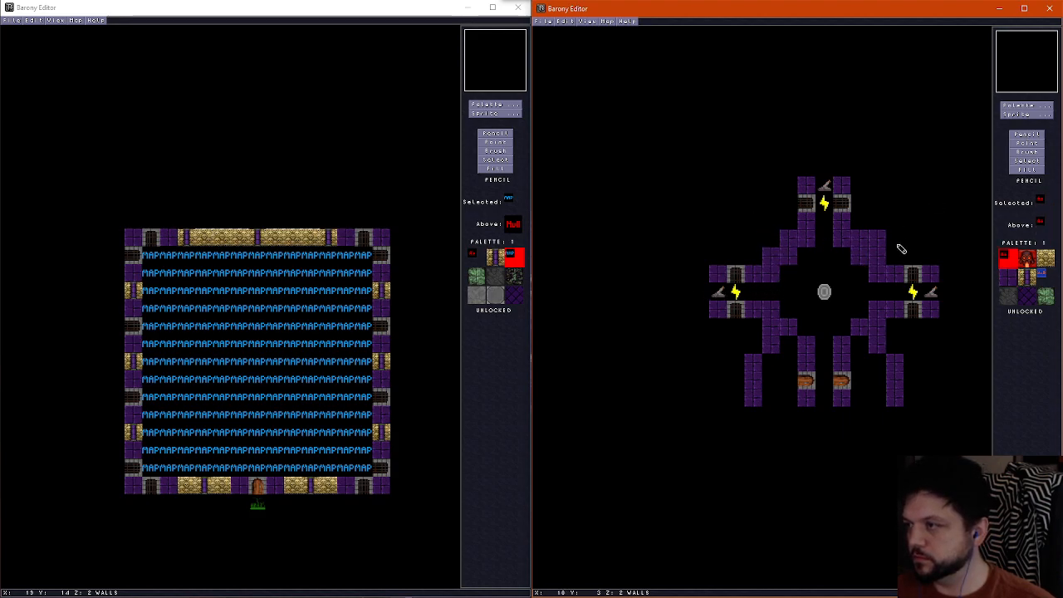
Erase the inner wall tiles of both northern corners and those where the room meets the northern, western and eastern corridors
left_click(778, 274)
left_click(786, 259)
left_click(812, 242)
left_click(841, 246)
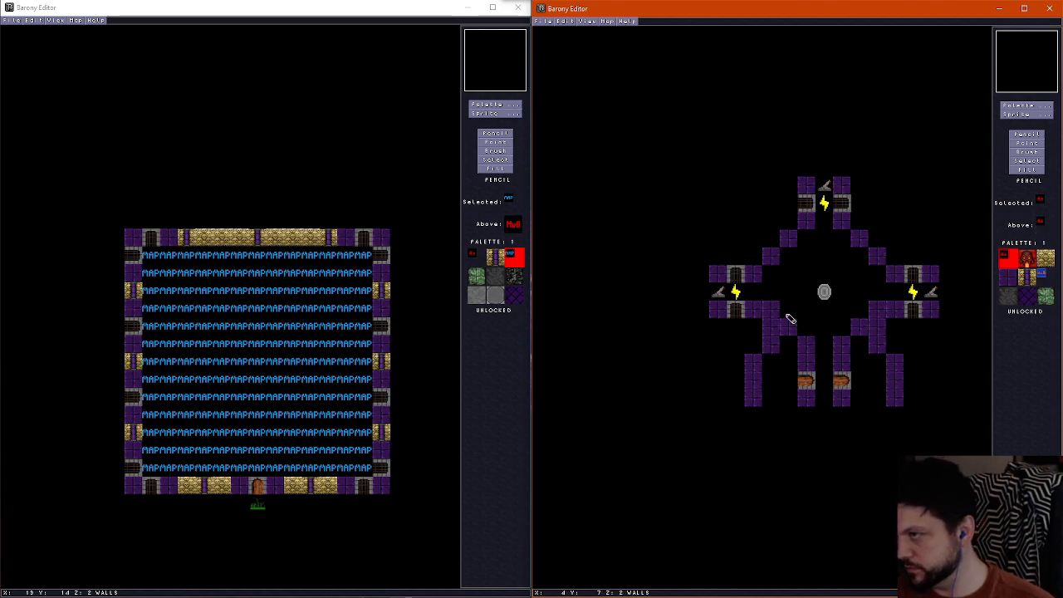
Restore the outer wall tiles of the room's north-west and north-east corners
right_click(786, 246)
left_click(772, 239)
left_click(788, 256)
left_click(859, 256)
left_click(878, 239)
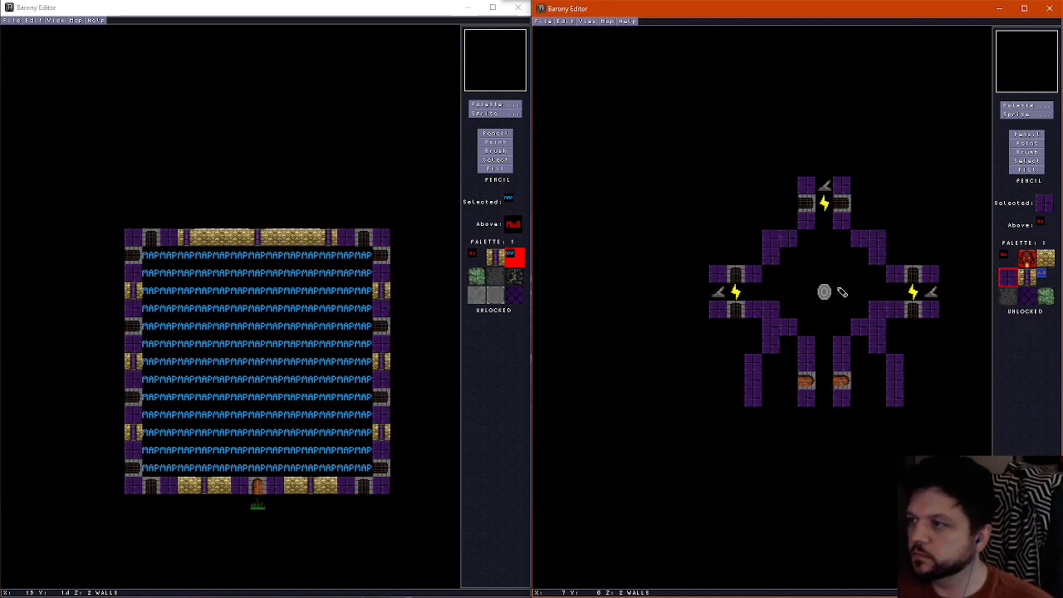
Move the teleport shrine one tile north
left_click(1027, 144)
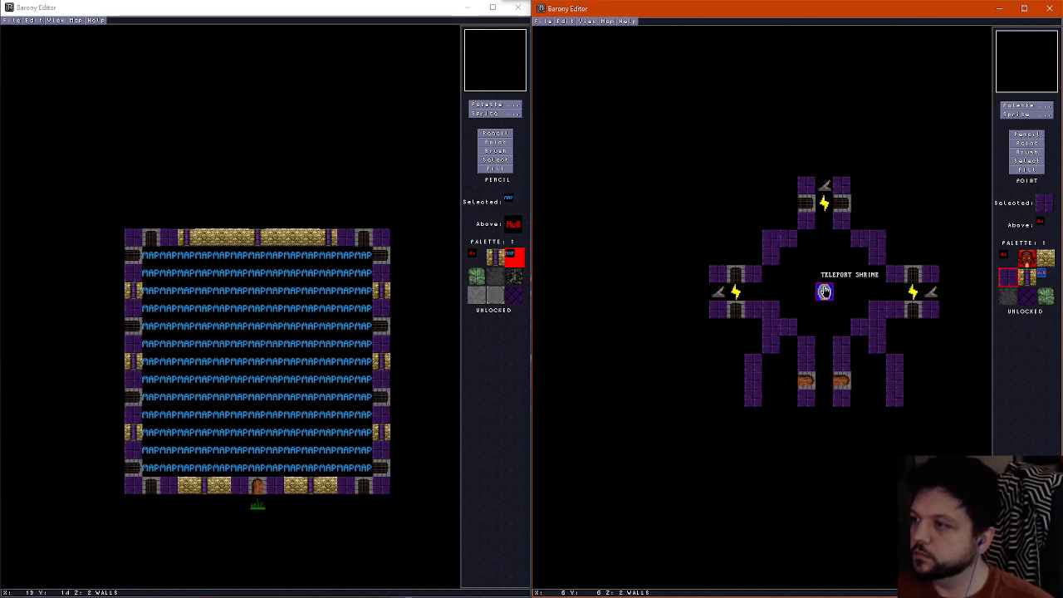
left_click(824, 291)
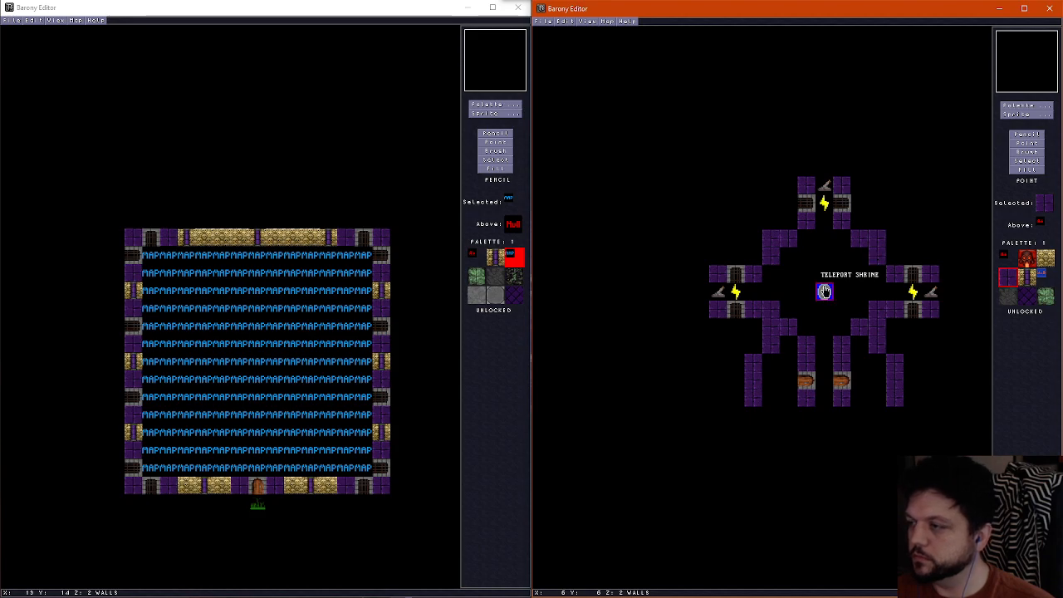
scroll(848, 307, "down", 1)
scroll(847, 307, "up", 1)
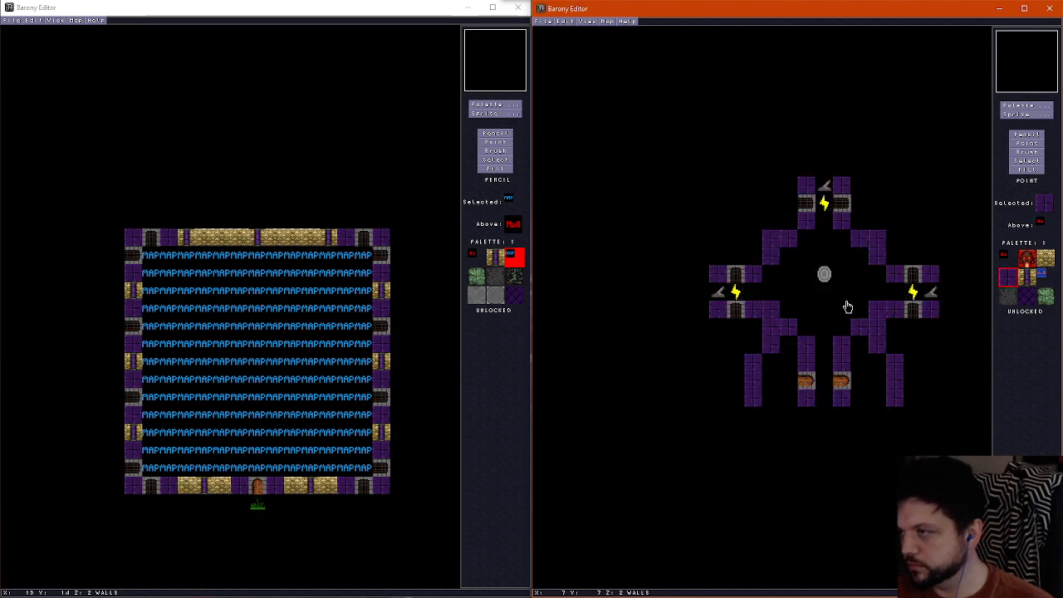
scroll(847, 307, "up", 1)
scroll(847, 307, "down", 1)
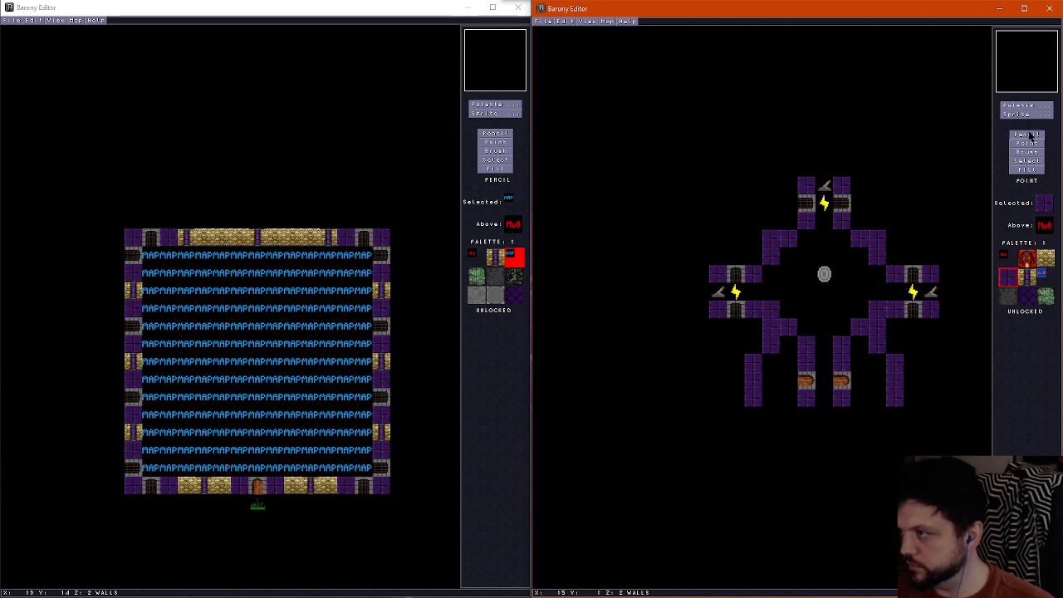
Try a gold-panelled wall tile in the room two tiles south of the shrine
left_click(1028, 278)
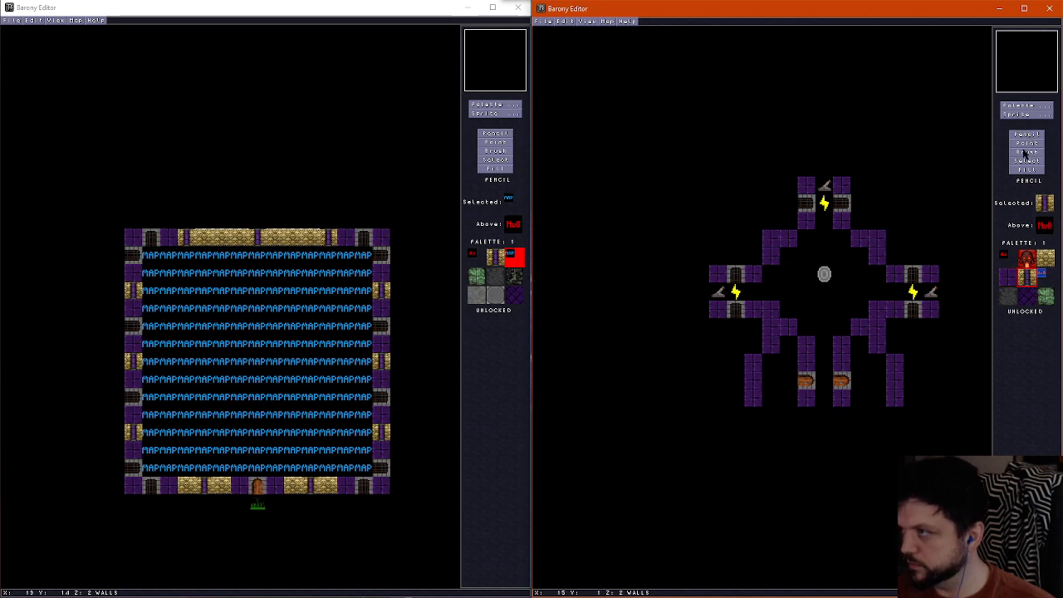
left_click(826, 310)
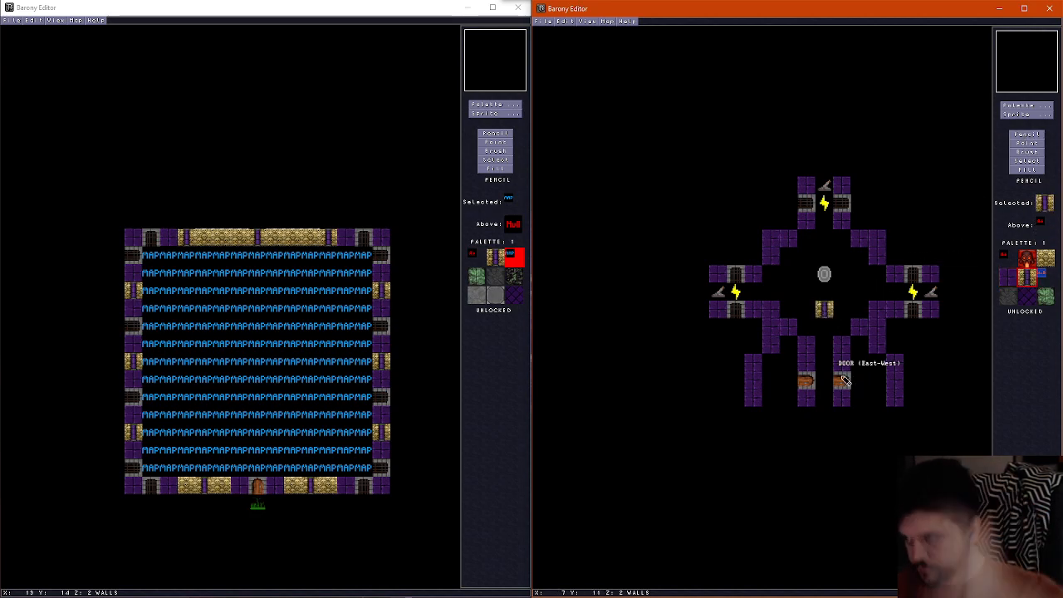
key("ctrl+z")
On the ceiling layer, draw a square ring of purple wall tiles around the teleport shrine
scroll(782, 282, "down", 1)
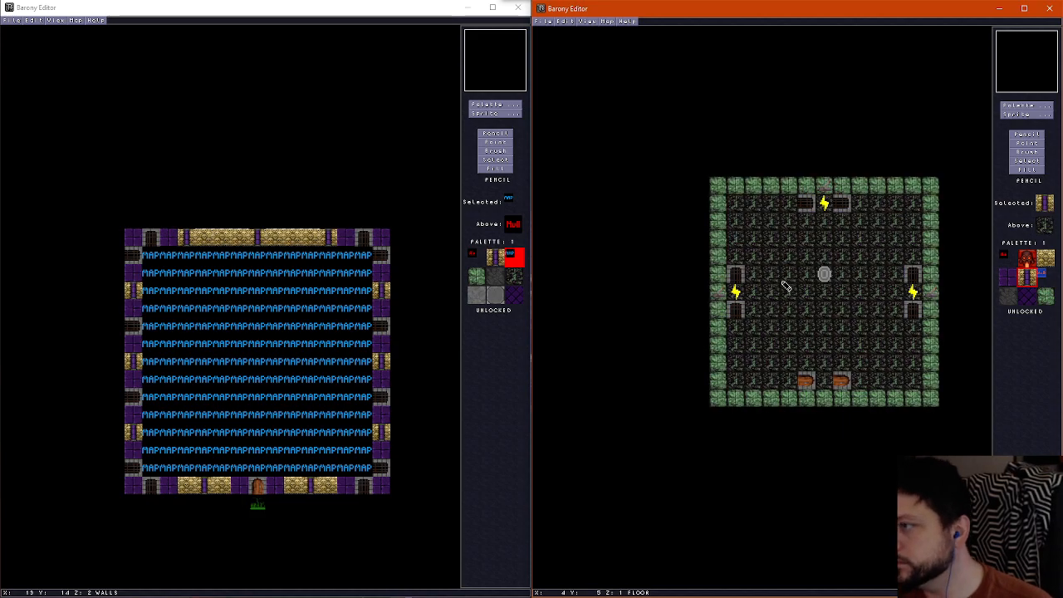
scroll(782, 282, "up", 1)
scroll(863, 296, "up", 1)
scroll(863, 295, "down", 2)
scroll(856, 299, "up", 1)
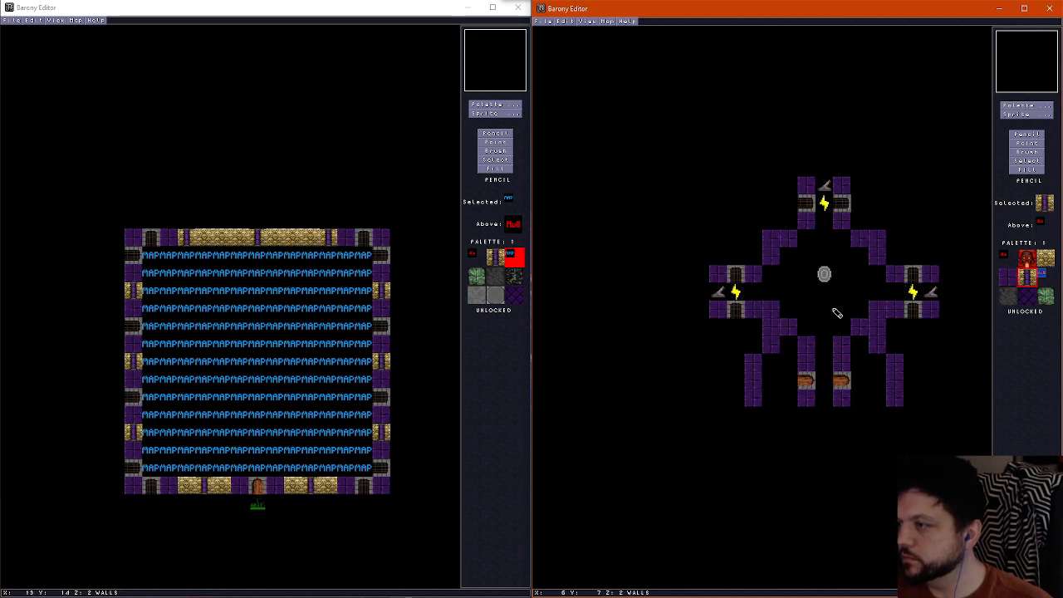
scroll(836, 308, "up", 1)
right_click(814, 270)
scroll(812, 257, "down", 1)
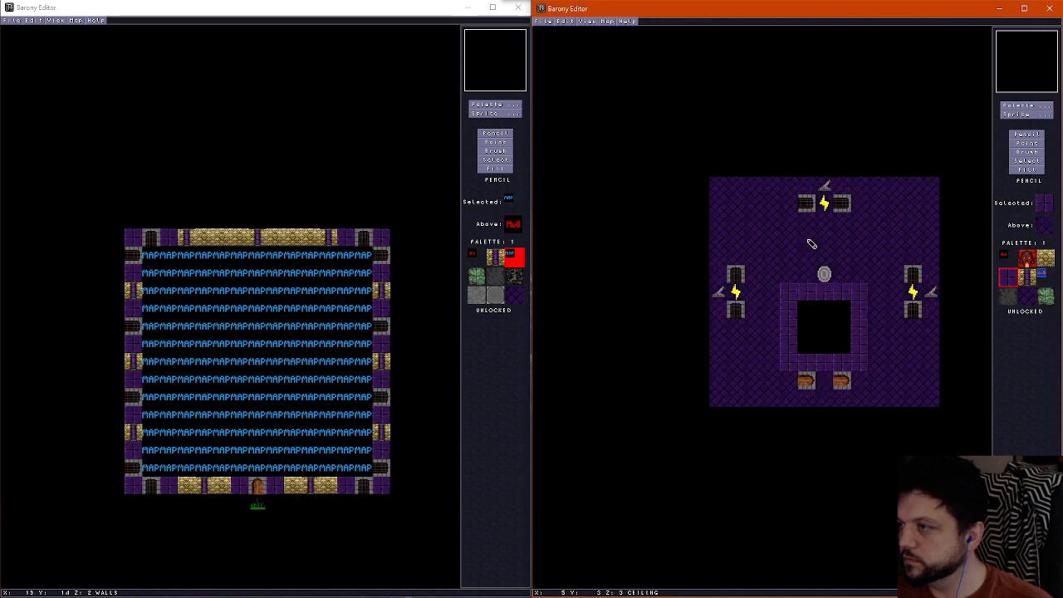
scroll(814, 245, "up", 1)
mouse_move(836, 243)
left_mouse_down()
mouse_move(799, 284)
mouse_move(850, 315)
mouse_move(859, 252)
left_mouse_up()
Clear the ceiling opening around the shrine and cover the new ring's corners and the old ring's remaining tiles with the plain purple ceiling tile
right_click(835, 336)
mouse_move(802, 292)
left_mouse_down()
mouse_move(840, 290)
mouse_move(818, 274)
left_mouse_up()
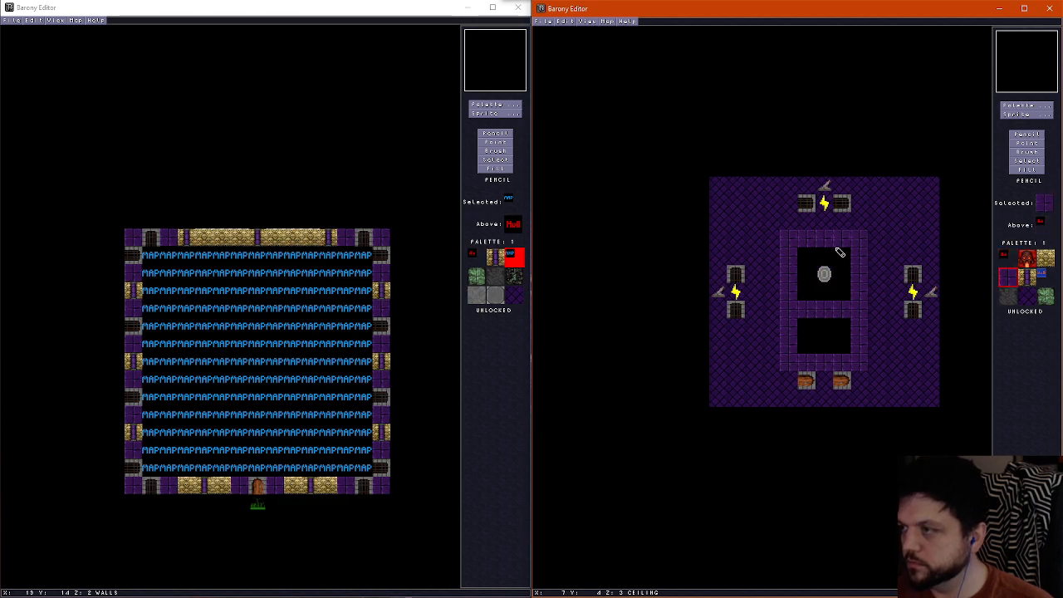
right_click(840, 248)
mouse_move(787, 248)
left_mouse_down()
mouse_move(789, 313)
mouse_move(859, 316)
mouse_move(864, 338)
mouse_move(794, 369)
mouse_move(789, 327)
left_mouse_up()
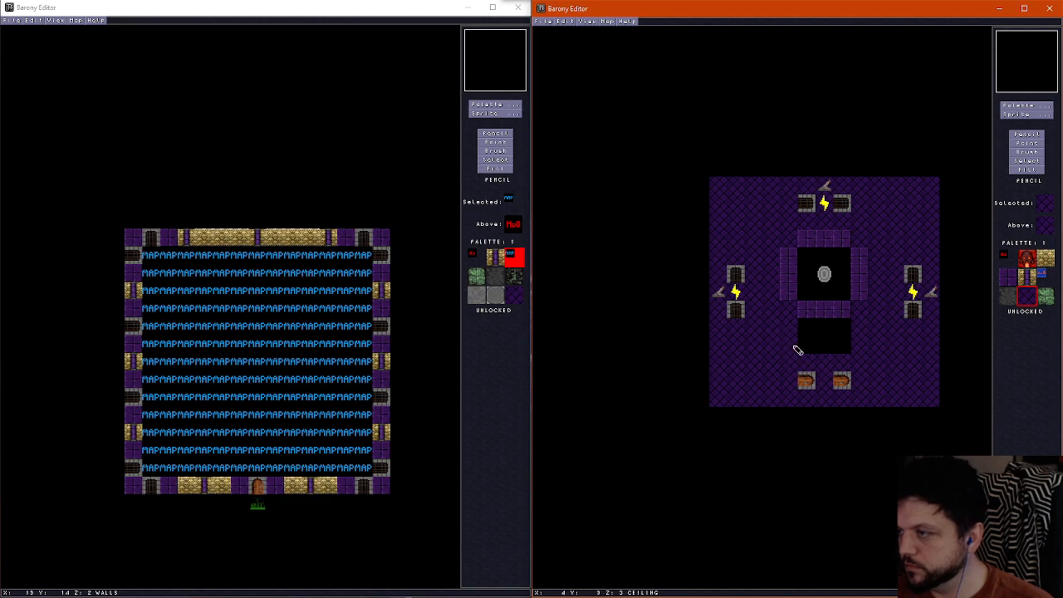
Trace the western corridor's southern wall, the room's south-west stepped corner and the south-west outer wall onto the ceiling layer with purple wall tiles
right_click(795, 297)
scroll(769, 322, "down", 1)
mouse_move(727, 314)
left_mouse_down()
mouse_move(721, 304)
mouse_move(787, 315)
left_mouse_up()
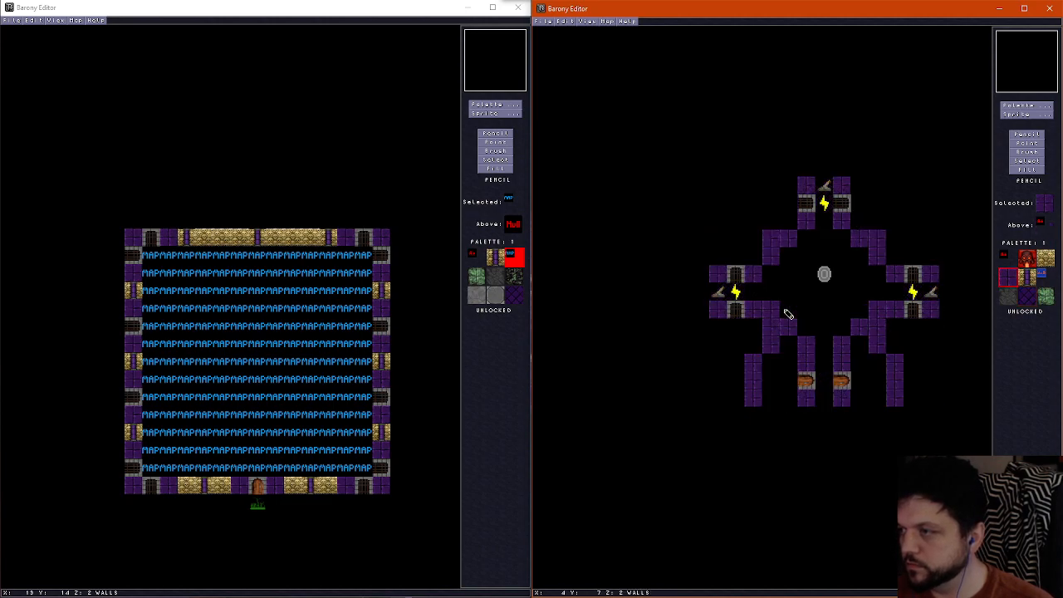
scroll(788, 313, "up", 1)
key("ctrl+z")
mouse_move(715, 313)
left_mouse_down()
mouse_move(768, 313)
mouse_move(789, 328)
left_mouse_up()
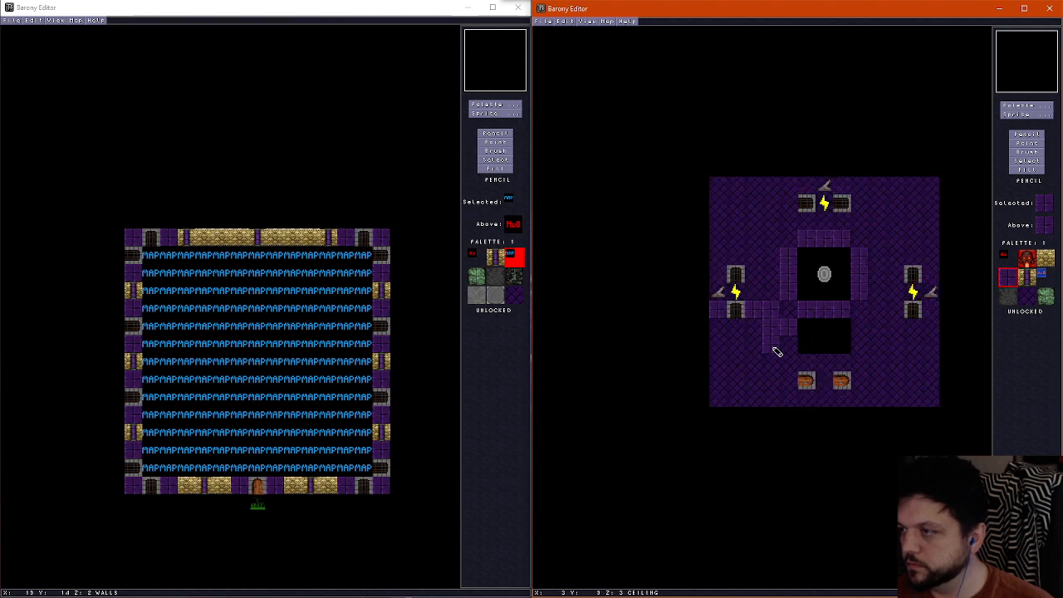
scroll(775, 351, "down", 1)
scroll(755, 356, "up", 1)
left_click_drag(754, 358, 754, 402)
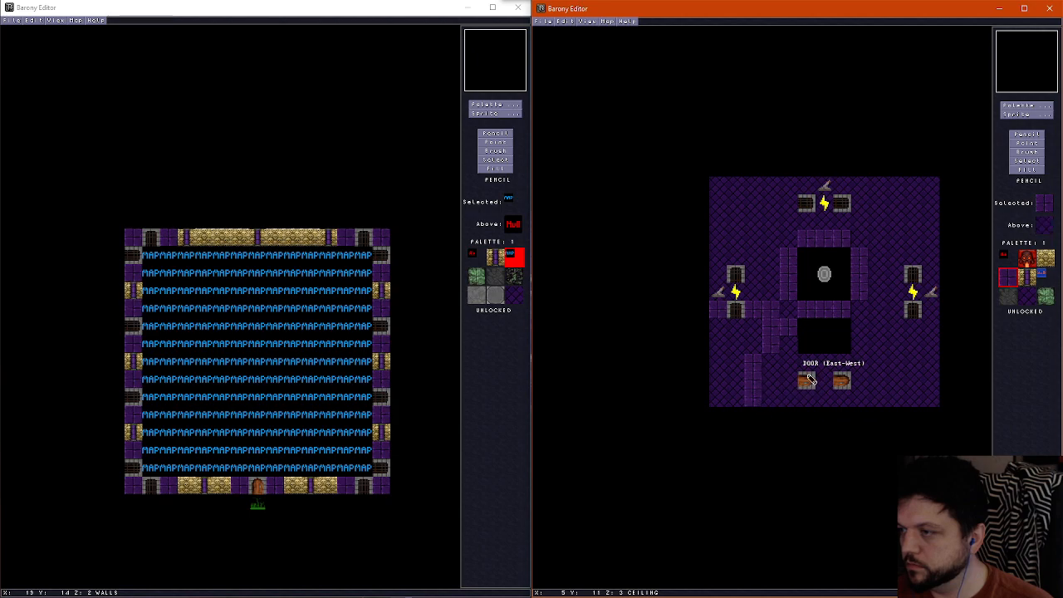
Trace the southern doorway's side walls, the south-east stepped corner and the eastern corridor's southern wall onto the ceiling layer with purple wall tiles
scroll(808, 365, "down", 1)
scroll(808, 345, "up", 1)
mouse_move(808, 345)
left_mouse_down()
mouse_move(808, 414)
mouse_move(842, 351)
mouse_move(885, 311)
mouse_move(884, 344)
left_mouse_up()
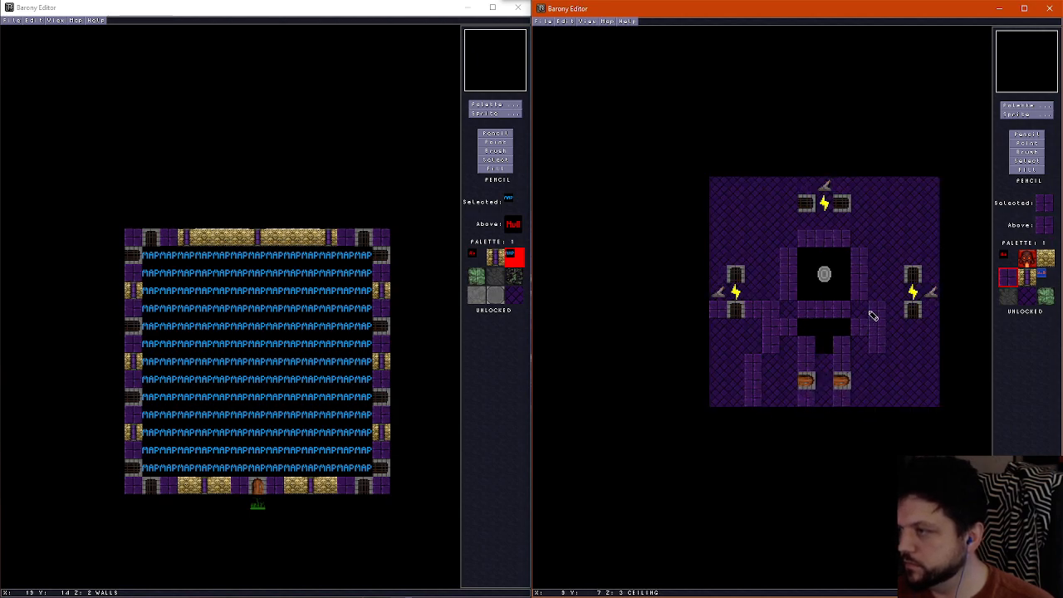
scroll(772, 275, "down", 1)
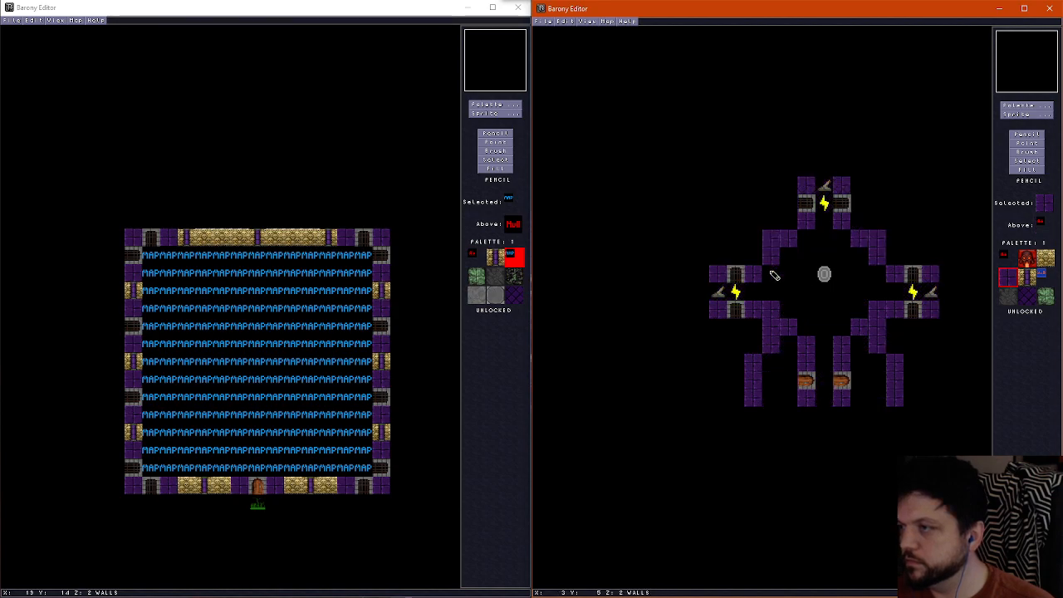
Trace the north-west and north-east stepped corners and the northern corridor's side walls onto the ceiling layer with purple wall tiles
scroll(762, 276, "up", 1)
scroll(743, 274, "down", 1)
scroll(772, 263, "up", 1)
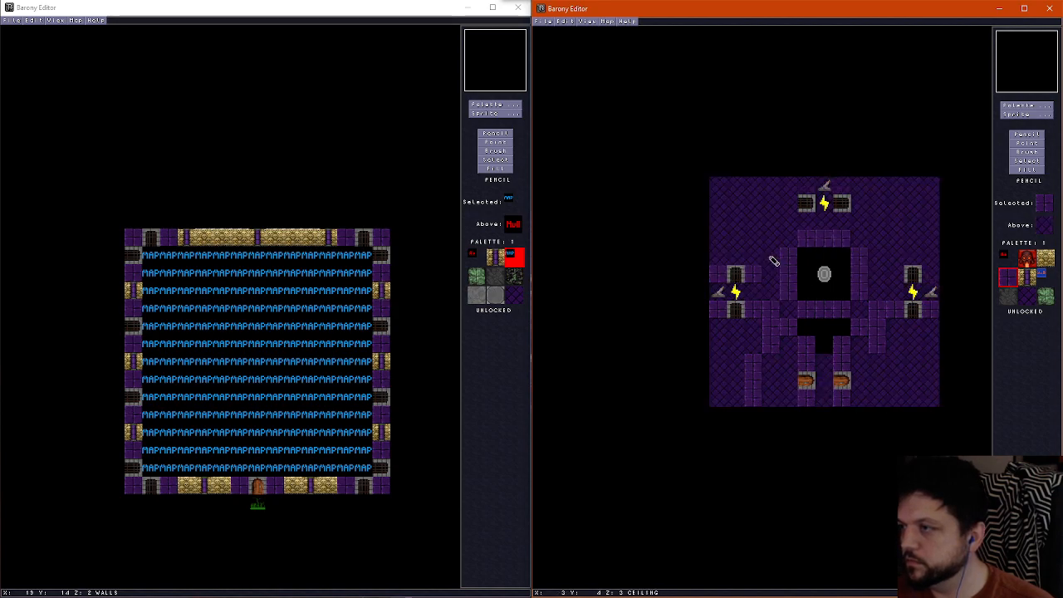
mouse_move(790, 244)
left_mouse_down()
mouse_move(866, 242)
mouse_move(869, 254)
left_mouse_up()
scroll(806, 226, "down", 1)
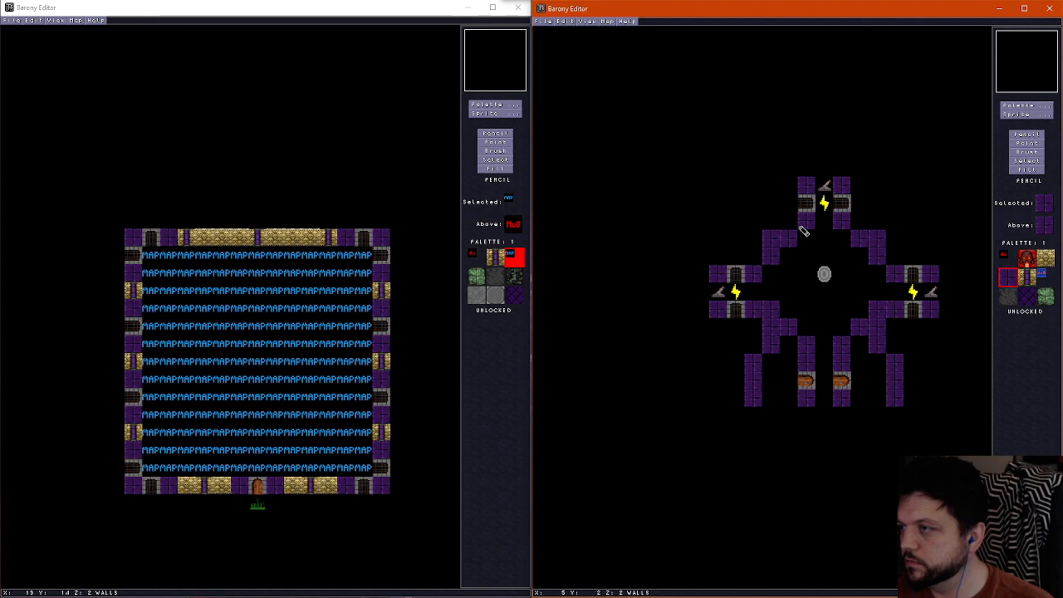
scroll(808, 210, "up", 1)
left_click(806, 184)
scroll(872, 254, "down", 1)
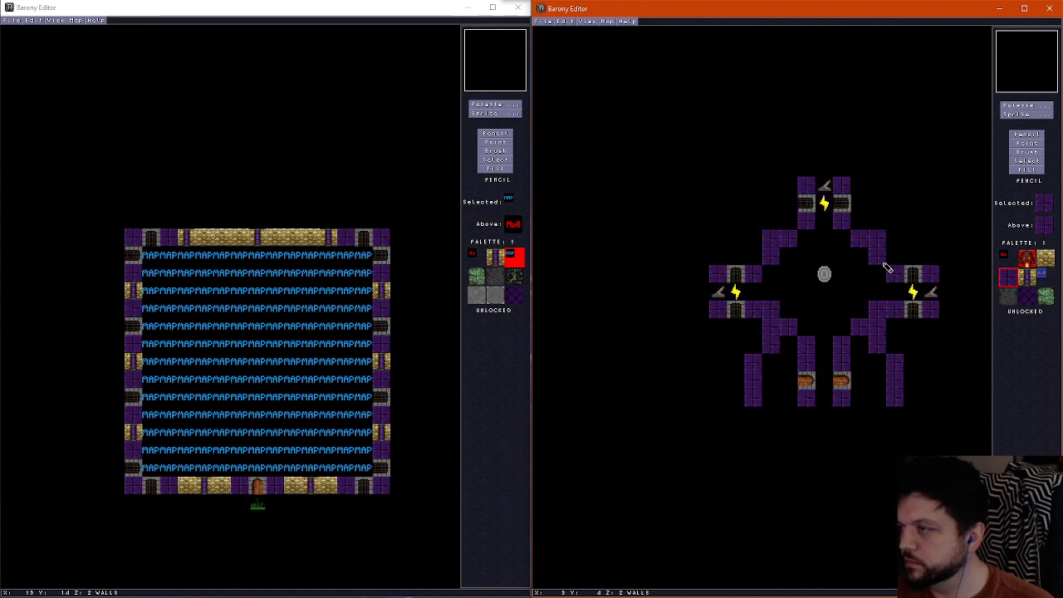
Trace the eastern corridor's northern wall and the south-east outer wall onto the ceiling layer with purple wall tiles
scroll(893, 274, "up", 1)
left_click(894, 276)
scroll(891, 349, "down", 1)
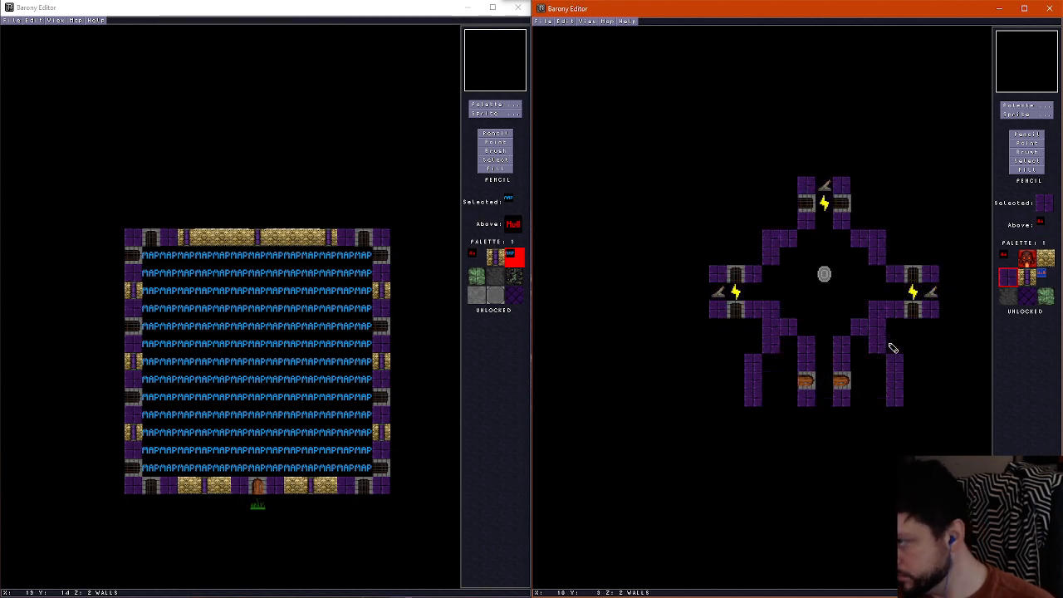
scroll(891, 363, "up", 1)
left_click_drag(890, 362, 895, 400)
Cover the remaining ceiling opening south of the shrine ring with the plain purple ceiling tile
right_click(871, 359)
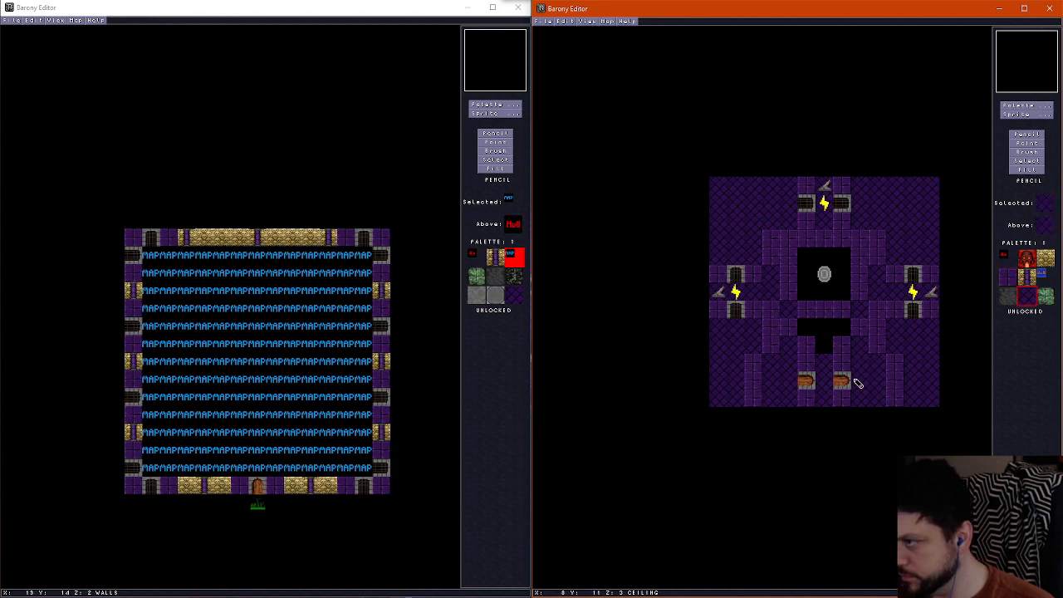
mouse_move(828, 344)
left_mouse_down()
mouse_move(821, 327)
mouse_move(836, 330)
left_mouse_up()
scroll(845, 377, "down", 1)
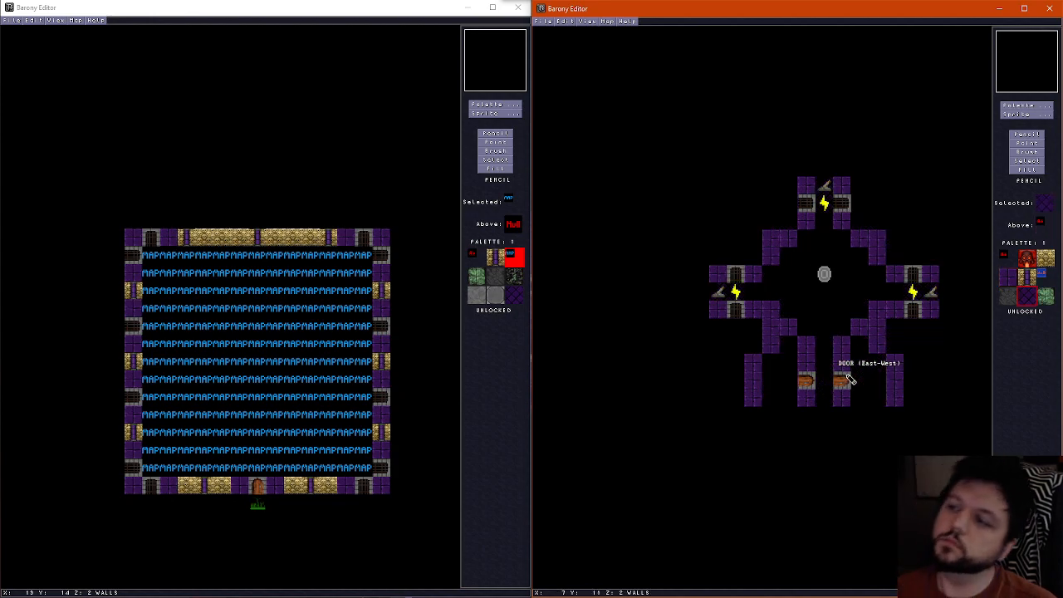
scroll(849, 378, "up", 1)
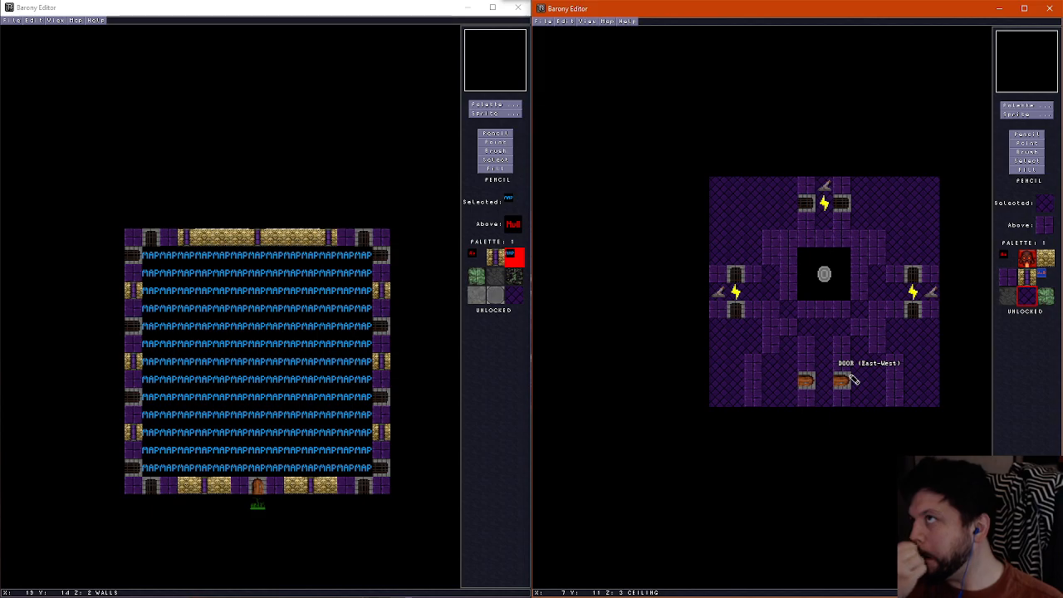
Examine the raised ceiling over the shrine and the surrounding walls and corridors in the 3D view
key("f")
key("Up")
key("Right")
key("Up")
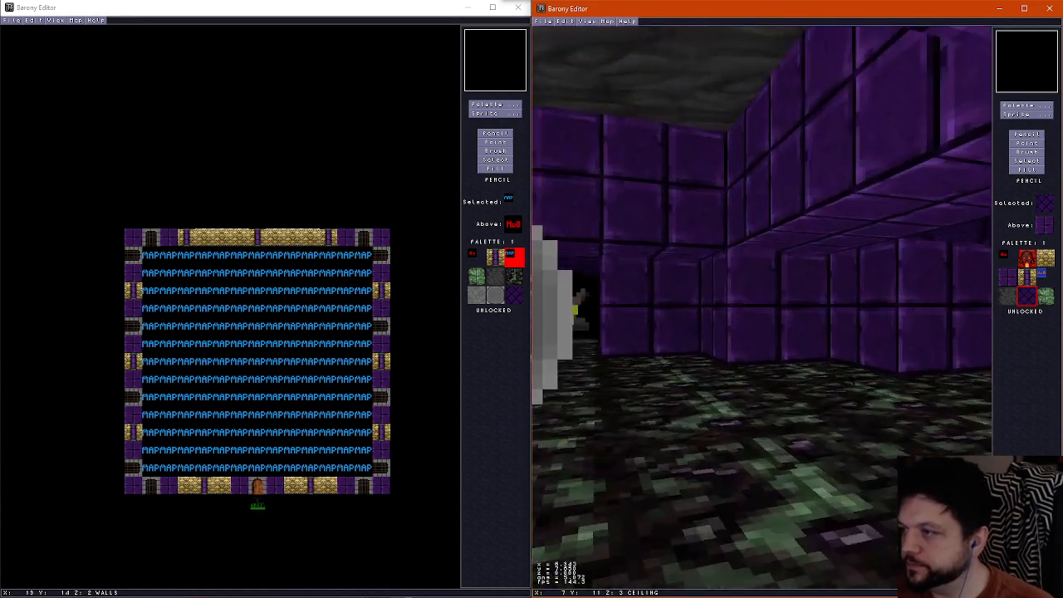
key("Left")
key("Down")
key("Right")
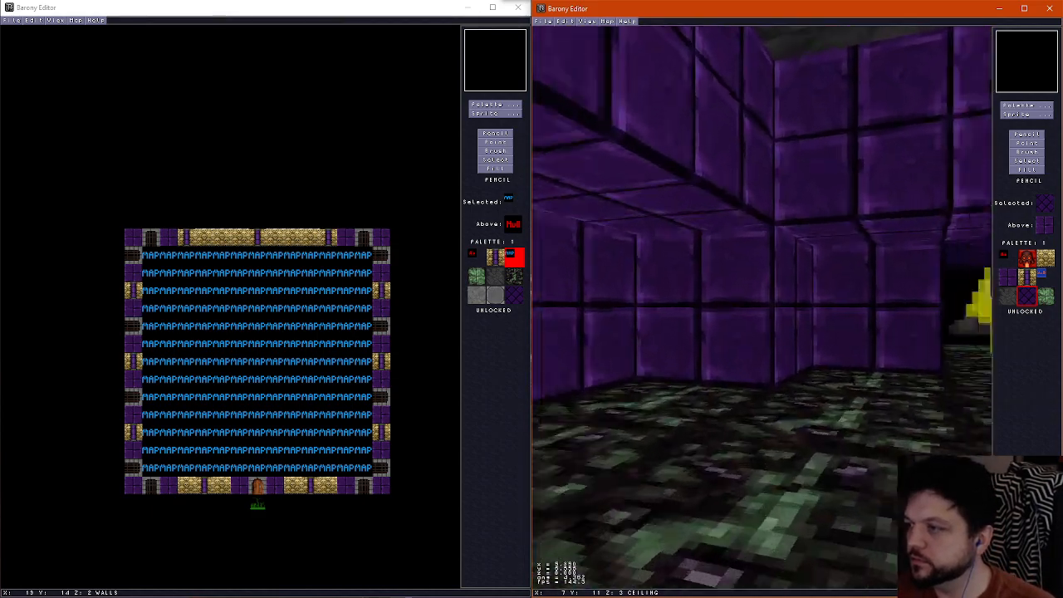
key("Left")
key("Right")
key("f")
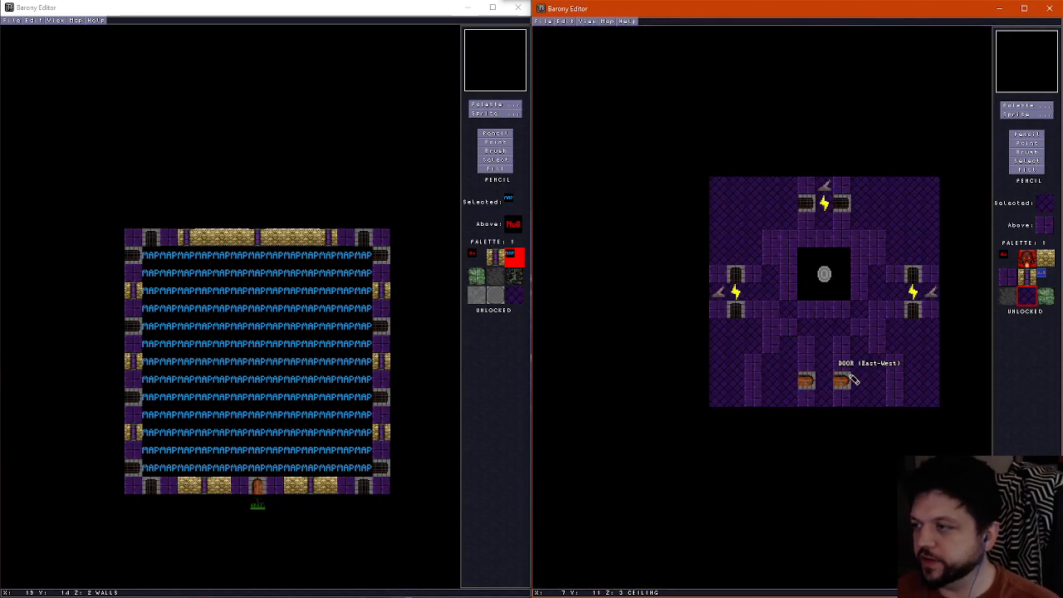
scroll(850, 377, "down", 2)
scroll(850, 376, "up", 1)
scroll(829, 342, "down", 1)
scroll(830, 342, "up", 1)
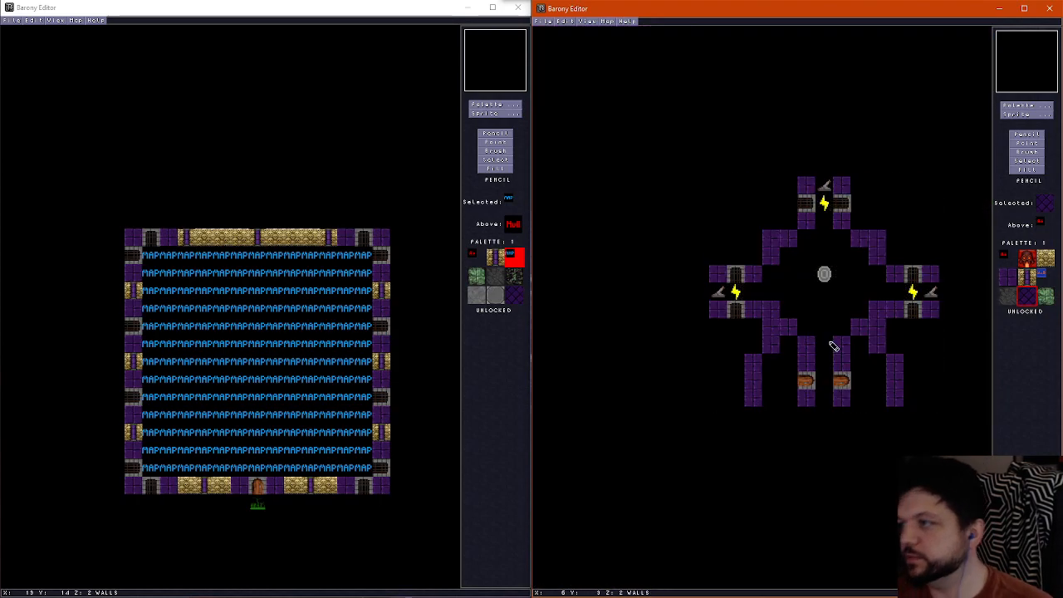
key("f")
key("Right")
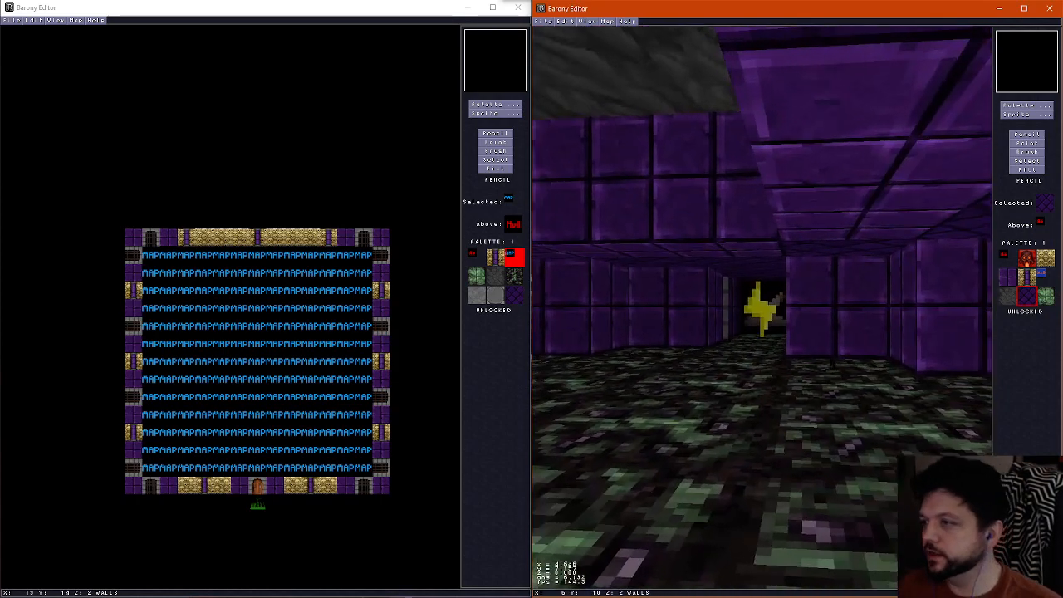
key("f")
On the floor layer, draw a diamond of green stone tiles around the teleport shrine
scroll(836, 360, "up", 1)
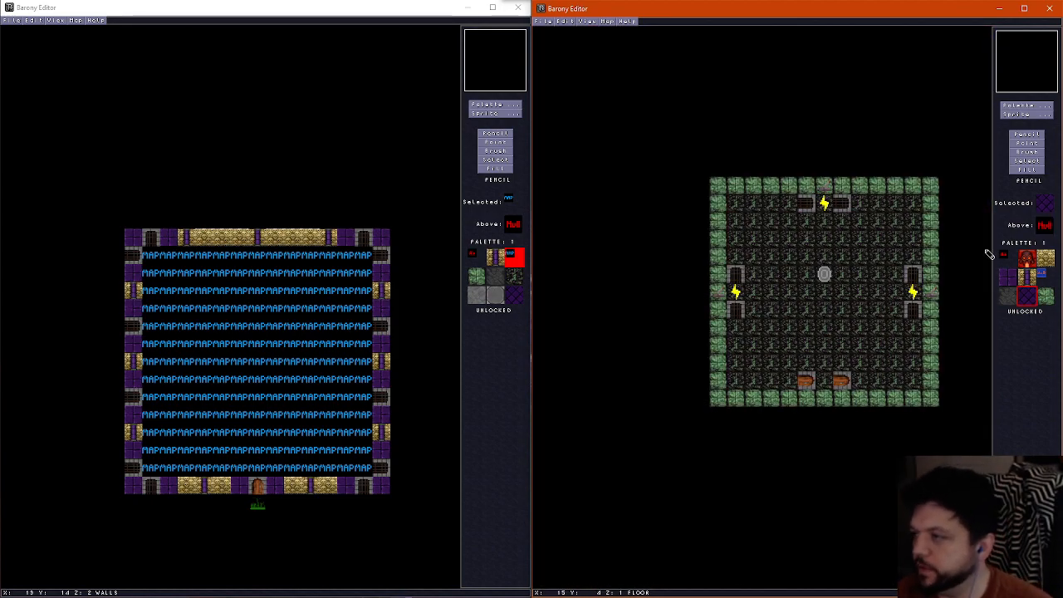
right_click(939, 263)
scroll(802, 277, "down", 1)
scroll(802, 278, "up", 1)
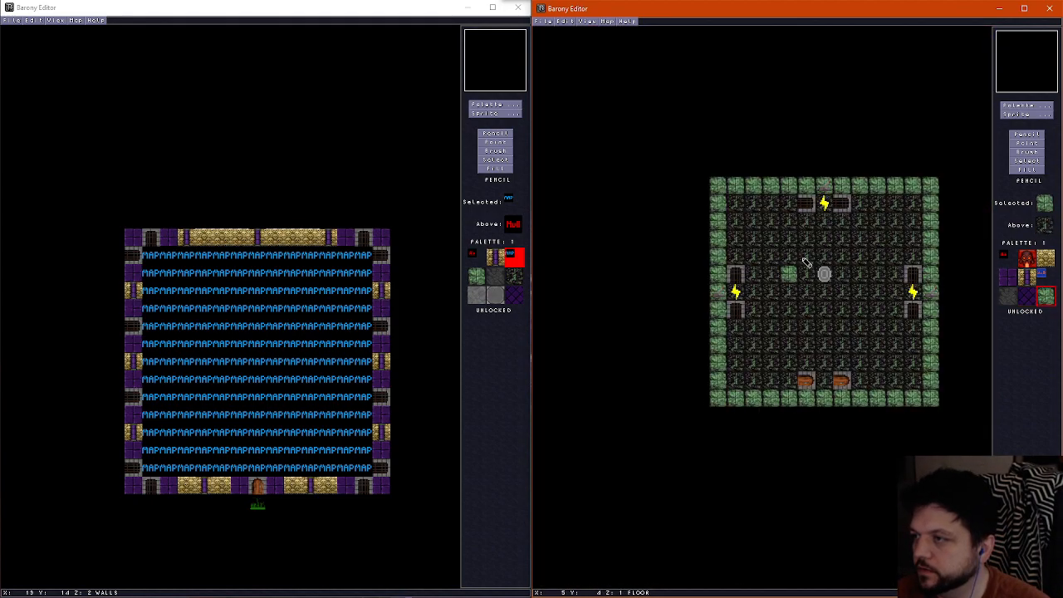
scroll(818, 270, "down", 1)
scroll(818, 270, "up", 1)
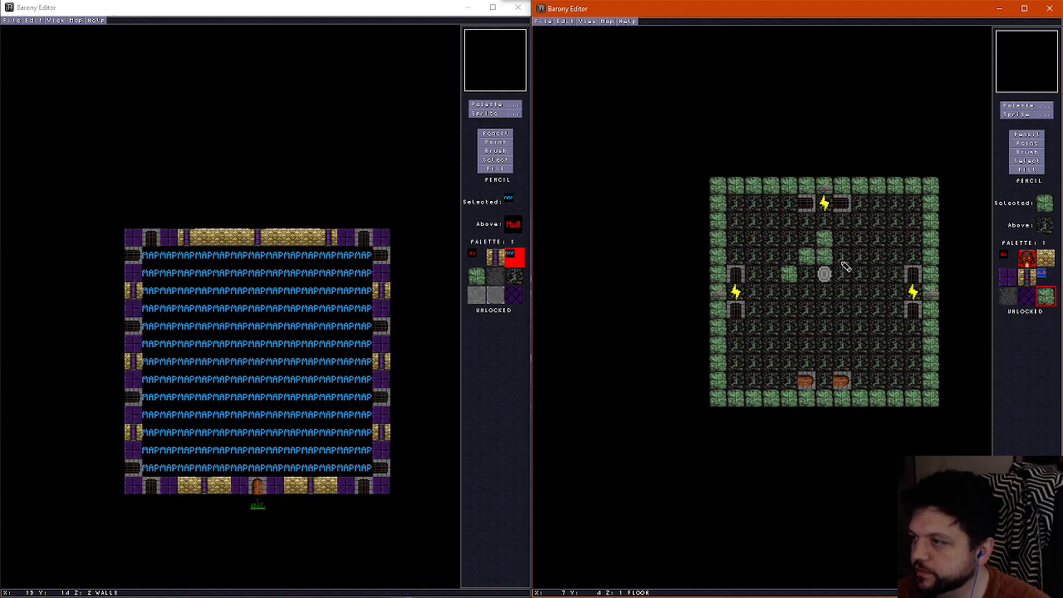
mouse_move(846, 261)
left_mouse_down()
mouse_move(825, 277)
mouse_move(842, 290)
mouse_move(826, 294)
mouse_move(829, 310)
left_mouse_up()
scroll(797, 282, "down", 1)
scroll(746, 257, "up", 1)
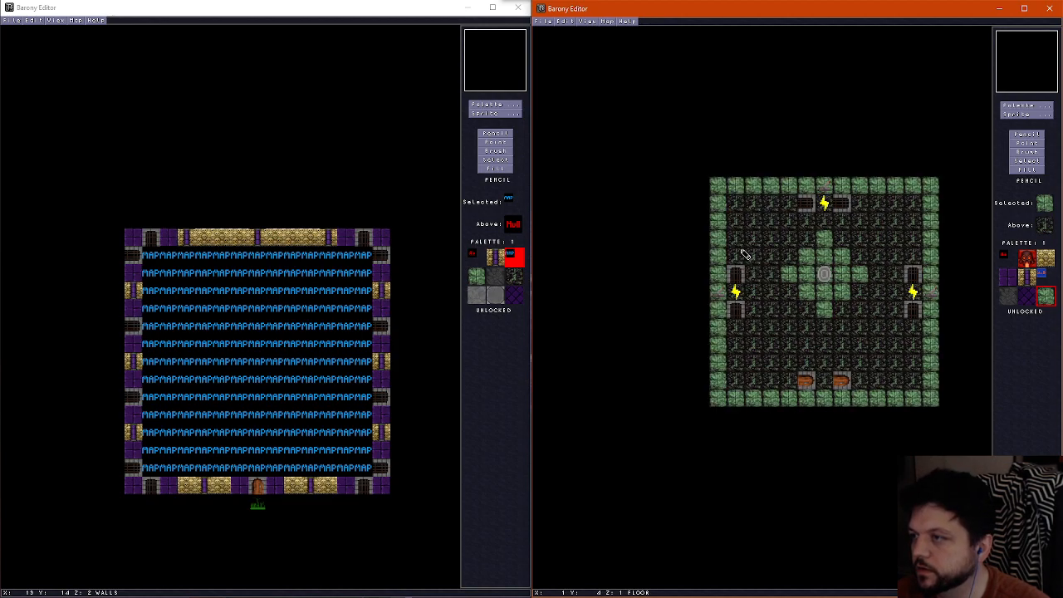
Draw L-shaped borders of green stone floor tiles outside the room's north-west and north-east stepped corners
scroll(739, 253, "down", 1)
scroll(735, 252, "up", 1)
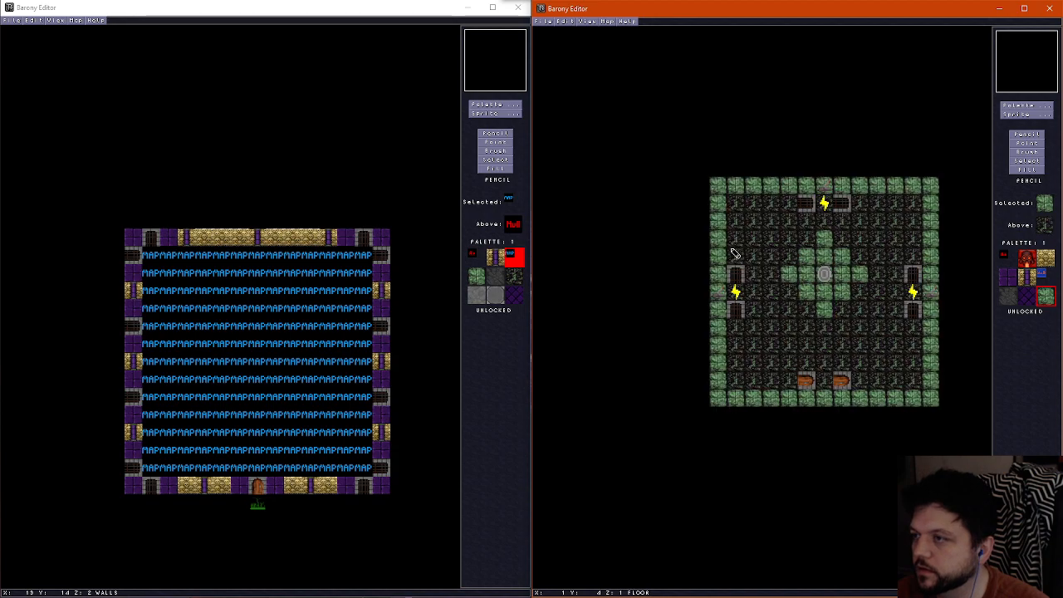
scroll(747, 249, "down", 1)
scroll(754, 256, "up", 1)
mouse_move(753, 264)
left_mouse_down()
mouse_move(758, 220)
mouse_move(791, 222)
left_mouse_up()
mouse_move(855, 222)
left_mouse_down()
mouse_move(883, 220)
mouse_move(893, 258)
left_mouse_up()
Extend the green stone floor inward by one column along the west and east edges south of the side gates
left_click(757, 313)
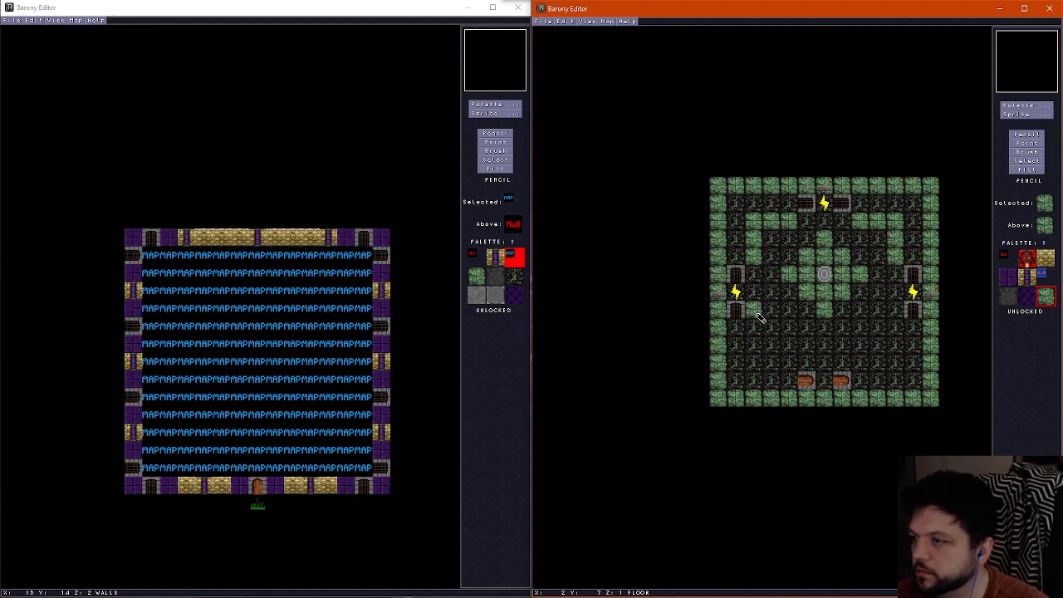
scroll(760, 322, "down", 1)
scroll(758, 328, "up", 1)
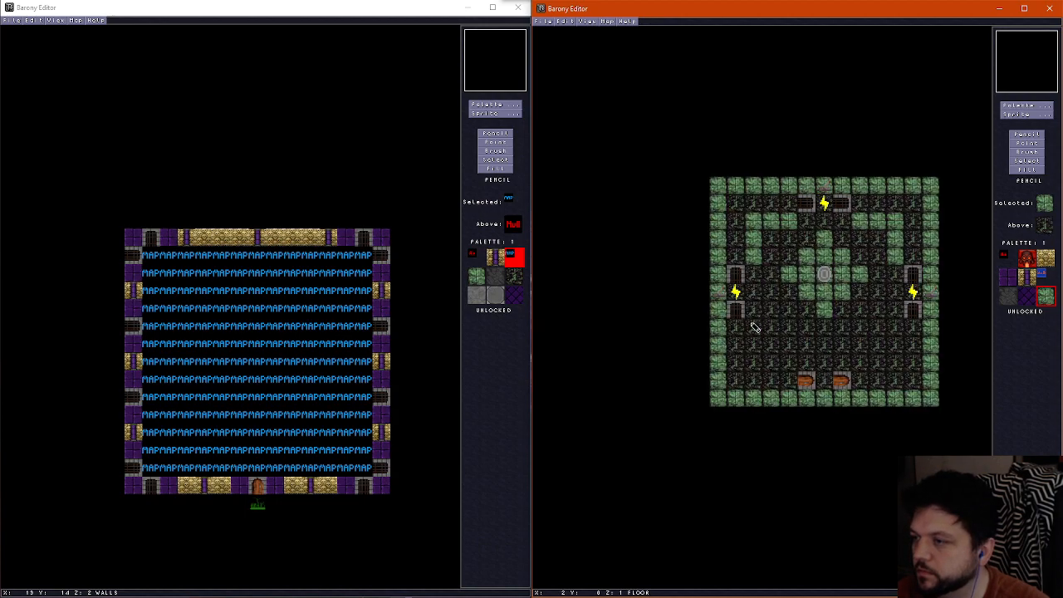
scroll(754, 328, "down", 1)
scroll(751, 330, "up", 1)
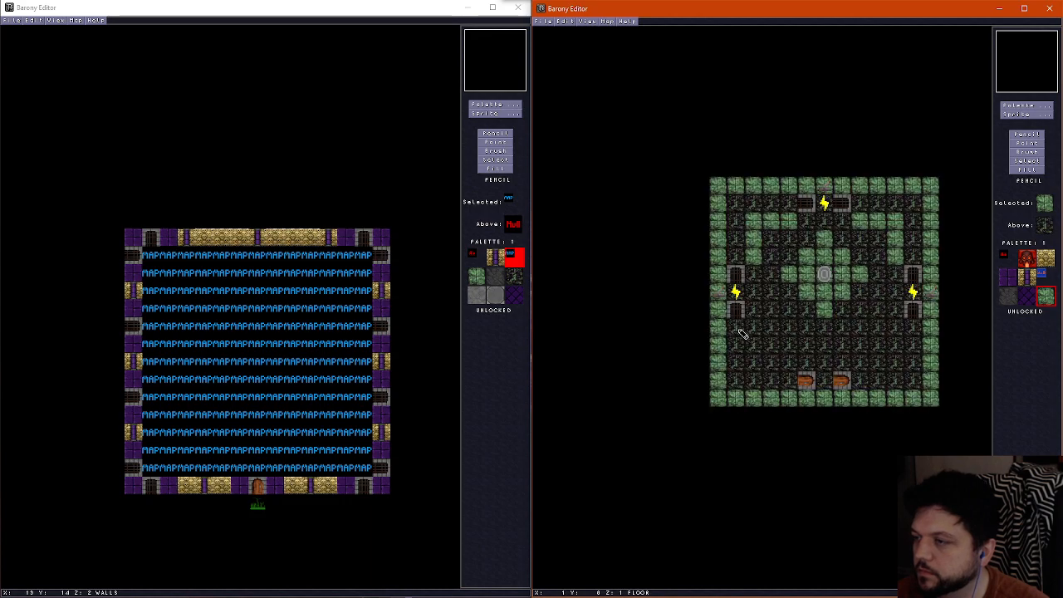
left_click_drag(742, 333, 736, 378)
left_click_drag(913, 326, 914, 389)
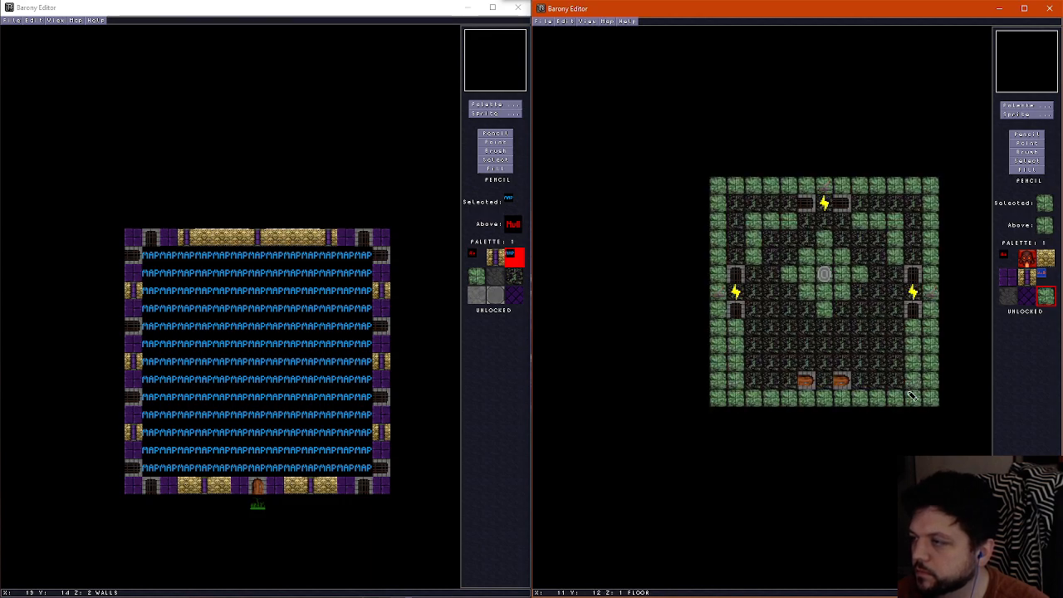
Lay a strip of green stone floor tiles from the shrine's diamond south through the passage between the two doors
scroll(793, 387, "down", 1)
scroll(796, 386, "up", 1)
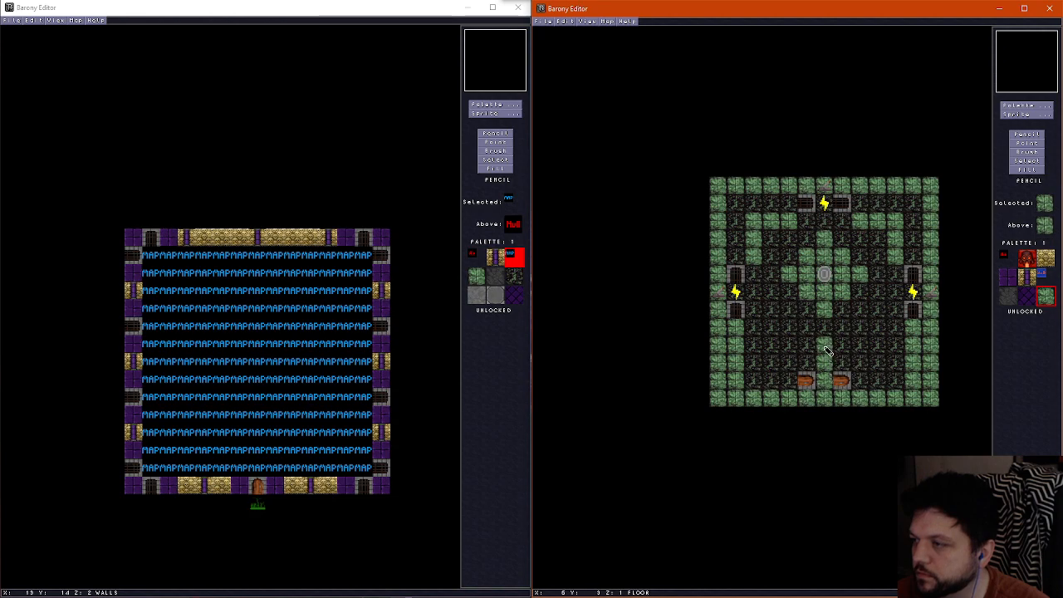
scroll(808, 381, "down", 1)
scroll(808, 381, "up", 1)
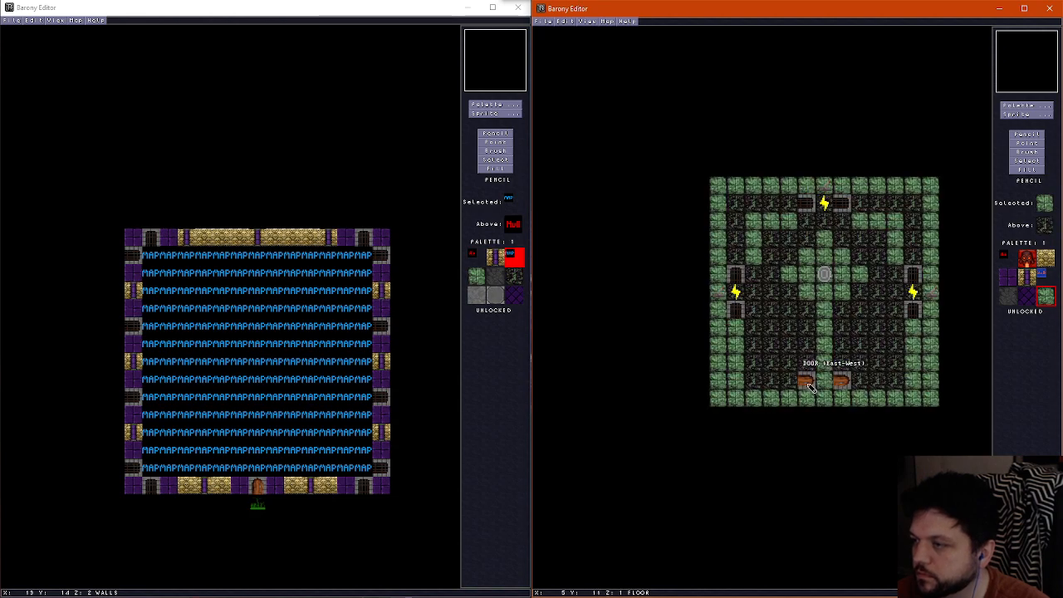
Restore the stray dark floor tile and lay two-by-two green stone floor patches outside both southern doors
right_click(776, 348)
left_click(787, 344)
right_click(782, 369)
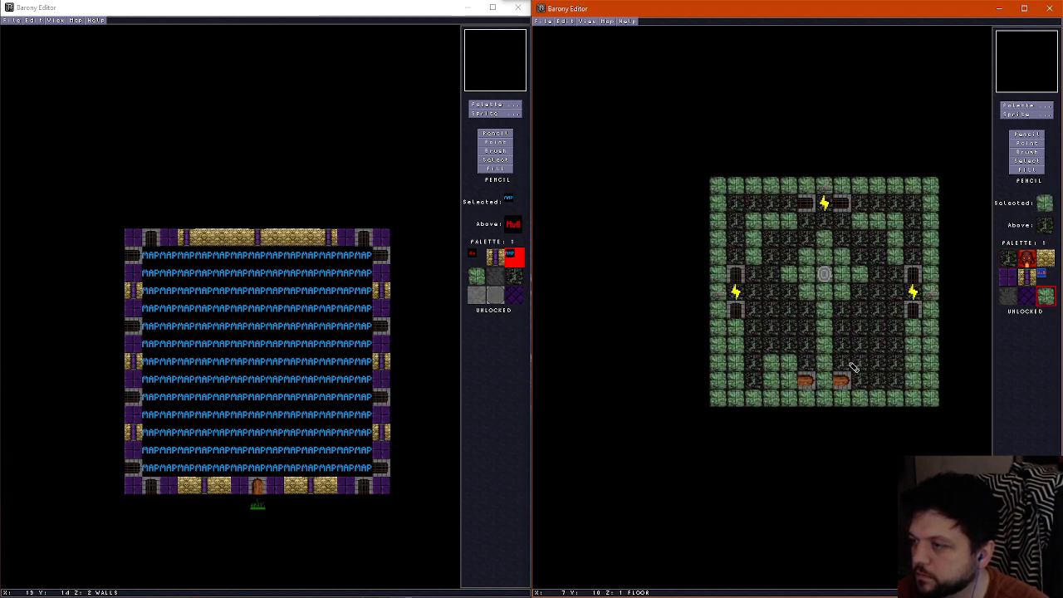
left_click_drag(857, 365, 865, 384)
scroll(843, 381, "down", 1)
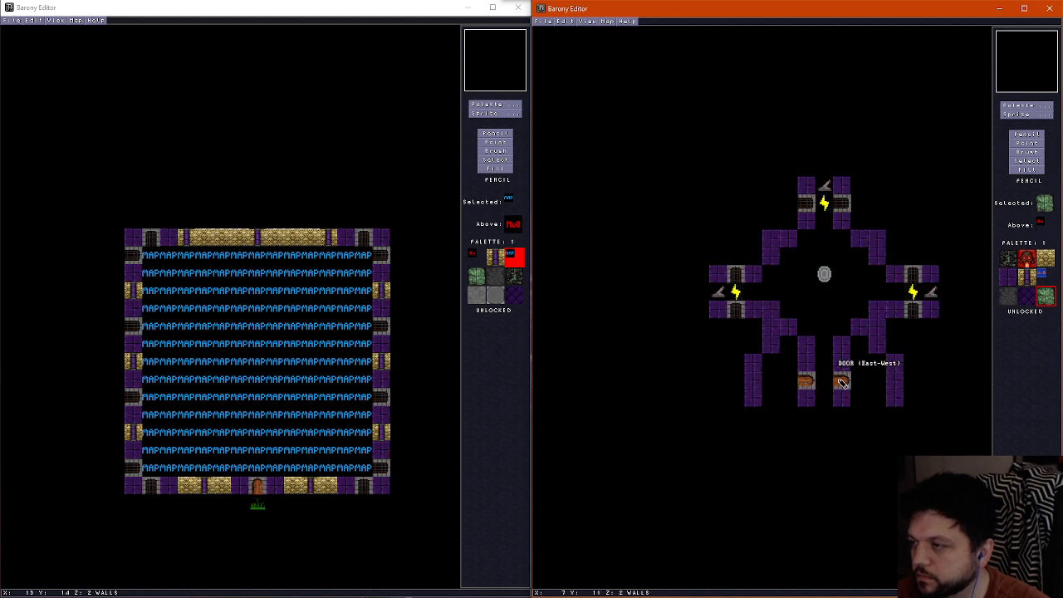
scroll(841, 382, "up", 1)
scroll(842, 382, "down", 1)
scroll(839, 384, "up", 1)
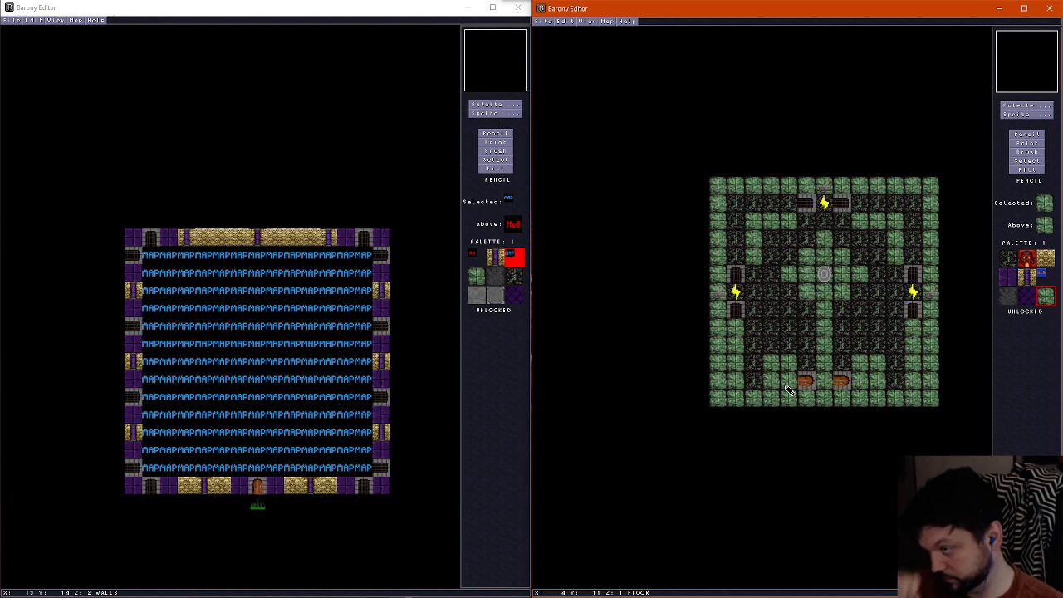
Examine the new green floor pattern, the shrine and the room's stepped corners in the 3D view
key("ctrl+f")
key("Up")
key("Right")
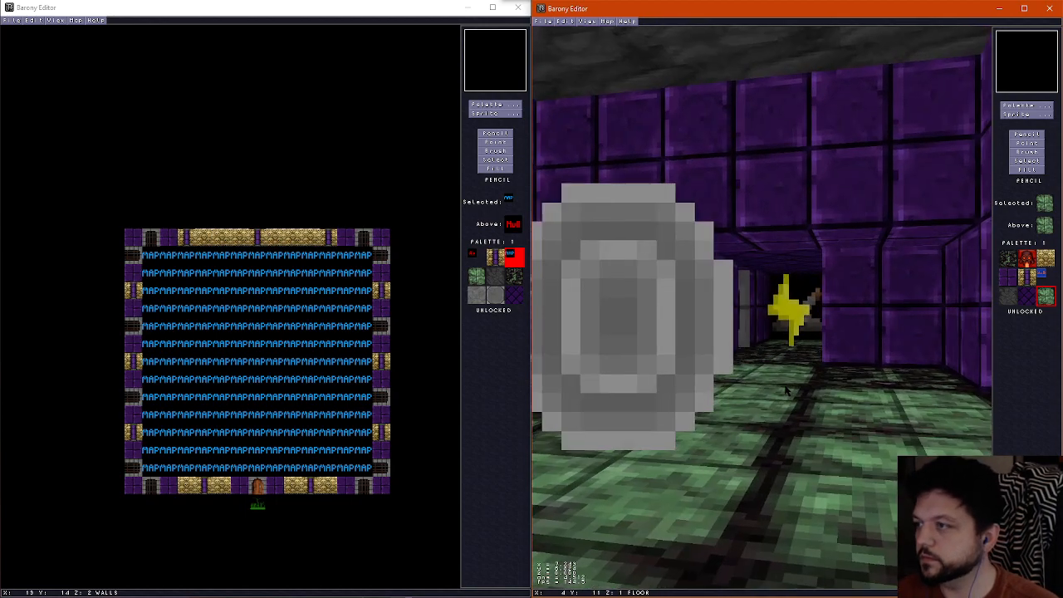
key("Left")
key("Up")
key("Down")
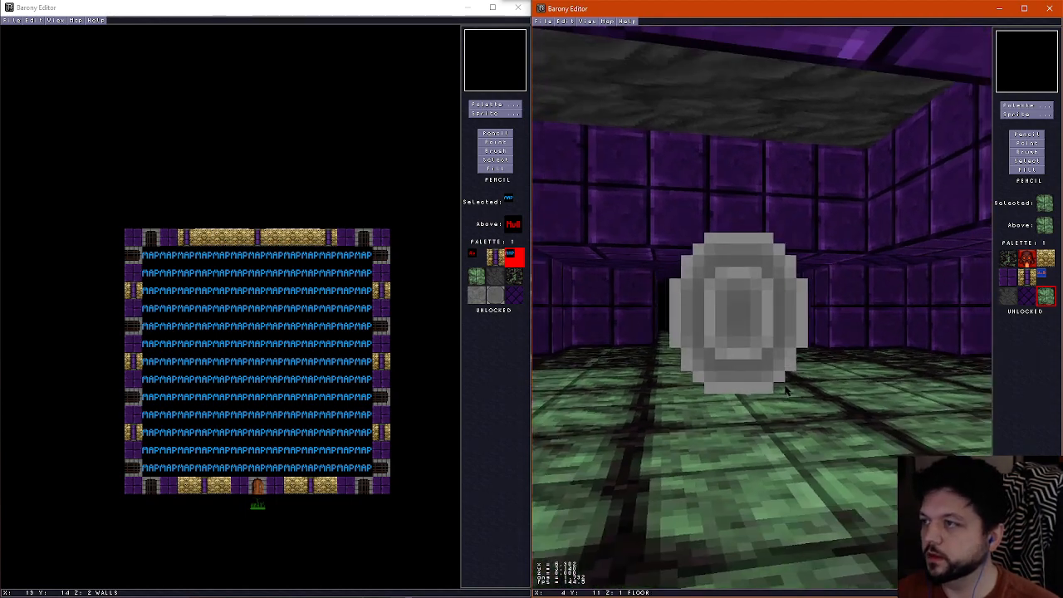
key("Up")
key("Left")
key("Right")
key("Left")
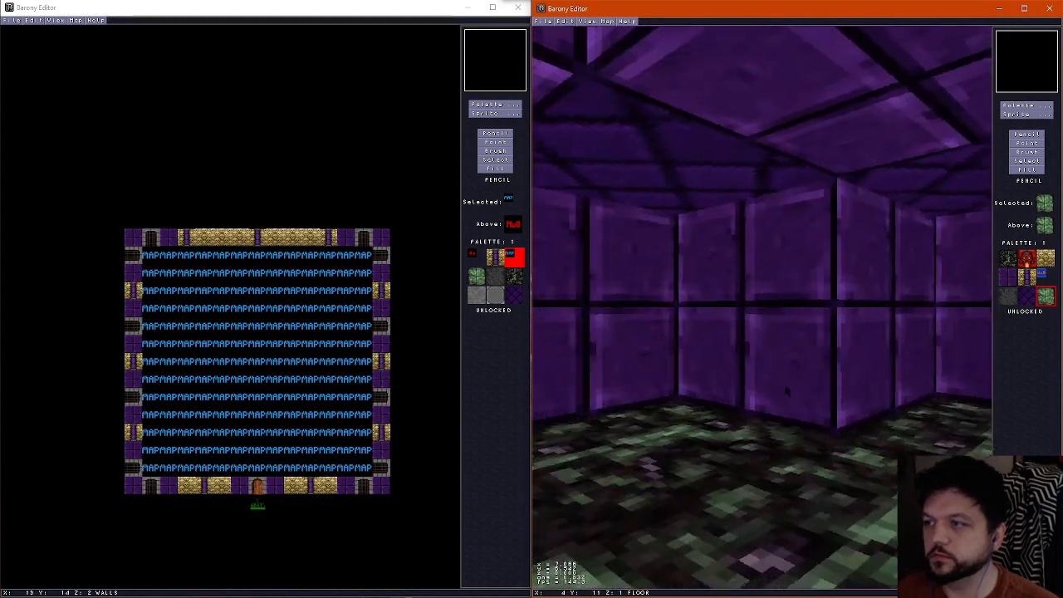
key("Left")
key("Right")
key("ctrl+f")
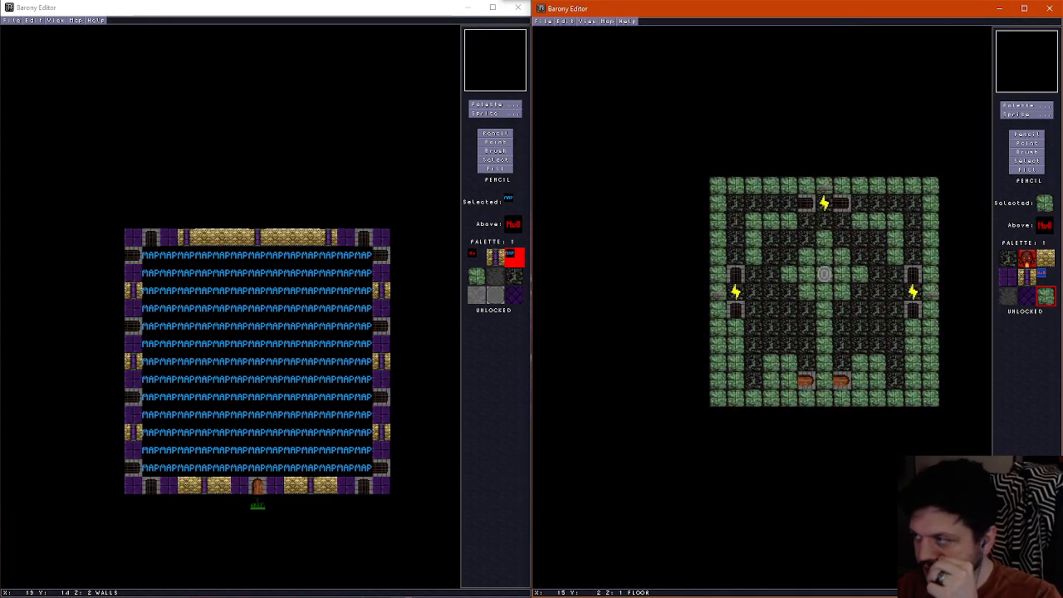
Place paired gold-and-purple pillar wall tiles on the inner faces of the shrine room's stepped corners
left_click(1028, 277)
key("ctrl+f")
key("ctrl+f")
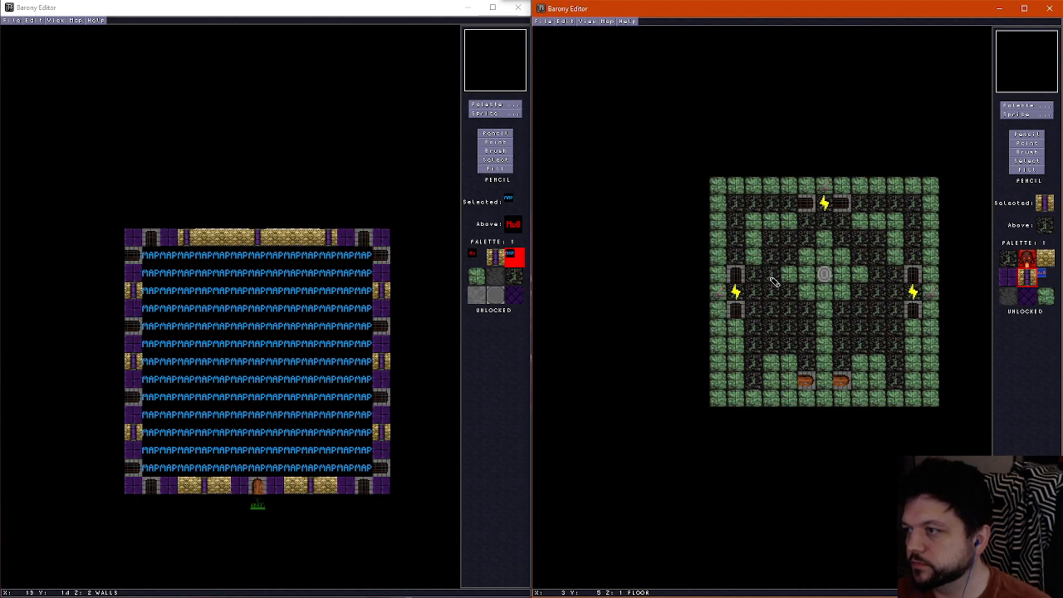
scroll(775, 279, "down", 1)
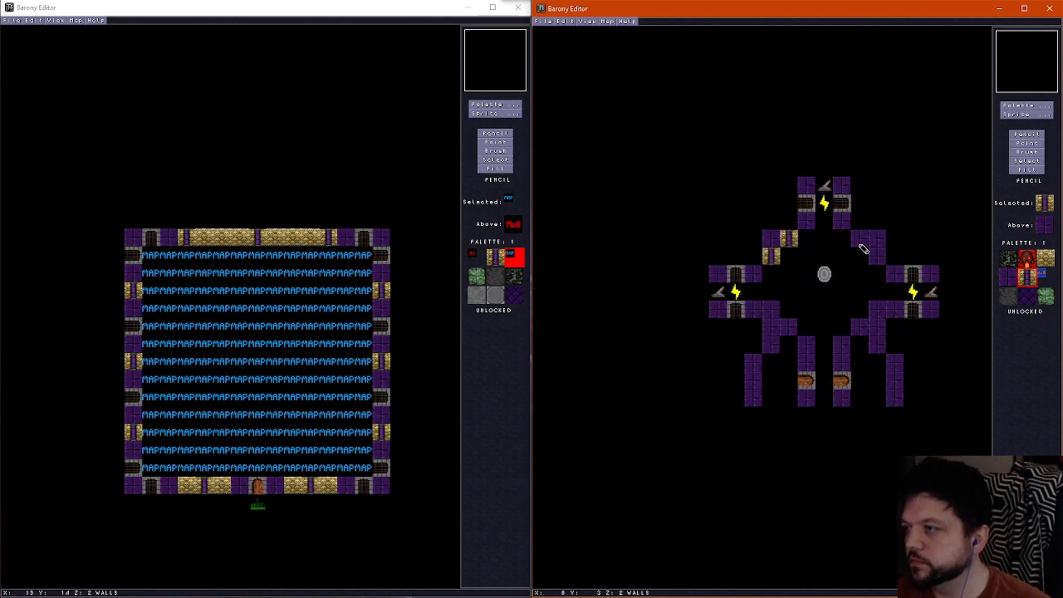
left_click(860, 241)
left_click(877, 255)
left_click(774, 312)
left_click(790, 328)
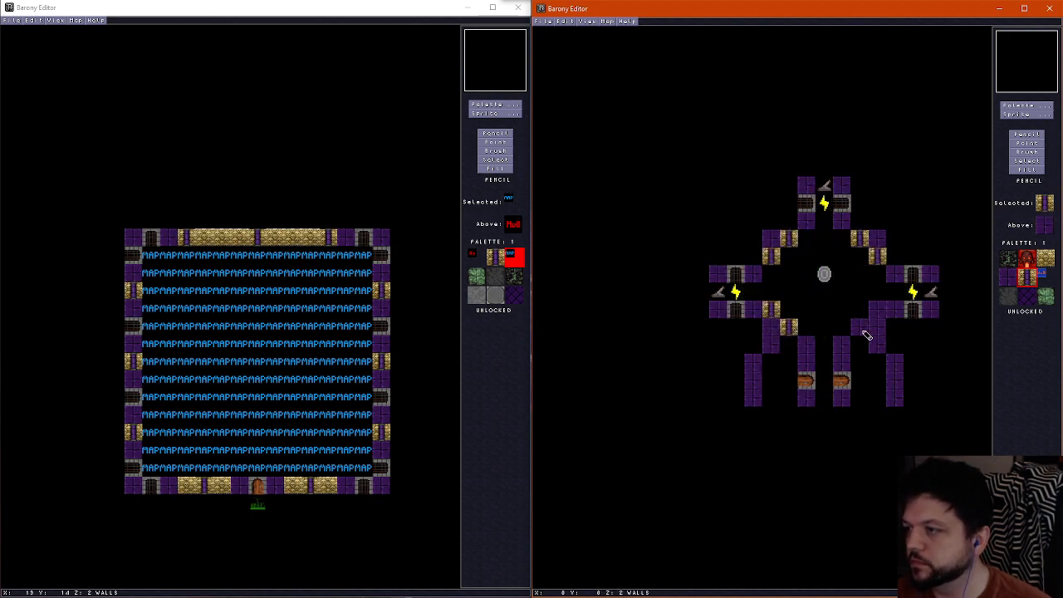
left_click(861, 328)
left_click(879, 309)
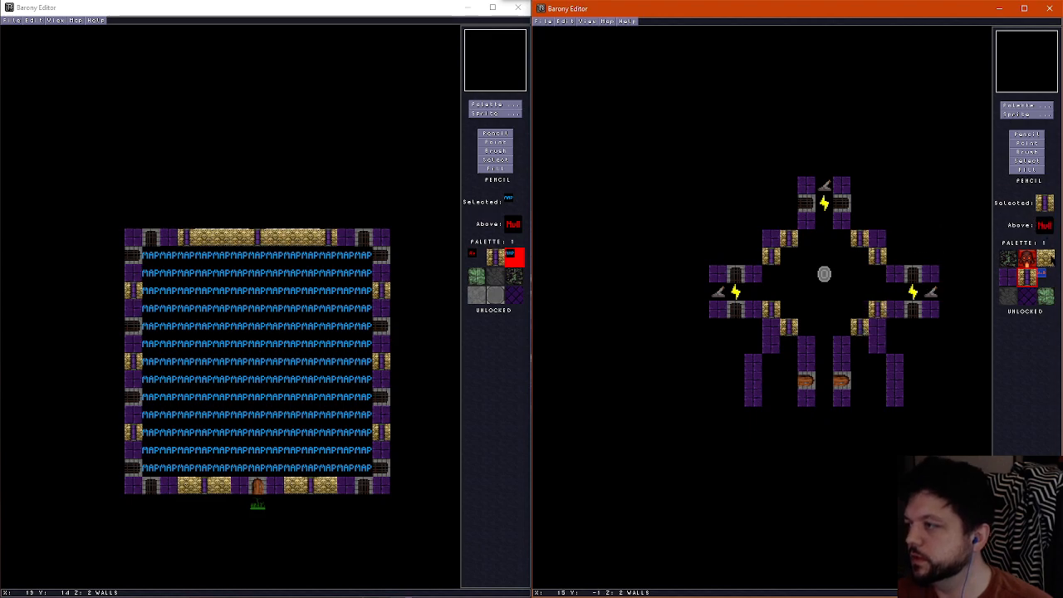
Place gold-and-purple pillar wall tiles at the northern ends of both walls flanking the southern passage
left_click(1049, 259)
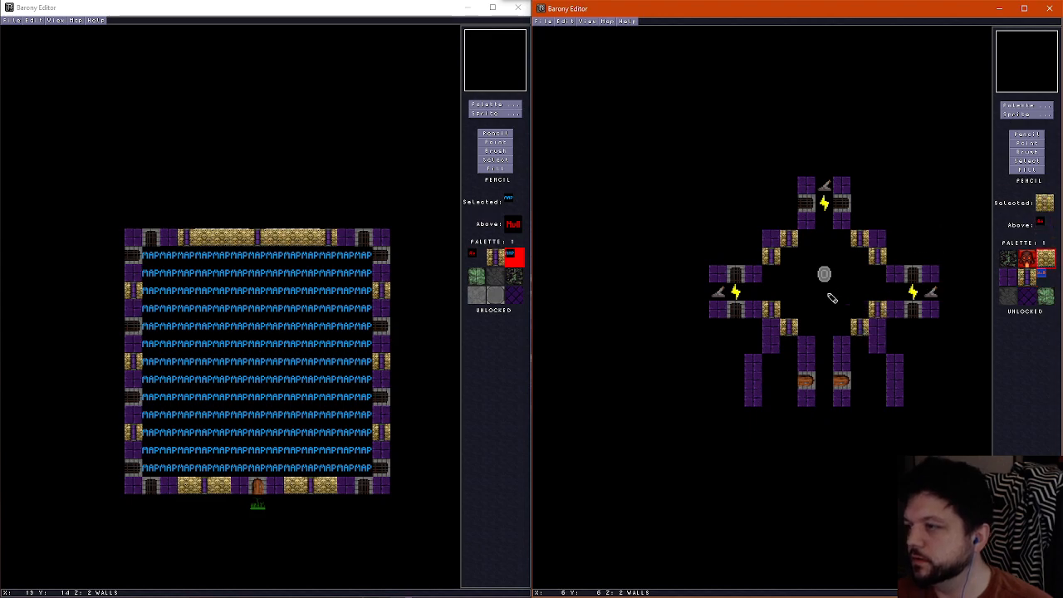
left_click(807, 345)
left_click(842, 344)
Set solid gold skull wall tiles at the two northern outer corners and the two southern inner corners of the shrine room
left_click(1045, 260)
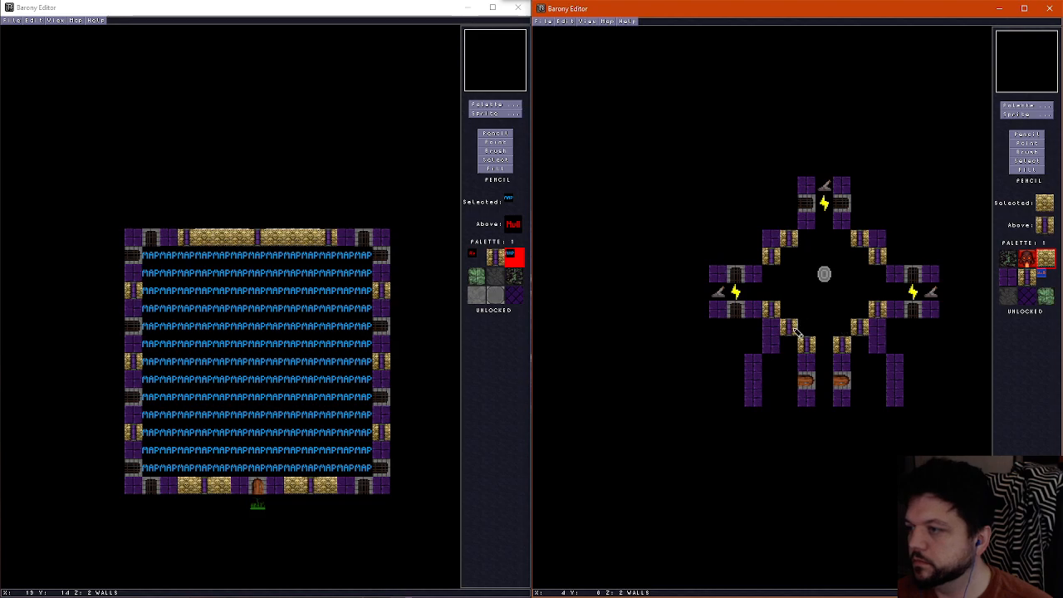
right_click(792, 239)
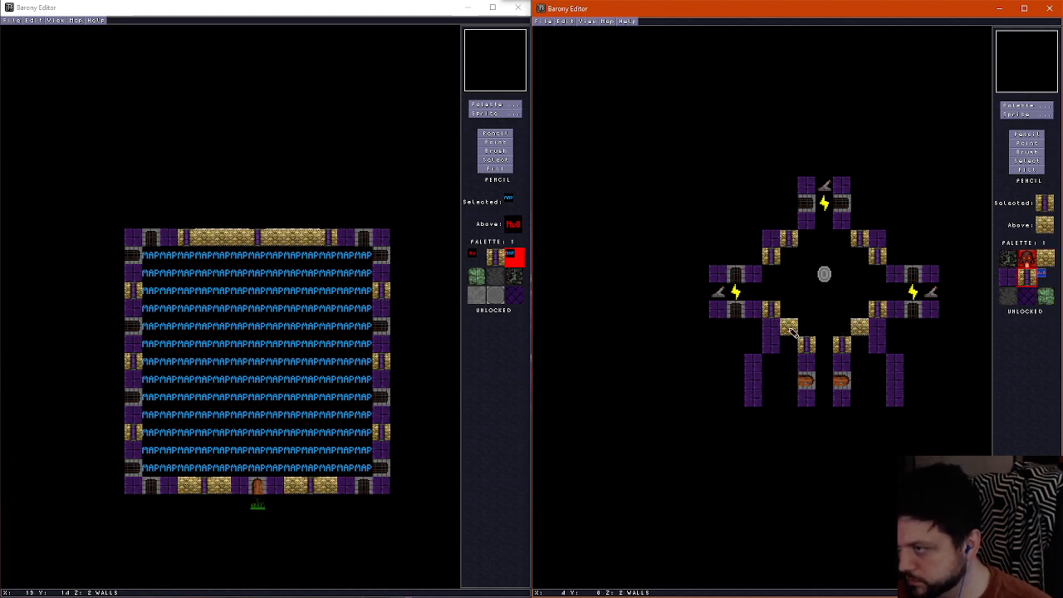
right_click(791, 329)
left_click(772, 238)
left_click(878, 238)
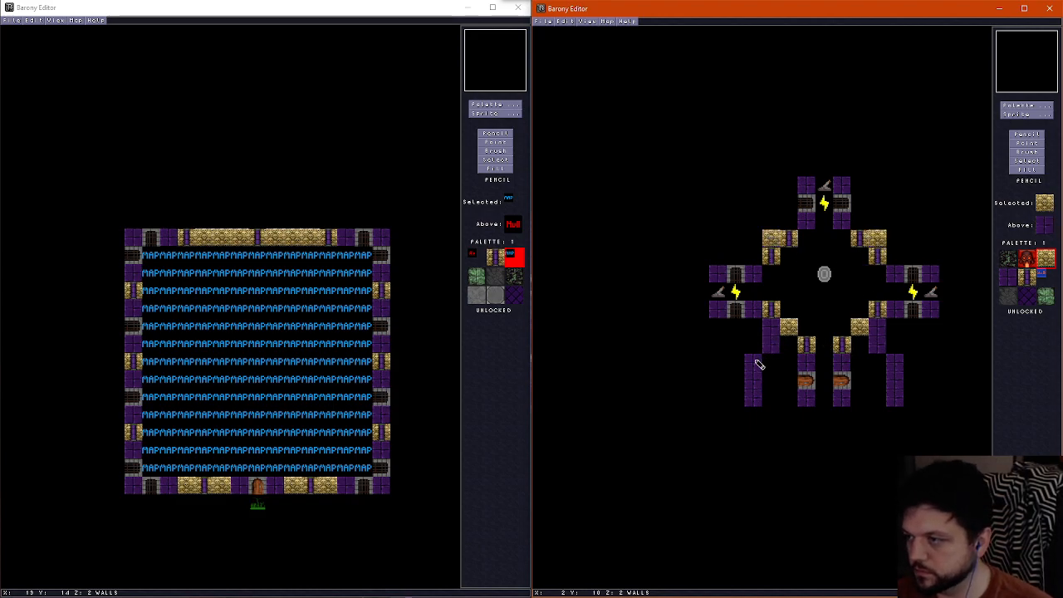
Finish both outer southern walls with gold-and-purple pillar tiles at their ends and a solid gold skull tile in each middle
right_click(802, 348)
left_click(747, 366)
left_click(753, 398)
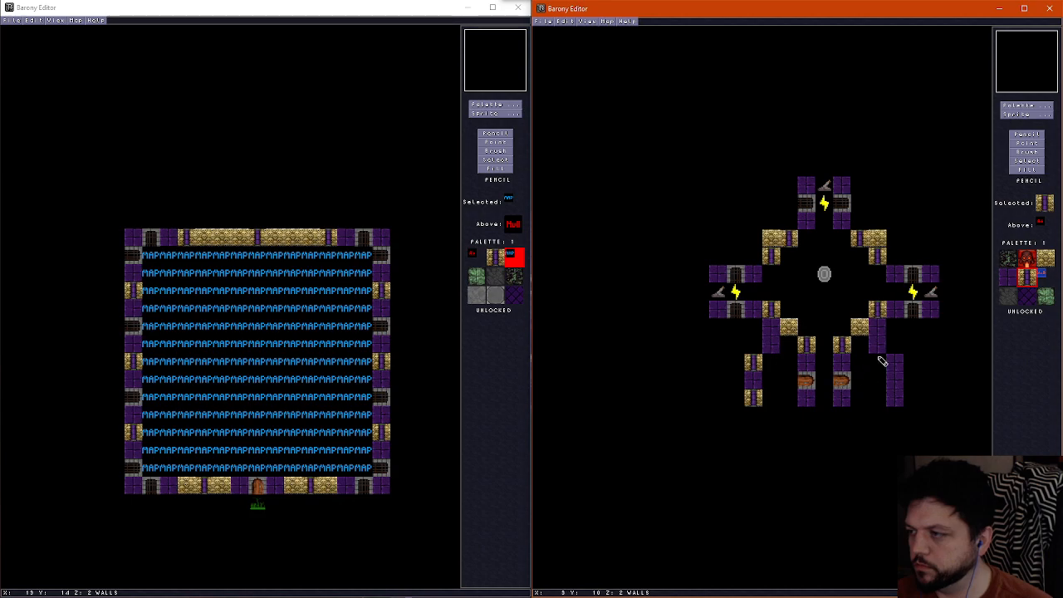
left_click(895, 363)
left_click(894, 397)
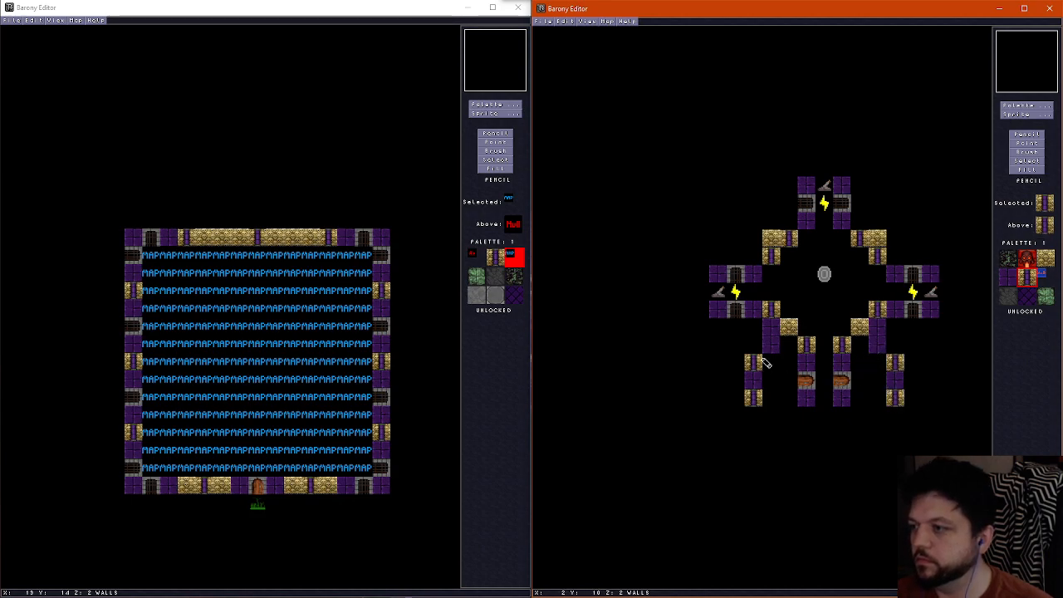
right_click(791, 330)
left_click(752, 380)
left_click(893, 384)
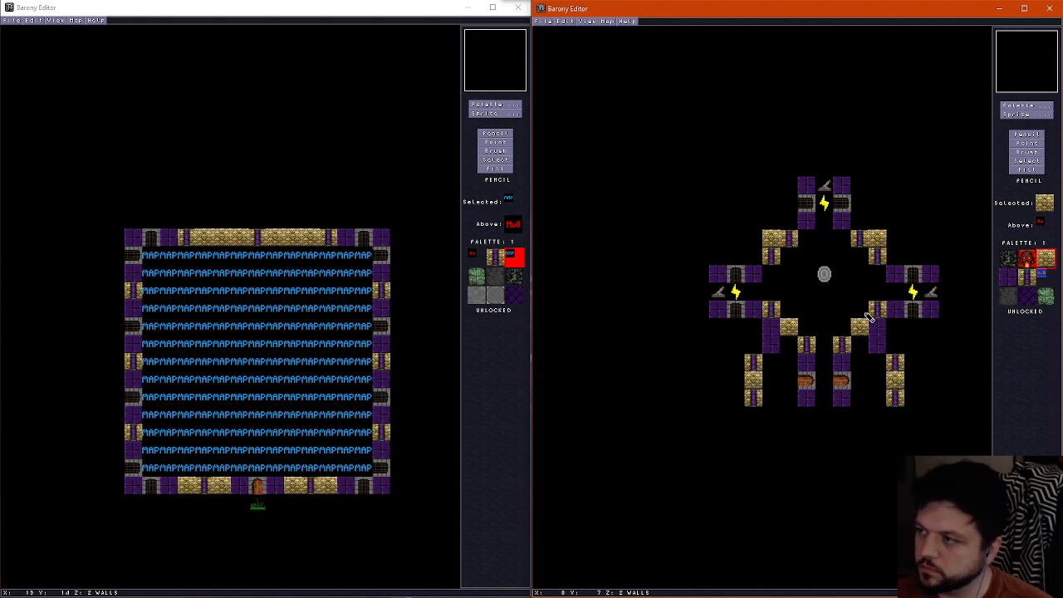
Compare the wall and ceiling layers around the shrine opening, the stepped corners and the southern passage
scroll(852, 283, "down", 1)
scroll(852, 283, "up", 1)
scroll(855, 287, "down", 1)
scroll(856, 286, "up", 1)
scroll(854, 284, "down", 1)
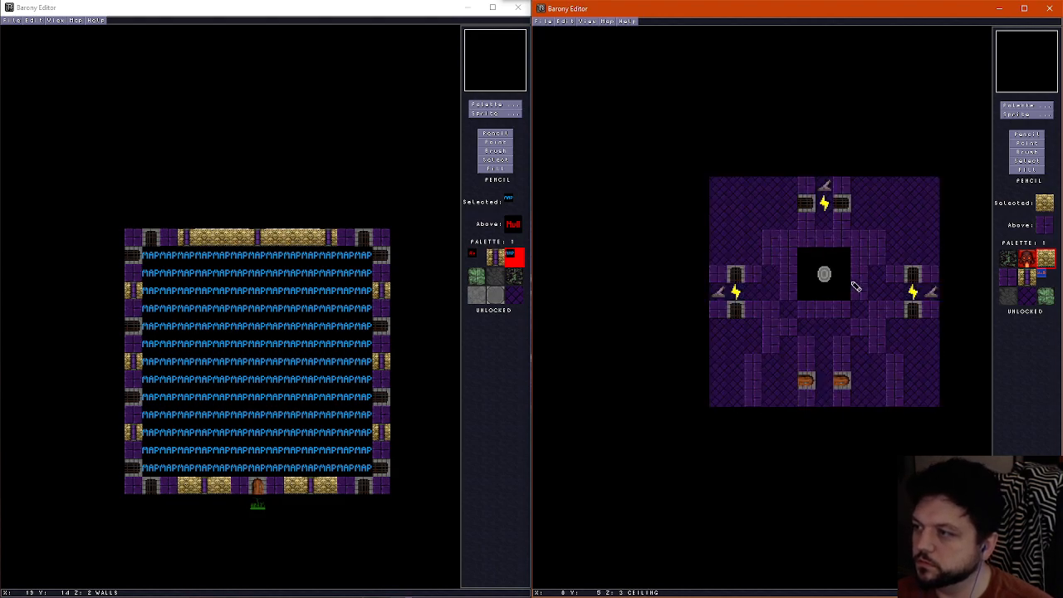
scroll(854, 285, "up", 1)
scroll(854, 285, "down", 1)
scroll(827, 325, "up", 1)
scroll(827, 326, "down", 1)
scroll(825, 329, "up", 1)
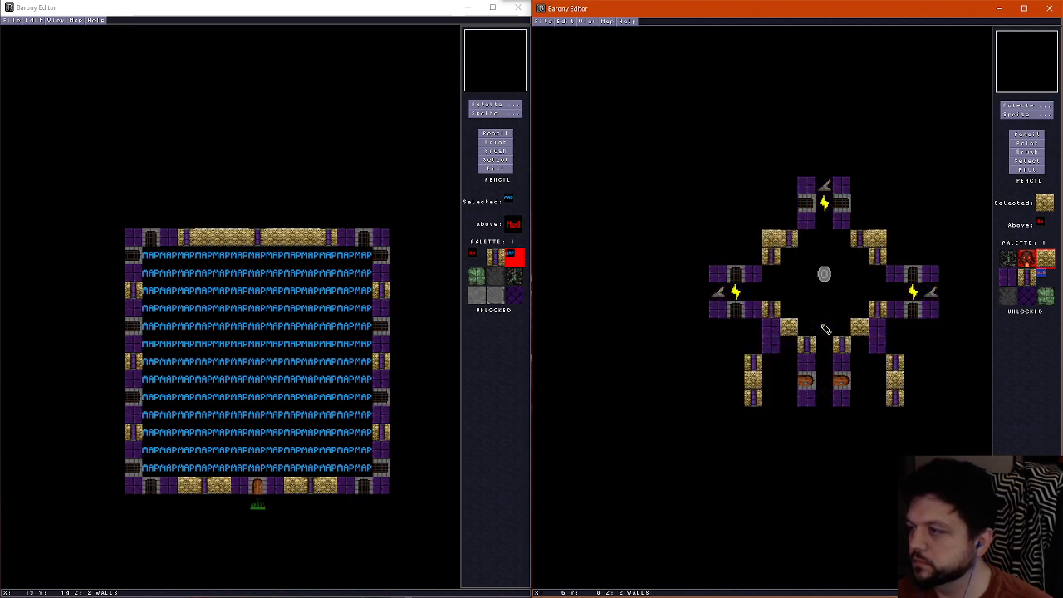
scroll(824, 329, "down", 1)
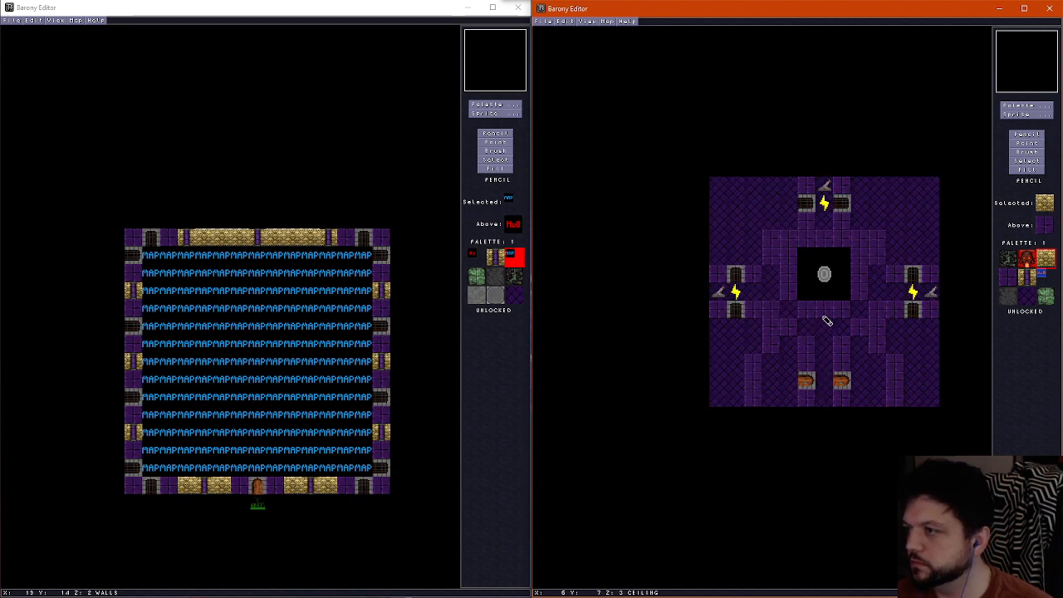
Examine the gold wall accents in the 3D view around the shrine and southern walls, and recheck the map layers
key("f")
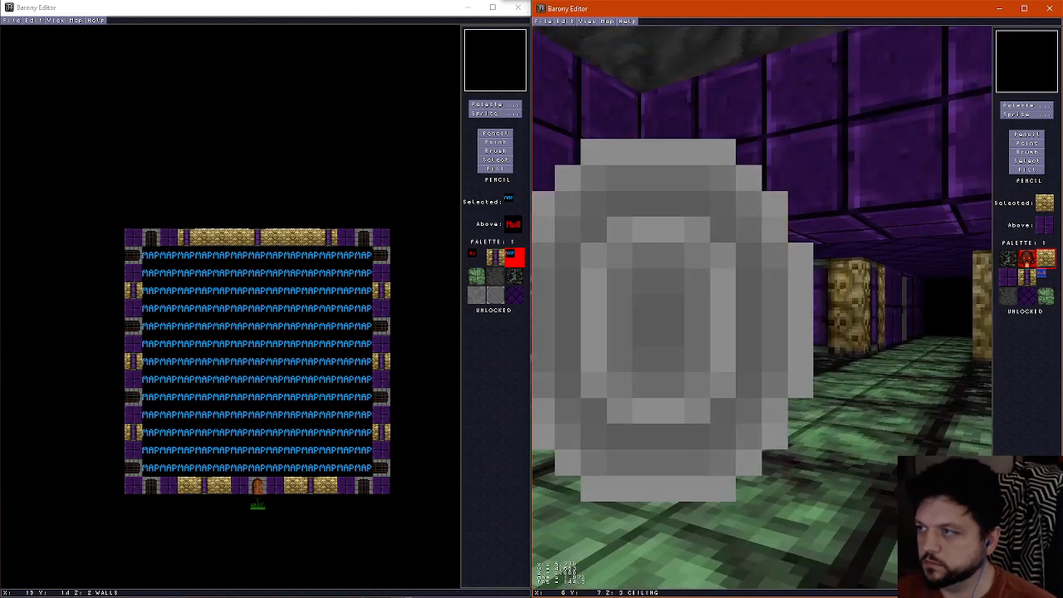
key("Right")
key("Up")
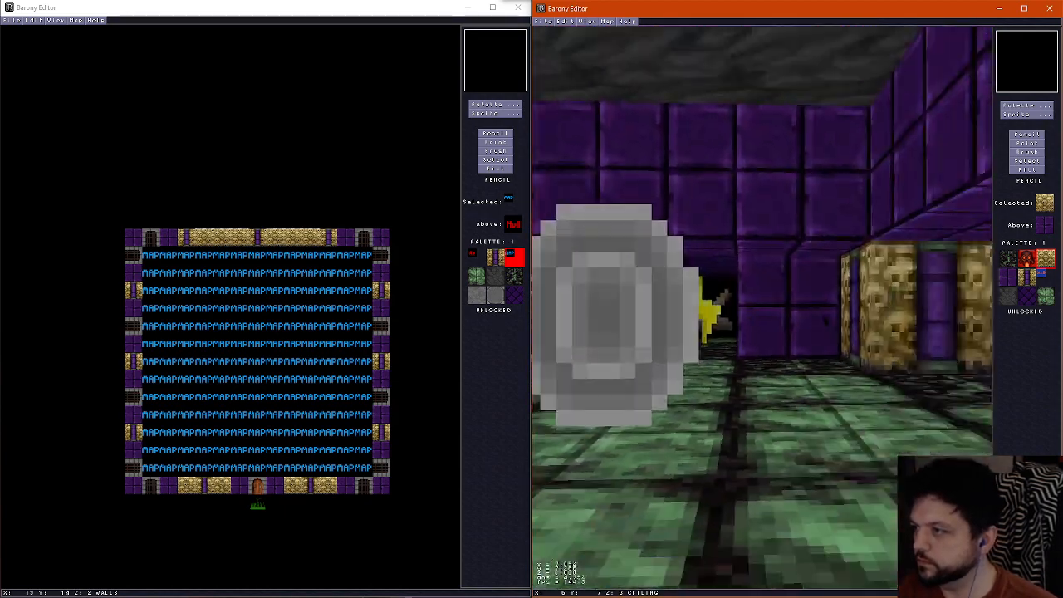
key("Up")
key("Right")
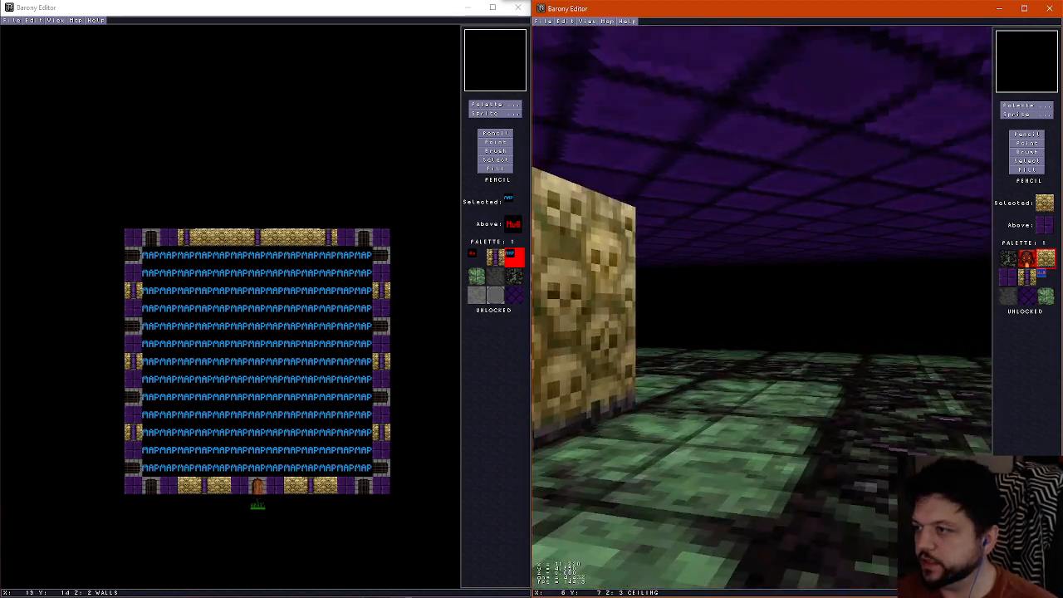
key("Right")
key("Up")
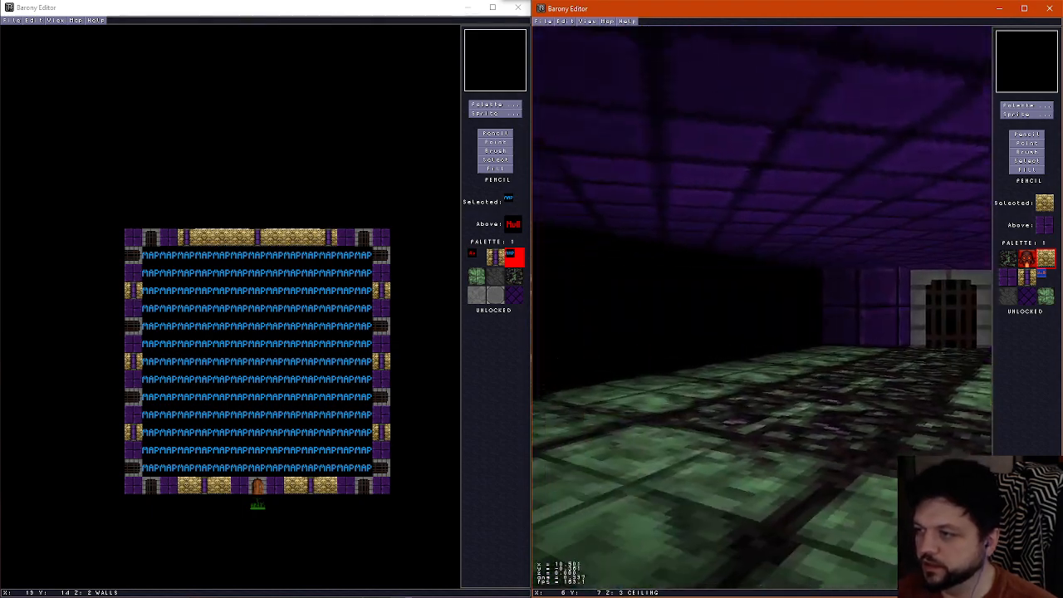
key("Right")
key("Up")
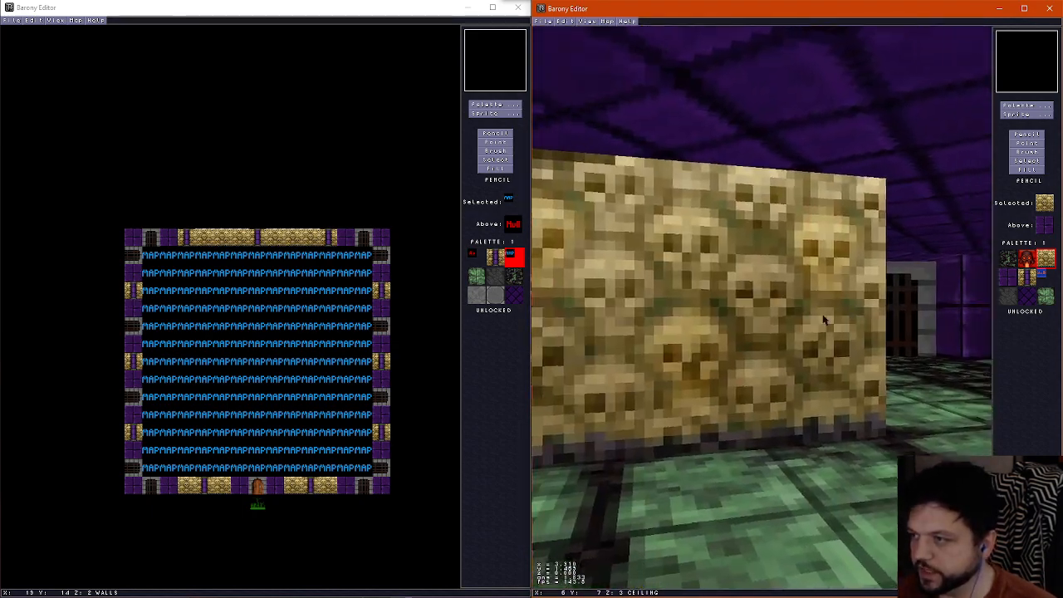
key("Up")
key("Right")
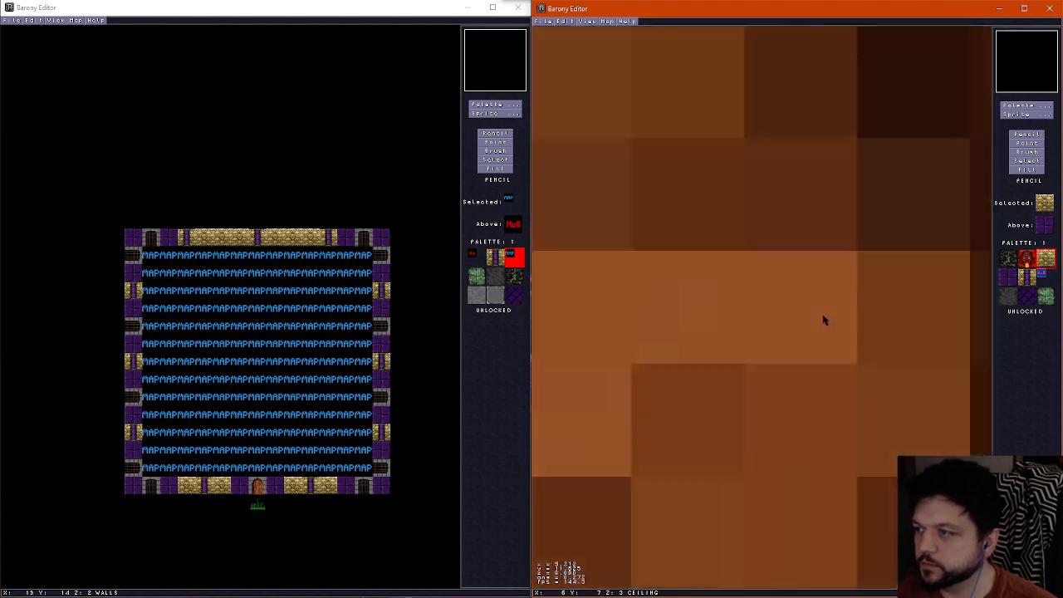
key("ctrl+f")
scroll(826, 320, "down", 2)
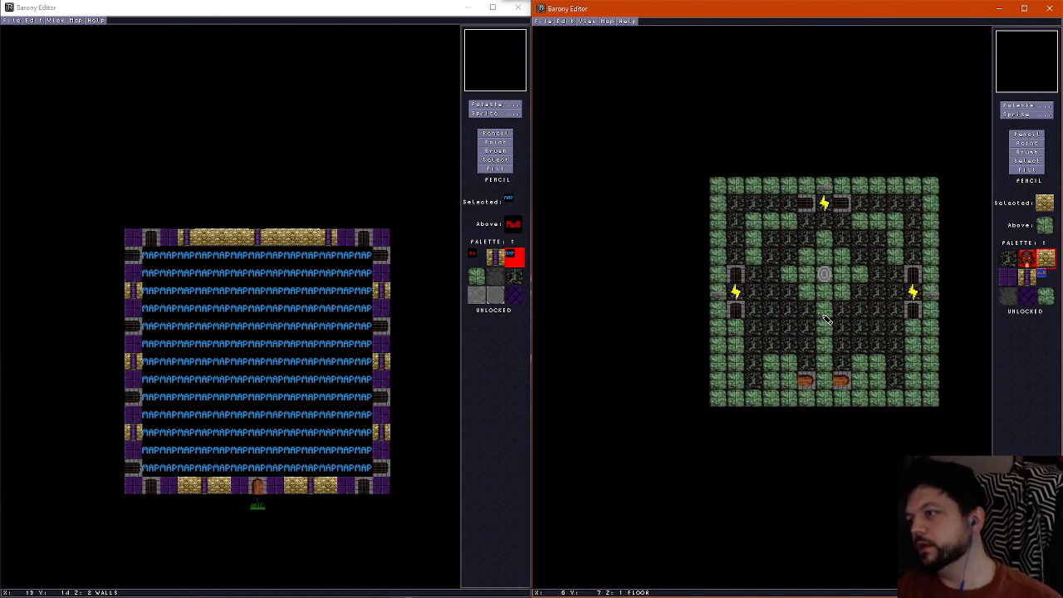
scroll(826, 320, "down", 1)
scroll(826, 319, "up", 2)
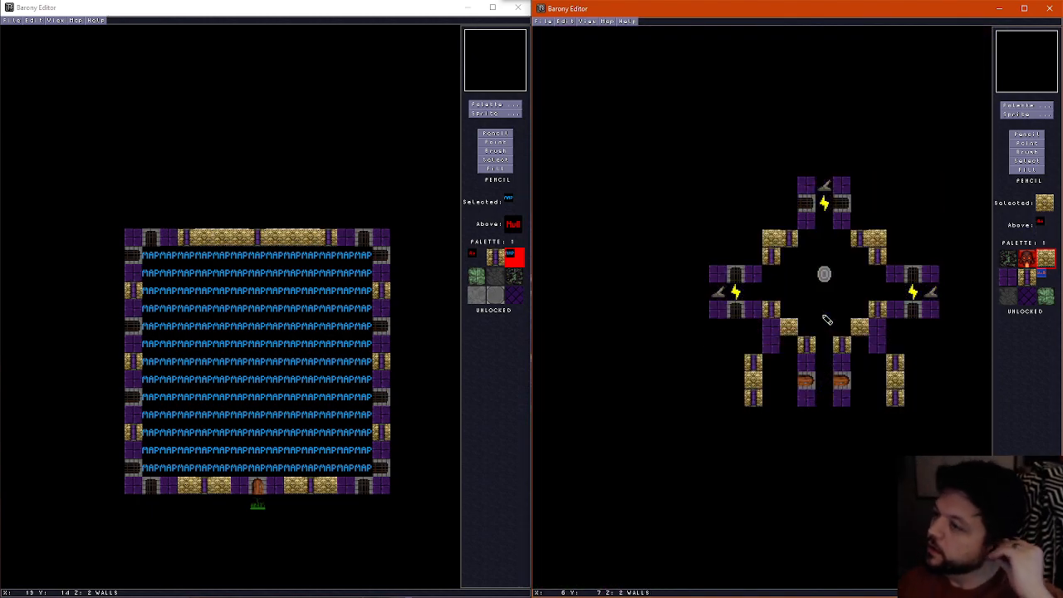
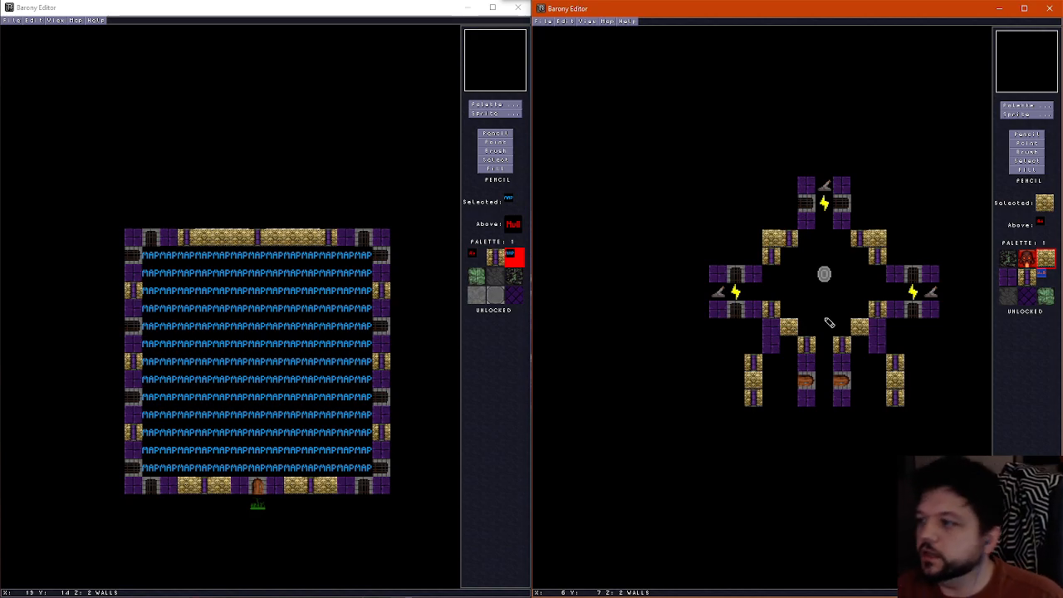
Place a sink sprite in each of the two alcoves flanking the southern corridor of the room
left_click(1028, 115)
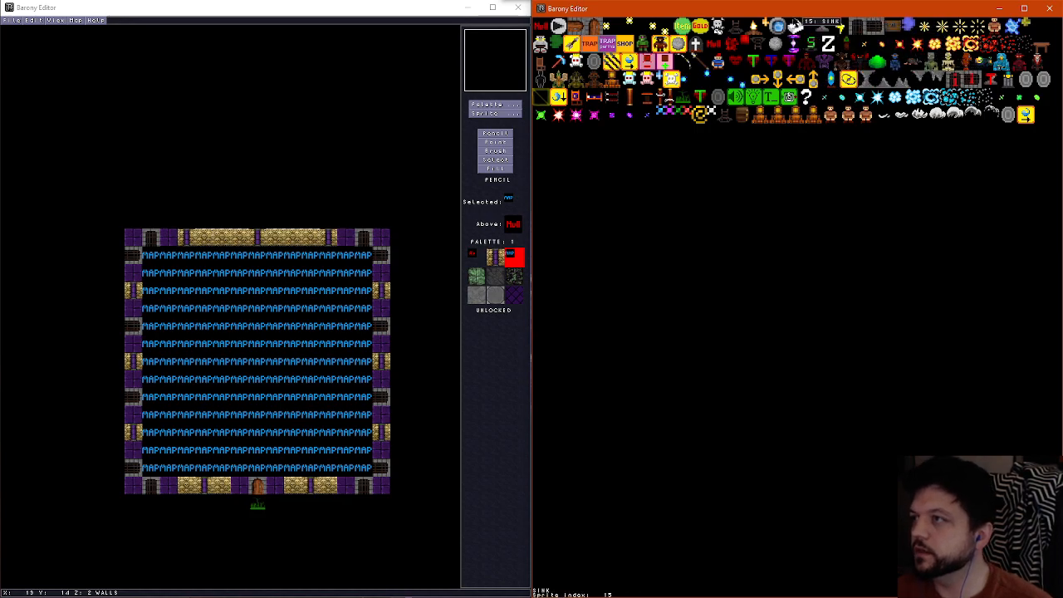
left_click(798, 28)
left_click(789, 344)
left_click(859, 344)
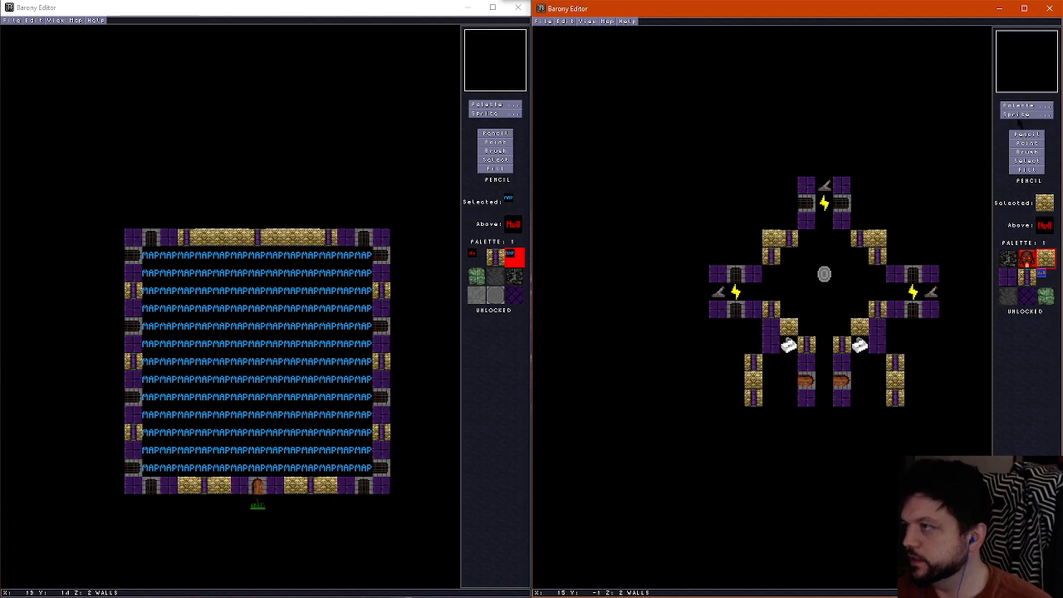
Delete both sinks from the alcoves beside the southern corridor
left_click(1034, 143)
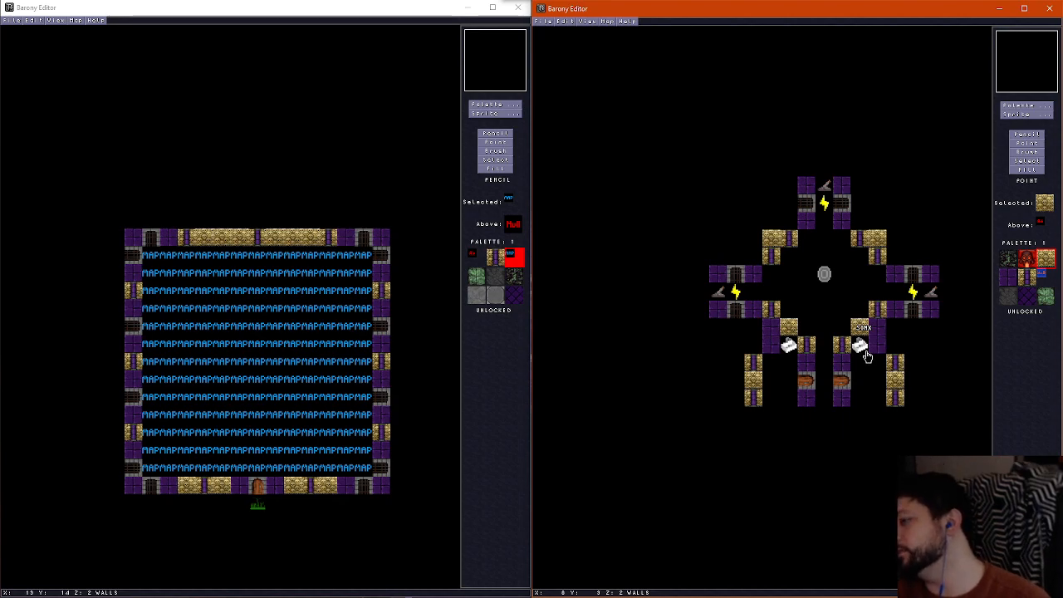
left_click(790, 348)
key("Delete")
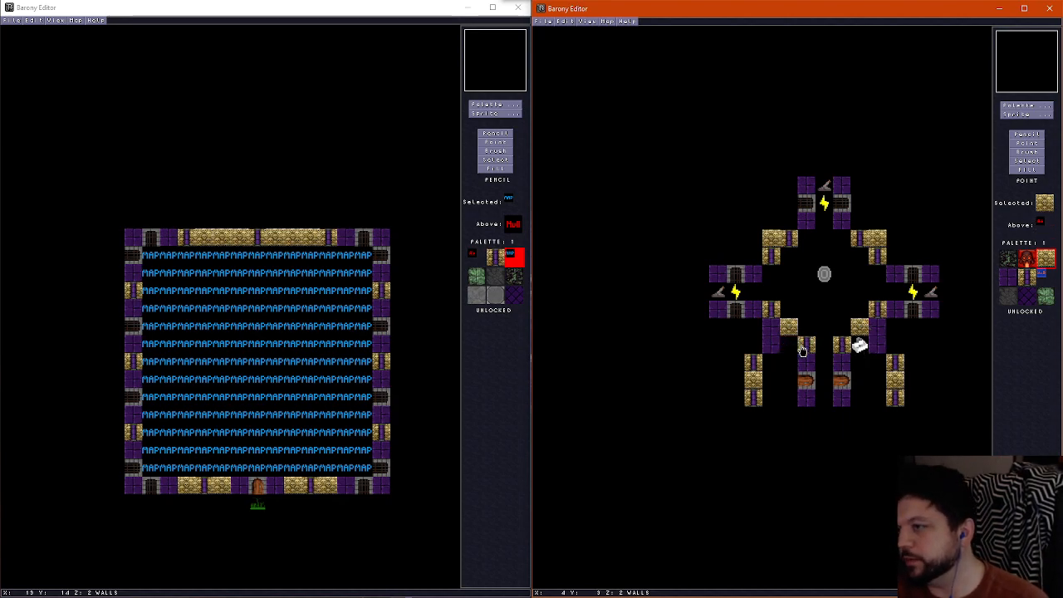
left_click(861, 348)
key("Delete")
Place a chest sprite in each of the two alcoves flanking the southern corridor
left_click(1023, 107)
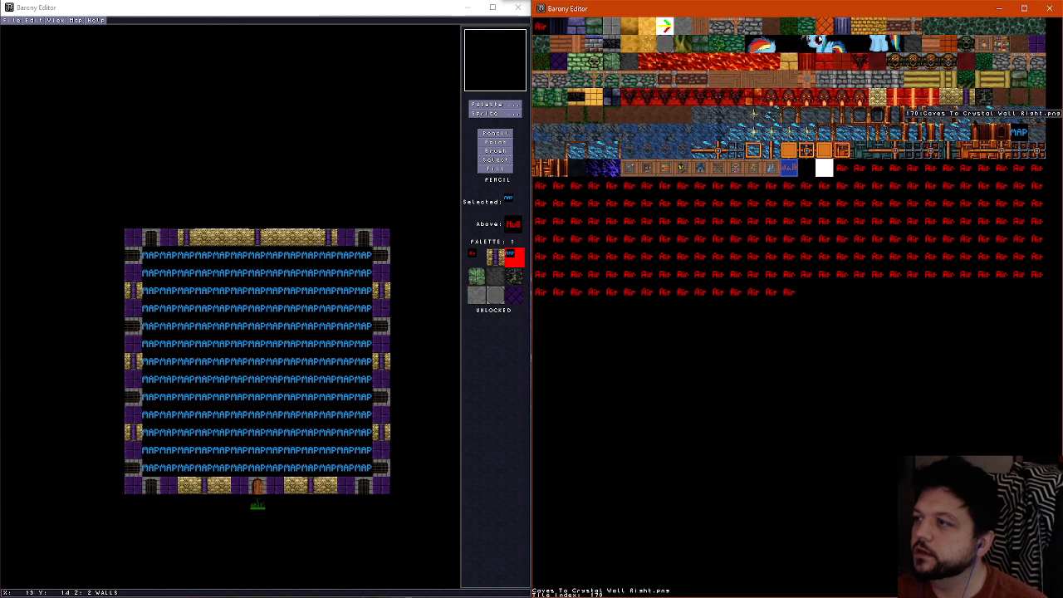
left_click(1038, 117)
left_click(1035, 115)
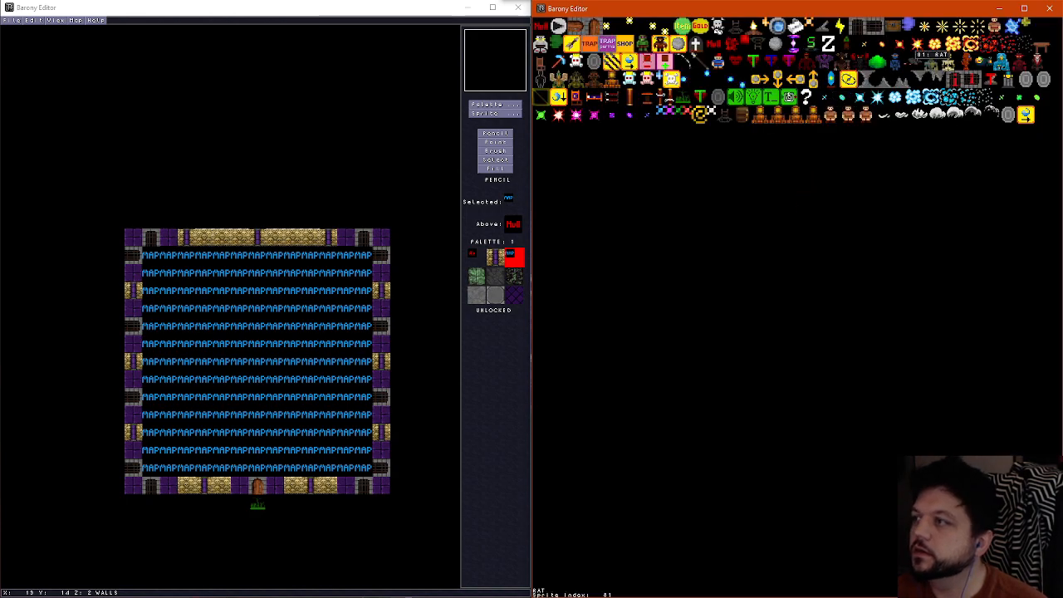
left_click(895, 25)
right_click(794, 347)
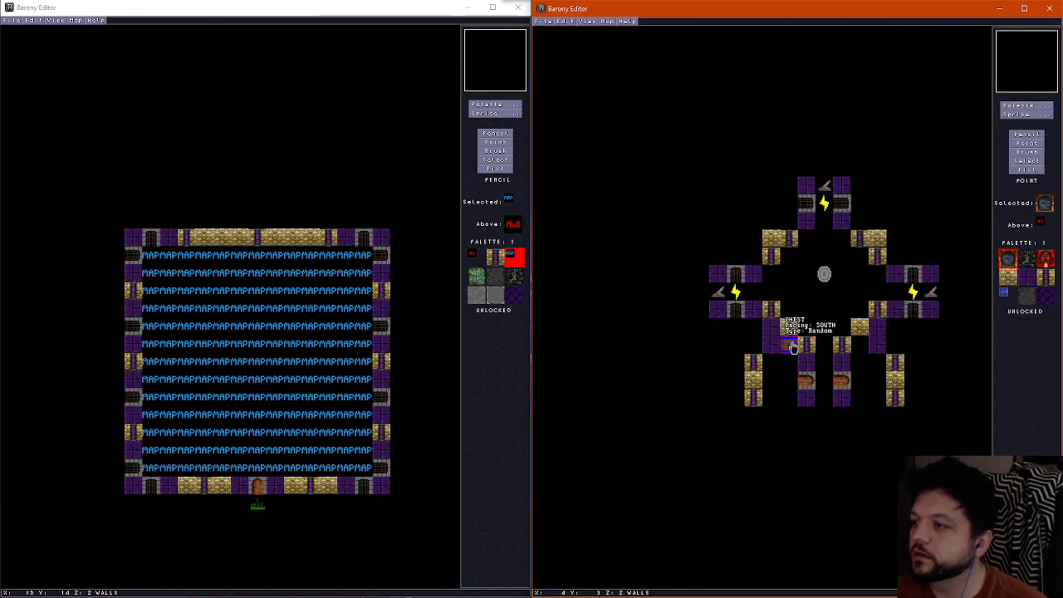
left_click(865, 348)
Place a sink sprite in the northwest inner corner of the central room
left_click(1026, 114)
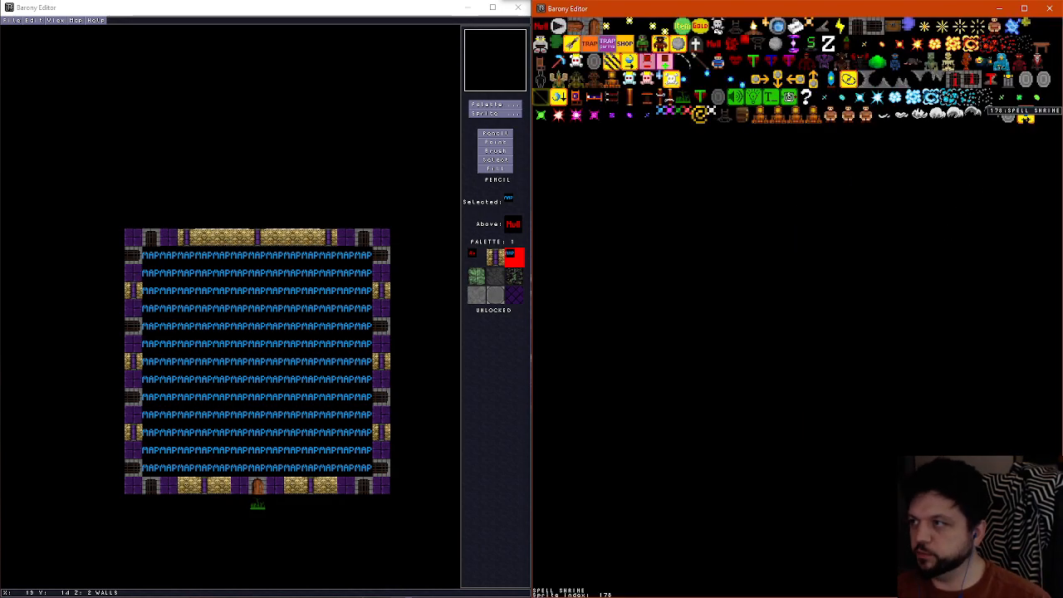
left_click(796, 27)
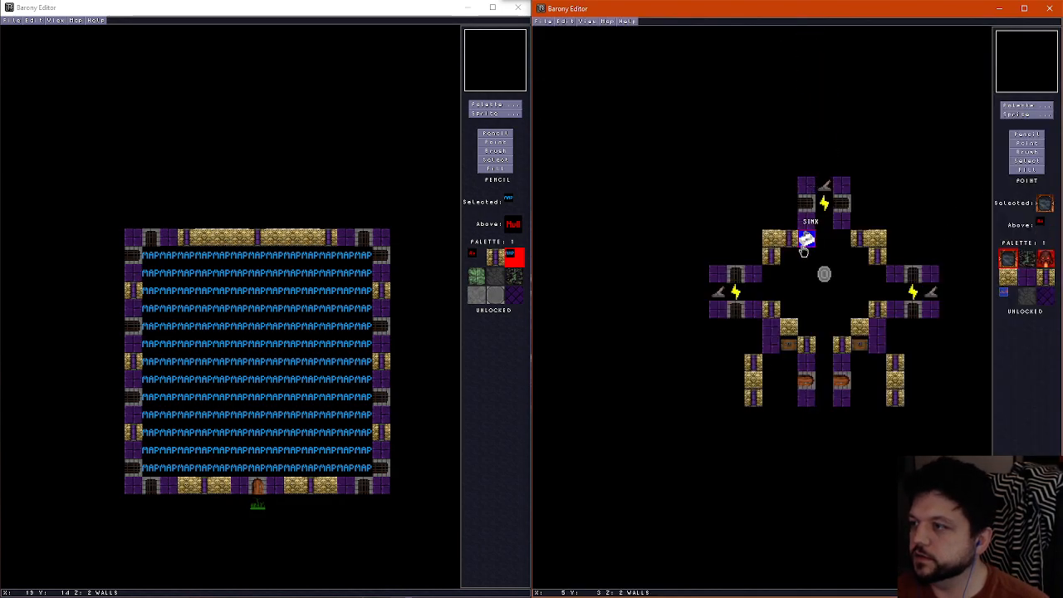
left_click(789, 240)
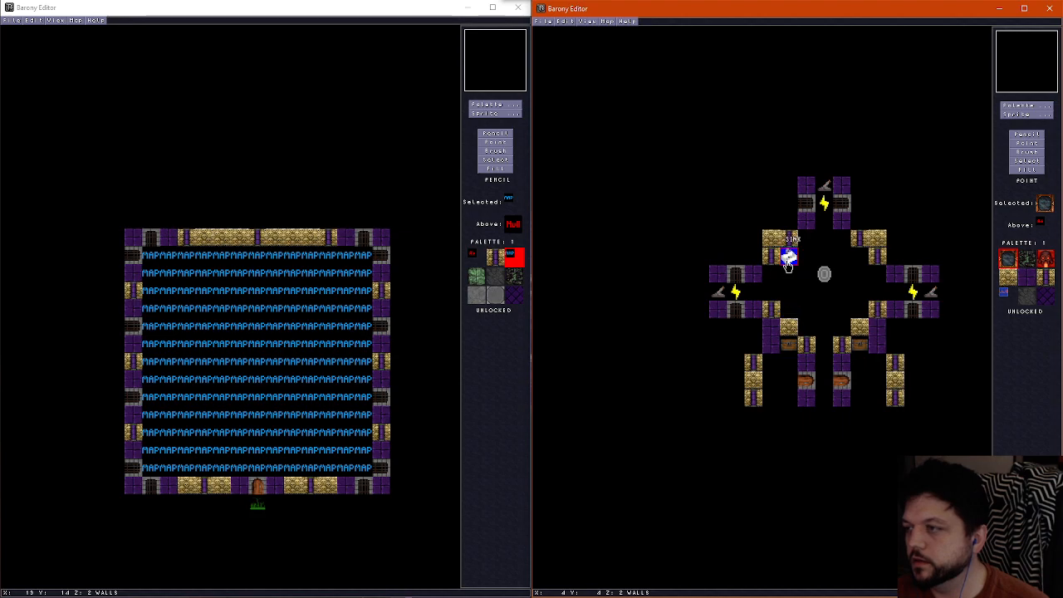
left_click(788, 264)
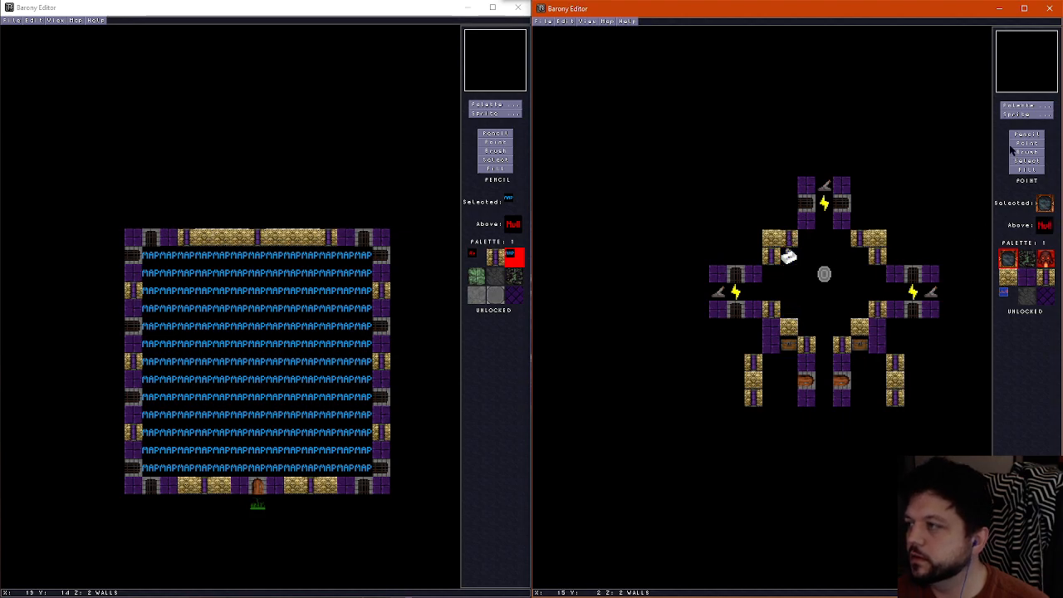
Place a table sprite in the southeast part of the central room, near the golden walls
left_click(1023, 115)
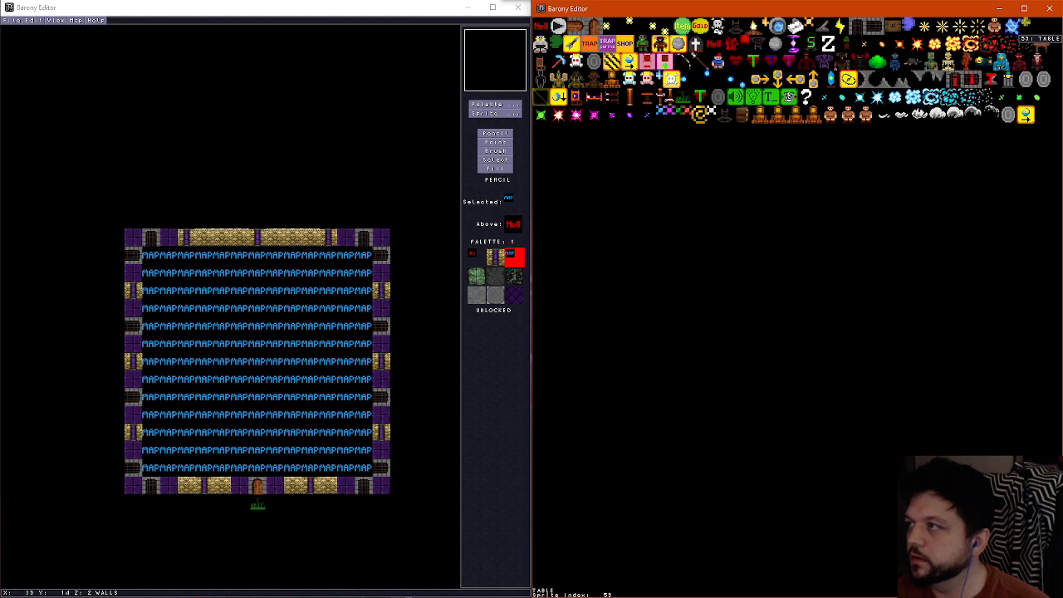
left_click(1032, 52)
left_click(845, 320)
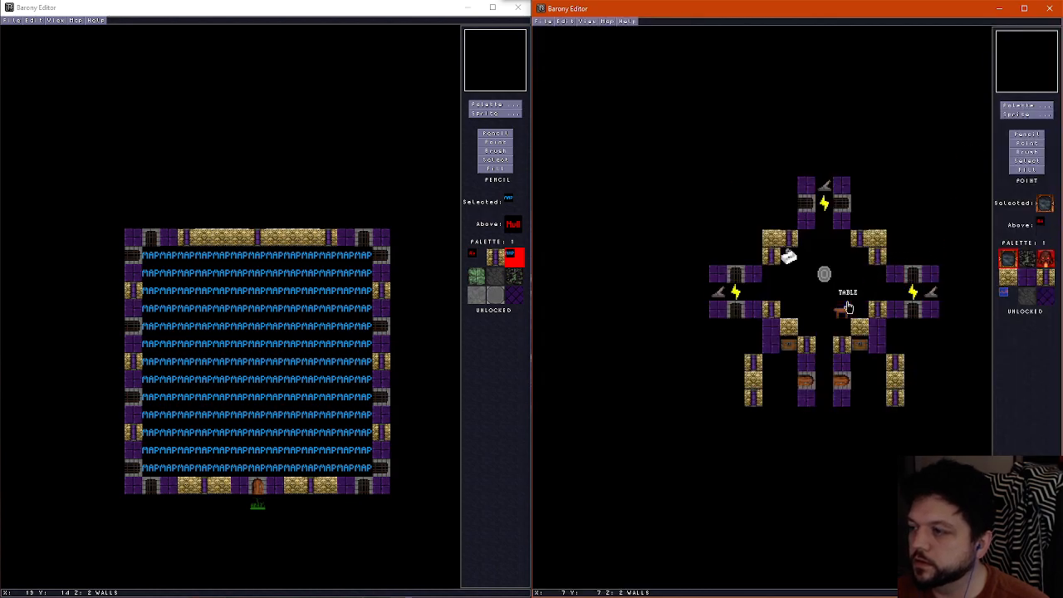
scroll(832, 379, "up", 1)
scroll(832, 379, "down", 1)
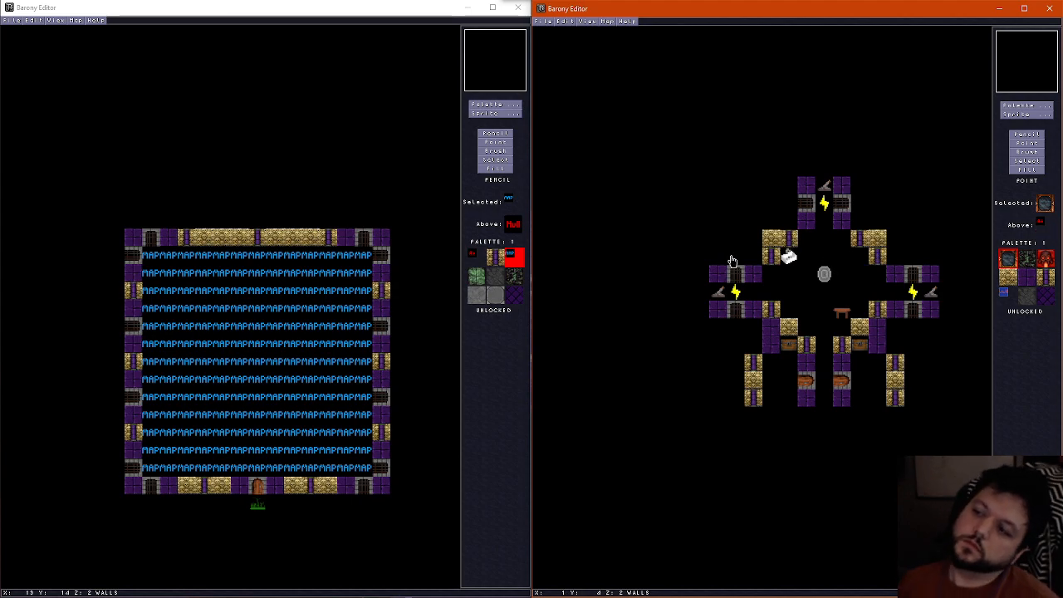
Save the underworld map under its current file name
scroll(732, 262, "down", 1)
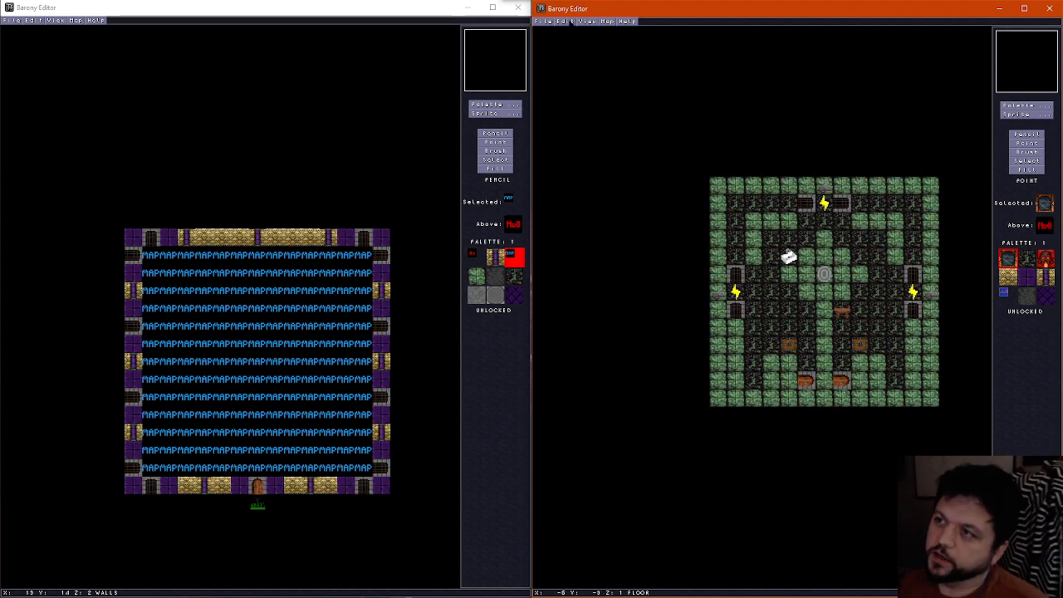
left_click(543, 21)
left_click(572, 66)
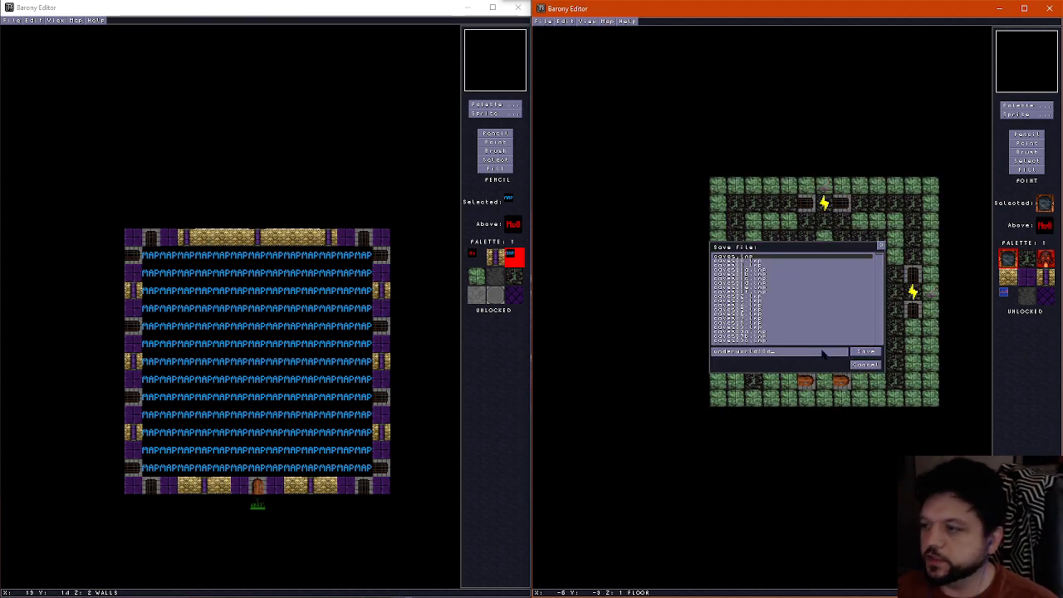
left_click(869, 352)
Open the underworld map variants one after another to compare their layouts, ending on the variant with the sink and table
scroll(832, 388, "up", 1)
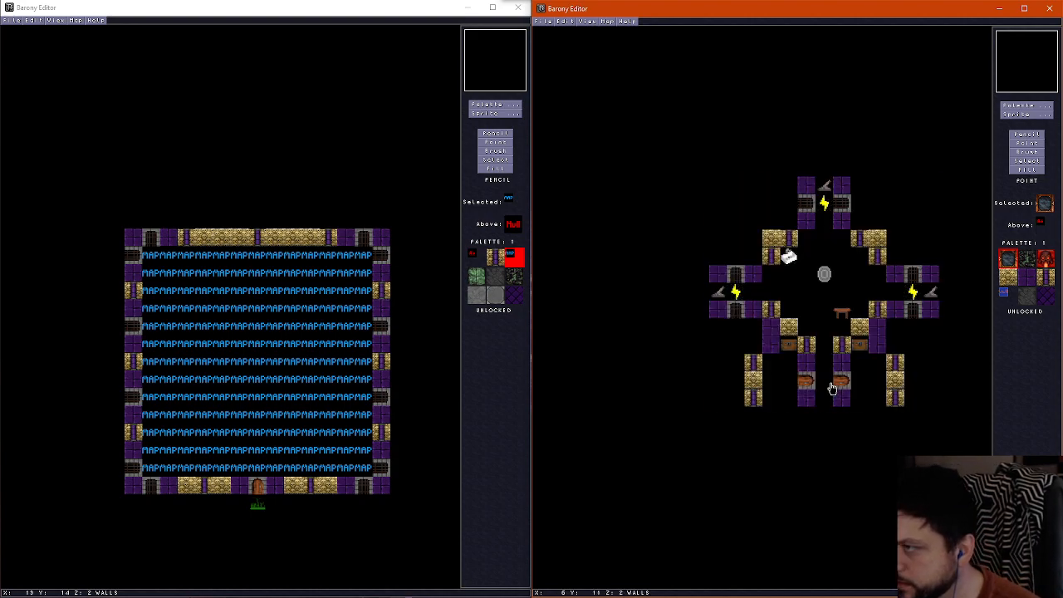
scroll(832, 389, "down", 1)
key("ctrl+o")
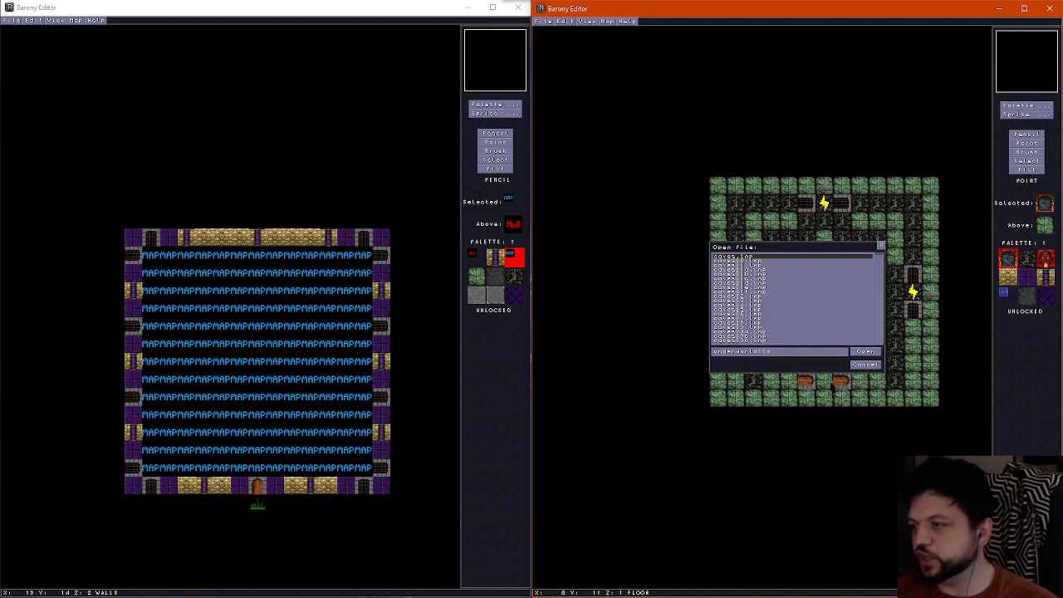
key("Return")
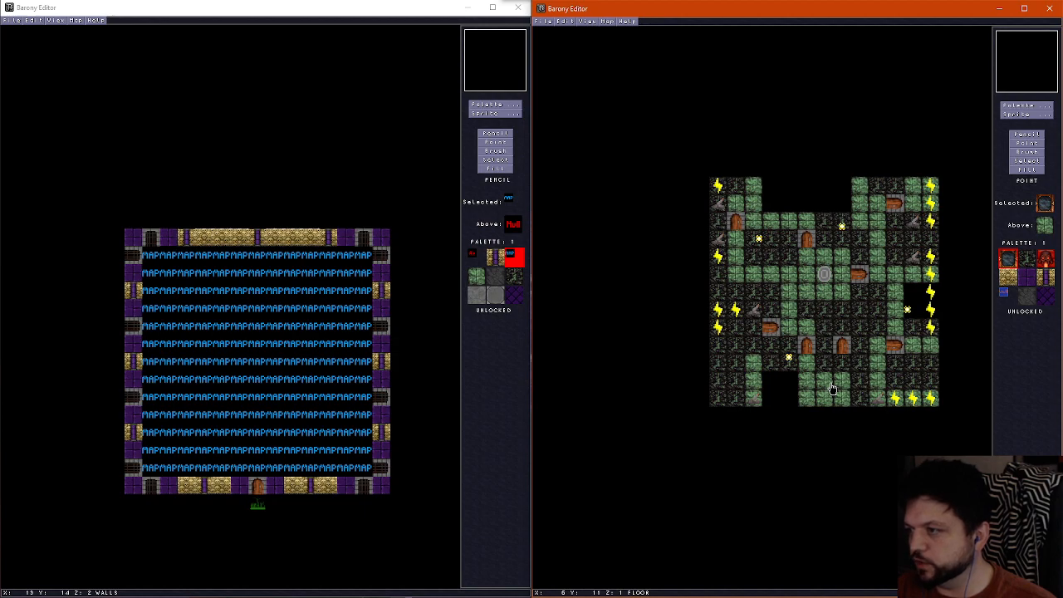
key("ctrl+o")
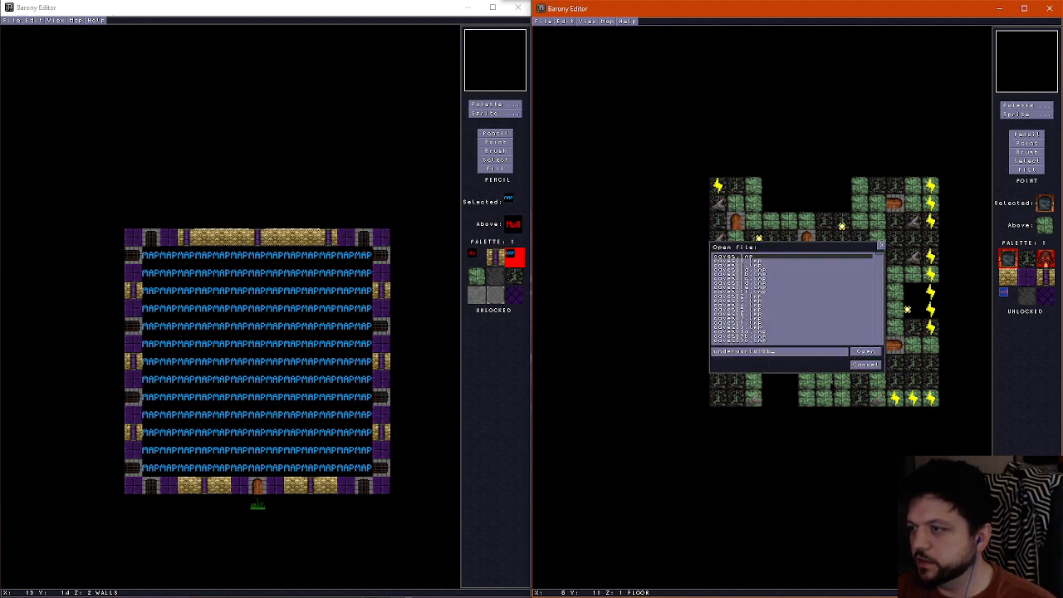
key("Return")
key("ctrl+o")
key("Return")
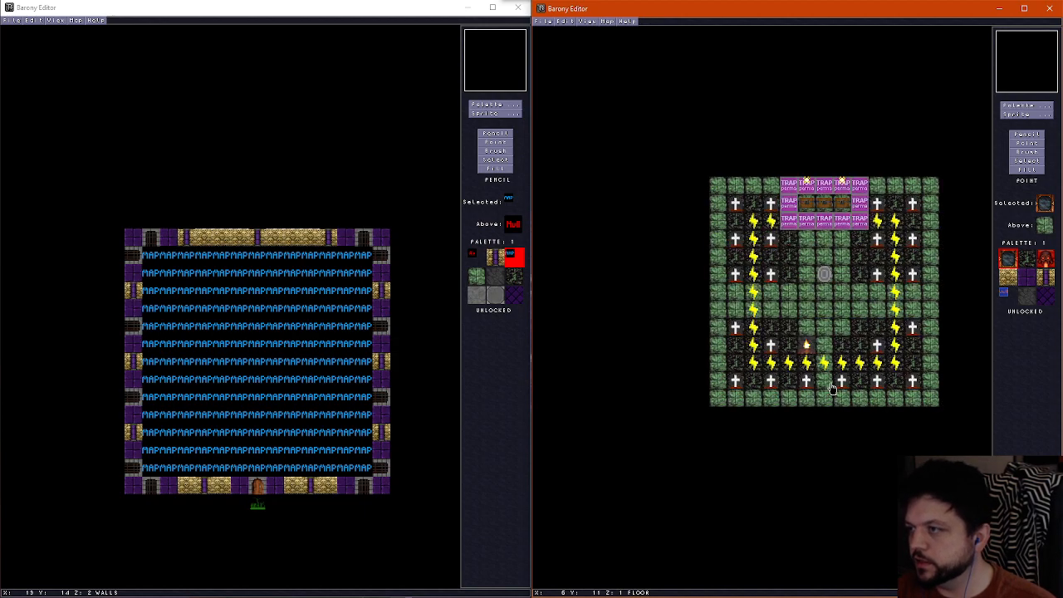
key("ctrl+o")
key("Return")
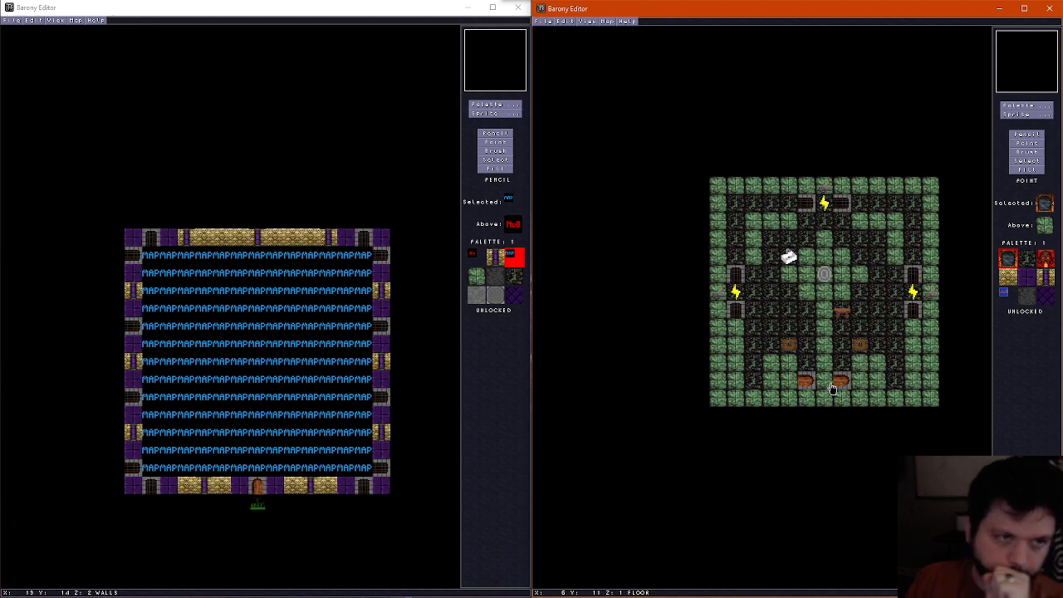
scroll(866, 304, "up", 1)
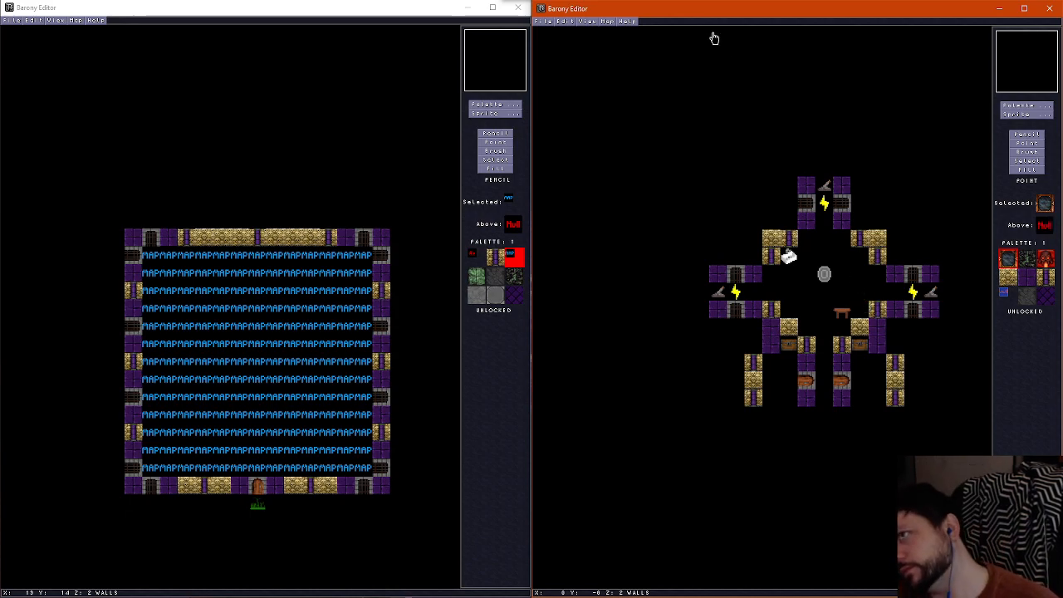
Confirm the map properties and save the underworld map
left_click(610, 19)
left_click(621, 33)
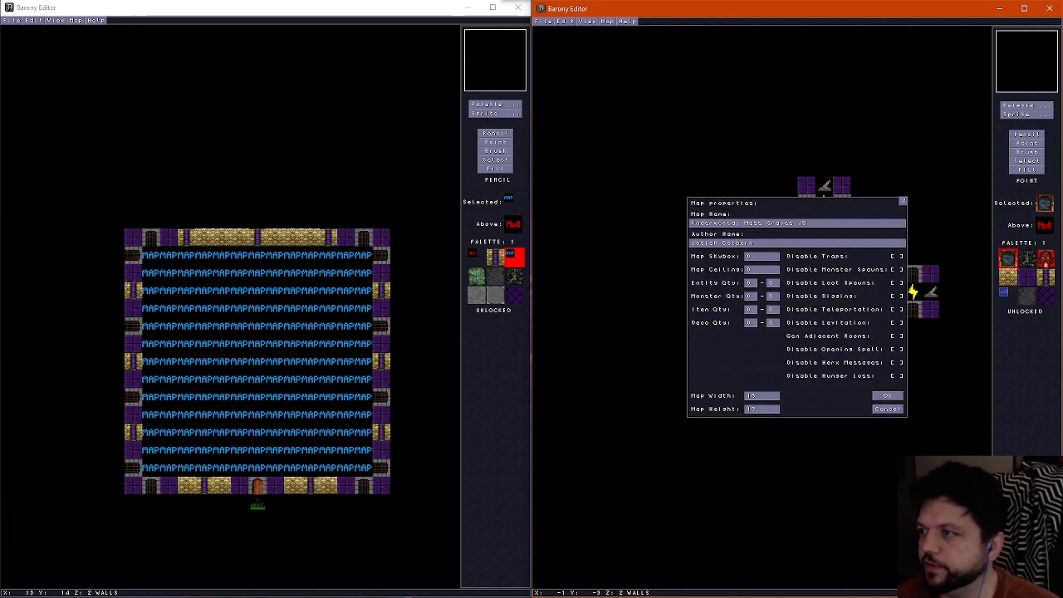
left_click(887, 395)
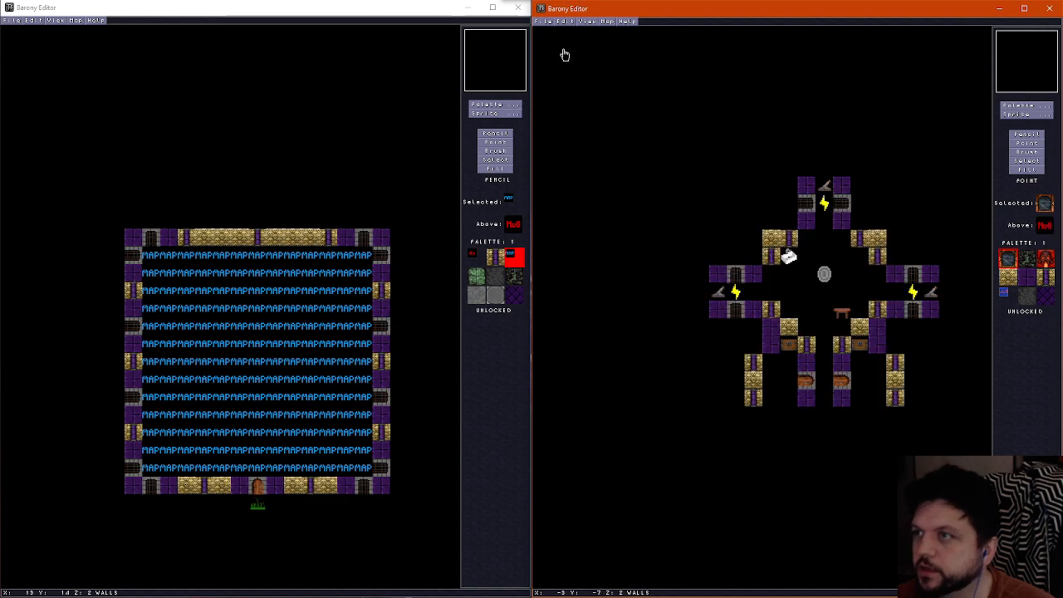
left_click(540, 20)
left_click(560, 62)
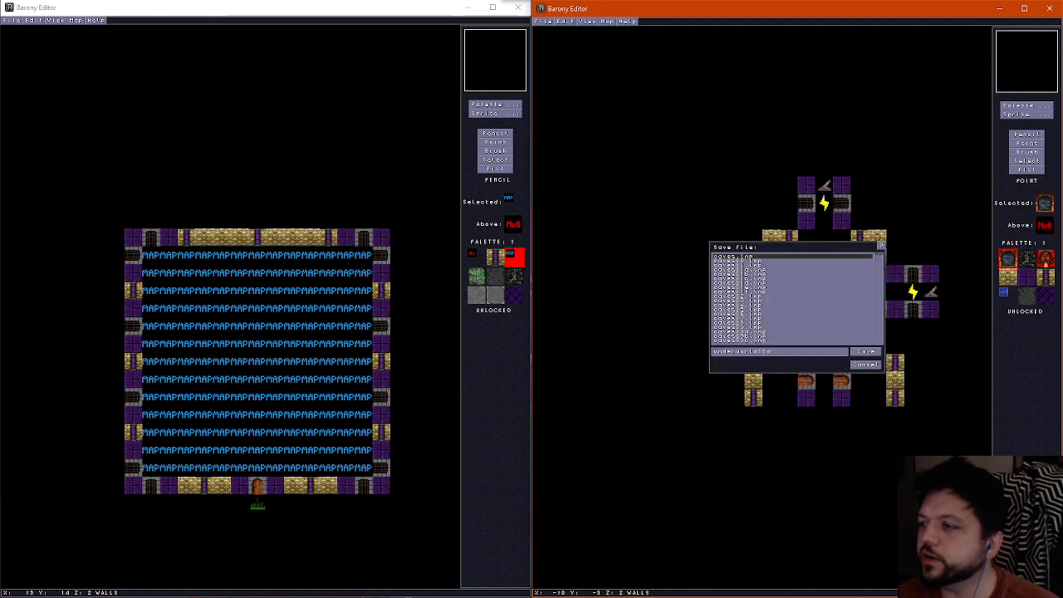
left_click(865, 352)
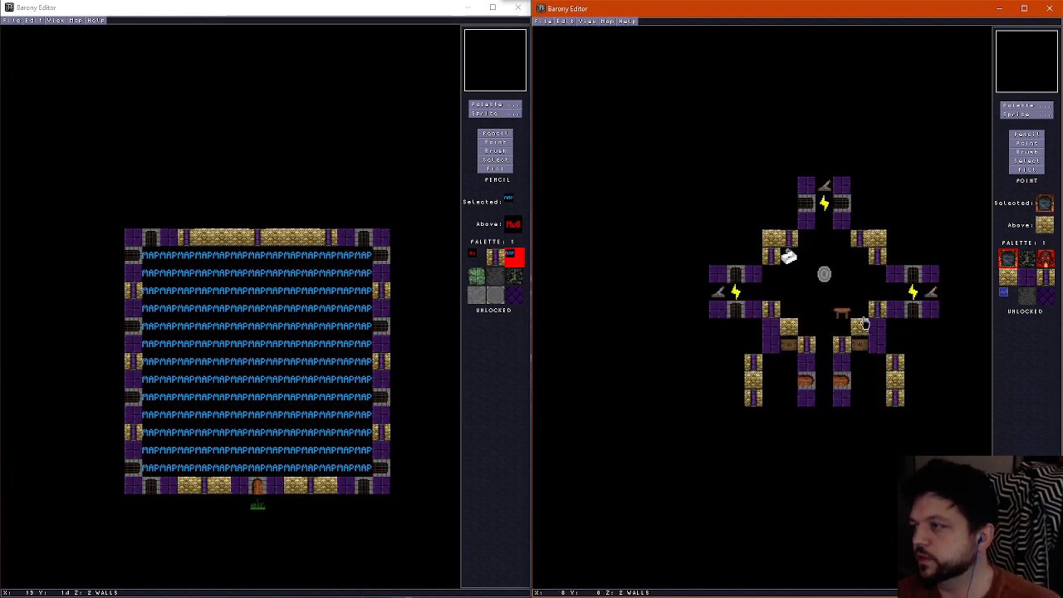
Delete the two southern doors, the two chests and the table from the room
left_click(811, 383)
left_click(842, 382)
key("Delete")
key("Delete")
left_click(790, 347)
key("Delete")
left_click(861, 348)
left_click(843, 315)
key("Delete")
key("Delete")
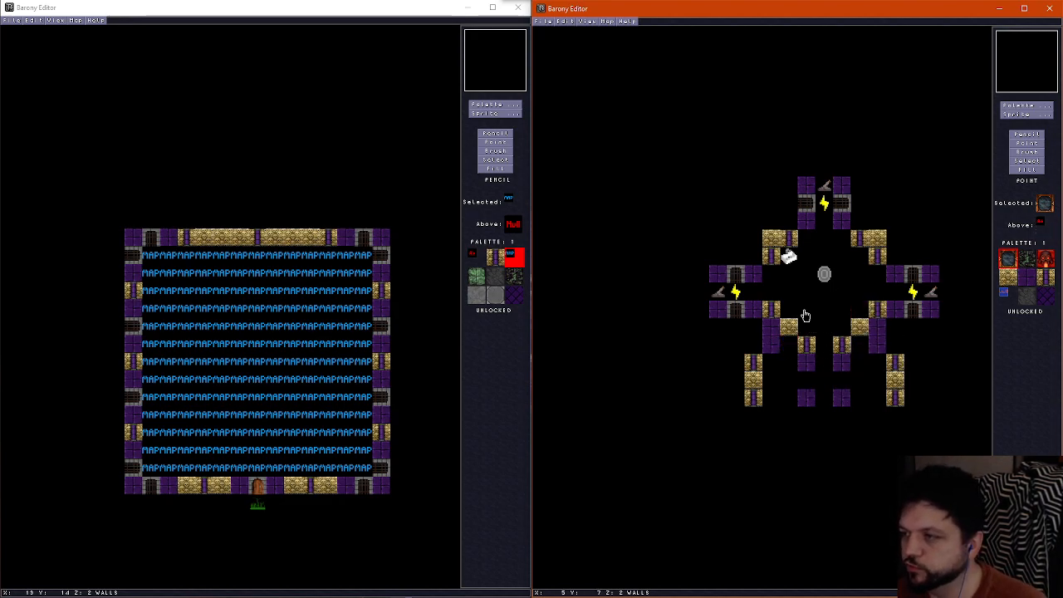
Delete the western gates with their wire and lever, plus the sink in the northwest corner
left_click(736, 311)
left_click(737, 294)
left_click(738, 275)
key("Delete")
key("Delete")
key("Delete")
left_click(719, 294)
key("Delete")
left_click(789, 258)
key("Delete")
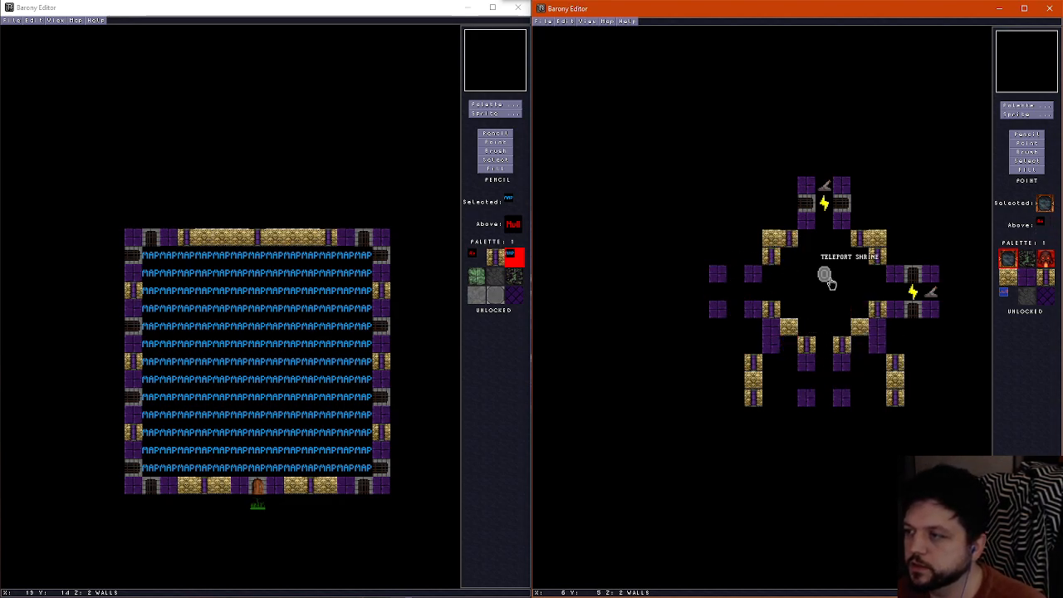
Delete the lever, wire and two gates at the northern entrance
left_click(825, 186)
key("Delete")
left_click(823, 202)
key("Delete")
left_click(805, 202)
key("Delete")
left_click(841, 203)
Delete the two gates, the wire and the lever at the eastern entrance
key("Delete")
left_click(912, 275)
key("Delete")
left_click(913, 295)
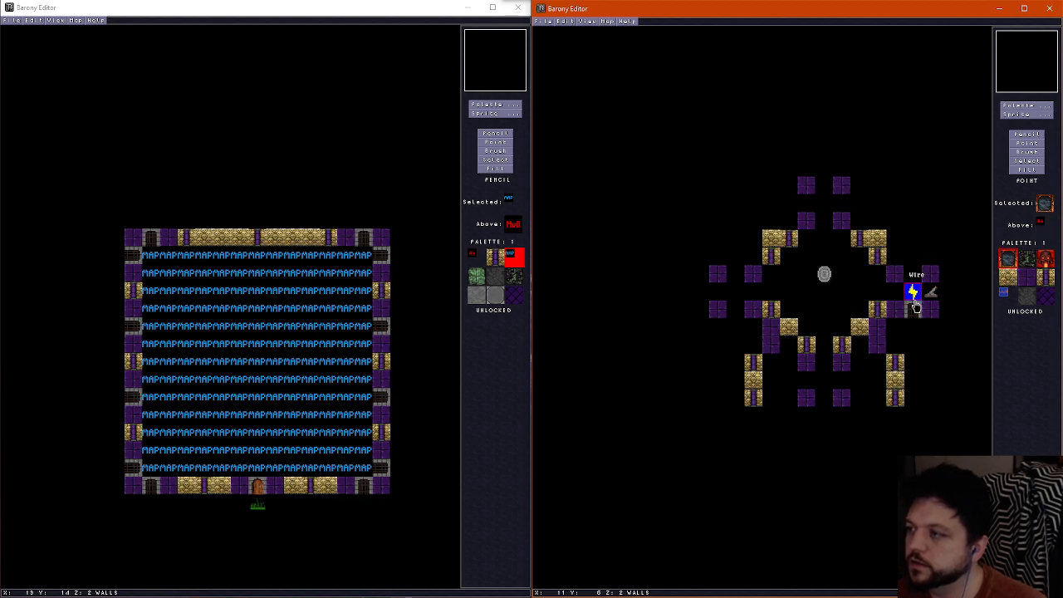
key("Delete")
left_click(914, 311)
key("Delete")
left_click(930, 299)
key("Delete")
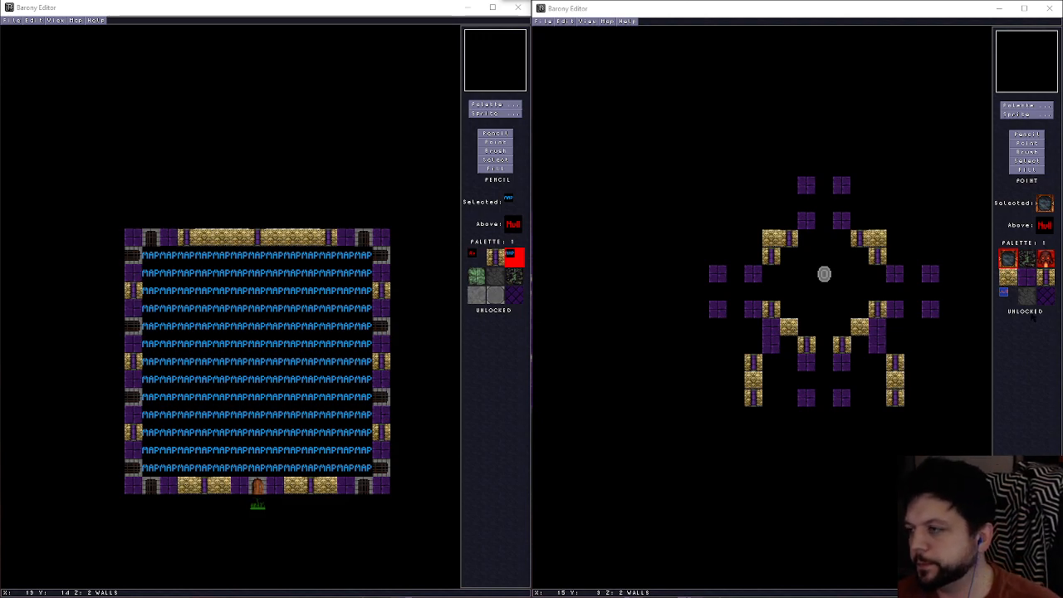
Erase the interior walls around the central marker by painting Air tiles over them with the Pencil tool
left_click(779, 224)
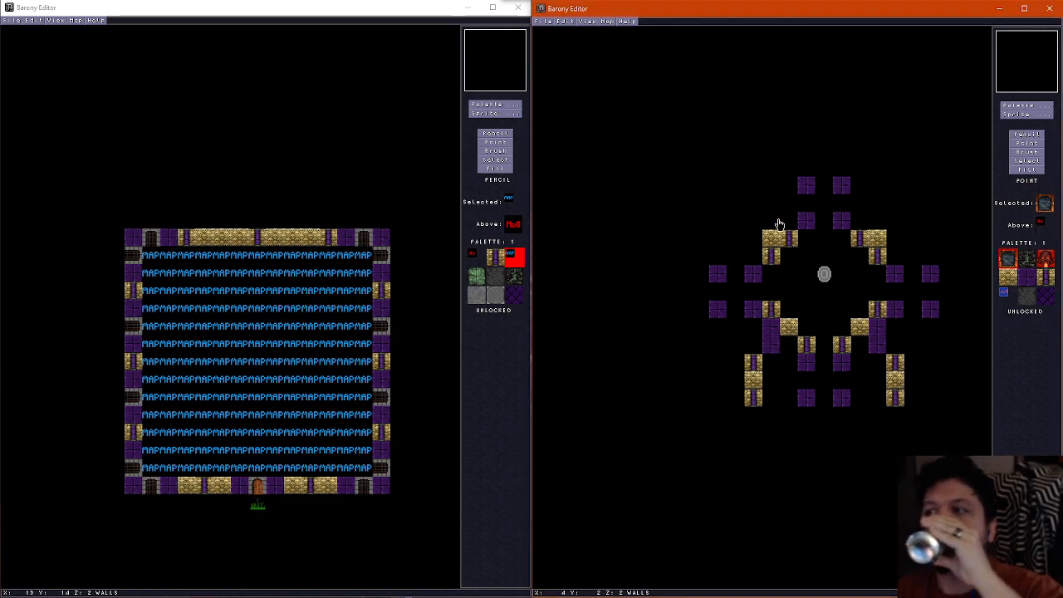
left_click(1035, 135)
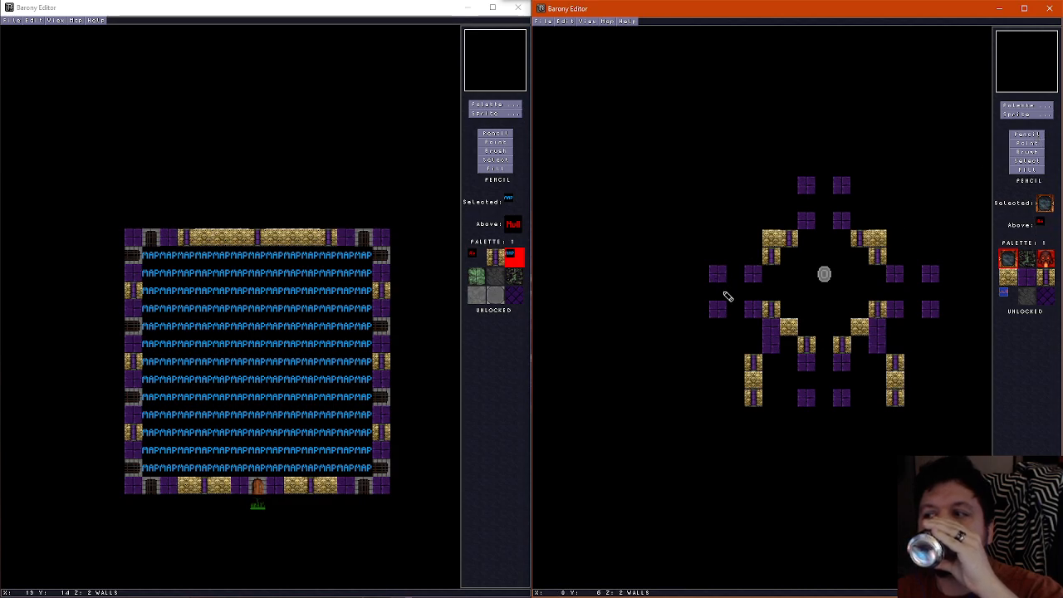
scroll(718, 297, "up", 1)
mouse_move(718, 303)
left_mouse_down()
mouse_move(723, 315)
mouse_move(944, 313)
mouse_move(892, 308)
mouse_move(886, 243)
mouse_move(799, 227)
mouse_move(754, 292)
mouse_move(758, 381)
mouse_move(818, 364)
left_mouse_up()
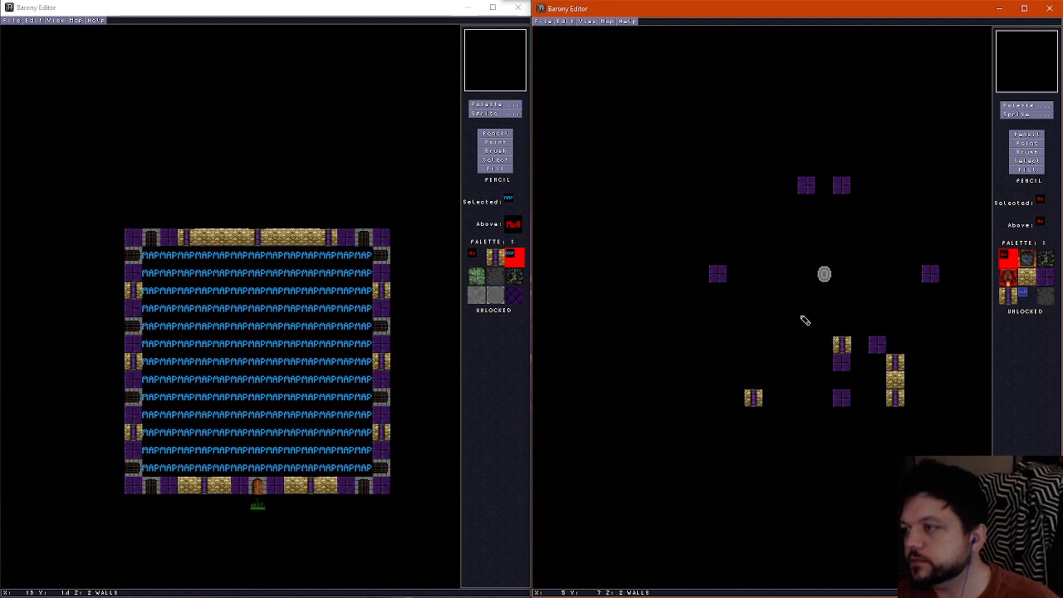
key("ctrl+z")
mouse_move(721, 315)
left_mouse_down()
mouse_move(785, 237)
mouse_move(852, 230)
mouse_move(878, 270)
mouse_move(841, 334)
mouse_move(885, 340)
mouse_move(752, 417)
mouse_move(895, 365)
mouse_move(897, 418)
mouse_move(884, 406)
left_mouse_up()
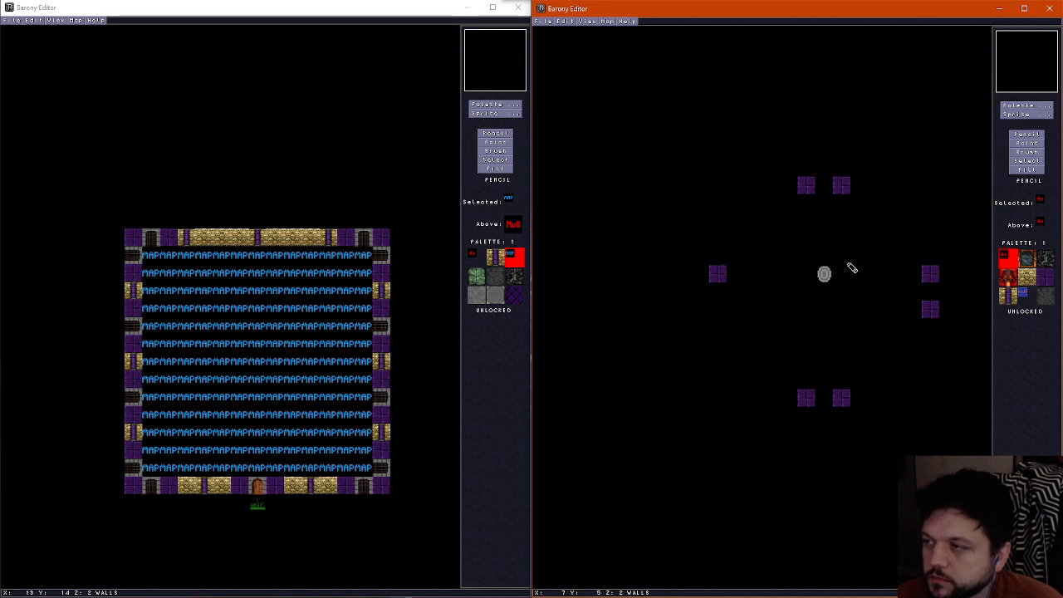
Move the teleport shrine five tiles south, just above the two southern wall blocks, and accept its properties
left_click(1027, 143)
left_click_drag(829, 279, 828, 368)
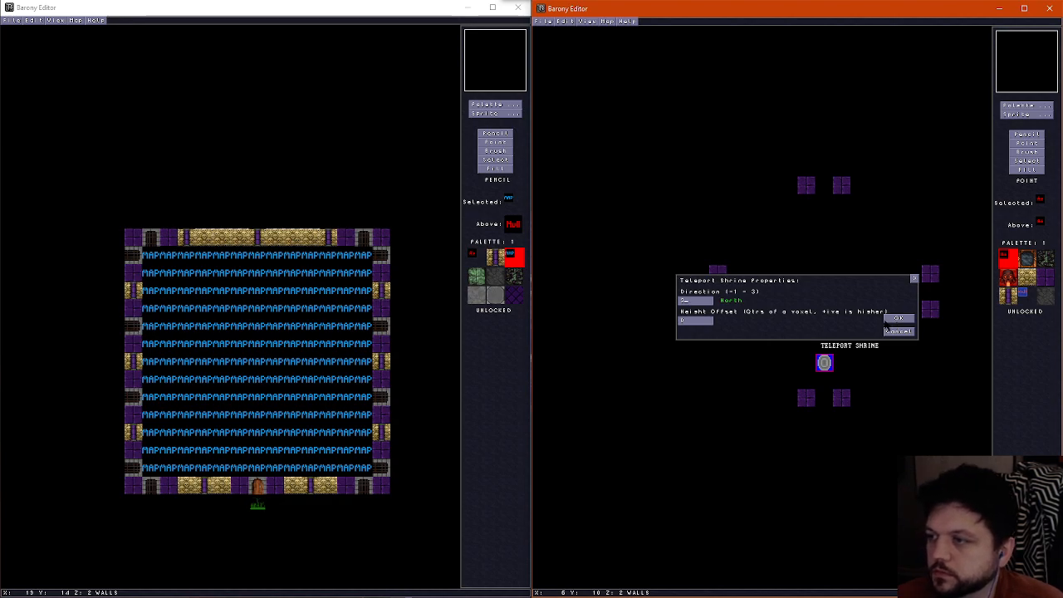
left_click(897, 319)
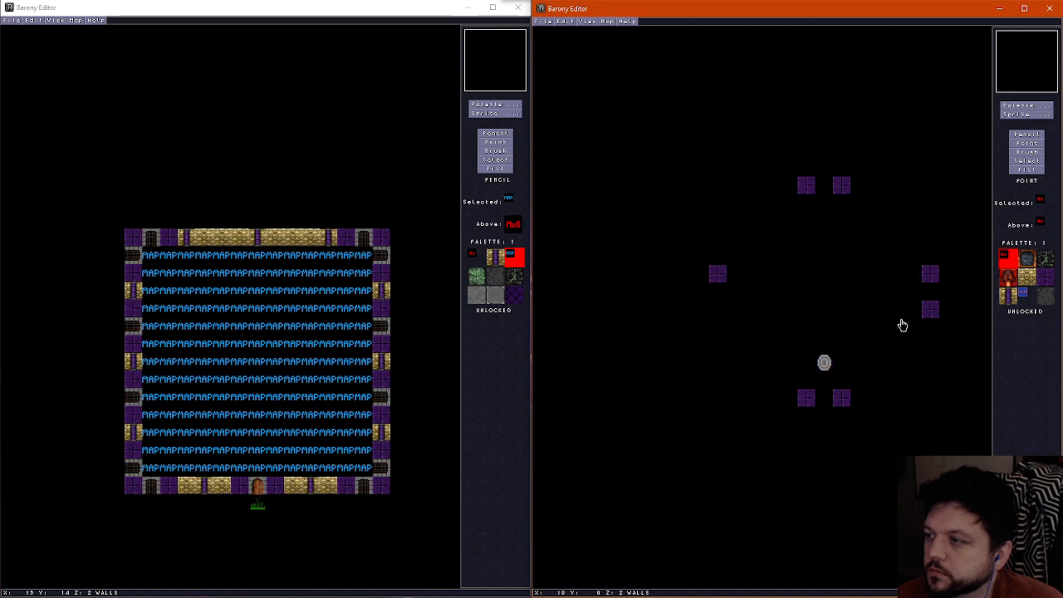
Replace the two southern blocks with a purple wall enclosure around the shrine, open to the south with one-tile gaps west and east
left_click(1026, 133)
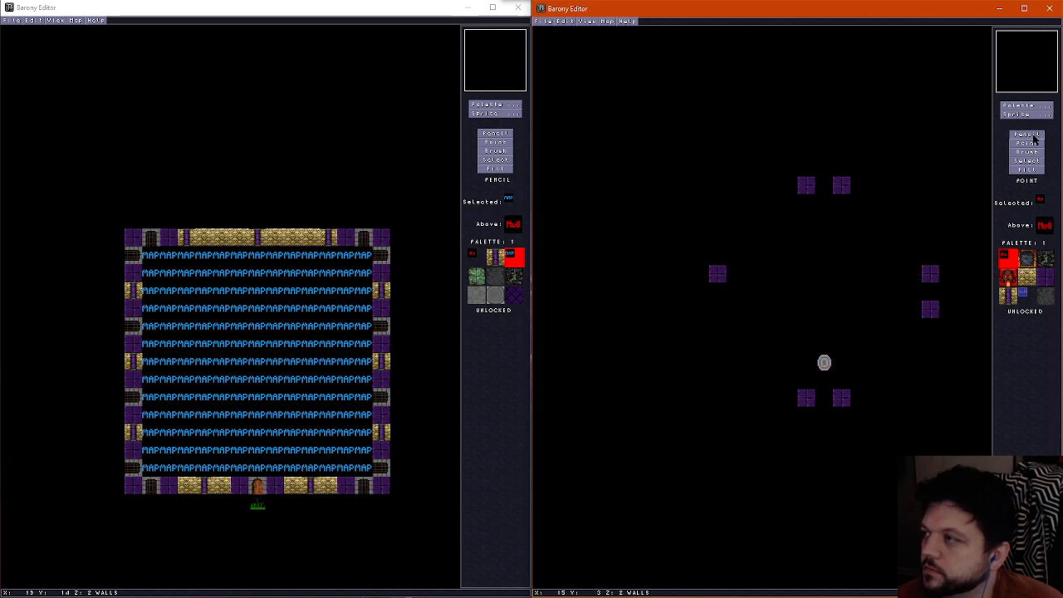
right_click(847, 401)
mouse_move(864, 400)
left_mouse_down()
mouse_move(859, 332)
mouse_move(795, 332)
mouse_move(789, 407)
mouse_move(840, 401)
left_mouse_up()
right_click(823, 396)
left_click(789, 363)
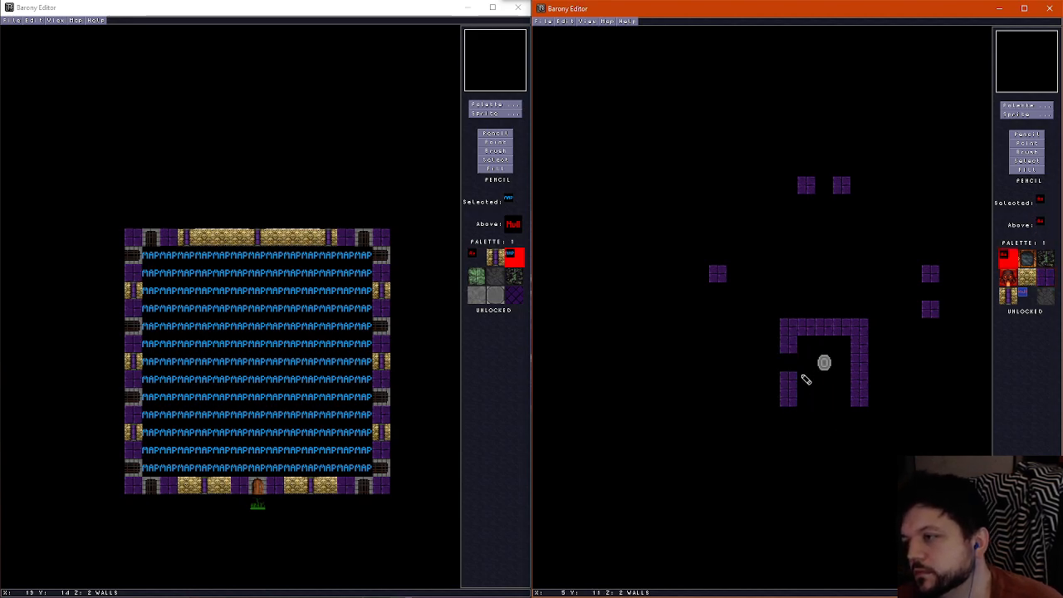
left_click(863, 362)
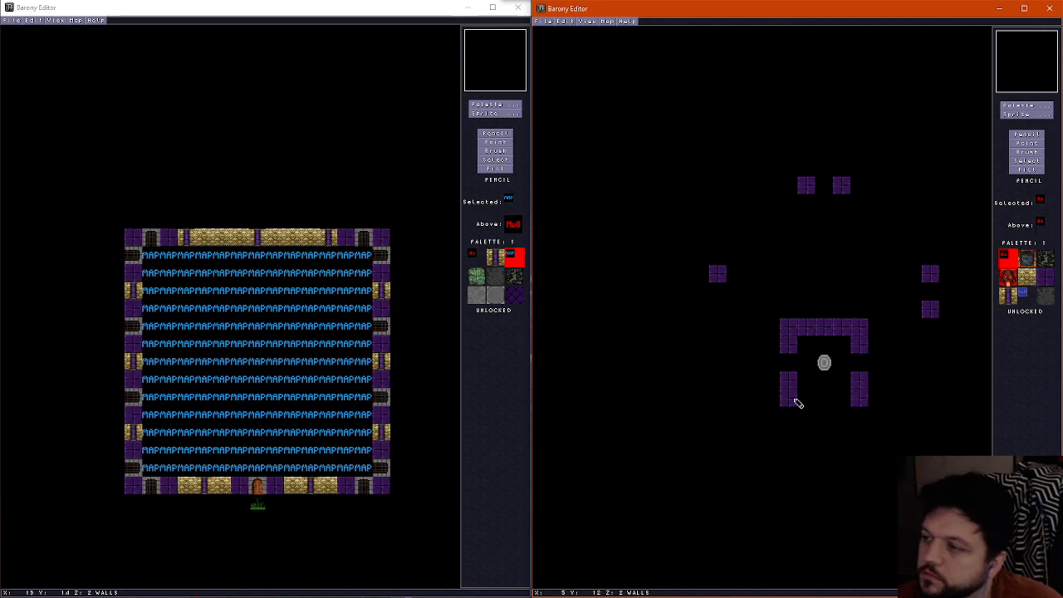
Extend the enclosure's northern wall two tiles west and place a separate purple block at the western edge, leaving a one-tile gap
right_click(790, 334)
left_click(772, 328)
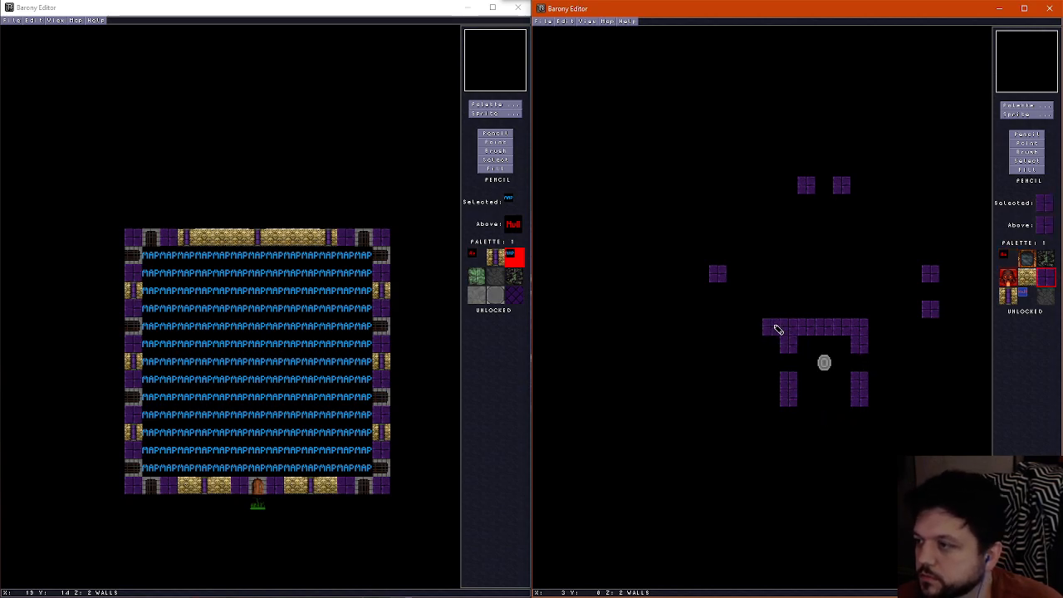
left_click(750, 330)
left_click(716, 327)
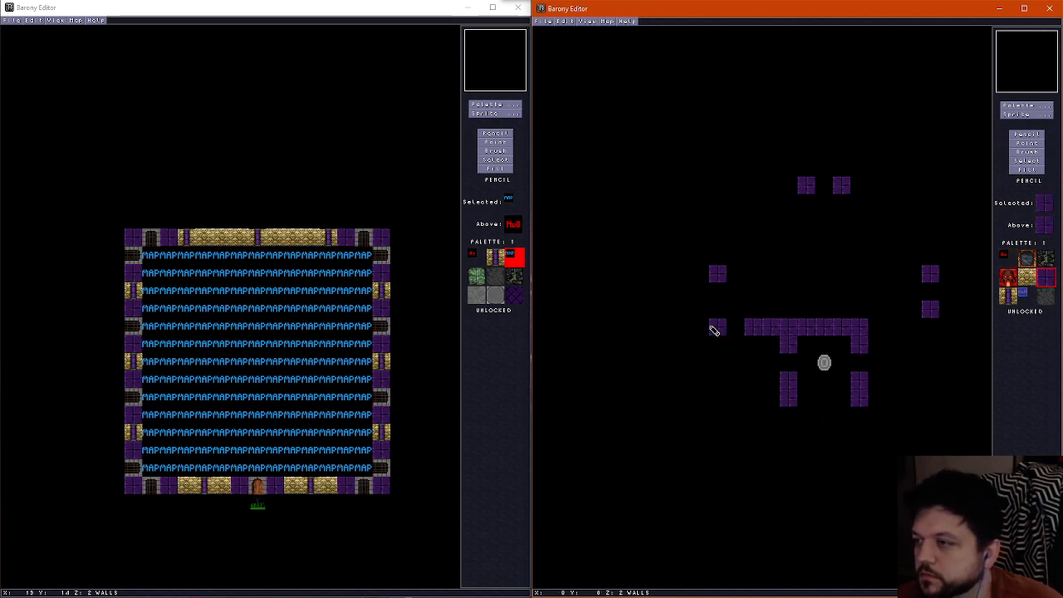
Replace the old western block with a gapped east-west wall joined to a new four-tile wall running north from the shrine enclosure
right_click(722, 304)
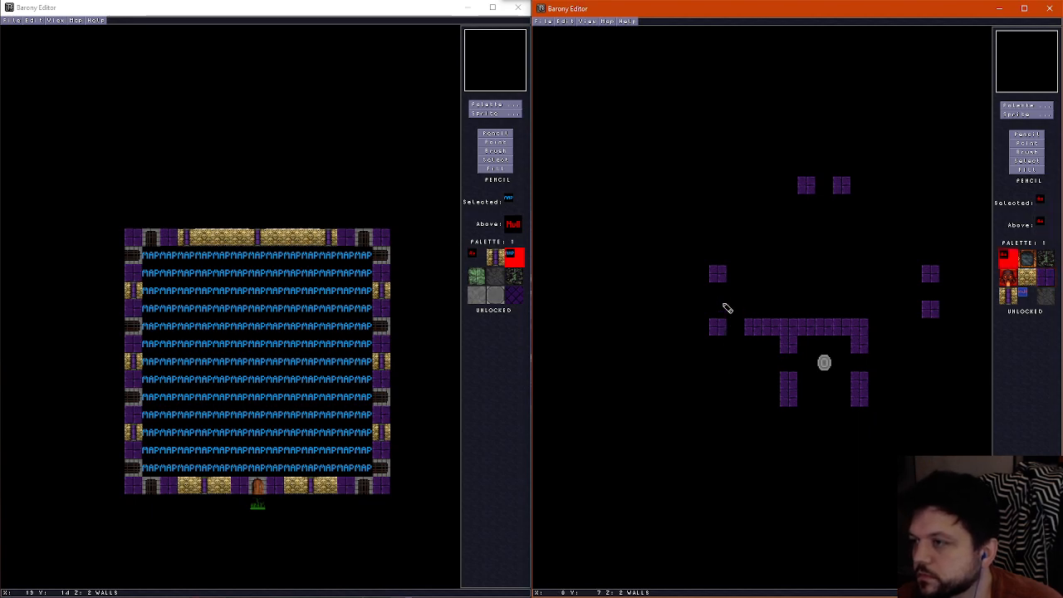
left_click(719, 272)
right_click(767, 321)
mouse_move(824, 321)
left_mouse_down()
mouse_move(825, 268)
mouse_move(812, 253)
left_mouse_up()
left_click(771, 257)
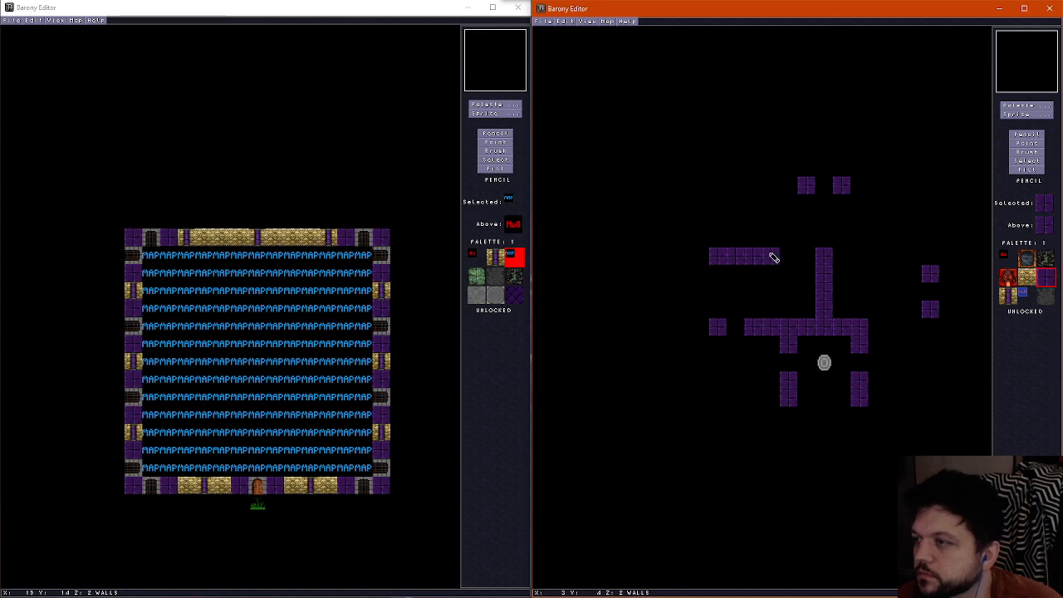
left_click(807, 258)
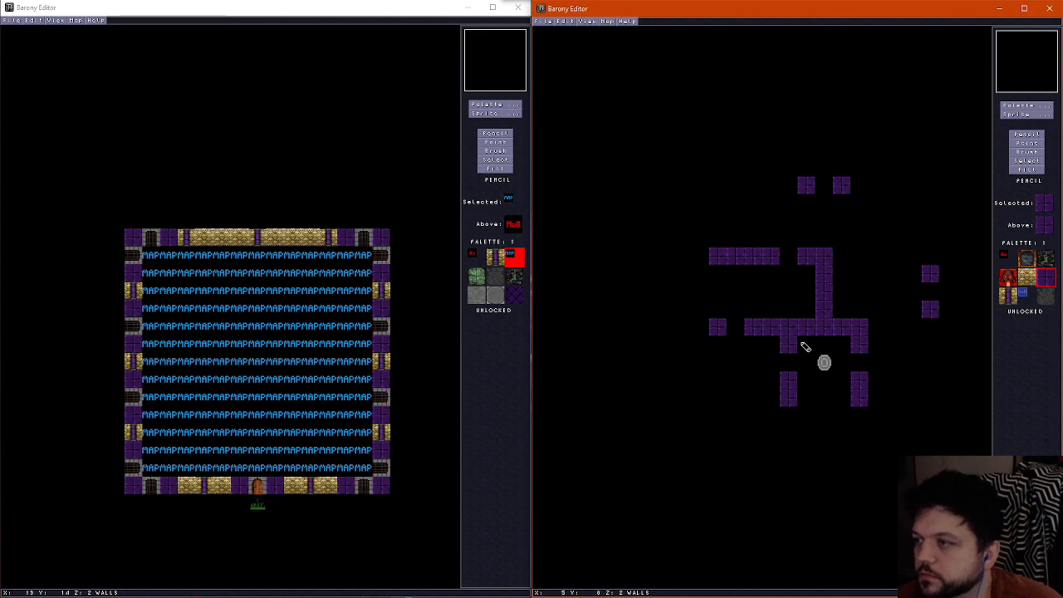
Extend the upper wall's central part one tile west over the old gap's edge, ending in a one-tile stub pointing north
left_click(811, 241)
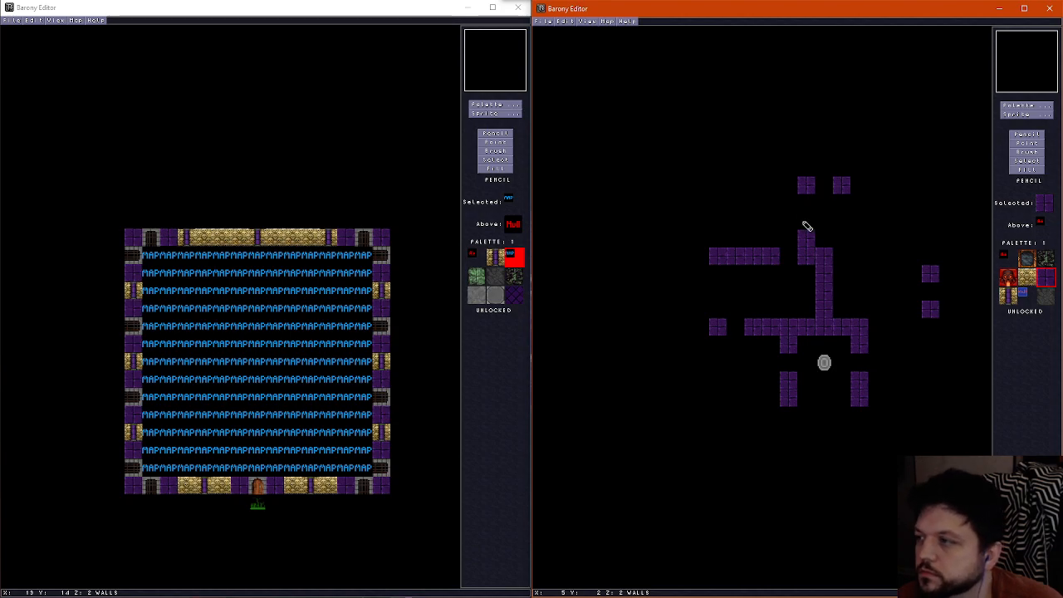
right_click(787, 262)
left_click(775, 256)
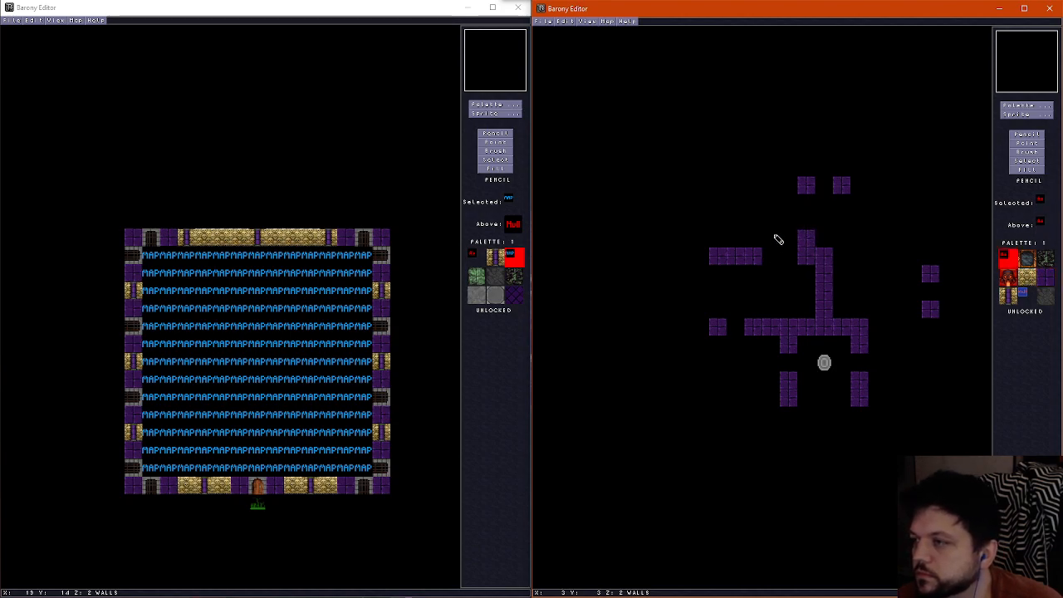
right_click(800, 247)
left_click(788, 255)
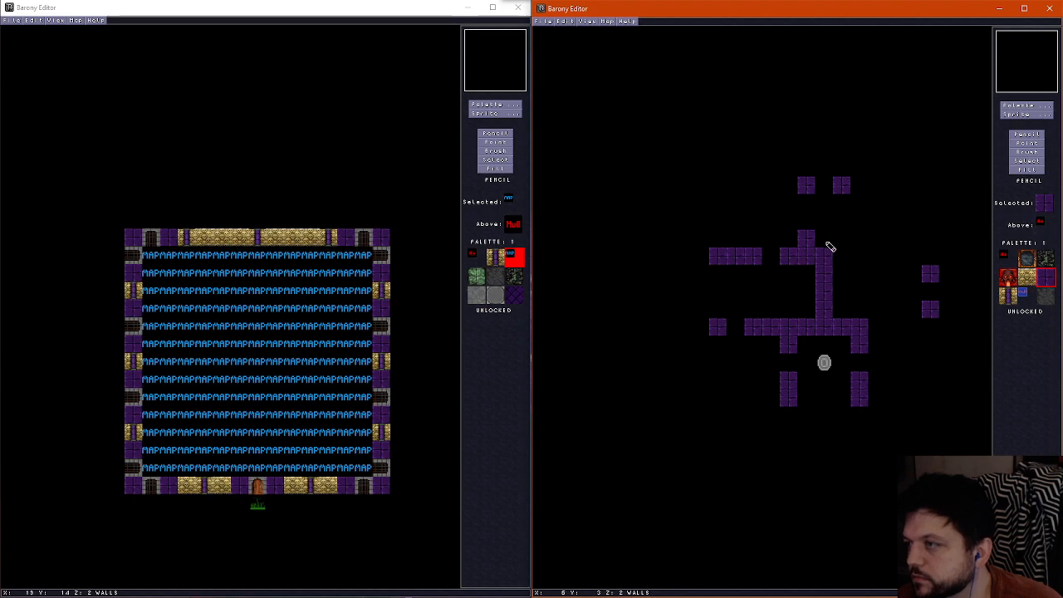
left_click(793, 240)
right_click(817, 236)
left_click(810, 240)
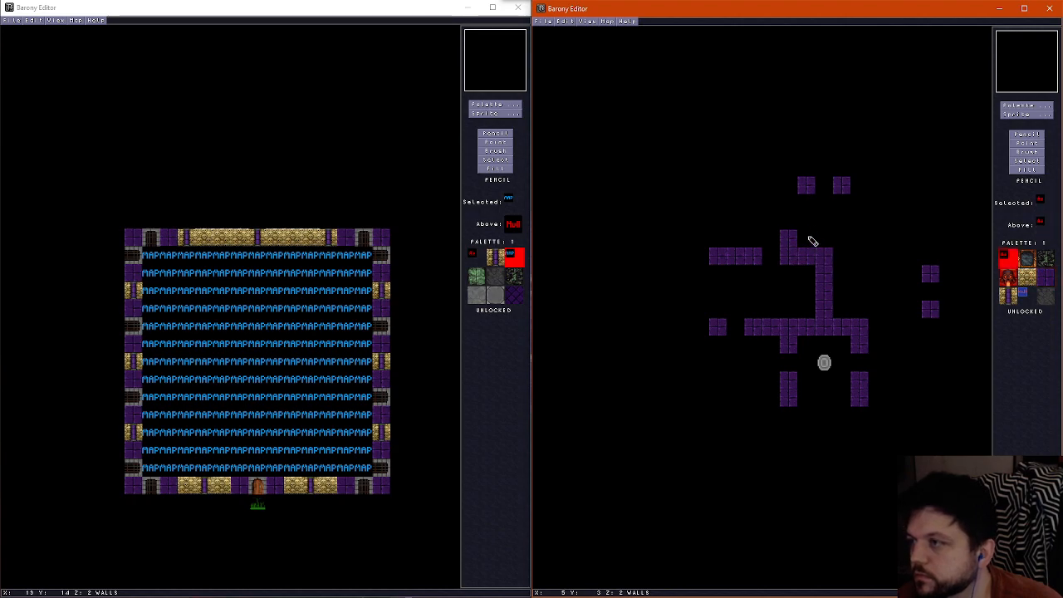
Shift the lower western wall's gap one tile east and the upper western wall's gap two tiles west
left_click(757, 327)
right_click(720, 327)
left_click(734, 327)
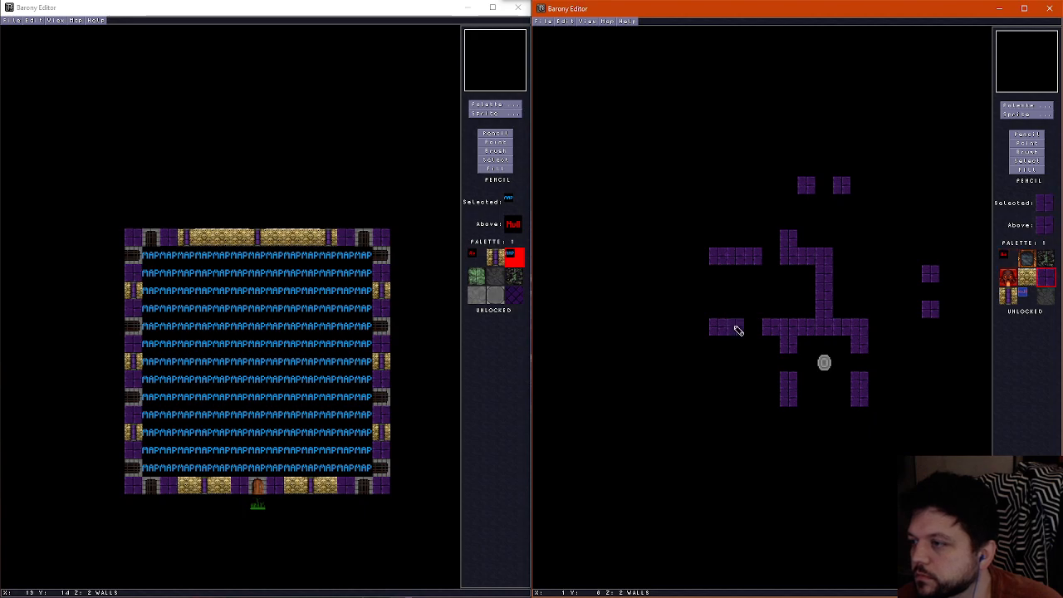
right_click(774, 257)
left_click(732, 261)
right_click(755, 254)
left_click(769, 256)
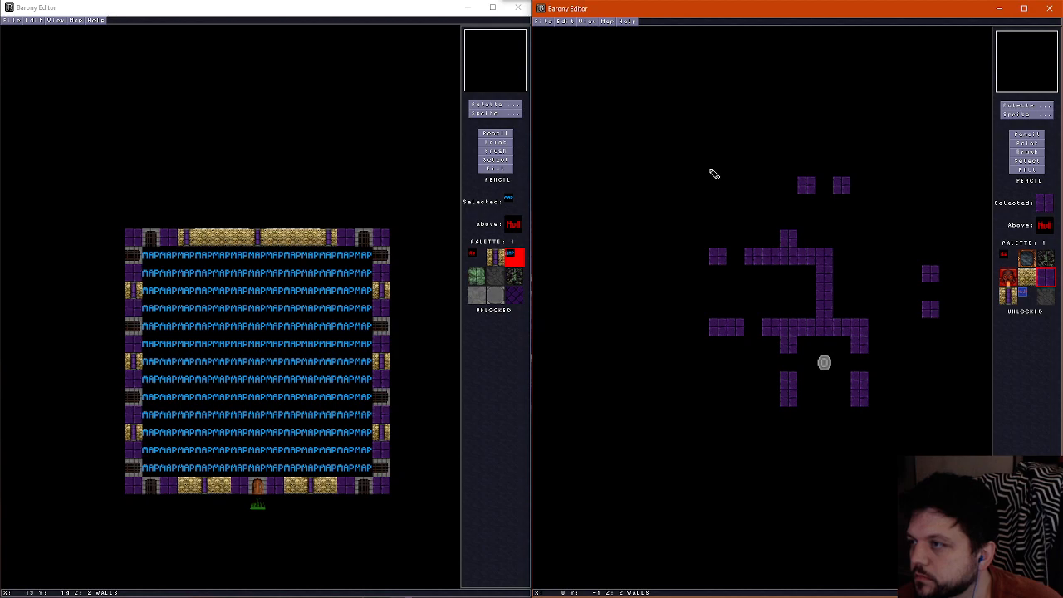
Replace the two northern blocks with a wall from the stub to the northern edge, leaving a one-tile gap
mouse_move(778, 177)
left_mouse_down()
mouse_move(790, 209)
mouse_move(804, 195)
mouse_move(855, 193)
left_mouse_up()
right_click(804, 195)
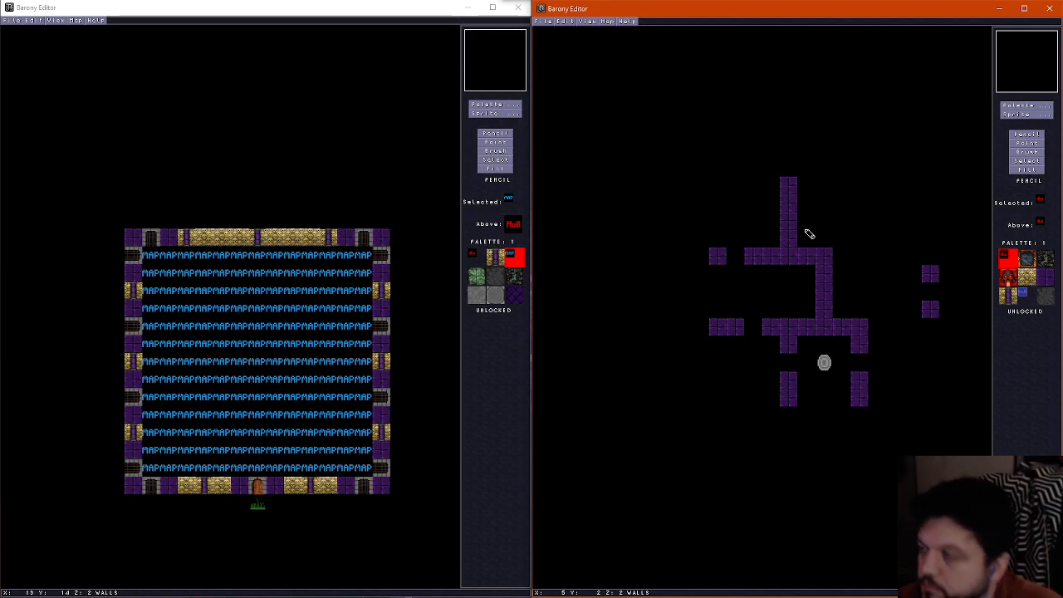
left_click(784, 205)
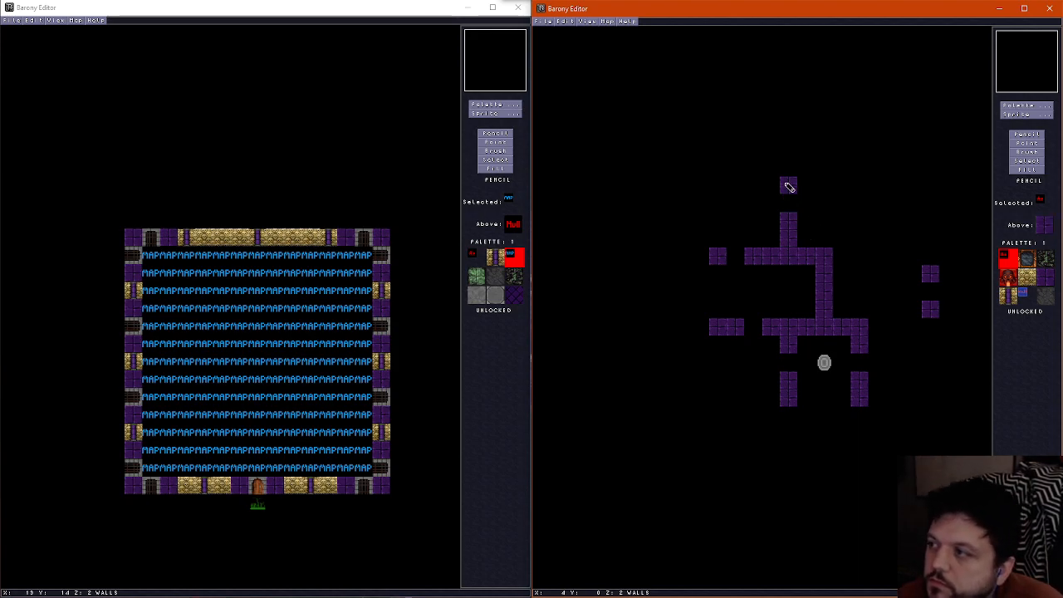
Draw a wall from the central junction north and then east, with a one-tile gap before a block at the eastern edge
right_click(788, 187)
mouse_move(844, 256)
left_mouse_down()
mouse_move(854, 225)
mouse_move(873, 228)
left_mouse_up()
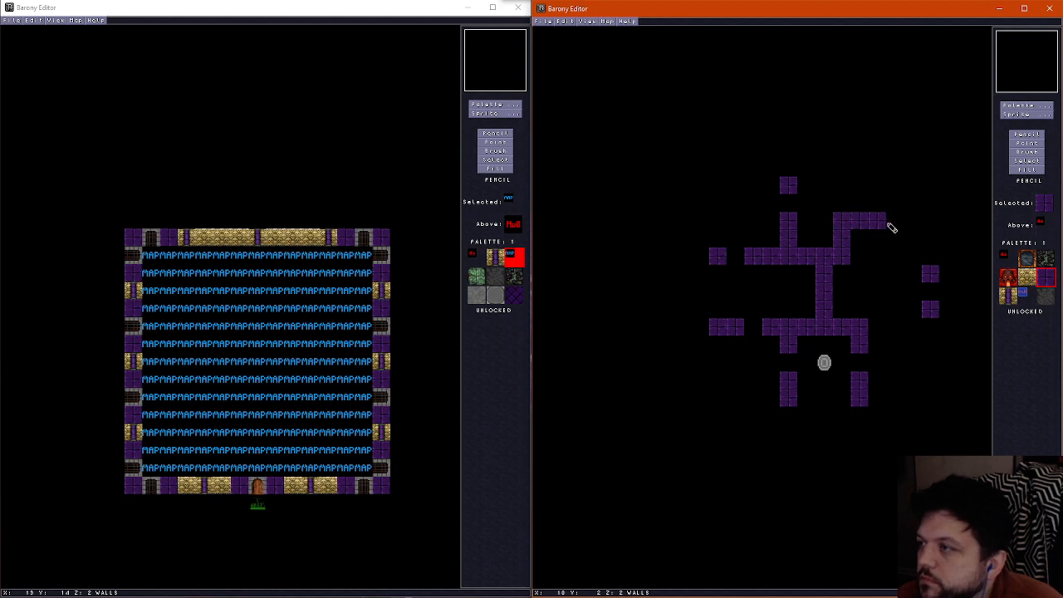
left_click(929, 222)
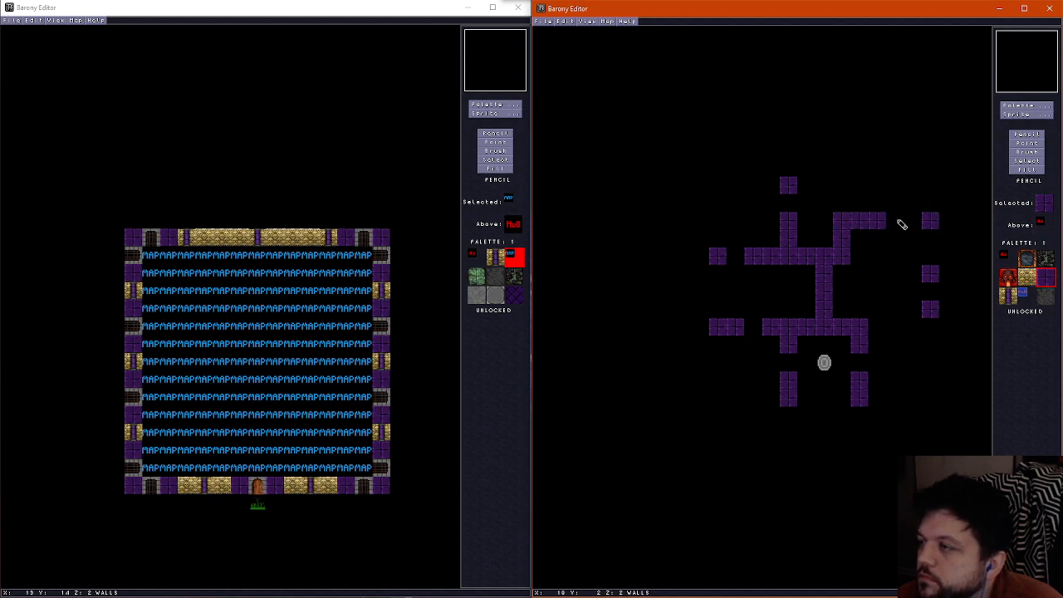
left_click(902, 224)
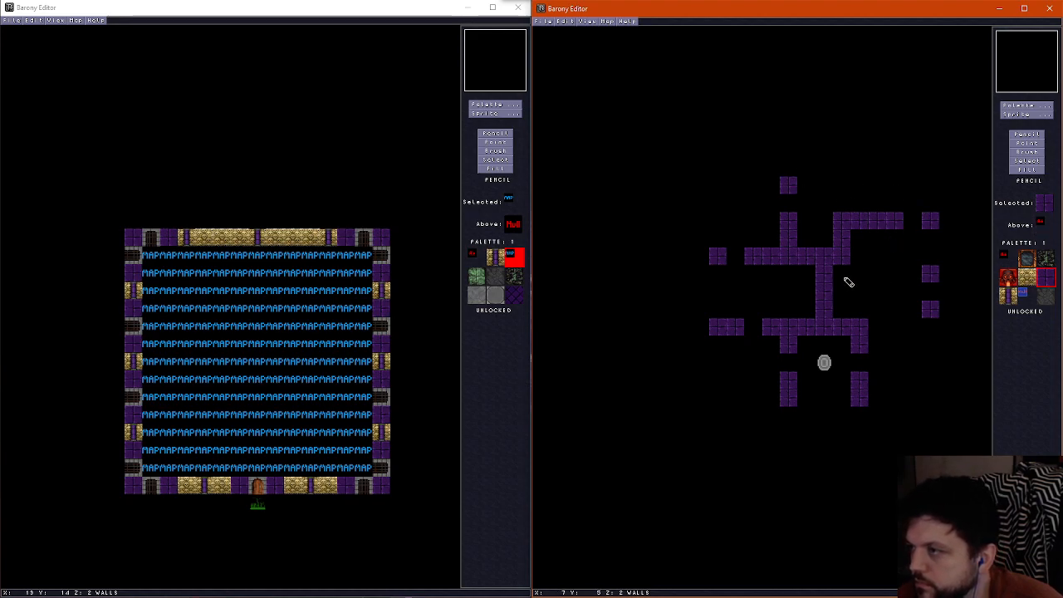
Replace the two eastern blocks with a straight five-tile wall running west from the eastern edge
left_click_drag(935, 294, 882, 294)
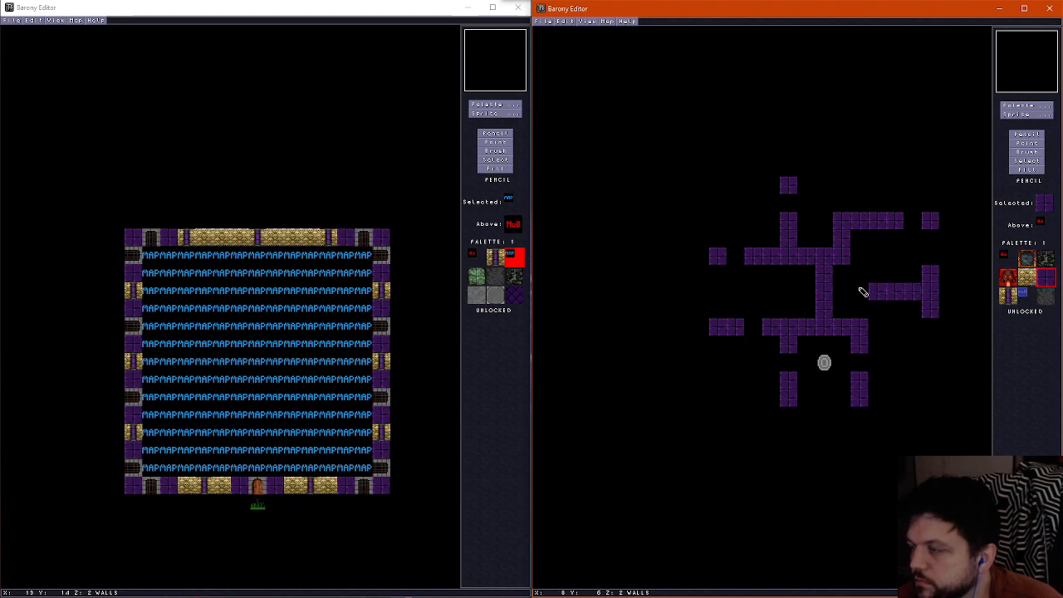
left_click(861, 290)
right_click(918, 273)
left_click(935, 275)
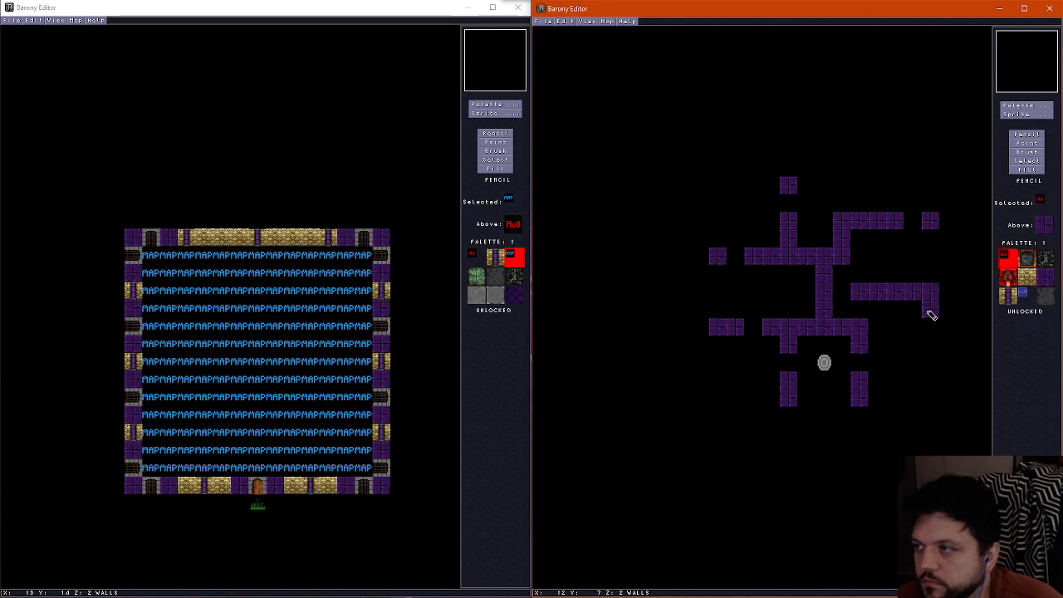
left_click(928, 311)
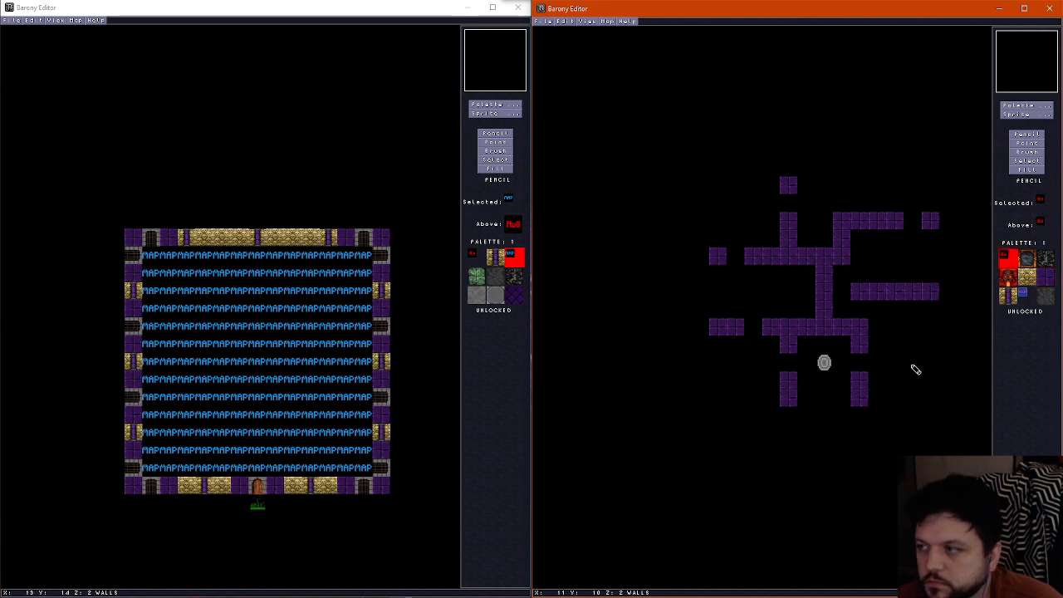
Move the northeastern wall's vertical section one tile east and reconnect it to the central junction
left_click(842, 256)
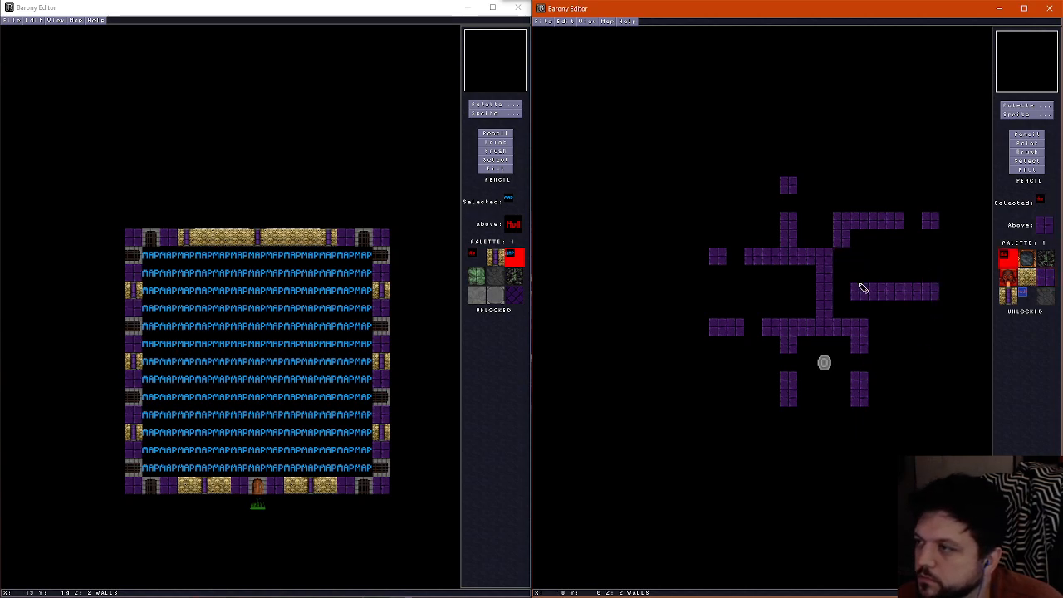
right_click(862, 288)
left_click(860, 274)
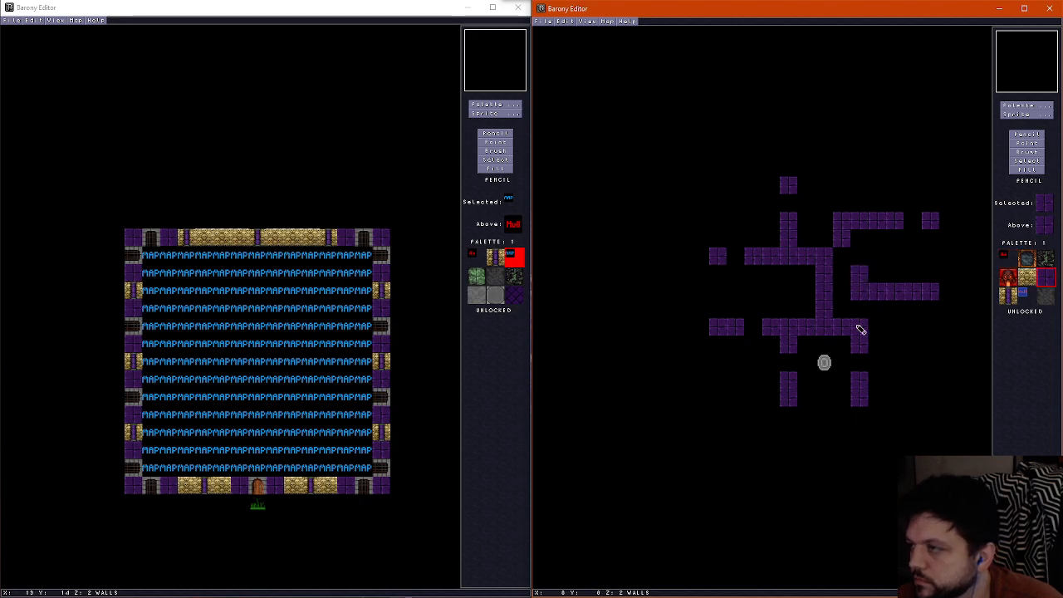
left_click(859, 237)
right_click(831, 210)
left_click(844, 220)
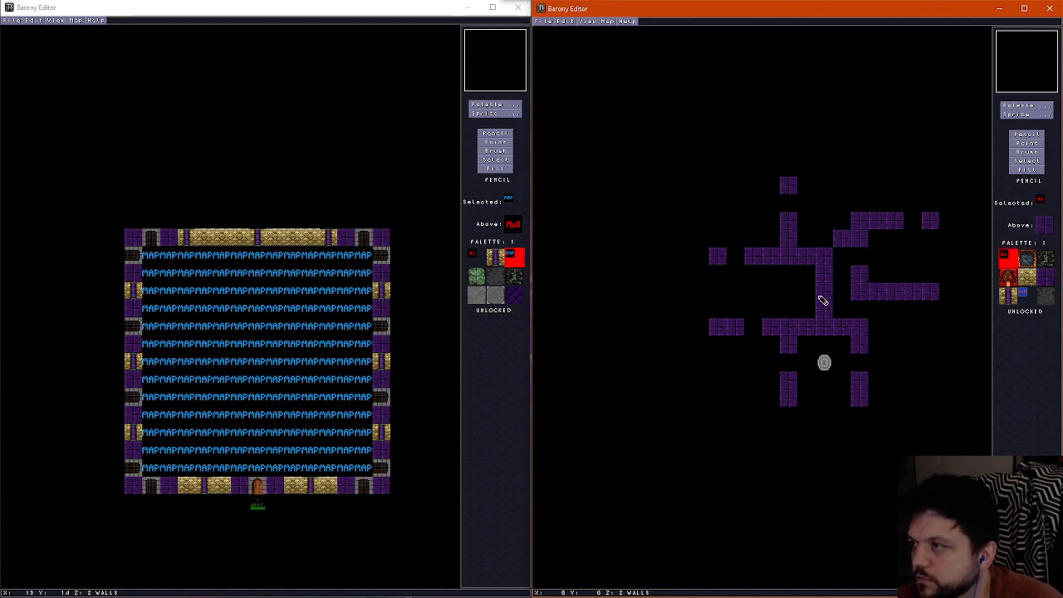
left_click(864, 270)
right_click(859, 239)
left_click_drag(858, 253, 842, 254)
right_click(837, 209)
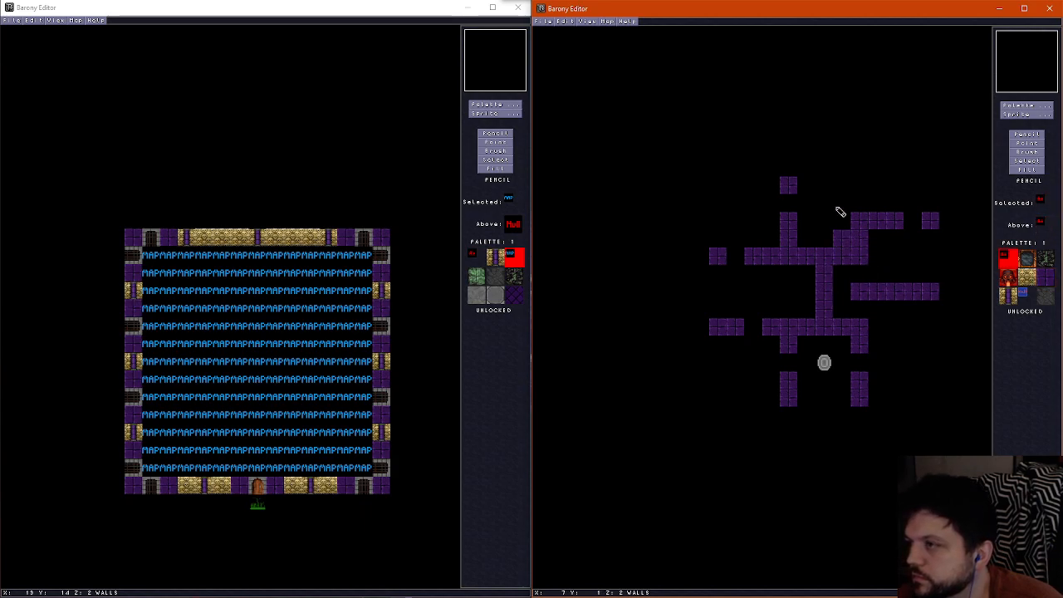
left_click(839, 238)
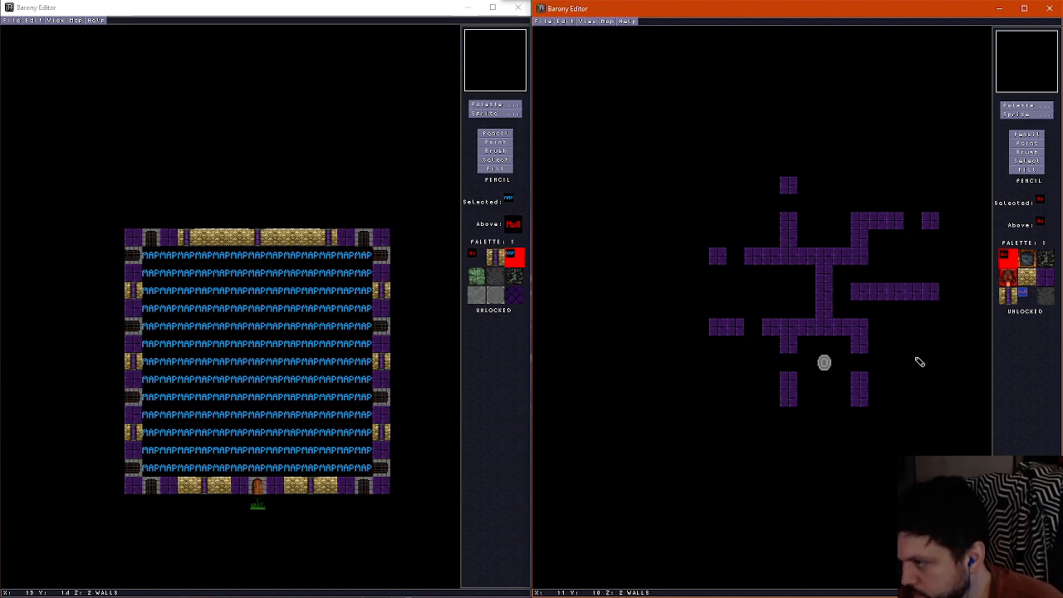
Place an East-West door in the western gap of the shrine enclosure
right_click(861, 397)
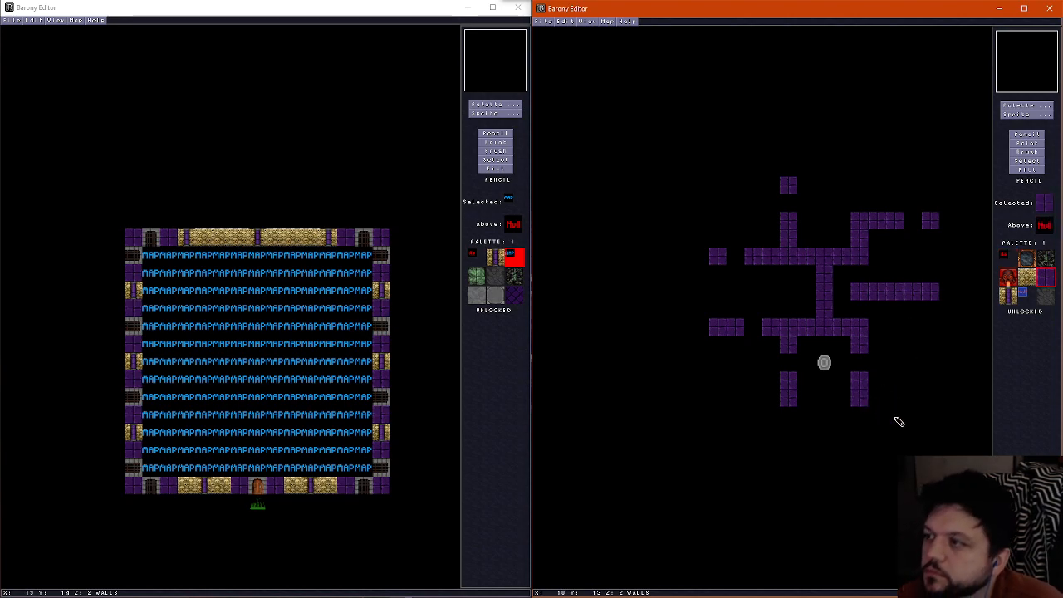
left_click(1026, 114)
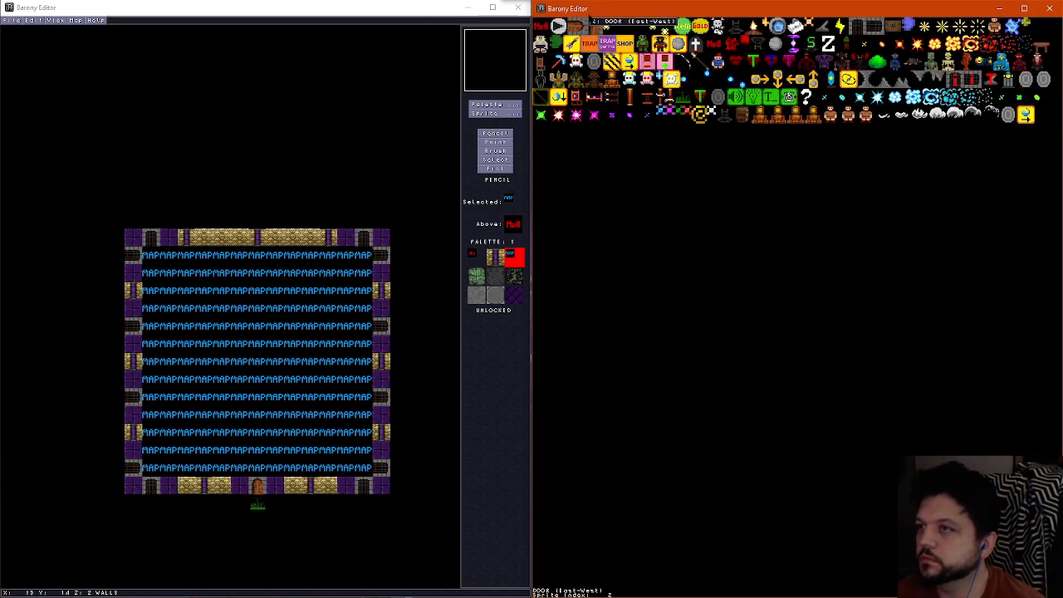
left_click(574, 26)
left_click(790, 362)
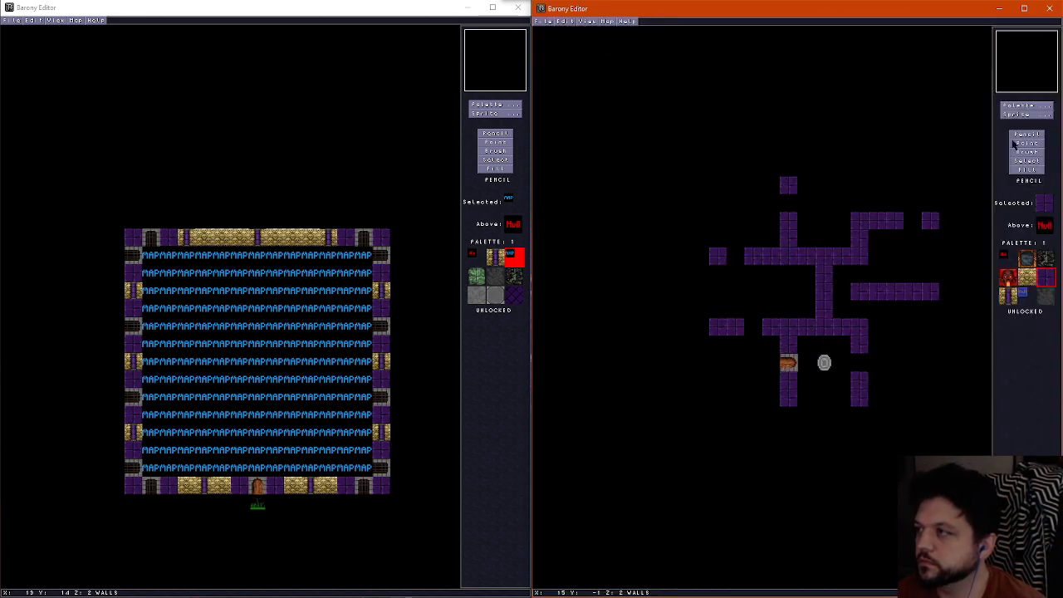
Place North-South gates in the gaps of the lower and upper western walls
left_click(1015, 115)
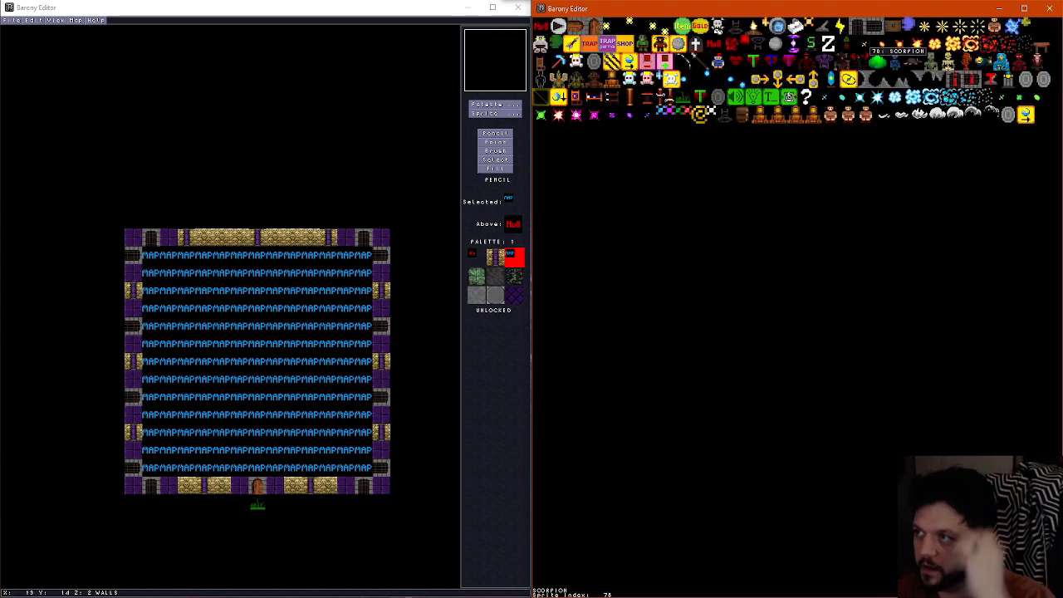
left_click(789, 96)
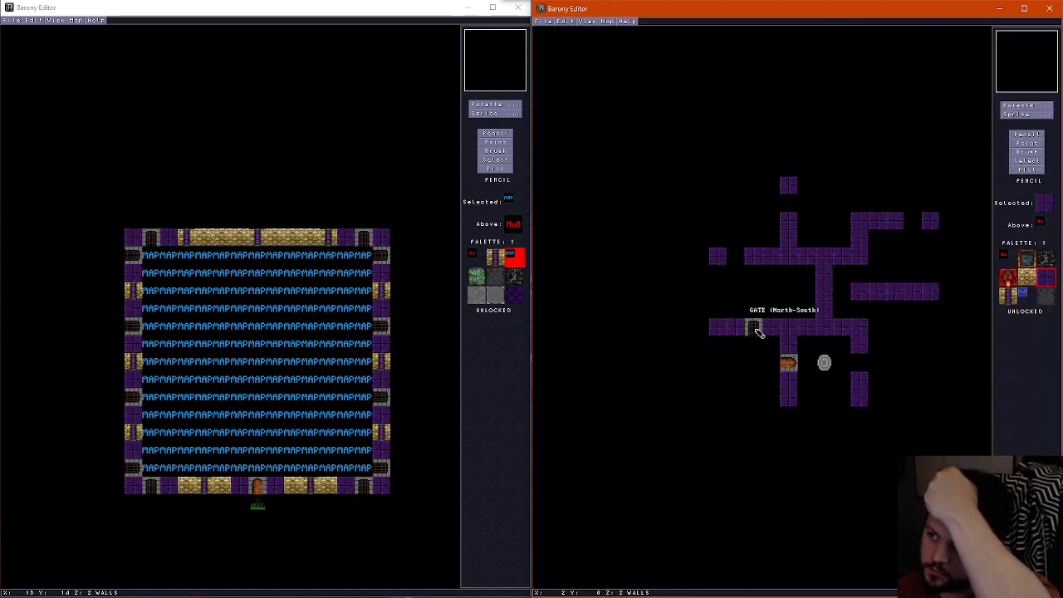
left_click(754, 327)
left_click(736, 255)
left_click(1028, 143)
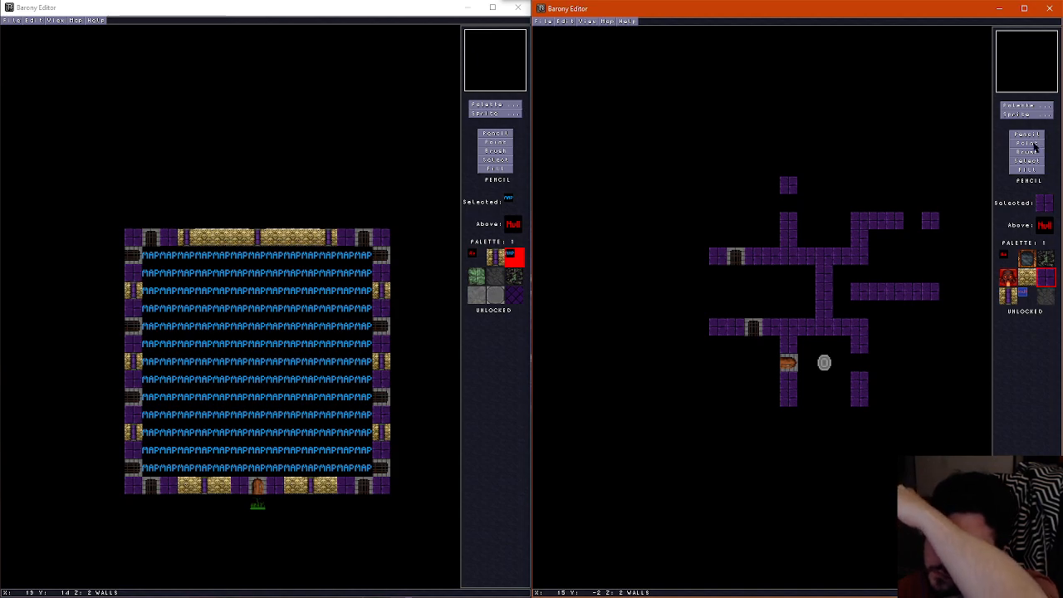
Place a North-South gate in the northeastern wall's gap and East-West doors in the northern gap and both gaps beside the eastern wall
left_click(913, 223)
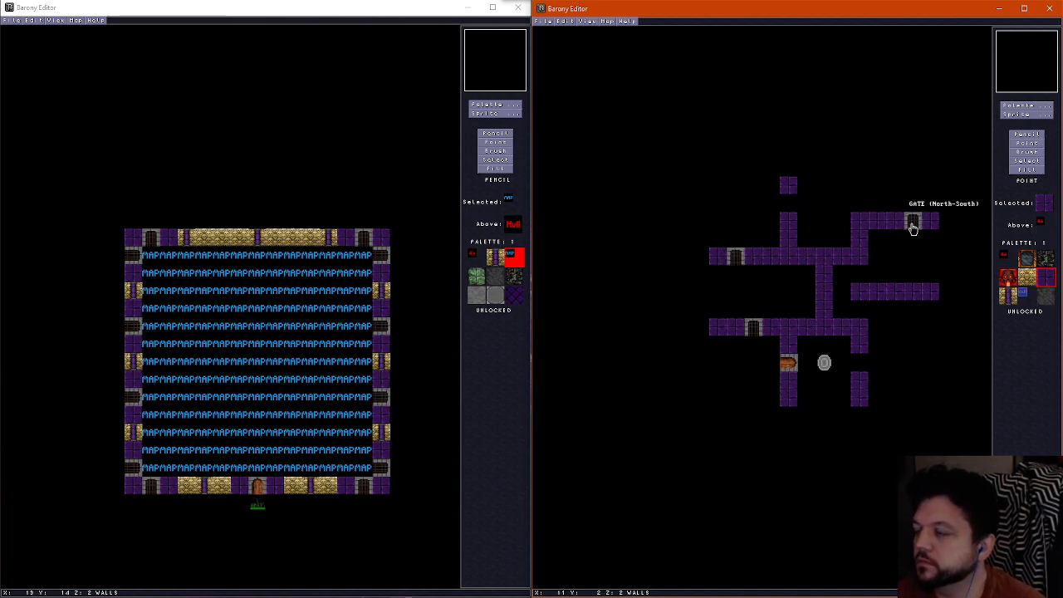
right_click(788, 364)
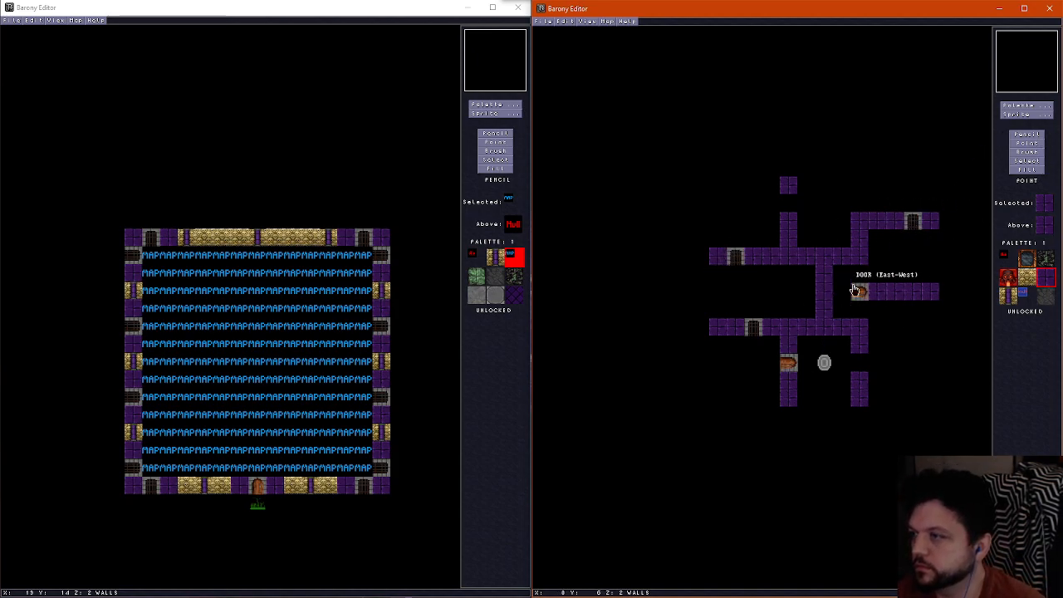
left_click(863, 279)
right_click(863, 279)
left_click(863, 309)
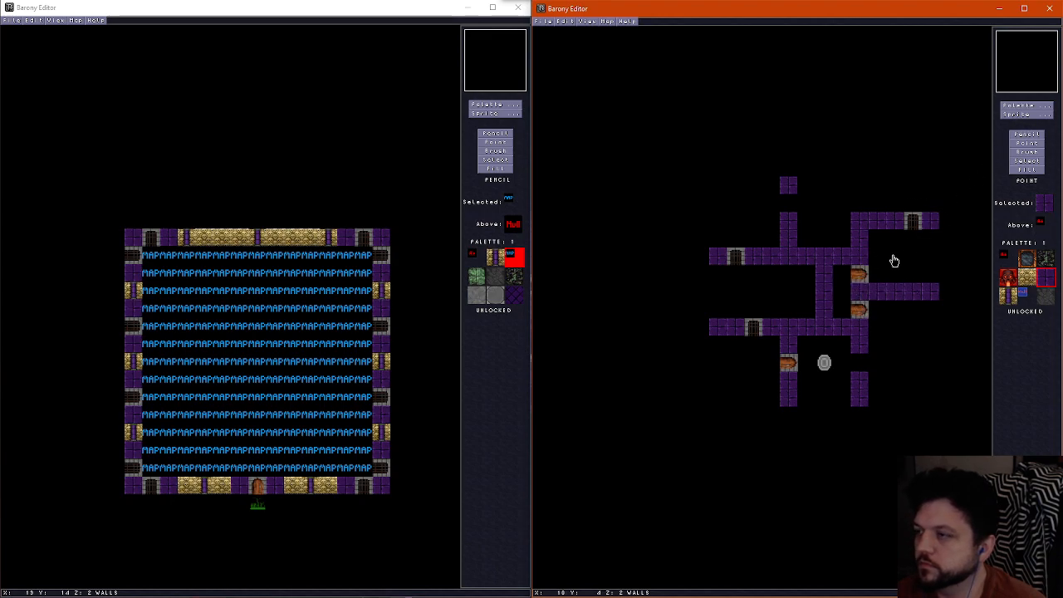
right_click(860, 275)
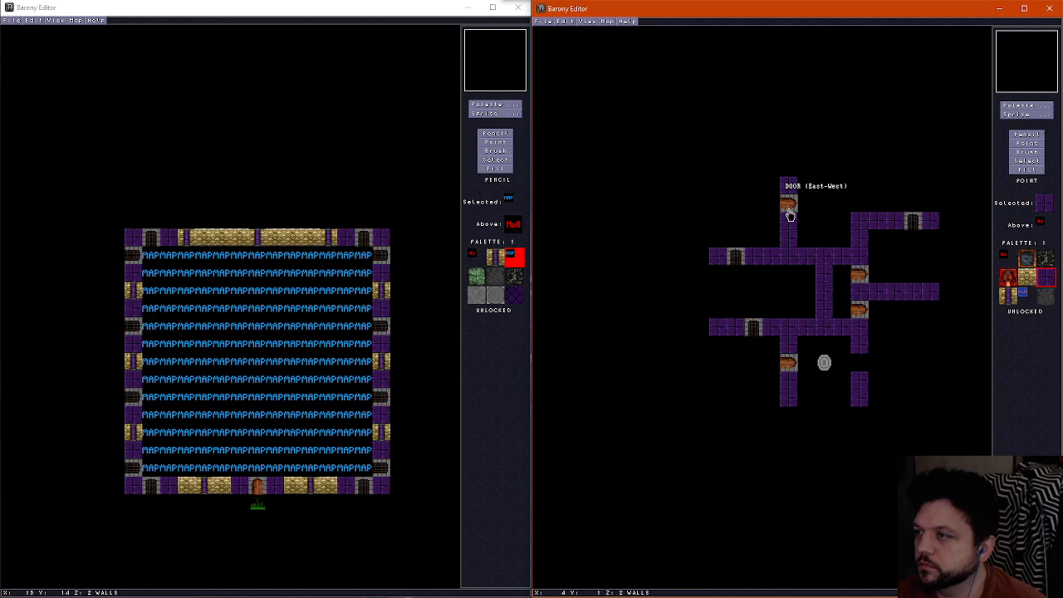
left_click(789, 214)
Place an East-West gate in the eastern gap of the shrine enclosure
left_click(1034, 115)
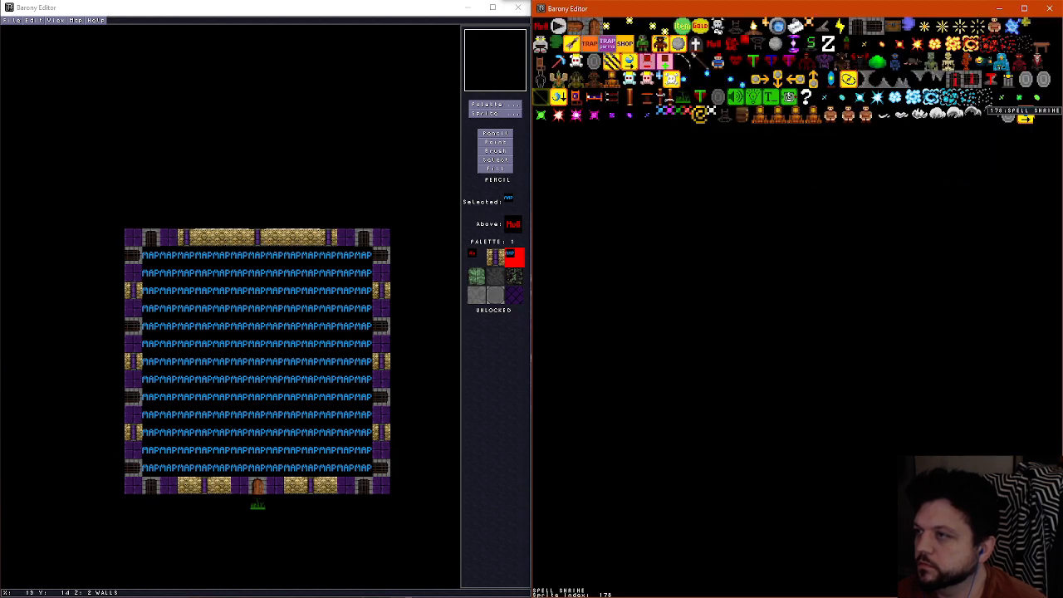
left_click(875, 40)
left_click(867, 362)
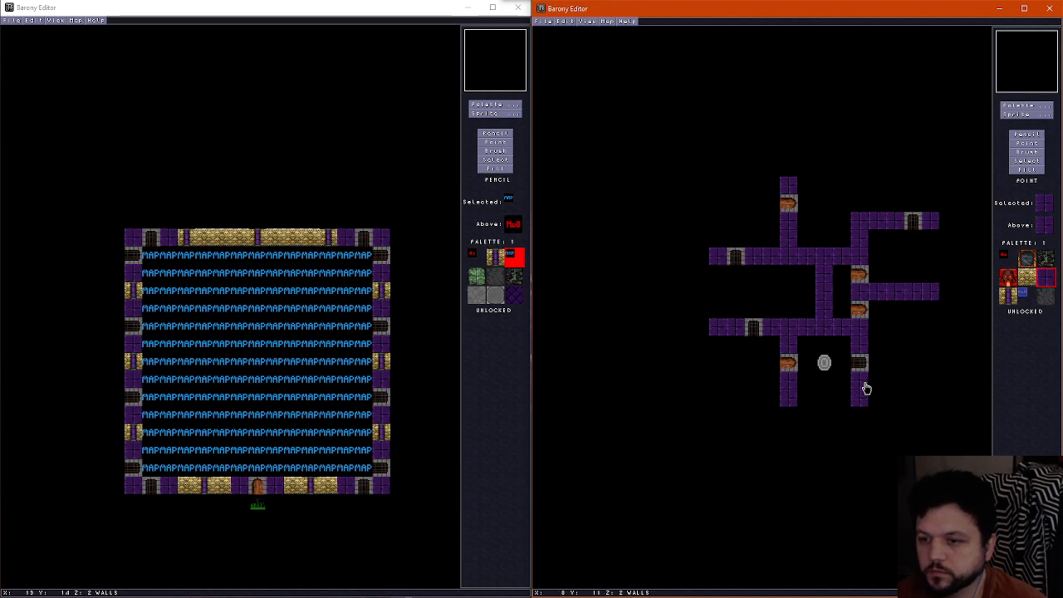
Place levers beside the southern end of the shrine enclosure's east wall and south of the lower western wall, one tile from the map edge
left_click(1026, 114)
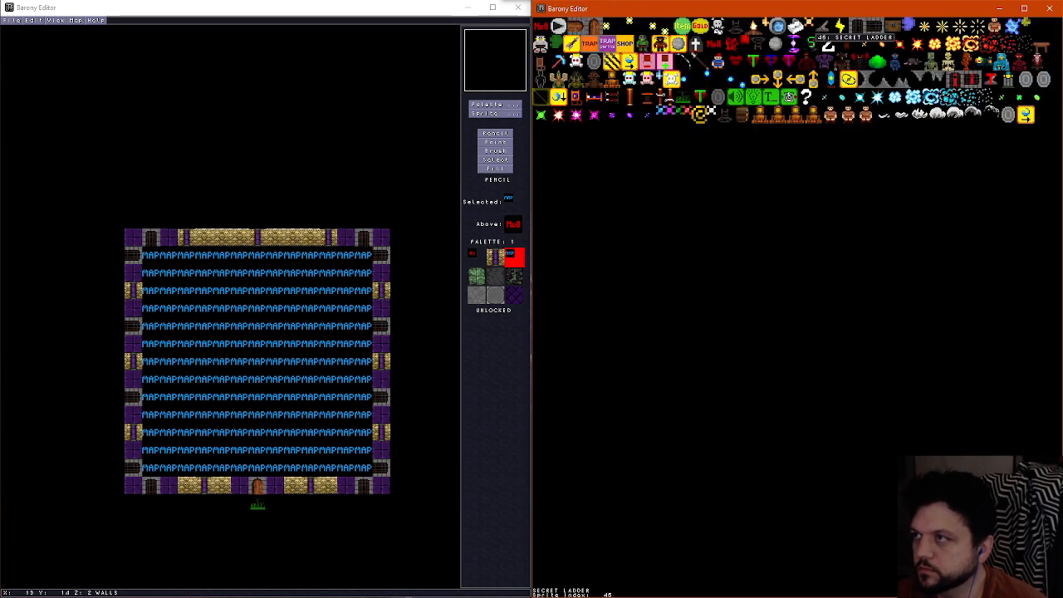
left_click(833, 28)
left_click(878, 401)
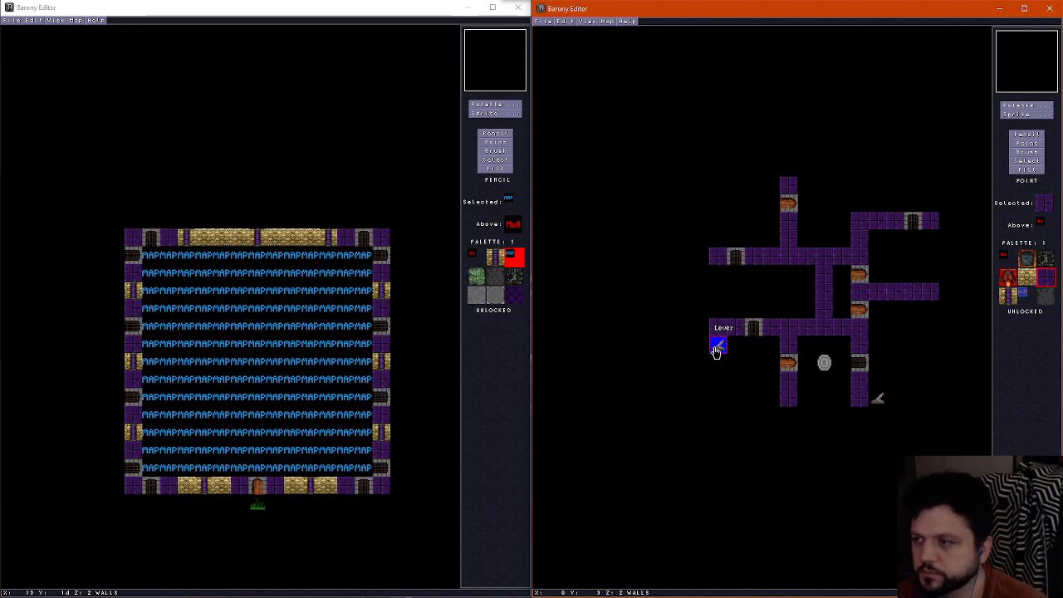
left_click(730, 349)
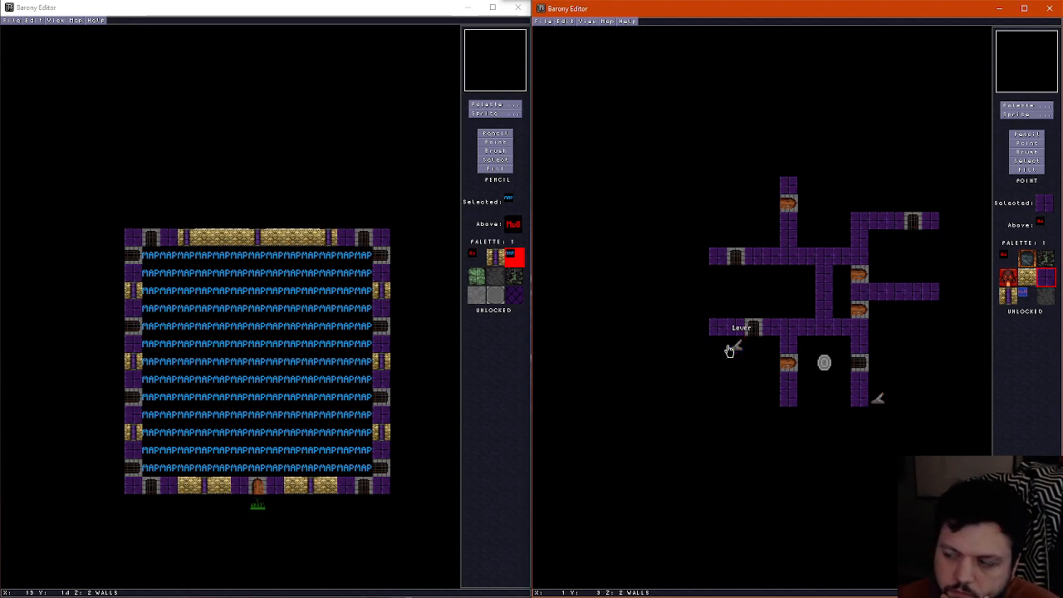
Shift the lower western wall's end block one tile south so it sits beside the lever
key("p")
left_click(718, 343)
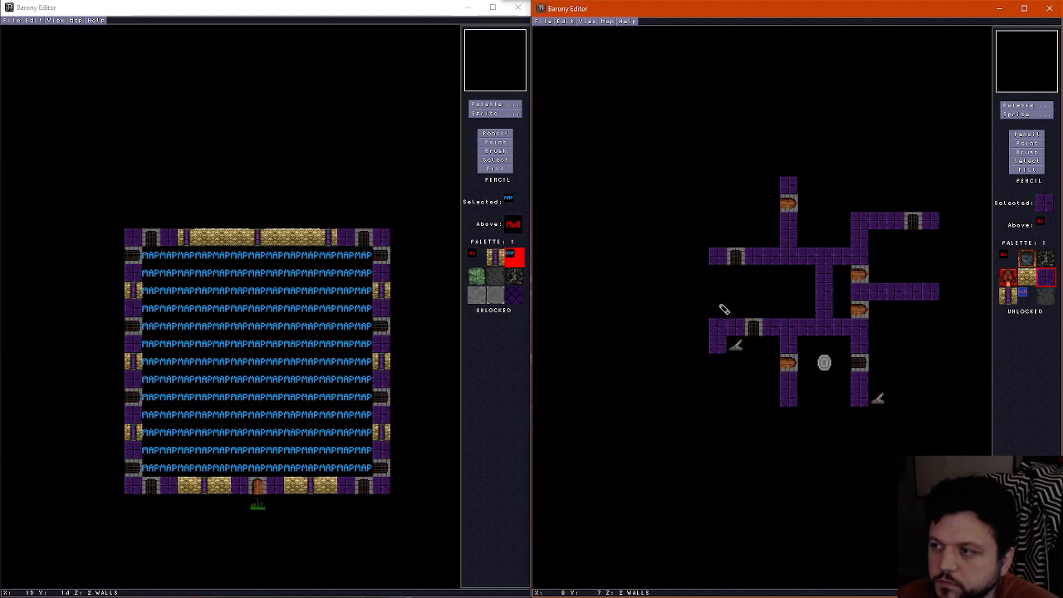
right_click(720, 305)
left_click(716, 329)
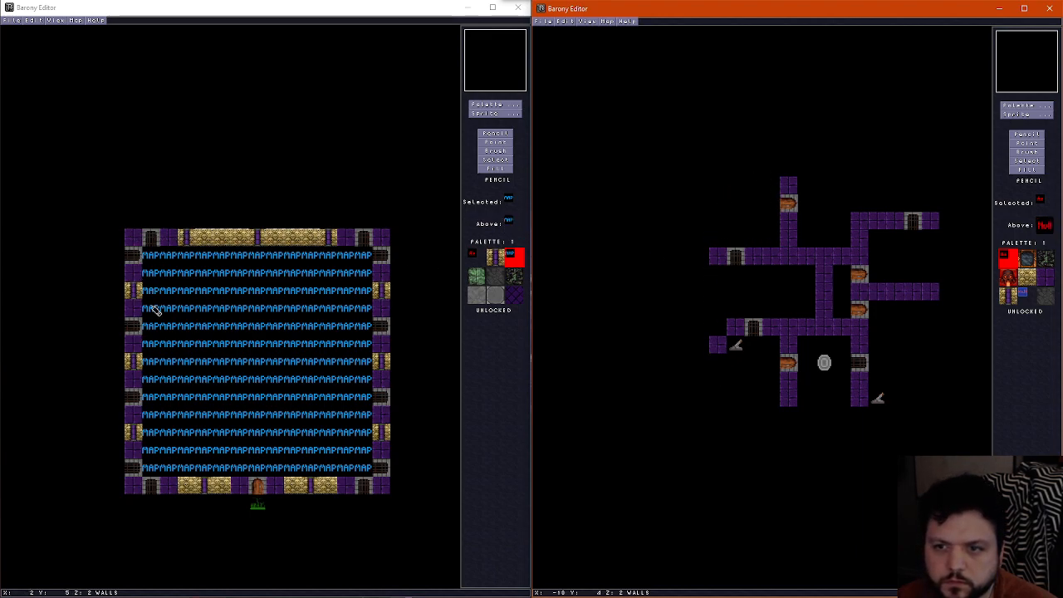
Move the upper western wall's gate one tile east and fill its former tile with wall
left_click(755, 261)
left_click(1023, 143)
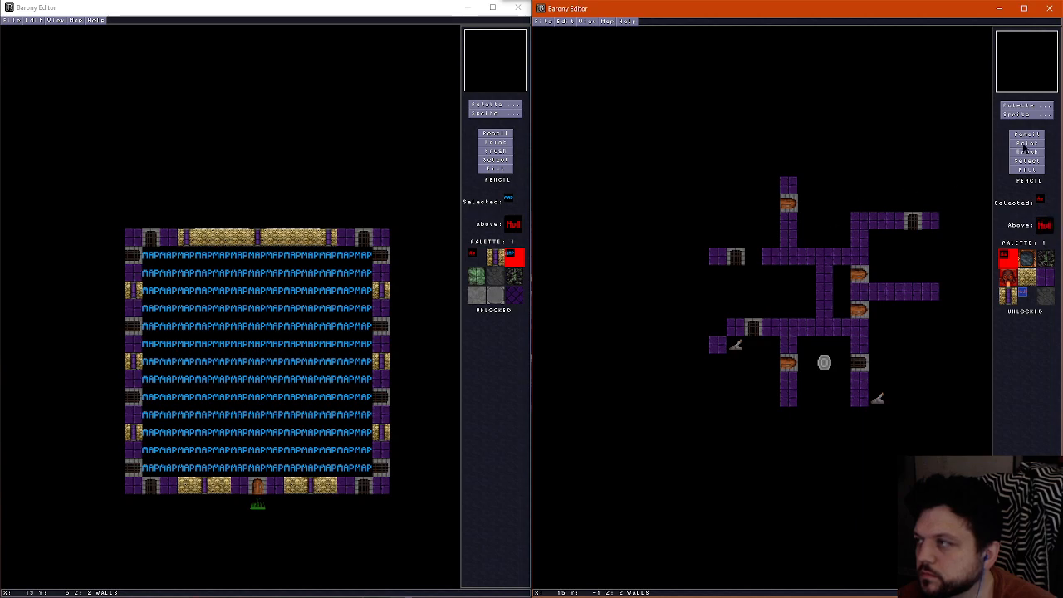
left_click_drag(736, 264, 752, 261)
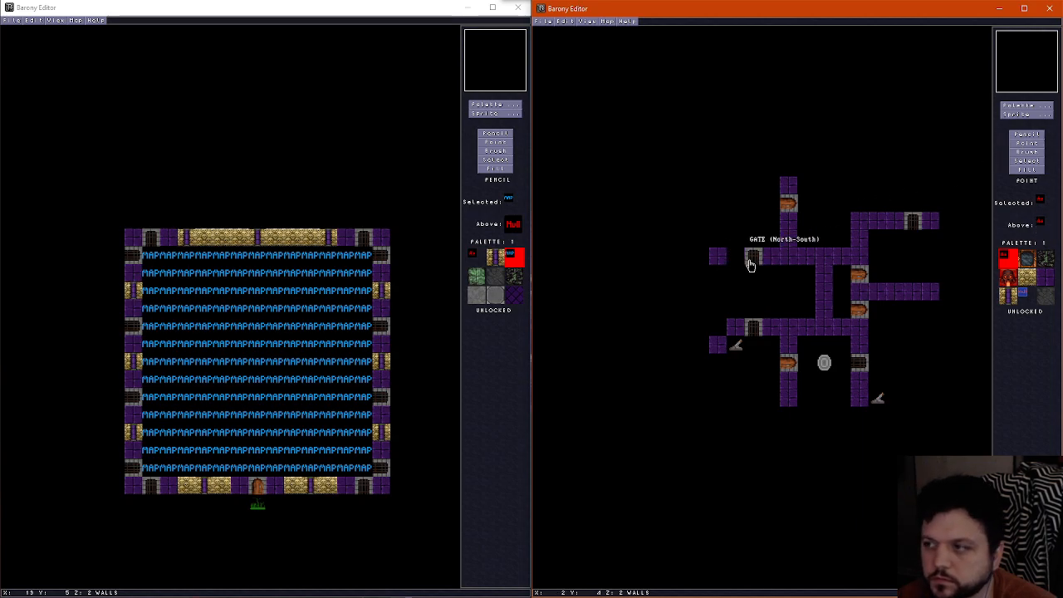
left_click(1029, 134)
left_click(736, 256)
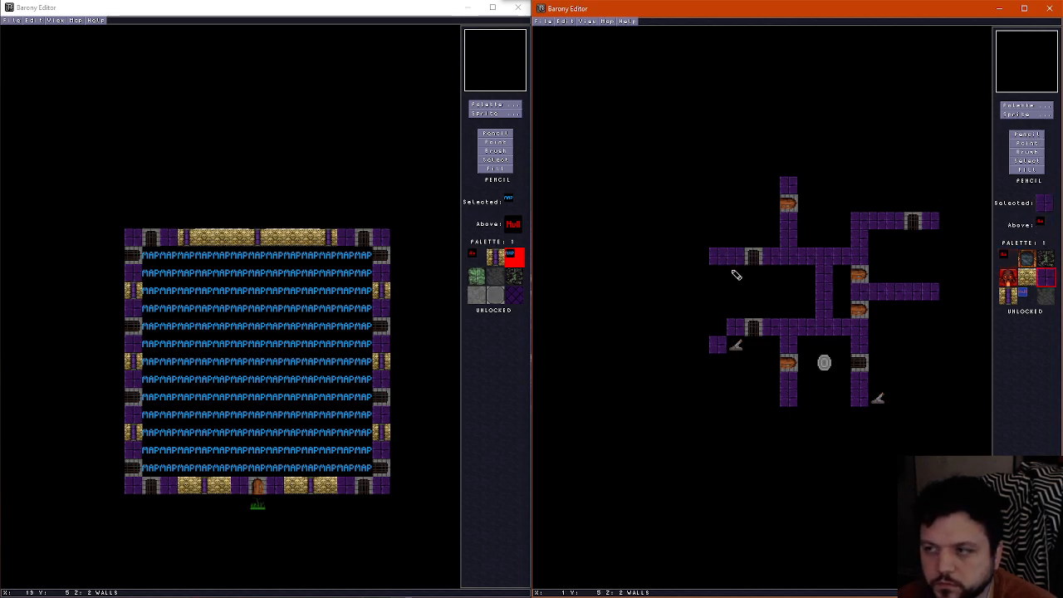
Shift the upper western wall's end block one tile south
left_click(718, 258)
right_click(734, 260)
left_click(720, 271)
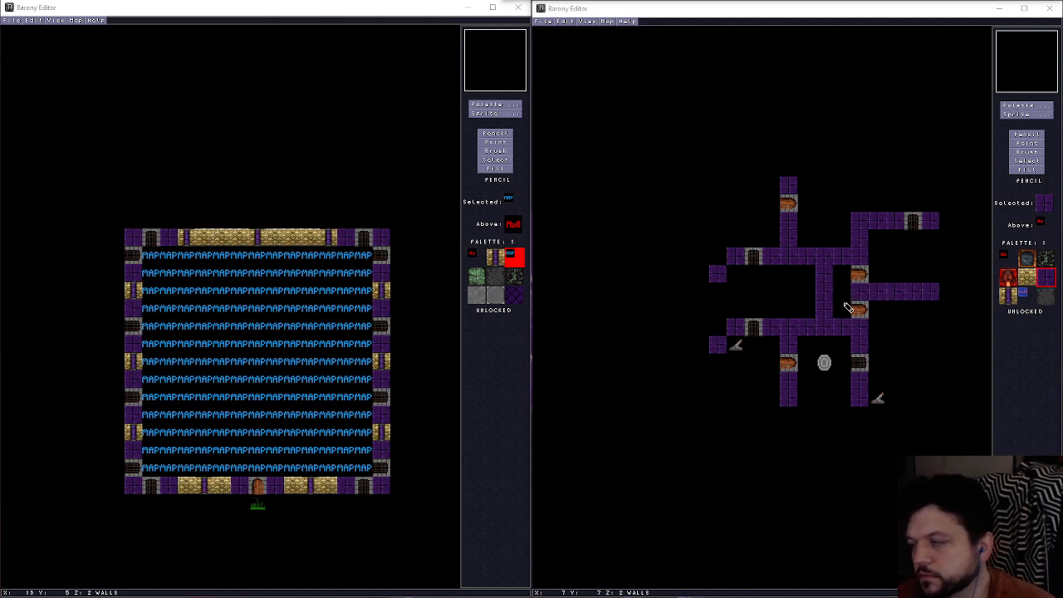
Move the central vertical wall between the two western walls' junctions one tile west
left_click(806, 283)
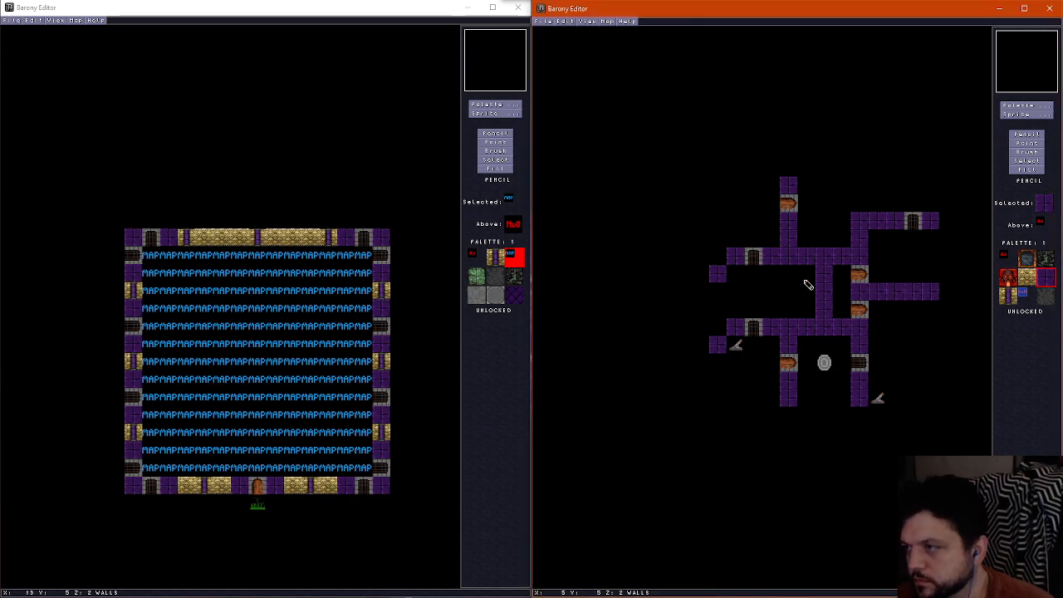
mouse_move(806, 282)
left_mouse_down()
mouse_move(843, 282)
mouse_move(828, 279)
mouse_move(829, 309)
left_mouse_up()
right_click(841, 280)
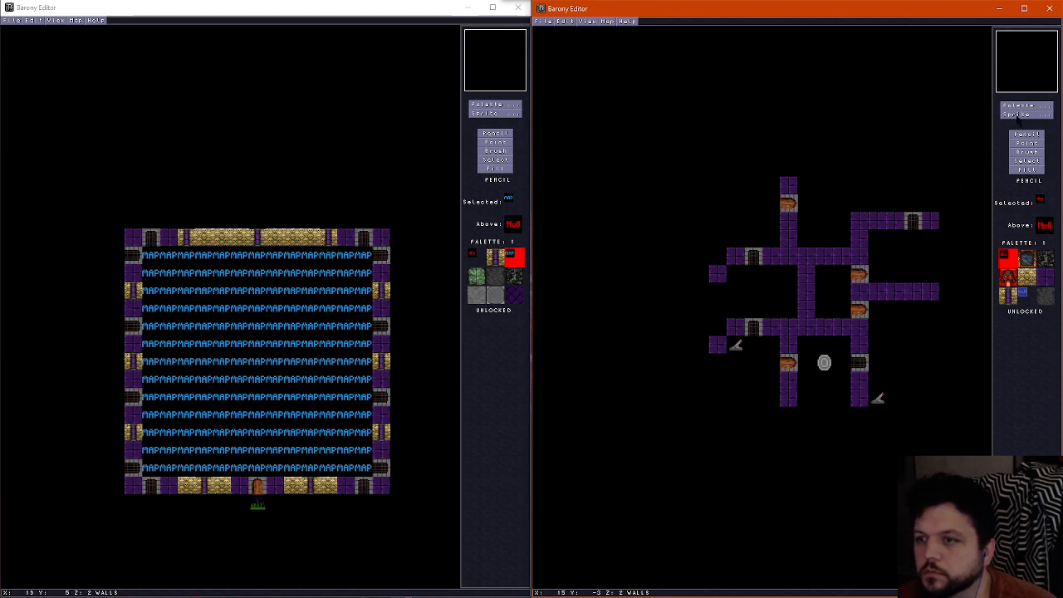
Replace the corner block of the northeastern wall with a lever
left_click(1020, 116)
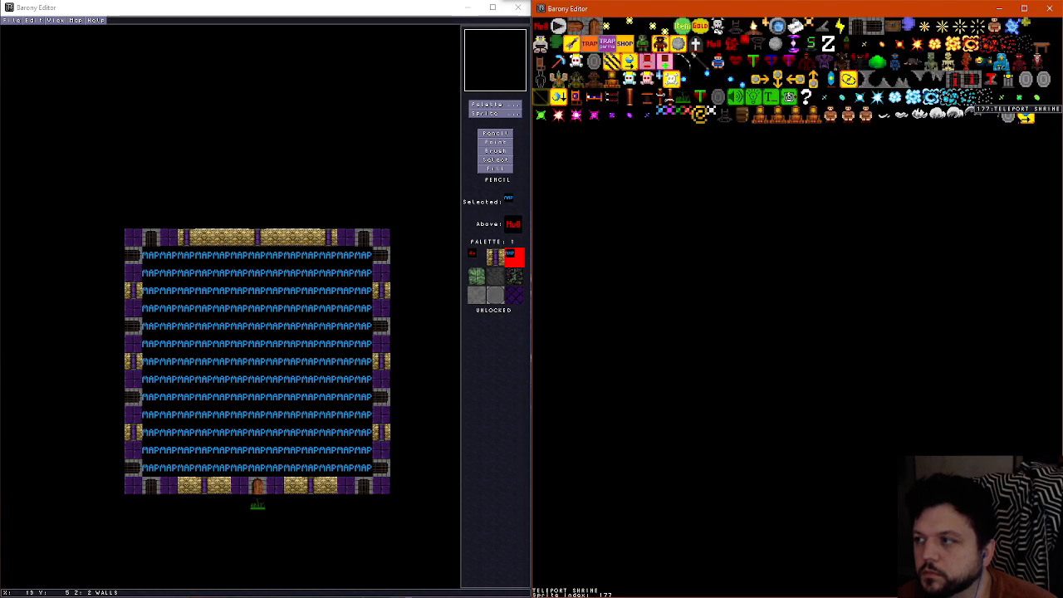
left_click(820, 39)
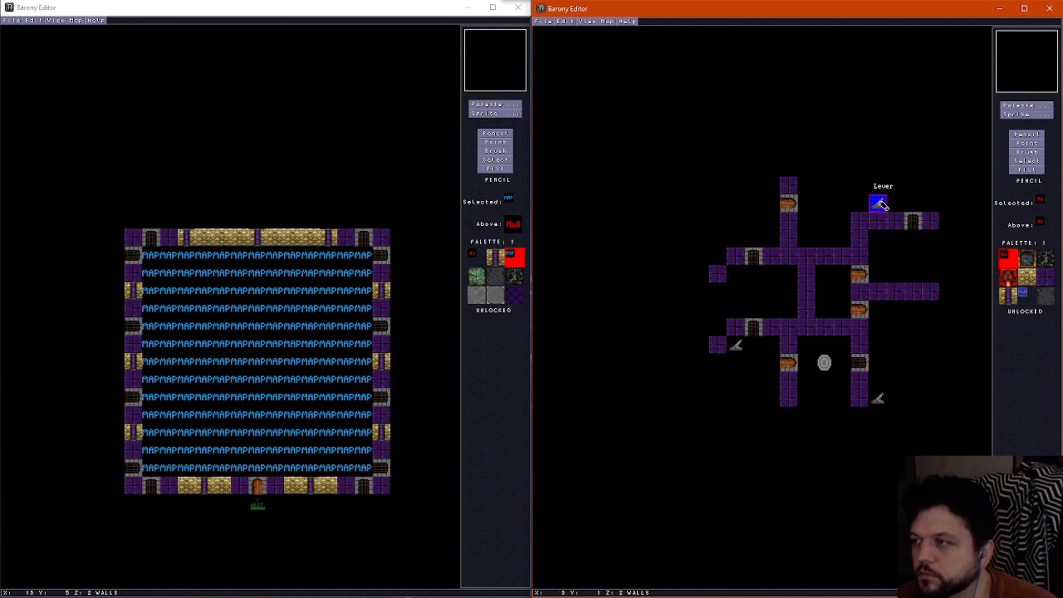
left_click(879, 204)
left_click(860, 220)
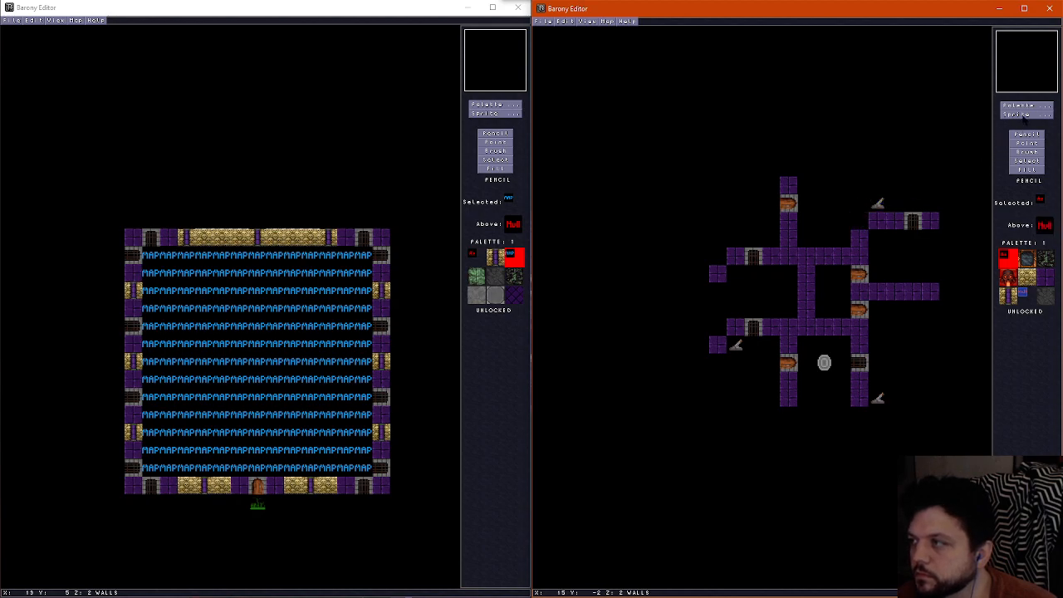
left_click(1025, 114)
left_click(932, 117)
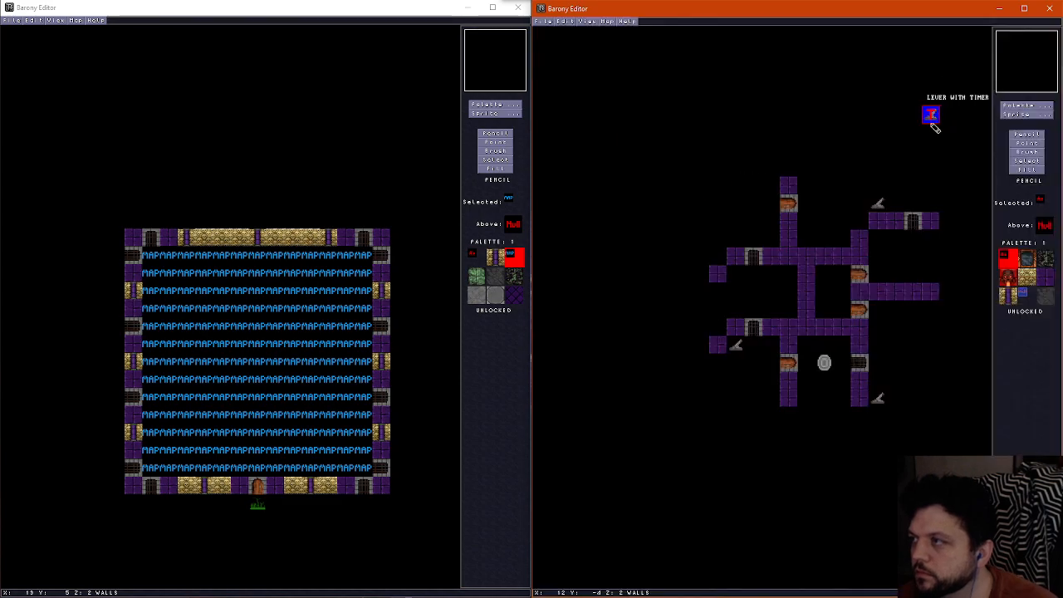
left_click(1025, 143)
left_click_drag(879, 205, 862, 221)
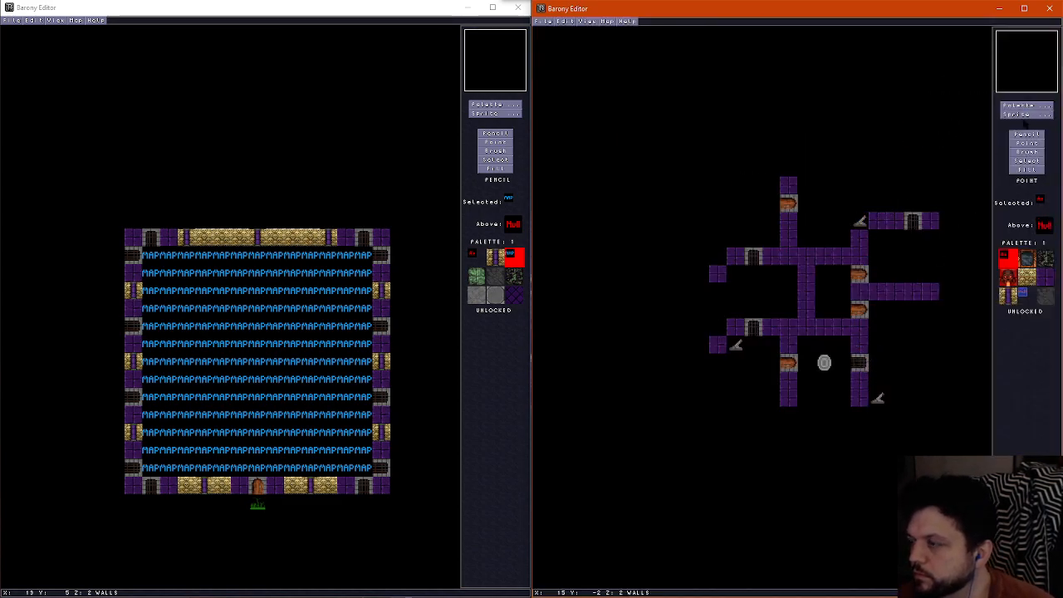
Place a wire beside the lower western lever, directly south of the lower western gate
left_click(1020, 115)
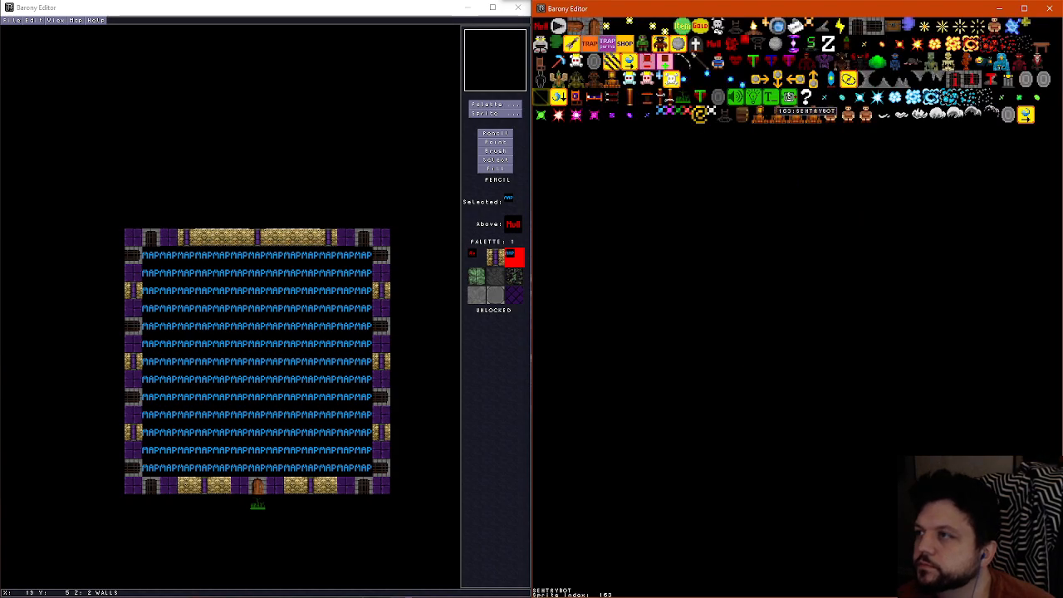
left_click(855, 23)
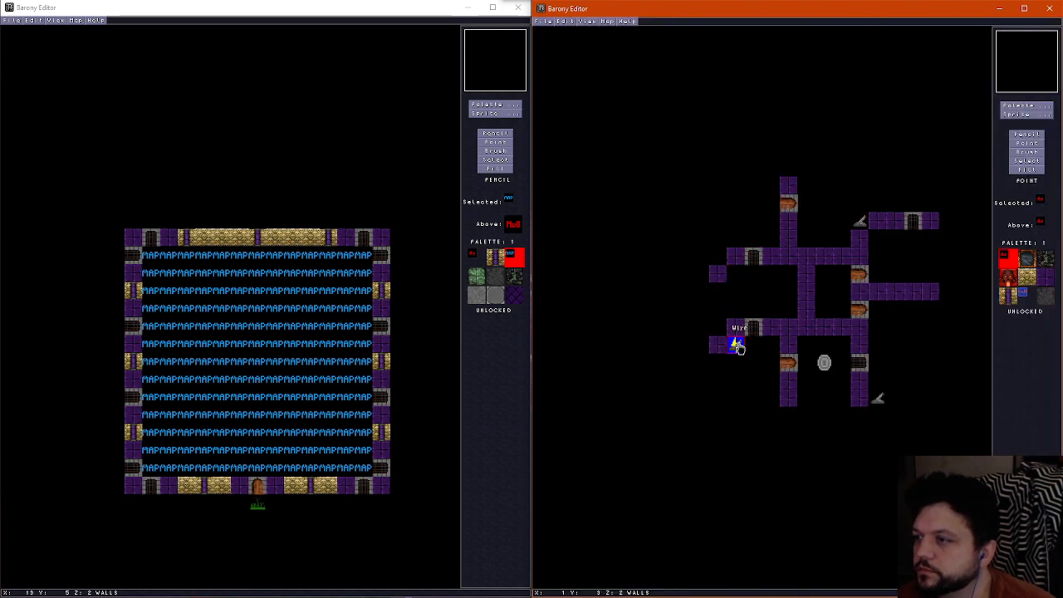
left_click(753, 345)
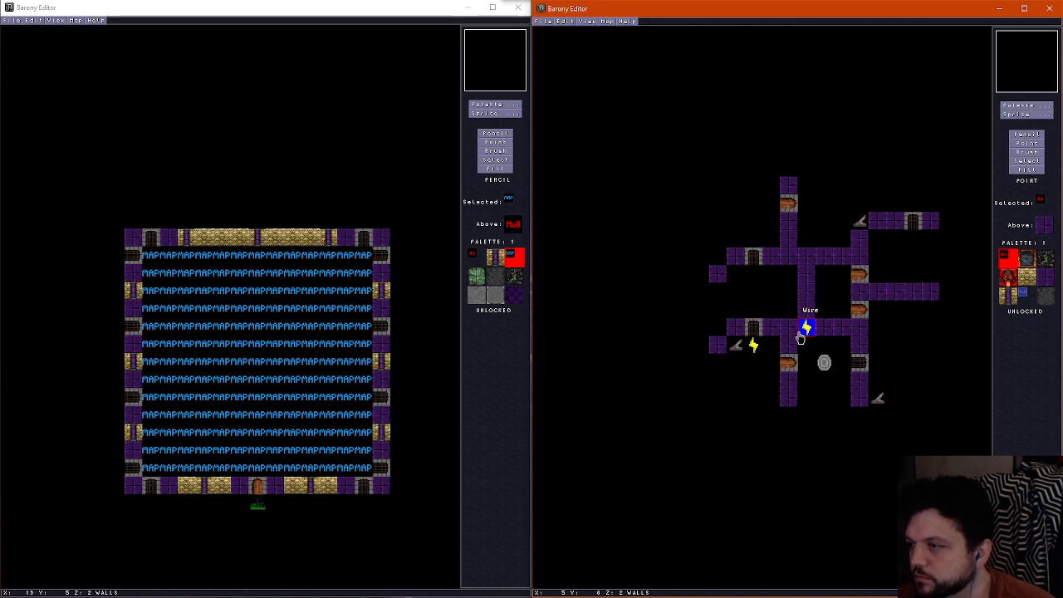
Run two wires east from directly below the upper western gate and place a lever at their eastern end
left_click_drag(772, 309, 771, 277)
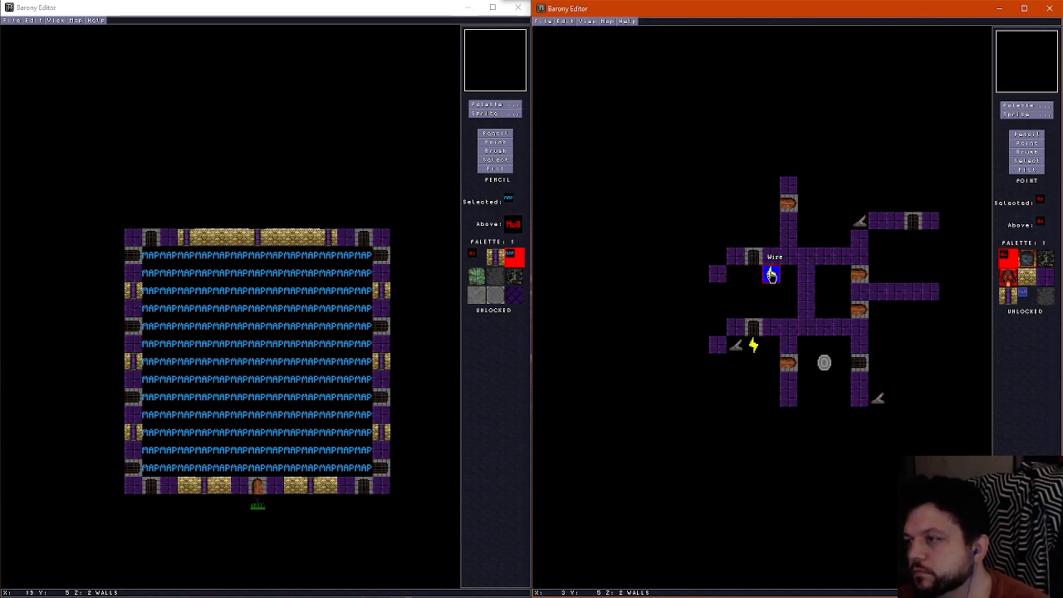
left_click(755, 277)
right_click(755, 277)
left_click(771, 277)
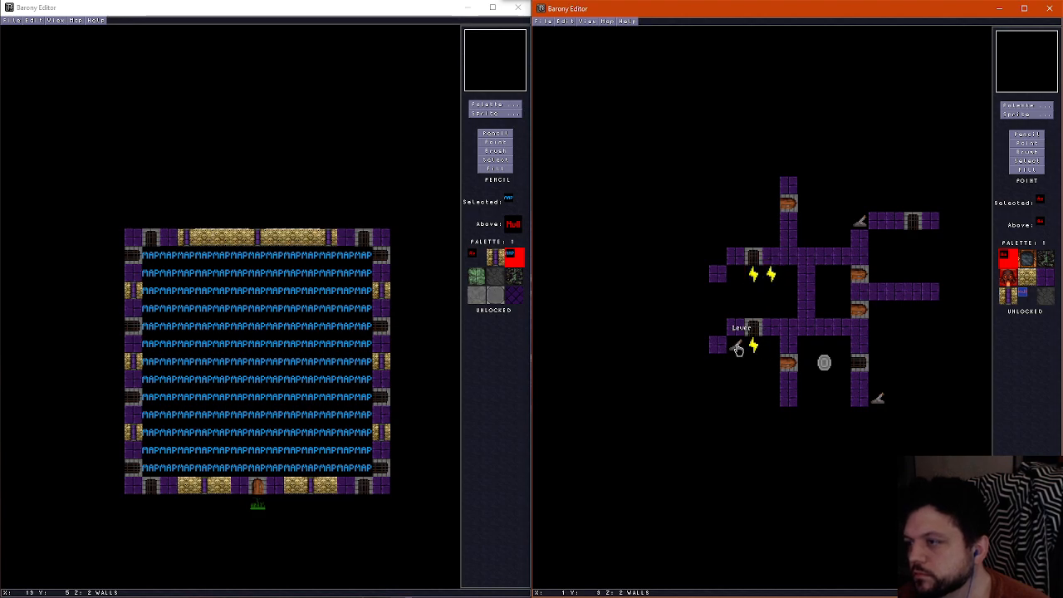
right_click(737, 349)
left_click(790, 283)
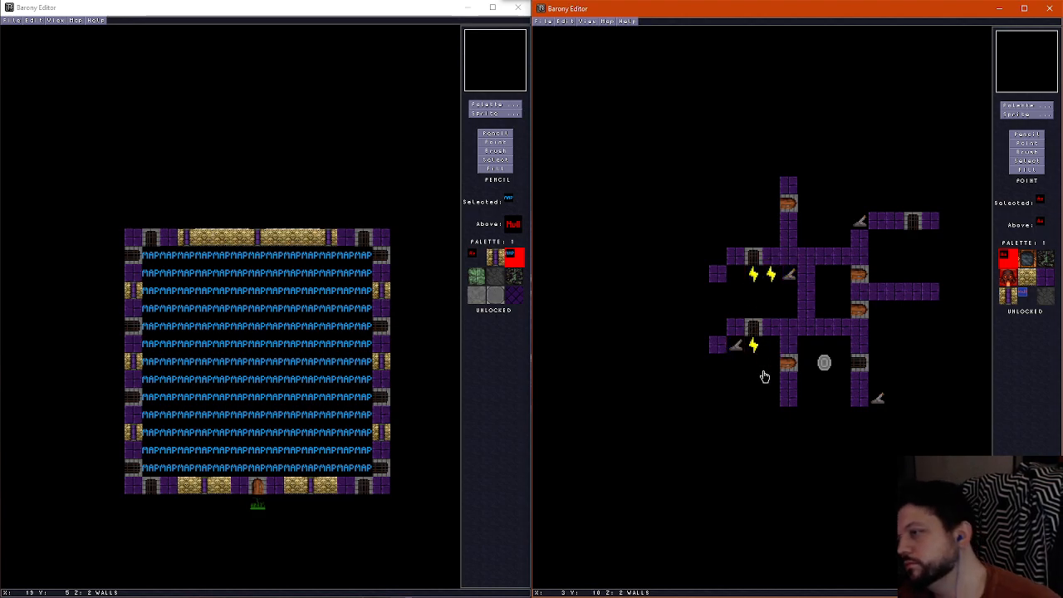
Place two wires along the northeastern wall to connect its corner lever to the North-South gate
right_click(772, 284)
left_click(878, 226)
right_click(878, 225)
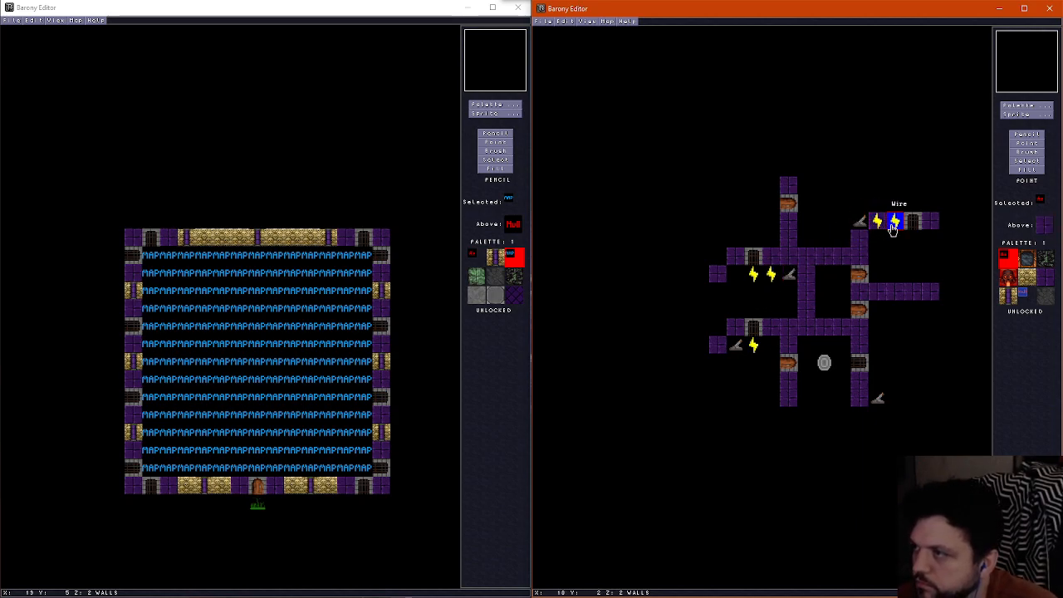
left_click(897, 226)
right_click(896, 226)
Place two wires north of the southeastern lever to connect it to the shrine enclosure's East-West gate
left_click(877, 389)
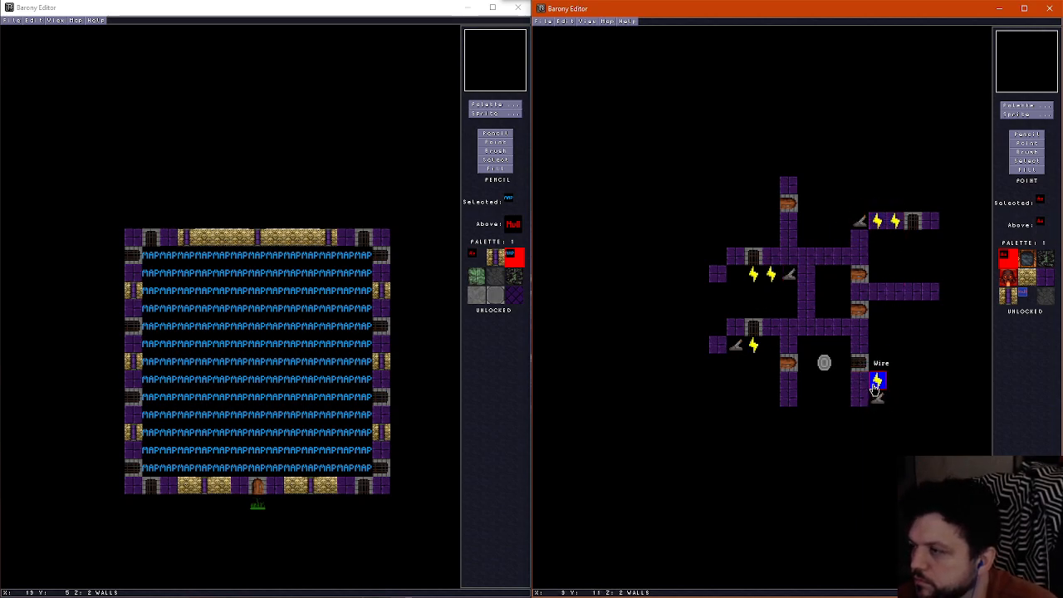
right_click(877, 389)
left_click(879, 373)
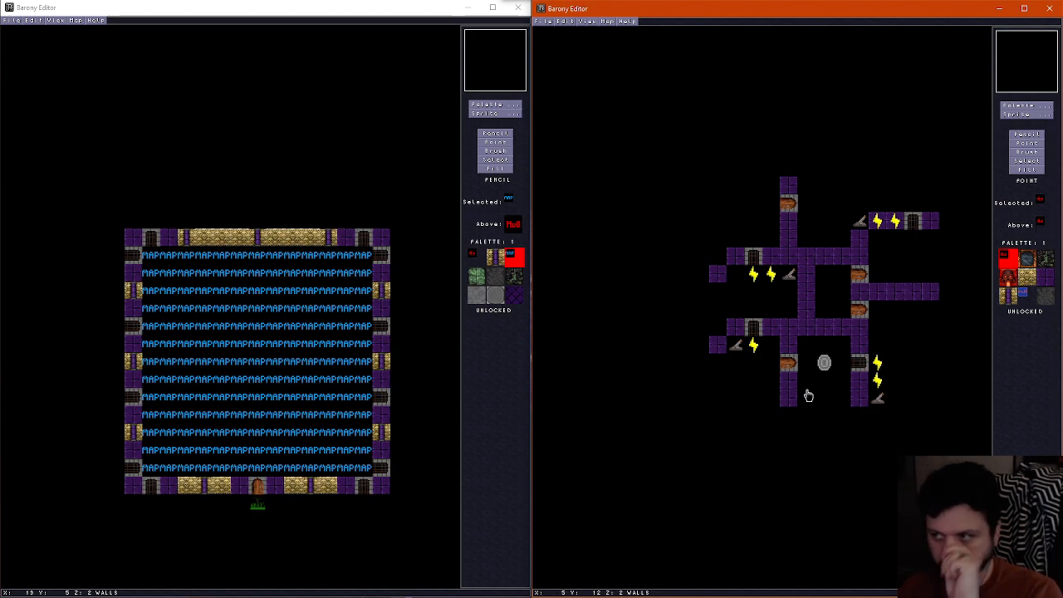
Cover the entire ceiling layer with the plain dark purple tile and return to the walls layer with the purple wall tile selected
key("p")
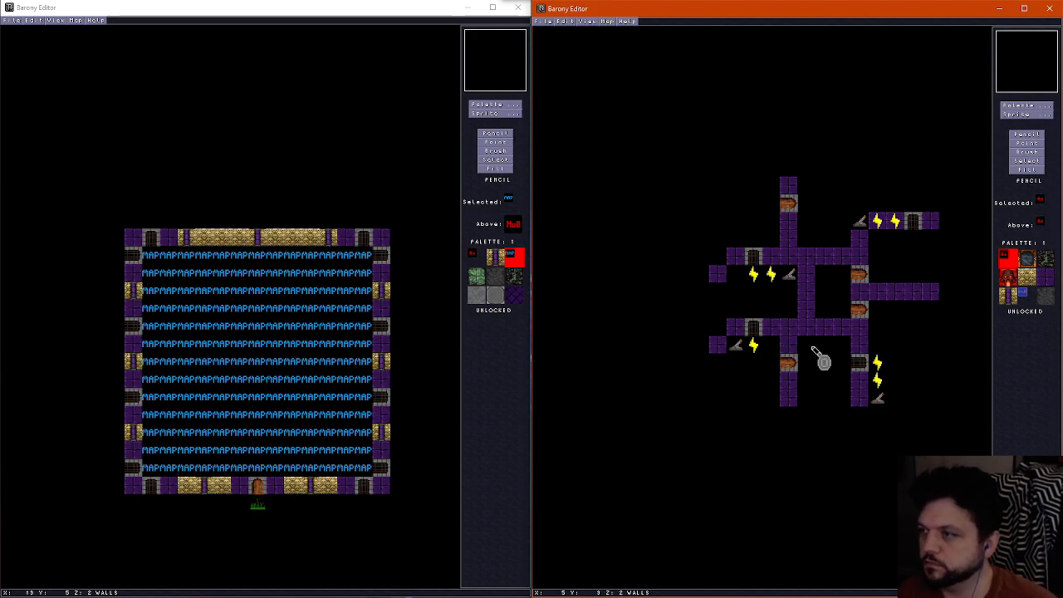
scroll(818, 356, "up", 1)
scroll(816, 356, "down", 1)
scroll(810, 349, "up", 1)
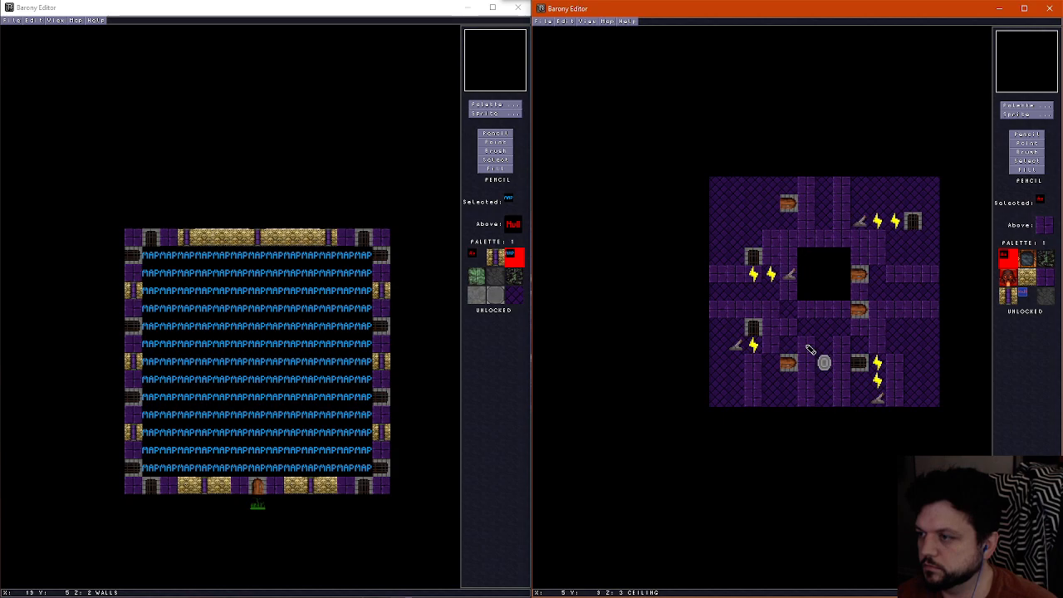
right_click(812, 328)
mouse_move(806, 337)
left_mouse_down()
mouse_move(804, 405)
mouse_move(788, 328)
mouse_move(712, 316)
mouse_move(772, 304)
mouse_move(913, 228)
mouse_move(911, 356)
mouse_move(883, 316)
mouse_move(892, 399)
mouse_move(868, 307)
mouse_move(937, 296)
mouse_move(839, 197)
mouse_move(789, 240)
mouse_move(712, 276)
left_mouse_up()
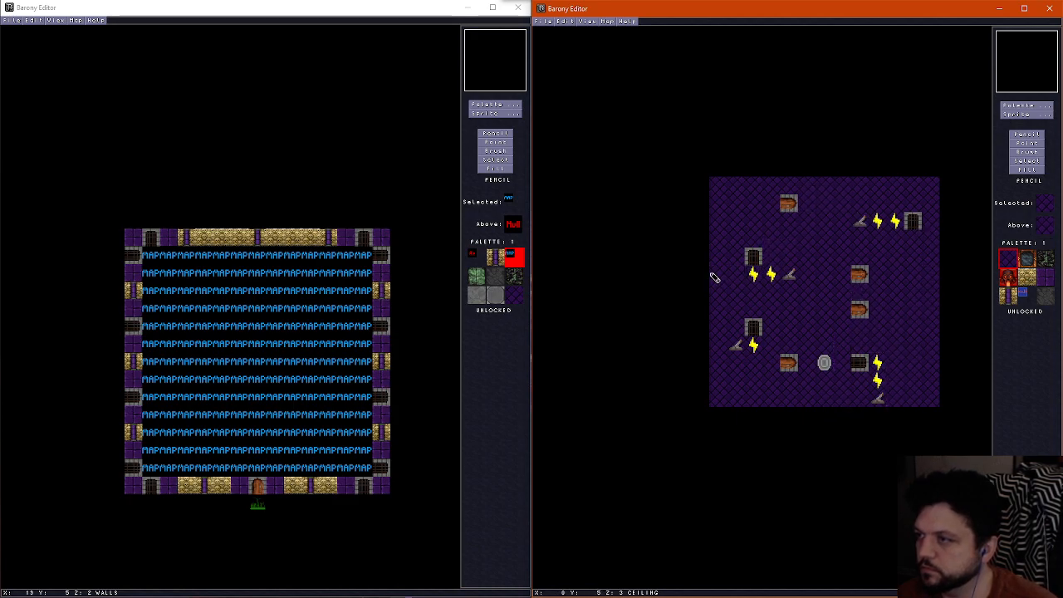
left_click(1044, 278)
scroll(880, 321, "down", 1)
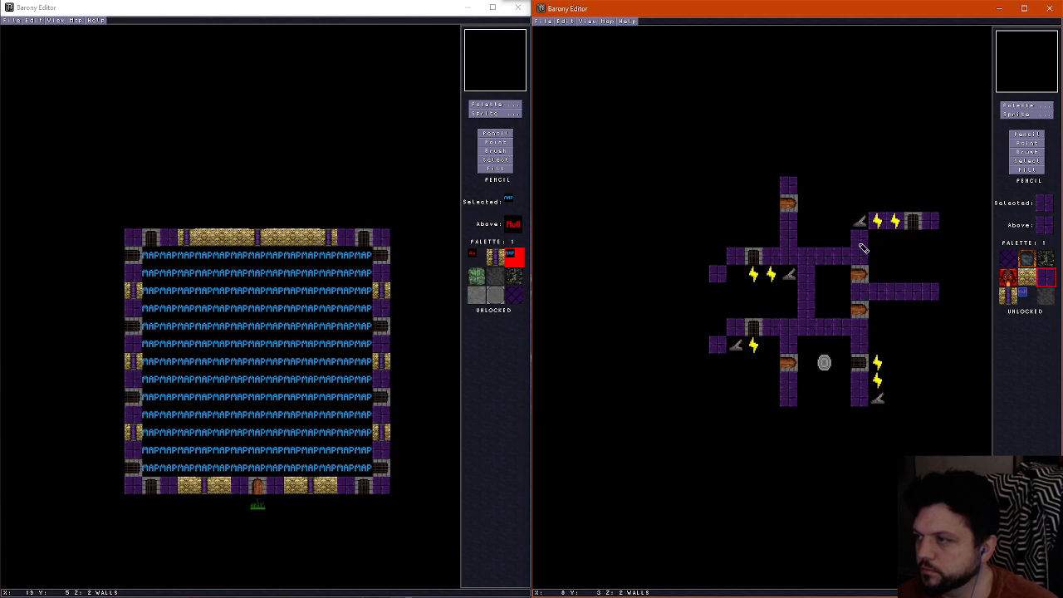
left_click(1027, 160)
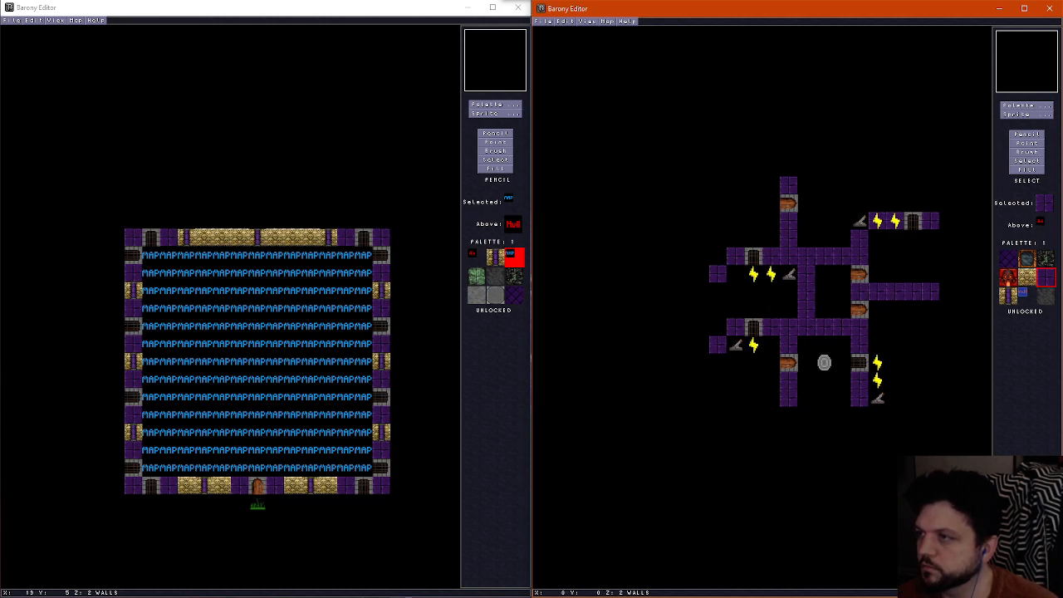
mouse_move(710, 177)
left_mouse_down()
mouse_move(864, 373)
mouse_move(939, 406)
left_mouse_up()
key("Escape")
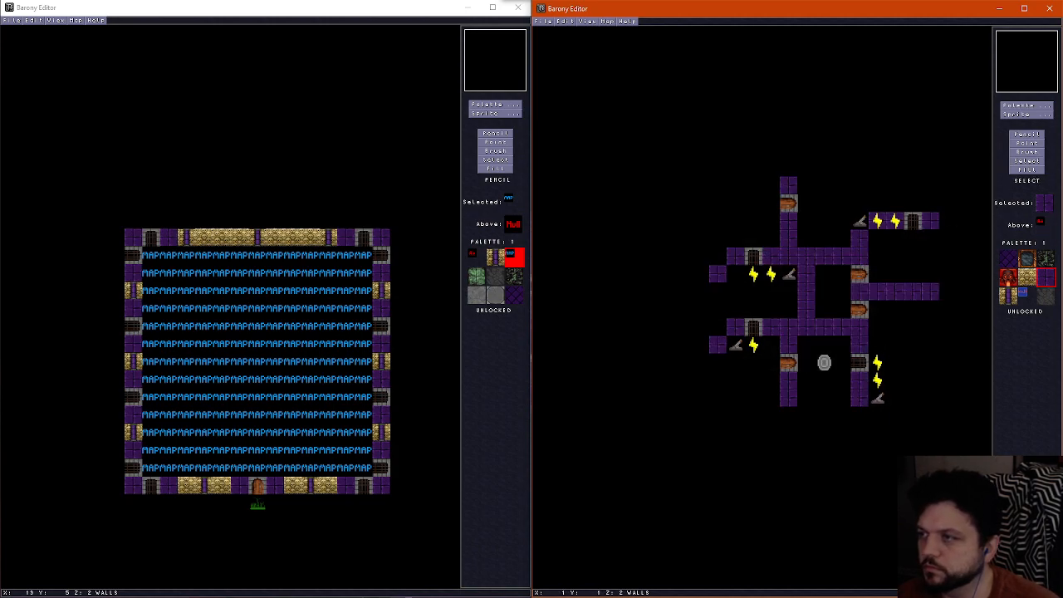
Clear a three-by-three area of the ceiling centred over the teleport shrine using the empty tile
scroll(718, 187, "up", 1)
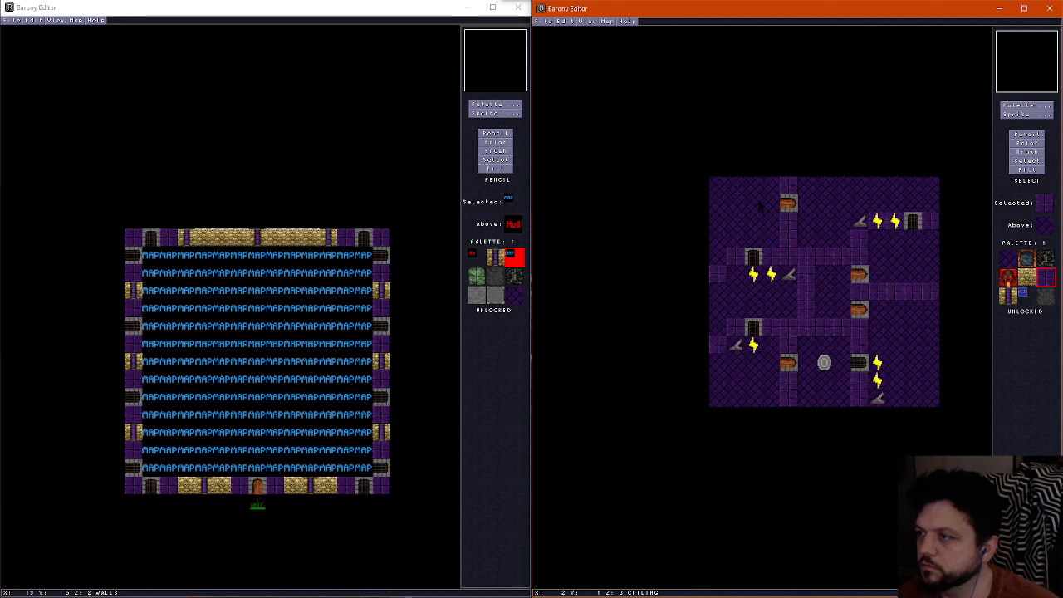
key("p")
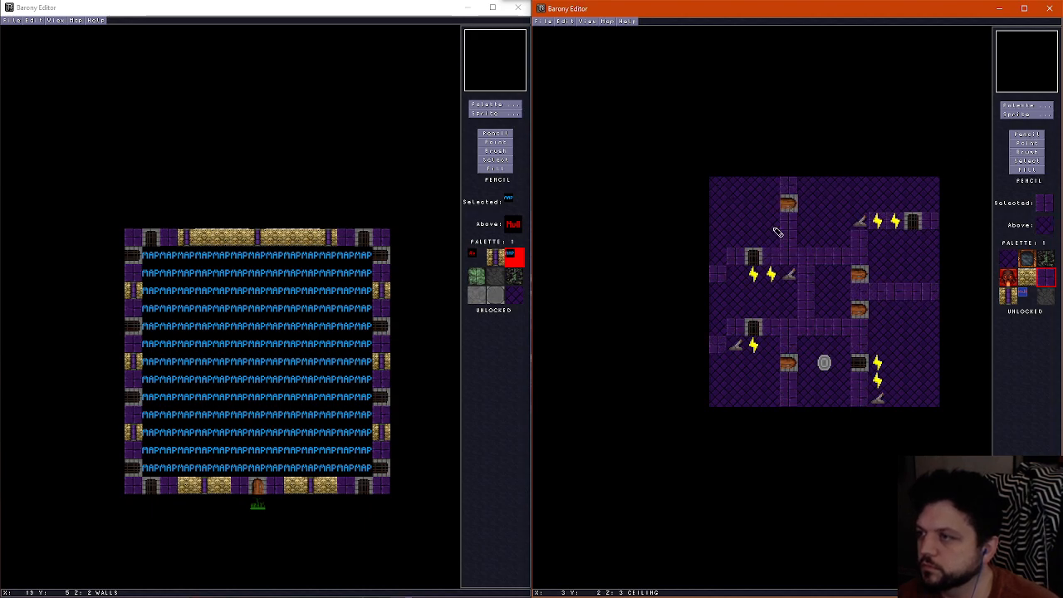
scroll(831, 357, "down", 1)
right_click(833, 347)
scroll(812, 348, "up", 1)
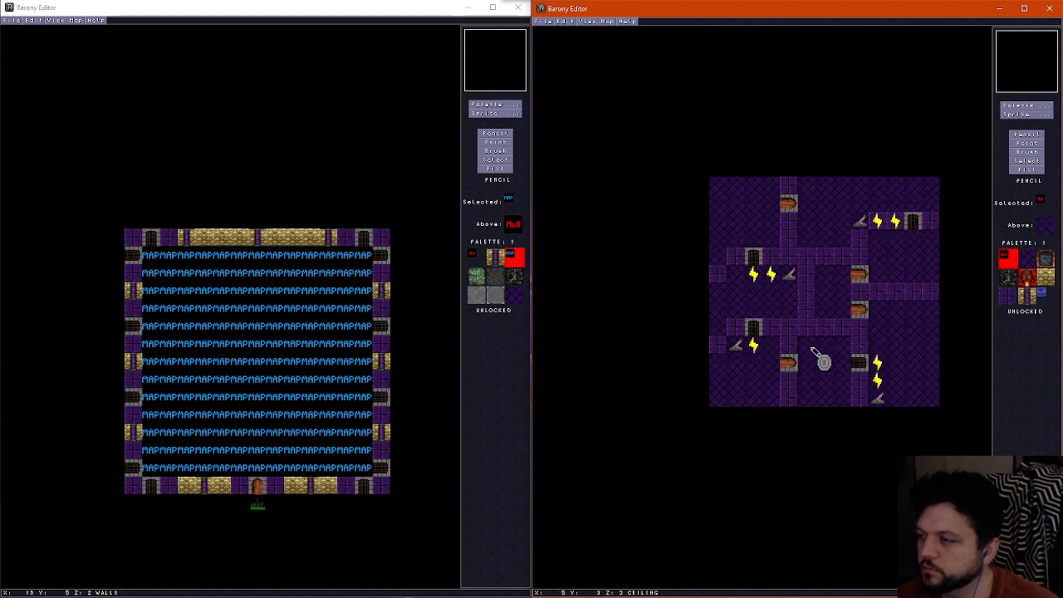
mouse_move(814, 351)
left_mouse_down()
mouse_move(810, 376)
mouse_move(835, 380)
mouse_move(823, 359)
left_mouse_up()
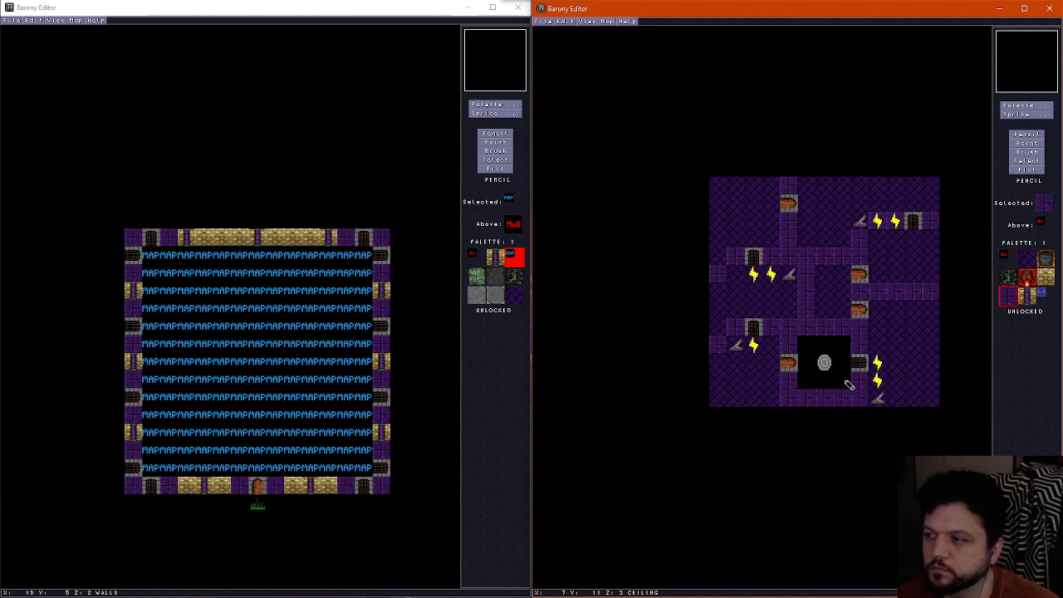
scroll(881, 366, "down", 2)
scroll(913, 356, "up", 2)
scroll(912, 357, "down", 1)
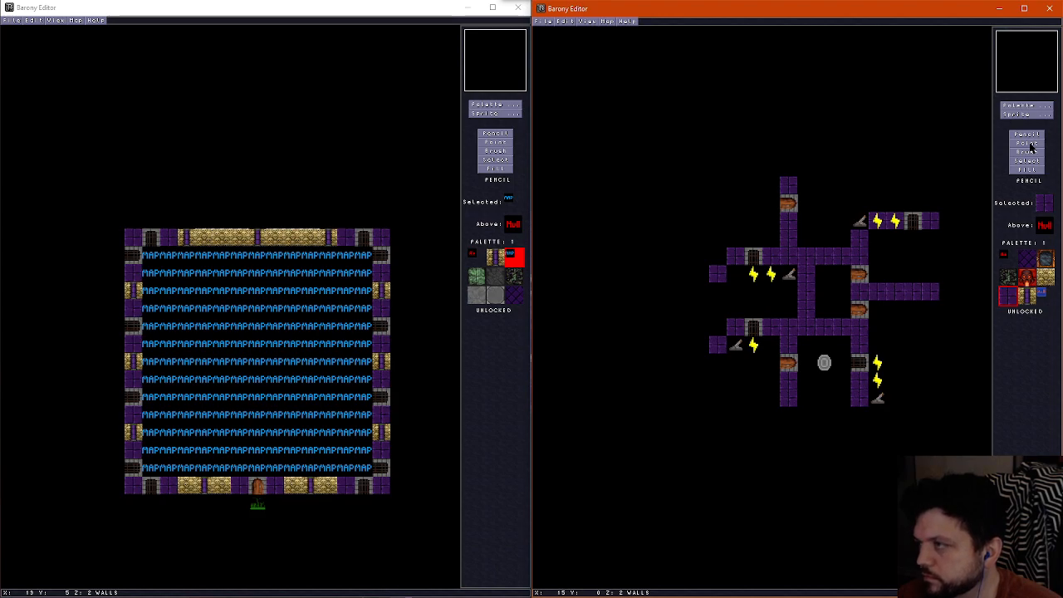
Replace the East-West door south of the eastern interior wall with a copy of the shrine enclosure's East-West gate
left_click(1030, 143)
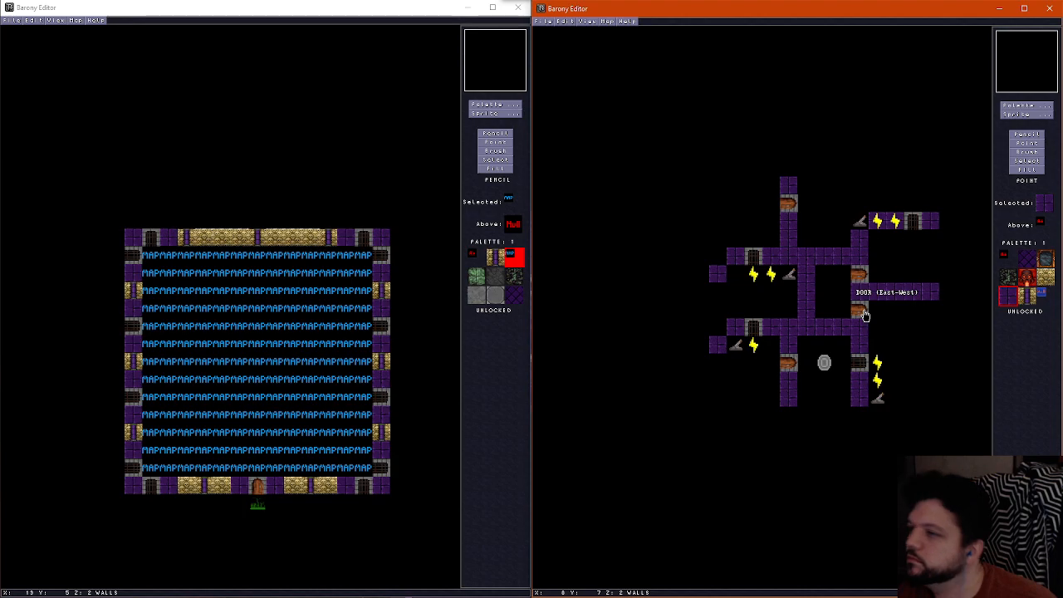
key("Delete")
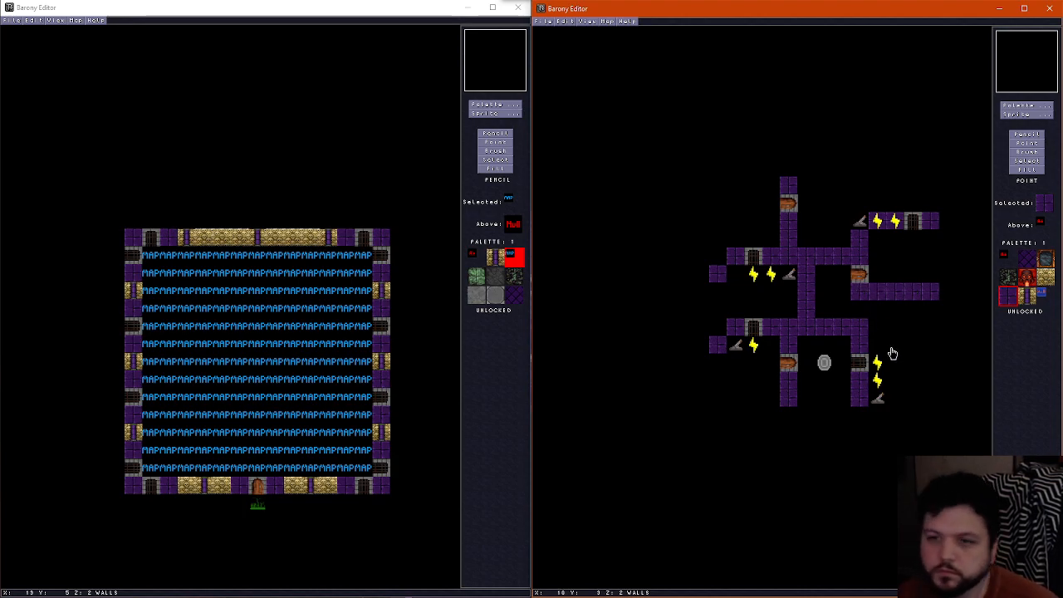
right_click(865, 367)
left_click(863, 313)
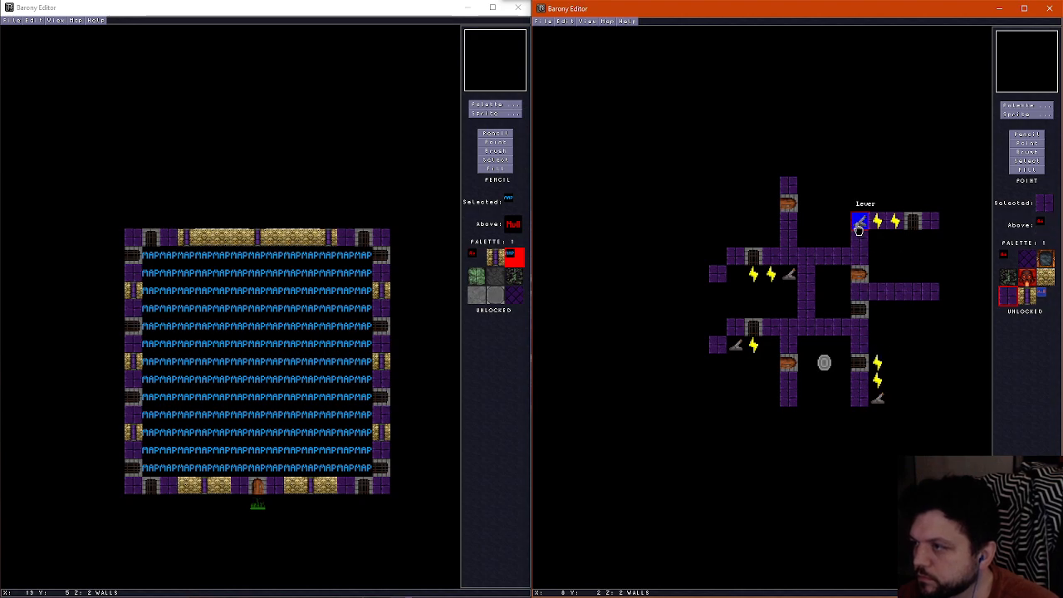
Copy a lever and one wire into the central room to connect to the west side of its East-West gate
right_click(863, 225)
left_click(827, 312)
right_click(879, 224)
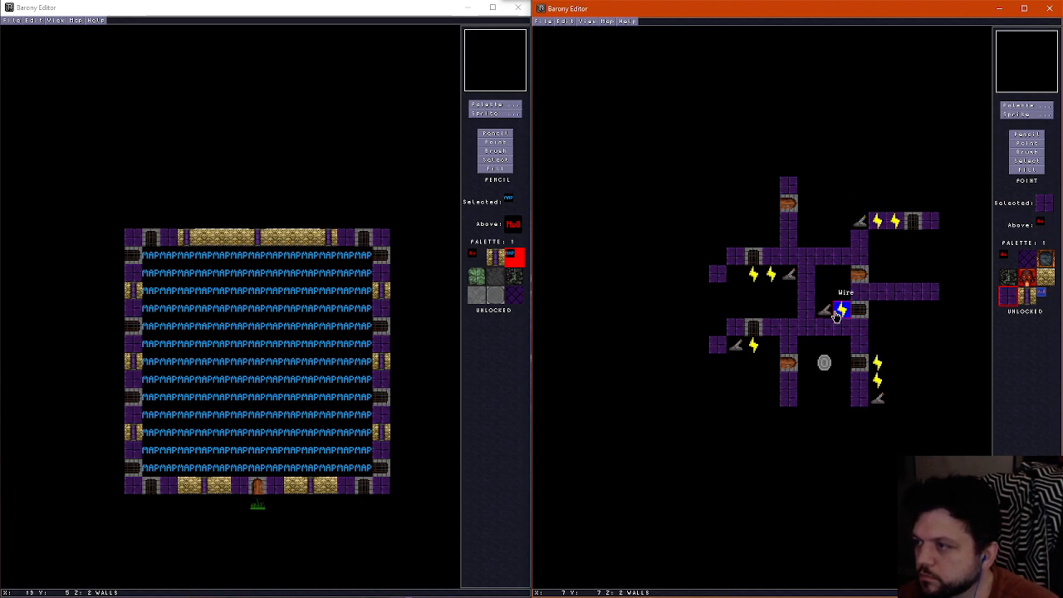
left_click(842, 310)
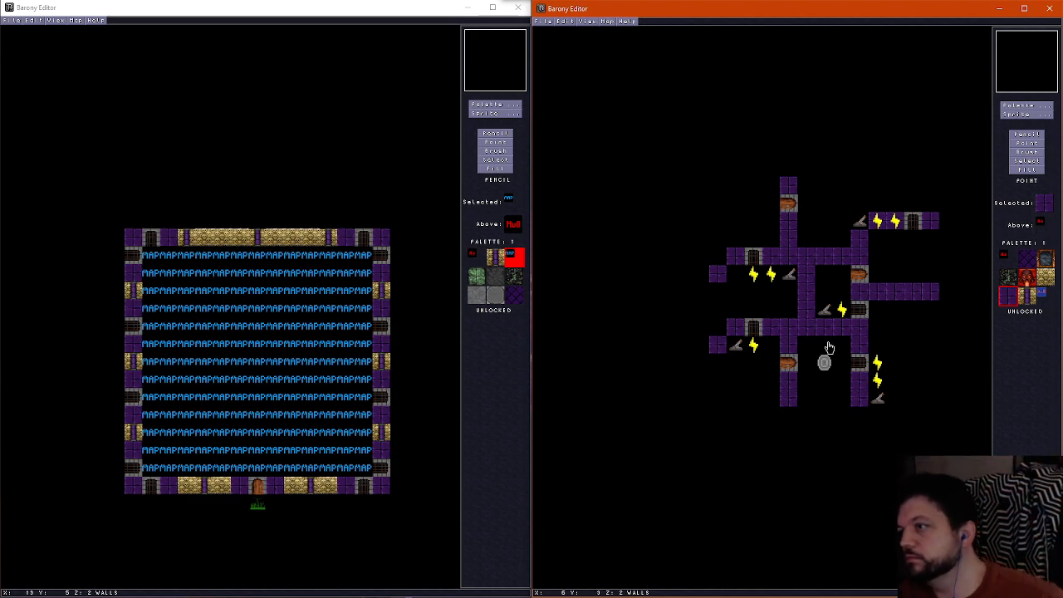
Extend the western wiring north through the wall to a new lever and south to the lower gate, and add a lever south of the northeastern wires
right_click(770, 274)
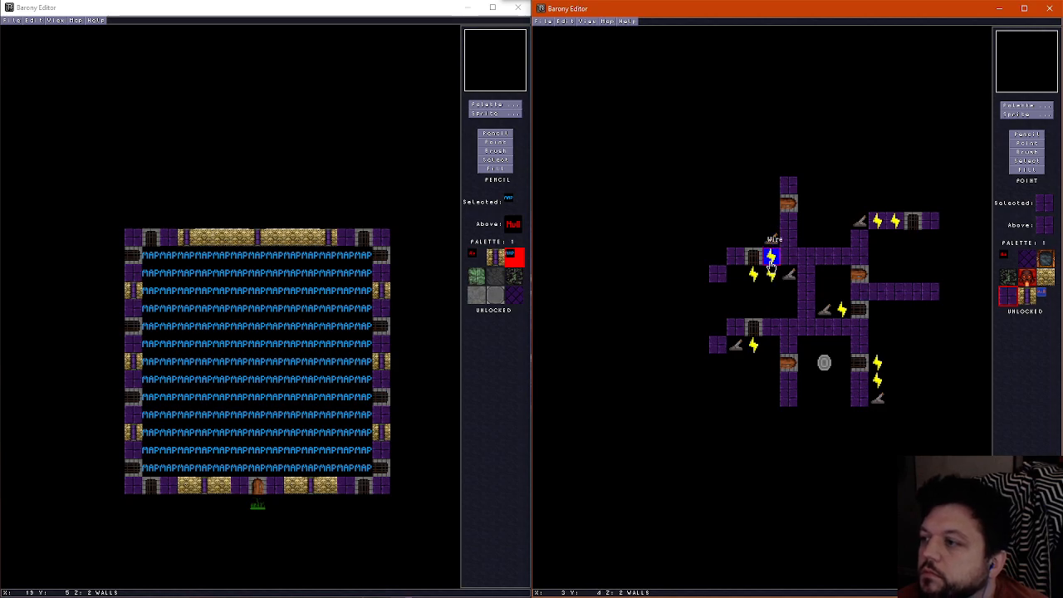
left_click(771, 260)
right_click(772, 284)
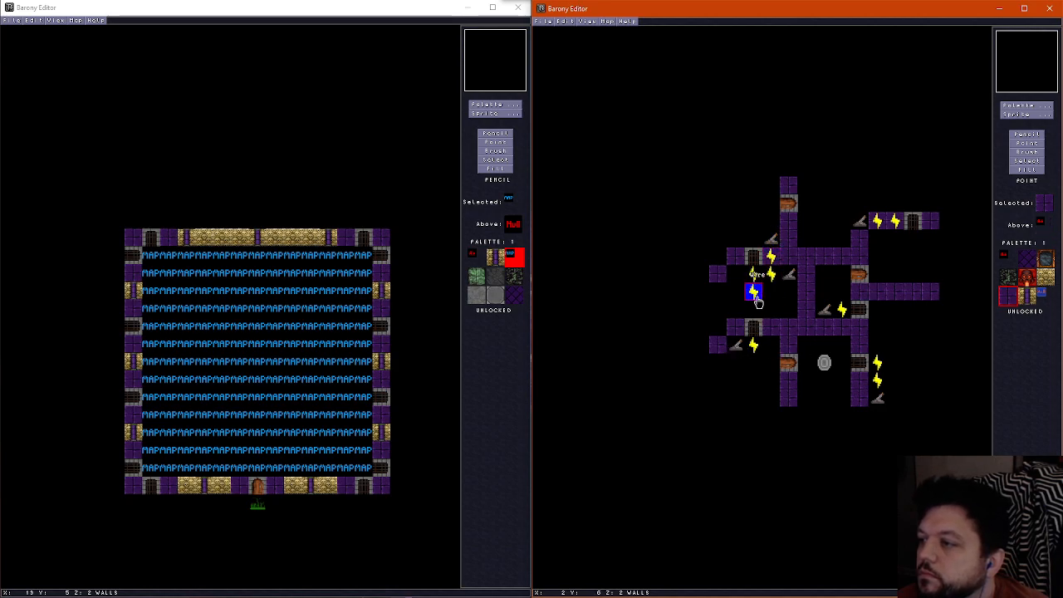
left_click(756, 301)
right_click(756, 301)
left_click(755, 317)
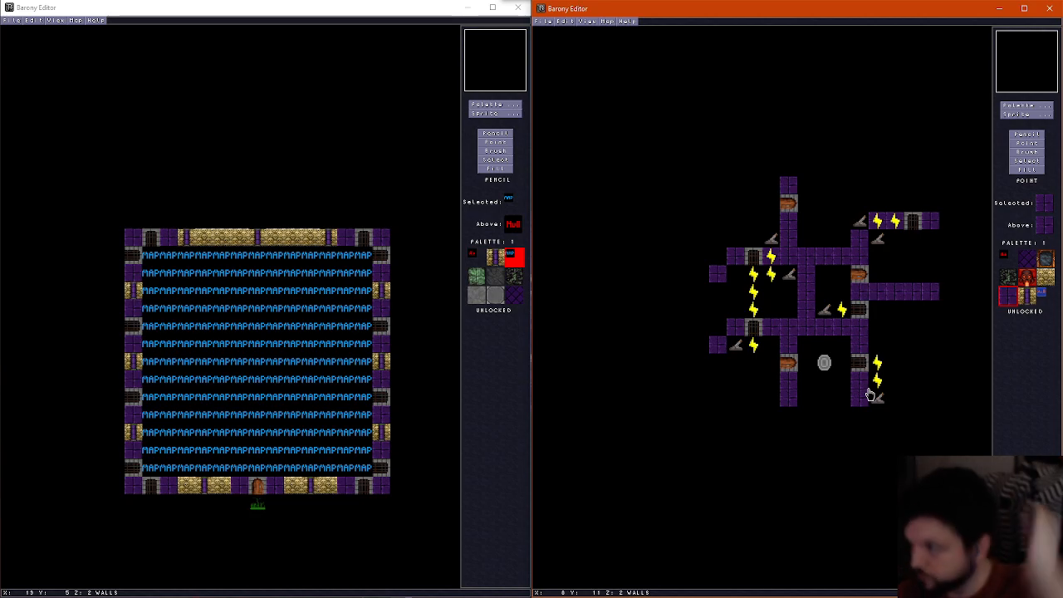
Fill the dark areas of the floor layer with the green mossy stone tile so the whole floor is uniform
scroll(868, 392, "down", 1)
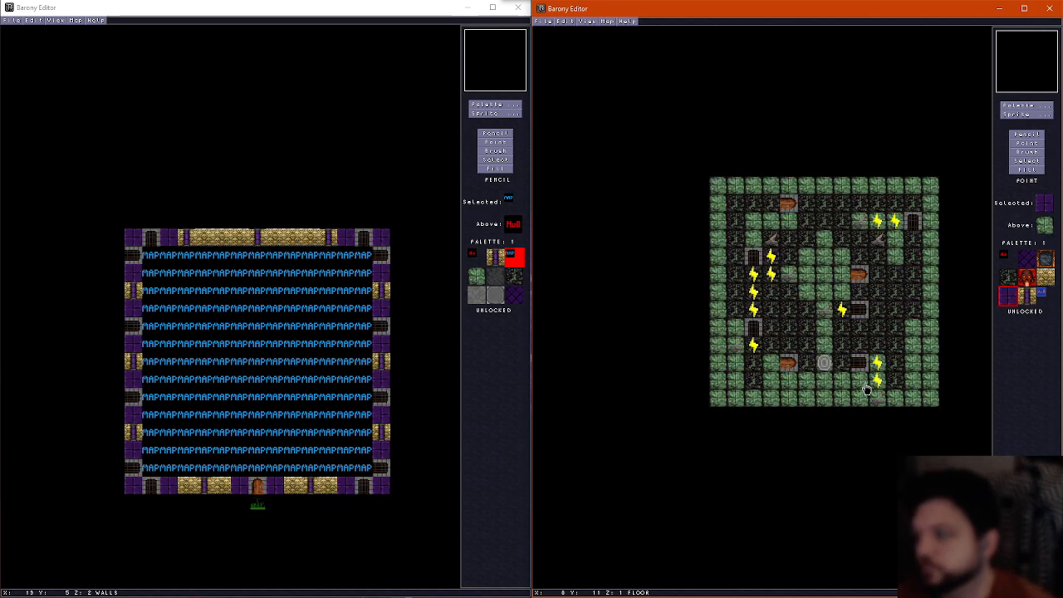
left_click(1027, 134)
left_click(1007, 259)
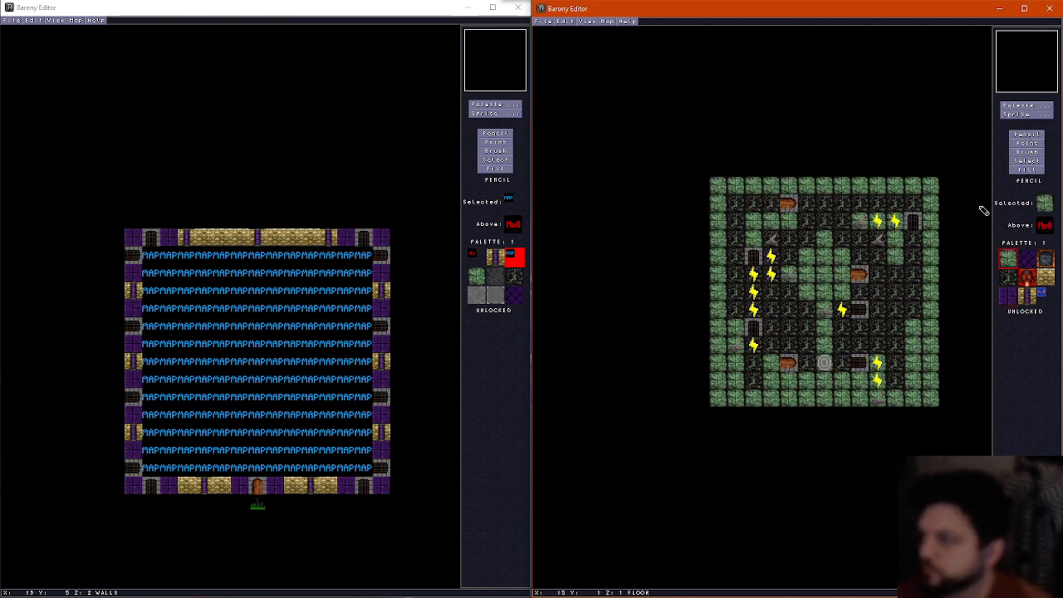
left_click(1026, 168)
left_click(849, 238)
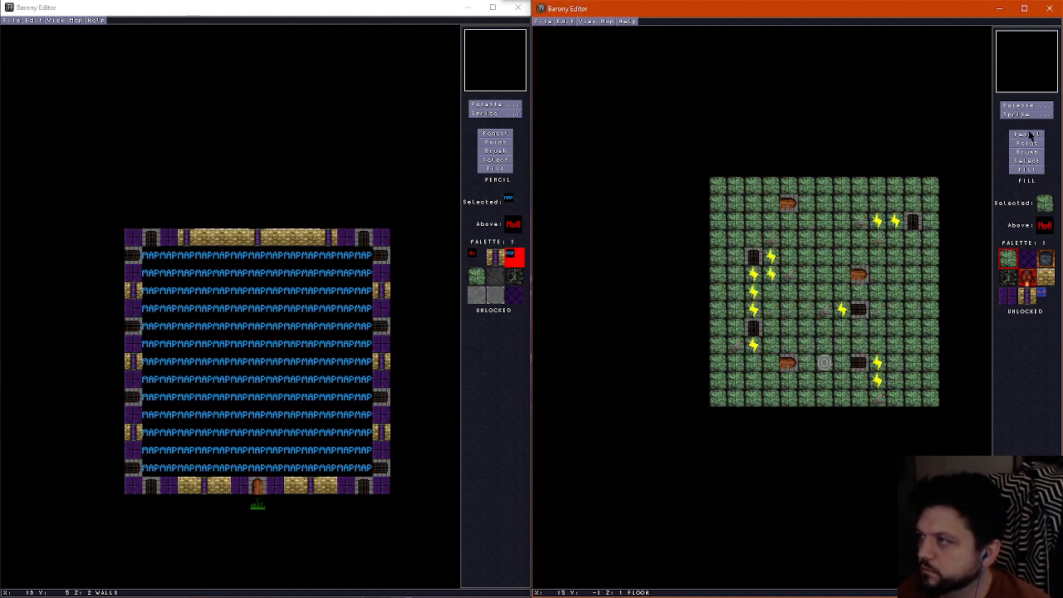
Paint a two-by-two patch of the dark rock tile on the floor of the southwestern room
left_click(1008, 278)
scroll(765, 319, "up", 2)
scroll(766, 363, "down", 2)
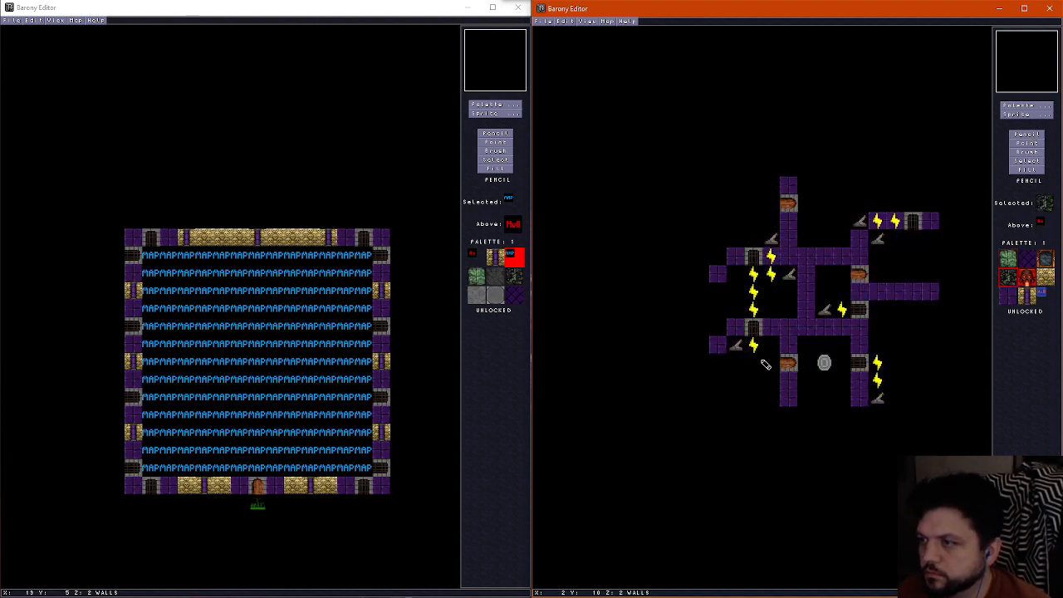
scroll(738, 370, "up", 1)
scroll(738, 370, "down", 1)
left_click_drag(739, 370, 756, 383)
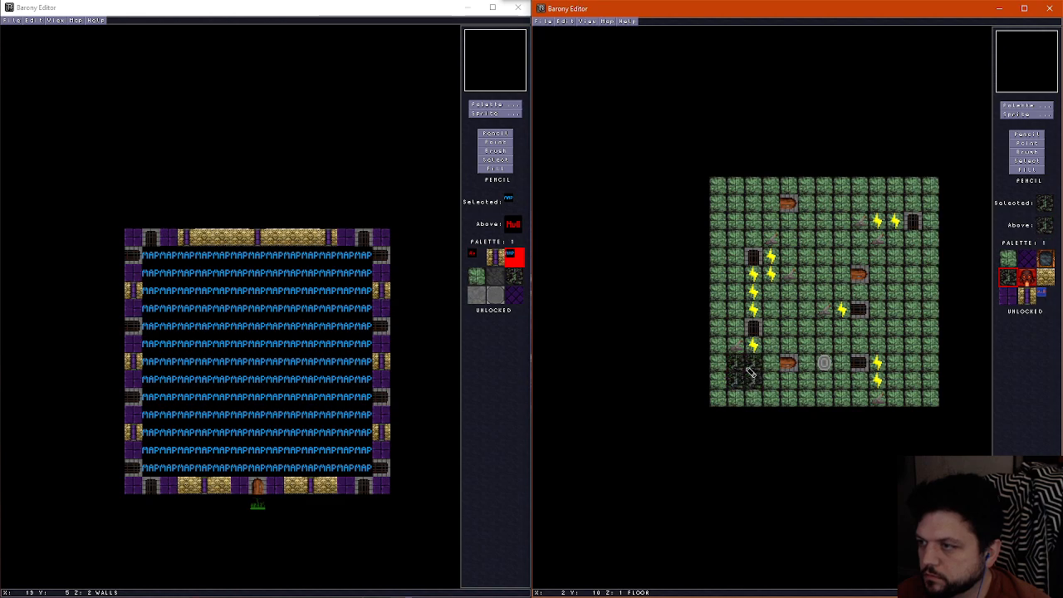
Paint an irregular dark rock floor patch across the room between the two western gates
scroll(743, 369, "up", 1)
scroll(754, 290, "down", 1)
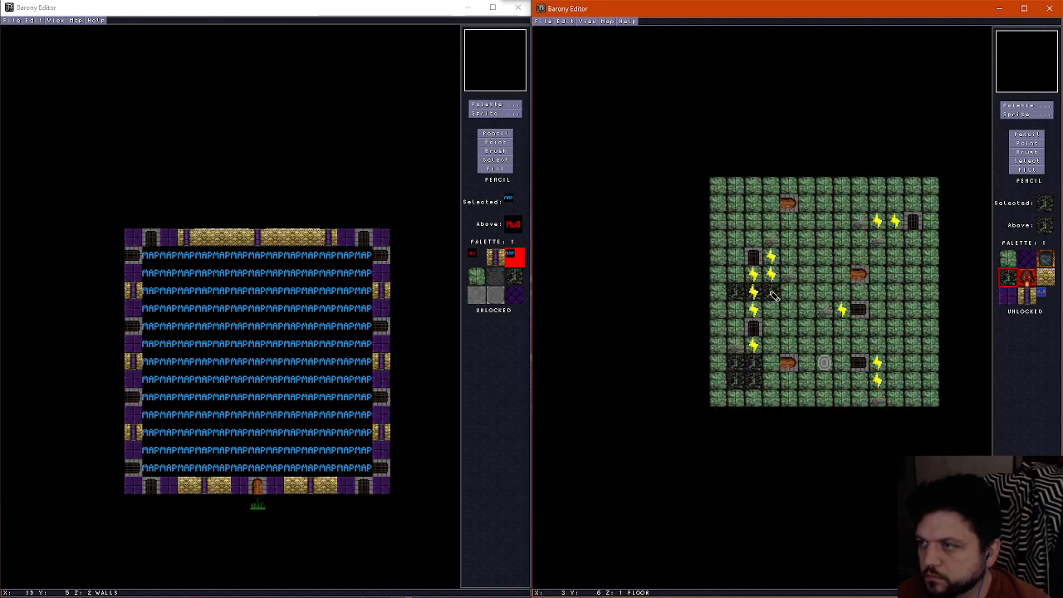
scroll(773, 302, "up", 1)
scroll(790, 300, "down", 1)
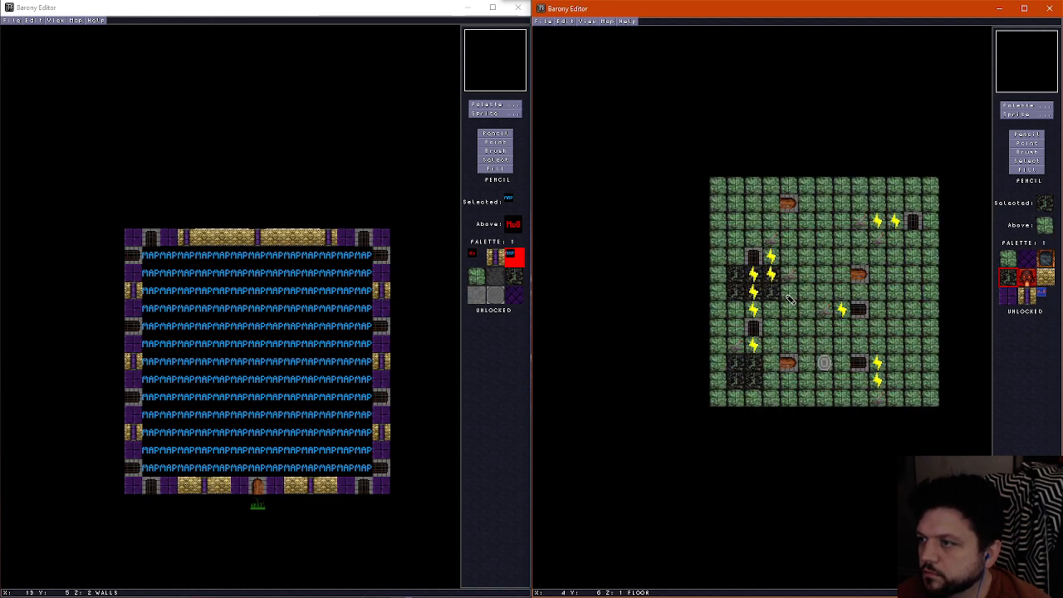
left_click_drag(789, 300, 745, 312)
scroll(745, 310, "up", 1)
scroll(756, 237, "down", 1)
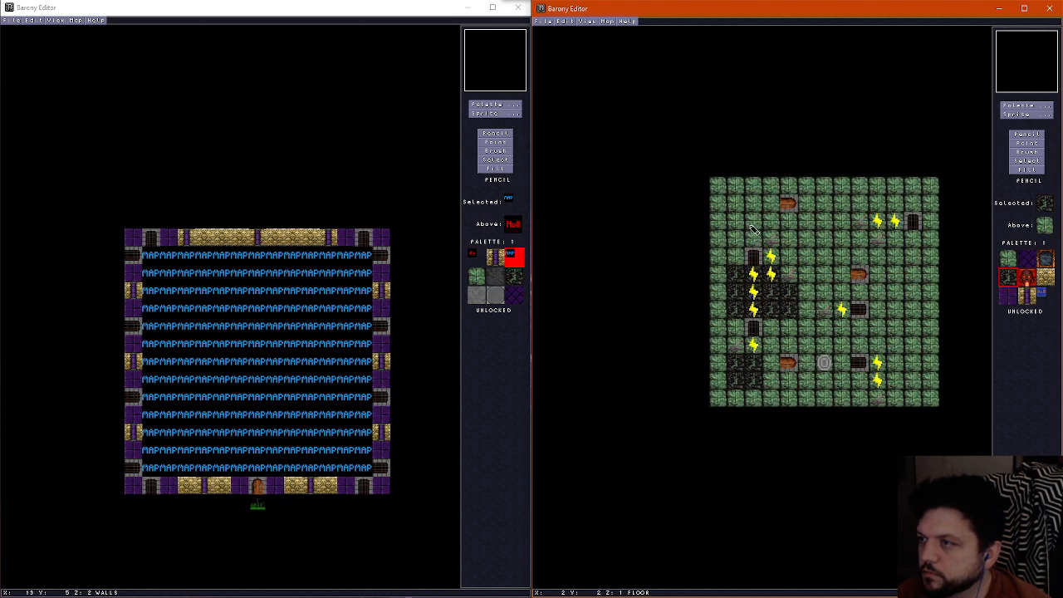
Paint dark rock floor patches: two by two in the northwestern room, and two wide by three tall in the northern room
mouse_move(754, 226)
left_mouse_down()
mouse_move(742, 226)
mouse_move(738, 203)
mouse_move(750, 206)
left_mouse_up()
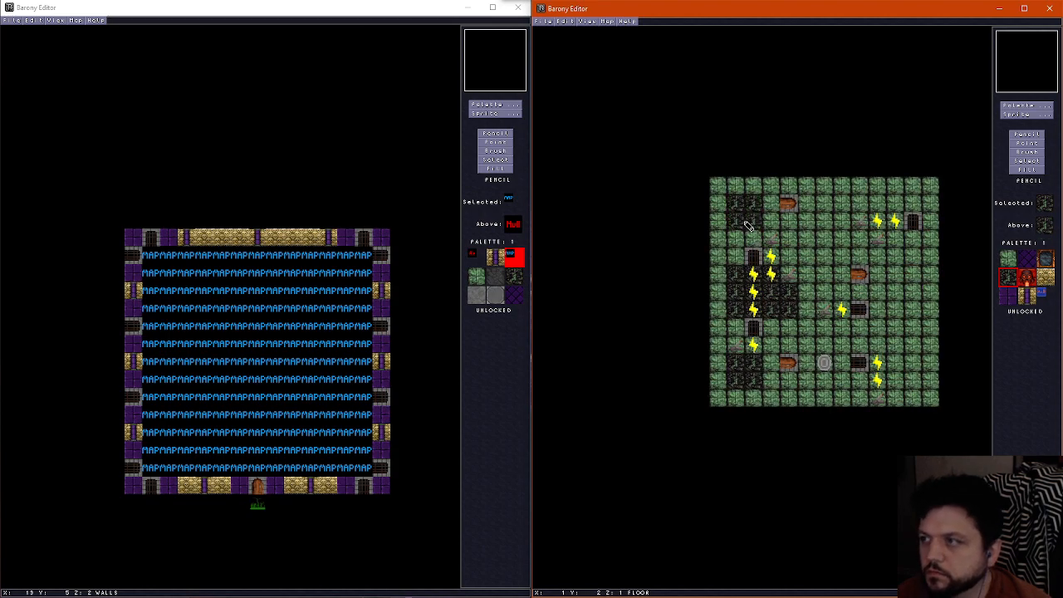
scroll(831, 211, "up", 1)
scroll(823, 218, "down", 1)
scroll(828, 213, "up", 1)
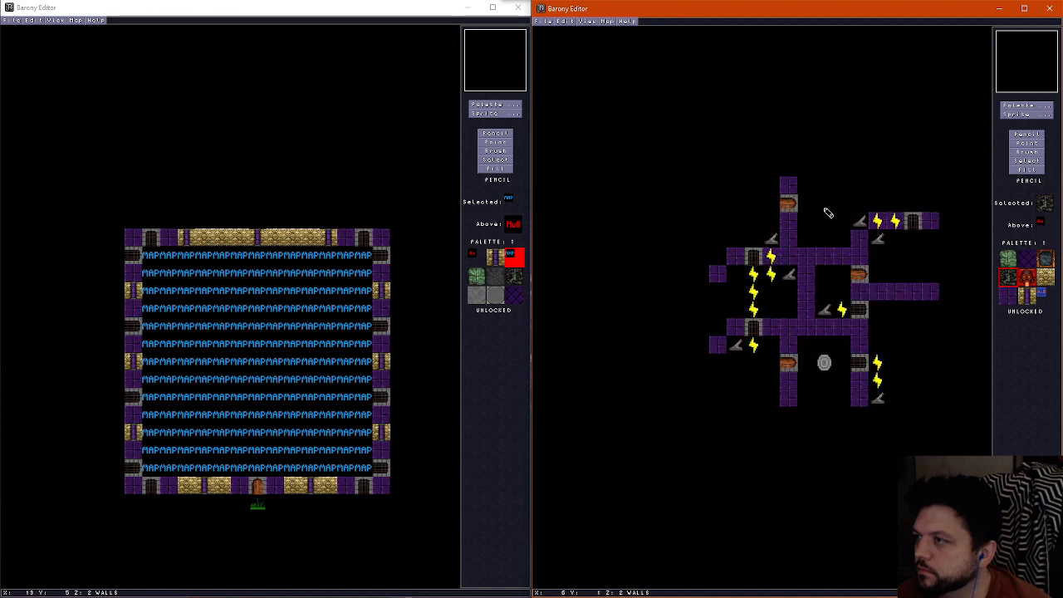
scroll(824, 210, "down", 1)
scroll(837, 216, "up", 1)
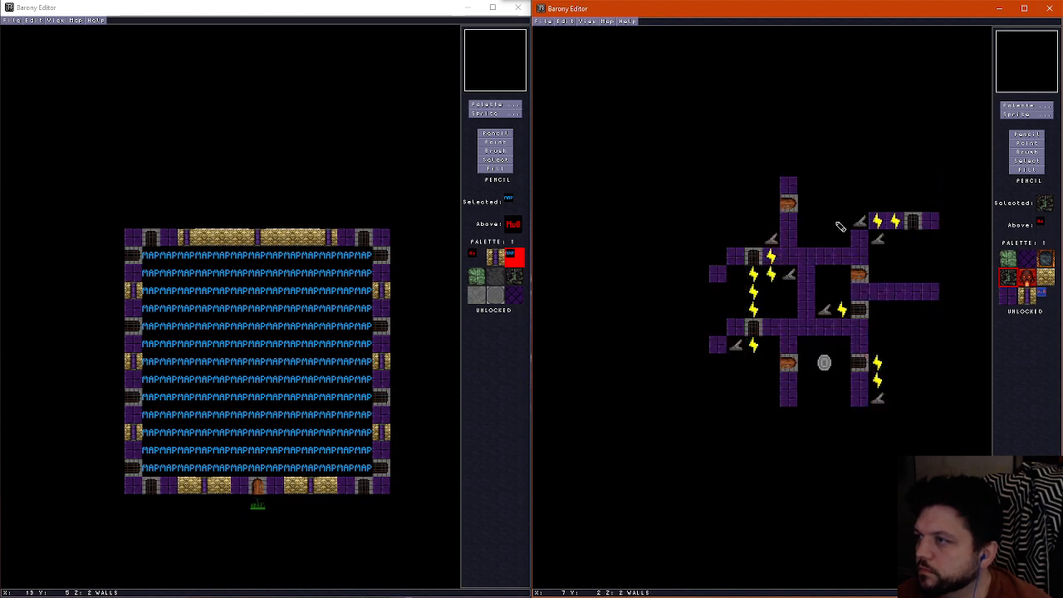
scroll(839, 224, "down", 1)
left_click_drag(825, 185, 838, 183)
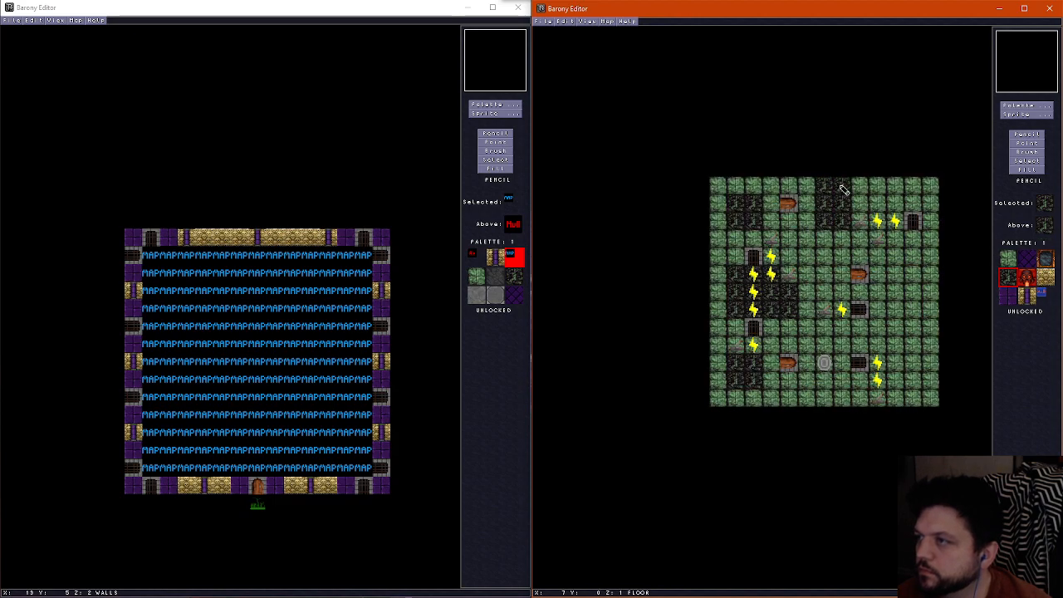
Paint a dark rock floor patch three tiles wide and two tall along the east edge of the room below the northeastern gate
scroll(904, 206, "up", 1)
scroll(901, 203, "down", 1)
scroll(911, 261, "up", 1)
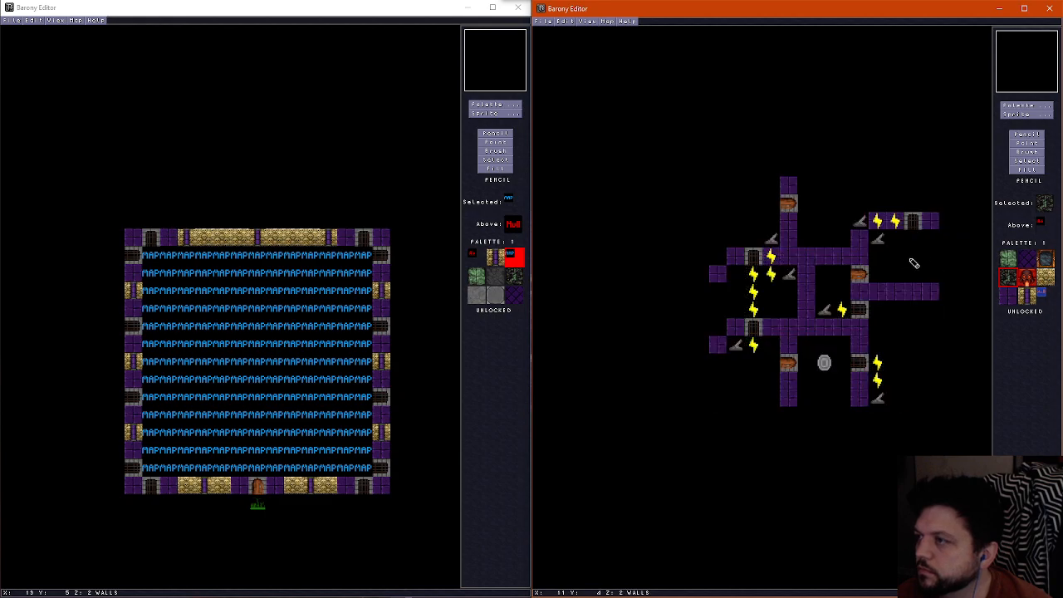
scroll(922, 258, "down", 1)
scroll(901, 262, "up", 1)
scroll(899, 270, "down", 1)
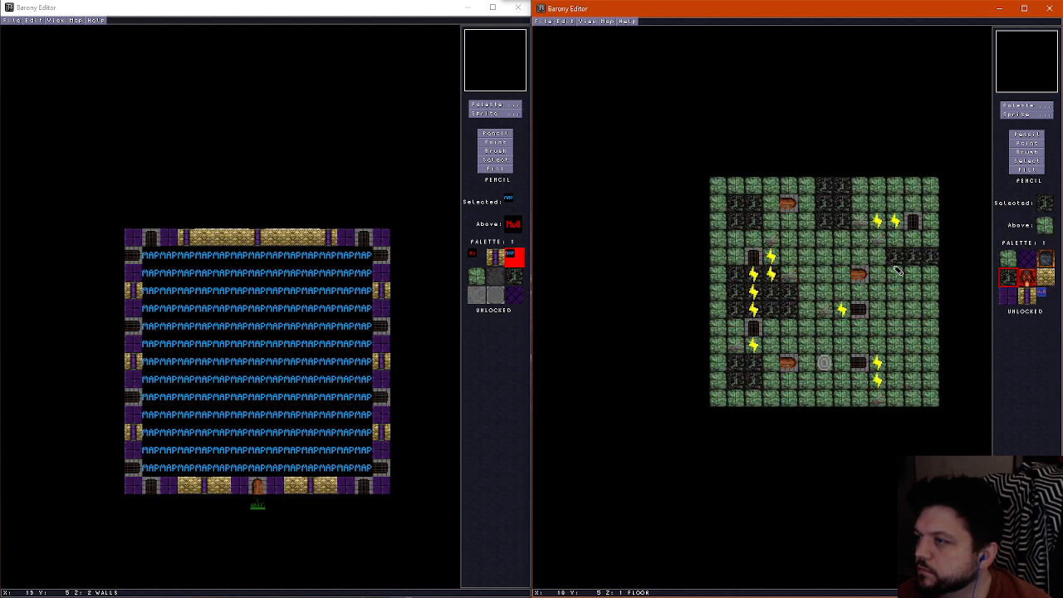
scroll(922, 274, "up", 1)
scroll(856, 299, "down", 1)
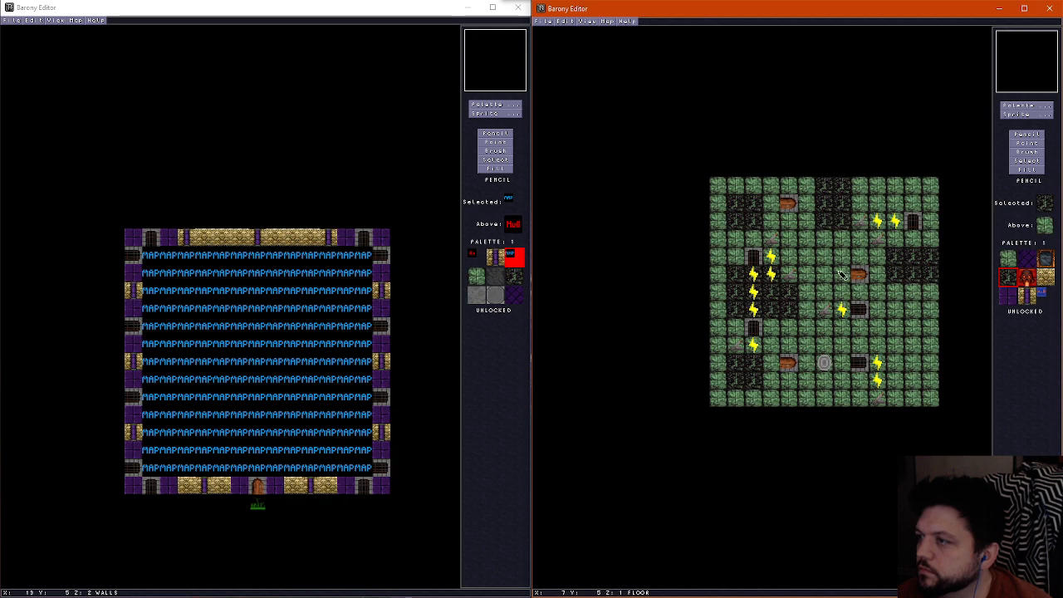
Paint a dark rock floor patch two wide by four tall in the southeastern room and a three-tile strip along the shrine room's south edge
scroll(845, 291, "up", 1)
scroll(899, 339, "down", 1)
mouse_move(897, 320)
left_mouse_down()
mouse_move(912, 384)
mouse_move(911, 332)
left_mouse_up()
scroll(905, 340, "up", 1)
scroll(839, 382, "down", 1)
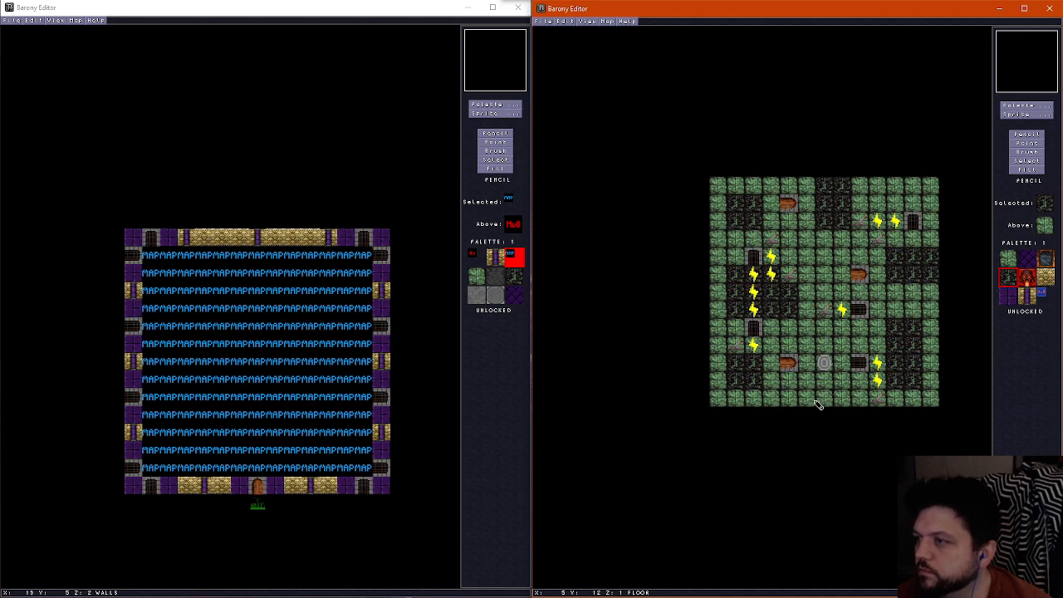
left_click_drag(813, 407, 843, 399)
scroll(843, 398, "up", 1)
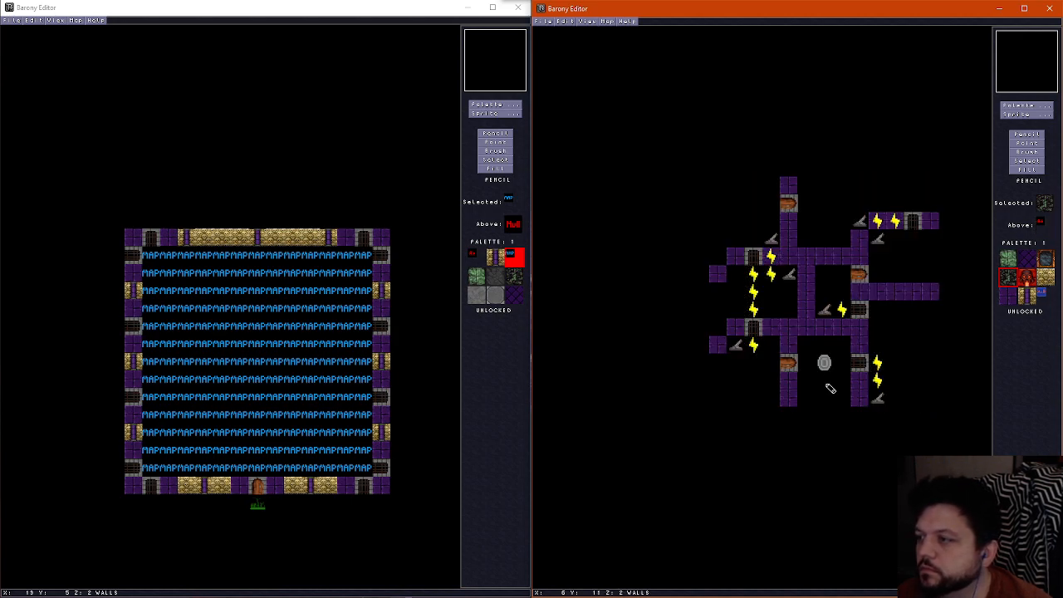
scroll(843, 398, "down", 1)
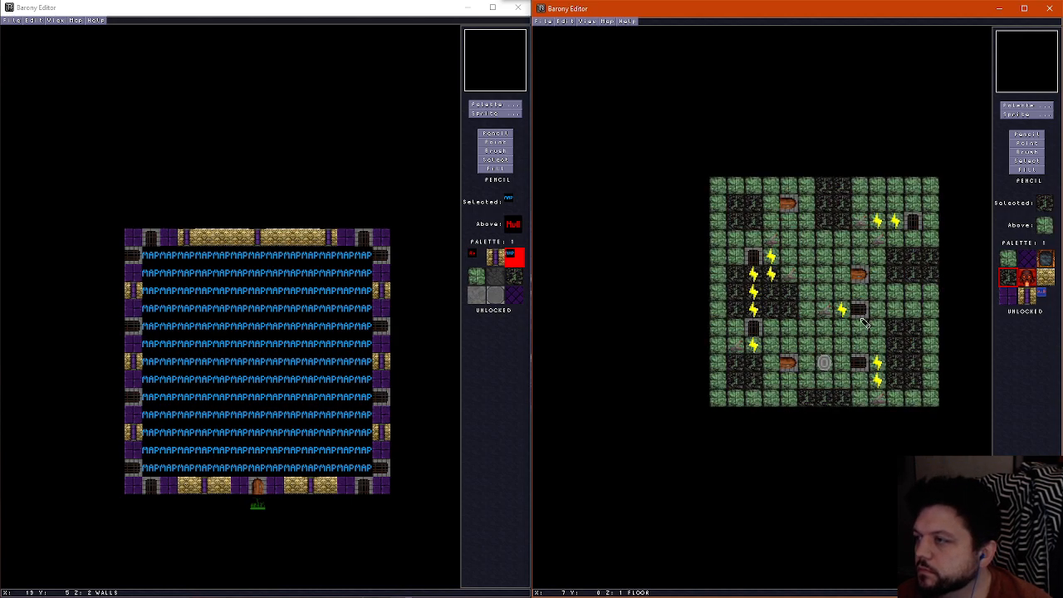
Place a Fountain sprite in the northern part of the central room, near its remaining East-West door
left_click(1020, 117)
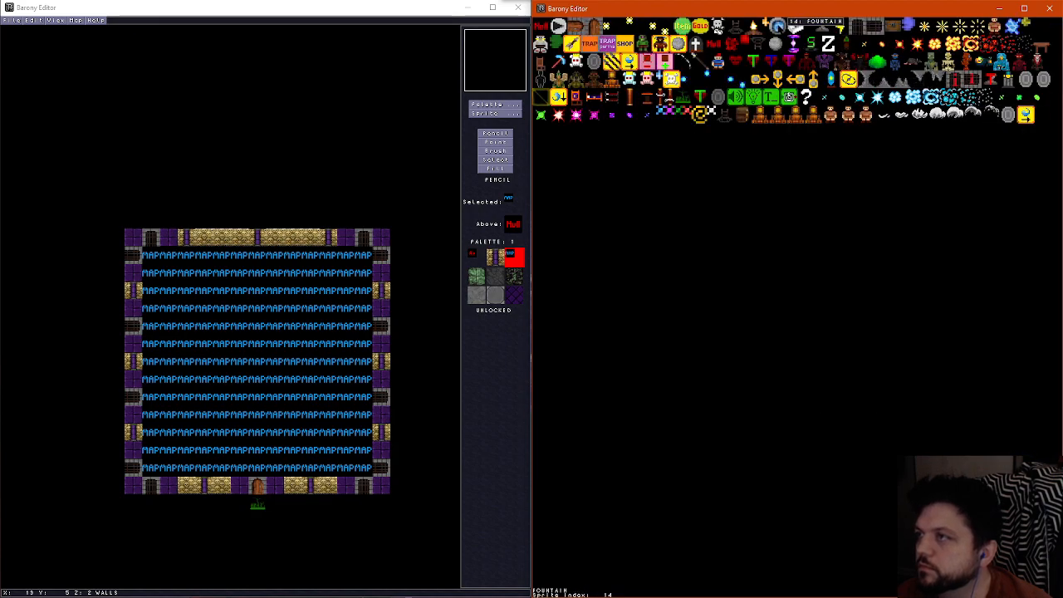
left_click(788, 26)
scroll(839, 295, "up", 1)
left_click(824, 274)
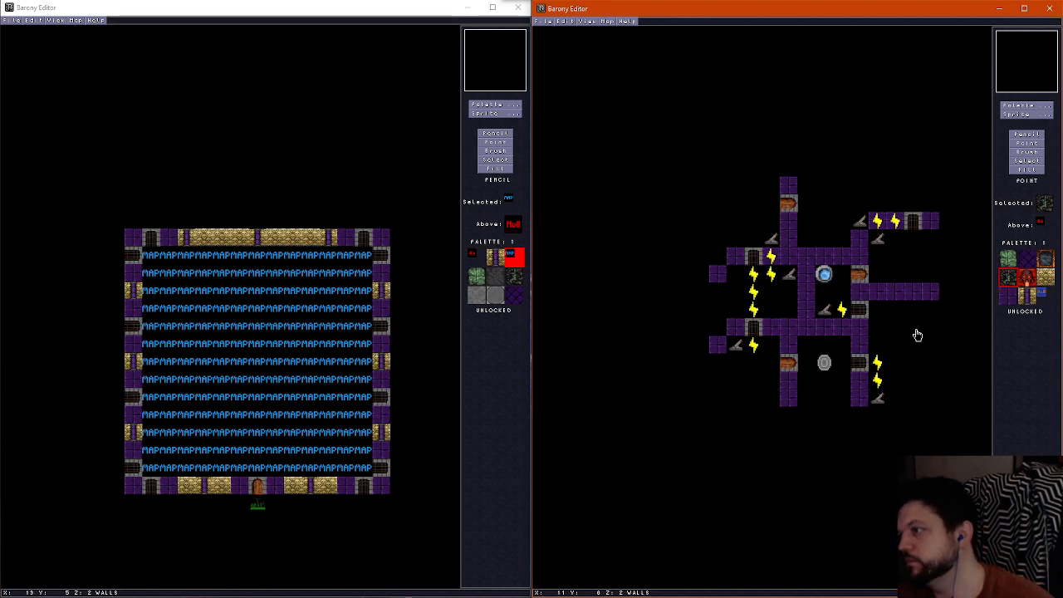
Place a Chest sprite against the east edge of the southeastern room and set its orientation to 2 (West)
left_click(1027, 114)
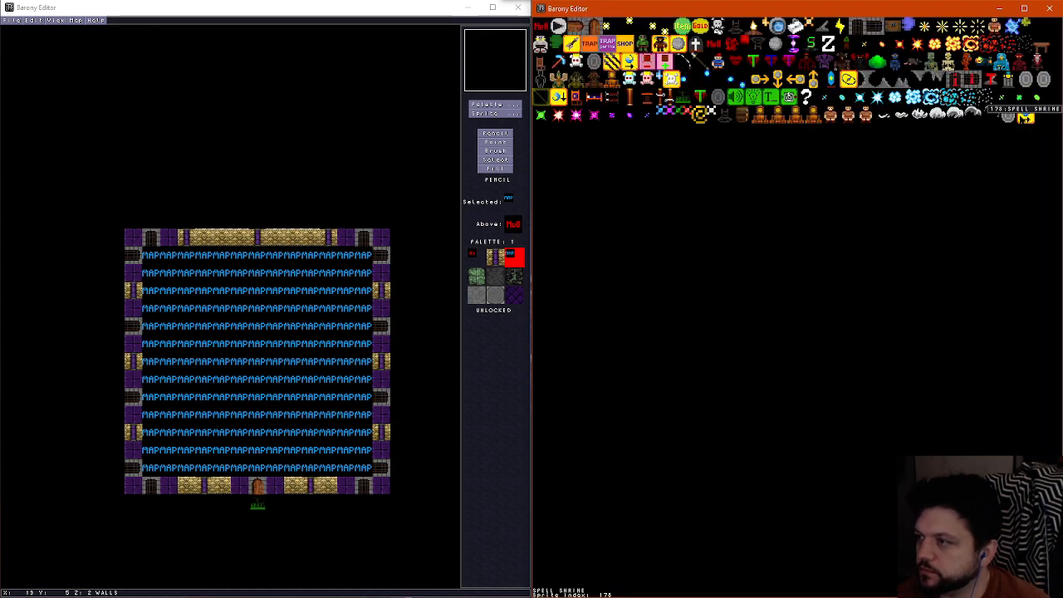
left_click(1027, 117)
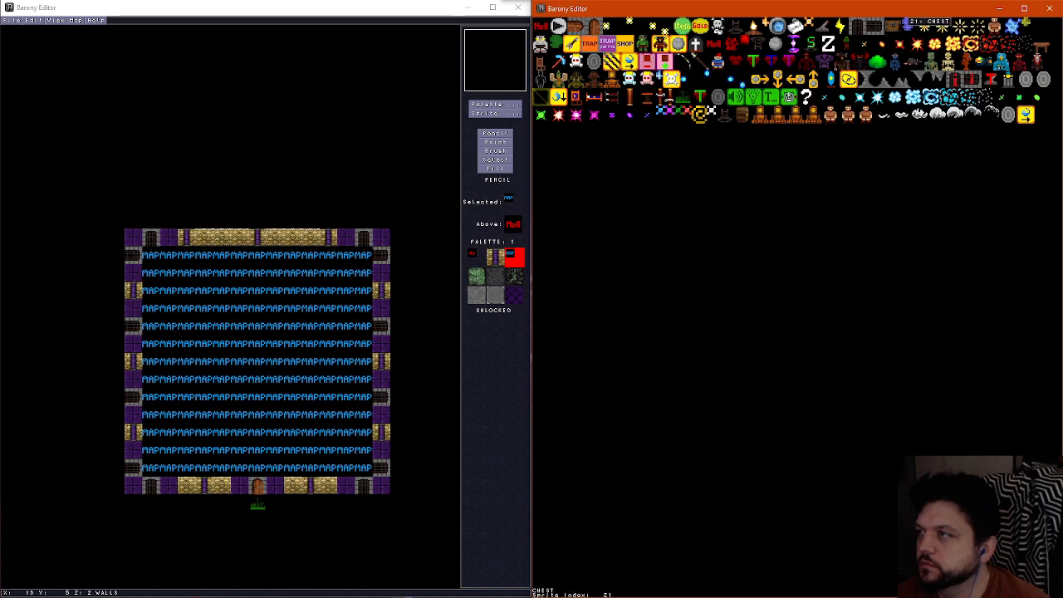
left_click(894, 26)
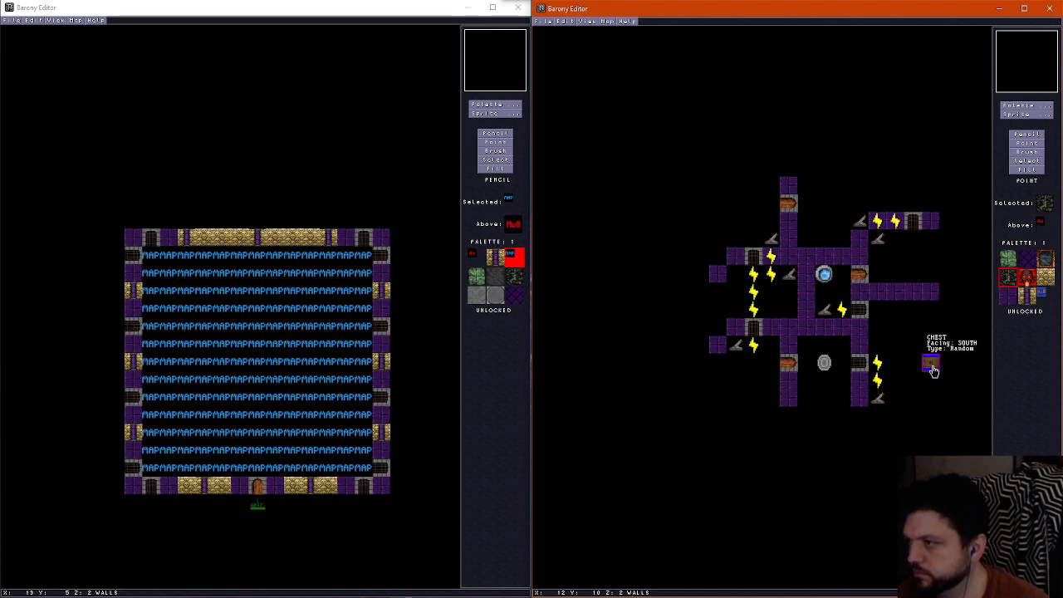
left_click(933, 371)
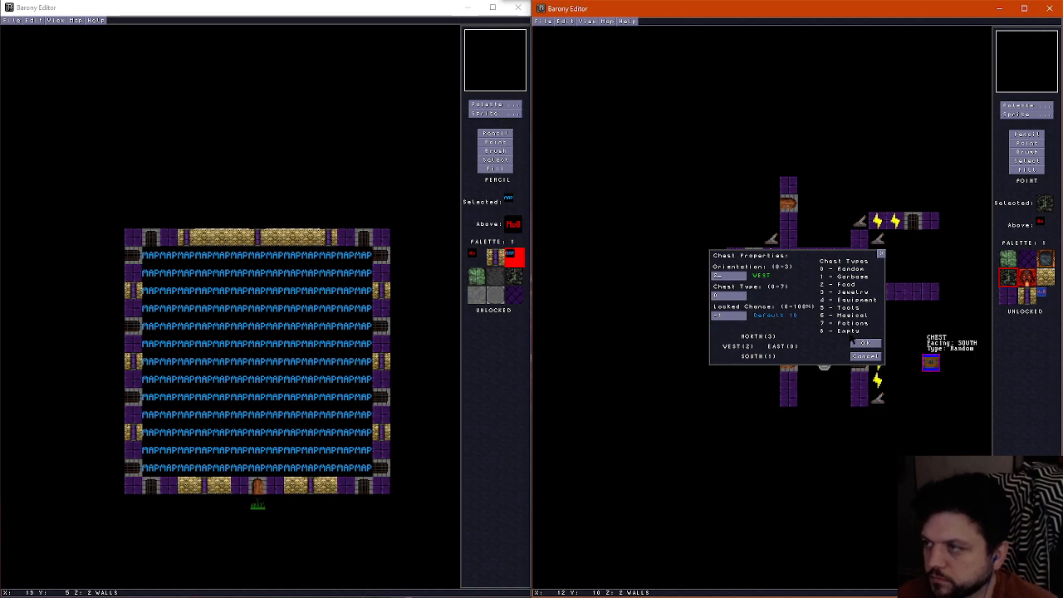
left_click(867, 344)
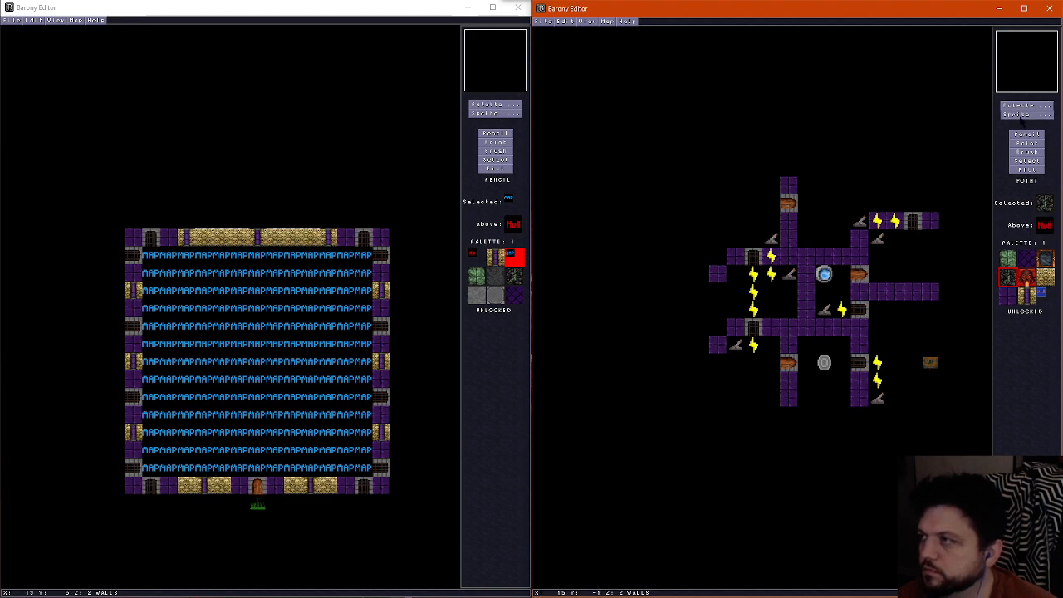
Place a random Item directly south of the lever in the west-central room and a row of three Gold sprites along the northern room's south edge
left_click(1020, 114)
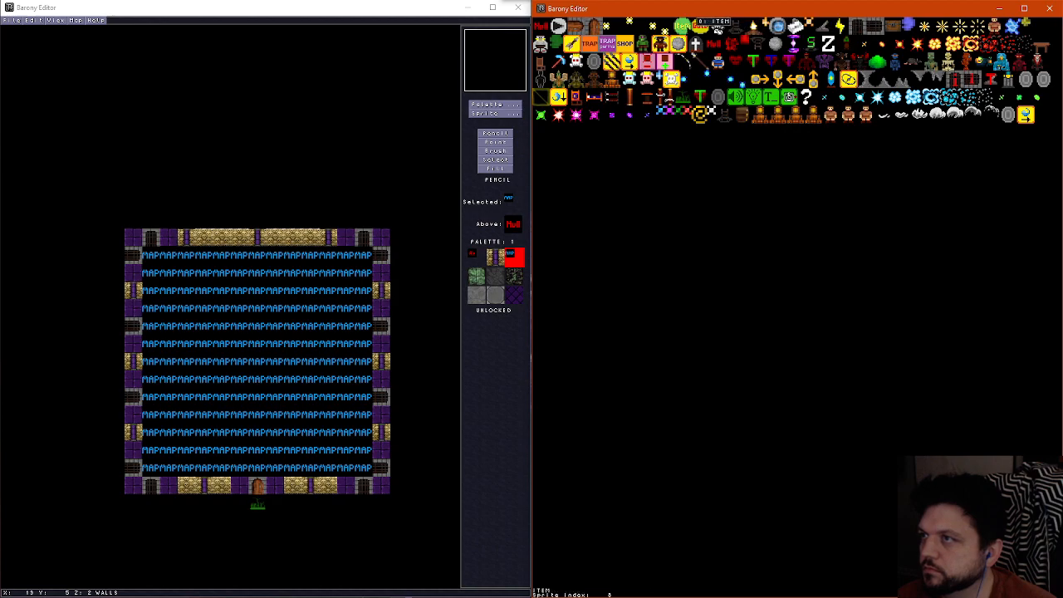
left_click(789, 96)
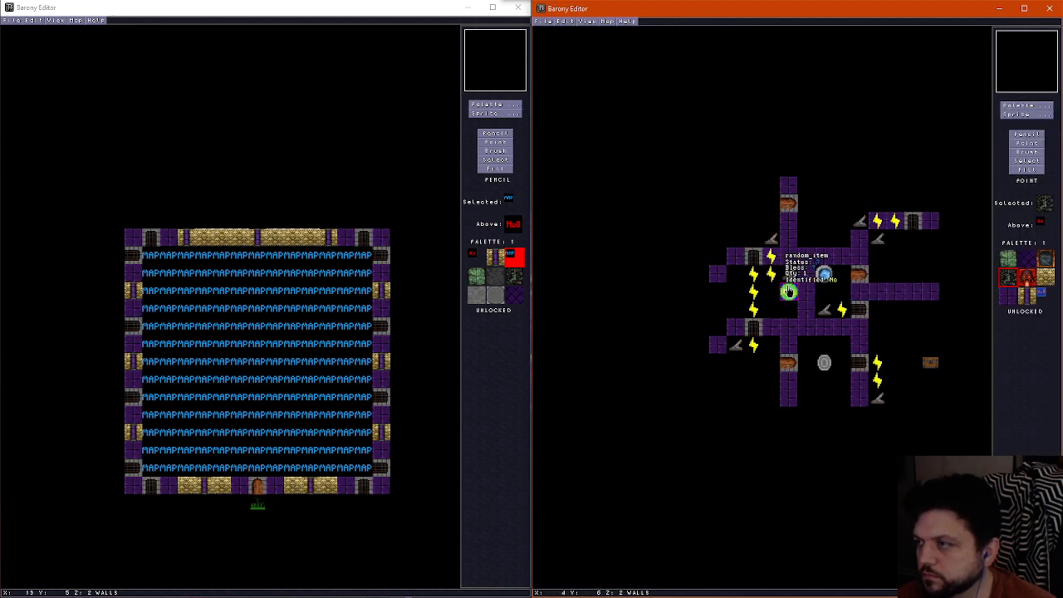
left_click(1025, 114)
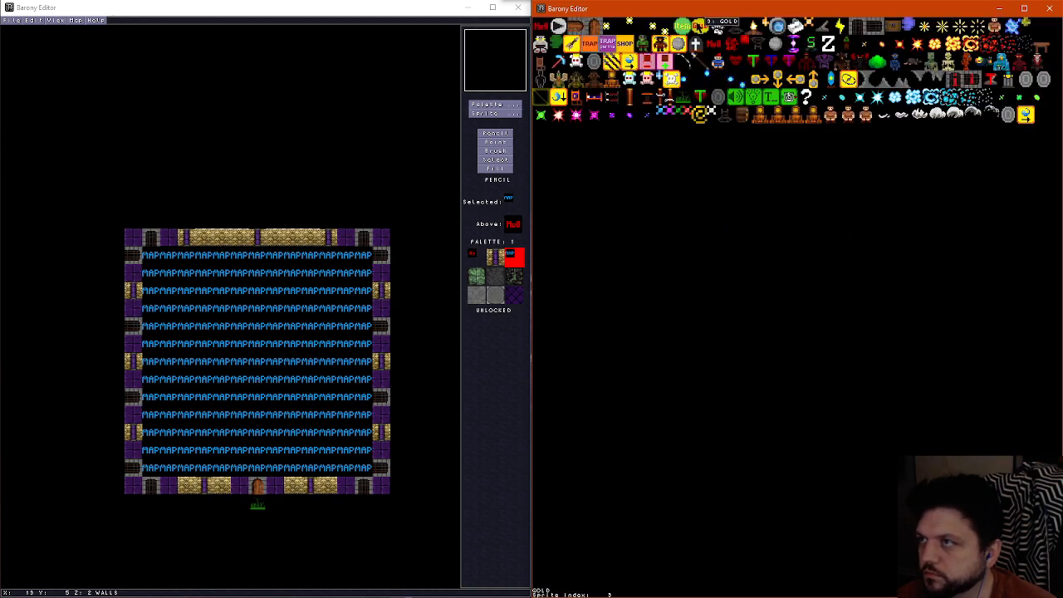
left_click(700, 26)
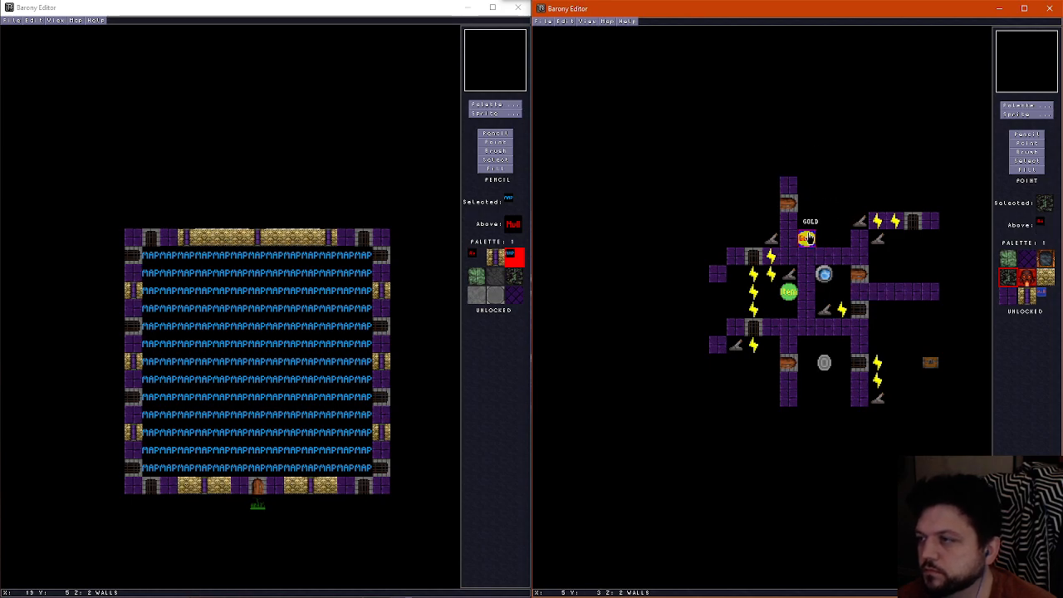
left_click_drag(807, 238, 842, 239)
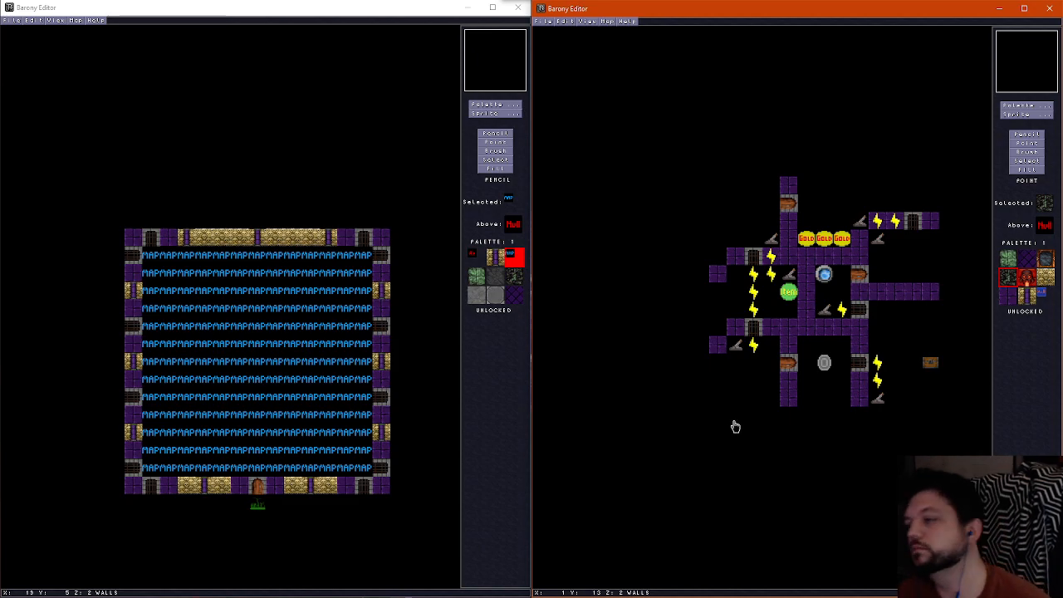
Copy the southeastern room's chest to the tile directly south of the item in the west-central room, keeping its properties
right_click(930, 367)
left_click(789, 309)
key("F2")
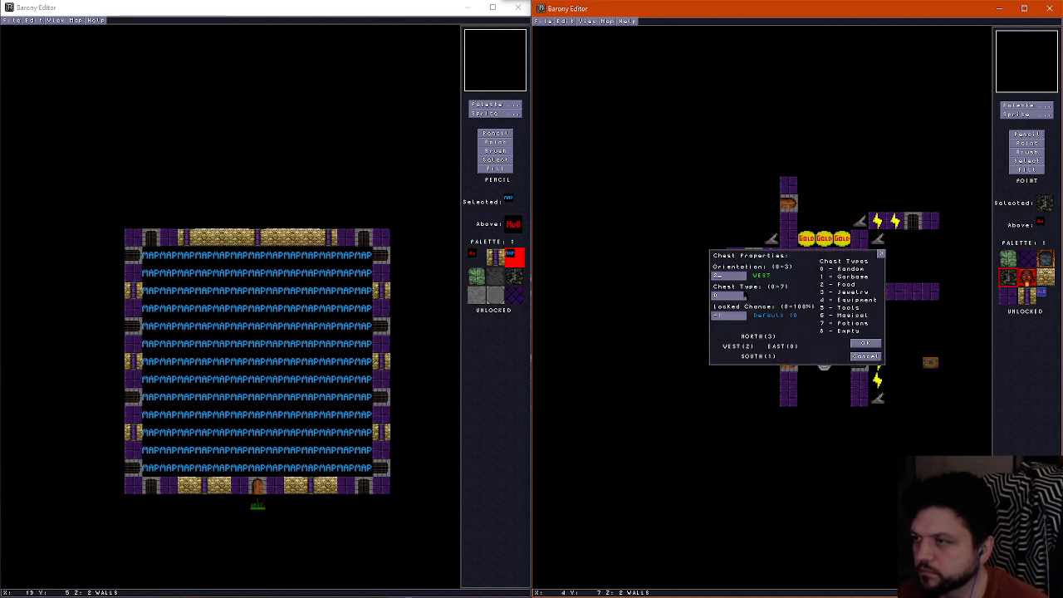
left_click(866, 355)
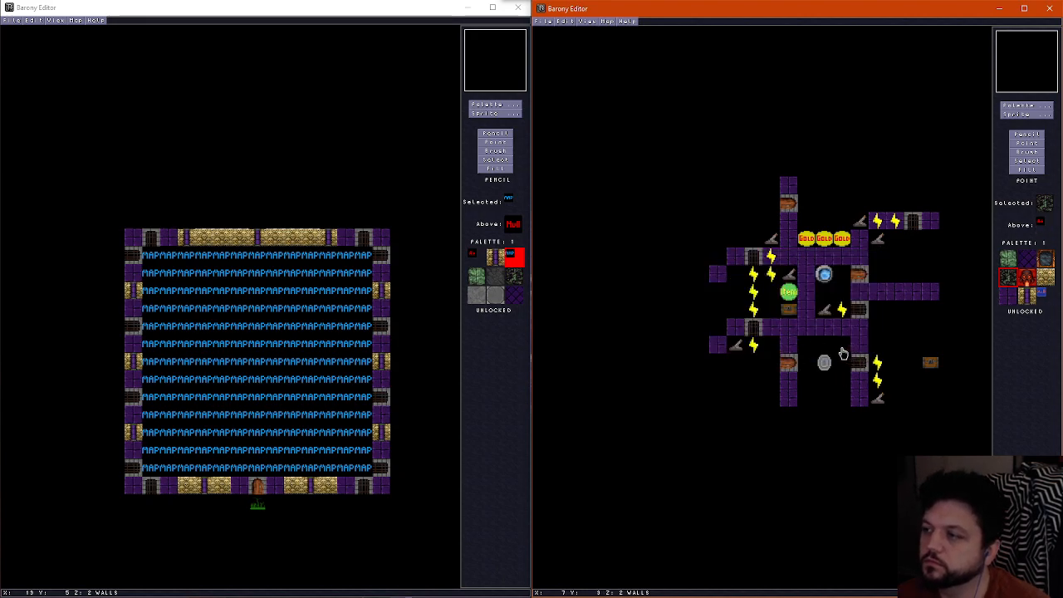
Compare the map's wall and floor layers, checking the southeastern room for places to put loot
scroll(937, 353, "down", 1)
scroll(932, 353, "up", 1)
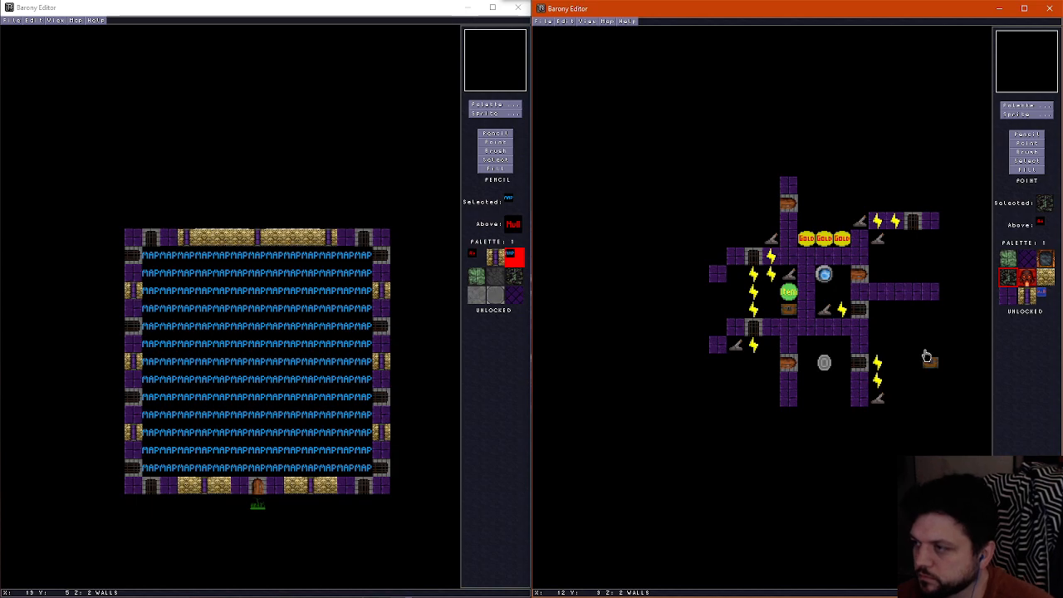
scroll(927, 357, "down", 1)
scroll(926, 357, "up", 1)
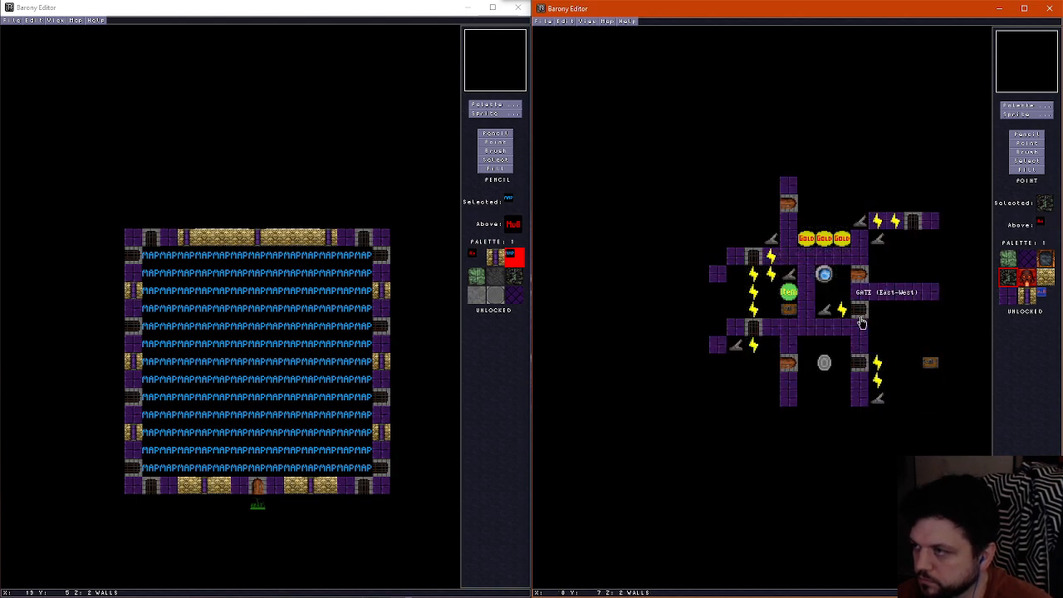
scroll(869, 336, "down", 1)
scroll(870, 337, "up", 1)
scroll(870, 337, "down", 1)
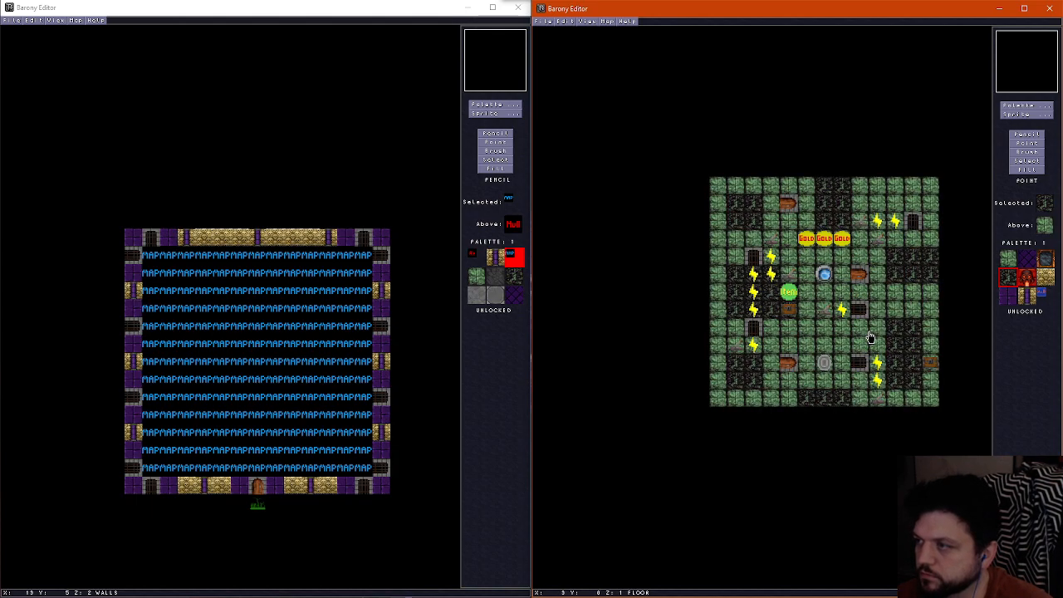
scroll(872, 339, "up", 1)
scroll(870, 338, "down", 1)
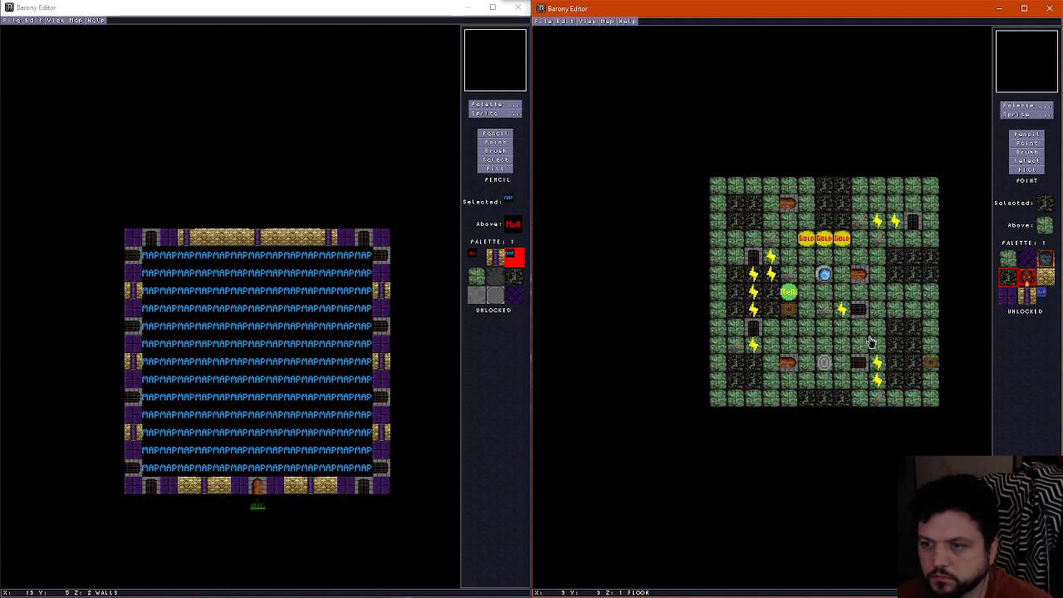
scroll(931, 315, "up", 1)
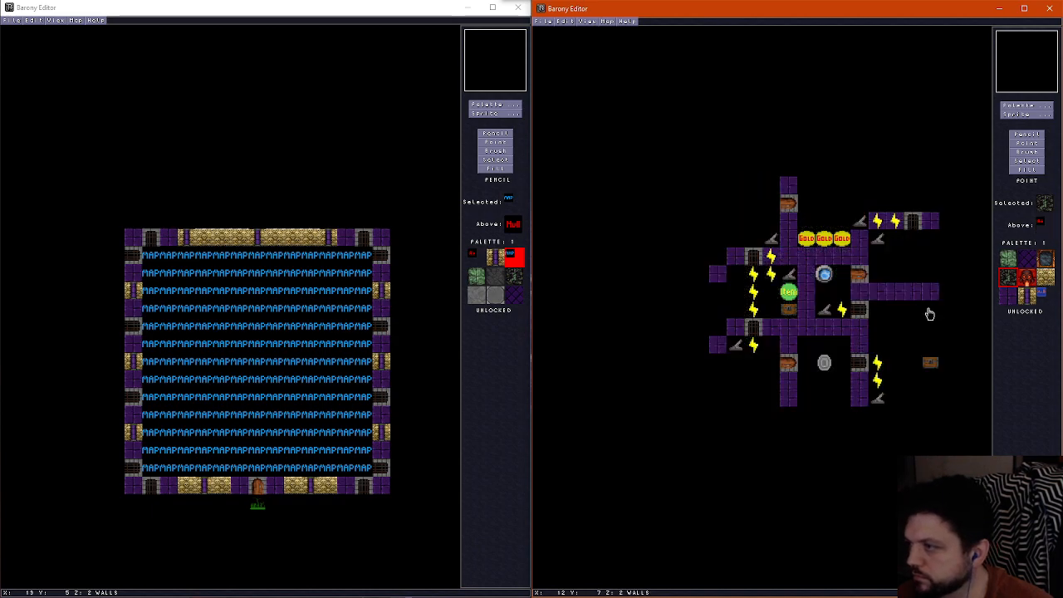
Copy the random item to the southeastern room's northeast corner and to the tile just east of its southern lever
scroll(931, 315, "down", 1)
right_click(794, 293)
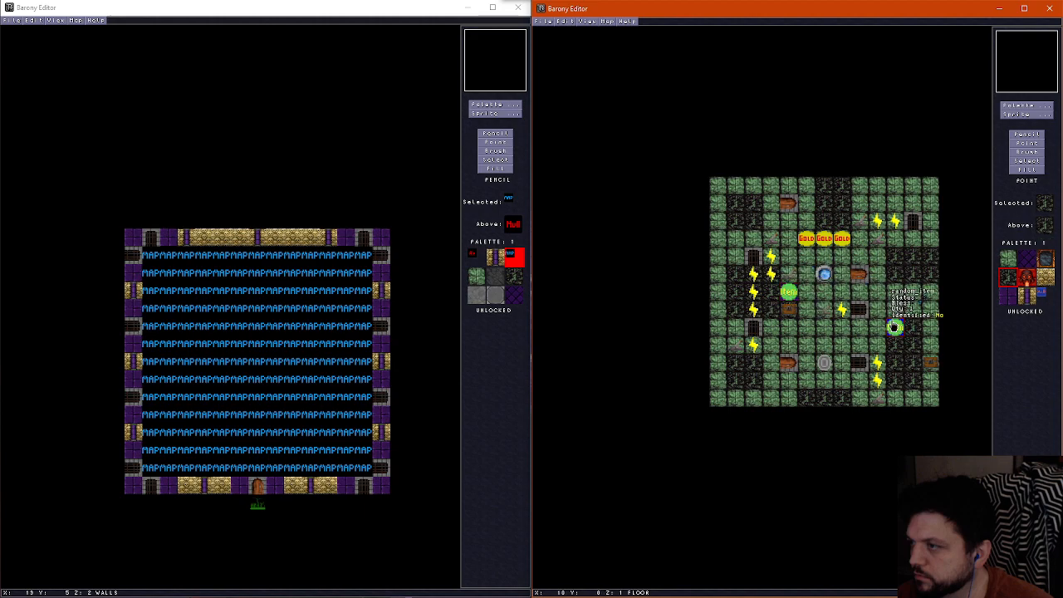
scroll(910, 320, "up", 1)
left_click(932, 312)
scroll(901, 373, "down", 1)
scroll(900, 375, "up", 1)
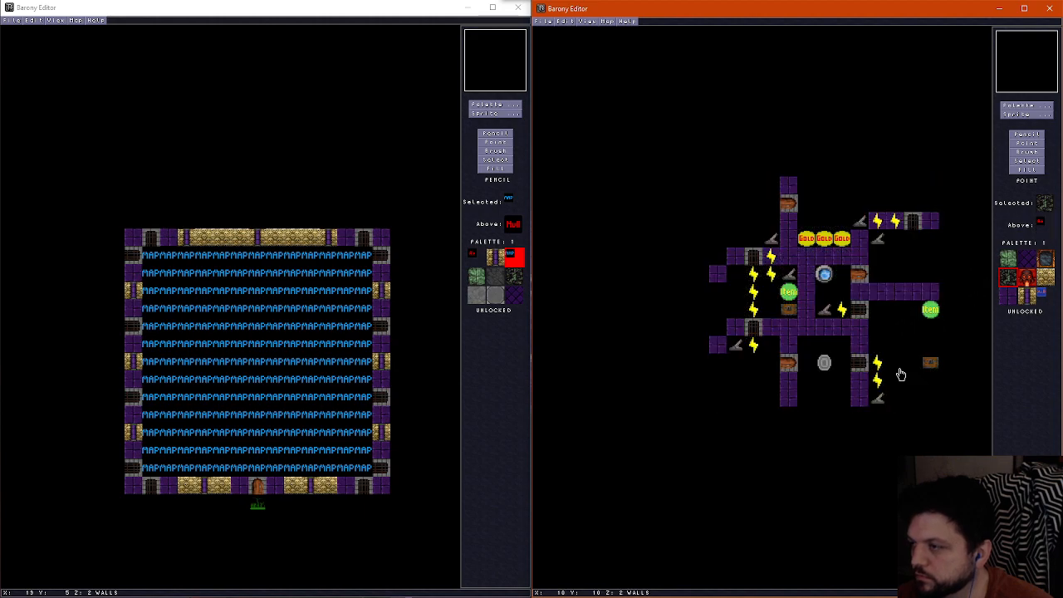
scroll(900, 375, "down", 1)
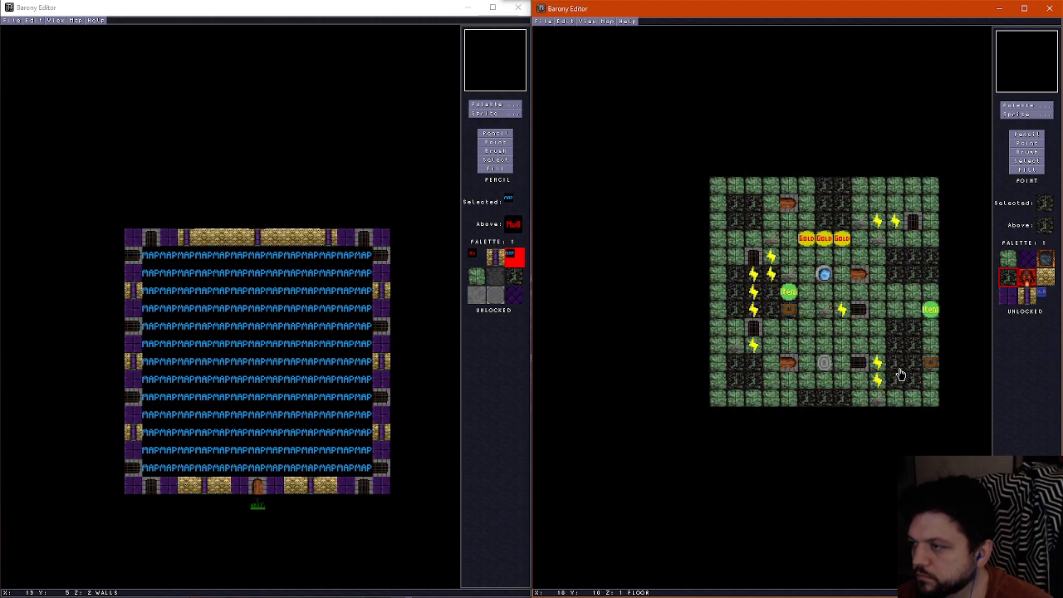
right_click(926, 314)
left_click(895, 400)
scroll(898, 371, "up", 1)
scroll(897, 371, "down", 1)
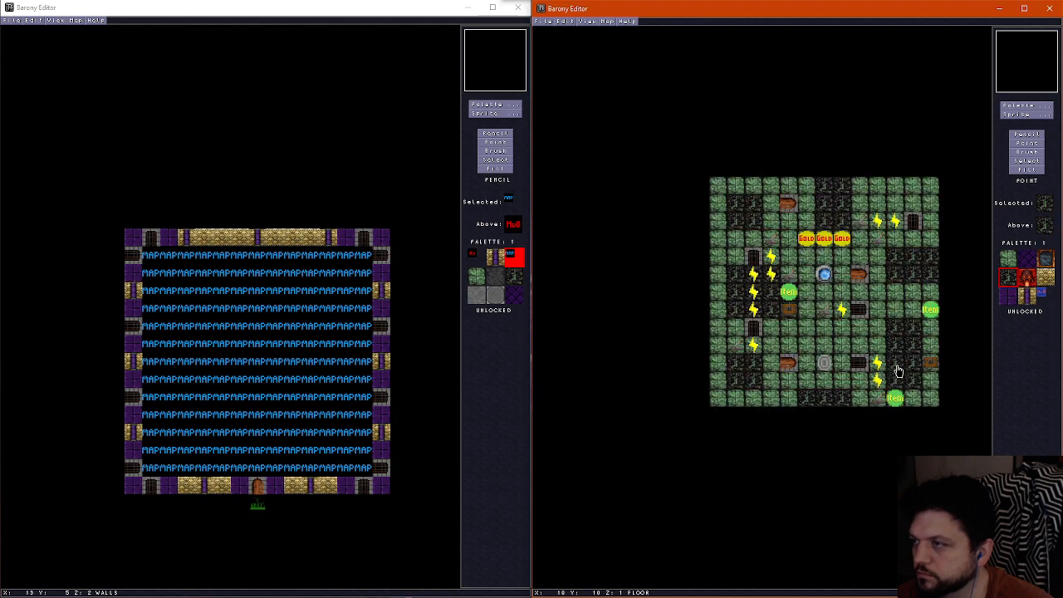
scroll(898, 370, "up", 1)
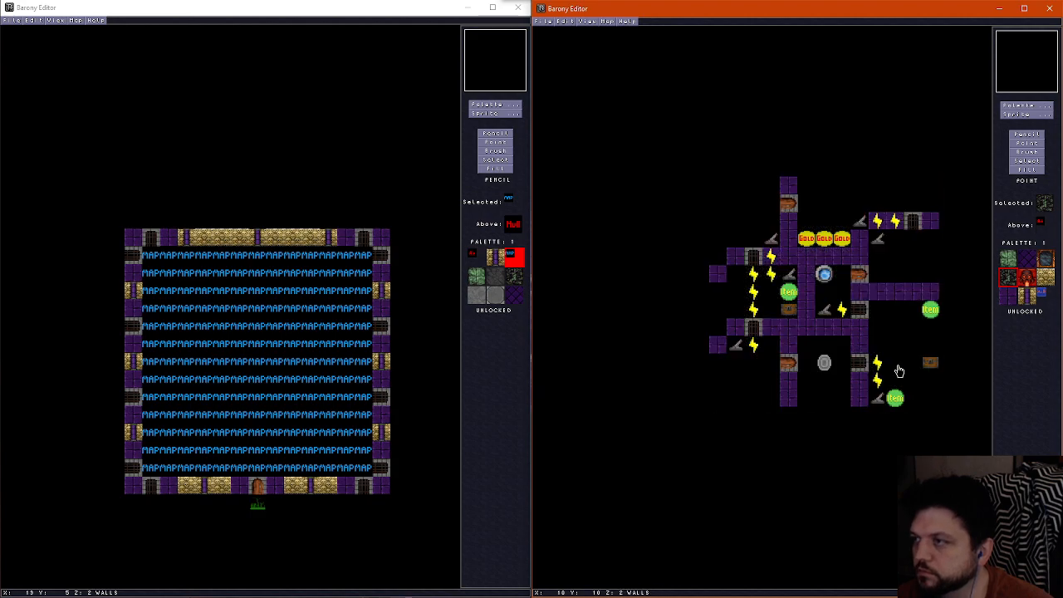
Save the map under its current underworld file name
left_click(604, 21)
left_click(615, 29)
left_click(903, 202)
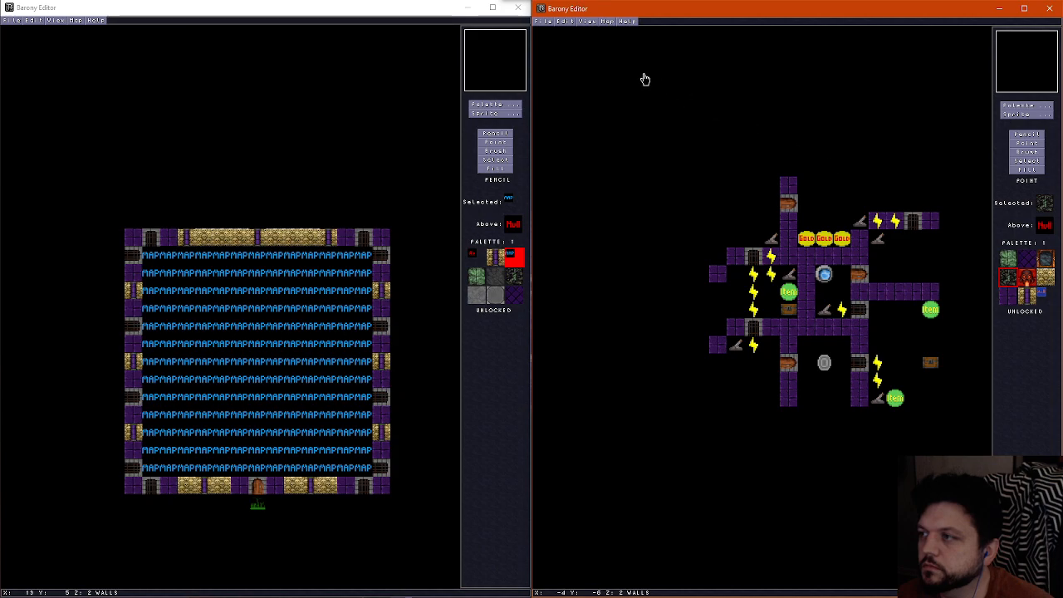
left_click(550, 21)
left_click(562, 66)
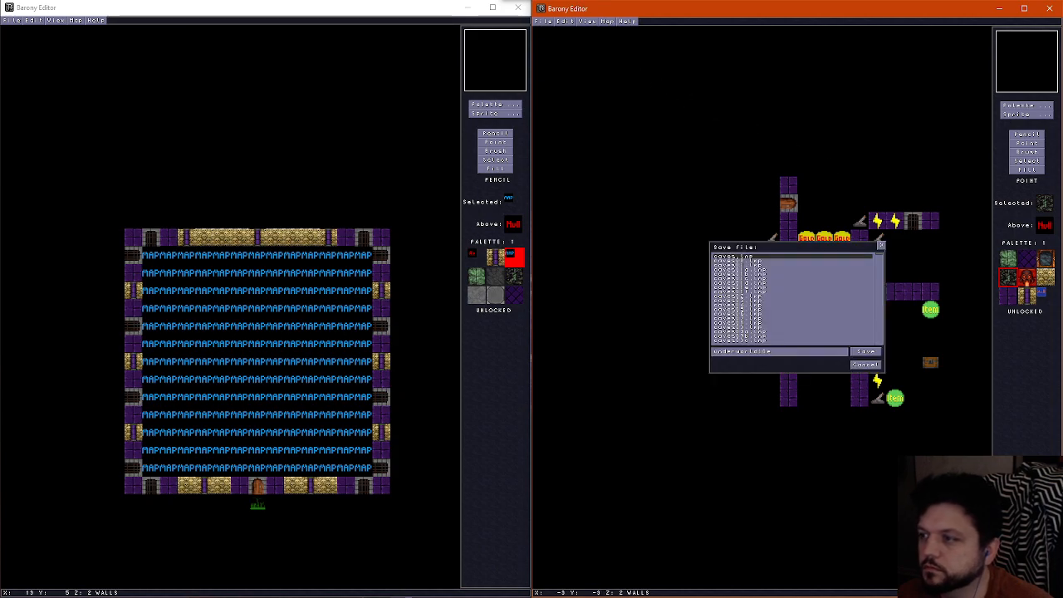
left_click(865, 353)
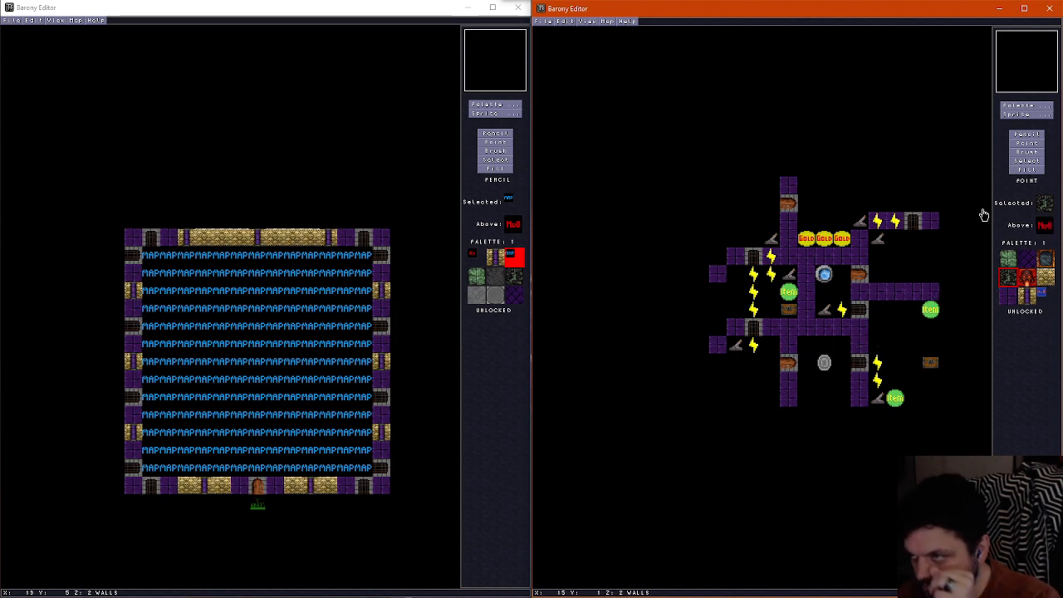
Place random monster sprites in the west-central room, the room below the northeastern gate and the southeastern room
left_click(1027, 114)
left_click(719, 26)
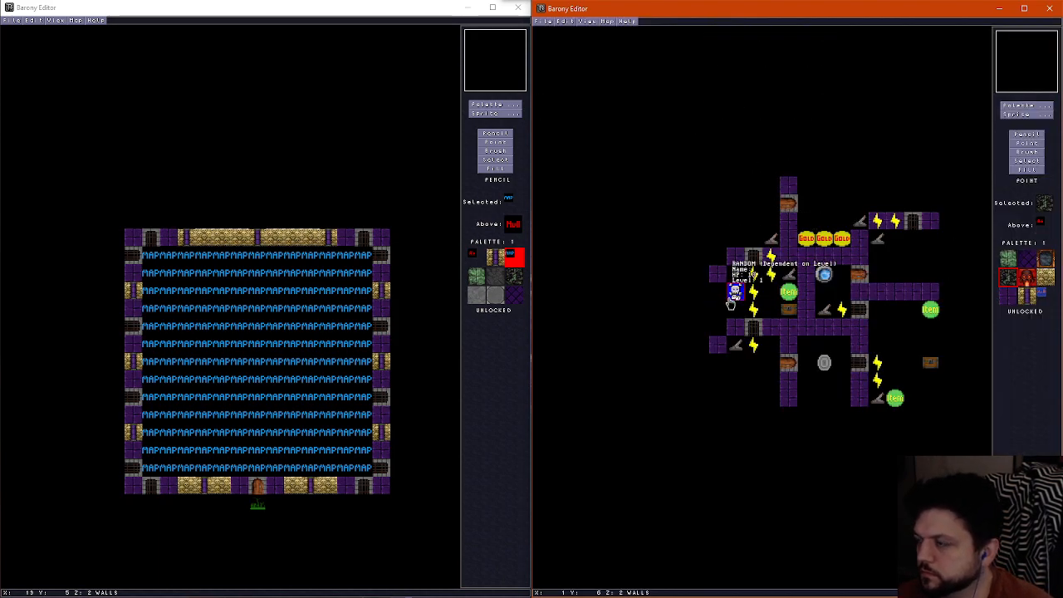
left_click(735, 306)
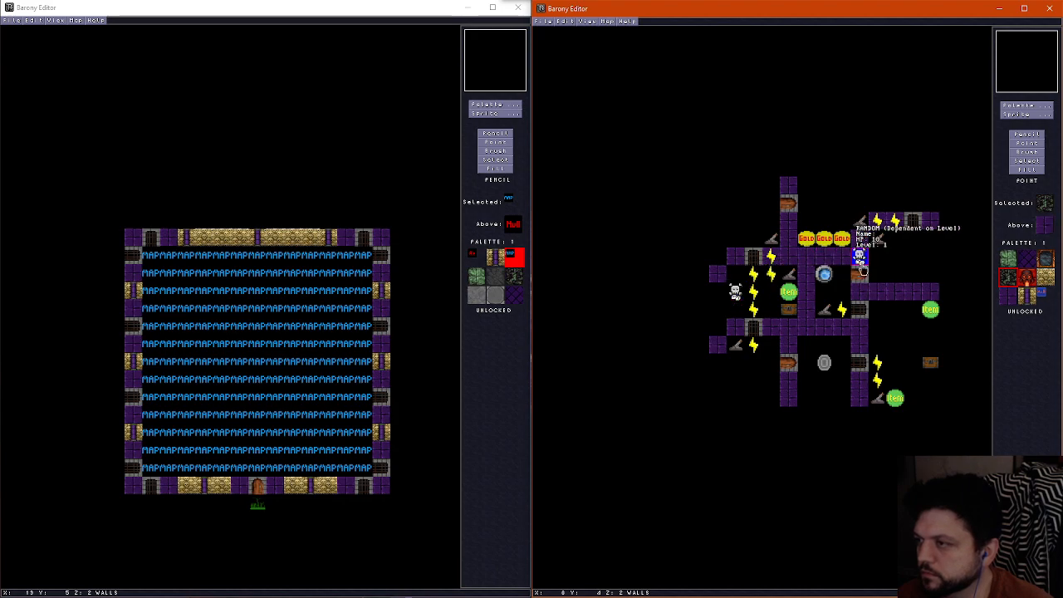
left_click(913, 266)
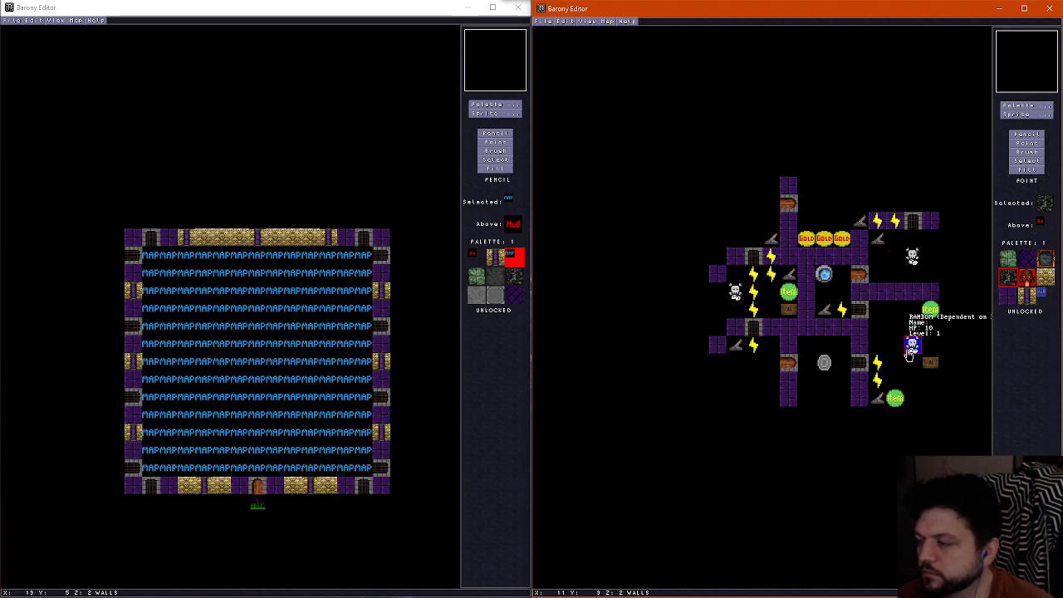
left_click(911, 353)
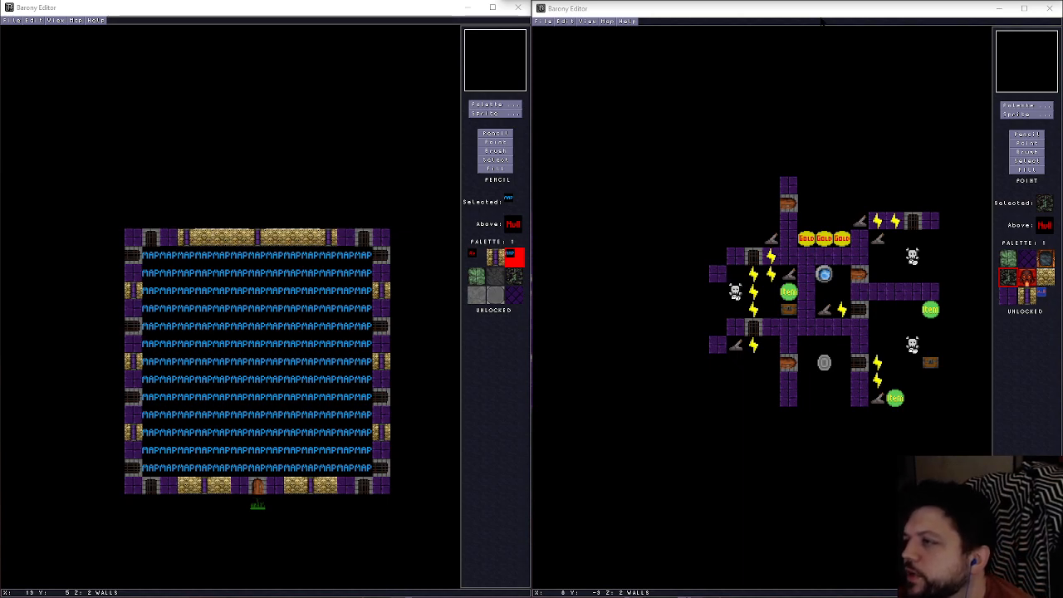
Examine the furnished layout by comparing its wall and floor layers around the west-central room
left_click(1022, 148)
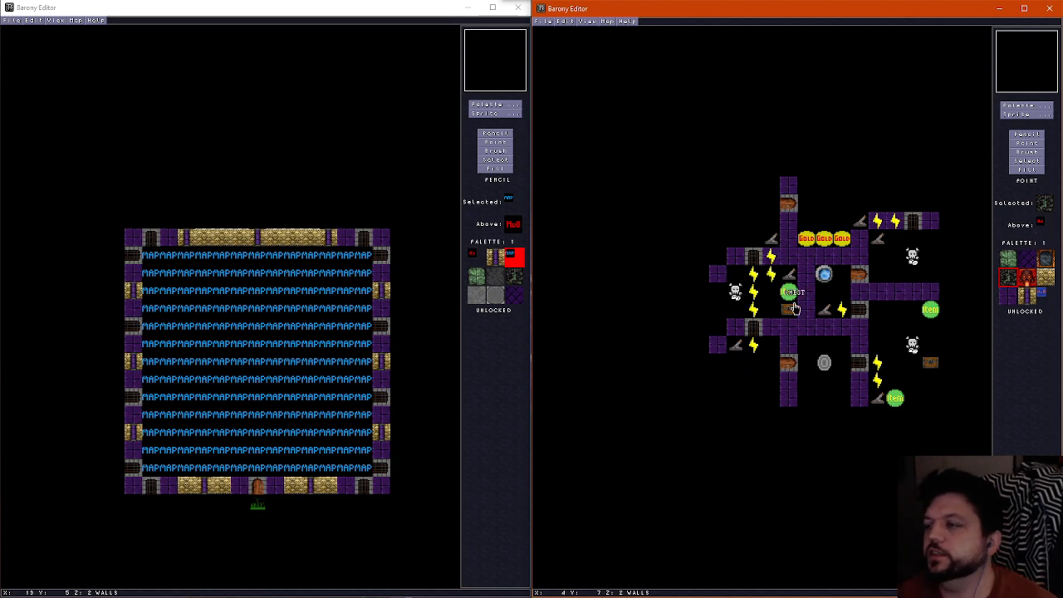
scroll(776, 297, "down", 1)
scroll(776, 298, "up", 1)
scroll(777, 297, "down", 1)
scroll(776, 297, "up", 1)
scroll(777, 297, "down", 1)
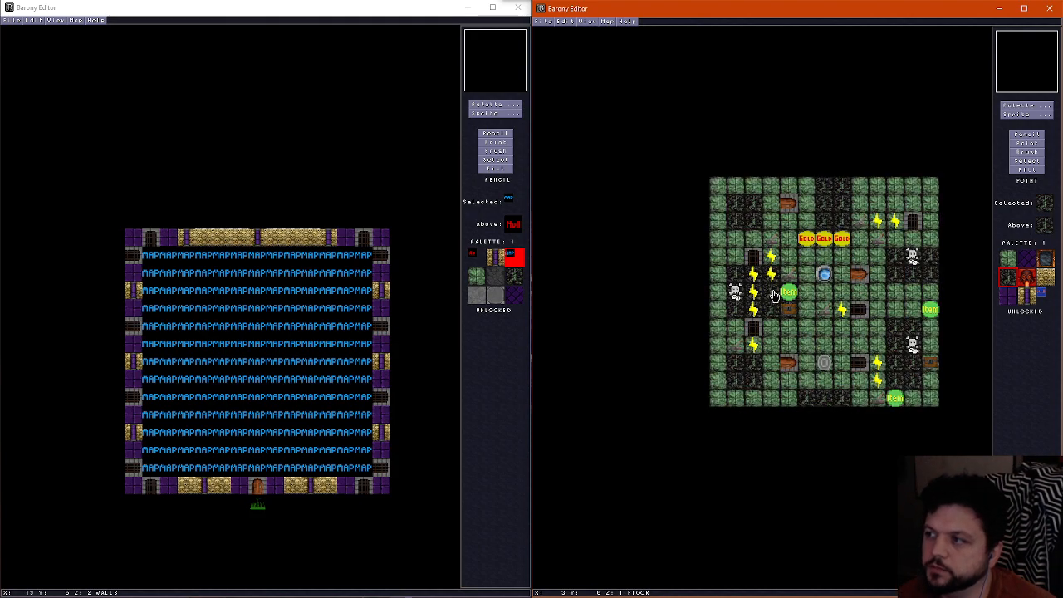
scroll(774, 296, "up", 1)
scroll(774, 296, "down", 1)
scroll(774, 296, "up", 1)
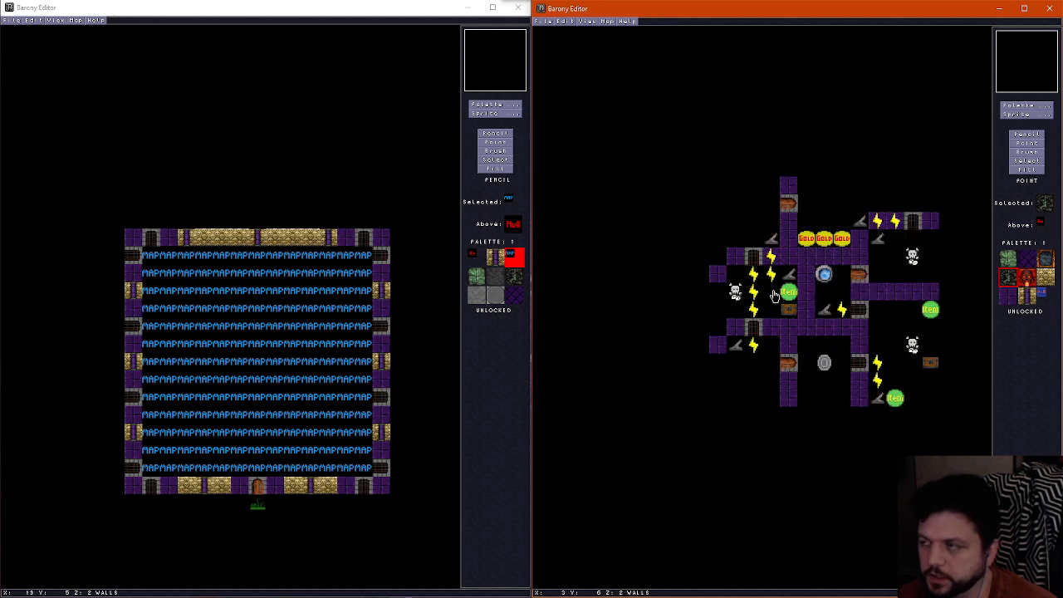
scroll(774, 296, "down", 1)
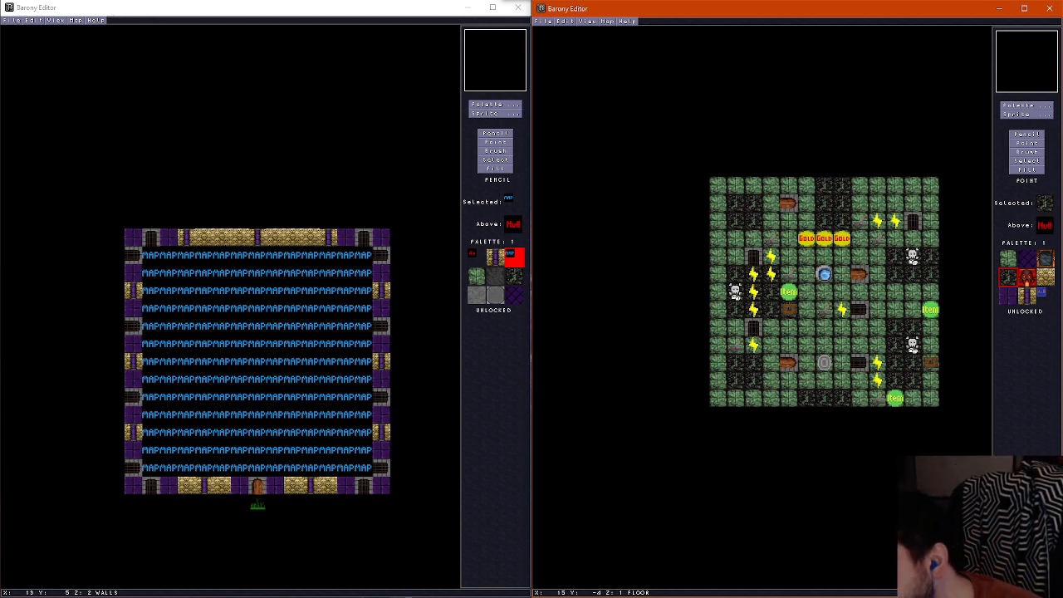
Switch to the Pencil tool and bring up the map's ceiling layer
left_click(1027, 134)
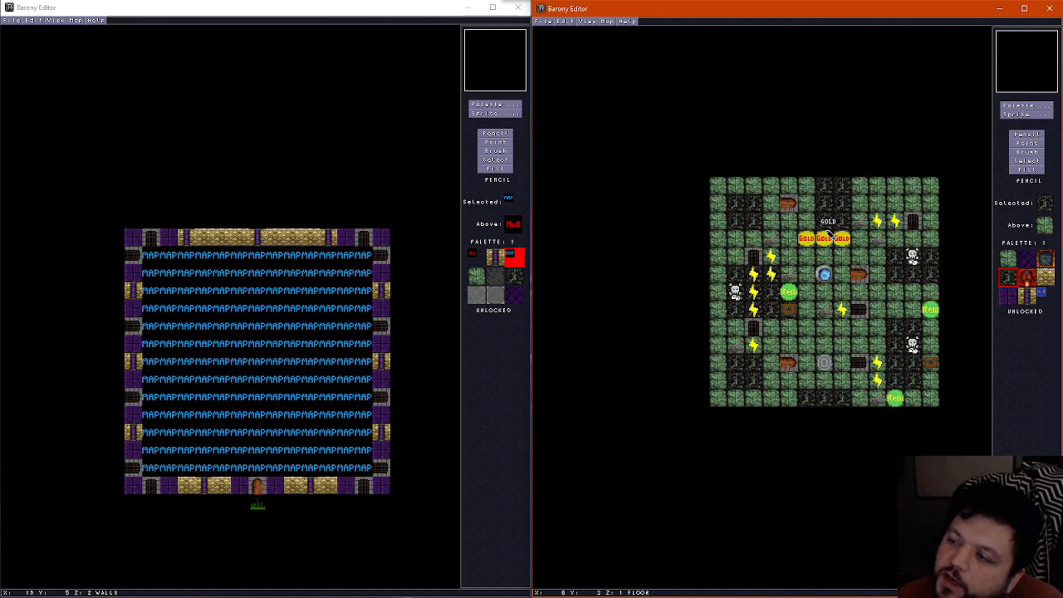
scroll(828, 235, "down", 1)
scroll(655, 181, "down", 1)
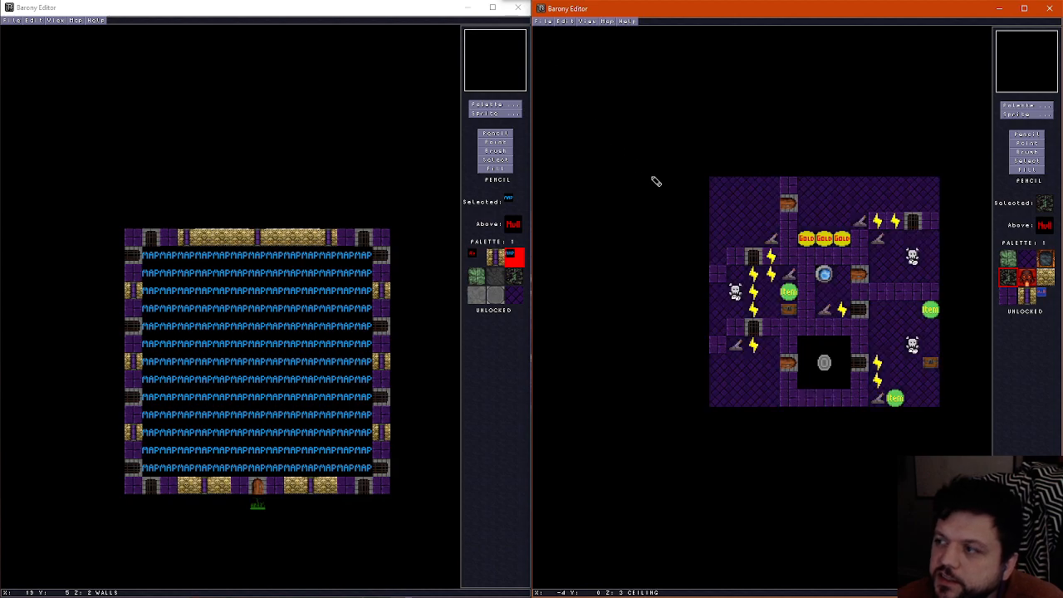
Examine the finished room by comparing its ceiling, wall and floor layers, especially around the ceiling opening
scroll(656, 181, "up", 1)
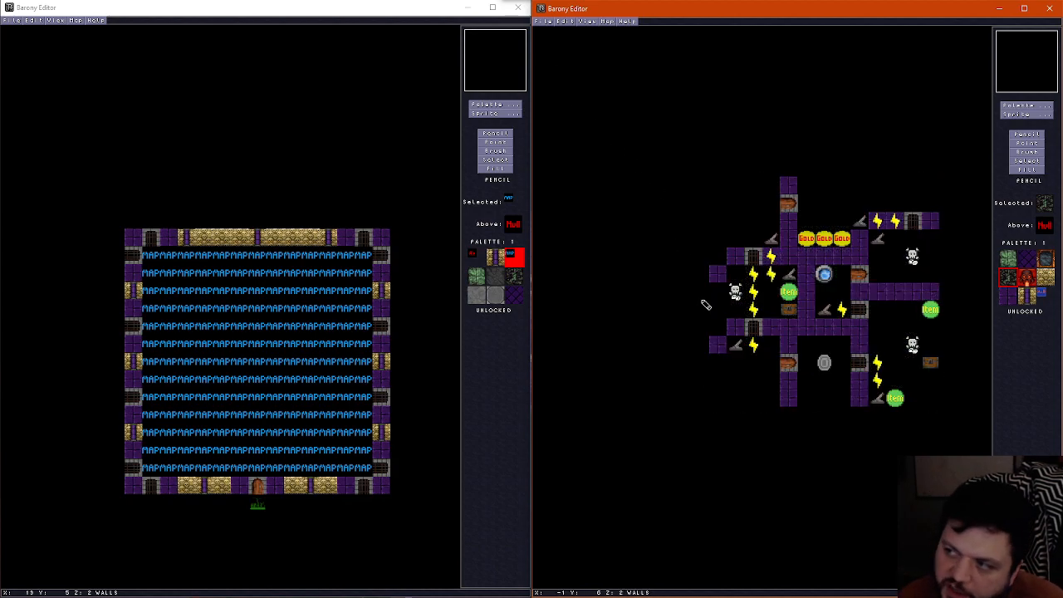
scroll(697, 301, "up", 1)
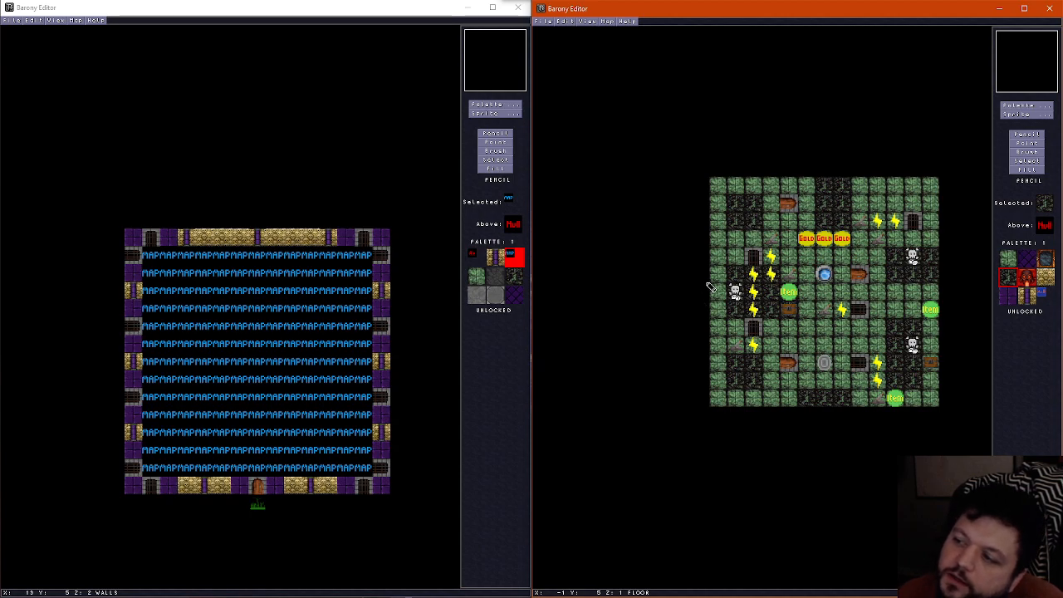
scroll(824, 396, "down", 2)
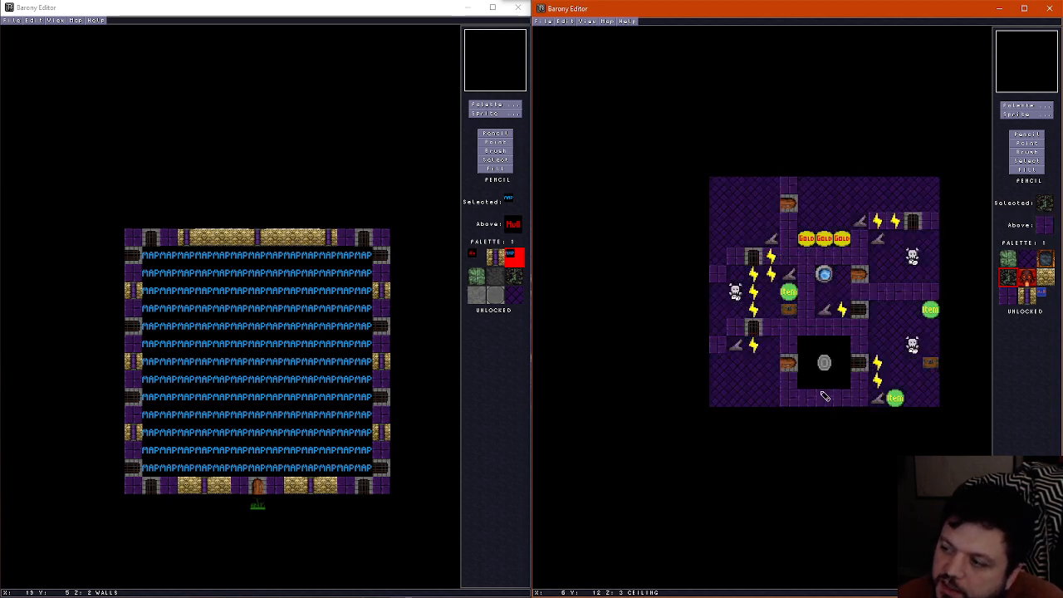
scroll(825, 396, "up", 1)
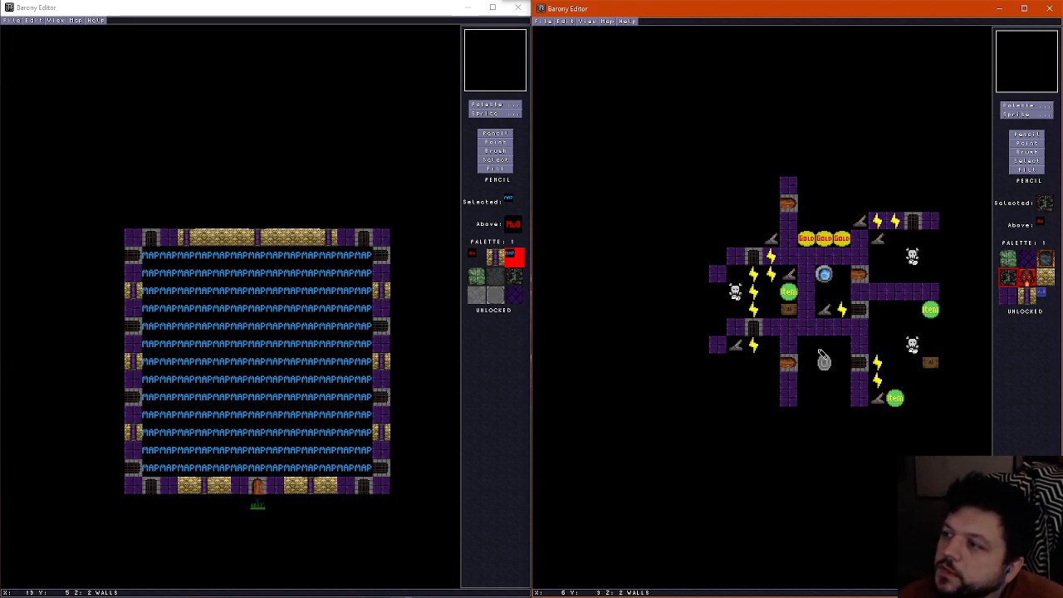
scroll(821, 354, "up", 1)
scroll(820, 354, "down", 1)
scroll(820, 347, "up", 1)
scroll(819, 345, "down", 1)
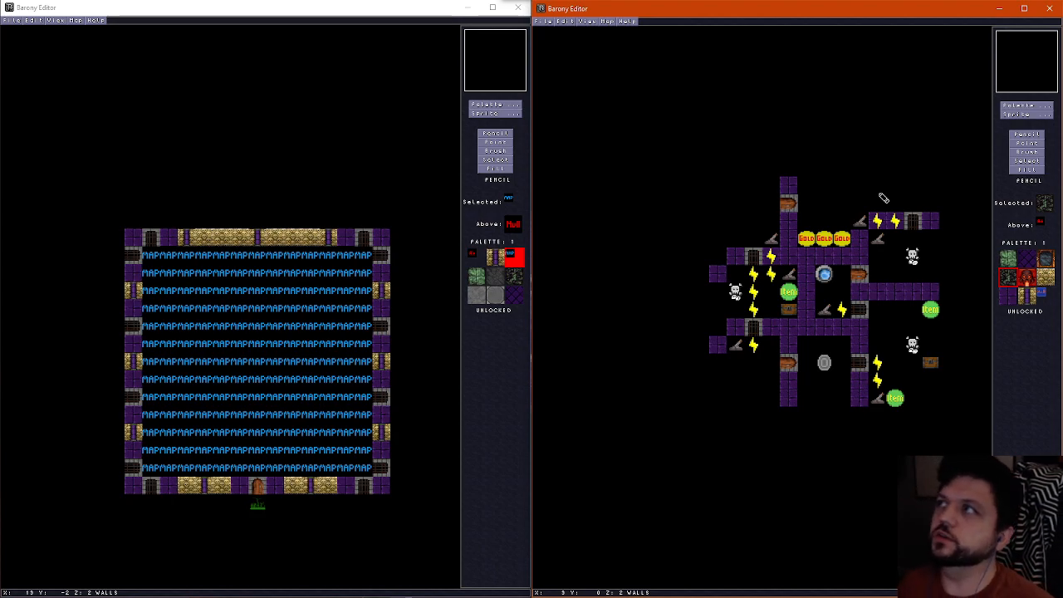
Save the map and open another underworld room map in the same editor window
left_click(549, 20)
left_click(555, 57)
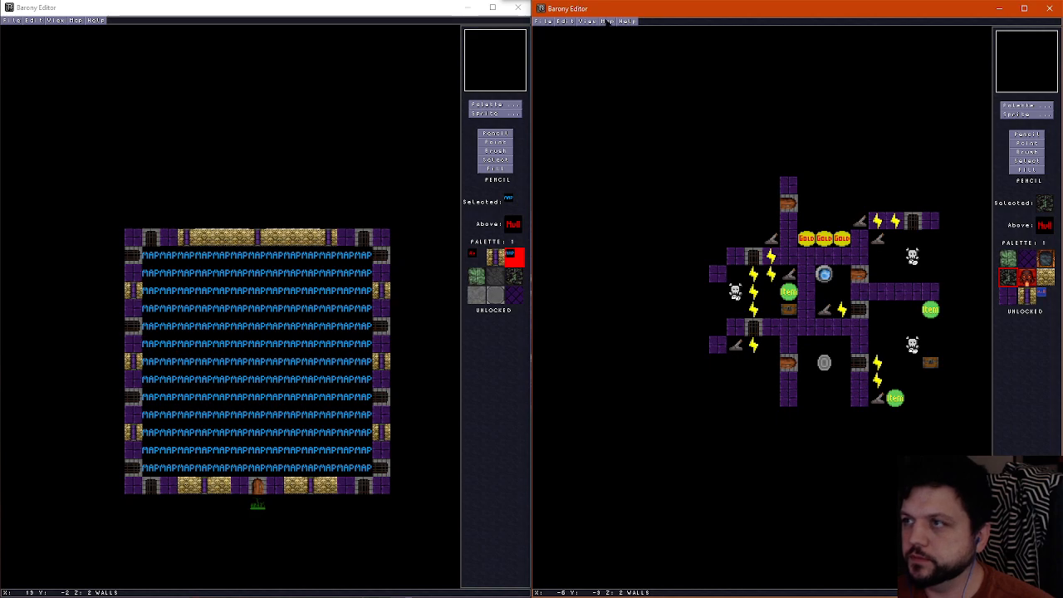
key("ctrl+o")
key("Return")
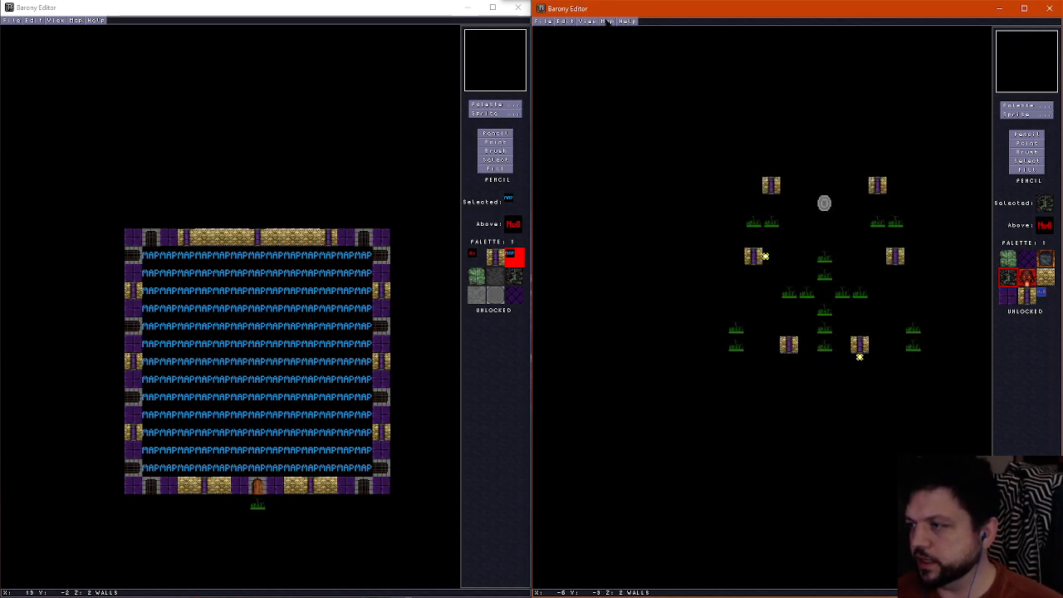
Delete the round stone sprite in the north and the four decorations between the northern pillars and the middle pillars
left_click(1021, 143)
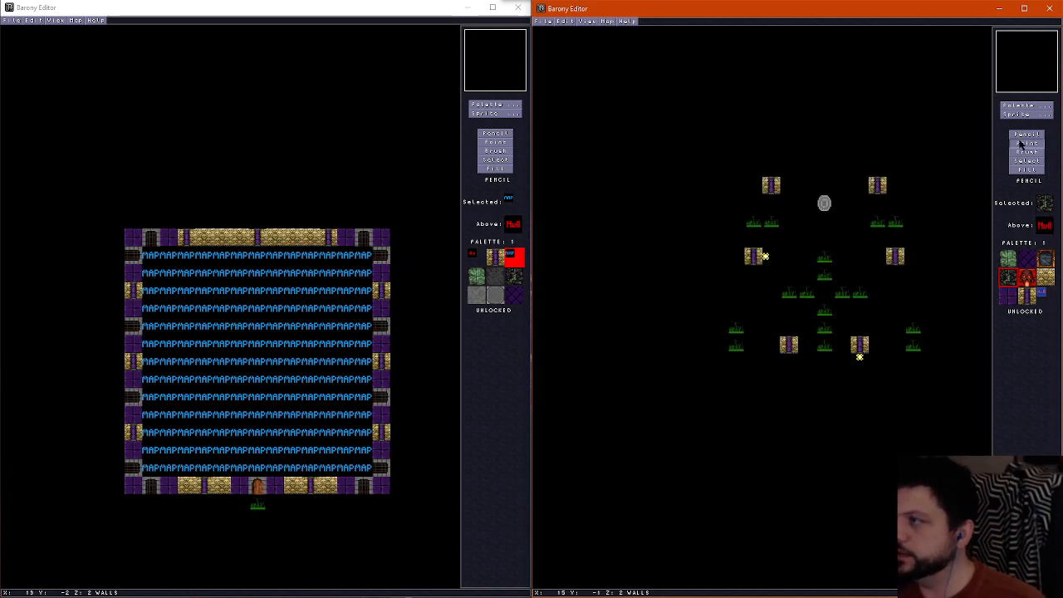
left_click(823, 204)
key("Delete")
left_click(770, 221)
key("Delete")
left_click(896, 222)
key("Delete")
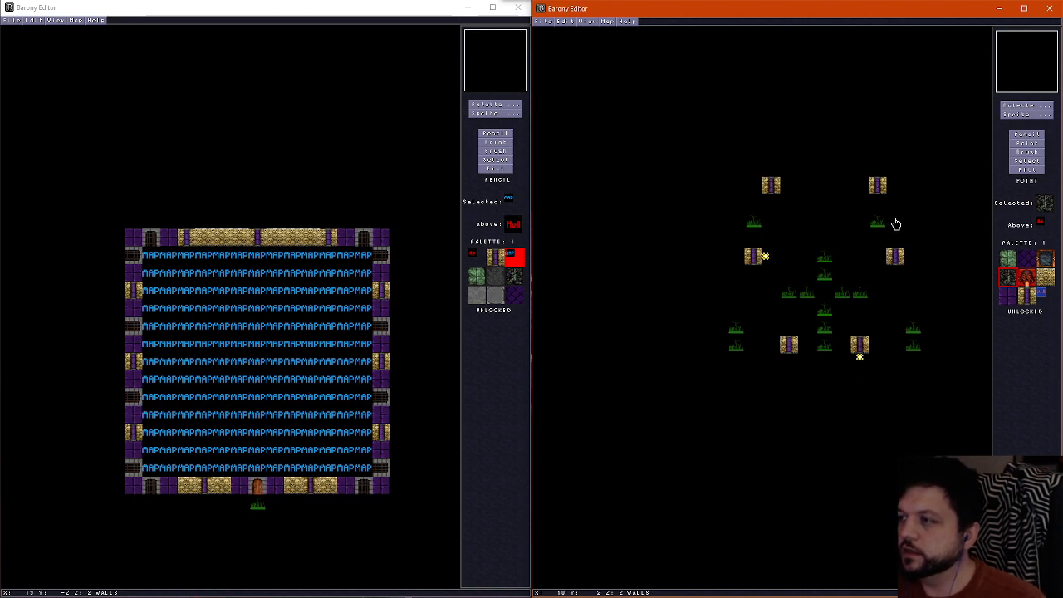
left_click(878, 222)
key("Delete")
left_click(754, 224)
key("Delete")
Delete the yellow light sprite beside the western pillar and the cross of decorations in the room's centre
left_click(765, 257)
key("Delete")
left_click(825, 260)
key("Delete")
left_click(825, 279)
key("Delete")
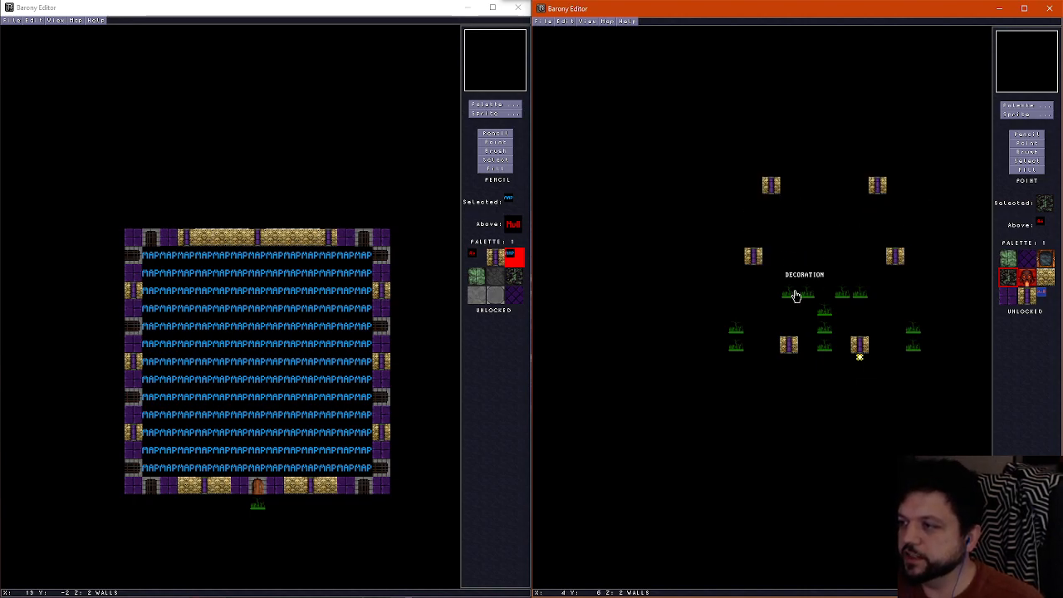
left_click(794, 295)
key("Delete")
left_click(811, 295)
key("Delete")
key("Delete")
left_click(825, 311)
Delete the southwestern and southeastern decoration pairs and the yellow light sprite below the southeastern pillar
key("Delete")
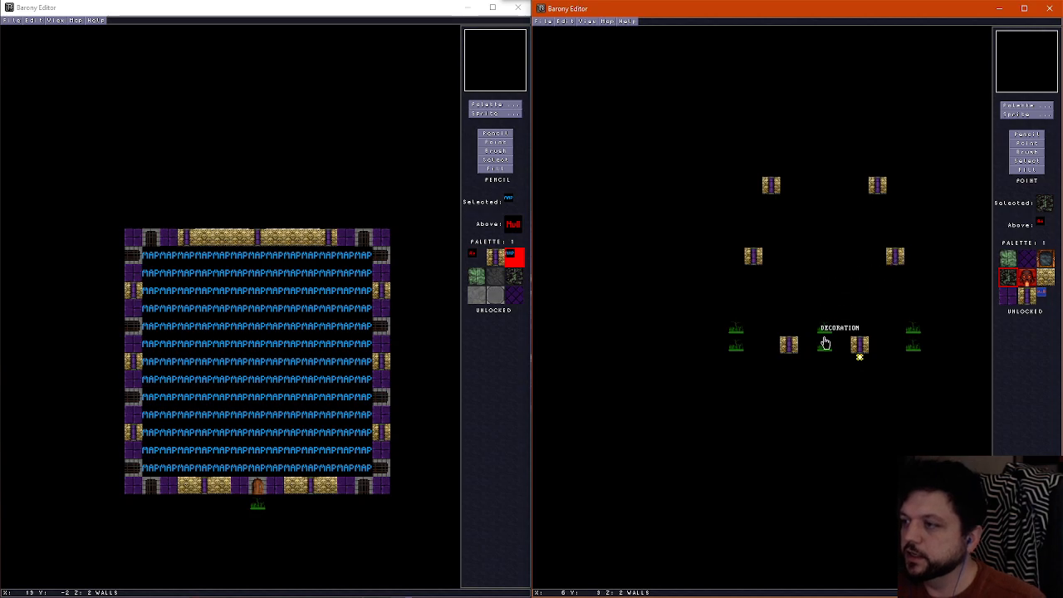
left_click(825, 345)
key("Delete")
left_click(823, 332)
key("Delete")
left_click(739, 346)
key("Delete")
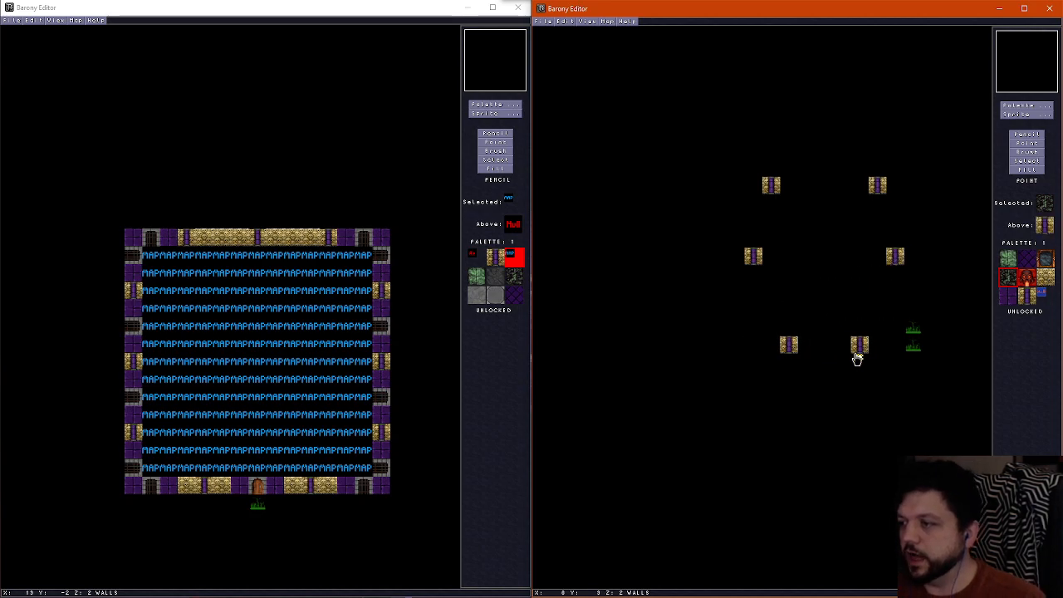
left_click(908, 346)
key("Delete")
left_click(908, 332)
key("Delete")
left_click(856, 360)
key("Delete")
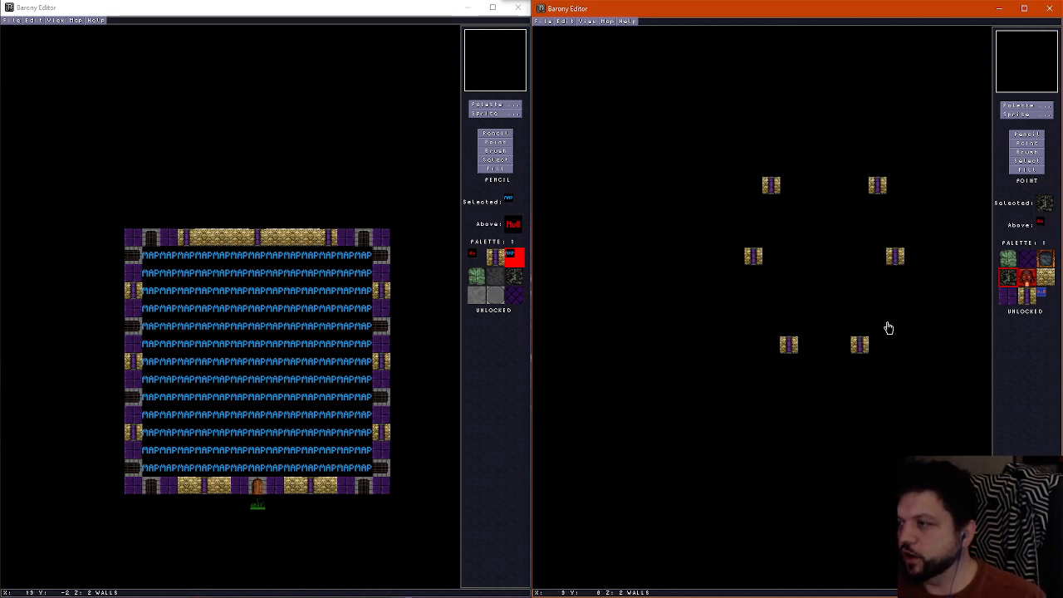
Fill the ceiling opening in the north and its border with the dark purple ceiling tile
left_click(1028, 133)
scroll(721, 260, "up", 1)
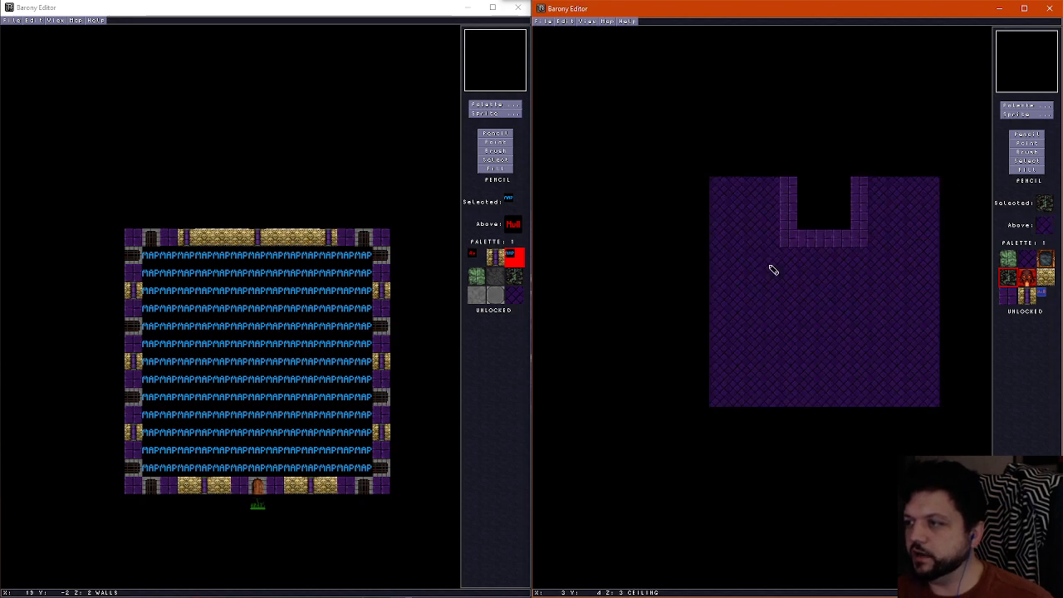
left_click(1023, 171)
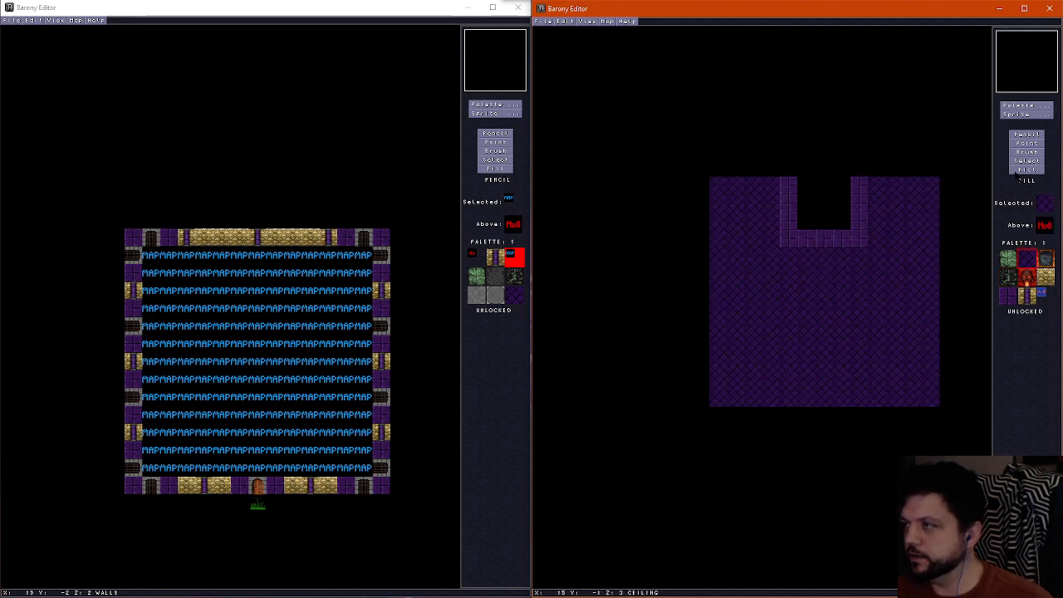
left_click(821, 233)
left_click(822, 221)
Fill the empty floor west of centre and the adjoining western and southern blue strips with the green stone tile
left_click(1034, 136)
scroll(870, 198, "down", 2)
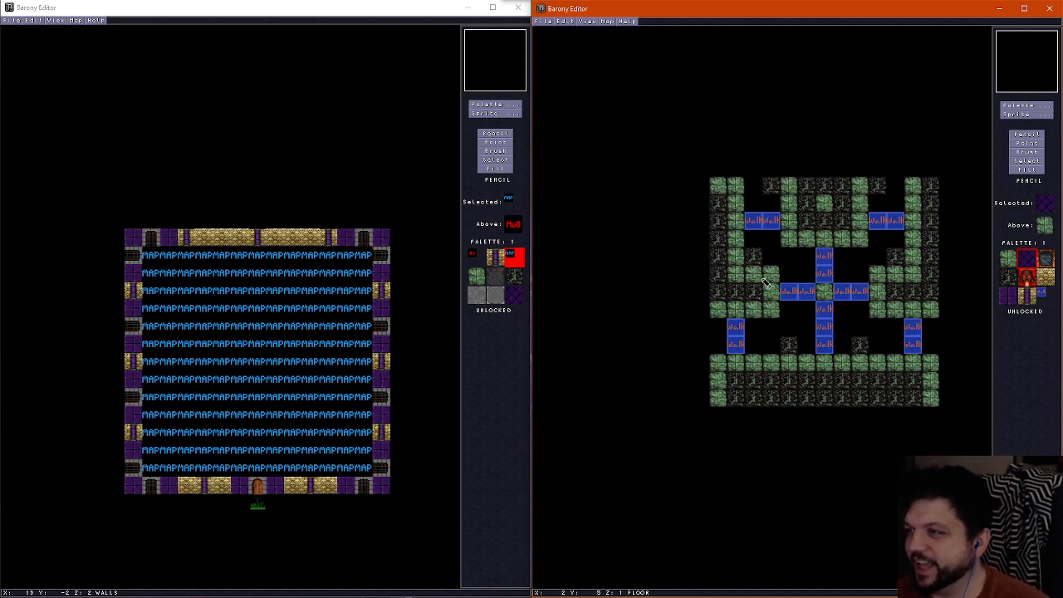
right_click(767, 282)
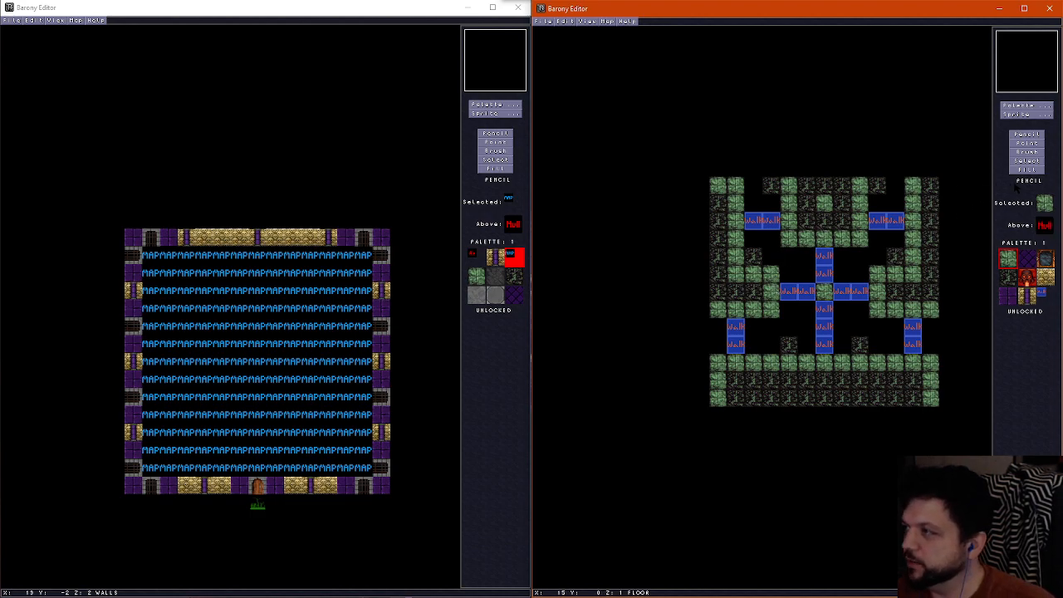
left_click(793, 274)
left_click(799, 303)
left_click(799, 297)
left_click(826, 311)
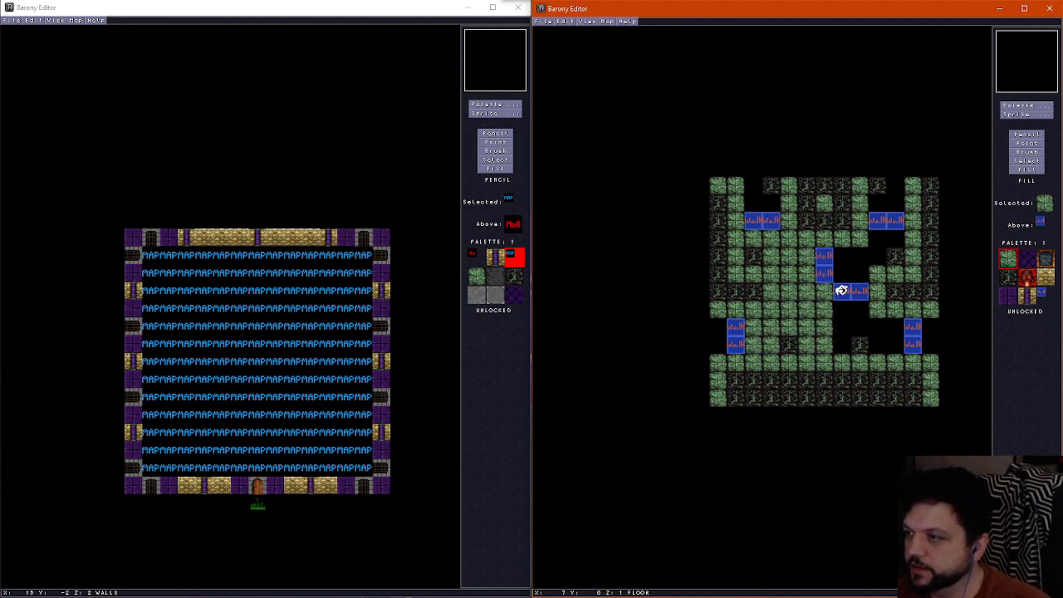
Fill the remaining central blue strips and the empty and blue floor areas on the east side with green stone
left_click(836, 294)
left_click(832, 276)
left_click(872, 320)
left_click(920, 335)
left_click(881, 266)
left_click(887, 219)
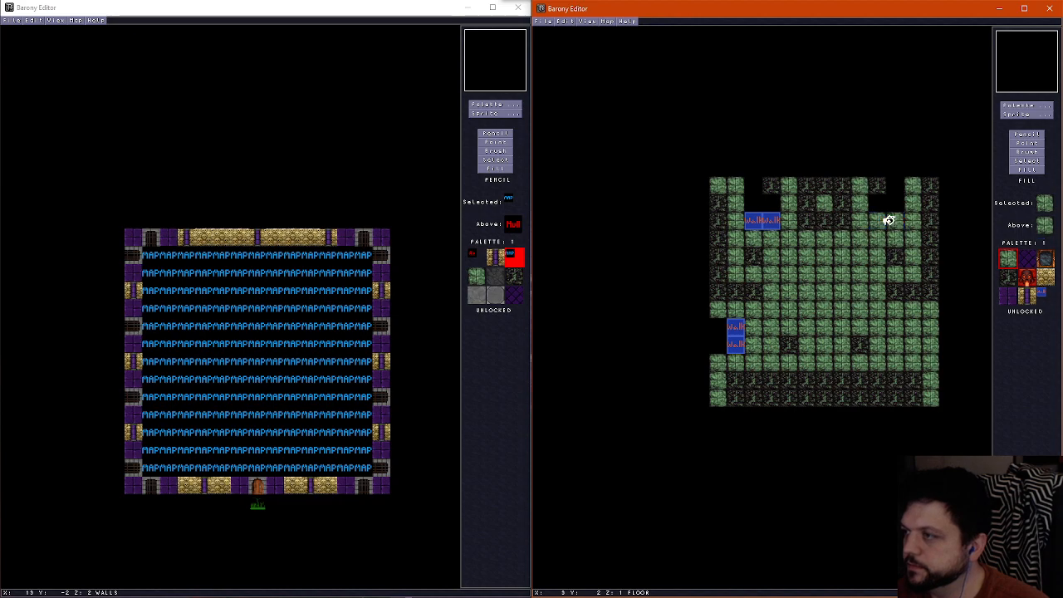
Fill the remaining gaps and blue strips along the northern and western floor edges with green stone
left_click(864, 192)
left_click(760, 196)
left_click(762, 219)
left_click(716, 335)
left_click(735, 334)
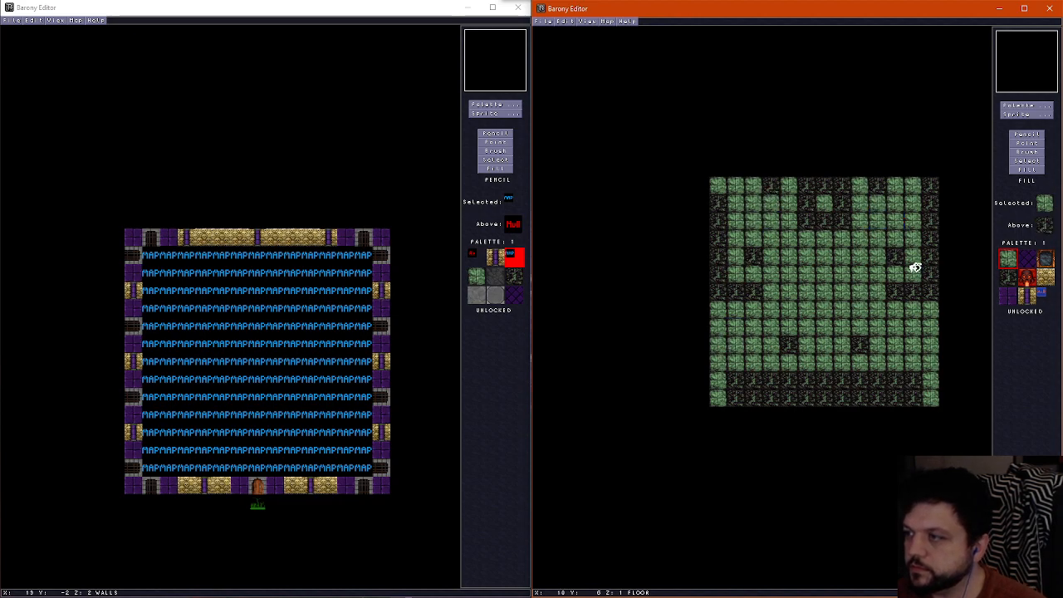
Pick the empty tile on the wall layer and erase all six gold pillars with the Pencil
left_click(1031, 137)
scroll(823, 325, "up", 1)
right_click(821, 310)
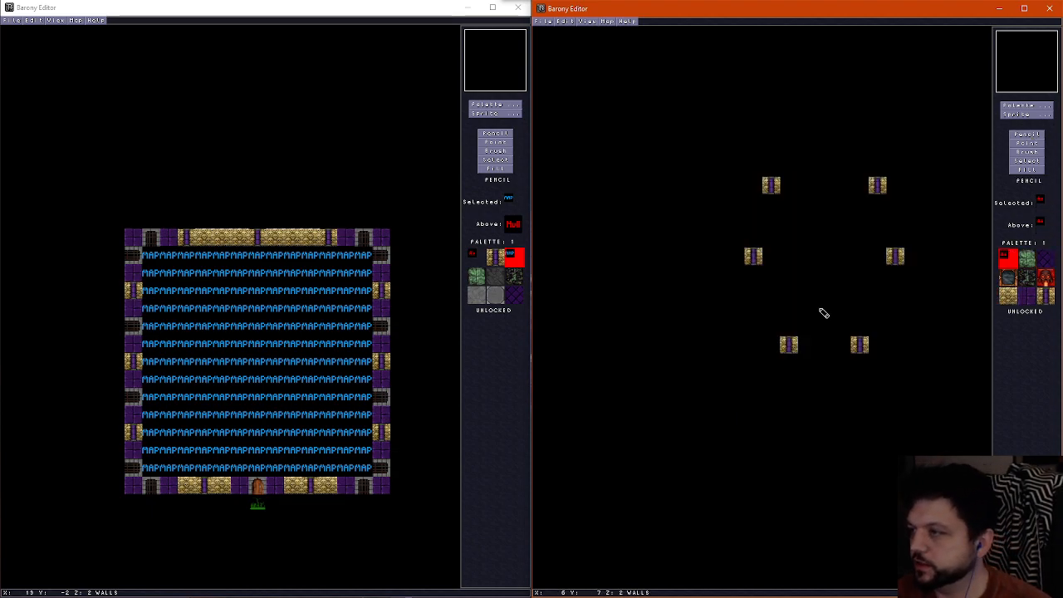
left_click(789, 344)
left_click(771, 184)
left_click(752, 255)
left_click(877, 184)
left_click(894, 255)
left_click(860, 344)
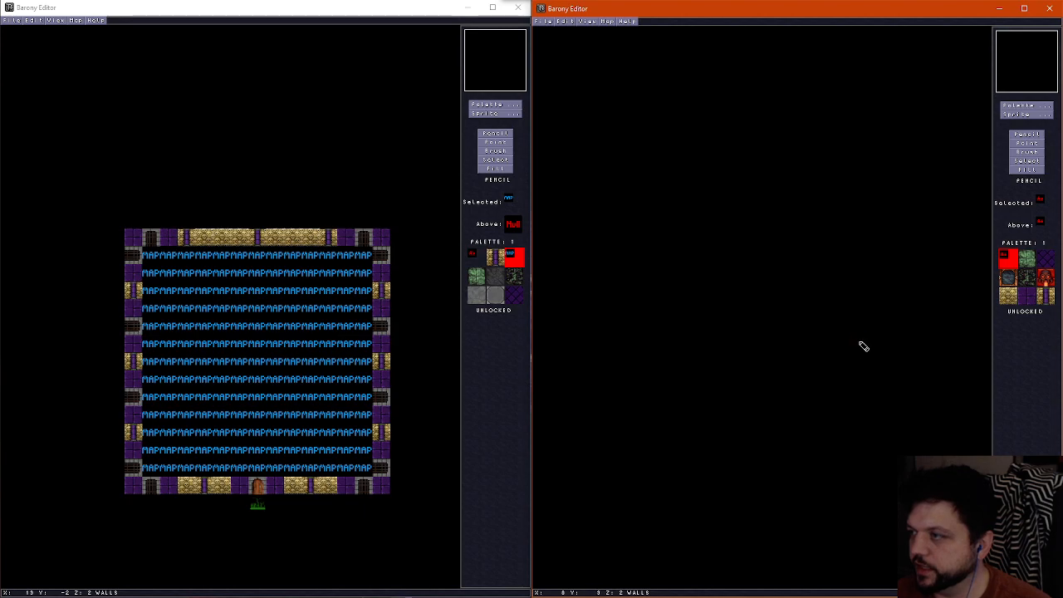
Erase a two-tile-wide ring from the floor layer, leaving a 3 by 3 green stone island in the centre
scroll(774, 276, "down", 1)
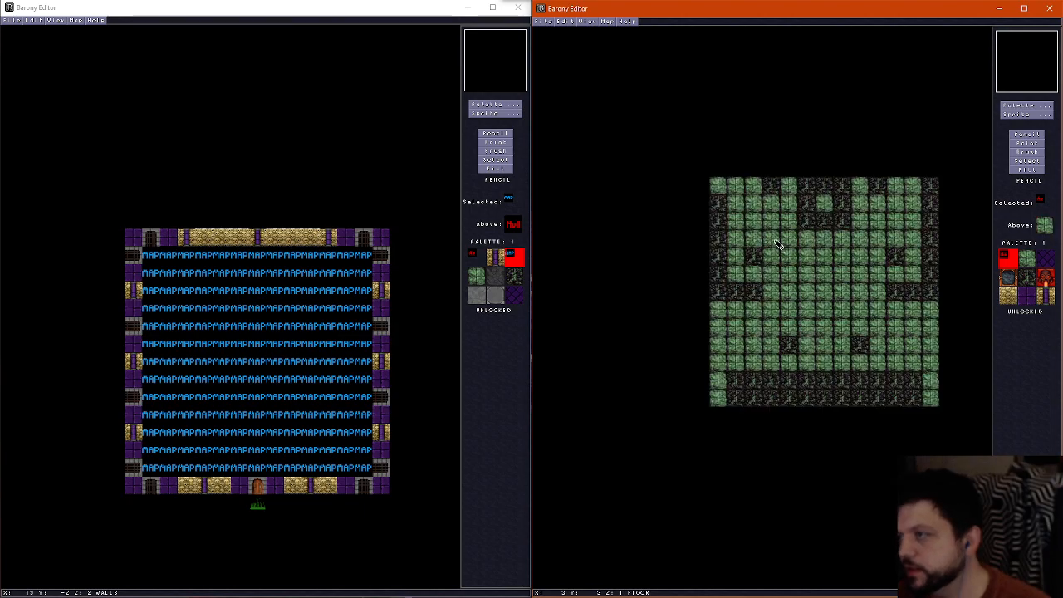
mouse_move(778, 244)
left_mouse_down()
mouse_move(772, 340)
mouse_move(878, 342)
mouse_move(887, 258)
mouse_move(855, 242)
mouse_move(783, 313)
mouse_move(837, 347)
mouse_move(864, 304)
mouse_move(802, 256)
mouse_move(783, 316)
mouse_move(789, 267)
left_mouse_up()
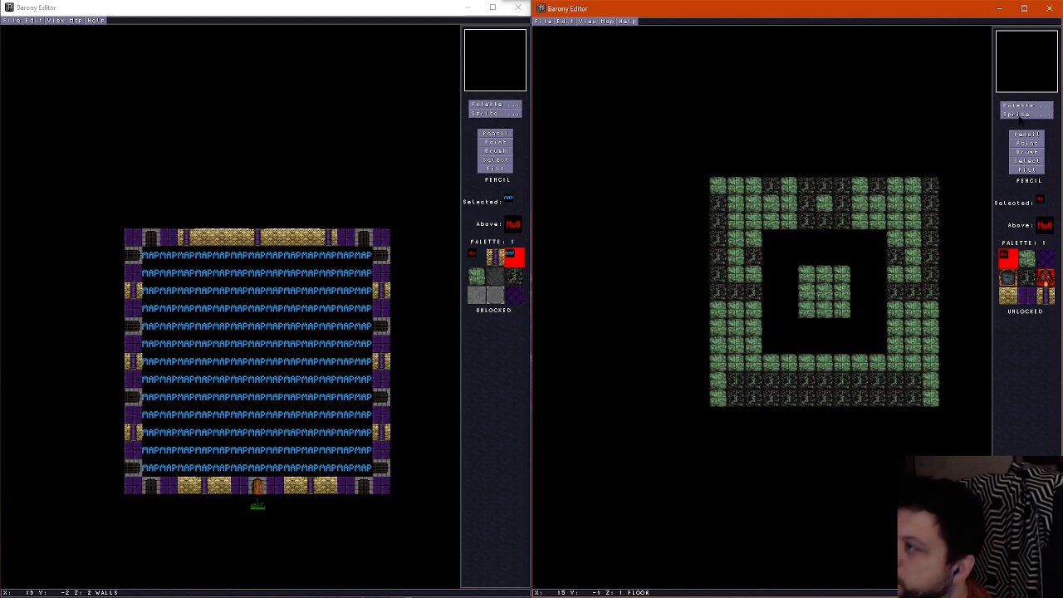
Place a continuous column of 13 Wire sprites along the room's western edge
left_click(1023, 115)
left_click(789, 103)
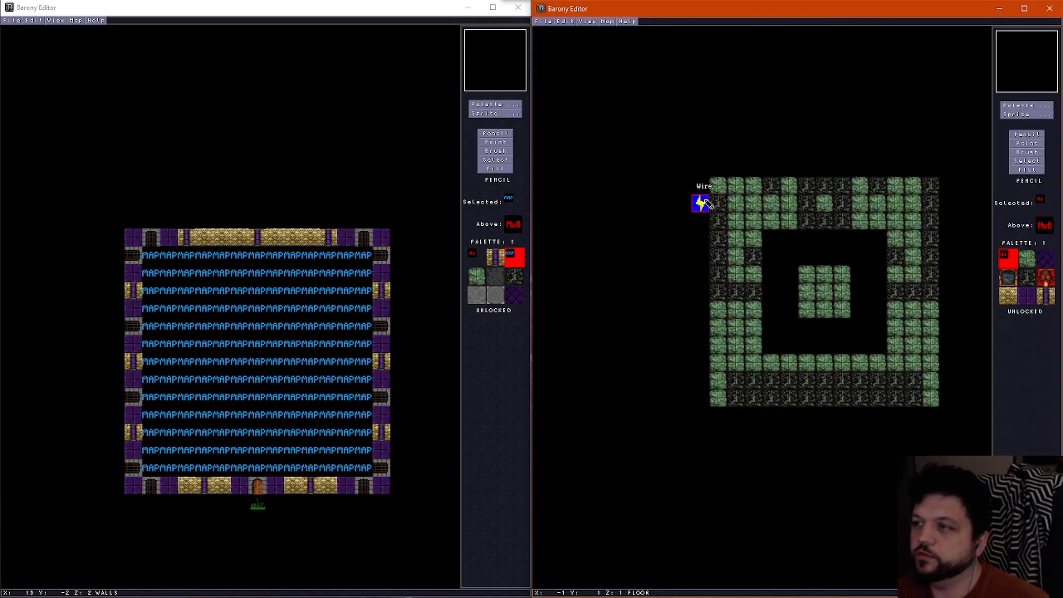
left_click(718, 184)
left_click(717, 201)
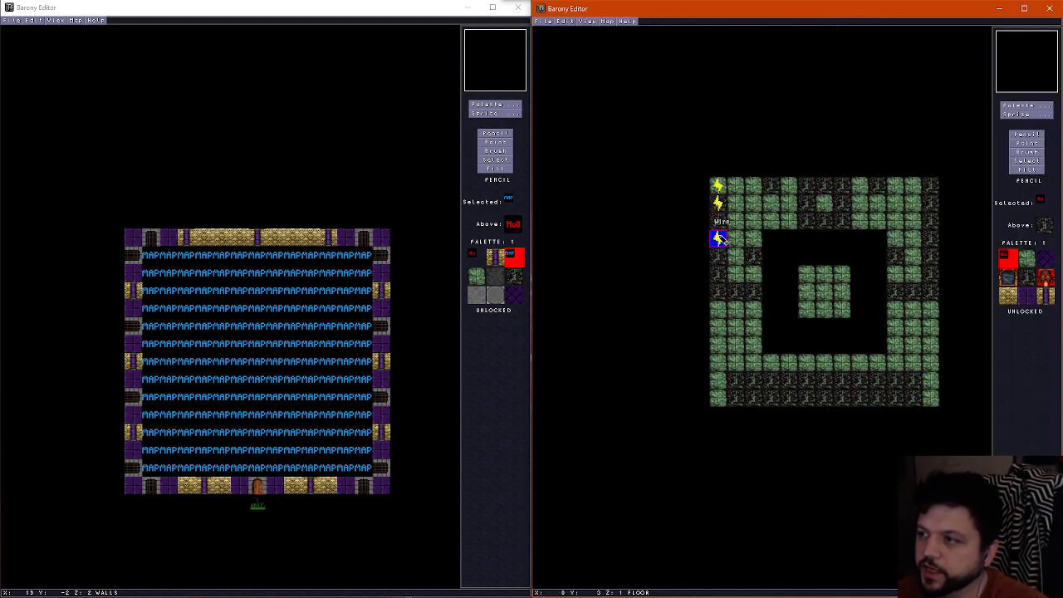
left_click(717, 220)
left_click(717, 238)
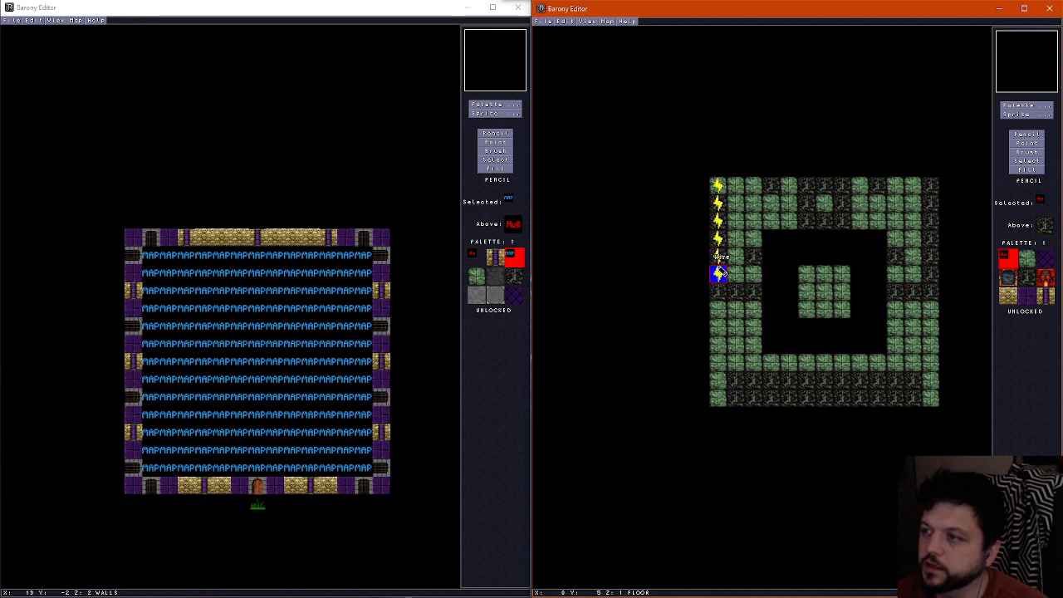
left_click(718, 274)
left_click(718, 291)
left_click(718, 309)
left_click(718, 327)
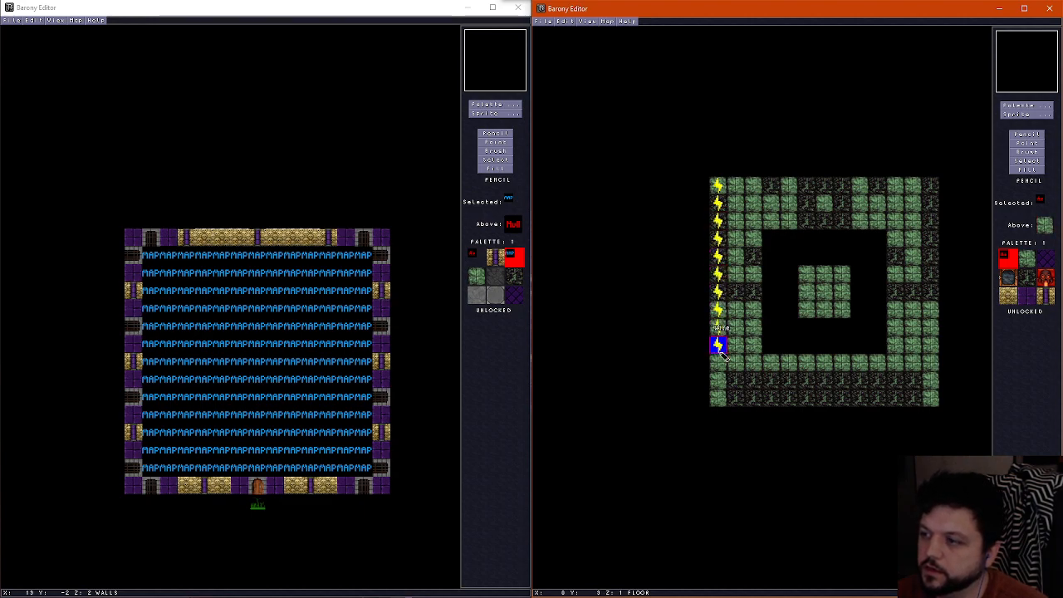
left_click(718, 345)
left_click(718, 363)
left_click(720, 384)
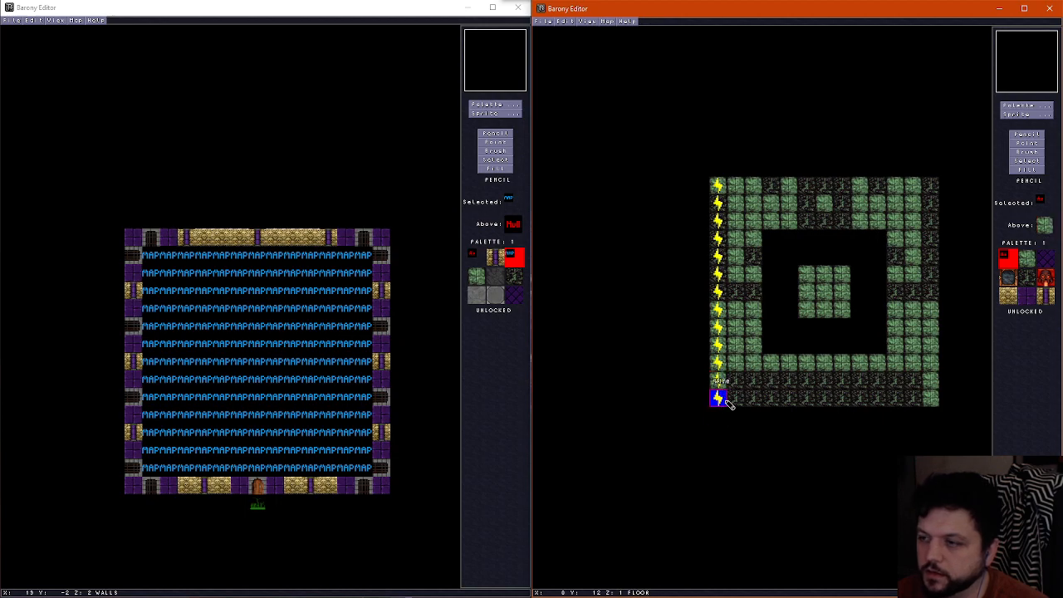
left_click(719, 399)
Place three more Wire sprites along the northern edge beside the corner, plus one near the northern centre
left_click(736, 185)
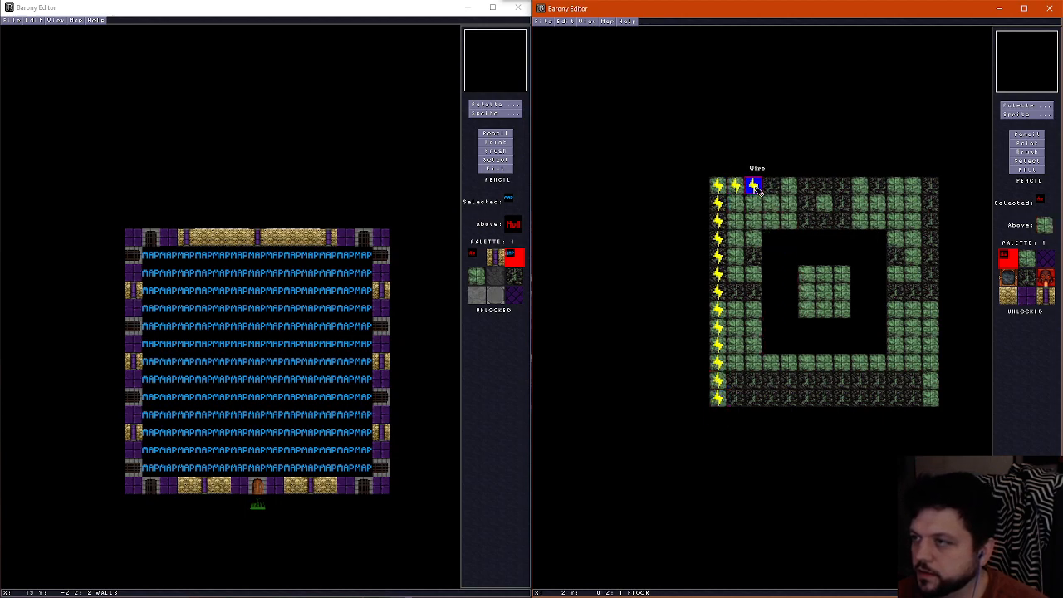
left_click(753, 185)
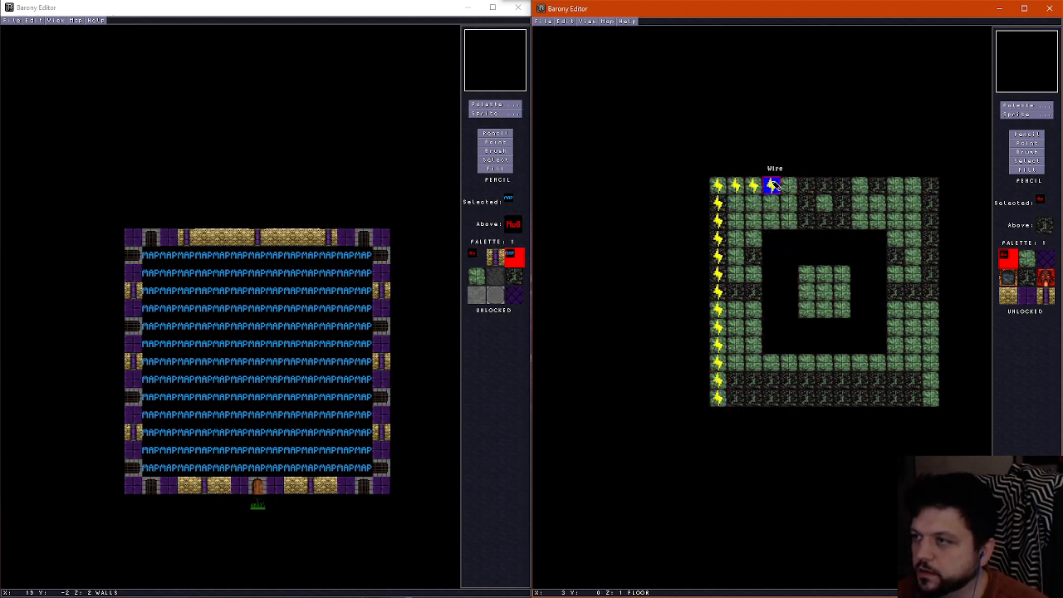
left_click(773, 185)
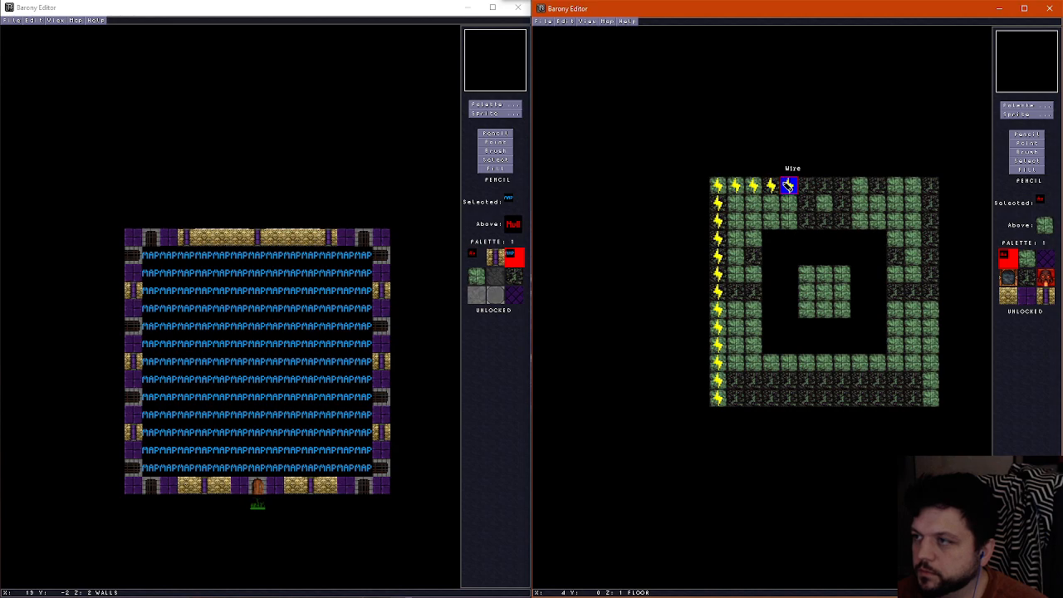
Move the four northern Wire sprites with the Point tool into a row running east from the western wire column to the island
left_click(1027, 143)
left_click(736, 188)
left_click(736, 309)
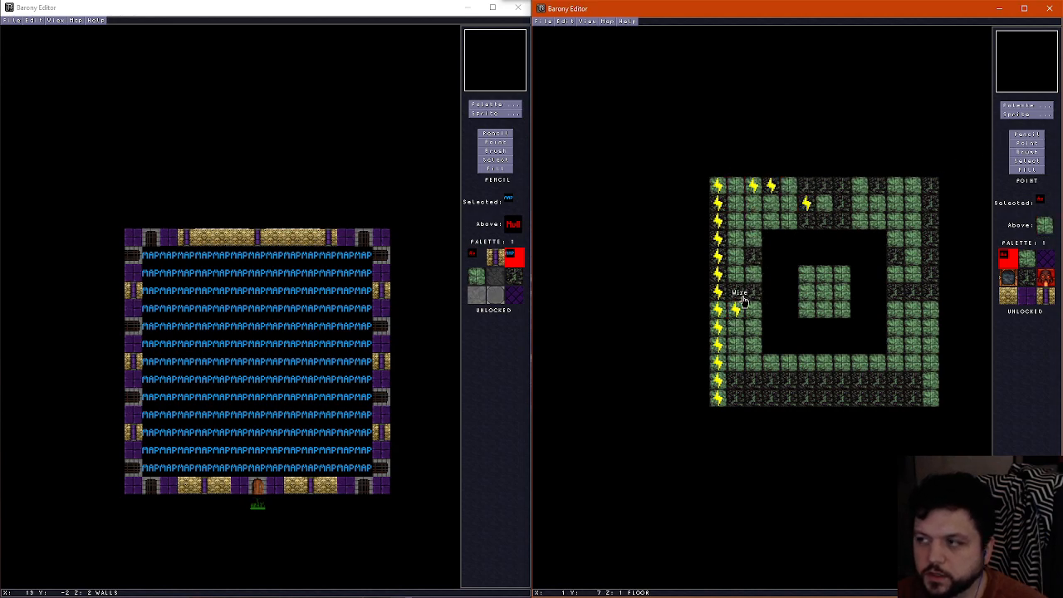
left_click(753, 185)
left_click(752, 309)
left_click(772, 186)
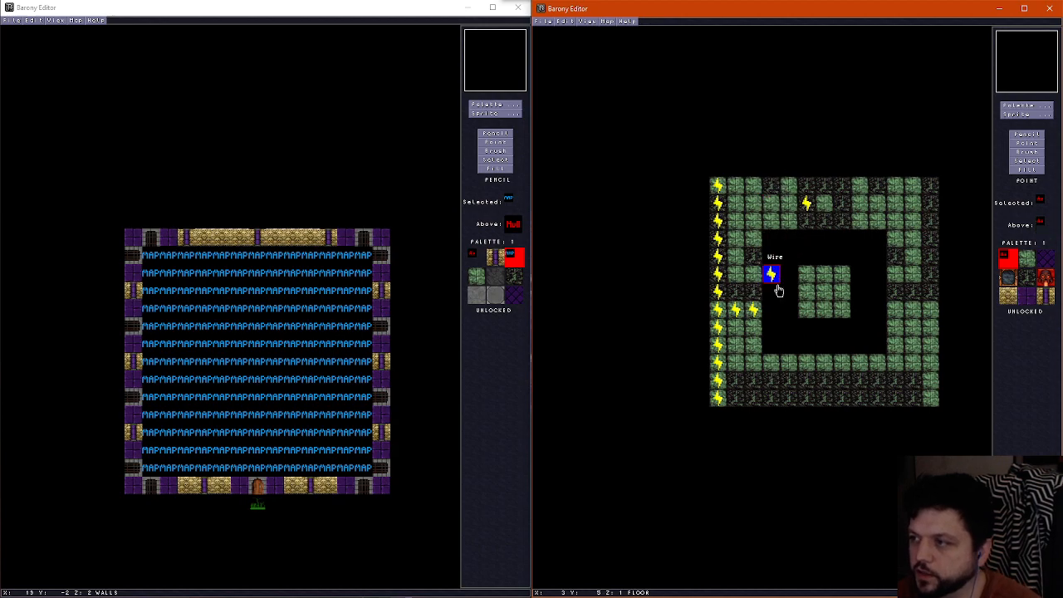
left_click(772, 309)
left_click(808, 205)
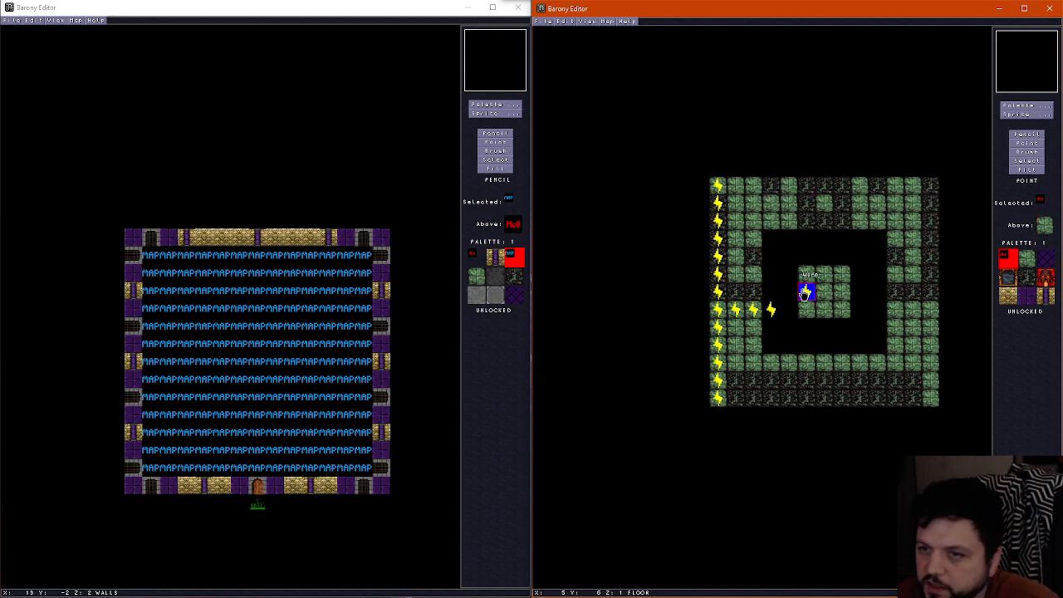
left_click(787, 309)
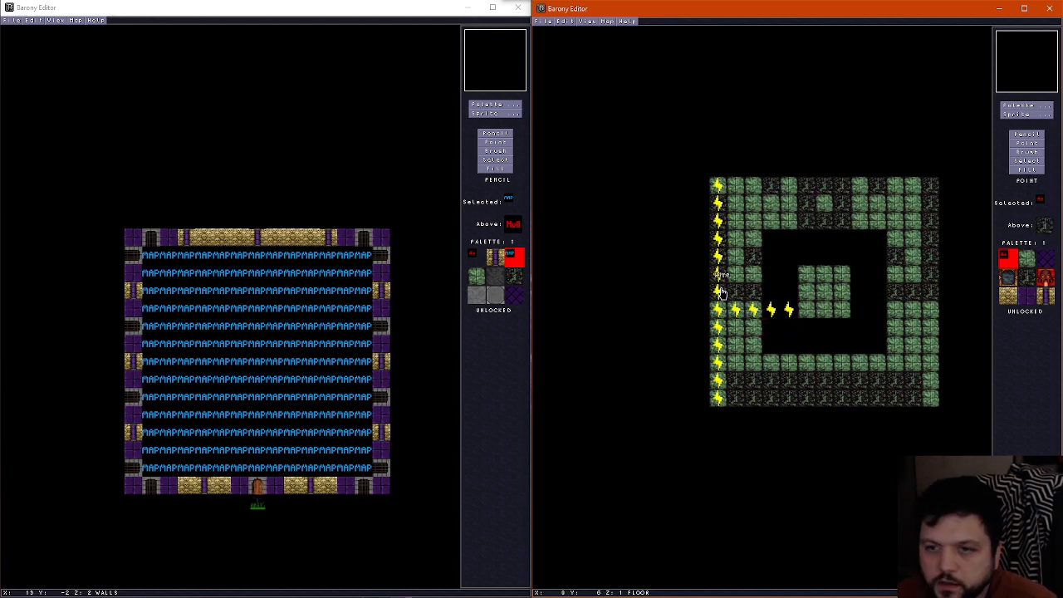
left_click(719, 204)
left_click(736, 205)
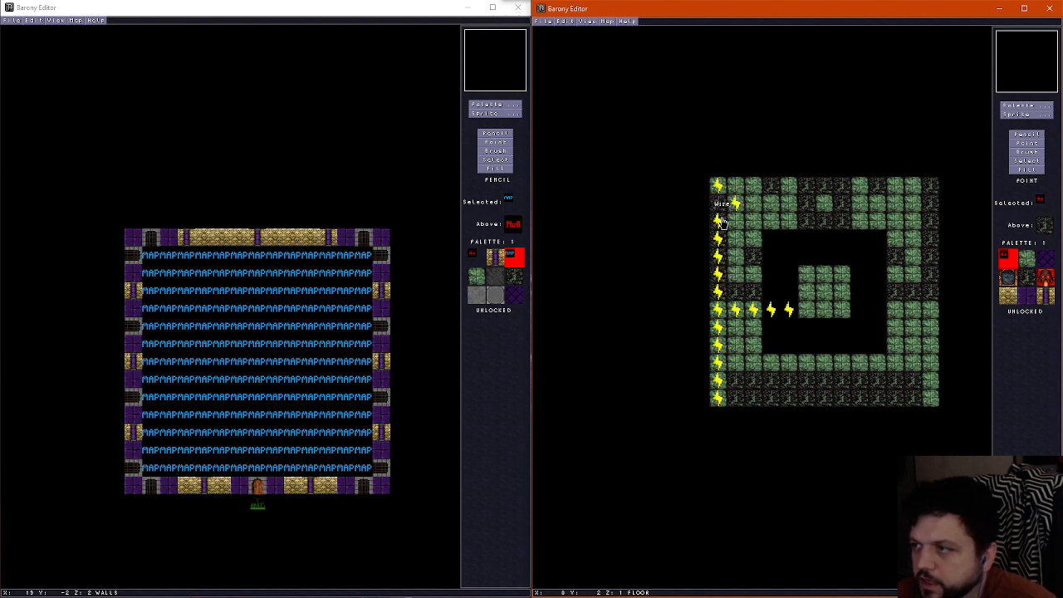
left_click(720, 221)
left_click(735, 221)
left_click(719, 238)
left_click(736, 239)
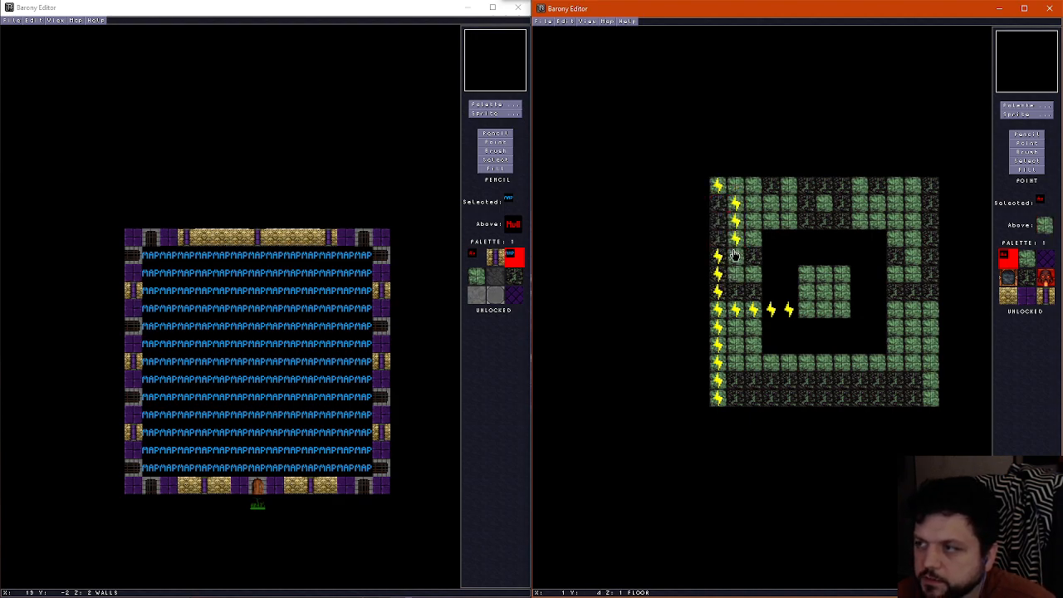
left_click(720, 256)
left_click(736, 255)
left_click(719, 274)
left_click(736, 274)
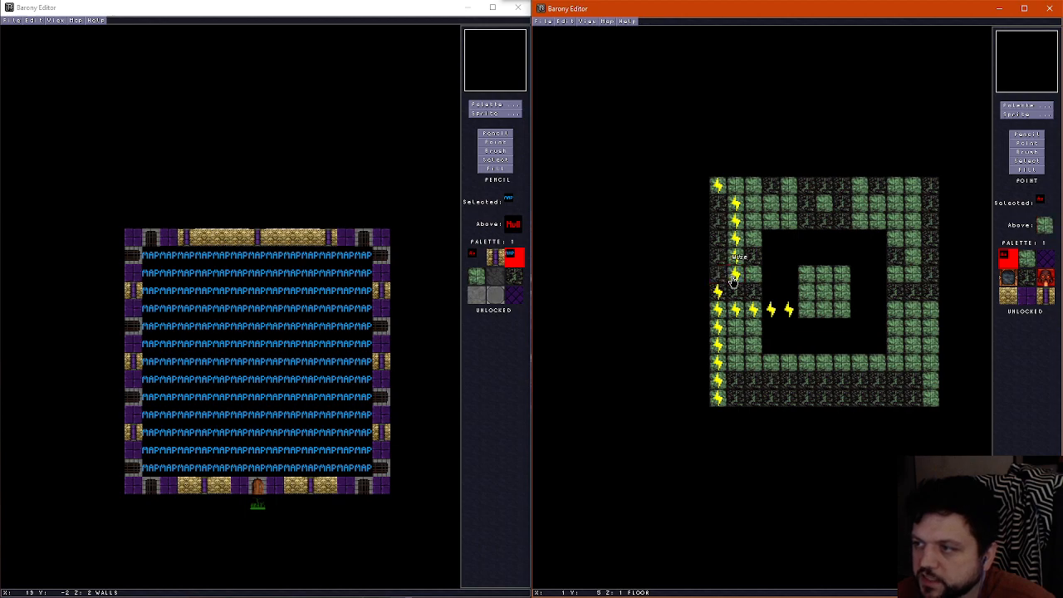
left_click(719, 292)
left_click(736, 292)
left_click_drag(735, 294, 719, 203)
Extend the wire row with eight more Wire sprites across the island's southern row and over to the room's eastern edge
left_click(807, 315)
left_click(824, 314)
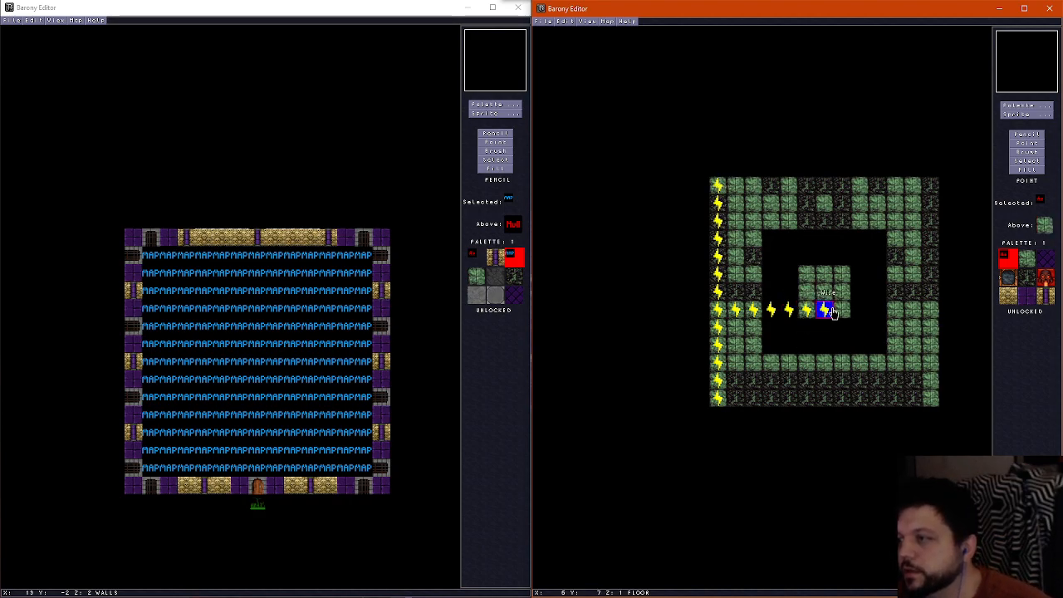
left_click(841, 314)
left_click(859, 314)
left_click(877, 314)
left_click(895, 314)
left_click(913, 314)
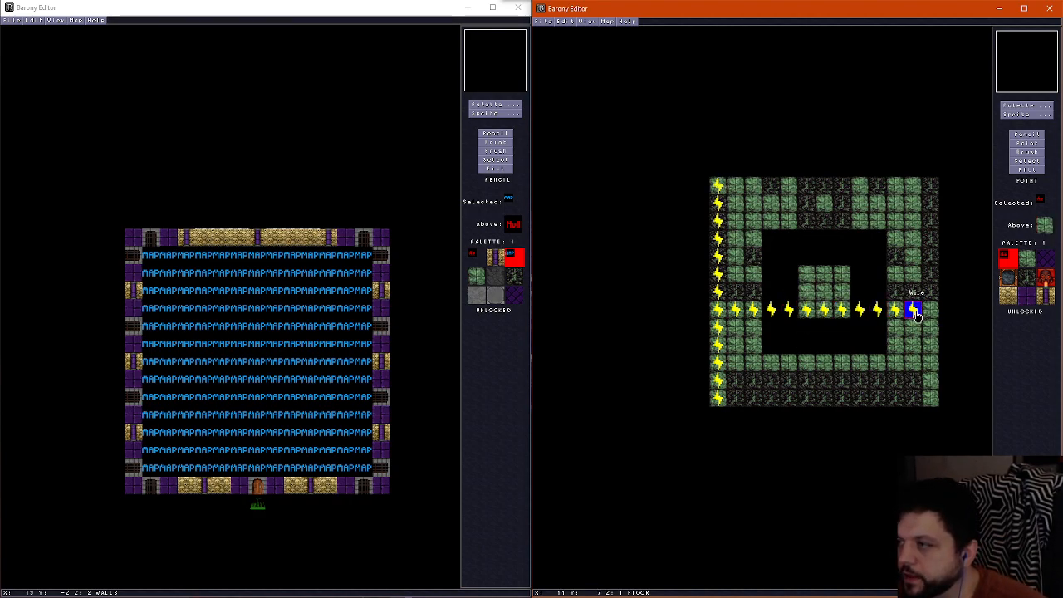
left_click(930, 314)
Complete a Wire column along the full eastern edge, north and south of the horizontal wire row
left_click(931, 296)
left_click(932, 277)
left_click(934, 258)
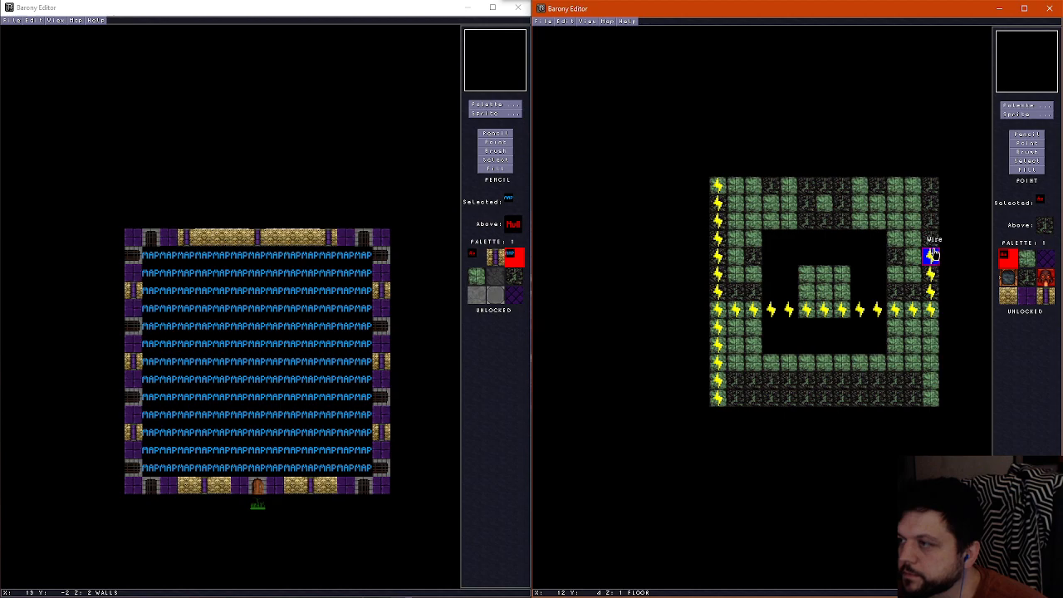
left_click(931, 238)
left_click(931, 220)
left_click(931, 203)
left_click(931, 184)
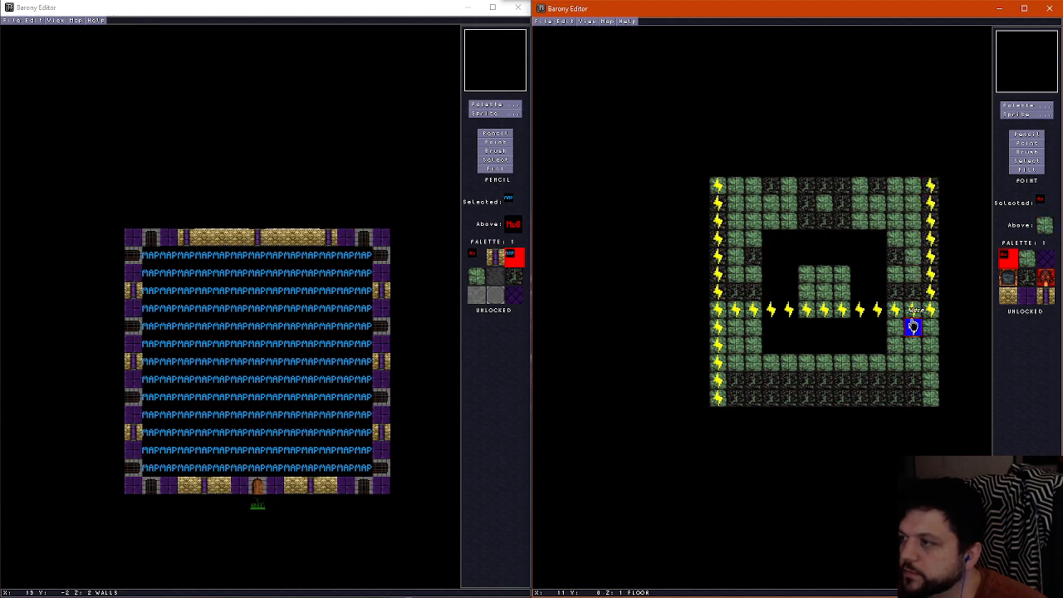
left_click(930, 327)
left_click(930, 345)
left_click(930, 363)
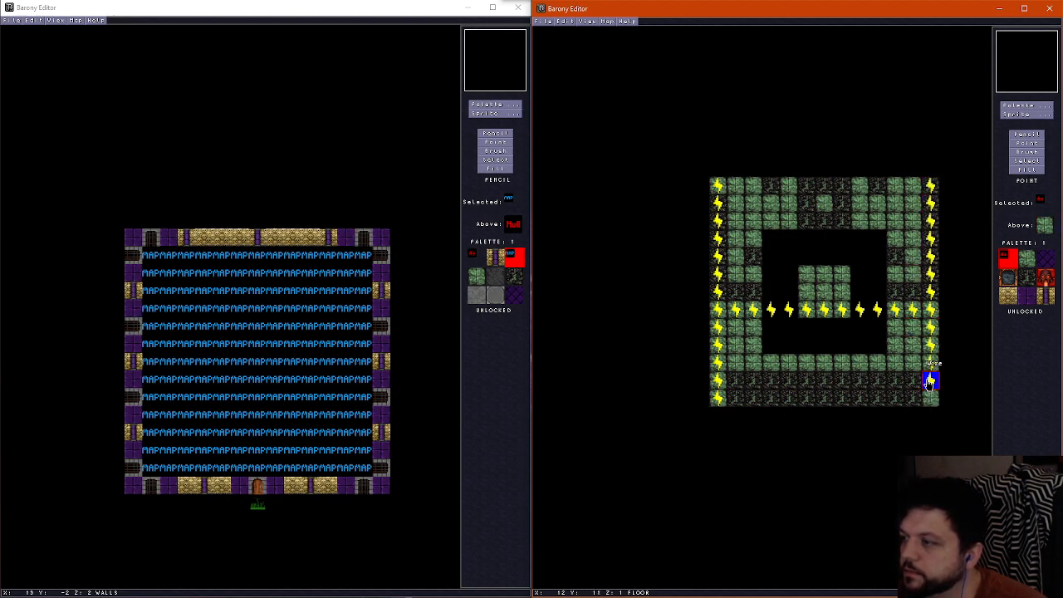
left_click(930, 397)
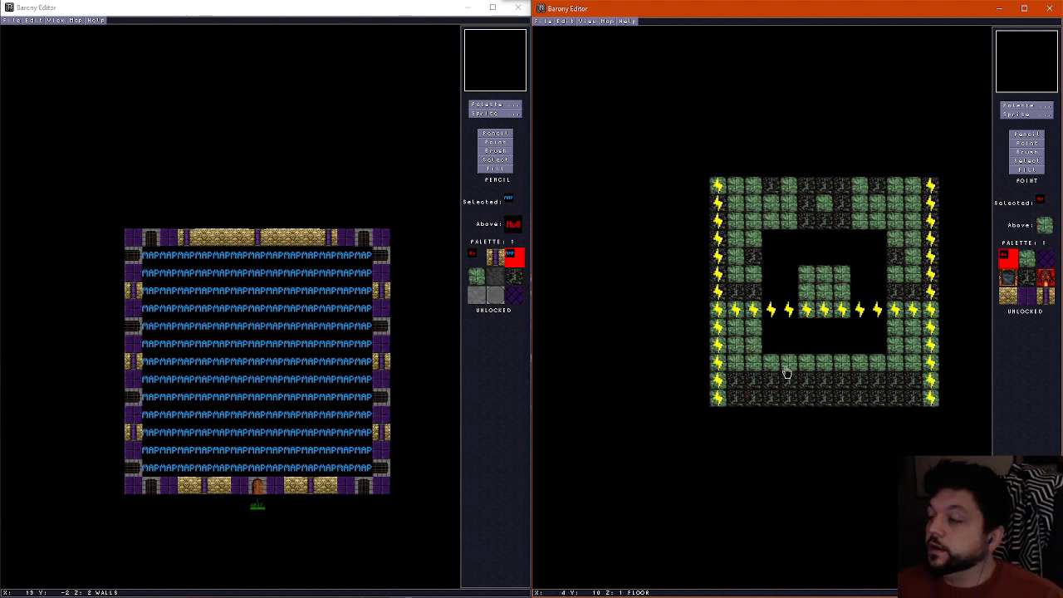
Sample the green stone tile with the Pencil and paint floor tiles into the pit's northern row, keeping the centre tile open
left_click(1026, 135)
right_click(816, 283)
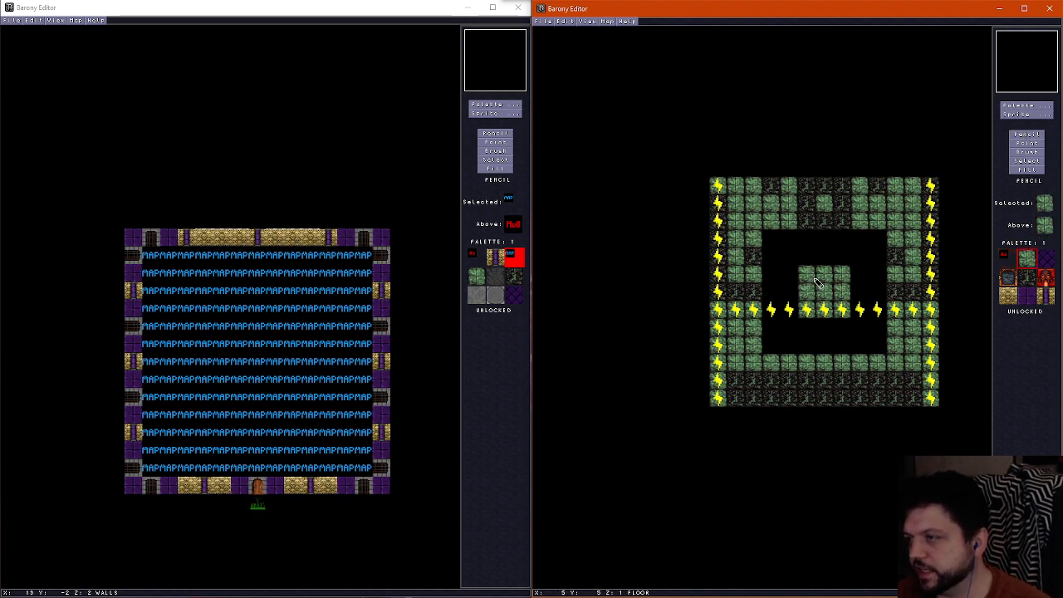
left_click_drag(797, 242, 860, 242)
Choose the dark teal marble tile and paint a 3 by 3 floor patch at the room's northern centre
left_click(1027, 110)
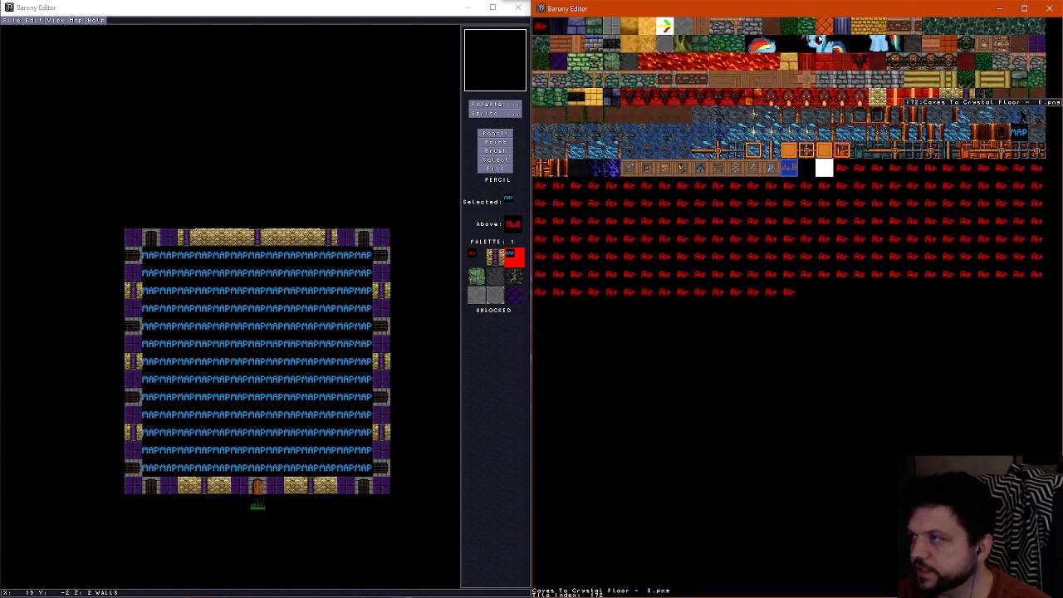
left_click(807, 223)
mouse_move(807, 223)
left_mouse_down()
mouse_move(829, 189)
mouse_move(810, 199)
left_mouse_up()
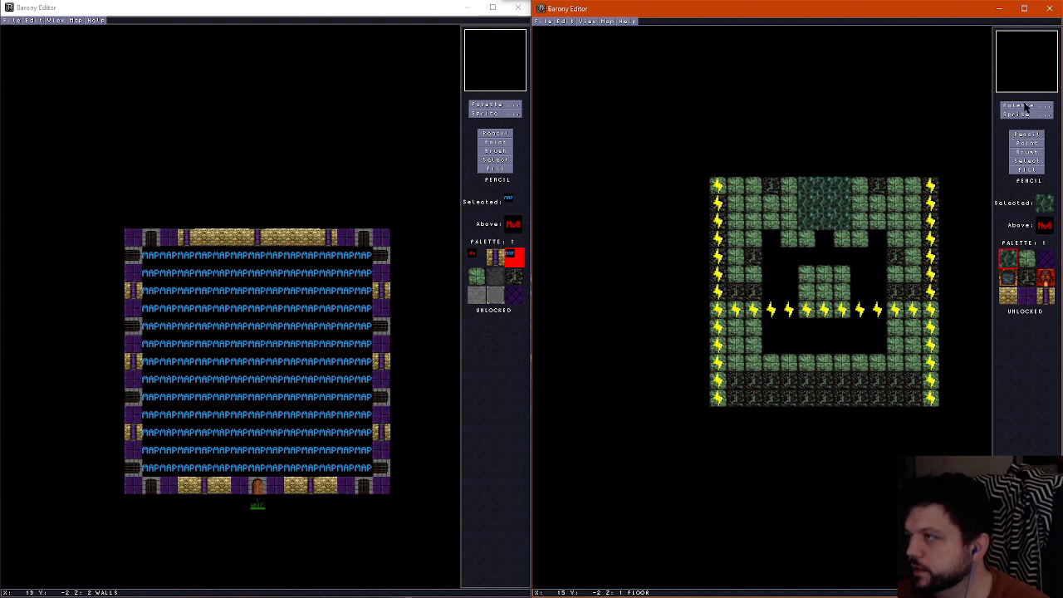
Paint a single grey floor tile at the northern centre of the marble patch
left_click(1027, 109)
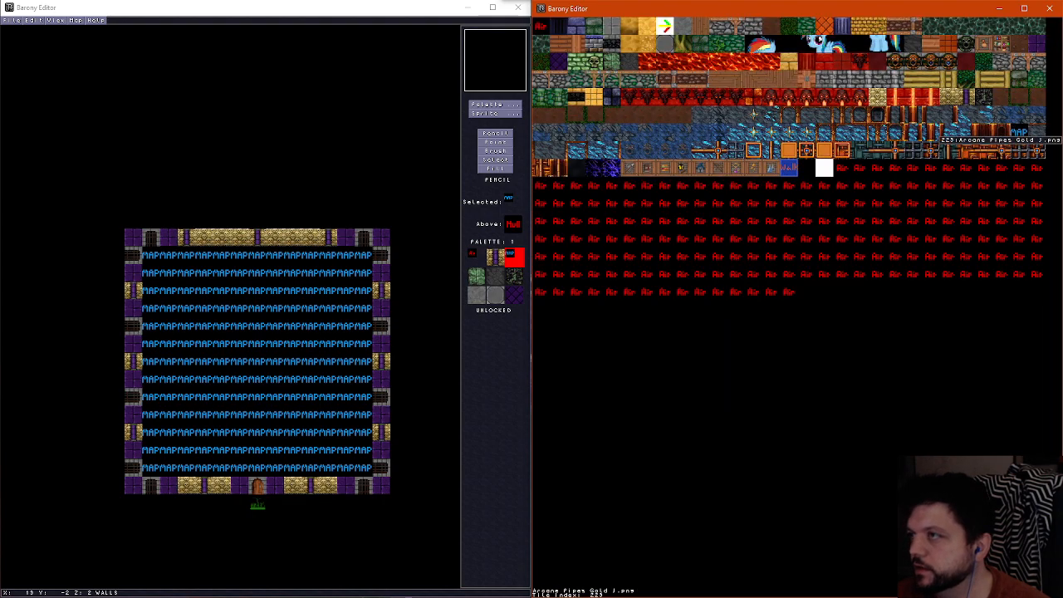
left_click(662, 43)
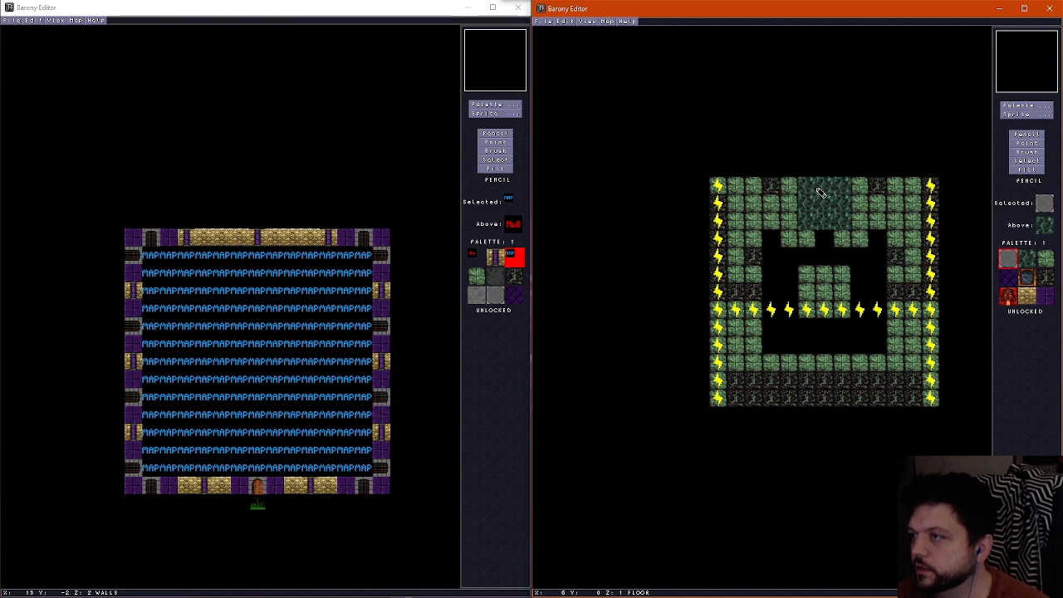
left_click(825, 192)
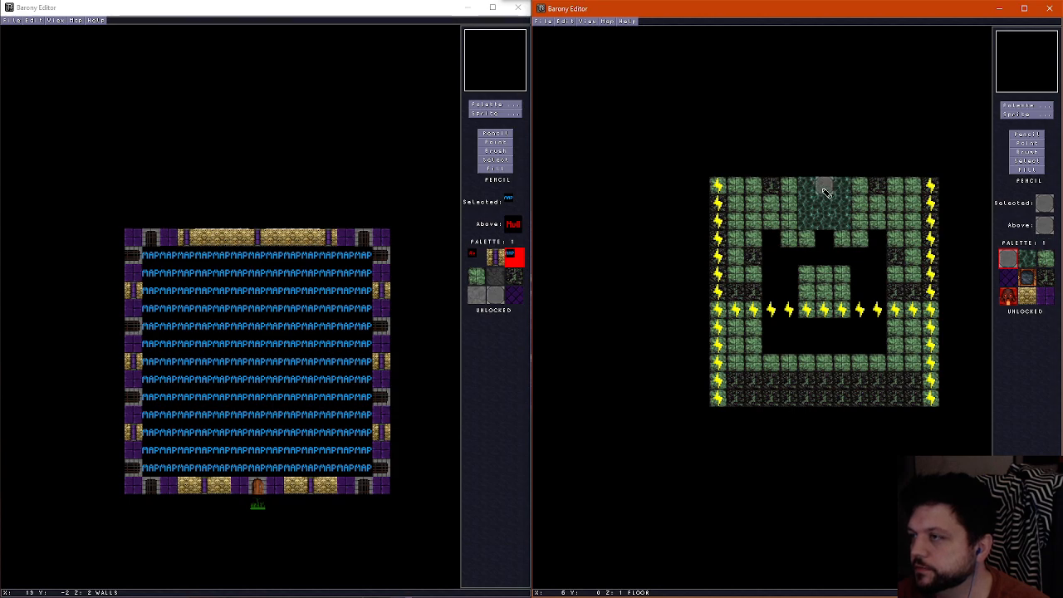
Place two dark teal marble blocks on the wall layer at the marble patch's northern corners
left_click(1028, 109)
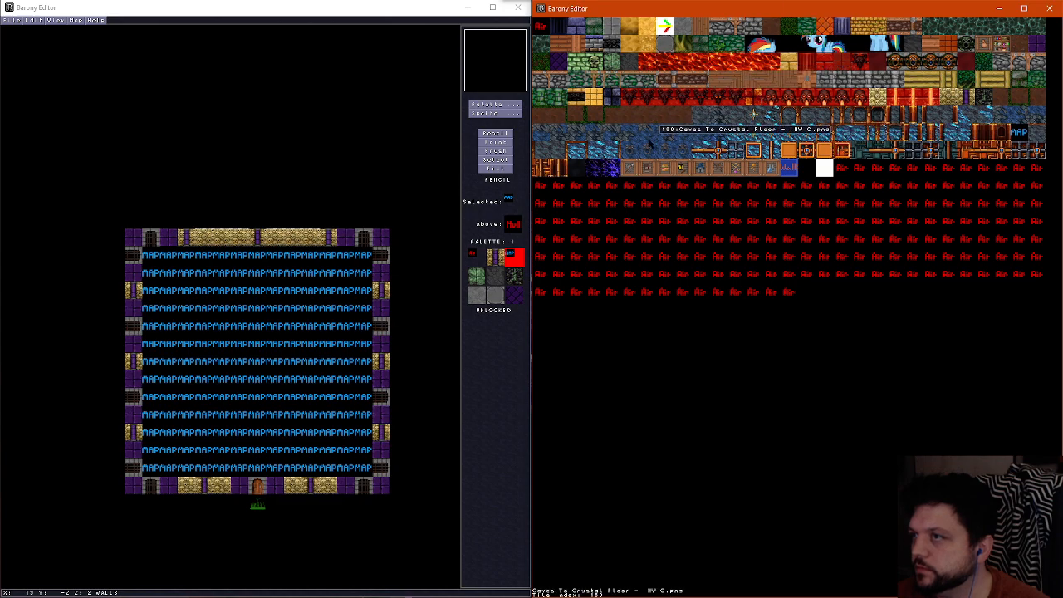
left_click(935, 34)
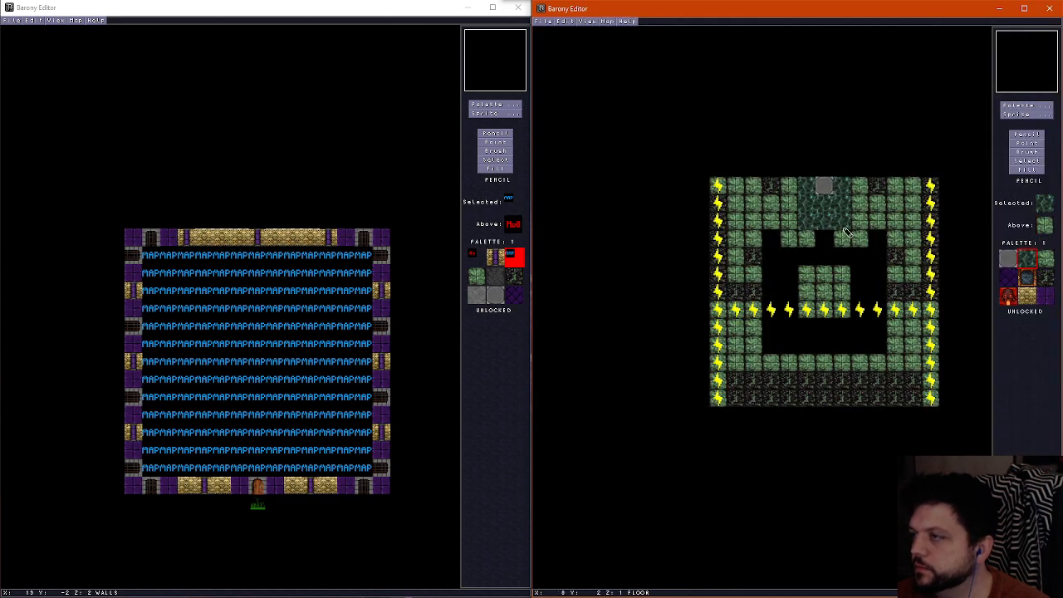
scroll(806, 196, "up", 1)
scroll(811, 196, "down", 1)
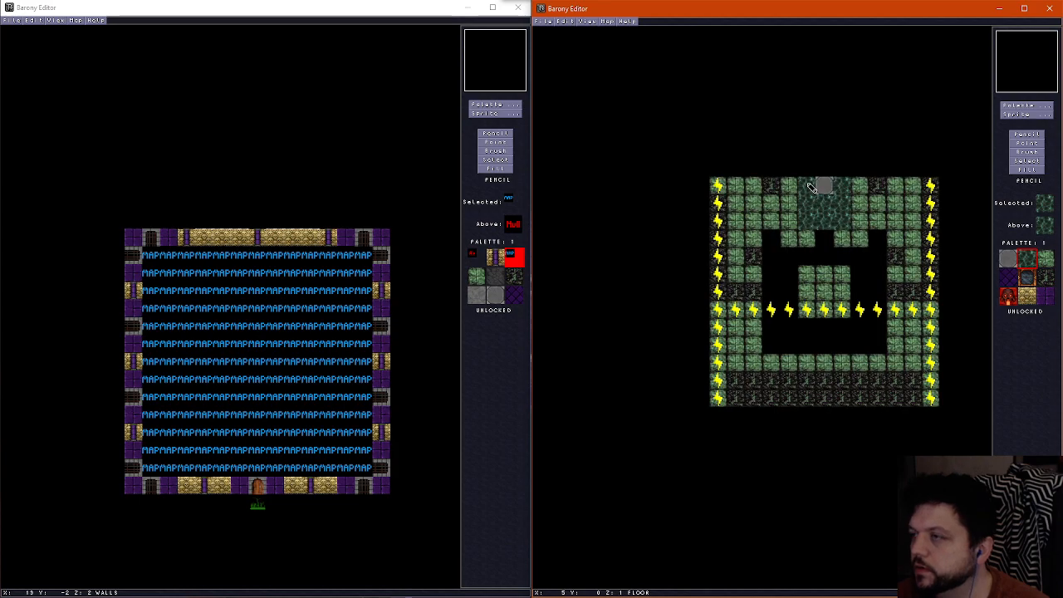
scroll(818, 200, "up", 1)
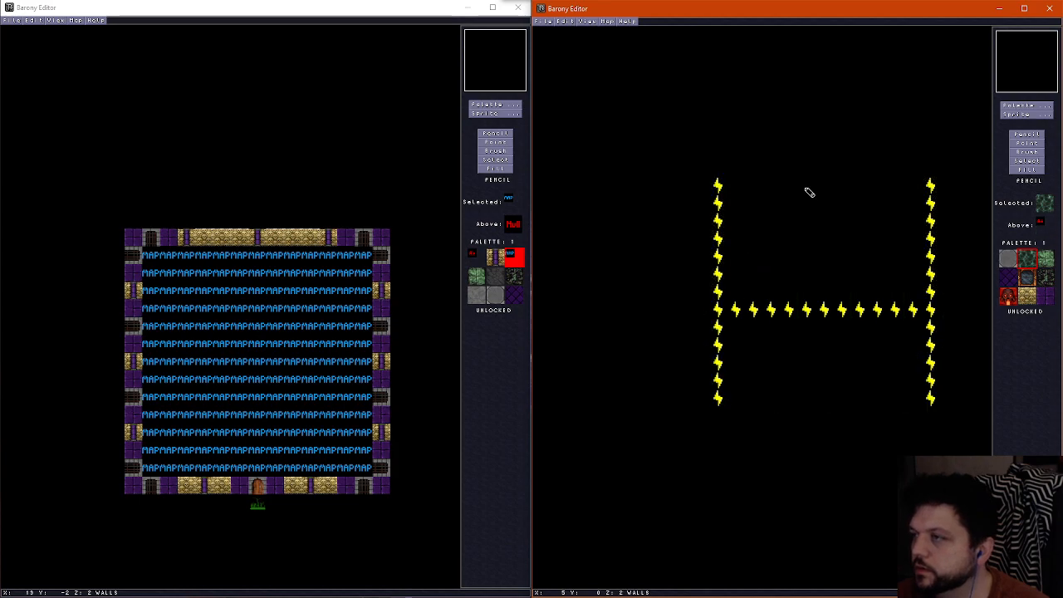
left_click(806, 190)
left_click(842, 188)
Paint a grey floor tile in the centre of the marble patch and restore dark teal marble on the tile north of it
scroll(825, 198, "down", 1)
right_click(826, 196)
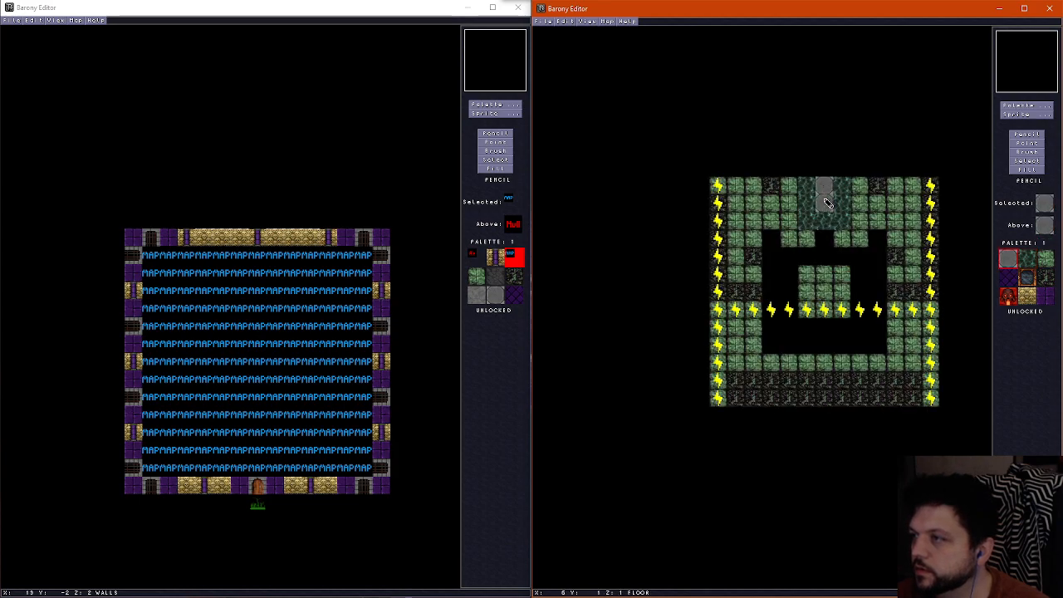
scroll(828, 191, "up", 1)
scroll(833, 193, "down", 1)
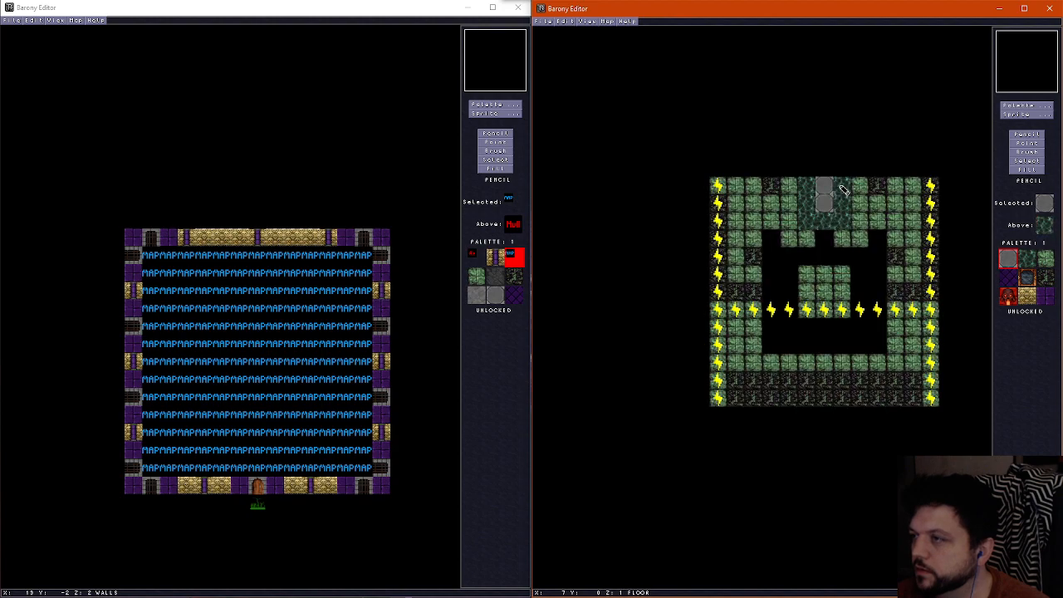
right_click(828, 195)
scroll(825, 195, "up", 1)
scroll(826, 197, "down", 1)
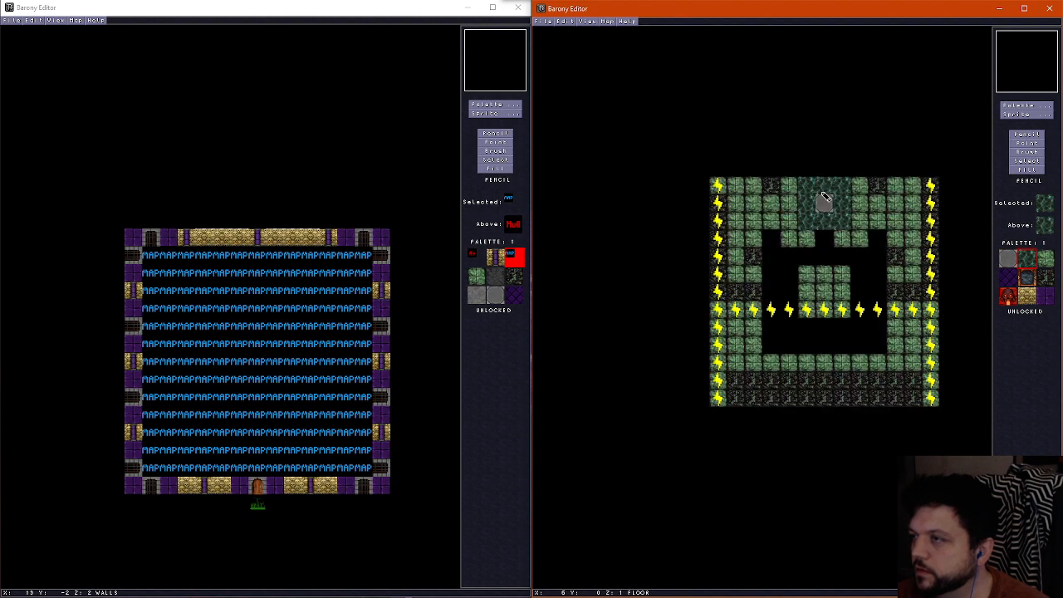
scroll(826, 197, "down", 1)
scroll(826, 197, "up", 1)
scroll(826, 198, "up", 1)
scroll(823, 195, "down", 1)
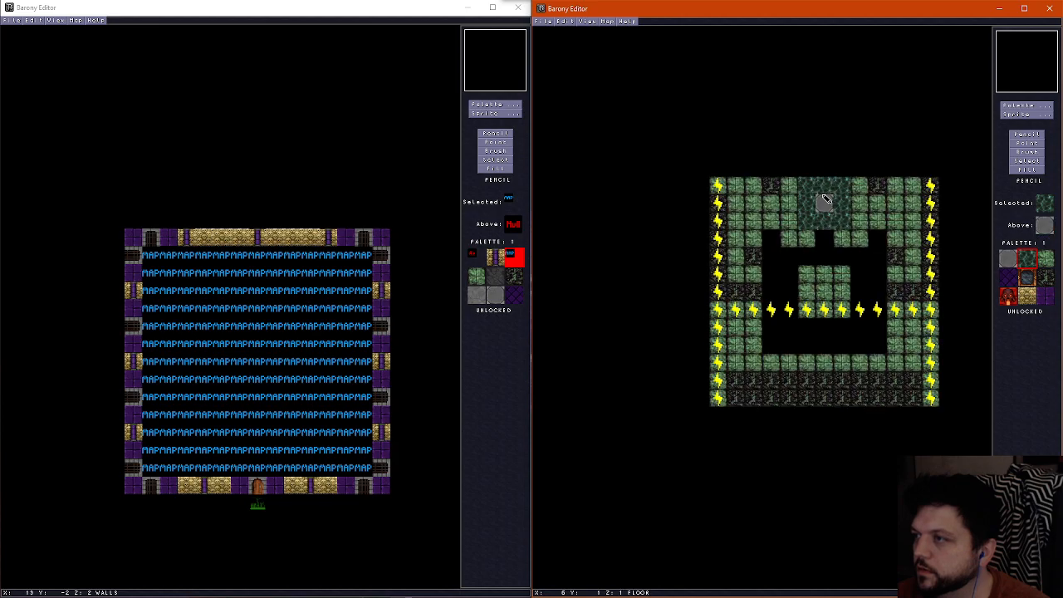
Inspect the marble patch, its grey centre tile and the two wall blocks in the 3D view
key("f")
key("Up")
key("Left")
key("Up")
key("Left")
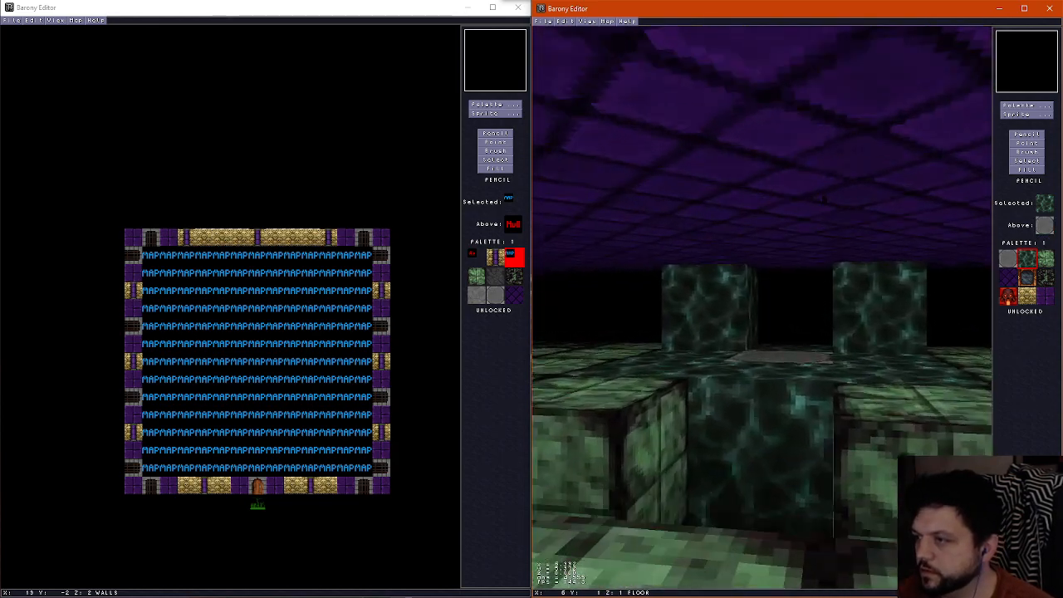
key("Right")
key("Down")
key("Left")
key("Up")
key("Up")
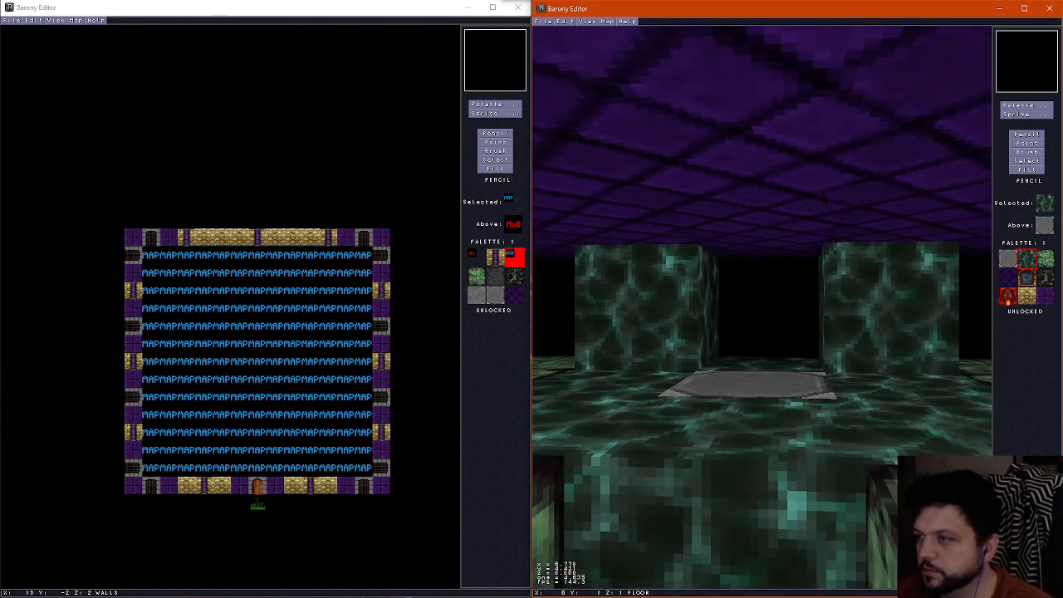
Return to the map view and fill the gap between the two wall blocks with a third marble block
key("f")
scroll(807, 189, "up", 1)
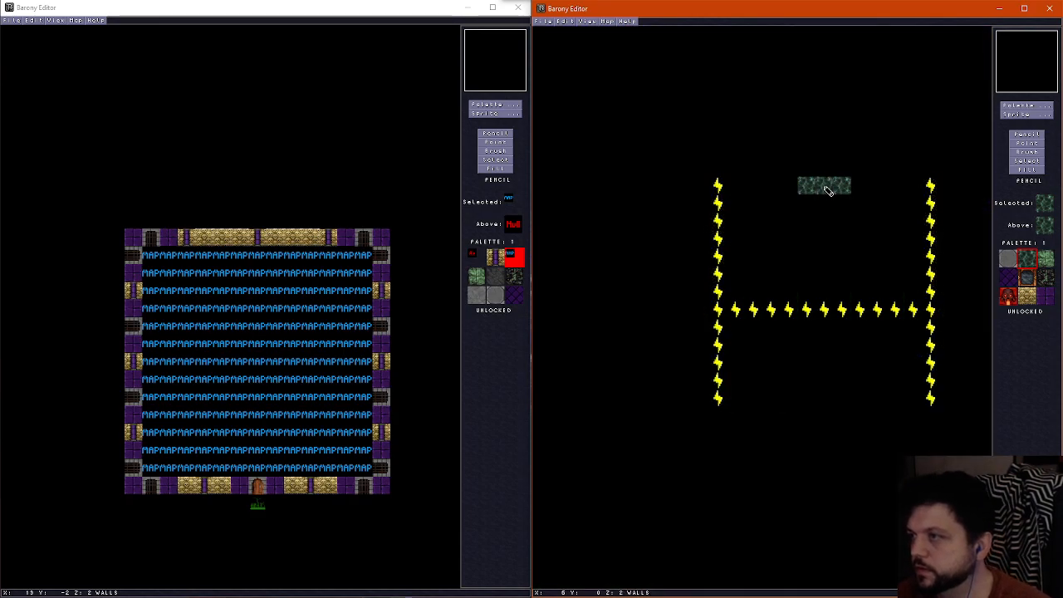
scroll(835, 205, "down", 1)
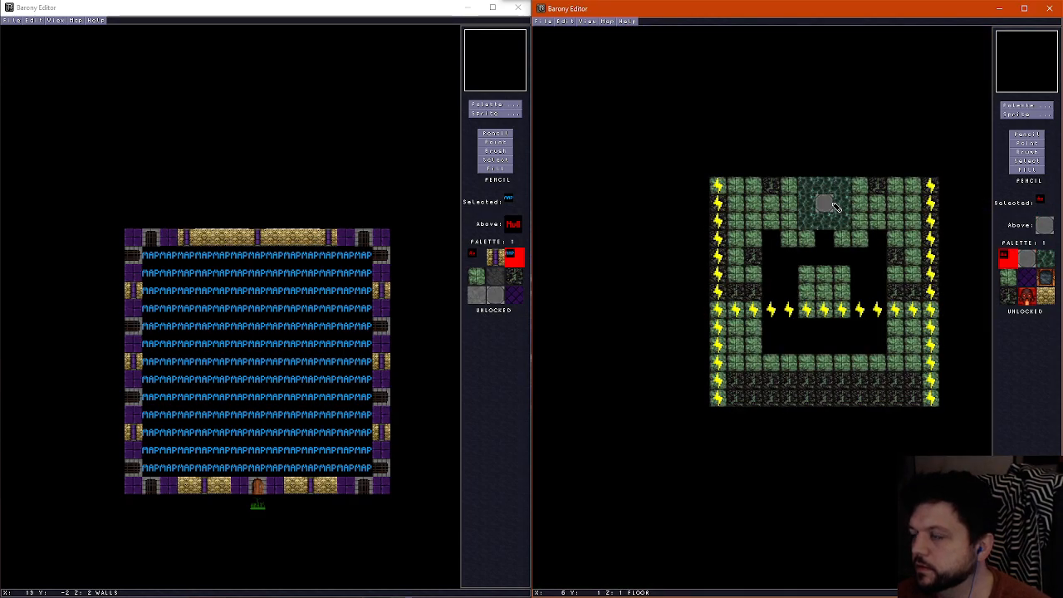
Place a Fountain sprite in the centre of the marble patch and fill the floor gap south of it with dark teal marble
left_click(1043, 109)
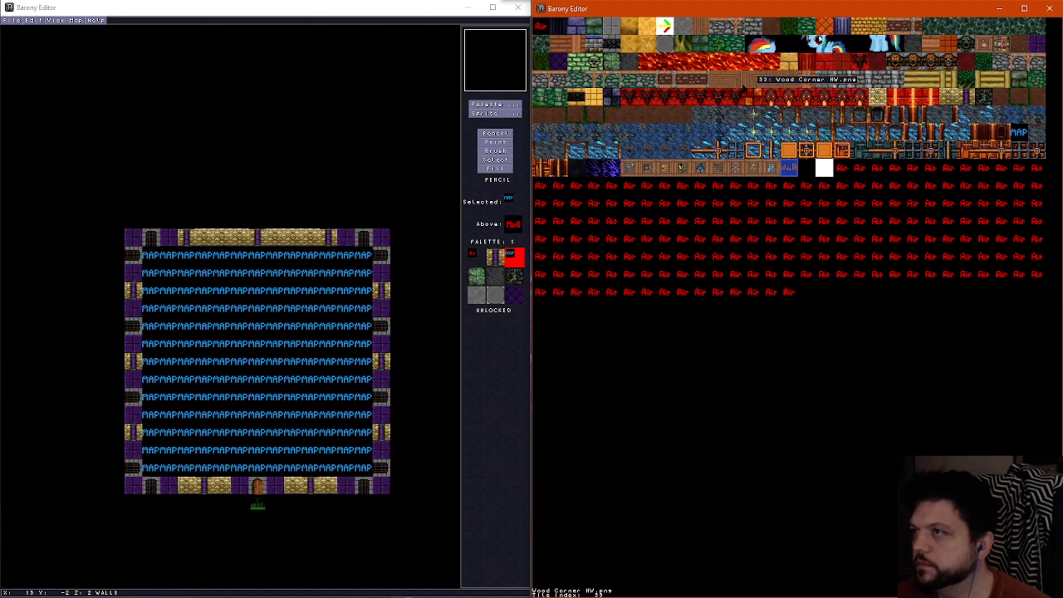
left_click(932, 124)
left_click(1014, 115)
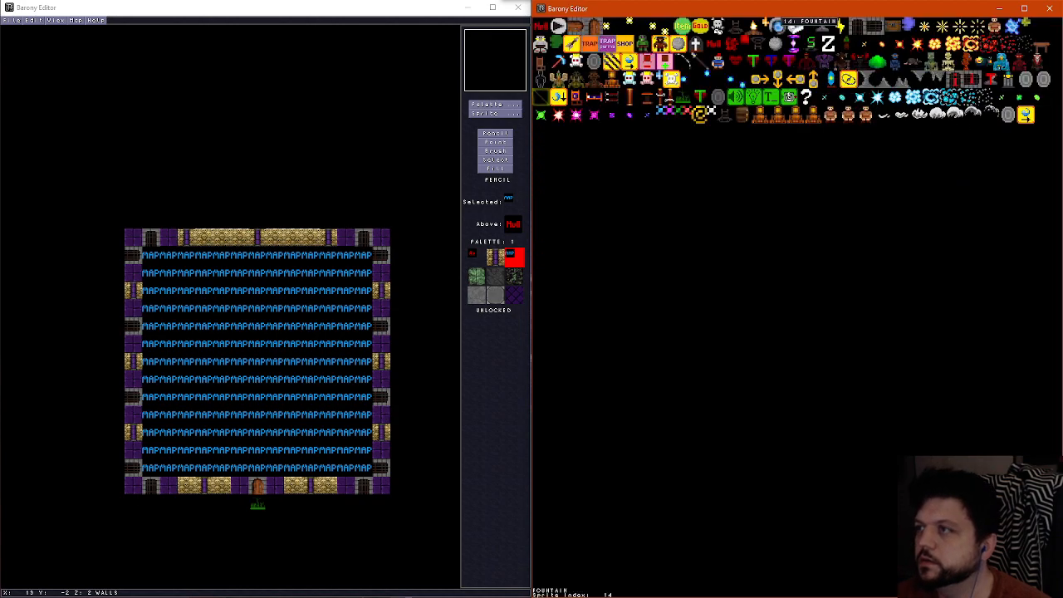
left_click(789, 27)
right_click(832, 219)
left_click(827, 238)
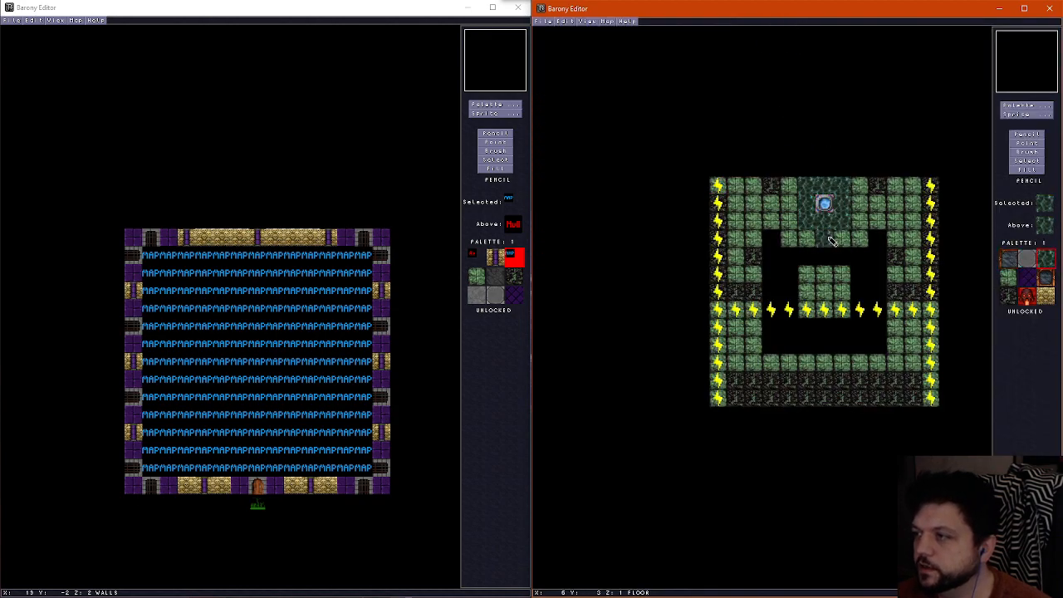
Inspect the fountain, its marble floor and the edge facing the pit in the 3D view
key("f")
key("Down")
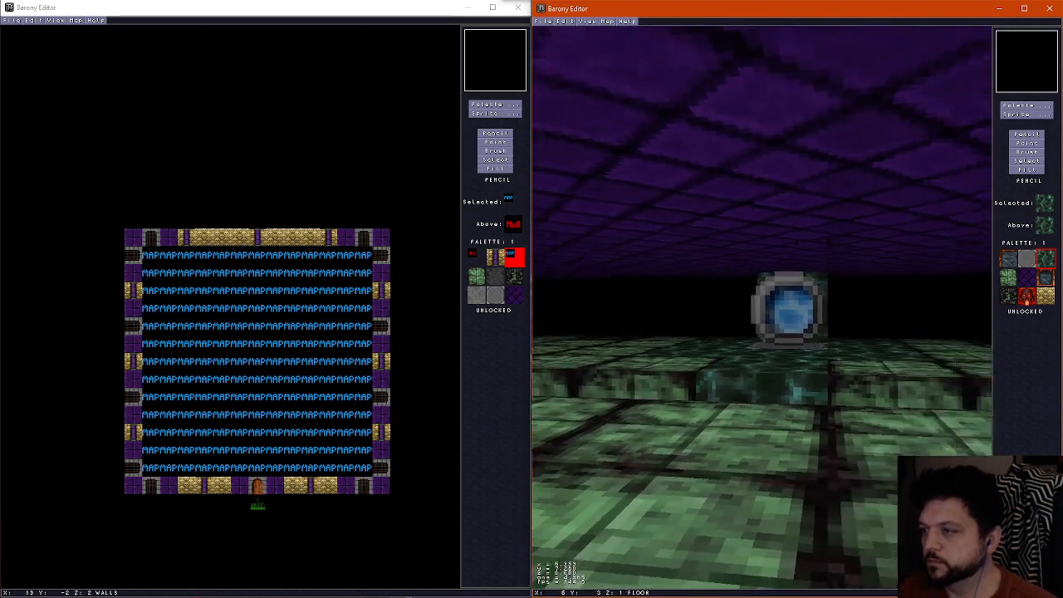
key("Left")
key("Up")
key("Right")
key("Left")
key("Up")
key("Right")
key("Down")
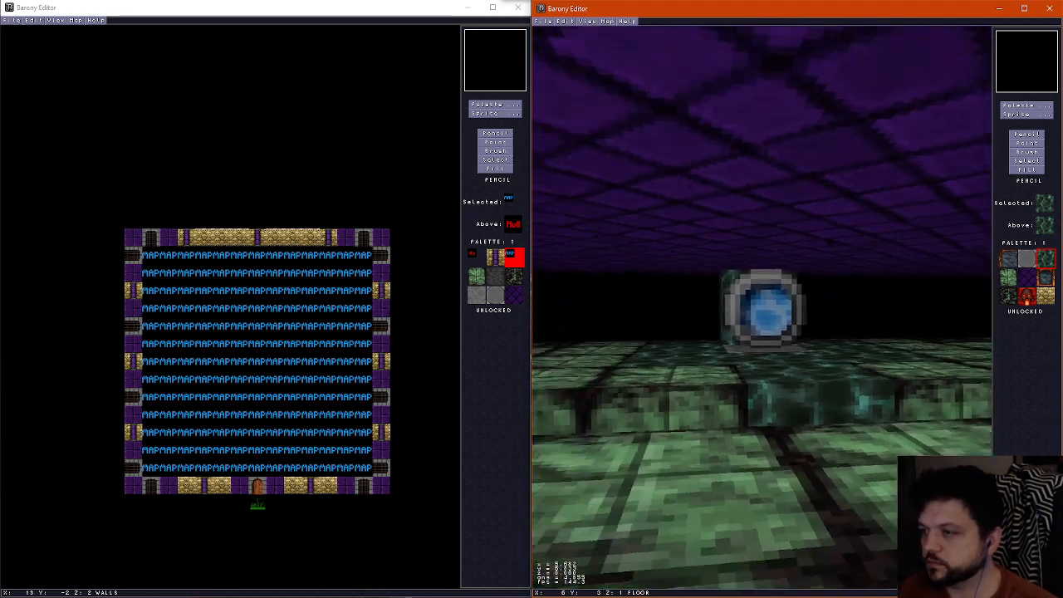
key("Left")
key("Up")
key("Down")
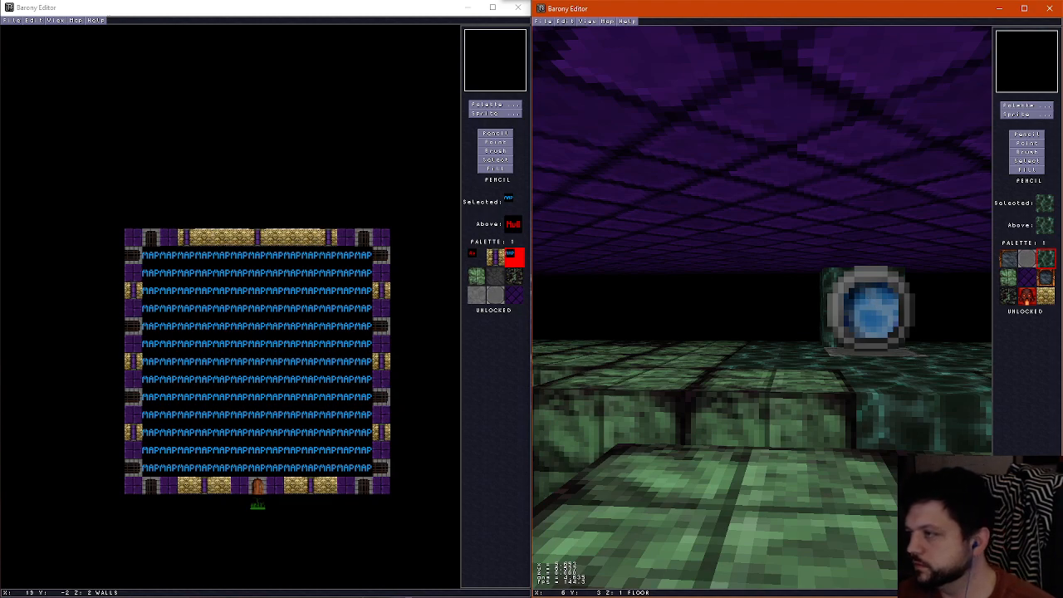
Paint dark mossy floor tiles on both sides of the southernmost marble tile and check them in the 3D view
left_click(1004, 301)
key("f")
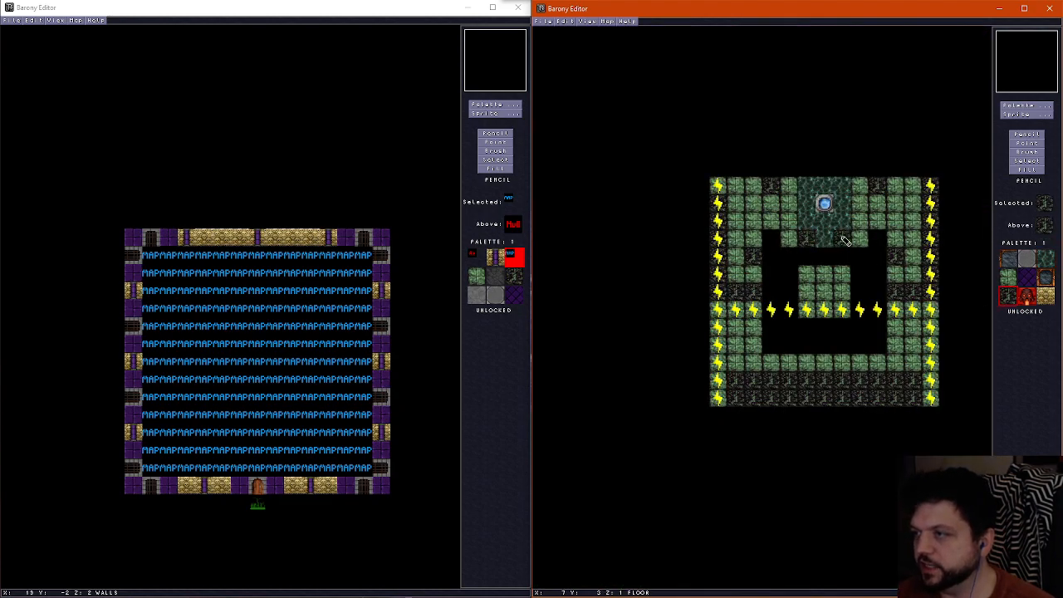
key("f")
key("Up")
key("Down")
key("f")
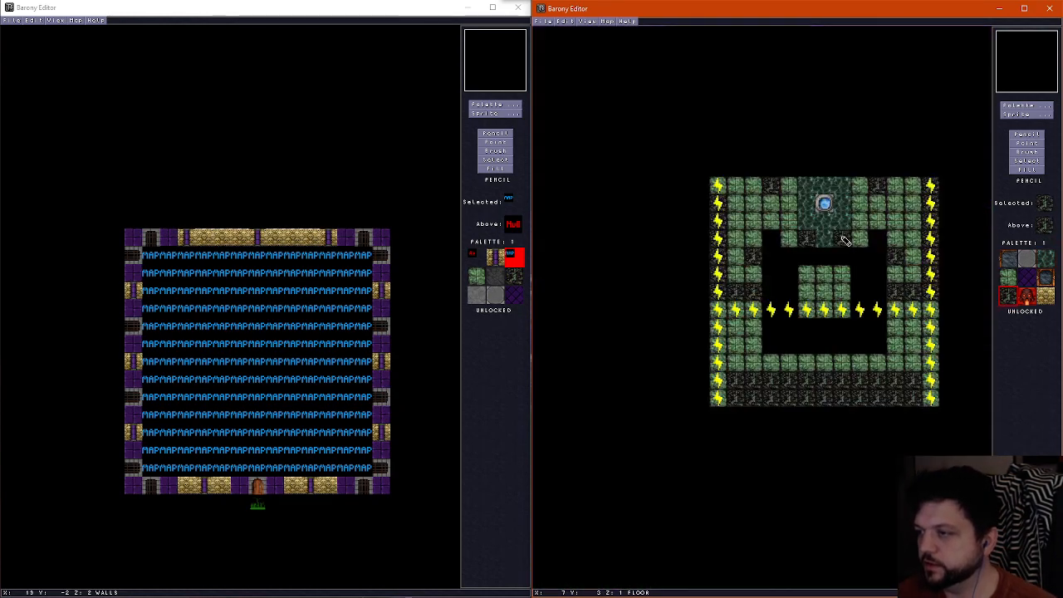
Erase the central island's northern floor row and the seven floor tiles along the pit's southern edge to enlarge the pit
scroll(826, 262, "up", 3)
left_click_drag(810, 265, 833, 279)
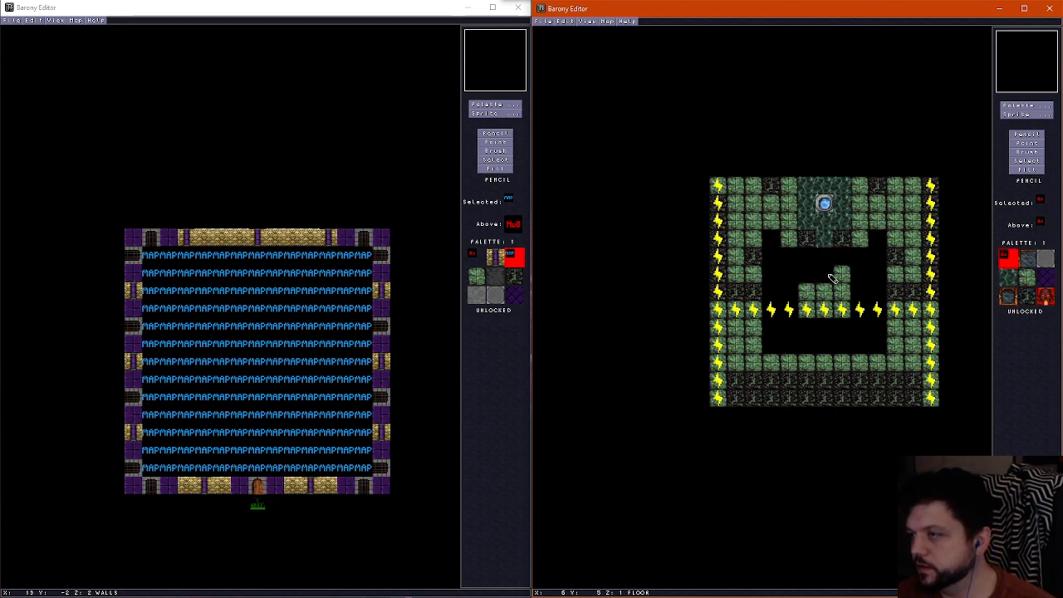
left_click_drag(772, 361, 874, 361)
Paint a green stone row along the island's south side and cover the two dark rows at the map's southern edge with green stone
right_click(810, 309)
left_click_drag(806, 322, 841, 327)
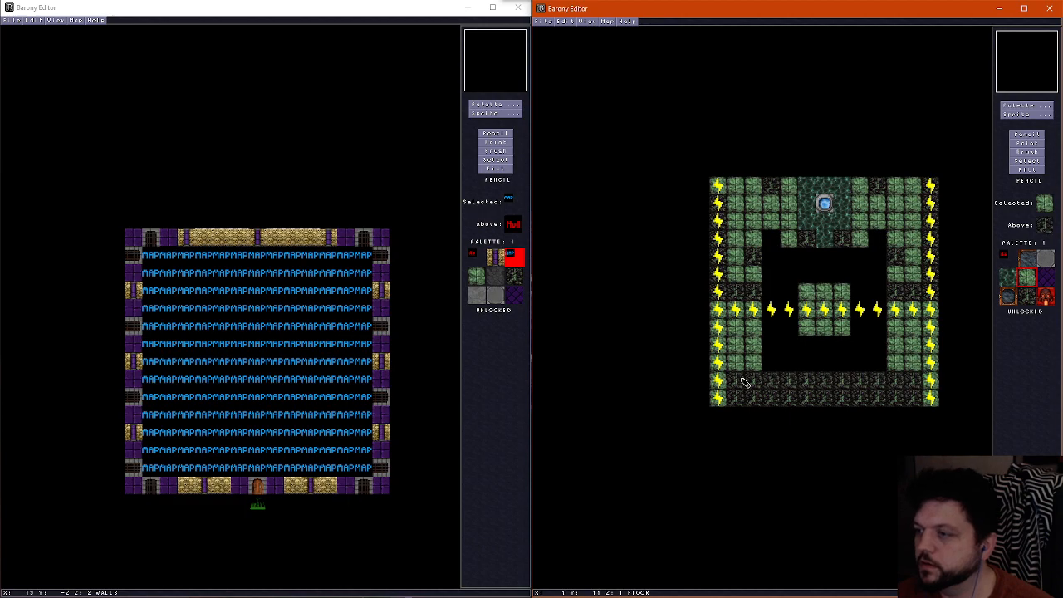
mouse_move(739, 392)
left_mouse_down()
mouse_move(918, 396)
mouse_move(731, 381)
left_mouse_up()
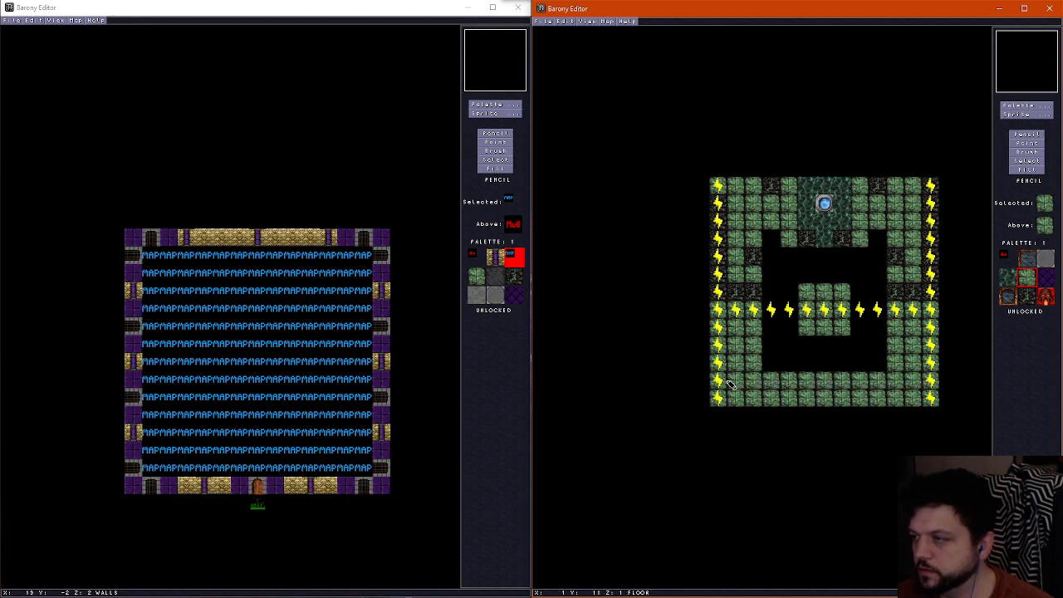
Move the horizontal line of Wire sprites crossing the island three tiles south, onto the pit's southernmost row at Y 10
left_click(1027, 143)
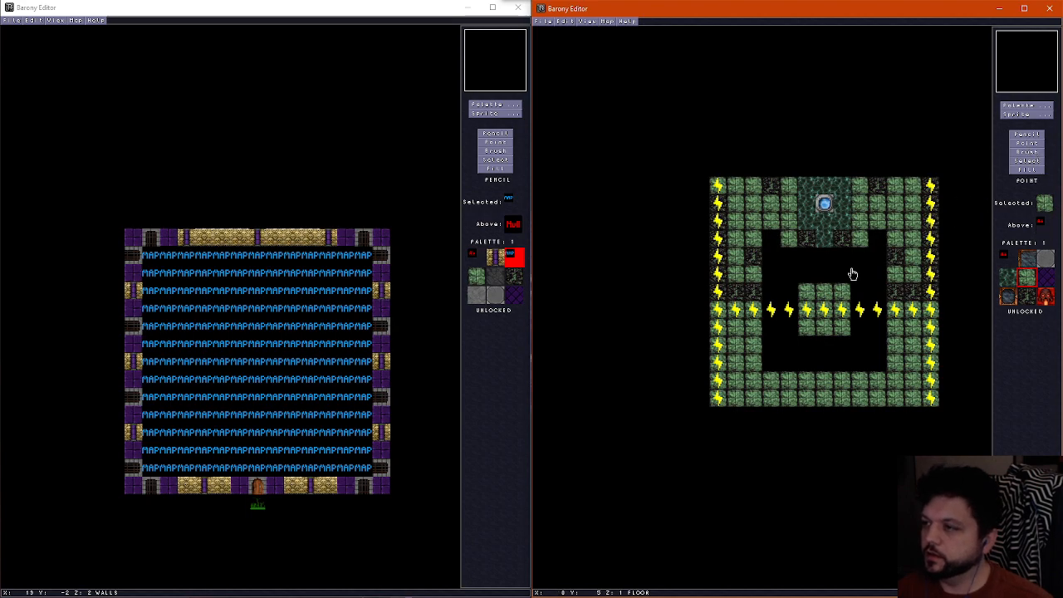
left_click(737, 367)
left_click(759, 312)
left_click(754, 366)
left_click(772, 312)
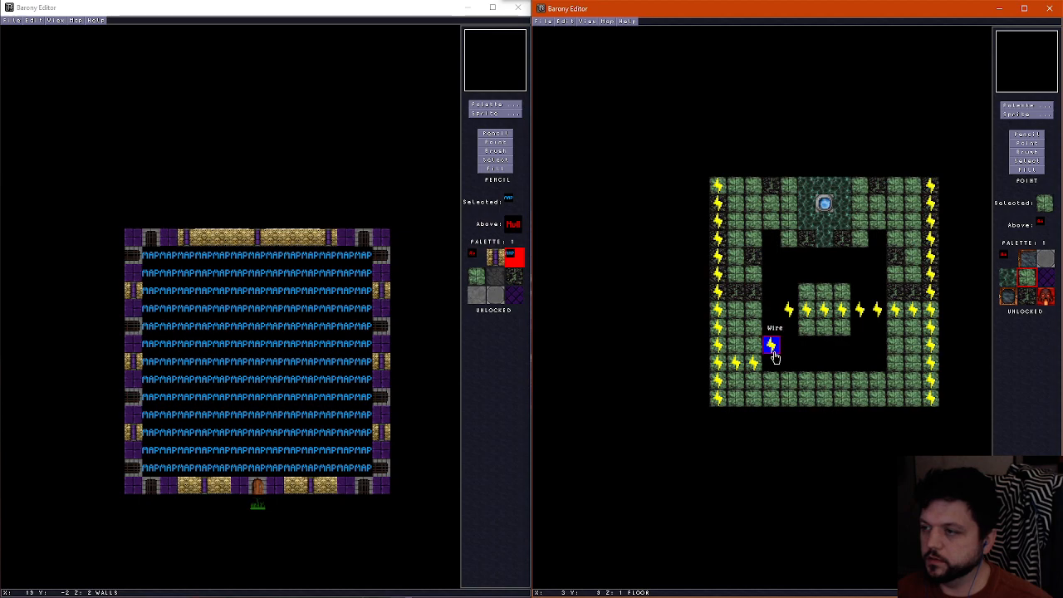
left_click(772, 366)
left_click(789, 312)
left_click(789, 365)
left_click(806, 312)
left_click(806, 366)
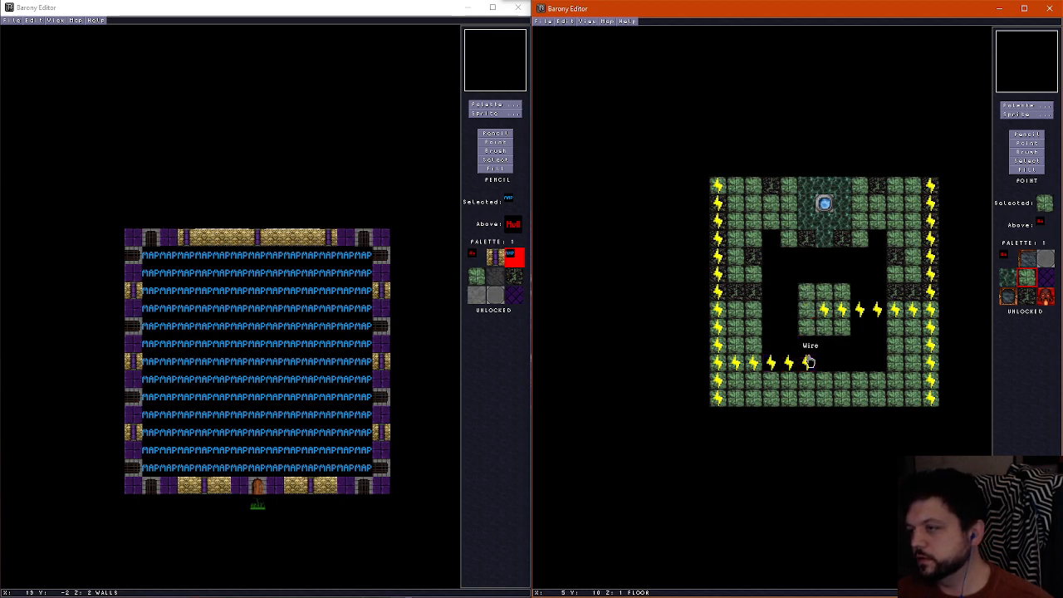
left_click(825, 312)
left_click(824, 365)
left_click(842, 313)
left_click(842, 366)
left_click(860, 312)
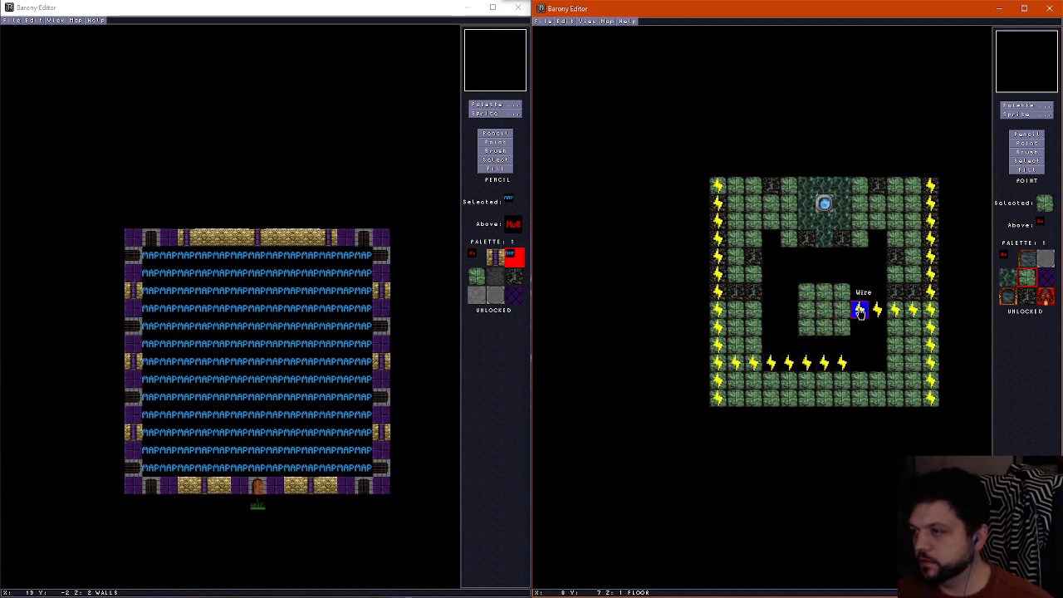
left_click(861, 366)
left_click(877, 312)
left_click(877, 366)
left_click(894, 312)
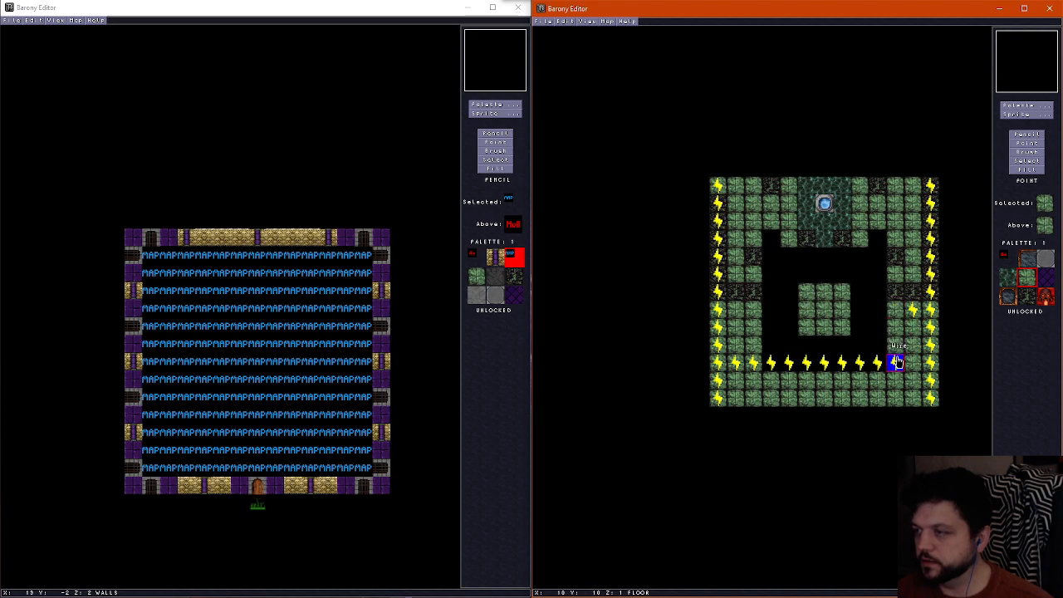
left_click(895, 366)
left_click(912, 312)
left_click(913, 365)
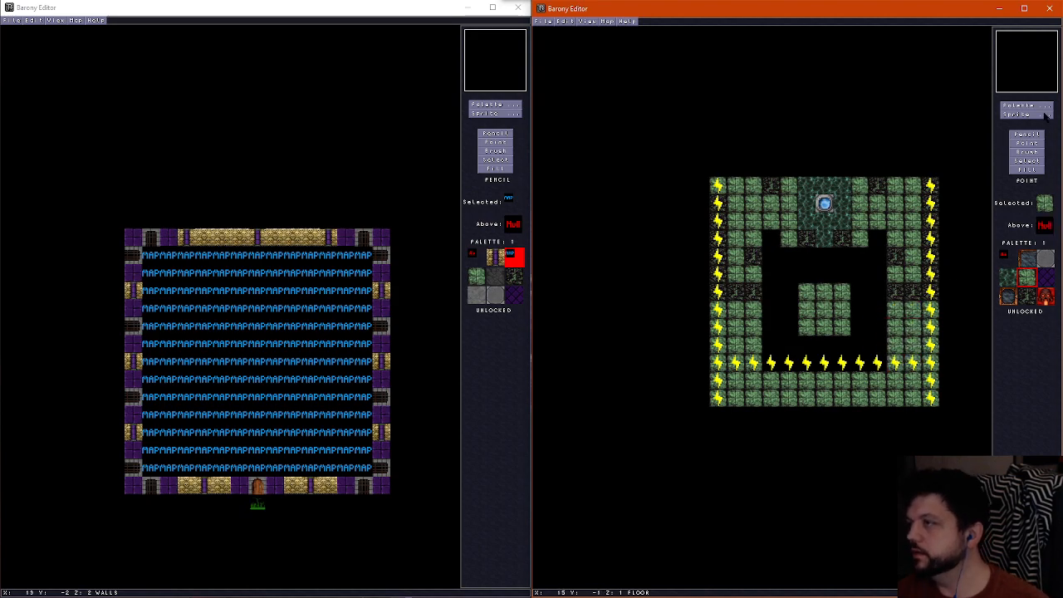
left_click(1042, 114)
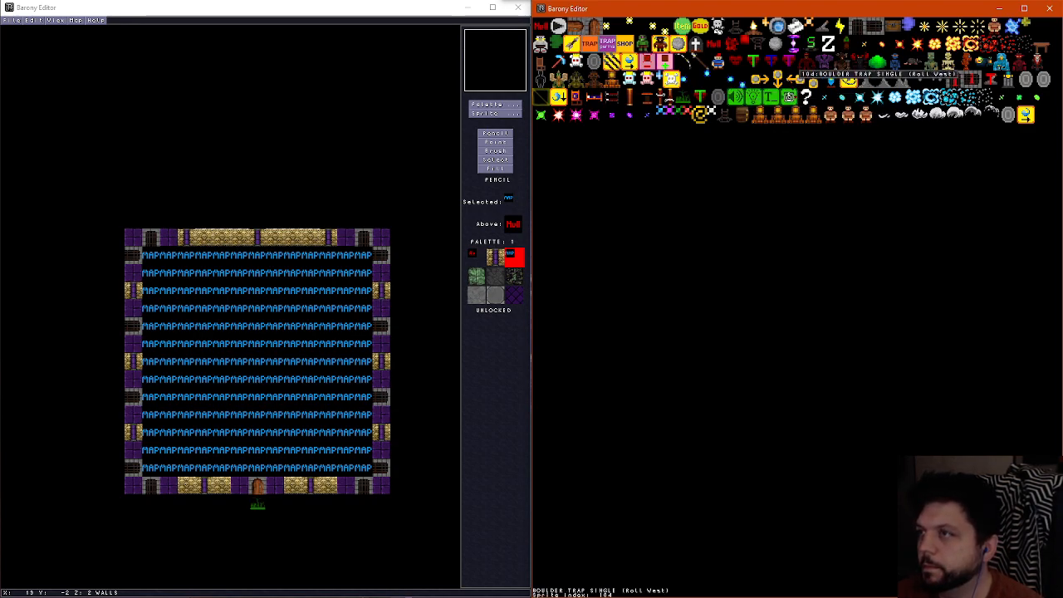
left_click(596, 62)
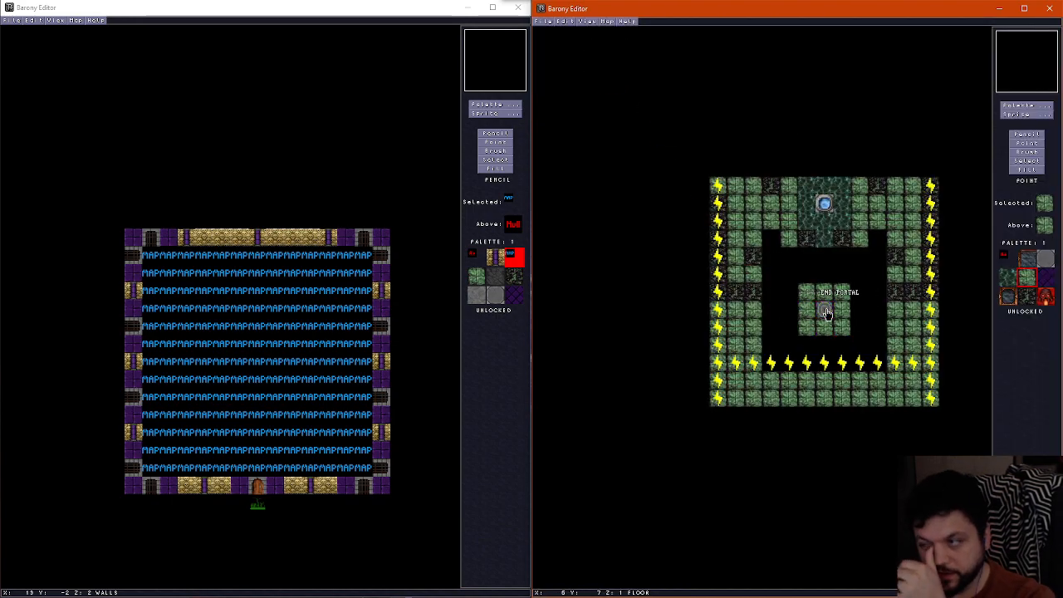
left_click(826, 312)
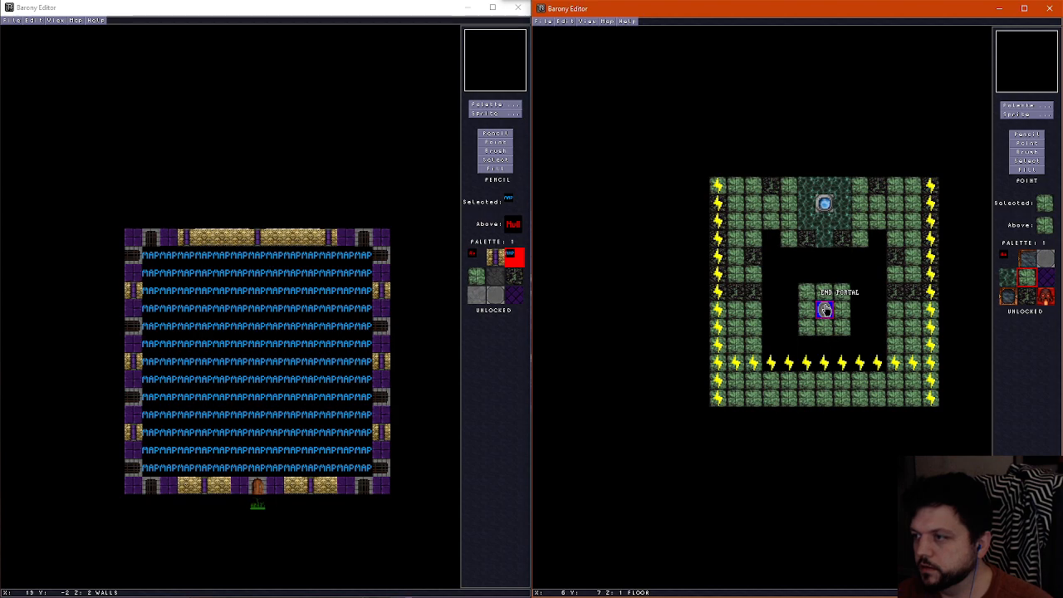
Place a Teleport Shrine sprite in the centre of the island, accepting the North direction and height offset 0
left_click(1017, 115)
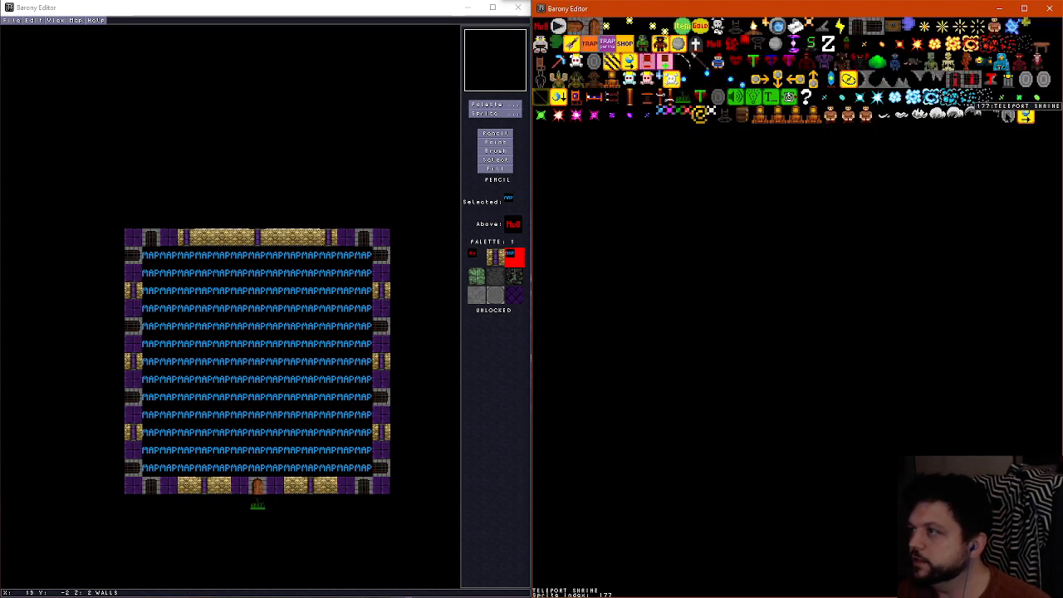
left_click(1013, 112)
left_click(825, 313)
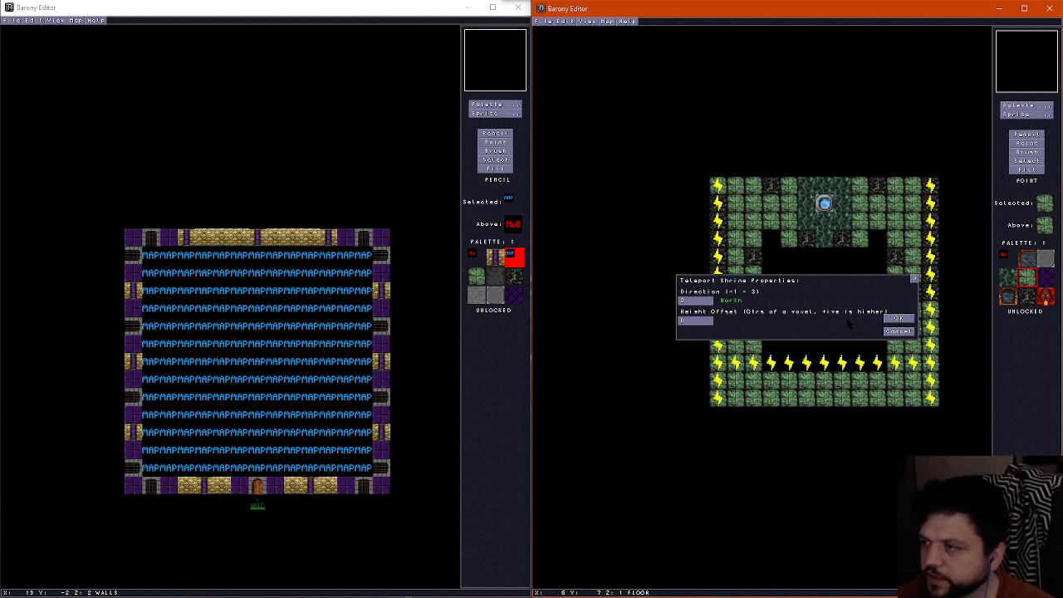
left_click(898, 319)
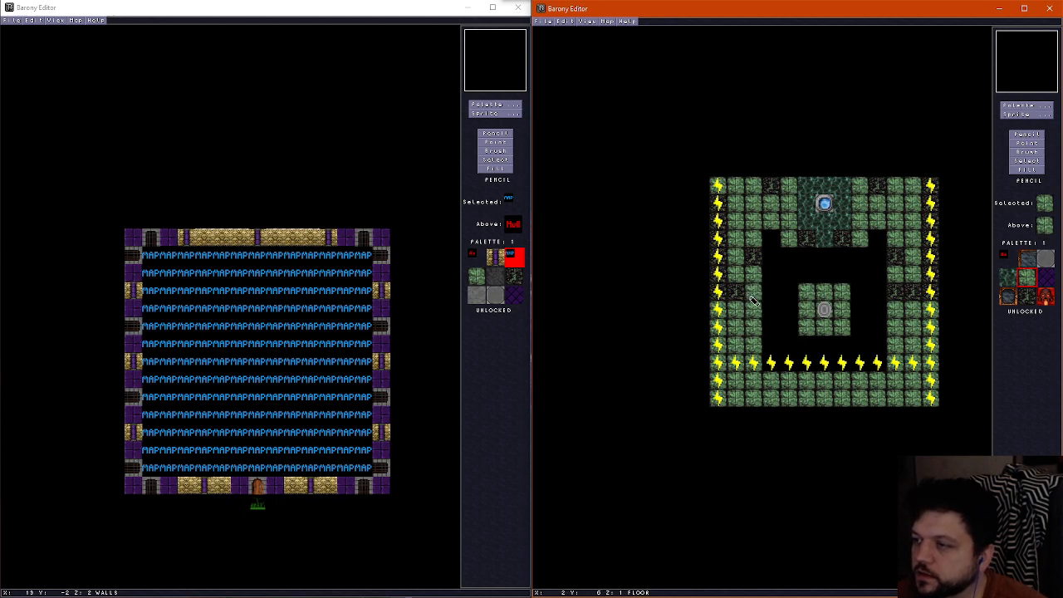
Repaint the remaining dark floor tiles along the west and east sides of the room with green stone
left_click_drag(753, 299, 718, 205)
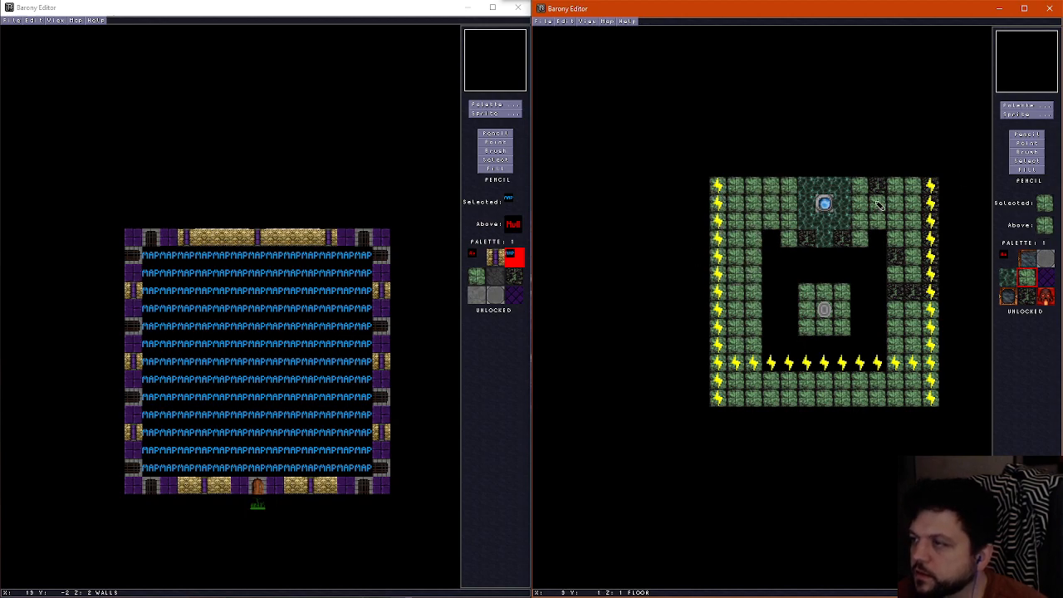
mouse_move(880, 206)
left_mouse_down()
mouse_move(885, 186)
mouse_move(907, 301)
left_mouse_up()
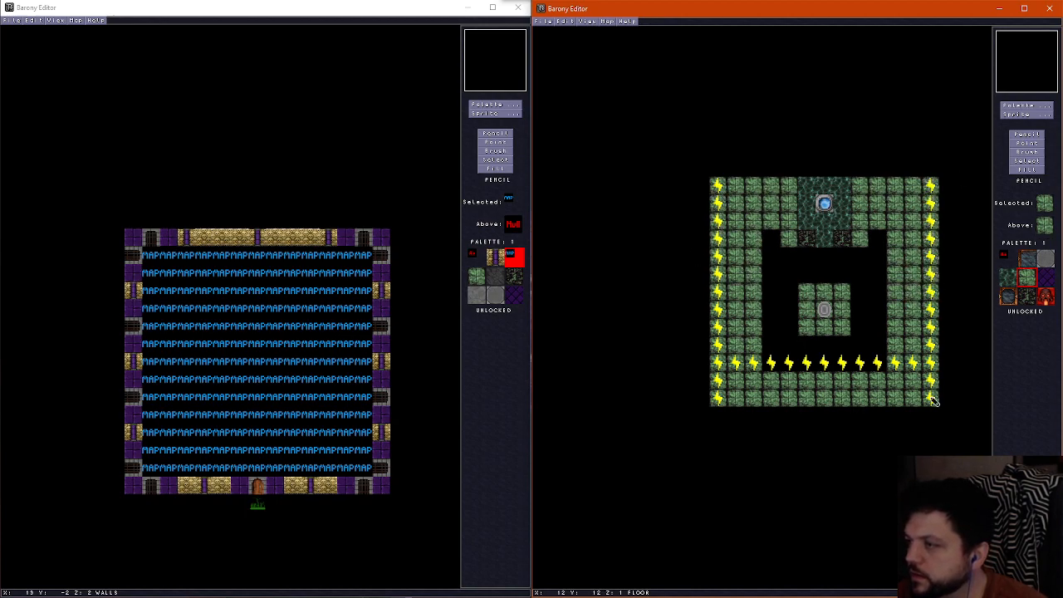
Place gold-and-purple column wall blocks at the two pit-side corners below the fountain alcove and beside the pit's two southern corners
left_click(1031, 108)
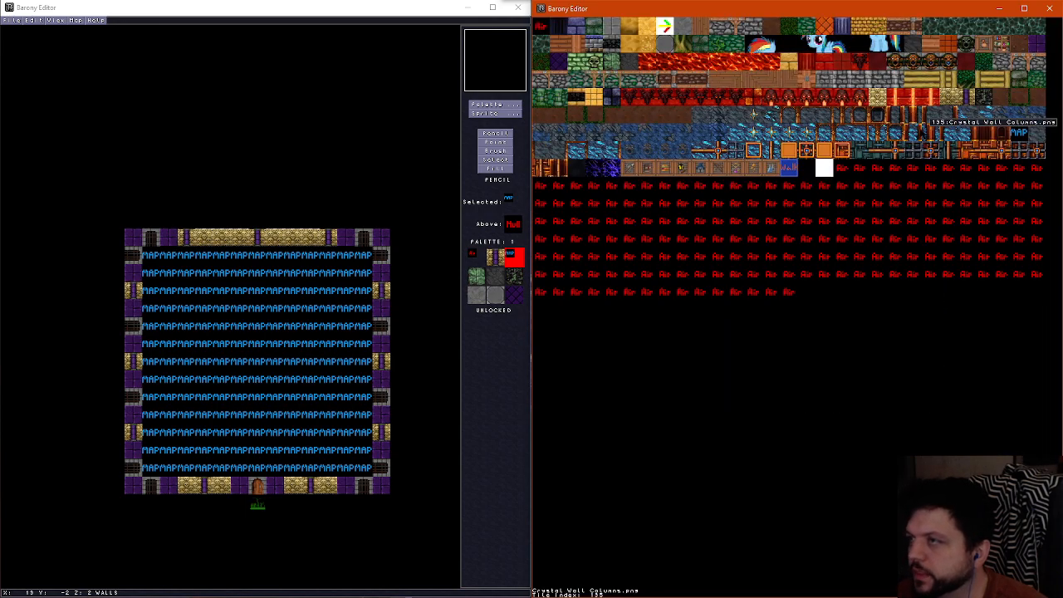
left_click(958, 88)
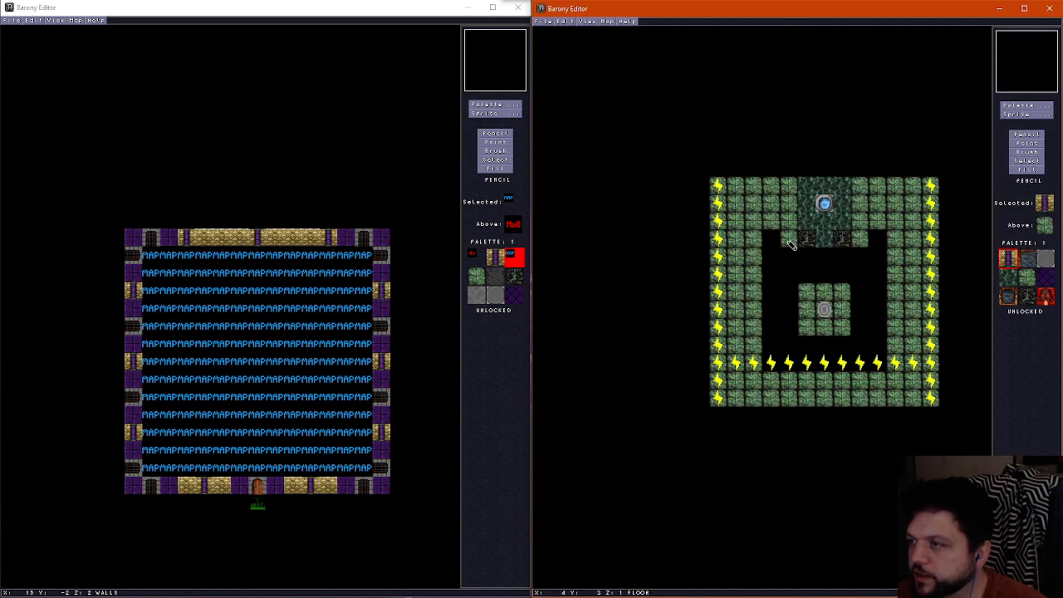
left_click(789, 239)
left_click(861, 240)
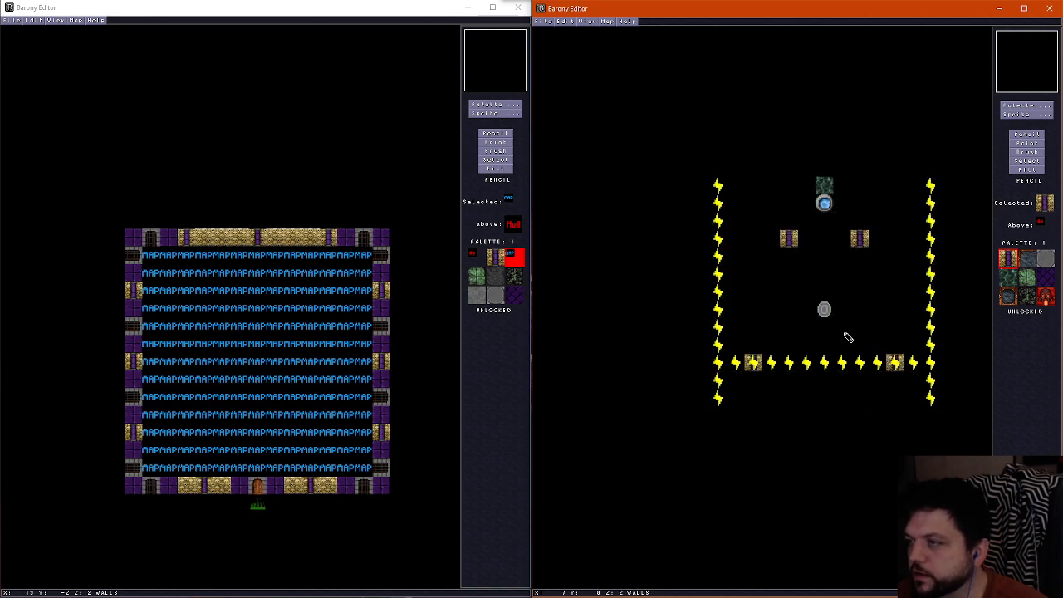
Paint dark mossy floor tiles beneath the four column blocks and check the columns in the 3D view
right_click(806, 237)
scroll(743, 336, "up", 1)
scroll(753, 359, "down", 1)
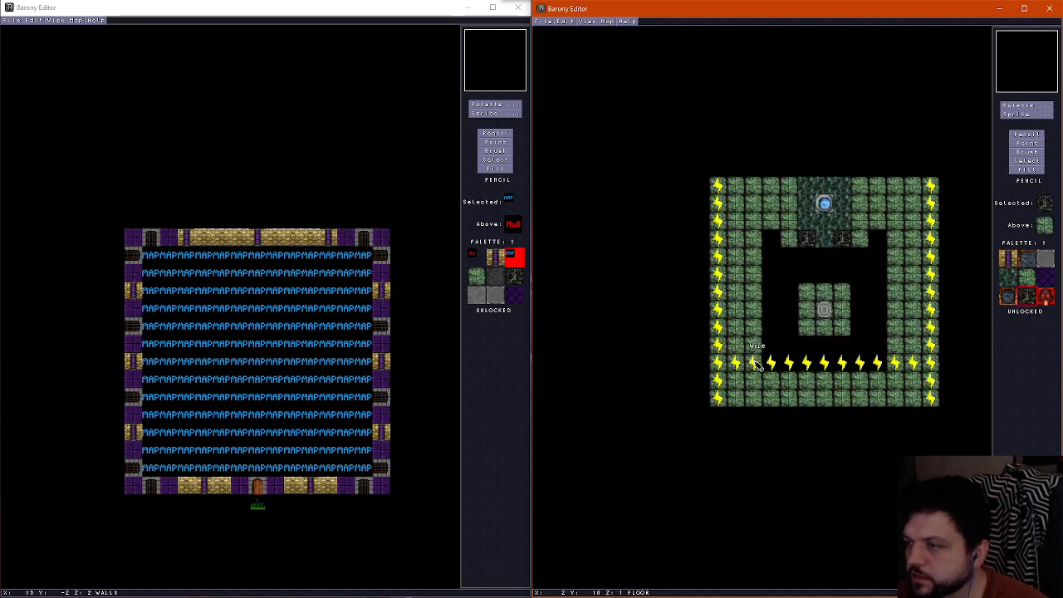
scroll(775, 308, "up", 1)
scroll(791, 241, "down", 1)
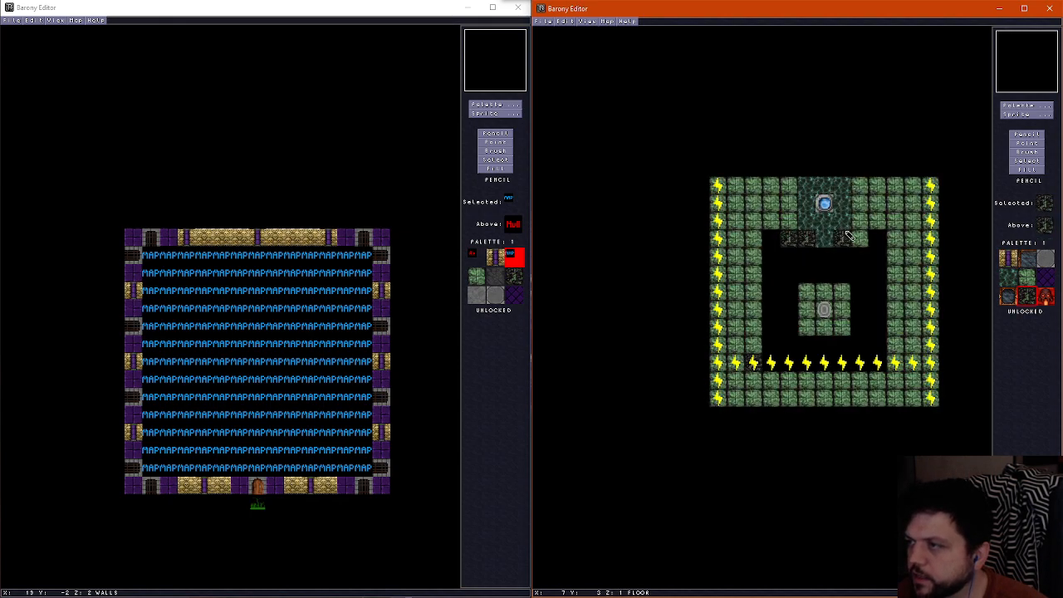
scroll(860, 349, "up", 1)
scroll(876, 355, "down", 1)
left_click(891, 361)
key("f")
key("Down")
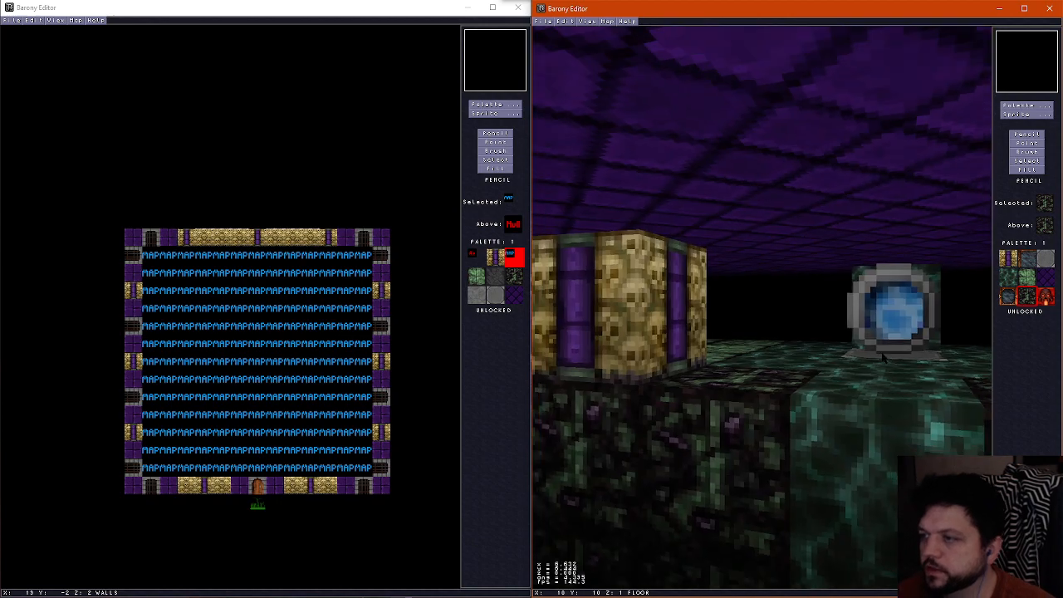
key("Left")
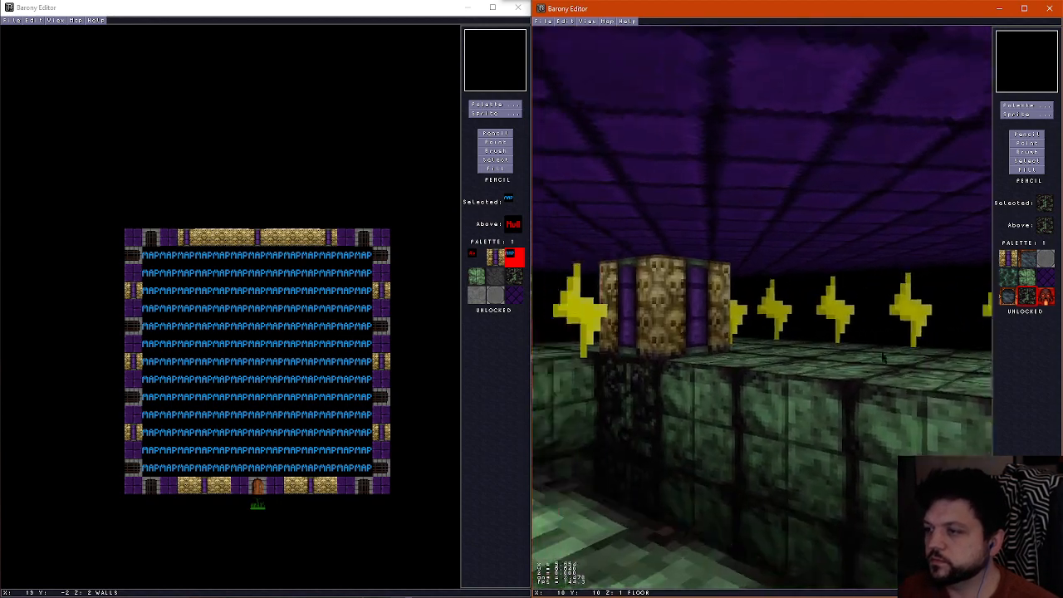
key("f")
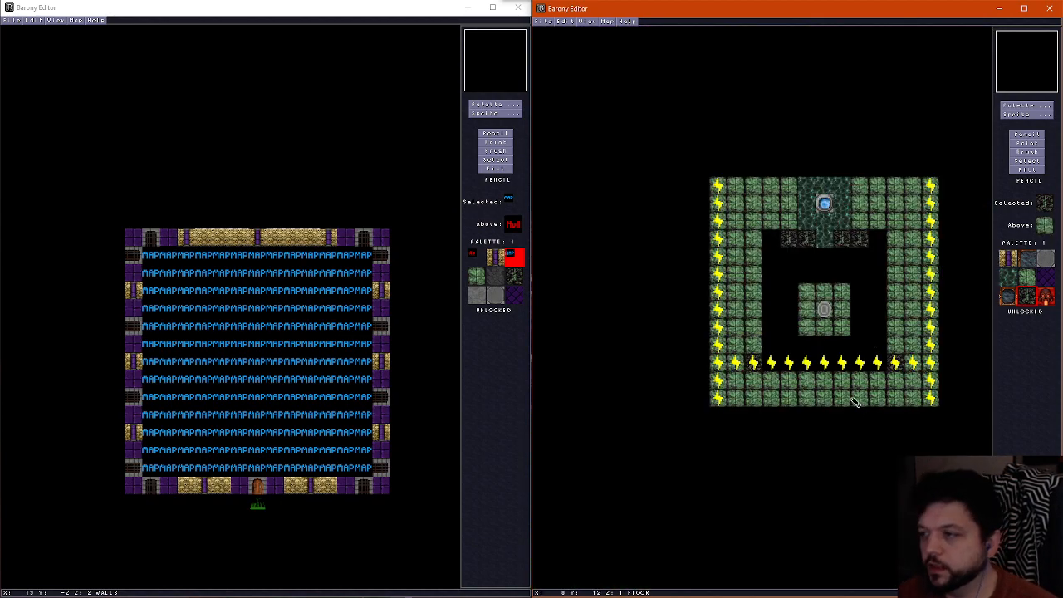
Place a TORCH (North Wall) sprite on the tile directly south of each of the two southern columns
scroll(839, 387, "up", 1)
scroll(839, 386, "down", 1)
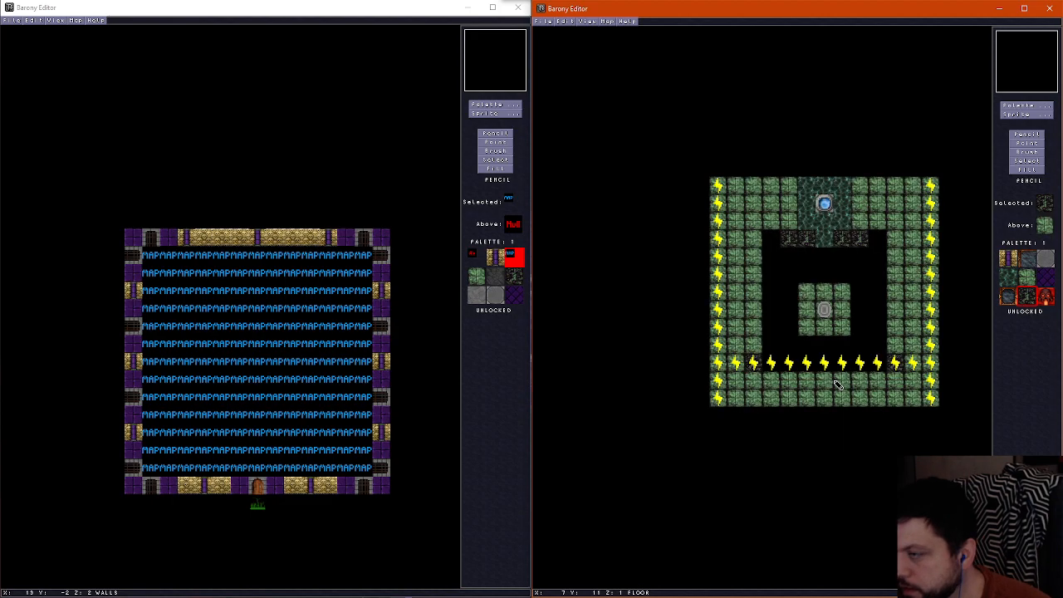
left_click(1027, 116)
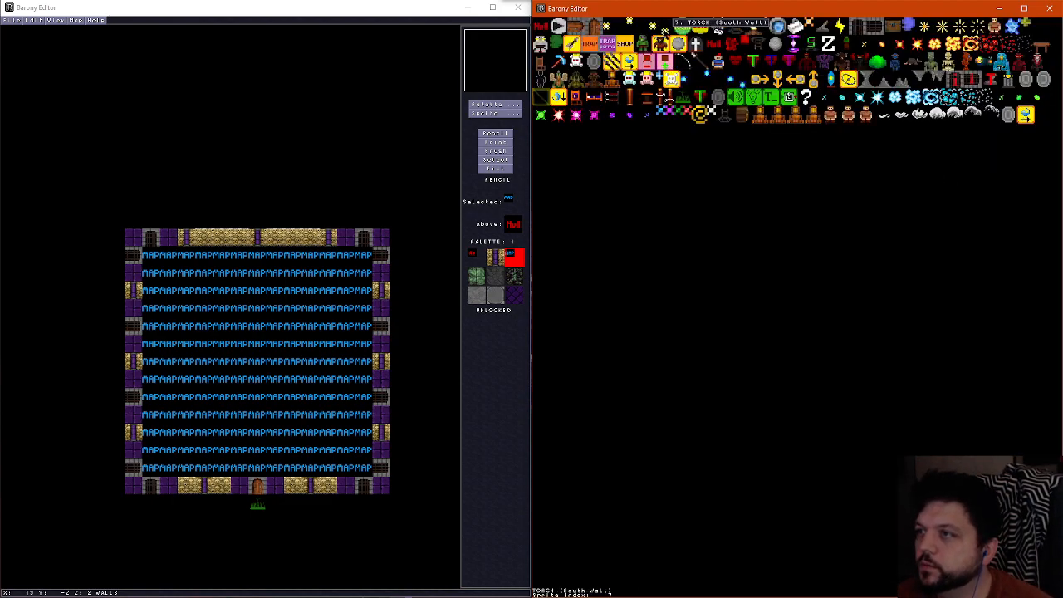
left_click(632, 22)
left_click(753, 374)
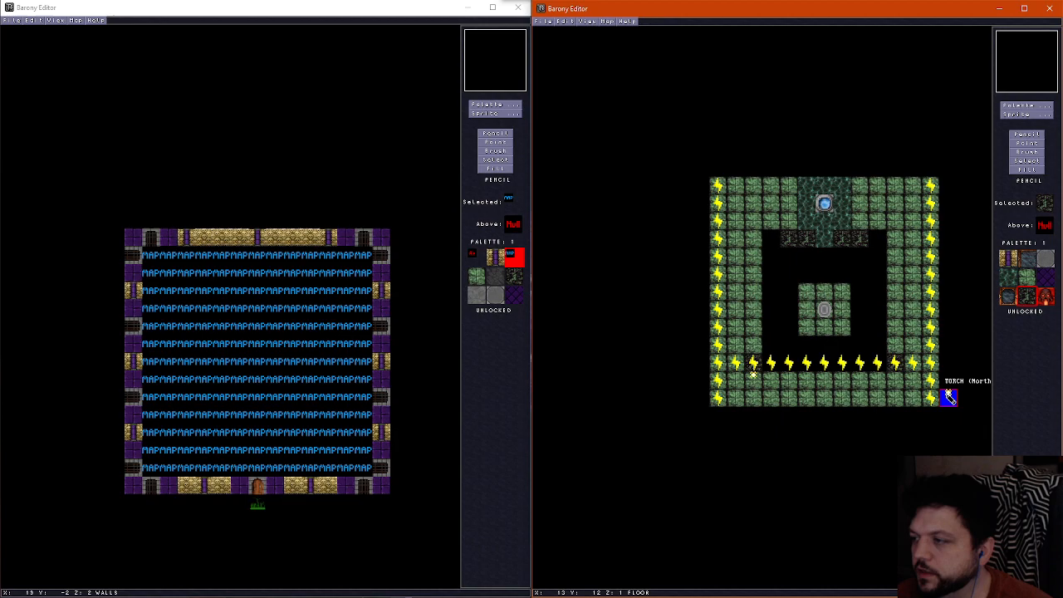
left_click(896, 378)
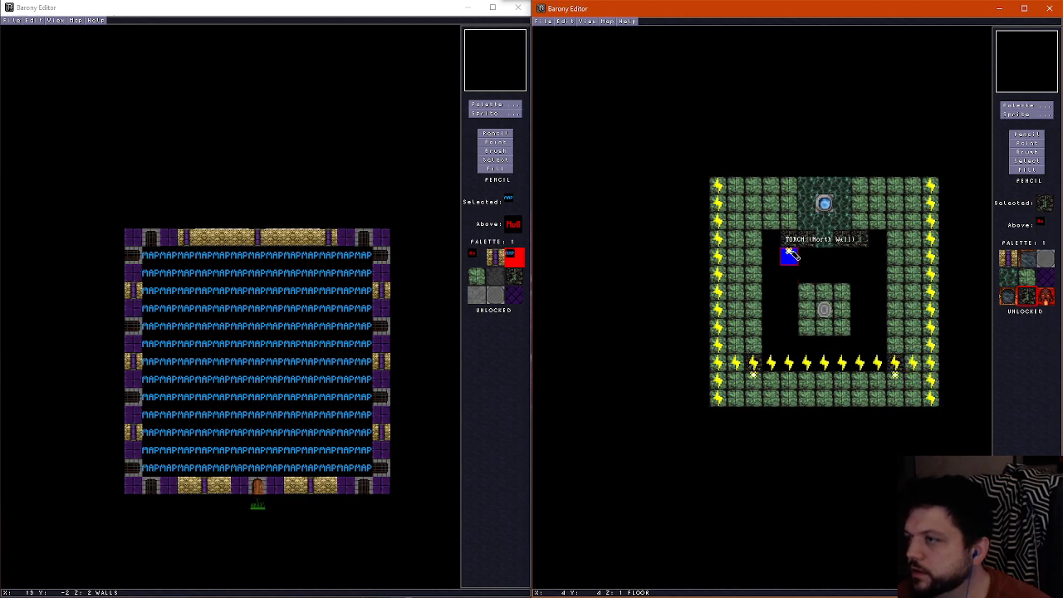
left_click(789, 218)
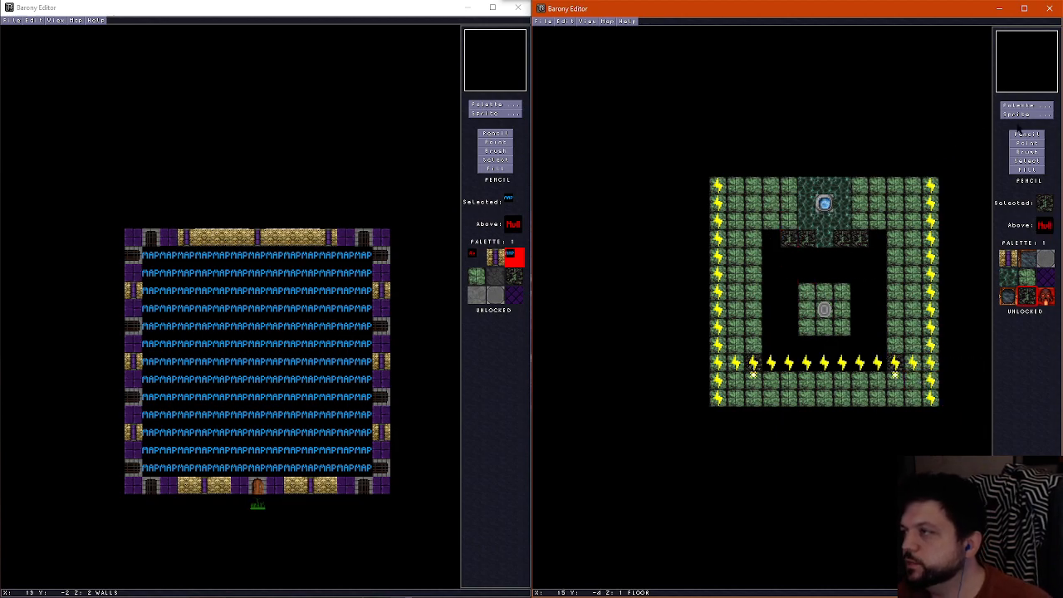
Place a TORCH (South Wall) sprite on the tile directly north of each of the two northern columns
left_click(1027, 105)
left_click(703, 143)
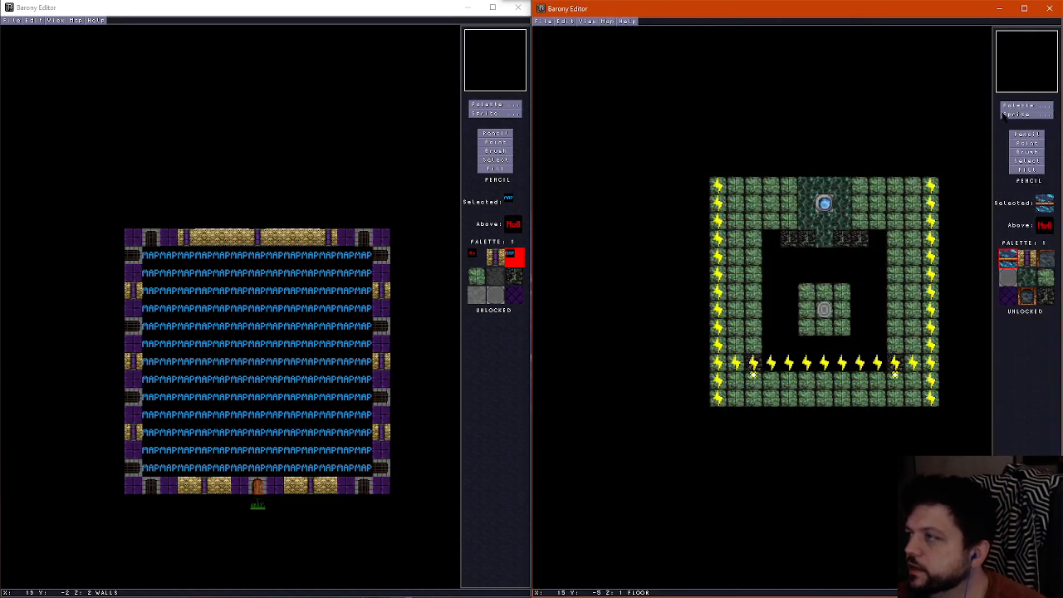
left_click(1019, 113)
left_click(789, 97)
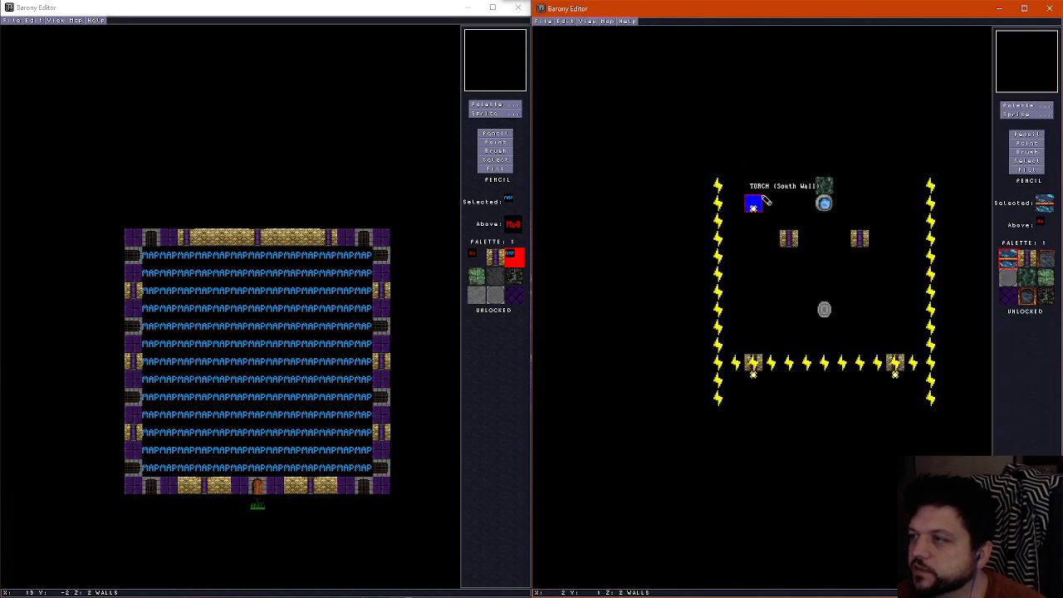
left_click(789, 225)
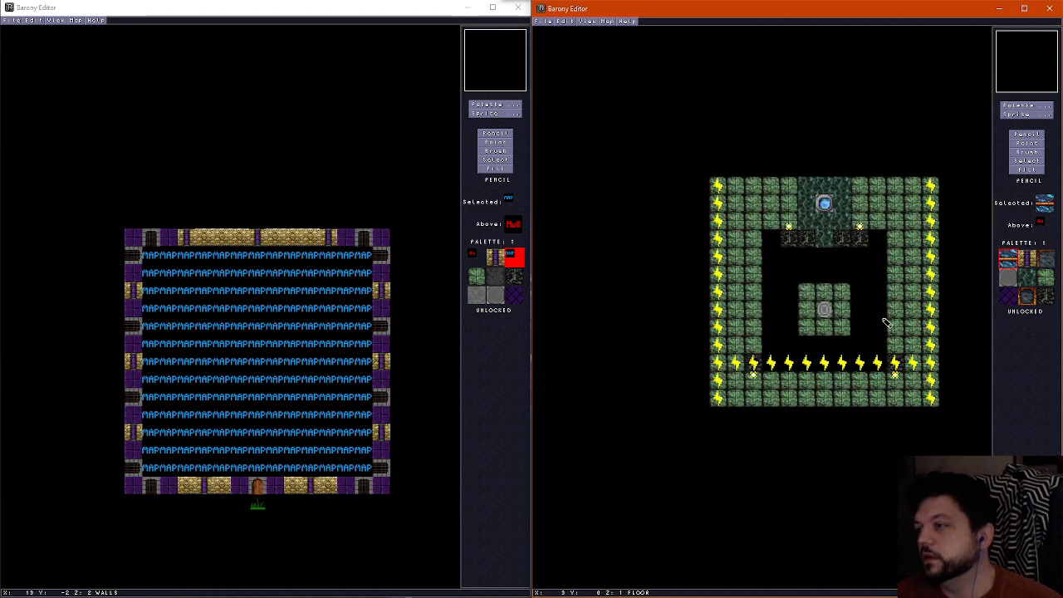
Sample the dark mossy floor tile beneath the south-western column for painting on the floor layer
scroll(874, 312, "down", 1)
scroll(868, 307, "up", 1)
scroll(868, 306, "down", 1)
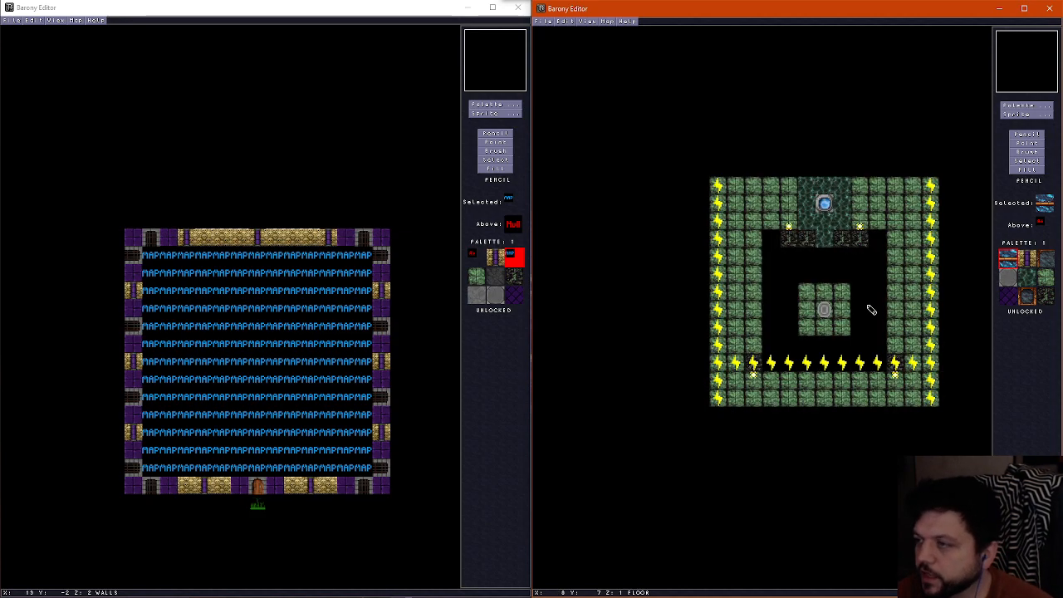
right_click(736, 366)
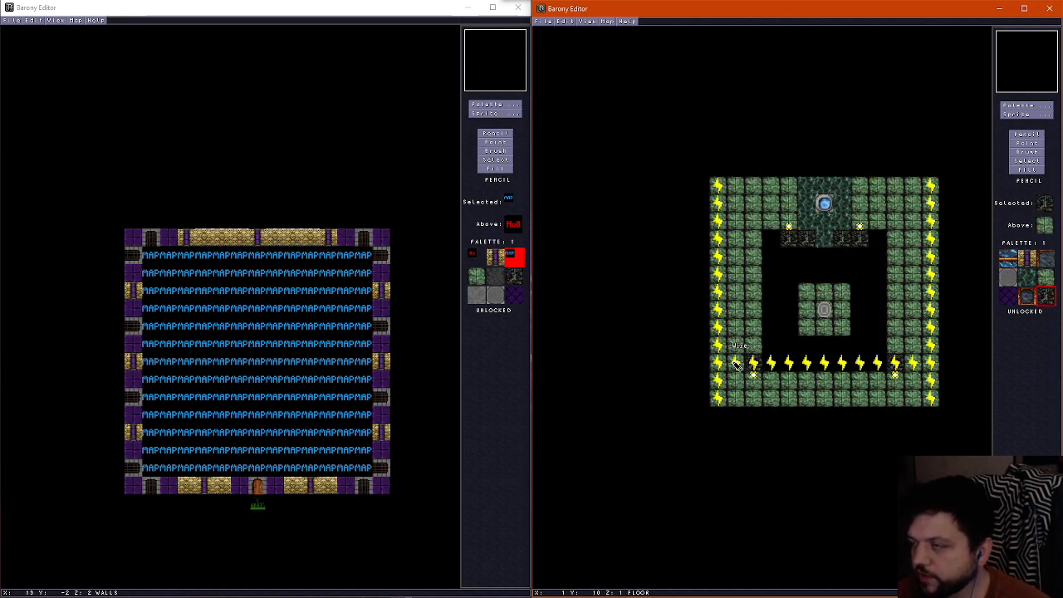
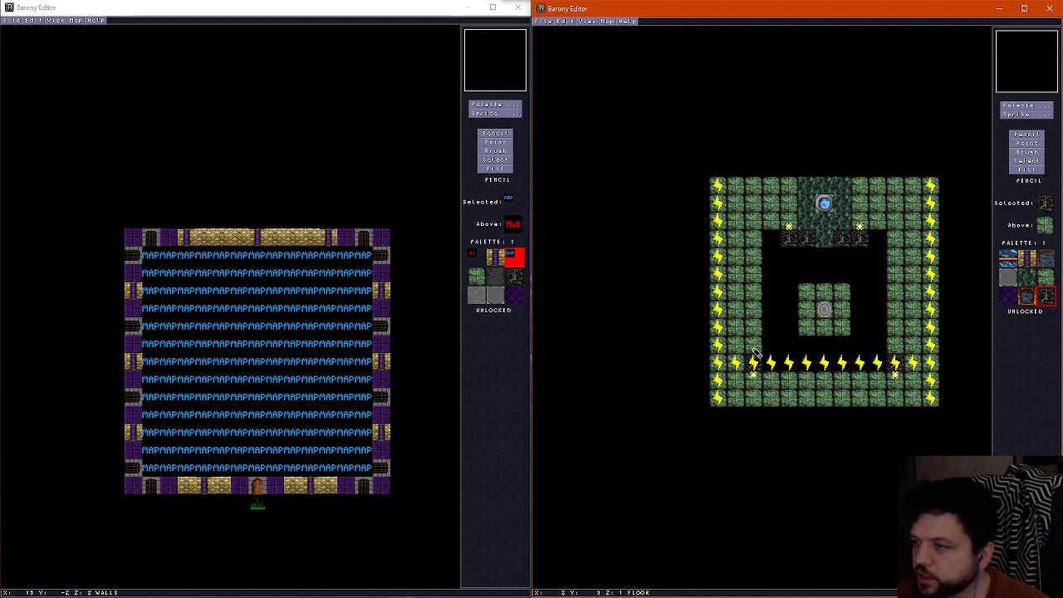
Paint a dark mossy floor path one tile inside the west, north and east edges, linking to the columns beside the fountain alcove
left_click_drag(736, 375, 736, 251)
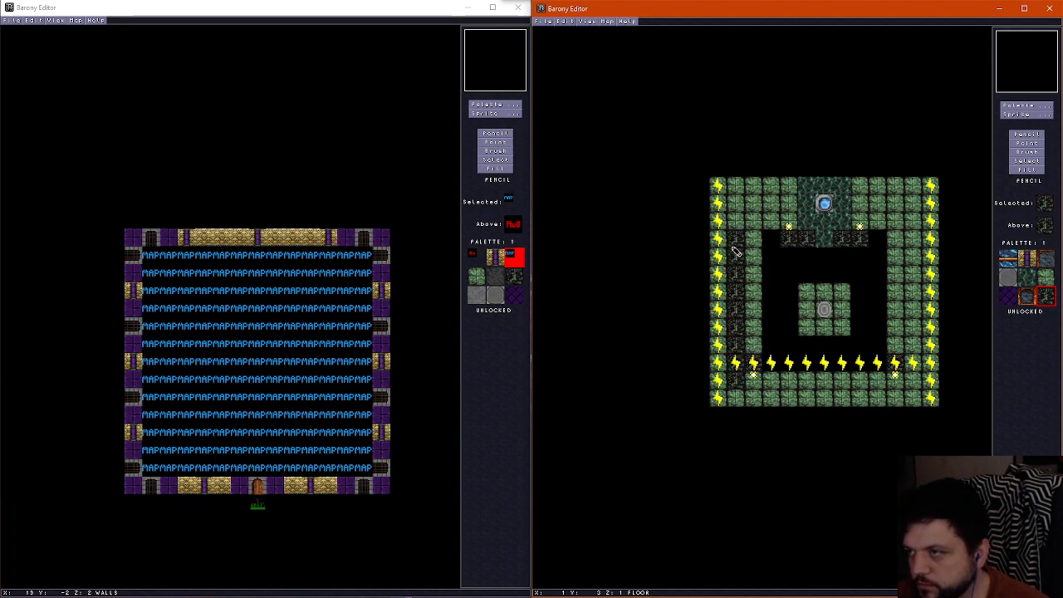
left_click_drag(738, 213, 789, 181)
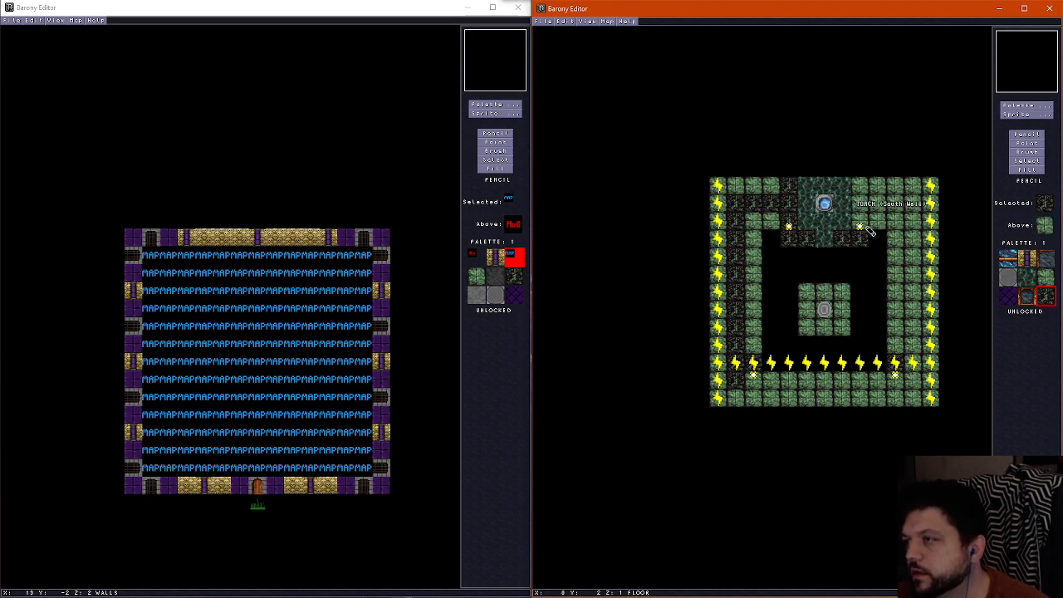
mouse_move(863, 217)
left_mouse_down()
mouse_move(862, 179)
mouse_move(907, 204)
mouse_move(913, 376)
left_mouse_up()
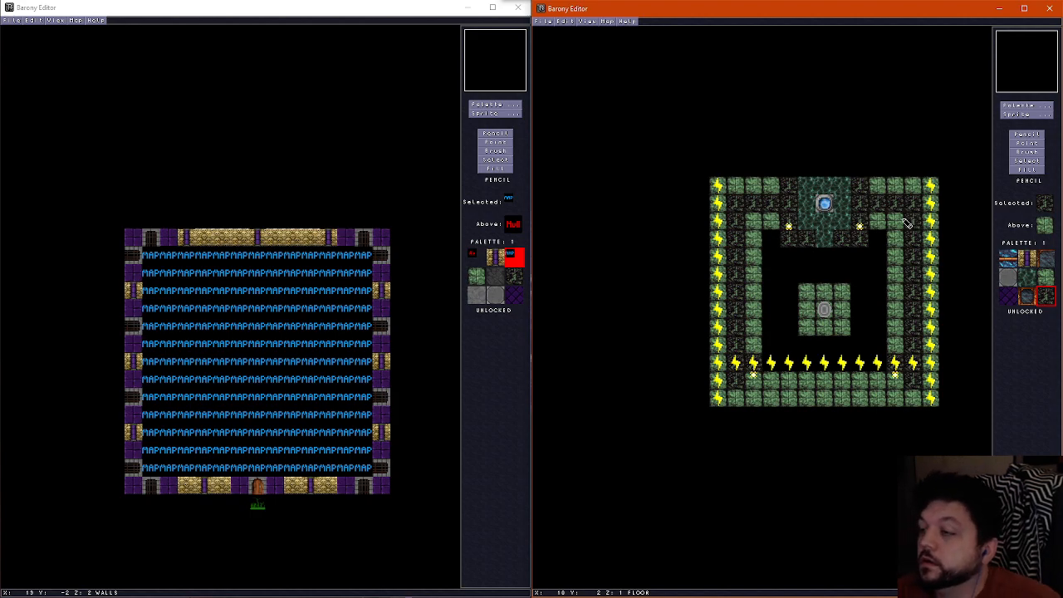
Place an item sprite on the northernmost dark tile just west of the fountain alcove and set its item to gem_rock
left_click(1038, 115)
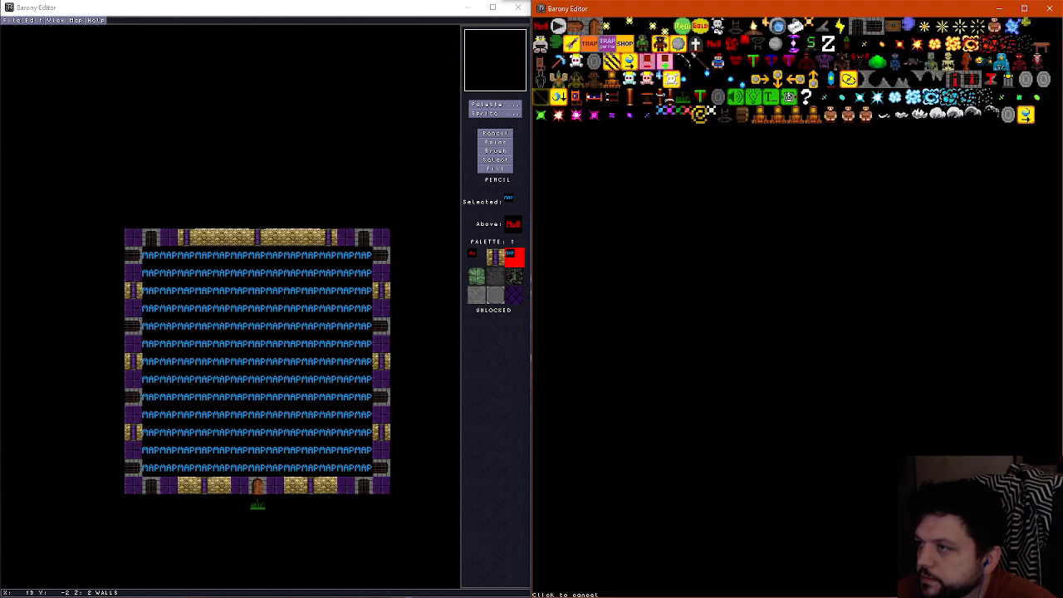
left_click(683, 27)
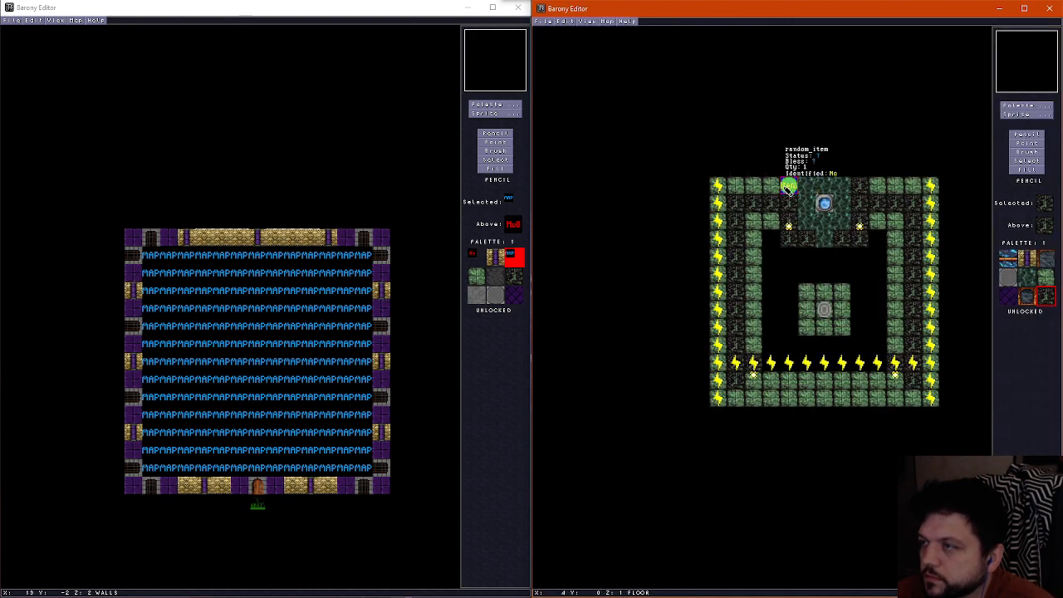
left_click(787, 191)
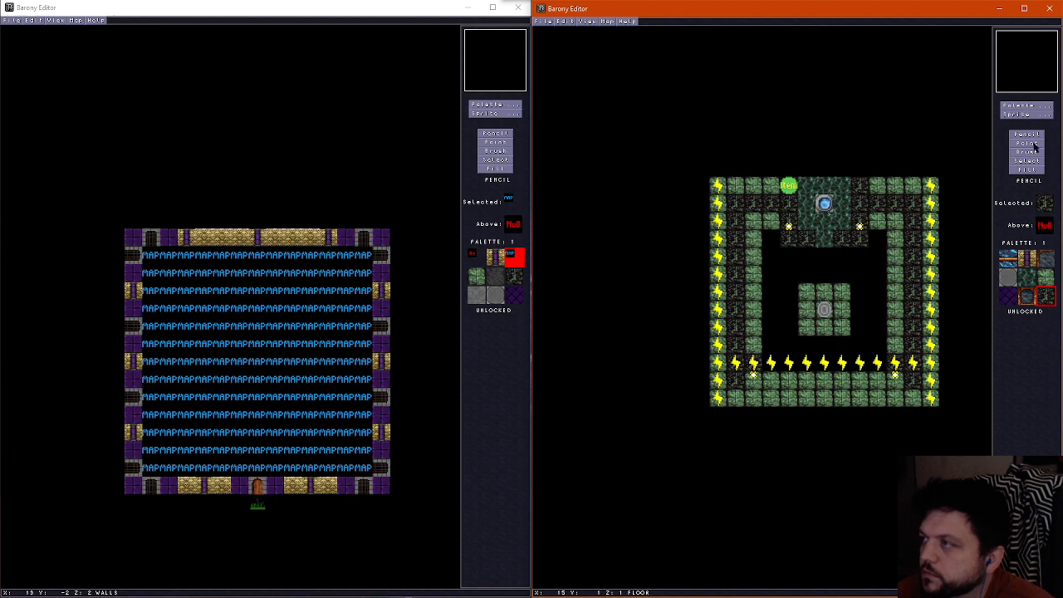
left_click(1027, 142)
left_click(789, 186)
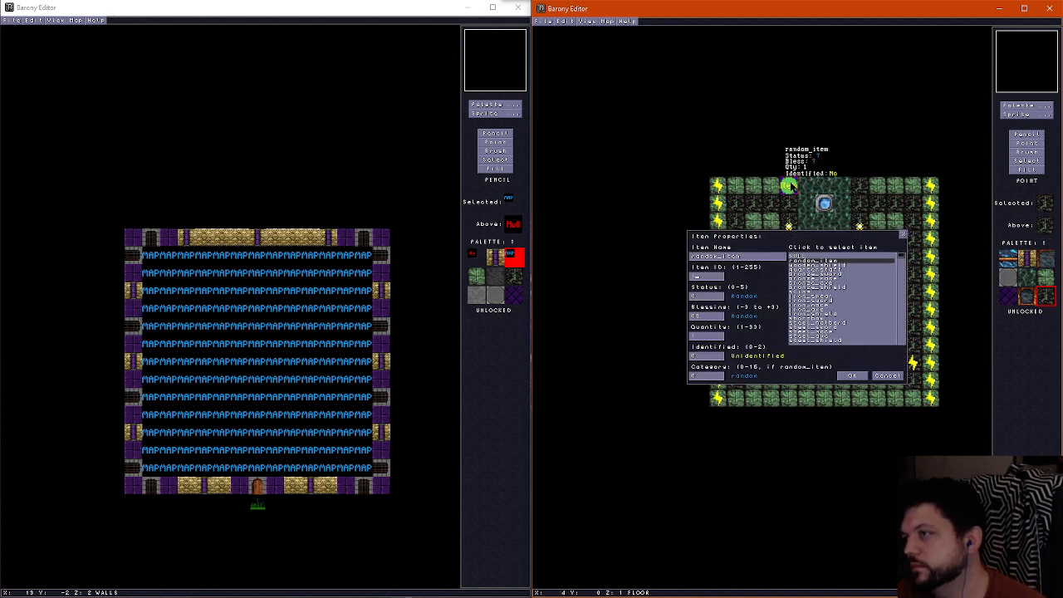
scroll(845, 299, "down", 5)
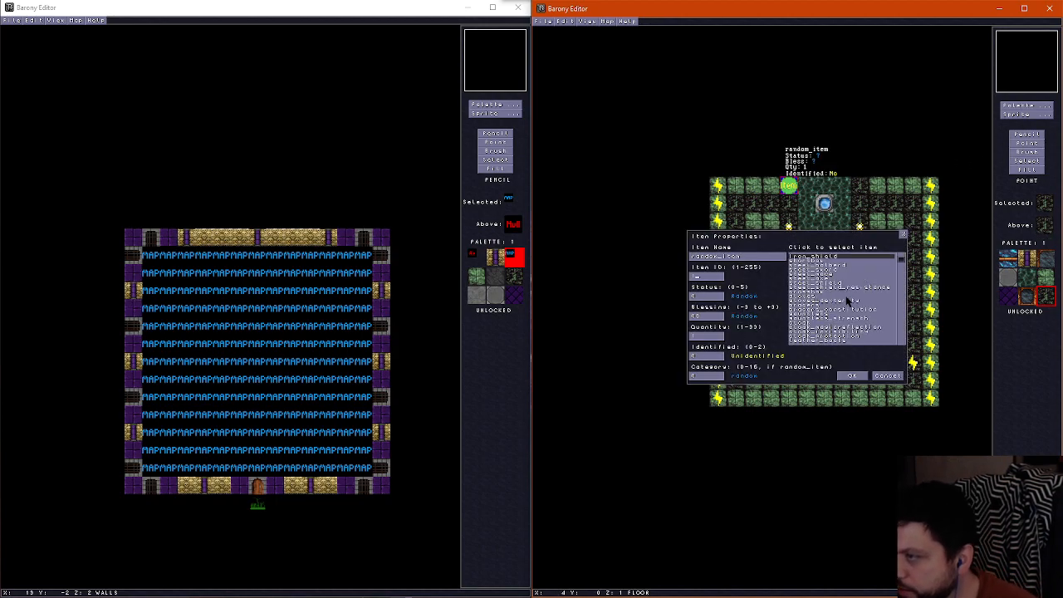
scroll(846, 300, "down", 6)
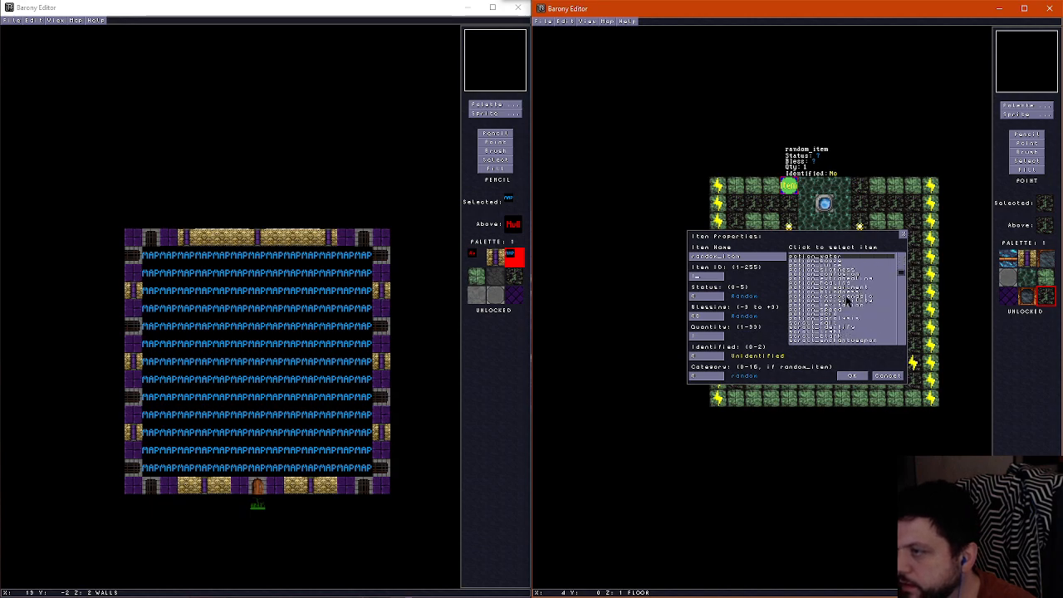
scroll(846, 300, "down", 3)
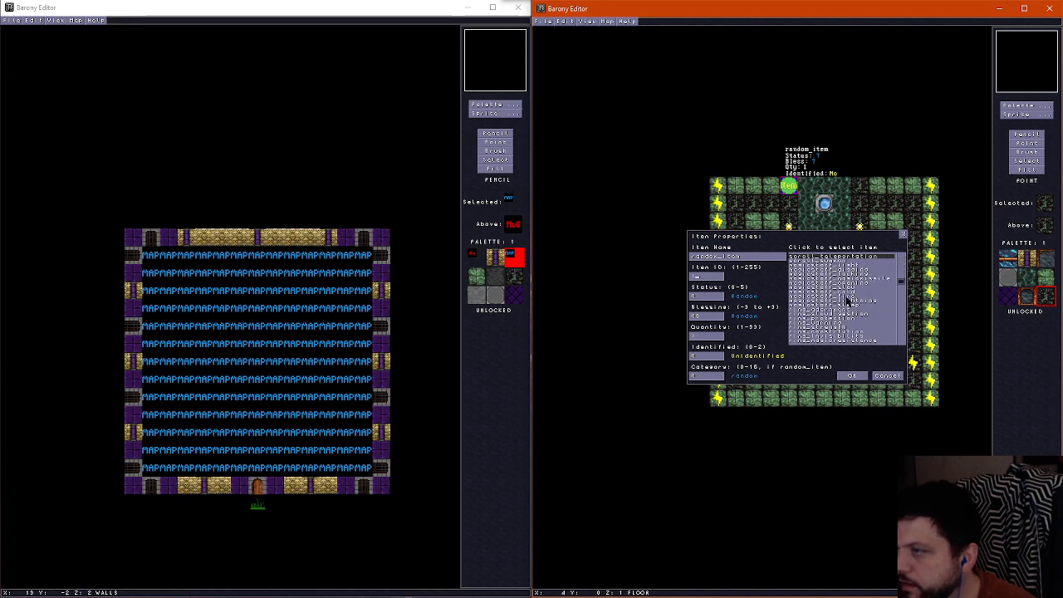
scroll(846, 300, "down", 8)
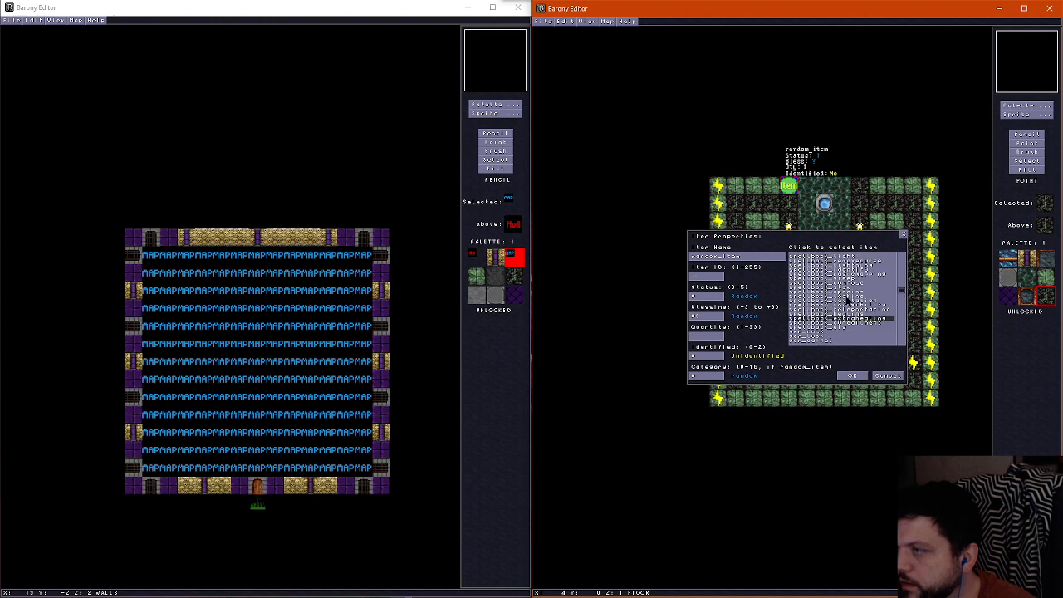
left_click(812, 336)
Set the rock's status to 2 (Decrepit) and blessing to 0, and move it to the tile directly west of the north-western torch
left_click(707, 297)
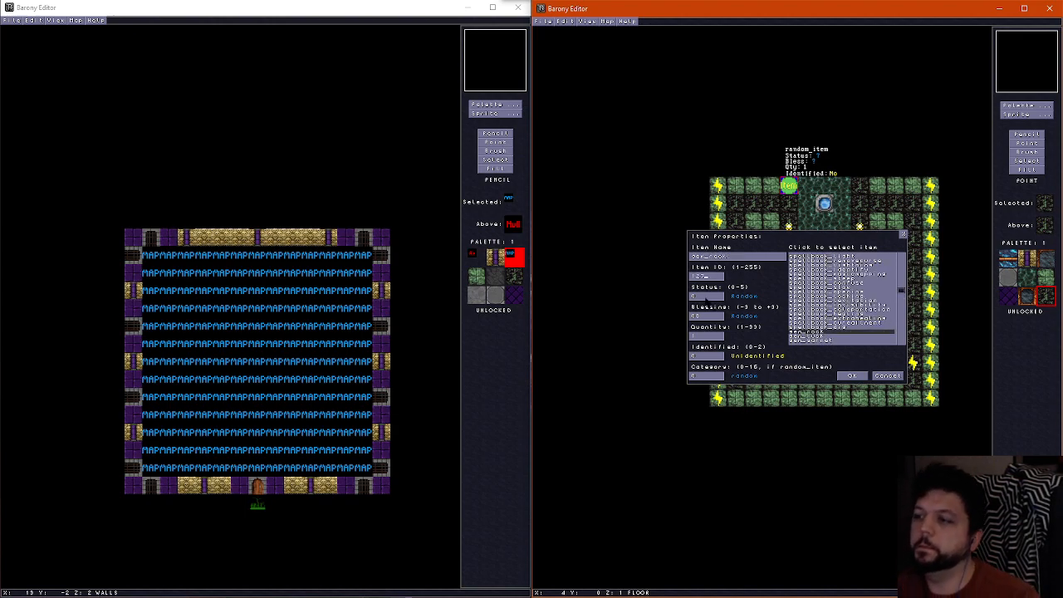
key("BackSpace")
type("5")
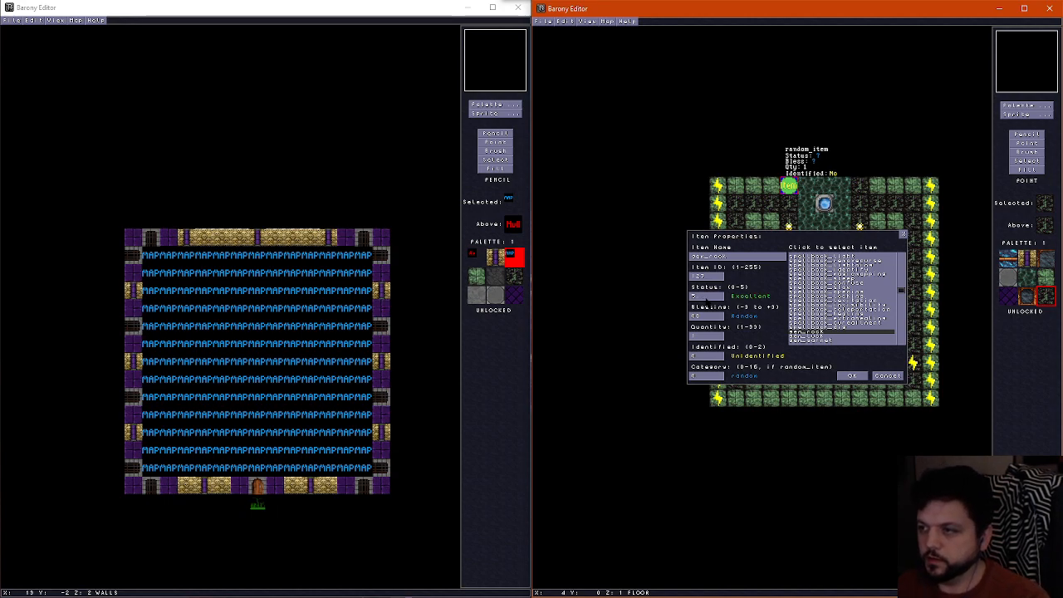
key("BackSpace")
type("2")
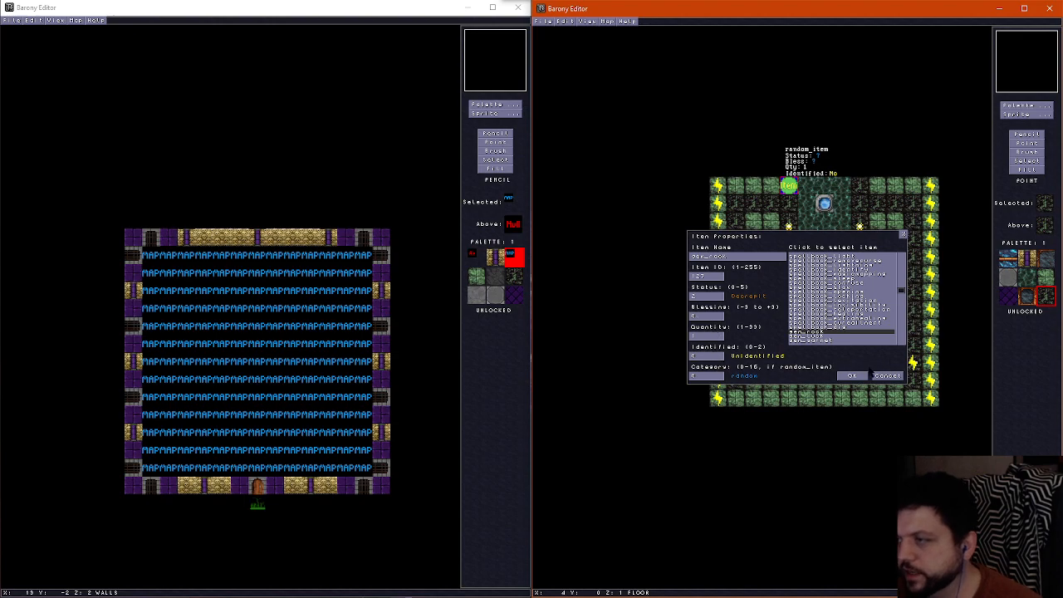
left_click(855, 376)
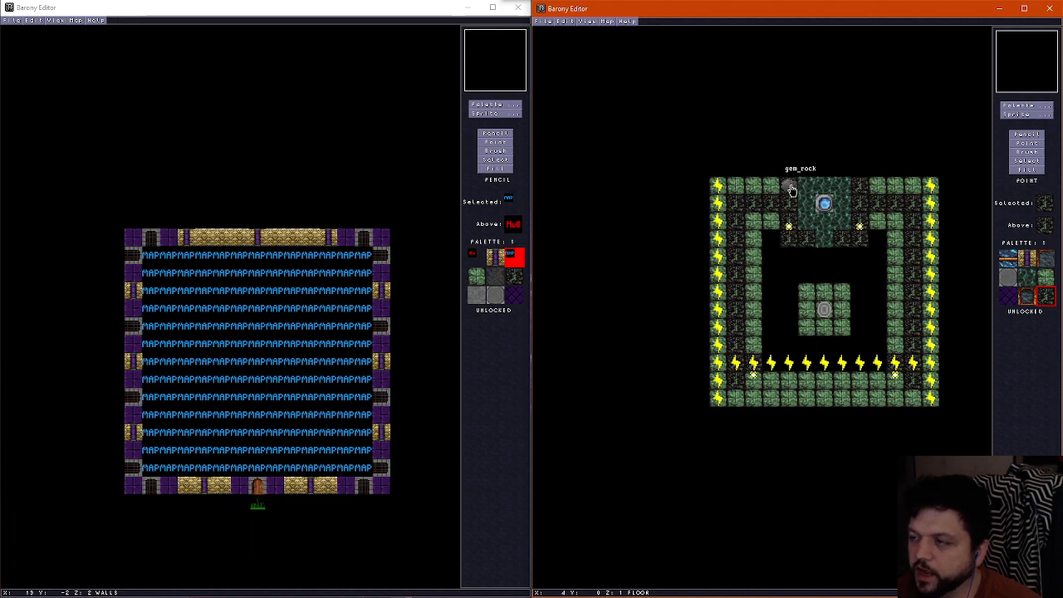
left_click_drag(791, 190, 772, 220)
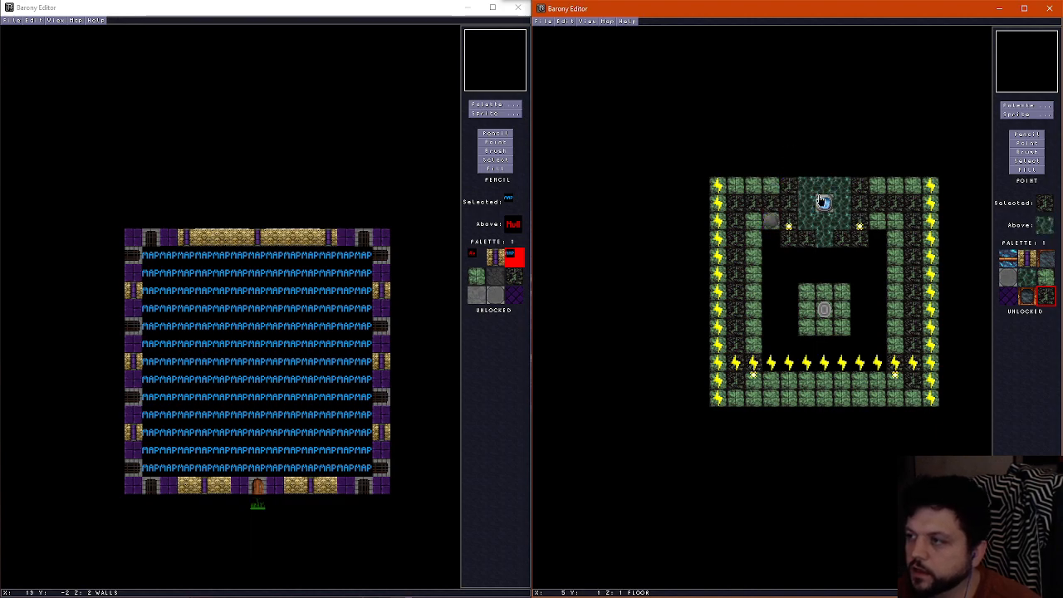
Place a PRESSURE PLATE (Latch On) on the rock's tile and wire it across two tiles to the western wire line
left_click(1036, 115)
left_click(663, 83)
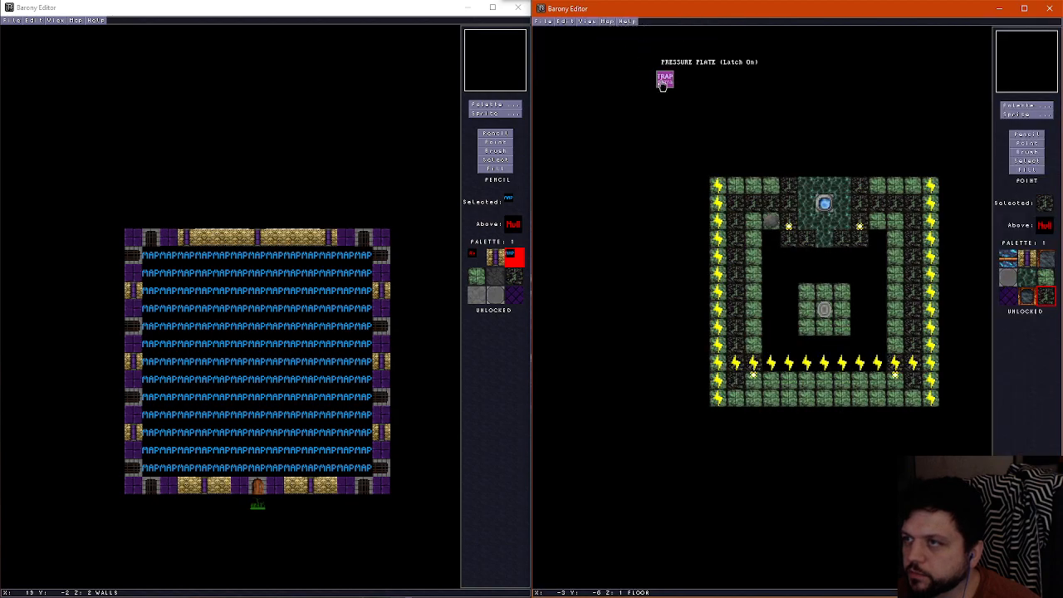
left_click(770, 224)
right_click(720, 224)
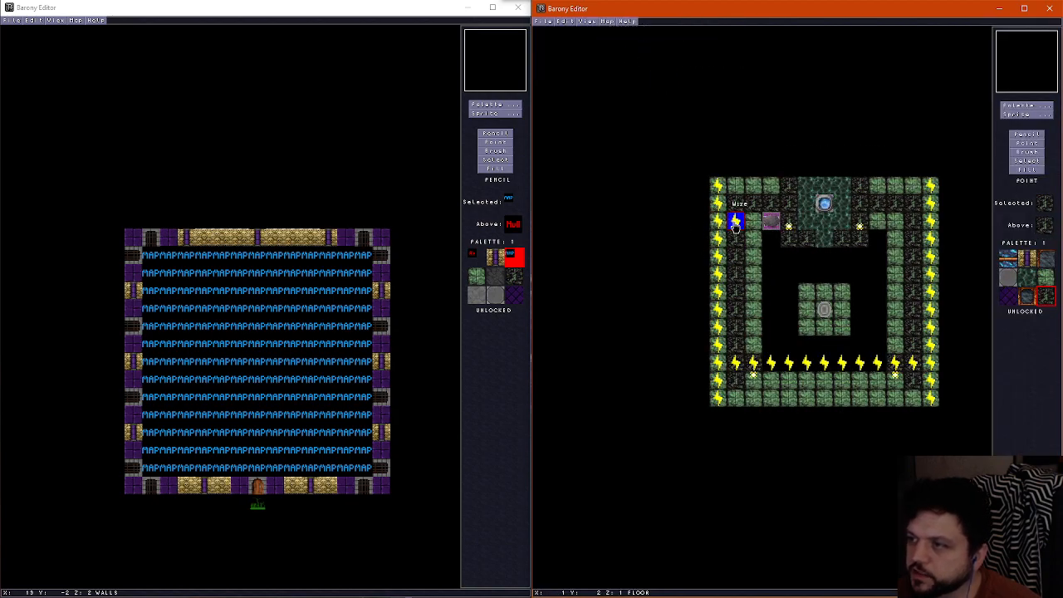
left_click(754, 224)
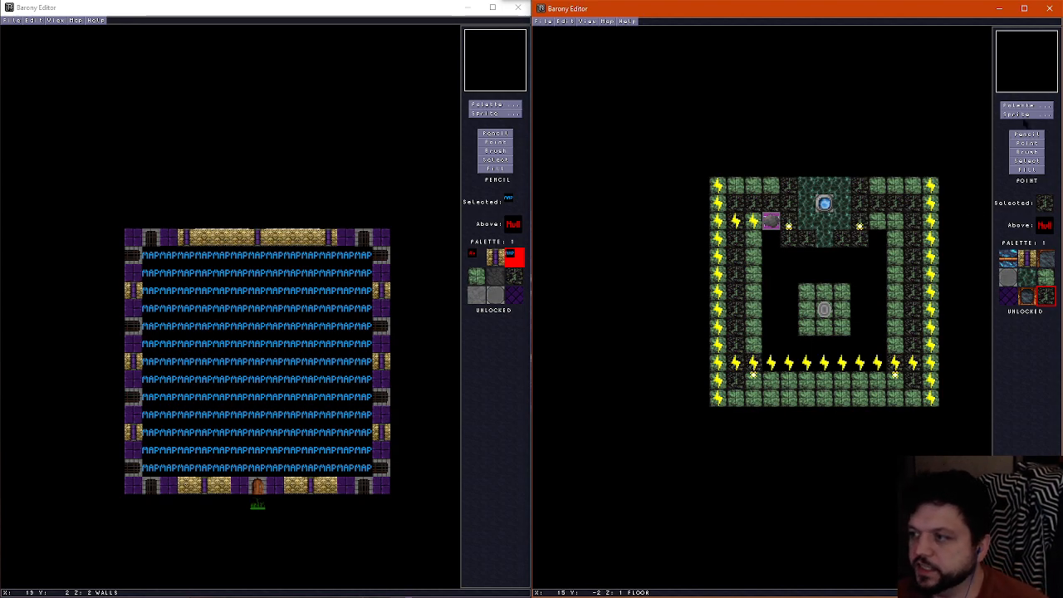
Place a DECORATION sprite in the pit west of the island with model texture 1100, direction 2 (South) and height offset -56
left_click(1027, 113)
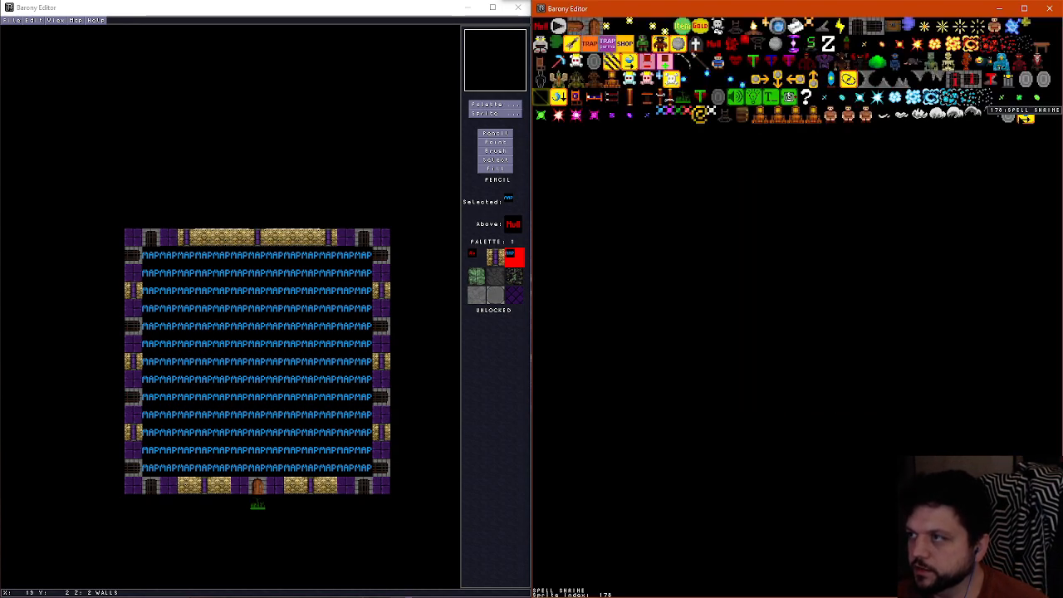
left_click(681, 98)
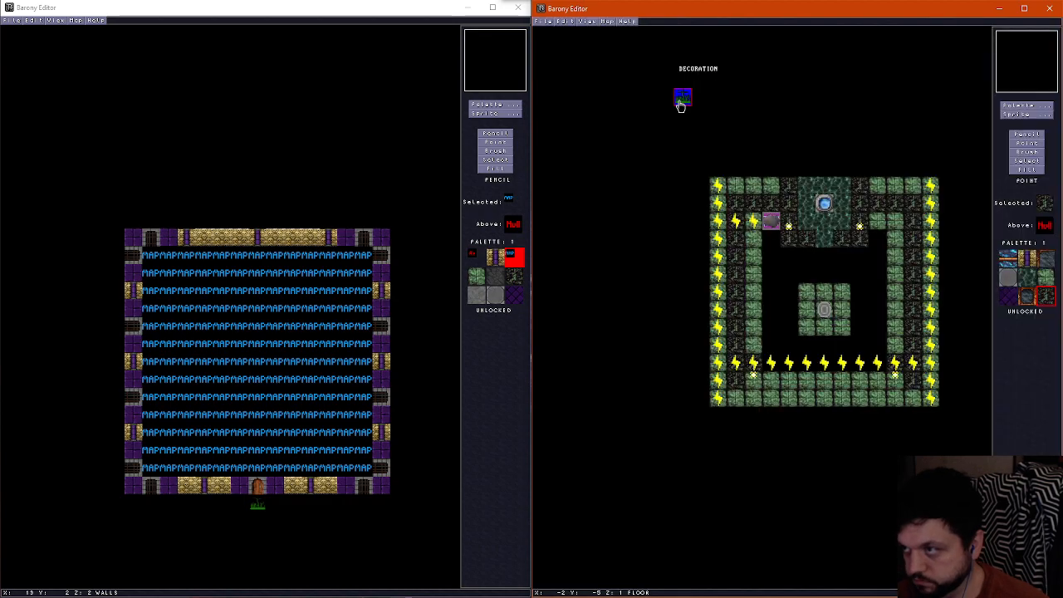
left_click(776, 316)
key("BackSpace")
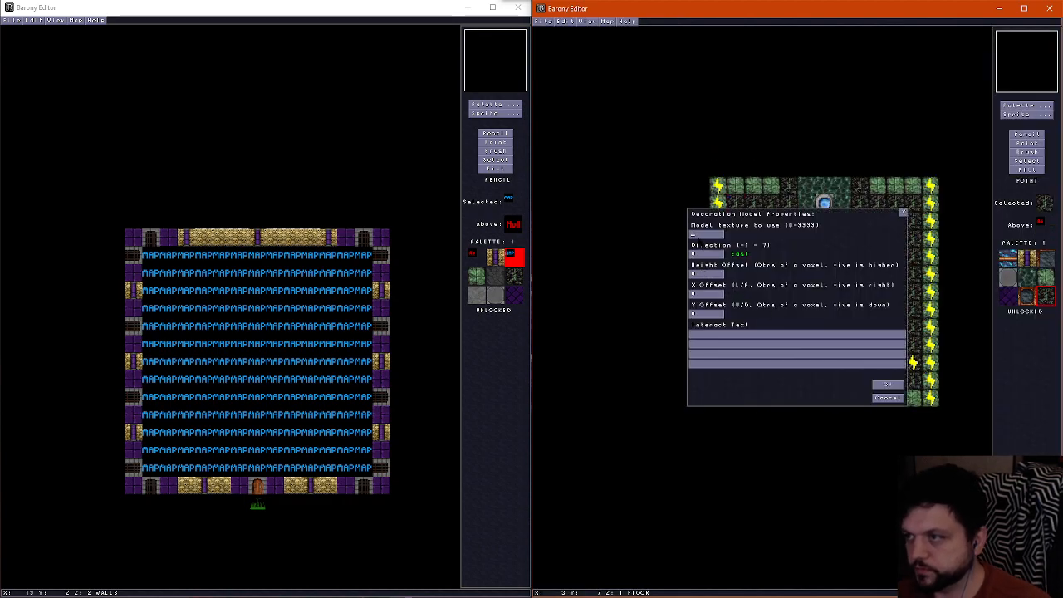
type("1100")
key("Tab")
key("BackSpace")
type("2")
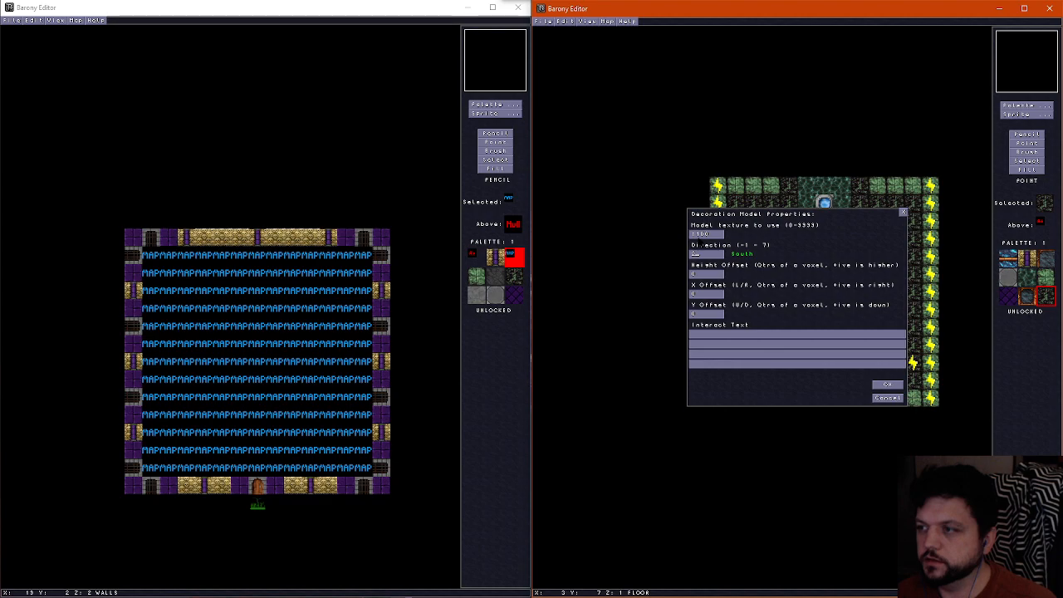
key("BackSpace")
type("-56")
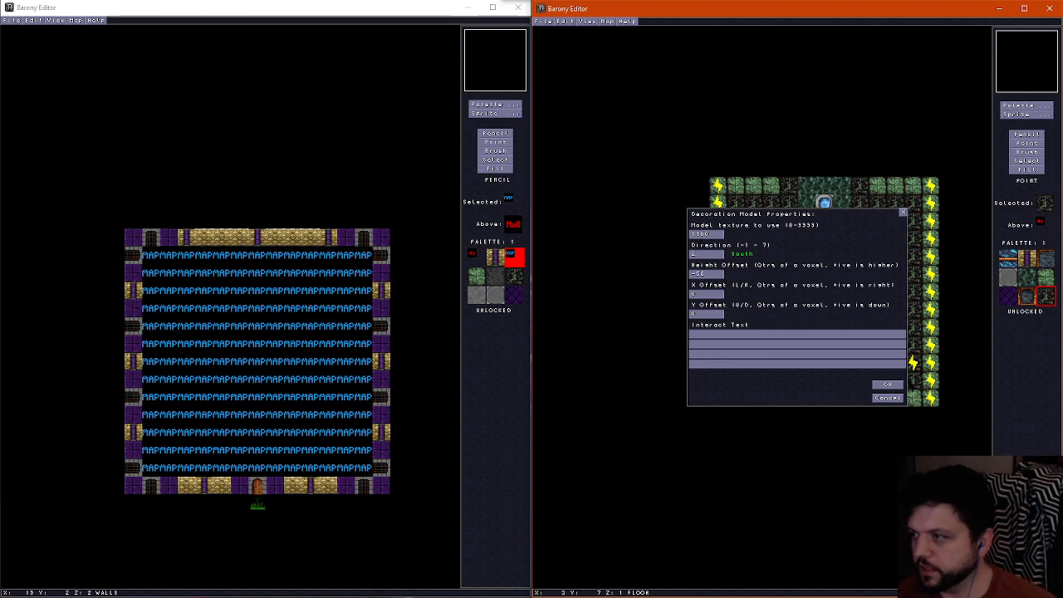
left_click(887, 385)
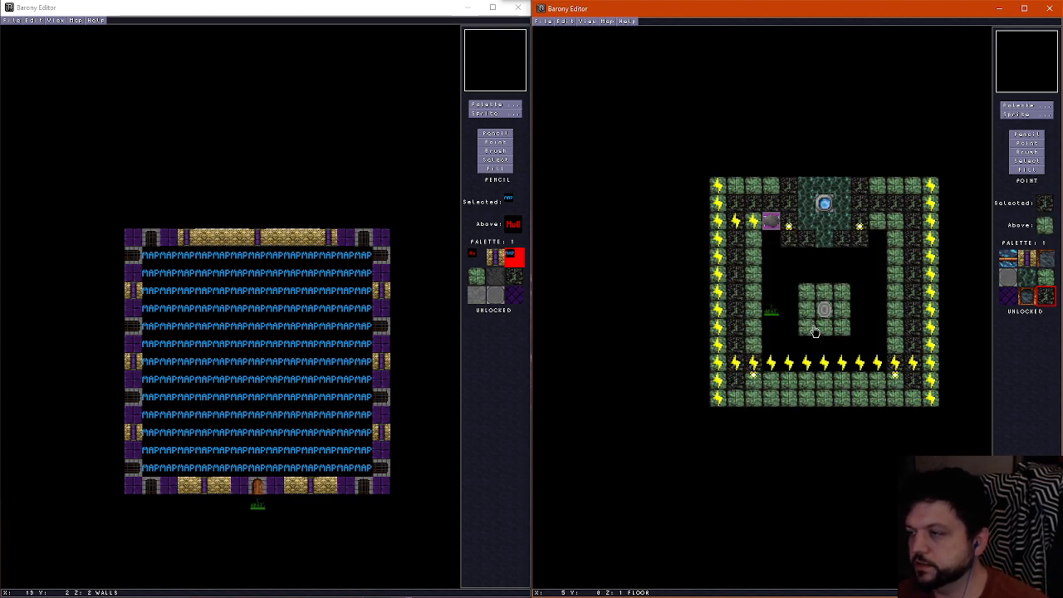
Put decorations on the two pit tiles south of the island, setting the southernmost one's direction to 6 (North)
left_click_drag(773, 313, 826, 364)
key("F2")
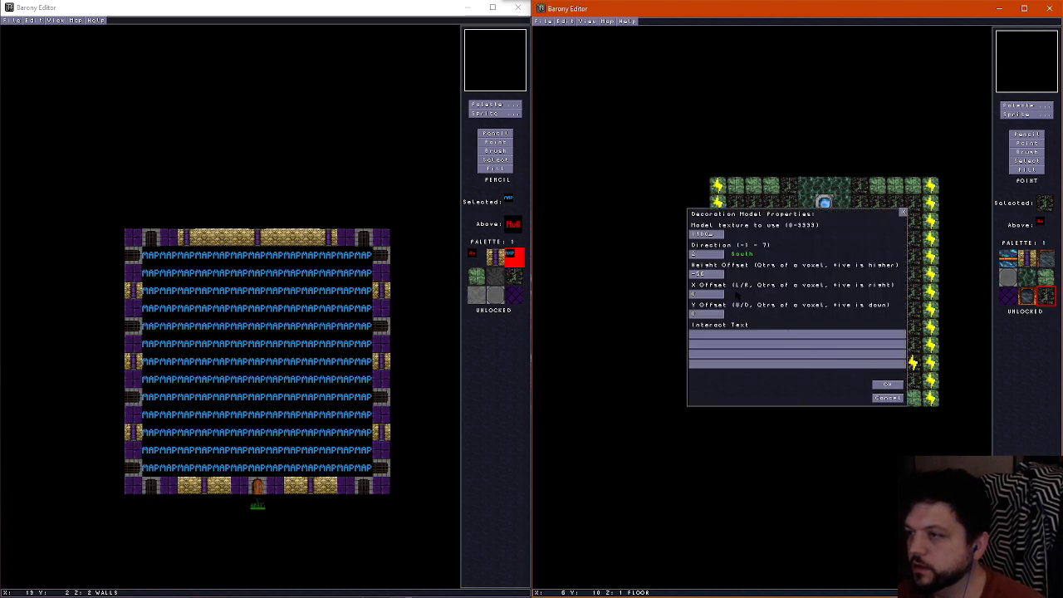
left_click(885, 386)
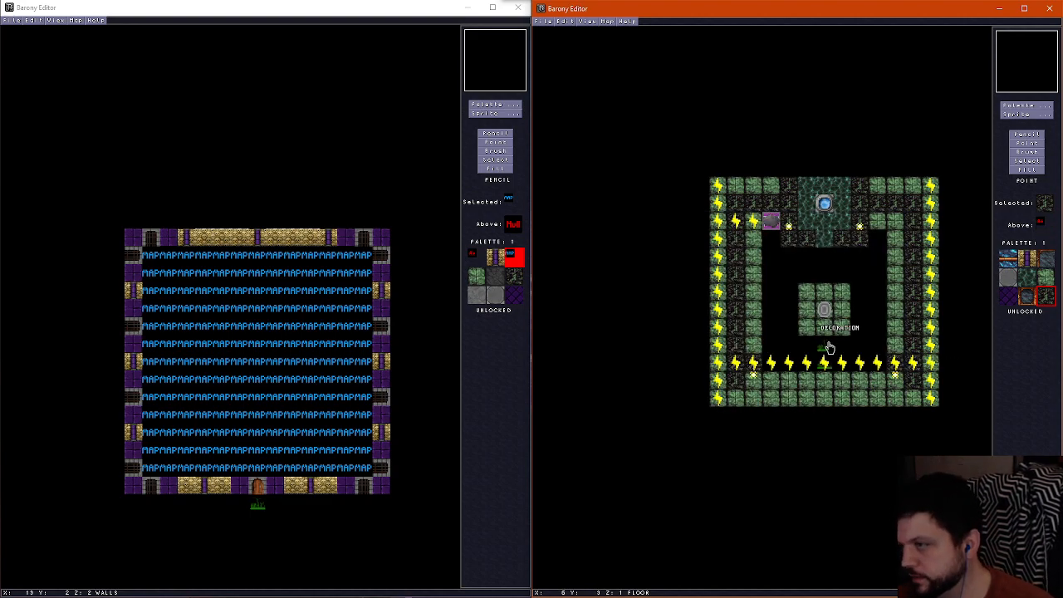
Copy decorations onto the two pit tiles on each side of the island, west and east, setting the westernmost one's direction to 0 (East)
left_click_drag(829, 347, 778, 312)
key("F2")
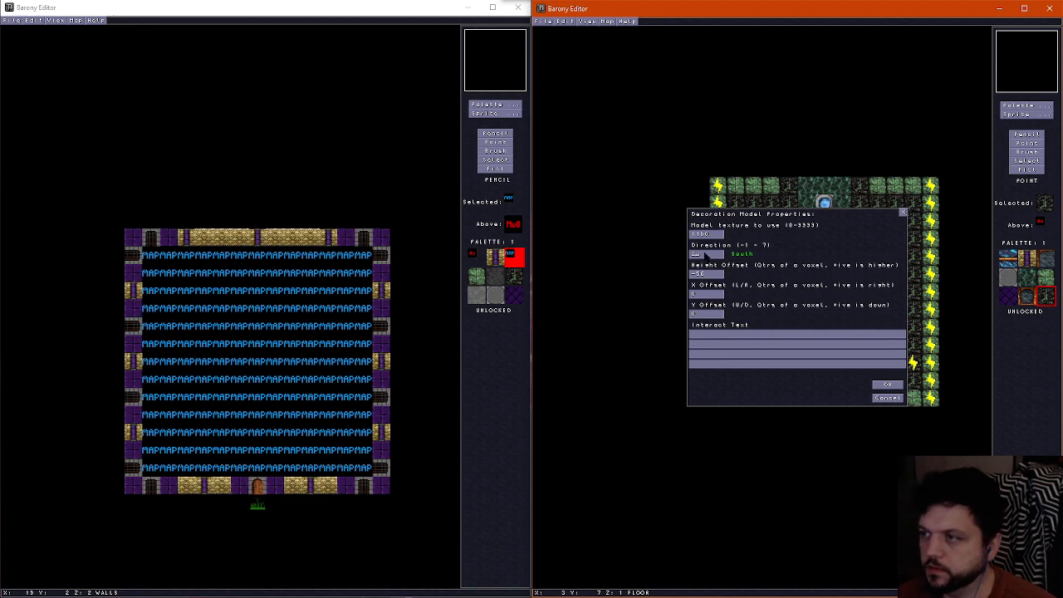
key("BackSpace")
type("0")
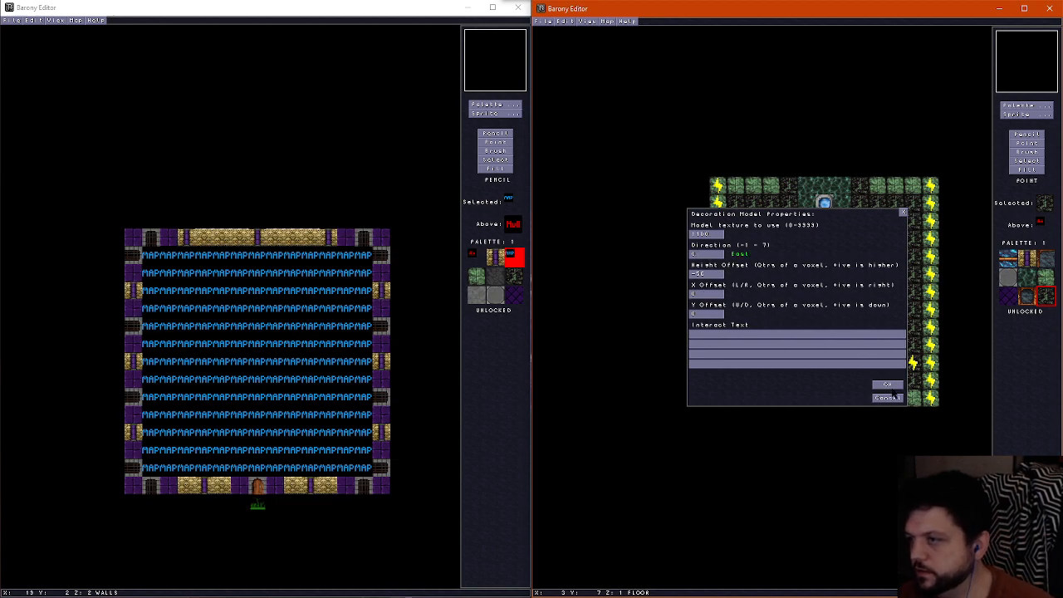
left_click(888, 398)
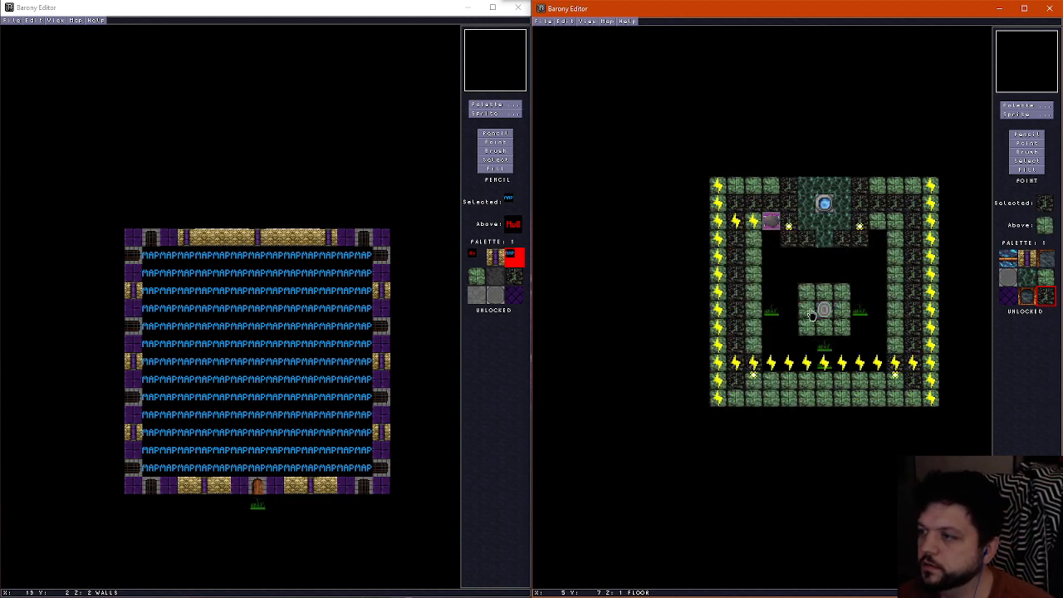
key("F2")
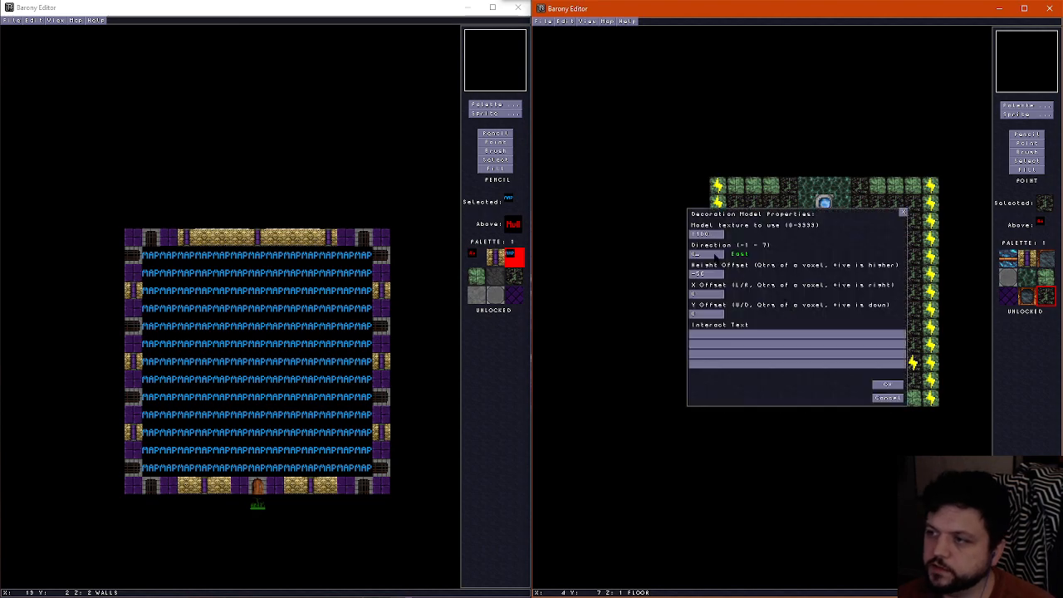
left_click(887, 384)
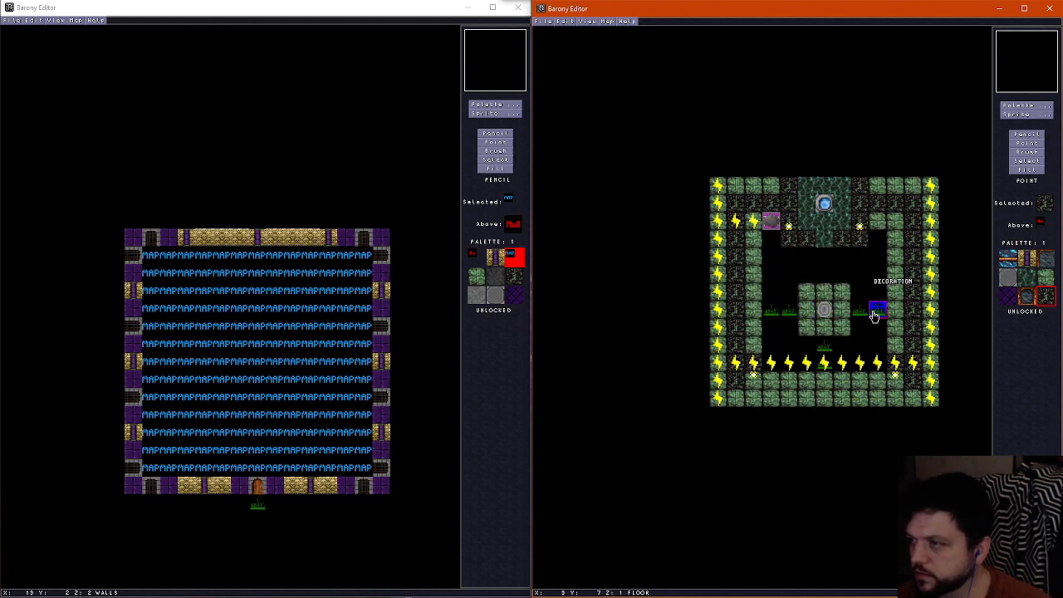
Paint Transparent.png floor tiles beneath the six decorations west, south and east of the island
left_click(1036, 114)
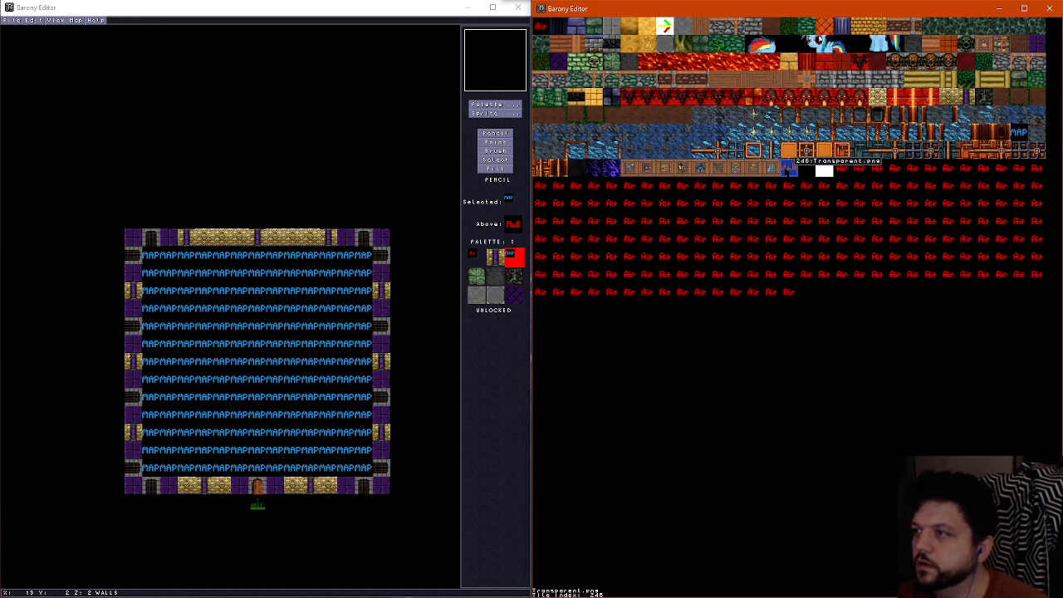
left_click(789, 169)
left_click(771, 310)
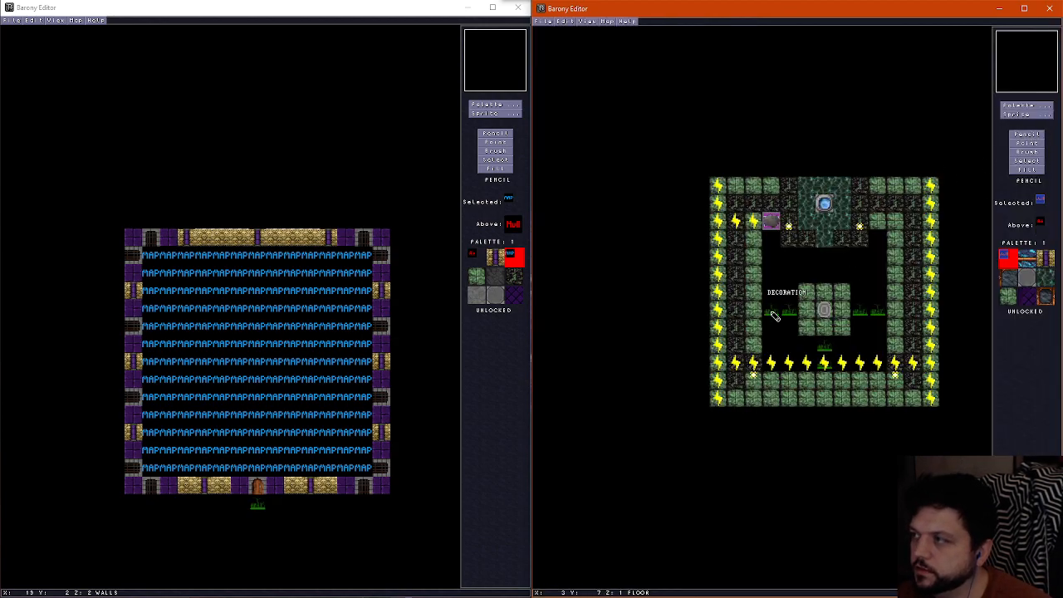
left_click(824, 345)
left_click(871, 312)
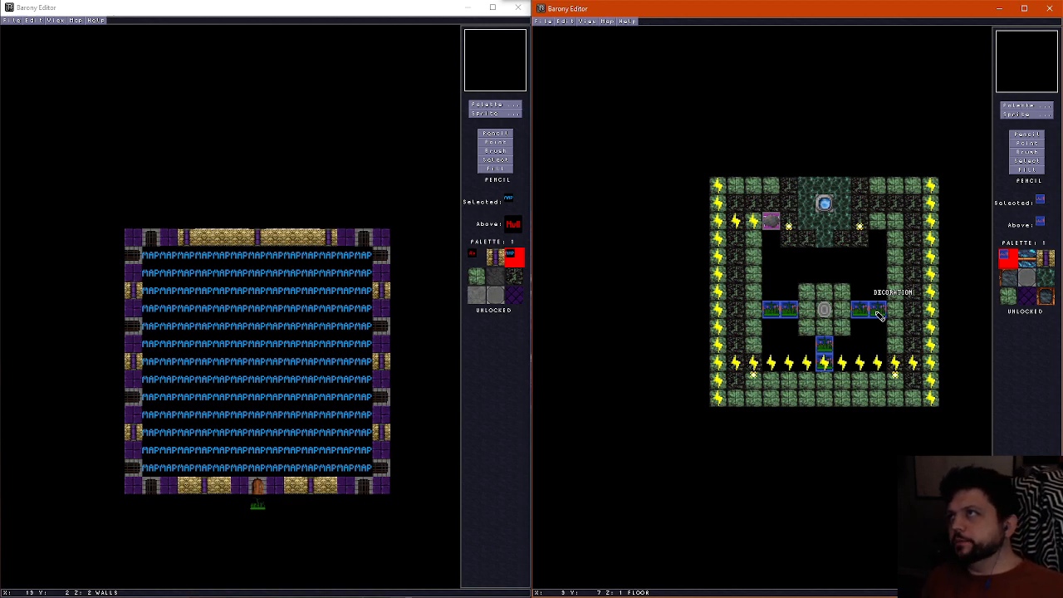
Enter the variant's Mass Graves title in the map properties and save the map as underworld10f
left_click(610, 21)
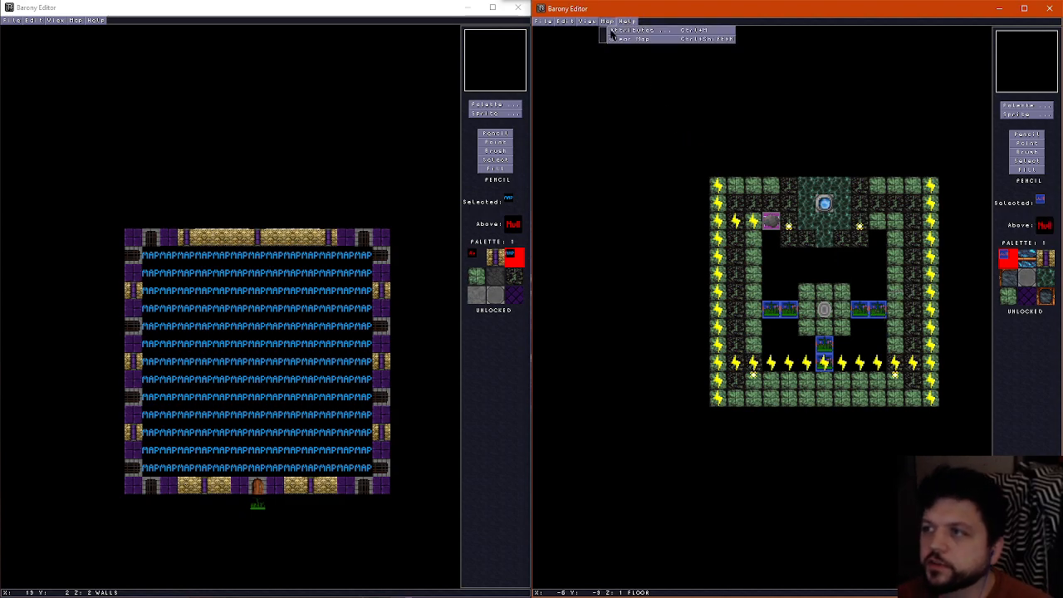
left_click(614, 29)
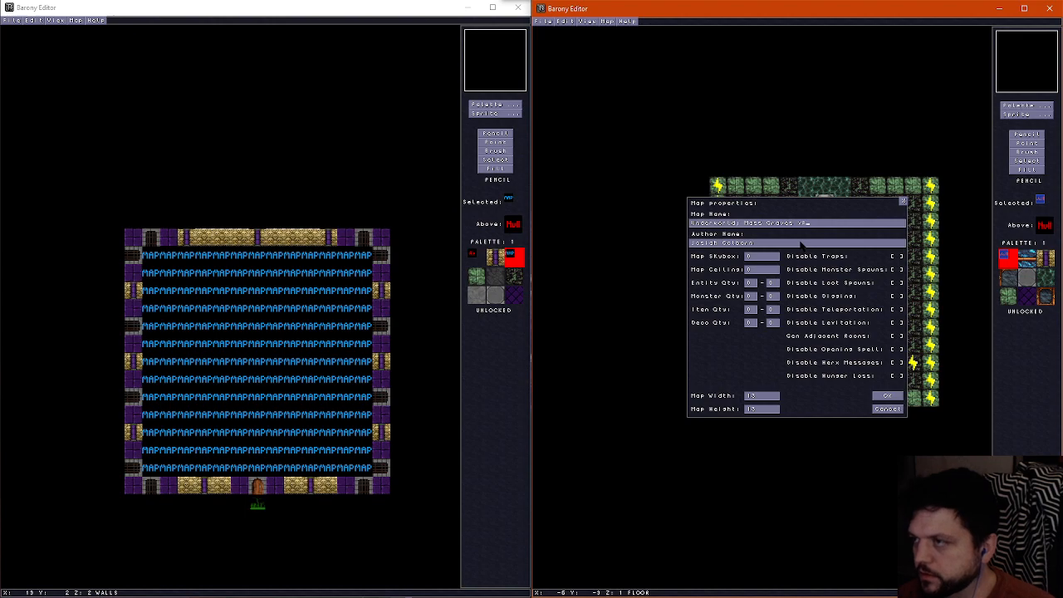
key("Return")
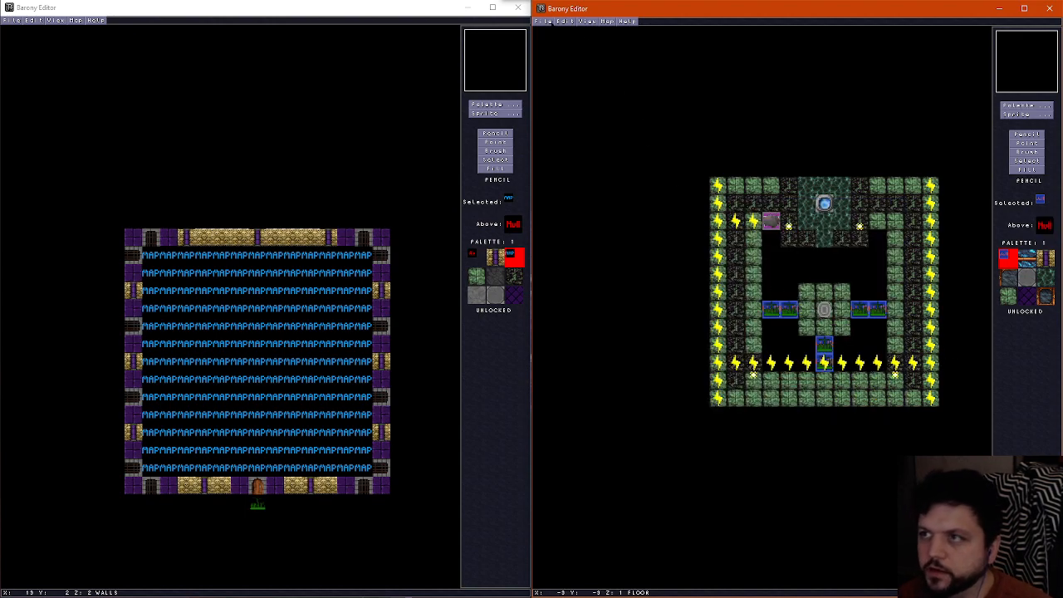
left_click(541, 20)
left_click(567, 68)
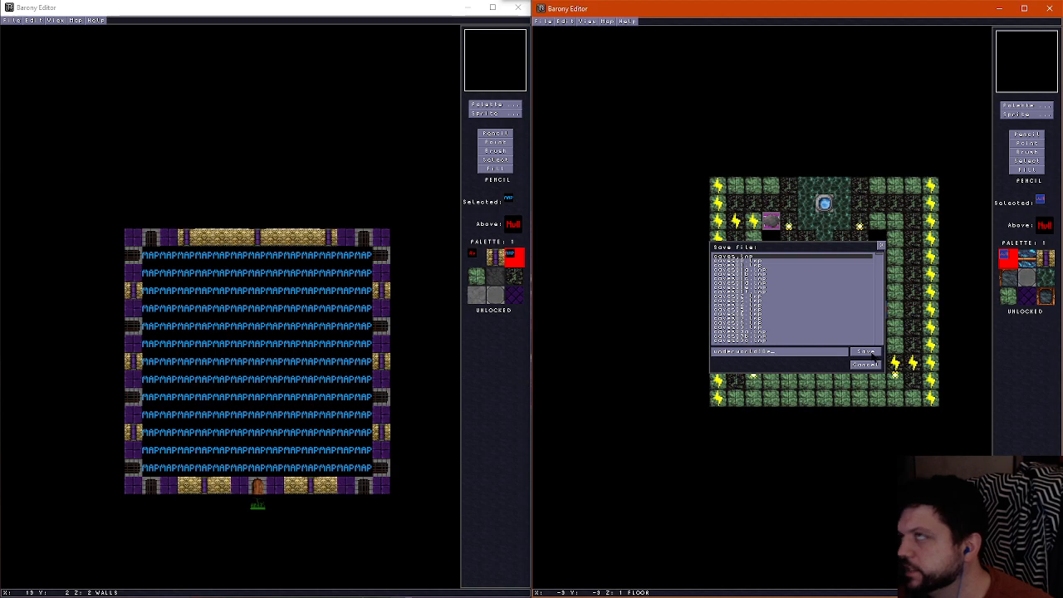
left_click(869, 353)
Open the earlier room variants underworld10e, underworld10d, underworld10c and underworld10b in turn to compare their layouts
key("ctrl+o")
left_click(872, 353)
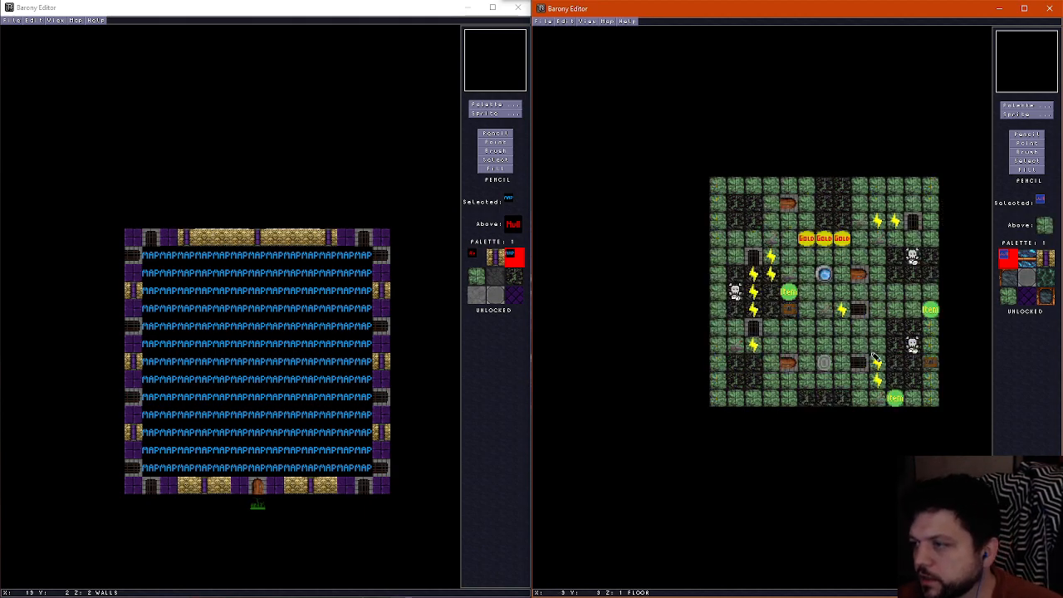
key("ctrl+o")
left_click(872, 353)
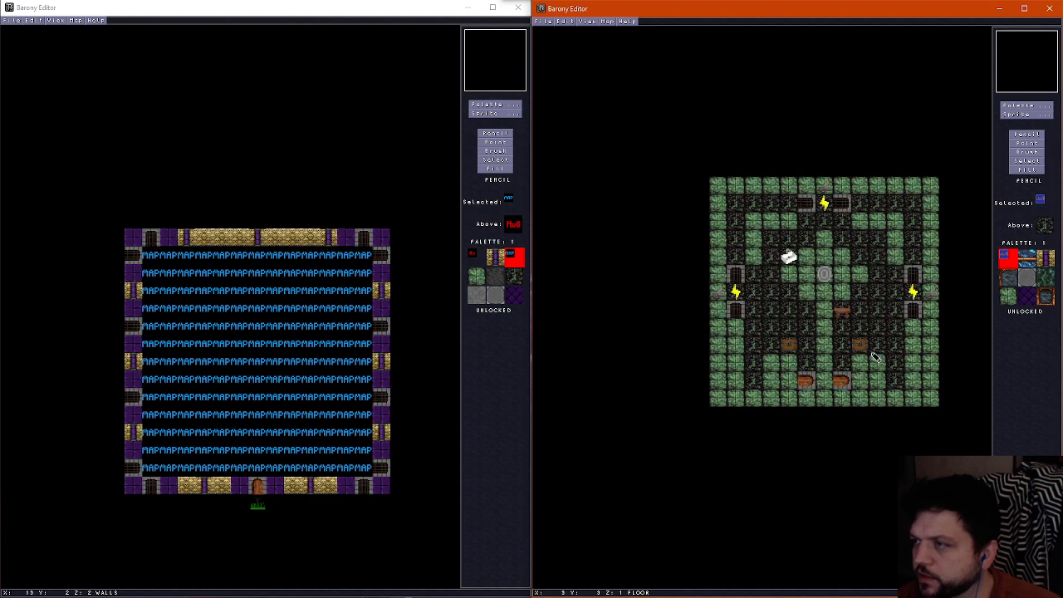
key("ctrl+o")
left_click(872, 354)
key("ctrl+o")
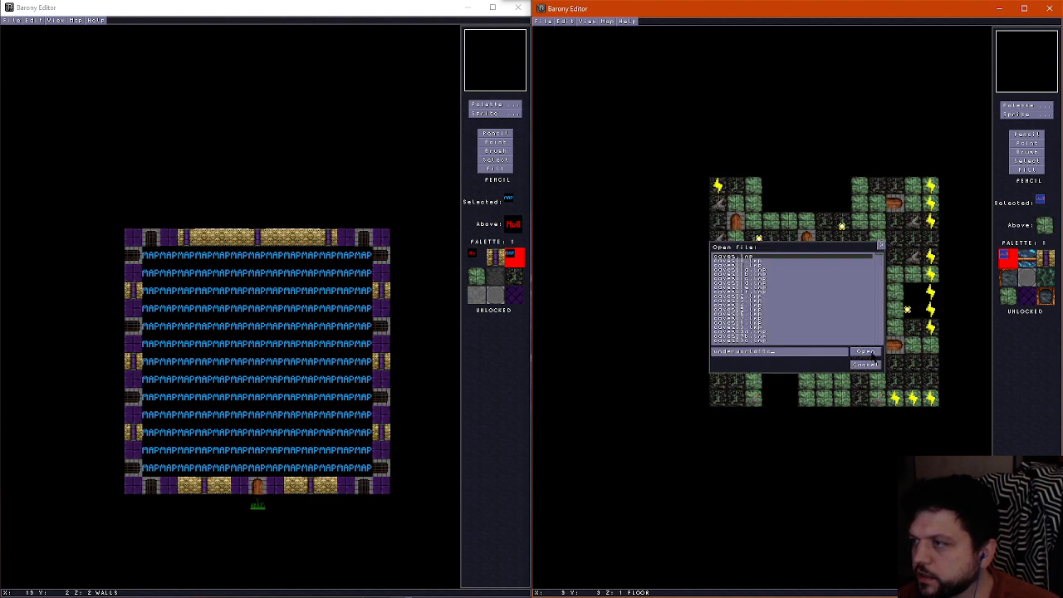
left_click(872, 354)
Reopen underworld10f, inspect its bridge decorations over the pit in the 3D view, and save the map
key("ctrl+o")
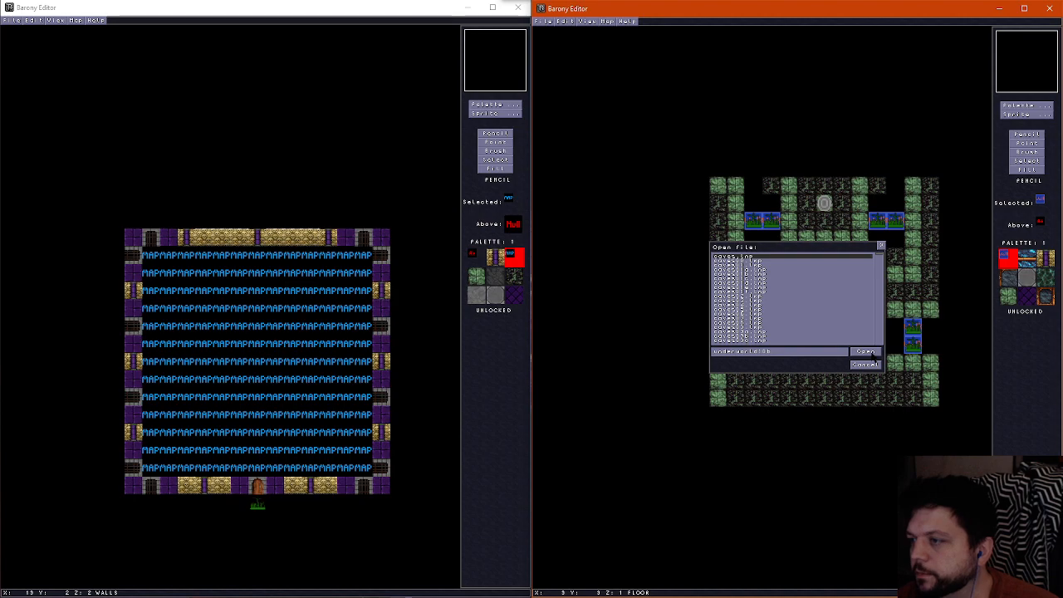
left_click(872, 354)
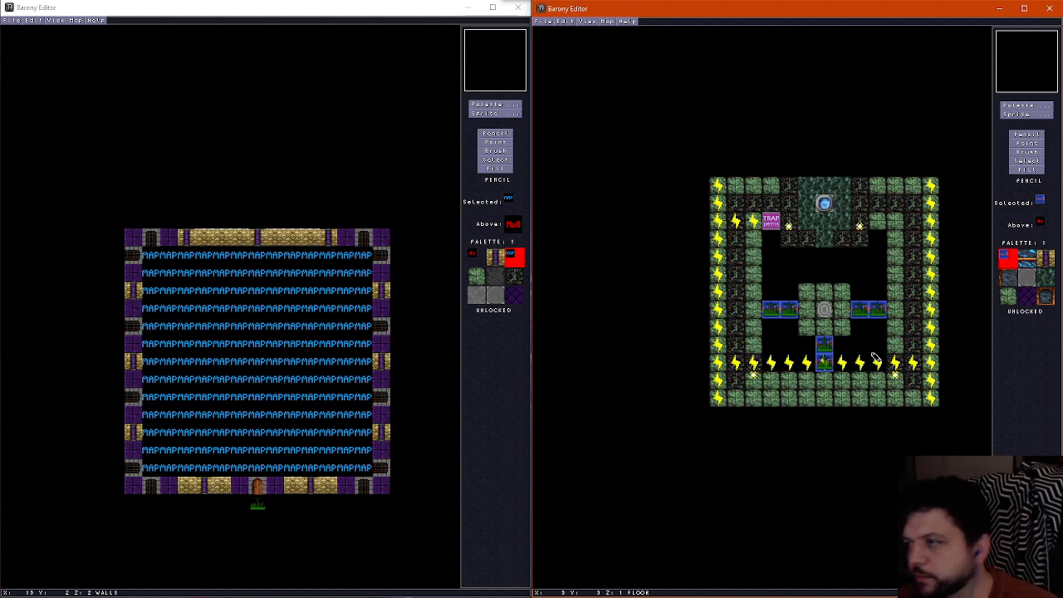
scroll(875, 357, "up", 1)
scroll(875, 358, "down", 1)
key("ctrl+f")
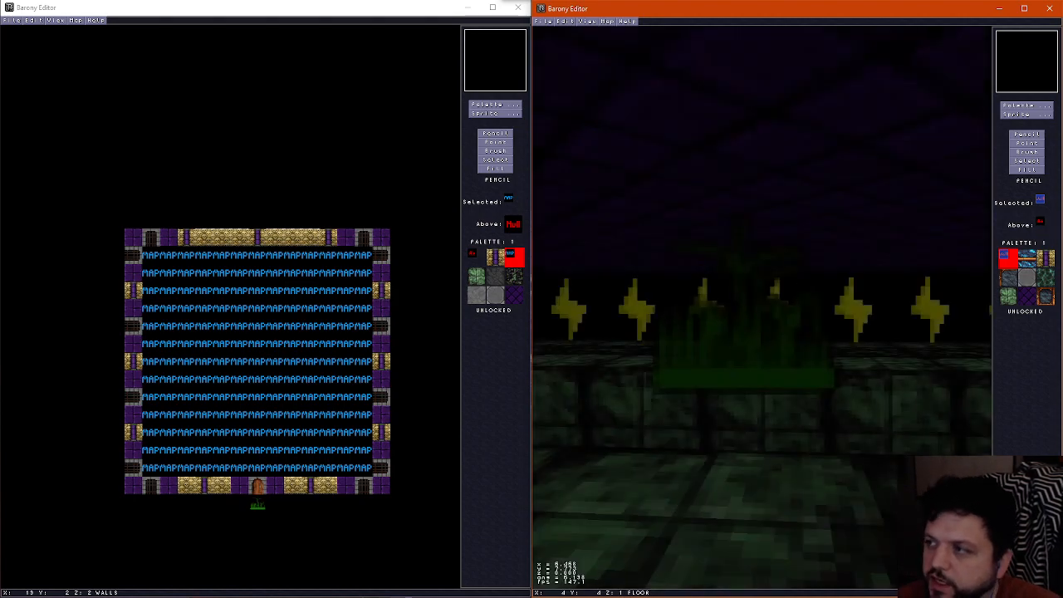
key("Left")
key("Up")
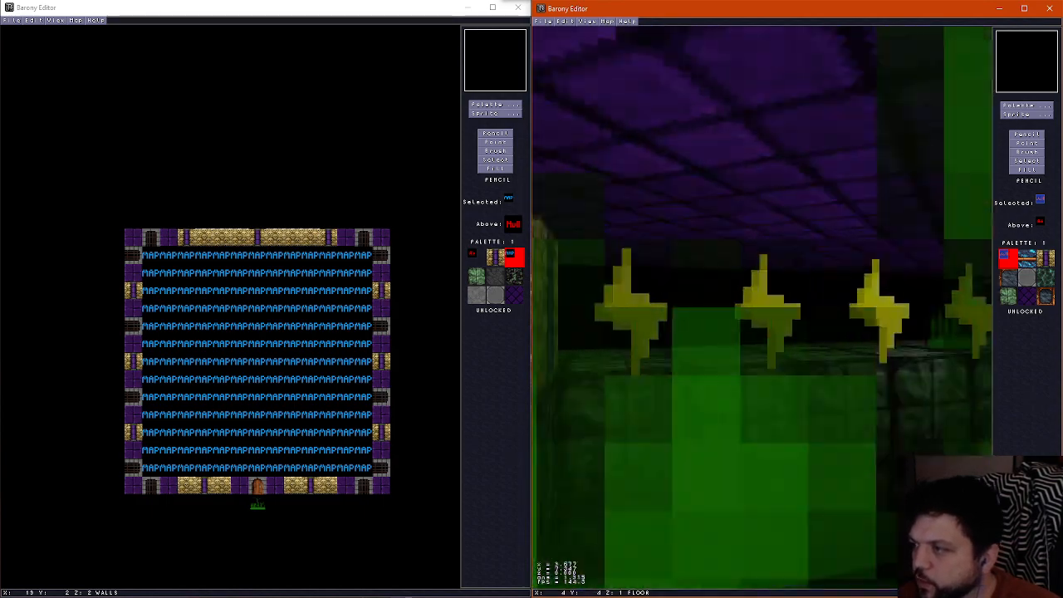
key("Down")
key("Right")
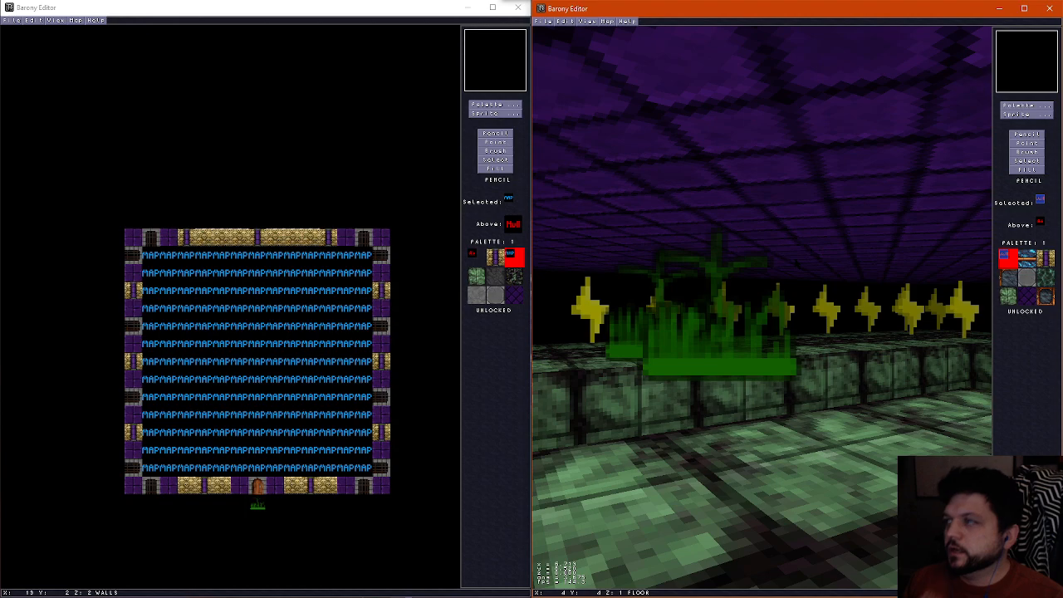
key("ctrl+f")
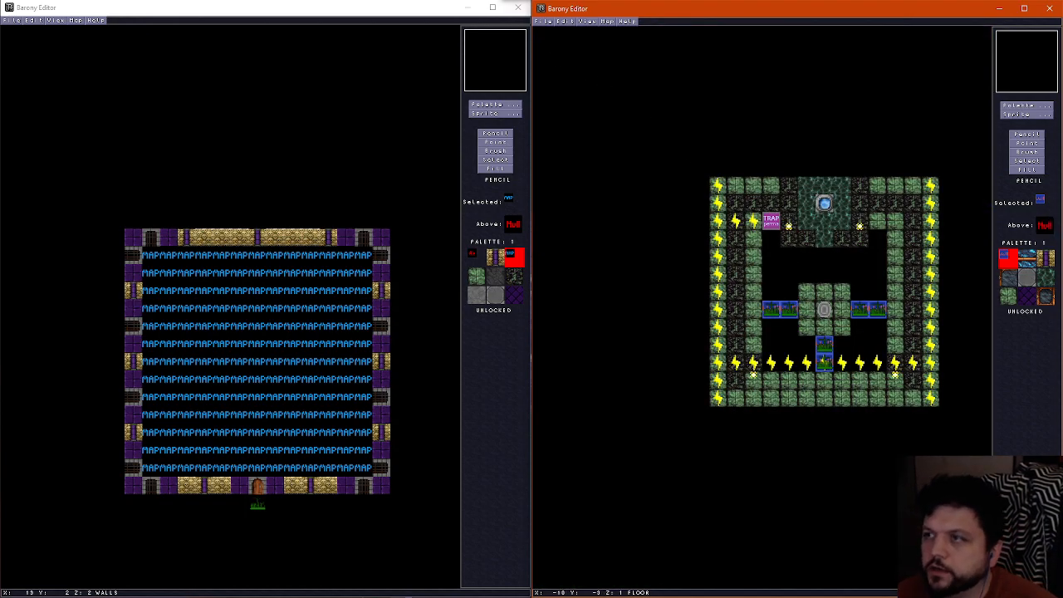
left_click(549, 22)
left_click(557, 56)
left_click(410, 10)
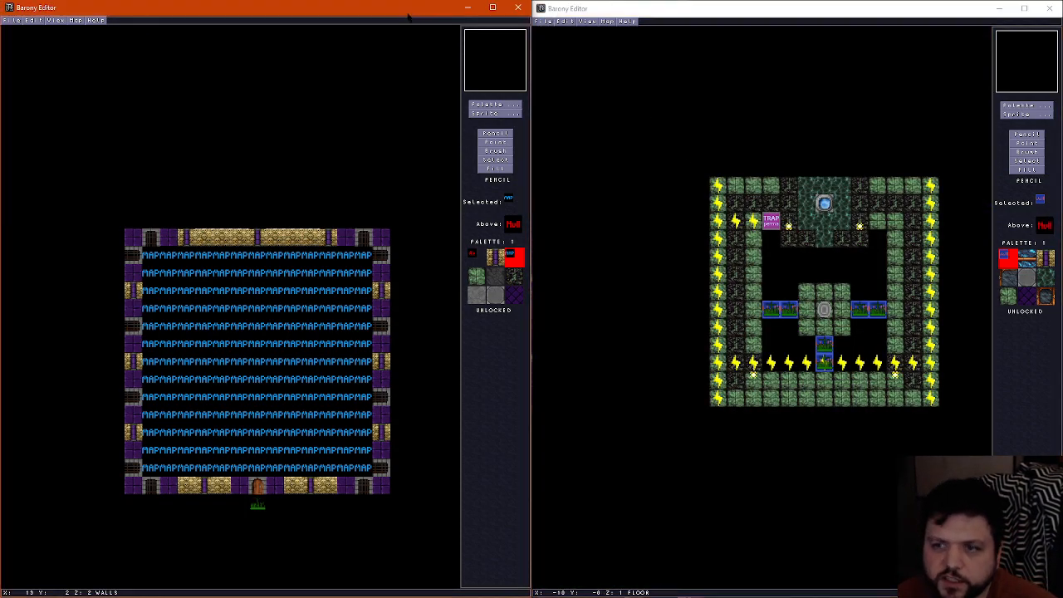
scroll(283, 227, "down", 1)
scroll(282, 227, "up", 1)
scroll(282, 227, "down", 1)
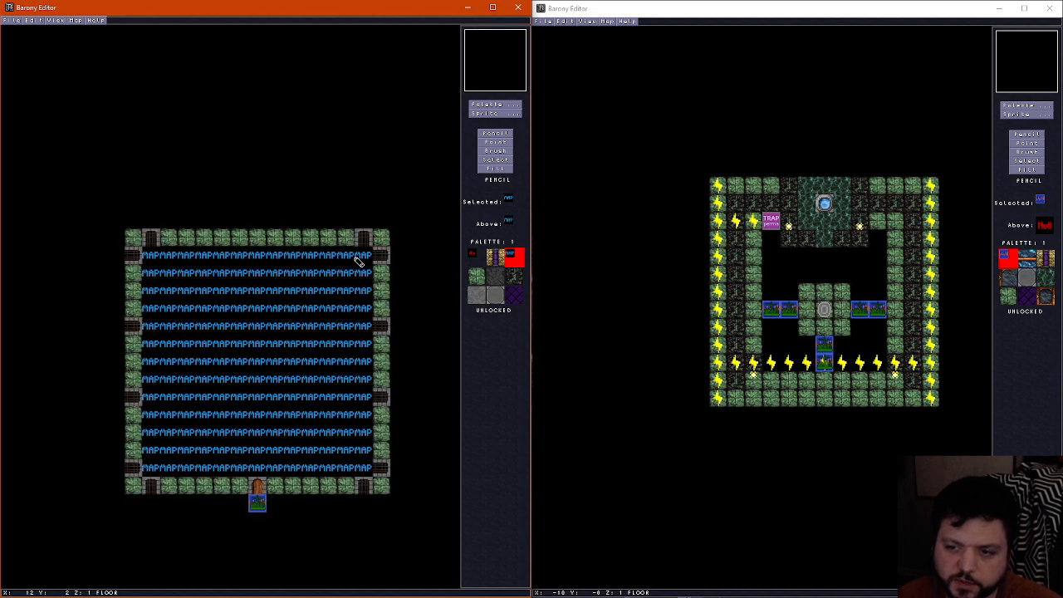
Go back through the saved variants from underworld10e down to underworld10a, reviewing each room's layout
left_click(746, 22)
key("ctrl+o")
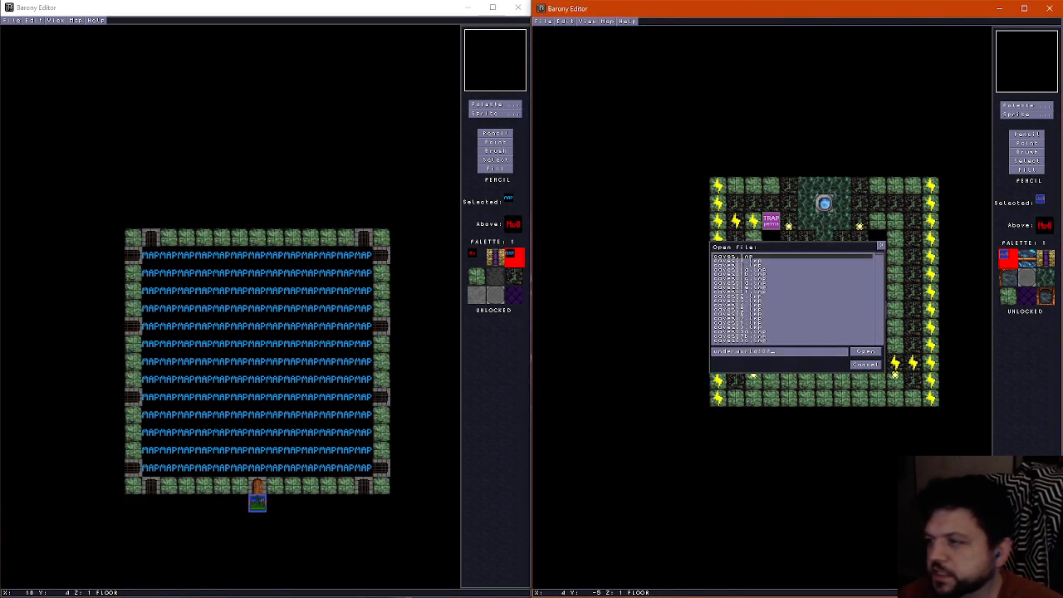
key("Return")
key("ctrl+o")
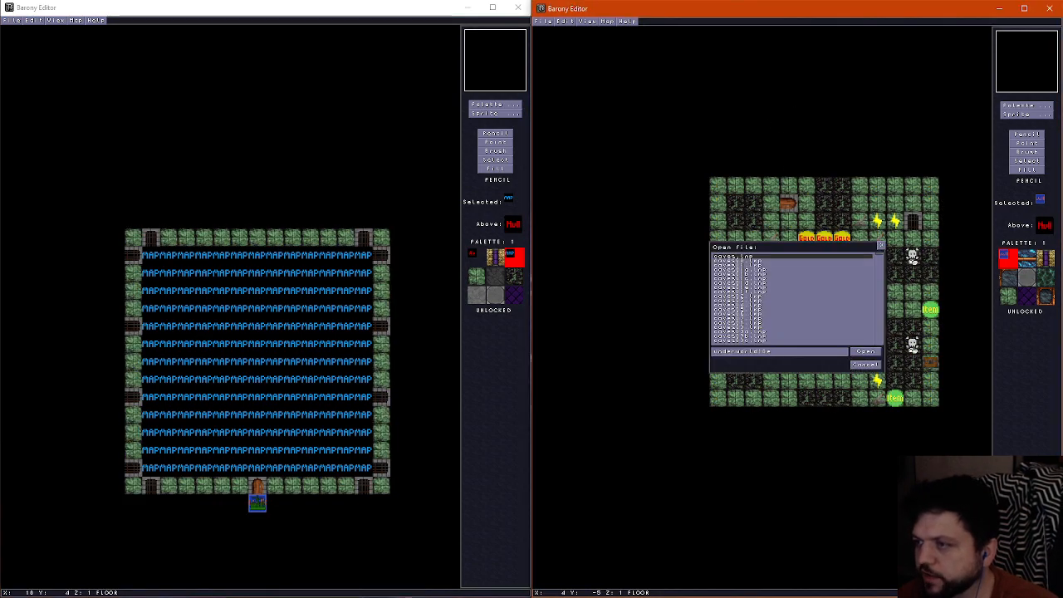
key("Return")
key("ctrl+o")
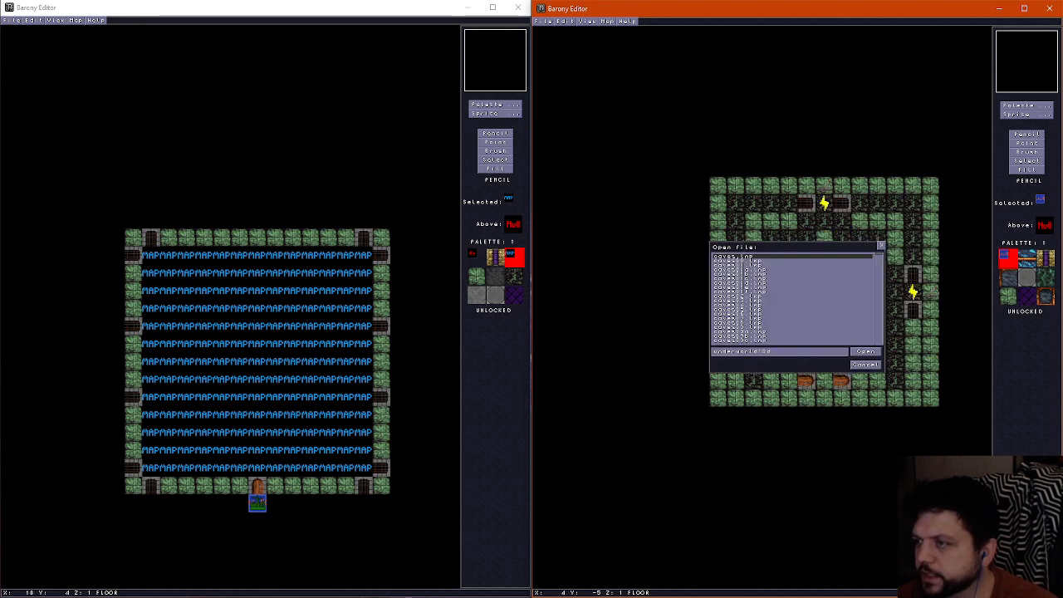
key("Return")
key("ctrl+o")
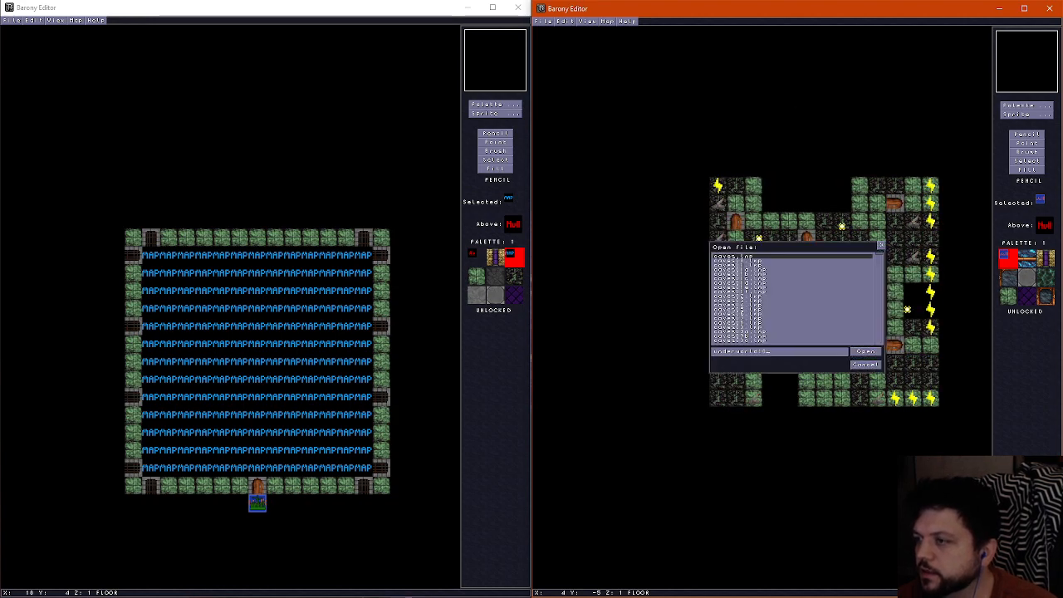
key("Return")
key("ctrl+o")
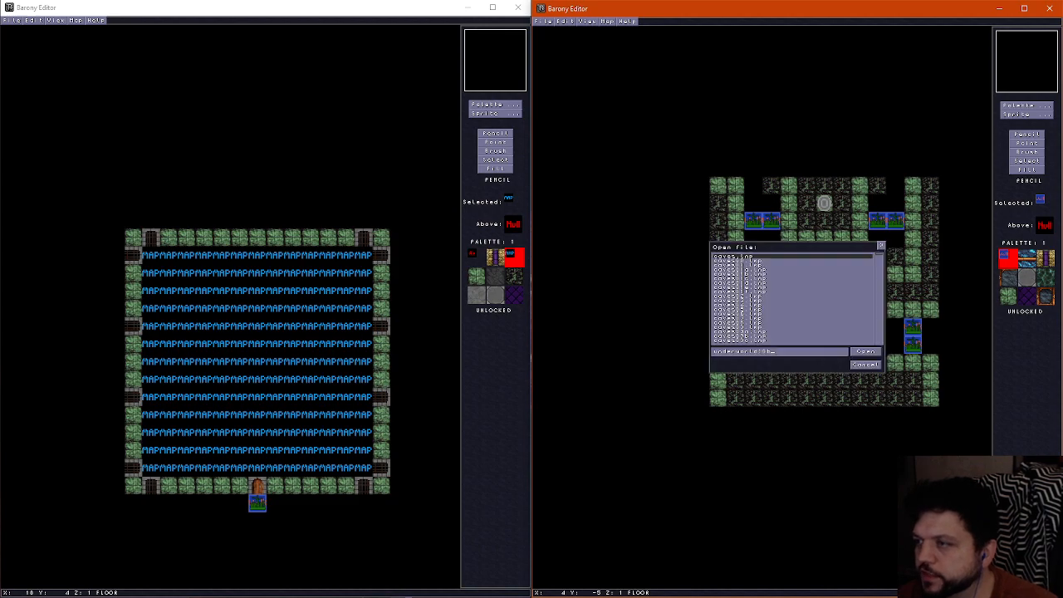
key("Return")
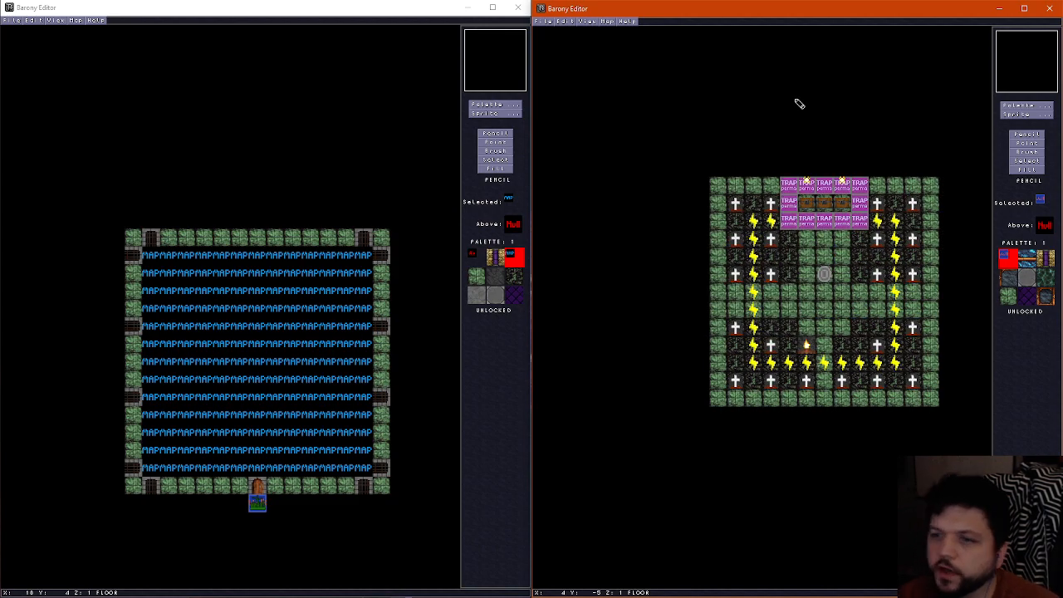
Open the map underworld11 in the other editor window as the reference for the next room
left_click(315, 64)
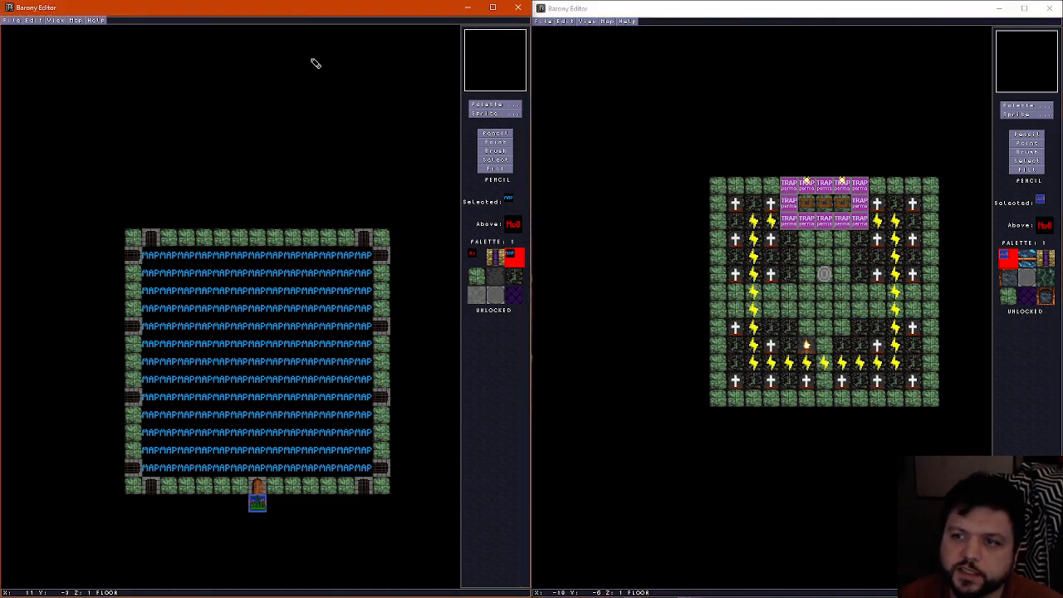
key("ctrl+o")
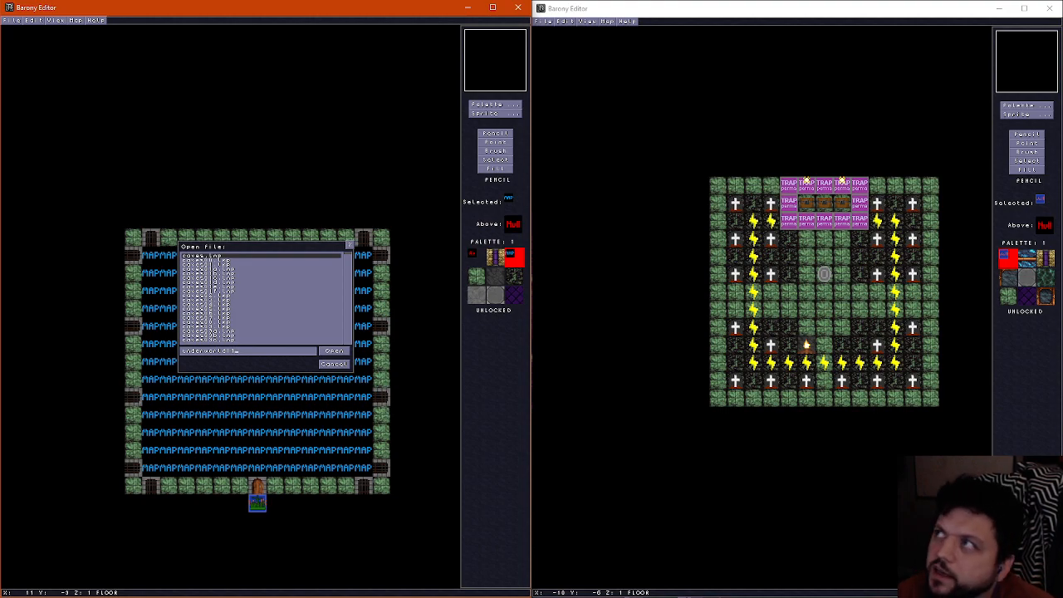
key("Return")
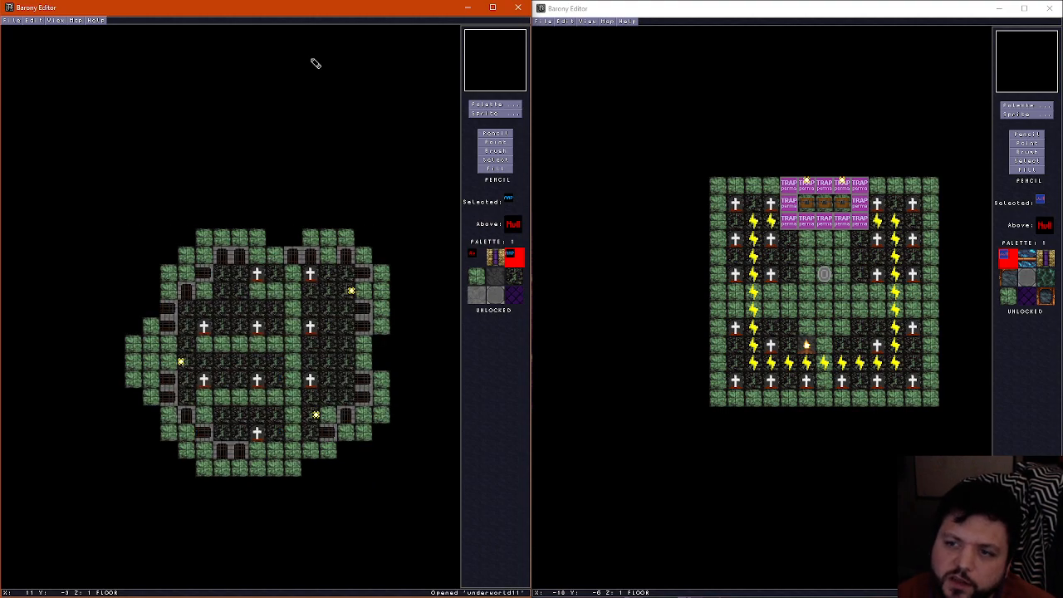
Examine the floor, wall and ceiling layers of underworld11, checking its graves, gates and entrances
scroll(333, 228, "up", 2)
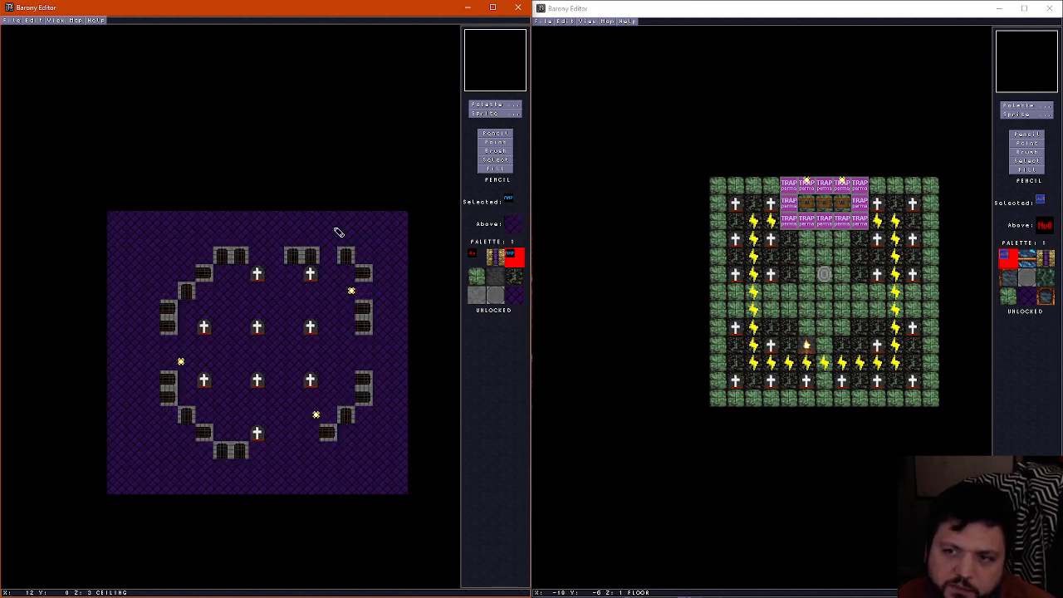
scroll(328, 235, "down", 1)
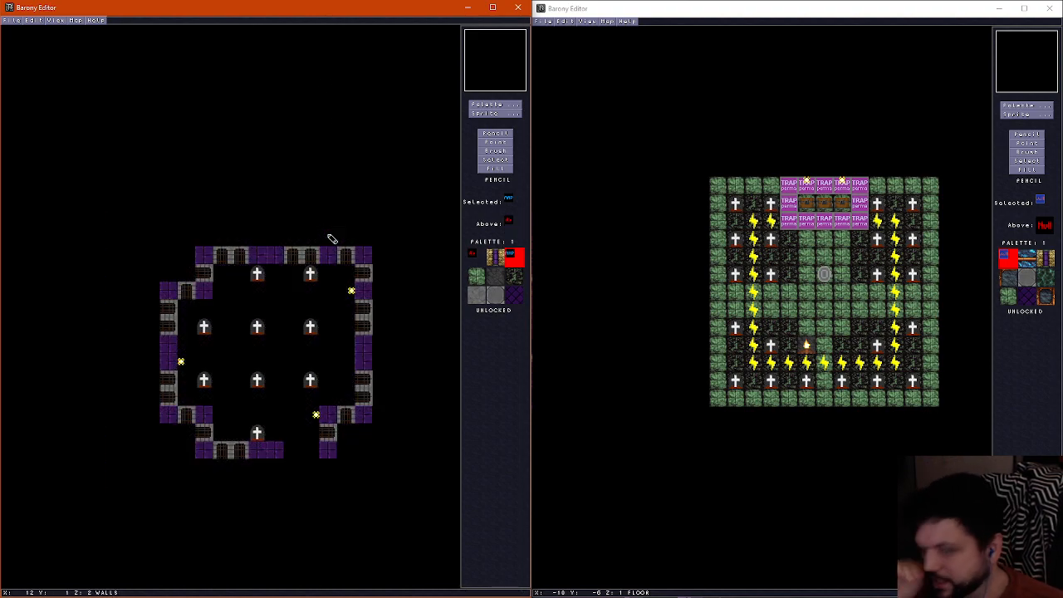
scroll(299, 266, "down", 1)
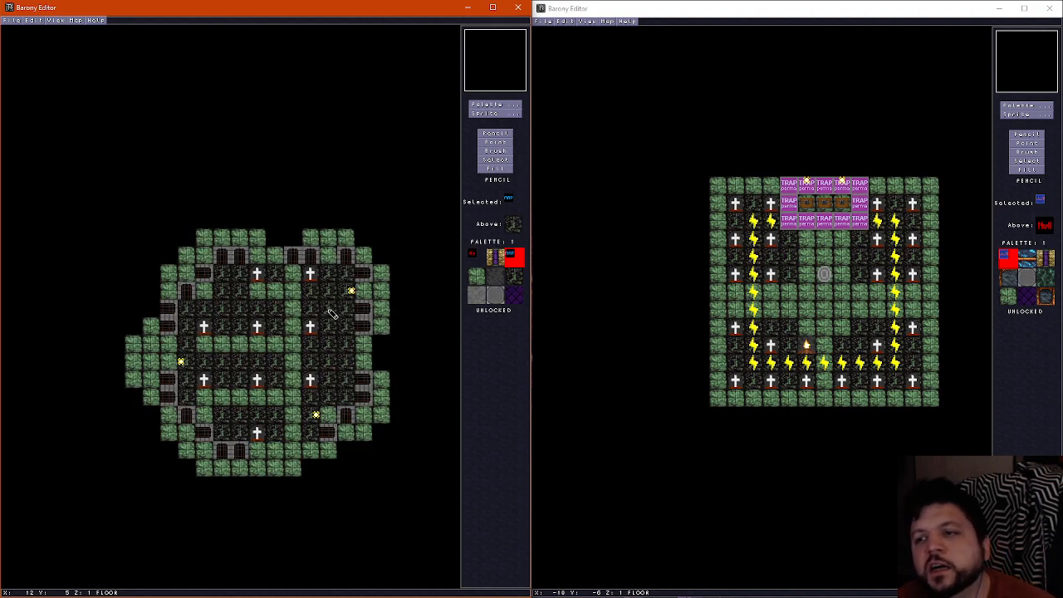
scroll(286, 339, "up", 1)
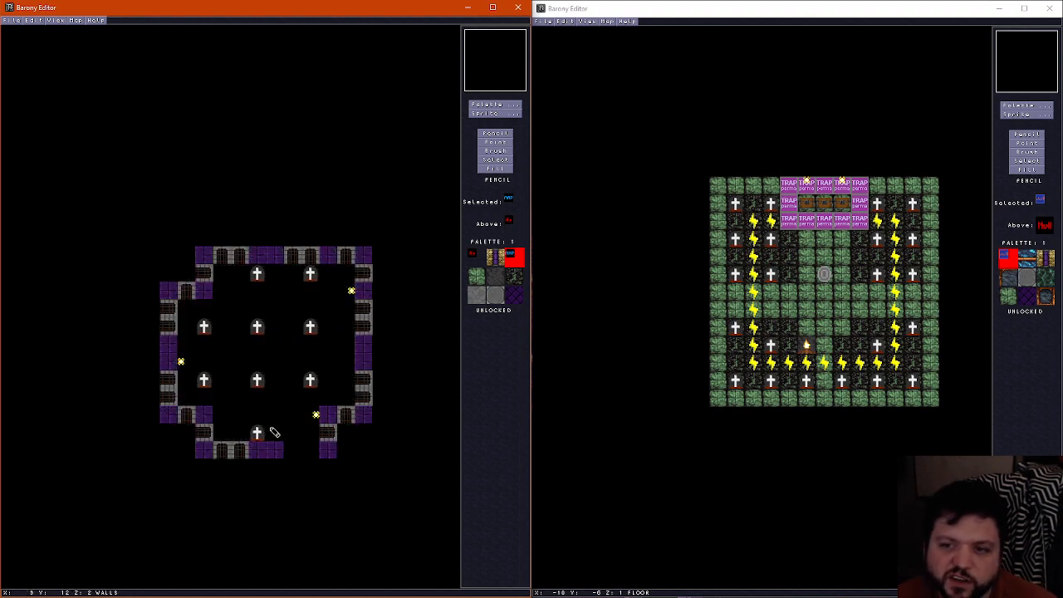
scroll(276, 433, "down", 1)
scroll(276, 433, "up", 1)
scroll(276, 432, "down", 1)
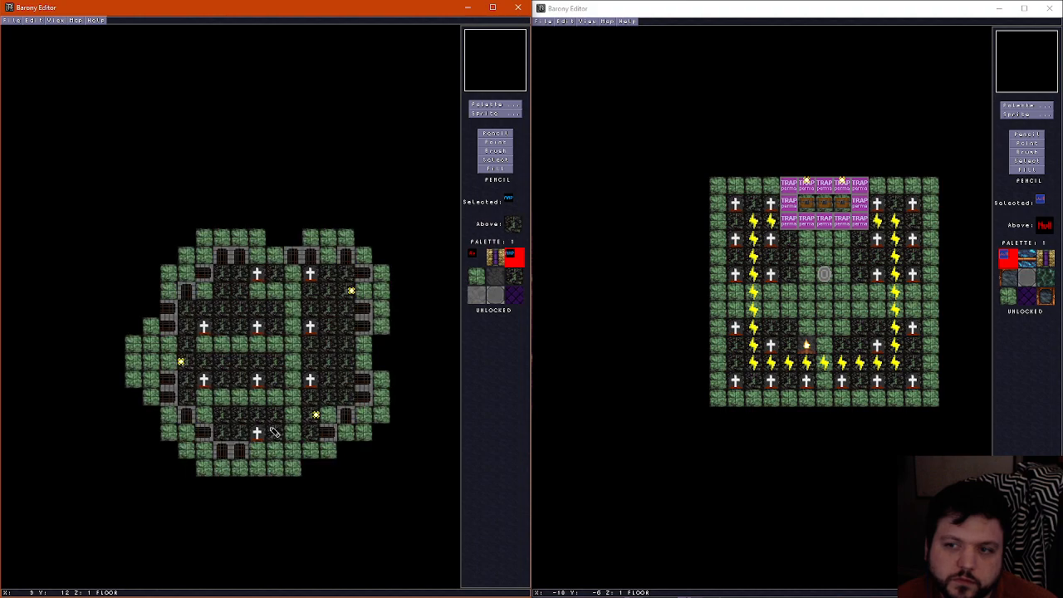
scroll(276, 432, "up", 1)
scroll(302, 467, "down", 1)
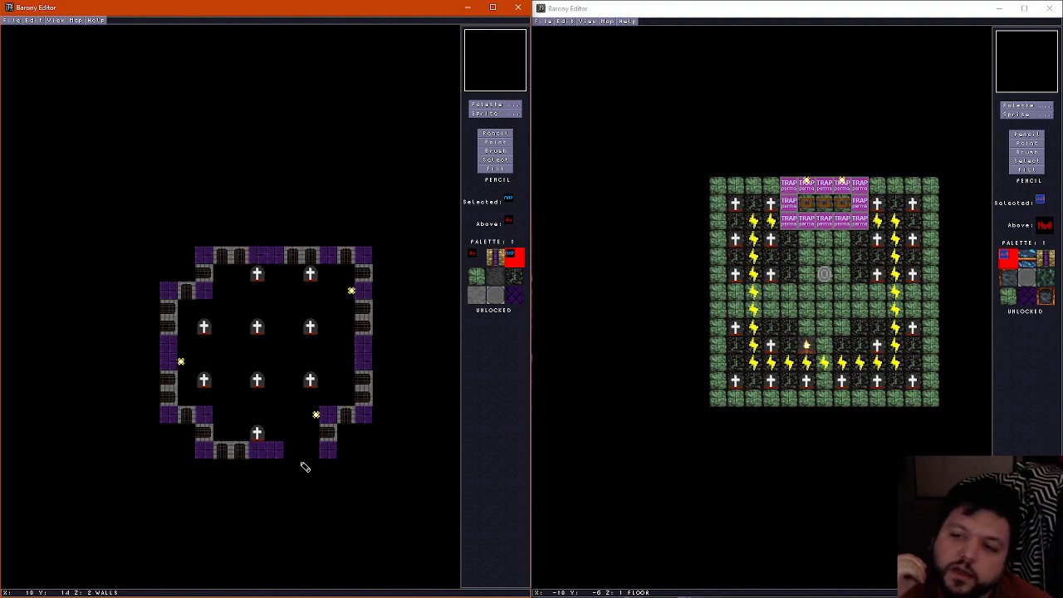
scroll(319, 346, "up", 1)
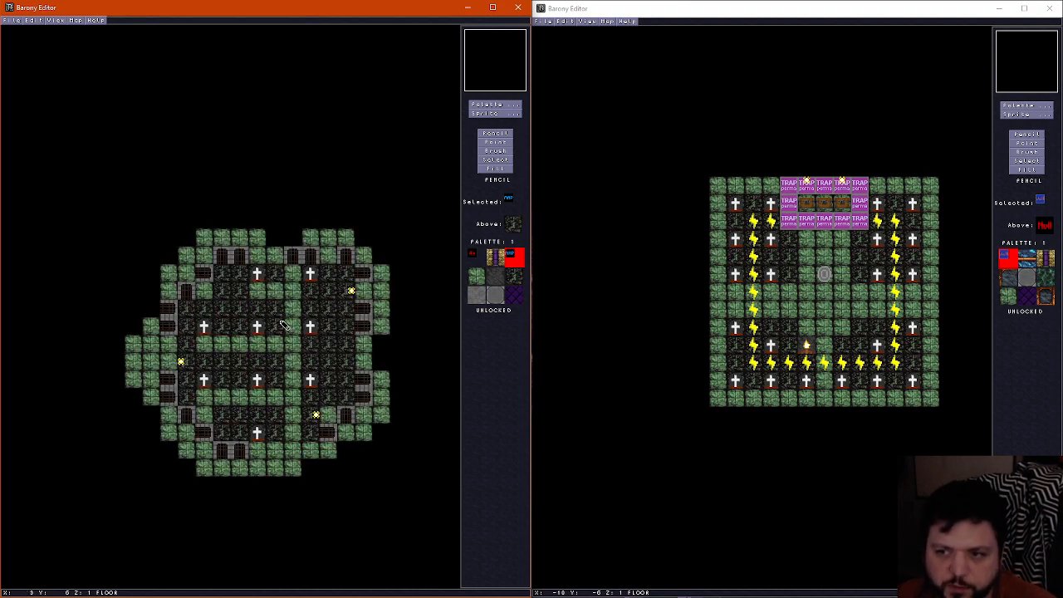
scroll(240, 305, "down", 1)
scroll(240, 305, "up", 1)
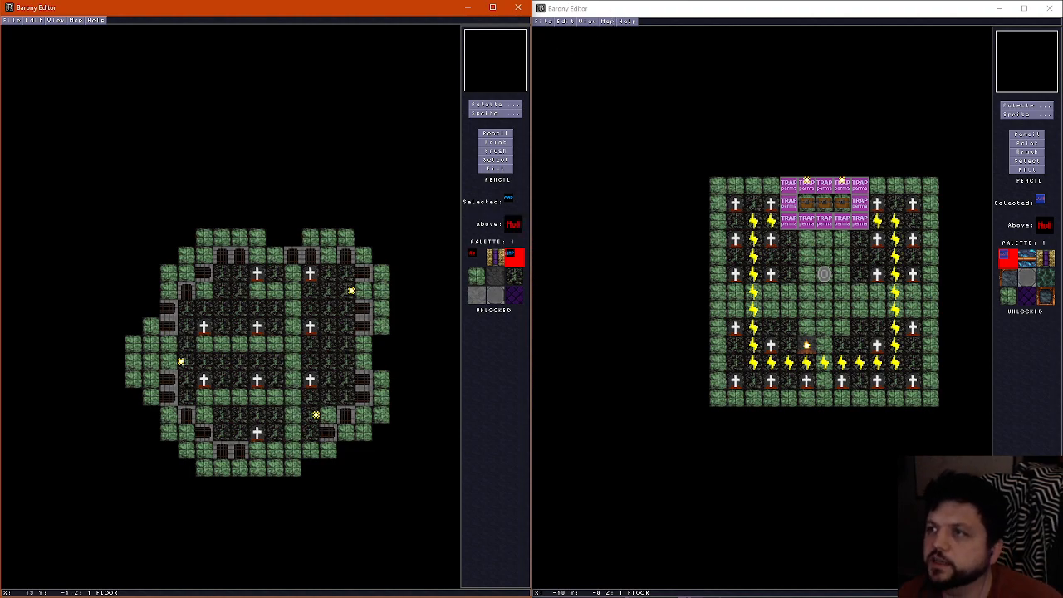
Check the underworld11 map properties, then create an 8 by 8 map named "Underworld: Enclosed Graveyard" with the author's name filled in
left_click(86, 31)
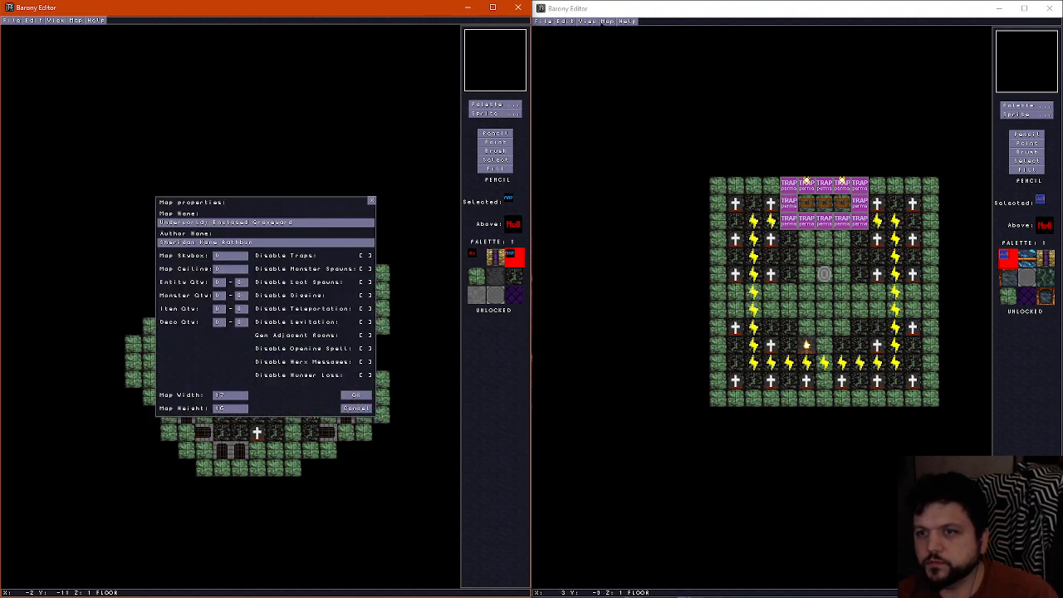
left_click(553, 28)
left_click(545, 22)
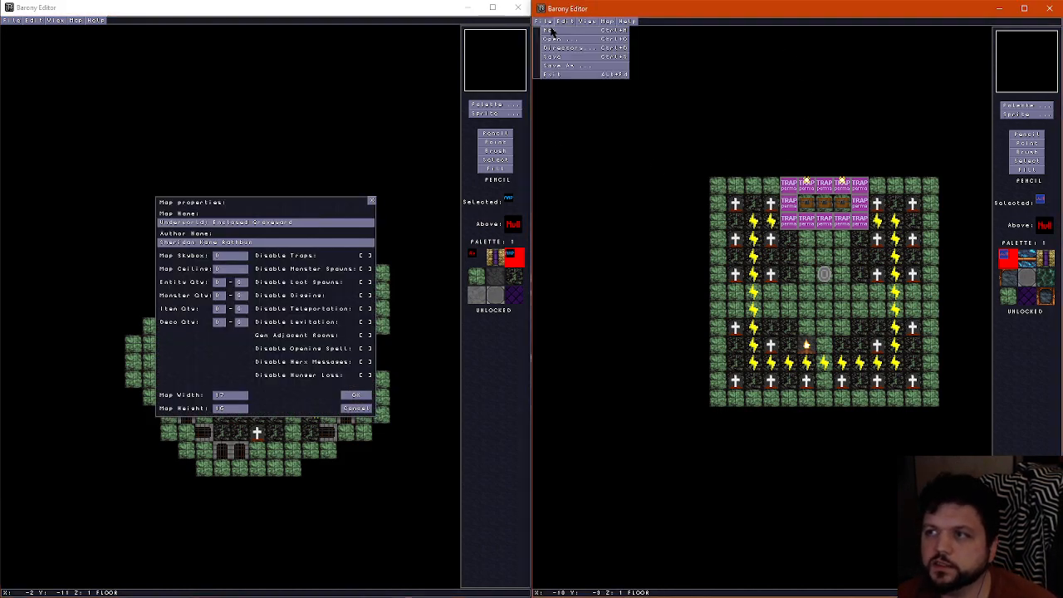
left_click(552, 31)
key("BackSpace")
key("BackSpace")
key("BackSpace")
key("BackSpace")
key("BackSpace")
key("BackSpace")
key("BackSpace")
key("BackSpace")
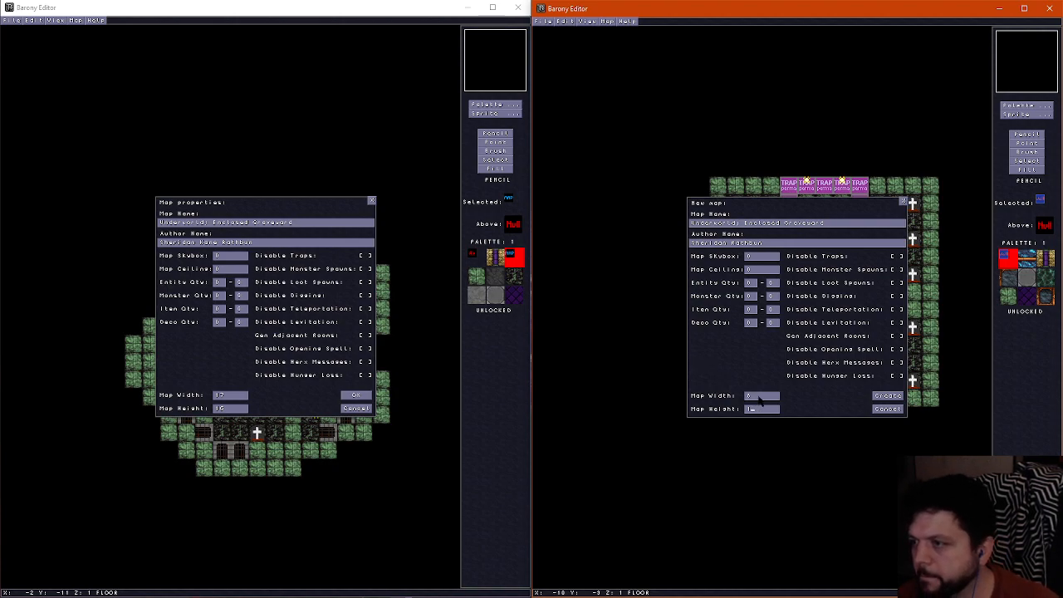
left_click(894, 397)
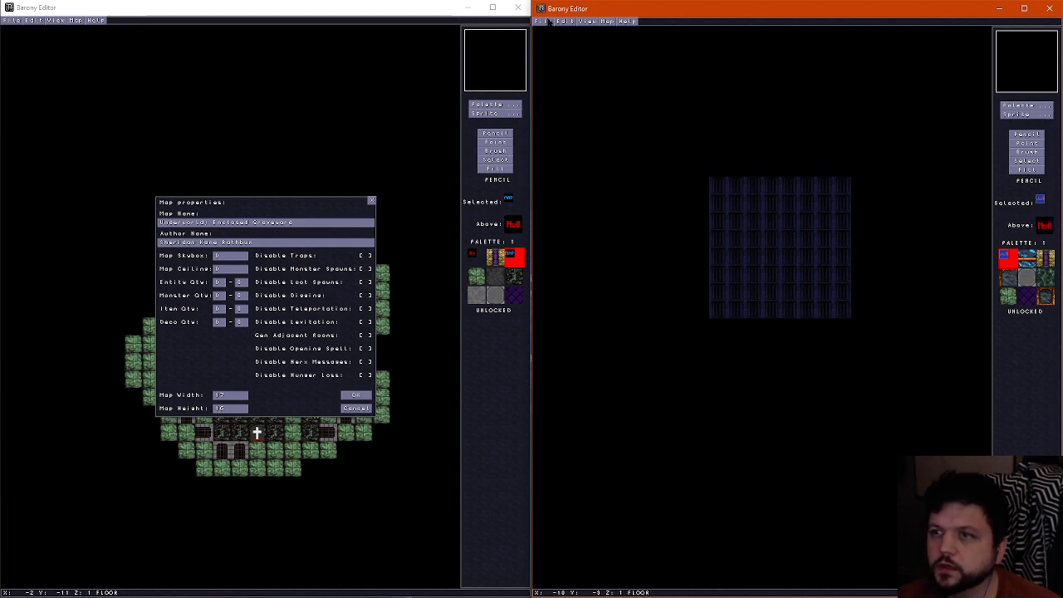
Save the new 8 by 8 map under a new underworld11 variant file name
left_click(549, 22)
left_click(564, 66)
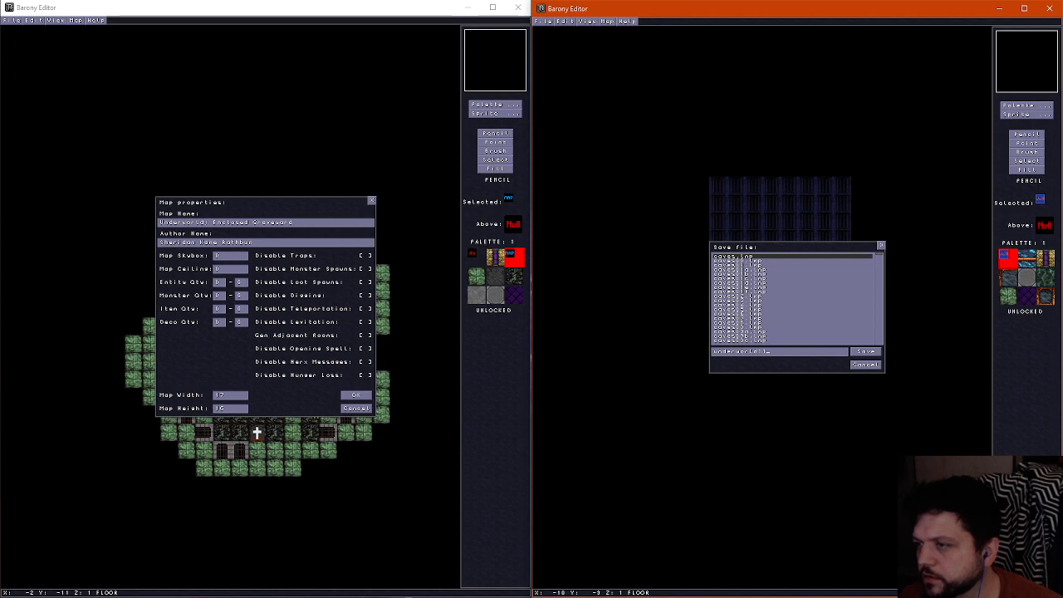
left_click(874, 351)
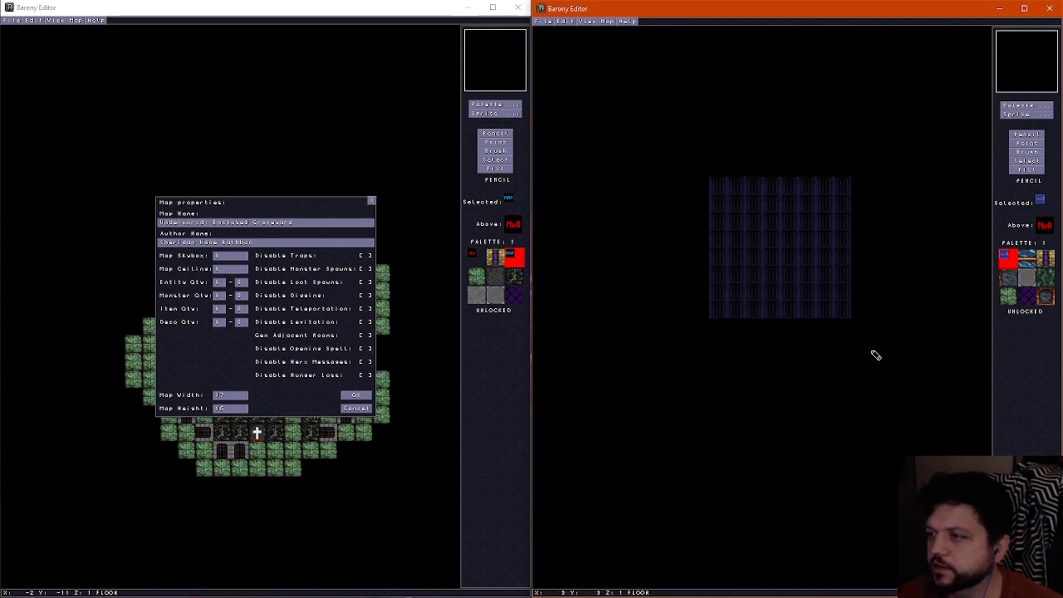
Copy the 8 by 8 inner floor area from underworld11 and paste it onto the new variant's floor layer
key("ctrl+o")
left_click(874, 351)
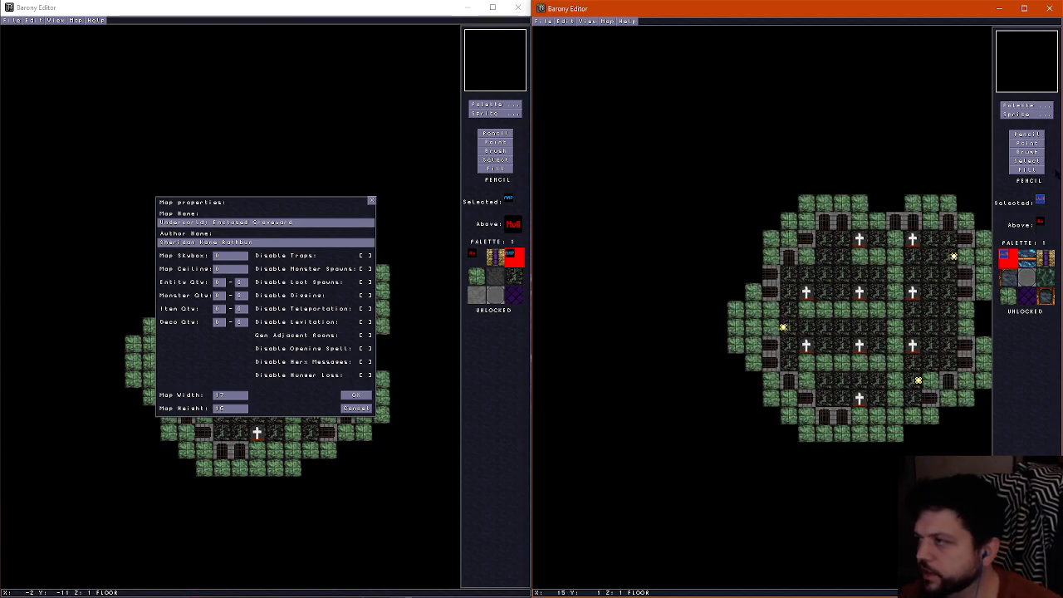
left_click(1029, 160)
left_click_drag(824, 237, 952, 371)
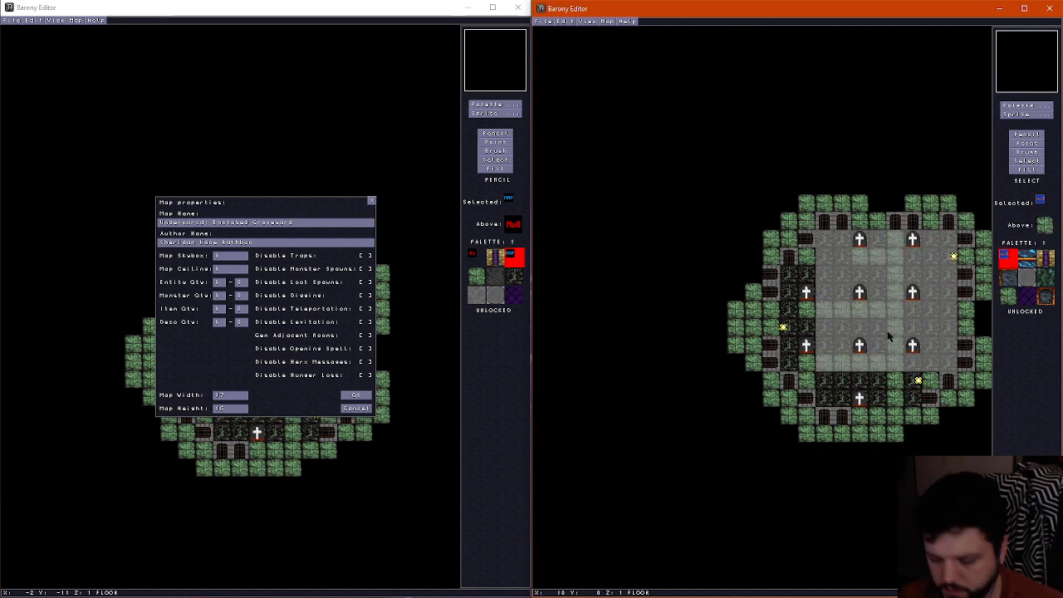
key("ctrl+c")
key("ctrl+o")
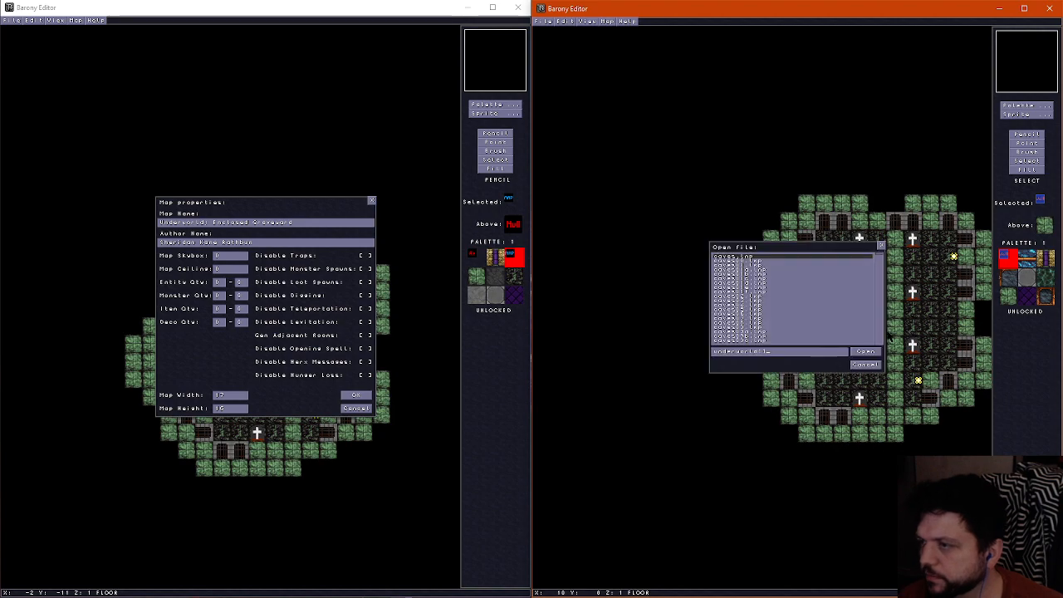
left_click(865, 351)
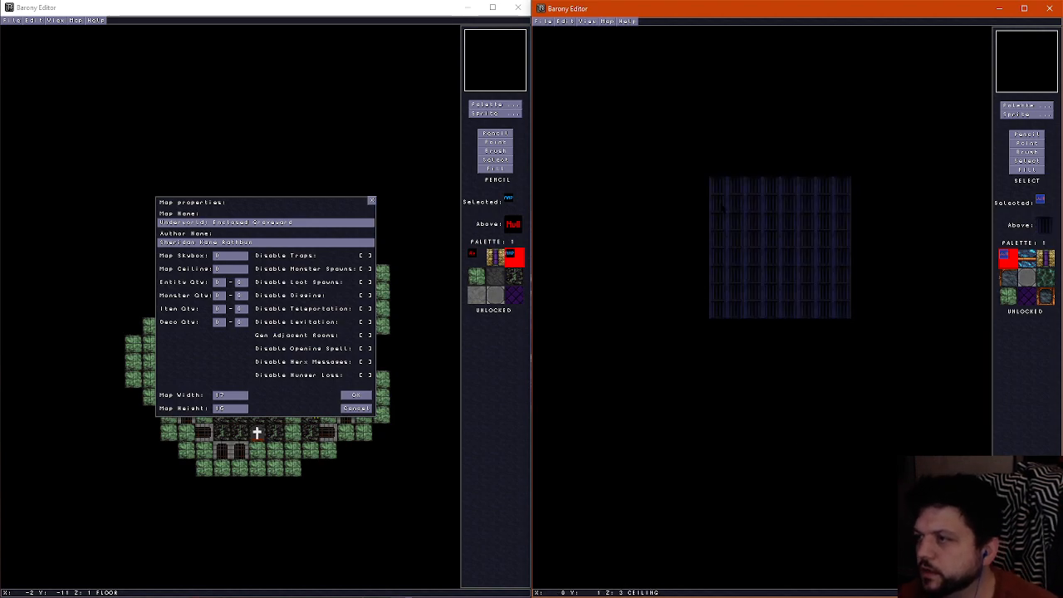
key("ctrl+v")
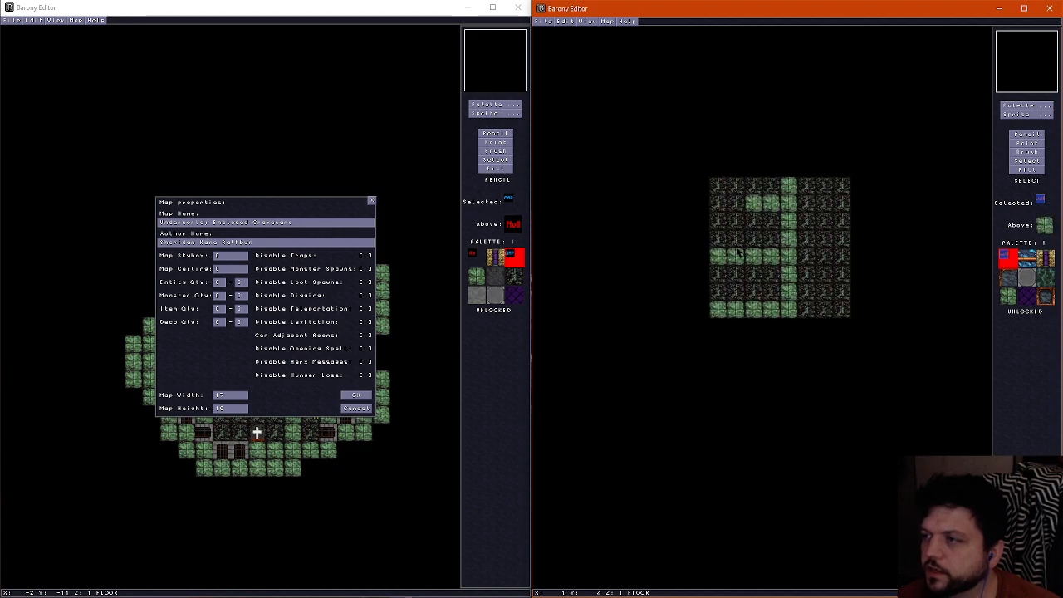
Clear the new variant's border walls with the null tile and fill its whole ceiling with the purple tile
left_click(1027, 168)
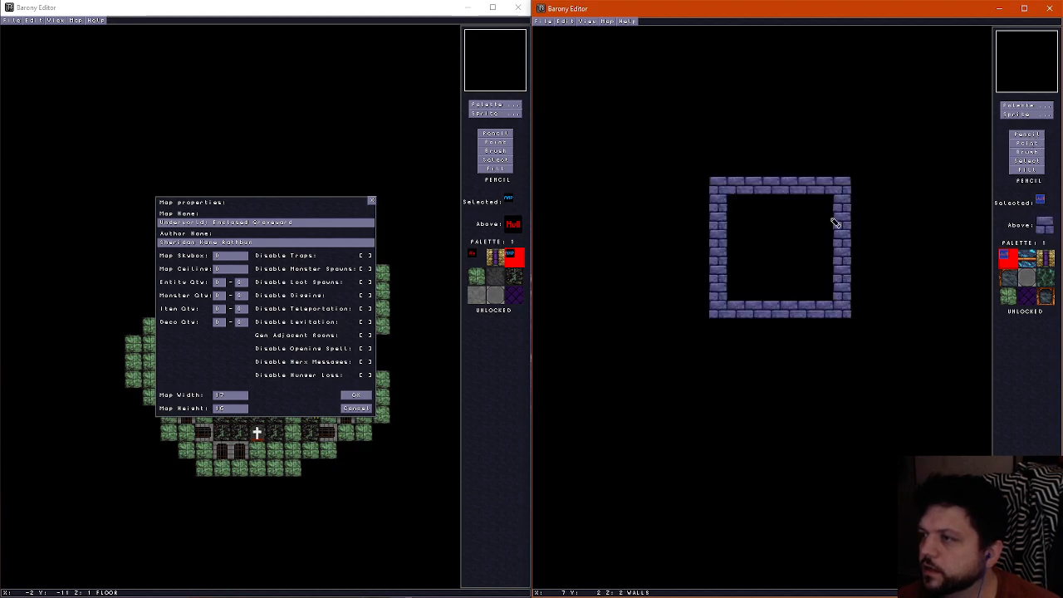
left_click(810, 189)
scroll(811, 189, "up", 1)
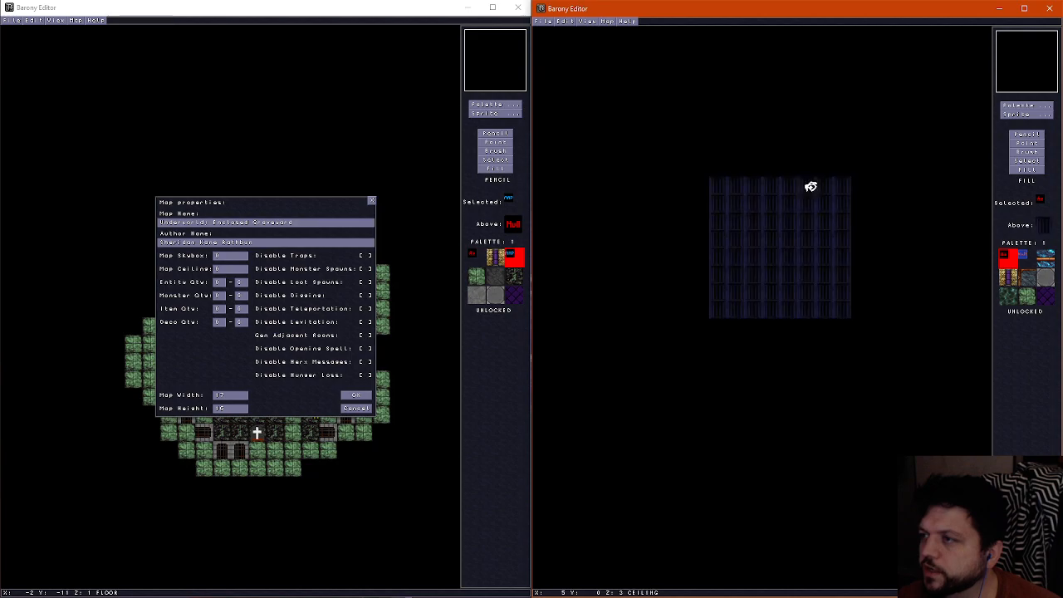
left_click(1047, 297)
left_click(788, 263)
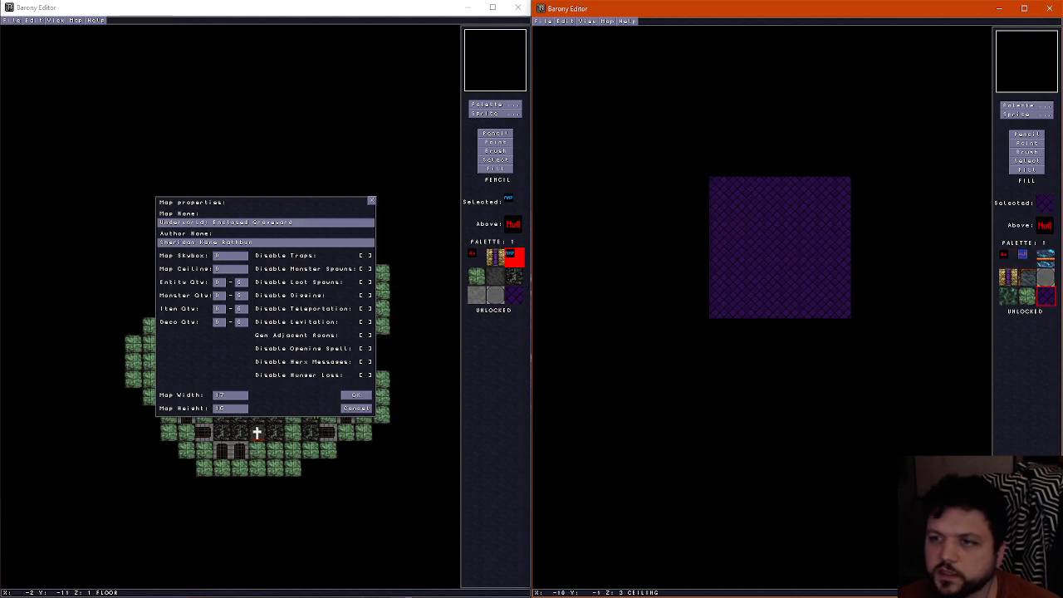
Close the underworld11 map properties and compare its ceiling, wall and floor layers with the new variant
left_click(339, 212)
left_click(372, 201)
scroll(311, 249, "up", 2)
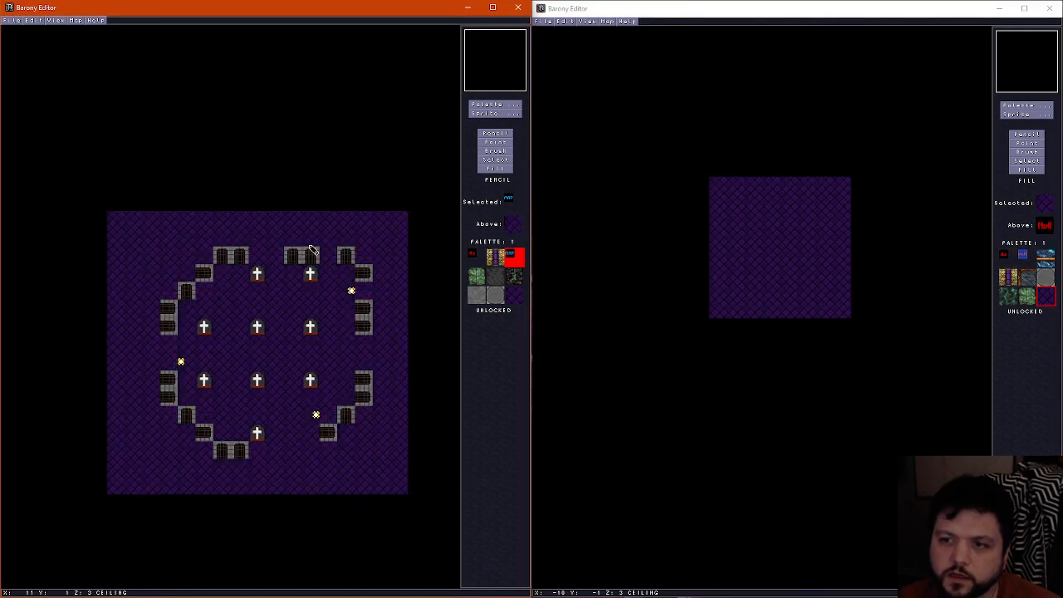
scroll(311, 250, "down", 1)
scroll(311, 250, "up", 1)
scroll(311, 253, "down", 1)
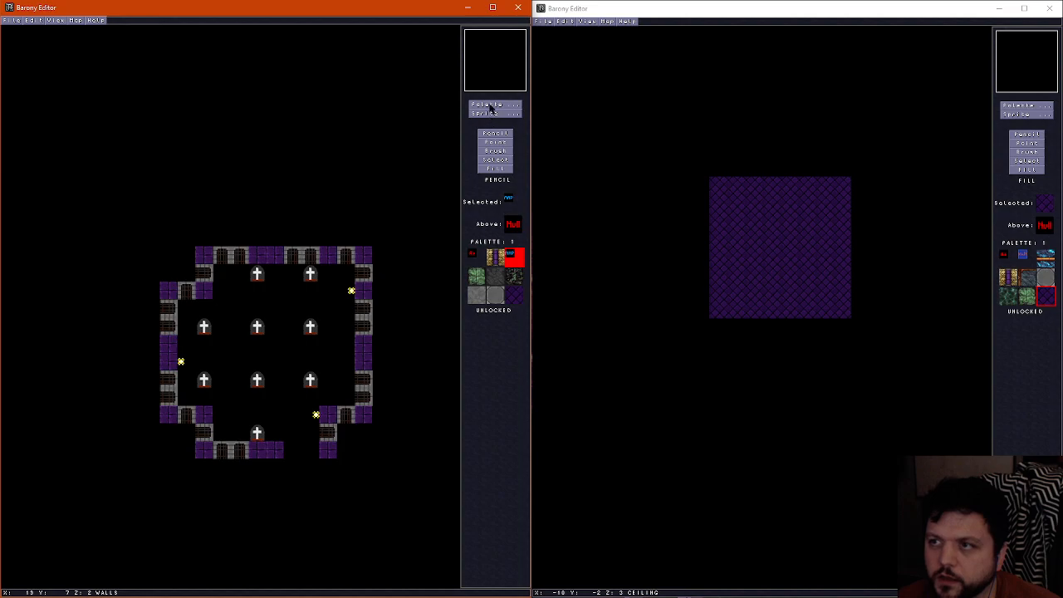
left_click(795, 11)
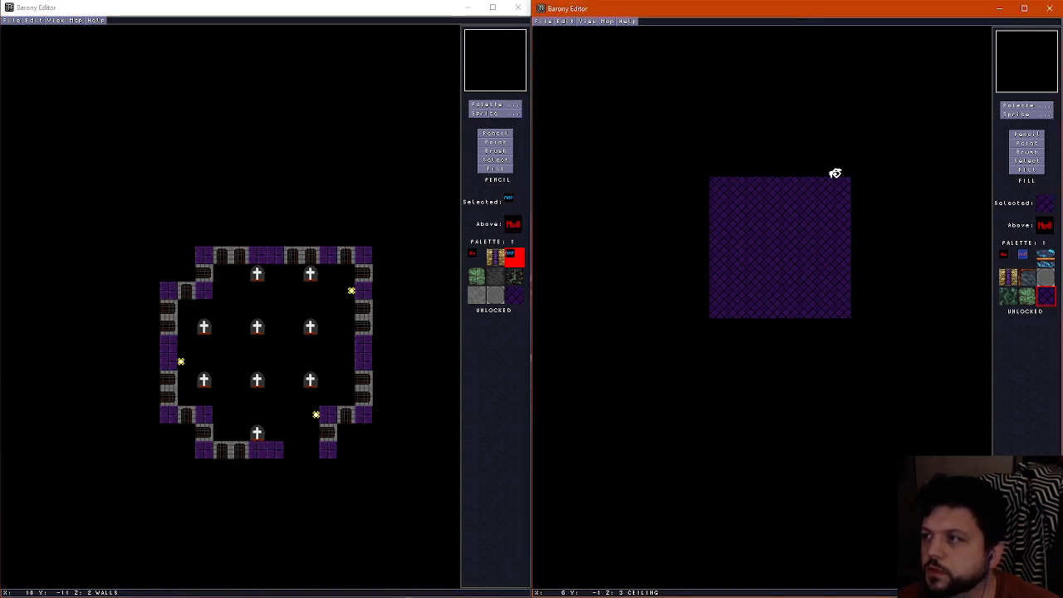
scroll(814, 215, "down", 2)
scroll(813, 215, "up", 2)
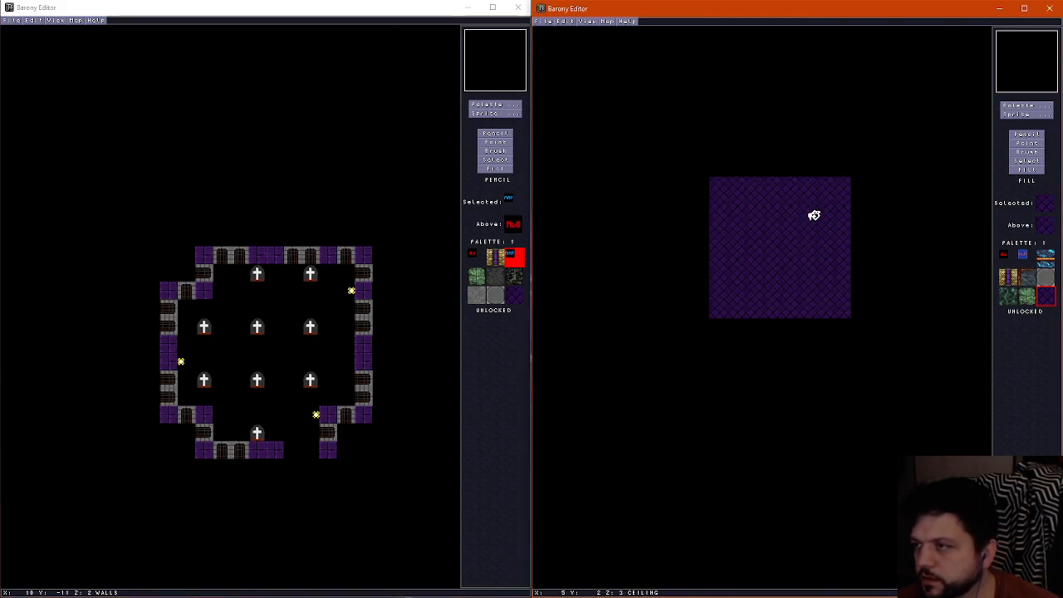
left_click(375, 8)
scroll(326, 230, "down", 1)
left_click(723, 14)
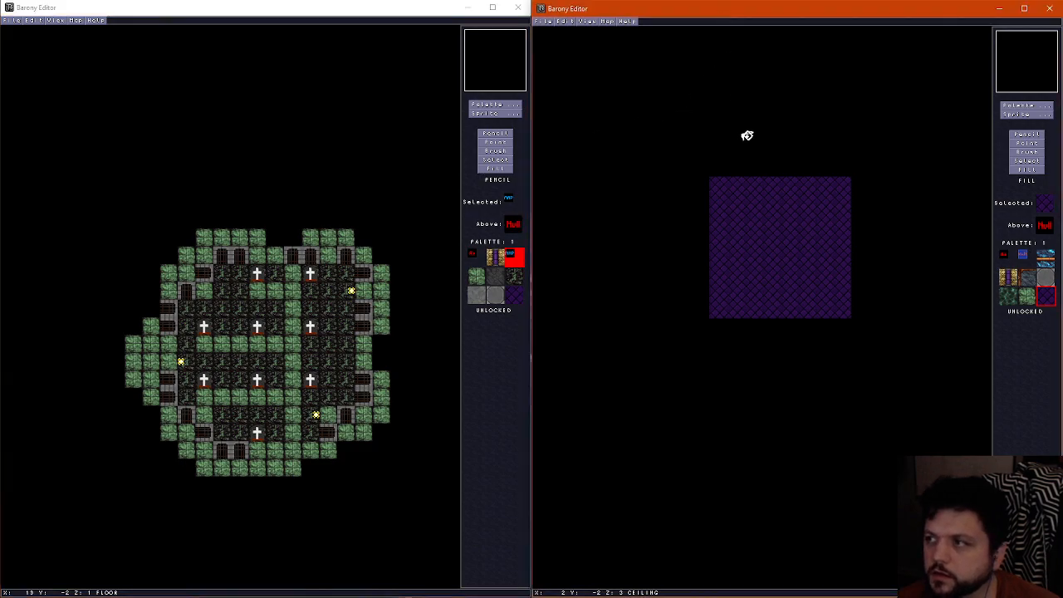
Place six headstones on the new variant's floor in two columns of three, matching the grave positions in underworld11
scroll(783, 213, "down", 2)
left_click(1043, 114)
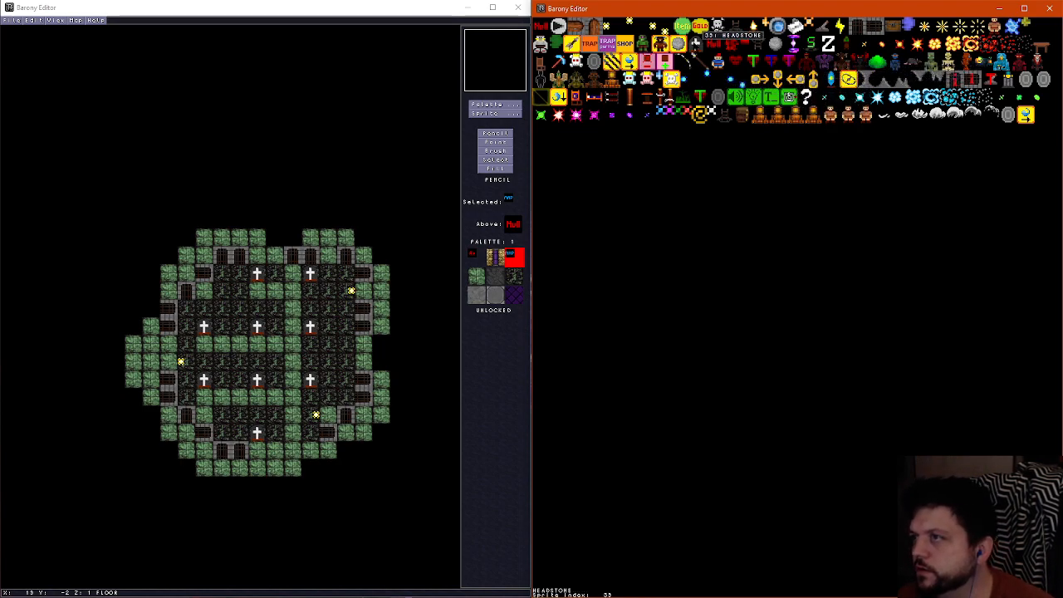
left_click(696, 43)
left_click(789, 203)
left_click(1027, 143)
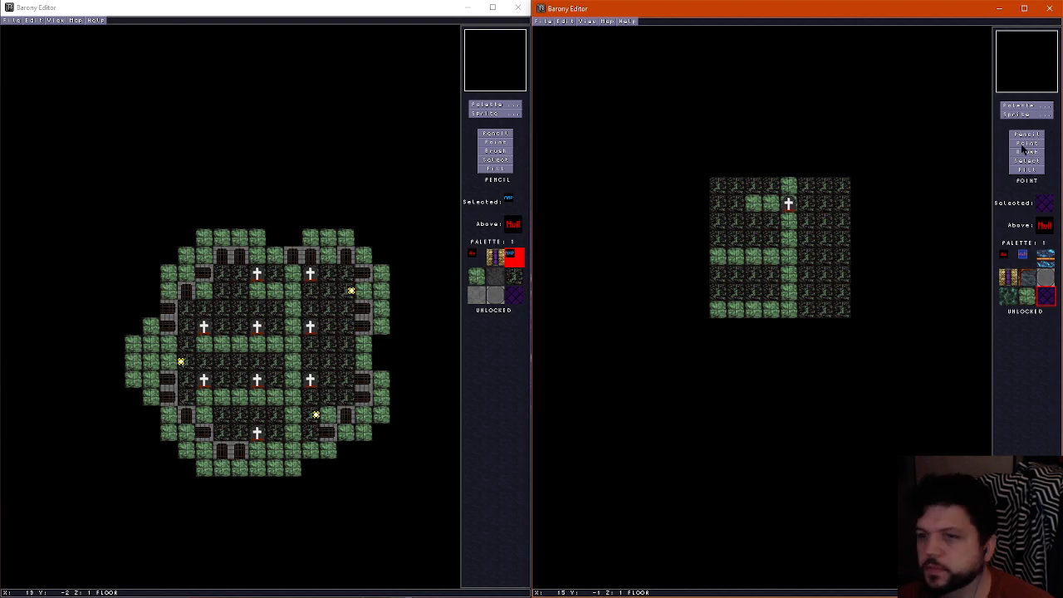
left_click_drag(789, 204, 754, 186)
right_click(754, 192)
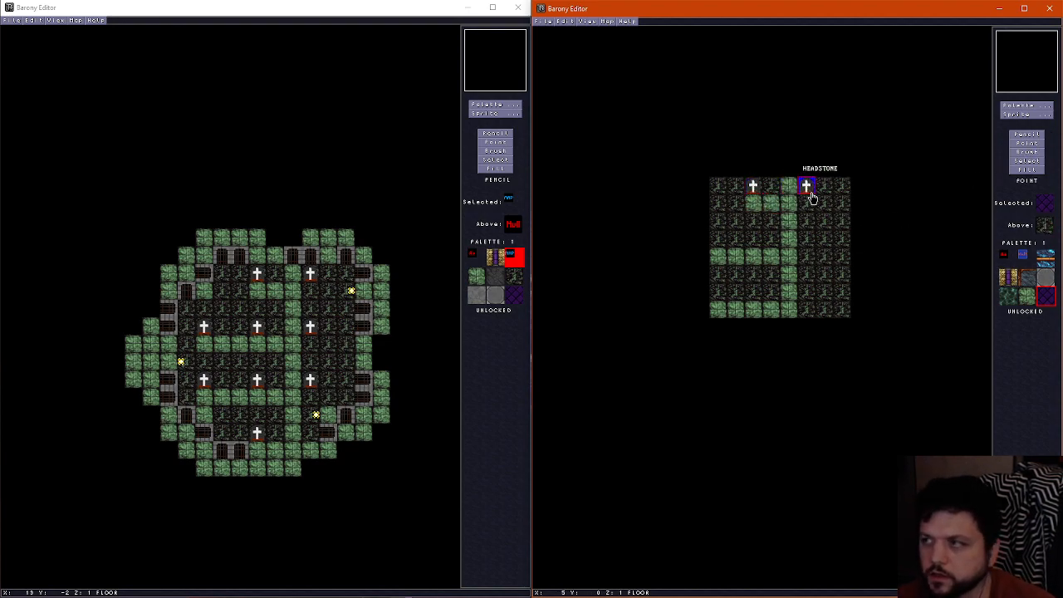
right_click(810, 191)
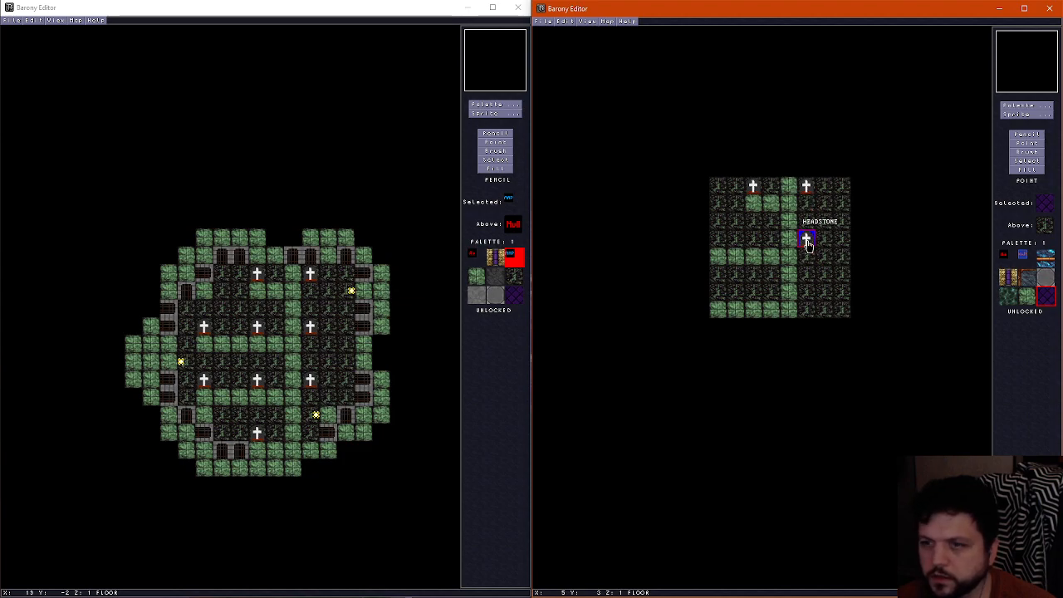
right_click(807, 241)
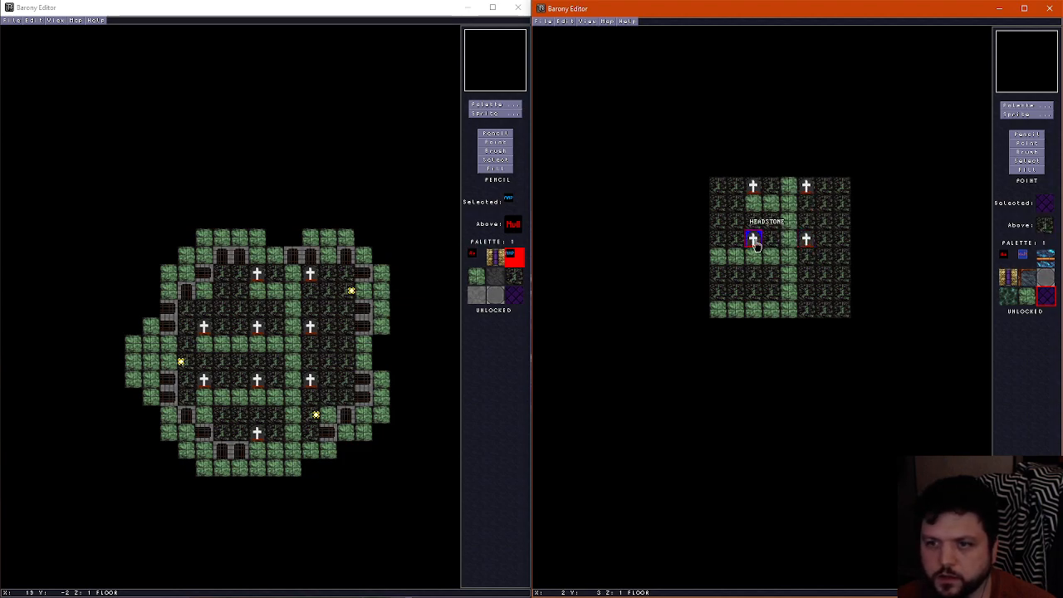
right_click(755, 245)
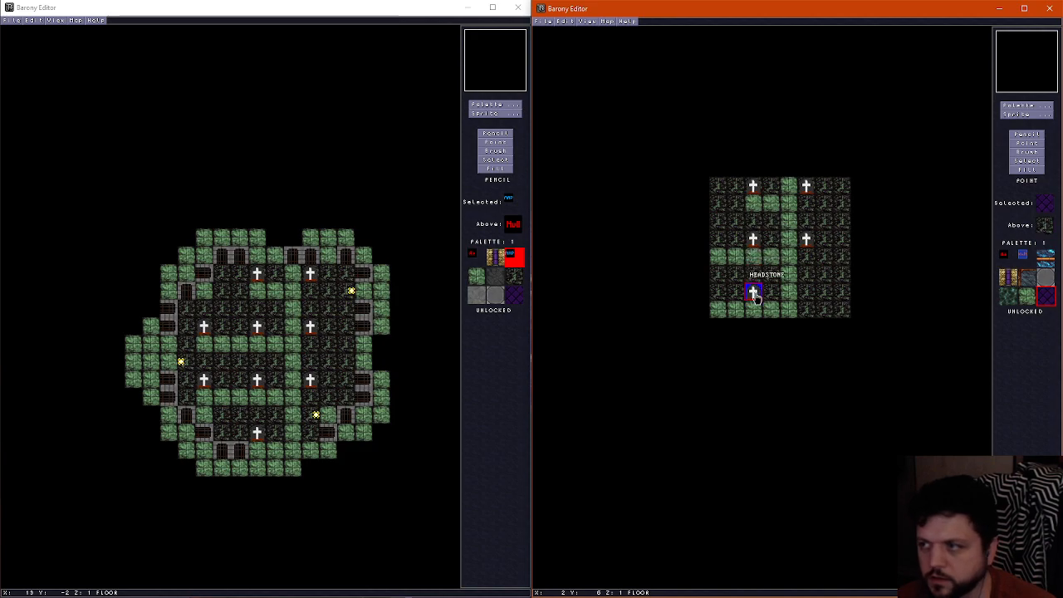
right_click(755, 298)
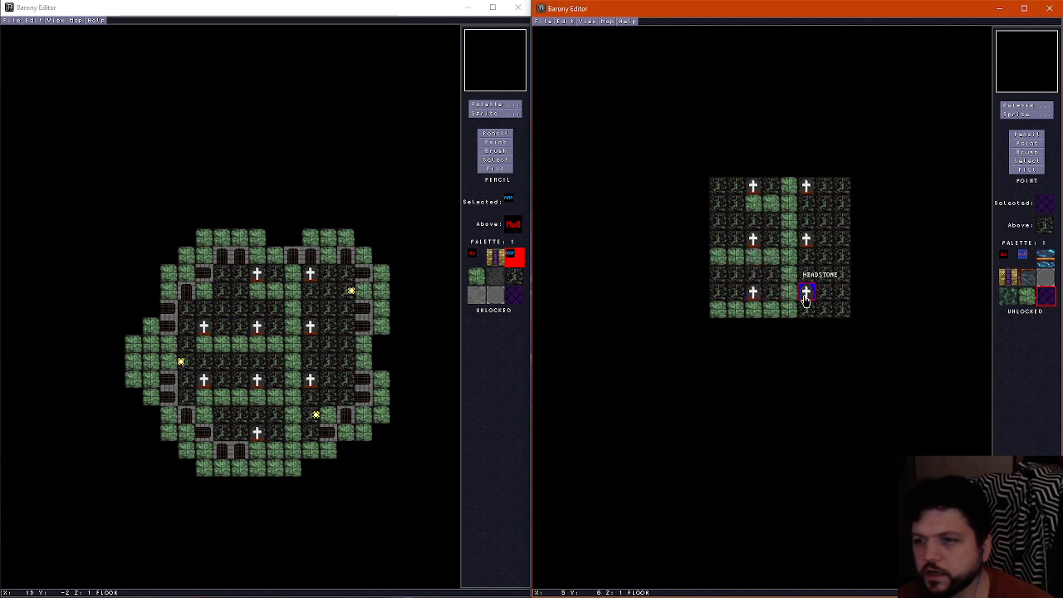
left_click(806, 299)
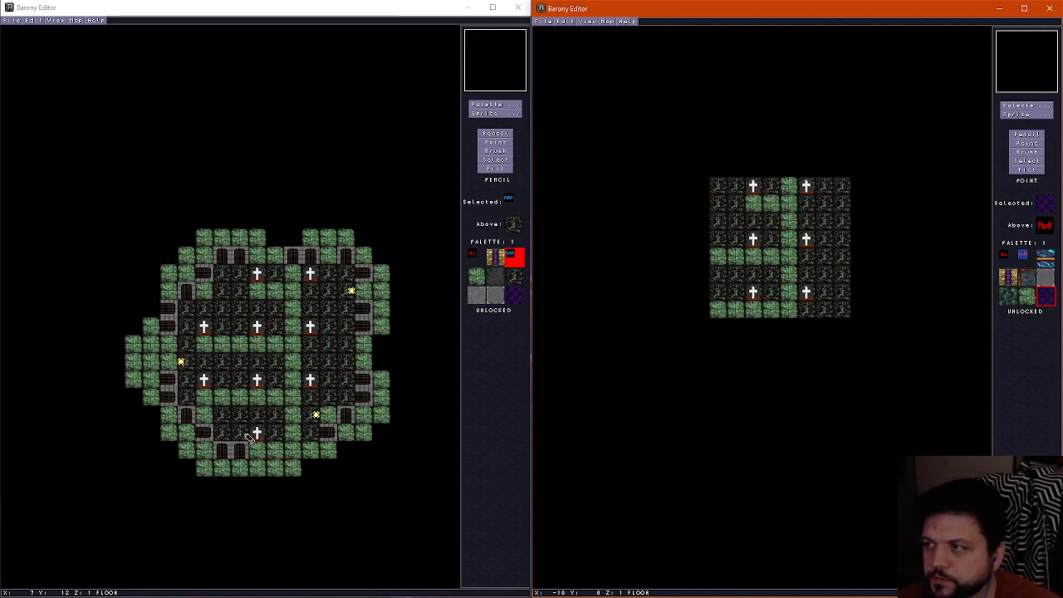
Paint the 8 by 8 inner area of underworld11's wall layer with MAP tiles
right_click(342, 362)
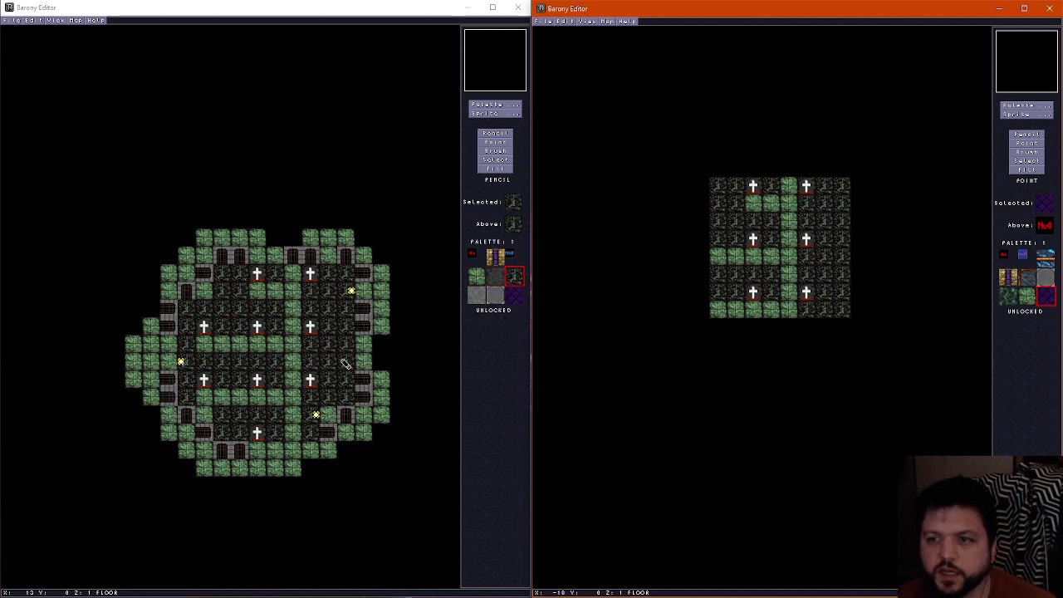
left_click(362, 11)
scroll(305, 279, "up", 2)
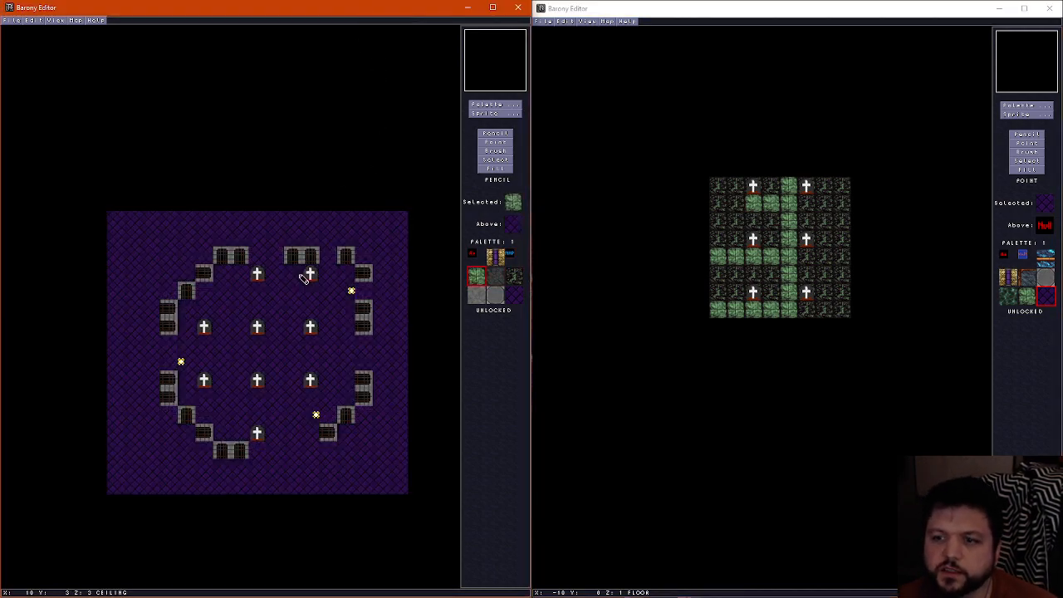
scroll(201, 324, "down", 2)
scroll(305, 414, "up", 1)
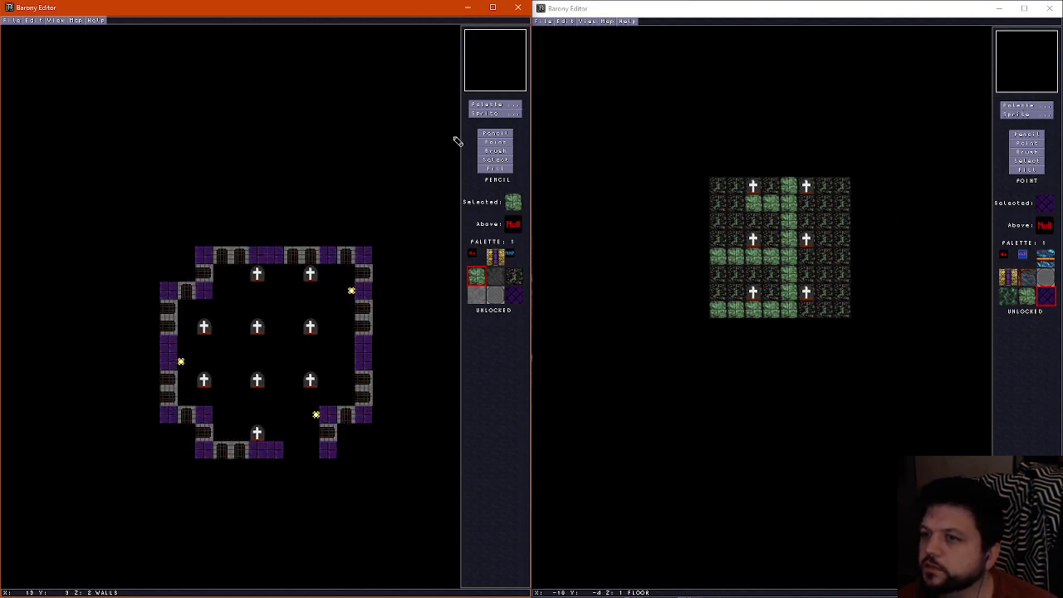
left_click(512, 256)
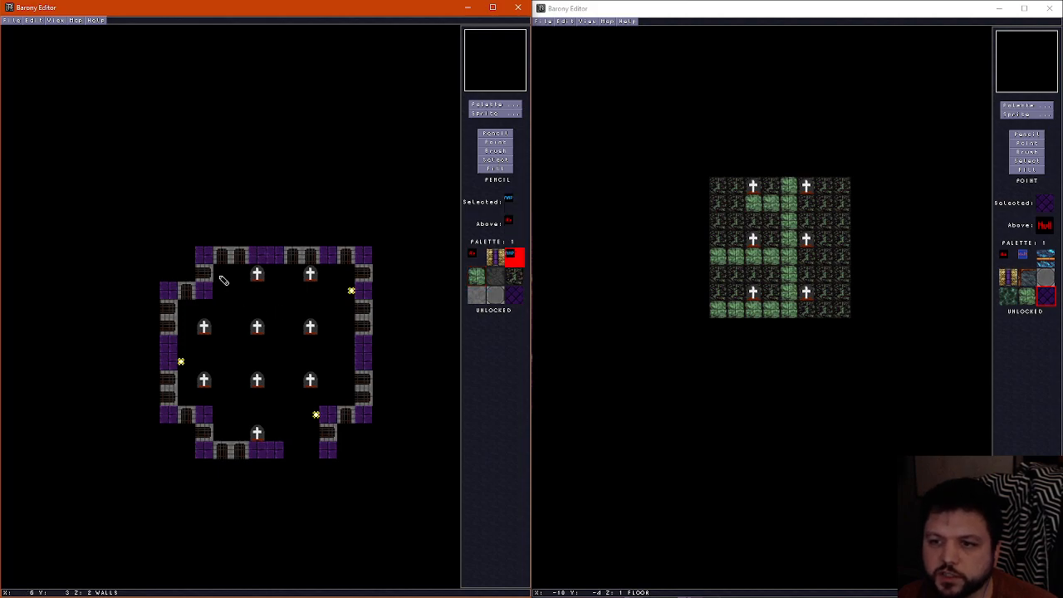
mouse_move(223, 280)
left_mouse_down()
mouse_move(221, 390)
mouse_move(330, 396)
mouse_move(345, 308)
mouse_move(272, 275)
mouse_move(239, 311)
mouse_move(316, 379)
mouse_move(328, 304)
mouse_move(254, 294)
mouse_move(266, 370)
mouse_move(290, 313)
mouse_move(310, 317)
mouse_move(283, 326)
left_mouse_up()
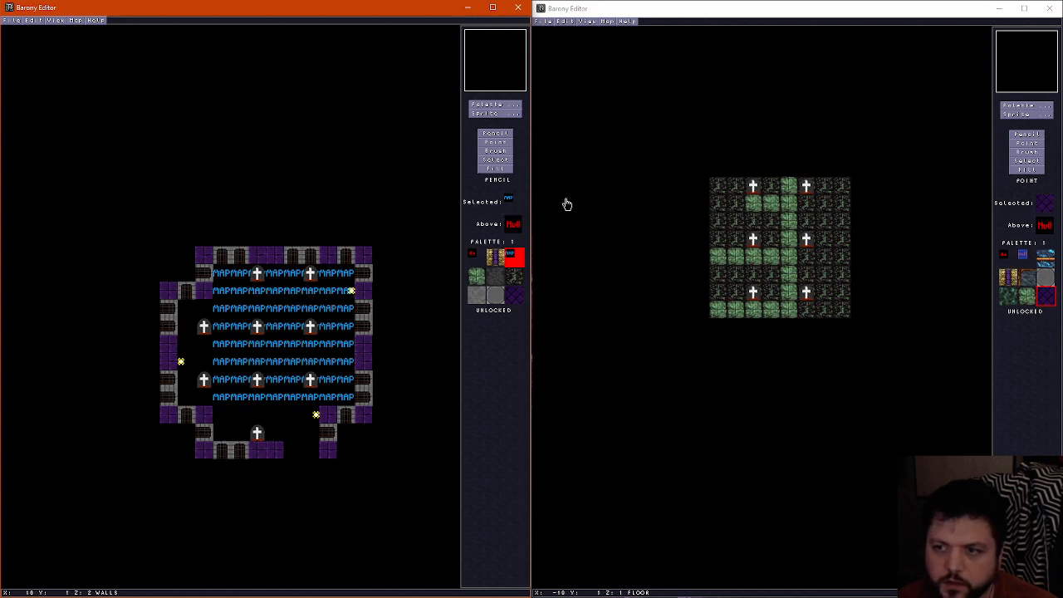
Copy the 8 by 8 MAP block from underworld11's wall layer and paste it onto the ceiling and floor layers
left_click(496, 159)
mouse_move(216, 268)
left_mouse_down()
mouse_move(304, 370)
mouse_move(357, 407)
mouse_move(336, 352)
mouse_move(345, 399)
left_mouse_up()
key("ctrl+c")
scroll(222, 276, "up", 1)
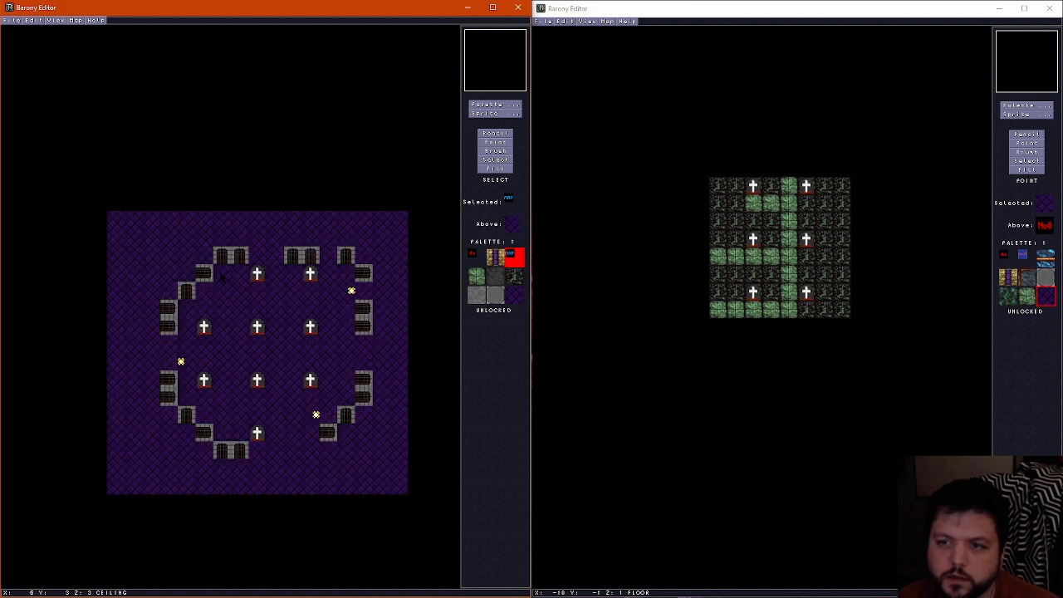
key("ctrl+v")
scroll(258, 353, "down", 2)
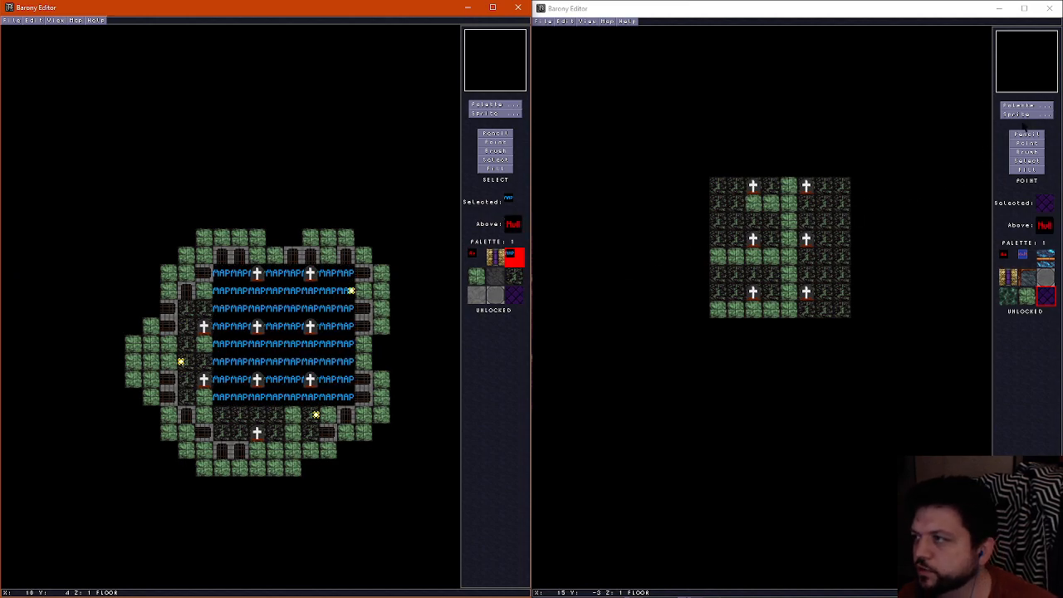
left_click(1004, 118)
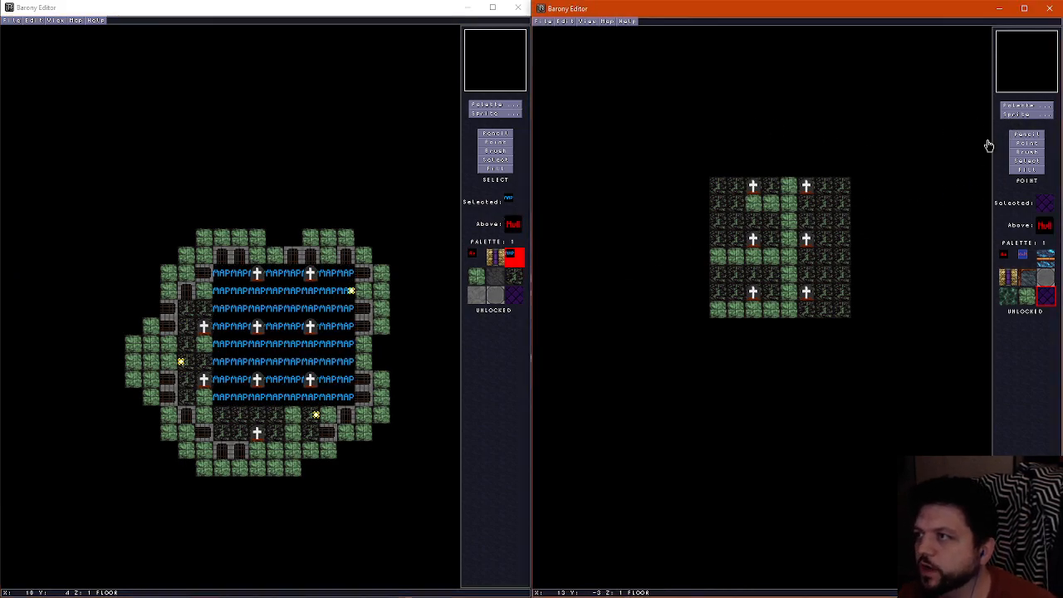
Place an East Wall torch on the new variant's east edge, second row from the north, and check the ceiling layer
left_click(1029, 113)
left_click(647, 27)
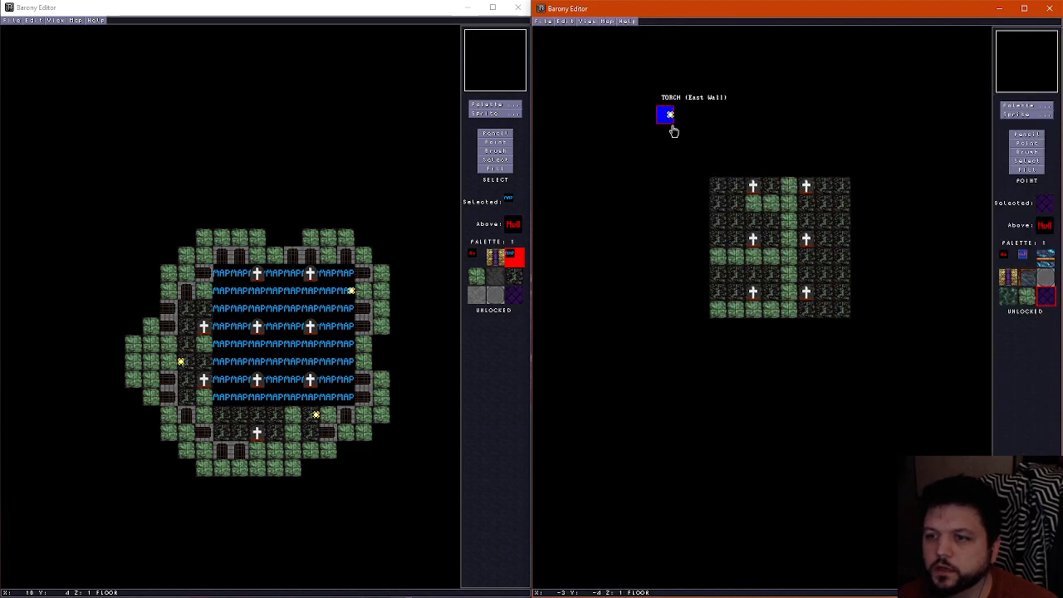
left_click(836, 213)
scroll(774, 296, "up", 2)
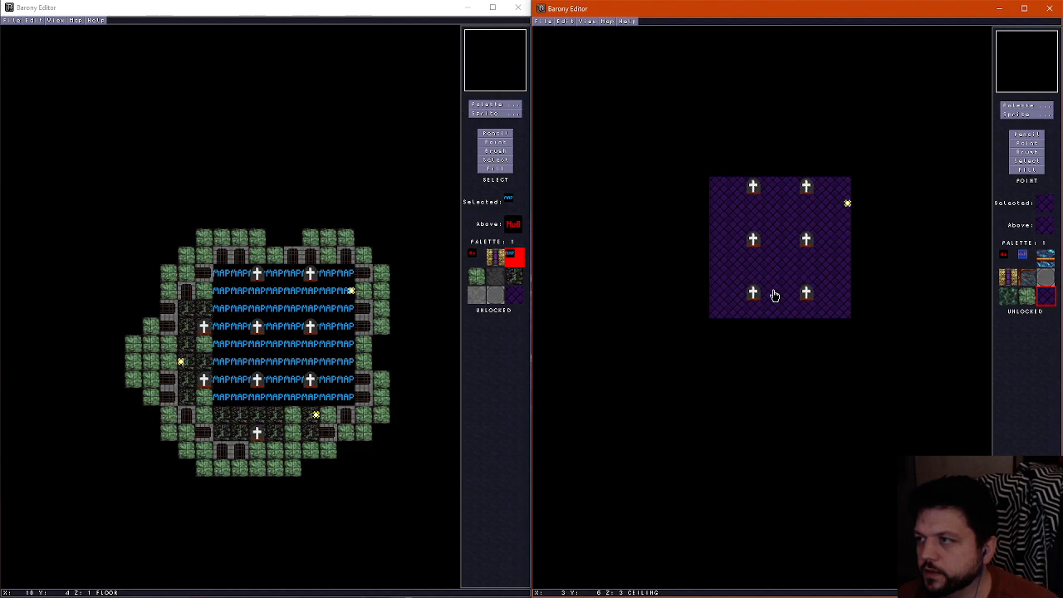
scroll(775, 296, "down", 2)
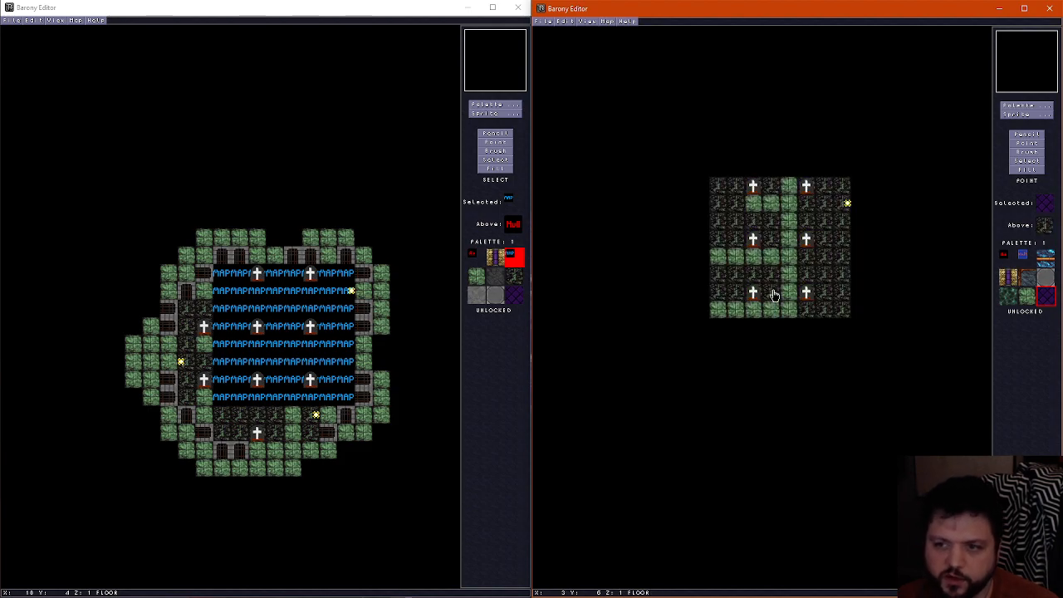
Delete the six headstones and the torch that lie inside underworld11's MAP area
left_click(505, 147)
left_click(496, 137)
left_click(501, 144)
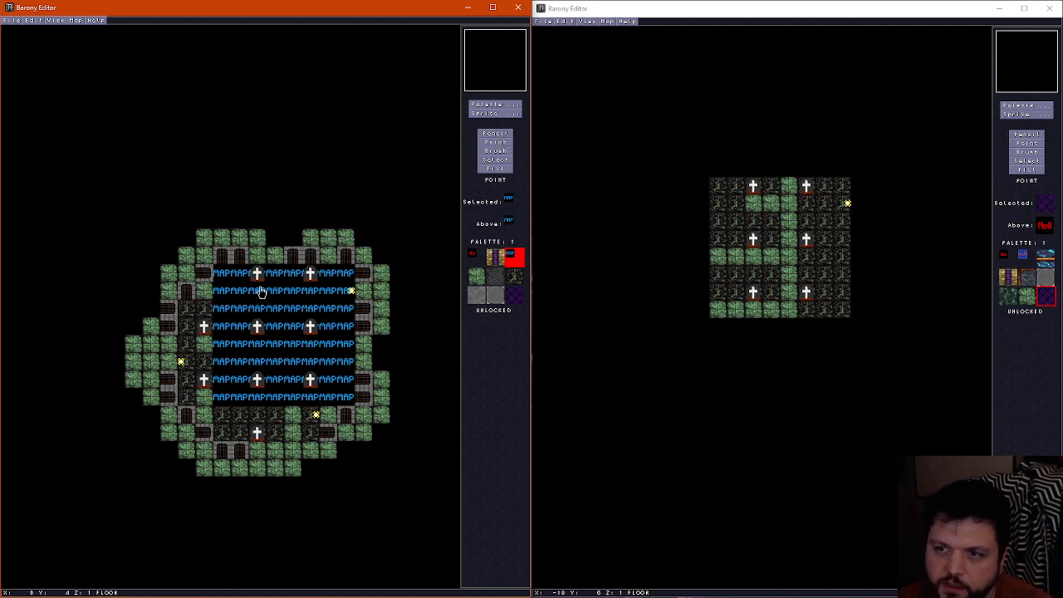
left_click(260, 278)
key("Delete")
left_click(260, 329)
key("Delete")
left_click(259, 382)
key("Delete")
left_click(311, 381)
key("Delete")
left_click(310, 329)
key("Delete")
left_click(309, 275)
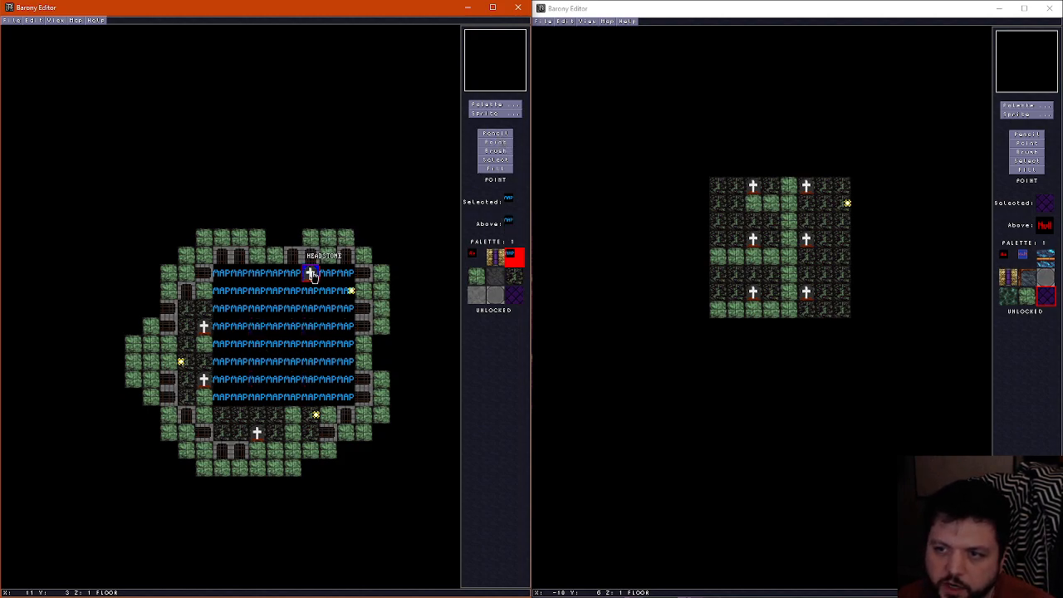
key("Delete")
left_click(347, 296)
key("Delete")
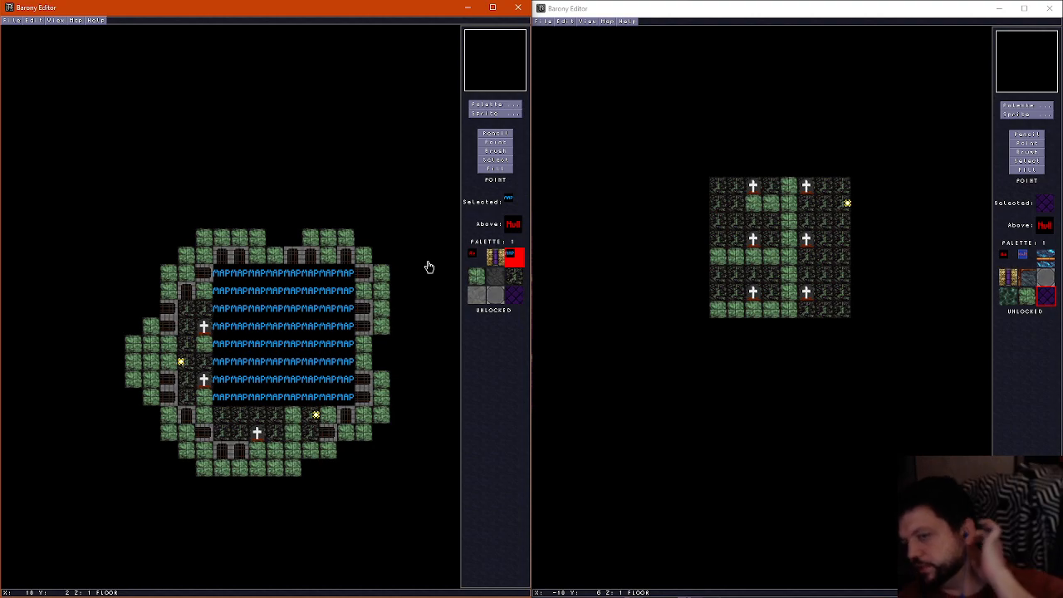
Paint a row of three green stone floor tiles just south of underworld11's southern opening, at X 9 to 11, Y 15
scroll(272, 359, "up", 2)
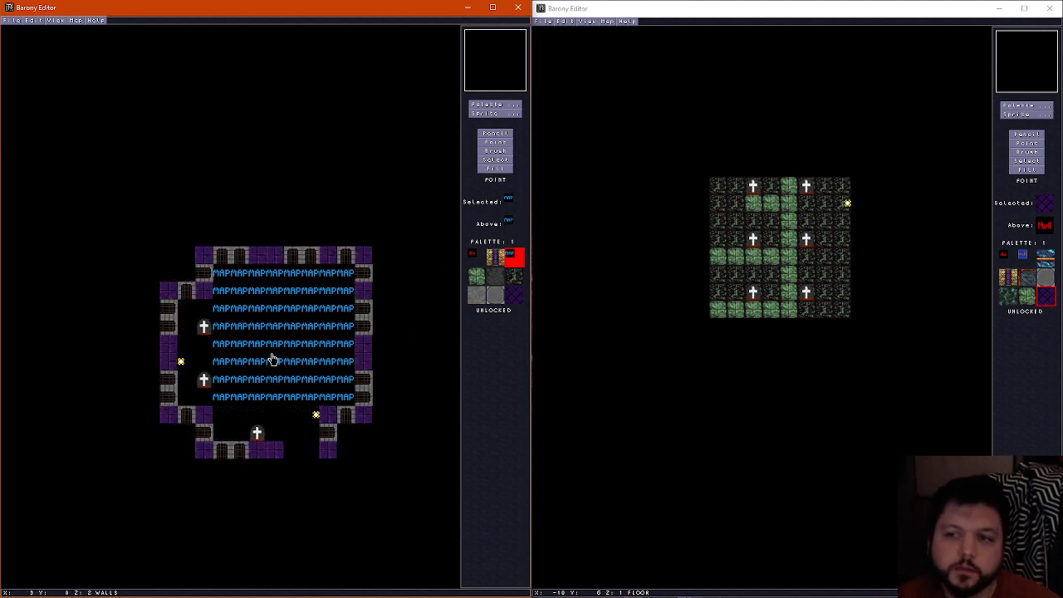
scroll(274, 359, "down", 2)
scroll(276, 359, "up", 2)
scroll(276, 359, "down", 2)
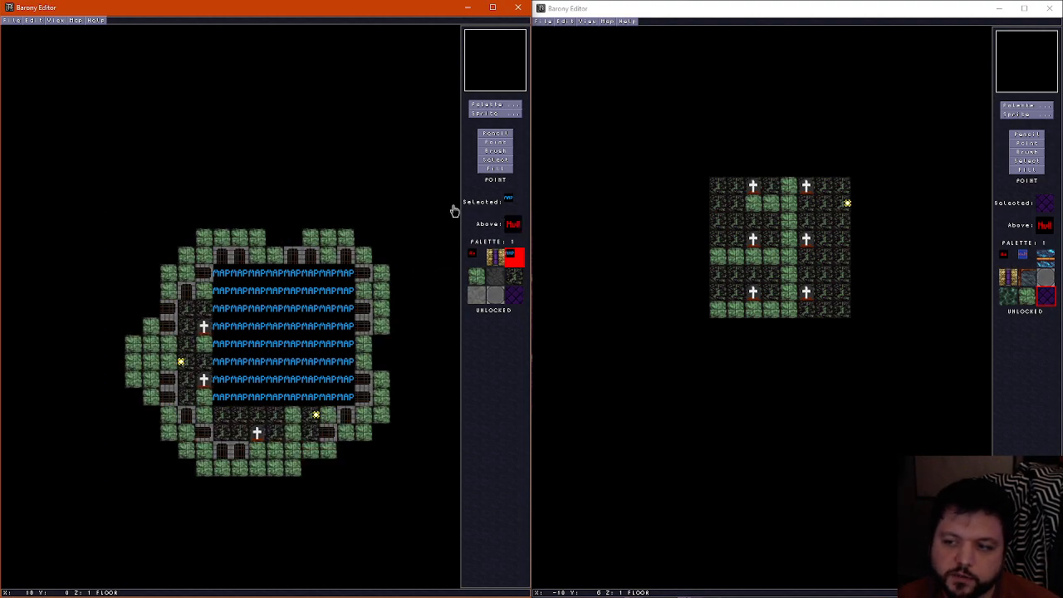
left_click(502, 134)
scroll(285, 477, "up", 2)
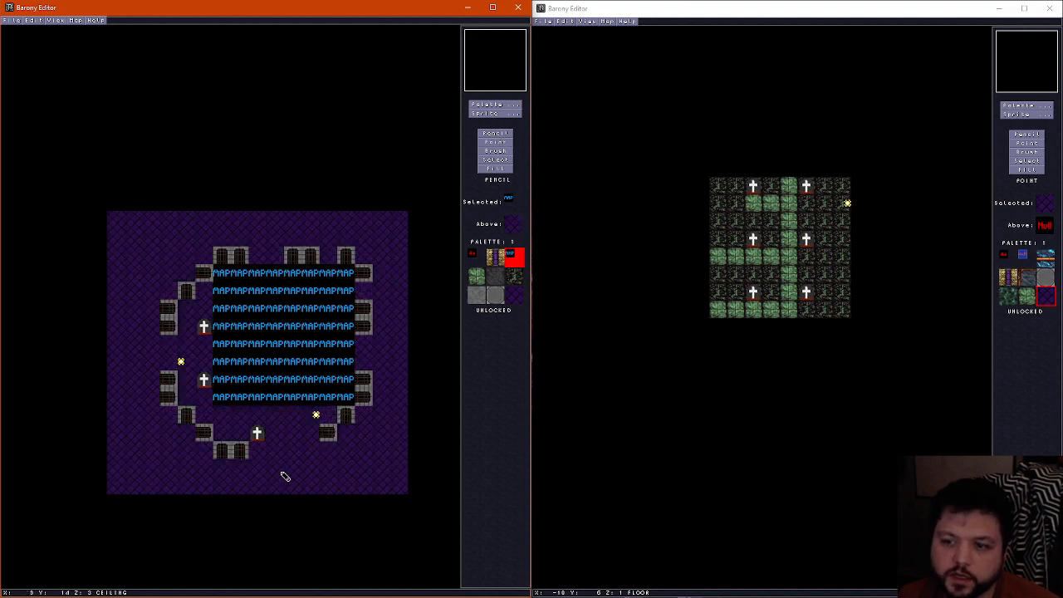
scroll(284, 476, "down", 2)
right_click(279, 472)
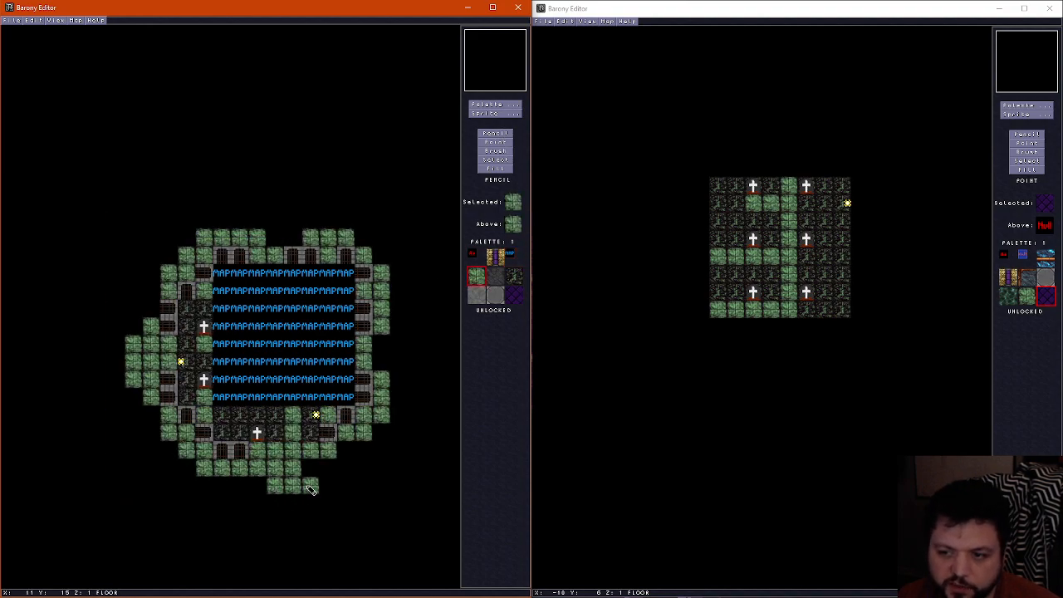
Fill in green stone floor tiles beside the new row at X 11 and 12, Y 14, and at X 12, Y 15
scroll(307, 476, "up", 1)
scroll(307, 476, "down", 1)
scroll(307, 476, "up", 1)
scroll(308, 476, "down", 1)
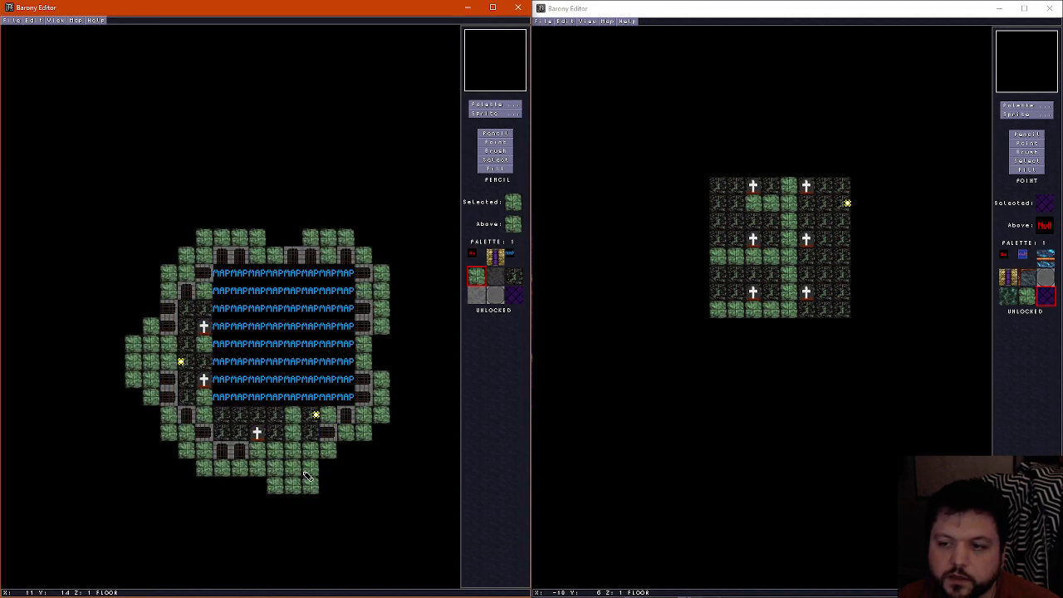
scroll(307, 476, "up", 1)
scroll(307, 476, "down", 1)
scroll(307, 476, "up", 1)
scroll(307, 476, "down", 1)
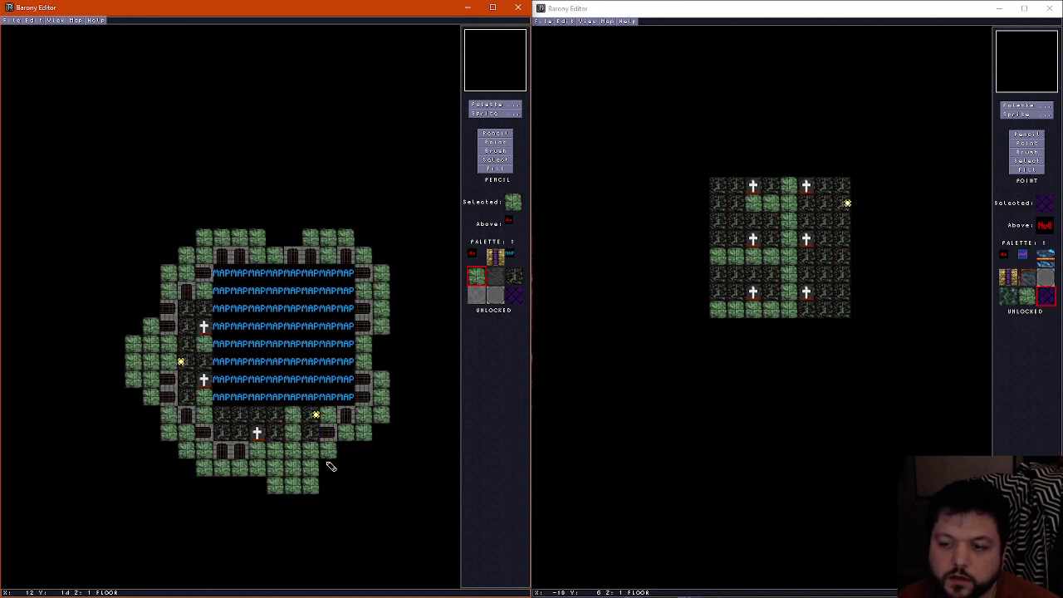
scroll(331, 485, "down", 1)
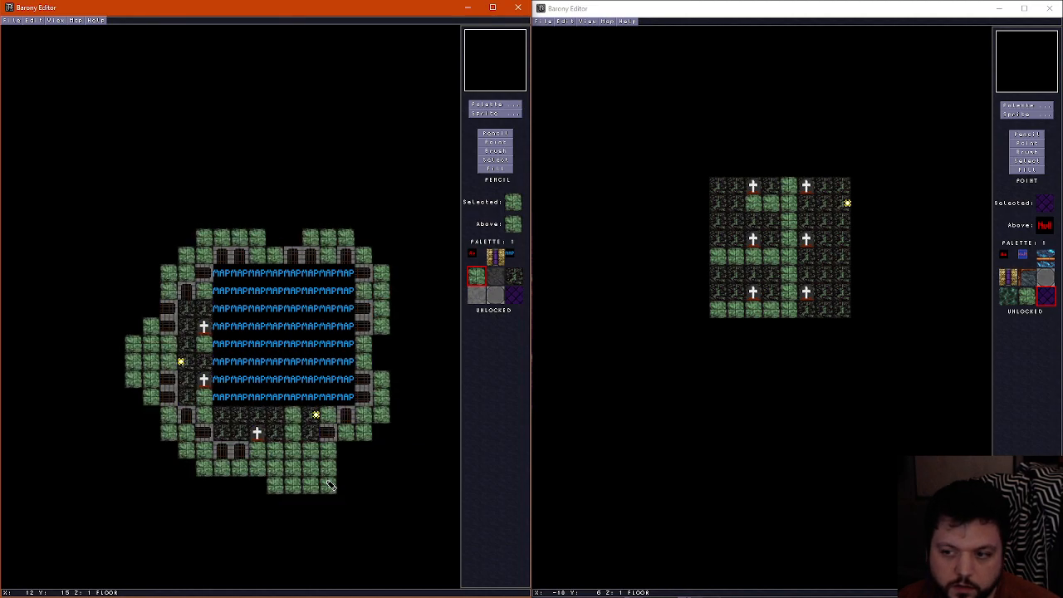
scroll(347, 465, "up", 1)
scroll(346, 466, "down", 1)
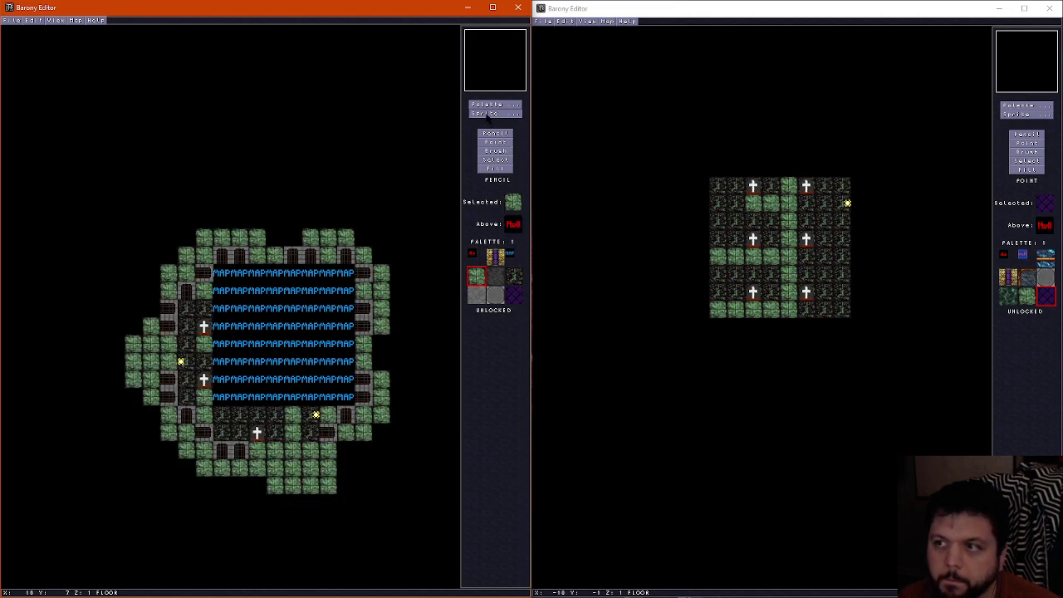
Place a Teleport Shrine at X 11, Y 14 outside underworld11's southern opening and set its direction to 1
left_click(495, 113)
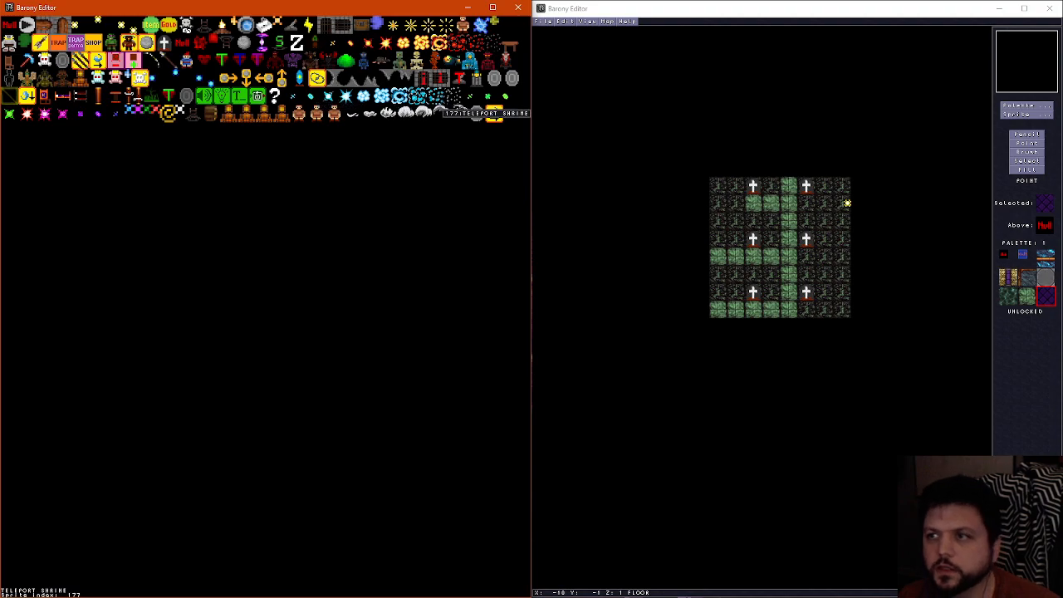
left_click(477, 114)
left_click(310, 478)
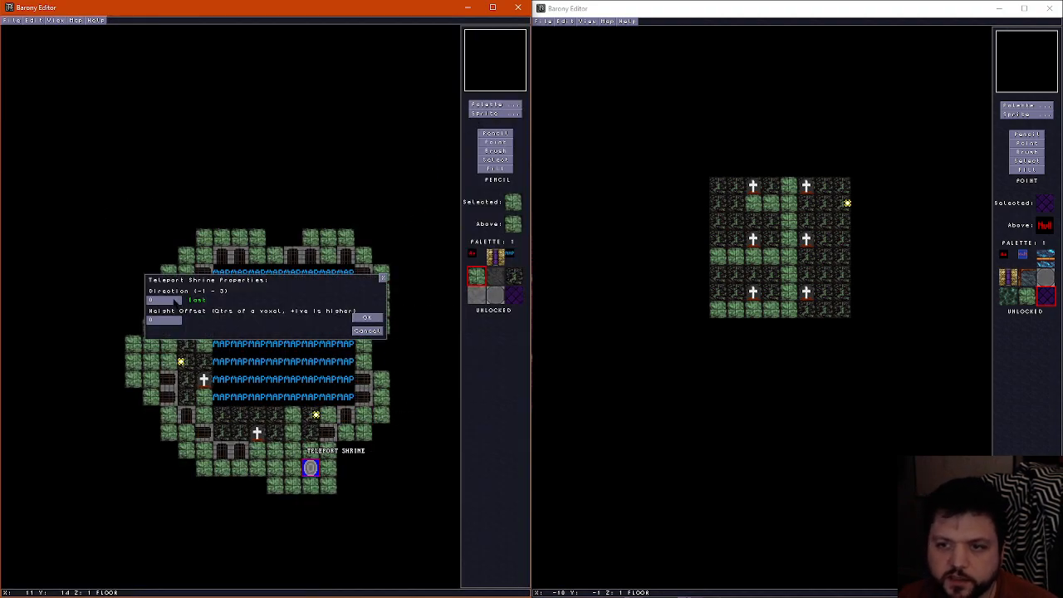
key("BackSpace")
type("1")
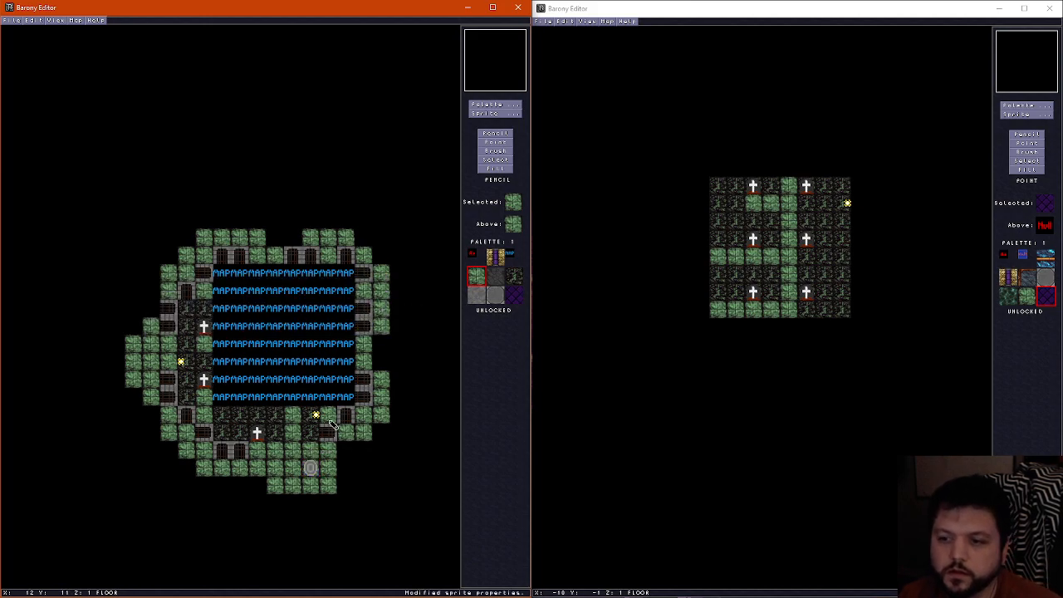
left_click(366, 318)
Place a skull wall tile with a purple stripe on the wall layer at X 12, Y 15, southeast of the shrine
left_click(514, 276)
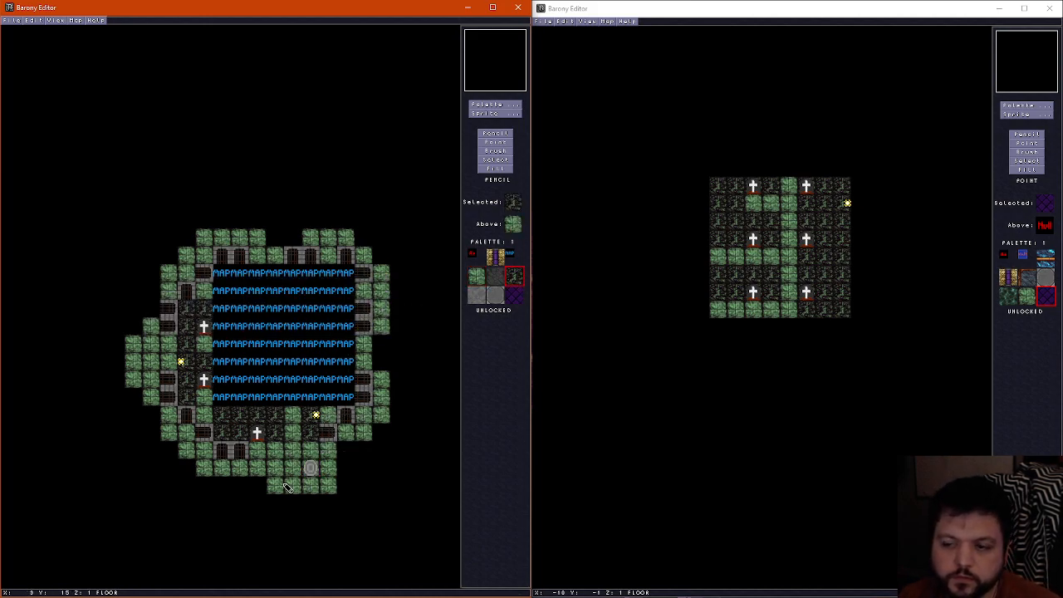
left_click(495, 258)
scroll(328, 458, "up", 1)
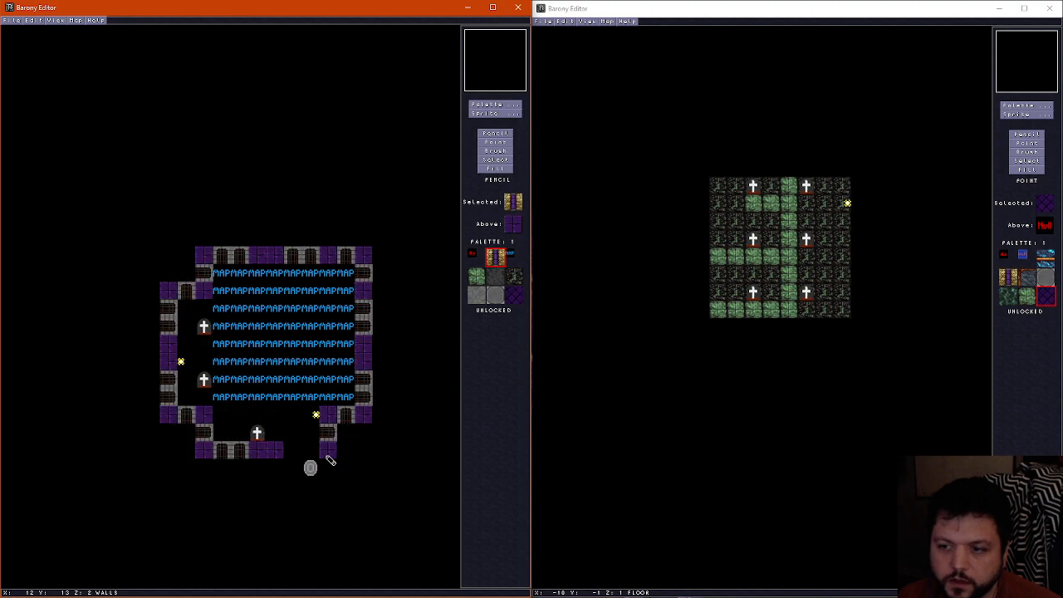
scroll(330, 462, "down", 1)
scroll(328, 483, "up", 1)
left_click(328, 485)
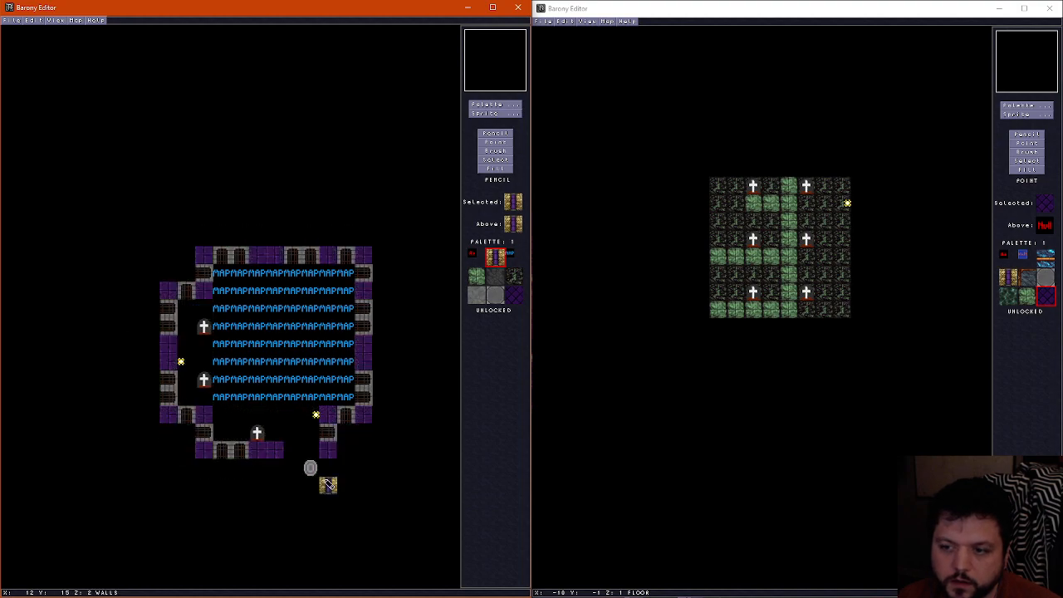
Add a plain skull wall tile on the wall layer directly east of the teleport shrine
left_click(498, 110)
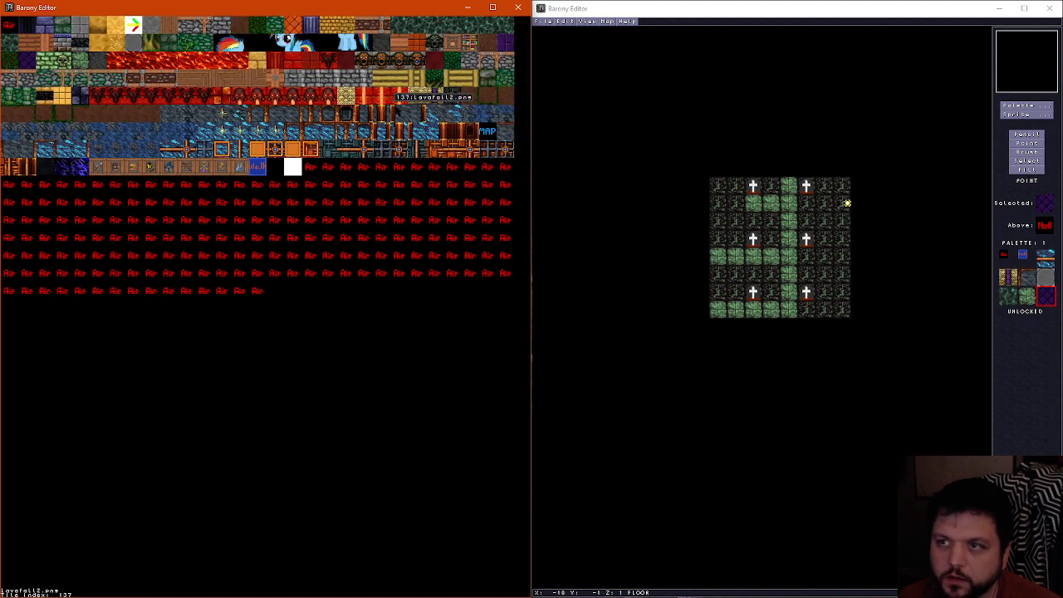
left_click(422, 95)
scroll(339, 458, "down", 1)
scroll(340, 461, "up", 1)
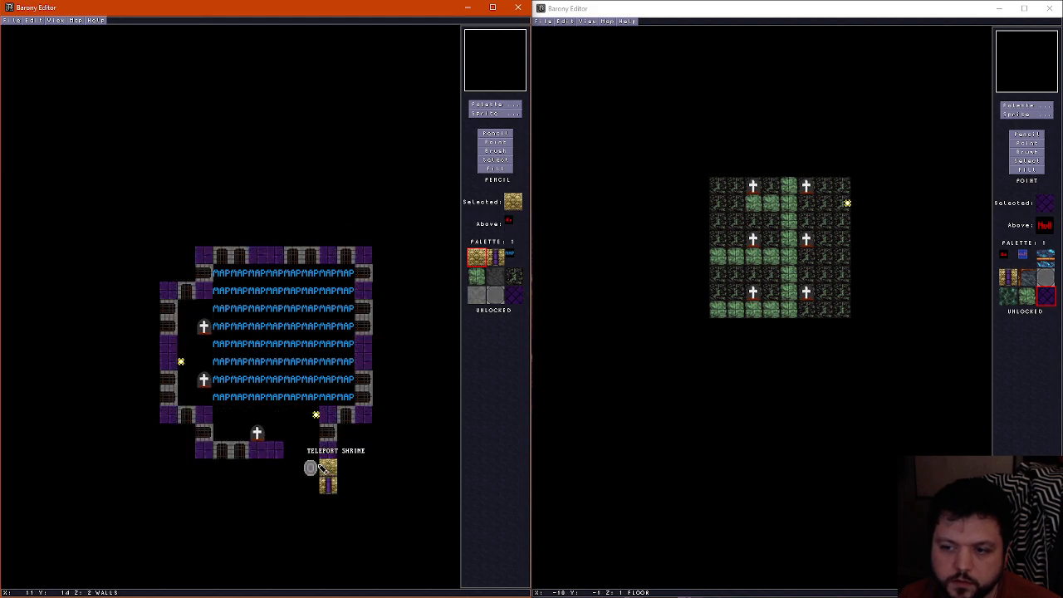
scroll(342, 466, "down", 1)
scroll(336, 493, "up", 1)
Place a matching purple-striped skull wall tile on the wall layer at X 9, Y 15, southwest of the shrine
right_click(330, 488)
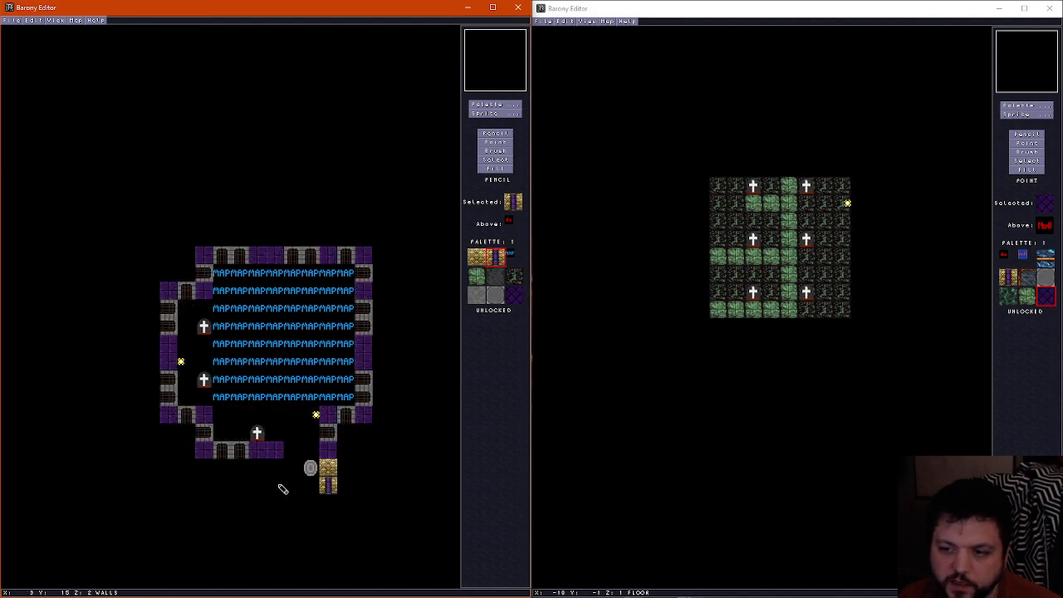
scroll(294, 494, "down", 1)
scroll(275, 486, "up", 1)
scroll(290, 491, "down", 1)
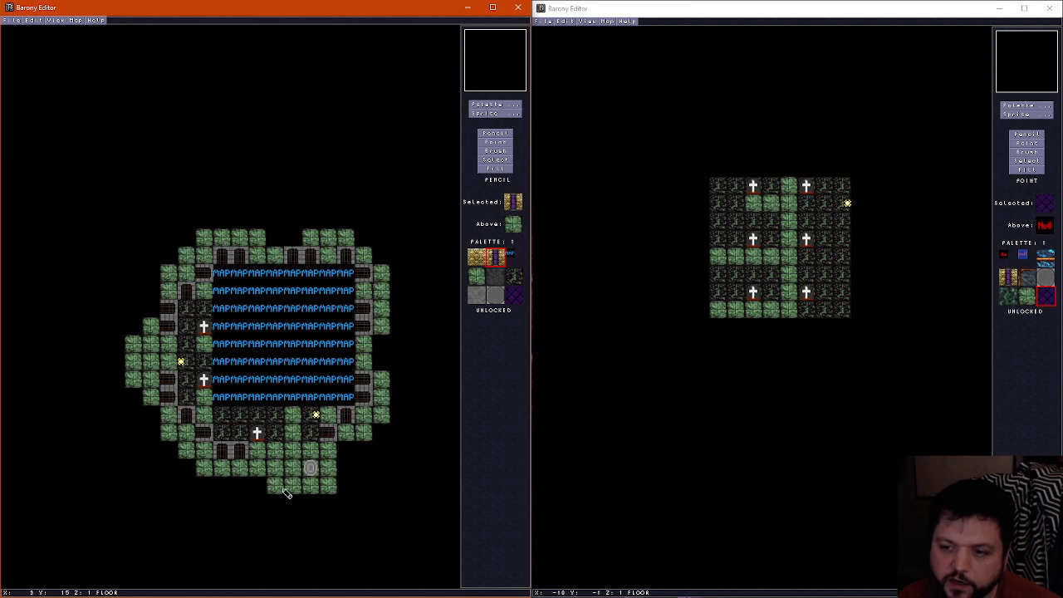
scroll(296, 481, "up", 2)
scroll(307, 461, "down", 1)
scroll(312, 438, "down", 1)
Paint dark ground floor tiles beneath the two purple-striped skull walls at X 9 and X 12, Y 15
right_click(312, 430)
scroll(282, 463, "up", 1)
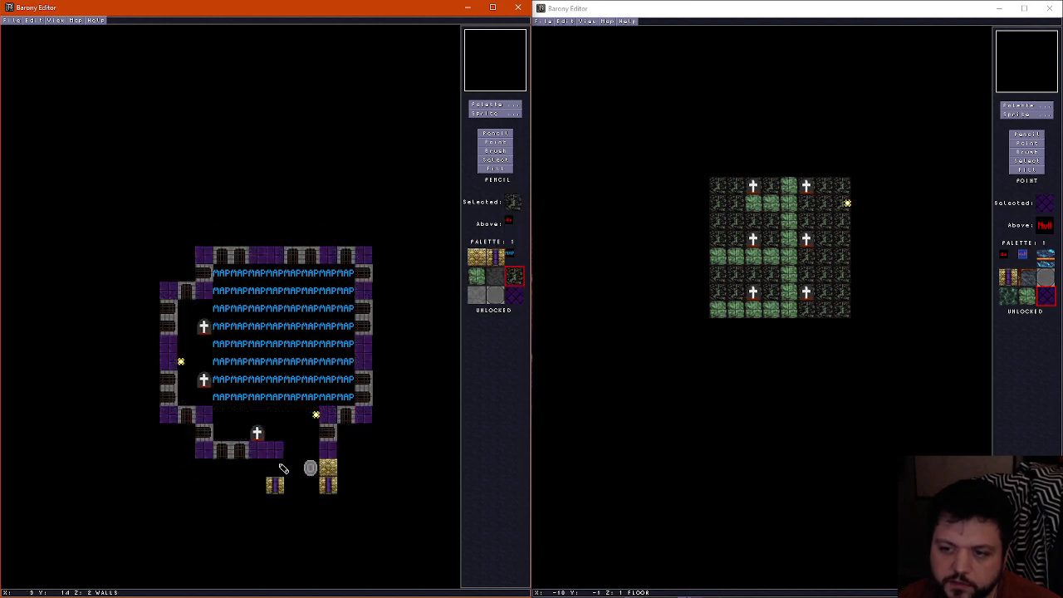
scroll(279, 472, "down", 1)
left_click(276, 488)
scroll(329, 488, "up", 1)
scroll(330, 488, "down", 1)
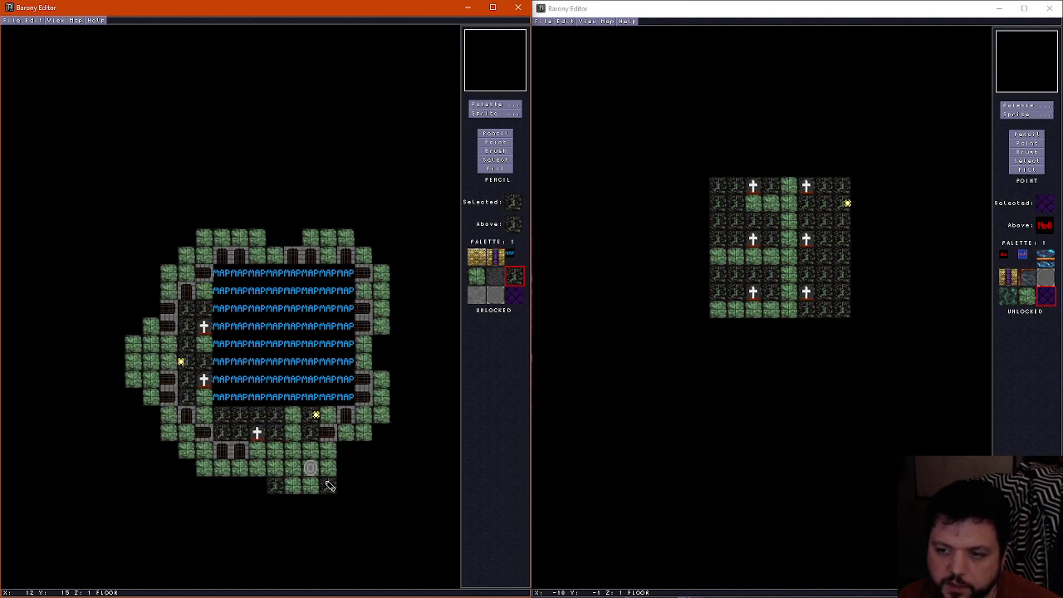
Examine the teleport shrine, skull walls, gates and MAP area of underworld11 in the 3D view, and return to the floor layer
scroll(330, 489, "up", 1)
key("f")
key("Right")
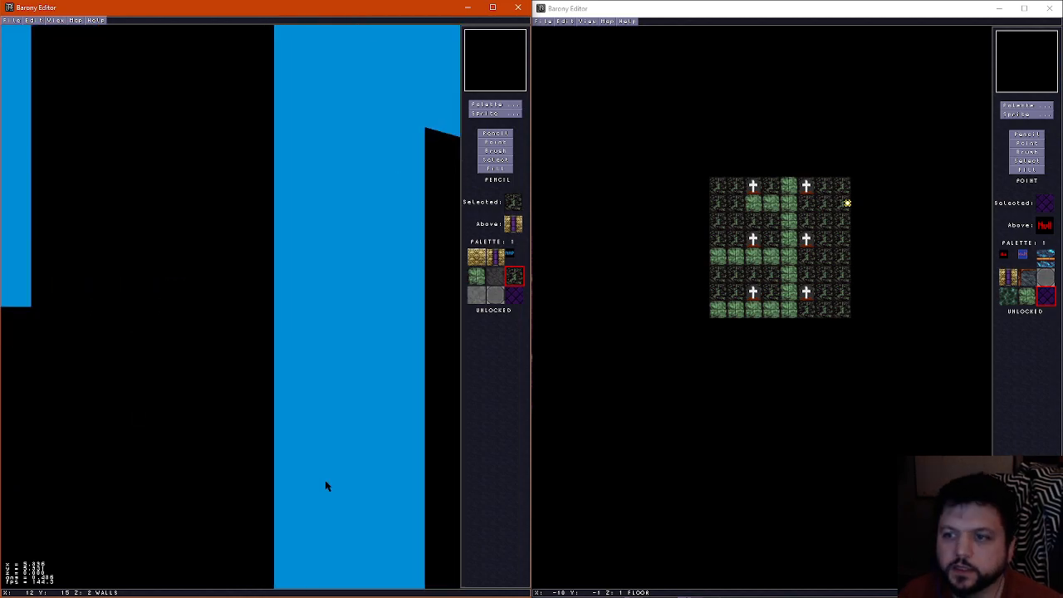
key("Right")
key("Up")
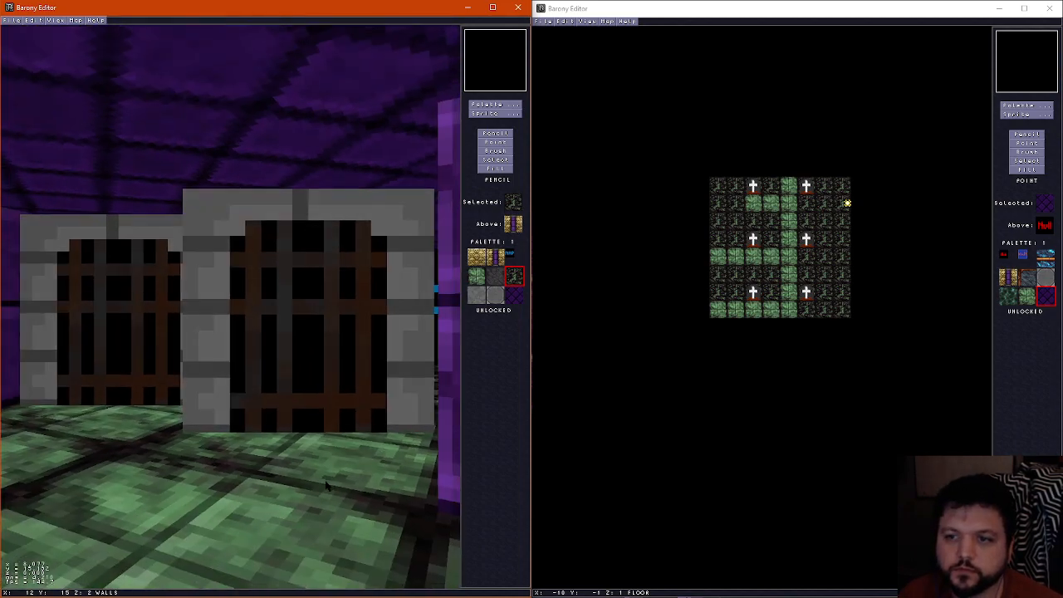
key("Up")
key("Right")
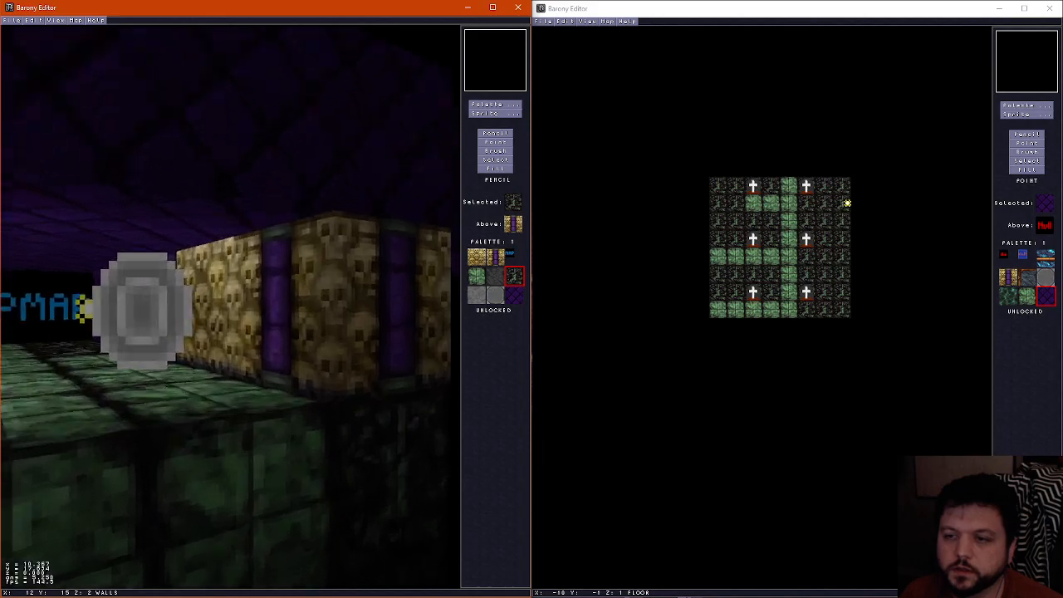
key("Left")
key("Left")
key("Up")
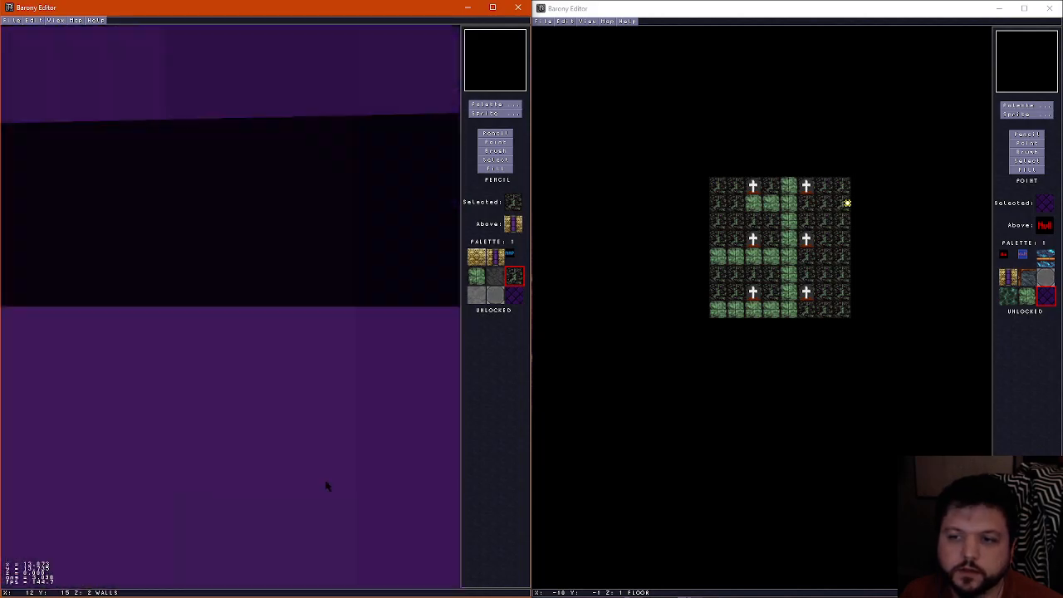
key("Right")
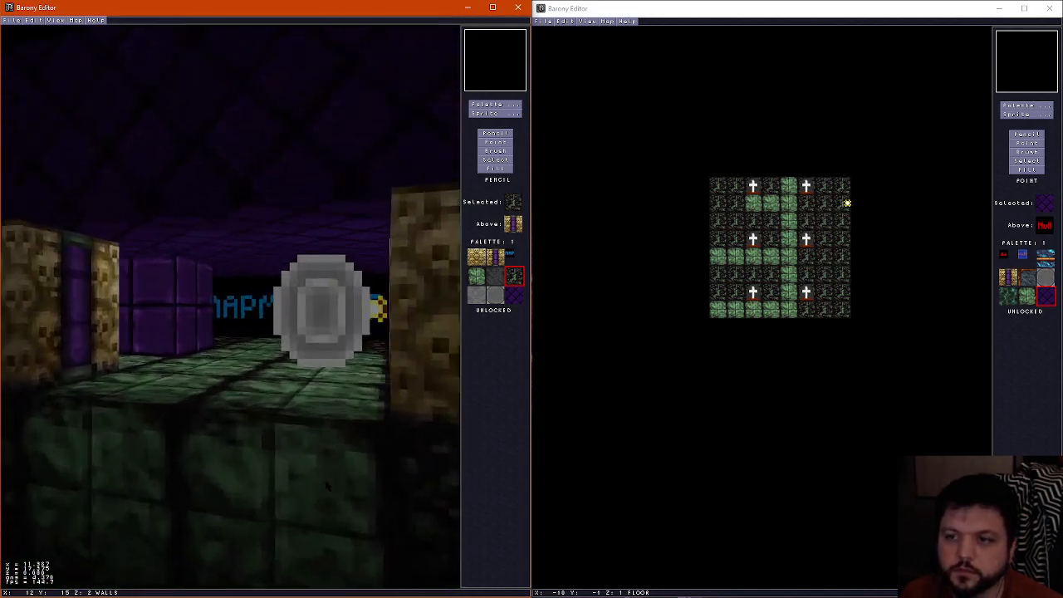
key("Left")
key("Up")
key("Right")
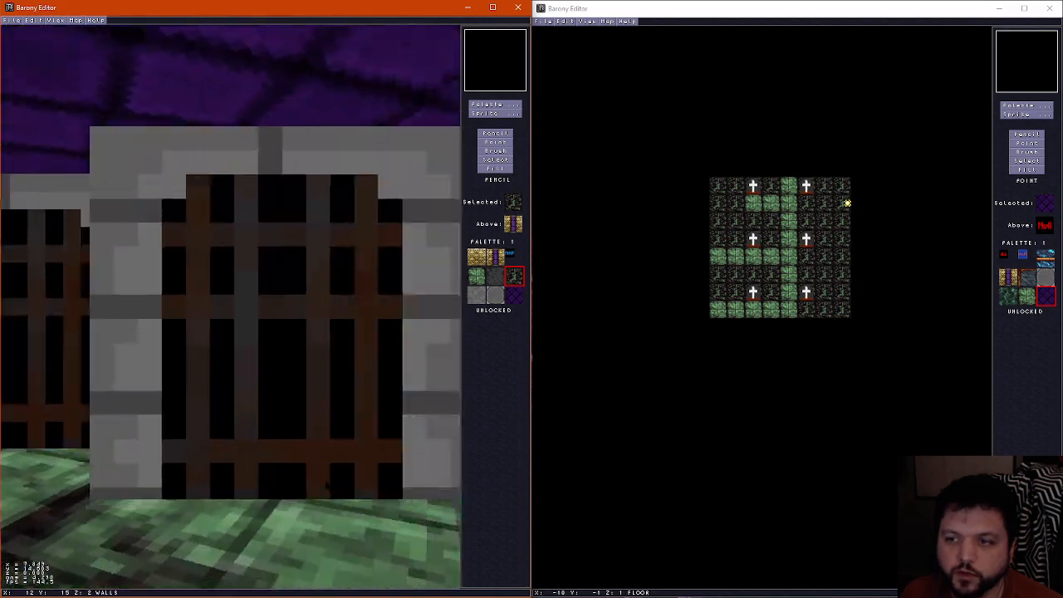
key("Up")
key("Left")
key("Left")
key("Up")
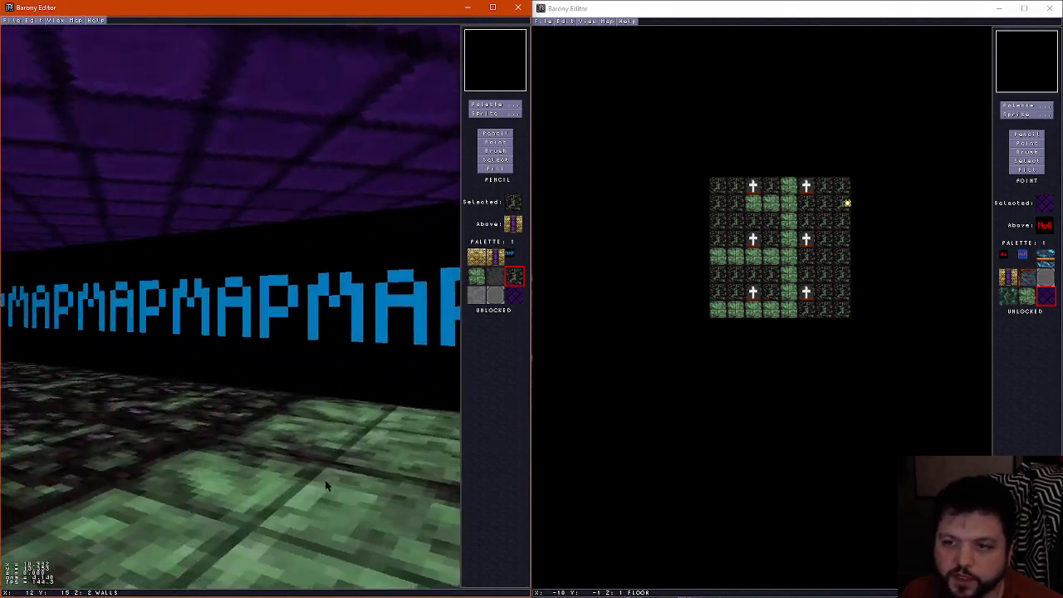
key("Up")
key("Left")
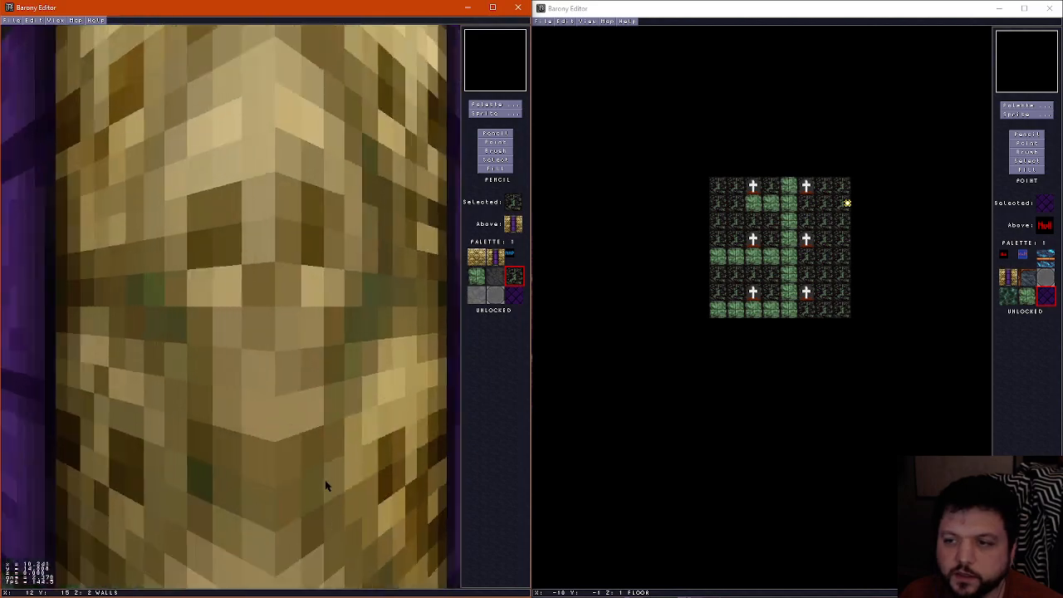
key("Right")
key("ctrl+f")
scroll(264, 465, "down", 1)
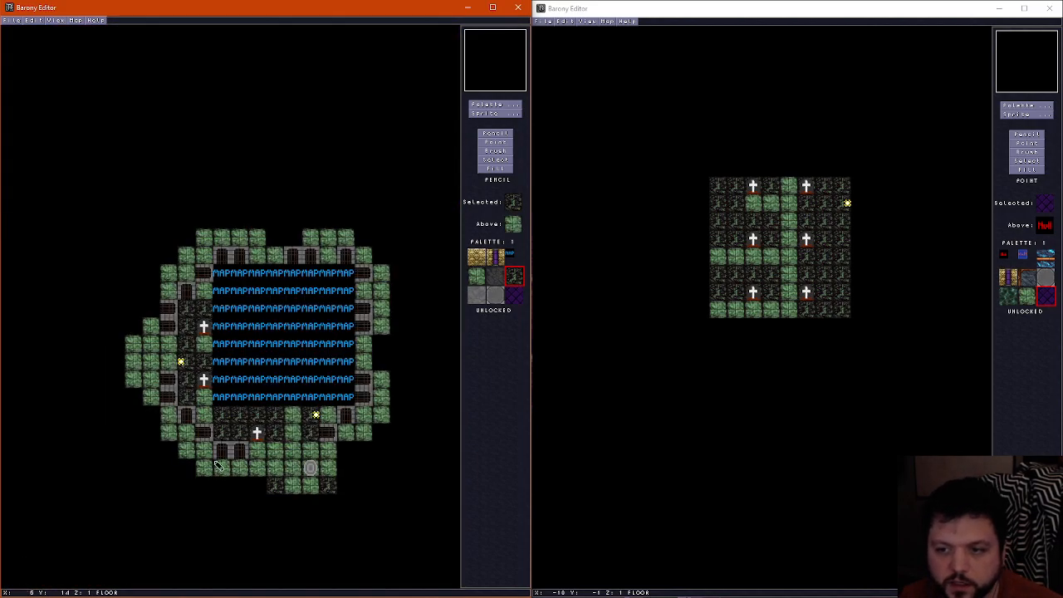
Paint dark ground tiles over scattered green floor tiles along the outer edge of the enclosed graveyard base room
mouse_move(210, 471)
left_mouse_down()
mouse_move(245, 468)
mouse_move(208, 474)
mouse_move(149, 397)
mouse_move(139, 352)
mouse_move(166, 279)
mouse_move(205, 236)
mouse_move(351, 237)
mouse_move(368, 254)
mouse_move(382, 314)
mouse_move(381, 431)
left_mouse_up()
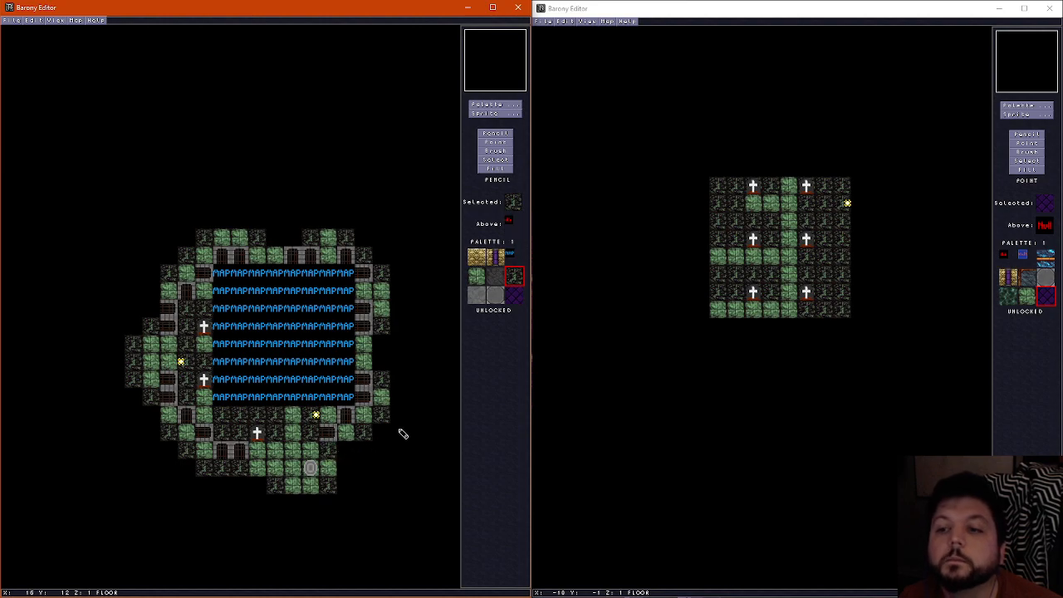
Examine the outer floor edge, barred gates, purple walls and teleport shrine in the 3D view, then check the map layers
key("ctrl+f")
key("Down")
key("Right")
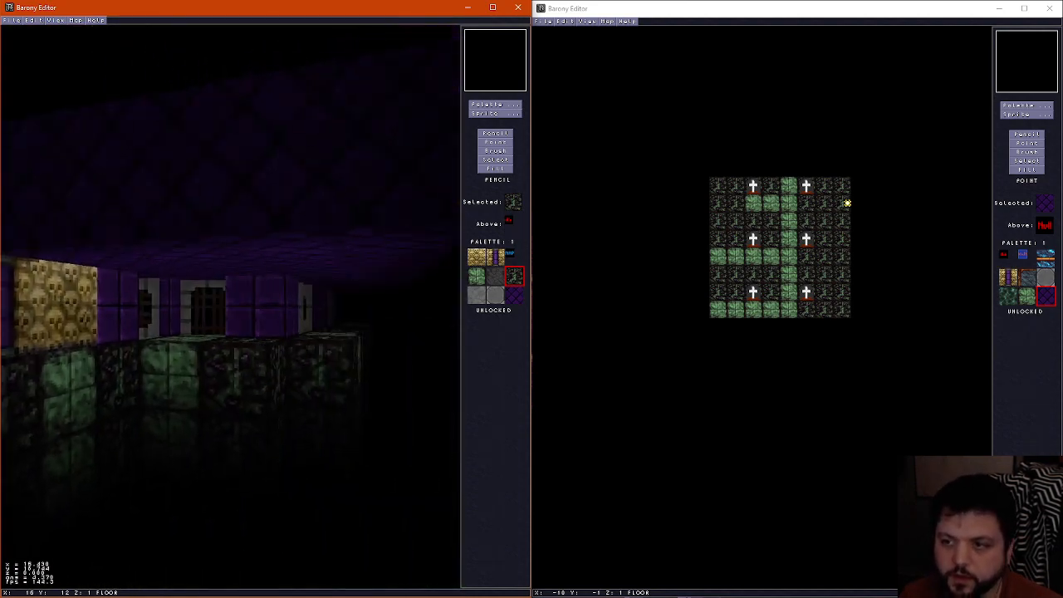
key("Left")
key("Right")
key("Up")
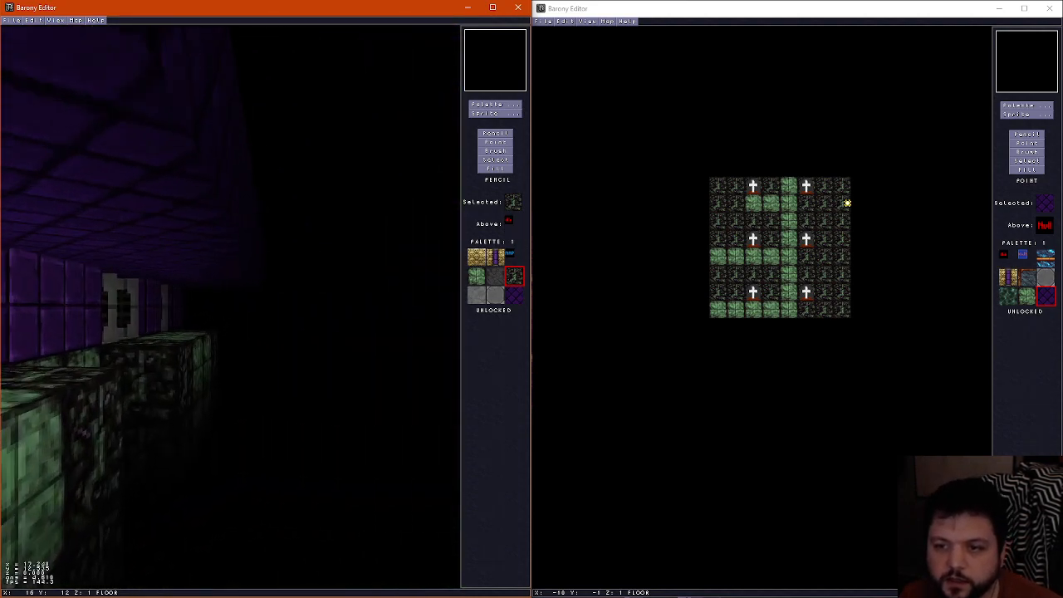
key("Up")
key("Left")
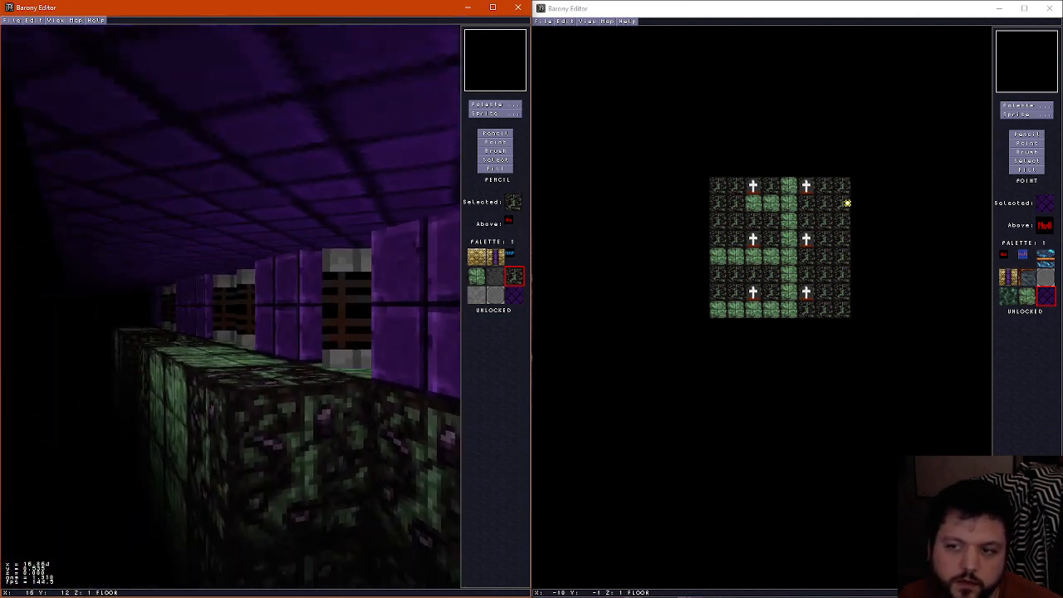
key("Right")
key("Up")
key("Left")
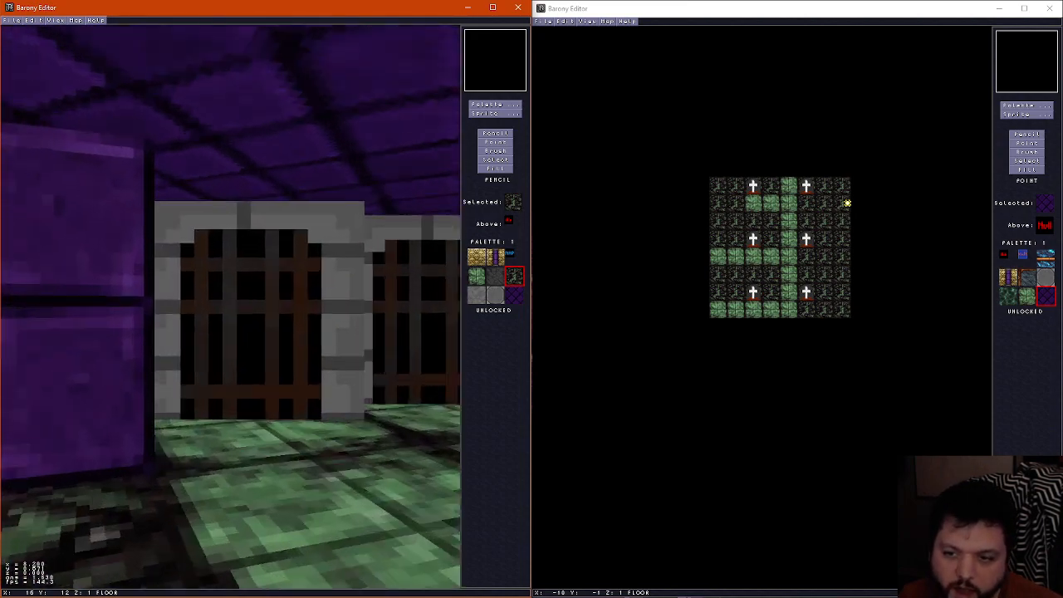
key("Down")
key("Right")
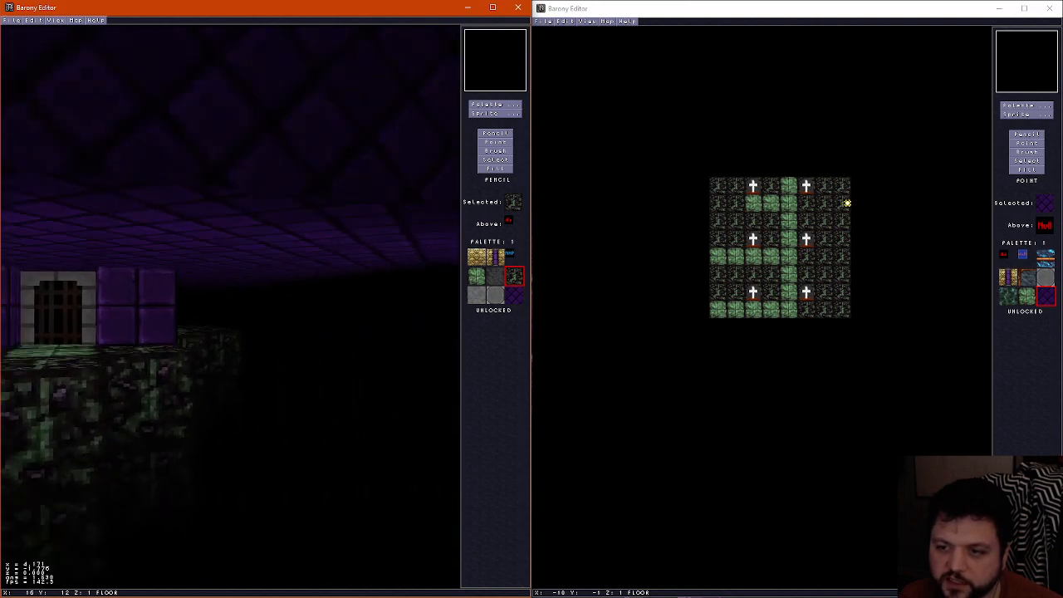
key("Up")
key("Left")
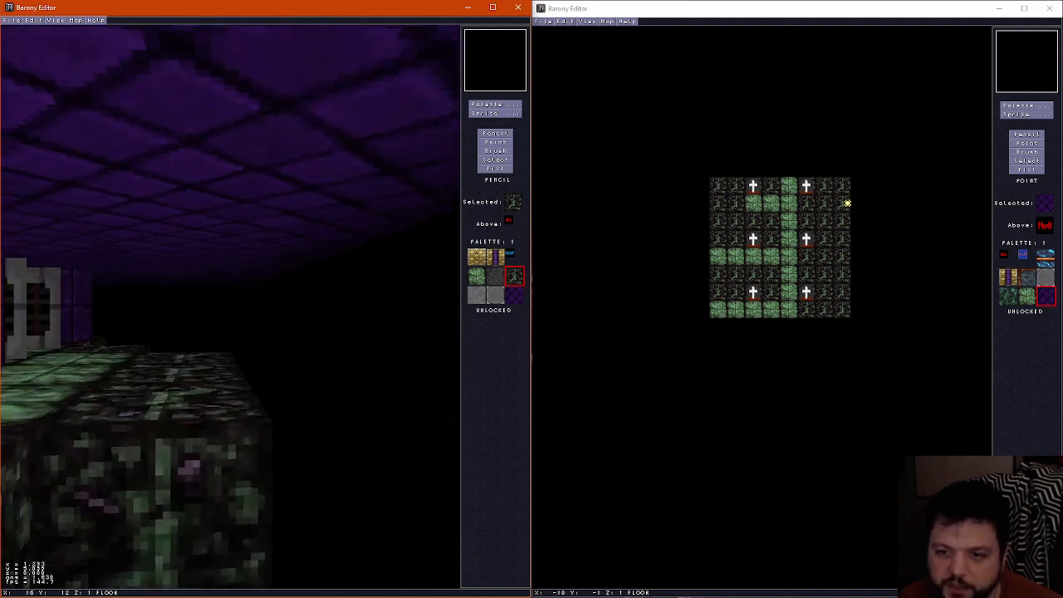
key("Right")
key("Right")
key("Left")
key("Up")
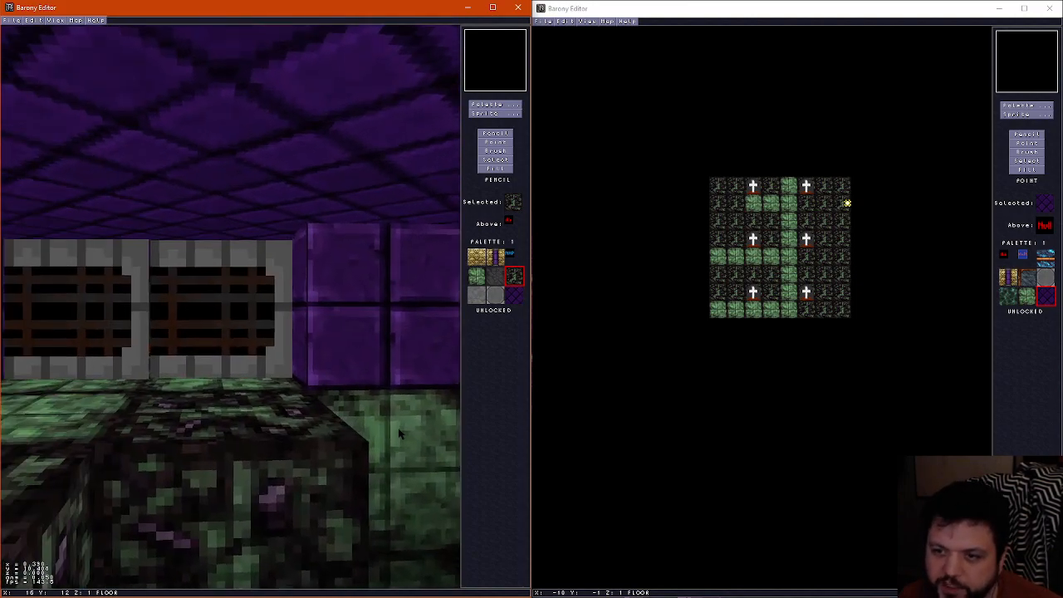
key("Right")
key("Left")
key("Left")
key("Down")
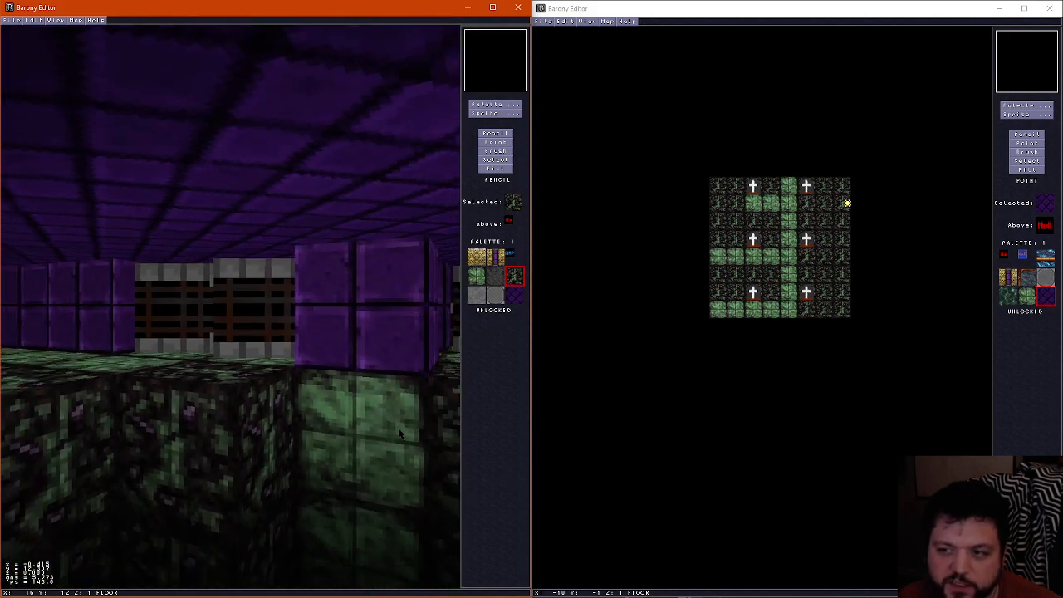
key("Right")
key("Right")
key("Up")
key("Left")
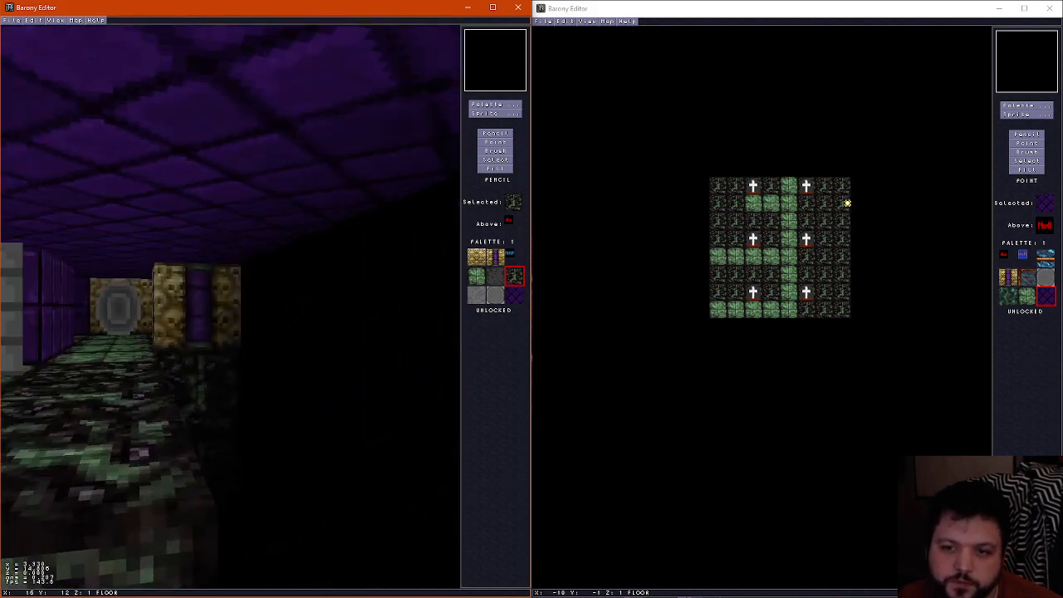
key("Right")
key("Left")
key("Right")
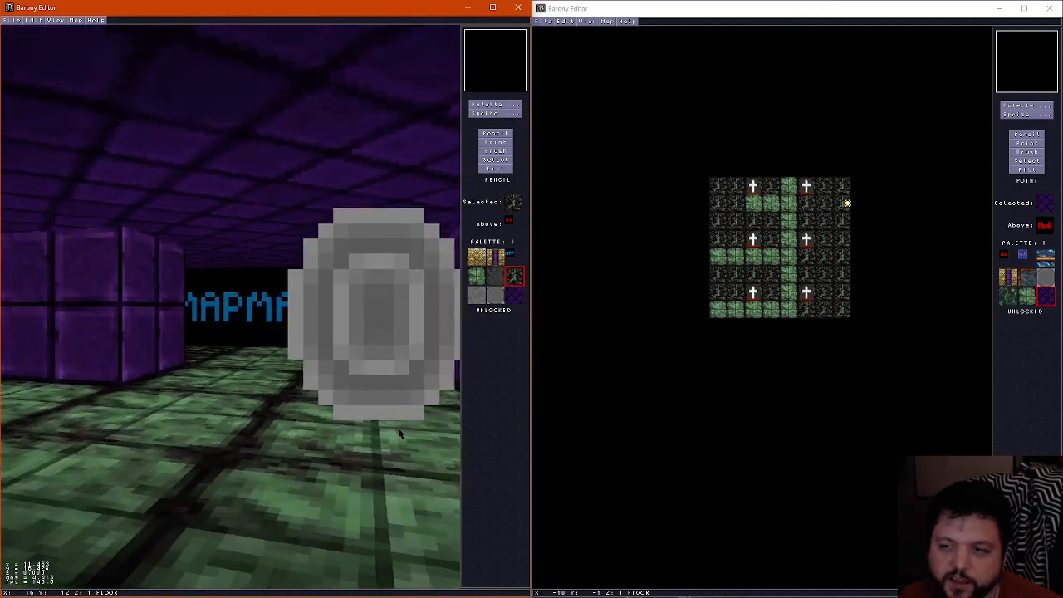
key("Left")
key("ctrl+f")
scroll(402, 434, "up", 2)
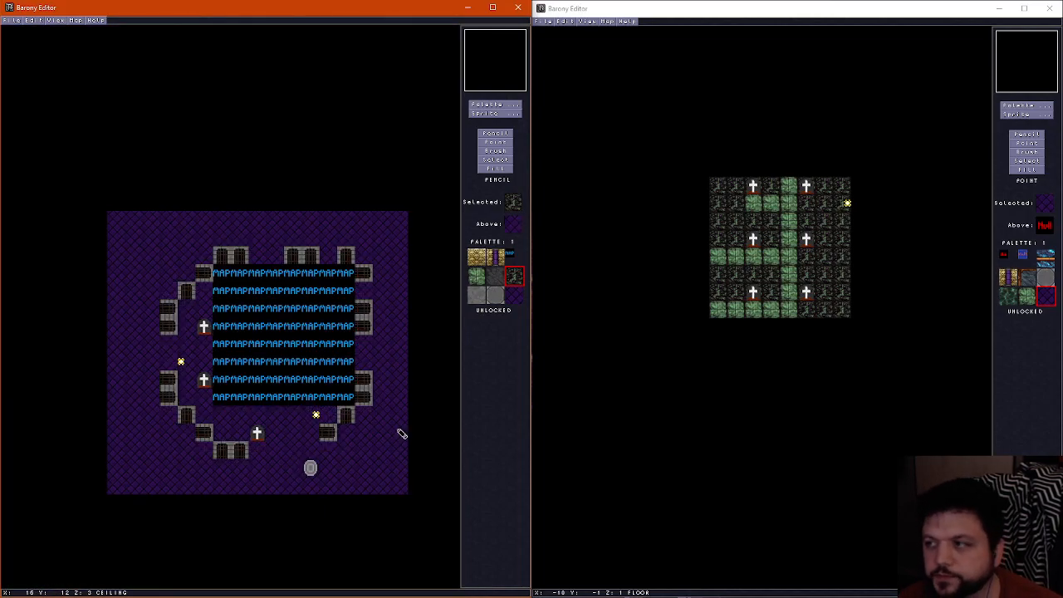
scroll(397, 434, "down", 2)
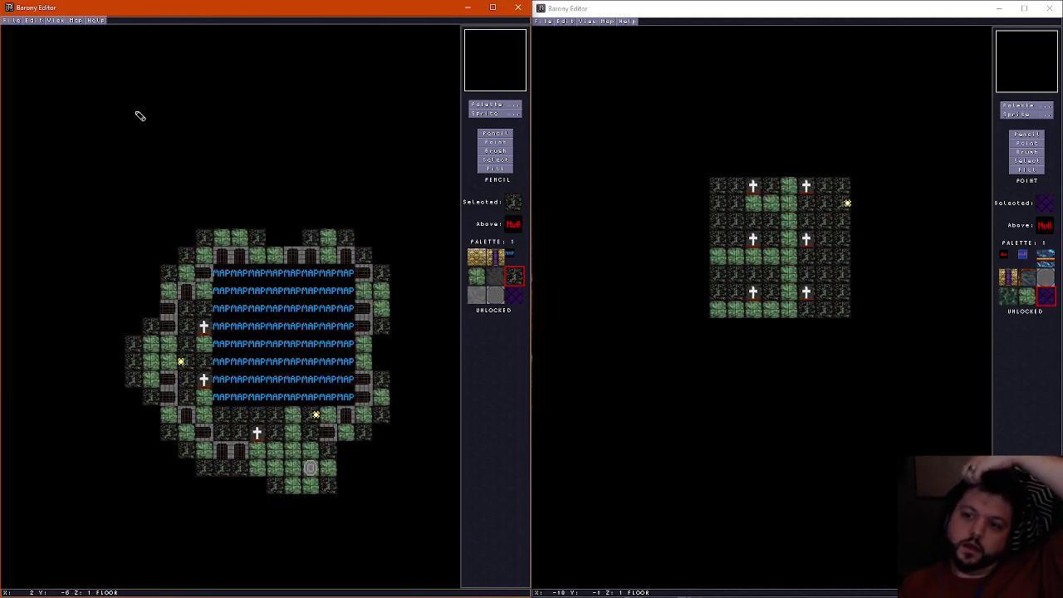
Save the graveyard base room, and save the 8 by 8 graveyard sub-room using Save As
left_click(14, 20)
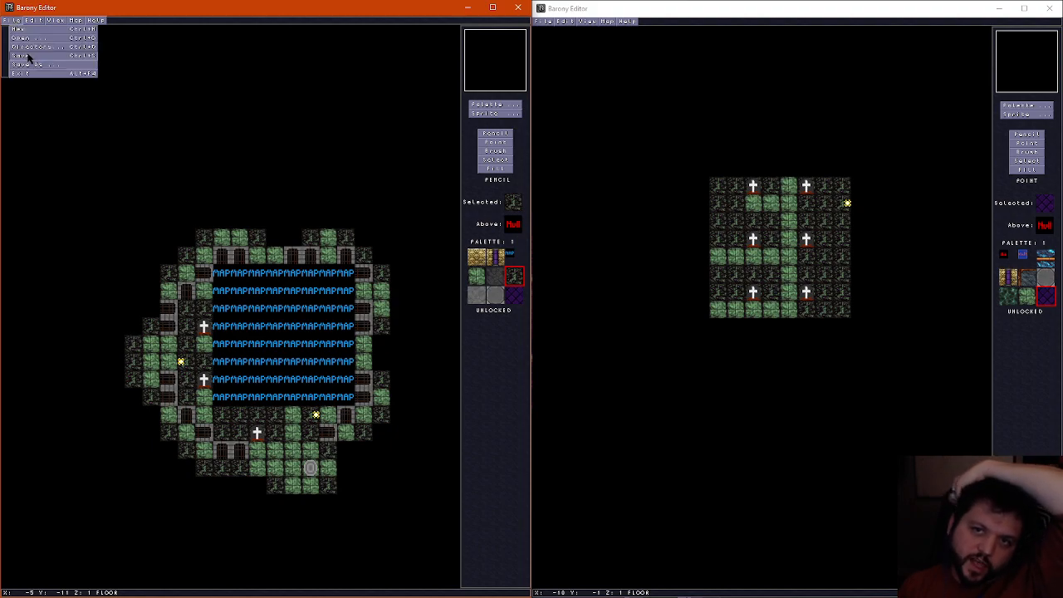
left_click(28, 55)
left_click(547, 34)
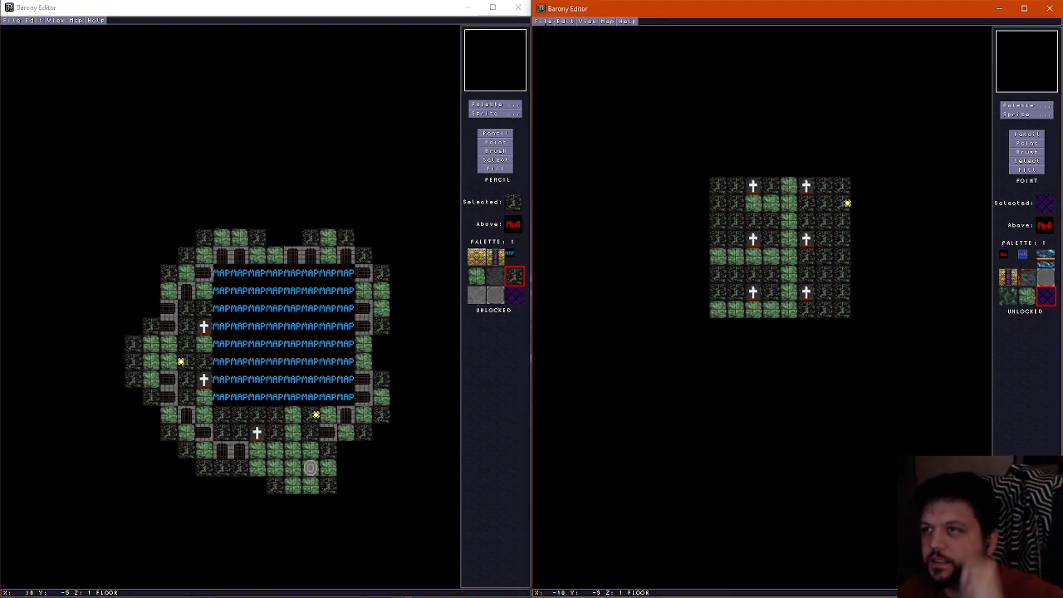
left_click(541, 21)
left_click(564, 66)
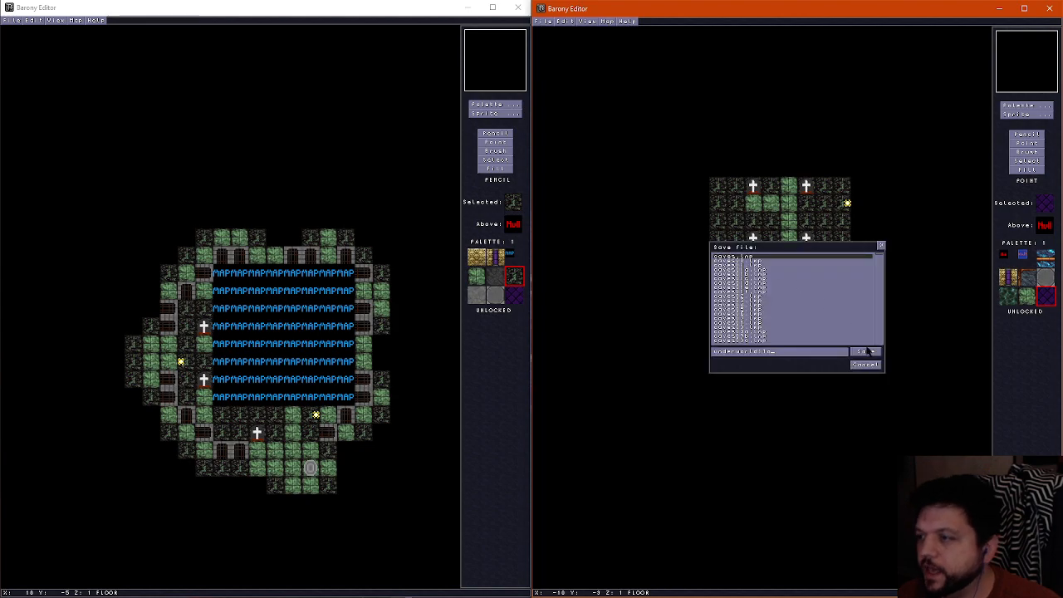
left_click(866, 352)
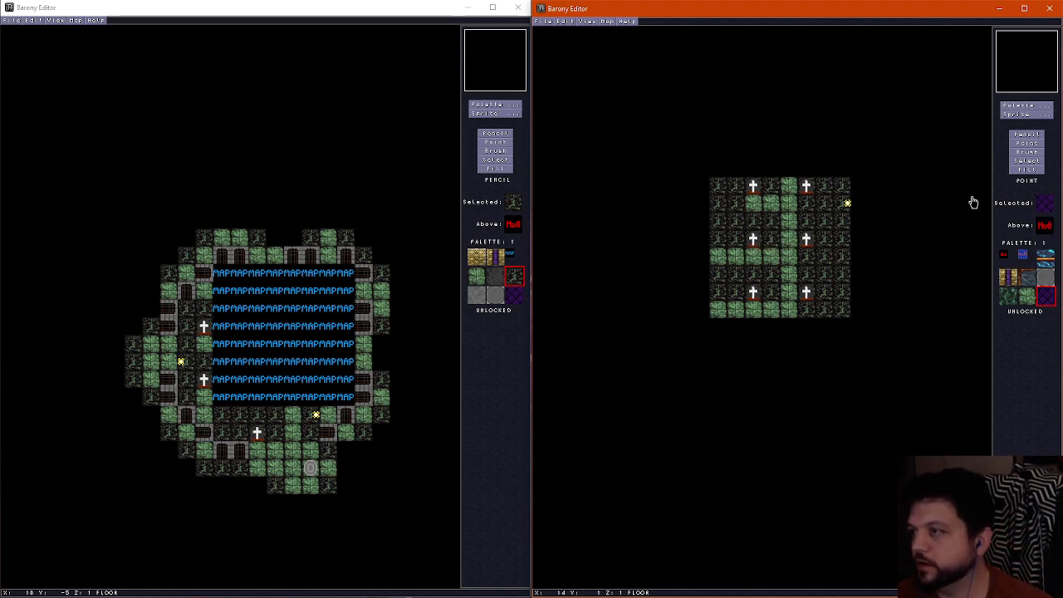
Paint a green floor tile in the sub-room at X 3, Y 0, using the Pencil tool
left_click(1038, 133)
scroll(790, 229, "up", 1)
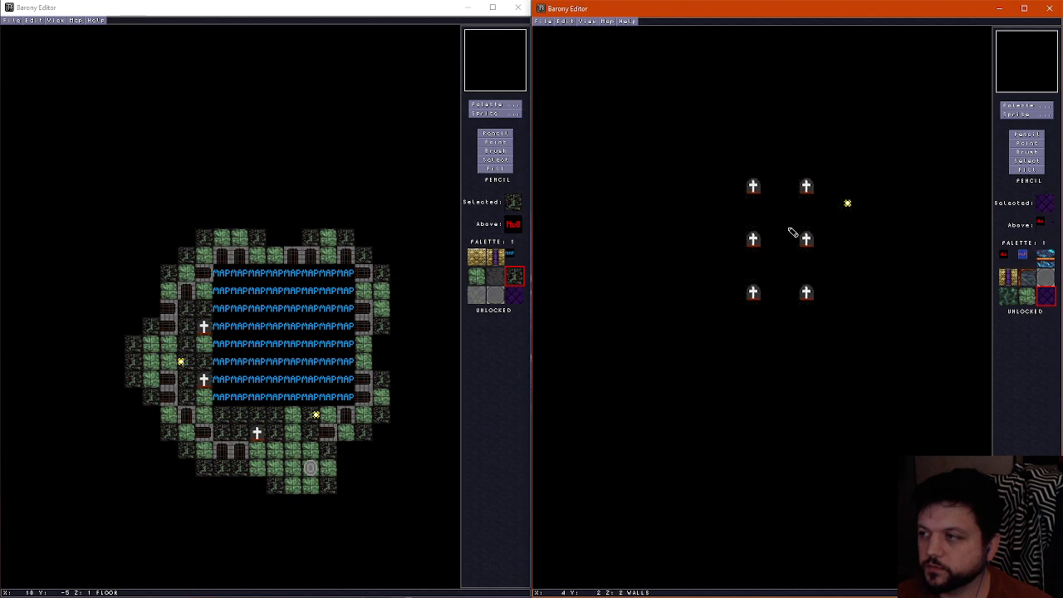
scroll(790, 234, "down", 1)
right_click(796, 234)
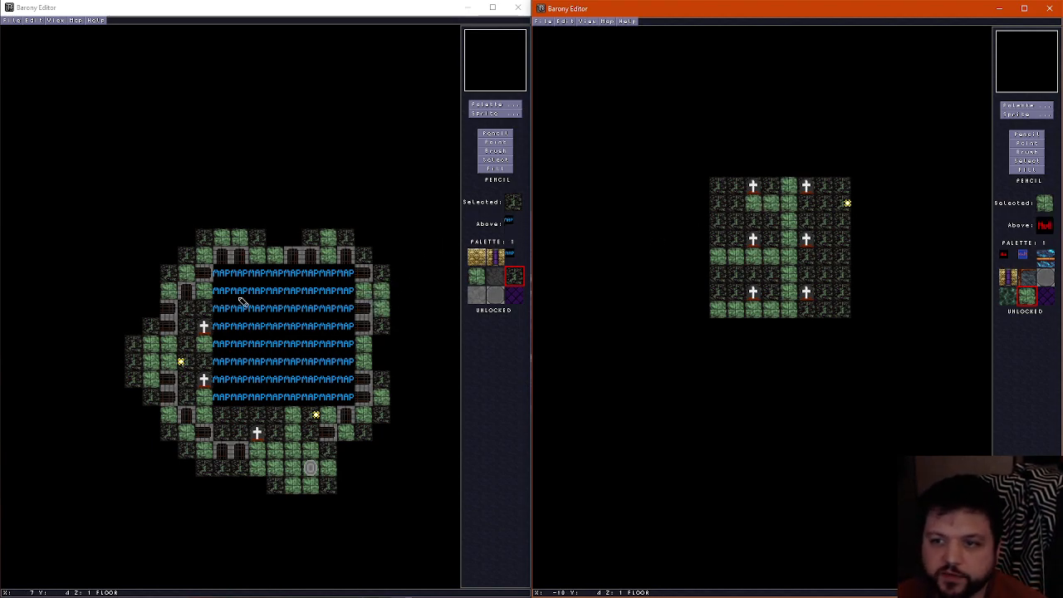
scroll(283, 289, "up", 6)
left_click(300, 7)
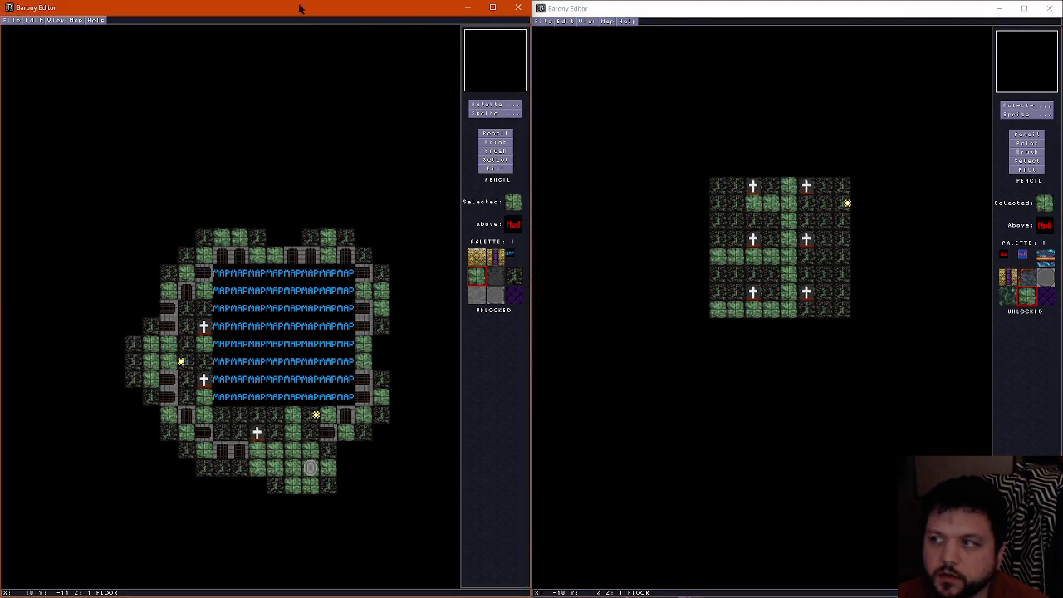
scroll(327, 317, "up", 2, "ctrl")
scroll(327, 317, "down", 2, "ctrl")
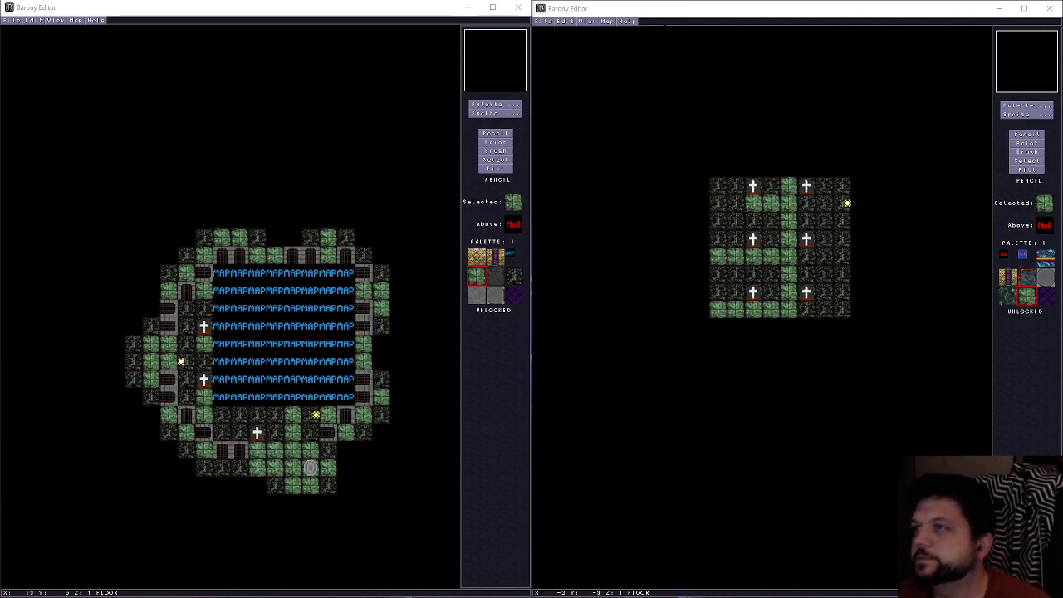
left_click(651, 7)
scroll(810, 262, "up", 2)
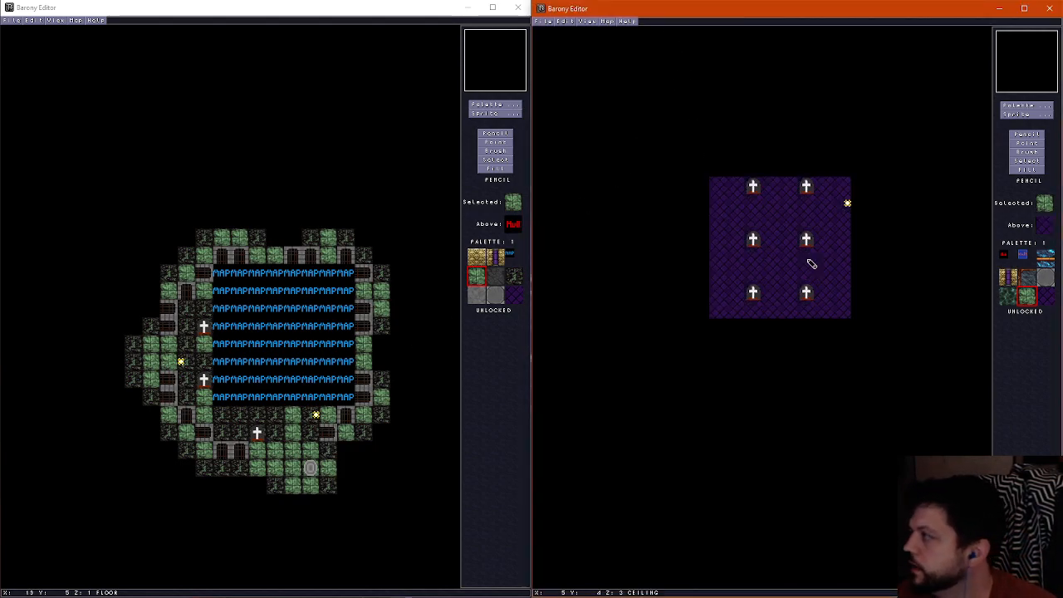
scroll(810, 276, "down", 2)
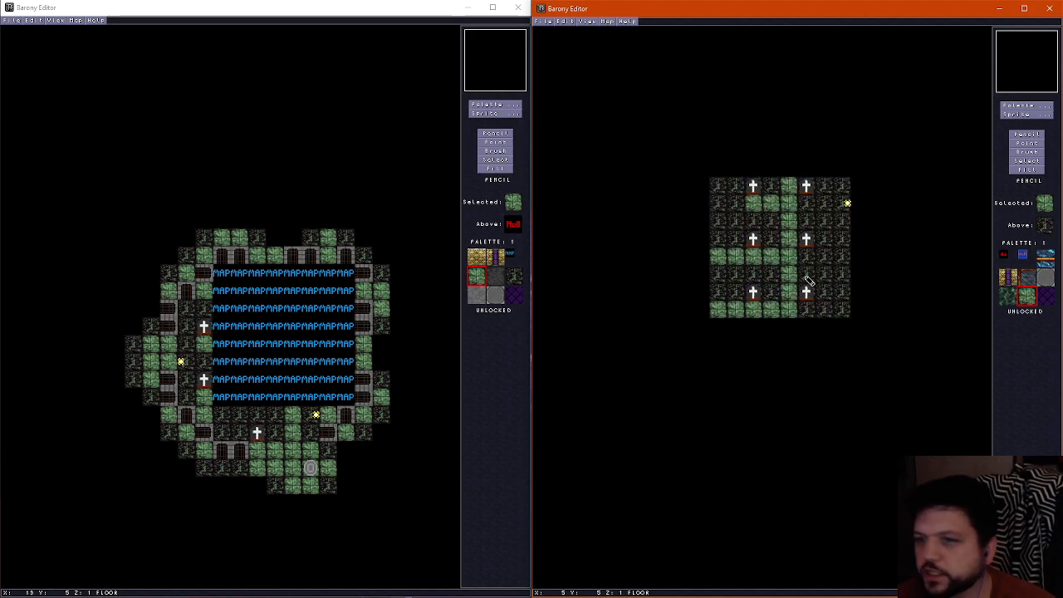
left_click(770, 187)
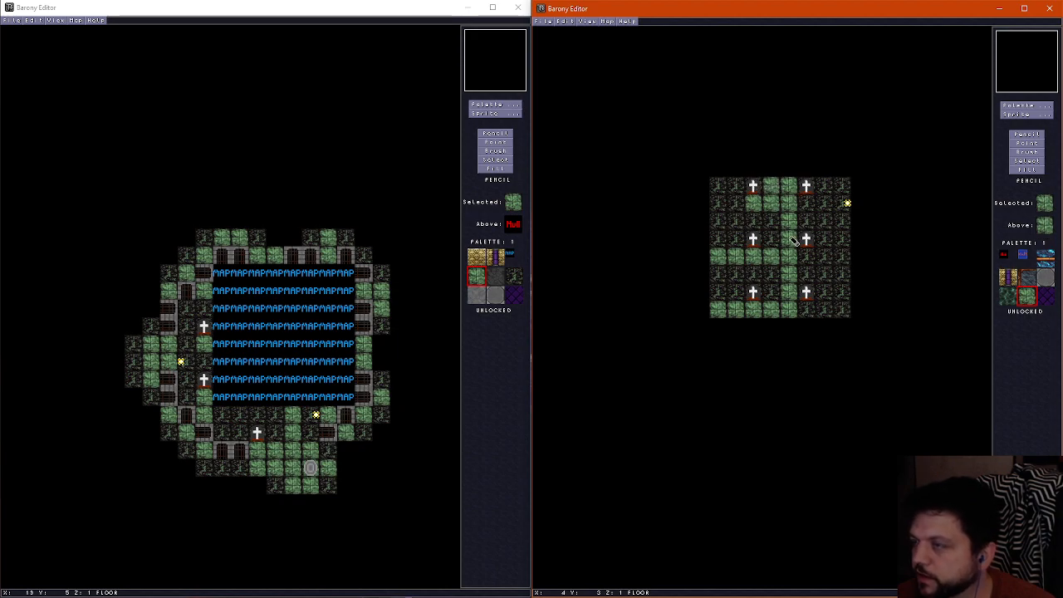
Place three Latch On pressure plates in the sub-room at X 3 and X 4, Y 0, and at X 2, Y 1
left_click(1026, 115)
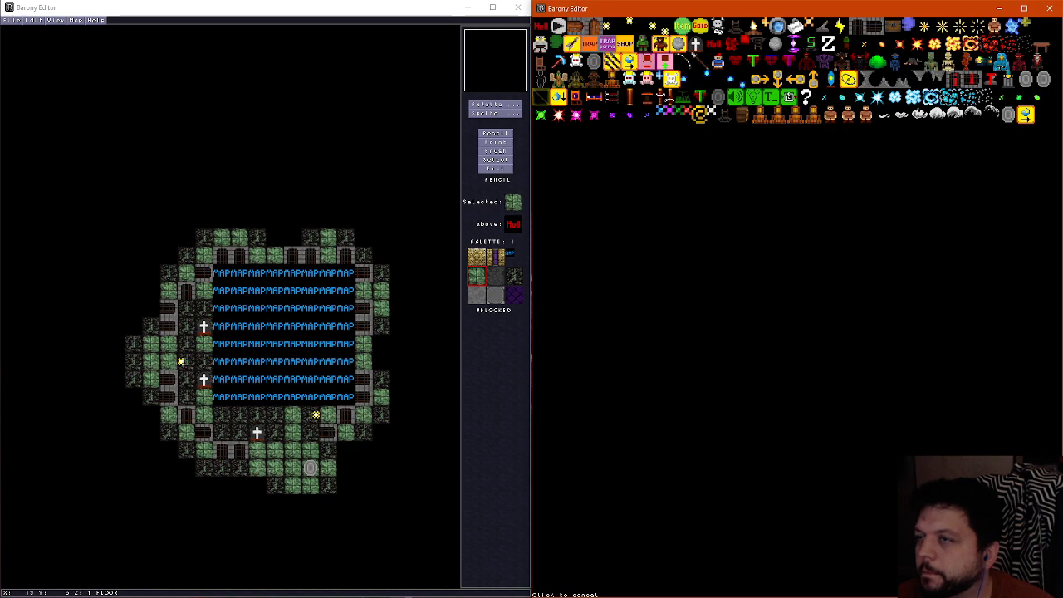
left_click(609, 42)
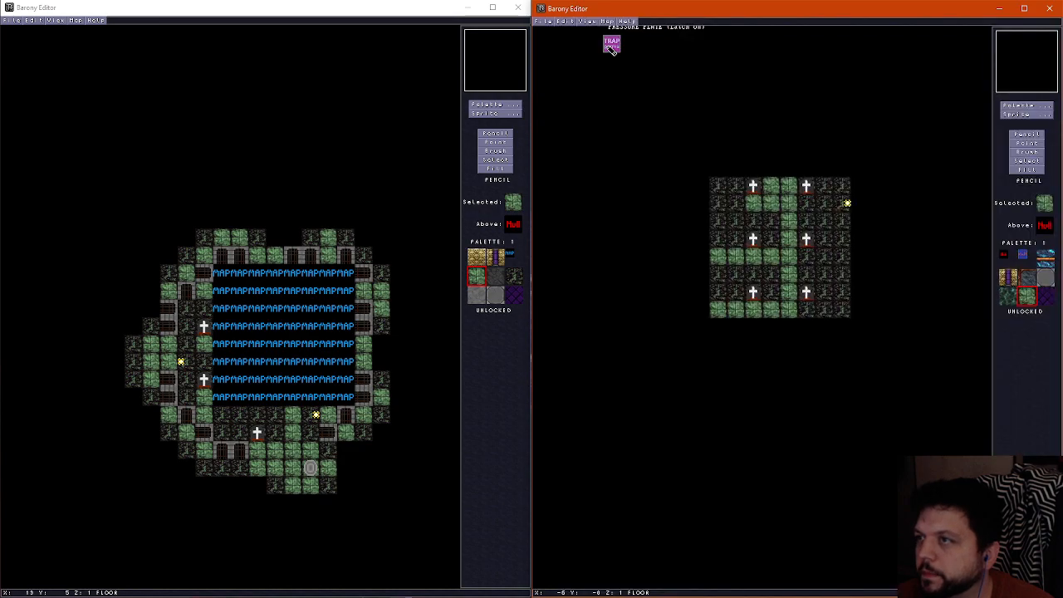
left_click(775, 205)
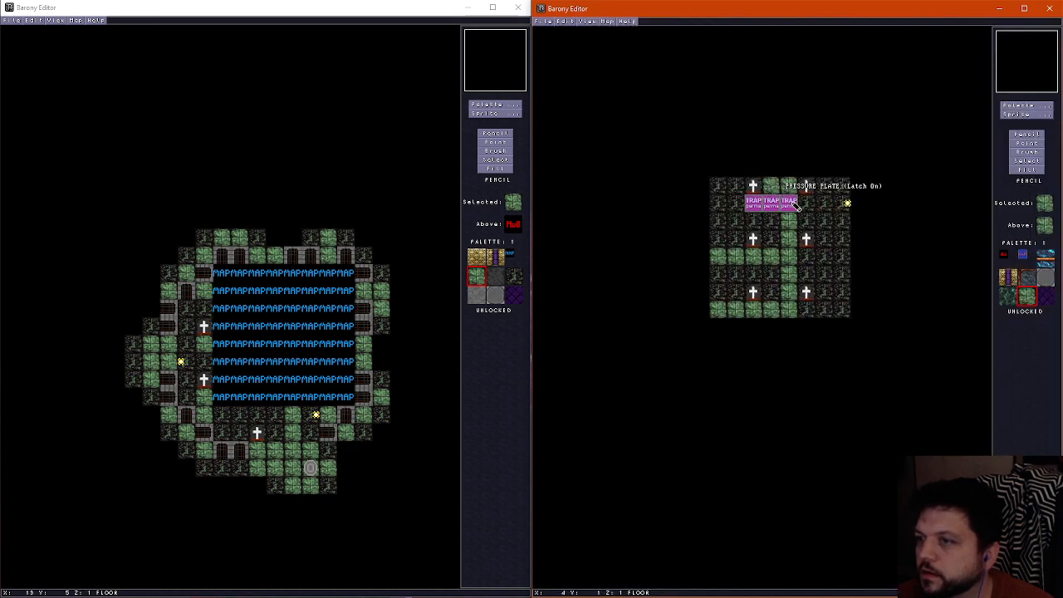
left_click(1034, 143)
left_click(756, 205)
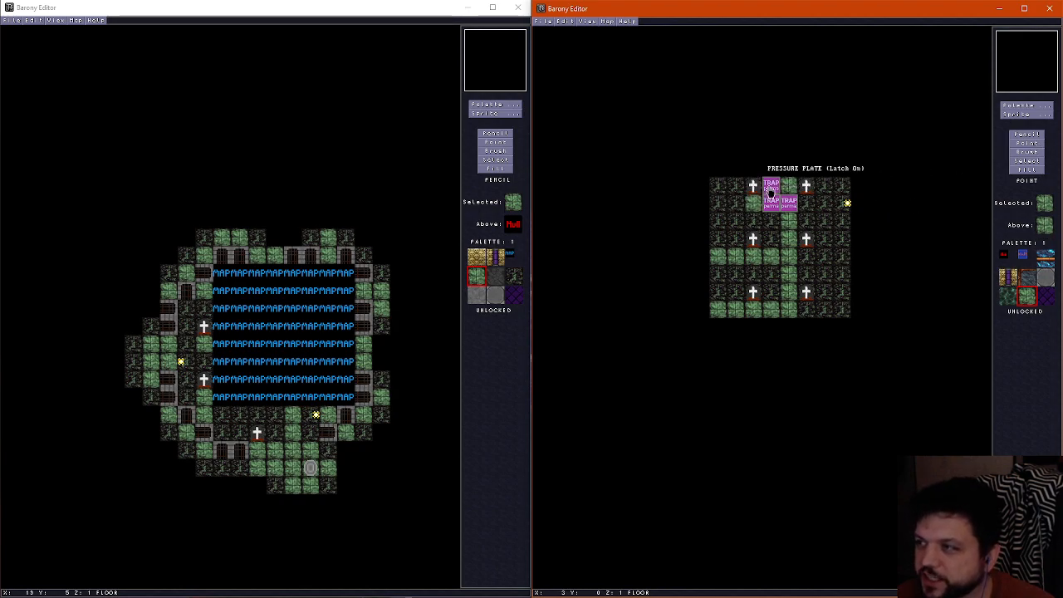
left_click(771, 189)
left_click(793, 199)
left_click(790, 187)
left_click(773, 204)
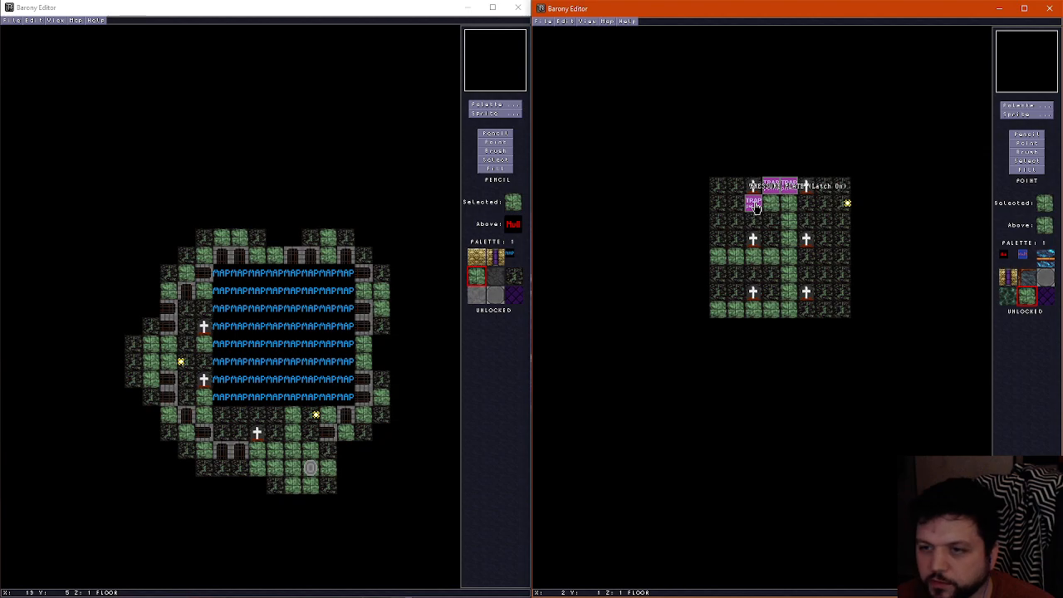
Duplicate the pressure plate at X 2 to X 5, Y 2, and at X 5, Y 1, enclosing the two green tiles
right_click(756, 207)
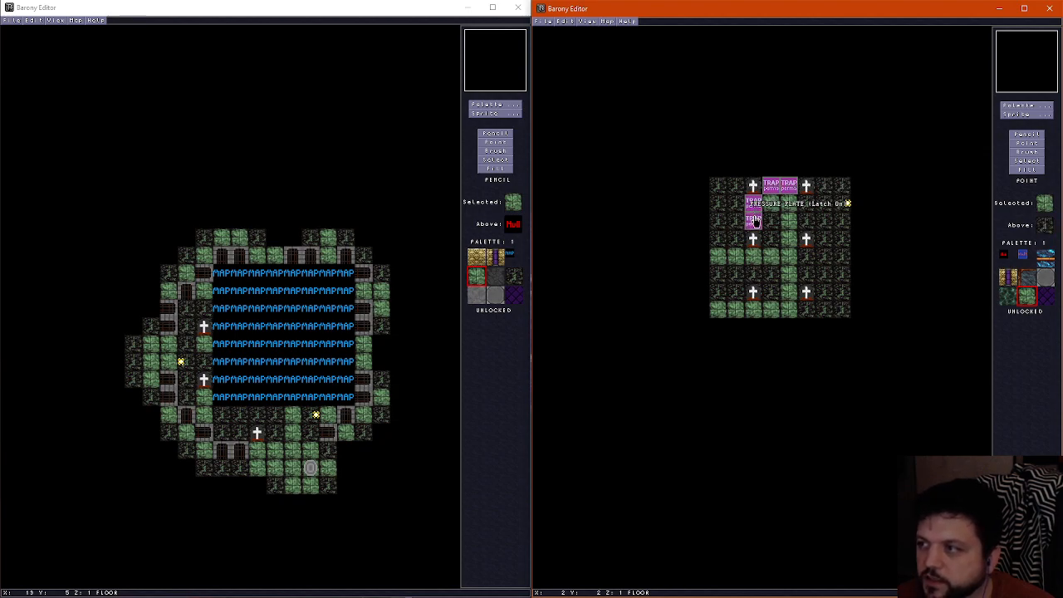
right_click(756, 224)
right_click(774, 226)
right_click(791, 227)
right_click(806, 227)
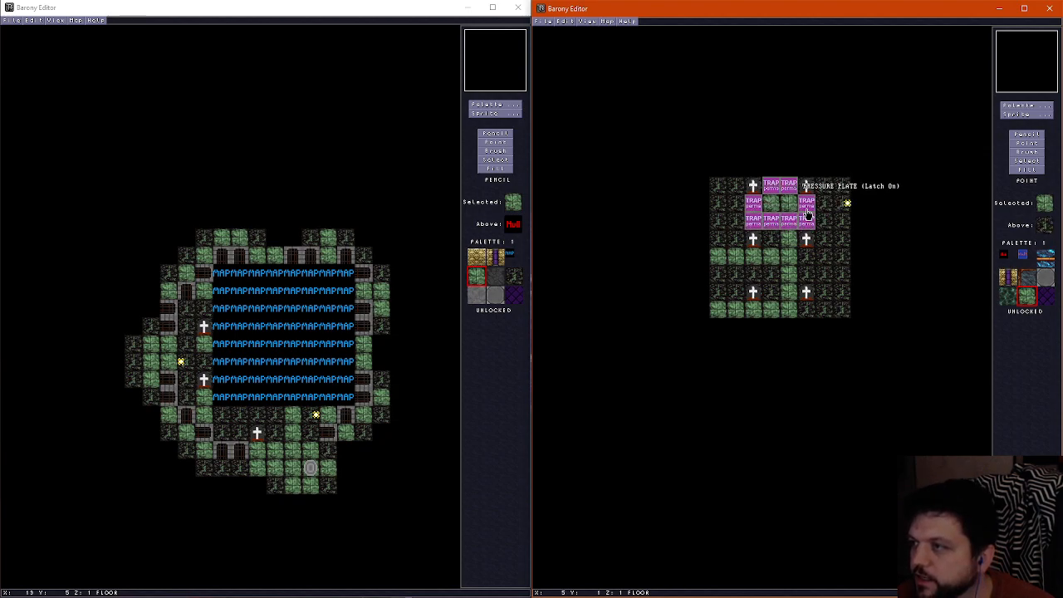
left_click(807, 211)
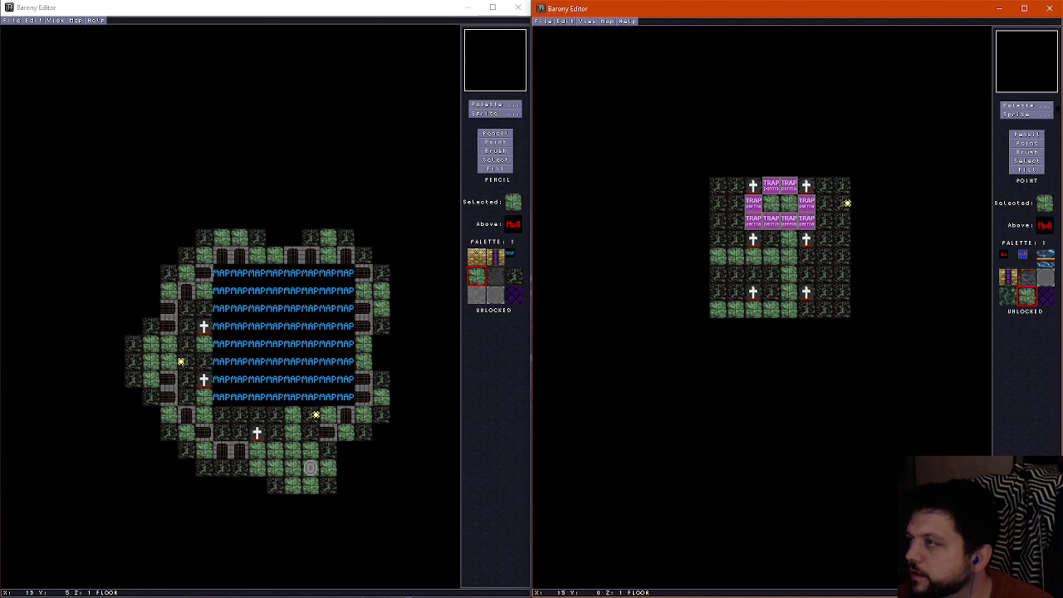
Place a chest sprite inside the ring of pressure plates at X 3, Y 1
left_click(1030, 114)
left_click(898, 23)
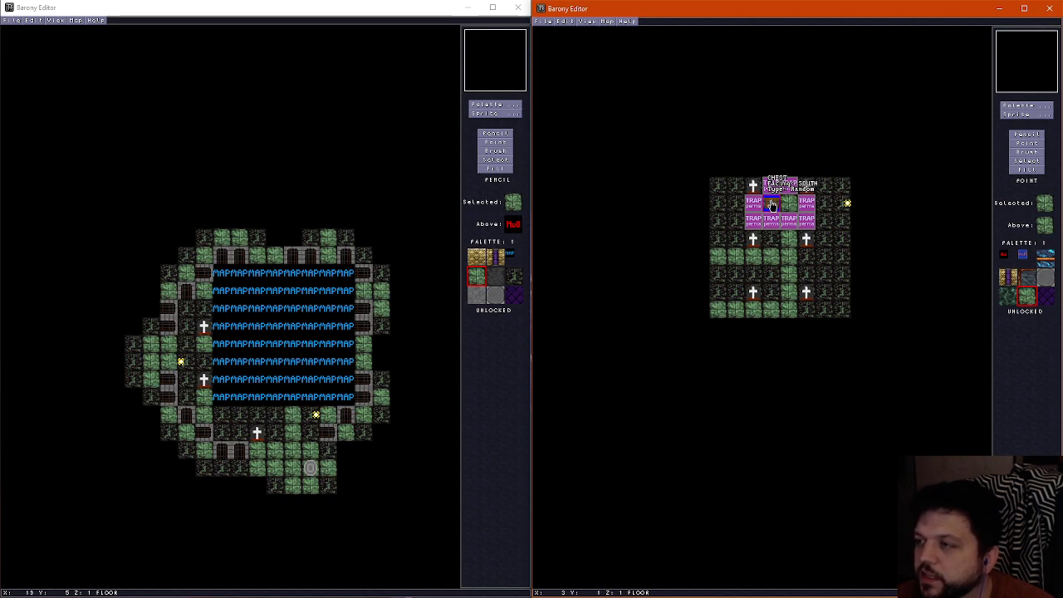
left_click(772, 205)
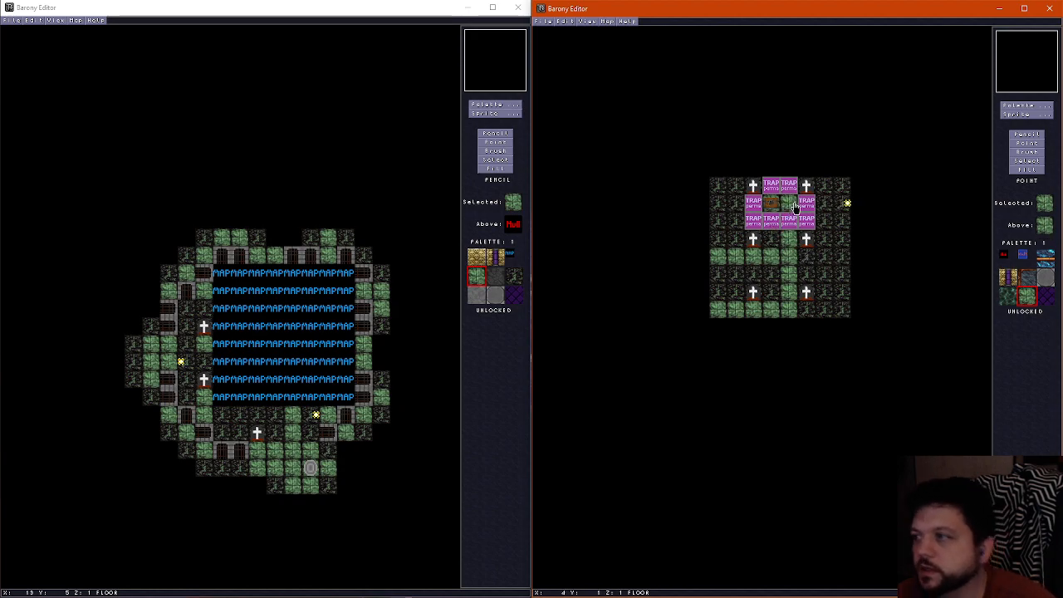
Move four pressure plates from around the chest into a row at Y 4, from X 2 to X 5
left_click_drag(758, 225, 773, 257)
left_click_drag(812, 224, 791, 264)
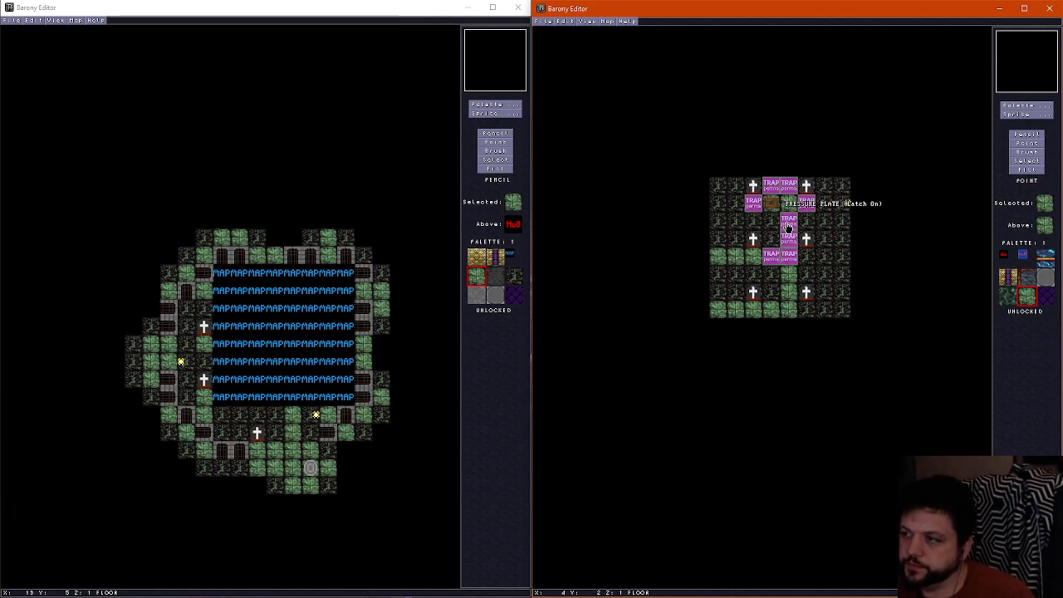
left_click_drag(789, 222, 753, 257)
left_click_drag(806, 205, 801, 260)
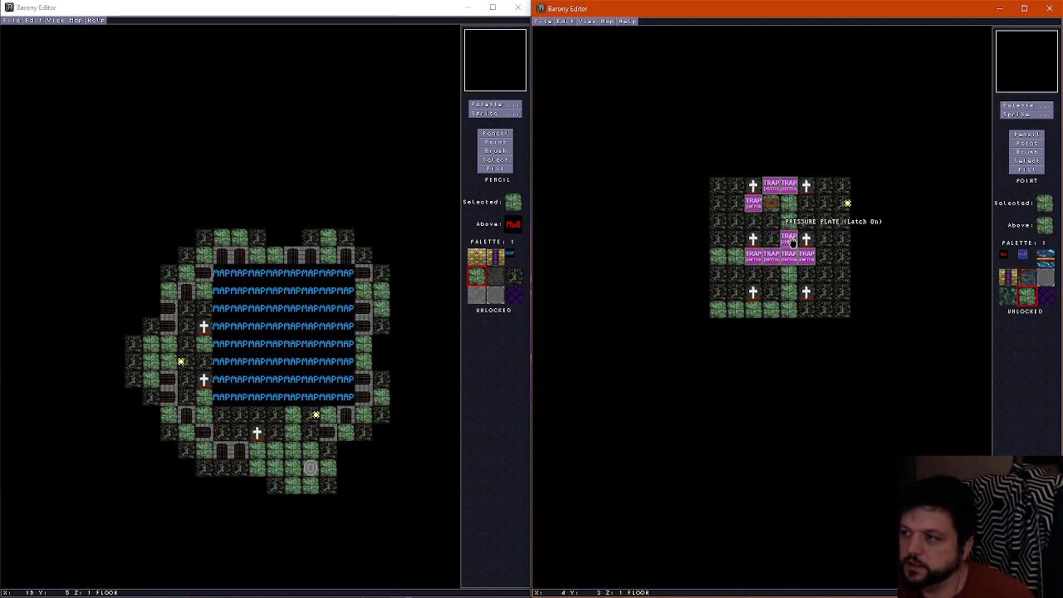
Delete the remaining pressure plates at X 4, Y 3, at X 2, Y 1, and at X 3 and X 4, Y 0
left_click(790, 243)
key("Delete")
left_click(753, 206)
key("Delete")
left_click(771, 189)
key("Delete")
left_click(788, 189)
key("Delete")
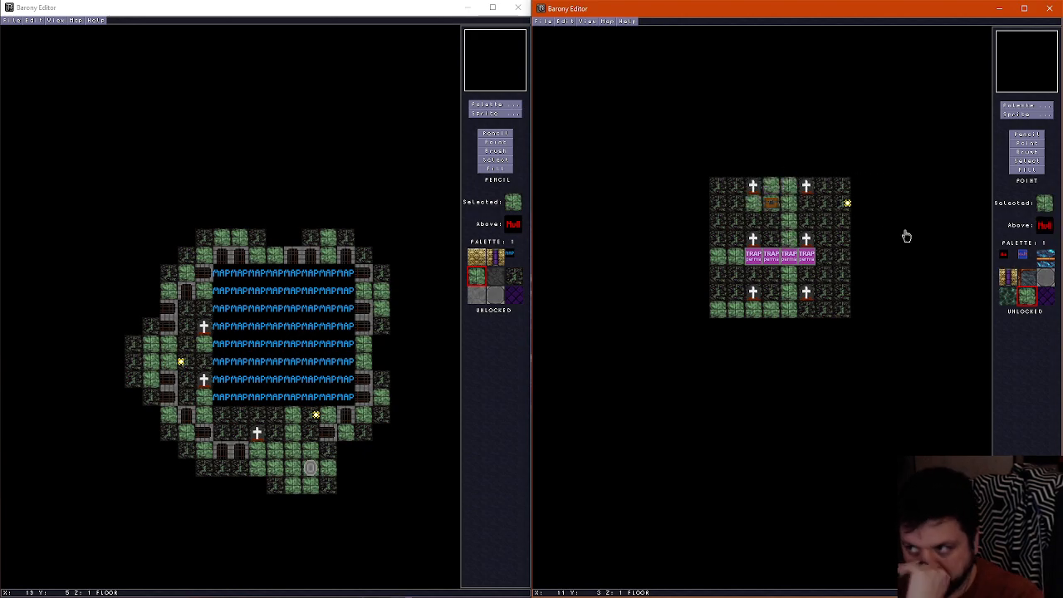
Paint a ring of gray stone brick floor tiles around the chest area, from X 2 to X 5 and Y 0 to Y 3
left_click(1035, 136)
left_click(1023, 106)
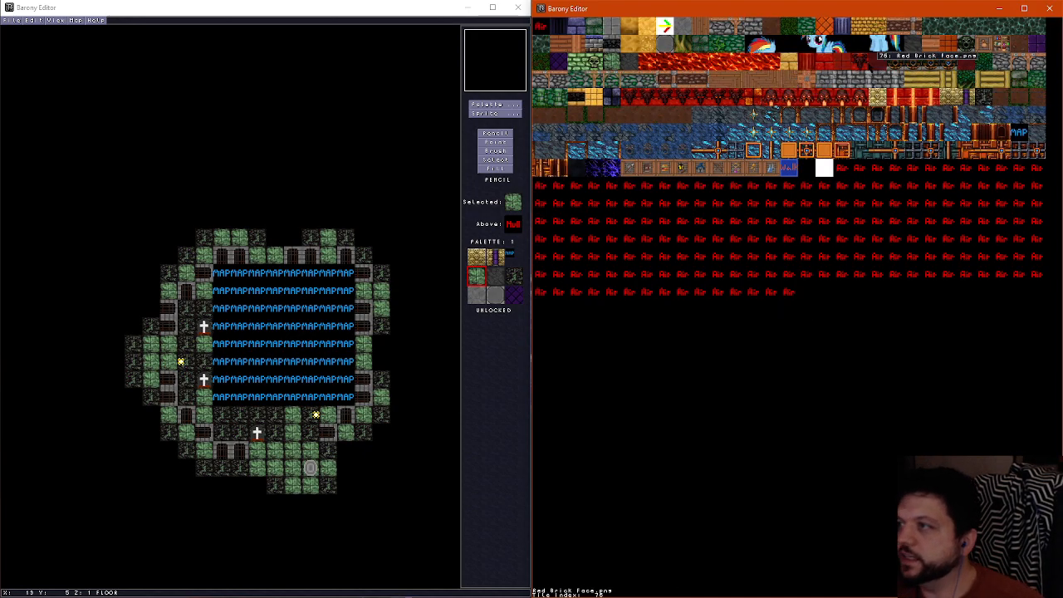
left_click(612, 31)
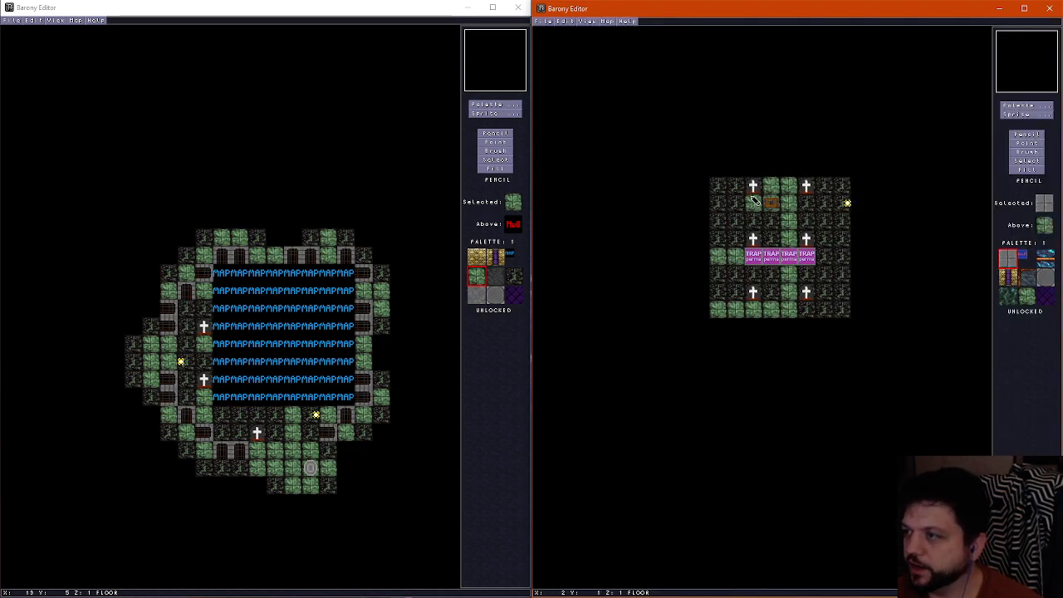
mouse_move(752, 189)
left_mouse_down()
mouse_move(754, 239)
mouse_move(794, 241)
mouse_move(809, 222)
mouse_move(772, 189)
left_mouse_up()
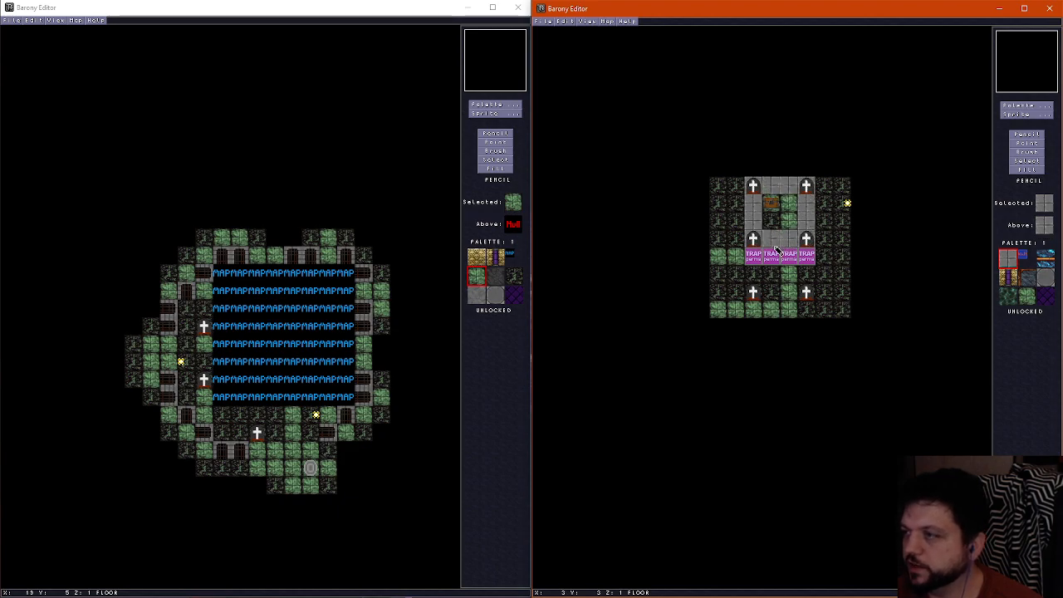
Paint smooth gray stone floor tiles at X 5, Y 1 and 2, and rough gray stone tiles at X 3 and X 4, Y 1 and 2
left_click(1045, 277)
left_click_drag(806, 200, 806, 224)
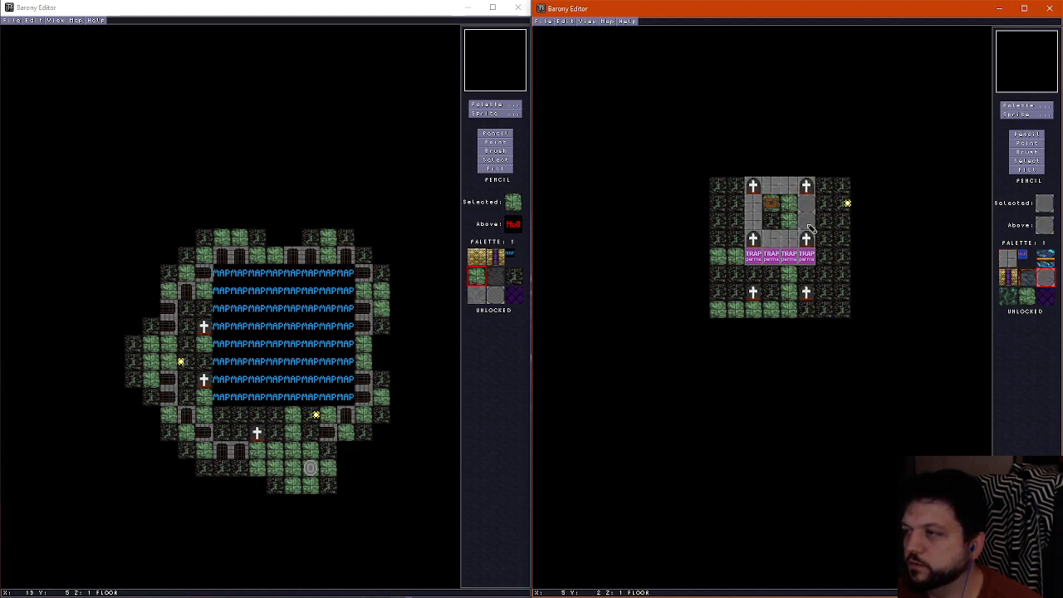
left_click(1028, 107)
left_click(681, 21)
left_click_drag(788, 206, 780, 216)
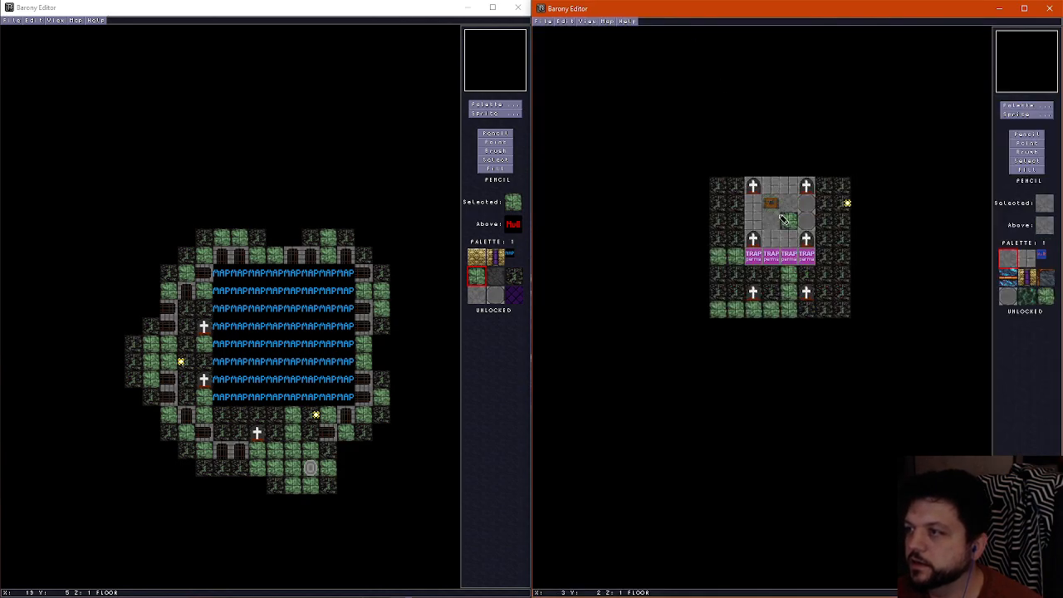
left_click(781, 217)
Move the chest to X 5, Y 1, and set its orientation to 2 (West)
left_click(1035, 145)
left_click(775, 208)
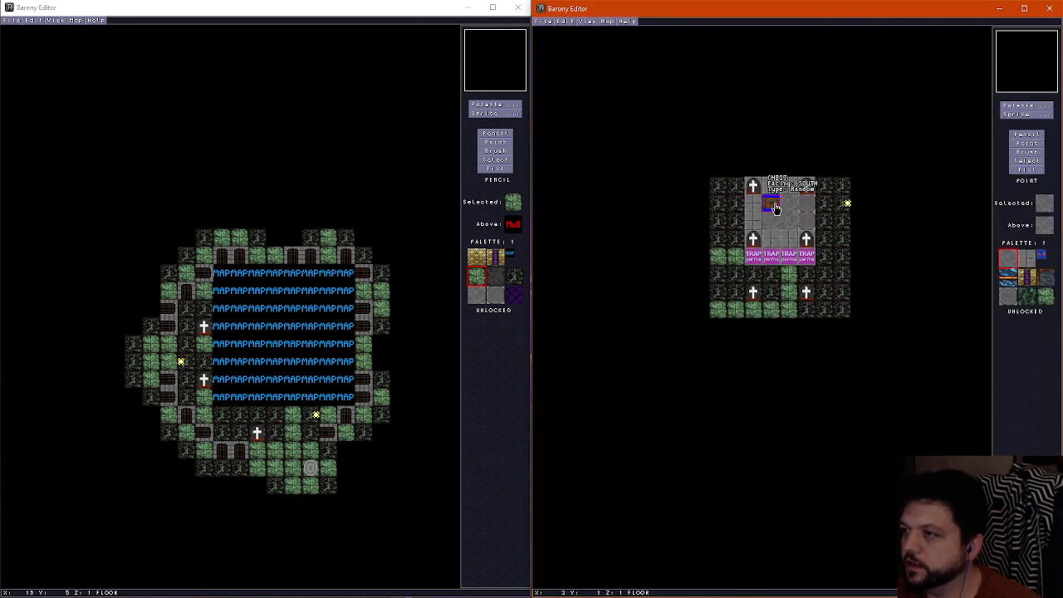
key("F2")
key("BackSpace")
type("2")
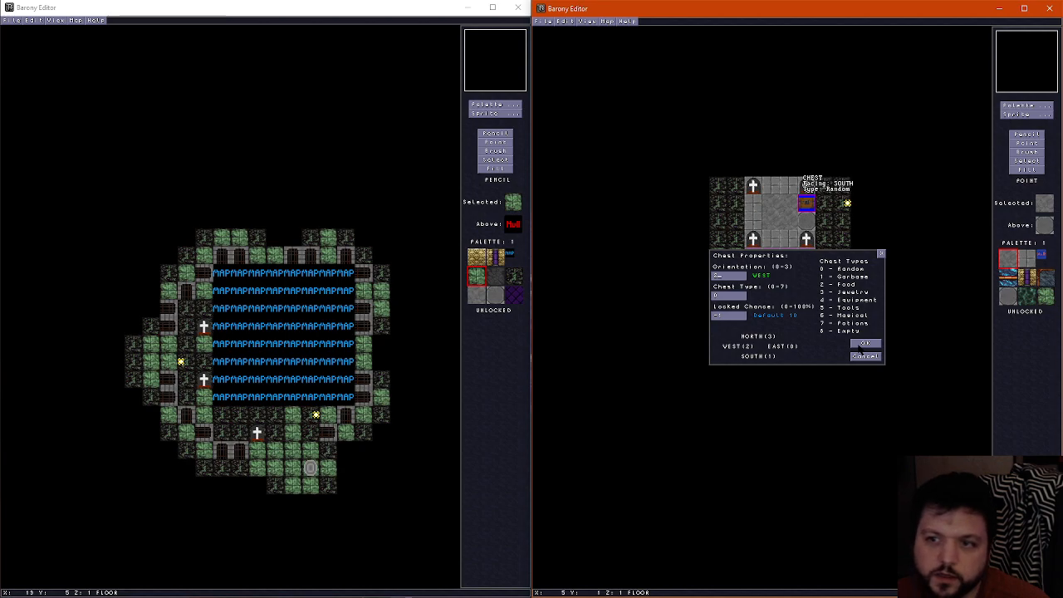
left_click(863, 344)
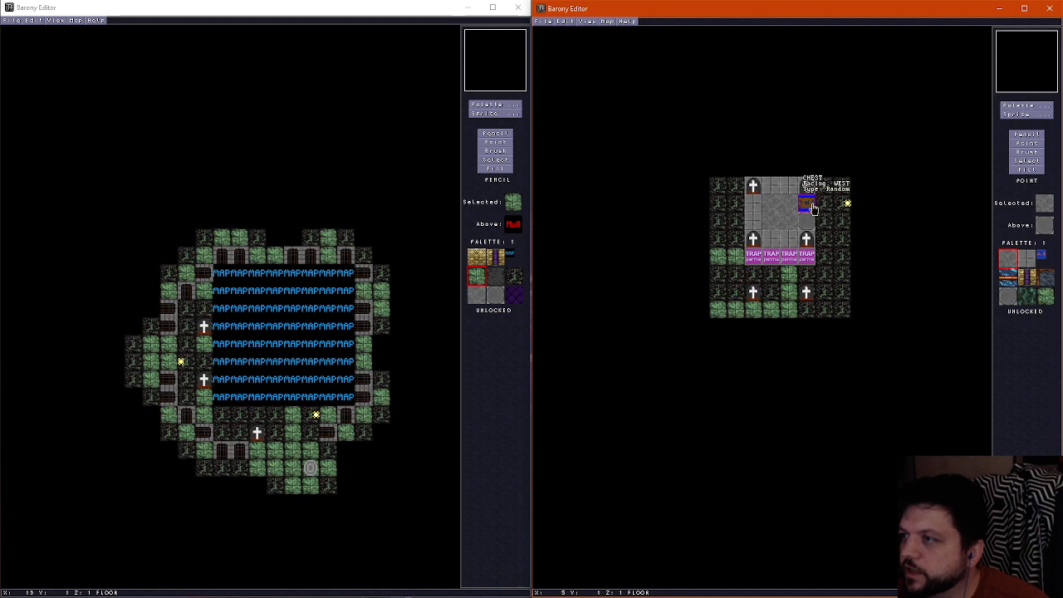
Move the chest to X 2, Y 1, and paint the smooth stone tile sampled from X 5 at X 2, Y 1 and 2
left_click_drag(813, 209, 757, 207)
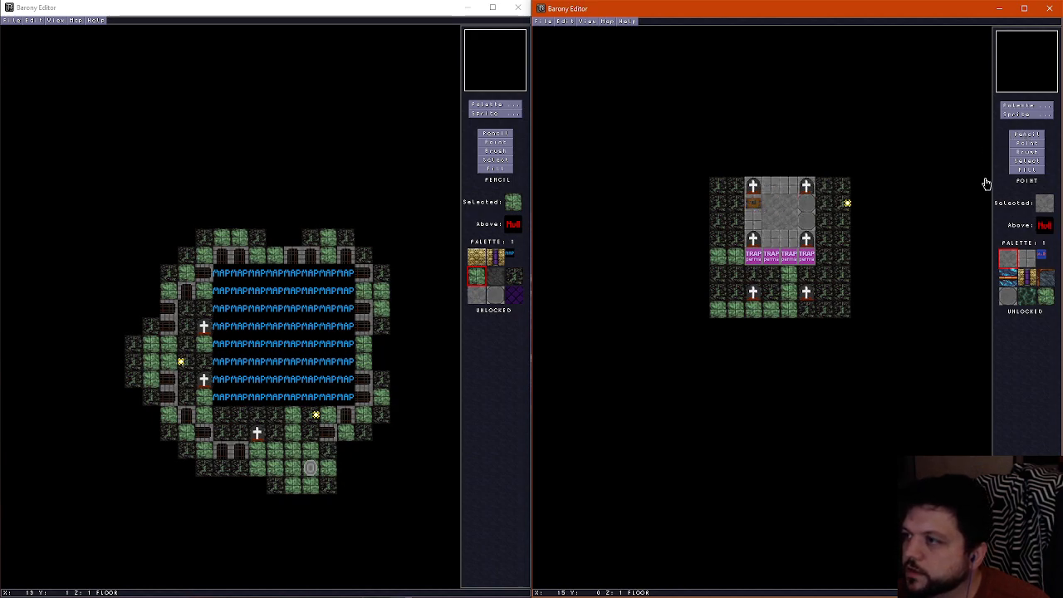
left_click(1031, 136)
right_click(806, 205)
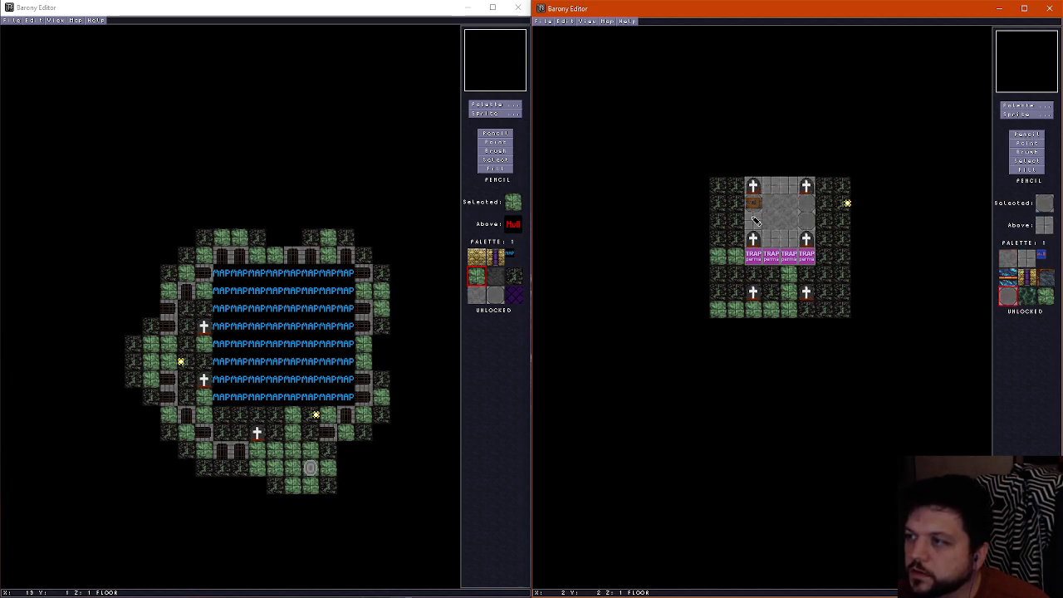
left_click(753, 218)
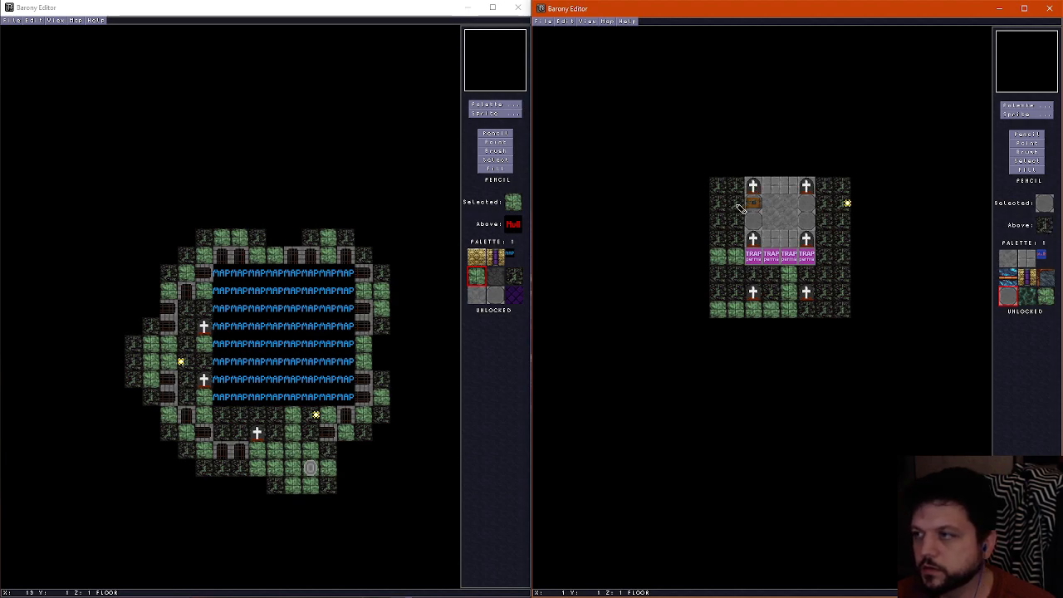
Paint two gray stone block tiles on the Walls layer beside the chest at X 1, Y 1 and Y 2
left_click(1027, 105)
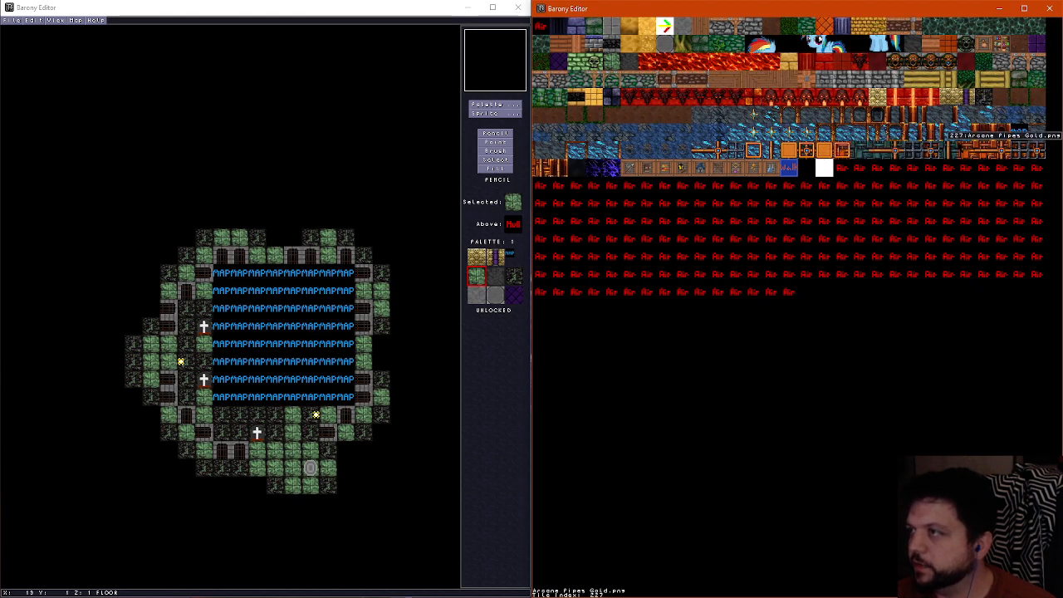
left_click(901, 77)
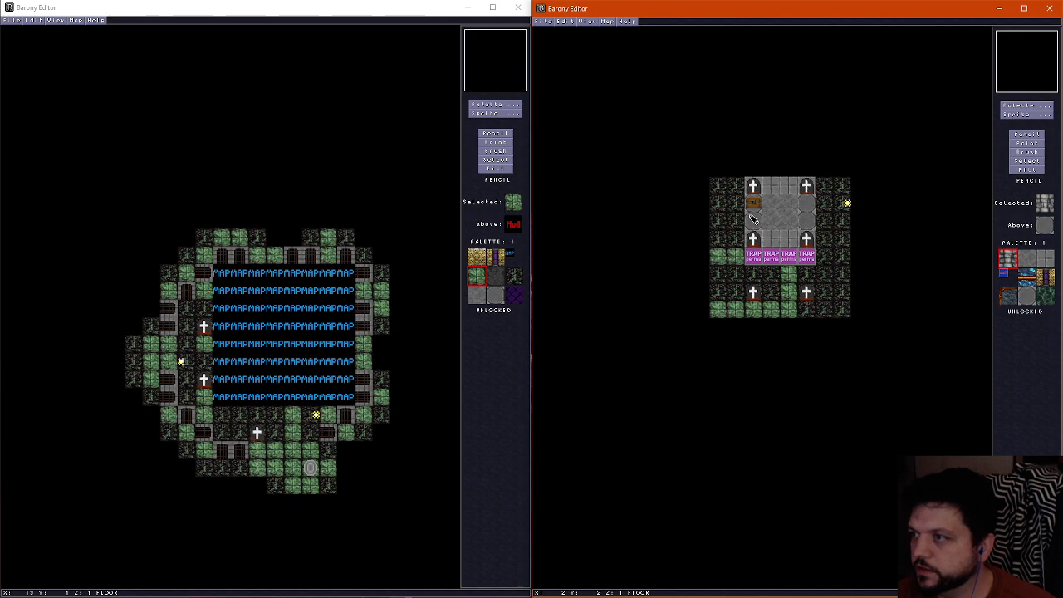
left_click(737, 203)
left_click(737, 221)
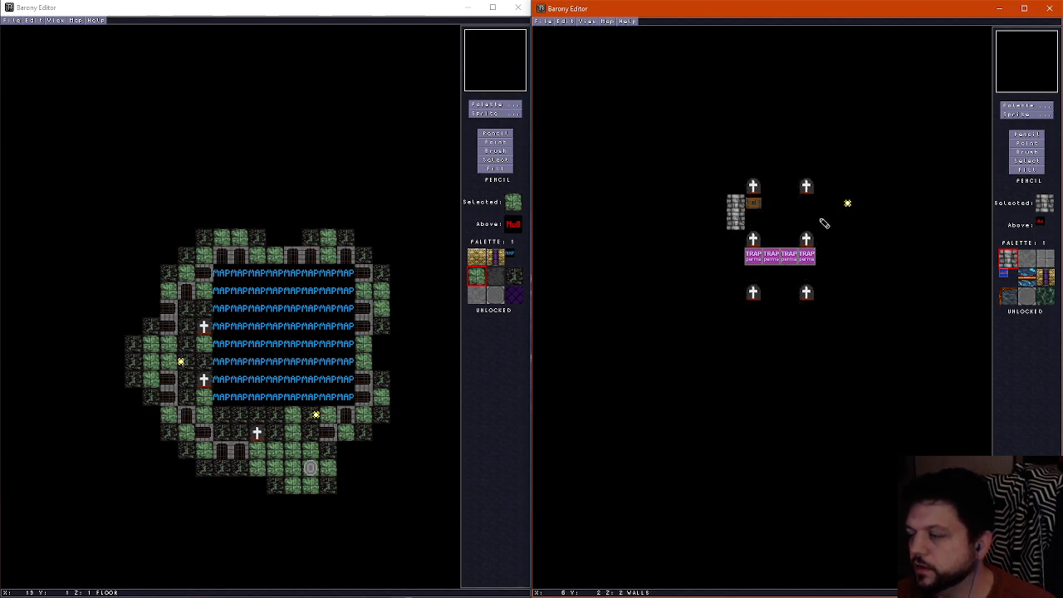
Repaint the two wall tiles at X 1, Y 1 and 2, with the dark green tile that has a round opening
left_click(1011, 108)
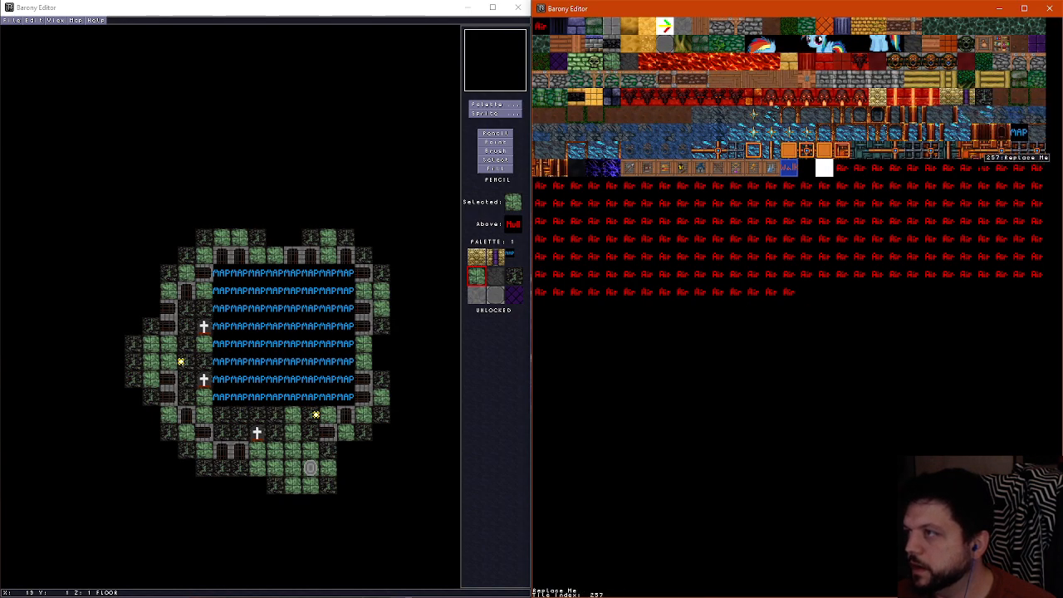
left_click(980, 46)
scroll(752, 238, "up", 1)
left_click_drag(736, 203, 736, 222)
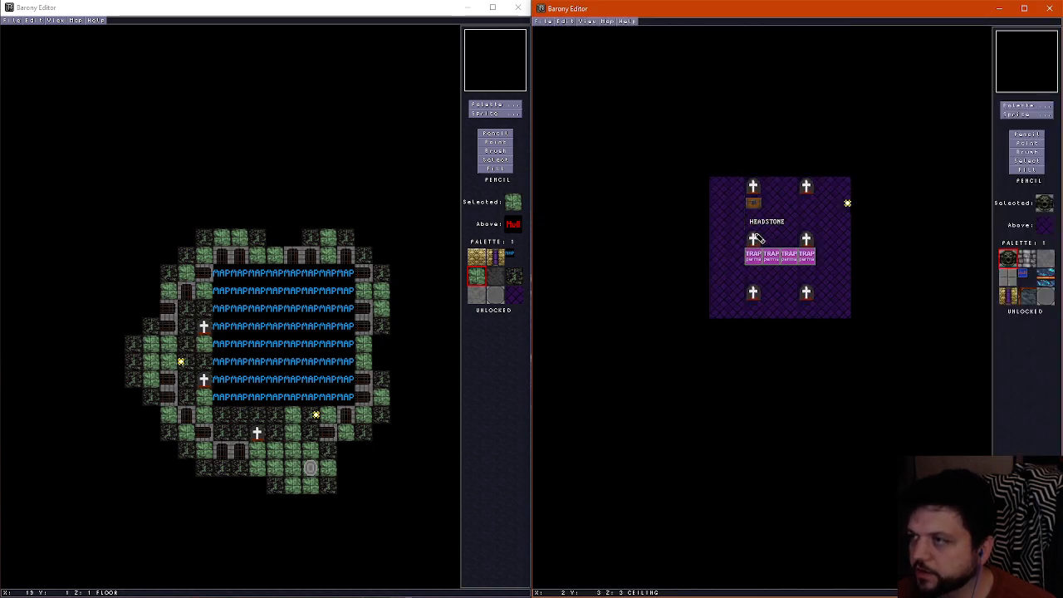
scroll(754, 238, "down", 2)
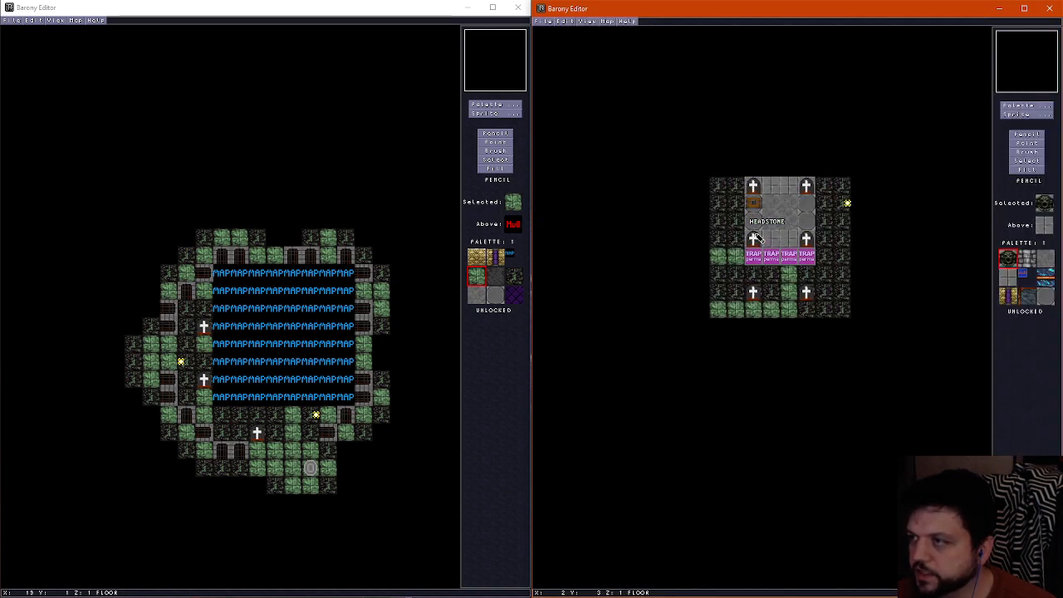
Set the chest's orientation to 0 (East) and duplicate it at X 2, Y 2
left_click(1028, 143)
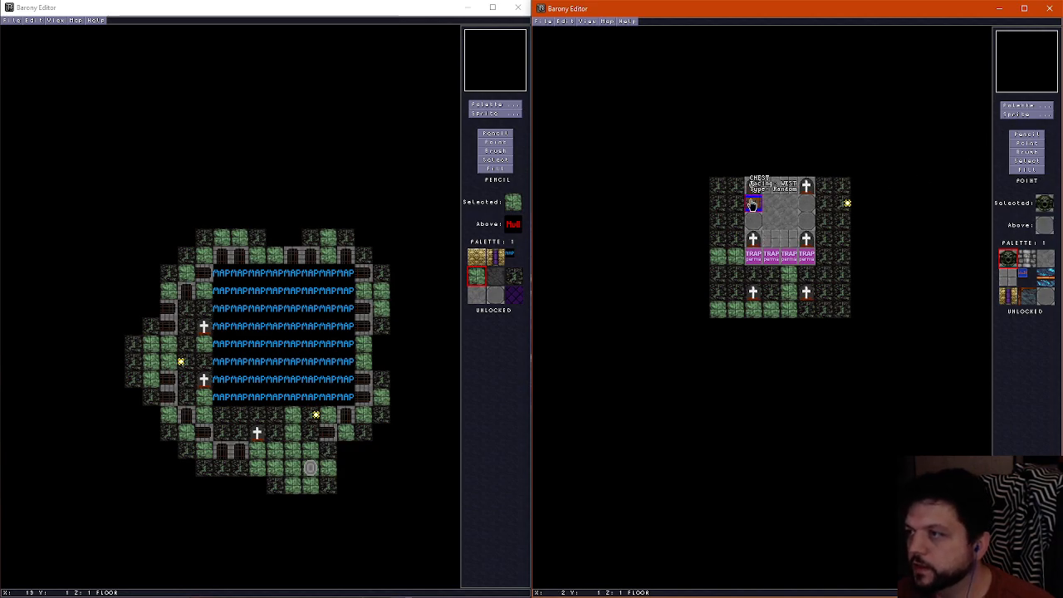
left_click(751, 205)
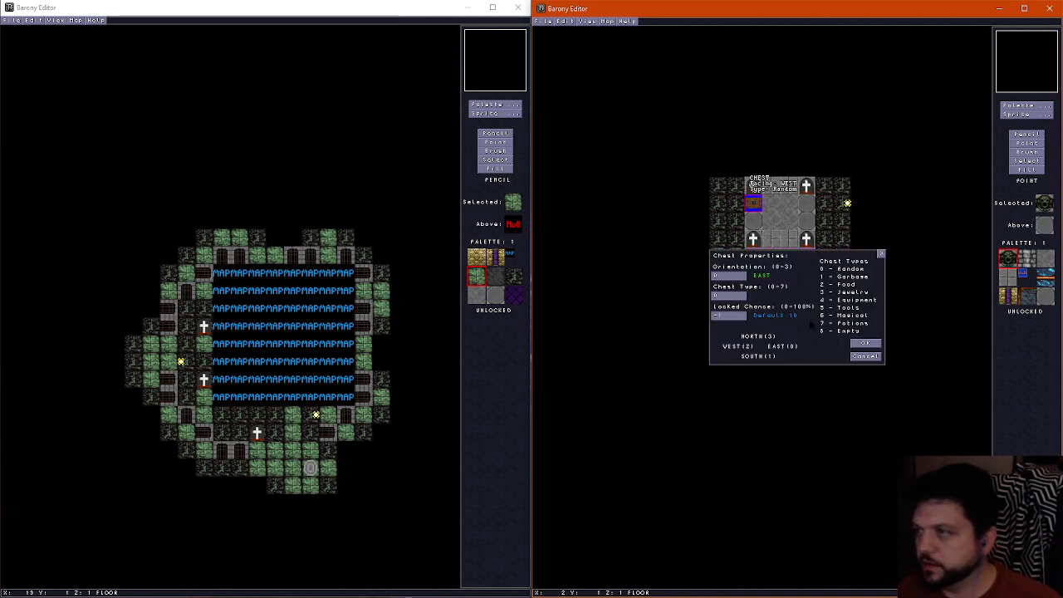
left_click(866, 343)
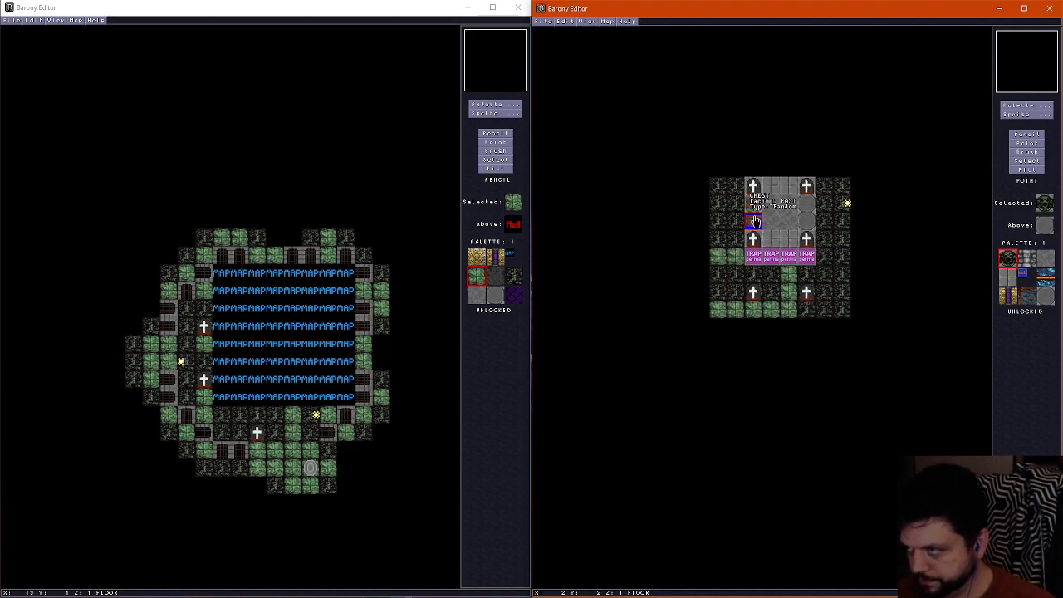
Paint stone brick floor tiles sampled from the ring at X 5 and X 3, Y 1 and 2
left_click(1028, 134)
right_click(773, 193)
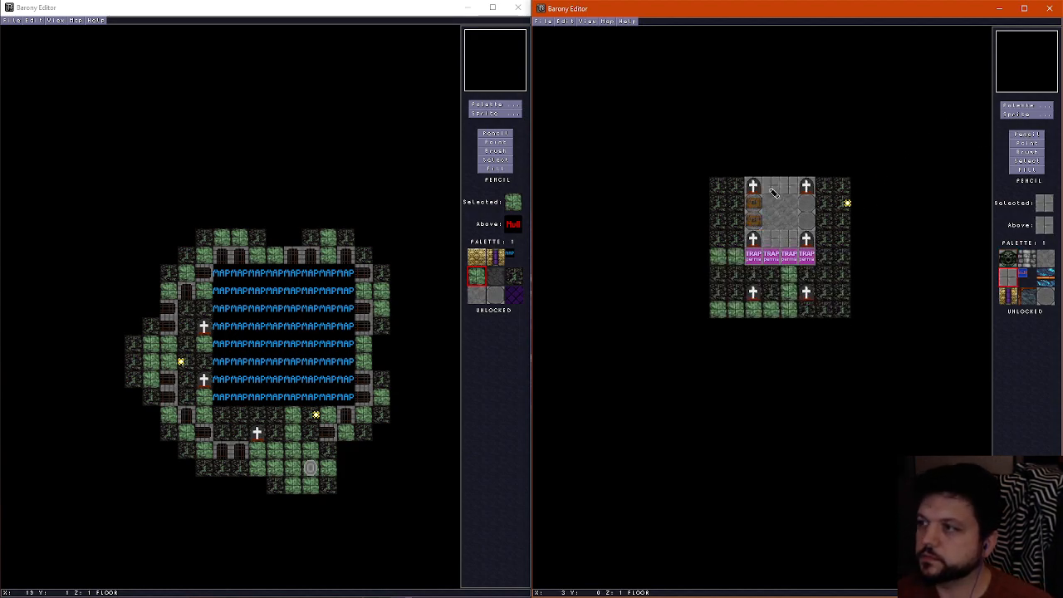
left_click_drag(808, 204, 808, 221)
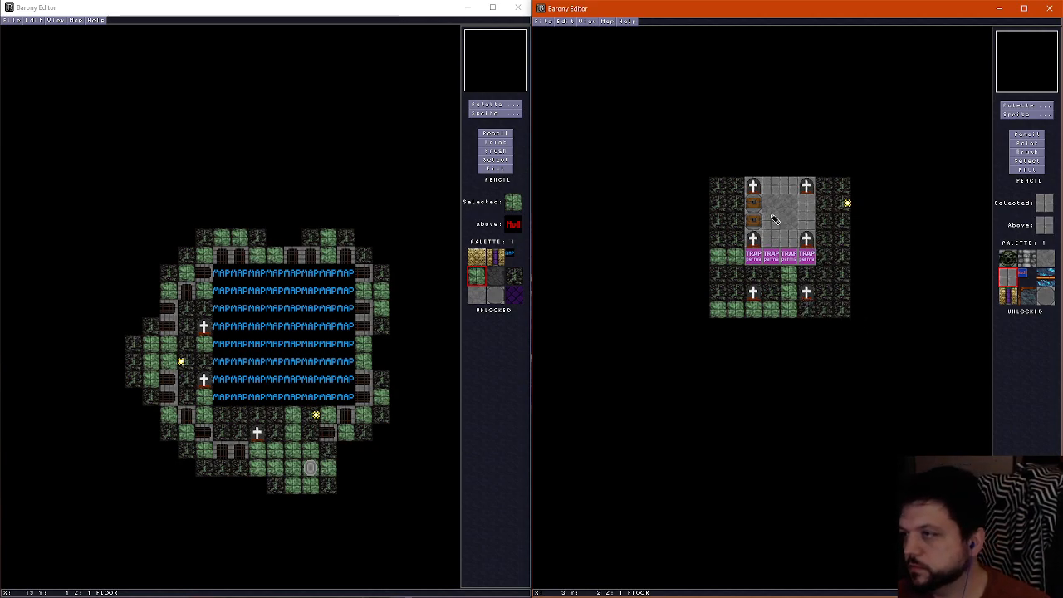
Repaint the path at X 4, Y 1 to 3, with green tiles and the other stone except X 2 and X 3, Y 1 and 2, with dark ground
right_click(789, 273)
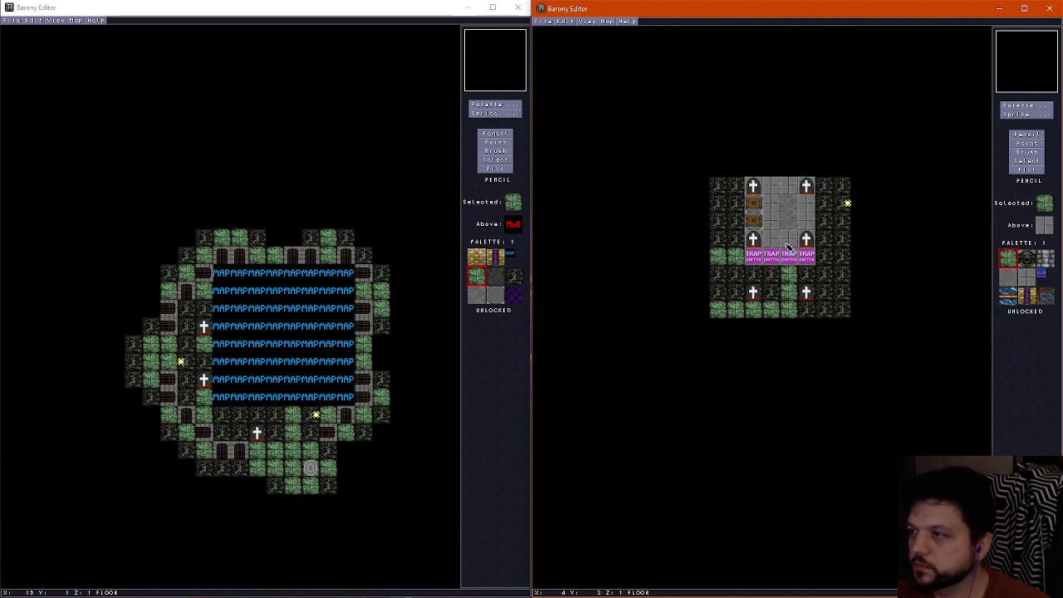
mouse_move(788, 244)
left_mouse_down()
mouse_move(789, 185)
mouse_move(806, 187)
left_mouse_up()
right_click(822, 194)
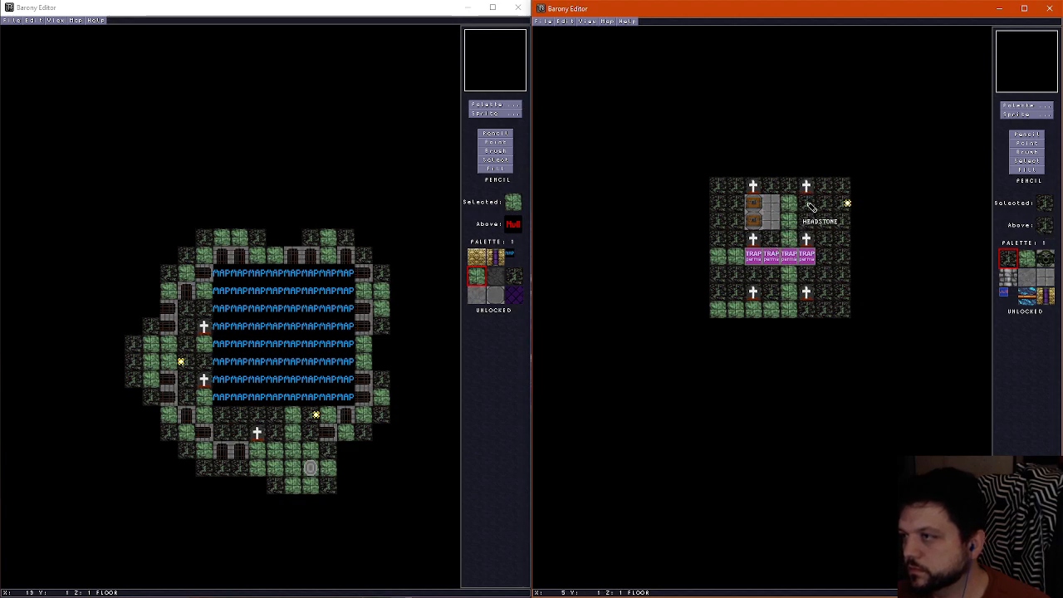
Place Latch On pressure plates behind the chests at X 1, Y 1, 2 and 3, moving the one from X 2, Y 4
left_click(1026, 143)
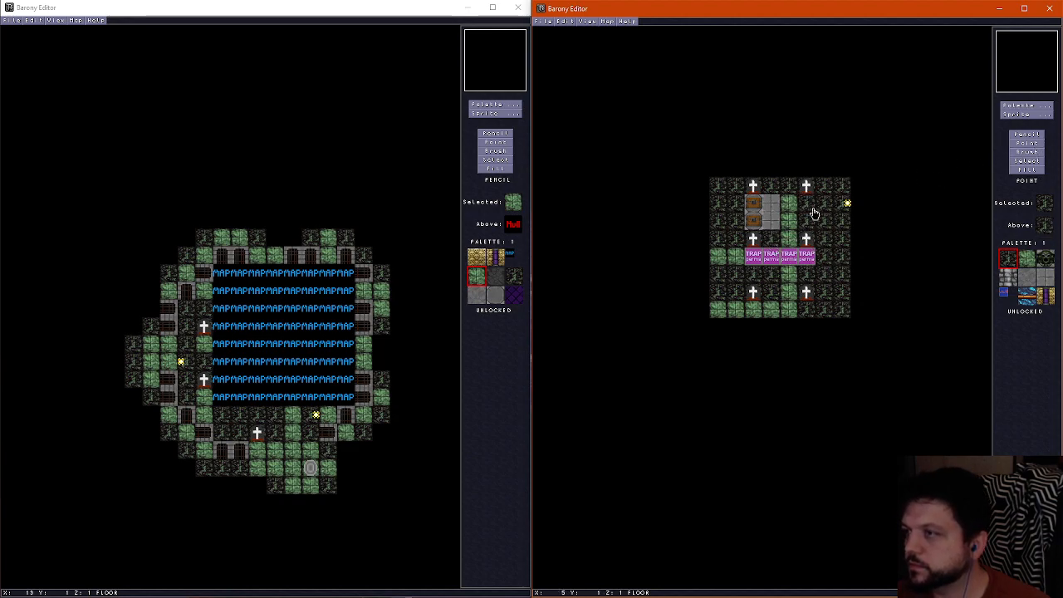
left_click_drag(754, 256, 737, 201)
right_click(737, 200)
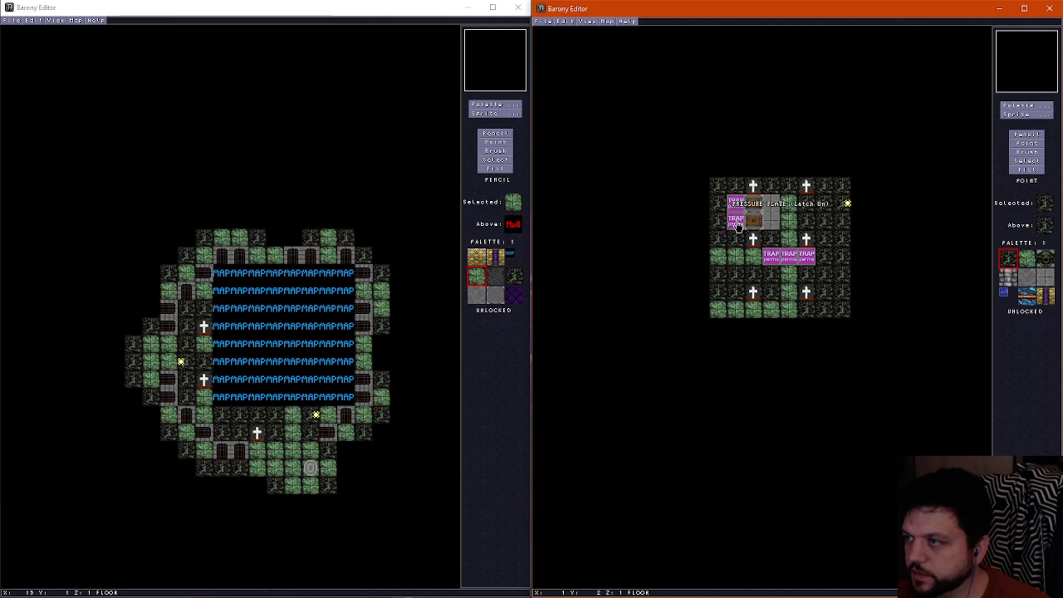
right_click(739, 225)
right_click(733, 240)
Place Latch On pressure plates in front of the chests at X 3, Y 1, 2 and 3
right_click(768, 238)
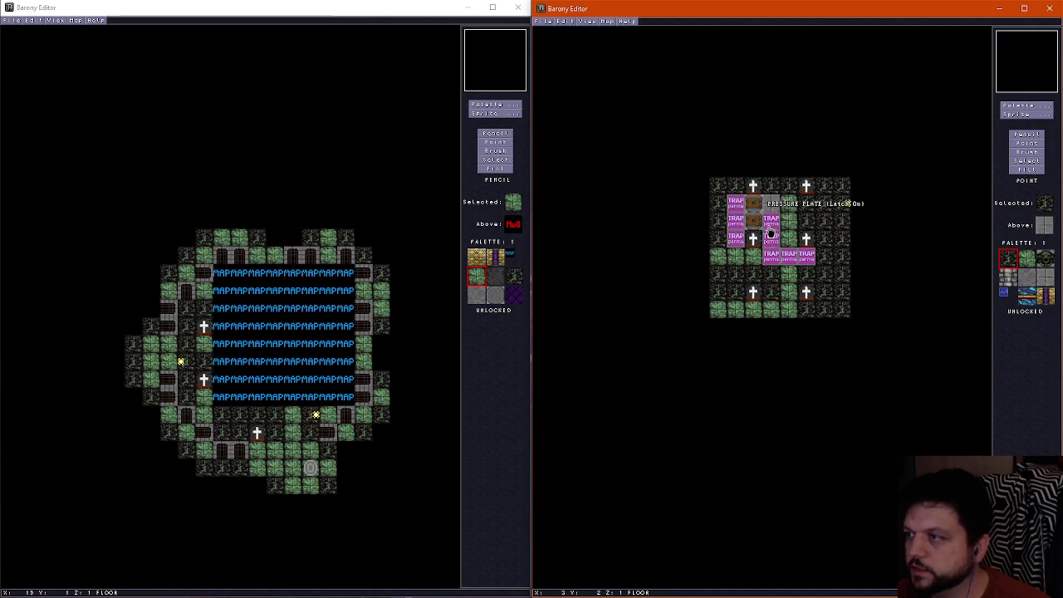
left_click(771, 225)
left_click(773, 261)
left_click(772, 202)
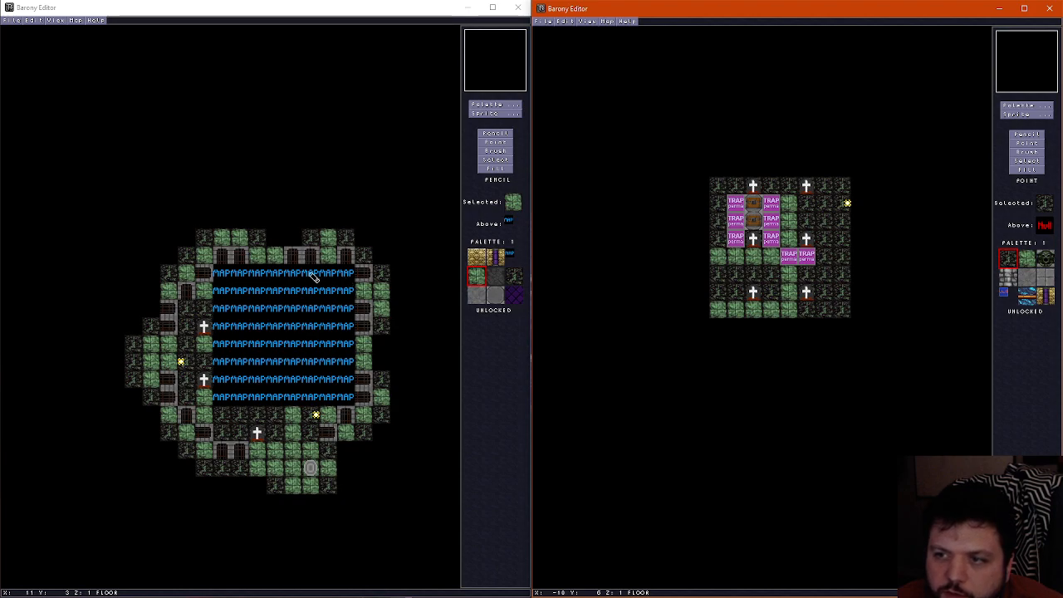
Move the two pressure plates left on row Y 4 to X 3, Y 0, and X 0, Y 1
left_click(808, 253)
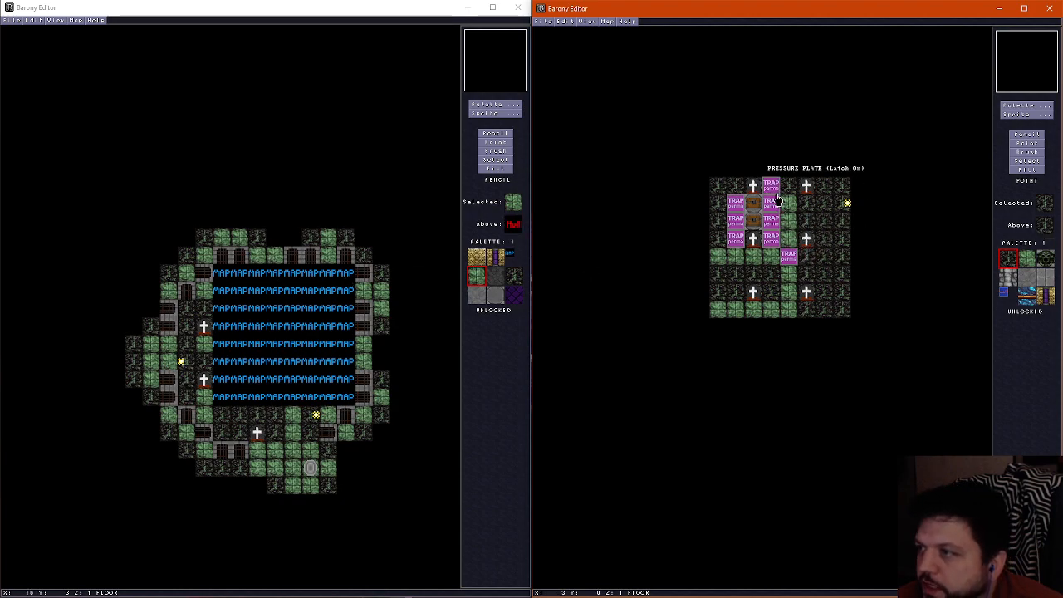
left_click(774, 192)
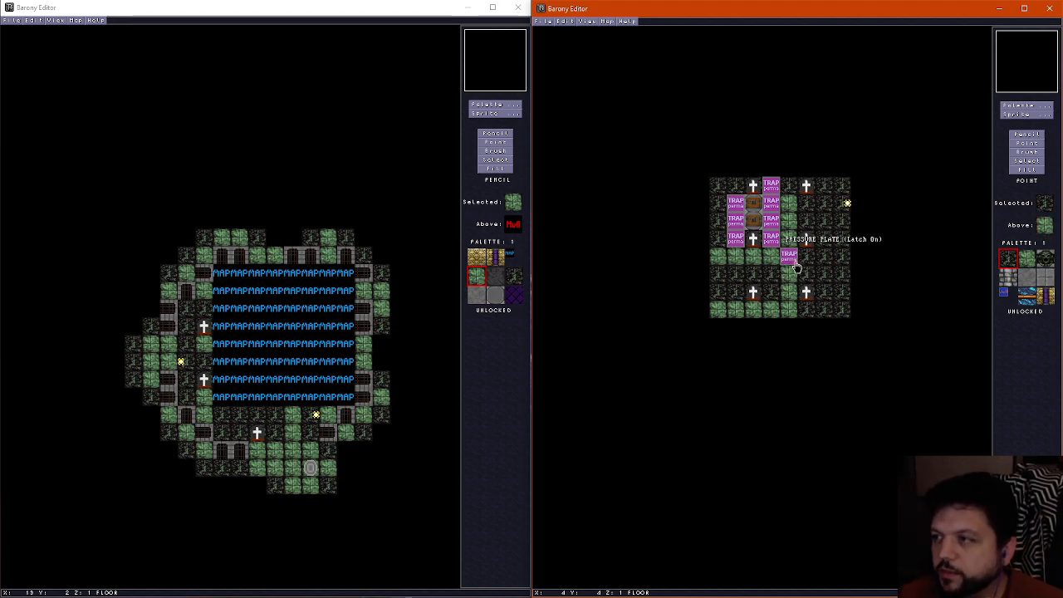
left_click_drag(796, 267, 718, 214)
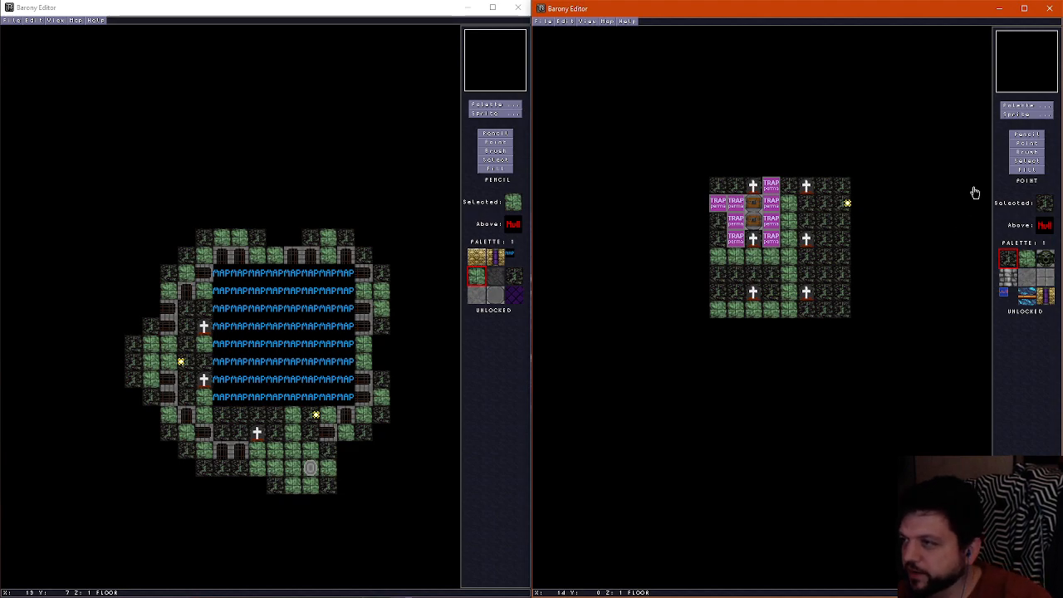
Place wire sprites along the path at X 4, Y 1 to 6, plus one at X 5, Y 1
left_click(1026, 114)
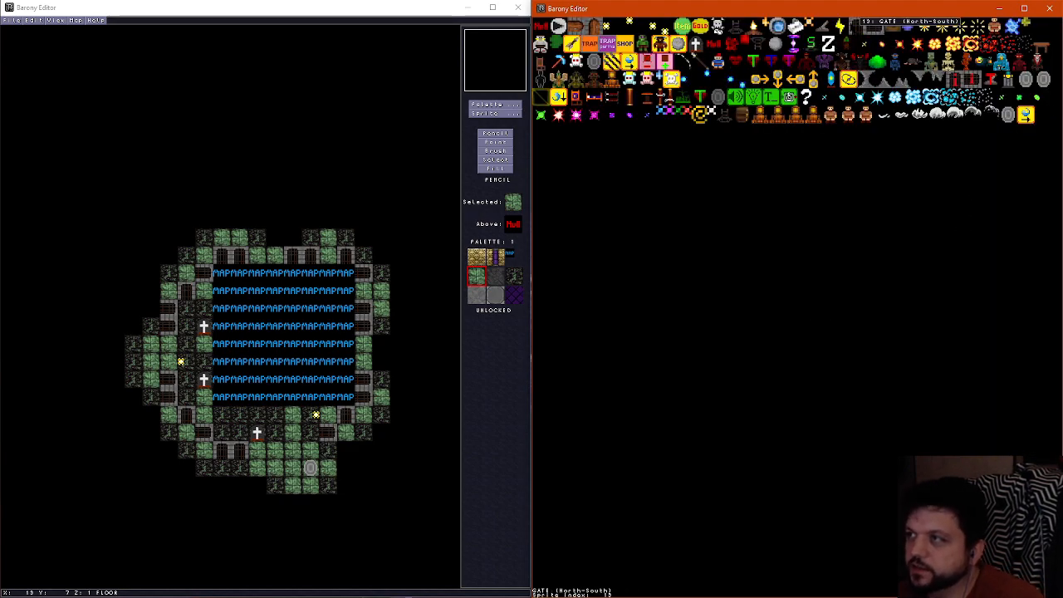
left_click(857, 25)
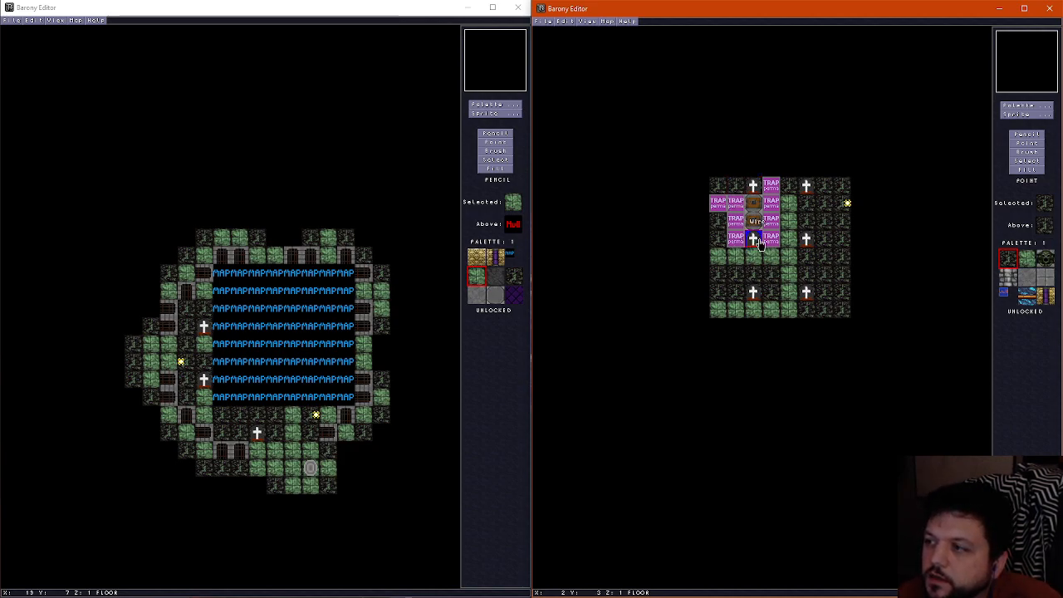
left_click(788, 203)
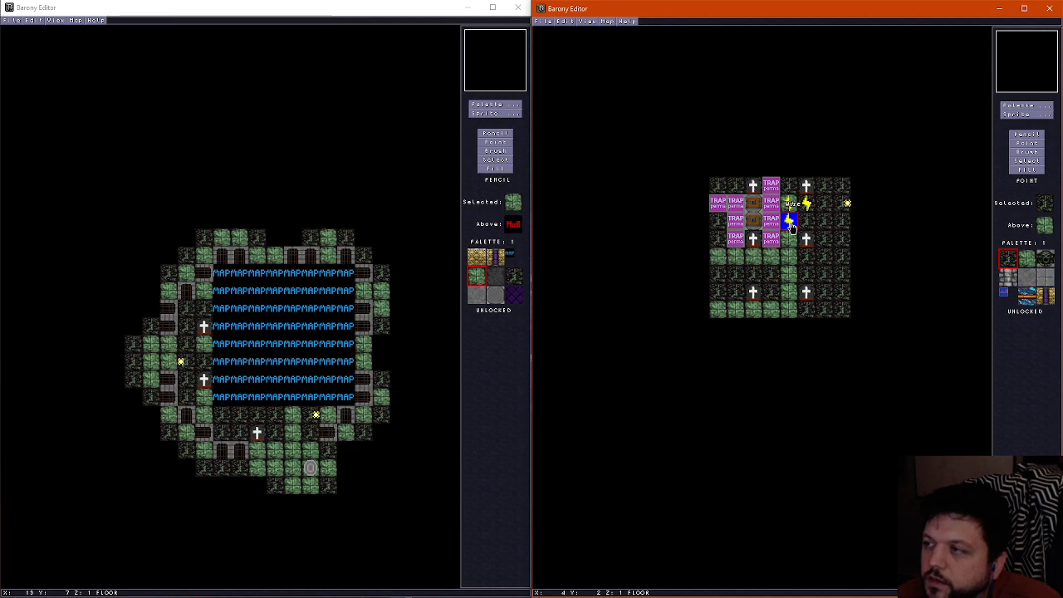
left_click(790, 226)
left_click(790, 247)
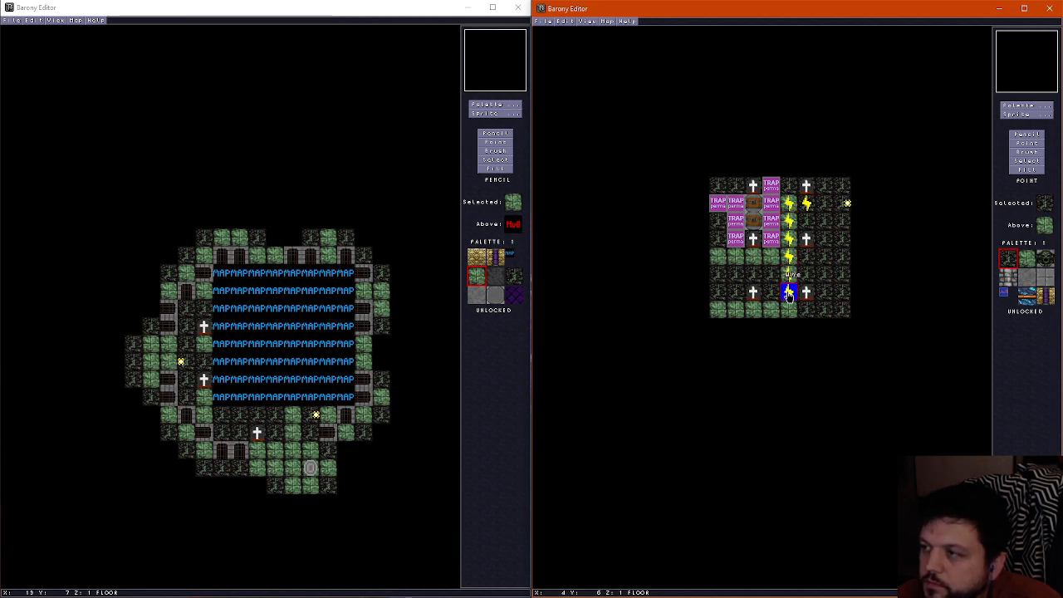
Place wires at X 2, Y 4 and 5, and along X 0 from Y 3 to Y 6
left_click(753, 258)
right_click(754, 262)
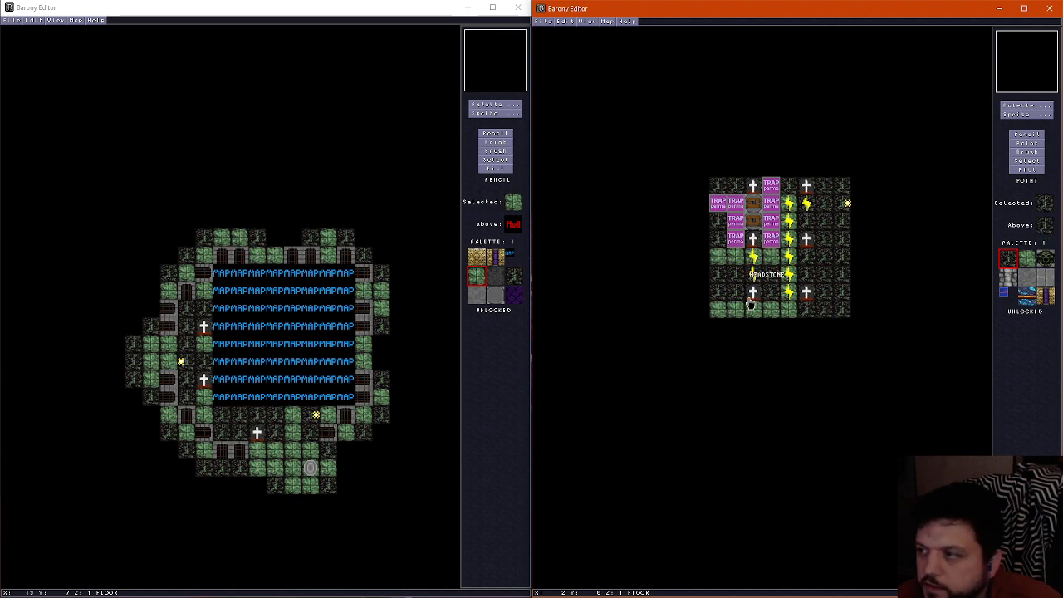
left_click(753, 257)
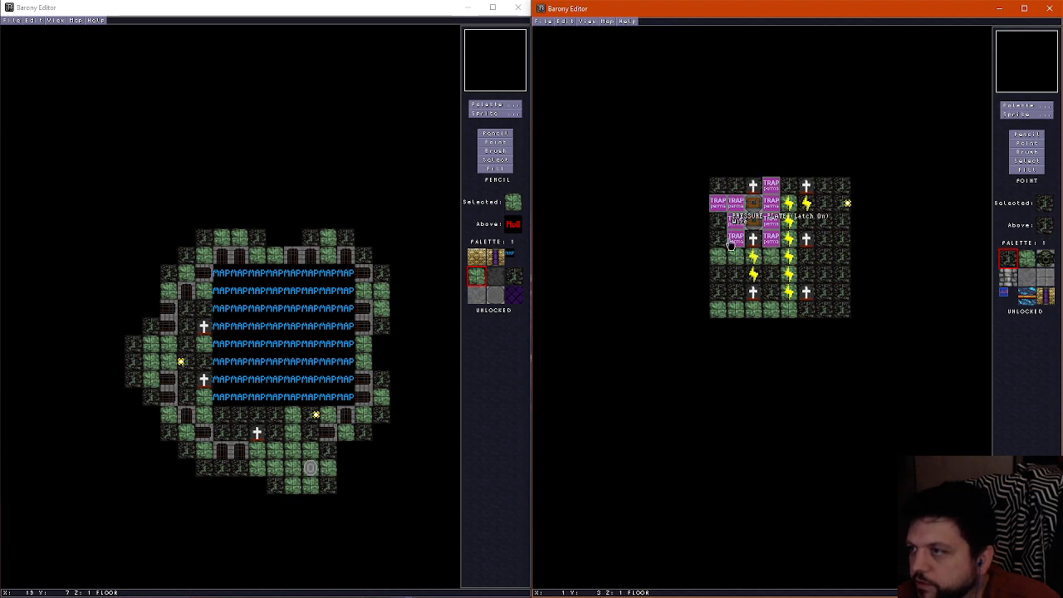
left_click(721, 243)
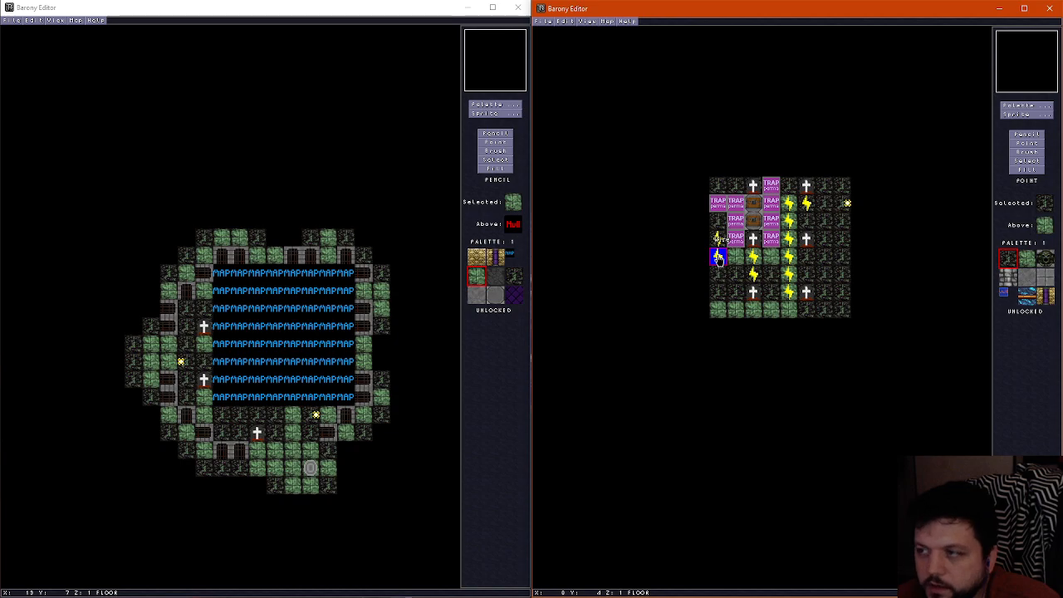
left_click_drag(721, 243, 717, 293)
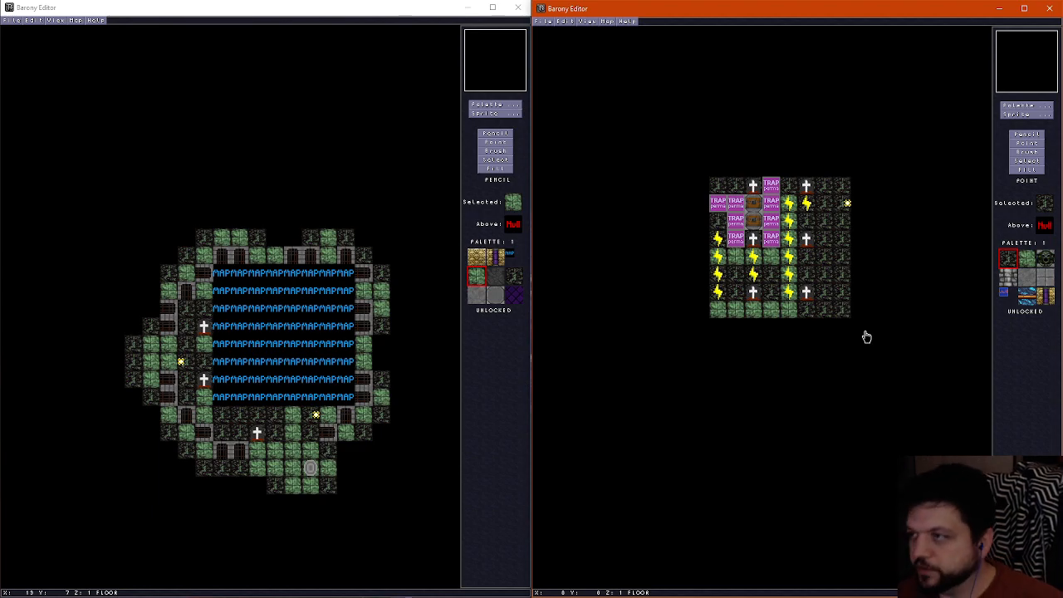
Examine the chests, pressure plates, wires and surrounding stone walls from inside the room in the 3D view
scroll(803, 311, "up", 1)
key("ctrl+f")
key("Up")
key("Right")
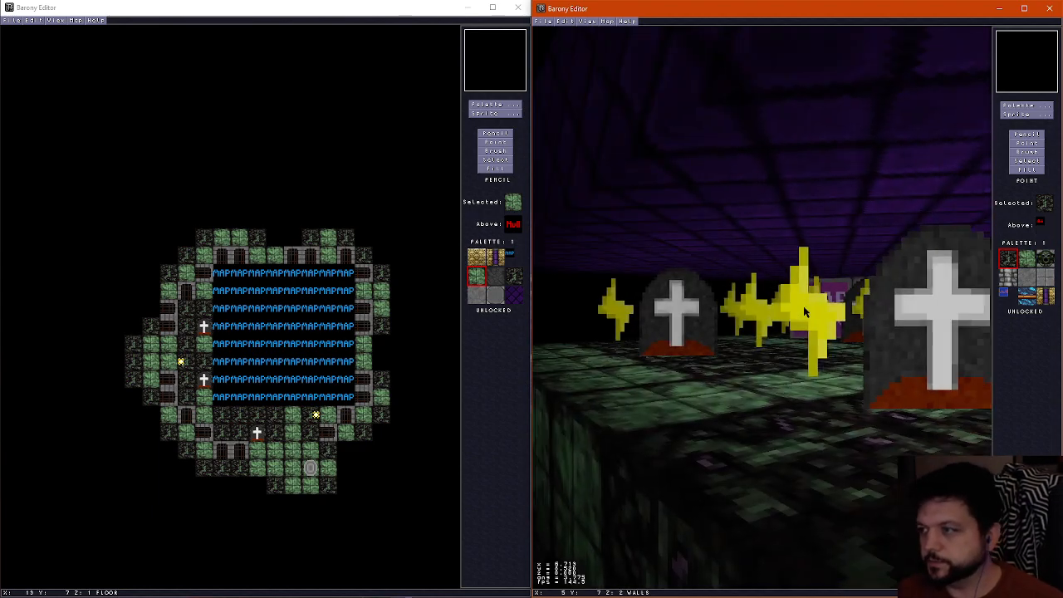
key("Up")
key("Down")
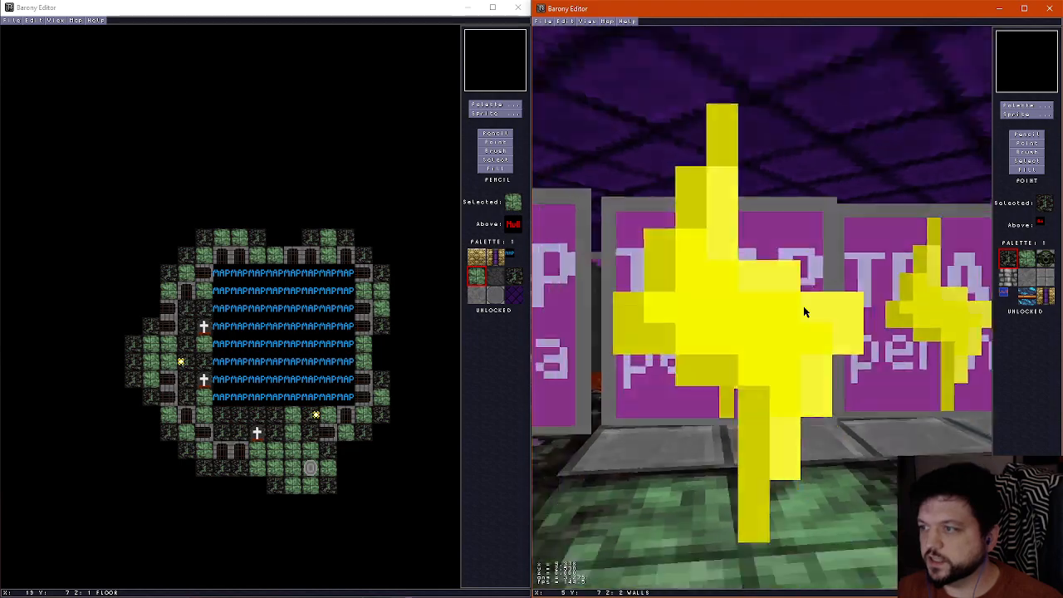
key("Right")
key("Left")
key("Up")
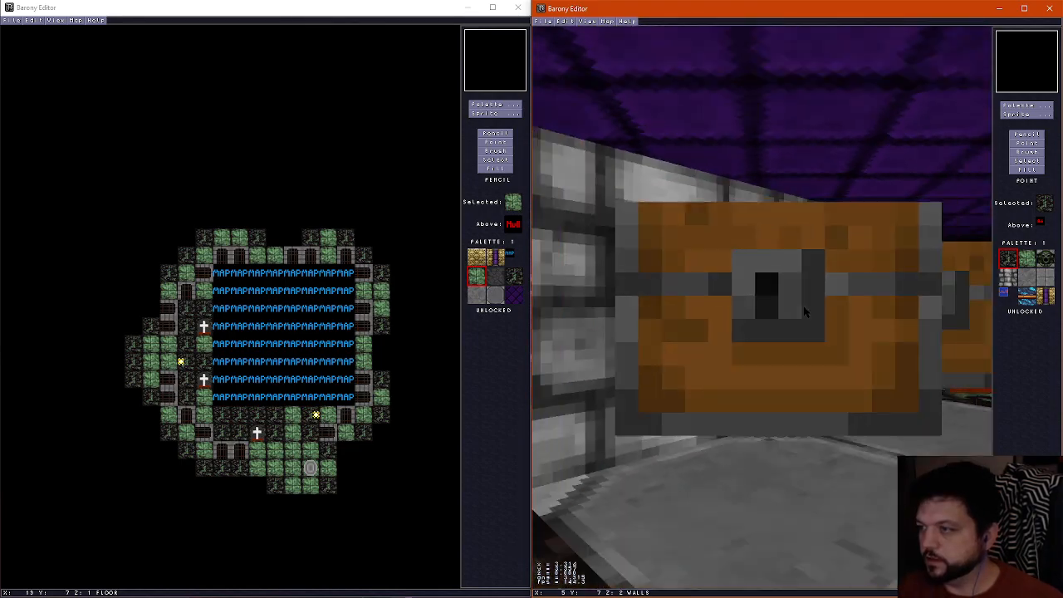
key("Right")
key("Up")
key("Left")
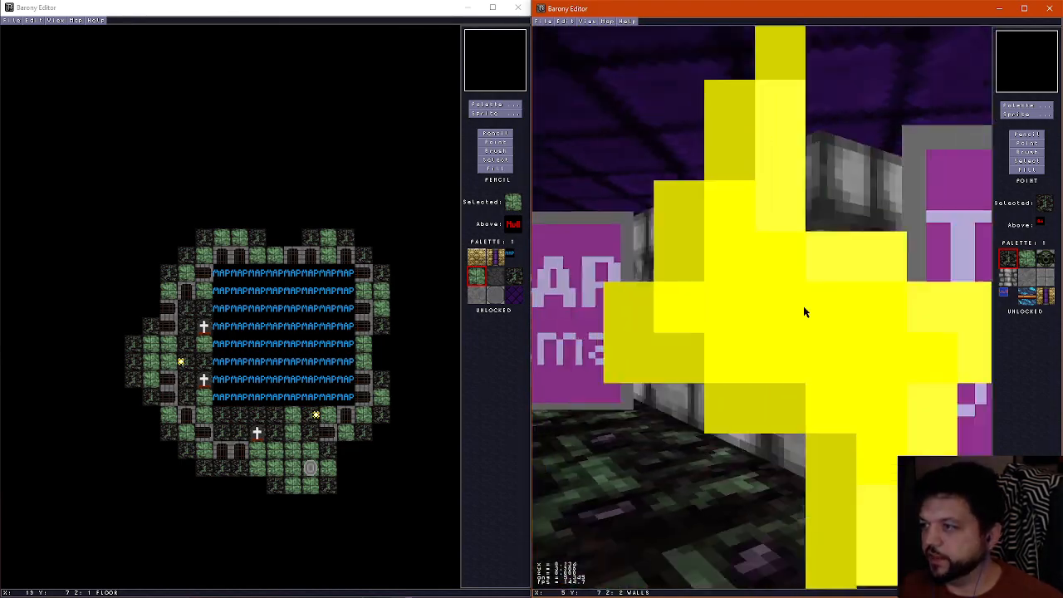
key("Left")
key("Up")
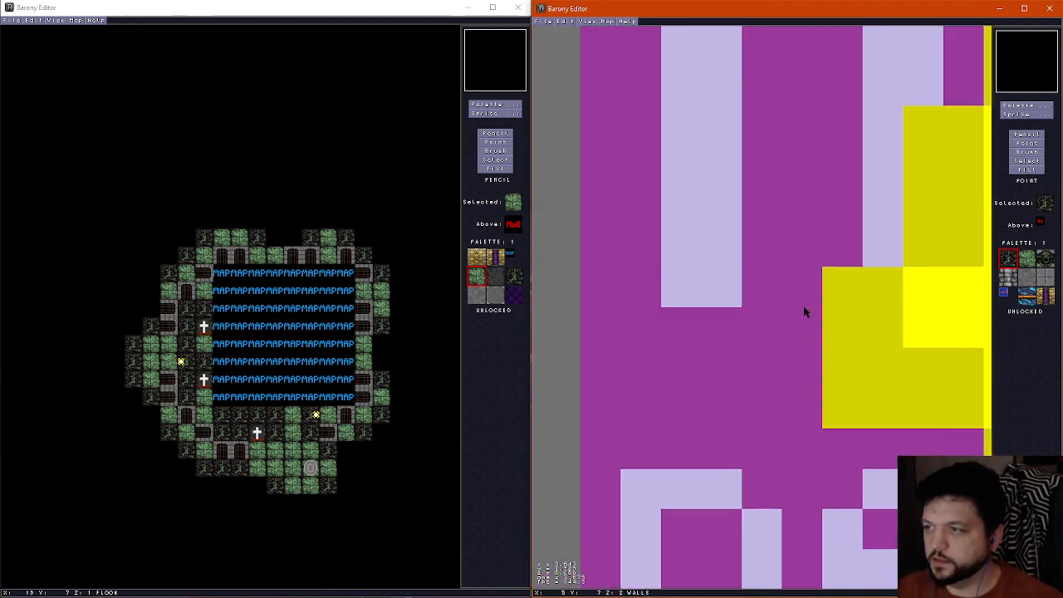
key("Down")
key("Up")
key("f")
scroll(837, 306, "down", 1)
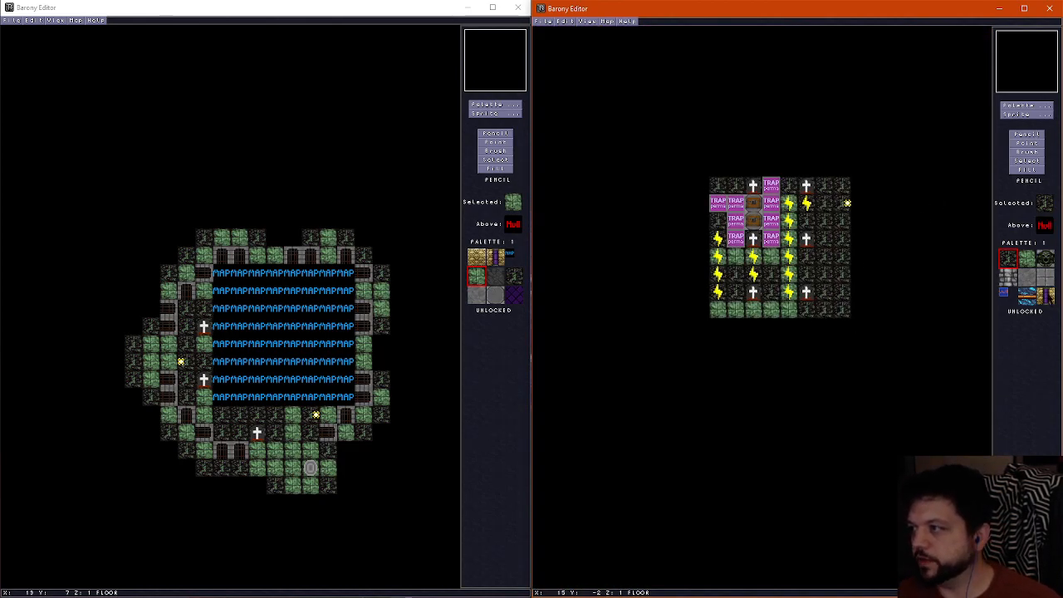
Paint the skull wall tile with the purple column over the stone wall behind the chests
left_click(1047, 301)
scroll(736, 207, "up", 2)
scroll(736, 207, "down", 1)
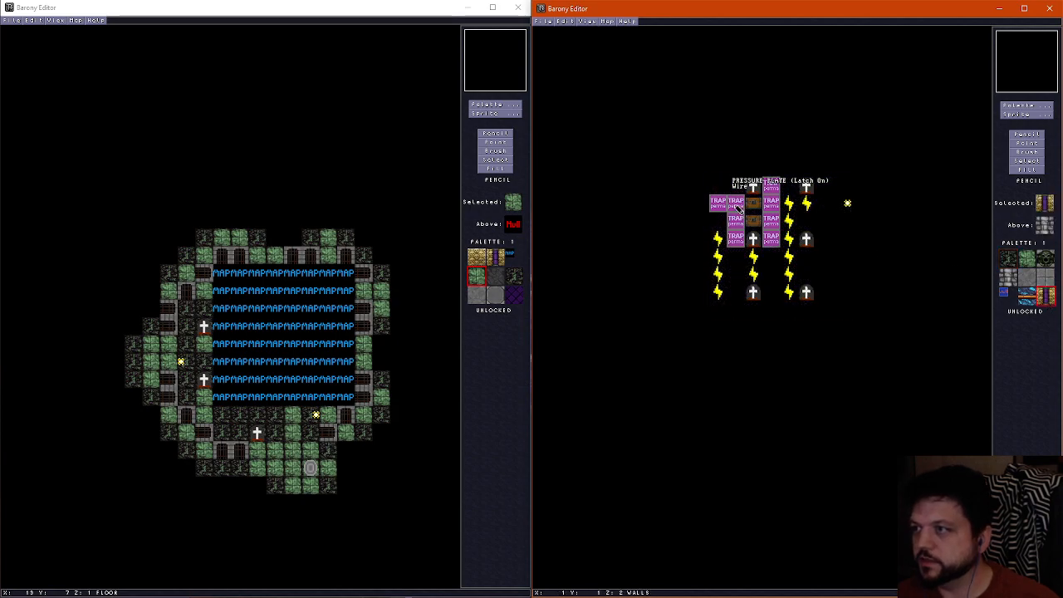
Inspect the skull wall behind the chests from several sides in the 3D view
key("f")
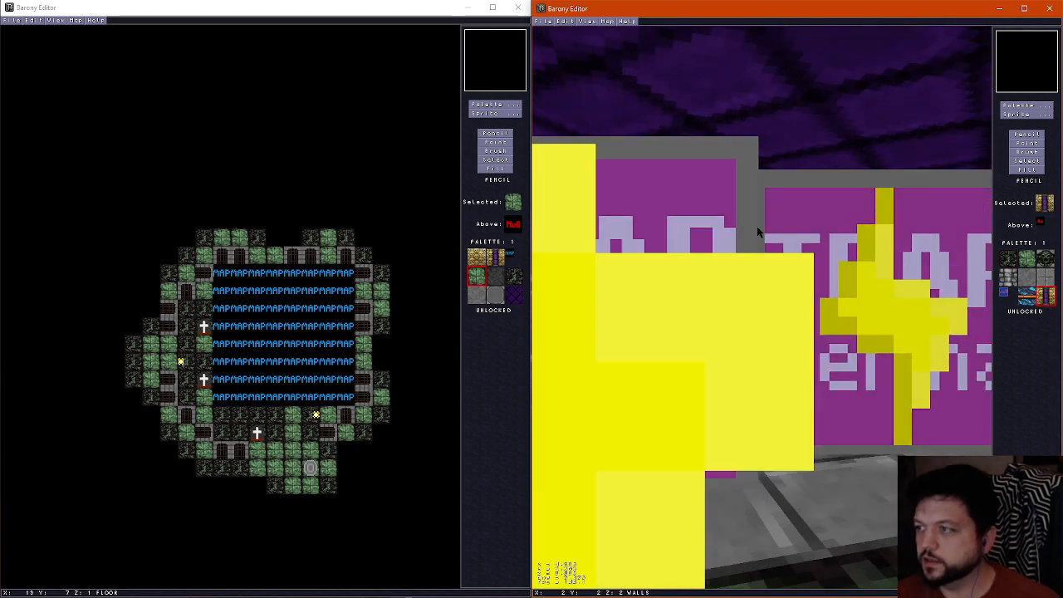
key("Down")
key("Left")
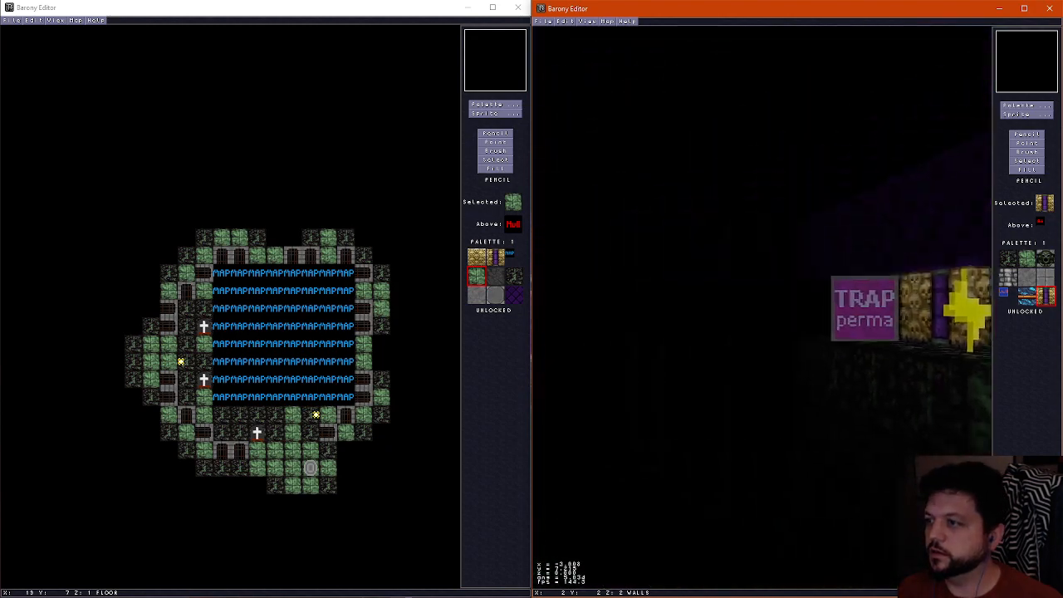
key("Up")
key("Right")
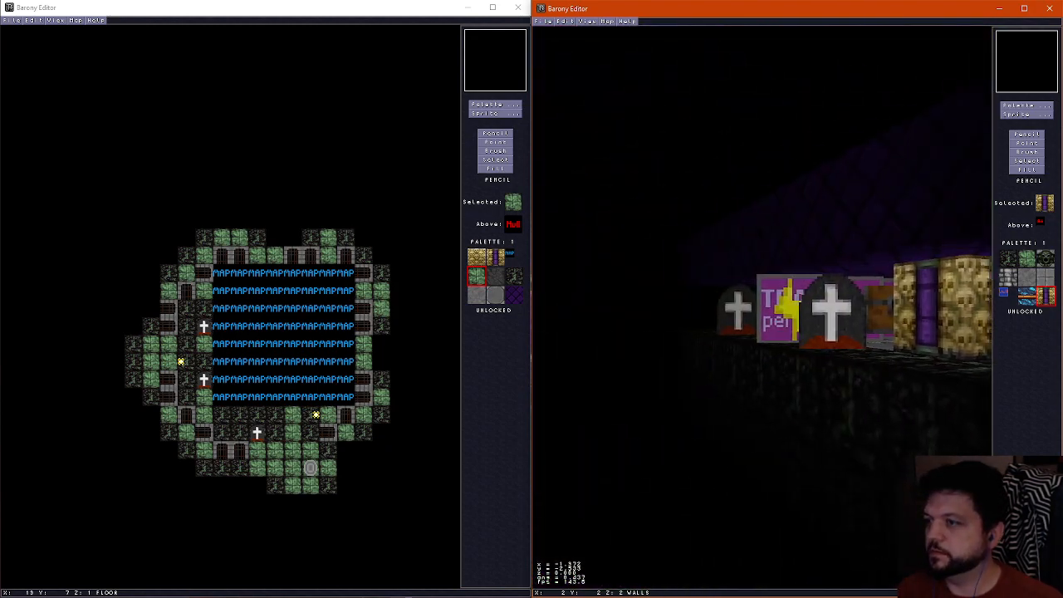
key("Up")
key("Down")
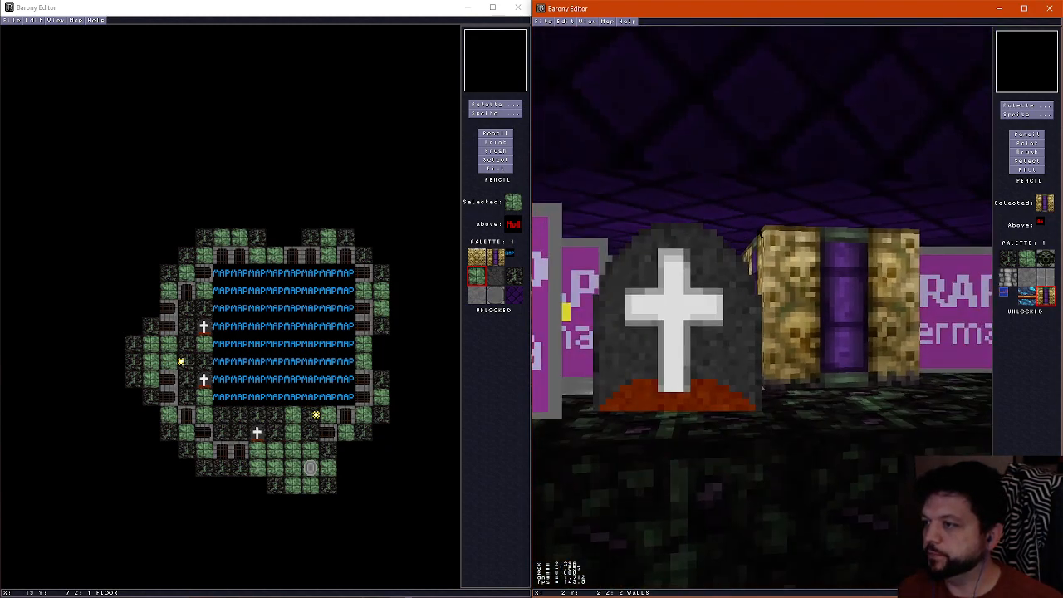
key("Up")
key("Left")
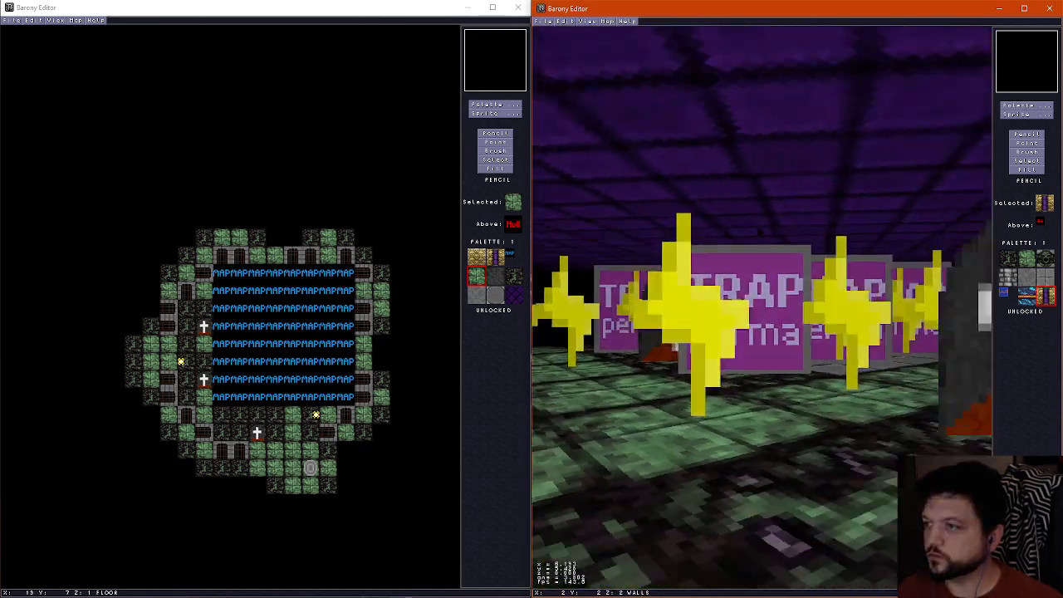
key("Down")
key("Up")
key("Left")
key("f")
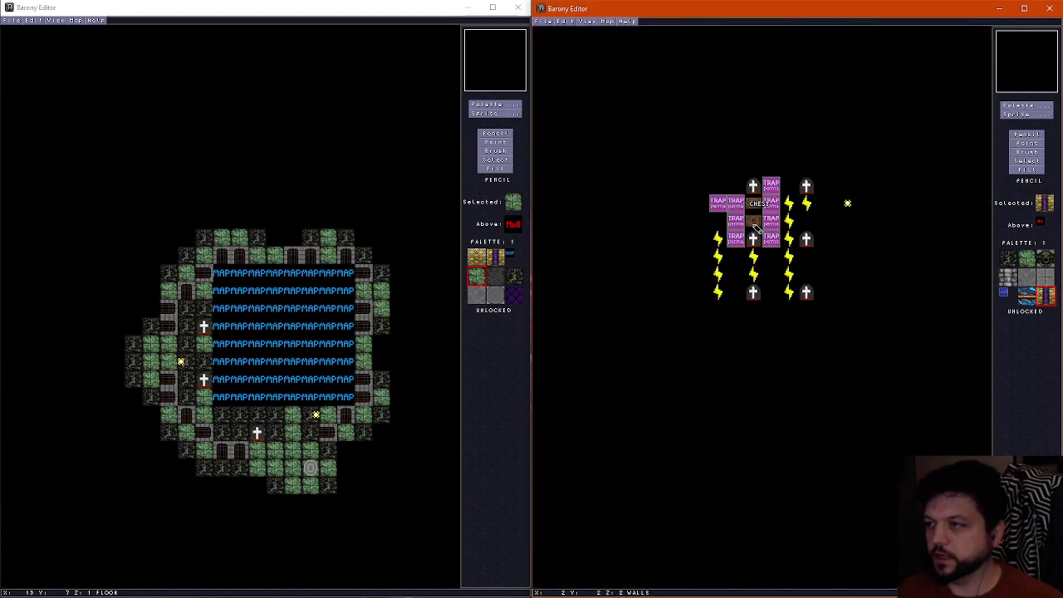
Replace the author's name in the map properties and apply the change
left_click(607, 21)
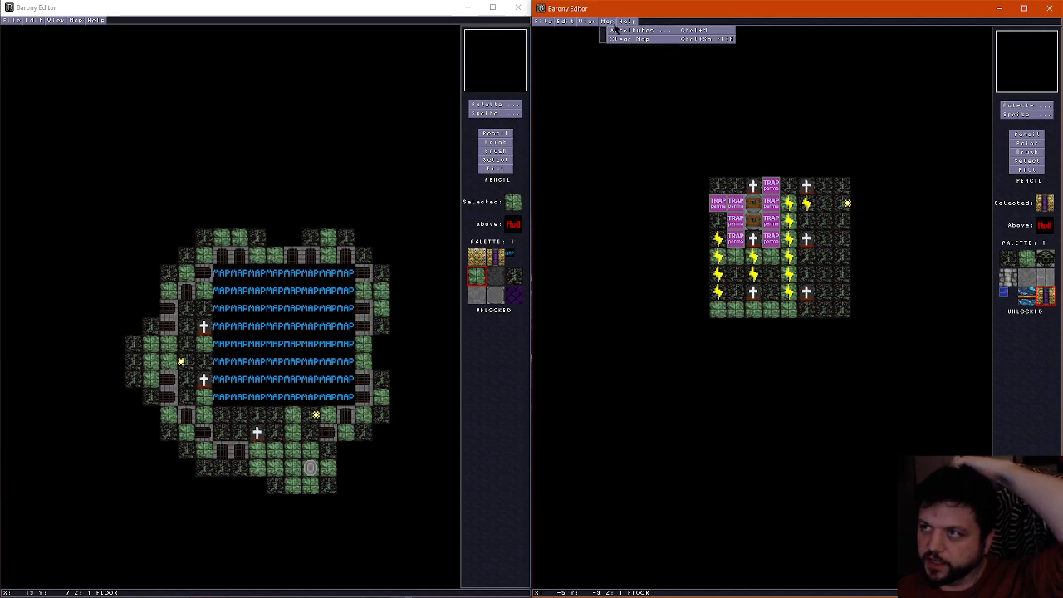
left_click(615, 30)
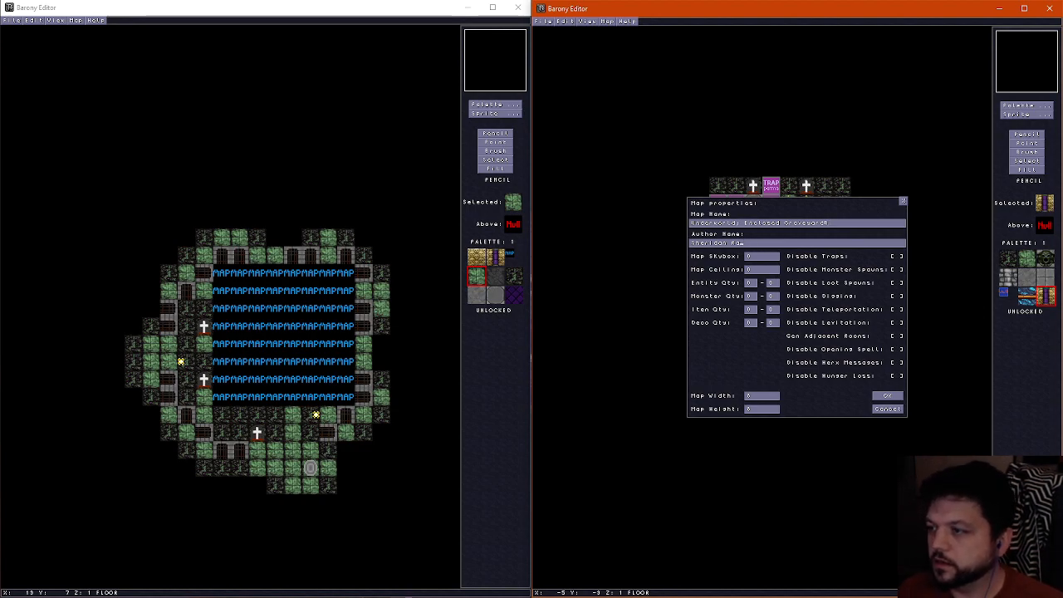
key("BackSpace")
key("BackSpace")
key("BackSpace")
key("BackSpace")
key("BackSpace")
key("BackSpace")
key("BackSpace")
key("BackSpace")
key("BackSpace")
key("BackSpace")
key("BackSpace")
key("BackSpace")
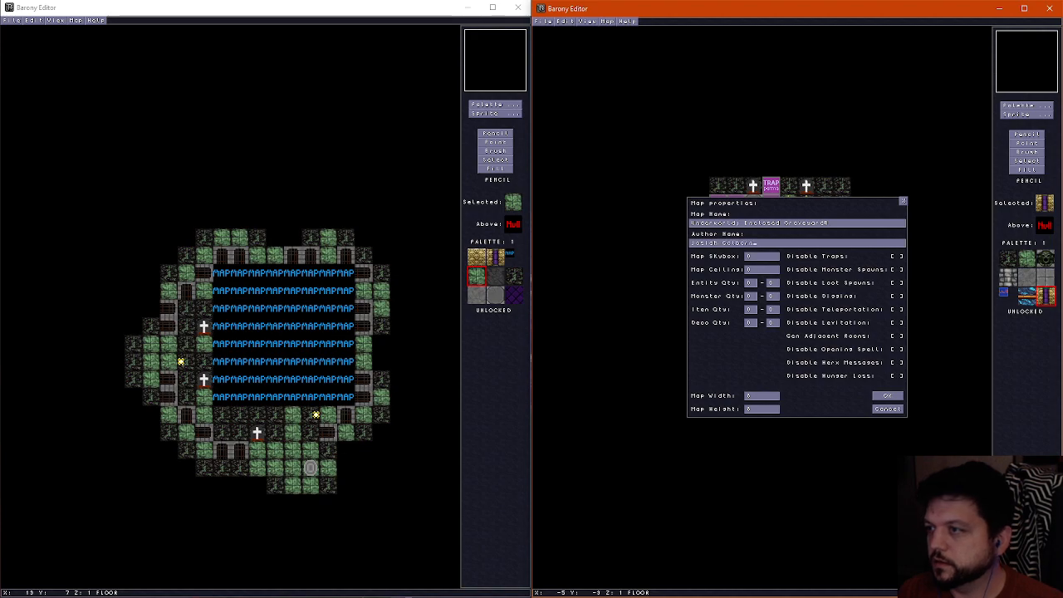
left_click(897, 397)
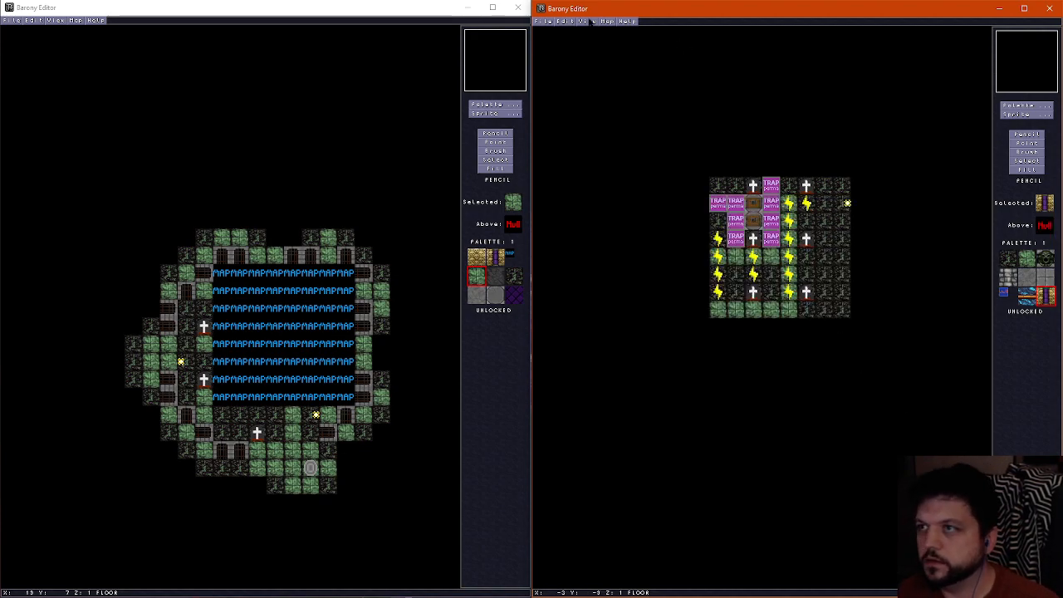
Save the chest room map as underworld11b
left_click(544, 21)
left_click(570, 67)
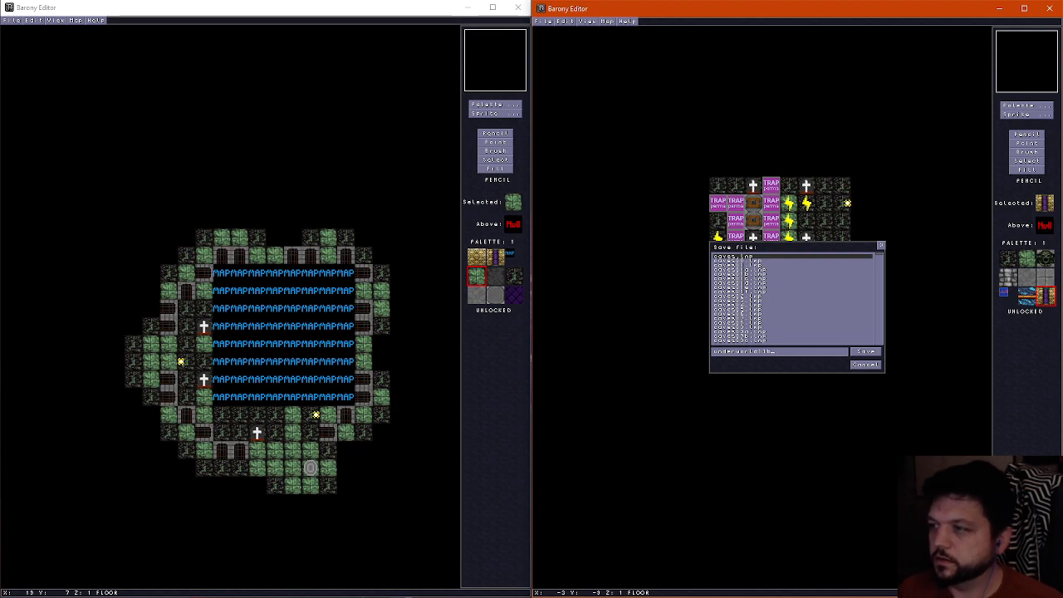
left_click(863, 355)
Load the other underworld11 sub-room variant and return to underworld11b to compare the two rooms
key("ctrl+o")
key("BackSpace")
type("c")
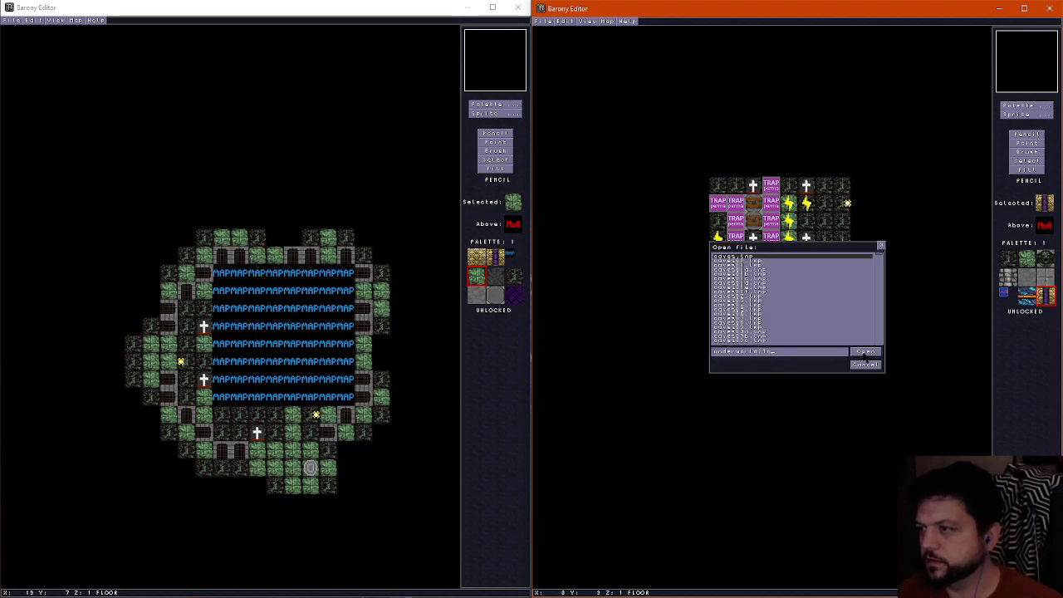
left_click(864, 353)
key("ctrl+o")
left_click(867, 357)
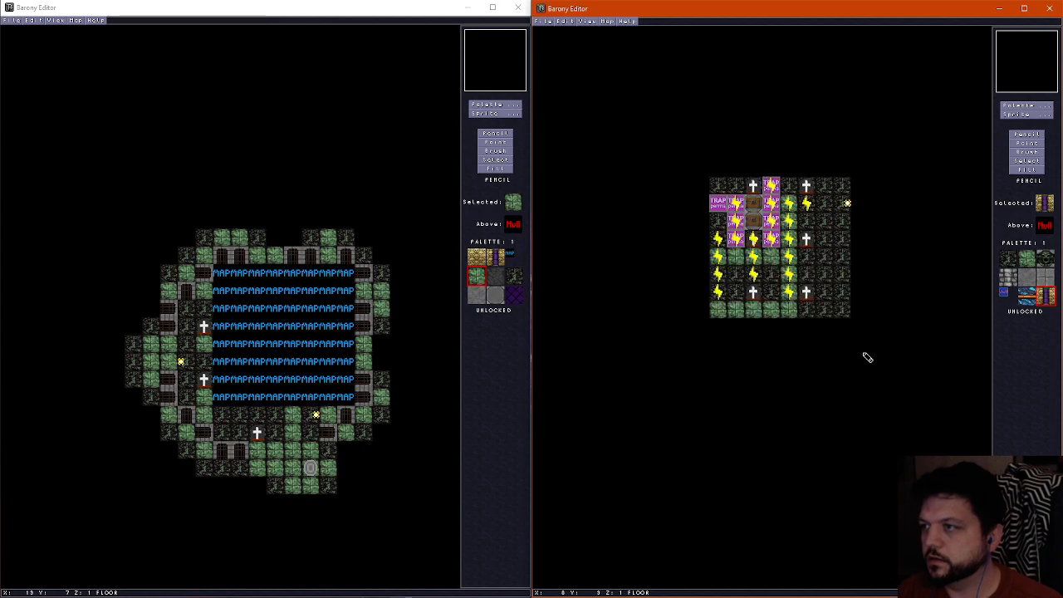
Paint the floor at X 4, Y 0 with the green tile and hide the sprites
right_click(791, 201)
left_click(789, 188)
key("ctrl+e")
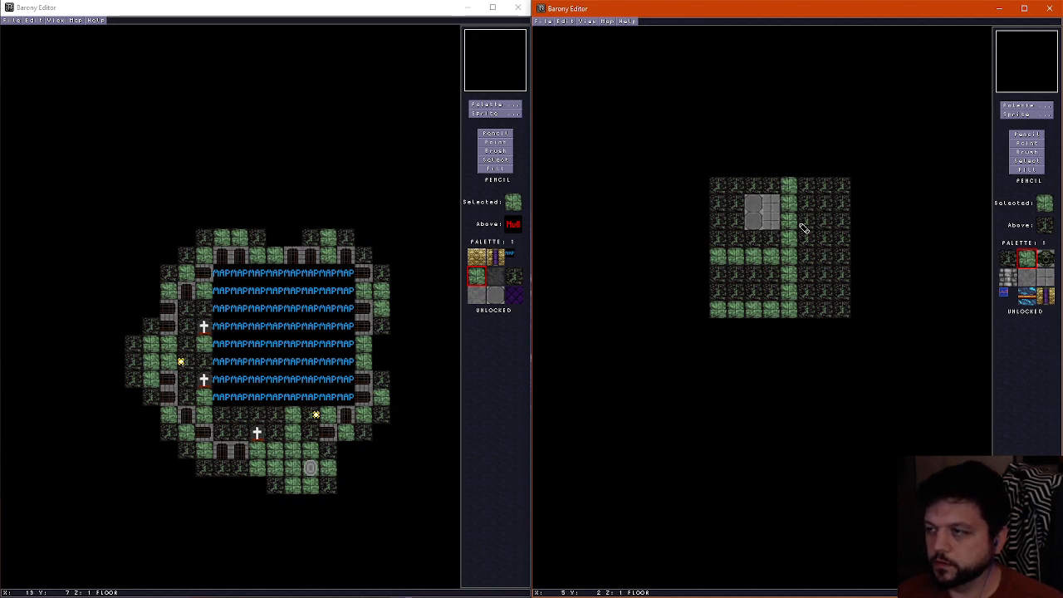
Compare the bare floor layouts of the two sub-room variants by loading one after the other
key("ctrl+o")
key("Return")
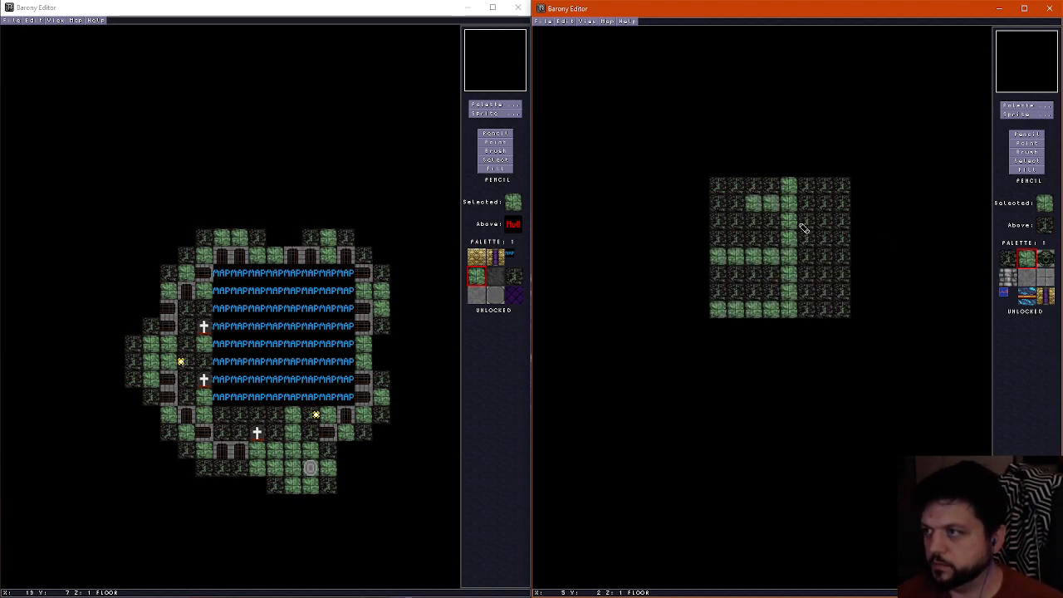
key("ctrl+o")
key("Return")
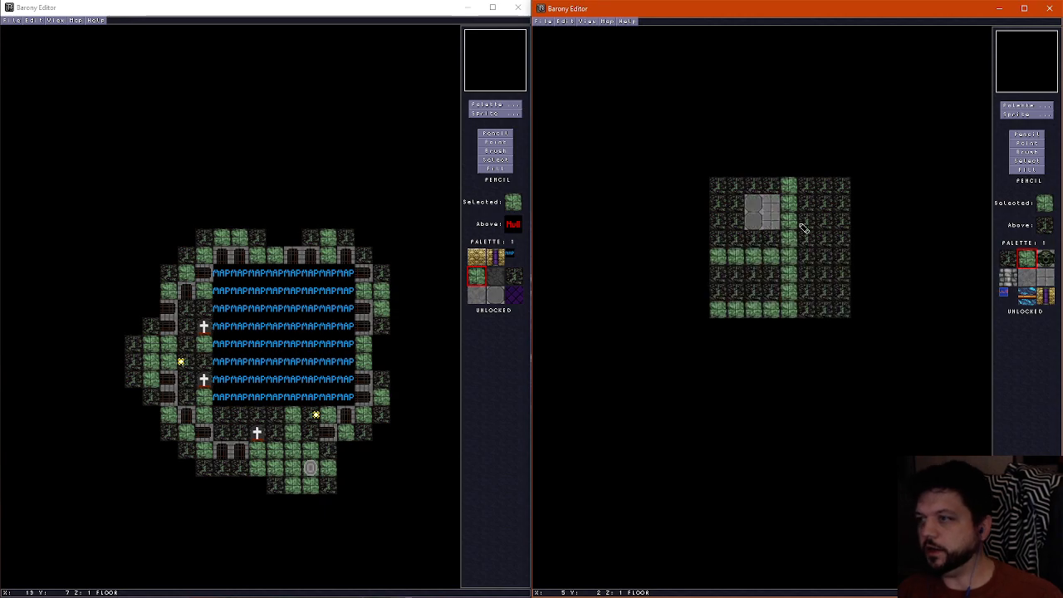
scroll(804, 228, "up", 2)
scroll(804, 233, "down", 2)
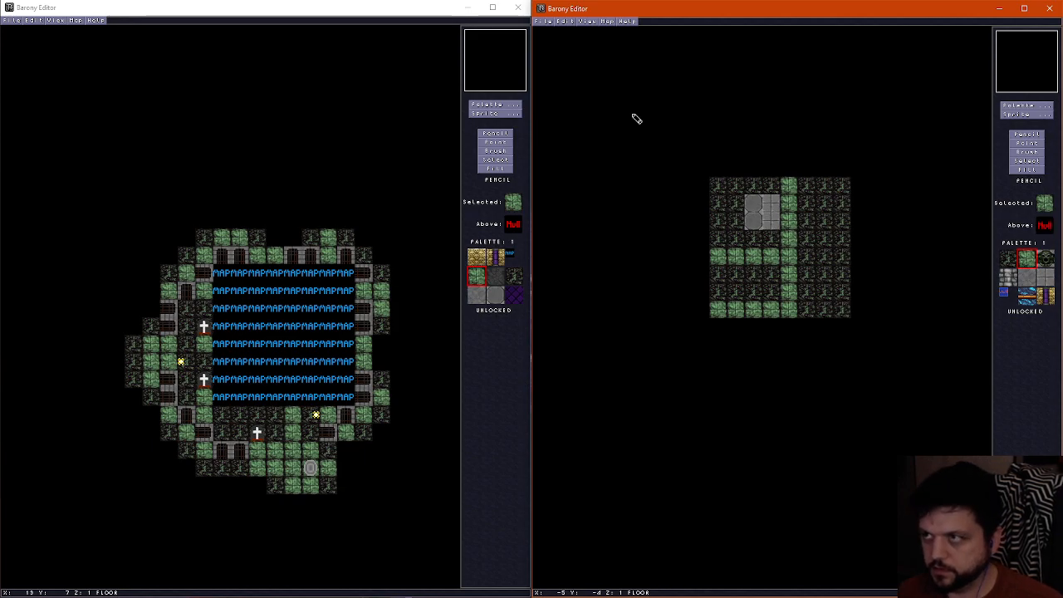
Show the sprites again and delete the pressure plate at X 0, Y 1
key("ctrl+e")
scroll(736, 241, "up", 2)
scroll(738, 246, "down", 2)
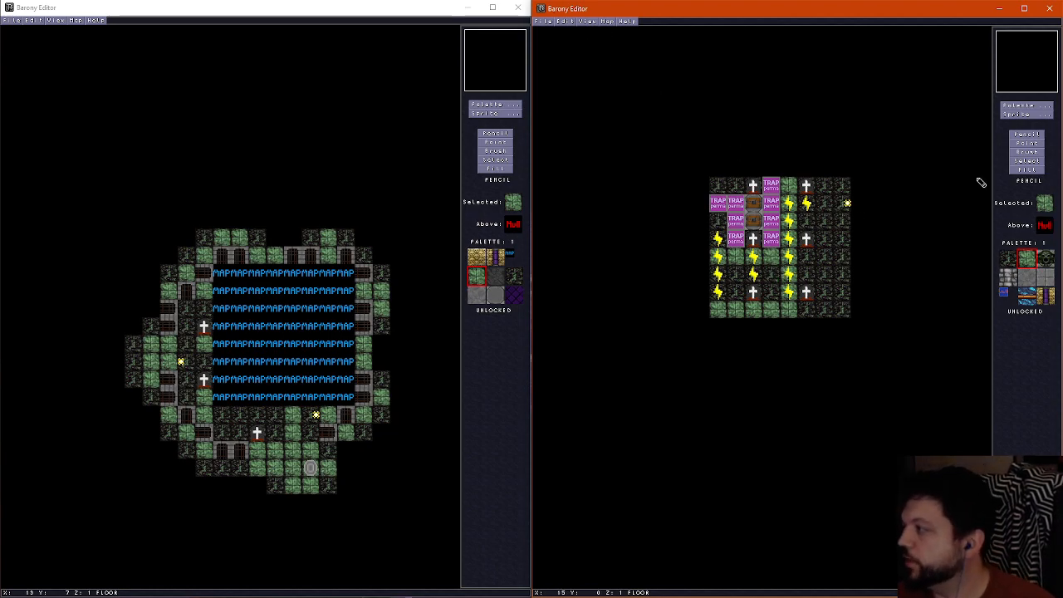
left_click(1028, 143)
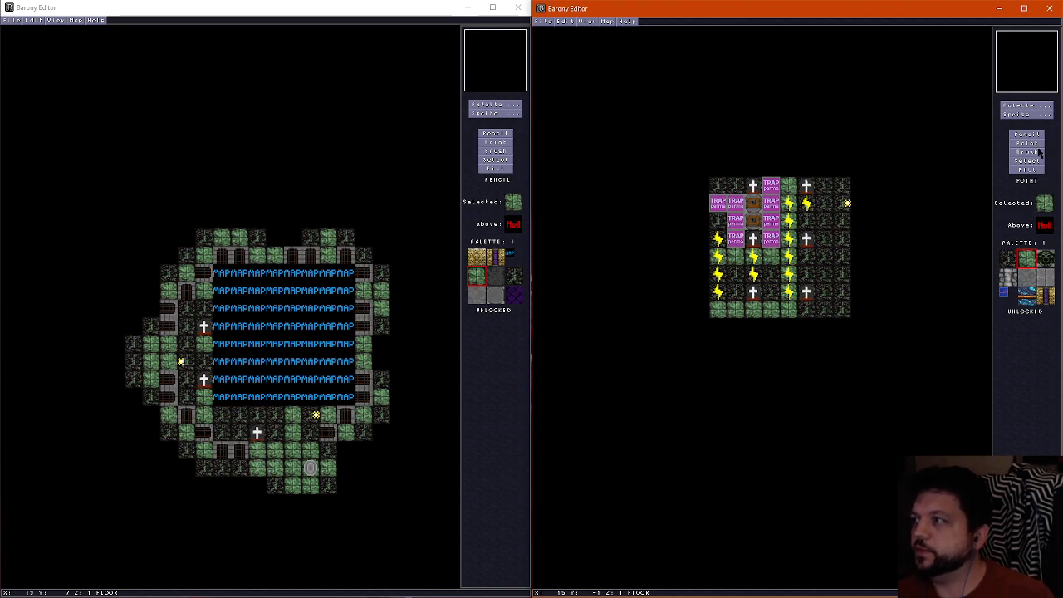
left_click(716, 205)
key("Delete")
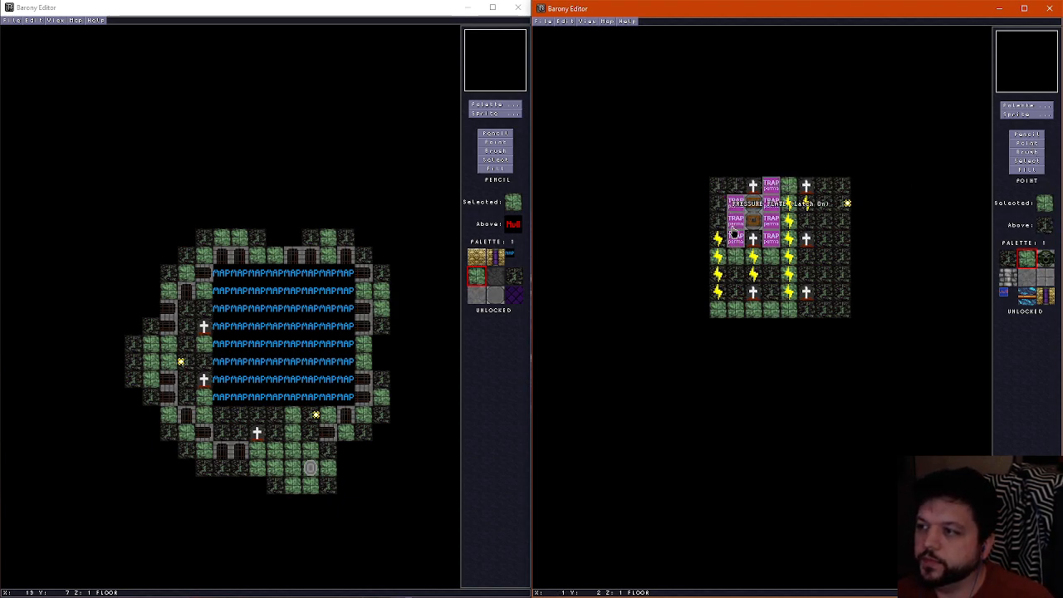
Delete the pressure plates along X 1, Y 1 to 3, and the chest at X 2, Y 2
left_click(735, 229)
key("Delete")
left_click(733, 215)
key("Delete")
left_click(736, 237)
key("Delete")
left_click(754, 221)
key("Delete")
left_click(753, 202)
Delete the pressure plates along X 3, Y 0 to 3, and the headstones at X 2, Y 0 and Y 3
key("Delete")
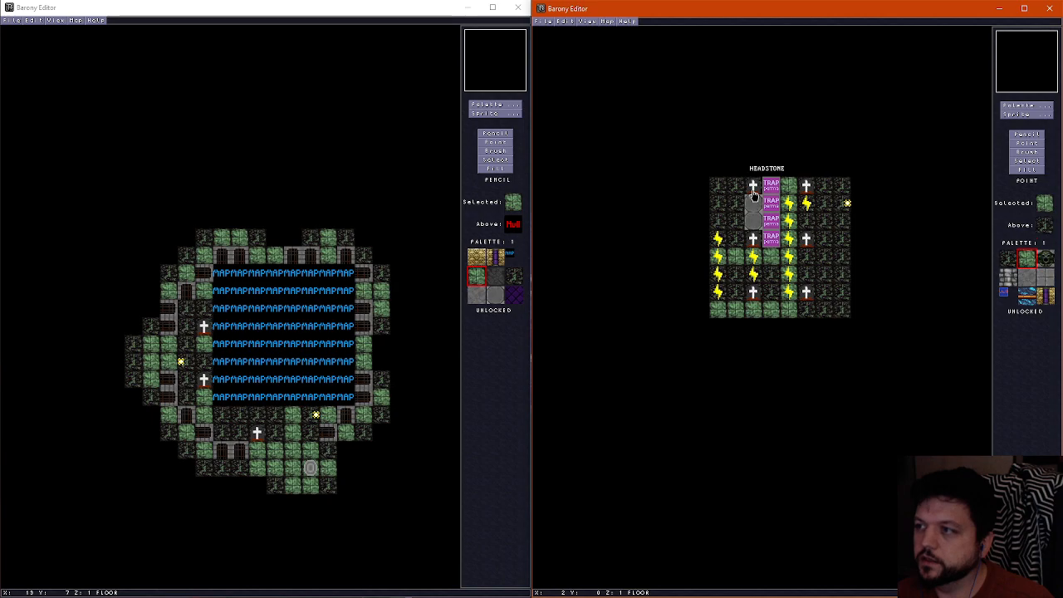
left_click(772, 208)
key("Delete")
left_click(772, 239)
key("Delete")
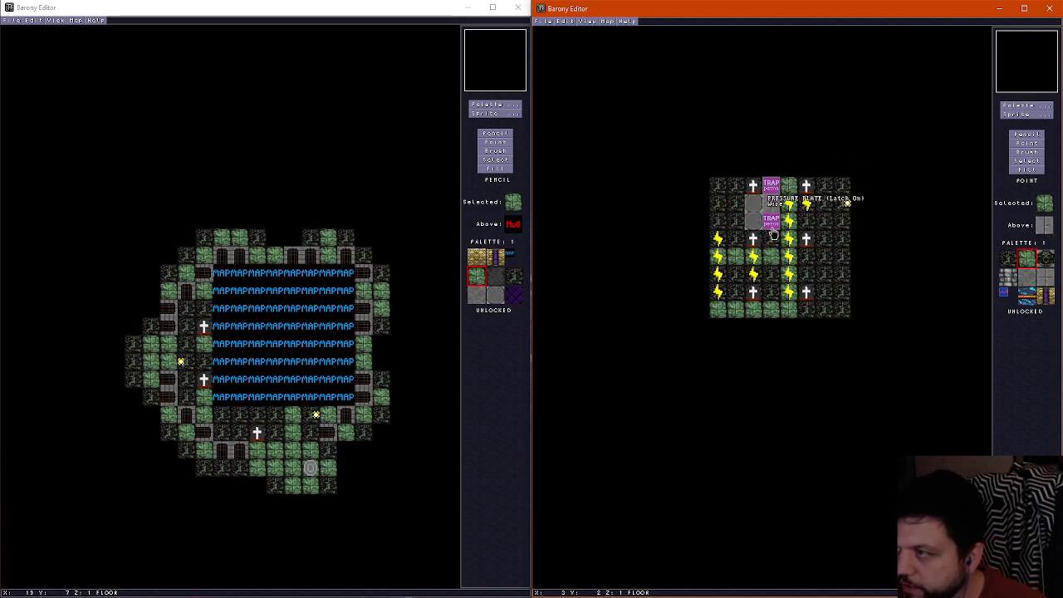
left_click(754, 238)
key("Delete")
left_click(753, 185)
key("Delete")
left_click(772, 182)
Delete the wires and headstones in the X 4 and X 5 columns between Y 0 and Y 3
key("Delete")
left_click(772, 218)
key("Delete")
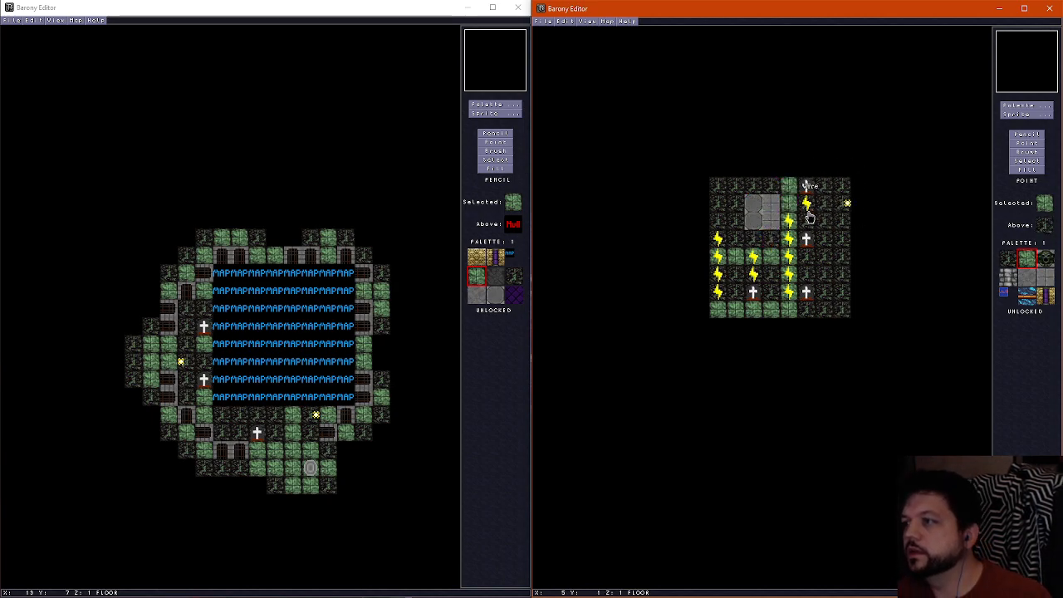
Delete the column of wires at X 0, Y 3 to 6
key("Delete")
left_click(791, 224)
key("Delete")
left_click(790, 242)
key("Delete")
left_click(807, 241)
key("Delete")
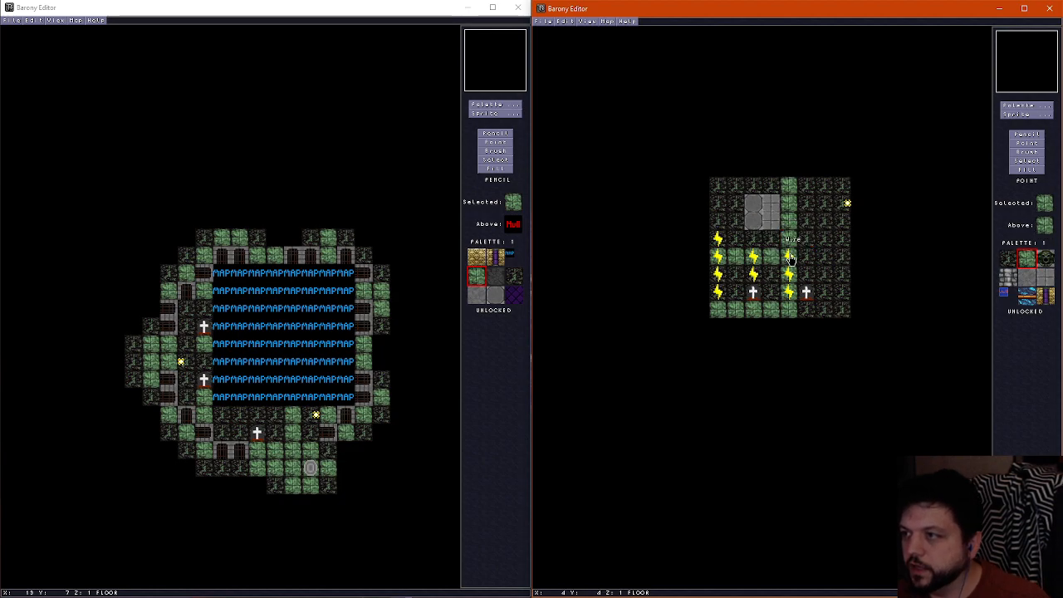
left_click(716, 259)
key("Delete")
left_click(718, 240)
key("Delete")
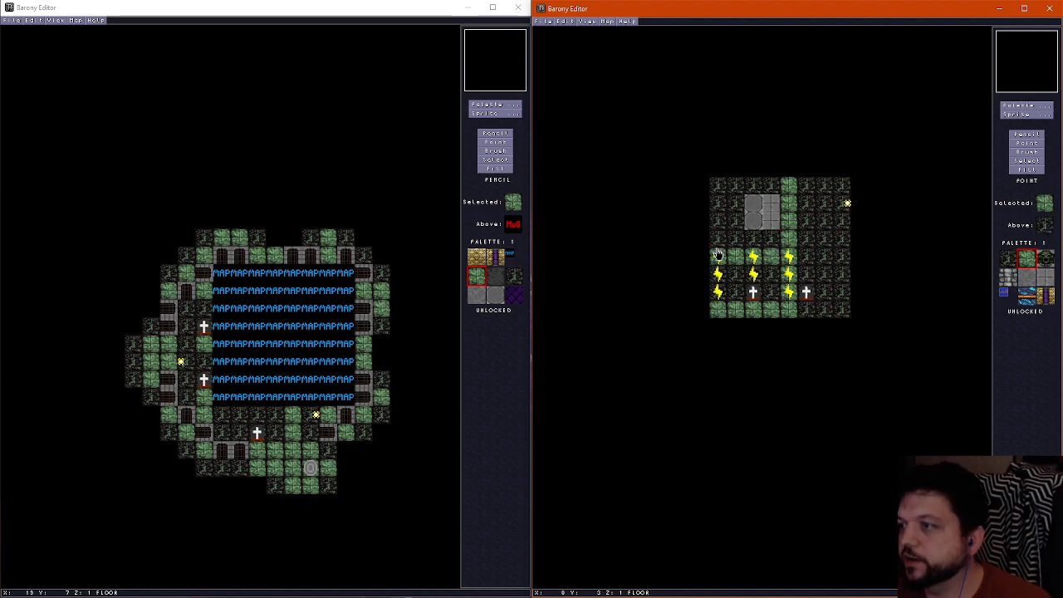
left_click(720, 275)
key("Delete")
left_click(719, 291)
key("Delete")
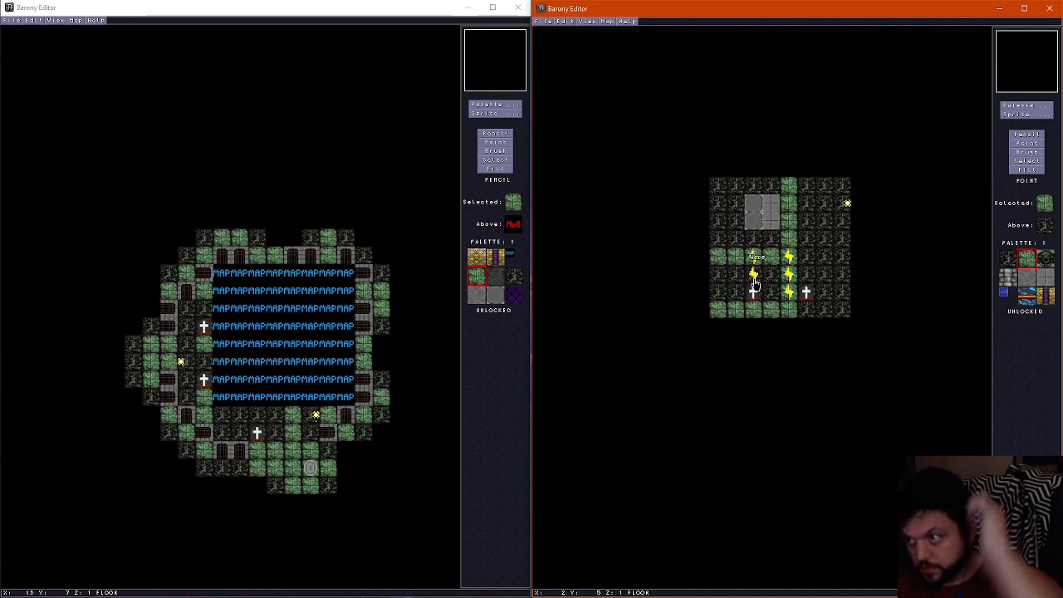
Delete the wires at Y 4 and Y 5 in the X 2 and X 4 columns
left_click(754, 275)
key("Delete")
left_click(788, 275)
key("Delete")
left_click(791, 258)
key("Delete")
left_click(754, 258)
key("Delete")
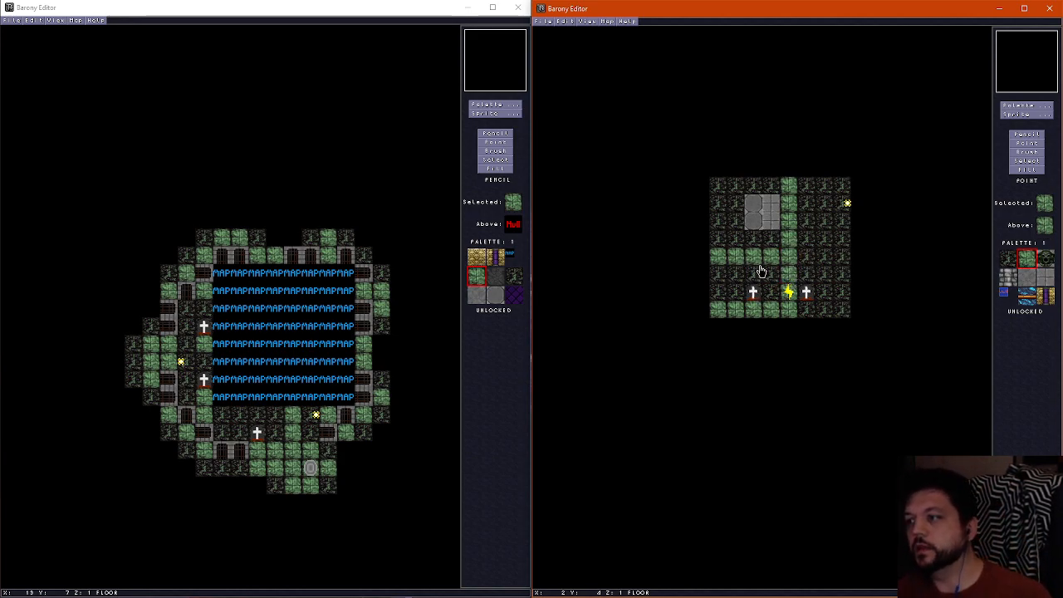
Paint the room's interior floor with the green tile using the Pencil, covering X 1 to 6, Y 1 to 4, and part of the rows below
left_click(1029, 134)
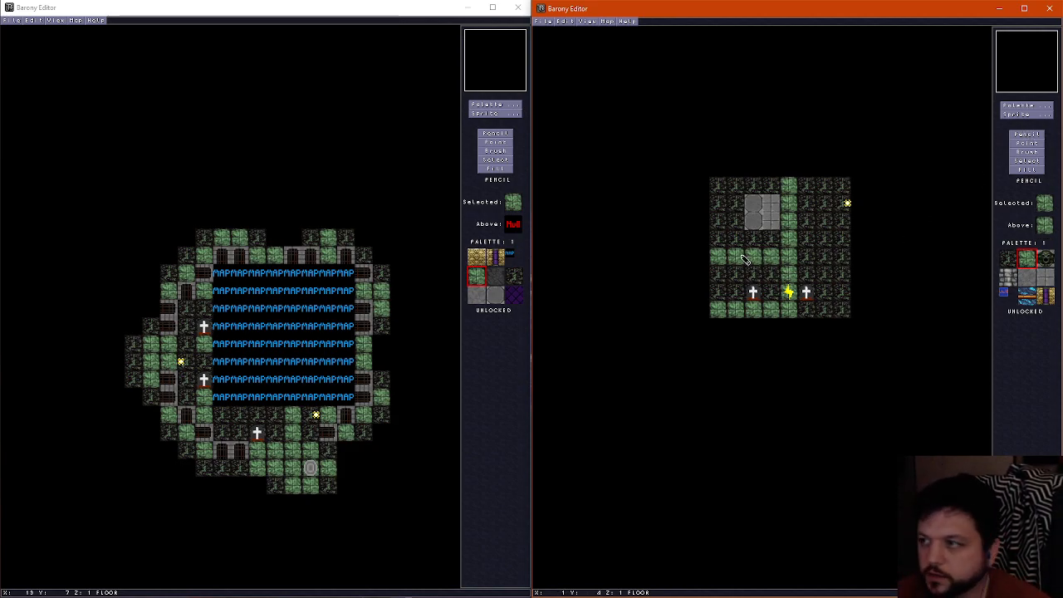
mouse_move(745, 259)
left_mouse_down()
mouse_move(741, 217)
mouse_move(762, 205)
mouse_move(824, 205)
mouse_move(823, 294)
mouse_move(809, 274)
mouse_move(806, 220)
mouse_move(756, 225)
mouse_move(773, 240)
left_mouse_up()
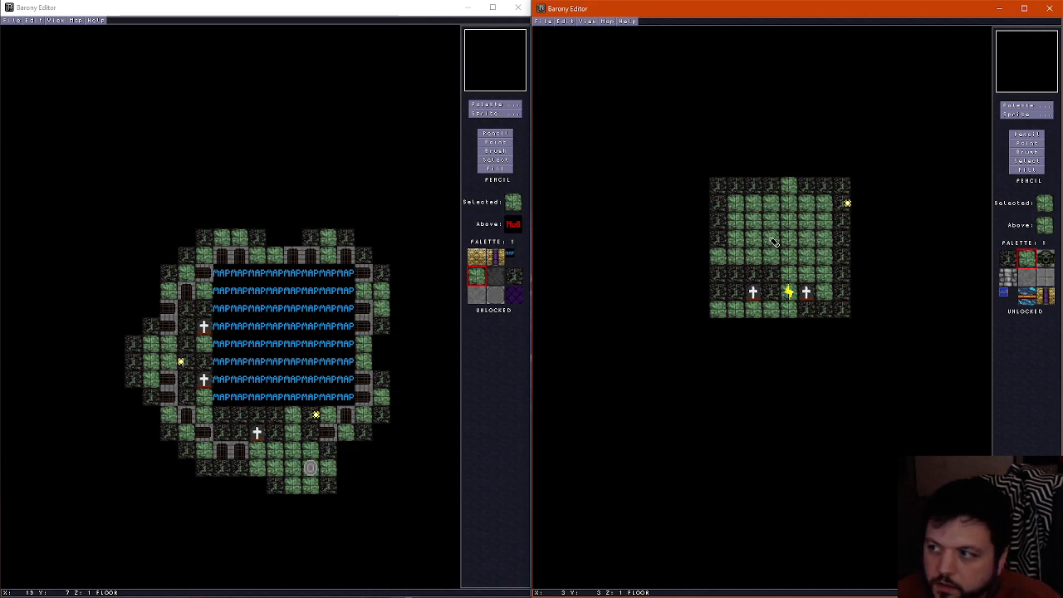
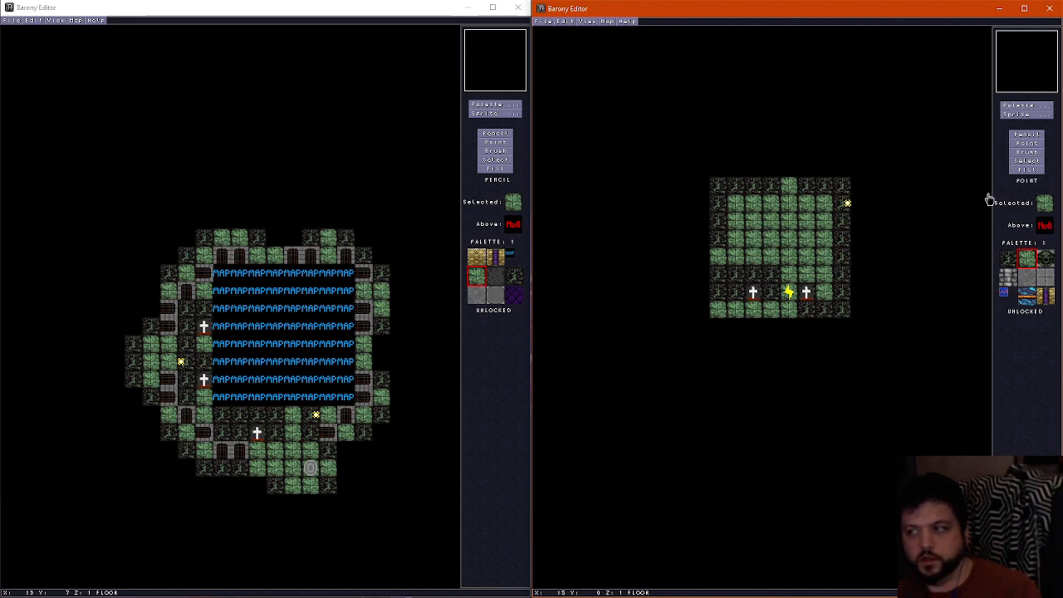
Delete the two headstones and the yellow lightning sprite between them in row Y 6 of the room
left_click(809, 294)
key("Delete")
left_click(790, 294)
key("Delete")
left_click(759, 294)
key("Delete")
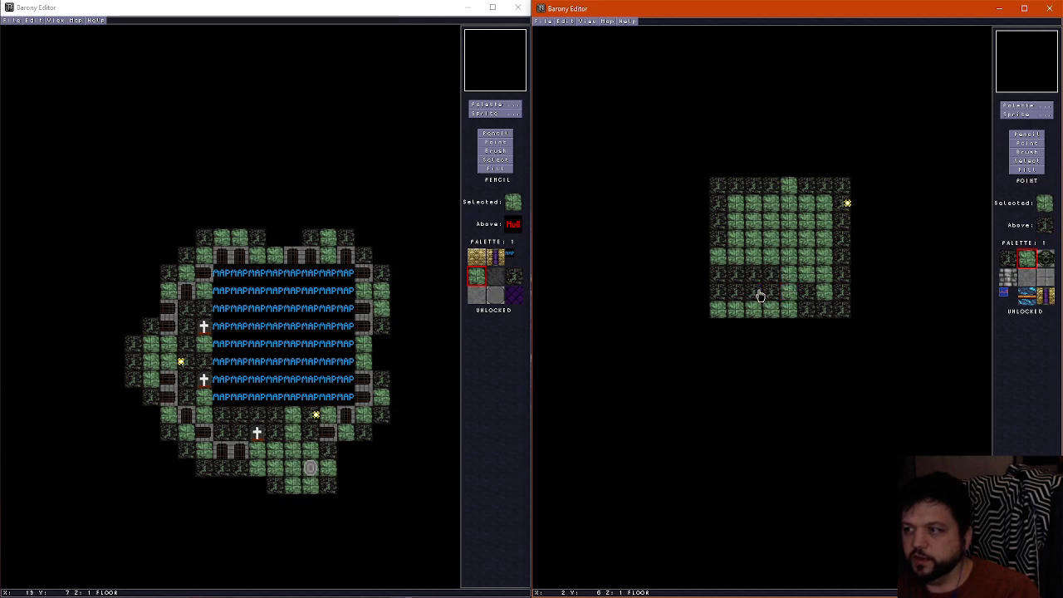
Finish the green floor across X 1 to 6, Y 5 and 6, and cover X 4, Y 0 with the dark floor tile
left_click(1027, 133)
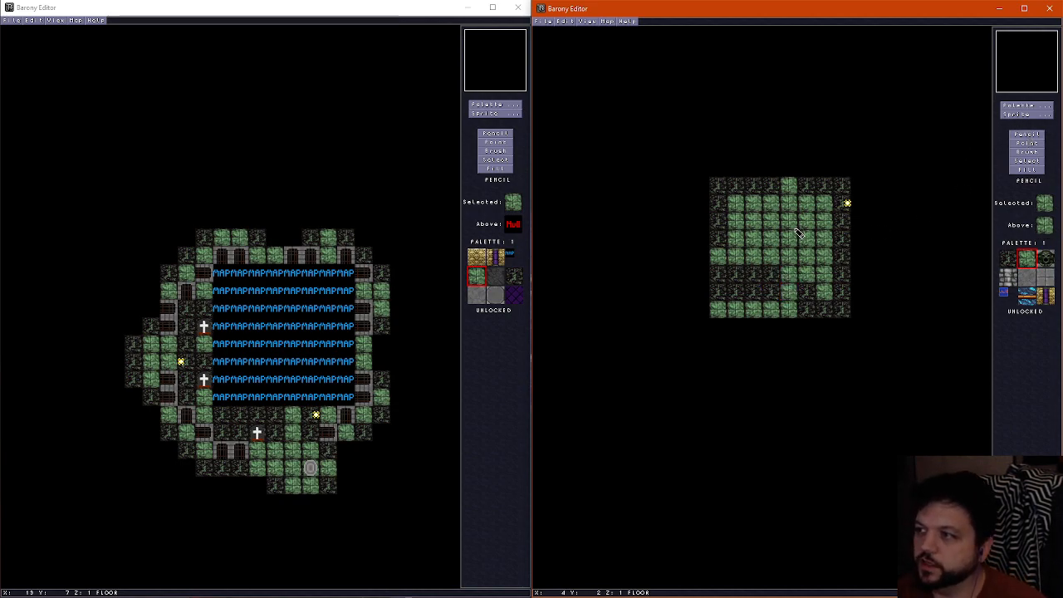
mouse_move(749, 275)
left_mouse_down()
mouse_move(744, 292)
mouse_move(821, 292)
mouse_move(751, 281)
left_mouse_up()
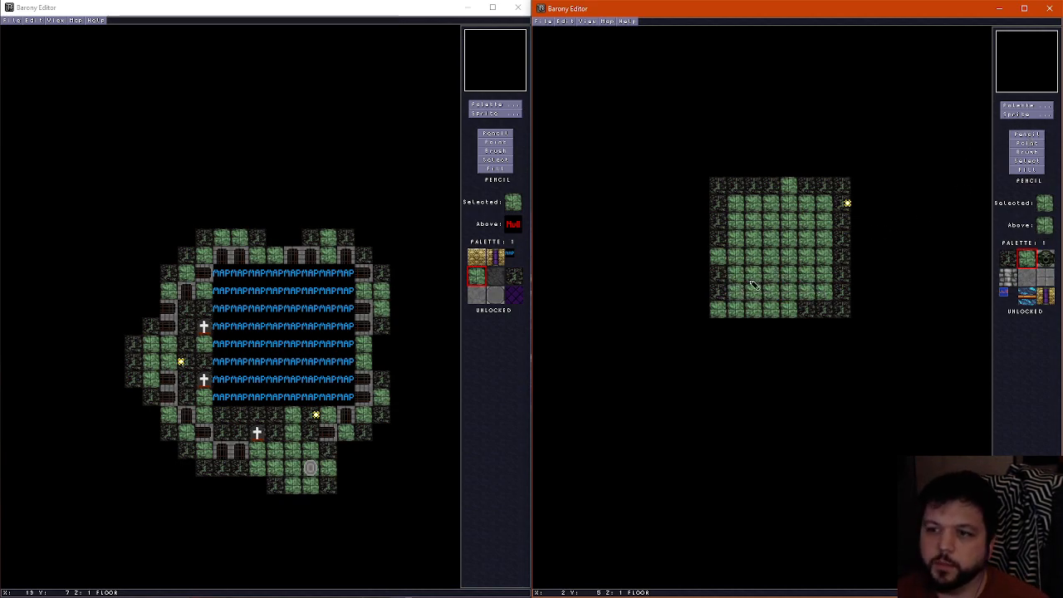
right_click(775, 192)
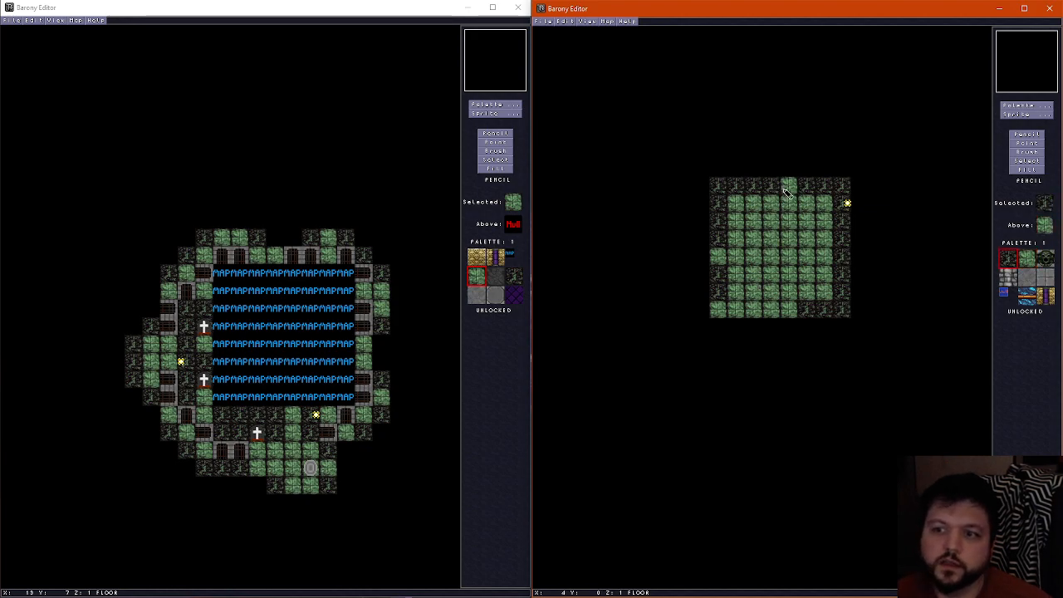
left_click(784, 188)
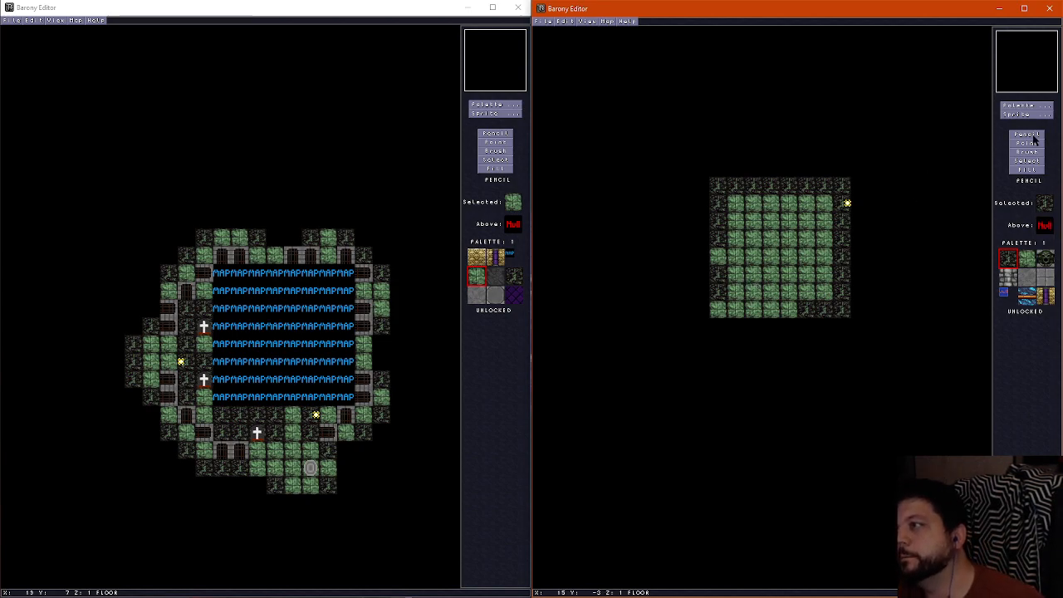
Place Gray Brick Column Center tiles on the walls layer at X 1, Y 1 and X 6, Y 1
left_click(1021, 108)
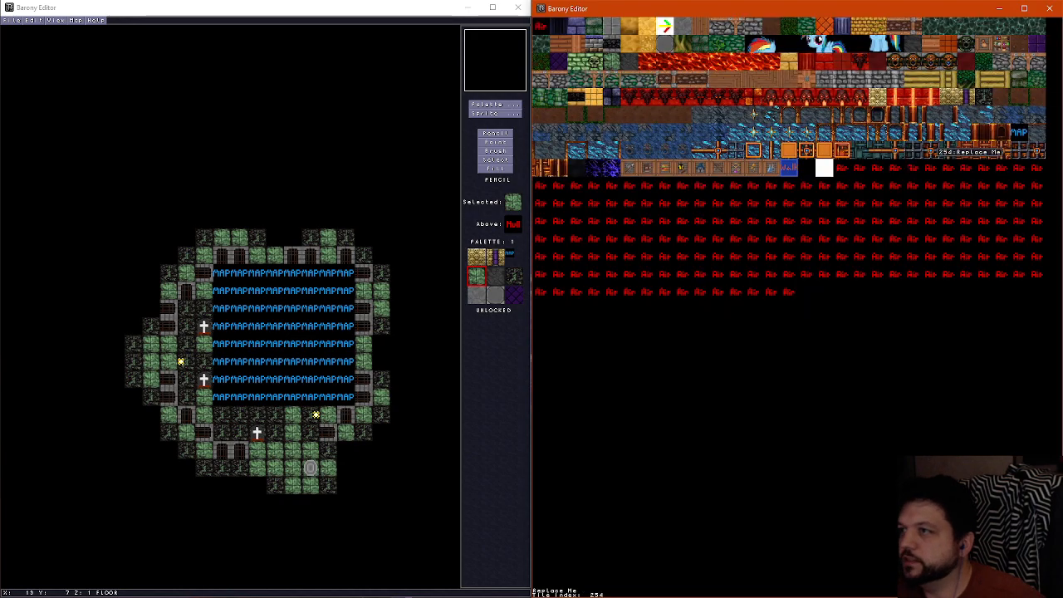
left_click(891, 67)
scroll(730, 200, "up", 2)
scroll(731, 200, "down", 1)
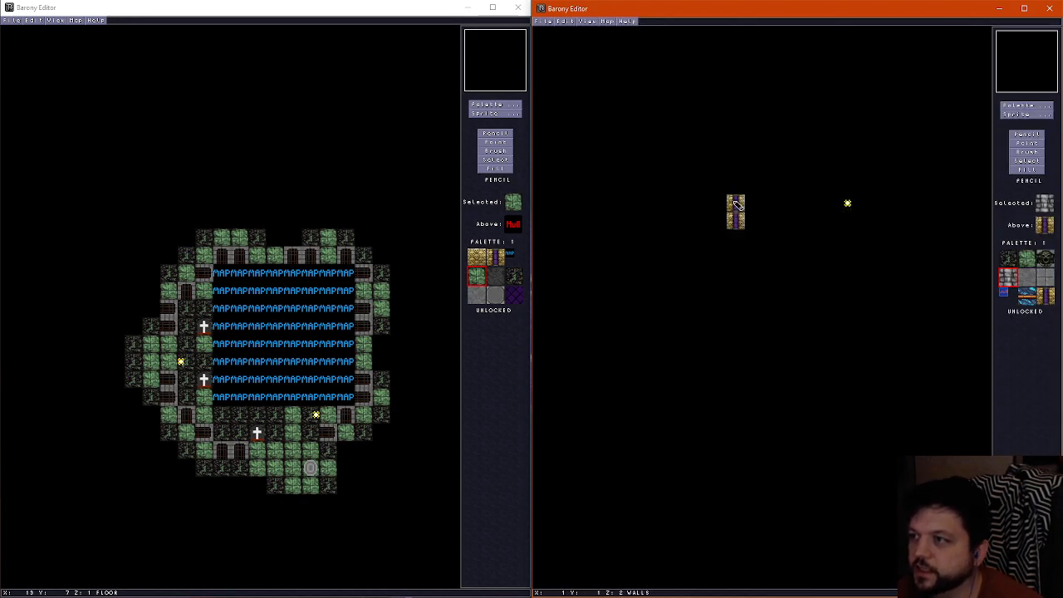
left_click(733, 200)
scroll(808, 202, "up", 1)
scroll(826, 206, "down", 1)
scroll(828, 207, "up", 1)
scroll(828, 206, "down", 1)
scroll(828, 207, "up", 1)
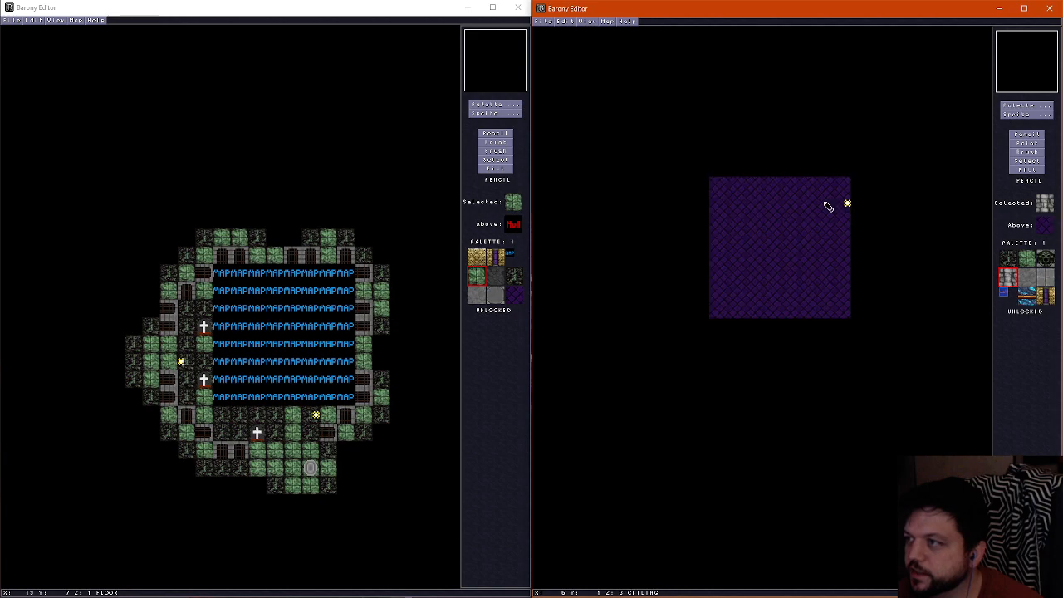
scroll(821, 236, "down", 1)
scroll(802, 229, "up", 1)
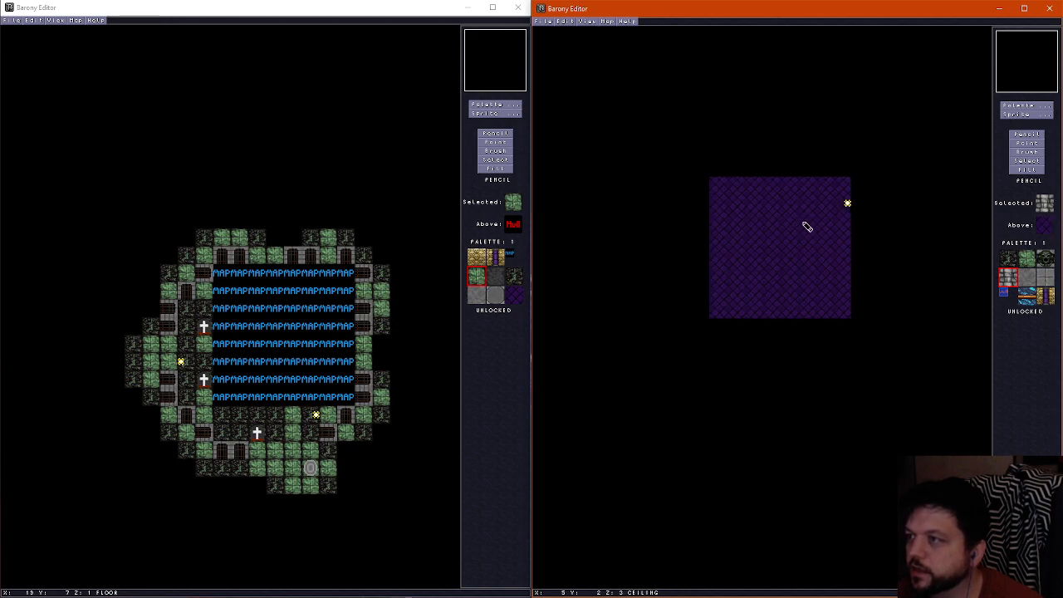
scroll(822, 214, "down", 1)
left_click(825, 205)
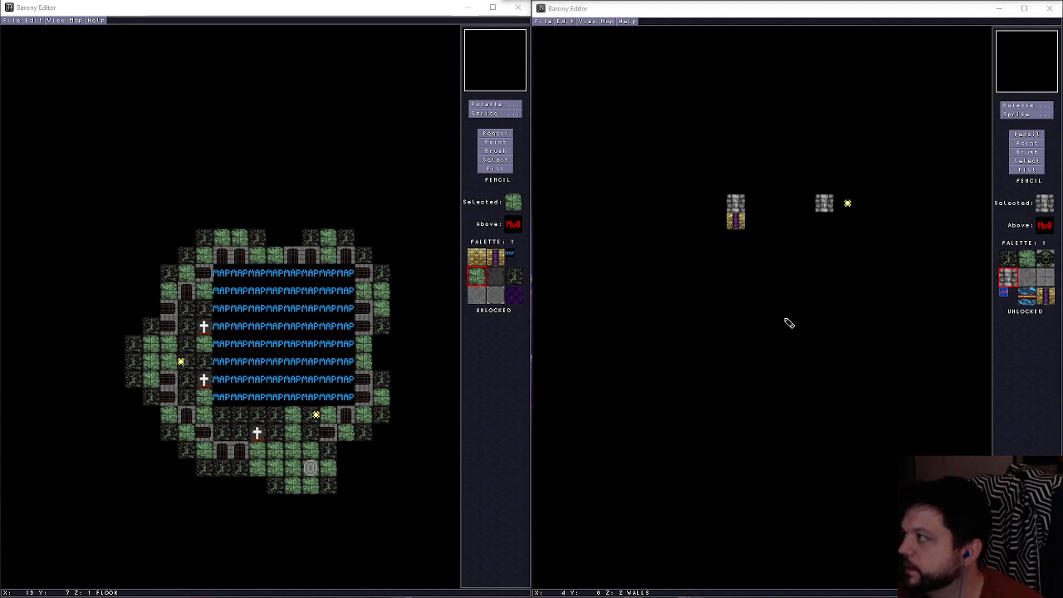
Place matching gray brick columns on the walls layer at X 6, Y 6 and X 1, Y 6
left_click(752, 16)
scroll(836, 271, "down", 1)
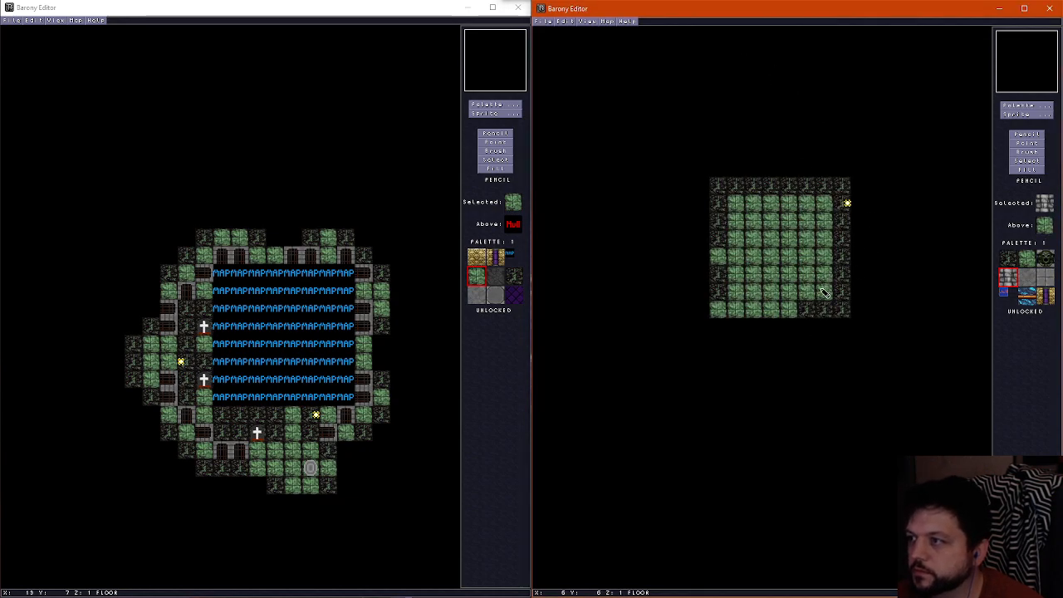
scroll(825, 291, "up", 1)
left_click(825, 292)
scroll(748, 292, "down", 1)
scroll(744, 294, "up", 1)
left_click(738, 292)
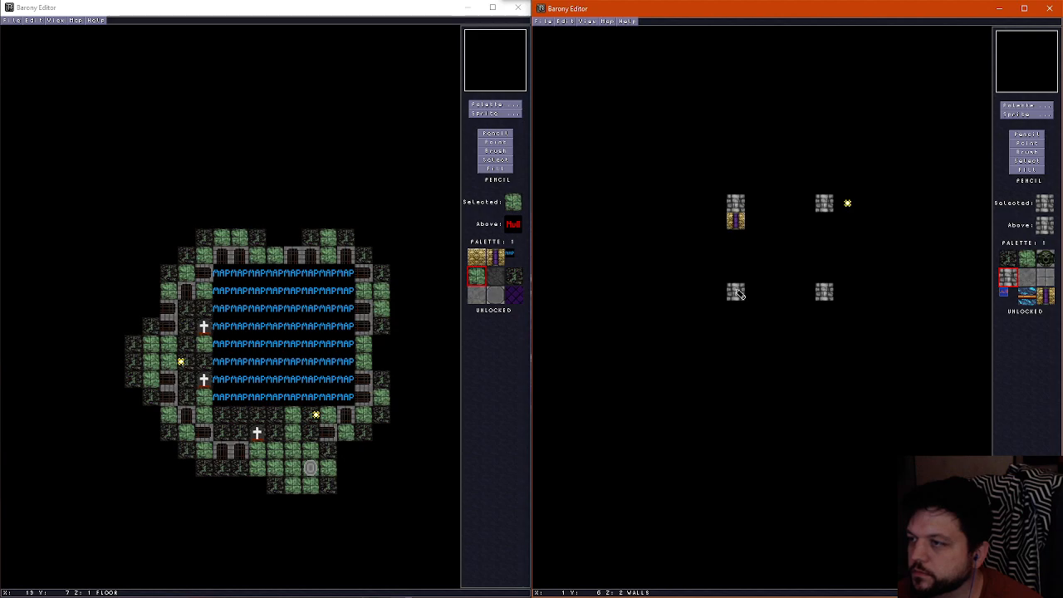
Add gray brick columns to the walls layer at X 3, Y 6 and at X 1, Y 3 and 4
scroll(740, 294, "down", 1)
scroll(760, 300, "up", 1)
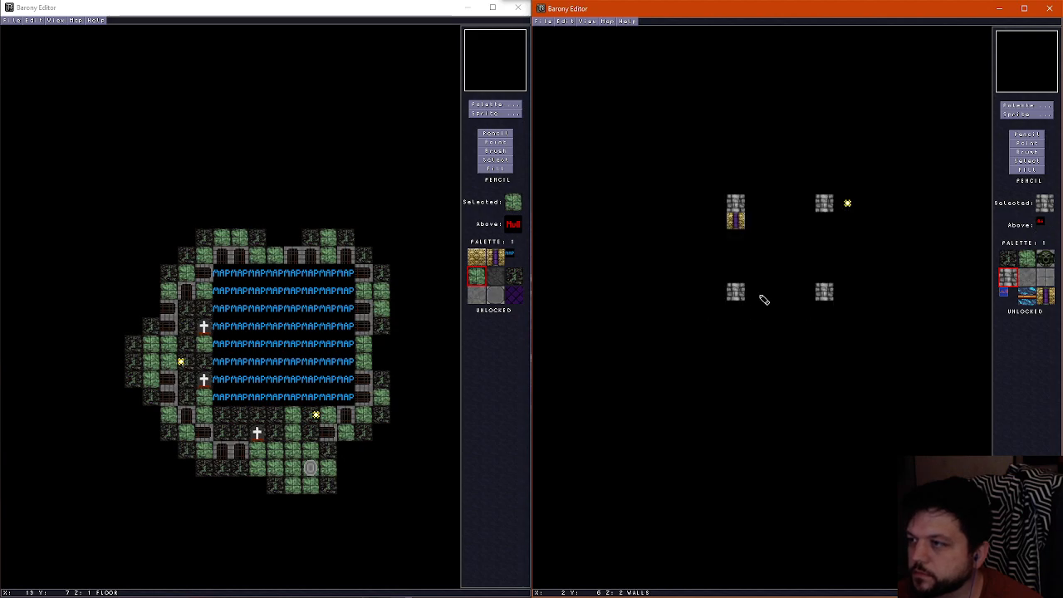
scroll(773, 299, "down", 1)
scroll(778, 299, "up", 1)
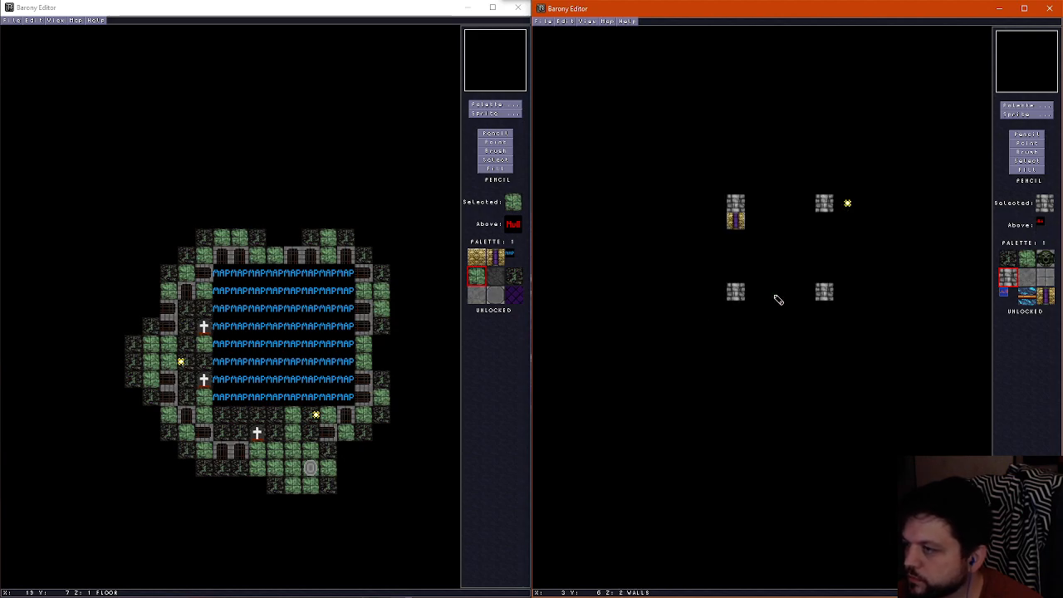
left_click(778, 299)
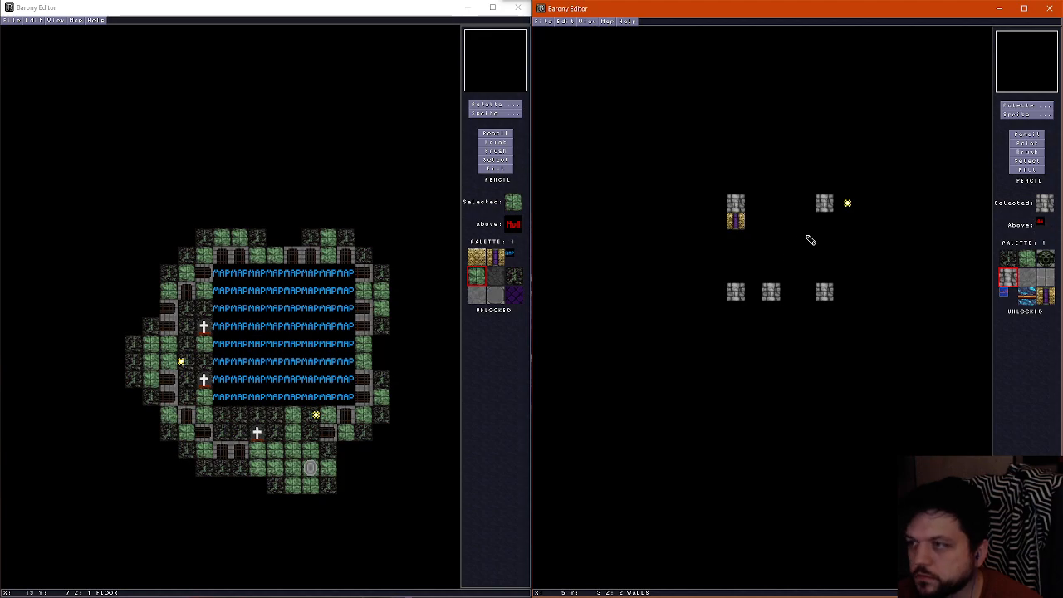
left_click(736, 255)
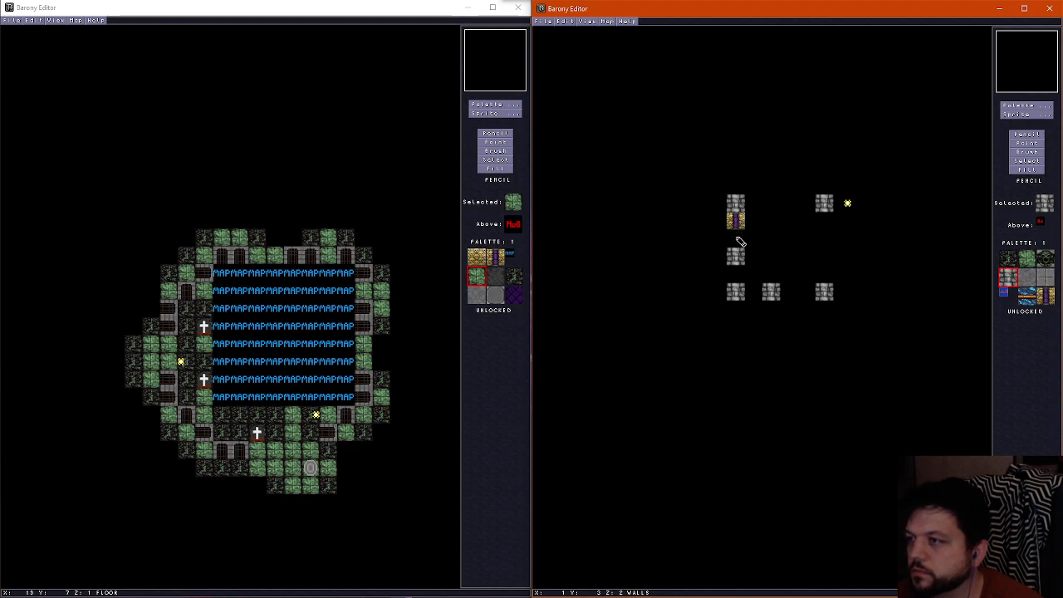
left_click(739, 241)
Place Gray Brick Block tiles on the ceiling layer at X 1, Y 2 and X 4, Y 6
right_click(751, 247)
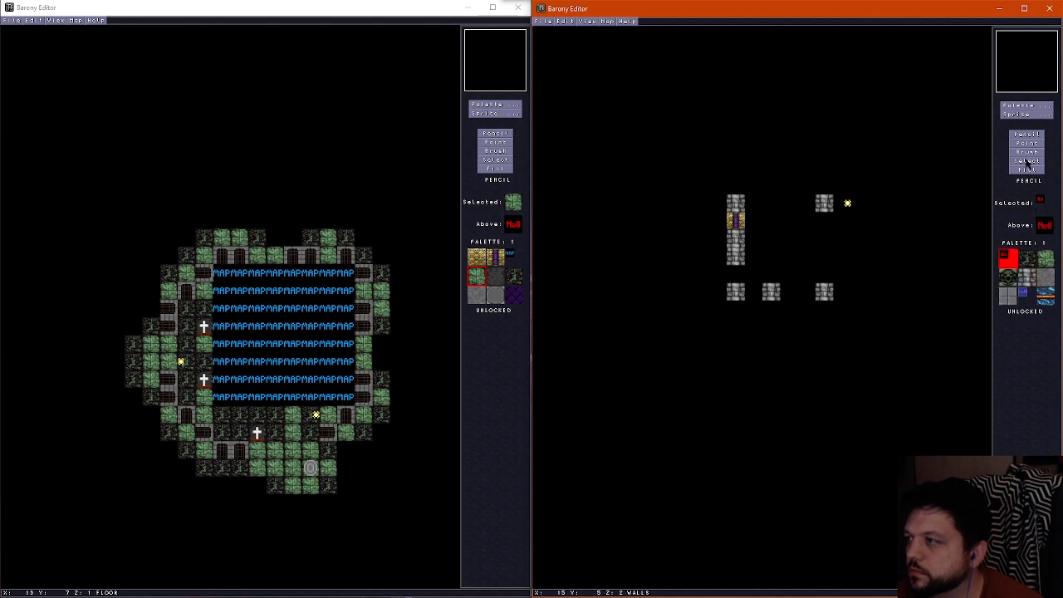
left_click(1022, 105)
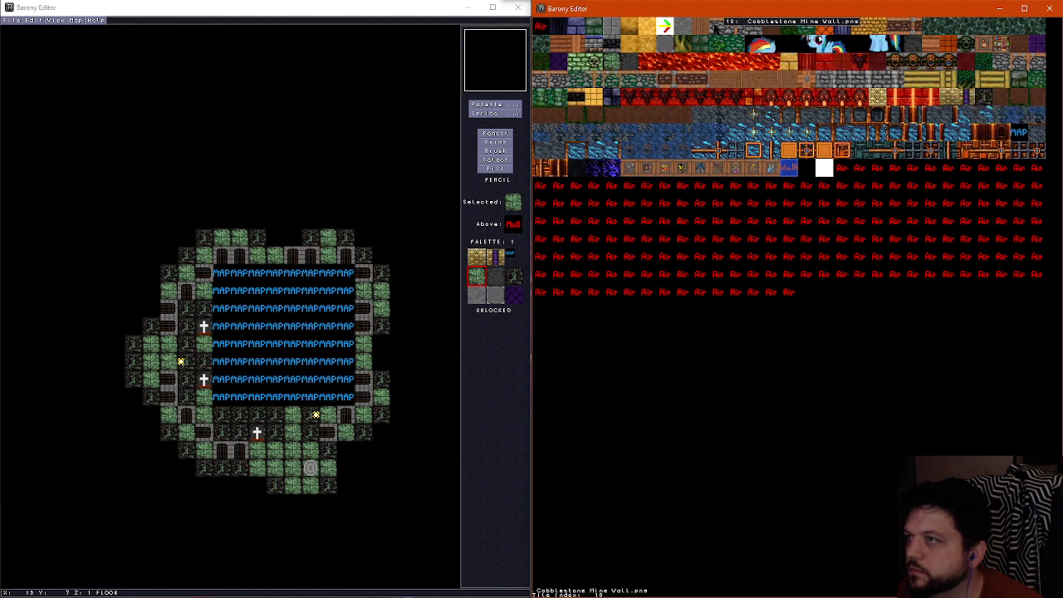
left_click(824, 81)
scroll(738, 223, "up", 1)
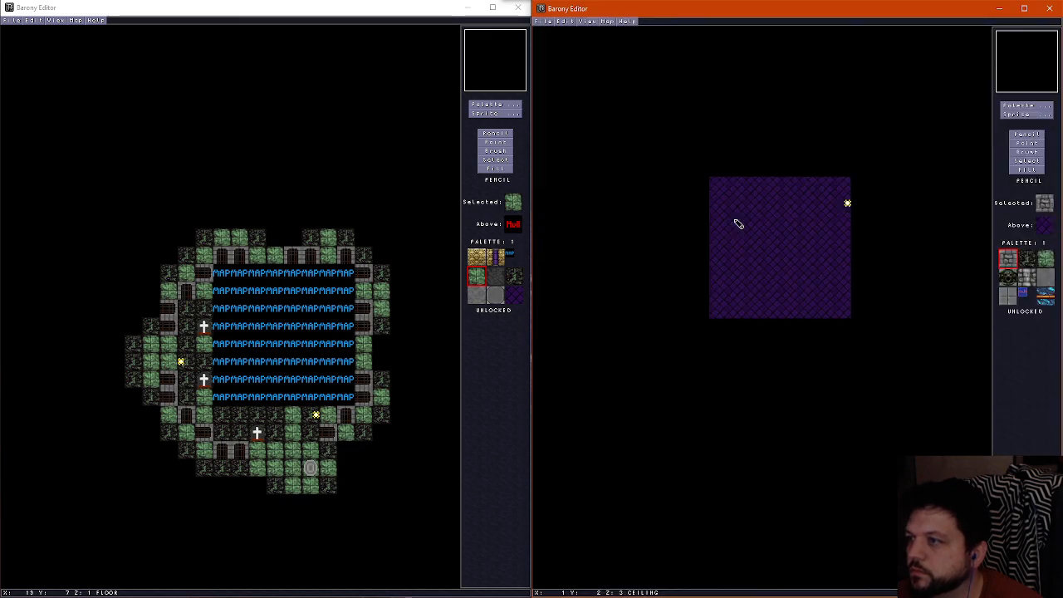
scroll(773, 249, "down", 1)
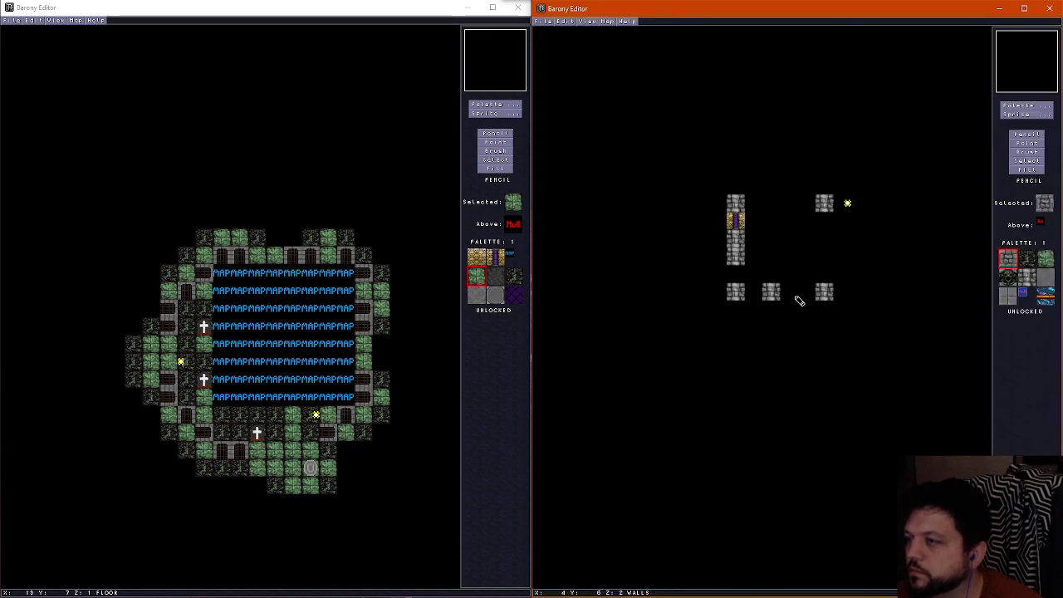
scroll(796, 297, "up", 1)
left_click(791, 293)
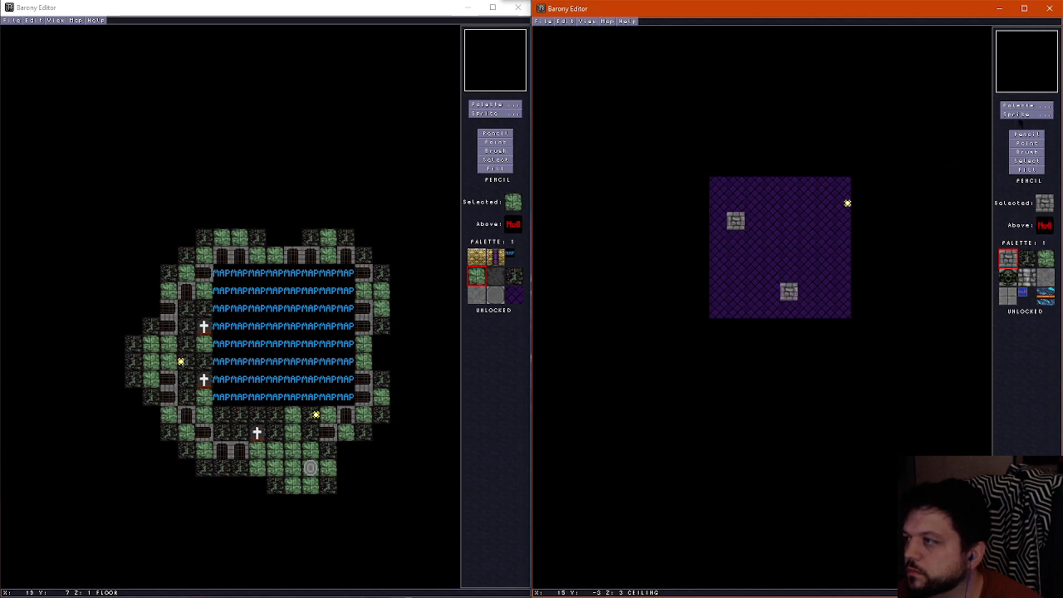
Paint plain gray brick wall tiles in the X 1 column from Y 3 to Y 5
left_click(1020, 109)
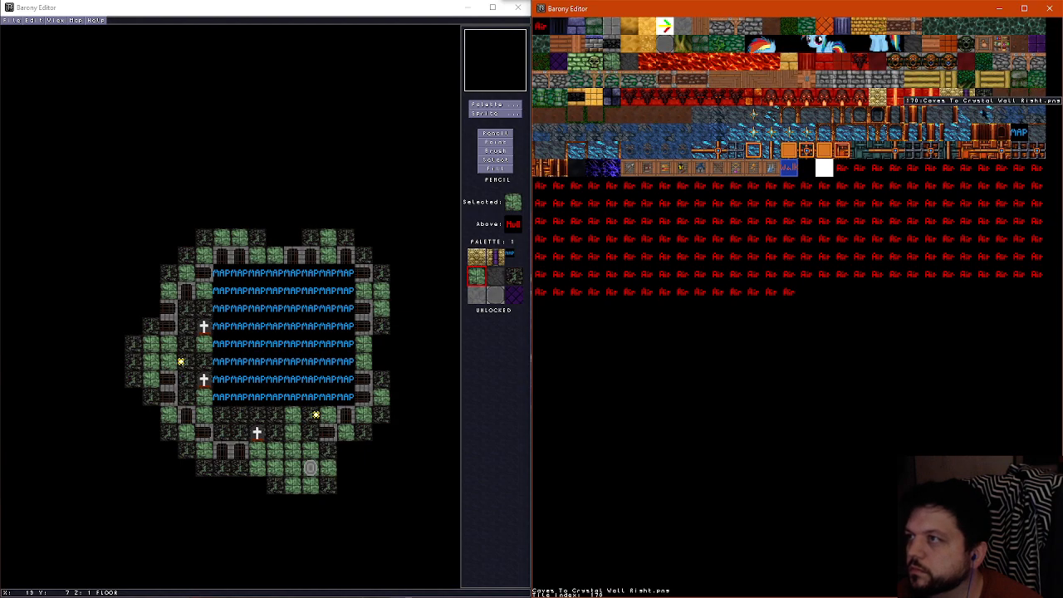
left_click(802, 260)
scroll(798, 260, "down", 1)
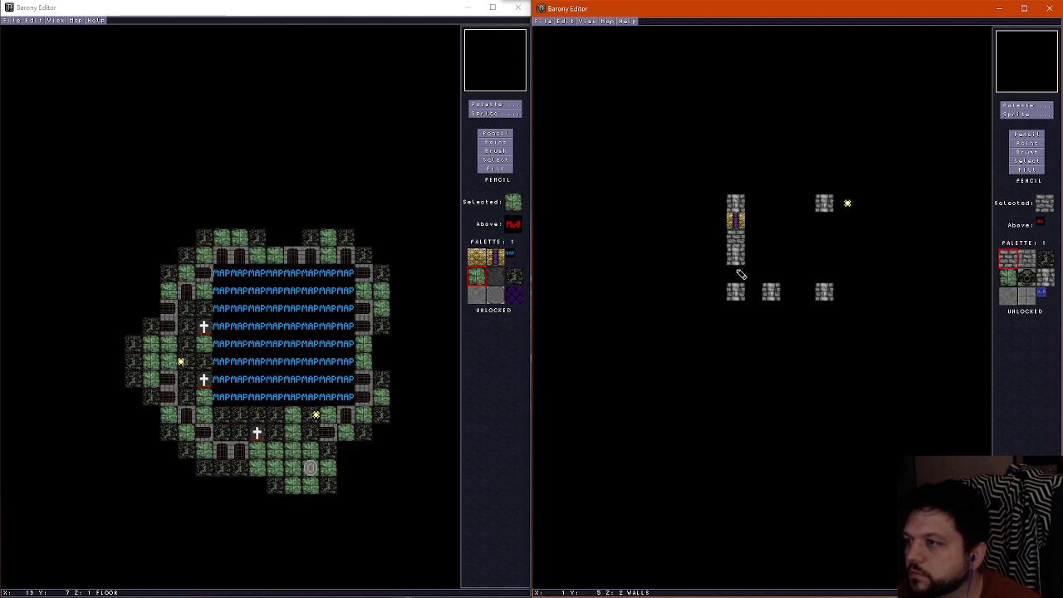
right_click(740, 260)
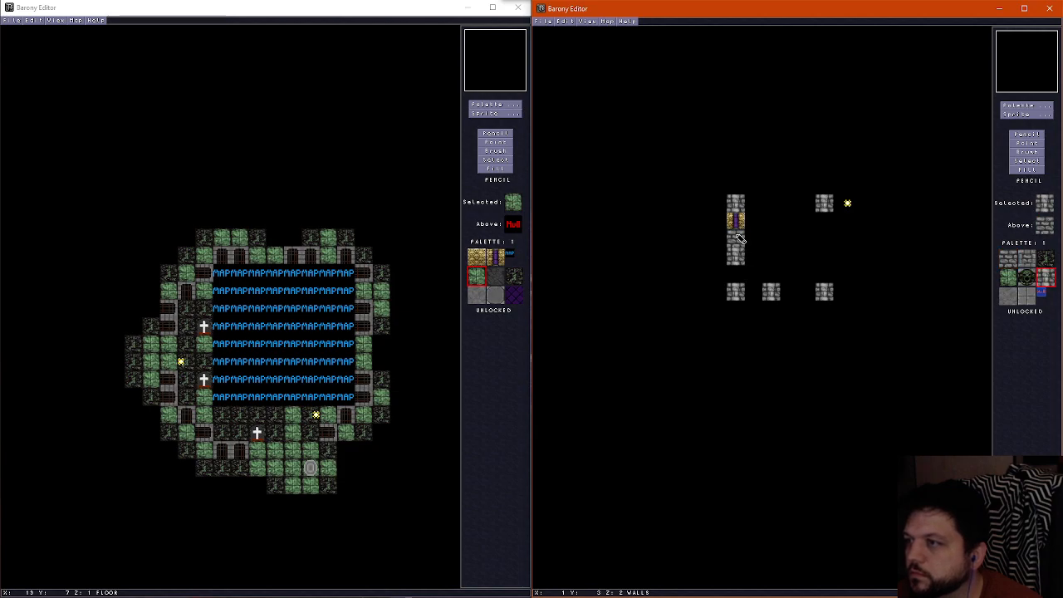
right_click(740, 239)
left_click(740, 273)
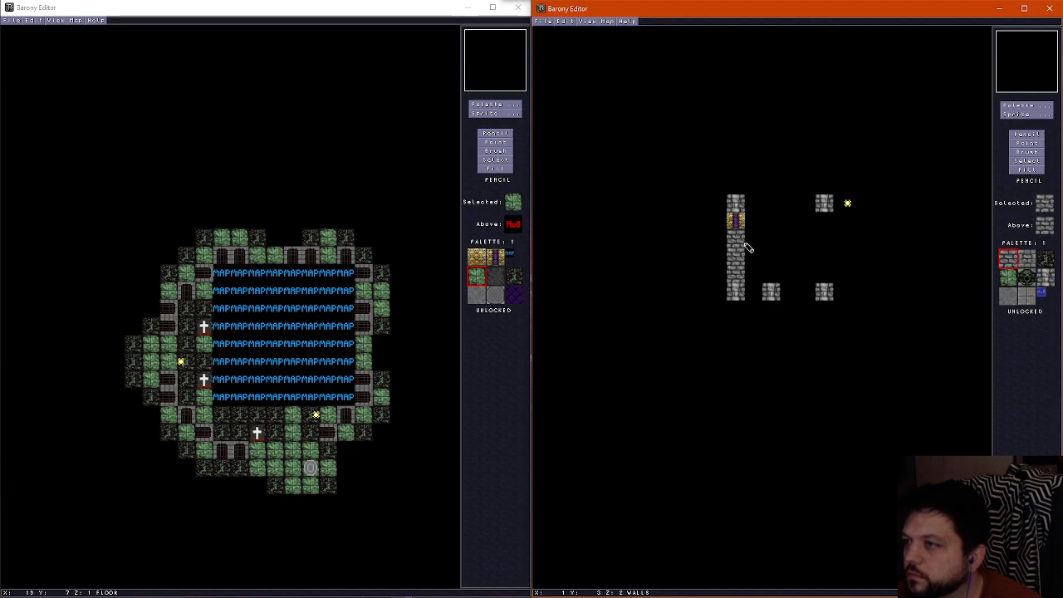
Put a gray brick column back at X 1, Y 3 and clear the gold and purple wall tile at X 1, Y 2
right_click(737, 213)
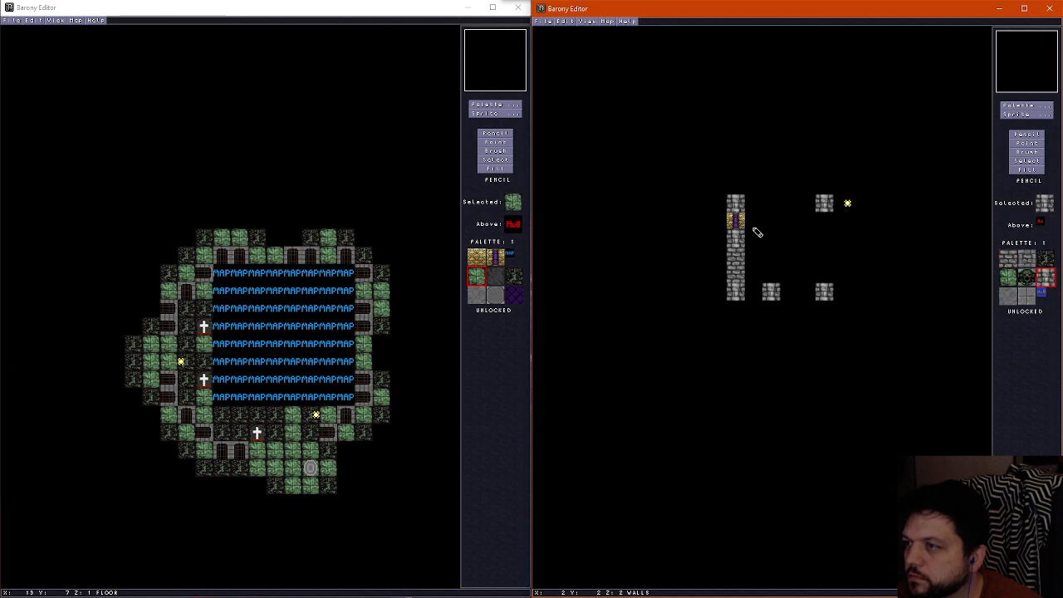
right_click(753, 230)
left_click(744, 223)
Paint gray brick walls at X 2 and 3 in row Y 6, ending with a gray brick column at X 4
right_click(736, 266)
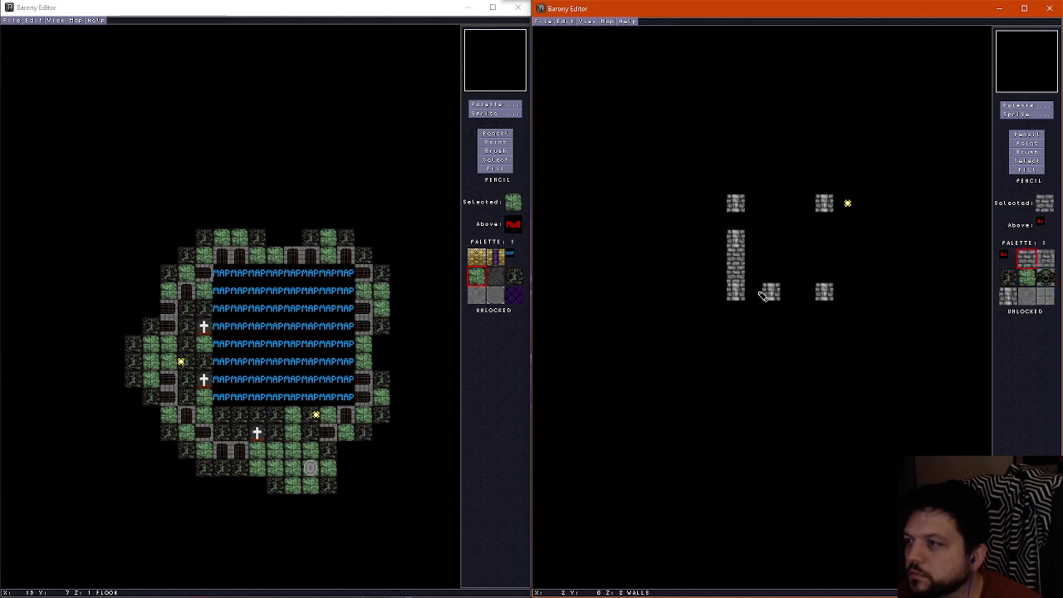
left_click(753, 293)
left_click(788, 294)
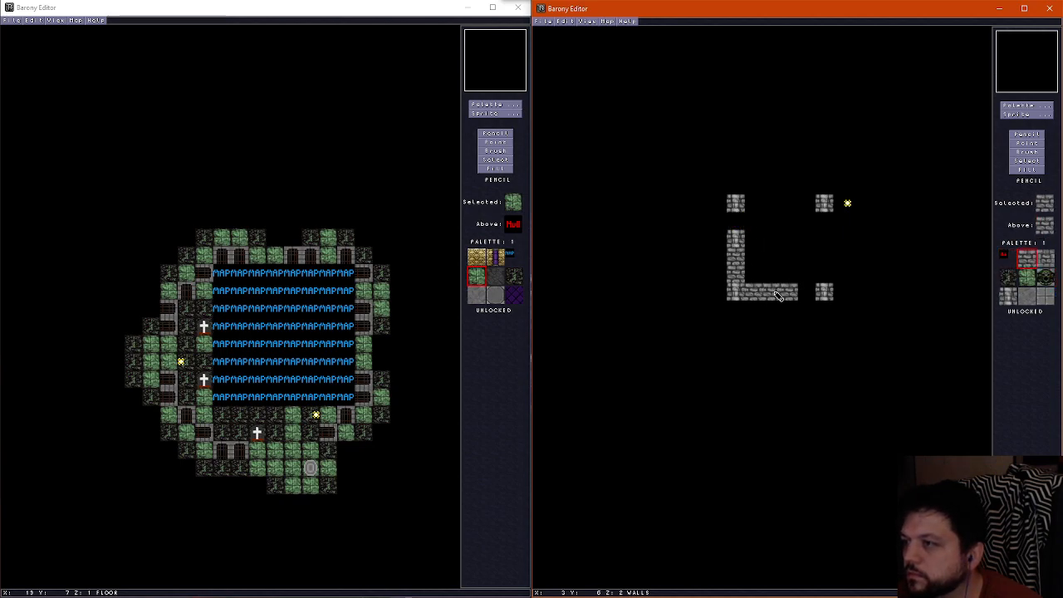
left_click(792, 293)
Paint gray brick walls along X 6, Y 2 to 5, and Y 1, X 2 to 5, keeping a column tile at X 1, Y 1
right_click(738, 261)
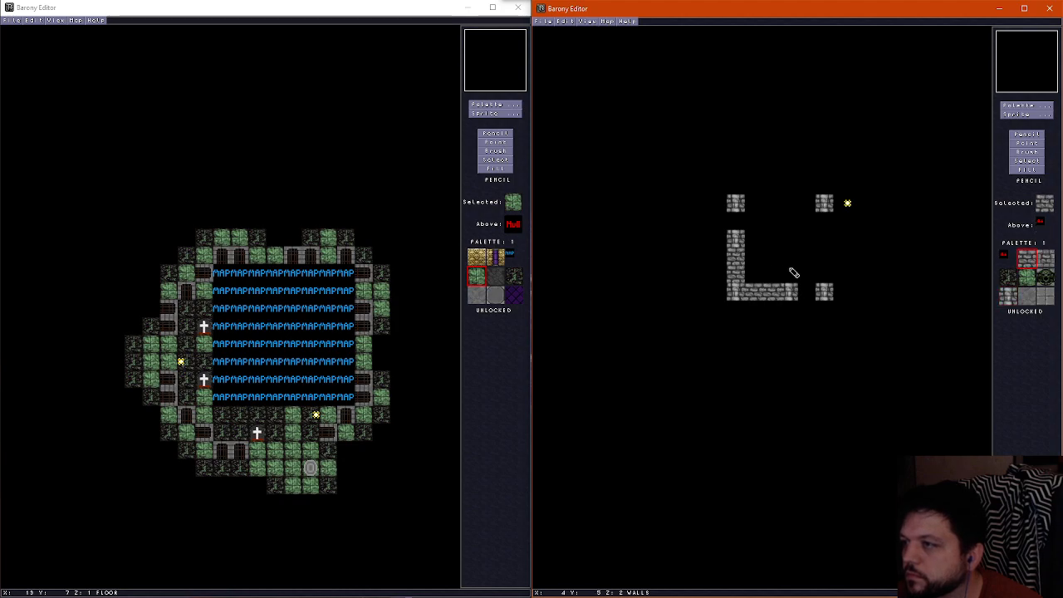
mouse_move(827, 281)
left_mouse_down()
mouse_move(828, 233)
mouse_move(804, 202)
mouse_move(752, 204)
left_mouse_up()
right_click(737, 236)
left_click(734, 204)
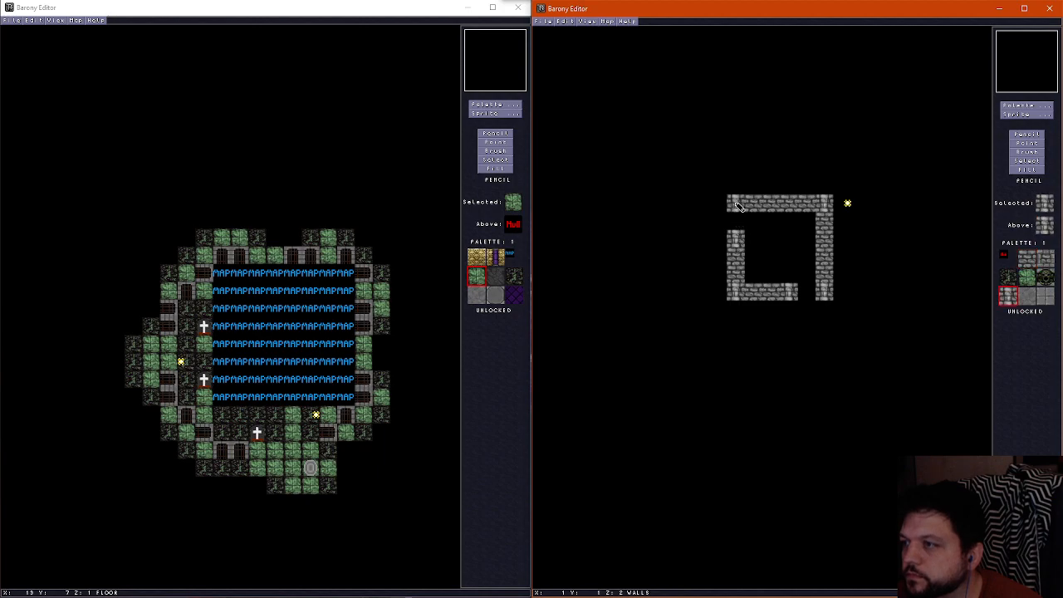
left_click(774, 205)
On the ceiling layer, paint a gray brick block at X 5, Y 6 and repaint X 4, Y 6 with the purple tile
scroll(819, 259, "down", 1)
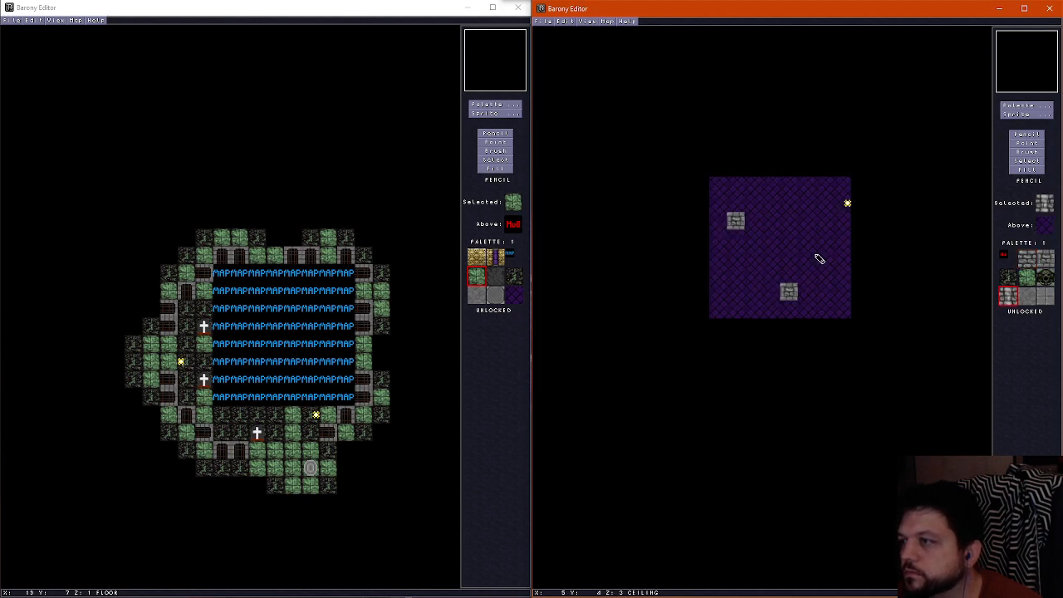
scroll(817, 259, "up", 1)
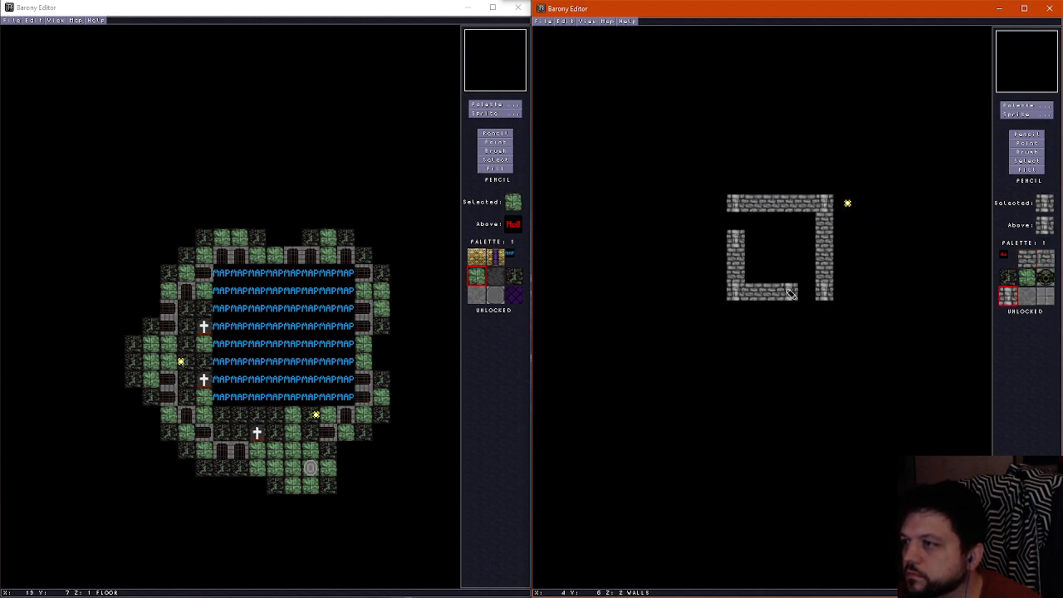
scroll(794, 290, "down", 1)
right_click(796, 293)
left_click(806, 292)
right_click(787, 273)
left_click(789, 294)
scroll(790, 294, "up", 1)
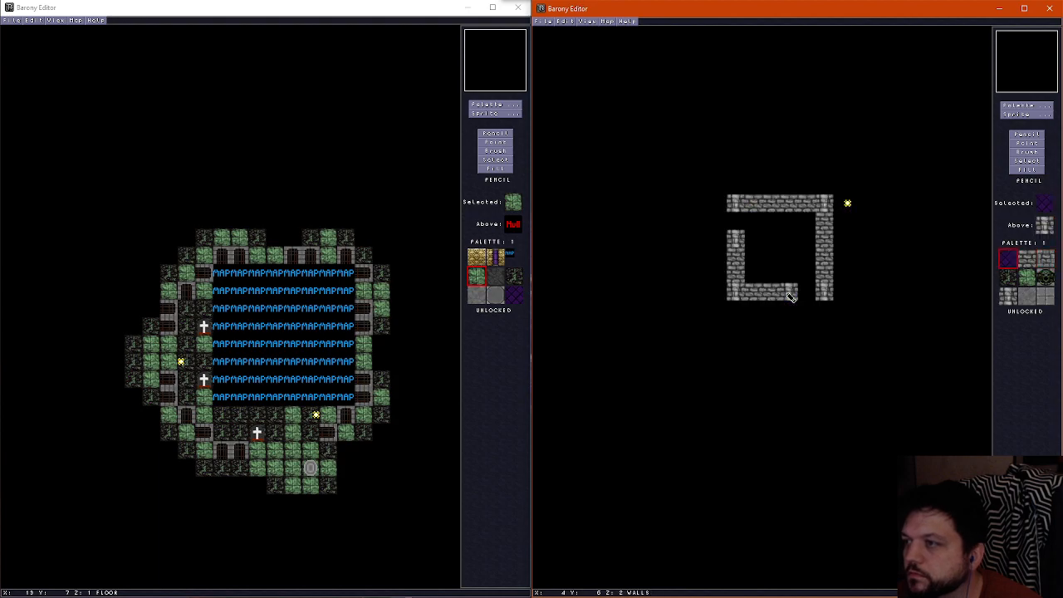
On the ceiling layer, paint orange wood plank tiles over the structure's interior, X 2 to 5, Y 2 to 5
scroll(791, 294, "down", 1)
left_click(1023, 105)
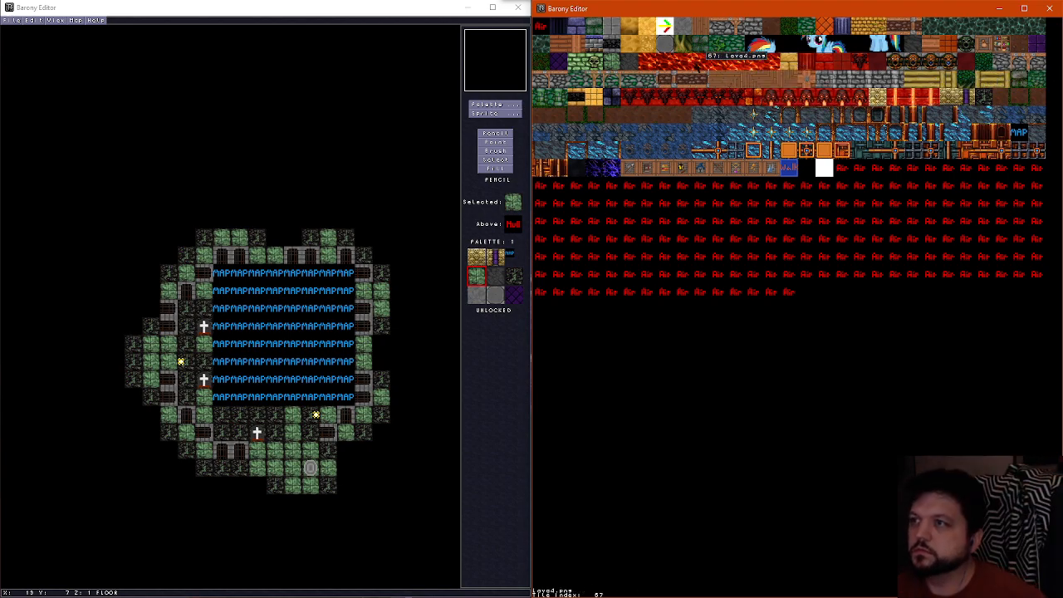
left_click(563, 46)
scroll(755, 223, "up", 2)
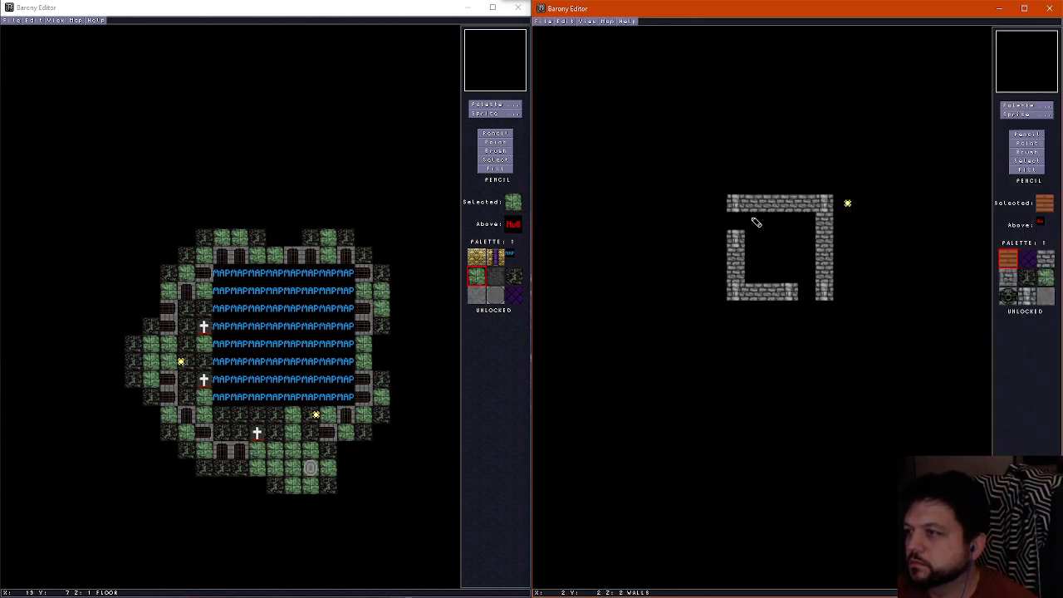
mouse_move(754, 221)
left_mouse_down()
mouse_move(754, 276)
mouse_move(807, 274)
mouse_move(807, 217)
mouse_move(786, 250)
mouse_move(790, 239)
left_mouse_up()
Paint the wood beam crossing tile with the metal plate over the ceiling's center, X 3 to 4, Y 3 to 4
left_click(1026, 105)
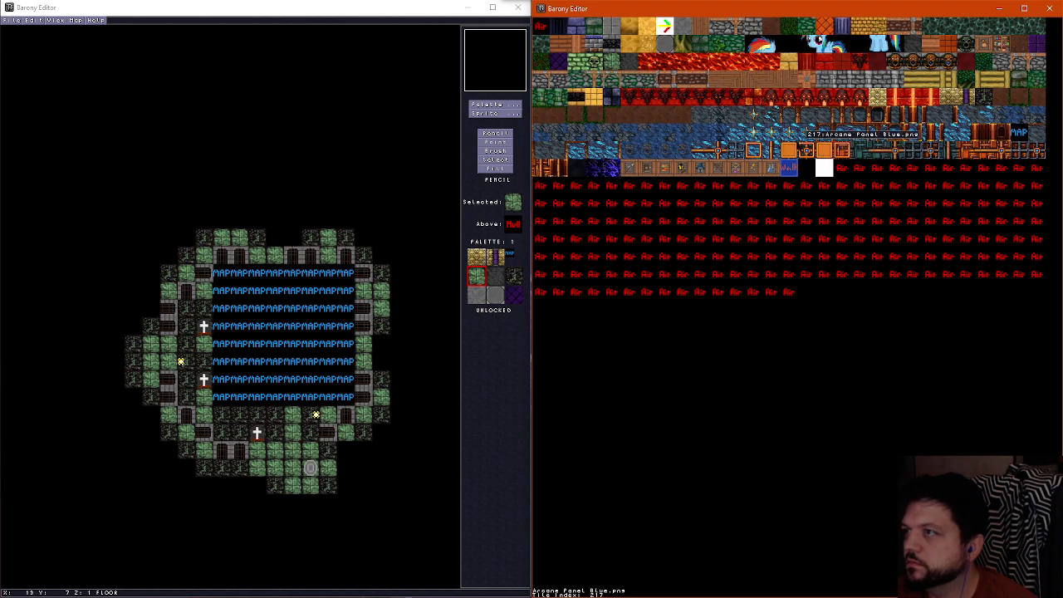
left_click(804, 80)
left_click(771, 241)
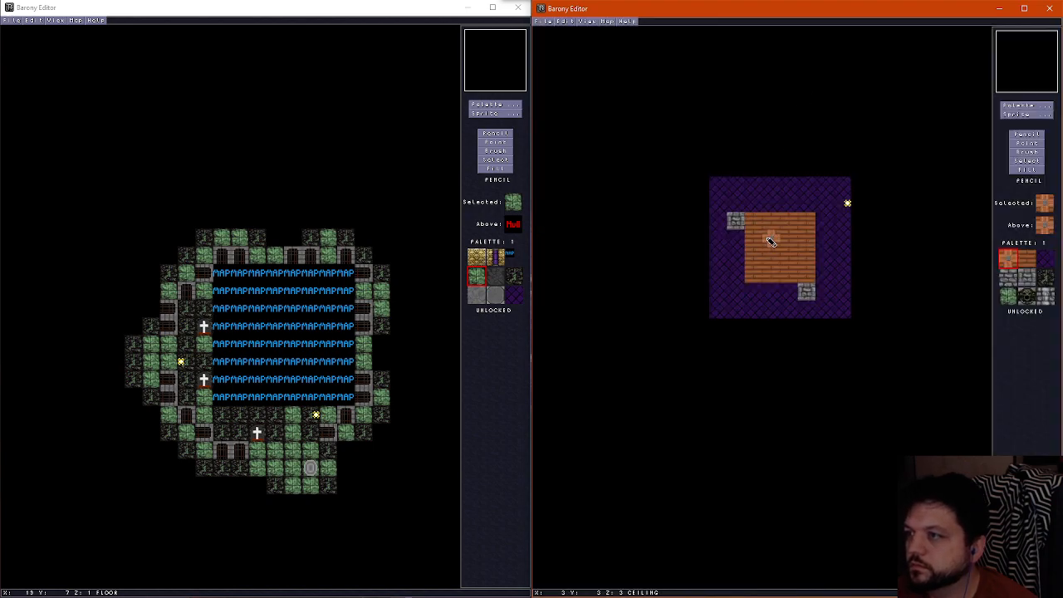
left_click_drag(789, 246, 769, 256)
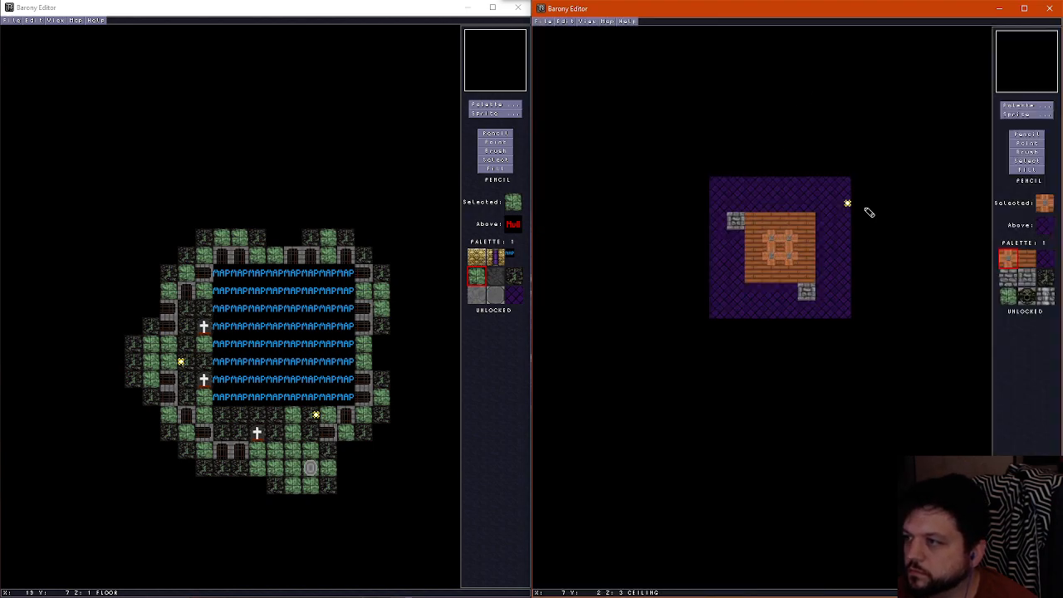
Extend the ceiling beams from the central crossings with horizontal beam tiles at X 2 and 5 and vertical beam tiles at Y 2 and 5
left_click(1038, 109)
left_click(932, 46)
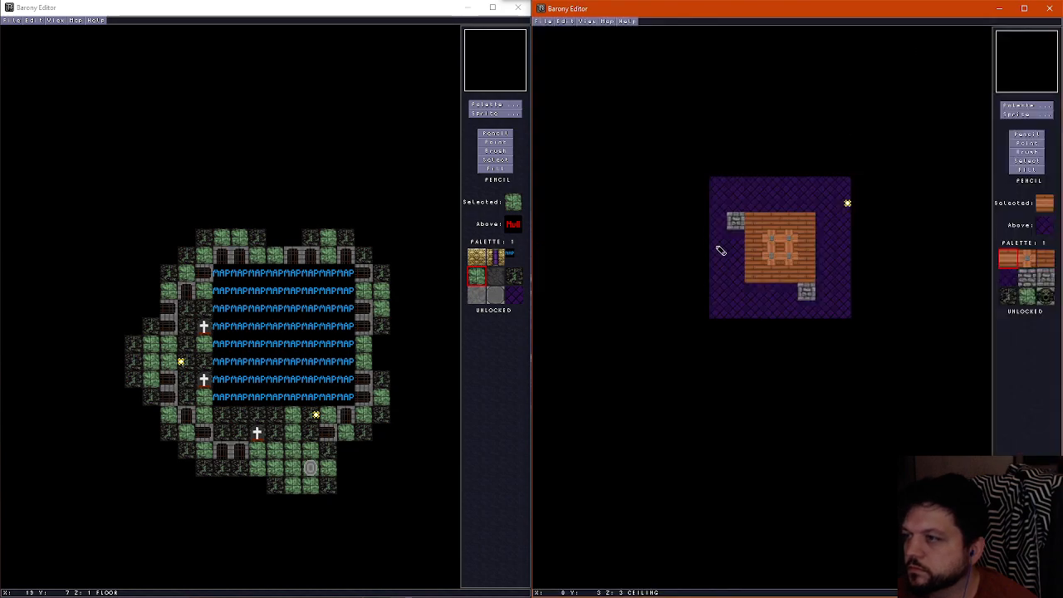
left_click(1049, 106)
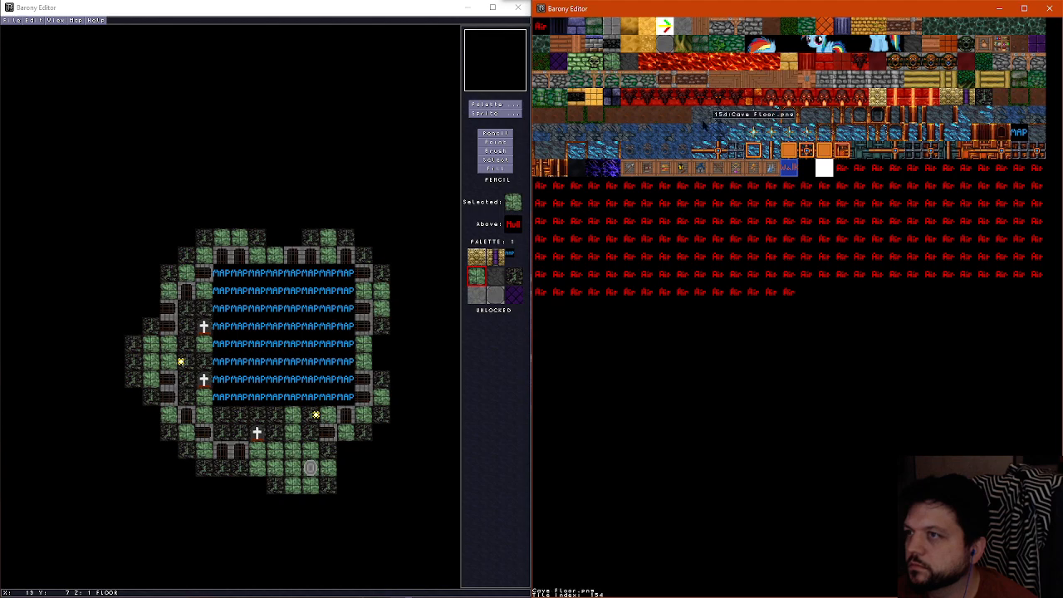
left_click(577, 44)
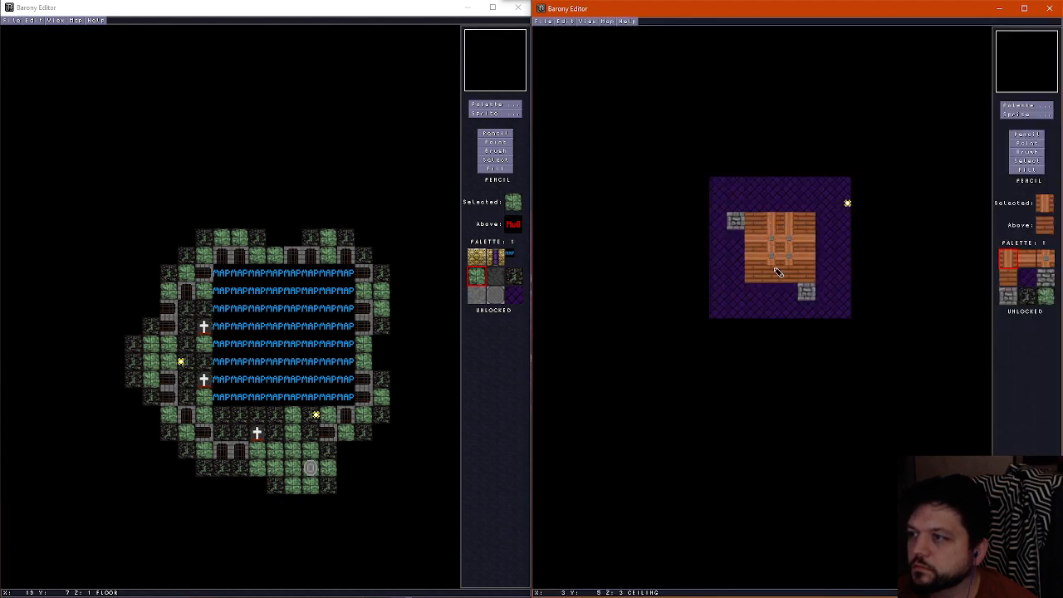
left_click_drag(778, 273, 791, 278)
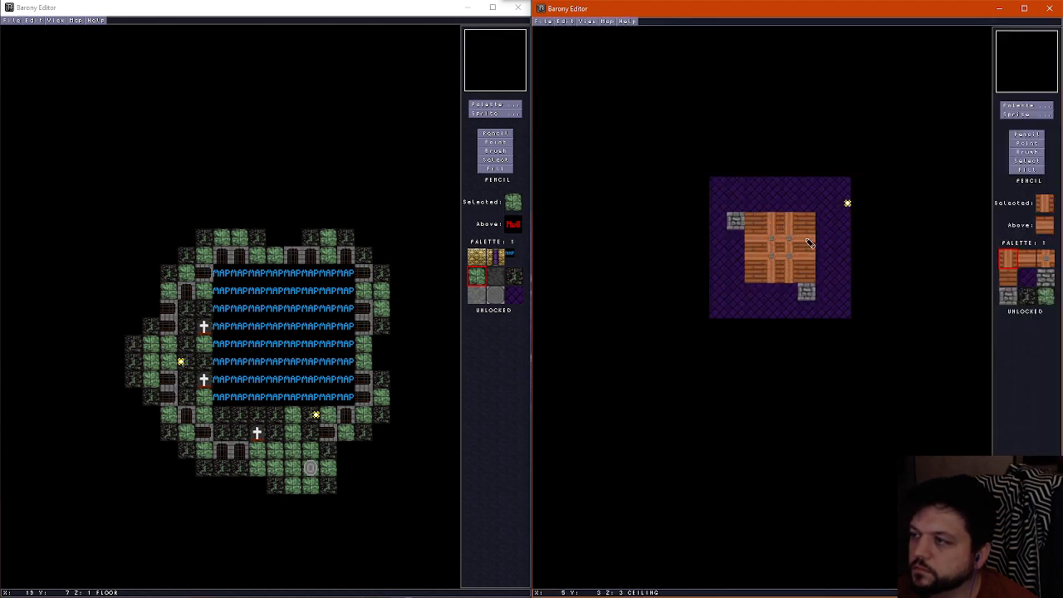
Examine the brick structure in the 3D preview, moving around its outer walls and looking through the doorway at the wooden ceiling
scroll(810, 243, "down", 1)
scroll(810, 242, "up", 1)
scroll(810, 242, "down", 1)
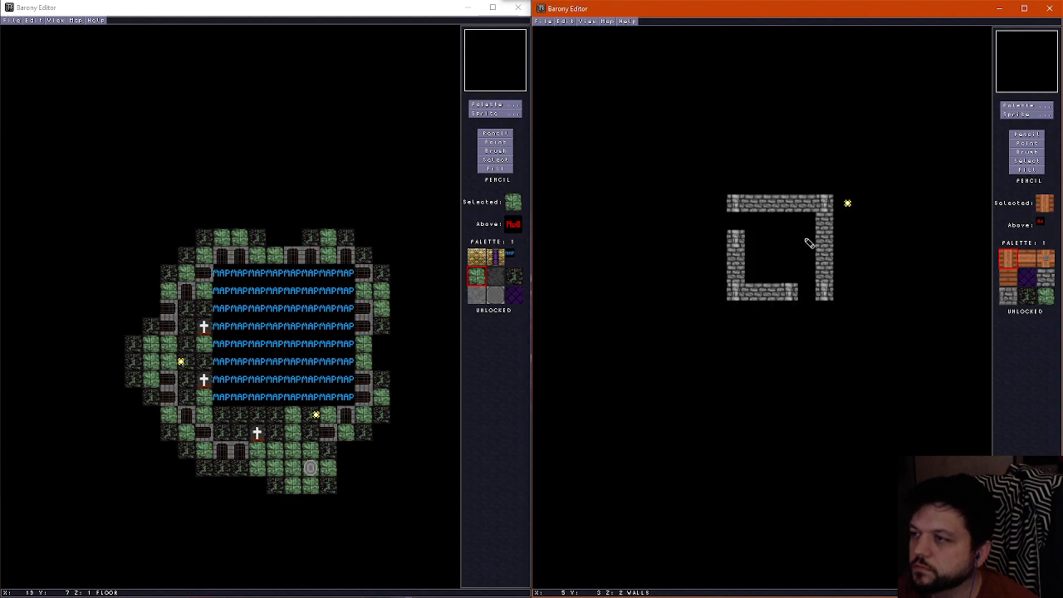
scroll(810, 243, "up", 1)
key("ctrl+f")
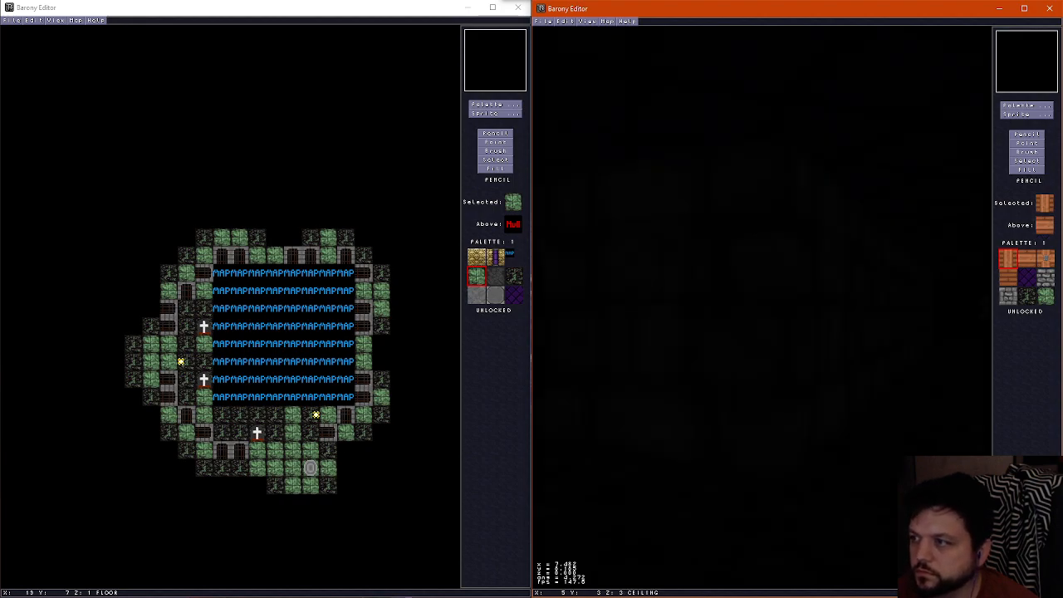
key("Down")
key("Left")
key("Up")
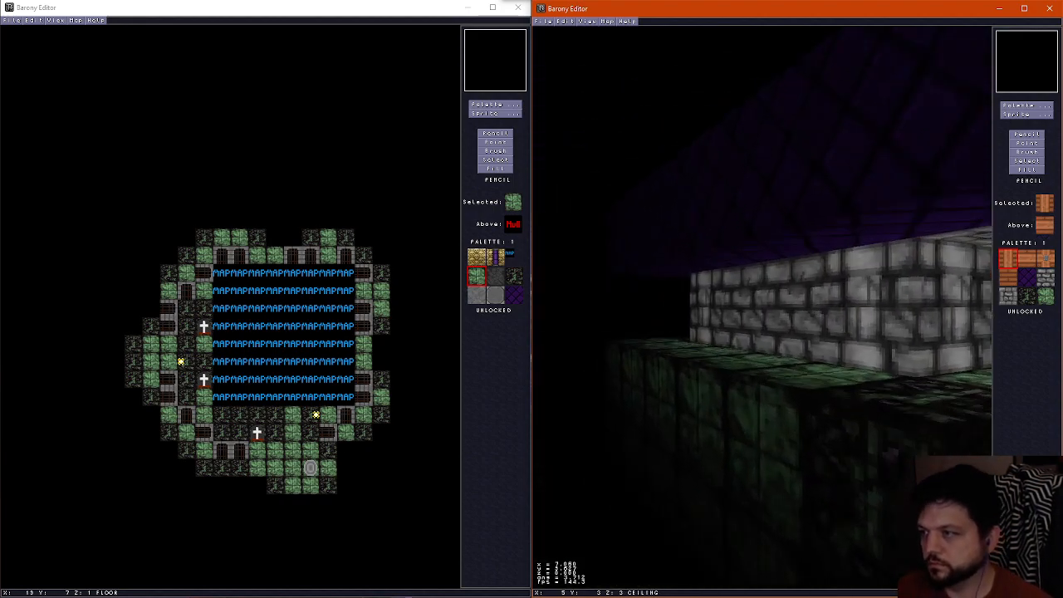
key("Right")
key("Up")
key("Right")
key("Left")
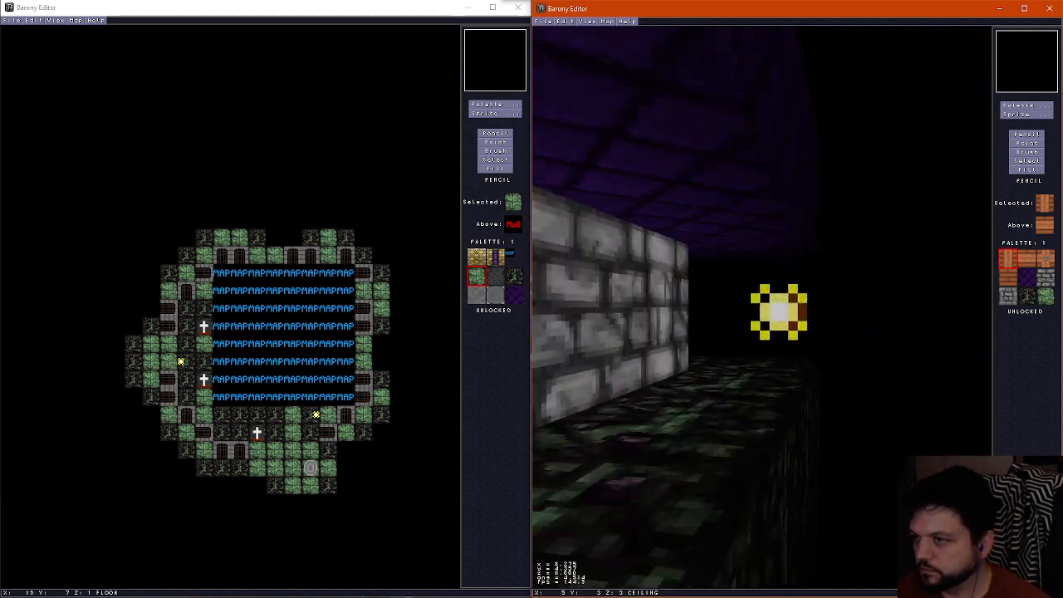
key("Up")
key("Right")
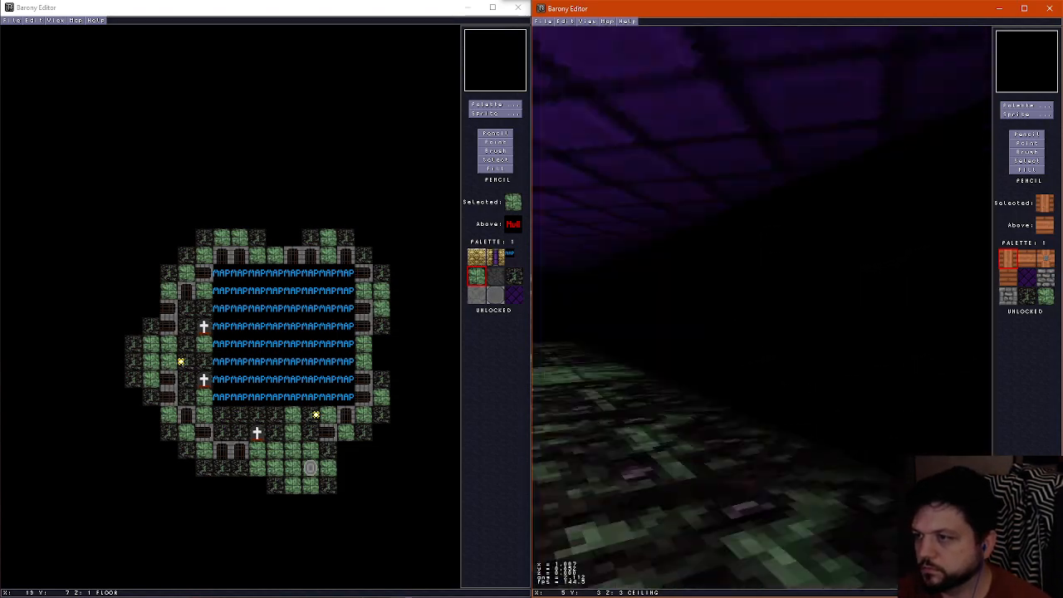
key("Left")
key("Up")
key("Left")
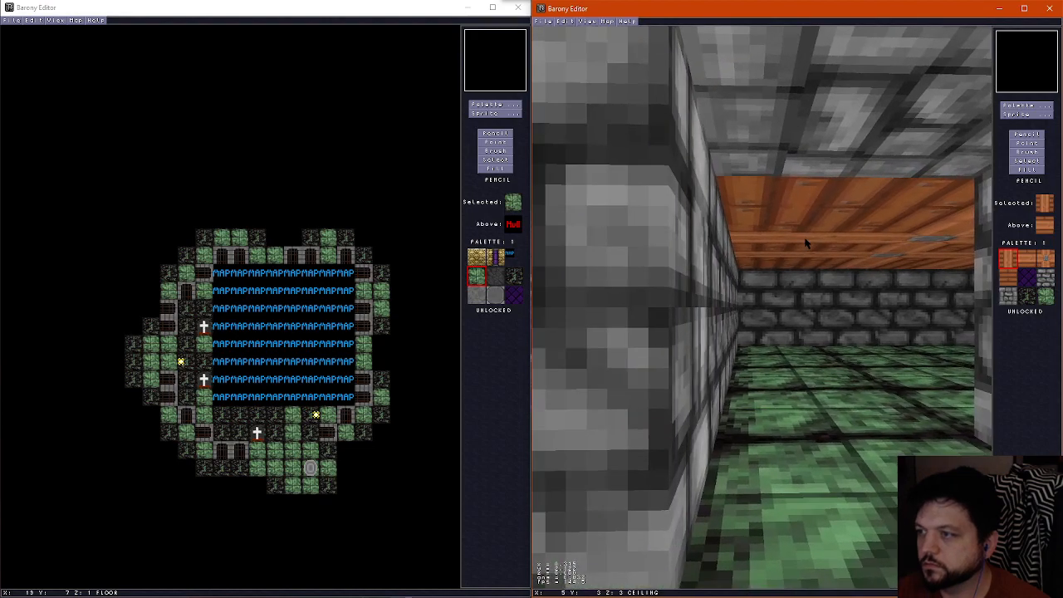
key("Right")
key("Down")
key("Right")
key("Up")
key("Left")
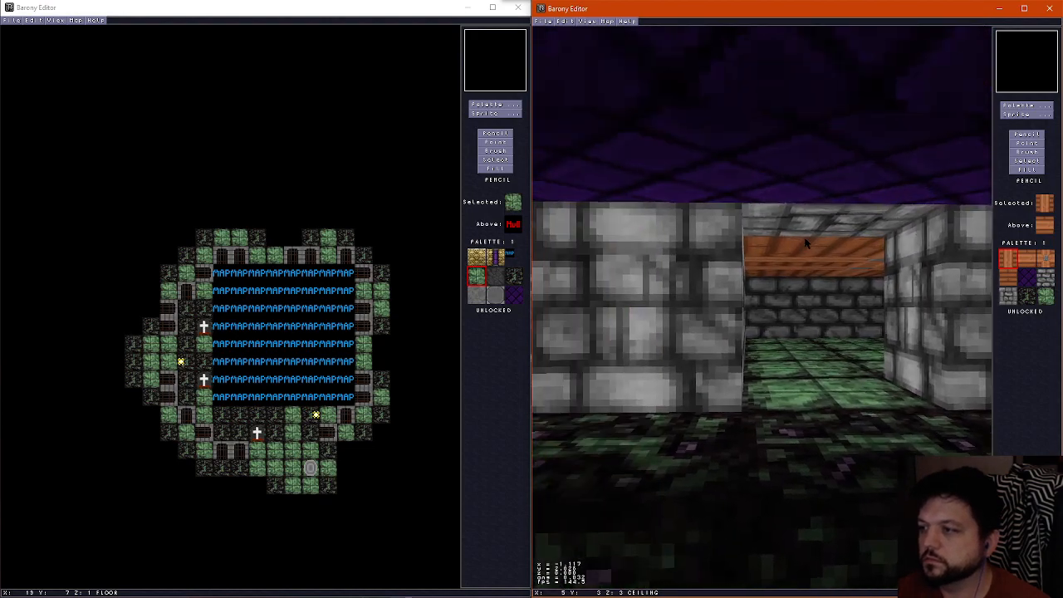
key("ctrl+f")
On the floor layer, paint green tiles at X 5, Y 7 and in the dark gaps along X 0 below Y 1
key("Page_Down")
key("Page_Down")
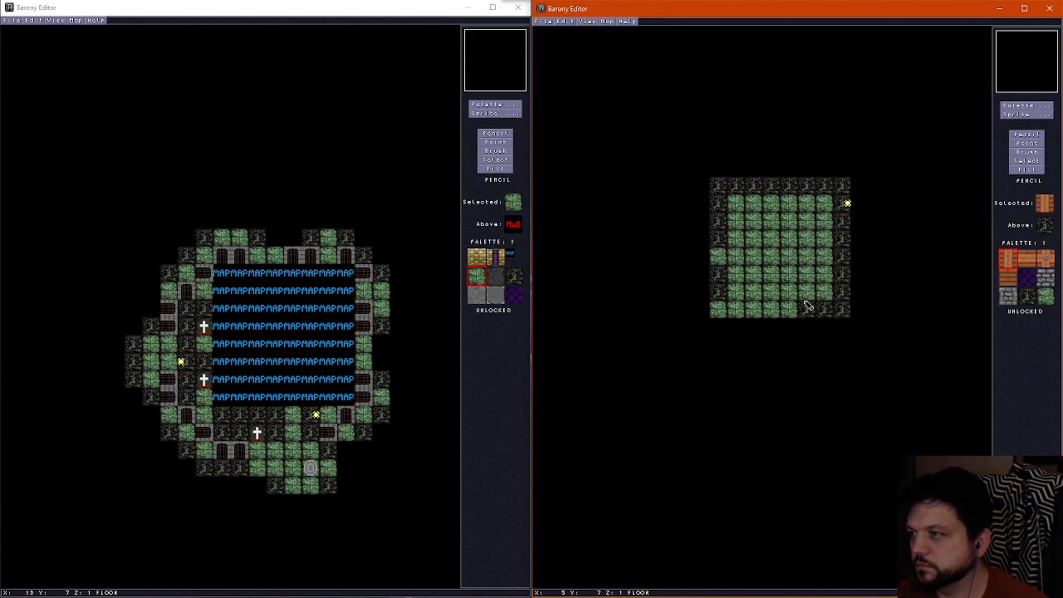
right_click(805, 303)
right_click(804, 299)
key("Page_Up")
key("Page_Down")
key("Page_Up")
key("Page_Down")
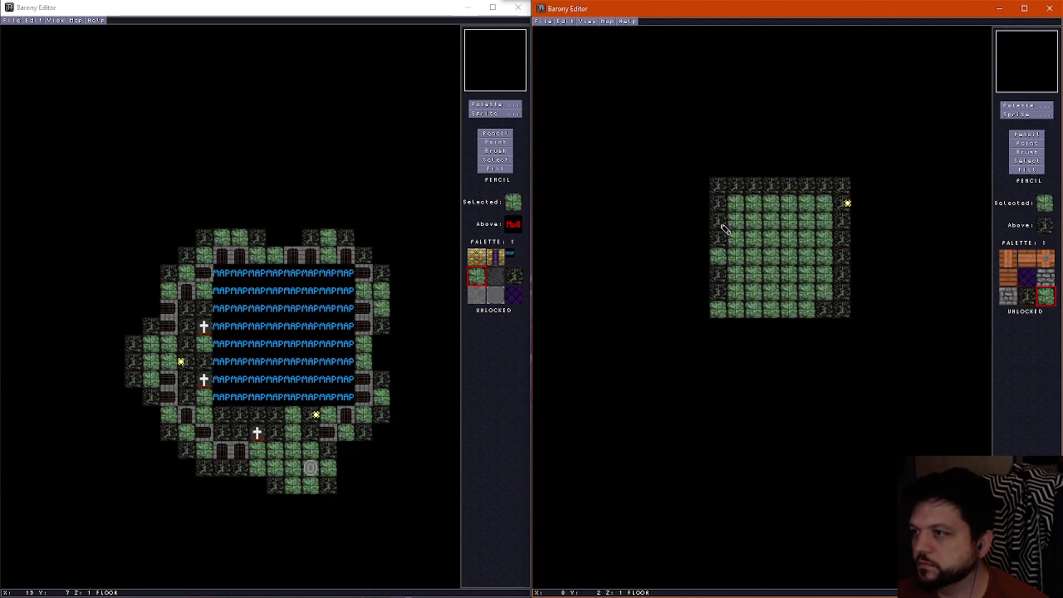
left_click(721, 222)
left_click(718, 237)
left_click(718, 274)
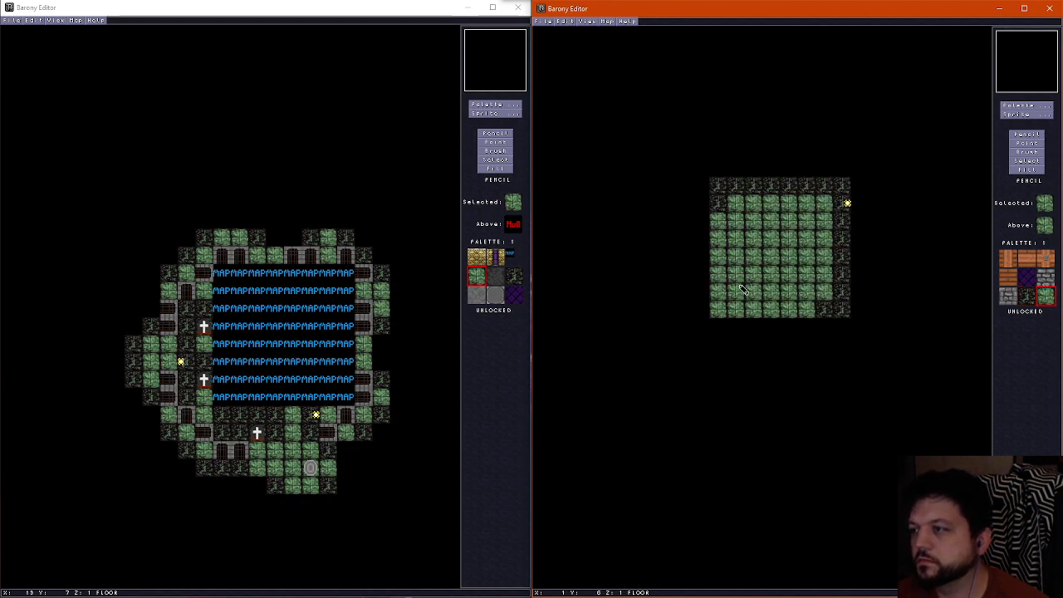
key("Page_Up")
key("Page_Down")
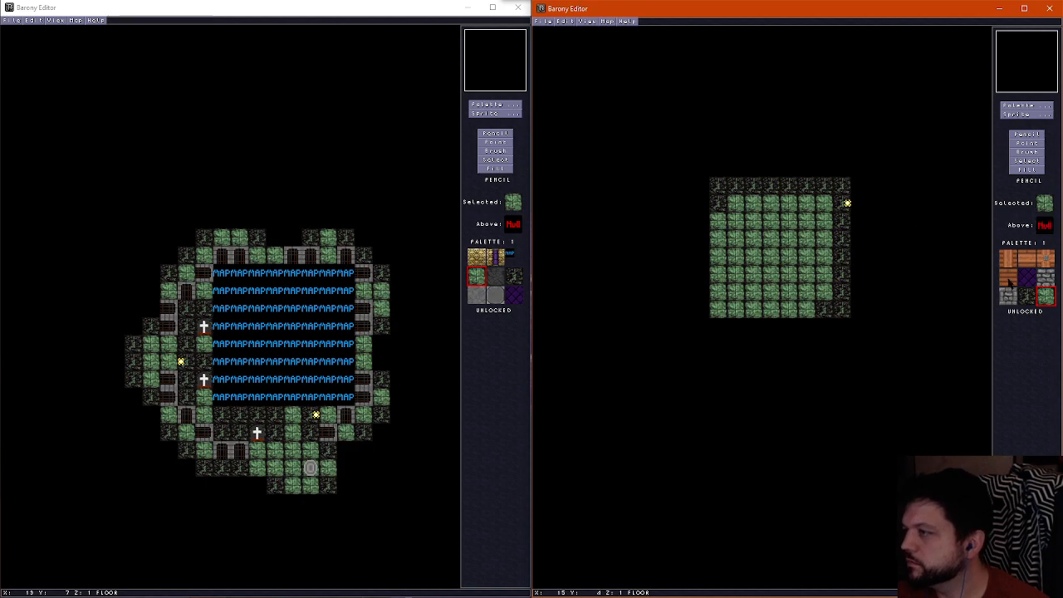
Paint gray paved floor tiles in the two doorways at X 1, Y 2 and X 5, Y 6
left_click(1027, 109)
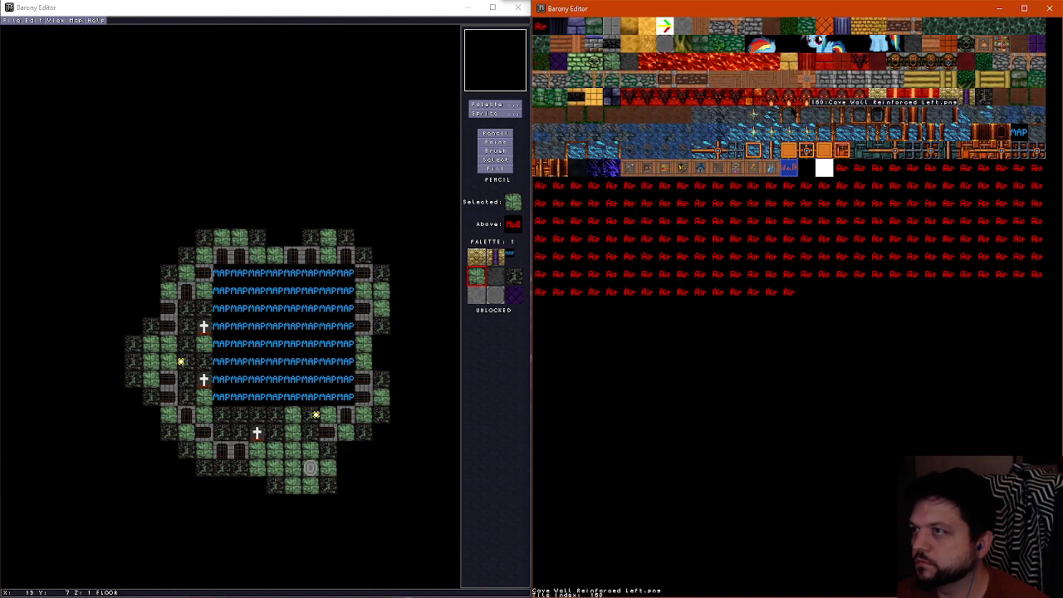
left_click(614, 24)
key("Page_Up")
key("Page_Down")
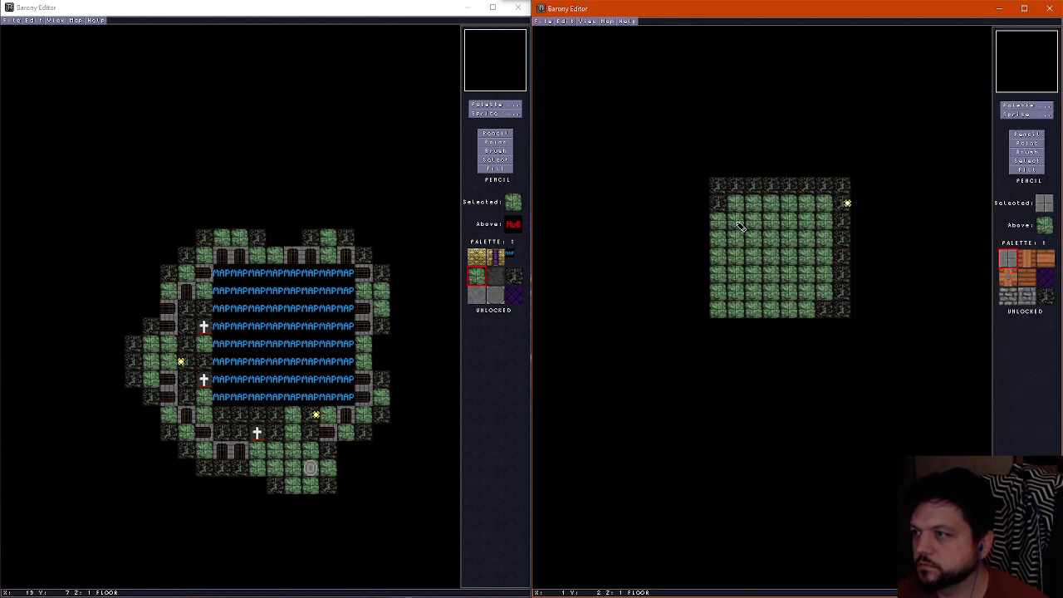
left_click(737, 222)
key("Page_Up")
key("Page_Down")
left_click(807, 293)
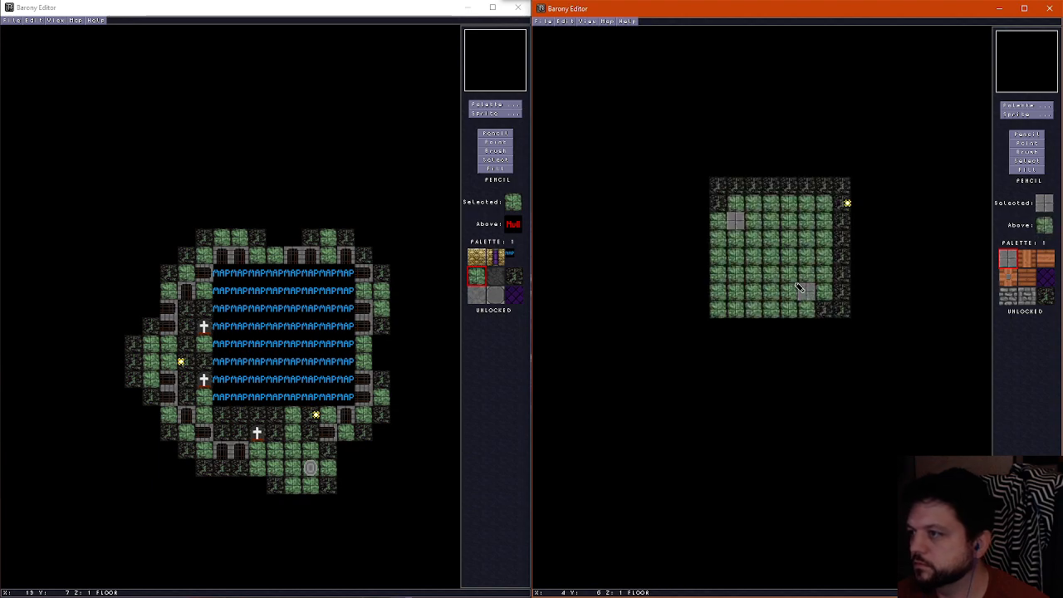
Paint the interior floor, X 2 to 5, Y 2 to 5, with the gray stone tile and check it in the 3D preview
left_click(1030, 106)
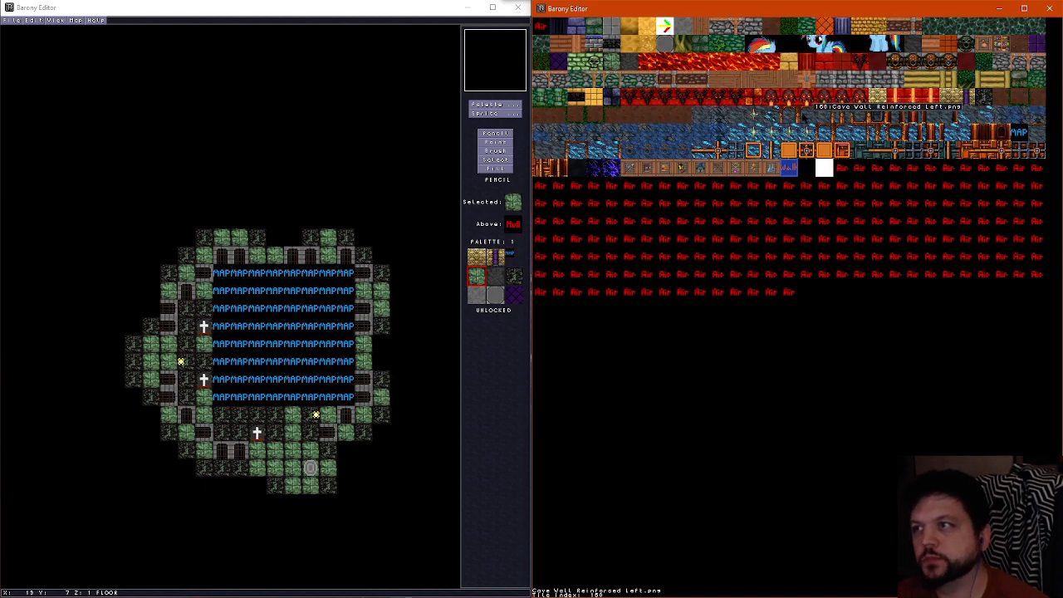
left_click(681, 29)
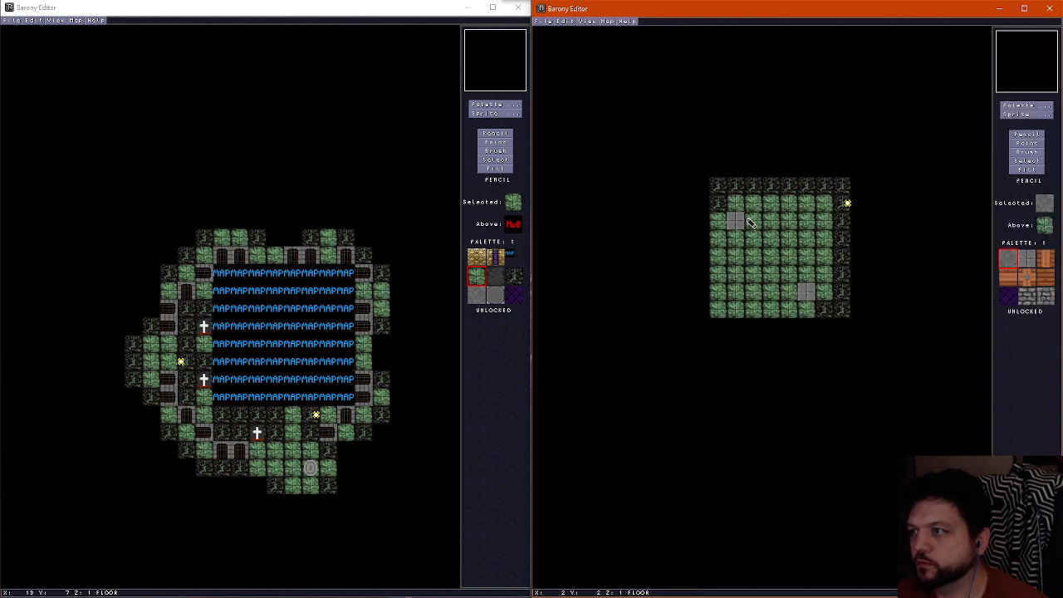
mouse_move(754, 221)
left_mouse_down()
mouse_move(756, 276)
mouse_move(803, 249)
mouse_move(770, 255)
mouse_move(804, 227)
left_mouse_up()
key("f")
key("Up")
key("Right")
key("Up")
key("Left")
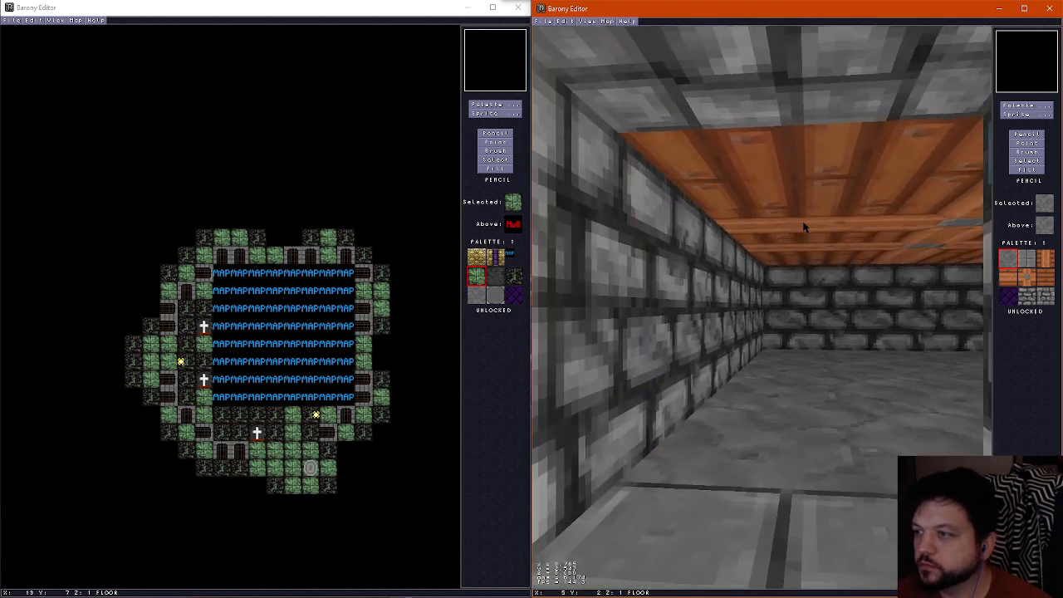
key("Right")
key("f")
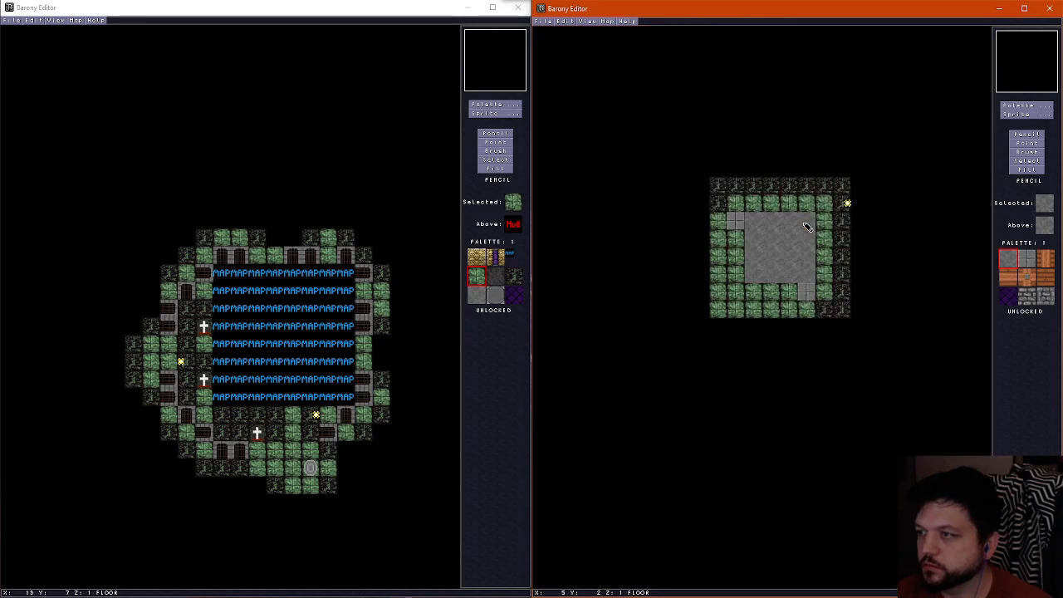
On the wall layer, place gray brick columns at X 1, Y 5 and X 2, Y 6, with plain brick at corner X 1, Y 6, and preview them
scroll(799, 224, "down", 1)
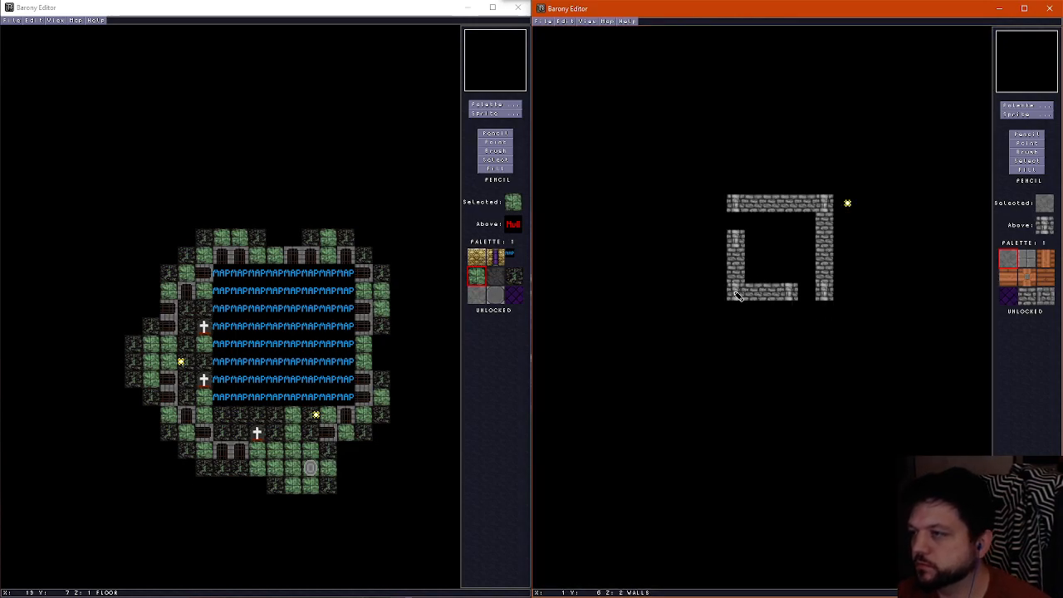
right_click(739, 286)
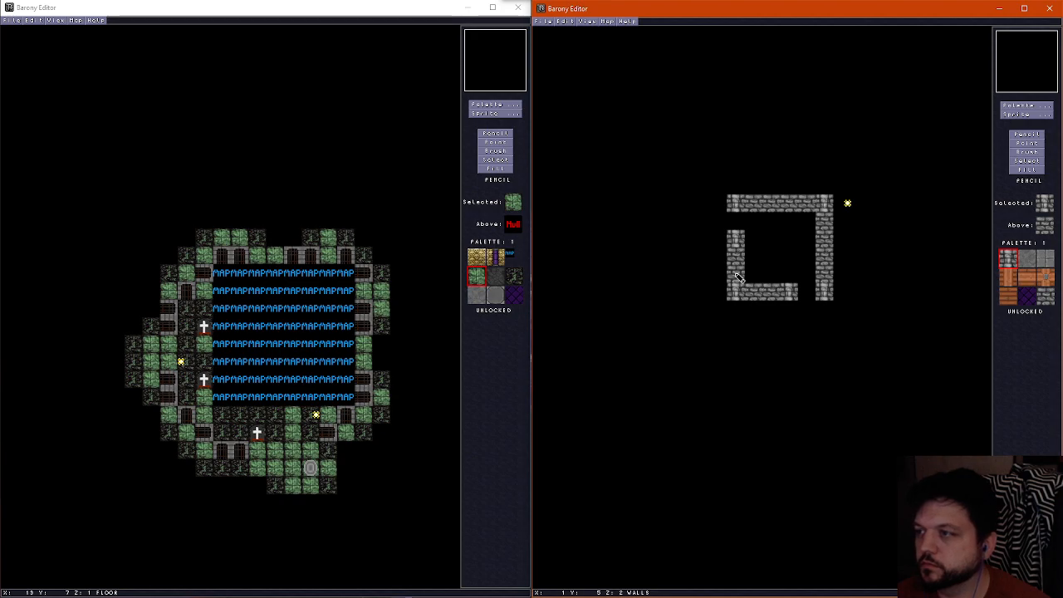
left_click(737, 275)
left_click(755, 294)
right_click(771, 295)
left_click(739, 291)
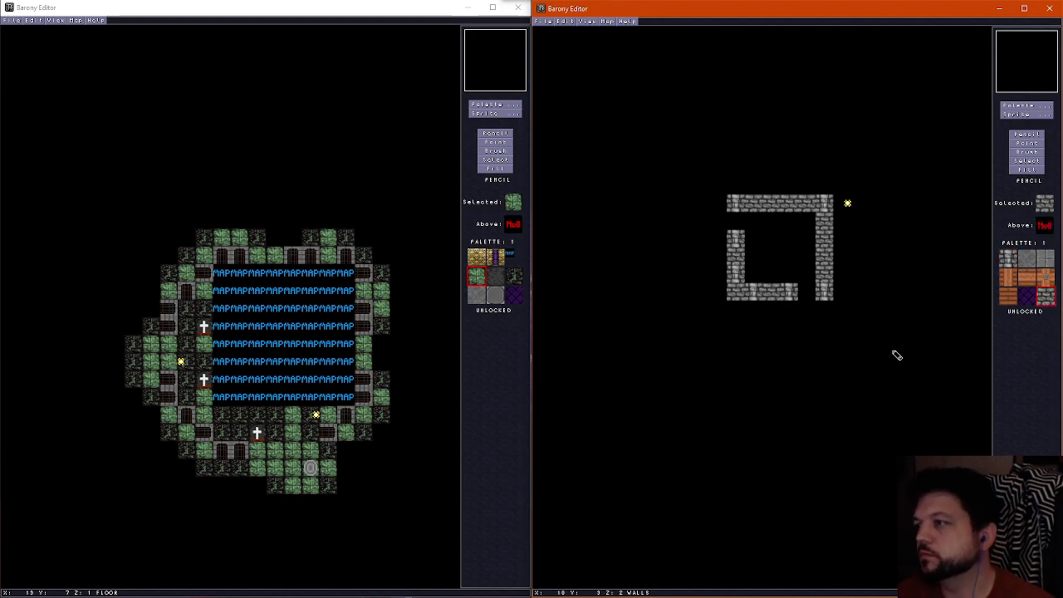
key("ctrl+f")
key("Right")
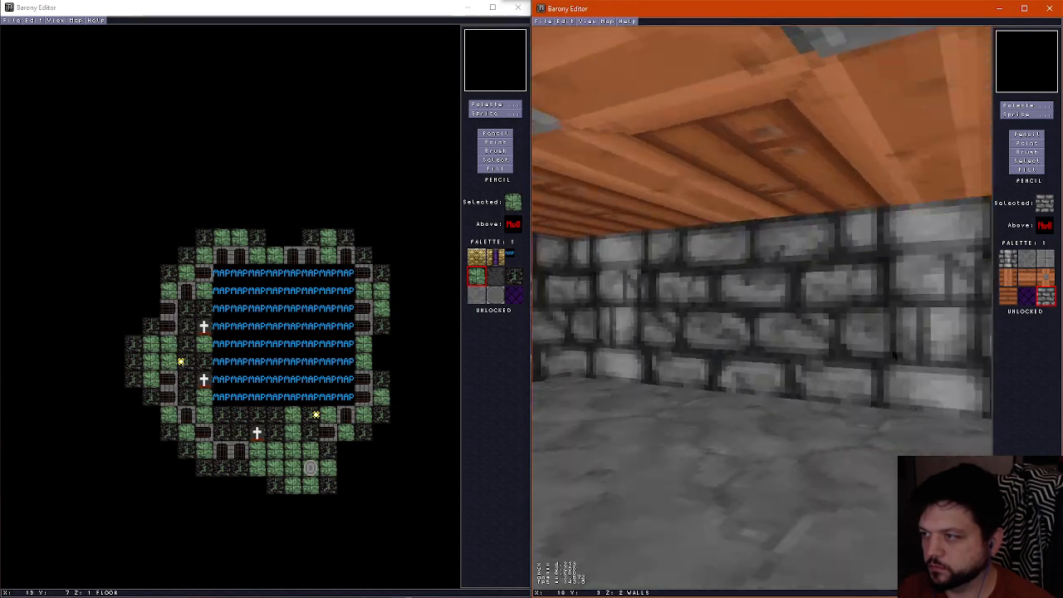
key("Right")
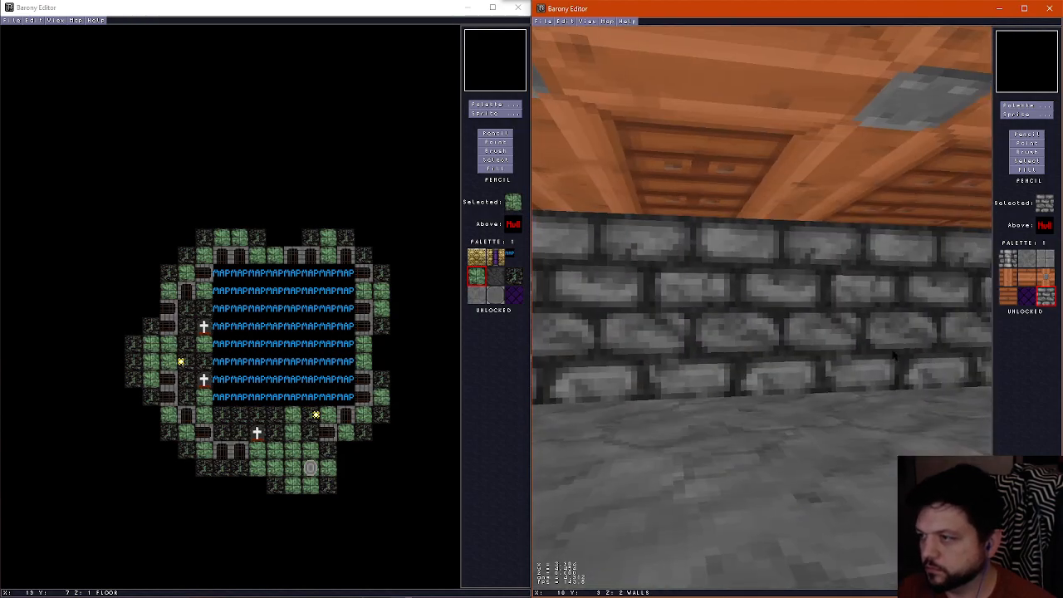
key("Left")
key("ctrl+f")
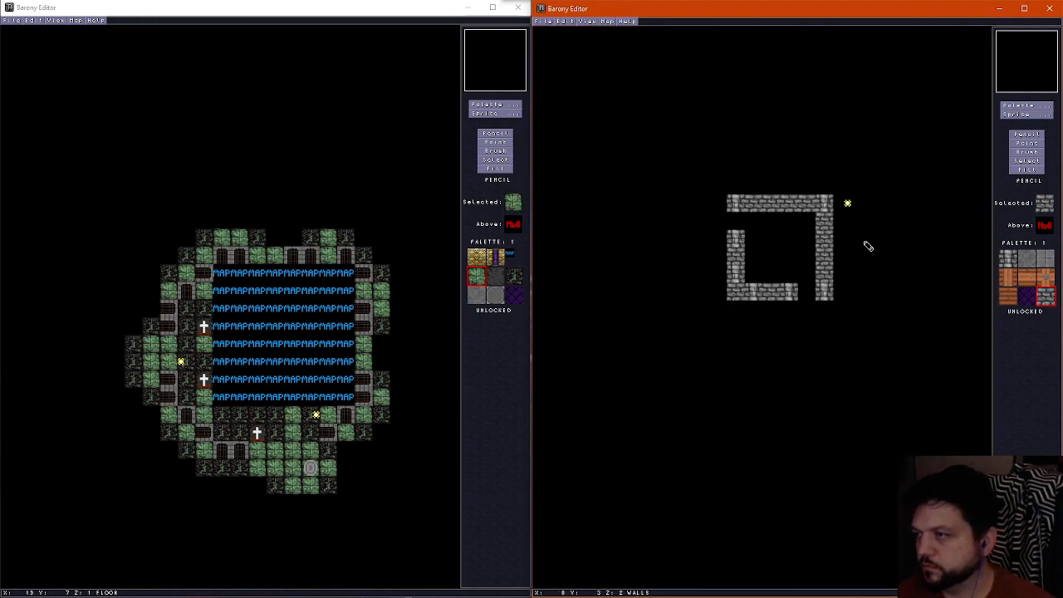
Replace the corner column at X 6, Y 1 with a plain gray brick wall tile and look at the interior in 3D
right_click(821, 206)
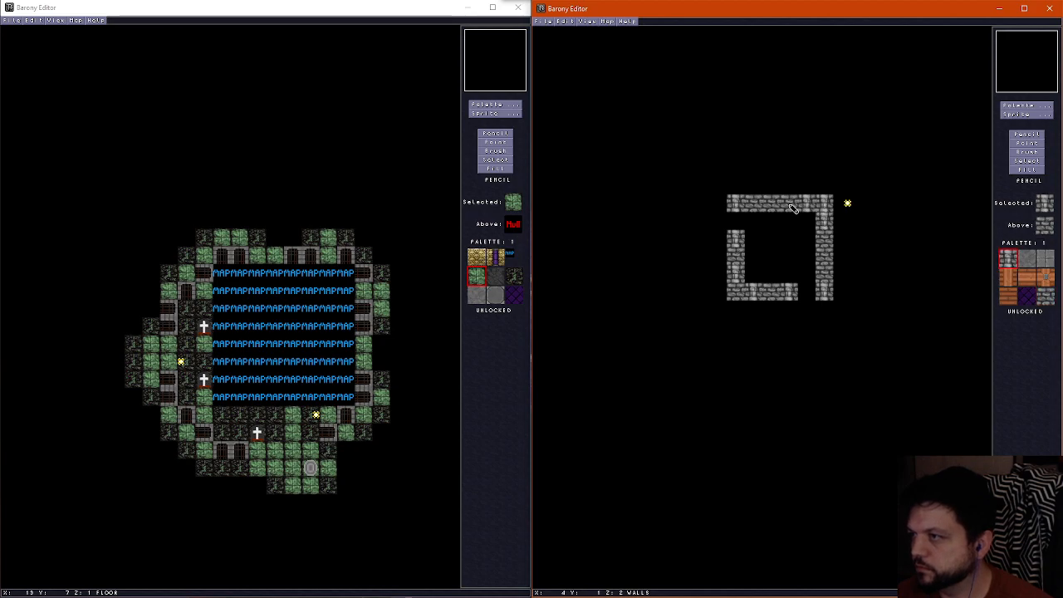
right_click(793, 208)
left_click(823, 210)
key("ctrl+f")
key("Down")
key("Right")
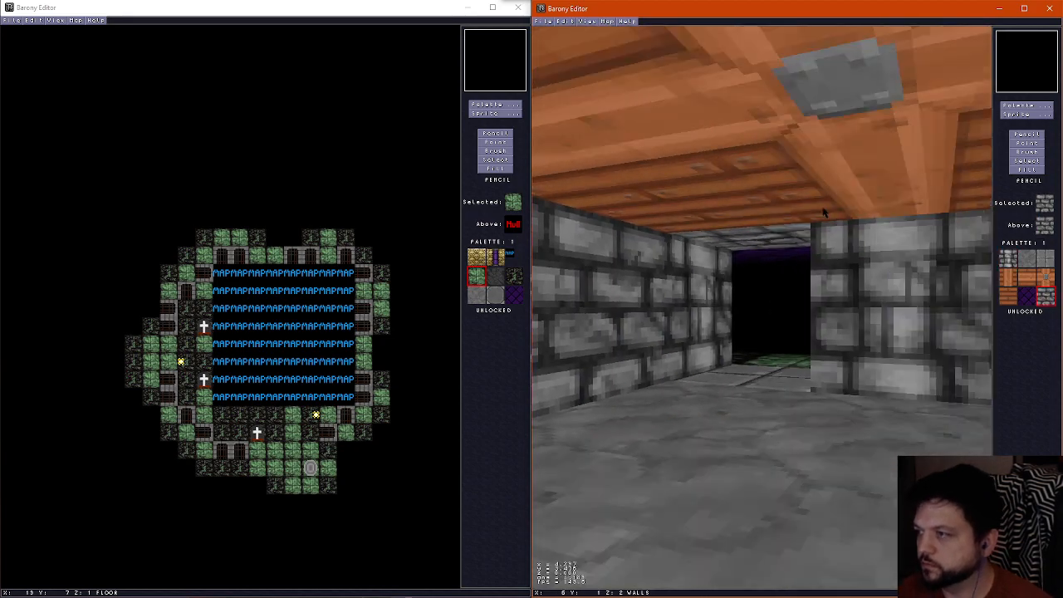
Walk through the gray brick building in the 3D preview, examining its ceiling, walls, doorways and the graveyard ground outside
key("Right")
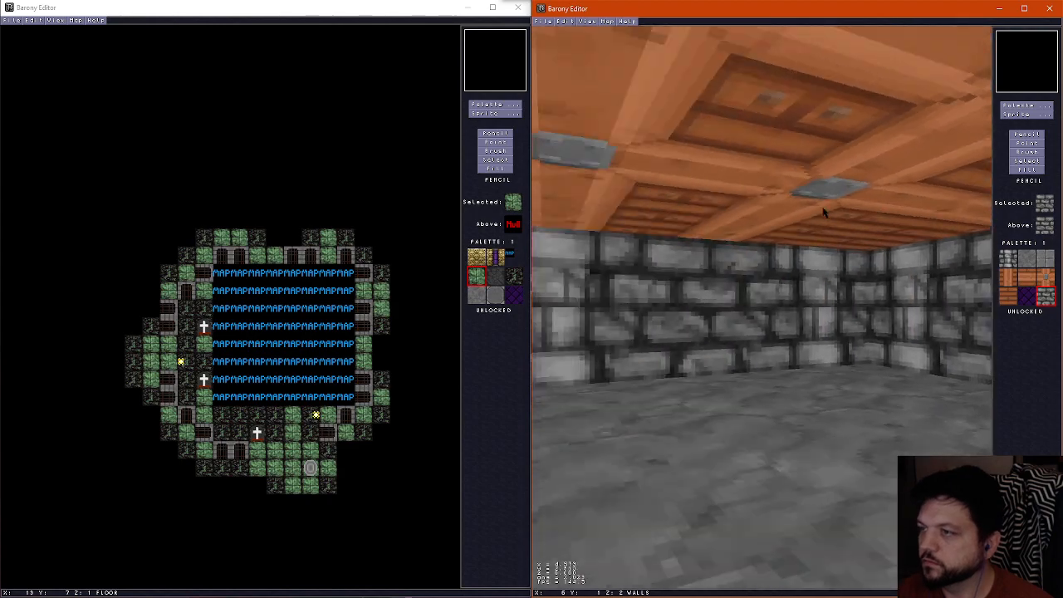
key("Left")
key("Down")
key("Up")
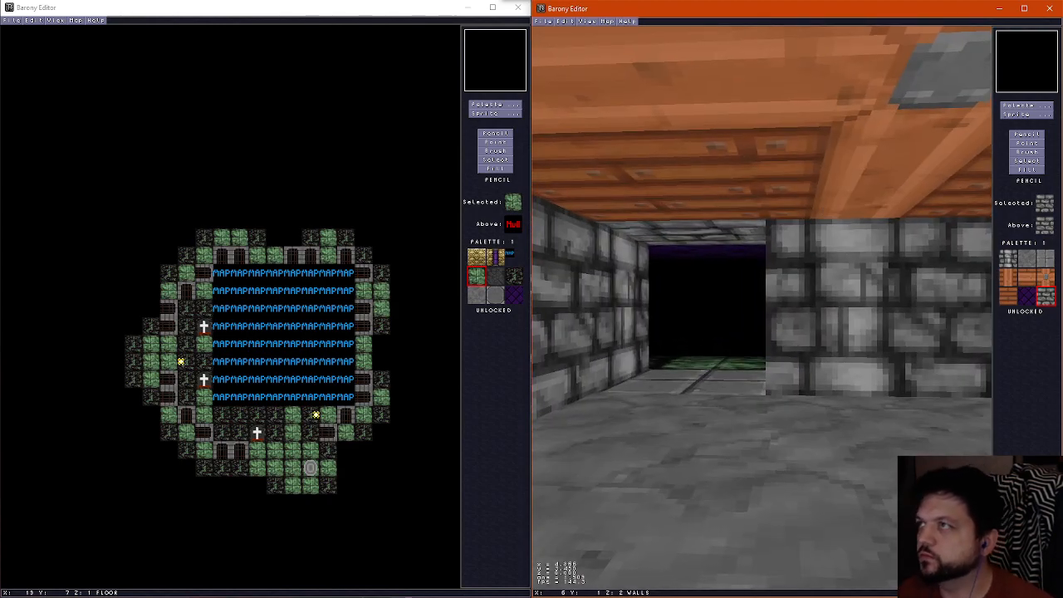
key("Up")
key("Left")
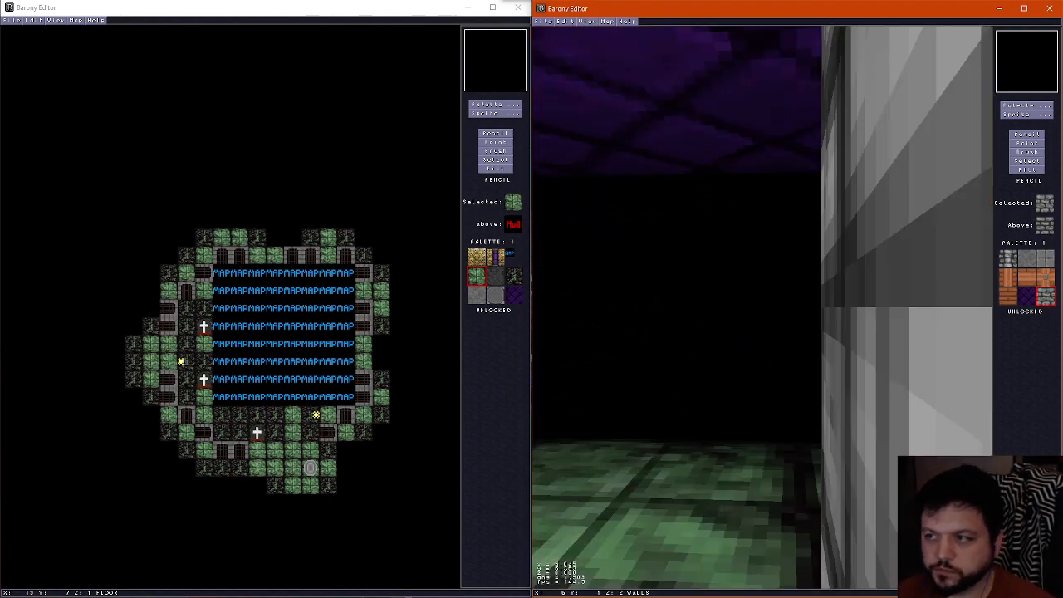
key("Left")
key("Right")
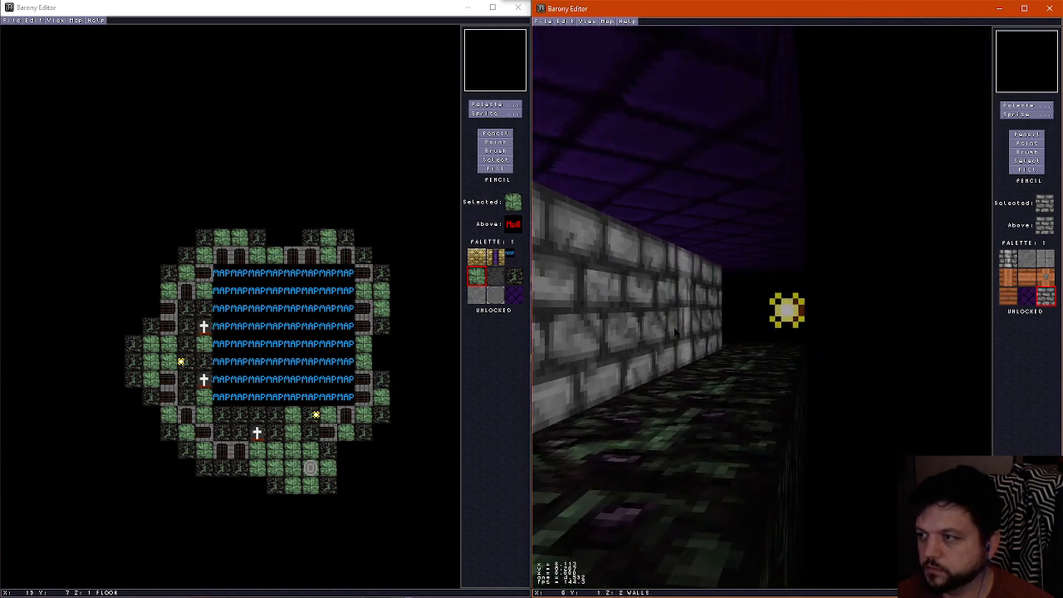
key("Left")
key("Up")
key("Right")
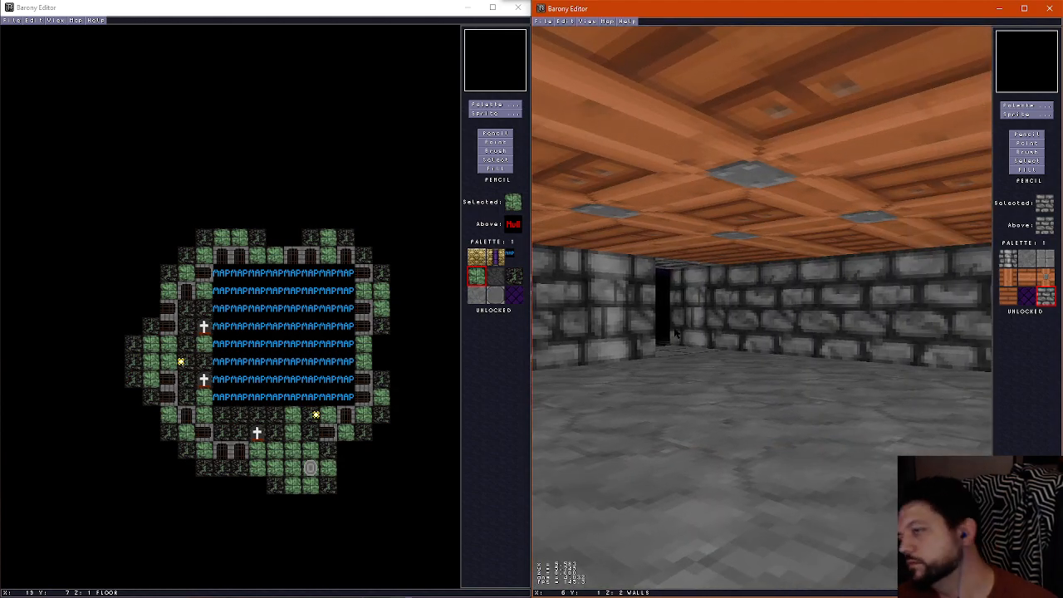
key("Up")
key("Right")
key("Left")
key("Down")
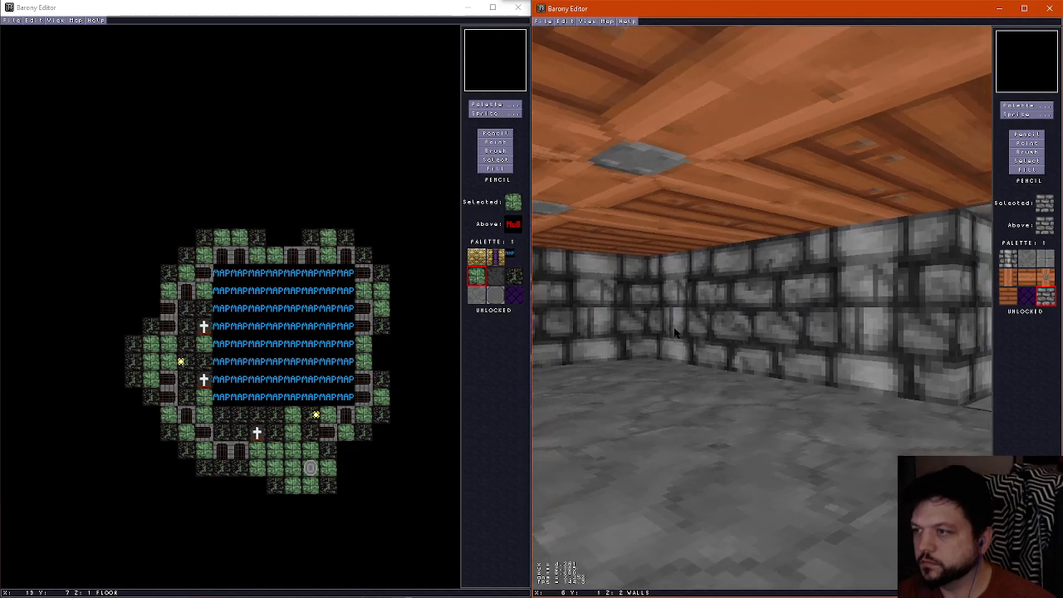
key("Left")
key("Up")
key("Right")
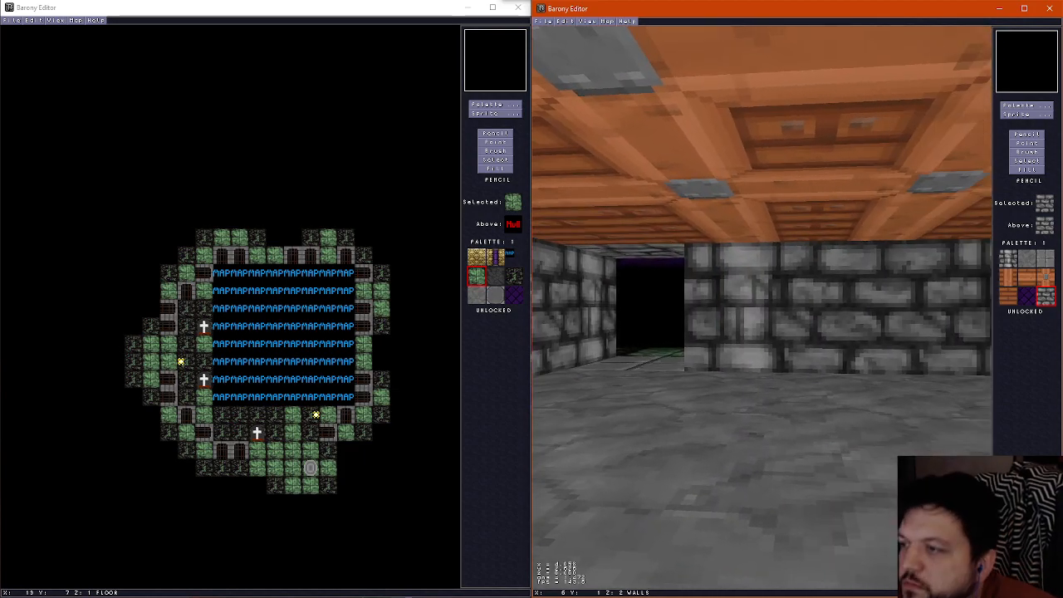
key("f")
Place an inverted gate in the doorway at X 1, Y 2 and another in the doorway at X 5, Y 6
scroll(720, 265, "down", 1)
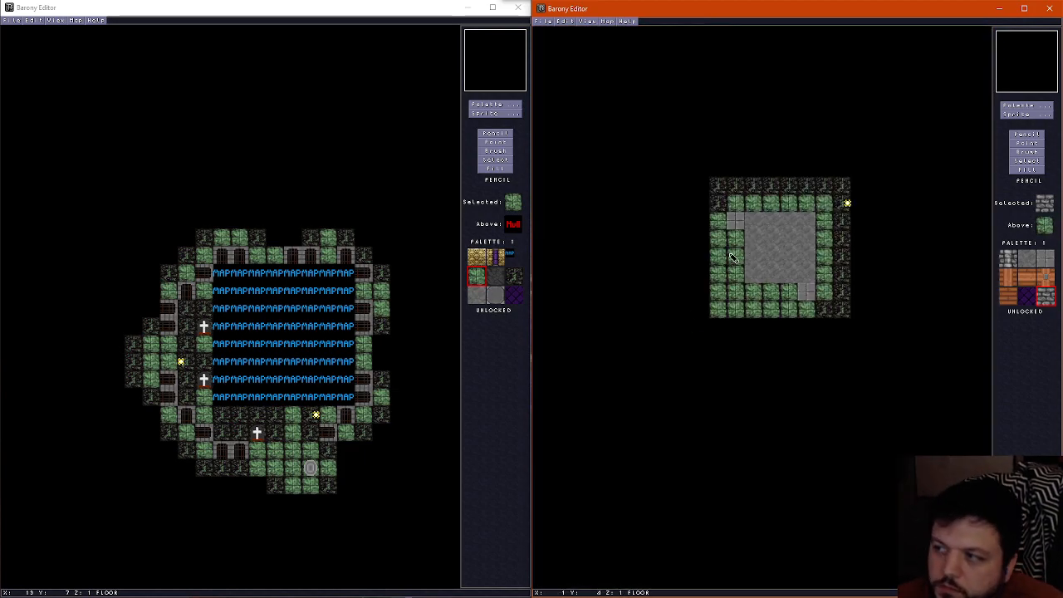
scroll(731, 259, "up", 1)
scroll(737, 259, "down", 1)
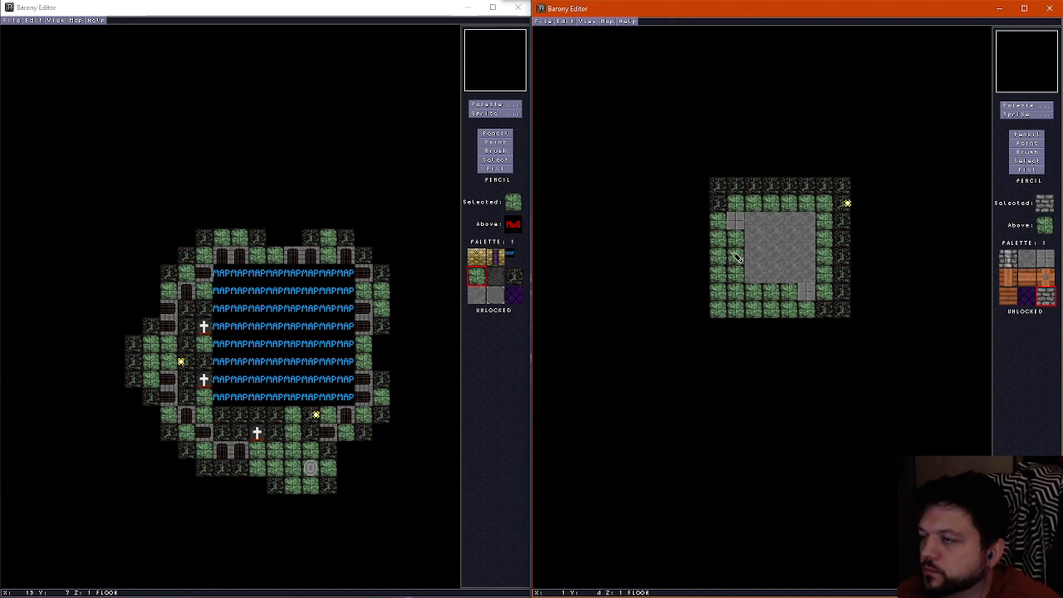
left_click(1009, 115)
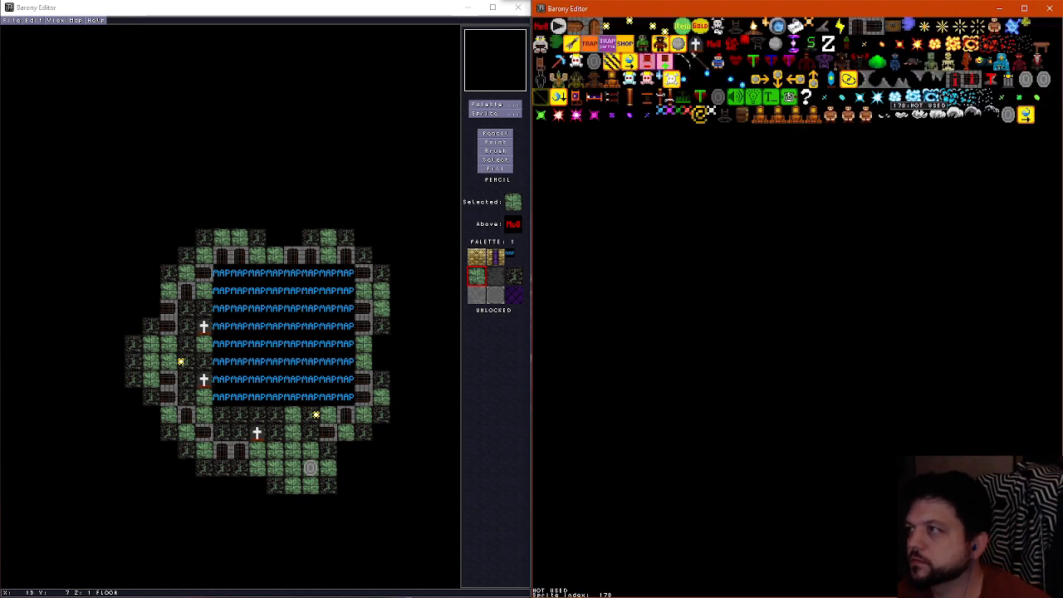
left_click(959, 84)
left_click(735, 222)
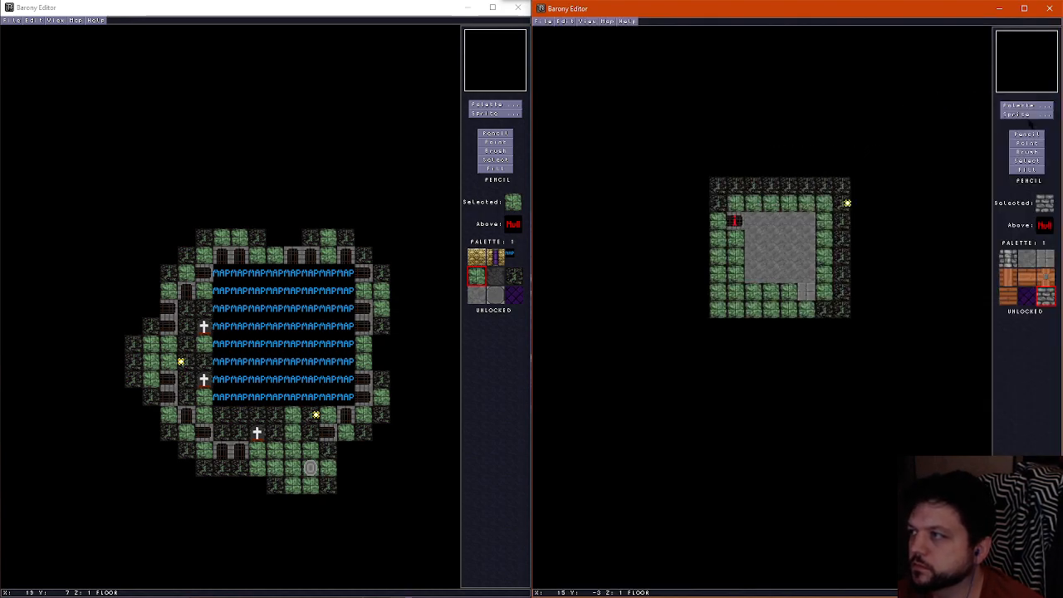
left_click(1027, 115)
left_click(955, 83)
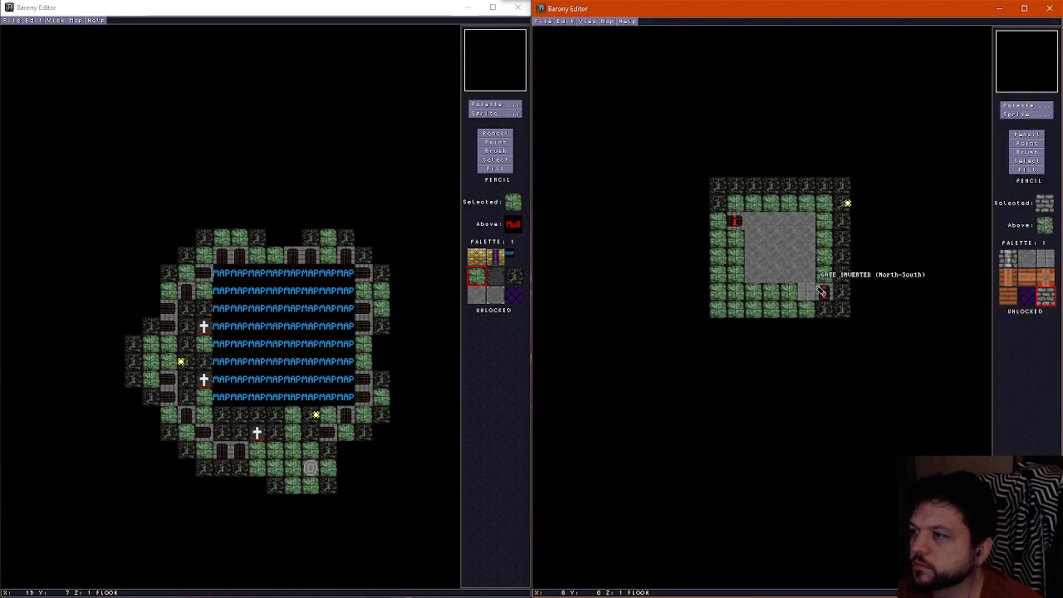
left_click(806, 292)
Lay wires at X 5 from Y 5 to Y 3 and at Y 2 from X 4 to X 2, leading to the two gates
left_click(1027, 115)
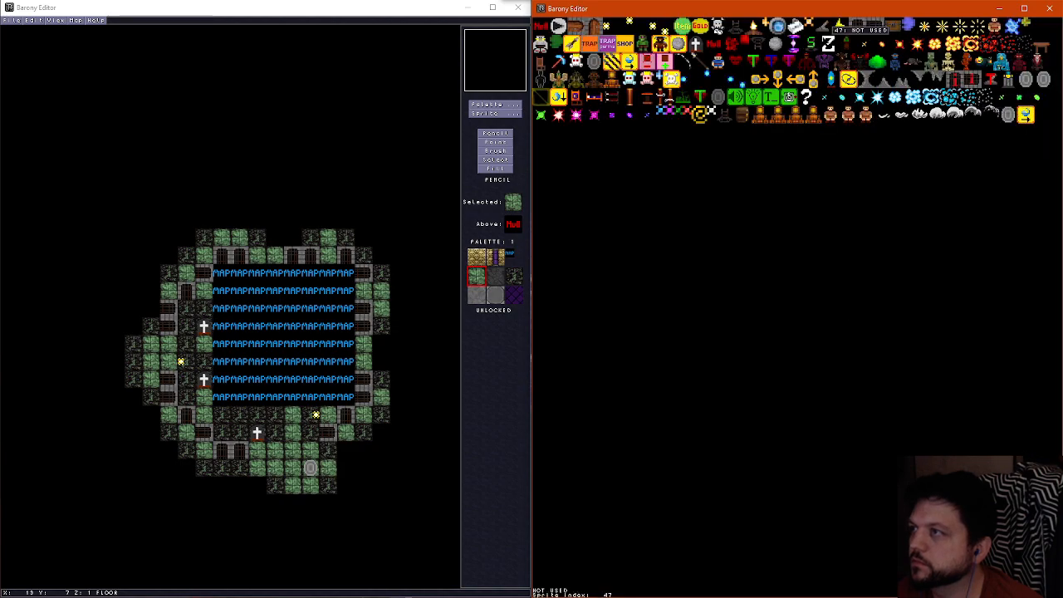
left_click(789, 98)
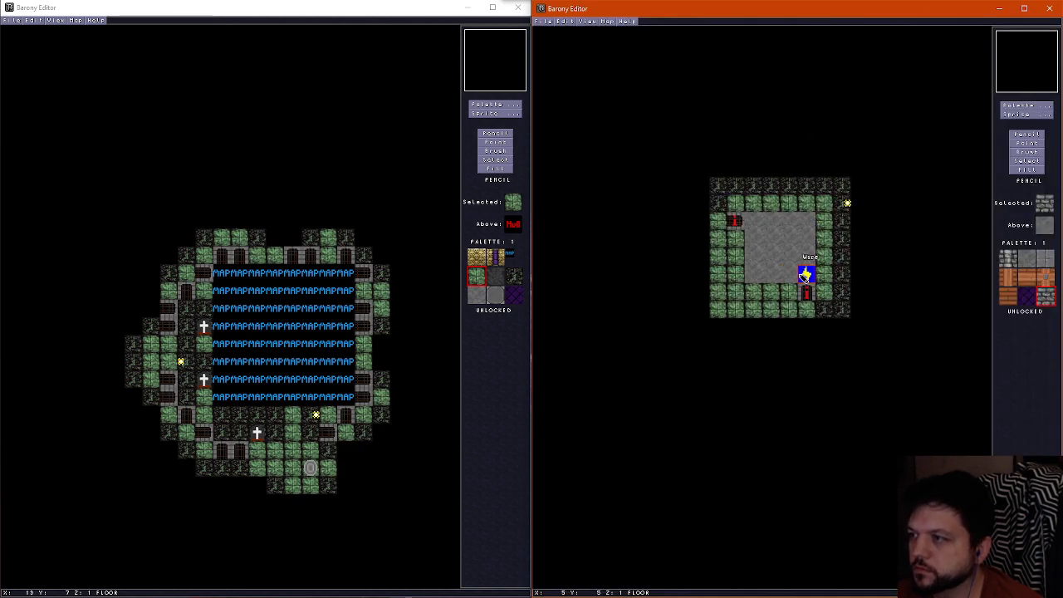
left_click(806, 275)
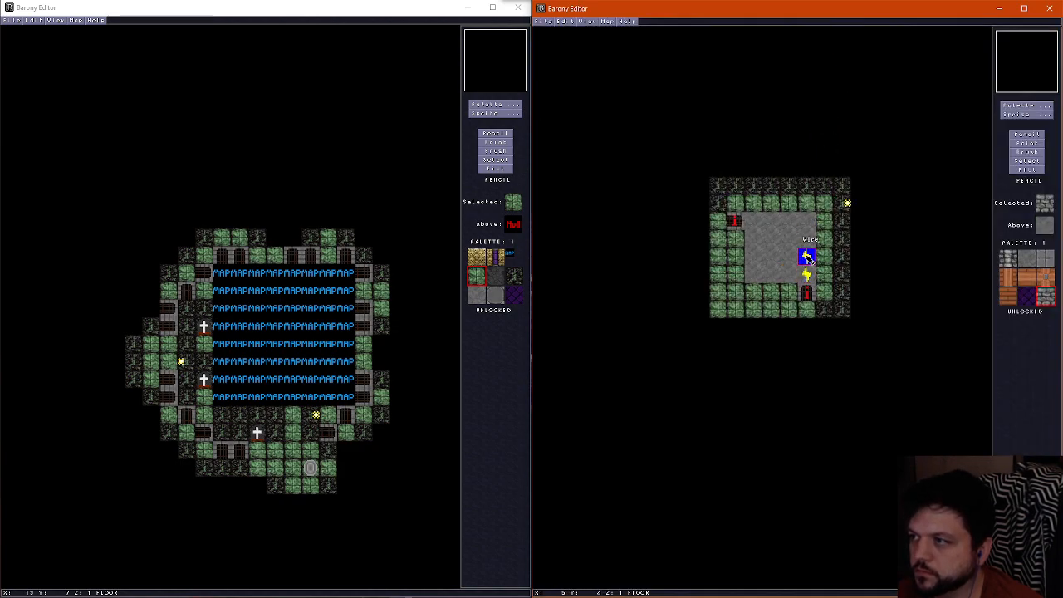
left_click(806, 258)
left_click(806, 240)
left_click(790, 221)
left_click(772, 221)
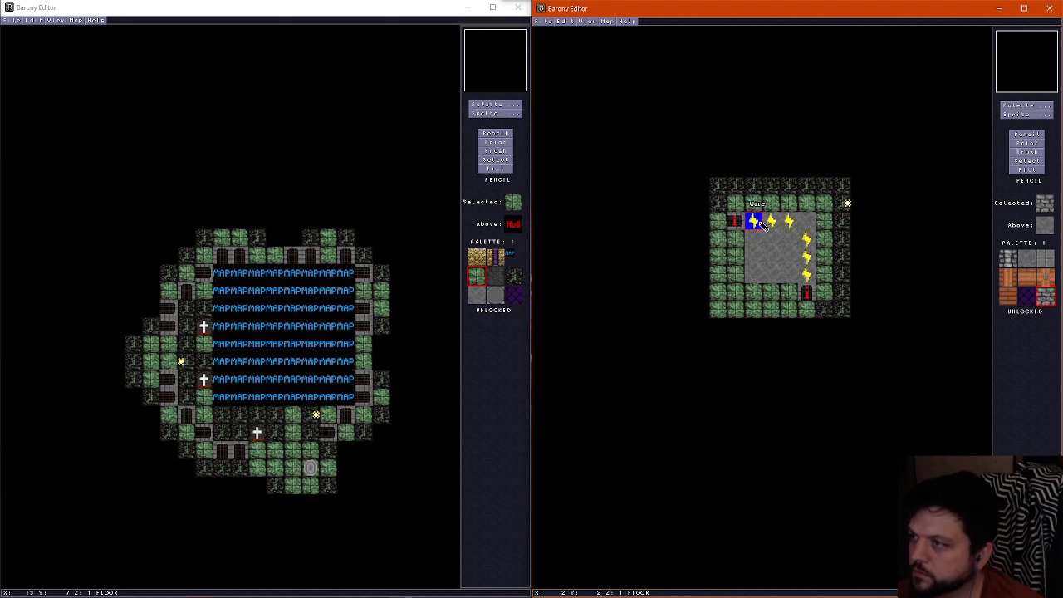
left_click(753, 221)
Place a lever in the interior corner at X 5, Y 2 and a table at X 4, Y 3
left_click(1029, 114)
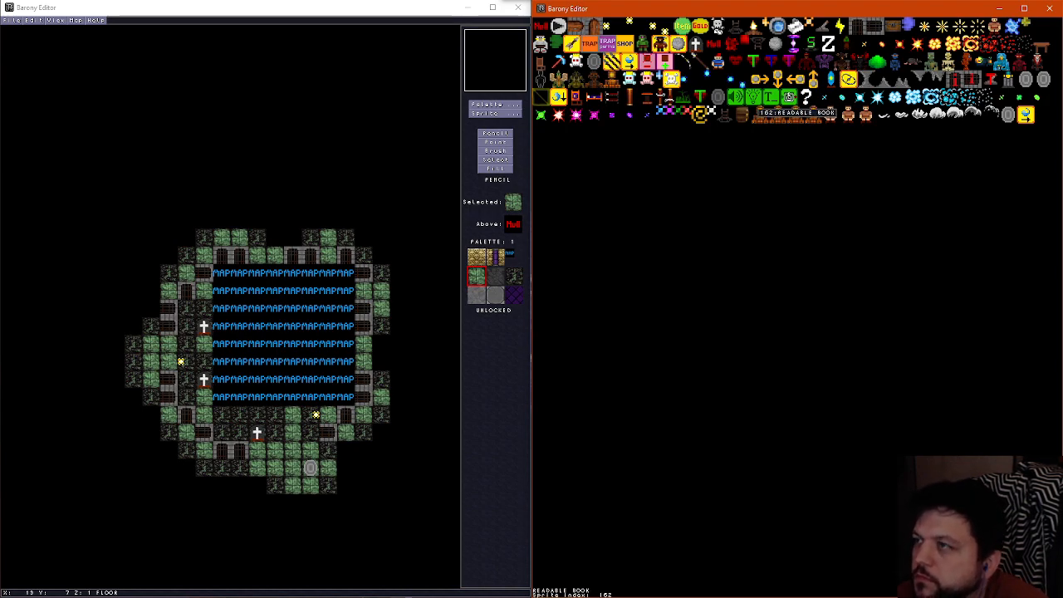
left_click(823, 27)
left_click(807, 221)
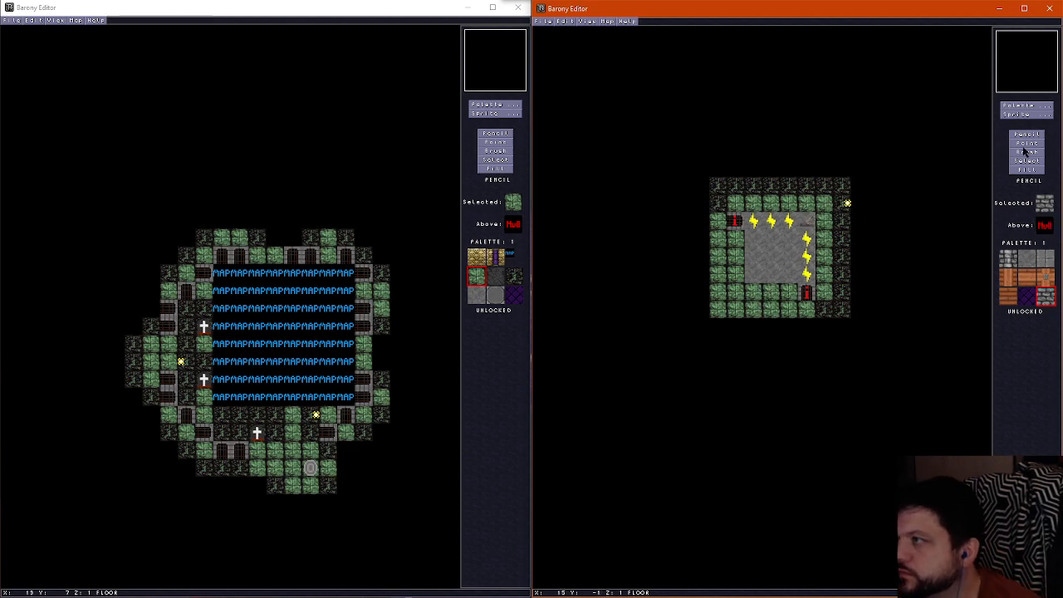
left_click(1027, 114)
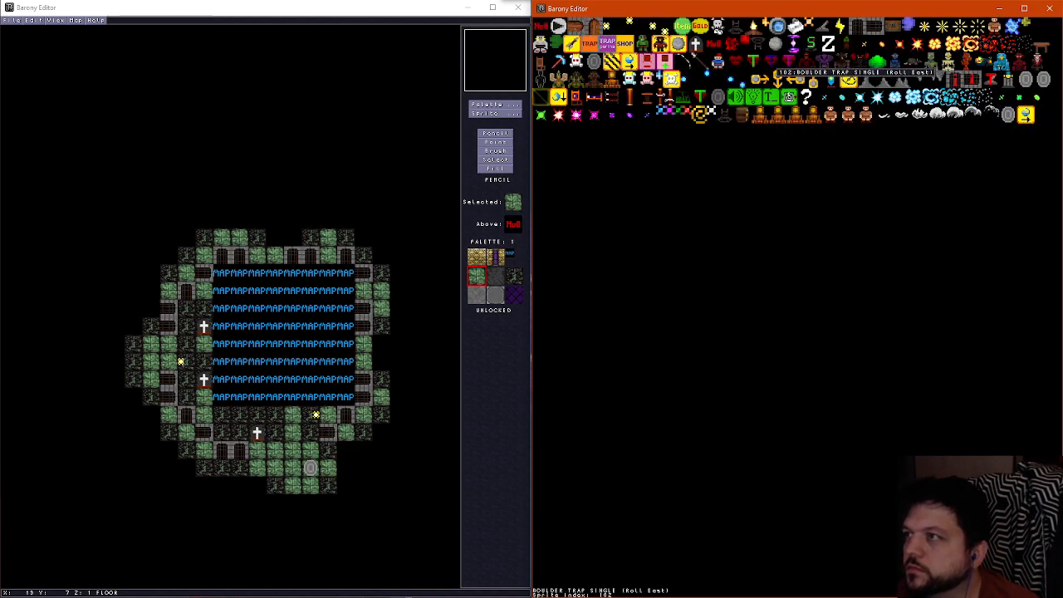
left_click(1043, 46)
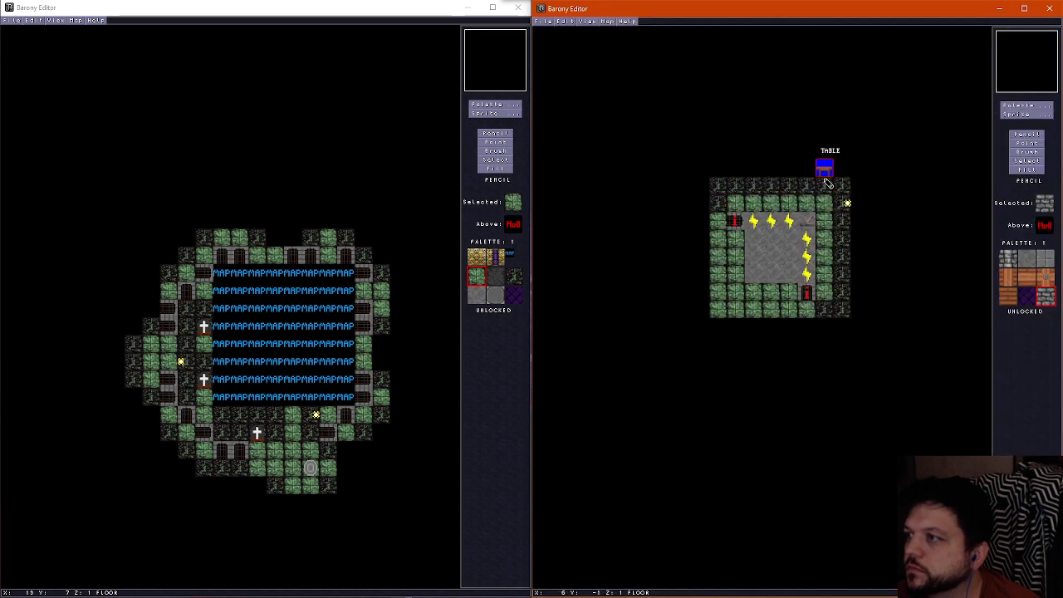
left_click(799, 243)
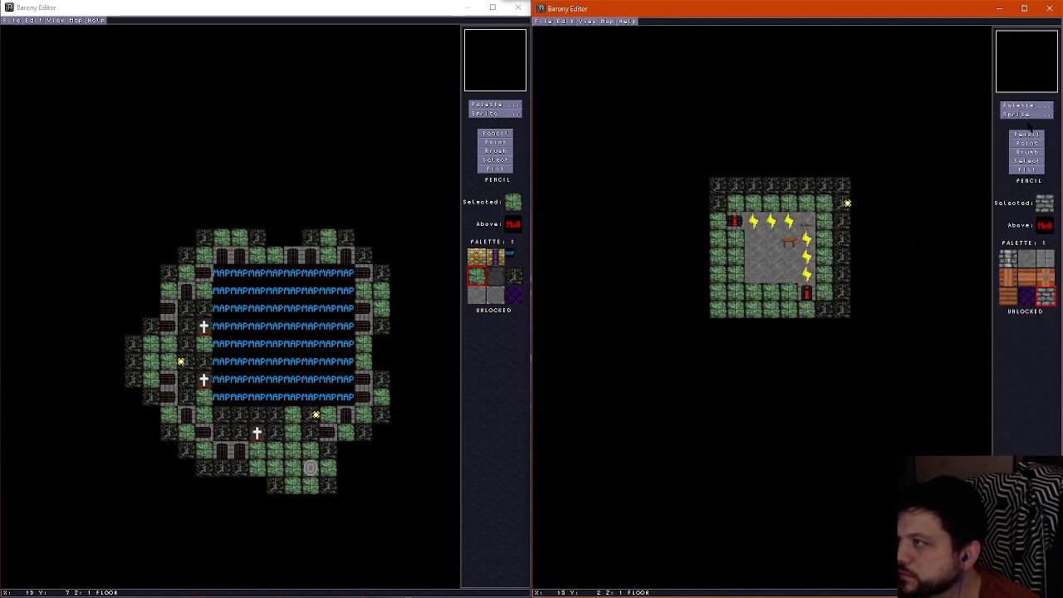
Place a bunk bed facing North at X 2, Y 5 and duplicate it at X 4, Y 5
left_click(1028, 114)
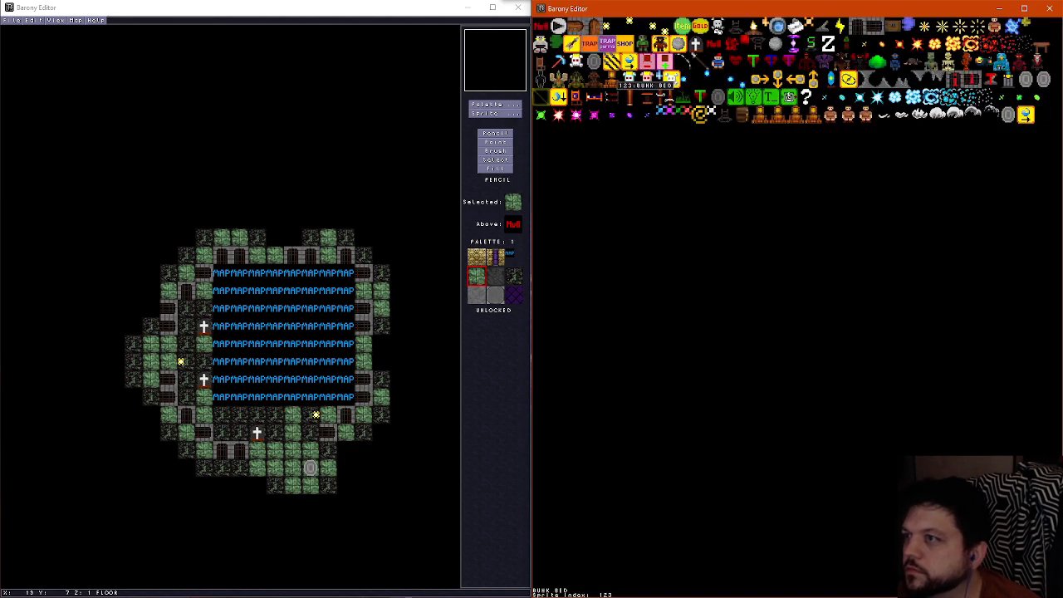
left_click(613, 98)
left_click(754, 271)
key("F2")
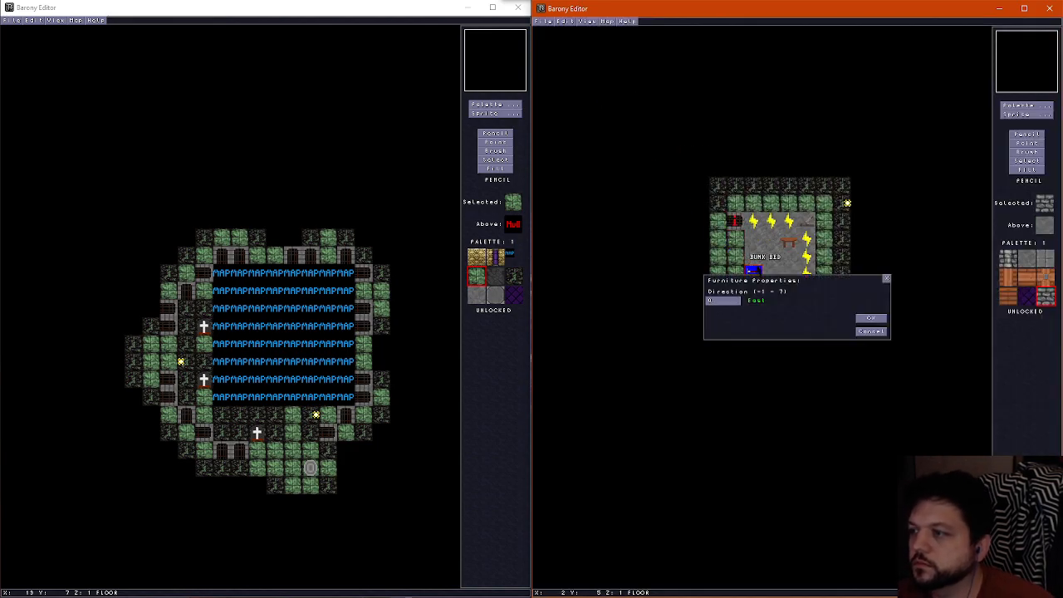
key("BackSpace")
type("1")
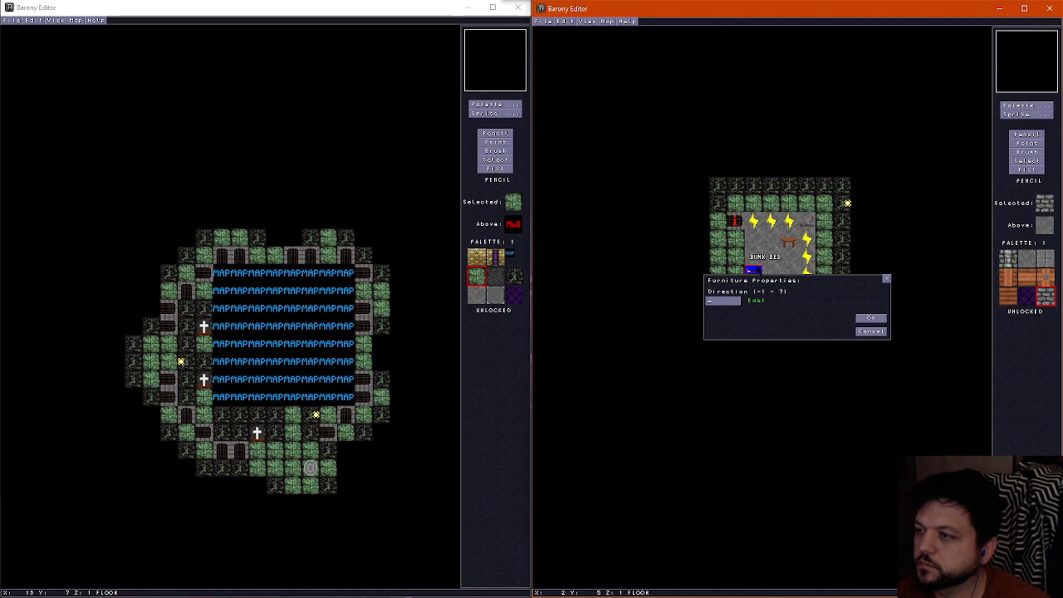
key("BackSpace")
type("5")
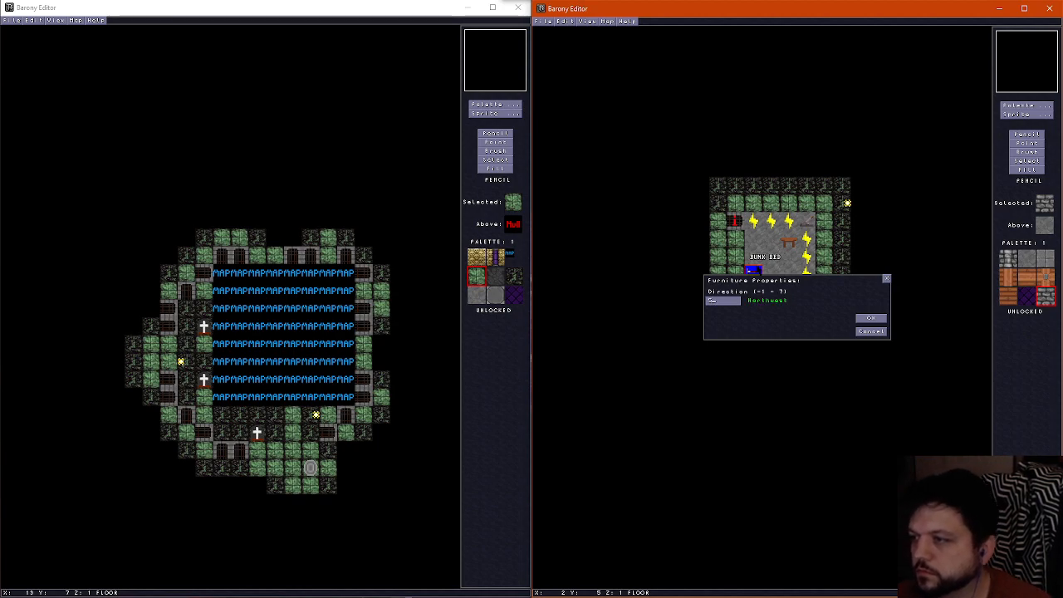
left_click(874, 319)
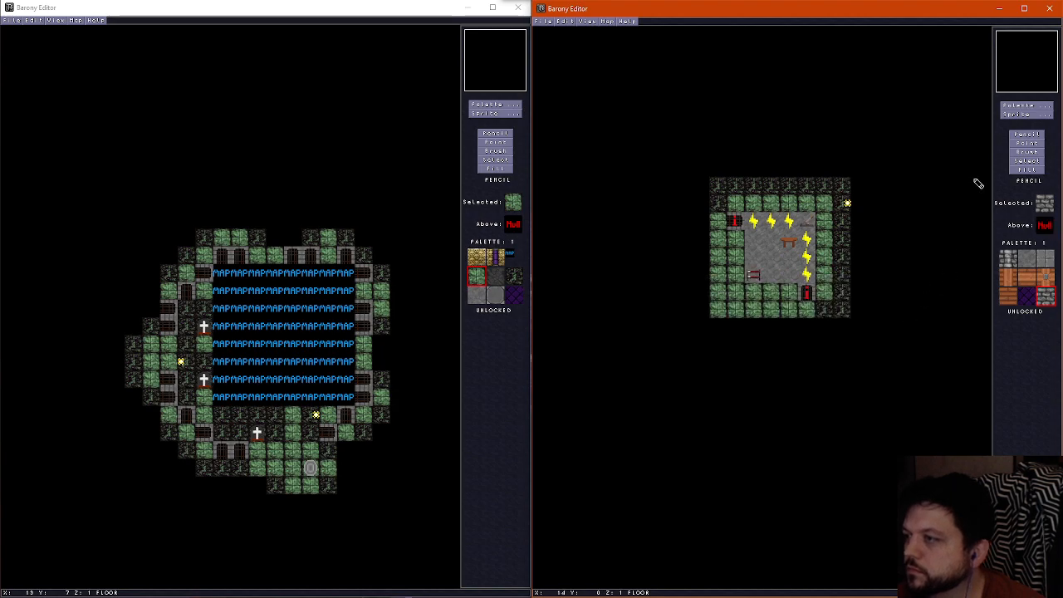
left_click(1030, 143)
left_click_drag(755, 278, 784, 282)
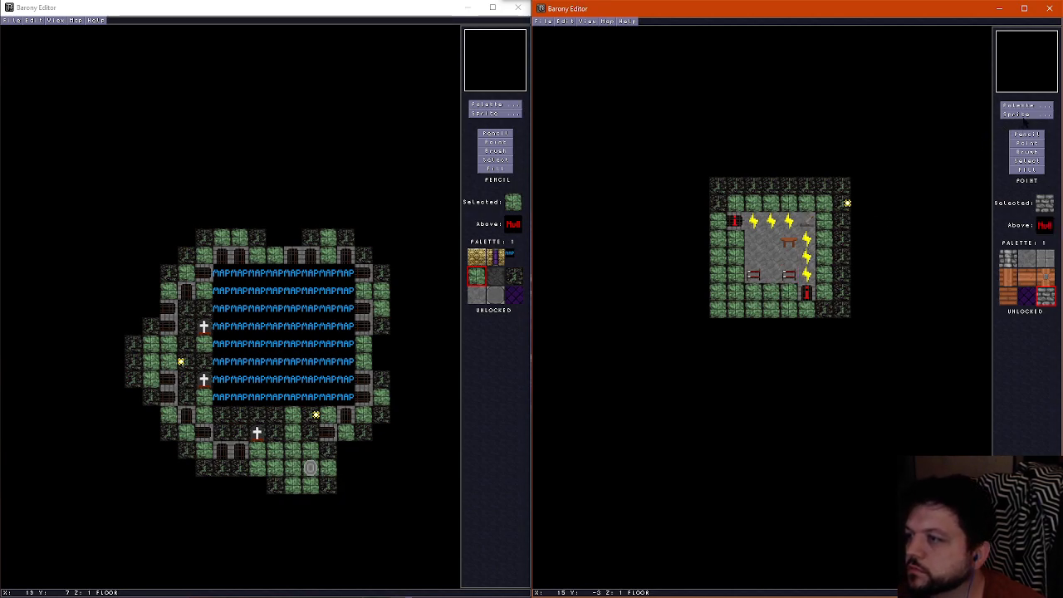
Place a chest between the bunk beds at X 3, Y 5 and set its orientation to 3 (North)
left_click(1027, 114)
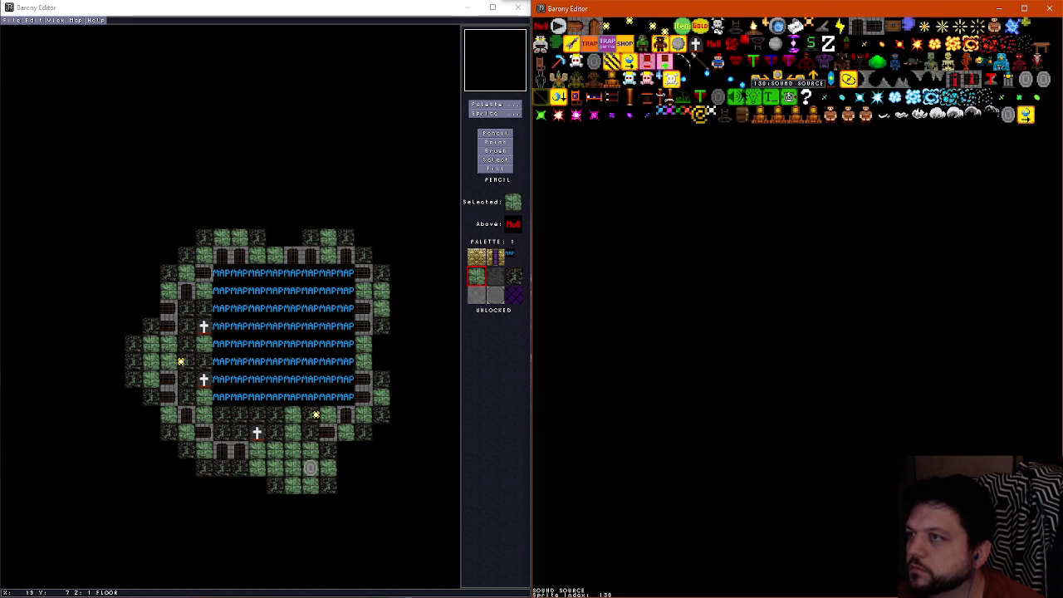
left_click(895, 26)
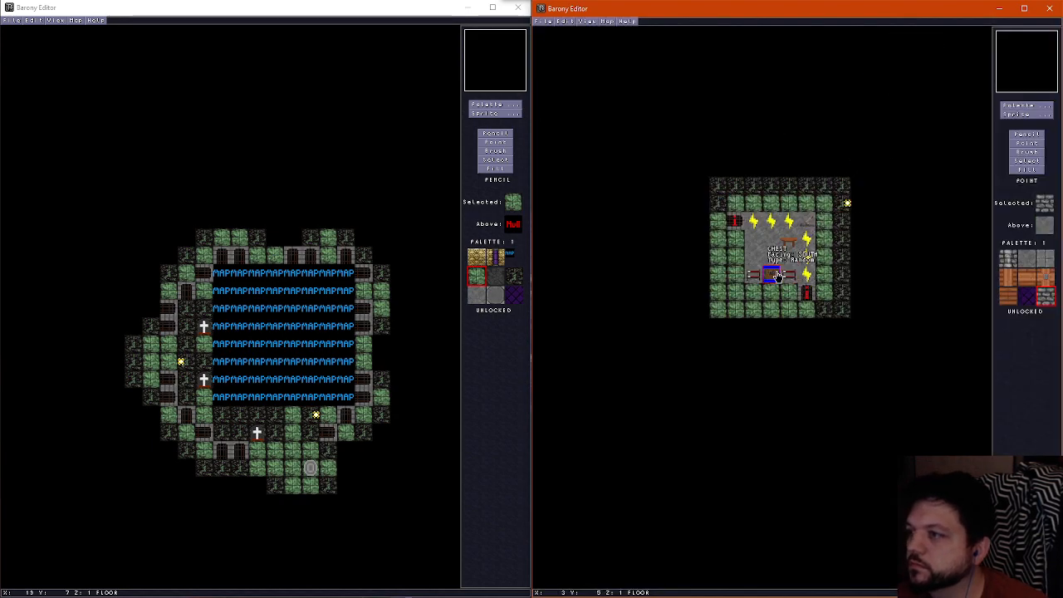
left_click(776, 276)
key("F2")
key("BackSpace")
type("3")
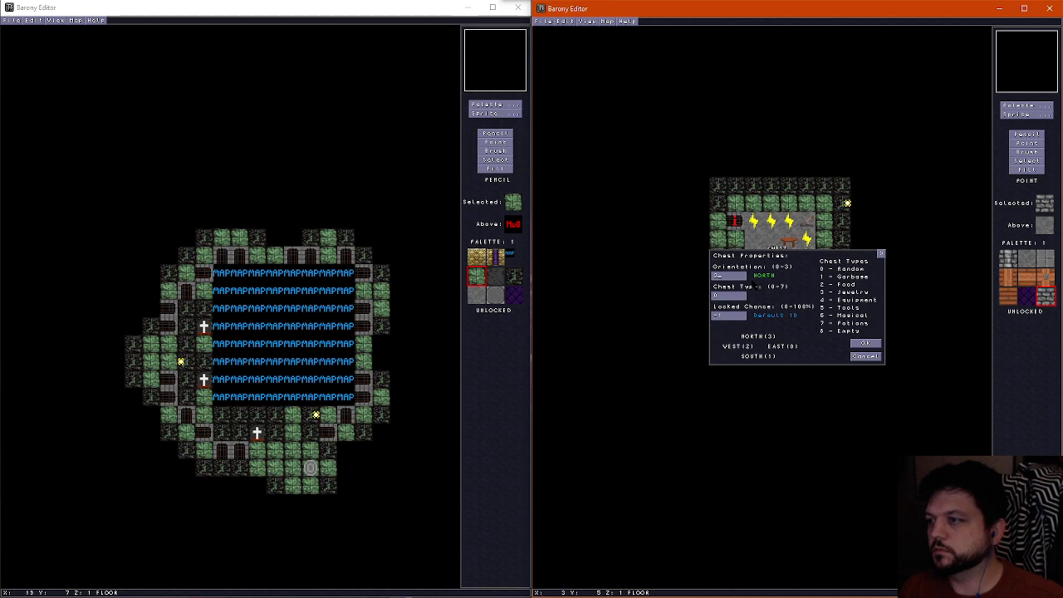
left_click(866, 345)
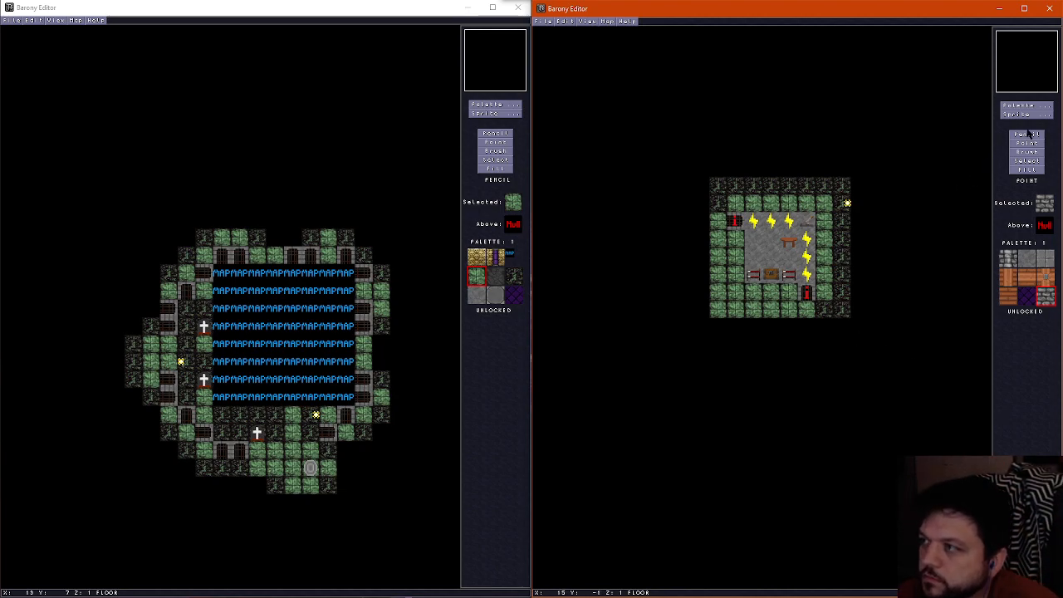
On the wall layer, place a wall torch at X 5, Y 2, on the same tile as the lever
scroll(742, 291, "up", 1)
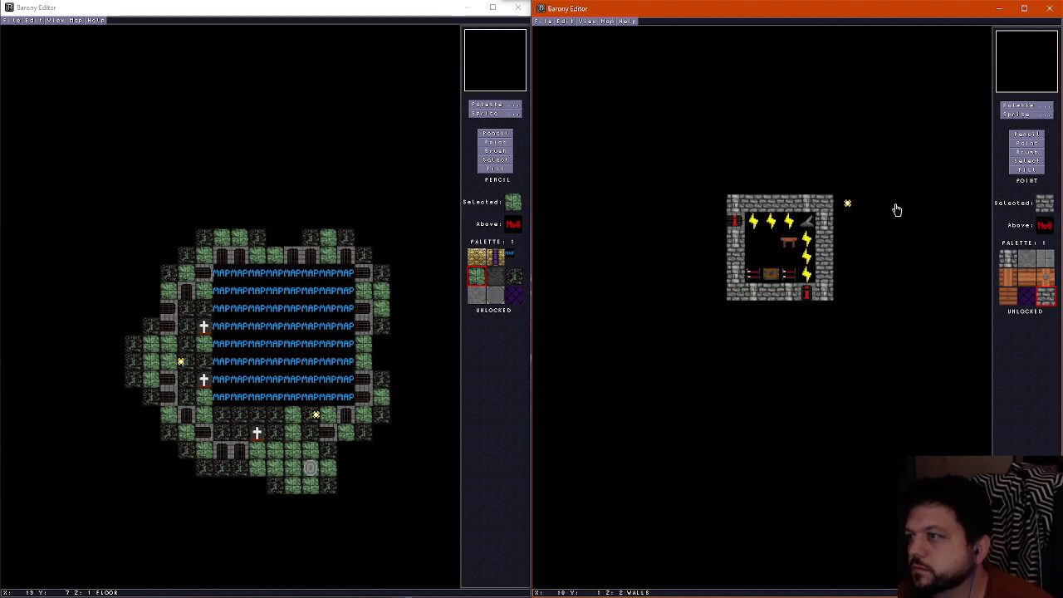
left_click(1026, 114)
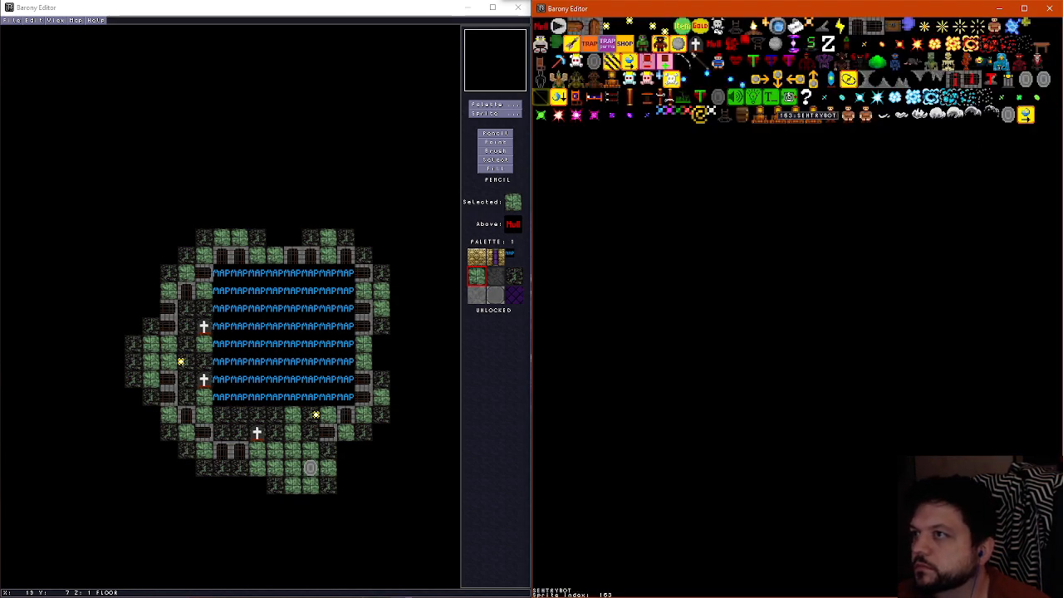
left_click(653, 83)
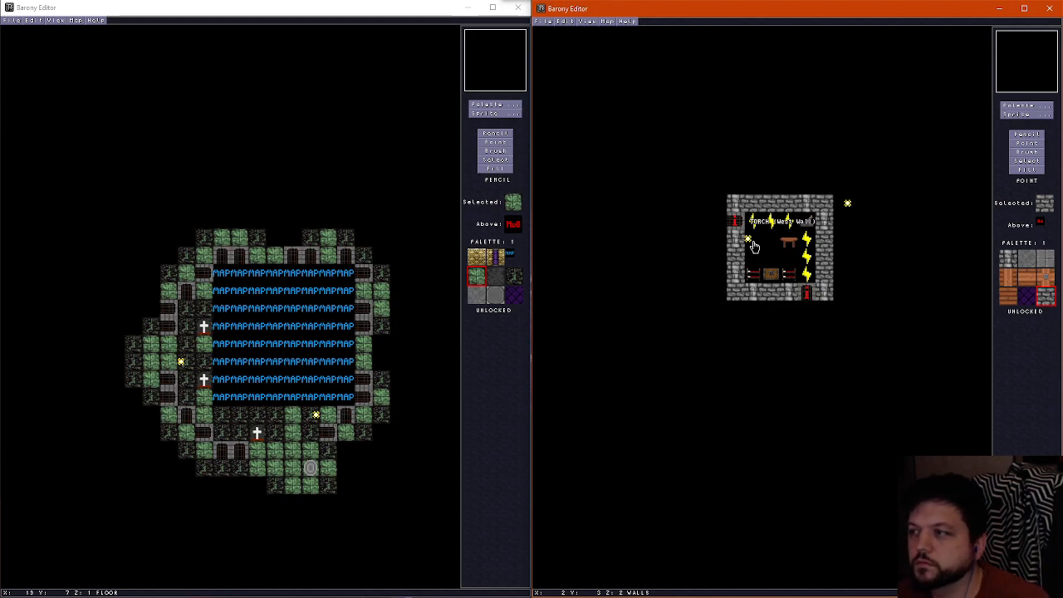
left_click_drag(752, 241, 810, 225)
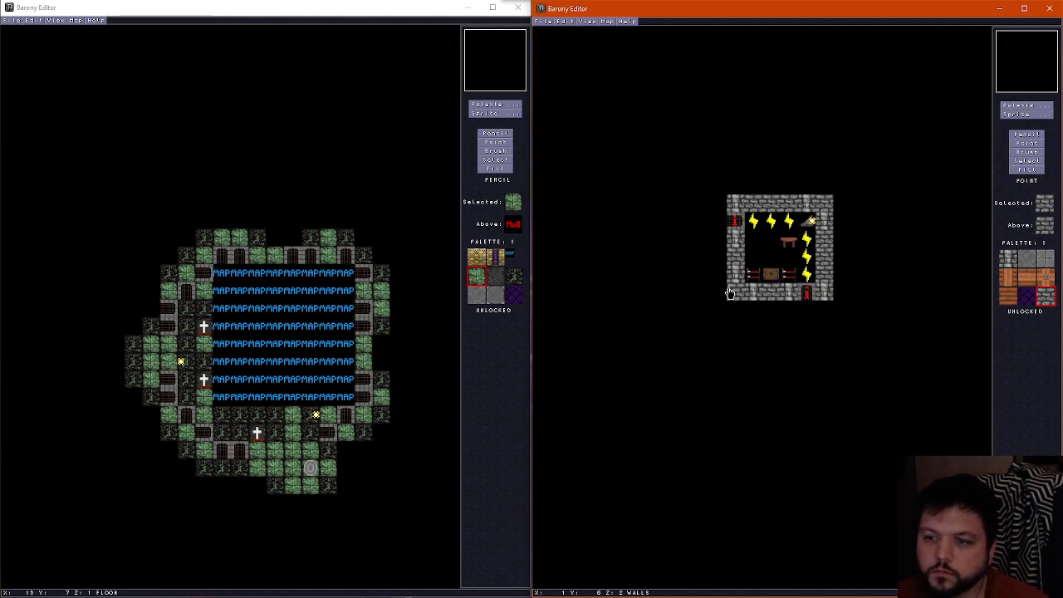
scroll(729, 292, "down", 1)
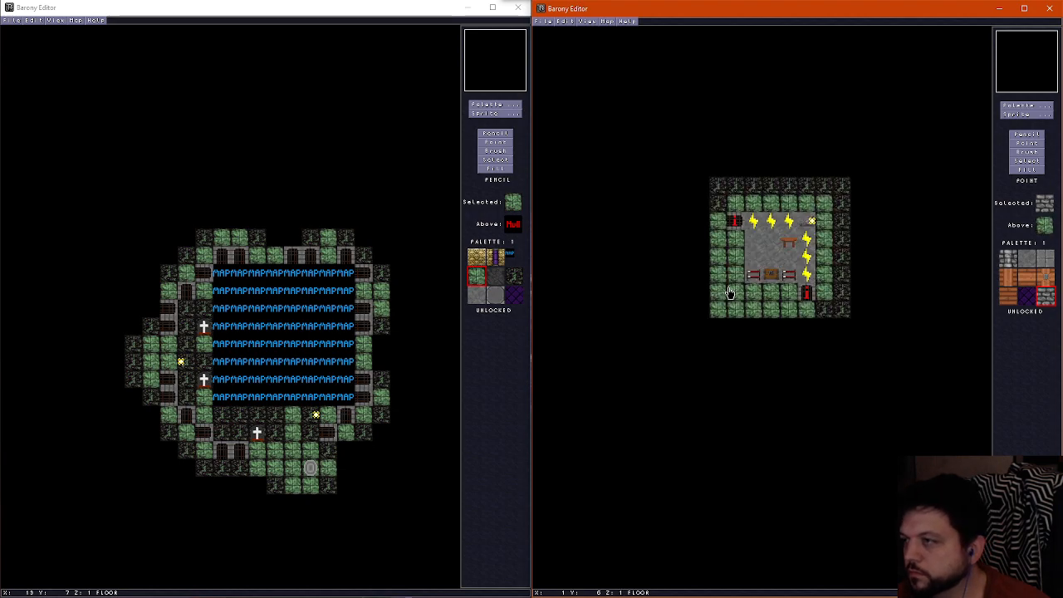
scroll(729, 292, "up", 1)
scroll(729, 293, "down", 1)
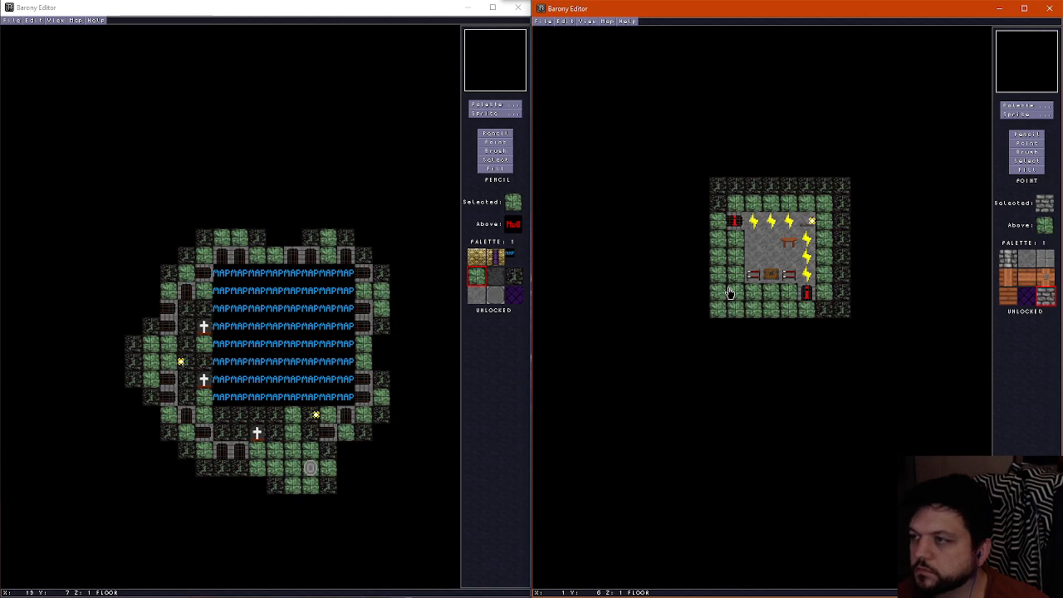
scroll(729, 292, "up", 1)
scroll(729, 293, "down", 1)
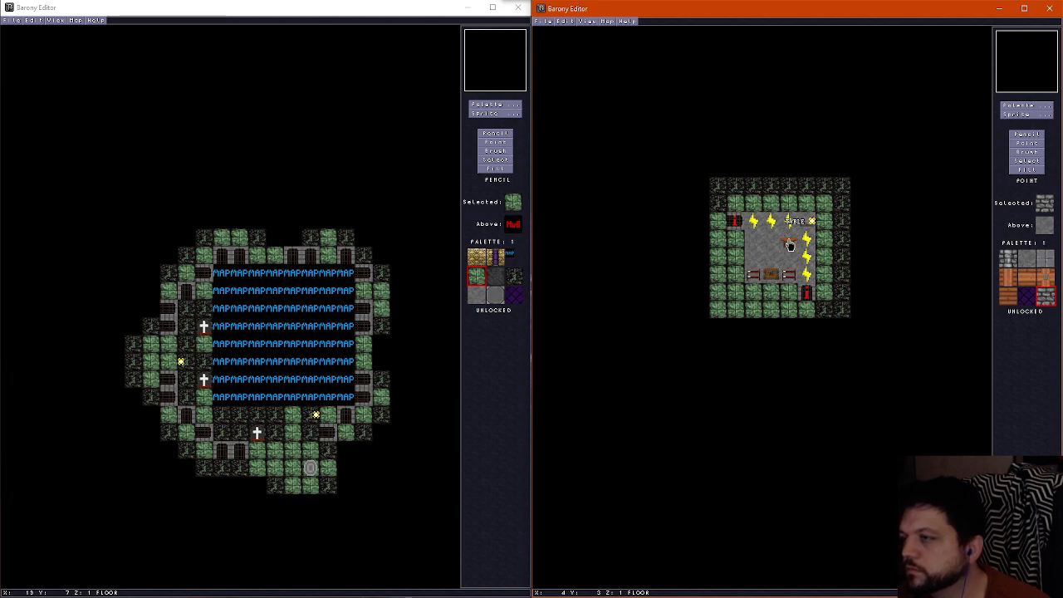
Move the table to X 3, Y 3 and place a sink at X 4, Y 3 on the floor layer
left_click_drag(790, 246, 771, 242)
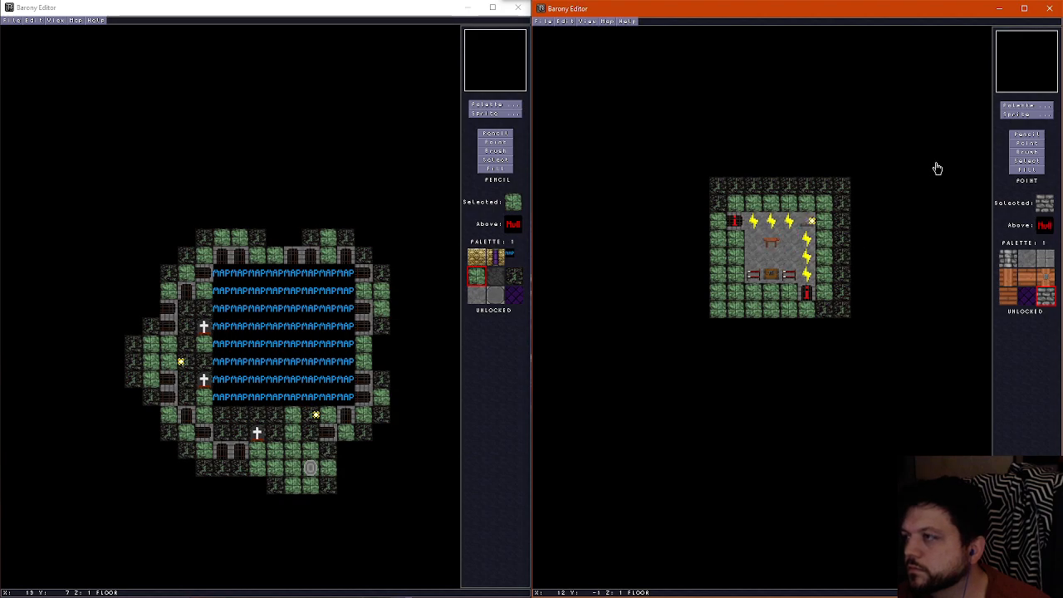
left_click(1018, 115)
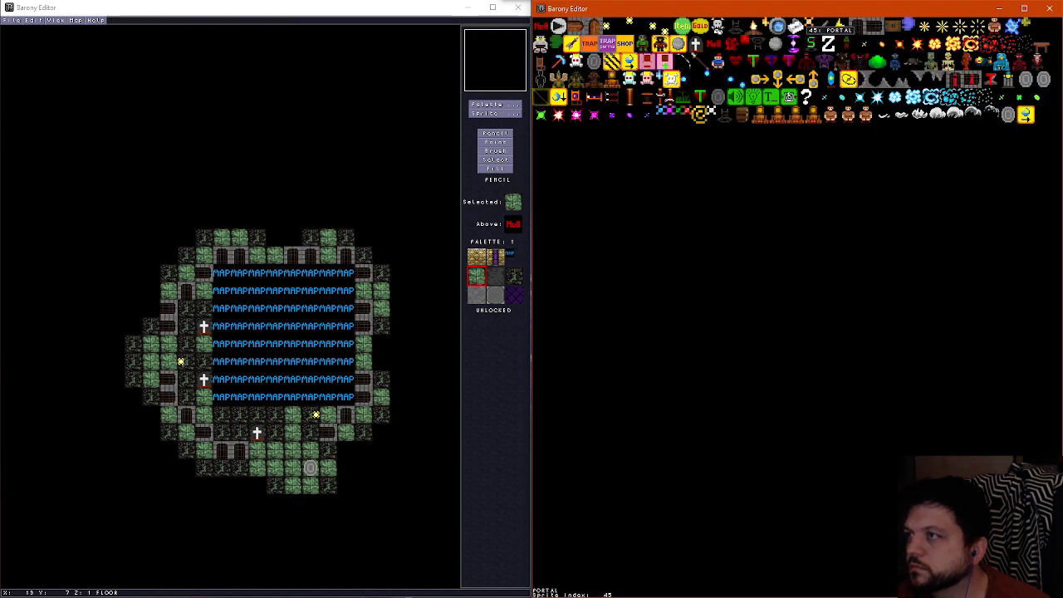
left_click(797, 30)
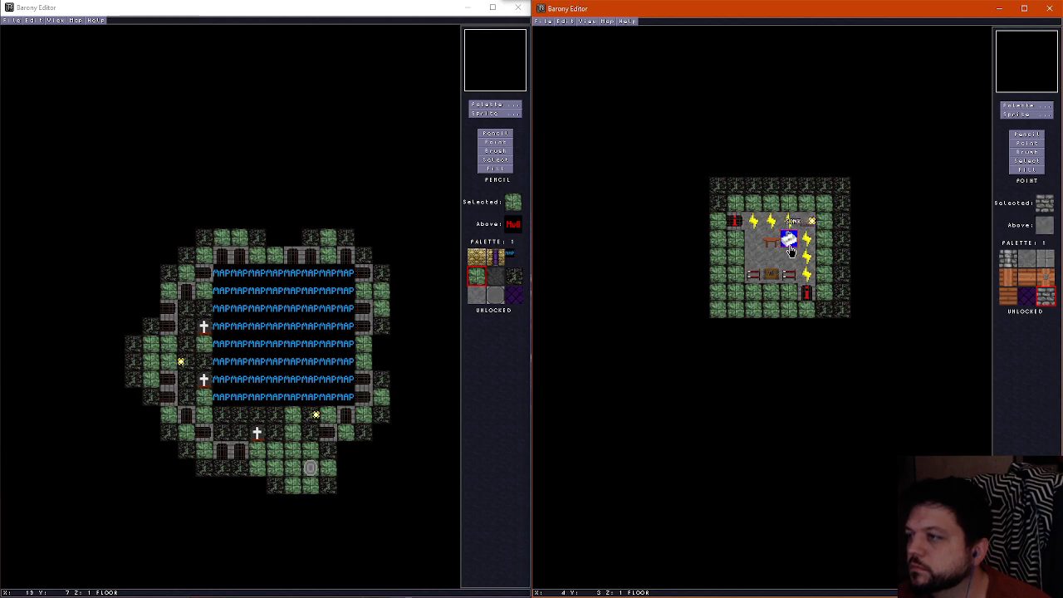
left_click(790, 246)
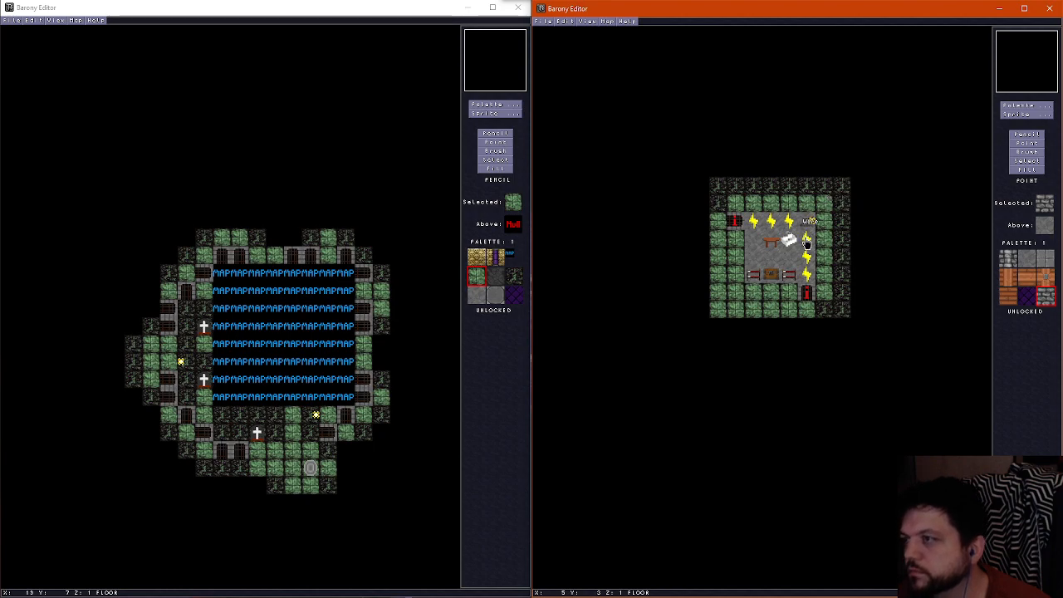
left_click(789, 239)
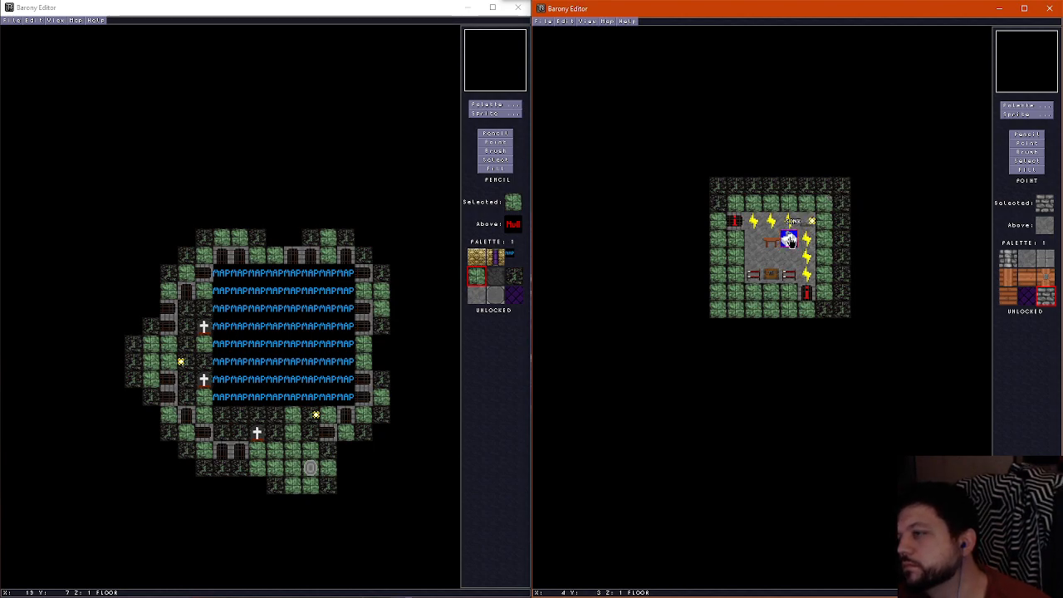
left_click(789, 240)
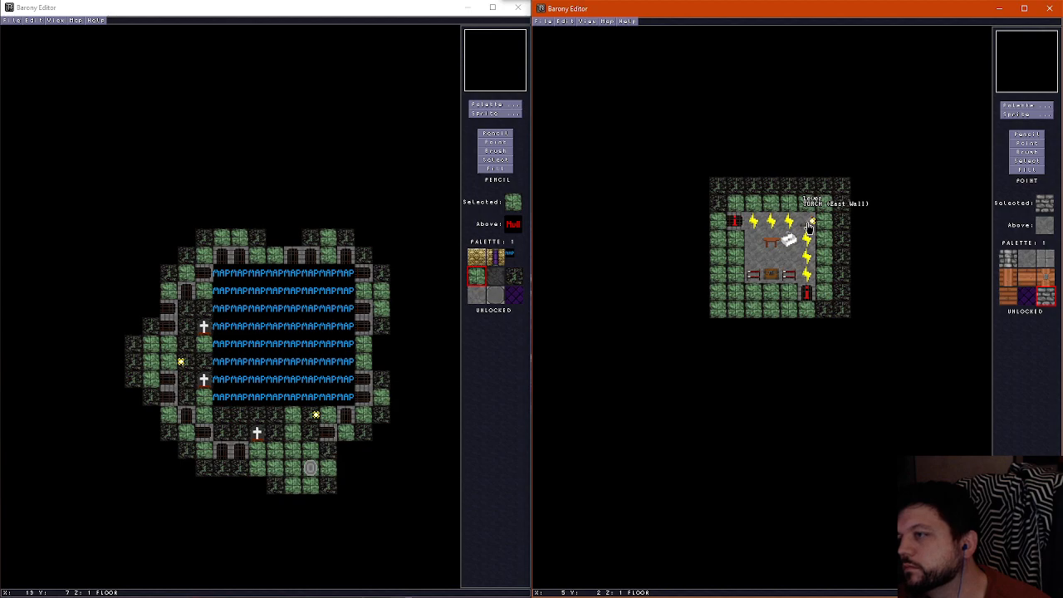
Reset the wall torch at X 5, Y 2, and rearrange the furniture with the sink at X 2, Y 3 and the table at X 4, Y 3
left_click(810, 224)
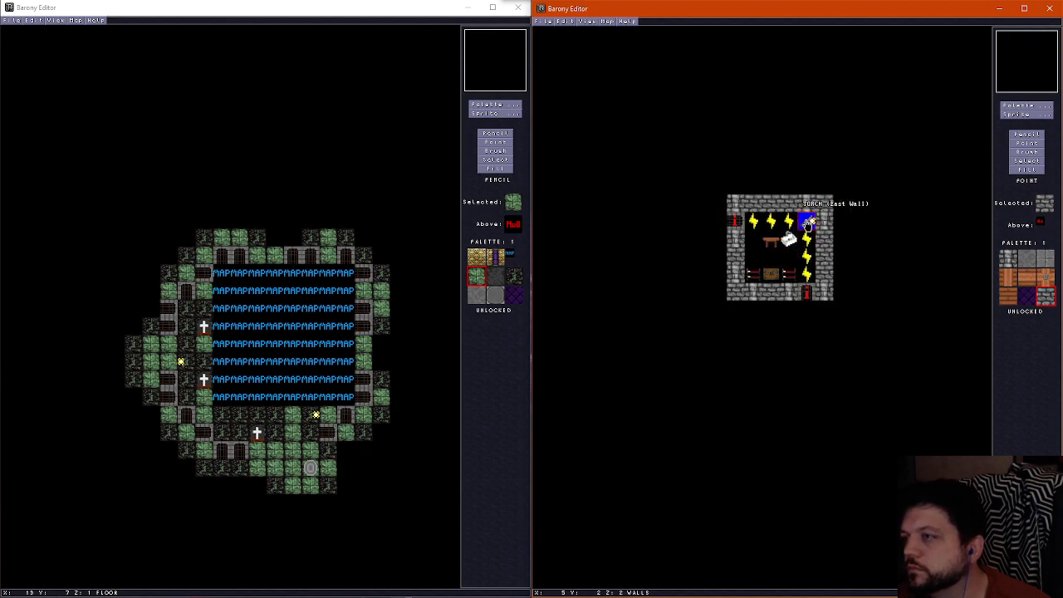
left_click(808, 222)
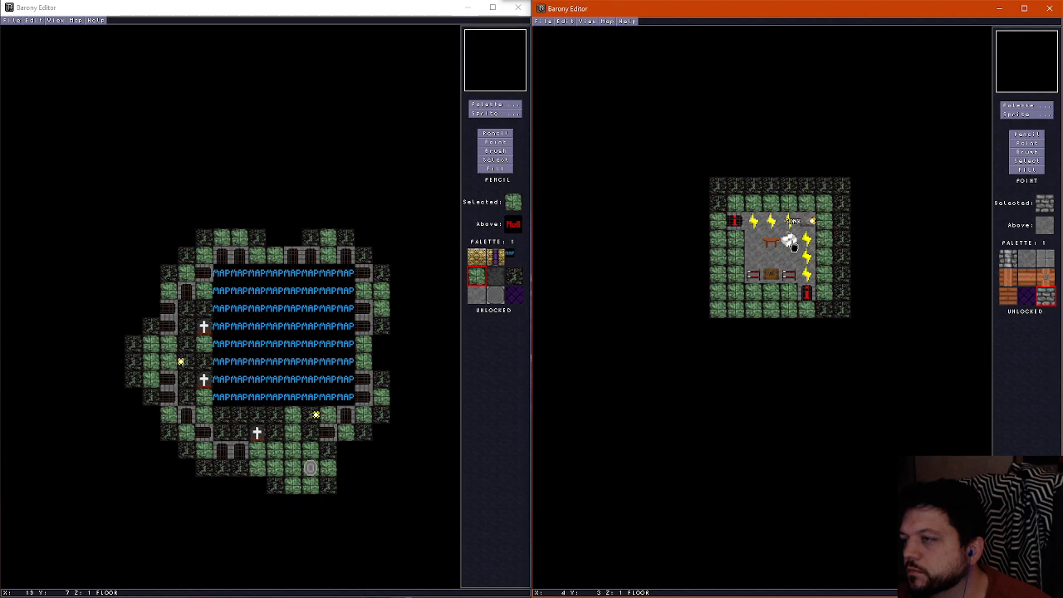
left_click(793, 243)
left_click(757, 242)
left_click(772, 243)
left_click(793, 225)
left_click(791, 223)
left_click(790, 239)
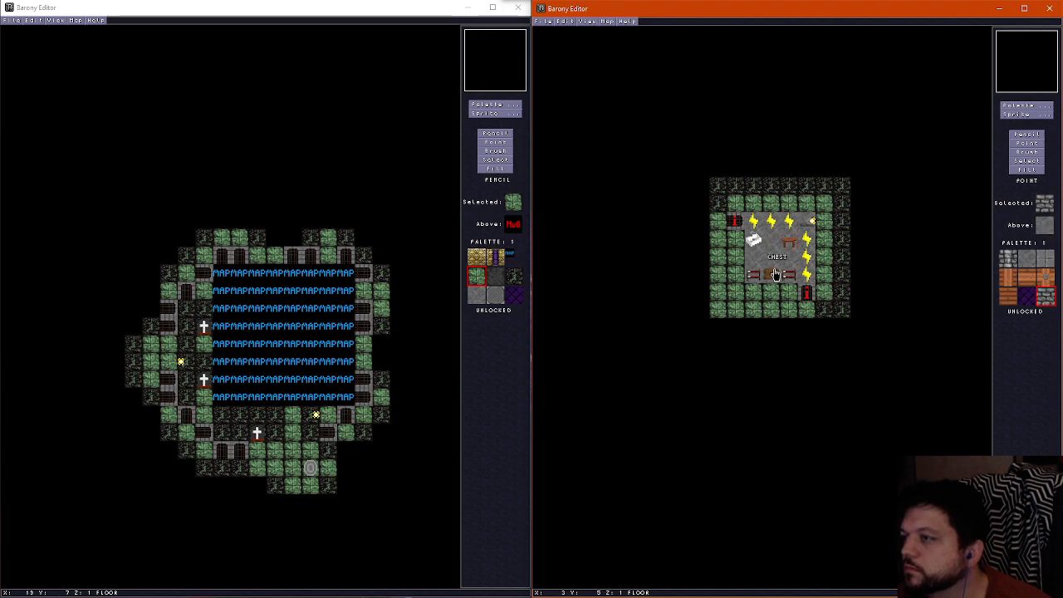
Place a human at X 2, Y 4 with max HP and HP 55–75, max MP and MP 45–65, and level 8
left_click(1033, 115)
left_click(1016, 26)
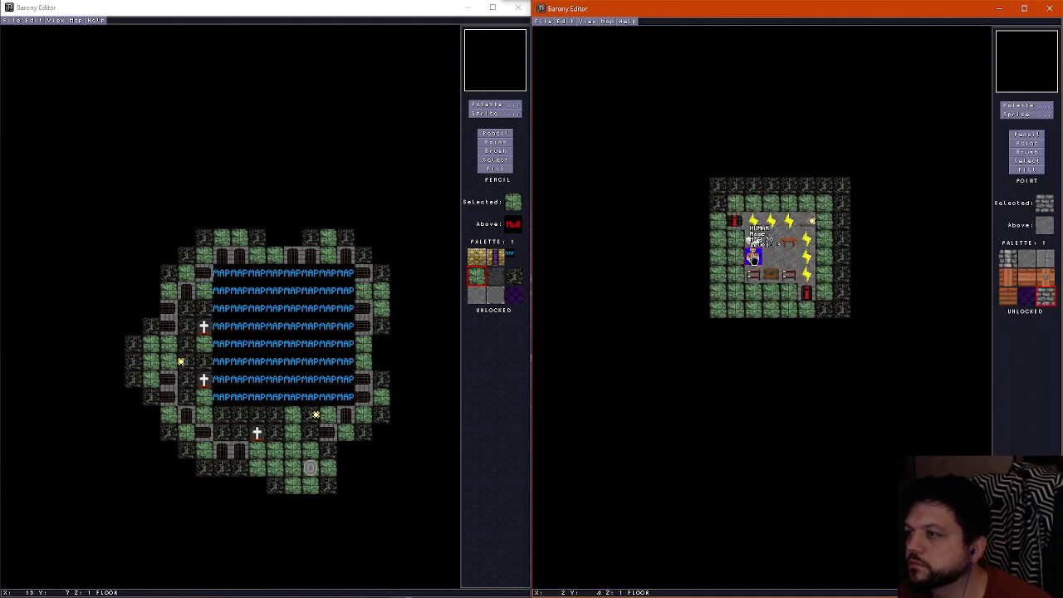
key("F2")
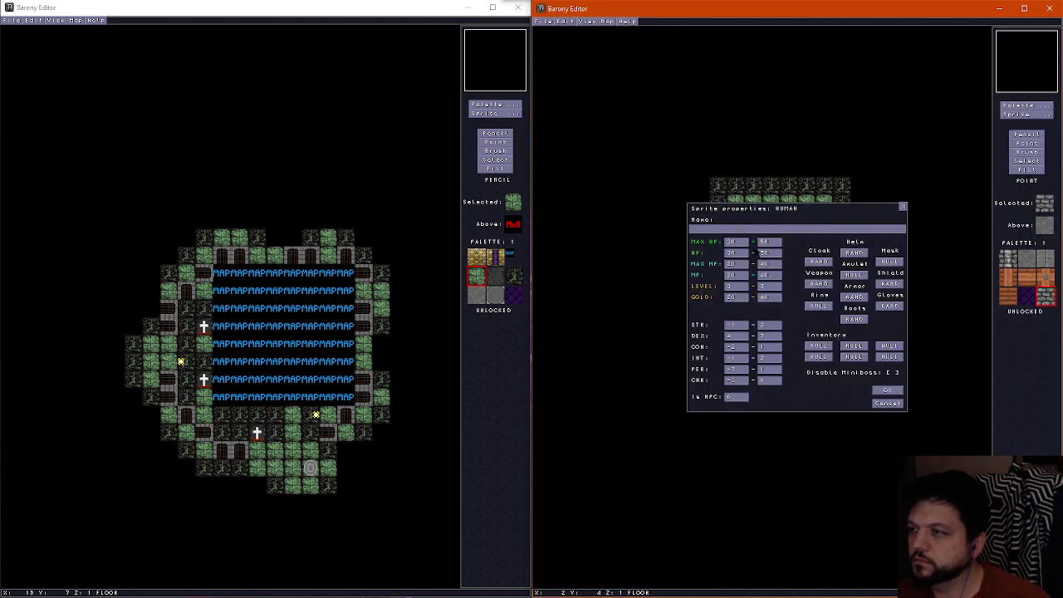
left_click(738, 244)
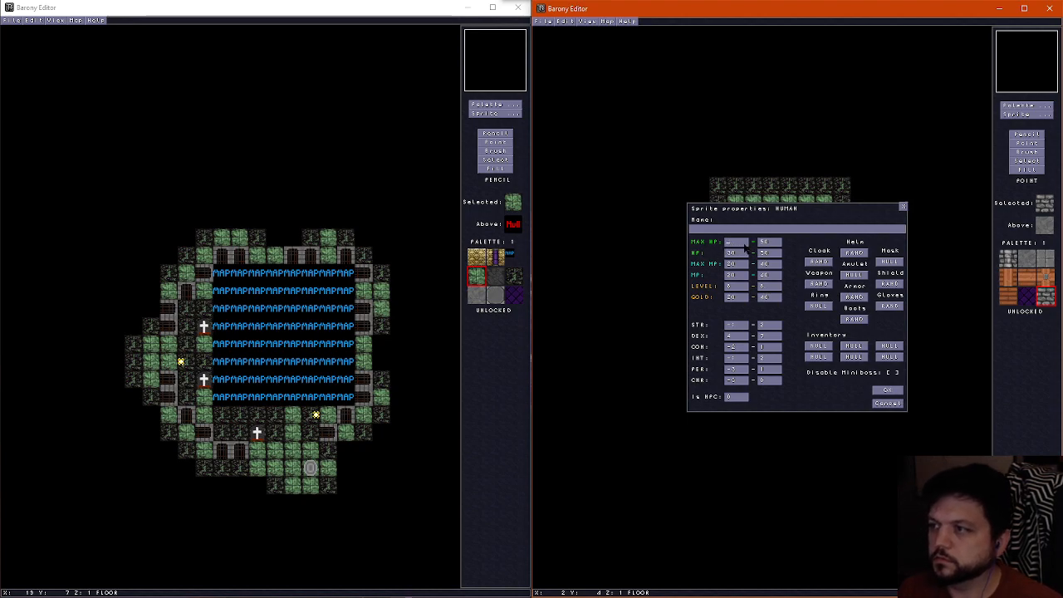
left_click(770, 242)
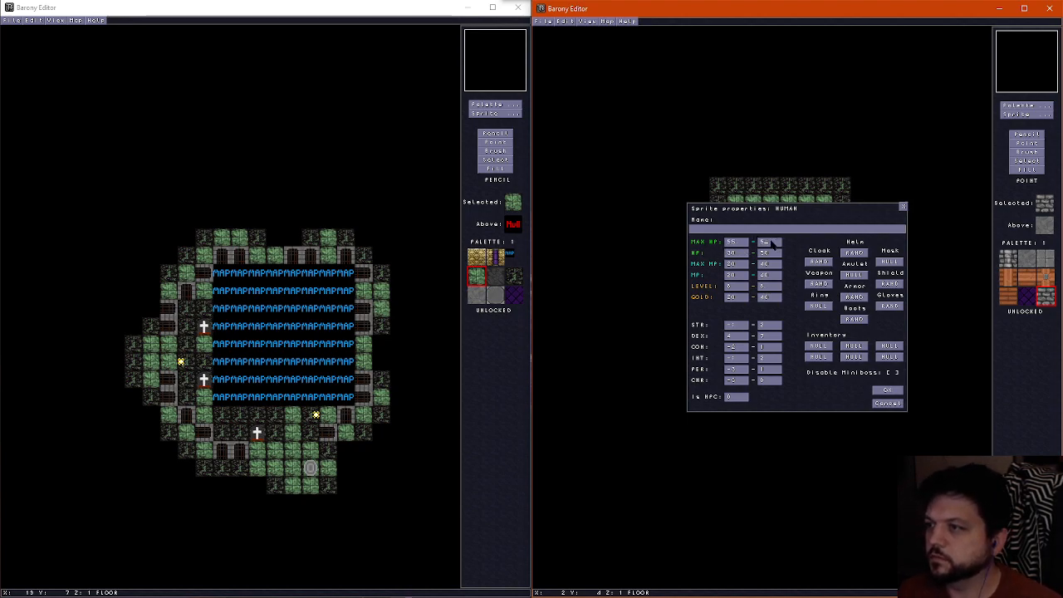
left_click(746, 253)
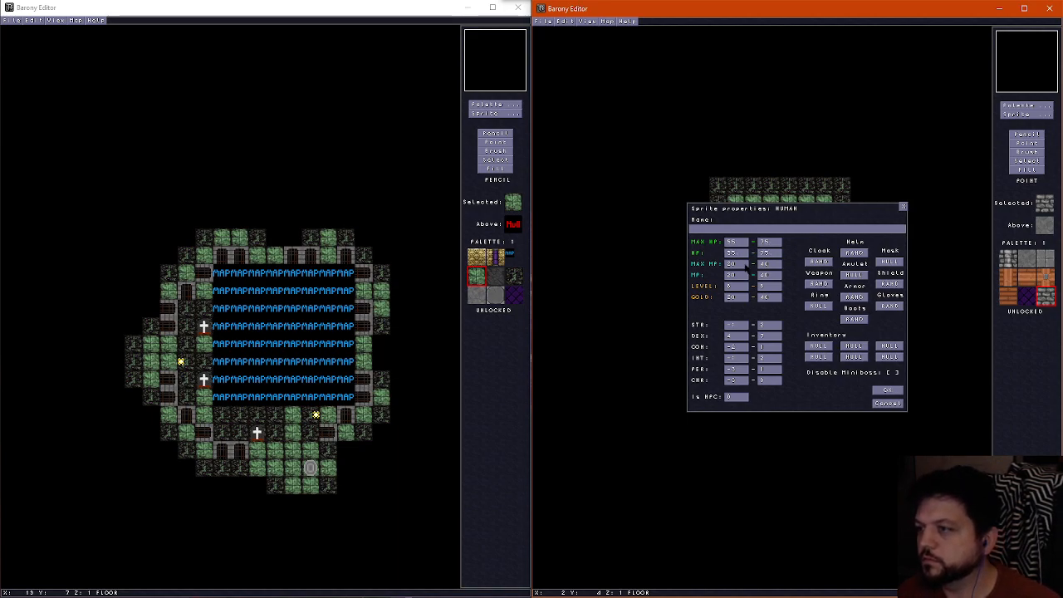
left_click(745, 265)
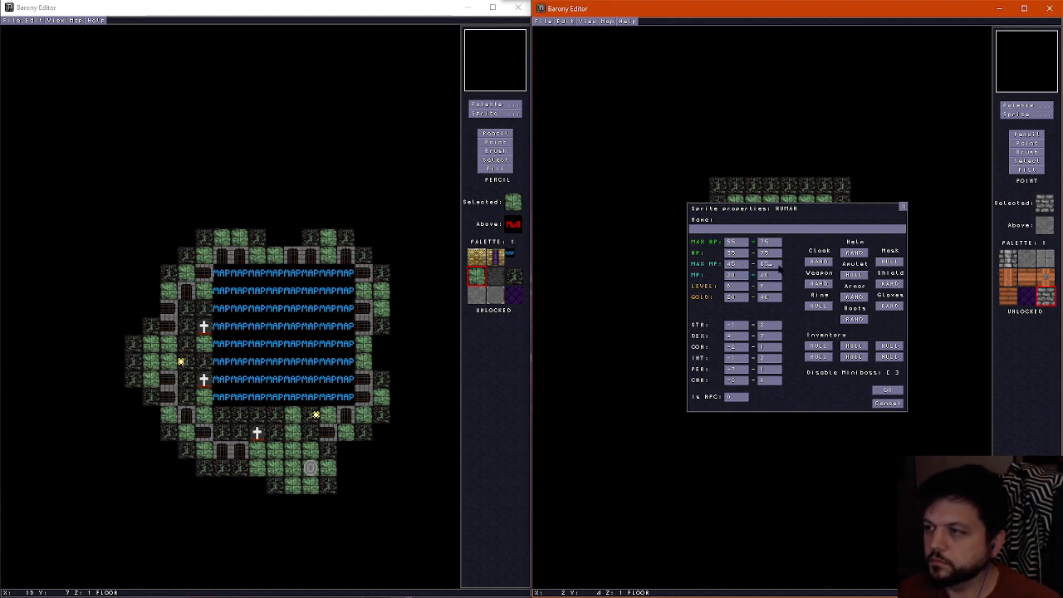
left_click(737, 277)
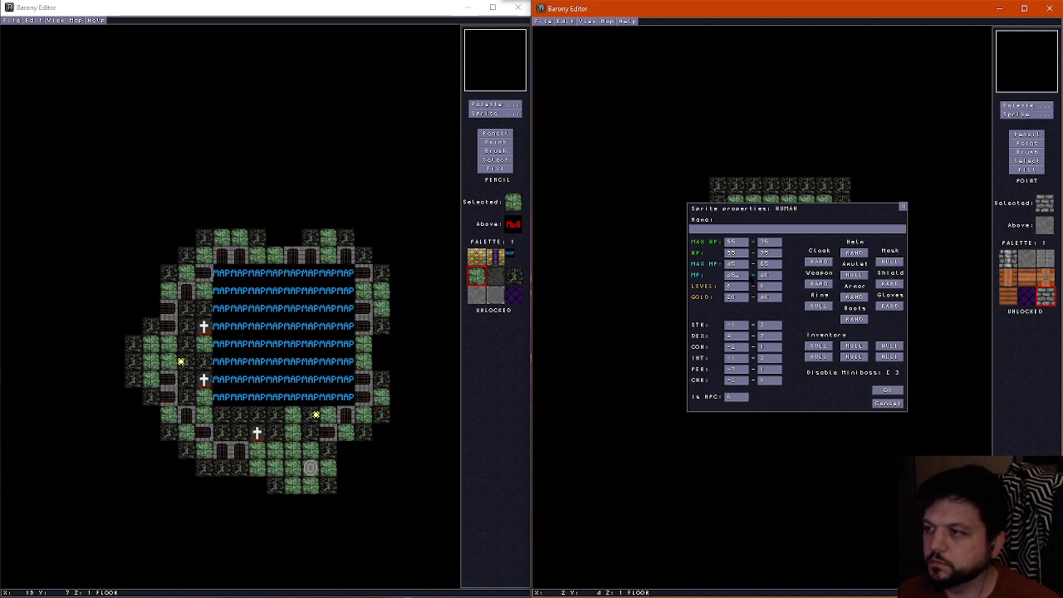
left_click(769, 276)
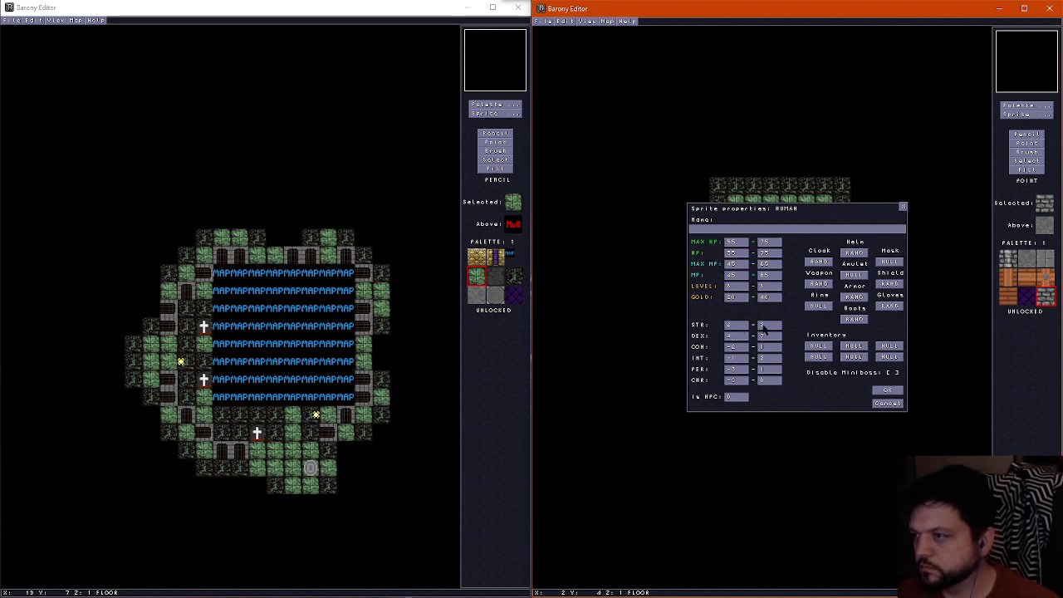
Set the human's attributes to STR 4–7, DEX 9–12, CON 3–6, INT 4–7, PER 2–6 and CHR 2–5
left_click(770, 328)
left_click(732, 336)
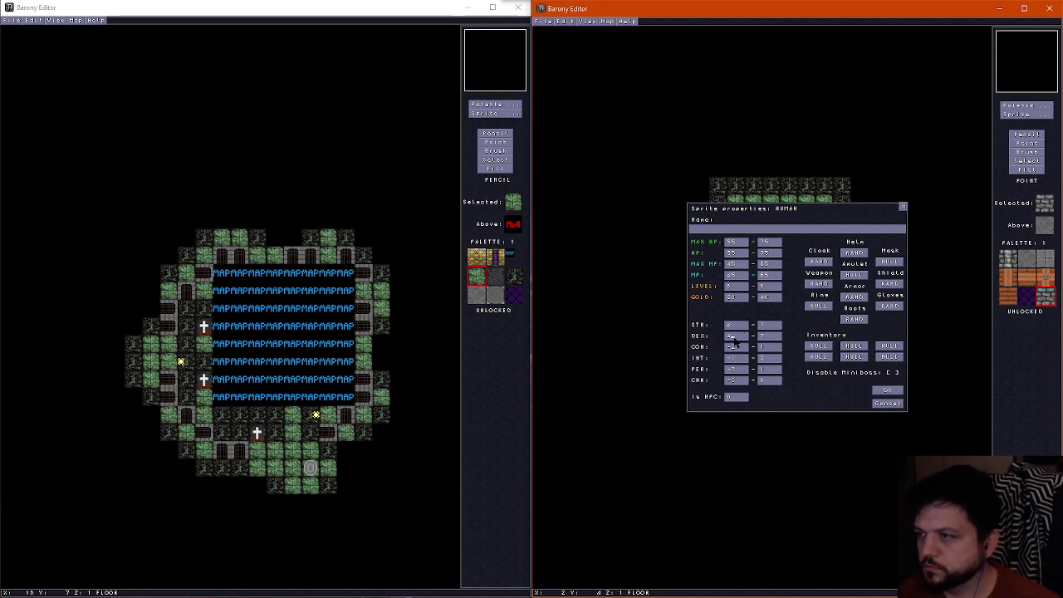
key("BackSpace")
type("5")
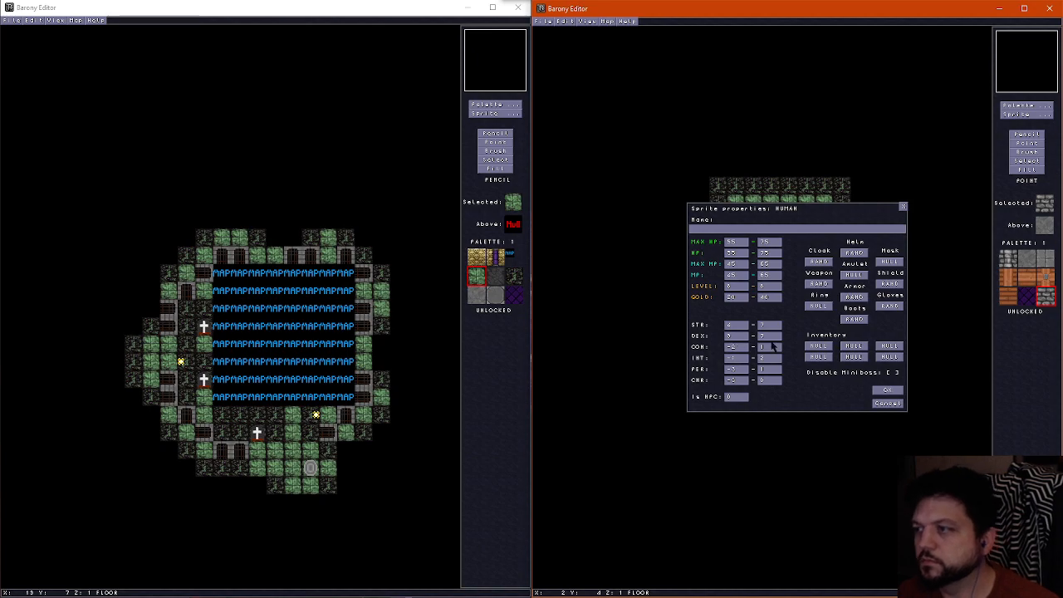
left_click(766, 338)
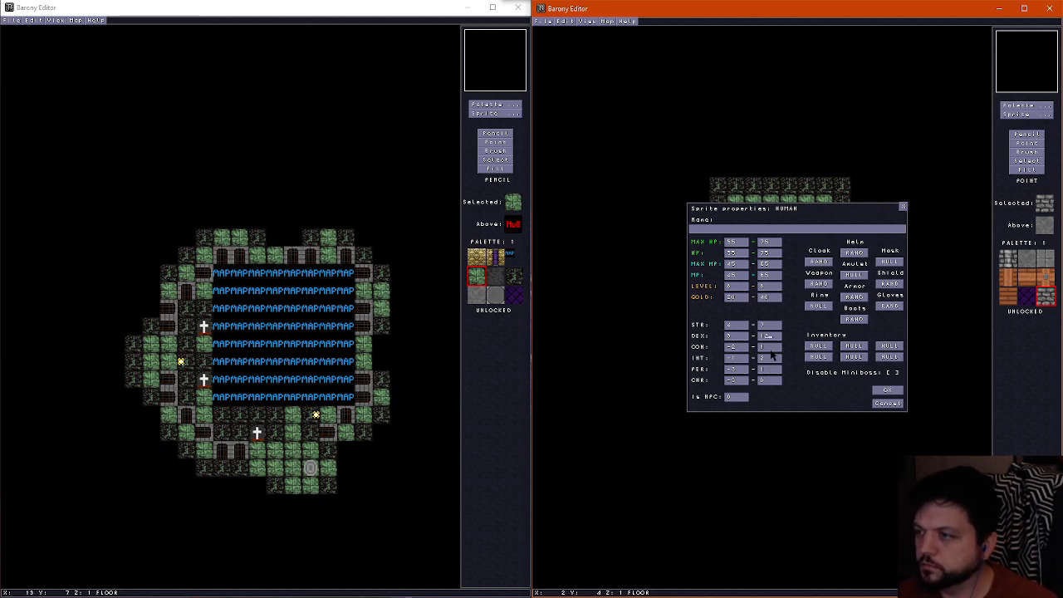
left_click(769, 347)
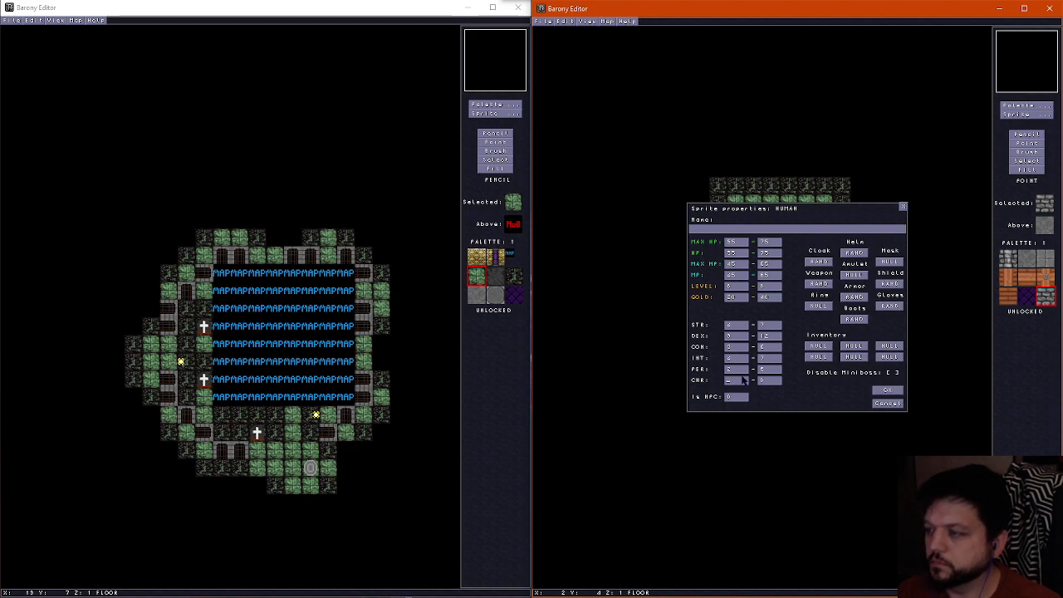
left_click(743, 379)
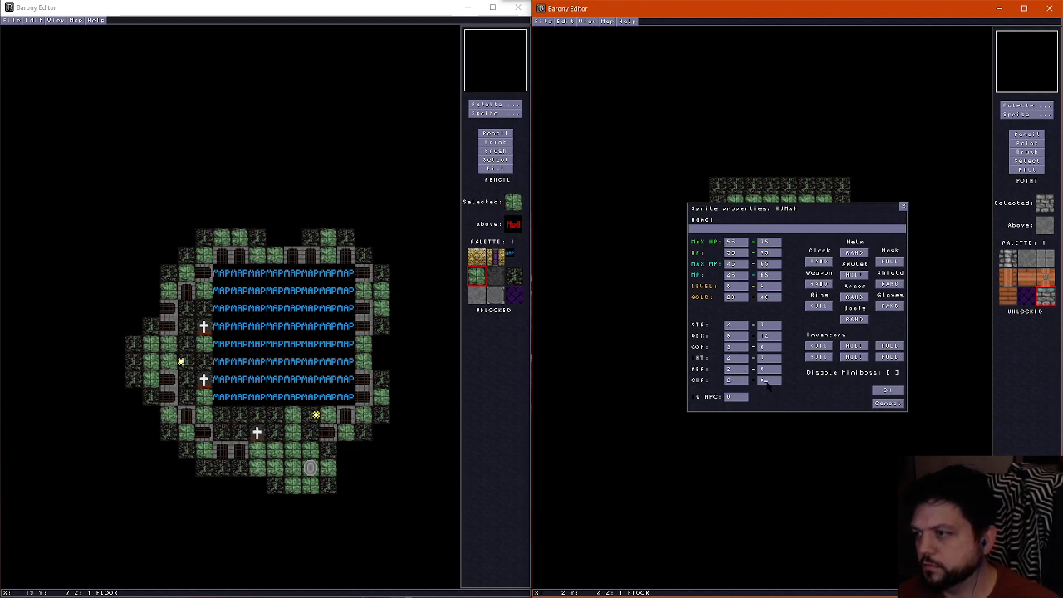
left_click(891, 391)
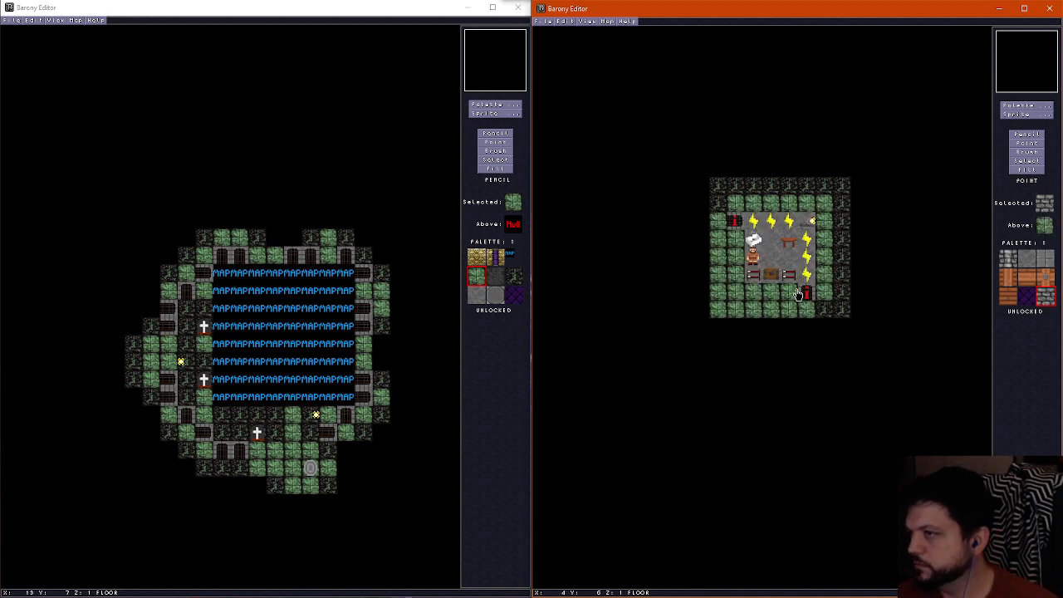
Try the human at X 3, Y 4, and return it to X 2, Y 4
left_click(755, 258)
left_click(770, 258)
left_click(769, 258)
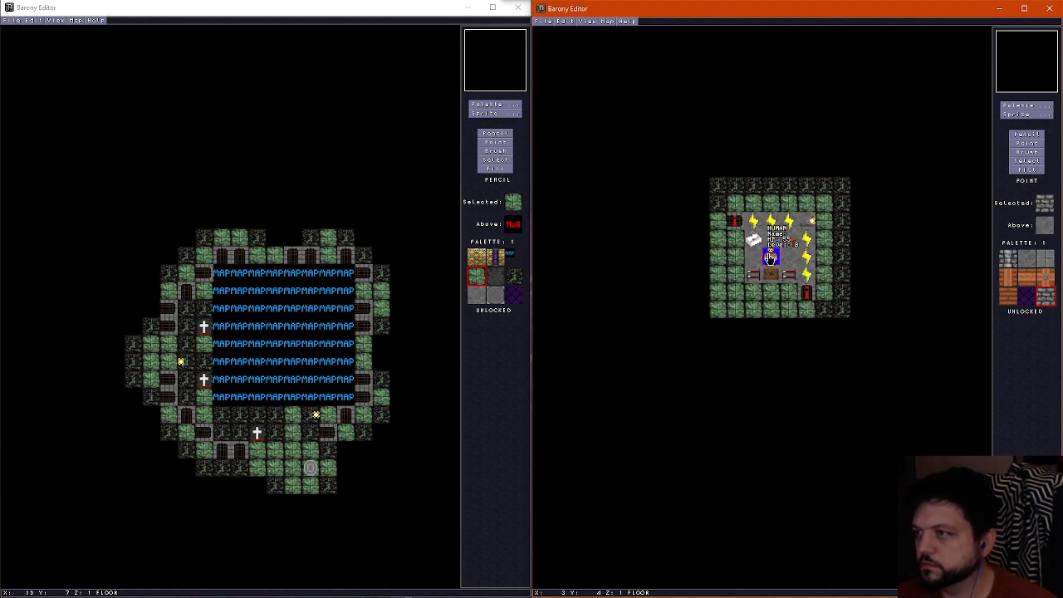
left_click(753, 257)
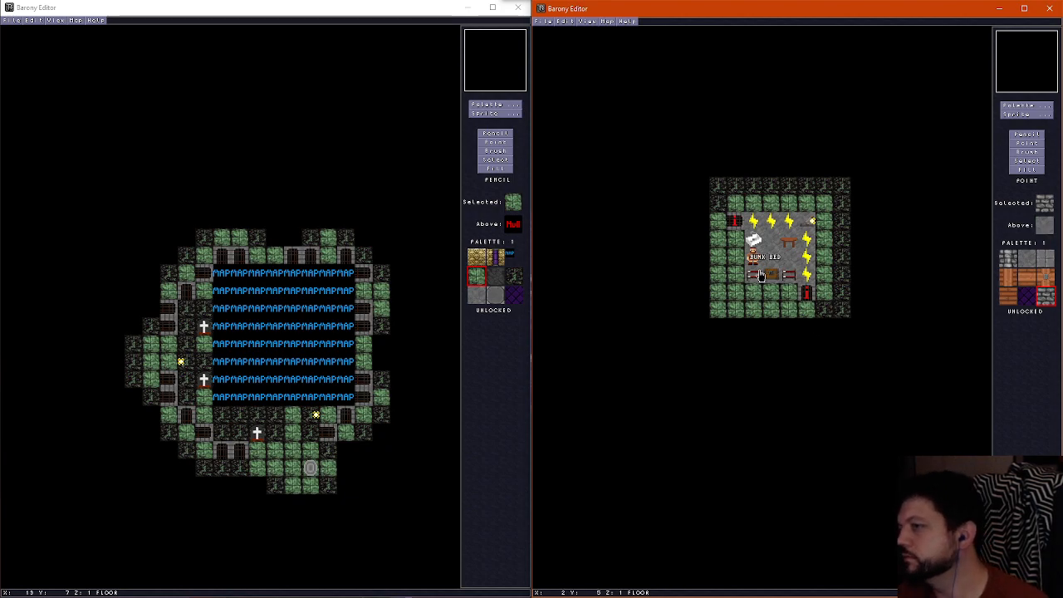
Compare the floor and wall layers of the furnished building to check its layout
scroll(764, 258, "up", 1)
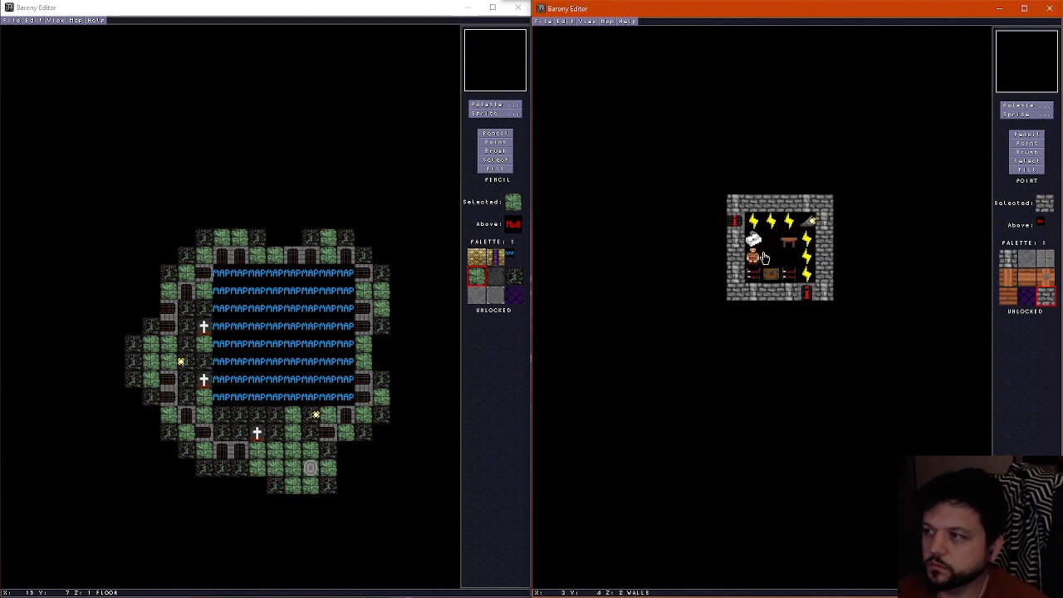
scroll(764, 257, "up", 1)
scroll(764, 258, "down", 1)
scroll(764, 257, "up", 1)
scroll(764, 257, "down", 1)
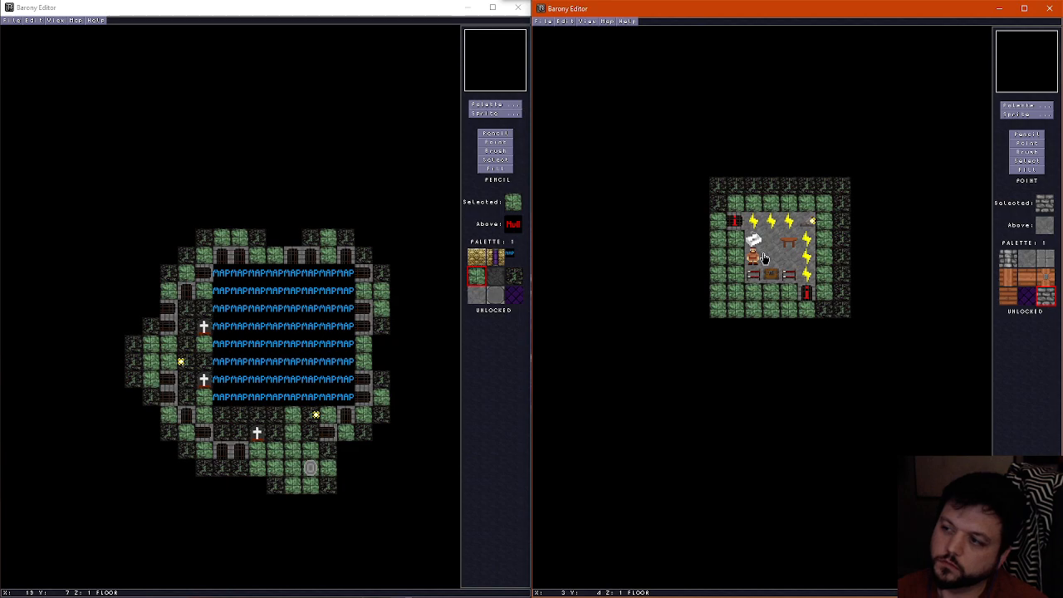
scroll(764, 257, "down", 1)
scroll(764, 258, "up", 1)
scroll(764, 258, "down", 1)
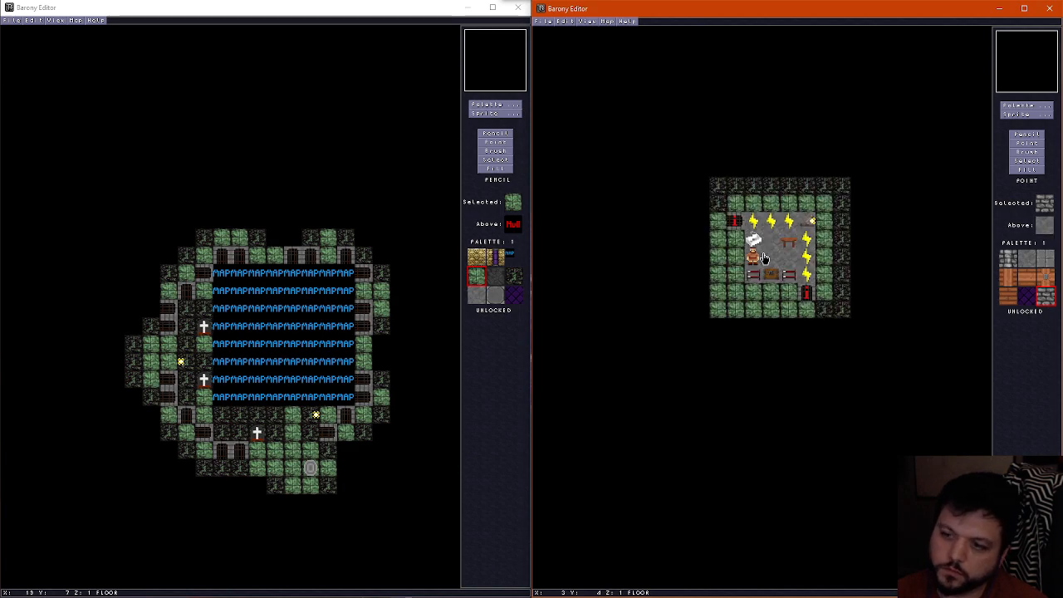
scroll(764, 259, "up", 1)
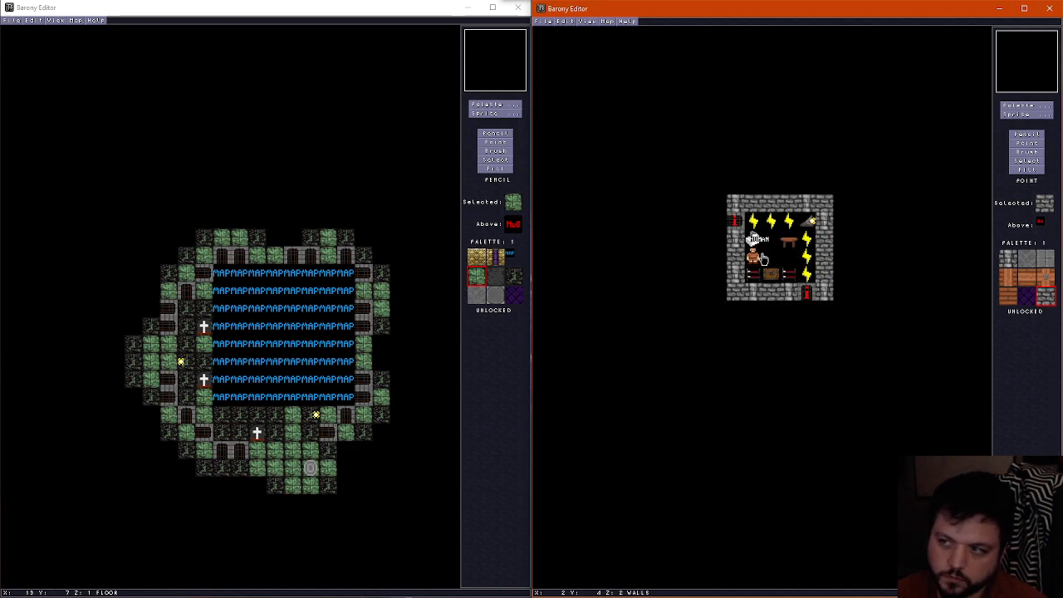
scroll(764, 259, "down", 1)
scroll(764, 259, "up", 2)
scroll(764, 259, "down", 1)
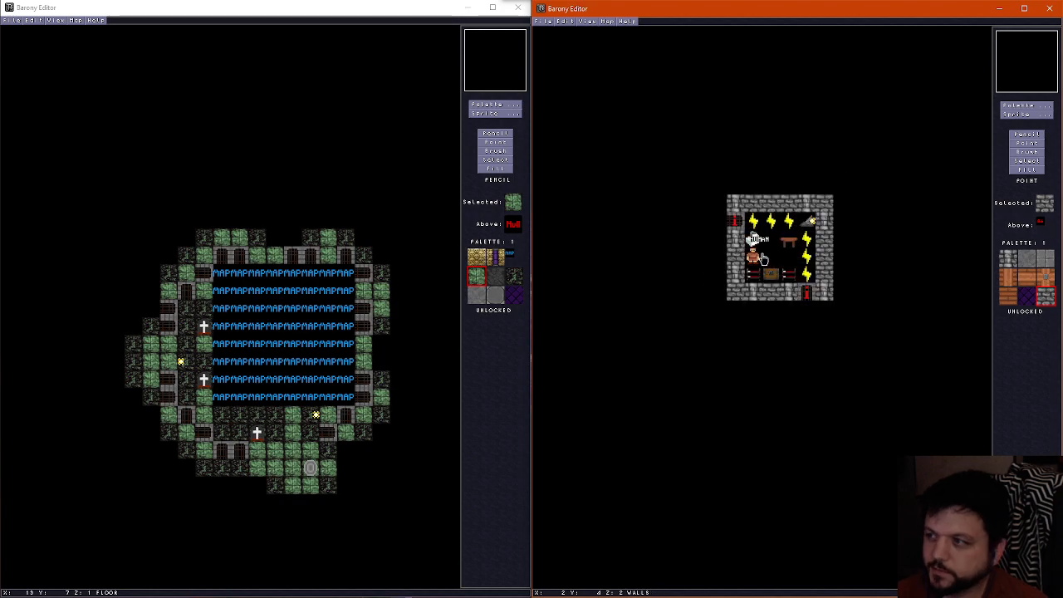
Inspect the gray brick building's walls and gates in the 3D view
key("f")
key("Down")
key("Left")
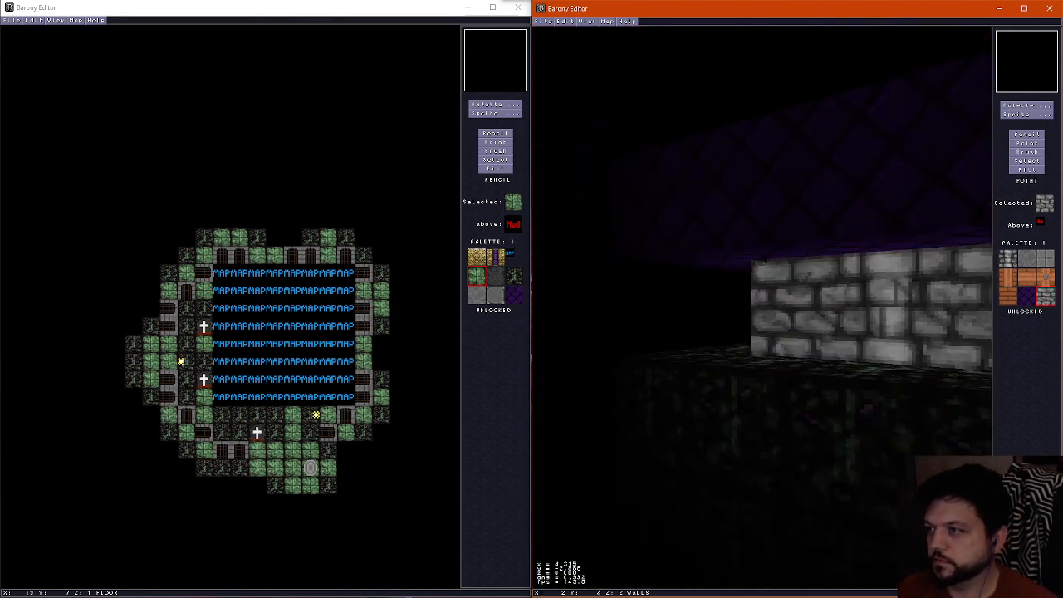
key("Up")
key("Right")
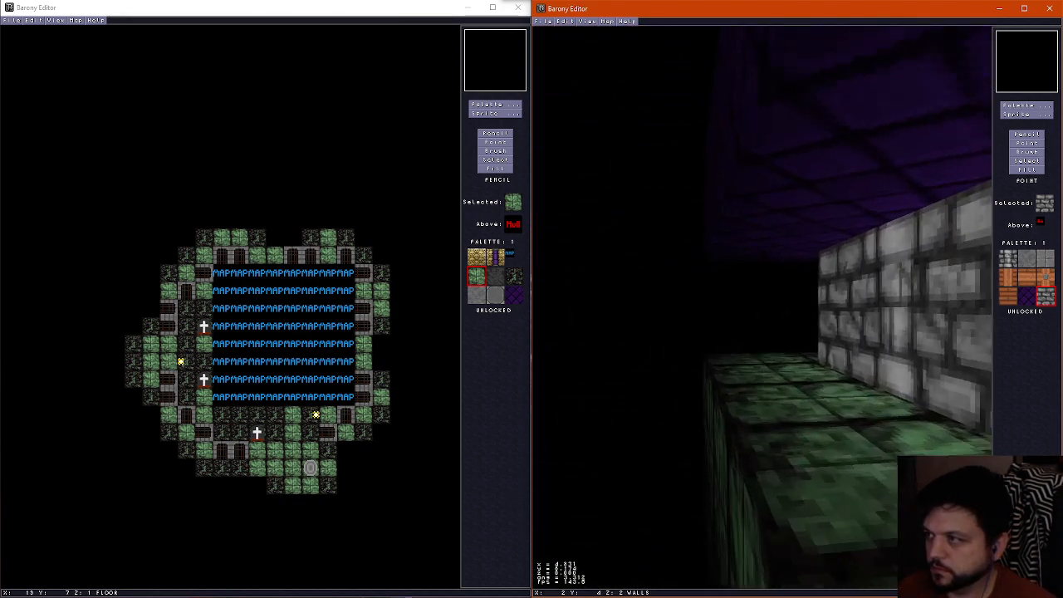
key("Up")
key("Right")
key("Down")
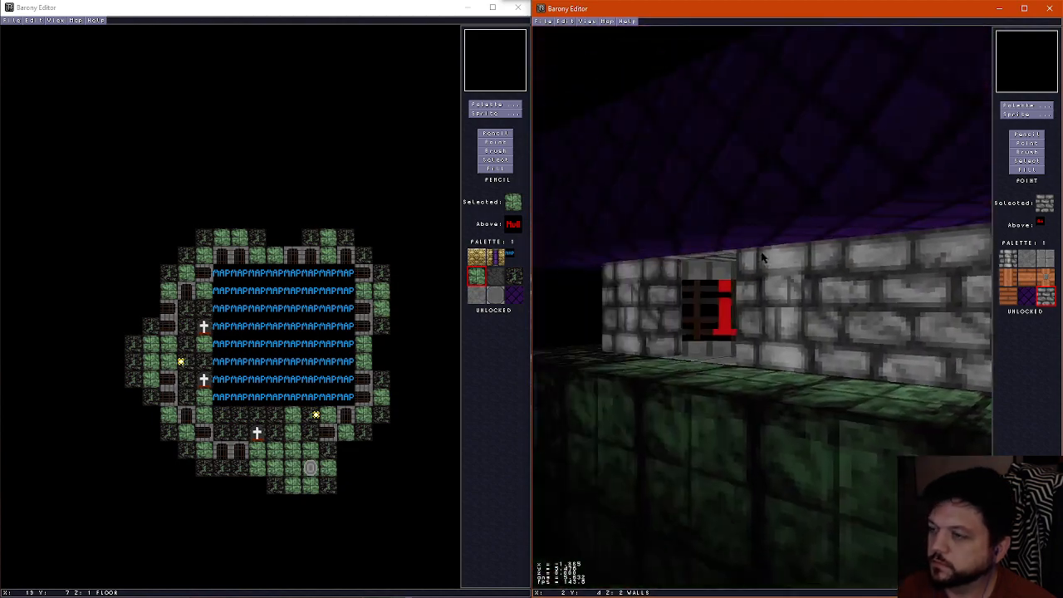
key("Up")
key("f")
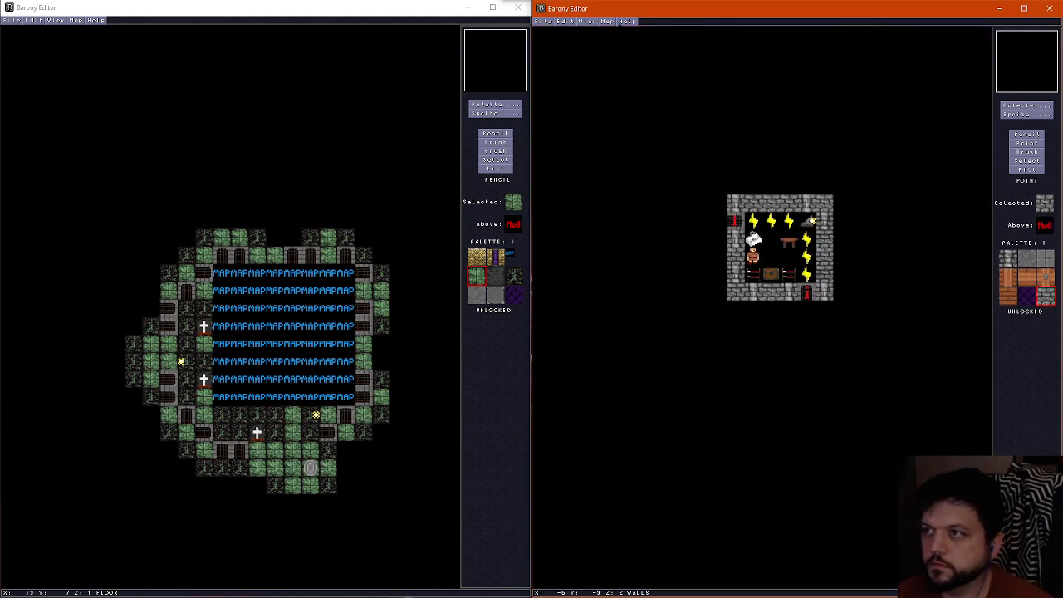
Review the map properties and save the furnished building as underworld11c
scroll(672, 158, "down", 1)
left_click(605, 21)
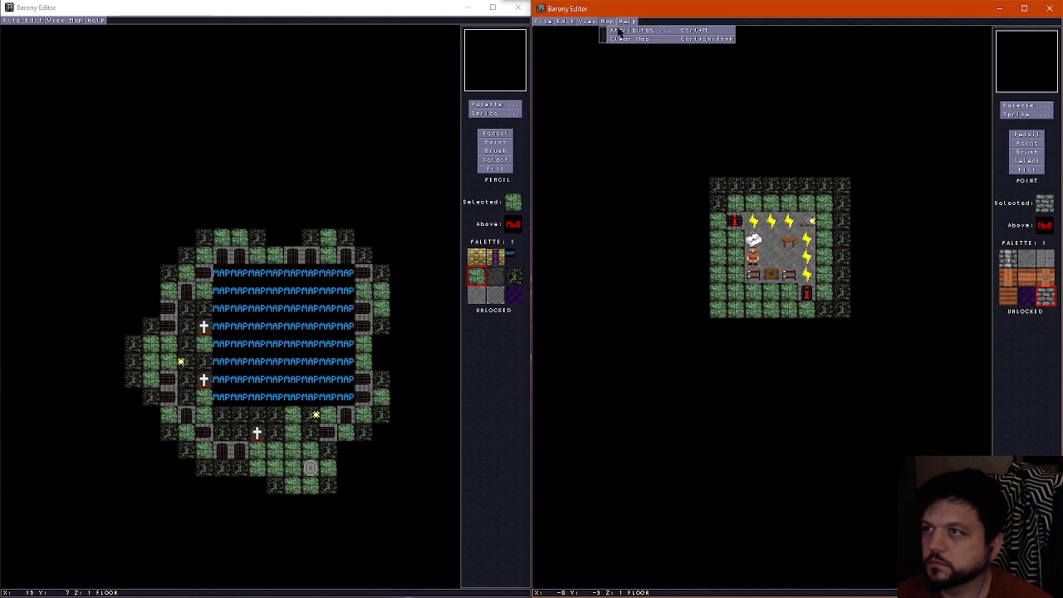
left_click(612, 30)
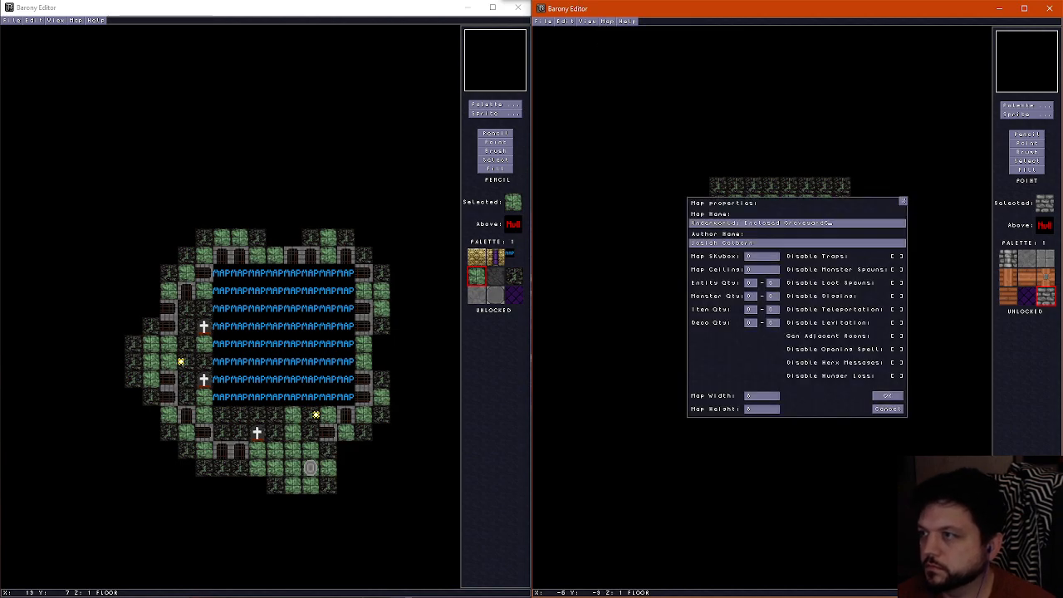
left_click(887, 396)
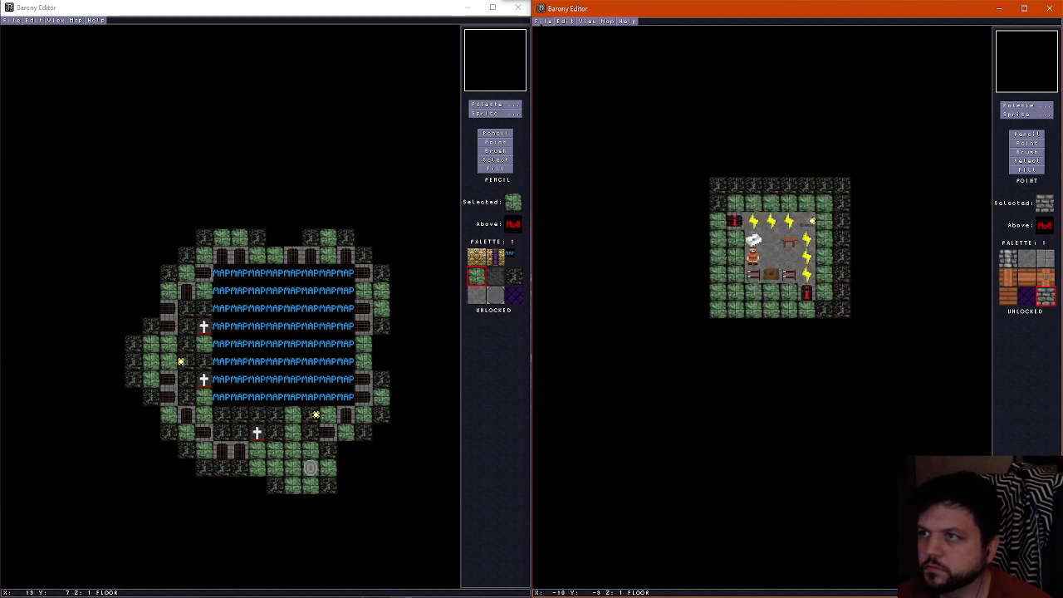
left_click(541, 21)
left_click(559, 67)
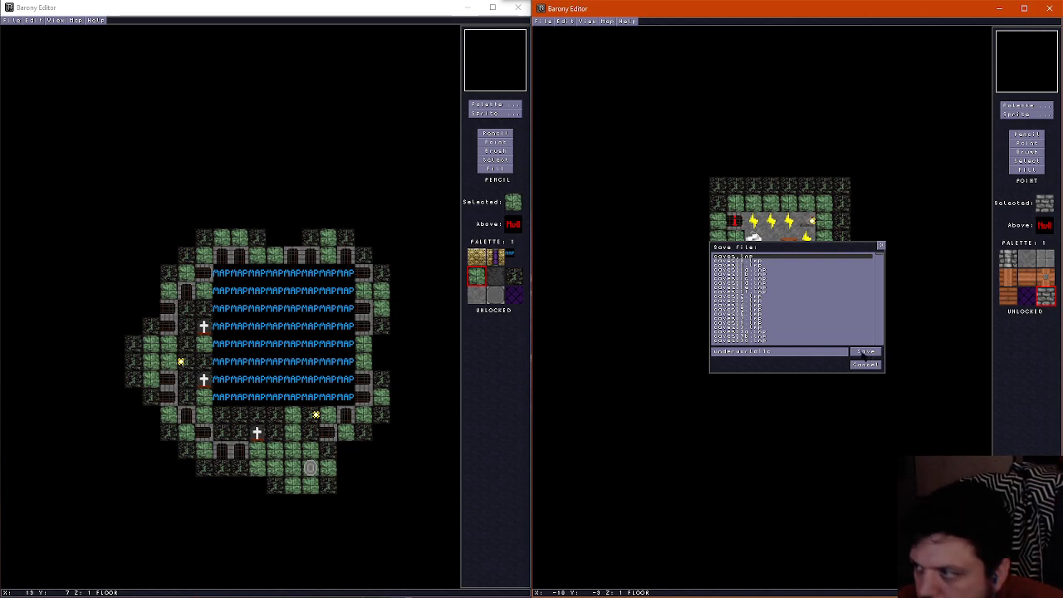
left_click(864, 352)
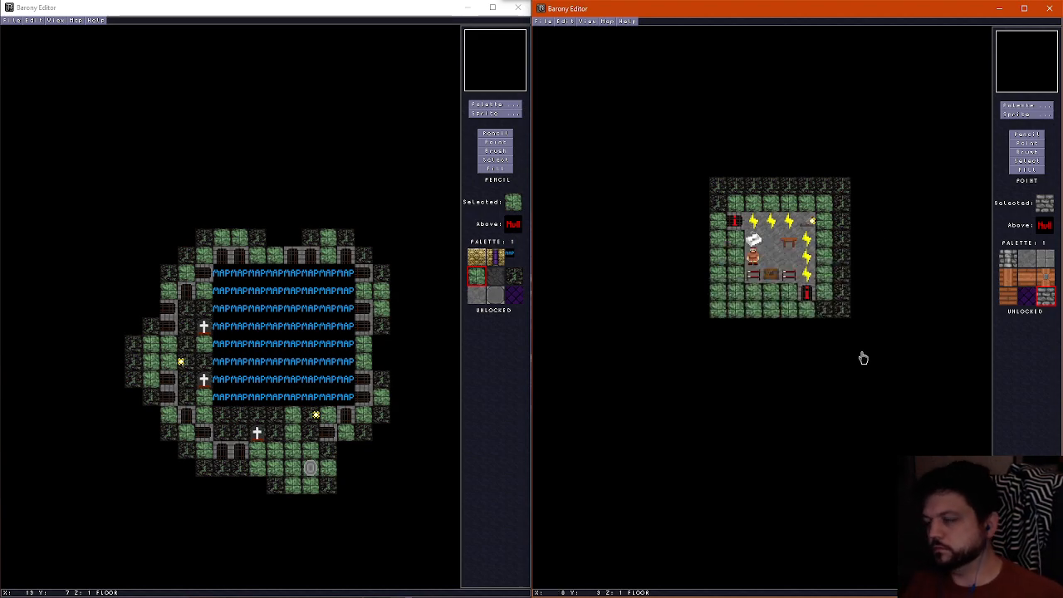
Open the sub-room variant with graves and traps, and reopen the furnished building variant
key("ctrl+o")
left_click(865, 353)
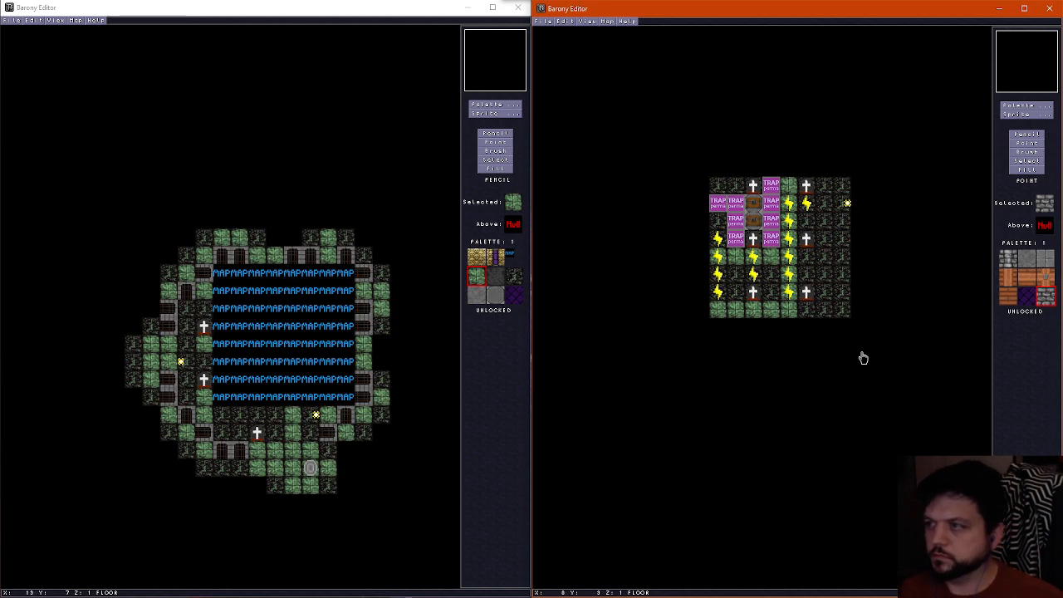
key("ctrl+o")
left_click(863, 355)
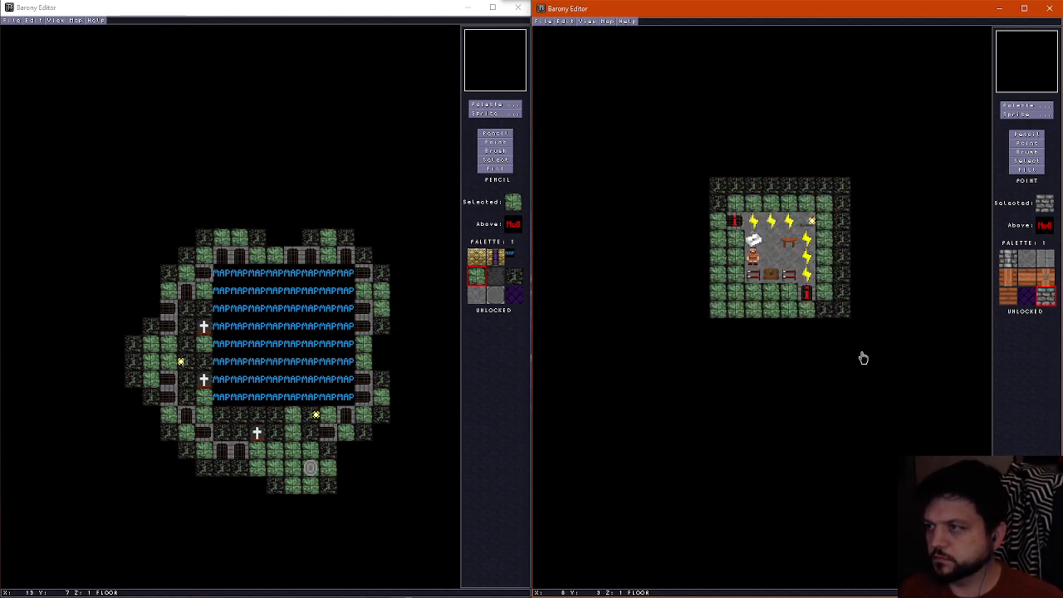
Delete both gates, the wiring, the lever and the torch from the building to start another variant
left_click(737, 225)
key("Delete")
left_click(754, 224)
key("Delete")
left_click(772, 224)
key("Delete")
left_click(789, 224)
key("Delete")
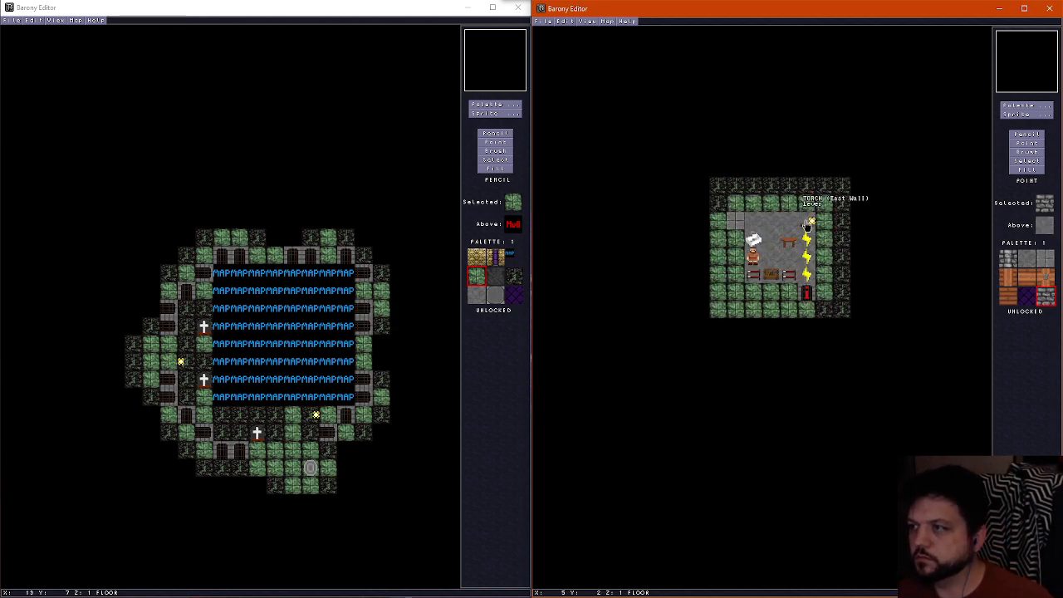
left_click(807, 241)
Delete the human, chest and all remaining furniture from the building's interior
key("Delete")
key("Delete")
key("Delete")
key("Delete")
key("Delete")
key("Delete")
key("Delete")
left_click(807, 292)
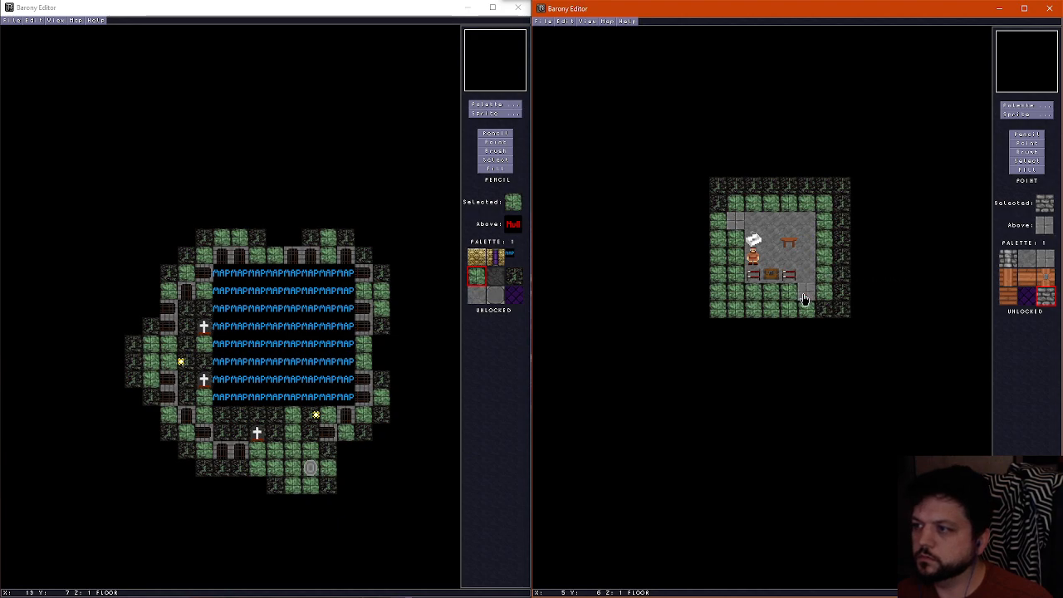
left_click(788, 274)
left_click(772, 274)
left_click(754, 274)
left_click(754, 256)
left_click(753, 240)
left_click(783, 243)
key("Delete")
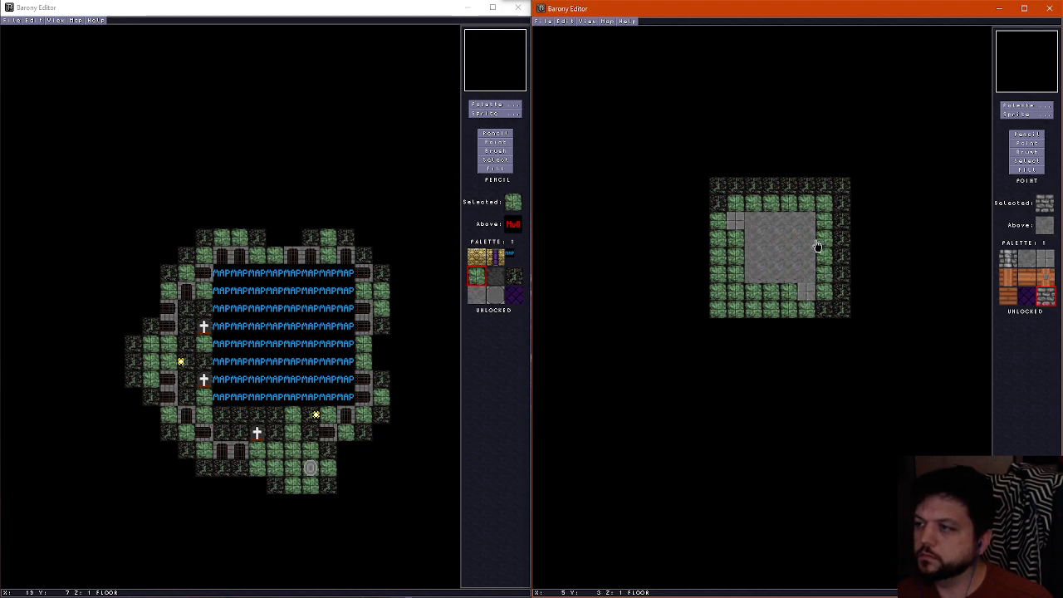
Repaint the building's gray floor area with the green mossy stone tile
left_click(1038, 135)
right_click(738, 249)
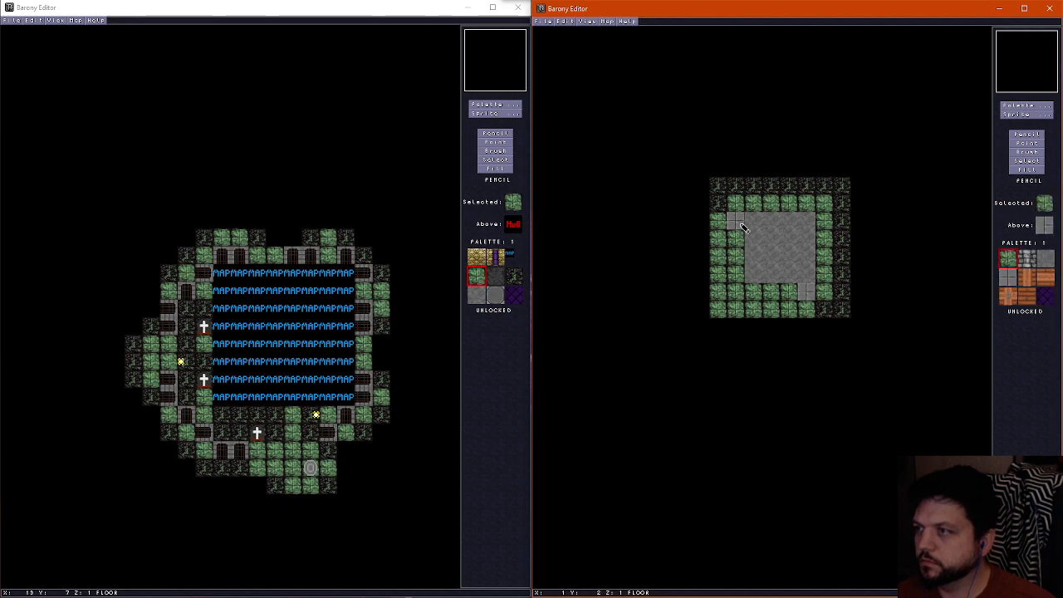
mouse_move(739, 247)
left_mouse_down()
mouse_move(806, 237)
mouse_move(760, 270)
mouse_move(795, 288)
mouse_move(757, 200)
mouse_move(738, 294)
left_mouse_up()
scroll(765, 275, "up", 2)
scroll(768, 276, "down", 1)
Erase the gray brick walls and cover the building's former ceiling with the surrounding dark purple tile
right_click(763, 248)
scroll(731, 287, "up", 1)
right_click(729, 243)
mouse_move(730, 240)
left_mouse_down()
mouse_move(747, 225)
mouse_move(806, 230)
mouse_move(775, 267)
left_mouse_up()
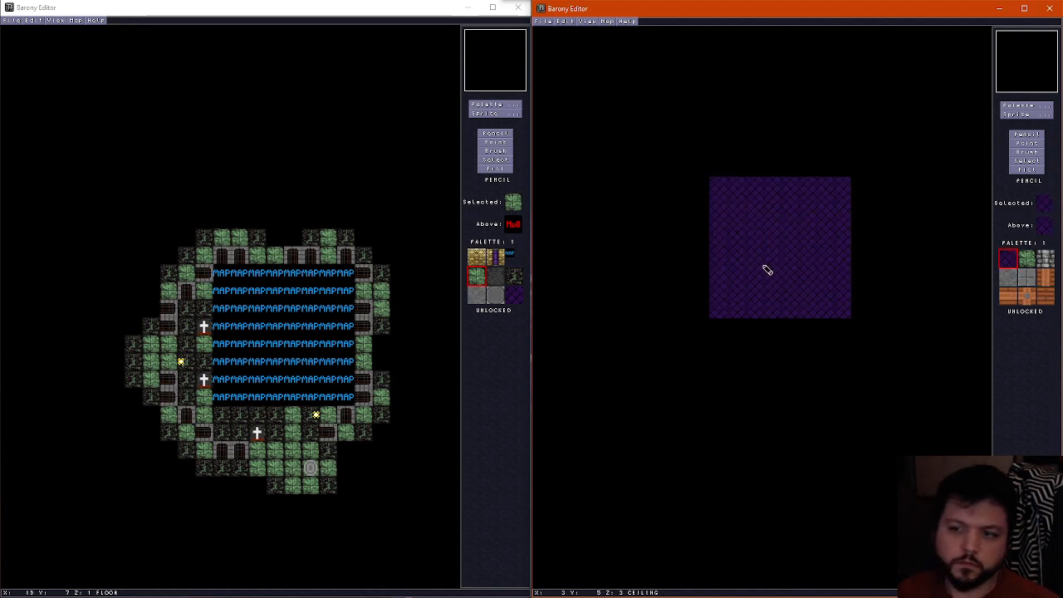
Place four bonewallpillar wall blocks at the corners of the square from X 2, Y 2 to X 5, Y 5
scroll(767, 270, "down", 2)
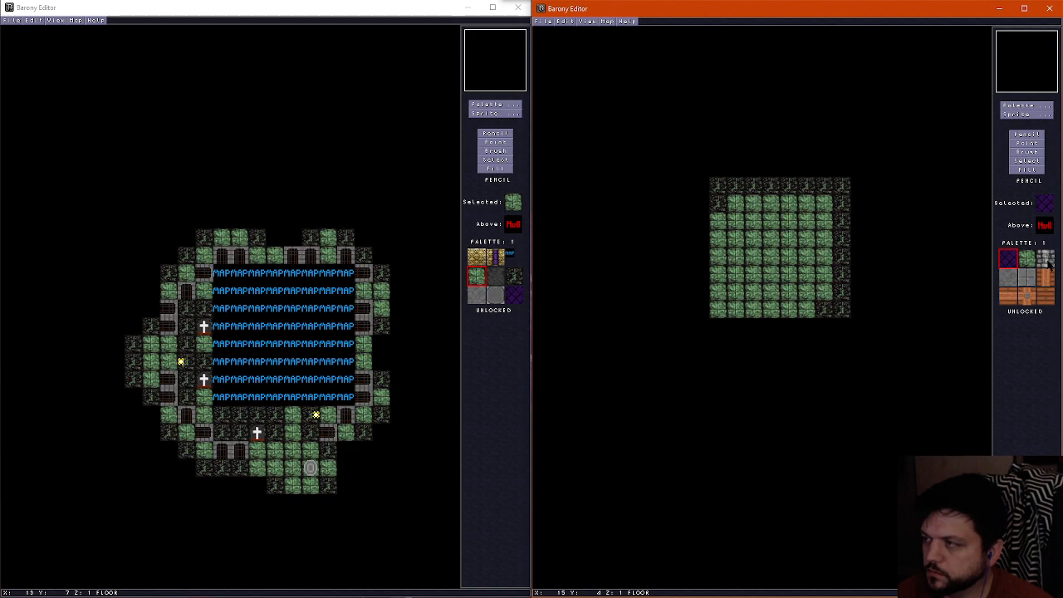
left_click(1020, 105)
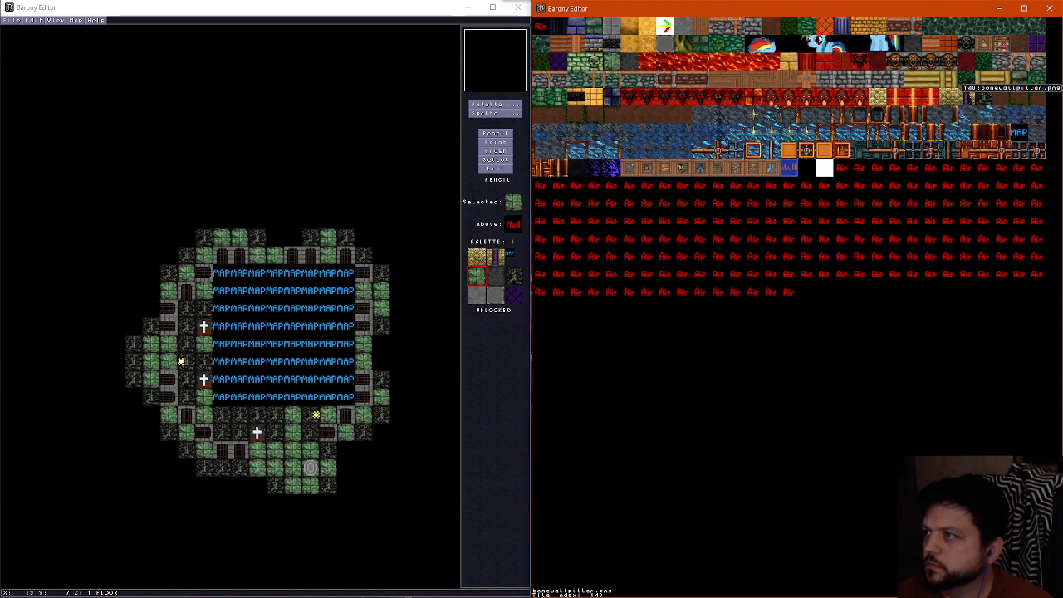
left_click(970, 98)
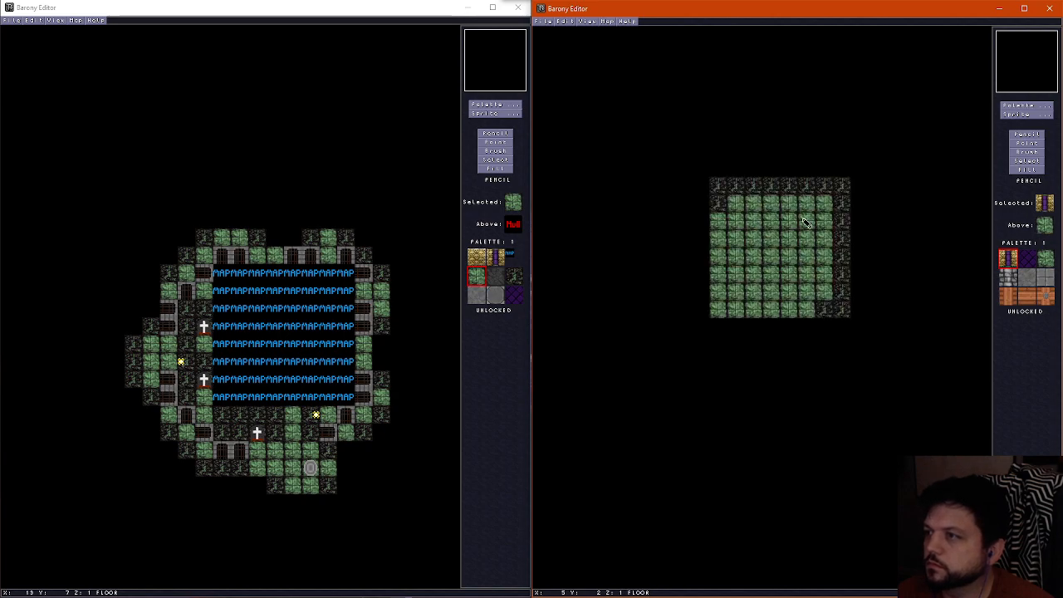
scroll(756, 272, "up", 1)
left_click(757, 271)
scroll(756, 265, "down", 1)
scroll(756, 259, "up", 1)
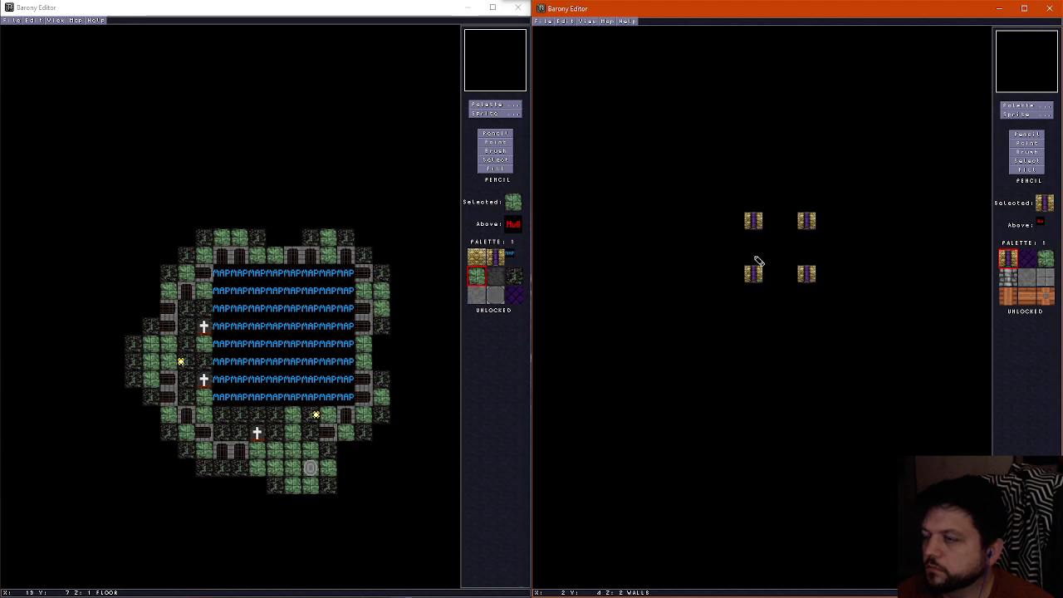
Paint a one-tile-wide ring of lighter purple ceiling around the square spanning X 2–5 and Y 2–5
left_click(1029, 106)
left_click(1001, 40)
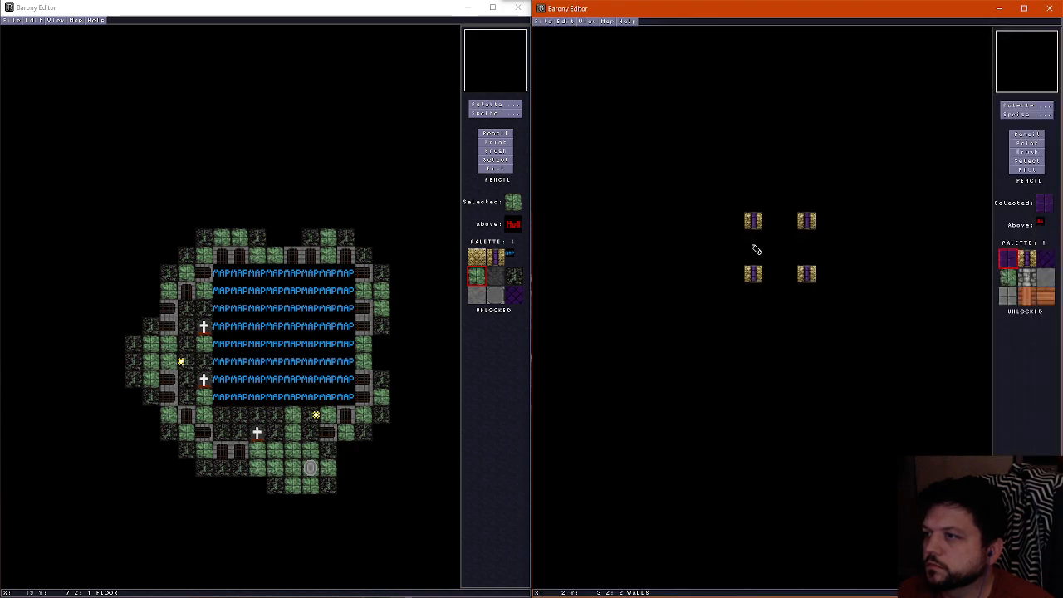
scroll(755, 249, "up", 1)
mouse_move(755, 240)
left_mouse_down()
mouse_move(755, 268)
mouse_move(762, 221)
mouse_move(799, 225)
mouse_move(806, 273)
mouse_move(773, 276)
left_mouse_up()
scroll(799, 225, "down", 1)
scroll(808, 231, "up", 1)
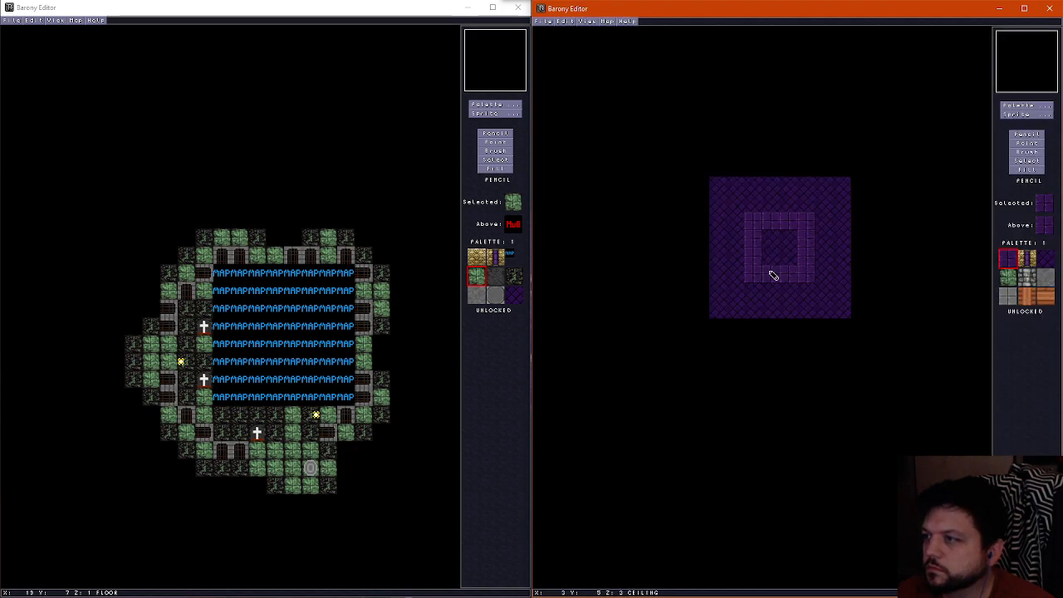
scroll(773, 274, "down", 2)
scroll(775, 256, "up", 1)
scroll(776, 257, "down", 1)
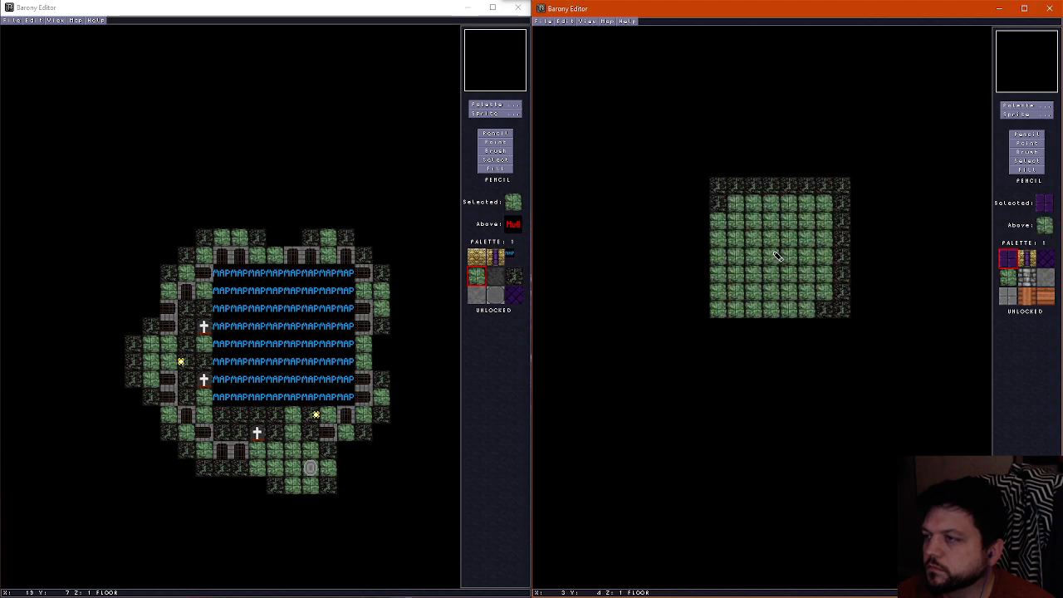
scroll(770, 253, "up", 1)
scroll(769, 252, "down", 1)
Paint dark stone floor on the central 2 by 2 area and in irregular patches along the room's edges
left_click(1027, 105)
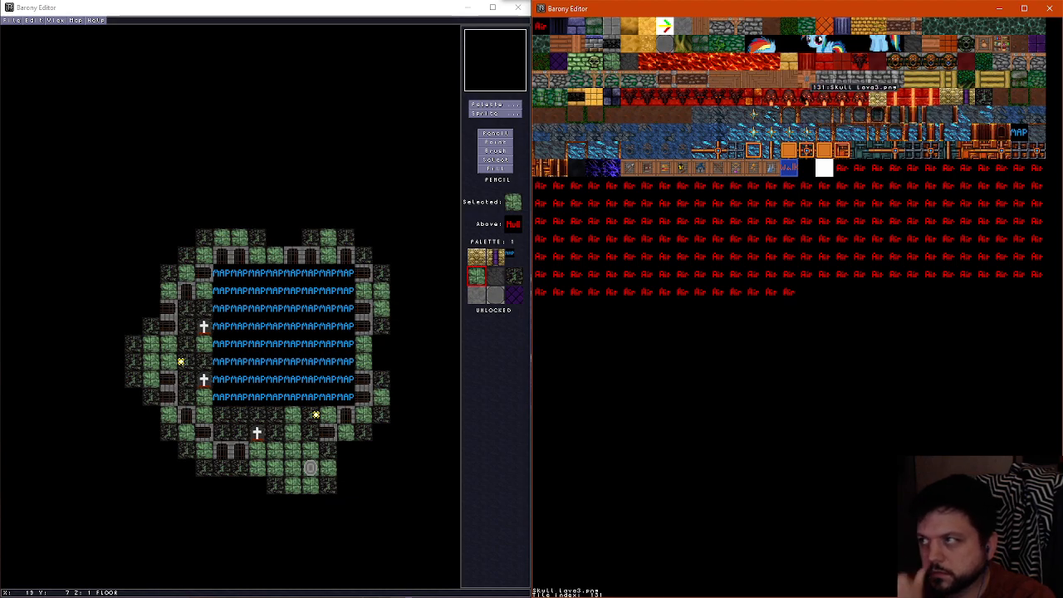
left_click(831, 112)
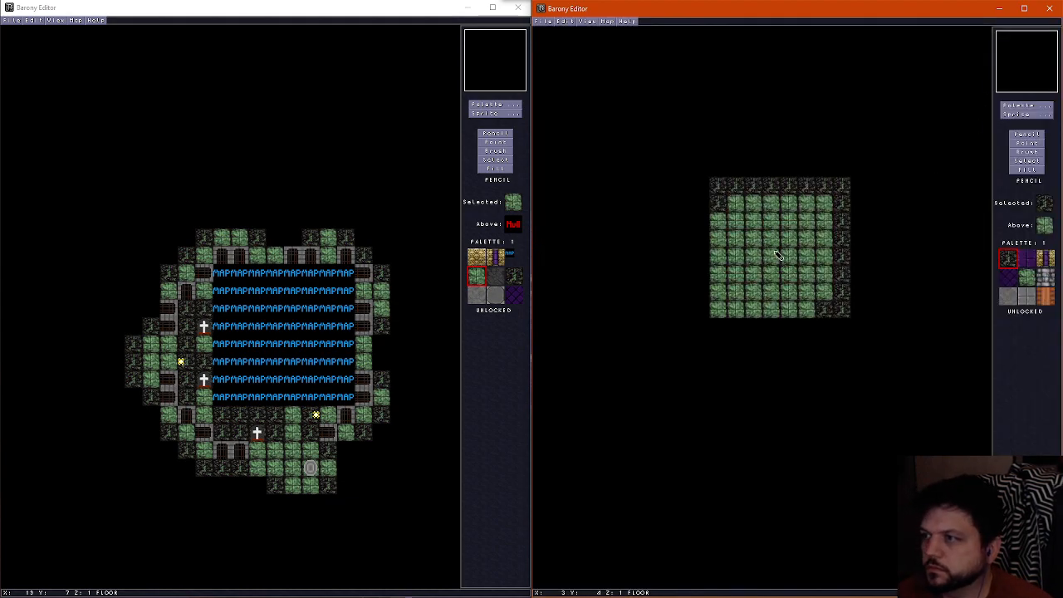
scroll(772, 244, "up", 2)
scroll(772, 243, "down", 2)
left_click(772, 241)
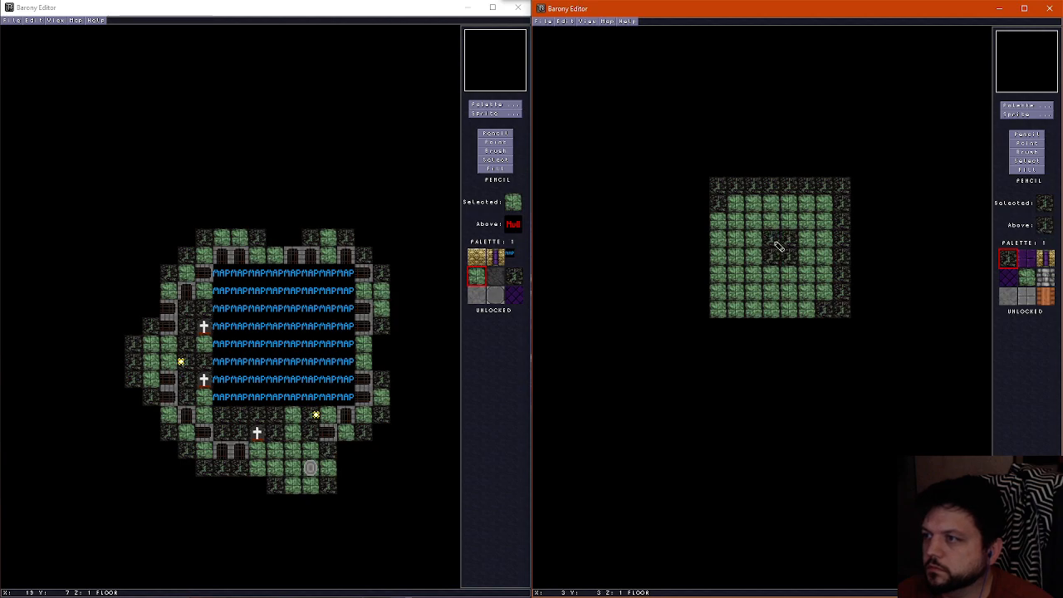
scroll(753, 264, "up", 1)
scroll(754, 264, "down", 1)
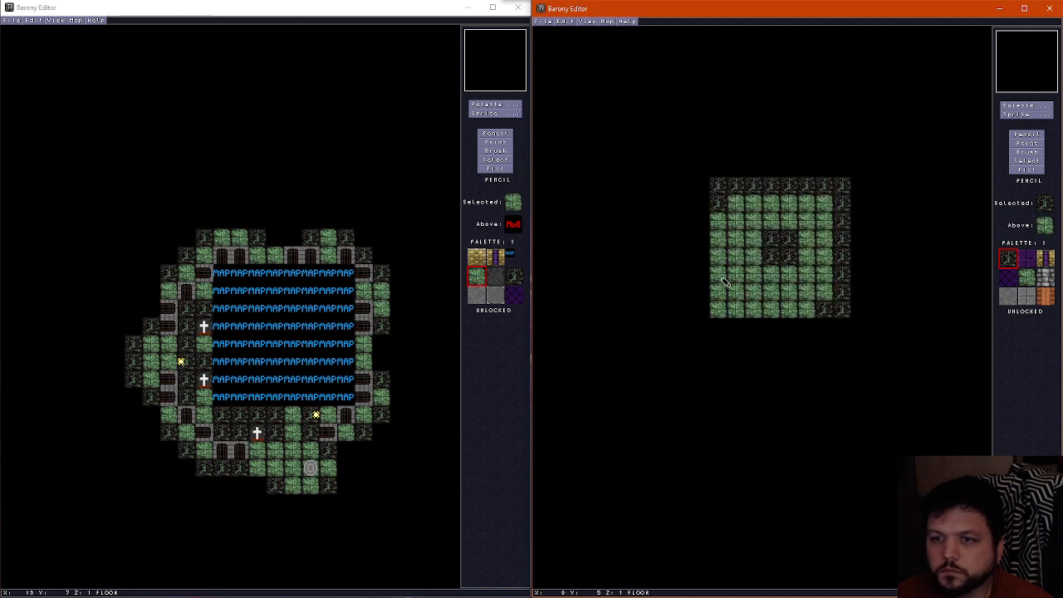
left_click(719, 255)
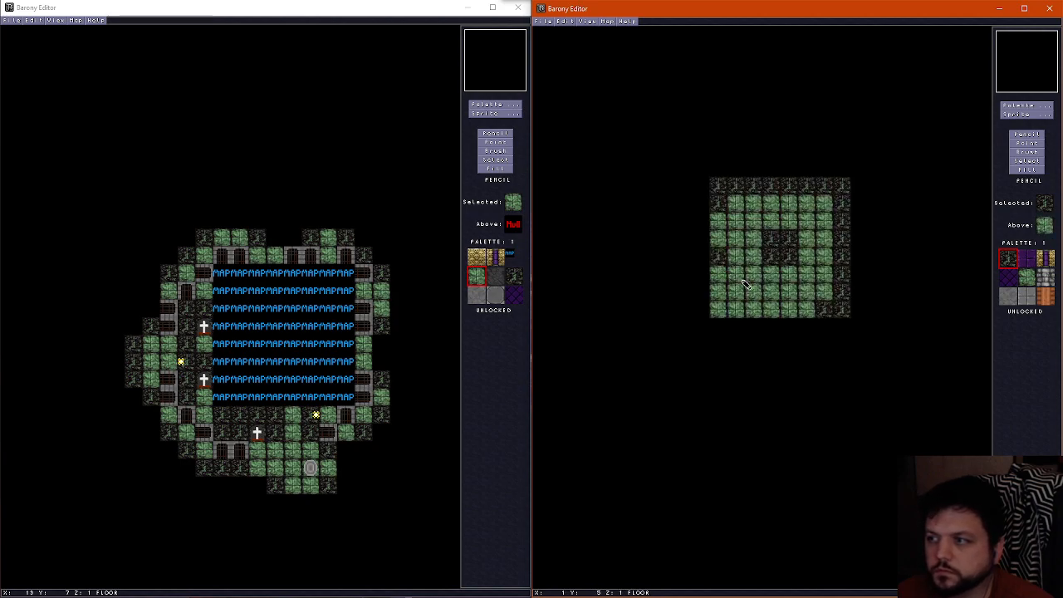
mouse_move(746, 283)
left_mouse_down()
mouse_move(726, 294)
mouse_move(745, 311)
mouse_move(774, 306)
mouse_move(787, 327)
mouse_move(772, 311)
mouse_move(832, 208)
mouse_move(746, 206)
left_mouse_up()
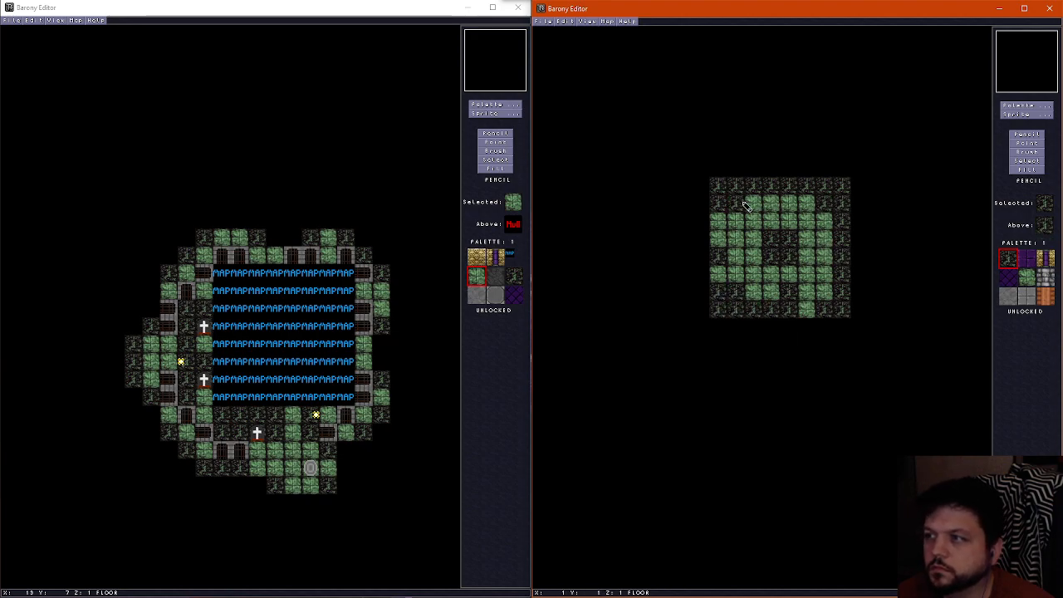
Inspect the four bone pillars, patched floor and purple ceiling in the 3D view
key("f")
key("Down")
key("Left")
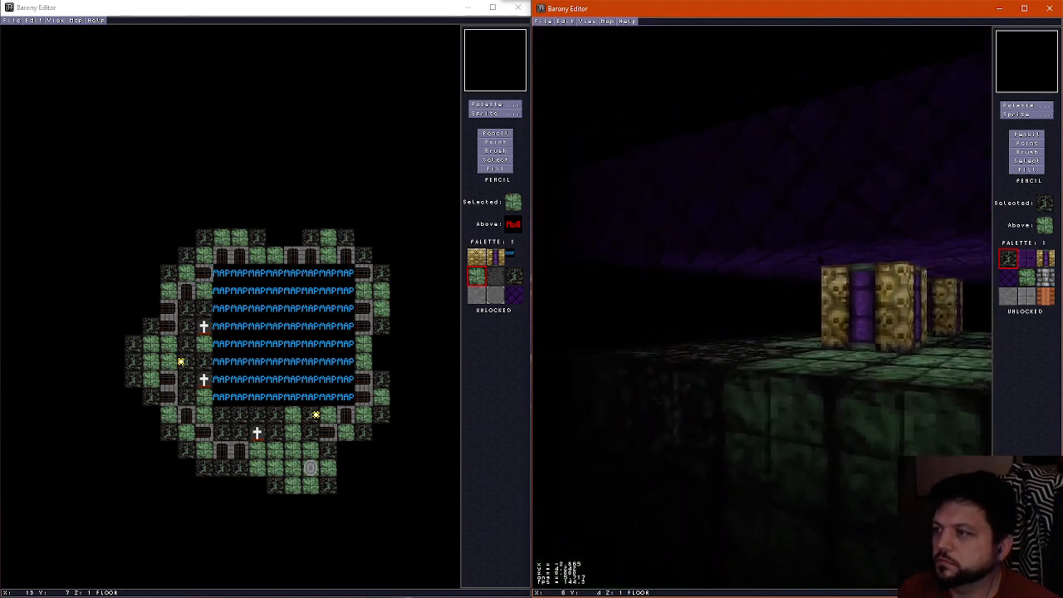
key("Up")
key("Right")
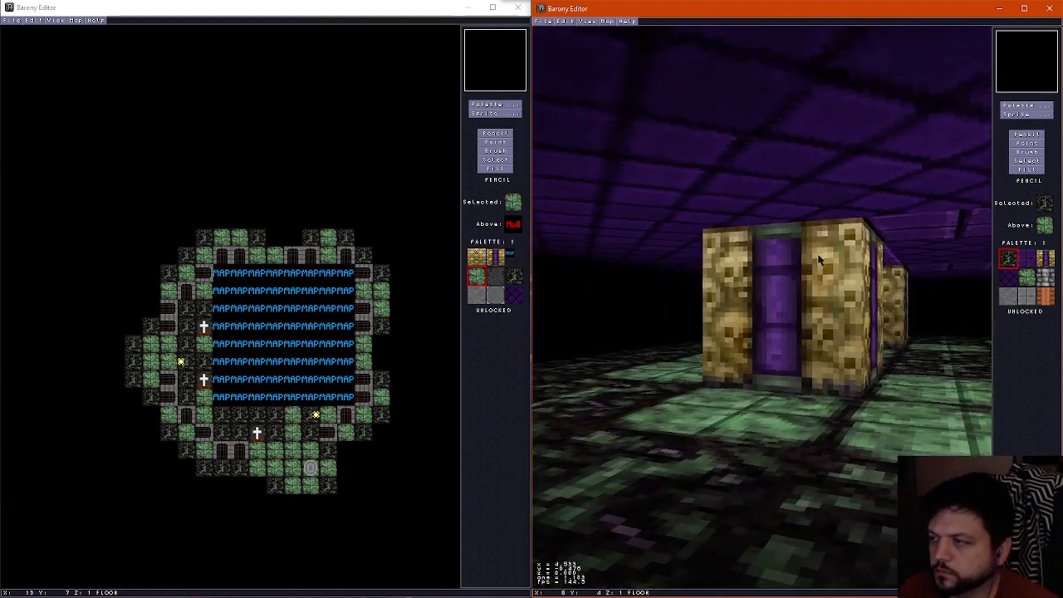
key("Up")
key("Right")
key("Left")
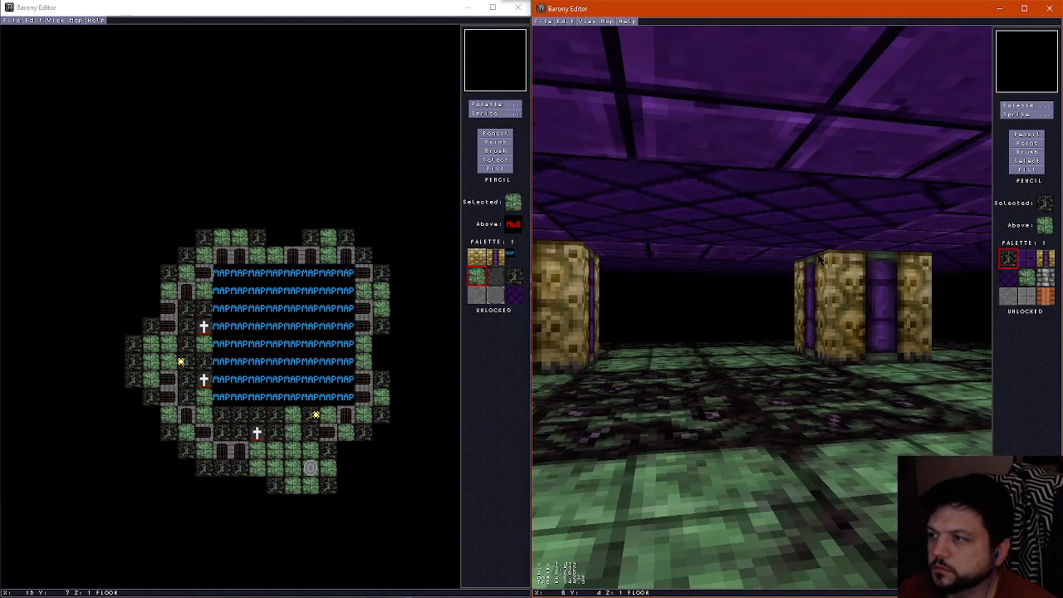
key("Up")
key("f")
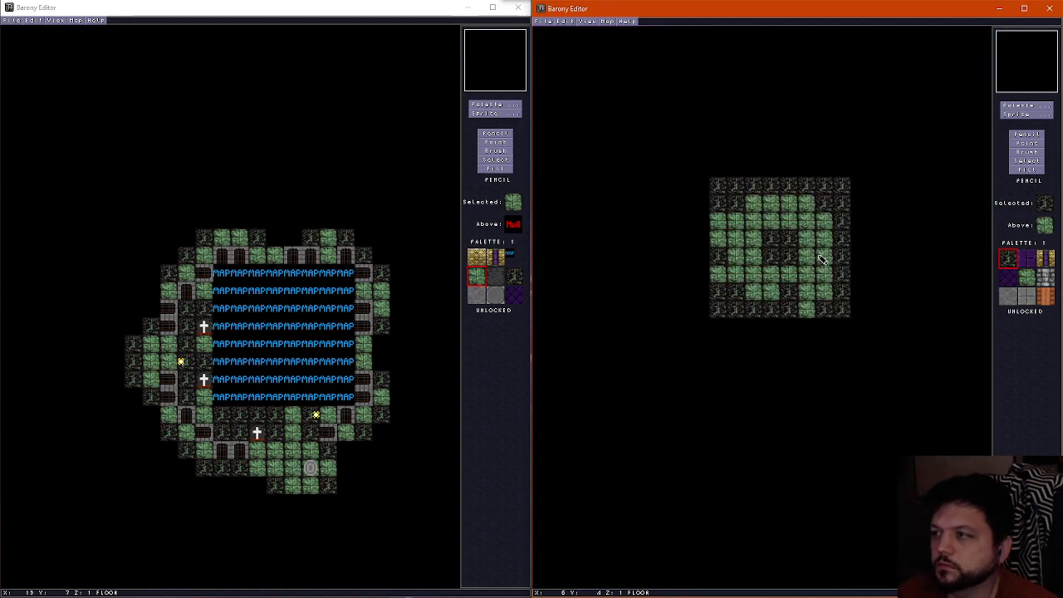
Compare the pillar room's wall and ceiling layers
key("Page_Up")
key("Page_Up")
key("Page_Down")
key("Page_Up")
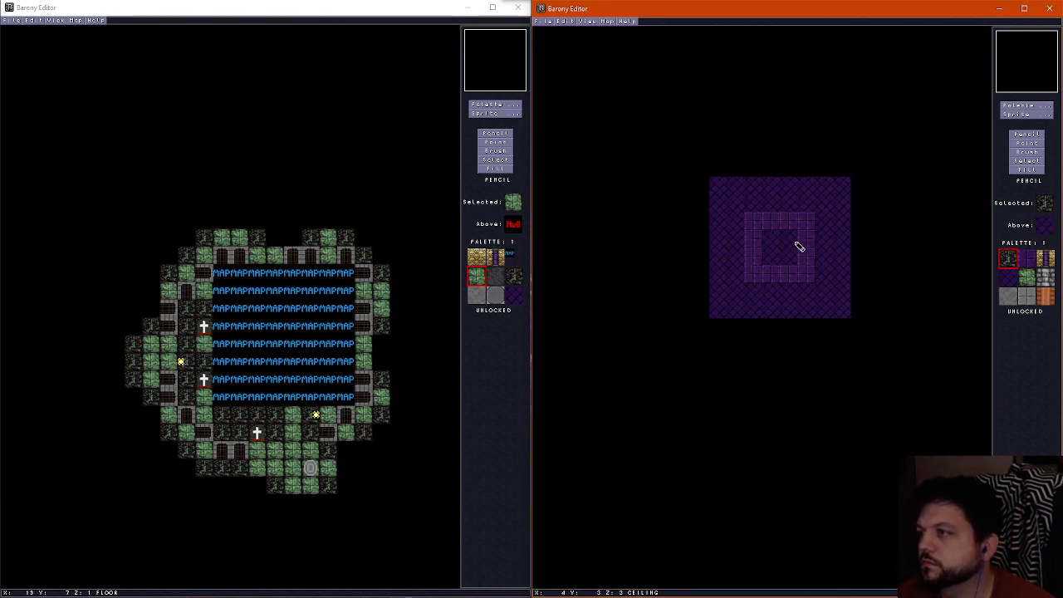
key("Page_Down")
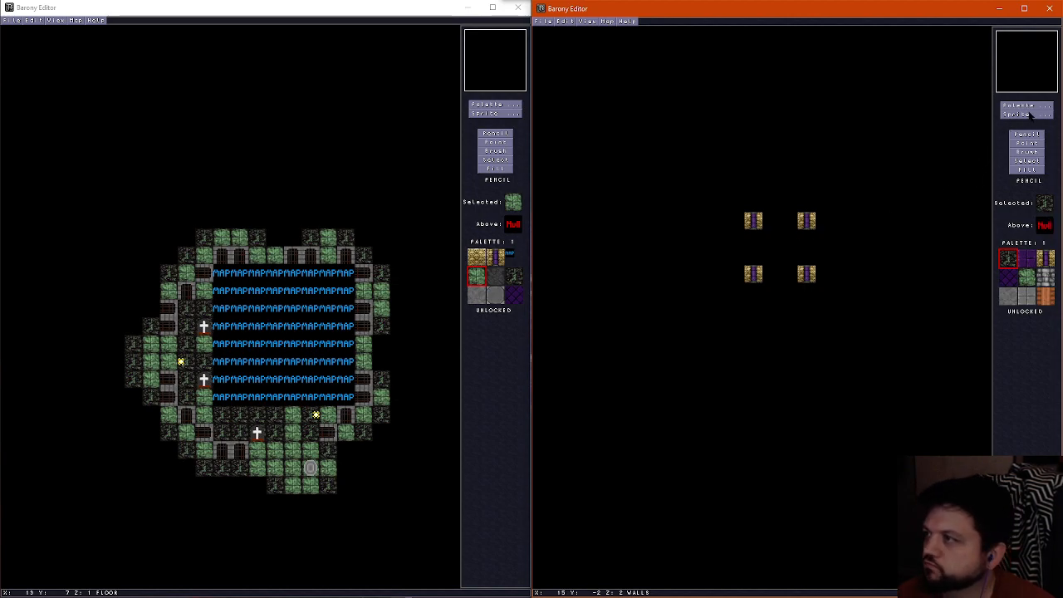
Place East-West gates between the pillars on the west and east sides, at Y 3–4 in columns X 2 and X 5
left_click(1028, 116)
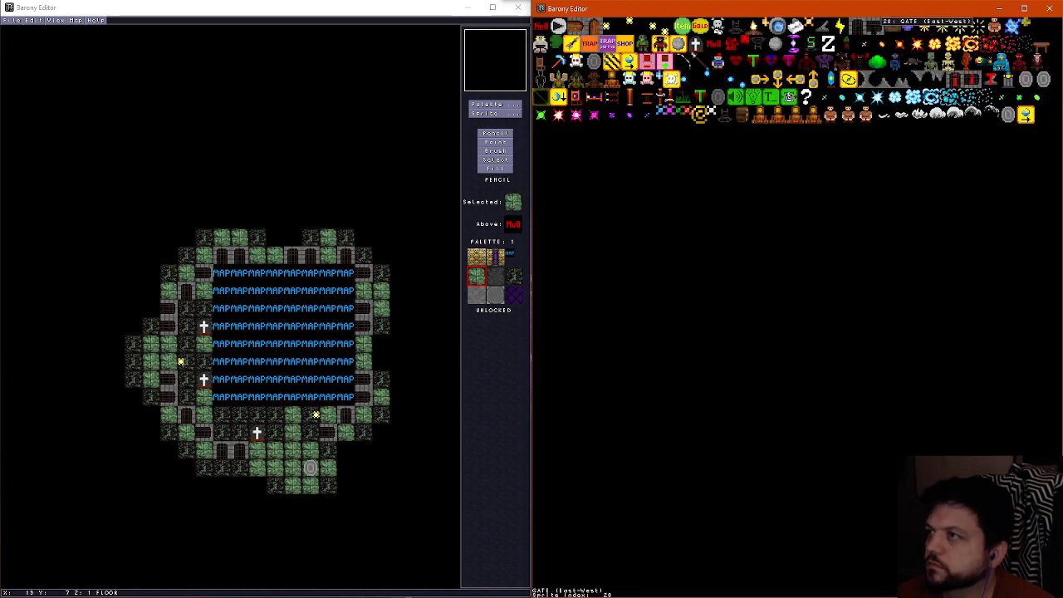
left_click(893, 28)
left_click(753, 238)
left_click(753, 257)
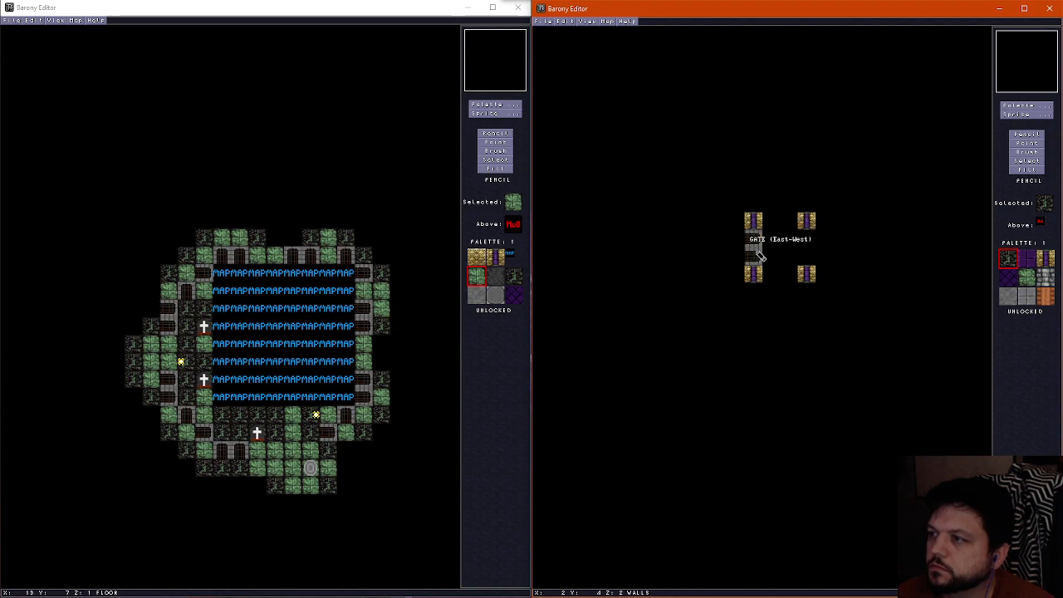
left_click(806, 238)
left_click(806, 257)
Place North-South gates between the pillars on the north and south sides, at X 3–4 in rows Y 2 and Y 5
left_click(1028, 114)
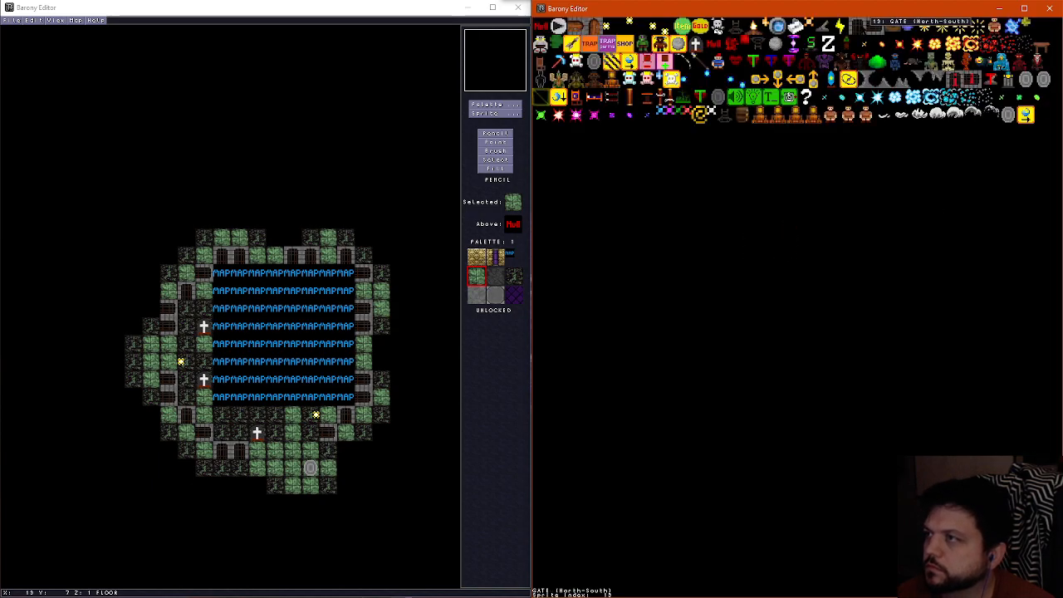
left_click(905, 32)
left_click(772, 221)
left_click(789, 220)
left_click(771, 274)
left_click(789, 274)
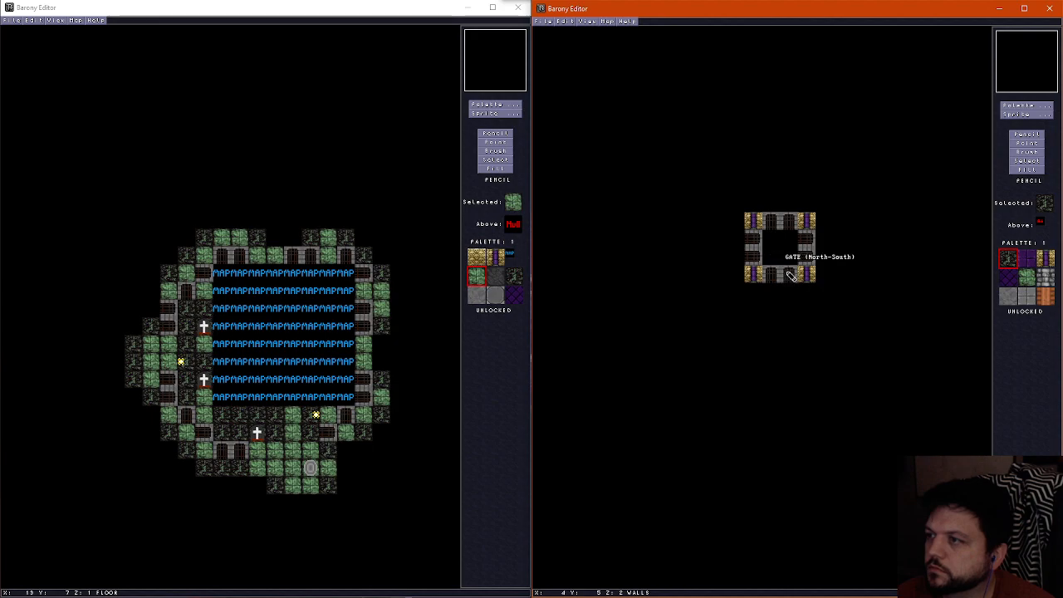
Place a RANDOM (Dependent on Level) monster inside the gated enclosure at X 4, Y 3, and check its floor and wall layers
left_click(1037, 115)
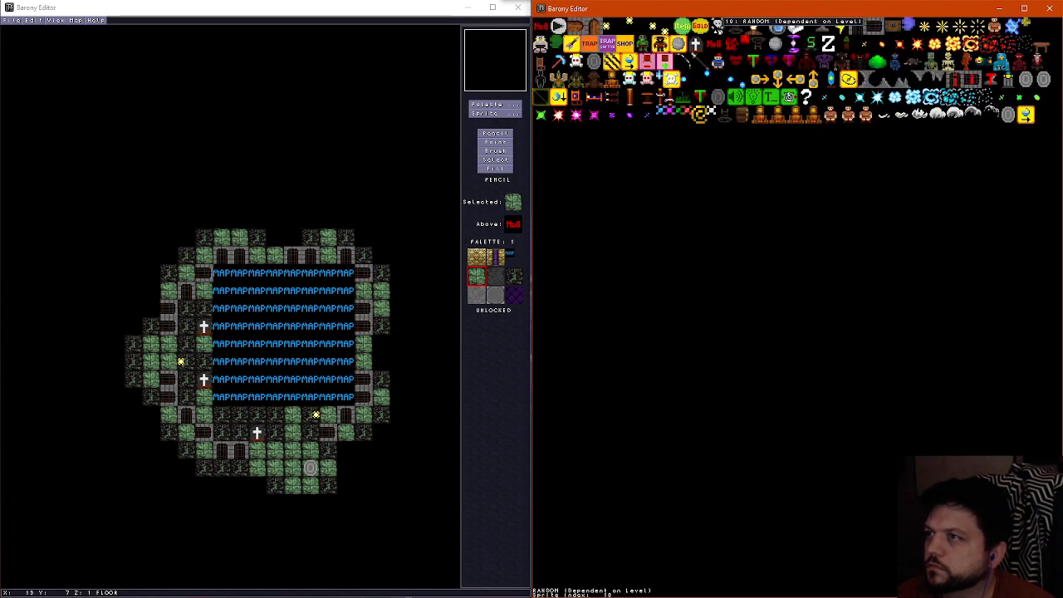
left_click(722, 26)
left_click(791, 240)
scroll(822, 261, "down", 1)
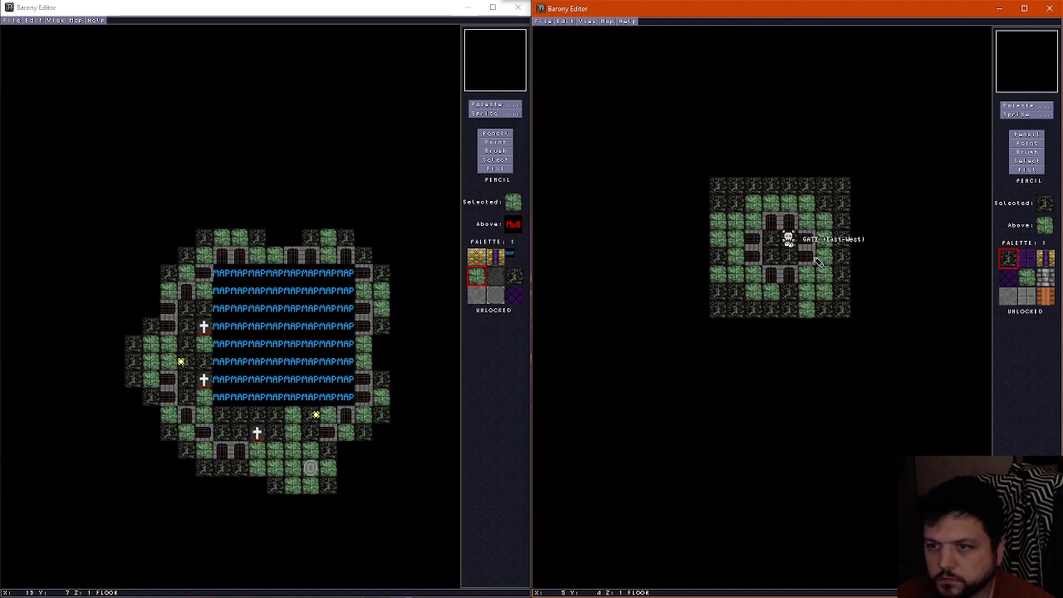
scroll(775, 307, "up", 1)
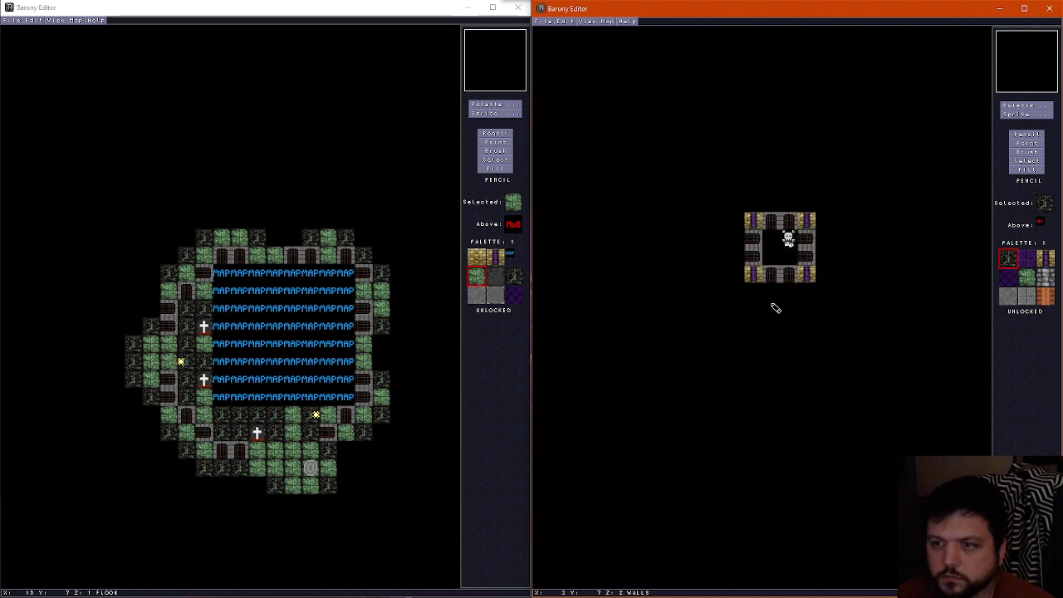
scroll(775, 307, "down", 1)
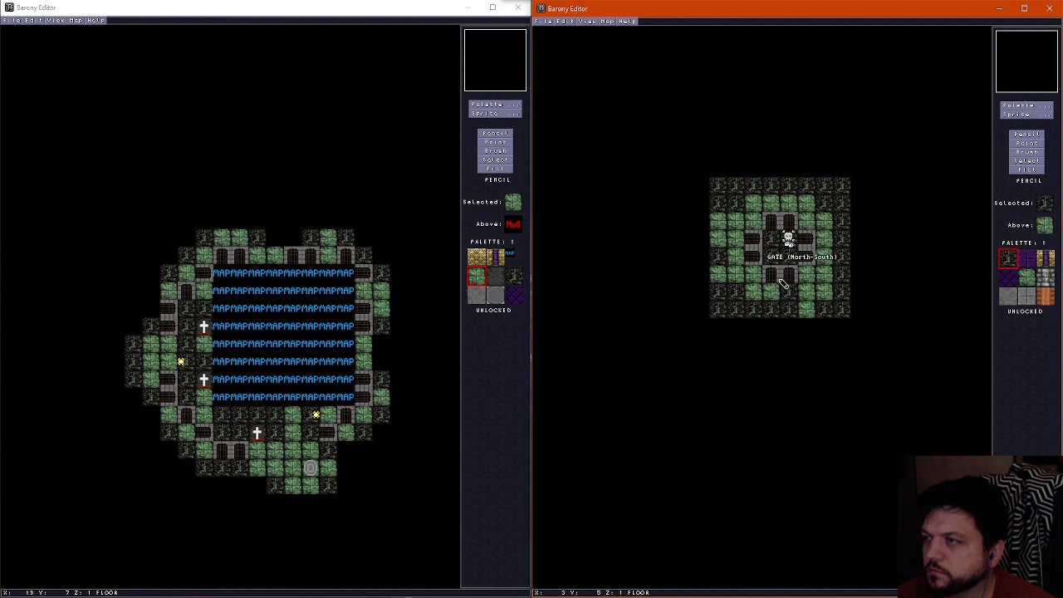
scroll(784, 282, "up", 1)
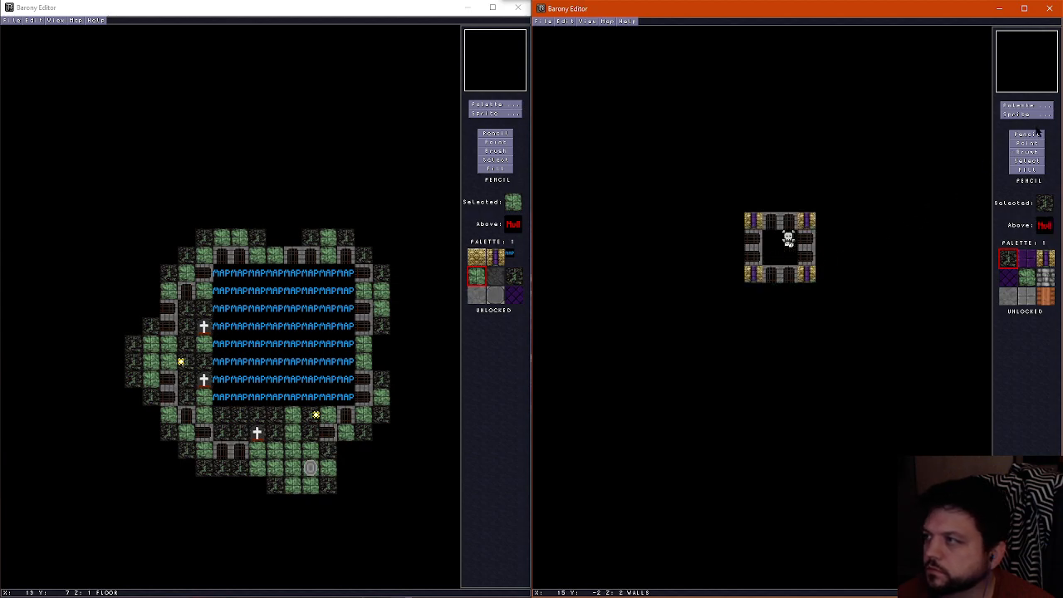
Mount torches on the outer north and west faces of the north-west bone pillar
left_click(1027, 113)
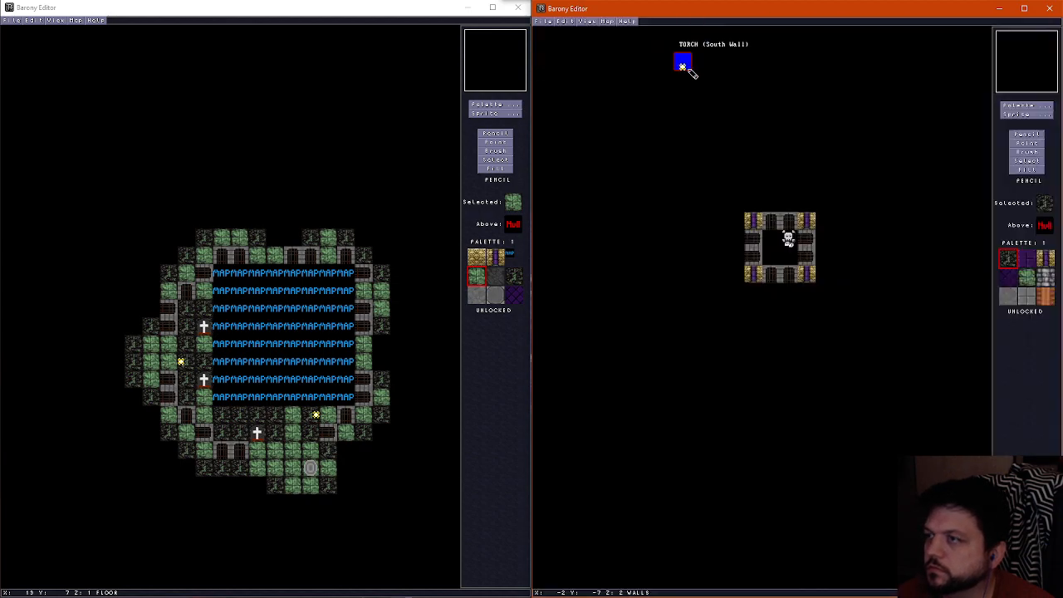
left_click(671, 40)
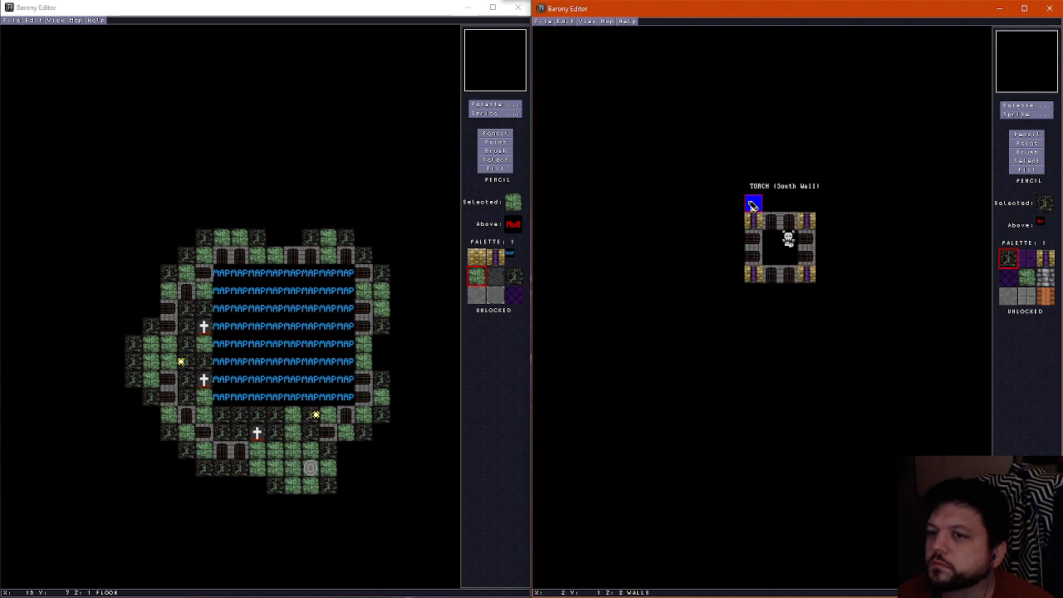
left_click(752, 208)
left_click(1027, 114)
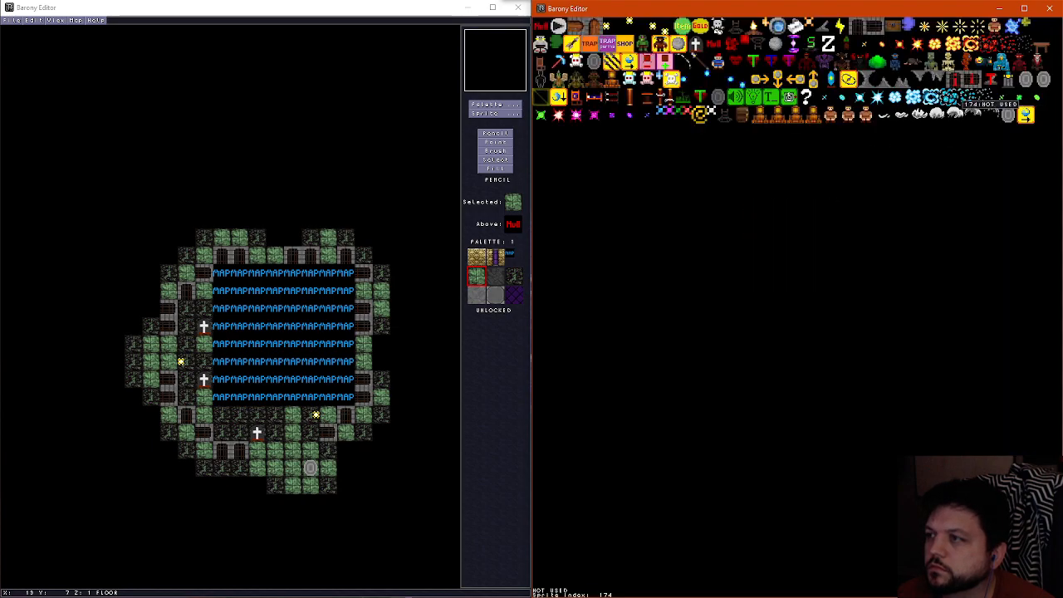
left_click(789, 97)
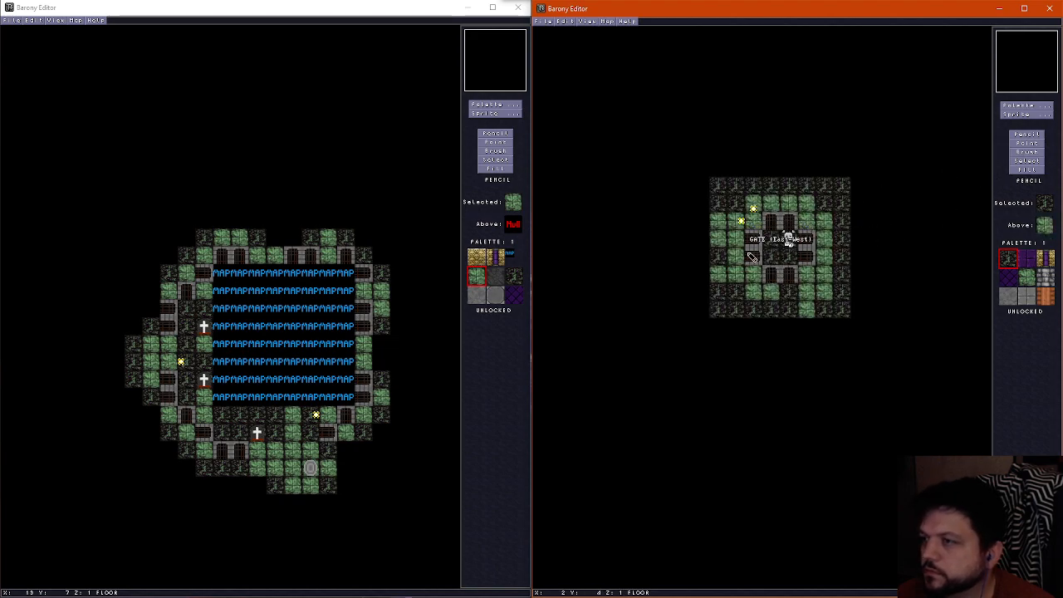
scroll(745, 277, "up", 1)
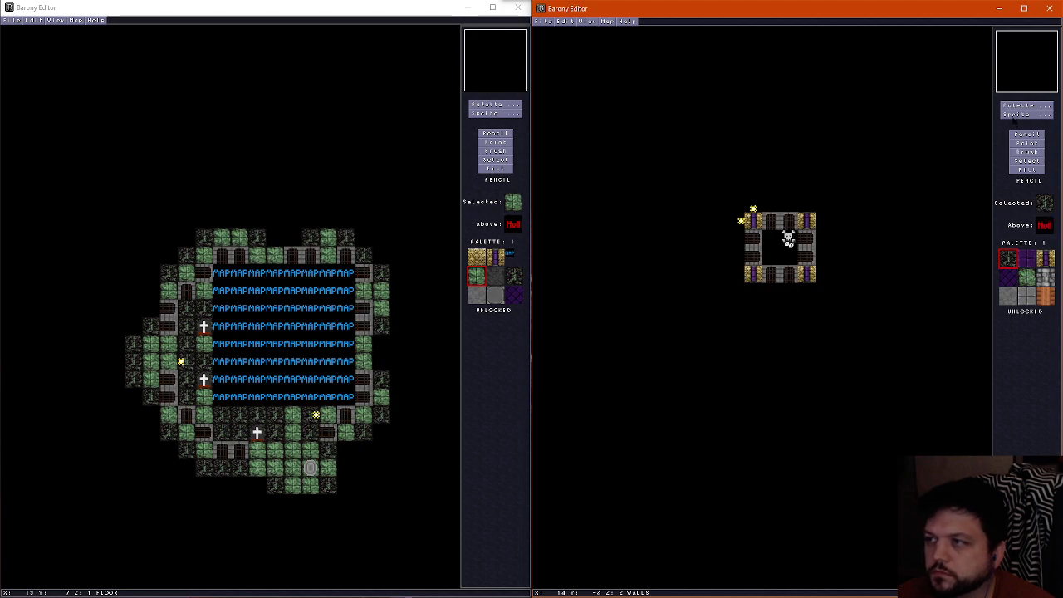
scroll(754, 262, "down", 1)
scroll(757, 262, "up", 1)
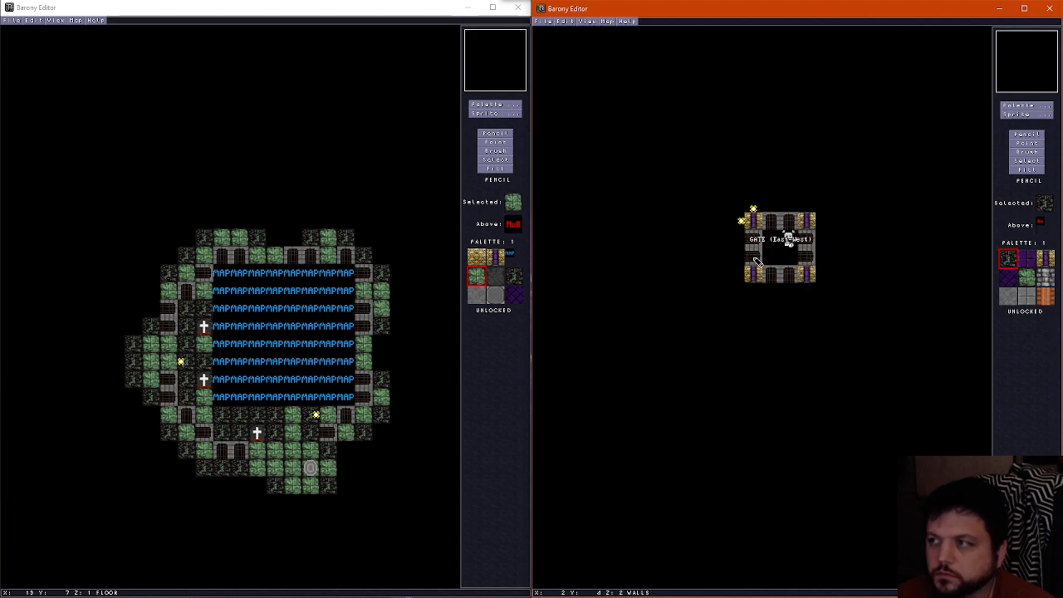
scroll(756, 262, "down", 1)
Place a lever just east of the north-east pillar at X 6, Y 2
left_click(1021, 115)
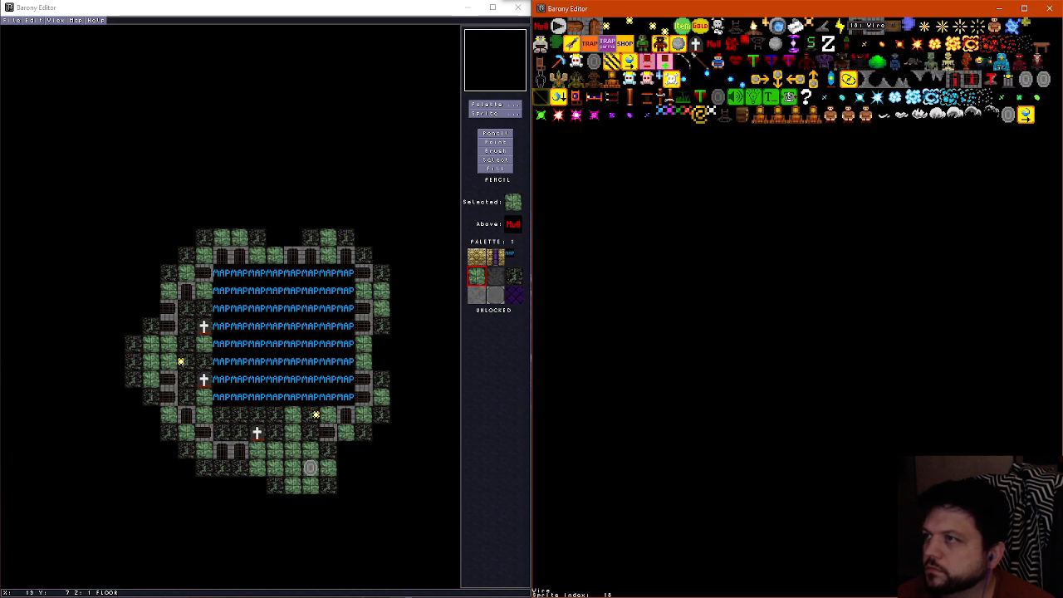
left_click(825, 28)
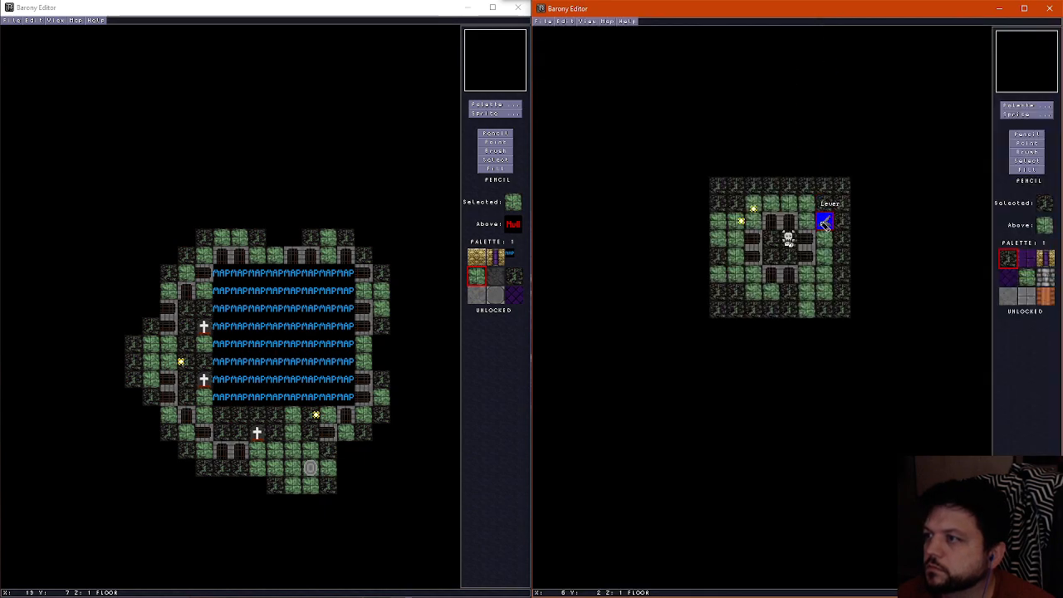
left_click(825, 221)
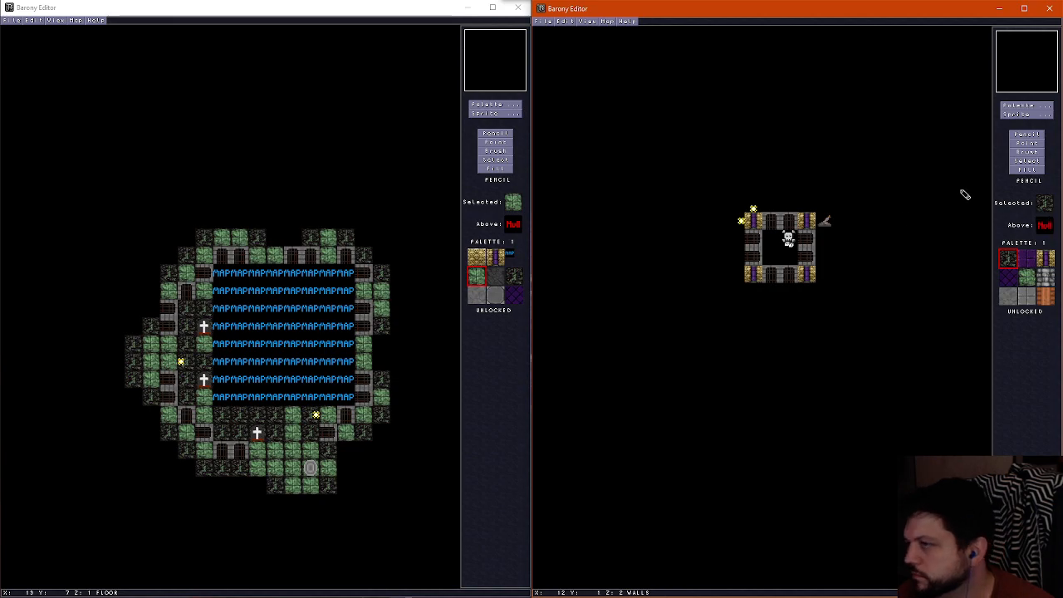
left_click(1037, 116)
left_click(687, 24)
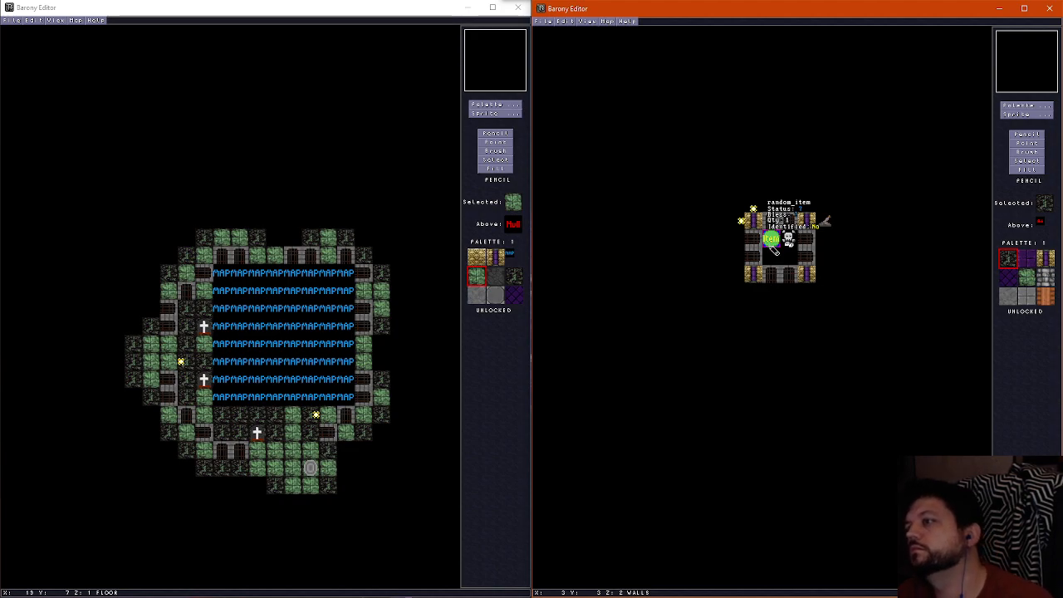
key("Delete")
Run wires from the north-east pillar beside the lever, beneath the gates and across the enclosed tiles
left_click(1020, 115)
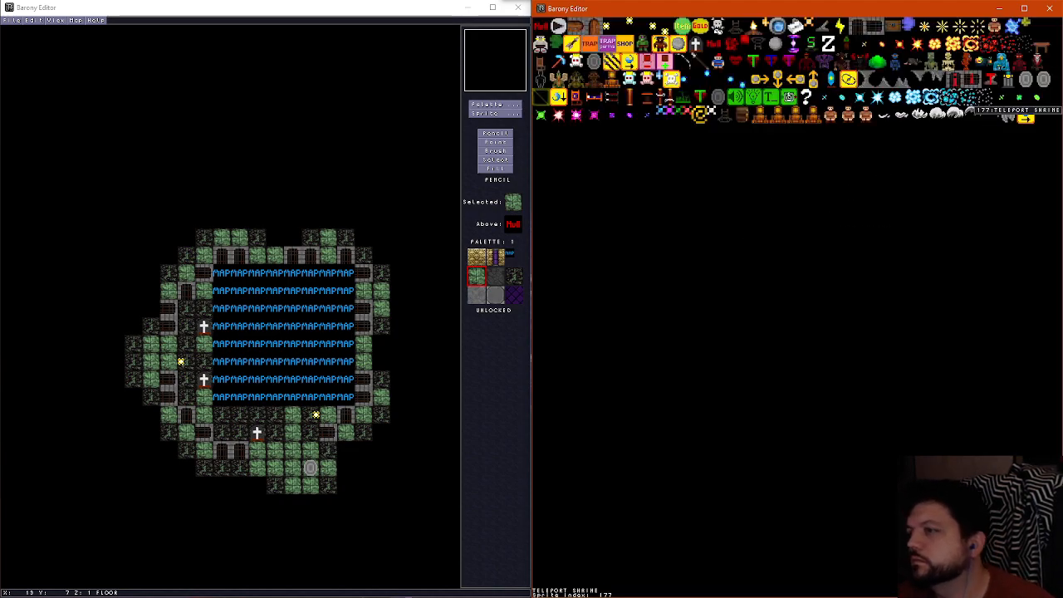
left_click(842, 49)
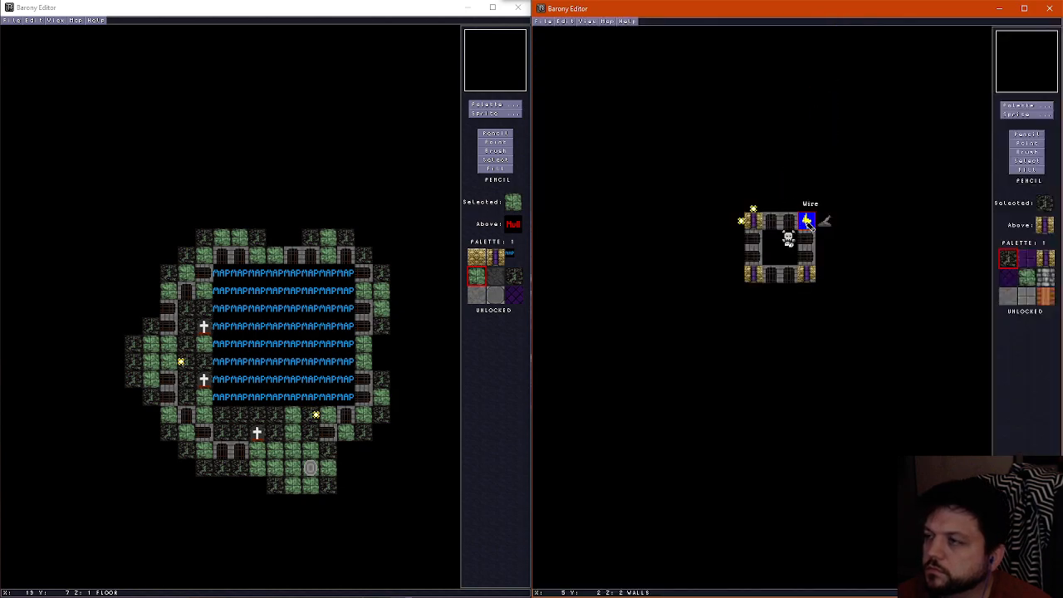
left_click(808, 221)
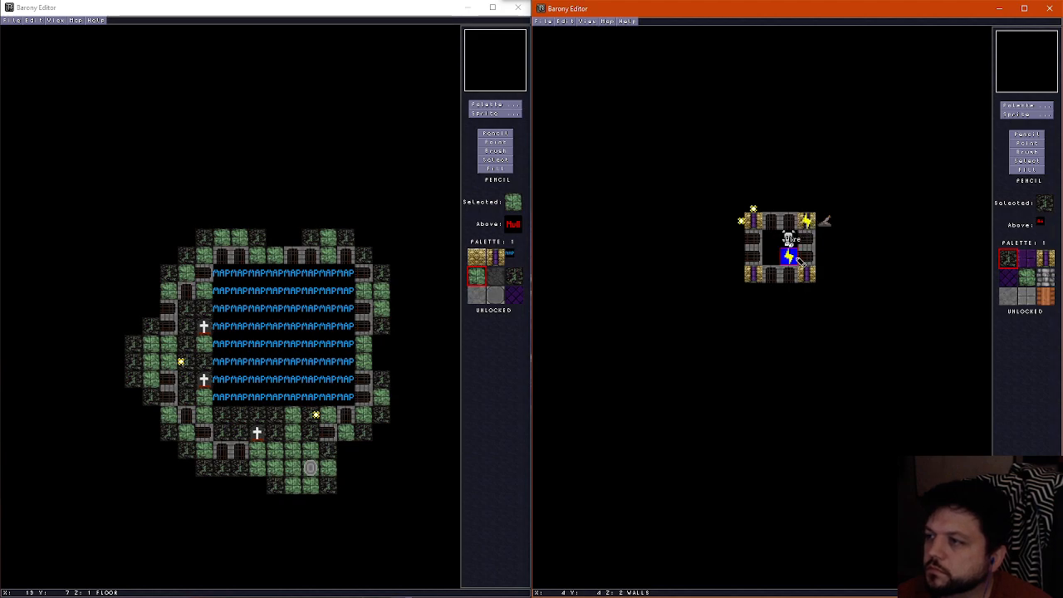
left_click(789, 258)
left_click(771, 258)
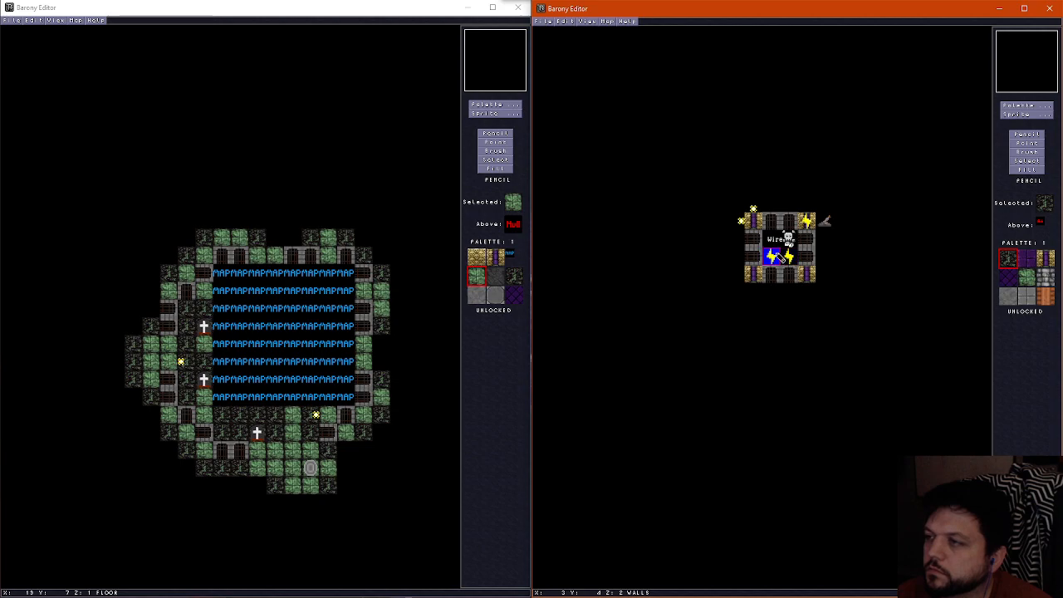
left_click(771, 239)
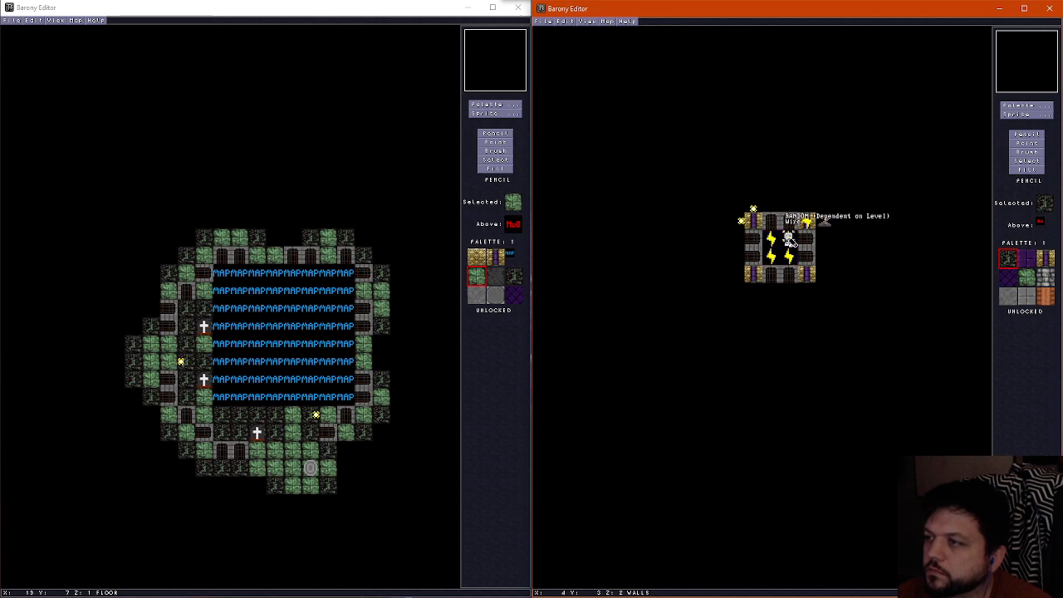
Try moving the north-east pillar's wire to X 6, Y 3, and return it to the pillar
left_click(1028, 143)
left_click(807, 225)
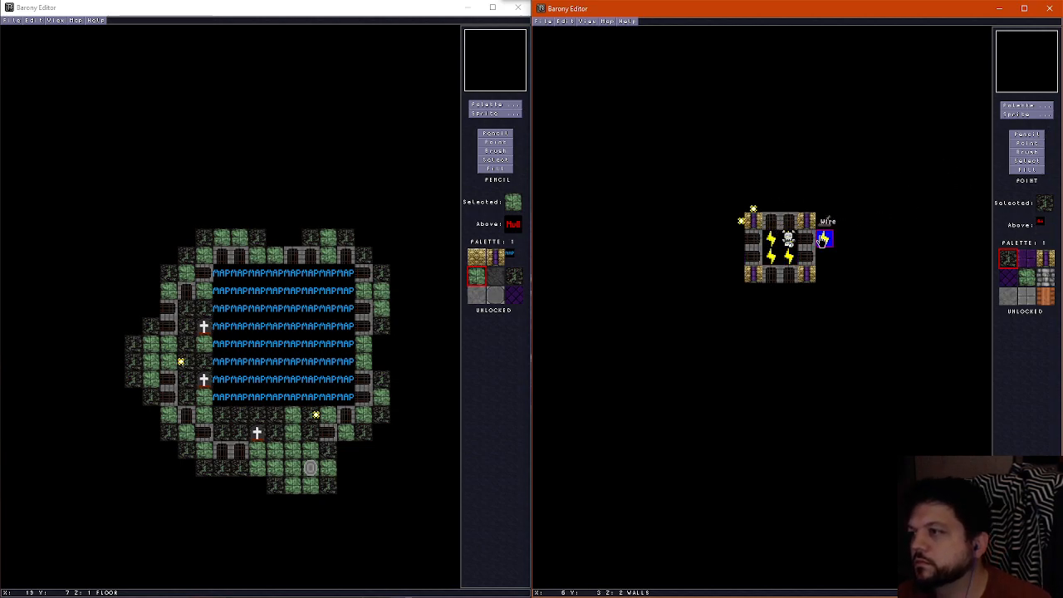
left_click(825, 242)
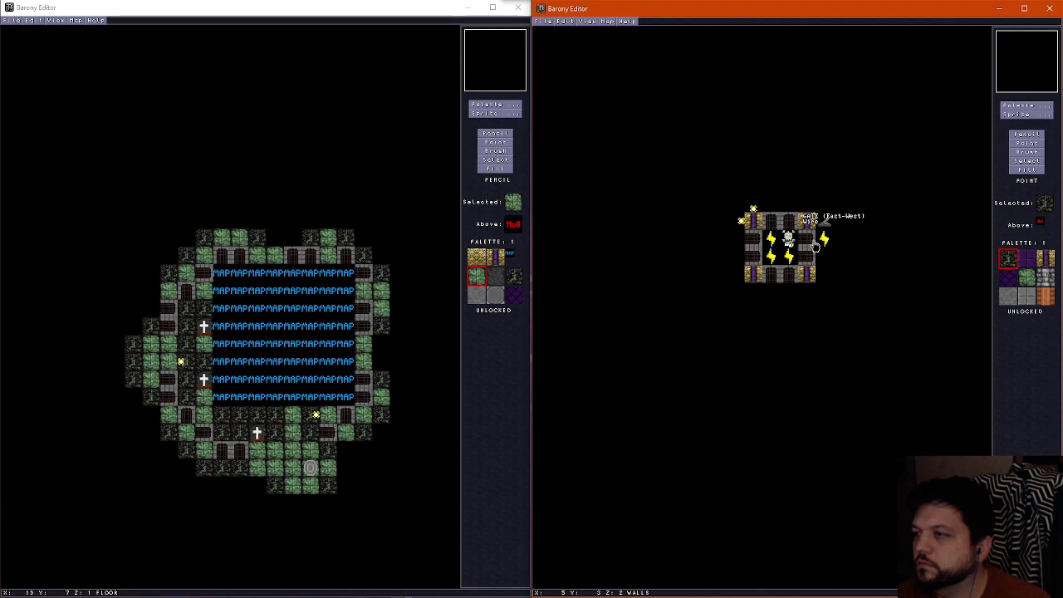
left_click(824, 240)
left_click(806, 221)
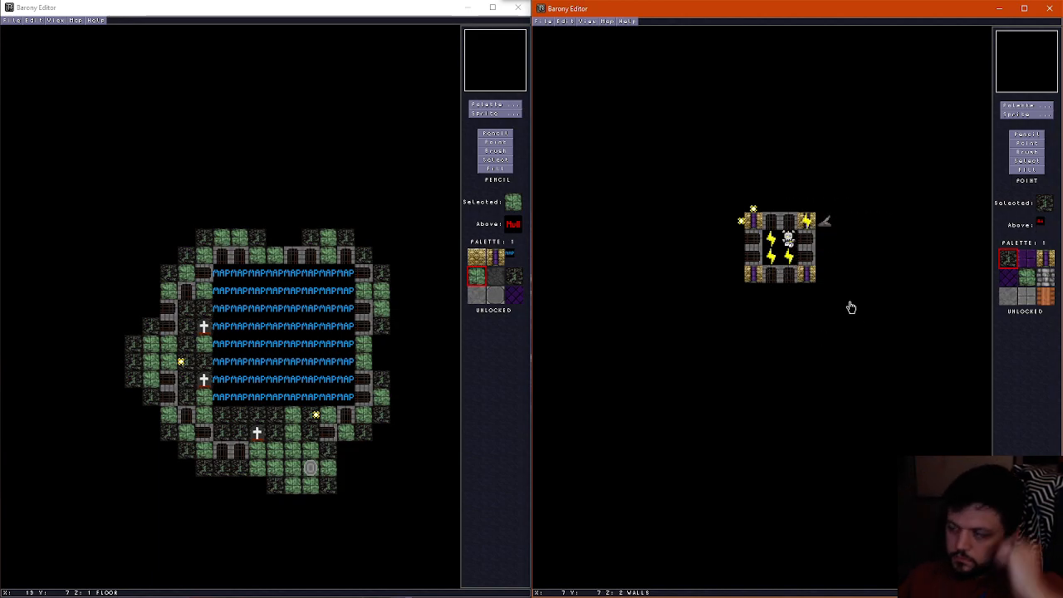
Inspect the gated enclosure, torches and lever in the 3D view
scroll(850, 307, "down", 1)
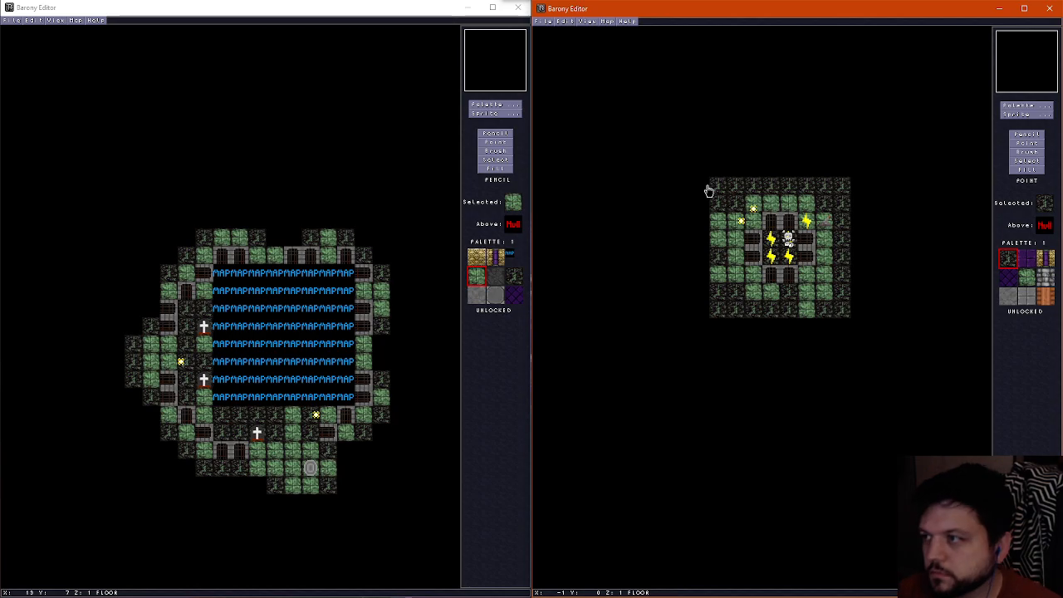
key("f")
key("Down")
key("Left")
key("Up")
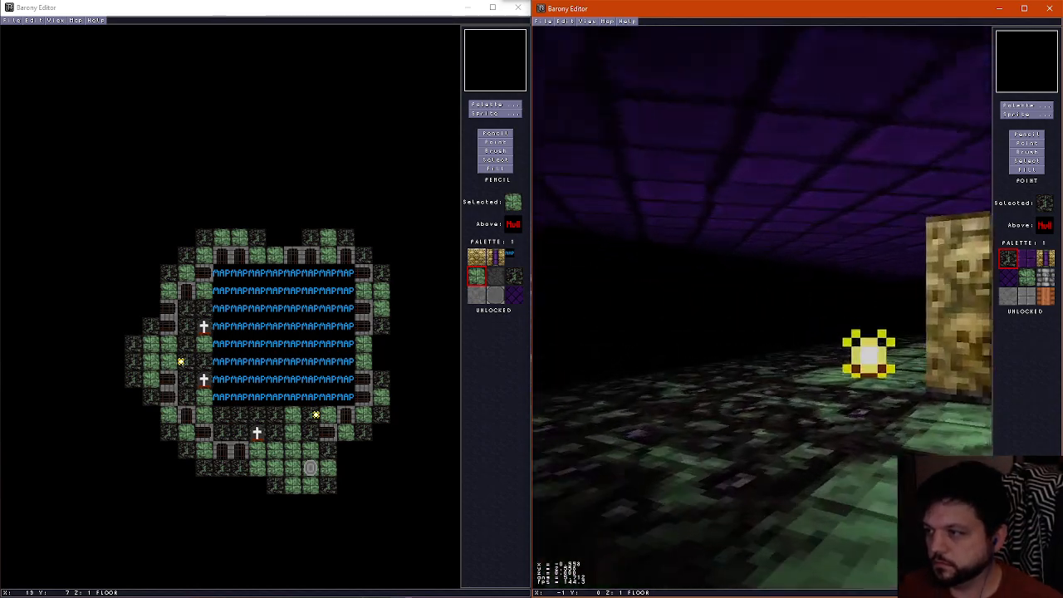
key("Up")
key("Right")
key("Down")
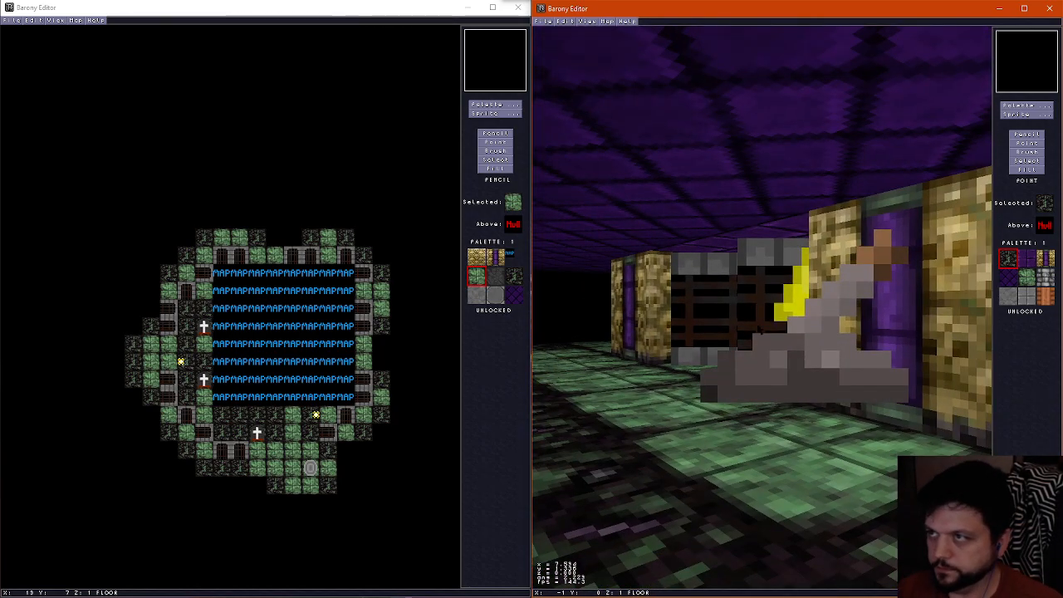
Review the map properties and save the pillar room as underworld11c
left_click(608, 21)
left_click(615, 31)
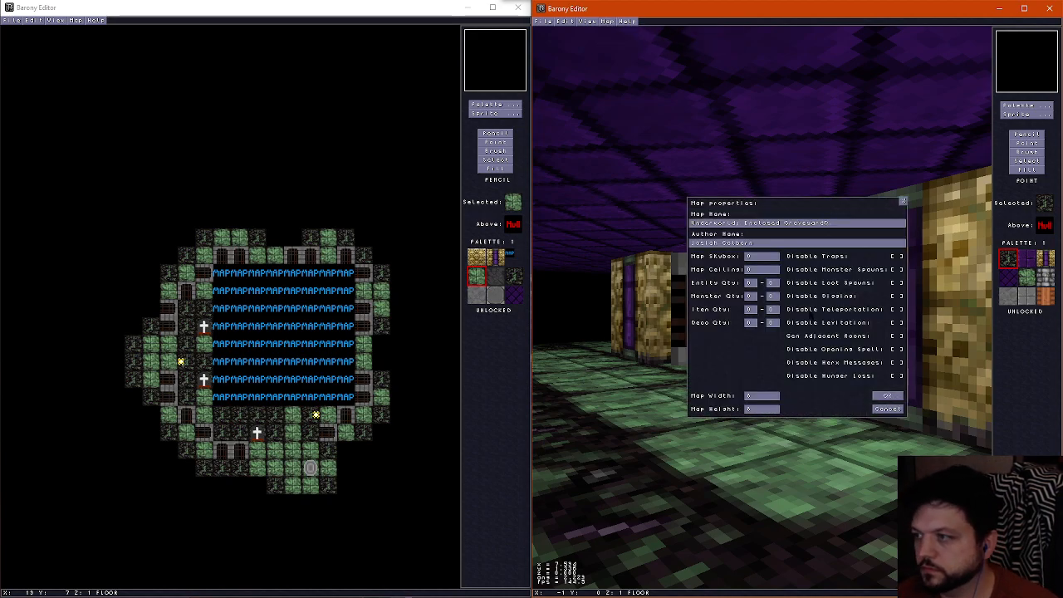
left_click(887, 397)
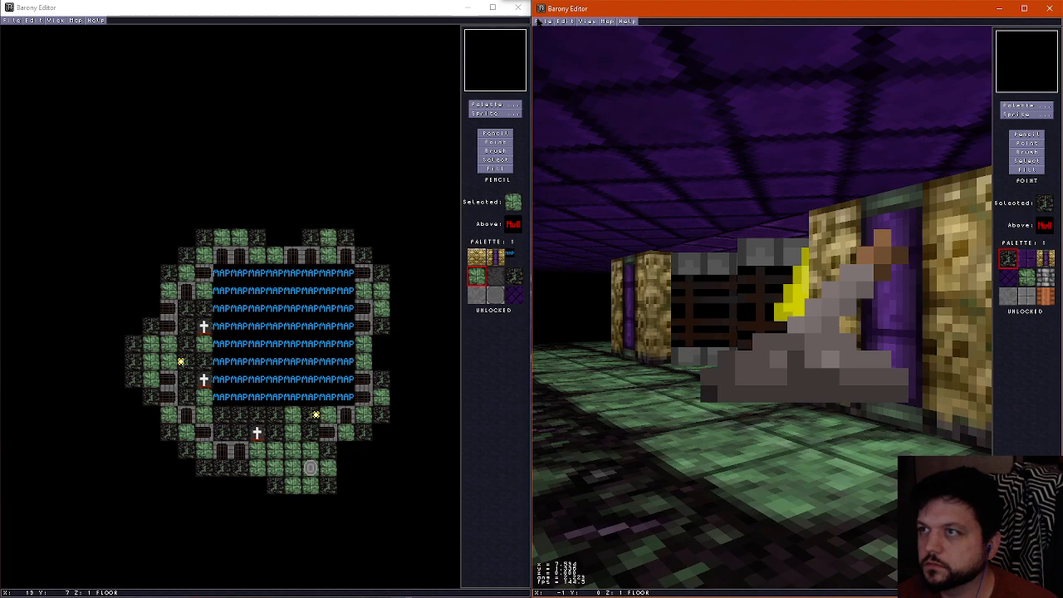
key("f")
left_click(542, 21)
left_click(562, 66)
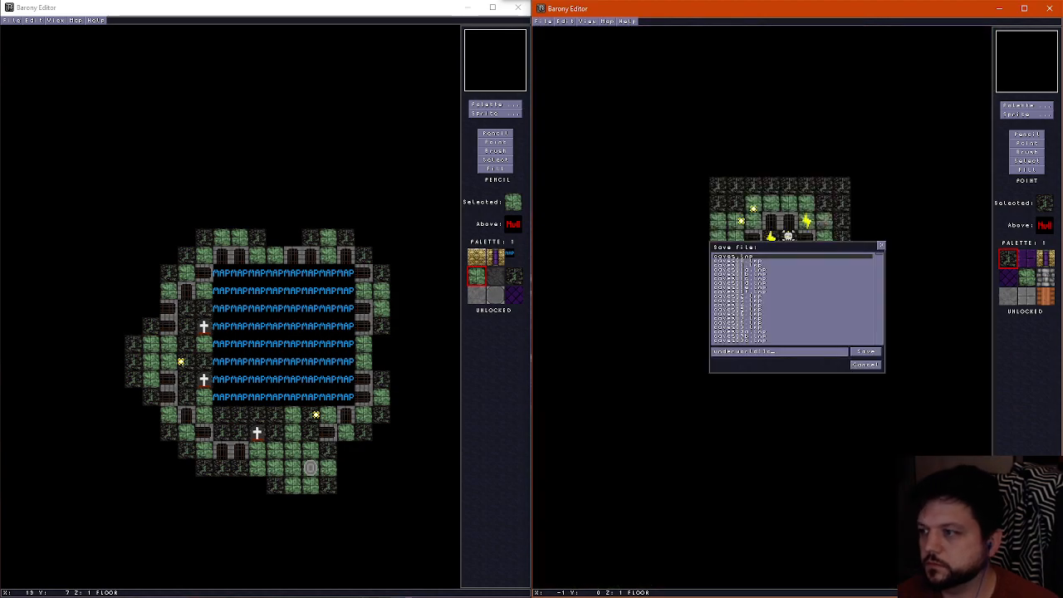
left_click(869, 351)
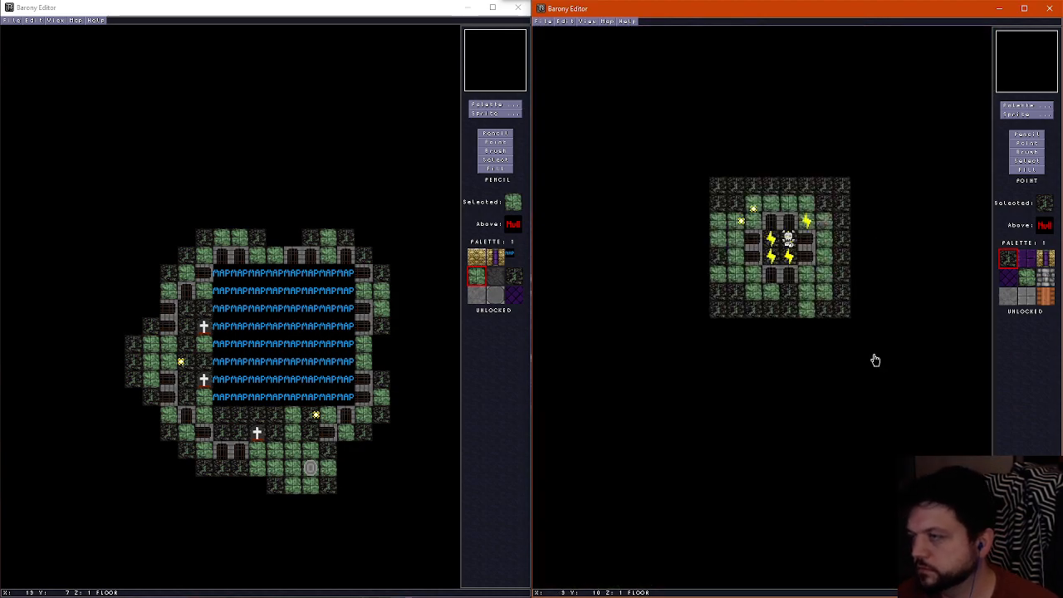
scroll(798, 321, "up", 1)
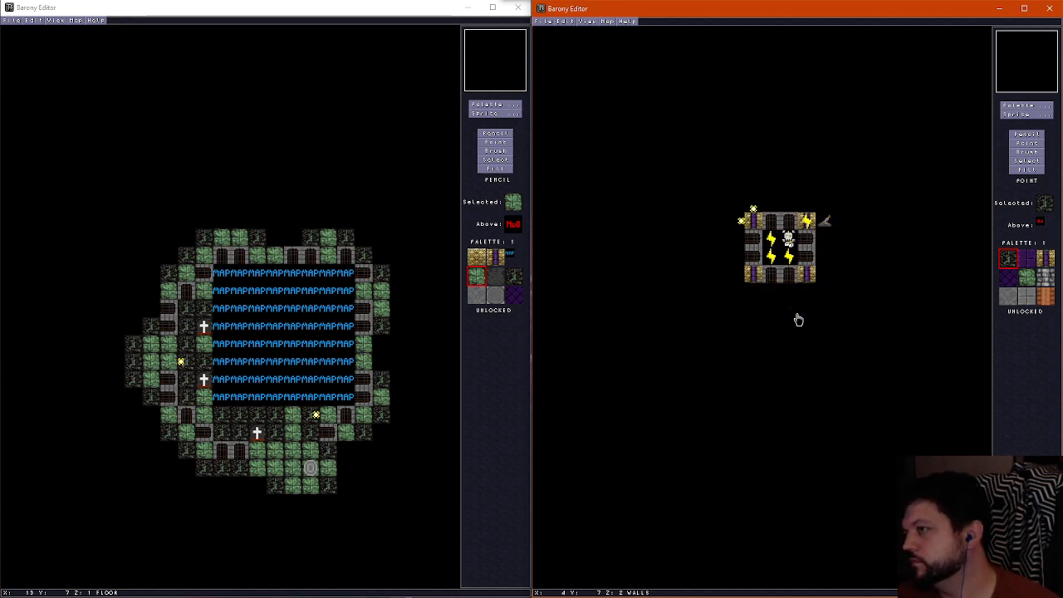
Delete the torches, lever, skeleton and wires in and around the pillar enclosure
scroll(798, 321, "down", 1)
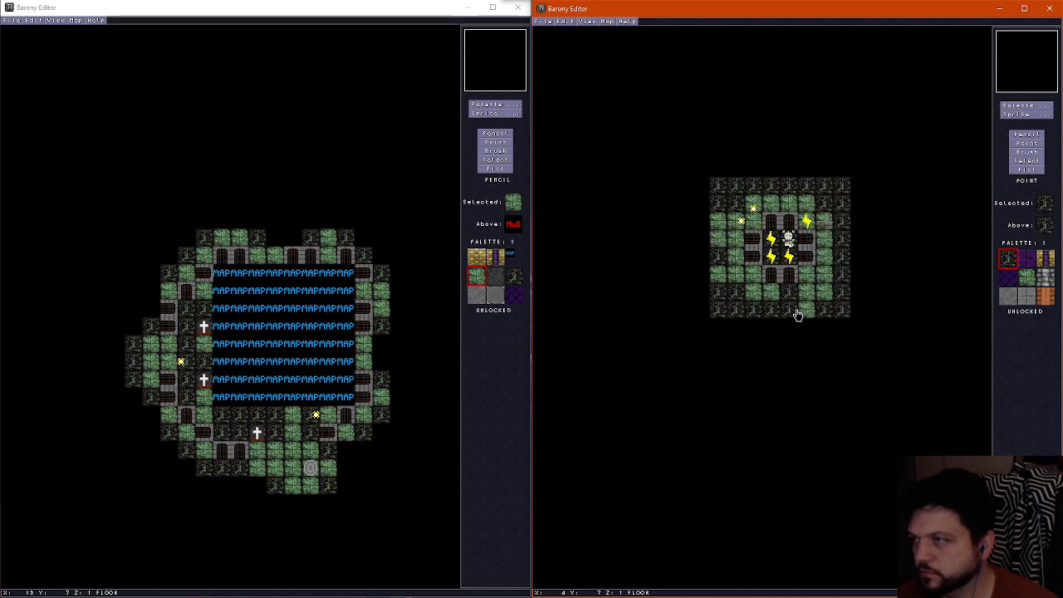
left_click(805, 222)
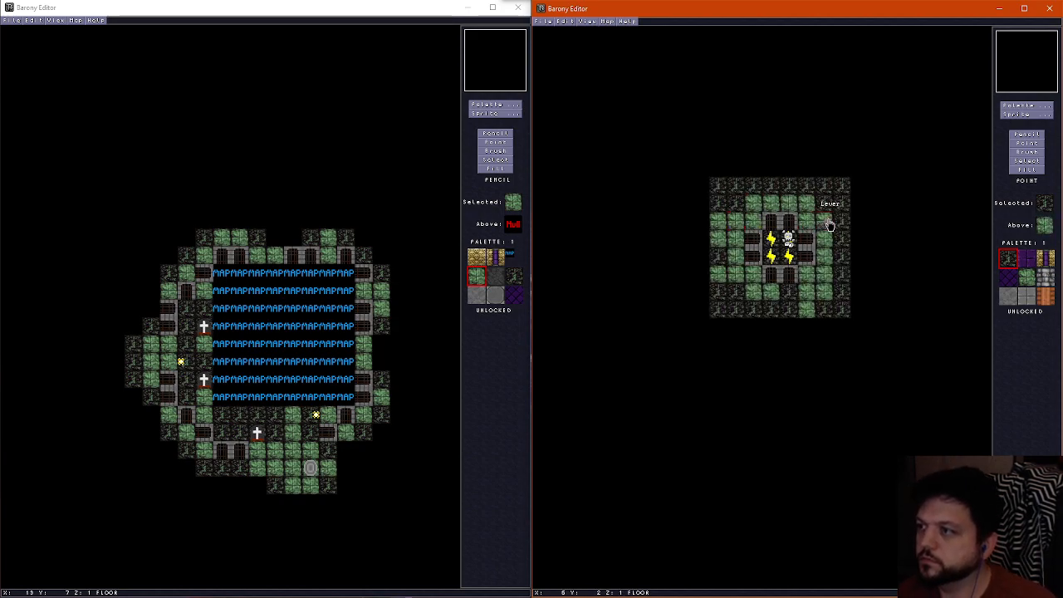
key("Delete")
left_click(771, 239)
key("Delete")
left_click(772, 254)
key("Delete")
left_click(789, 255)
key("Delete")
left_click(790, 243)
Delete all eight gates between the four bone pillars, along with the wires beneath them
key("Delete")
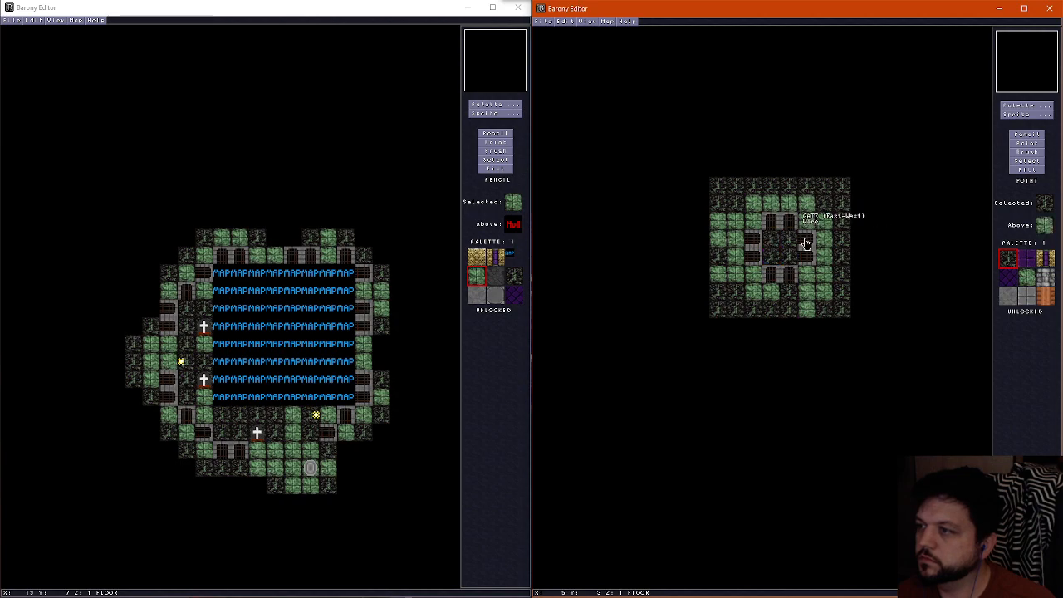
left_click(789, 225)
key("Delete")
left_click(771, 228)
key("Delete")
left_click(808, 242)
key("Delete")
left_click(807, 258)
key("Delete")
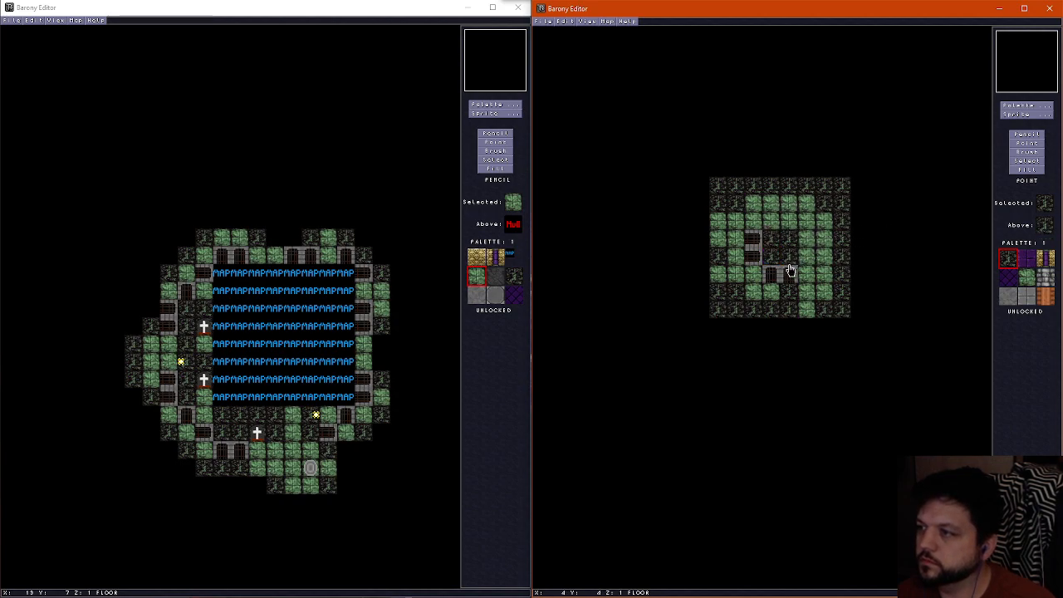
left_click(790, 273)
key("Delete")
left_click(770, 275)
key("Delete")
scroll(760, 243, "up", 1)
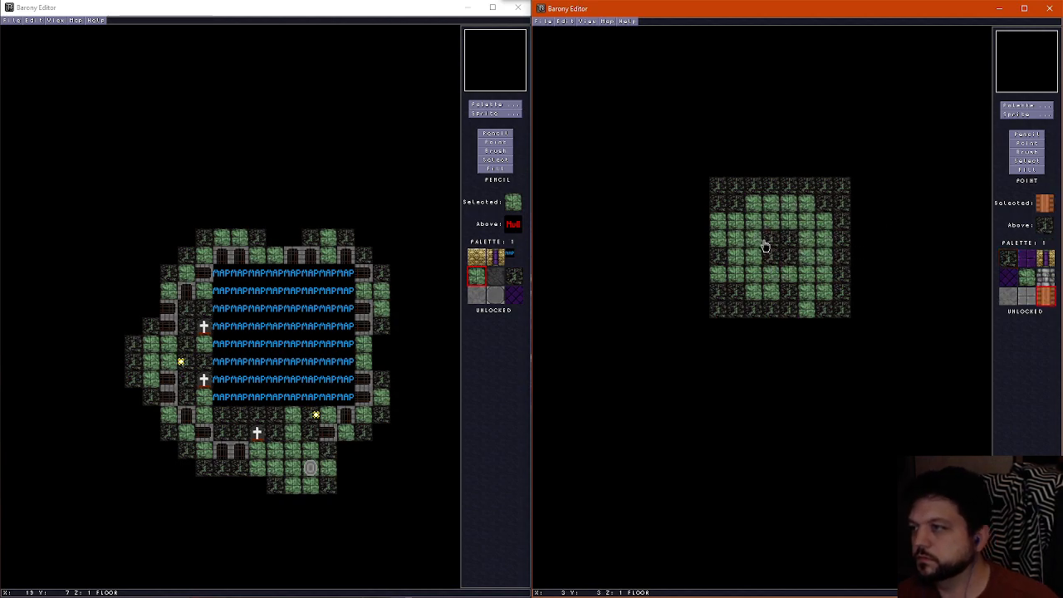
Review the floor, wall and ceiling layers of the cleared room
key("u")
key("u")
key("d")
key("d")
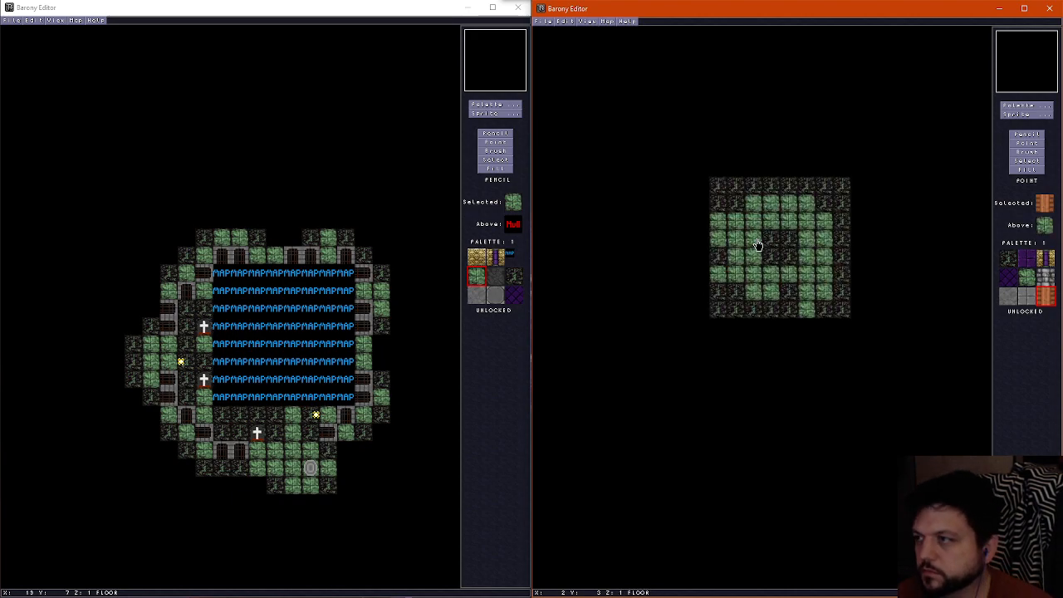
key("u")
key("d")
key("u")
key("d")
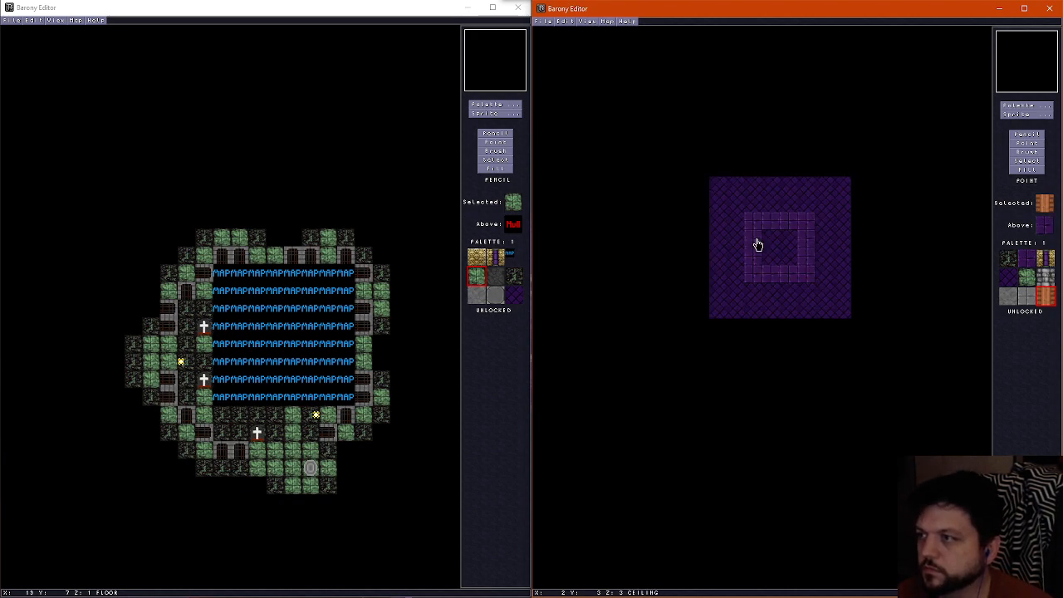
key("u")
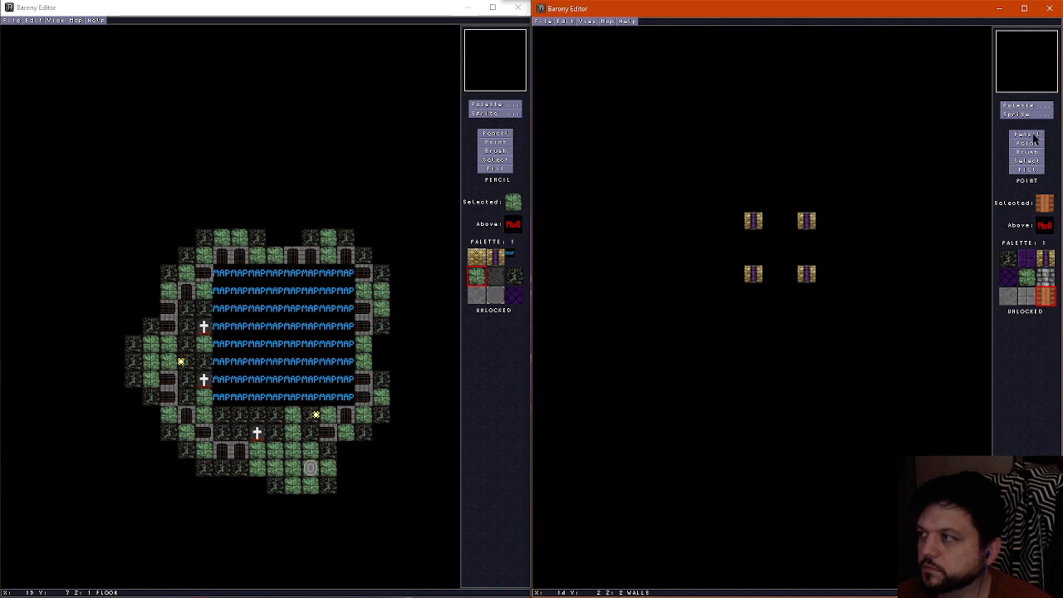
Place bone pillars on the wall layer at X 1 and X 6 in rows Y 1 and Y 6
left_click(1032, 134)
scroll(756, 238, "down", 1)
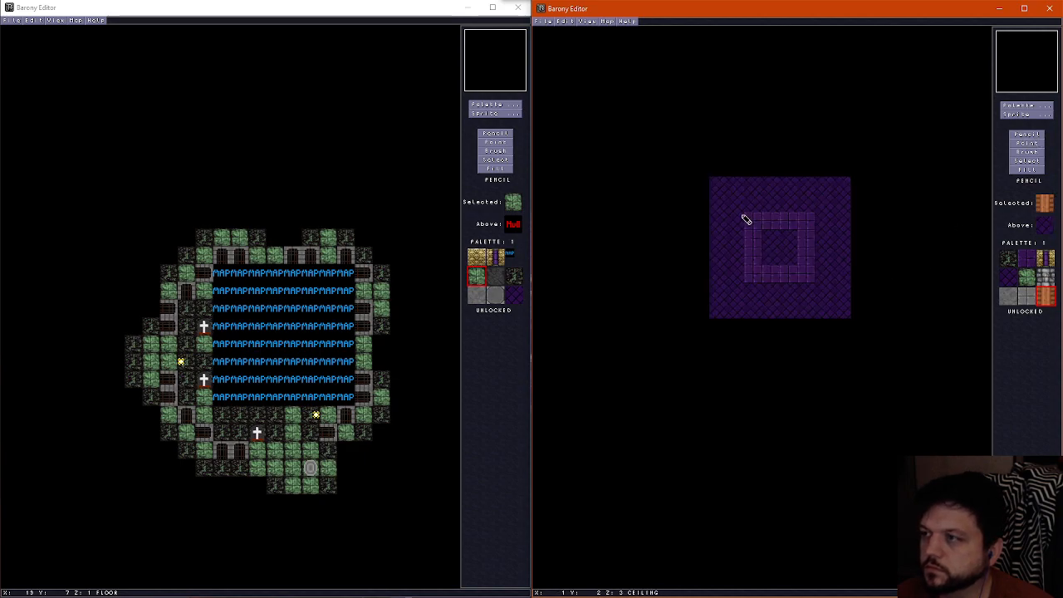
scroll(741, 215, "up", 1)
right_click(749, 220)
left_click(737, 205)
left_click(824, 205)
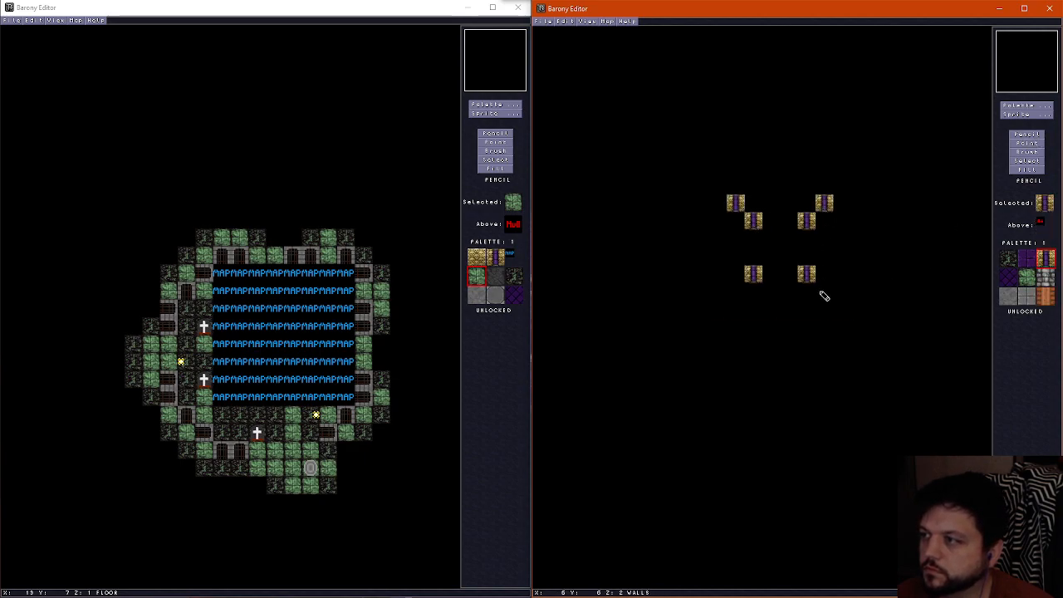
left_click(824, 292)
left_click(738, 292)
Repaint the square-grid ceiling ring to span X 1–6 and Y 1–6, filling the area inside it with diagonal purple tiles
scroll(747, 283, "down", 1)
scroll(749, 277, "up", 1)
scroll(750, 278, "up", 1)
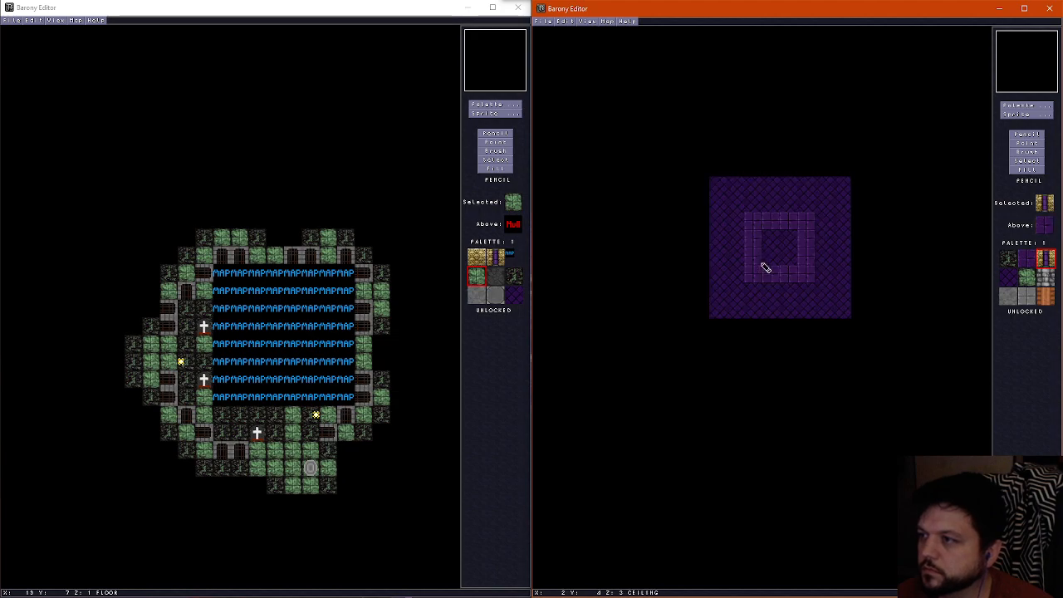
right_click(755, 273)
mouse_move(744, 286)
left_mouse_down()
mouse_move(753, 212)
mouse_move(823, 261)
mouse_move(772, 294)
mouse_move(753, 291)
left_mouse_up()
right_click(772, 257)
mouse_move(771, 257)
left_mouse_down()
mouse_move(757, 225)
mouse_move(805, 275)
mouse_move(773, 279)
left_mouse_up()
Erase the four inner bone pillars at X 2 and X 5 in rows Y 2 and Y 5
scroll(772, 278, "down", 1)
right_click(767, 263)
left_click(753, 274)
left_click(754, 221)
left_click(807, 221)
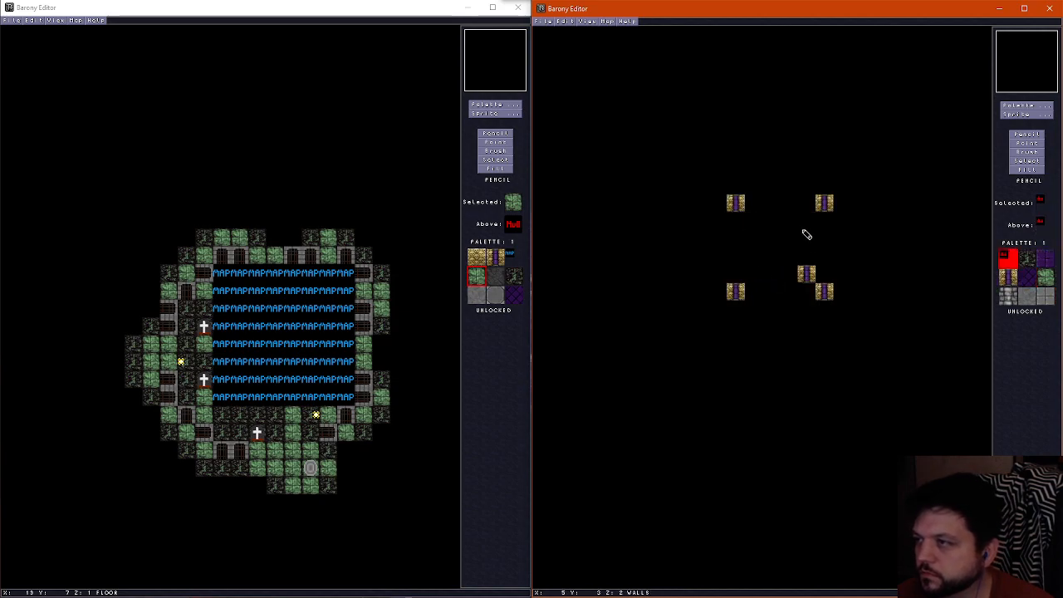
left_click(807, 275)
scroll(790, 269, "down", 1)
scroll(764, 254, "up", 1)
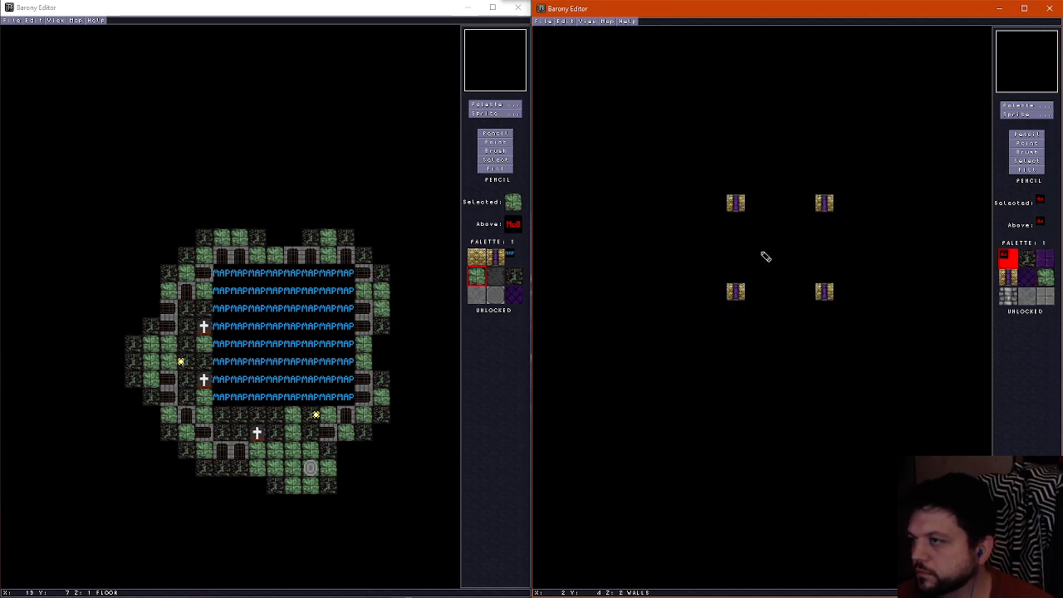
Inspect the spacing of the outer bone pillars in the 3D view
scroll(764, 256, "down", 1)
scroll(765, 257, "up", 1)
key("ctrl+f")
key("Down")
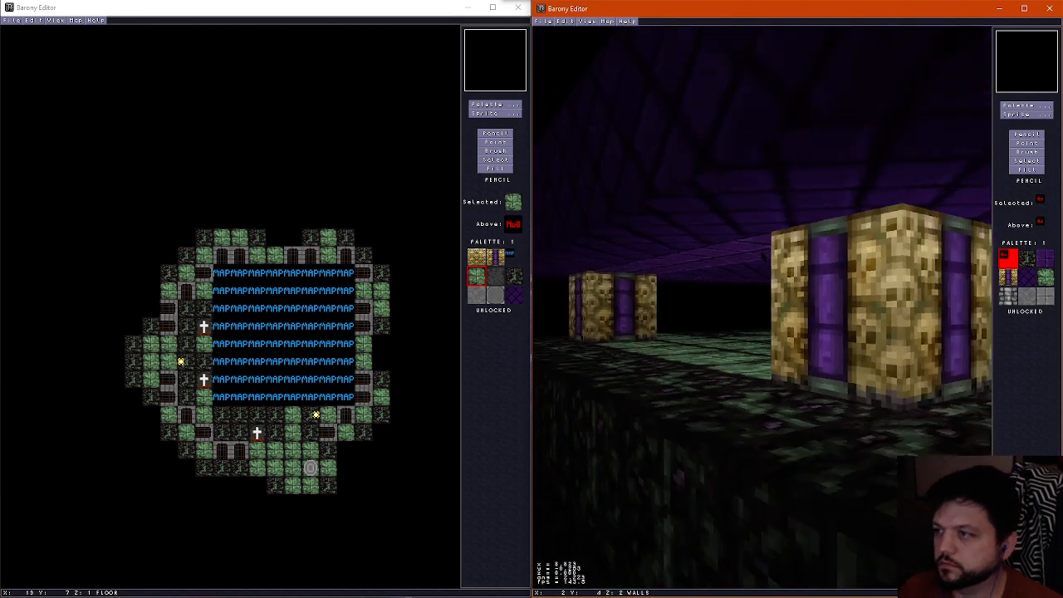
key("Left")
key("Left")
key("Up")
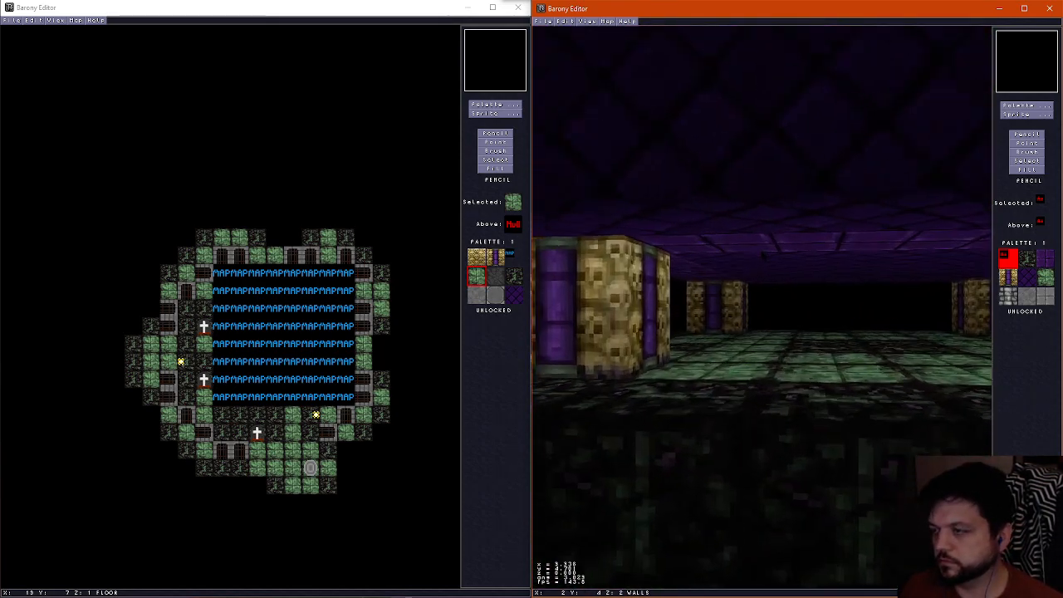
key("Left")
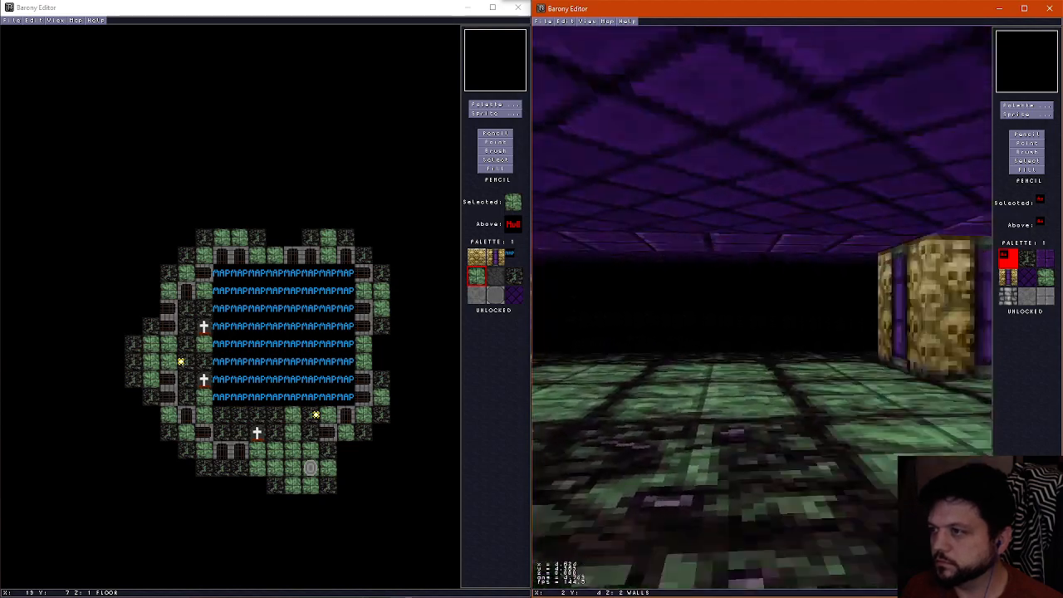
key("ctrl+f")
scroll(764, 254, "down", 1)
scroll(799, 254, "up", 1)
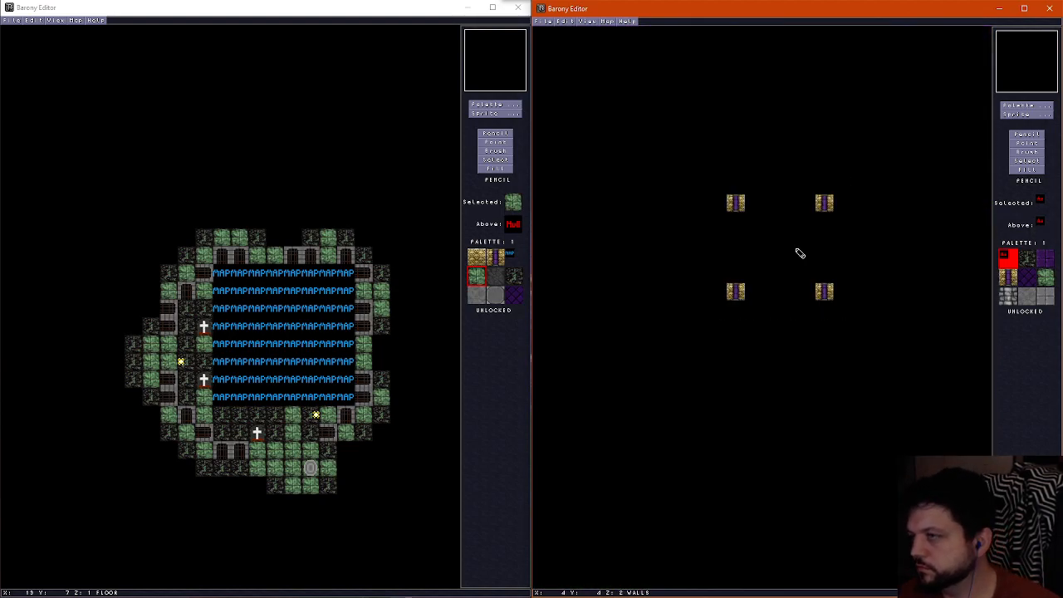
Add bone pillars at X 2 and X 4 in row Y 1, X 2, X 4 and X 6 in row Y 5, and X 2, Y 3
right_click(819, 205)
left_click(789, 205)
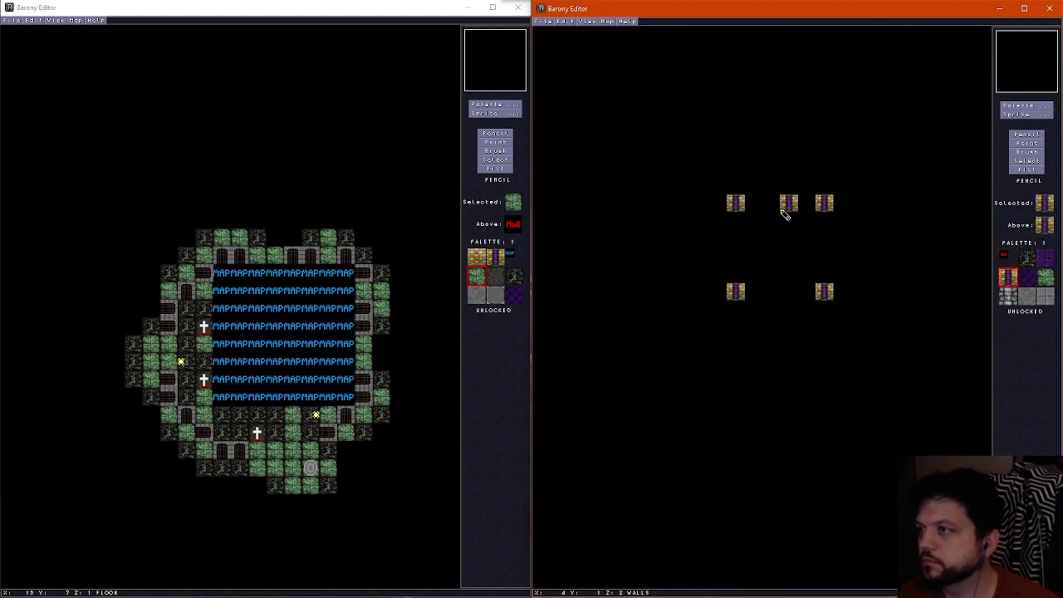
left_click(778, 201)
key("ctrl+z")
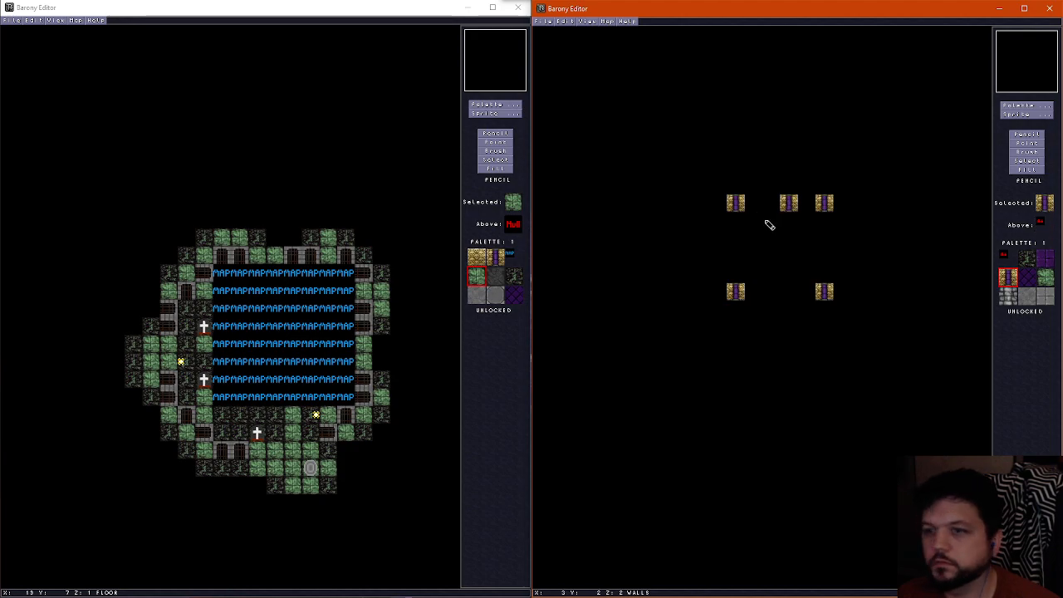
scroll(784, 214, "down", 1)
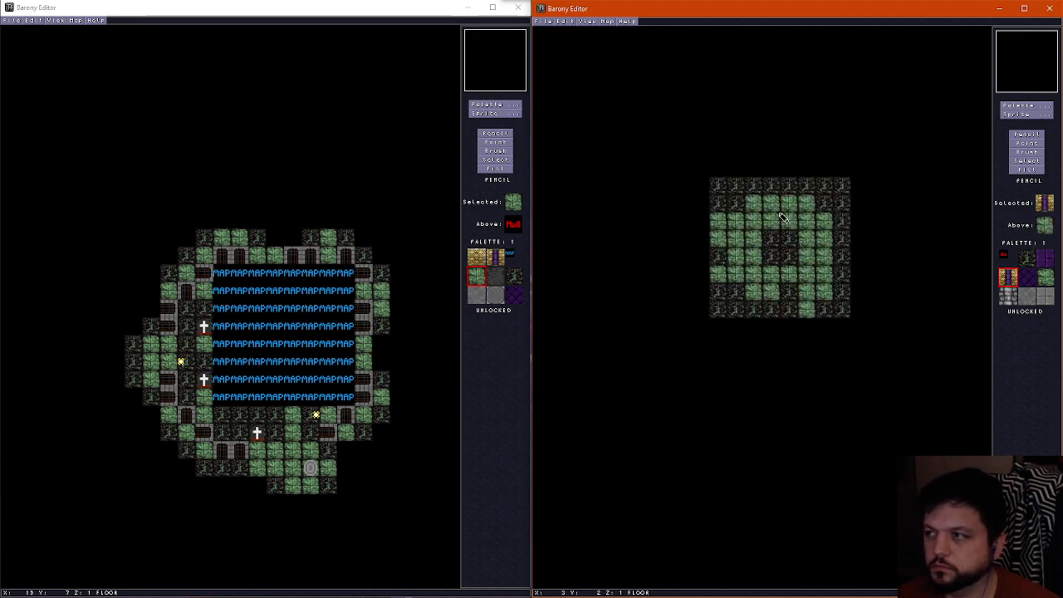
scroll(789, 208, "up", 1)
left_click(752, 205)
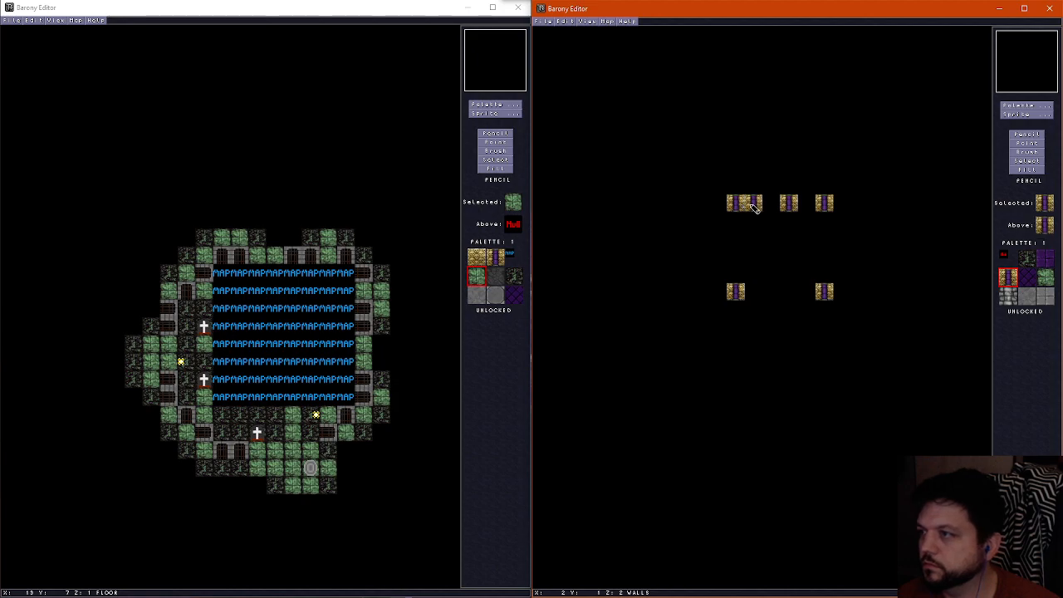
left_click(756, 276)
left_click(789, 274)
left_click(824, 275)
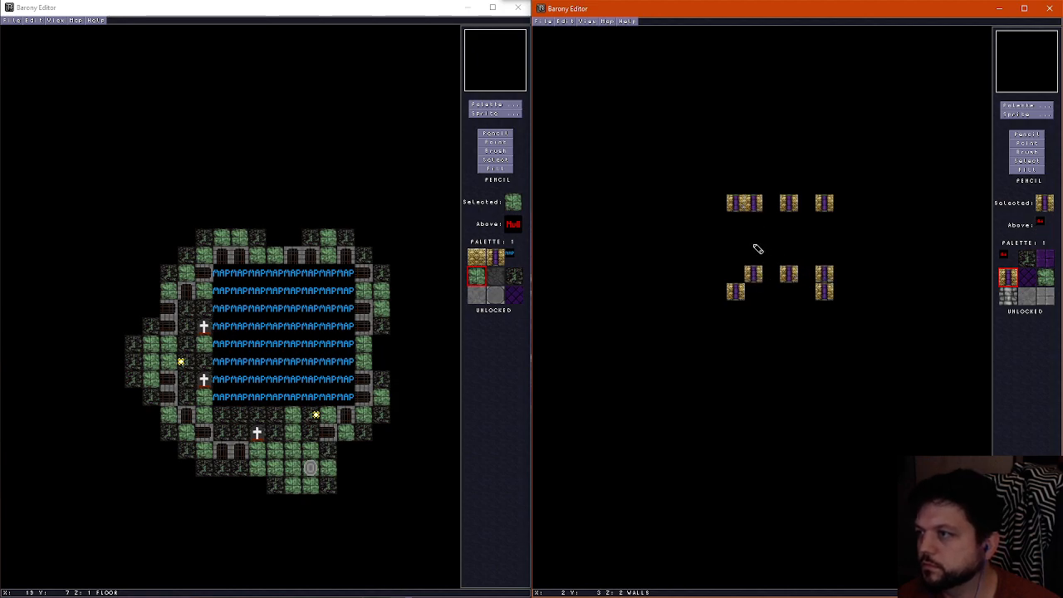
left_click(752, 240)
Erase the pillars at the north-west, south-west and south-east outer corners and at X 2 in rows Y 1 and Y 5
right_click(738, 291)
left_click(735, 202)
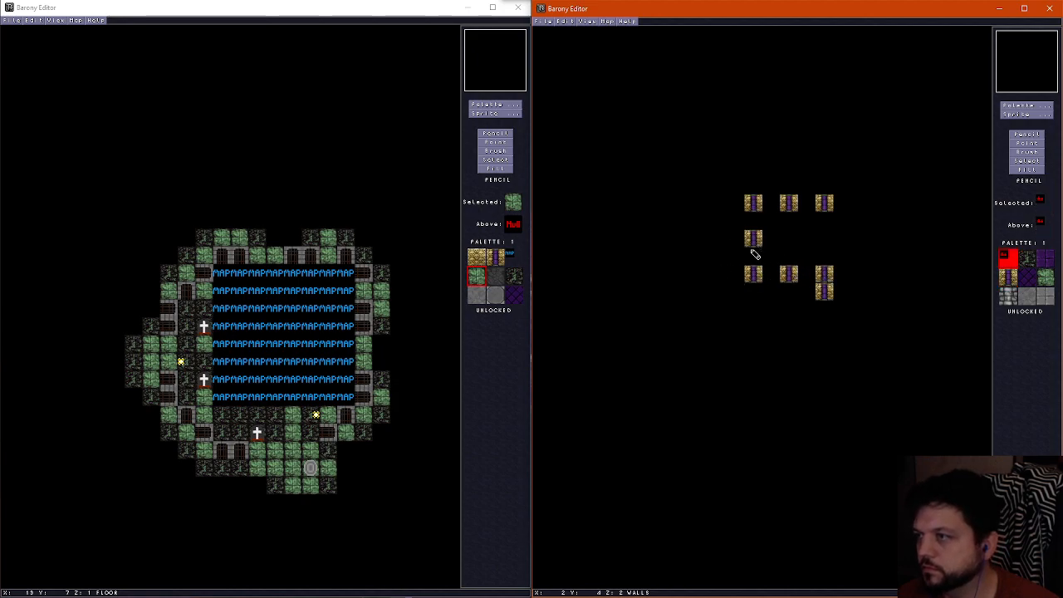
left_click(824, 291)
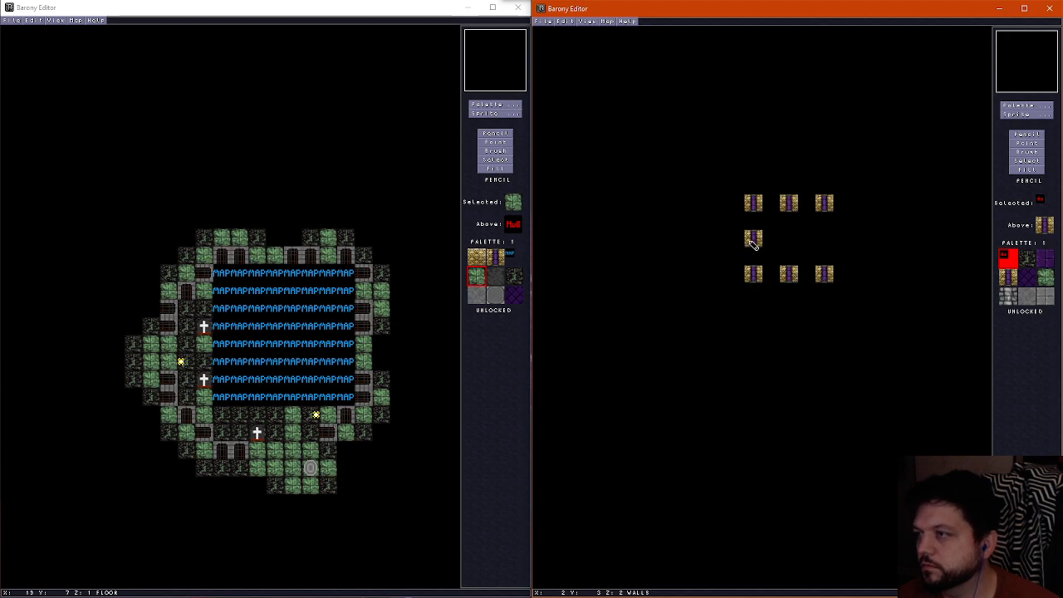
left_click(756, 277)
left_click(753, 204)
Add a bone pillar at X 6, Y 3, and erase the ones at X 6 in rows Y 1 and Y 5
right_click(823, 201)
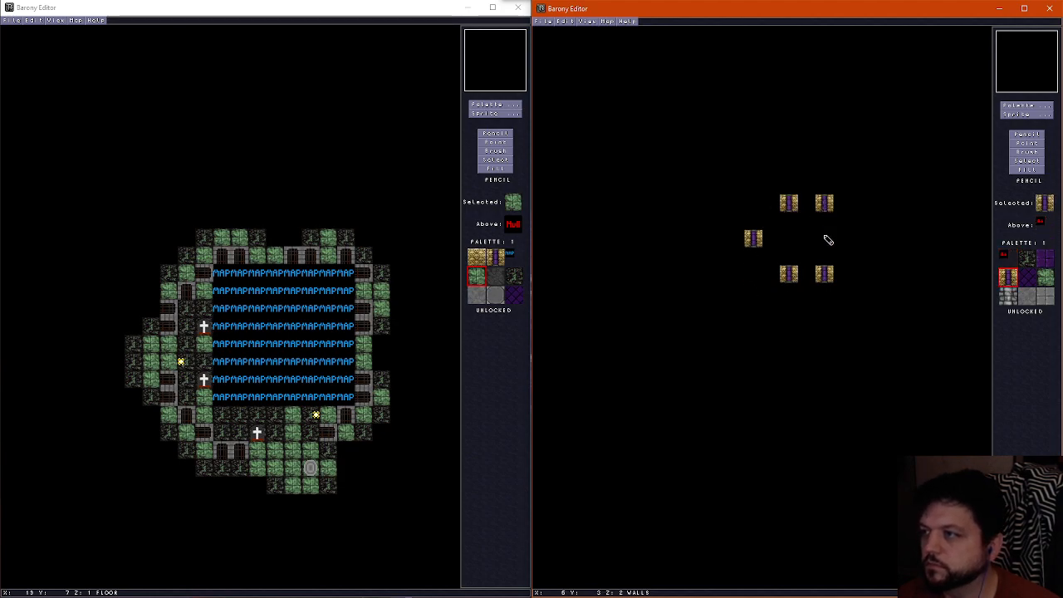
left_click(823, 236)
right_click(821, 255)
left_click(821, 270)
left_click(829, 206)
Repaint the square-grid ceiling ring to span X 2–6 and Y 1–5, covering its old west and south edges with diagonal purple tiles
scroll(809, 245, "down", 1)
scroll(809, 245, "up", 2)
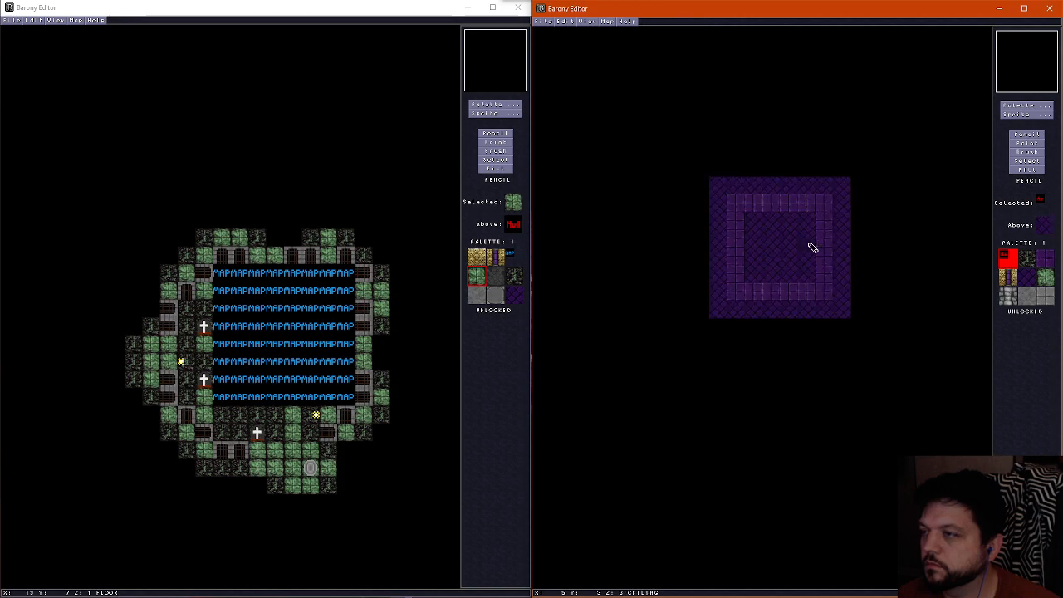
scroll(808, 244, "down", 1)
scroll(755, 230, "up", 1)
right_click(740, 210)
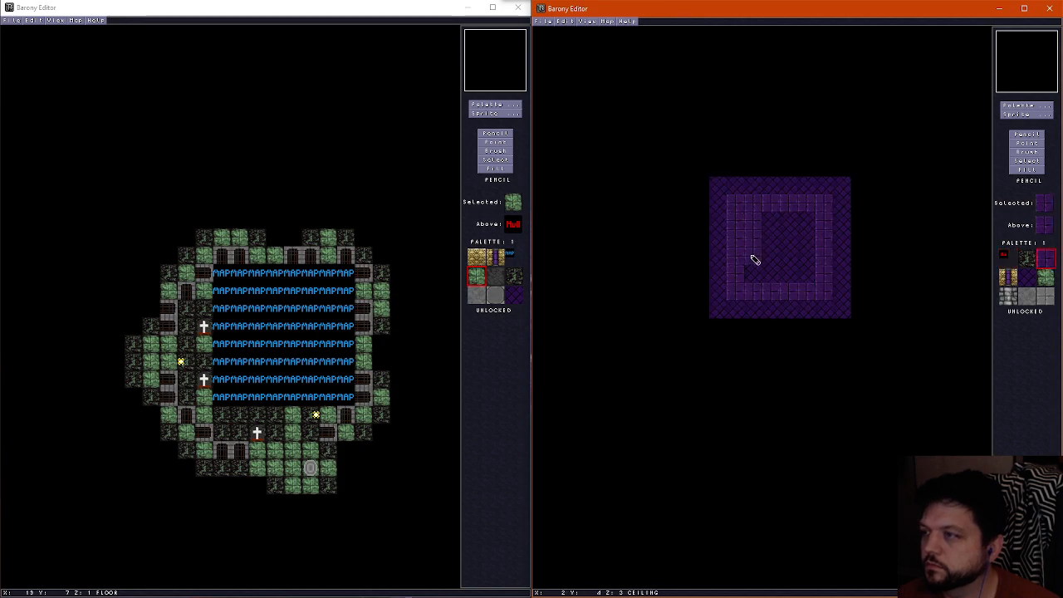
right_click(735, 186)
mouse_move(734, 199)
left_mouse_down()
mouse_move(730, 245)
mouse_move(800, 296)
mouse_move(828, 294)
left_mouse_up()
scroll(783, 271, "down", 2)
scroll(785, 275, "up", 2)
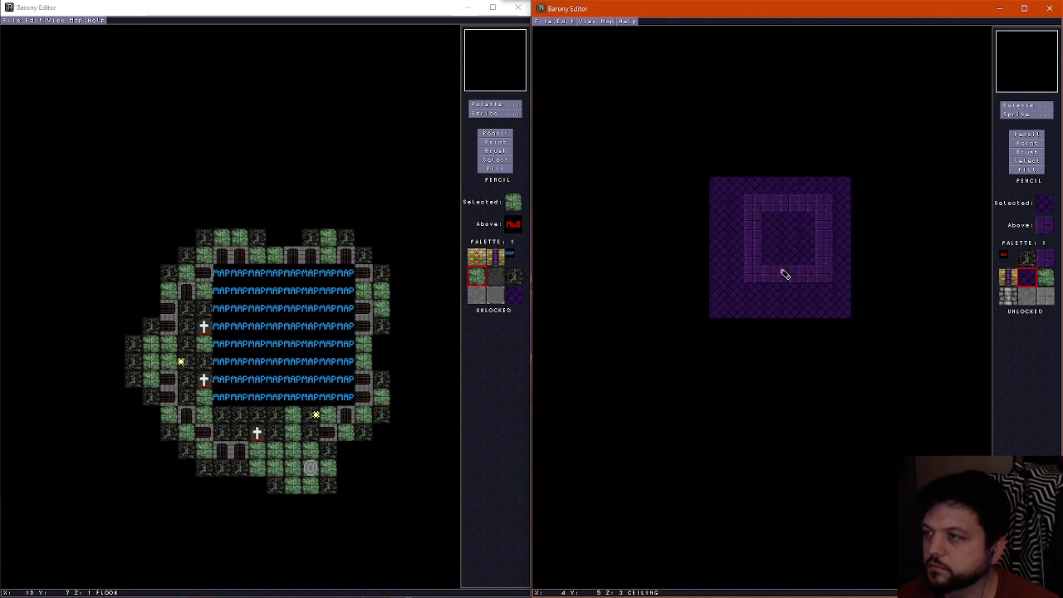
scroll(785, 275, "down", 2)
scroll(786, 275, "up", 2)
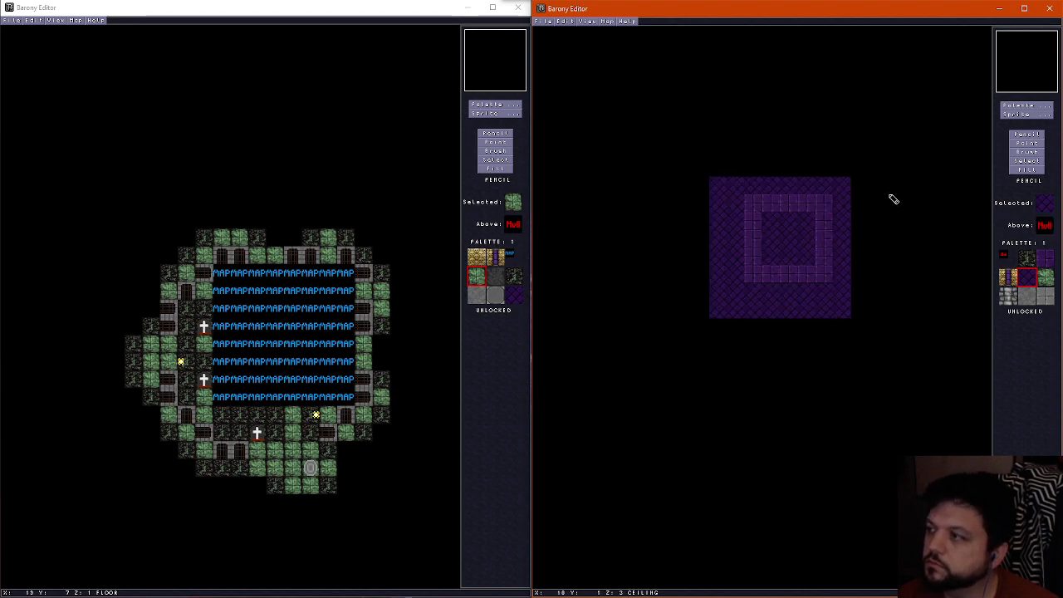
Paint a 3 by 3 block of grey stone floor tiles at X 3–5, Y 2–4, between the pillars
left_click(1021, 106)
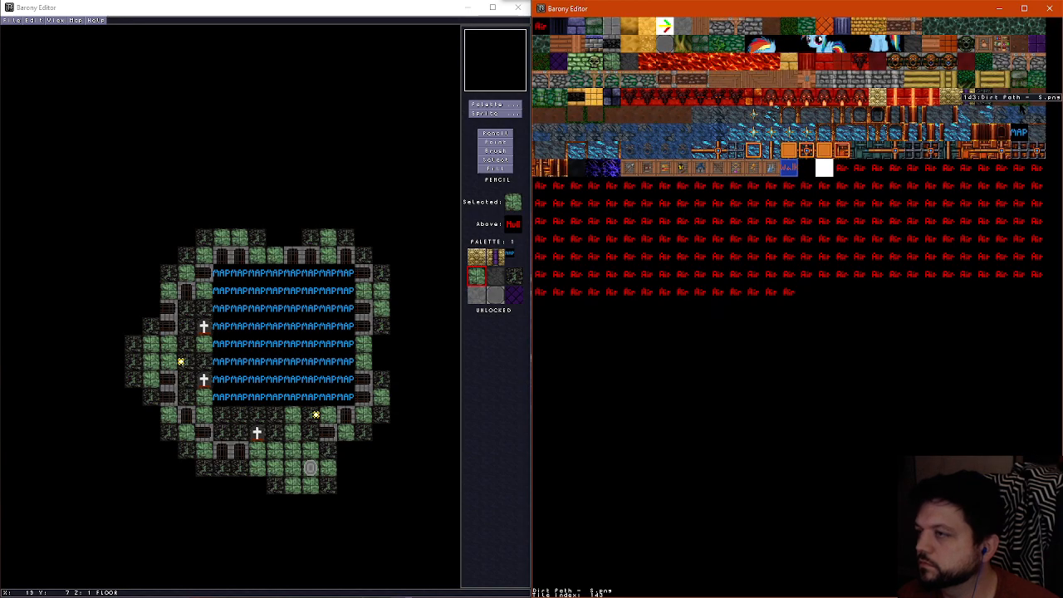
left_click(670, 38)
scroll(778, 230, "down", 2)
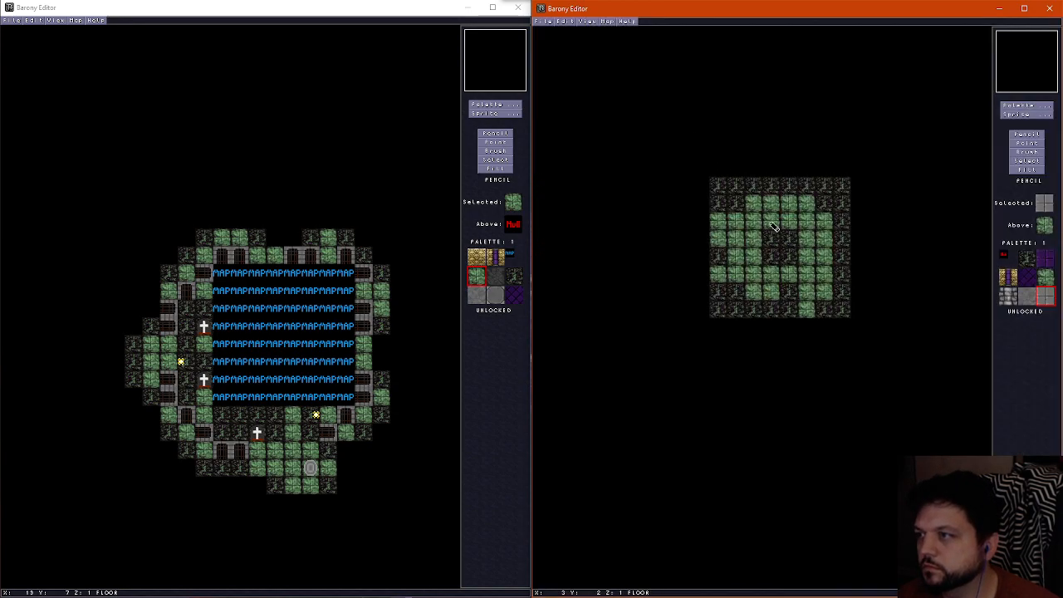
mouse_move(771, 218)
left_mouse_down()
mouse_move(773, 253)
mouse_move(798, 245)
left_mouse_up()
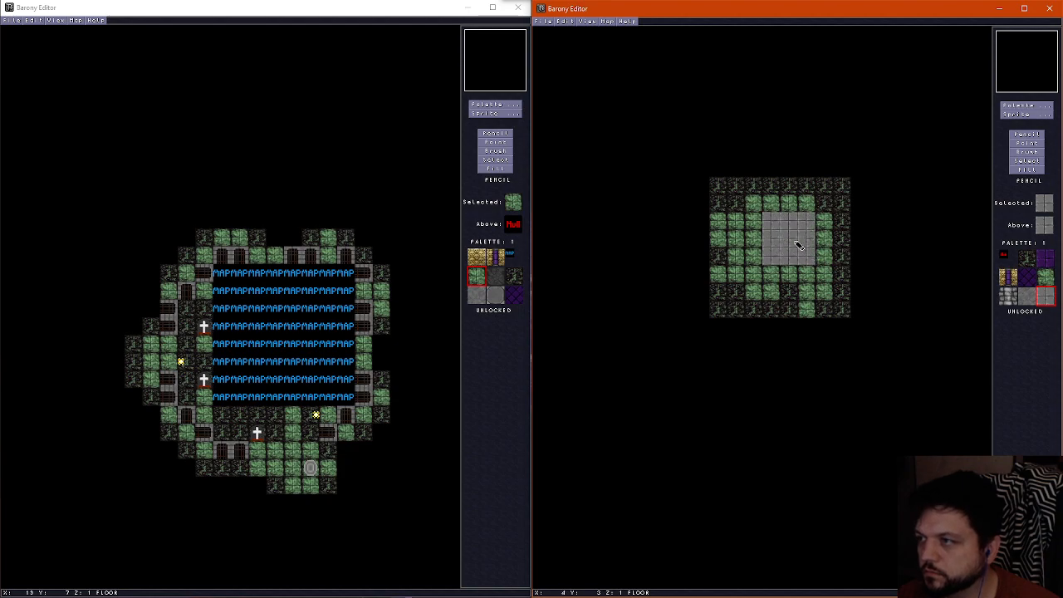
scroll(799, 245, "up", 2)
scroll(799, 246, "down", 2)
Inspect the diamond of bone pillars and the grey stone floor in the 3D view
key("f")
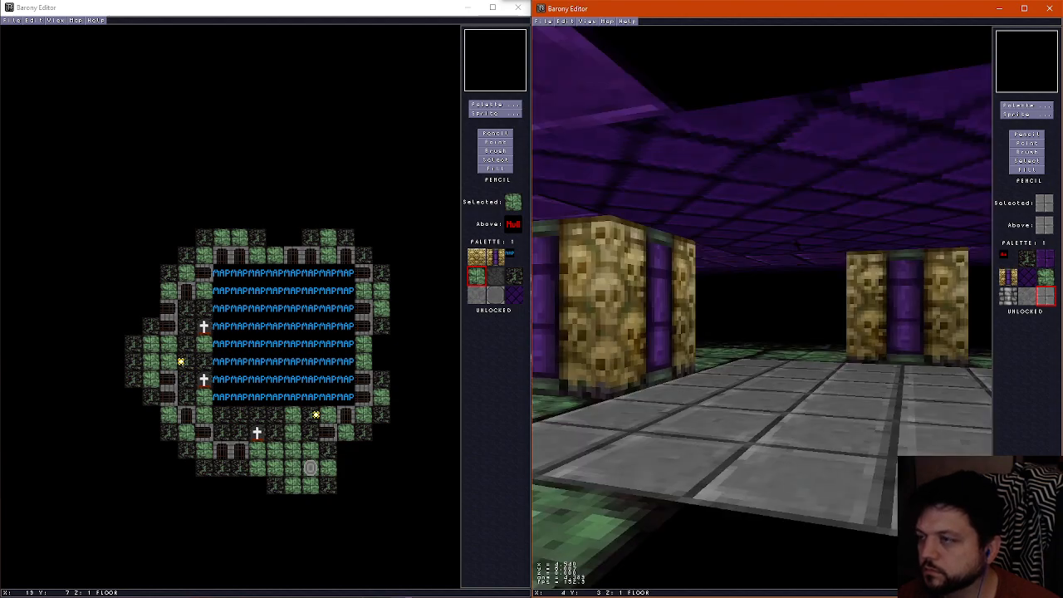
key("Left")
key("Up")
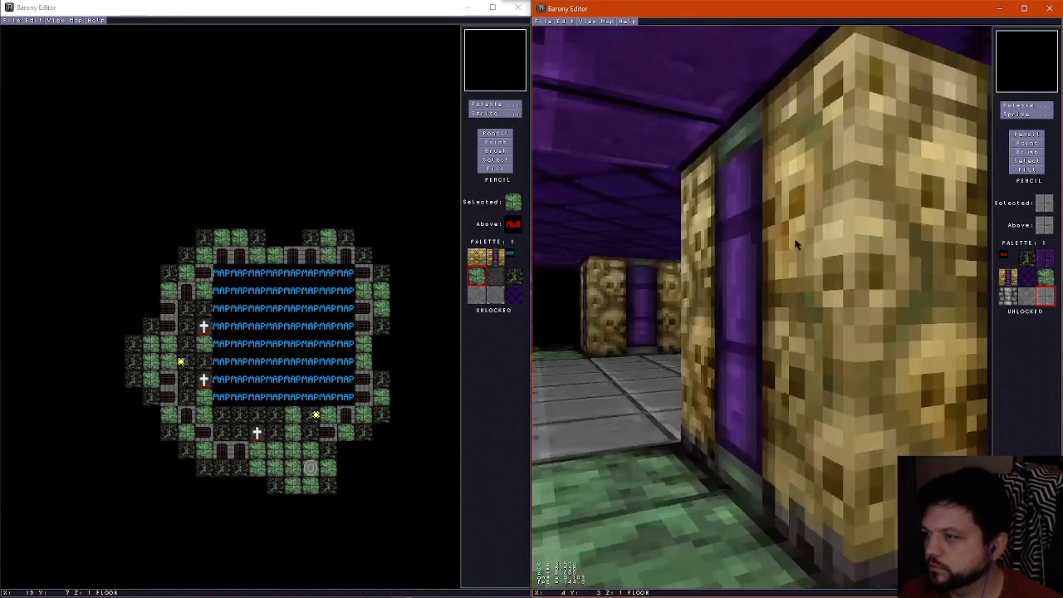
key("Left")
key("Down")
key("Right")
key("Up")
key("Left")
key("Down")
key("Up")
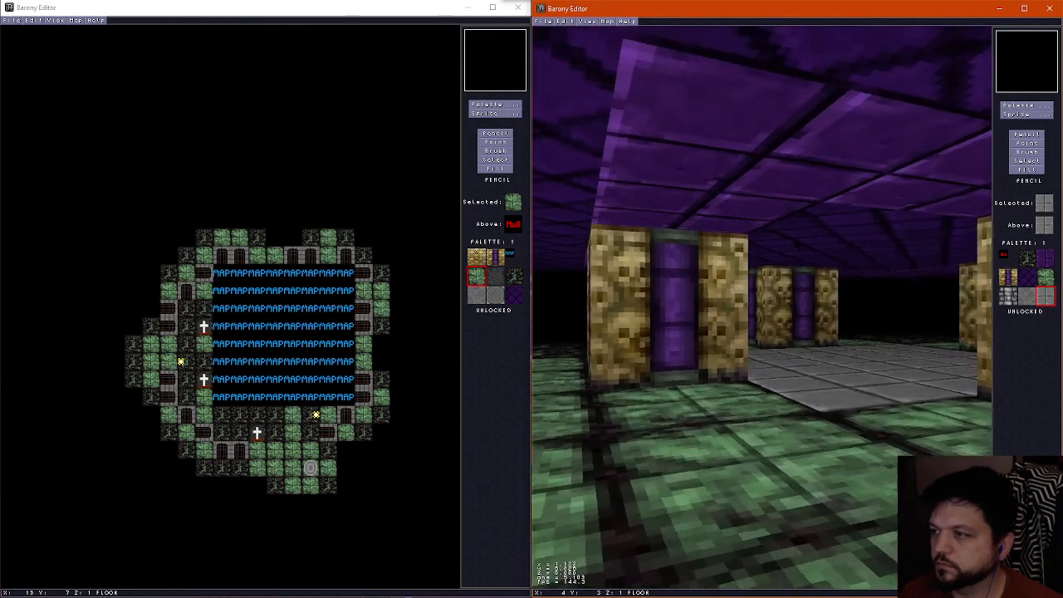
Paint a ring of the ceiling's square-grid purple tiles on the floor at X 2–6, Y 1–5, around the grey stone block
key("f")
scroll(784, 256, "up", 2)
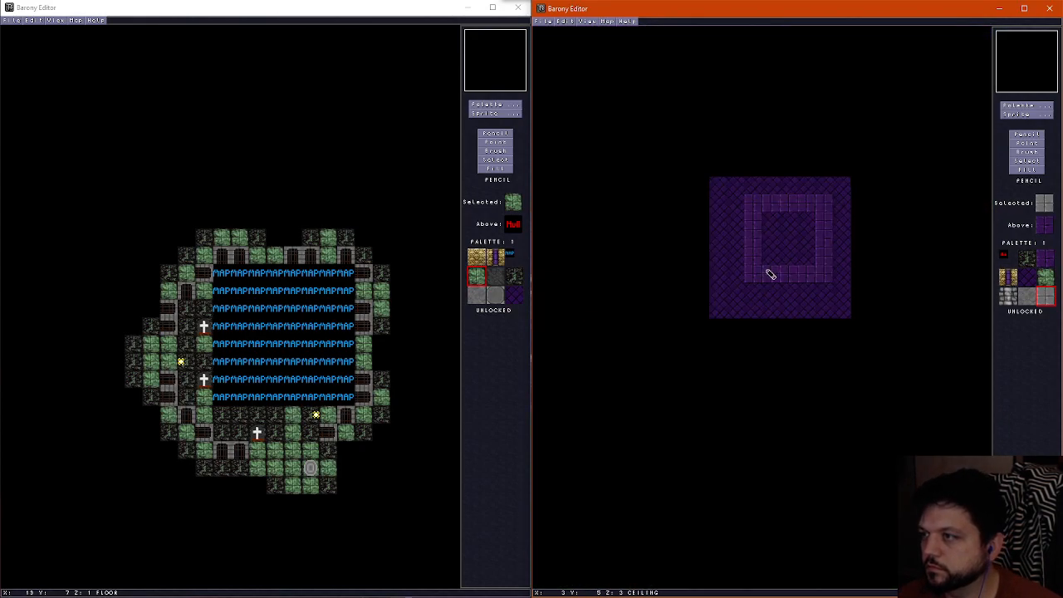
scroll(766, 276, "down", 2)
scroll(754, 258, "down", 1)
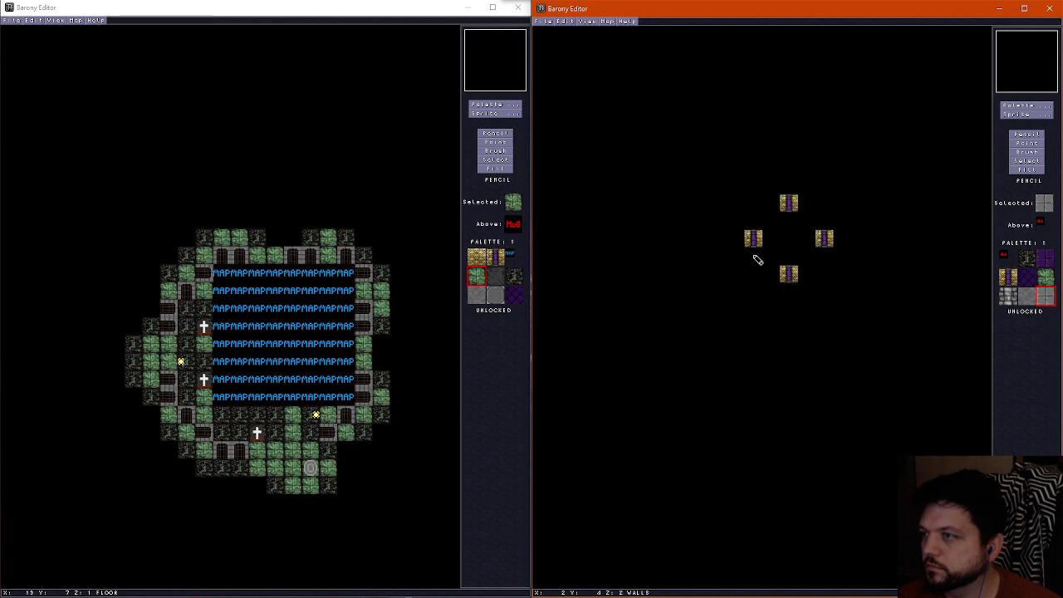
scroll(756, 258, "up", 1)
scroll(759, 258, "up", 1)
right_click(756, 255)
scroll(755, 255, "down", 1)
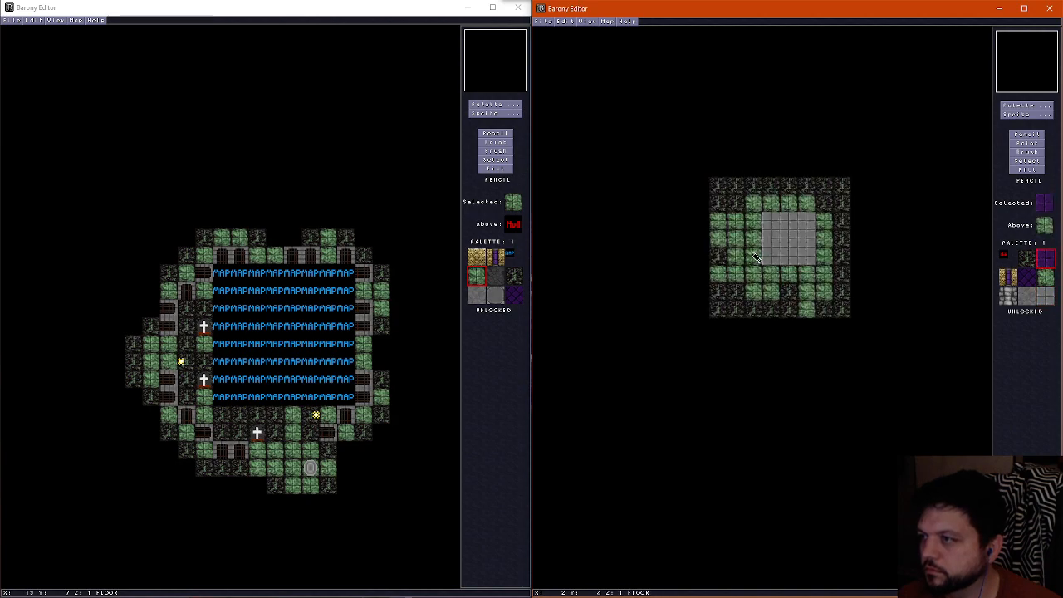
mouse_move(754, 256)
left_mouse_down()
mouse_move(758, 276)
mouse_move(823, 276)
mouse_move(822, 219)
mouse_move(756, 207)
mouse_move(754, 237)
left_mouse_up()
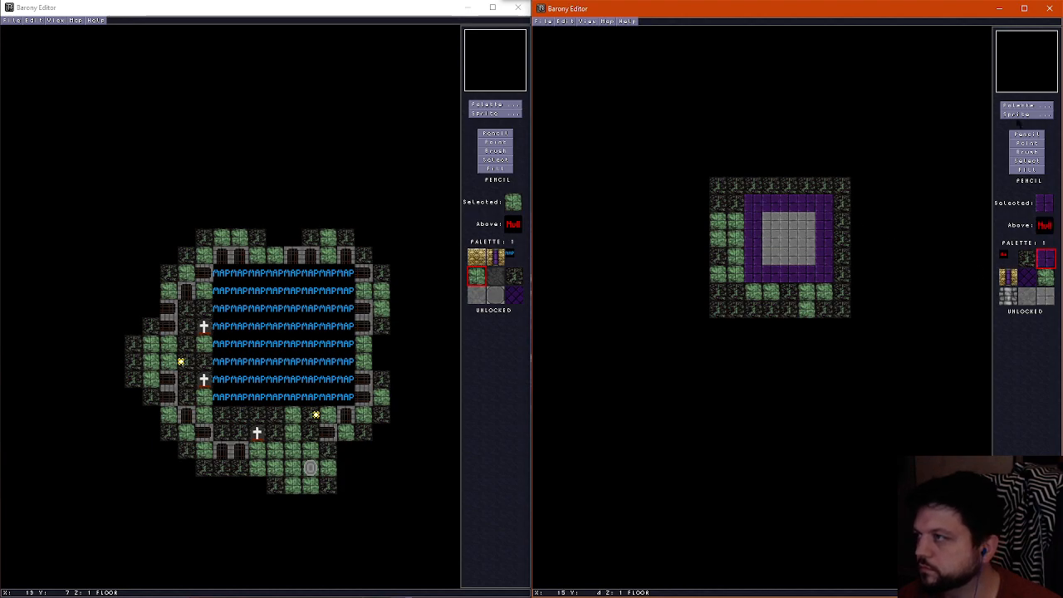
Place an octagonal grey stone slab tile at X 4, Y 3, in the middle of the stone floor, and check it in 3D
left_click(1020, 106)
left_click(668, 53)
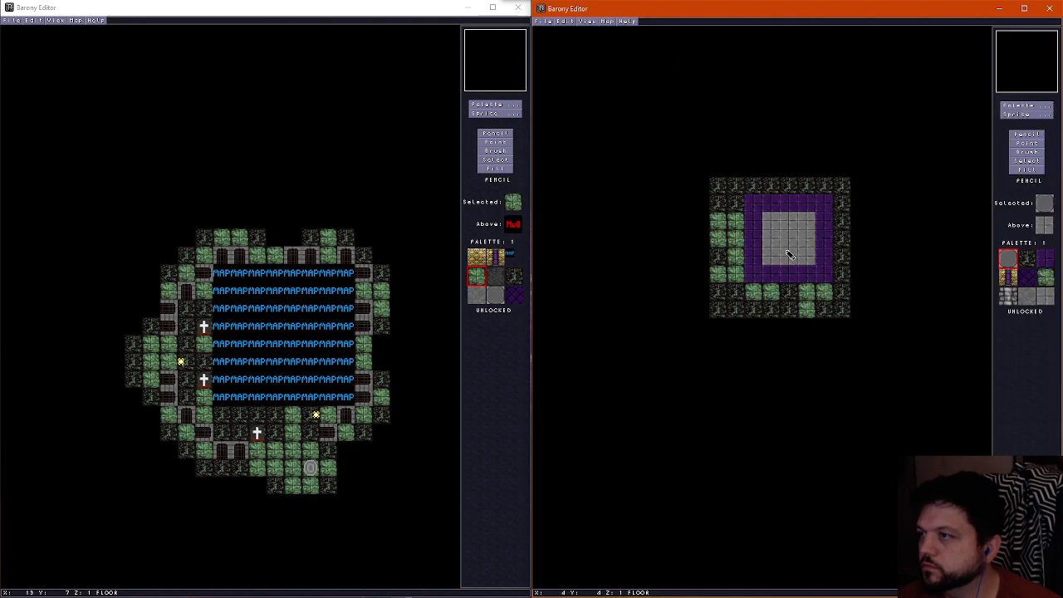
left_click(792, 243)
key("f")
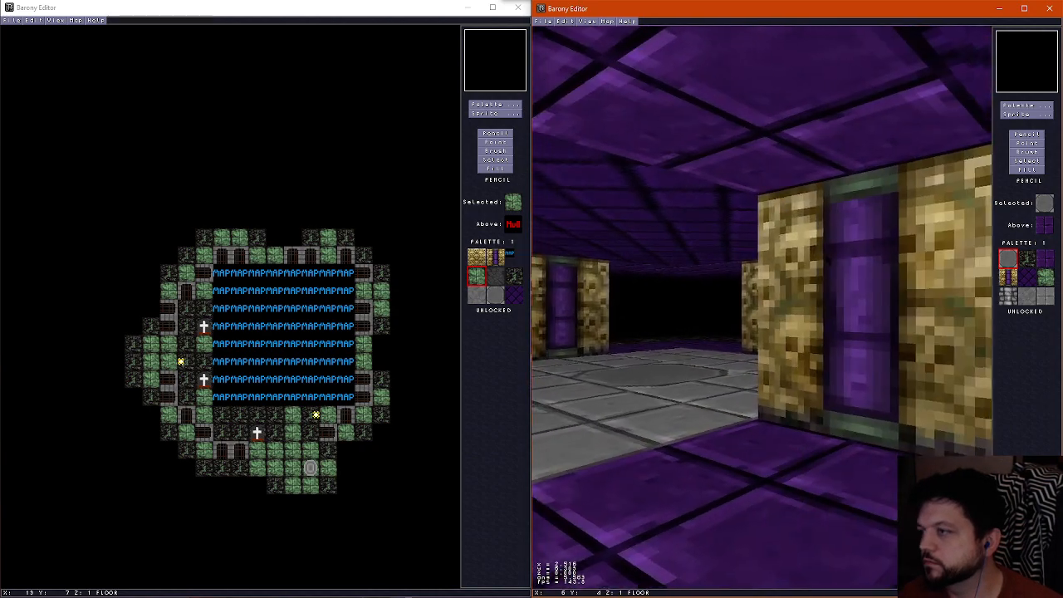
Add bone pillars at the four corners of the purple ring, at X 2 and X 6 in rows Y 1 and Y 5
key("f")
scroll(780, 243, "up", 1)
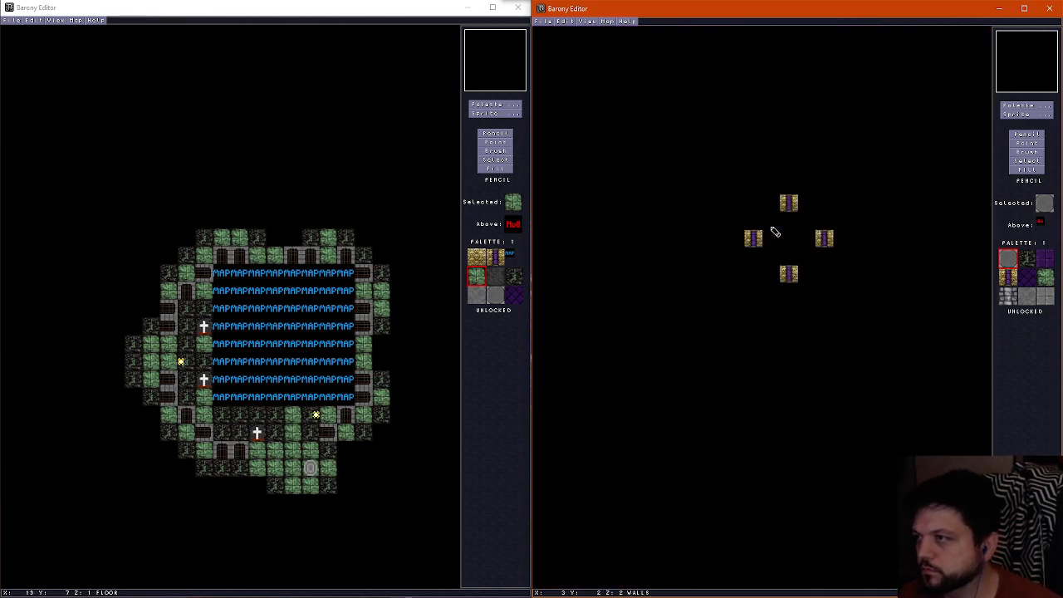
right_click(784, 206)
left_click(751, 202)
left_click(758, 268)
left_click(822, 272)
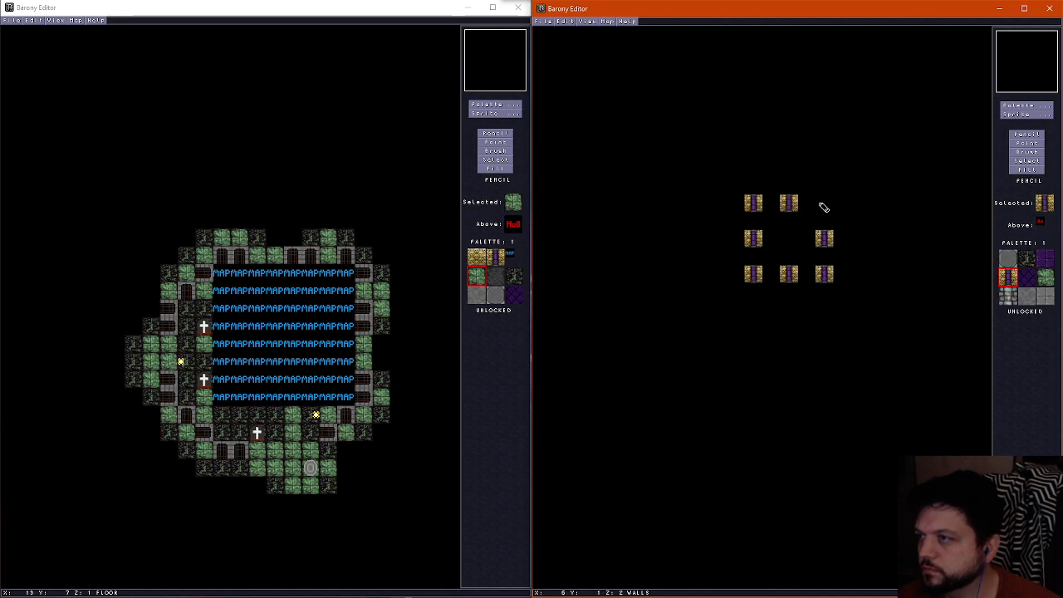
left_click(823, 204)
Erase the bone pillars midway along each side of the ring, leaving only the corner ones, and check the room in 3D
right_click(804, 207)
left_click(792, 204)
left_click(755, 239)
left_click(826, 241)
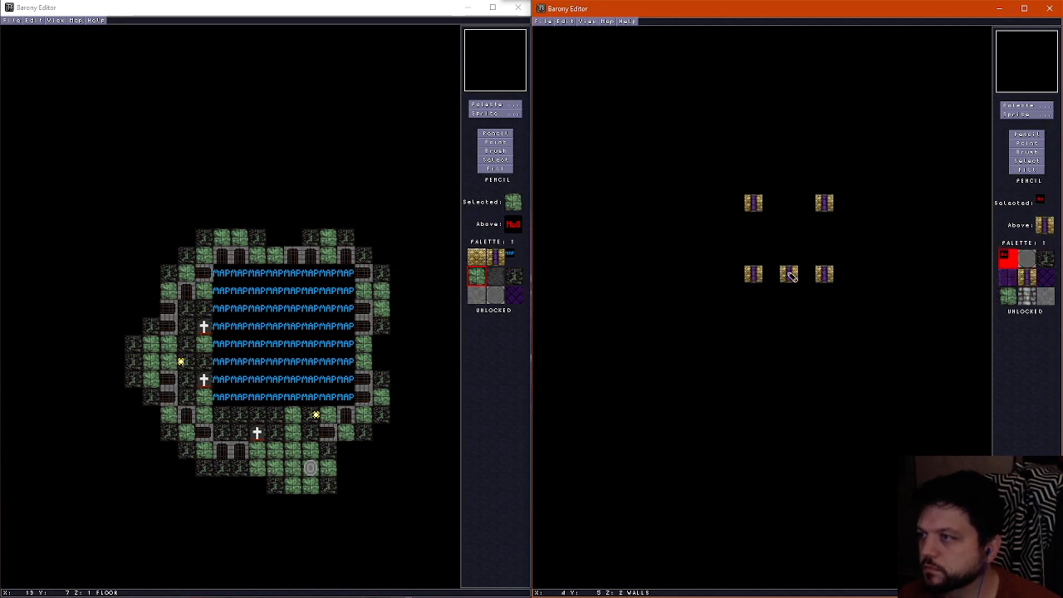
key("f")
key("Left")
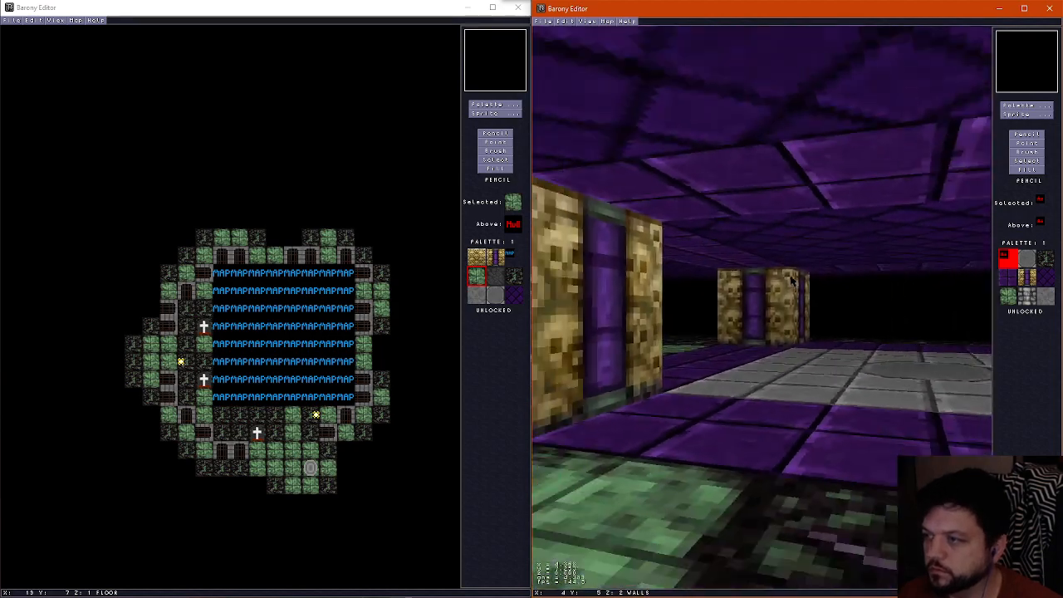
key("Right")
key("Up")
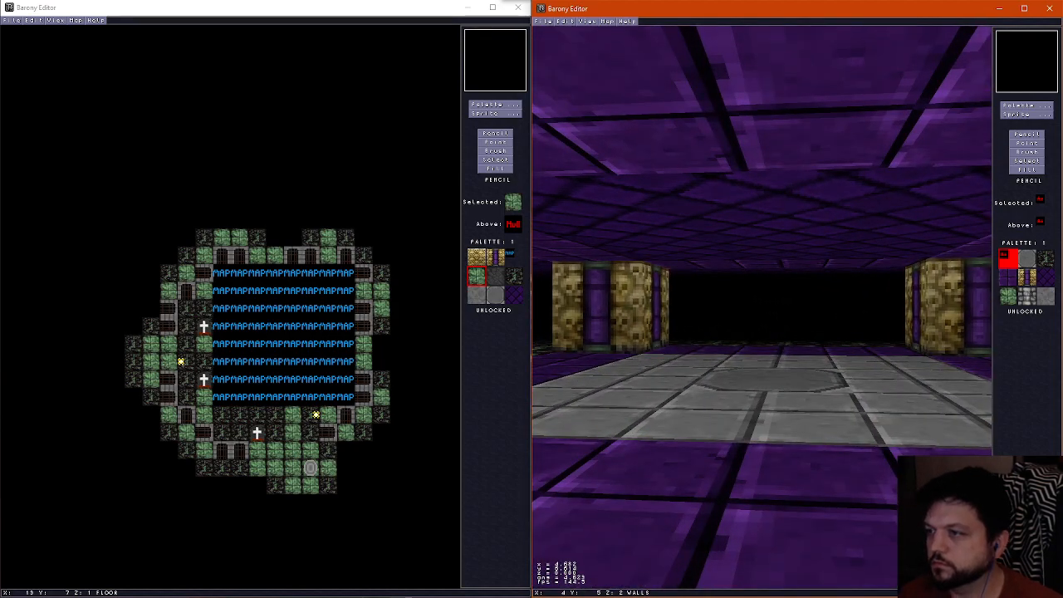
key("f")
Place a west-wall torch beside the northwest pillar at X 3, Y 1, and a fountain on the centre slab at X 4, Y 3
left_click(1011, 116)
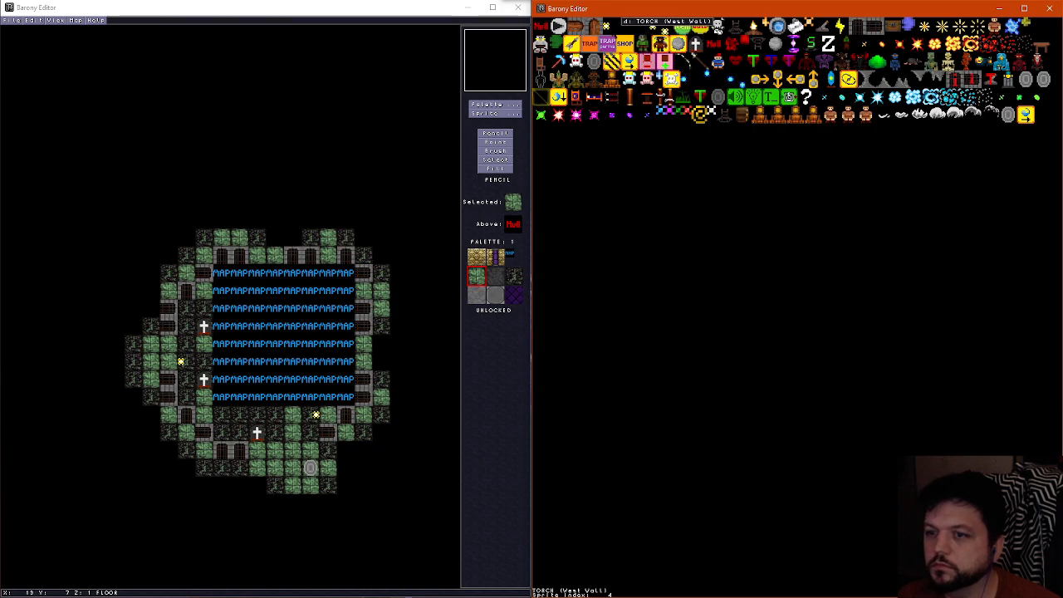
left_click(789, 97)
left_click(765, 203)
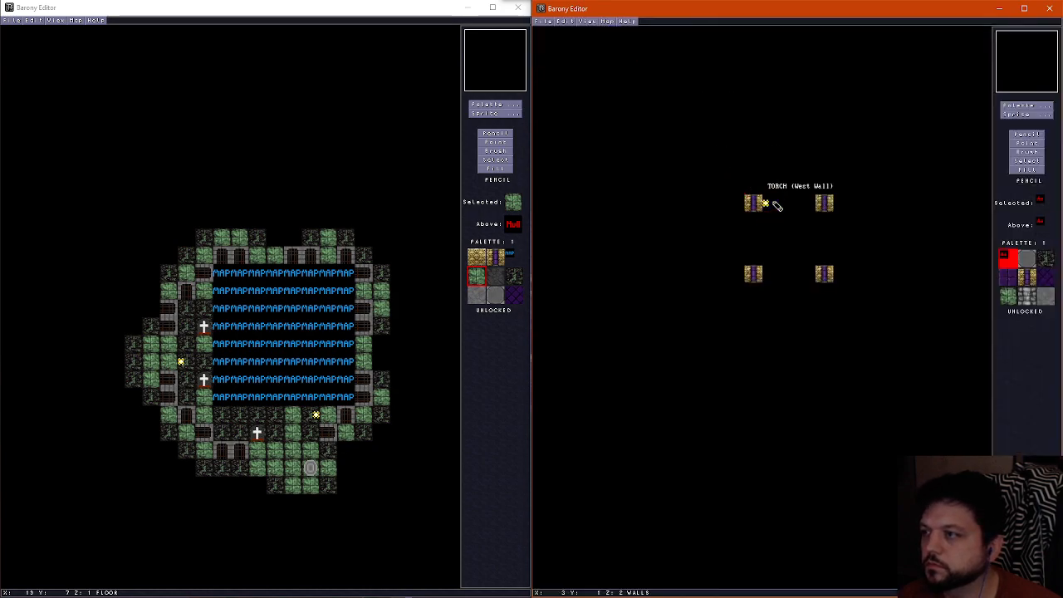
left_click(1017, 113)
left_click(815, 34)
left_click(807, 240)
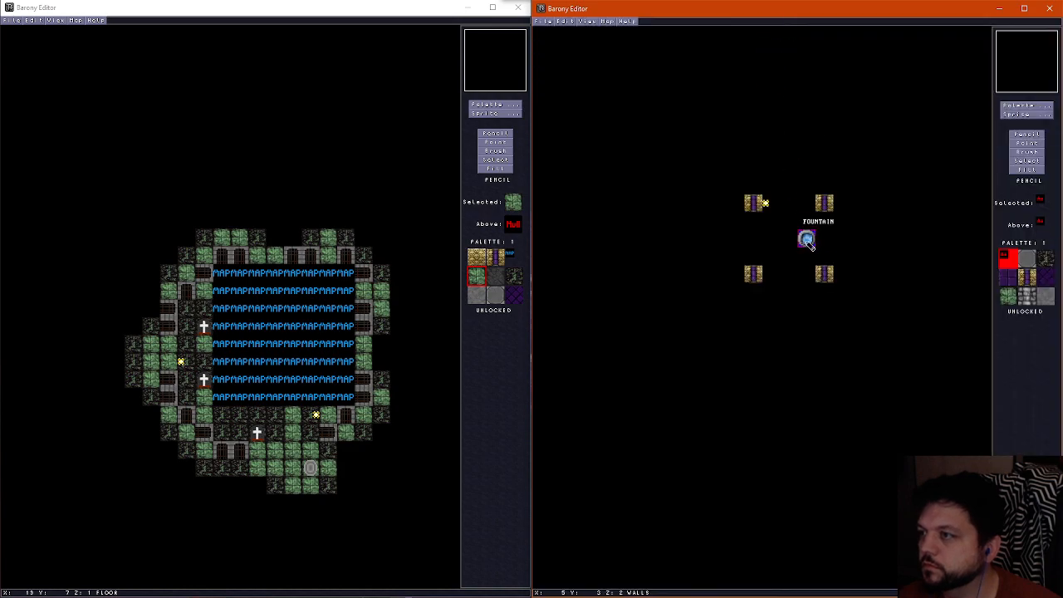
Review and confirm the map attributes, and save the fountain room as underworld11e
left_click(606, 22)
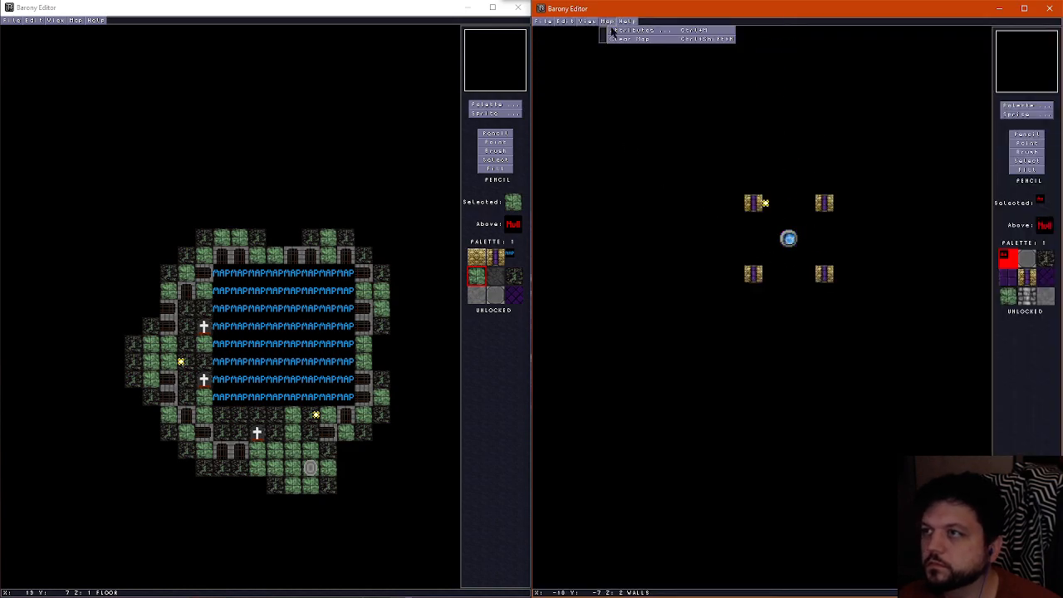
left_click(615, 34)
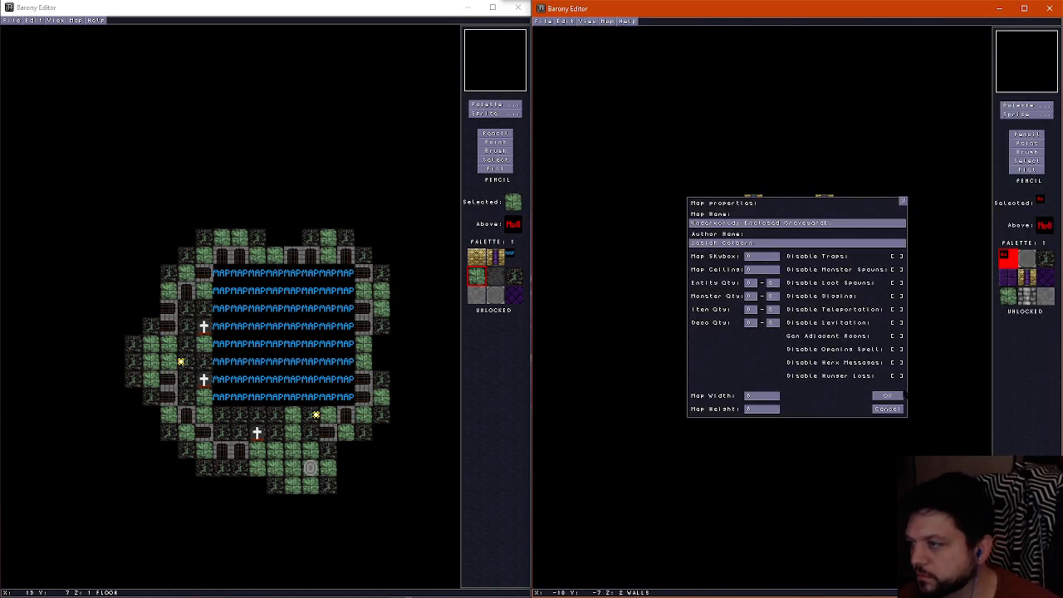
left_click(895, 397)
left_click(541, 21)
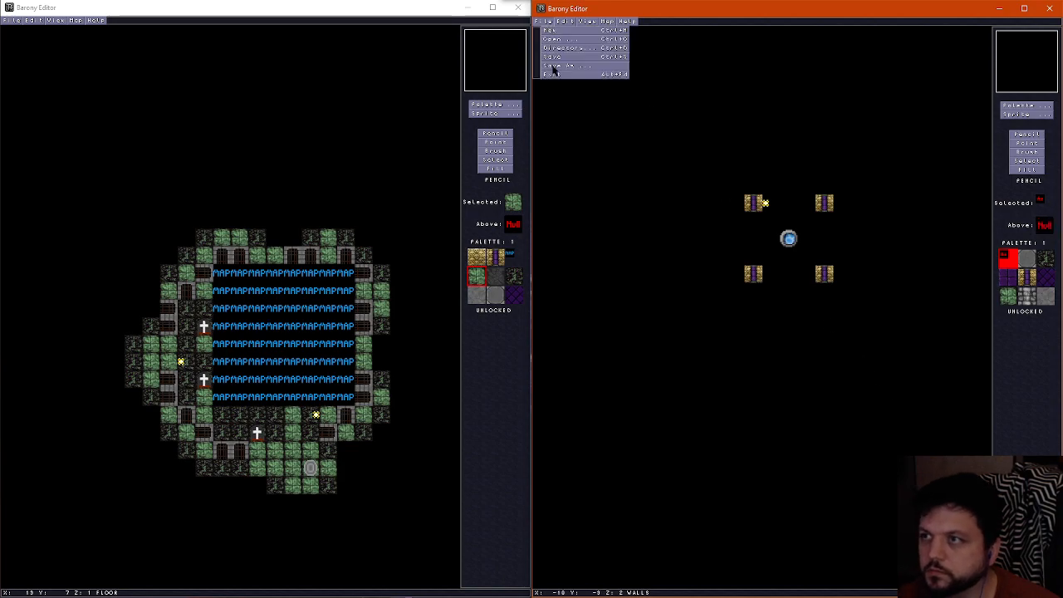
left_click(553, 65)
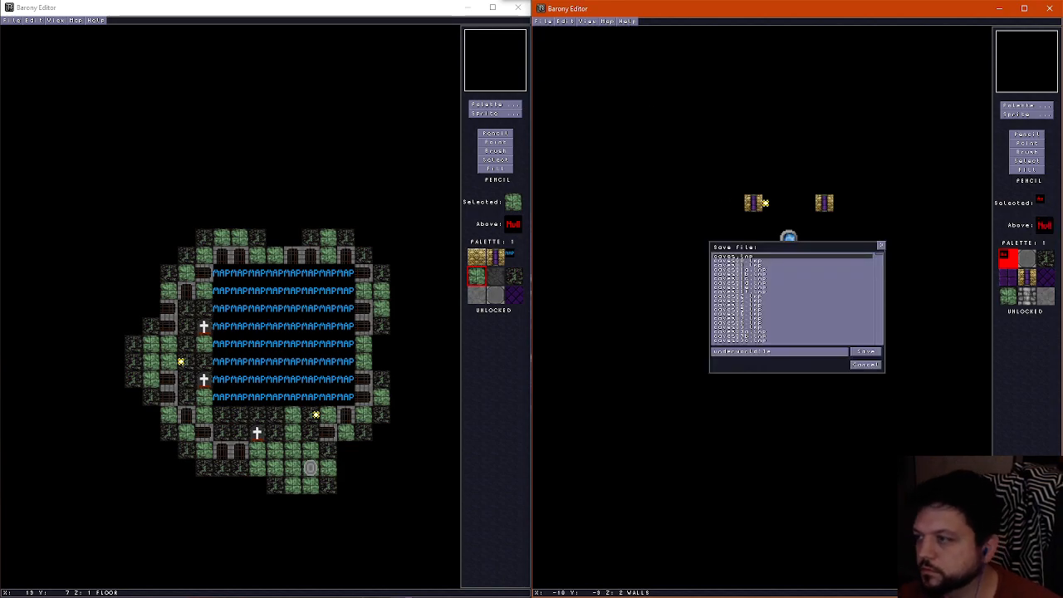
left_click(868, 352)
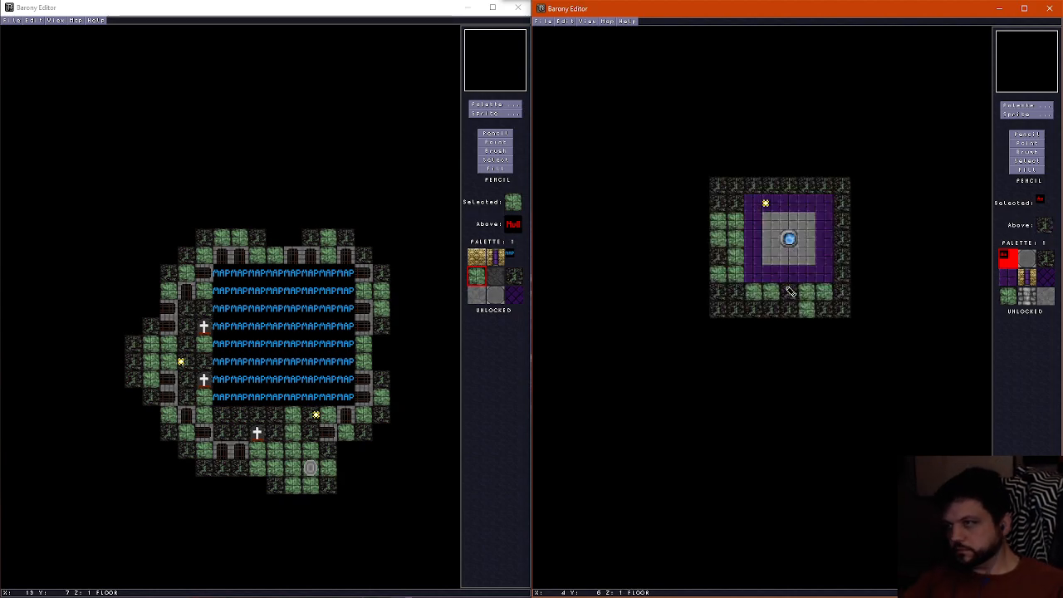
Paint green stone floor tiles over X 2–6 in row Y 0, X 7 in rows Y 1–5, and dark gaps along the west and south borders
right_click(740, 256)
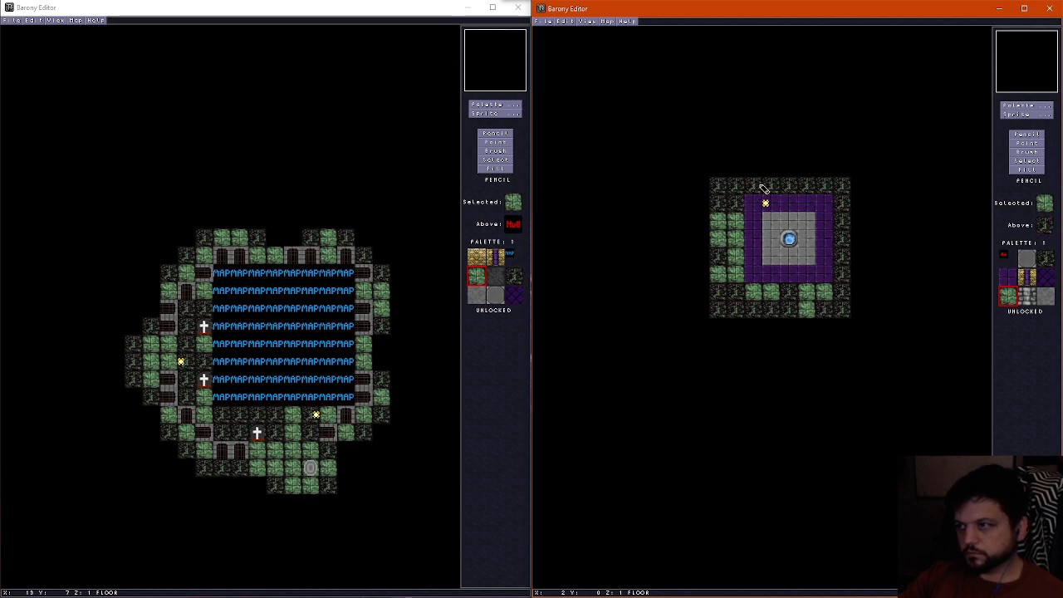
mouse_move(771, 186)
left_mouse_down()
mouse_move(809, 191)
mouse_move(844, 229)
mouse_move(847, 251)
left_mouse_up()
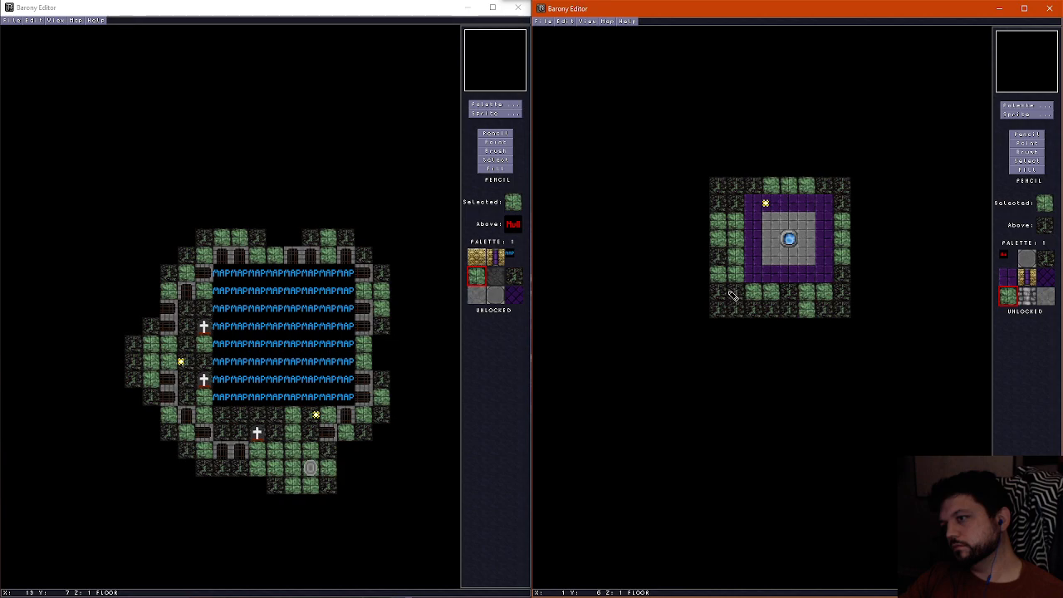
left_click(784, 294)
mouse_move(793, 312)
left_mouse_down()
mouse_move(840, 280)
mouse_move(834, 197)
mouse_move(760, 191)
mouse_move(735, 206)
mouse_move(744, 243)
left_mouse_up()
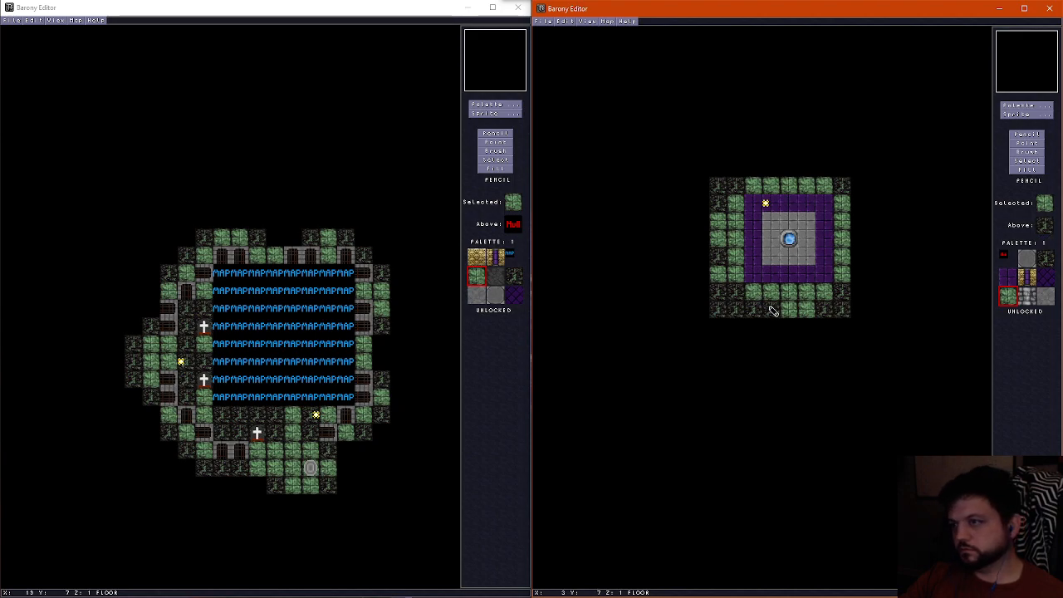
left_click_drag(724, 294, 742, 294)
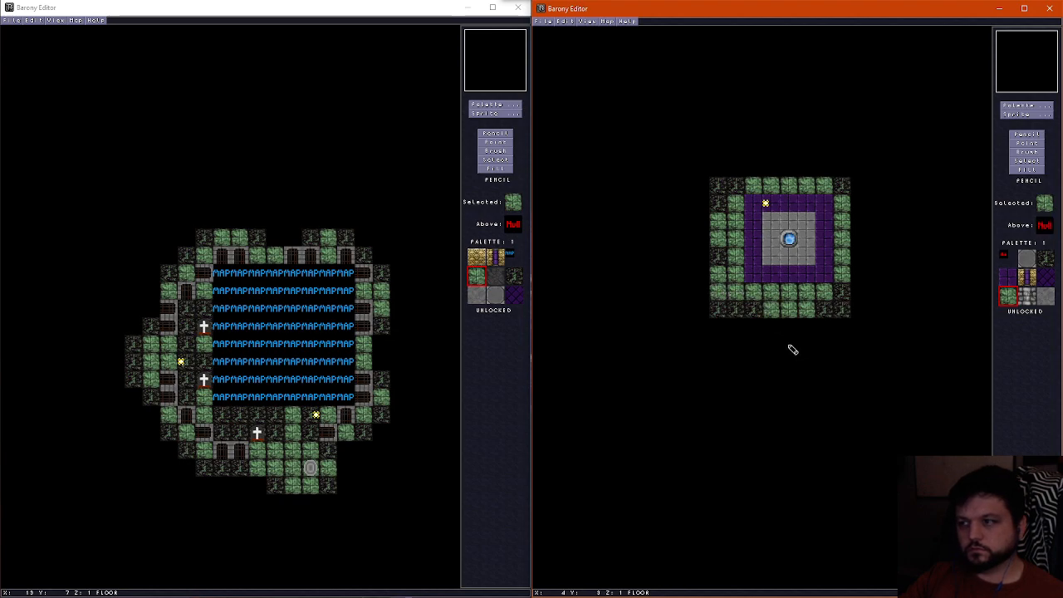
Repaint the south border tile at X 3, Y 7 with dark floor, and undo the dark tile tried on the west border
right_click(753, 307)
left_click(768, 310)
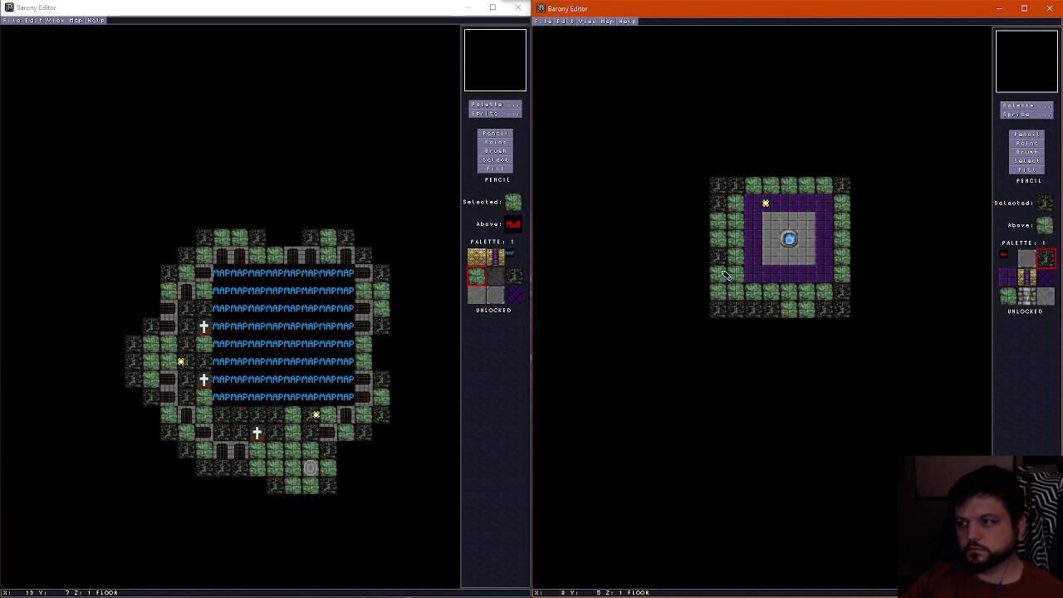
left_click(734, 278)
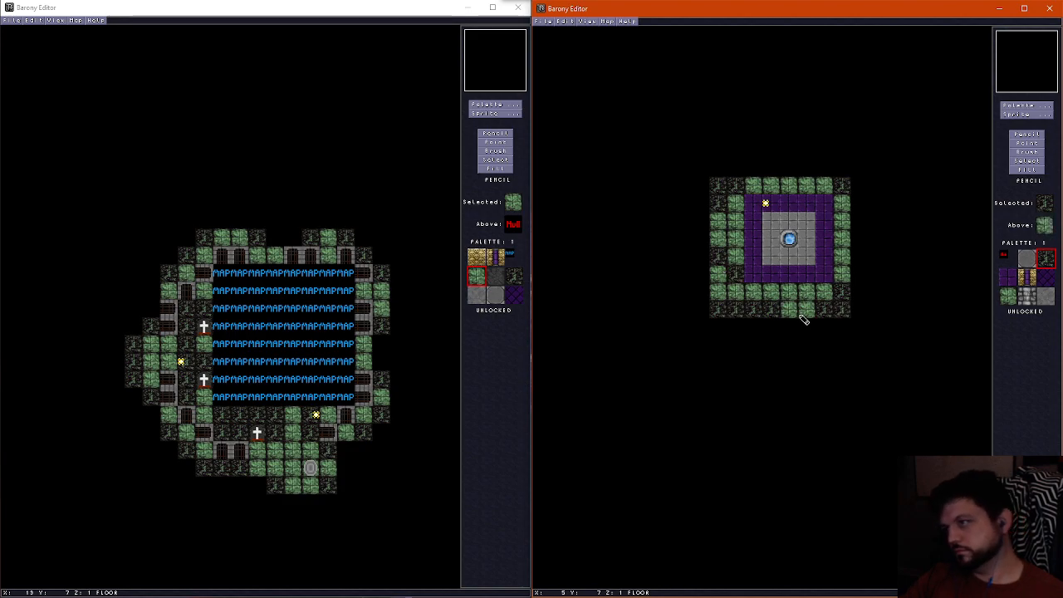
key("ctrl+z")
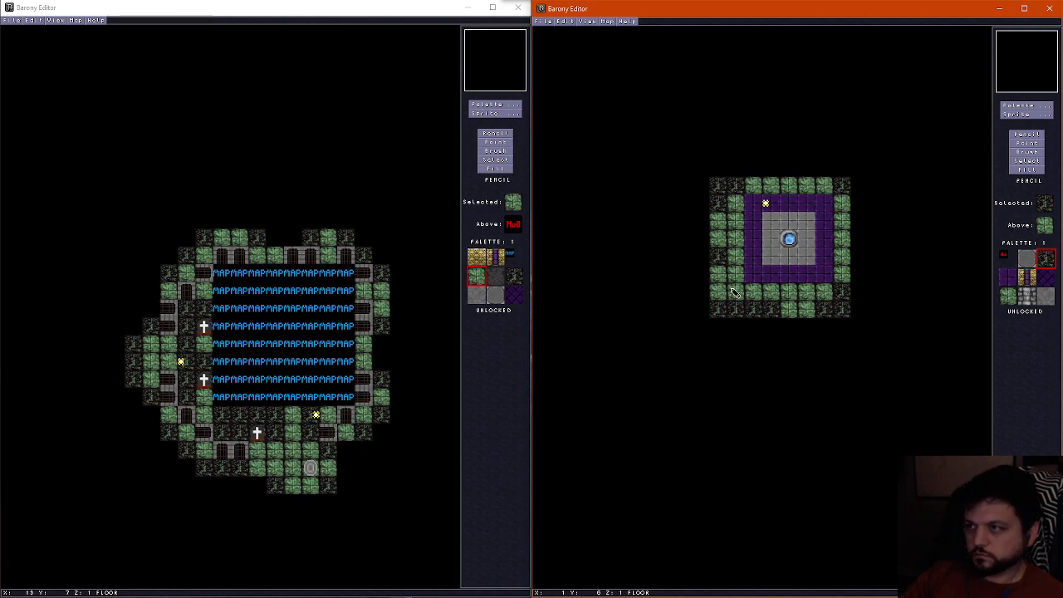
Save the fountain room with its repainted floor border under the same file name, underworld11e
left_click(548, 22)
left_click(571, 70)
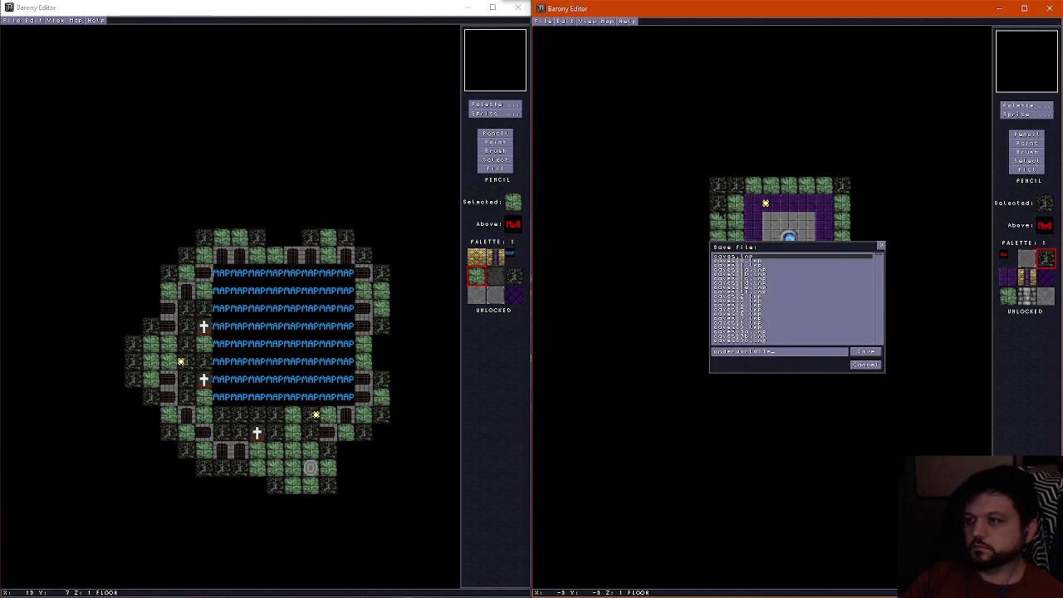
left_click(864, 351)
Open underworld11a, underworld11b, underworld11c and underworld11d in turn to review the sub-room variants
key("ctrl+o")
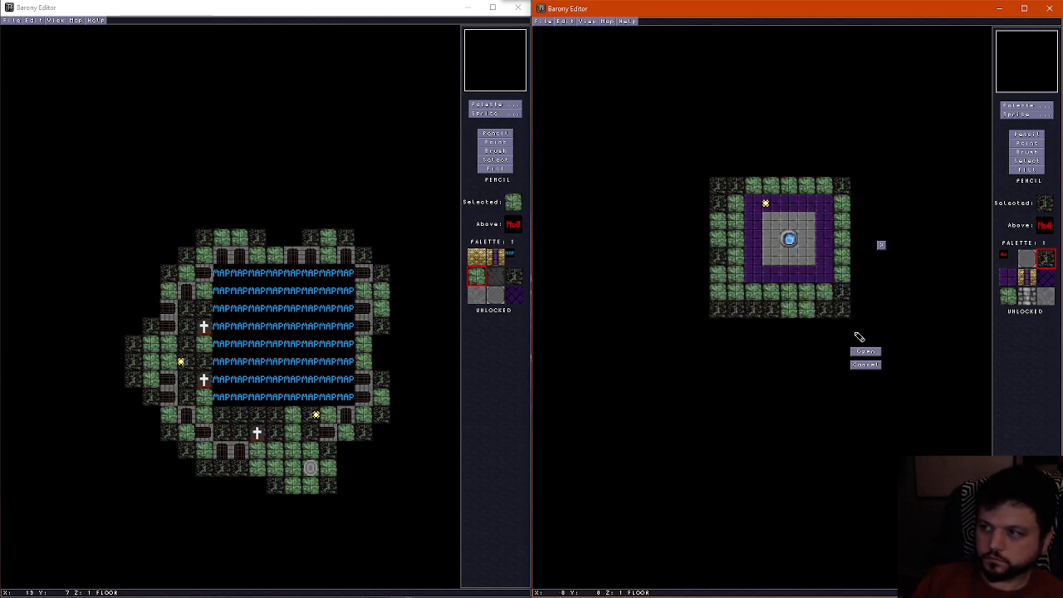
key("BackSpace")
type("a")
key("Return")
key("ctrl+o")
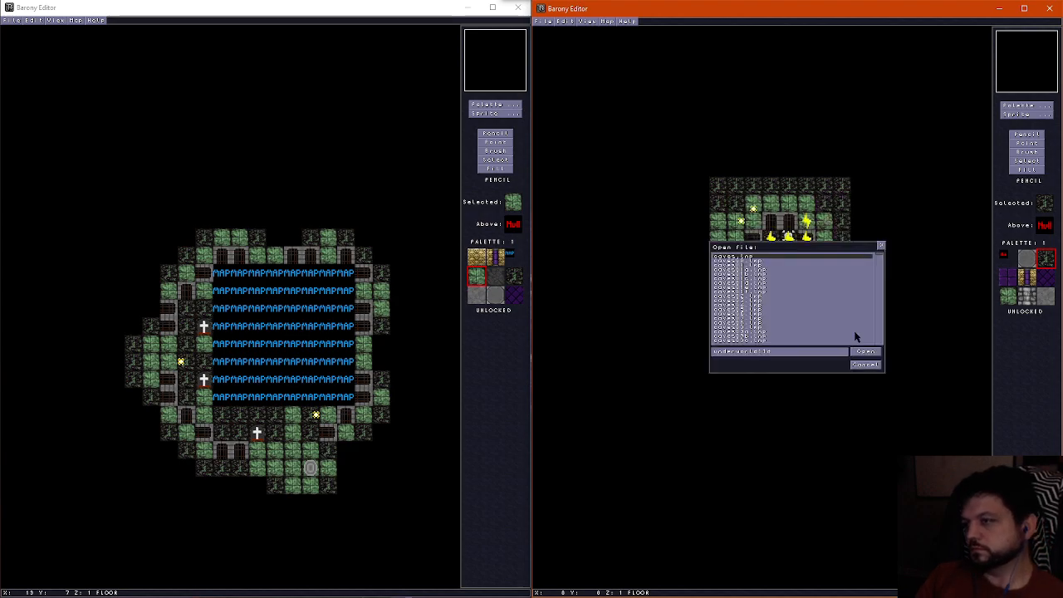
key("BackSpace")
type("b")
key("Return")
key("ctrl+o")
key("BackSpace")
type("c")
key("Return")
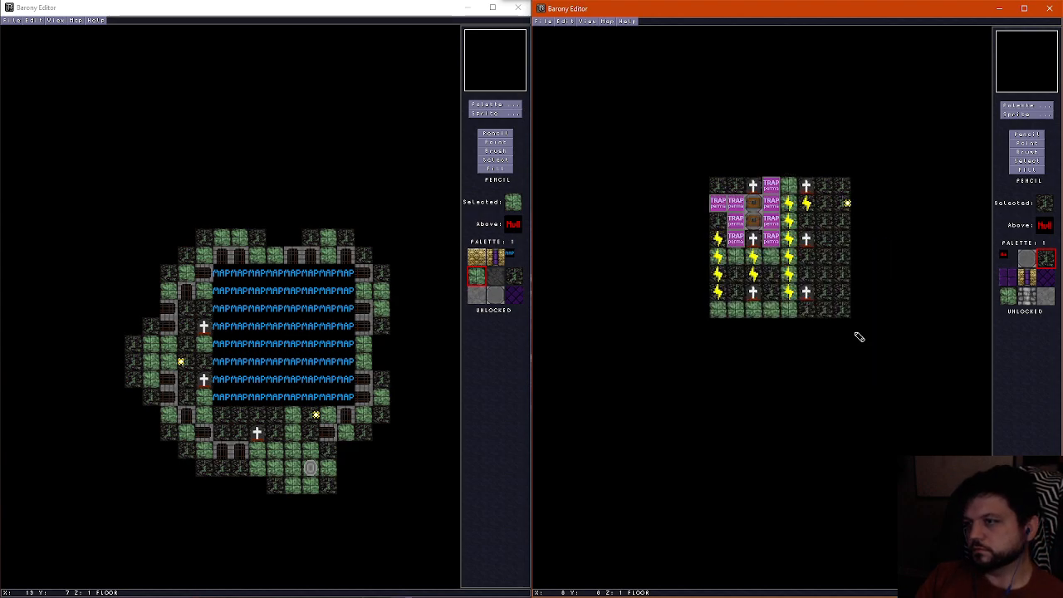
key("ctrl+o")
key("BackSpace")
type("derworld1b")
key("Return")
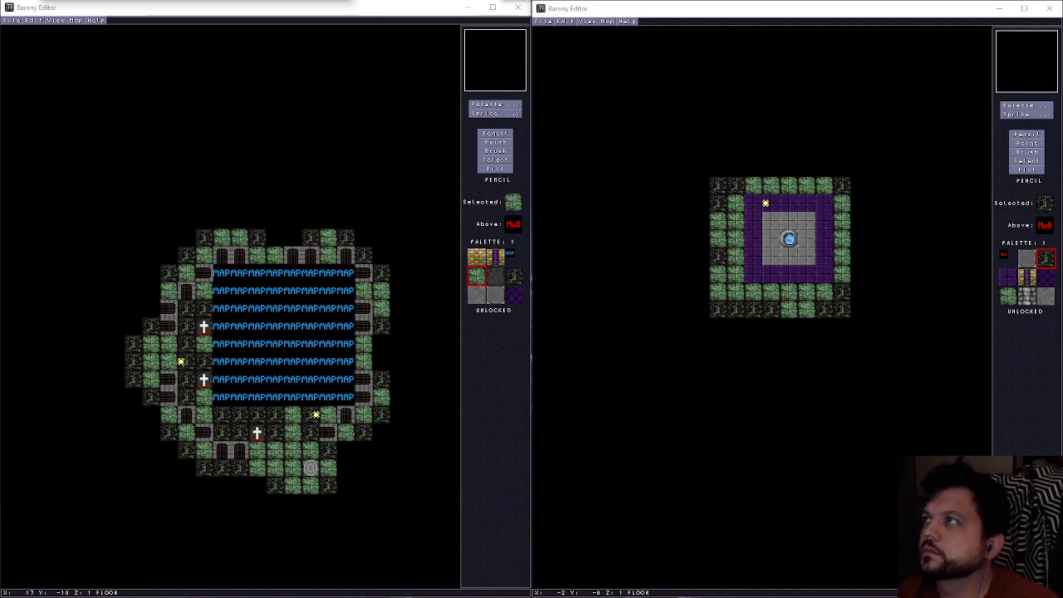
Look over the fountain room's map attributes and close them without changes
left_click(606, 28)
left_click(608, 21)
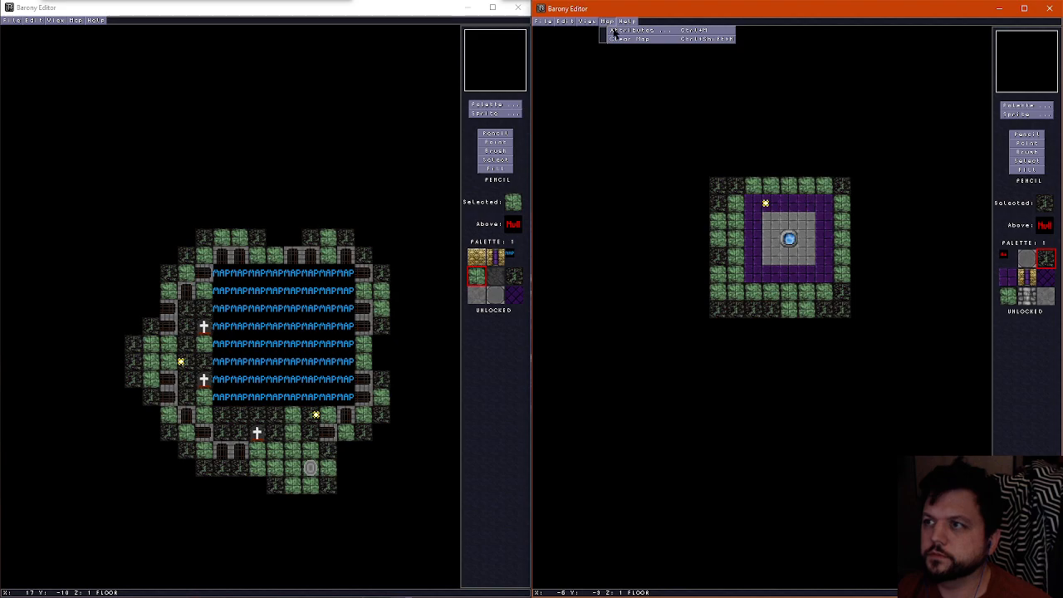
left_click(627, 32)
left_click(903, 201)
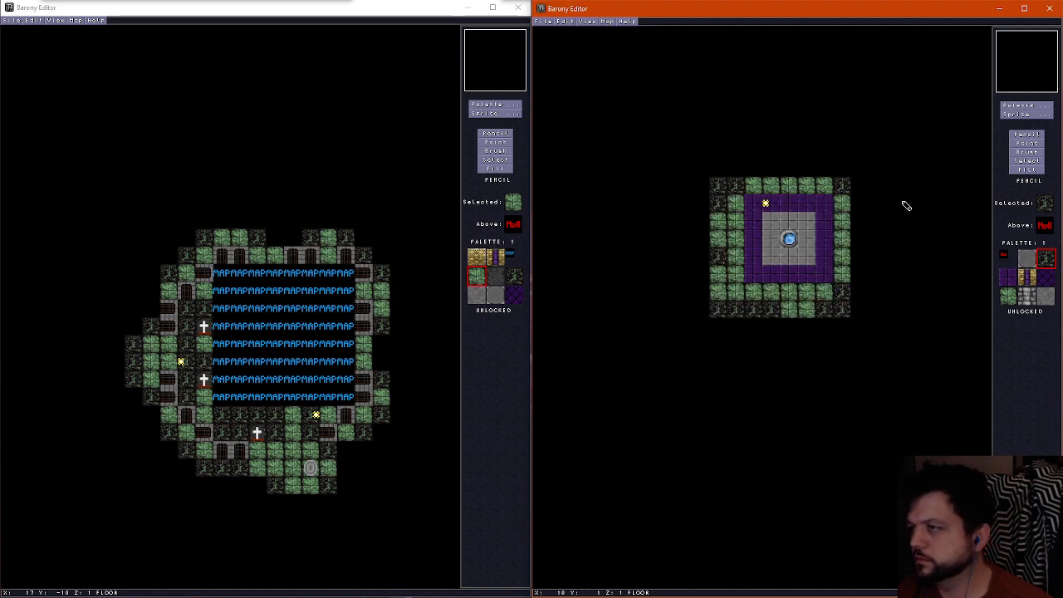
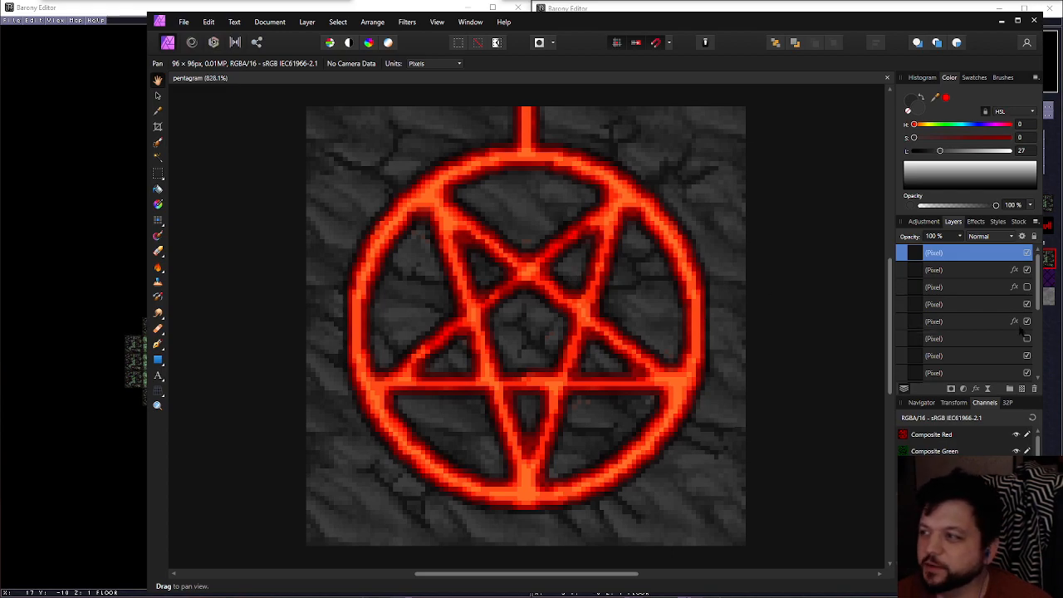
Load the topmost Background layer's pixels as a selection around the lower-left tile of the image
scroll(774, 386, "down", 2)
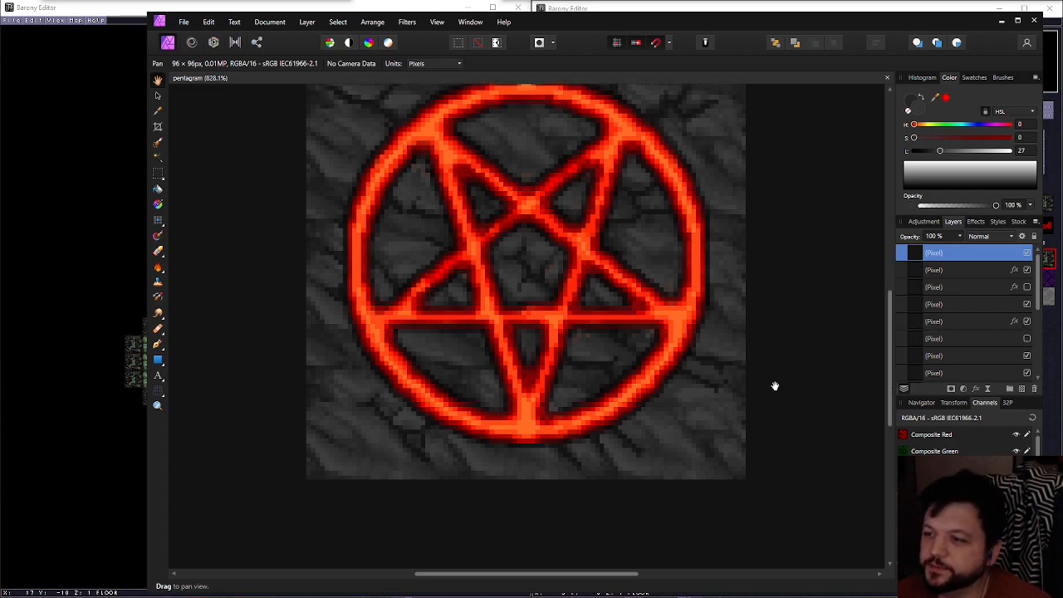
scroll(769, 380, "up", 2)
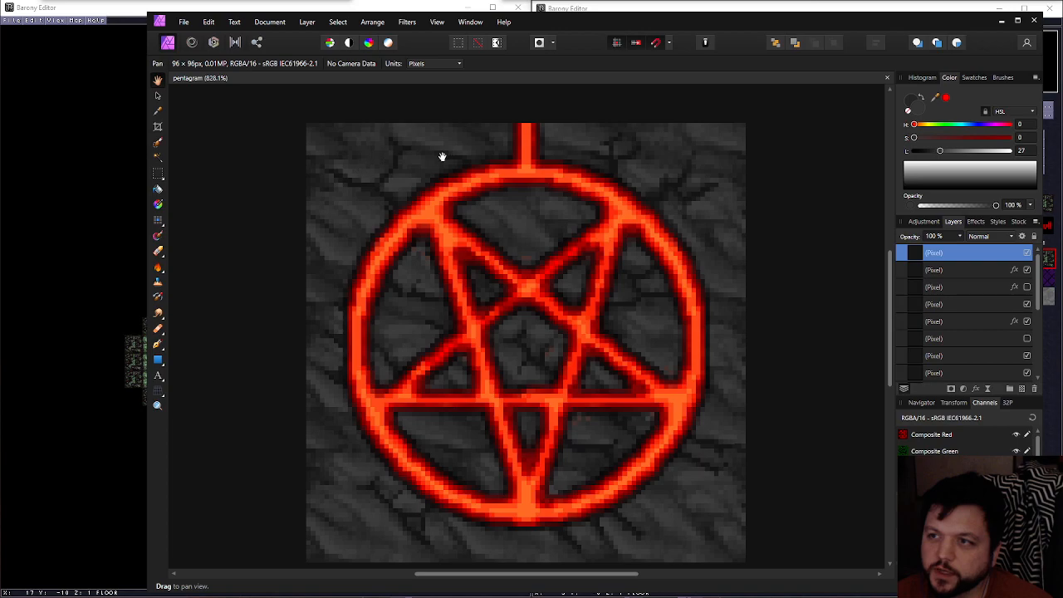
left_click(988, 274)
scroll(989, 280, "down", 5)
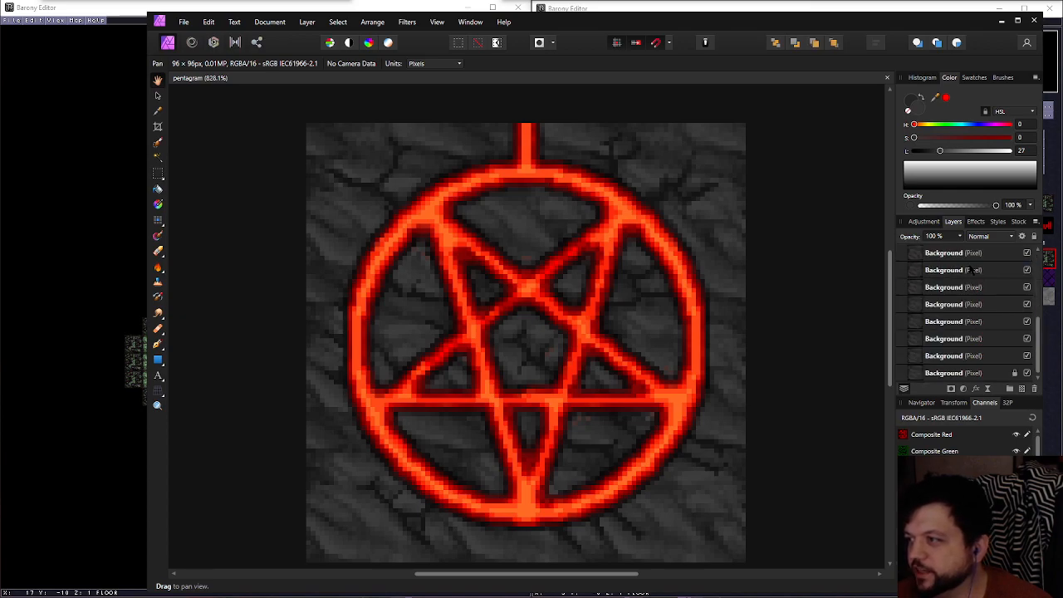
left_click(916, 293, "ctrl")
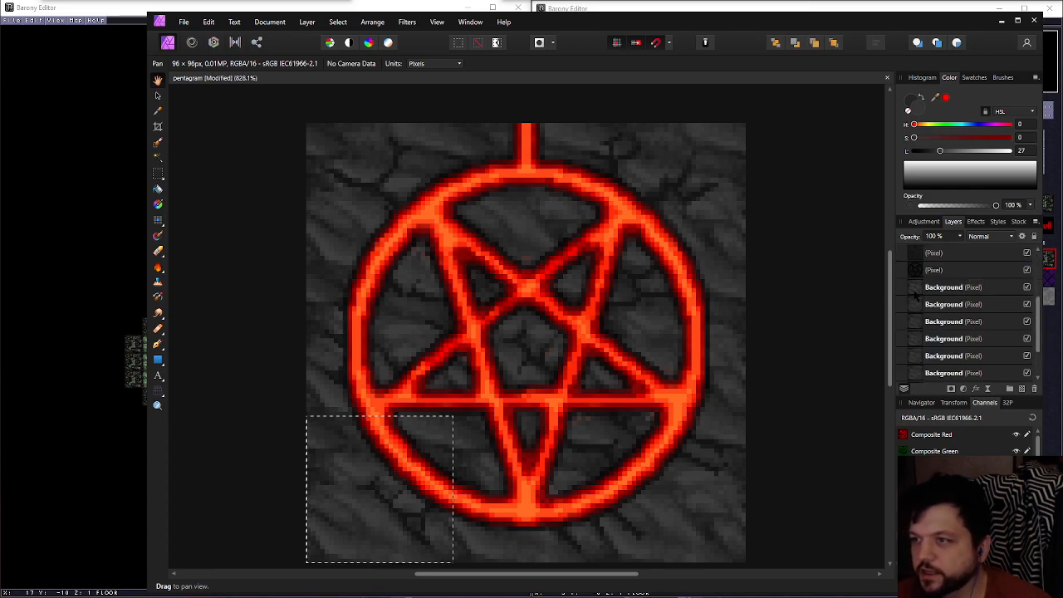
Select all the Background layers in the stack and duplicate them within the selected tile area
scroll(942, 310, "up", 5)
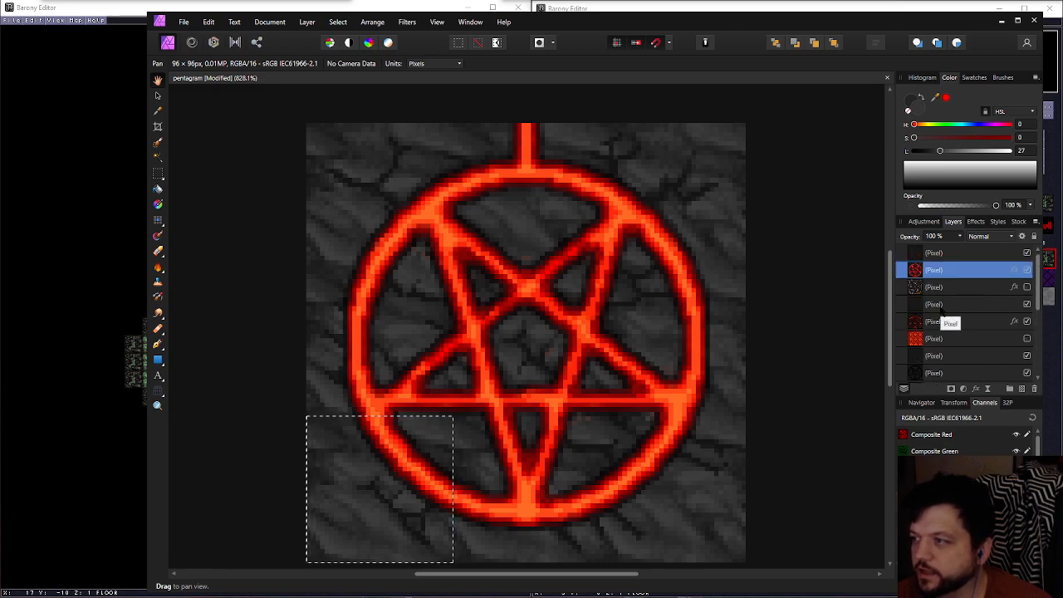
scroll(942, 310, "down", 5)
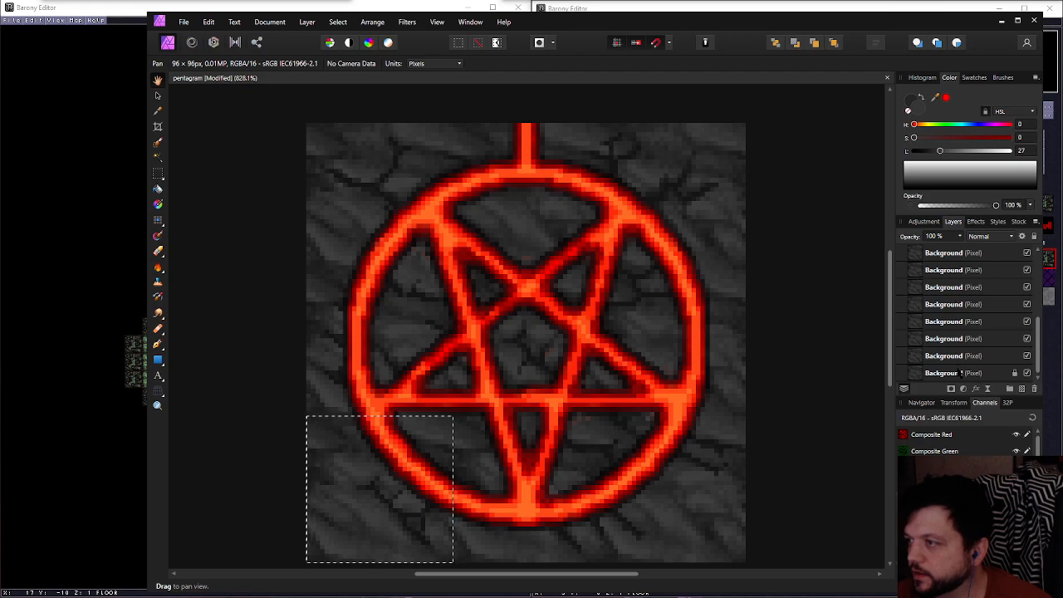
left_click(959, 373, "shift")
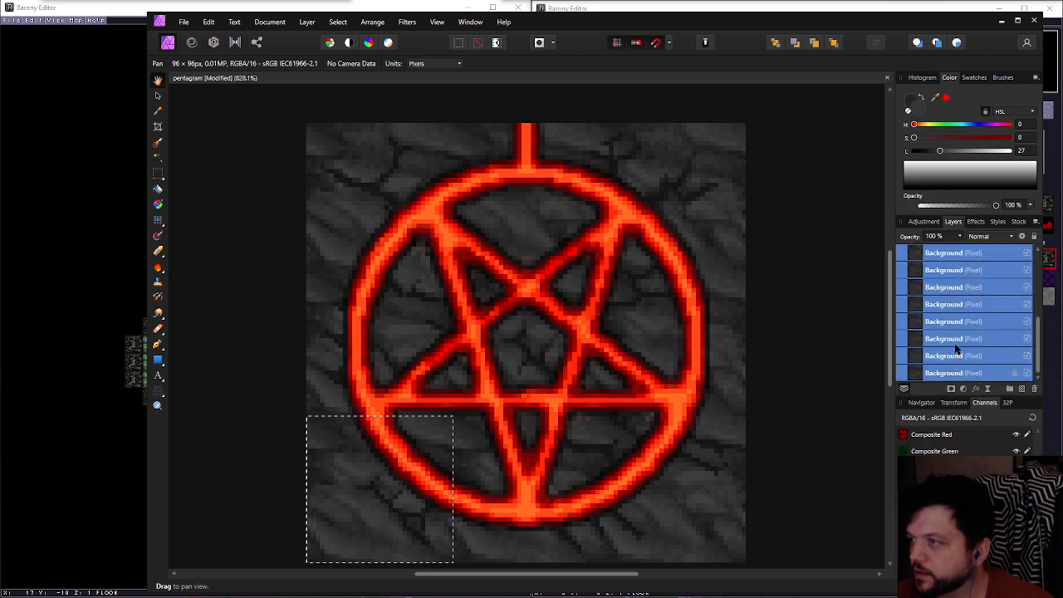
key("ctrl+j")
Group the duplicated Background layers together with all the pixel layers above them
scroll(955, 345, "up", 4)
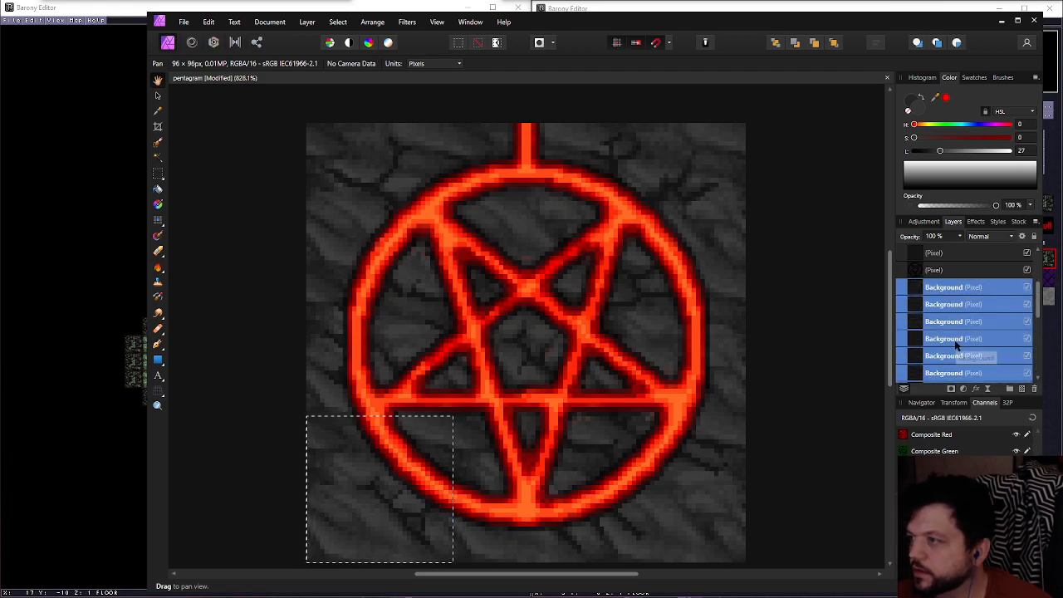
scroll(956, 345, "down", 7)
scroll(955, 345, "up", 8)
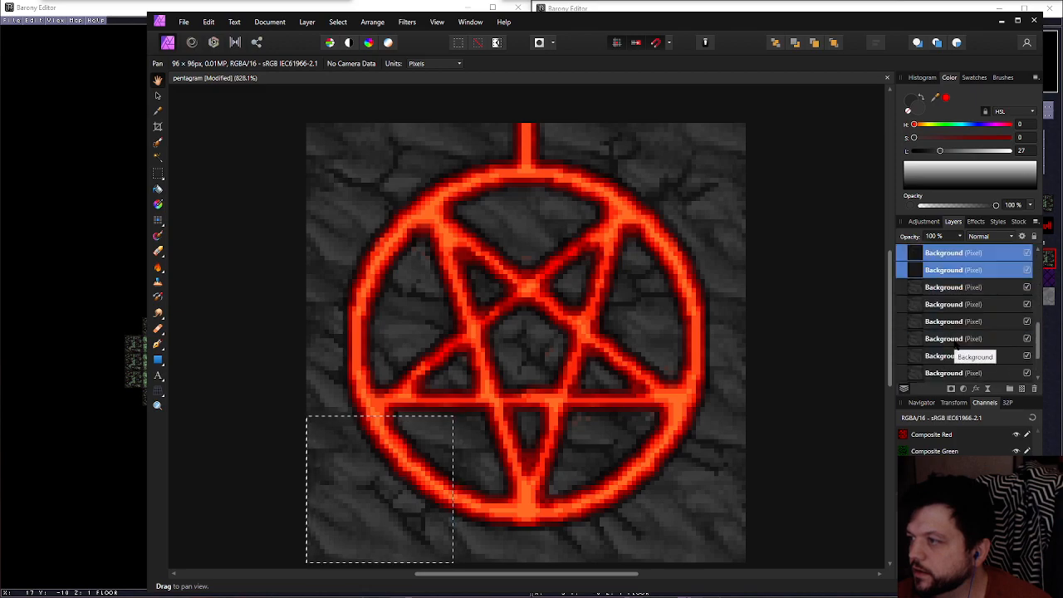
left_click(951, 257, "shift")
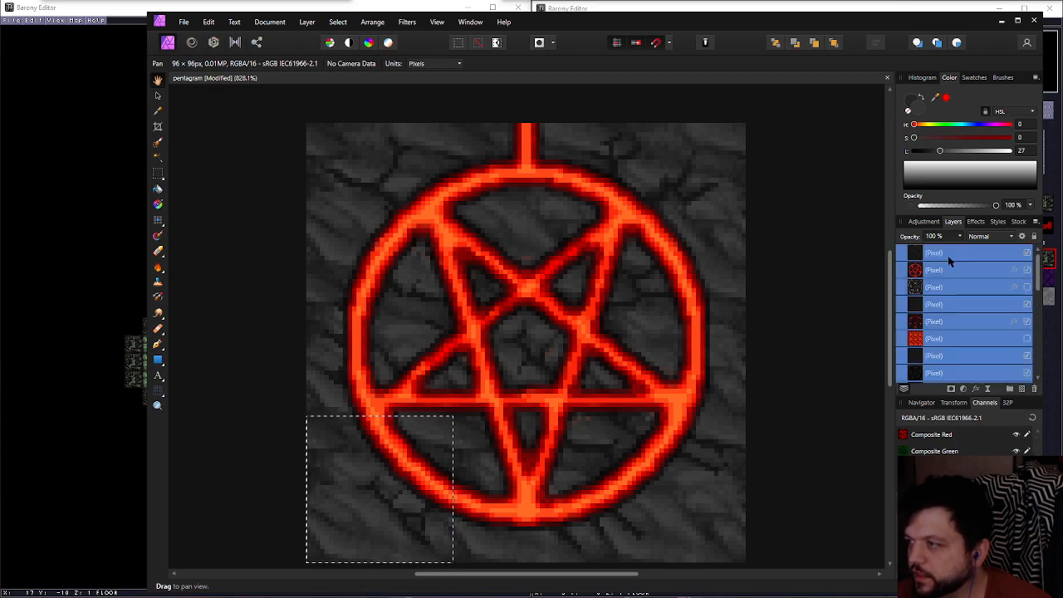
left_click(1009, 388)
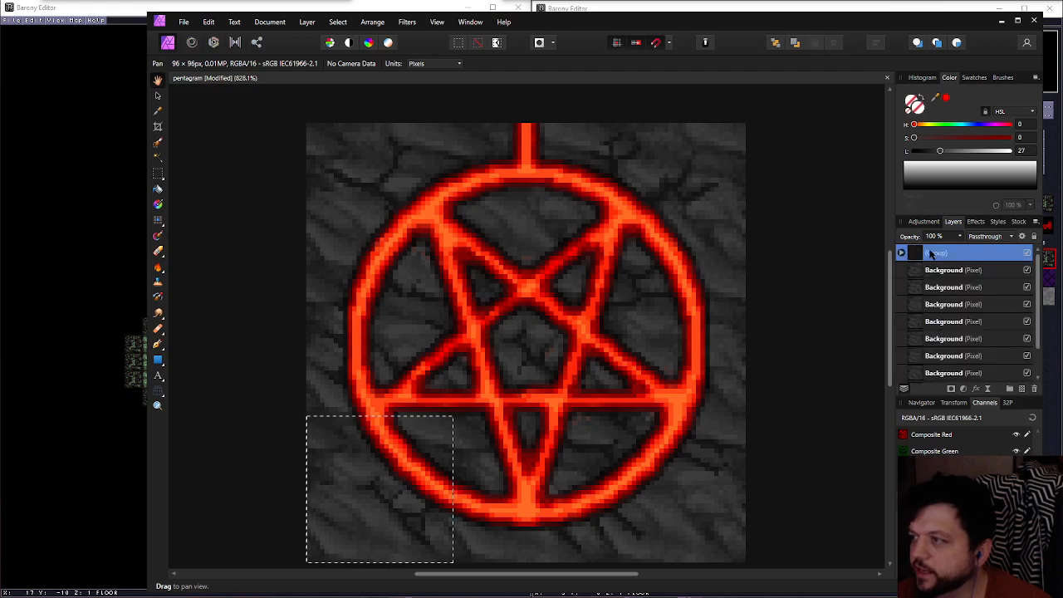
Rasterize the group into one pixel layer, compare it with the grouped original, and undo the rasterization
right_click(948, 337)
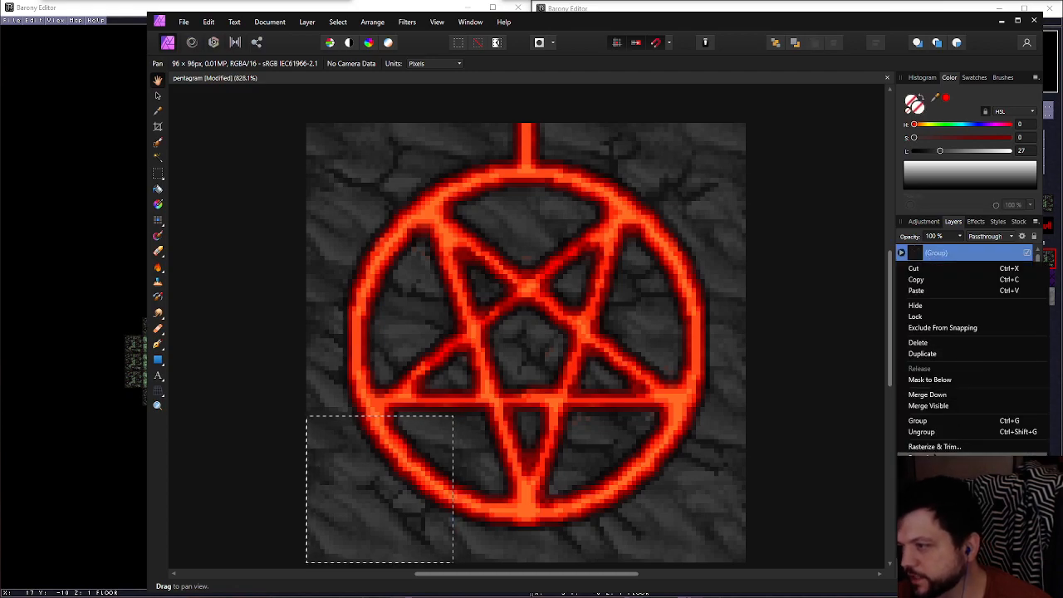
left_click(935, 456)
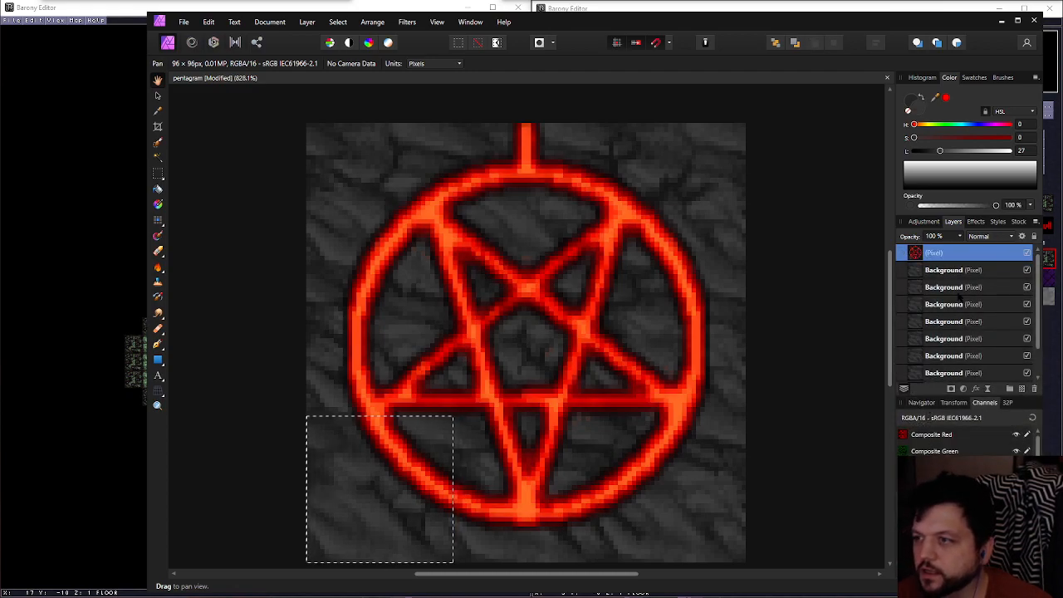
key("ctrl+z")
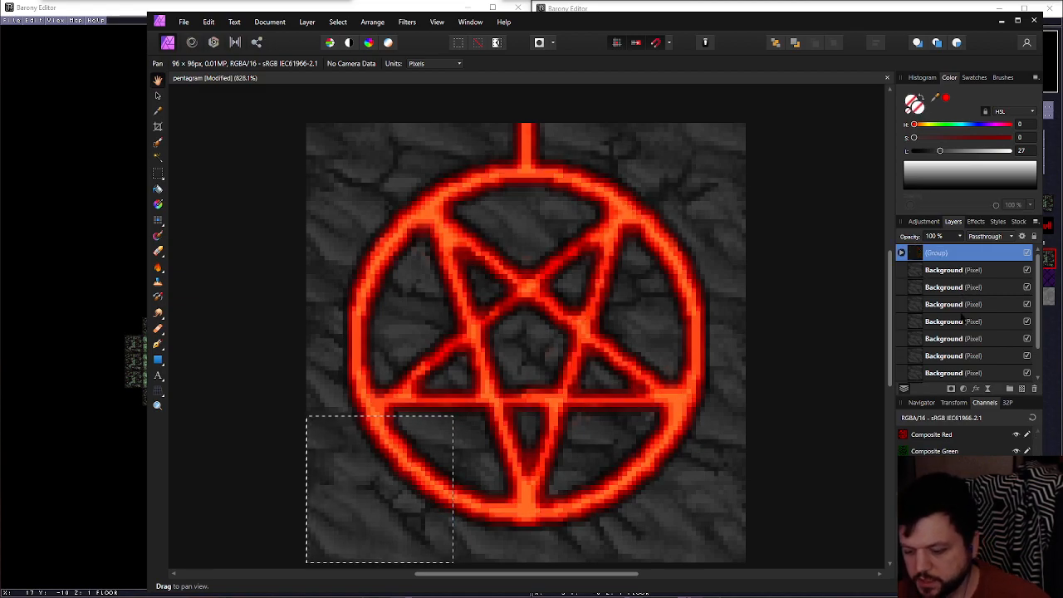
key("ctrl+shift+z")
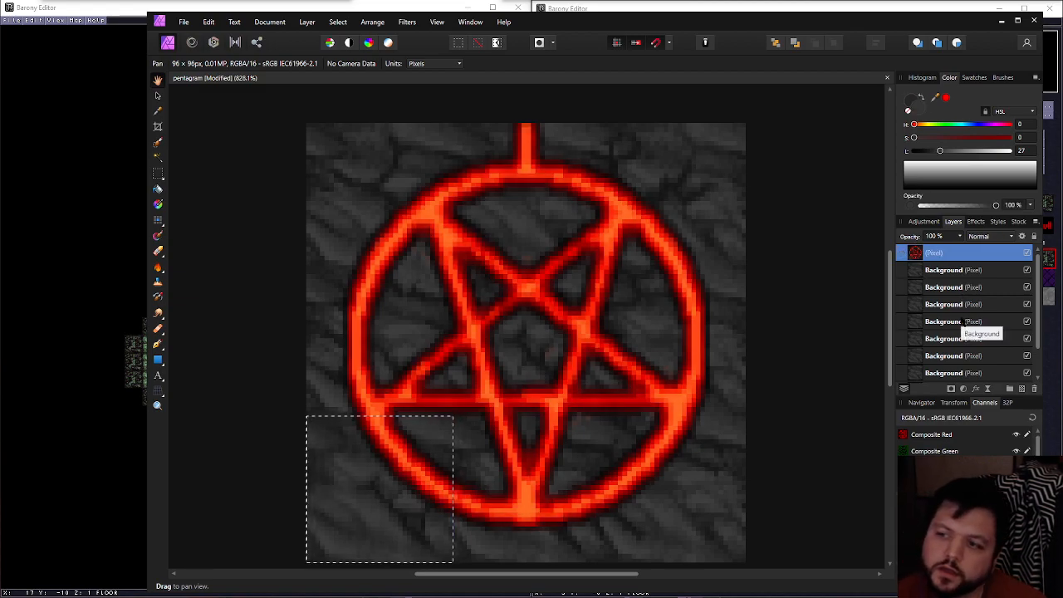
key("ctrl+g")
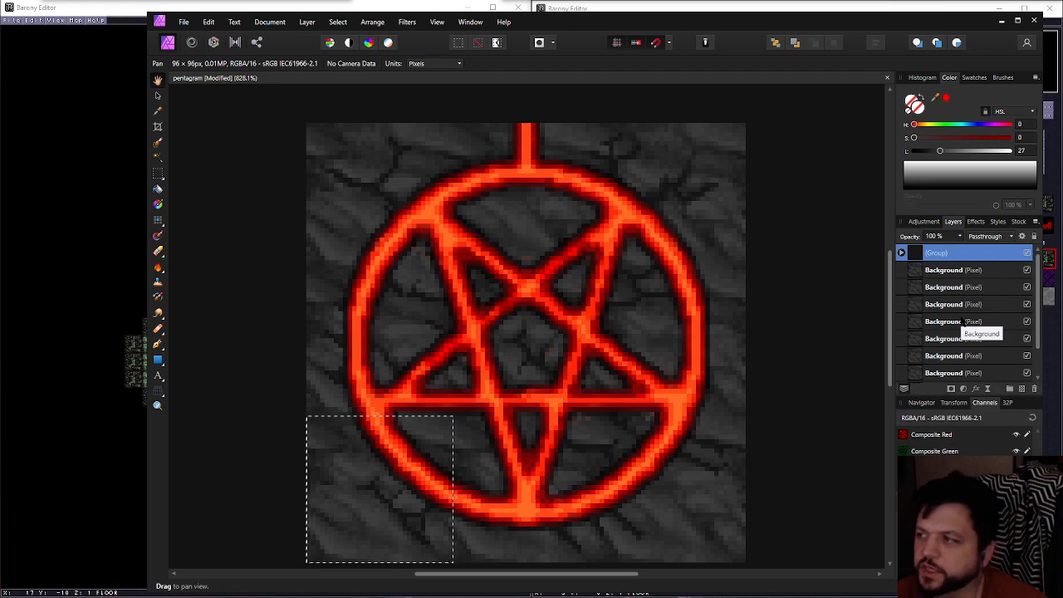
Add a new pixel layer directly below the group and above the original Background layers
key("ctrl+minus")
key("ctrl+minus")
key("ctrl+minus")
key("ctrl+minus")
key("ctrl+minus")
key("ctrl+minus")
key("ctrl+minus")
key("ctrl+minus")
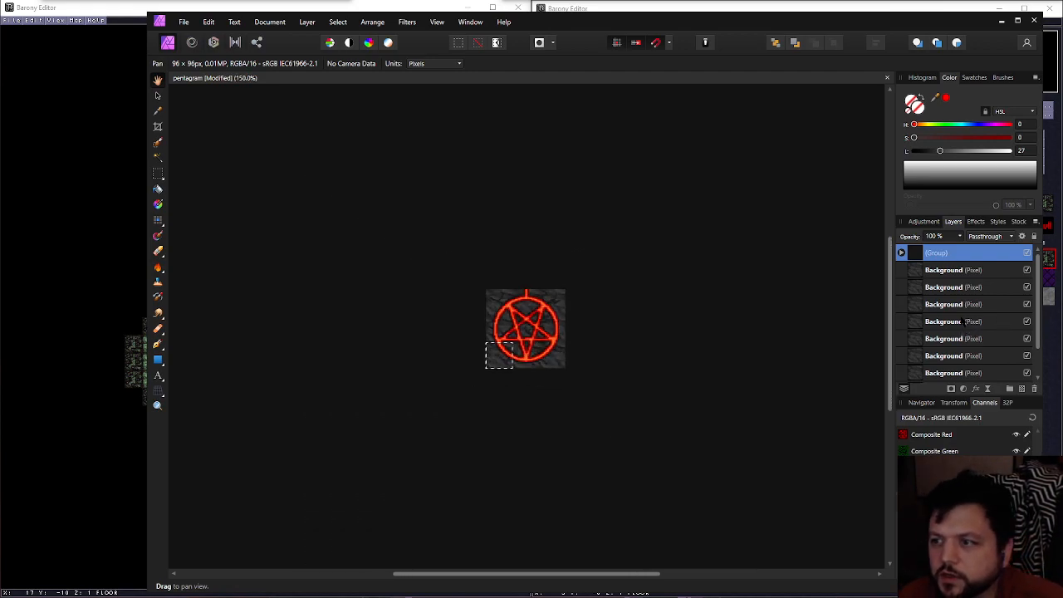
key("ctrl+minus")
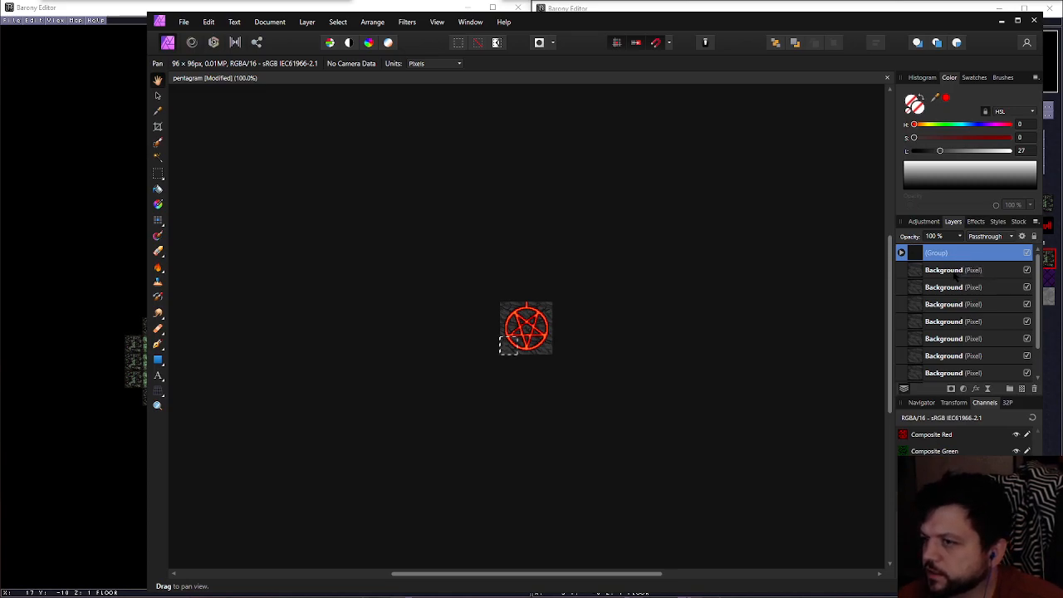
left_click(957, 269)
left_click(1022, 389)
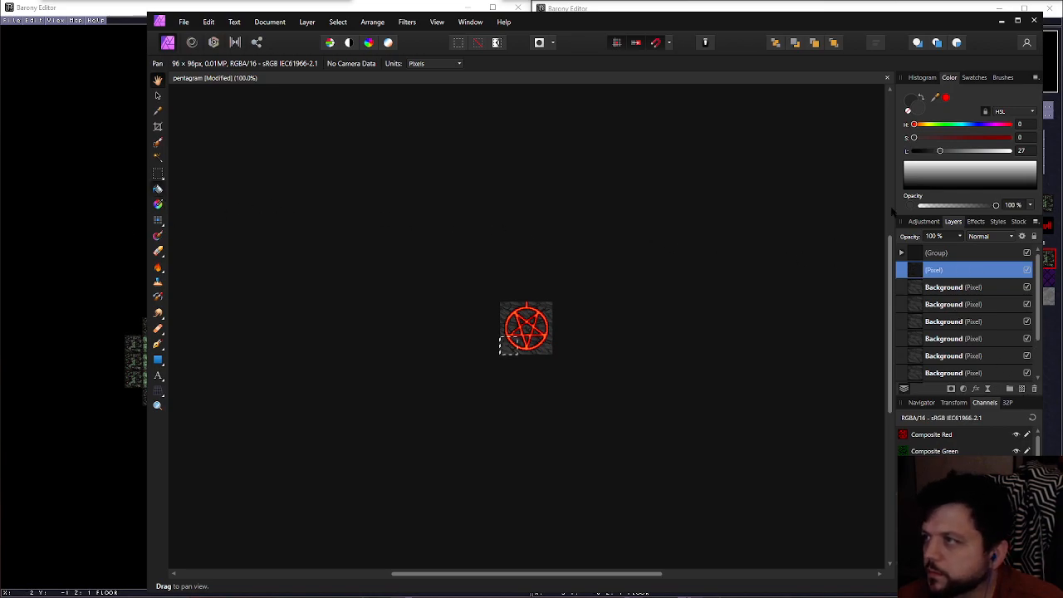
Clear the tile selection and try to flood-fill the new pixel layer with a dark grey of lightness 20
left_click(158, 189)
key("ctrl+d")
left_click(531, 319)
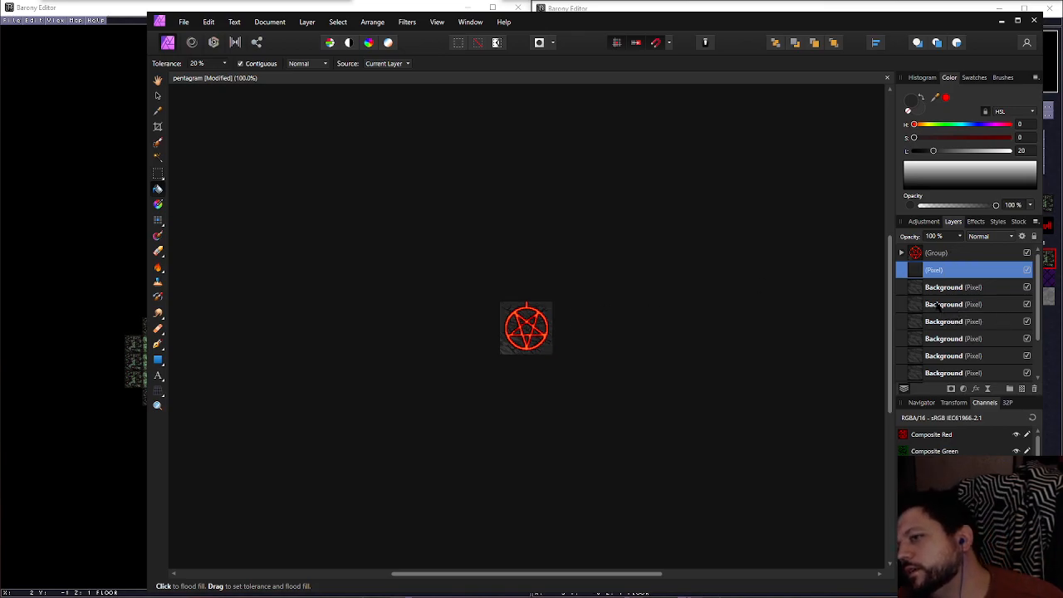
Expand the group and toggle the visibility of its uppermost Background layer to check its effect
left_click(901, 254)
scroll(957, 292, "down", 5)
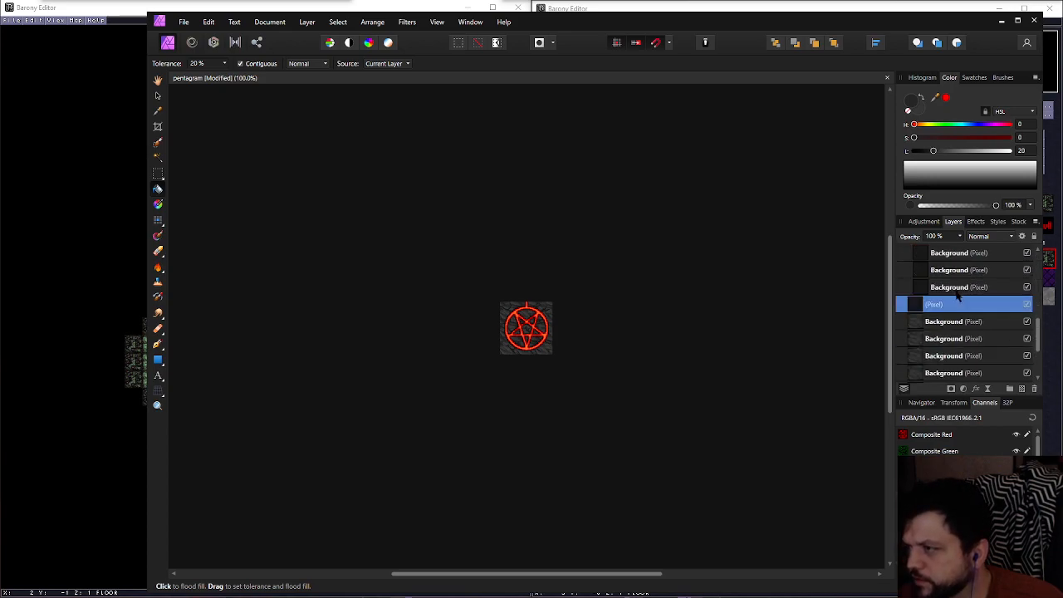
scroll(957, 295, "up", 1)
scroll(968, 330, "up", 3)
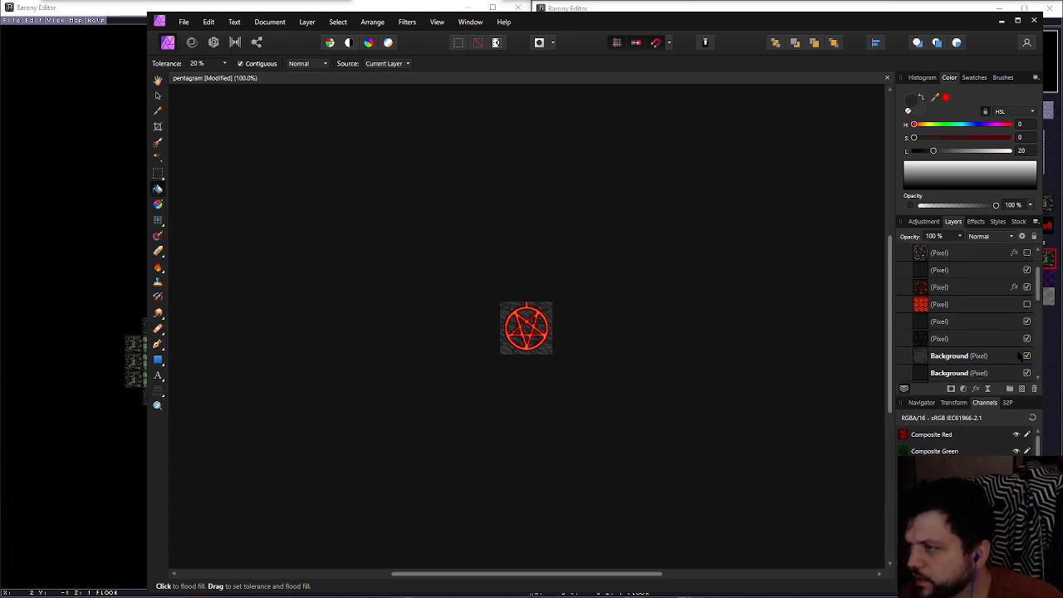
scroll(1019, 356, "down", 3)
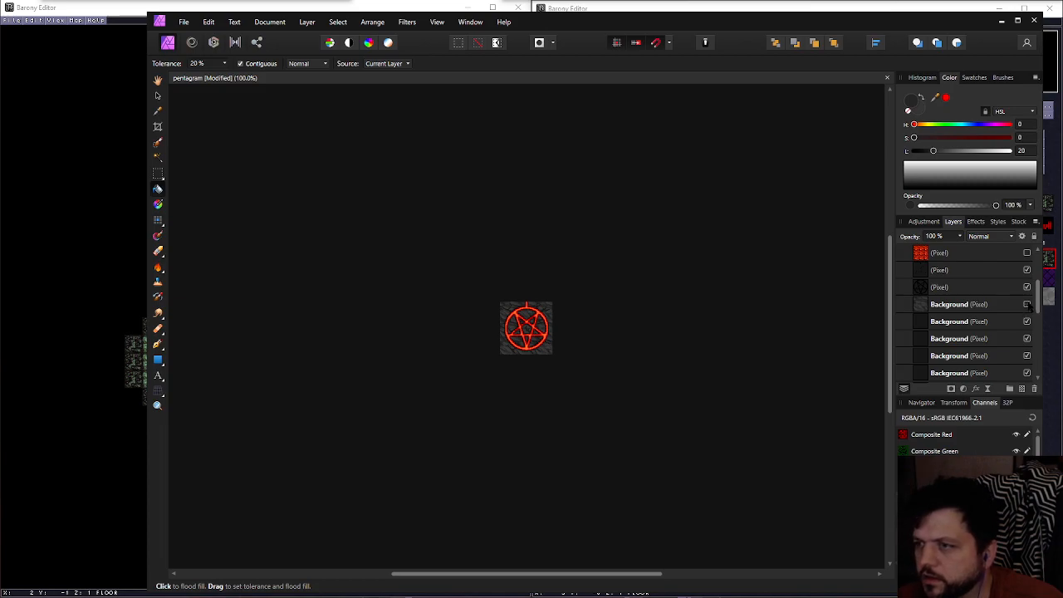
scroll(1030, 306, "down", 3)
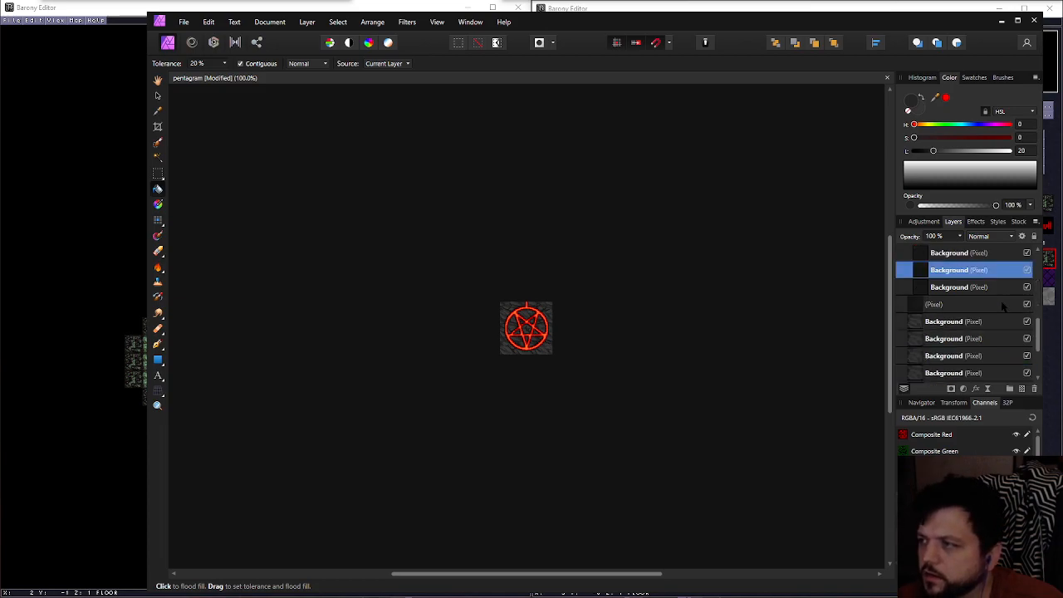
Hide all the original Background layers below the group
left_click(990, 321)
scroll(990, 322, "down", 3)
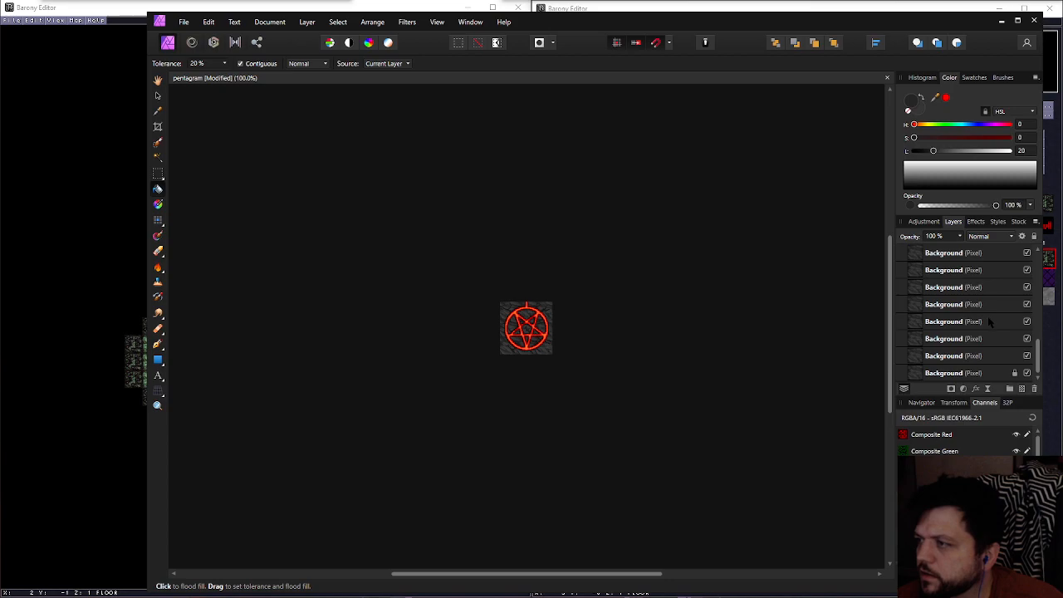
left_click(981, 374, "shift")
left_click(1027, 373)
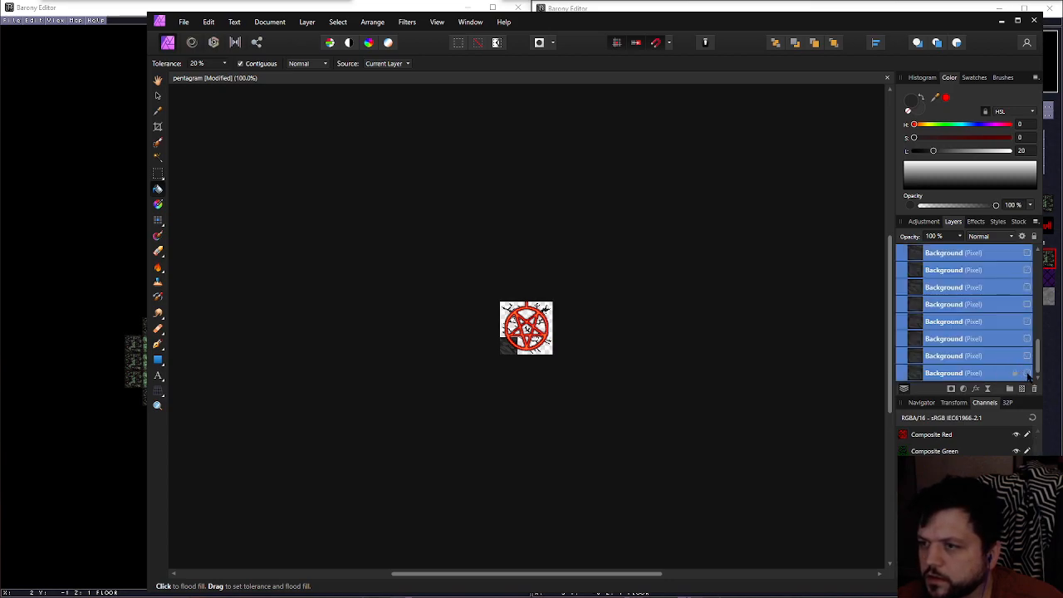
Delete all the duplicated Background layers from inside the group
scroll(1008, 362, "up", 4)
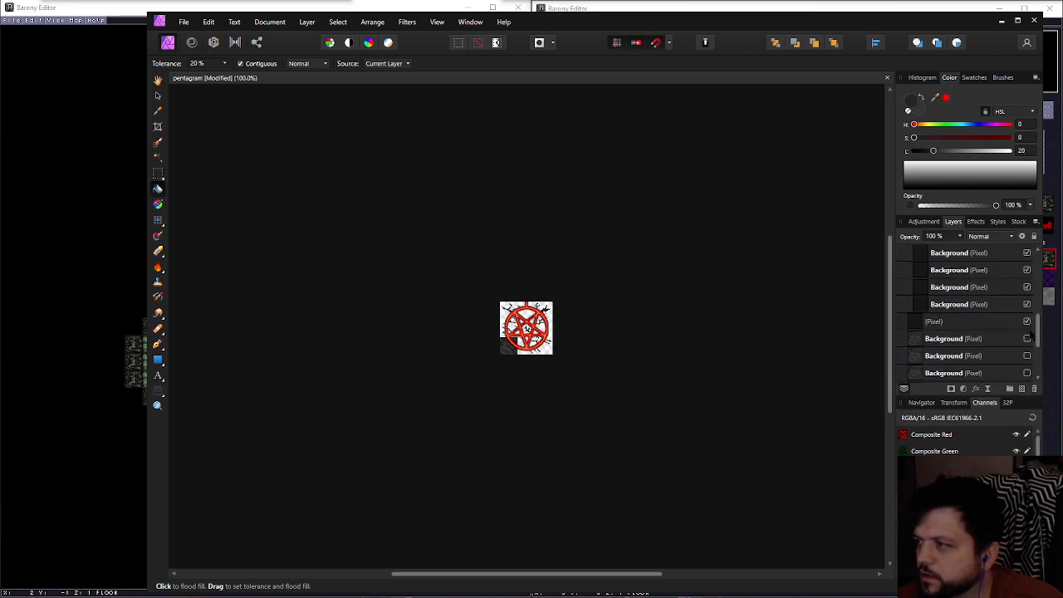
scroll(1028, 339, "up", 3)
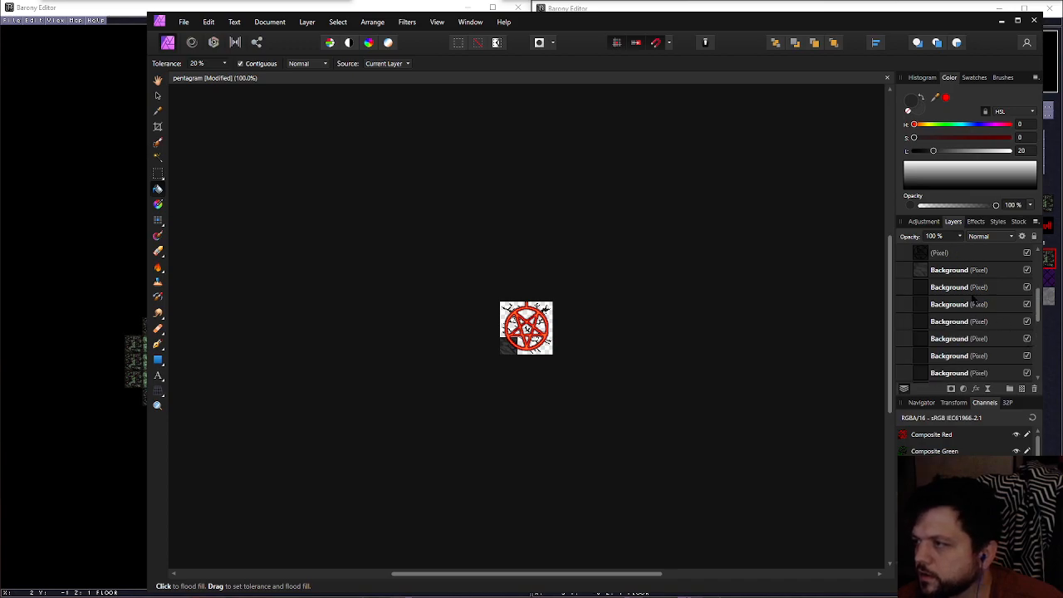
scroll(975, 304, "down", 1)
left_click(978, 355, "shift")
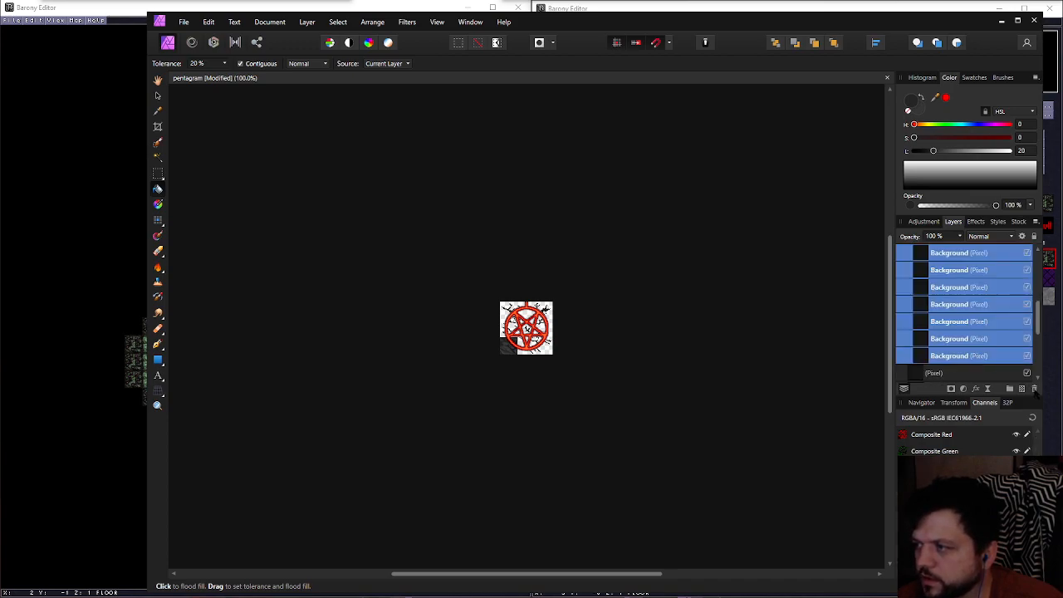
left_click(1034, 389)
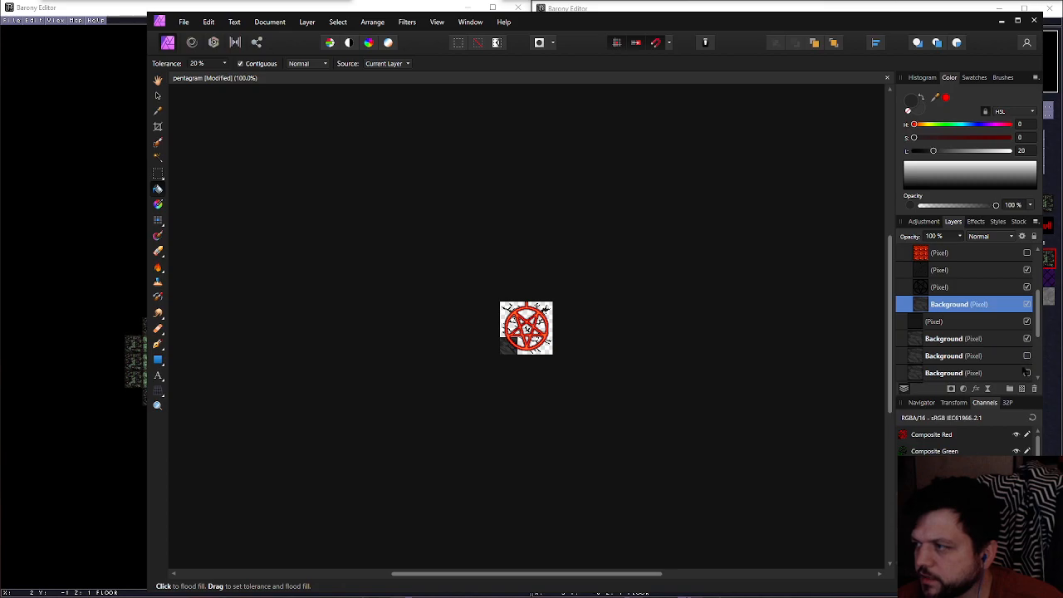
left_click(1036, 389)
Make the hidden original Background layers below the group visible again
scroll(1017, 353, "down", 2)
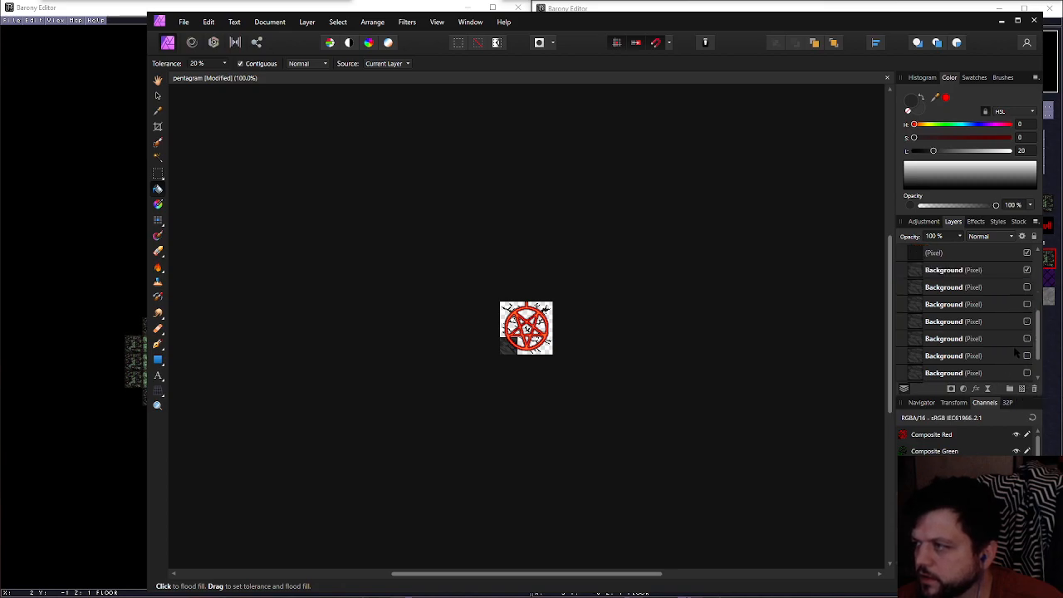
left_click(974, 375)
scroll(975, 375, "up", 1)
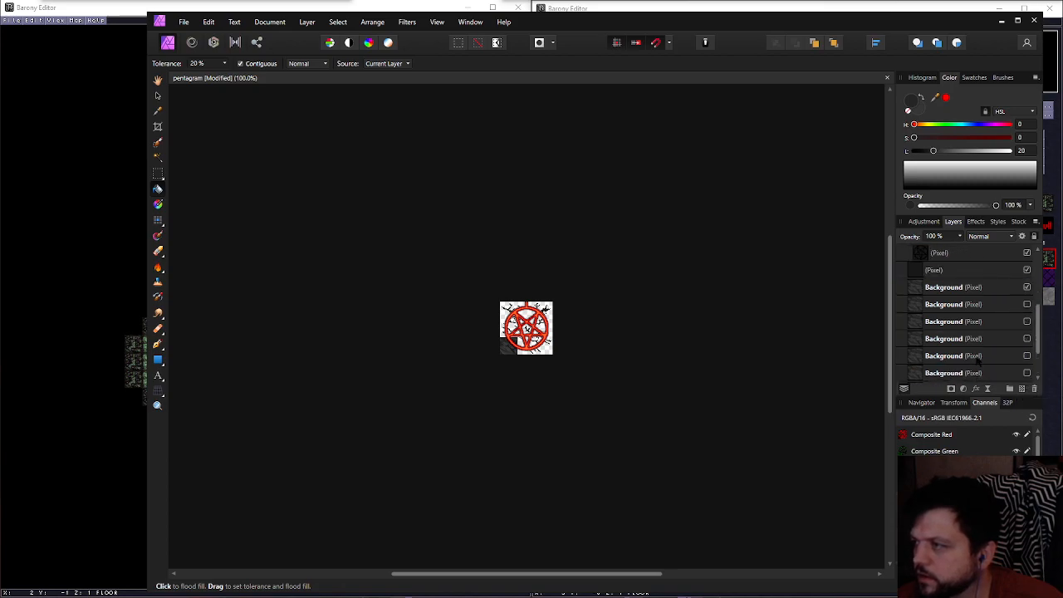
left_click(977, 304, "shift")
scroll(980, 305, "down", 1)
left_click(1027, 373)
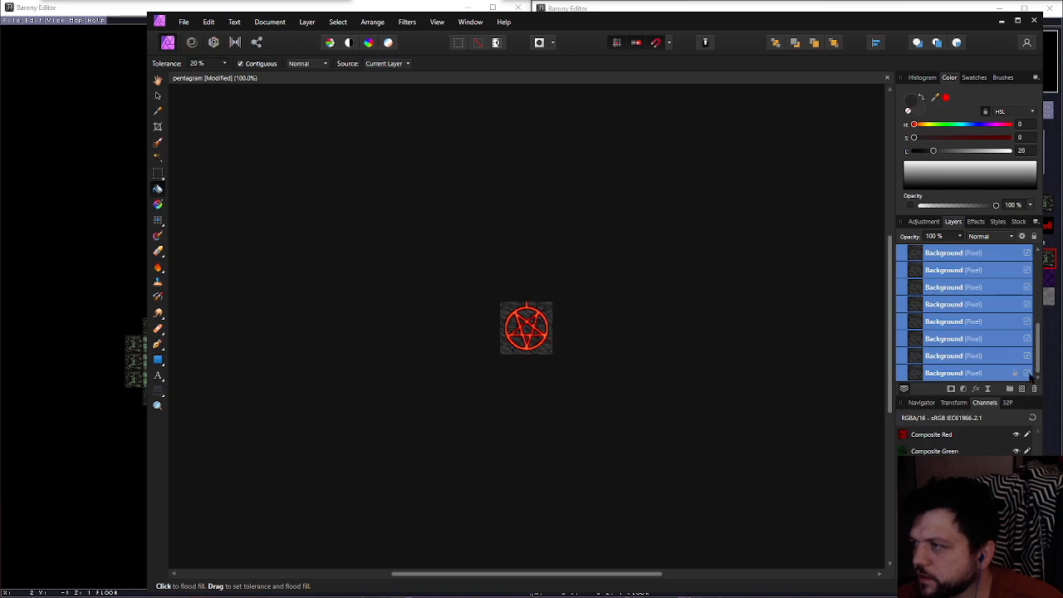
Paste copies of all the stone Background layers beneath the lowest pixel layer inside the group, and collapse the group
scroll(1001, 335, "up", 1)
left_click(968, 290, "shift")
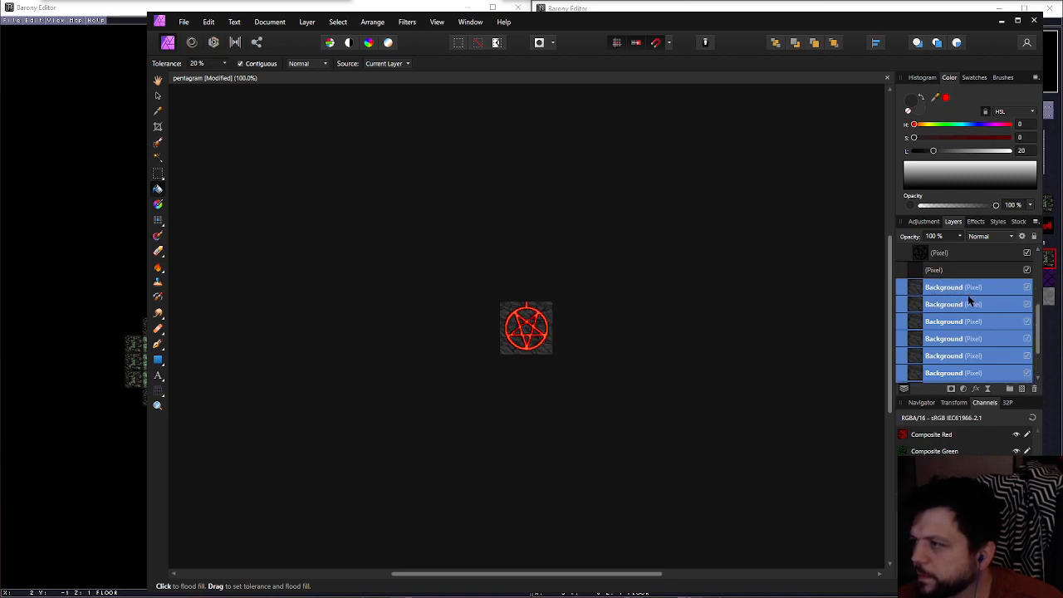
scroll(968, 298, "up", 1)
left_click(951, 307)
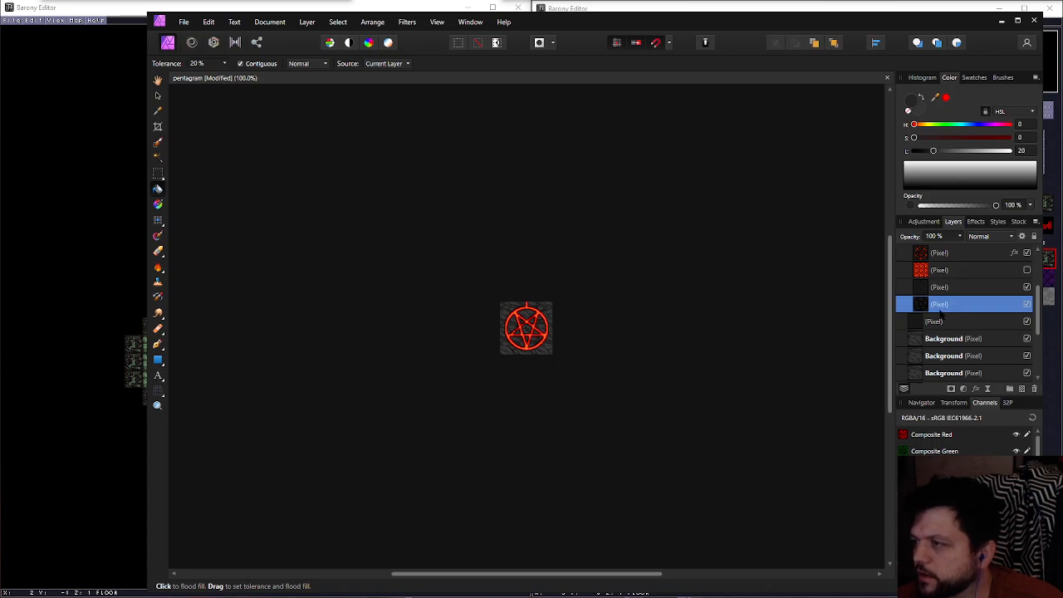
key("ctrl+v")
scroll(938, 310, "down", 3)
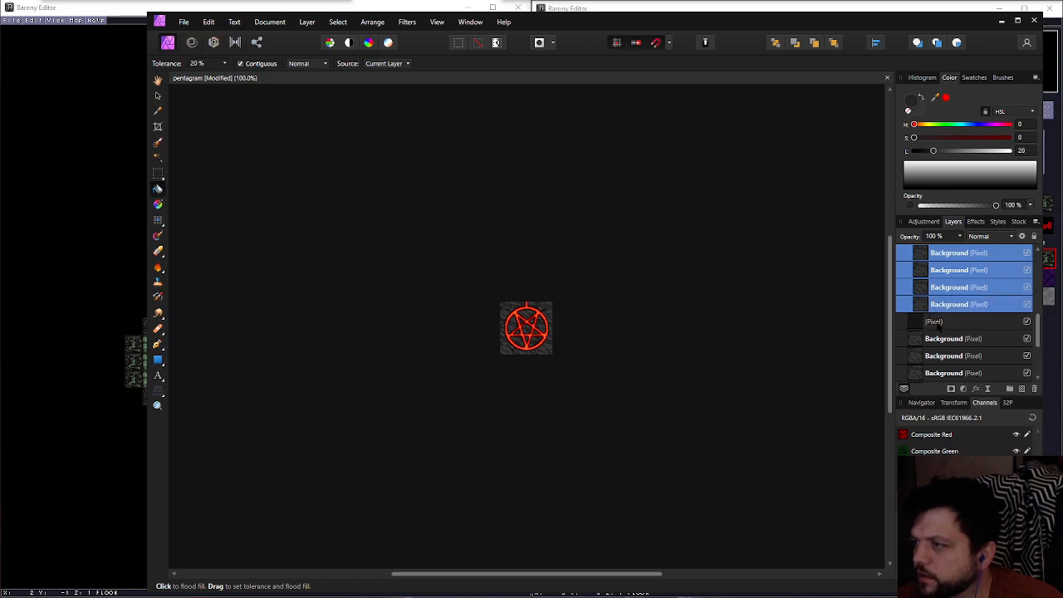
scroll(938, 324, "up", 5)
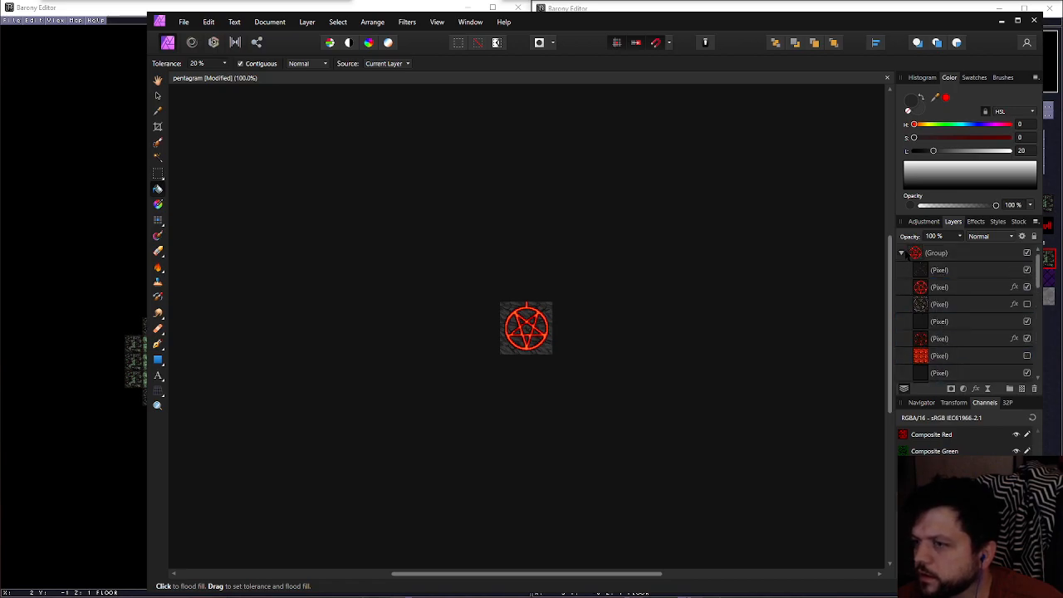
left_click(902, 253)
scroll(551, 318, "up", 8, "ctrl")
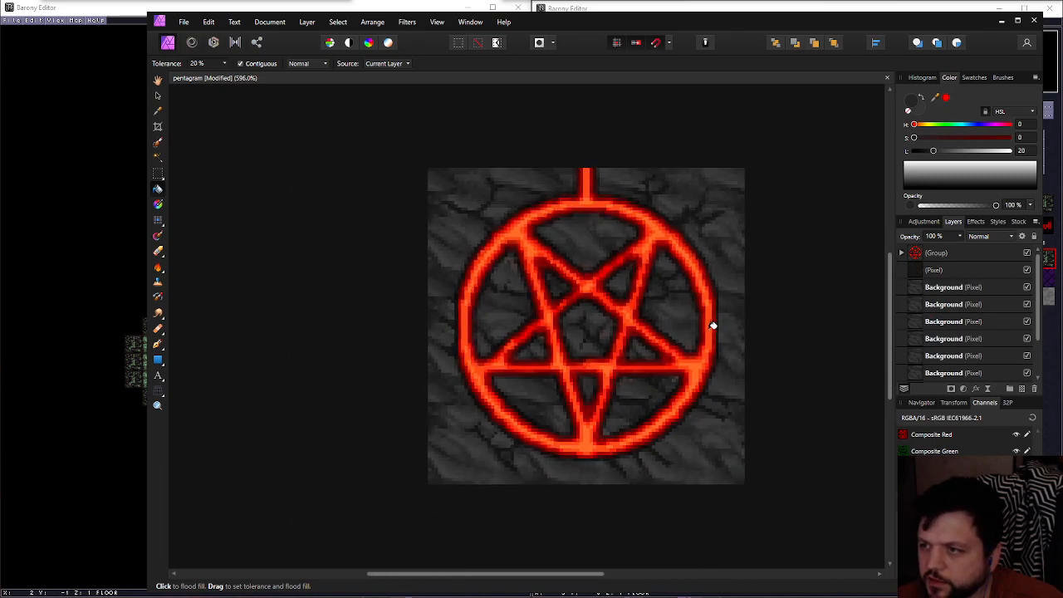
Try rasterizing the pentagram group into a single pixel layer, and restore the group
right_click(936, 253)
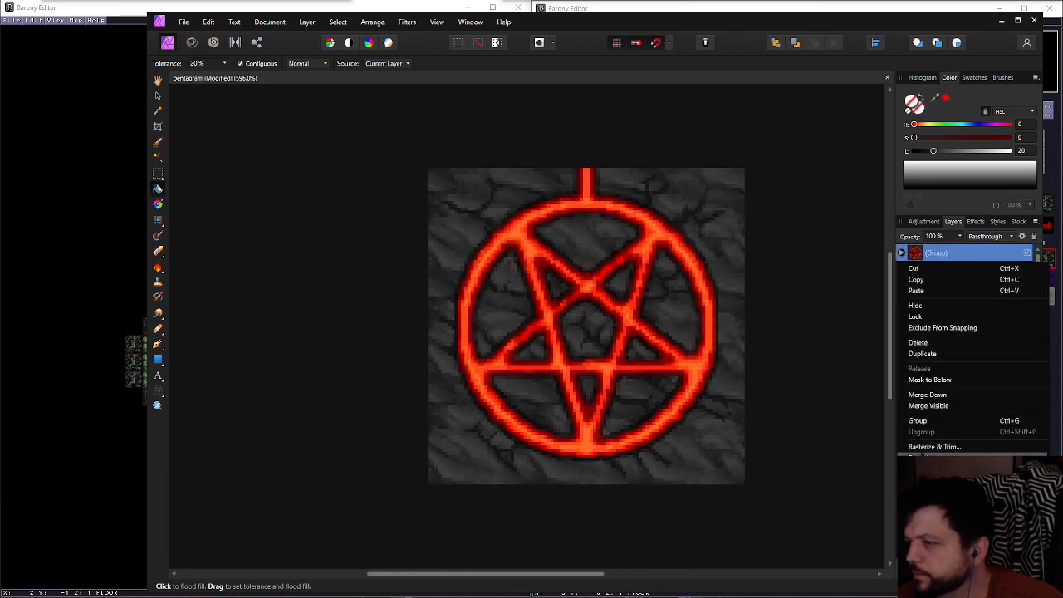
key("Escape")
middle_click_drag(792, 284, 760, 285)
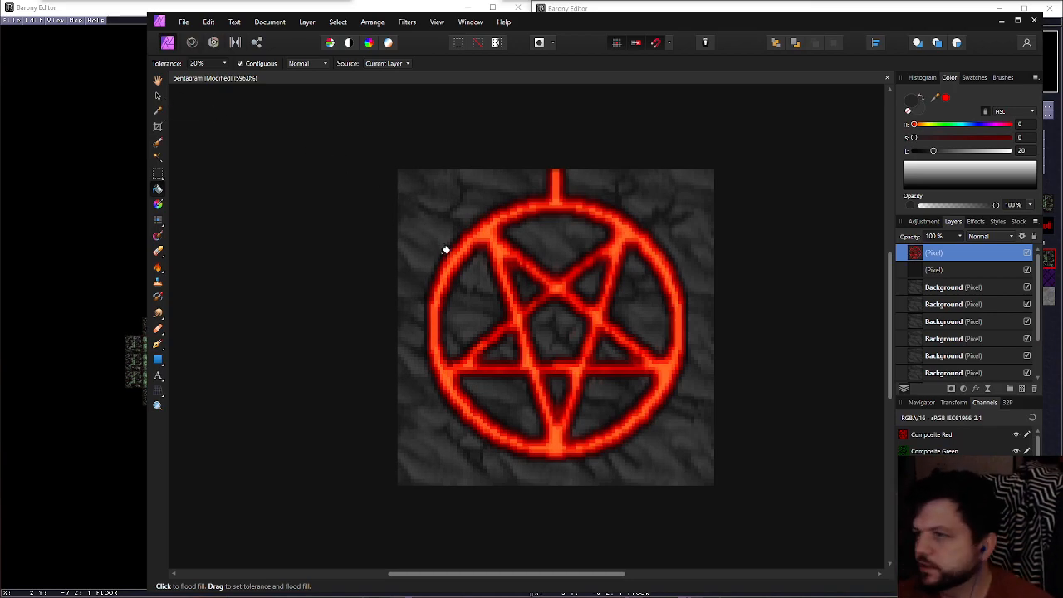
middle_click_drag(359, 285, 346, 280)
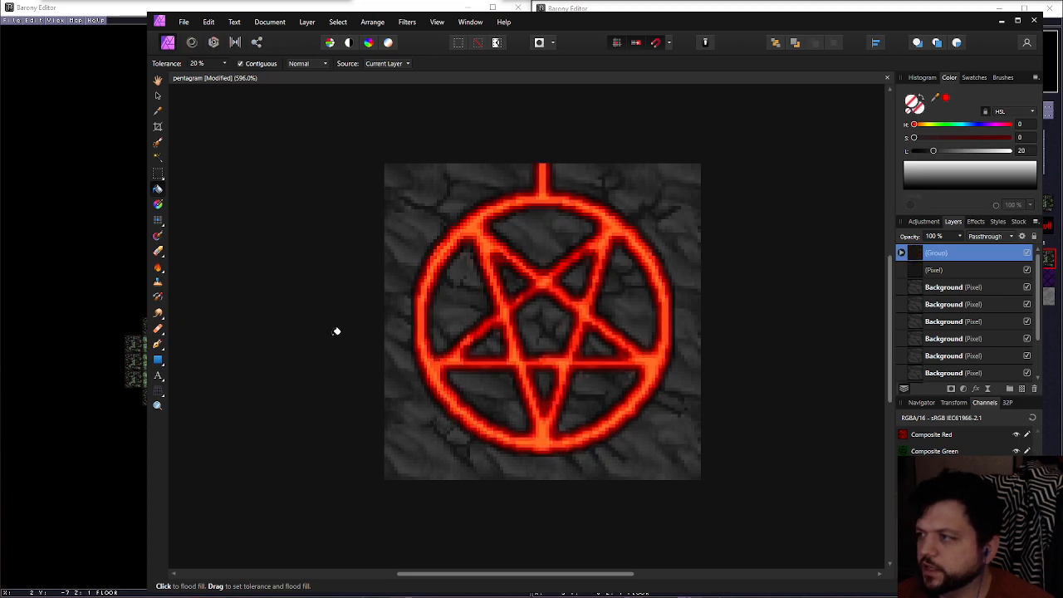
key("ctrl+g")
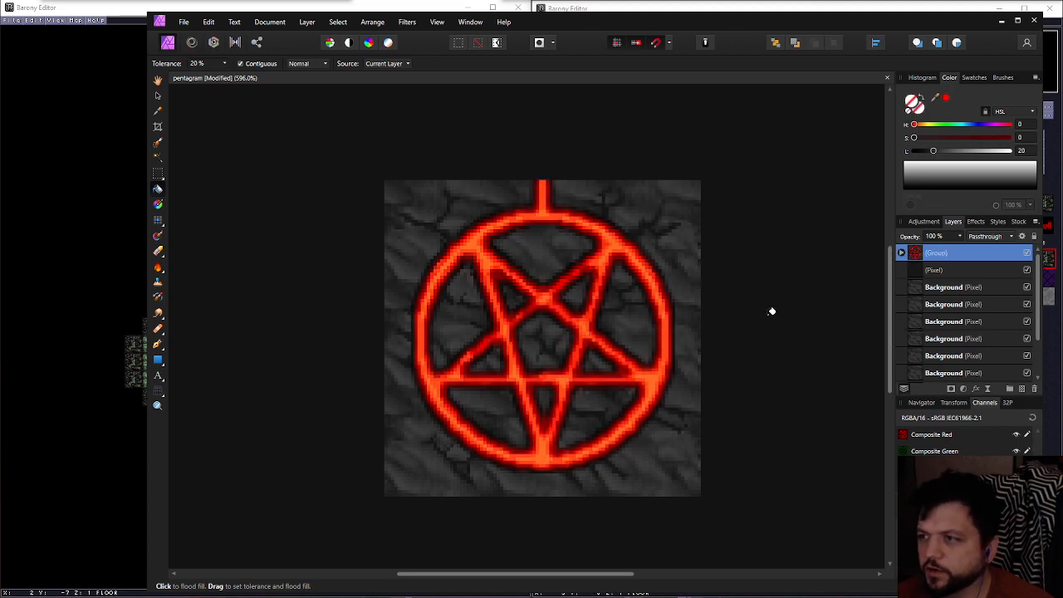
Inspect the pentagram group's look and extent with the Move tool, comparing it with a stone Background layer below
scroll(768, 313, "up", 2, "ctrl")
scroll(768, 313, "down", 5, "ctrl")
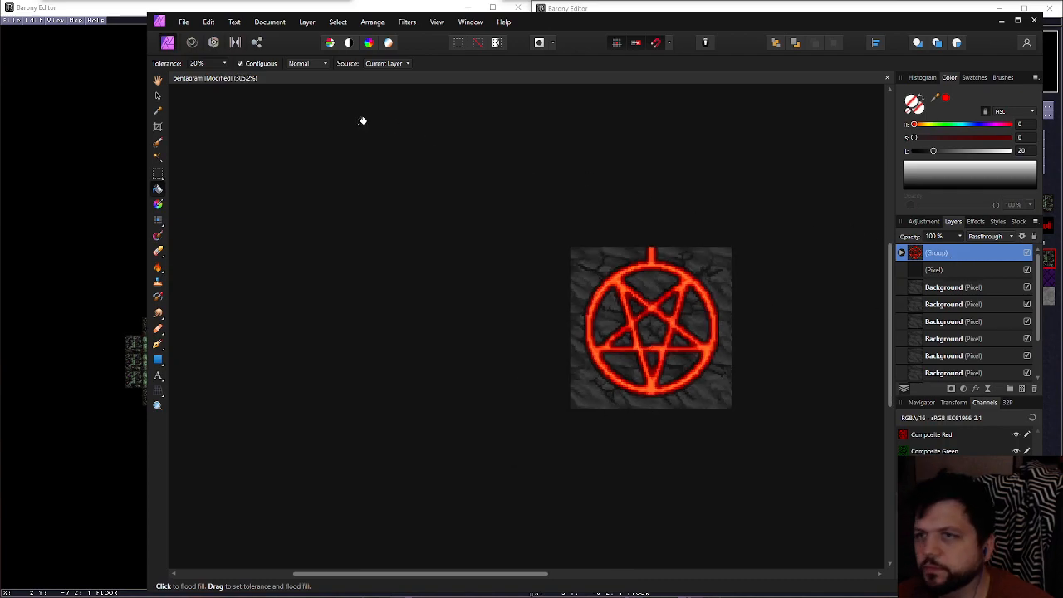
key("v")
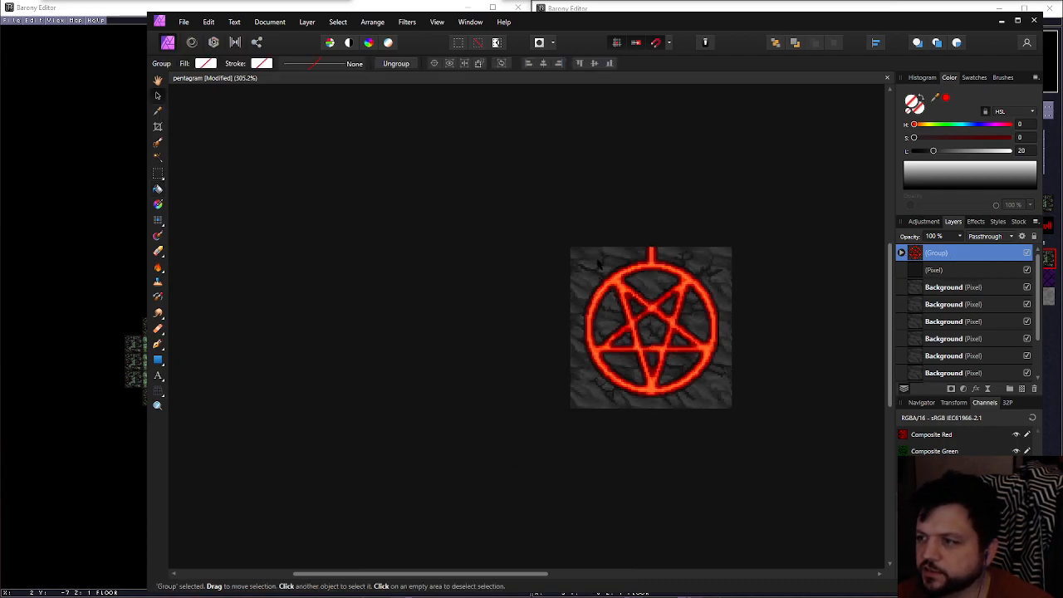
scroll(394, 297, "right", 3)
scroll(394, 299, "up", 2, "ctrl")
scroll(410, 296, "up", 1, "ctrl")
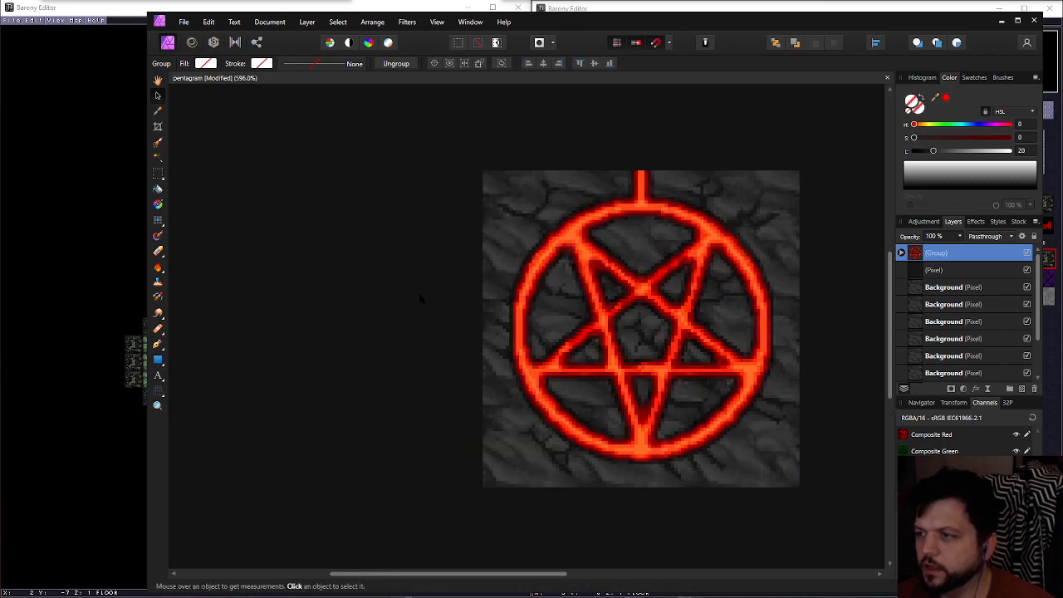
scroll(378, 291, "right", 1)
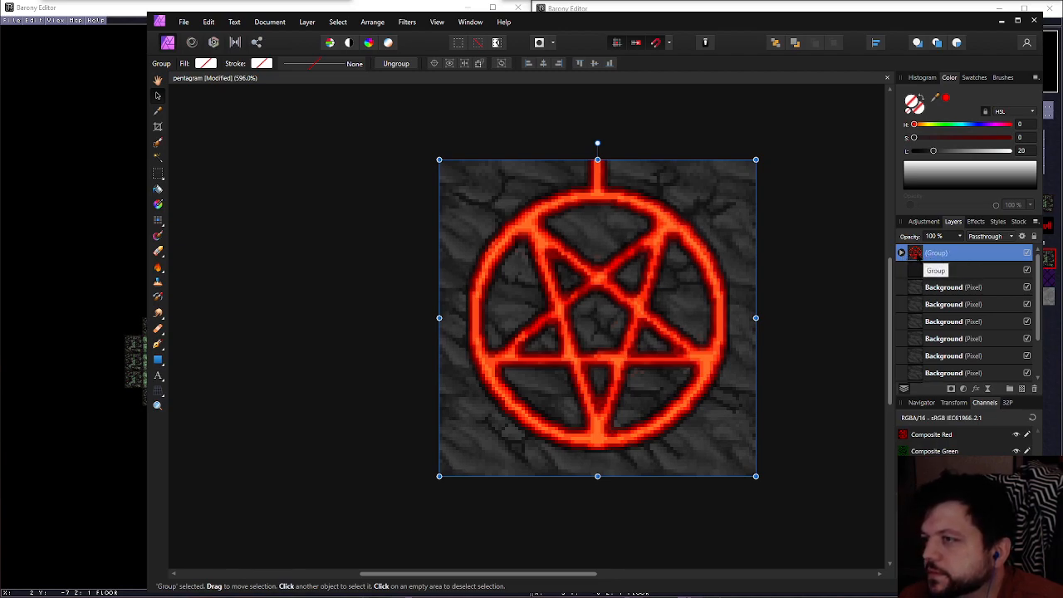
left_click(943, 303)
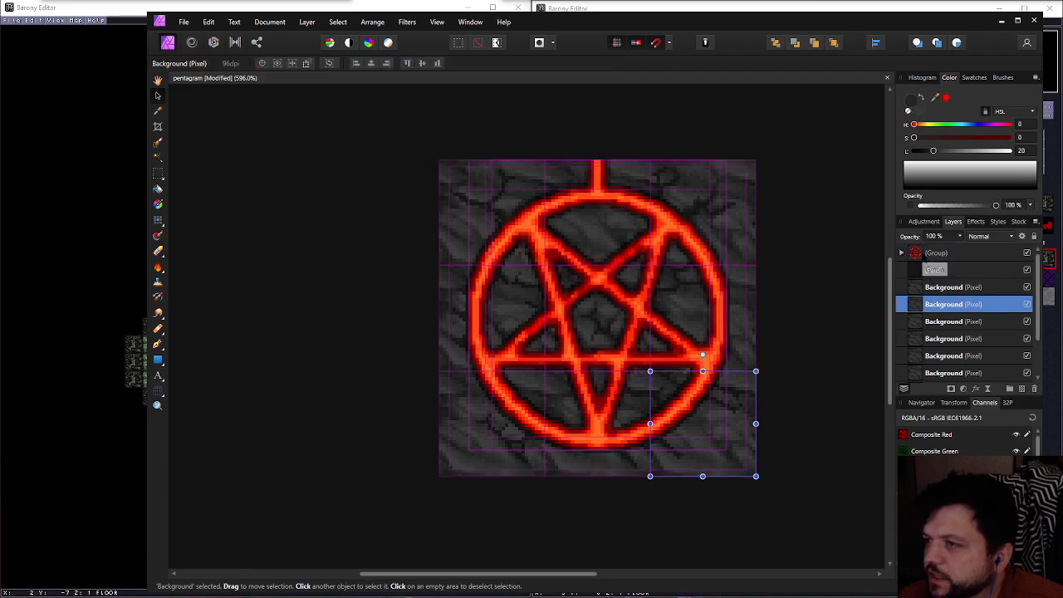
left_click(925, 254)
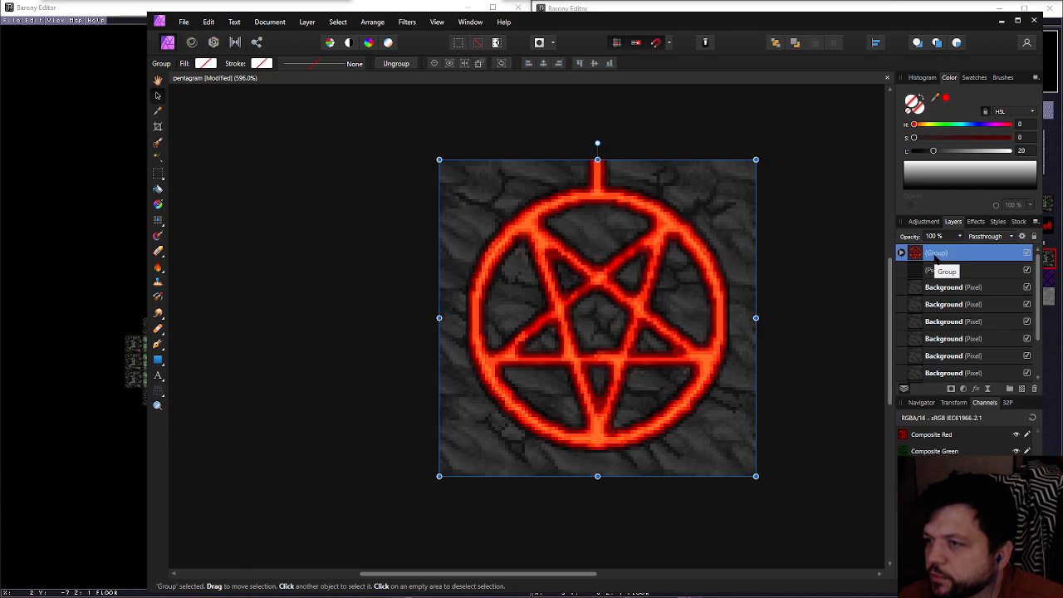
Export the whole document as a 96 × 96 px PNG, and open pentagram.png as a separate document
left_click(184, 22)
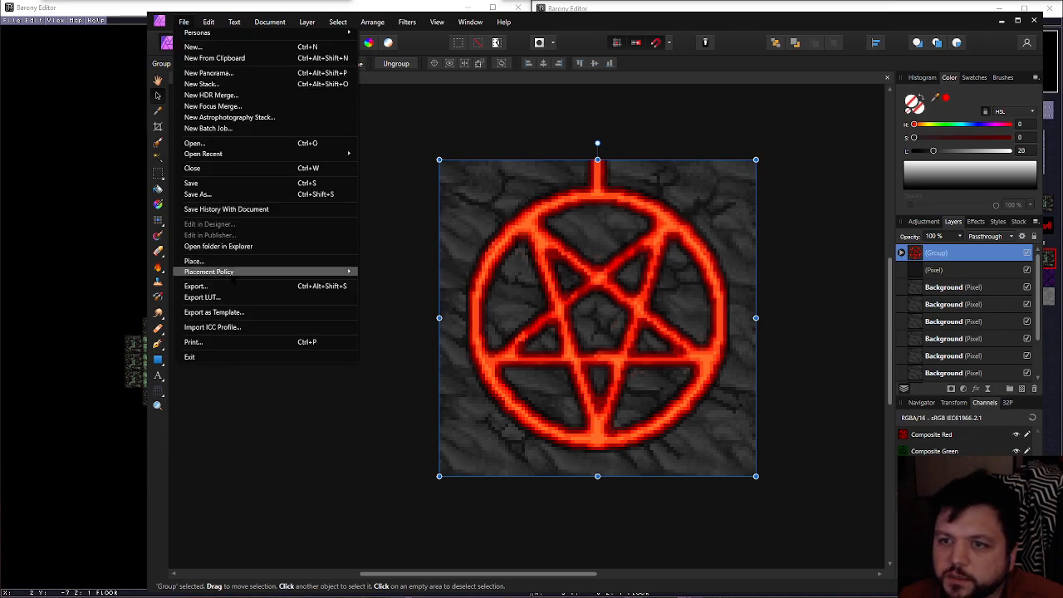
left_click(234, 286)
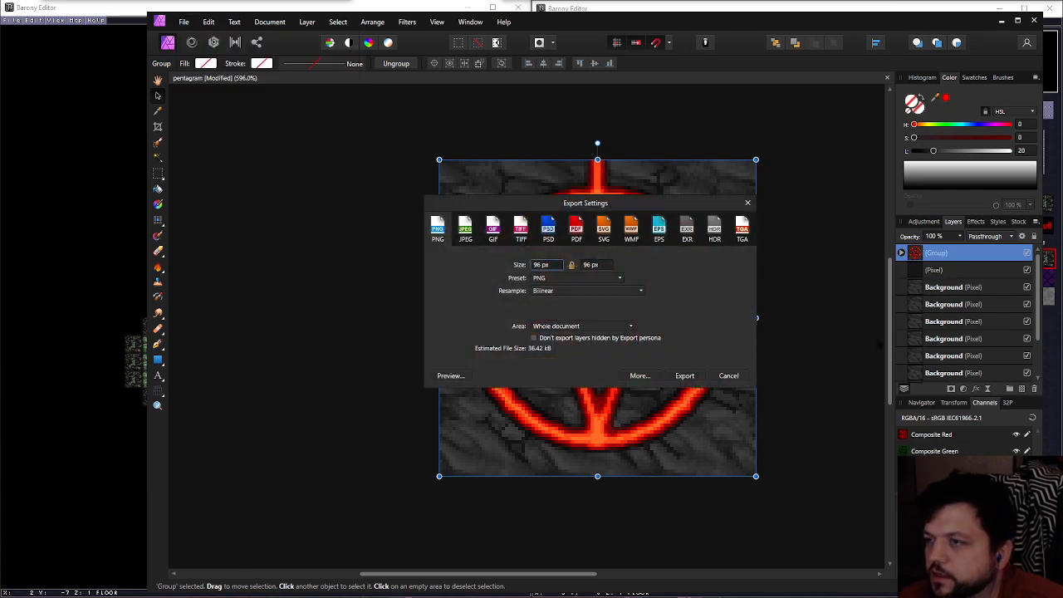
key("Escape")
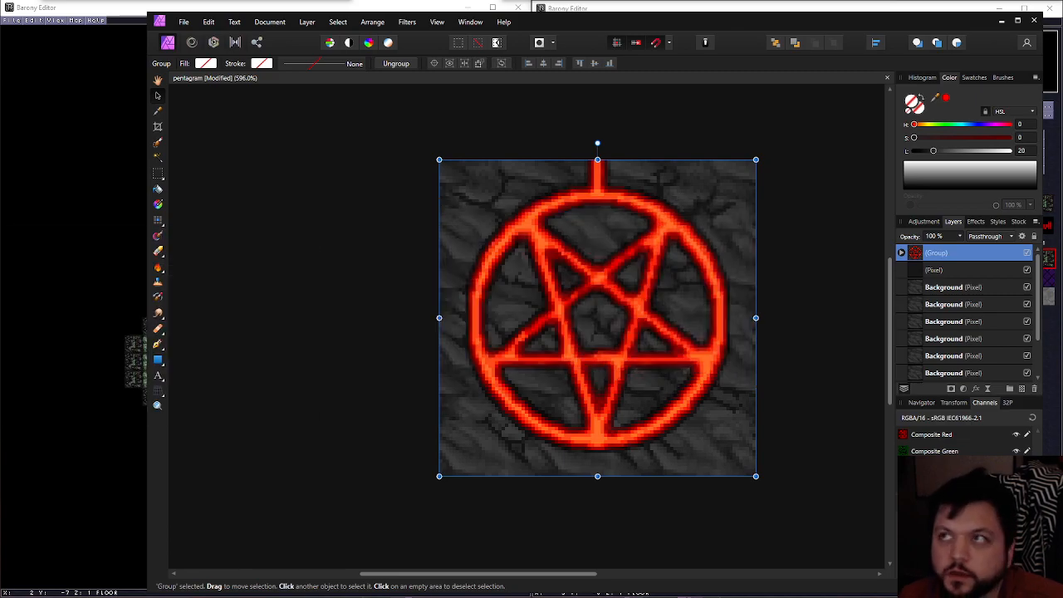
left_click_drag(312, 20, 0, 94)
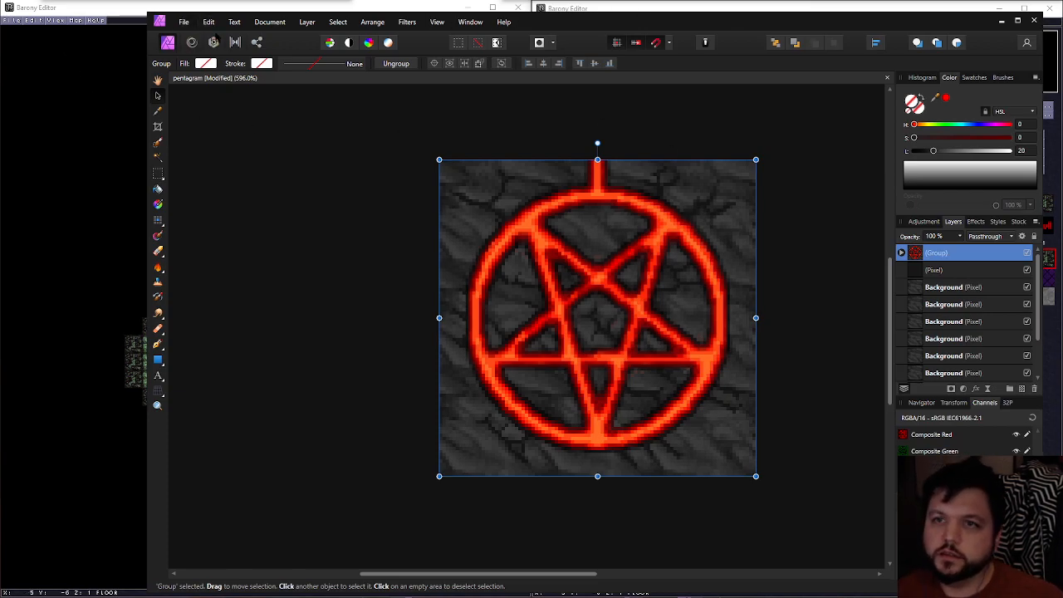
left_click(184, 22)
left_click(193, 144)
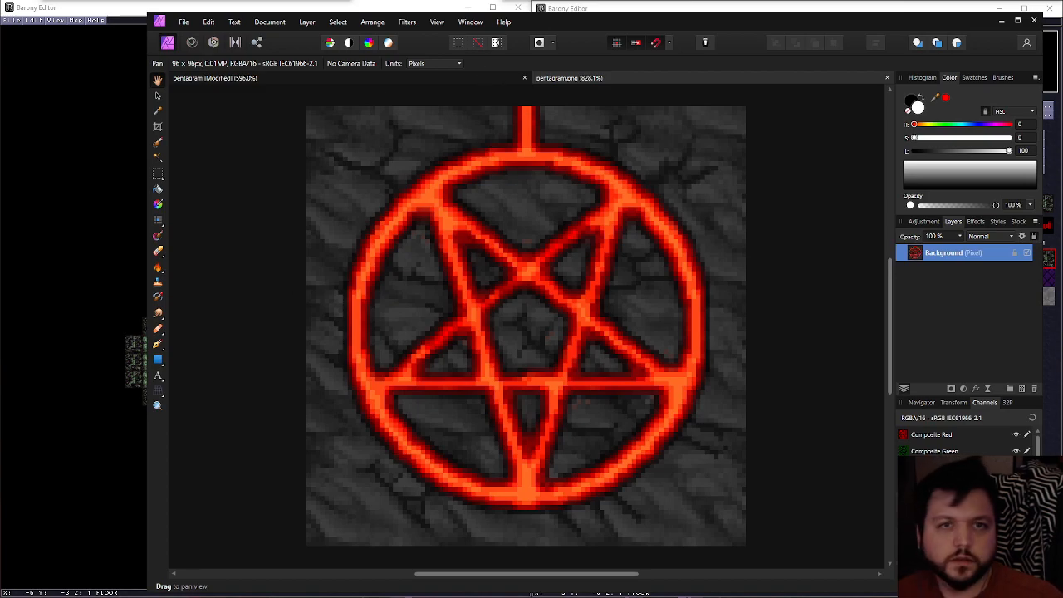
Copy the flattened image from pentagram.png and paste it as the uppermost layer of the layered pentagram document
left_click(508, 79)
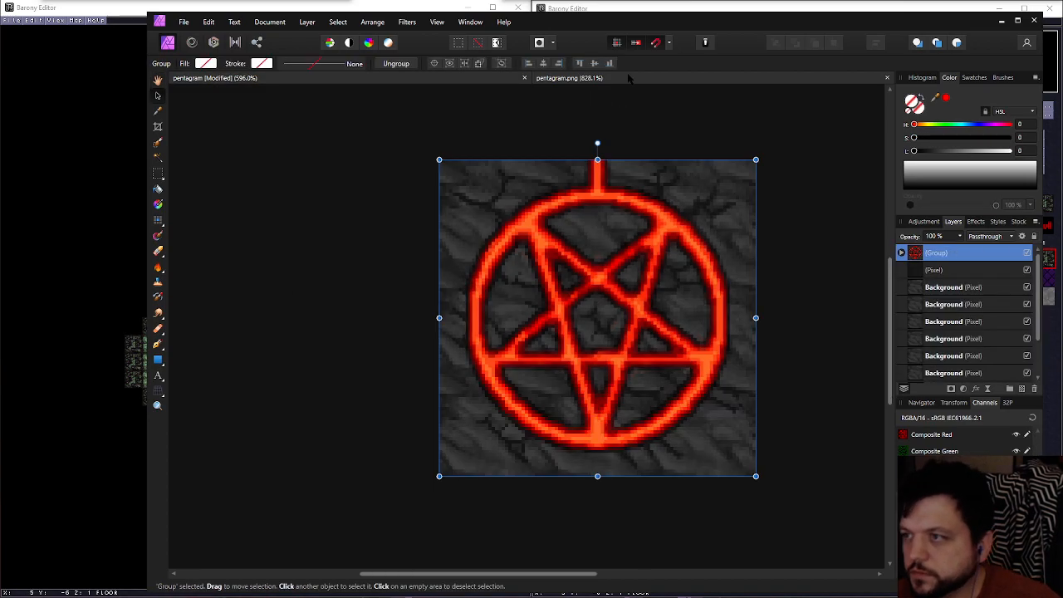
left_click(627, 80)
key("ctrl+a")
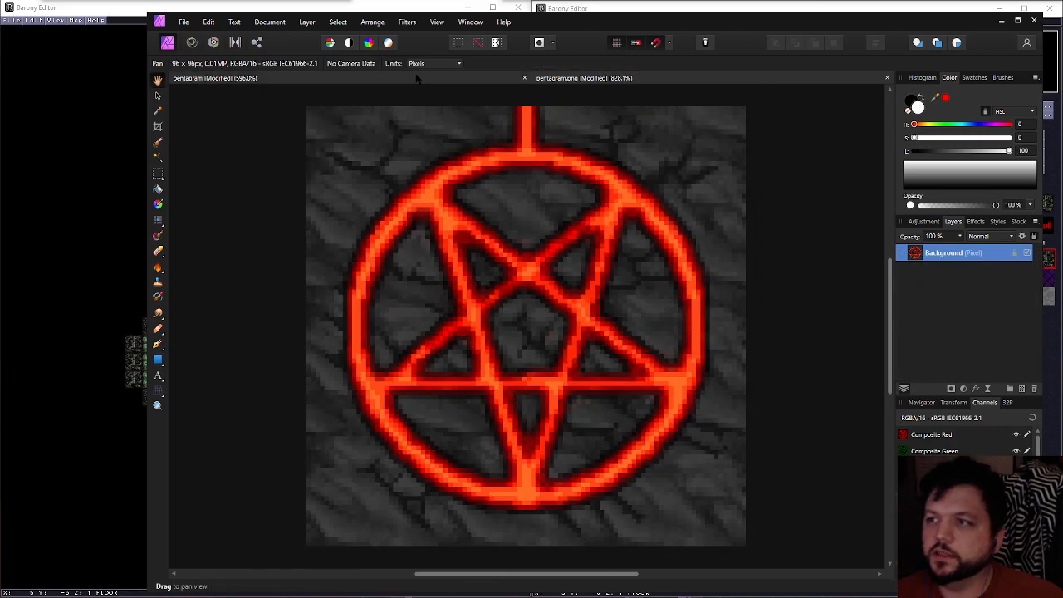
left_click(419, 79)
key("ctrl+v")
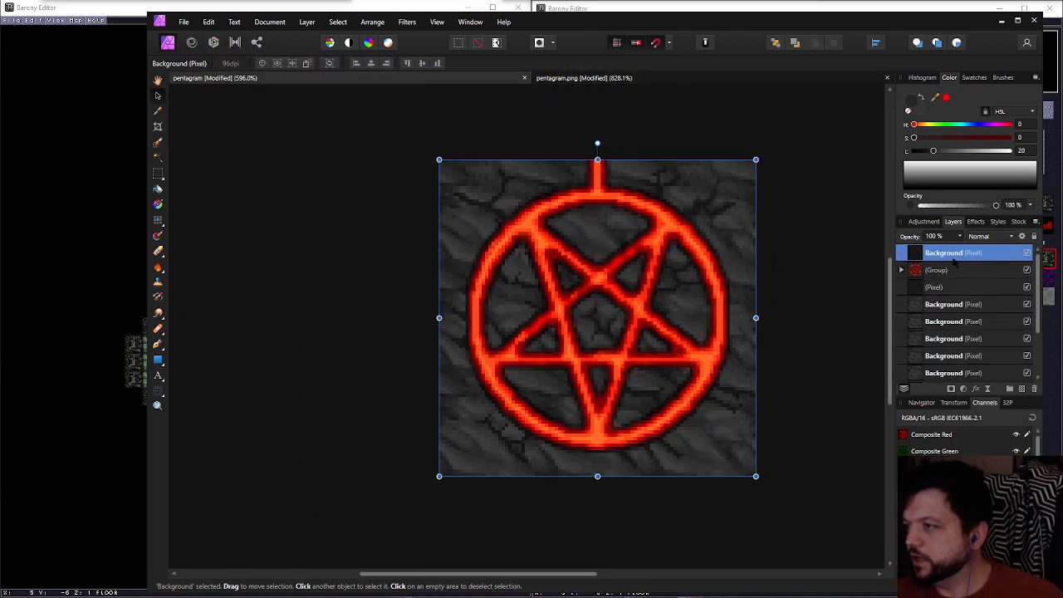
Delete the old pentagram group and the unnamed pixel layer directly beneath it
left_click(958, 269)
left_click(960, 292, "shift")
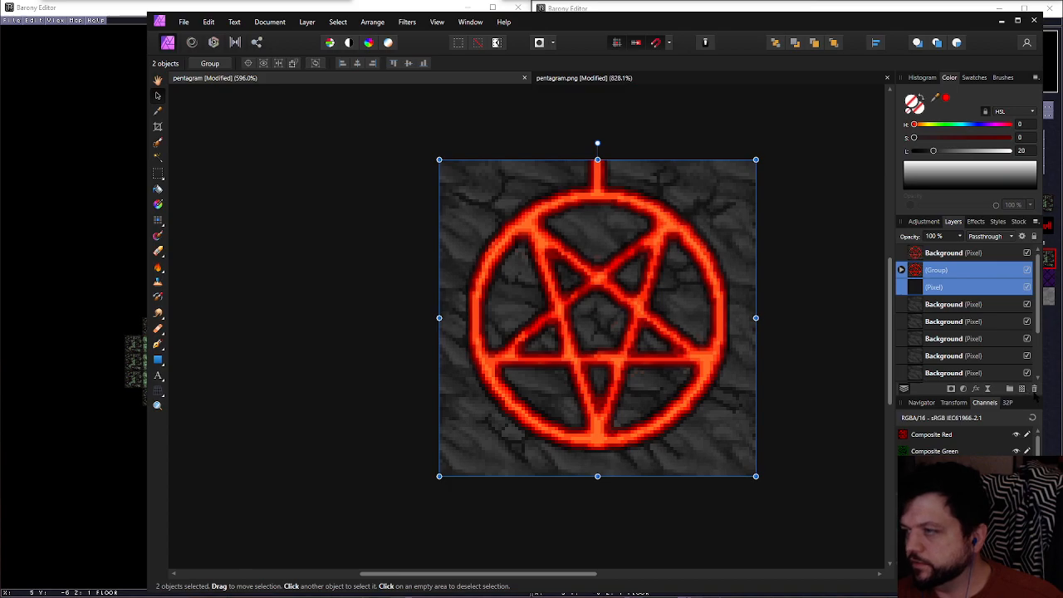
left_click(1033, 391)
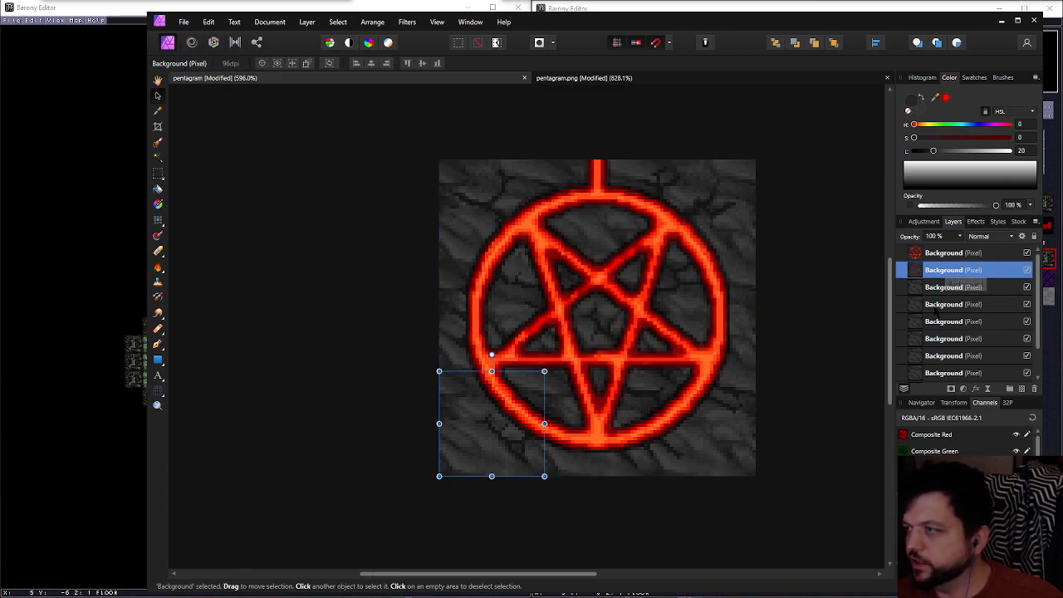
Examine which tile of the texture each stone Background layer covers
left_click(954, 293)
scroll(957, 297, "down", 2)
scroll(960, 305, "up", 2)
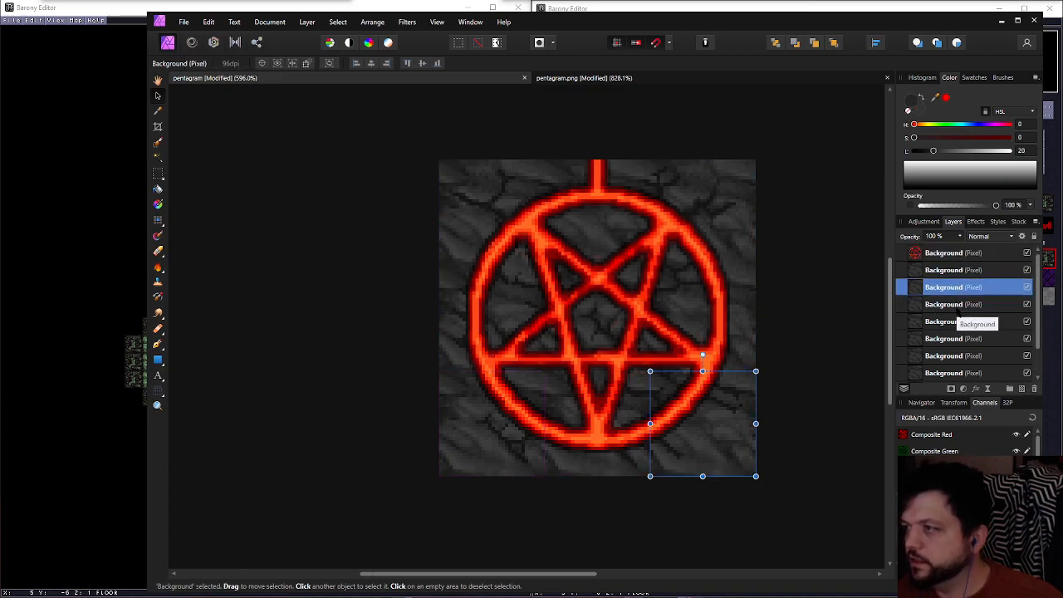
left_click(939, 269)
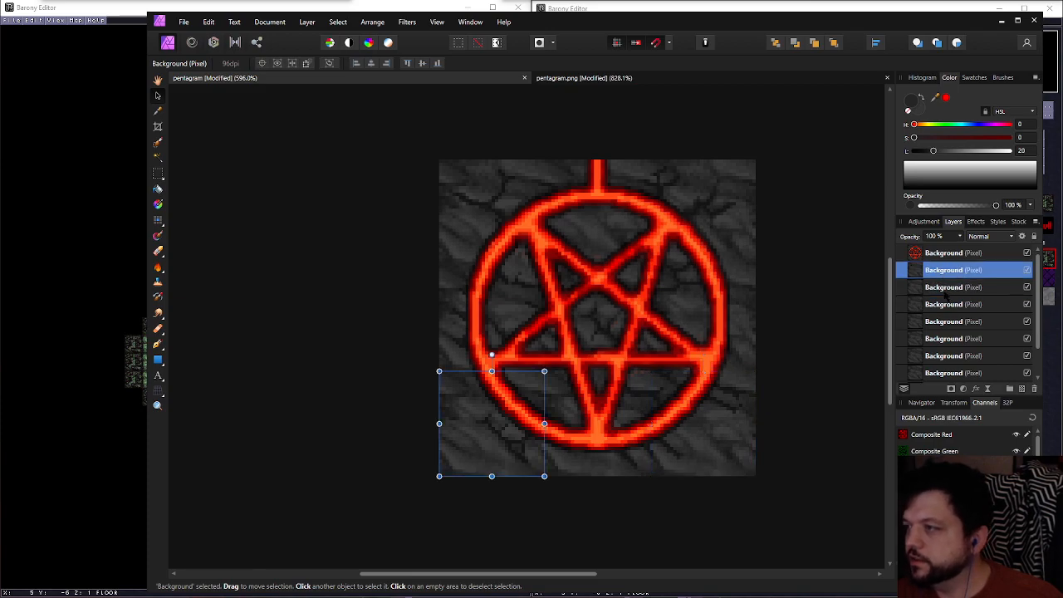
scroll(945, 293, "down", 2)
left_click(950, 371)
scroll(950, 371, "up", 2)
scroll(950, 371, "down", 2)
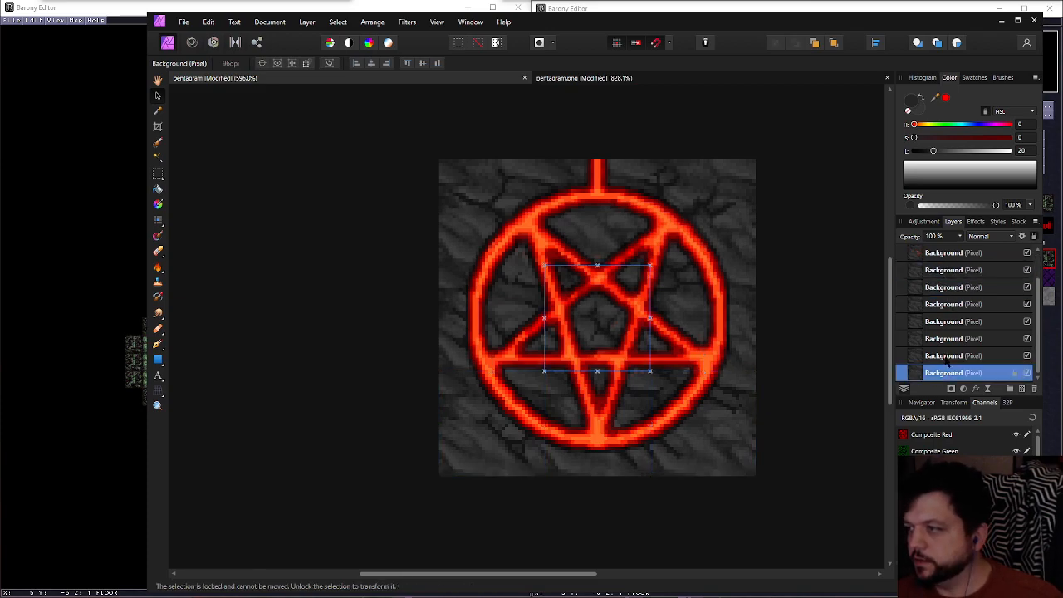
scroll(947, 355, "up", 2)
Rename the Background layer covering the texture's lower-left tile as SW
left_click(941, 270)
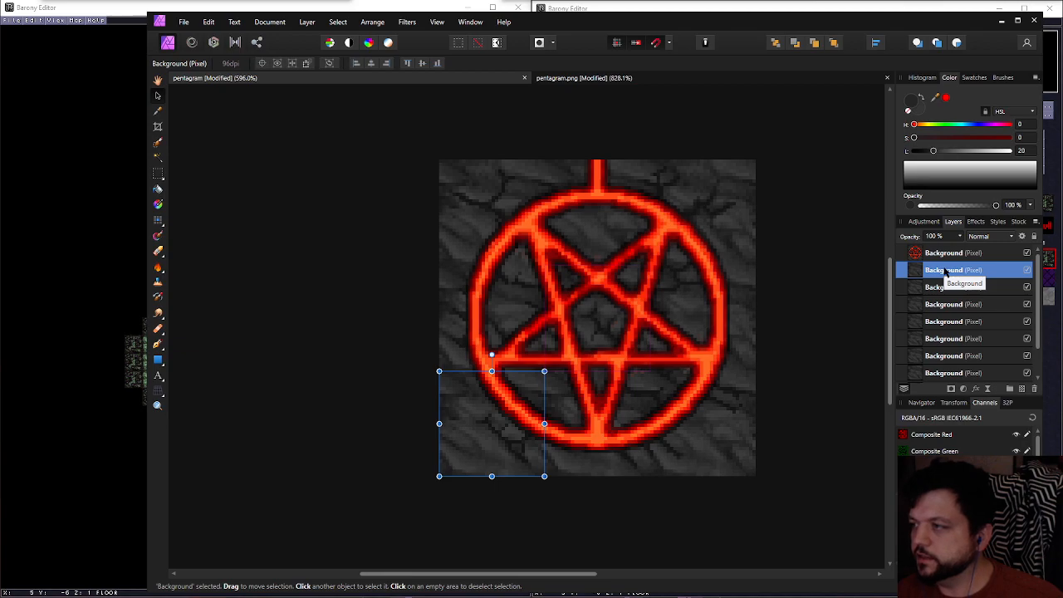
double_click(945, 270)
type("SW")
key("Return")
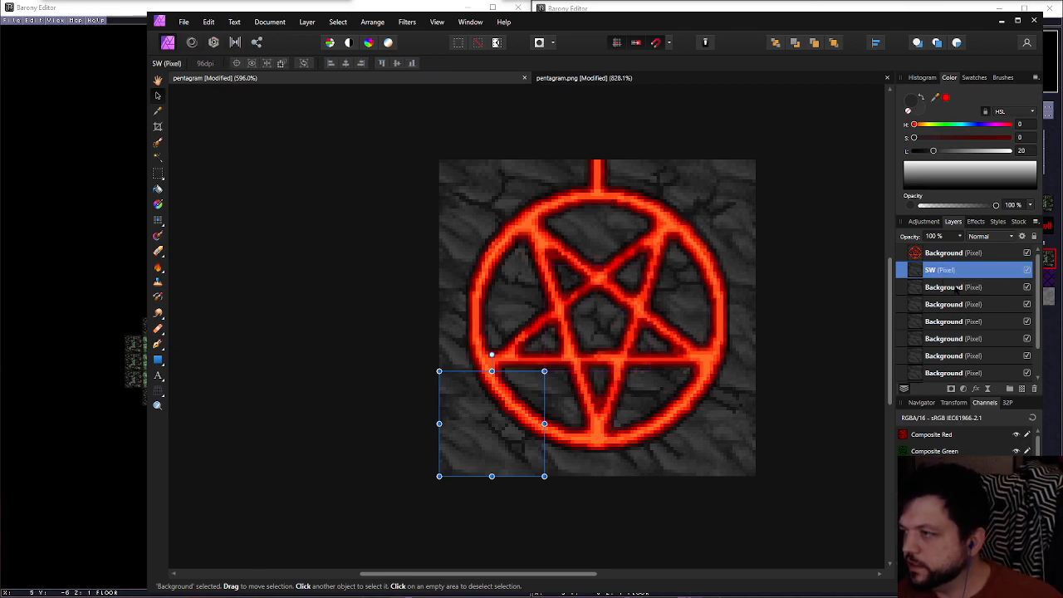
Rename the Background layer covering the texture's lower-right tile as SE
left_click(956, 288)
left_click(957, 287)
type("SE")
key("Return")
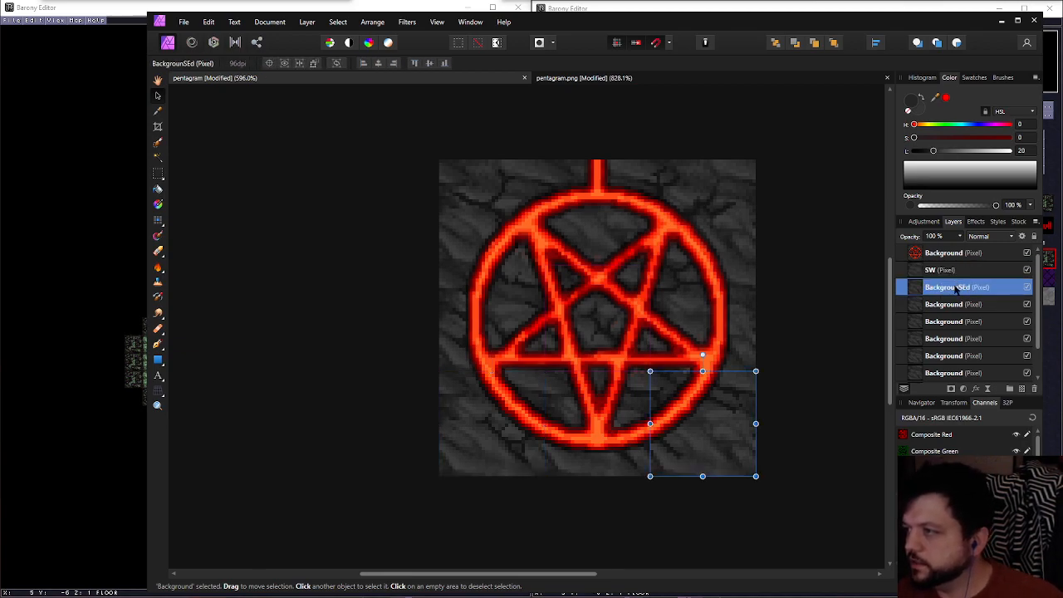
double_click(957, 287)
type("SE")
key("Return")
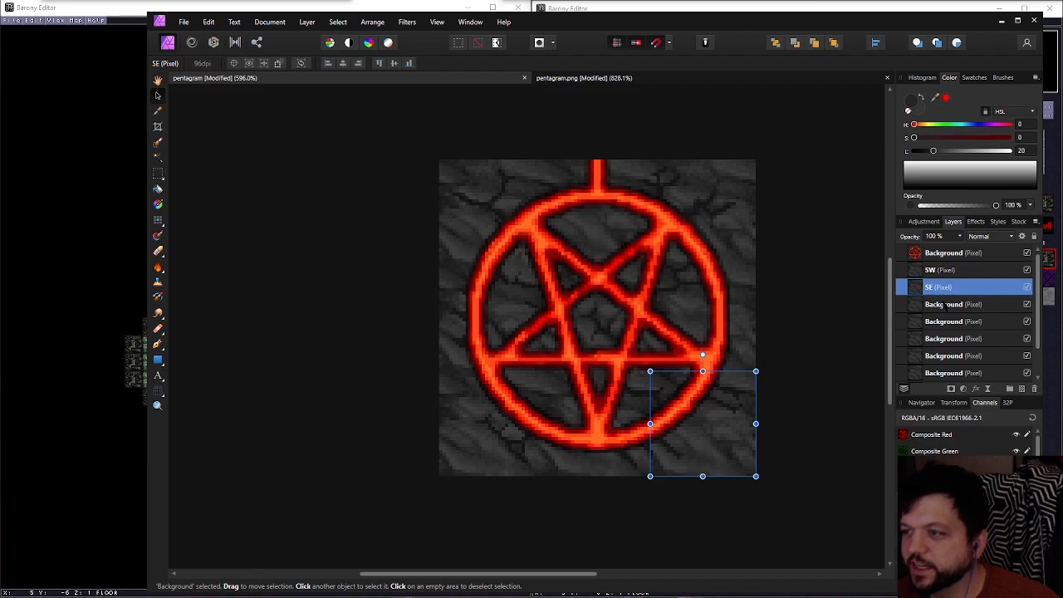
Rename the Background layer covering the texture's upper-right tile as NE
left_click(944, 306)
left_click(943, 306)
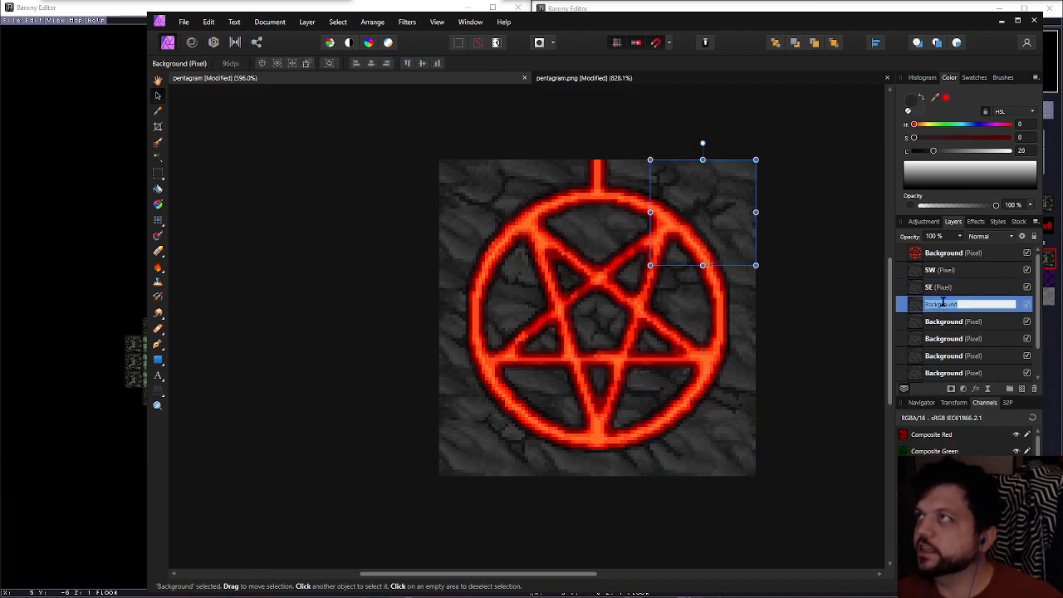
type("NE")
key("Return")
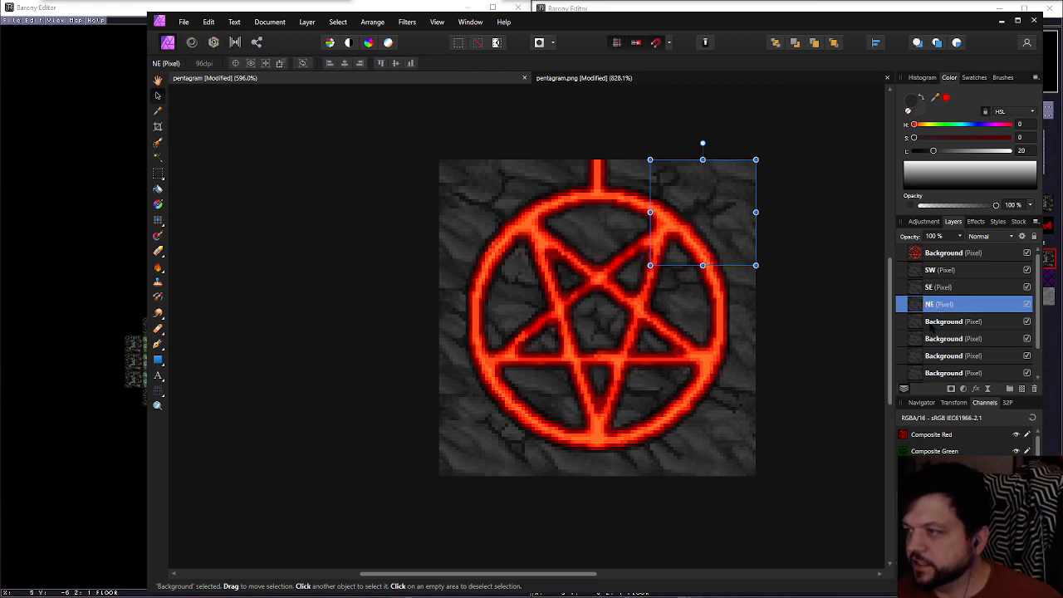
Rename the Background layer covering the texture's middle-right tile as E
left_click(931, 322)
left_click(930, 323)
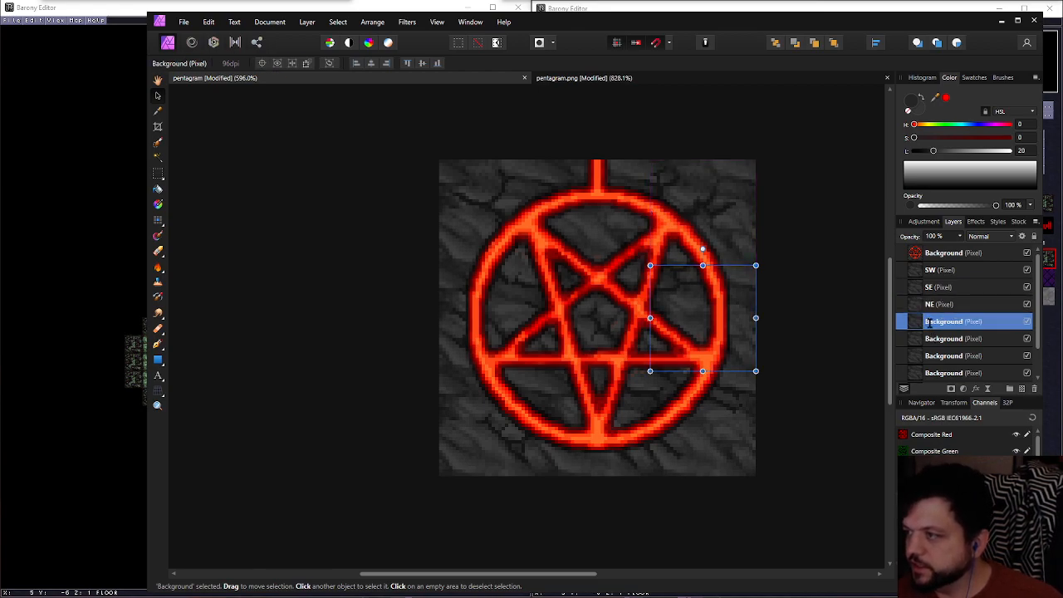
type("E")
key("Return")
Rename the Background layer covering the texture's lower-middle tile as S
left_click(931, 338)
left_click(930, 339)
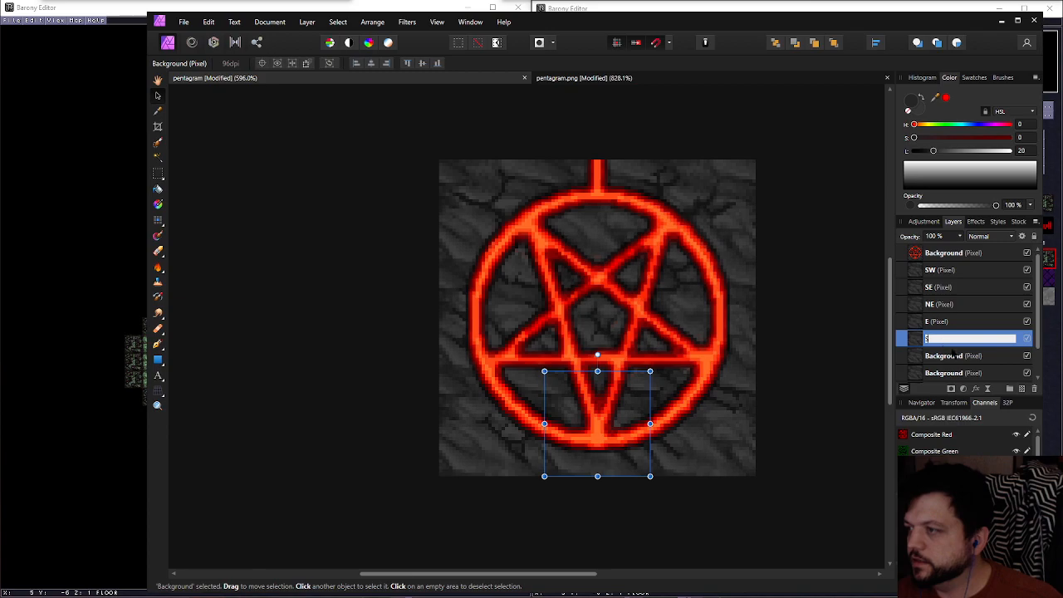
type("S")
key("Return")
Rename the Background layer covering the texture's upper-left tile as NW
left_click(957, 357)
left_click(958, 357)
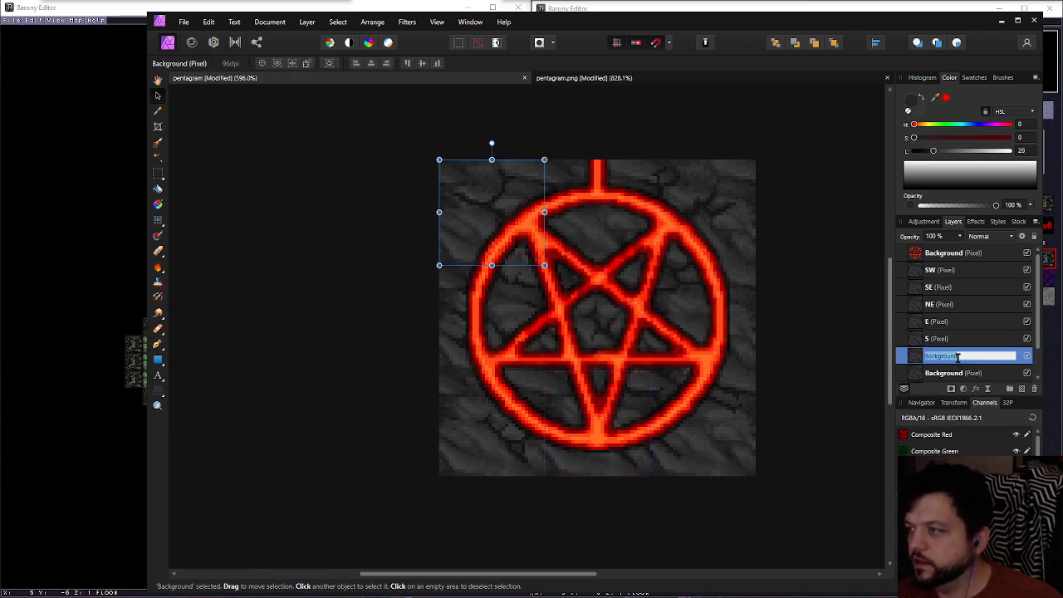
type("N")
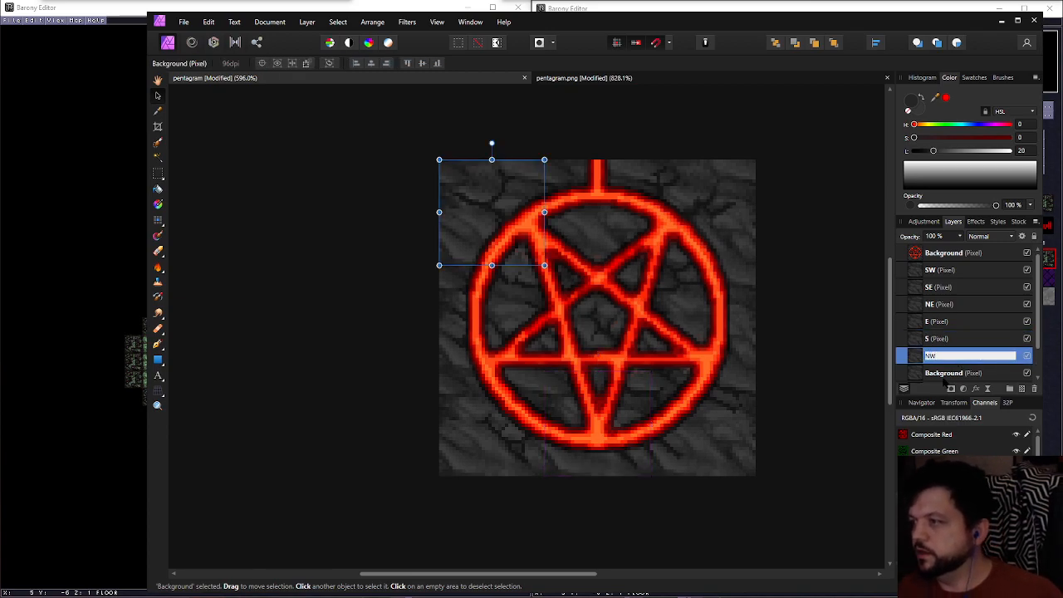
type("W")
key("Return")
Rename the Background layer covering the texture's upper-middle tile as N
scroll(947, 380, "down", 1)
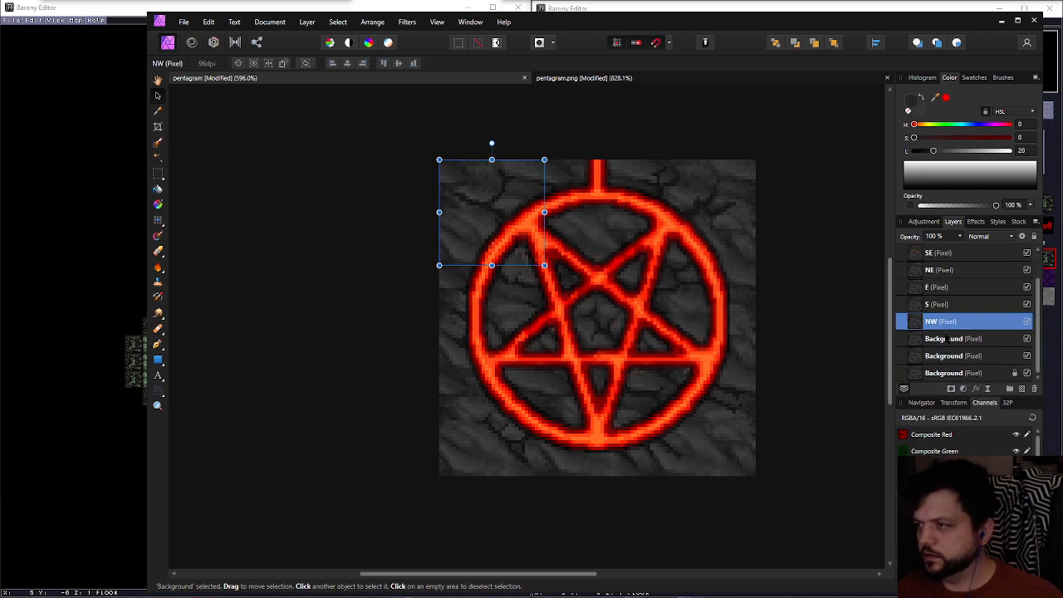
left_click(947, 338)
double_click(945, 338)
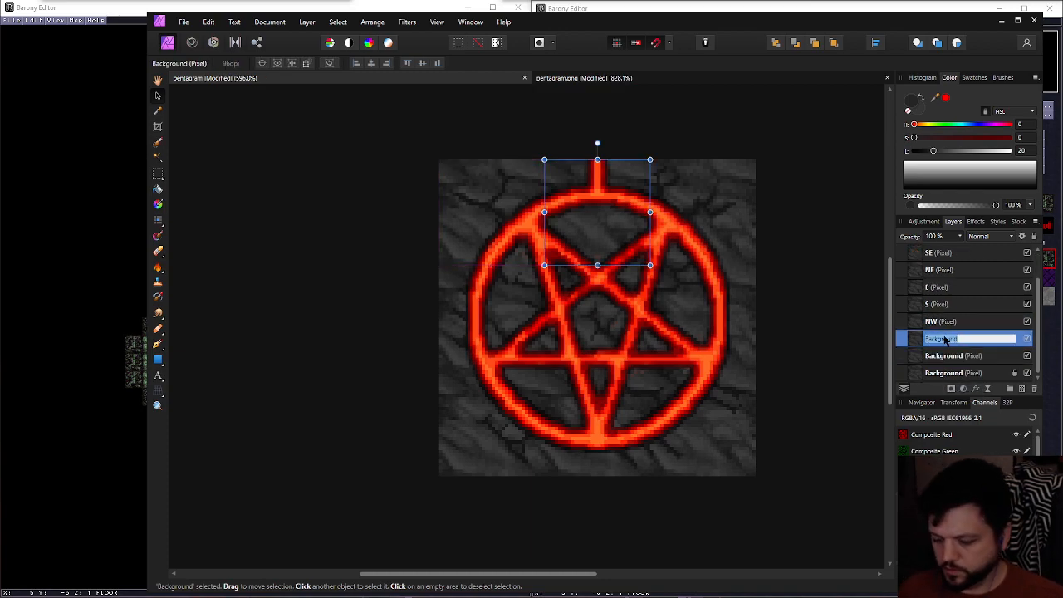
type("N")
key("Return")
Rename the Background layer covering the texture's middle-left tile as W
left_click(942, 355)
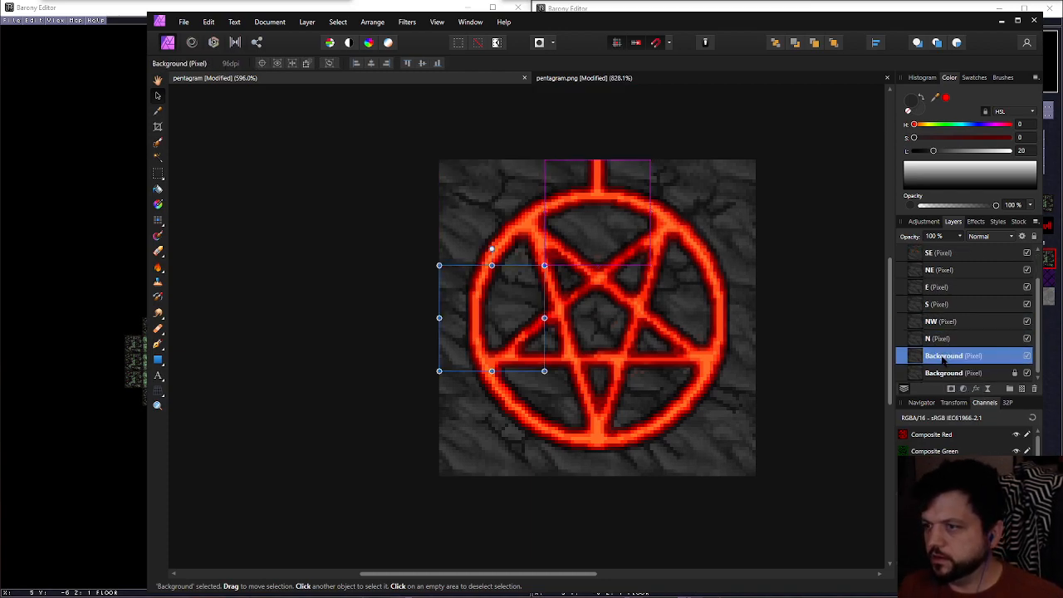
double_click(941, 356)
type("W")
key("Return")
Rename the locked Background layer covering the texture's centre tile as C
left_click(948, 373)
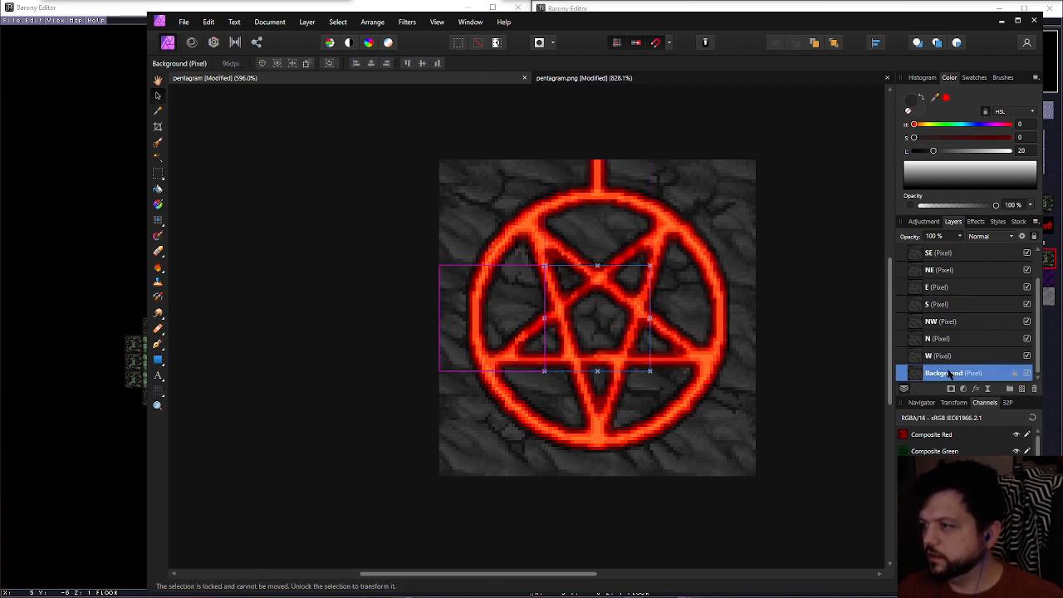
double_click(948, 373)
type("C")
key("Return")
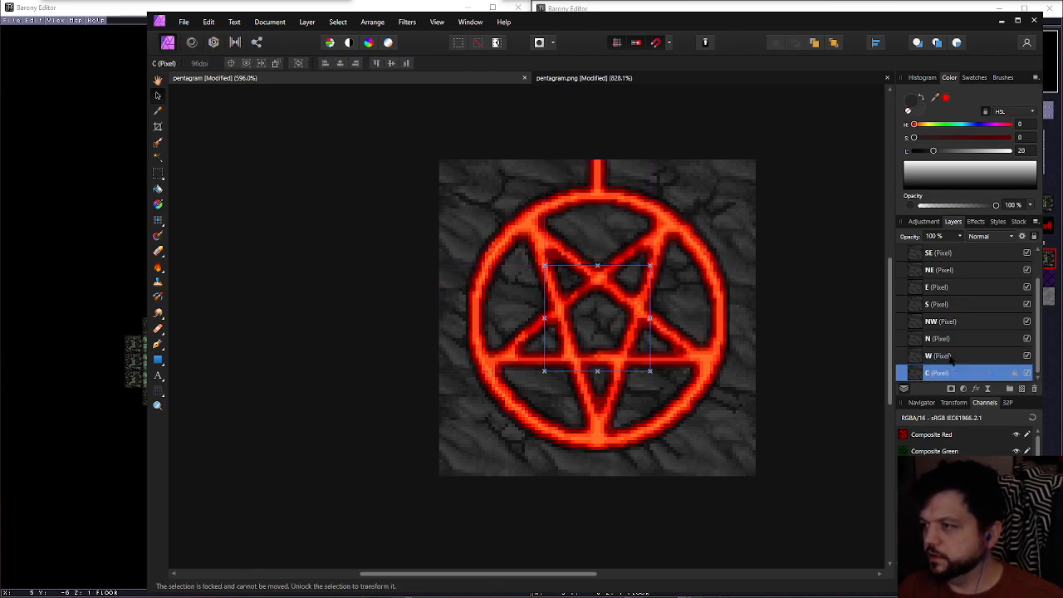
Load the SW layer's area as a pixel selection and make the pentagram's Background layer active
scroll(953, 362, "up", 1)
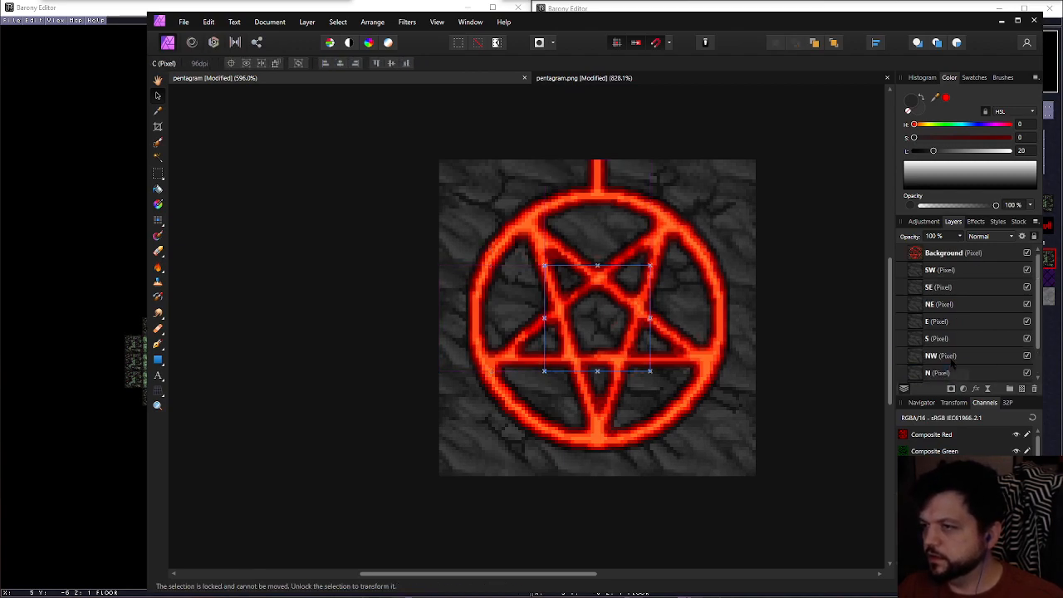
left_click(914, 270, "ctrl")
left_click(947, 252)
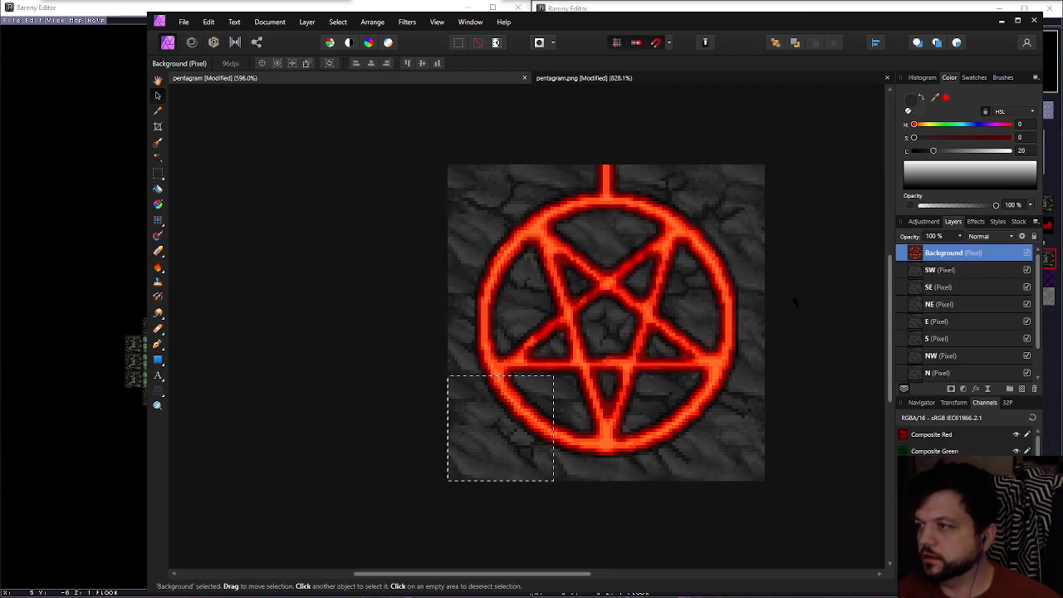
Try to create a new document from the clipboard for the SW tile, and discard it without saving
left_click(183, 22)
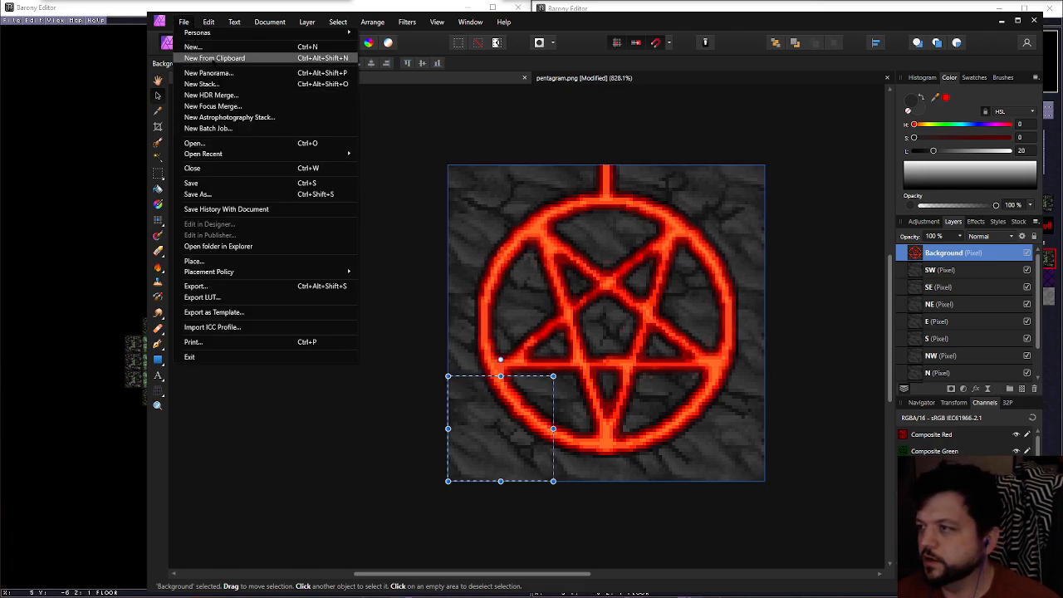
left_click(215, 58)
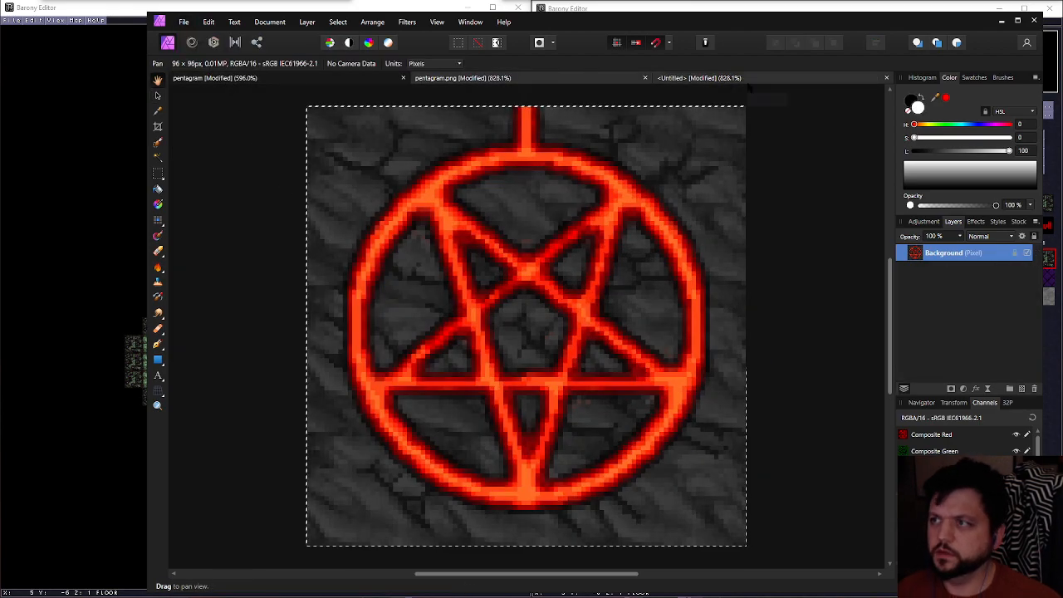
left_click(886, 78)
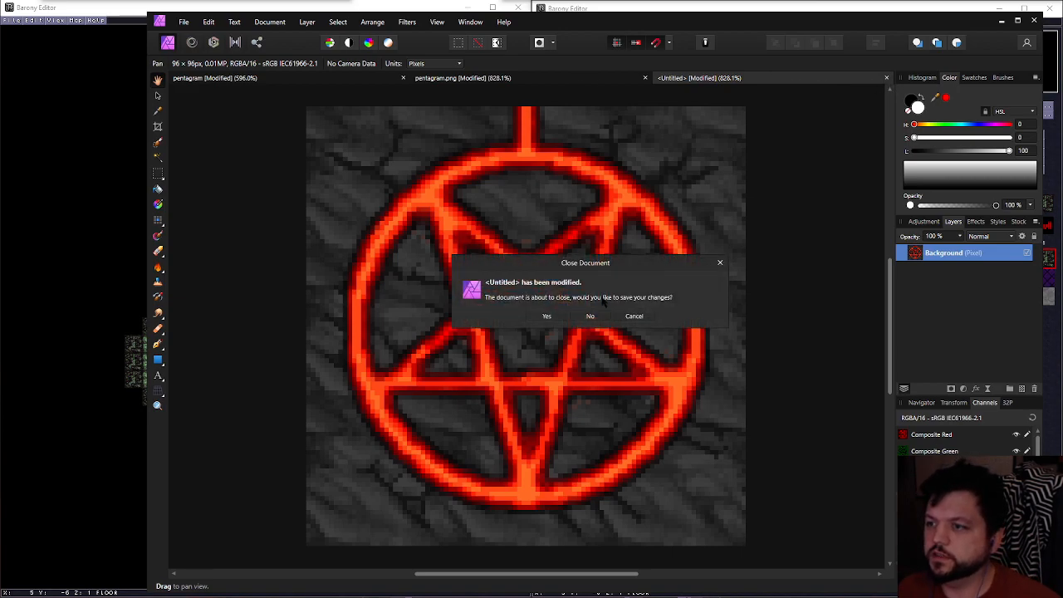
left_click(590, 316)
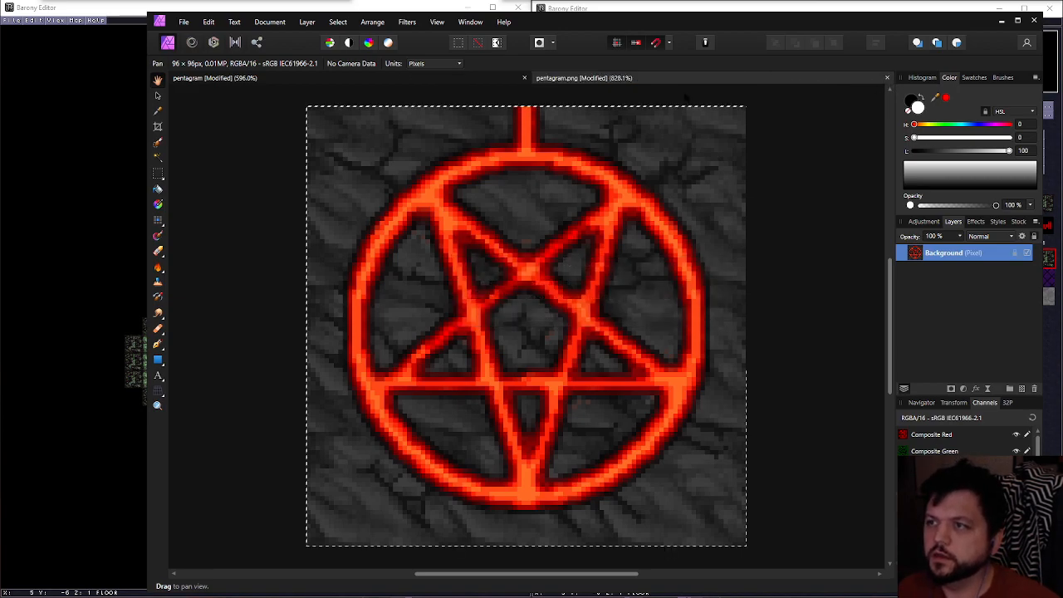
Close the pentagram.png document without saving its changes, returning to the layered pentagram document
left_click(886, 78)
left_click(589, 316)
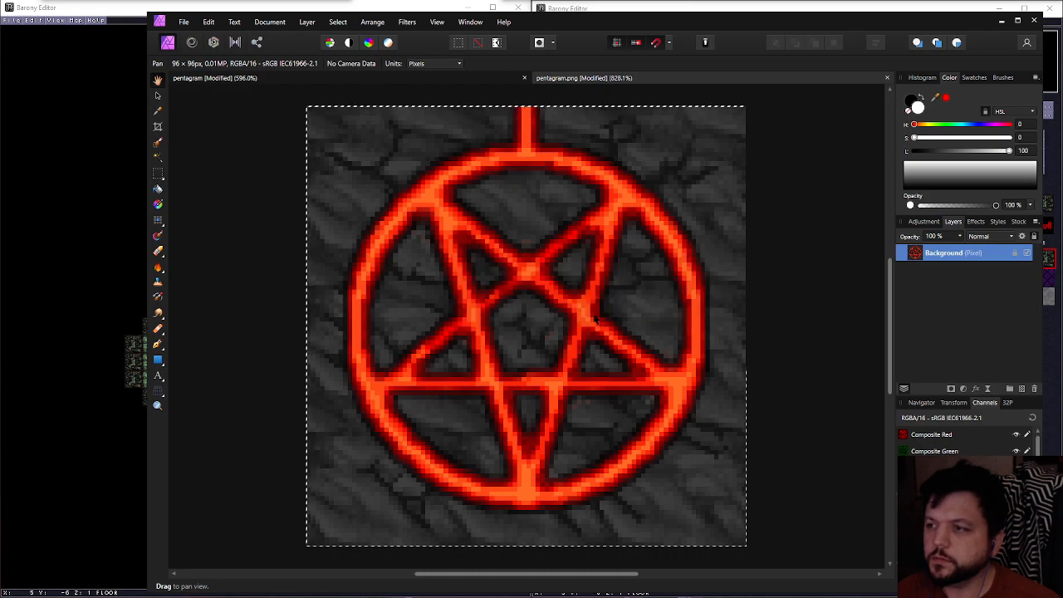
middle_click_drag(356, 168, 358, 171)
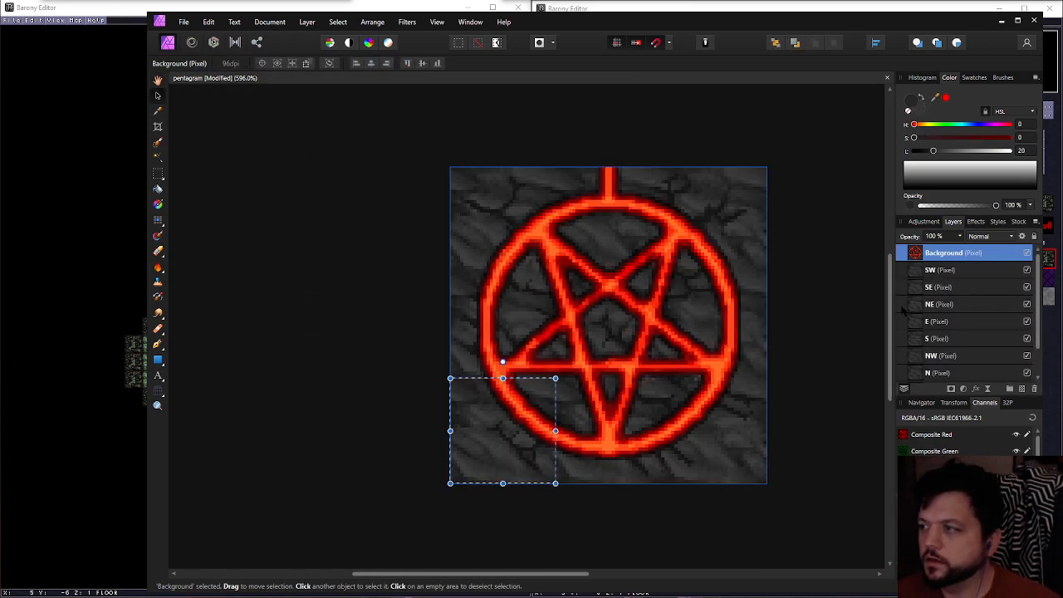
Create a new document from the copied SW tile and export it as a 32 × 32 px PNG
left_click(186, 22)
left_click(214, 58)
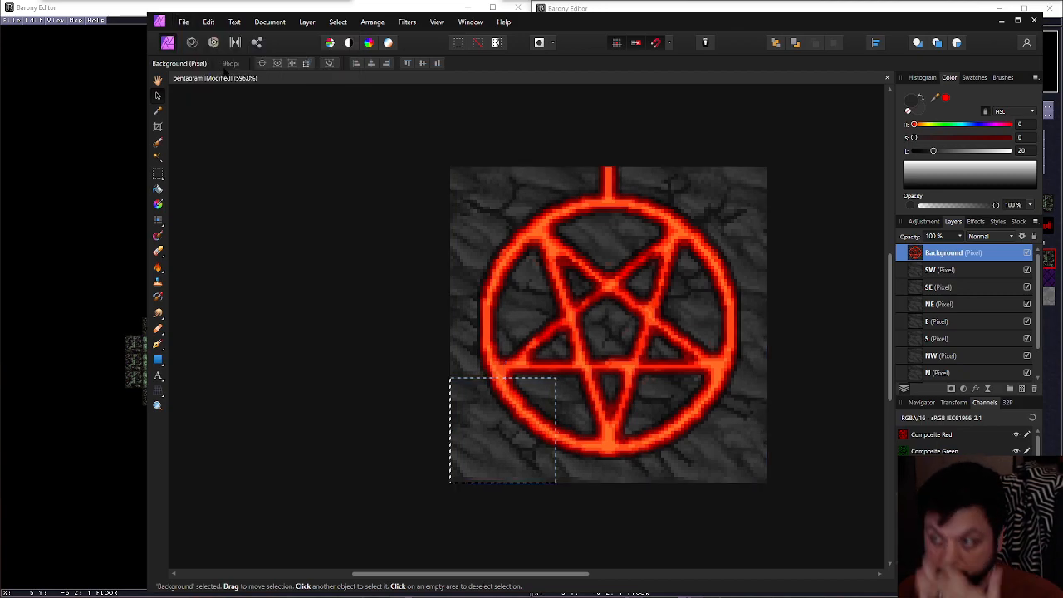
left_click(185, 22)
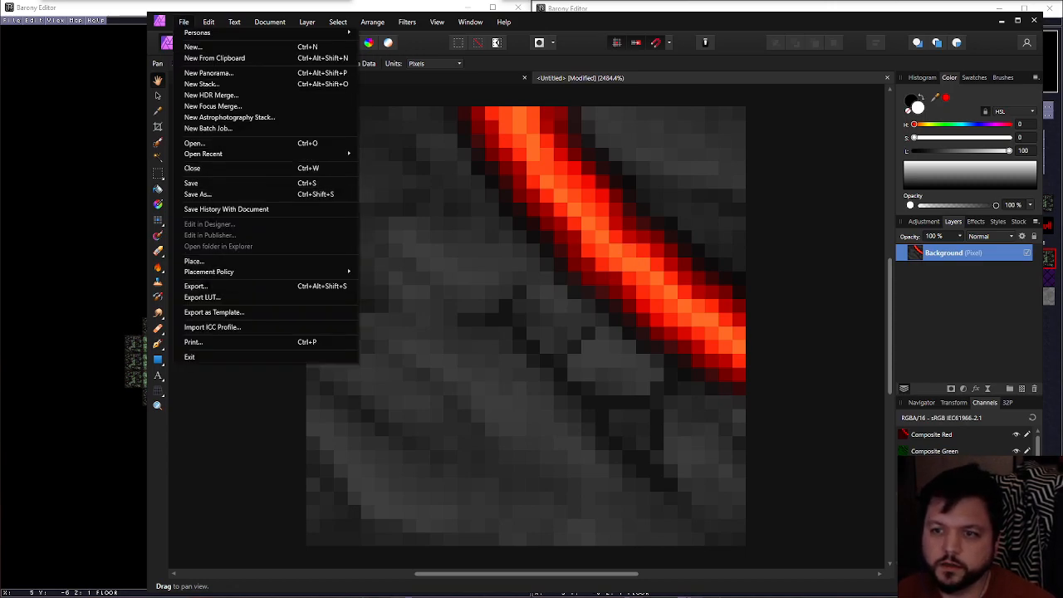
left_click(204, 286)
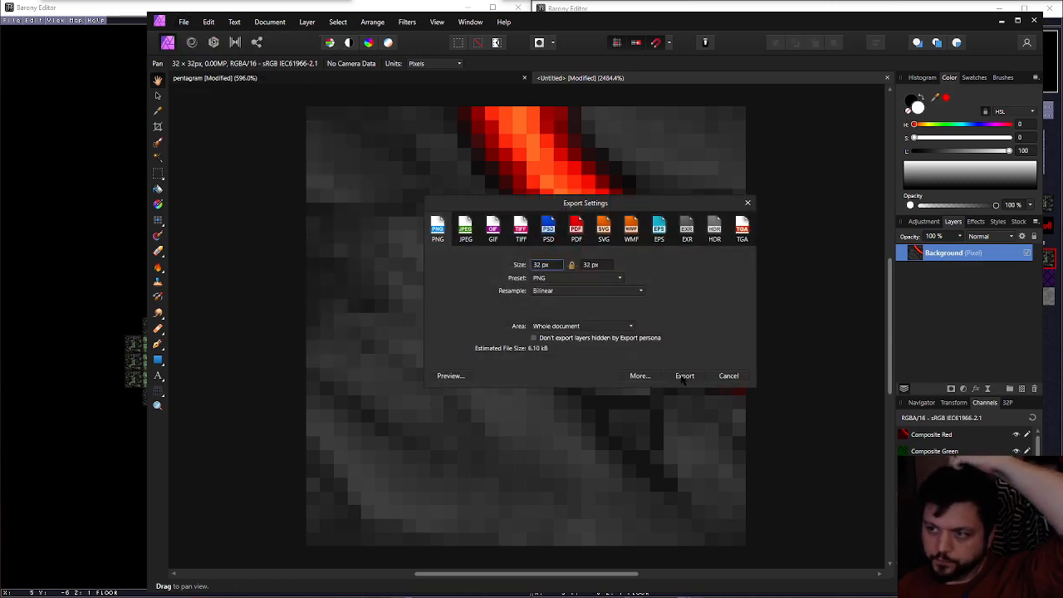
left_click(685, 376)
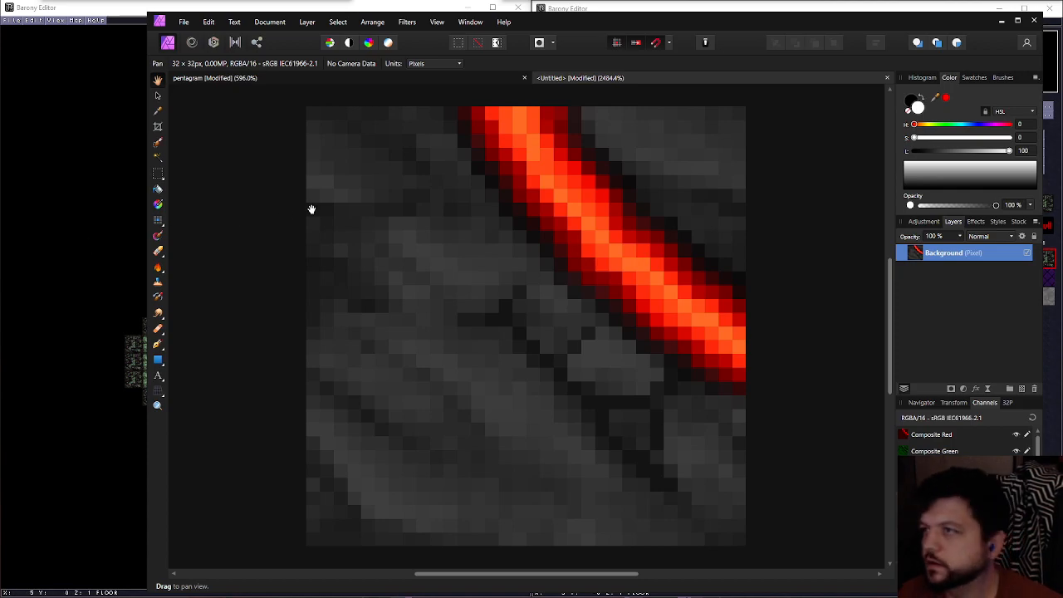
Copy the pentagram artwork within the SE tile's area into a new document and export it as a 32 × 32 px PNG
left_click(373, 78)
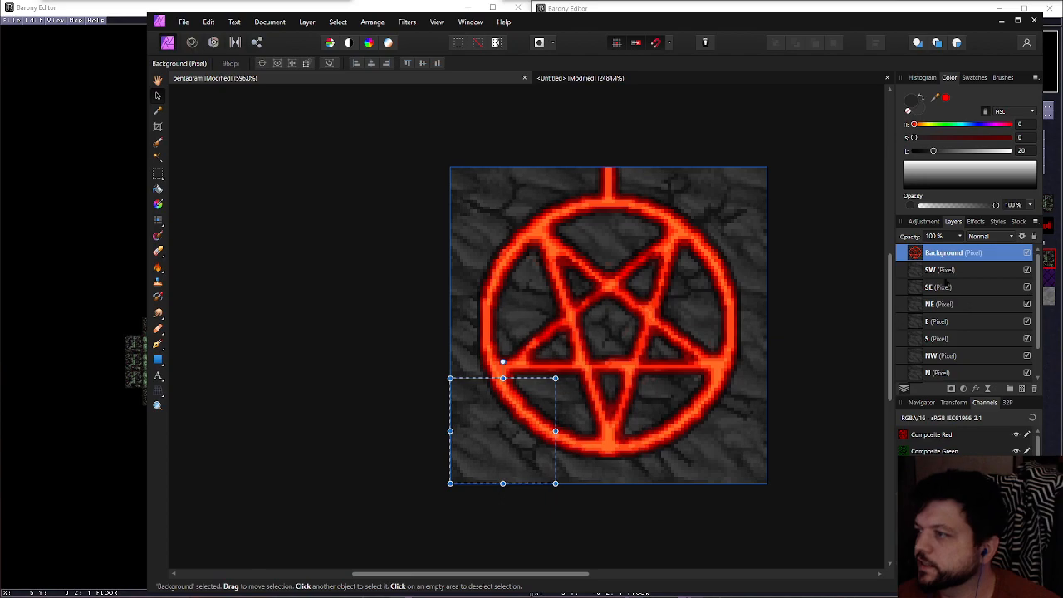
left_click(920, 284, "ctrl")
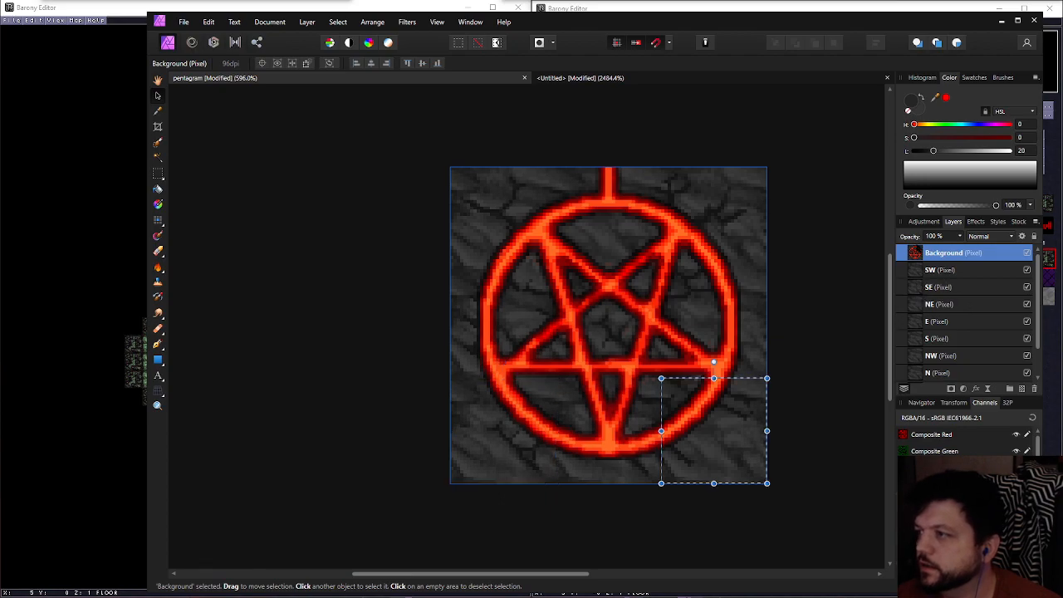
left_click(944, 267)
left_click(944, 253)
left_click(184, 22)
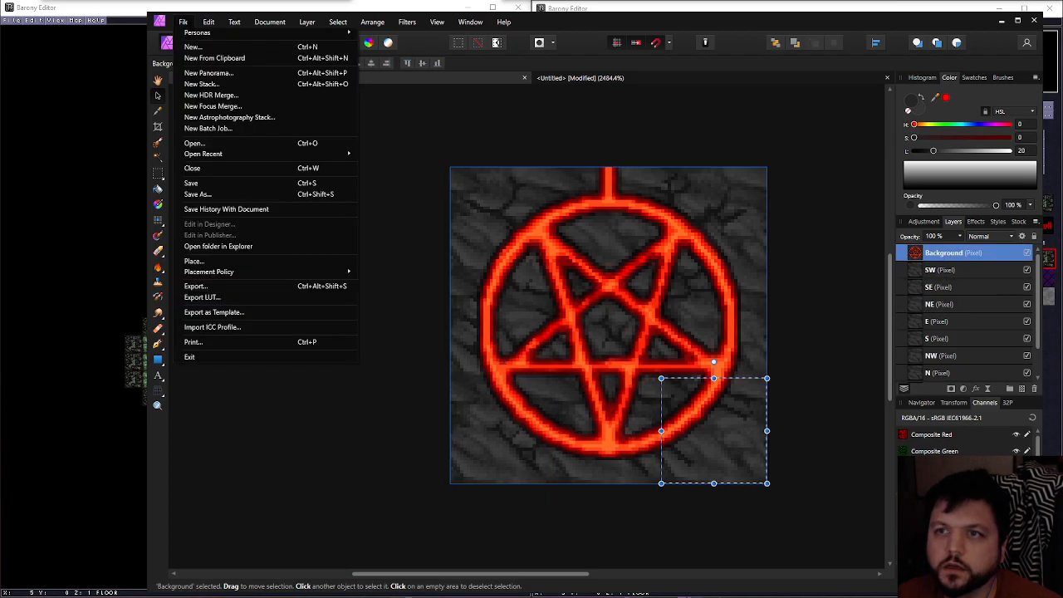
left_click(214, 58)
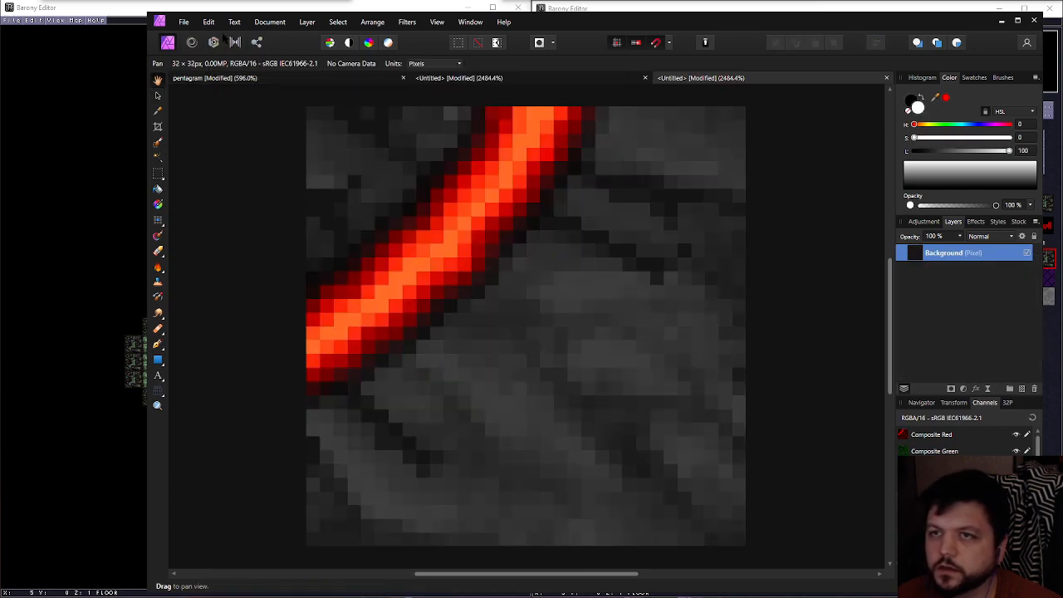
left_click(183, 22)
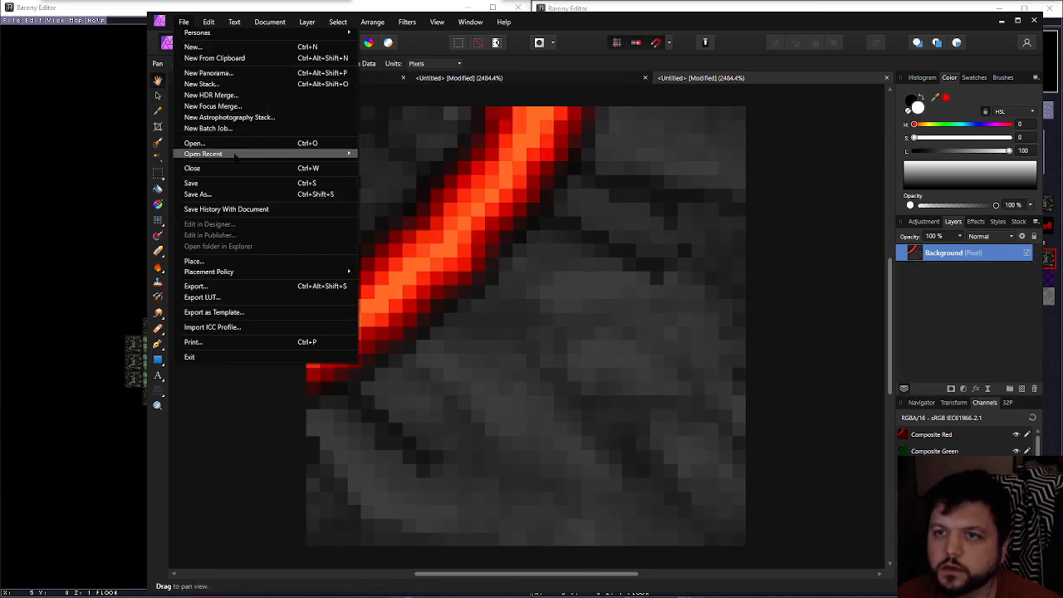
left_click(257, 287)
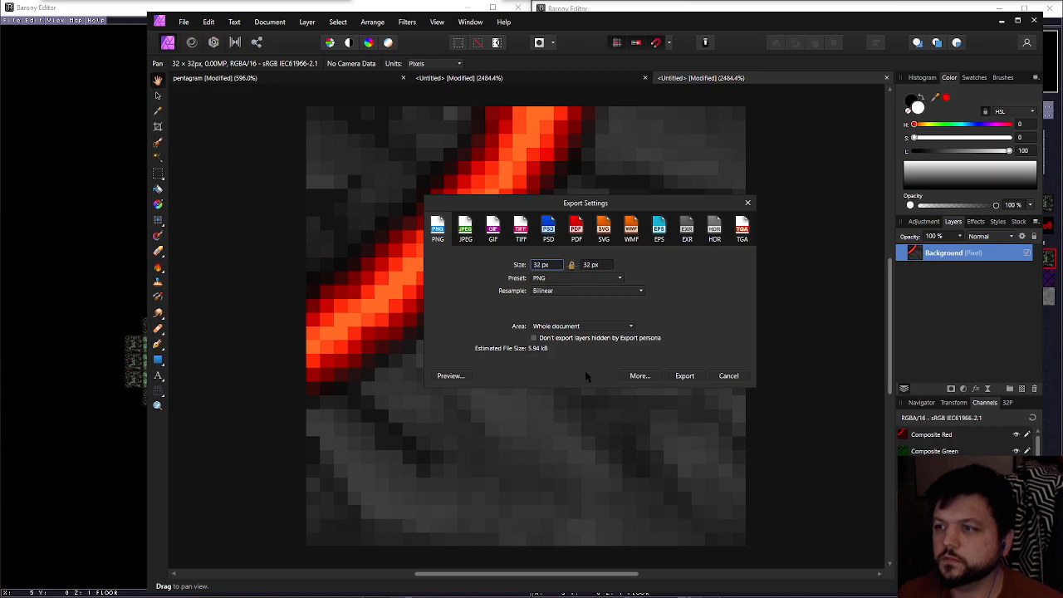
left_click(685, 377)
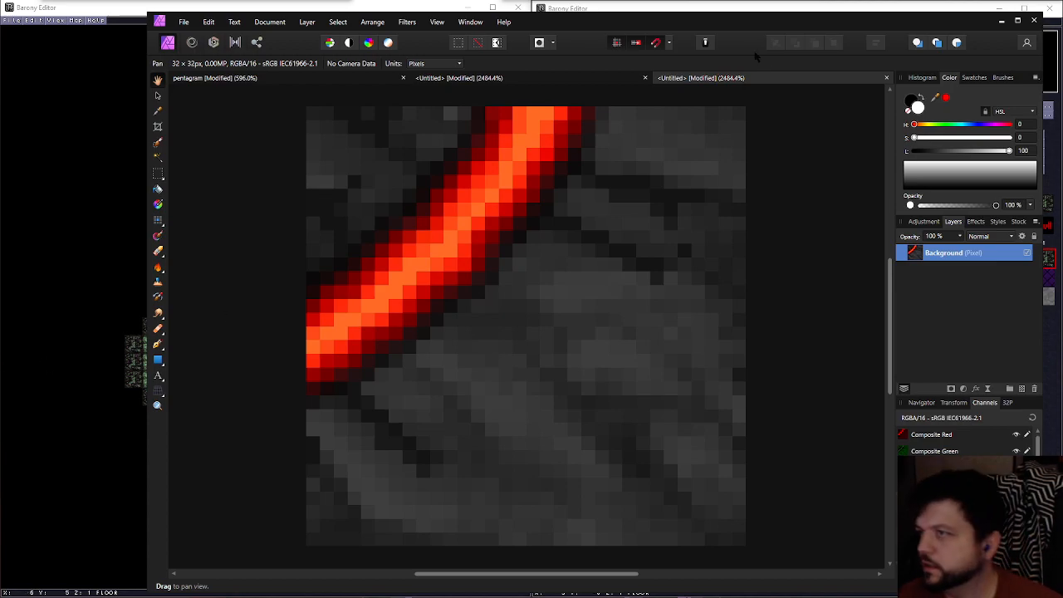
Copy the pentagram artwork within the NE tile's area into a new document and export it as a 32 × 32 px PNG
left_click(215, 78)
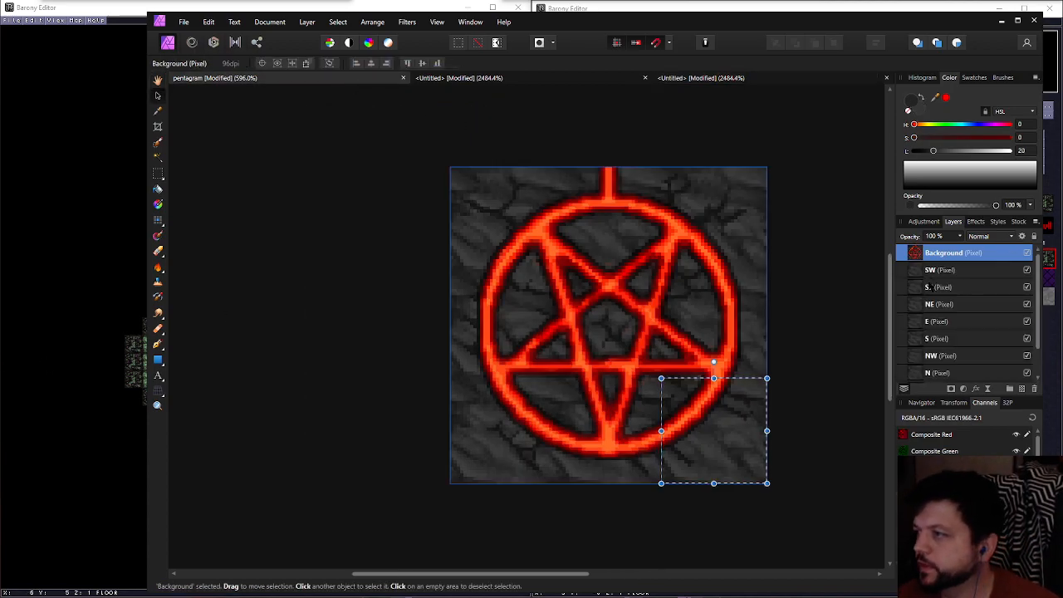
left_click(917, 304, "ctrl")
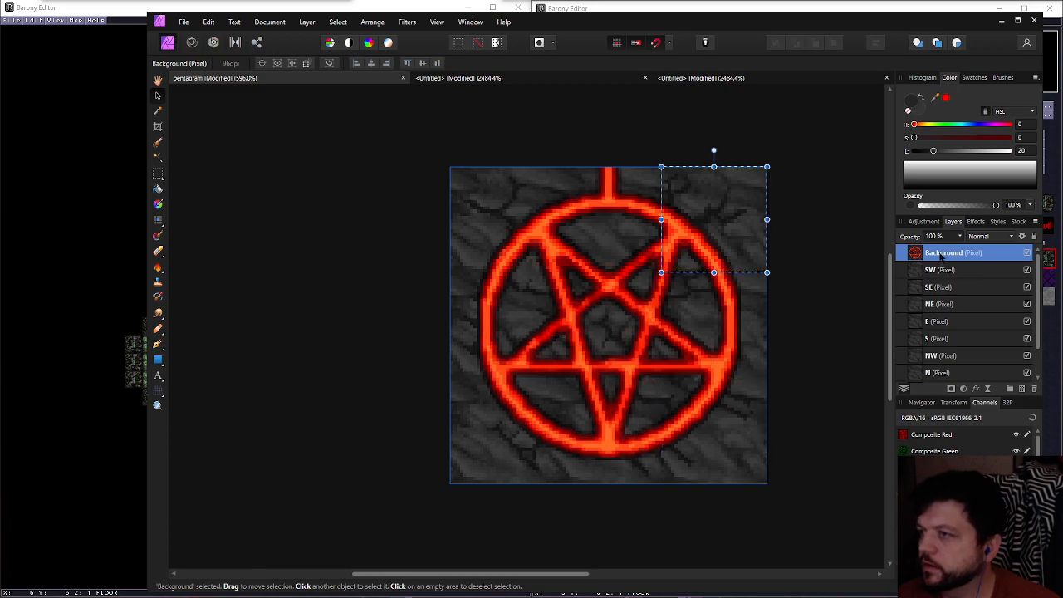
left_click(183, 21)
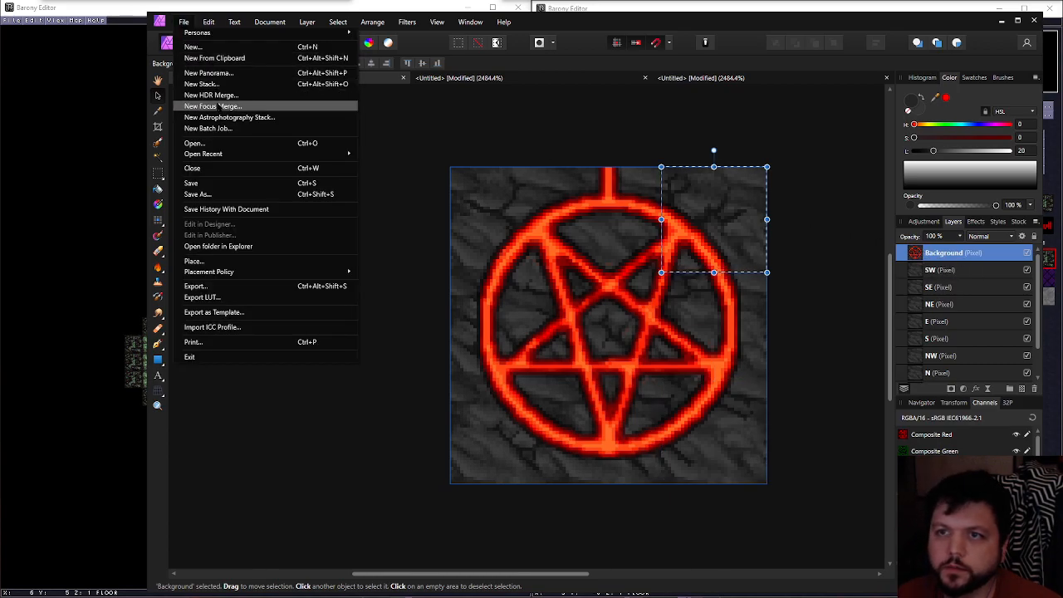
left_click(226, 58)
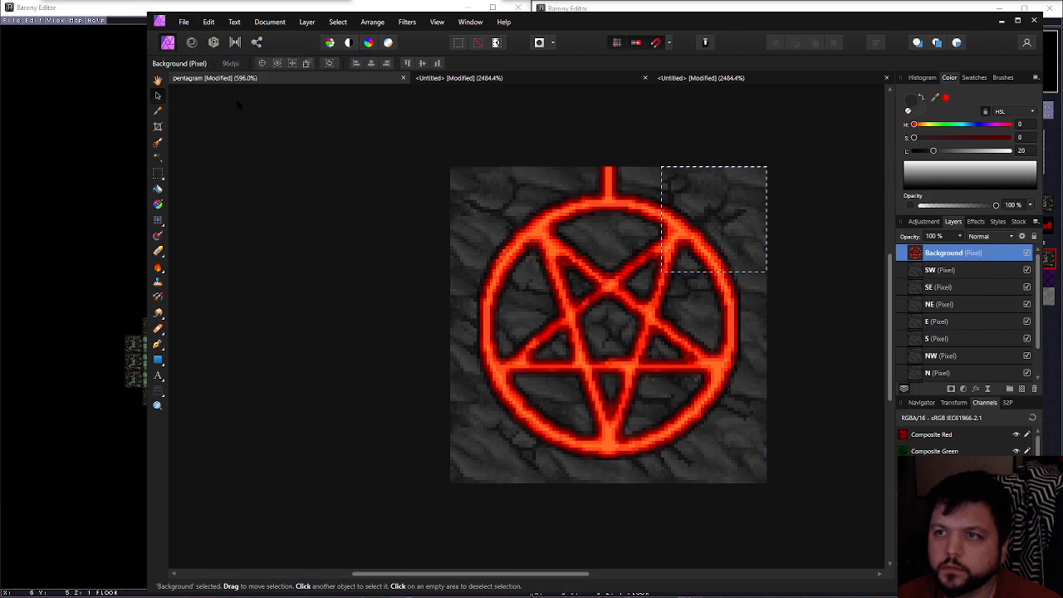
left_click(184, 22)
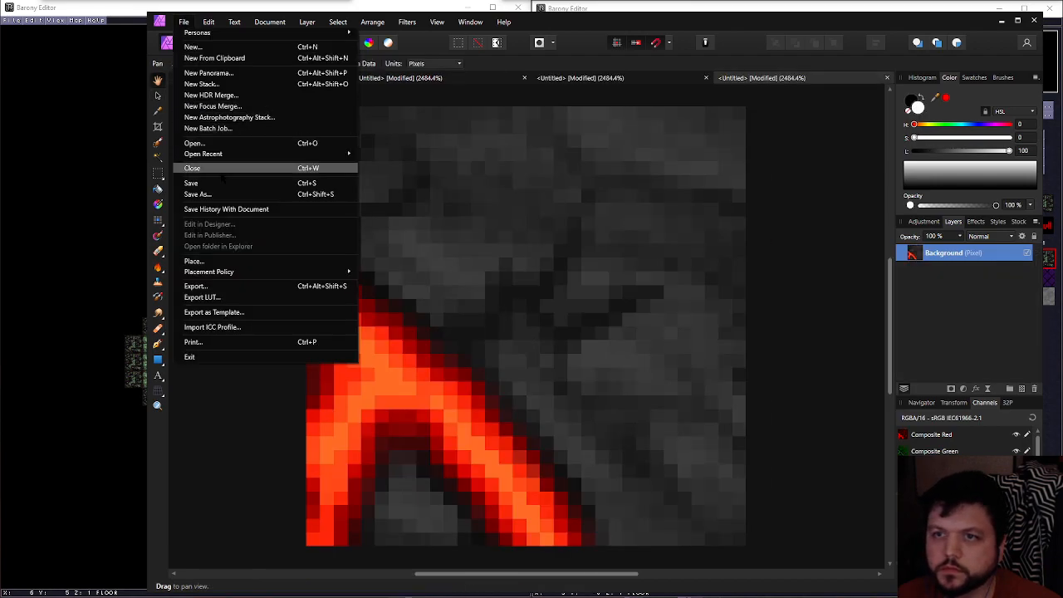
left_click(214, 287)
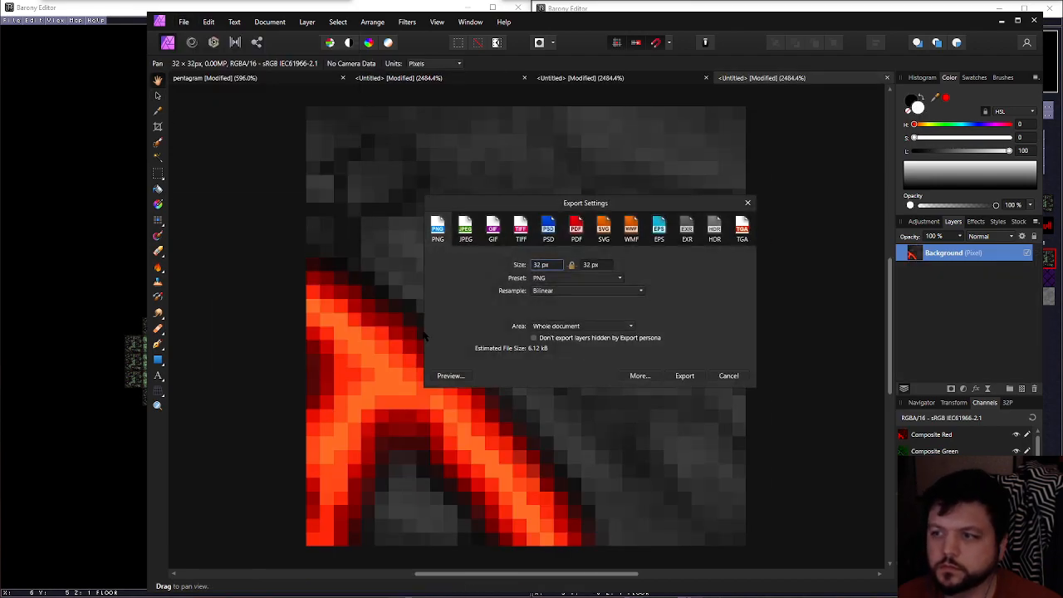
left_click(685, 375)
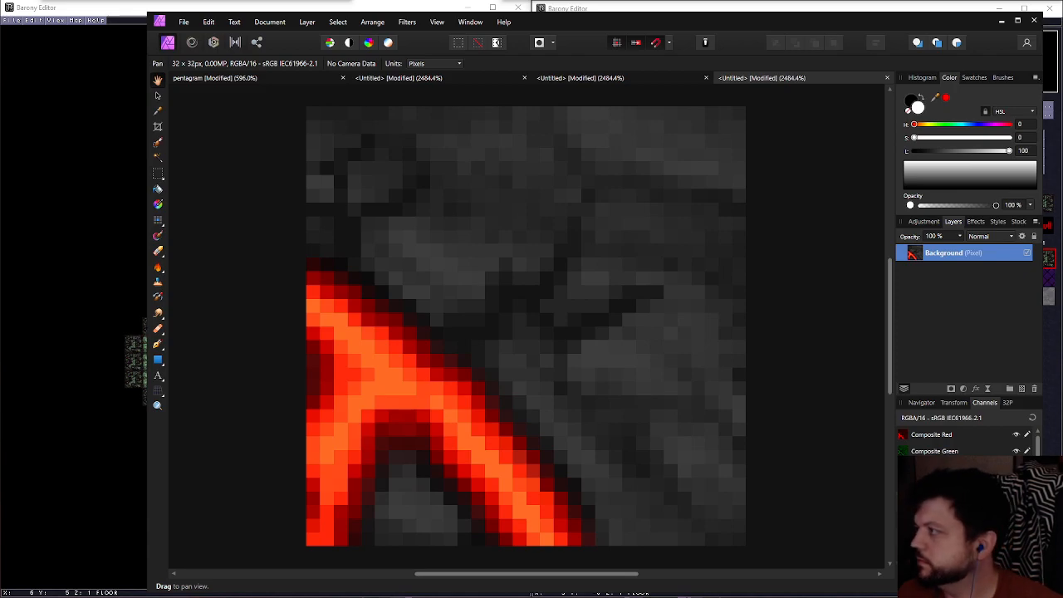
Return to the layered pentagram document and select the E tile's area on the pentagram artwork
left_click(299, 77)
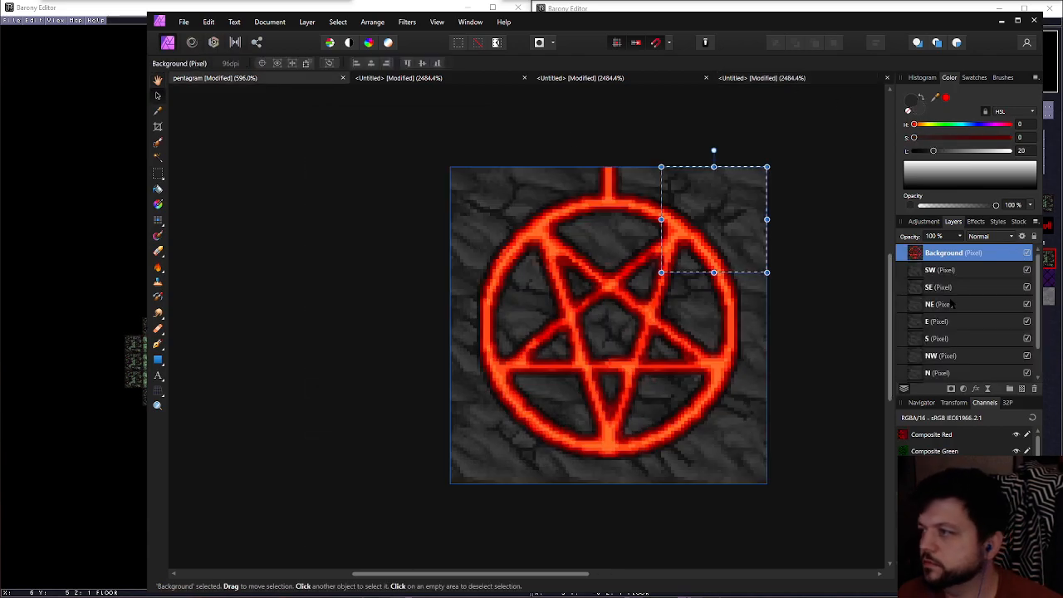
left_click(919, 321, "ctrl")
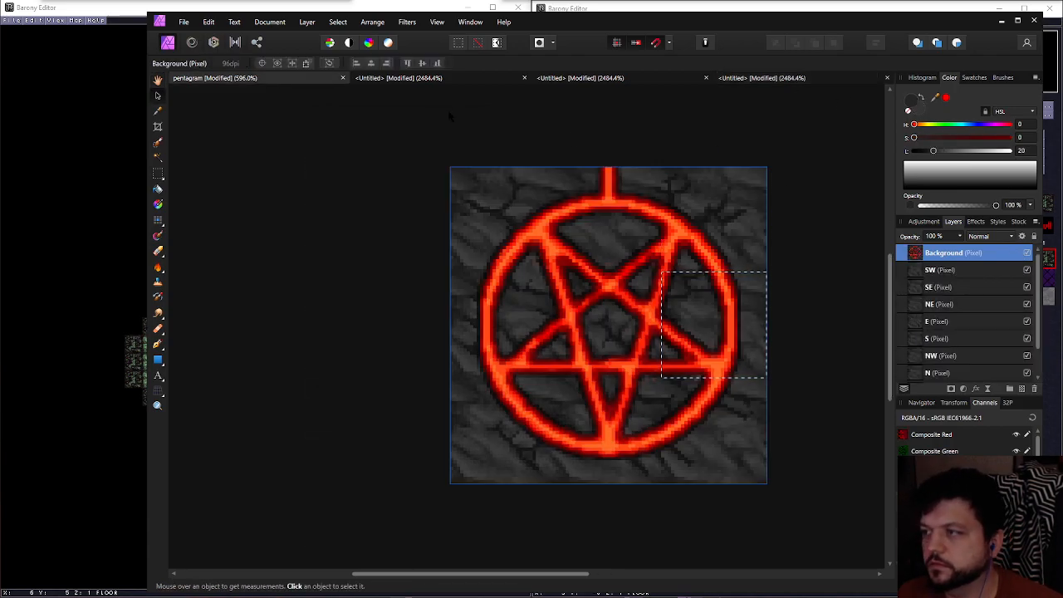
left_click(183, 22)
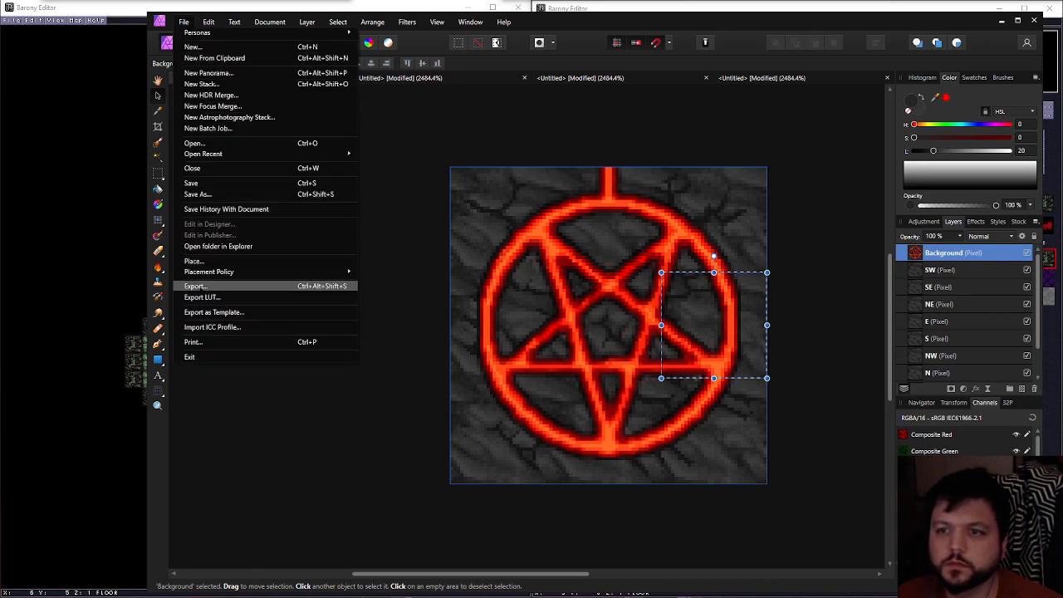
left_click(200, 281)
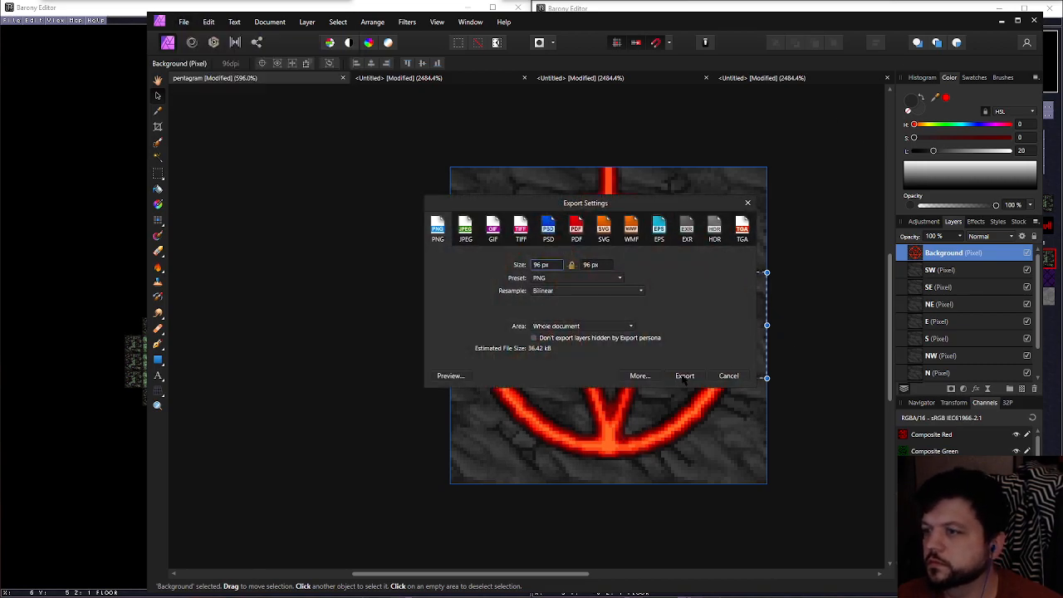
left_click(727, 376)
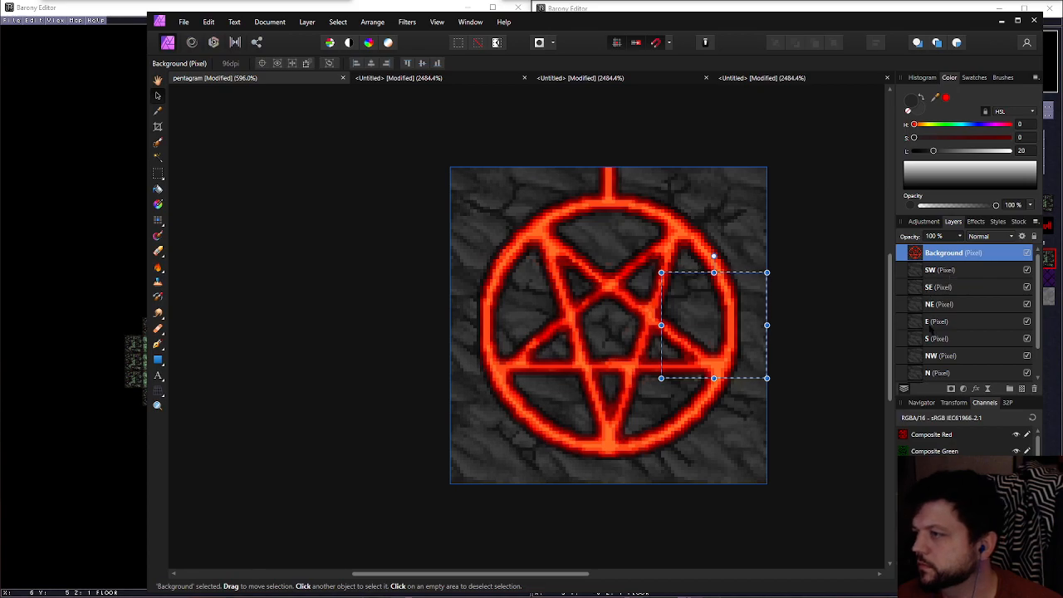
Copy the pentagram artwork within the E tile's area into a new document and export it as a 32 × 32 px PNG
left_click(934, 323)
left_click(934, 253)
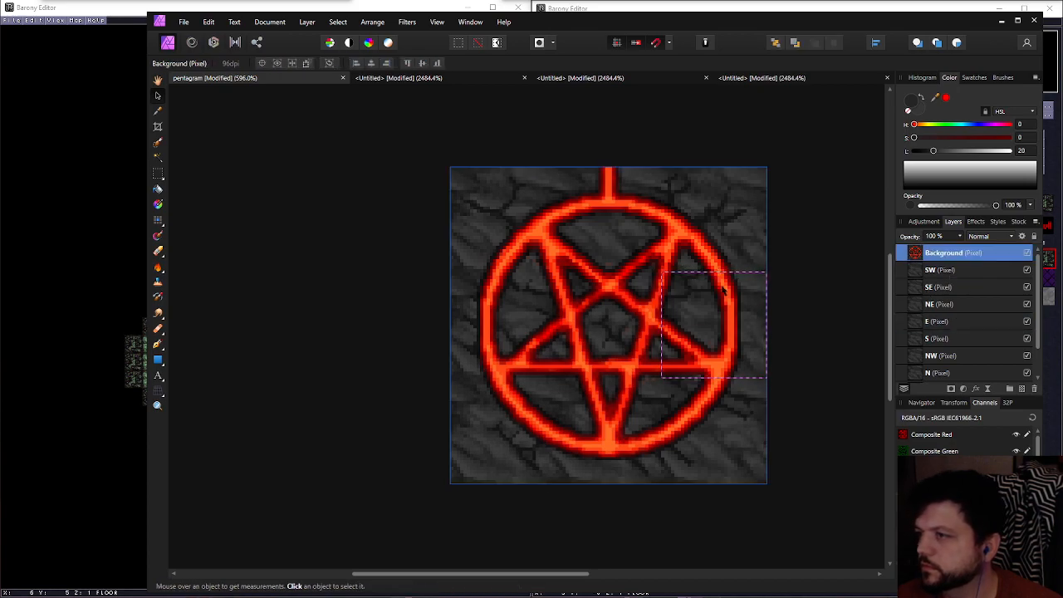
left_click(183, 22)
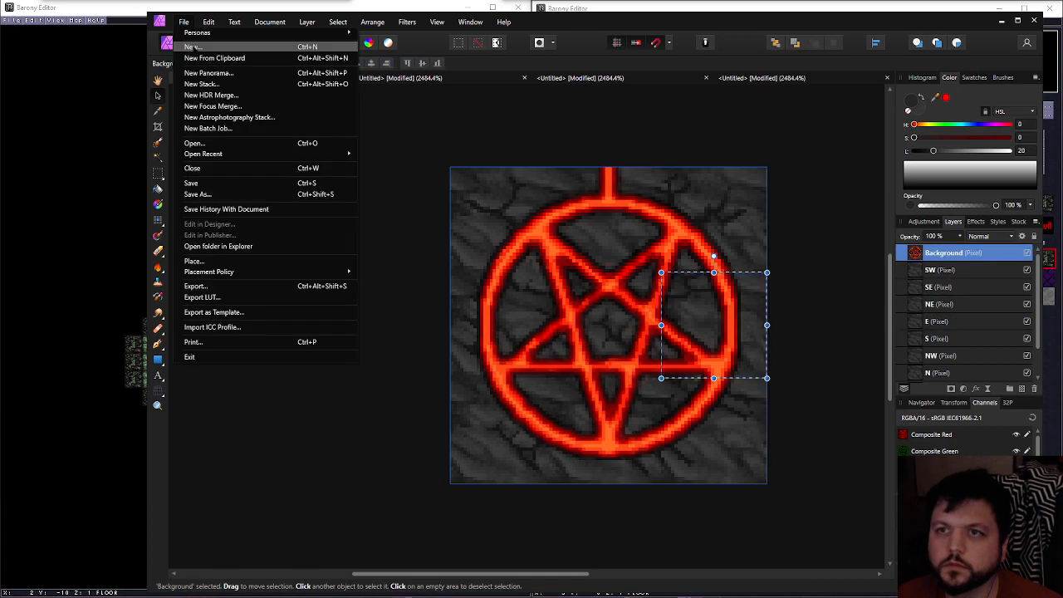
left_click(214, 59)
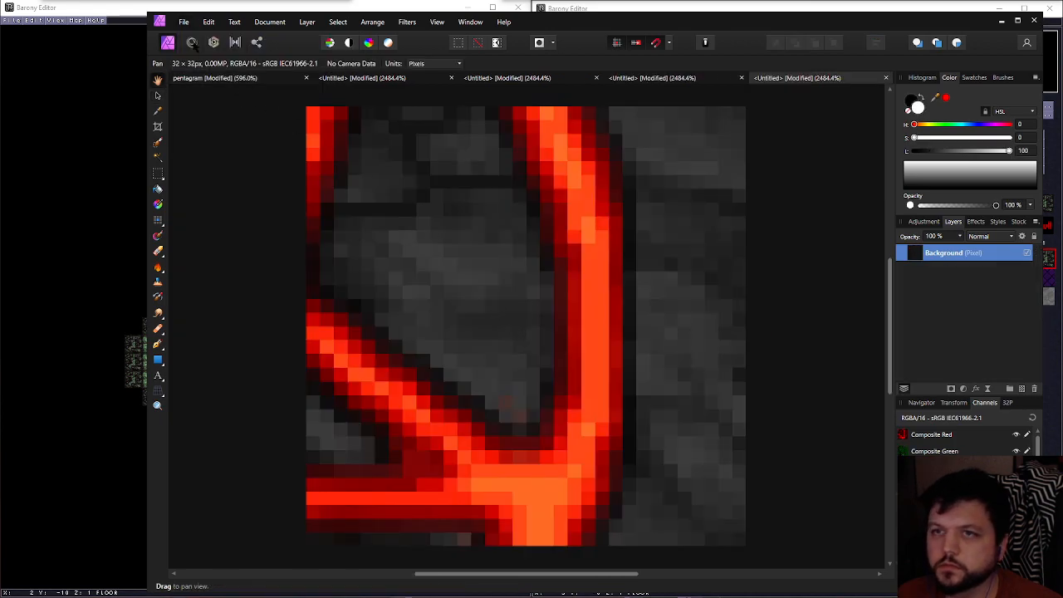
left_click(183, 21)
left_click(207, 286)
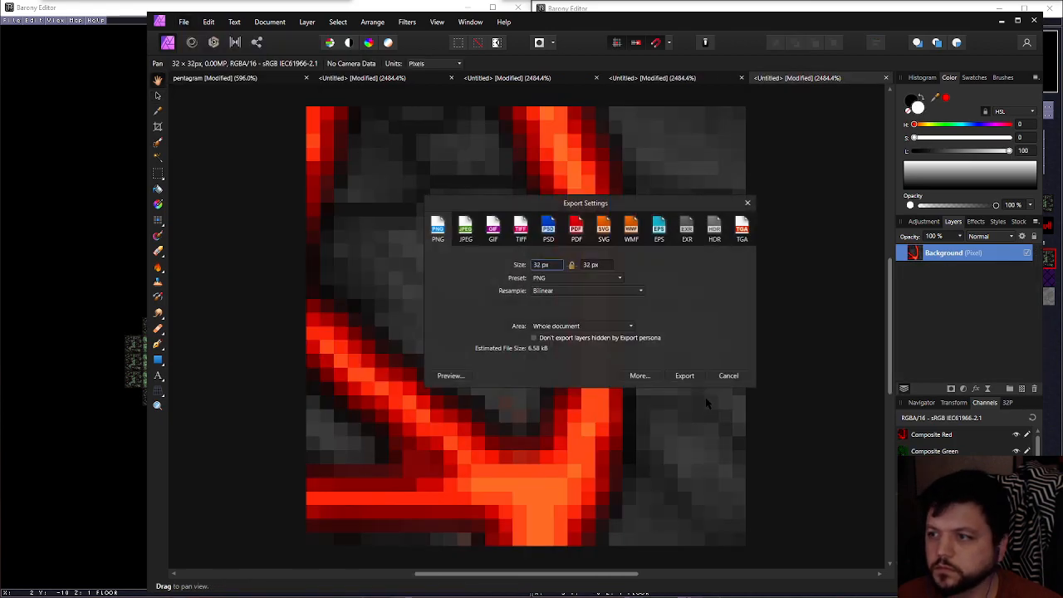
left_click(682, 377)
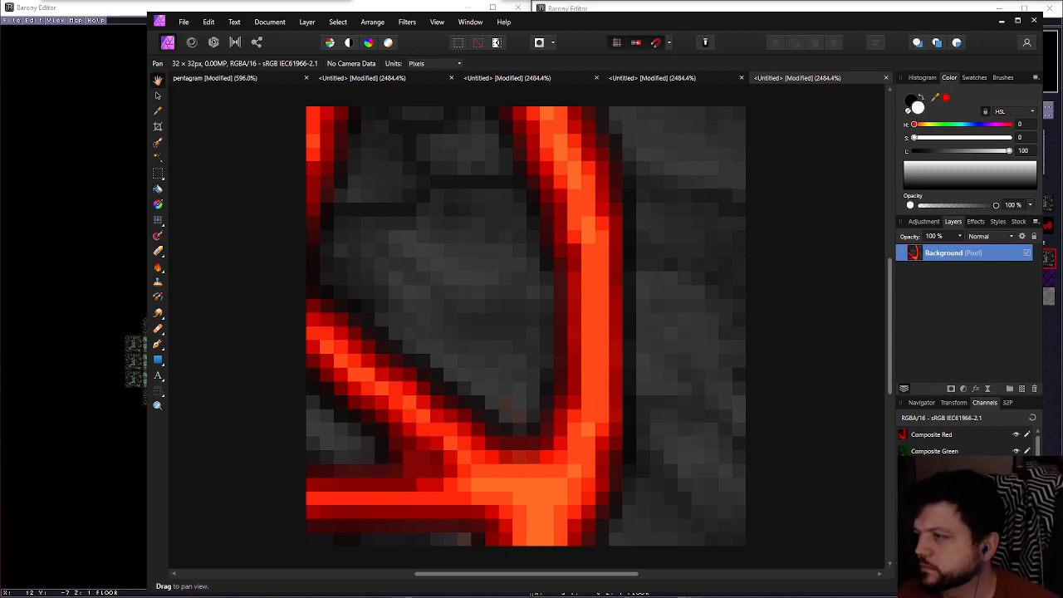
Copy the pentagram artwork within the S tile's area into a new document and export it as a 32 × 32 px PNG
left_click(214, 77)
key("v")
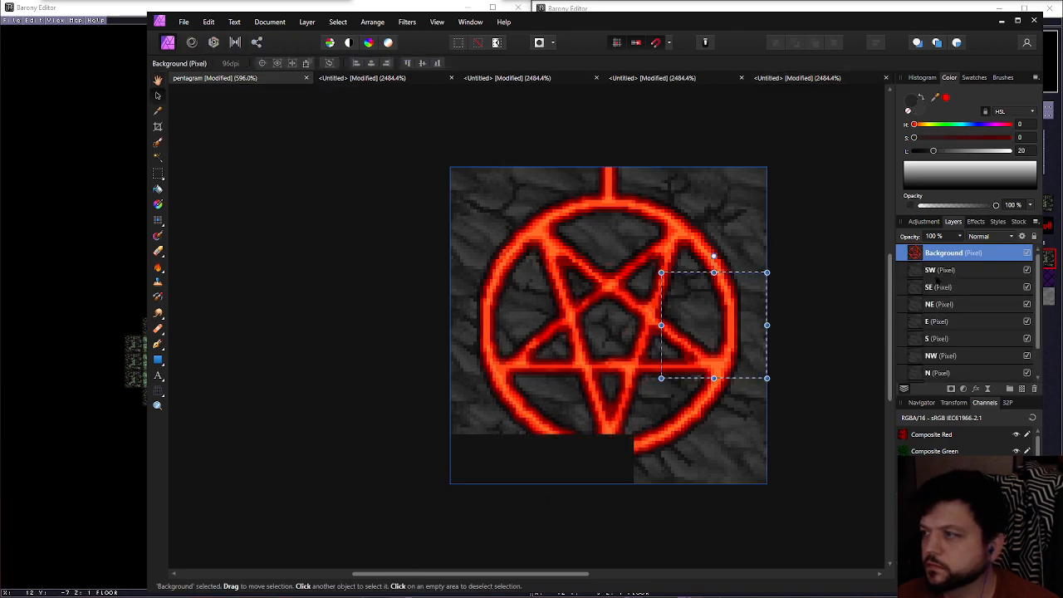
left_click(938, 338)
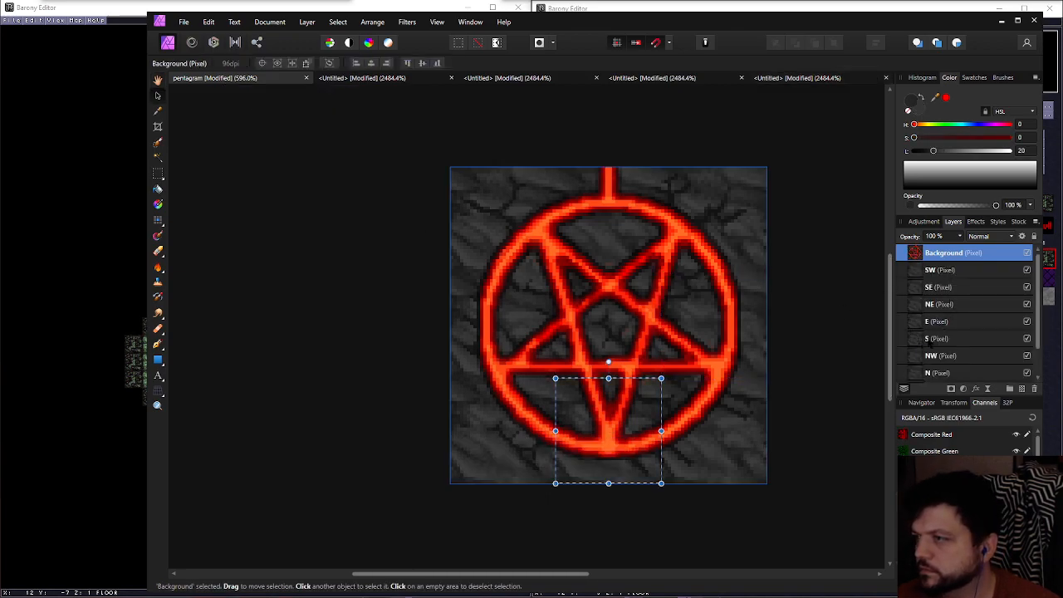
left_click(944, 252)
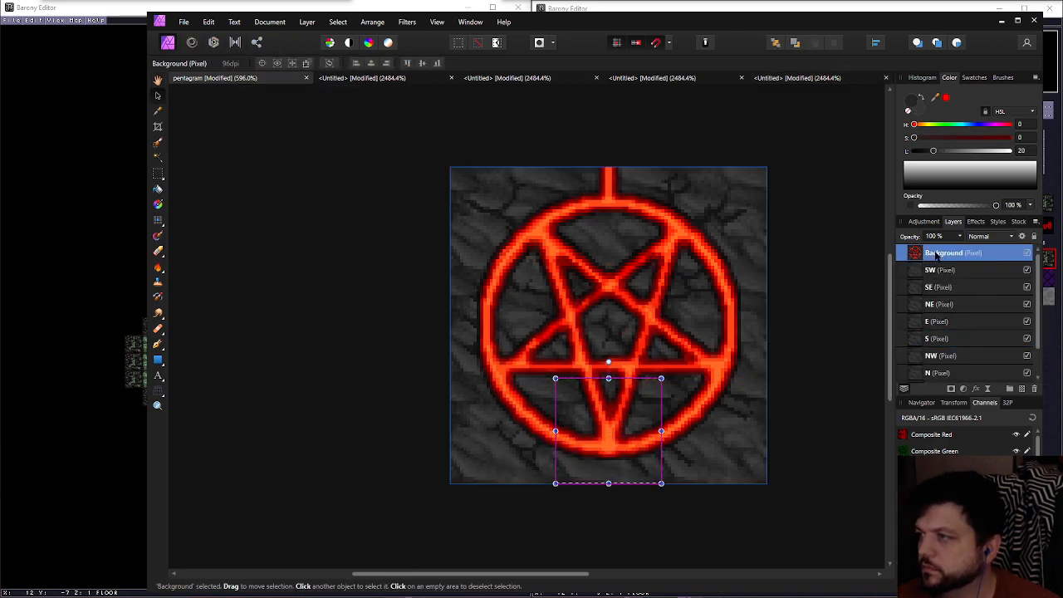
left_click(184, 21)
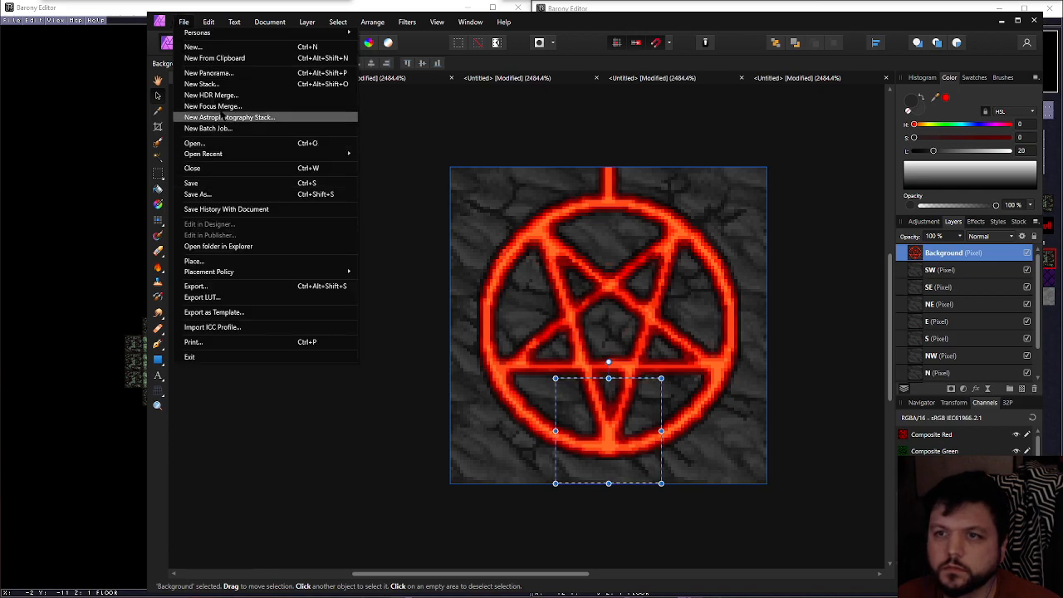
left_click(218, 58)
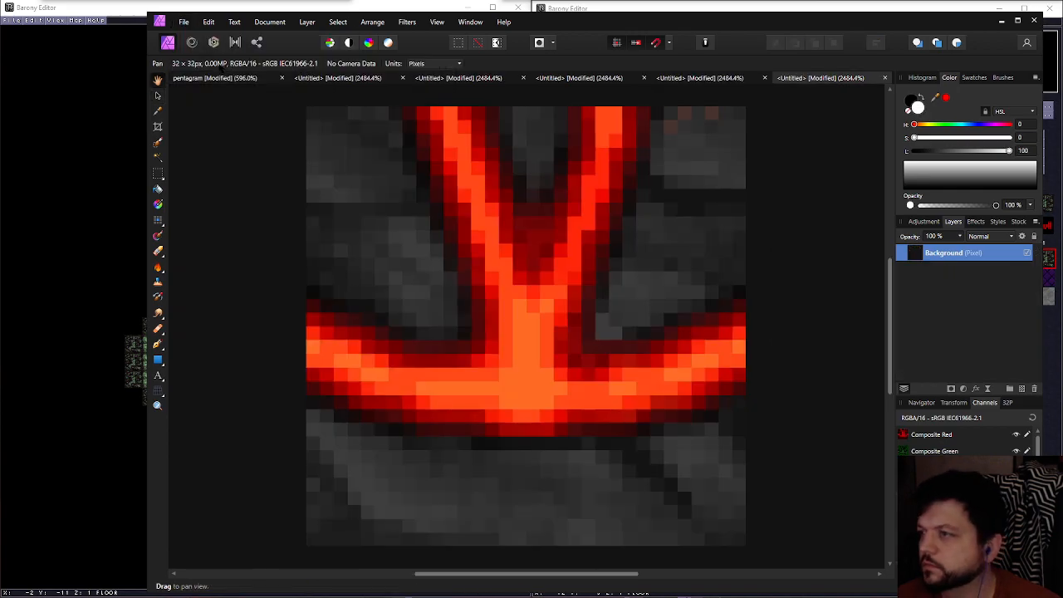
left_click(183, 22)
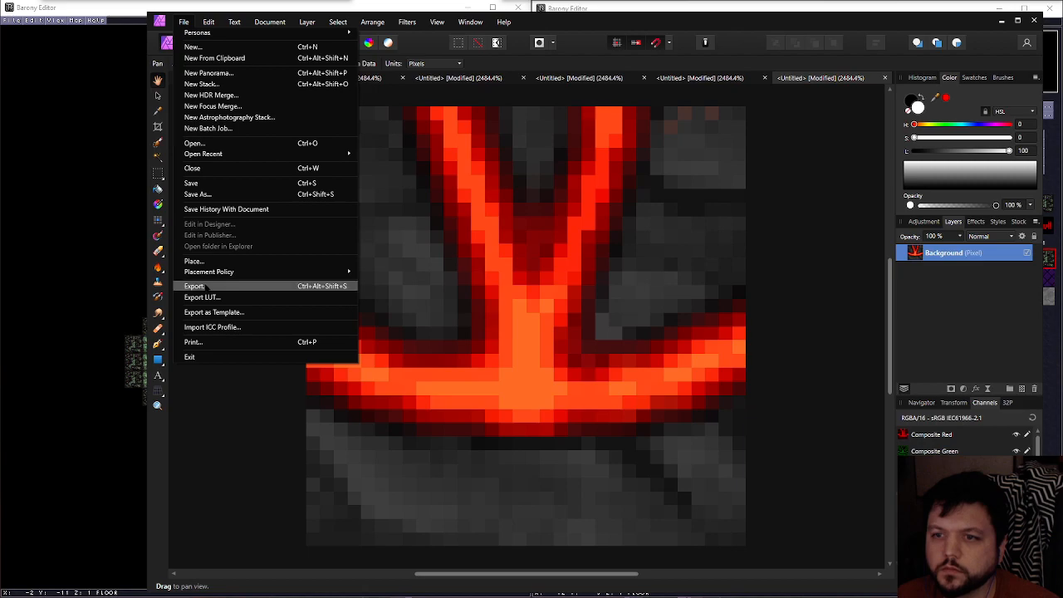
left_click(203, 286)
left_click(684, 376)
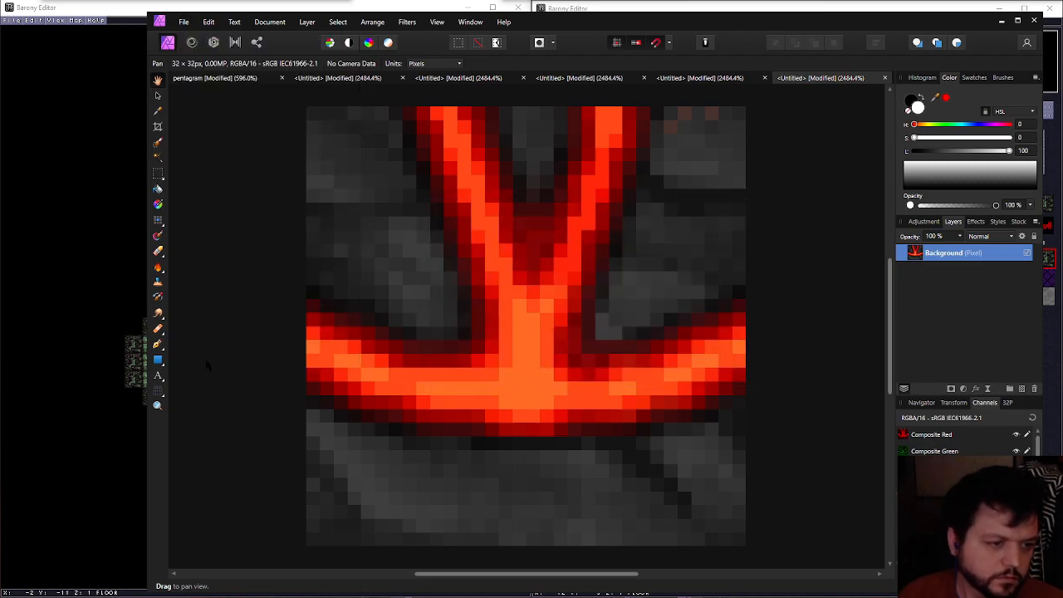
Copy the pentagram artwork within the NW tile's area into a new document and export it as a 32 × 32 px PNG
left_click(201, 78)
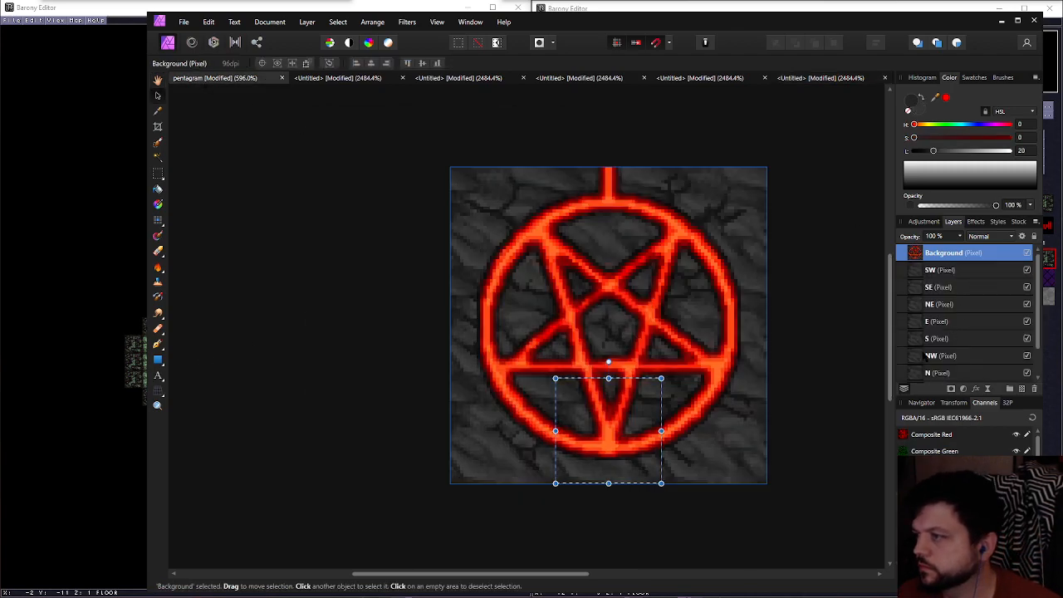
left_click(922, 358, "ctrl")
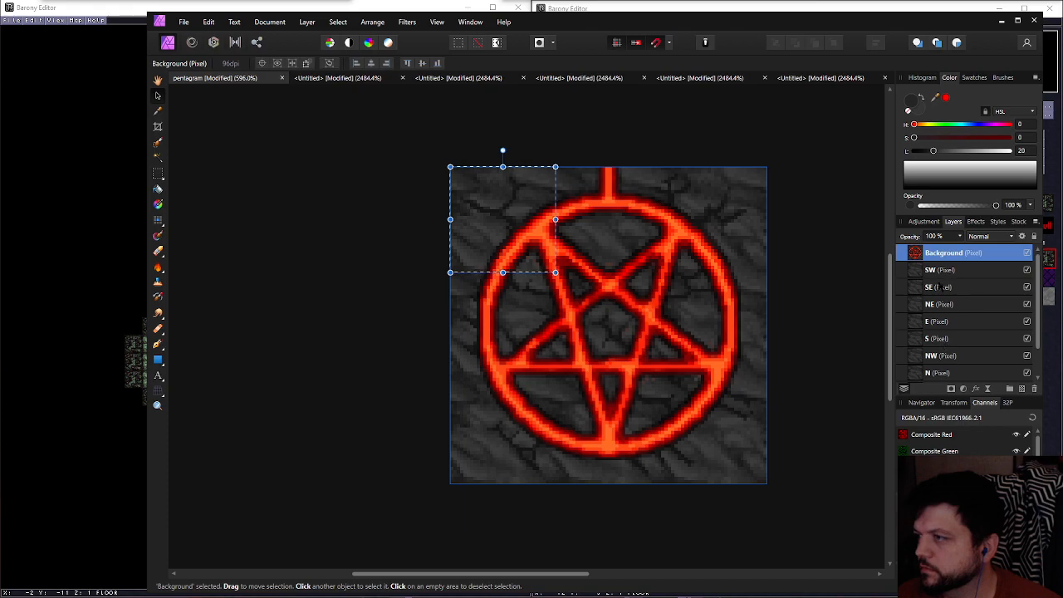
middle_click_drag(599, 269, 582, 268)
key("ctrl+c")
left_click(183, 22)
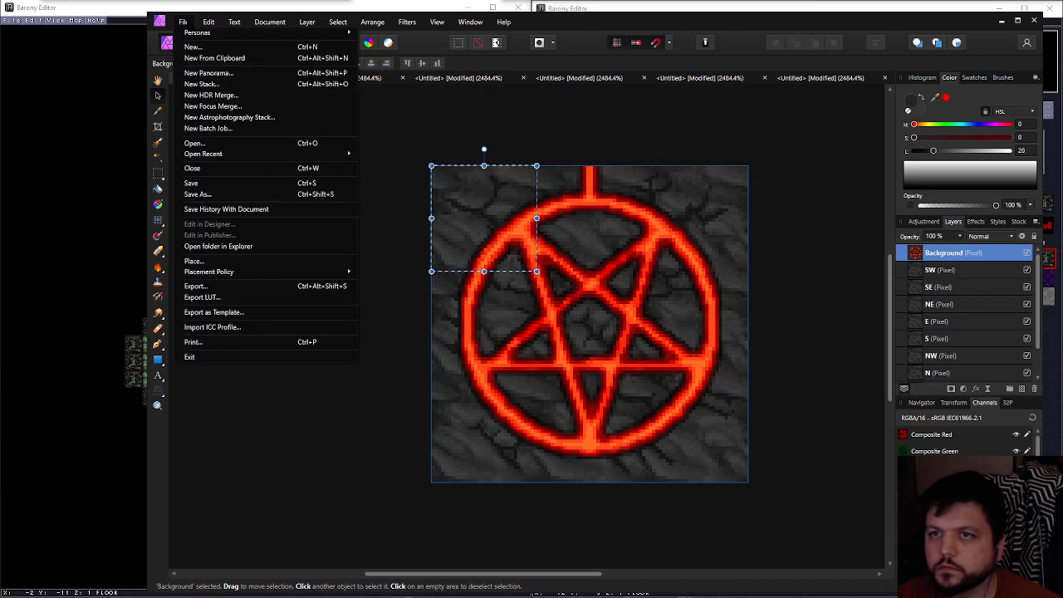
left_click(207, 65)
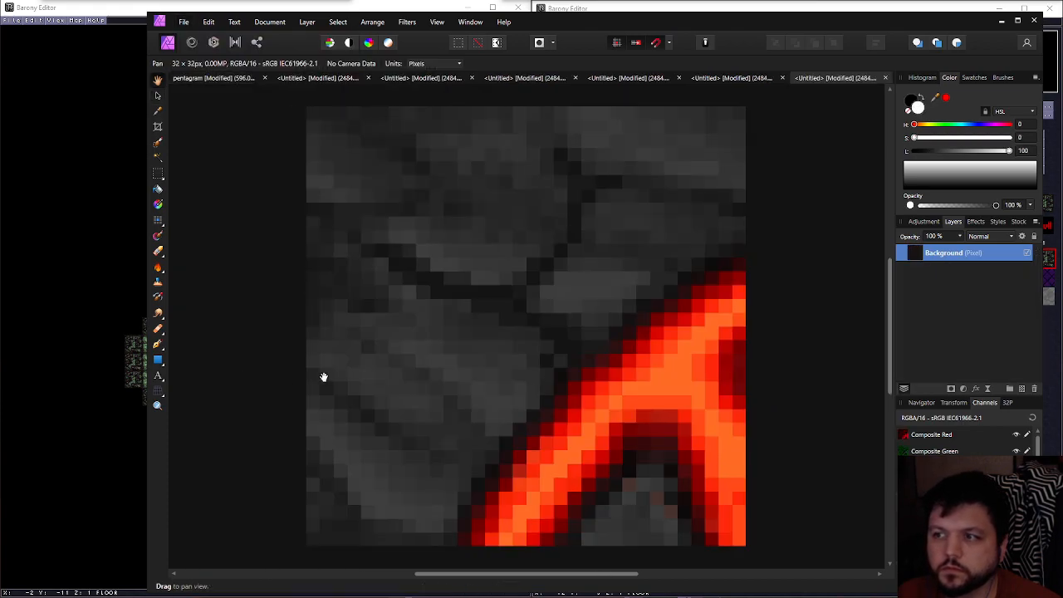
left_click(184, 22)
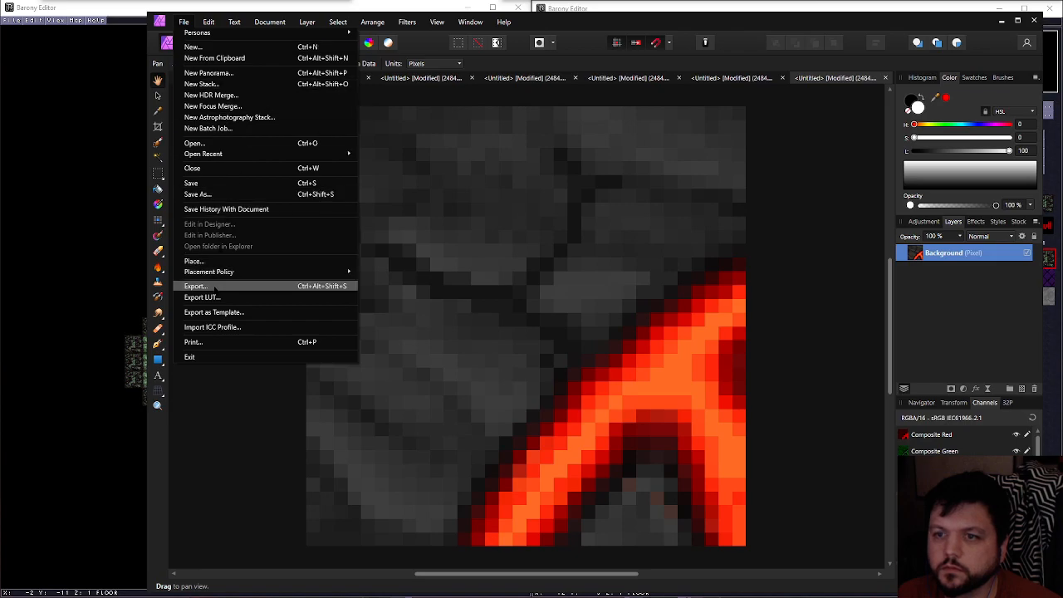
left_click(214, 289)
left_click(673, 374)
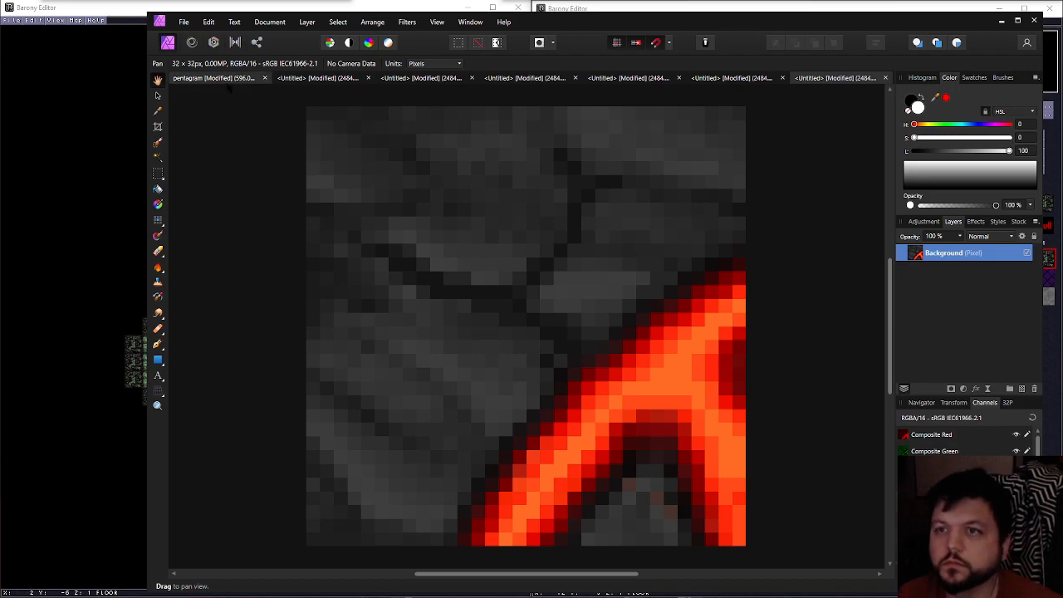
Return to the layered pentagram document and select the N tile's area on the pentagram artwork
left_click(239, 79)
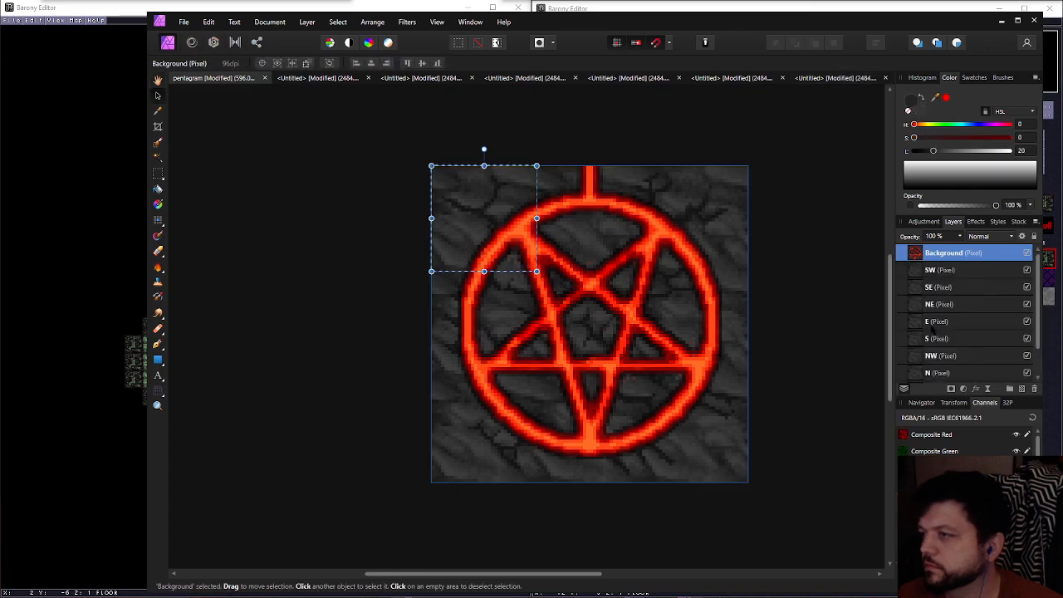
left_click(917, 378, "ctrl")
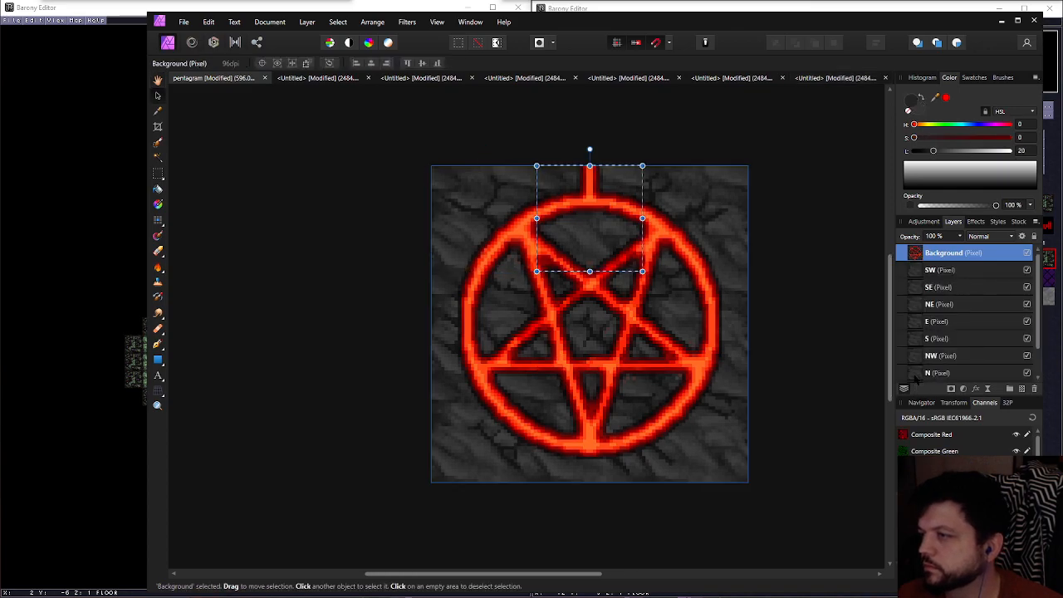
left_click(183, 22)
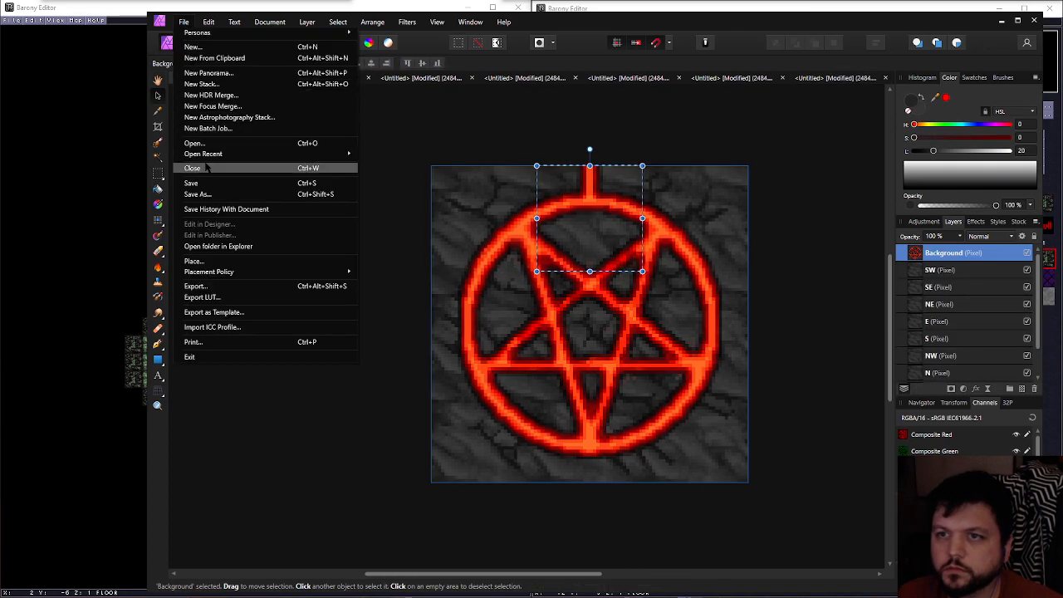
left_click(211, 285)
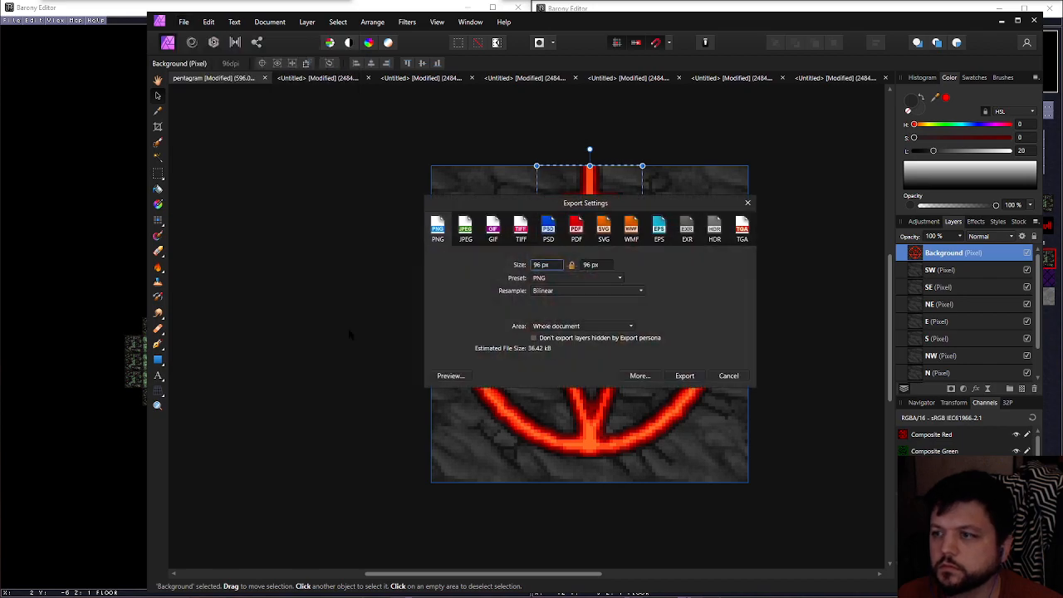
left_click(726, 379)
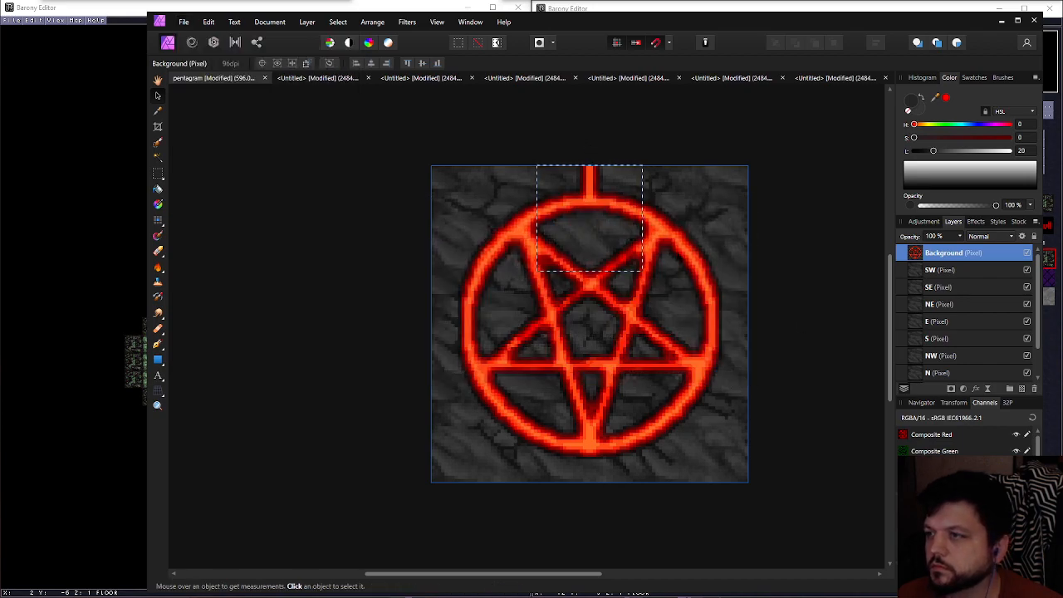
left_click(184, 22)
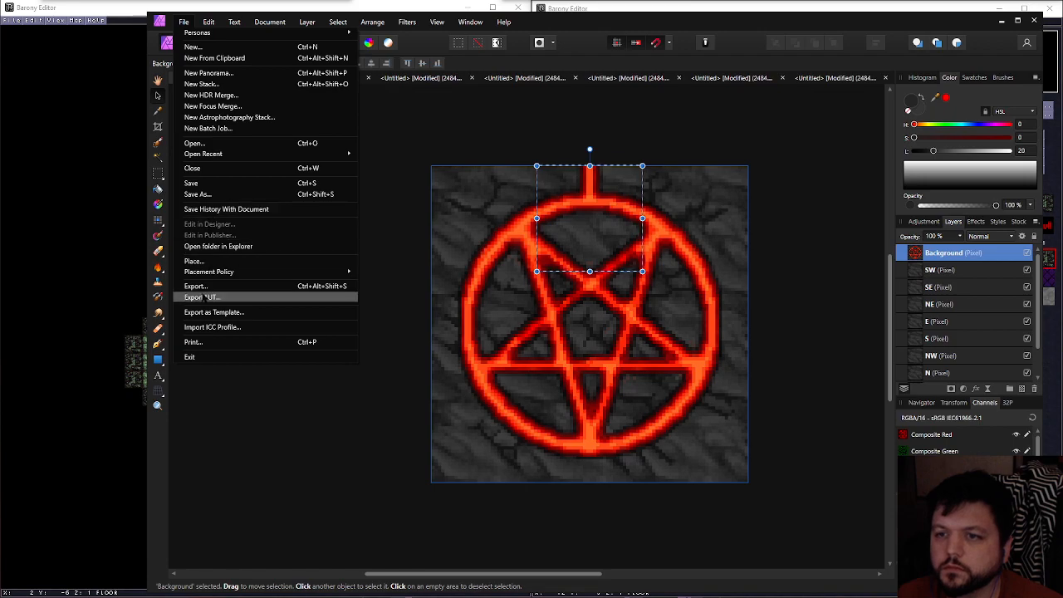
left_click(199, 286)
left_click(723, 377)
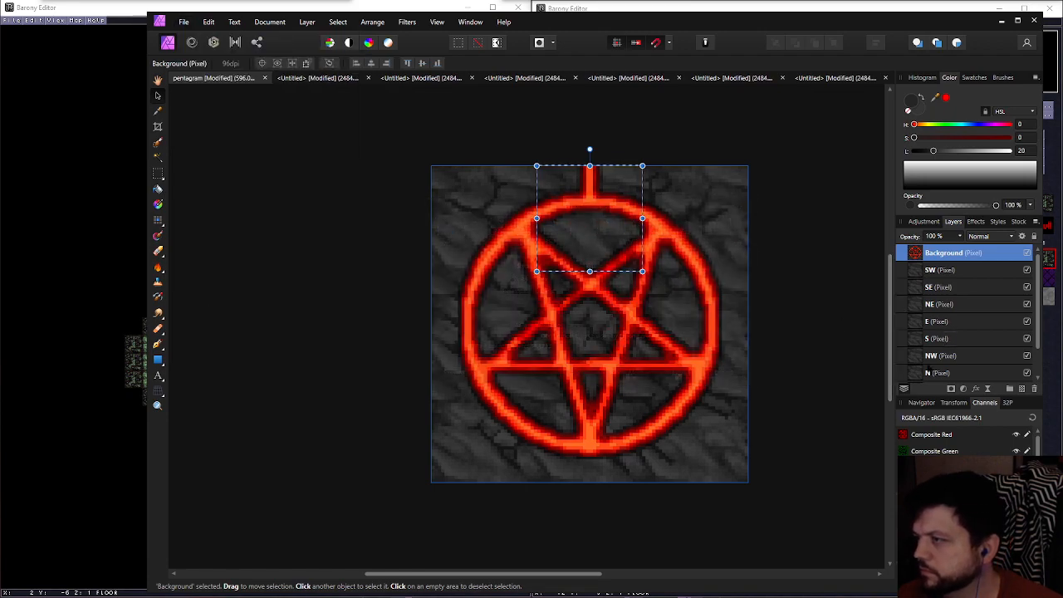
Copy the pentagram artwork within the N tile's area into a new document and export it as a 32 × 32 px PNG
left_click(931, 374)
left_click(955, 252)
middle_click_drag(667, 305, 645, 303)
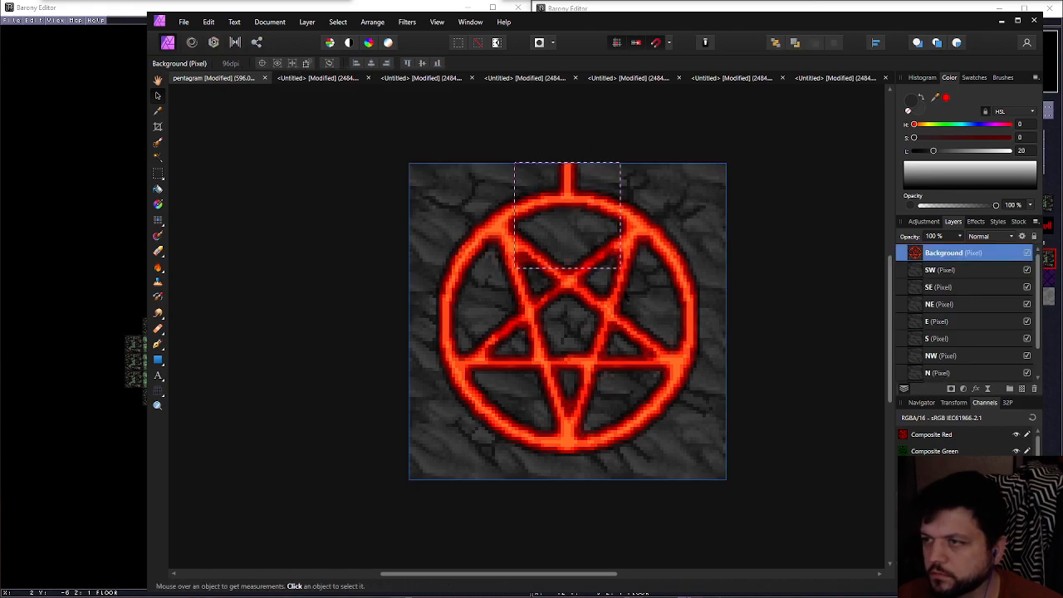
left_click(183, 22)
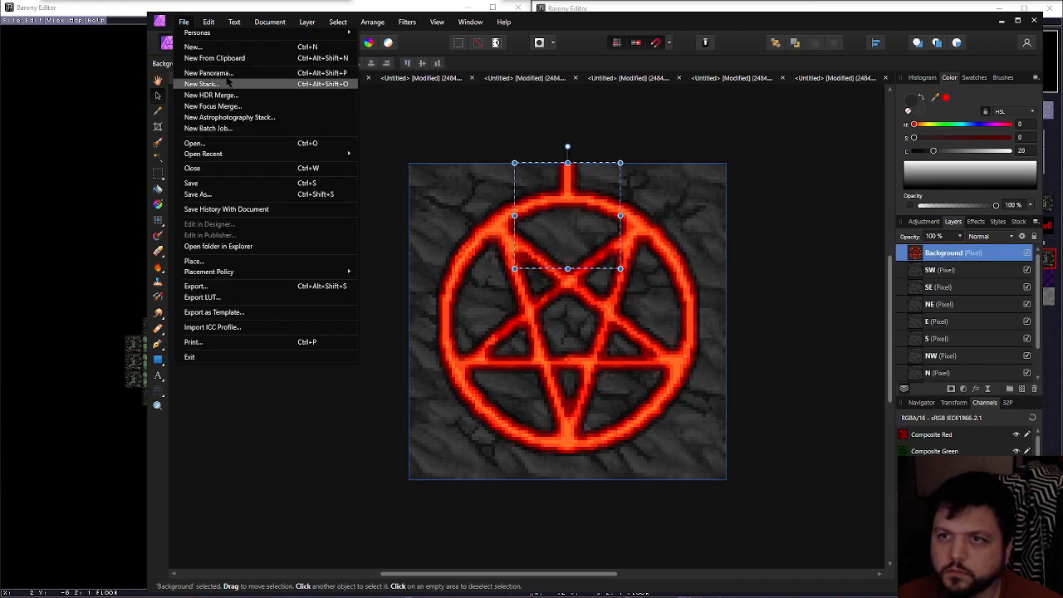
left_click(214, 58)
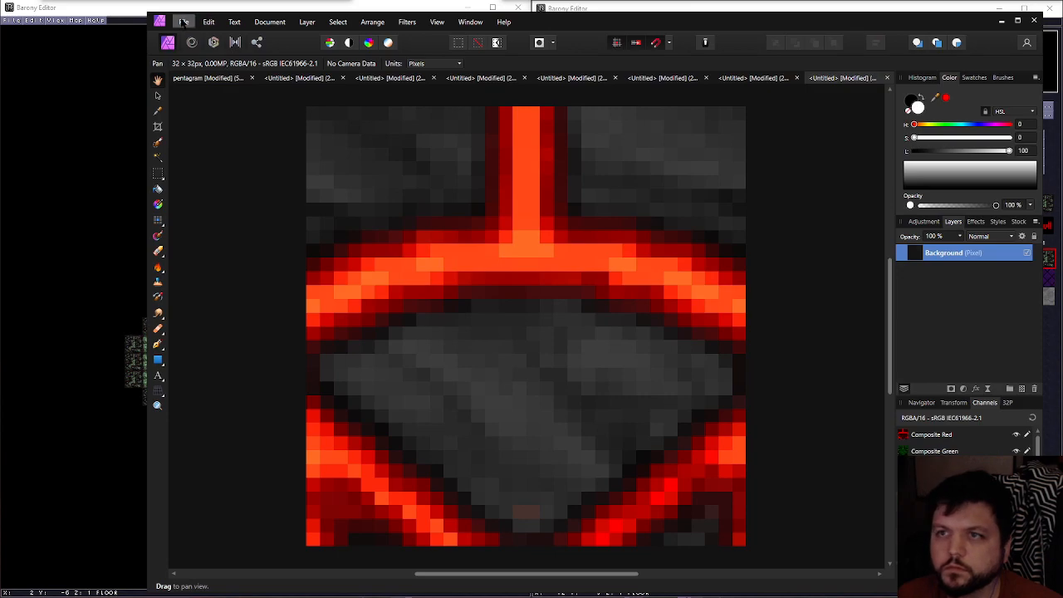
left_click(184, 22)
left_click(196, 286)
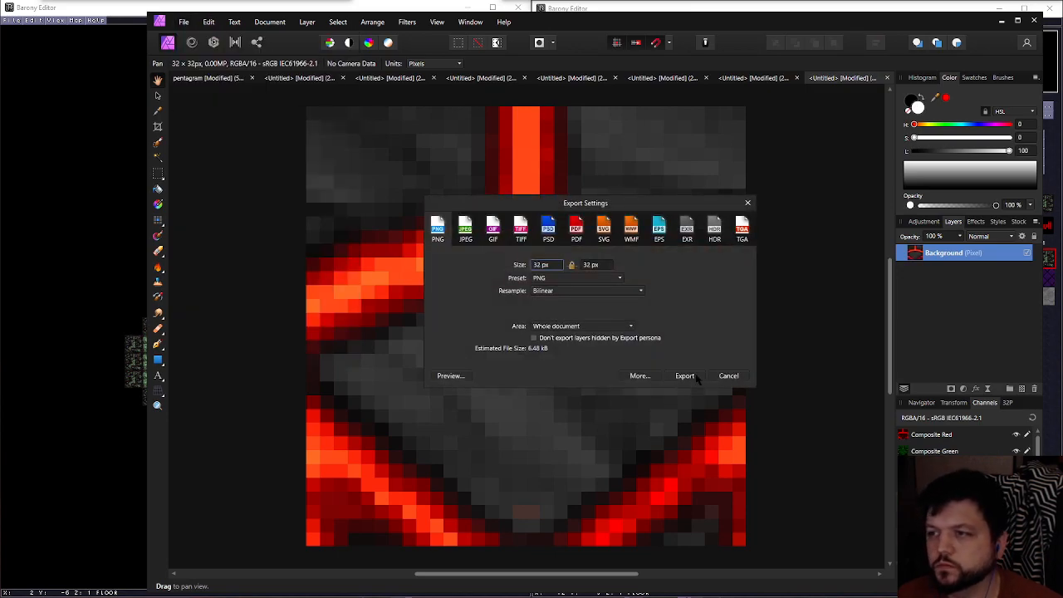
left_click(694, 376)
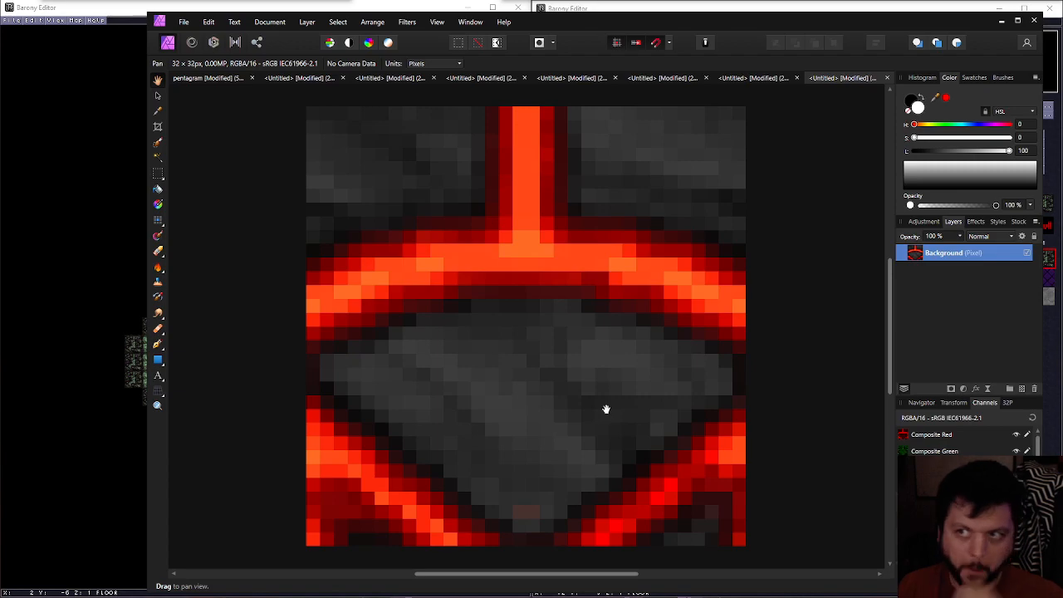
Return to the layered pentagram document and select the W tile's area on the pentagram artwork
left_click(208, 78)
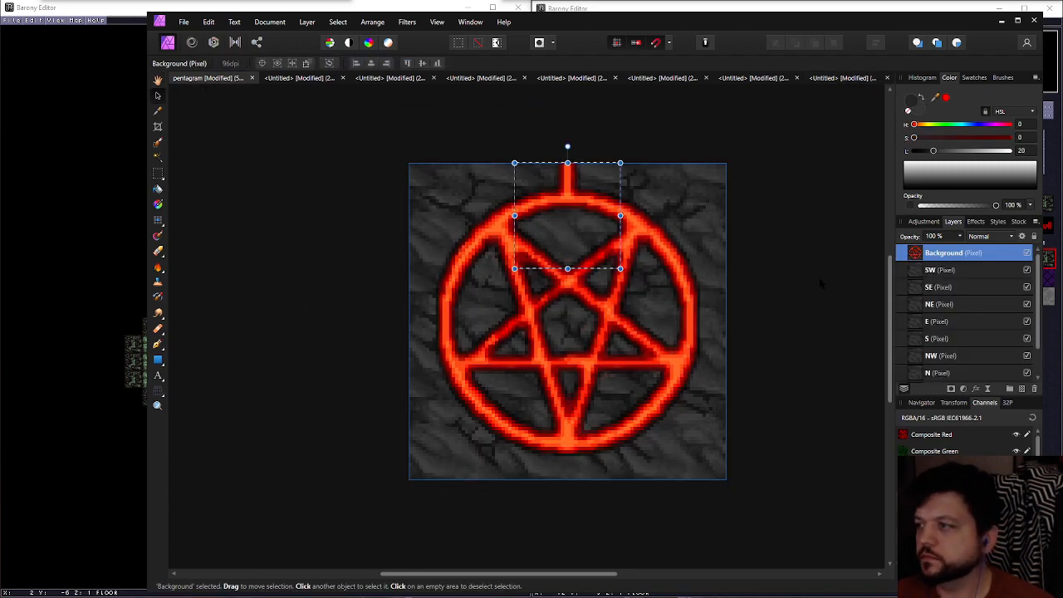
scroll(933, 349, "down", 1)
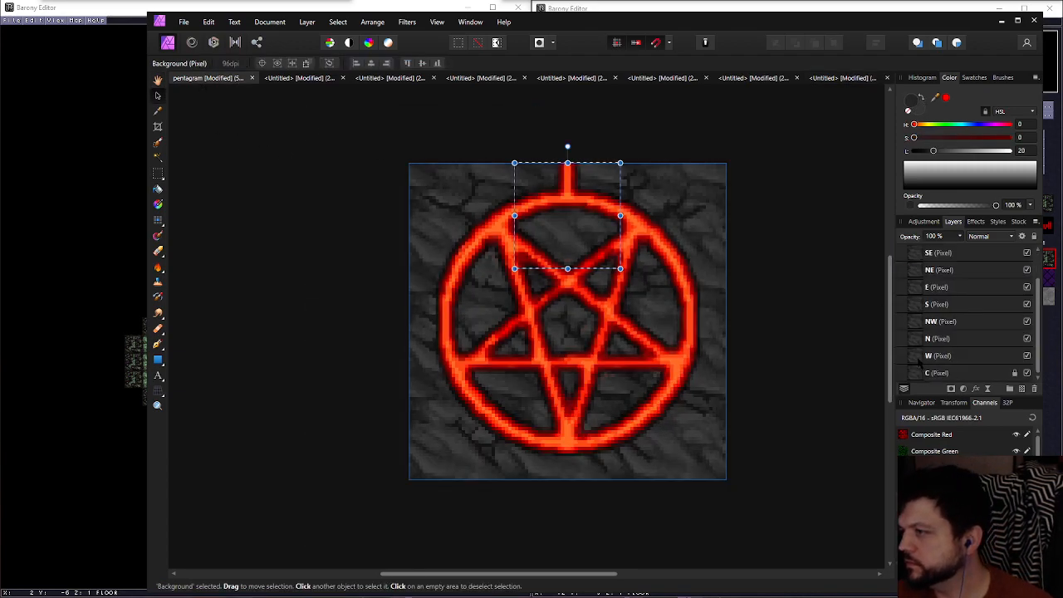
left_click(931, 358)
scroll(933, 349, "up", 1)
left_click(947, 252)
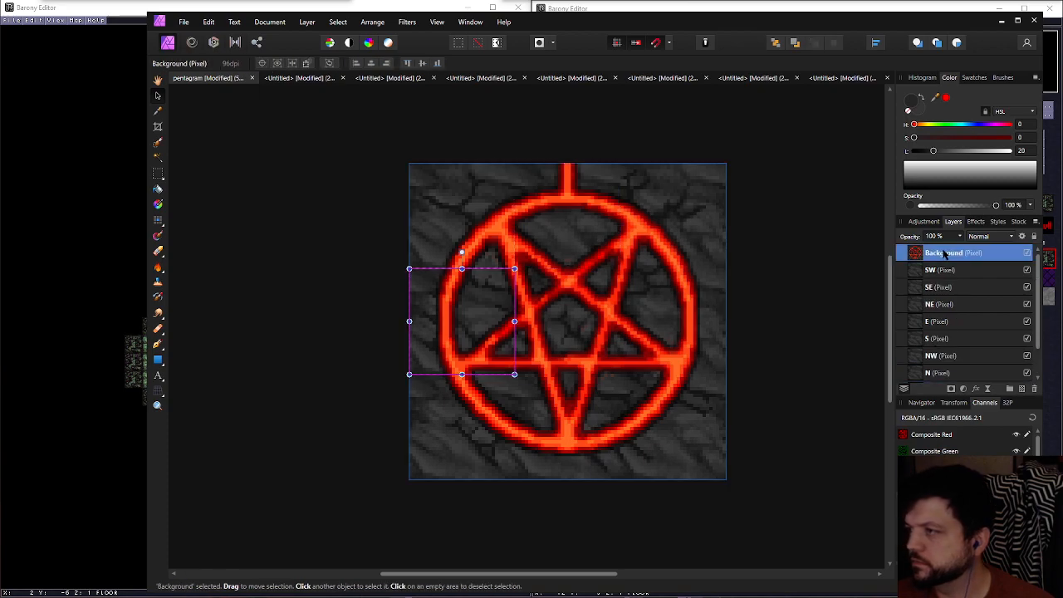
Copy the pentagram artwork within the W tile's area into a new document and export it as a 32 × 32 px PNG, pentagram_w.png
left_click(184, 21)
left_click(224, 286)
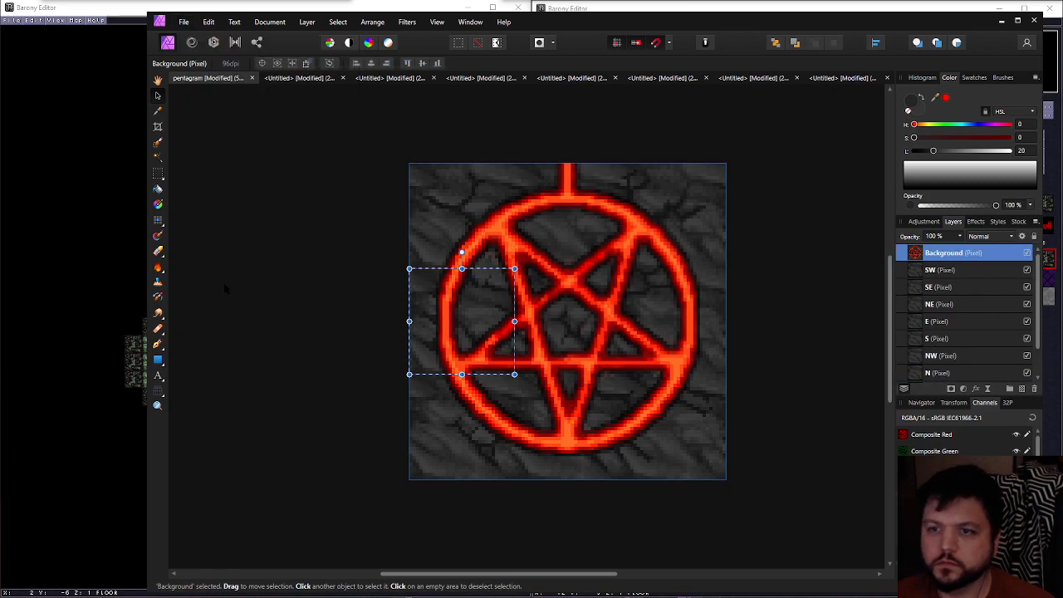
left_click(728, 375)
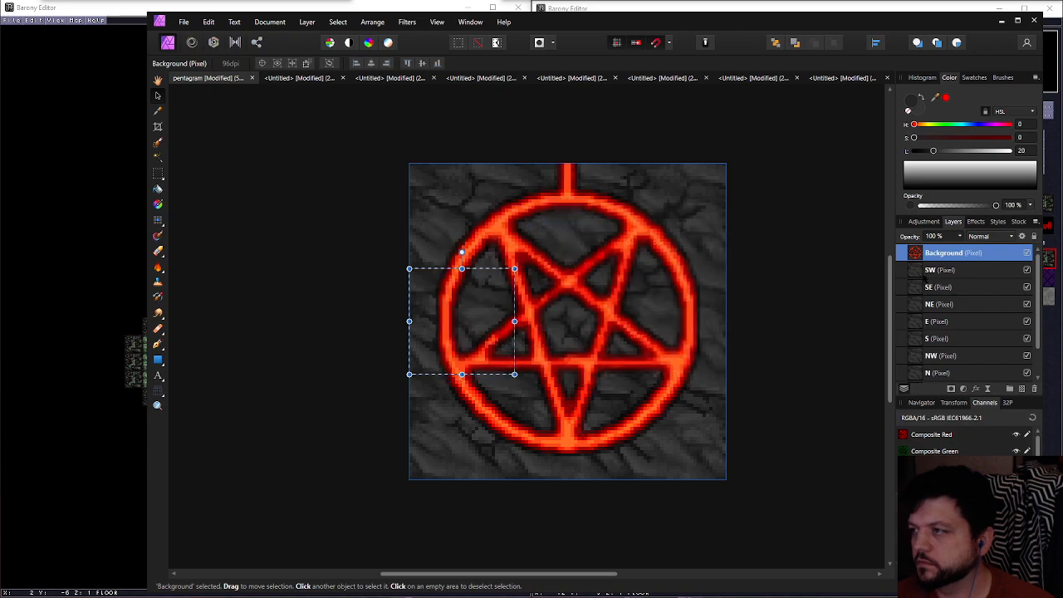
left_click(184, 22)
key("Escape")
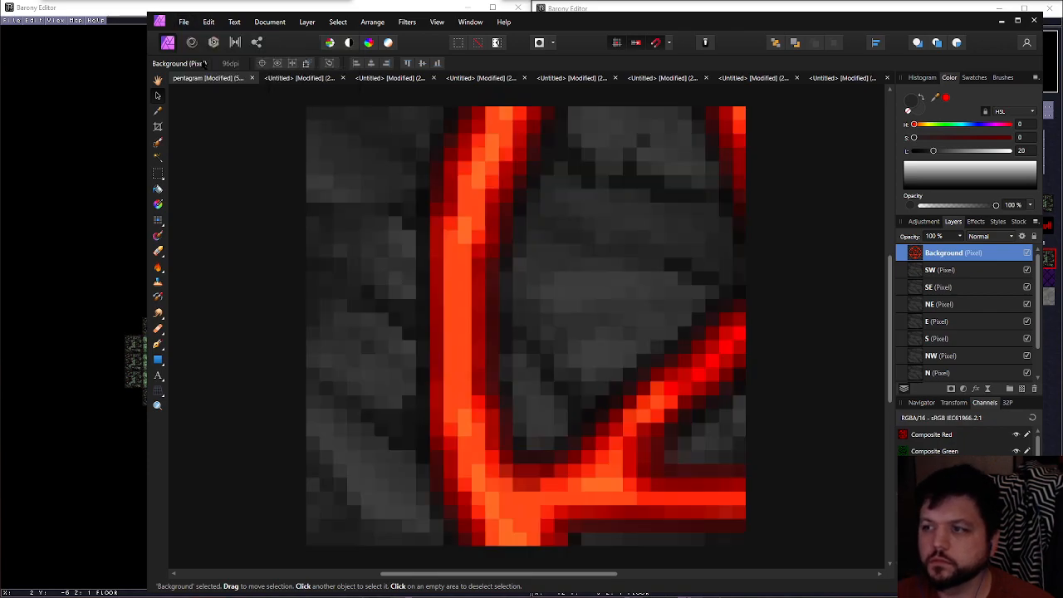
left_click(185, 23)
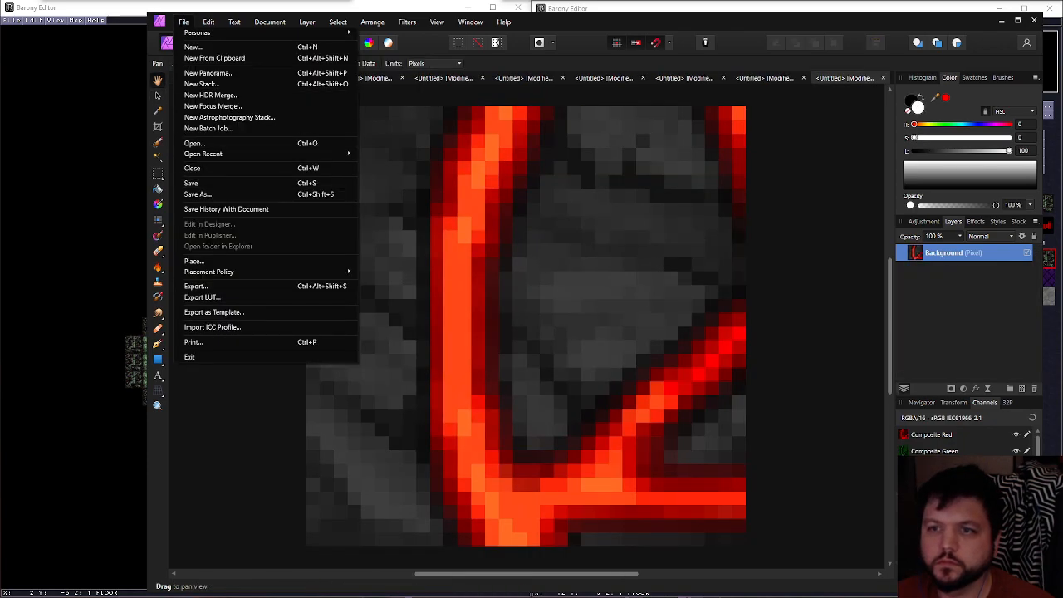
left_click(200, 286)
left_click(692, 374)
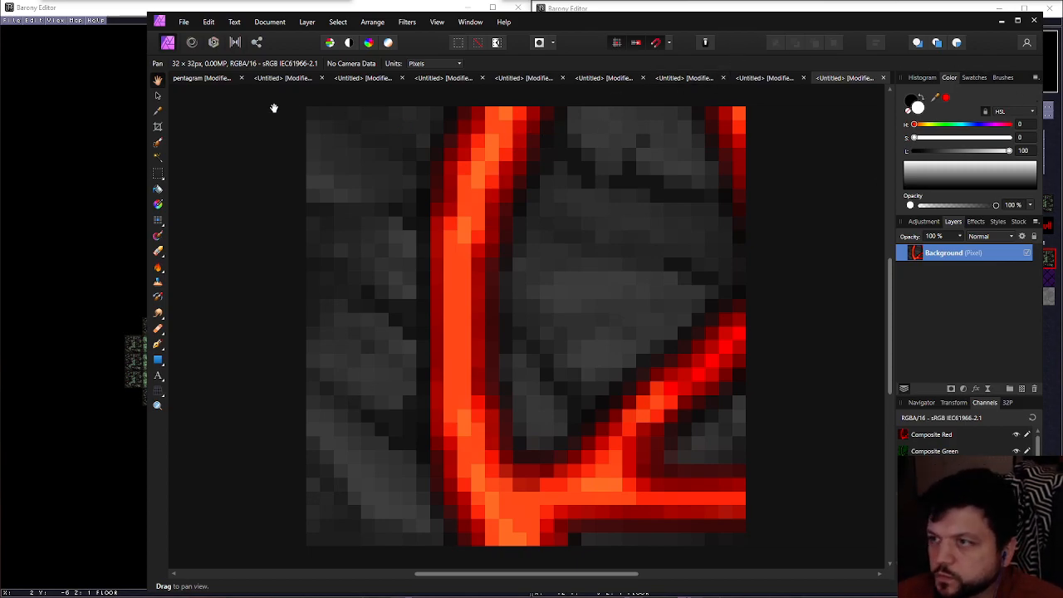
Return to the layered pentagram document and select the C tile's area on the pentagram artwork
left_click(200, 82)
scroll(924, 272, "down", 2)
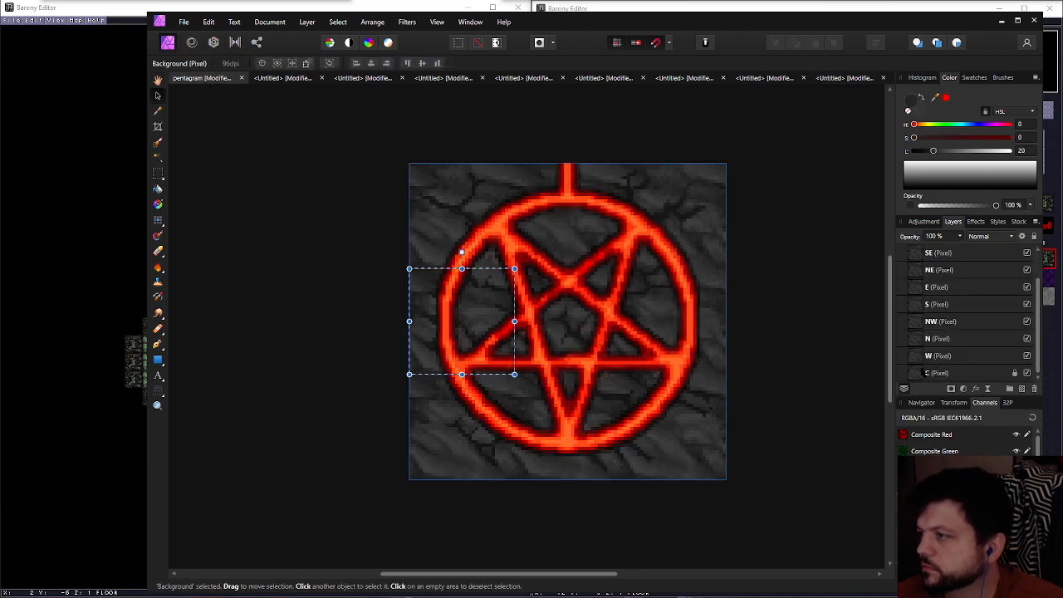
left_click(930, 373)
scroll(943, 344, "up", 2)
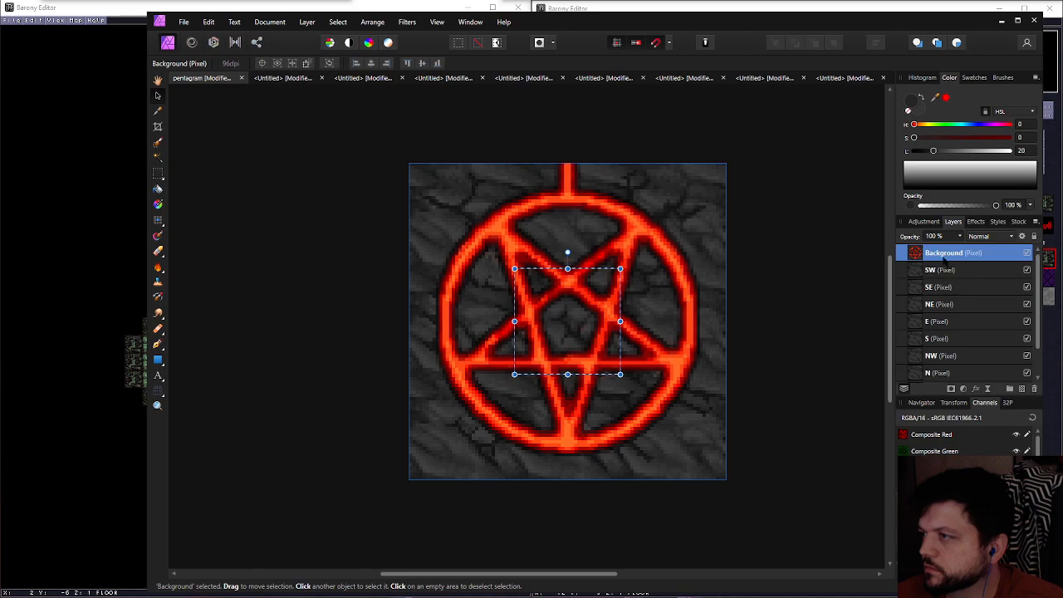
left_click(944, 254)
Copy the pentagram artwork within the C tile's area into a new document and export it as a 32 × 32 px PNG, pentagram_c.png
key("ctrl+c")
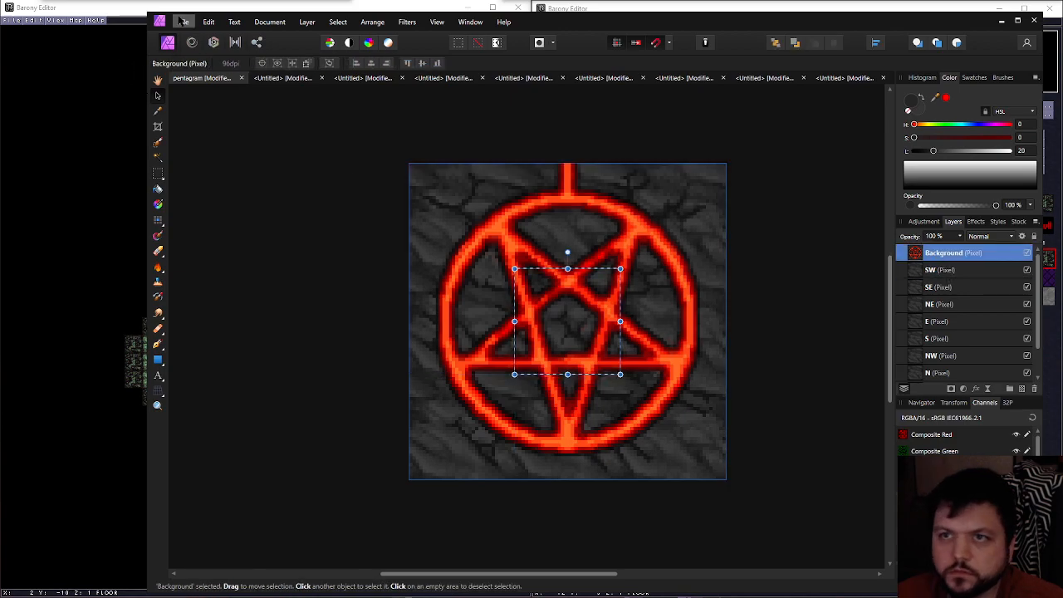
left_click(183, 21)
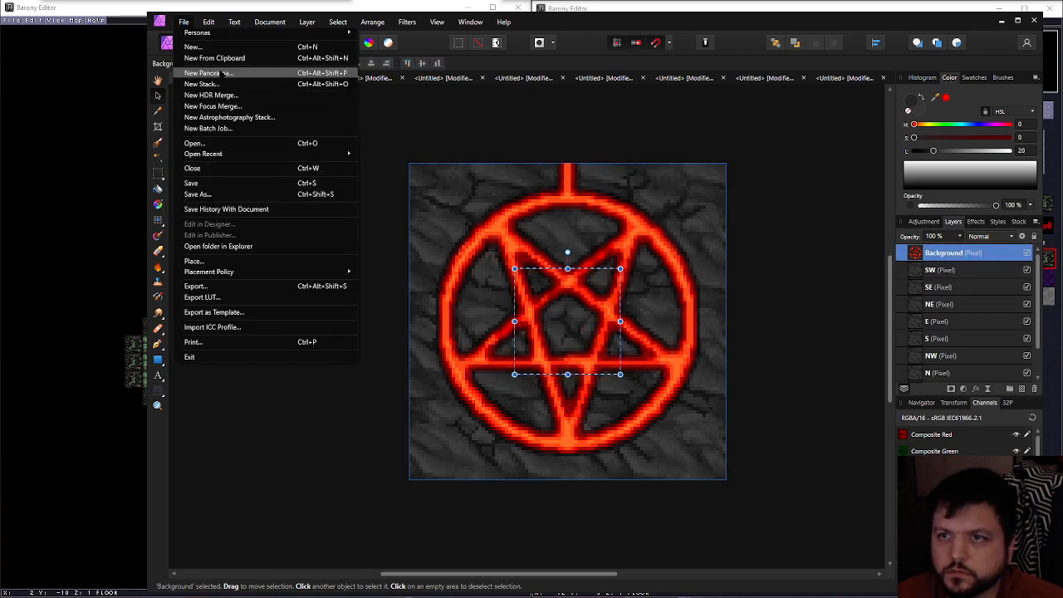
left_click(215, 58)
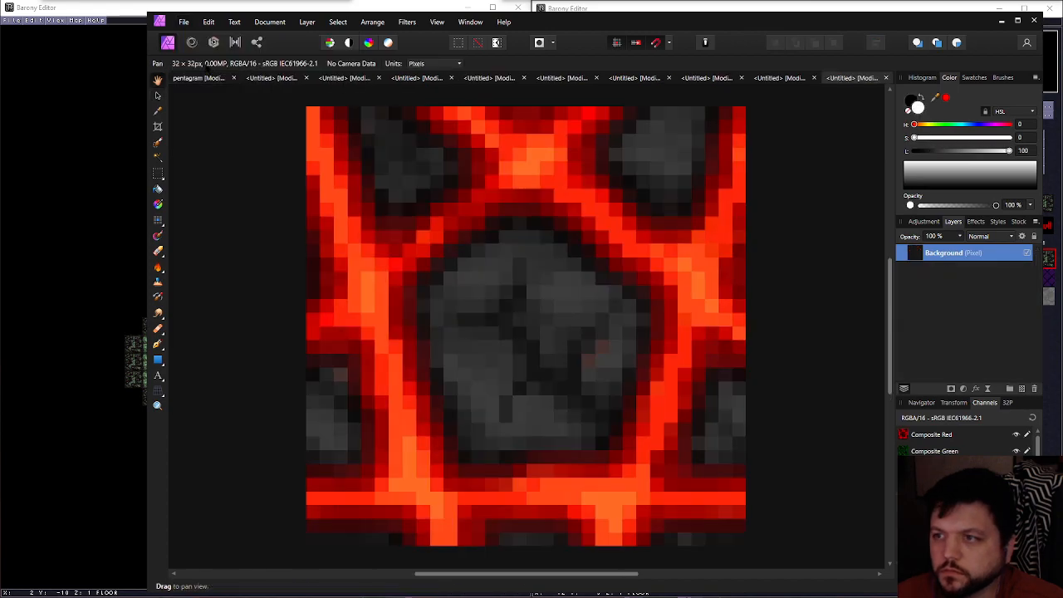
left_click(183, 21)
left_click(212, 287)
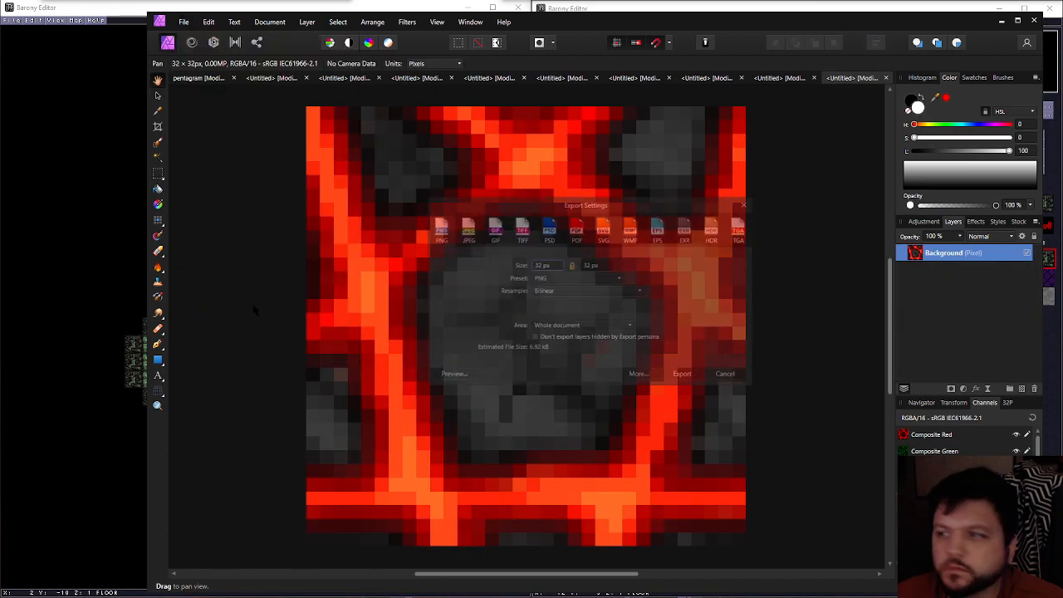
left_click(688, 373)
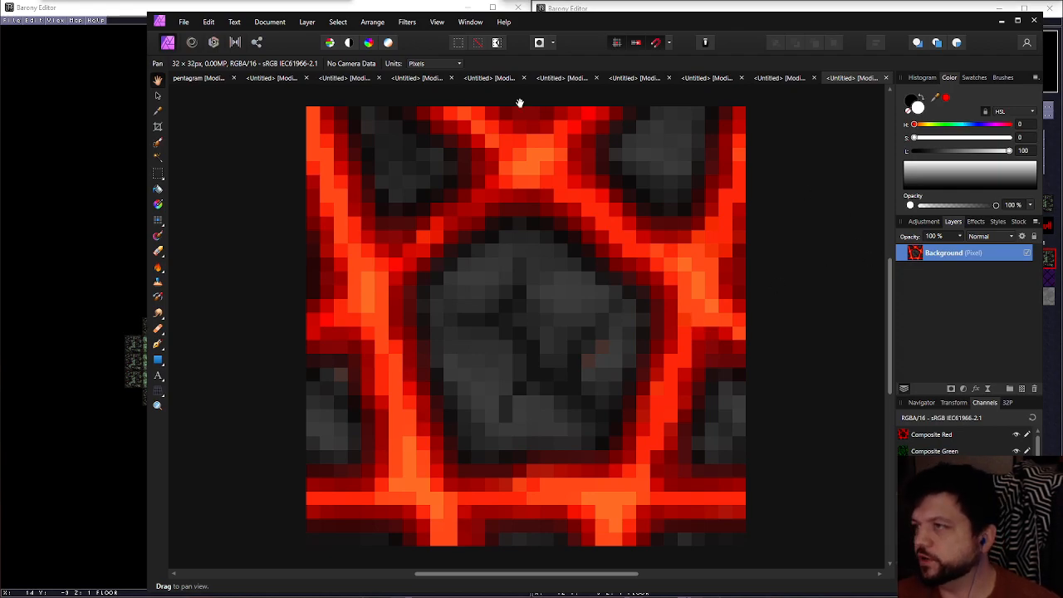
Check the tile layer list in the layered pentagram document and minimise the image editor
left_click(181, 84)
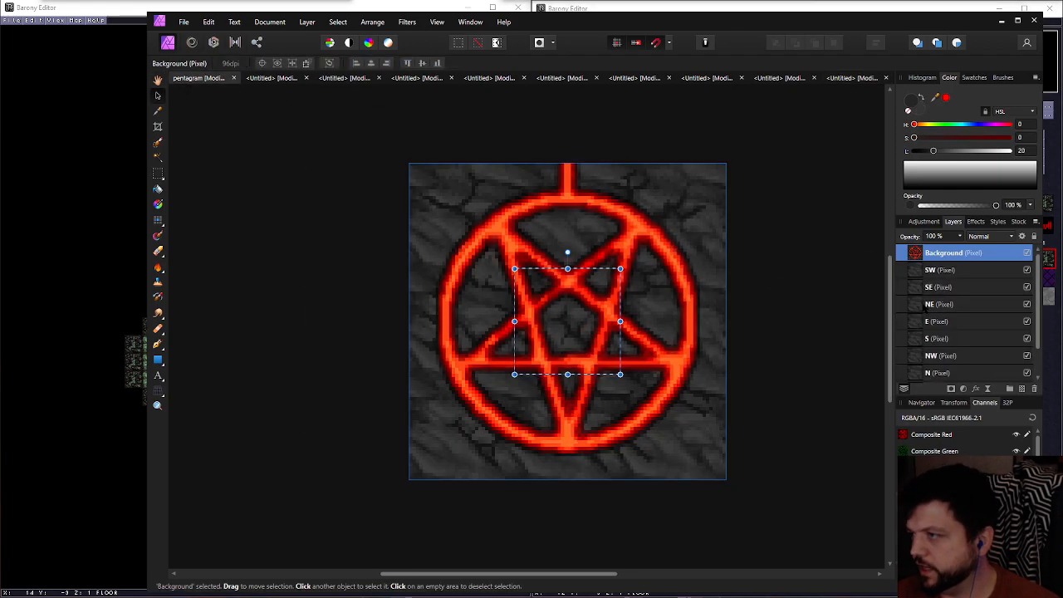
scroll(926, 306, "down", 2)
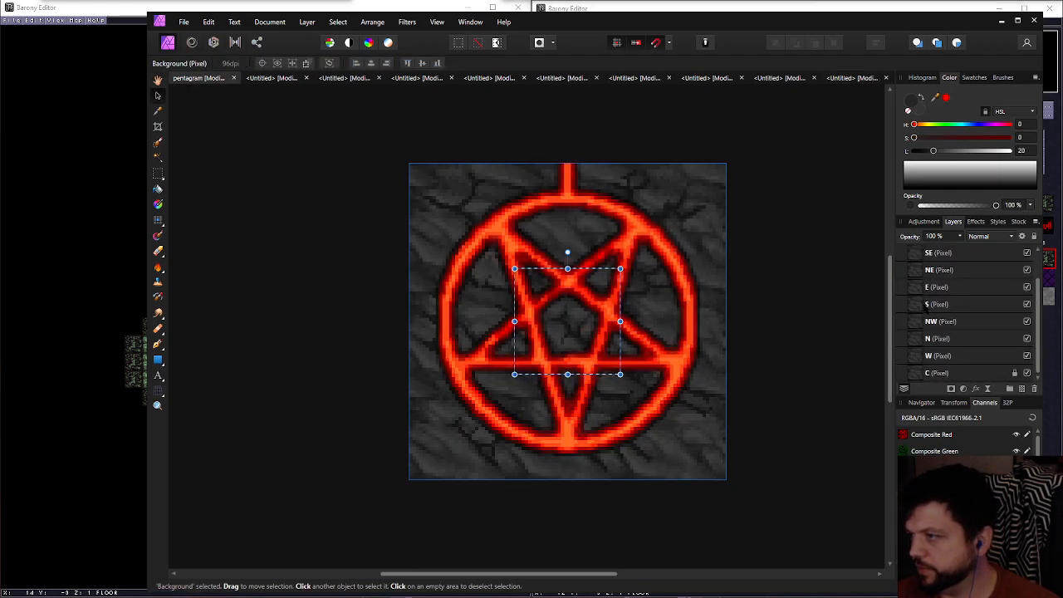
left_click(1001, 21)
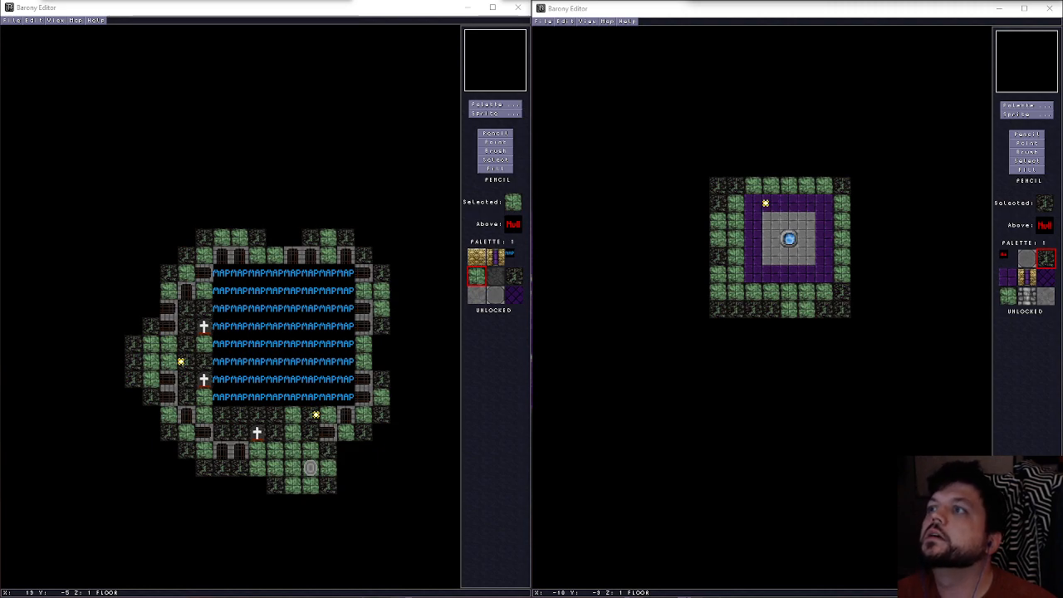
In the WinRAR archive content-update_XX-XX.zip, create a folder named tiles inside the images folder and open it
left_click_drag(707, 2, 707, 138)
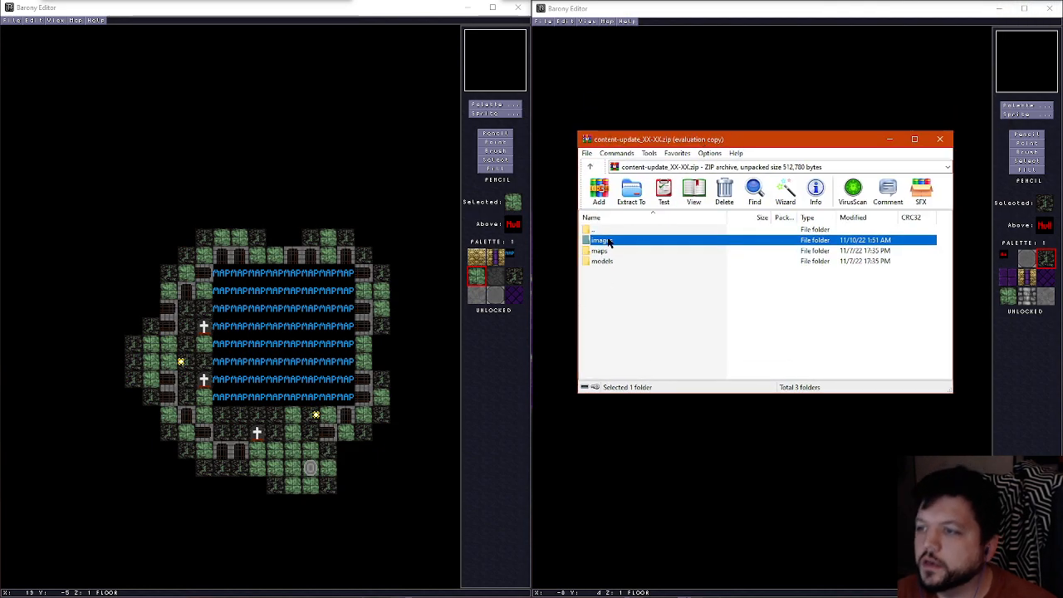
double_click(613, 238)
right_click(617, 272)
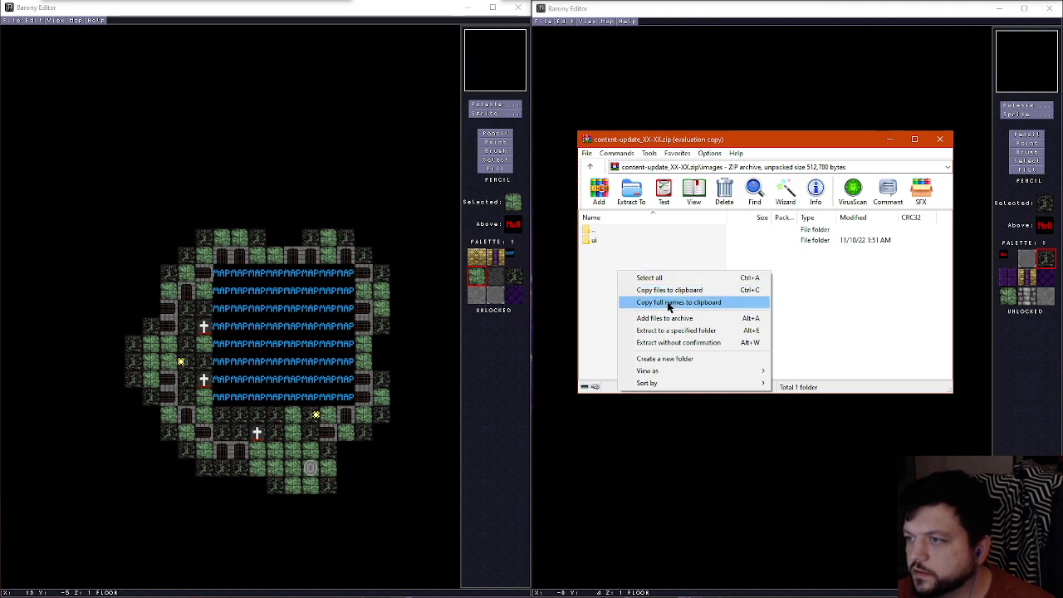
left_click(664, 359)
type("tiles")
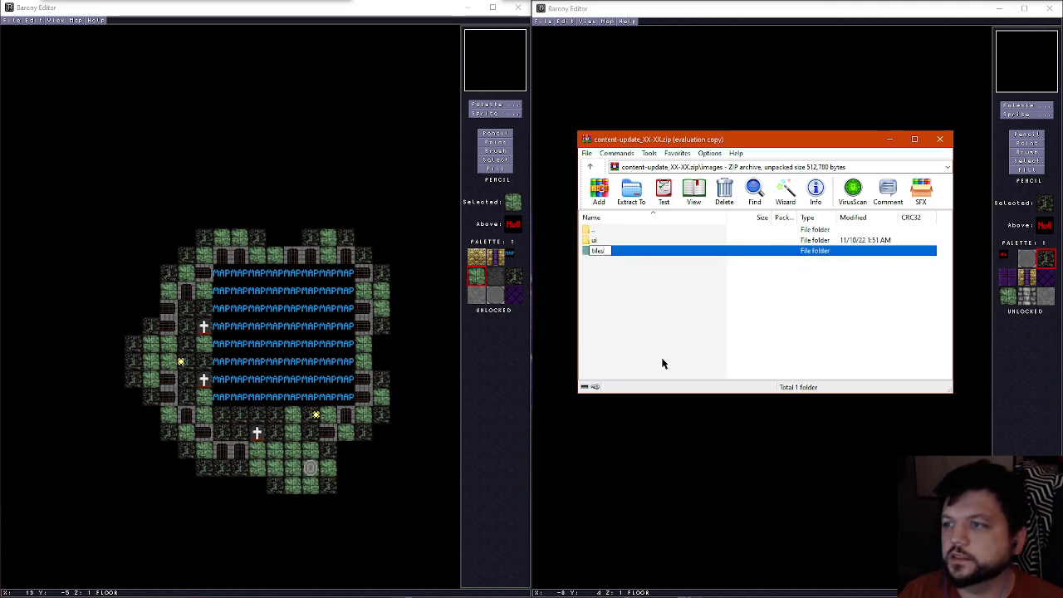
key("Return")
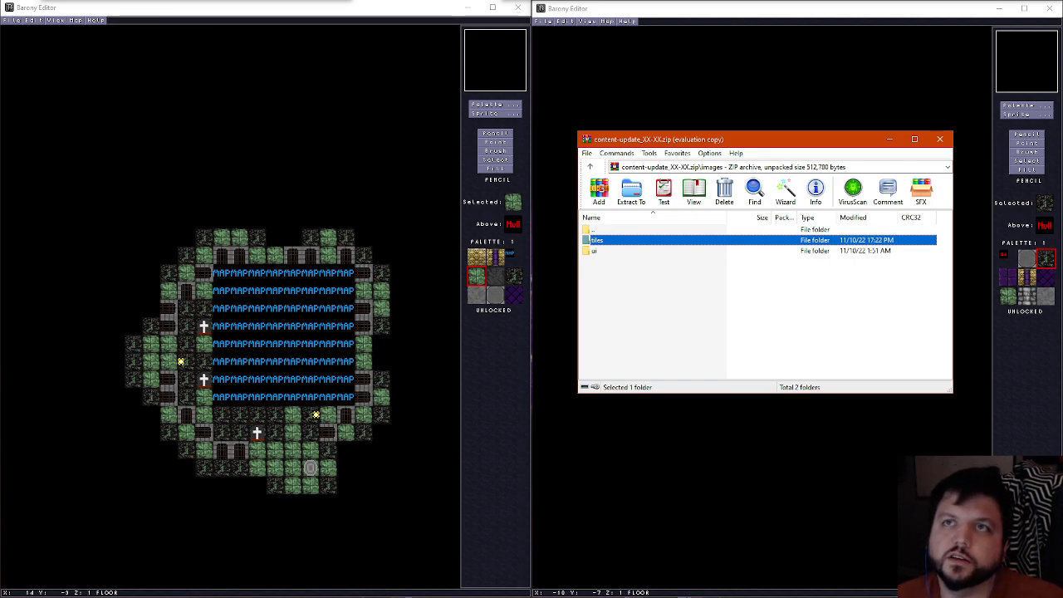
double_click(601, 240)
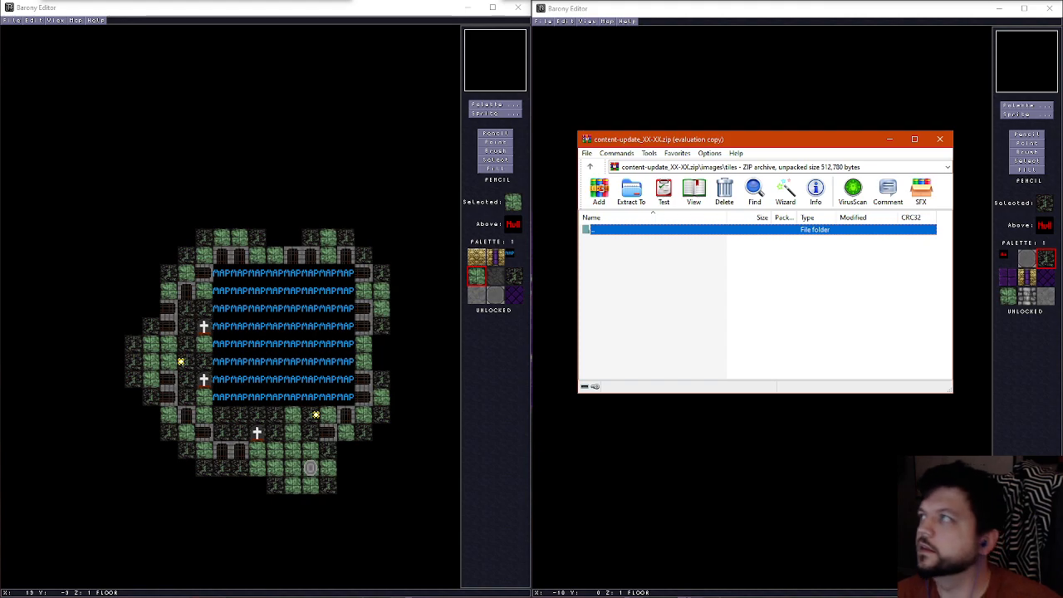
Add the nine exported pentagram tile PNGs to the archive's images\tiles folder
left_click(478, 42)
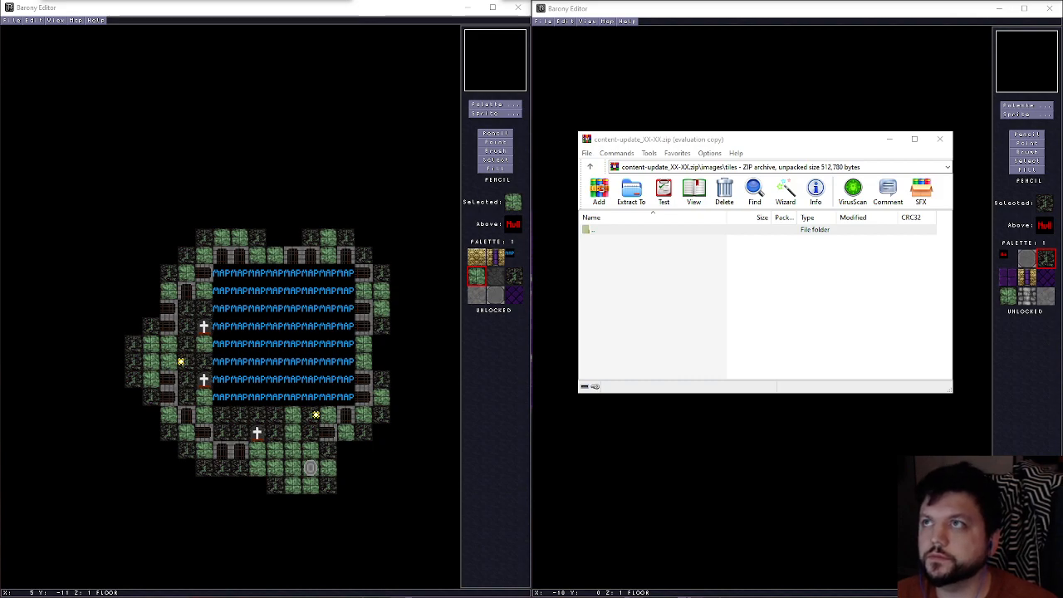
left_click_drag(602, 304, 658, 273)
left_click(778, 368)
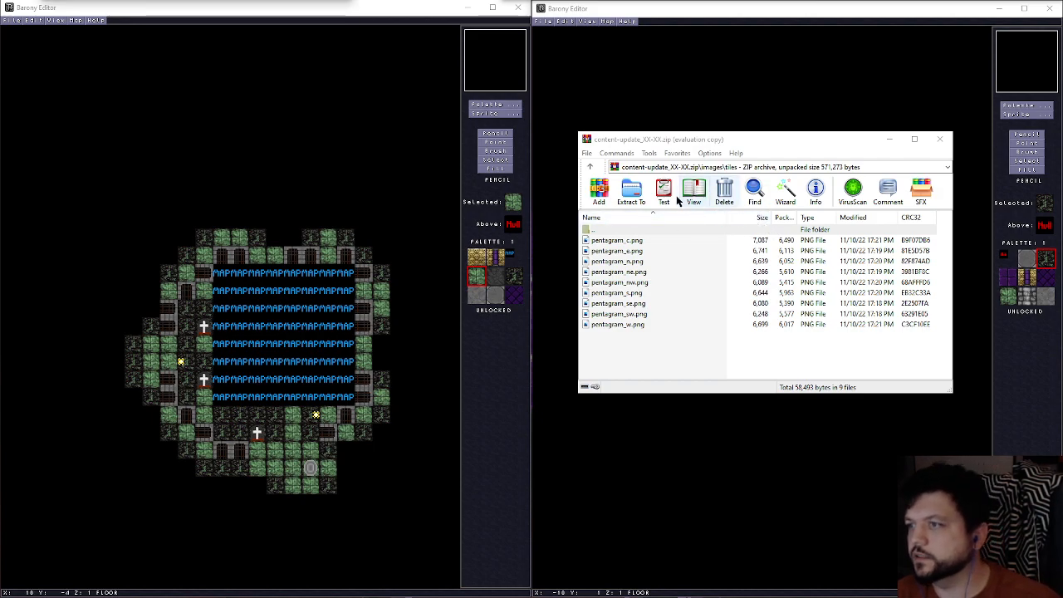
Go back up to the archive's root and reopen the images folder to check its contents
double_click(603, 230)
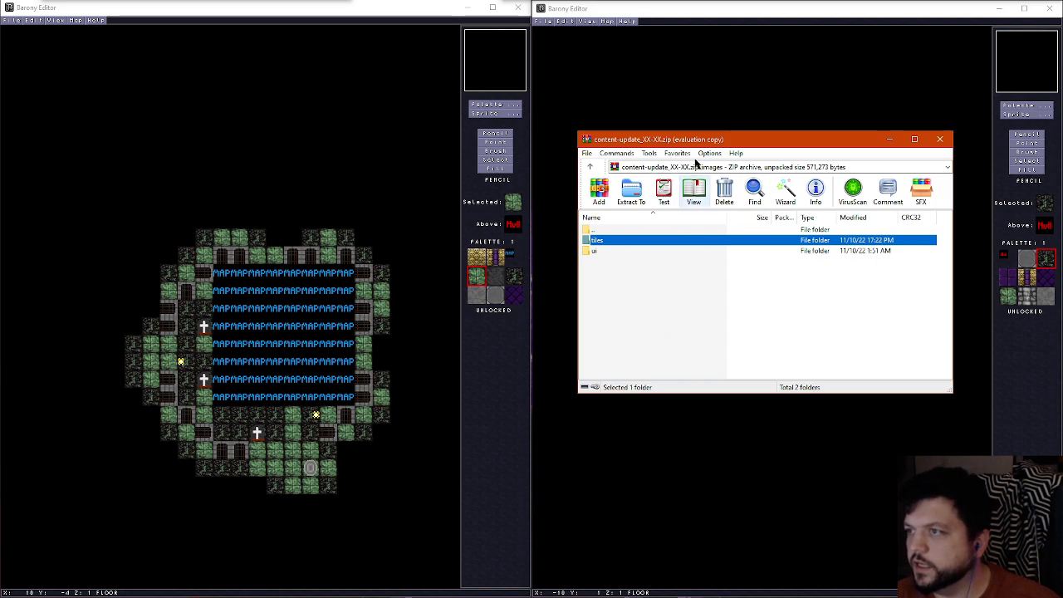
double_click(606, 230)
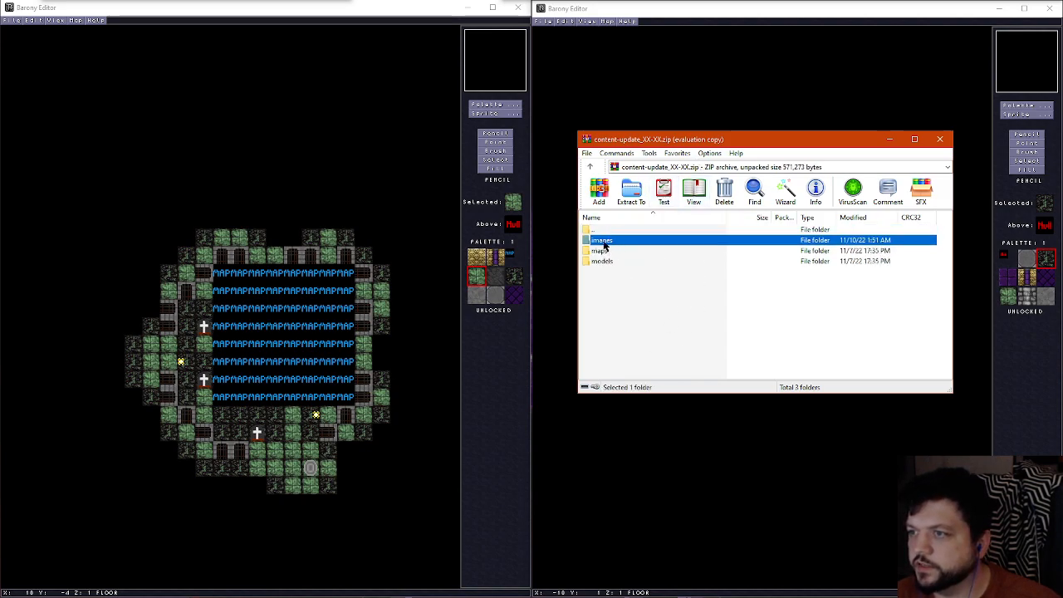
double_click(603, 240)
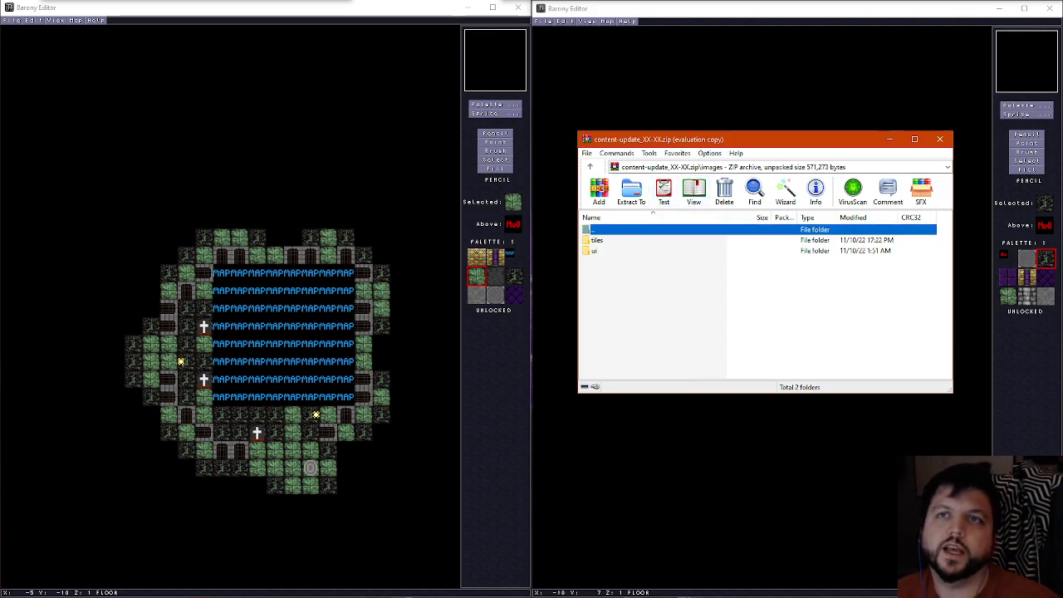
Bring tiles.txt into view in Notepad++ and go to the first backdrop.png placeholder lines after white.png
left_click(495, 78)
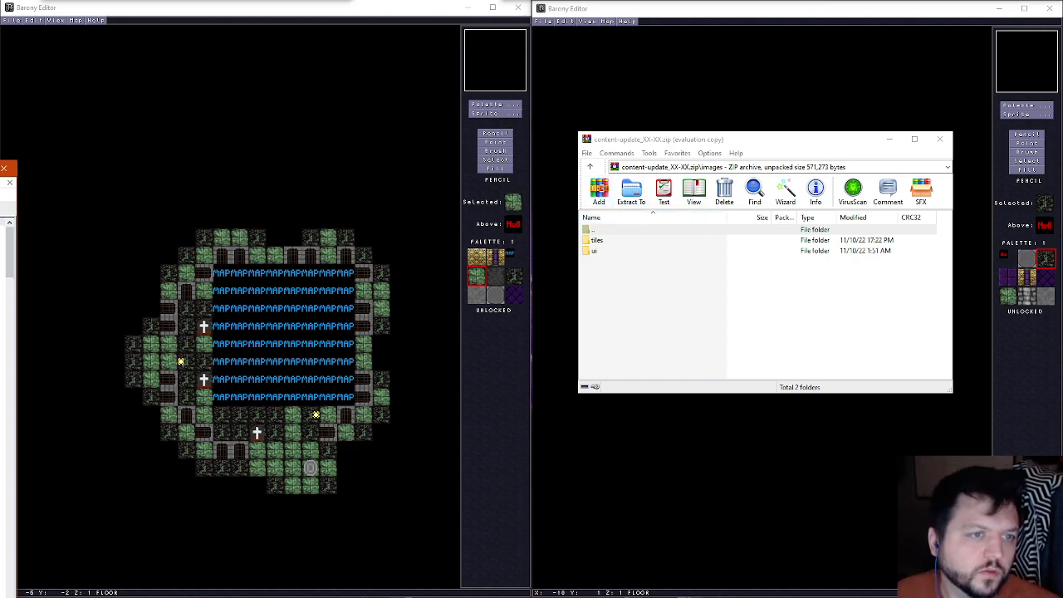
left_click_drag(0, 143, 515, 58)
left_click_drag(883, 147, 870, 348)
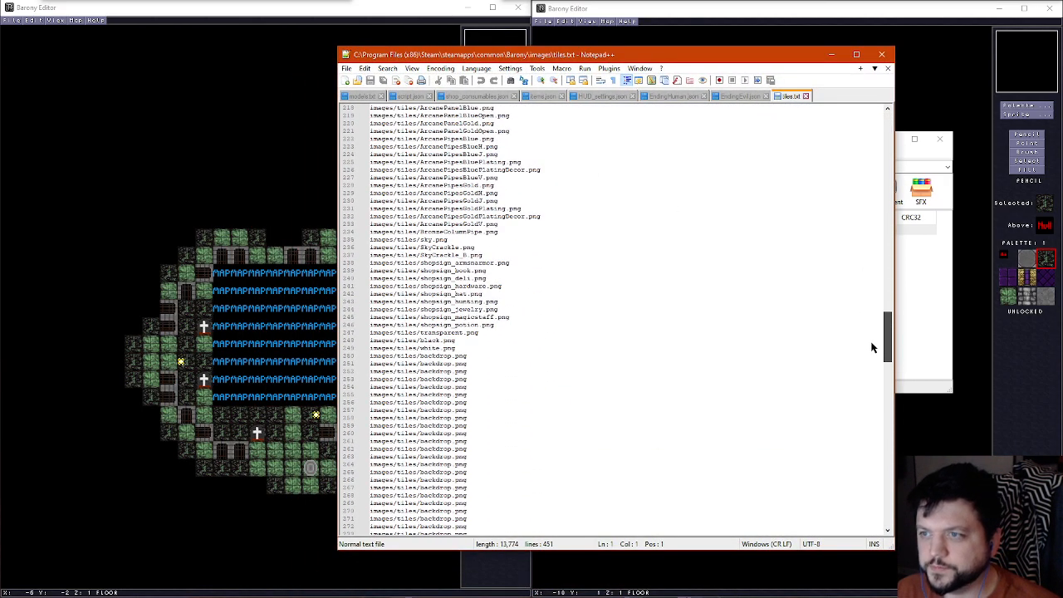
Replace "backdrop" with "pentagram_" in the images/tiles entry on line 250 of tiles.txt
left_click(483, 357)
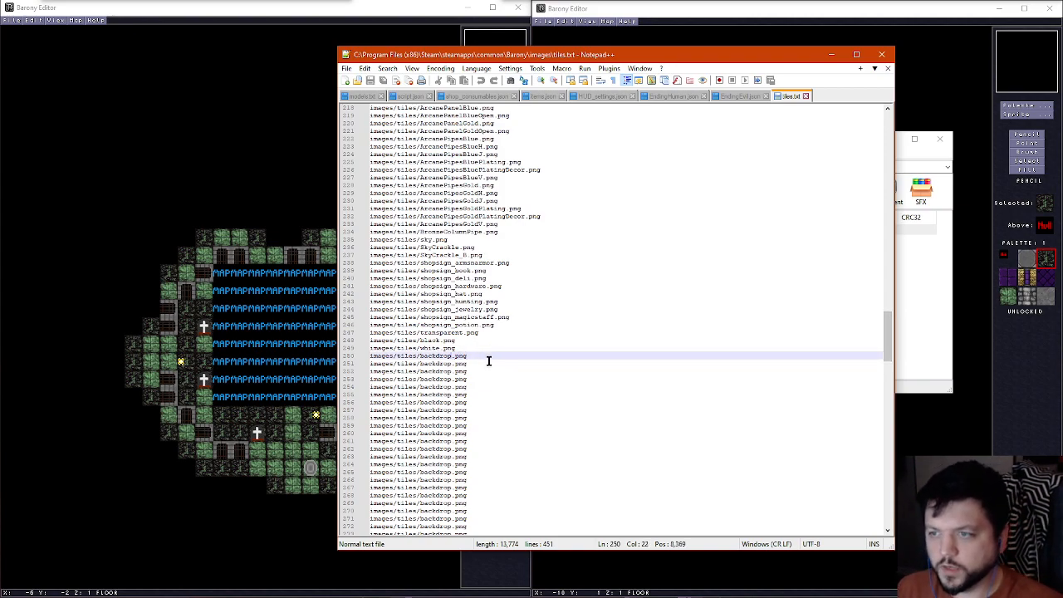
key("shift+Left")
key("shift+Left")
key("shift+Left")
key("shift+Left")
key("shift+Left")
key("shift+Left")
key("shift+Left")
key("shift+Left")
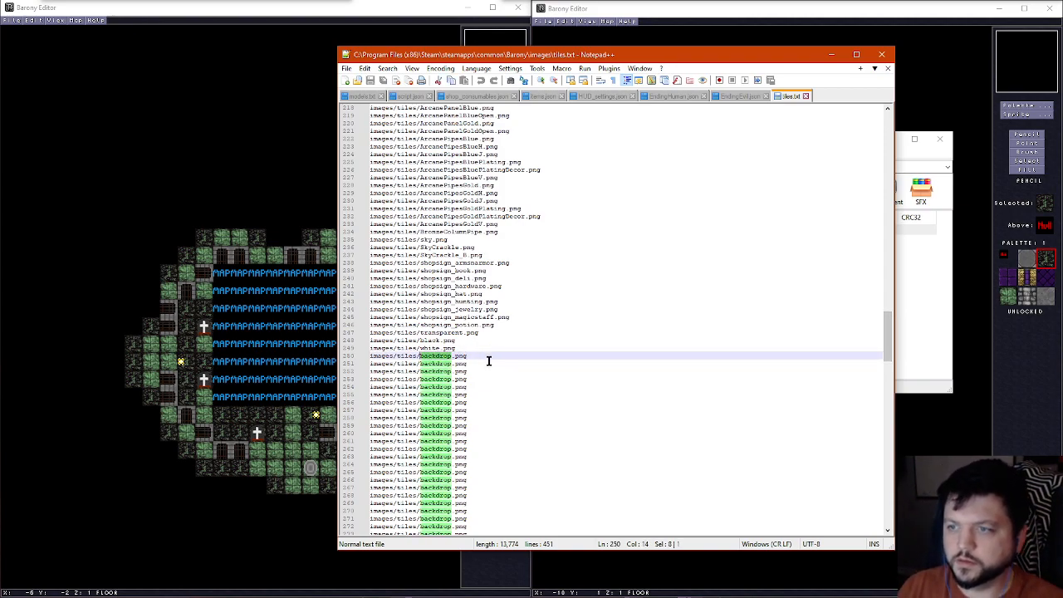
type("pentagram2_")
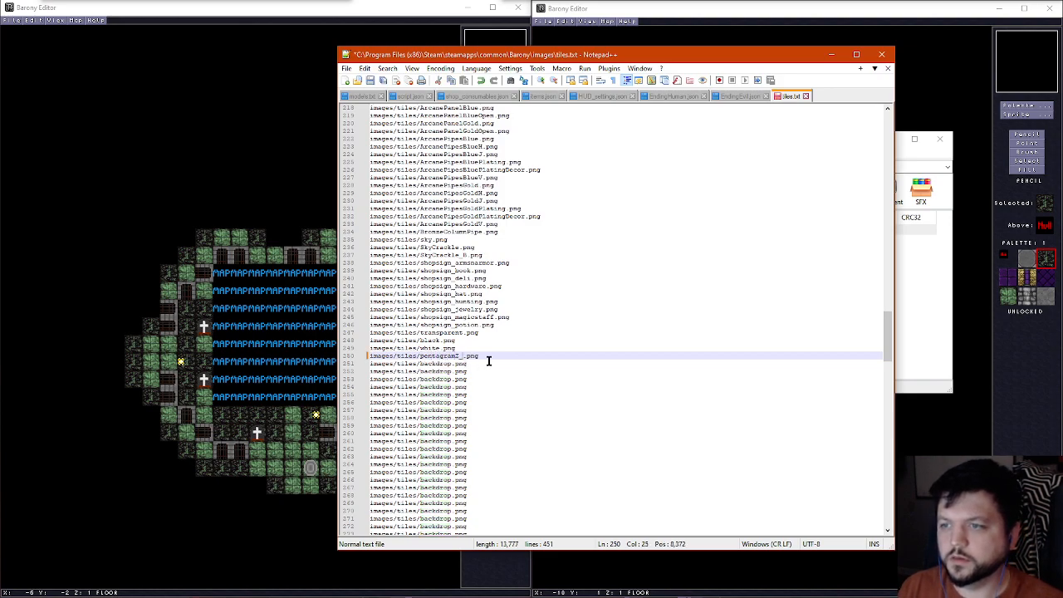
key("BackSpace")
Copy "pentagram_" from the line 250 entry and replace "backdrop" with it on line 251 of tiles.txt
key("shift+Left")
key("shift+Left")
key("shift+Left")
key("shift+Left")
key("shift+Left")
key("shift+Left")
key("shift+Left")
key("shift+Left")
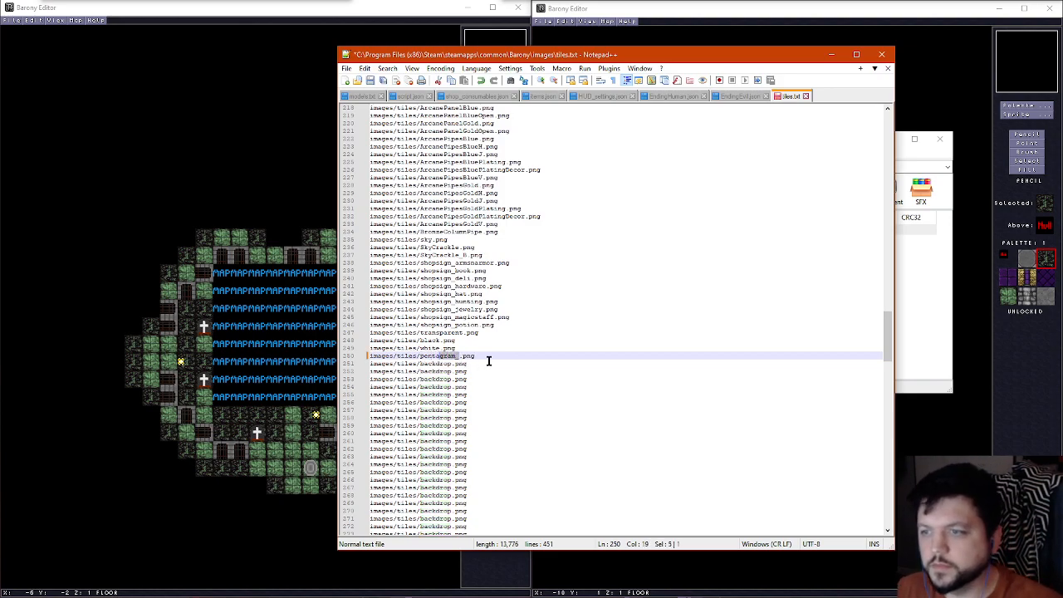
key("Down")
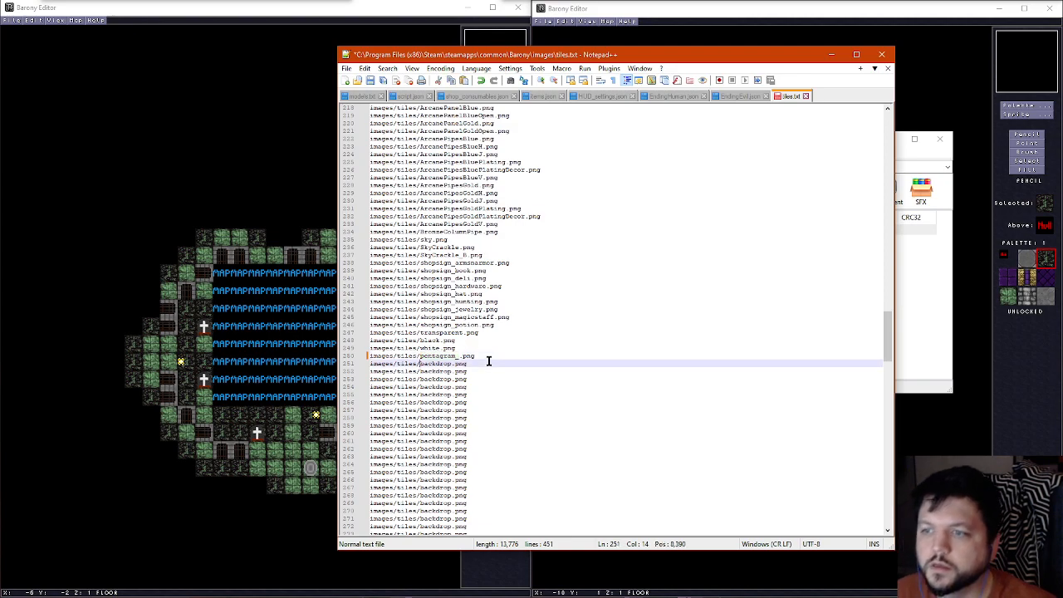
key("shift+Right")
key("shift+Right")
key("shift+Right")
key("shift+Right")
key("shift+Right")
key("shift+Right")
key("shift+Right")
type("pentagram_")
key("Down")
key("Left")
key("Left")
key("Left")
key("Left")
key("Left")
key("Left")
key("Left")
key("Left")
key("Left")
key("Left")
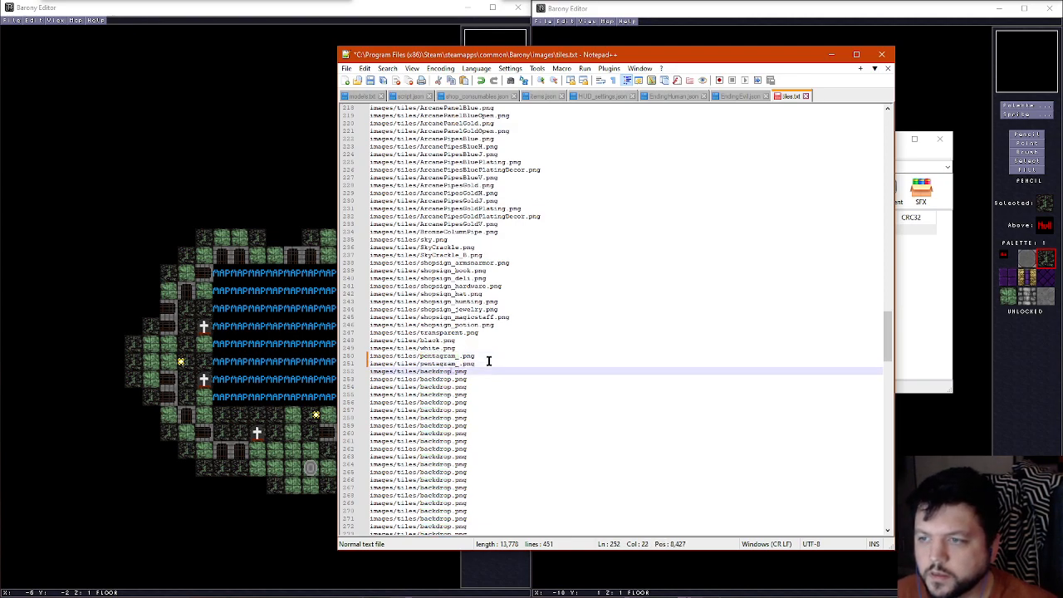
key("shift+Down")
key("shift+Up")
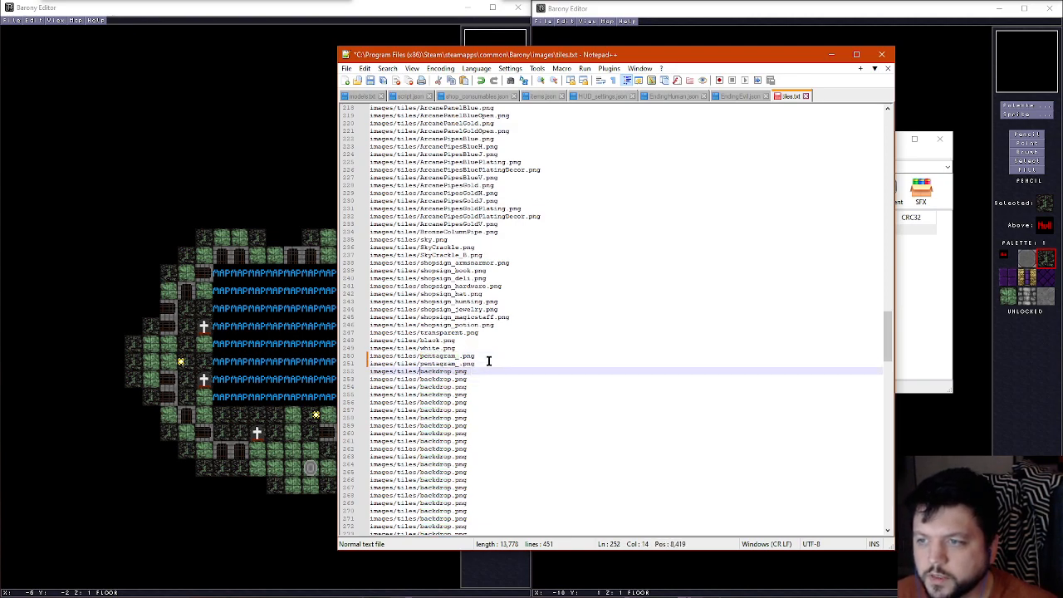
key("ctrl+shift+Right")
key("ctrl+shift+Down")
key("shift+Up")
key("Left")
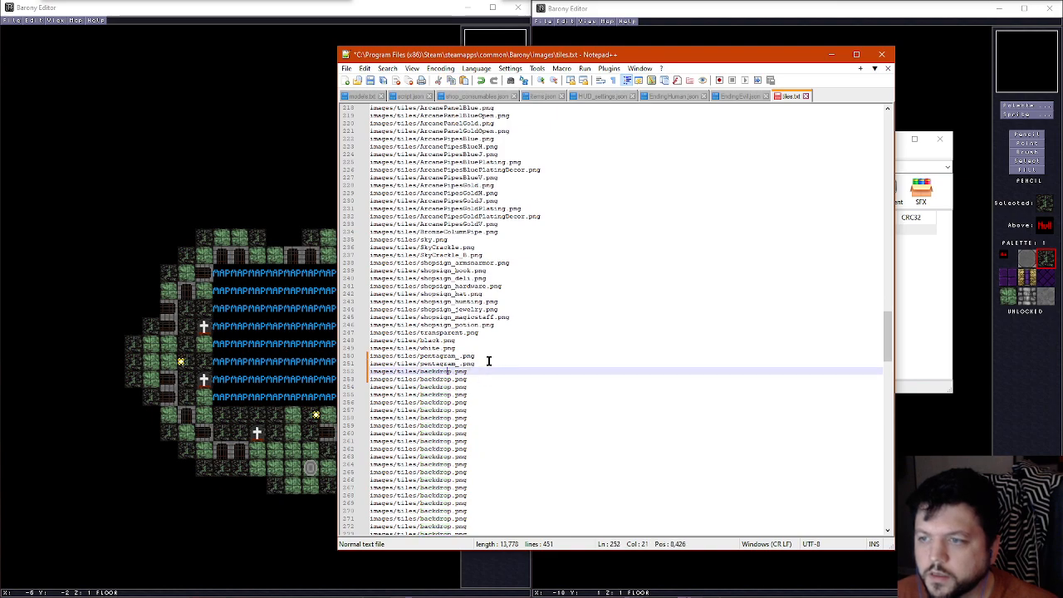
Column-select "backdrop" on lines 252 to 258 and replace it with the copied "pentagram_" on every line
key("ctrl+Left")
key("shift+Right")
key("shift+Right")
key("shift+Right")
key("shift+Right")
key("shift+Right")
key("shift+Right")
key("shift+Right")
key("shift+Right")
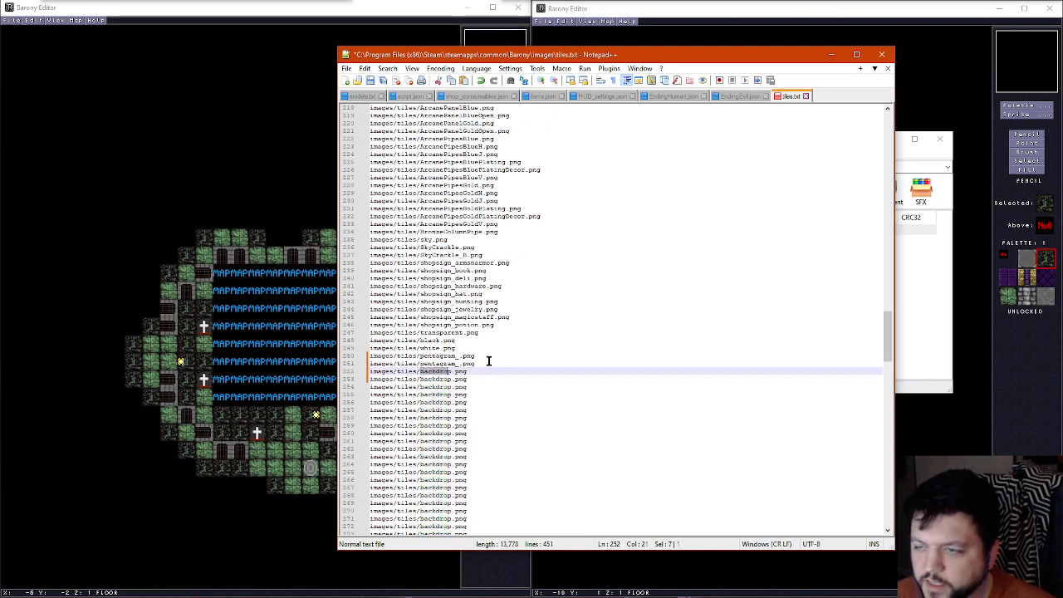
key("alt+shift+Down")
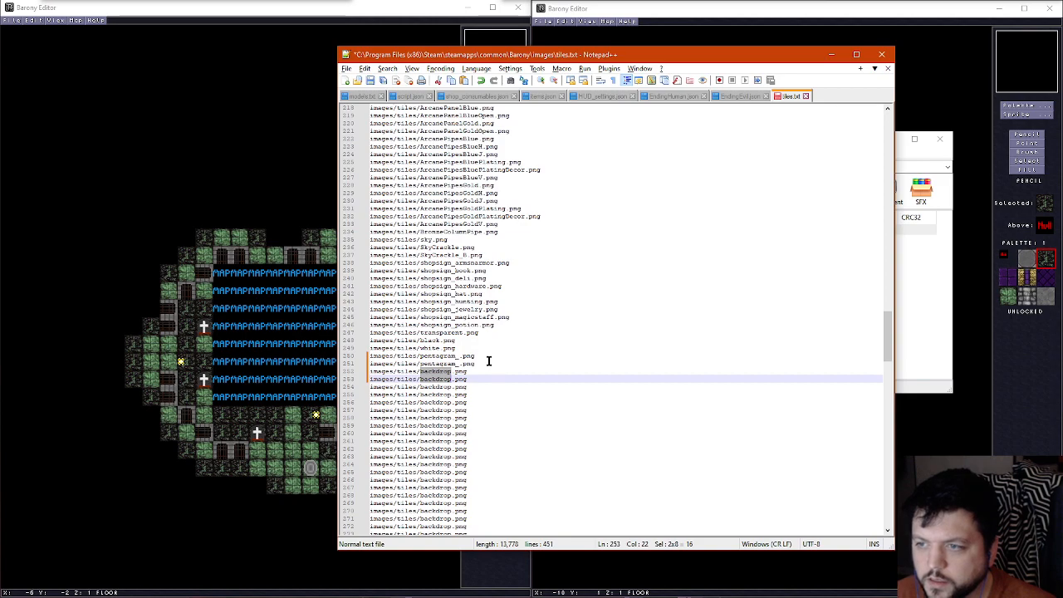
key("alt+shift+Down")
key("alt+shift+Down")
key("alt+shift+Down")
key("alt+shift+Down")
key("alt+shift+Down")
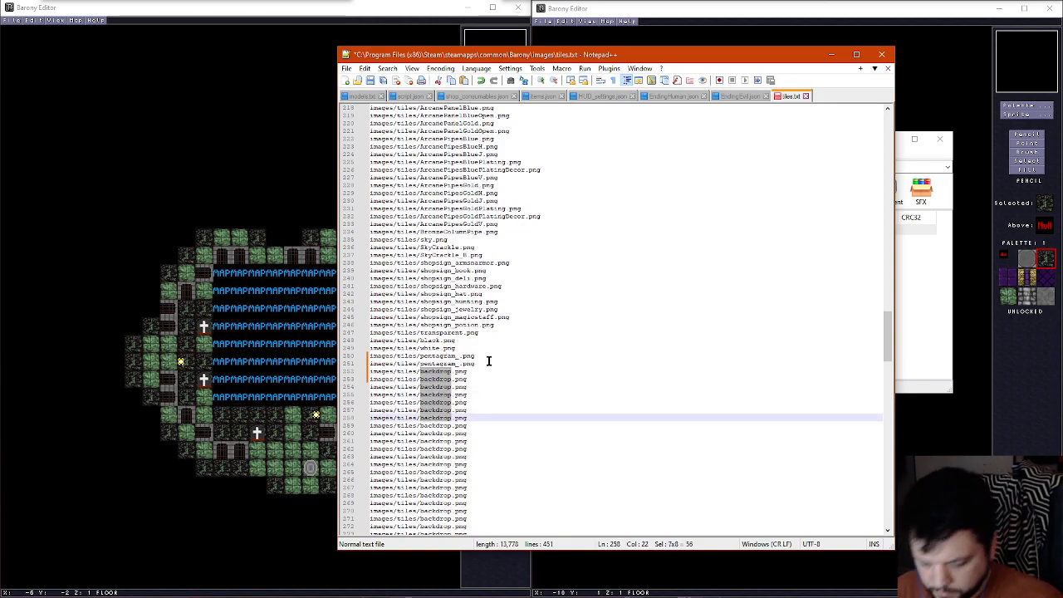
type("pentagram_")
Complete the file names on lines 250 to 252 as pentagram_nw.png, pentagram_n.png and pentagram_ne.png
key("Up")
key("Up")
key("Up")
key("Up")
key("Up")
key("Up")
key("Up")
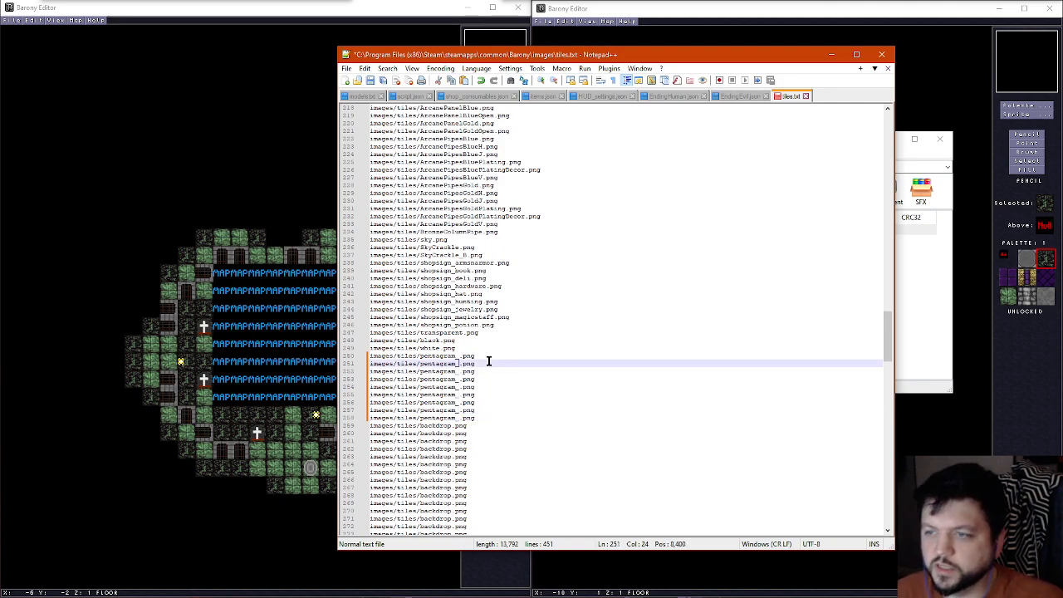
key("Up")
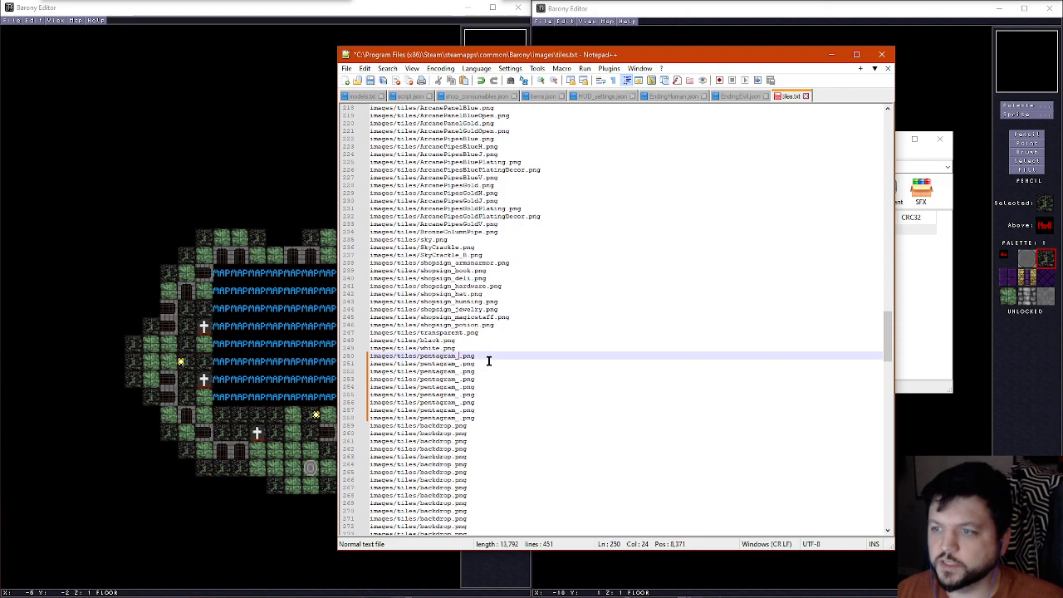
type("mi")
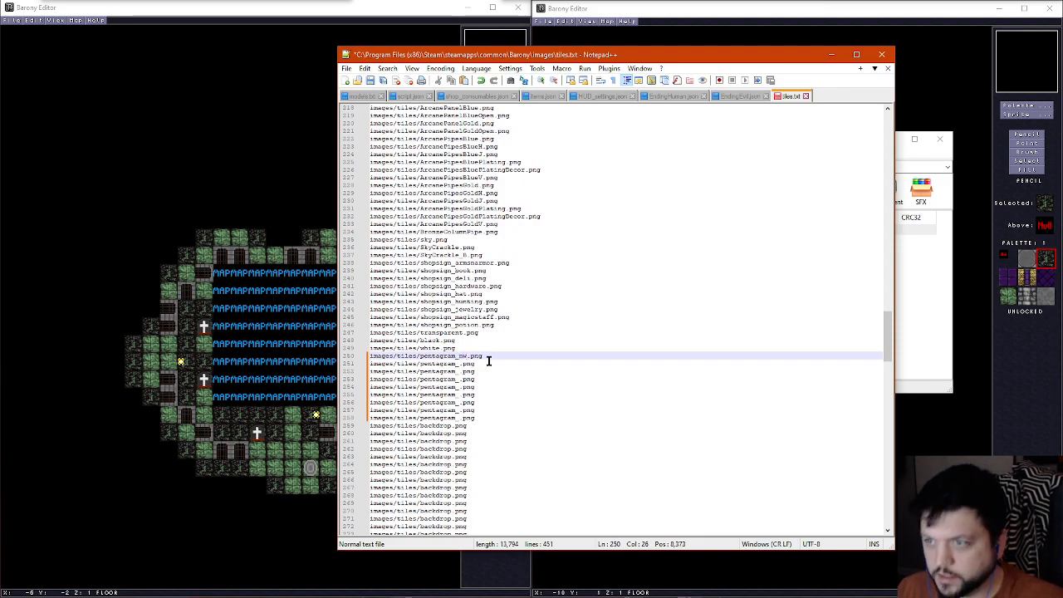
key("Down")
key("Left")
key("Left")
type("n")
key("Left")
key("Down")
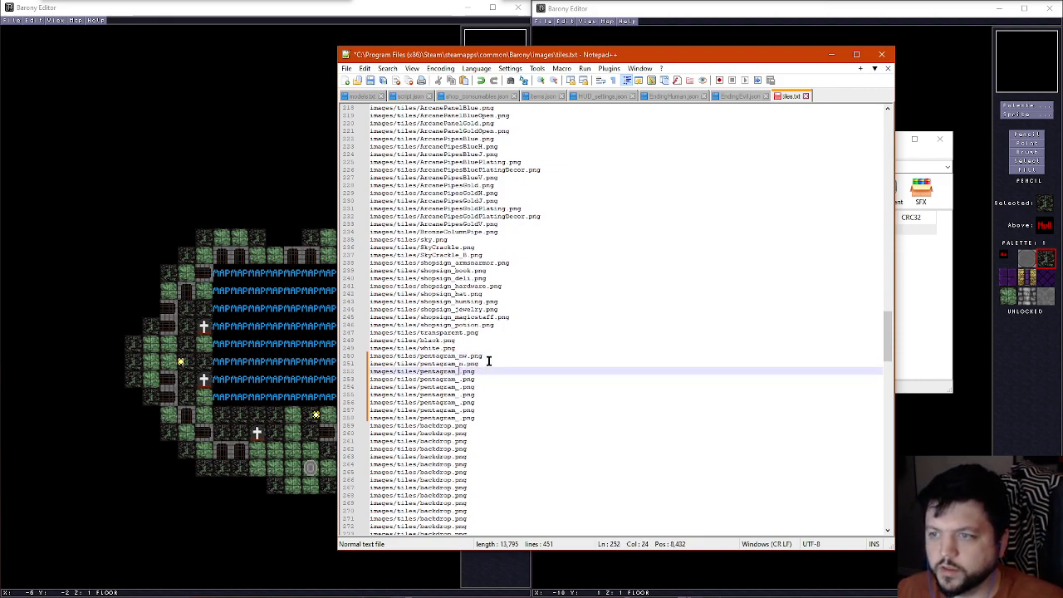
type("ne")
key("Left")
key("Down")
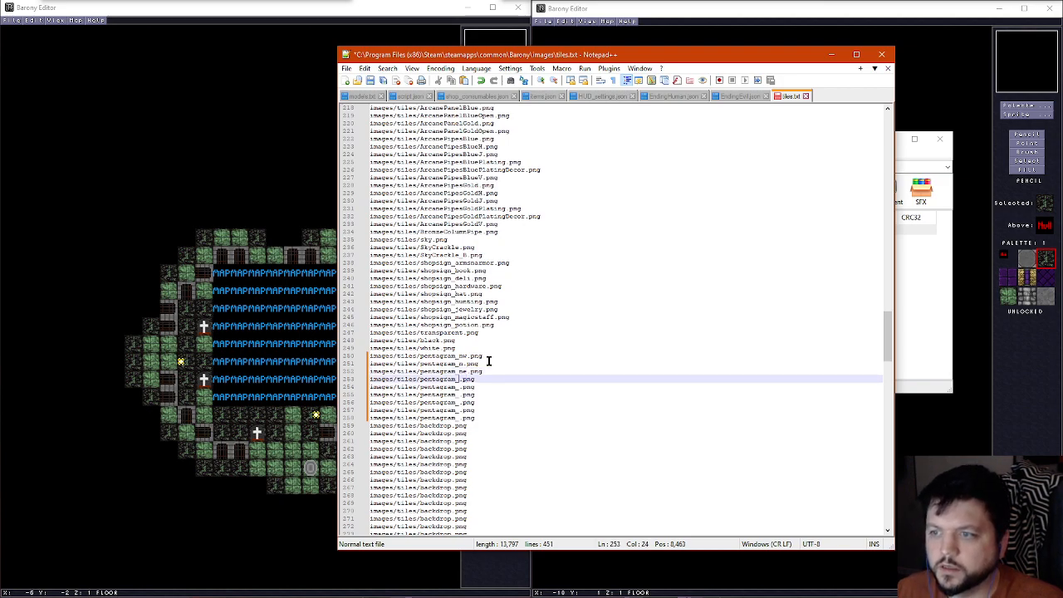
Complete the file names on lines 253 to 255 as pentagram_w.png, pentagram_c.png and pentagram_e.png
type("w")
key("Down")
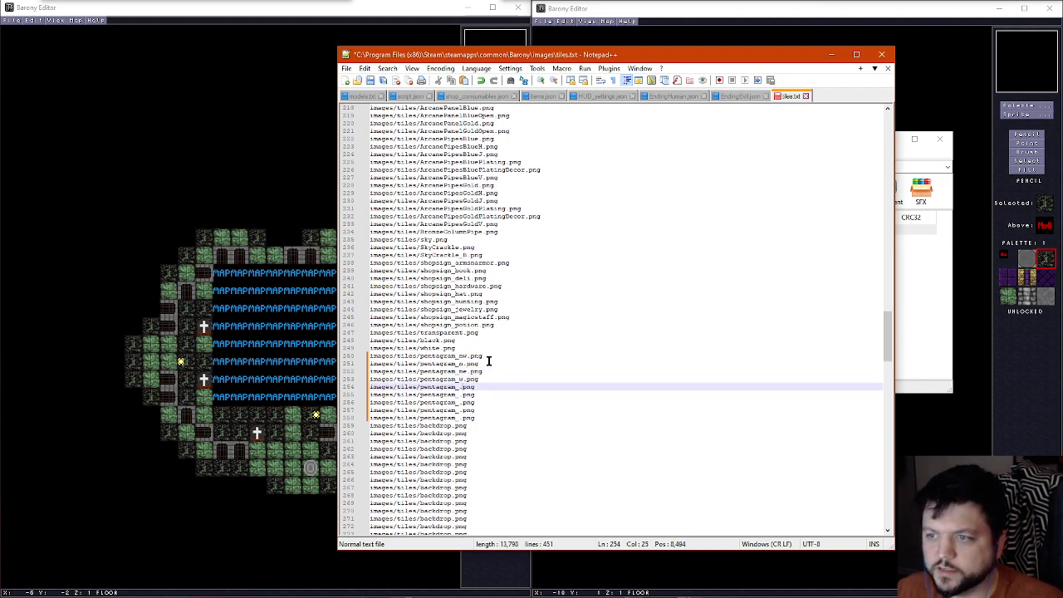
type("c")
key("Left")
key("Down")
type("e")
key("Left")
key("Down")
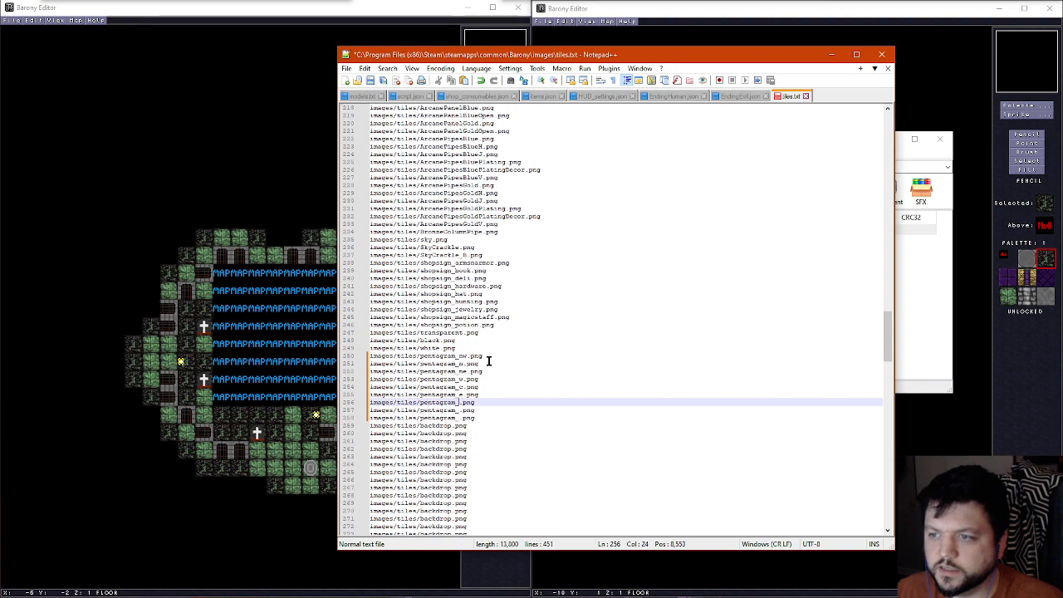
Complete the file names on lines 256 to 258 as pentagram_sw.png, pentagram_s.png and pentagram_se.png
type("sw")
key("Left")
key("Down")
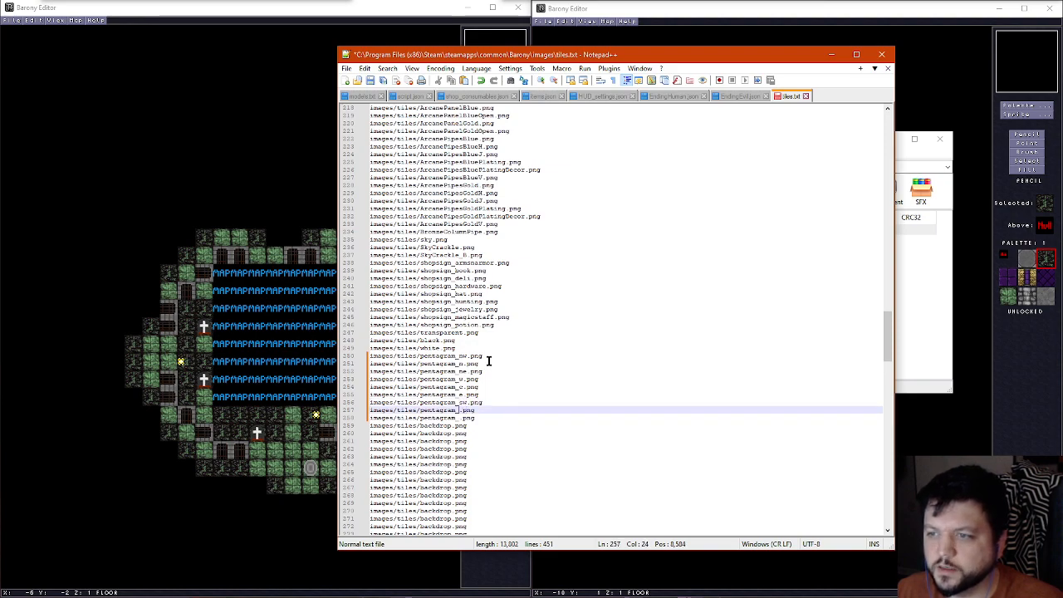
type("s")
key("Left")
key("Down")
type("se")
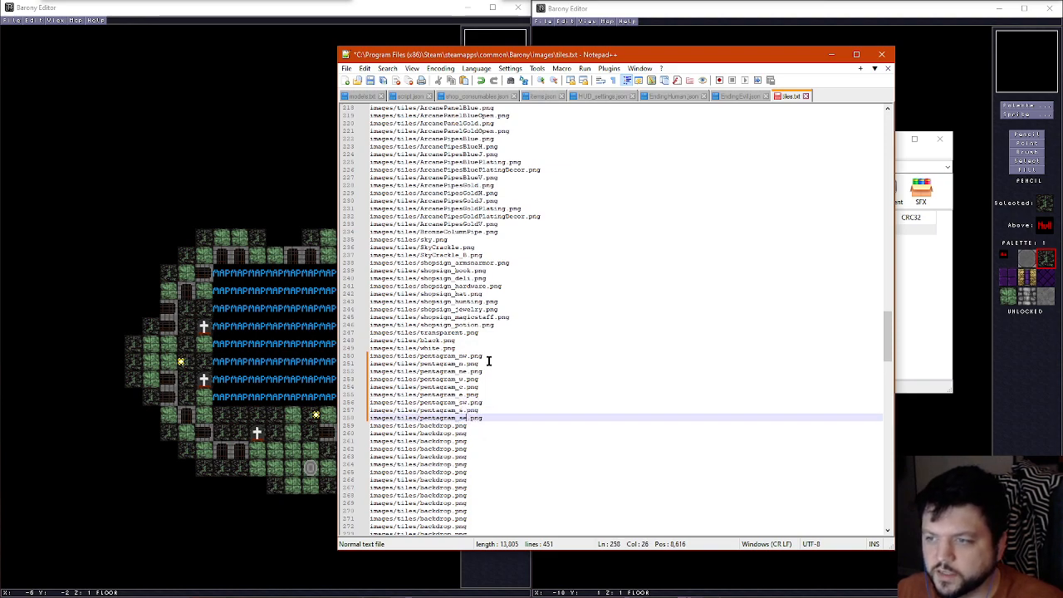
Save tiles.txt with the new pentagram entries and close Notepad++
key("Up")
key("Up")
key("Up")
key("Up")
key("Up")
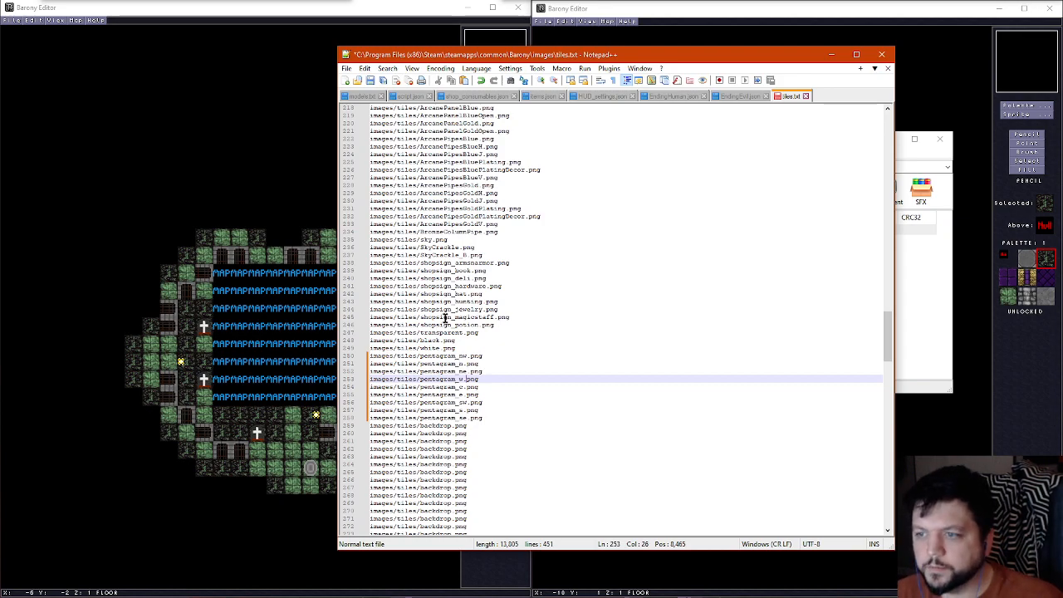
left_click(370, 79)
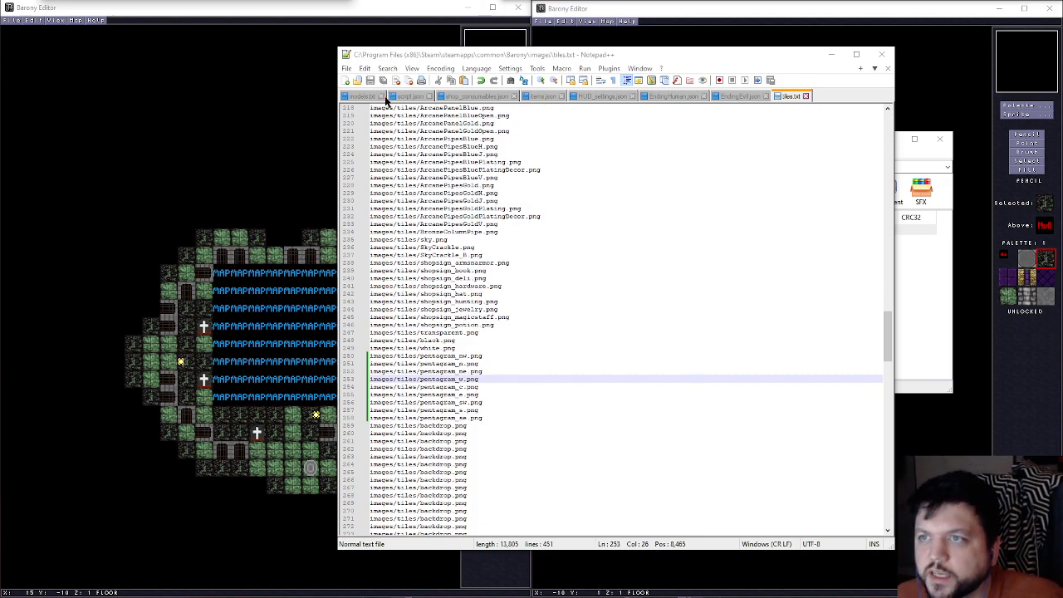
scroll(524, 328, "down", 8)
scroll(526, 330, "up", 8)
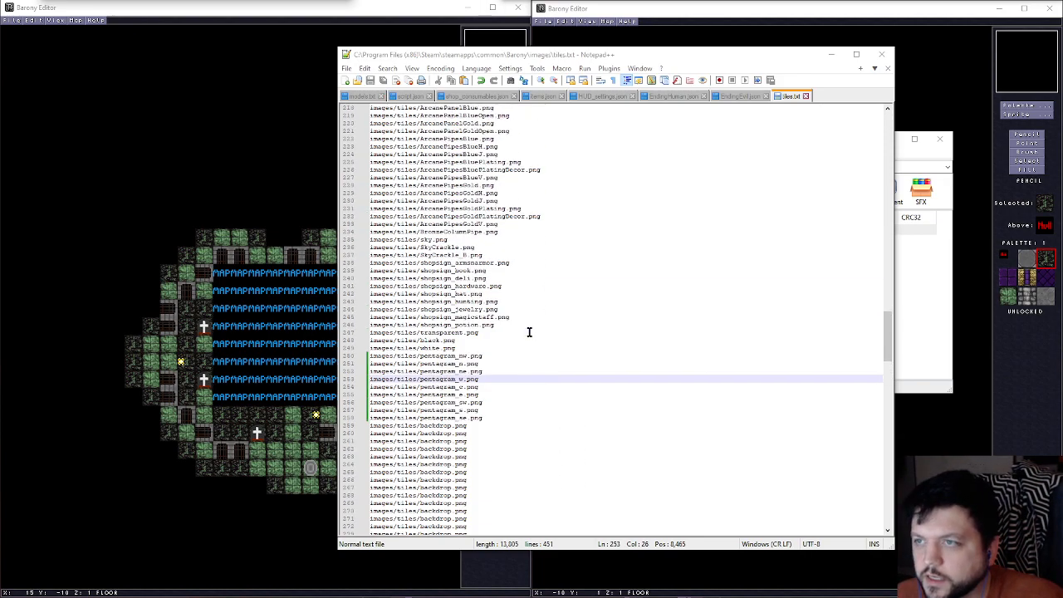
left_click(884, 54)
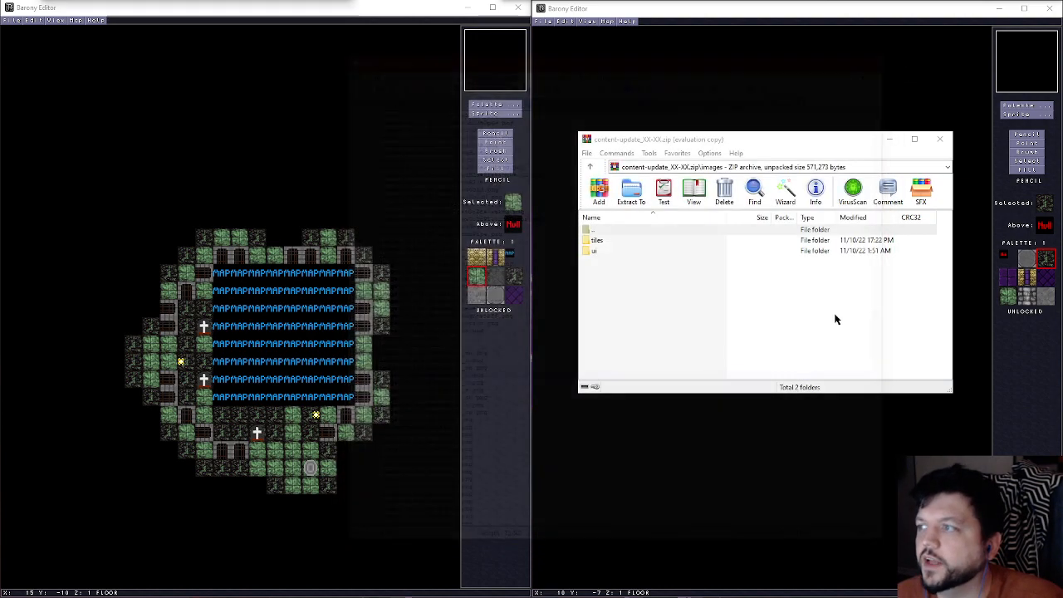
Add the updated tiles.txt to the archive's images folder and move the archive window out of the way
left_click(495, 78)
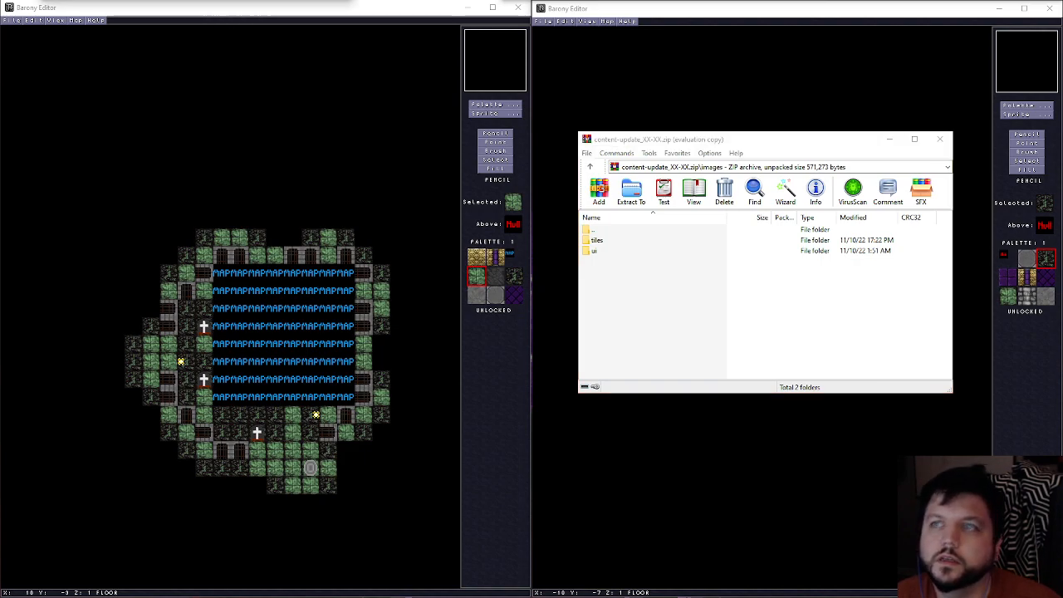
left_click_drag(322, 3, 622, 302)
left_click(775, 366)
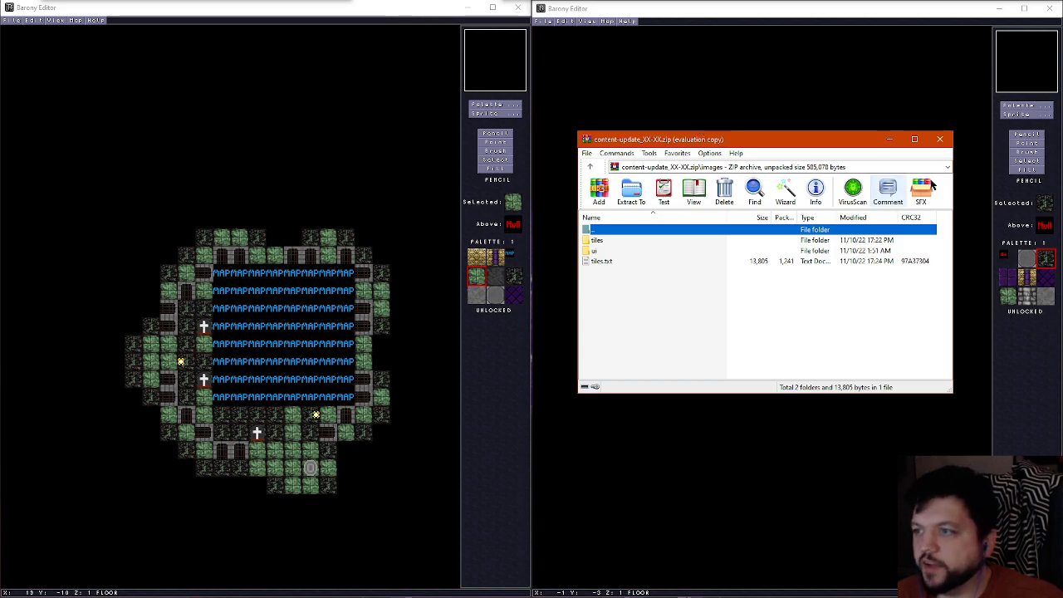
left_click_drag(783, 140, 688, 0)
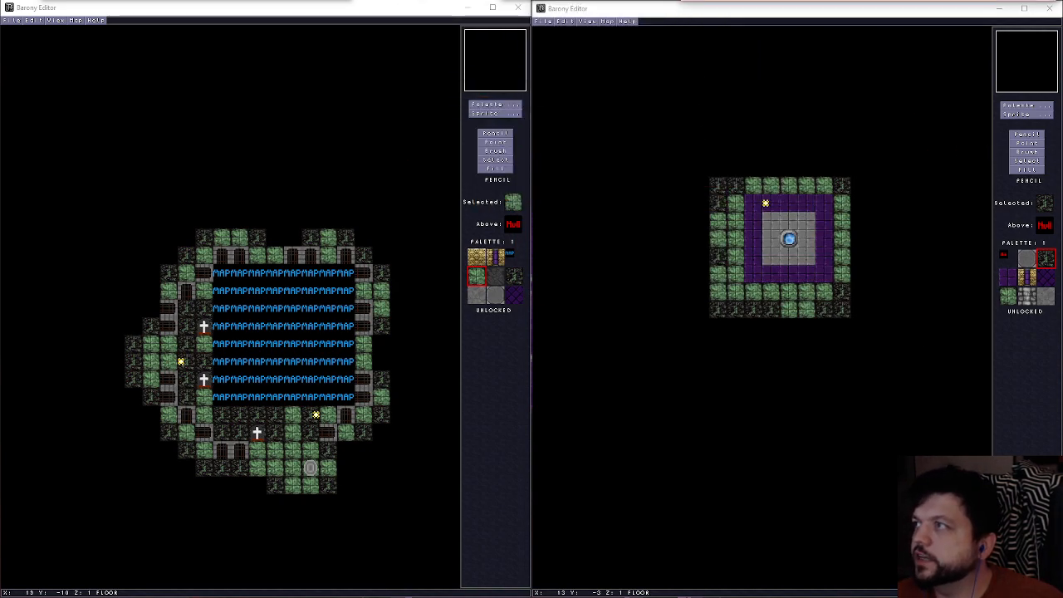
Check the tile palette of the editor holding the portal room map for the newly registered tiles
left_click(1023, 114)
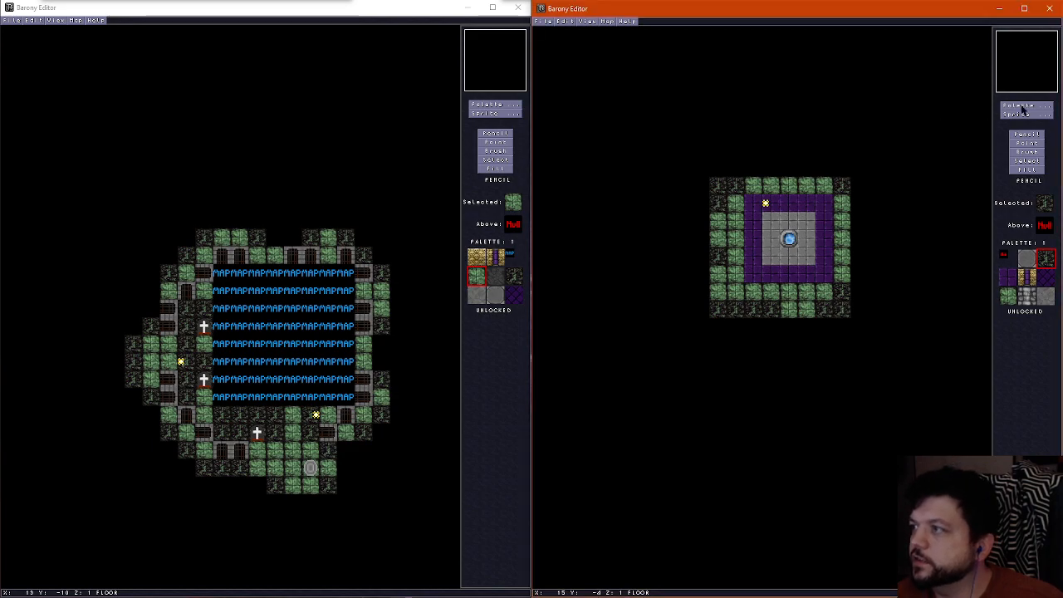
left_click(1022, 107)
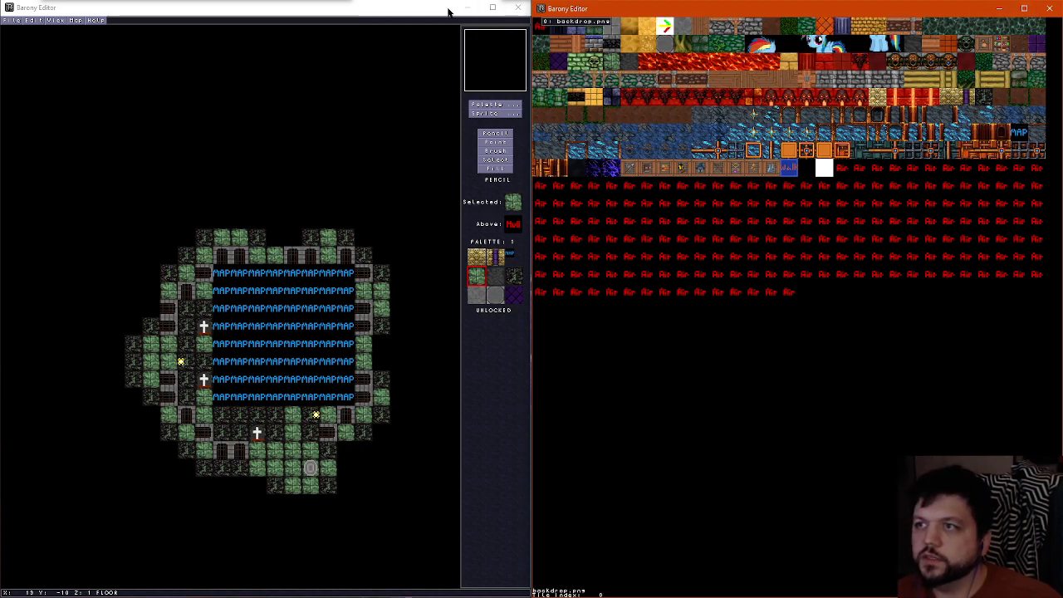
left_click(790, 160)
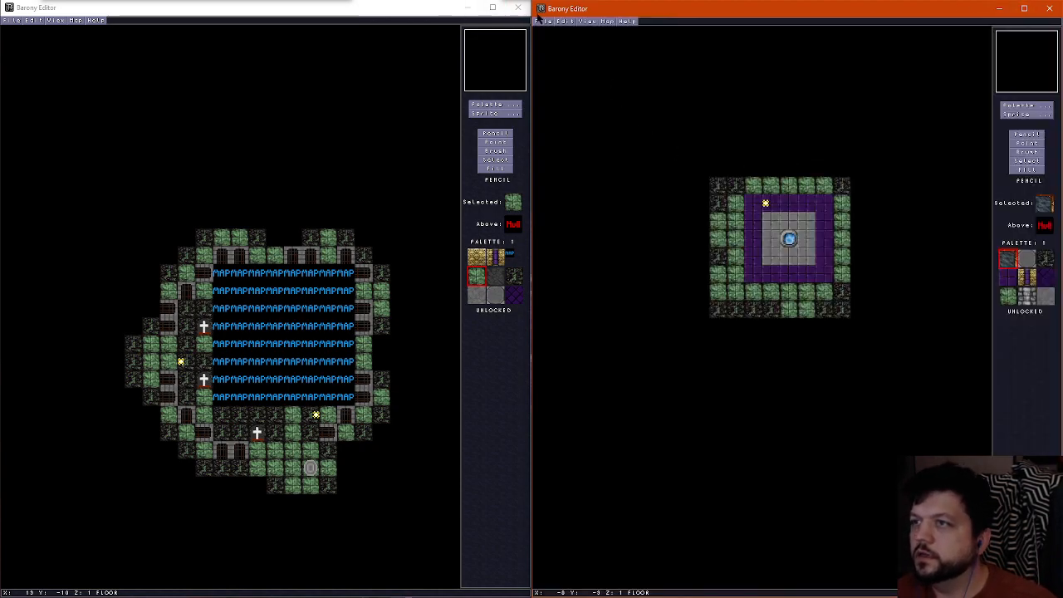
scroll(606, 142, "up", 2)
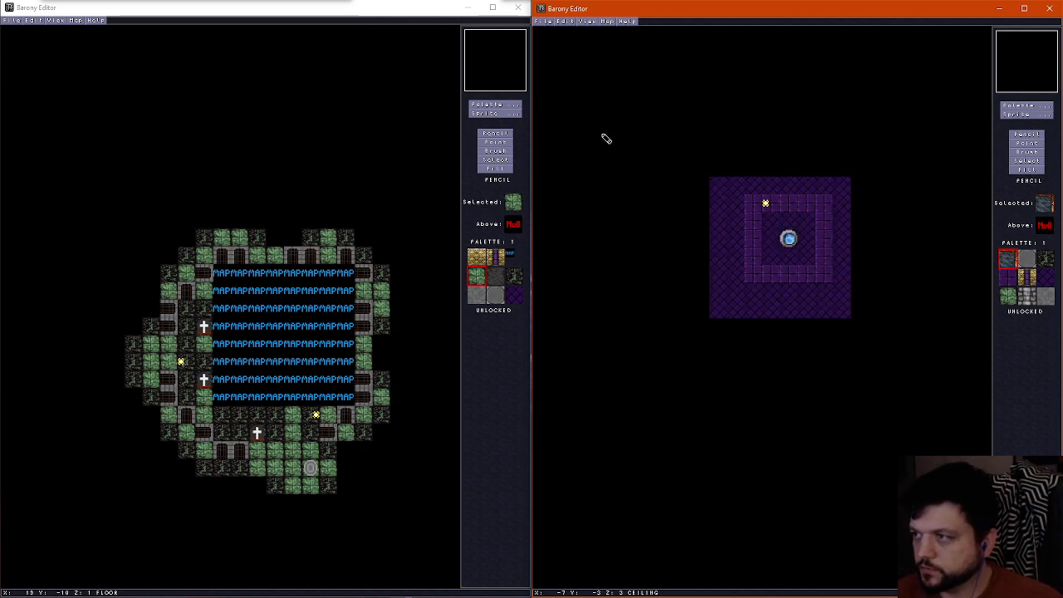
Save the portal room map under its existing file name using Save As
left_click(538, 22)
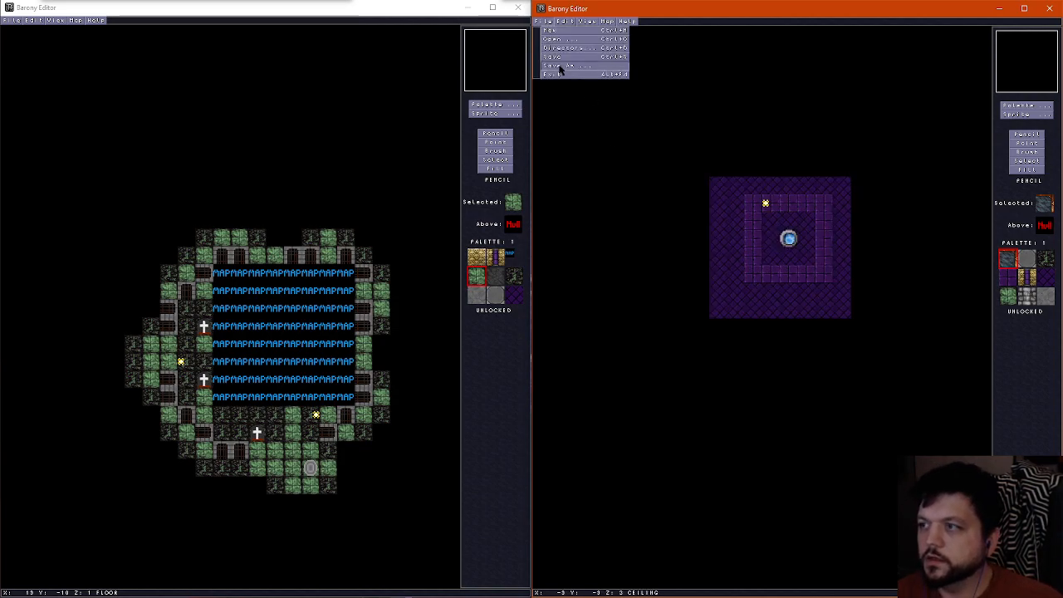
left_click(559, 66)
left_click(863, 351)
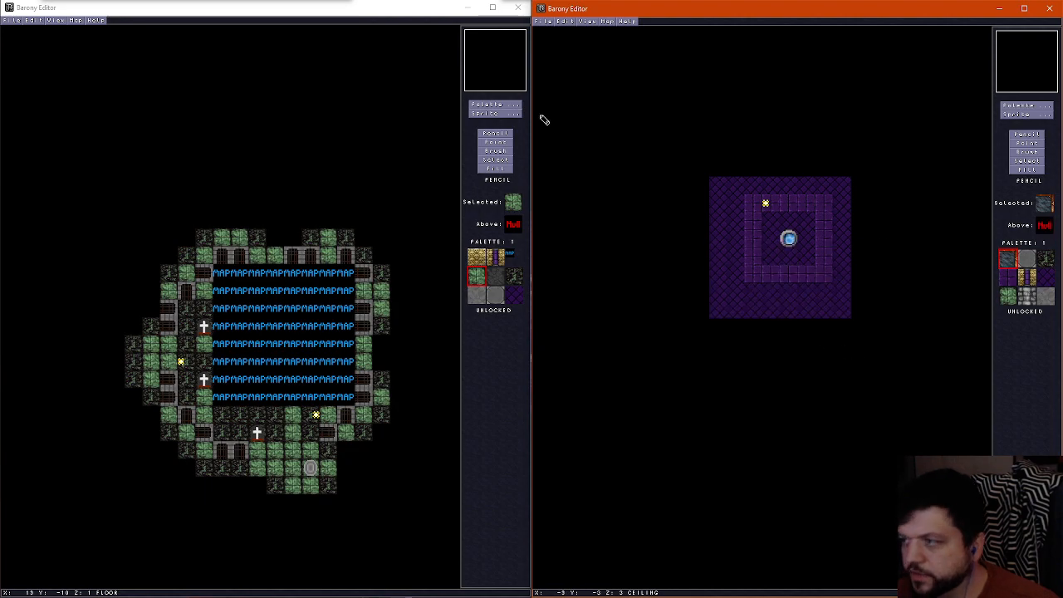
Quit both Barony Editor windows and confirm each exit
left_click(518, 7)
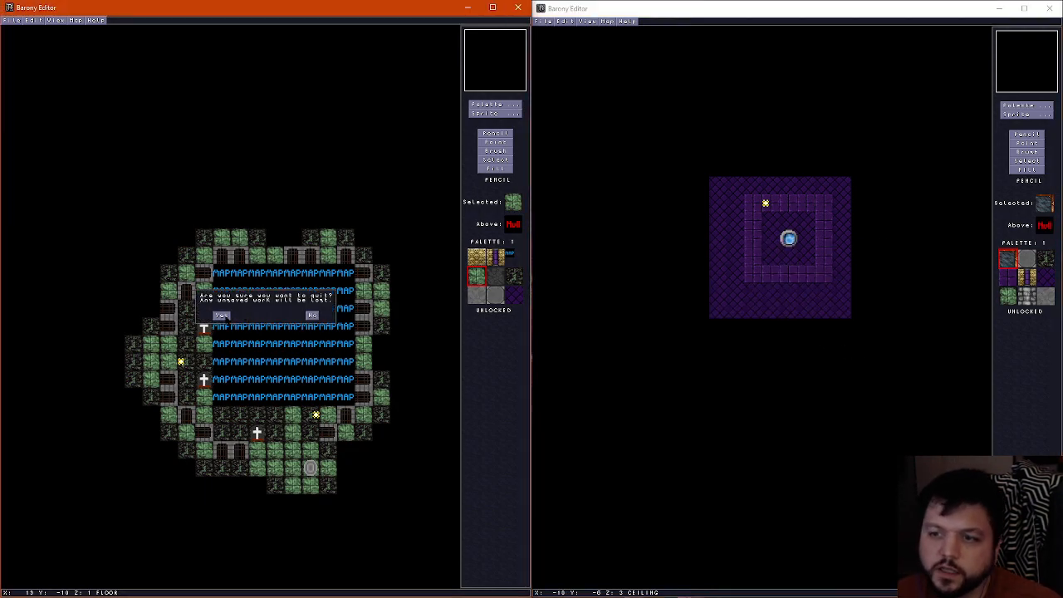
left_click(221, 315)
left_click(1048, 8)
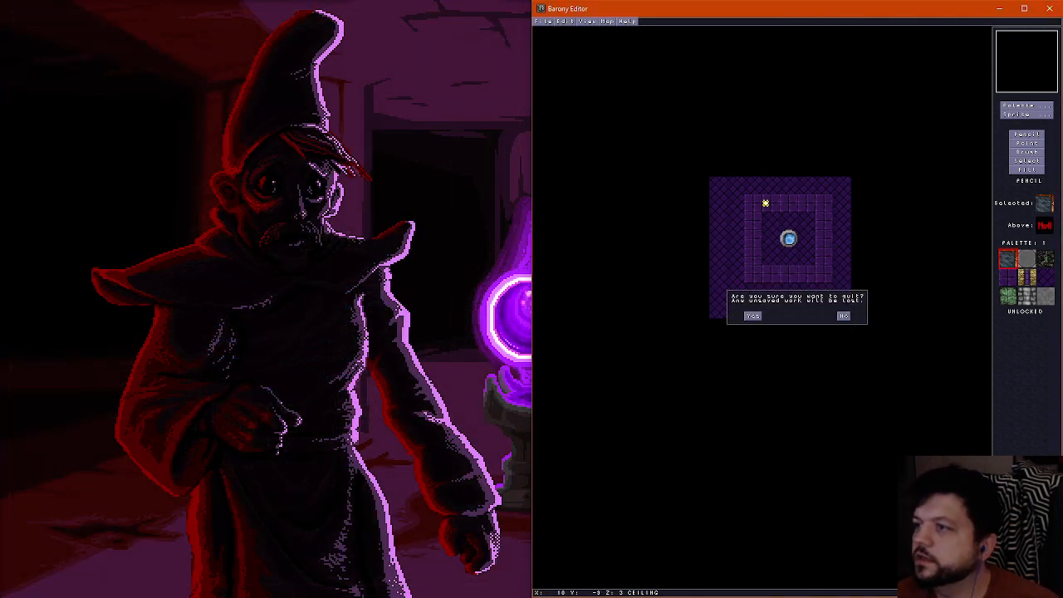
left_click(752, 317)
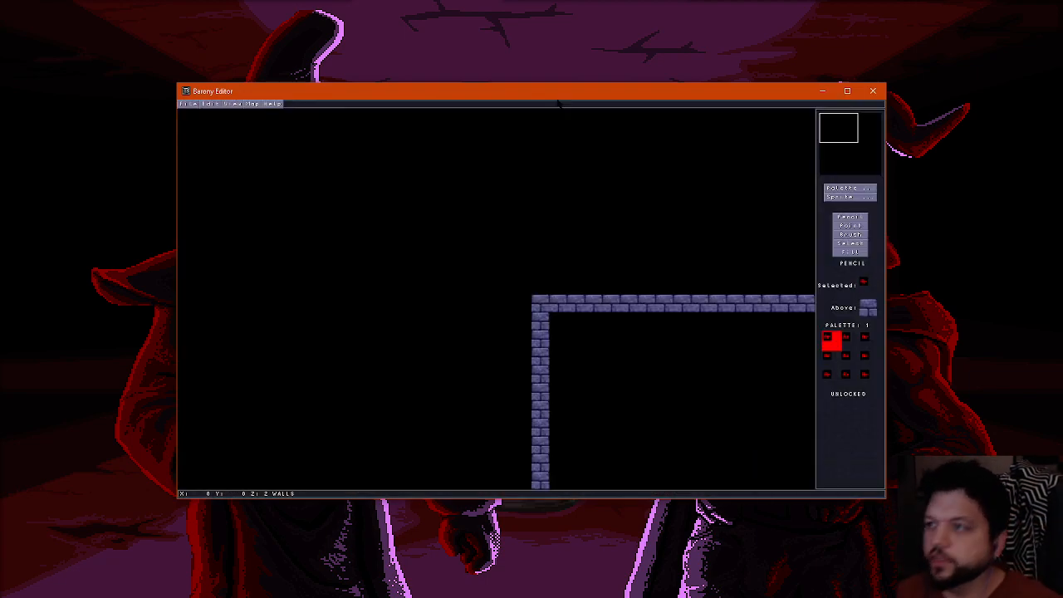
Open the underworld portal room map from the file list and switch to its floor layer
key("Down")
key("Right")
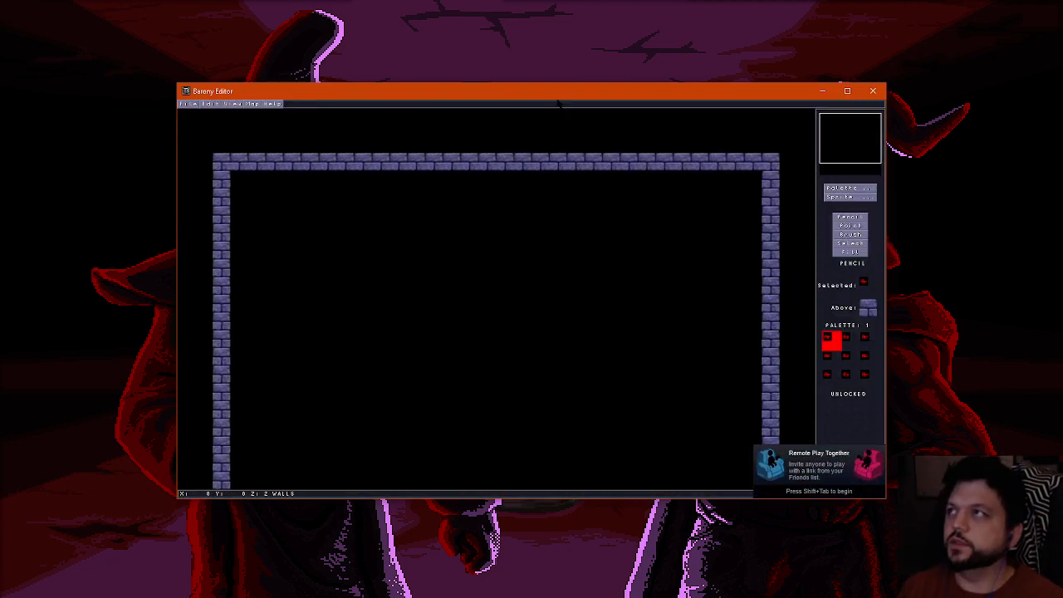
key("ctrl+o")
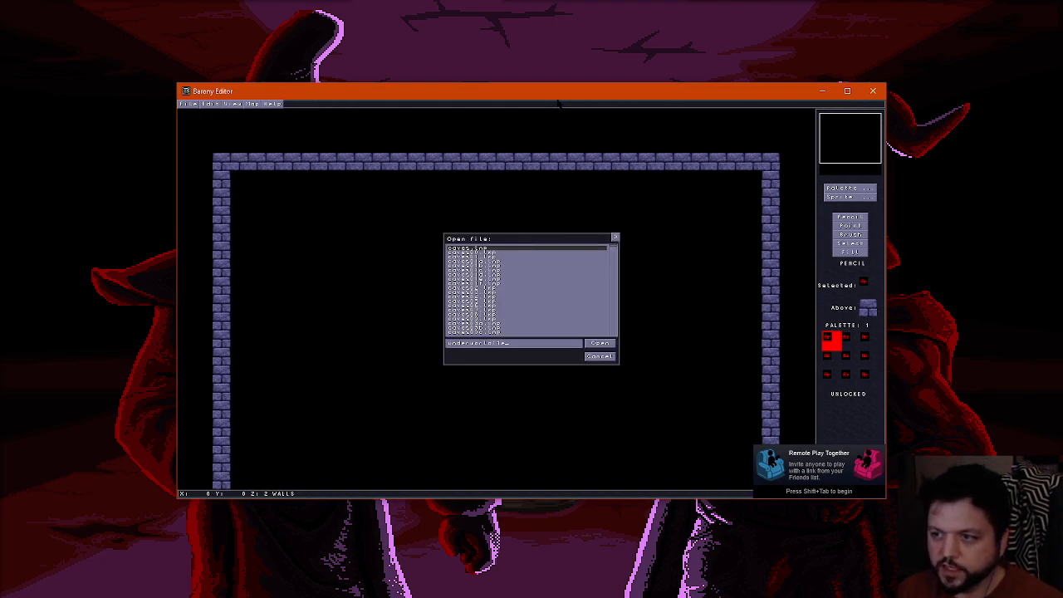
key("Return")
scroll(534, 174, "down", 1)
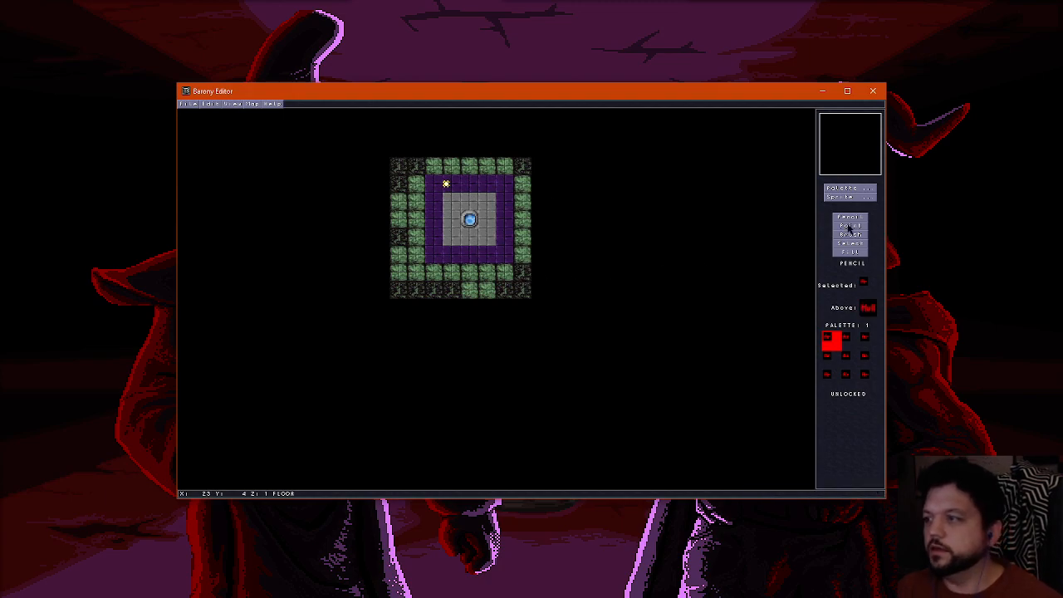
Delete the blue portal sprite in the room's centre and the light-coloured sprite at the purple border's upper-left corner
left_click(850, 226)
left_click(469, 217)
key("Delete")
left_click(452, 190)
key("Delete")
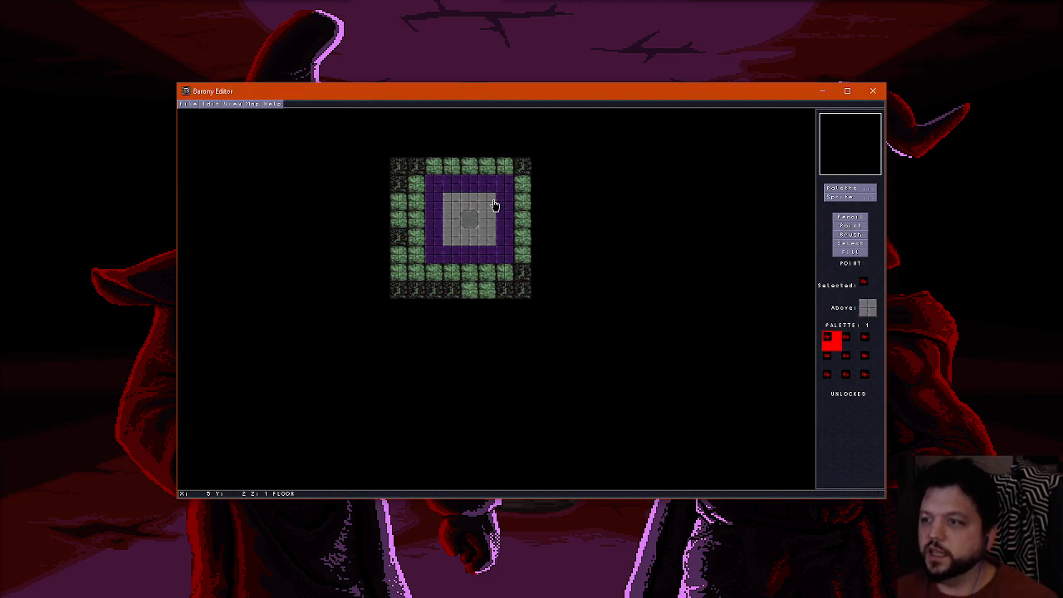
key("Up")
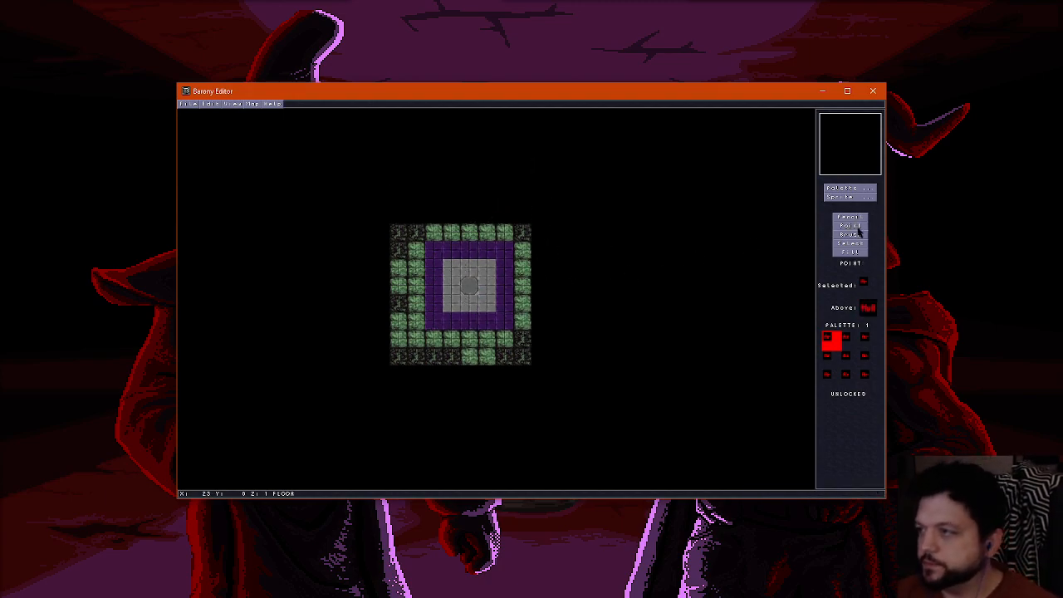
Replace the purple floor border around the grey centre with the red lava tile
left_click(850, 188)
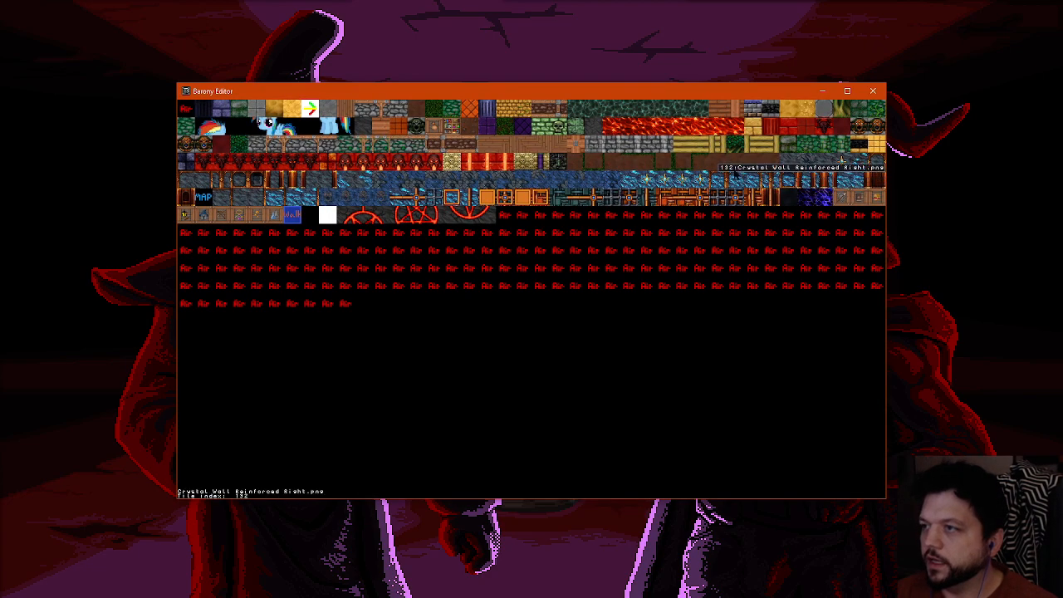
left_click(615, 130)
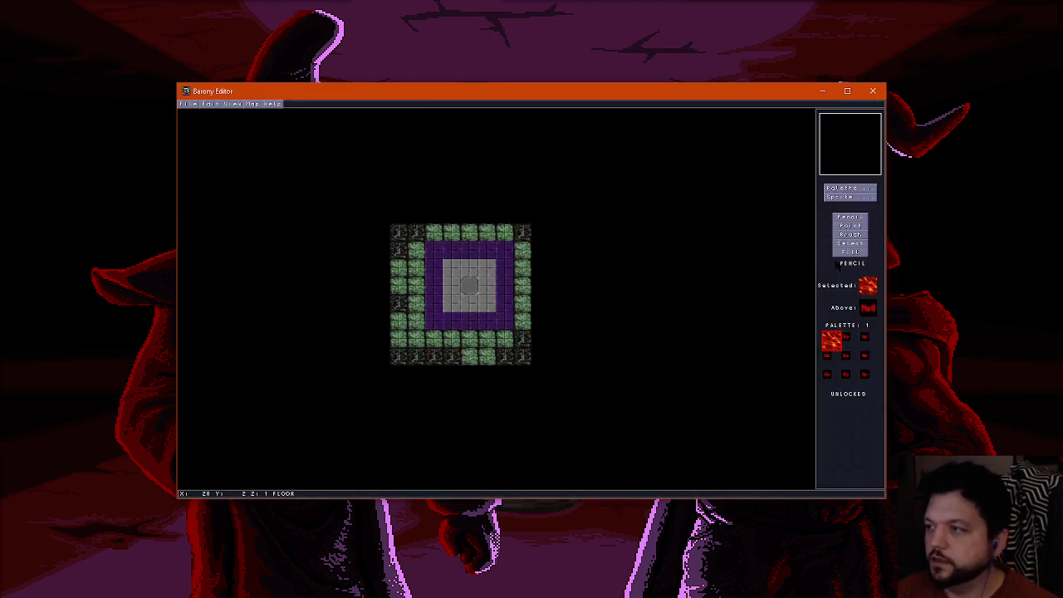
left_click(481, 247)
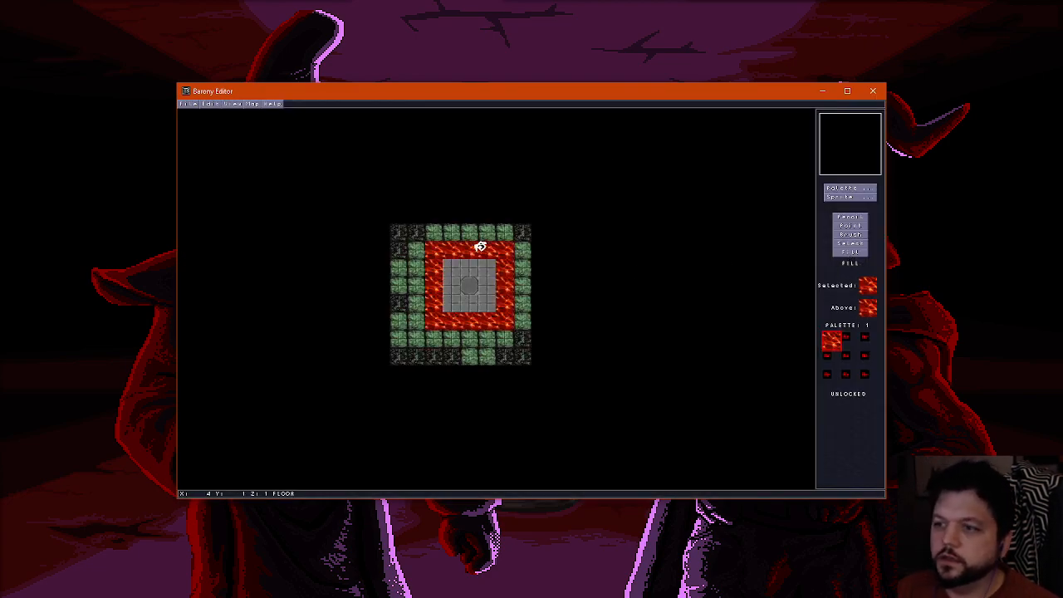
Place the three upper pentagram tiles across the first row of the grey 3x3 floor centre
left_click(849, 189)
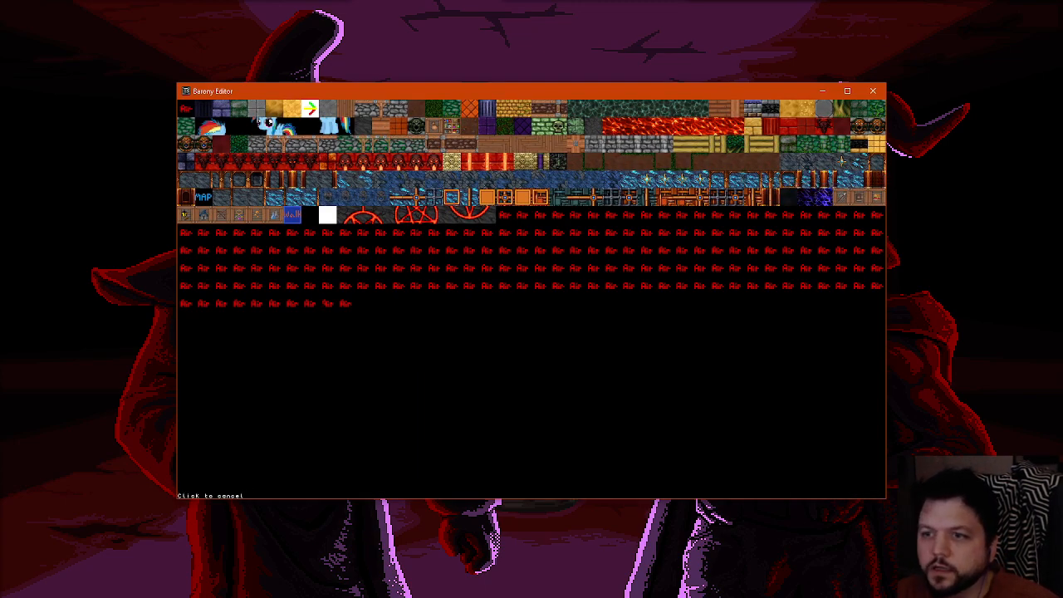
left_click(363, 216)
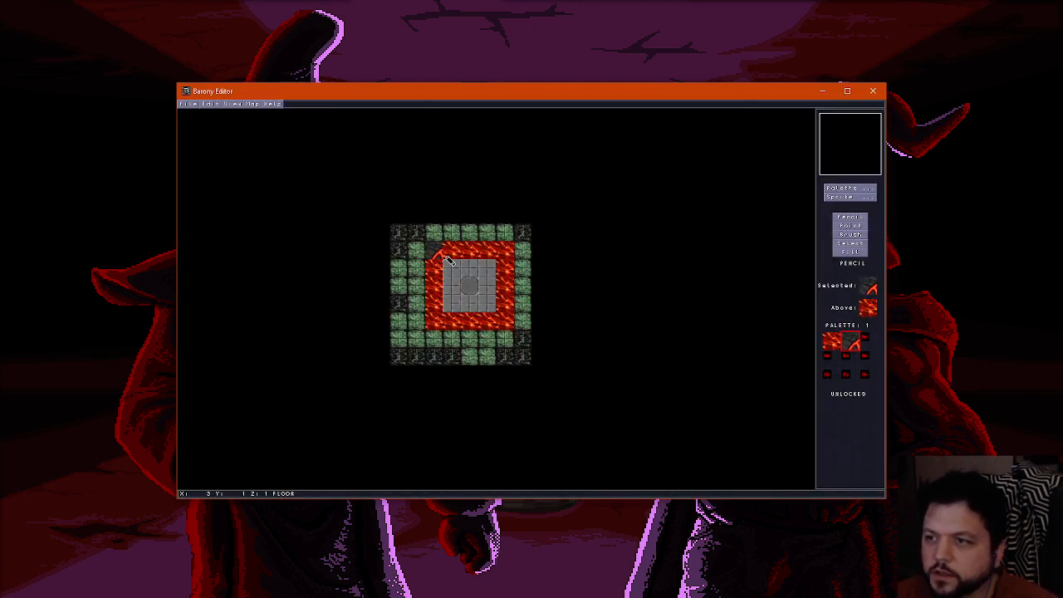
left_click(454, 270)
left_click(872, 191)
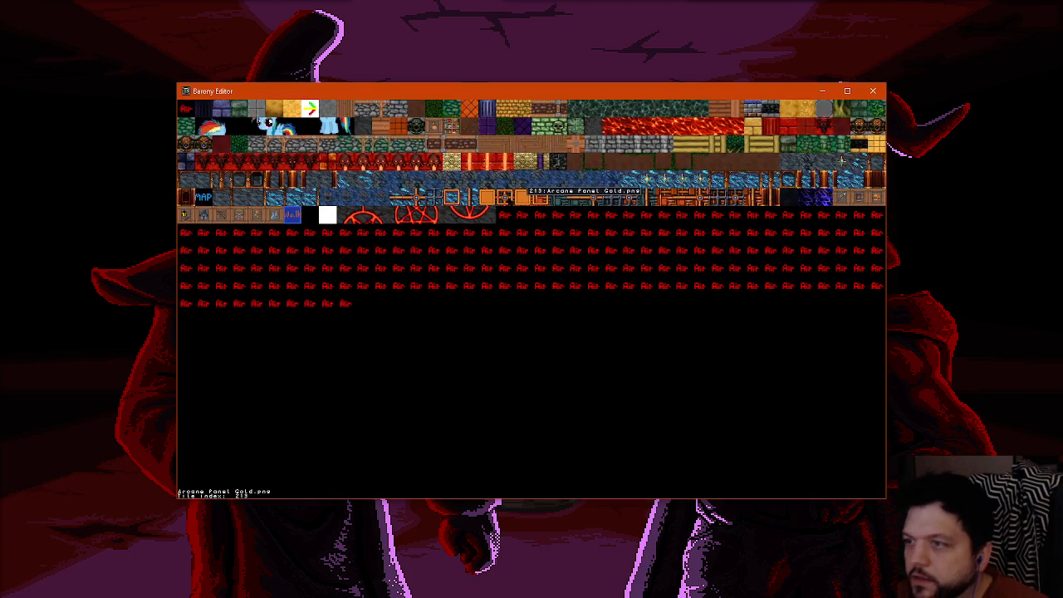
left_click(394, 219)
left_click(472, 267)
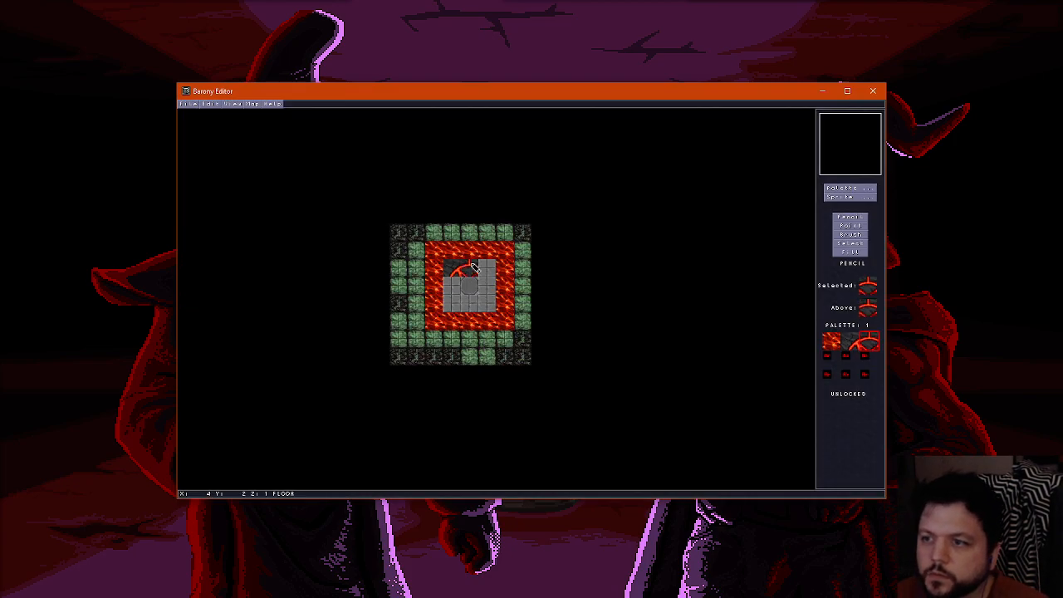
left_click(829, 195)
left_click(388, 217)
left_click(488, 272)
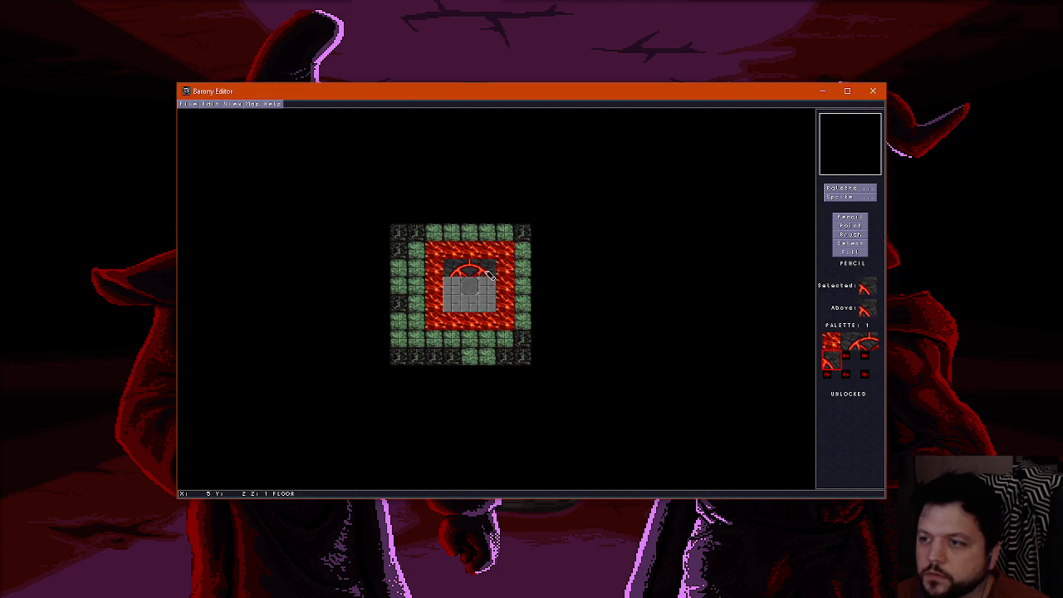
Place the left, centre and right pentagram tiles across the middle row of the 3x3 floor centre
left_click(848, 191)
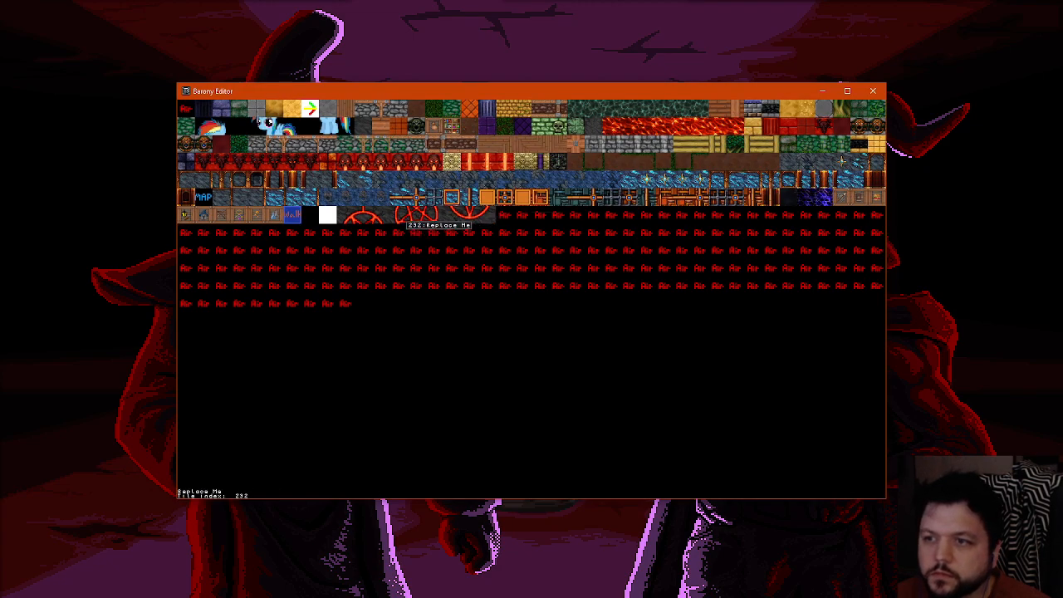
left_click(403, 217)
left_click(456, 282)
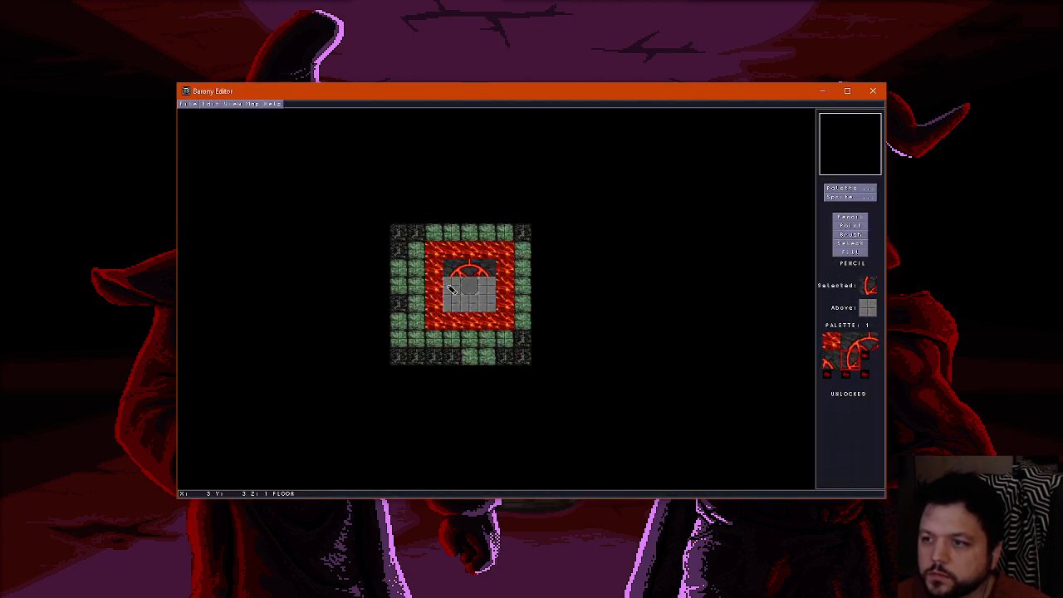
left_click(848, 191)
left_click(418, 214)
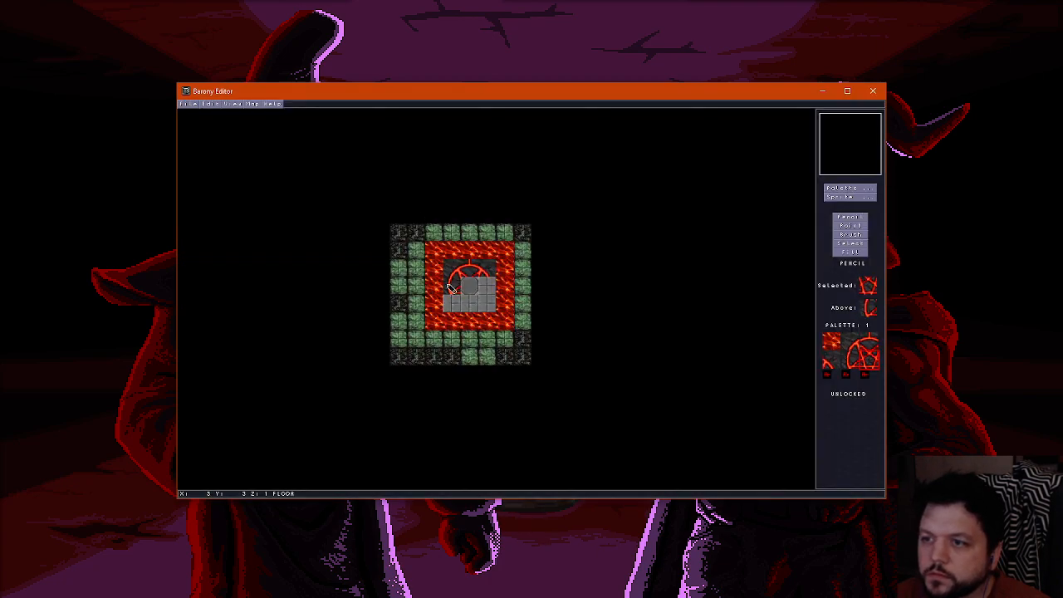
left_click(469, 285)
left_click(856, 189)
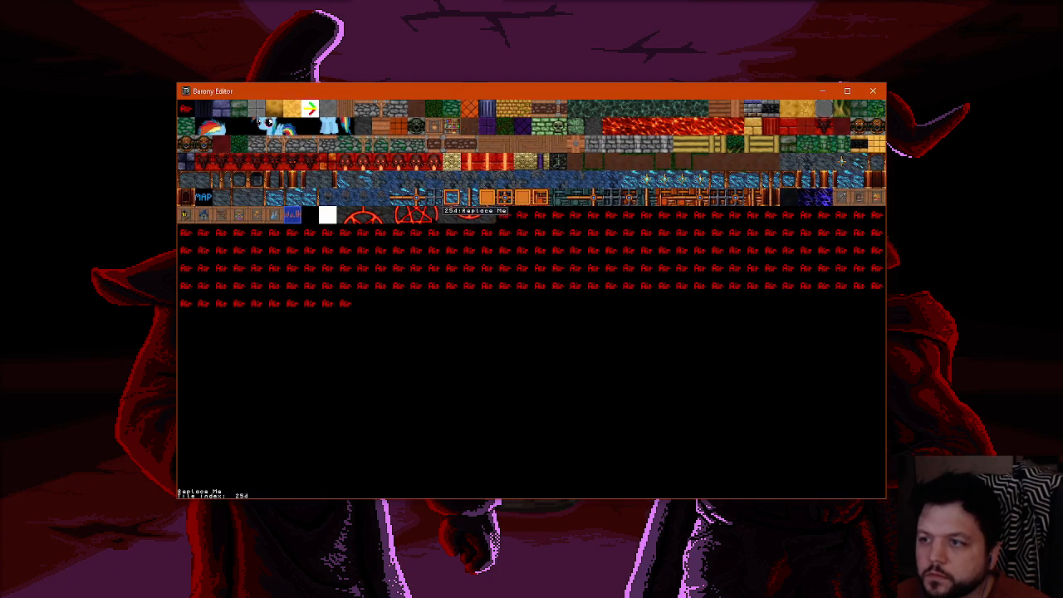
left_click(432, 219)
left_click(491, 287)
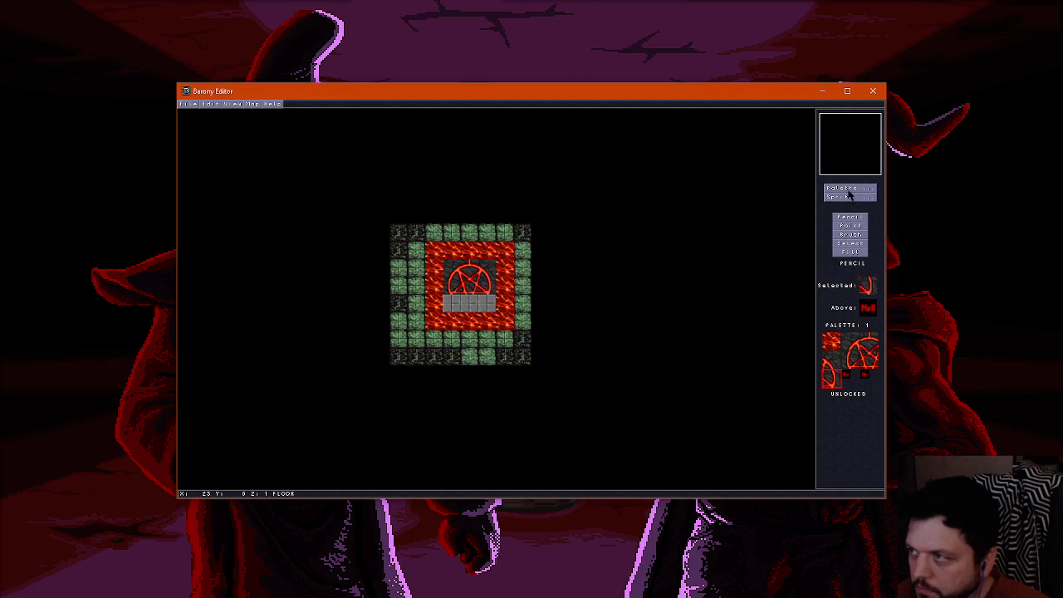
Place the three lower pentagram tiles across the last row of the floor centre to complete the pentagram
left_click(849, 192)
left_click(456, 213)
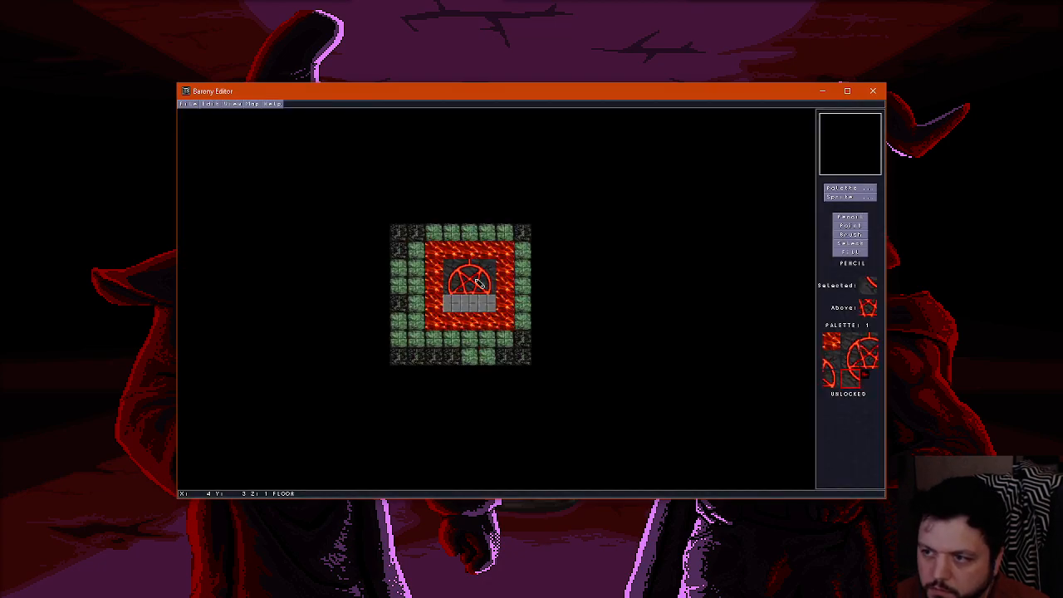
left_click(453, 303)
left_click(855, 191)
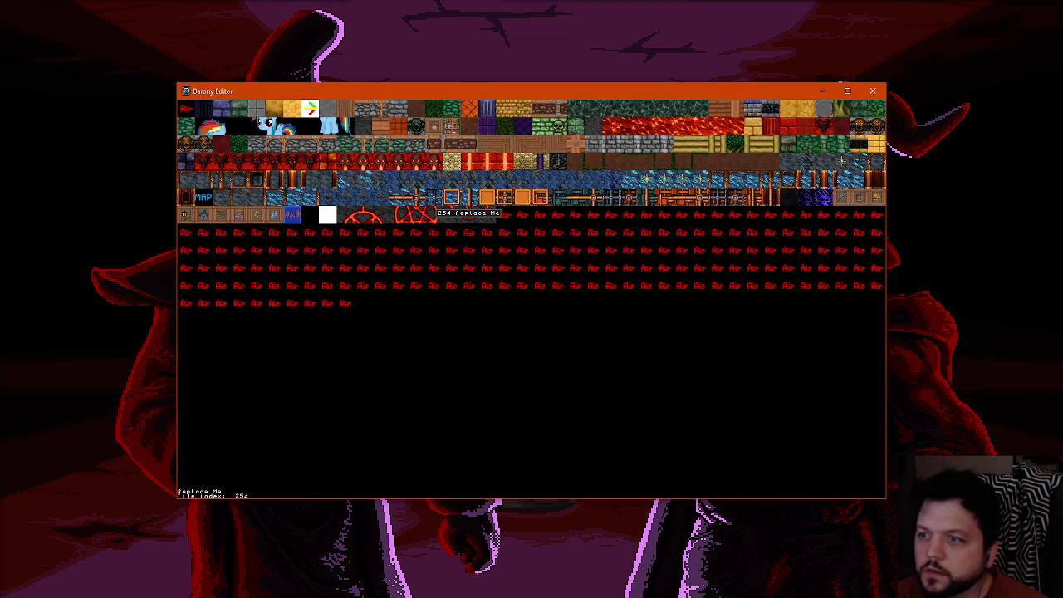
left_click(476, 218)
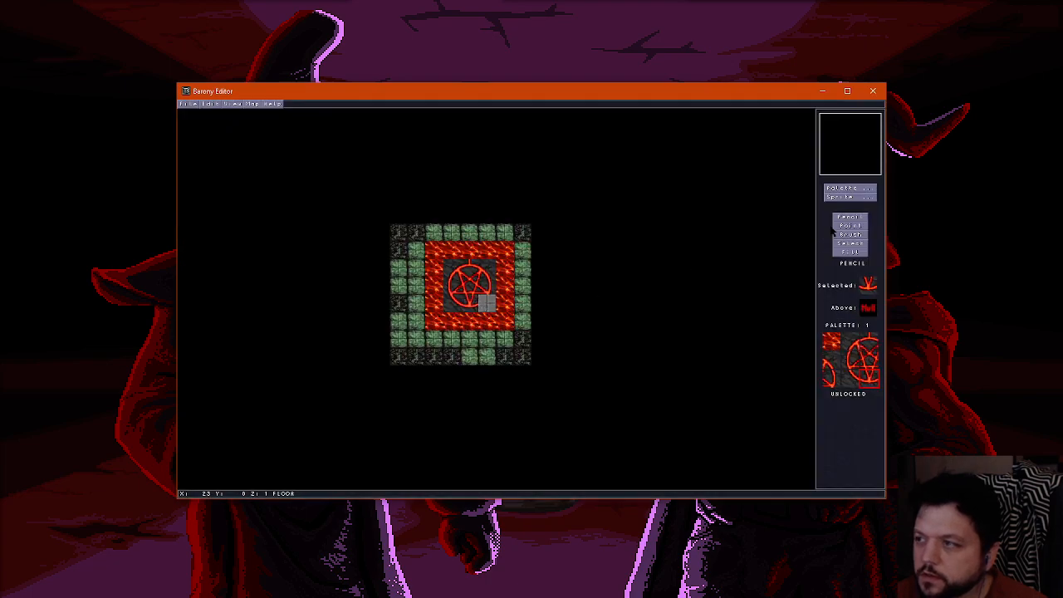
left_click(849, 191)
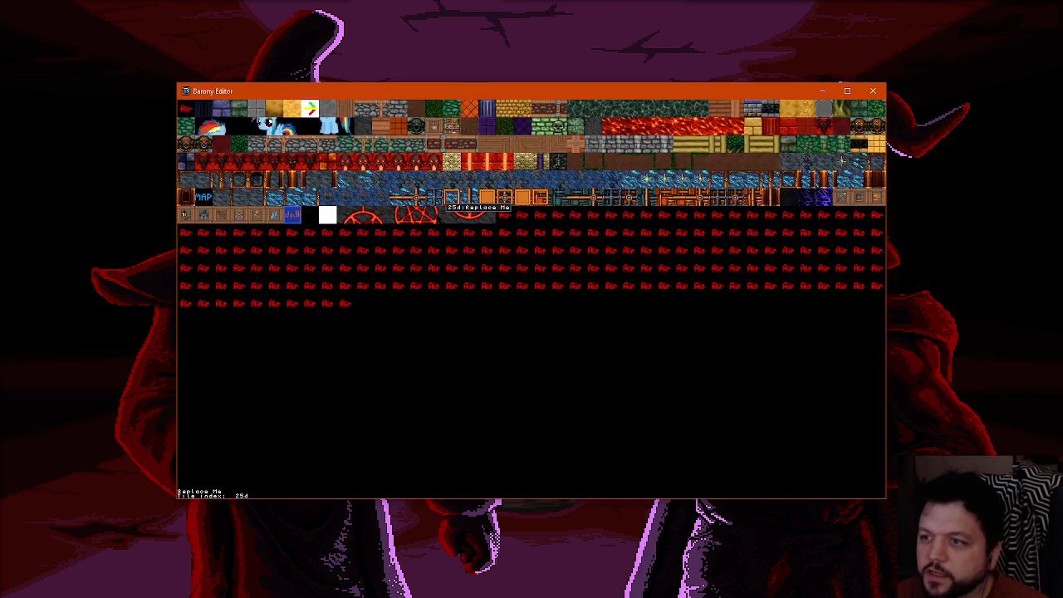
left_click(487, 213)
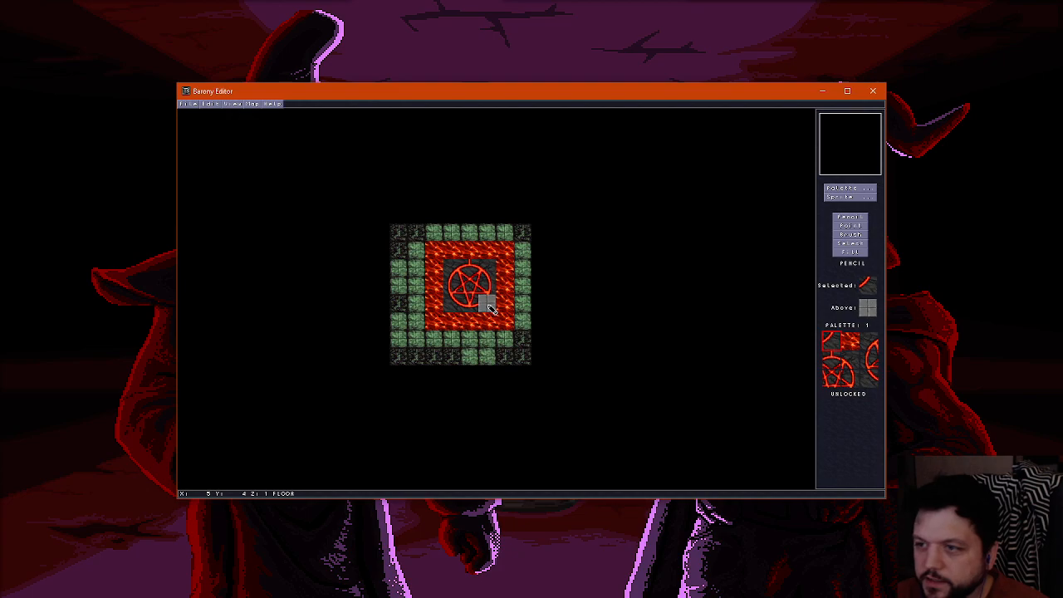
left_click(488, 305)
Paint the lava border around the pentagram with the Hard Stone tile, leaving one lava tile above the pentagram's top point
scroll(478, 293, "up", 1)
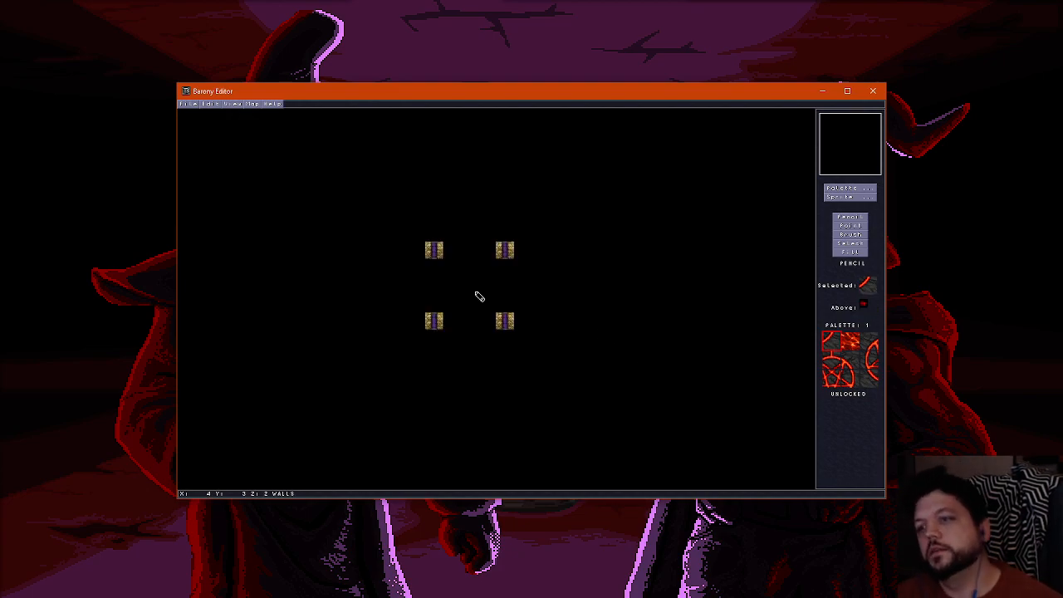
scroll(478, 293, "down", 1)
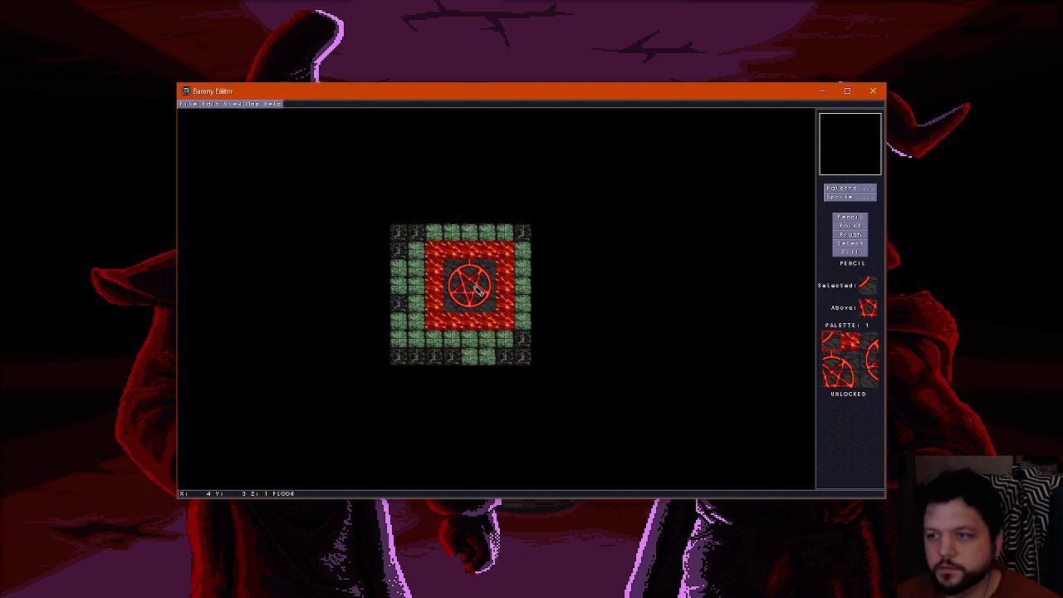
right_click(437, 238)
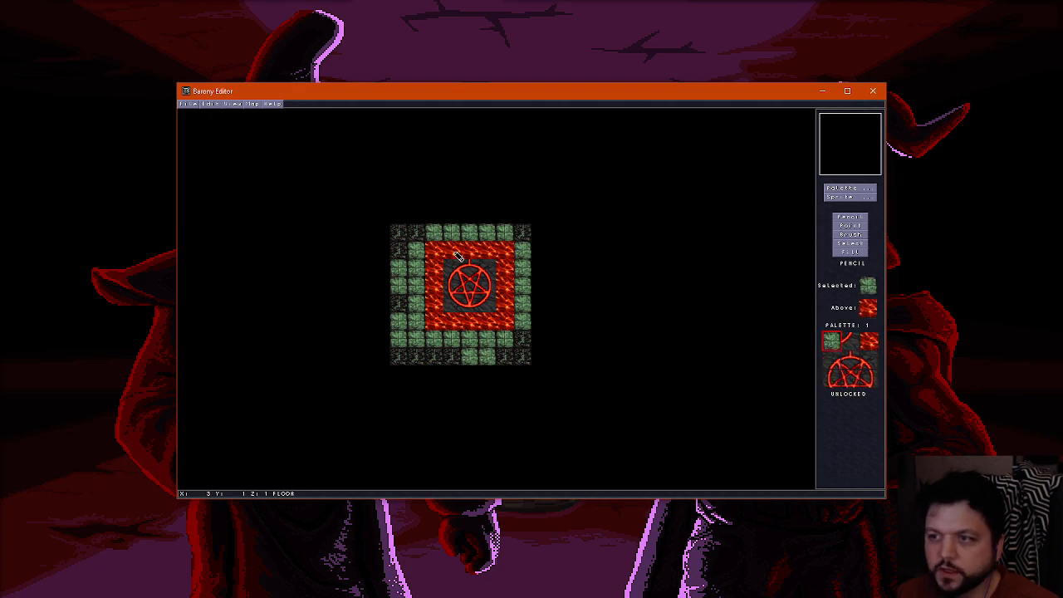
right_click(417, 239)
left_click(855, 191)
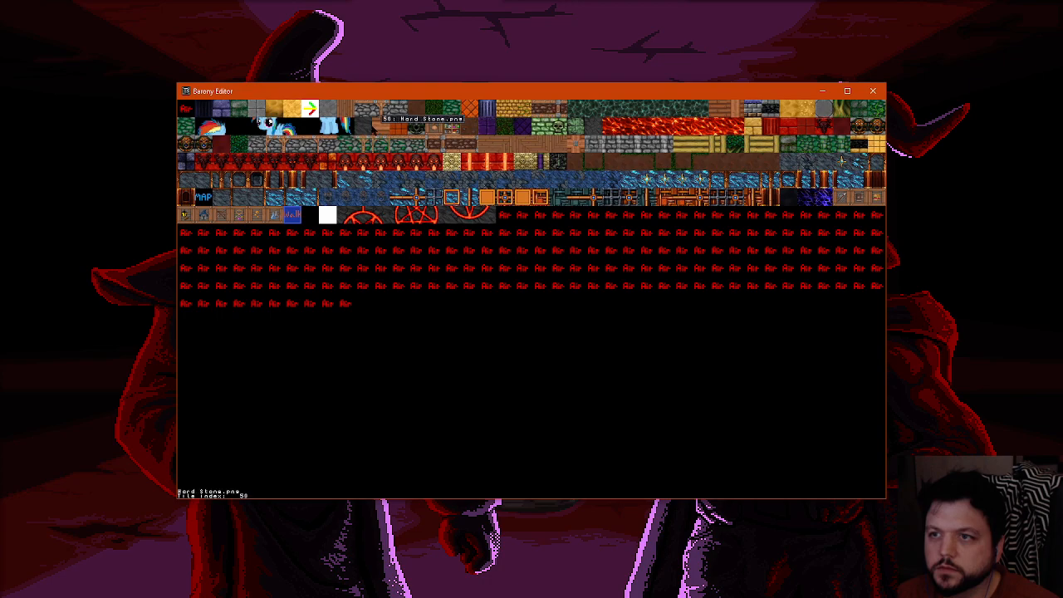
left_click(361, 127)
mouse_move(448, 249)
left_mouse_down()
mouse_move(434, 299)
mouse_move(443, 326)
mouse_move(499, 325)
mouse_move(505, 259)
left_mouse_up()
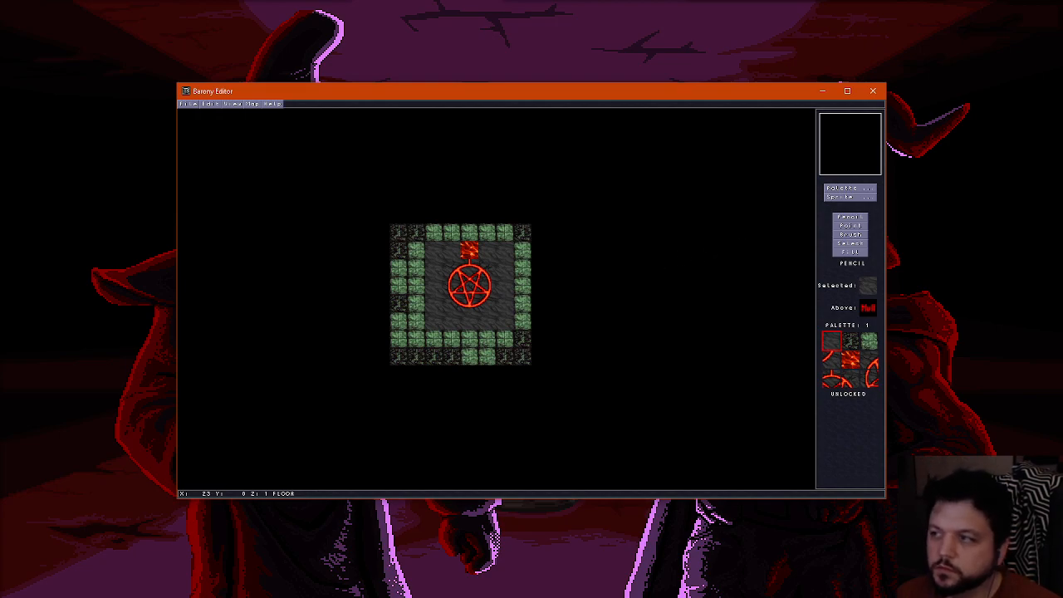
Place a red skull wall tile on the walls layer directly above the remaining lava floor tile
left_click(848, 188)
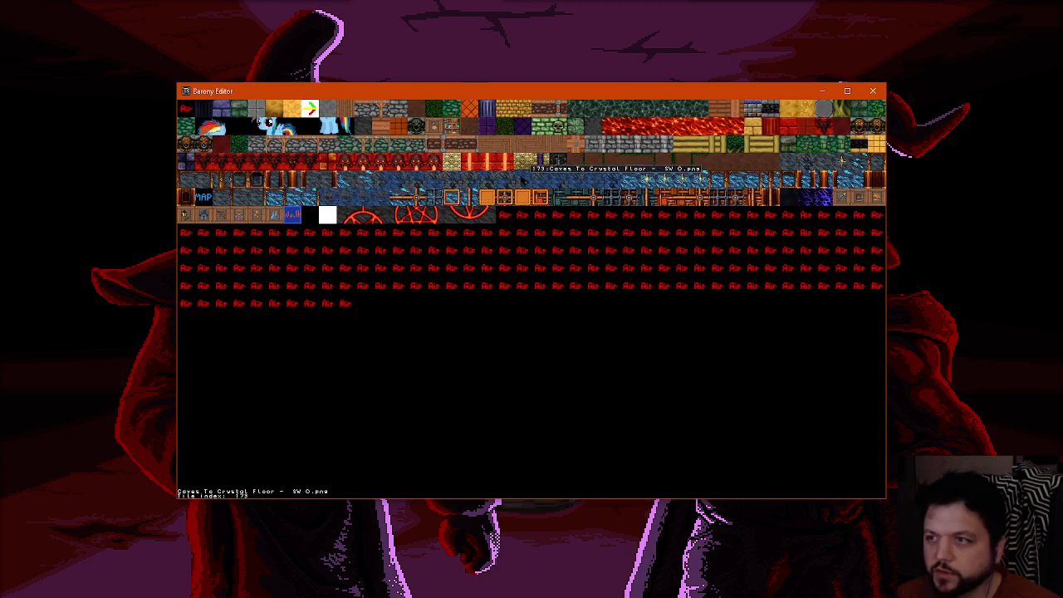
left_click(346, 167)
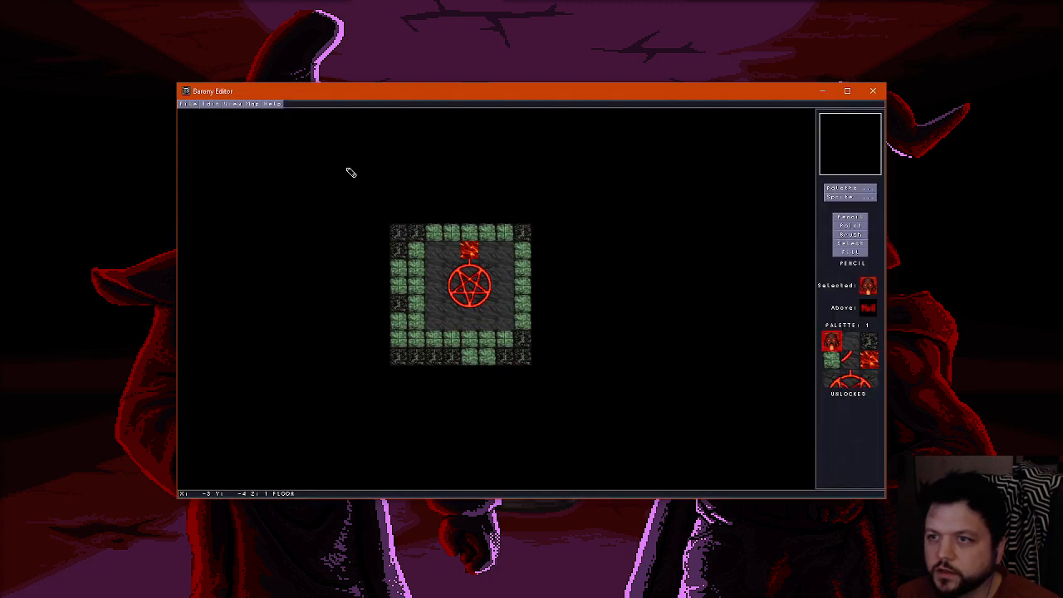
scroll(475, 254, "up", 1)
left_click(470, 251)
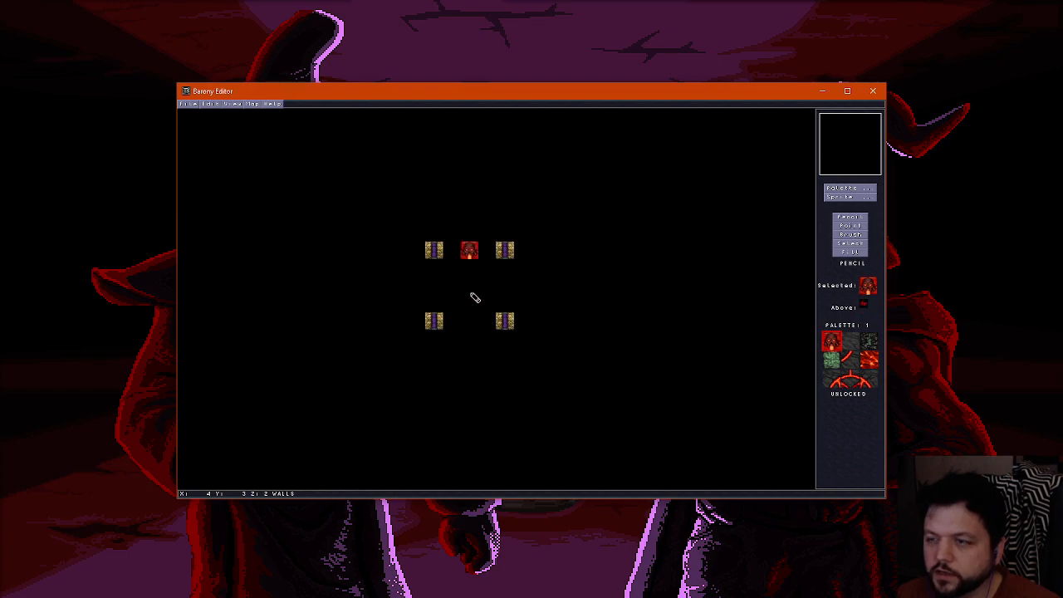
Erase the four corner pillar tiles from the walls layer using the empty air tile
right_click(454, 273)
left_click(432, 252)
left_click(438, 315)
left_click(504, 320)
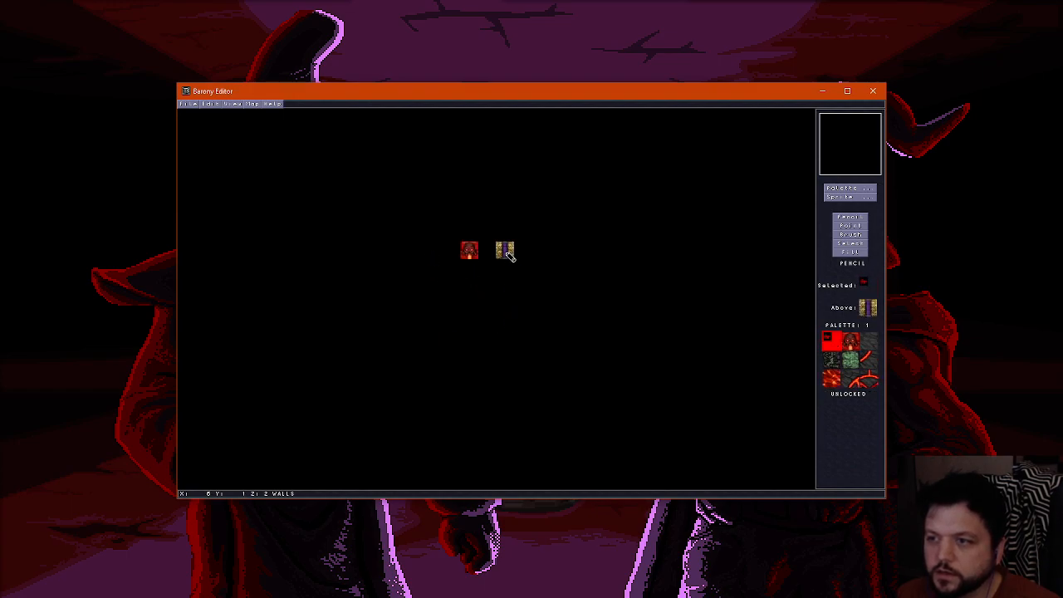
left_click(506, 252)
Check the ceiling layer, then examine the pentagram floor and skull wall block from several angles in the 3D view
scroll(491, 294, "up", 1)
scroll(491, 294, "down", 2)
scroll(491, 294, "up", 2)
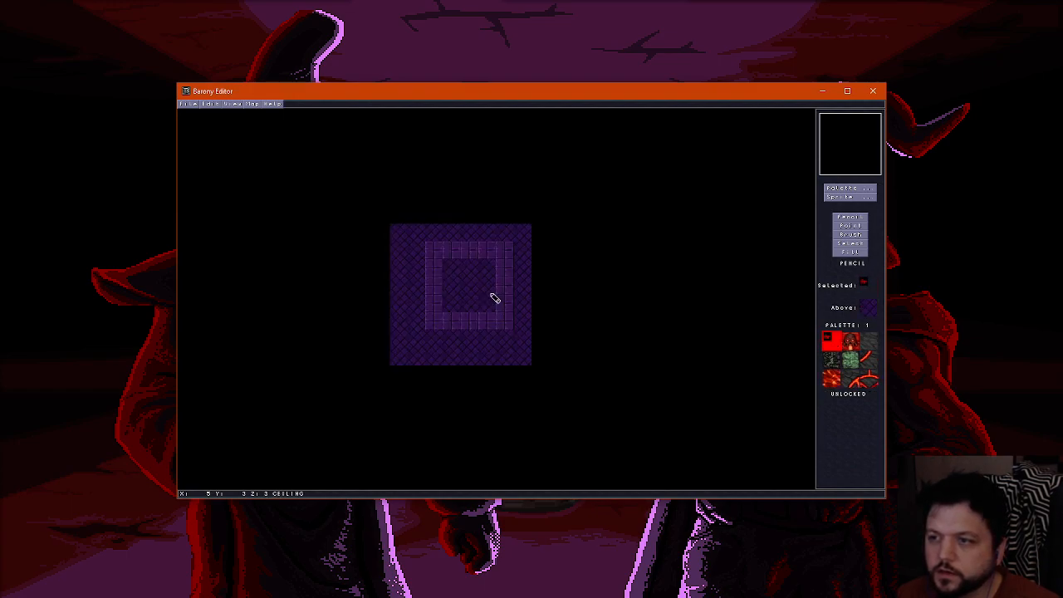
key("f")
key("Down")
key("Down")
key("Left")
key("Up")
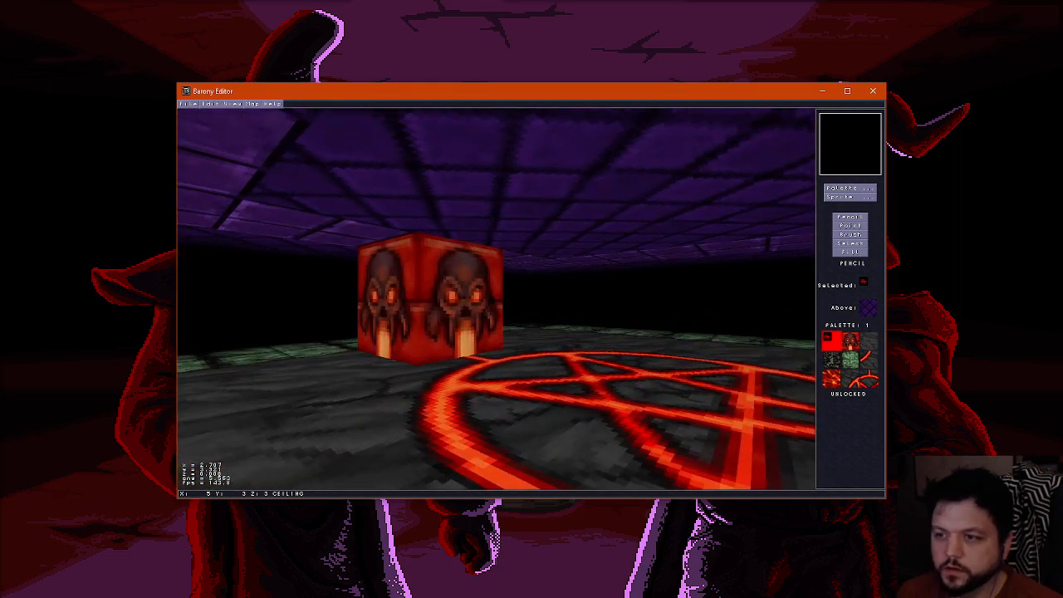
Move around the skull block and pentagram in the 3D view to inspect the room from all sides
key("Down")
key("Right")
key("Up")
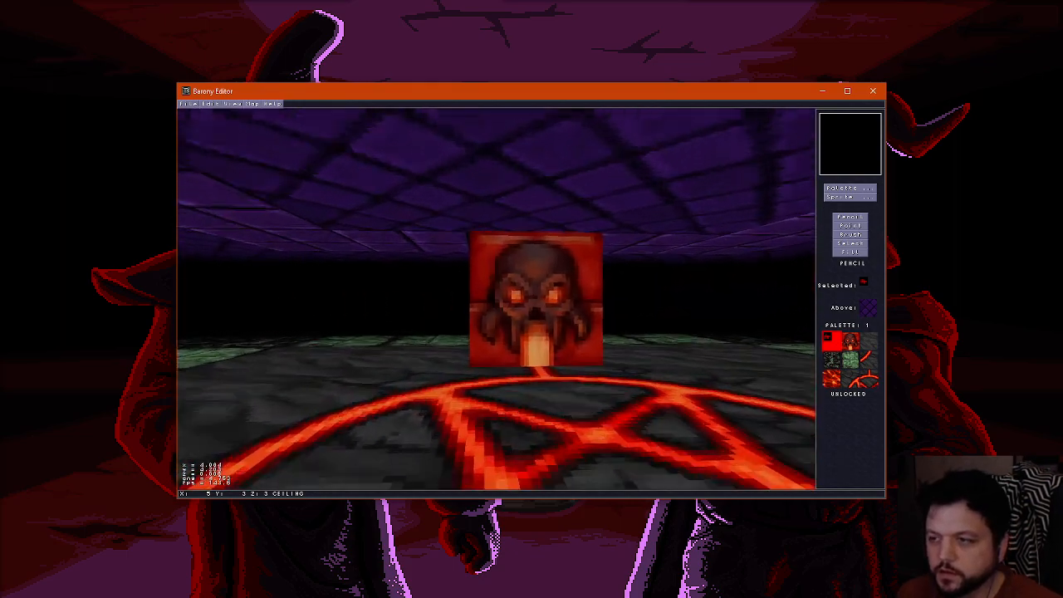
key("Right")
key("Down")
key("Down")
key("Up")
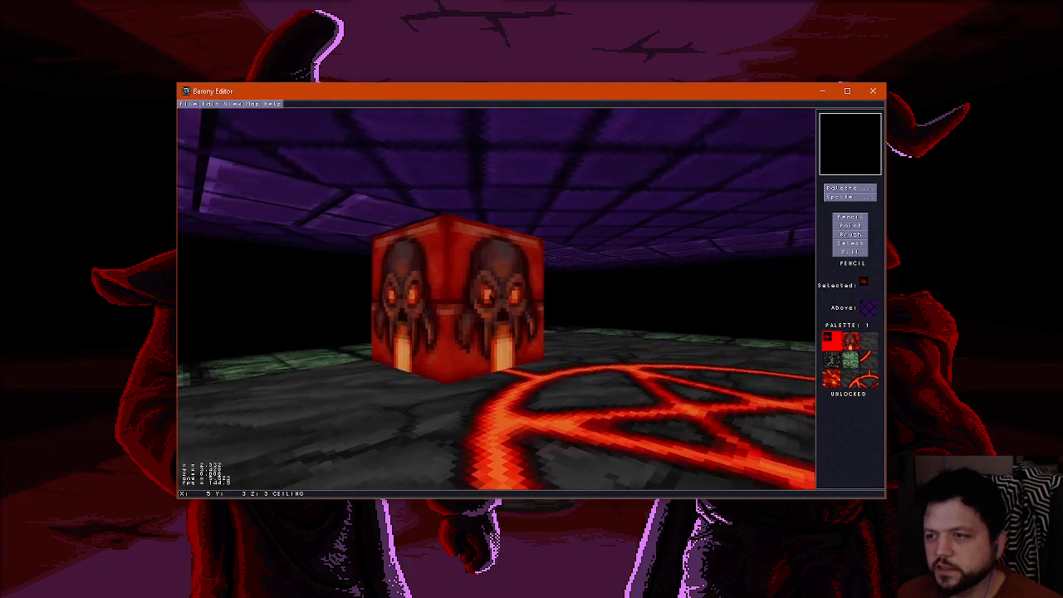
key("Right")
key("Down")
key("Down")
key("Left")
key("Right")
key("Up")
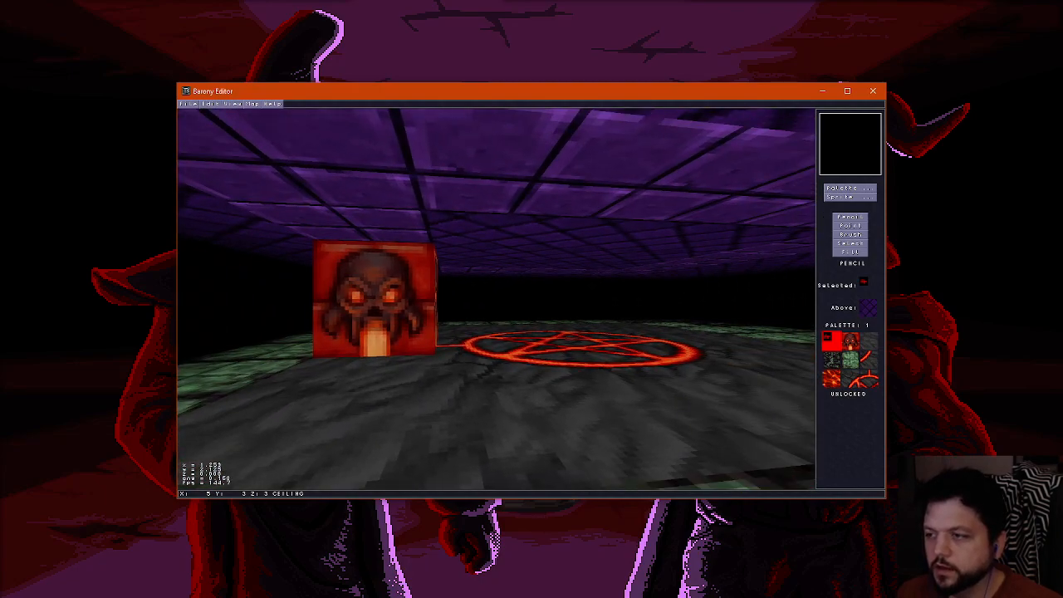
key("Down")
key("Left")
key("Up")
key("Right")
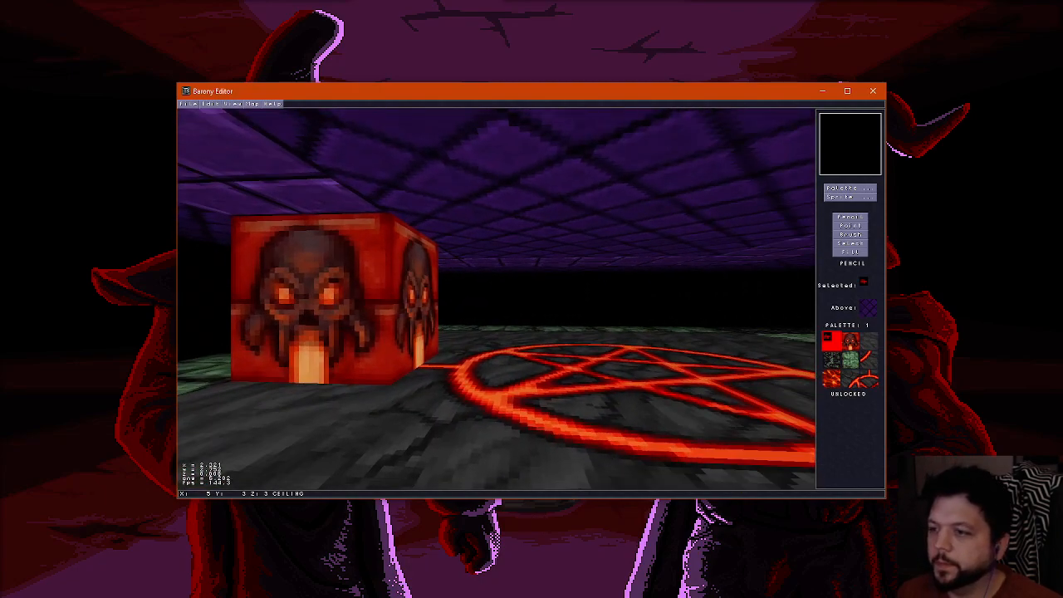
key("Left")
key("Down")
key("Up")
key("Right")
key("Left")
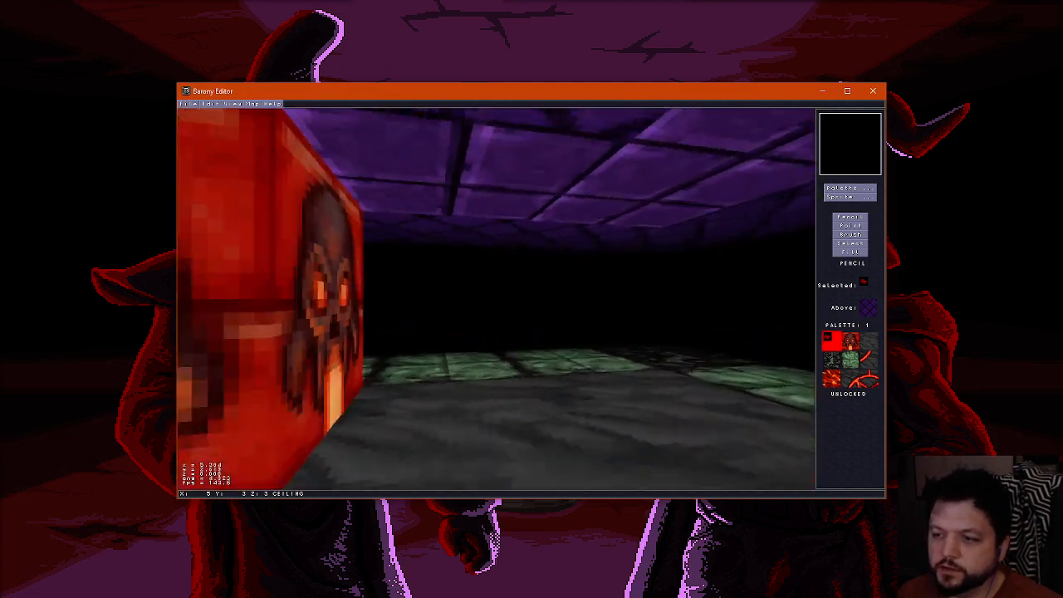
key("Down")
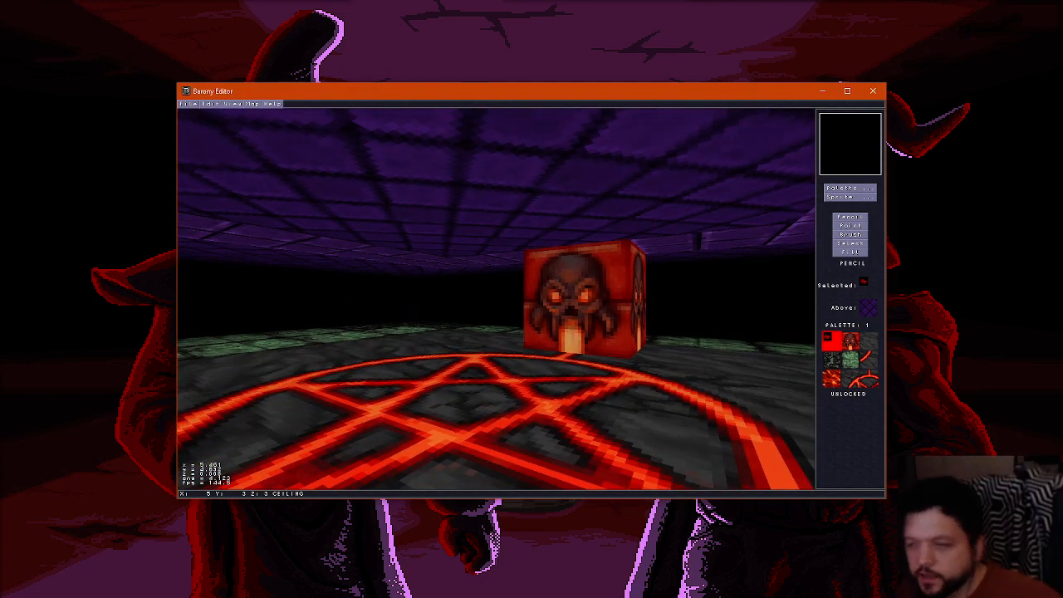
key("Up")
key("Right")
key("Left")
key("Down")
key("Up")
key("Right")
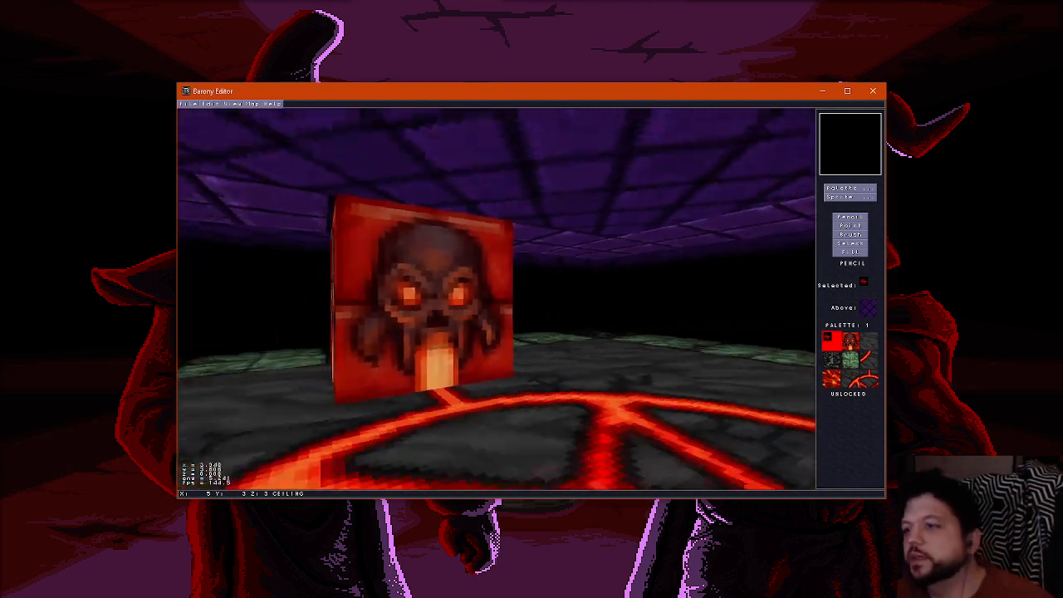
key("Down")
key("Left")
key("Up")
key("f")
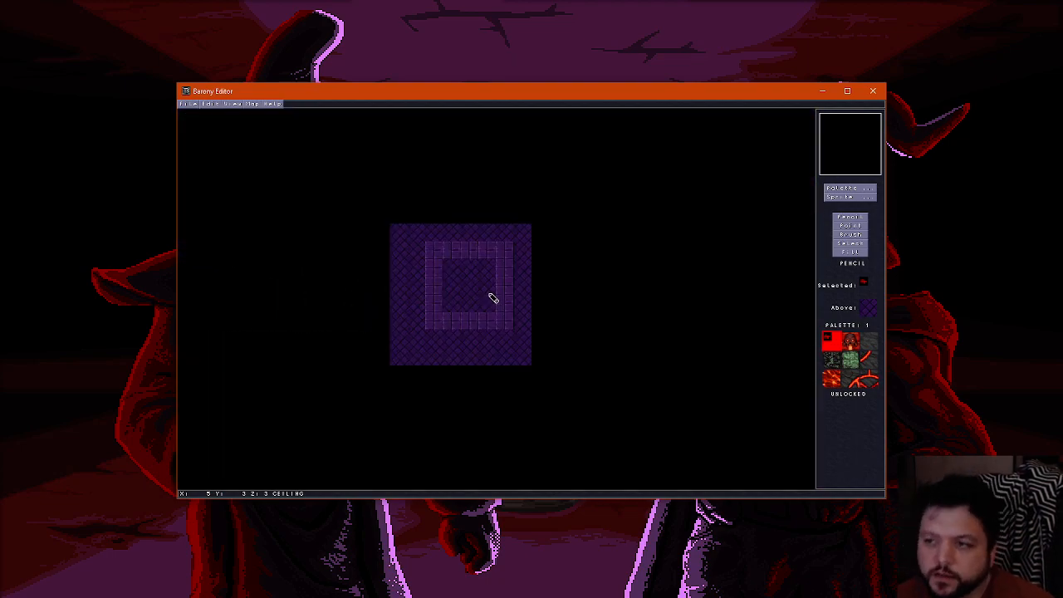
Place a red column wall tile on each side of the skull block on the walls layer
scroll(494, 295, "down", 2)
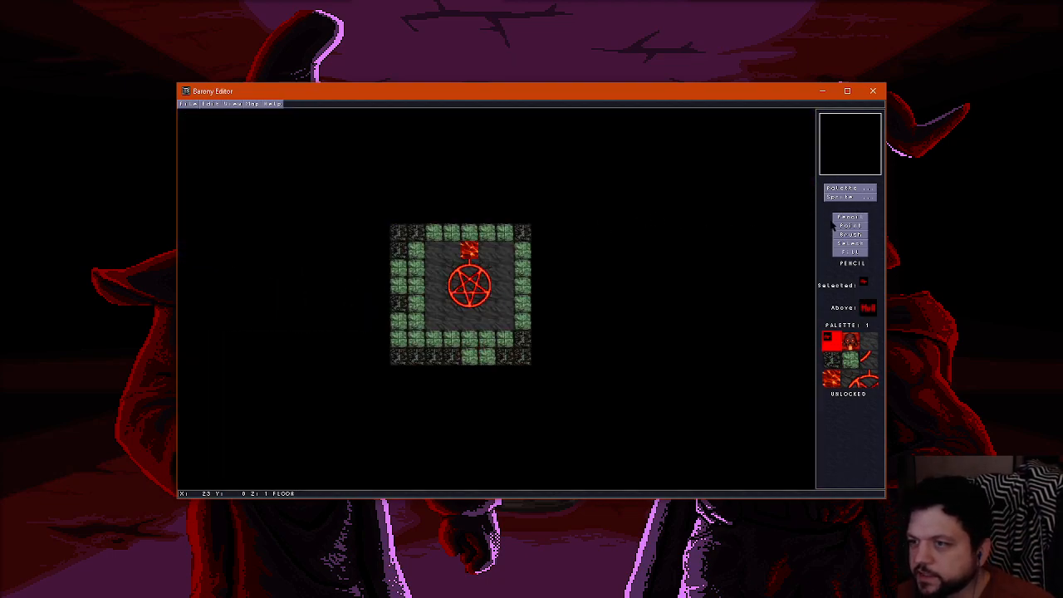
left_click(860, 190)
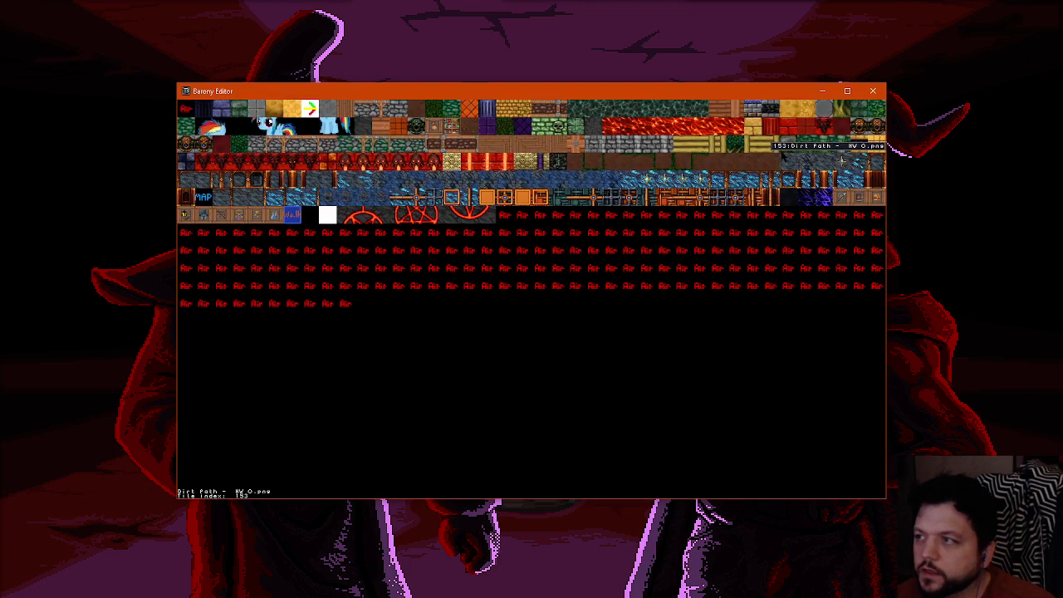
left_click(771, 126)
scroll(456, 254, "up", 1)
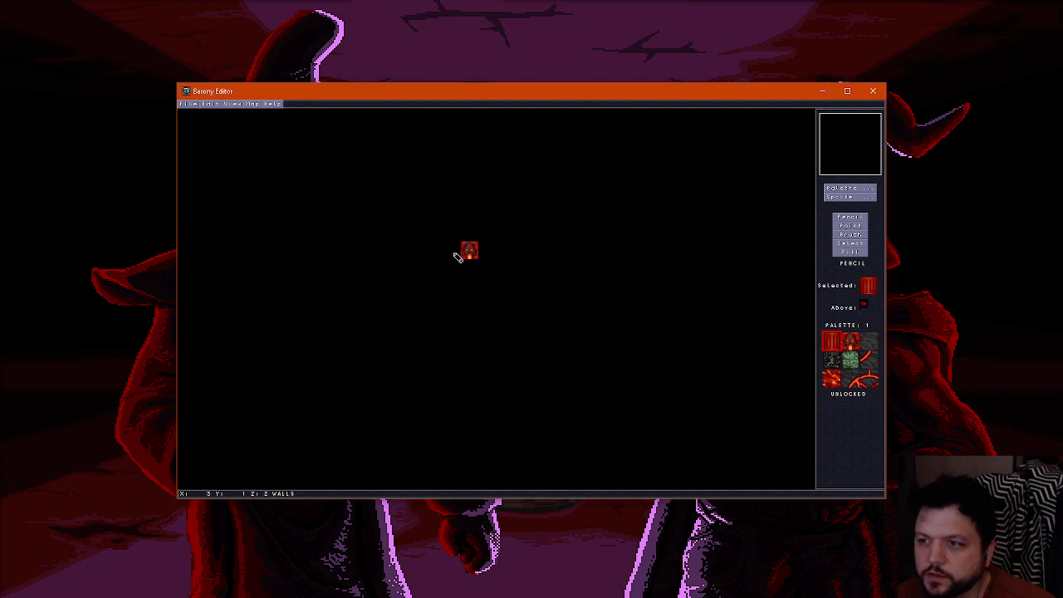
scroll(456, 254, "down", 1)
scroll(449, 253, "up", 1)
left_click(452, 251)
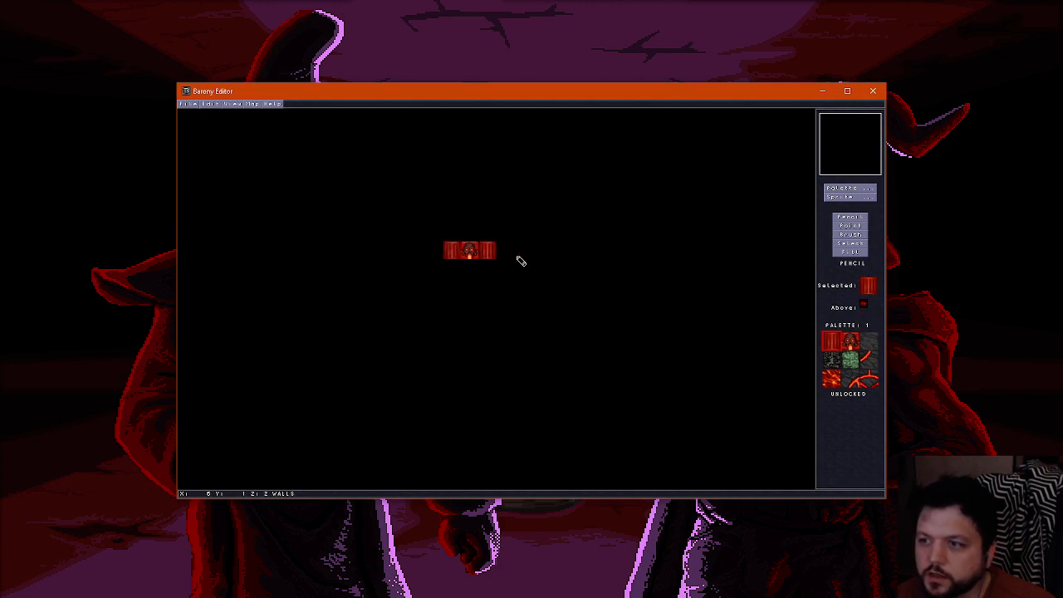
Replace the skull block between the two columns with a red brick wall tile and check it in 3D
left_click(855, 190)
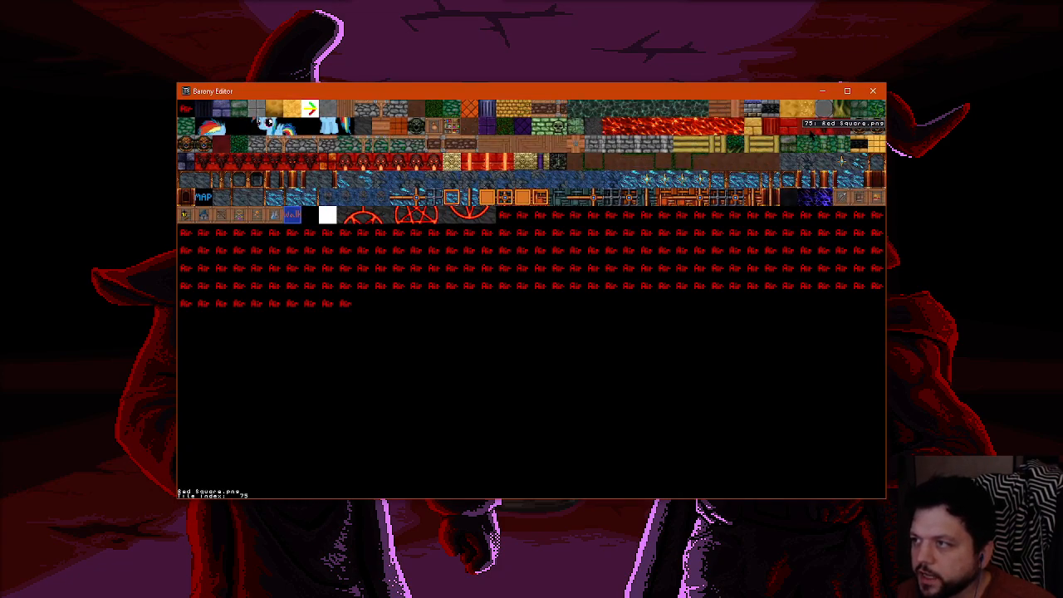
left_click(812, 133)
left_click(855, 191)
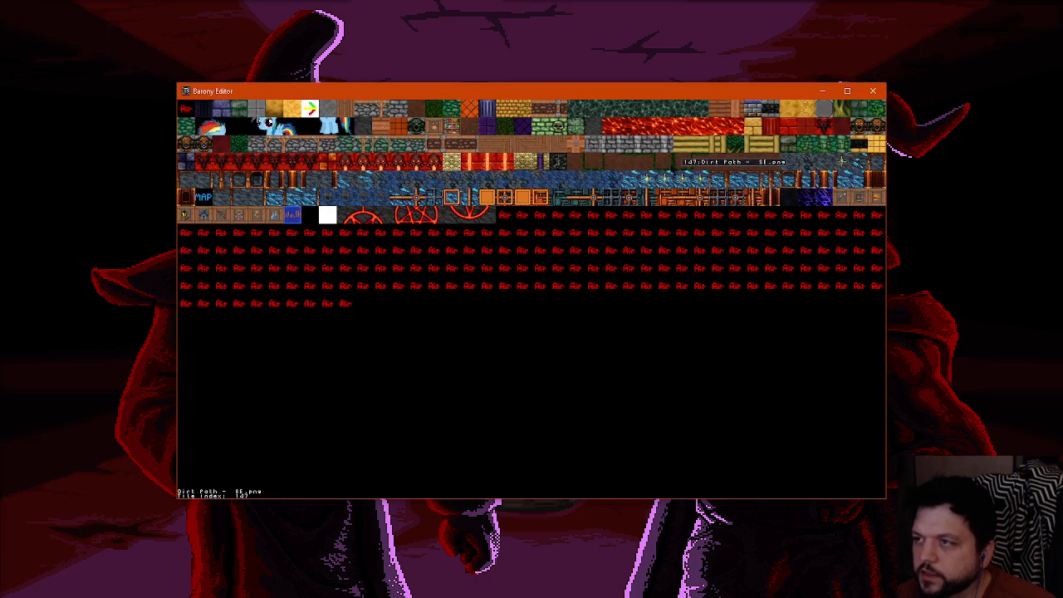
left_click(784, 133)
key("ctrl+f")
key("Down")
key("Right")
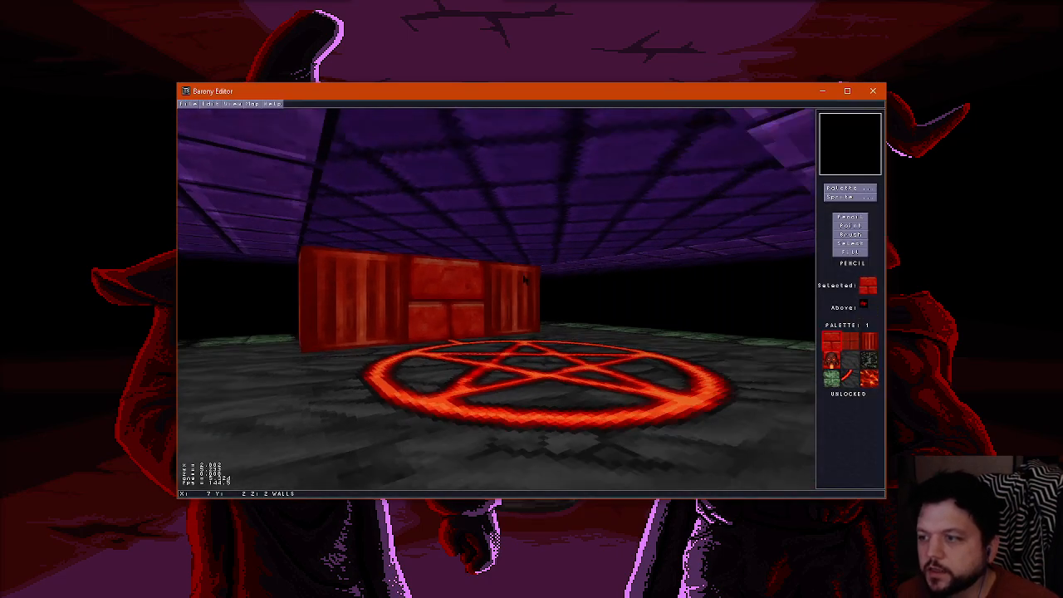
key("Left")
key("Down")
key("Right")
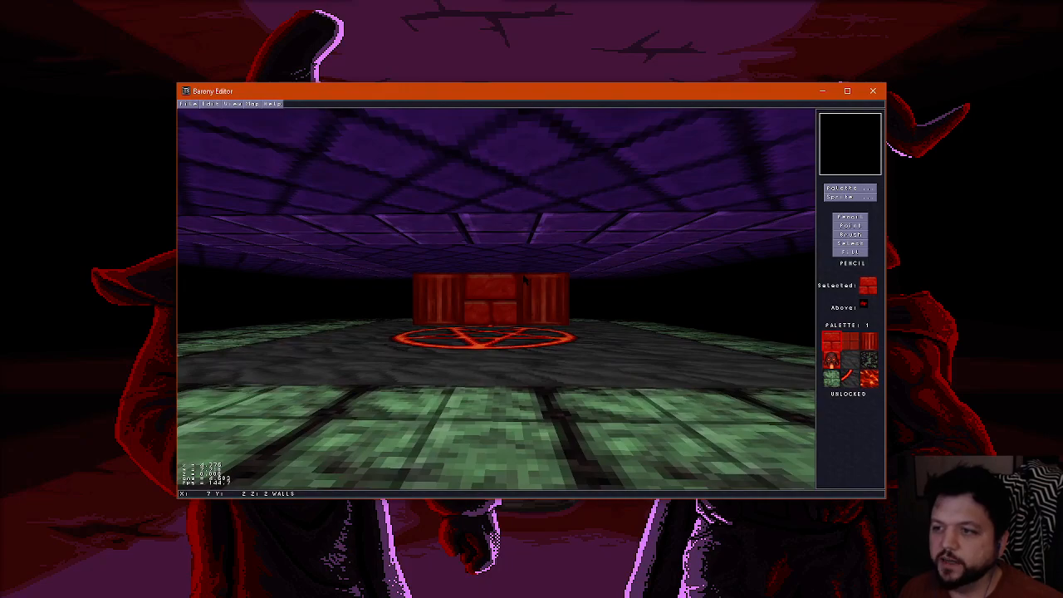
key("ctrl+f")
Place red column wall tiles above the four corners of the dark stone floor area
key("ctrl+f")
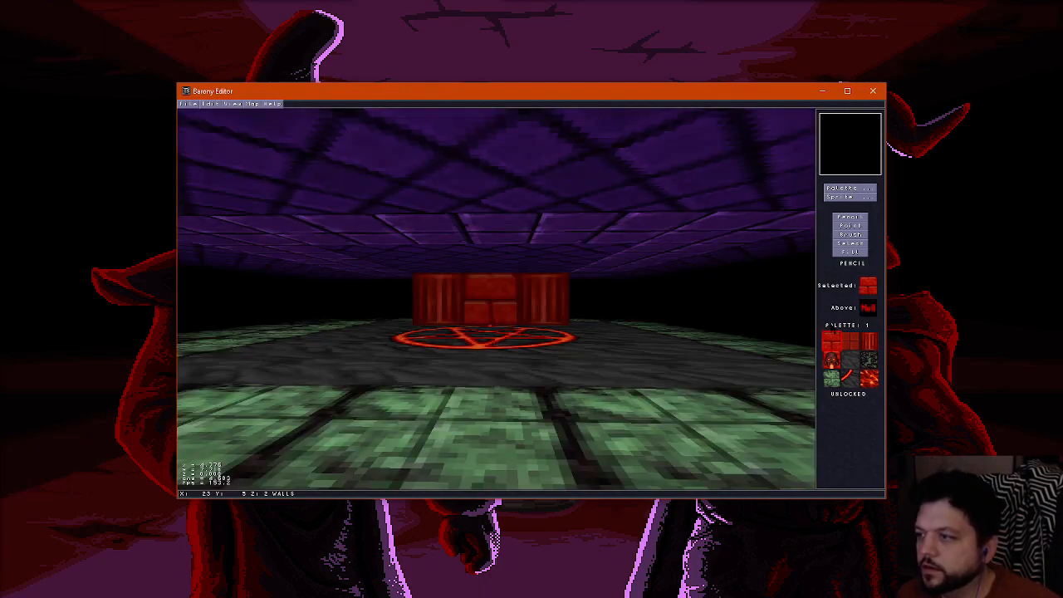
left_click(868, 340)
key("ctrl+f")
key("ctrl+f")
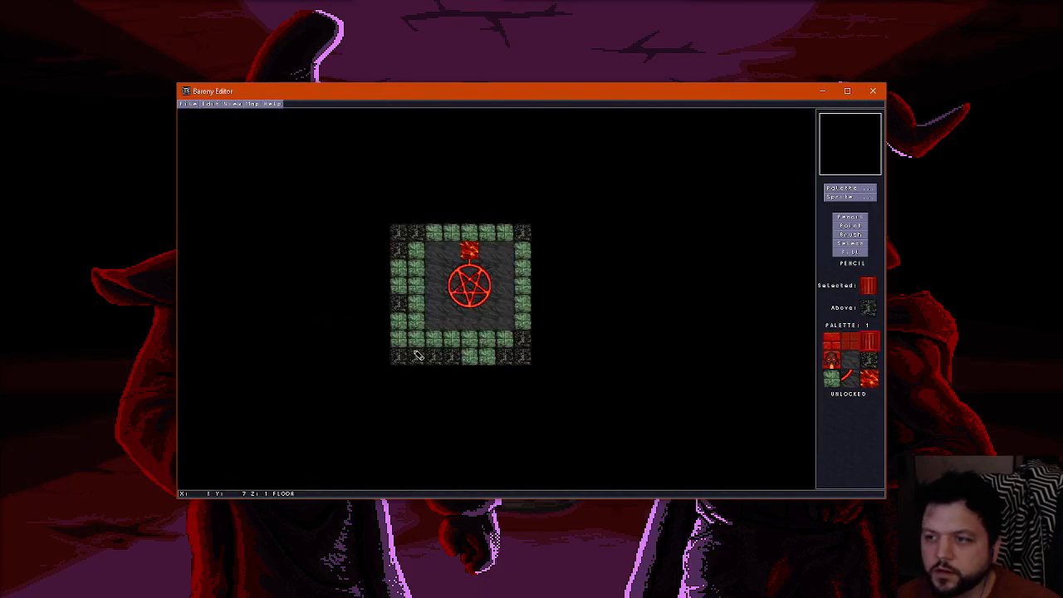
key("ctrl+f")
left_click(435, 321)
key("ctrl+f")
key("ctrl+f")
left_click(507, 323)
scroll(445, 271, "down", 1)
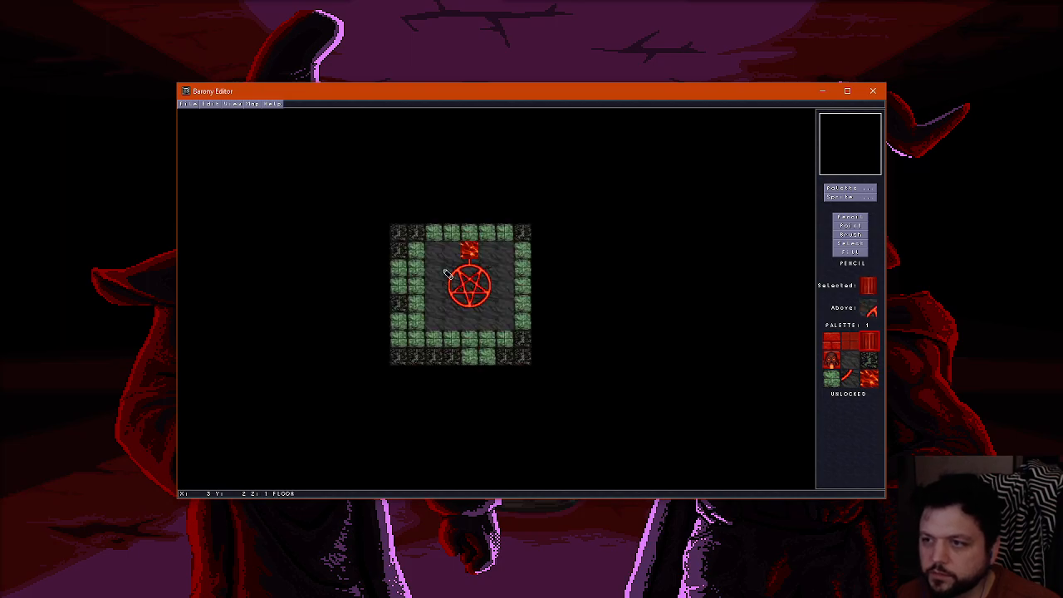
scroll(430, 255, "up", 1)
left_click(431, 252)
left_click(502, 256)
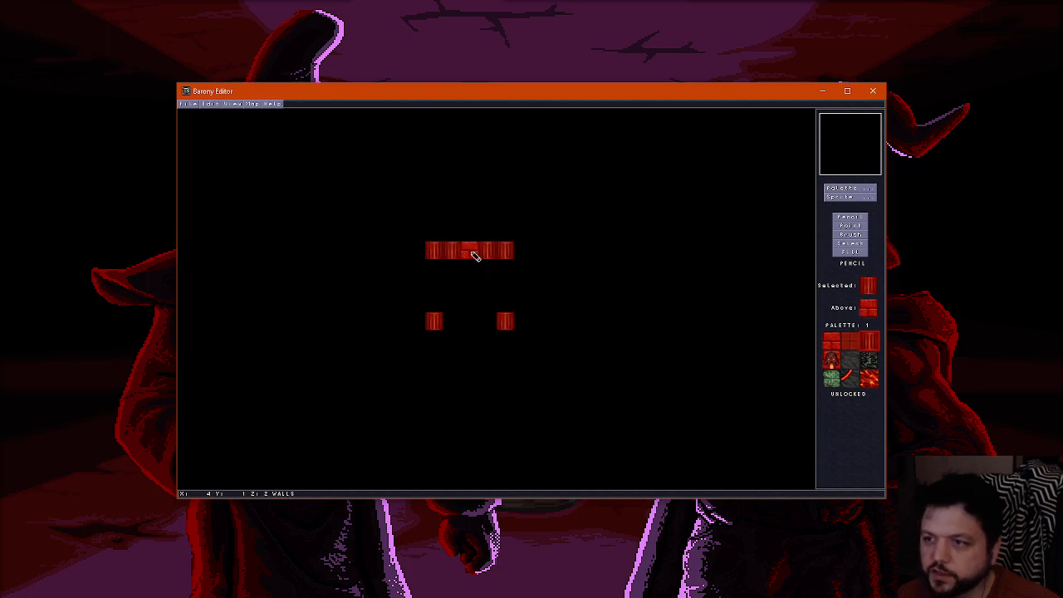
Replace the two columns beside the central brick block with red brick wall tiles and check the wall in 3D
right_click(472, 252)
left_click(454, 252)
left_click(486, 256)
key("ctrl+f")
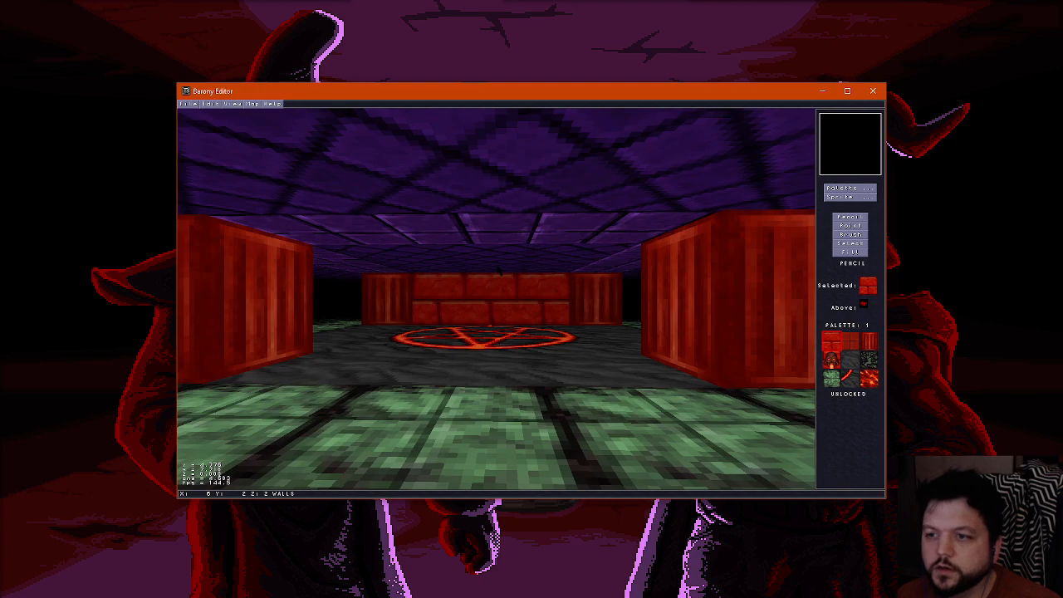
key("ctrl+f")
Try a short strip of lava floor tiles along one side of the pentagram, view it in 3D and undo it
scroll(498, 268, "down", 1)
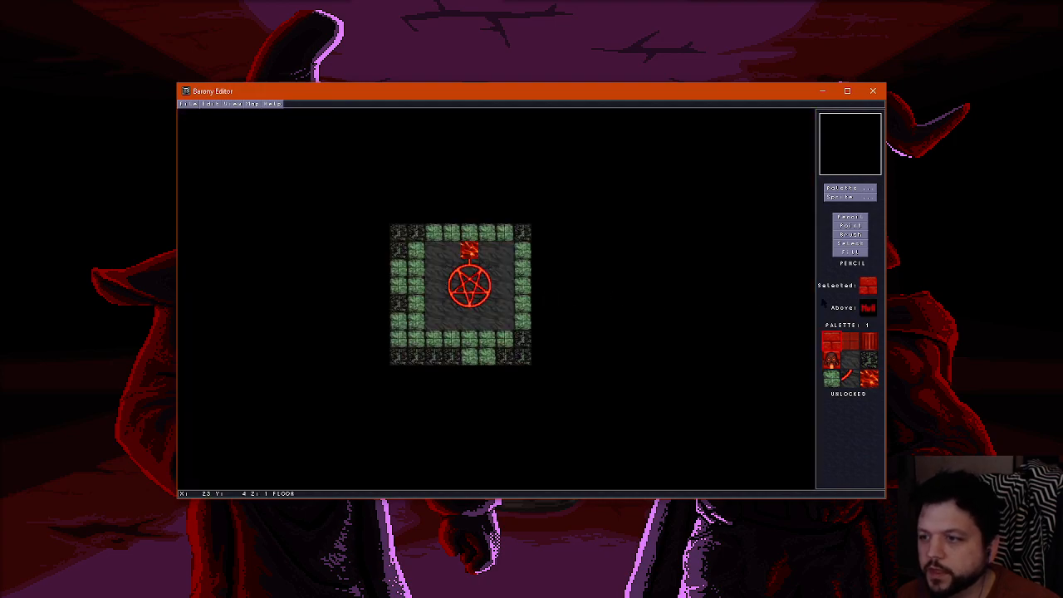
right_click(471, 252)
scroll(523, 274, "up", 1)
scroll(522, 275, "down", 1)
scroll(444, 283, "up", 1)
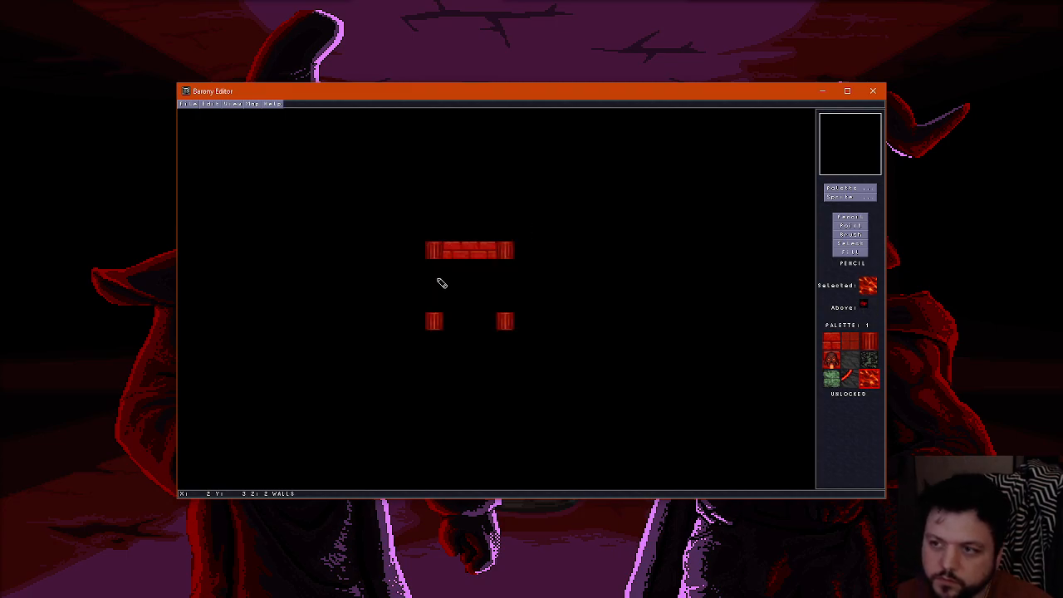
scroll(437, 275, "down", 1)
left_click_drag(434, 267, 435, 295)
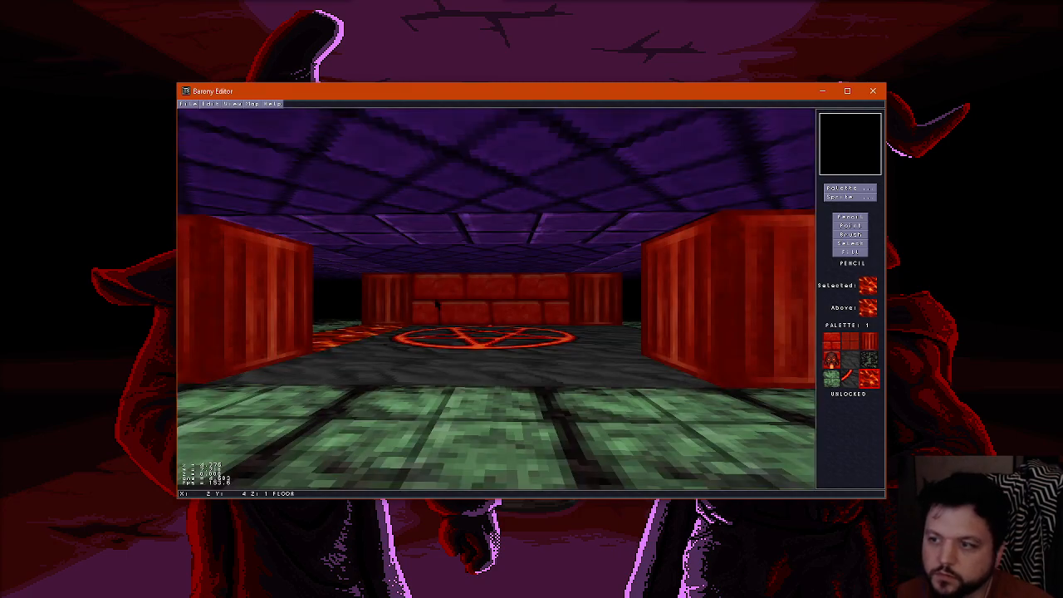
key("Up")
key("Left")
key("ctrl+z")
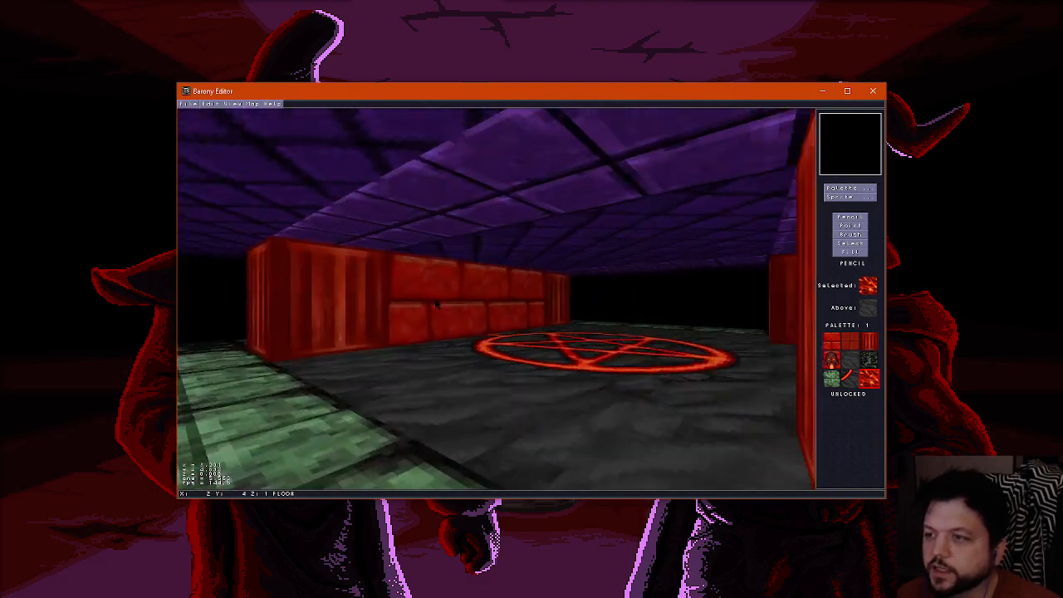
Replace the middle brick of the back wall with the red horned skull wall tile on the walls layer
key("Up")
key("Left")
key("Down")
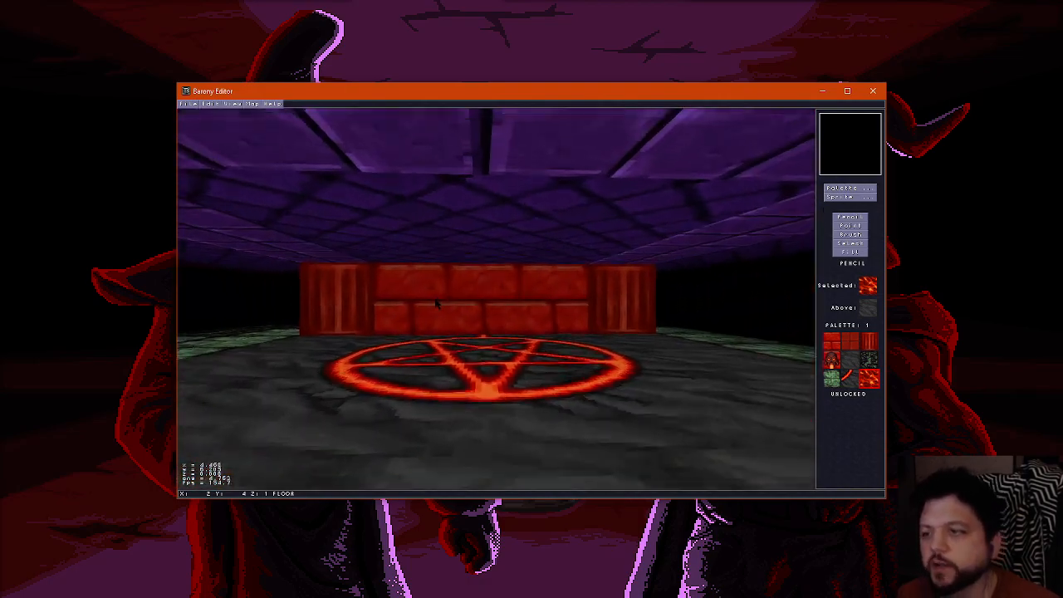
key("Up")
key("ctrl+f")
left_click(850, 188)
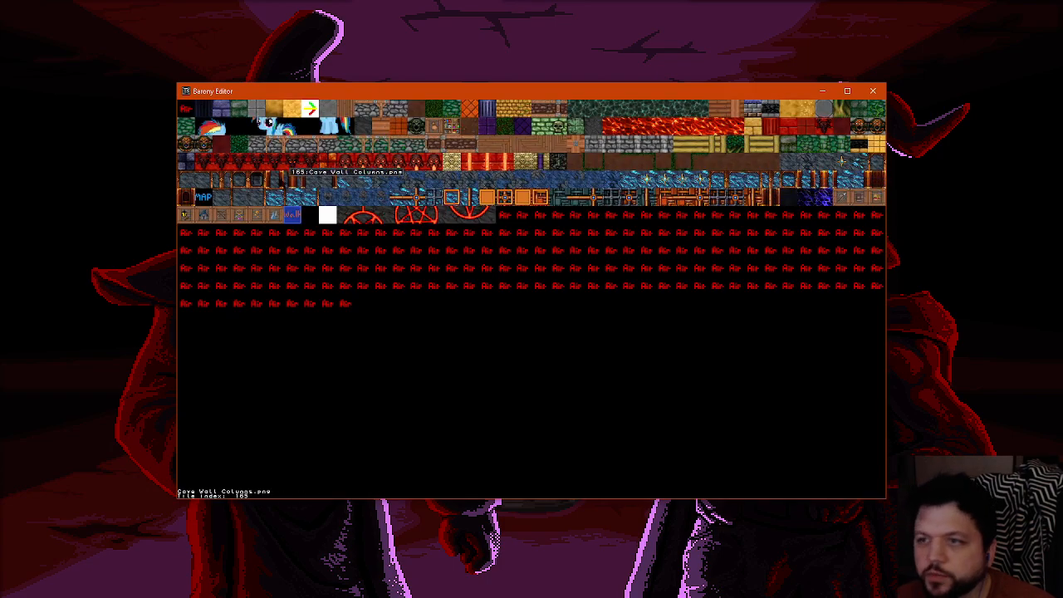
left_click(208, 166)
left_click(471, 252)
key("ctrl+f")
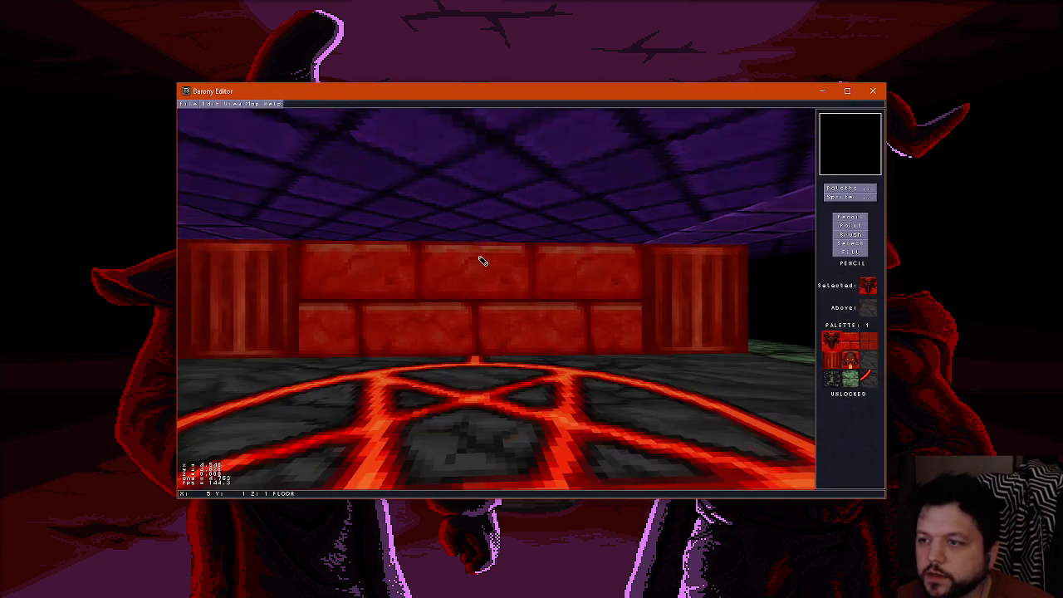
key("ctrl+f")
scroll(473, 255, "up", 1)
left_click(472, 254)
Examine the horned skull wall, pentagram and corner columns from several angles in the 3D view
key("ctrl+f")
key("Down")
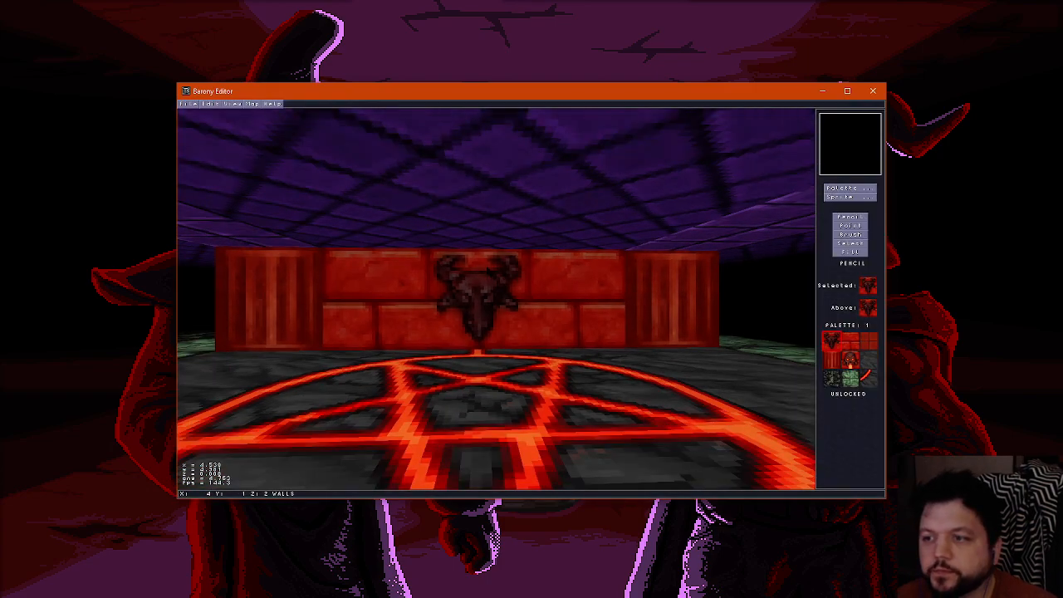
key("Left")
key("Up")
key("Right")
key("Down")
key("Up")
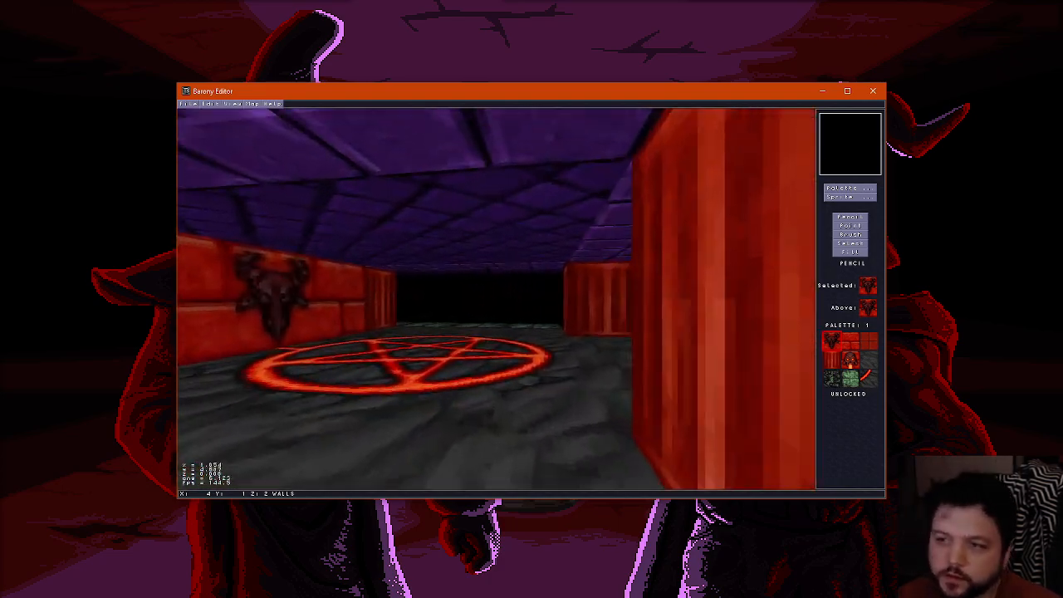
key("Left")
key("Down")
key("Up")
key("Down")
key("Up")
key("Left")
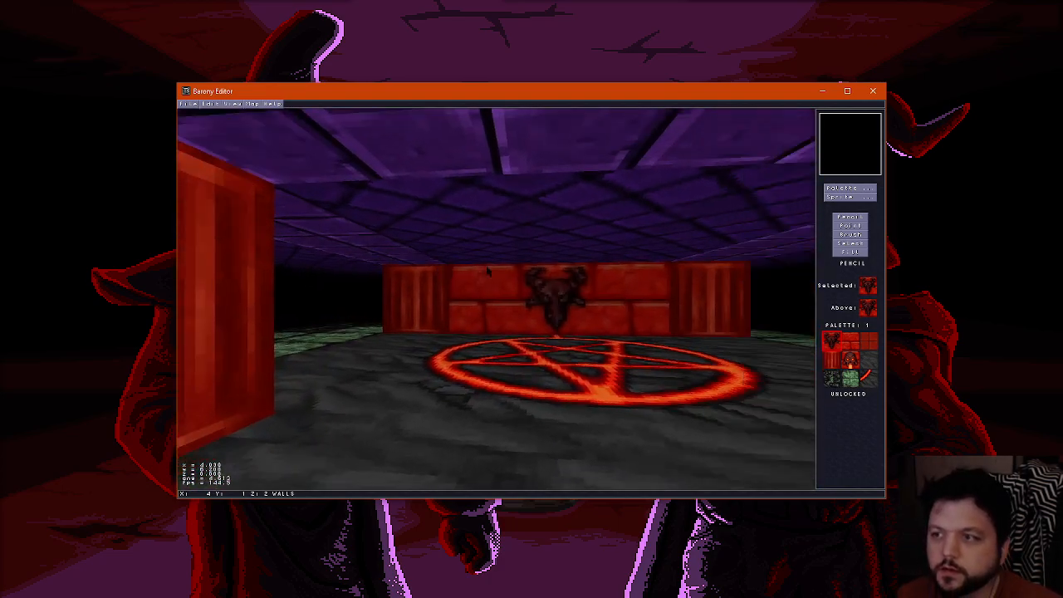
Fill the central 3x3 area of the ceiling layer with the orange-and-red square tile and check it in 3D
key("ctrl+f")
left_click(864, 190)
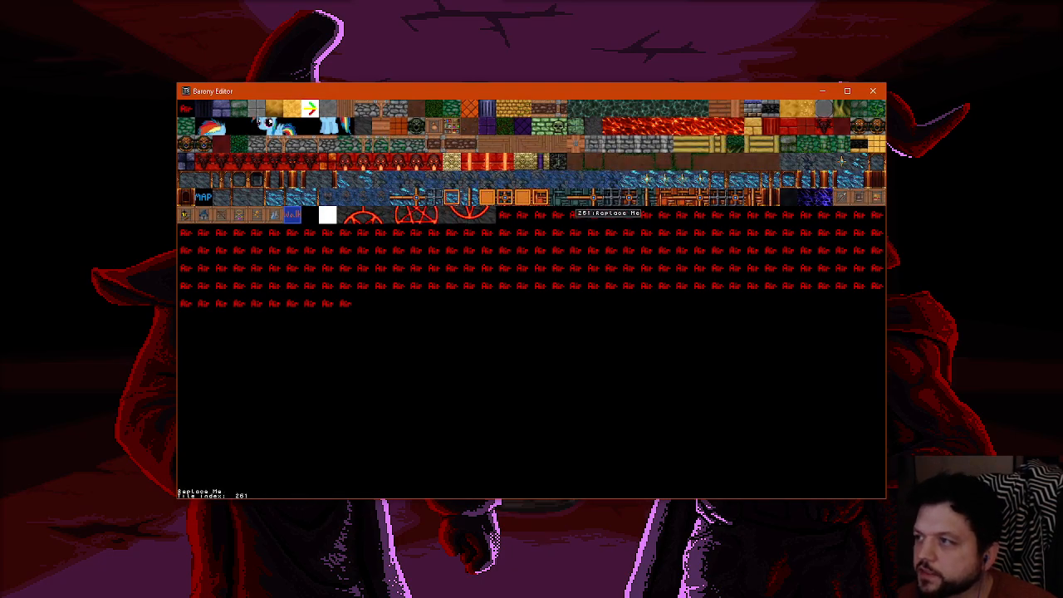
left_click(337, 158)
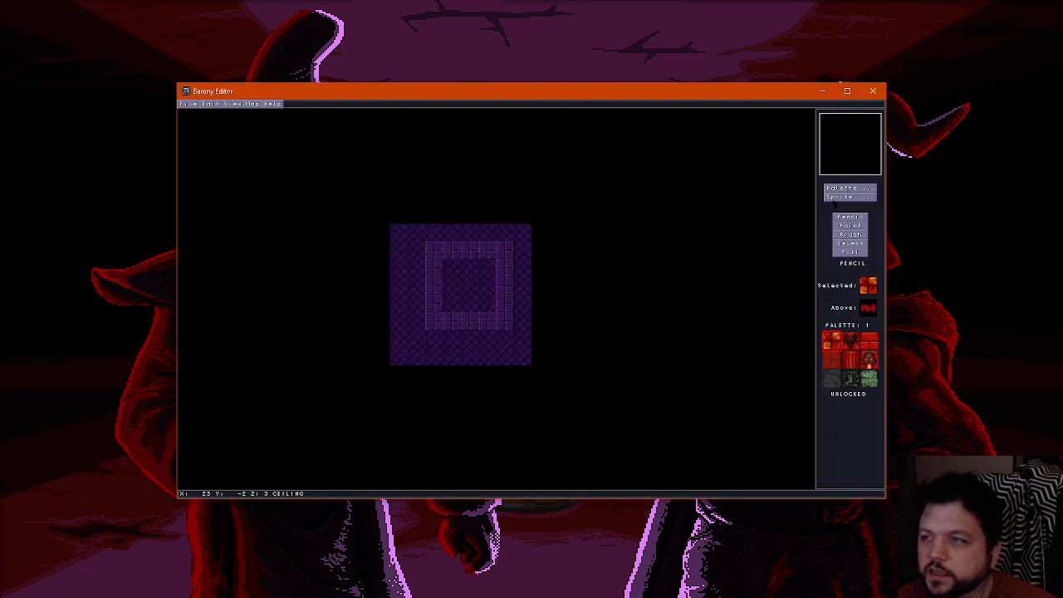
left_click(855, 251)
left_click(474, 273)
key("ctrl+f")
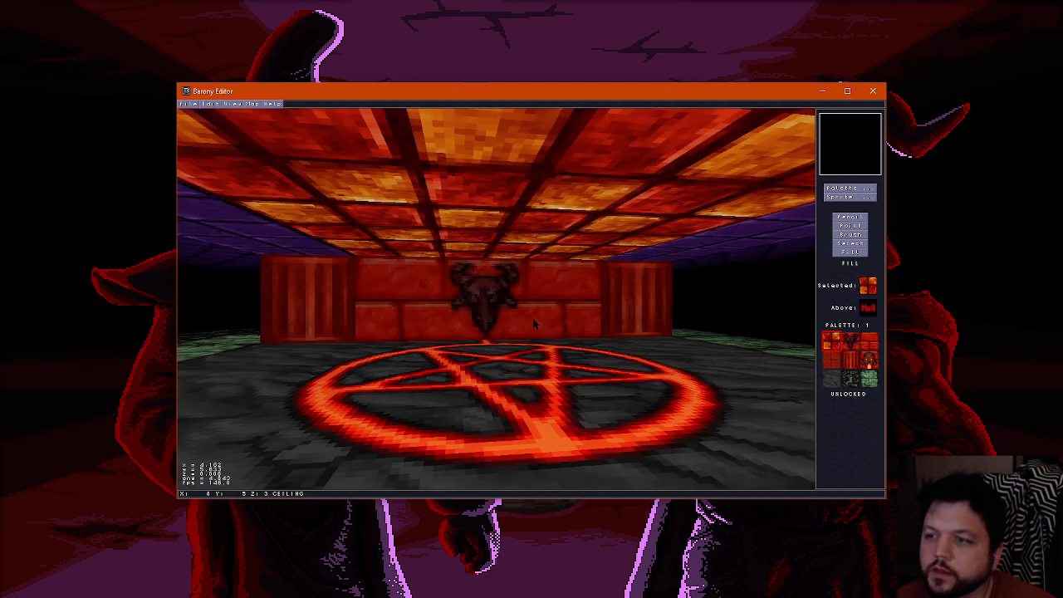
key("ctrl+f")
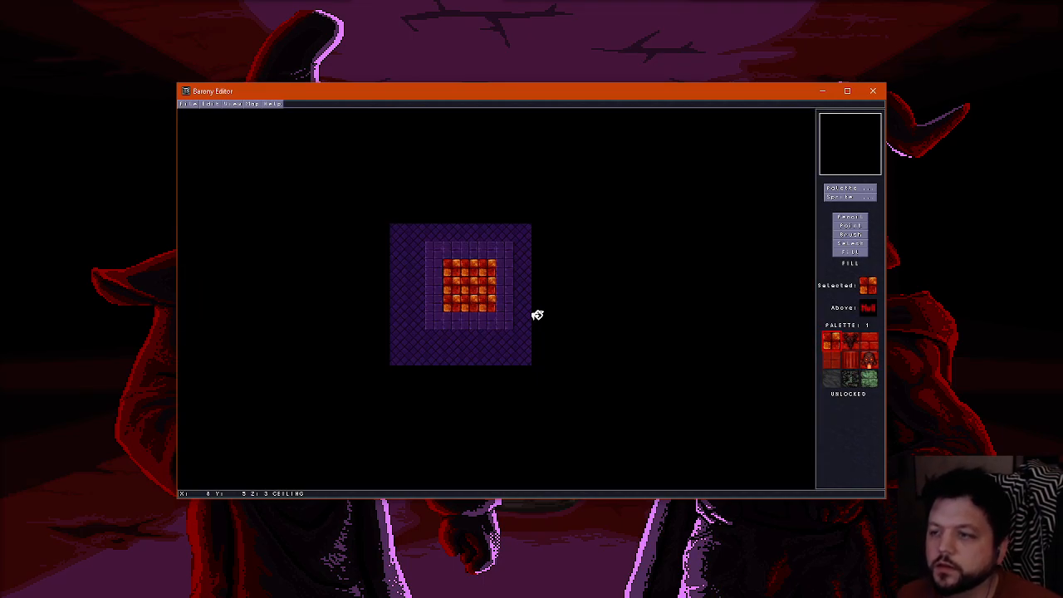
Fill the ceiling ring surrounding the central orange-and-red tiles with the Red Square tile
left_click(872, 190)
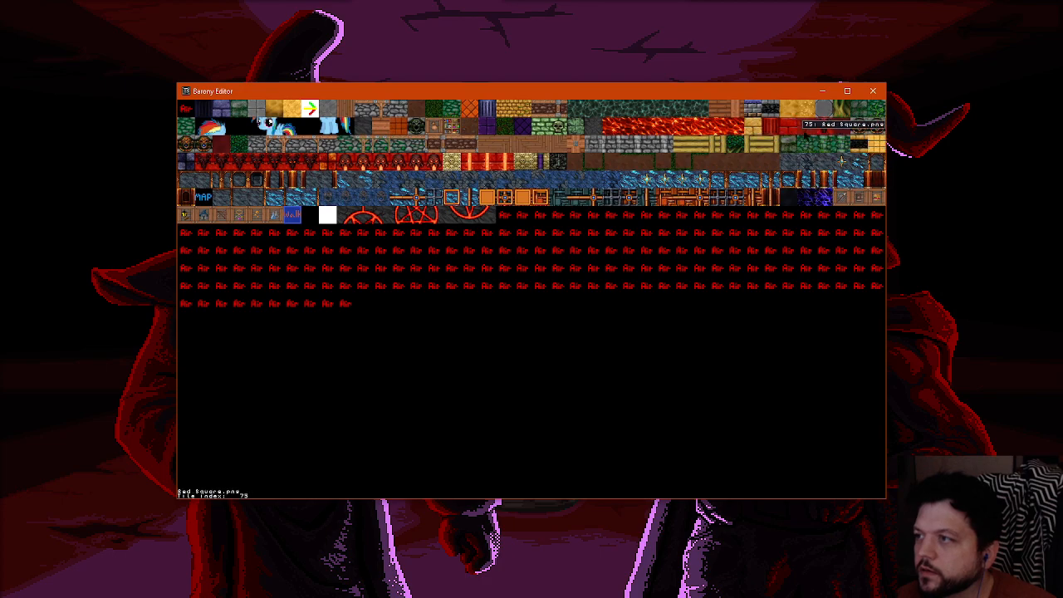
left_click(652, 235)
left_click(444, 264)
Examine the red ceiling border, corner columns, skull wall and pentagram from inside and outside the room in 3D
key("ctrl+f")
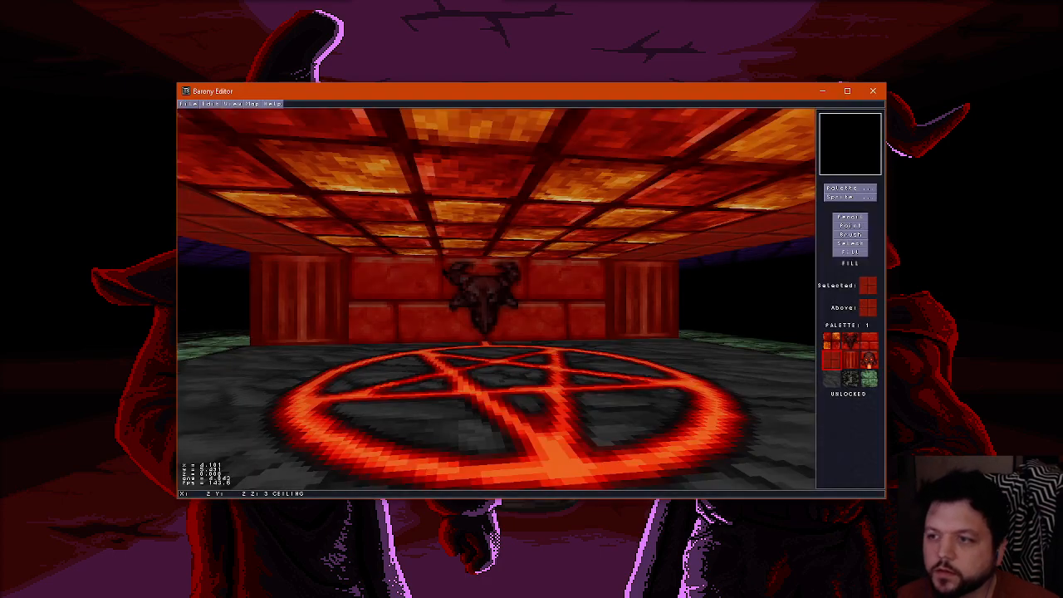
key("Down")
key("Up")
key("Right")
key("Down")
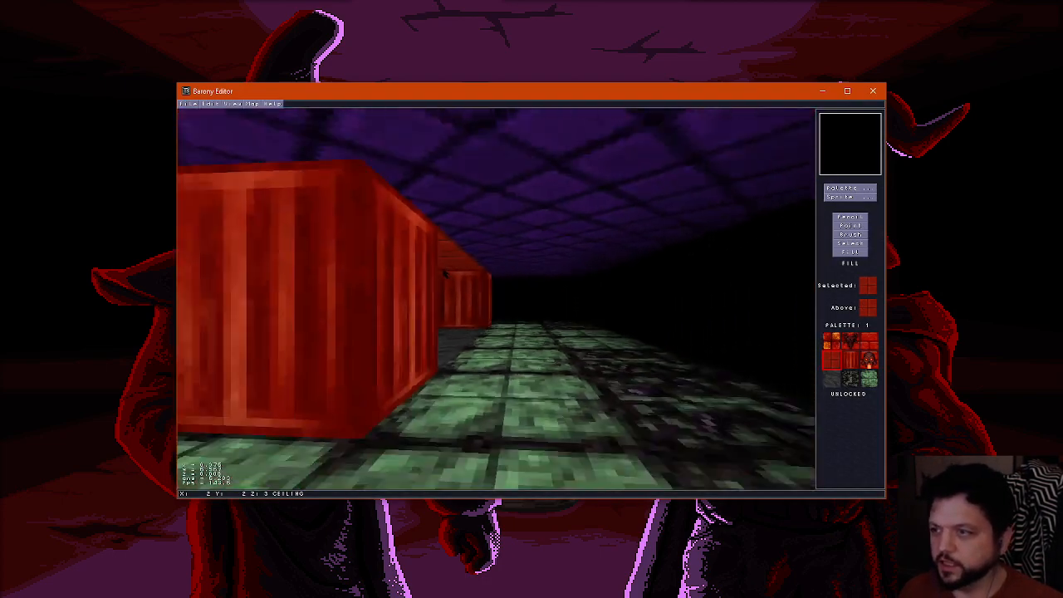
key("Left")
key("Up")
key("Right")
key("Left")
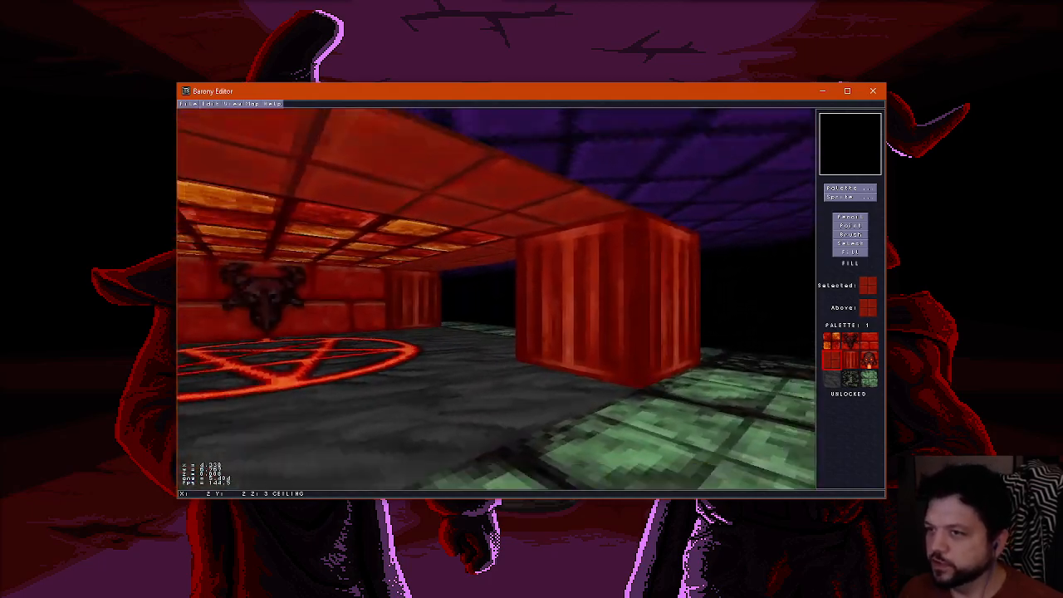
key("Down")
key("Right")
key("Left")
key("Down")
key("Up")
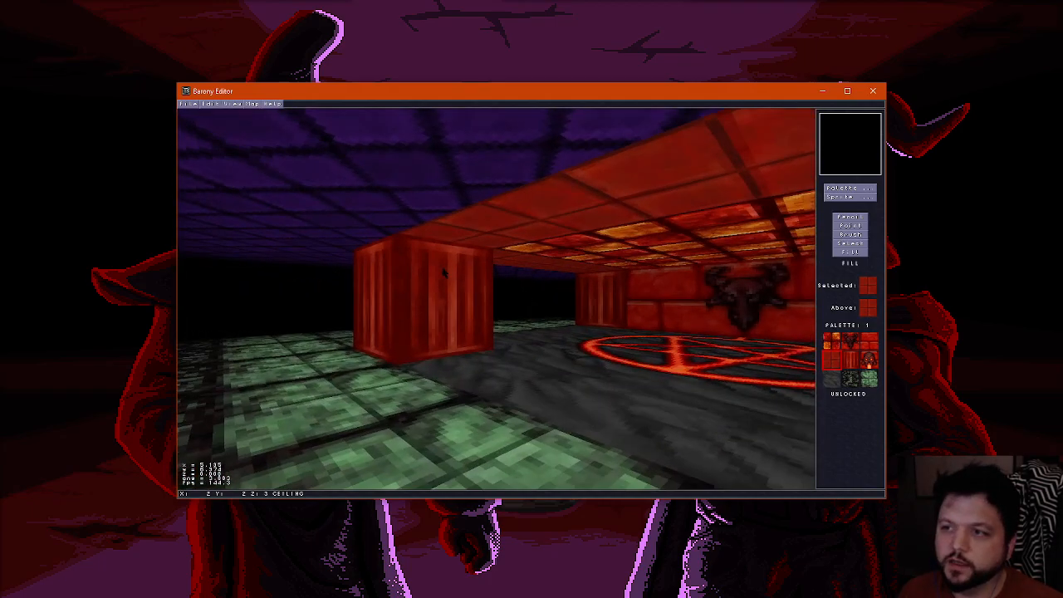
key("Right")
key("Down")
key("Up")
key("Right")
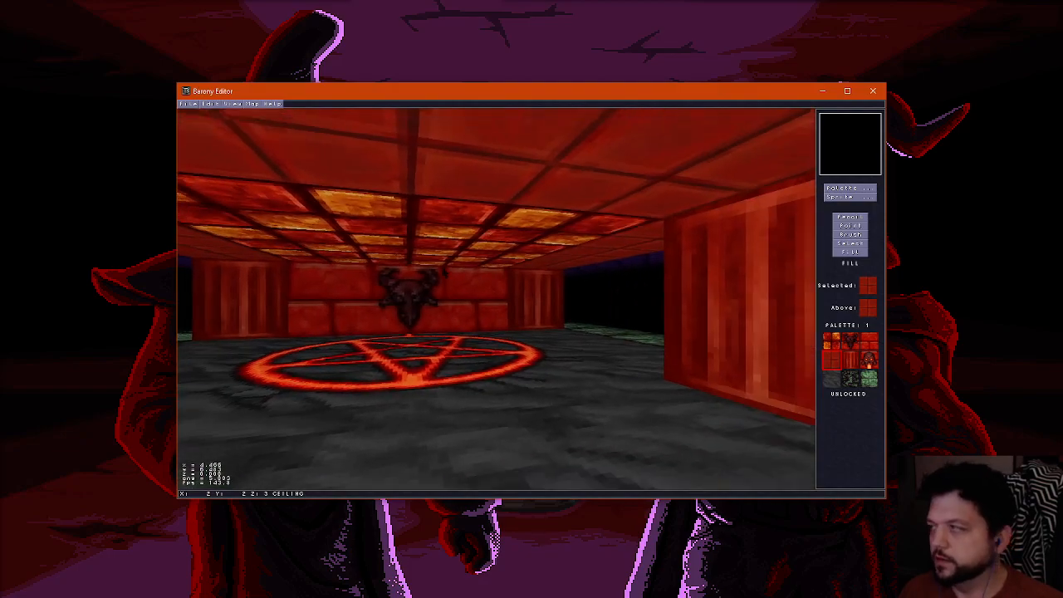
key("Down")
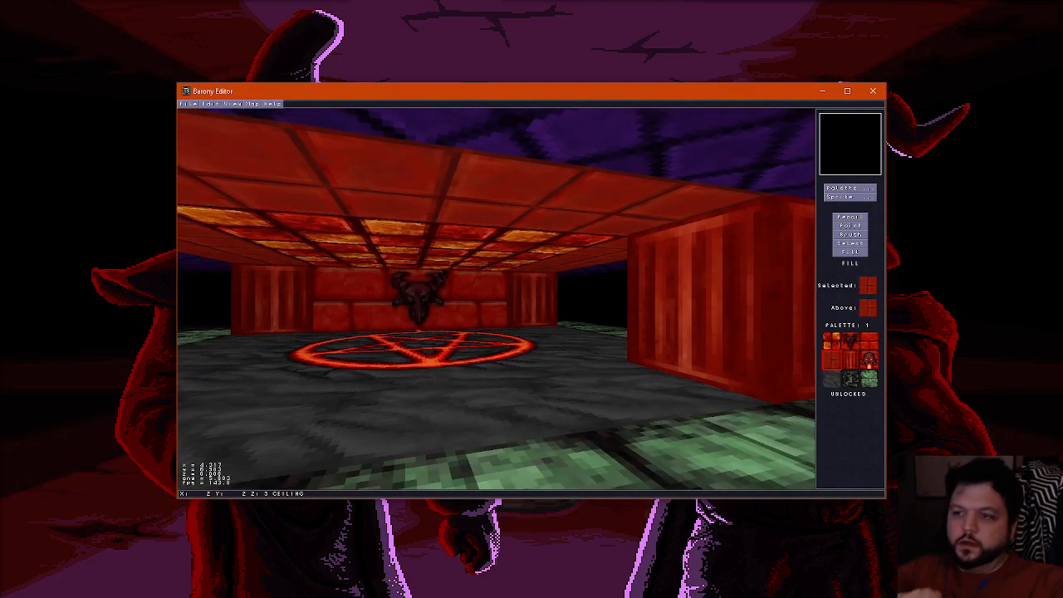
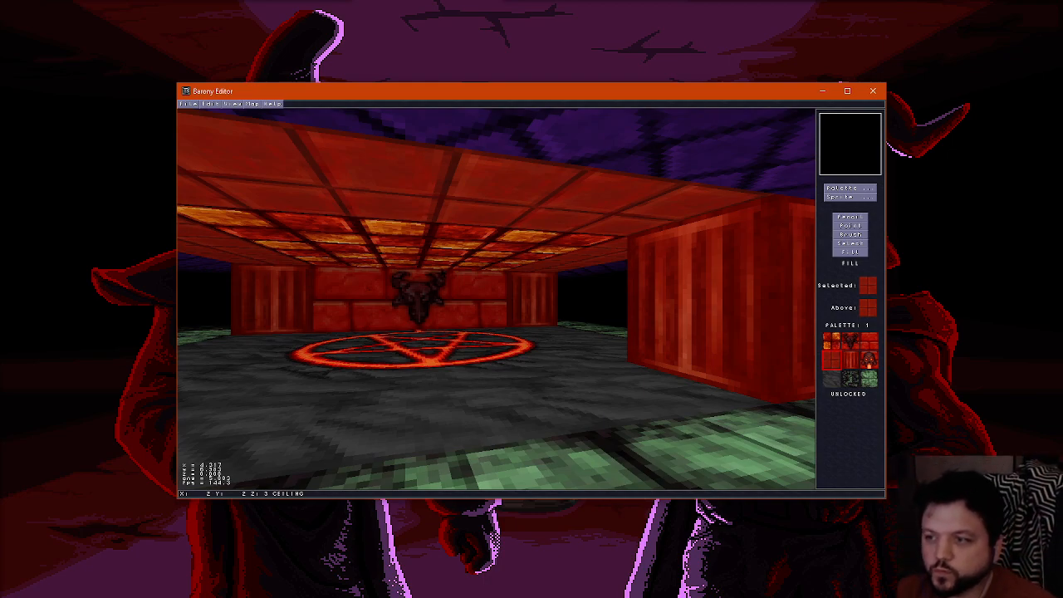
Erase the green floor tiles beside the middle of the dark stone platform's two side edges and front edge, using the air tile
key("f")
scroll(441, 289, "down", 2)
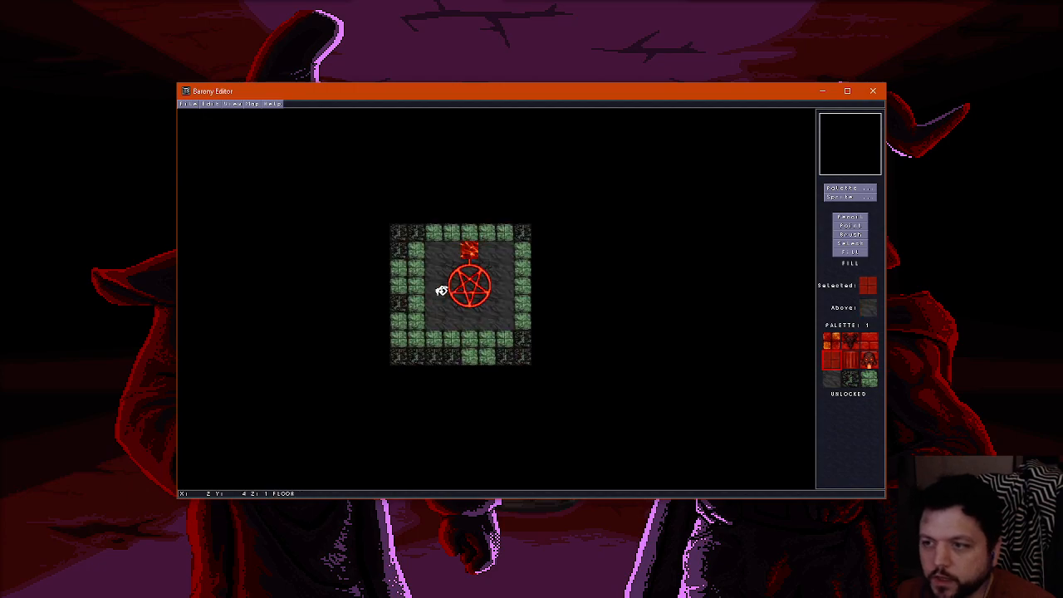
scroll(441, 291, "up", 1)
scroll(441, 290, "down", 1)
scroll(441, 291, "up", 1)
scroll(441, 290, "down", 1)
scroll(441, 290, "up", 1)
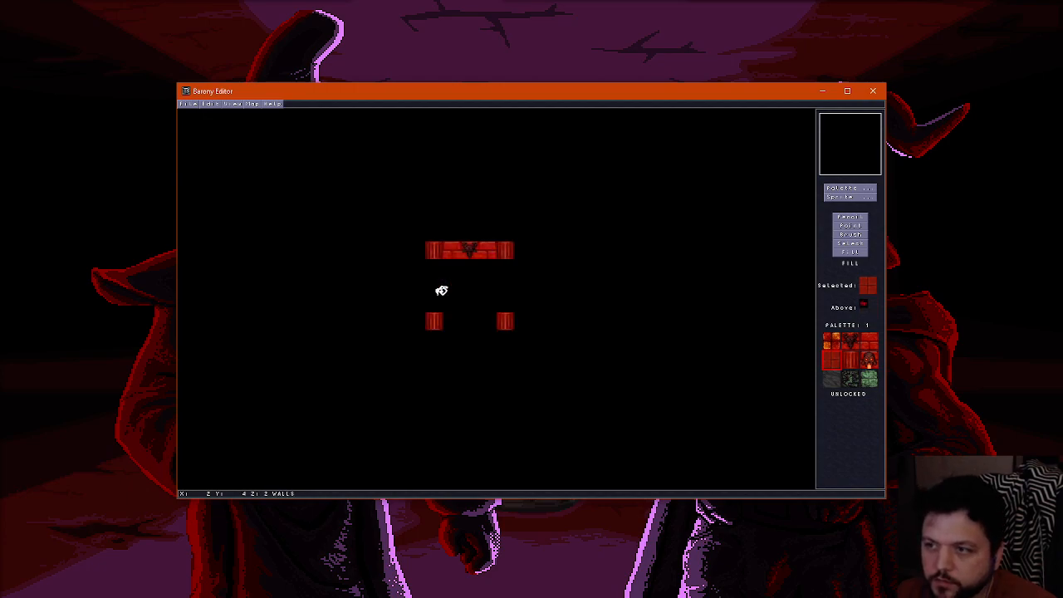
scroll(441, 290, "down", 1)
left_click(849, 187)
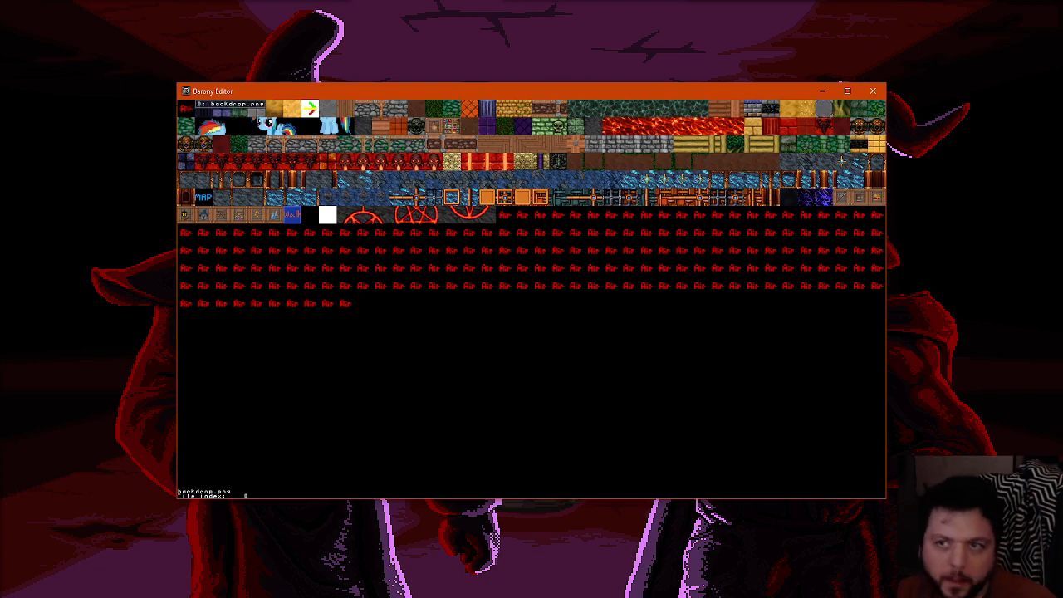
left_click(190, 106)
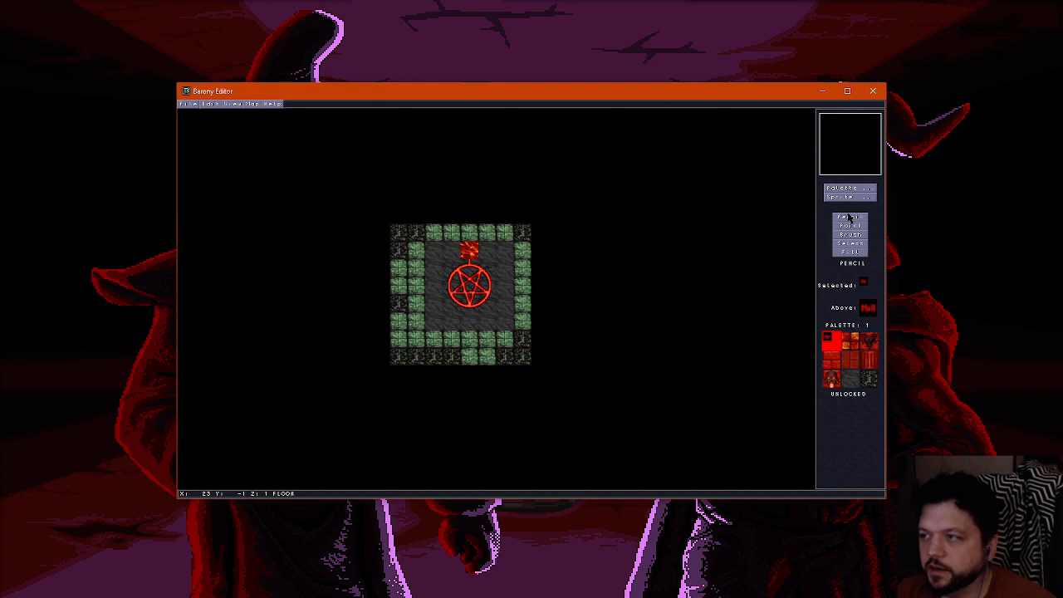
left_click_drag(419, 266, 421, 299)
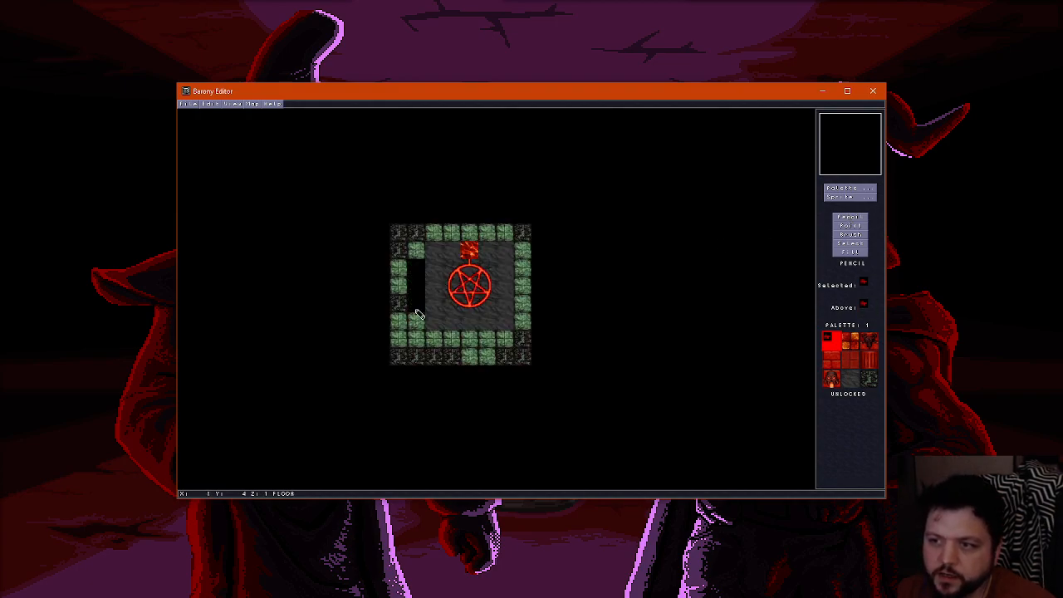
mouse_move(452, 340)
left_mouse_down()
mouse_move(496, 341)
mouse_move(527, 280)
left_mouse_up()
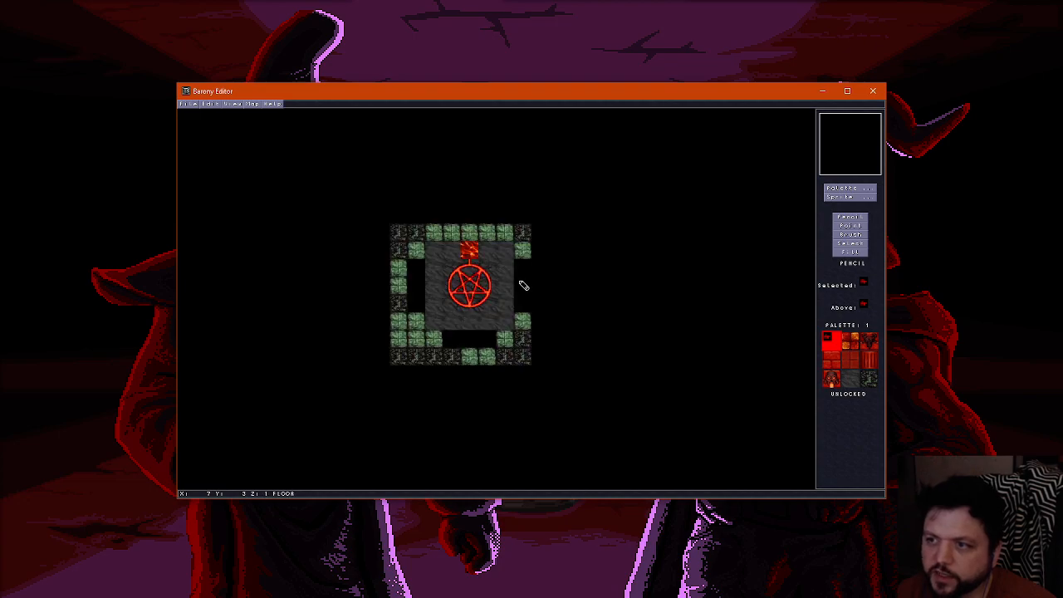
Examine the gaps in the floor around the dark stone platform from the front and side in 3D
key("f")
key("Down")
key("Up")
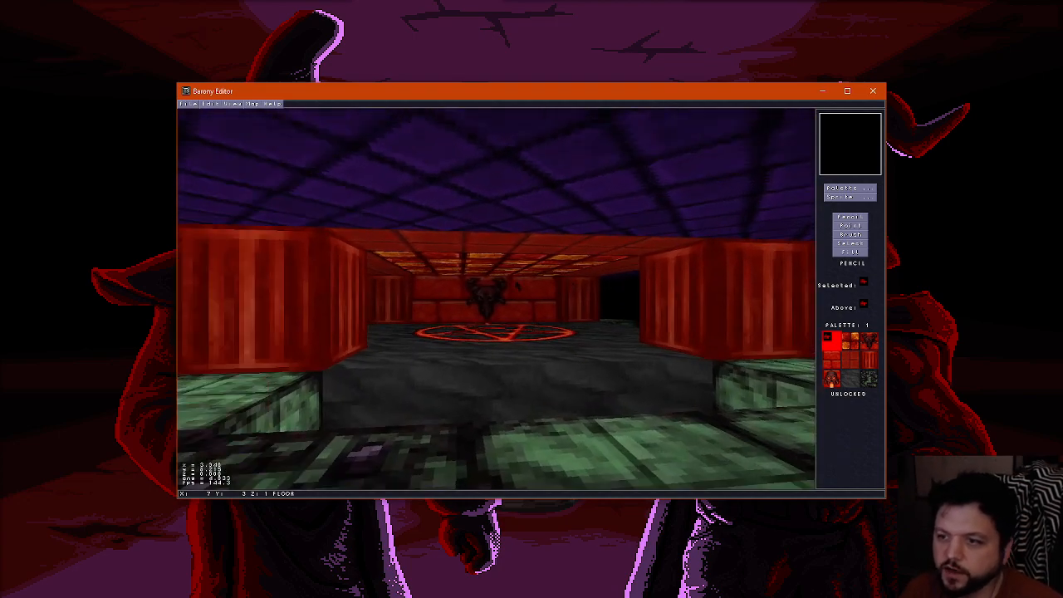
key("Left")
key("Right")
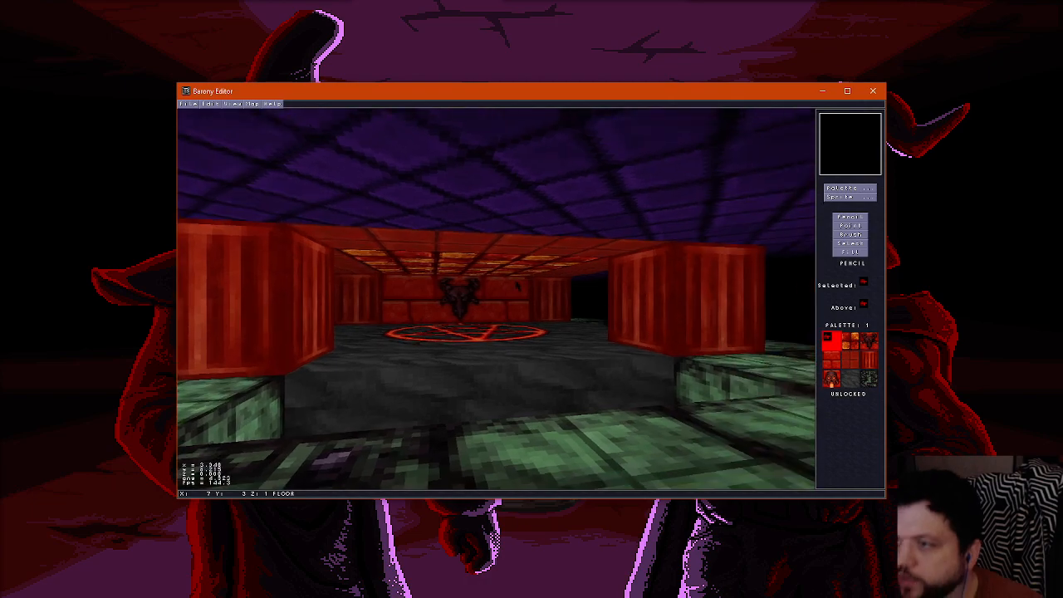
key("Right")
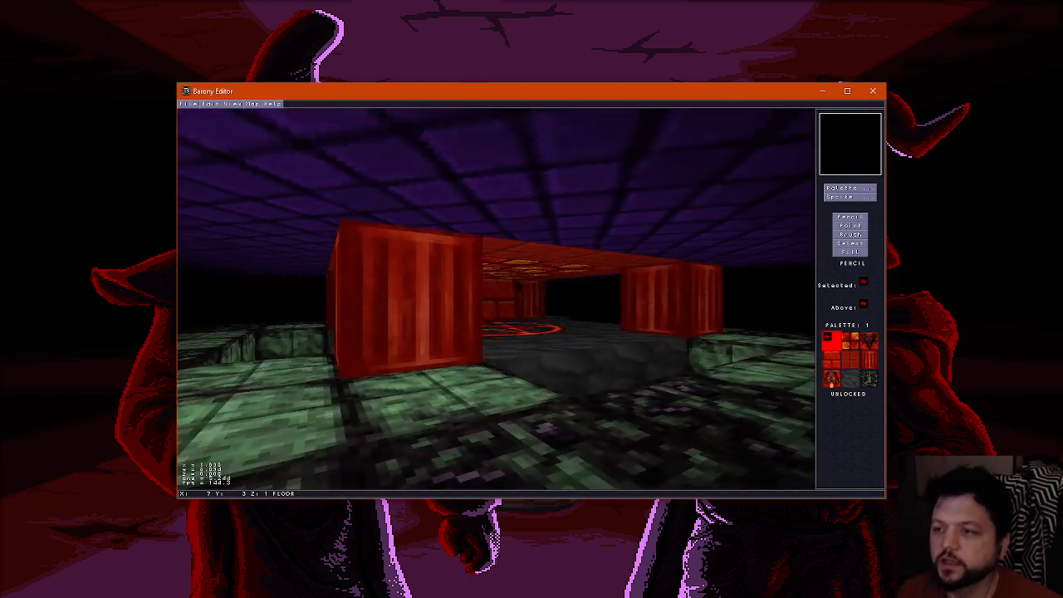
Erase the remaining green floor tiles directly bordering the stone platform at the ends of its side and front edges
key("f")
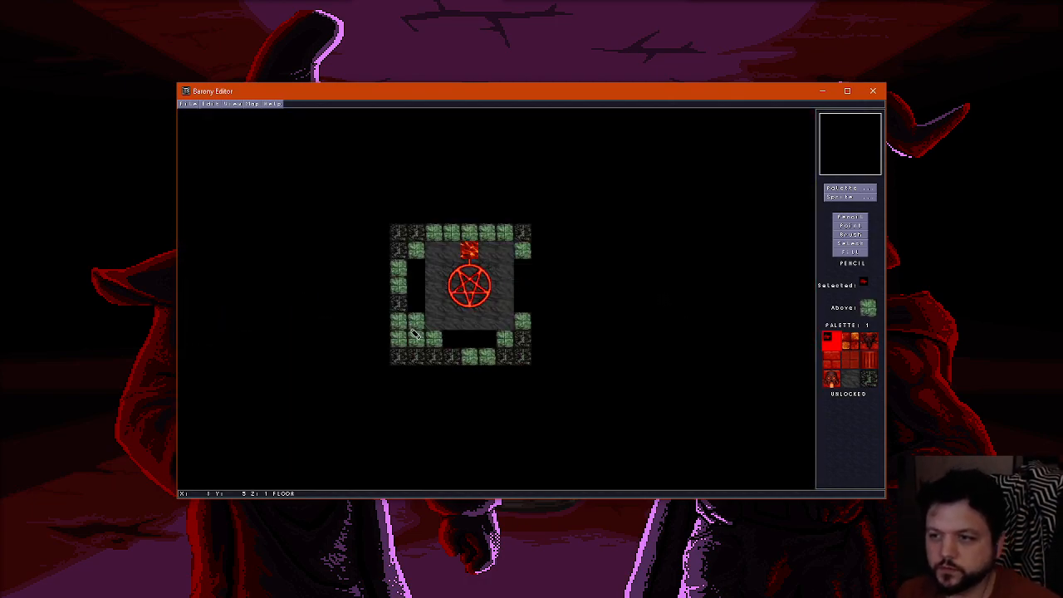
left_click(416, 322)
left_click(433, 337)
left_click(504, 336)
left_click(524, 321)
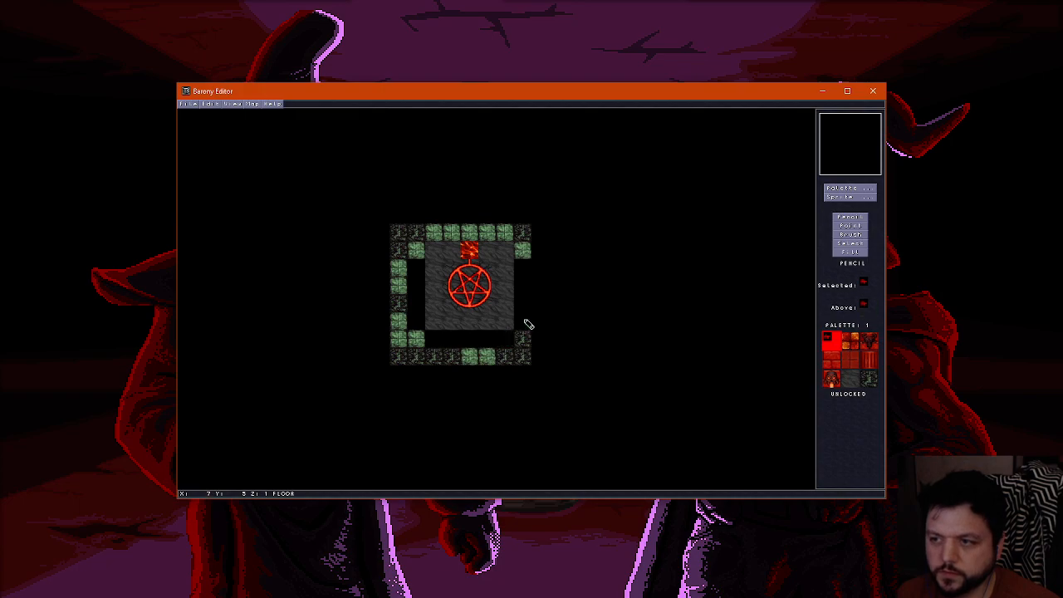
left_click(523, 253)
left_click(417, 253)
Place the red column tile on the floor layer beneath the two front corner columns
scroll(424, 264, "up", 1)
right_click(431, 328)
scroll(431, 327, "down", 1)
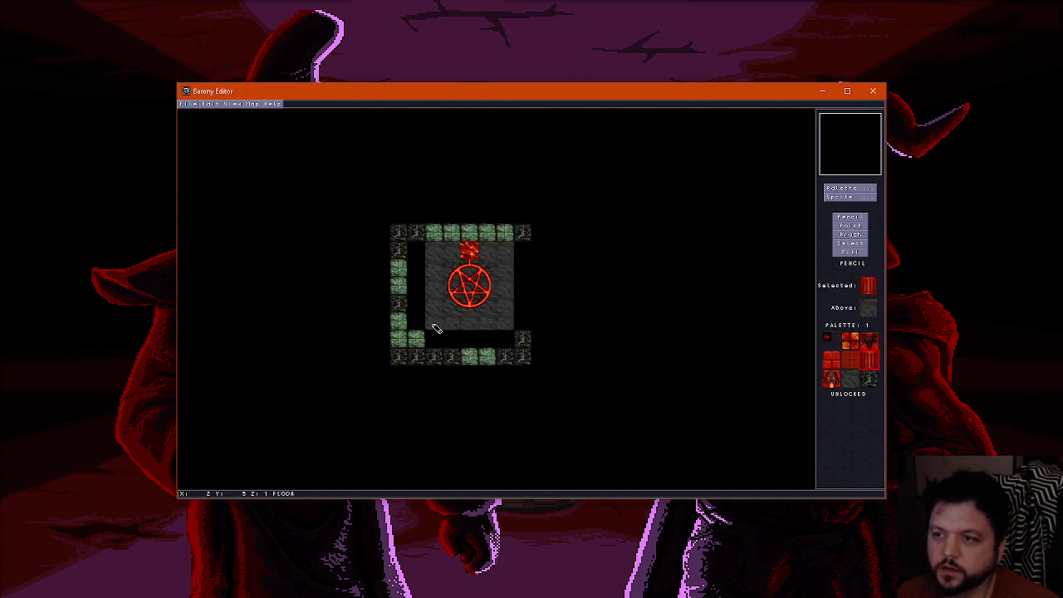
left_click(432, 324)
left_click(504, 319)
Examine the column bases and the trench around the platform from the front and both sides in 3D
key("f")
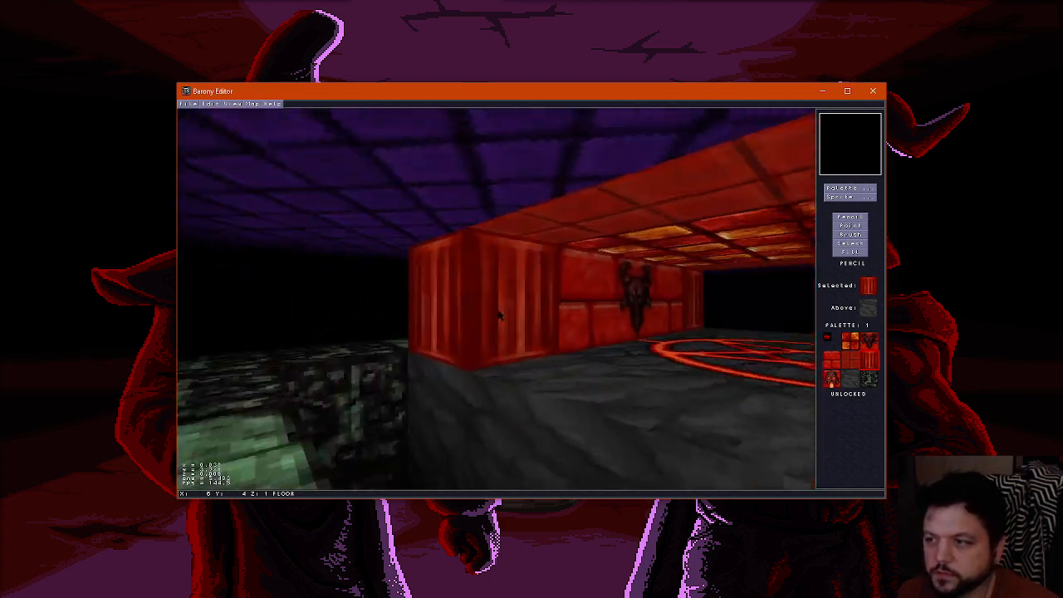
key("Left")
key("Down")
key("Right")
key("Up")
key("Left")
key("Down")
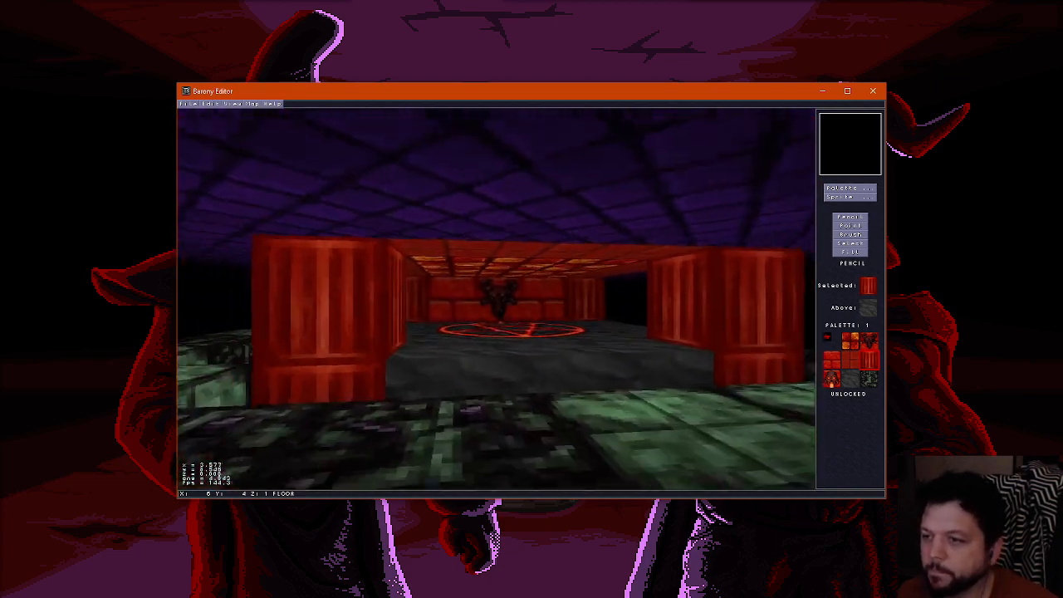
key("Left")
key("Right")
key("Up")
key("Left")
key("Right")
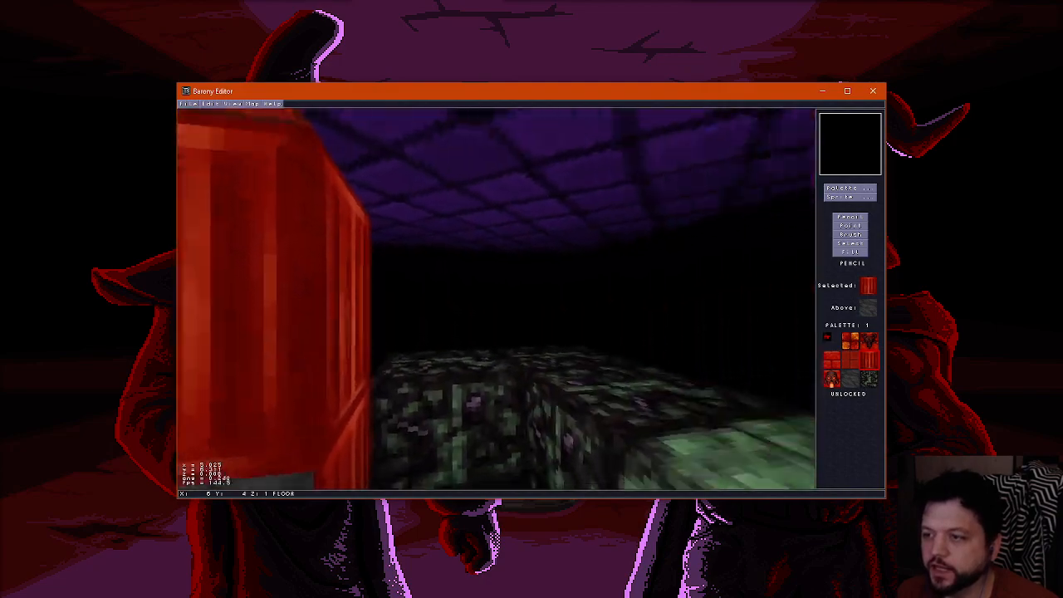
key("Right")
key("Left")
key("Up")
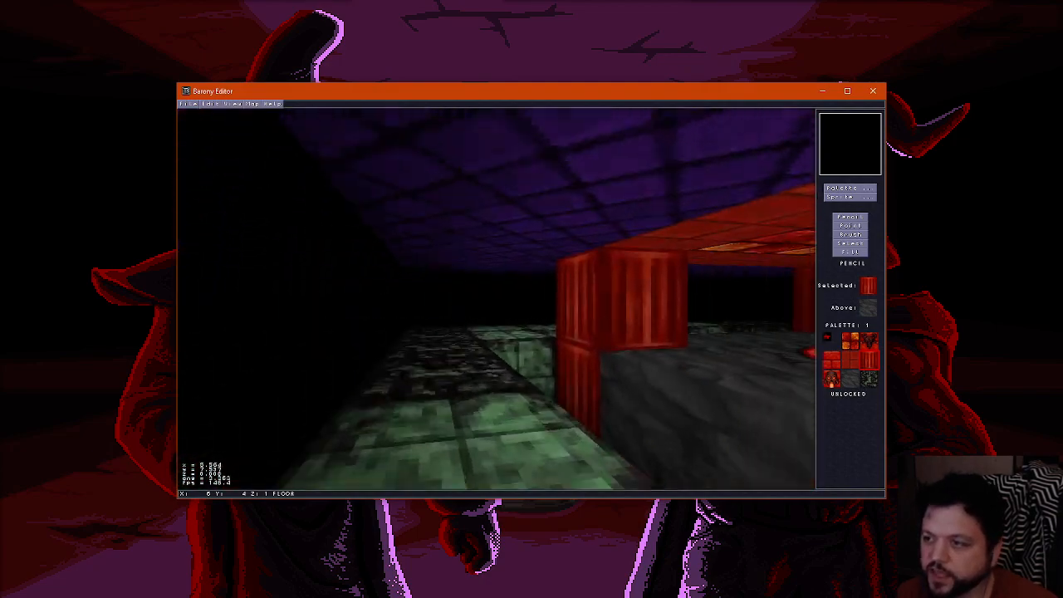
key("Up")
key("Right")
key("Left")
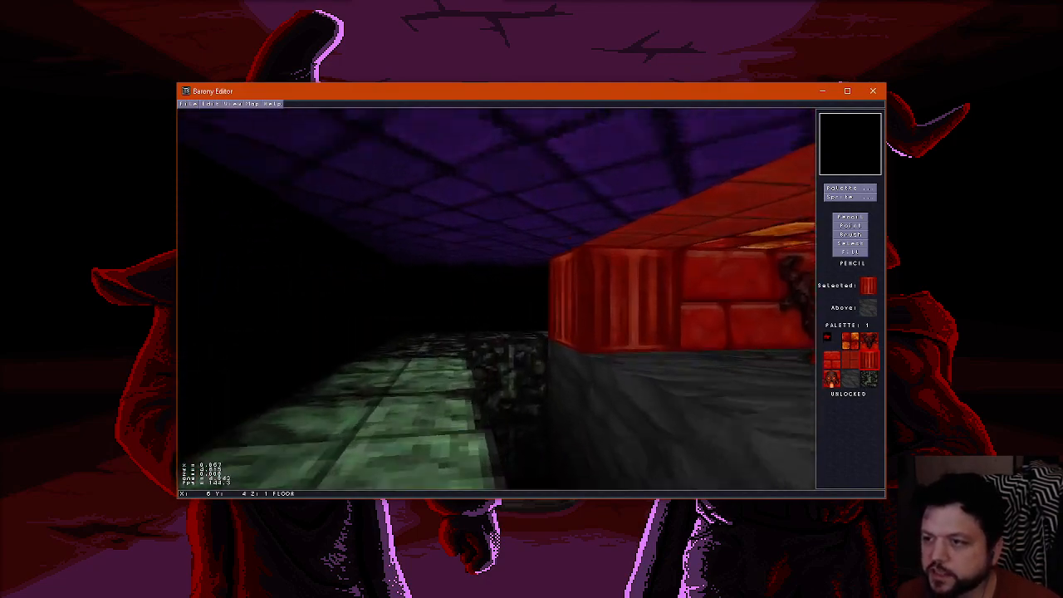
key("Up")
key("Left")
key("Right")
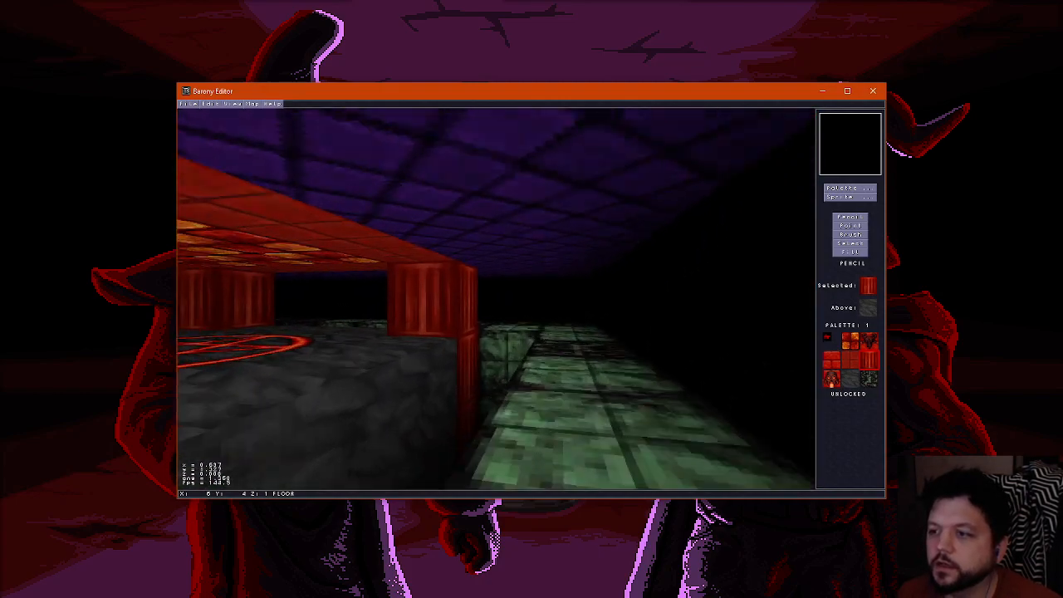
key("Left")
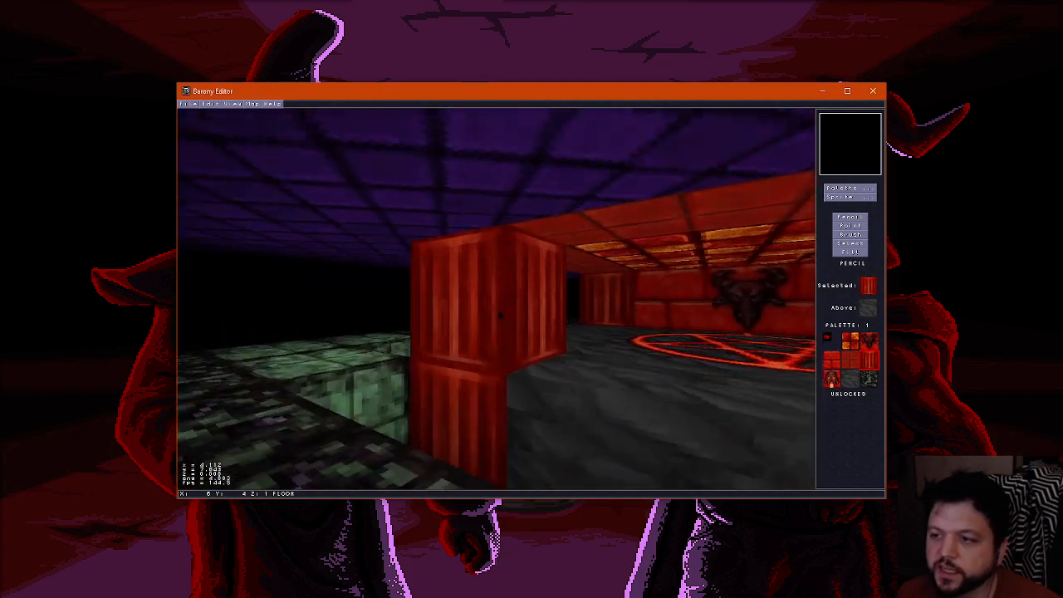
key("Right")
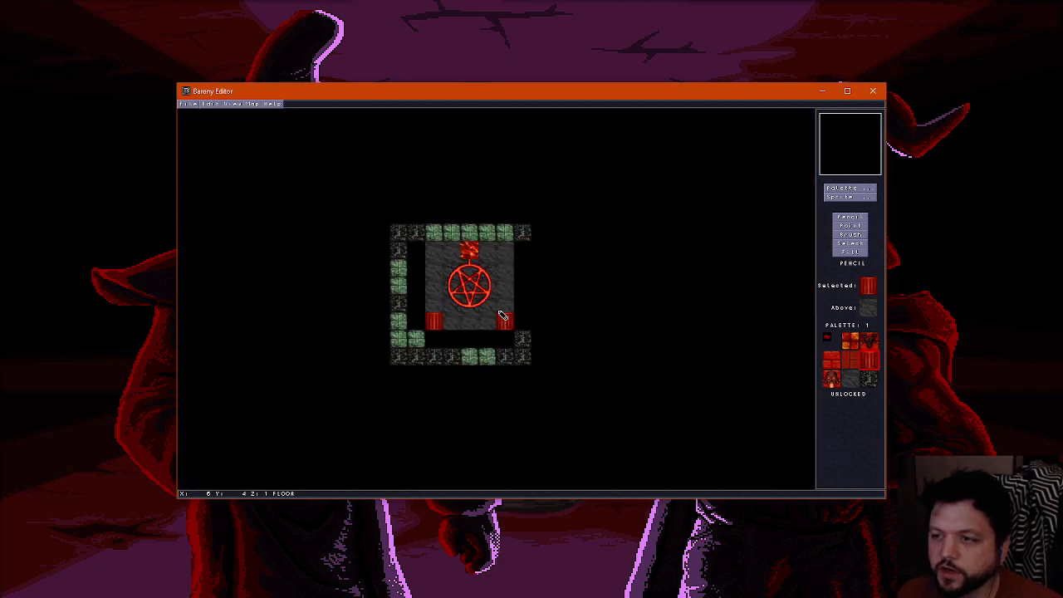
Erase the two outer corner floor tiles at the front of the trench with the air tile
right_click(444, 334)
left_click(413, 334)
scroll(525, 339, "up", 2)
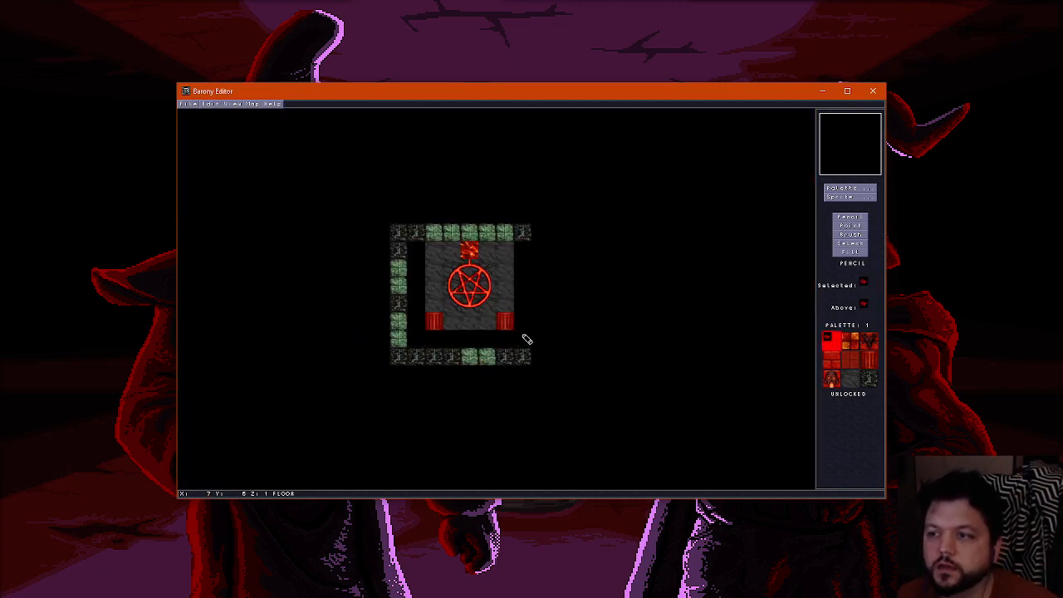
scroll(463, 269, "down", 2)
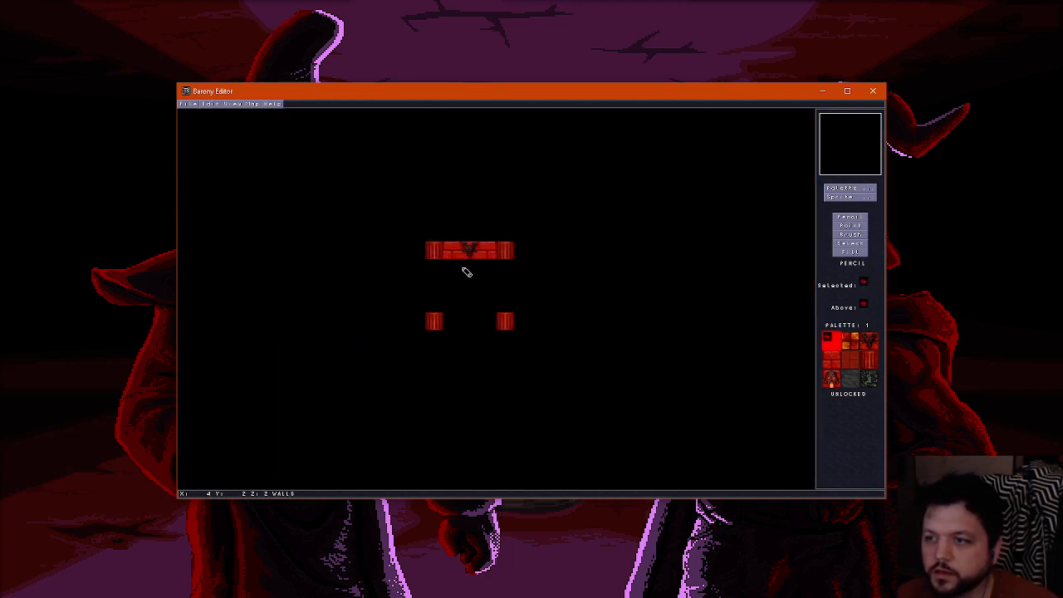
Examine the completed trench, front columns and raised pentagram platform from several angles in 3D
key("f")
scroll(521, 338, "up", 1)
key("Right")
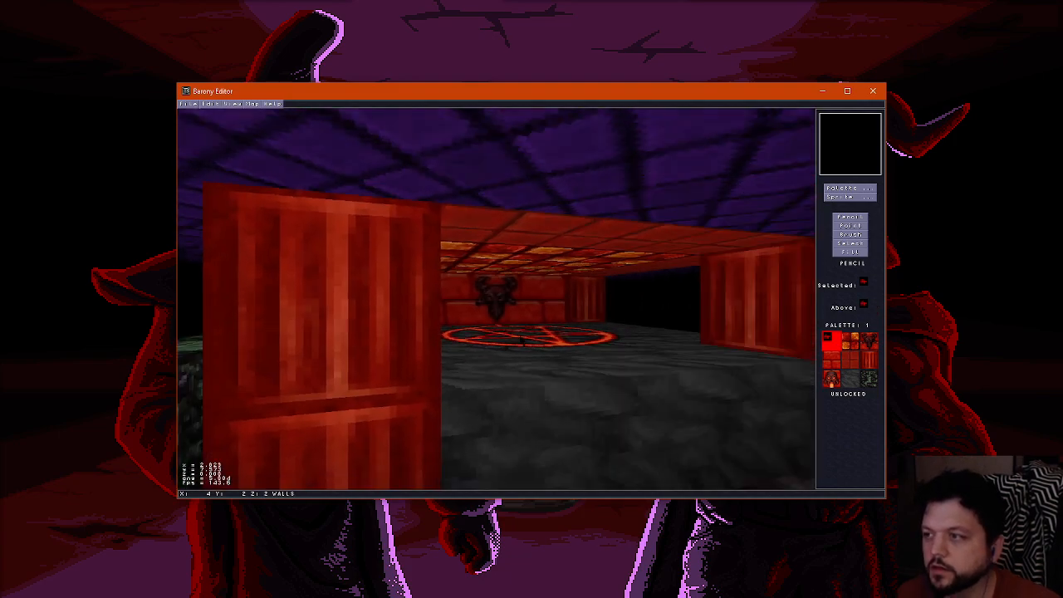
key("Down")
key("Up")
key("Right")
key("Left")
key("Left")
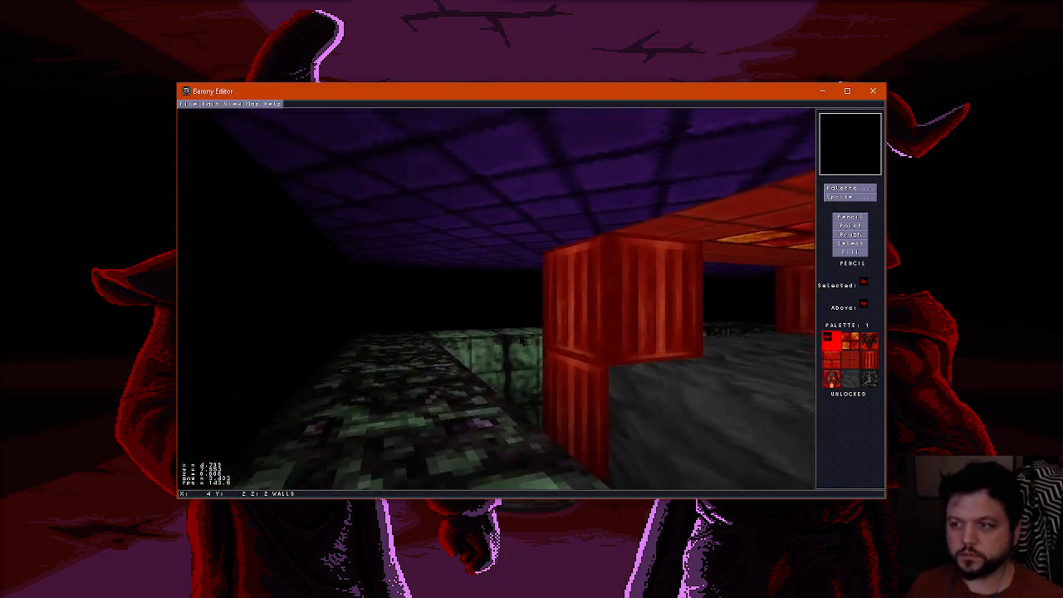
key("Down")
key("Right")
key("Left")
key("Up")
key("Up")
key("Left")
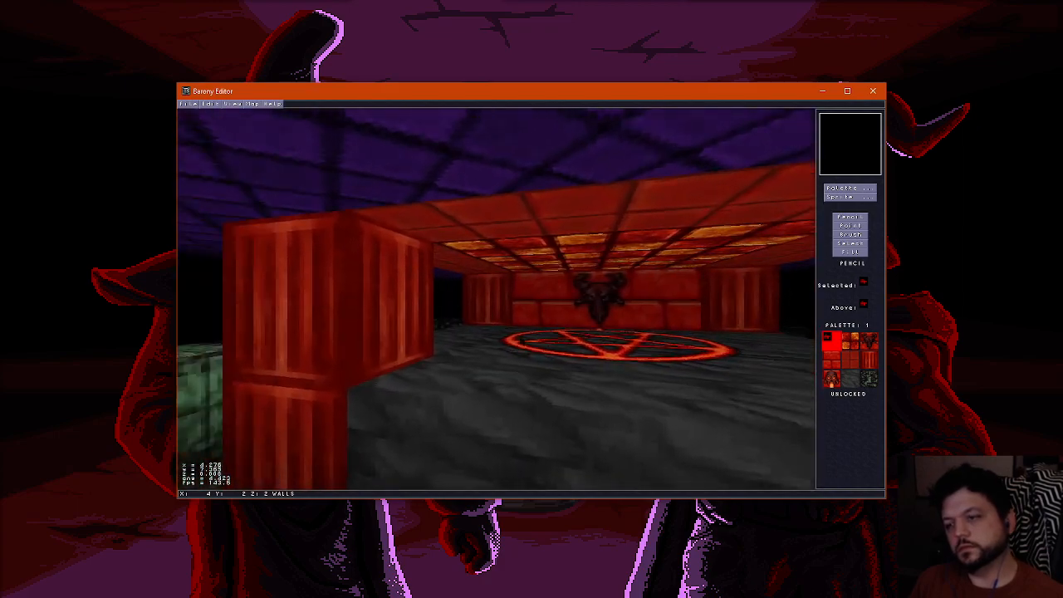
key("Right")
key("Up")
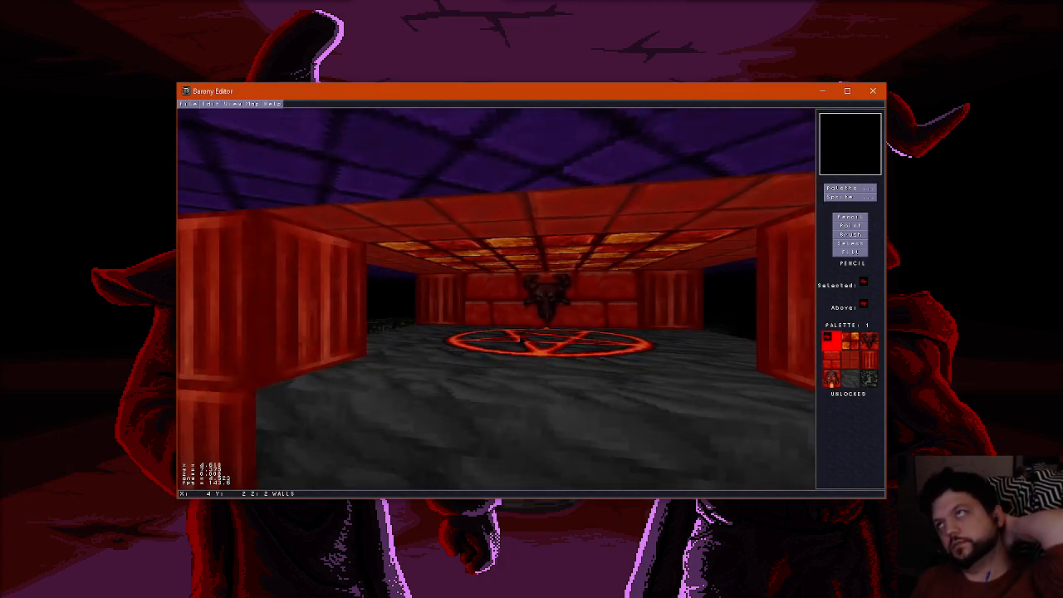
key("Down")
key("Left")
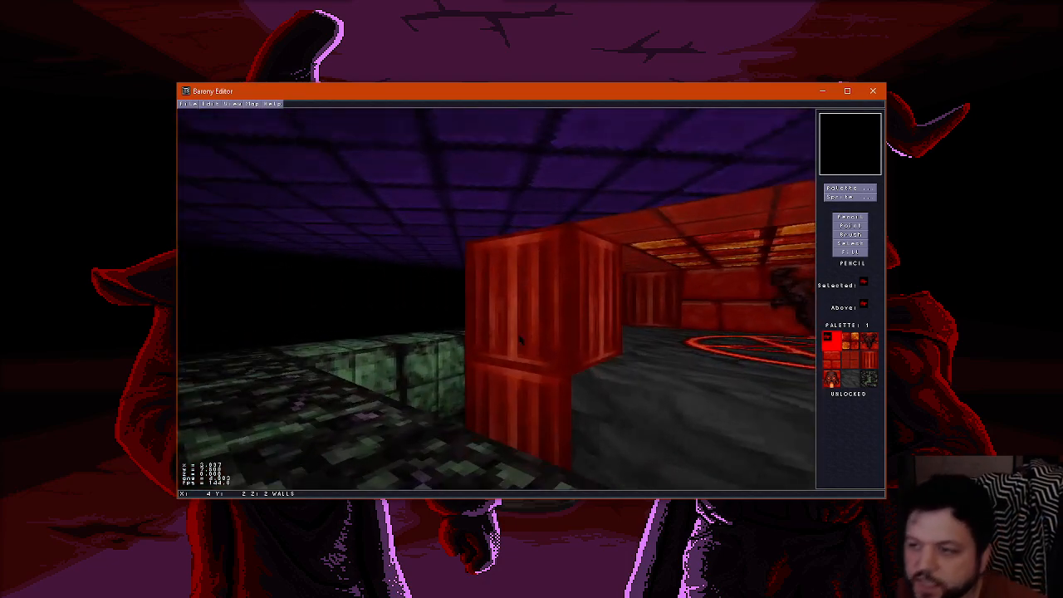
key("Right")
Fill the empty floor trench along the platform's two sides and front with the lava tile
key("ctrl+f")
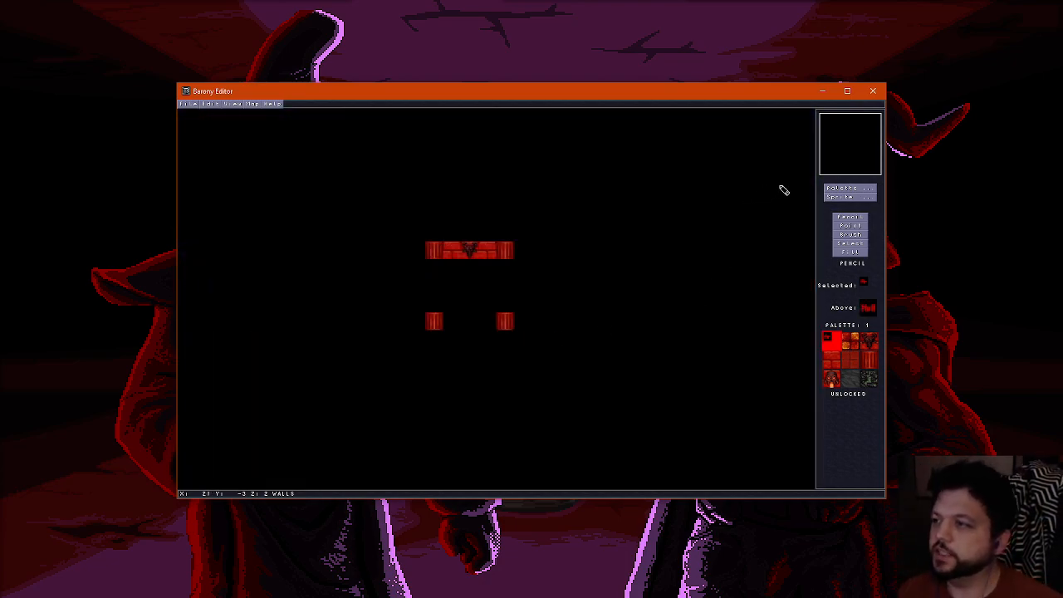
left_click(845, 190)
left_click(612, 127)
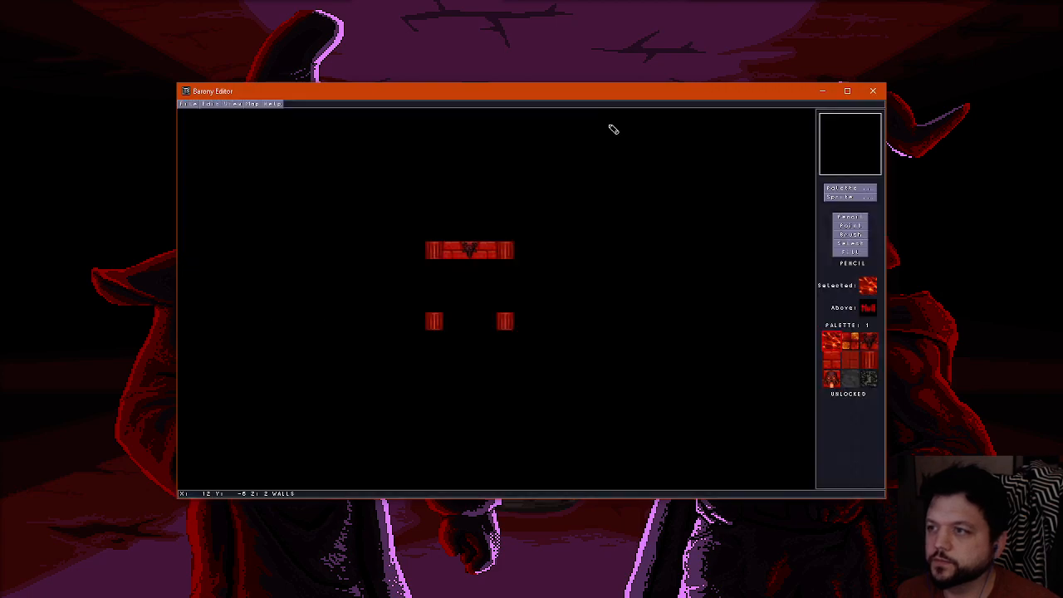
key("ctrl+f")
Examine the lava moat around the pentagram platform from the front and sides in 3D
key("ctrl+f")
scroll(464, 290, "up", 1)
scroll(478, 290, "down", 2)
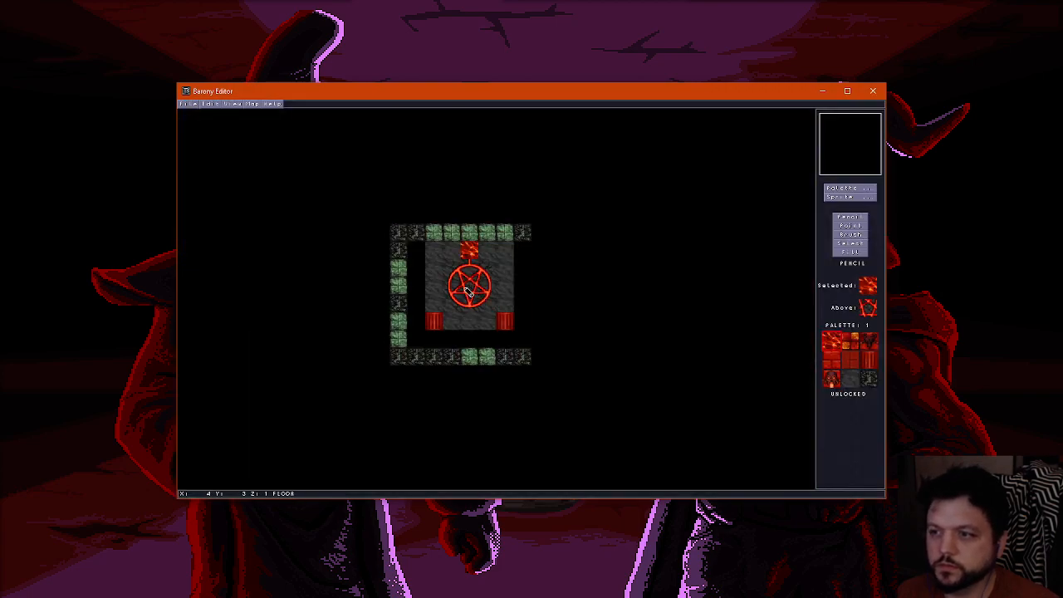
left_click(849, 250)
key("ctrl+f")
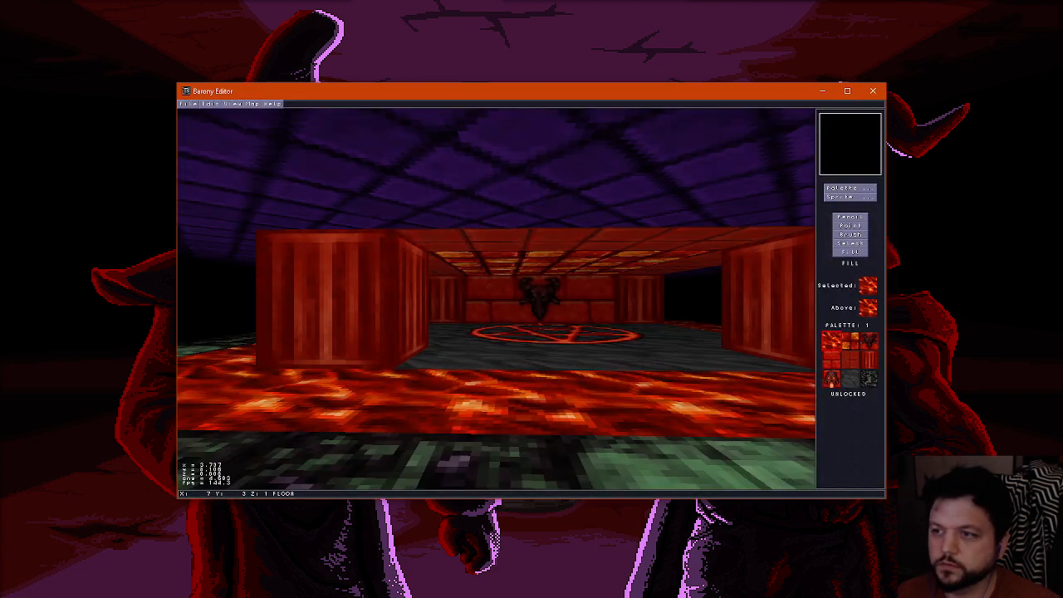
key("Up")
key("Left")
key("Right")
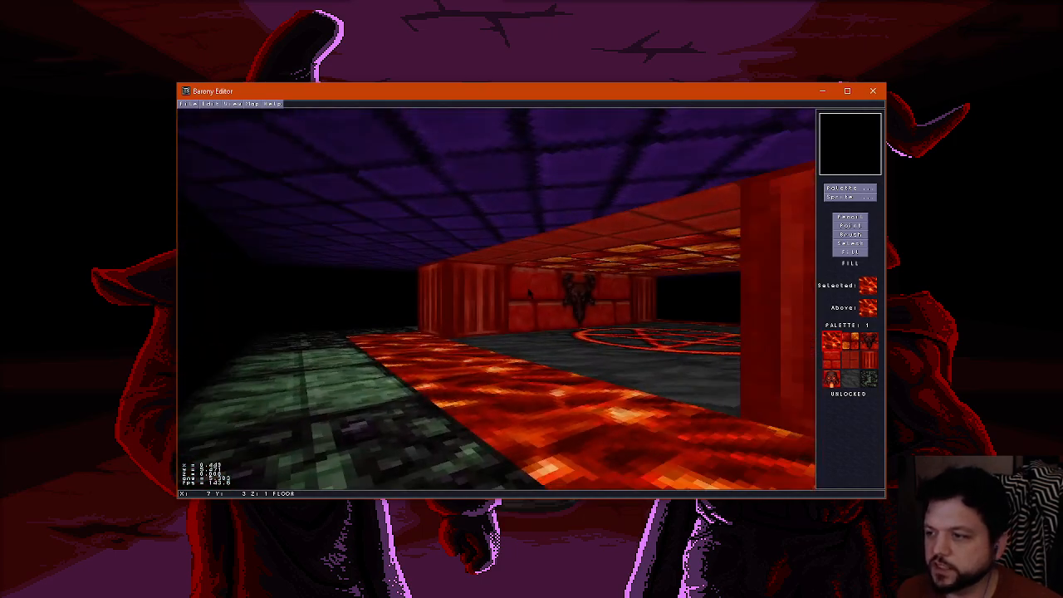
key("Up")
key("Right")
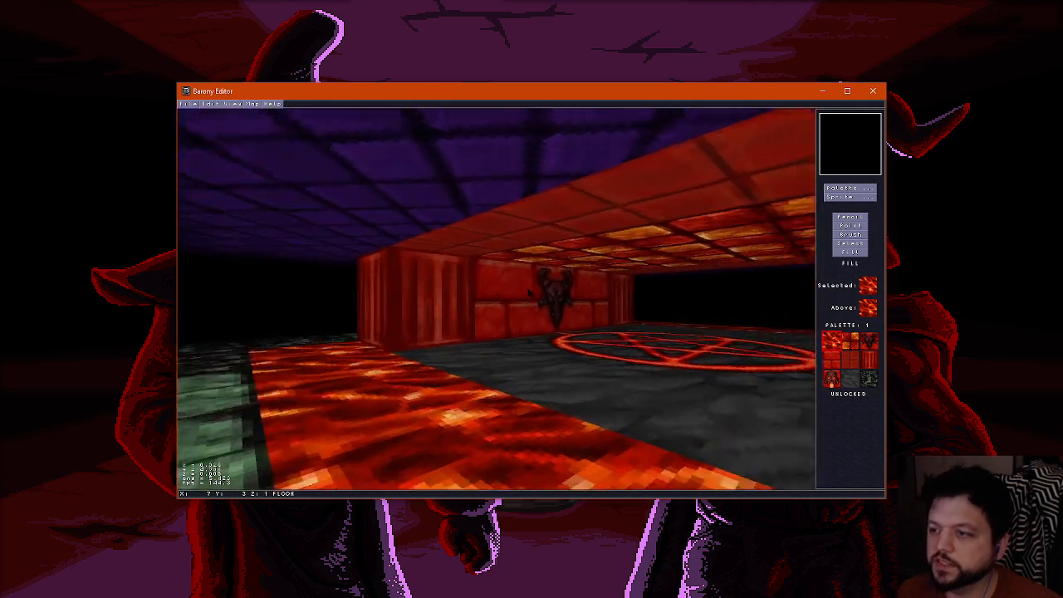
key("Left")
key("Down")
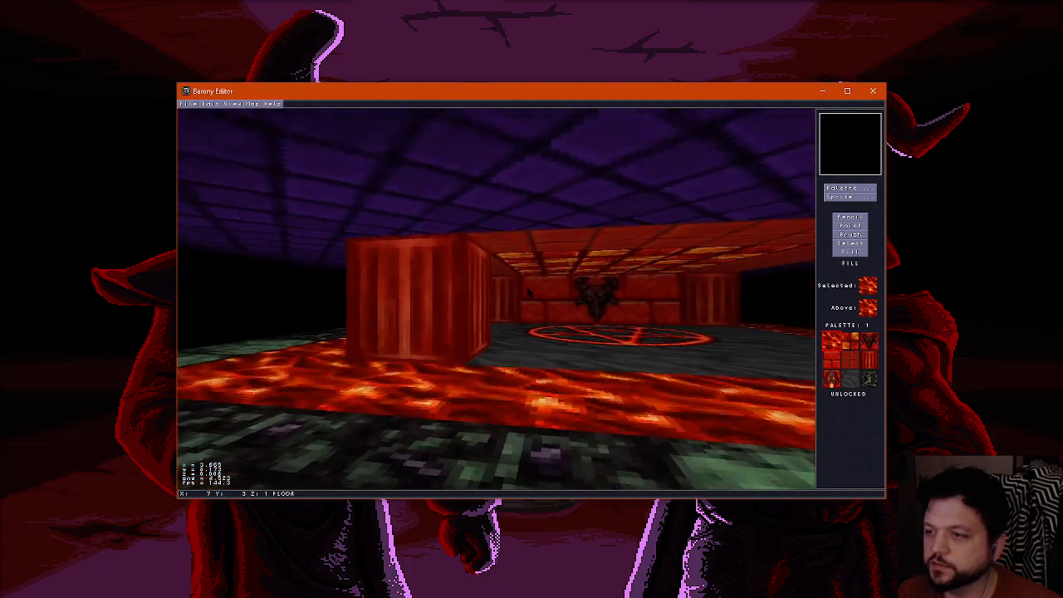
key("Up")
key("Left")
key("f")
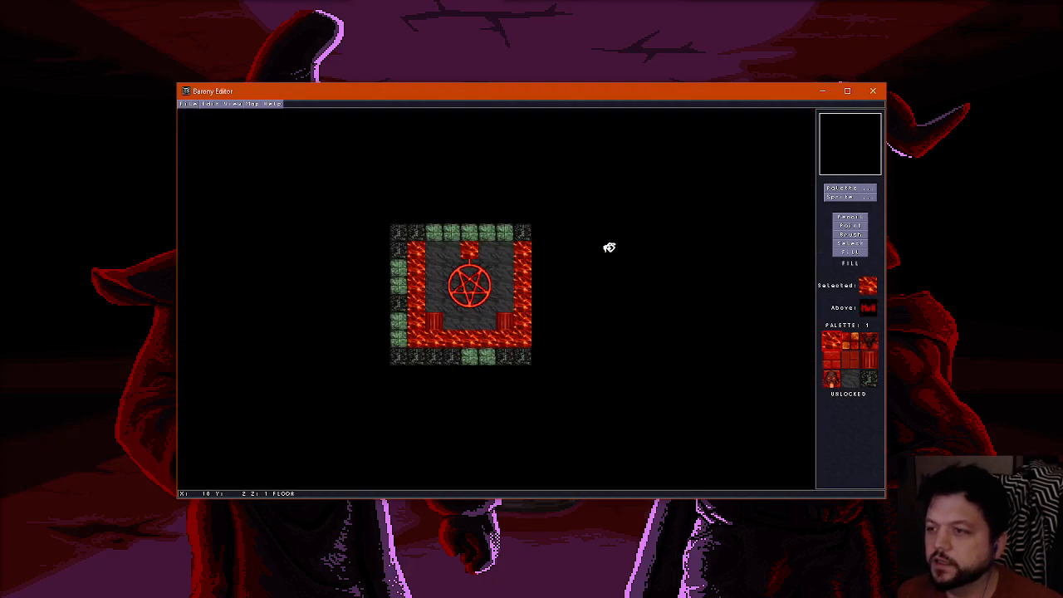
Replace the platform's grey stone floor around the pentagram's outer edge with the red brick floor tile, leaving the skull wall's lava tile
left_click(855, 217)
left_click(854, 191)
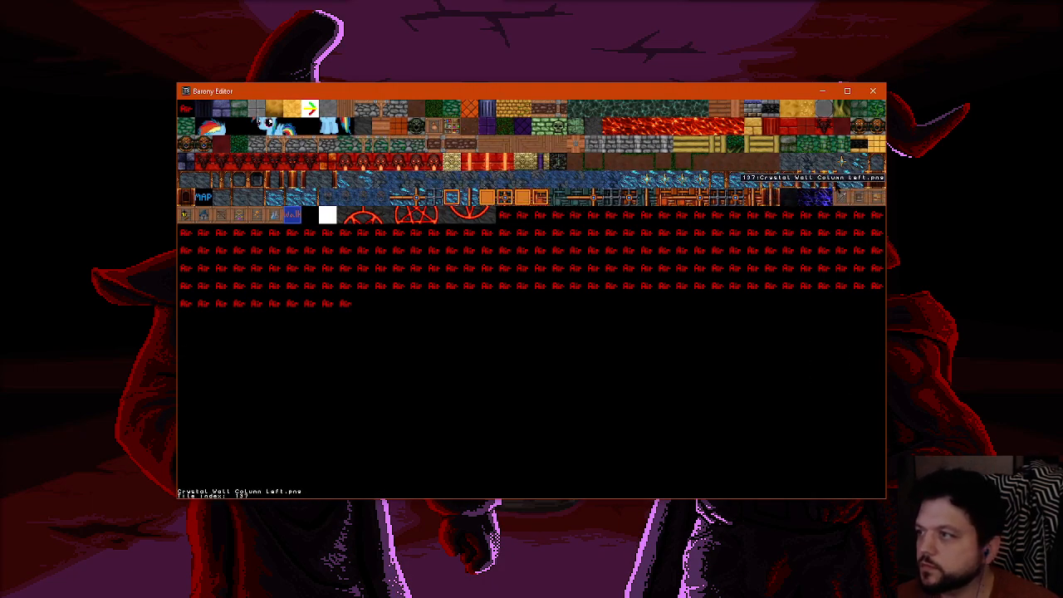
left_click(840, 130)
key("f")
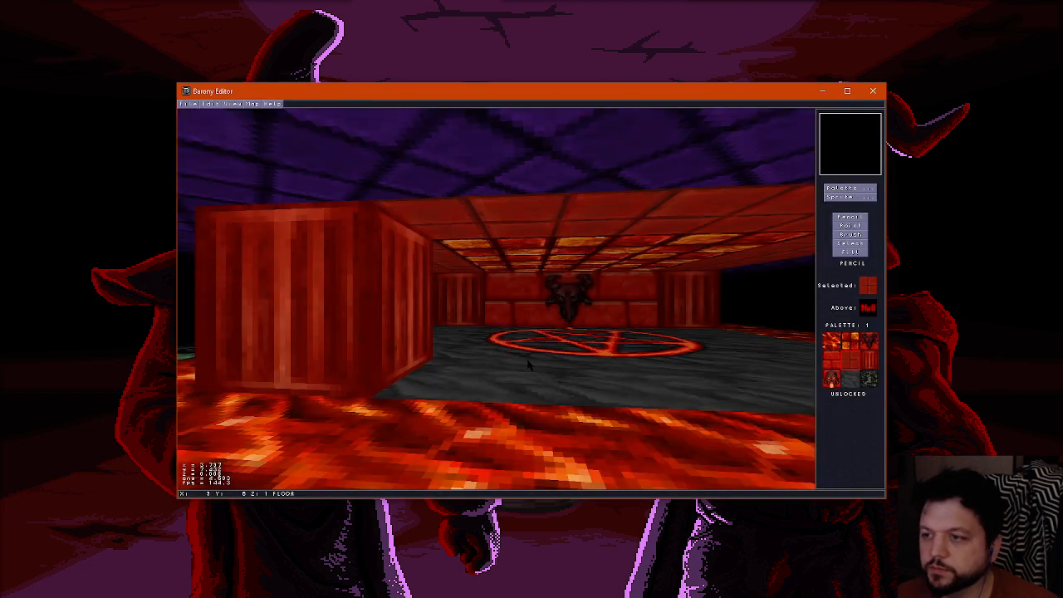
key("f")
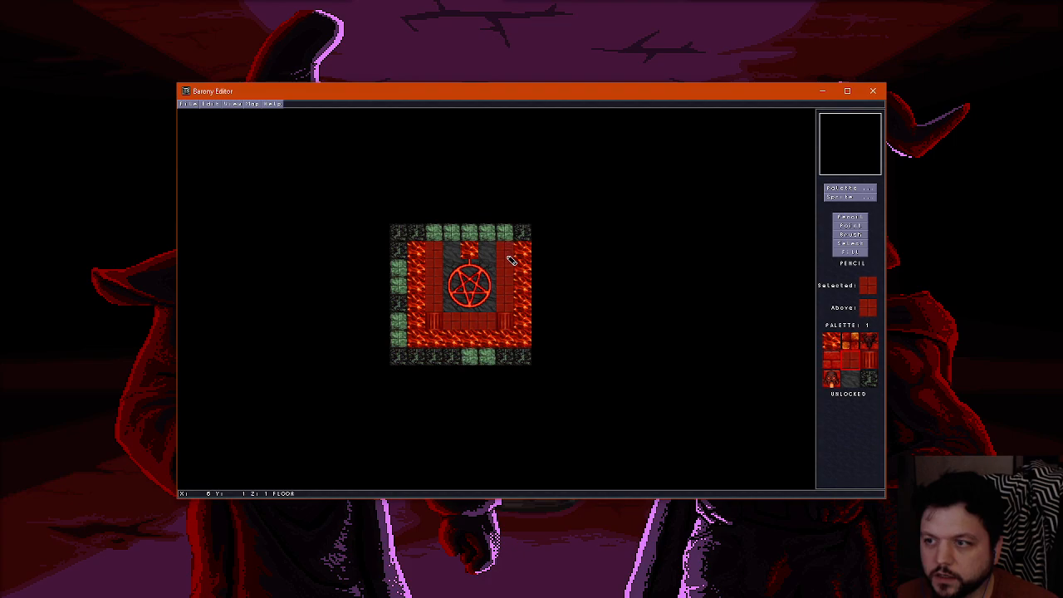
key("f")
key("Up")
key("Left")
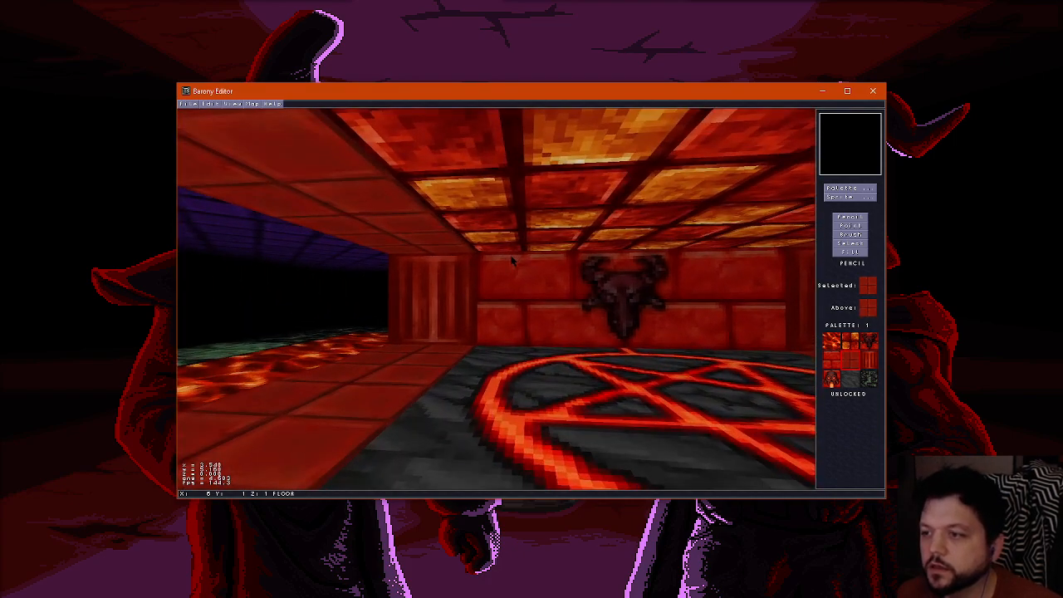
key("f")
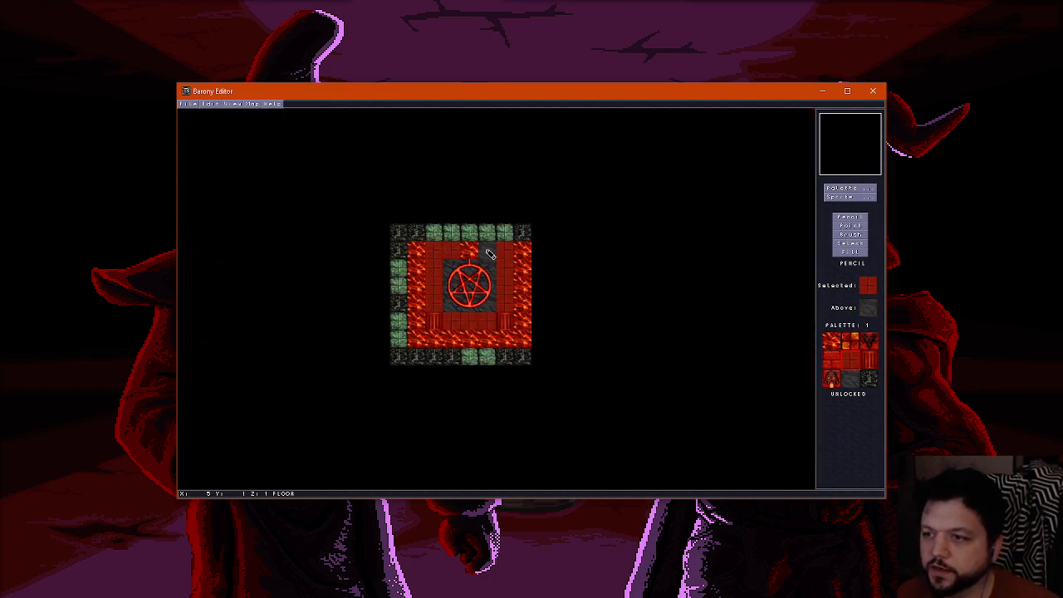
Examine the red-tiled platform border, columns and lava moat from the front and sides in 3D
key("f")
key("Down")
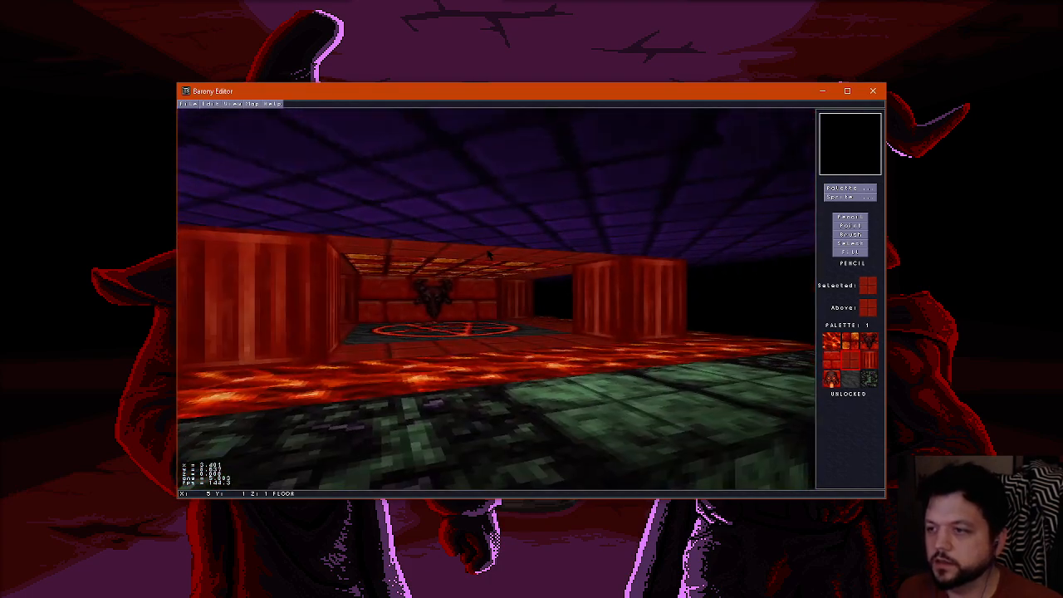
key("Right")
key("Up")
key("Left")
key("Down")
key("Up")
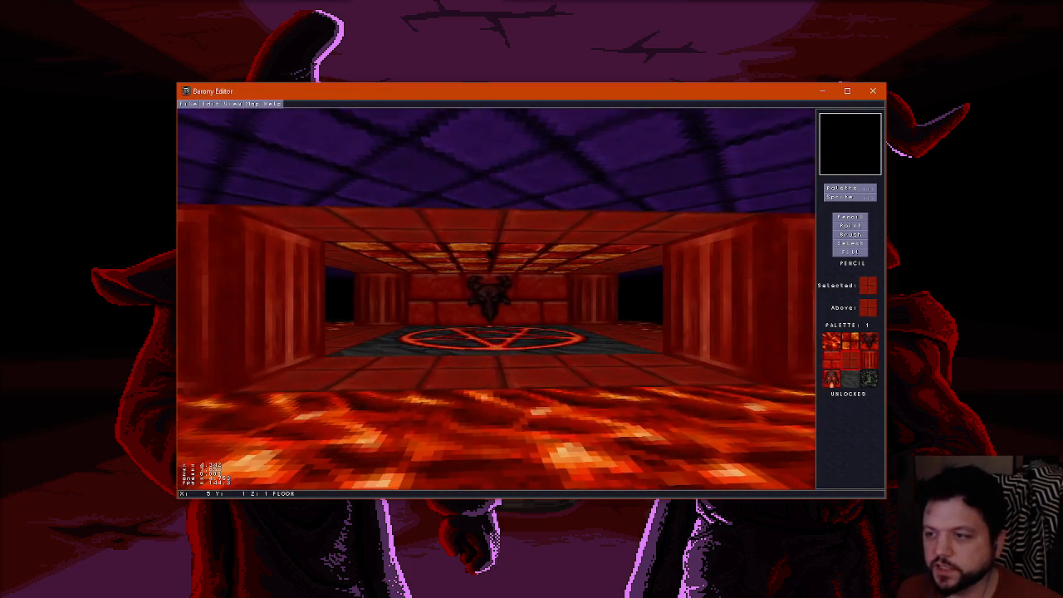
key("Right")
key("Down")
key("Left")
key("Up")
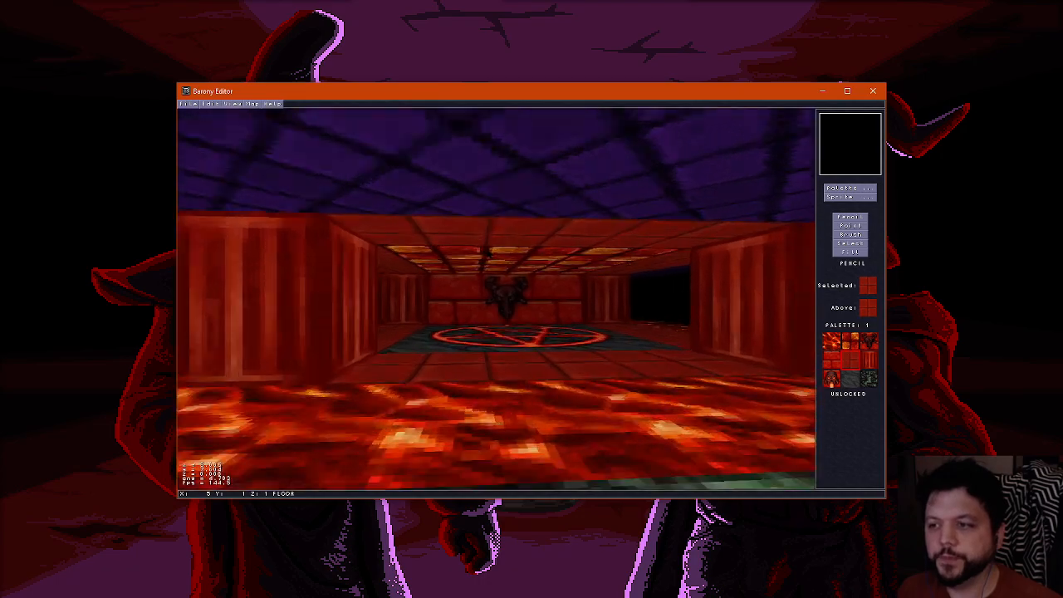
key("Right")
key("Up")
key("Left")
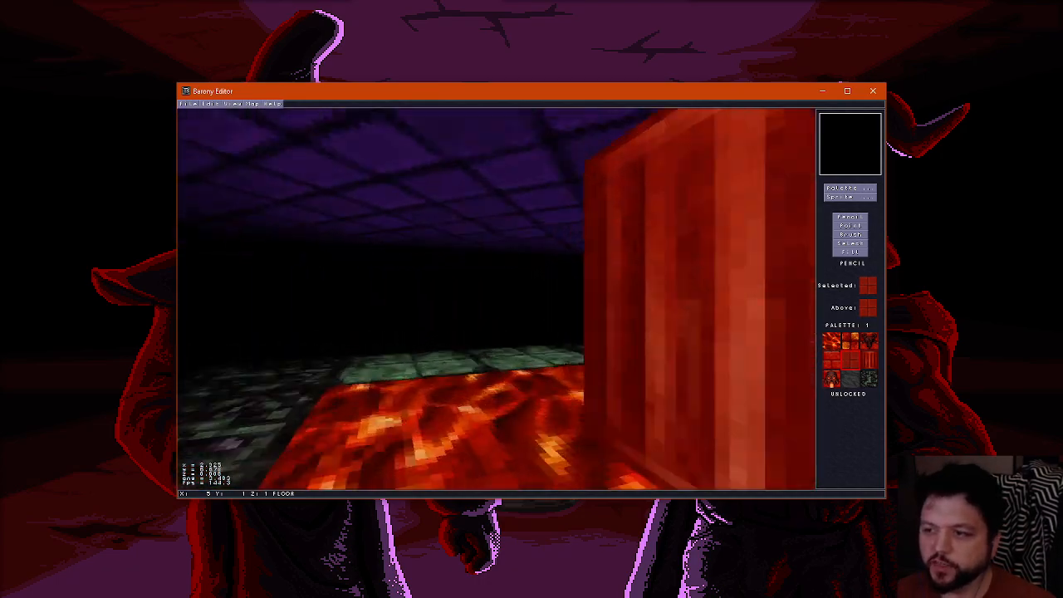
key("Right")
key("Right")
key("Up")
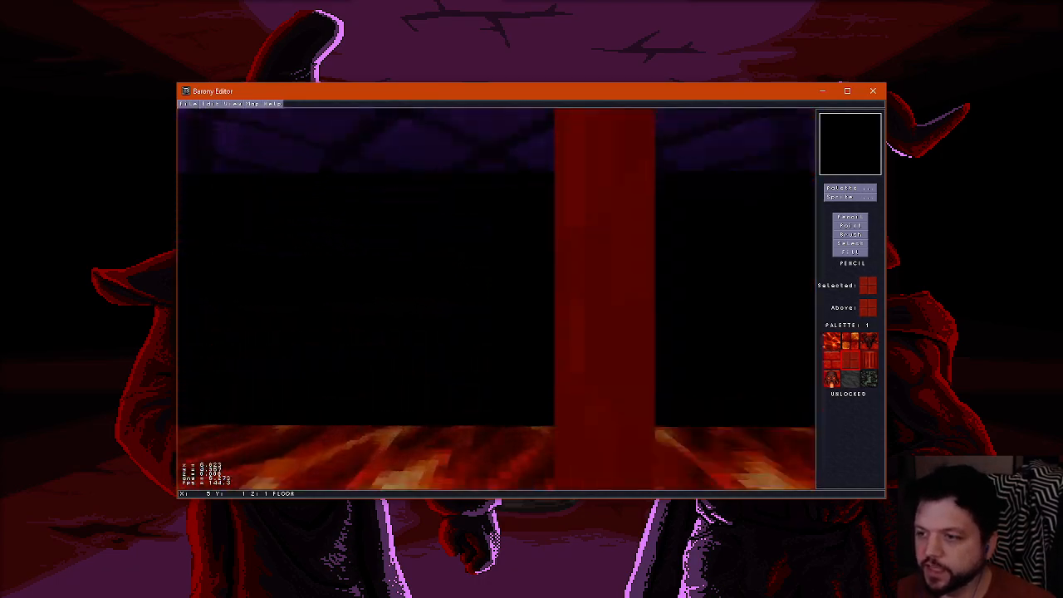
key("Left")
key("Down")
key("Left")
key("Up")
key("Right")
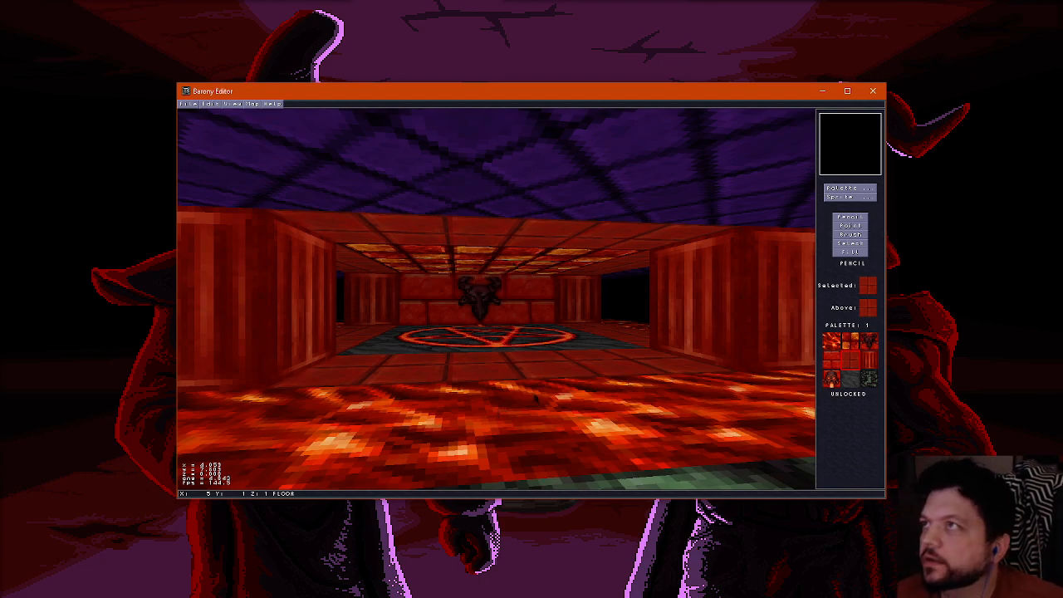
Place a summoning trap on the centre tile of the pentagram
key("alt+Tab")
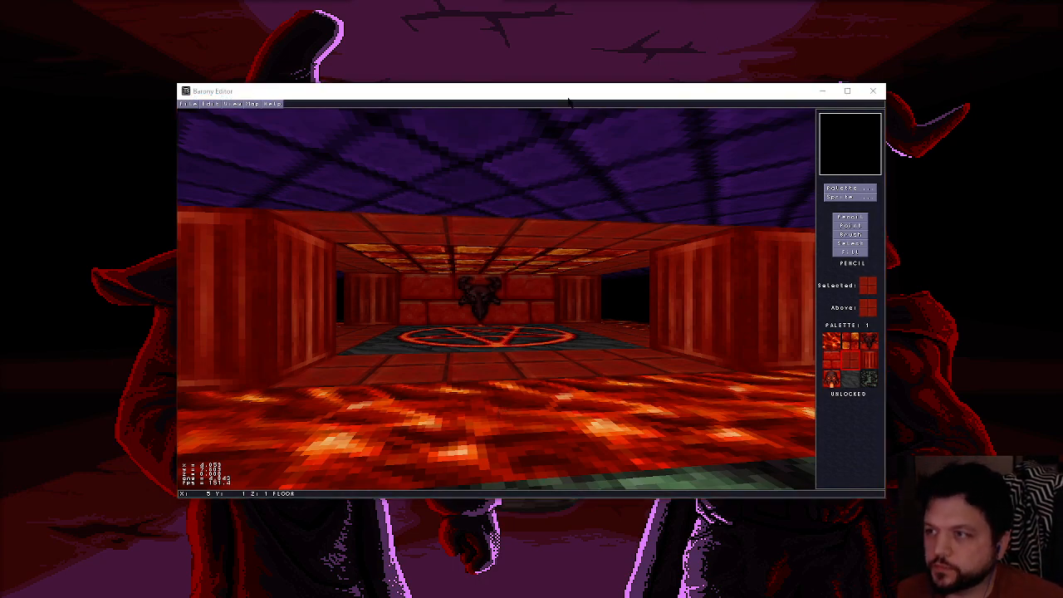
left_click(569, 100)
left_click(850, 197)
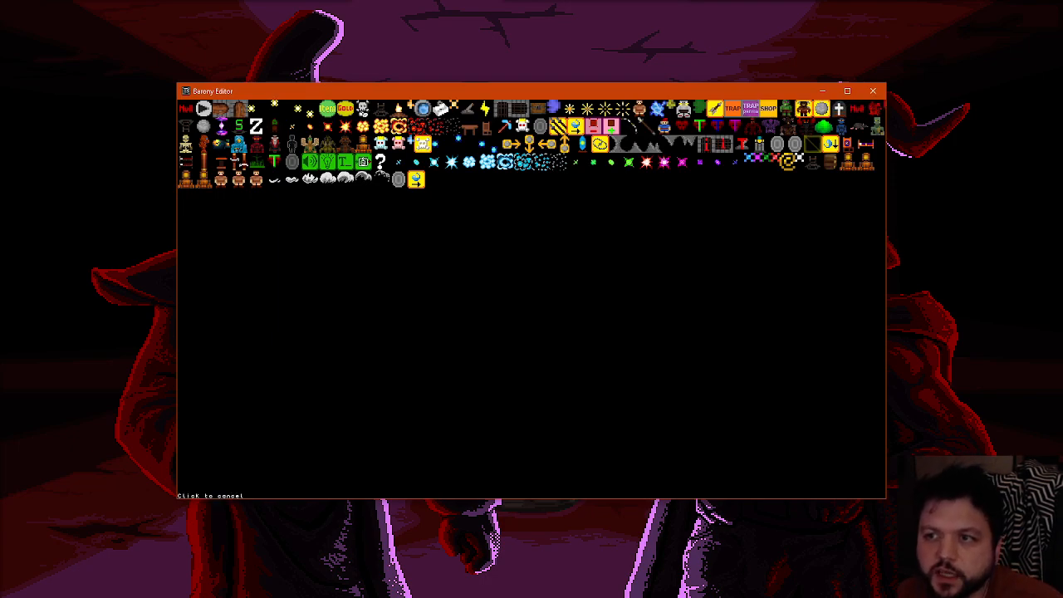
left_click(423, 143)
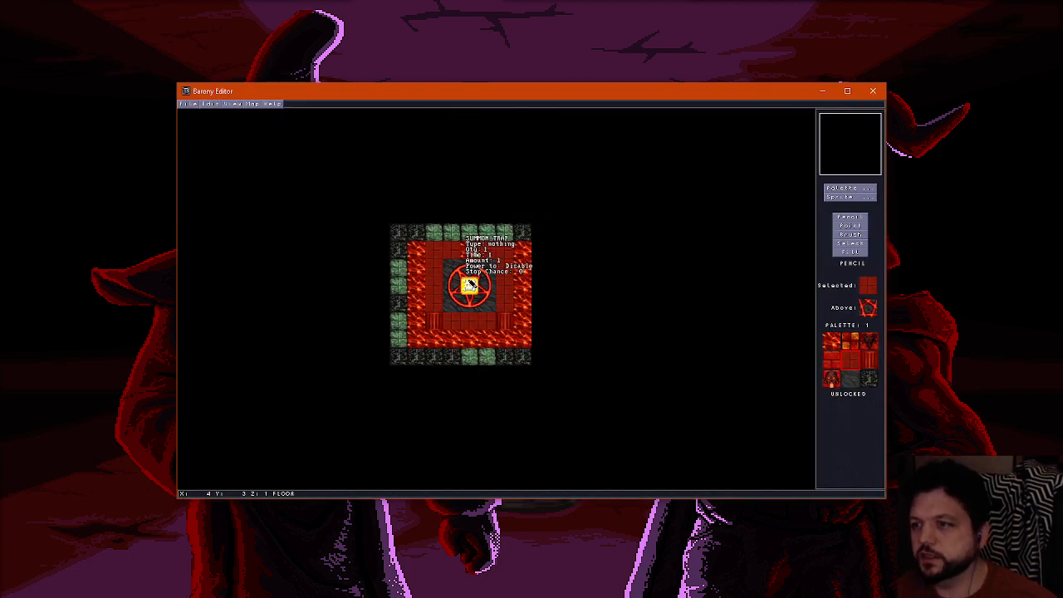
Set the summoning trap's monster to spawn to 14, demon, and apply the properties
key("F2")
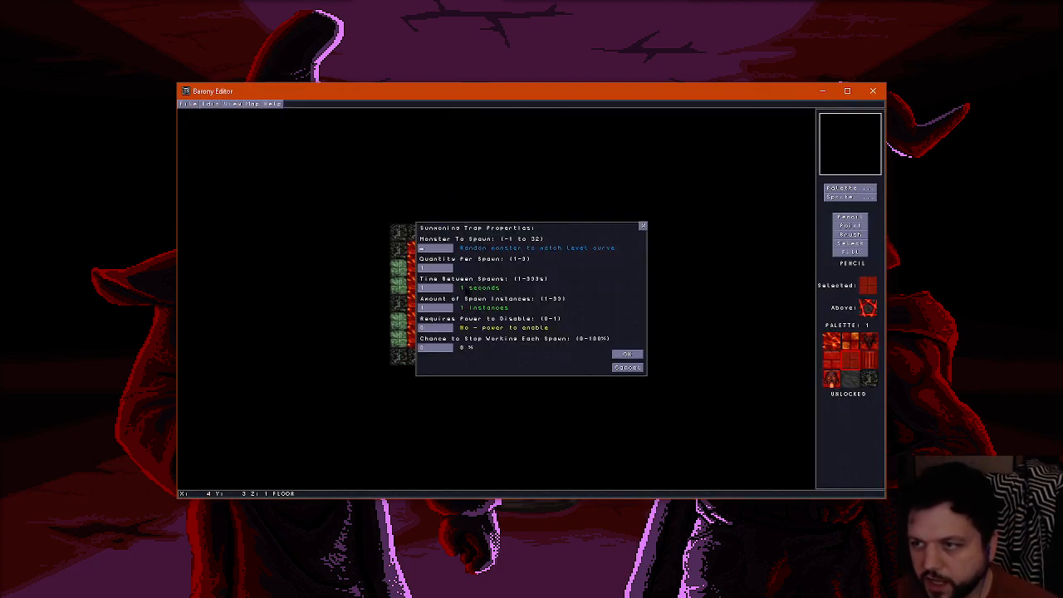
type("2")
key("BackSpace")
type("7")
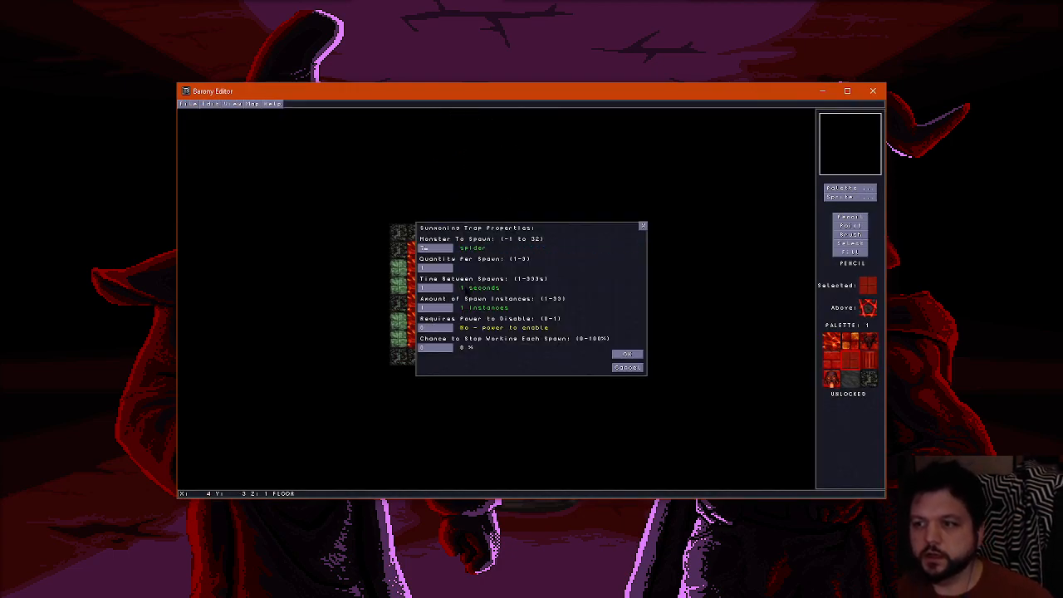
key("BackSpace")
type("8")
key("BackSpace")
type("9")
key("BackSpace")
type("0")
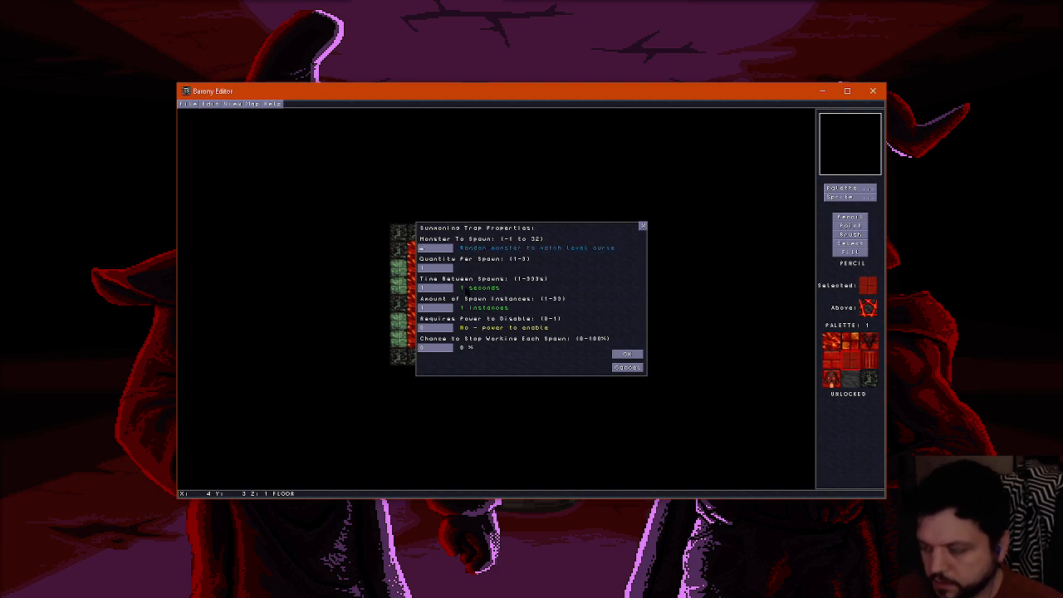
type("102")
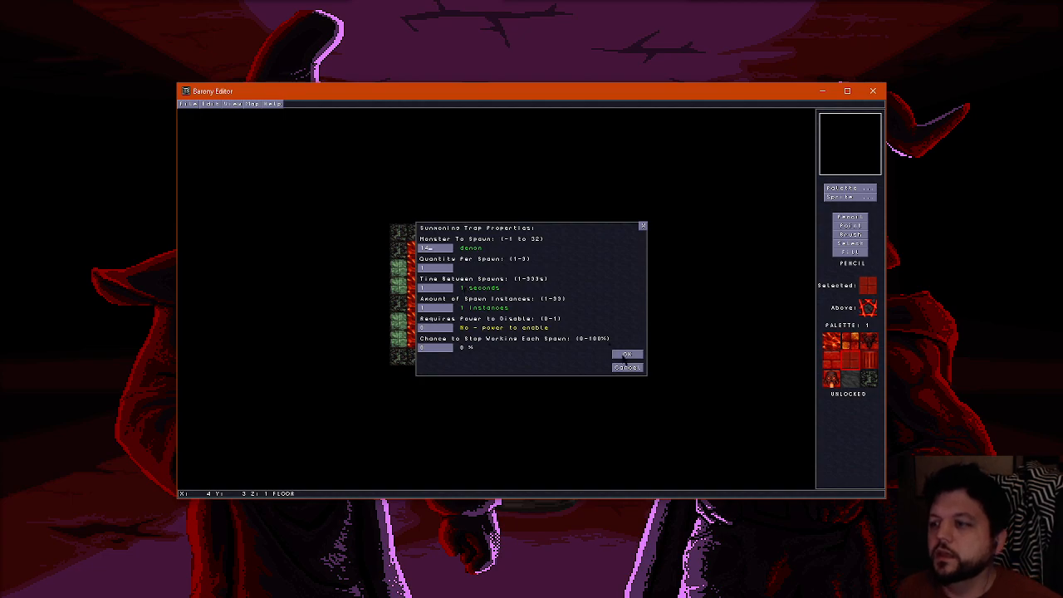
left_click(627, 354)
scroll(491, 317, "up", 1)
scroll(491, 315, "down", 1)
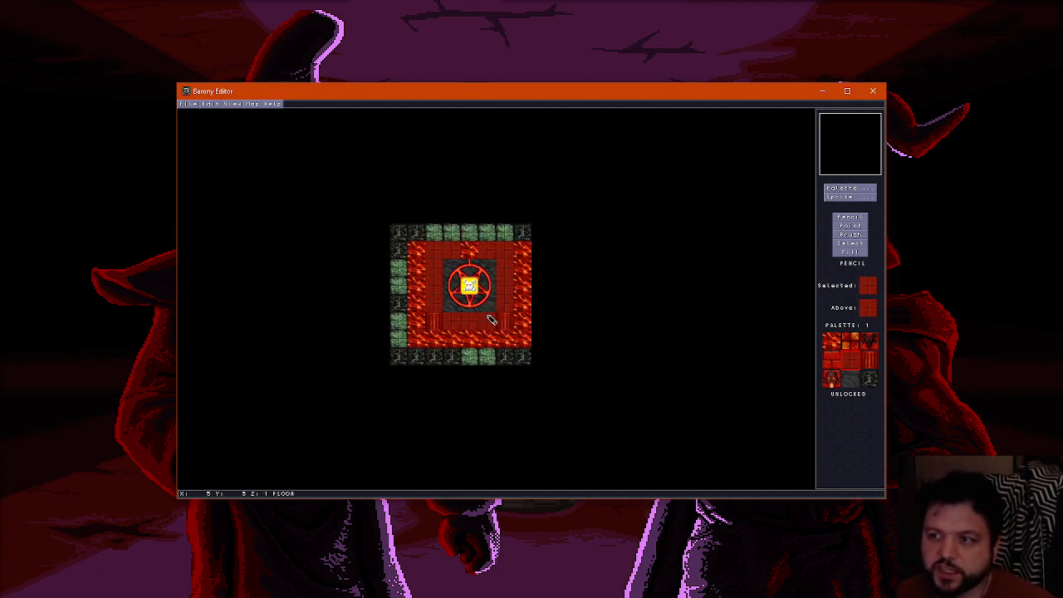
scroll(491, 299, "up", 2)
scroll(491, 293, "down", 1)
scroll(490, 294, "down", 1)
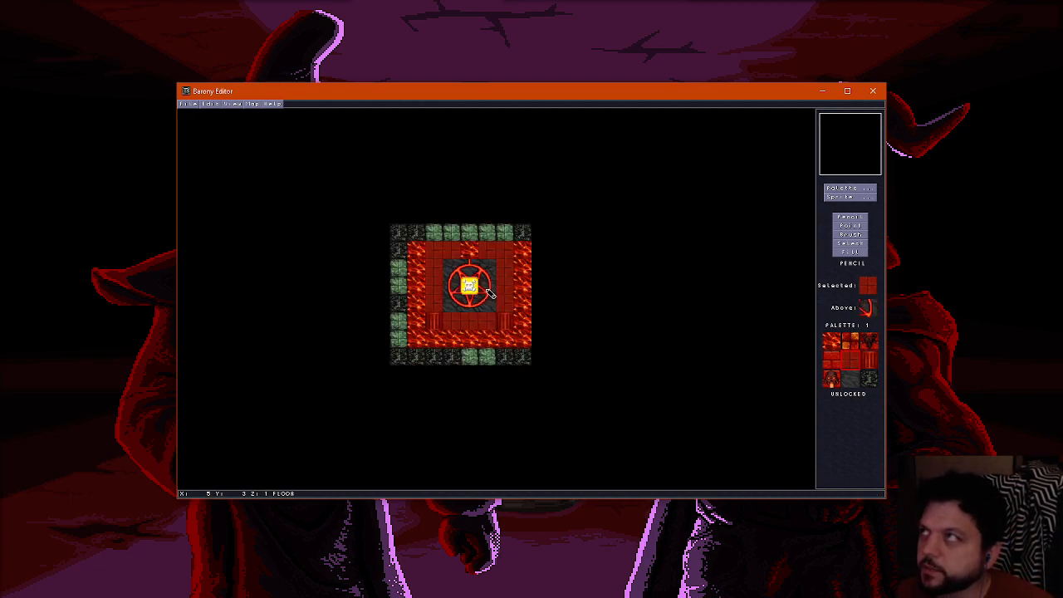
left_click(849, 220)
scroll(538, 284, "up", 2)
scroll(495, 286, "down", 2)
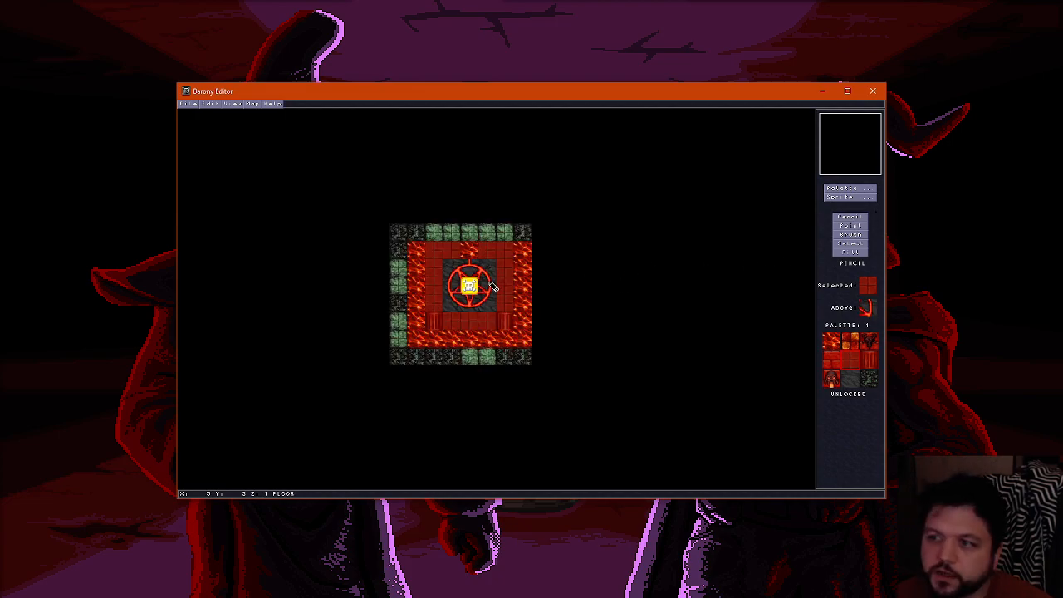
Examine the summoning trap above the pentagram from different sides of the room in 3D
key("f")
key("Down")
key("Left")
key("Up")
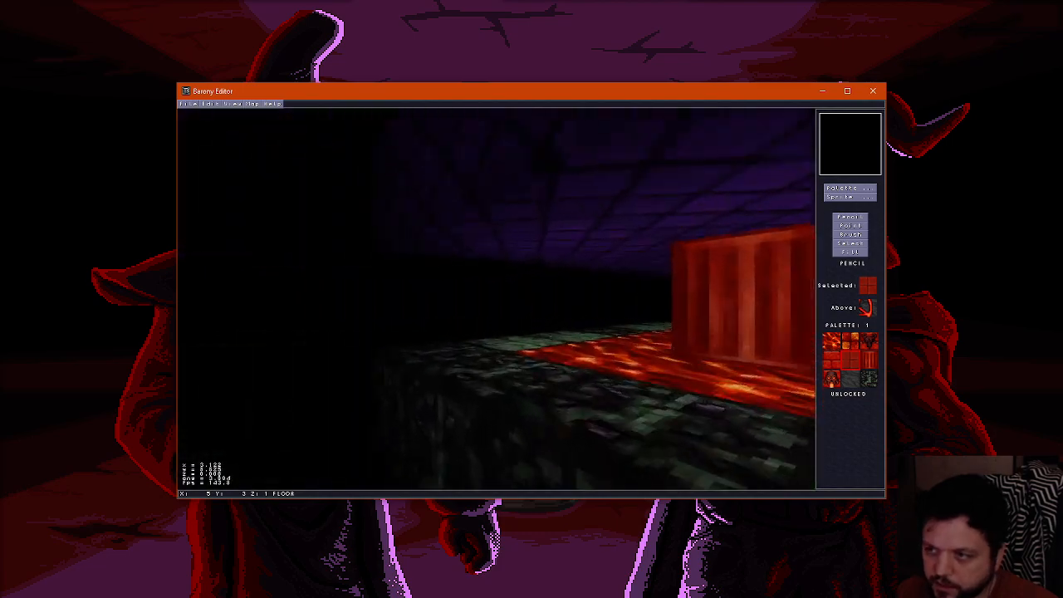
key("Right")
key("Down")
key("Left")
key("Right")
key("Up")
key("Left")
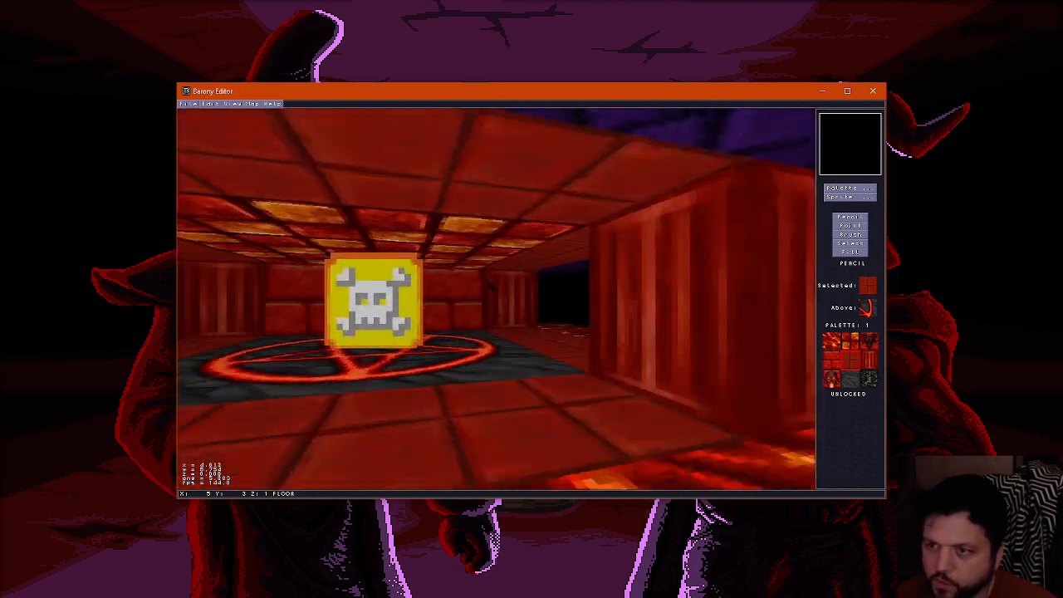
key("Down")
key("Up")
key("Right")
key("Down")
key("Left")
key("Up")
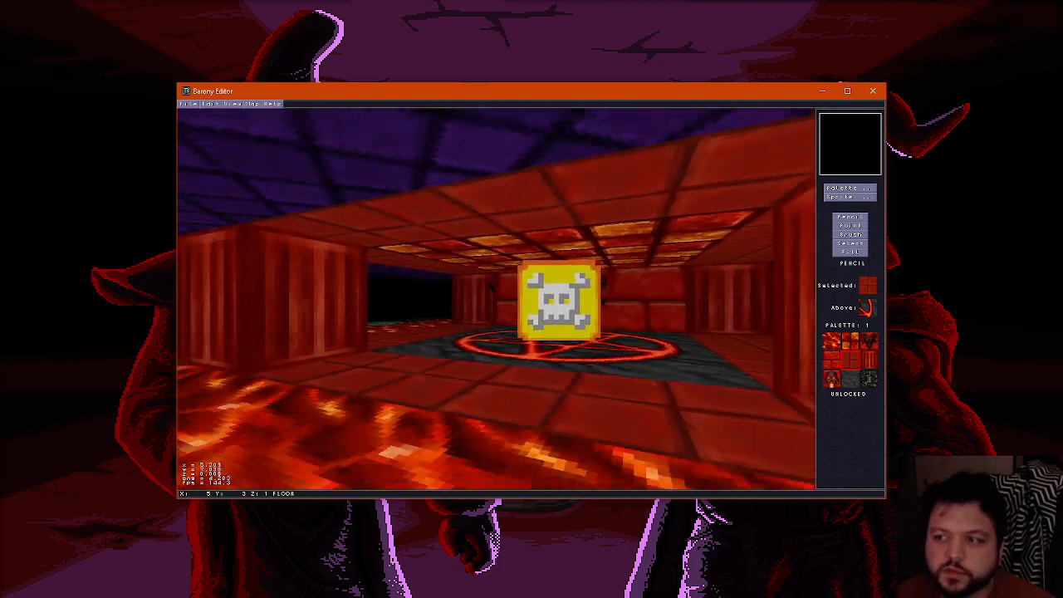
key("Down")
key("Up")
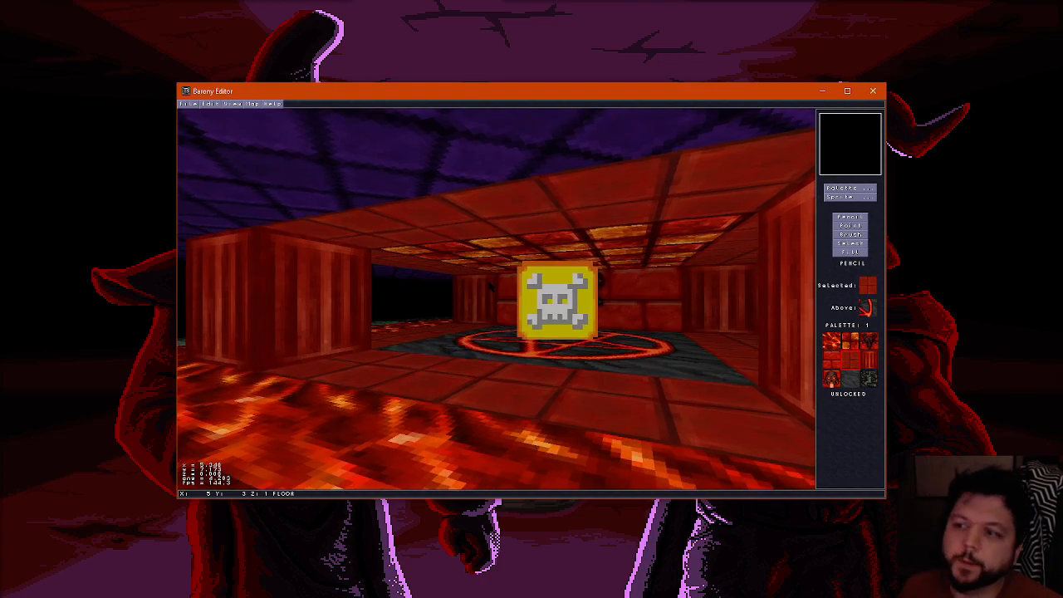
Place latch-on pressure plates on the eight pentagram tiles around the summoning trap and add wire to the plate tiles
key("Escape")
left_click(850, 197)
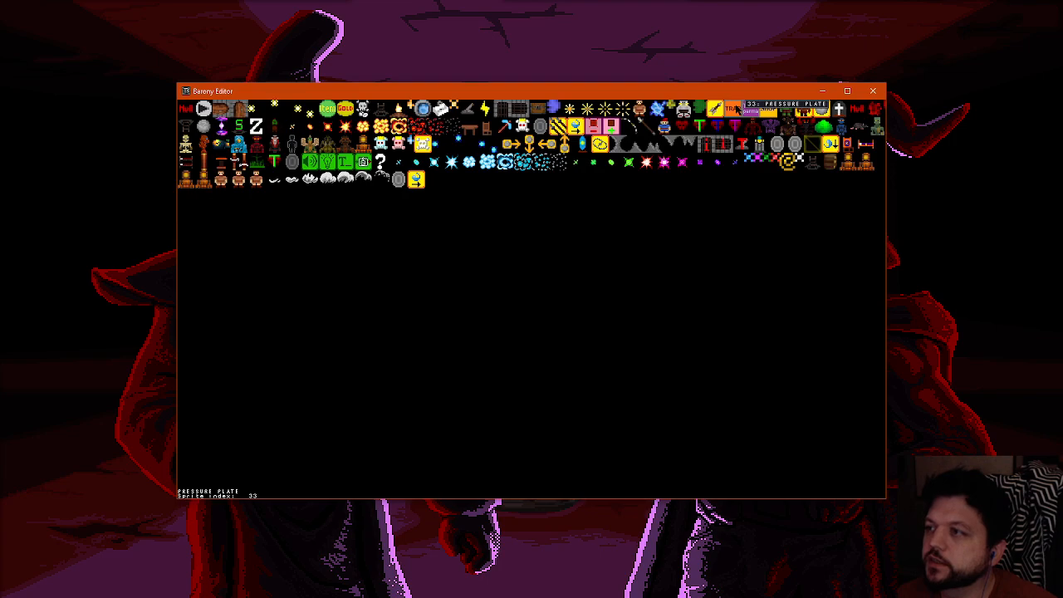
left_click(736, 109)
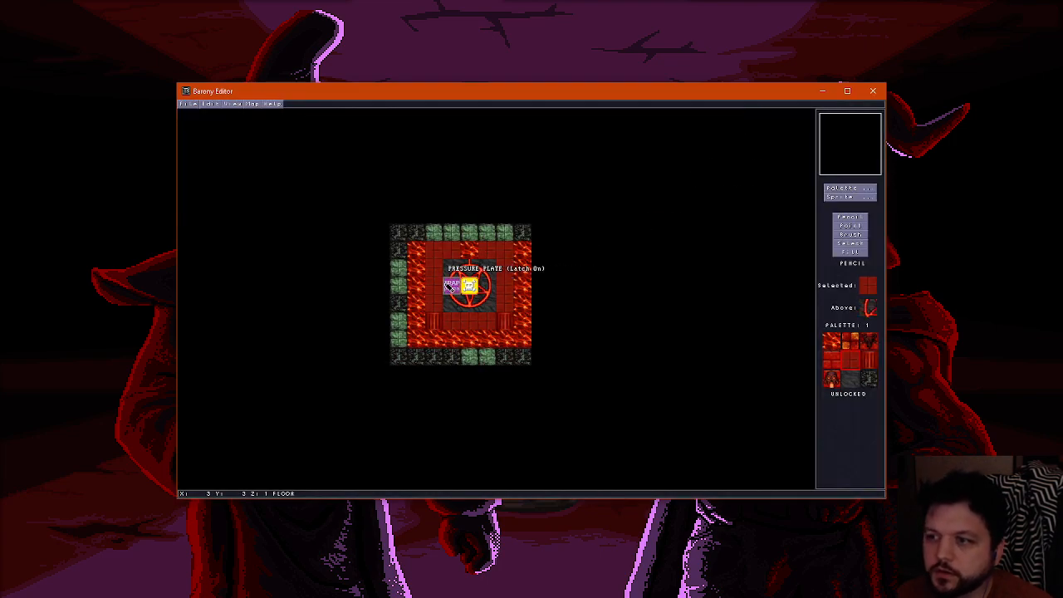
left_click(451, 265)
left_click(451, 284)
left_click(451, 303)
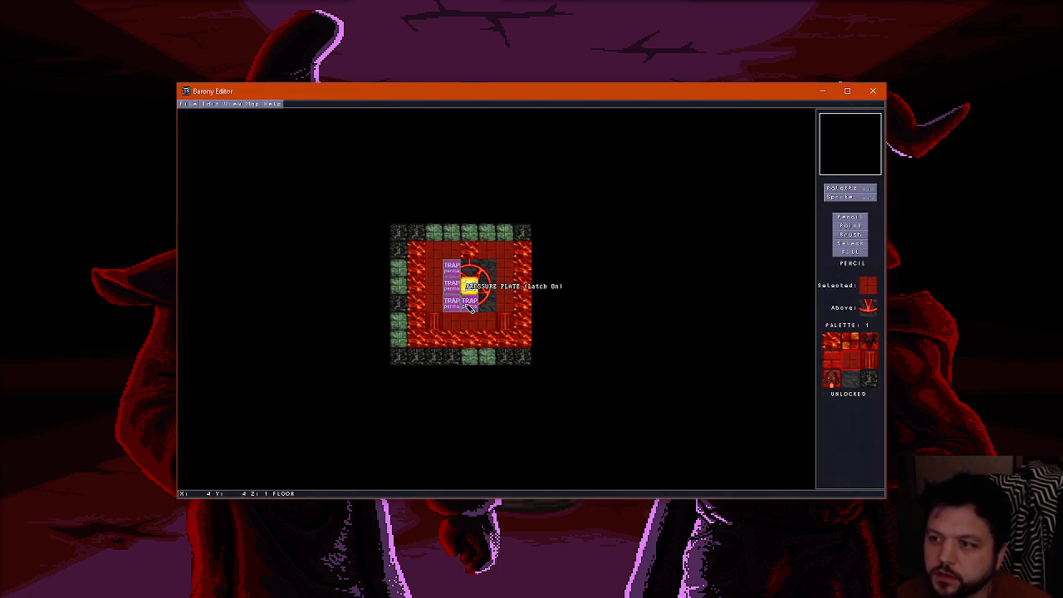
left_click(469, 304)
left_click(489, 304)
left_click(488, 286)
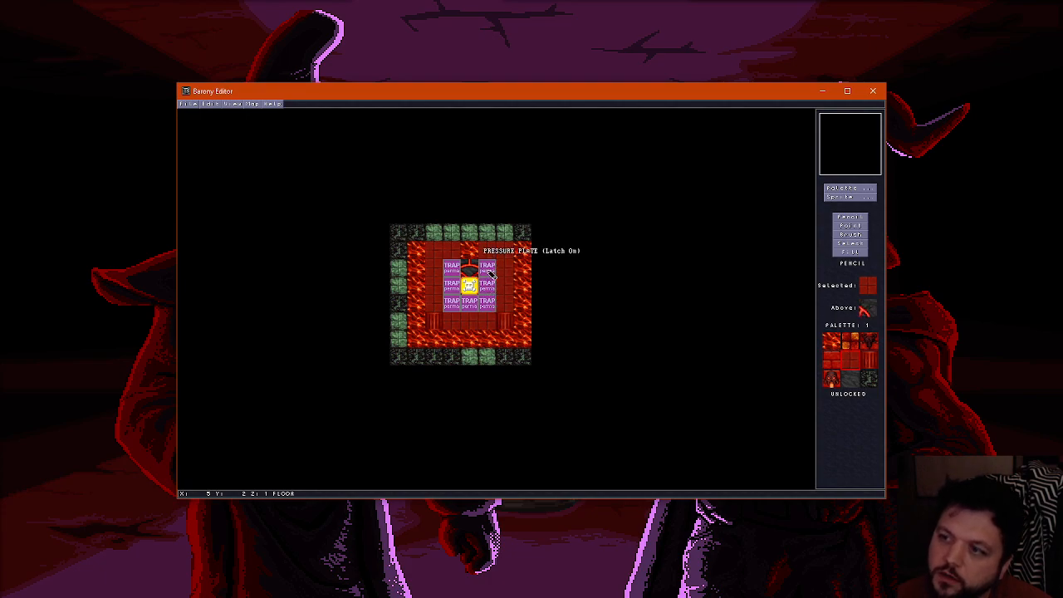
left_click(469, 268)
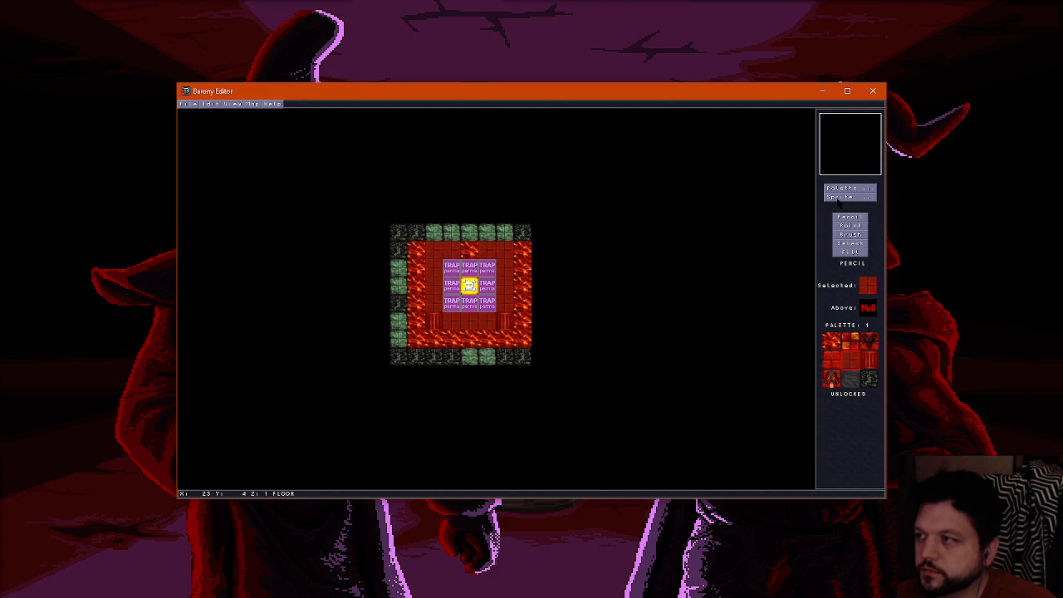
left_click(840, 197)
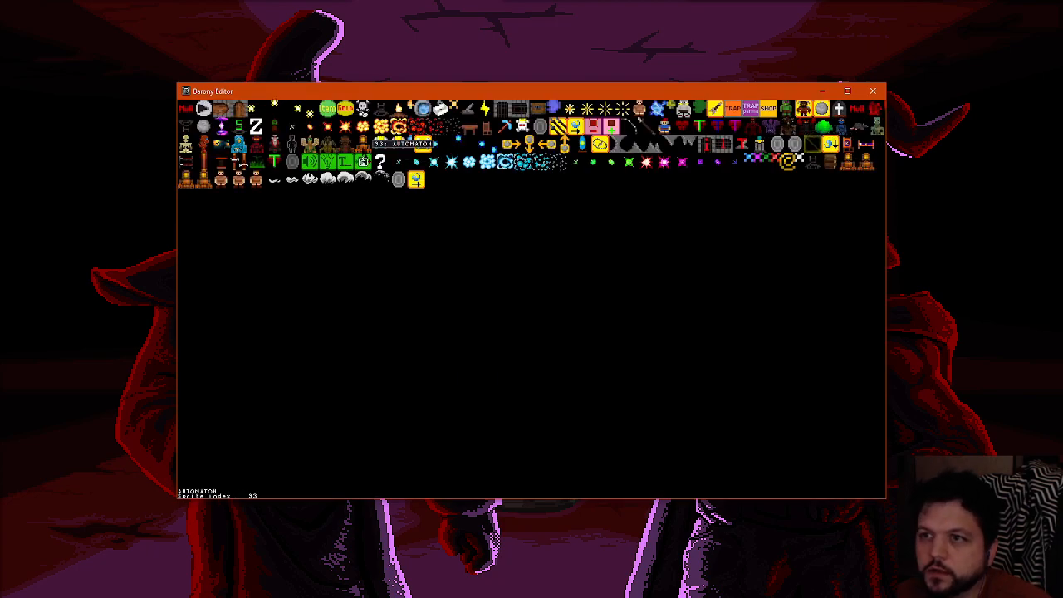
left_click(485, 109)
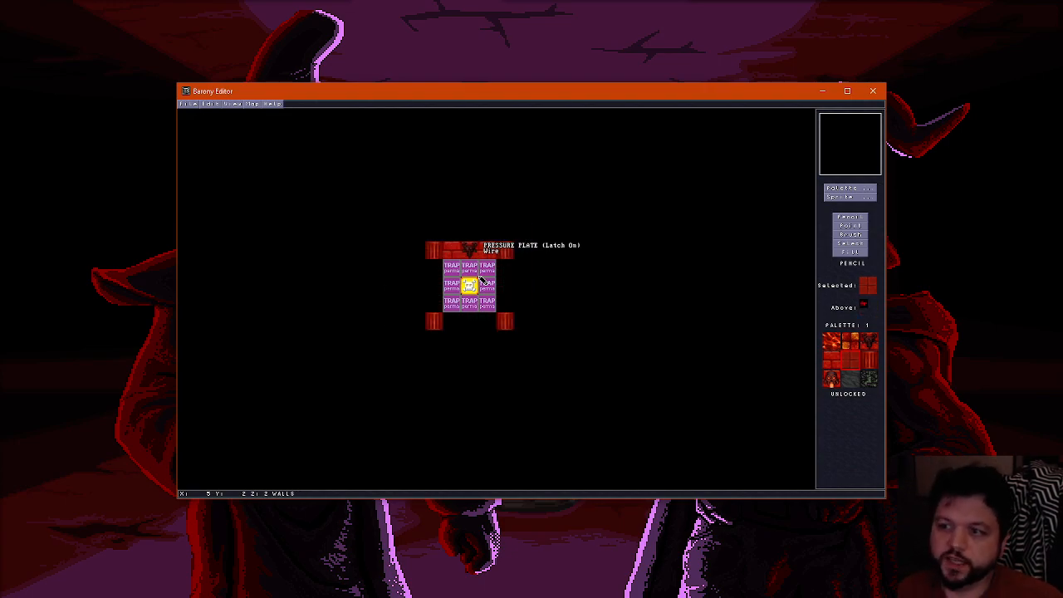
Open the map properties and apply them
left_click(253, 105)
left_click(276, 112)
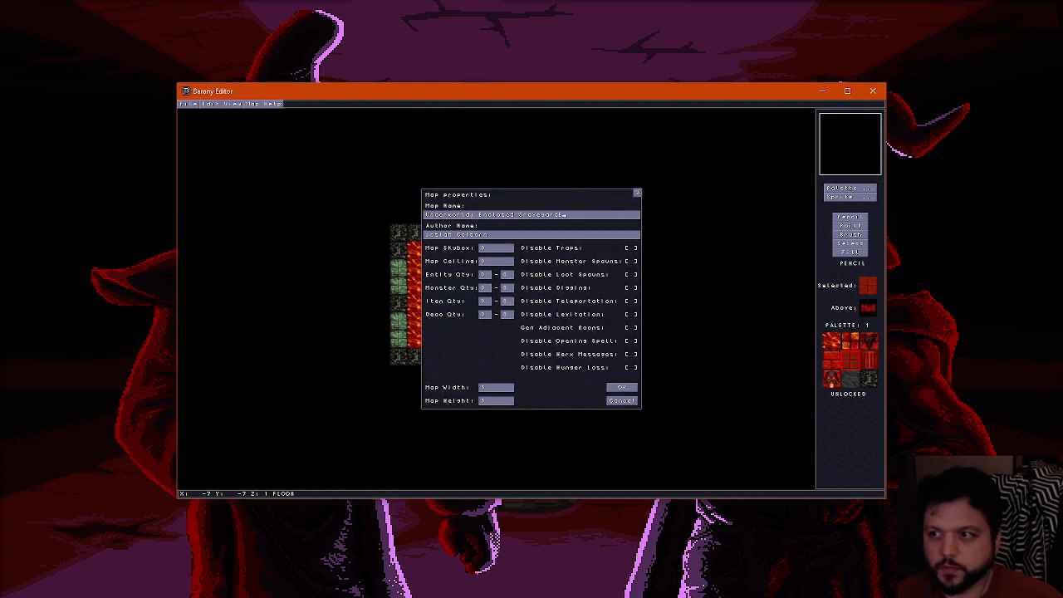
left_click(626, 387)
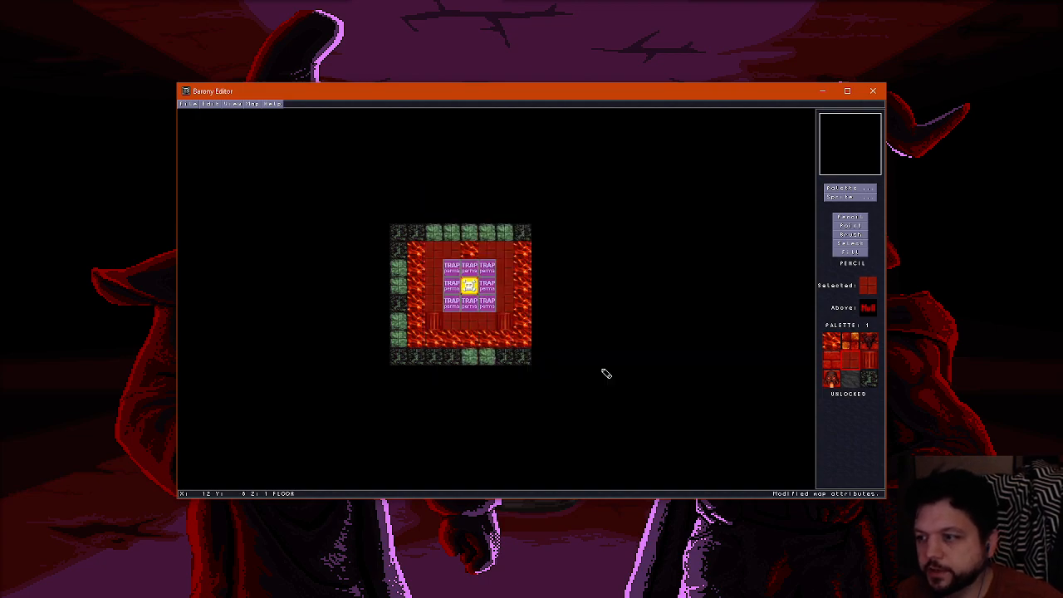
Save the map under the file name underworld11f
left_click(186, 104)
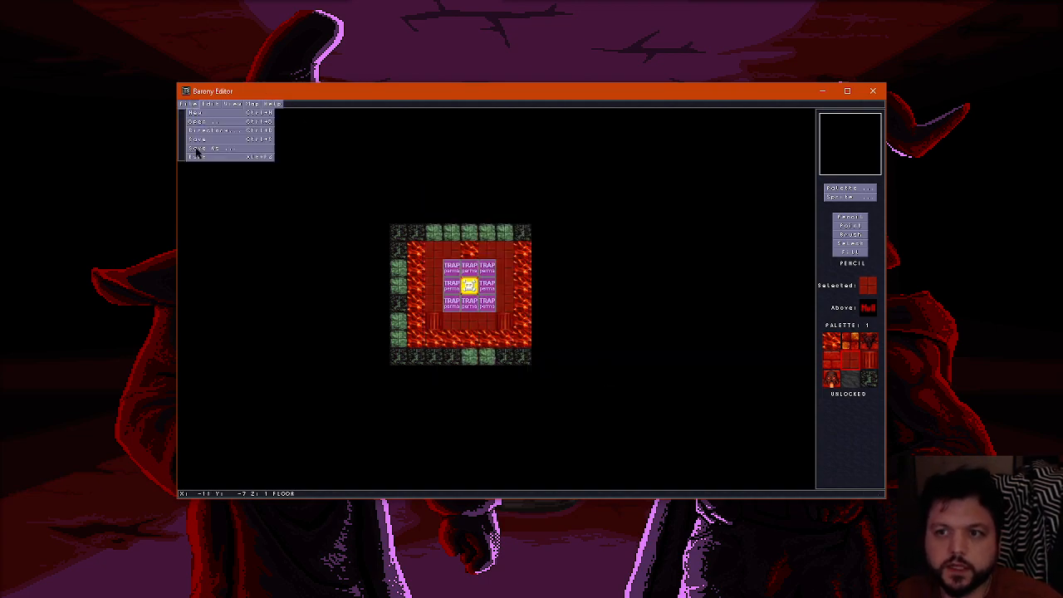
left_click(197, 148)
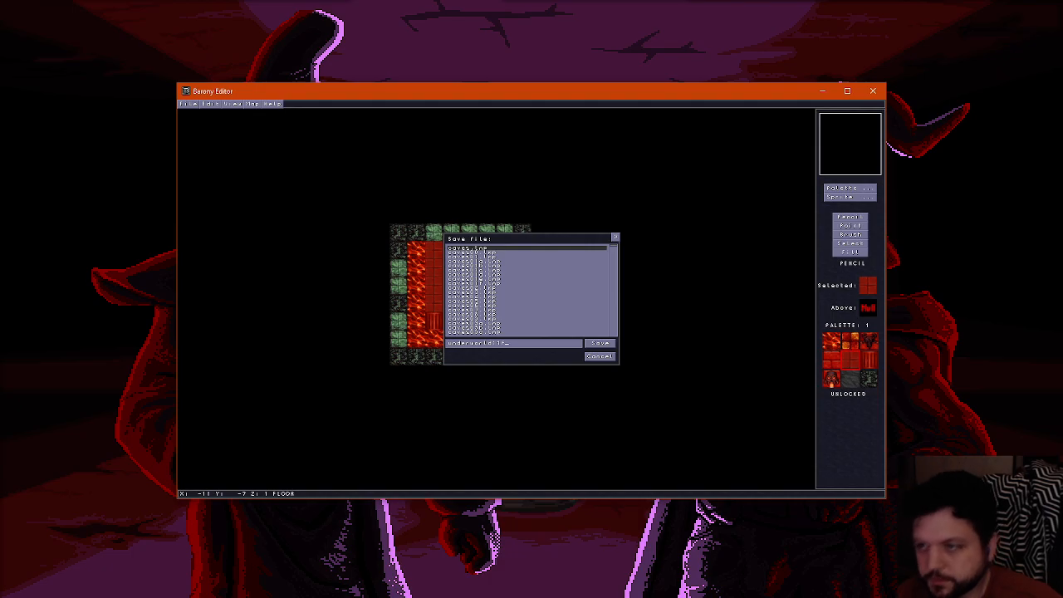
left_click(610, 343)
Examine the pressure plates, columns and lava moat of the pentagram room from different sides in 3D
key("f")
key("Down")
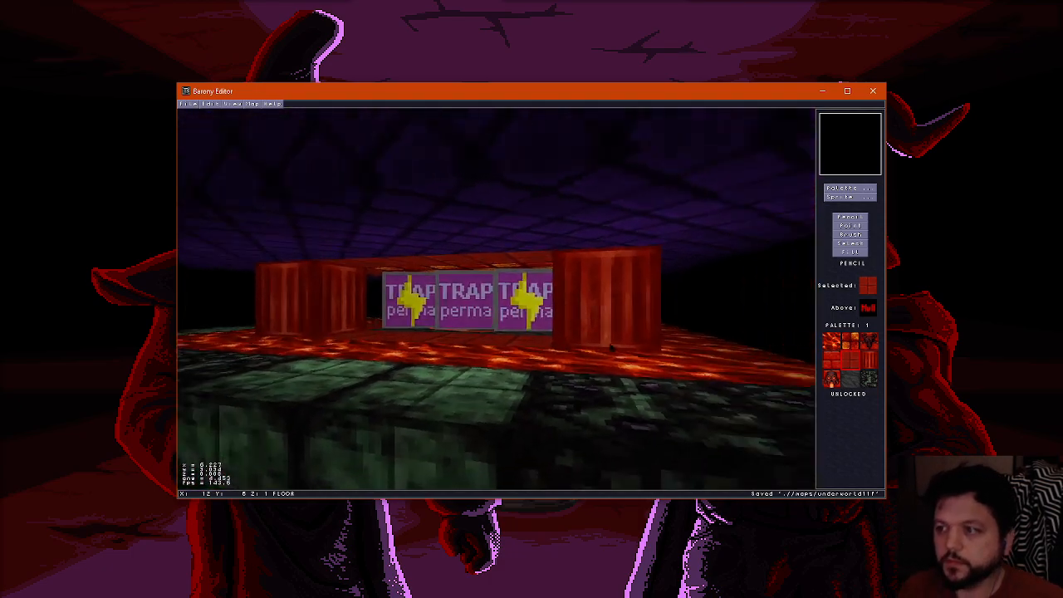
key("Right")
key("Up")
key("Left")
key("Down")
key("Up")
key("Right")
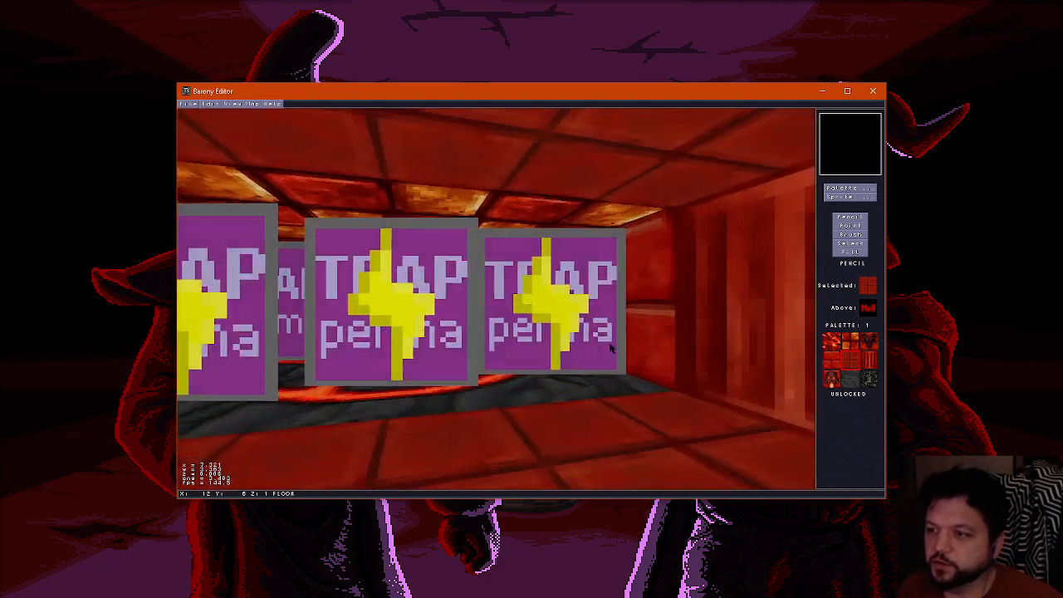
key("Left")
key("Right")
key("Down")
key("Right")
key("Up")
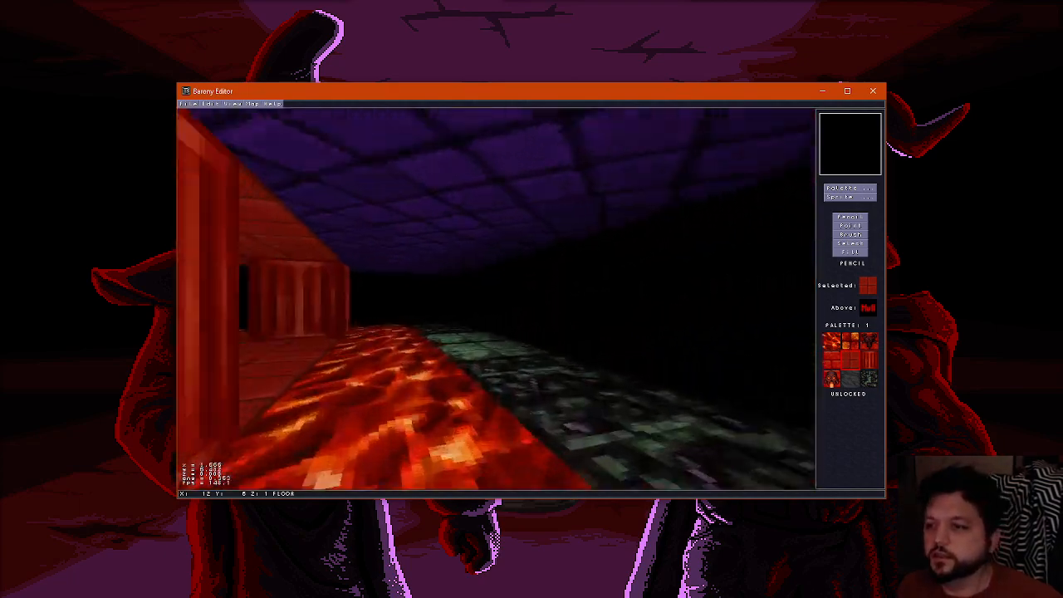
key("Left")
key("Left")
key("Down")
key("Up")
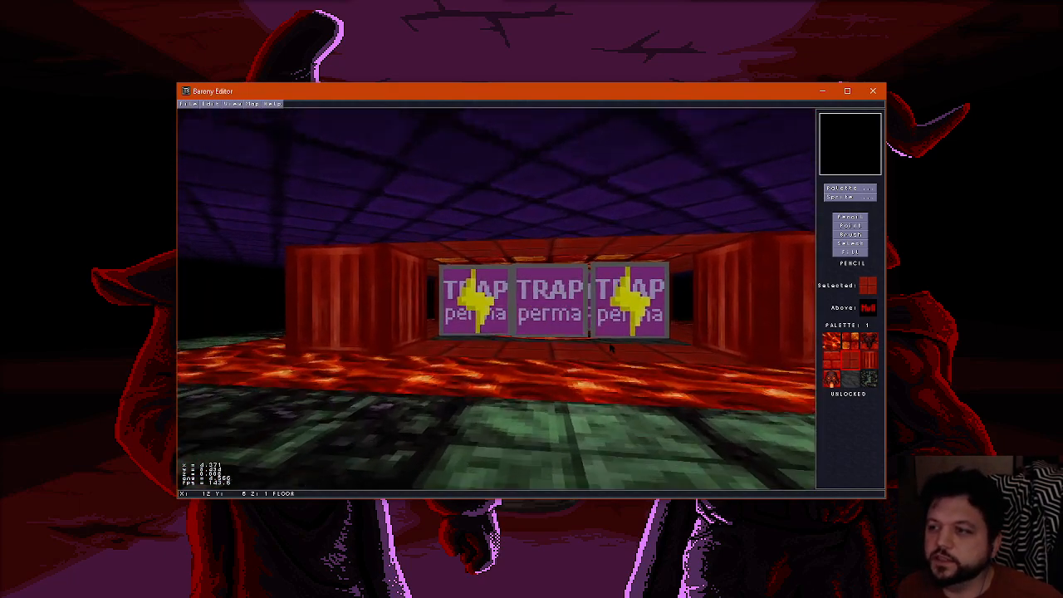
key("Right")
key("Right")
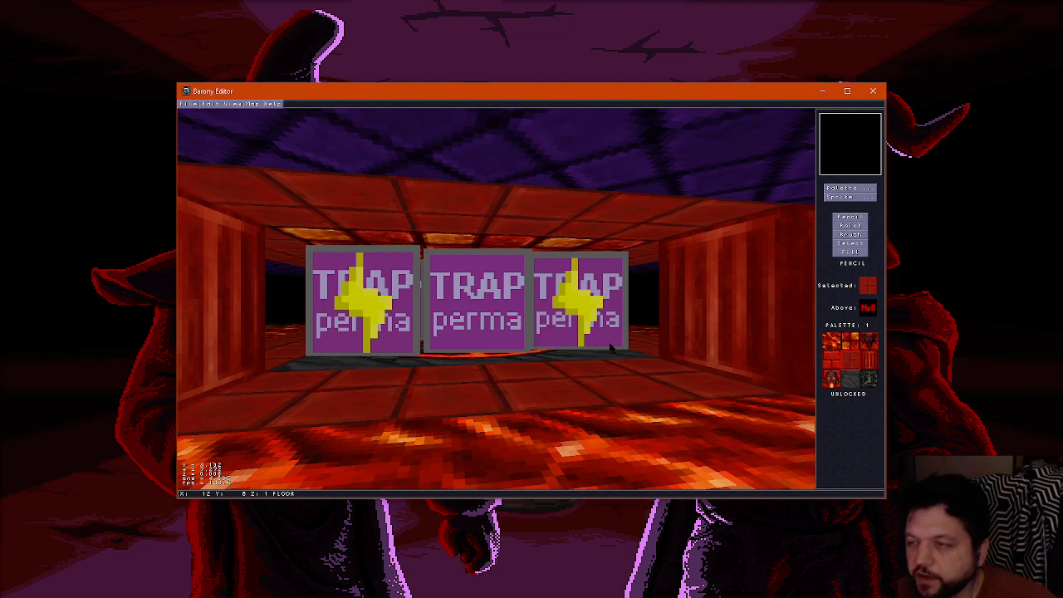
key("f")
Hide the sprites on the map and check the floor and wall layers around the pentagram
key("ctrl+e")
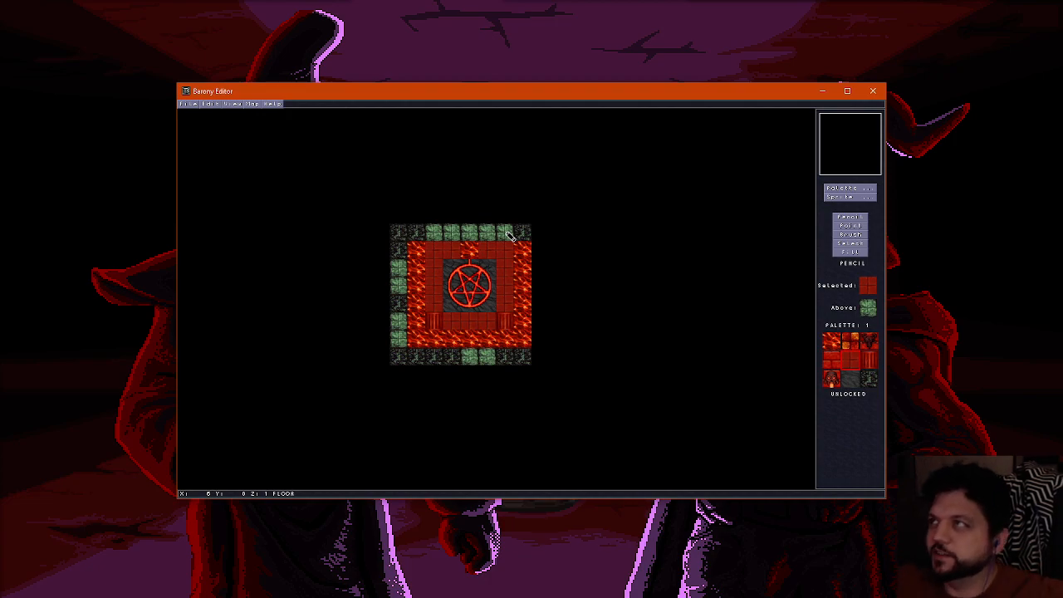
scroll(491, 225, "up", 2)
scroll(491, 225, "down", 1)
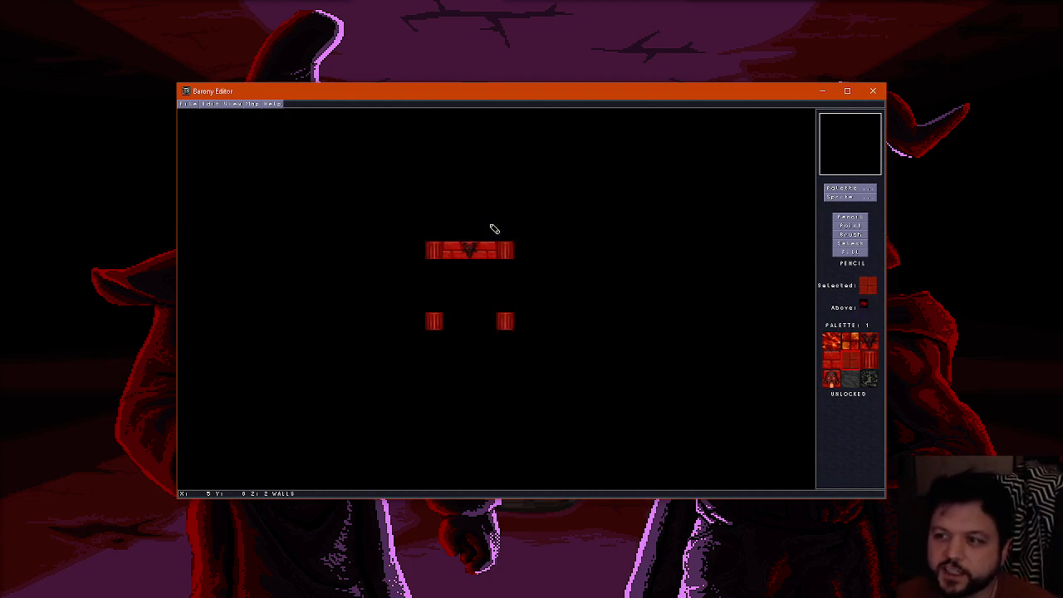
scroll(491, 225, "down", 1)
scroll(491, 225, "up", 1)
scroll(491, 225, "down", 1)
Inspect the purple ceiling, lava moat and outer edges of the room while moving around in 3D
key("ctrl+f")
key("Up")
key("Left")
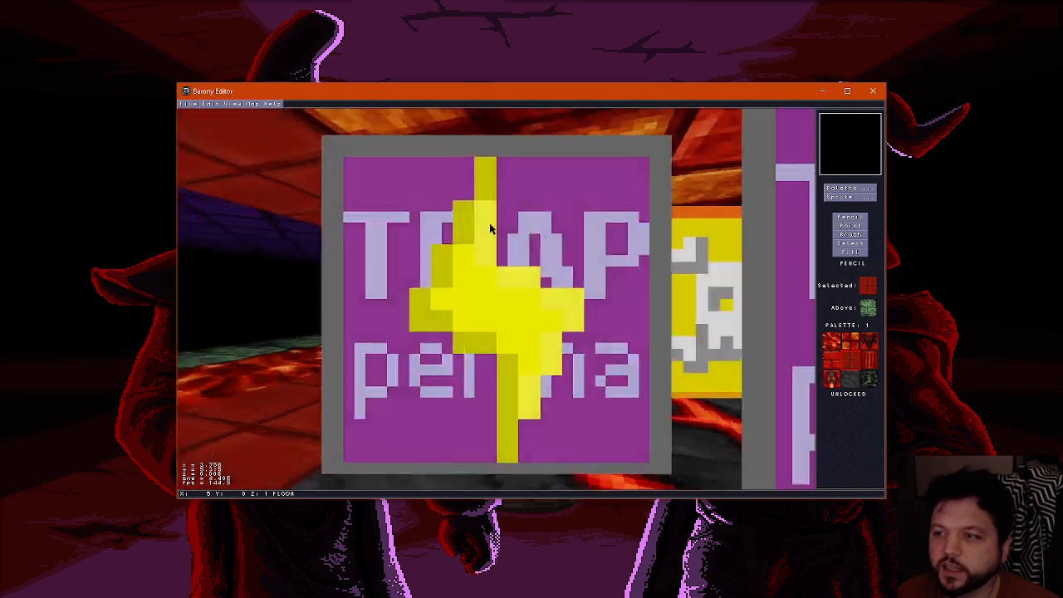
key("Down")
key("Right")
key("Up")
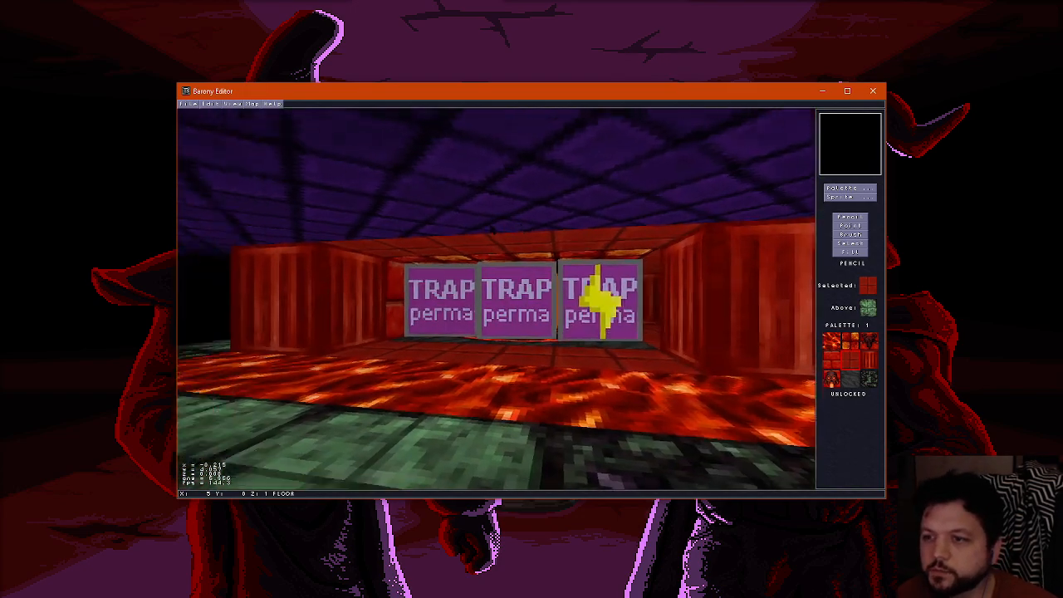
key("Right")
key("Right")
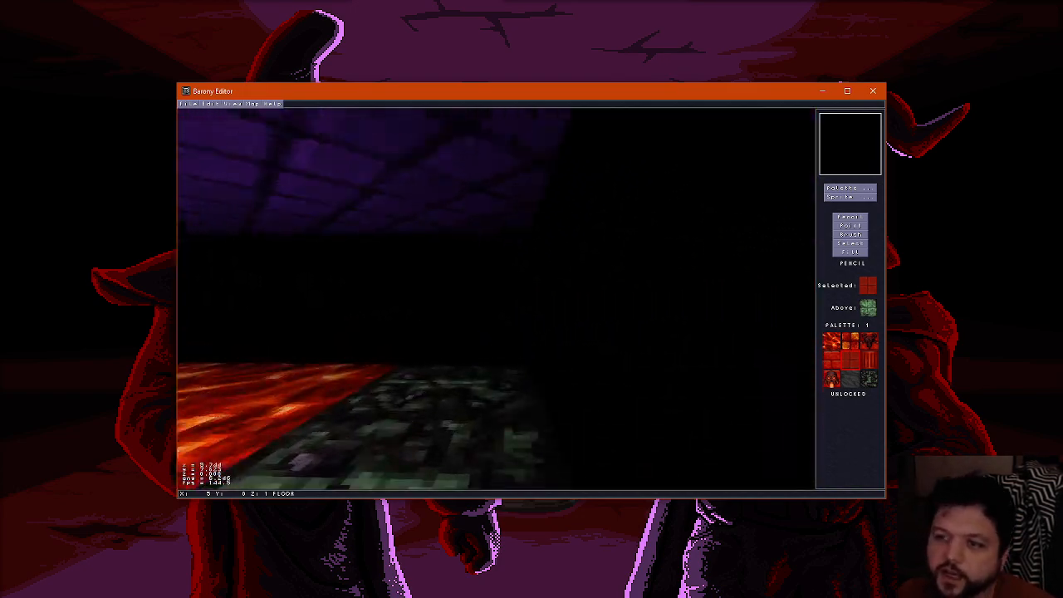
key("Up")
key("Right")
key("Down")
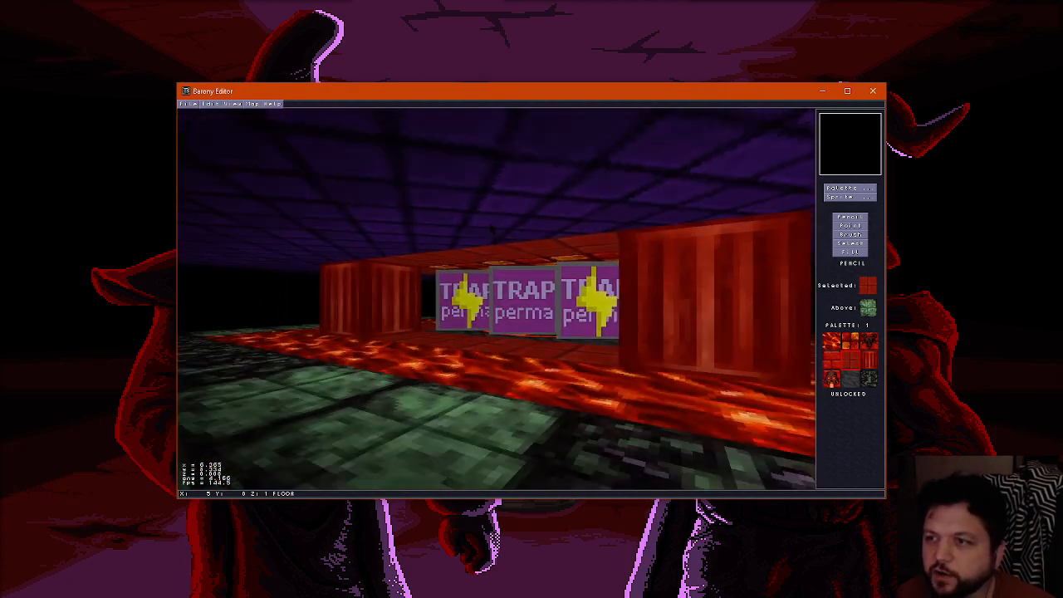
key("Left")
key("Up")
key("Right")
Erase the purple ceiling tiles above the lava moat with the air tile
key("ctrl+f")
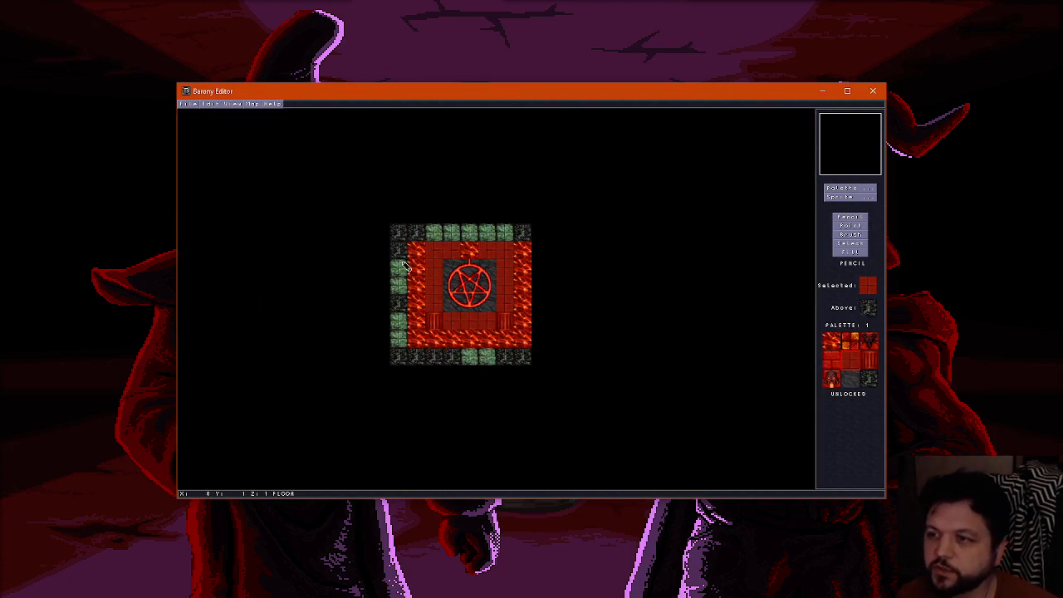
scroll(459, 299, "up", 2)
scroll(460, 300, "down", 2)
scroll(449, 311, "up", 1)
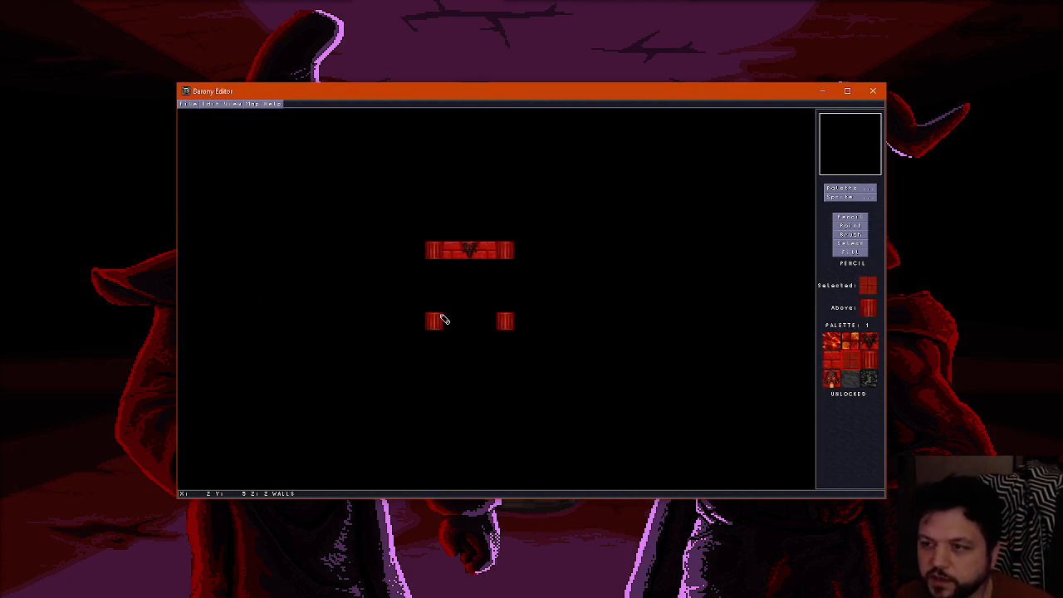
scroll(441, 318, "down", 1)
scroll(419, 342, "down", 1)
scroll(423, 340, "up", 2)
right_click(422, 339)
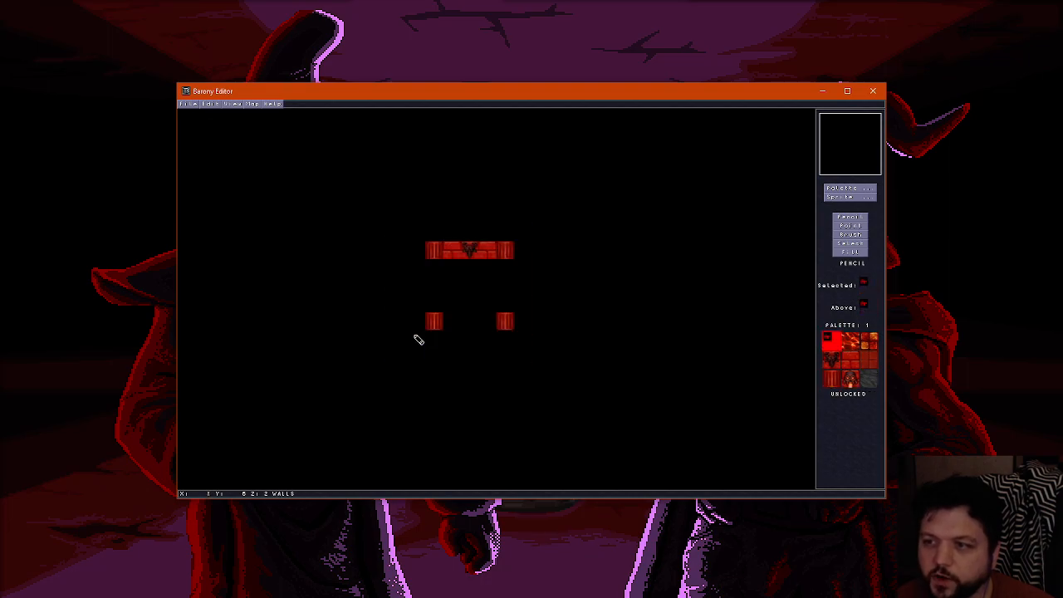
scroll(421, 281, "down", 1)
scroll(419, 246, "up", 1)
scroll(416, 243, "up", 1)
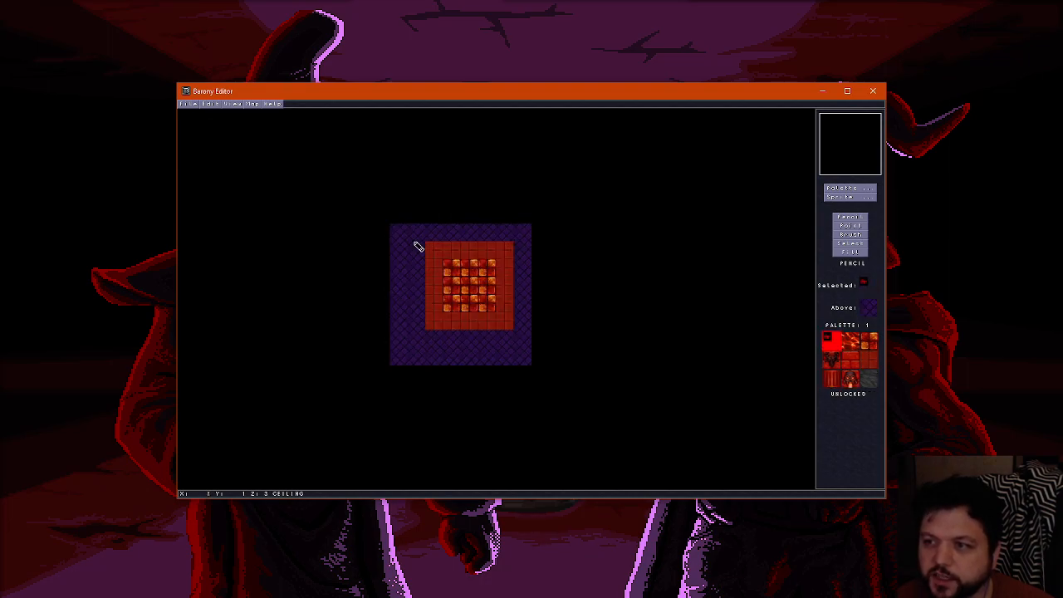
scroll(416, 243, "down", 1)
scroll(415, 249, "up", 1)
mouse_move(416, 251)
left_mouse_down()
mouse_move(418, 318)
mouse_move(501, 339)
left_mouse_up()
scroll(501, 339, "down", 2)
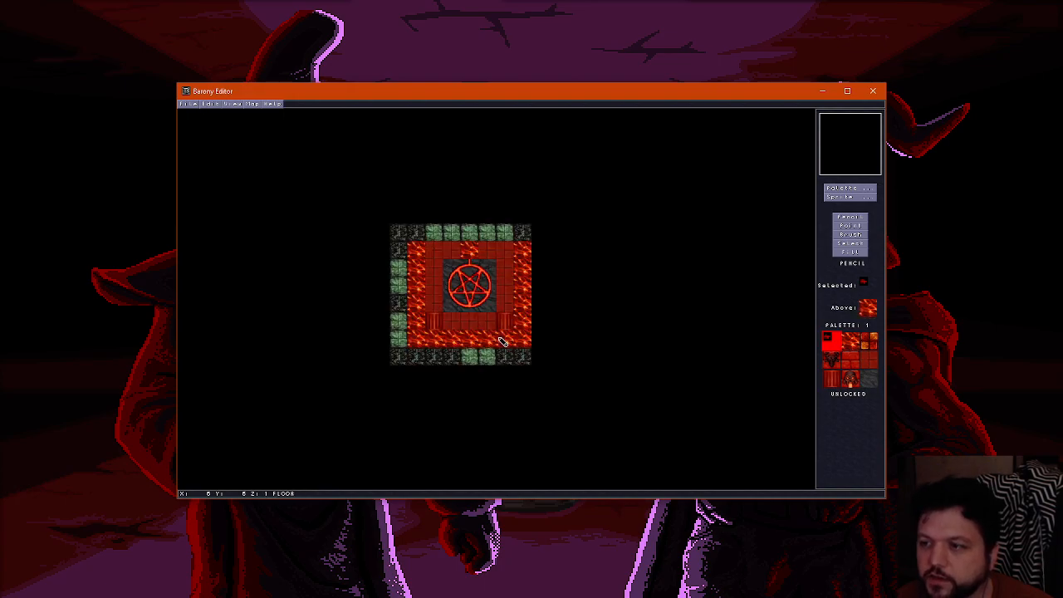
scroll(501, 341, "up", 2)
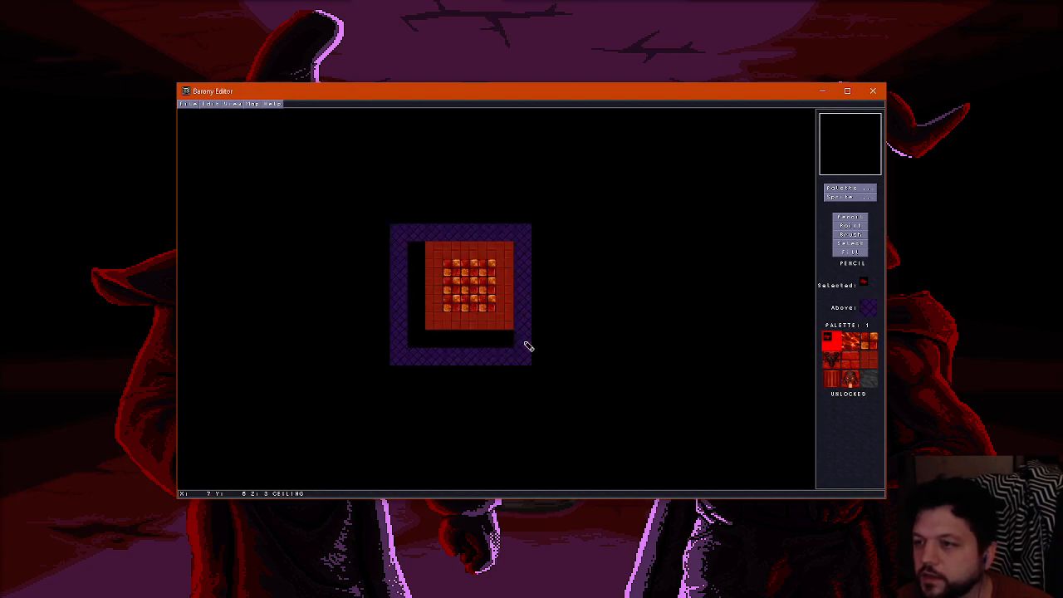
Paint the ceiling above the moat and along the map's north edge with the lighter purple brick tile
left_click(850, 187)
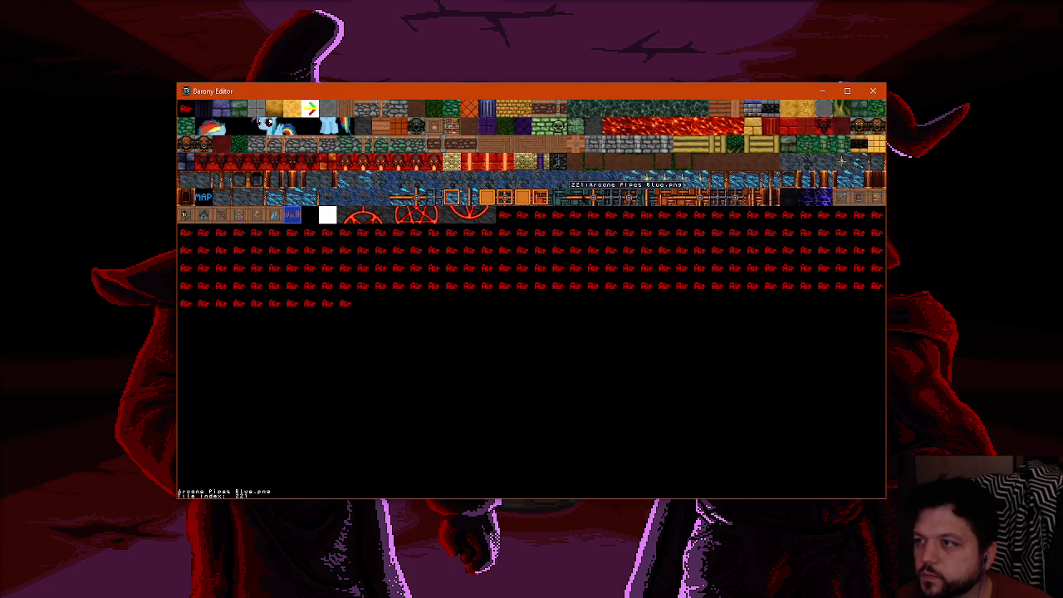
left_click(489, 129)
mouse_move(408, 284)
left_mouse_down()
mouse_move(418, 280)
mouse_move(421, 326)
mouse_move(523, 340)
mouse_move(522, 248)
left_mouse_up()
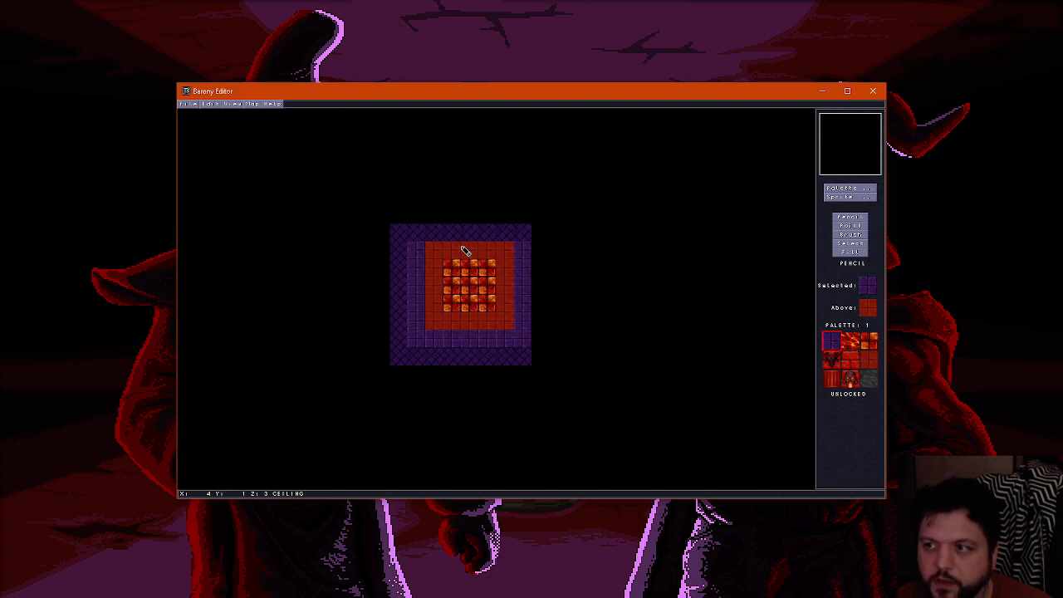
left_click_drag(415, 233, 523, 234)
Examine the lighter purple ceiling tiles above the moat from several angles in 3D
key("f")
key("Down")
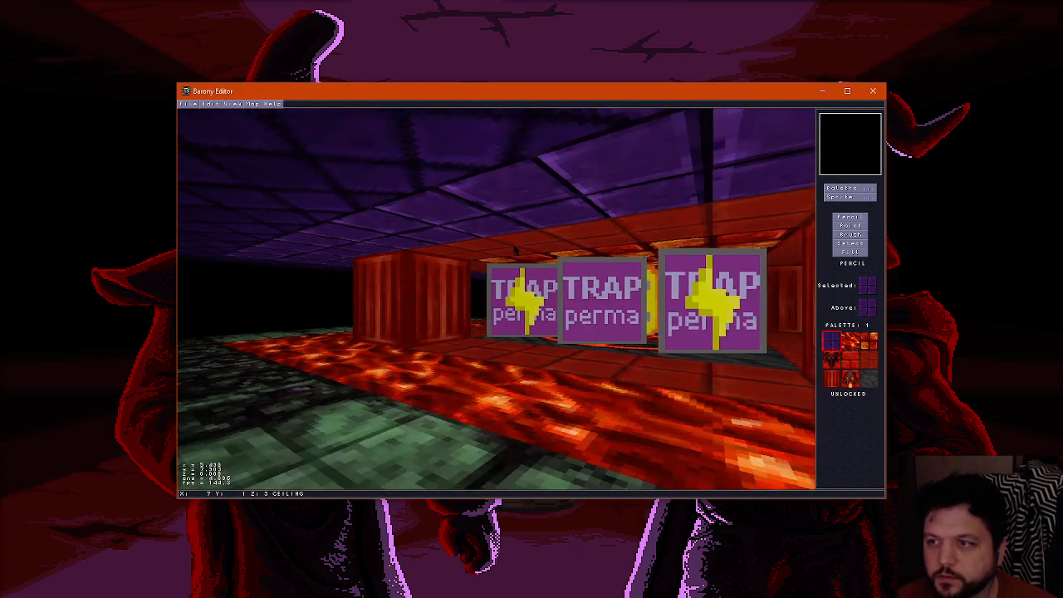
key("Down")
key("Right")
key("Up")
key("Left")
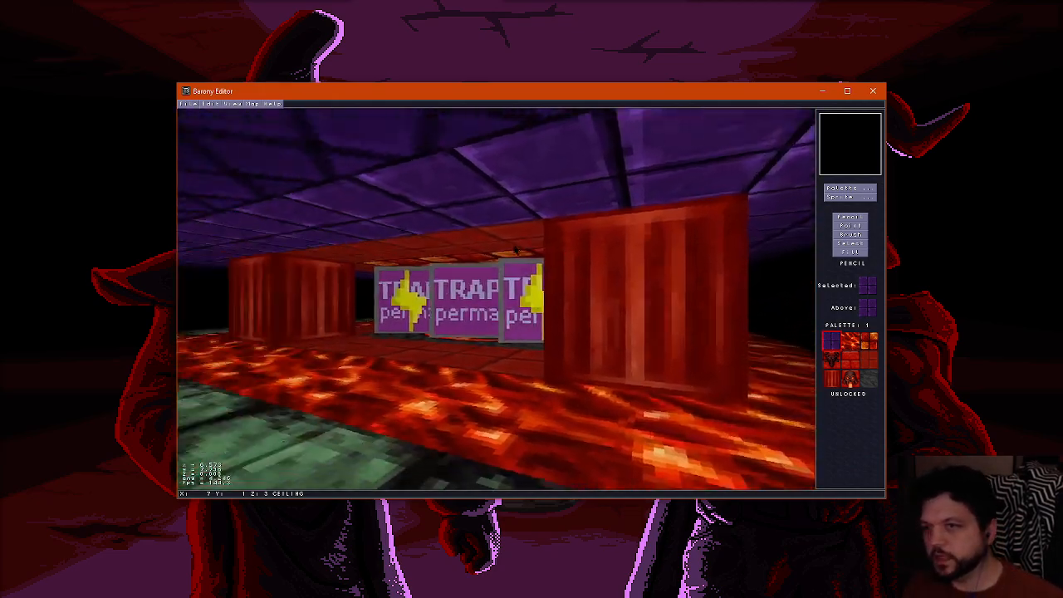
key("Left")
key("Up")
key("Right")
key("Down")
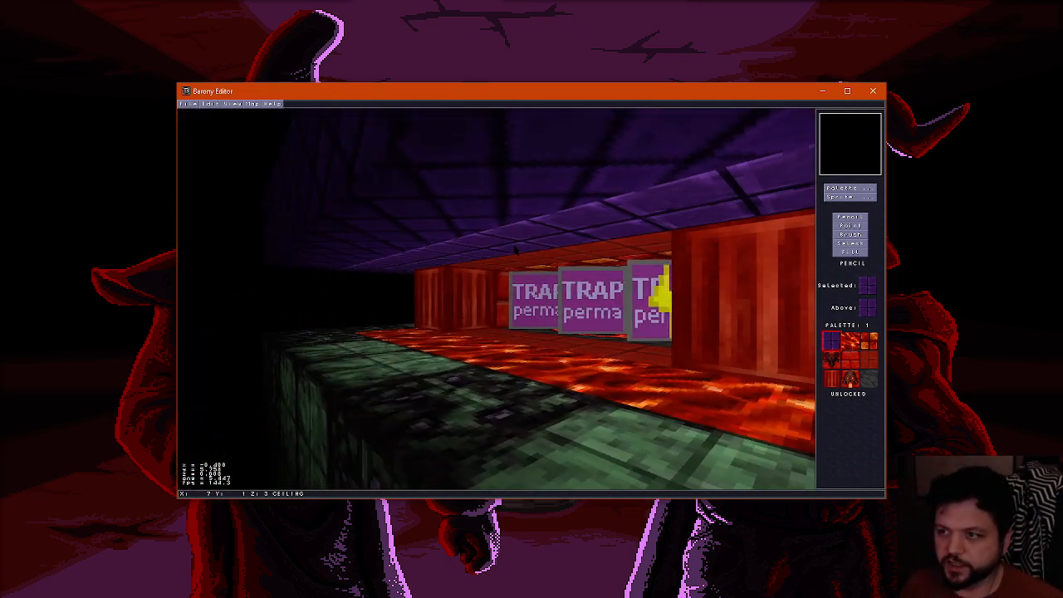
key("Up")
key("Left")
key("Up")
key("Down")
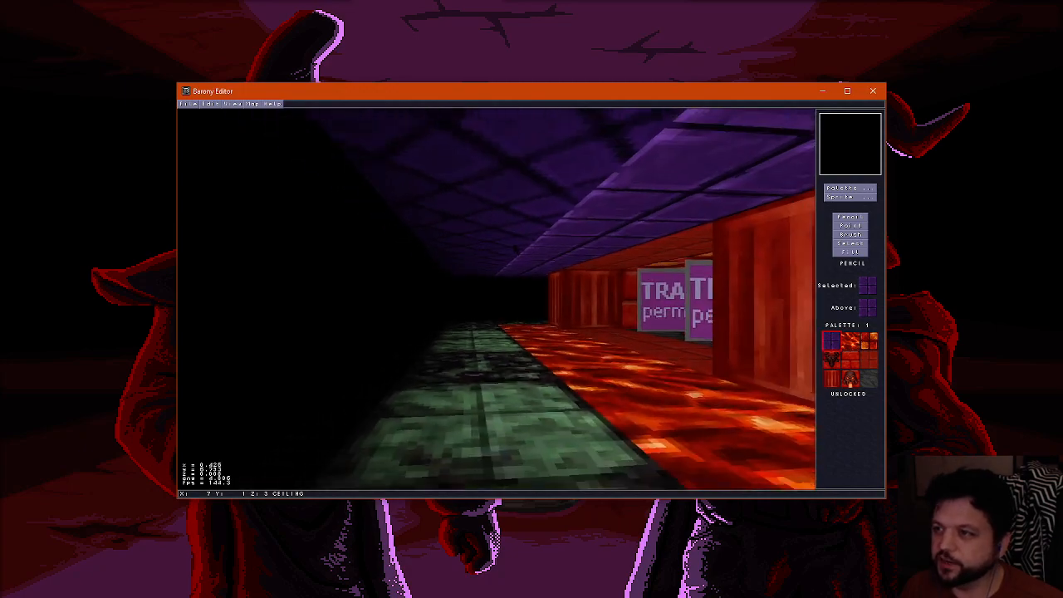
key("Right")
key("Up")
key("Left")
key("Down")
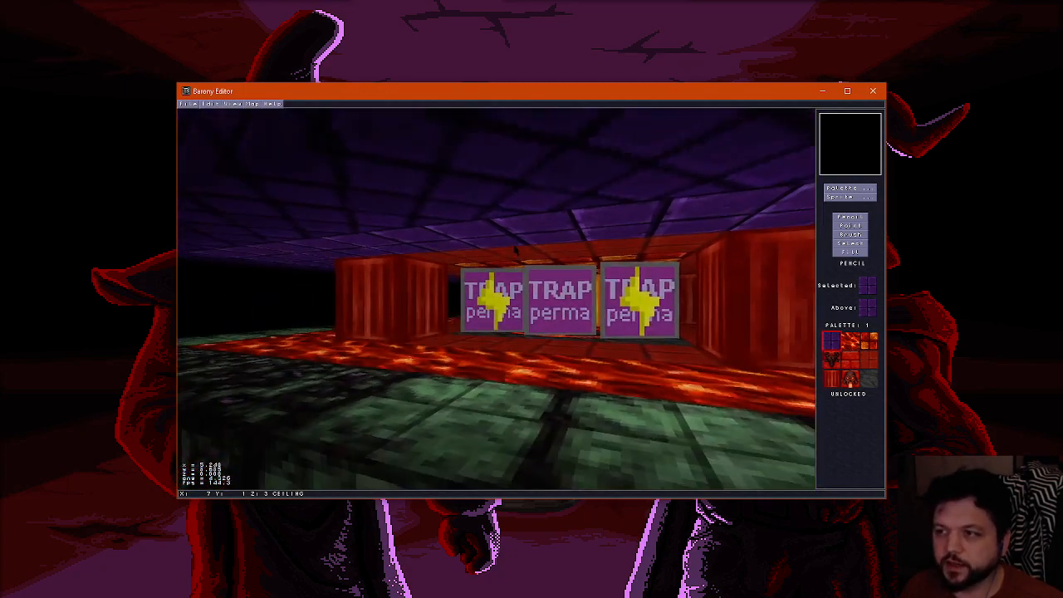
Fill the lighter purple ceiling area with the darker purple tile sampled from the outer ceiling and check it in 3D
key("f")
right_click(487, 363)
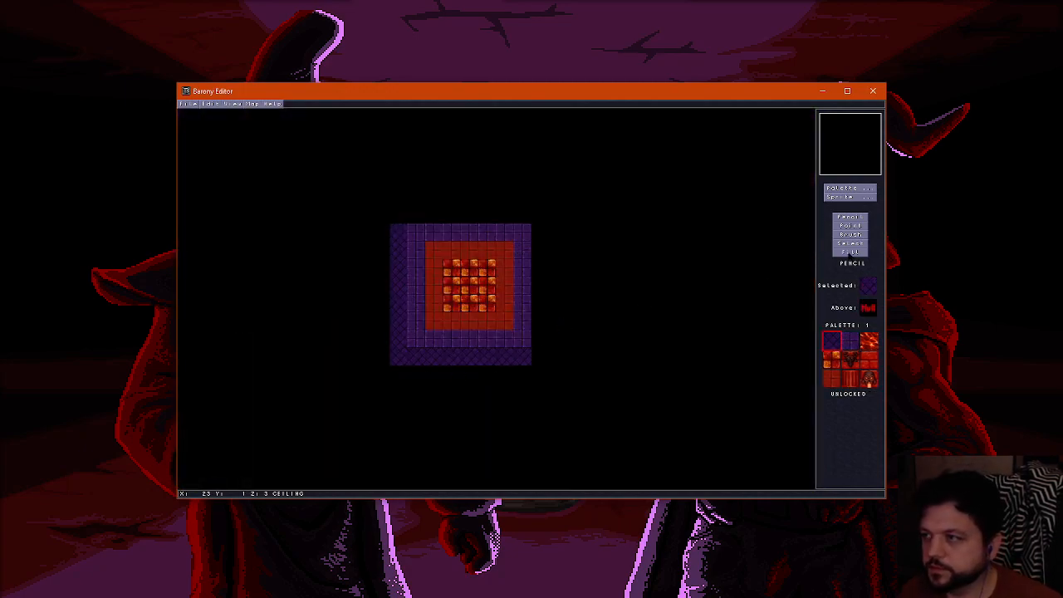
left_click(849, 253)
left_click(452, 338)
key("f")
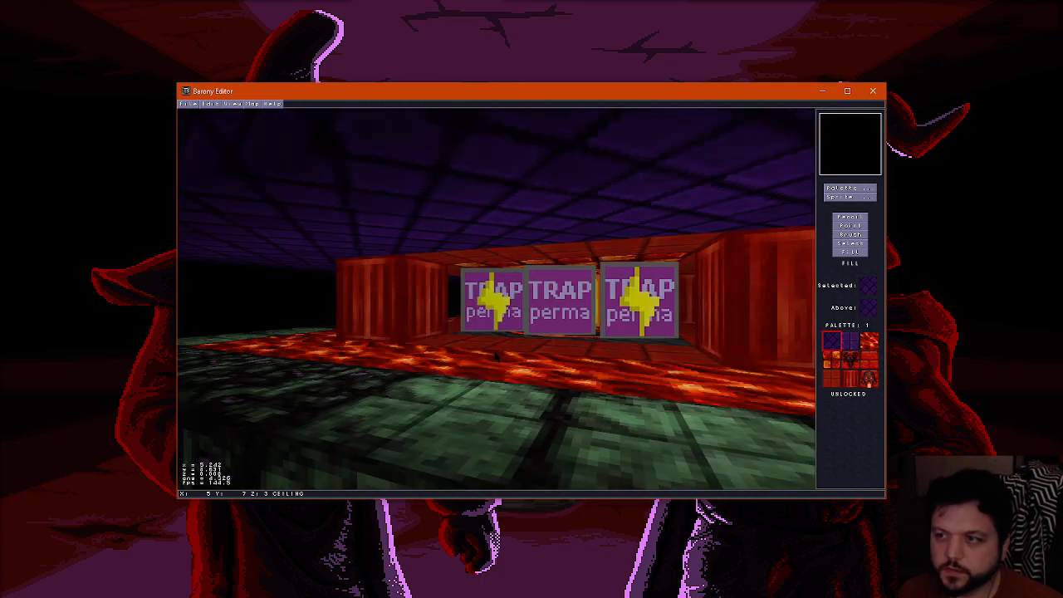
key("Up")
key("Right")
key("f")
key("f")
key("f")
Show the sprites again, return to the floor layer and save the map
scroll(421, 279, "down", 1)
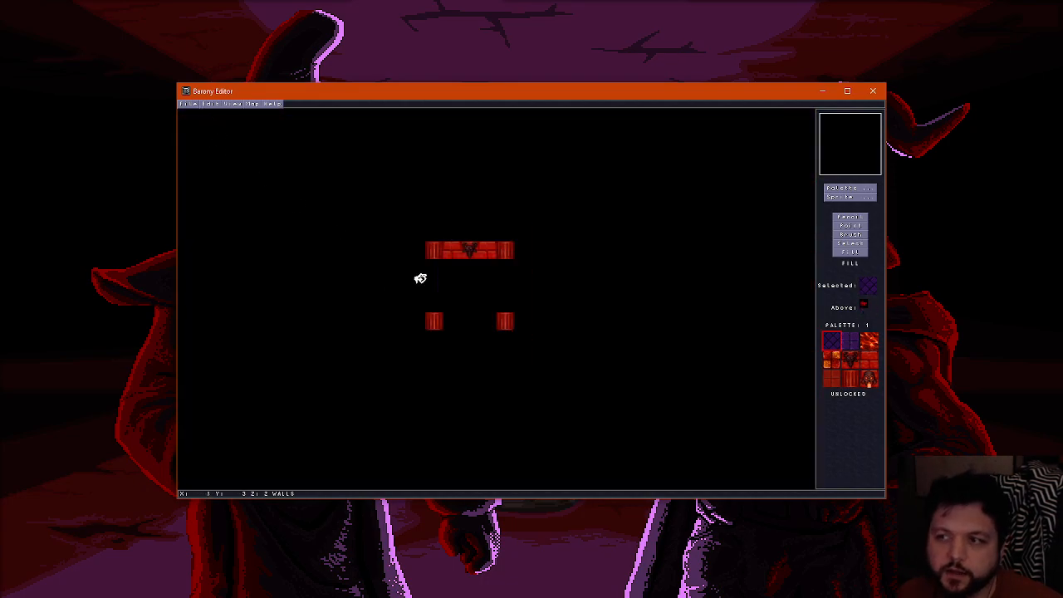
scroll(402, 268, "down", 1)
scroll(397, 263, "up", 1)
scroll(395, 265, "down", 1)
scroll(392, 268, "up", 1)
key("ctrl+e")
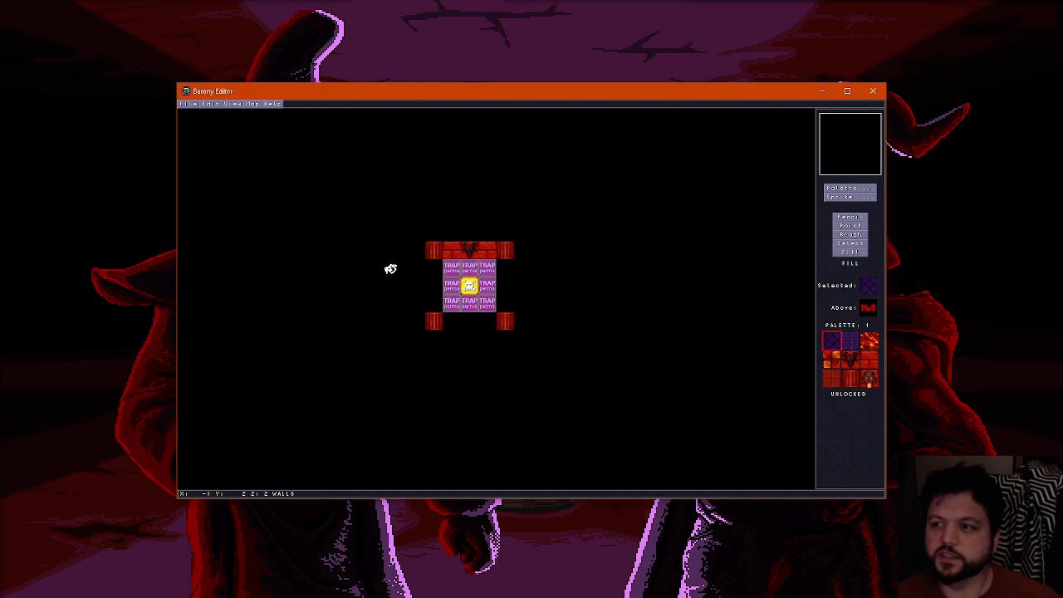
scroll(389, 268, "down", 1)
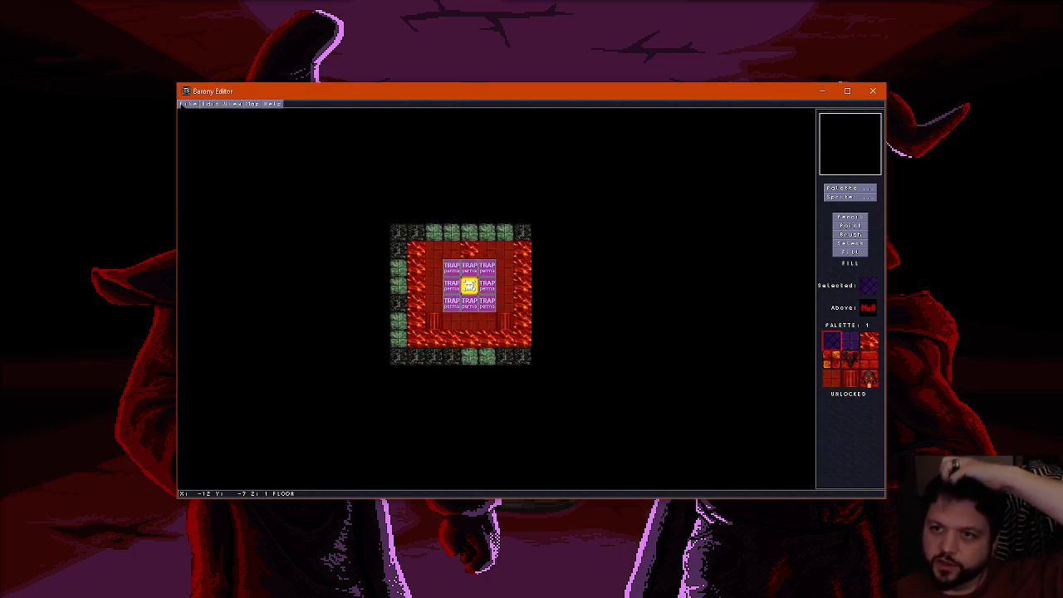
left_click(185, 104)
left_click(221, 139)
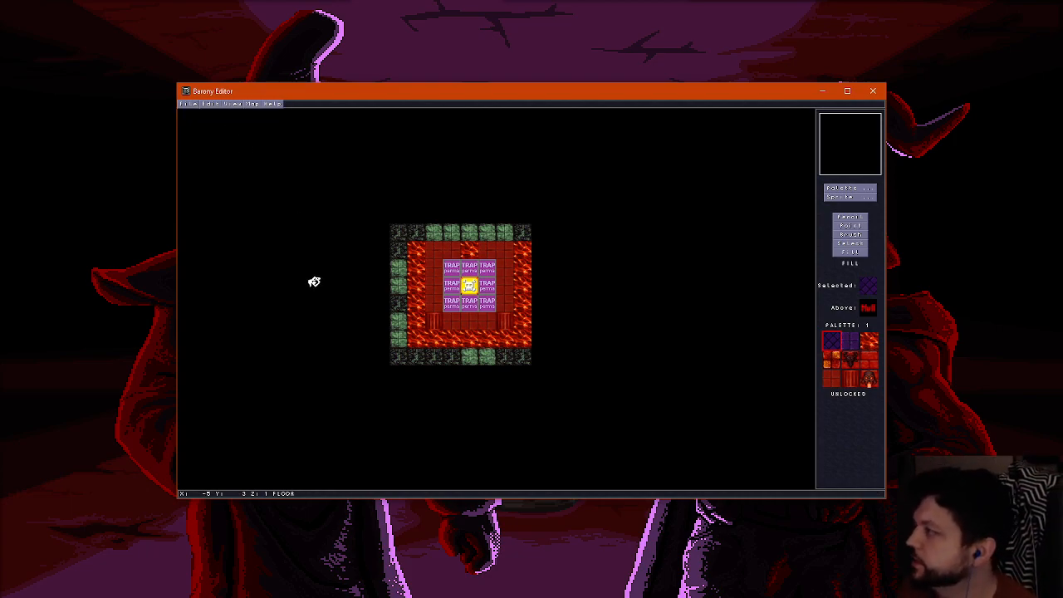
left_click(185, 104)
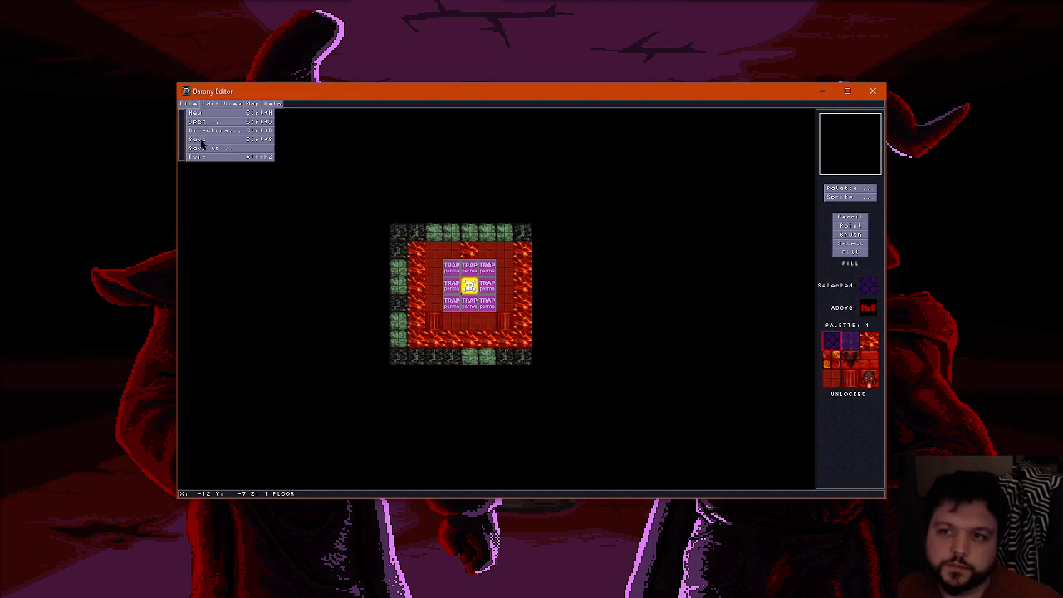
left_click(211, 149)
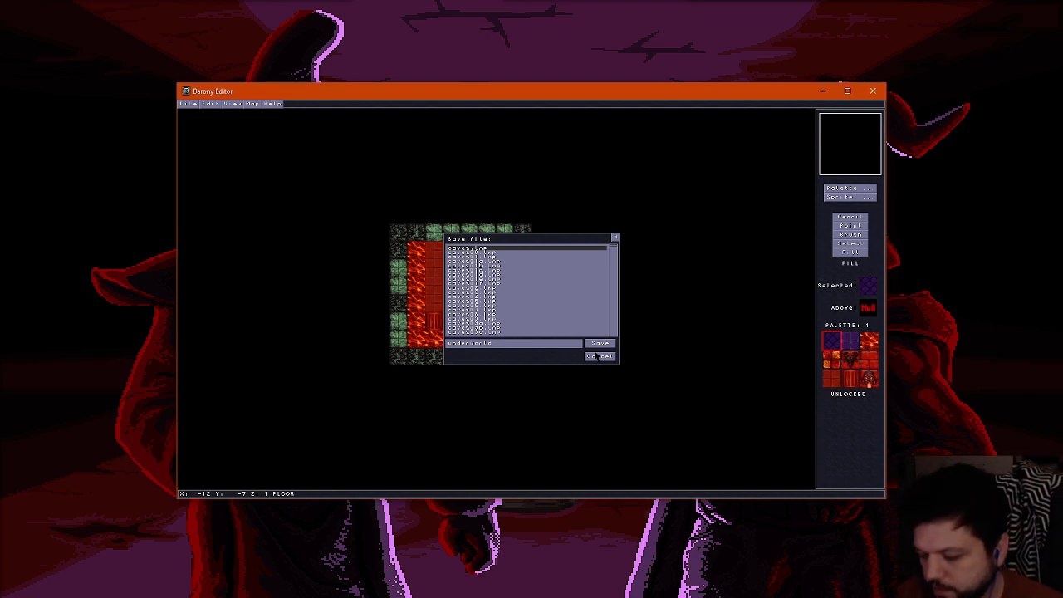
left_click(598, 355)
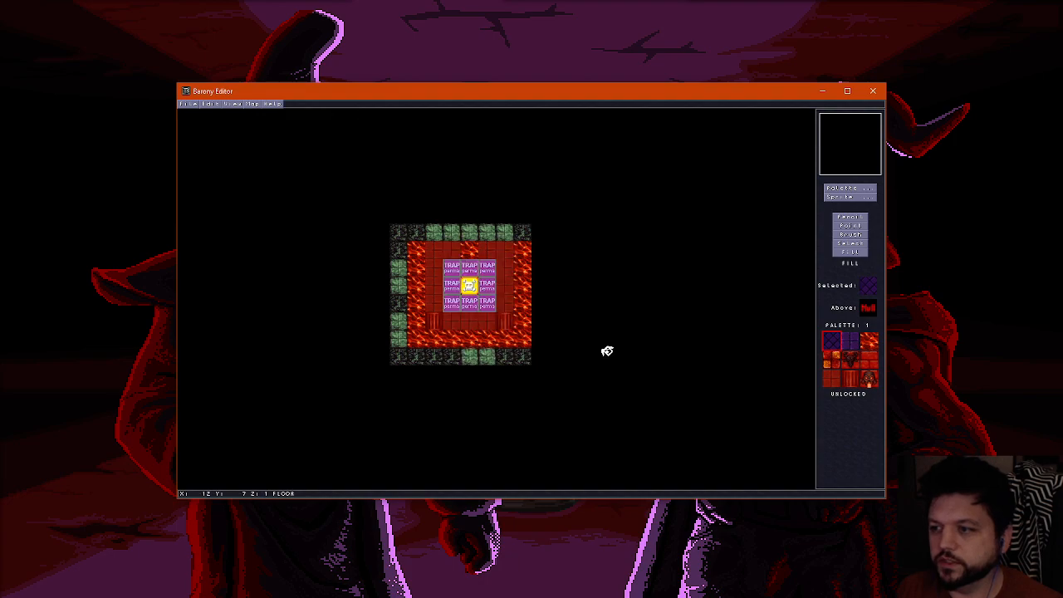
Open the underworld09 map and its variant underworld09a to review the existing layouts
key("ctrl+o")
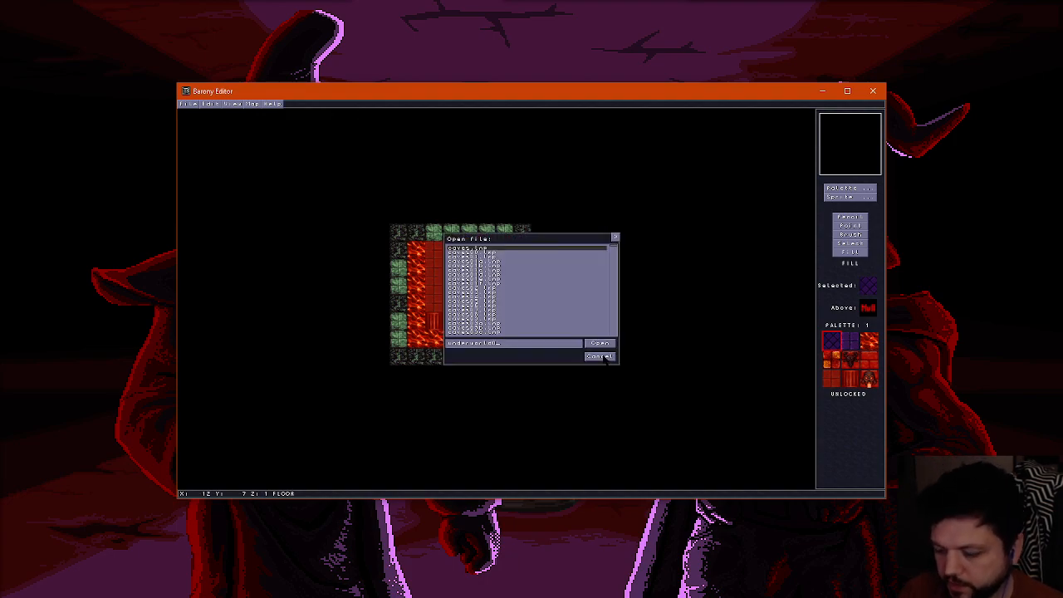
key("Return")
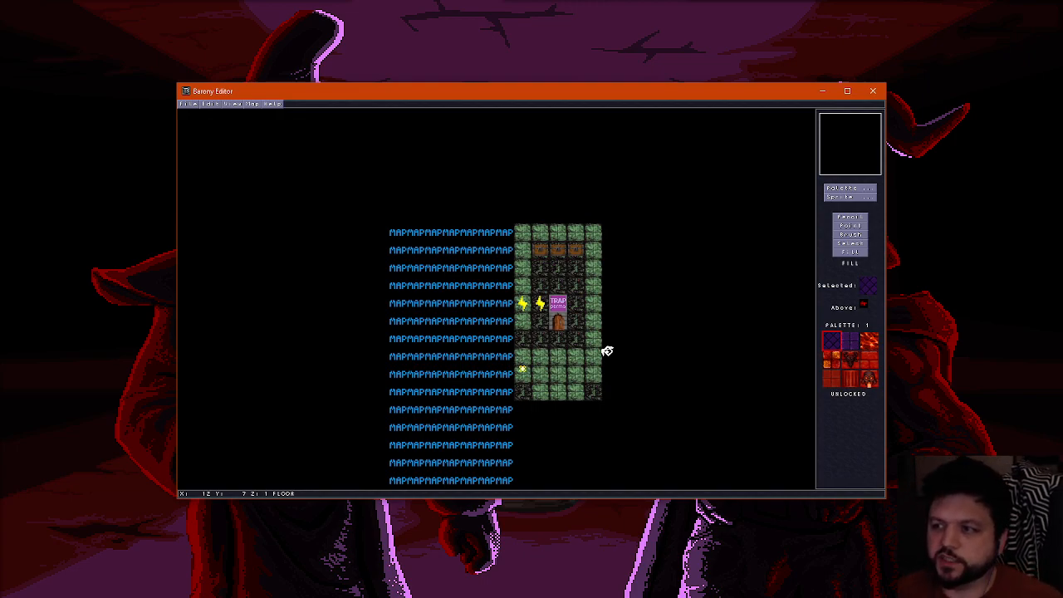
key("Down")
key("Up")
key("Down")
key("ctrl+o")
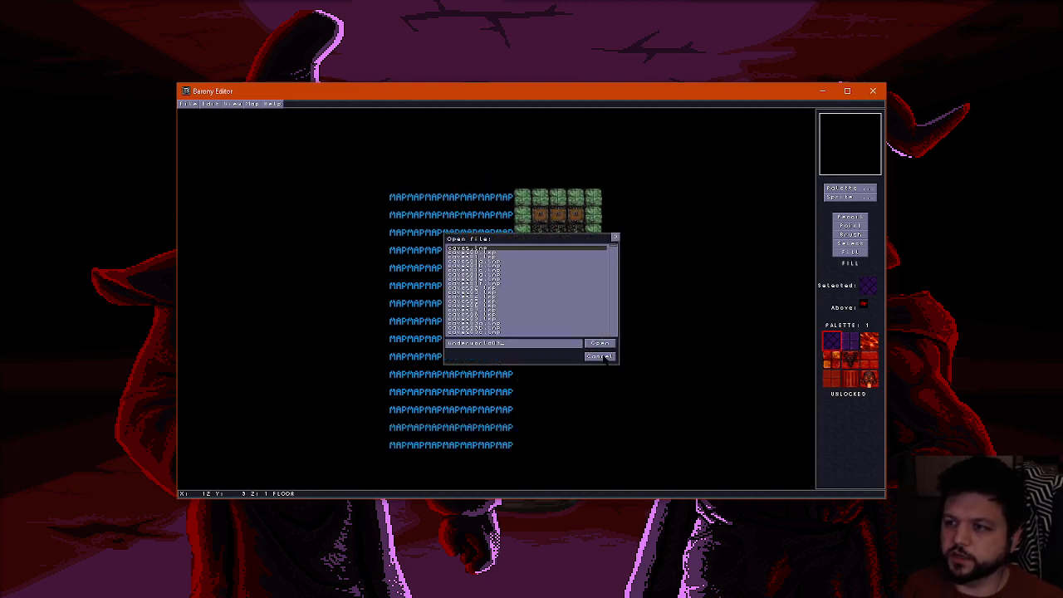
left_click(601, 343)
Open the map variants underworld09b and underworld09c in turn to view their room layouts
key("ctrl+o")
key("BackSpace")
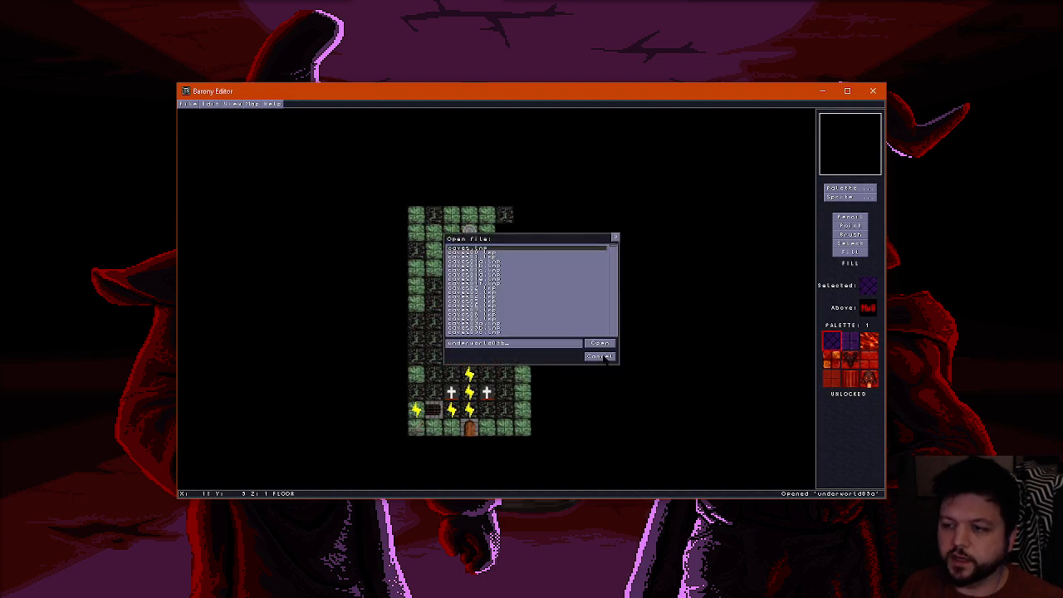
type("b")
key("Return")
key("ctrl+o")
key("BackSpace")
type("c")
key("Return")
Open the map variants underworld09d and underworld09e in turn to view their room layouts
key("ctrl+o")
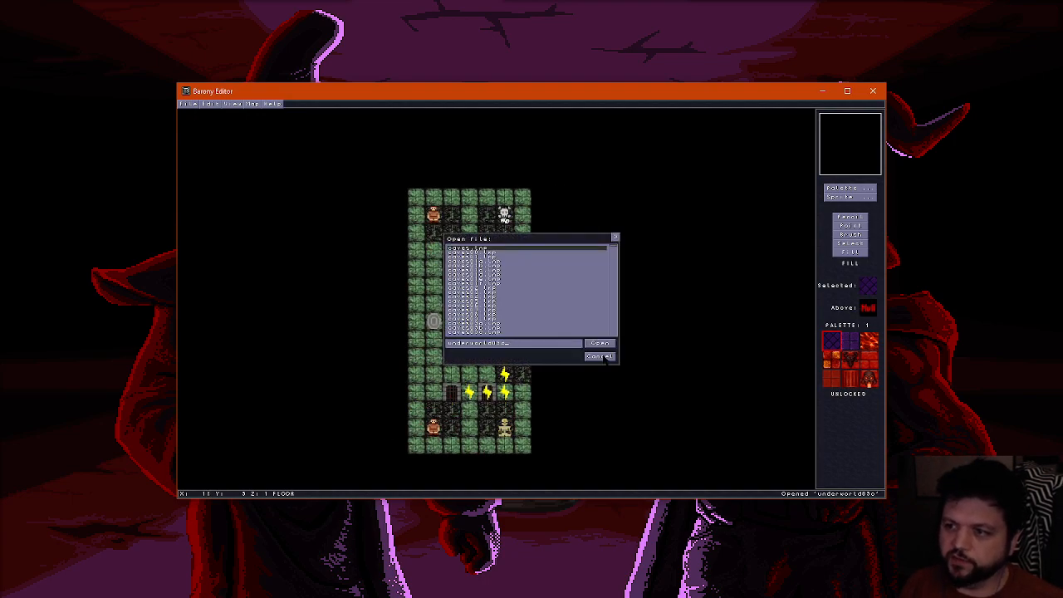
key("BackSpace")
type("d")
key("Return")
key("ctrl+o")
key("BackSpace")
type("e")
key("Return")
Try the variant underworld09f, and open the underworld10 map to view its layout
key("ctrl+o")
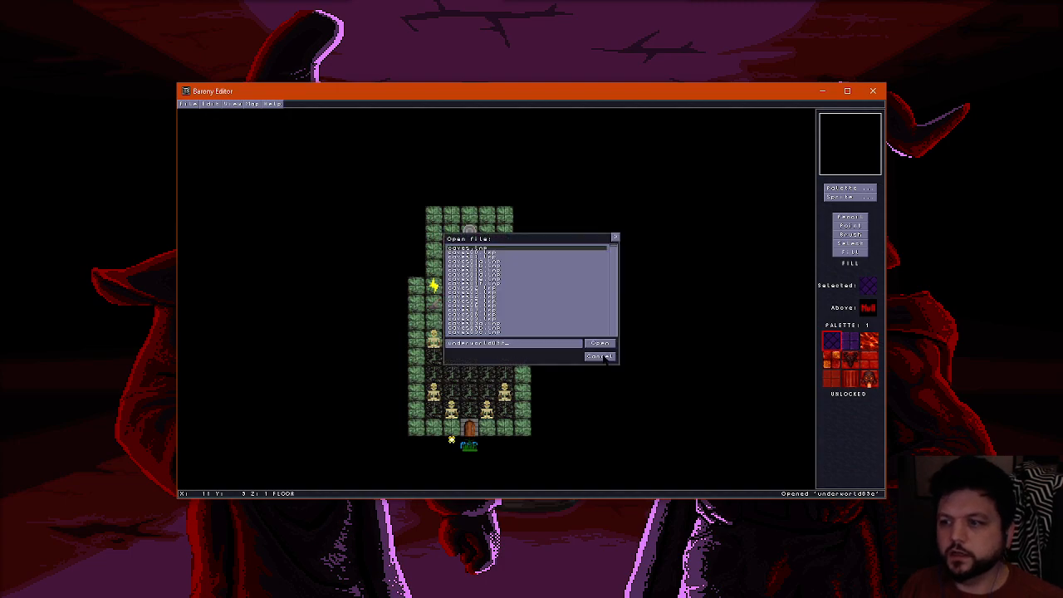
key("BackSpace")
type("f")
key("Return")
key("ctrl+o")
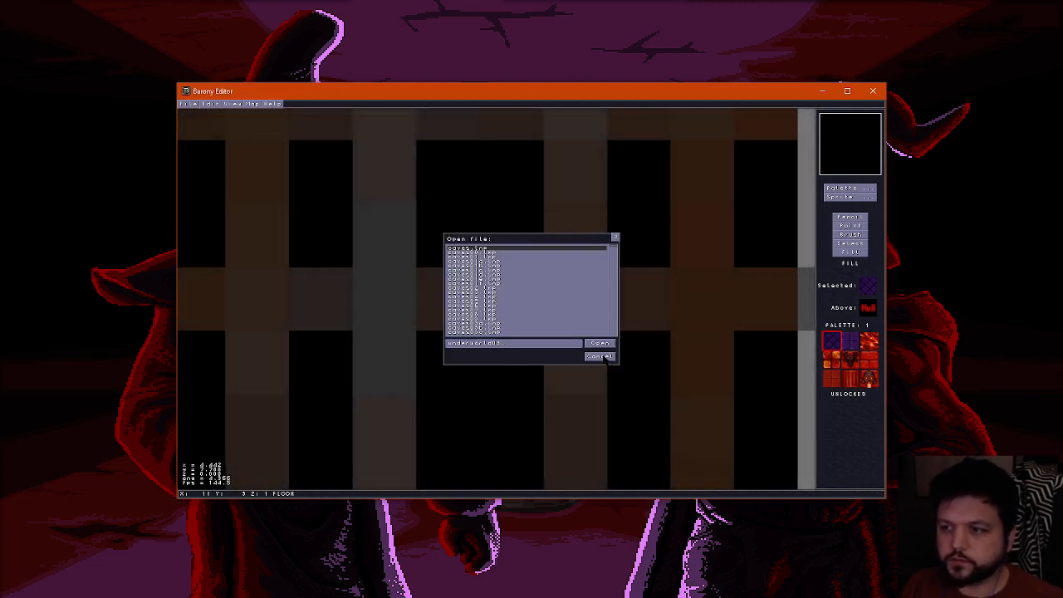
left_click(600, 343)
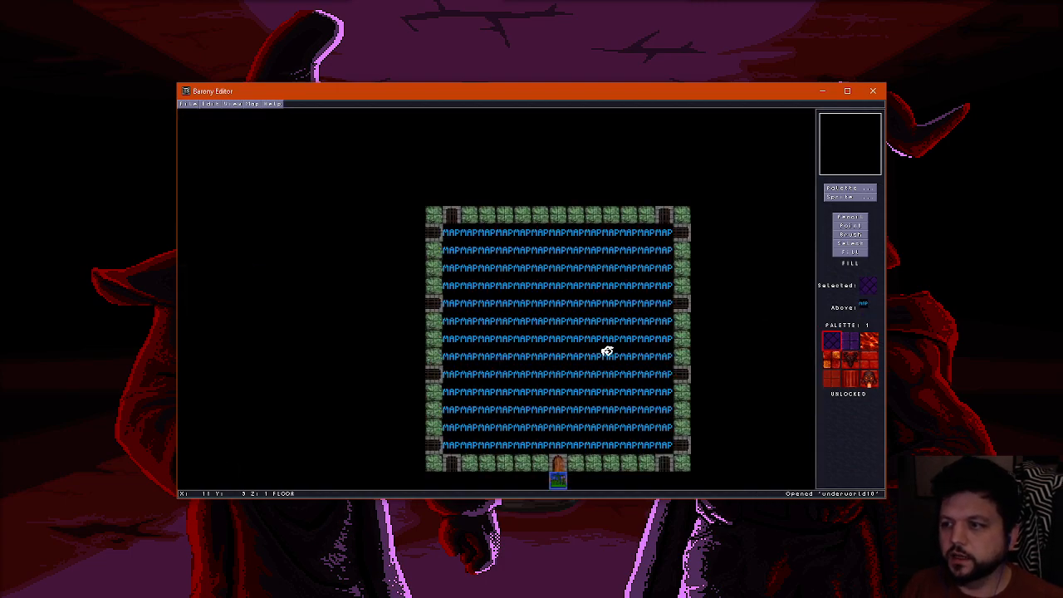
Open the variants underworld10a, underworld10b and underworld10c one after another to compare their layouts
key("ctrl+o")
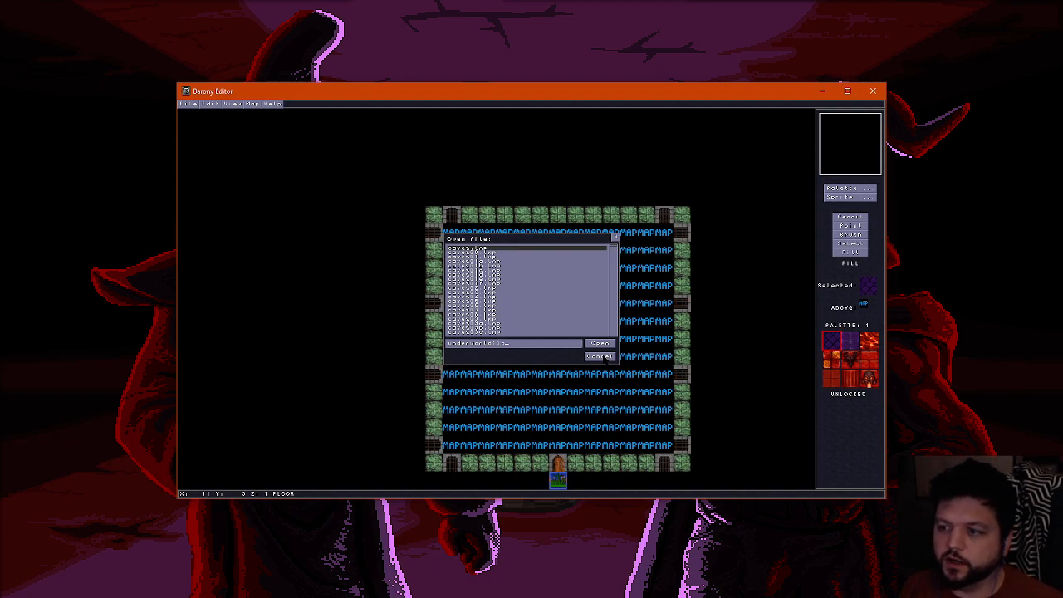
key("Return")
key("ctrl+o")
key("BackSpace")
type("b")
key("Return")
key("ctrl+o")
key("BackSpace")
type("c")
key("Return")
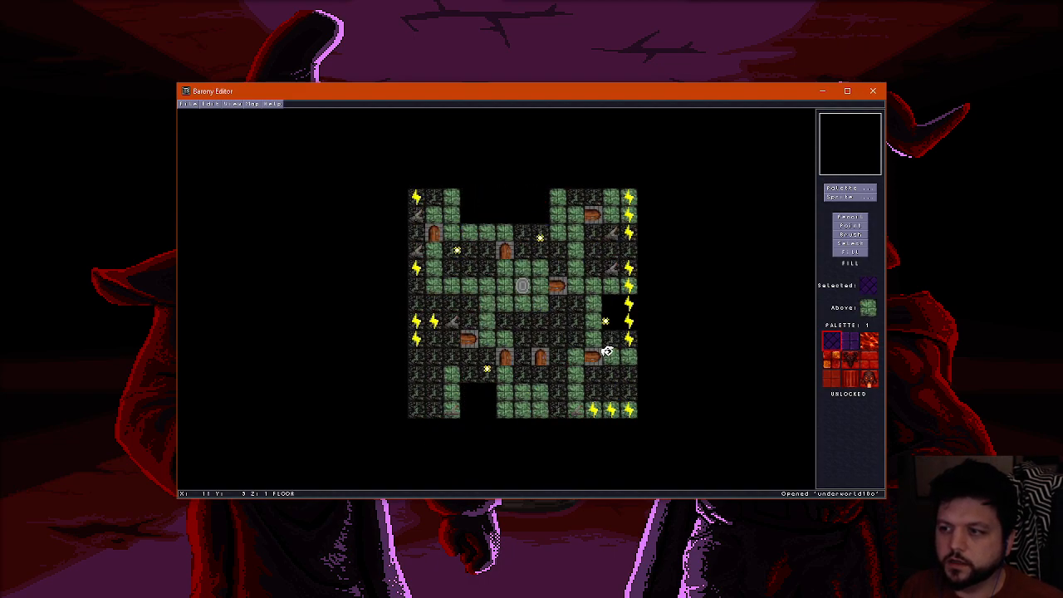
Open the map variants underworld10d and underworld10e in turn to view their room layouts
key("ctrl+o")
key("BackSpace")
type("d")
key("Return")
key("ctrl+o")
key("BackSpace")
type("erworld0")
key("Return")
Open the variant underworld10f, followed by the underworld11 map, to view their layouts
key("ctrl+o")
key("BackSpace")
type("f")
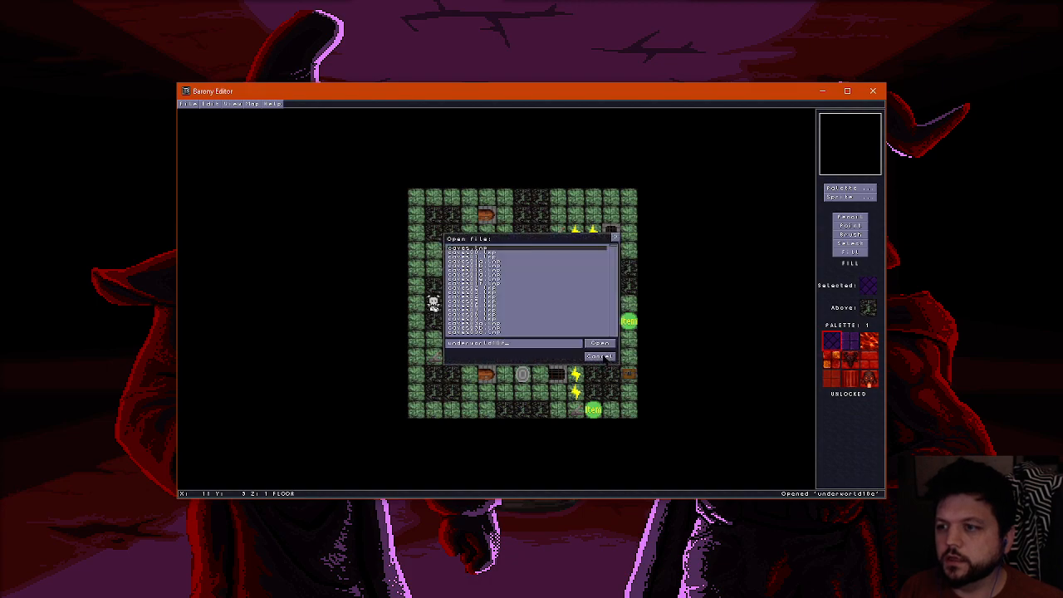
key("Return")
key("ctrl+o")
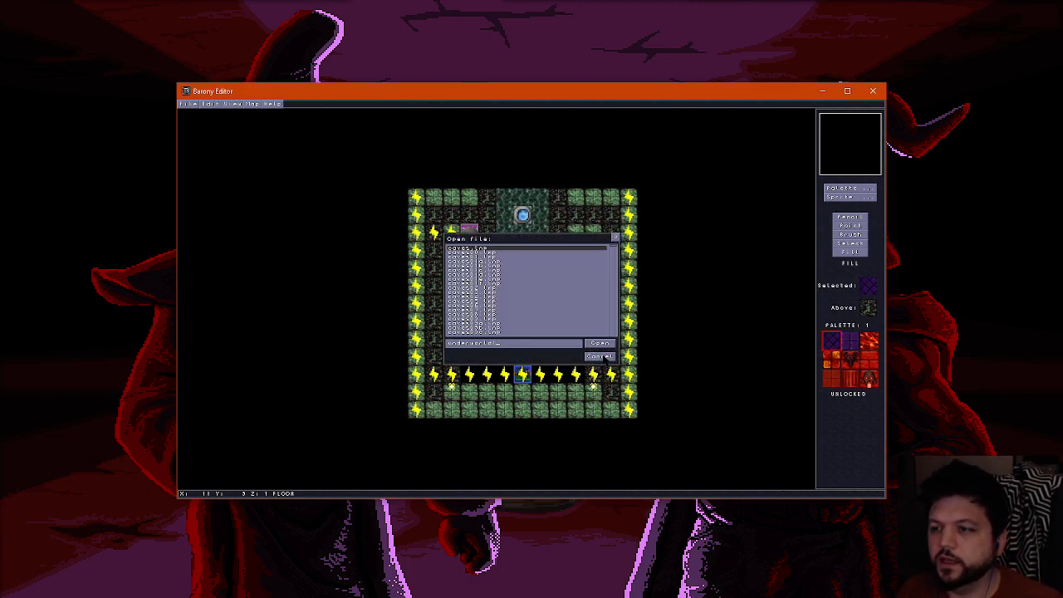
key("Return")
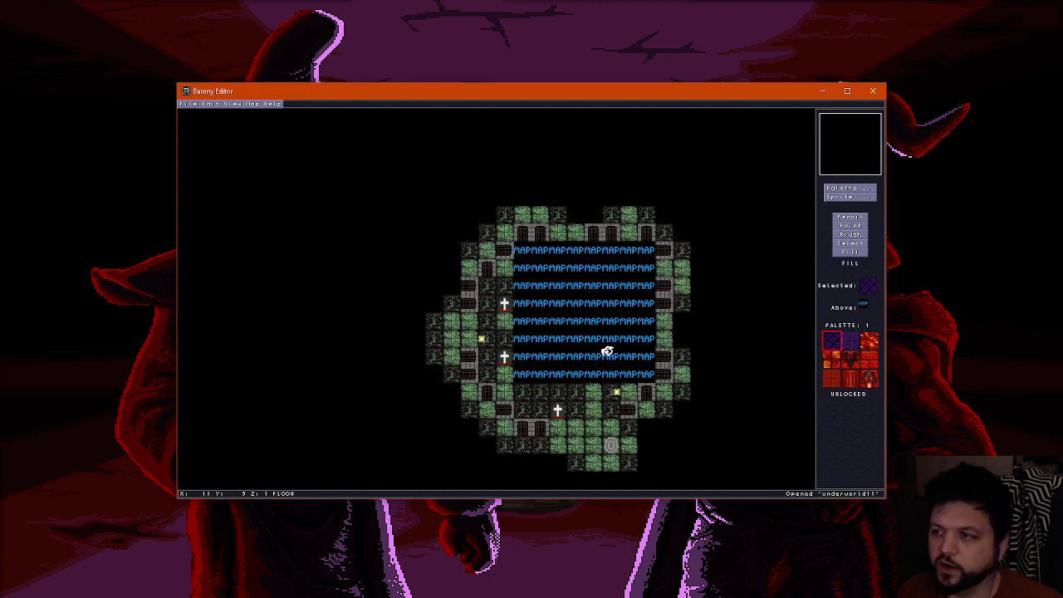